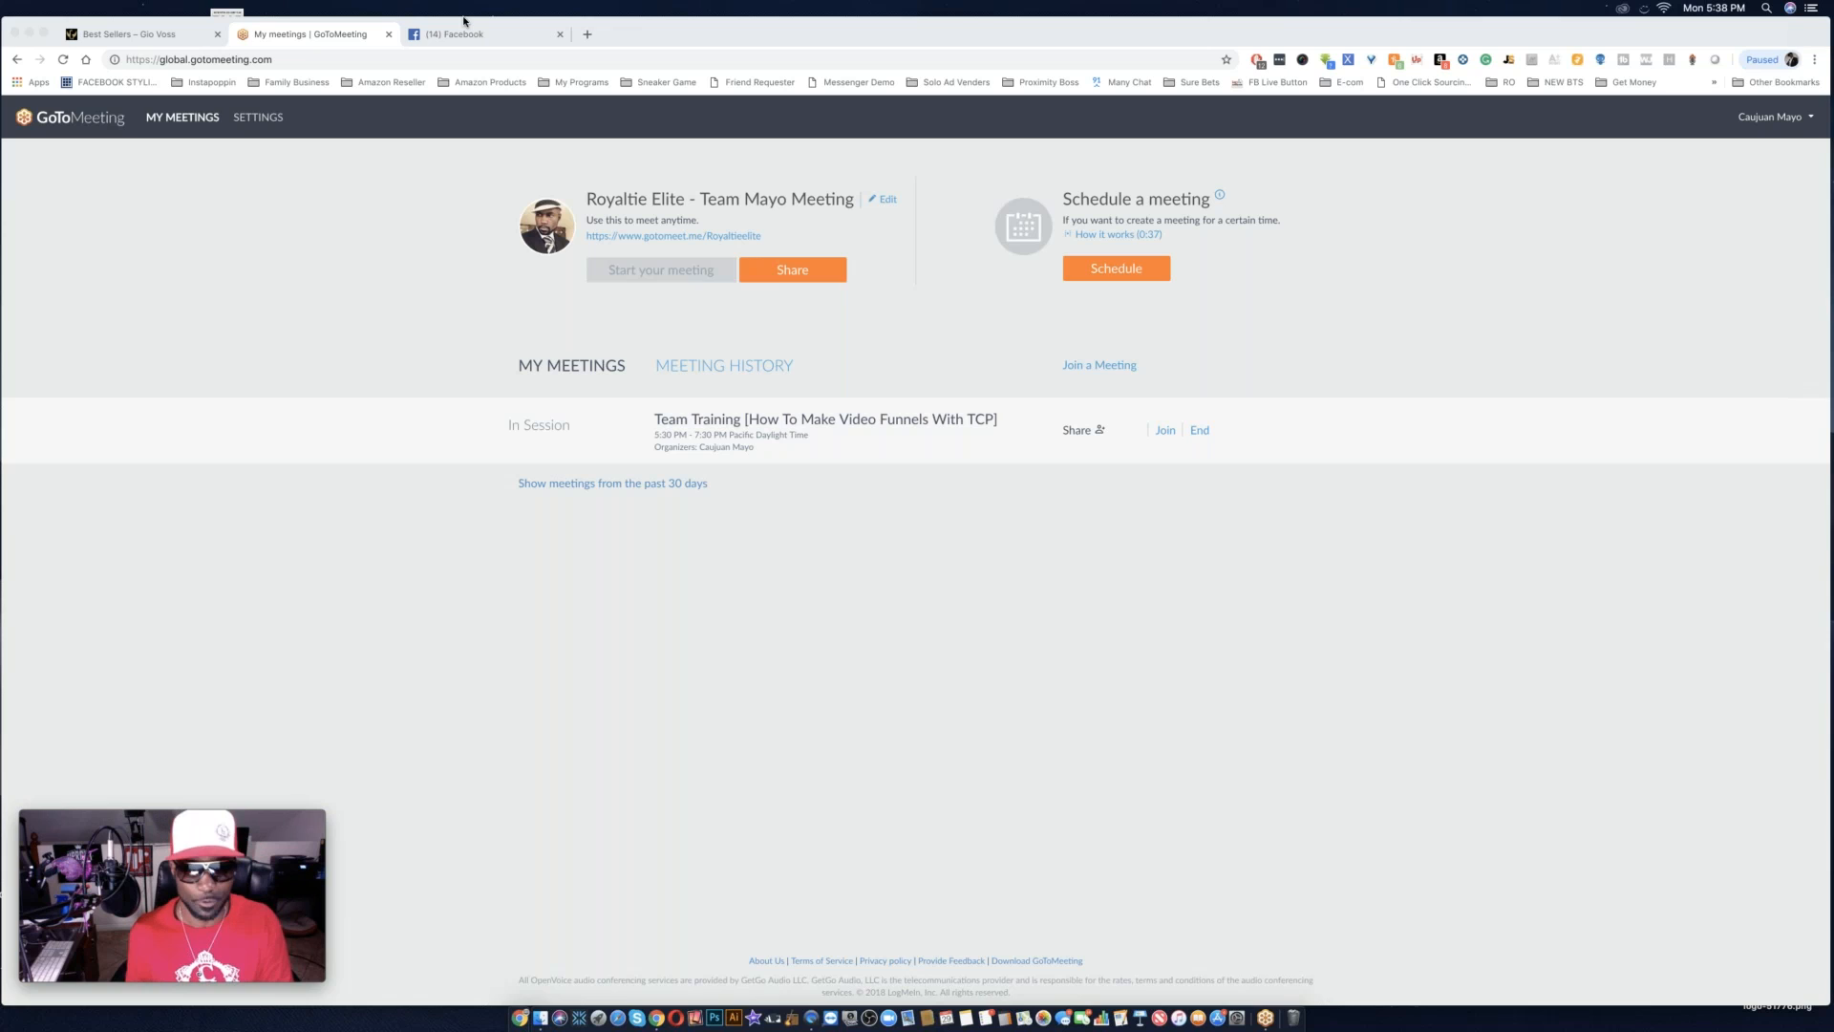
Open the theconversionpros.com home page in a new browser tab.
{"action": "left_click", "coordinate": [588, 35]}
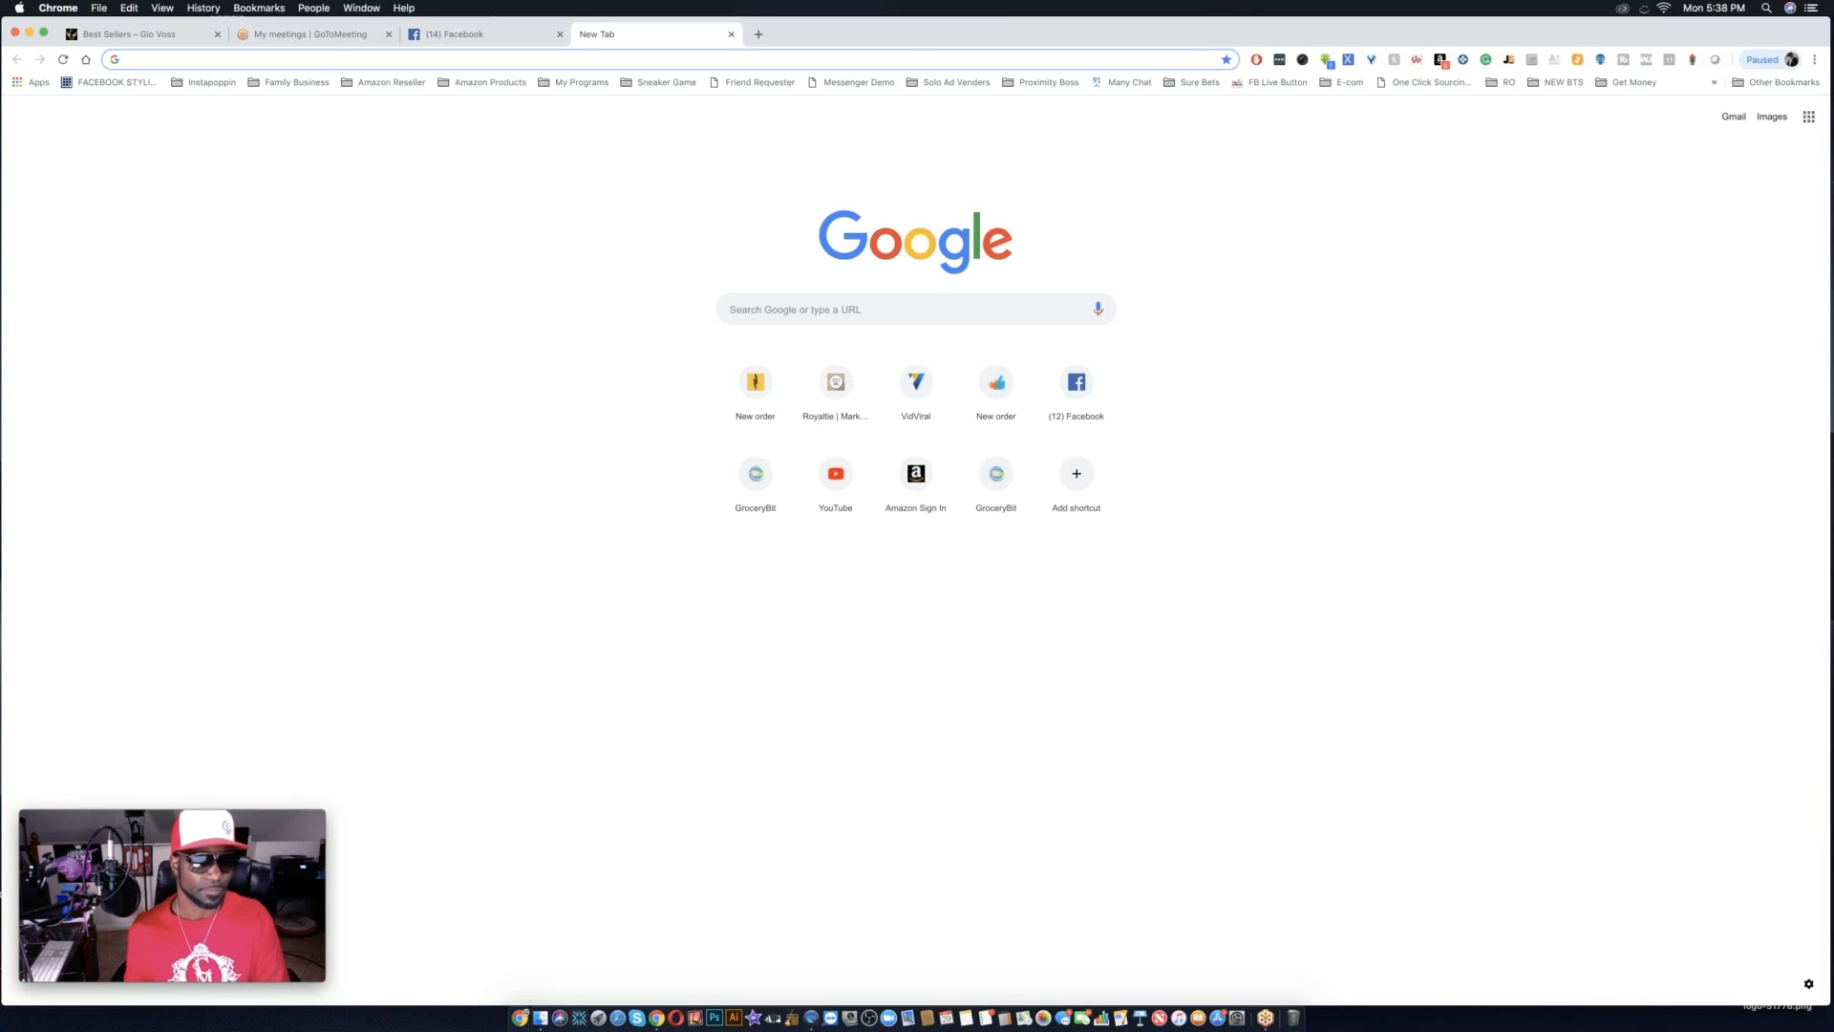
{"action": "type", "text": "th"}
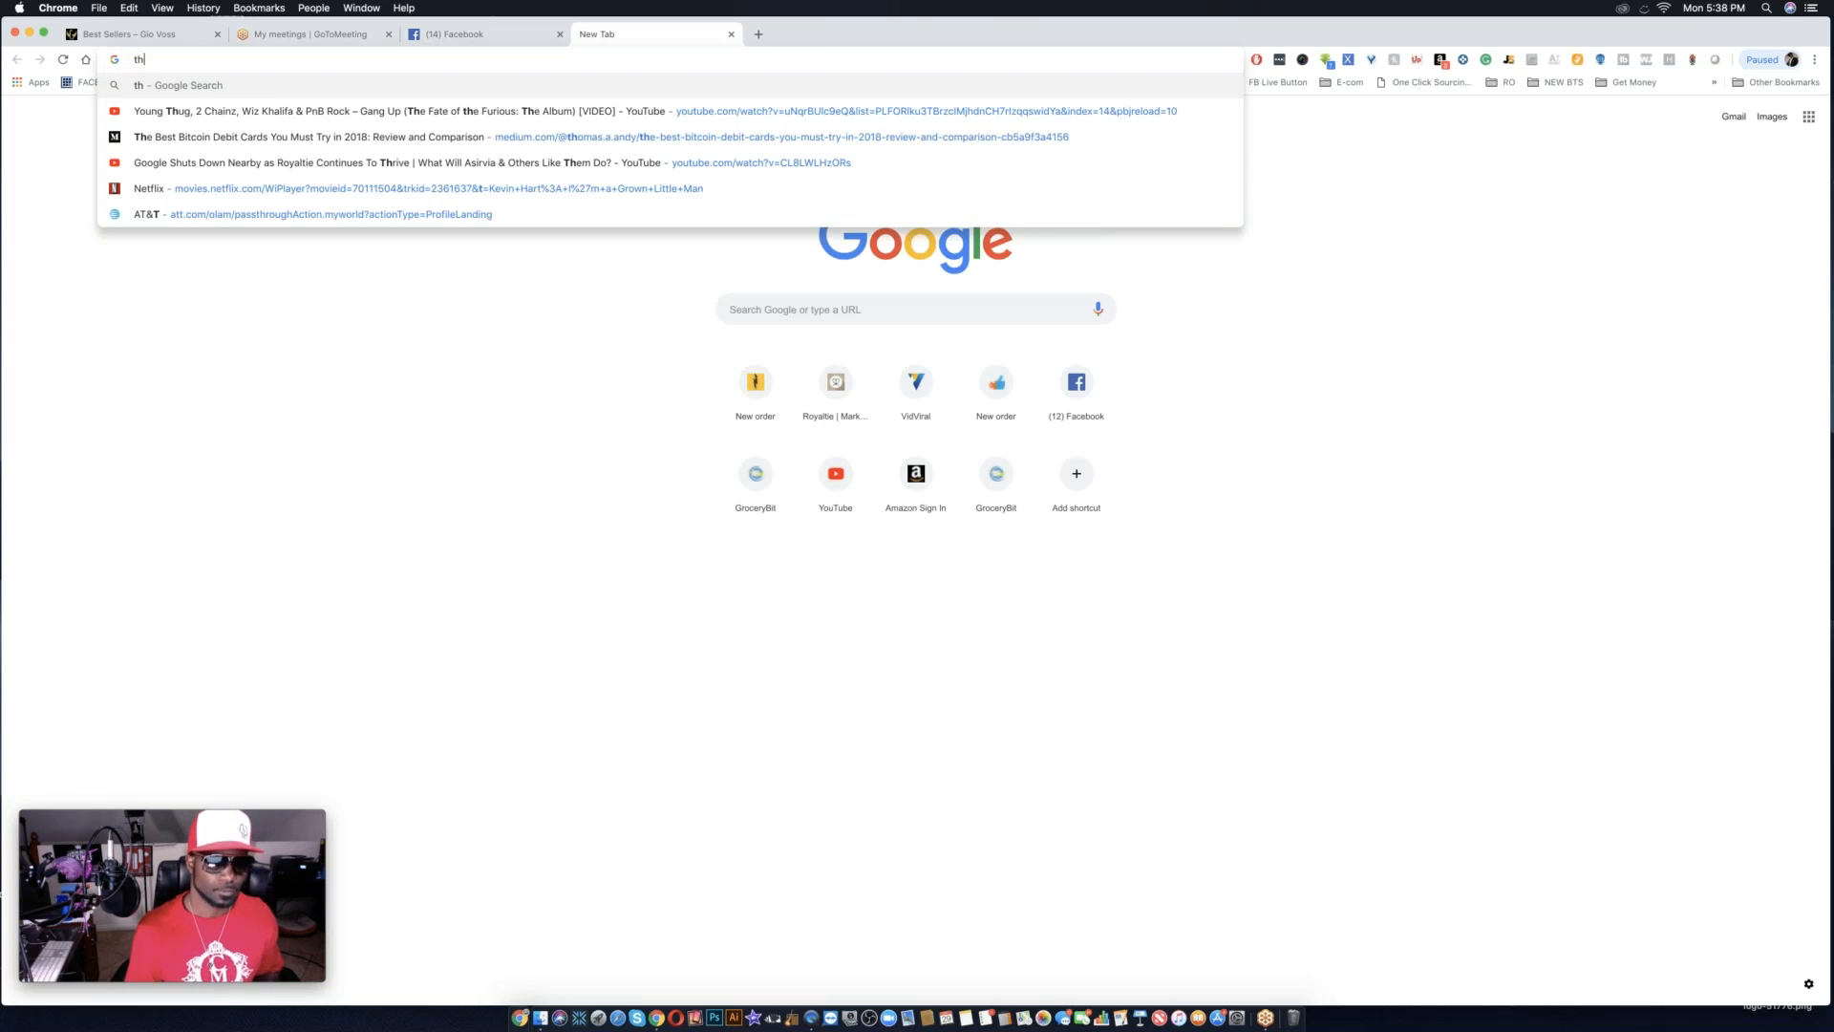
{"action": "type", "text": "e"}
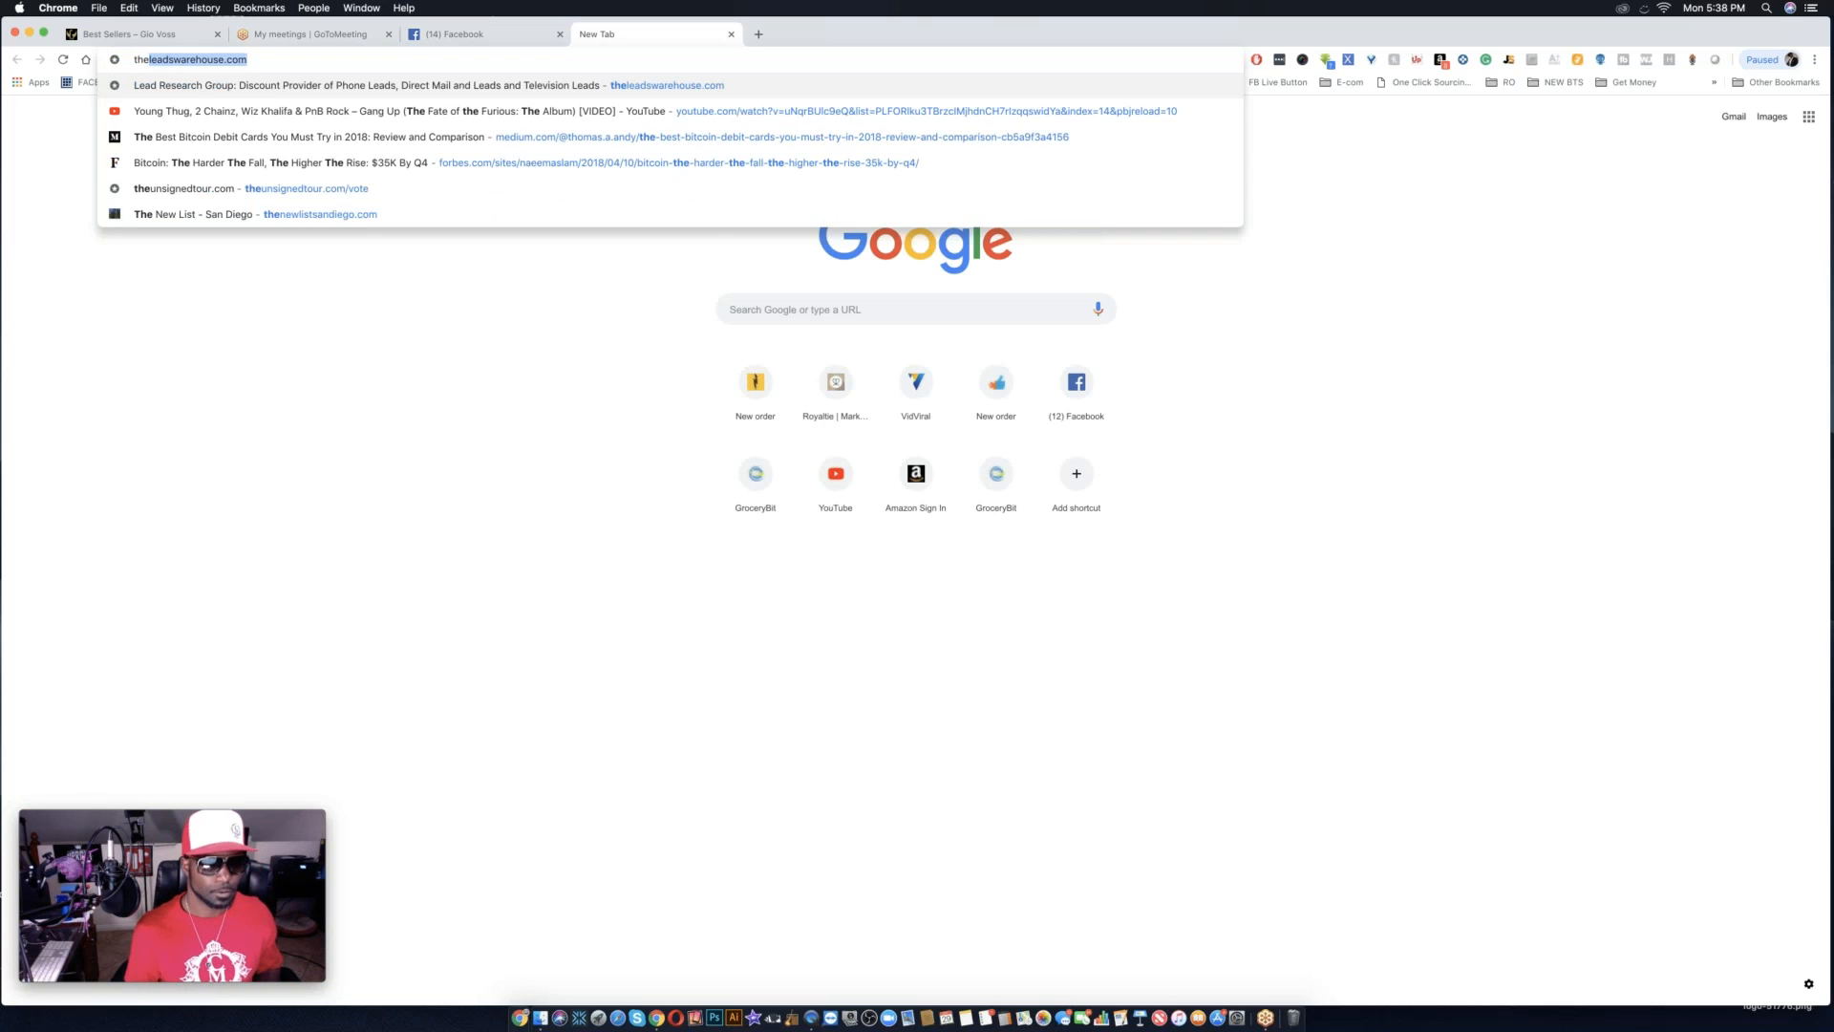
{"action": "type", "text": "con"}
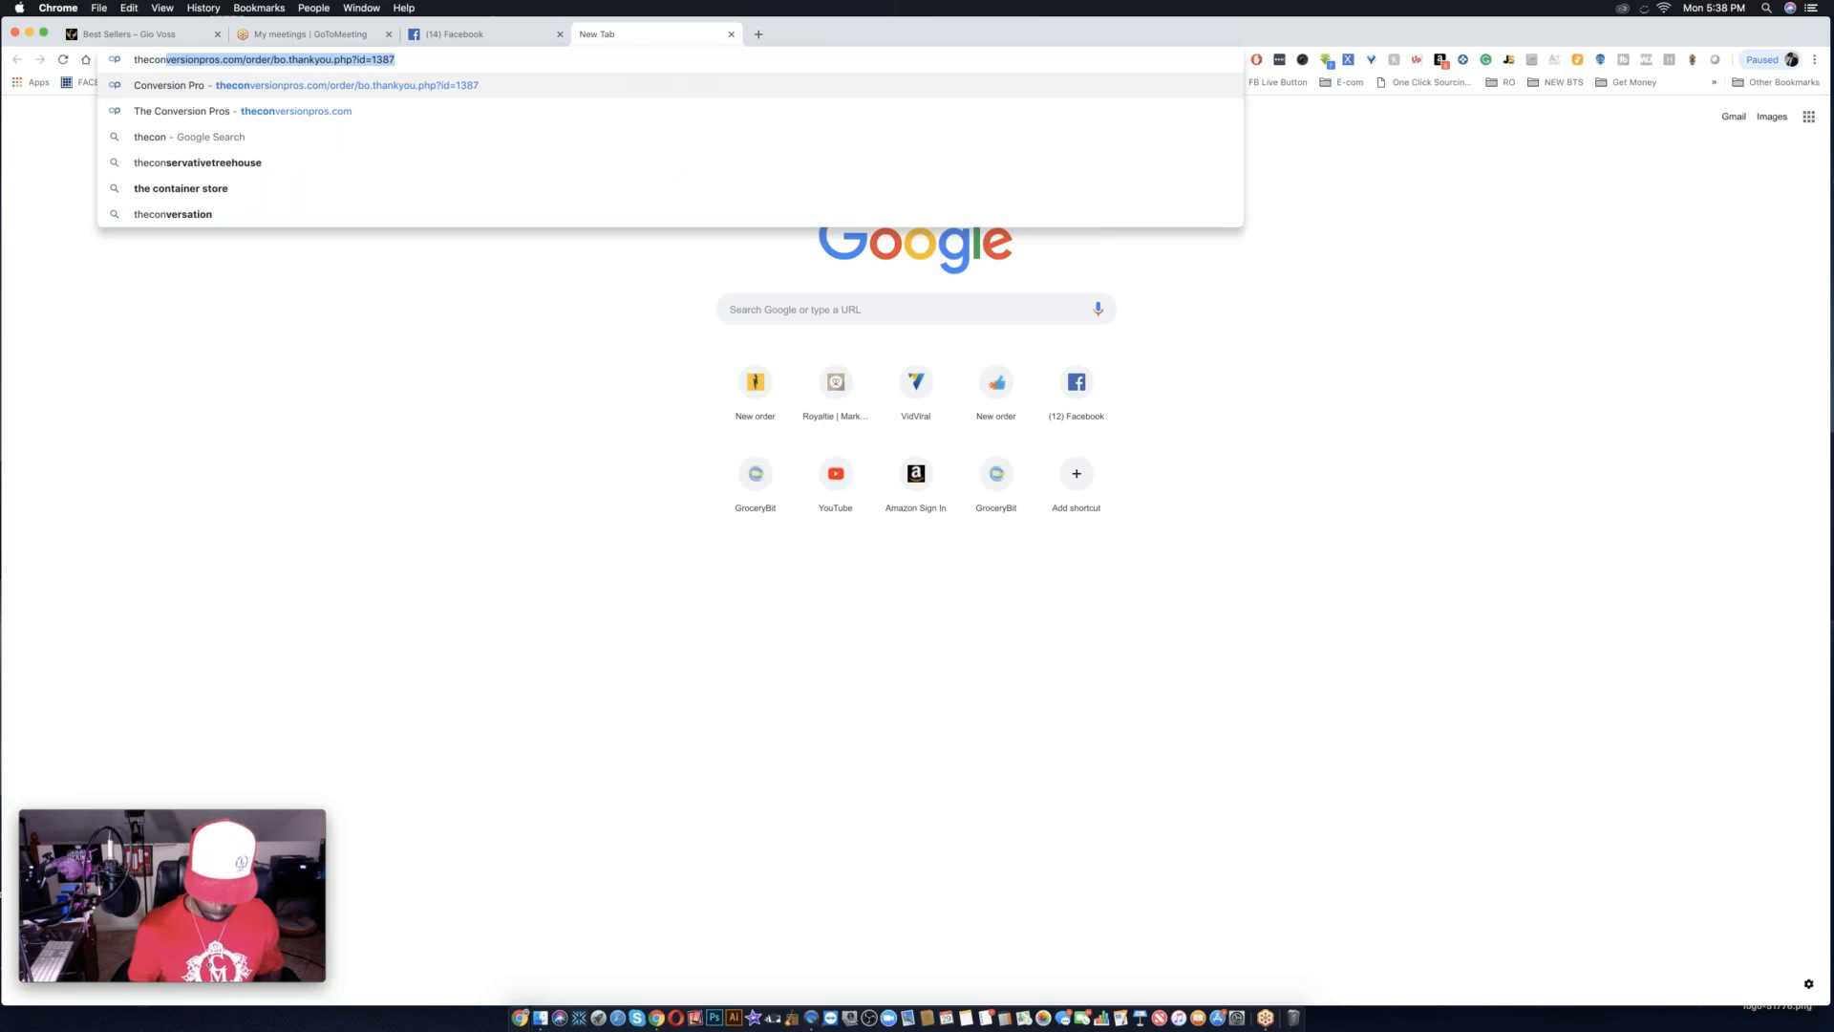
{"action": "key", "text": "Right"}
{"action": "key", "text": "BackSpace"}
{"action": "key", "text": "BackSpace"}
{"action": "key", "text": "BackSpace"}
{"action": "key", "text": "BackSpace"}
{"action": "key", "text": "BackSpace"}
{"action": "key", "text": "BackSpace"}
{"action": "key", "text": "BackSpace"}
{"action": "key", "text": "BackSpace"}
{"action": "key", "text": "BackSpace"}
{"action": "key", "text": "BackSpace"}
{"action": "key", "text": "BackSpace"}
{"action": "key", "text": "BackSpace"}
{"action": "key", "text": "BackSpace"}
{"action": "key", "text": "BackSpace"}
{"action": "key", "text": "BackSpace"}
{"action": "key", "text": "BackSpace"}
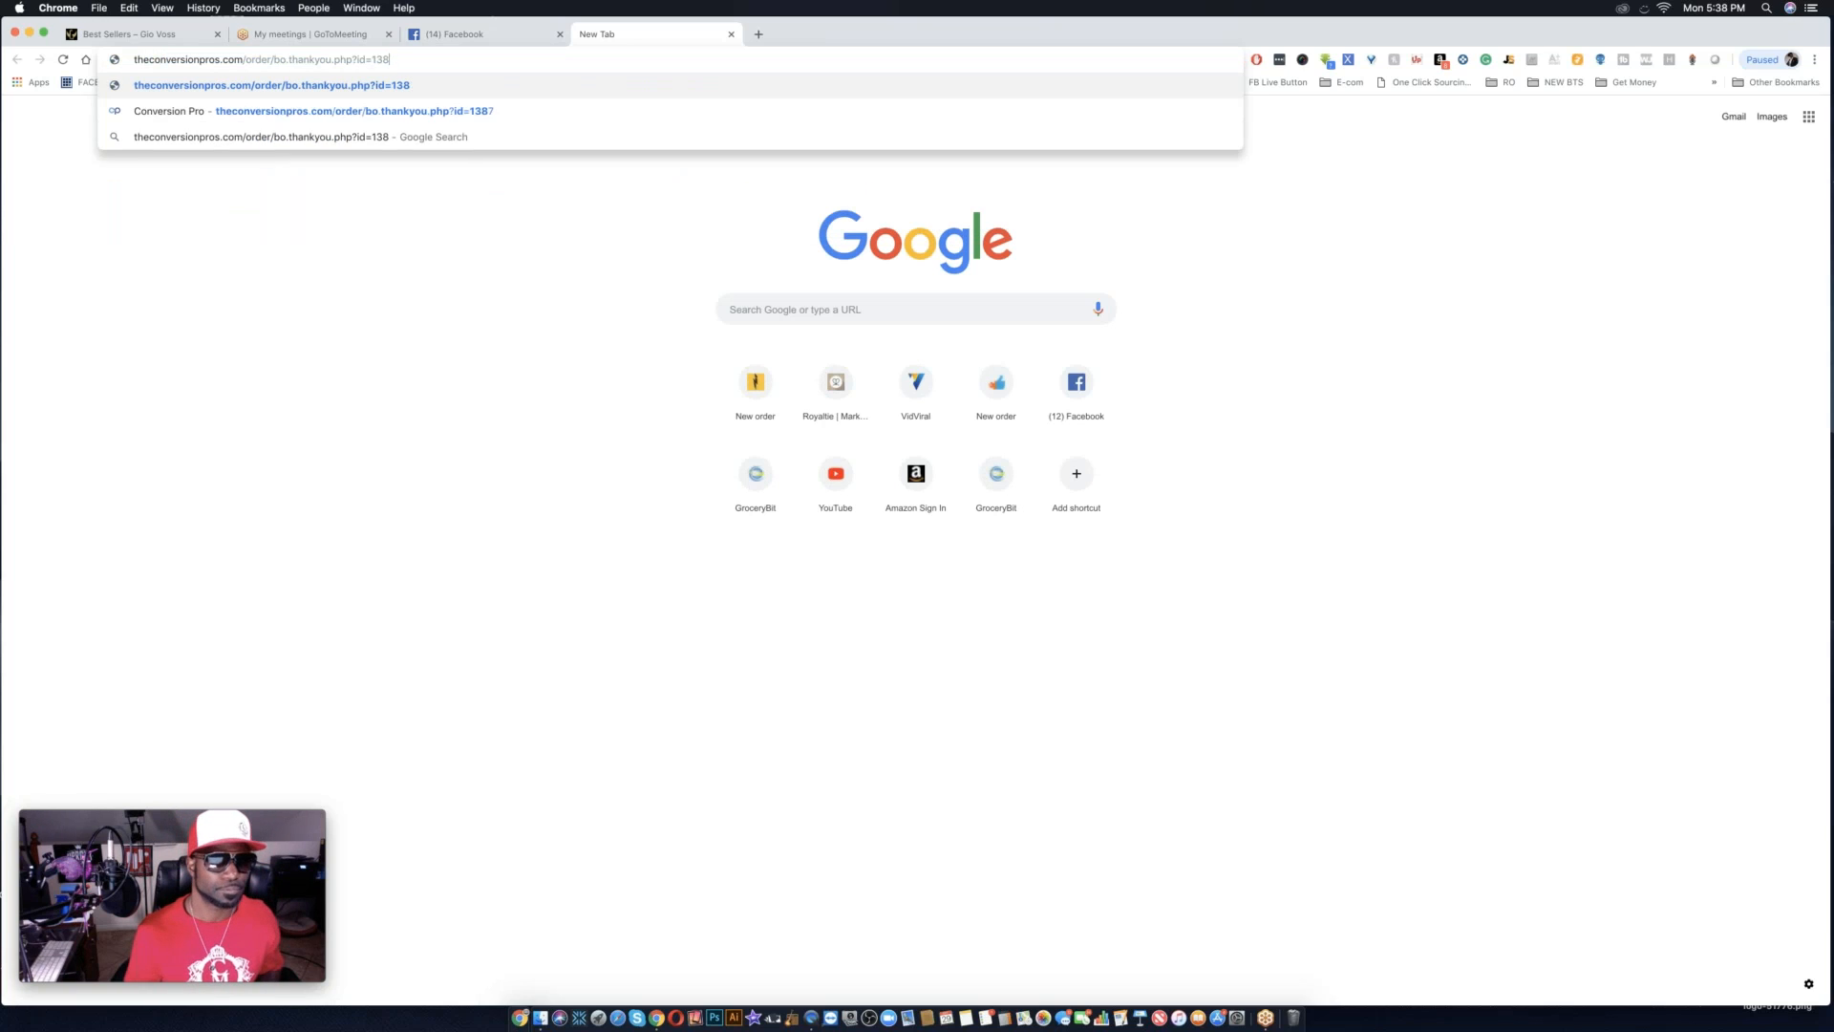
{"action": "key", "text": "BackSpace"}
{"action": "key", "text": "BackSpace"}
{"action": "key", "text": "BackSpace"}
{"action": "key", "text": "BackSpace"}
{"action": "key", "text": "BackSpace"}
{"action": "key", "text": "BackSpace"}
{"action": "key", "text": "BackSpace"}
{"action": "key", "text": "BackSpace"}
{"action": "key", "text": "BackSpace"}
{"action": "key", "text": "BackSpace"}
{"action": "key", "text": "BackSpace"}
{"action": "key", "text": "BackSpace"}
{"action": "key", "text": "BackSpace"}
{"action": "key", "text": "BackSpace"}
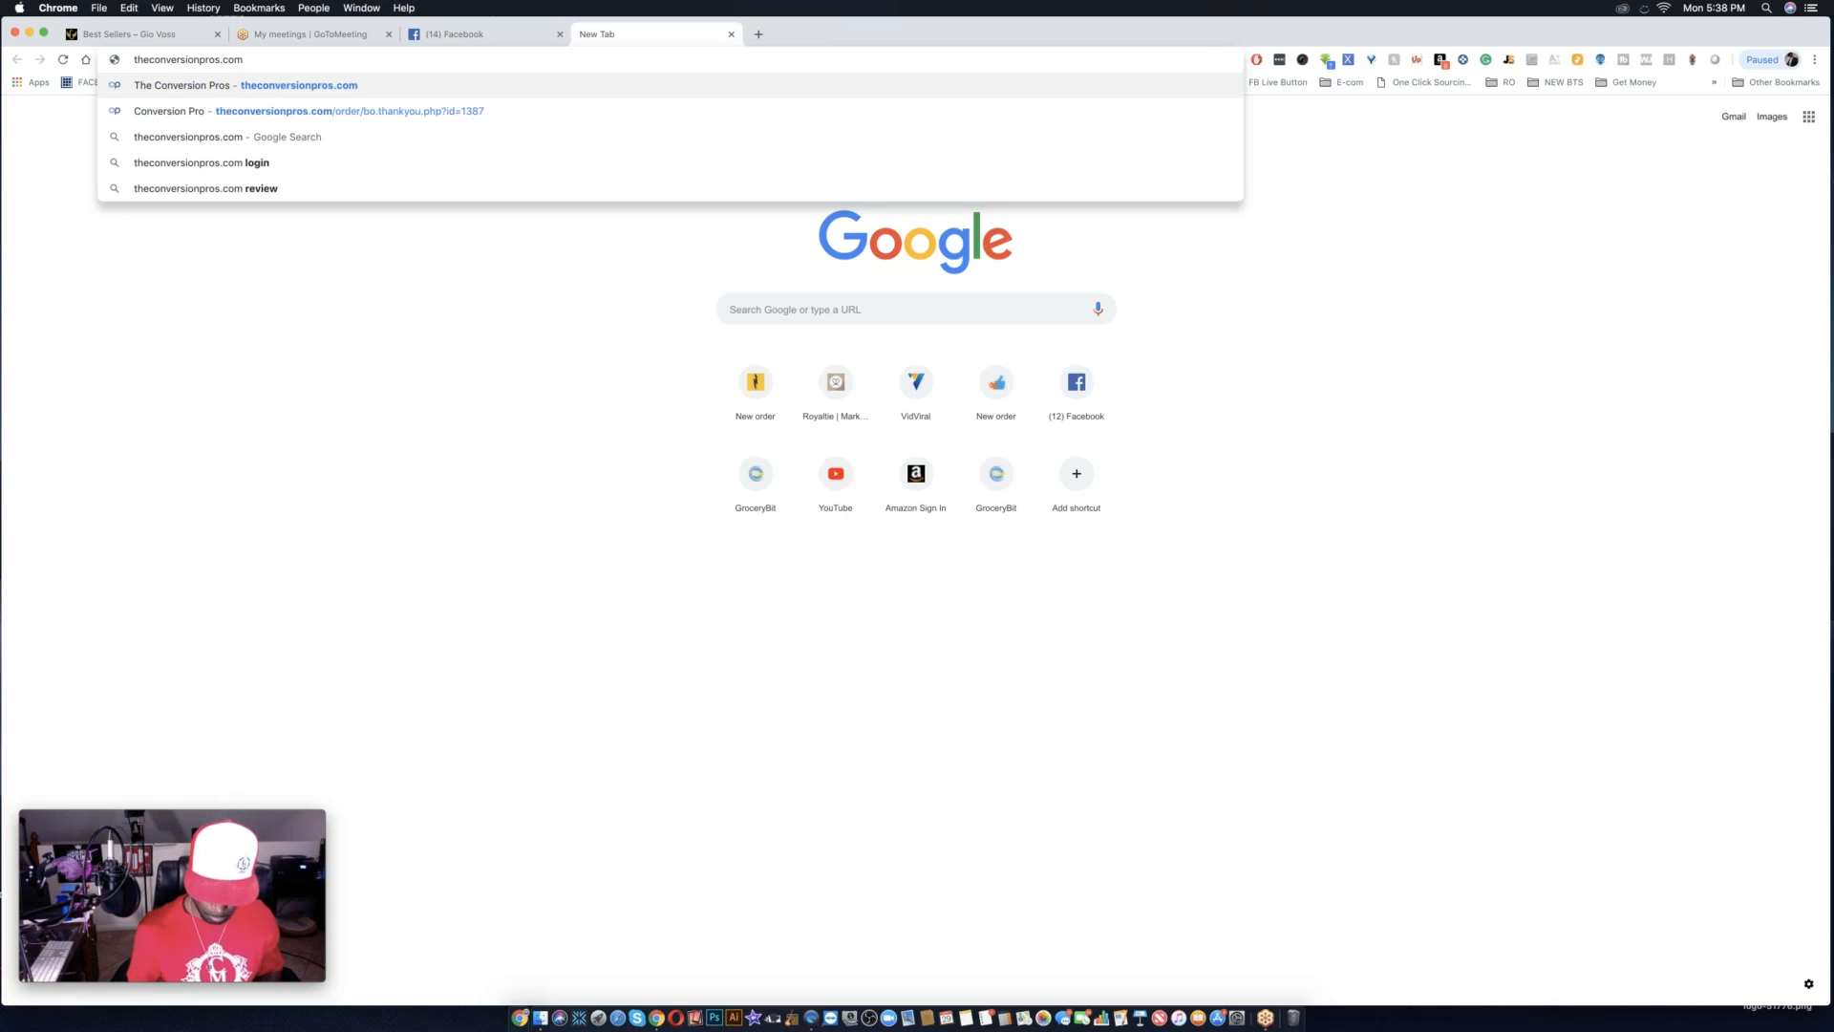
{"action": "key", "text": "Return"}
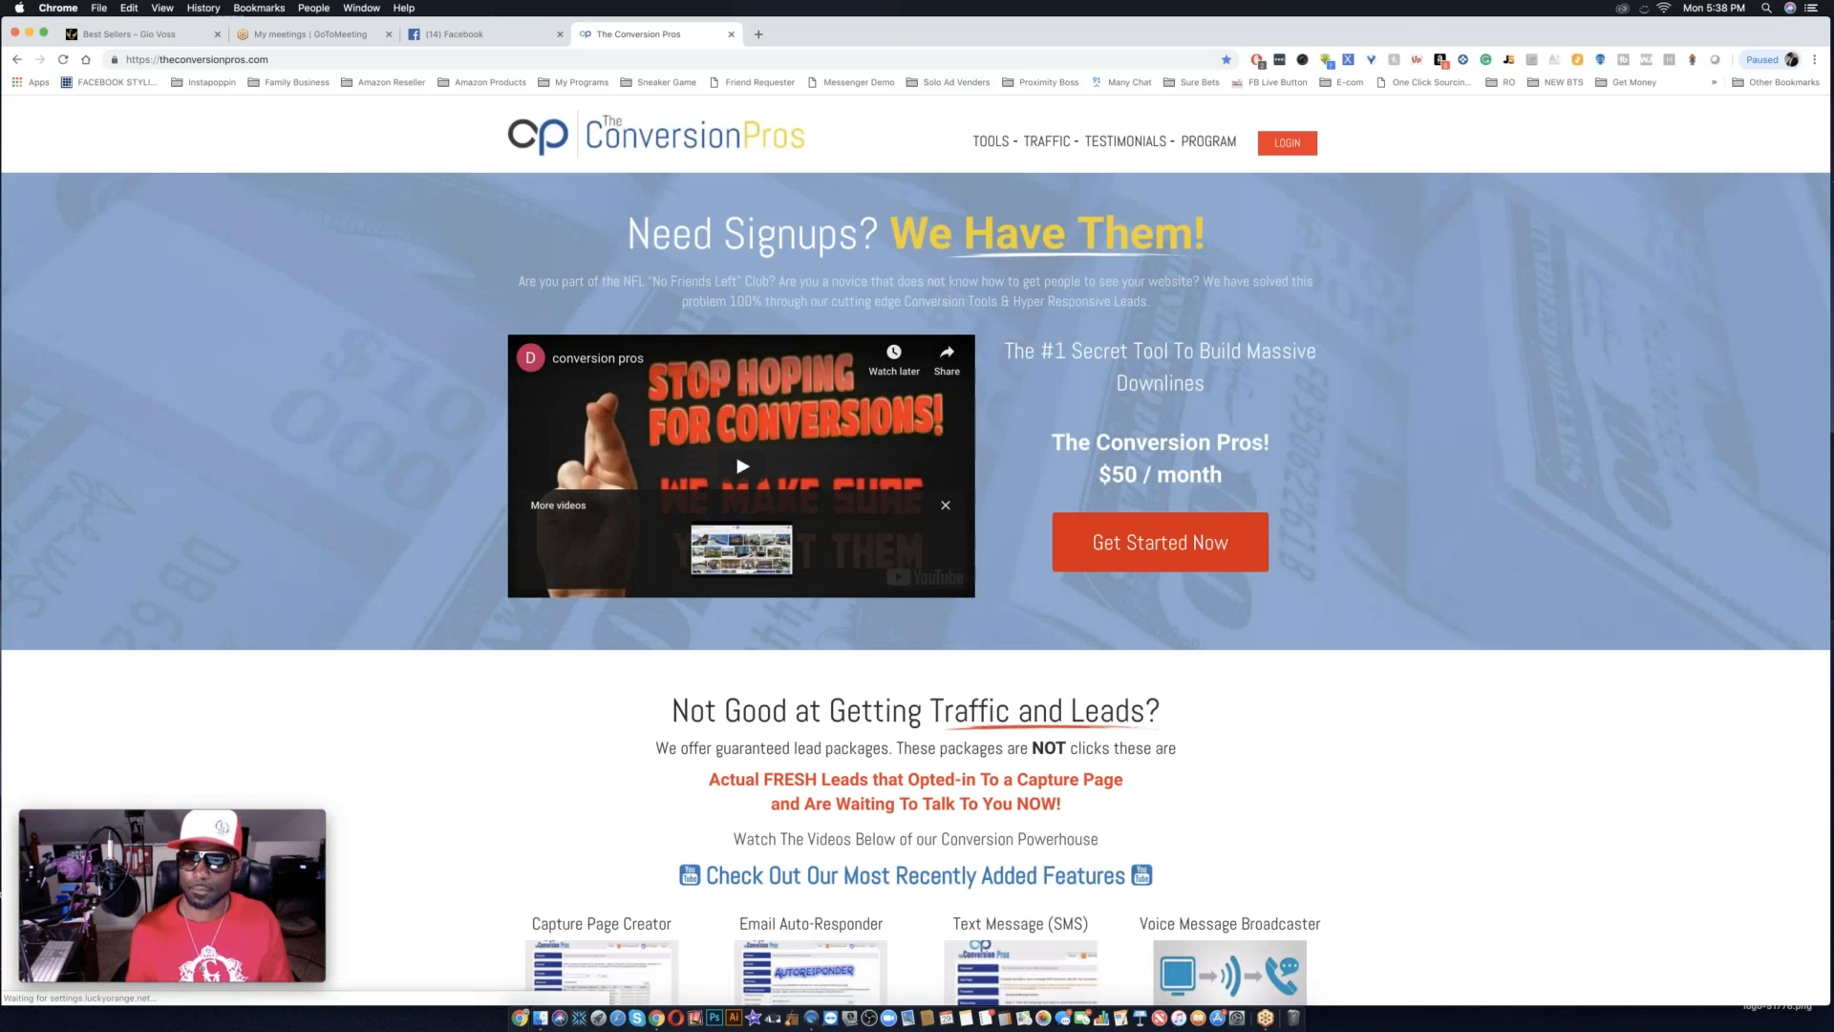
Log in to the Conversion Pros member area with the prefilled username and password.
{"action": "left_click", "coordinate": [1285, 145]}
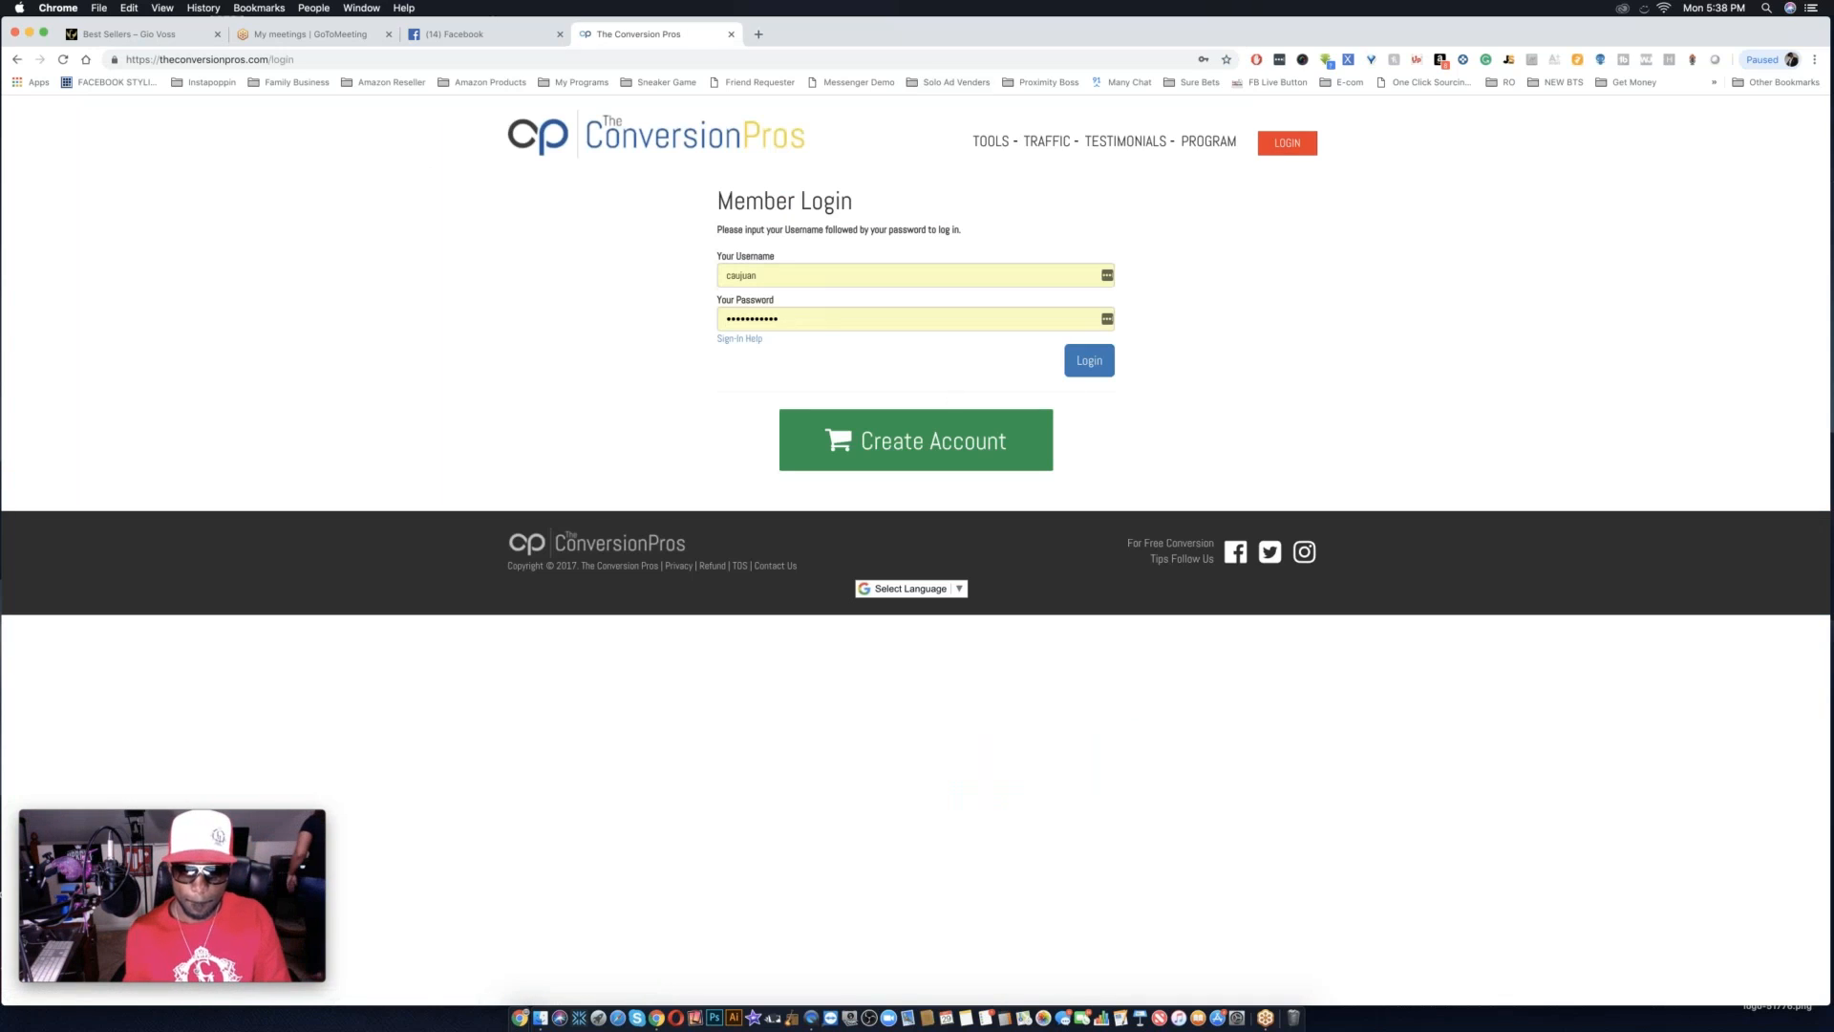
{"action": "left_click", "coordinate": [1088, 362]}
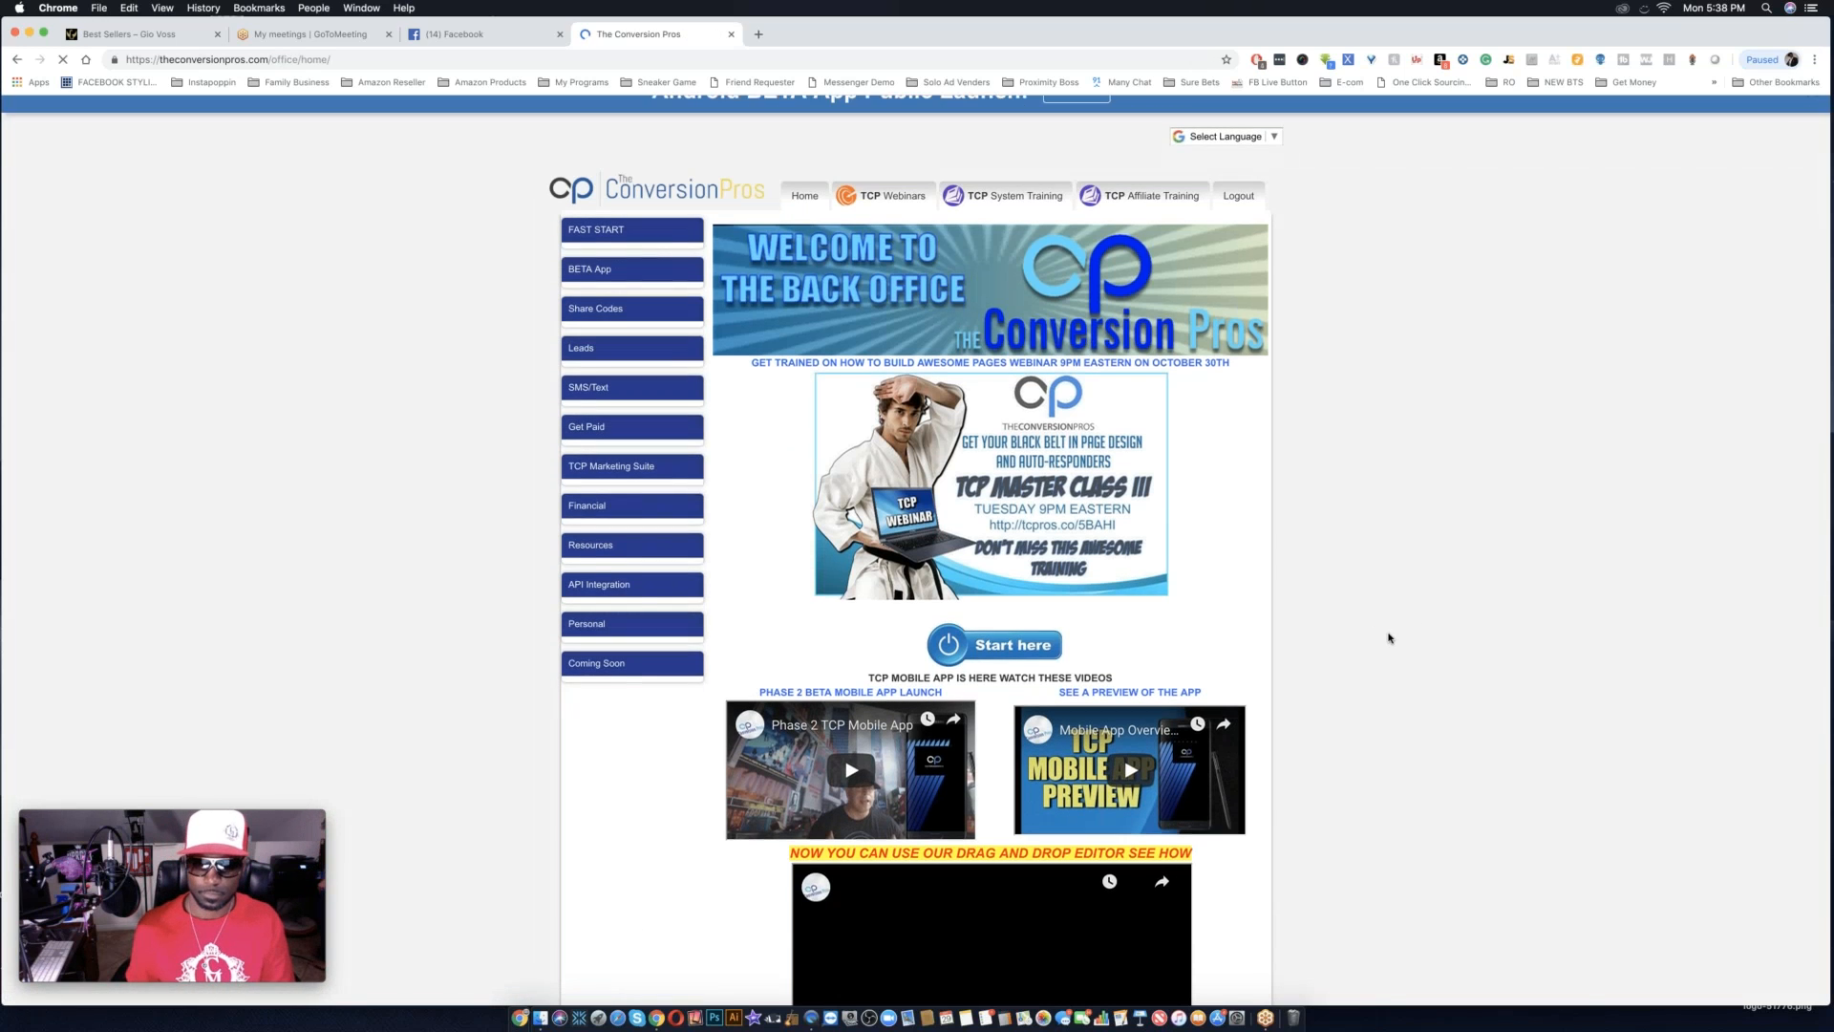
Look through the back office home page, from the training videos down to the grid of marketing tools.
{"action": "scroll", "coordinate": [1389, 638], "scroll_direction": "down", "scroll_amount": 3}
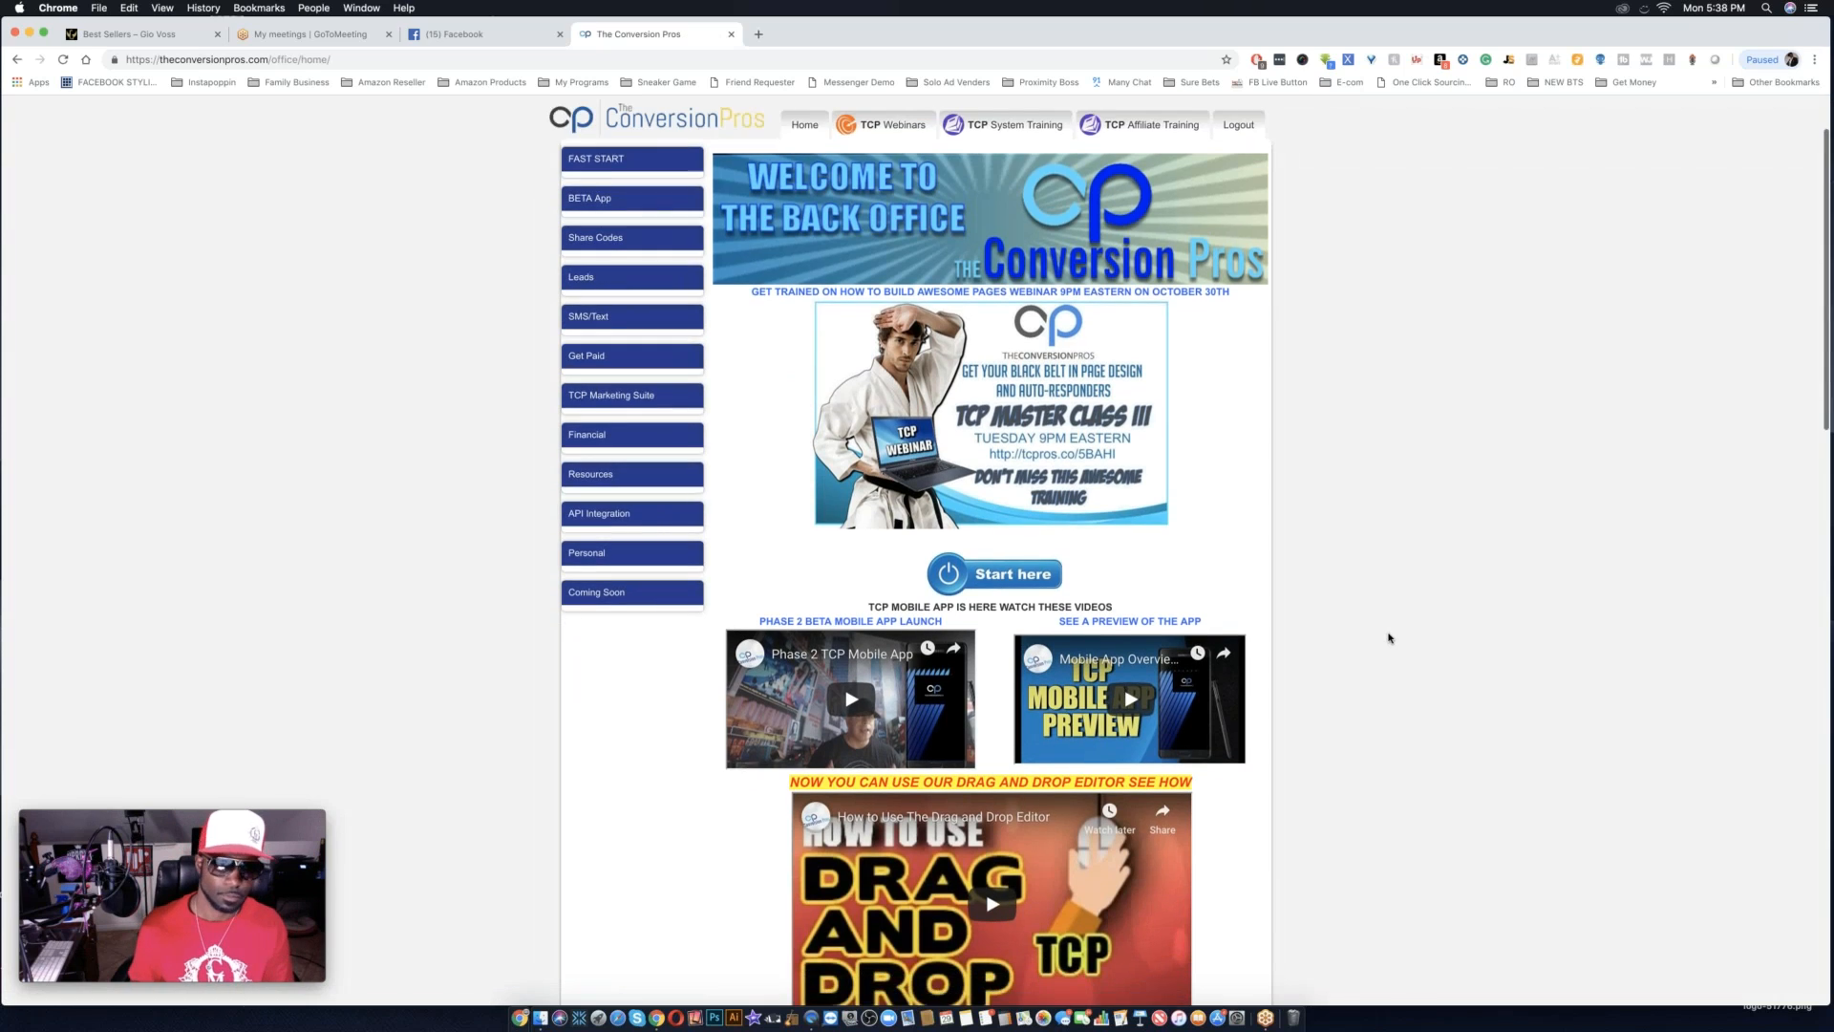
{"action": "scroll", "coordinate": [1389, 638], "scroll_direction": "down", "scroll_amount": 1}
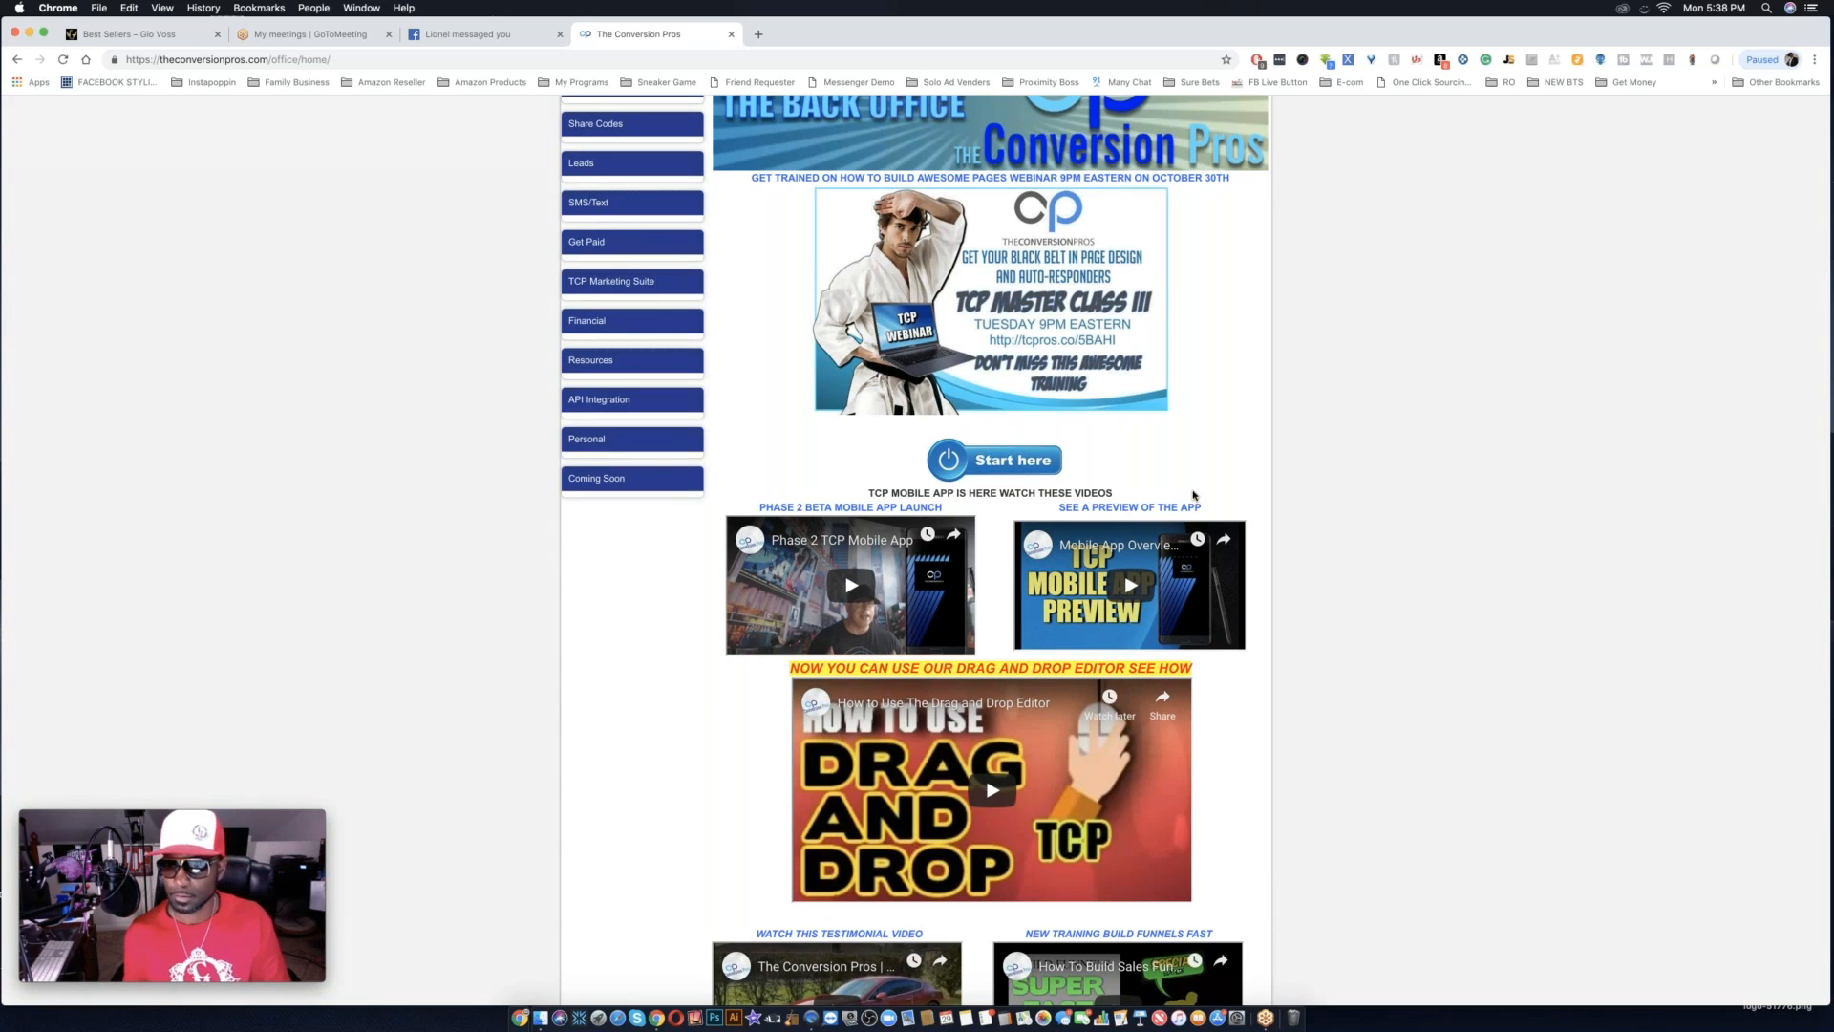
{"action": "scroll", "coordinate": [1193, 494], "scroll_direction": "down", "scroll_amount": 5}
{"action": "scroll", "coordinate": [1193, 494], "scroll_direction": "down", "scroll_amount": 10}
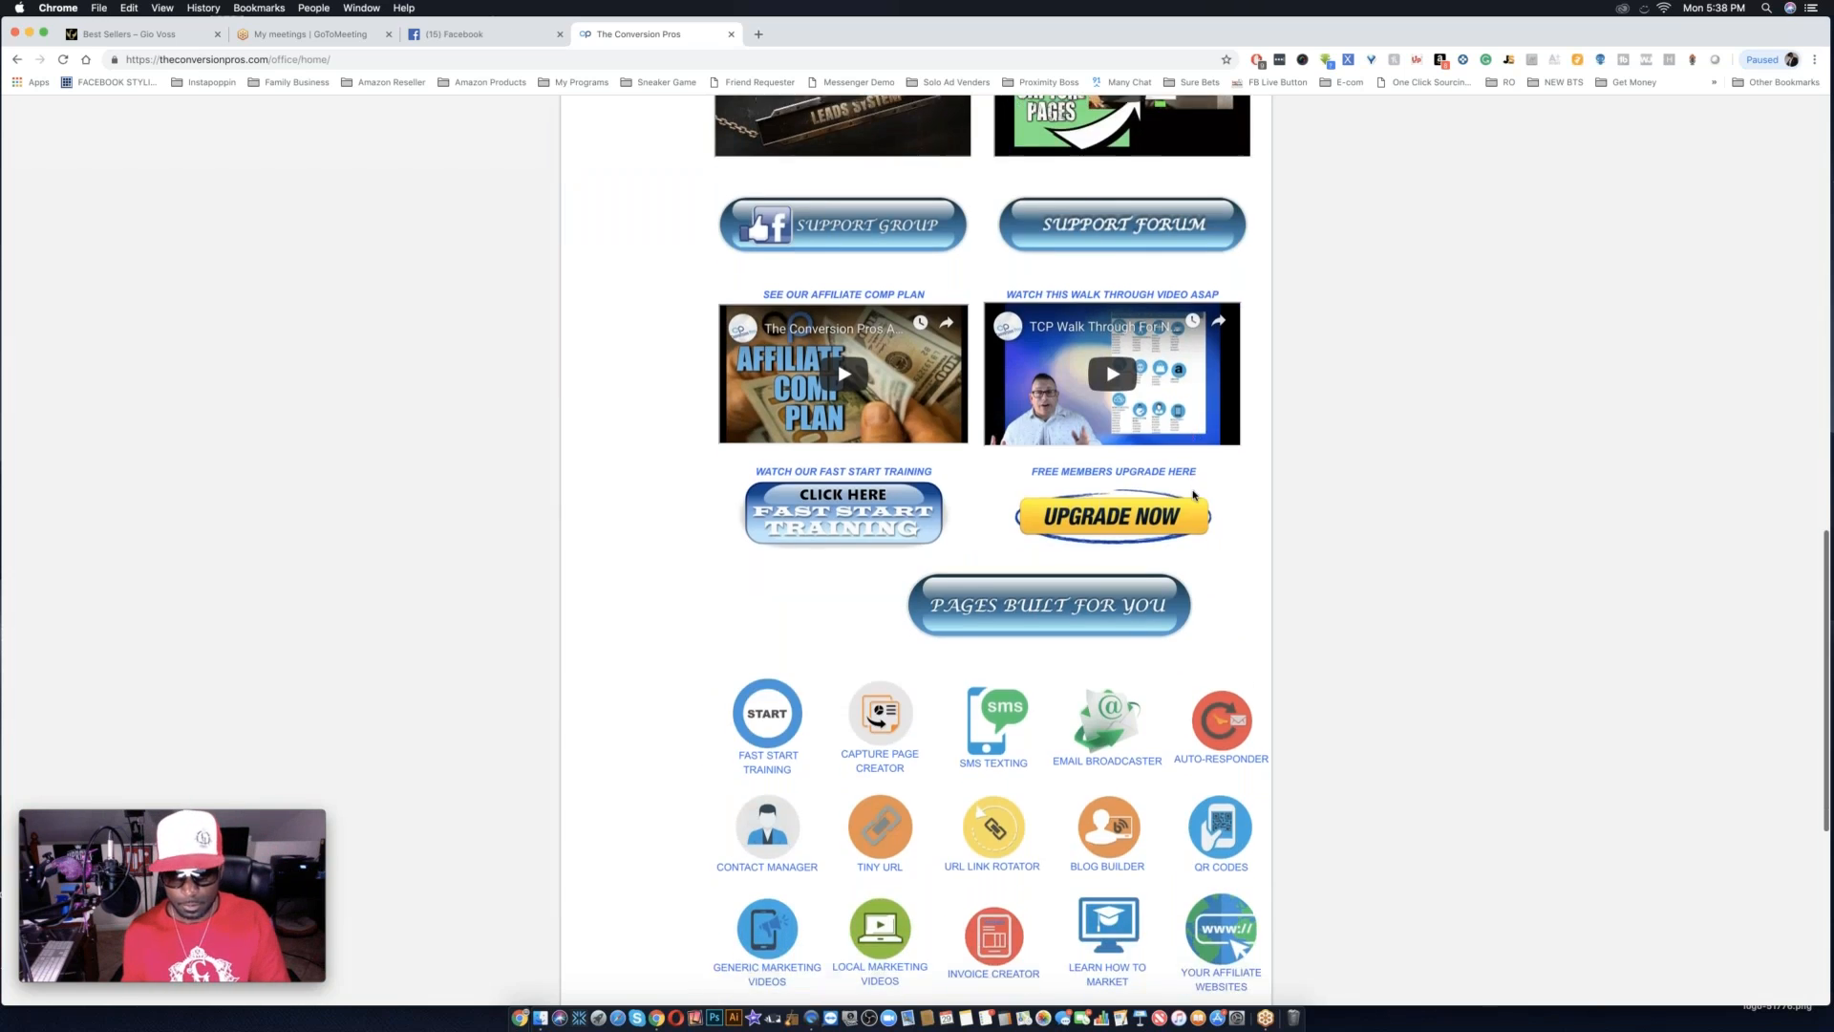
{"action": "scroll", "coordinate": [1192, 494], "scroll_direction": "up", "scroll_amount": 20}
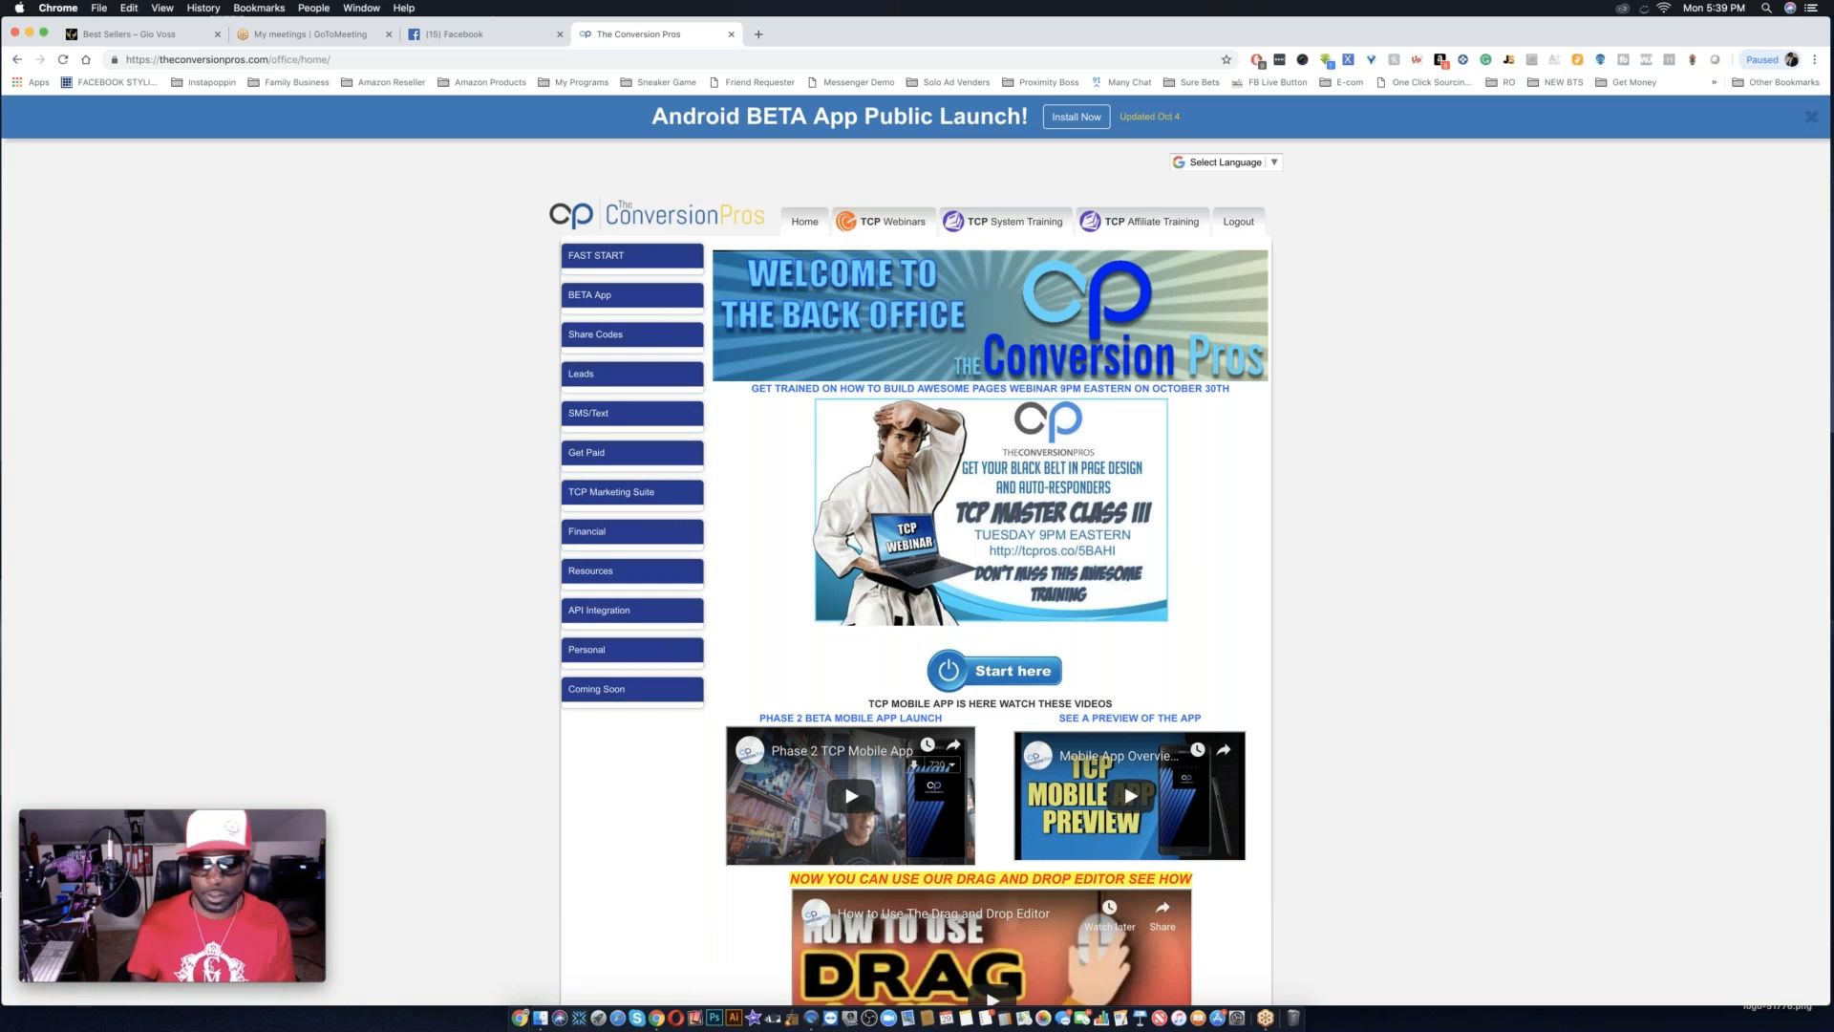
{"action": "scroll", "coordinate": [1321, 863], "scroll_direction": "down", "scroll_amount": 10}
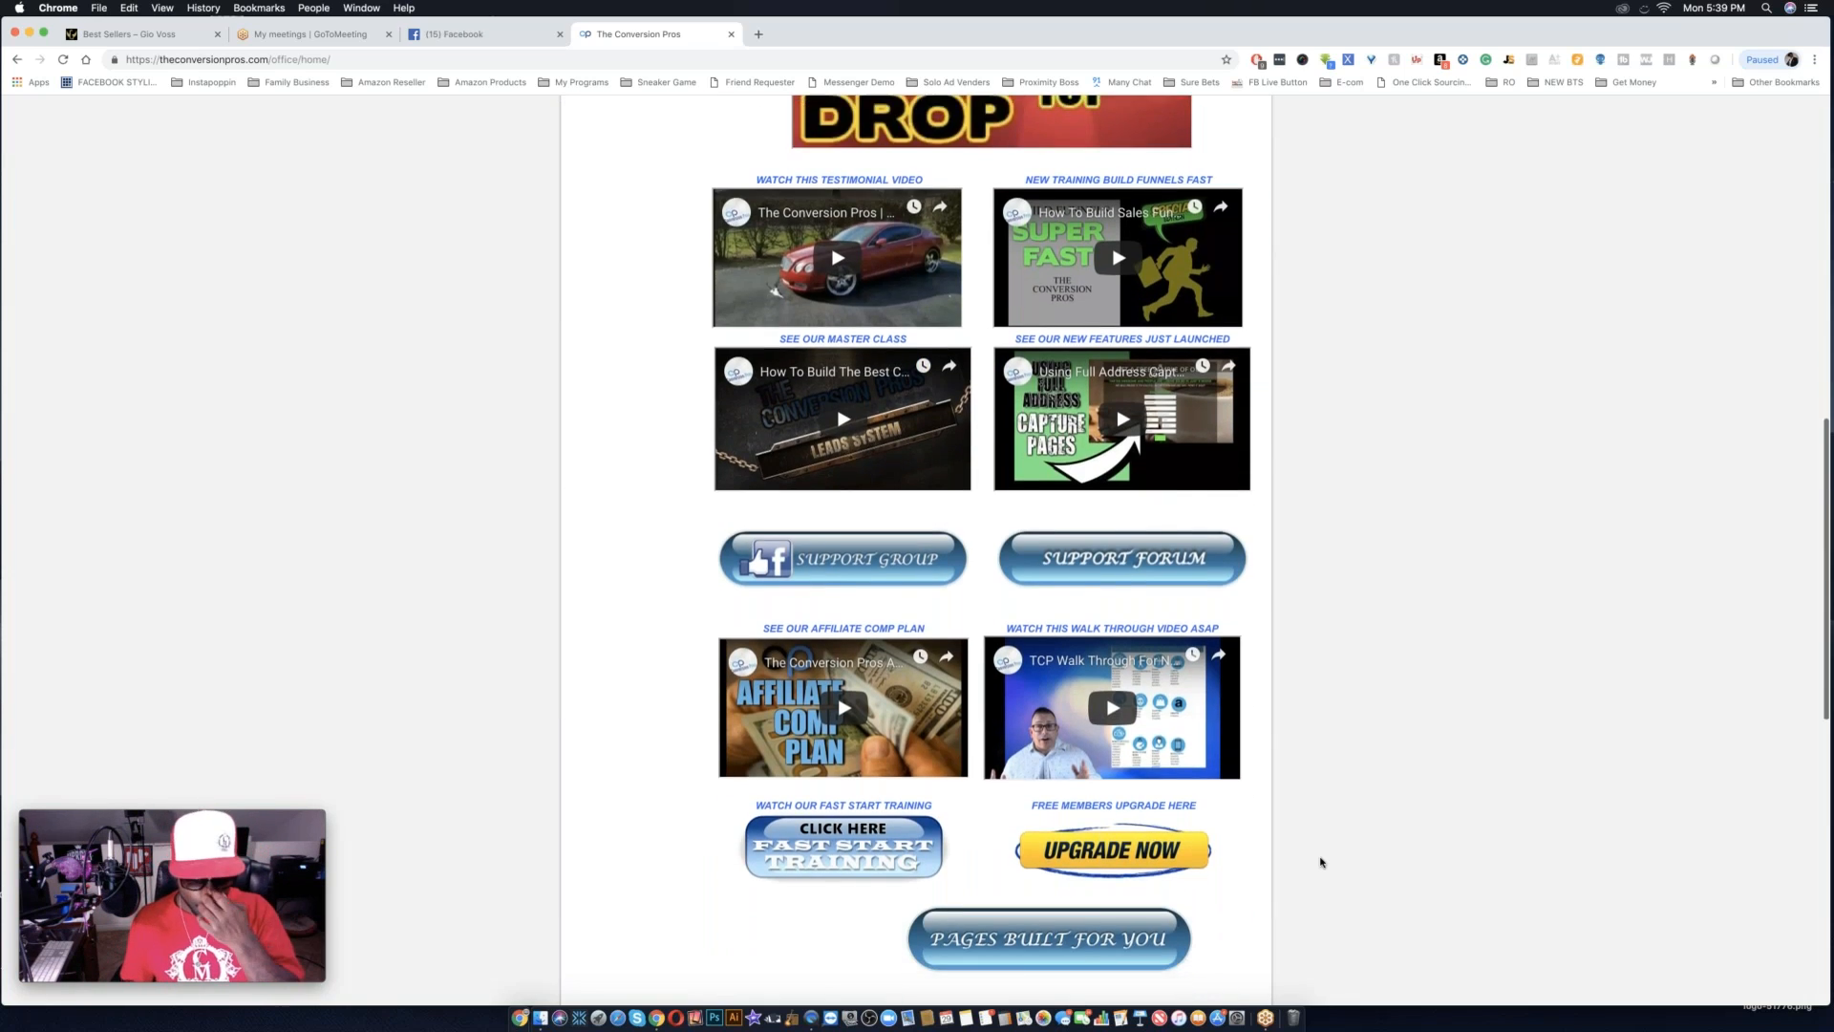
{"action": "scroll", "coordinate": [1321, 863], "scroll_direction": "down", "scroll_amount": 7}
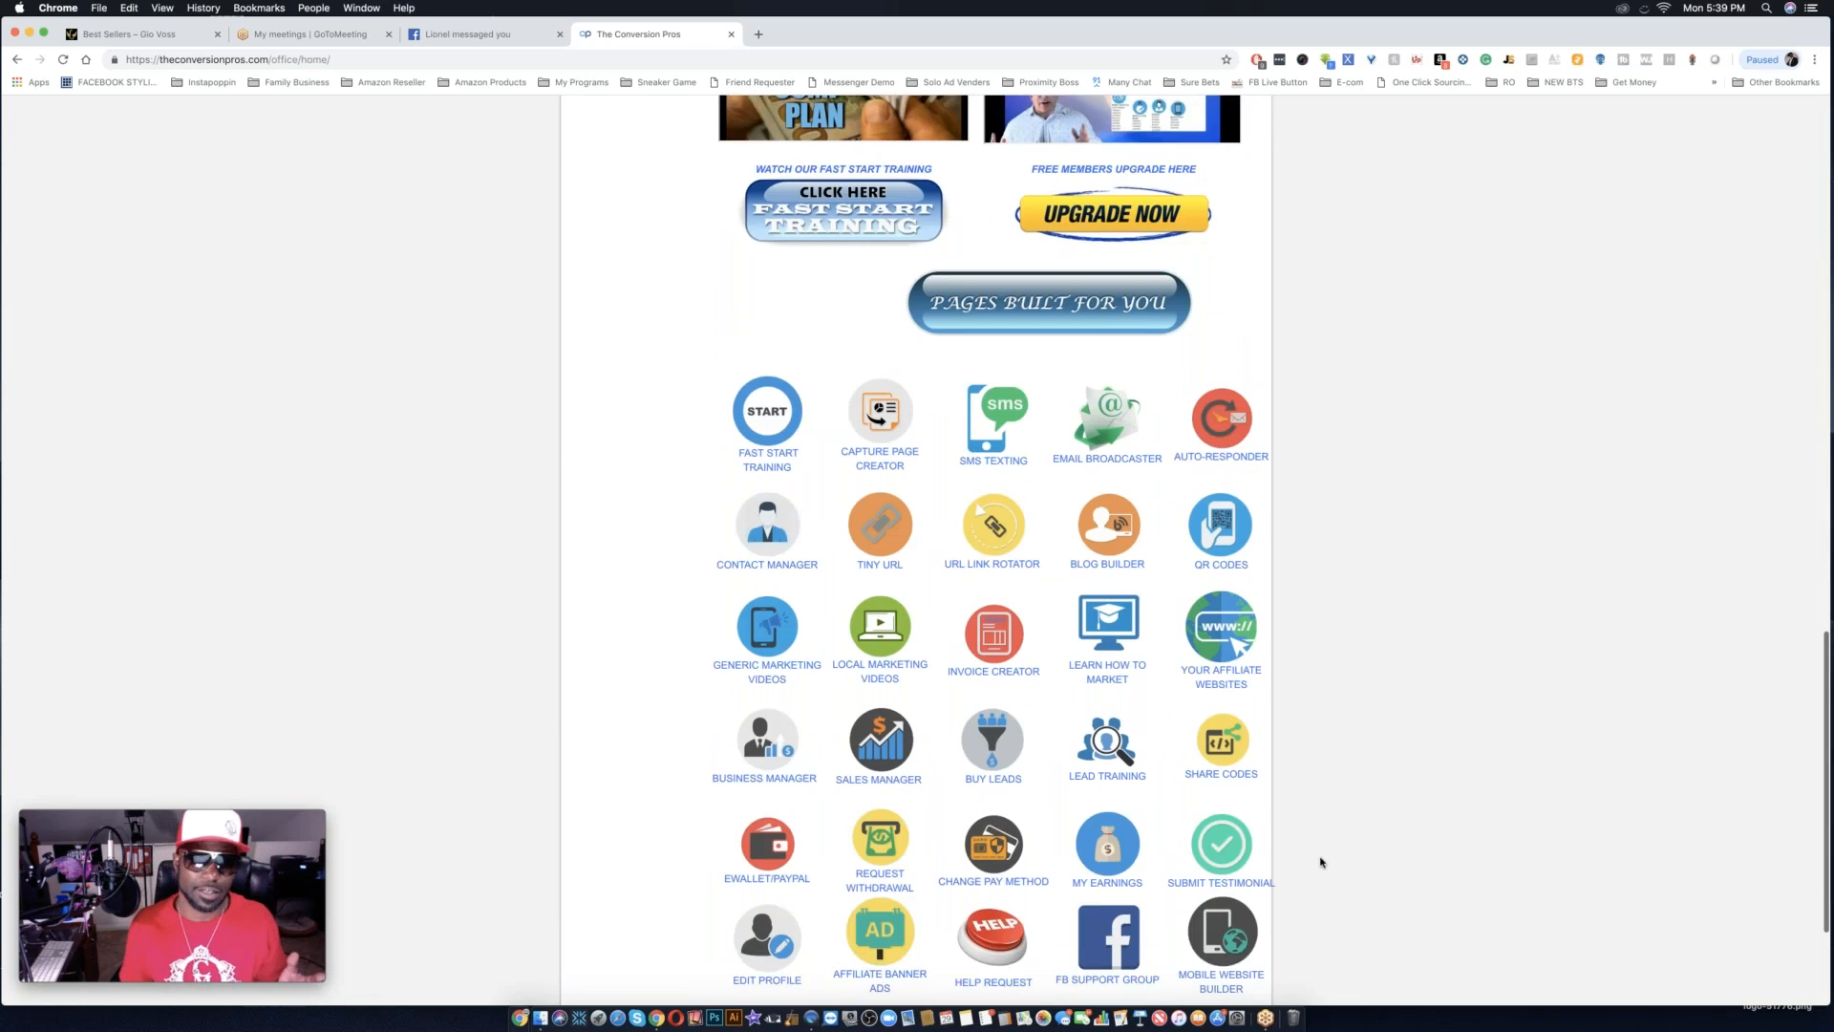
{"action": "scroll", "coordinate": [1321, 862], "scroll_direction": "down", "scroll_amount": 3}
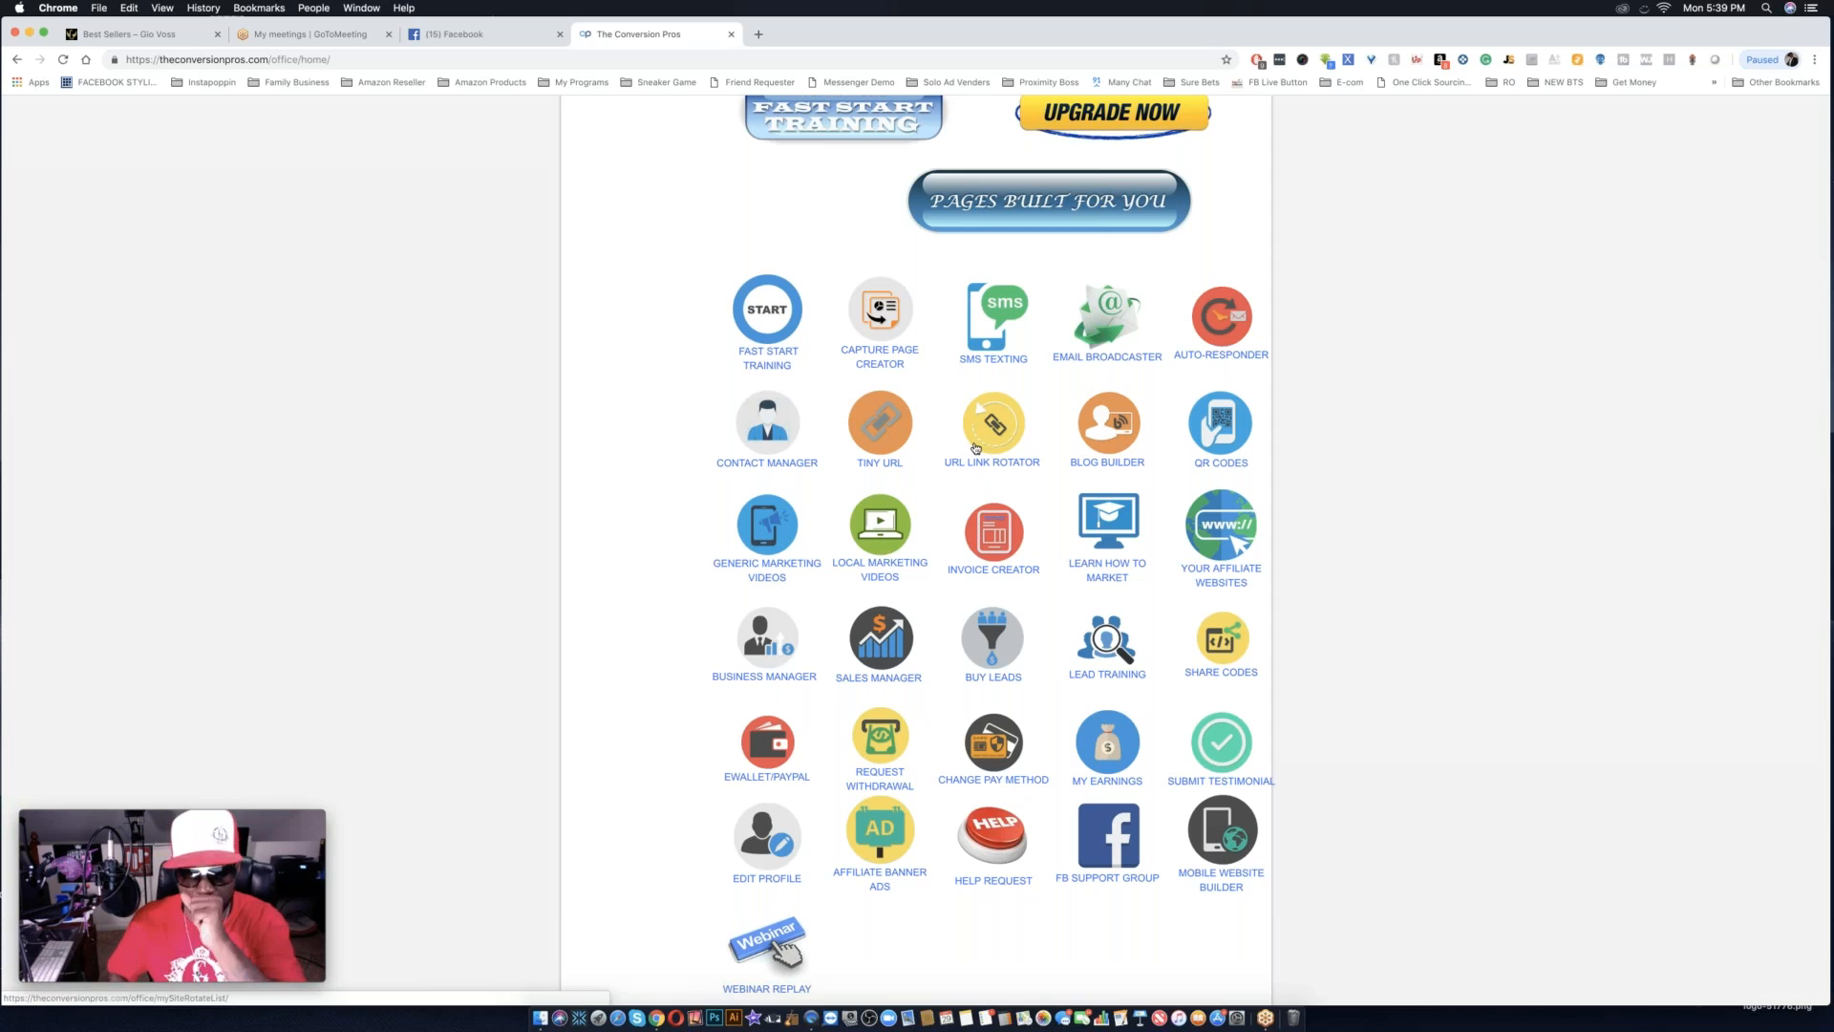
{"action": "scroll", "coordinate": [854, 427], "scroll_direction": "up", "scroll_amount": 2}
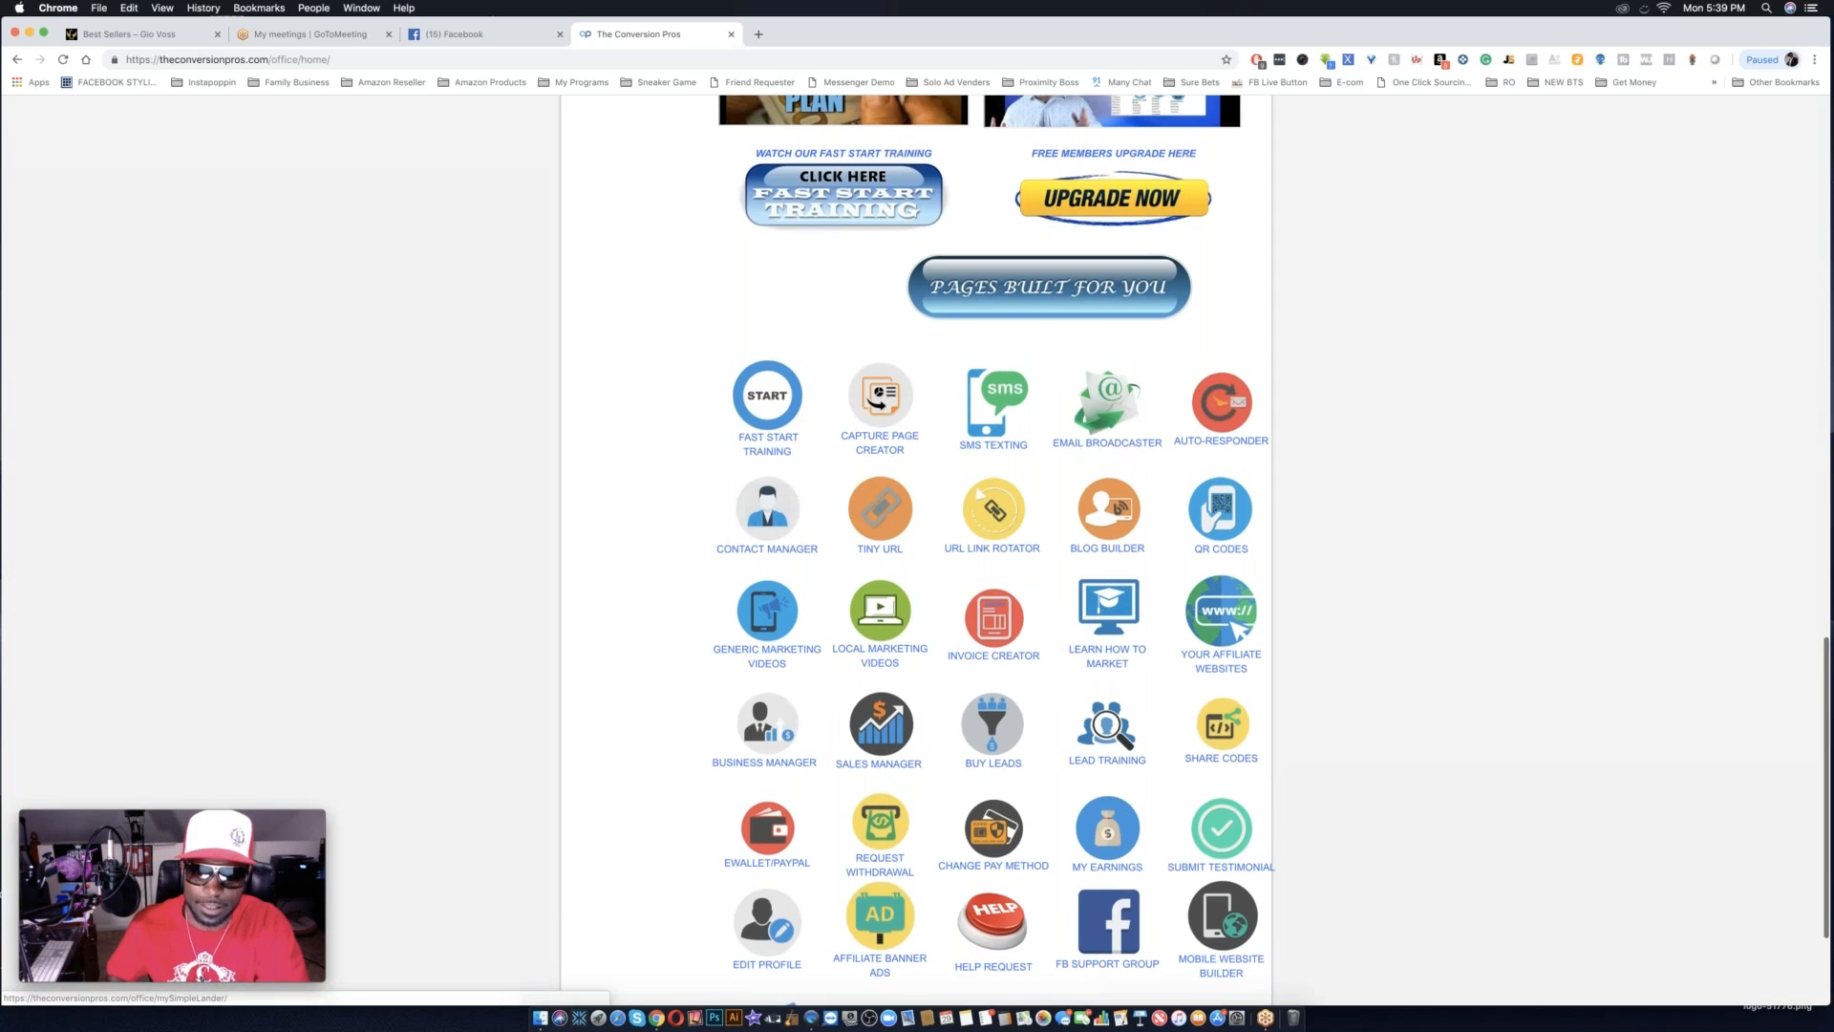
Open the Capture Page Creator and start adding a new landing page to reach the template gallery.
{"action": "left_click", "coordinate": [880, 443]}
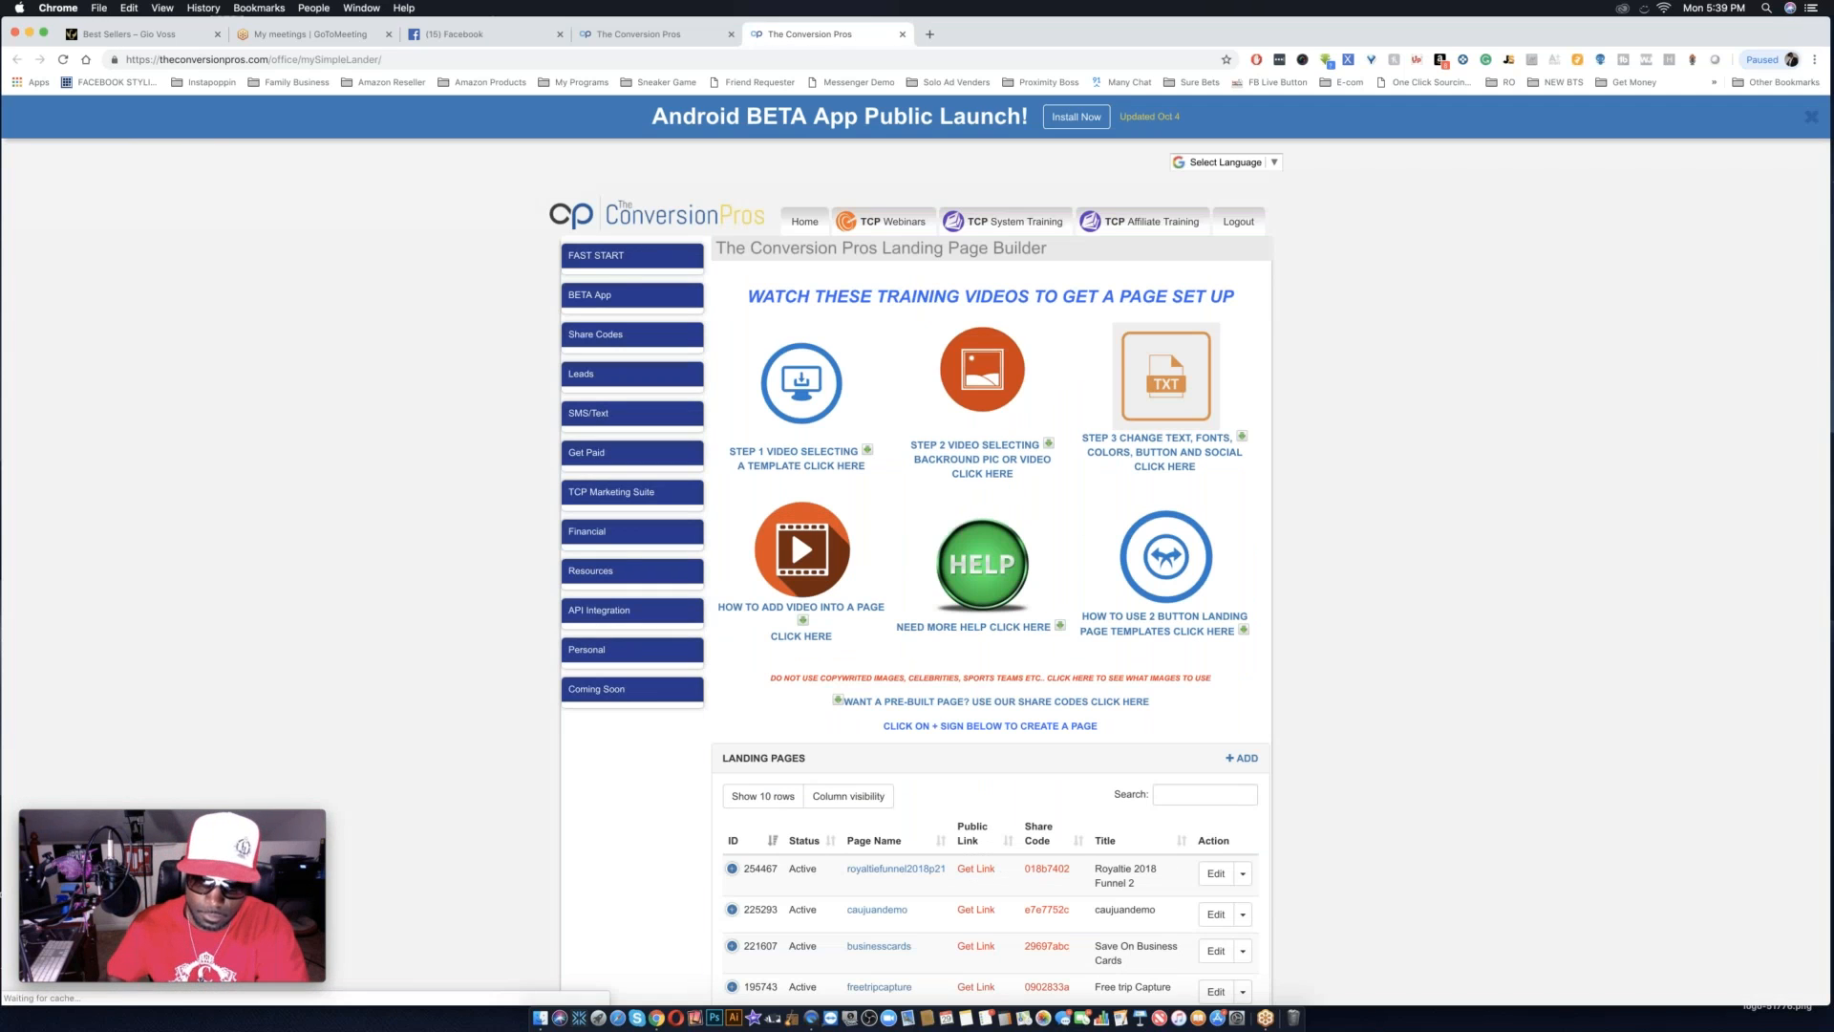
{"action": "scroll", "coordinate": [904, 770], "scroll_direction": "down", "scroll_amount": 5}
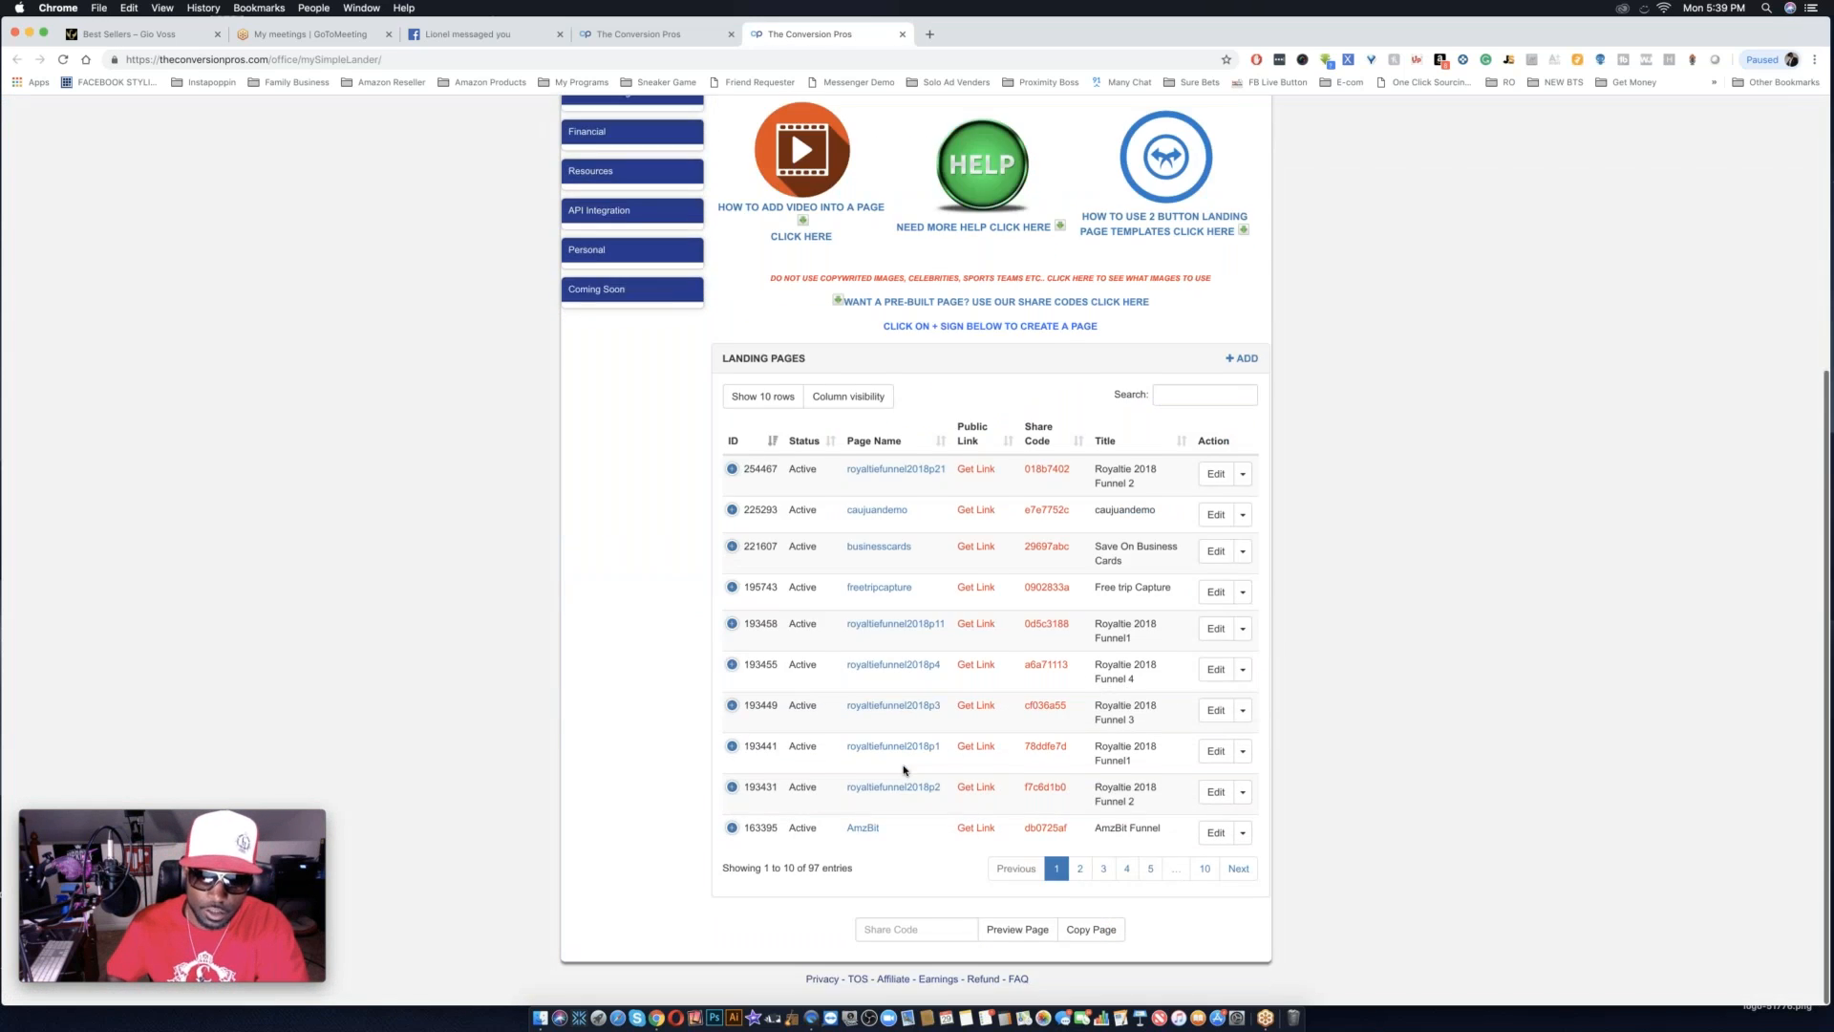
{"action": "scroll", "coordinate": [903, 769], "scroll_direction": "up", "scroll_amount": 1}
{"action": "left_click", "coordinate": [1239, 381]}
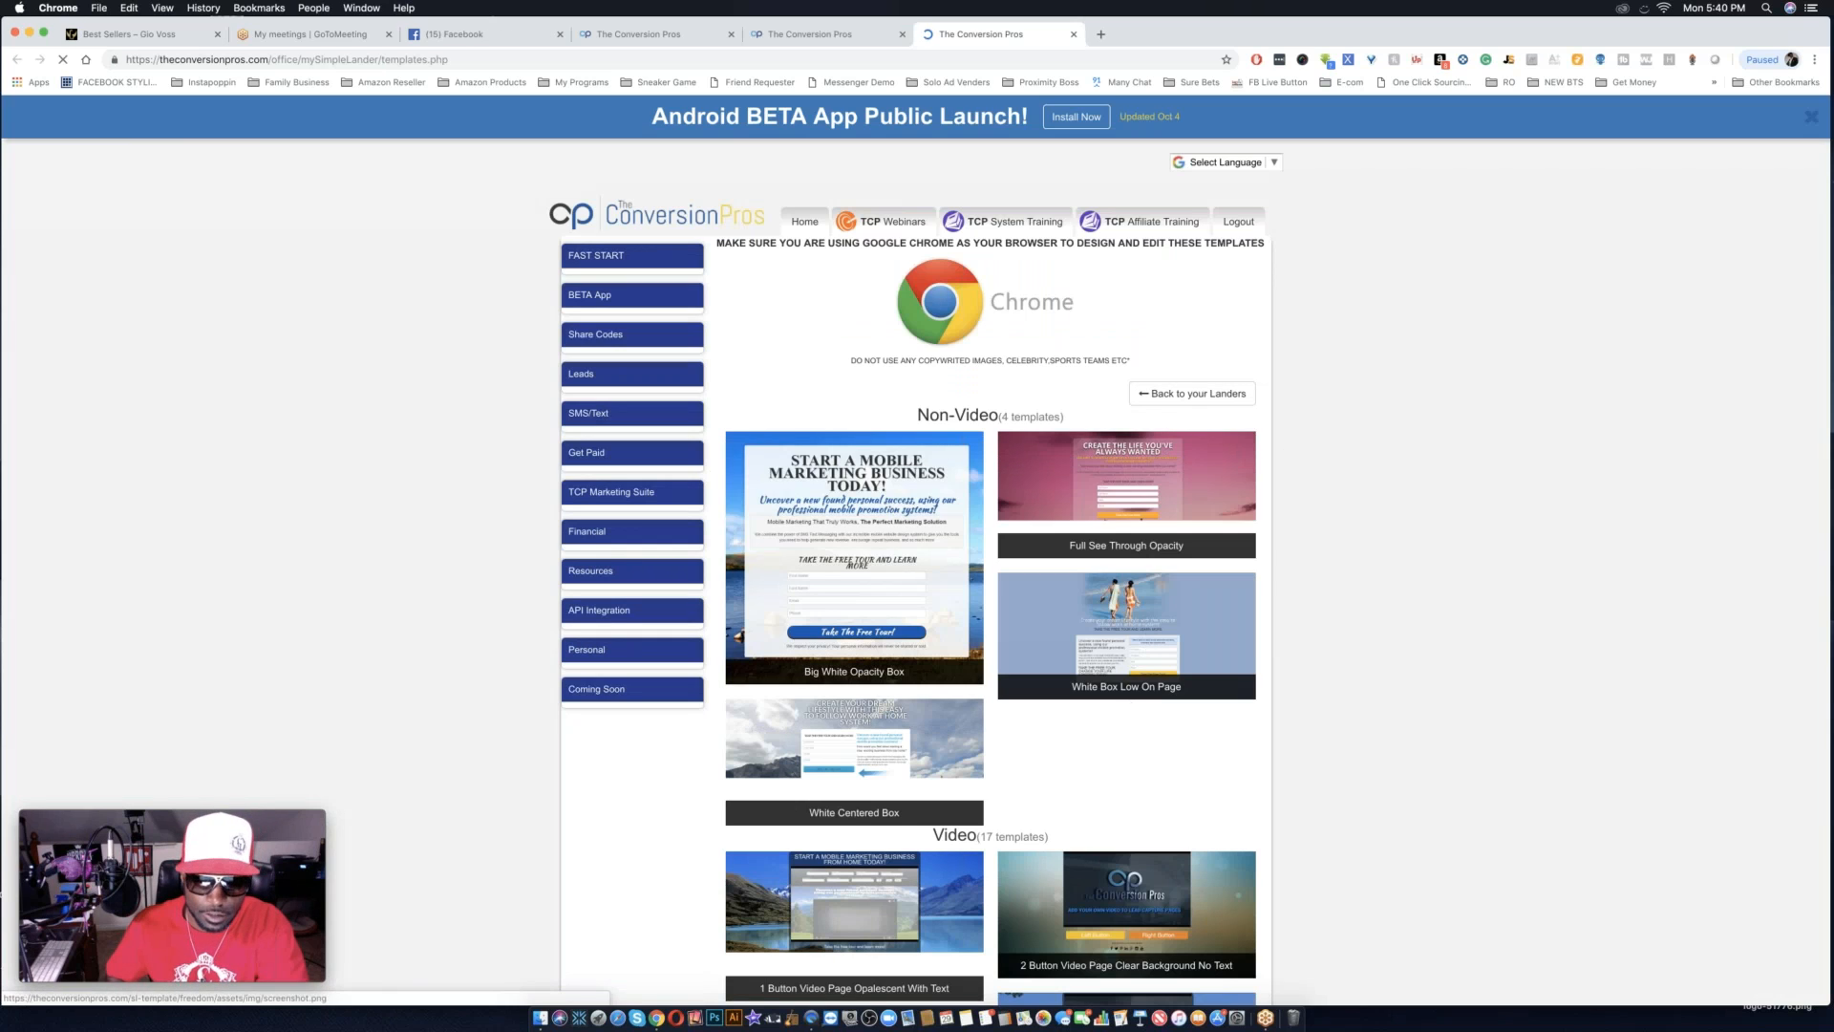
Look through the non-video and video landing page templates, enlarging the page view for readability.
{"action": "scroll", "coordinate": [917, 550], "scroll_direction": "down", "scroll_amount": 5}
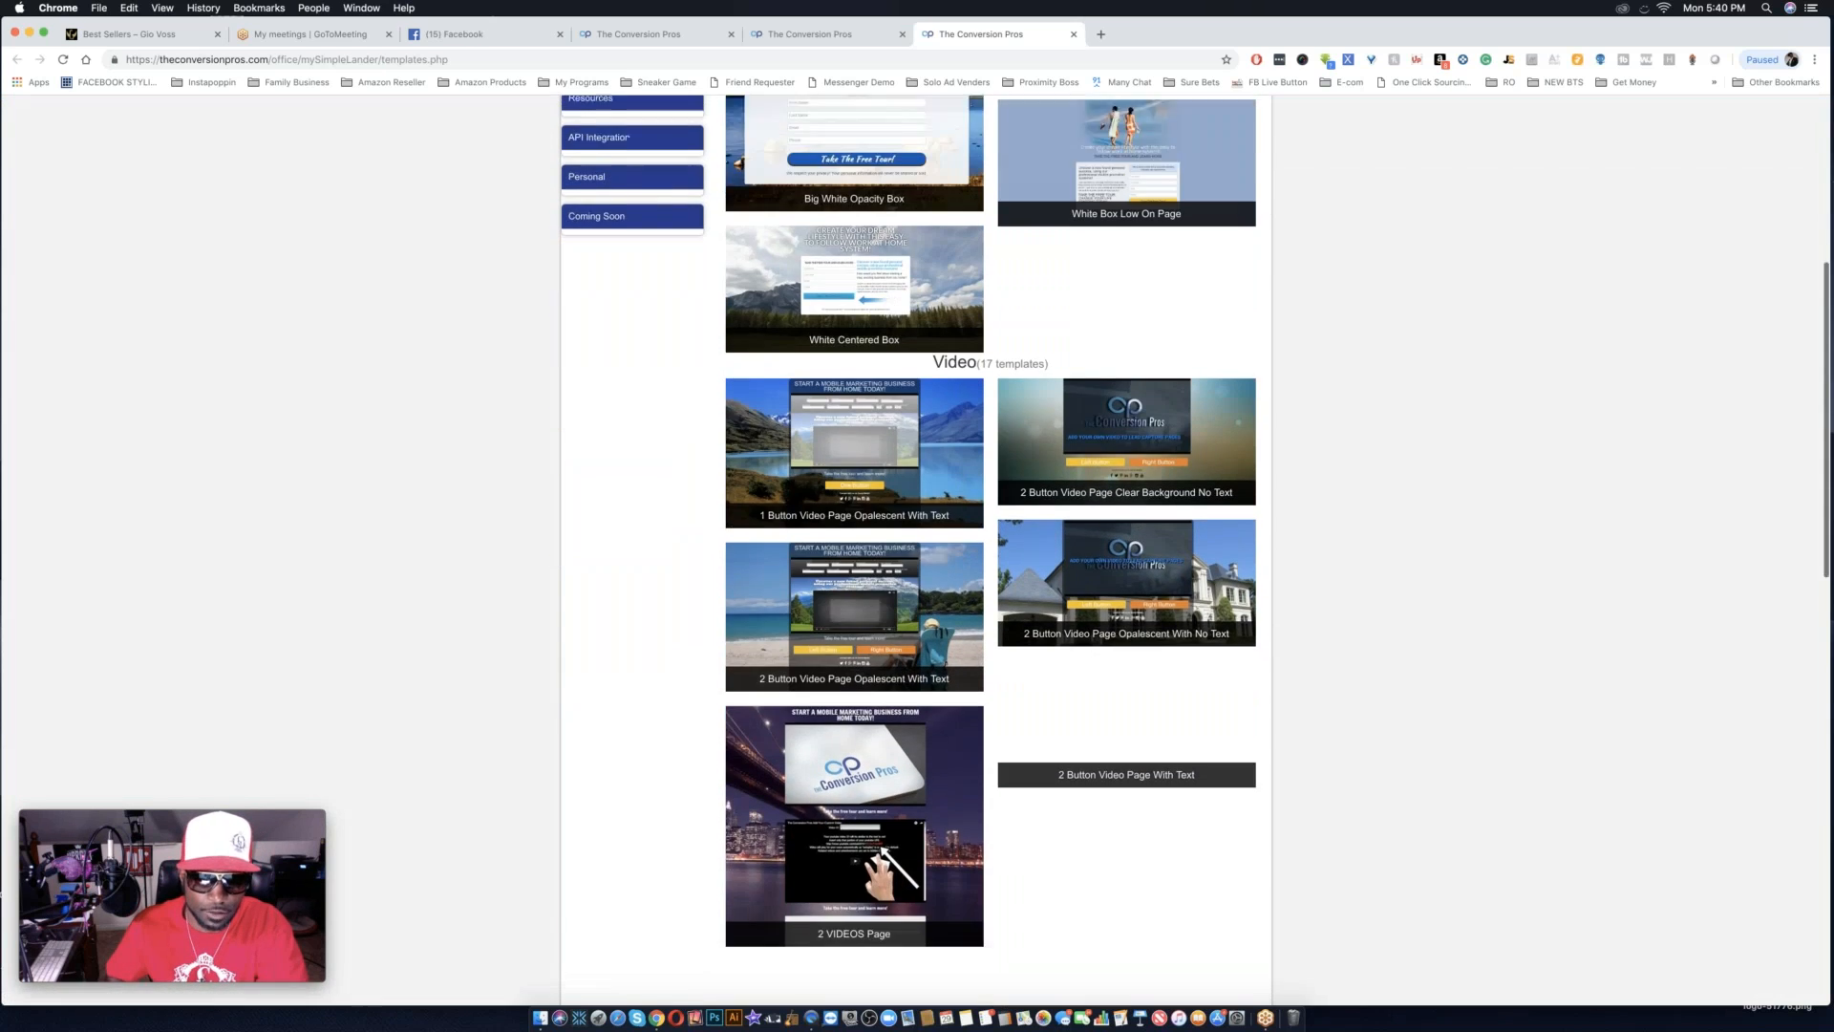
{"action": "scroll", "coordinate": [1018, 687], "scroll_direction": "down", "scroll_amount": 2}
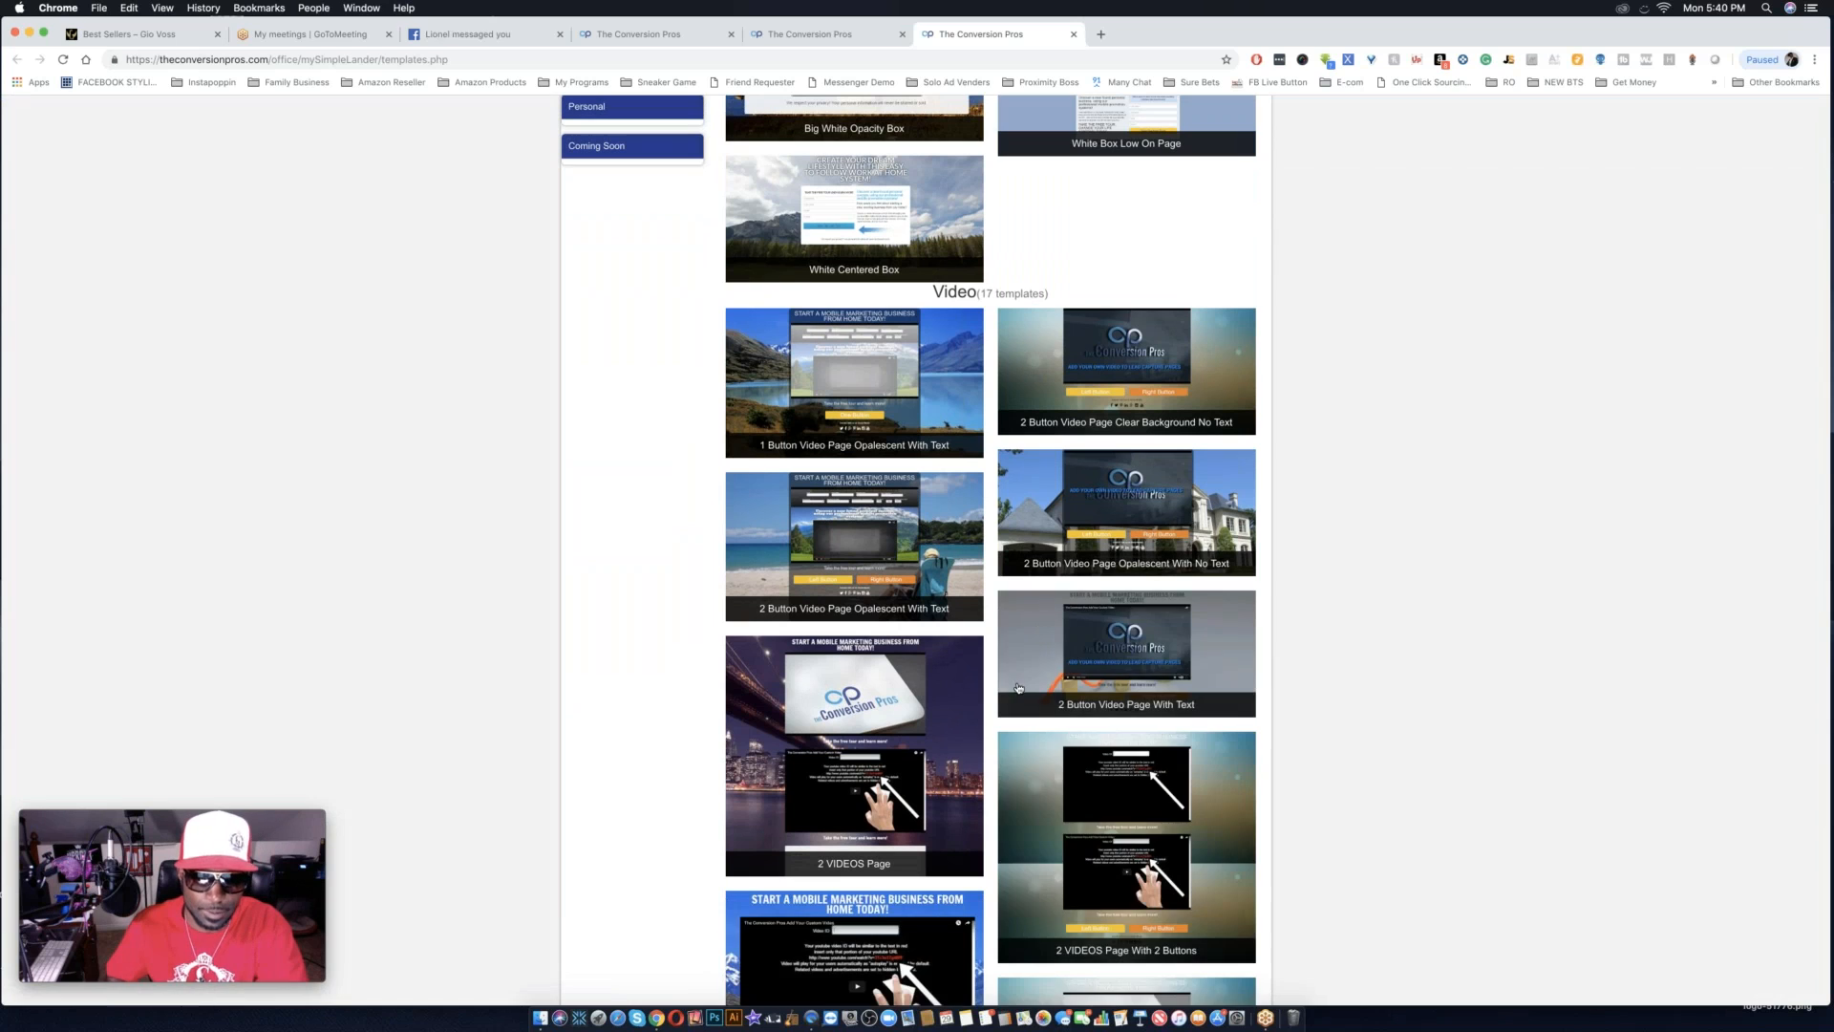
{"action": "scroll", "coordinate": [1018, 688], "scroll_direction": "down", "scroll_amount": 5}
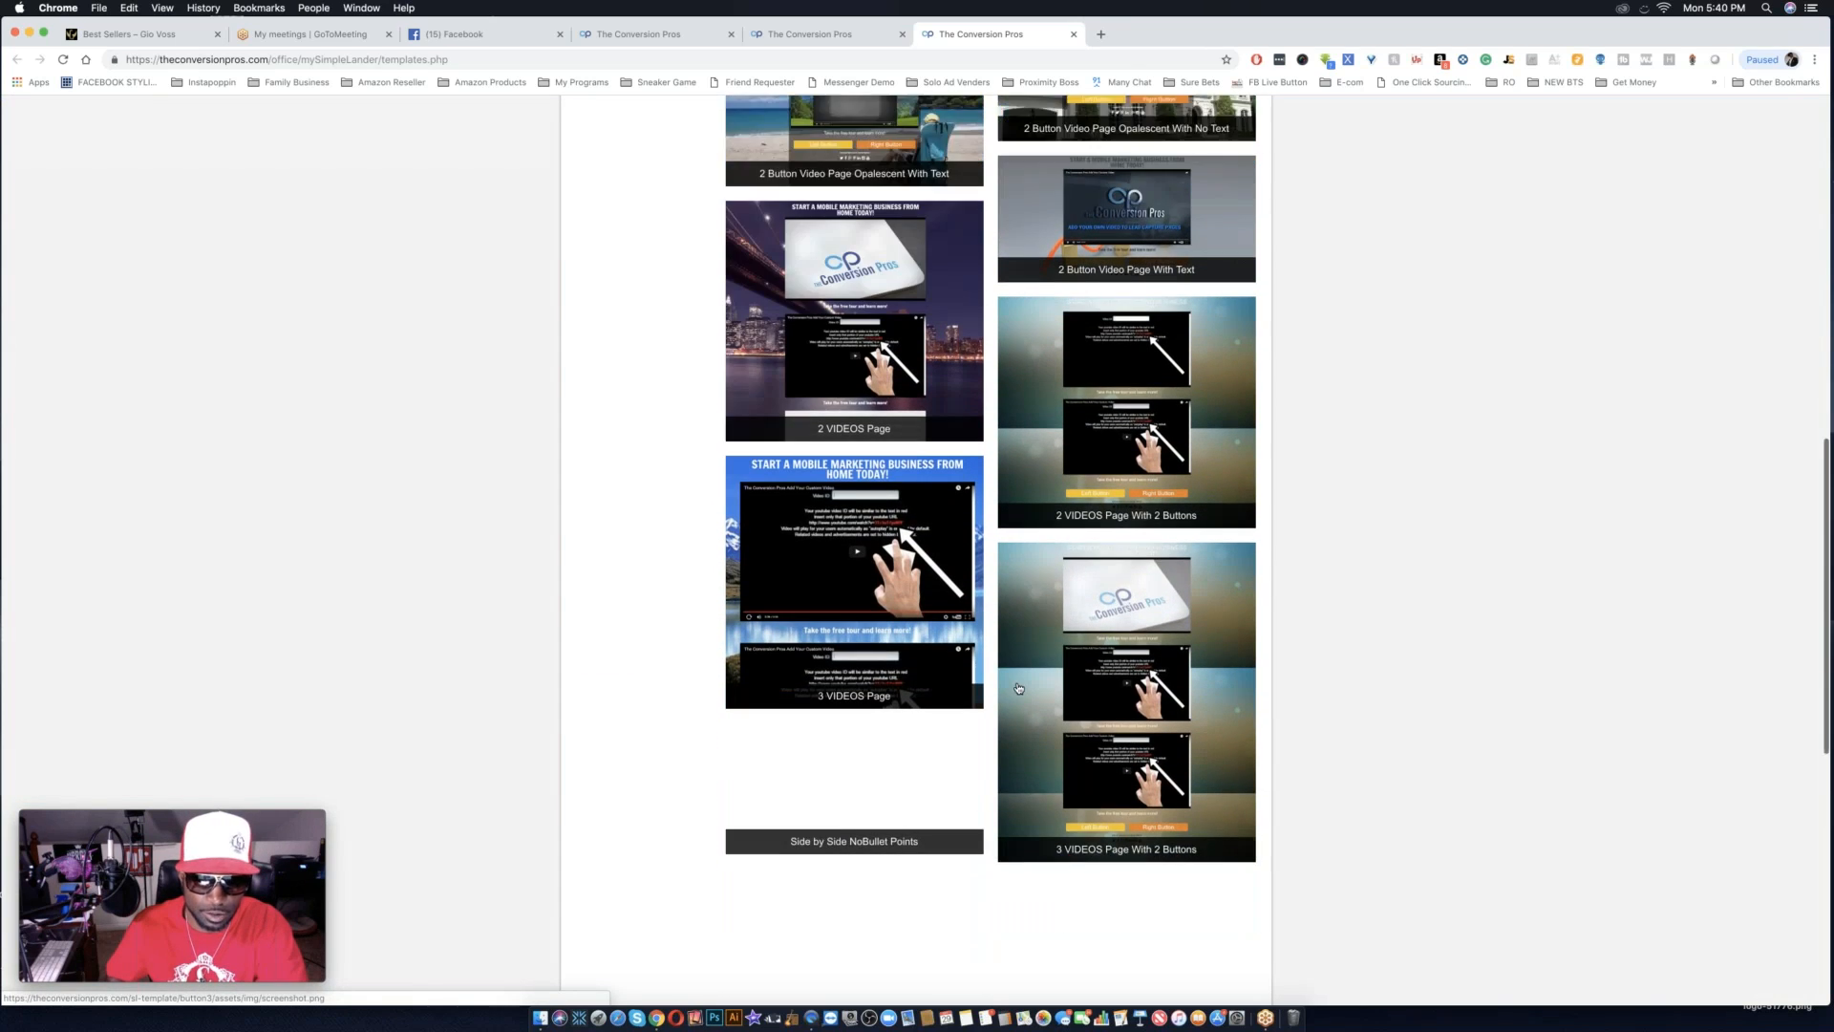
{"action": "scroll", "coordinate": [1018, 687], "scroll_direction": "down", "scroll_amount": 3}
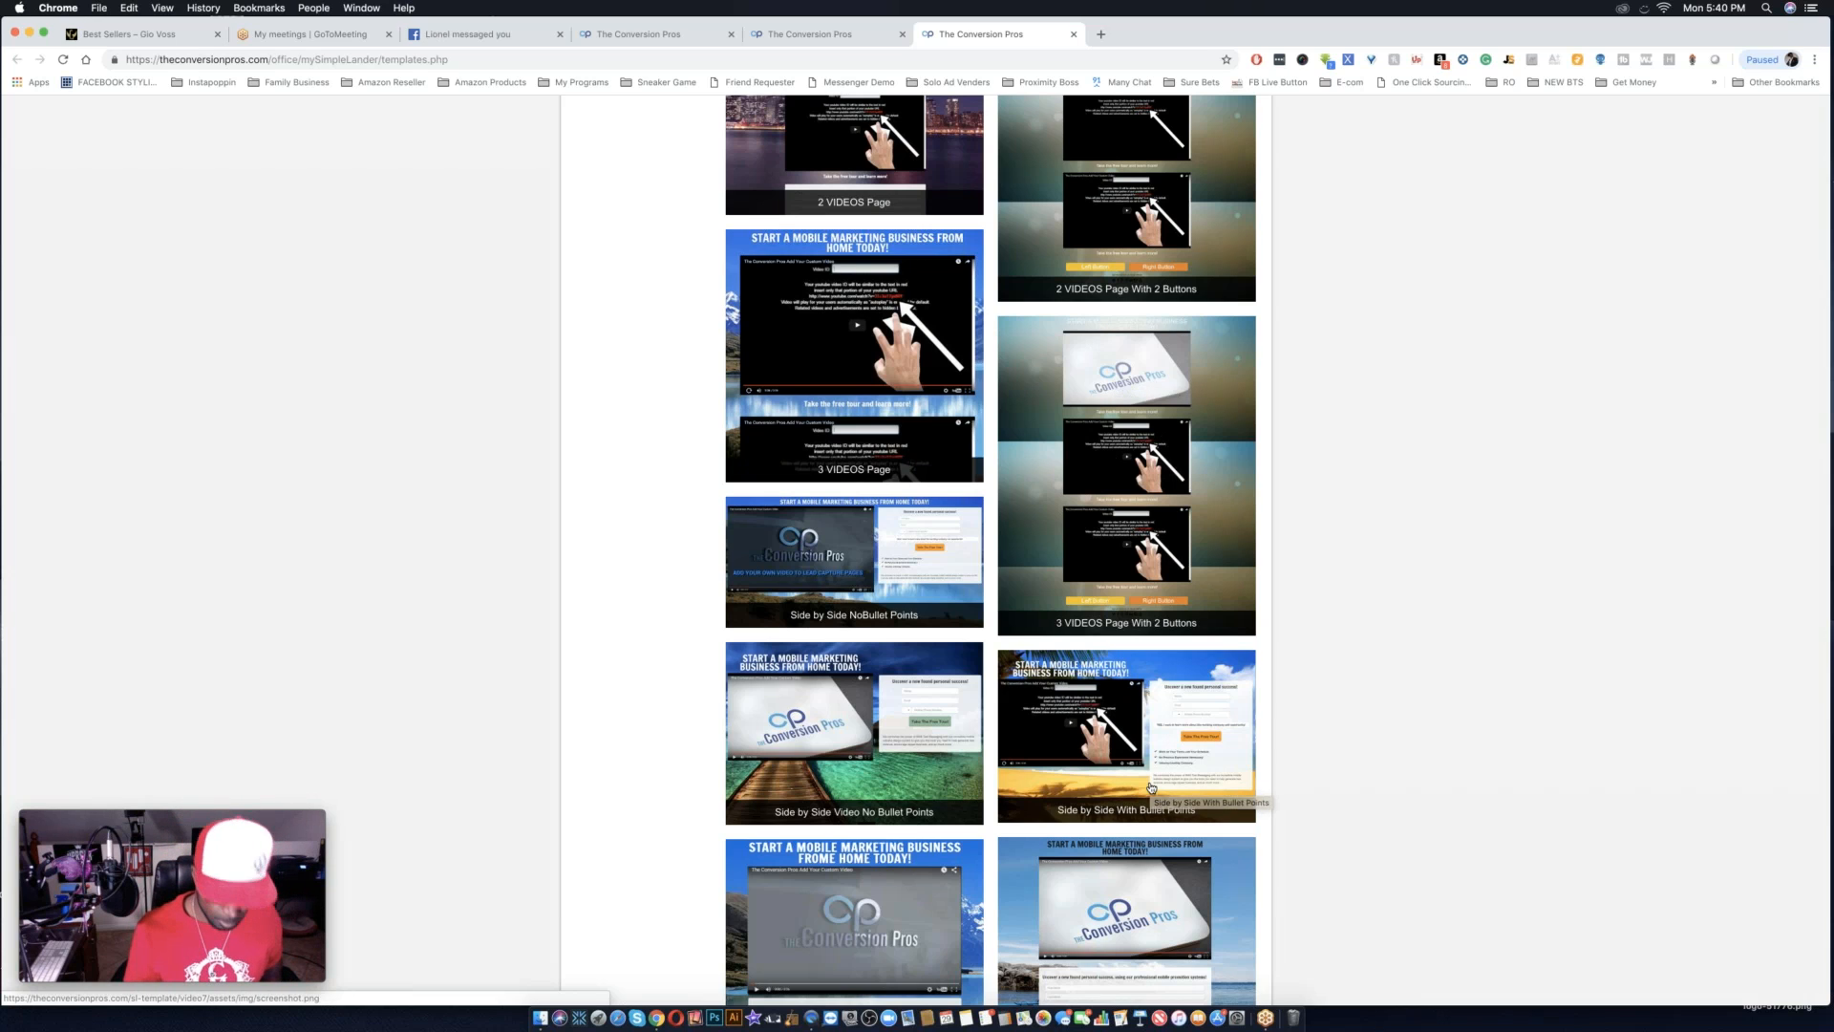
{"action": "key", "text": "super+equal"}
{"action": "key", "text": "super+equal"}
{"action": "key", "text": "super+equal"}
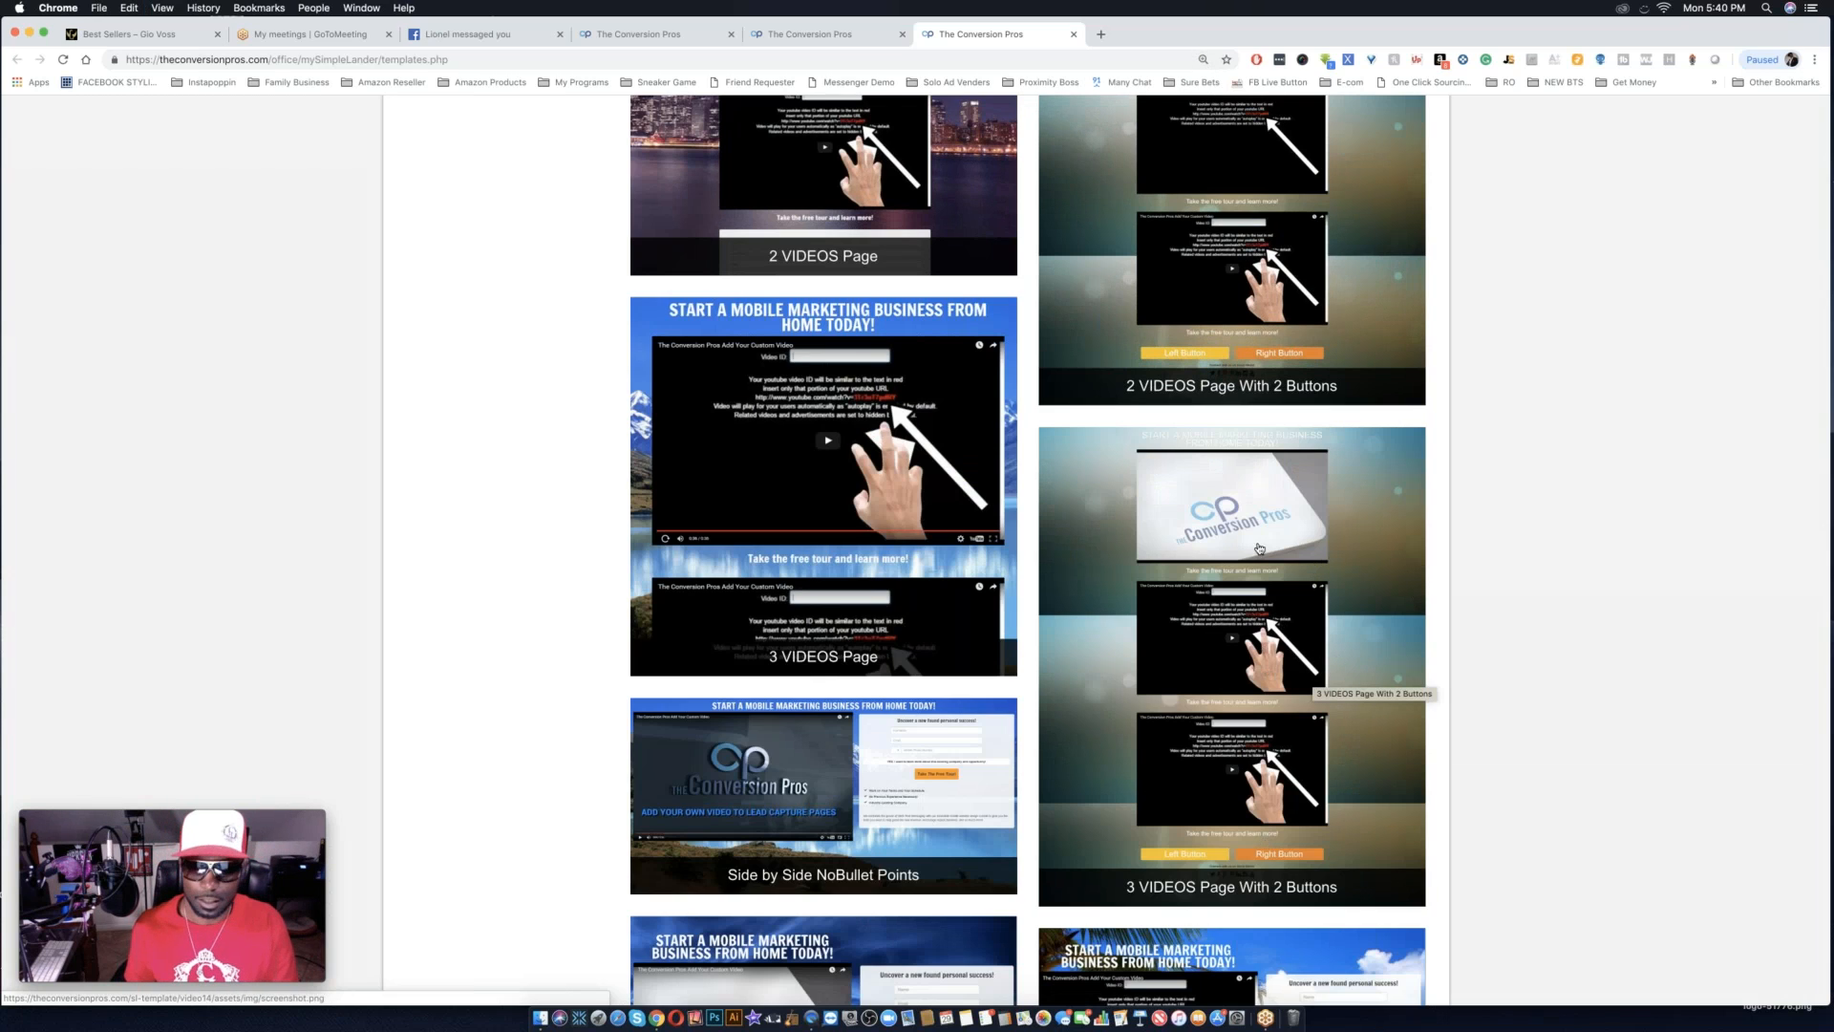
Compare the video templates by number of videos, button options, side-by-side layouts and bullet-point versions.
{"action": "scroll", "coordinate": [1337, 621], "scroll_direction": "down", "scroll_amount": 2}
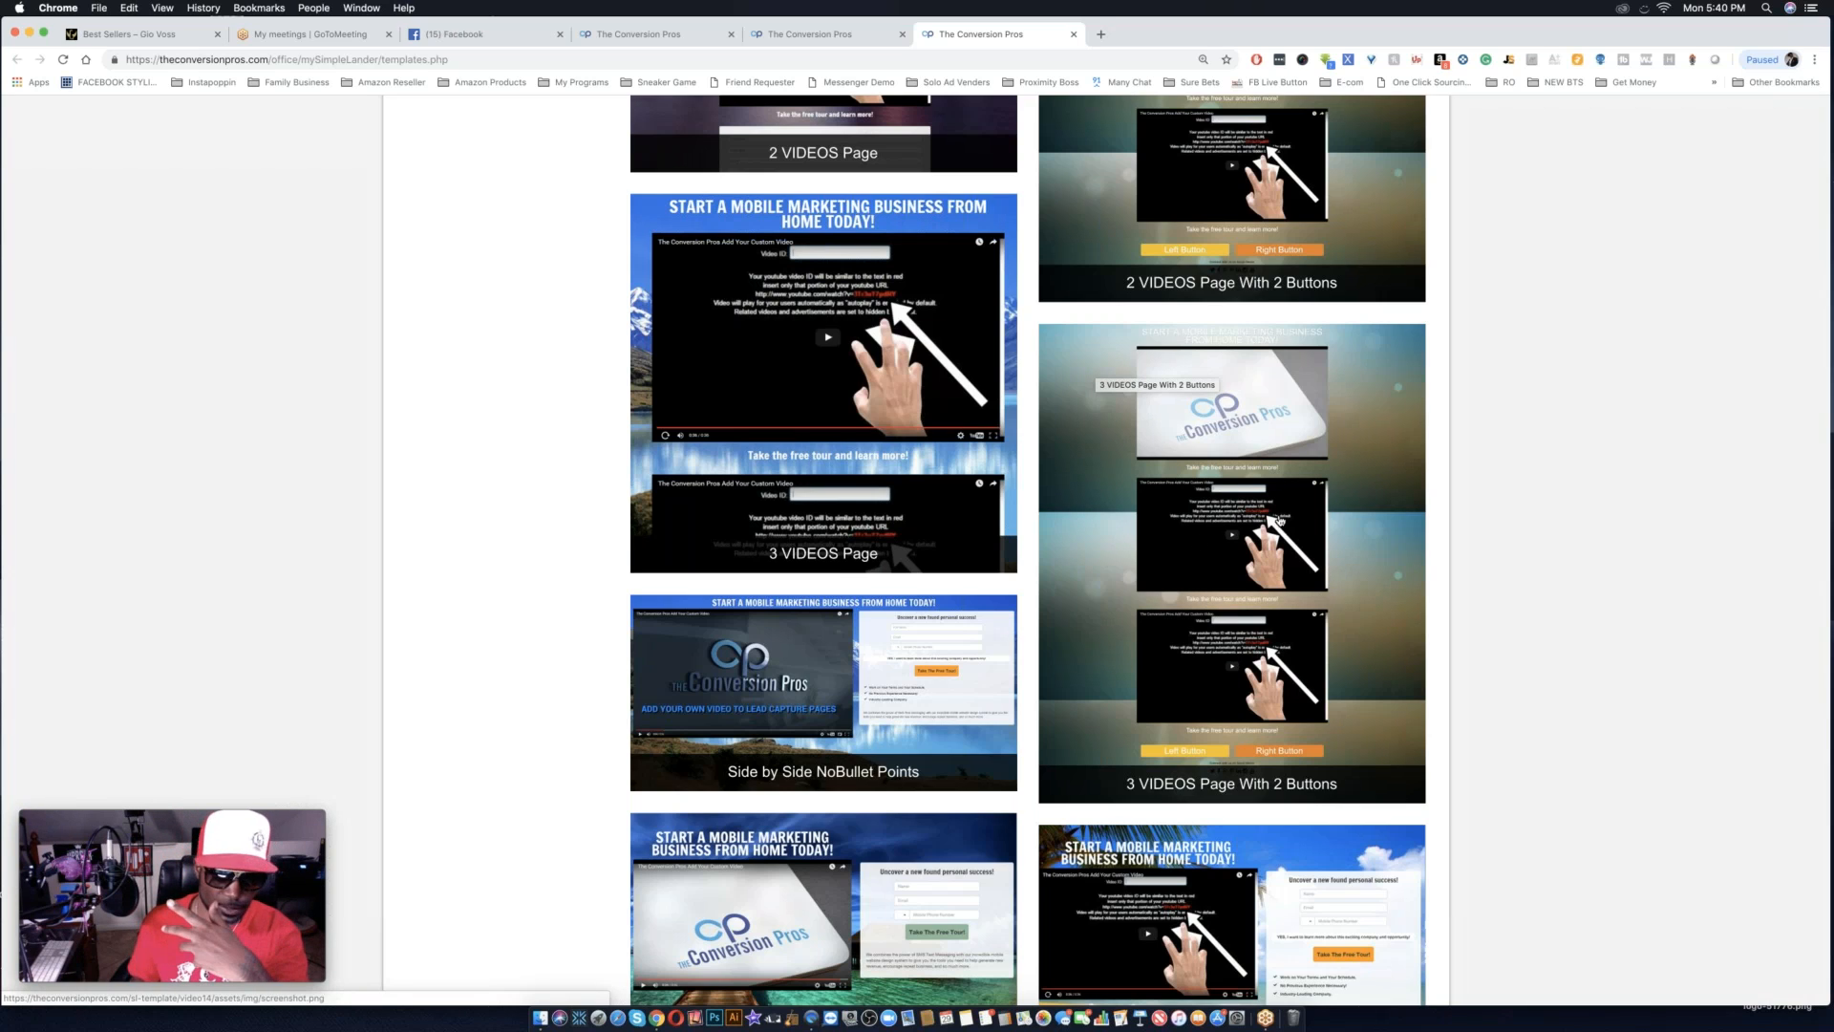
{"action": "scroll", "coordinate": [1502, 639], "scroll_direction": "up", "scroll_amount": 4}
{"action": "scroll", "coordinate": [1504, 639], "scroll_direction": "up", "scroll_amount": 3}
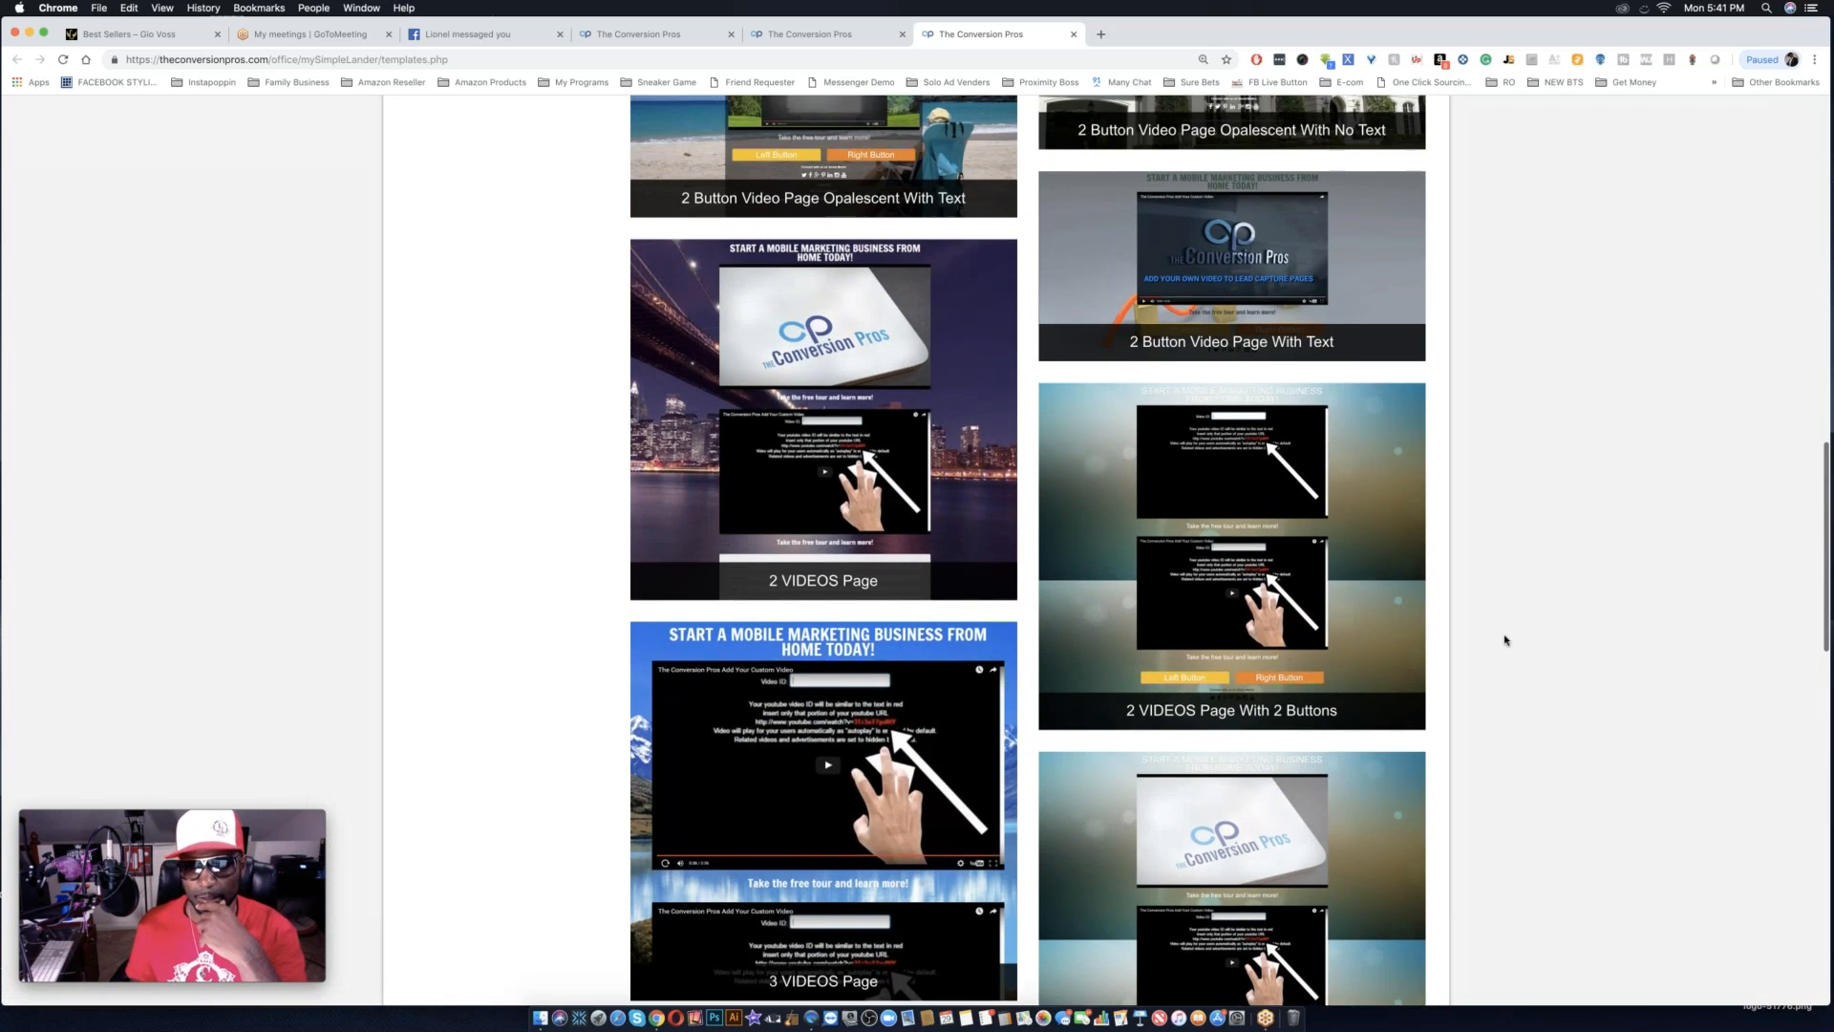
{"action": "scroll", "coordinate": [1505, 639], "scroll_direction": "up", "scroll_amount": 3}
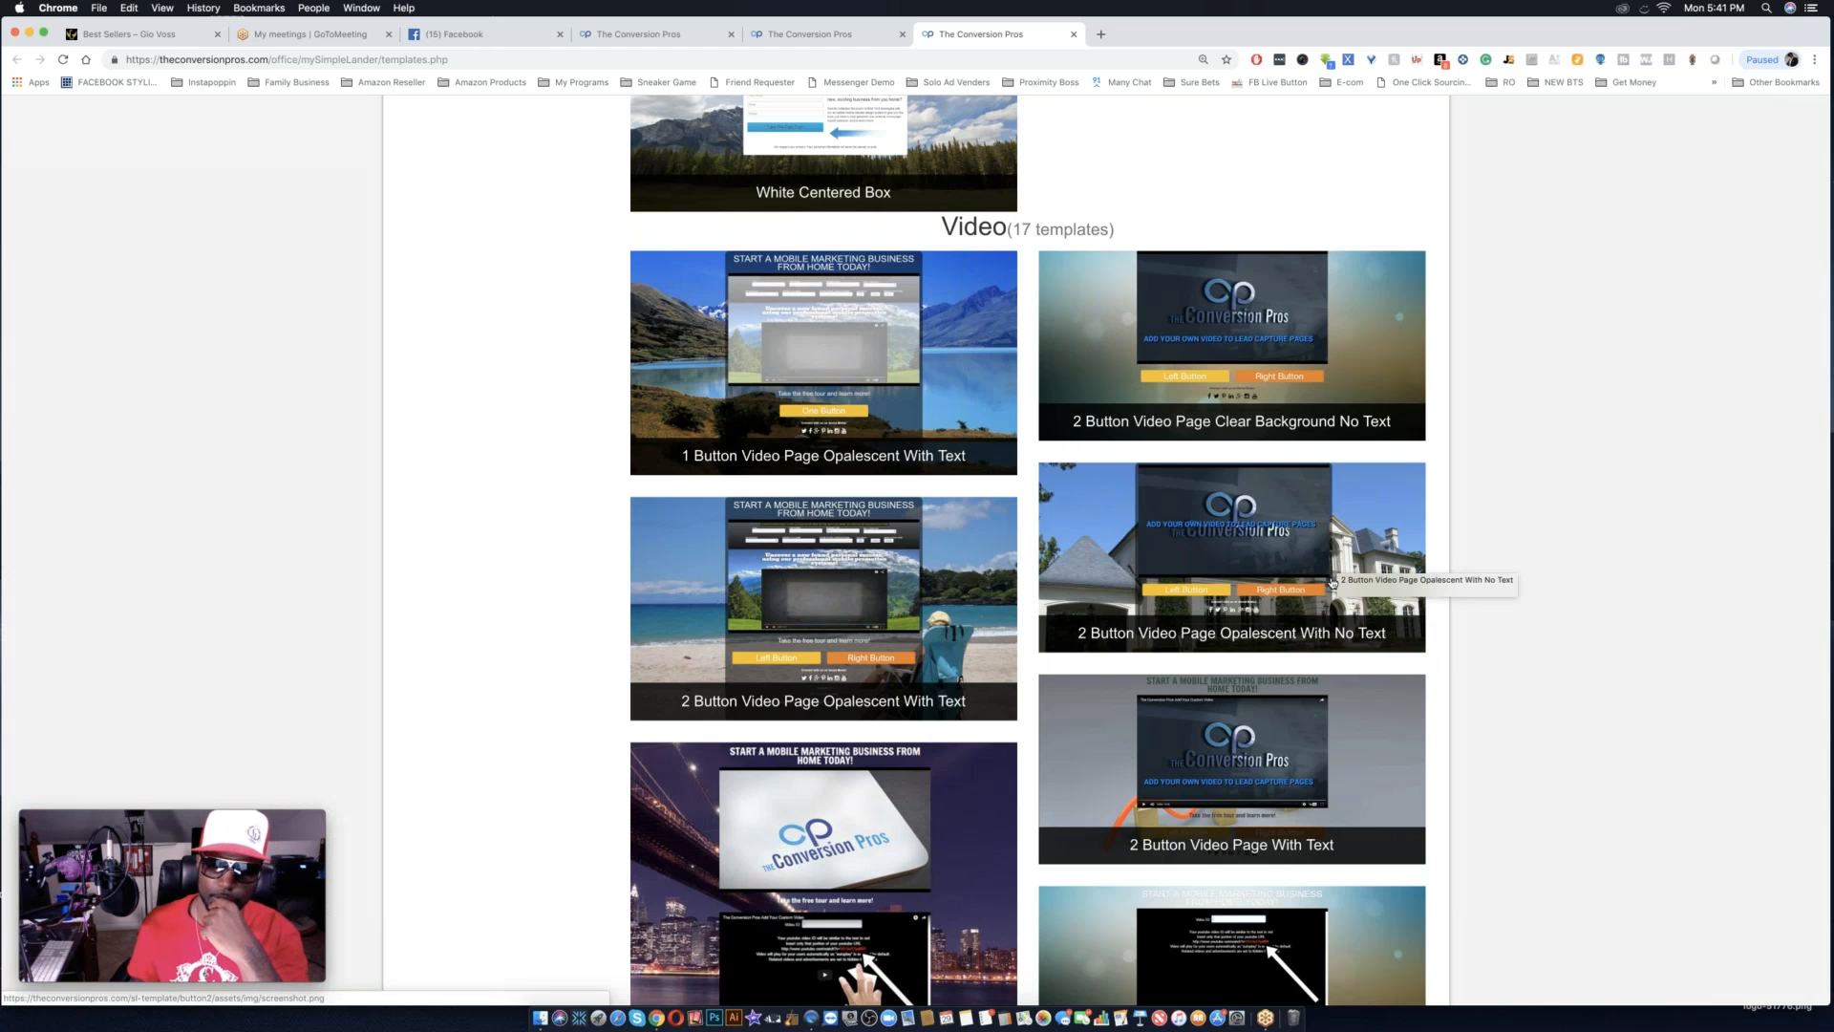
{"action": "scroll", "coordinate": [1333, 583], "scroll_direction": "down", "scroll_amount": 3}
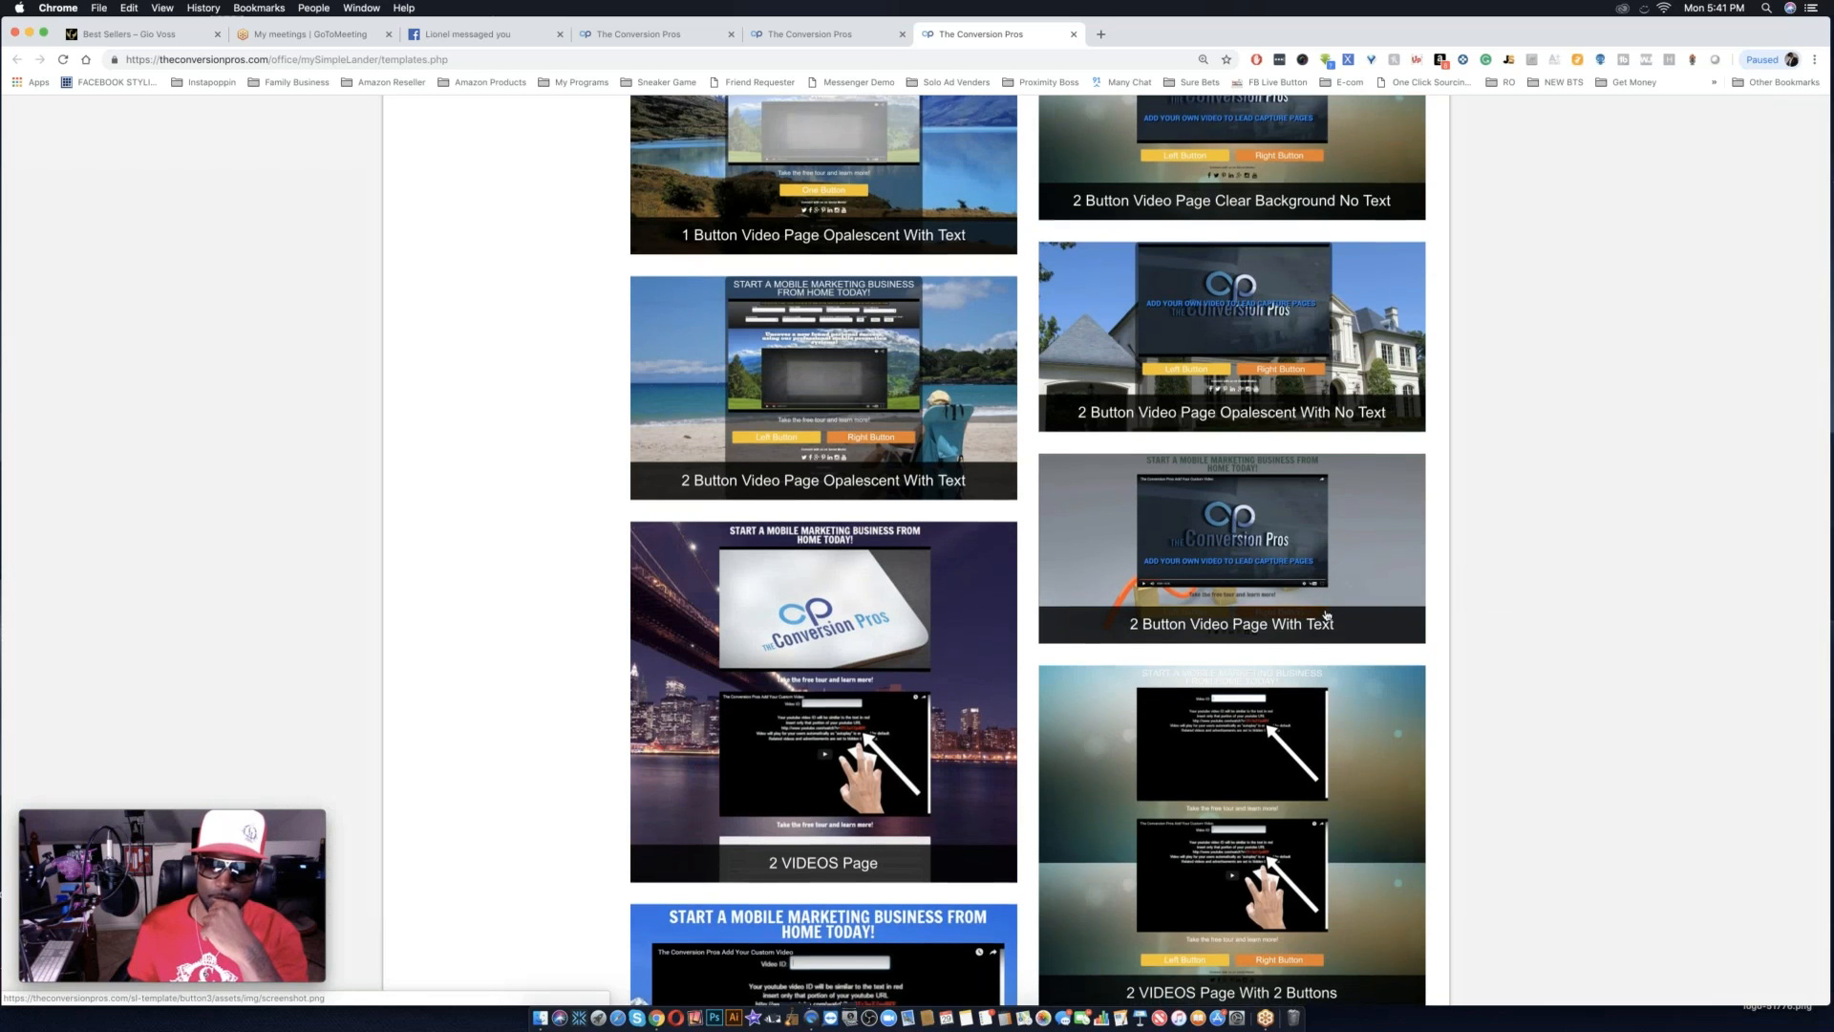
{"action": "scroll", "coordinate": [1326, 616], "scroll_direction": "down", "scroll_amount": 2}
{"action": "scroll", "coordinate": [1326, 616], "scroll_direction": "up", "scroll_amount": 5}
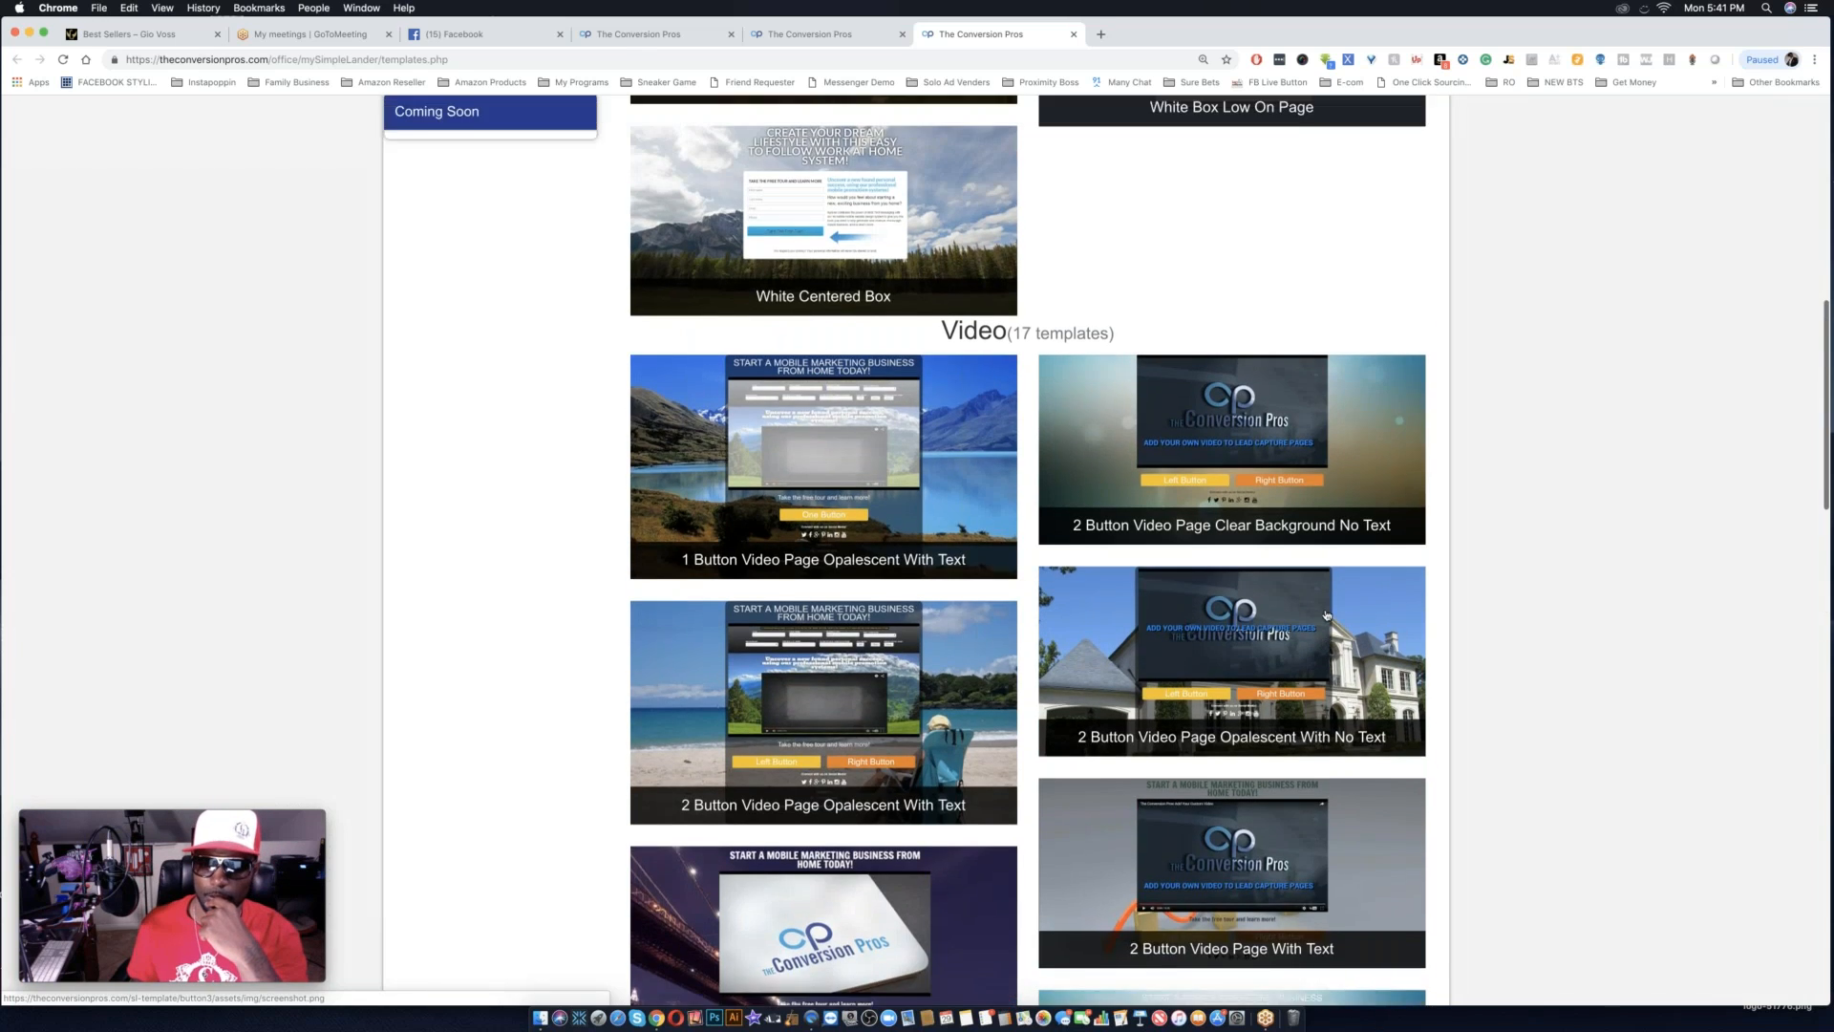
{"action": "scroll", "coordinate": [1325, 616], "scroll_direction": "up", "scroll_amount": 5}
{"action": "scroll", "coordinate": [1326, 616], "scroll_direction": "down", "scroll_amount": 4}
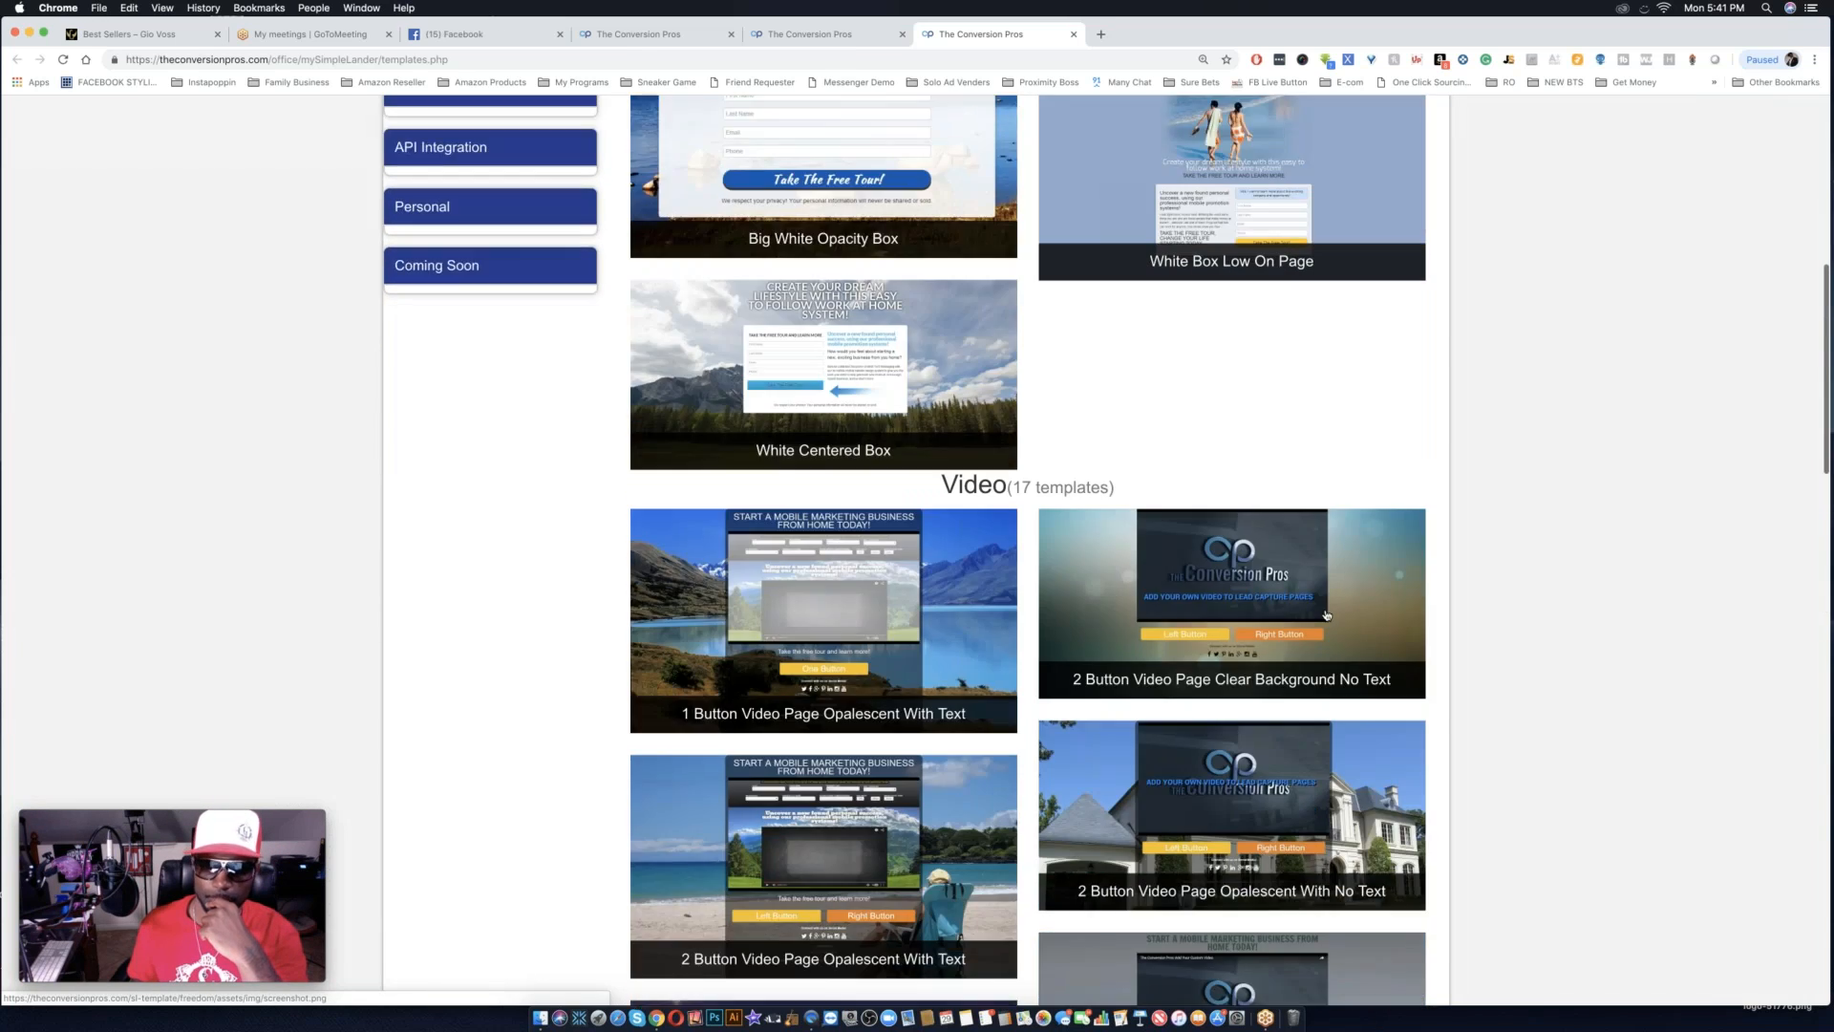
{"action": "scroll", "coordinate": [1326, 614], "scroll_direction": "down", "scroll_amount": 4}
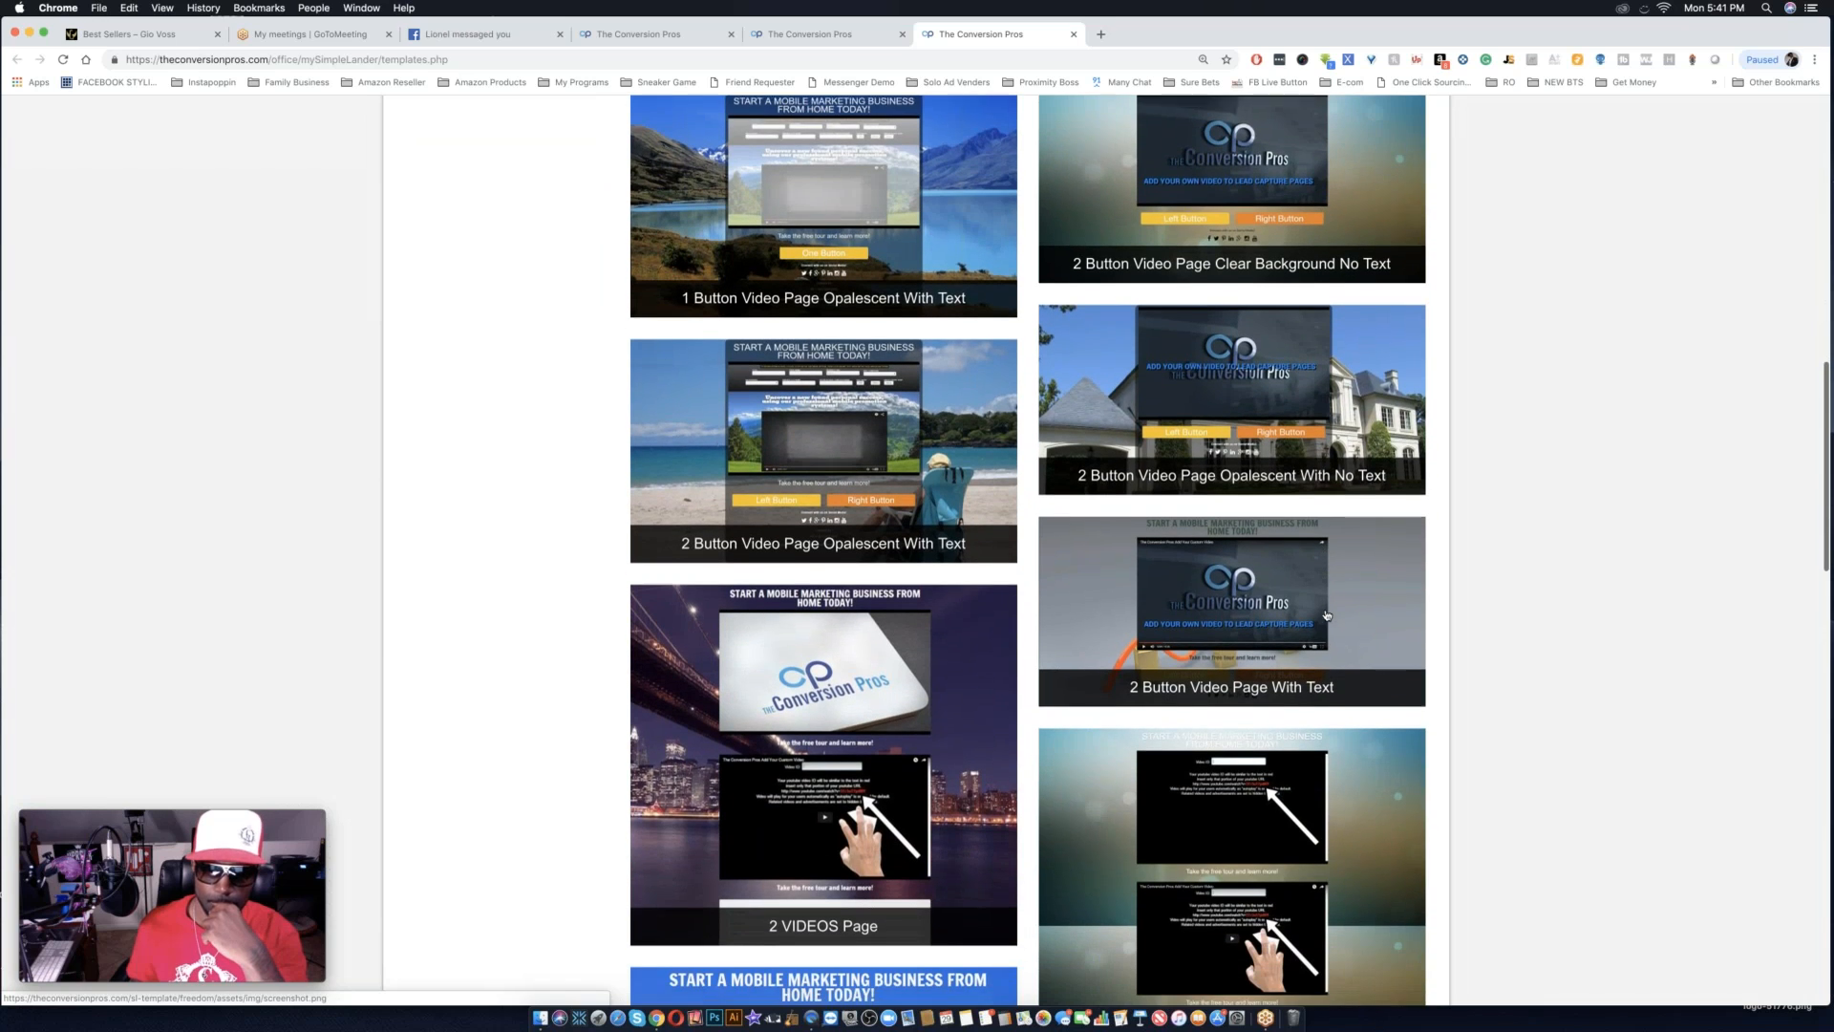
{"action": "scroll", "coordinate": [1325, 614], "scroll_direction": "down", "scroll_amount": 1}
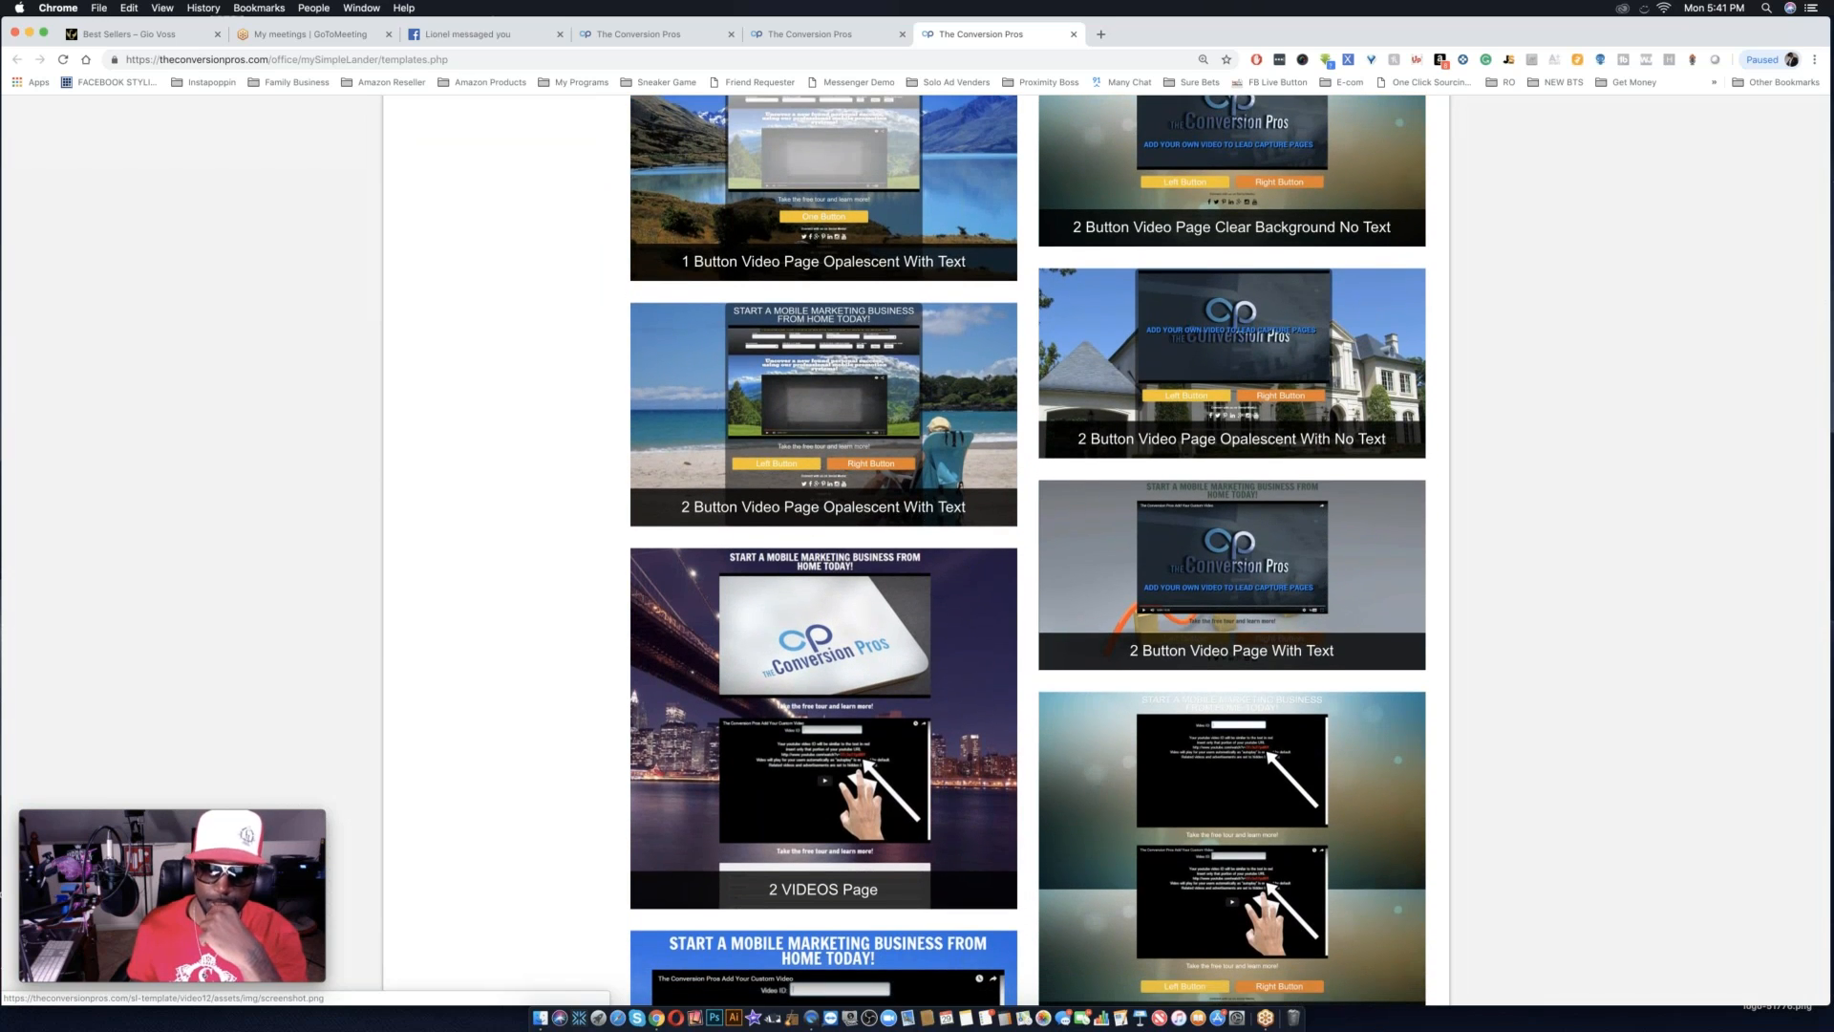
{"action": "scroll", "coordinate": [1326, 614], "scroll_direction": "down", "scroll_amount": 8}
{"action": "scroll", "coordinate": [1326, 614], "scroll_direction": "down", "scroll_amount": 10}
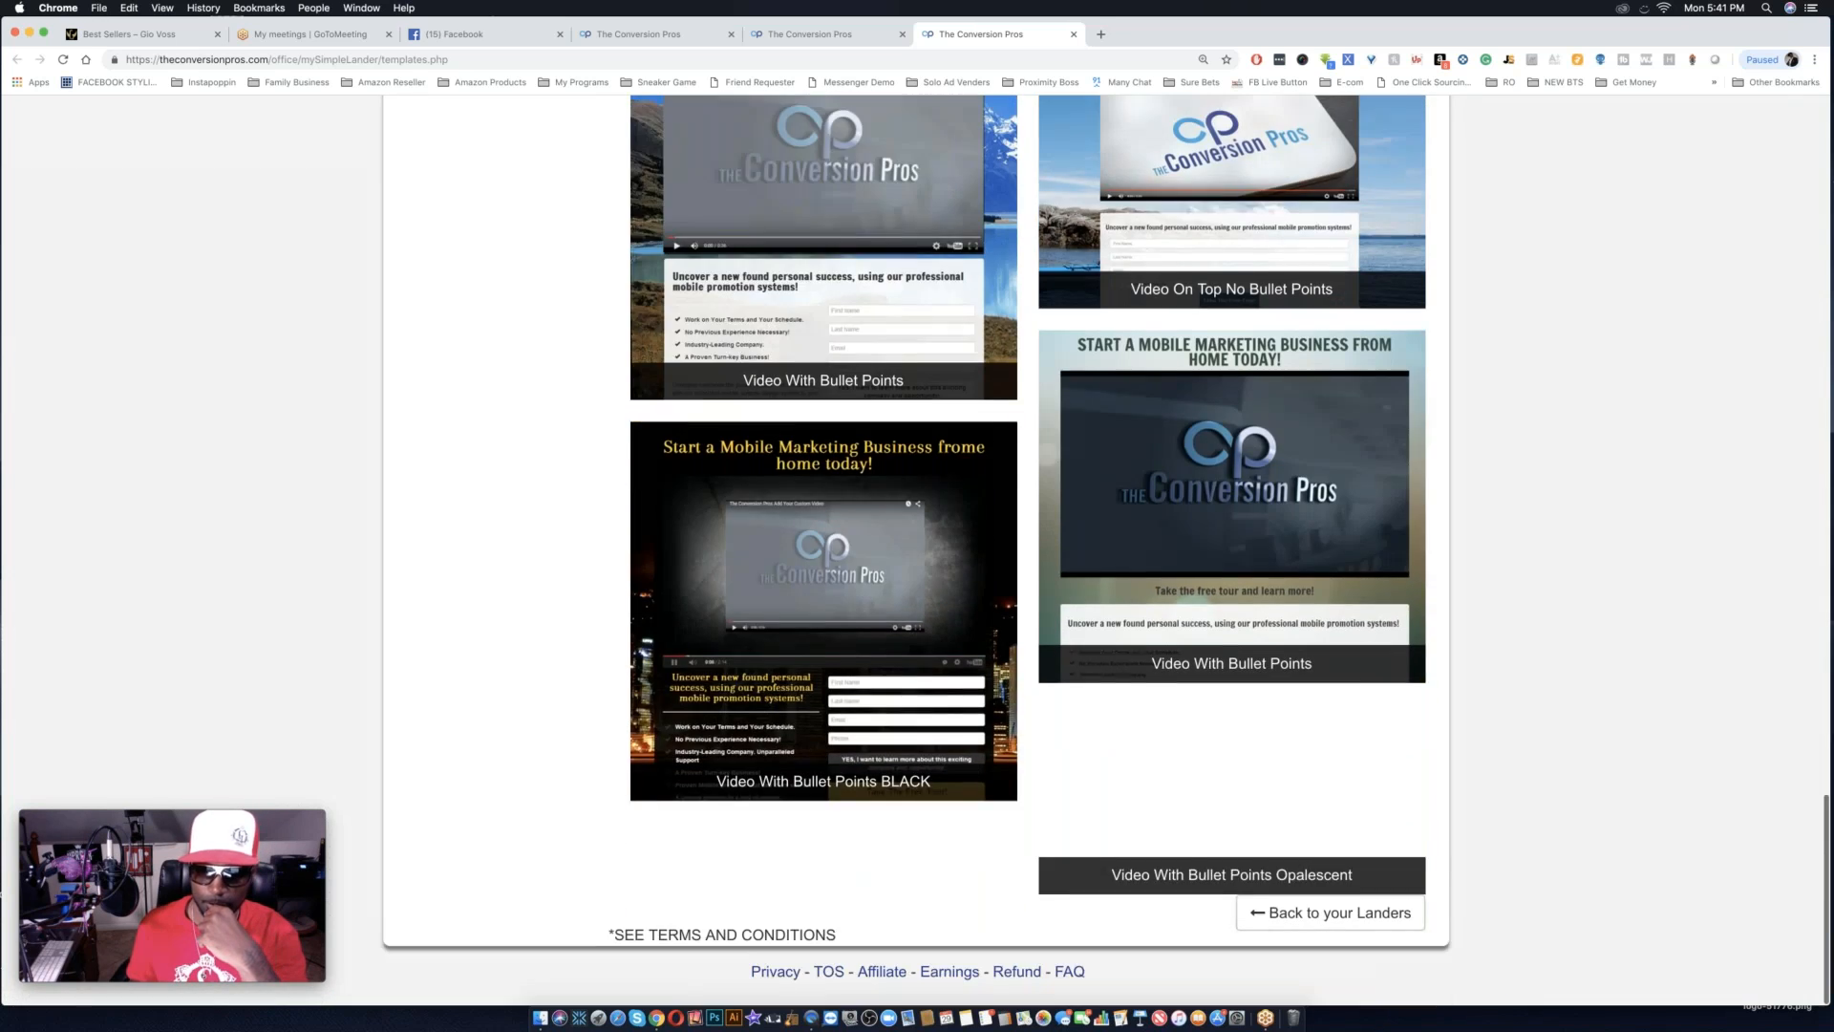
{"action": "scroll", "coordinate": [1326, 614], "scroll_direction": "up", "scroll_amount": 10}
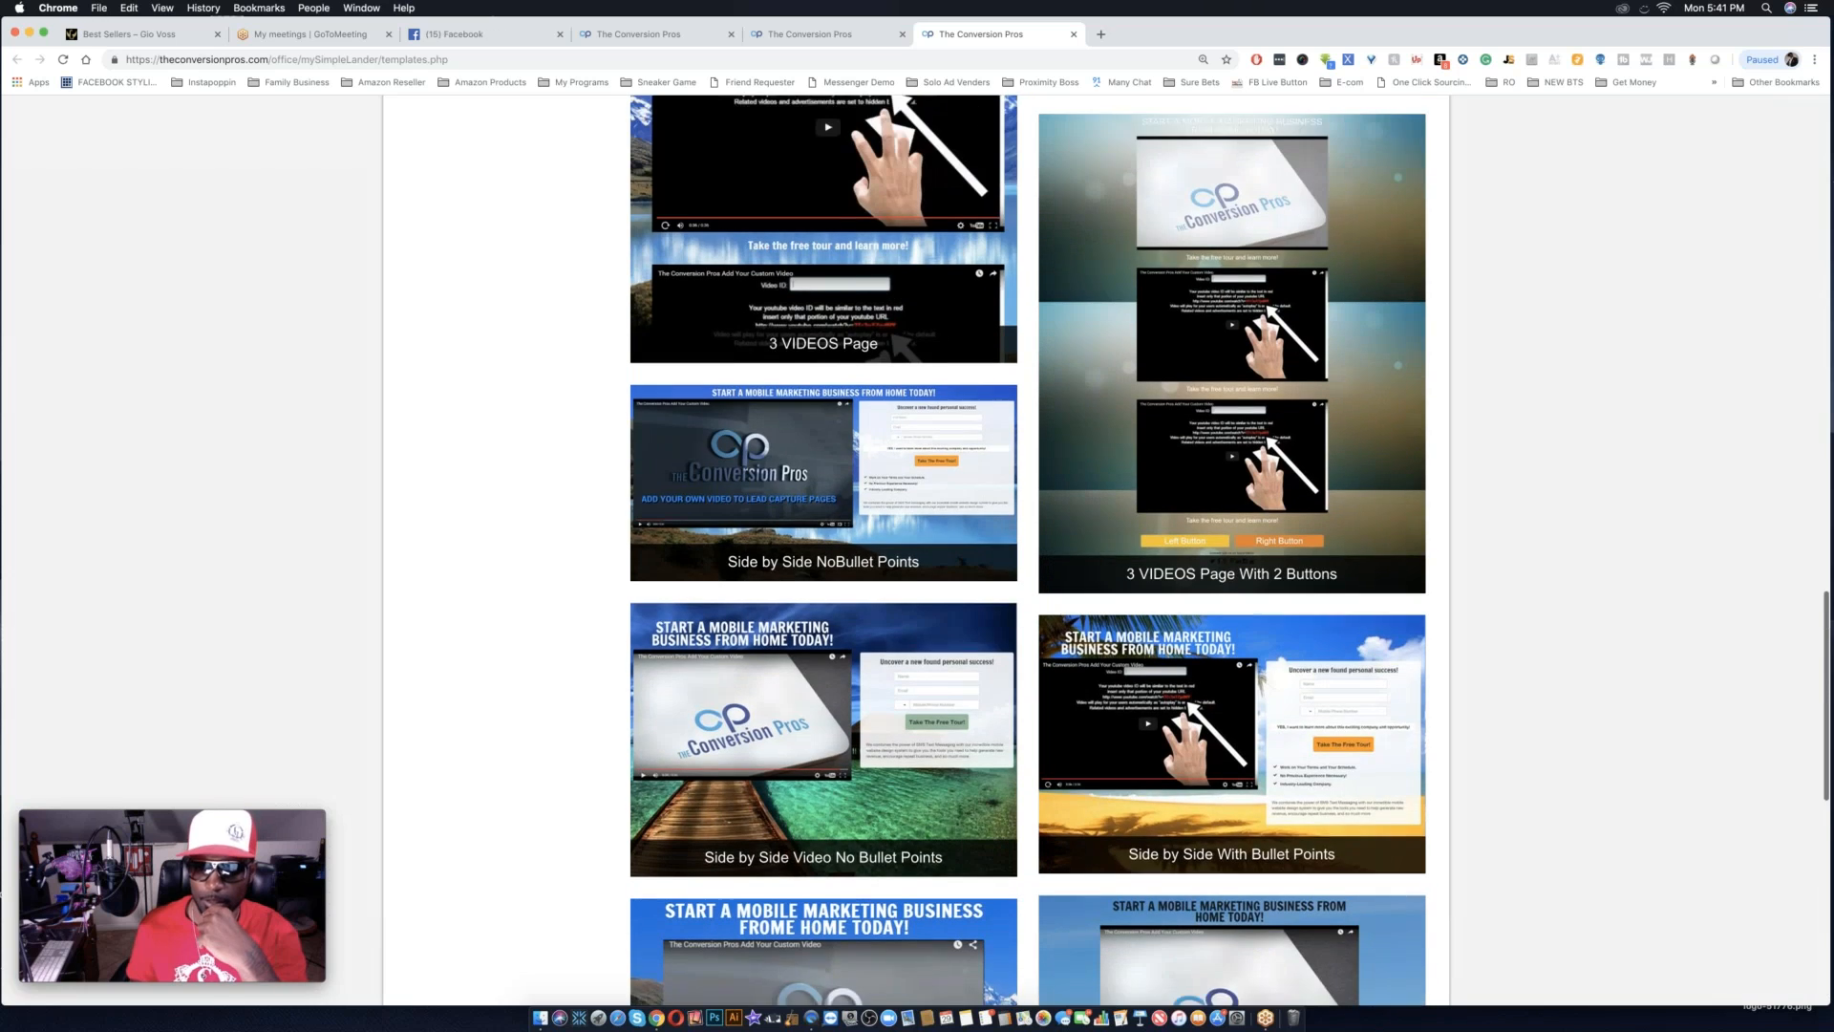
Choose the "2 Button Video Page With Text" template and open it for editing in the page builder.
{"action": "scroll", "coordinate": [1229, 550], "scroll_direction": "up", "scroll_amount": 8}
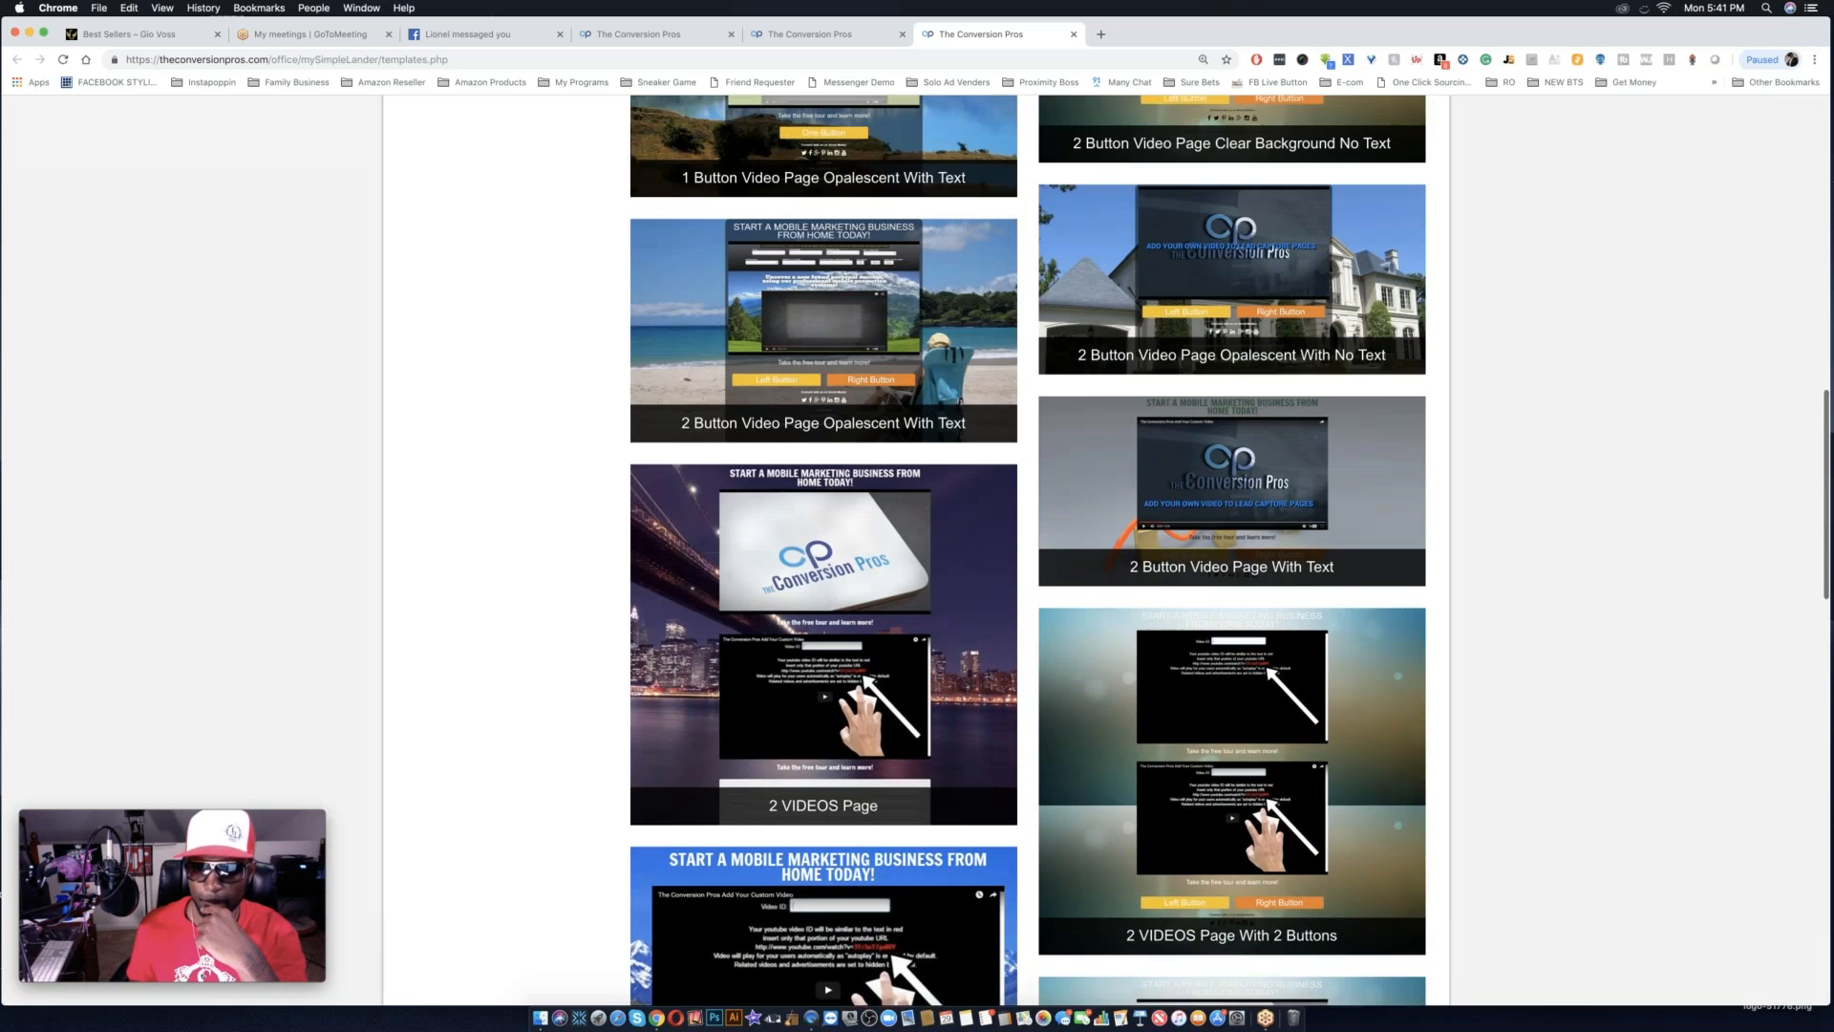
{"action": "scroll", "coordinate": [1229, 551], "scroll_direction": "up", "scroll_amount": 1}
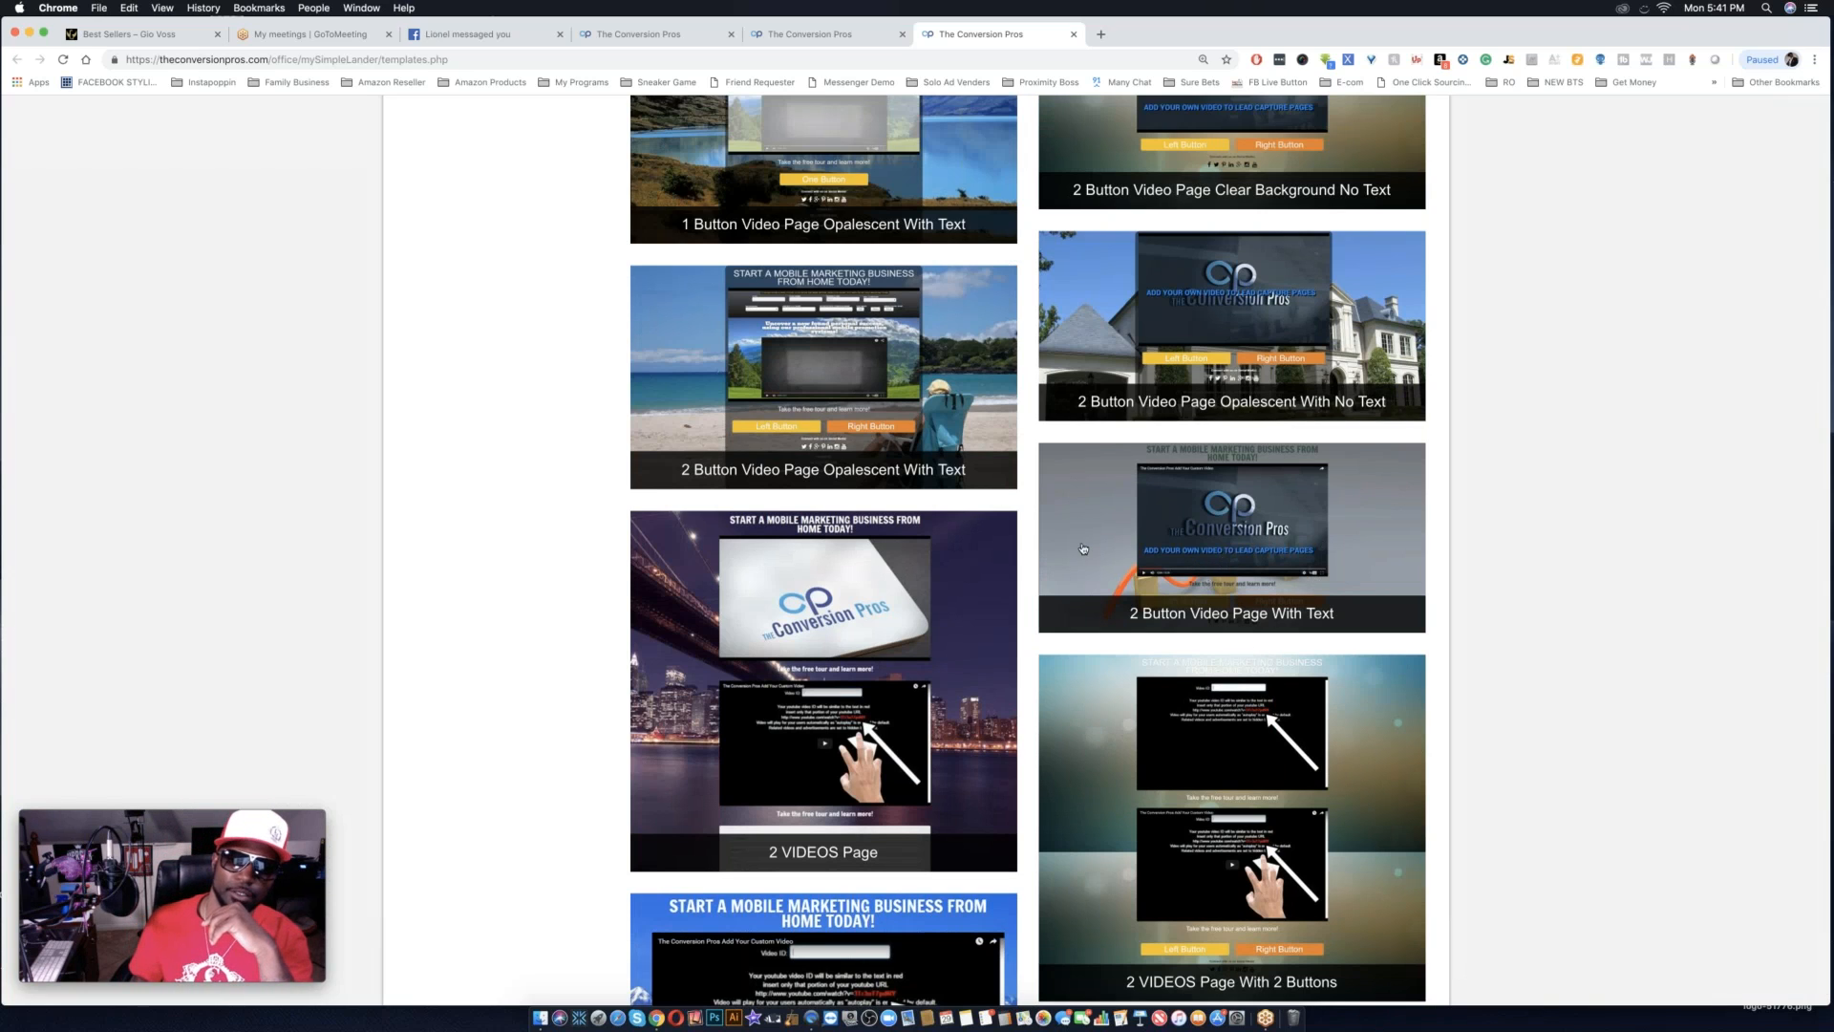
{"action": "left_click", "coordinate": [1227, 546]}
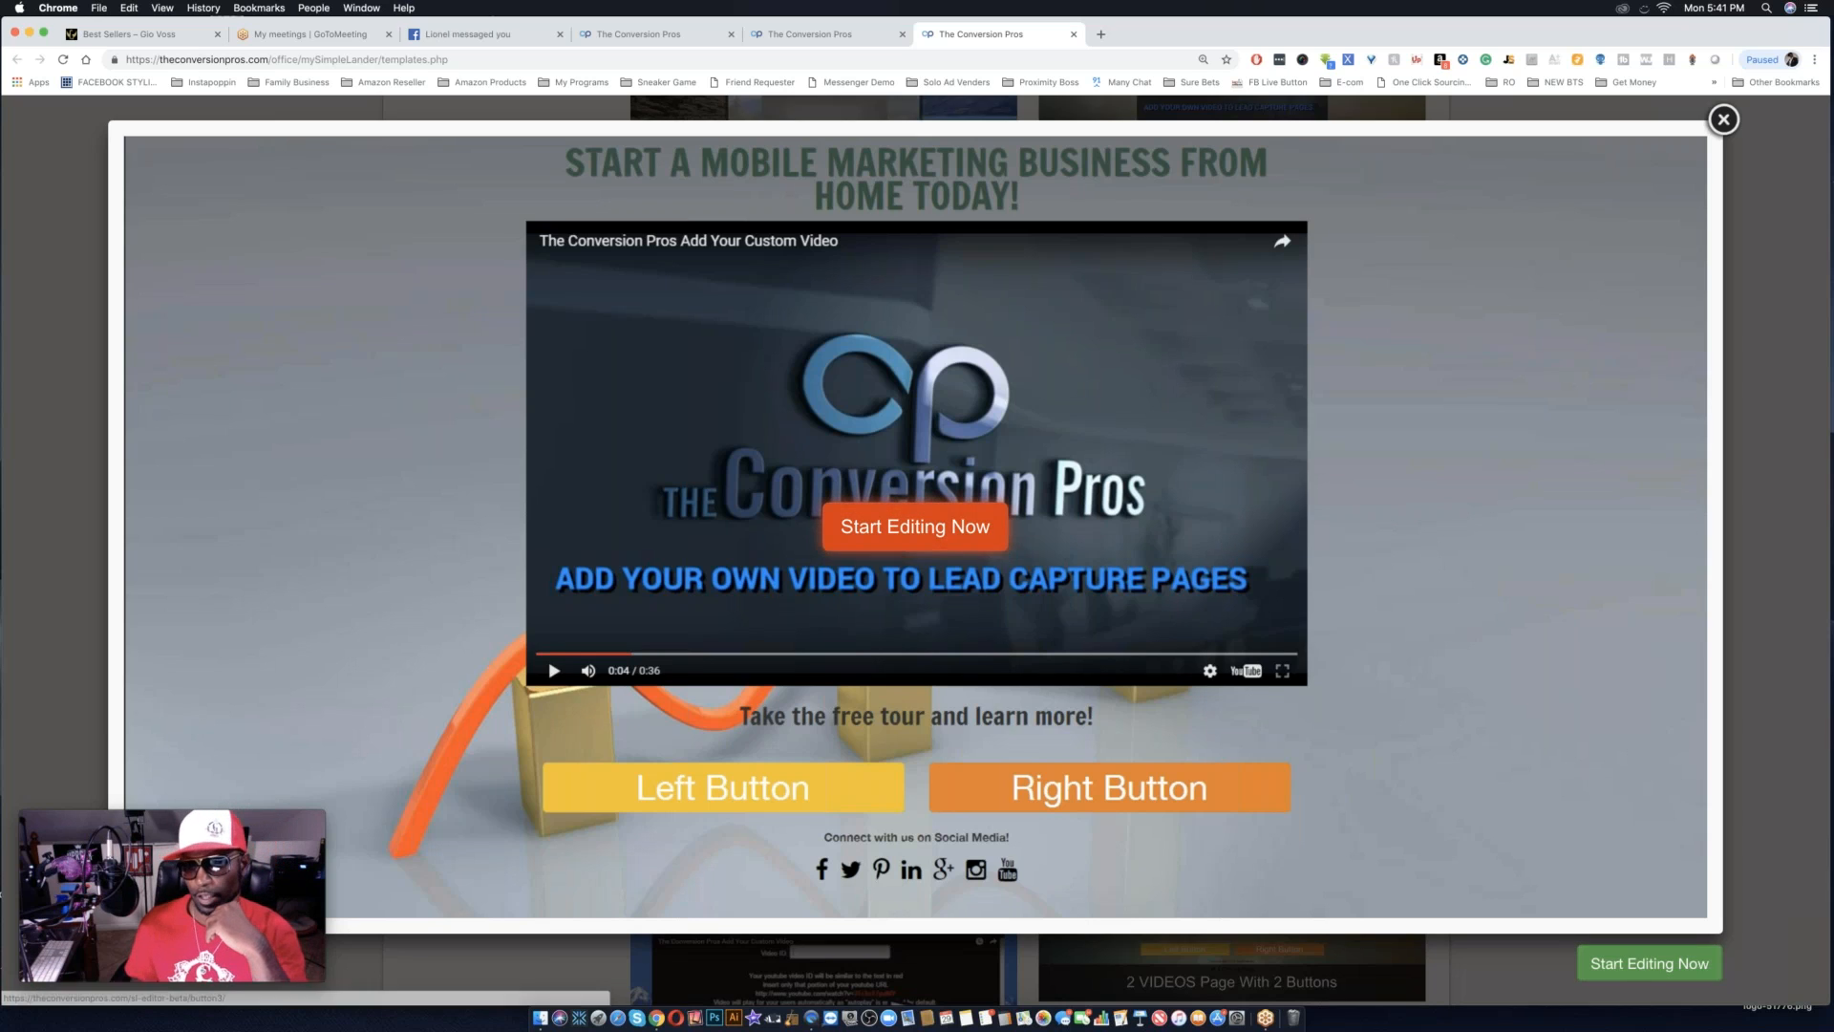
{"action": "left_click", "coordinate": [1637, 967]}
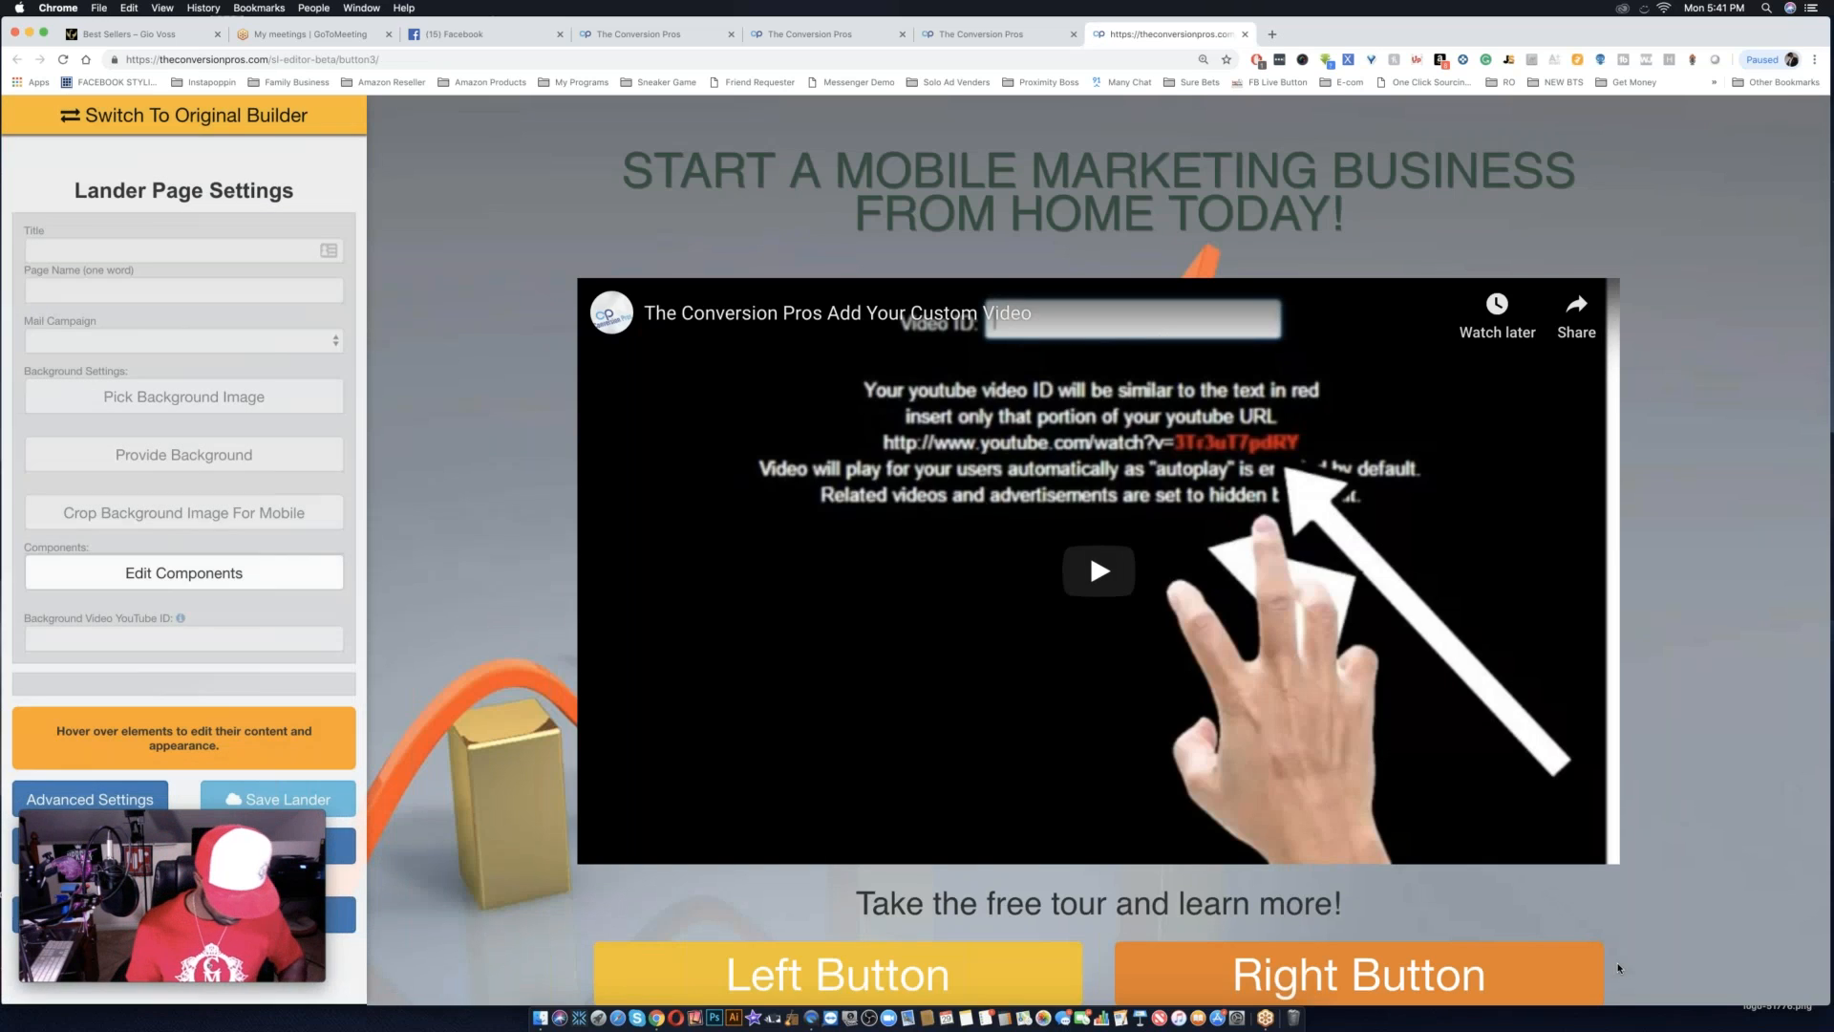
{"action": "key", "text": "super+minus"}
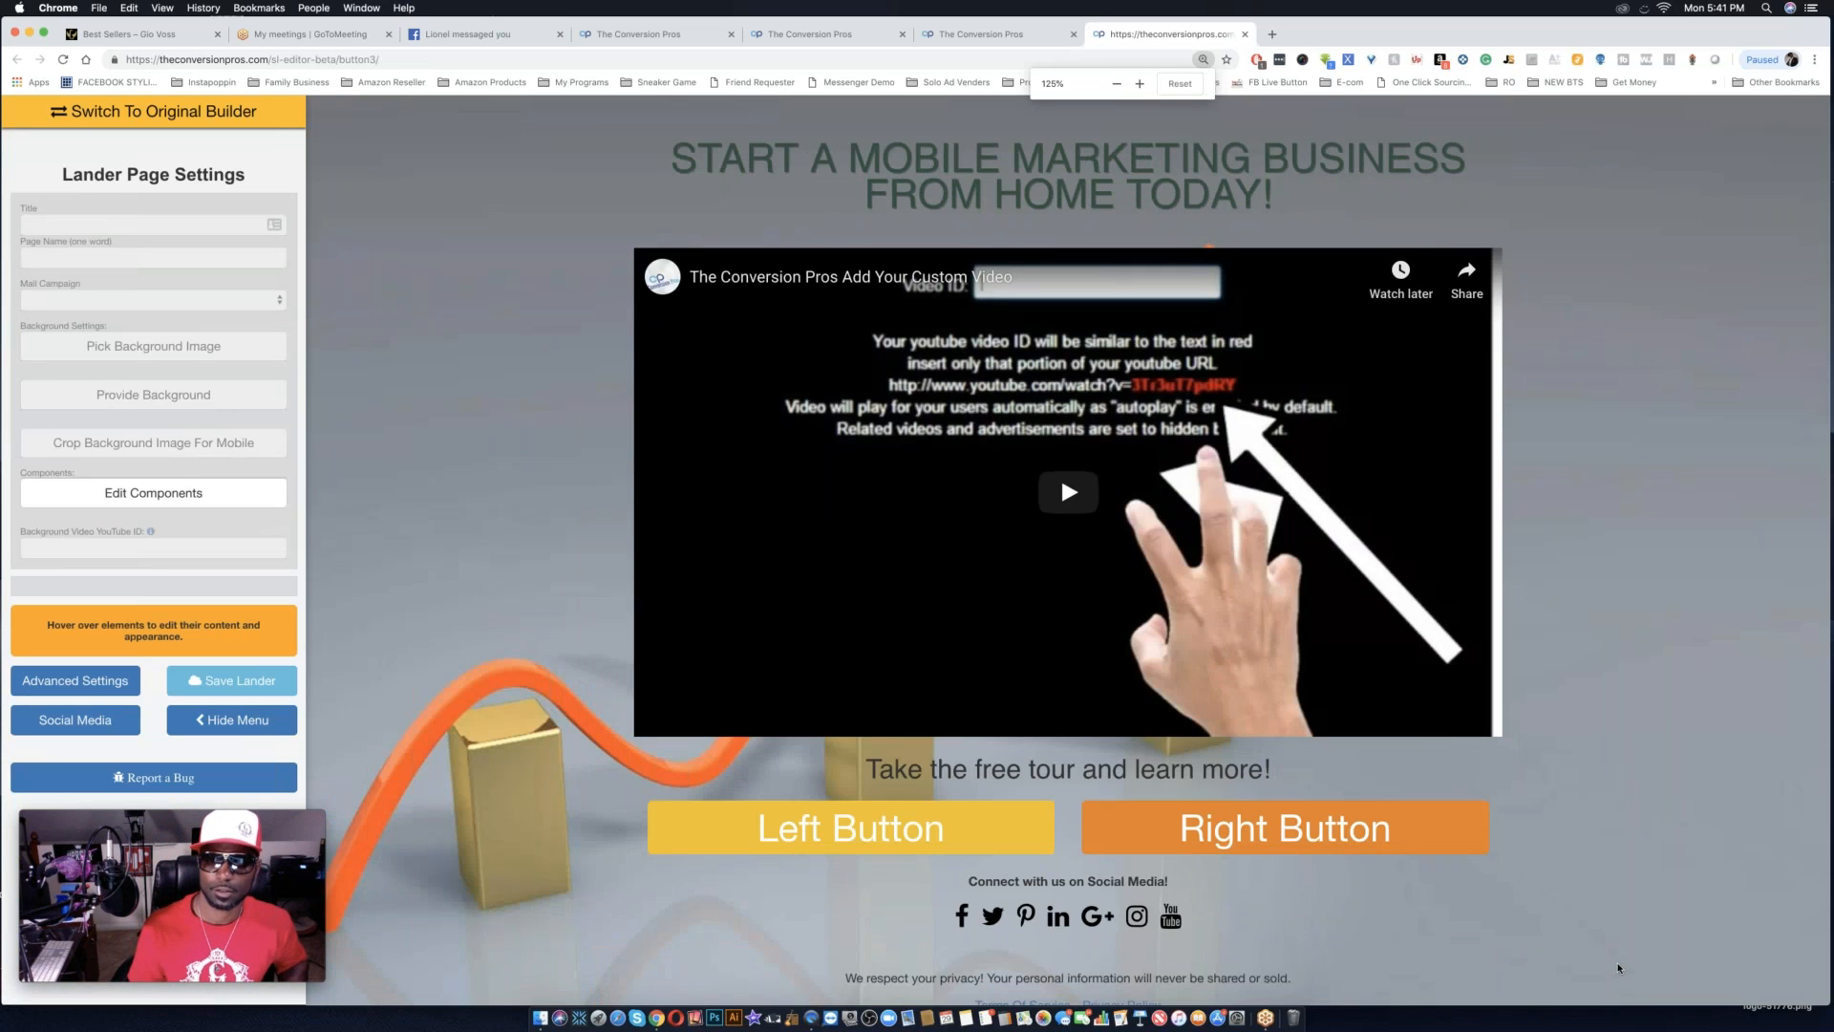
{"action": "key", "text": "super+minus"}
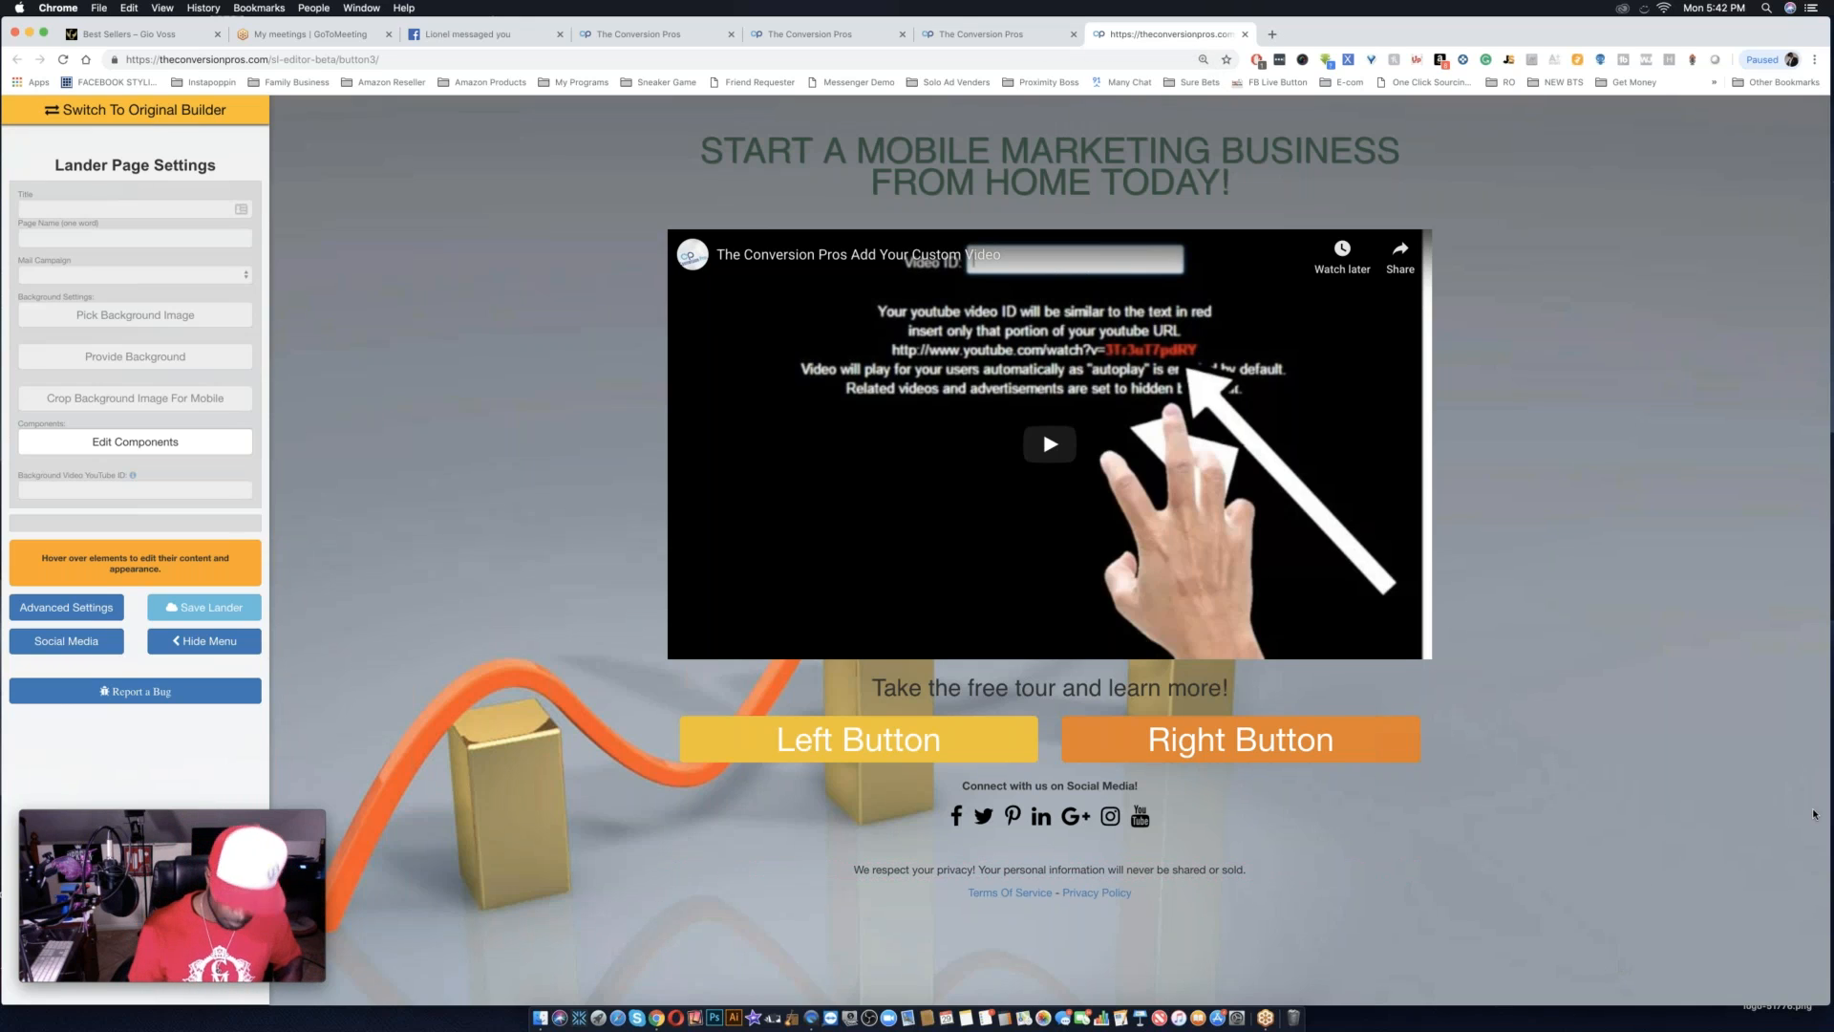
{"action": "key", "text": "super+minus"}
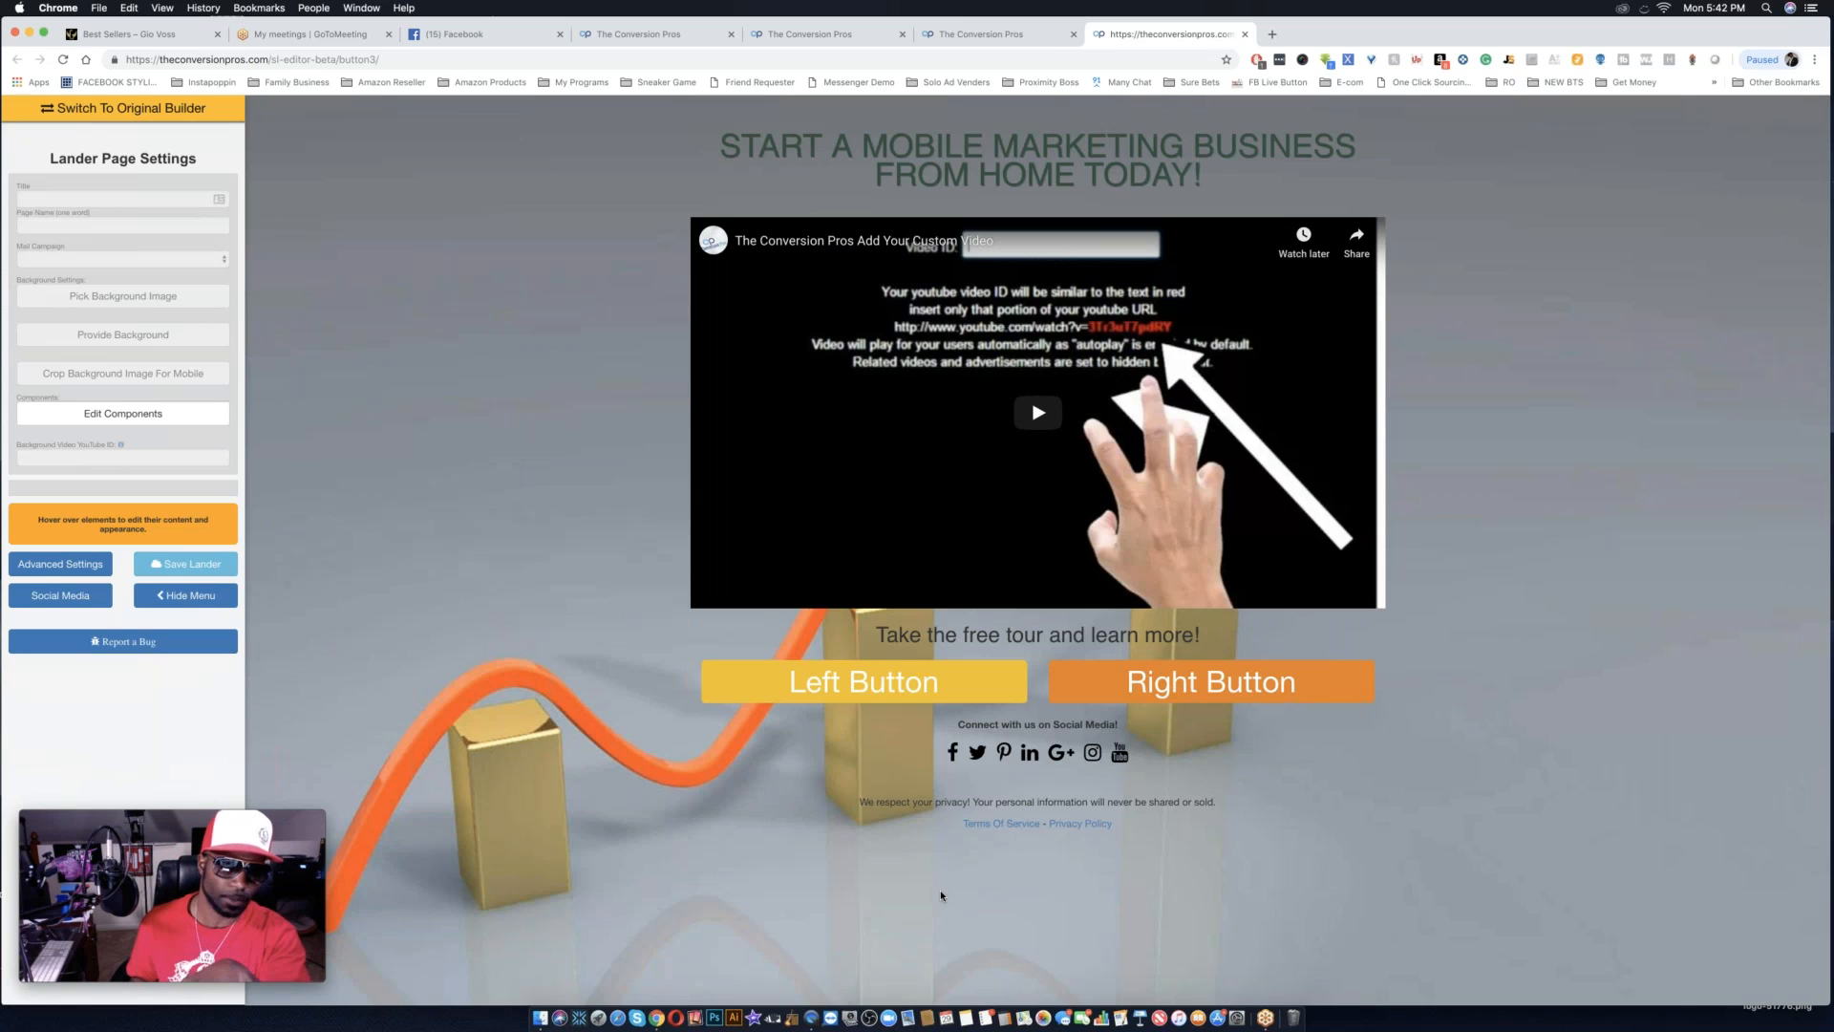
Examine the template's editable elements, including the Left Button, Right Button, video, page settings and headline.
{"action": "mouse_move", "coordinate": [840, 637]}
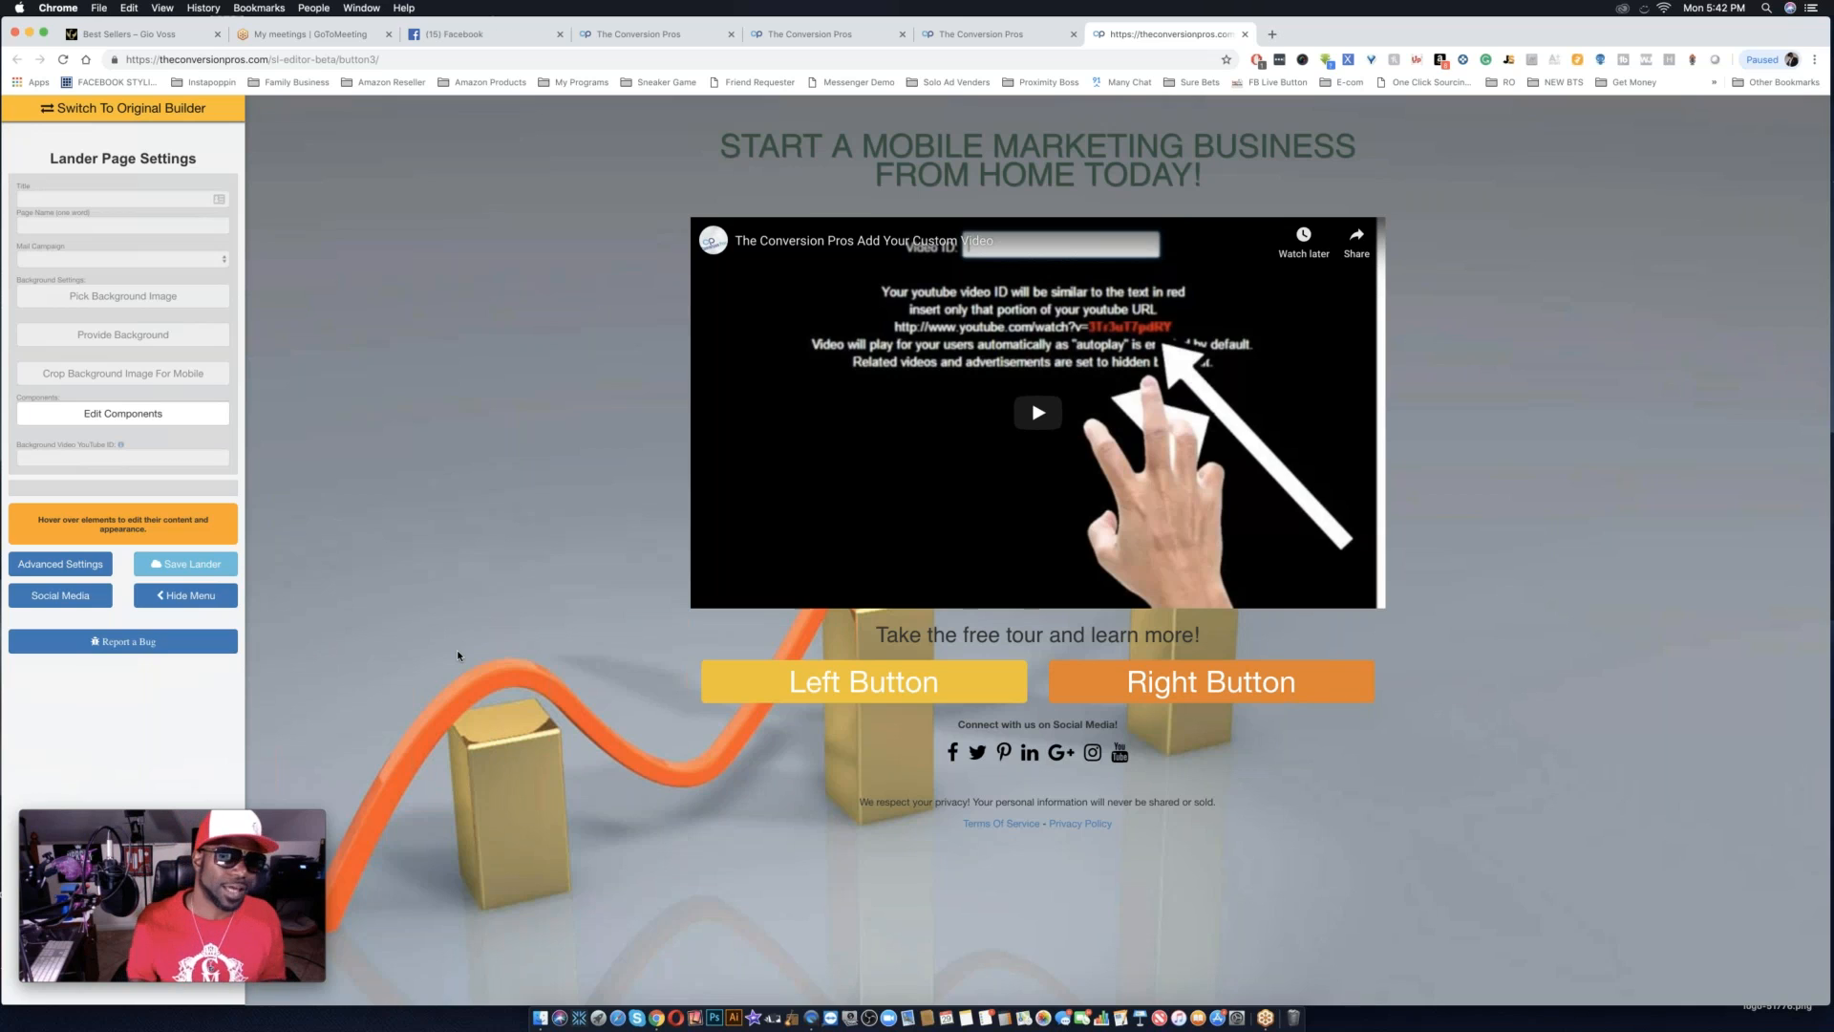
{"action": "mouse_move", "coordinate": [1209, 678]}
{"action": "mouse_move", "coordinate": [798, 695]}
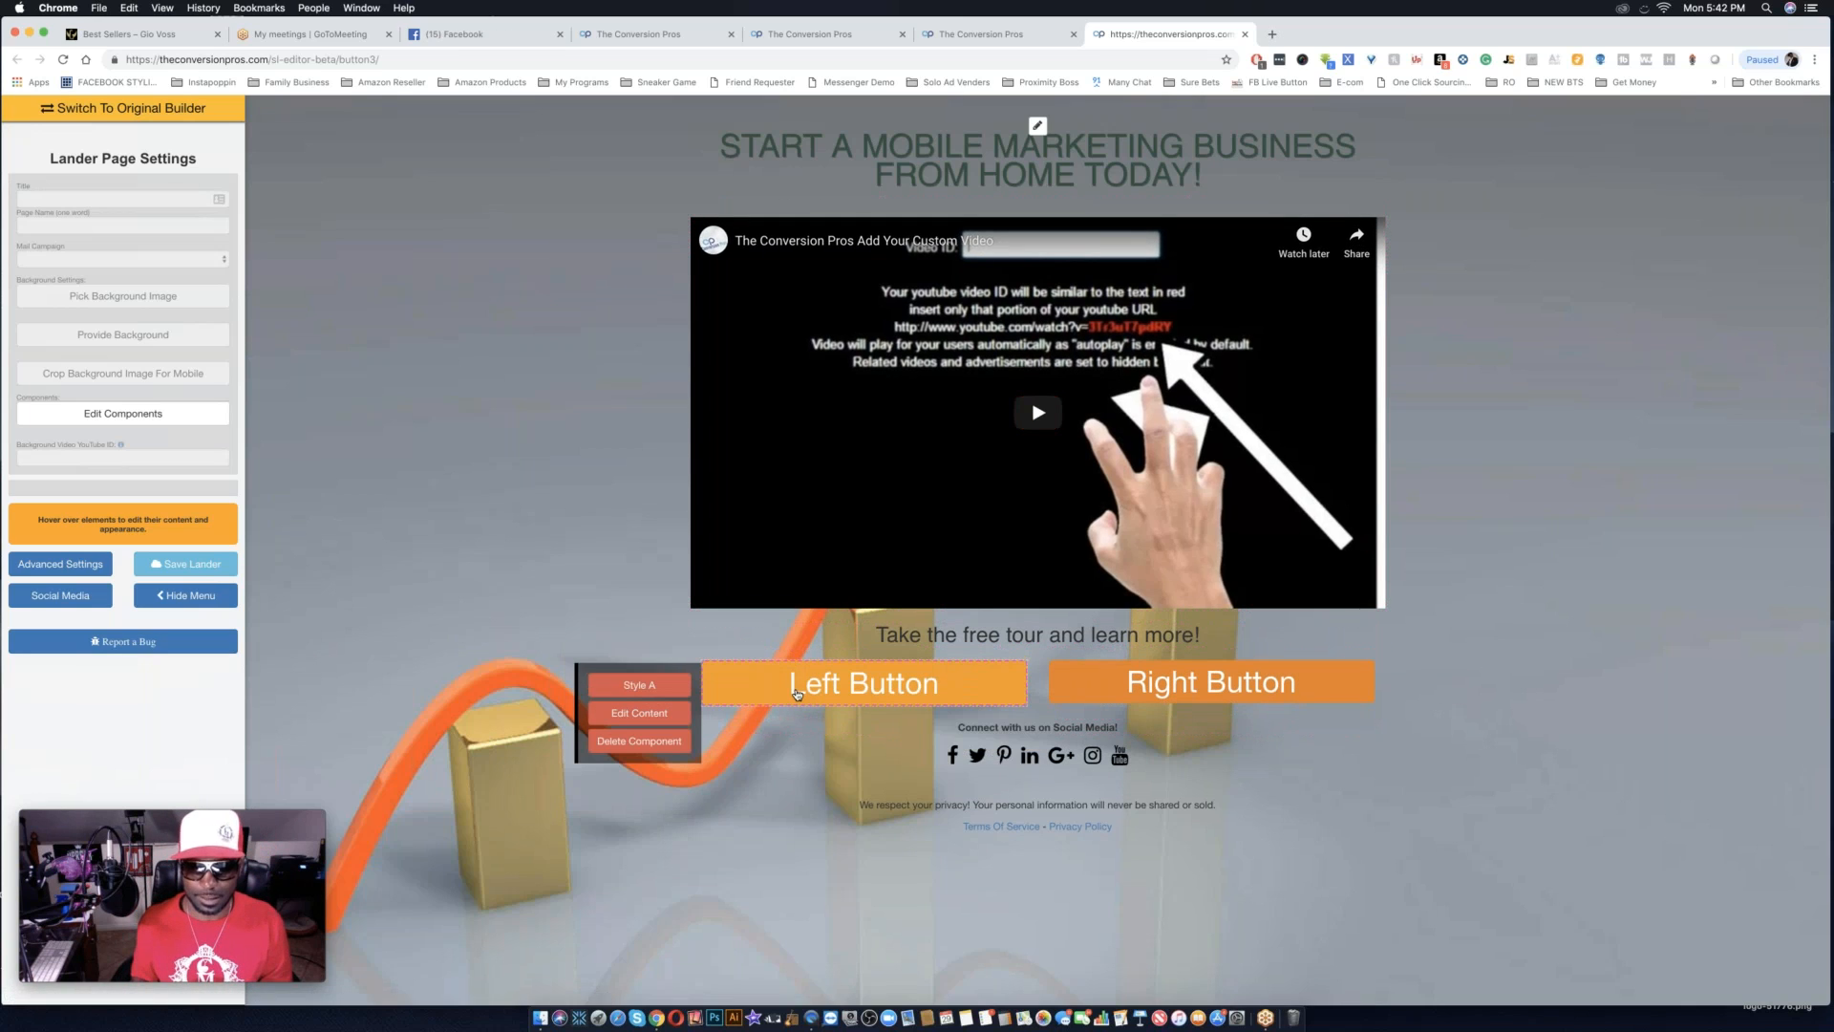
{"action": "mouse_move", "coordinate": [1140, 692]}
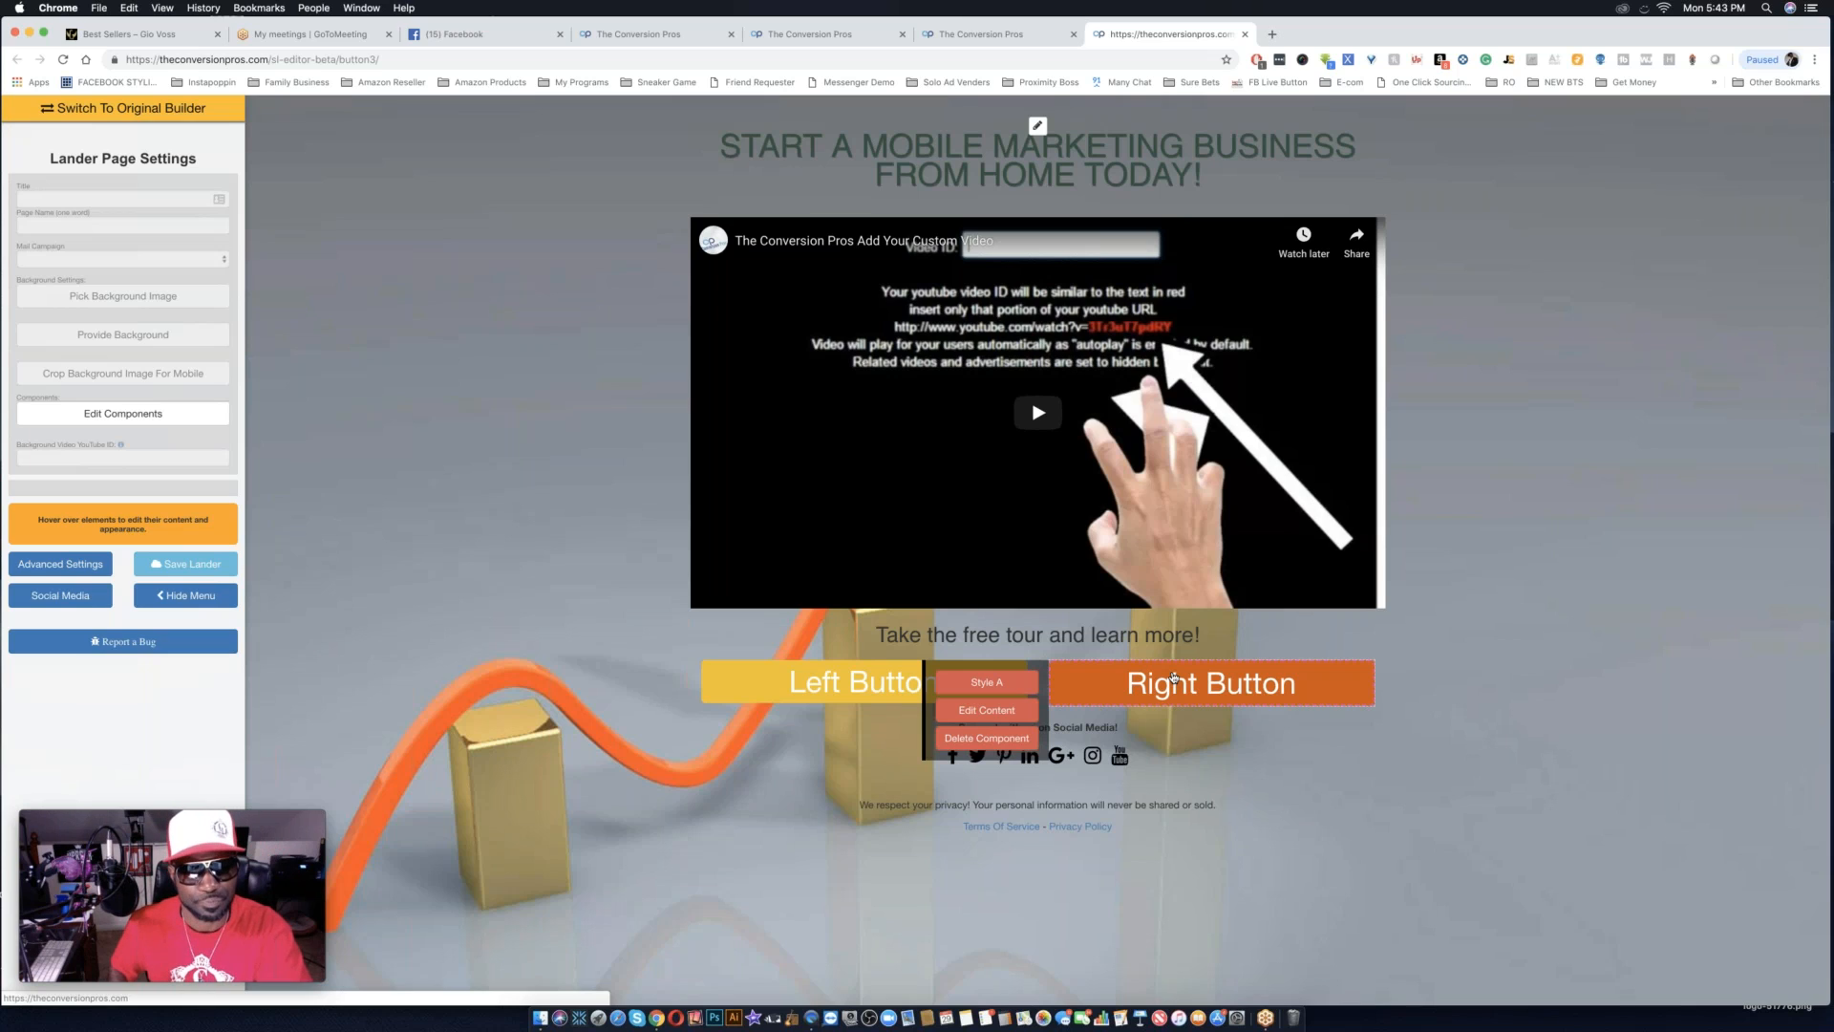
{"action": "mouse_move", "coordinate": [1096, 570]}
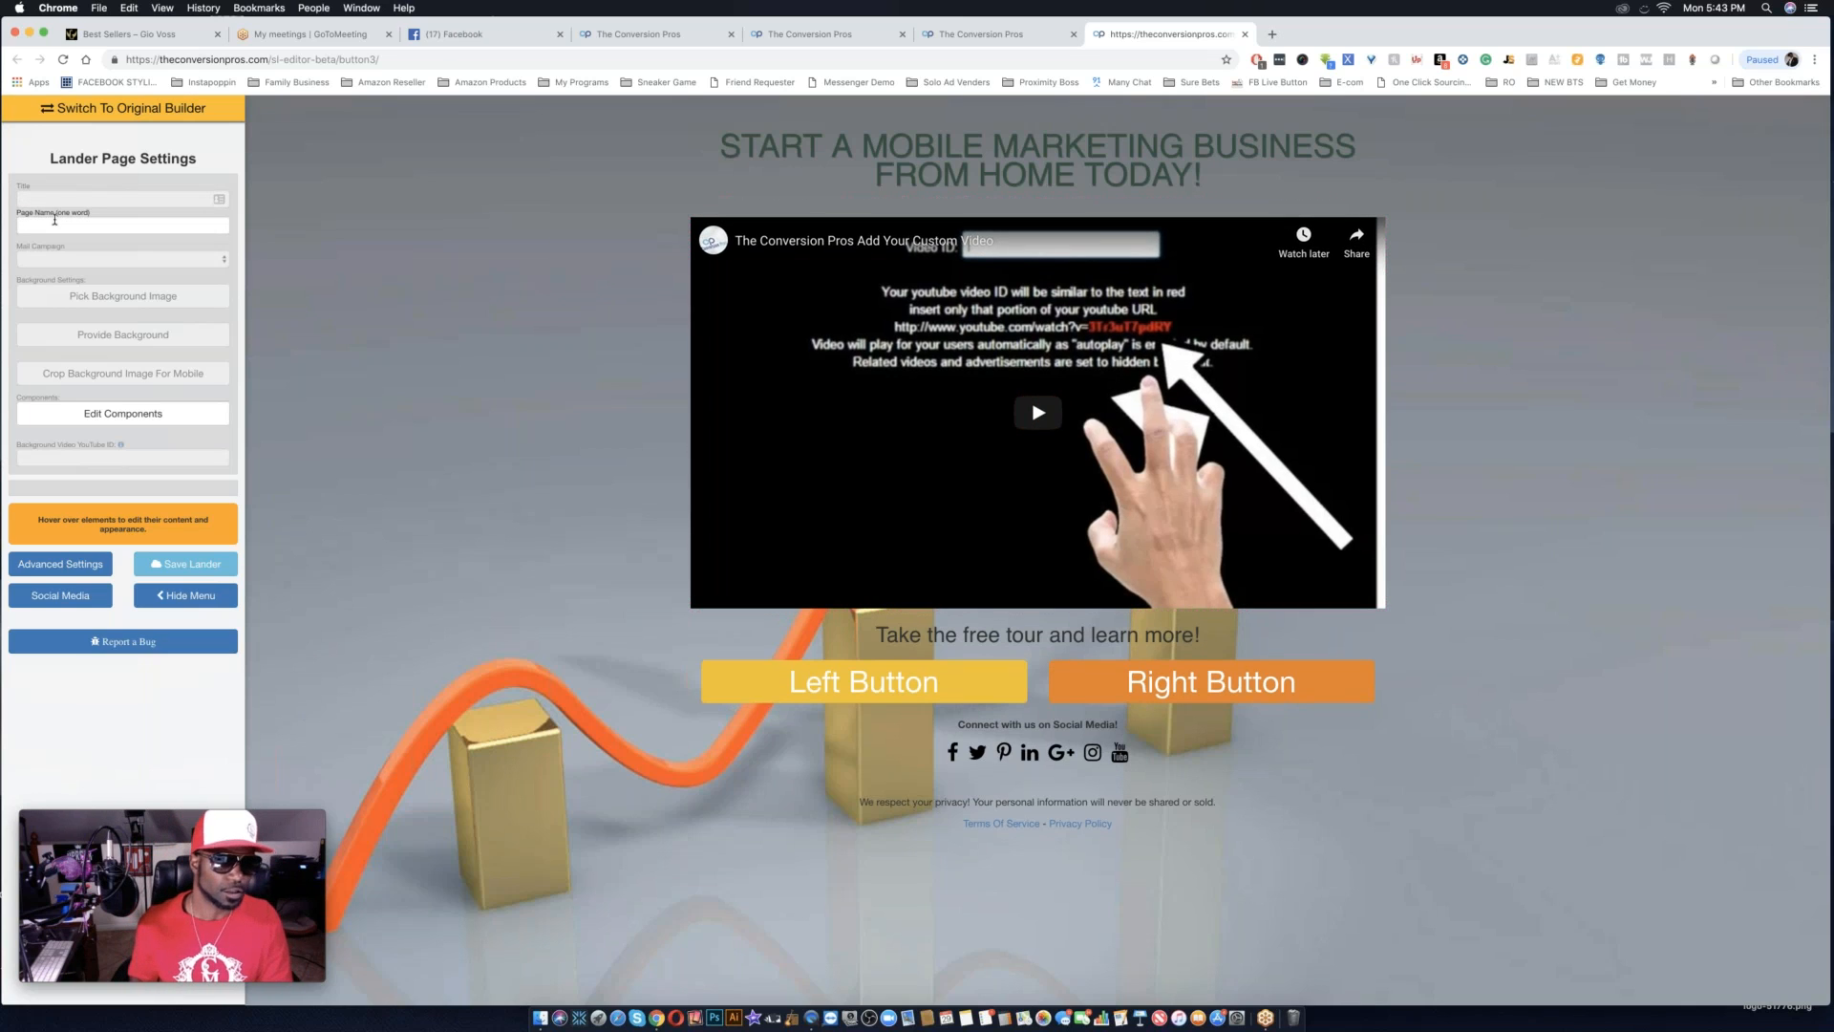
{"action": "mouse_move", "coordinate": [702, 395]}
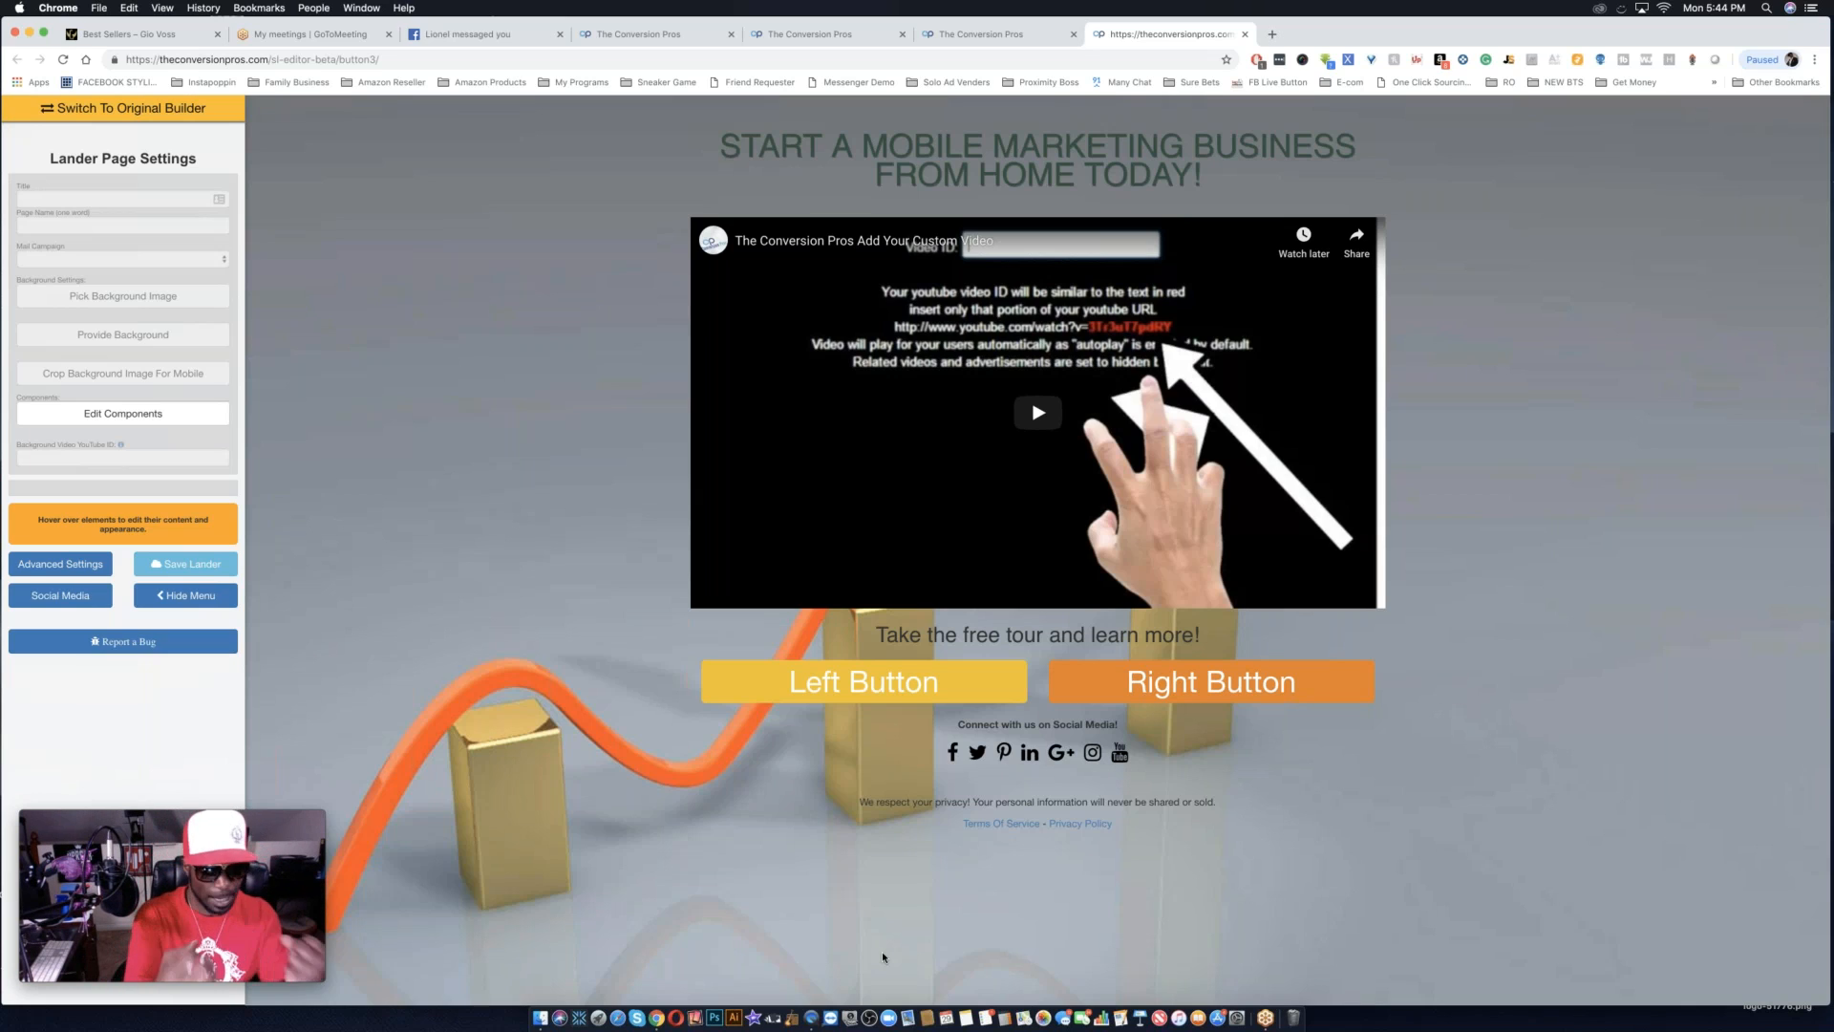
{"action": "mouse_move", "coordinate": [806, 306]}
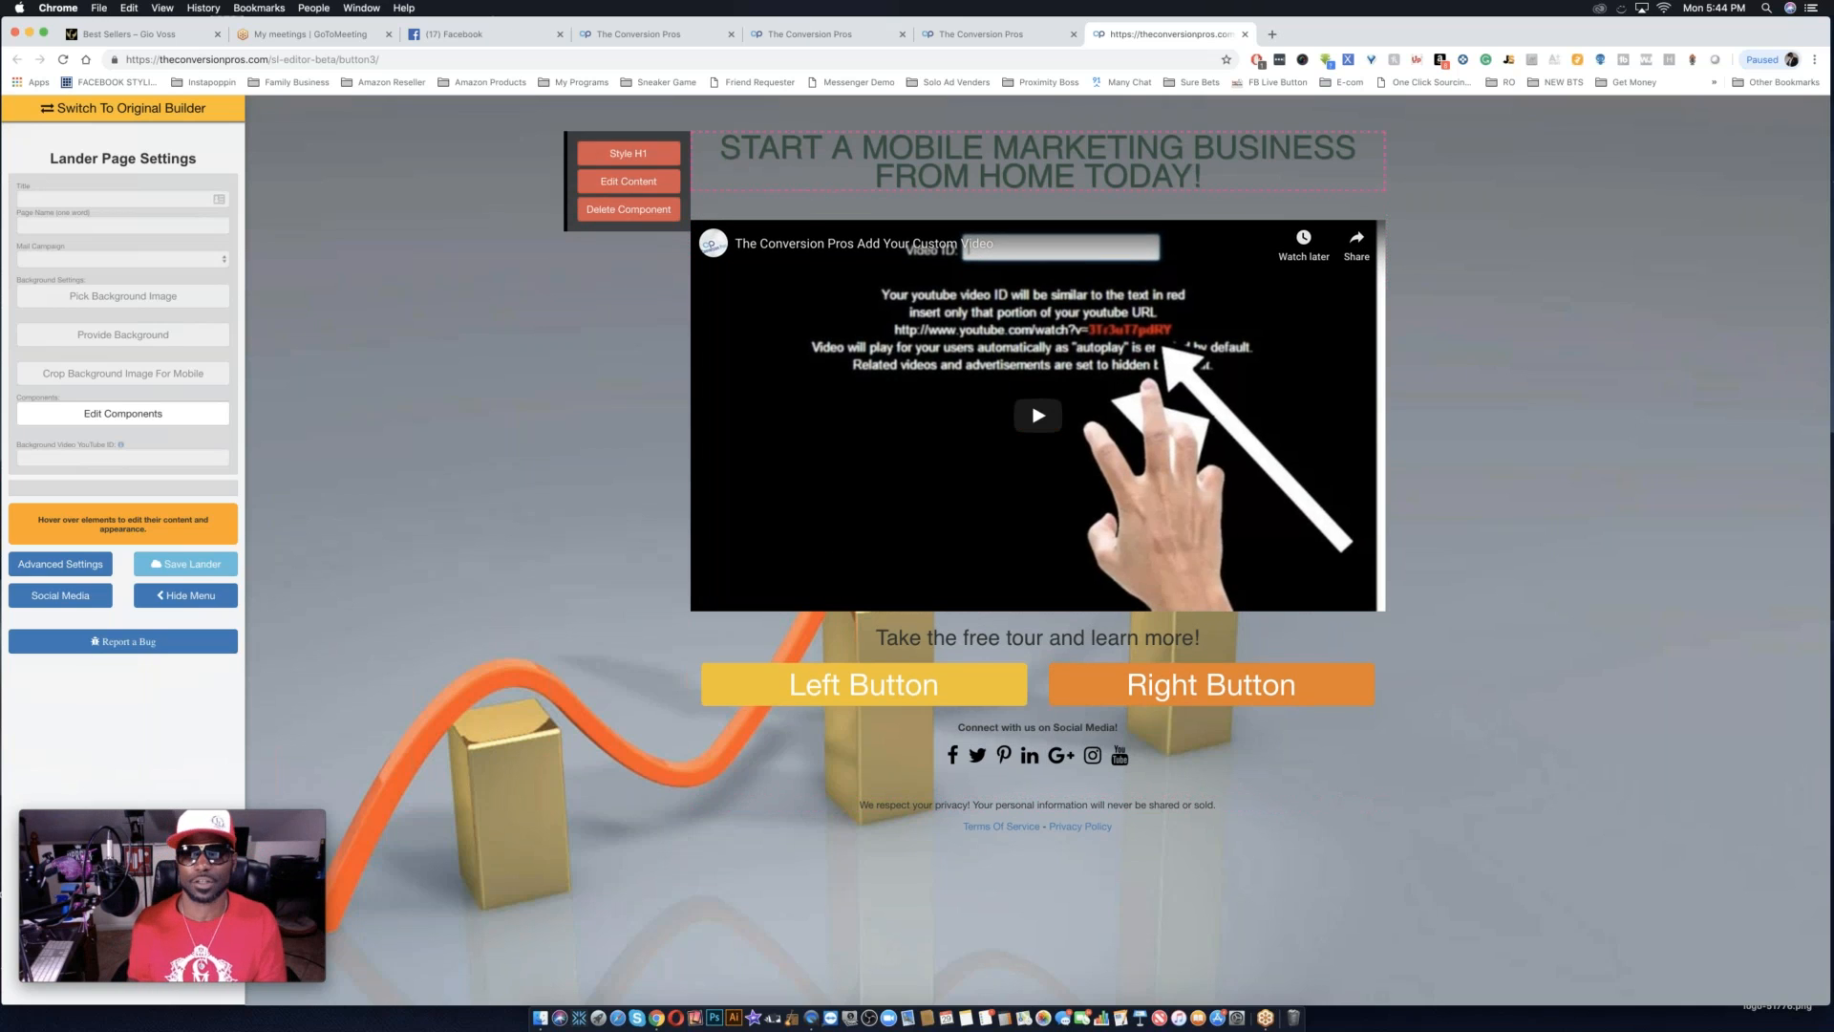
{"action": "left_click", "coordinate": [942, 38]}
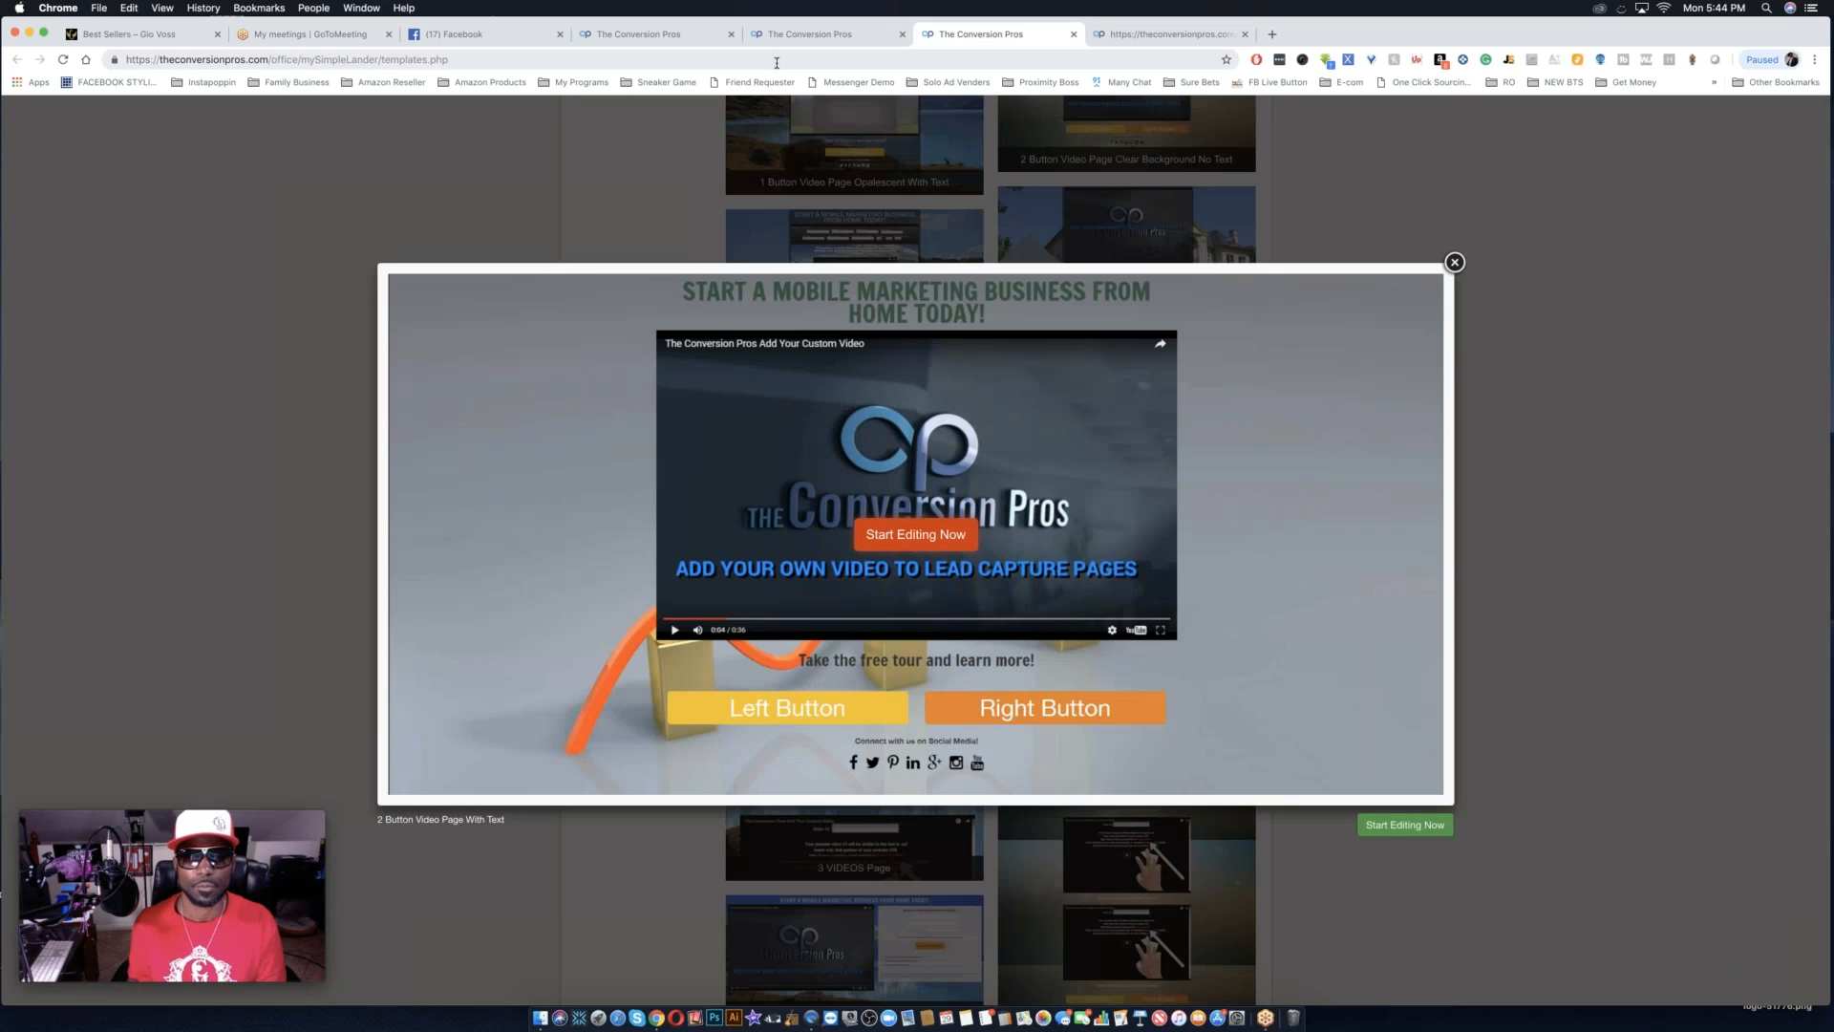
{"action": "left_click", "coordinate": [781, 61]}
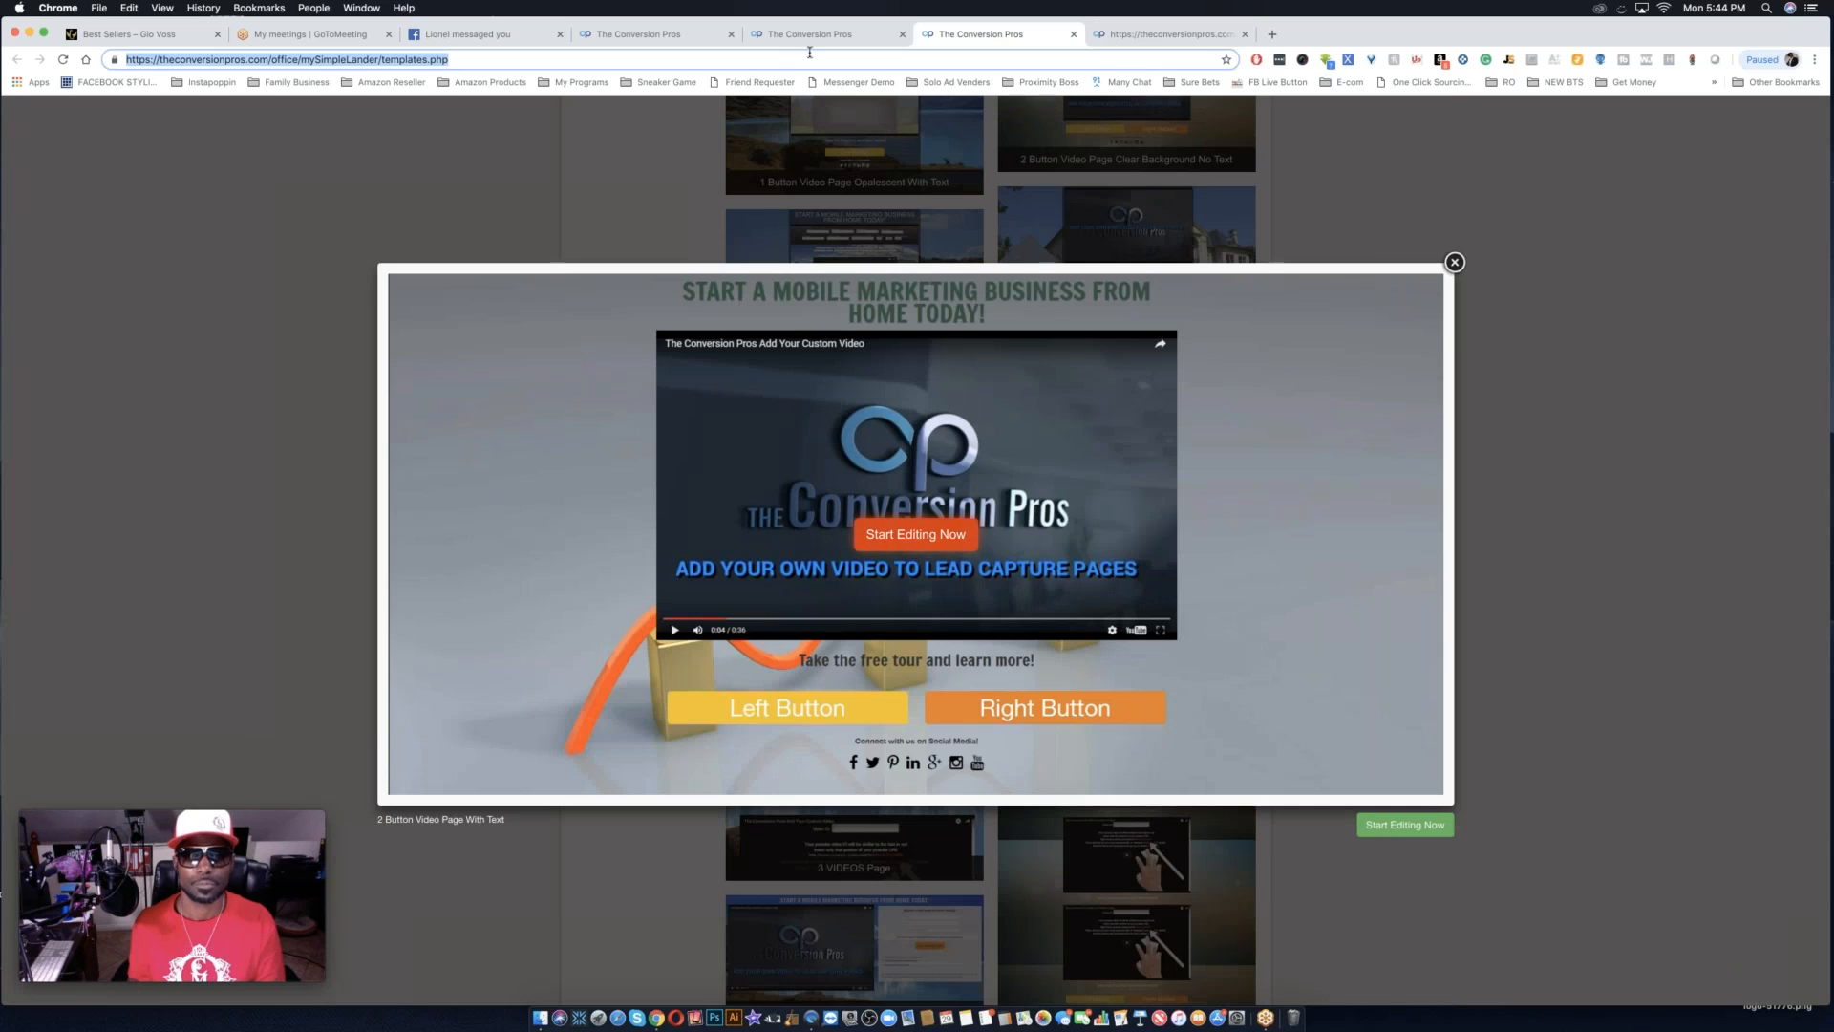
{"action": "left_click", "coordinate": [837, 36]}
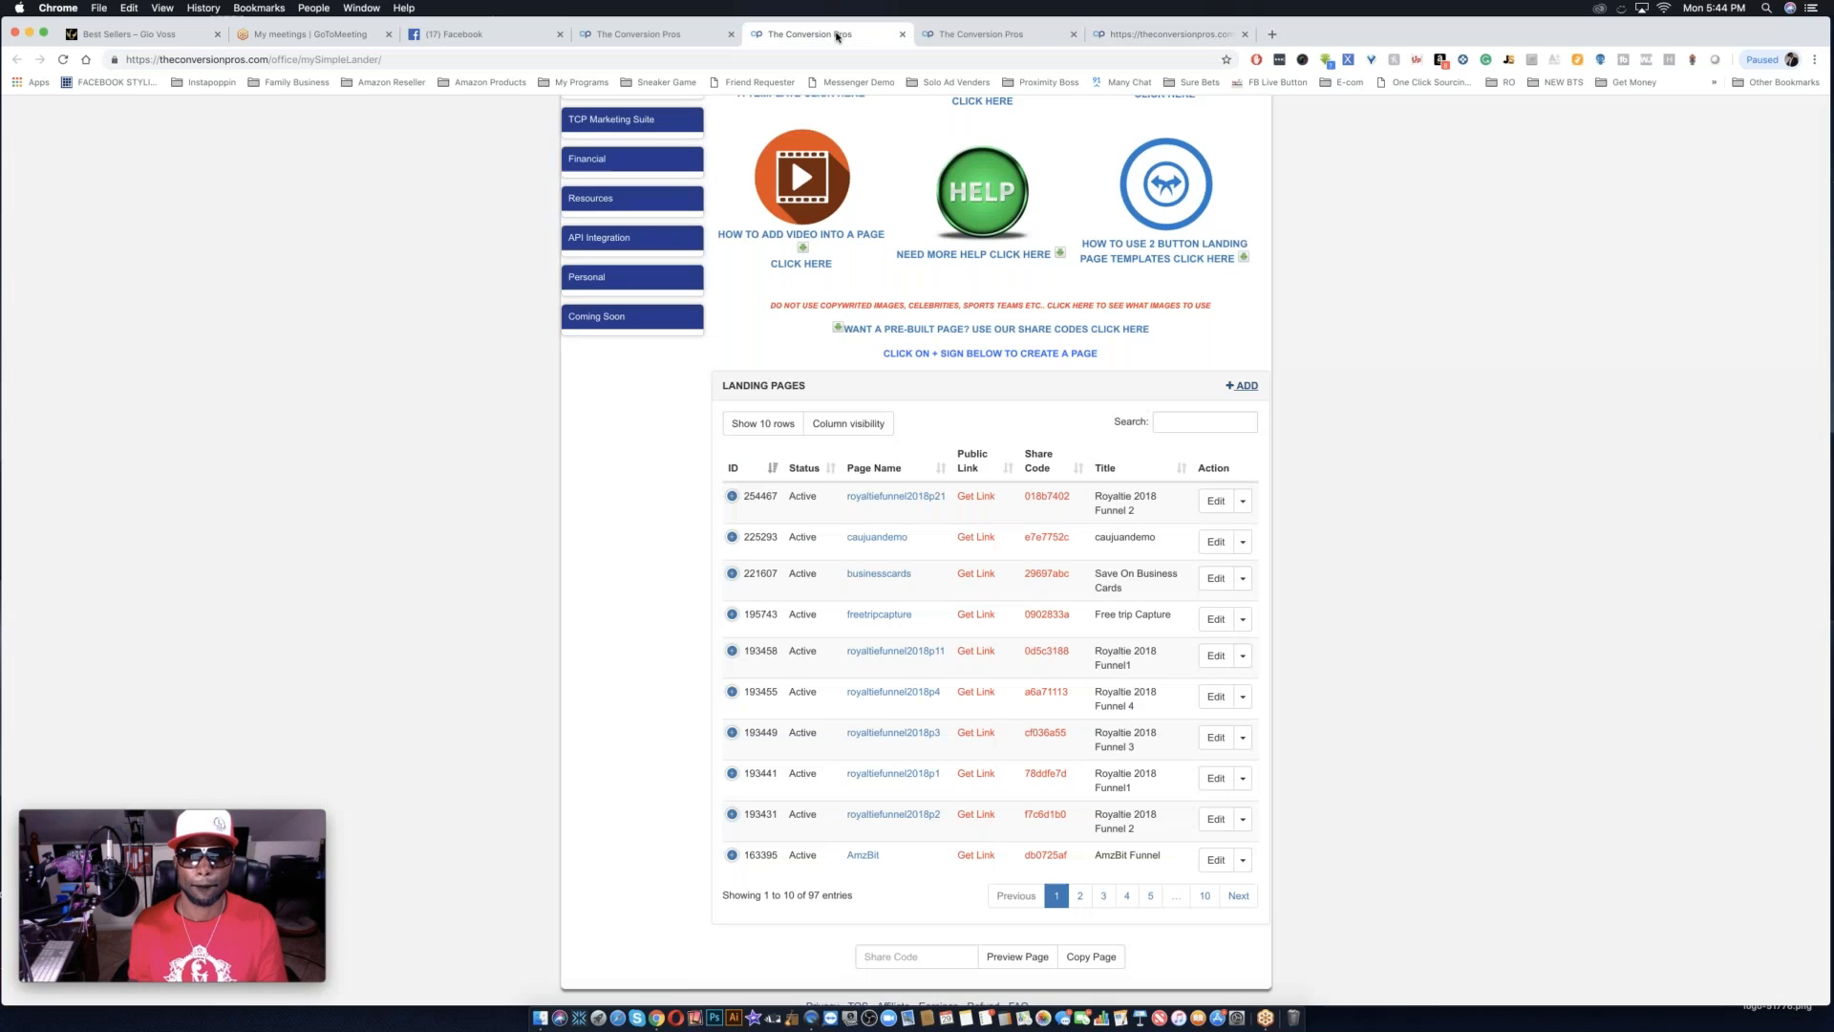
Open YouTube in a new browser tab and sign in to the existing Google account by entering its password.
{"action": "left_click", "coordinate": [1272, 36]}
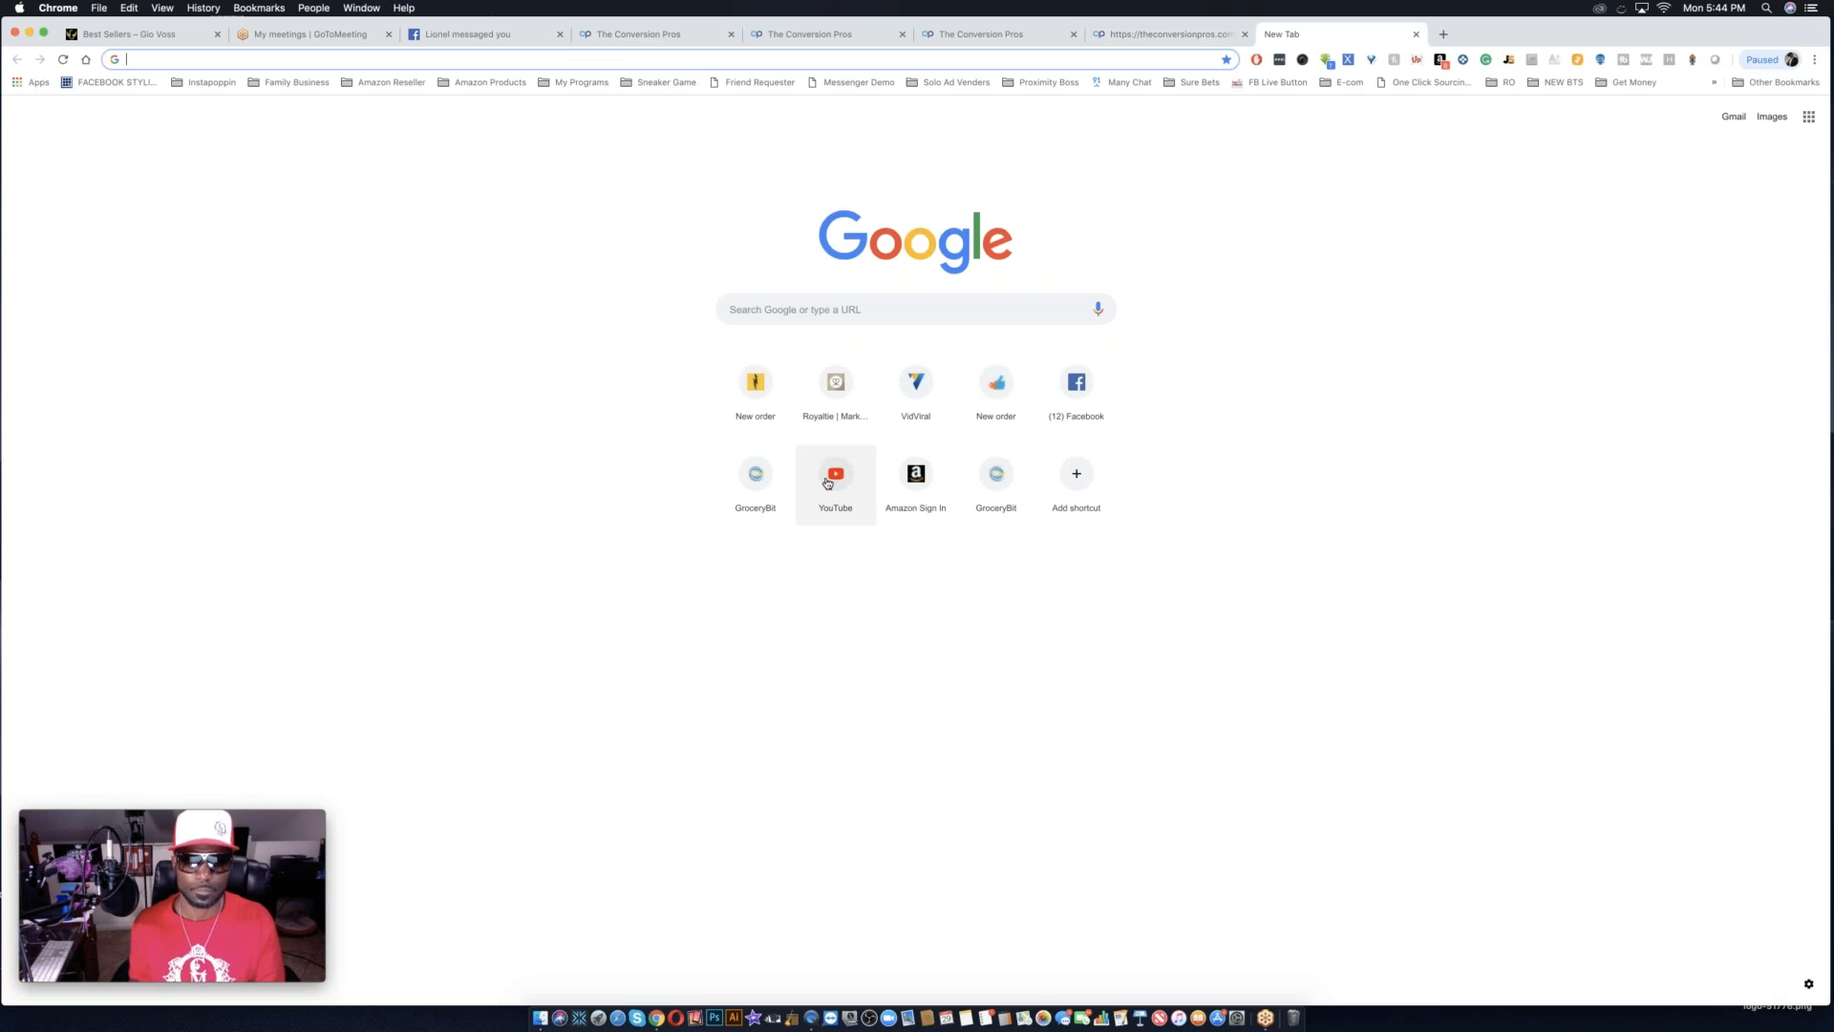
{"action": "left_click", "coordinate": [836, 475]}
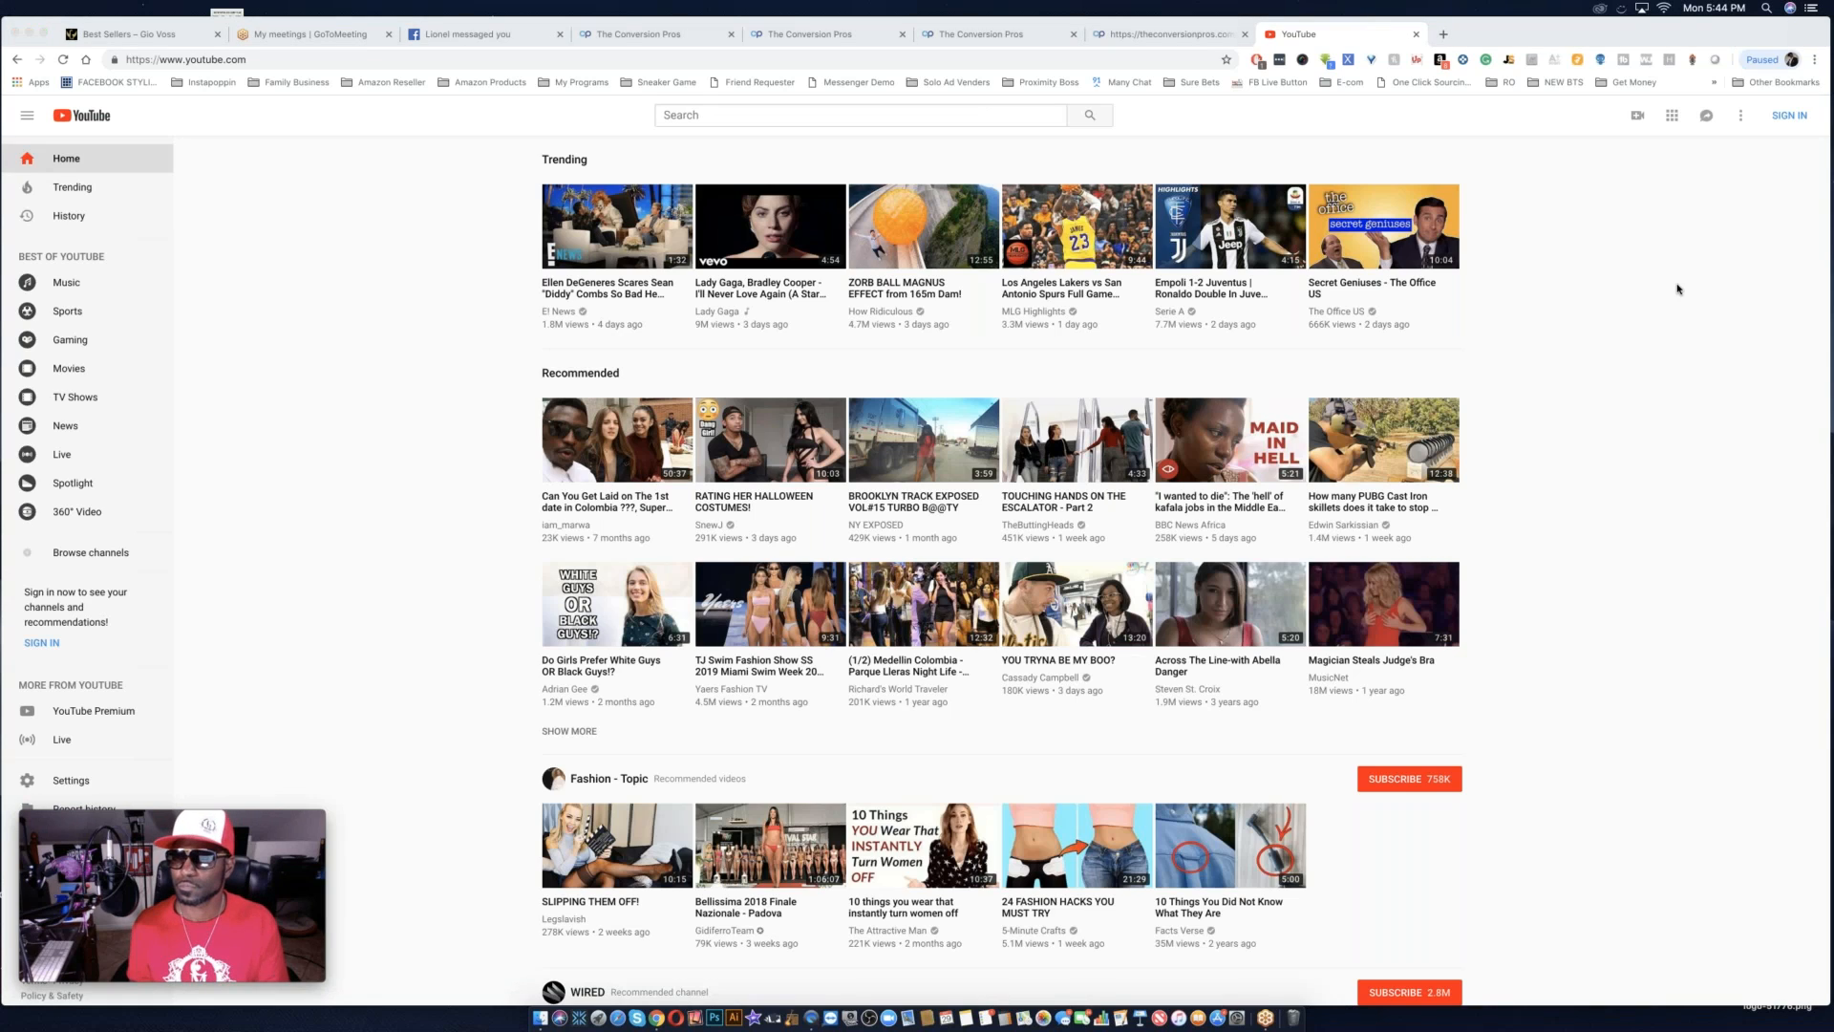
{"action": "left_click", "coordinate": [1787, 115]}
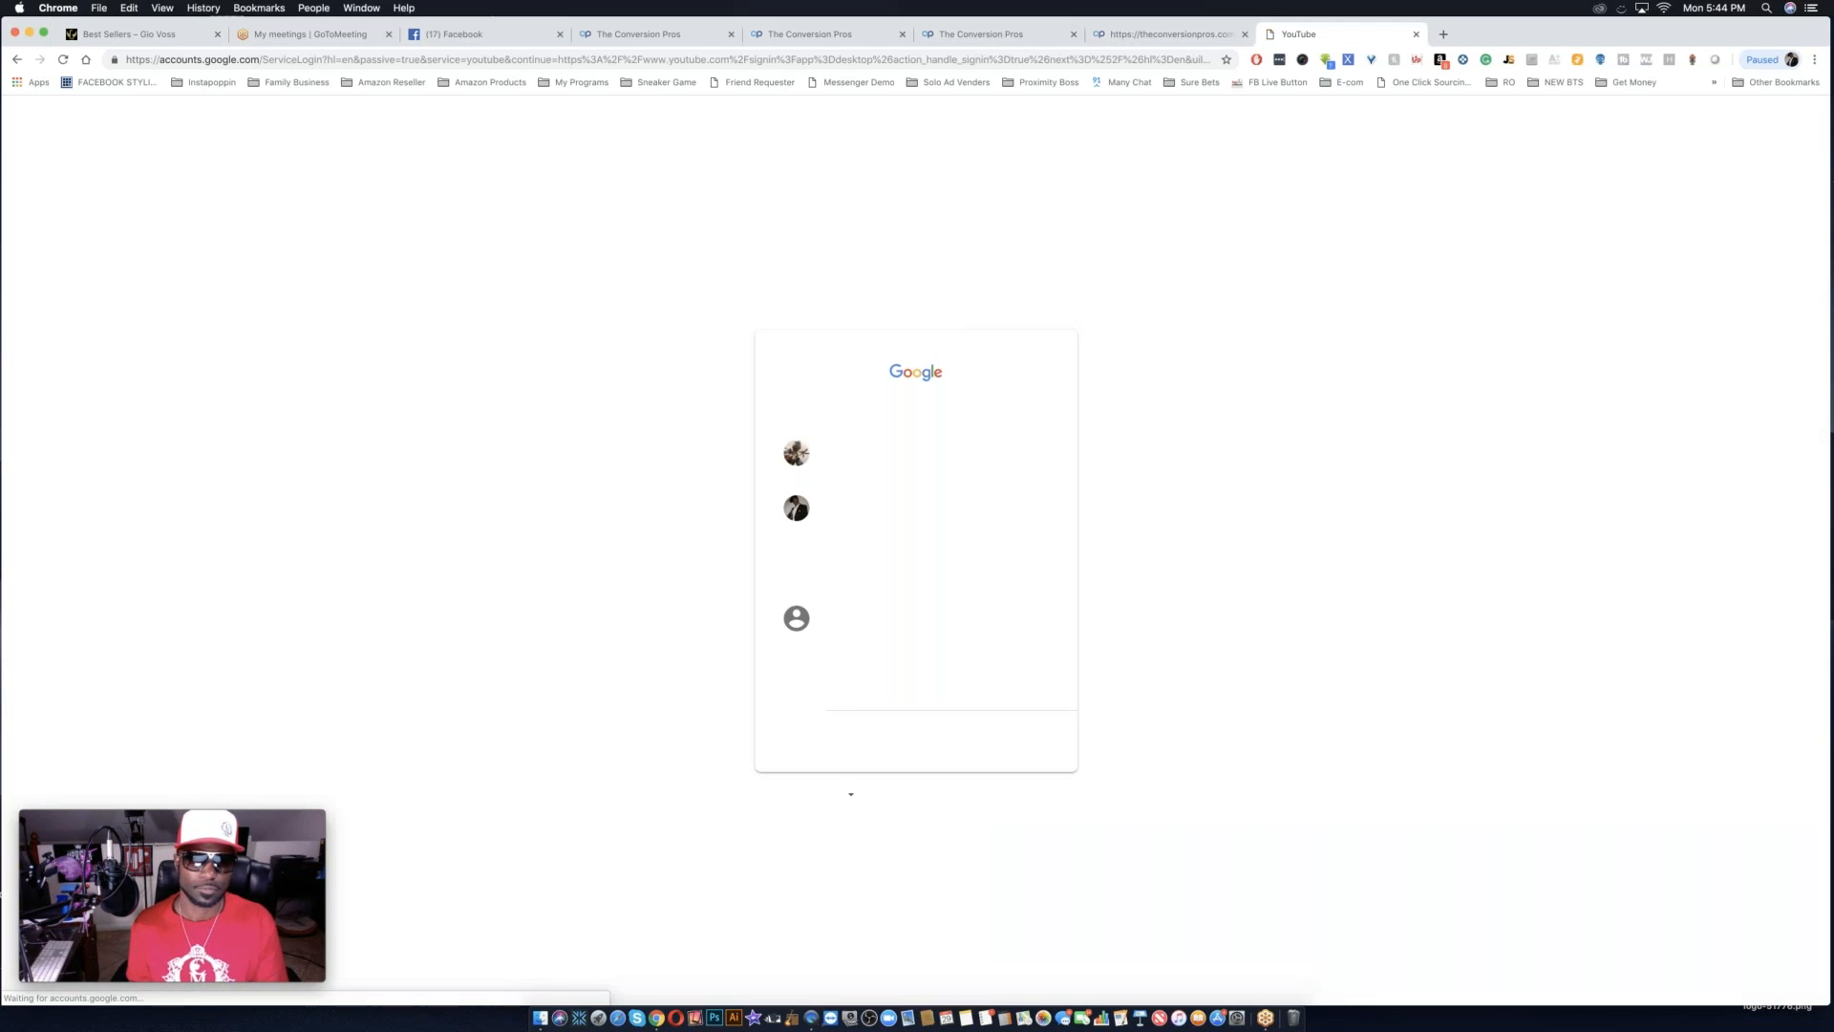
{"action": "left_click", "coordinate": [829, 469]}
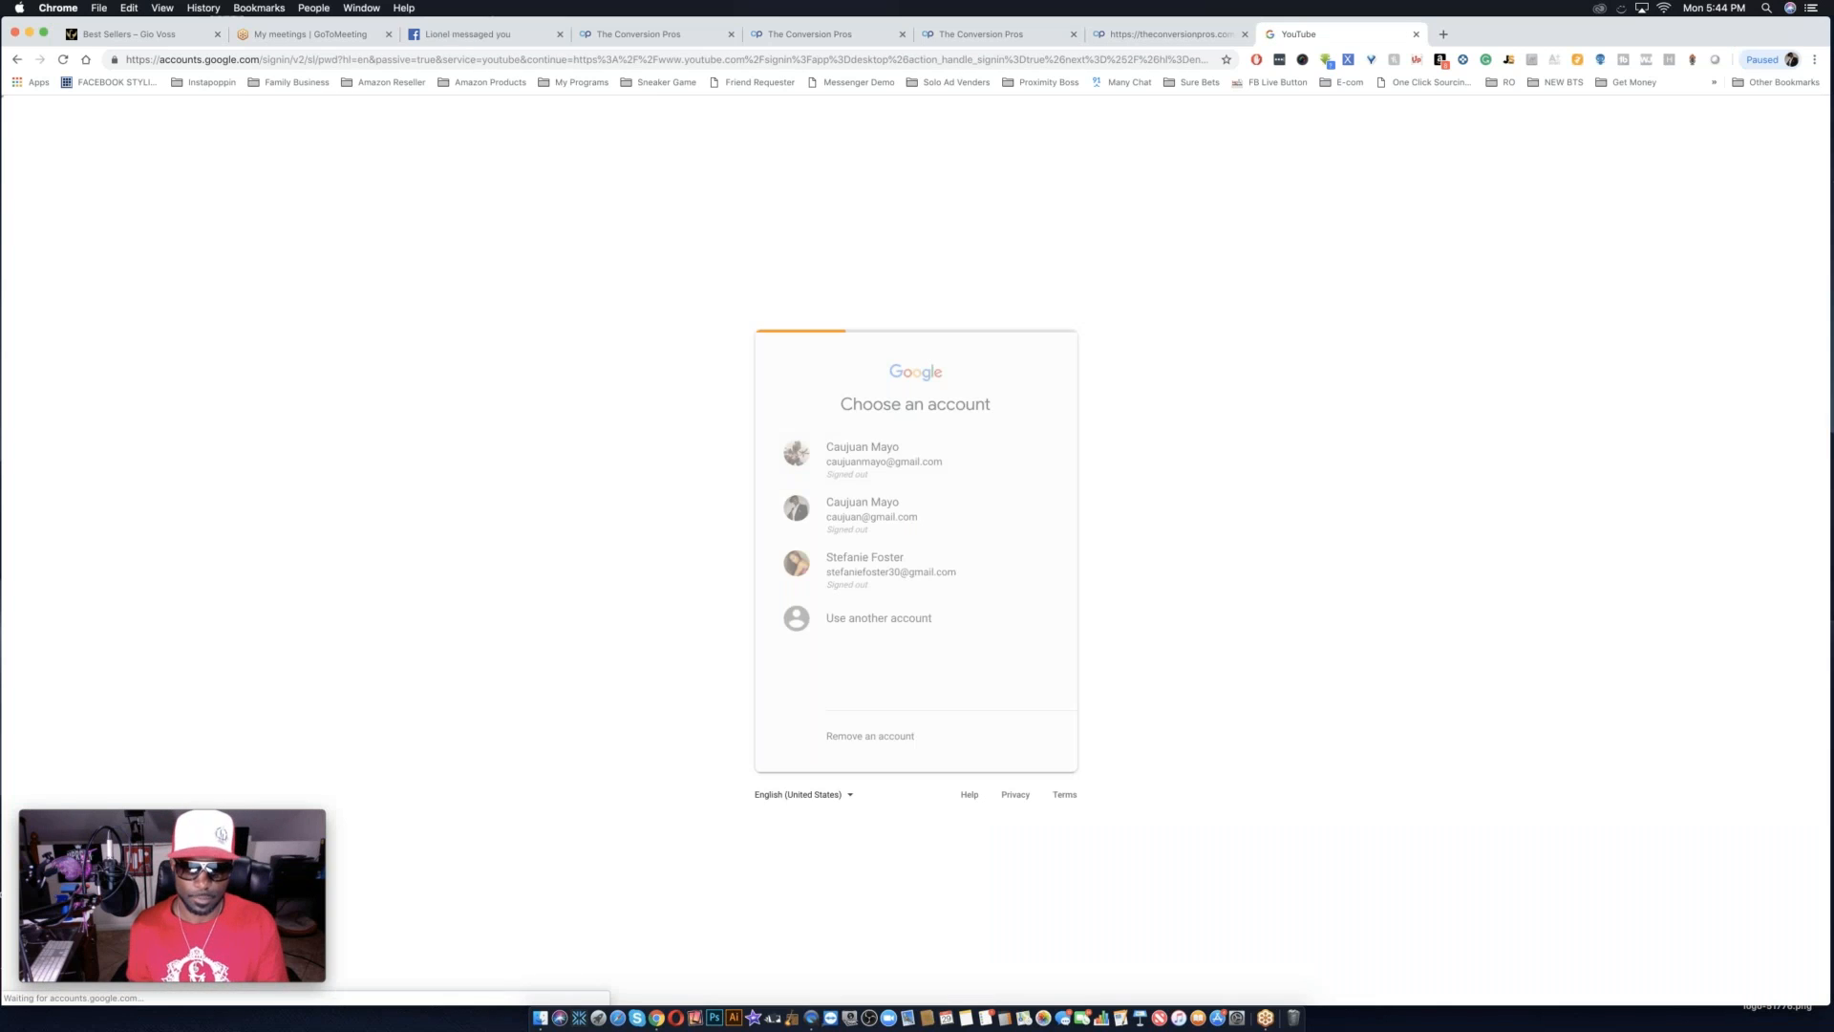
{"action": "type", "text": "••••••••••"}
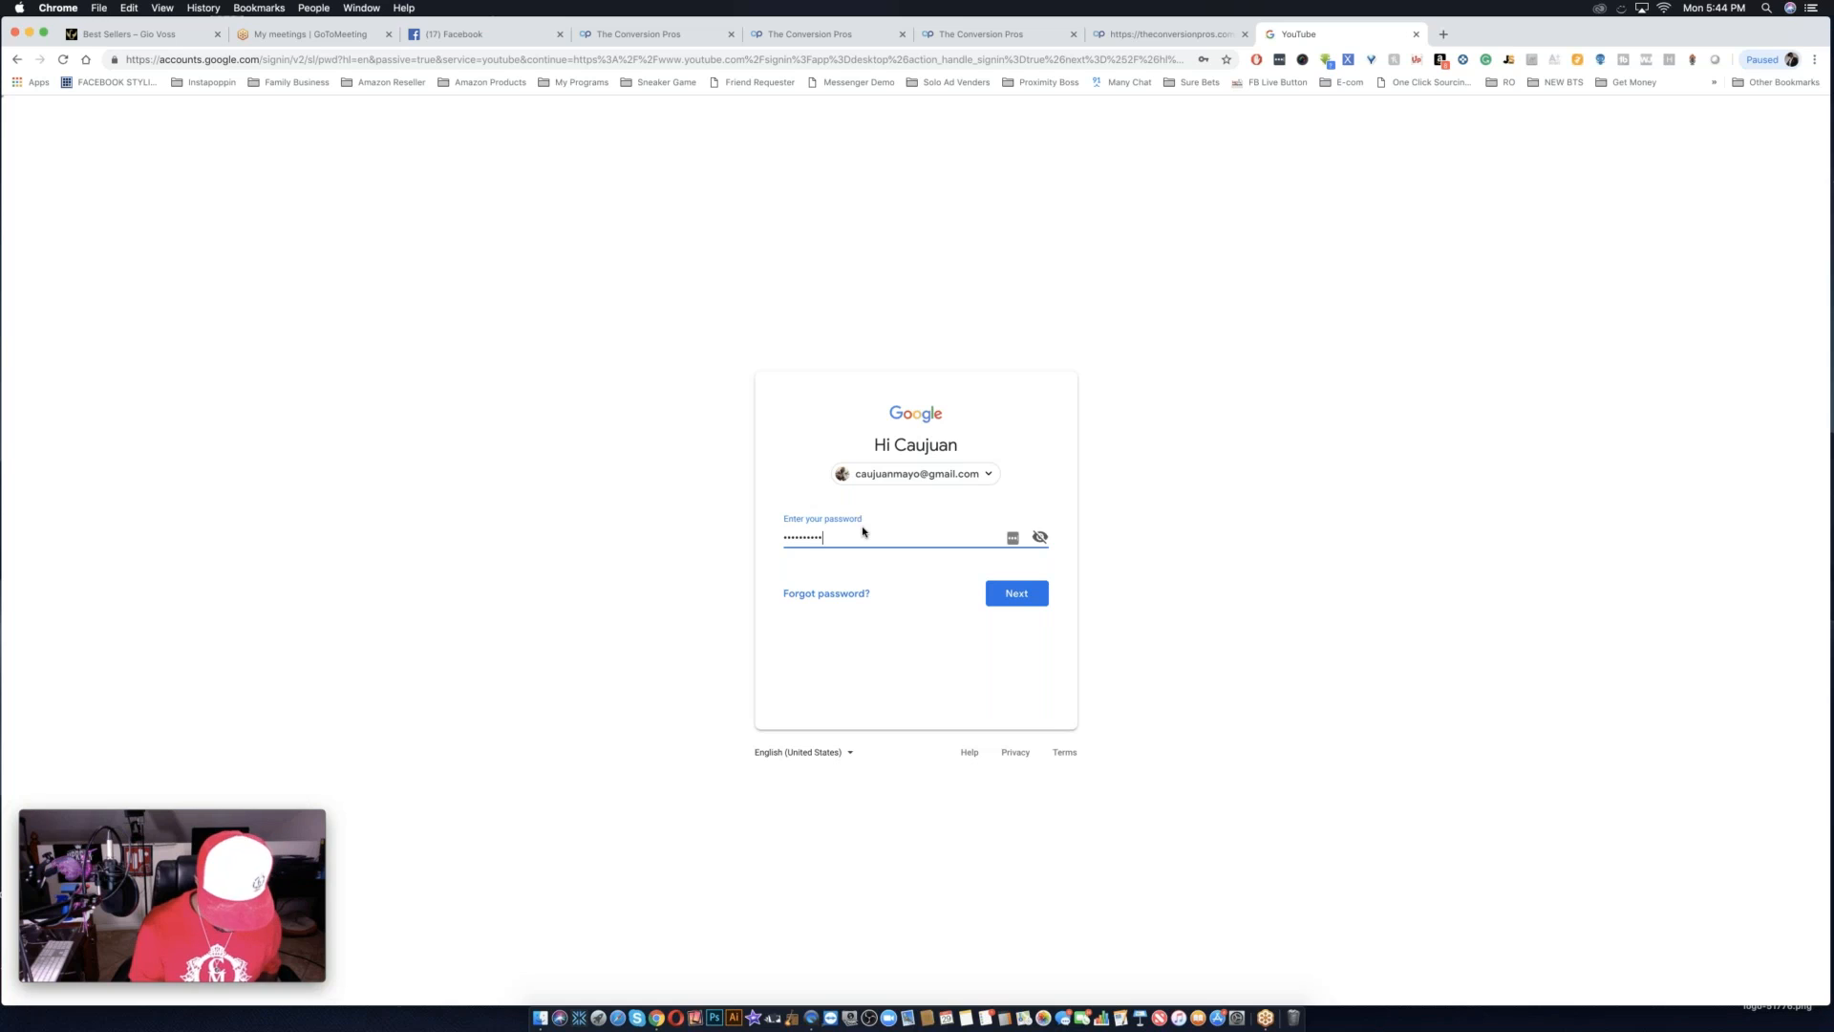
{"action": "key", "text": "Return"}
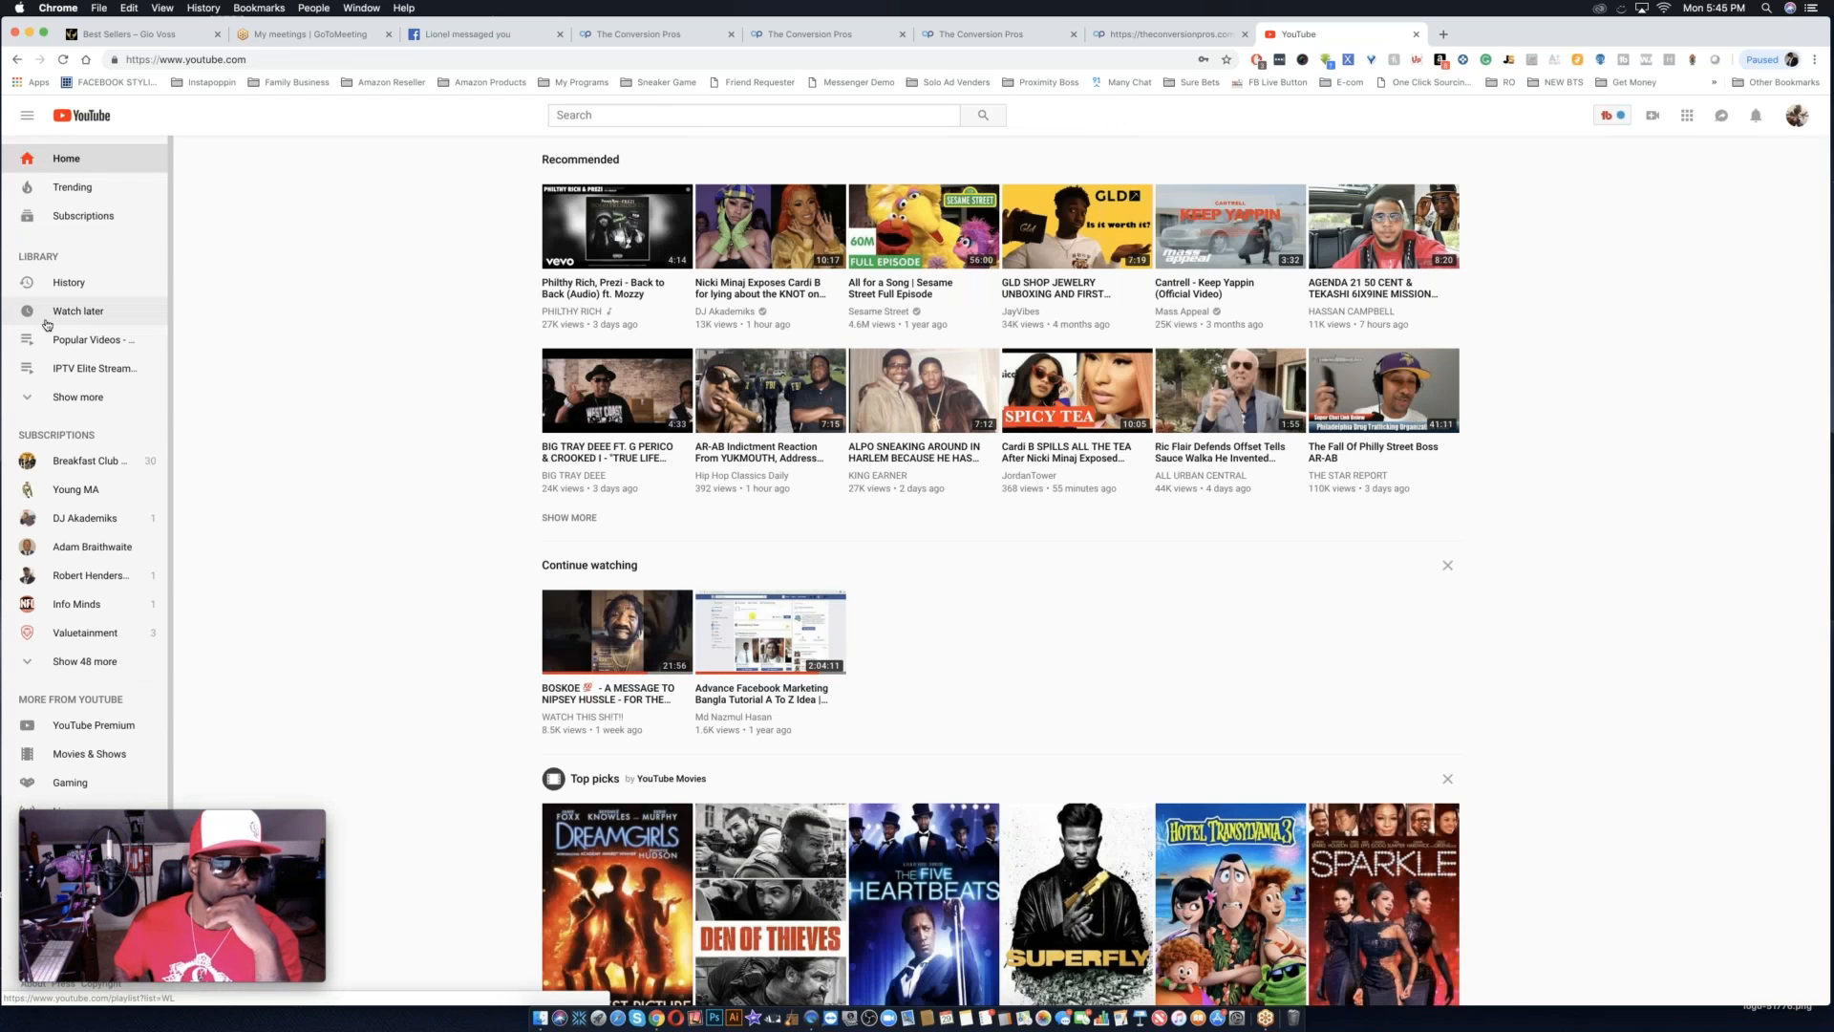
Go to the signed-in account's own YouTube channel and open its list of uploaded videos.
{"action": "left_click", "coordinate": [1808, 117]}
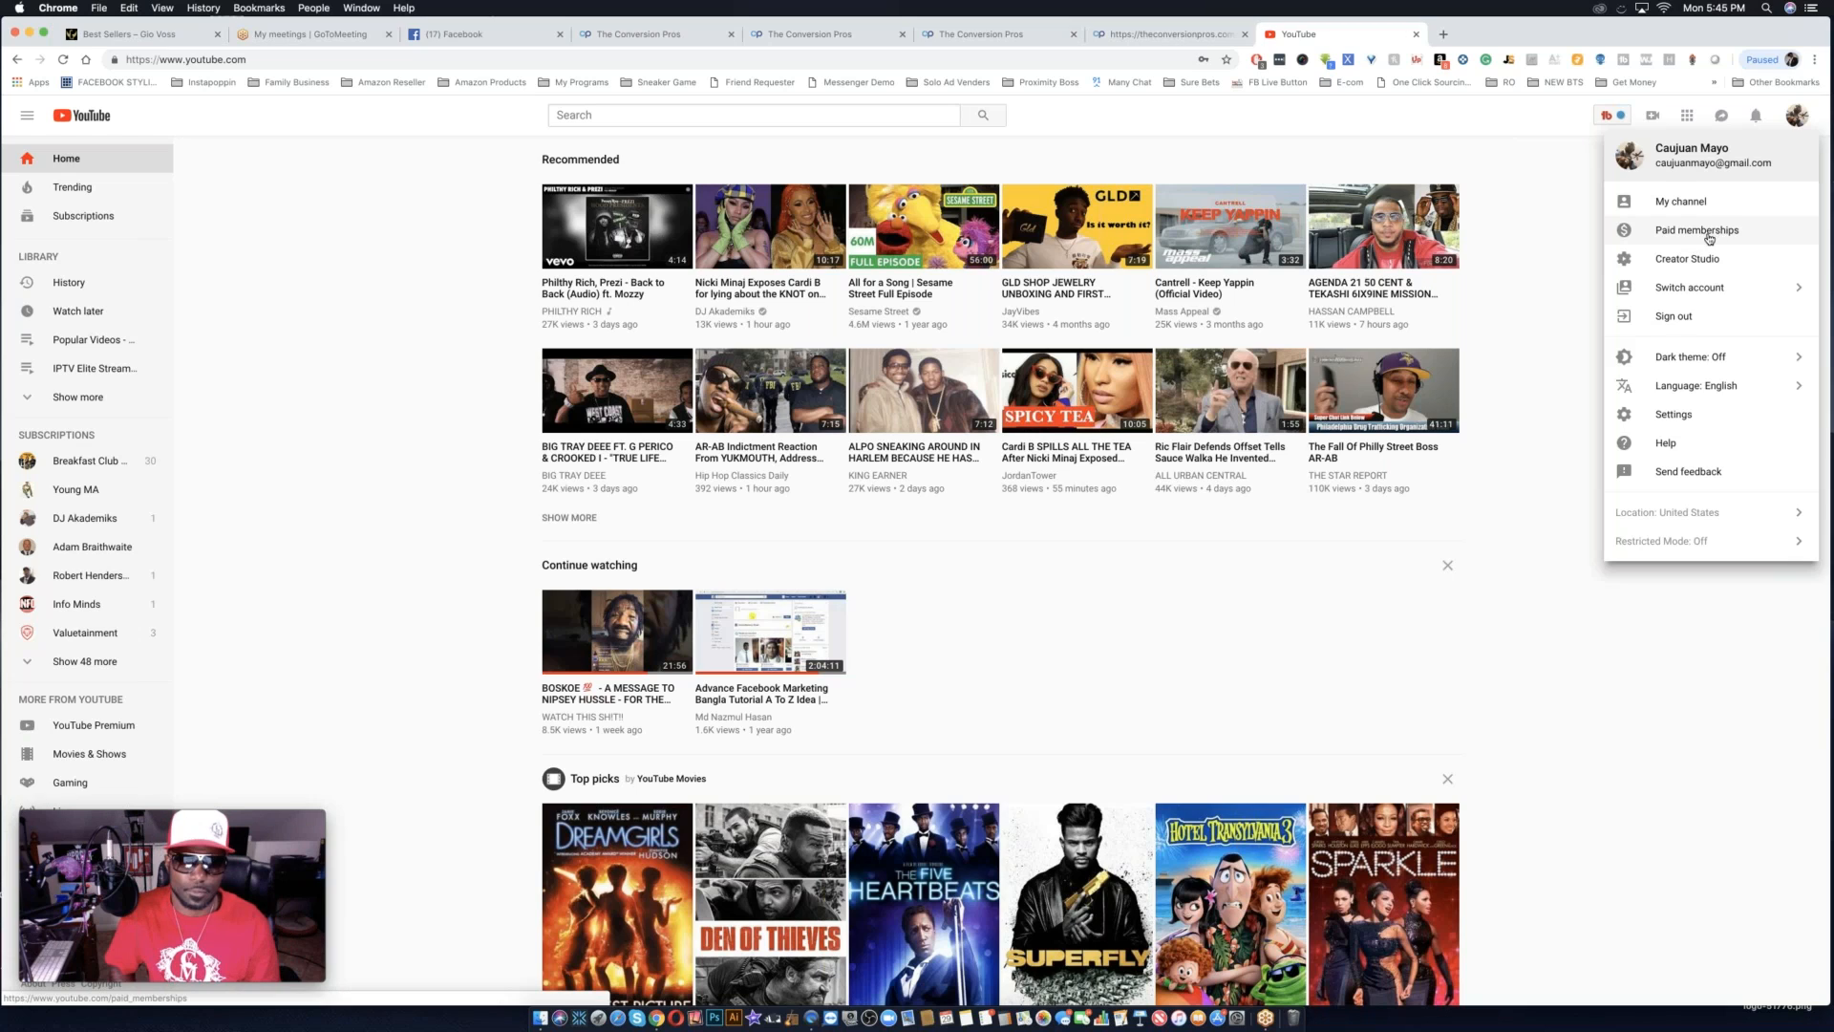
{"action": "left_click", "coordinate": [1684, 204]}
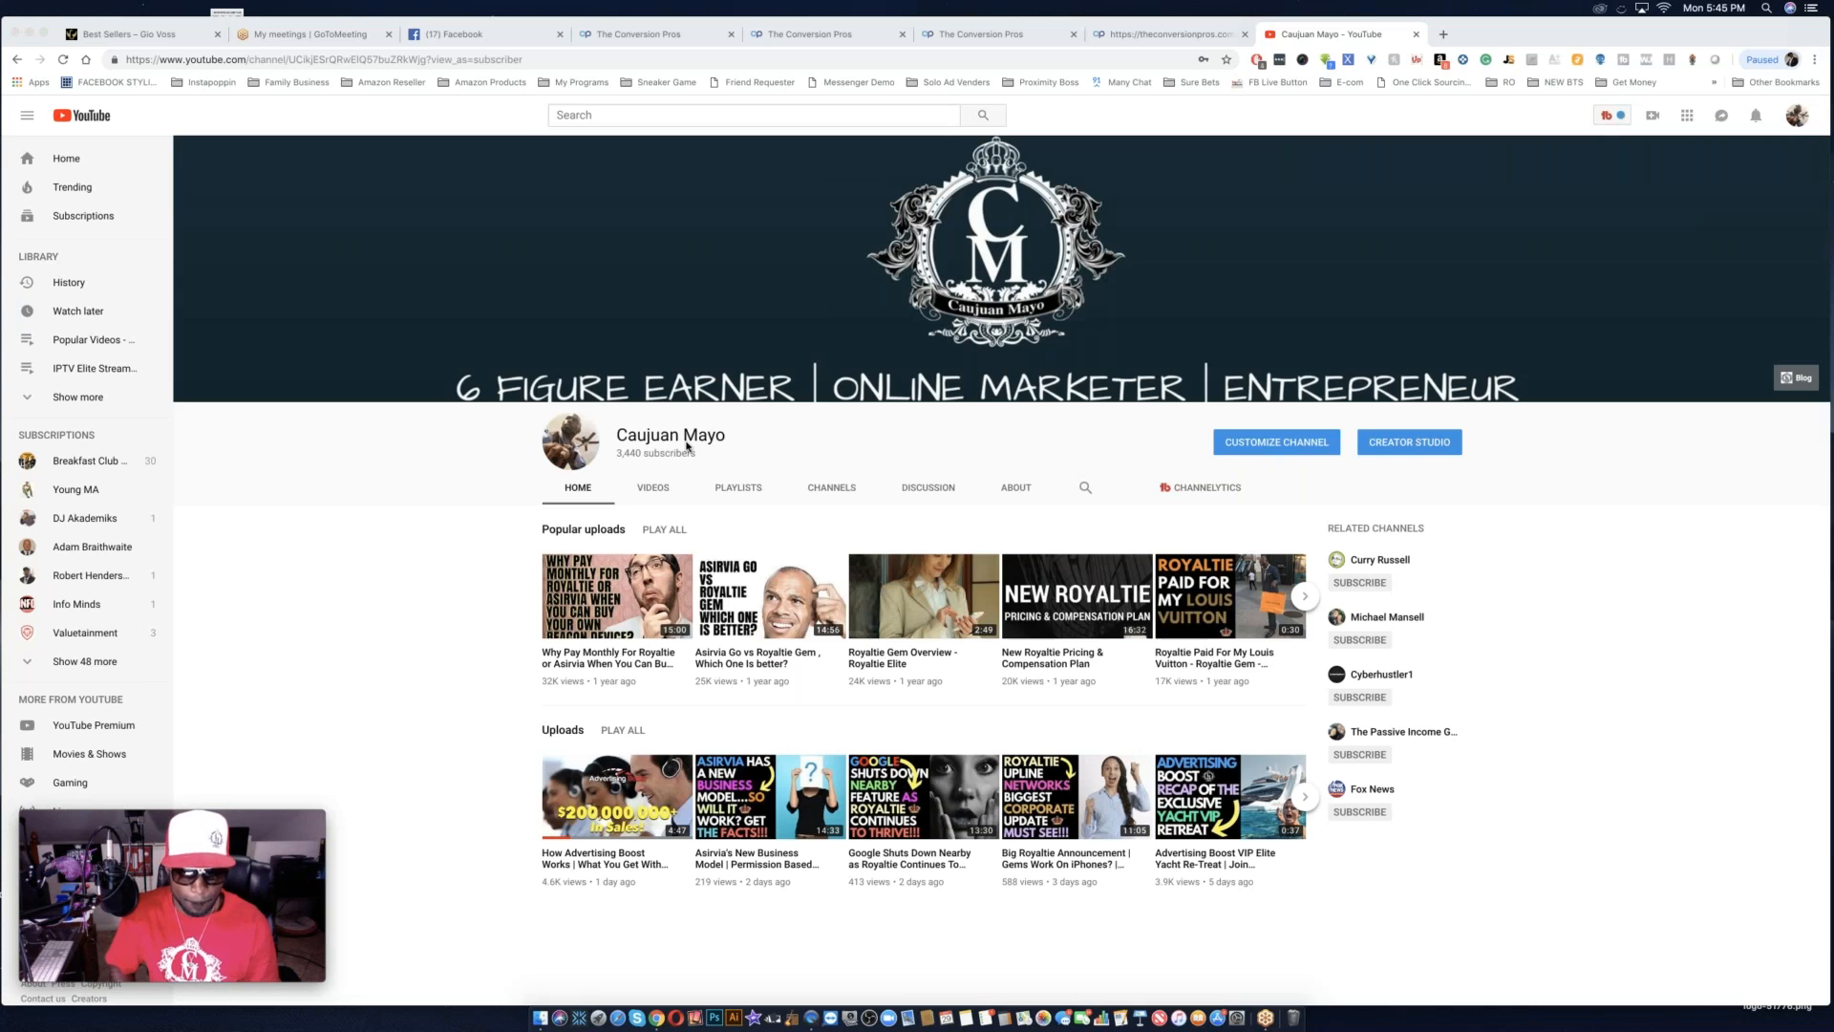
{"action": "left_click", "coordinate": [654, 489]}
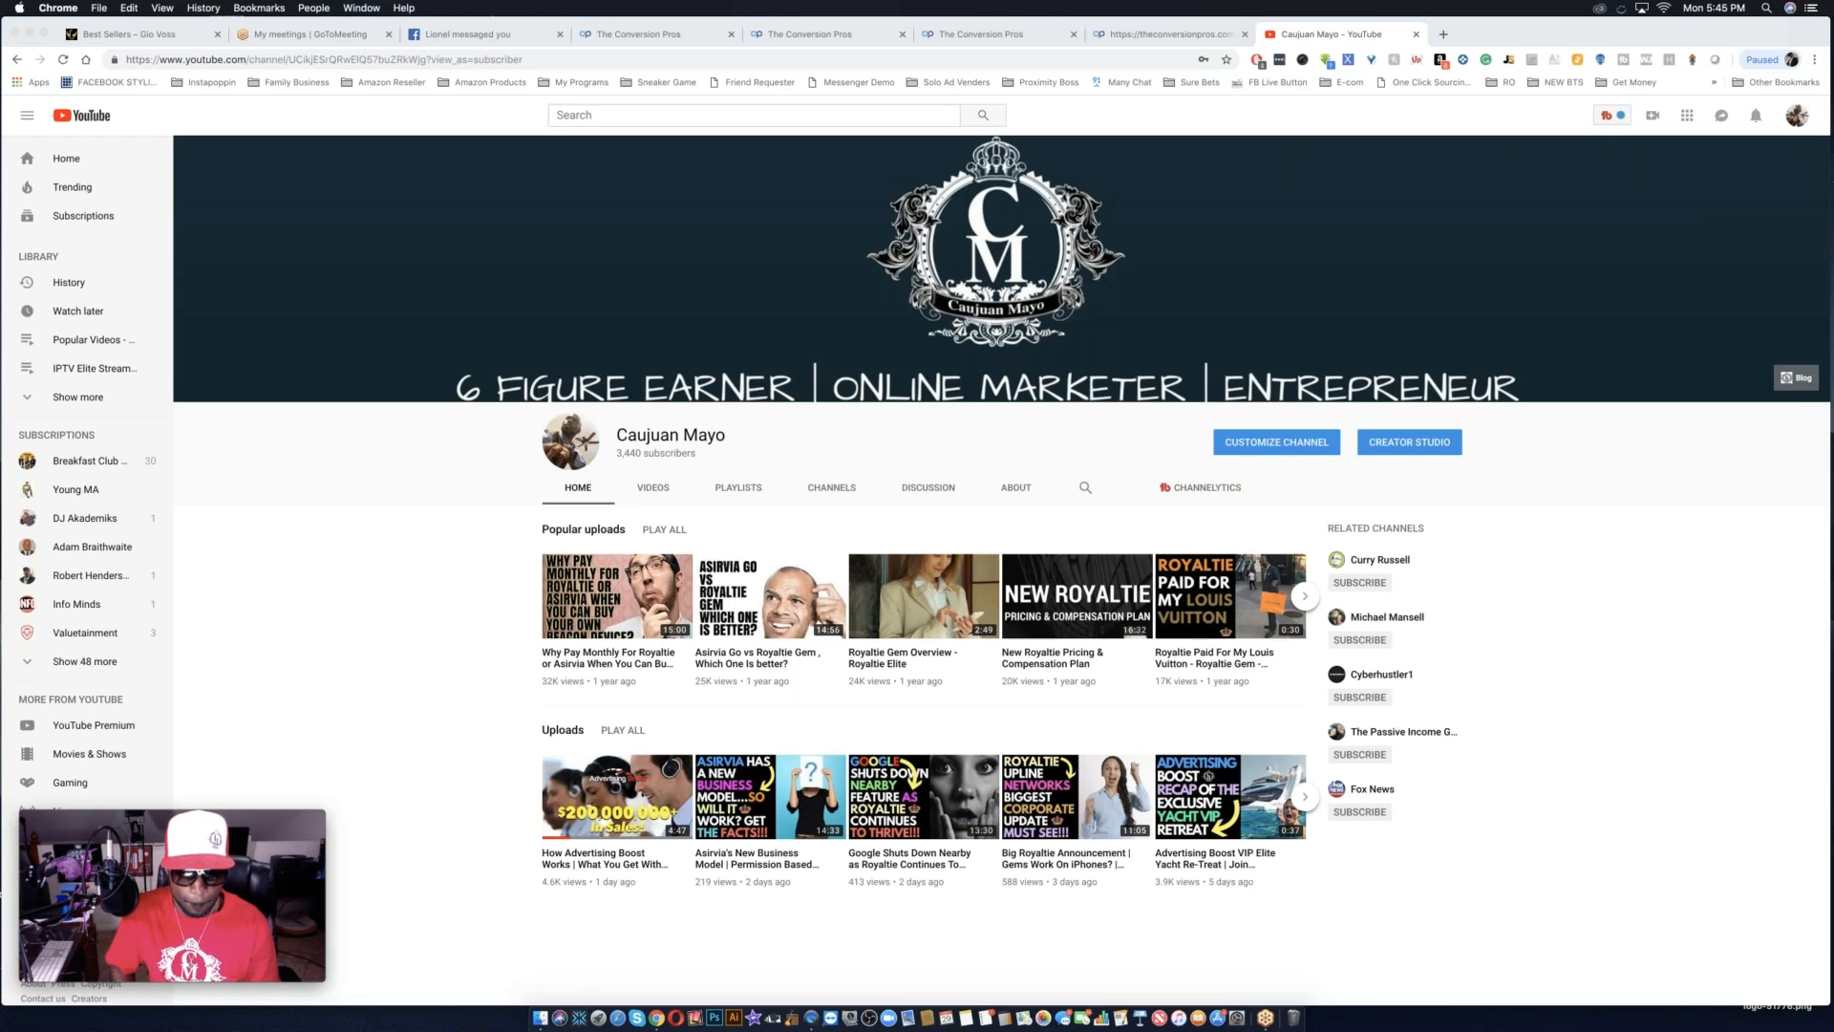
{"action": "left_click", "coordinate": [655, 488]}
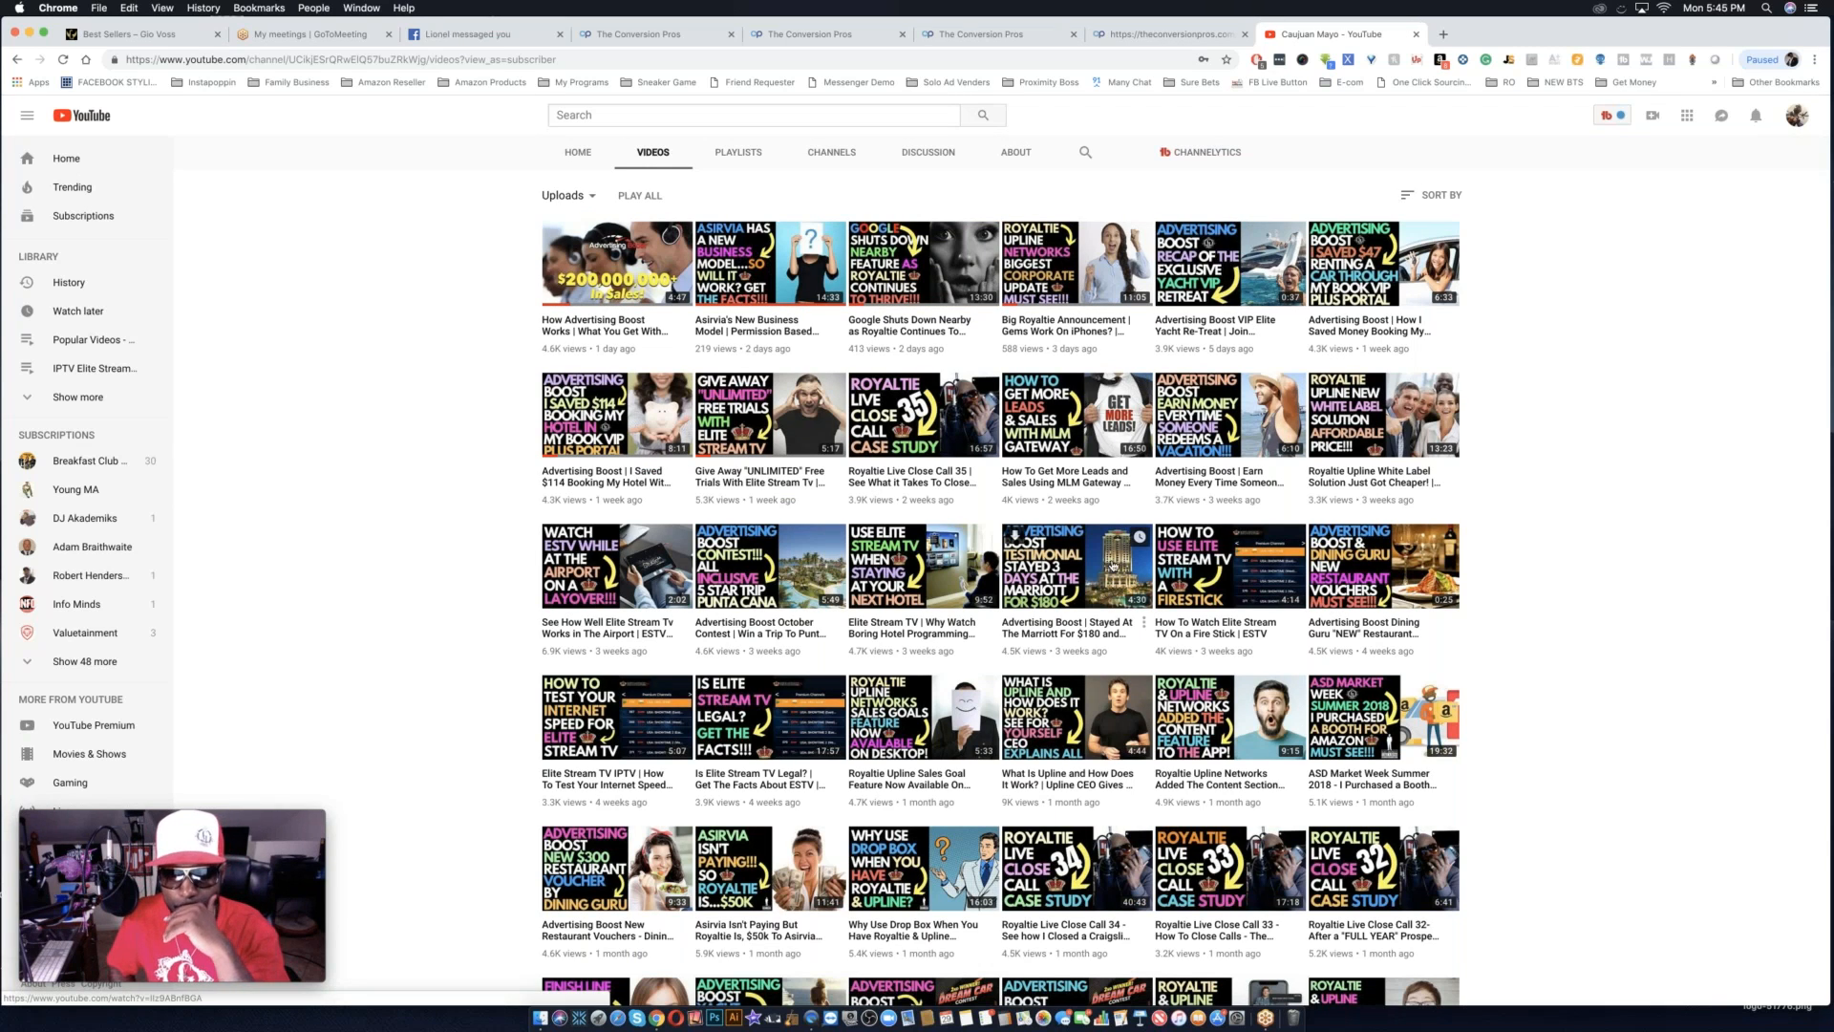
Find the "New Royaltie Full Product Overview" video among the channel's uploads and open it.
{"action": "scroll", "coordinate": [1112, 565], "scroll_direction": "down", "scroll_amount": 1}
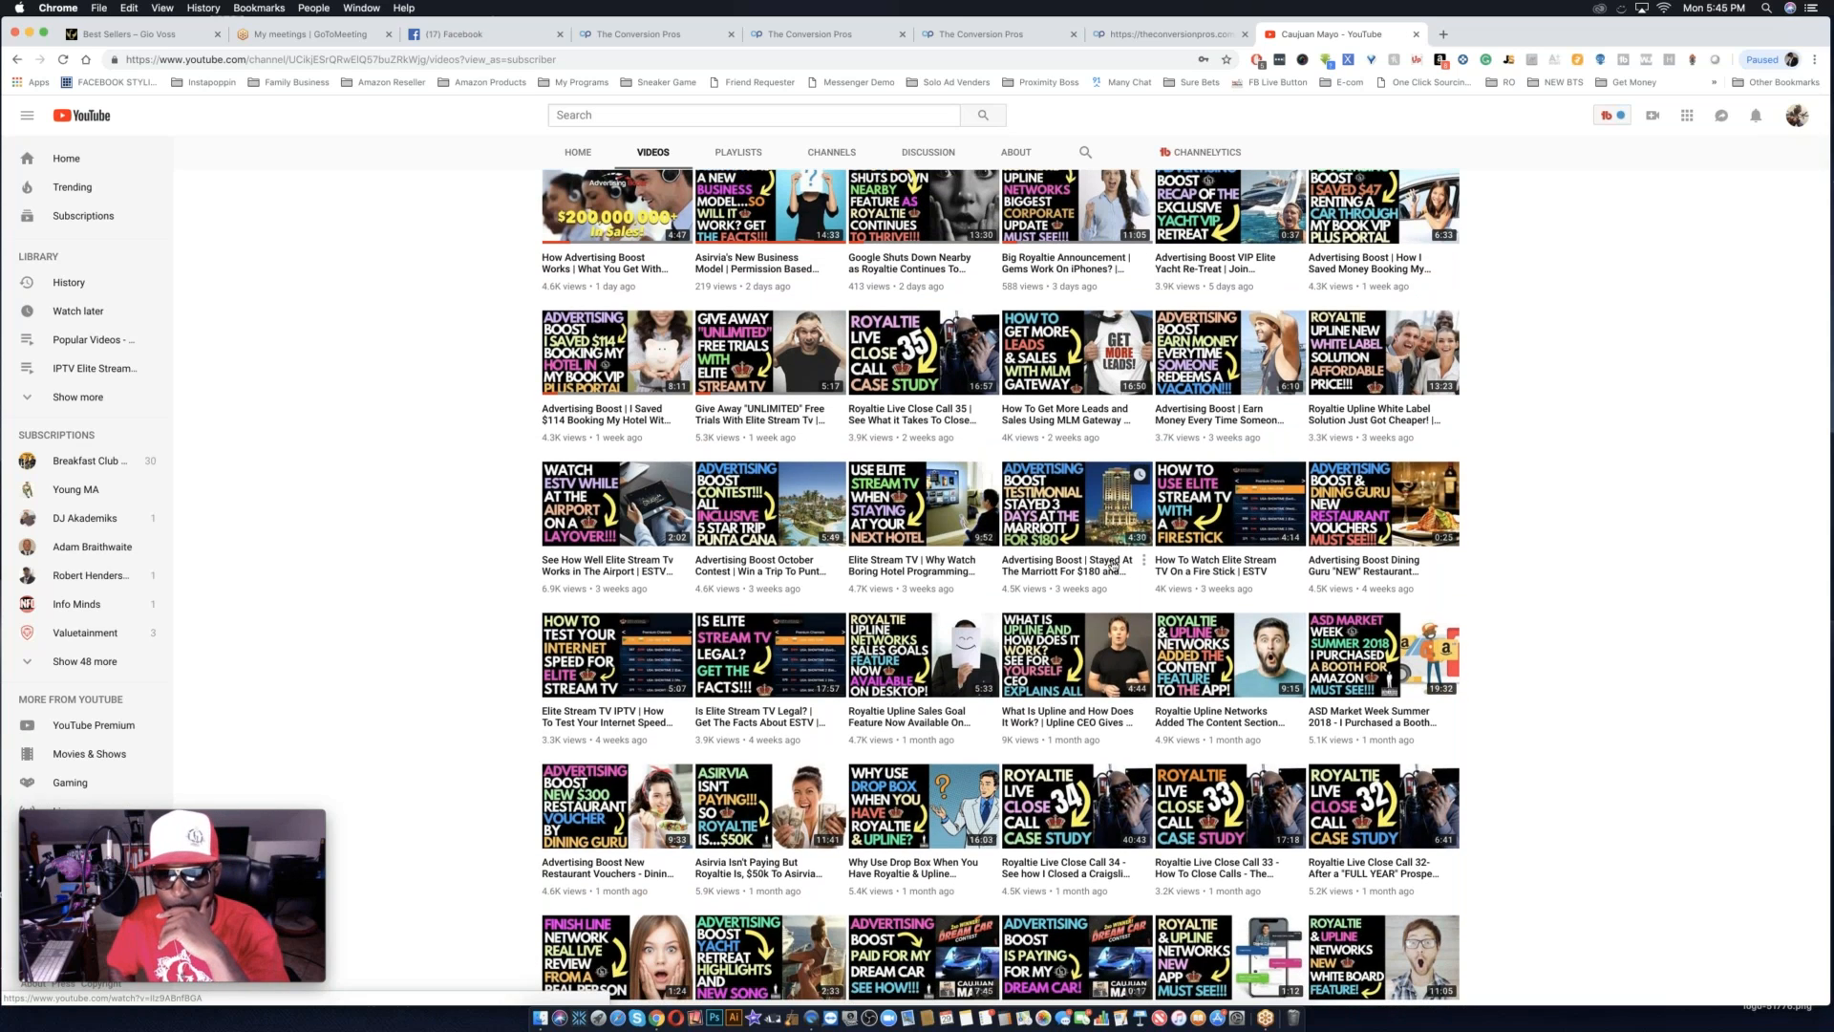
{"action": "scroll", "coordinate": [1112, 564], "scroll_direction": "down", "scroll_amount": 1}
{"action": "scroll", "coordinate": [1112, 564], "scroll_direction": "down", "scroll_amount": 2}
{"action": "scroll", "coordinate": [1111, 565], "scroll_direction": "up", "scroll_amount": 5}
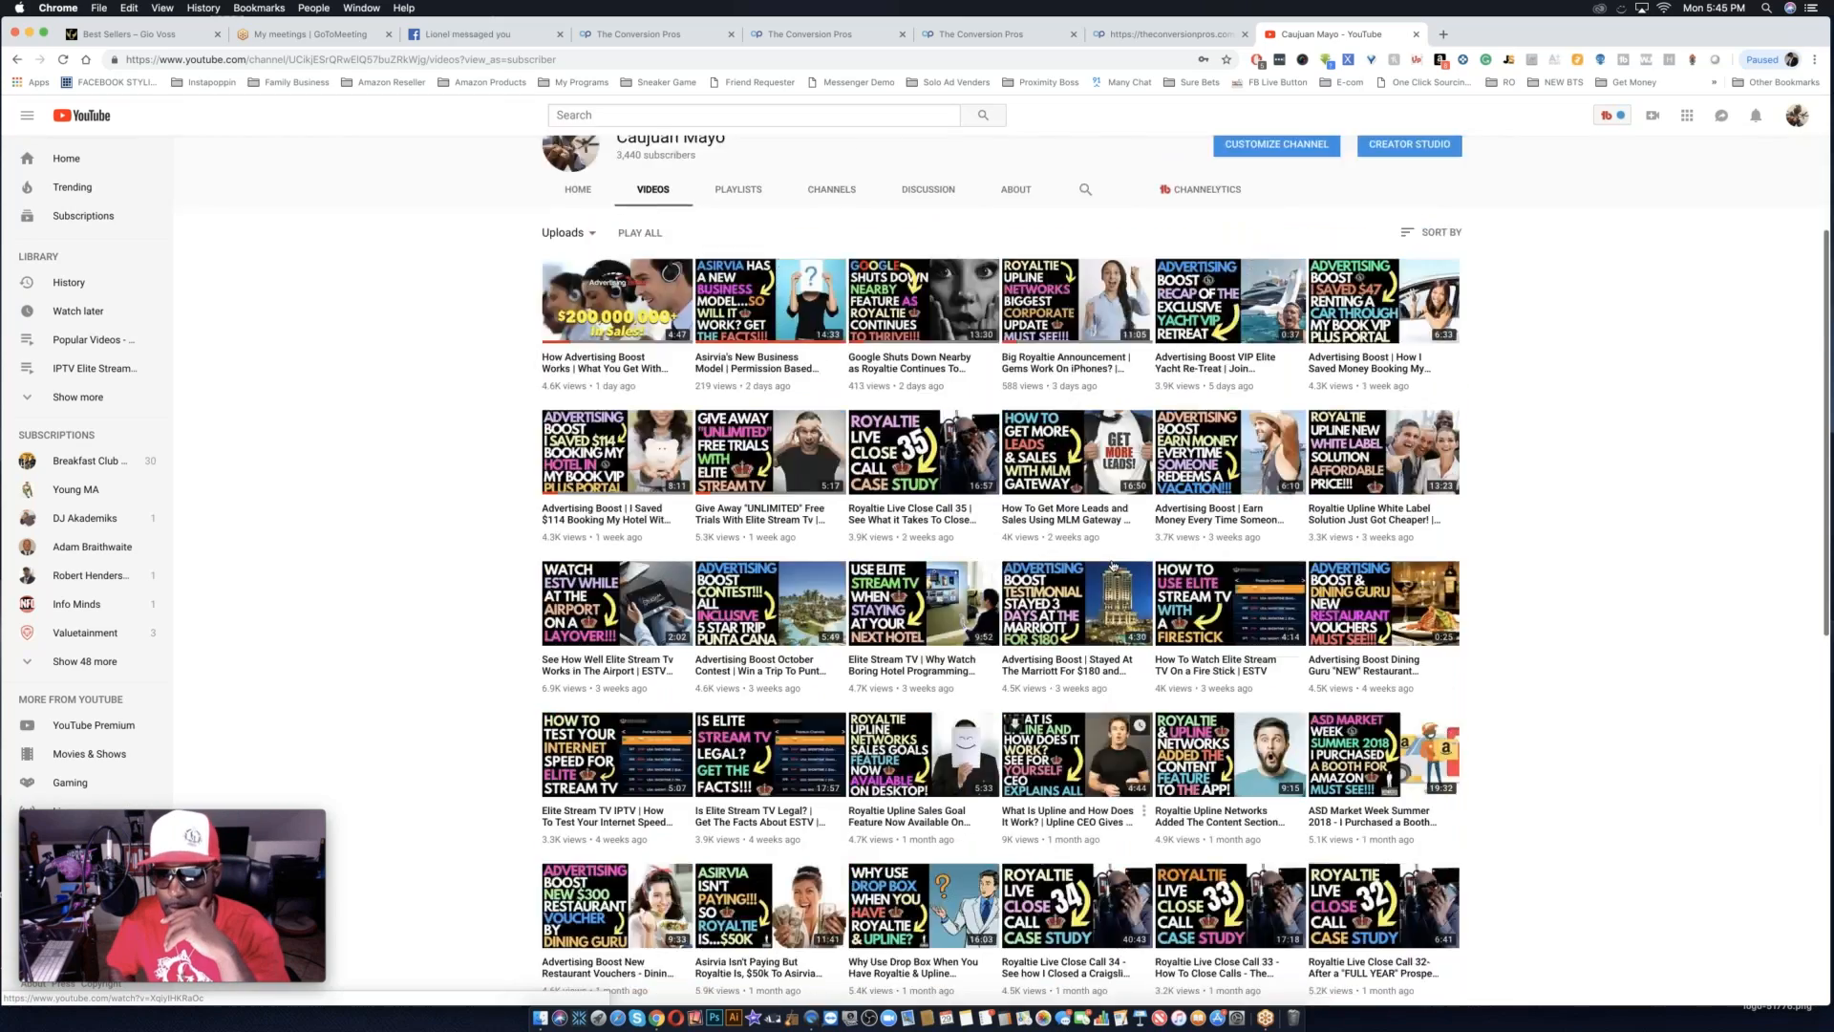
{"action": "scroll", "coordinate": [1112, 566], "scroll_direction": "down", "scroll_amount": 6}
{"action": "scroll", "coordinate": [1112, 564], "scroll_direction": "down", "scroll_amount": 5}
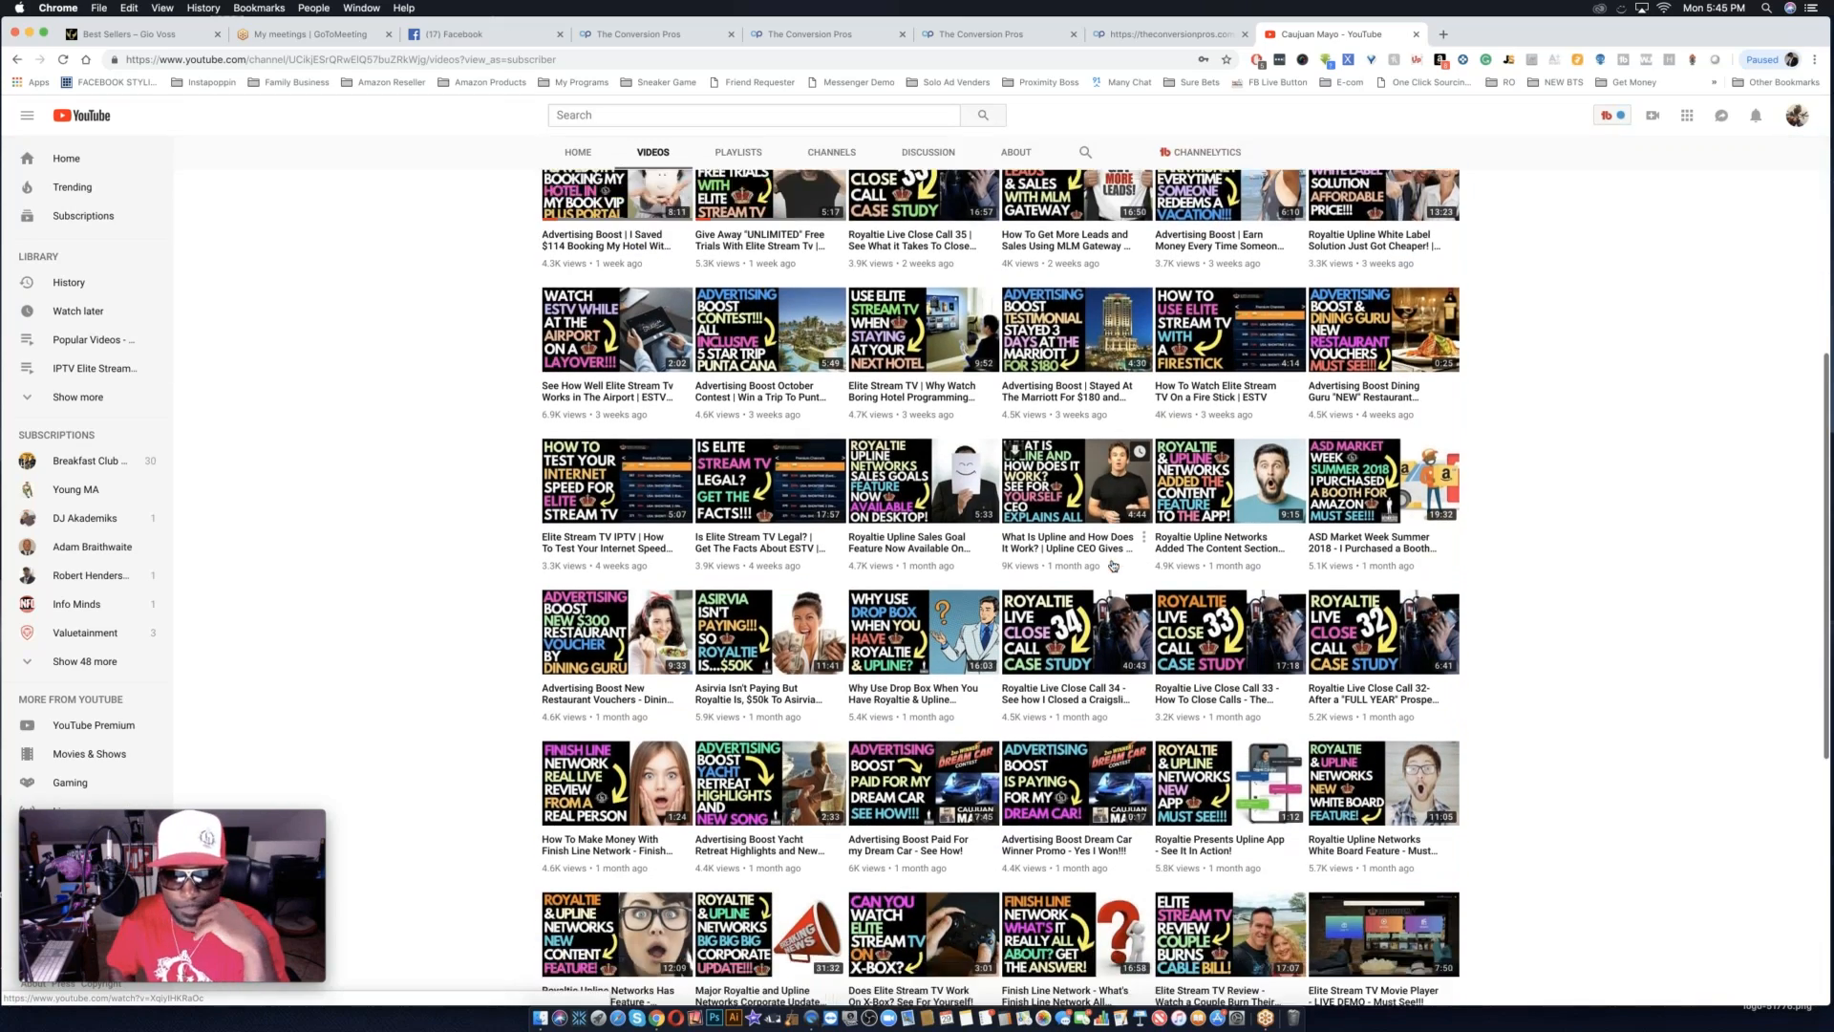
{"action": "scroll", "coordinate": [1112, 565], "scroll_direction": "down", "scroll_amount": 7}
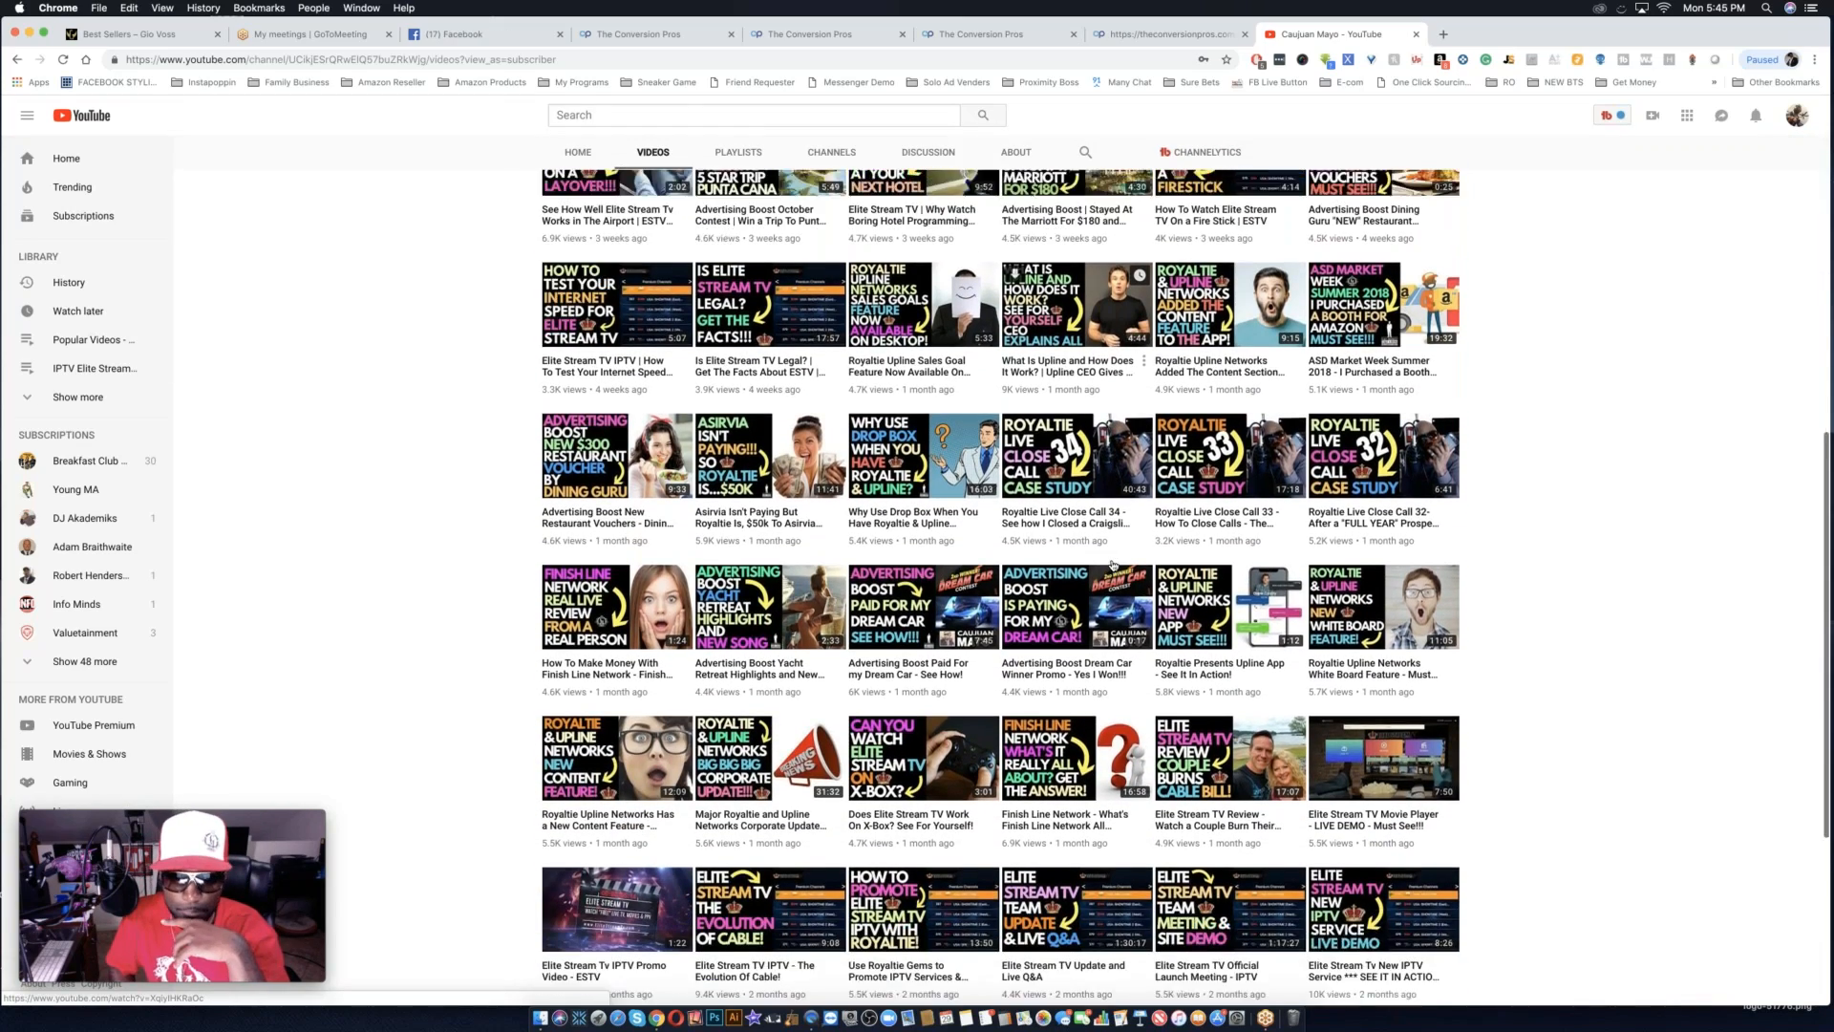
{"action": "scroll", "coordinate": [1112, 565], "scroll_direction": "down", "scroll_amount": 9}
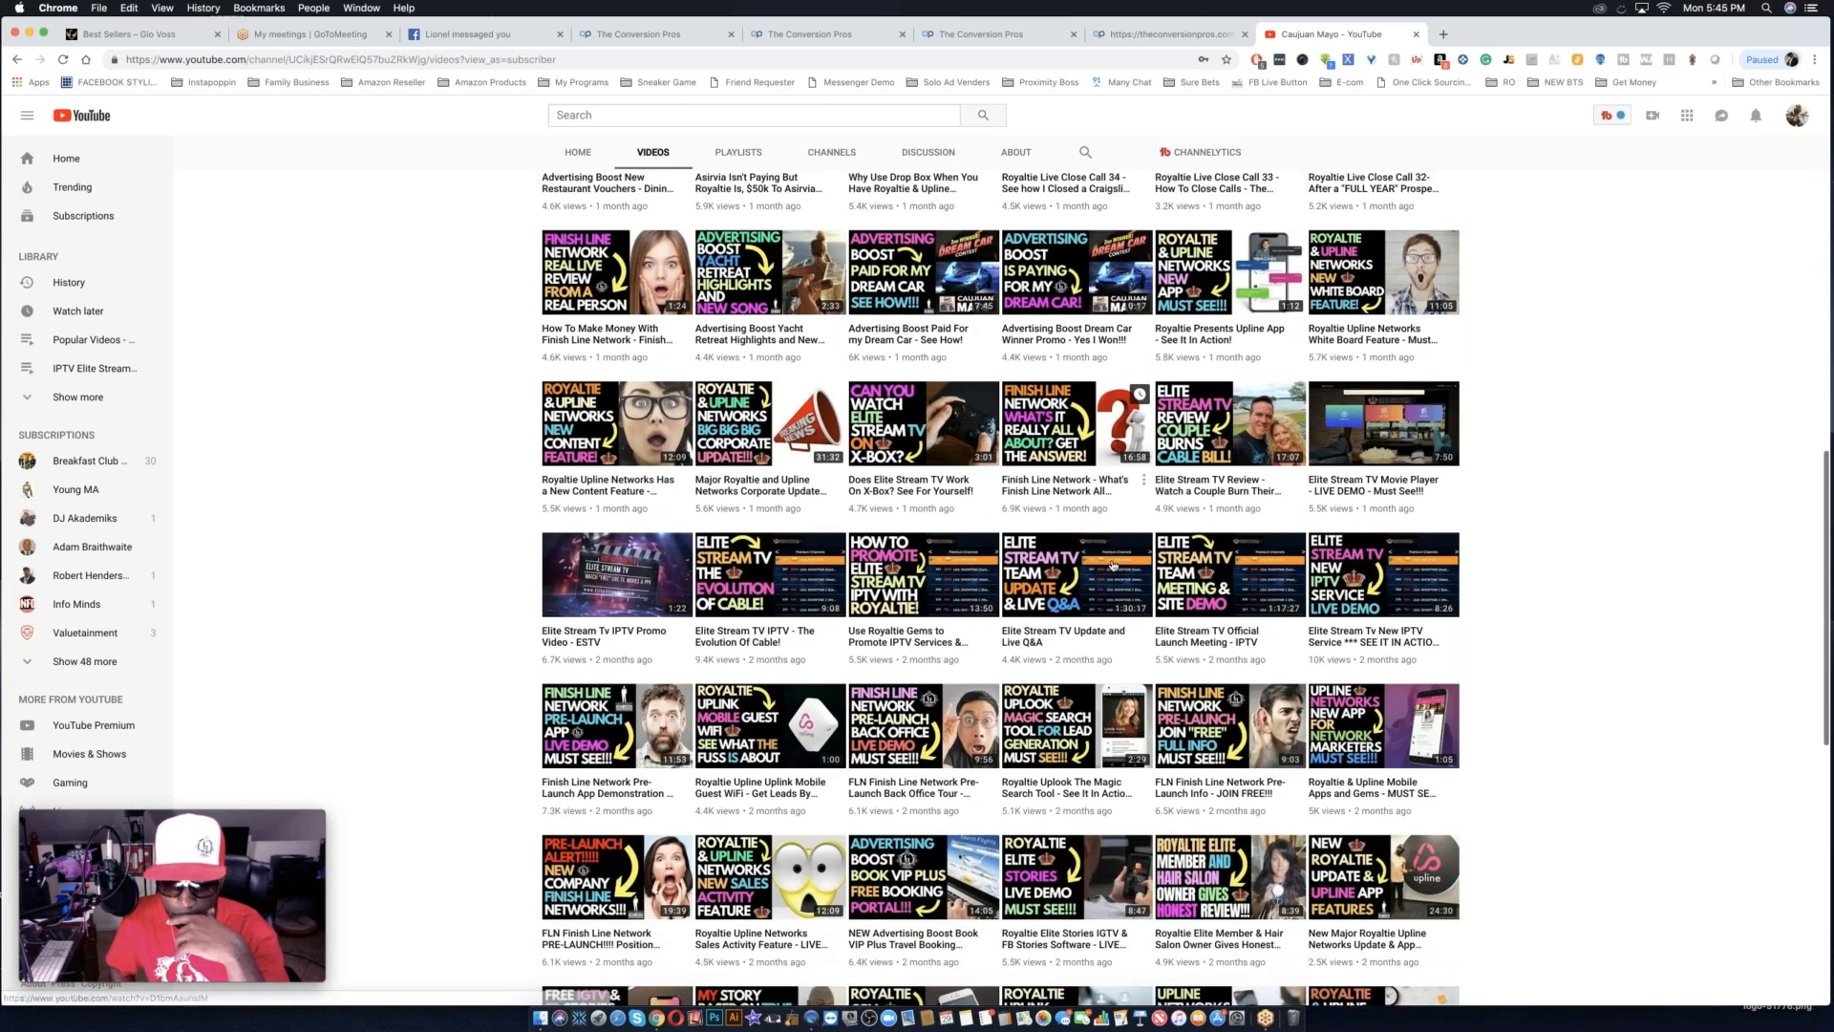
{"action": "scroll", "coordinate": [1112, 564], "scroll_direction": "down", "scroll_amount": 11}
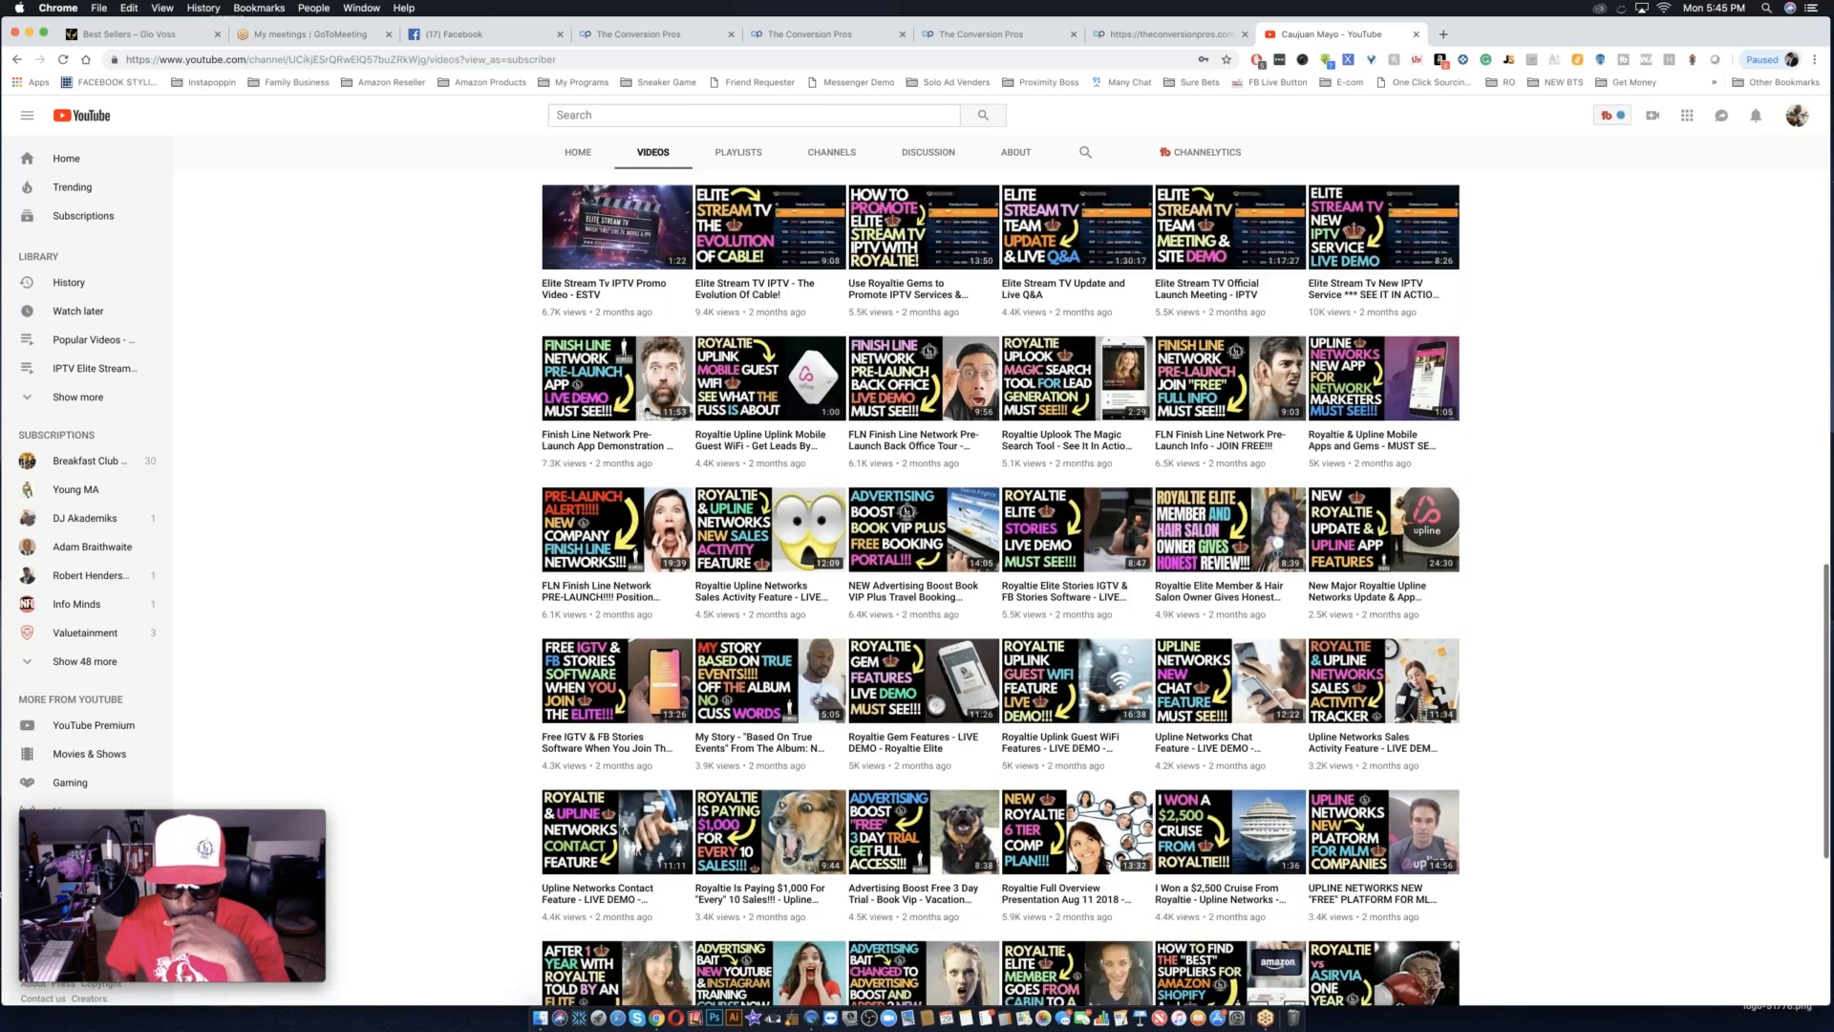
{"action": "scroll", "coordinate": [1112, 565], "scroll_direction": "down", "scroll_amount": 5}
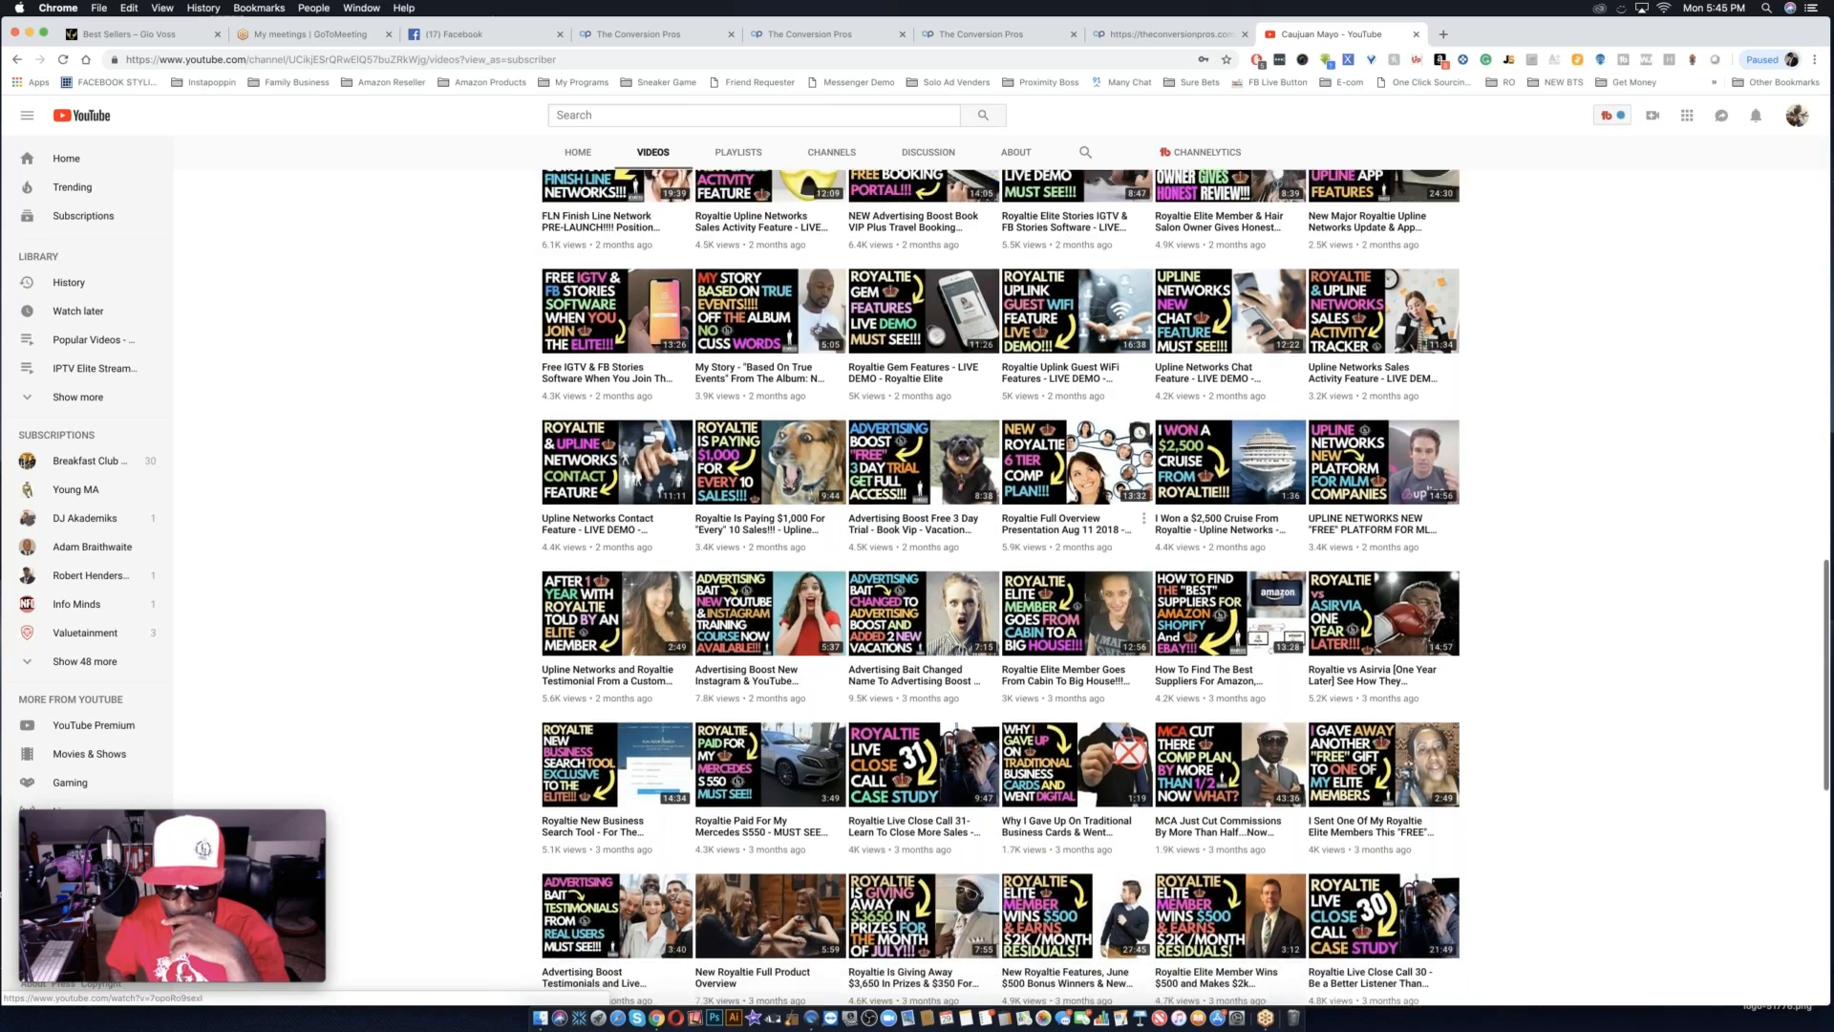
{"action": "scroll", "coordinate": [762, 700], "scroll_direction": "down", "scroll_amount": 2}
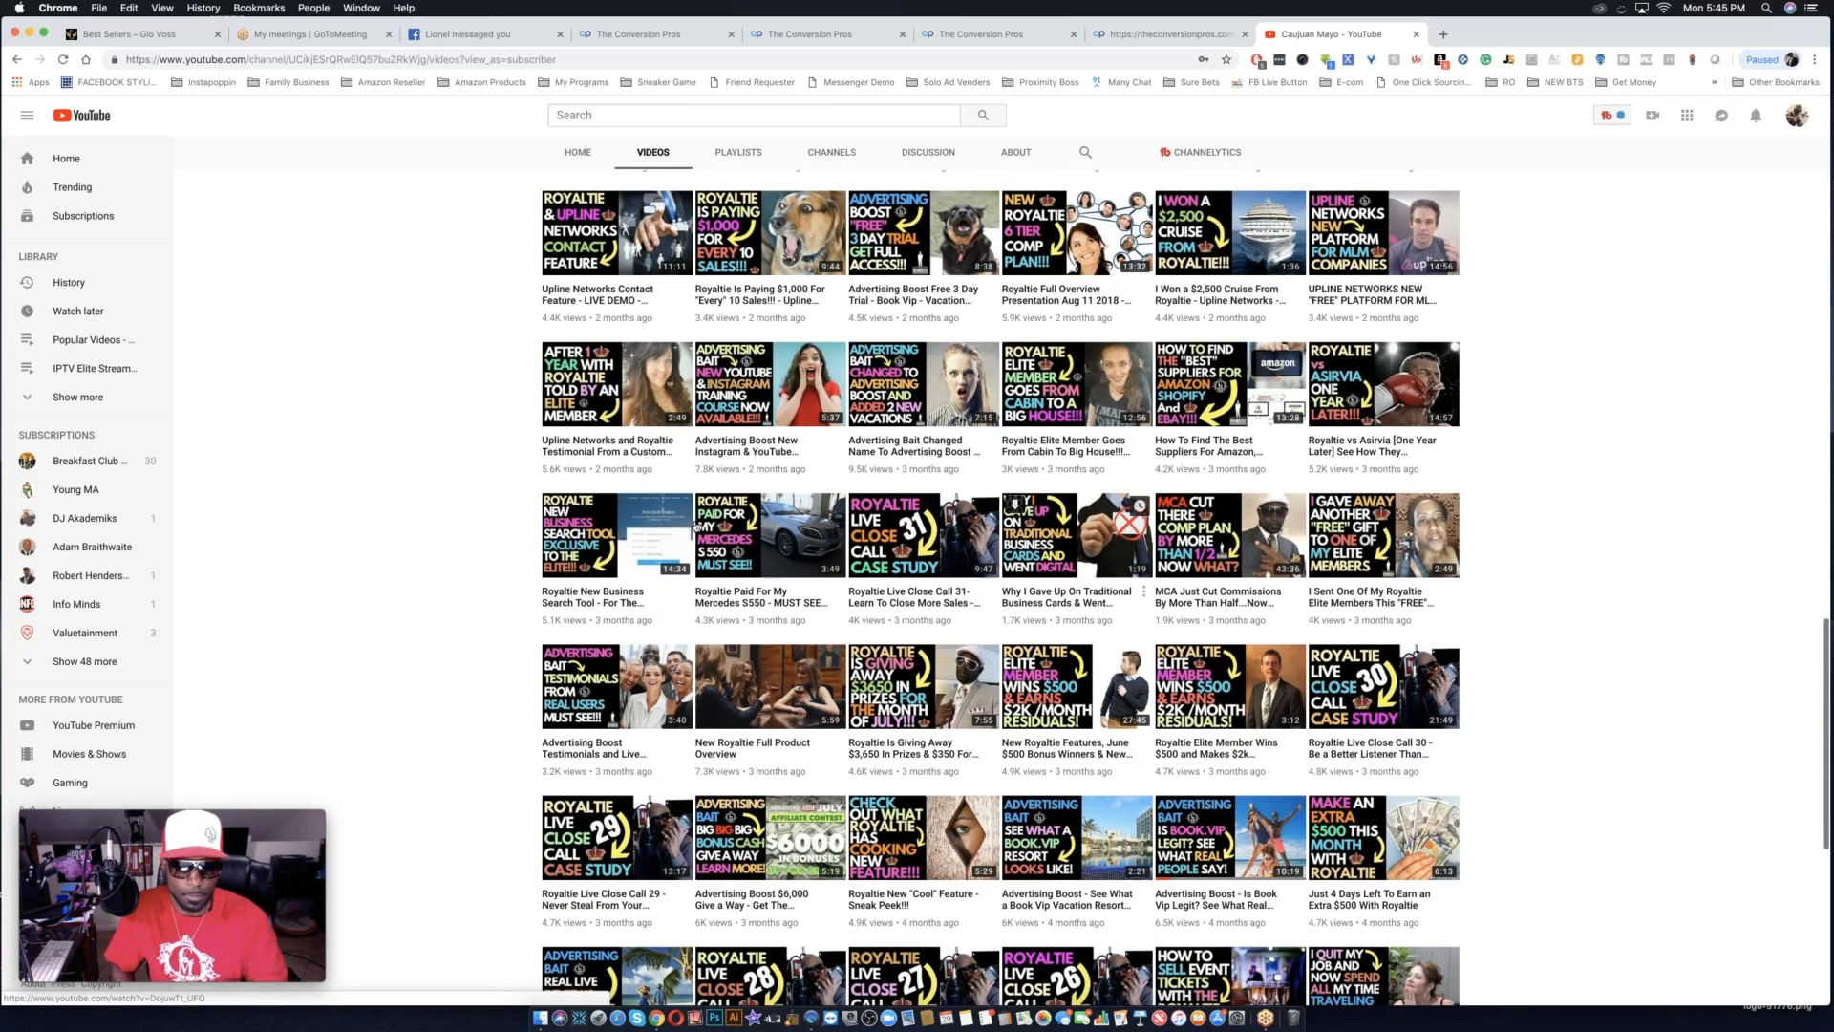
{"action": "left_click", "coordinate": [763, 700]}
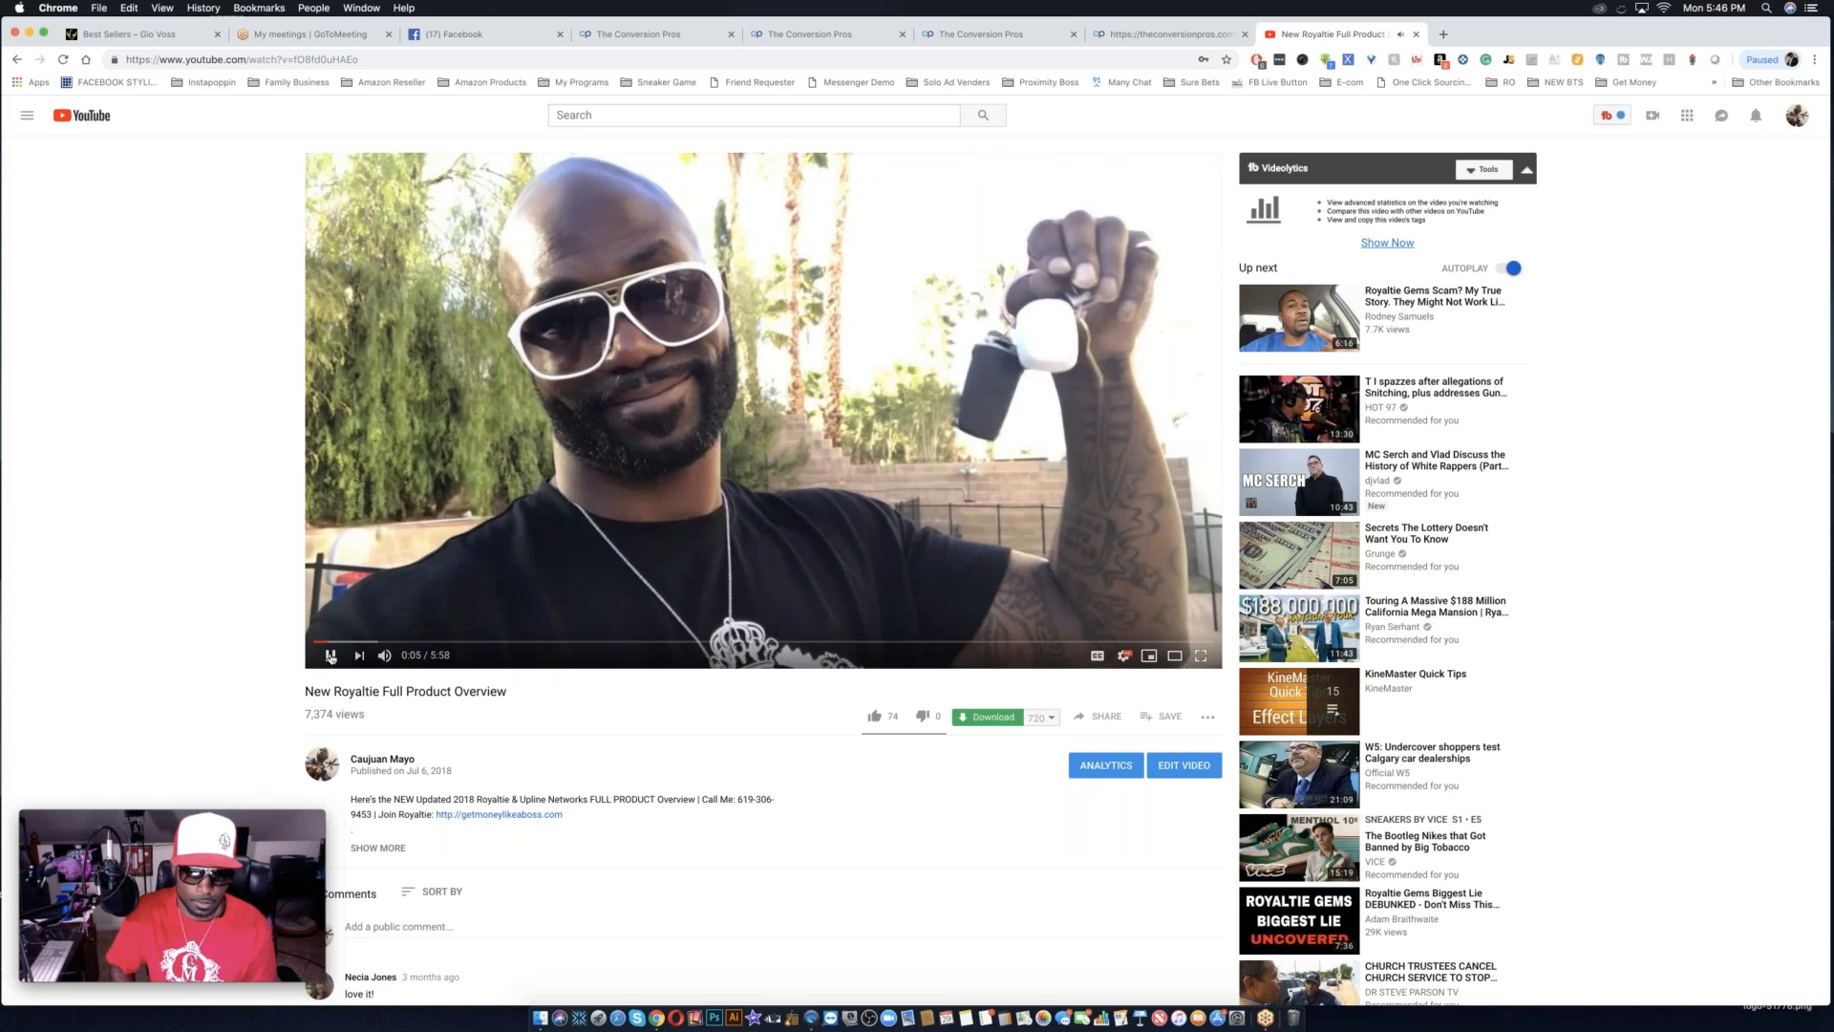
Pause the Royaltie overview video near its start and copy its share link.
{"action": "left_click", "coordinate": [330, 656]}
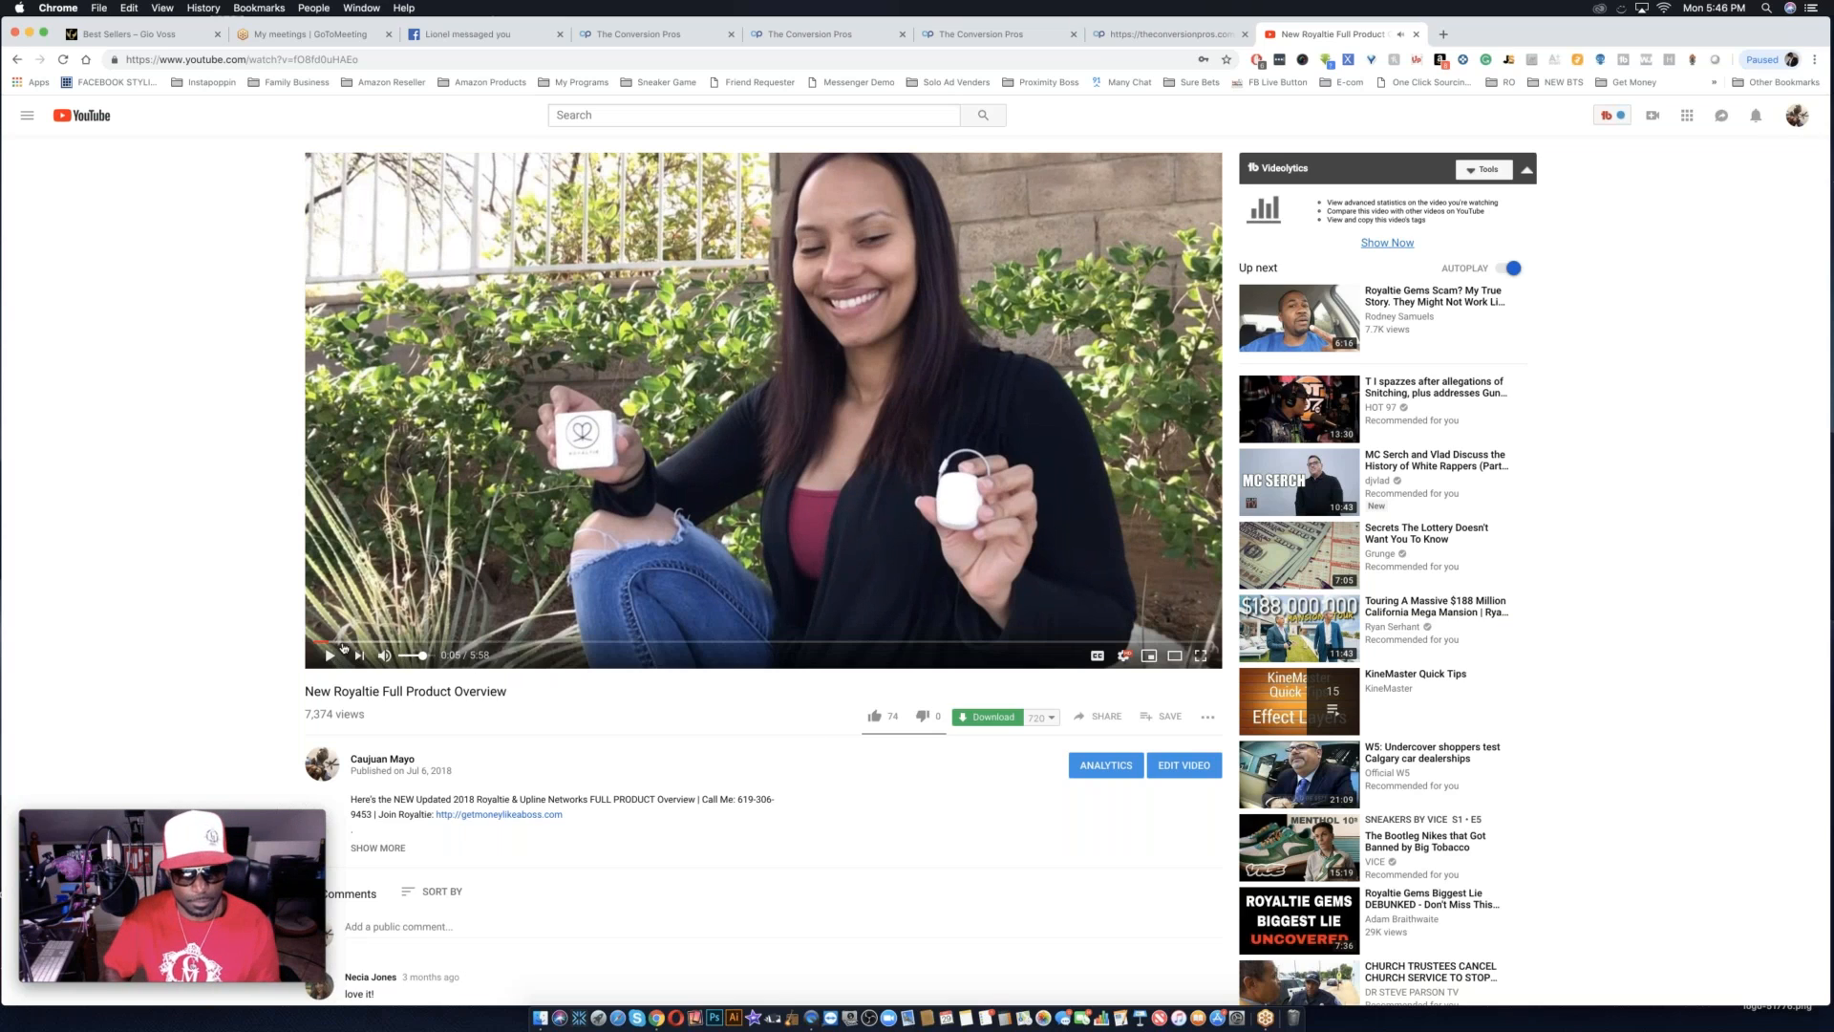
{"action": "left_click", "coordinate": [308, 642]}
{"action": "left_click", "coordinate": [331, 655]}
{"action": "left_click", "coordinate": [331, 655]}
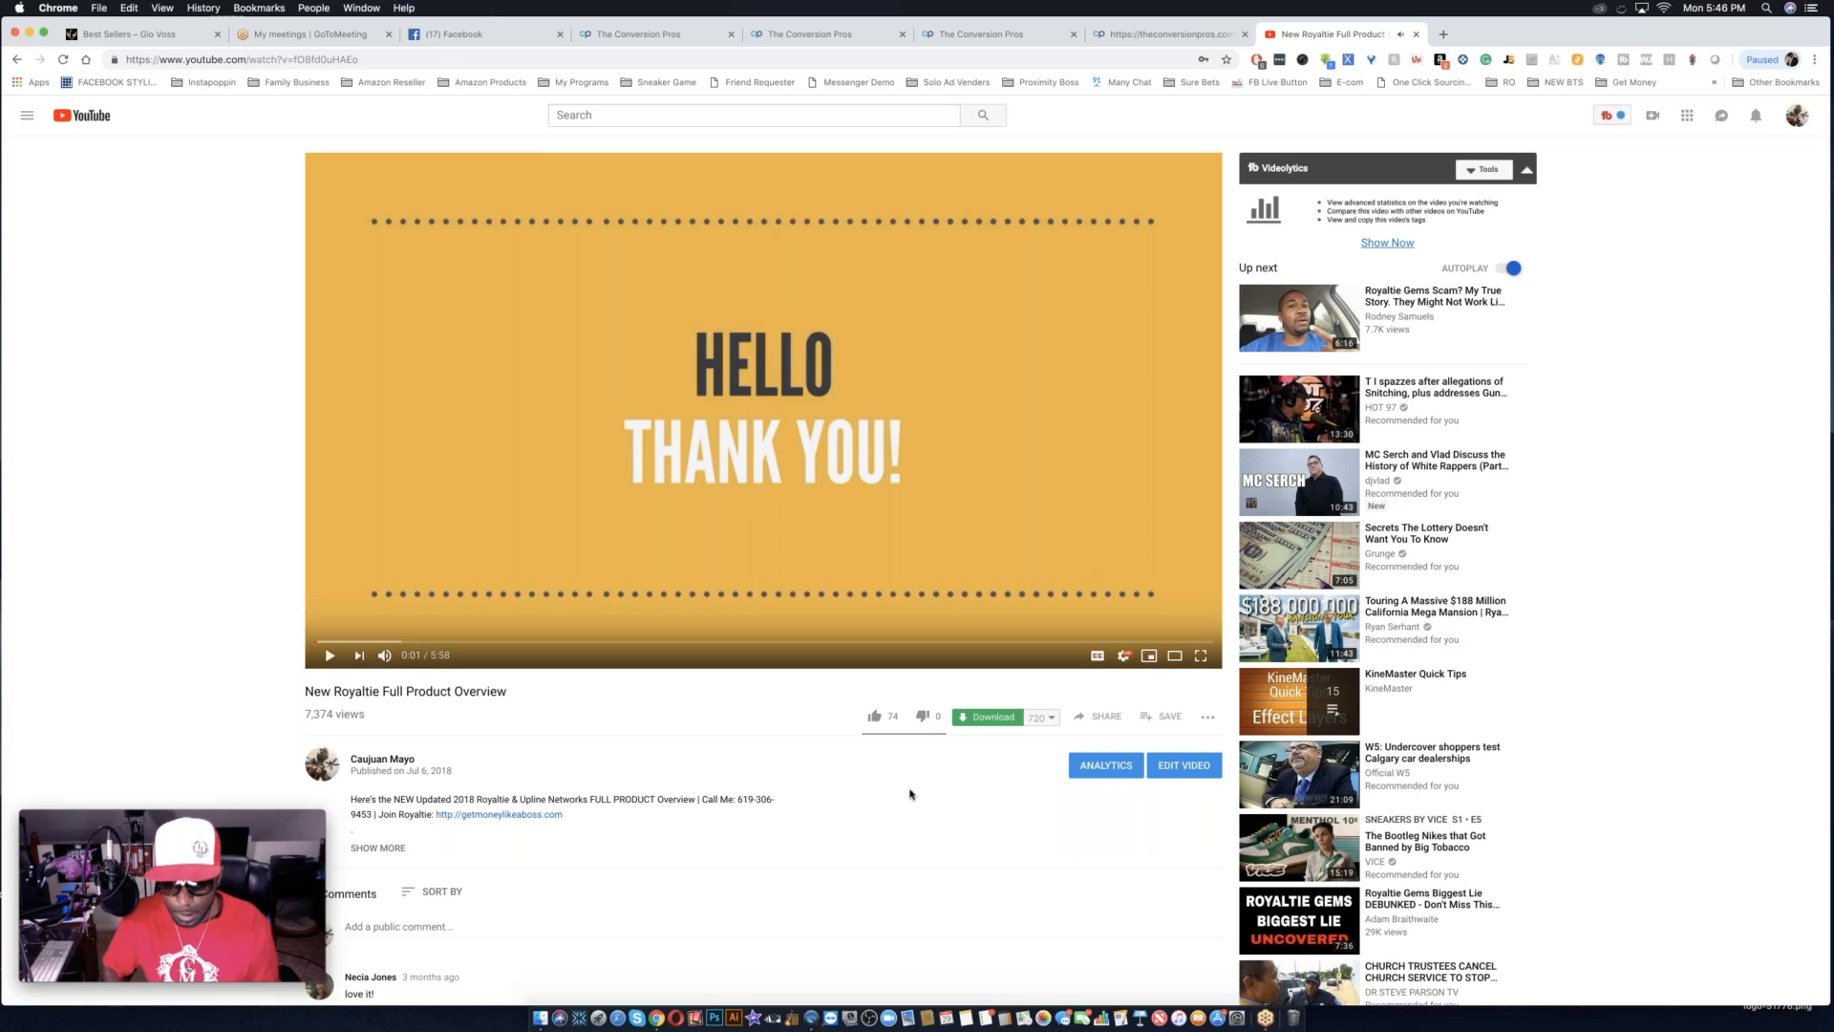
{"action": "left_click", "coordinate": [1103, 717]}
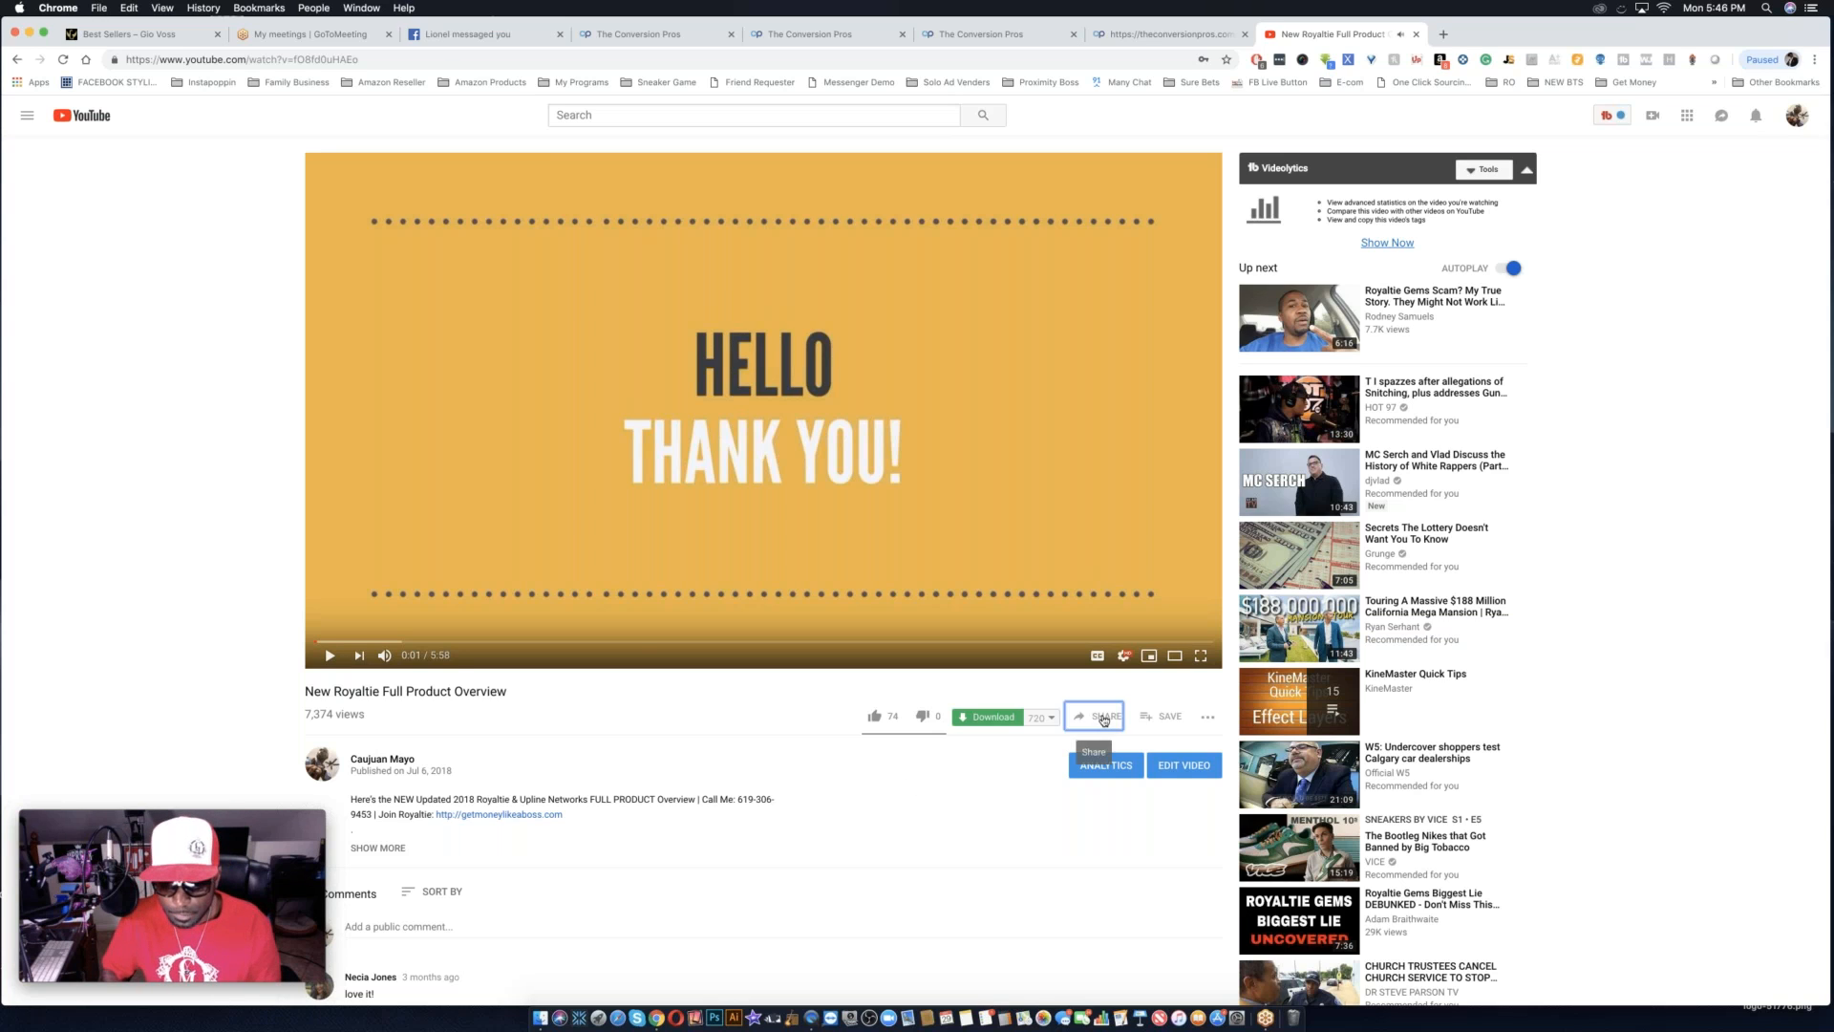
{"action": "left_click", "coordinate": [1051, 677]}
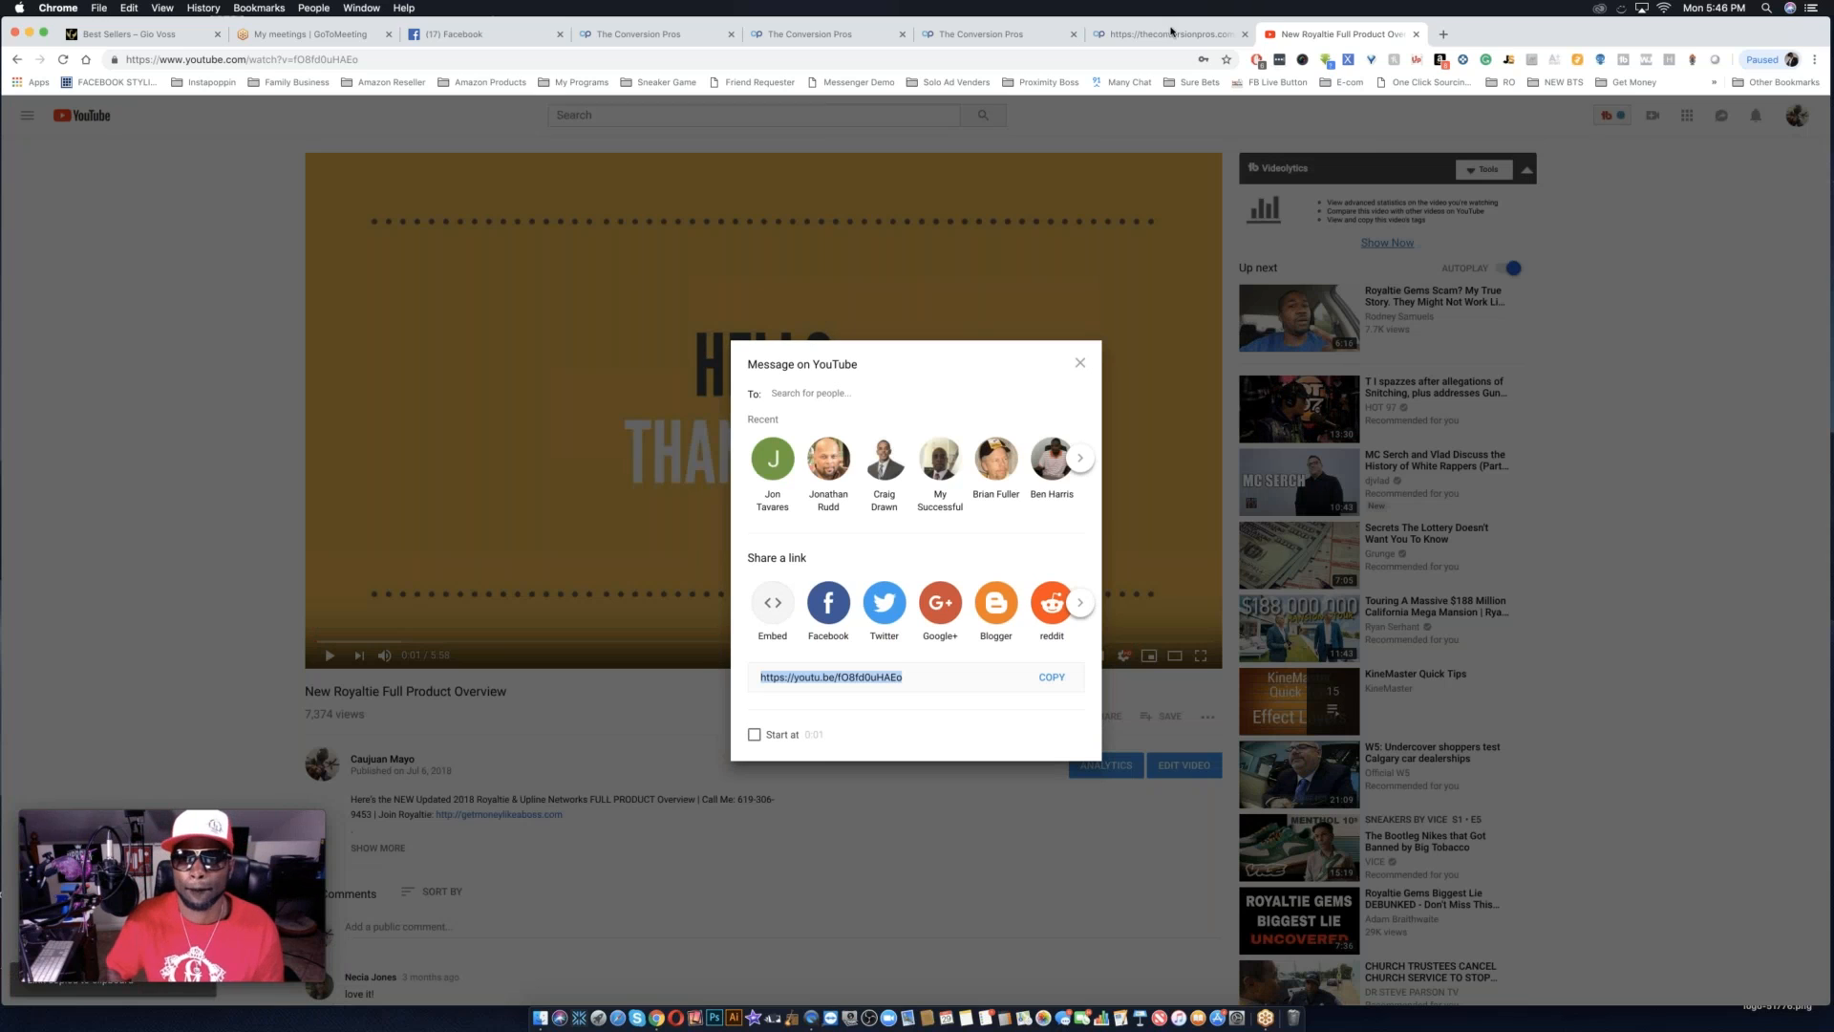
Return to the landing page editor and replace the template video's YouTube URL with the copied link.
{"action": "left_click", "coordinate": [1169, 35]}
{"action": "mouse_move", "coordinate": [992, 442]}
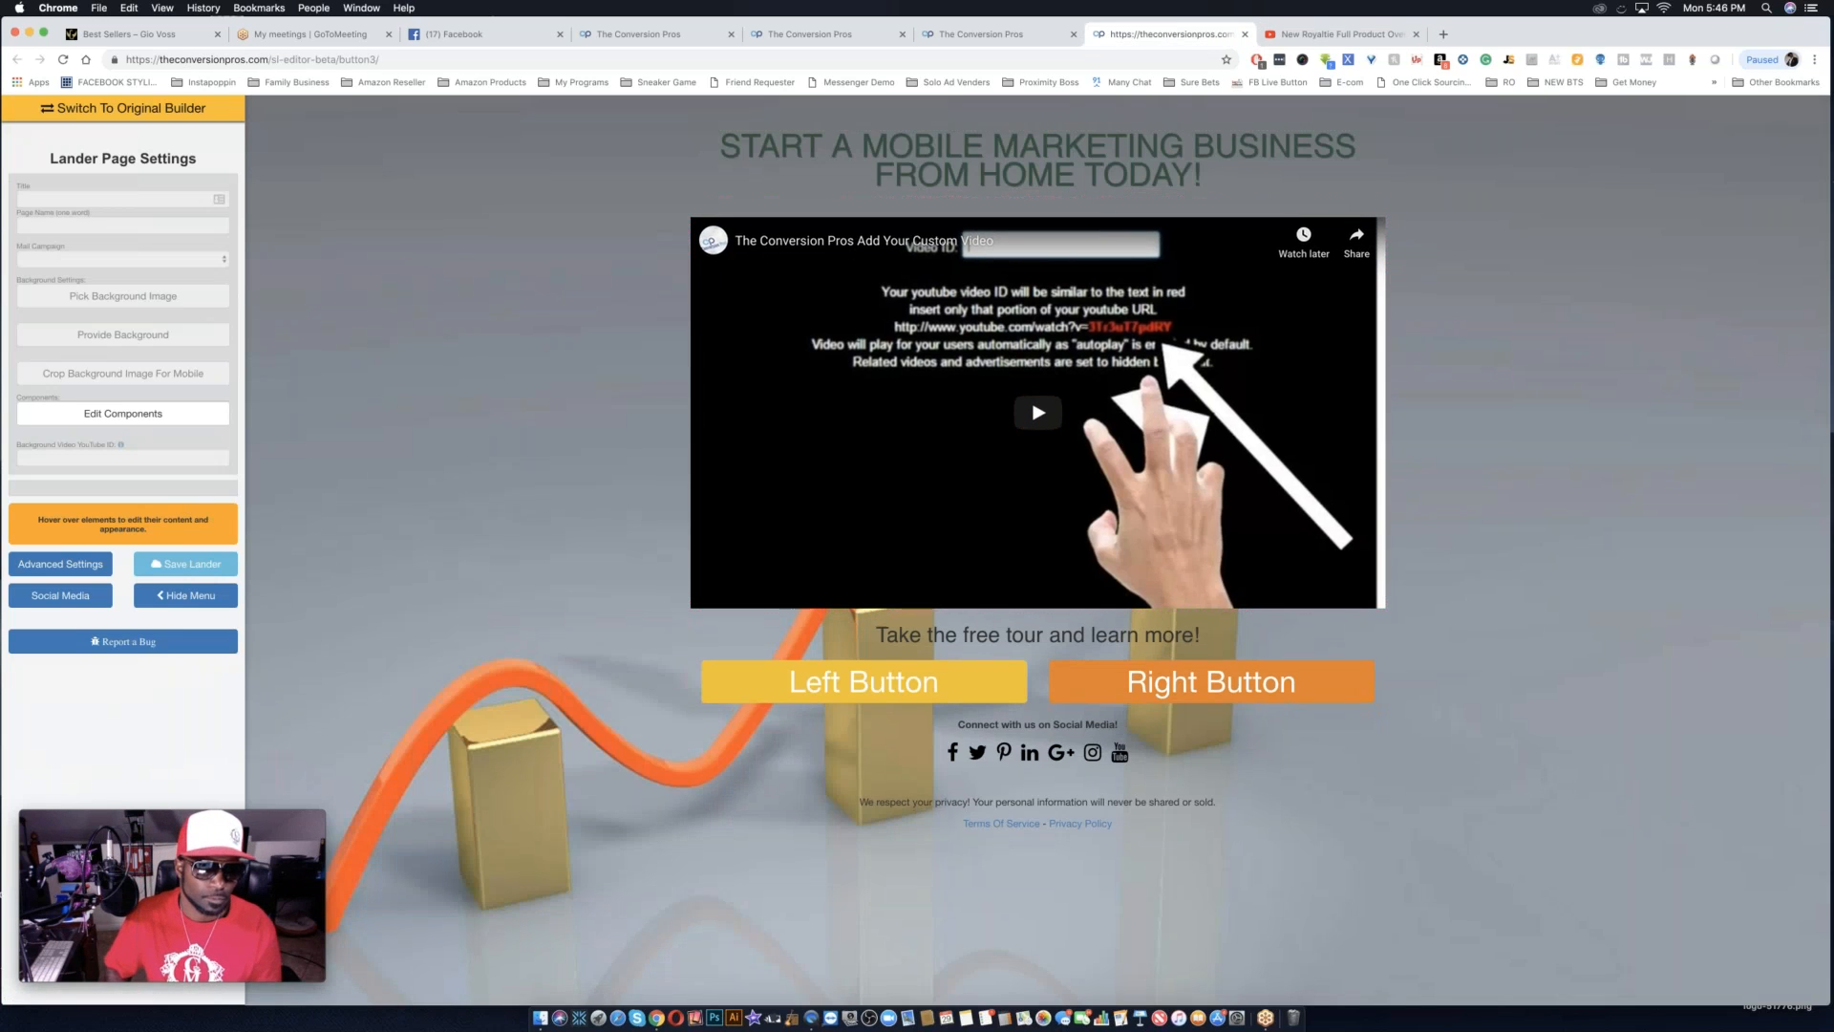
{"action": "mouse_move", "coordinate": [684, 218]}
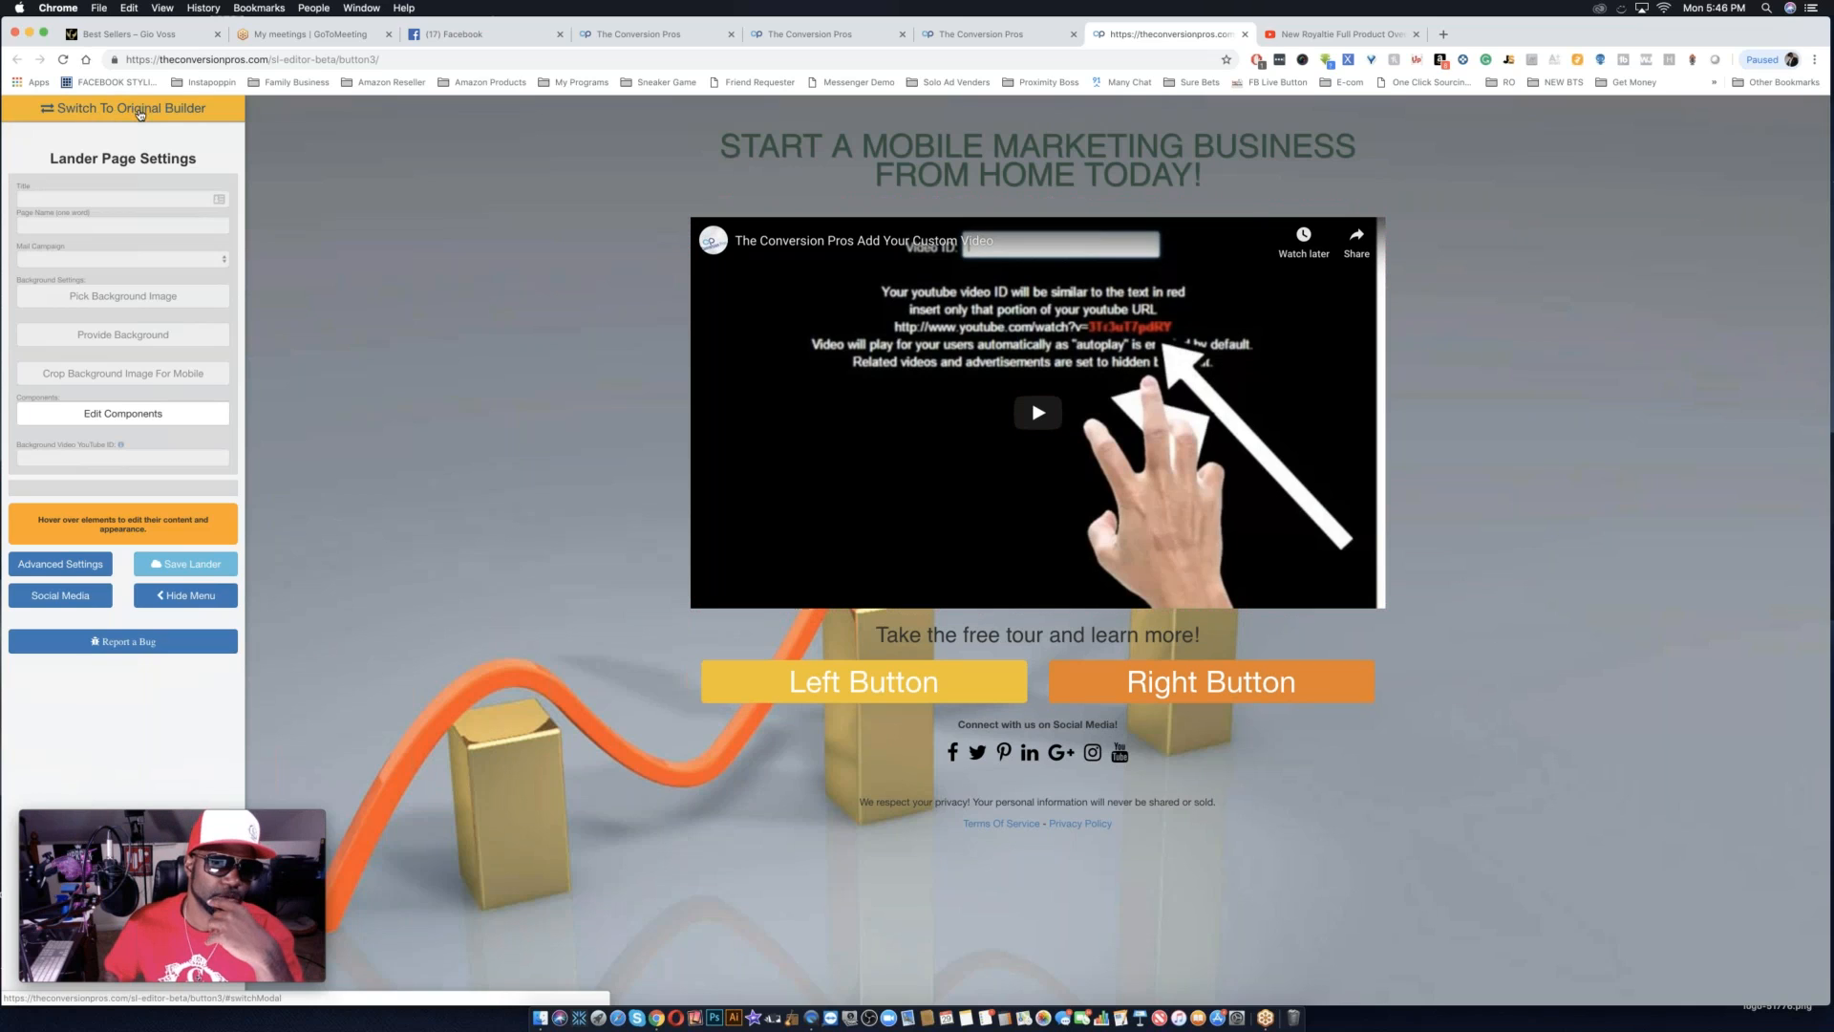
{"action": "left_click", "coordinate": [178, 565]}
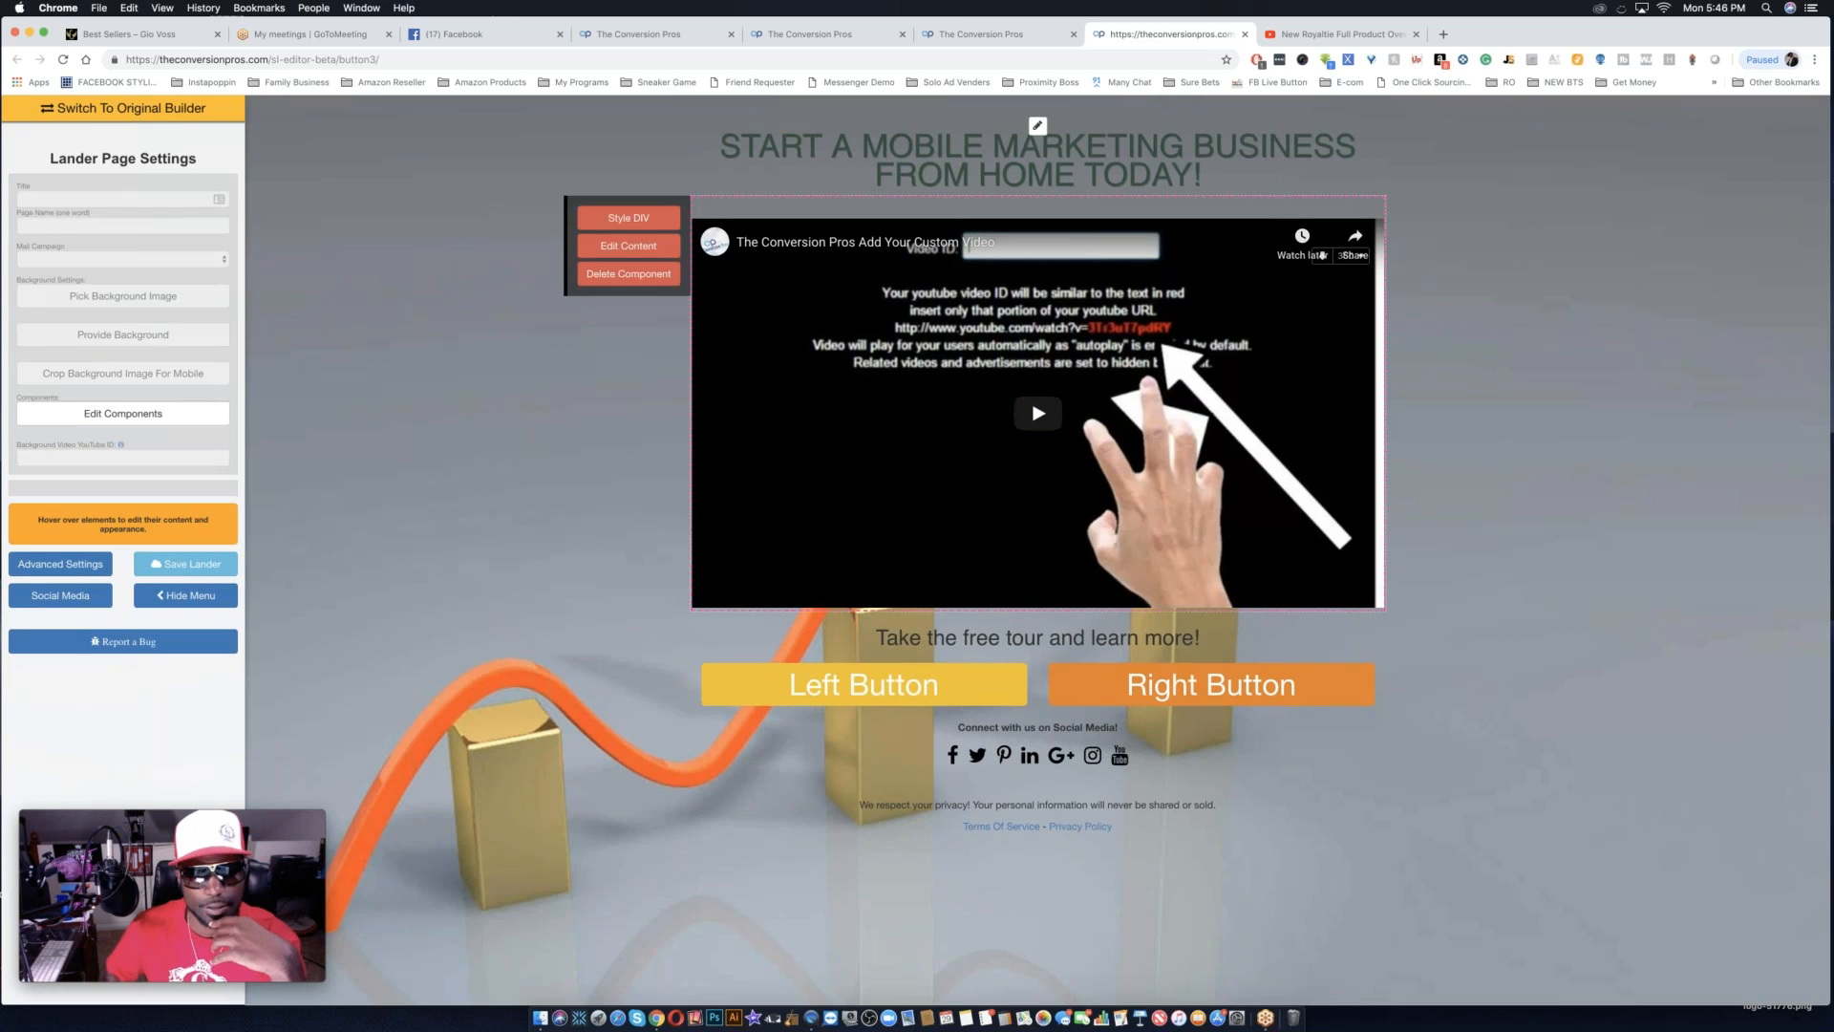
{"action": "left_click", "coordinate": [640, 219]}
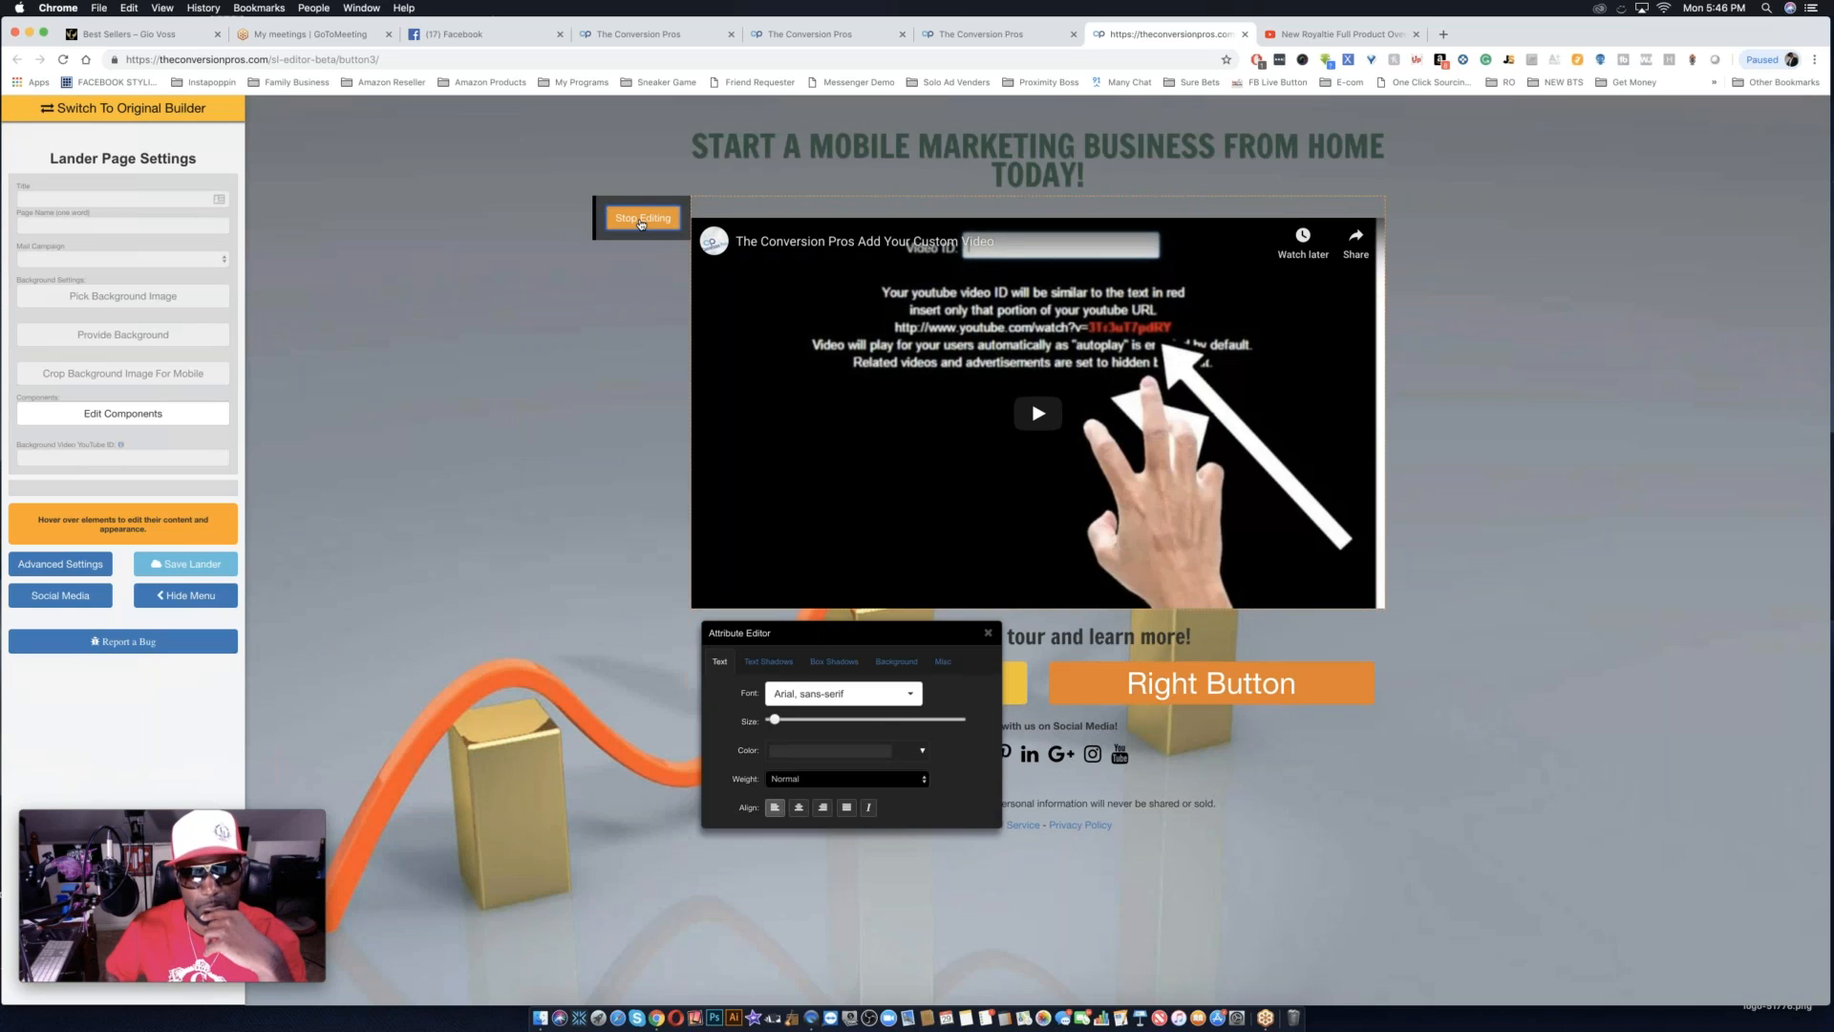
{"action": "left_click", "coordinate": [641, 222]}
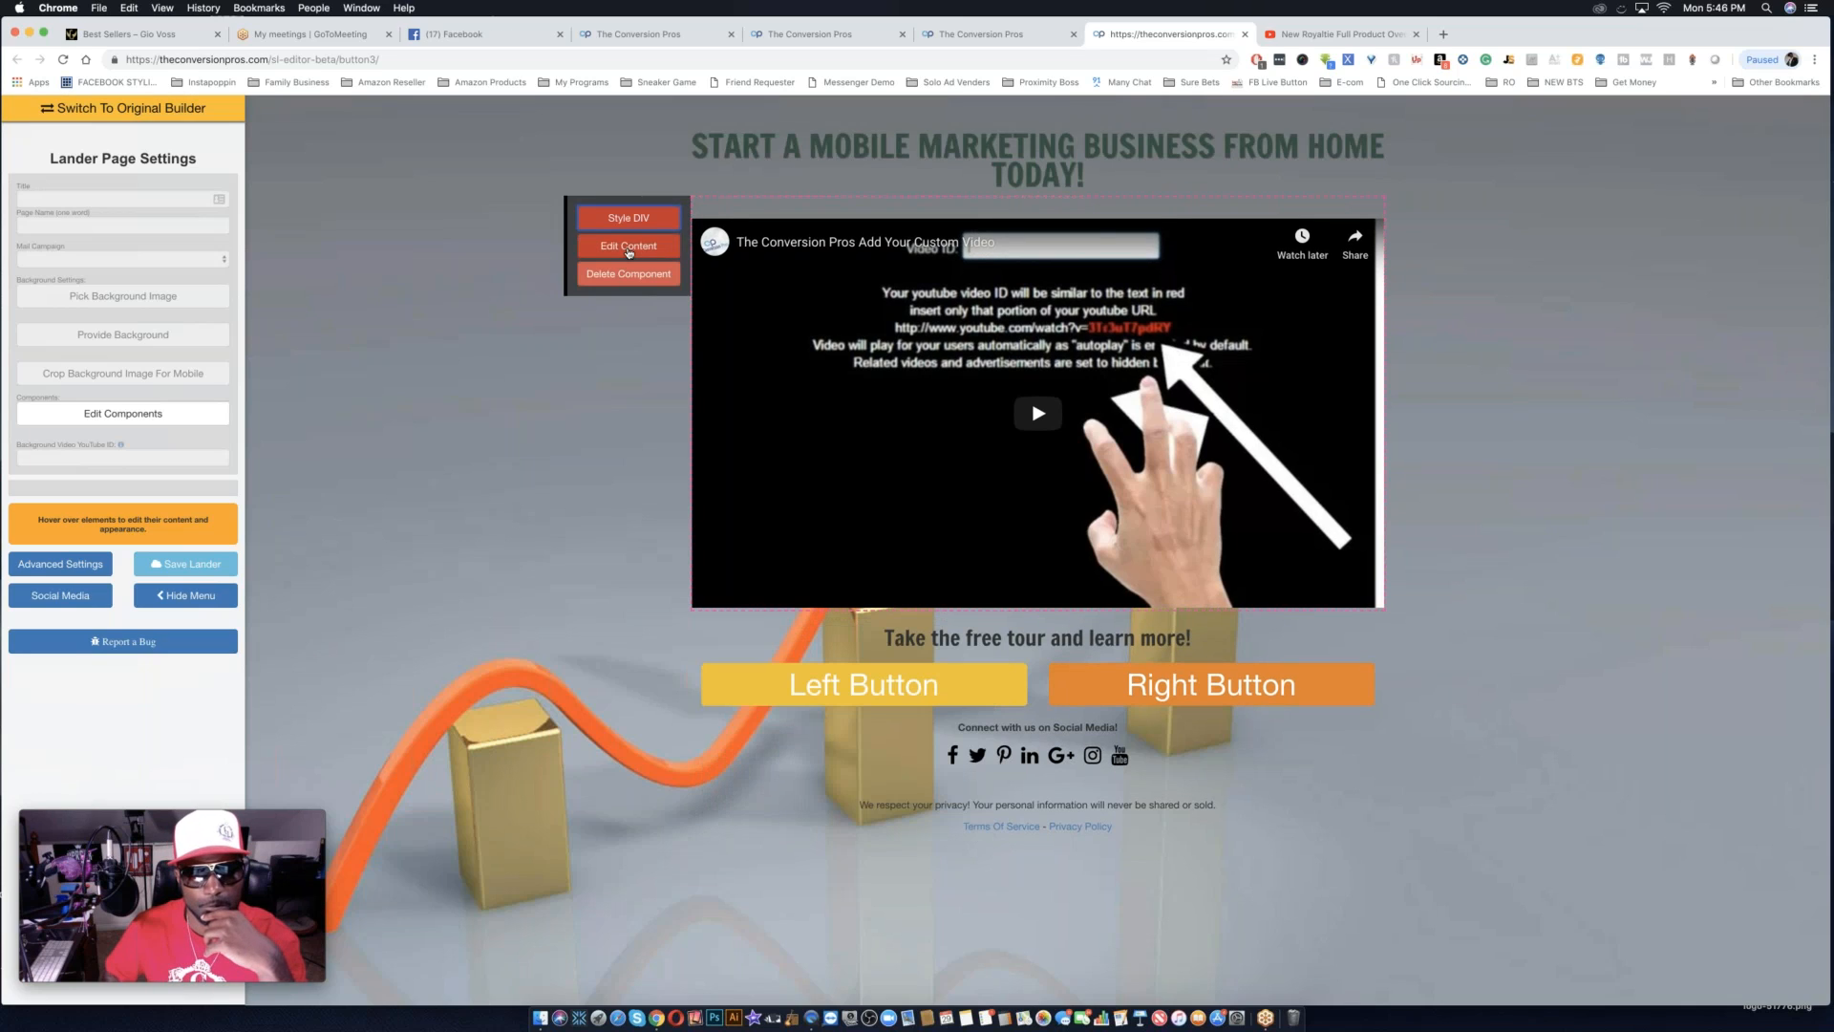
{"action": "left_click", "coordinate": [638, 241]}
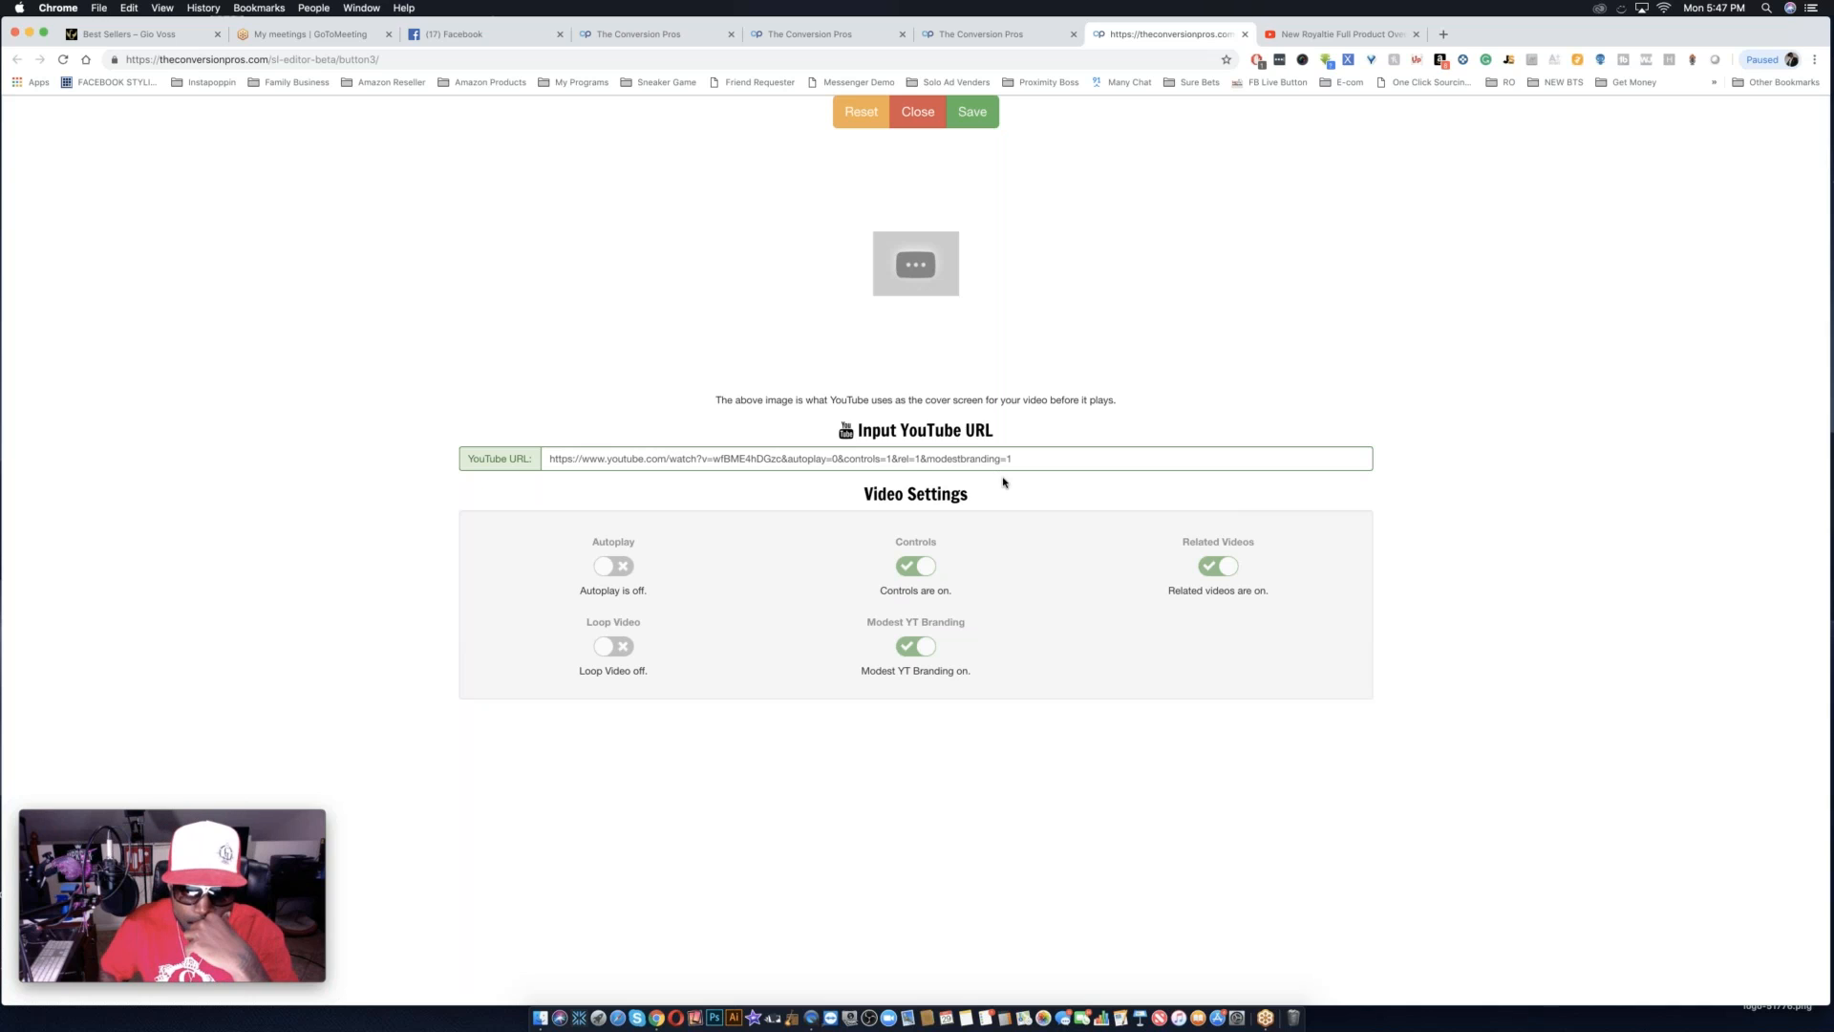
{"action": "left_click", "coordinate": [923, 459]}
{"action": "key", "text": "super+a"}
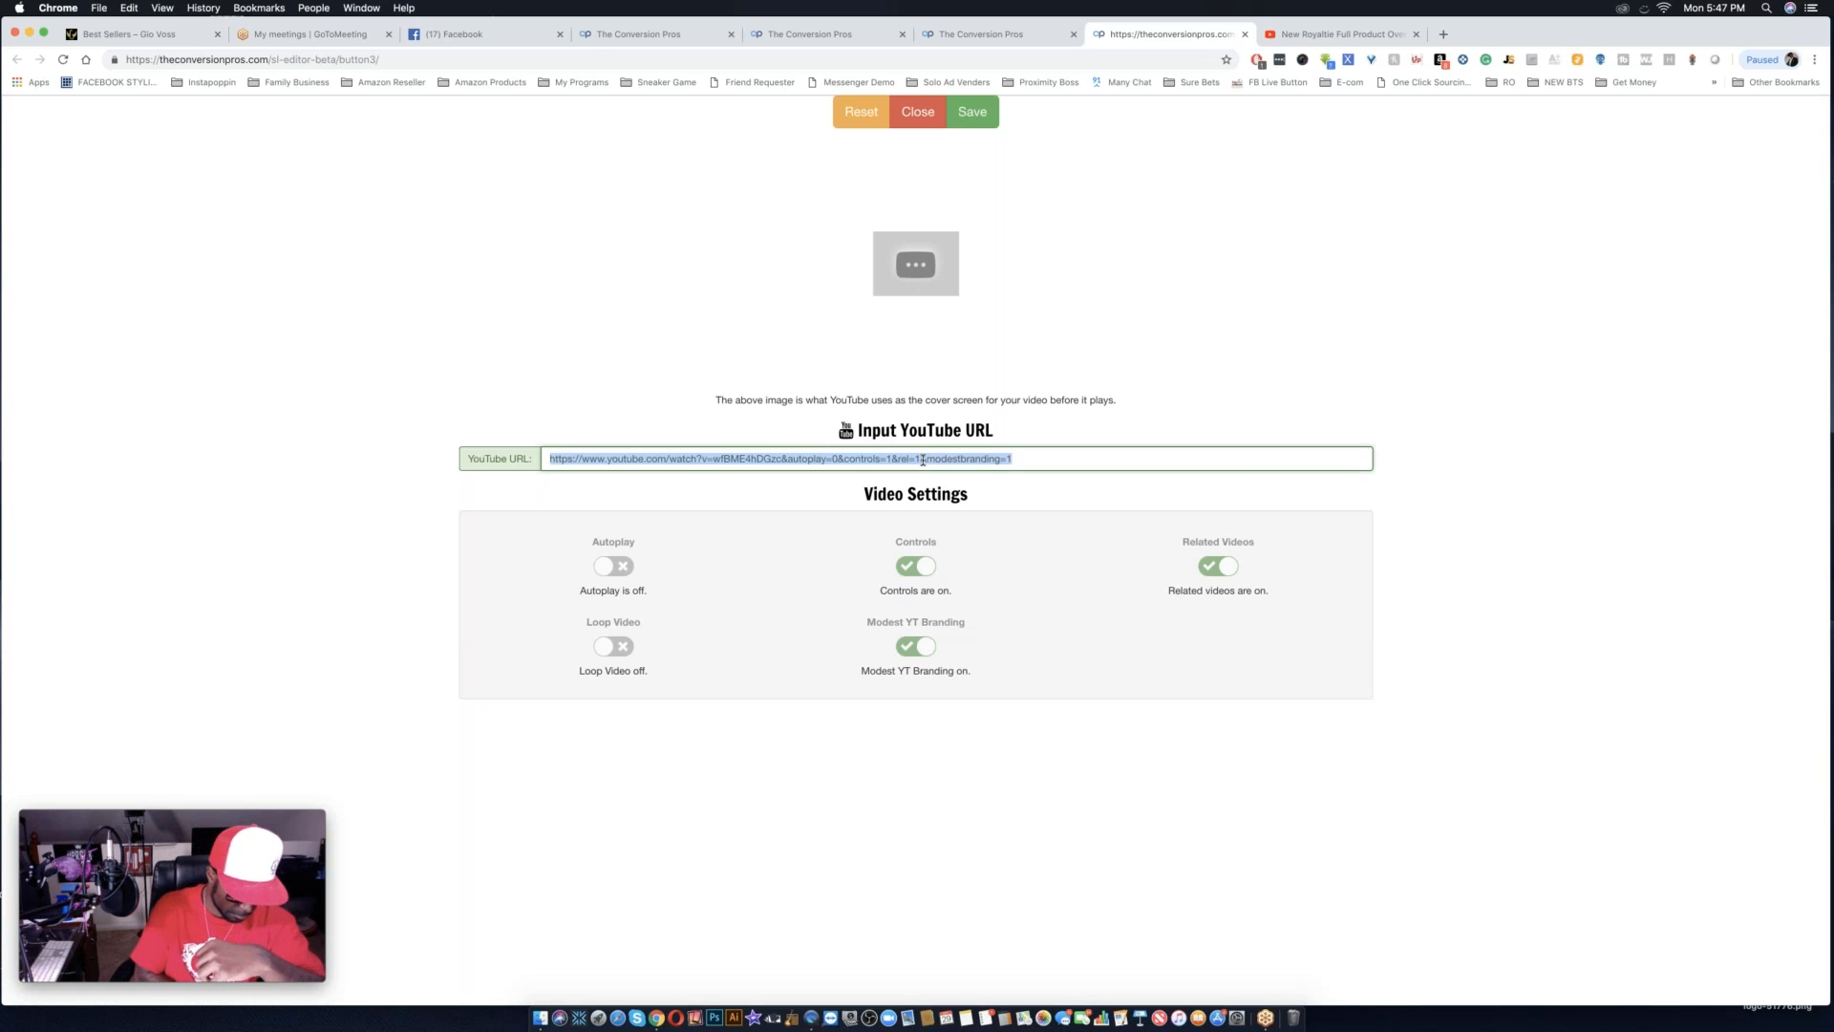
{"action": "key", "text": "super+v"}
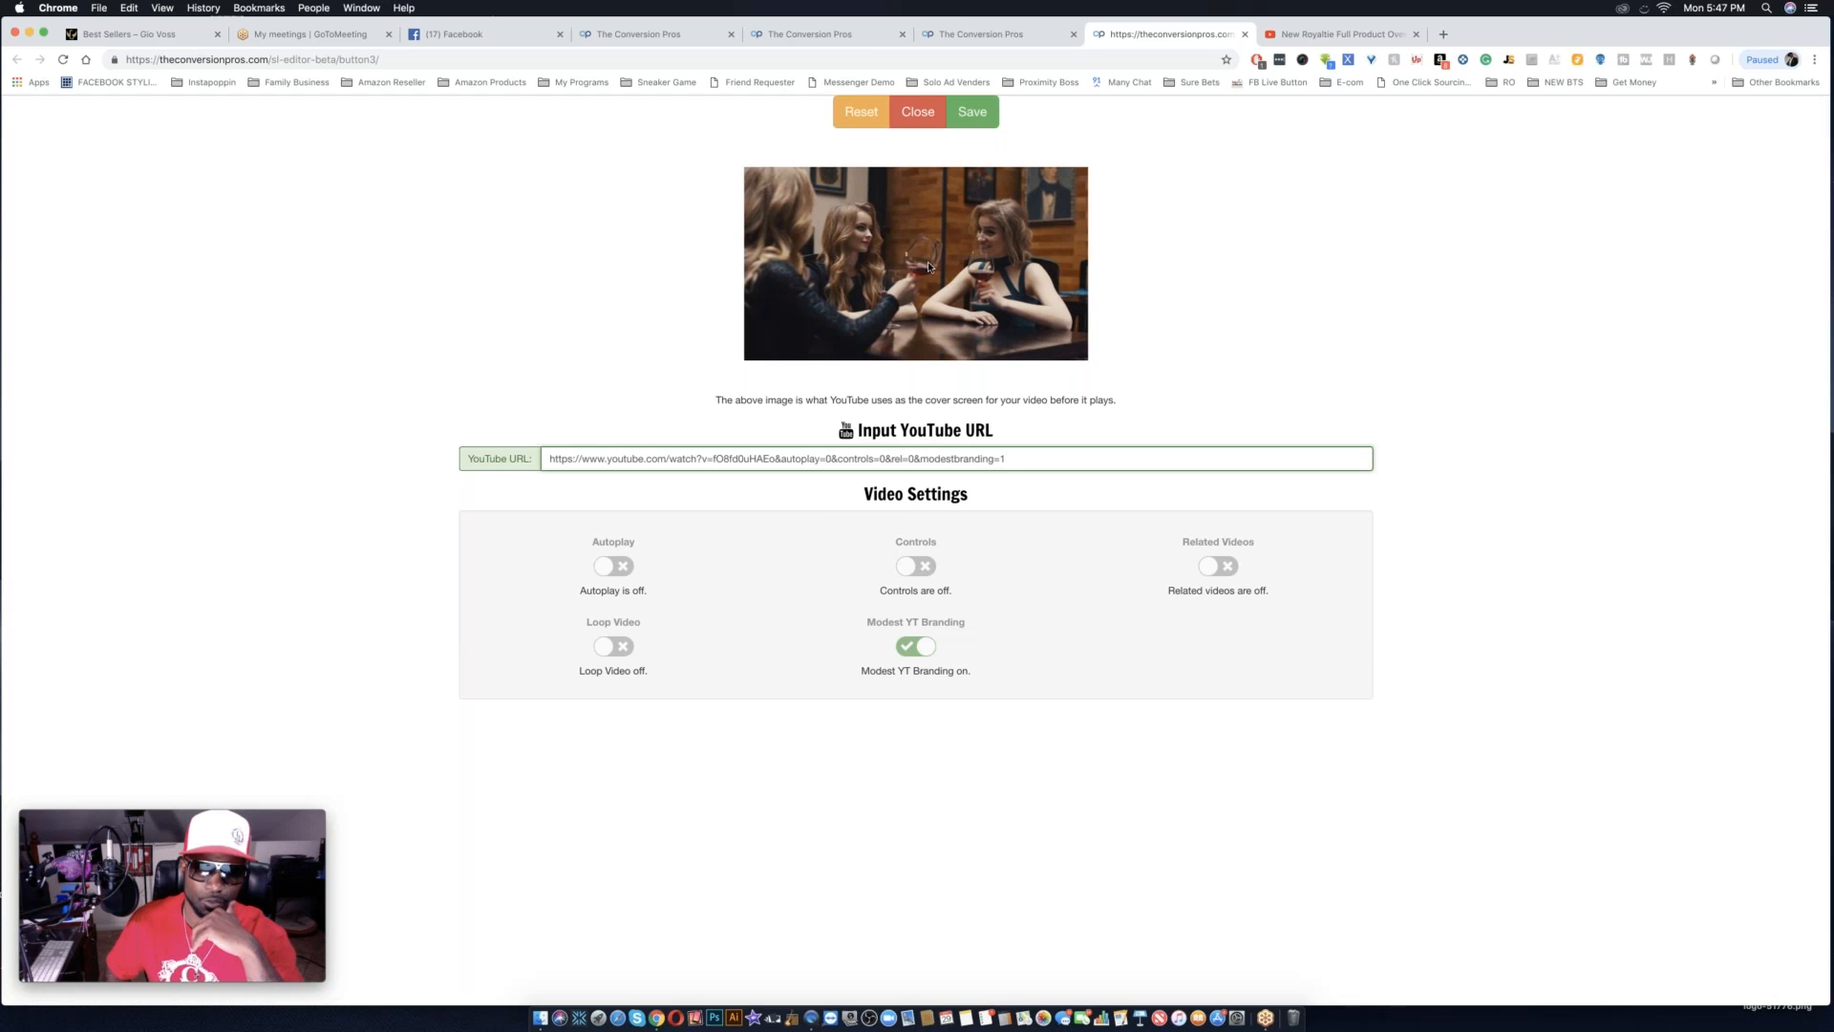
Turn Autoplay on, keep Controls and Related Videos off, turn Modest YT Branding off, and save the video settings.
{"action": "left_click", "coordinate": [916, 566]}
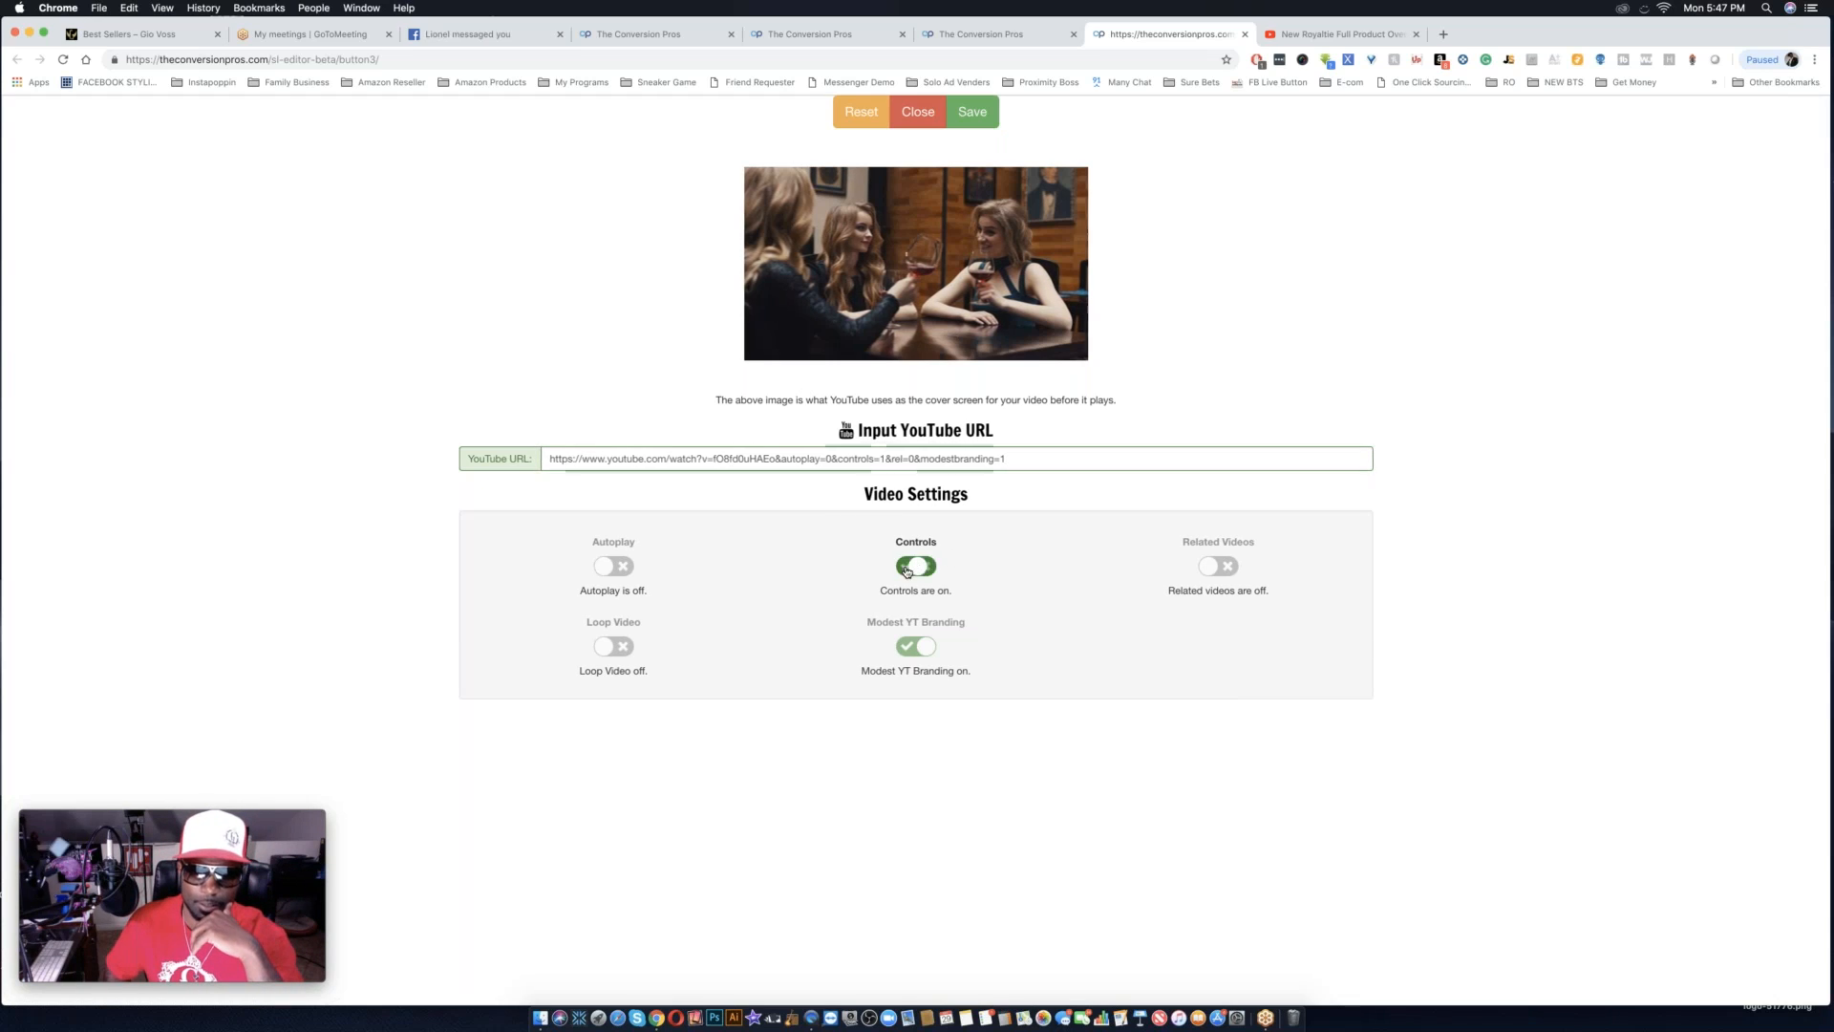
{"action": "left_click", "coordinate": [1227, 568]}
{"action": "left_click", "coordinate": [1229, 569]}
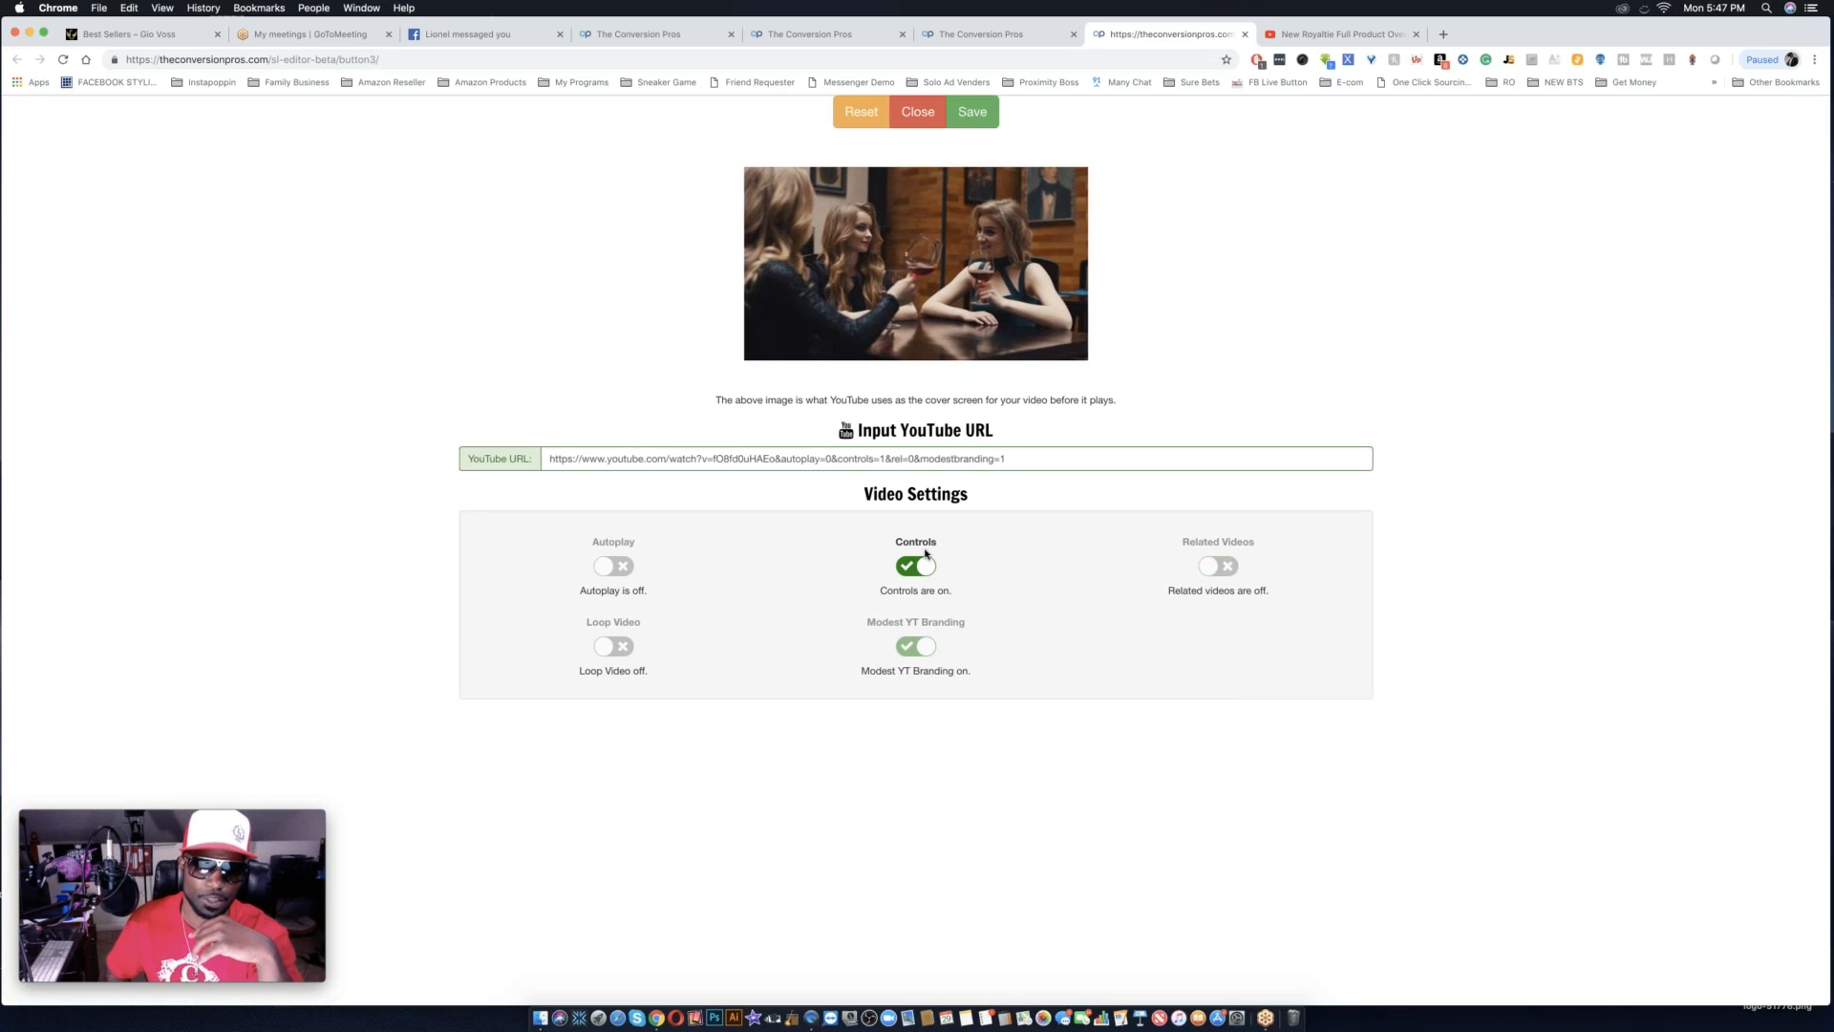
{"action": "left_click", "coordinate": [921, 563]}
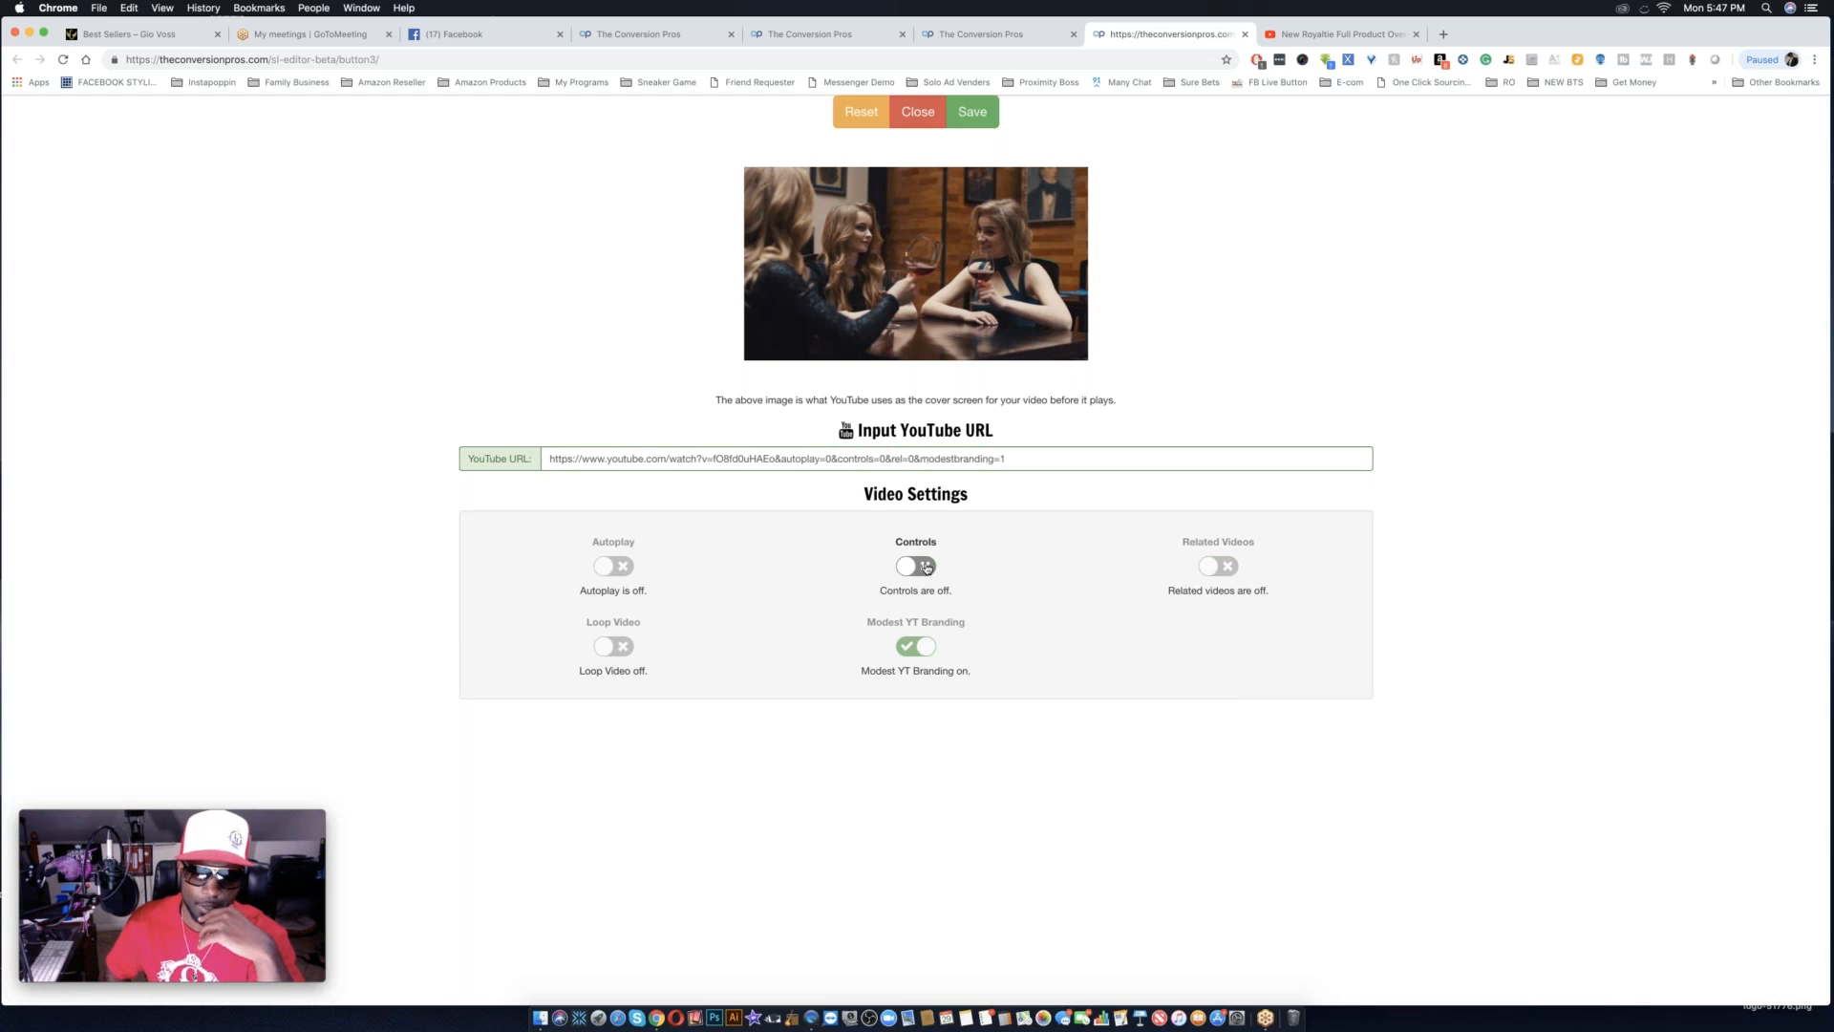
{"action": "left_click", "coordinate": [930, 650]}
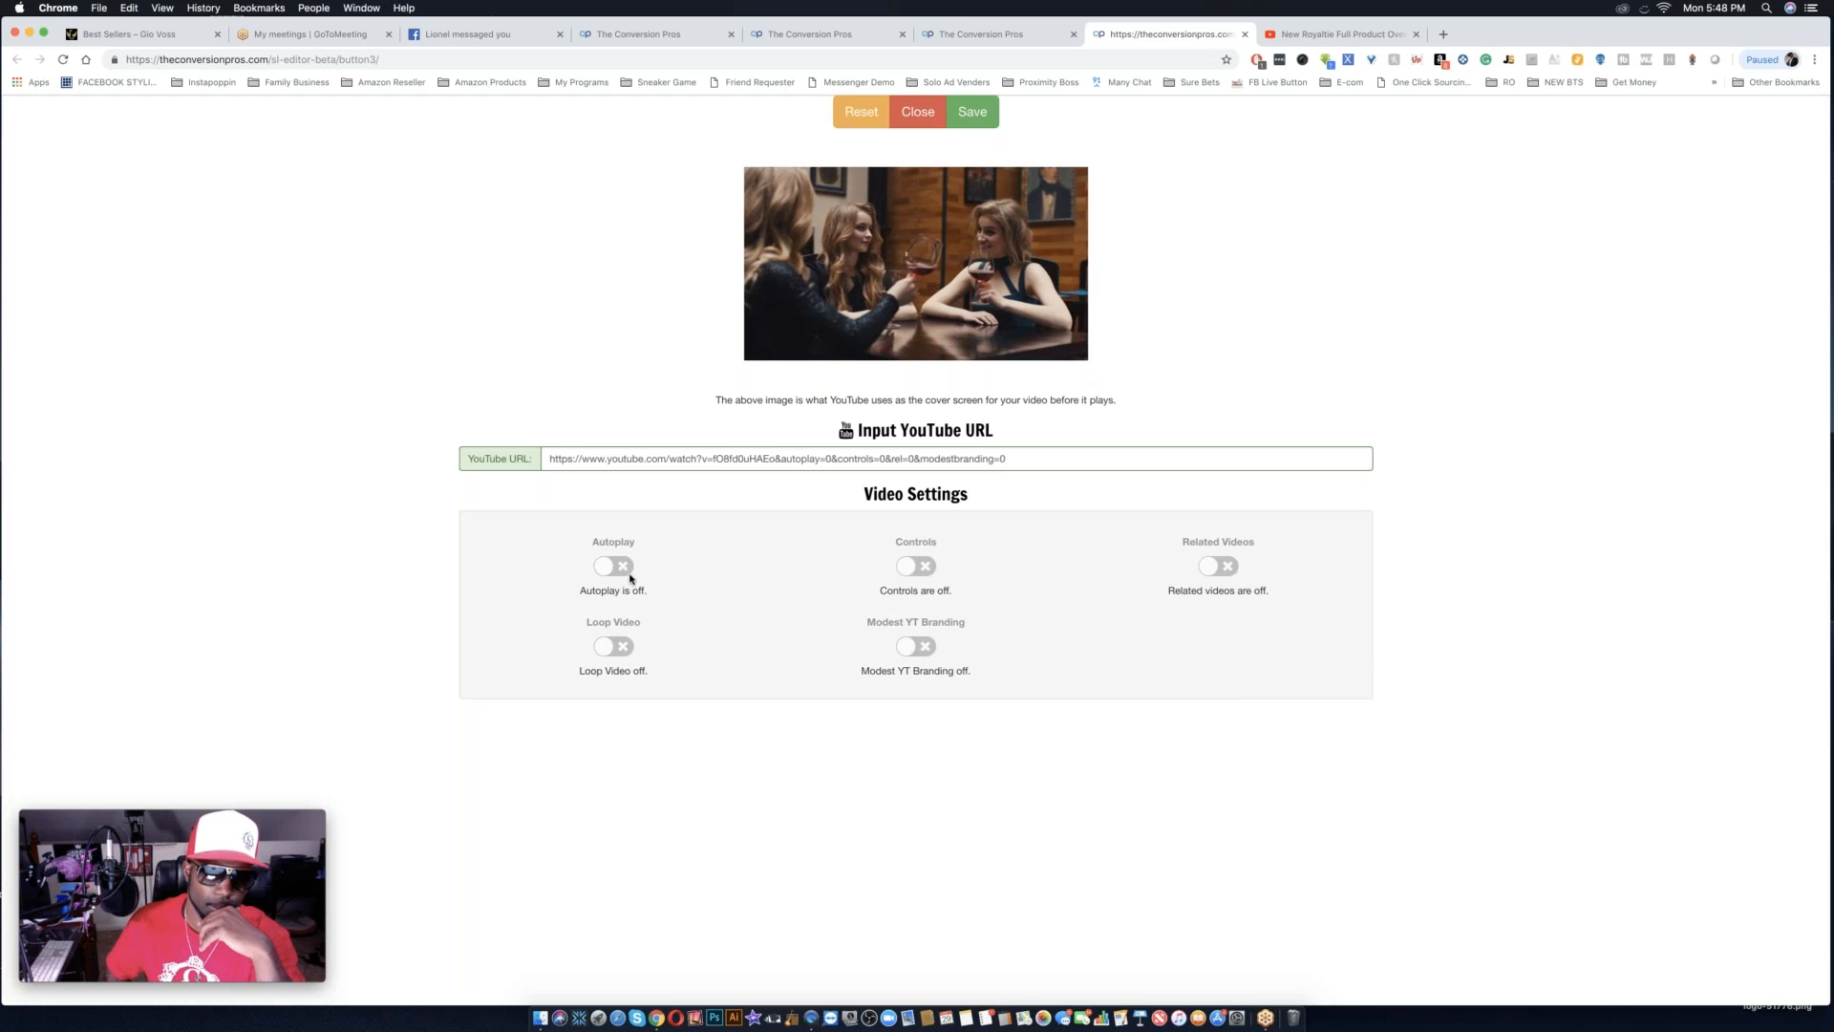
{"action": "left_click", "coordinate": [600, 568]}
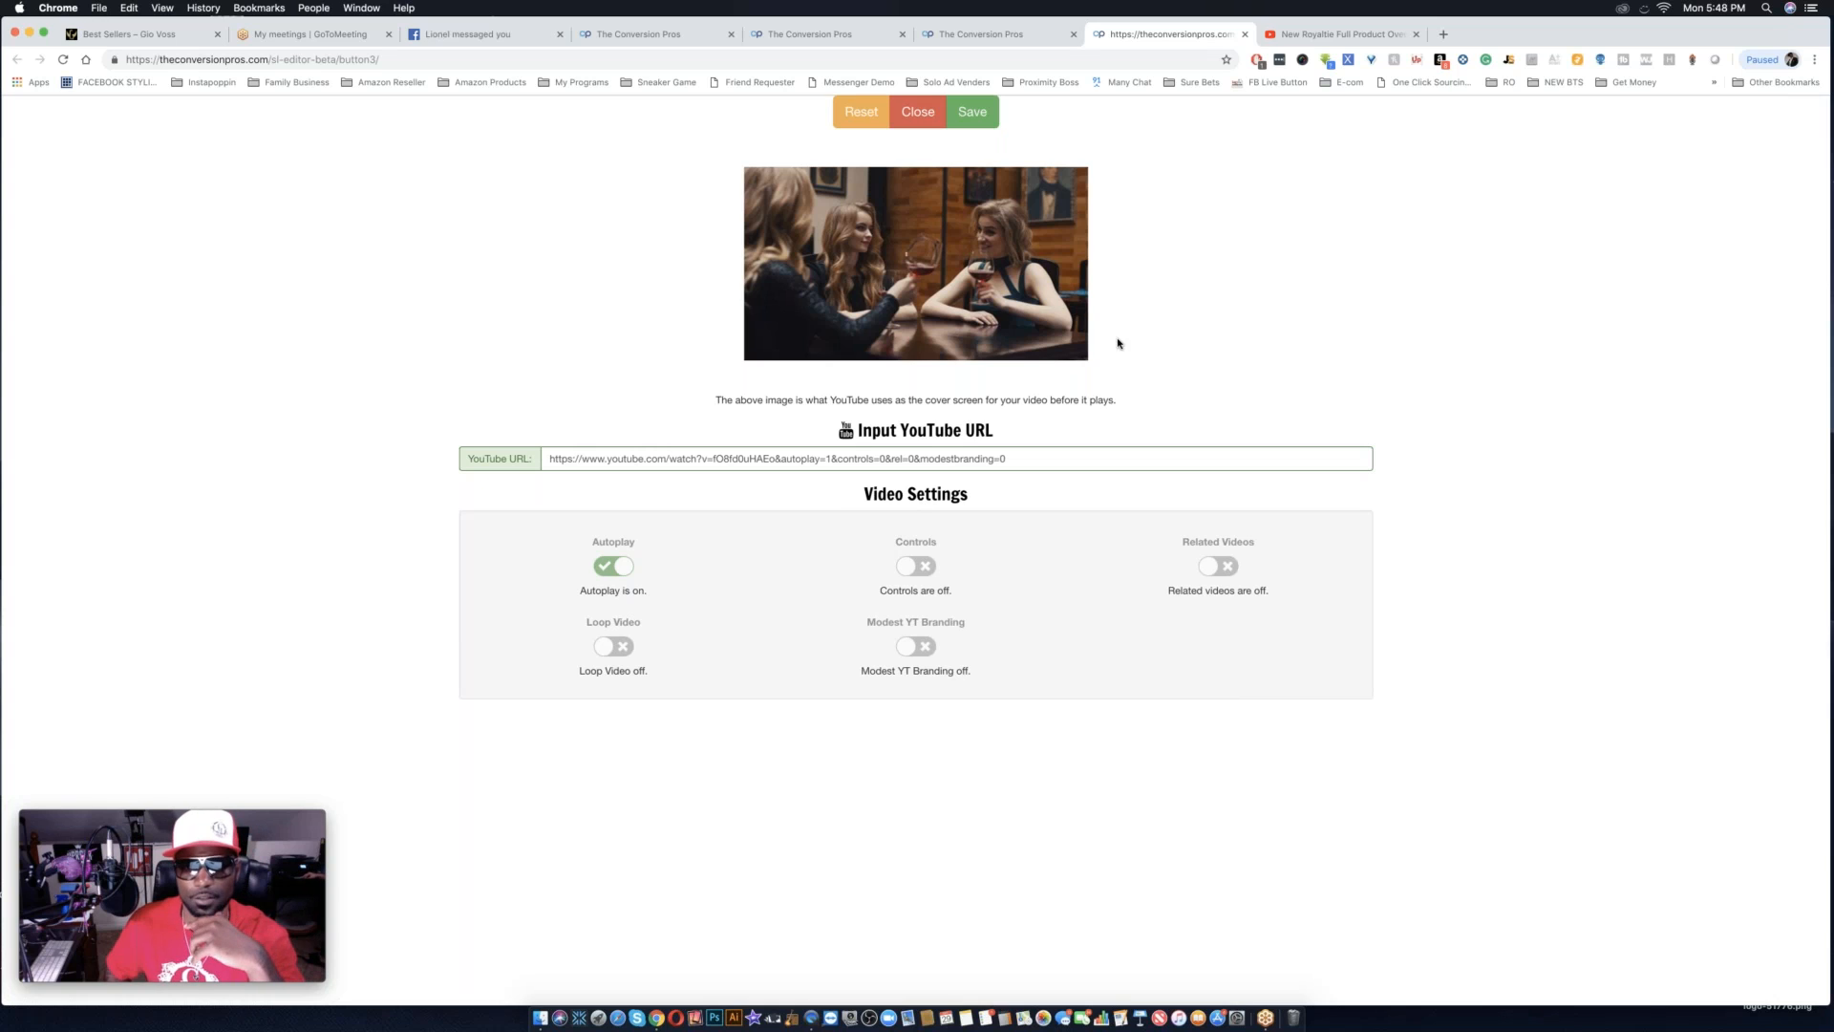
{"action": "left_click", "coordinate": [972, 111]}
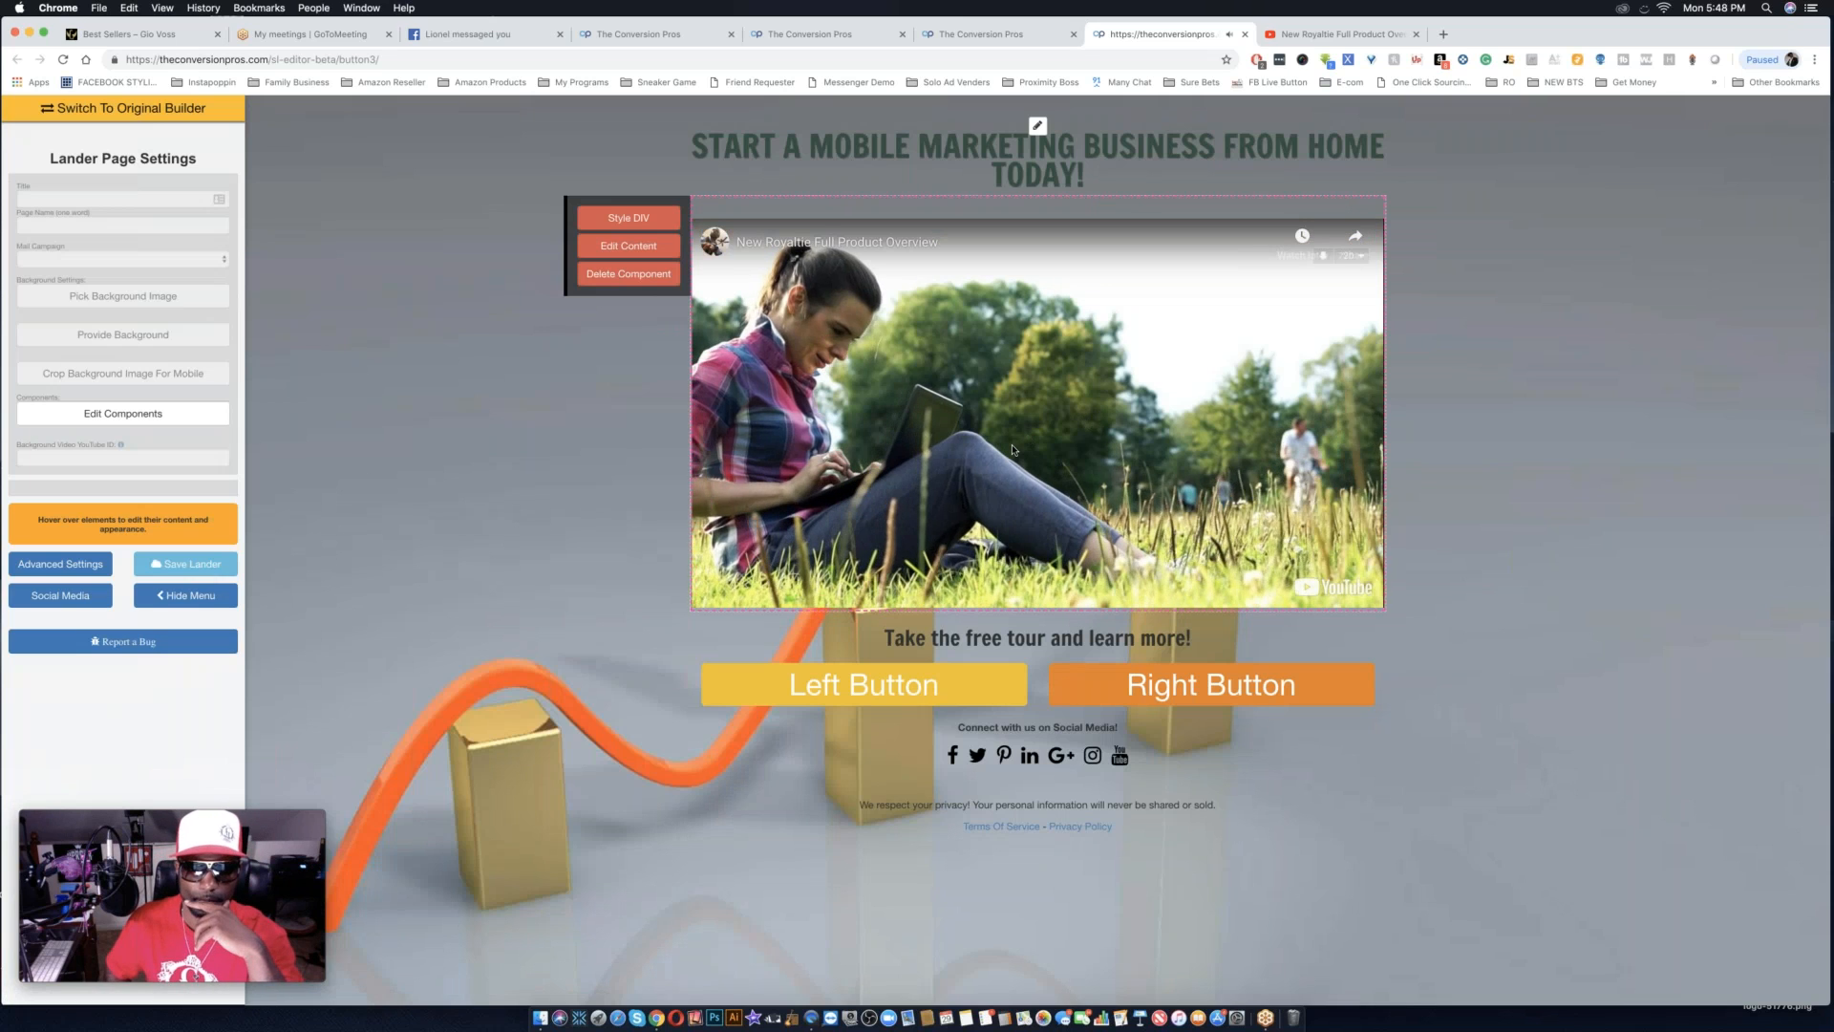
Pause the video preview on the landing page and open the colour picker above the headline.
{"action": "left_click", "coordinate": [1058, 394]}
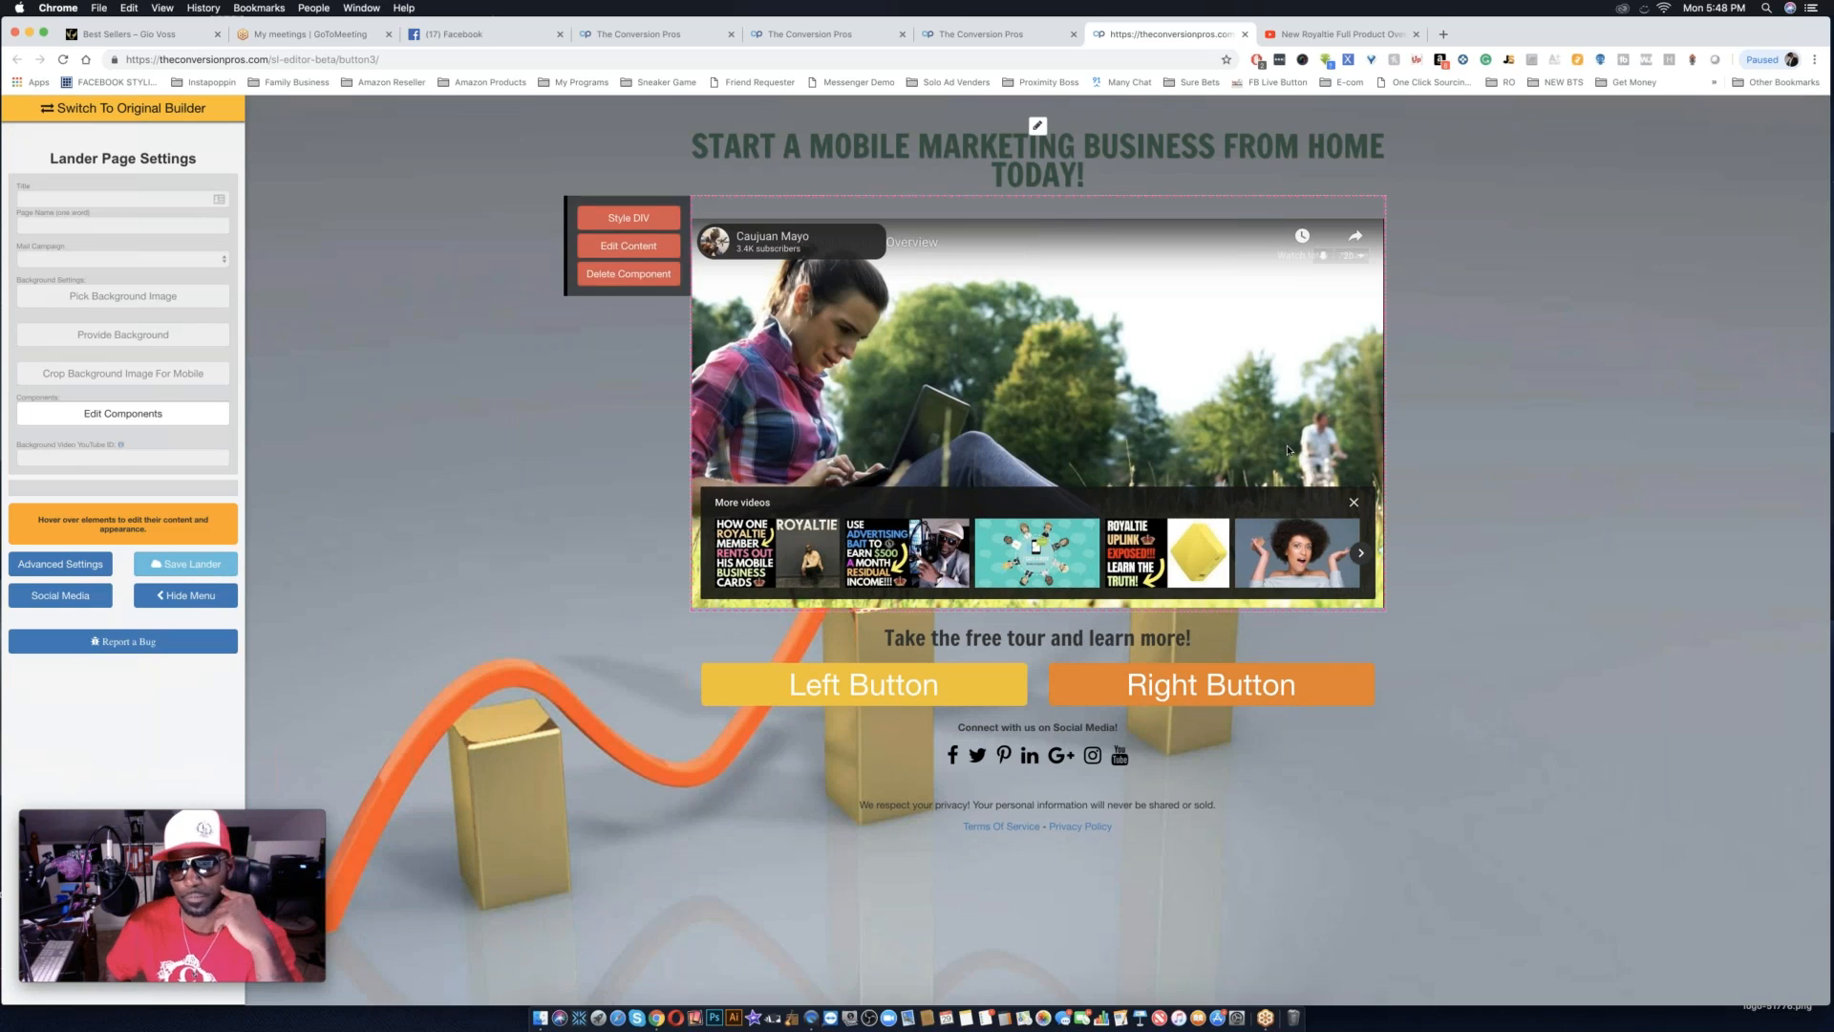
{"action": "left_click", "coordinate": [1039, 126]}
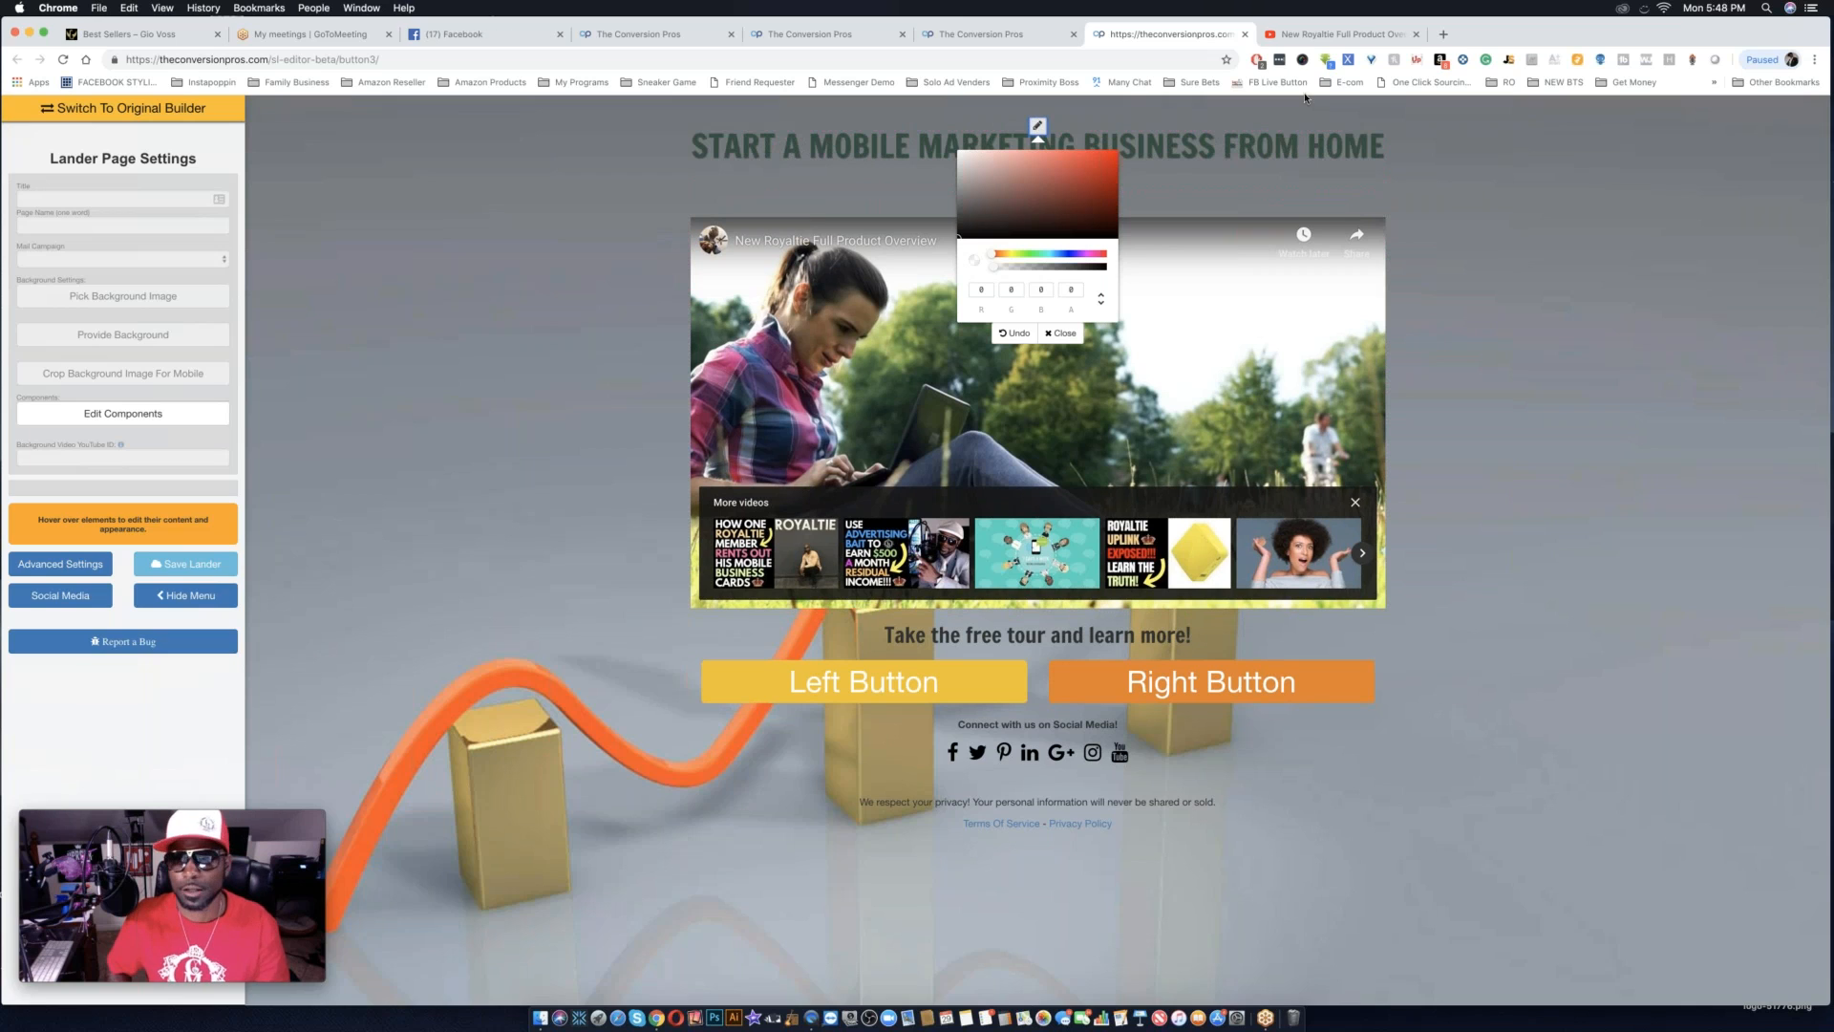
Open a new browser tab and search Google for "networking".
{"action": "left_click", "coordinate": [1345, 34]}
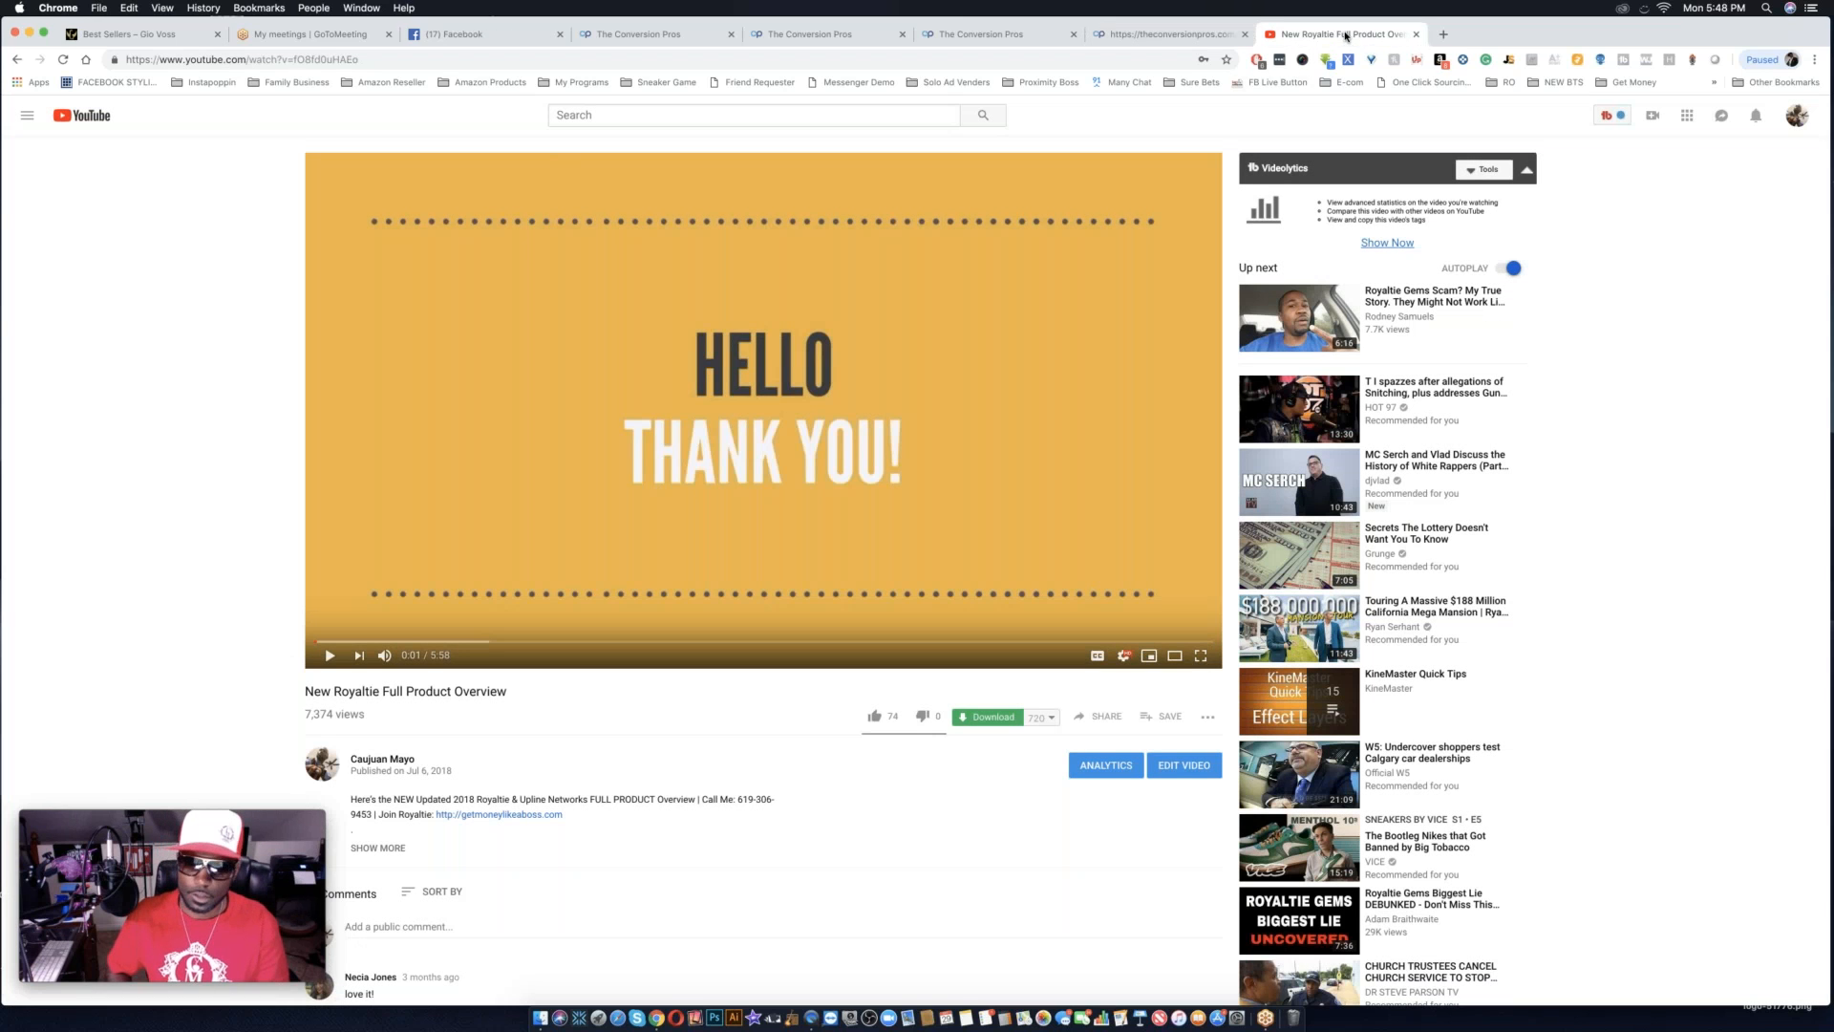
{"action": "left_click", "coordinate": [1444, 35]}
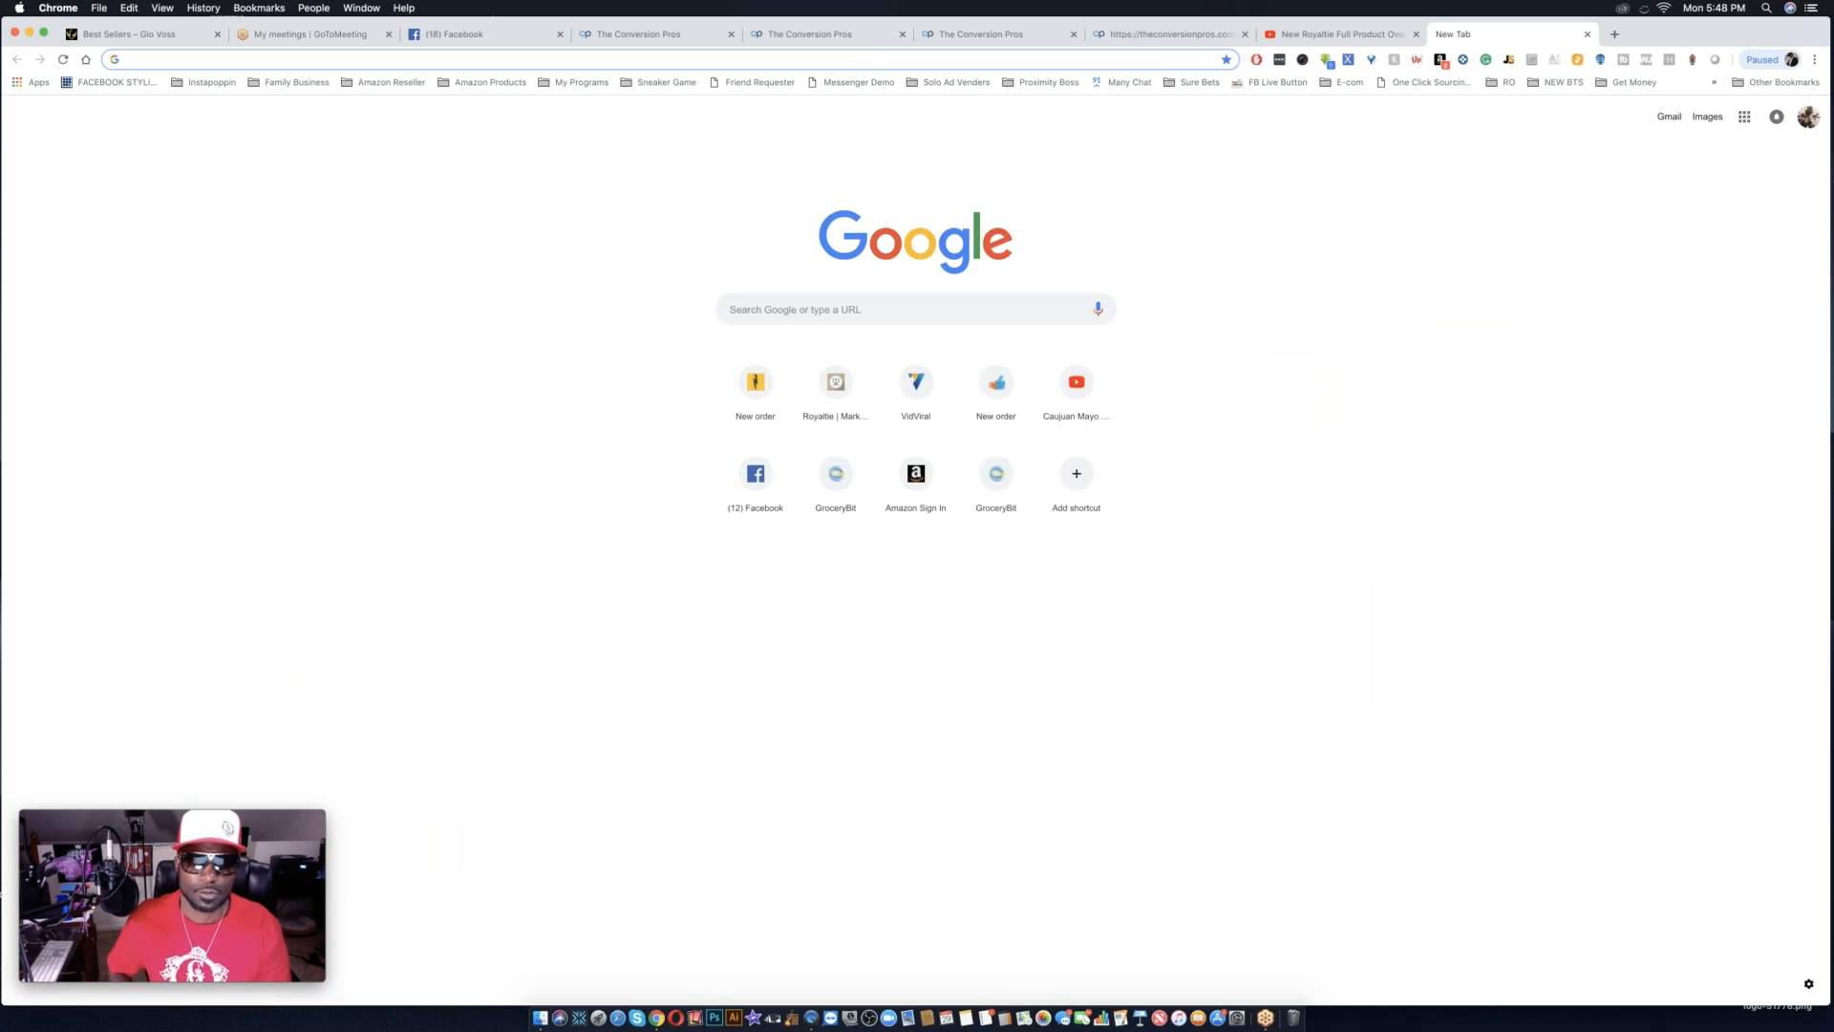
{"action": "left_click", "coordinate": [835, 309]}
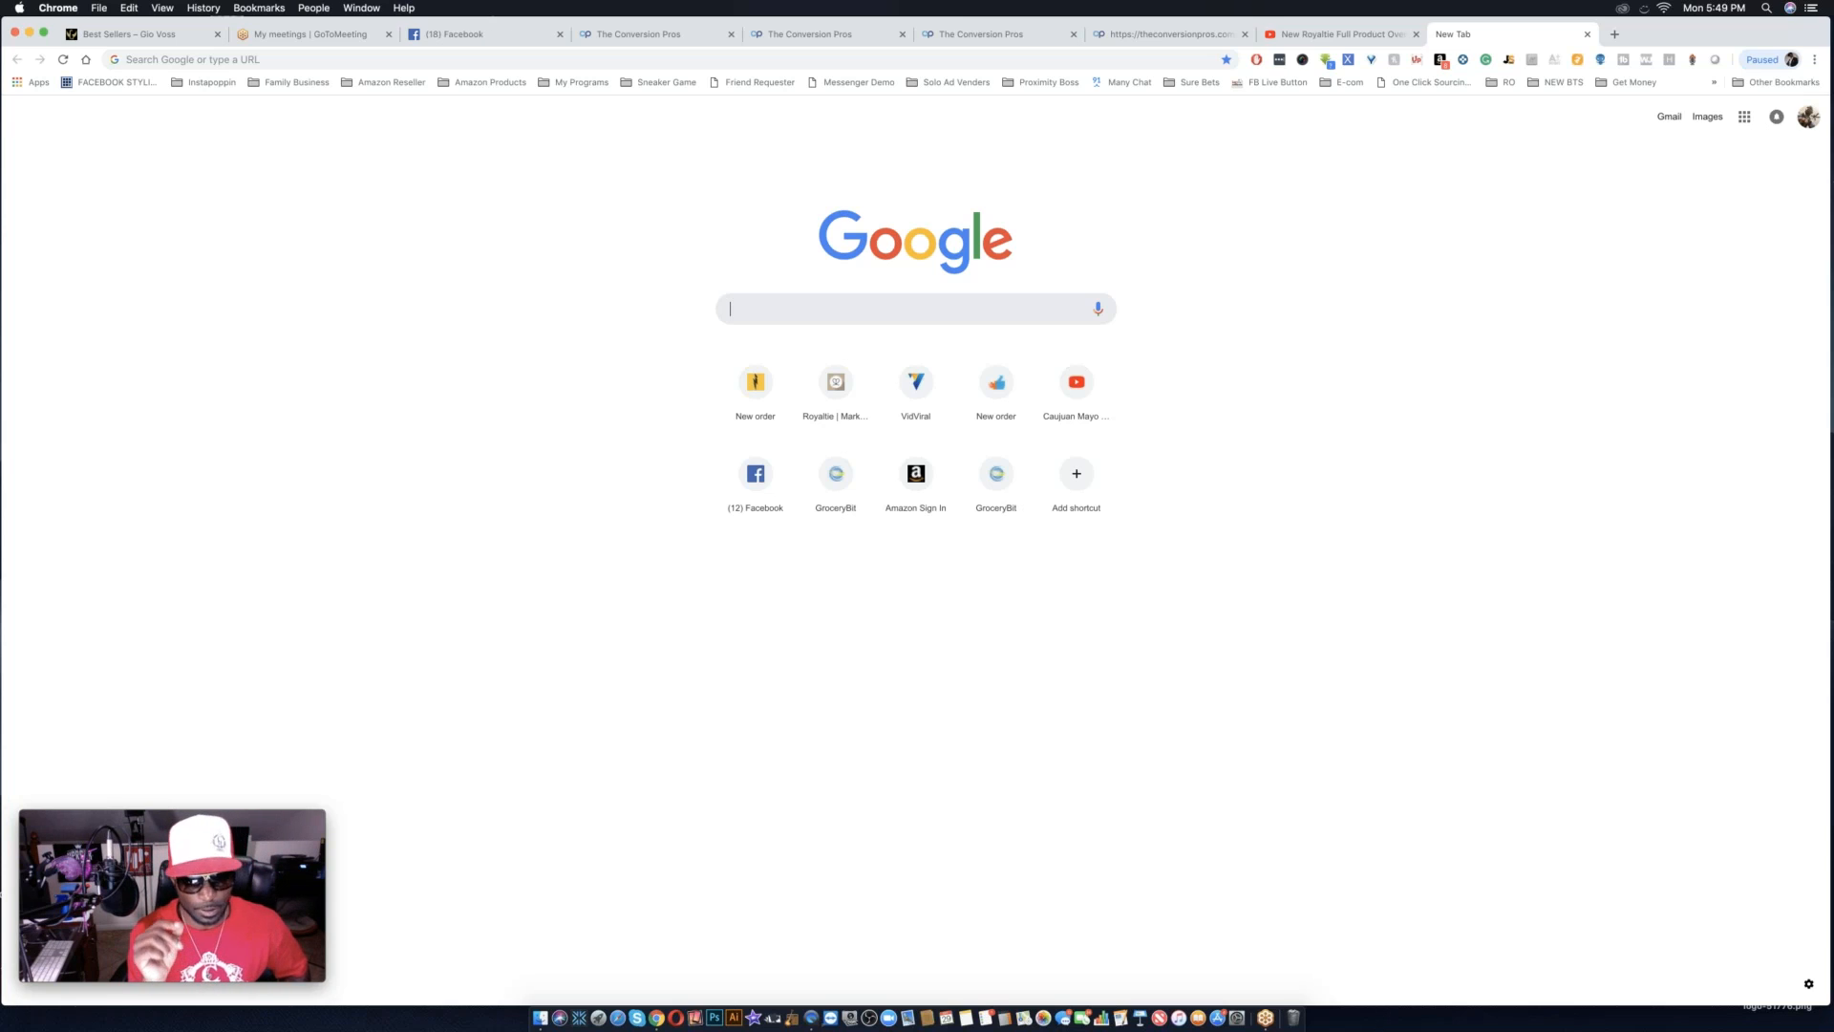
{"action": "type", "text": "net"}
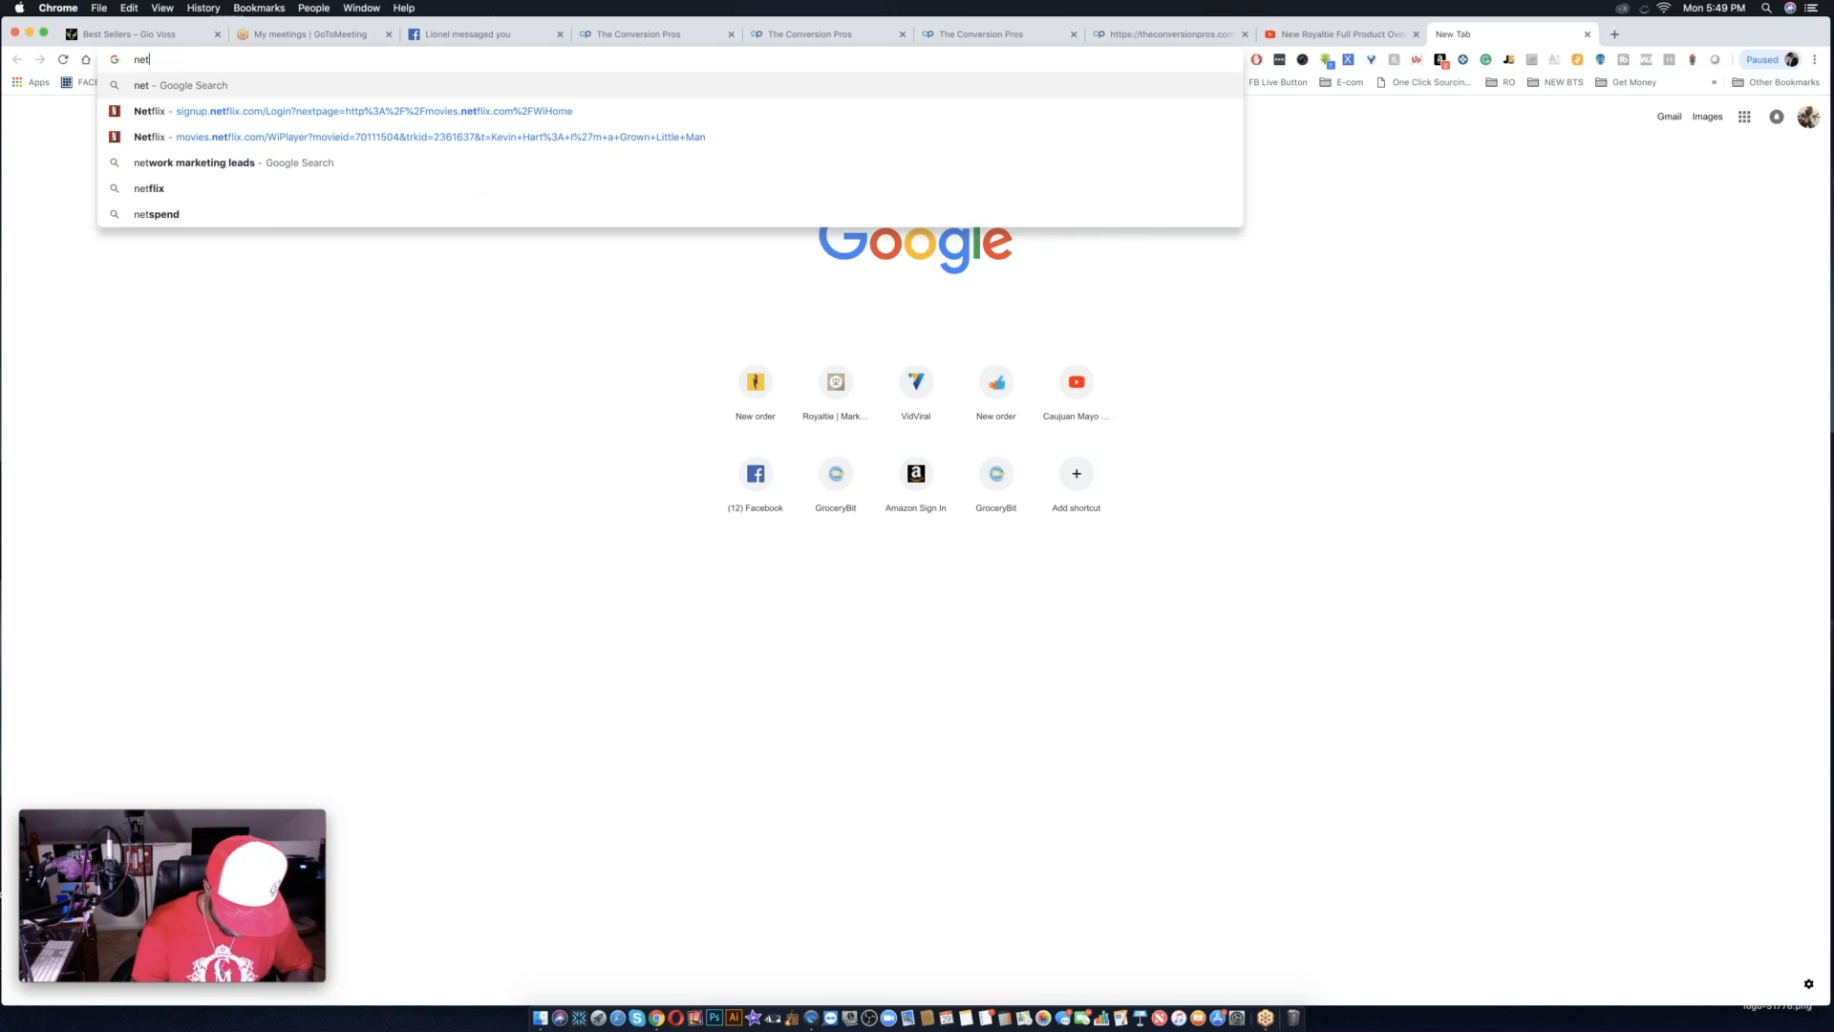
{"action": "type", "text": "working"}
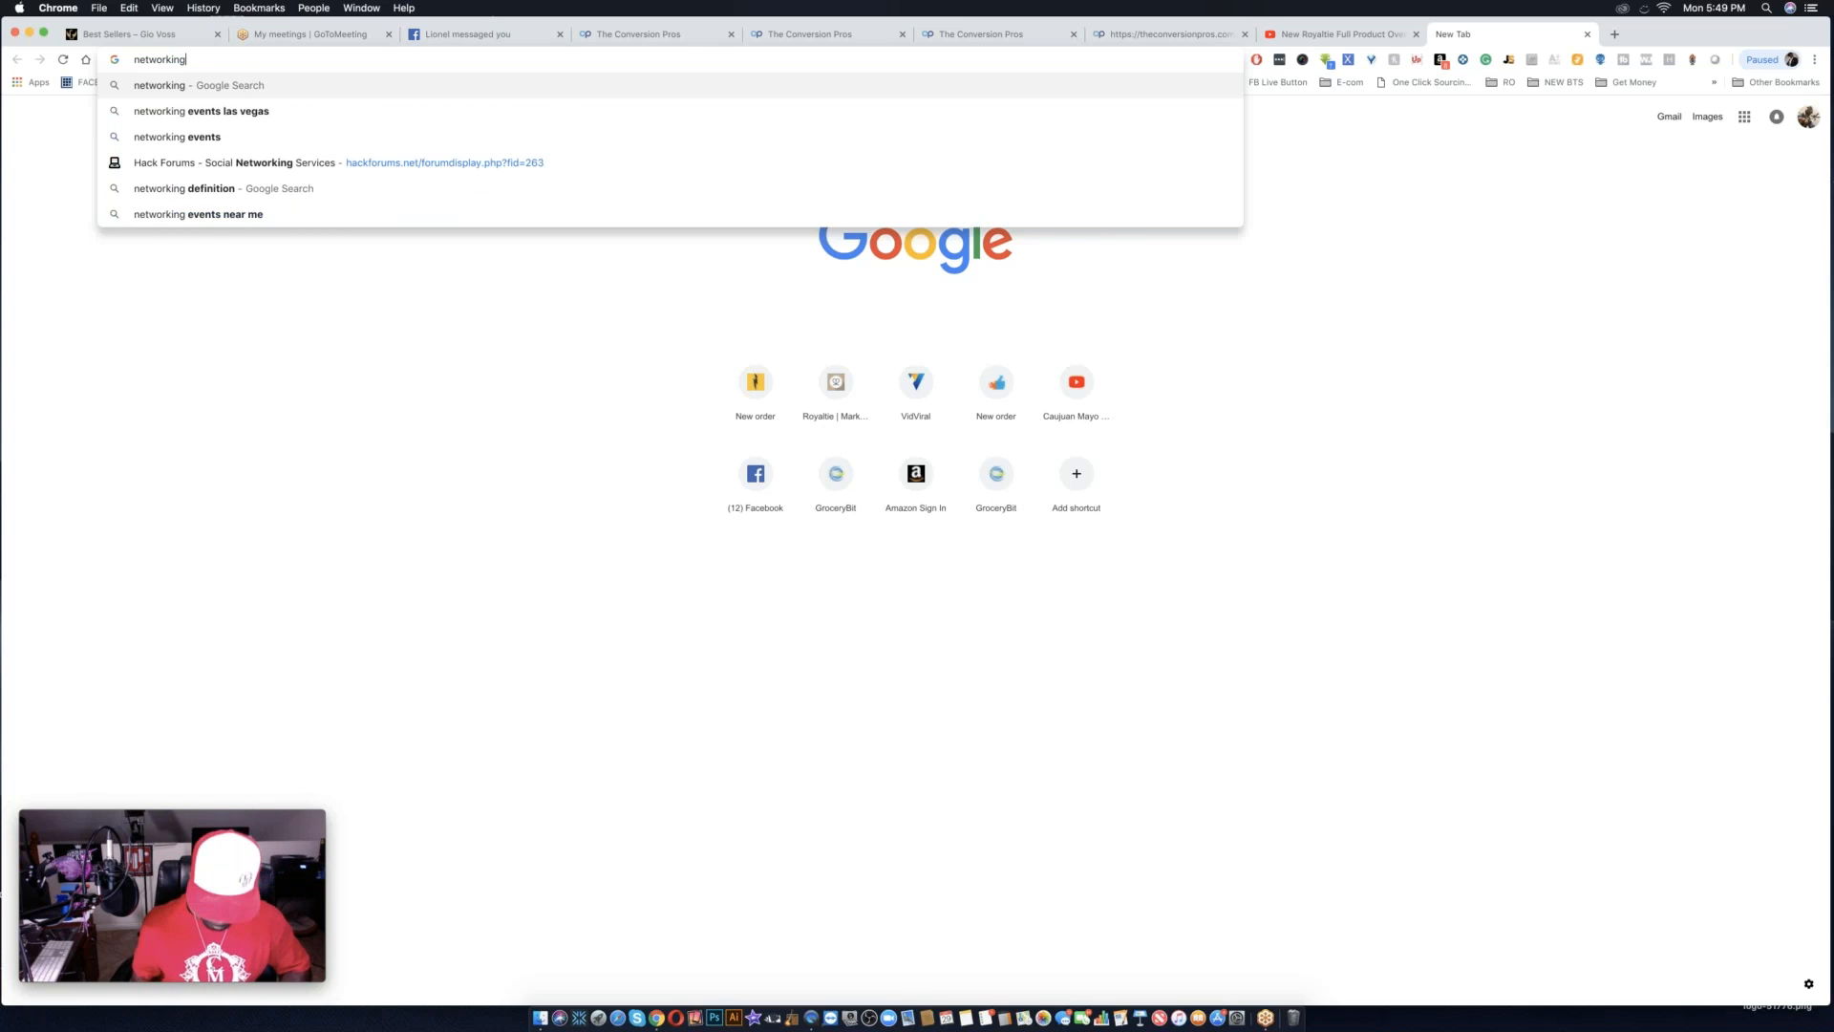
{"action": "key", "text": "Return"}
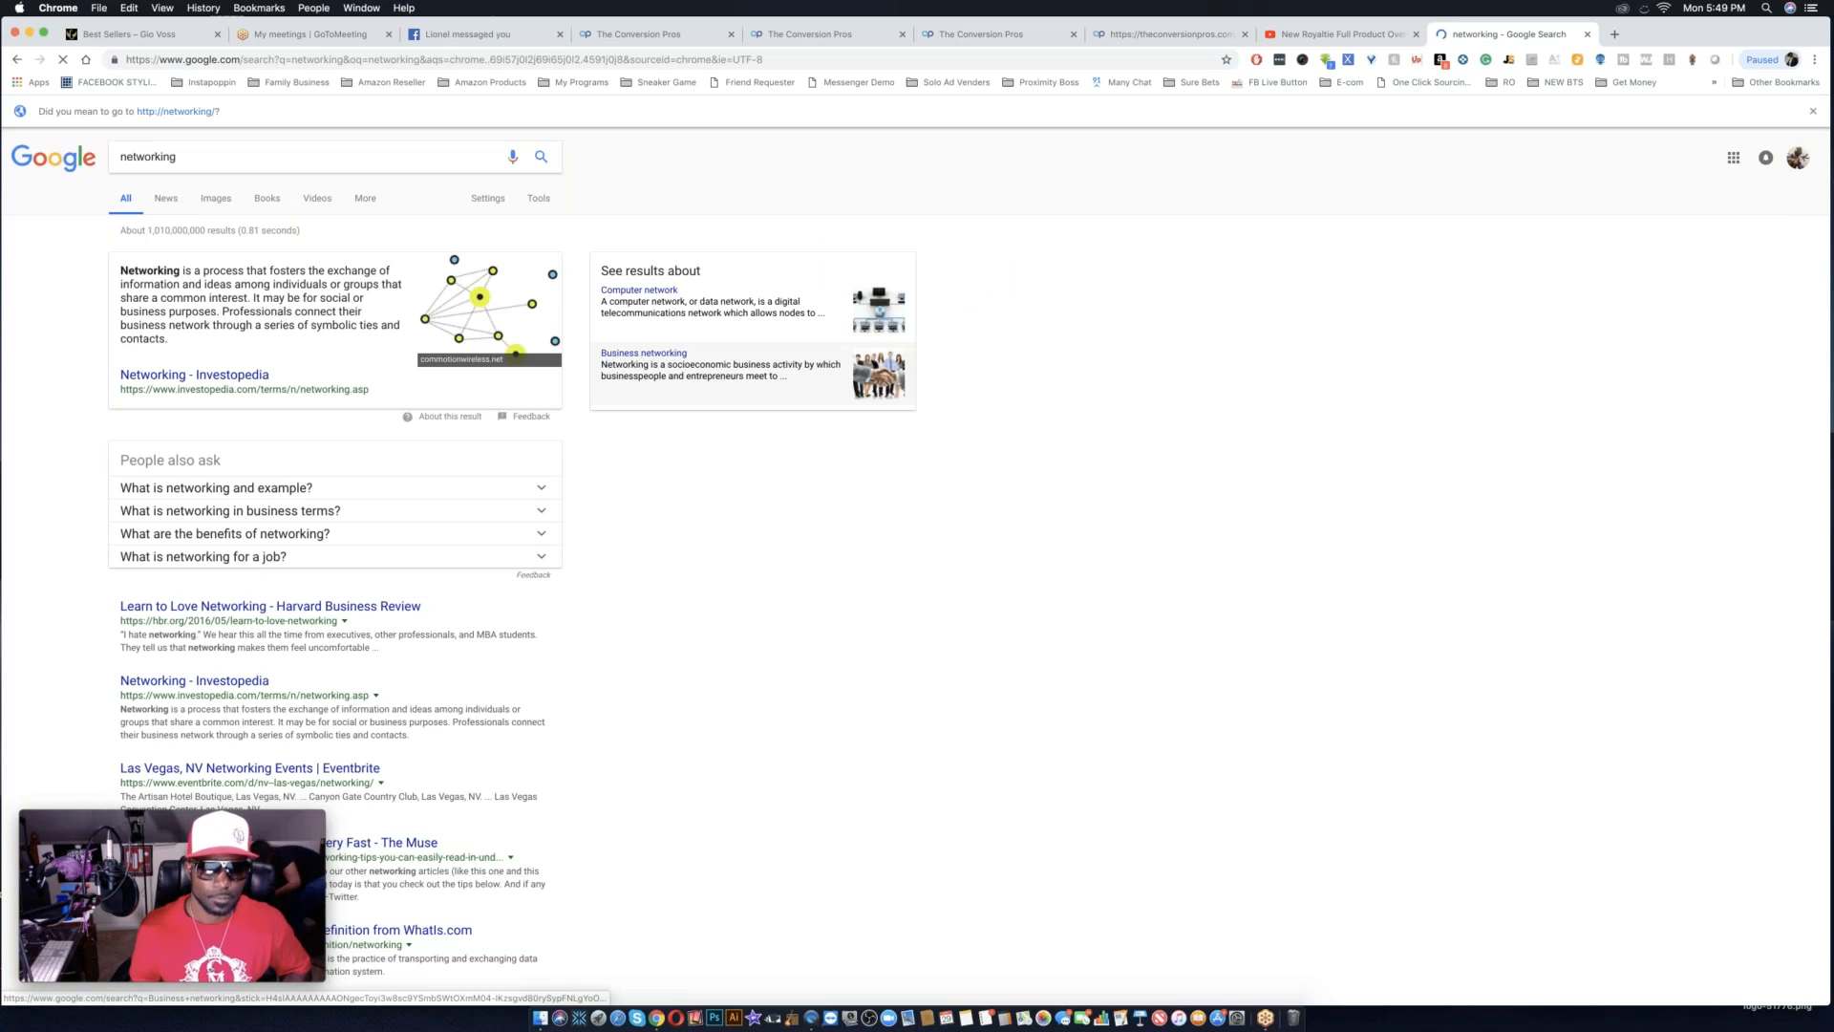
Among the image results, open the picture of a hand touching a glowing network and copy its image address.
{"action": "left_click", "coordinate": [215, 199]}
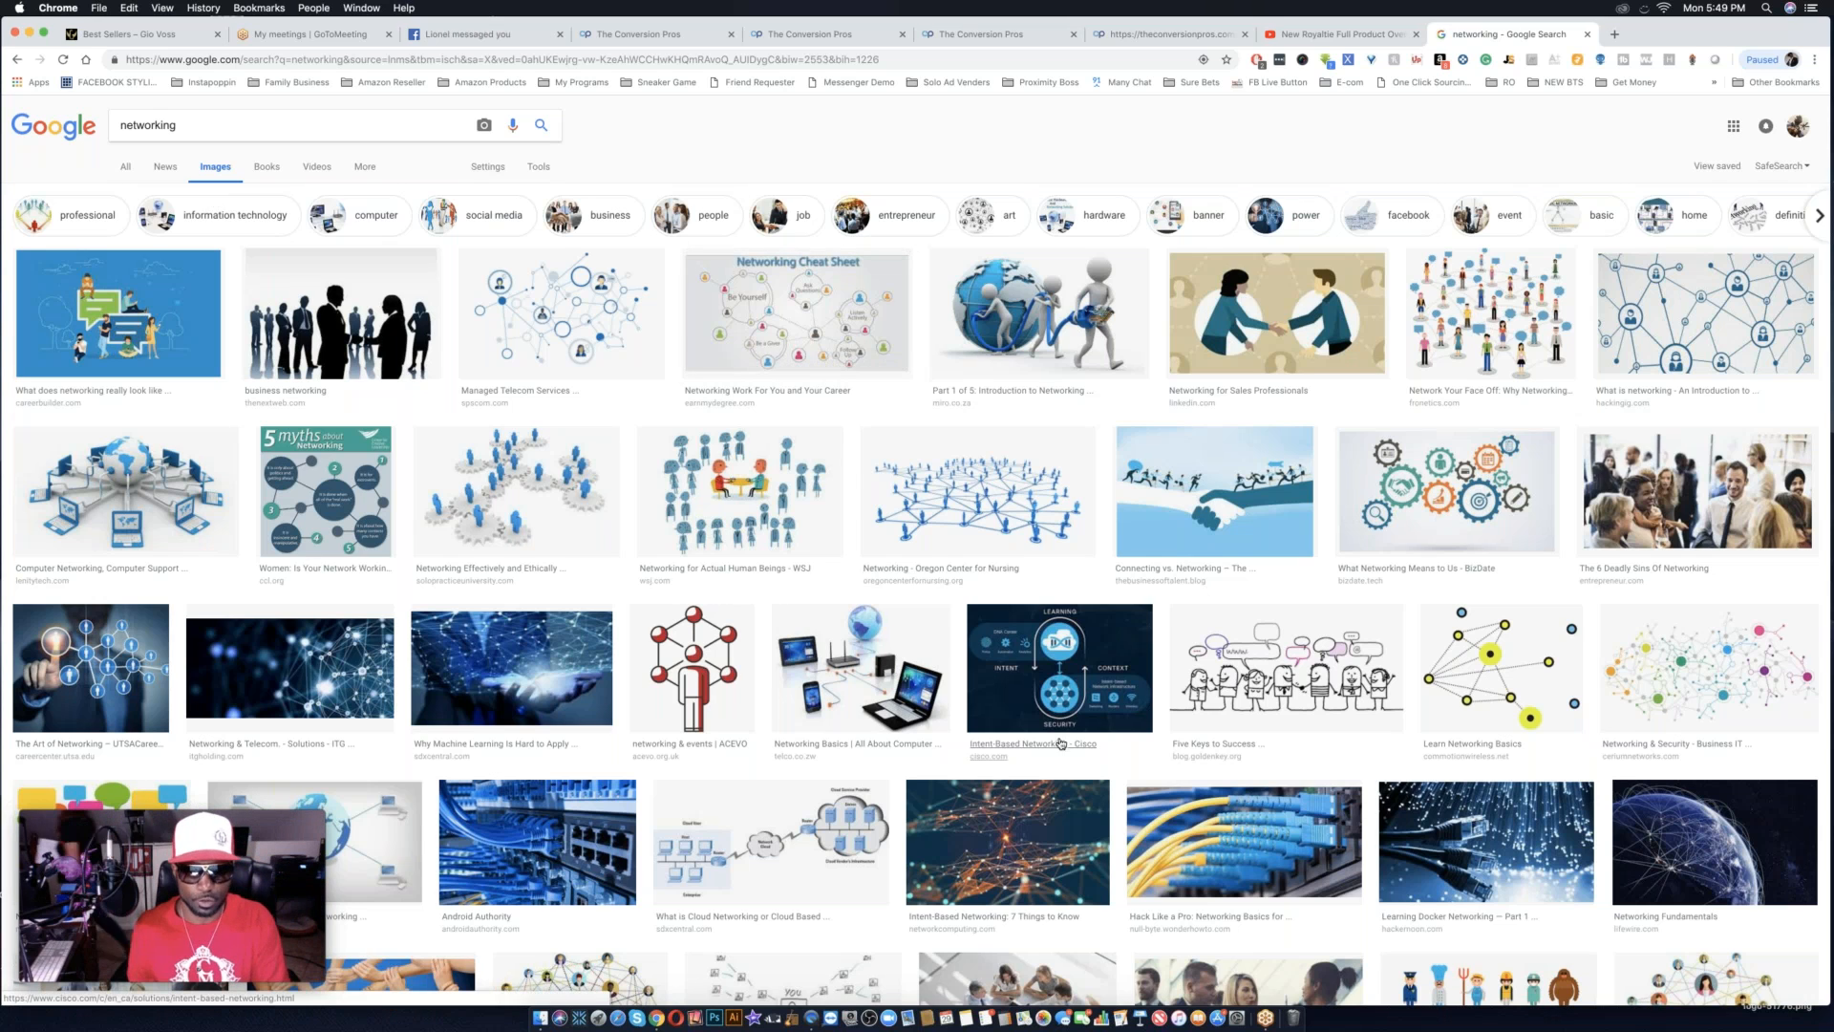
{"action": "scroll", "coordinate": [1261, 843], "scroll_direction": "down", "scroll_amount": 3}
{"action": "scroll", "coordinate": [1266, 845], "scroll_direction": "down", "scroll_amount": 8}
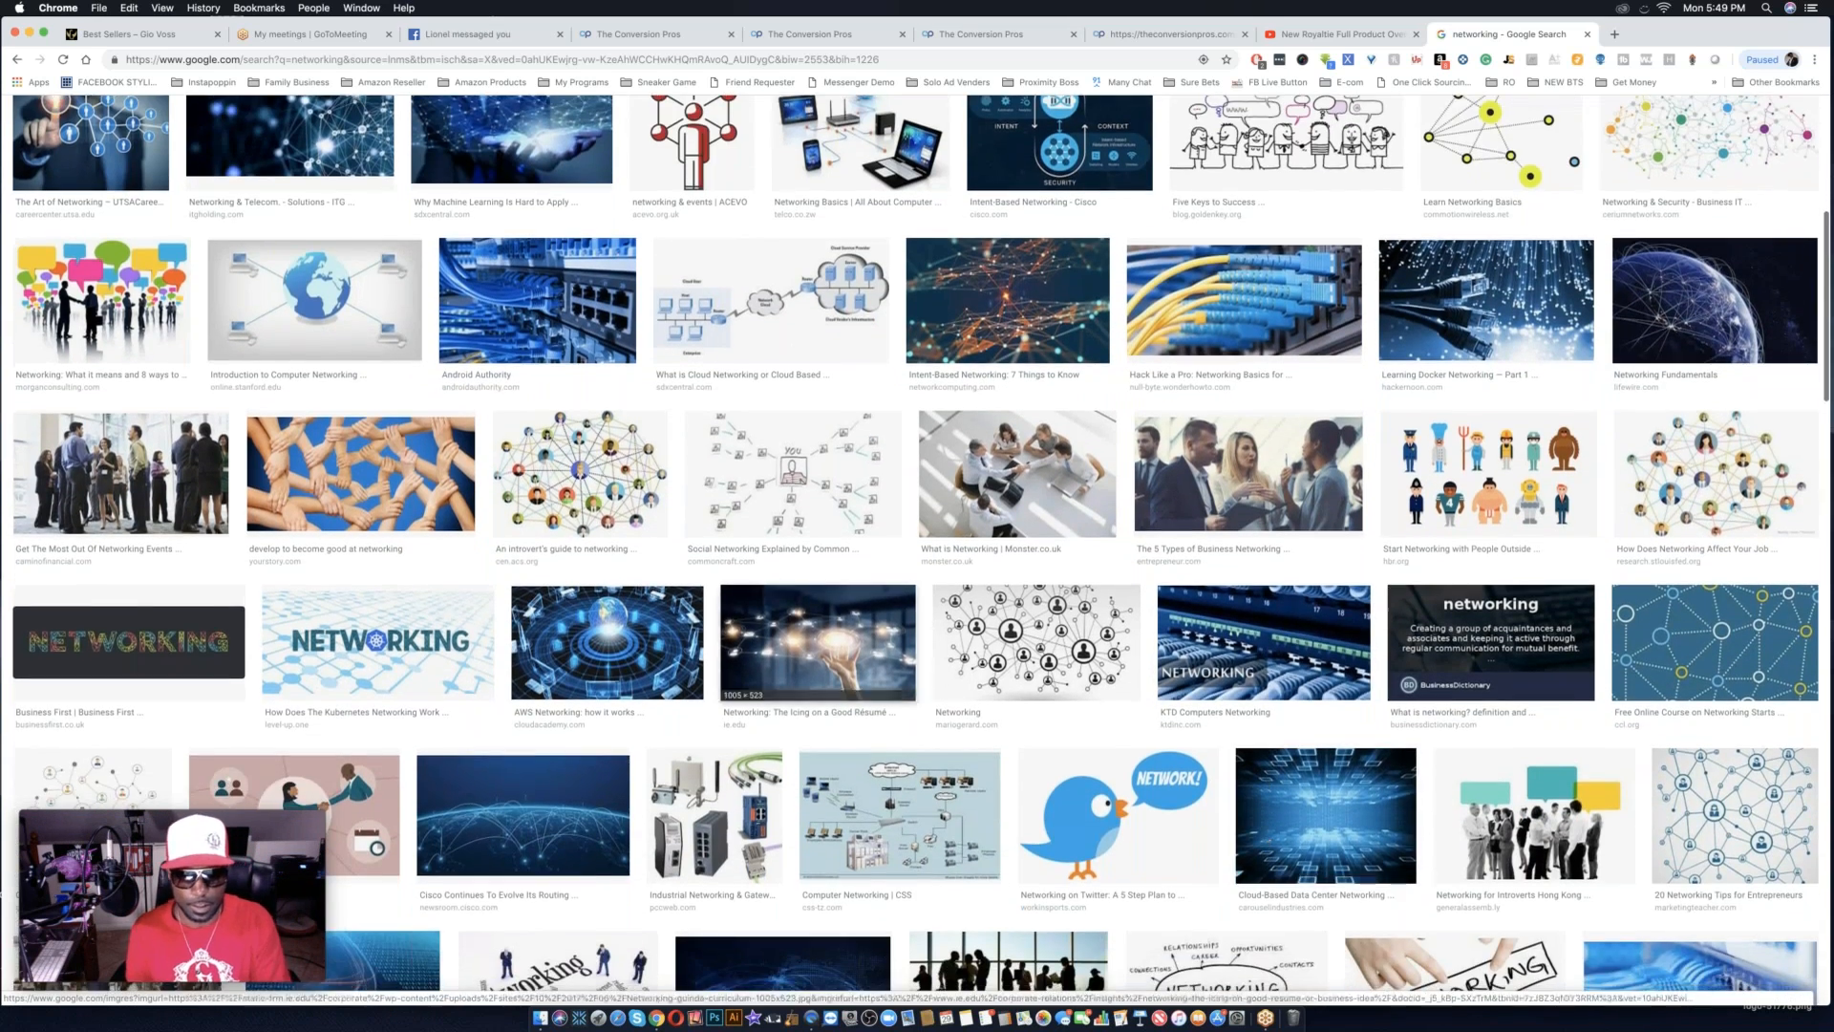
{"action": "left_click", "coordinate": [781, 653]}
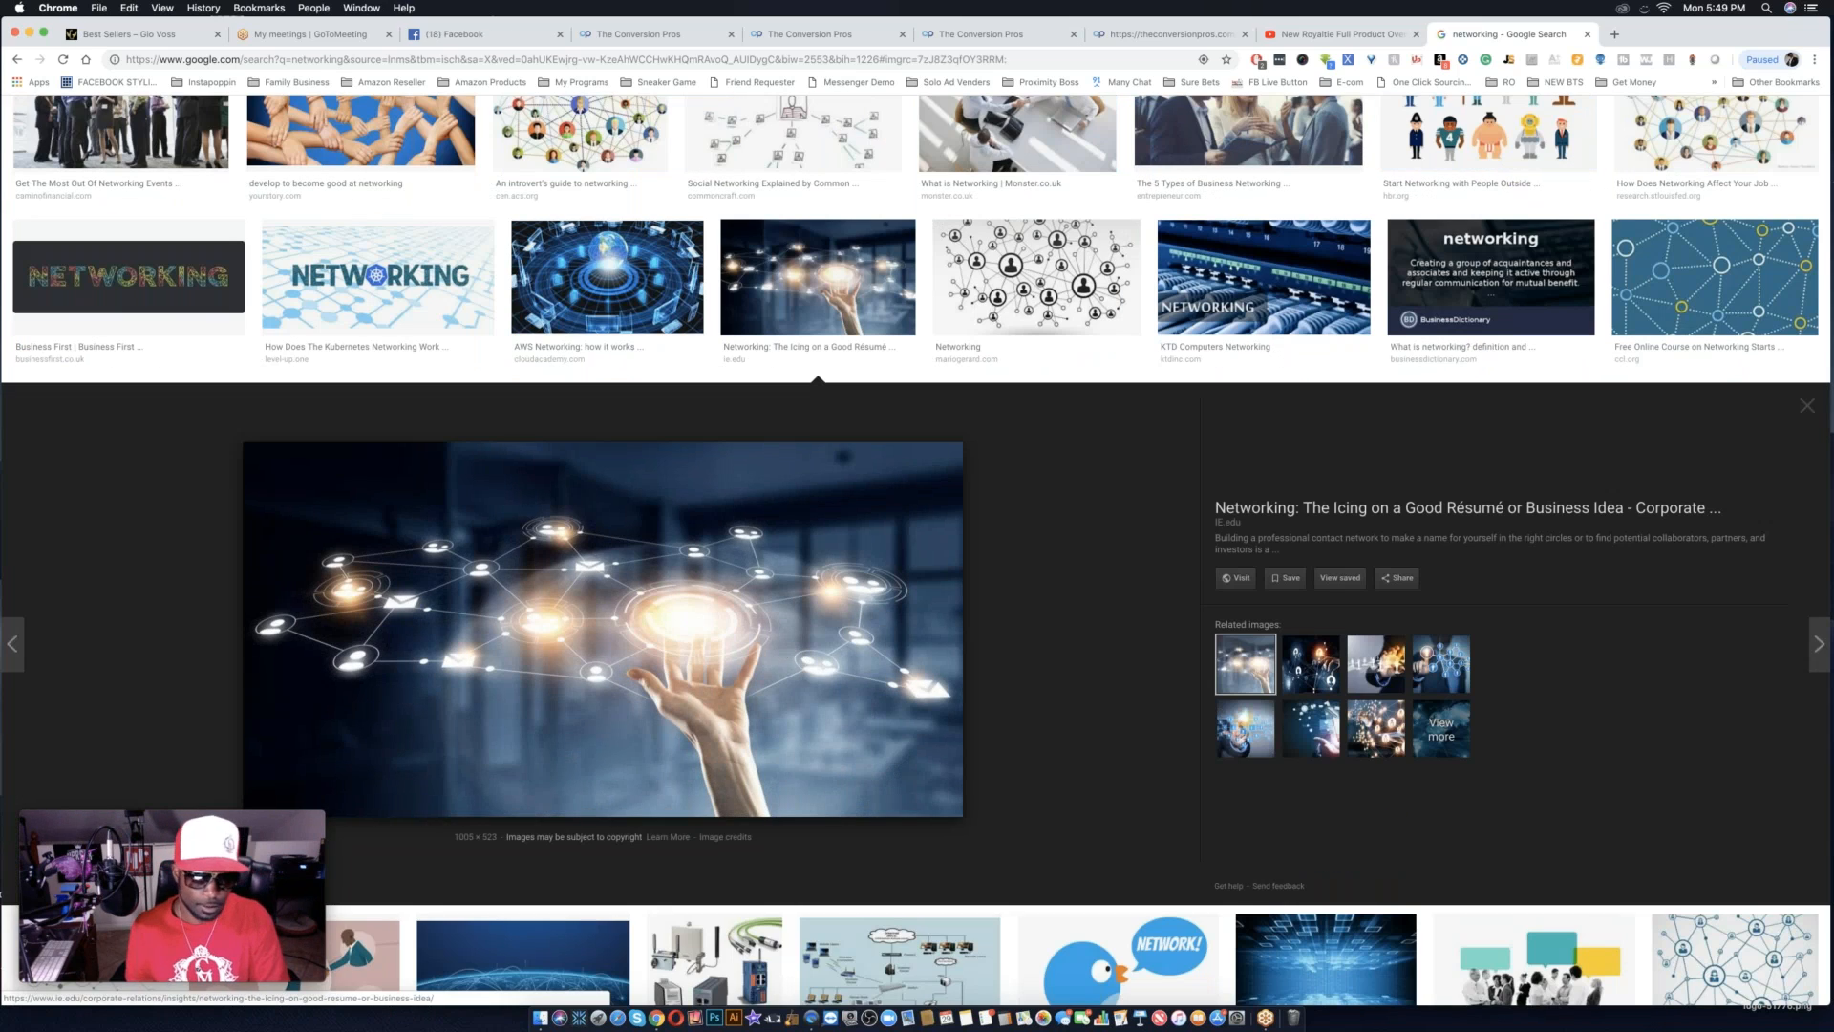
{"action": "right_click", "coordinate": [862, 756]}
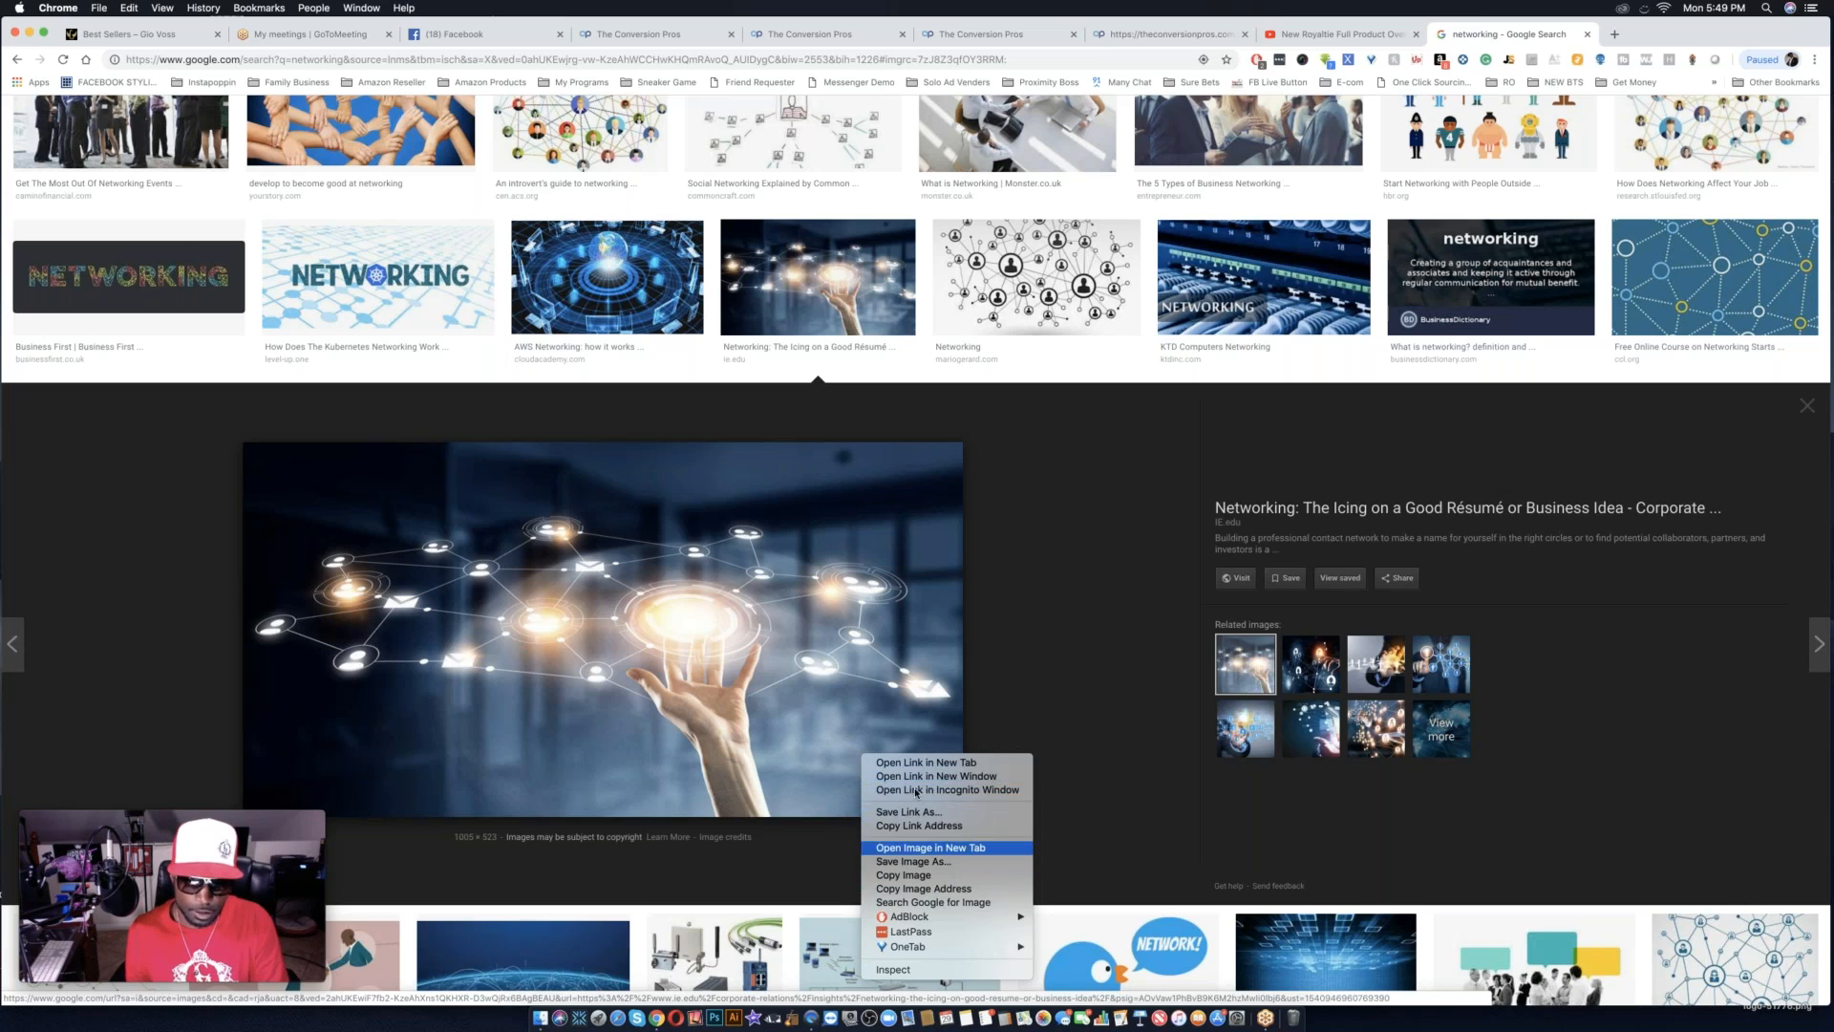
{"action": "left_click", "coordinate": [935, 891]}
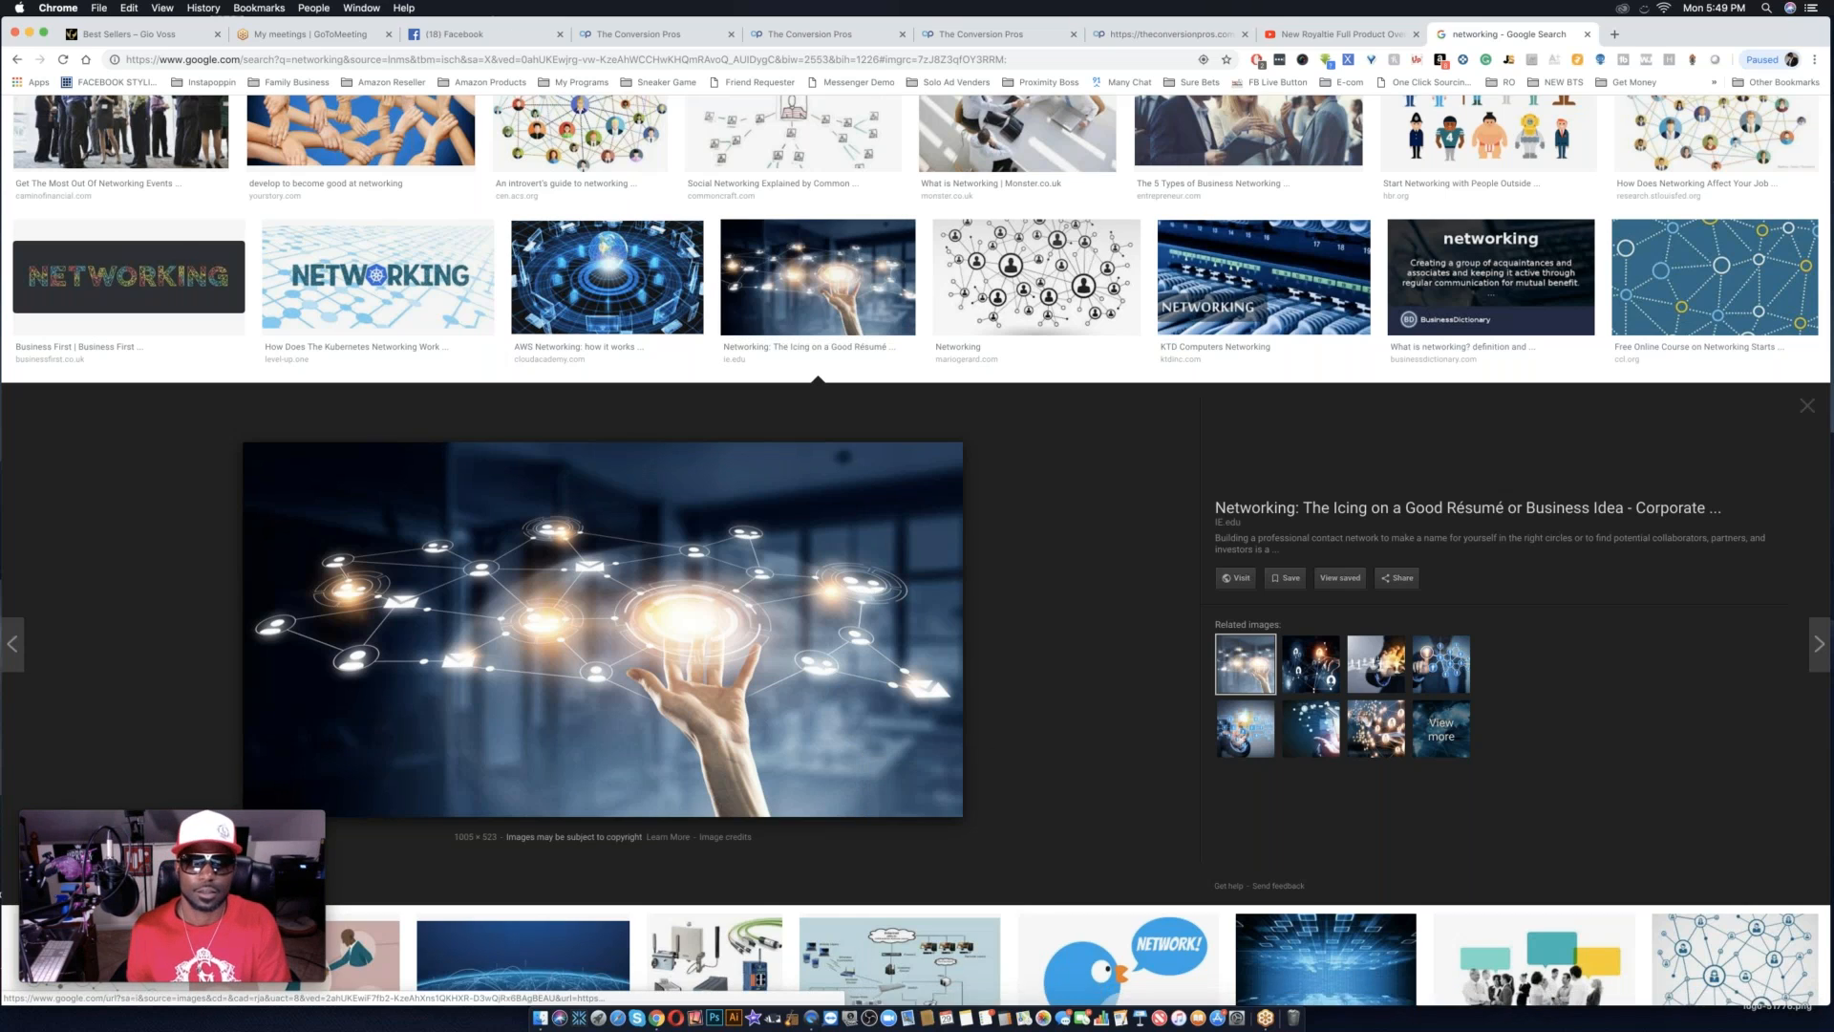
Return to the landing page editor, try to provide a custom background, and browse the stock background image gallery.
{"action": "left_click", "coordinate": [1170, 33]}
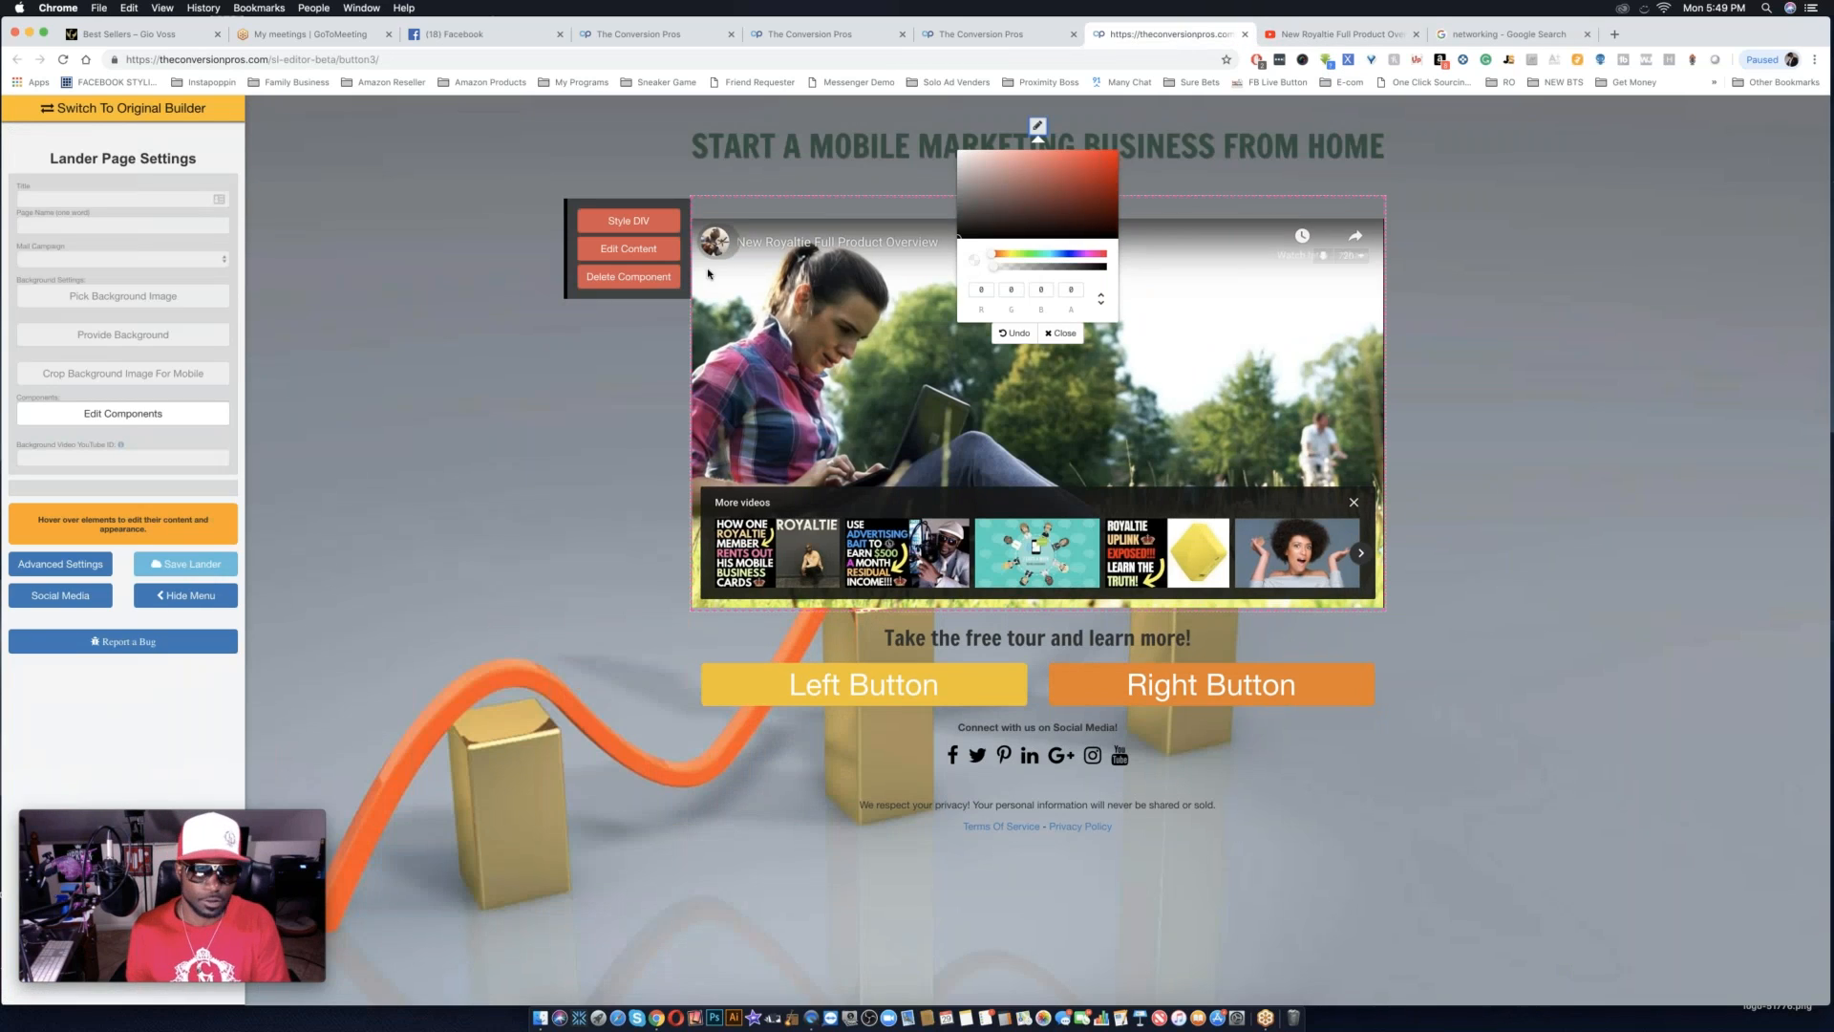
{"action": "left_click", "coordinate": [132, 340]}
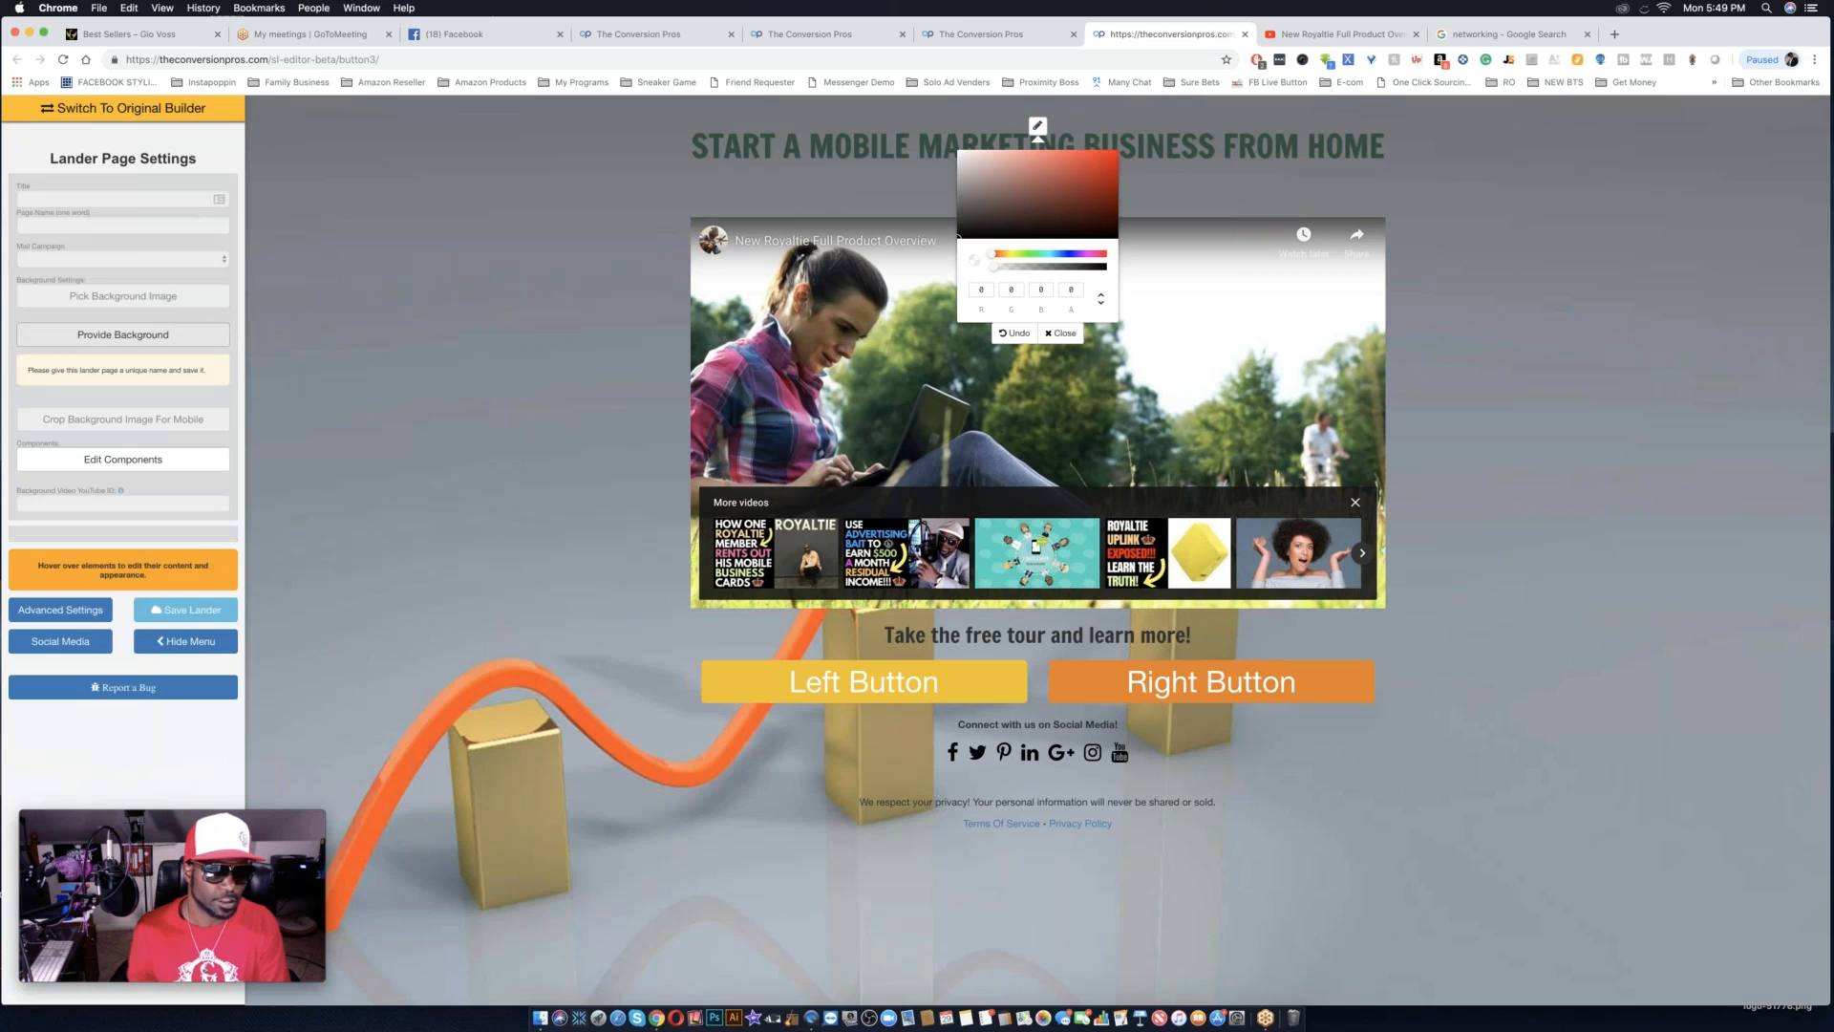
{"action": "left_click", "coordinate": [159, 302]}
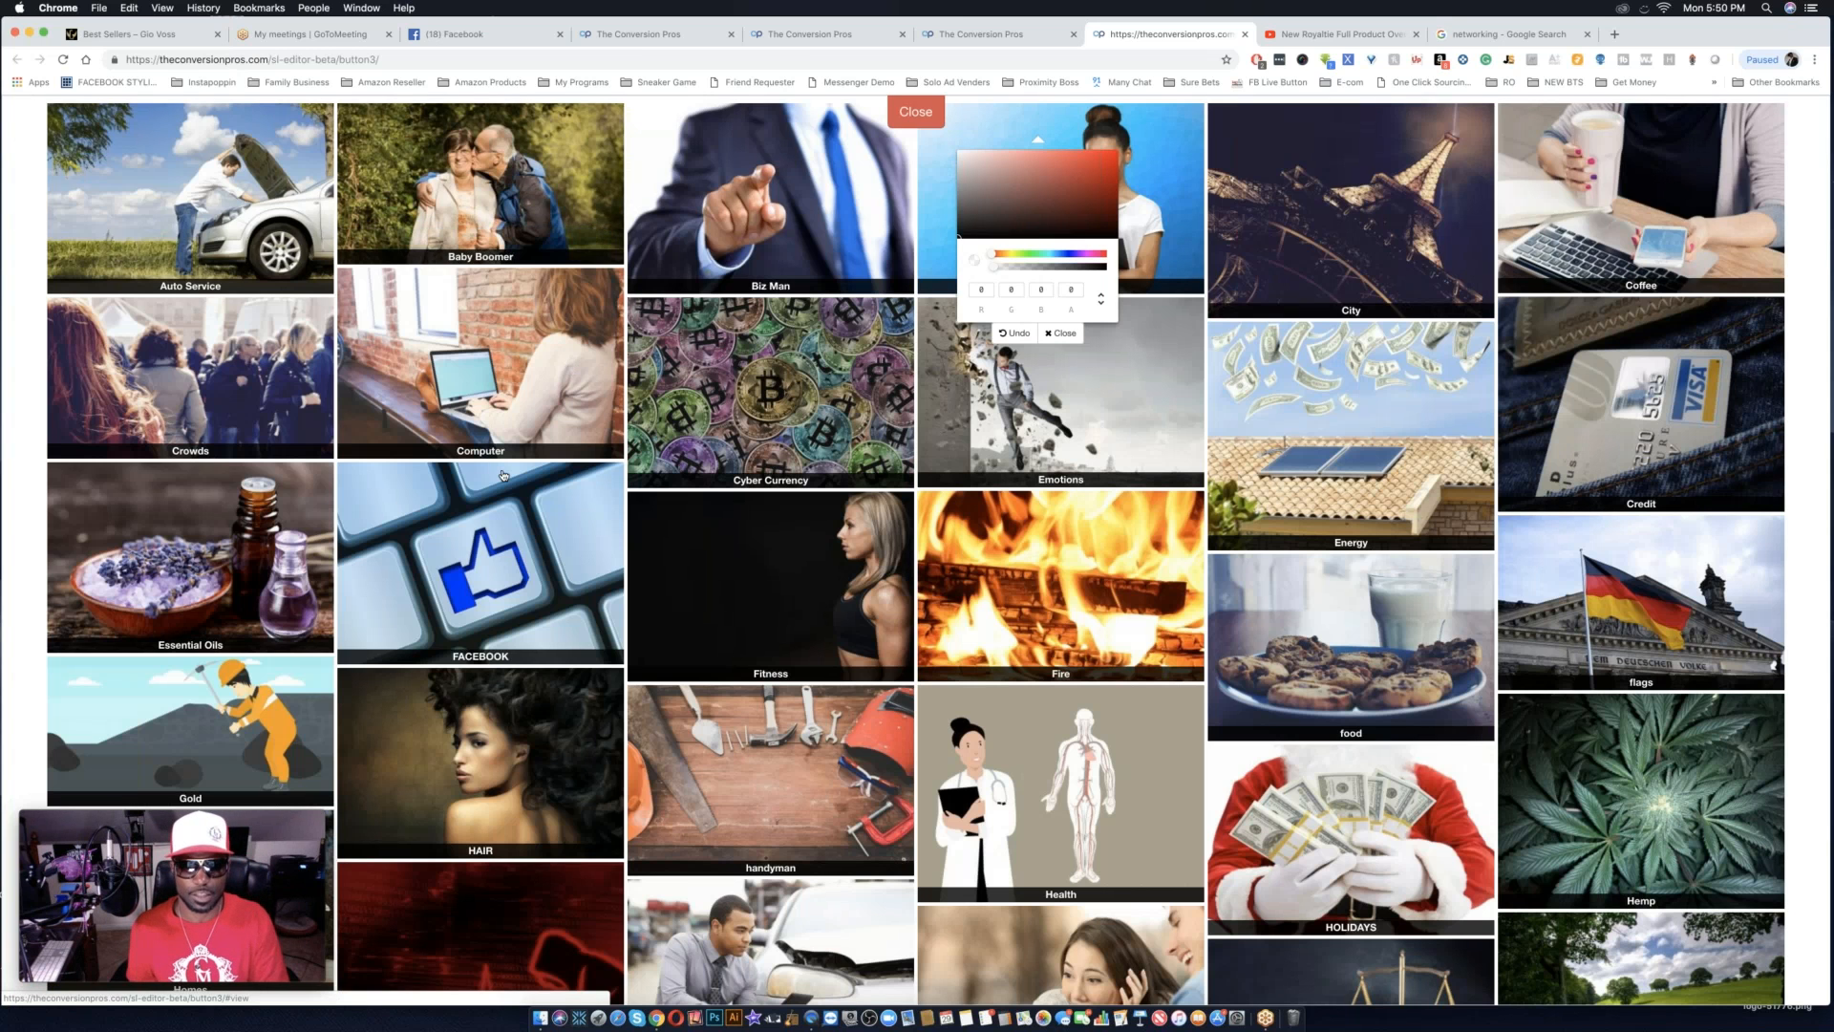
{"action": "scroll", "coordinate": [807, 536], "scroll_direction": "down", "scroll_amount": 20}
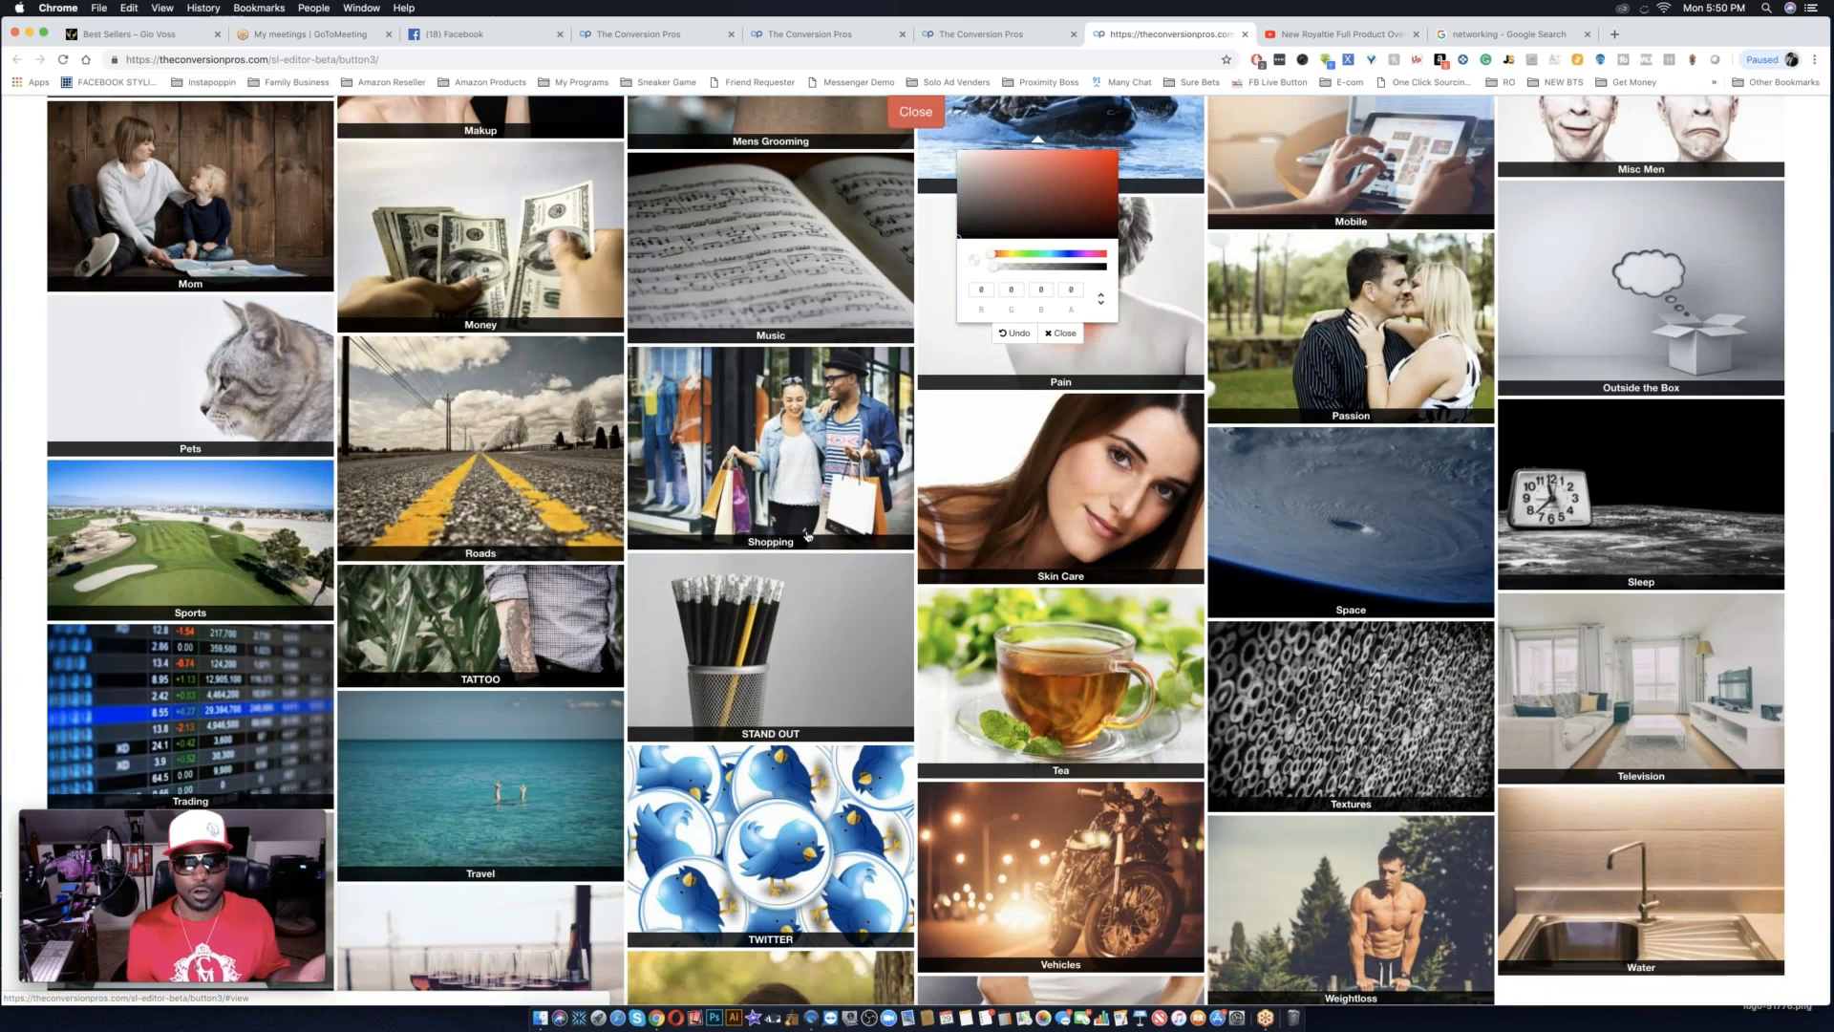
{"action": "scroll", "coordinate": [807, 535], "scroll_direction": "up", "scroll_amount": 20}
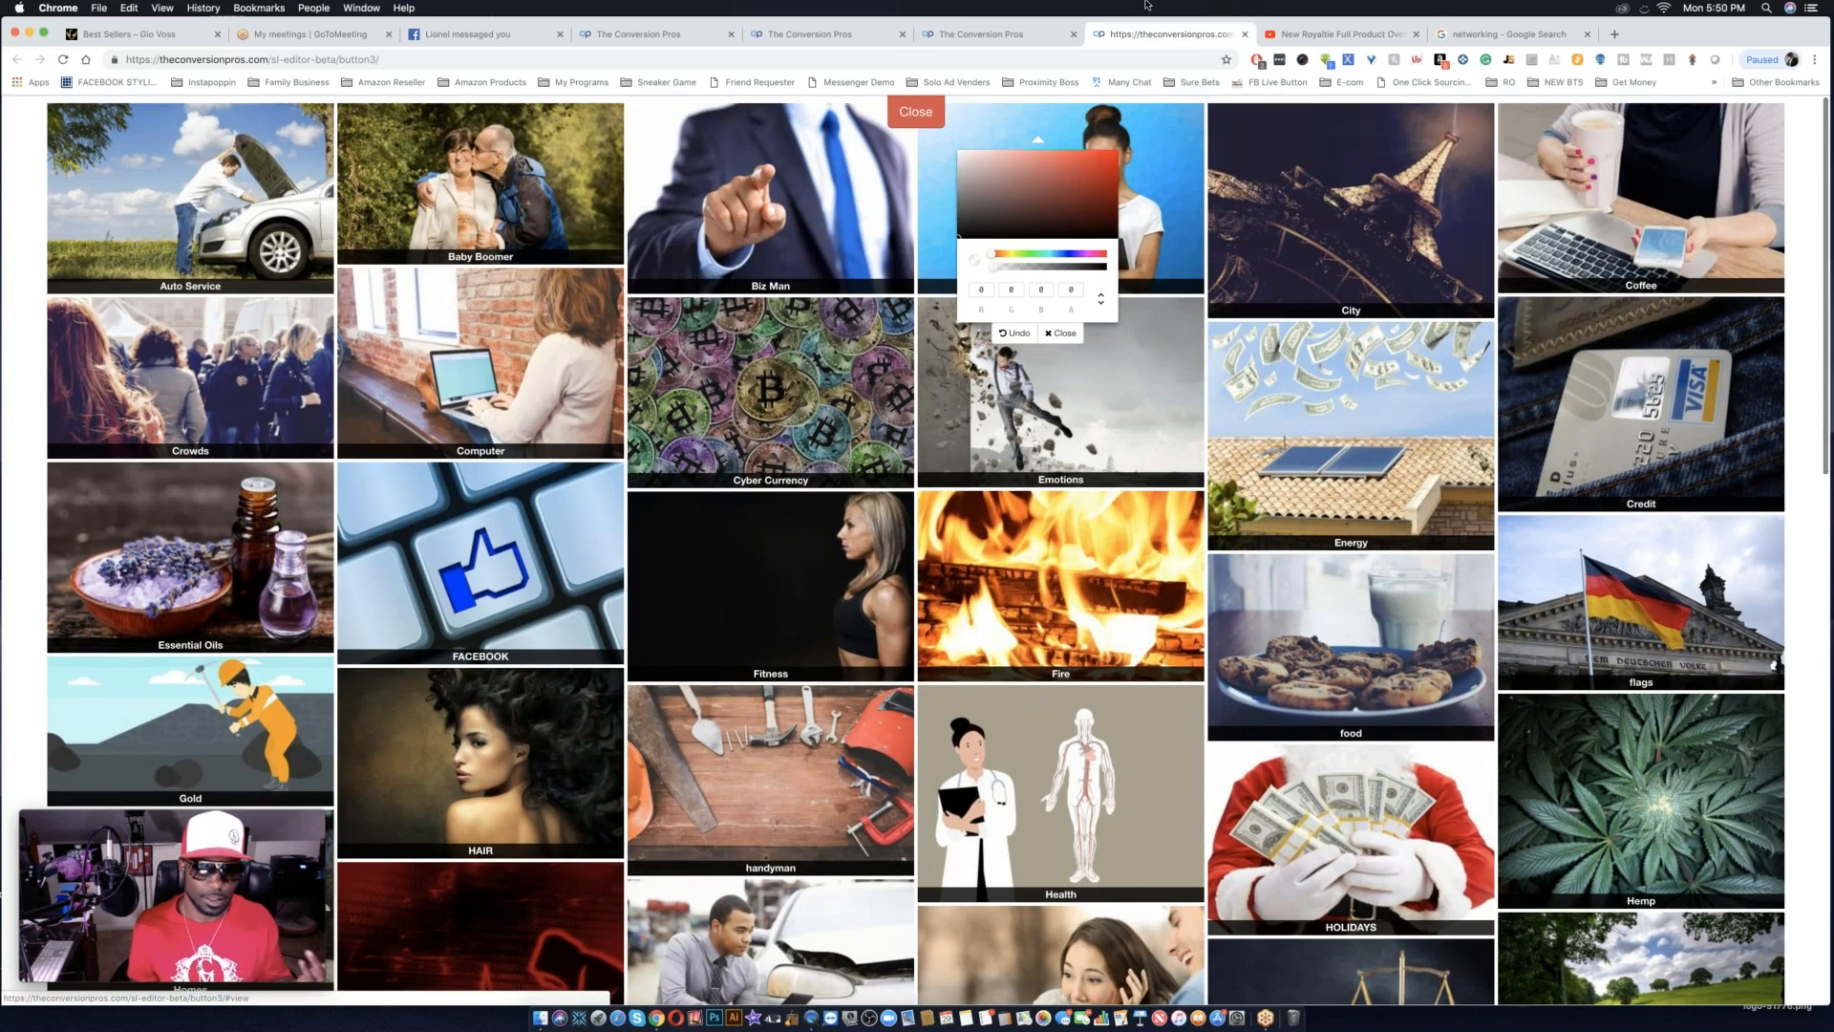
{"action": "left_click", "coordinate": [915, 111]}
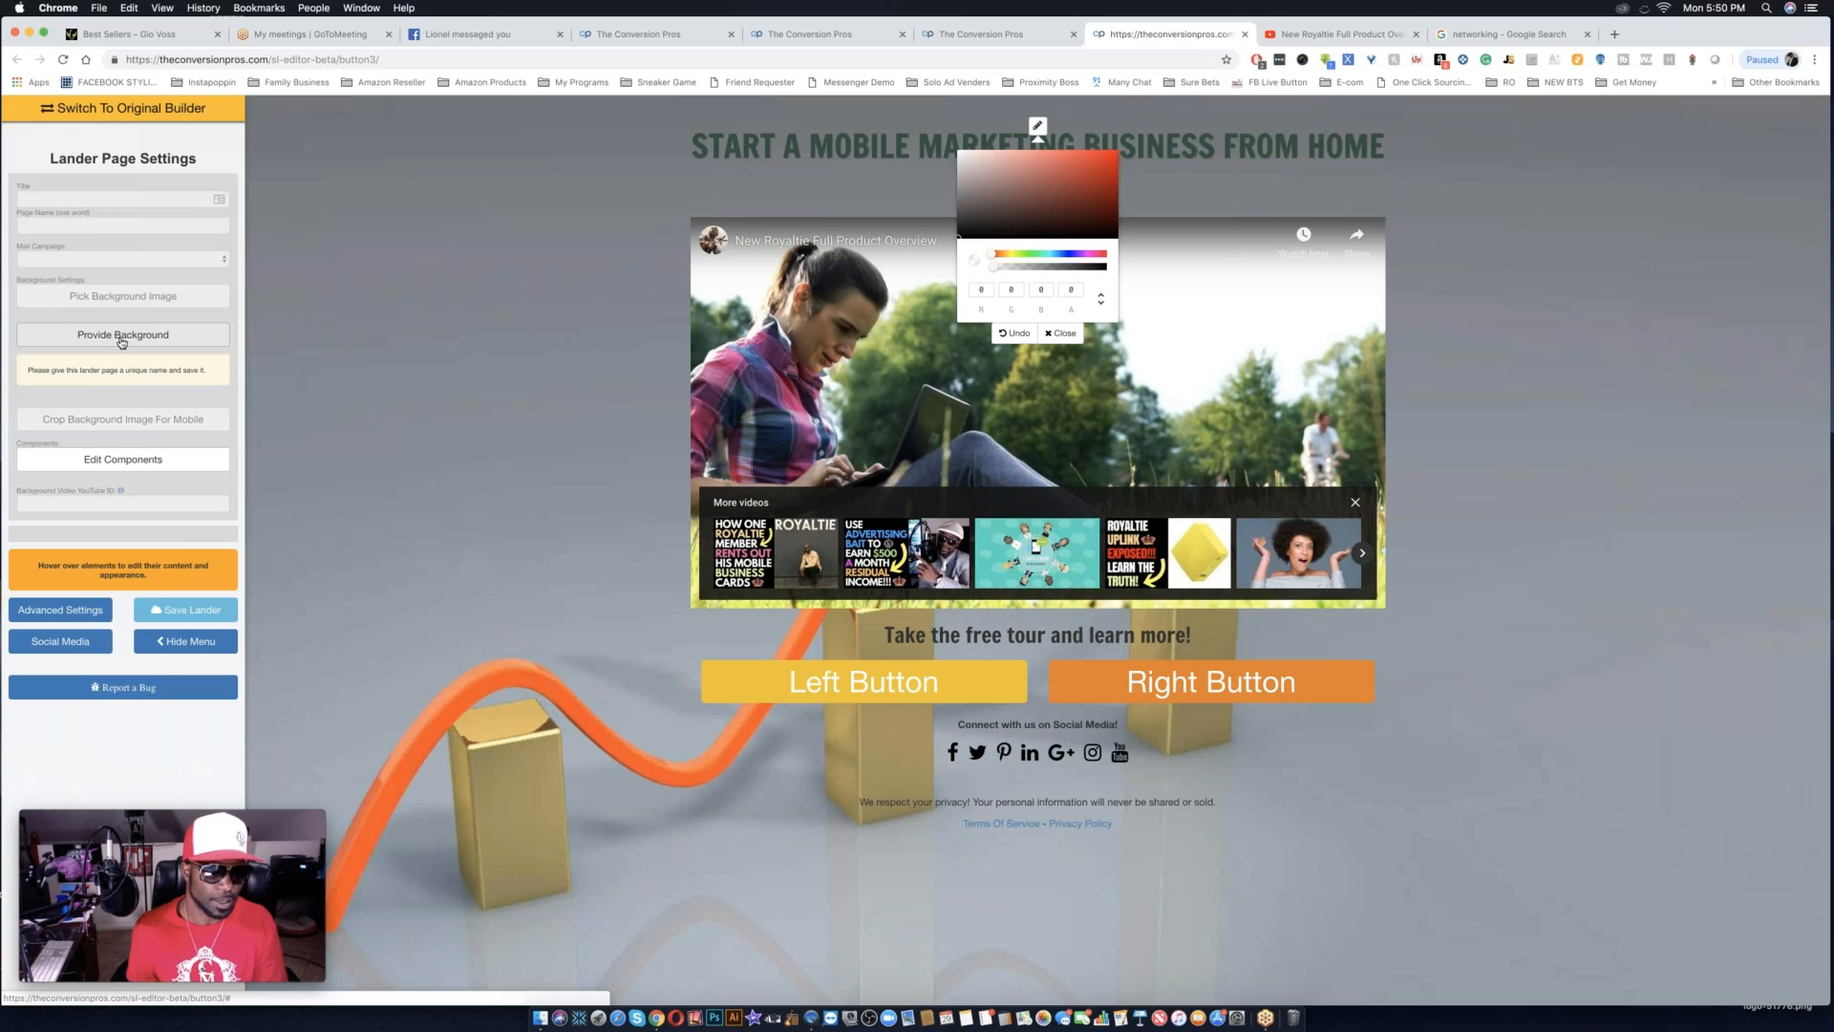
Show the list of page components and look through the available text, button, form, image and video elements.
{"action": "left_click", "coordinate": [76, 462]}
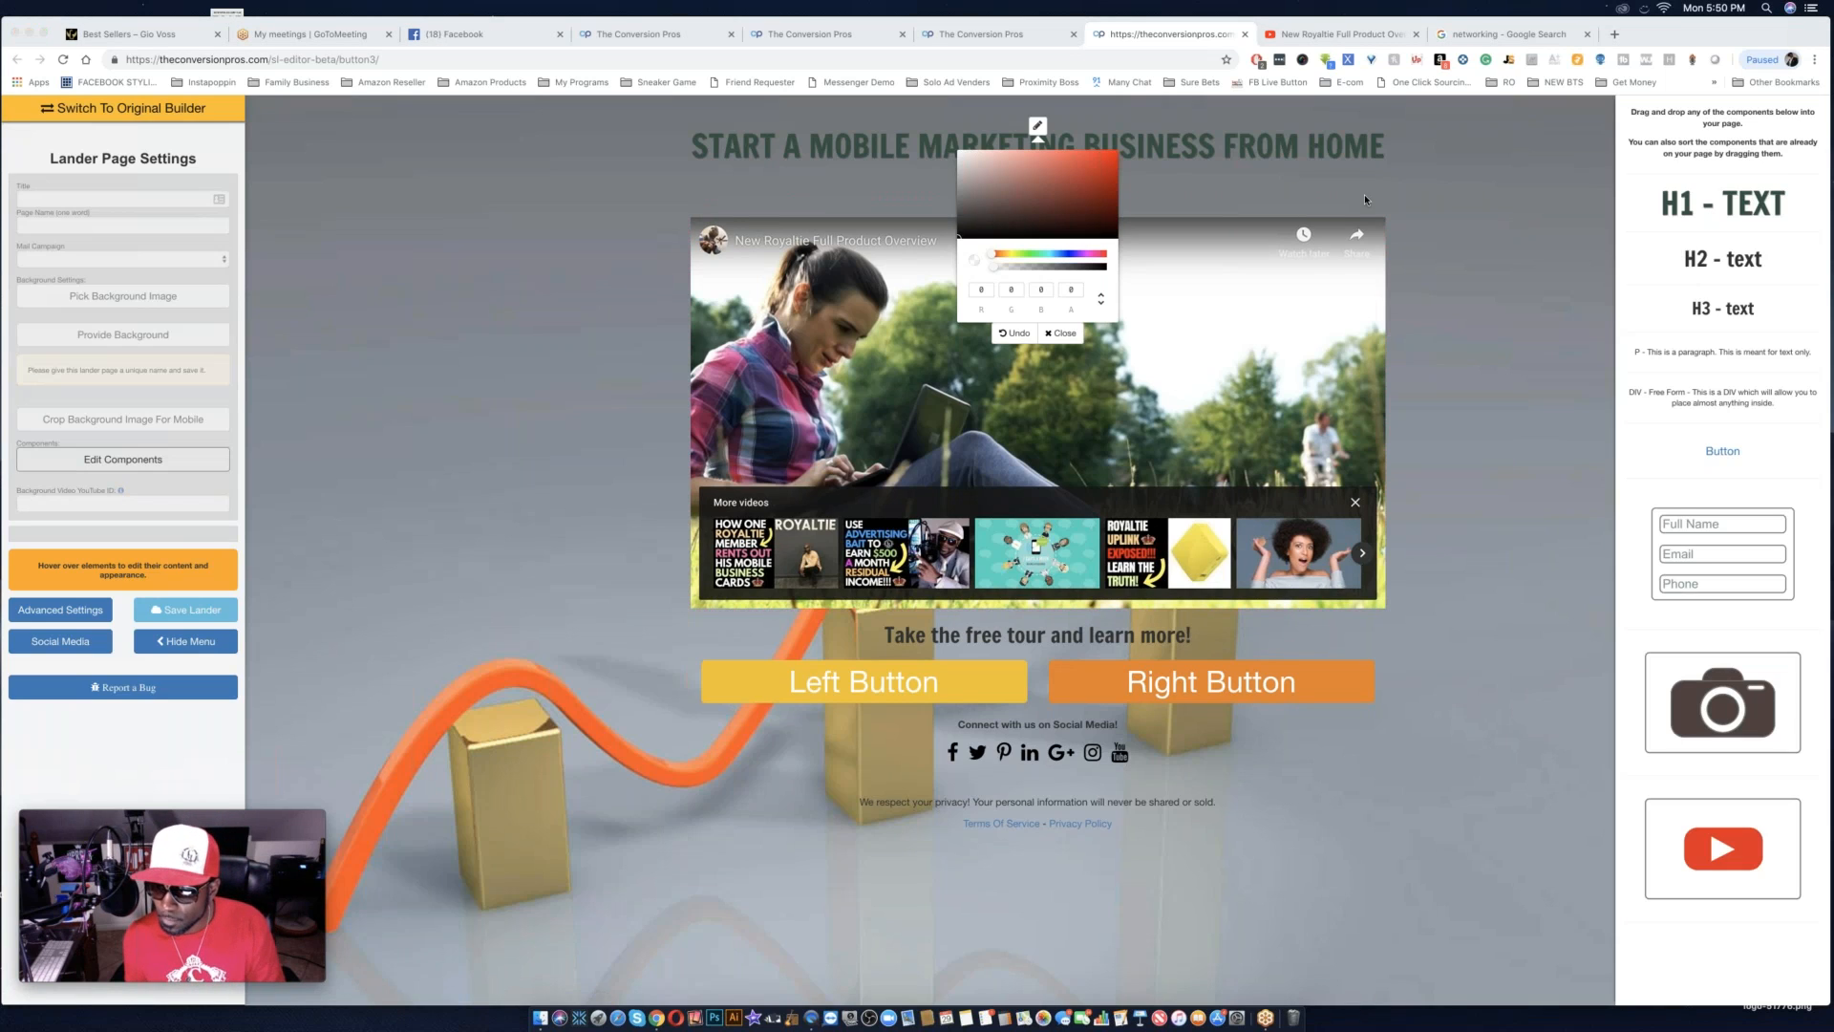
{"action": "scroll", "coordinate": [1705, 735], "scroll_direction": "down", "scroll_amount": 1}
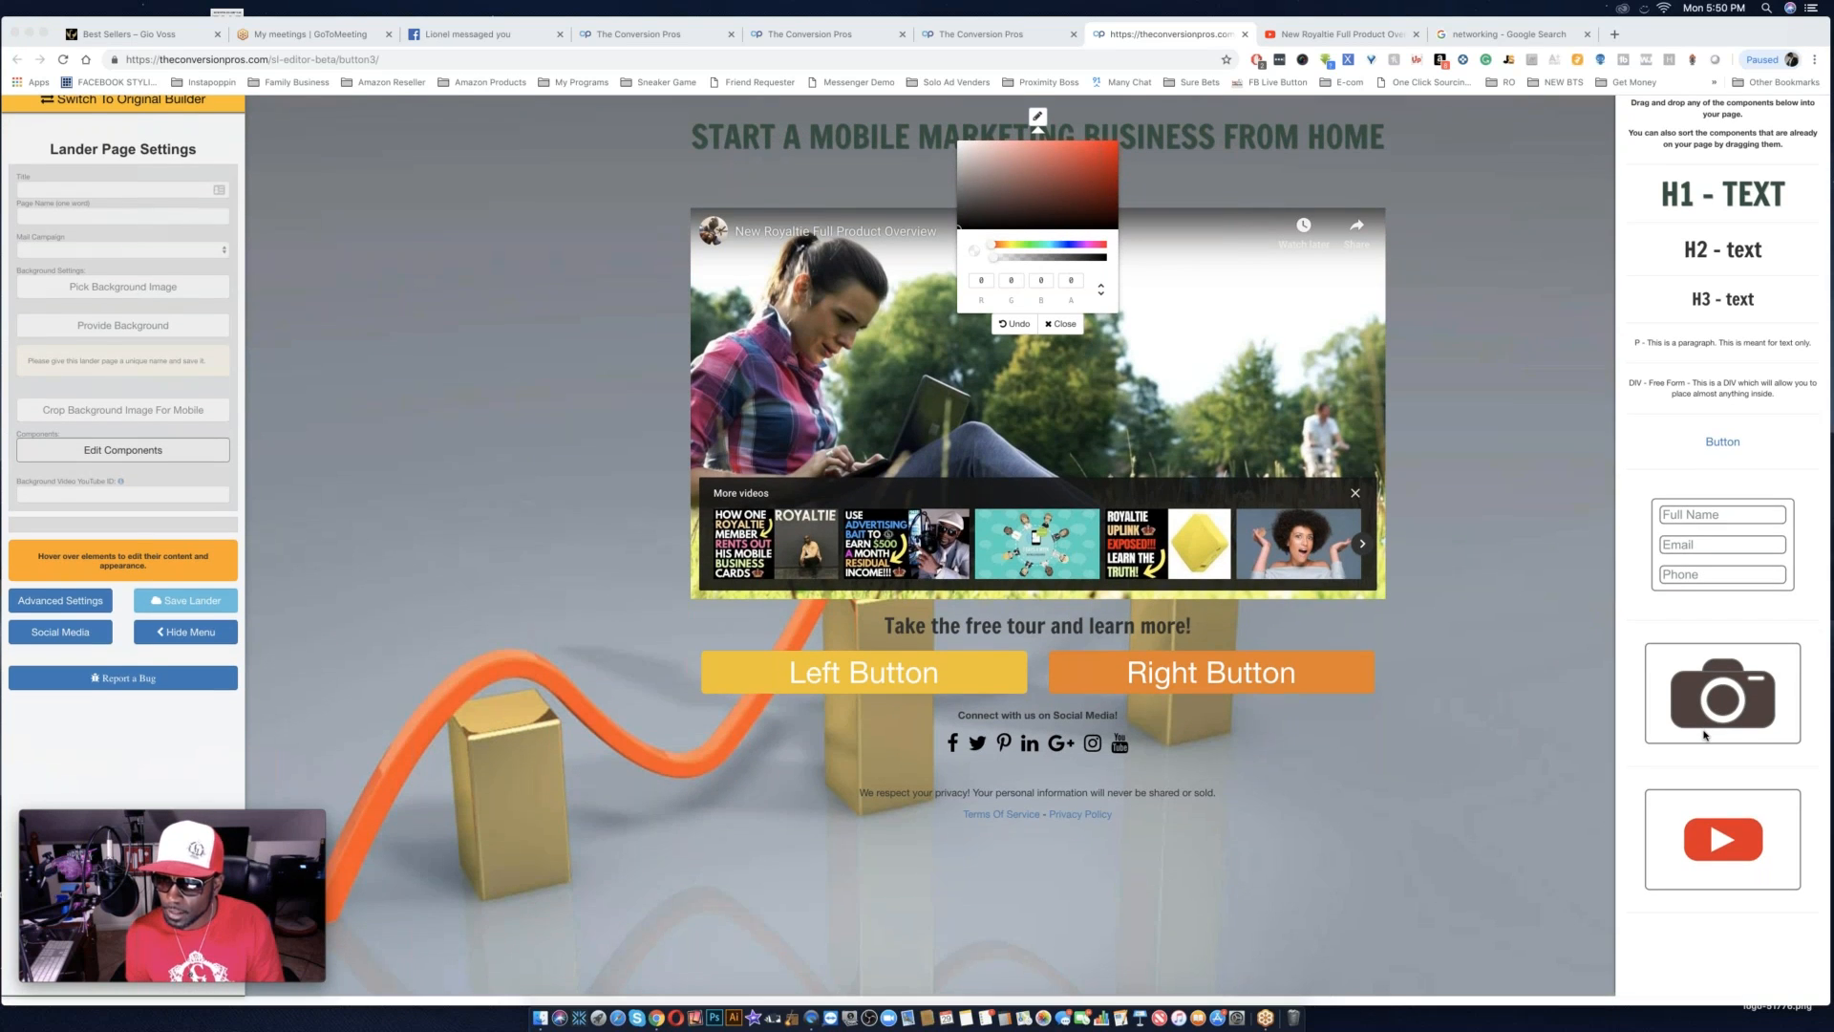
{"action": "scroll", "coordinate": [1705, 736], "scroll_direction": "up", "scroll_amount": 1}
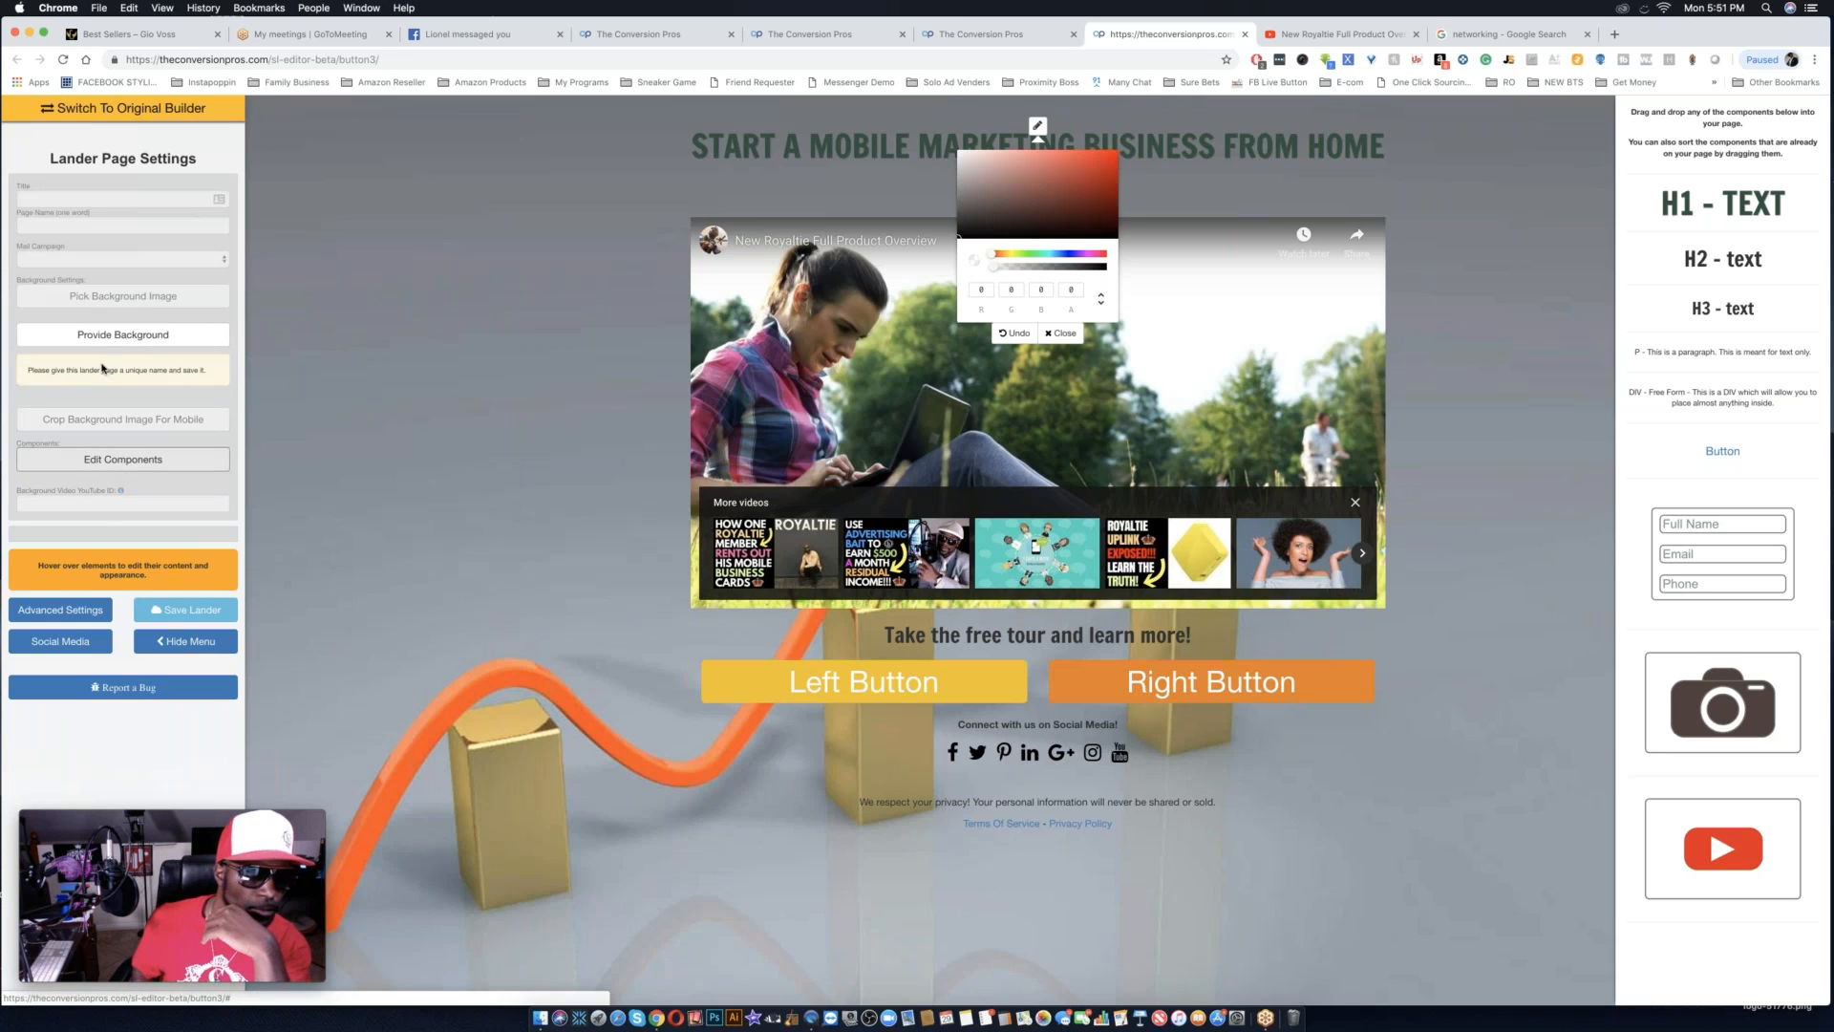
Set the lander page's title to "Royaltie 2018 Funnel" and its page name to "royaltie2018funnel".
{"action": "left_click", "coordinate": [94, 197]}
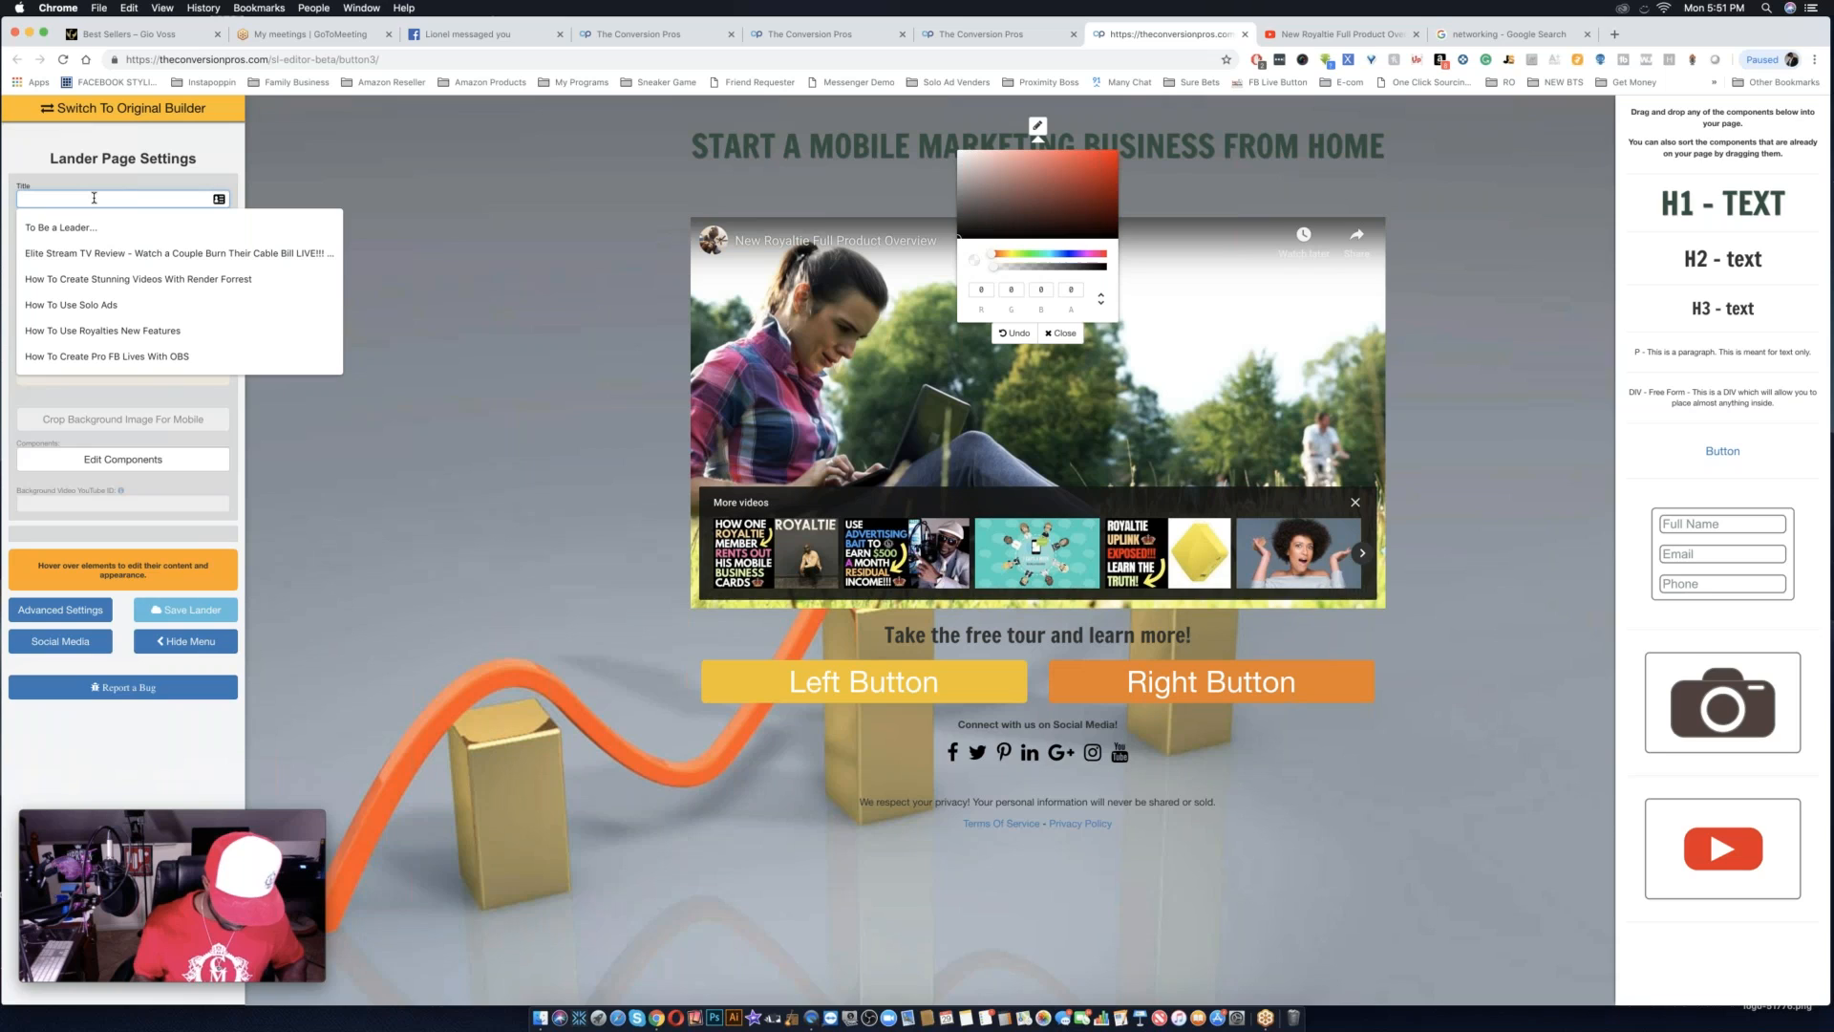
{"action": "type", "text": "Royaltie"}
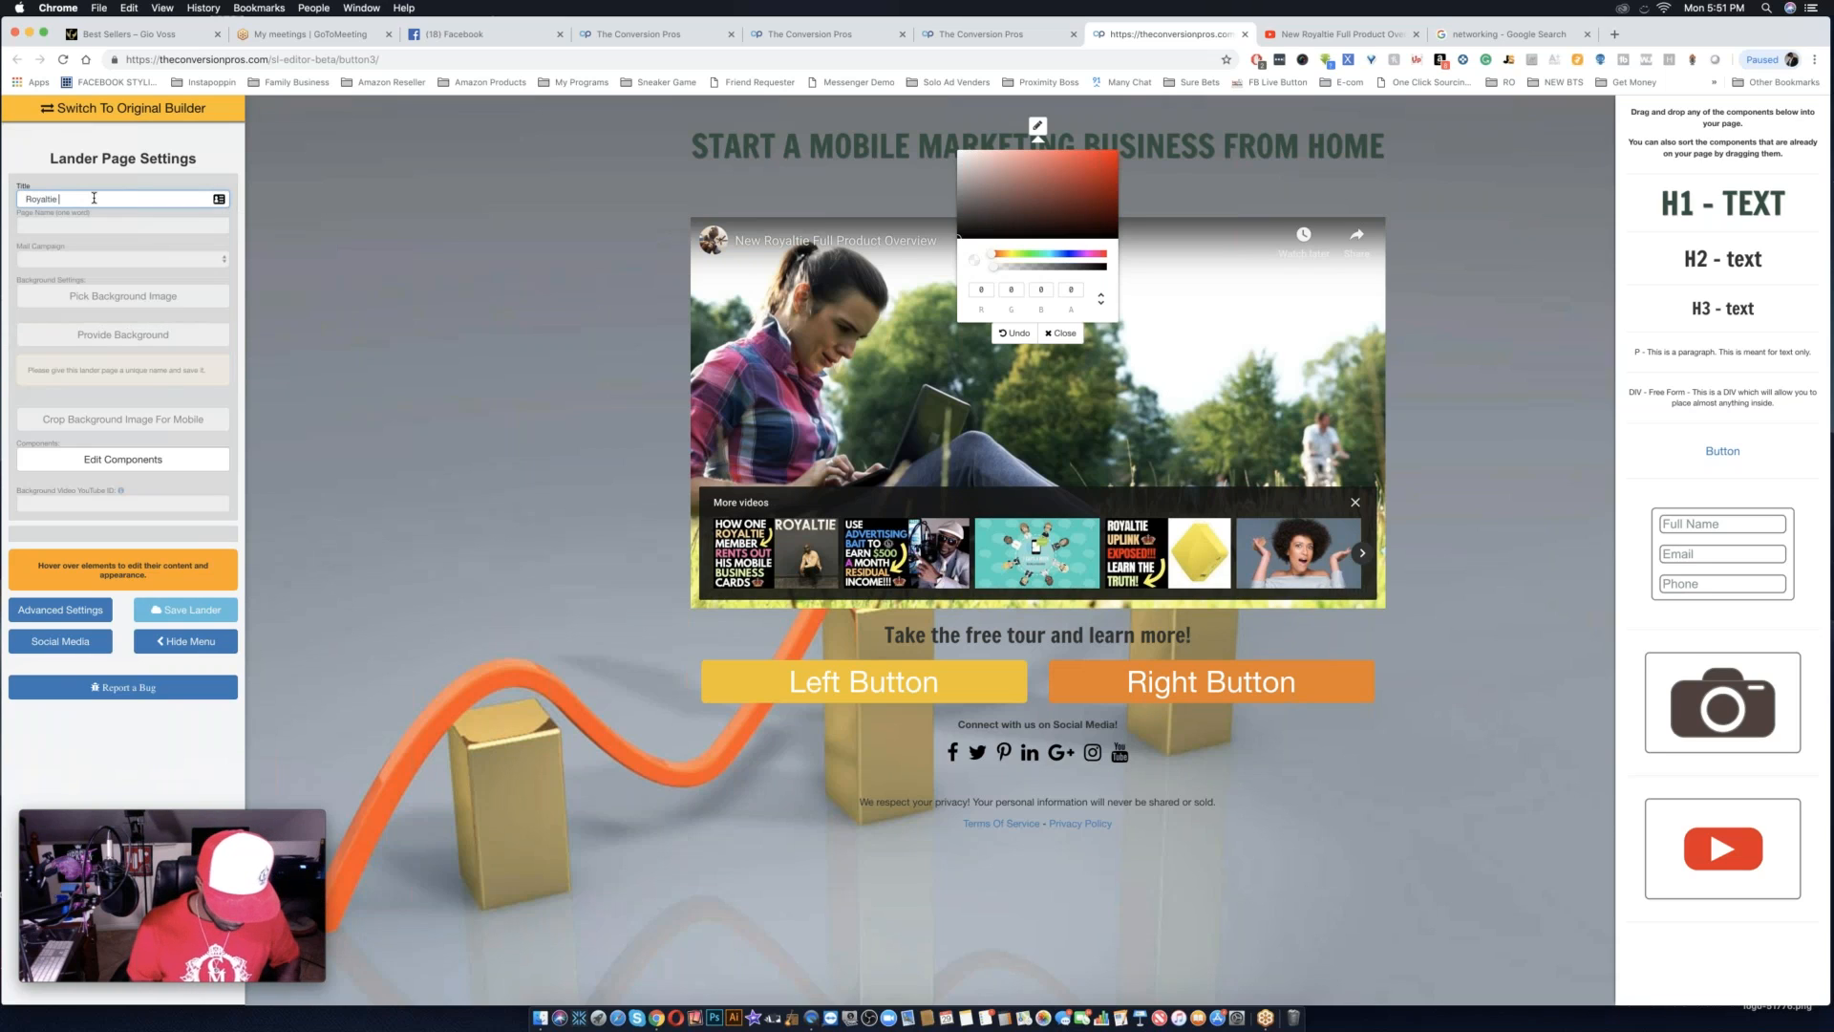
{"action": "type", "text": " 2018"}
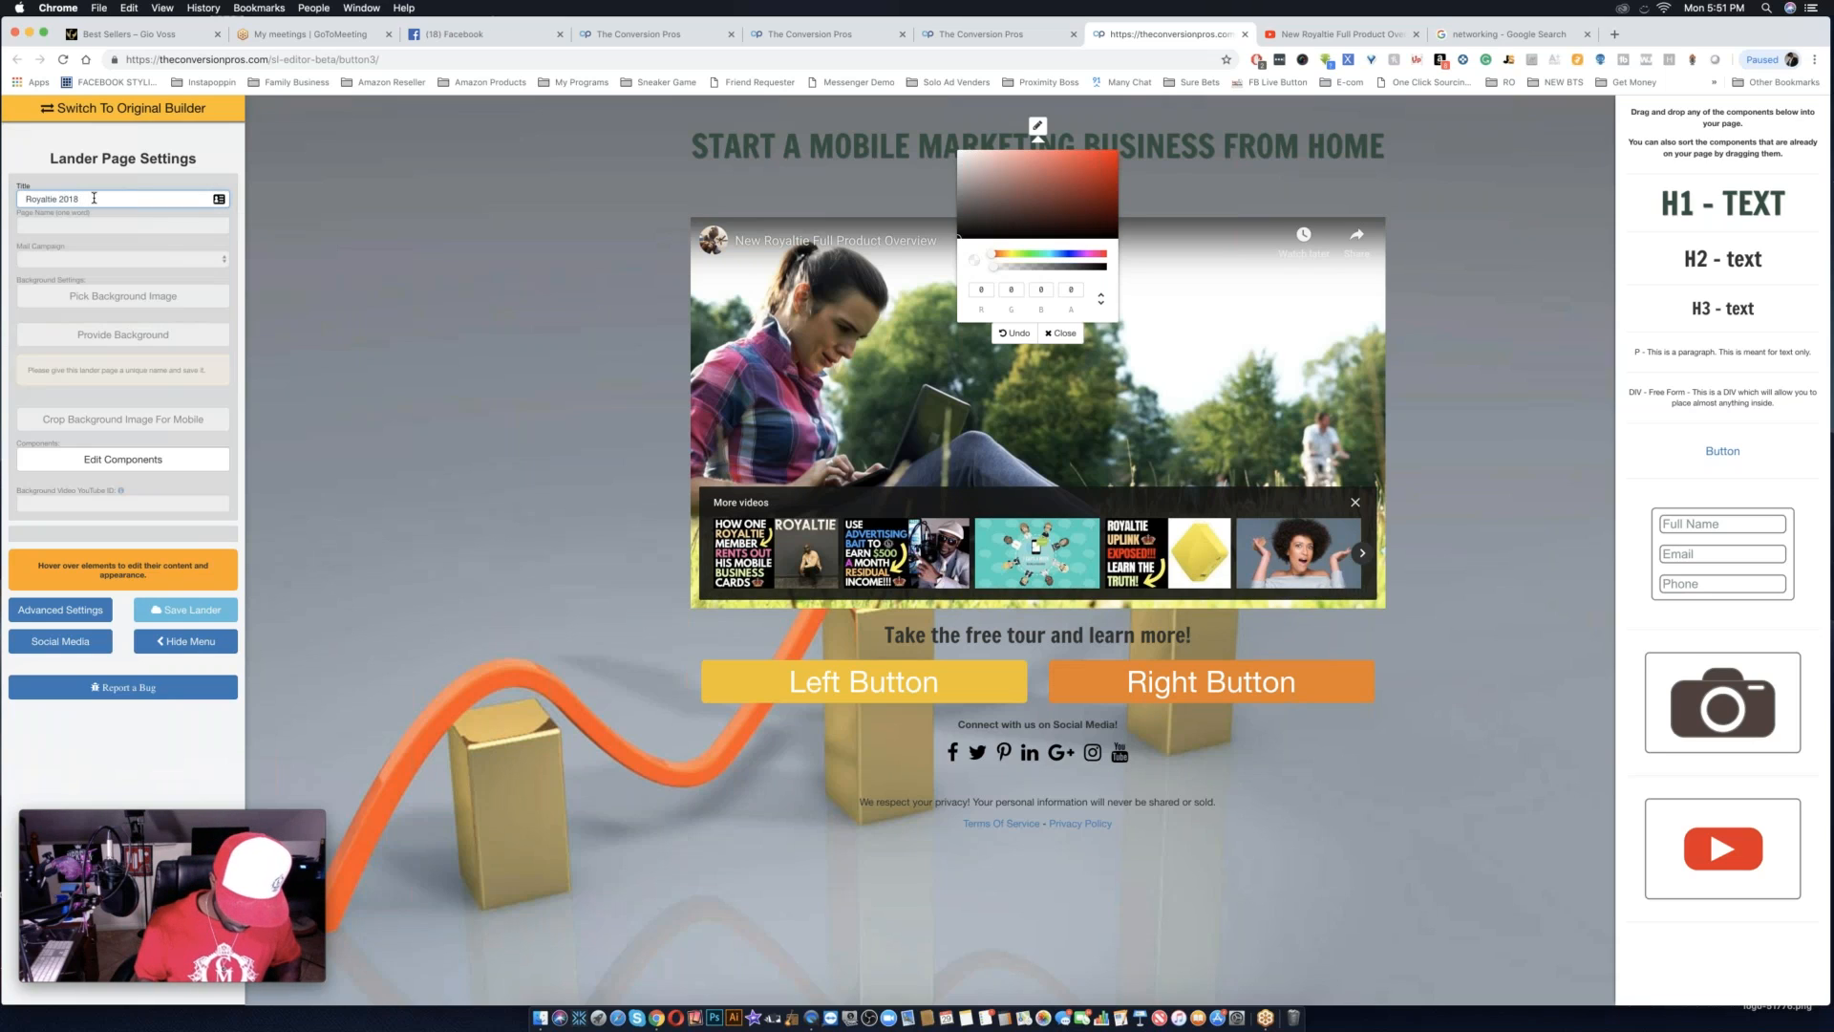
{"action": "type", "text": " F"}
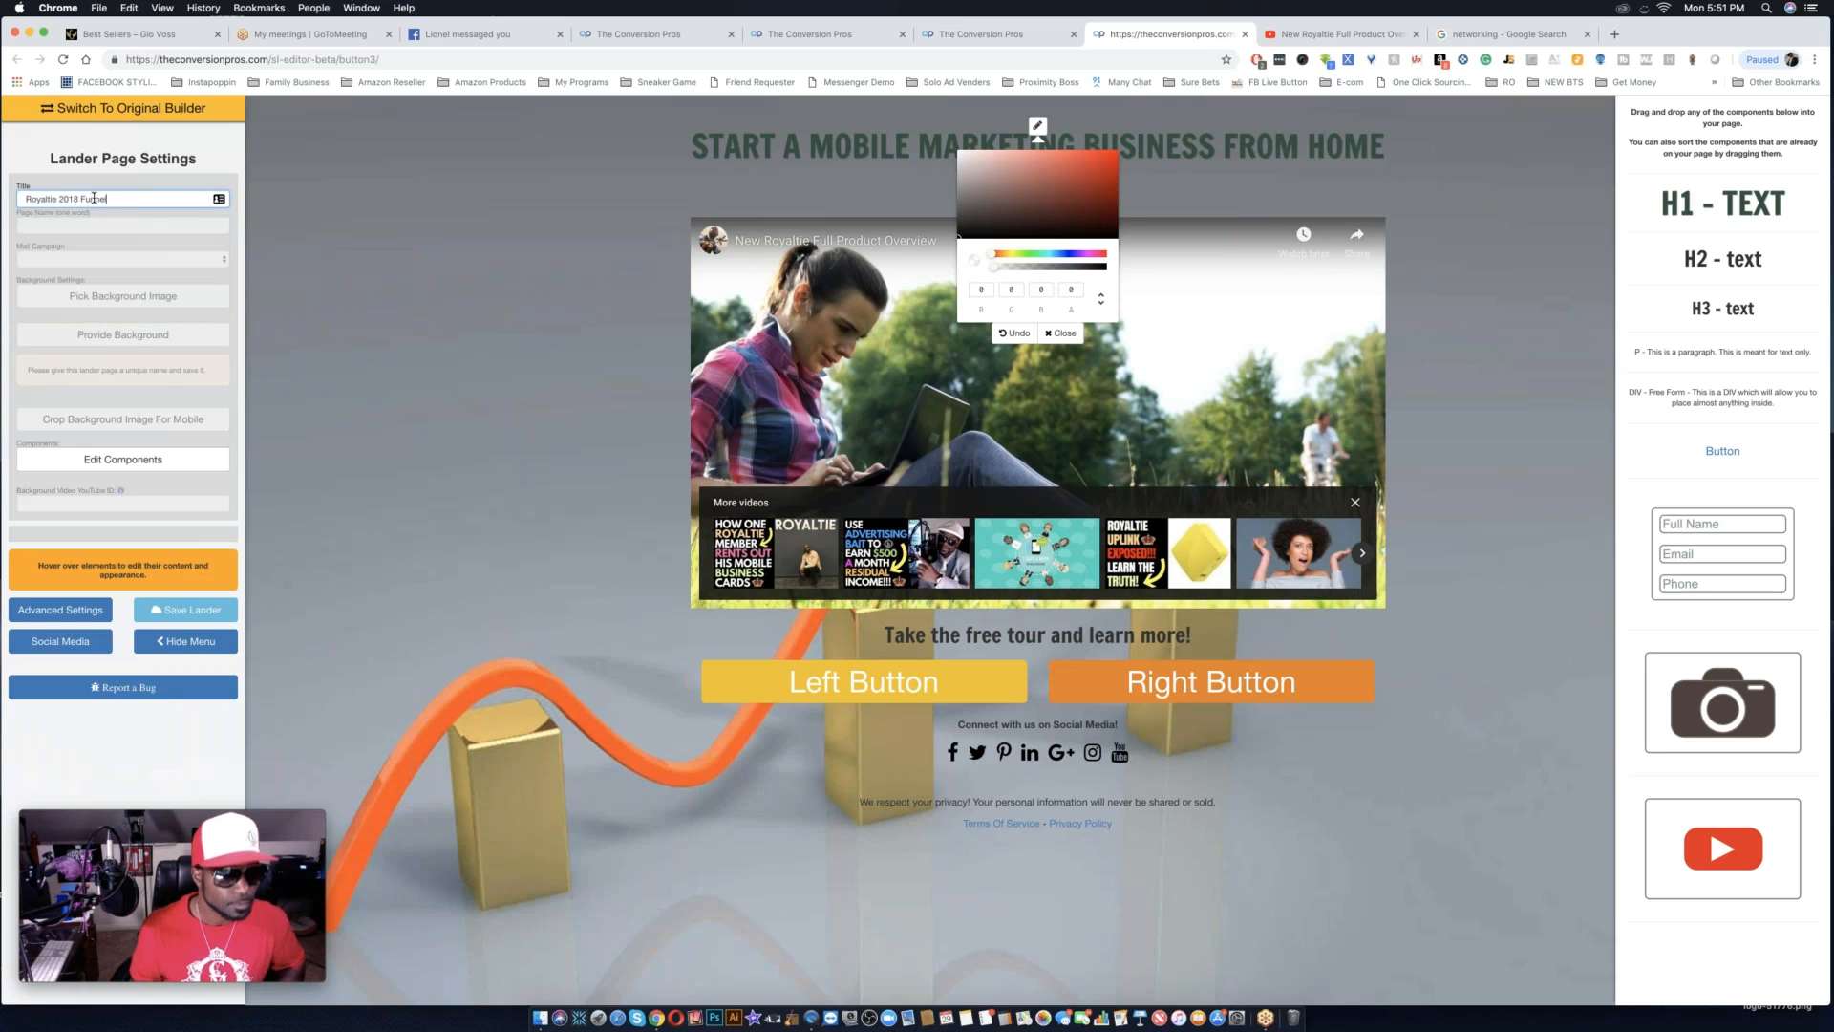
{"action": "type", "text": "unnel"}
{"action": "left_click", "coordinate": [55, 227]}
{"action": "type", "text": "royaltie"}
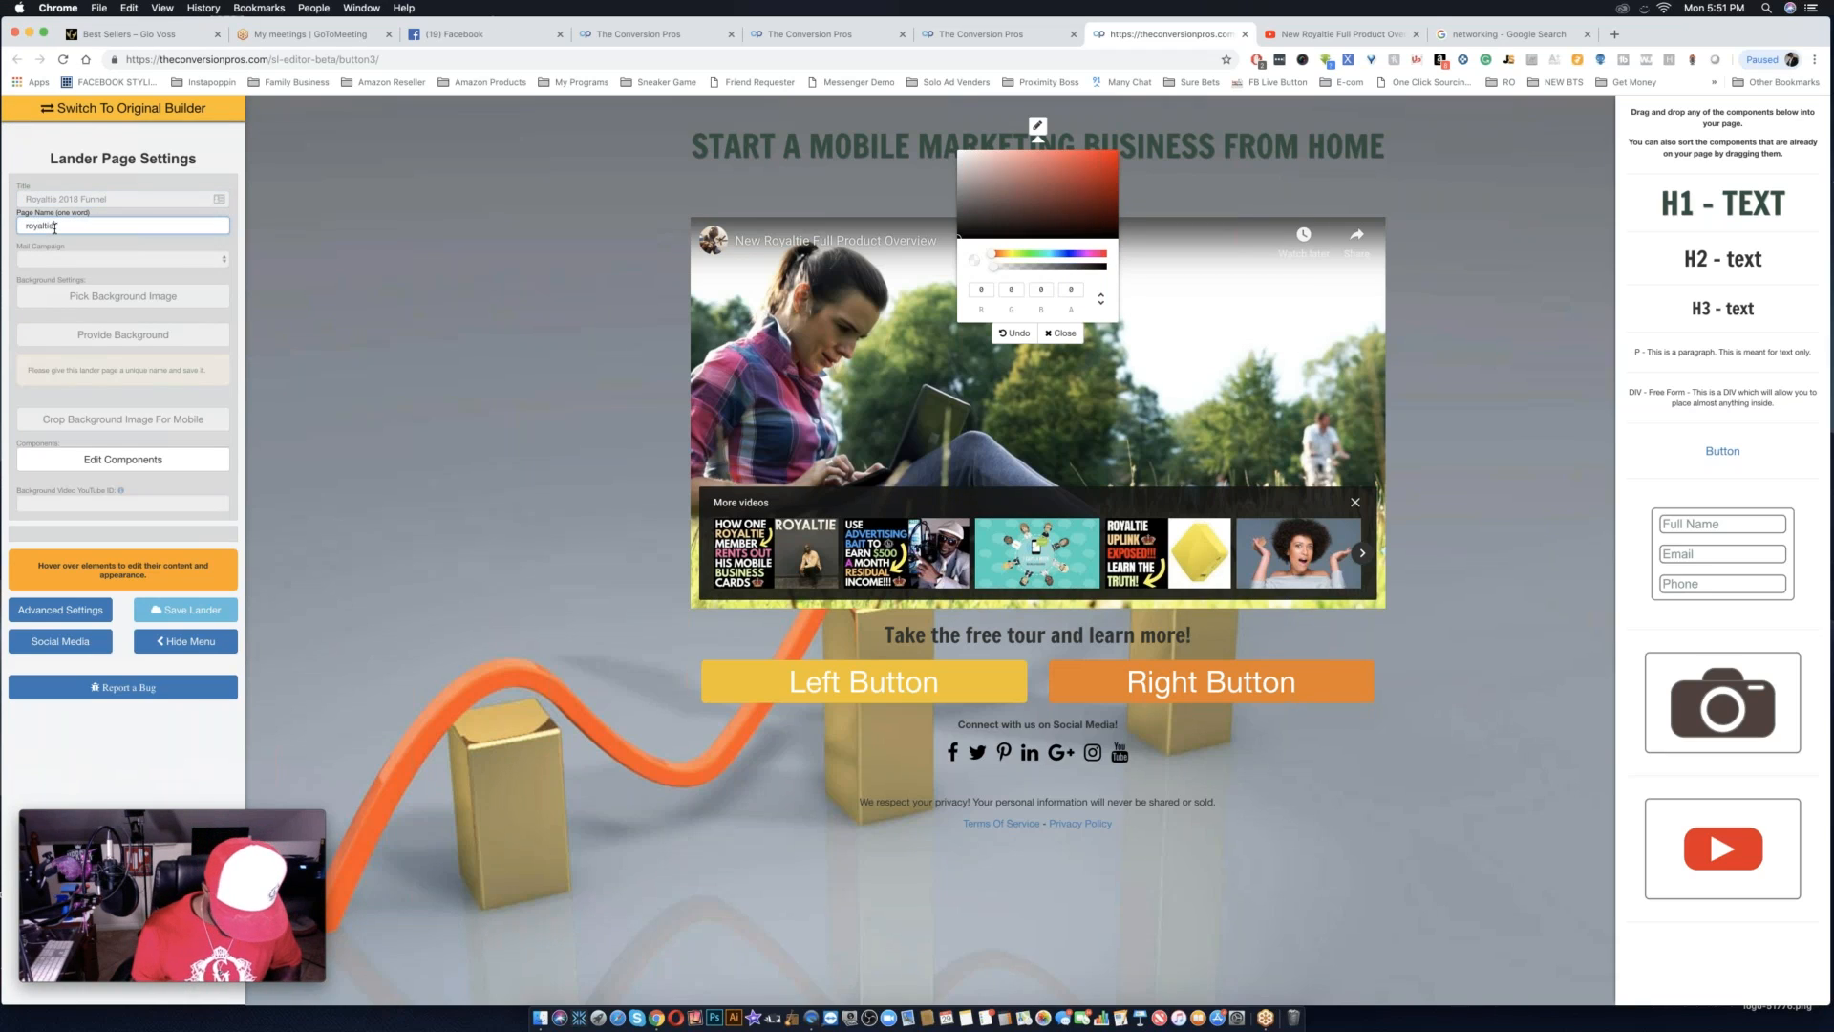
{"action": "type", "text": "2018funnel"}
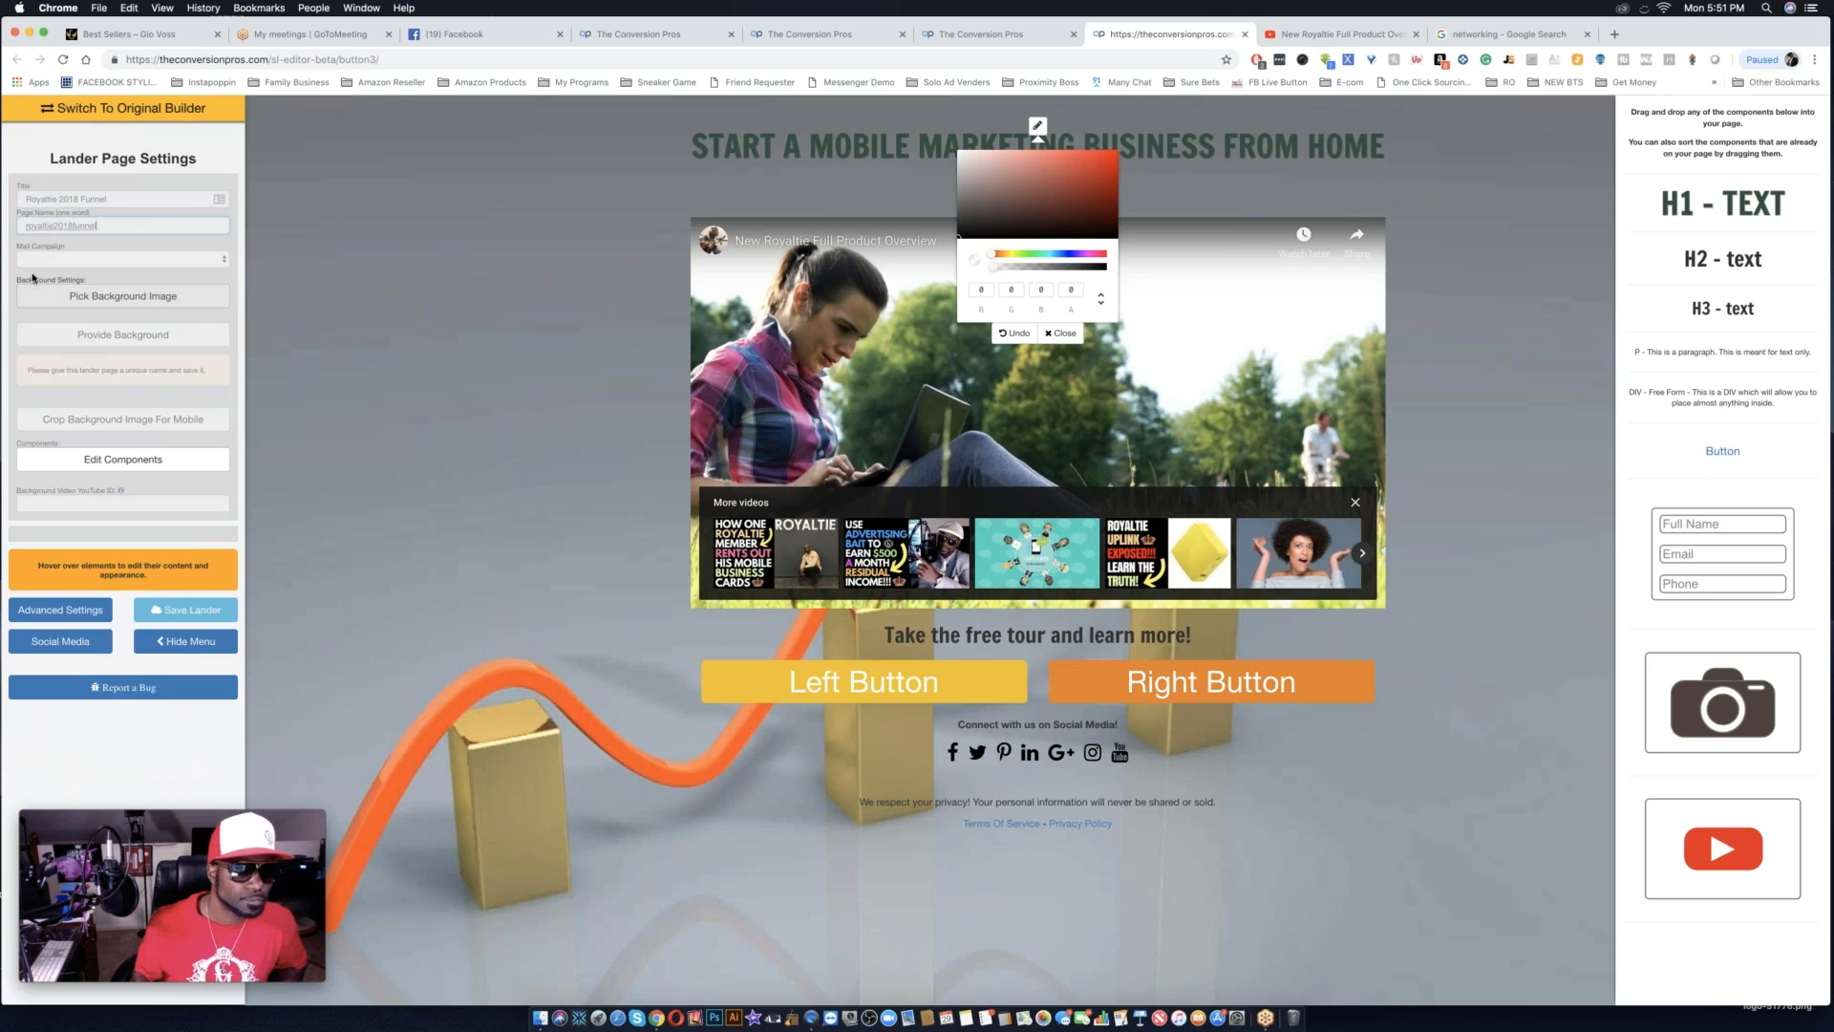
Choose Royaltie as the lander page's mail campaign.
{"action": "left_click", "coordinate": [83, 259]}
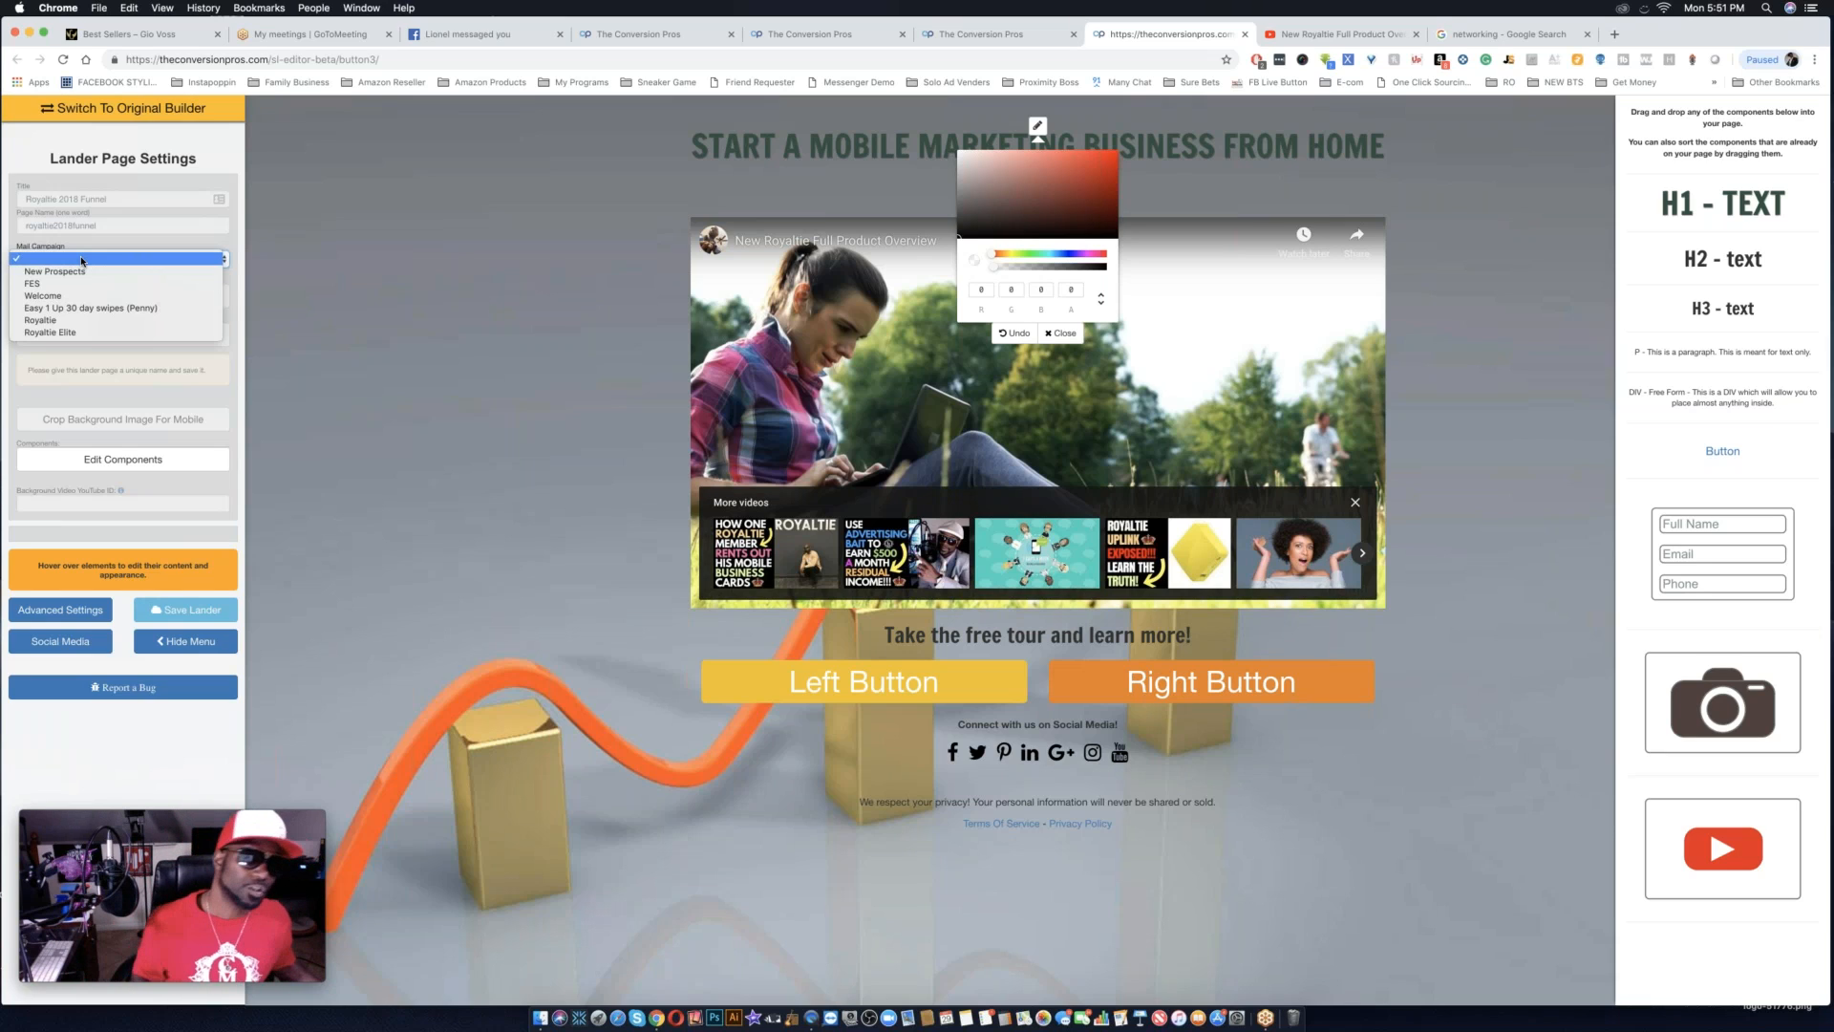
{"action": "left_click", "coordinate": [241, 256]}
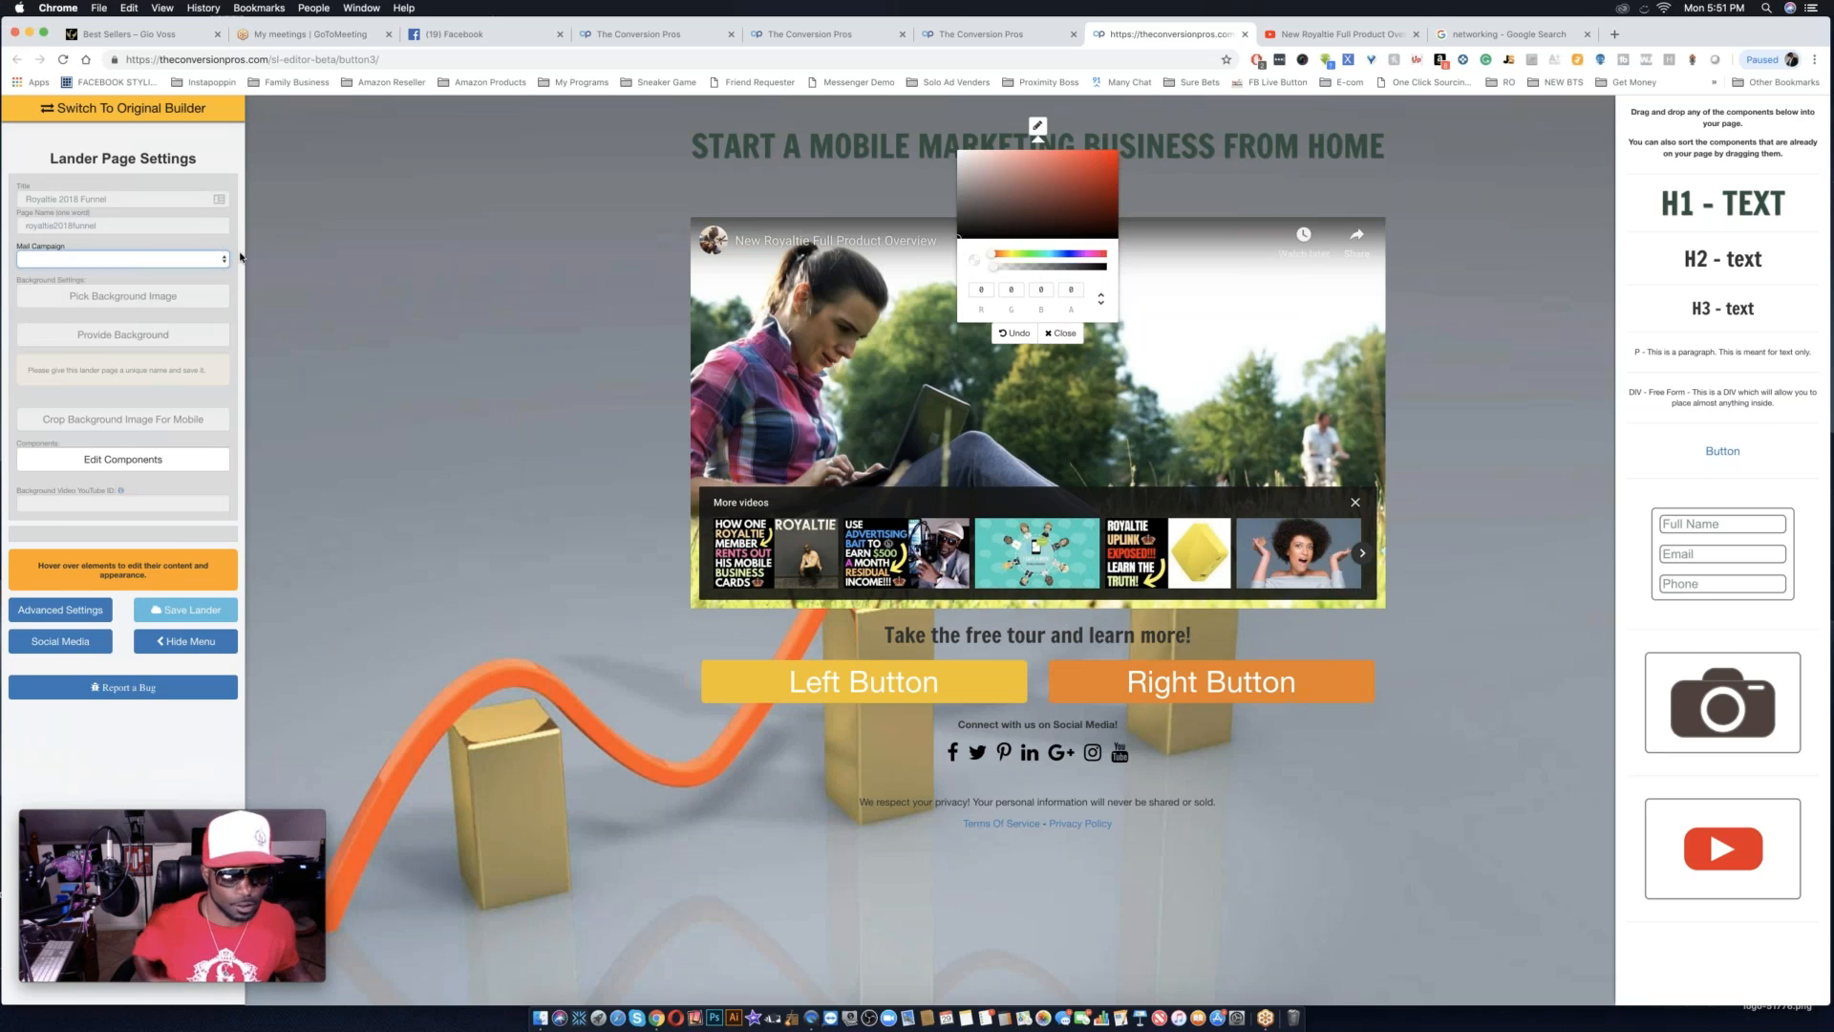
{"action": "left_click", "coordinate": [182, 257]}
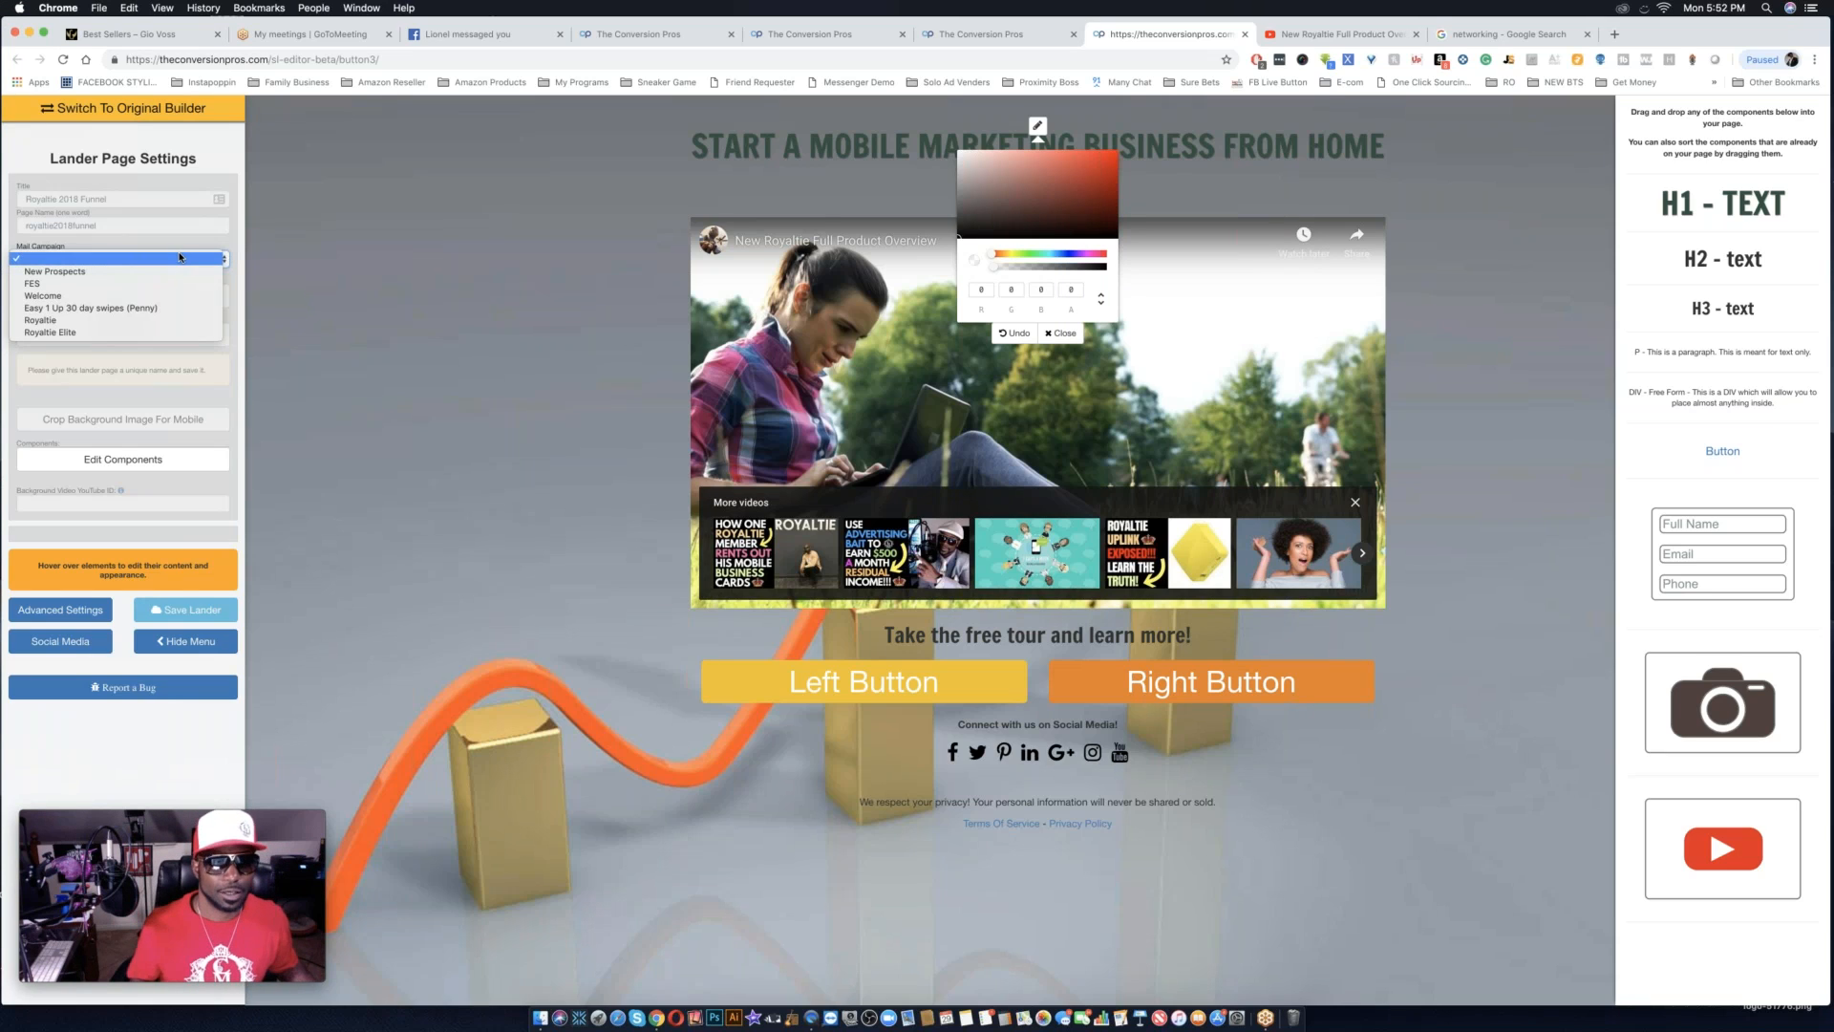
{"action": "left_click", "coordinate": [156, 321]}
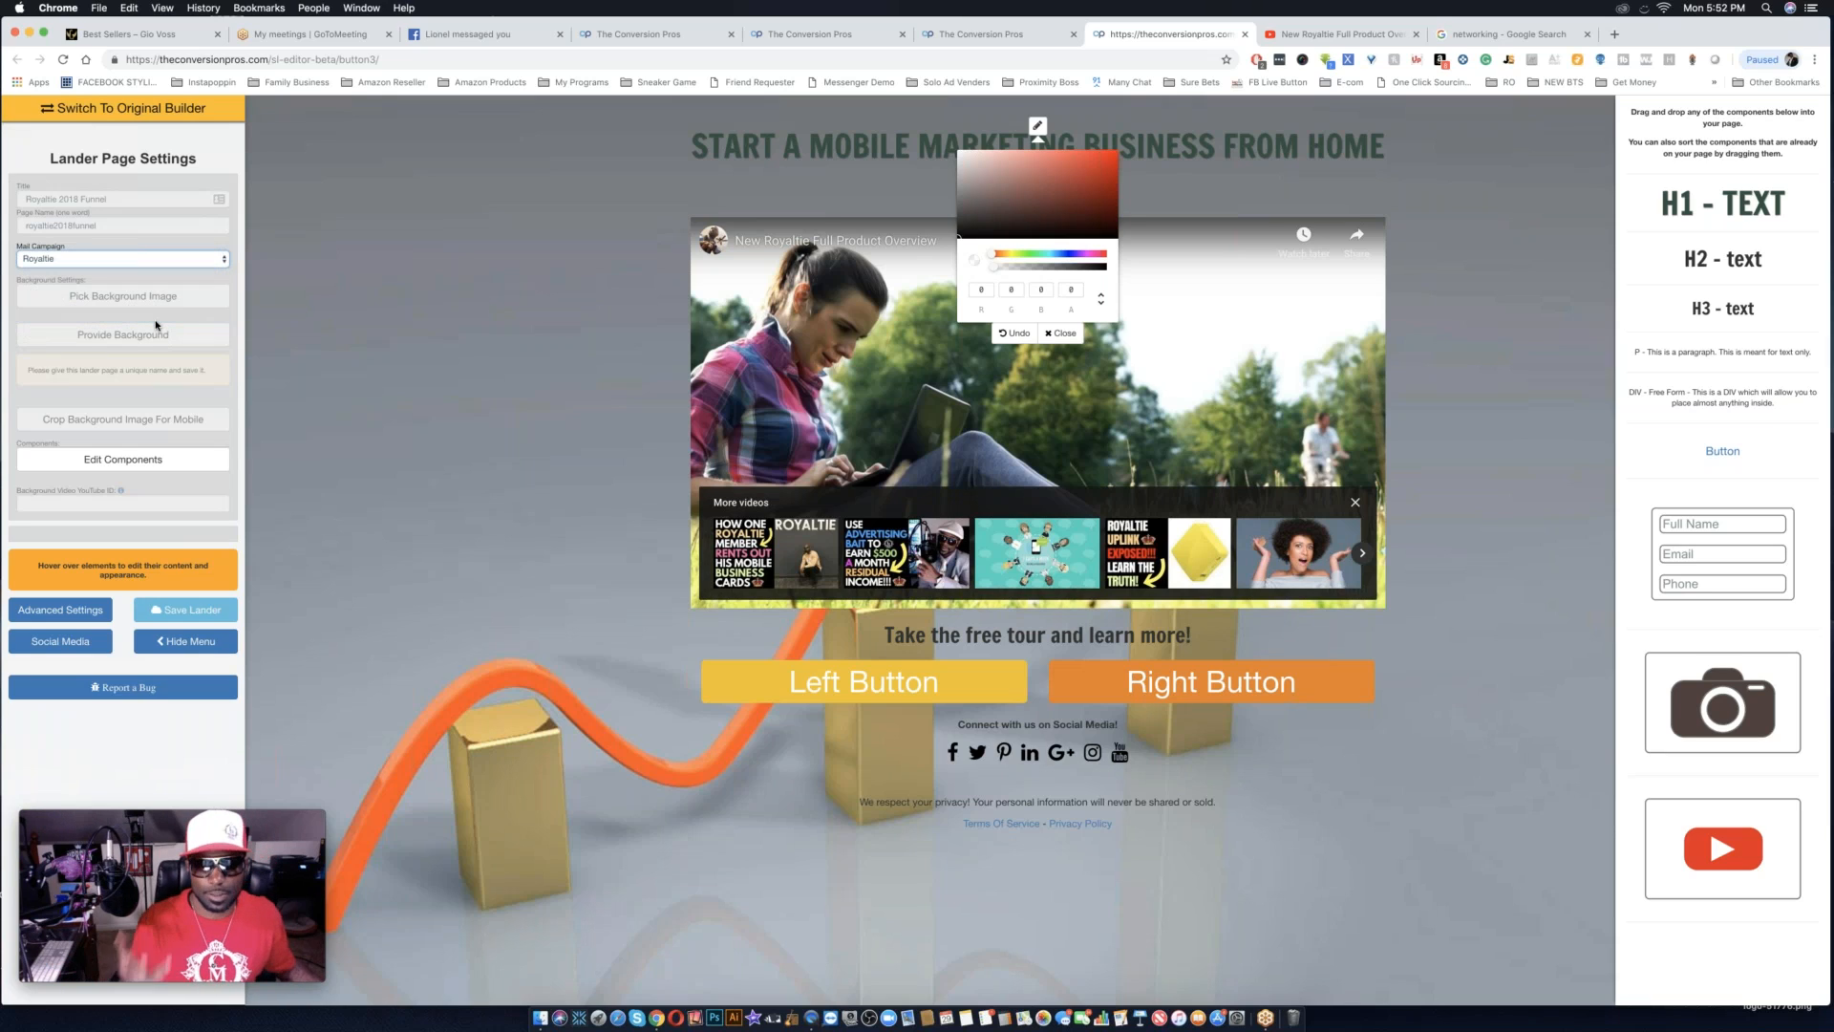
View the mobile crop preview of the current background, close it unconfirmed, and go to the background video YouTube ID setting.
{"action": "left_click", "coordinate": [163, 301]}
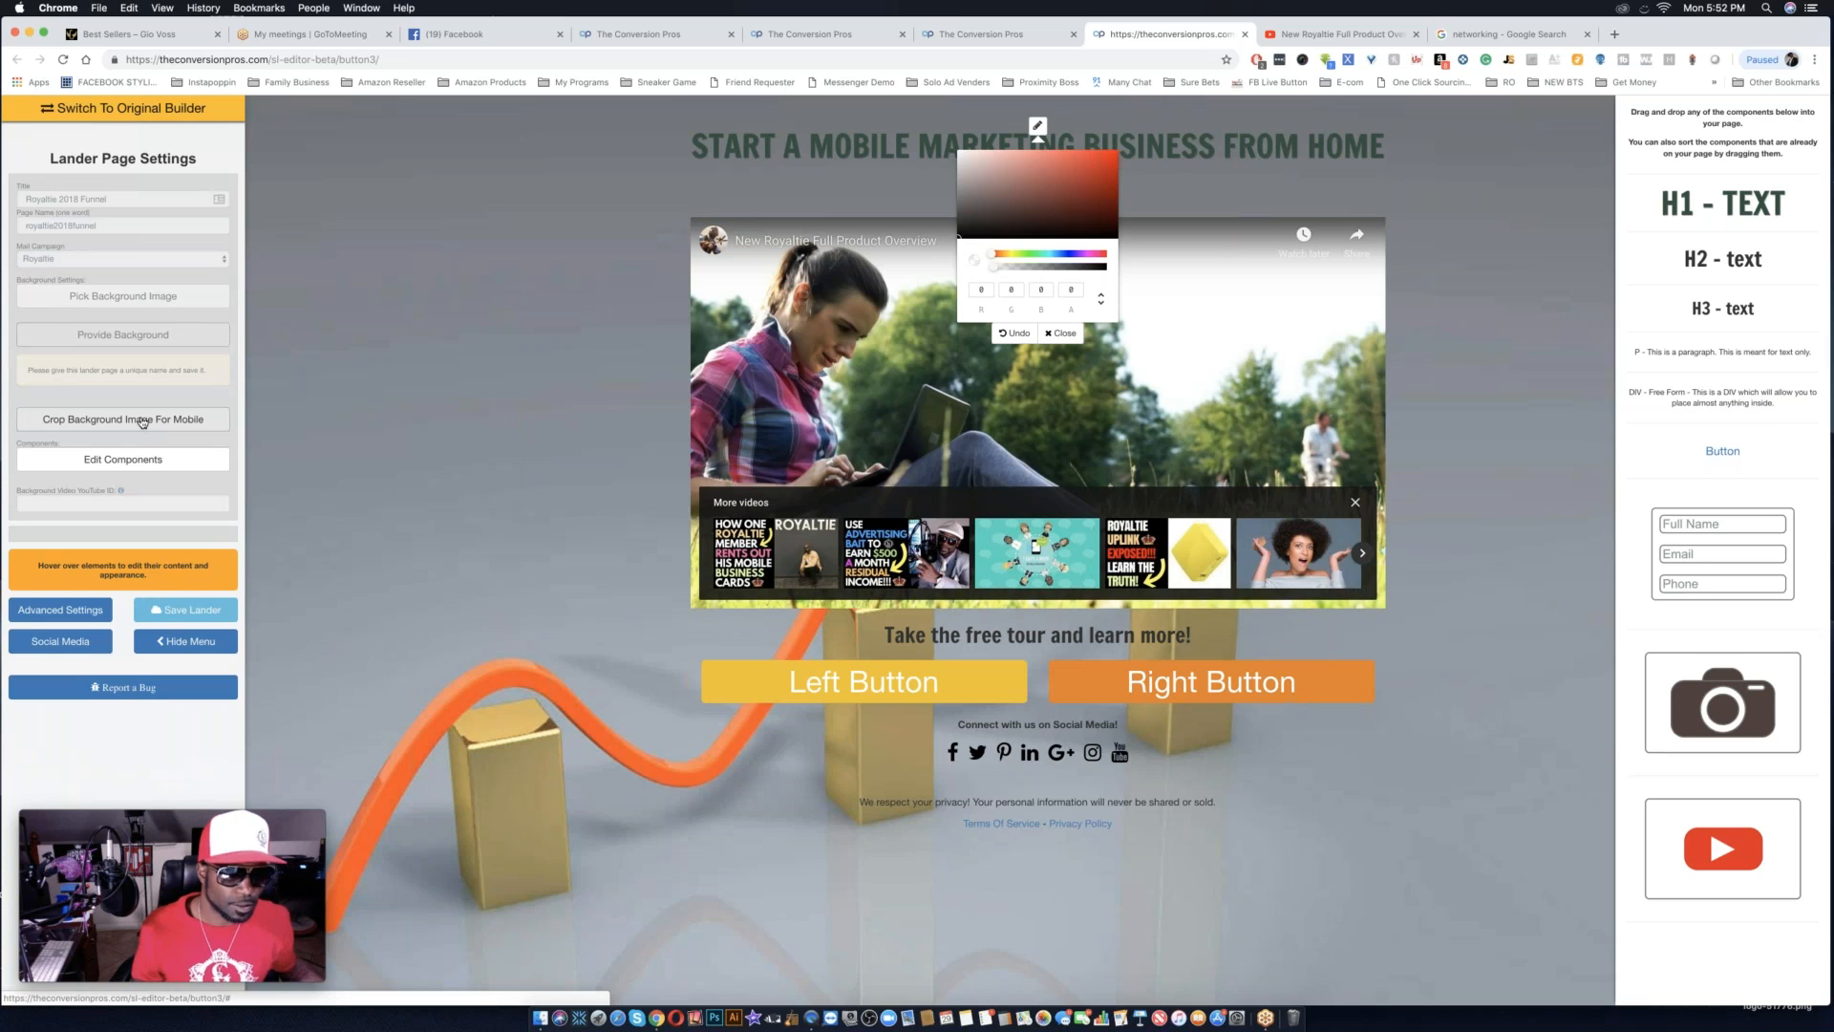
{"action": "left_click", "coordinate": [141, 419]}
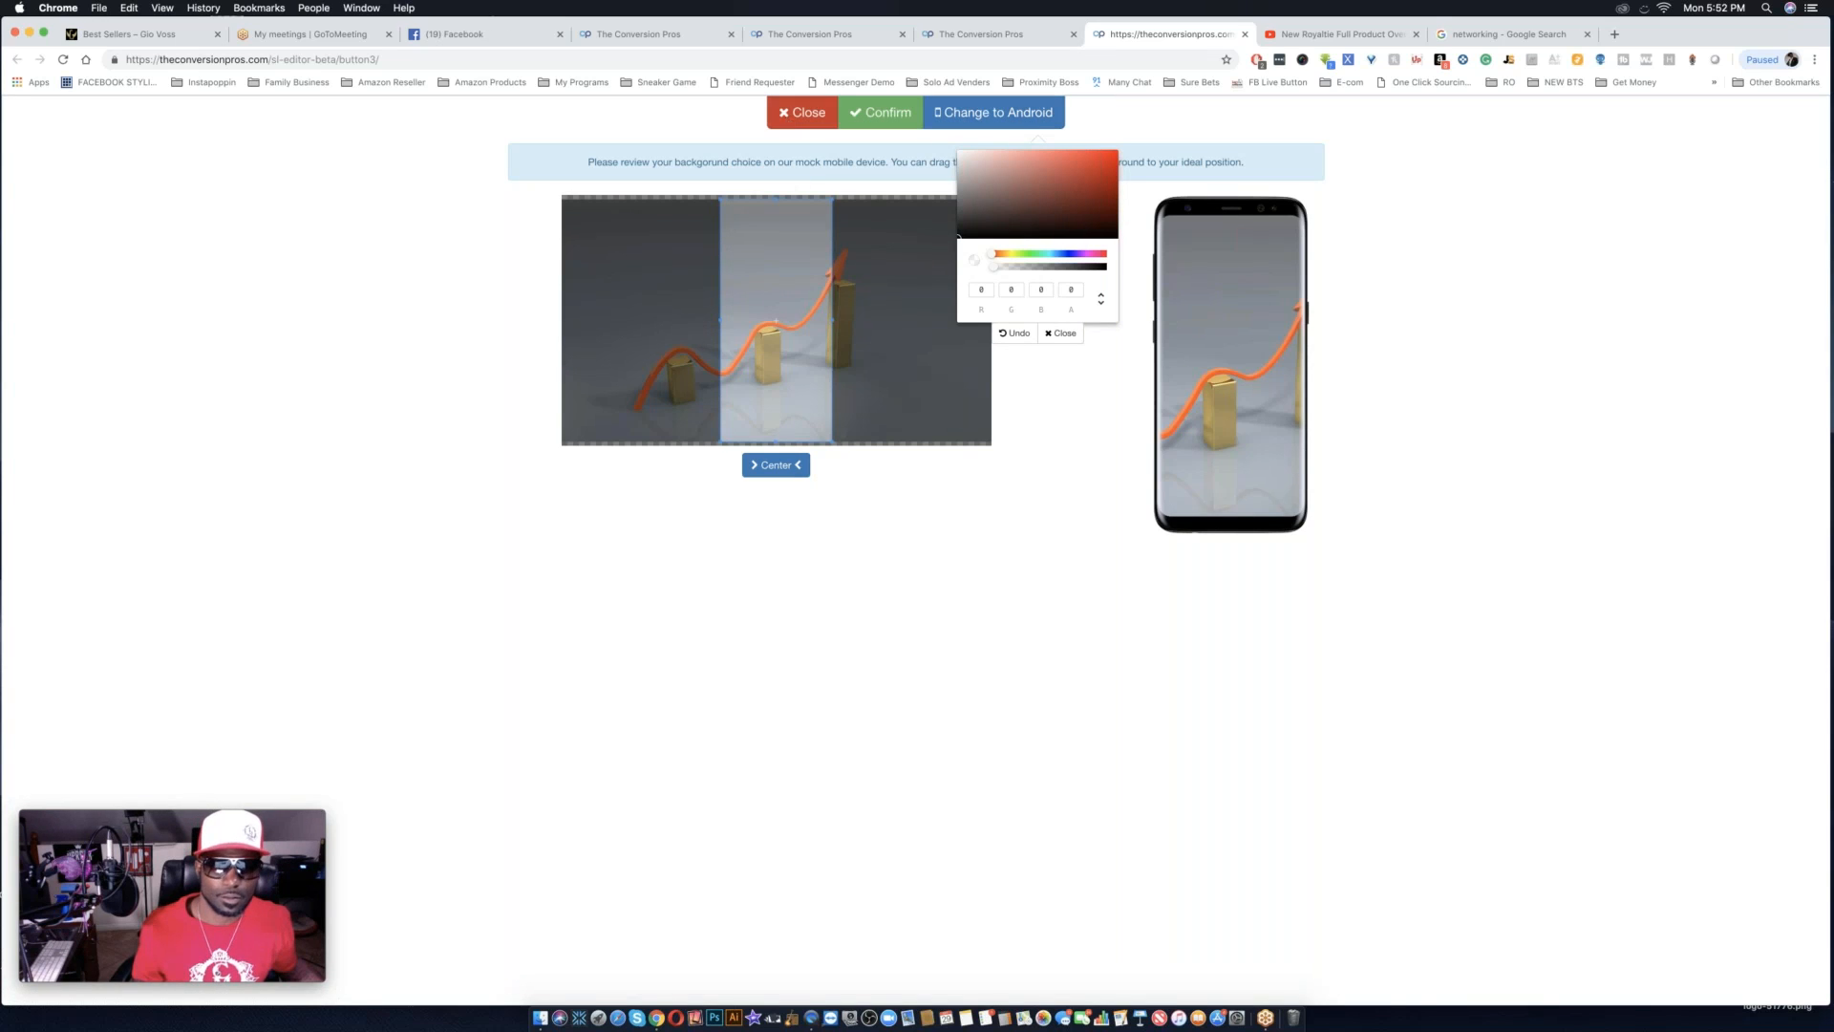
{"action": "left_click", "coordinate": [802, 112]}
{"action": "left_click", "coordinate": [102, 459]}
{"action": "left_click", "coordinate": [102, 503]}
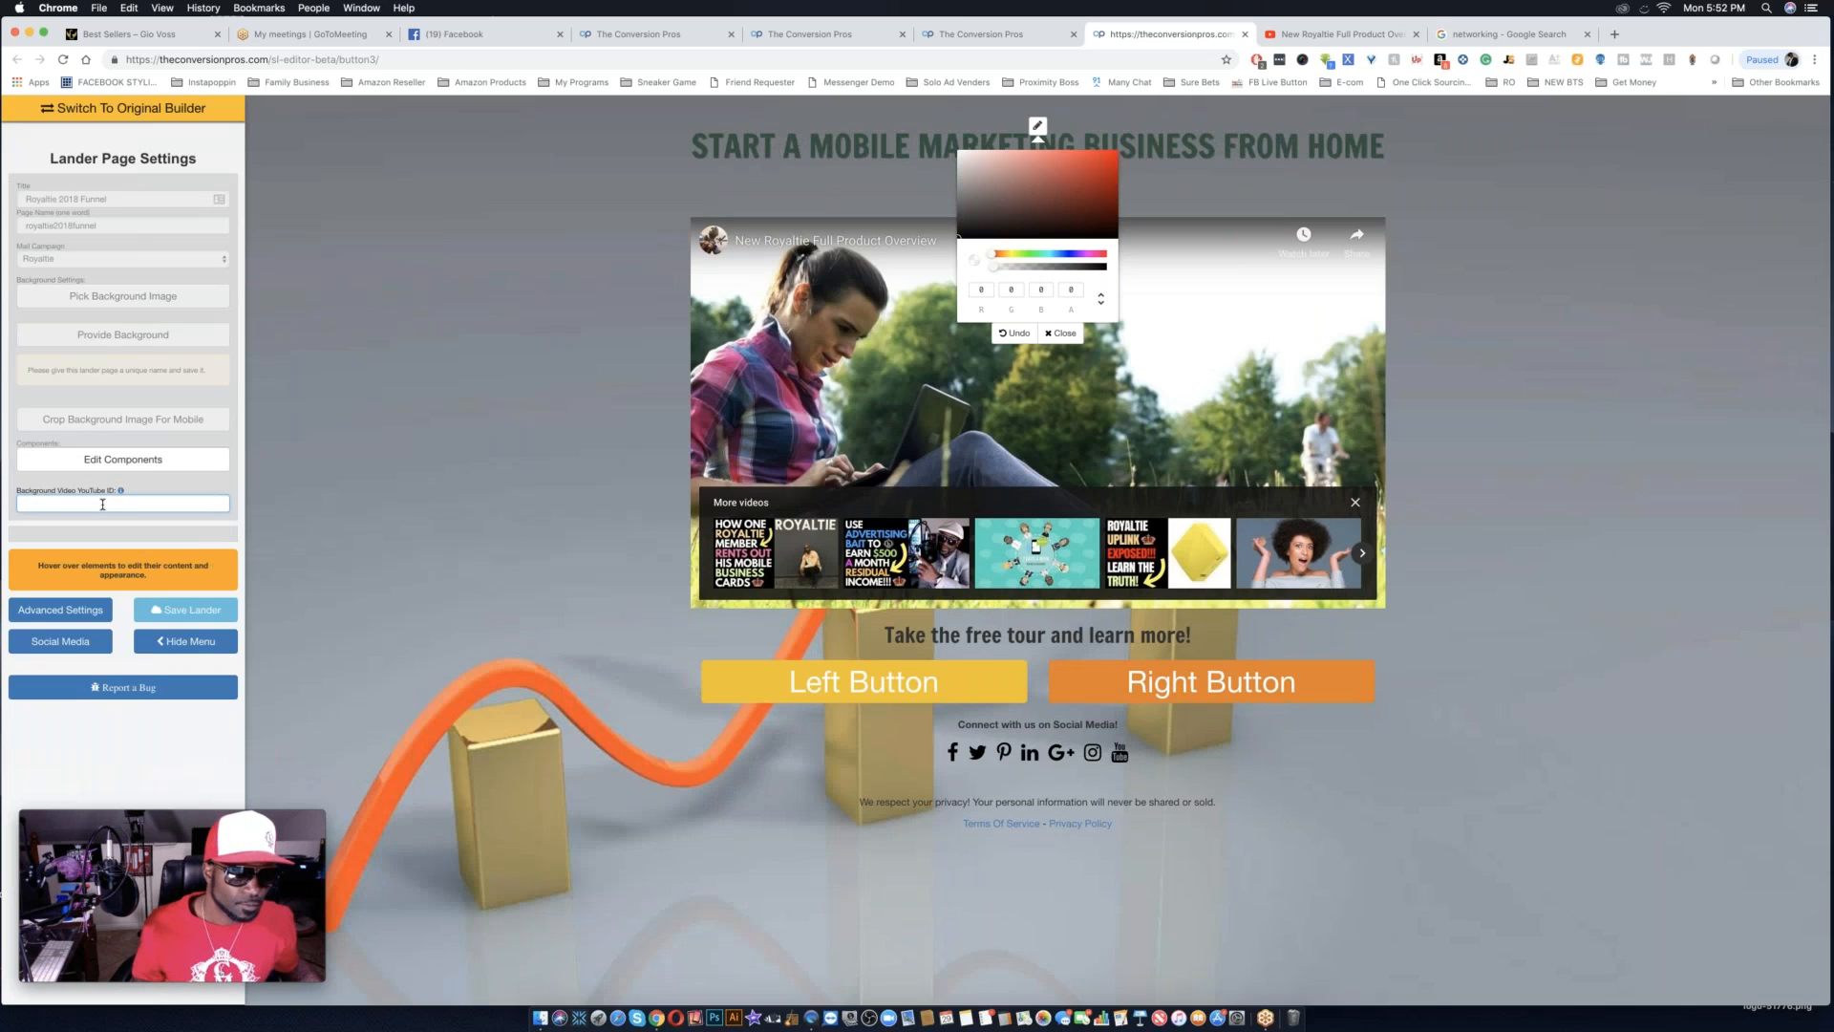
Open and close the stock background gallery, and try again to provide a custom background image.
{"action": "left_click", "coordinate": [166, 298]}
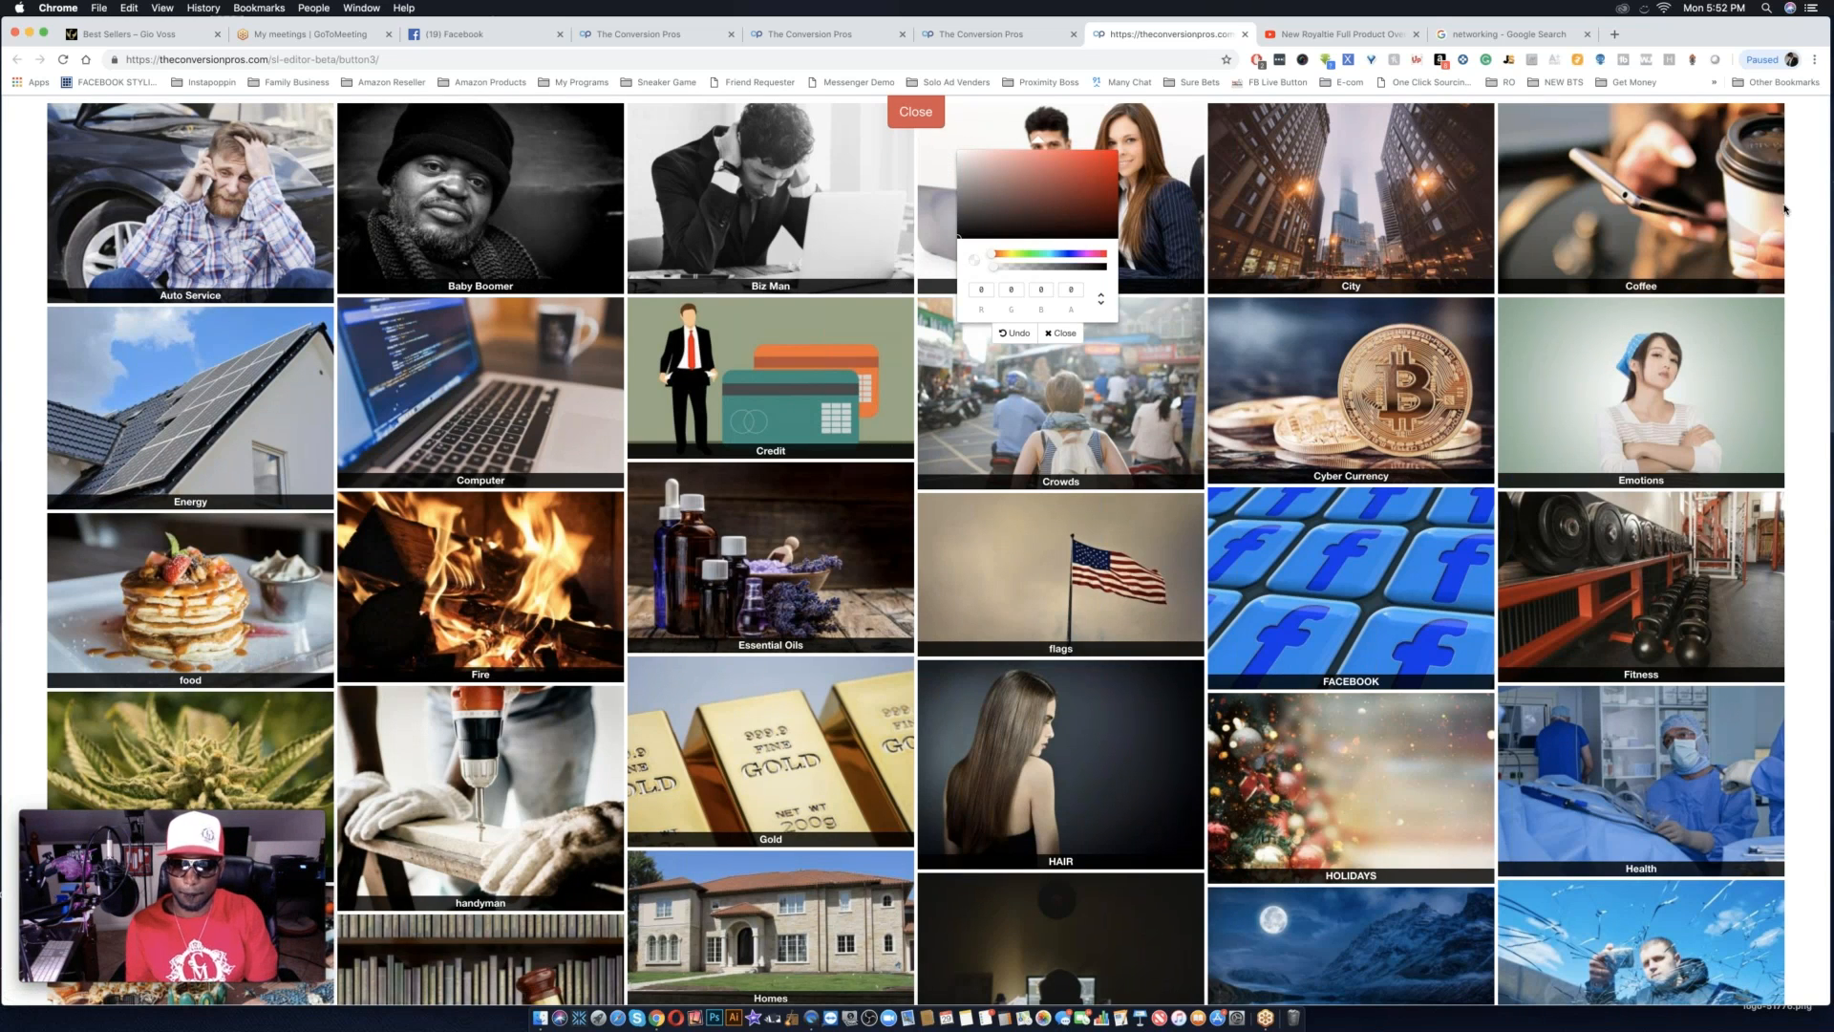
{"action": "left_click", "coordinate": [914, 116]}
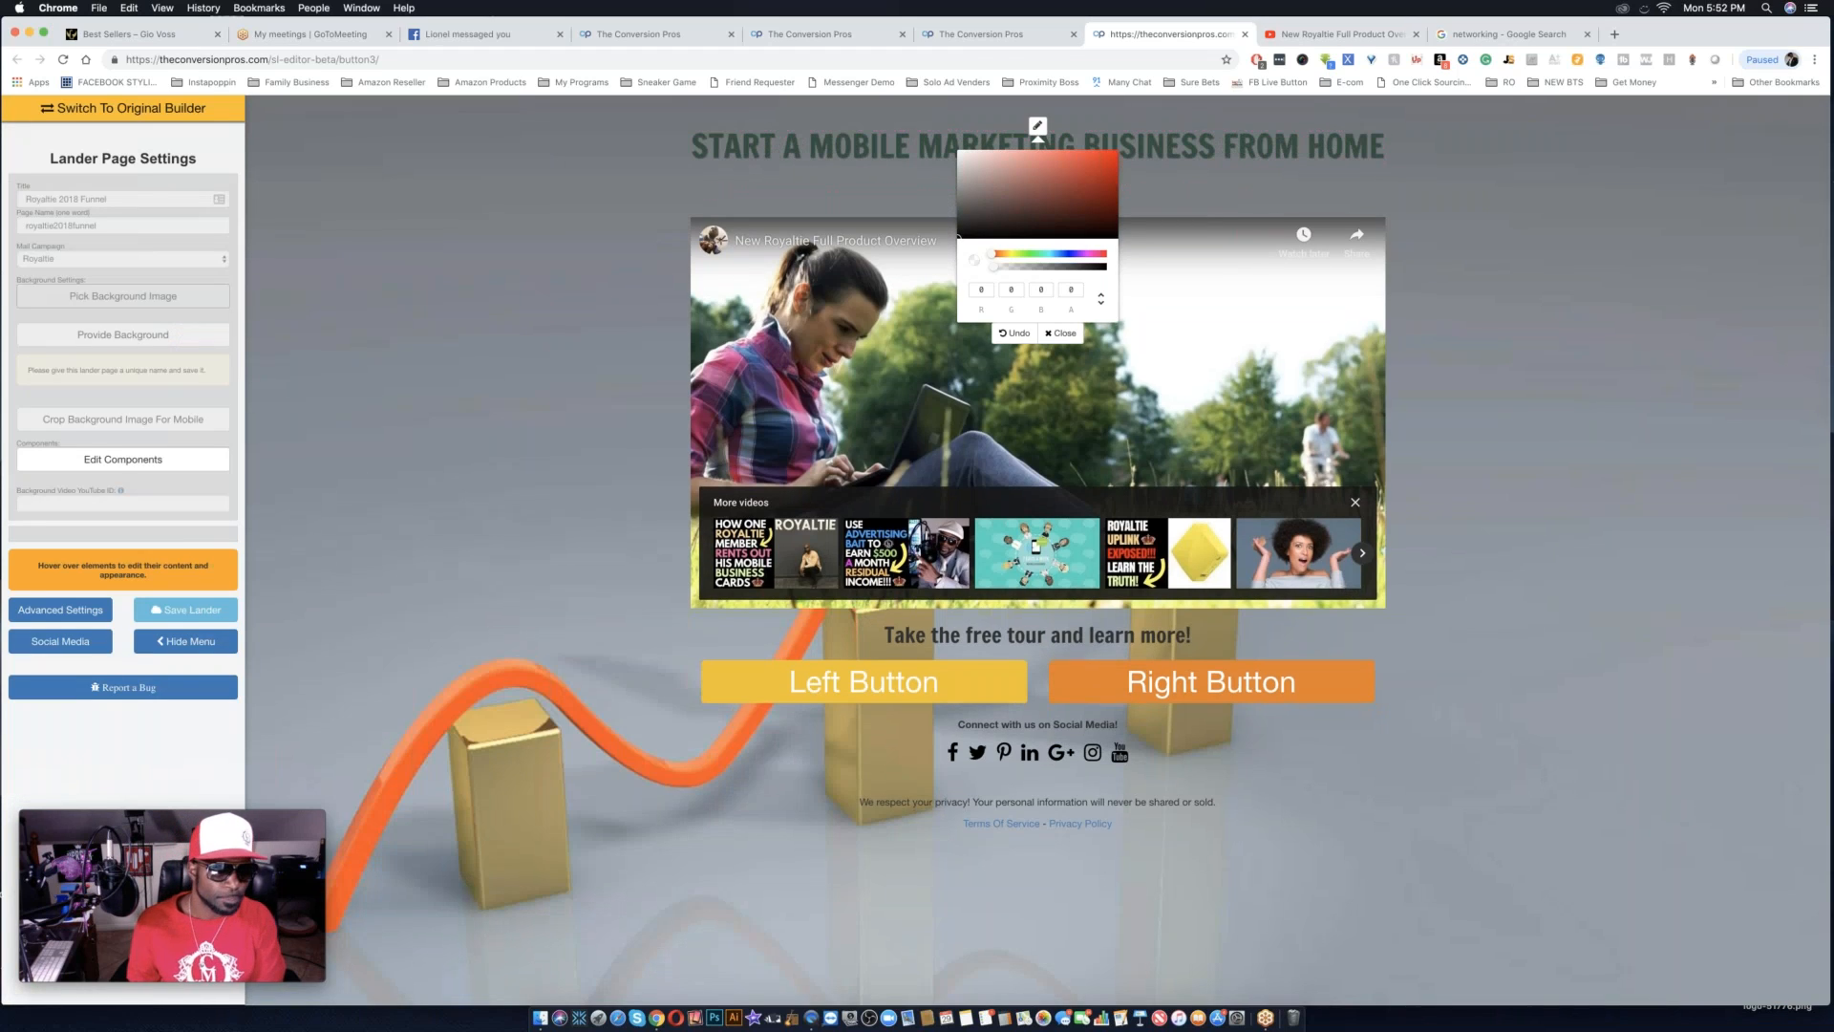
{"action": "left_click", "coordinate": [110, 339]}
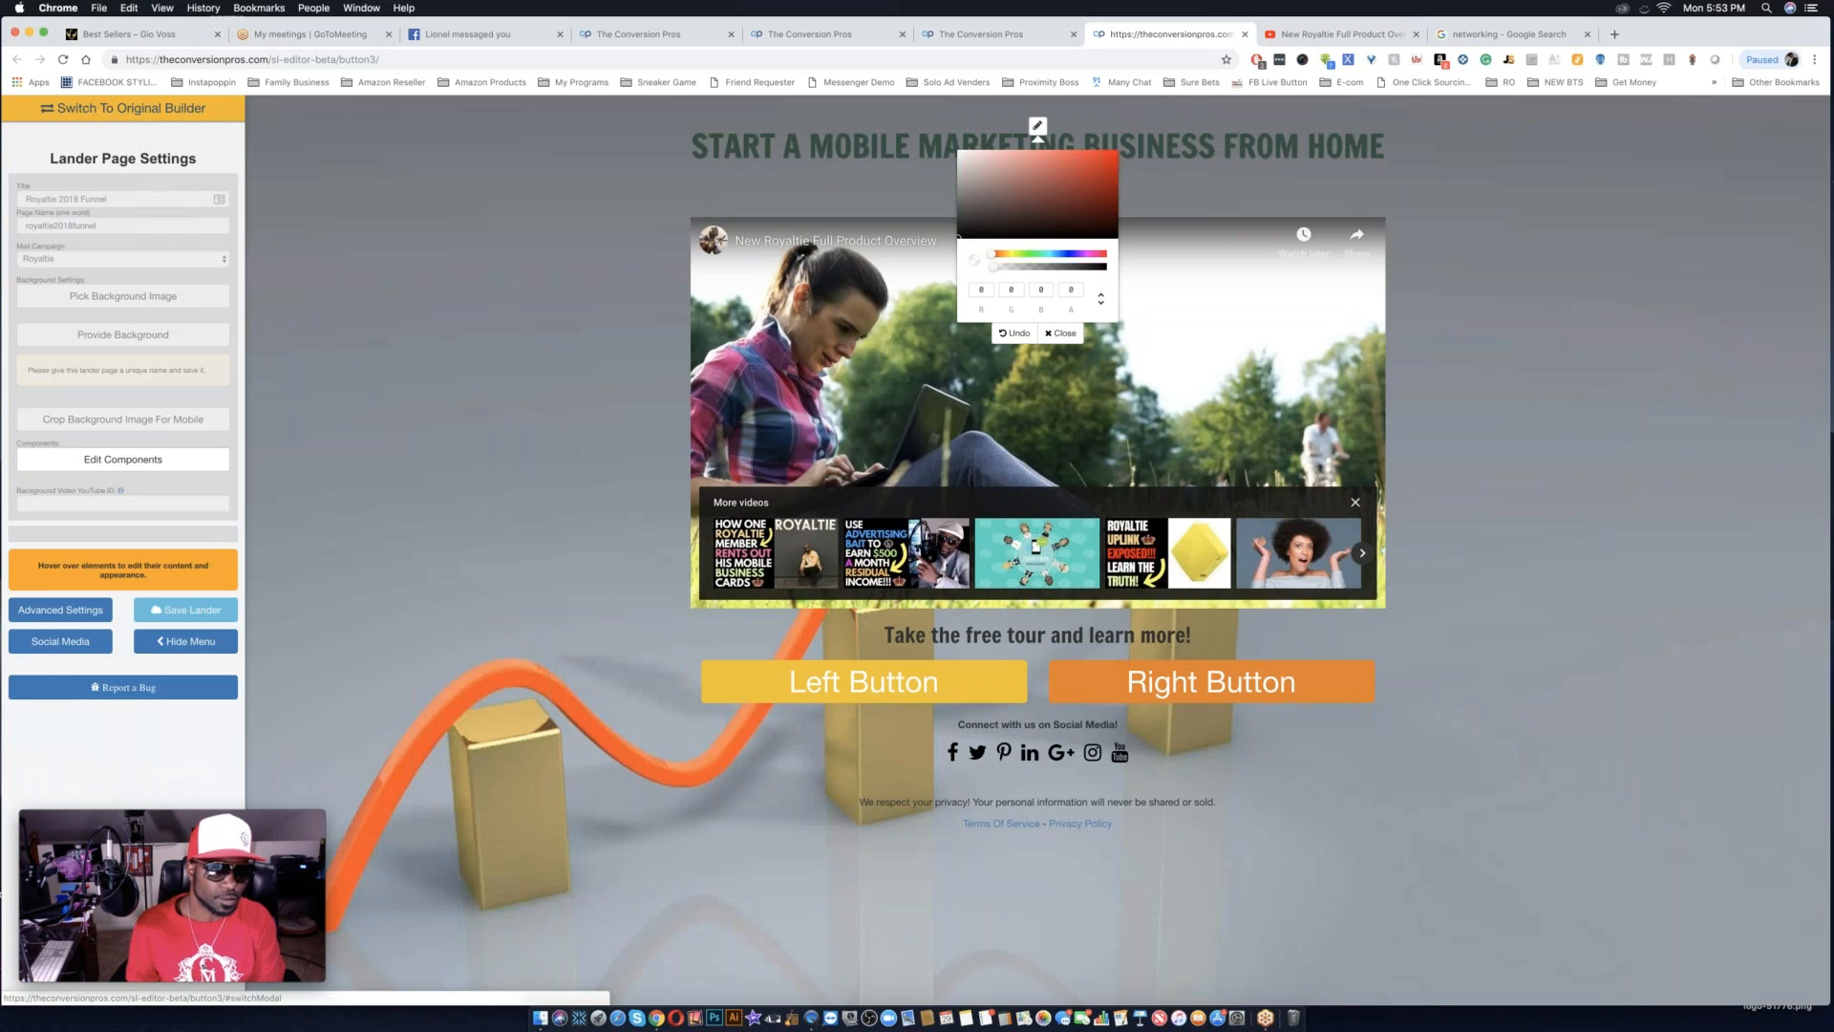
Switch the page to the original builder and provide the copied networking image address as its background.
{"action": "left_click", "coordinate": [91, 110]}
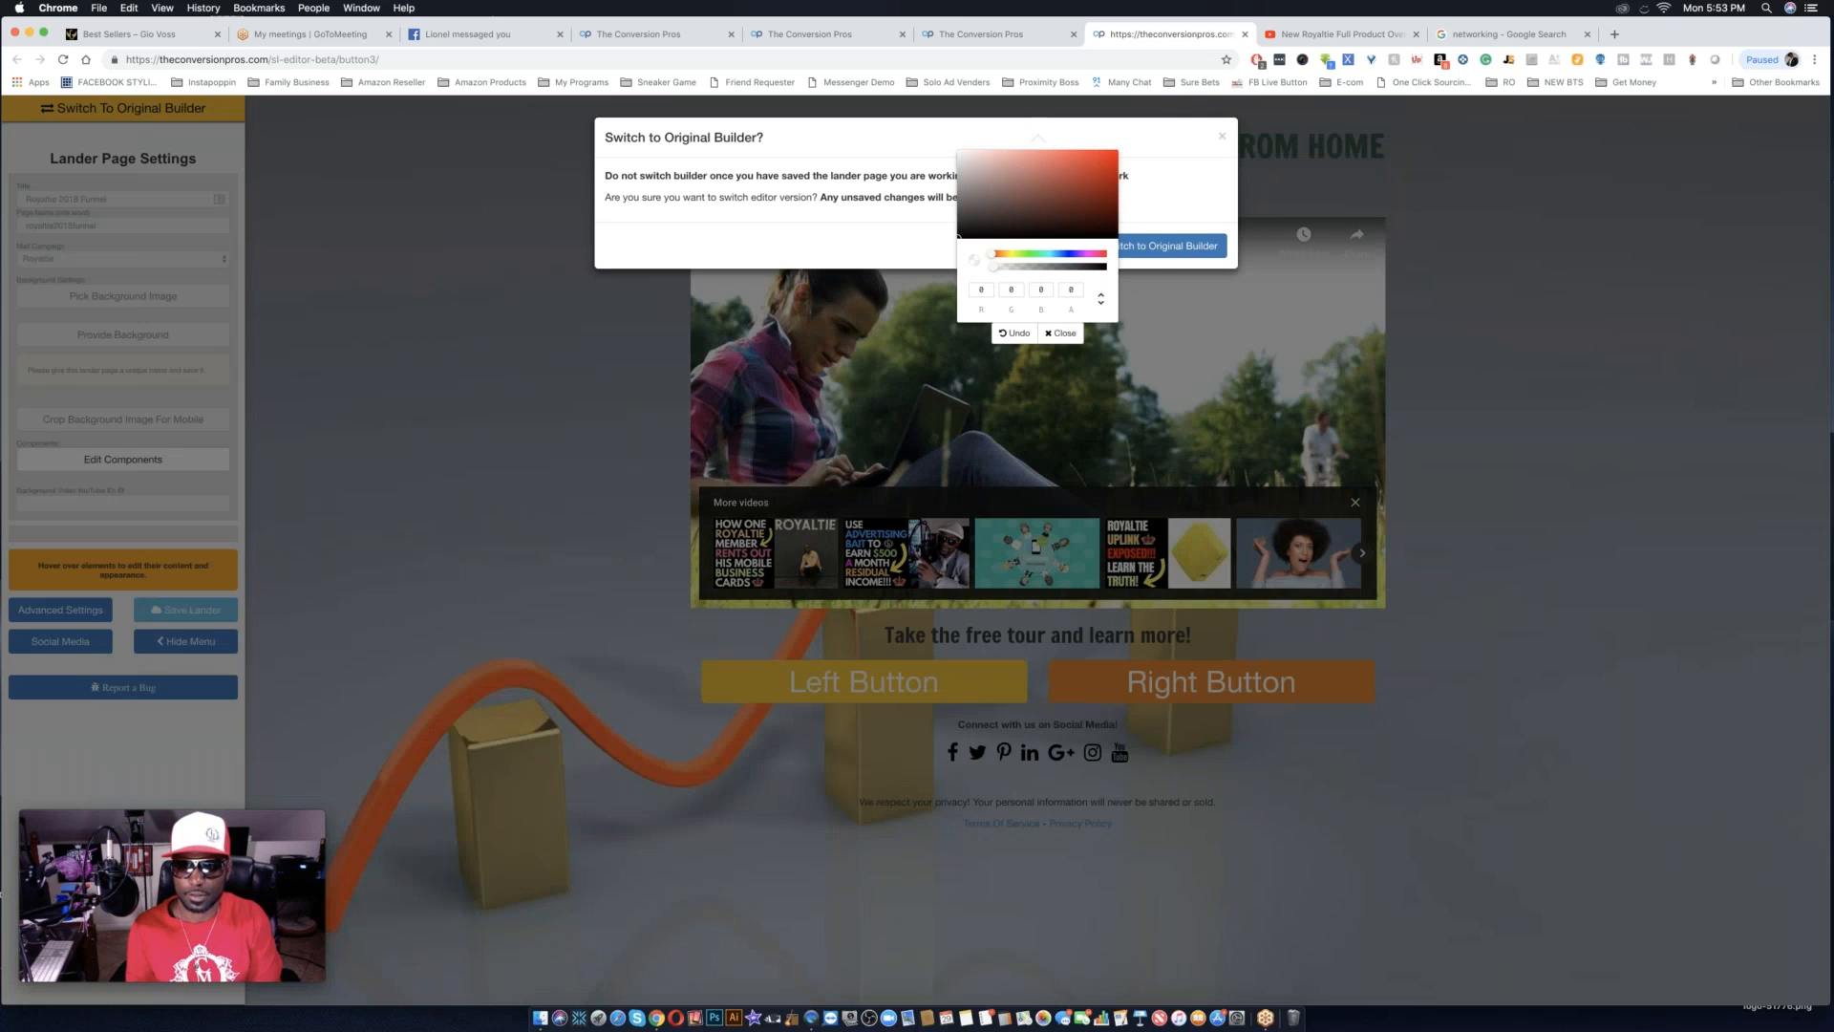
{"action": "left_click", "coordinate": [1165, 254]}
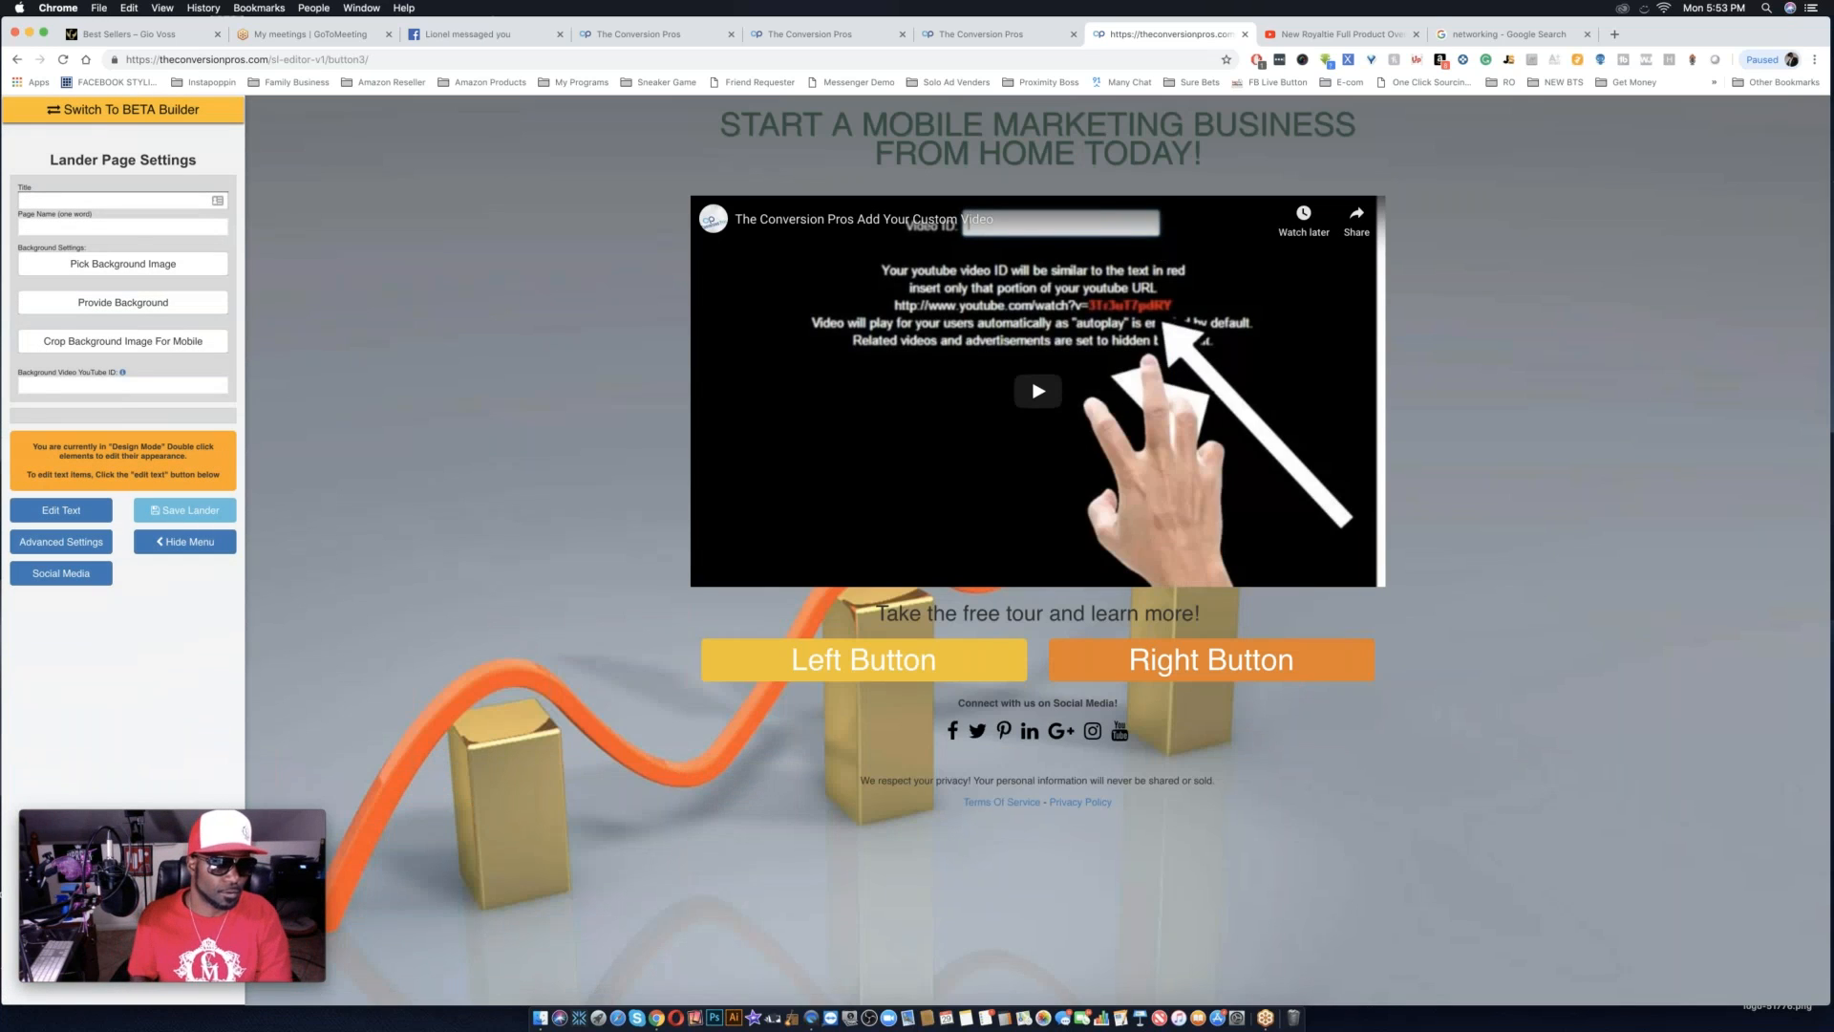
{"action": "left_click", "coordinate": [117, 304]}
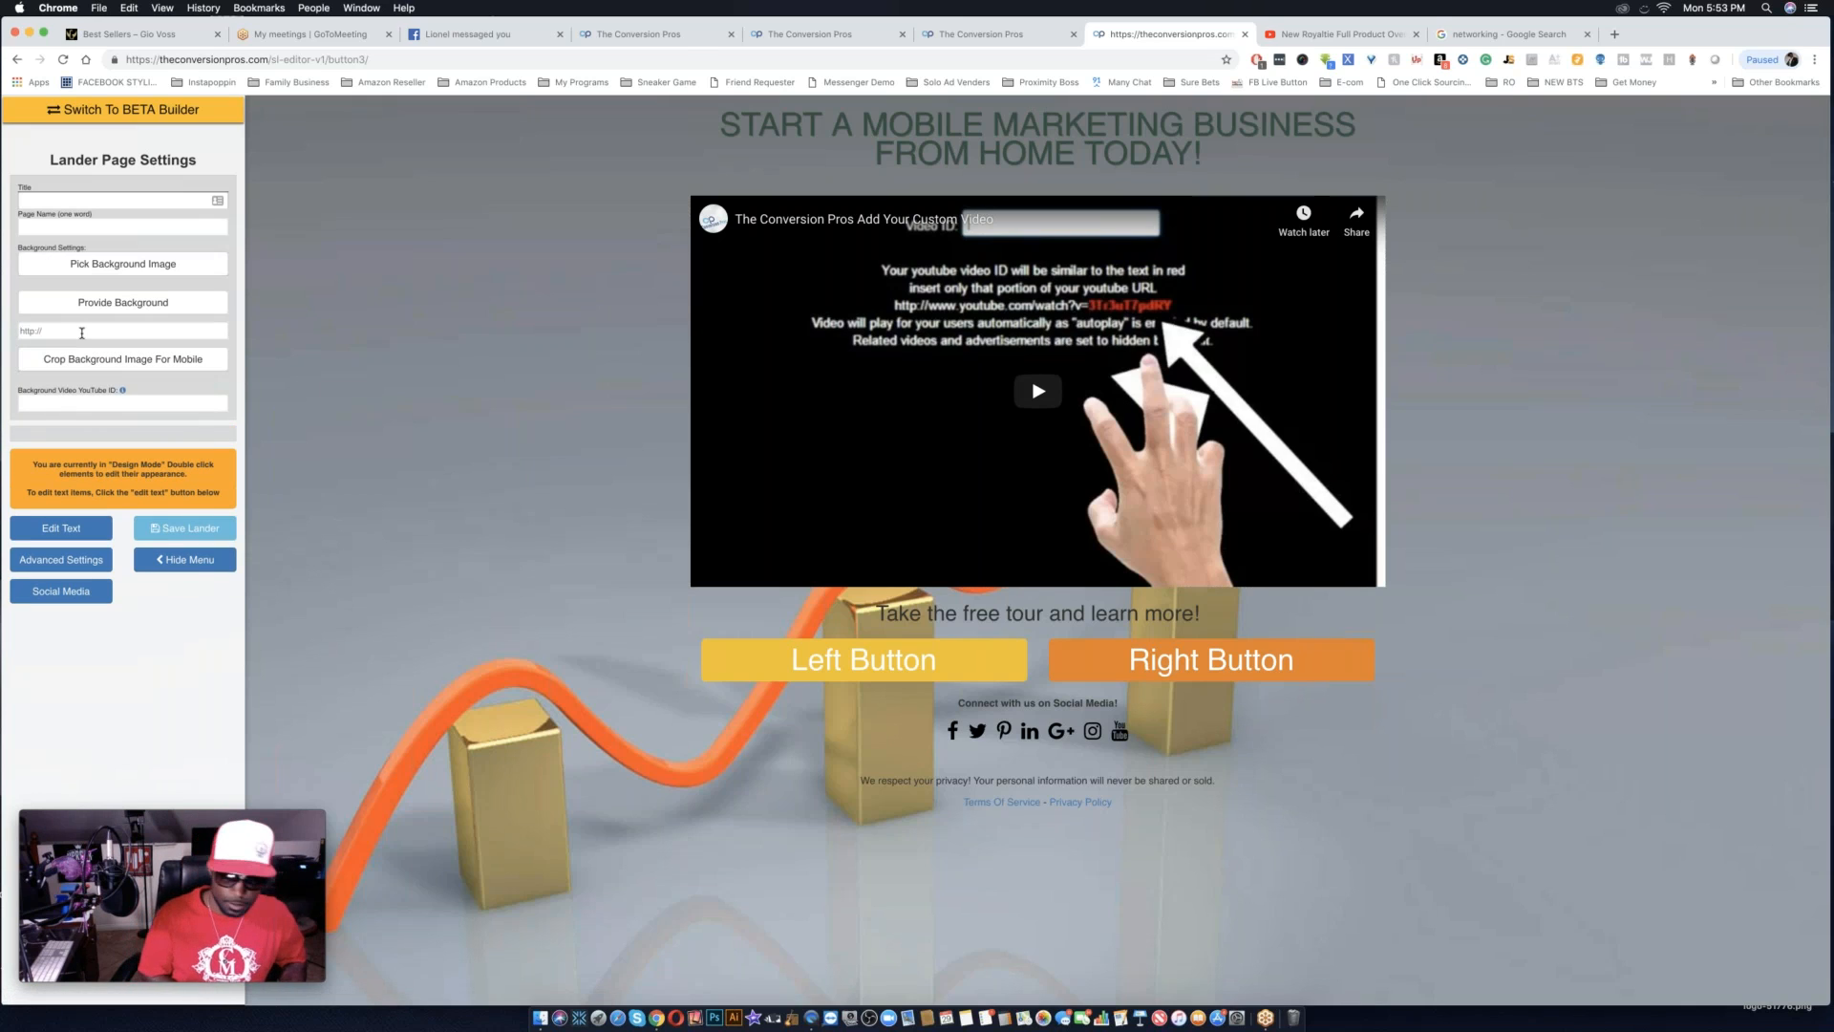
Position the mobile crop of the background over the glowing hand and confirm the crop.
{"action": "left_click", "coordinate": [86, 359]}
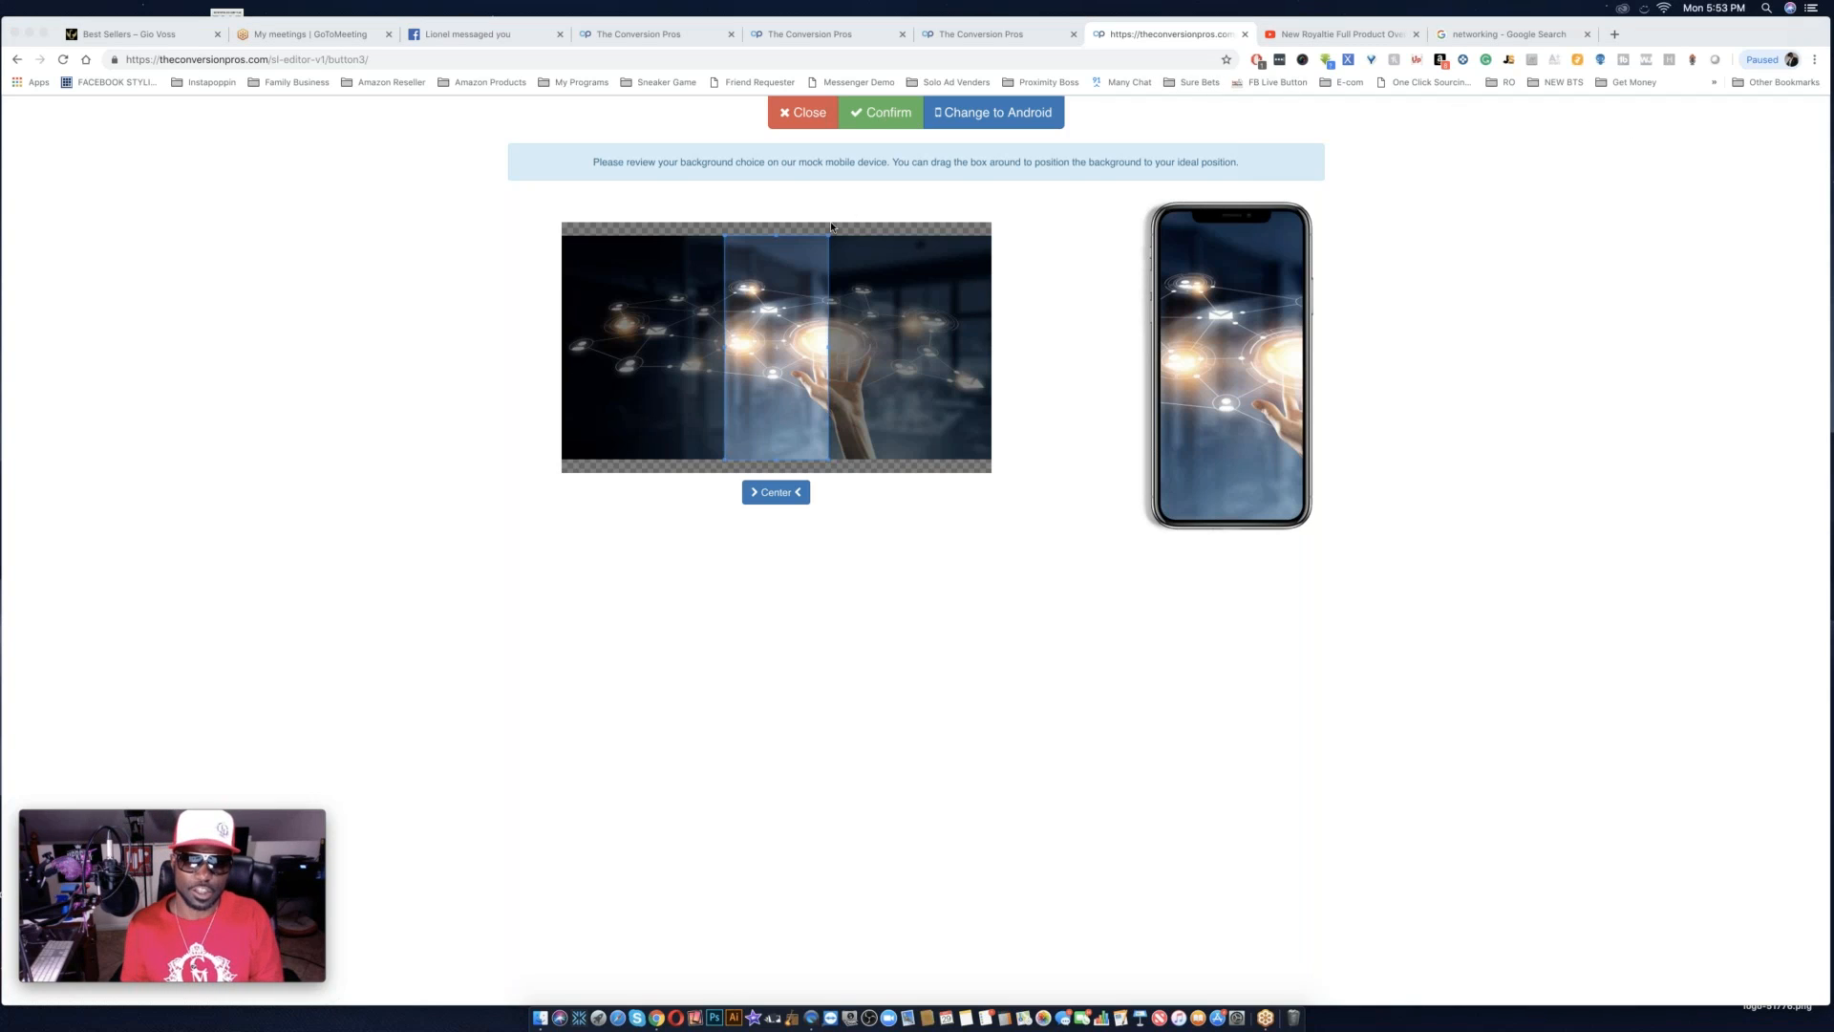
{"action": "left_click", "coordinate": [774, 380]}
{"action": "left_click_drag", "start_coordinate": [750, 376], "coordinate": [812, 386]}
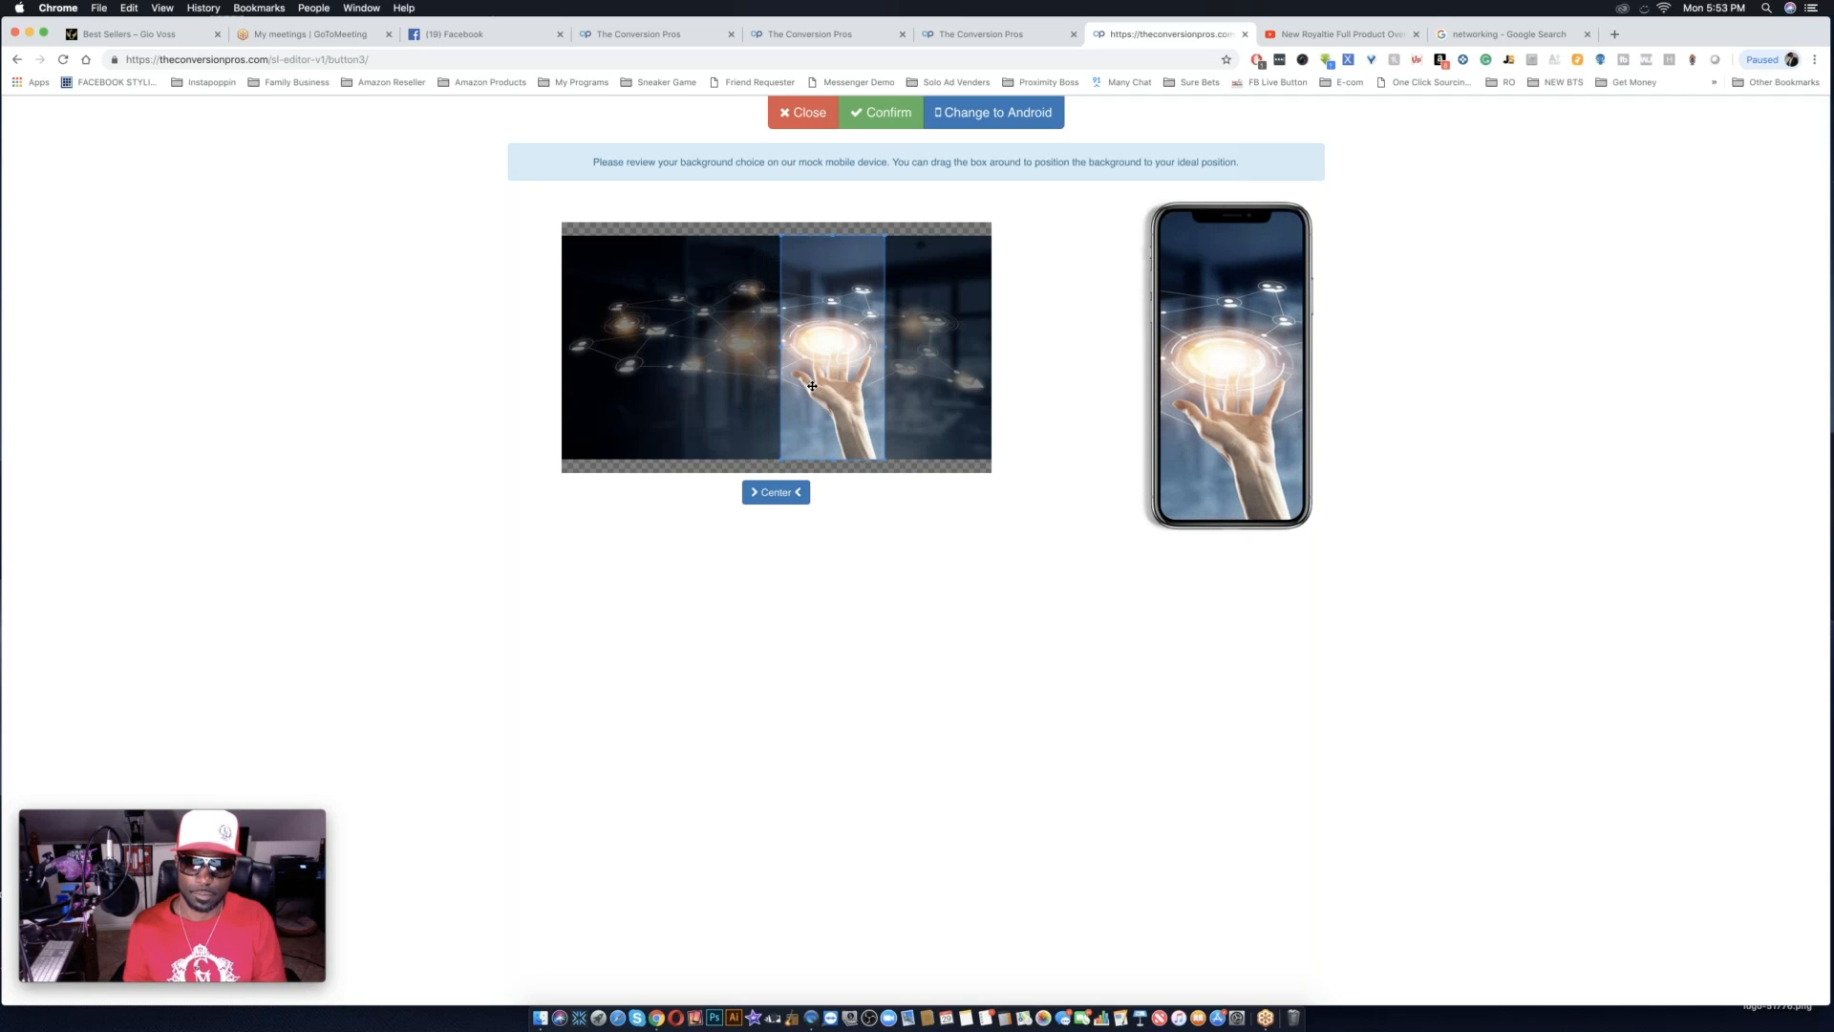
{"action": "left_click", "coordinate": [889, 120]}
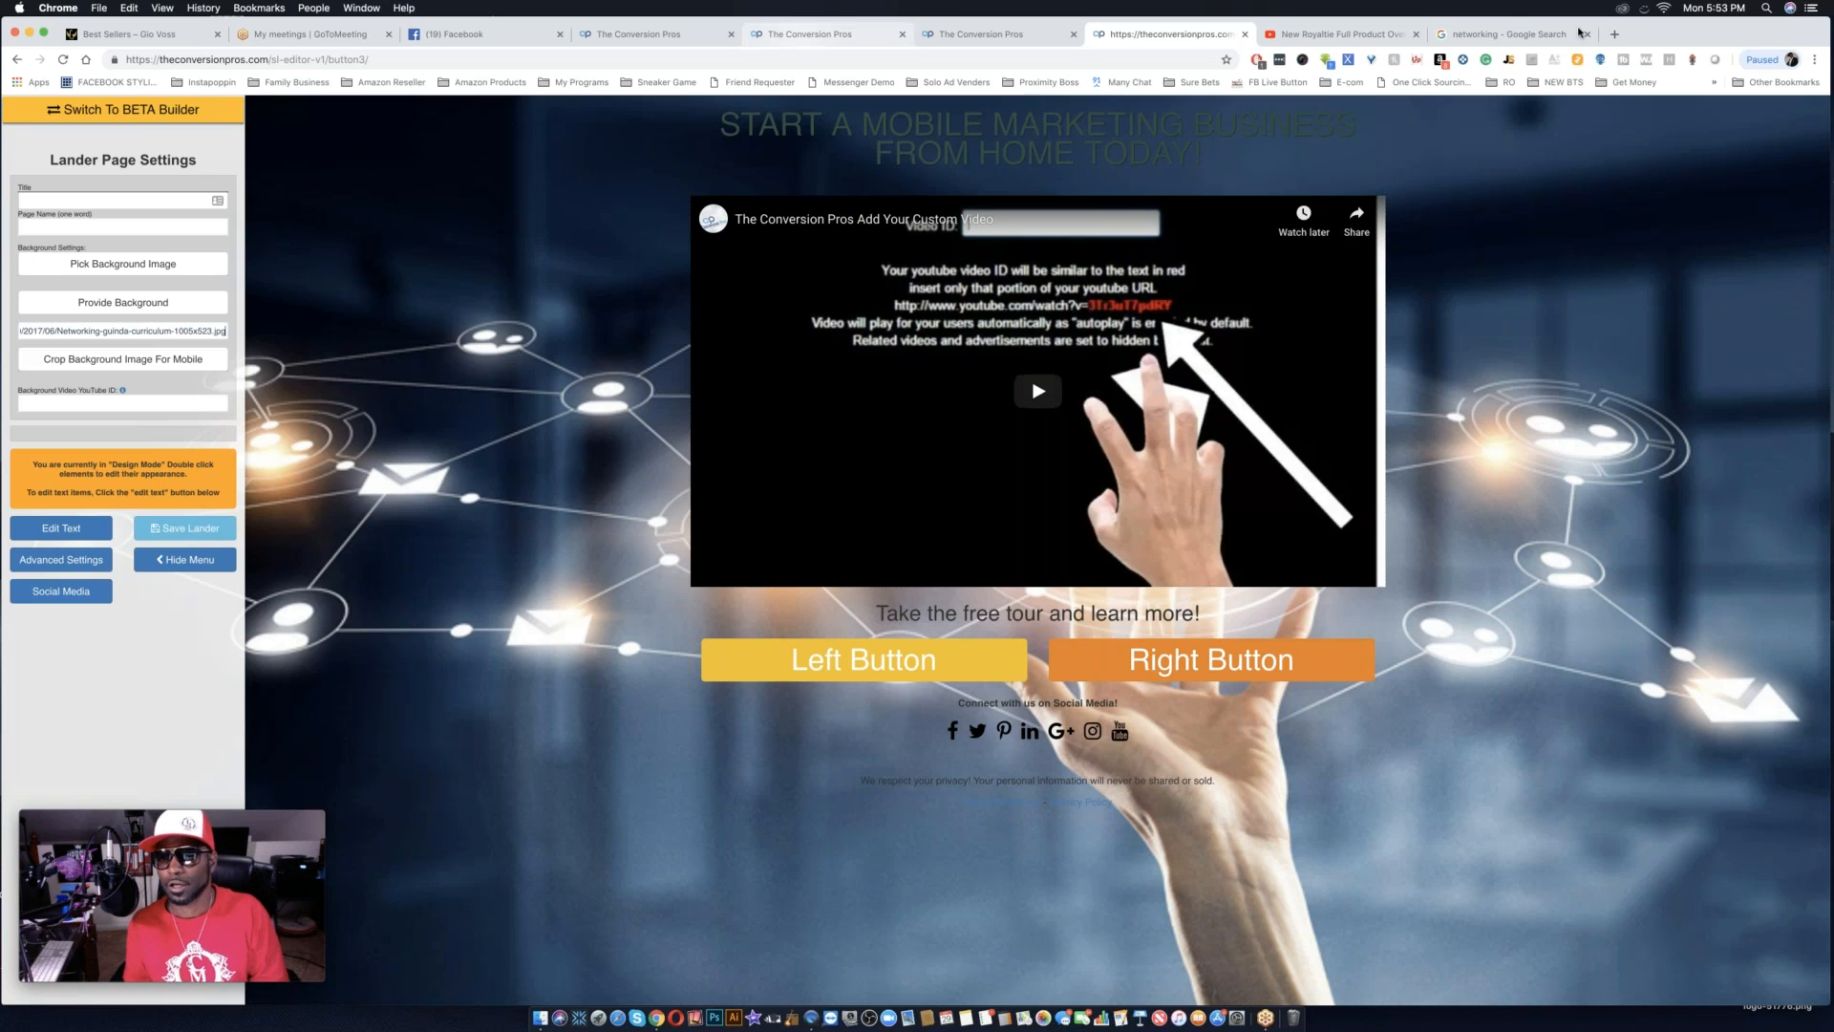
Return to the Google image results for networking and filter them to images larger than 2 MP (1600×1200).
{"action": "left_click", "coordinate": [1508, 35]}
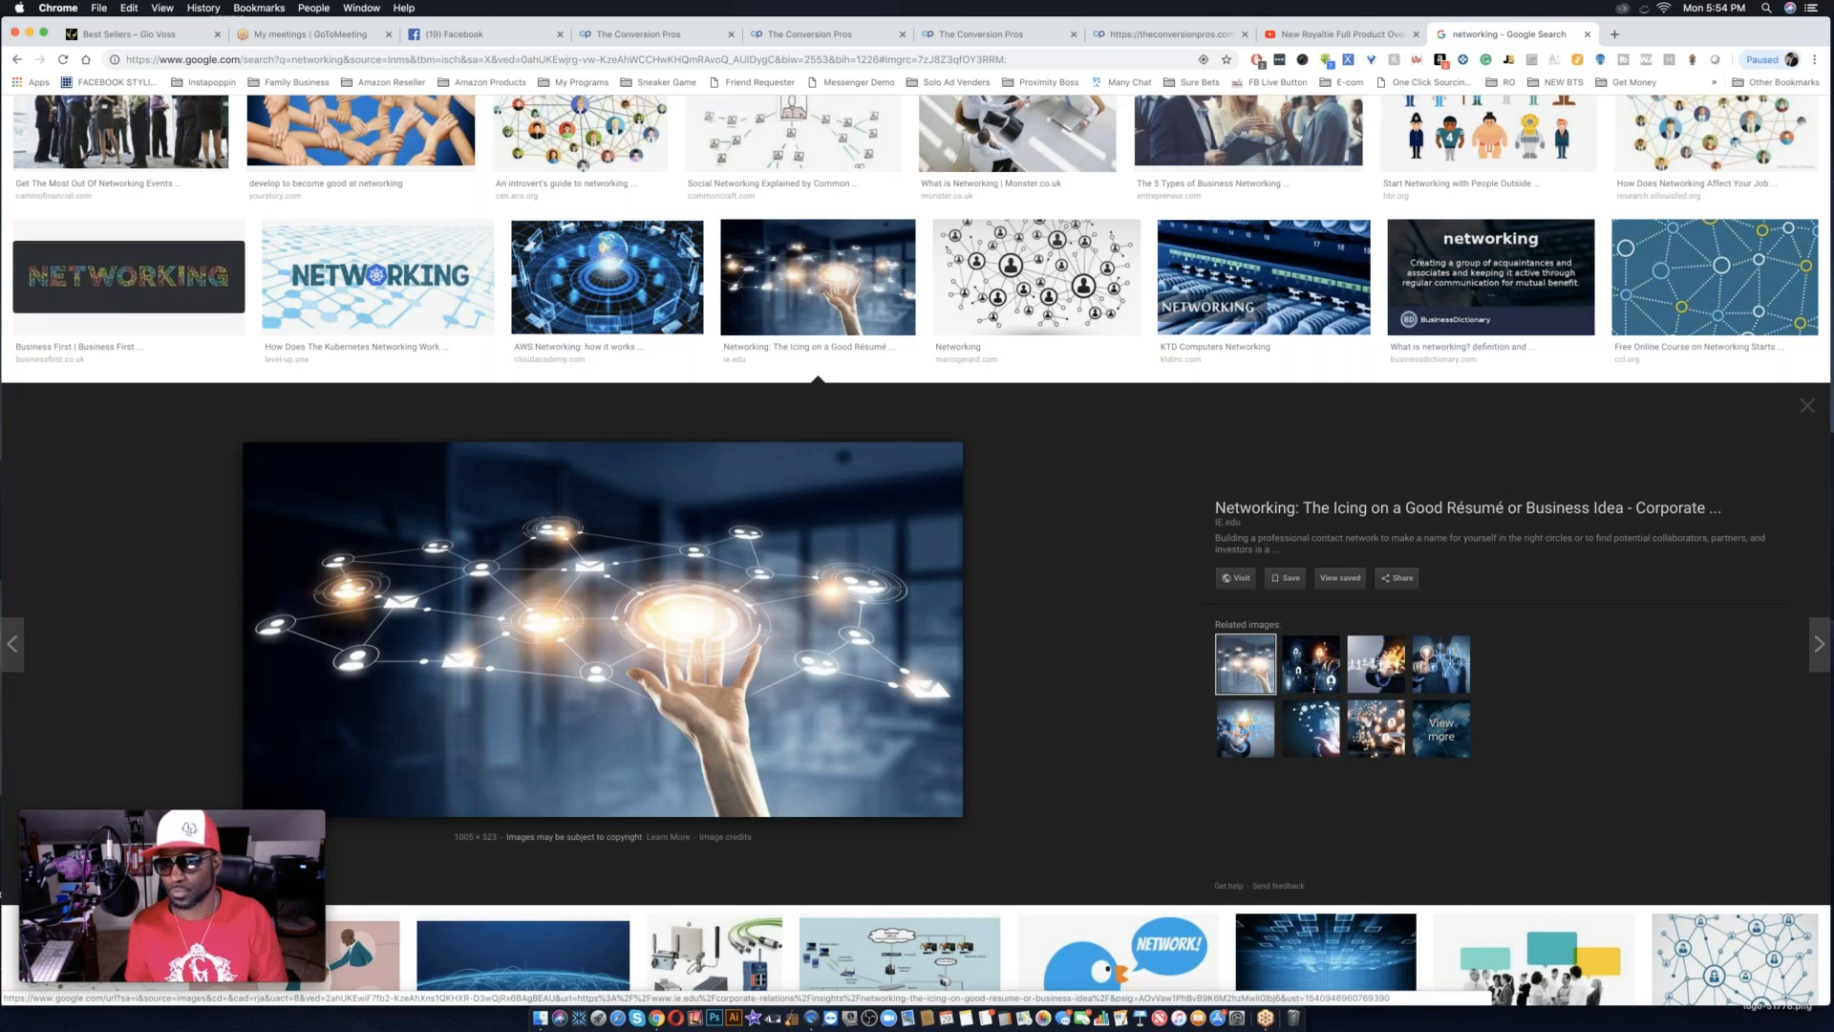
{"action": "left_click", "coordinate": [1806, 406]}
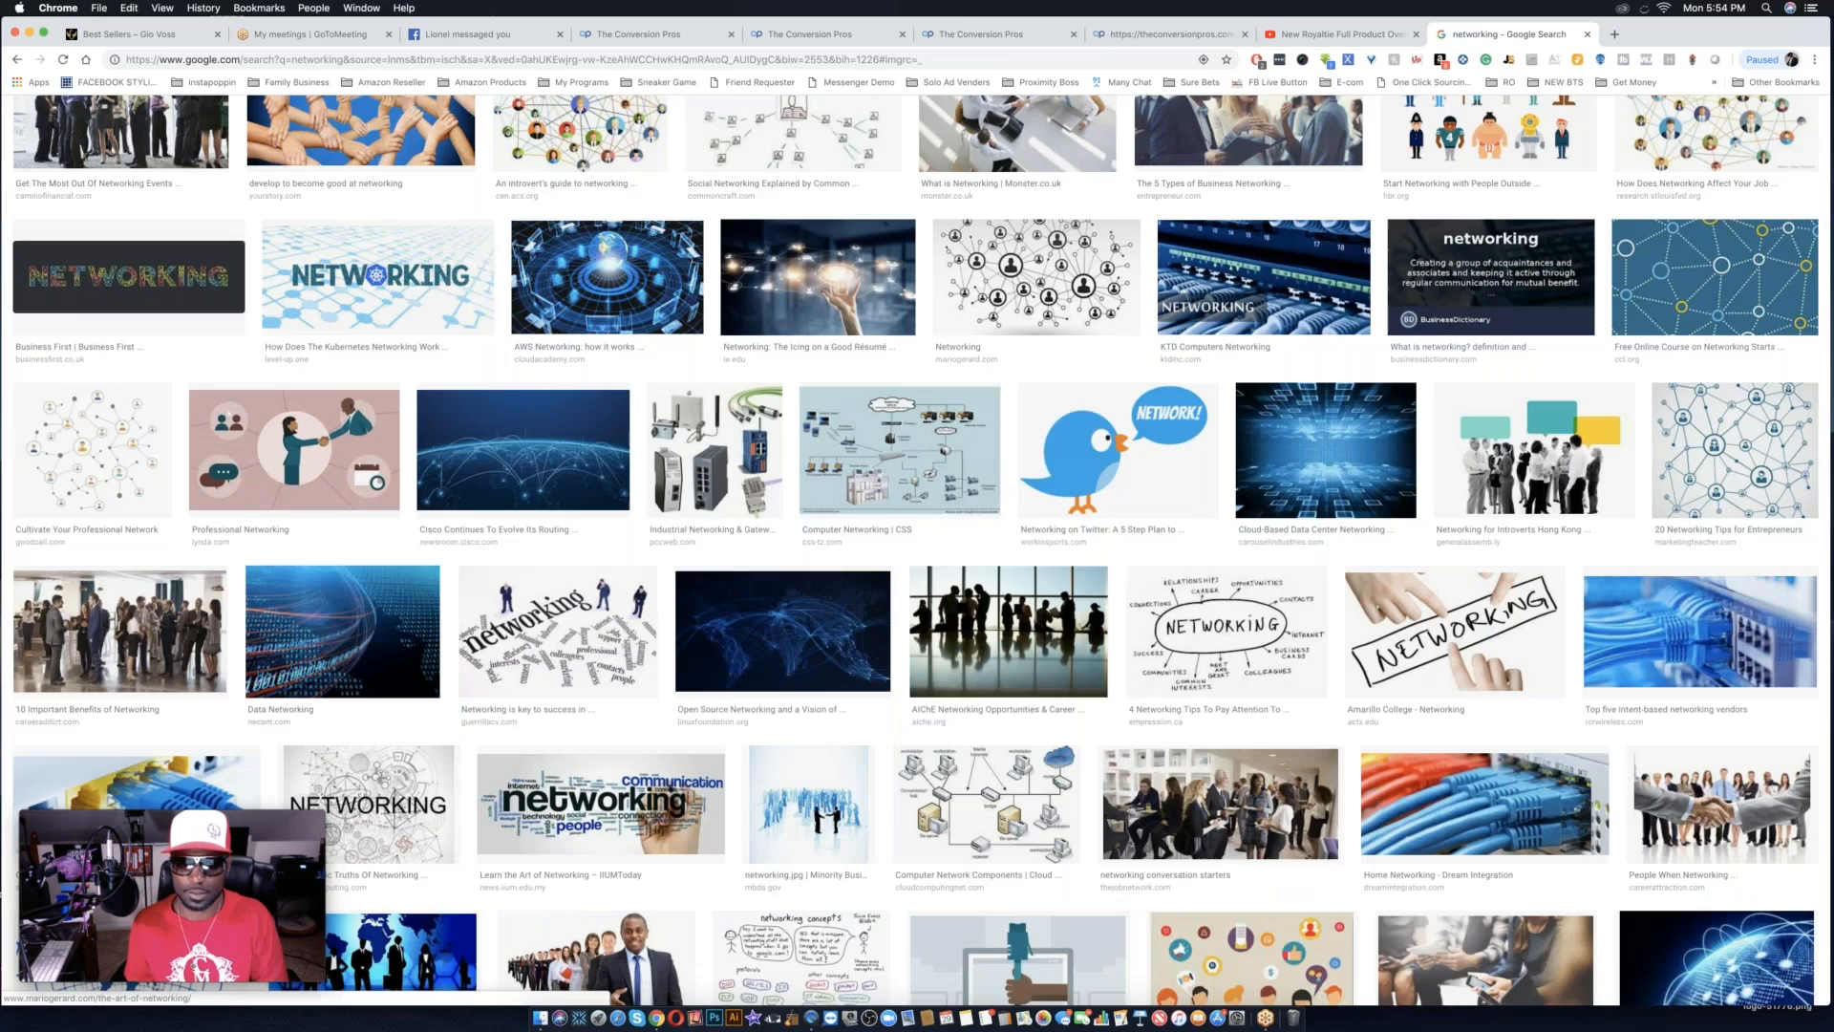
{"action": "scroll", "coordinate": [917, 550], "scroll_direction": "up", "scroll_amount": 10}
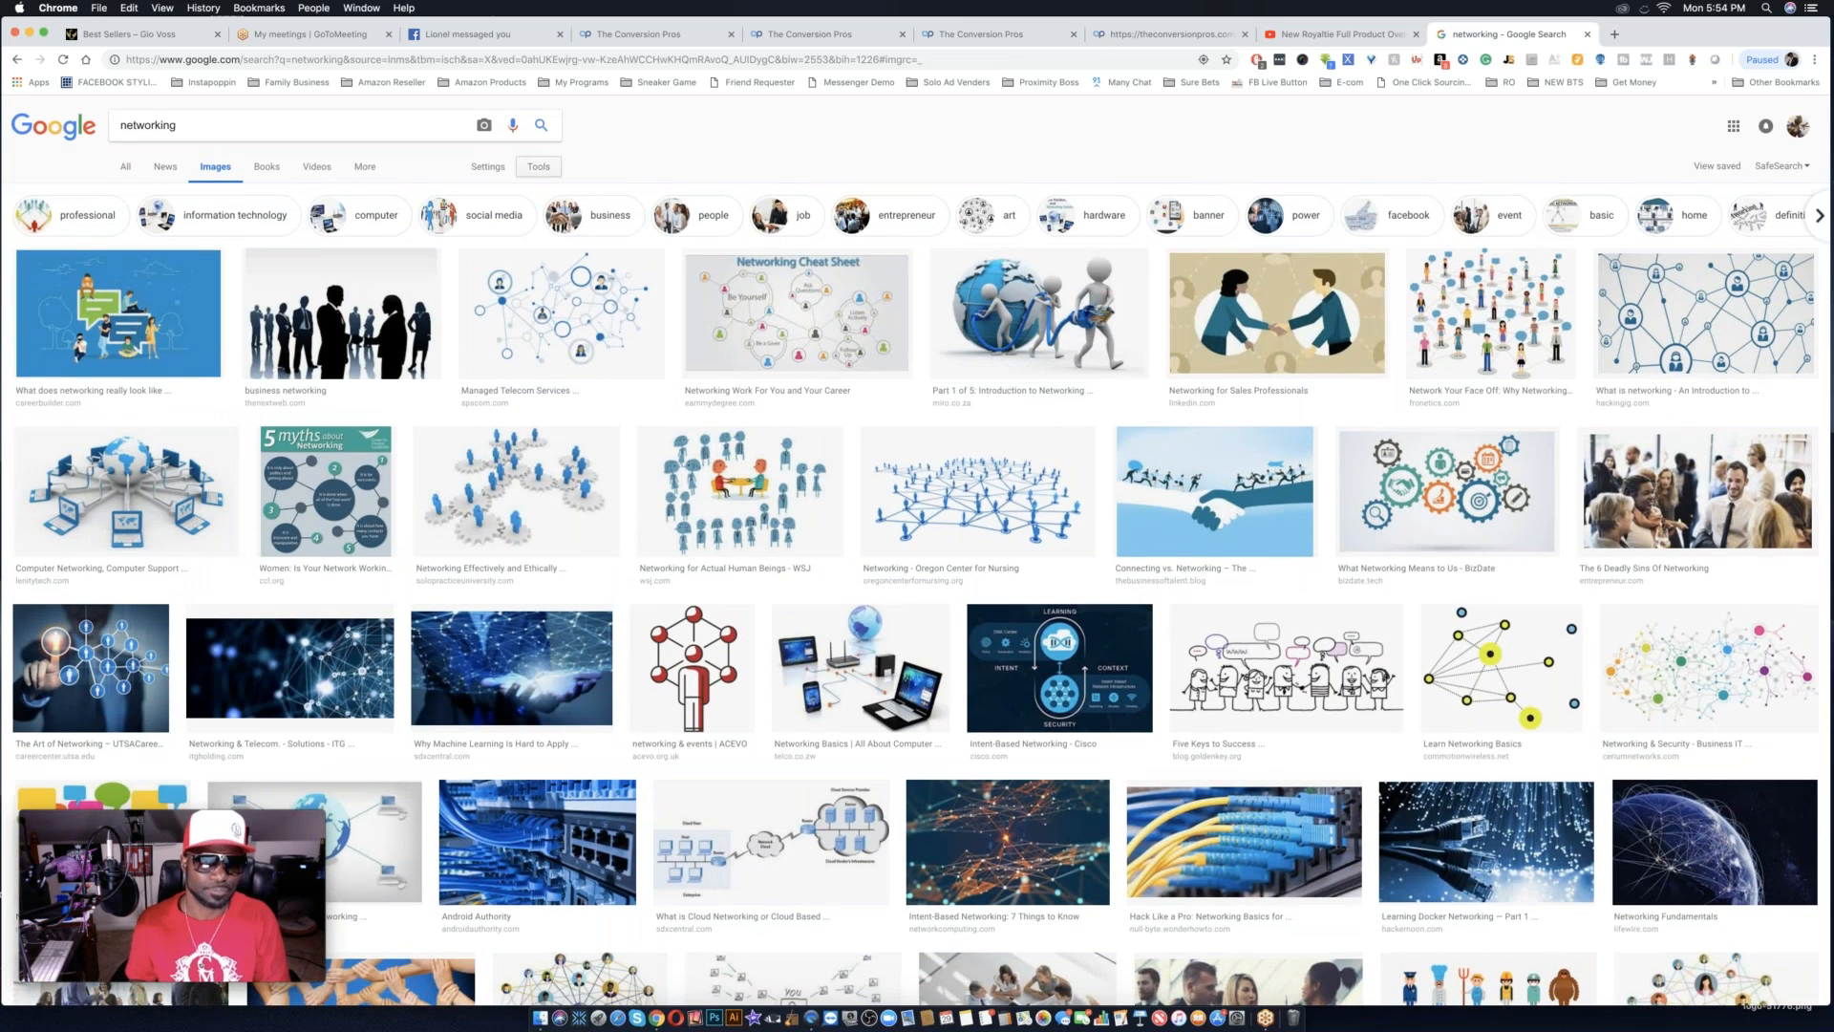
{"action": "left_click", "coordinate": [538, 168]}
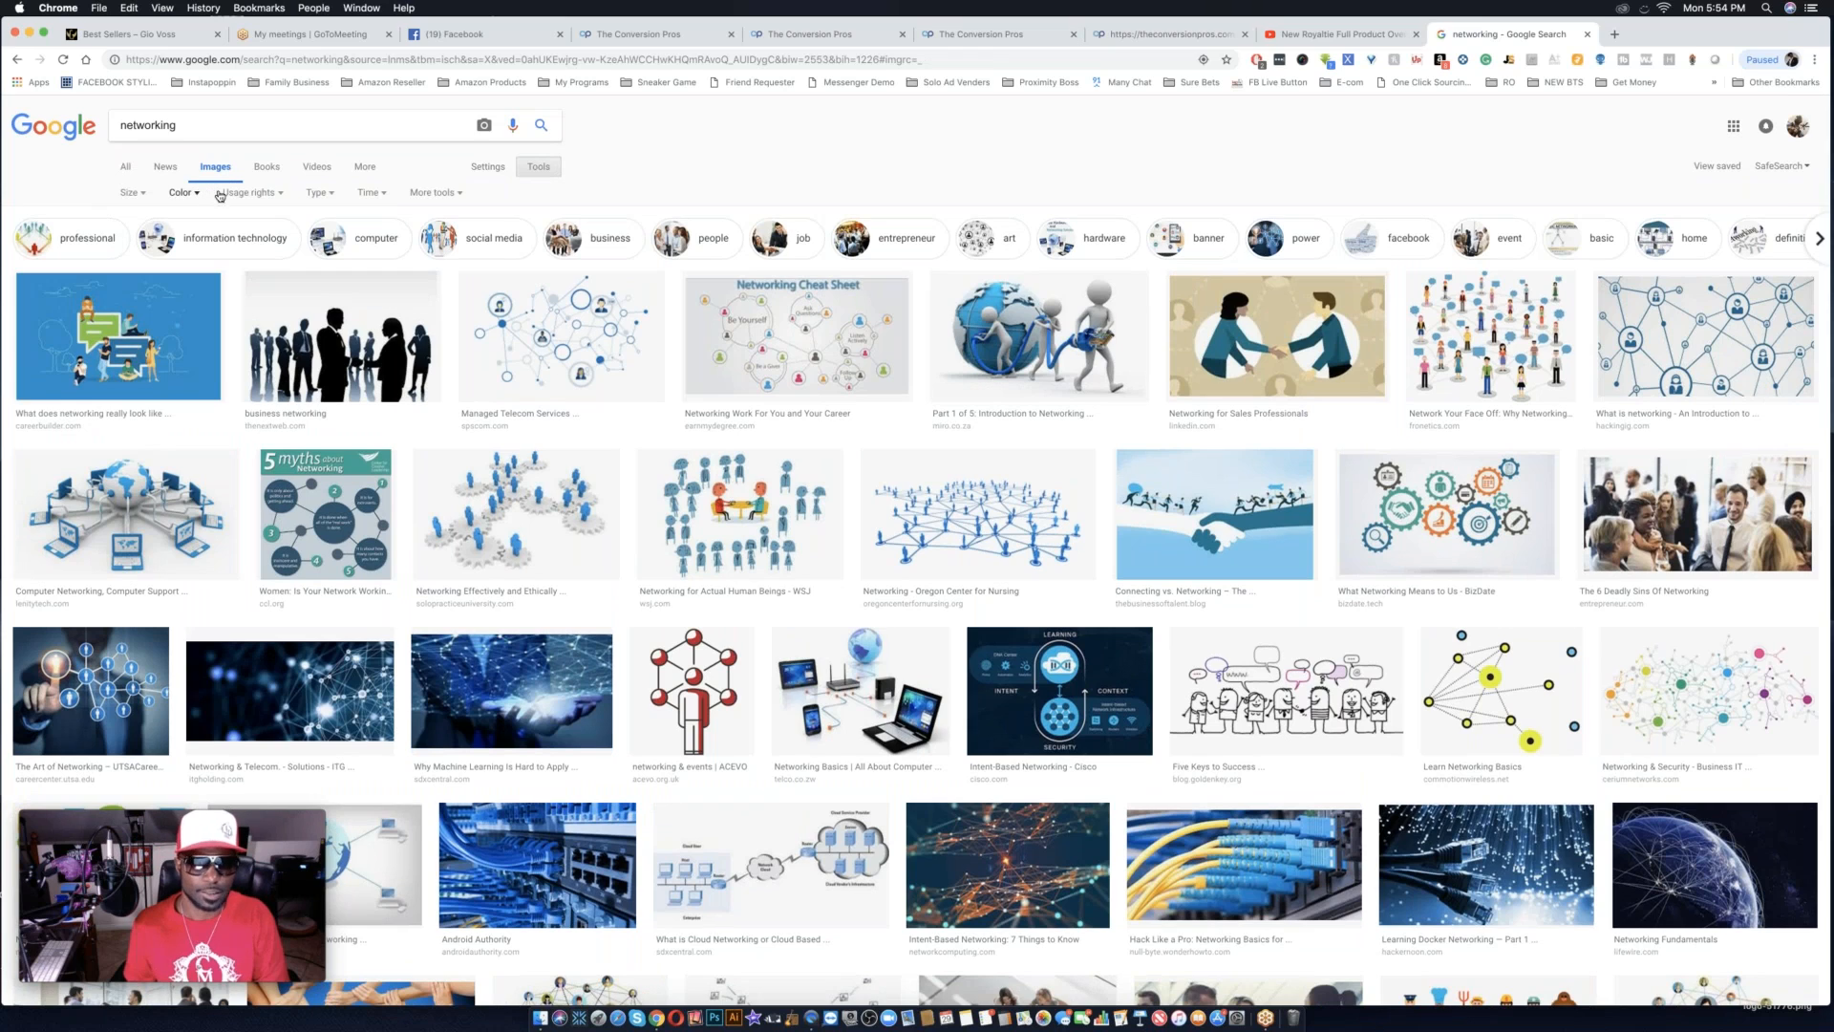
{"action": "left_click", "coordinate": [133, 193]}
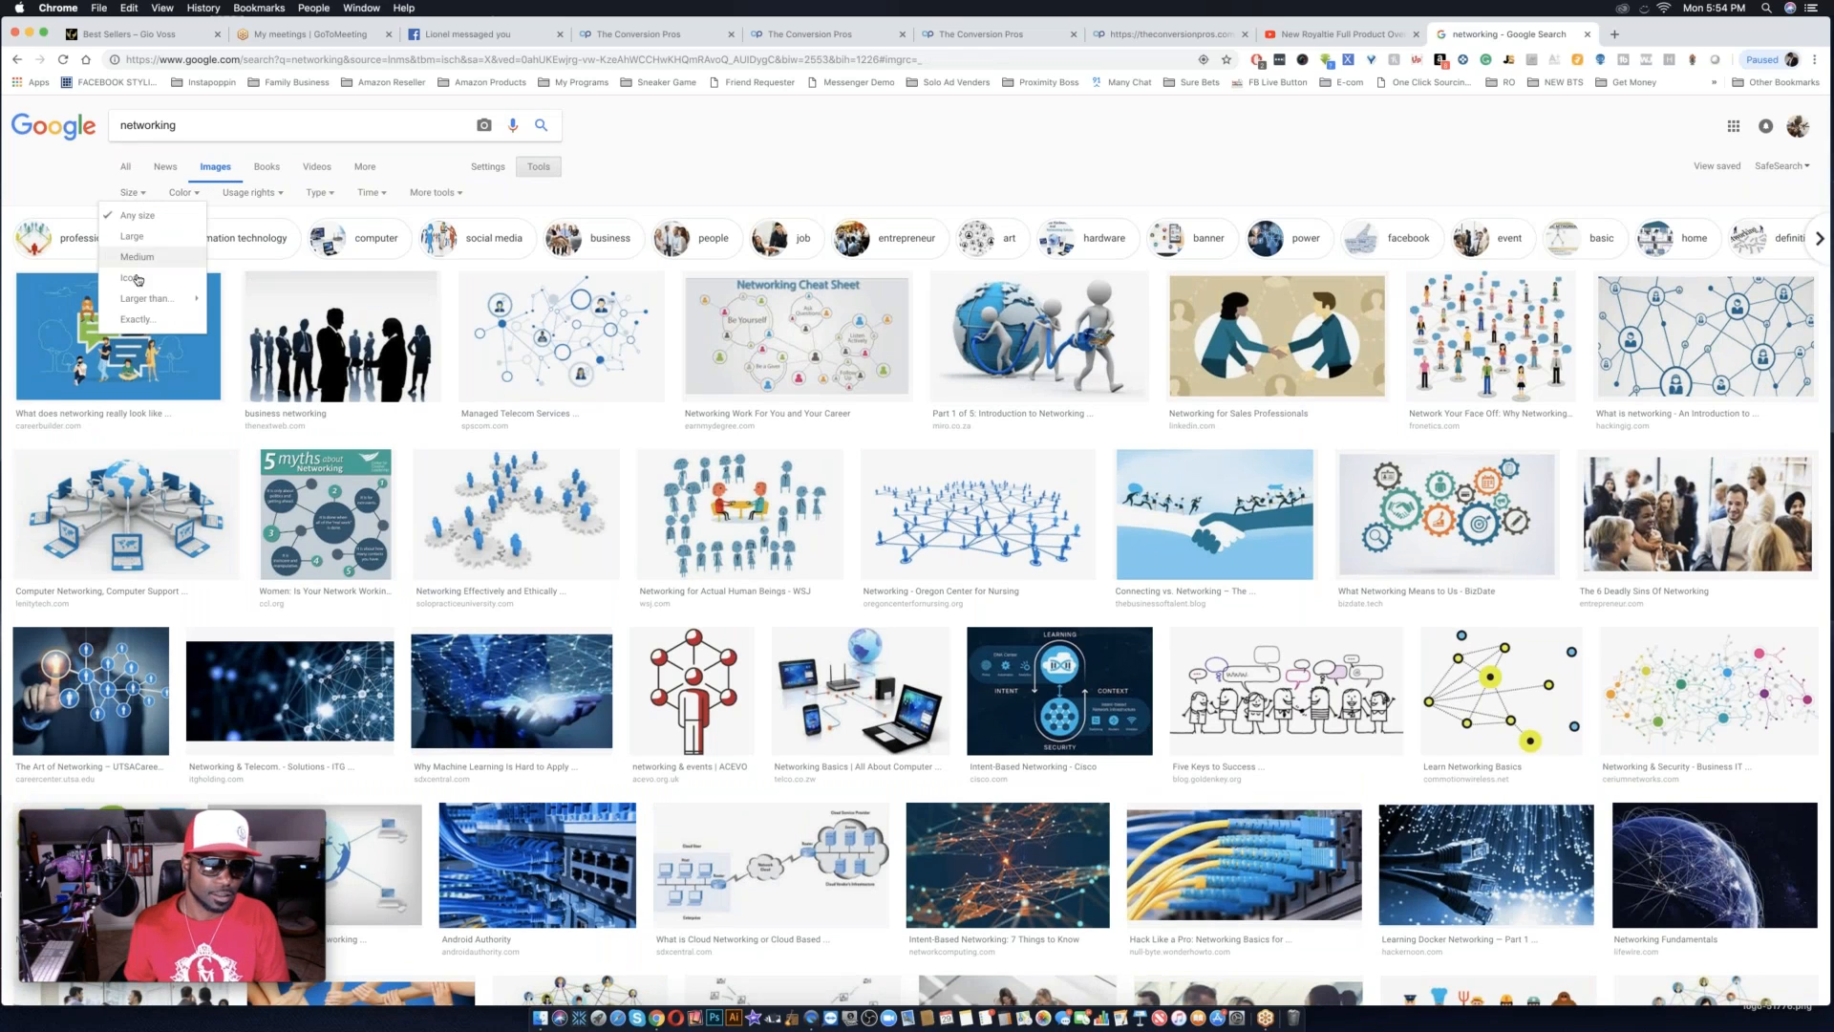
{"action": "mouse_move", "coordinate": [140, 300]}
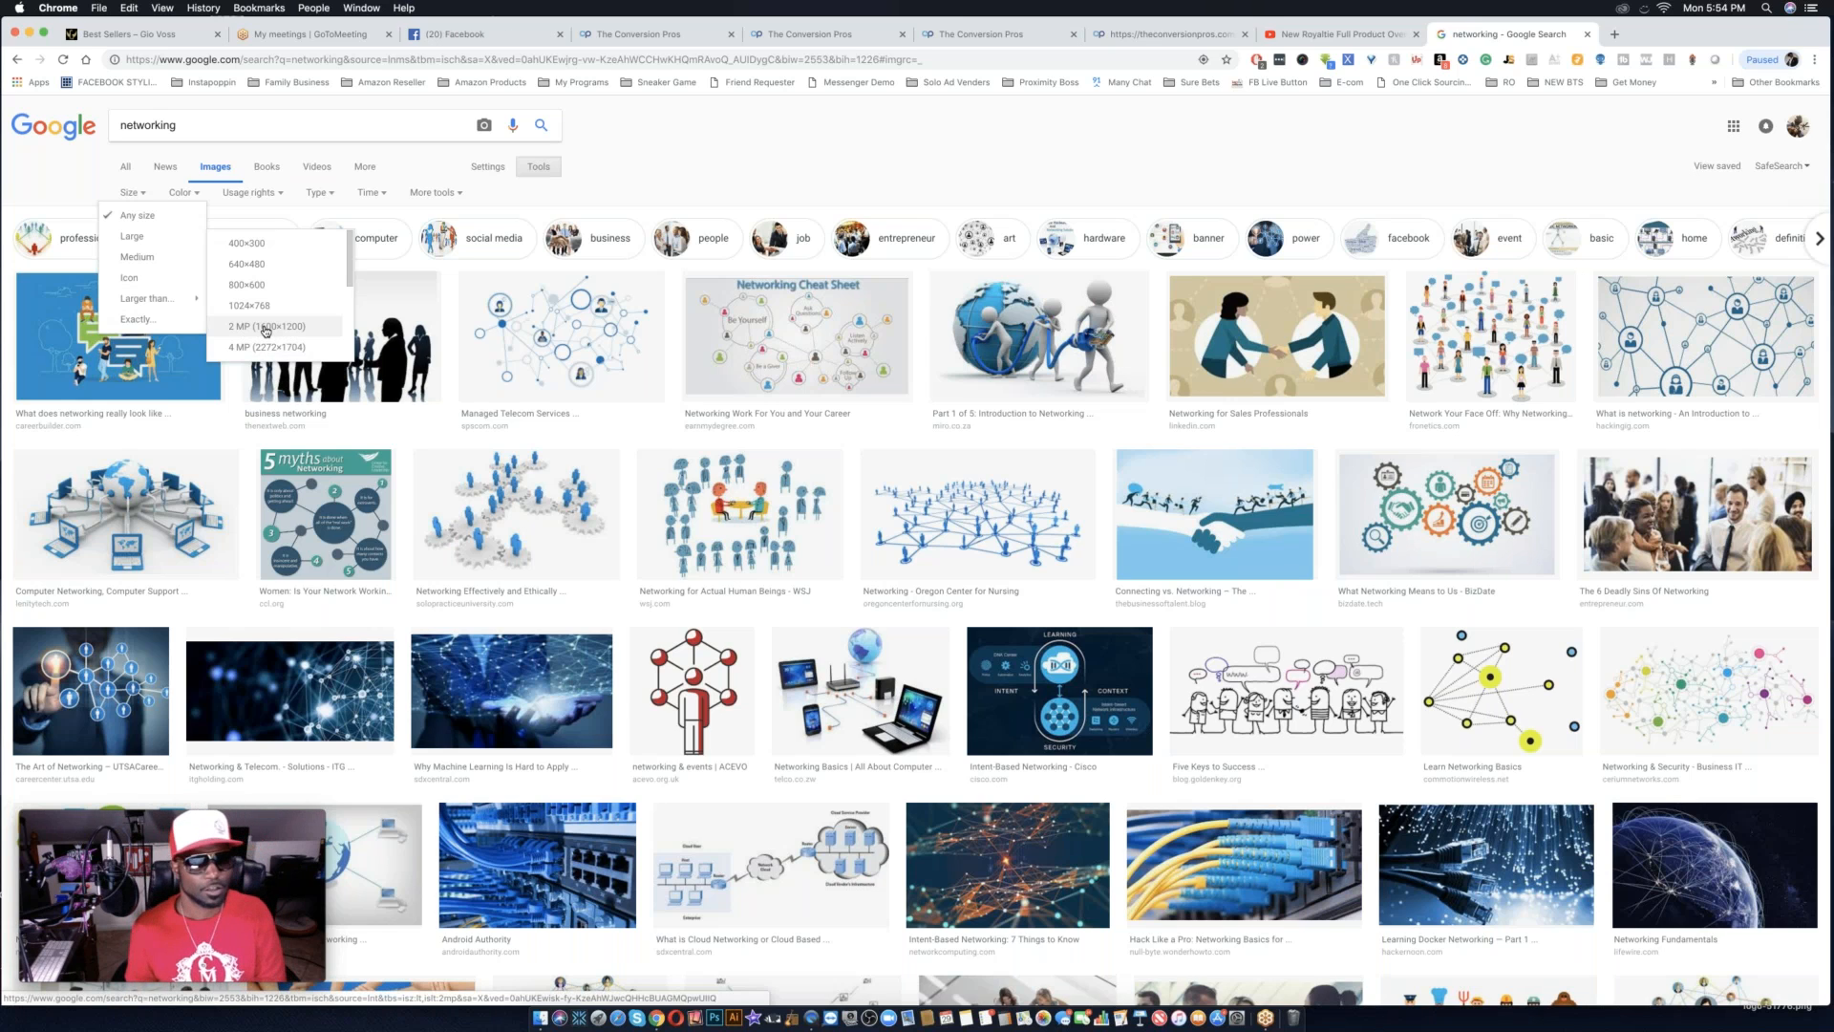
{"action": "left_click", "coordinate": [266, 331]}
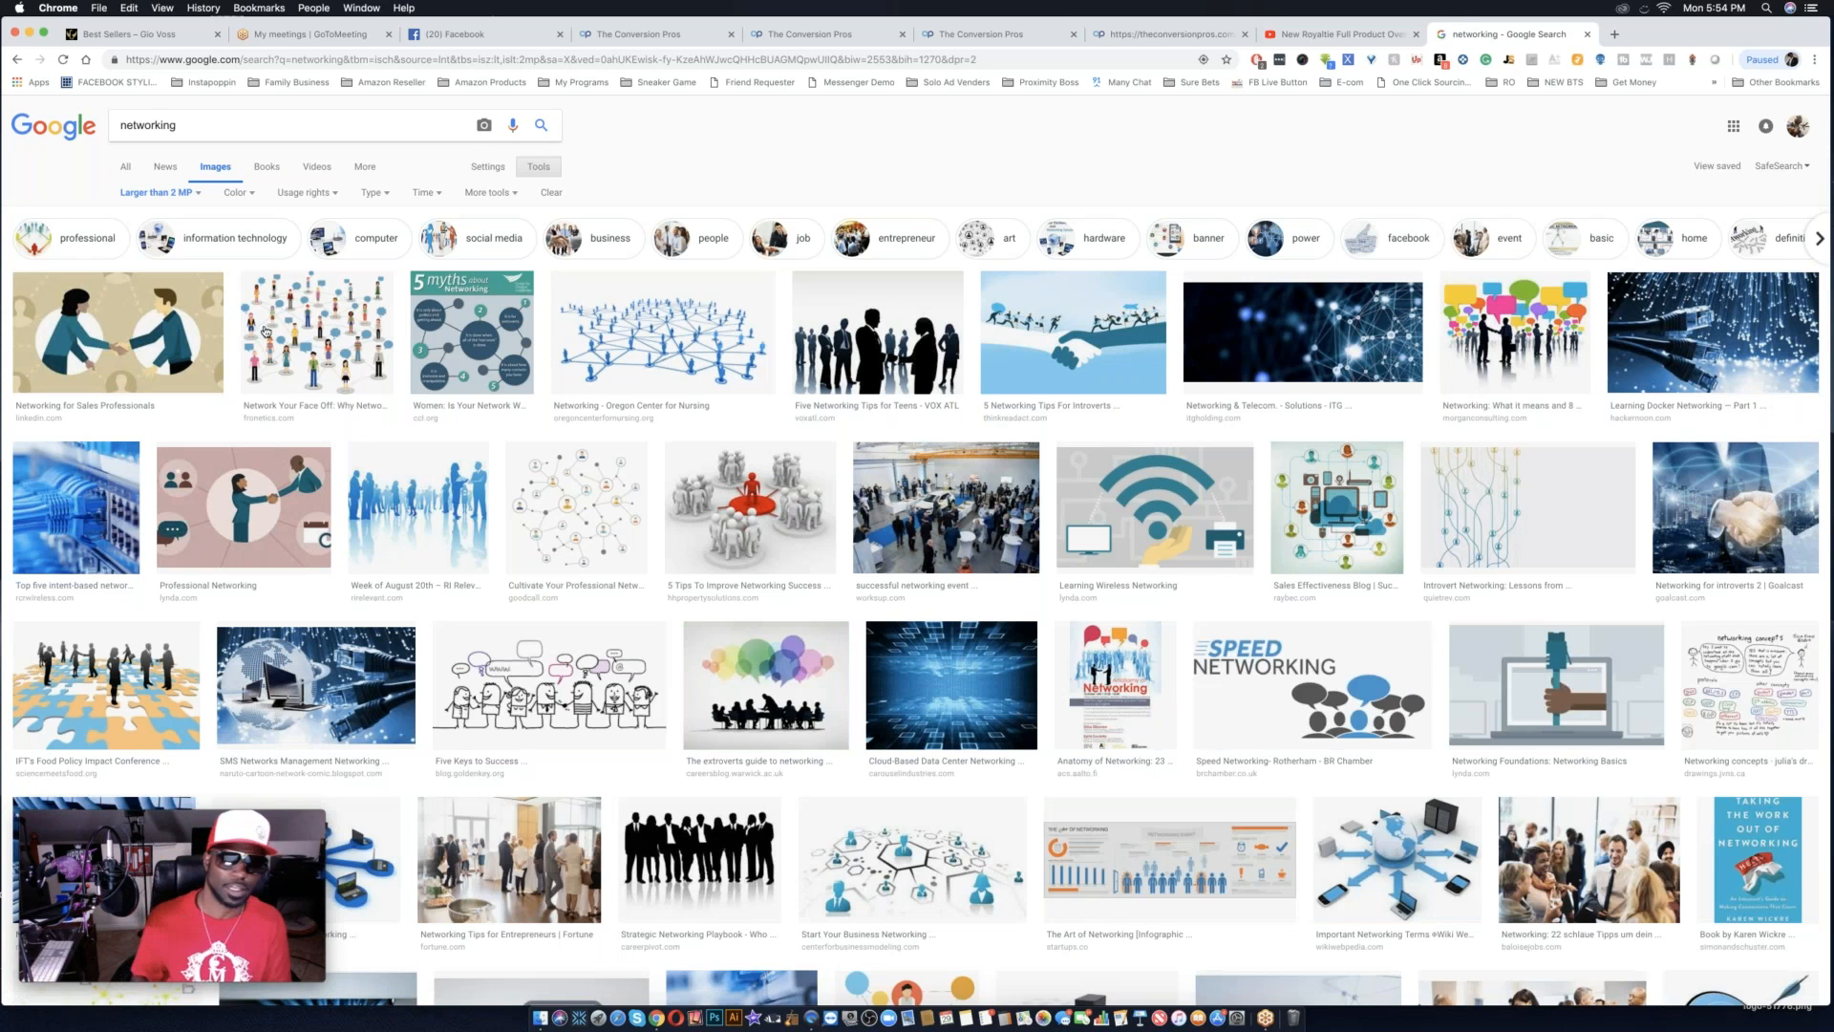
Browse the filtered results and preview the blockchain cubes image and the dark connected-dots image as background candidates, closing each.
{"action": "scroll", "coordinate": [1013, 501], "scroll_direction": "down", "scroll_amount": 5}
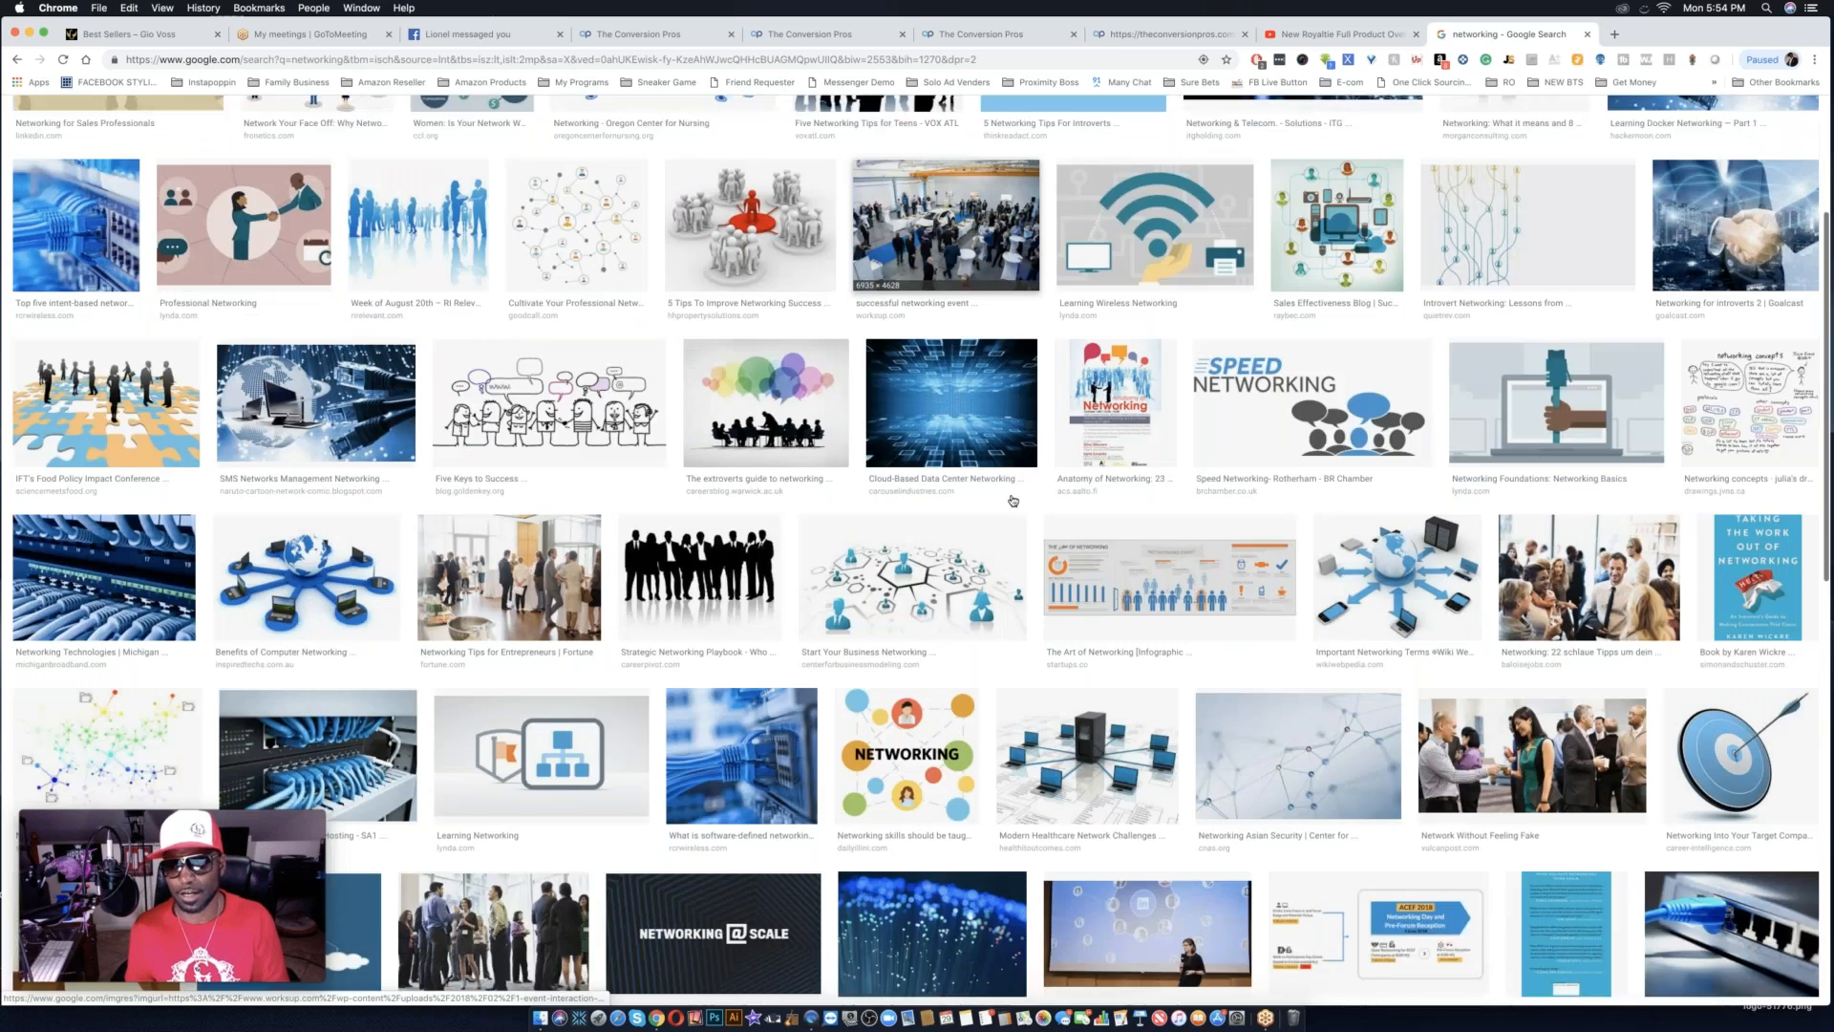
{"action": "scroll", "coordinate": [1013, 501], "scroll_direction": "down", "scroll_amount": 8}
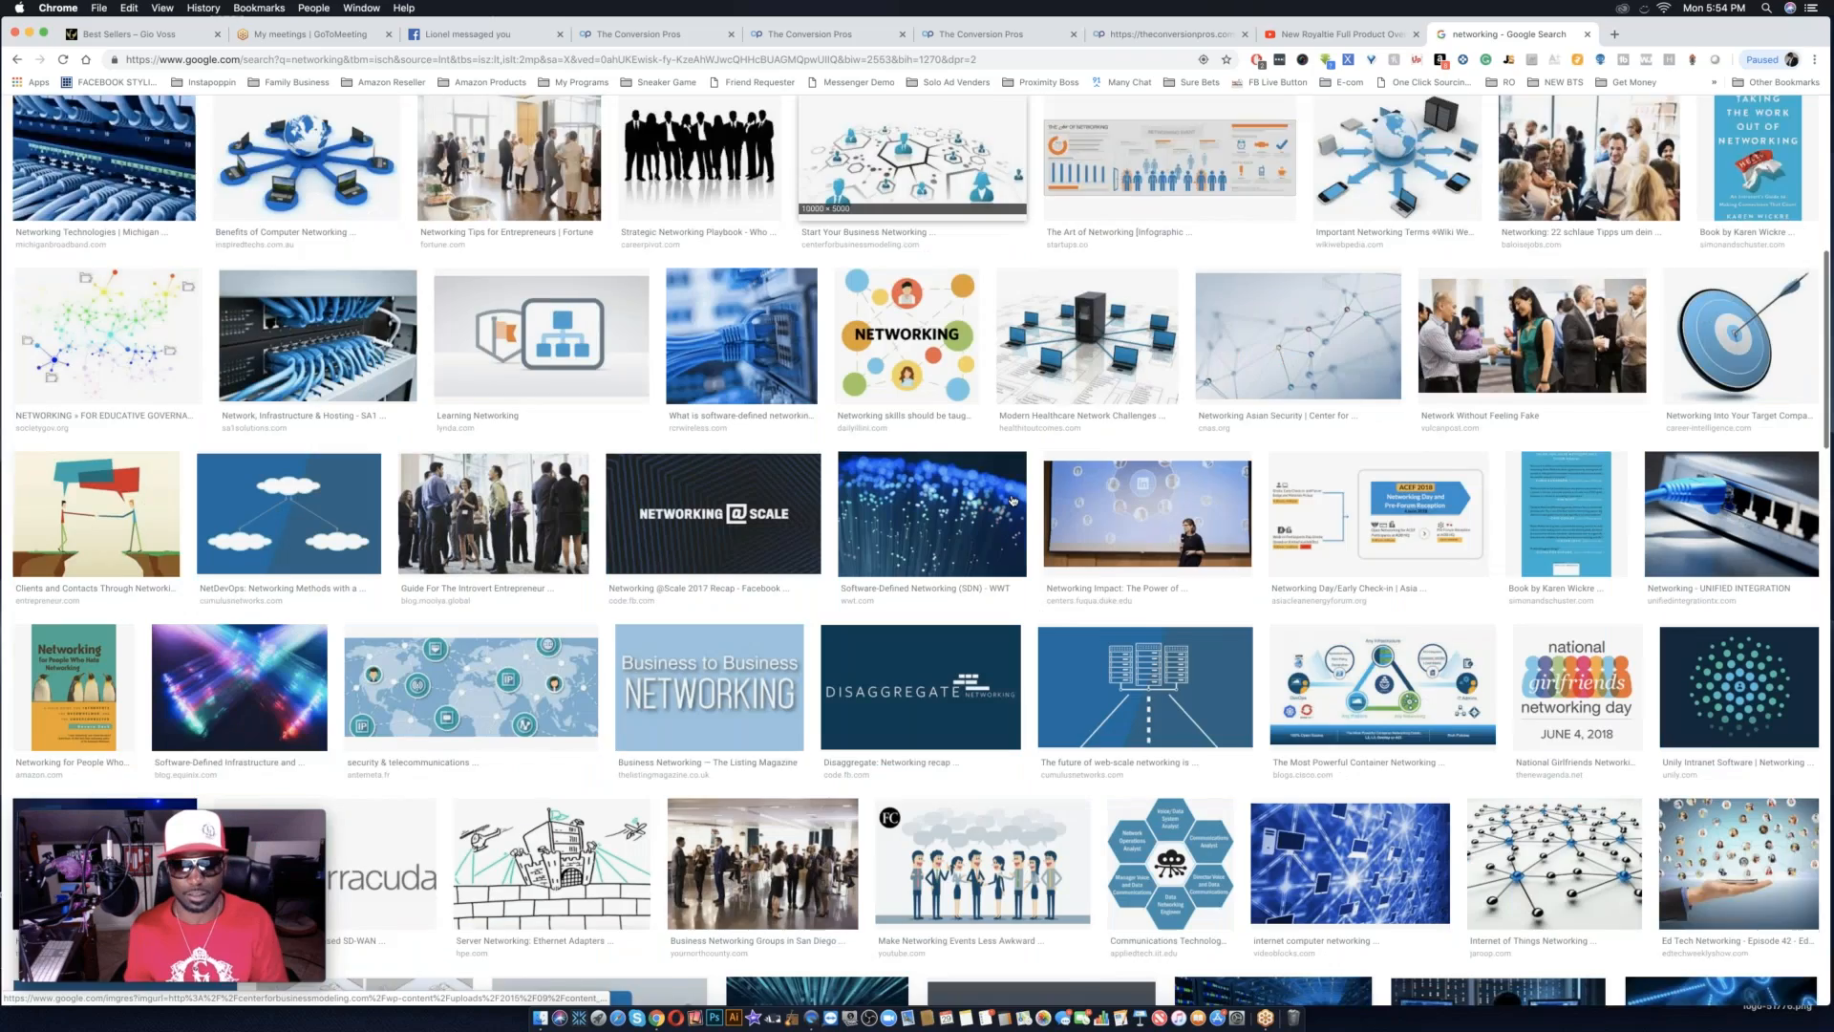
{"action": "scroll", "coordinate": [1013, 500], "scroll_direction": "down", "scroll_amount": 9}
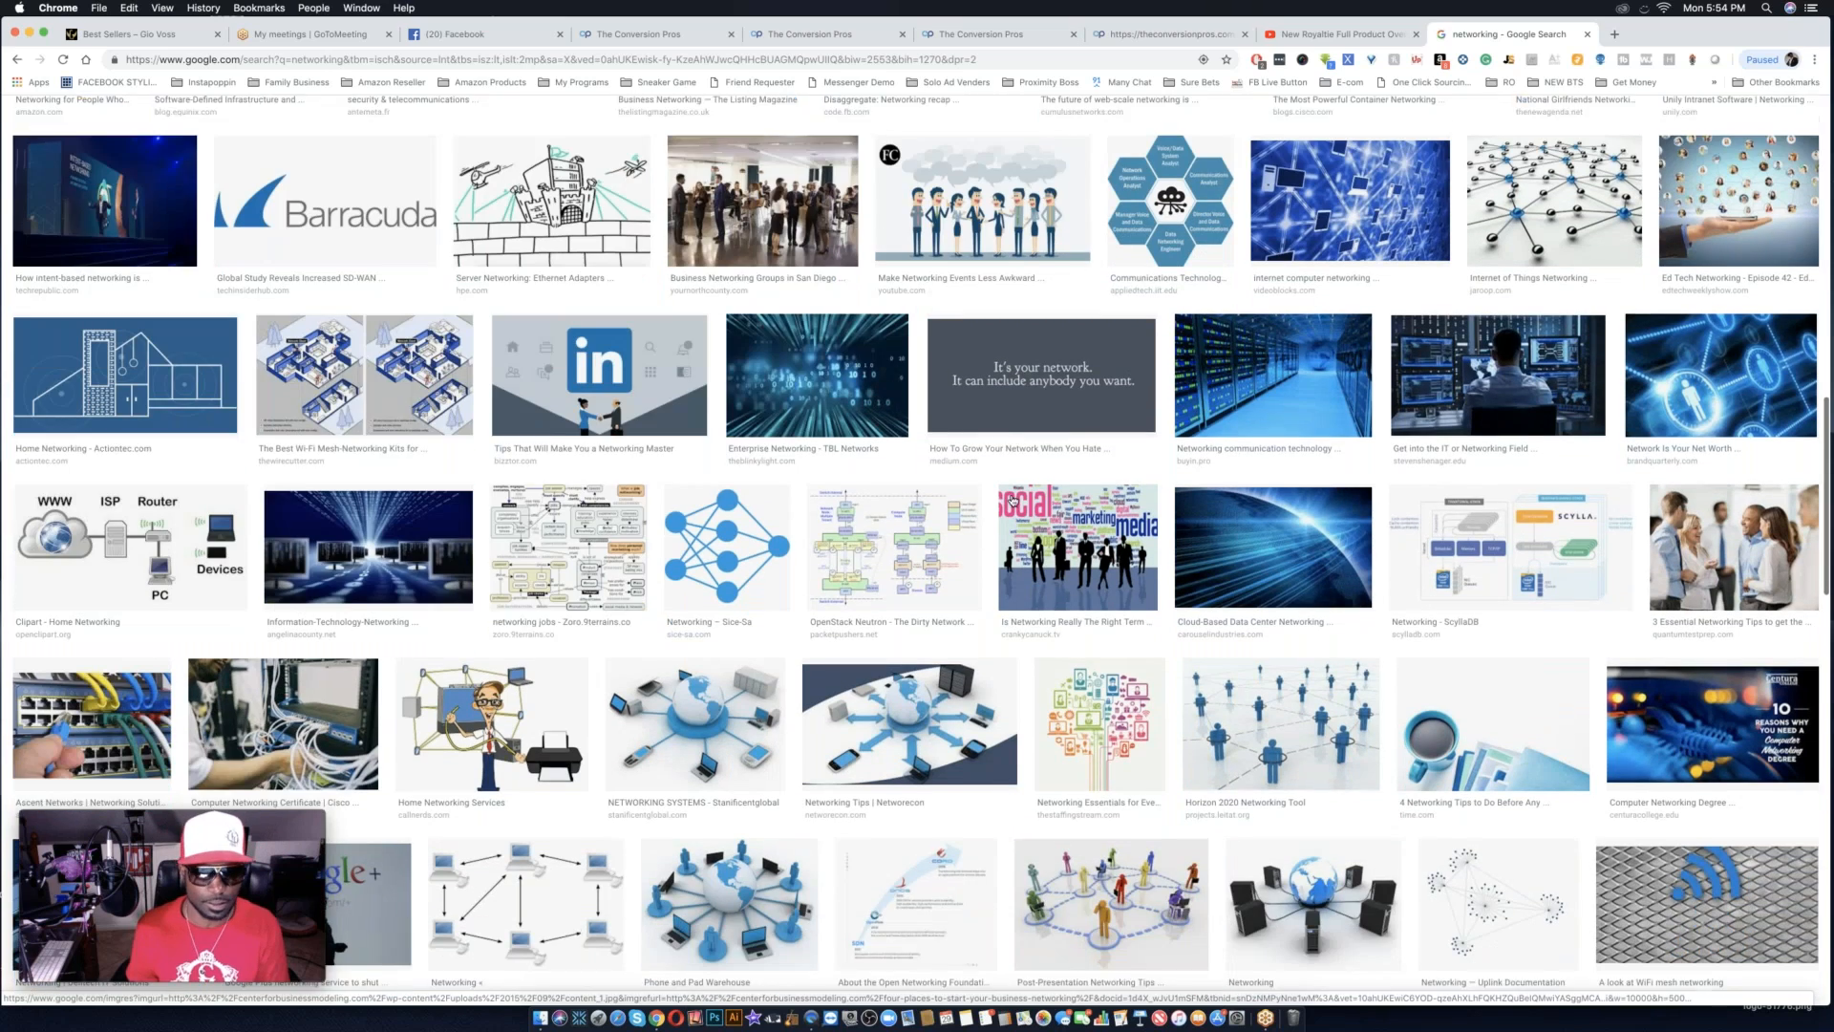
{"action": "scroll", "coordinate": [1012, 500], "scroll_direction": "down", "scroll_amount": 6}
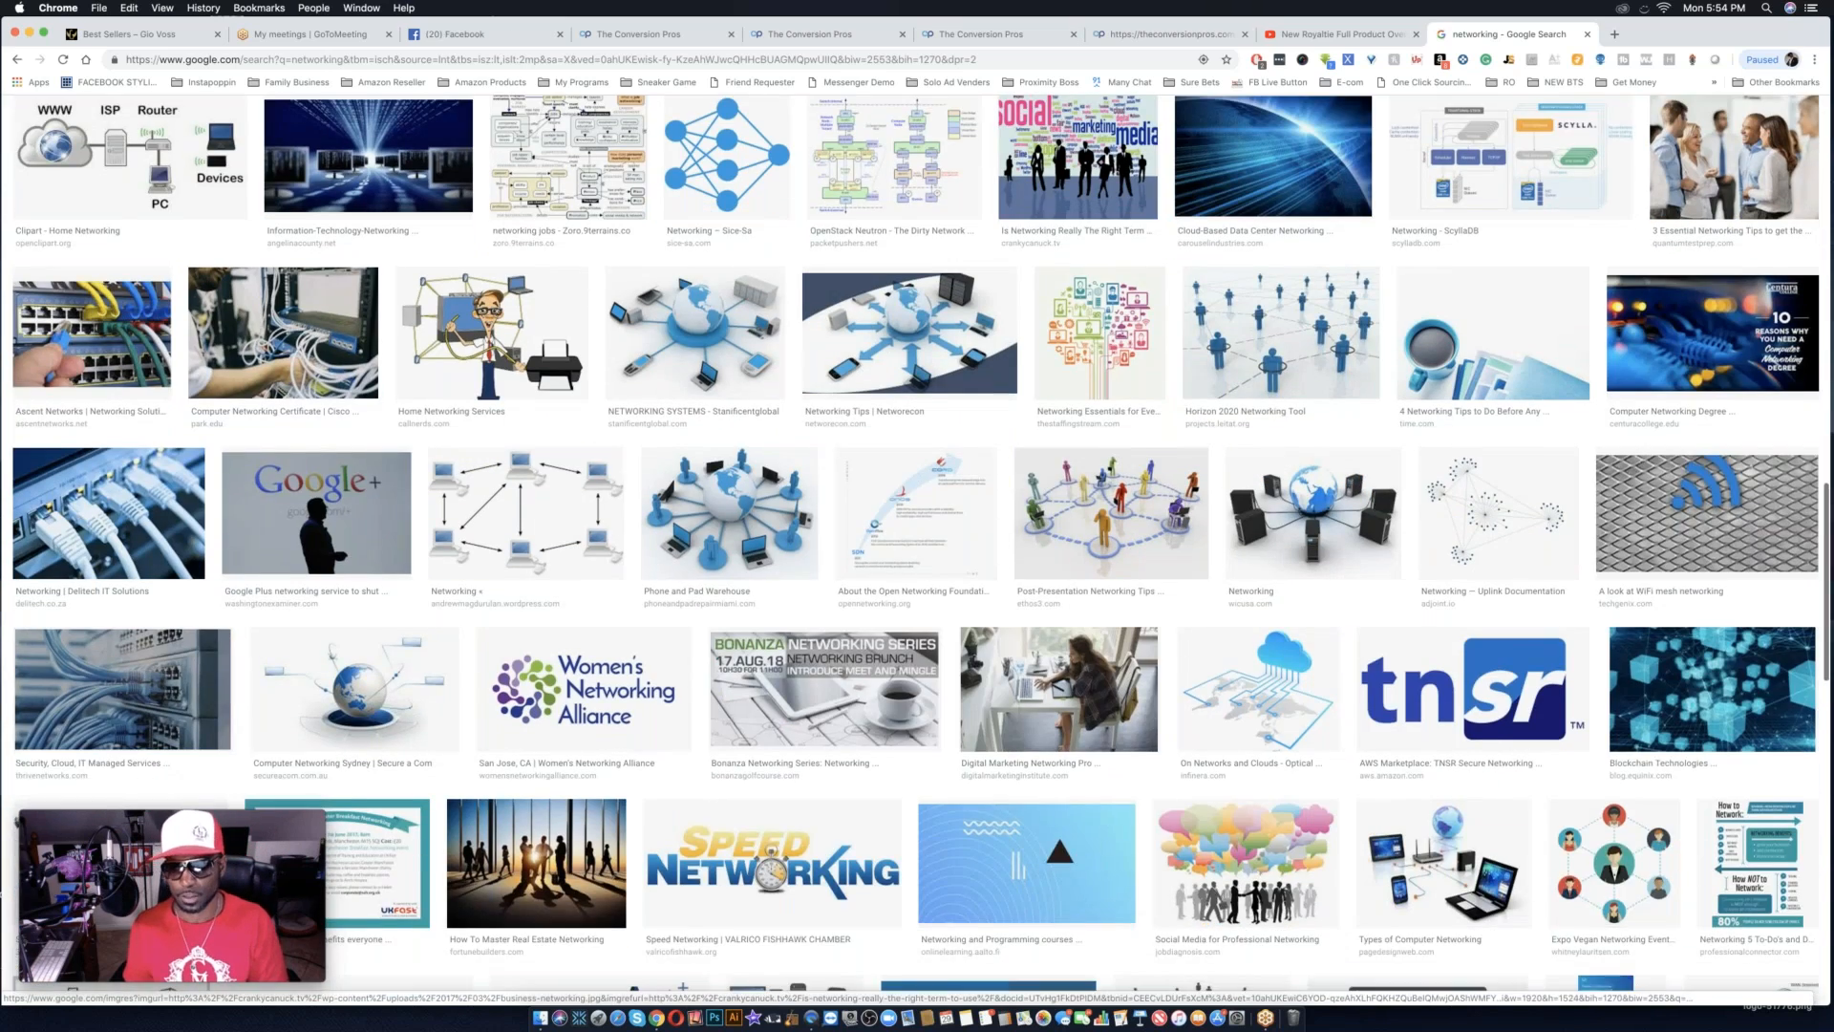
{"action": "left_click", "coordinate": [1777, 698]}
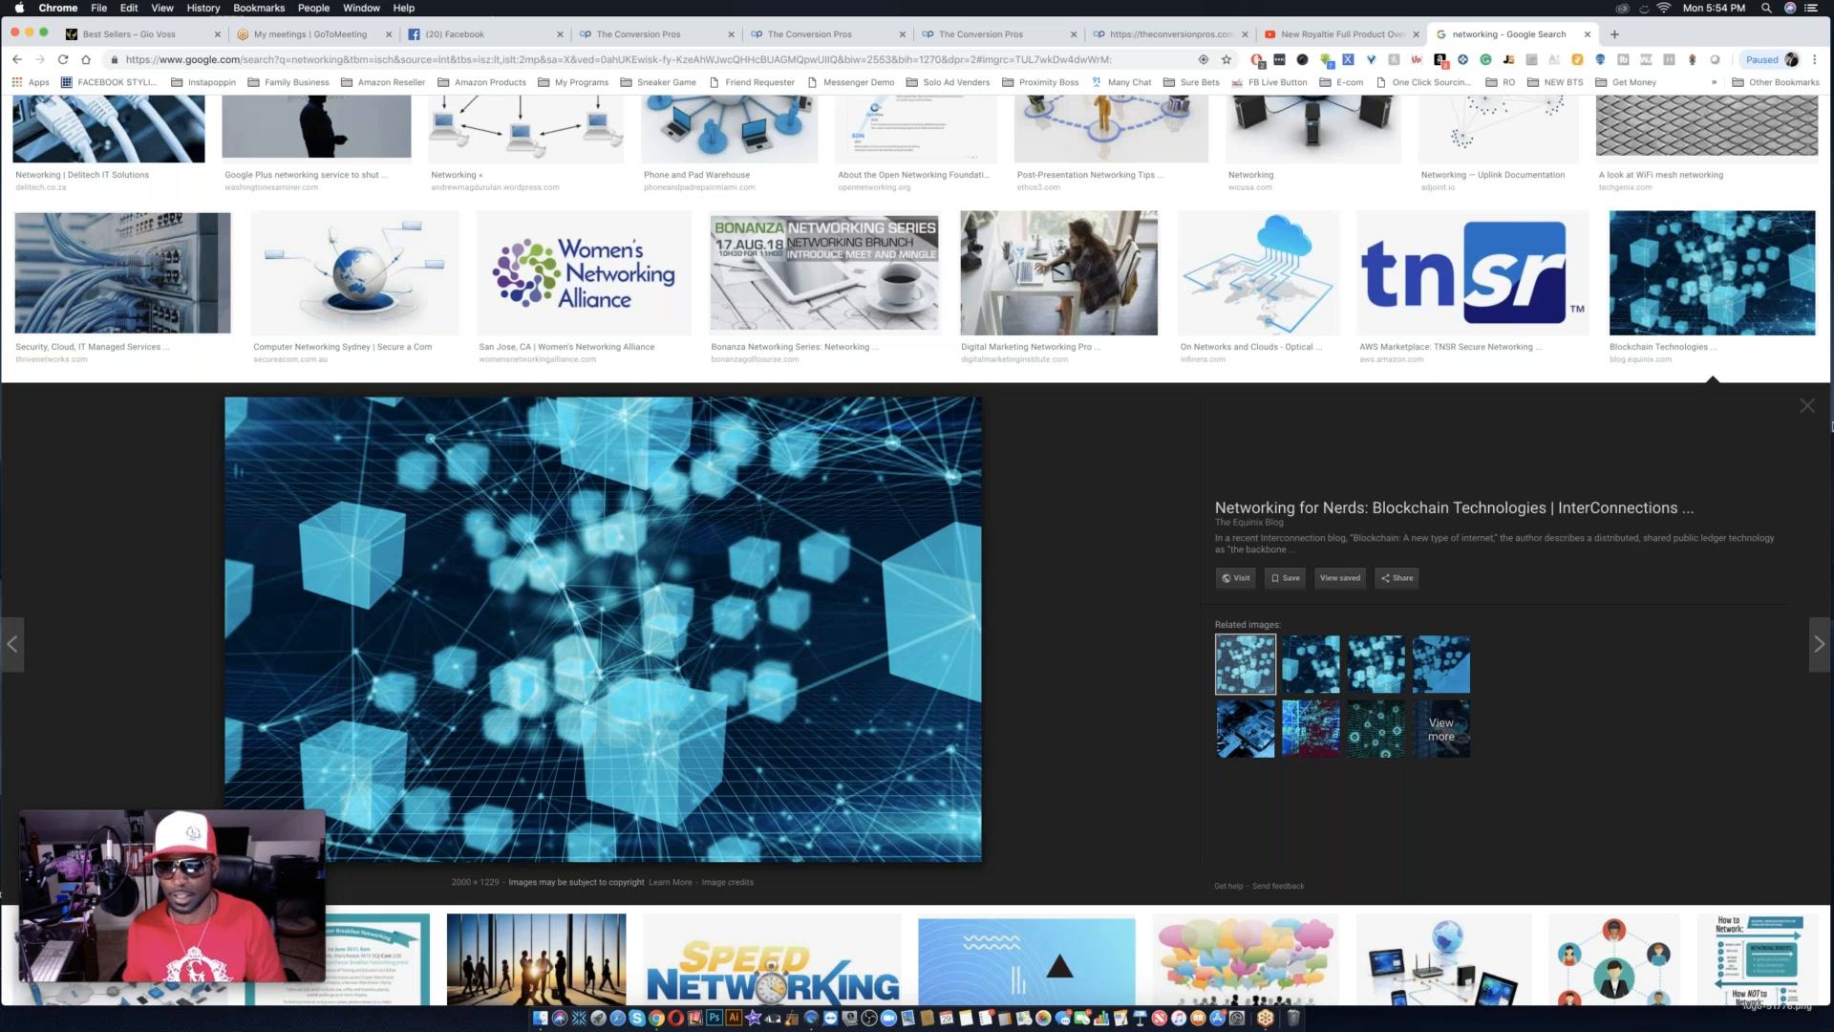
{"action": "left_click", "coordinate": [1811, 415]}
{"action": "scroll", "coordinate": [993, 382], "scroll_direction": "down", "scroll_amount": 3}
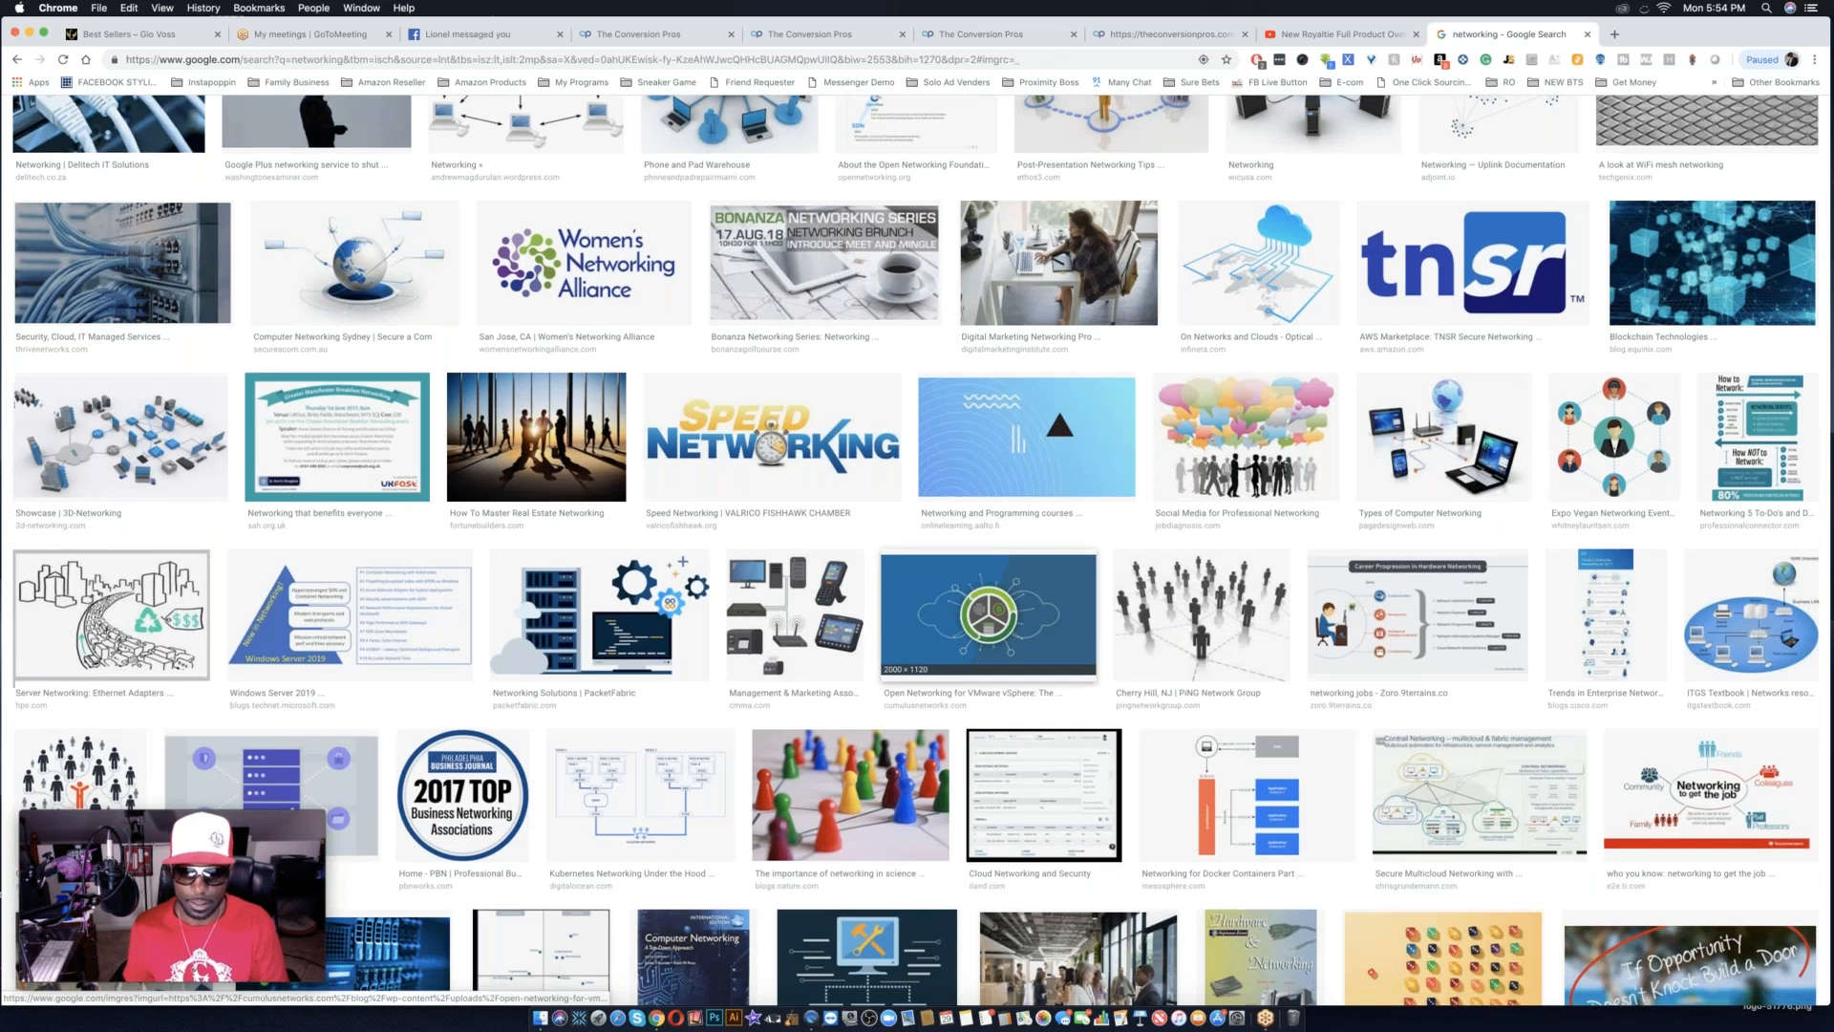
{"action": "scroll", "coordinate": [993, 382], "scroll_direction": "down", "scroll_amount": 15}
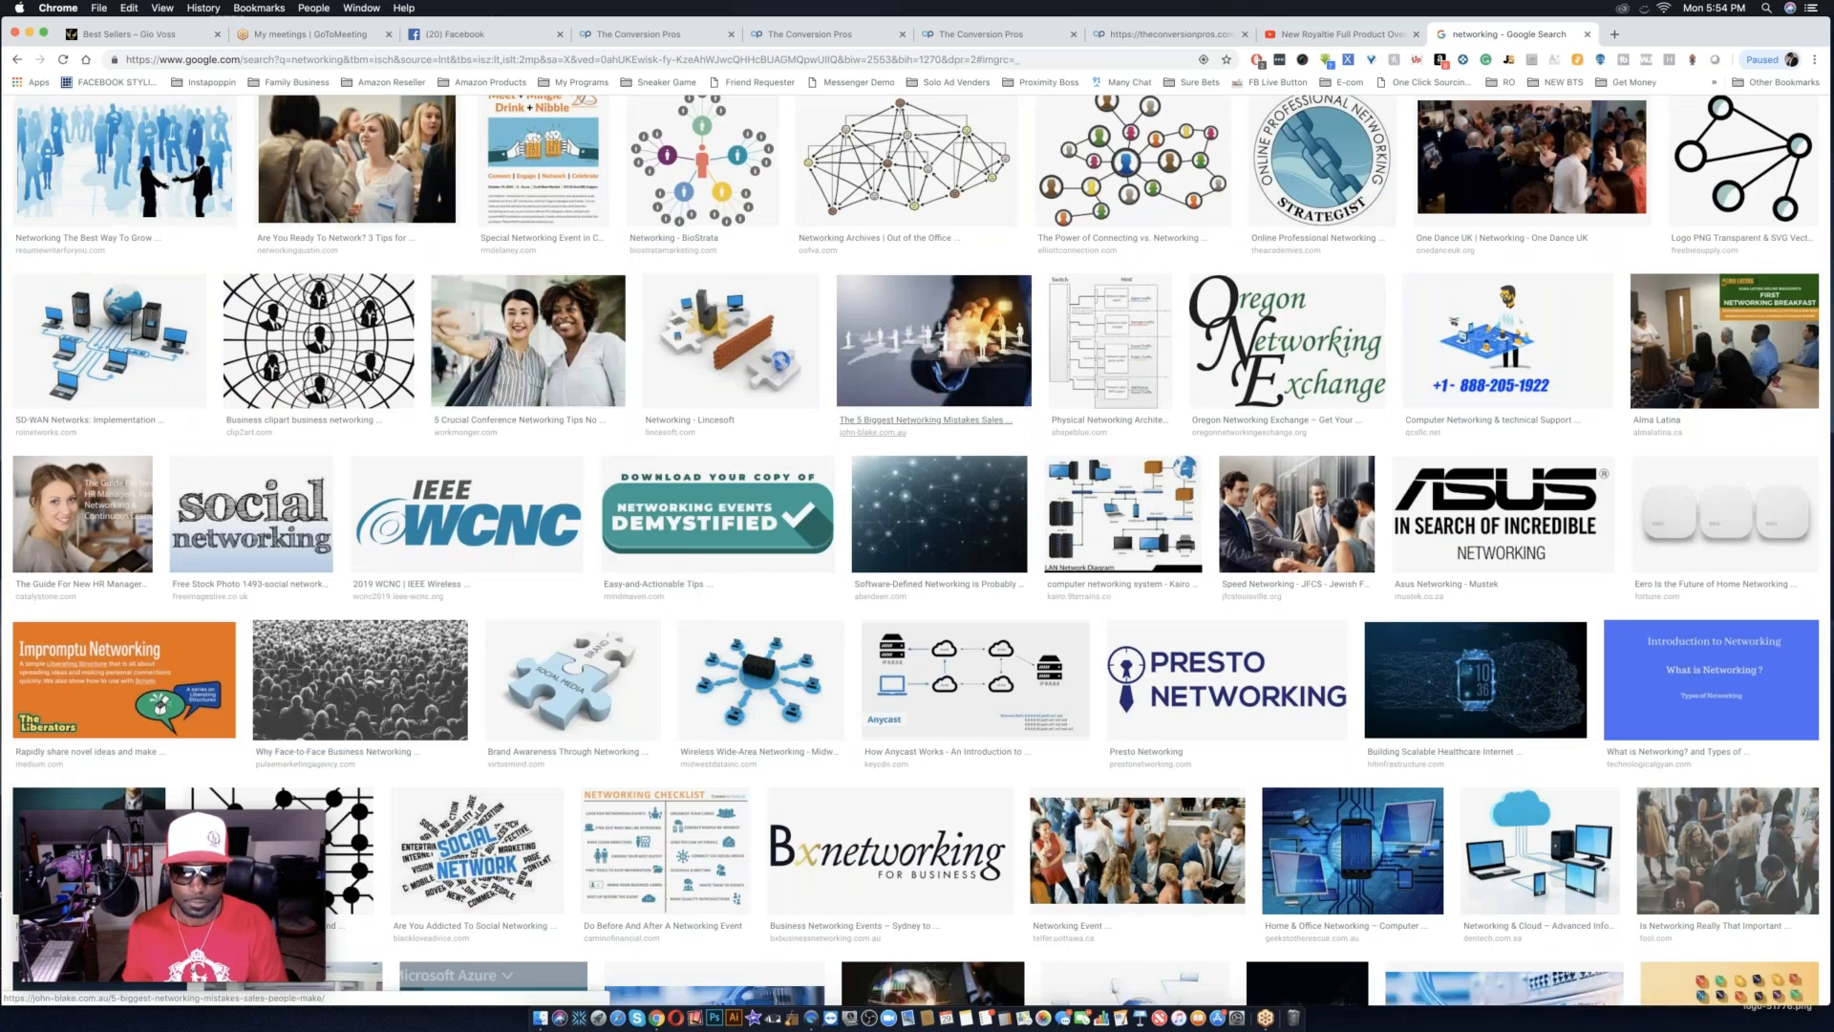
{"action": "left_click", "coordinate": [960, 513]}
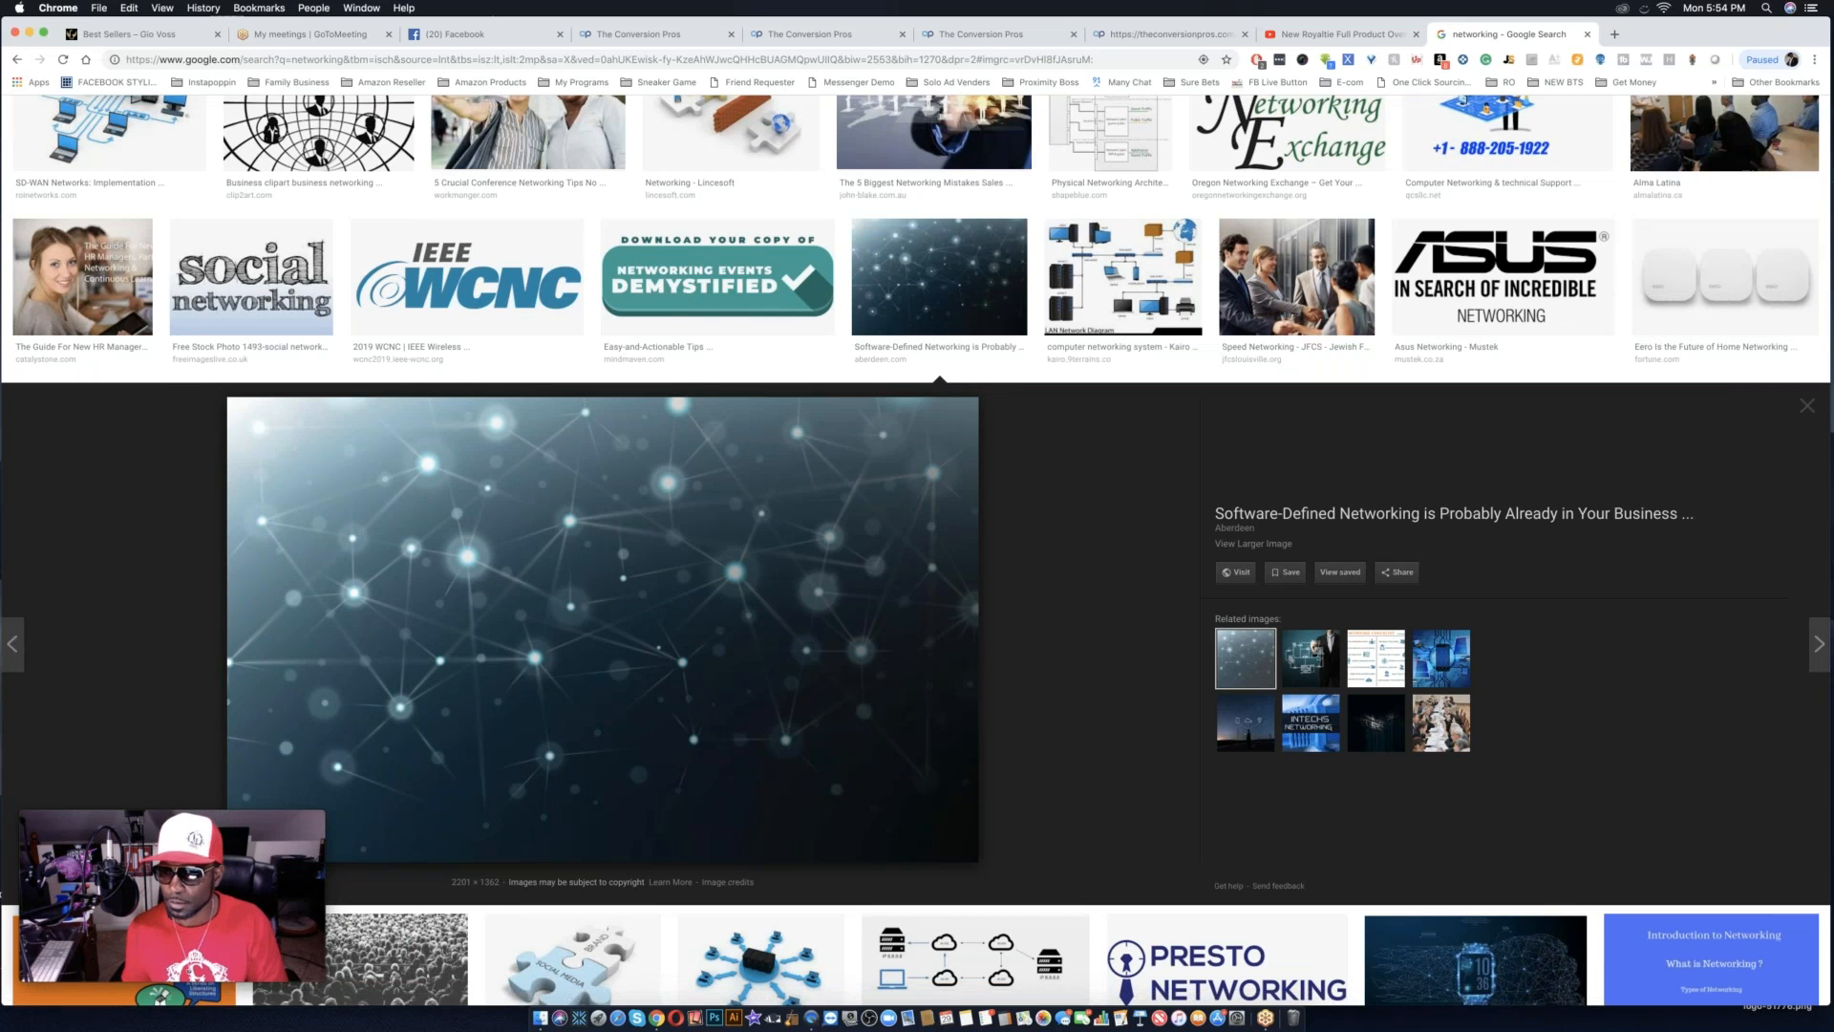
{"action": "left_click", "coordinate": [1800, 407]}
Preview the glowing sphere held in a hand and the blue world network image, closing each preview.
{"action": "scroll", "coordinate": [1007, 407], "scroll_direction": "down", "scroll_amount": 5}
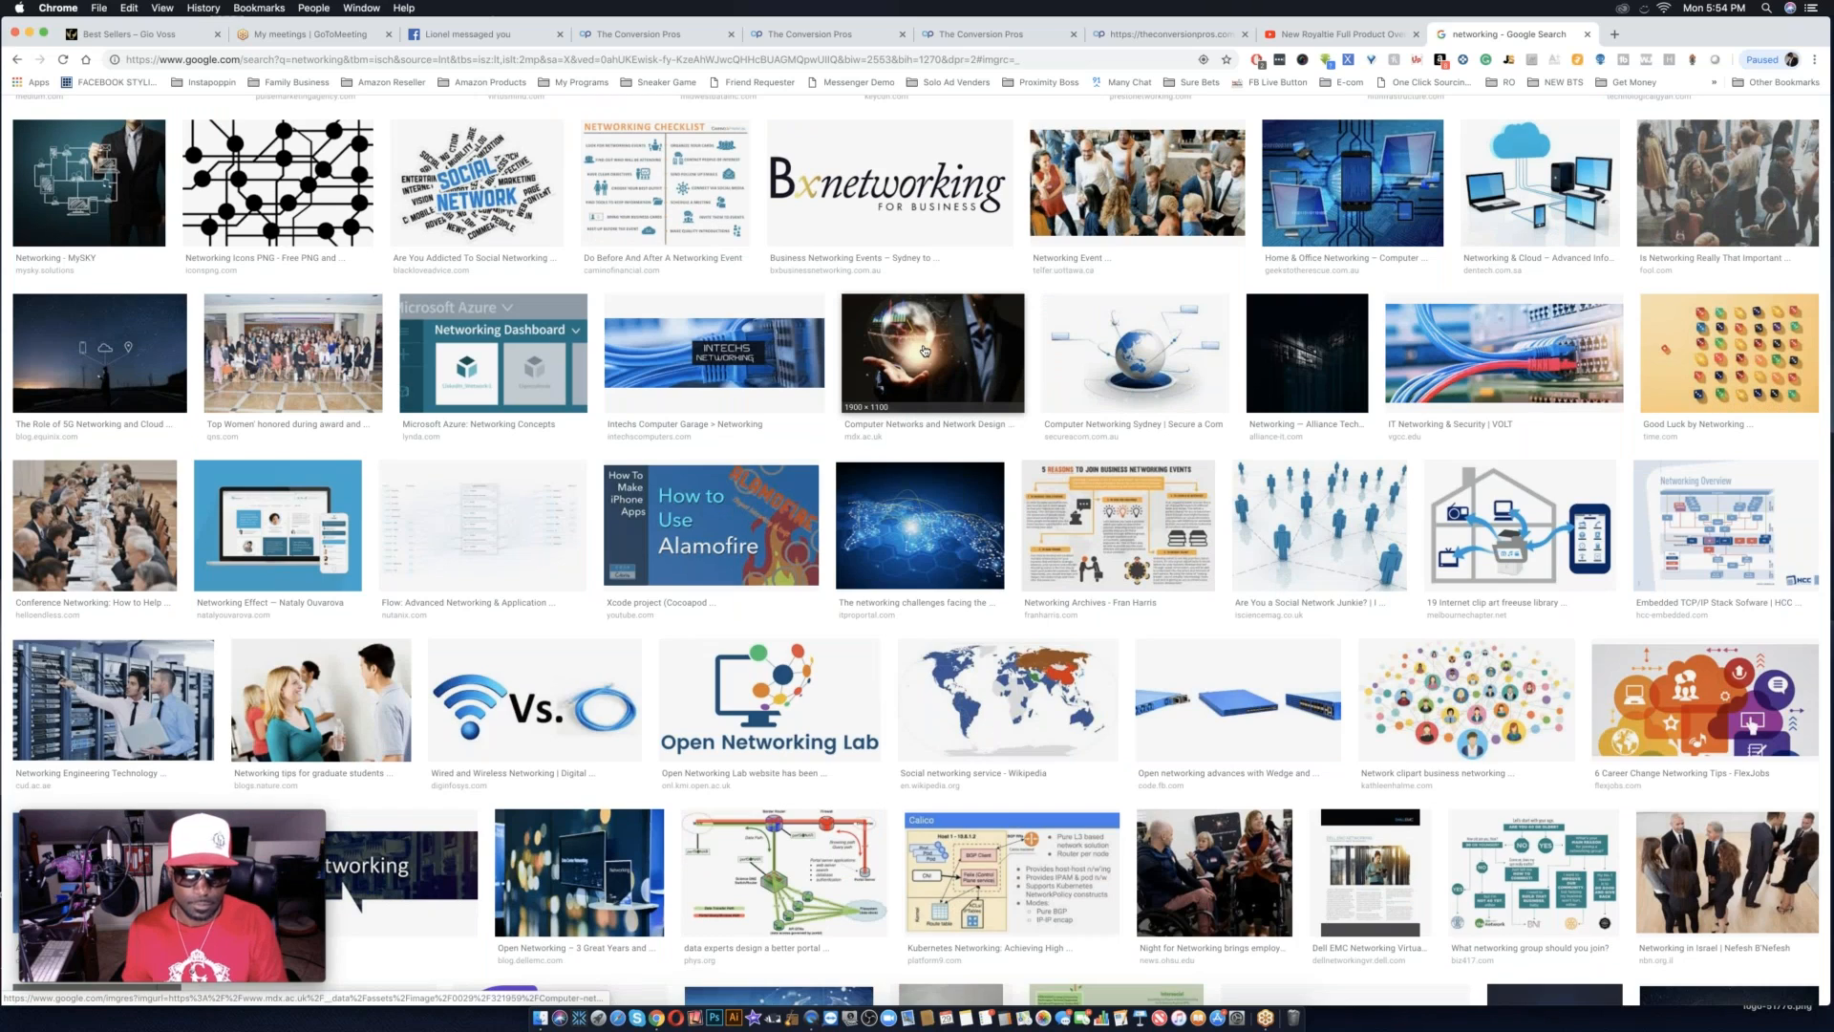
{"action": "left_click", "coordinate": [925, 350]}
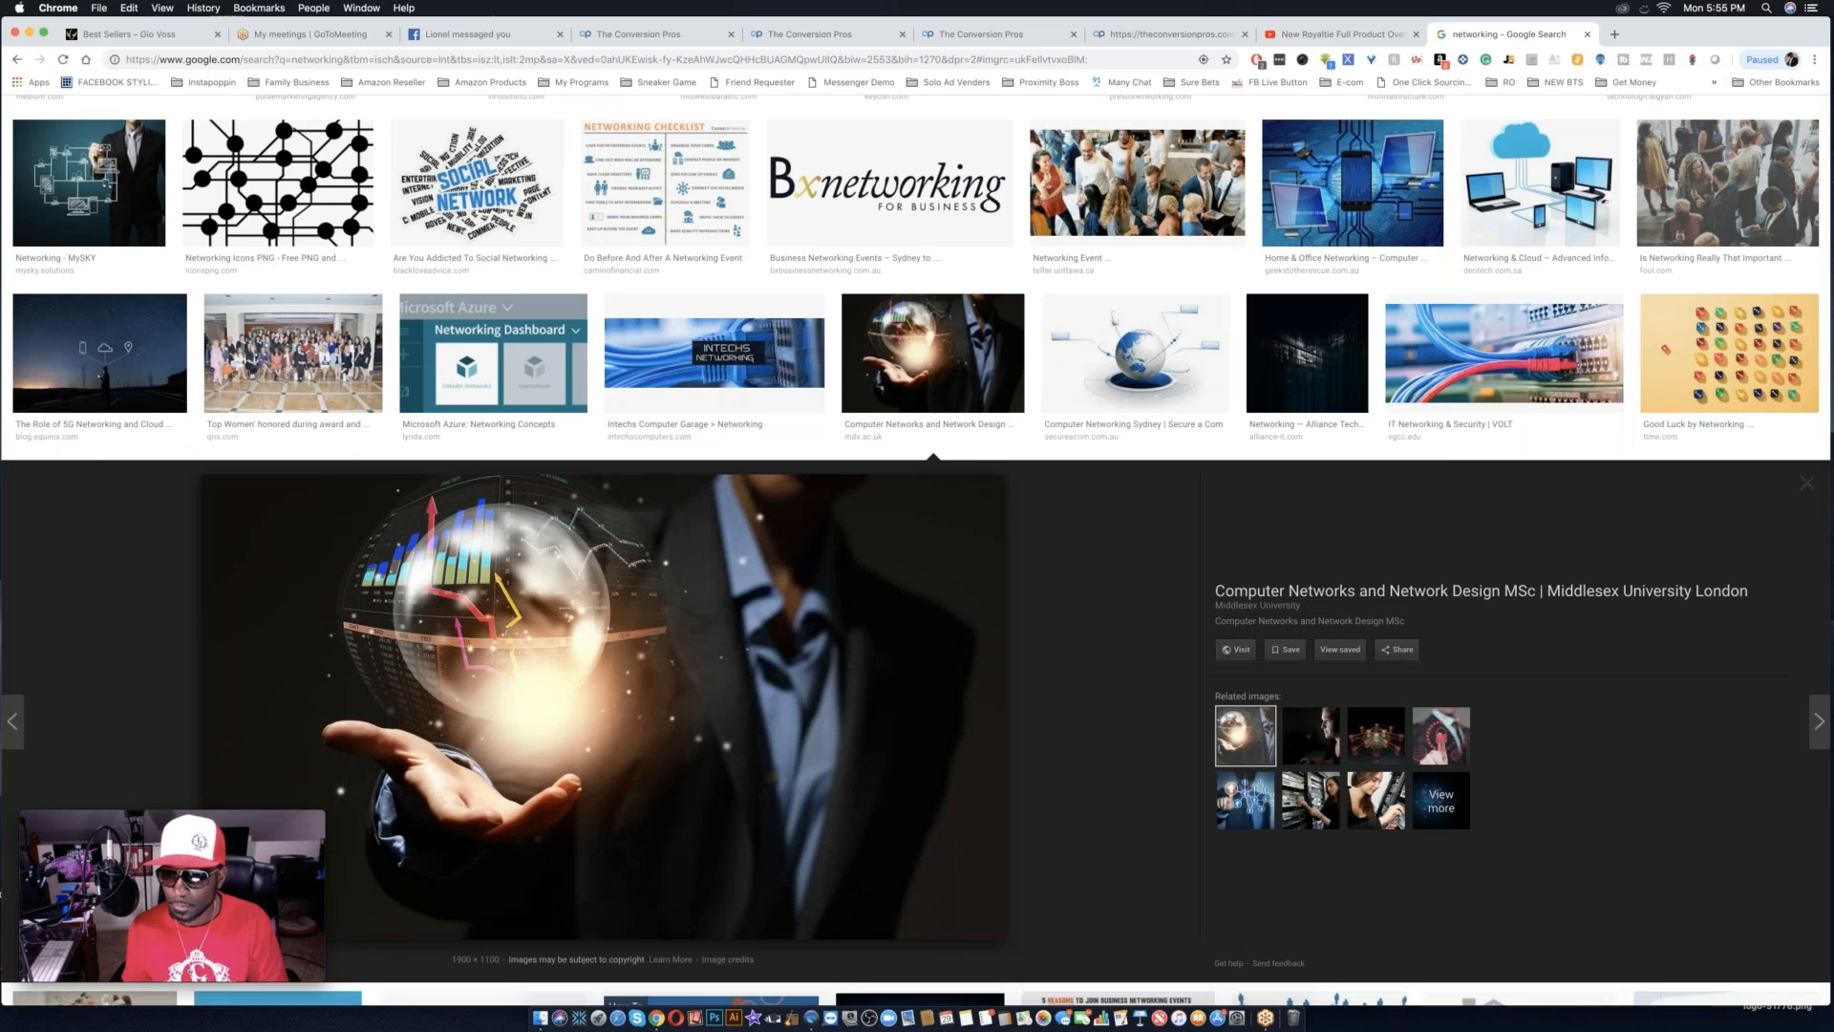
{"action": "left_click", "coordinate": [1812, 490]}
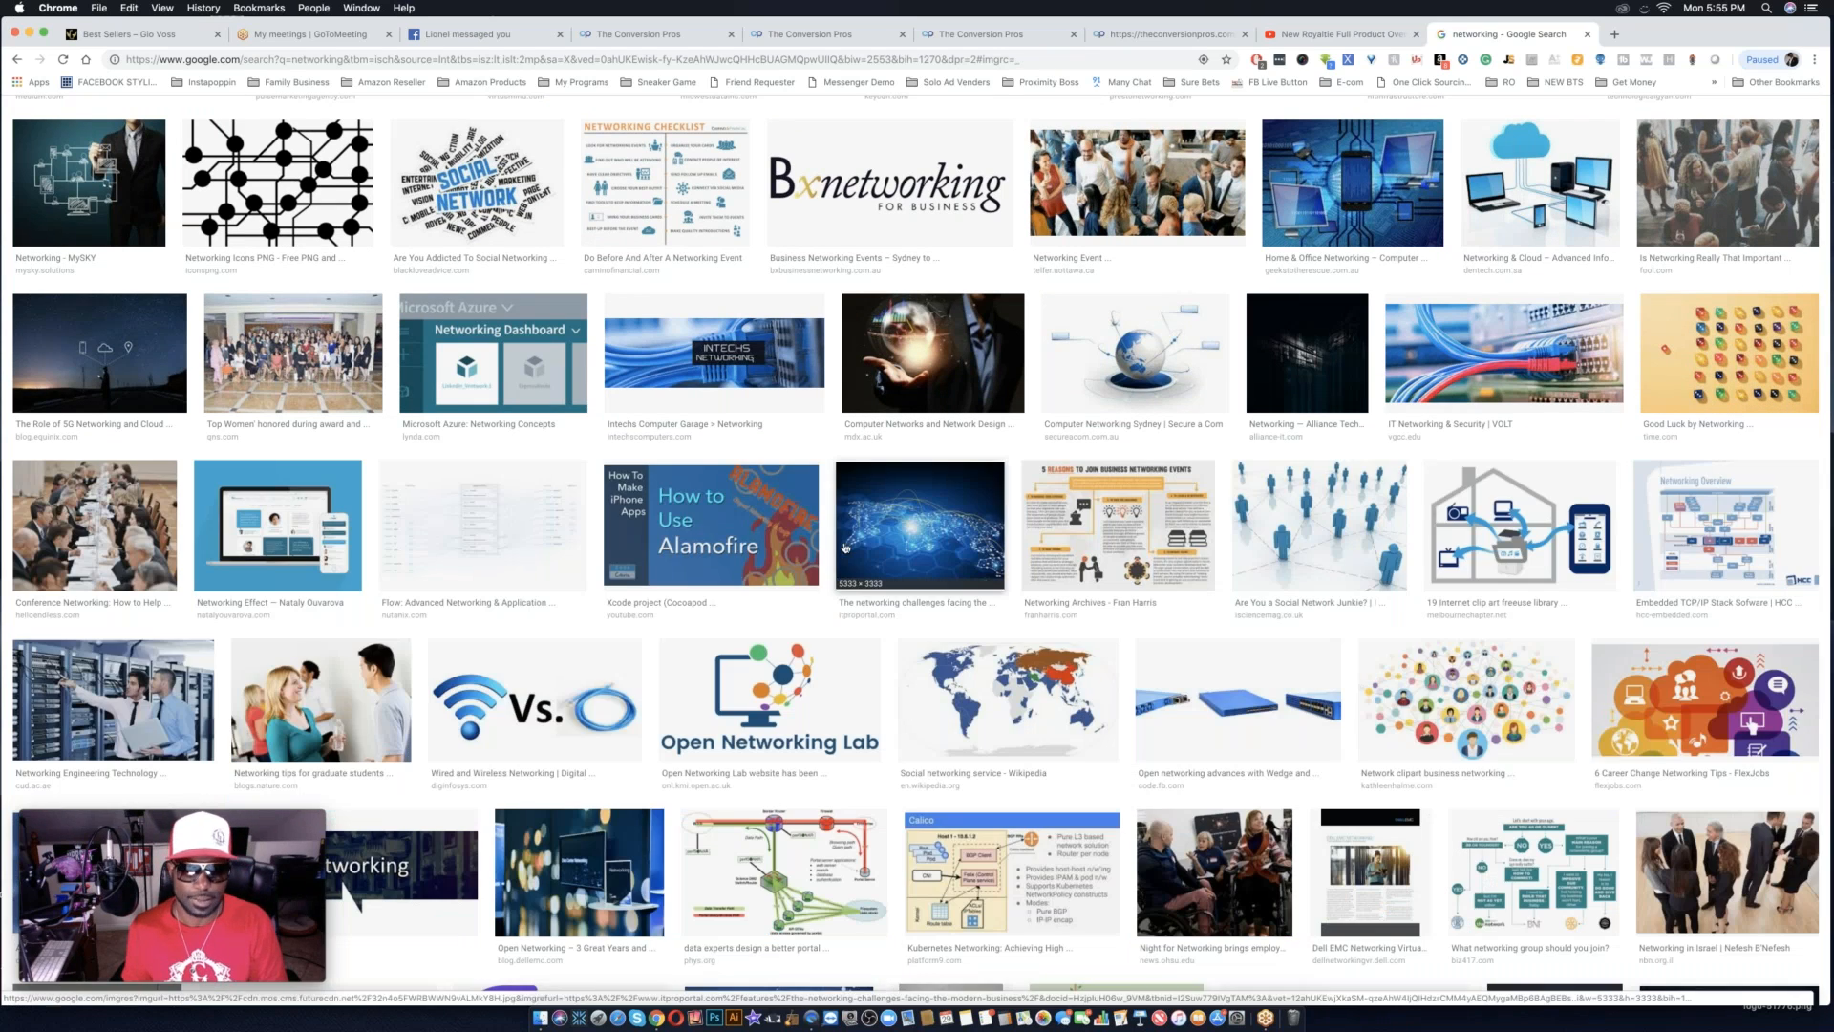
{"action": "scroll", "coordinate": [845, 548], "scroll_direction": "down", "scroll_amount": 3}
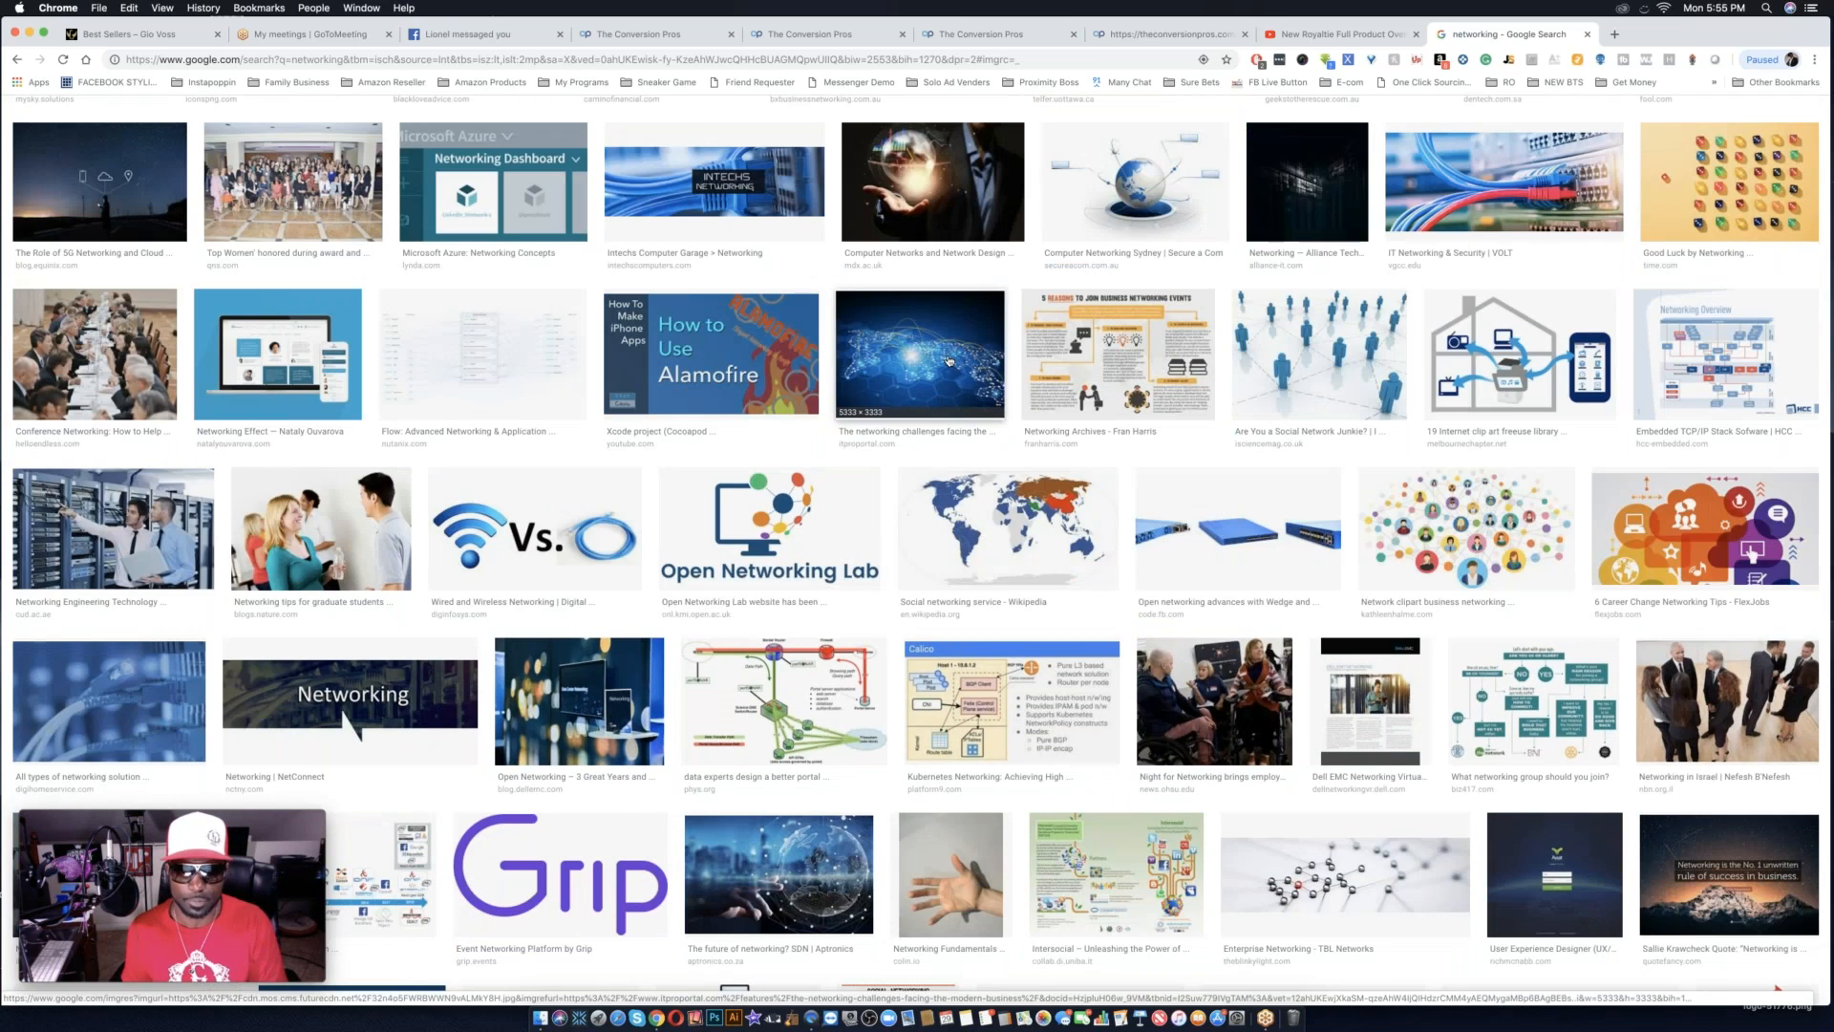
{"action": "left_click", "coordinate": [950, 363]}
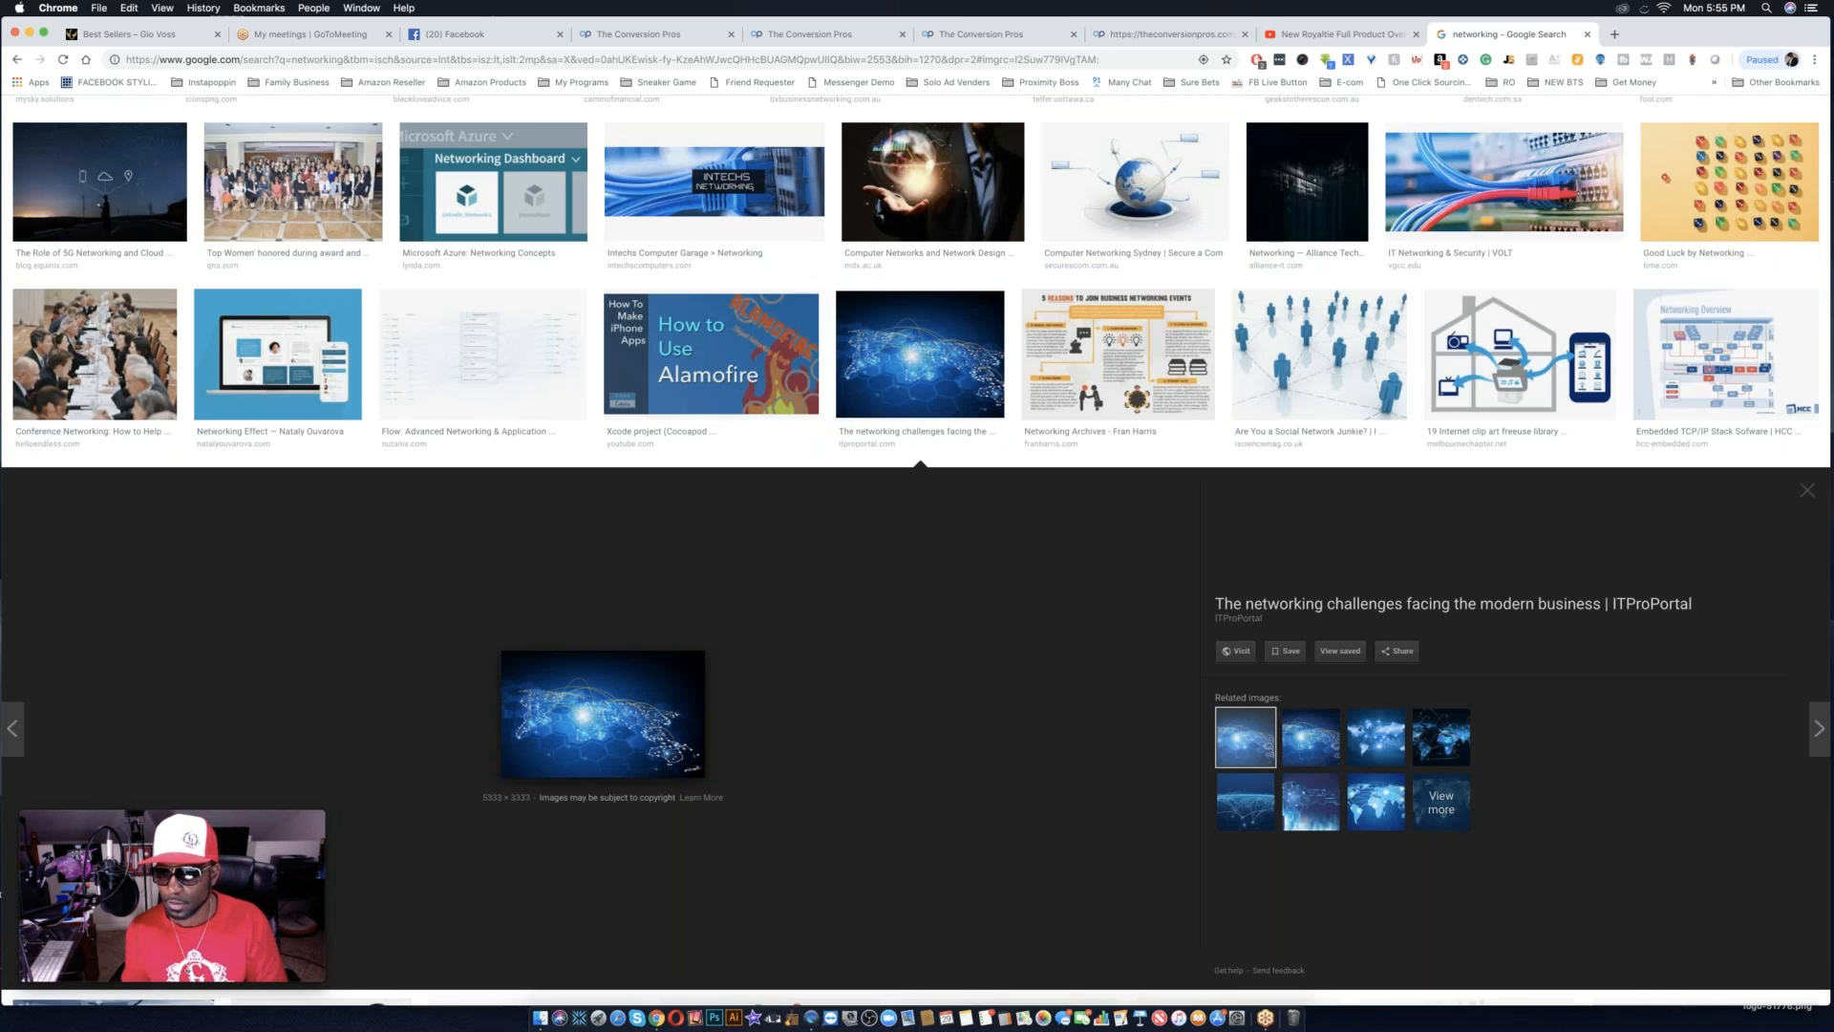
{"action": "left_click", "coordinate": [1810, 495]}
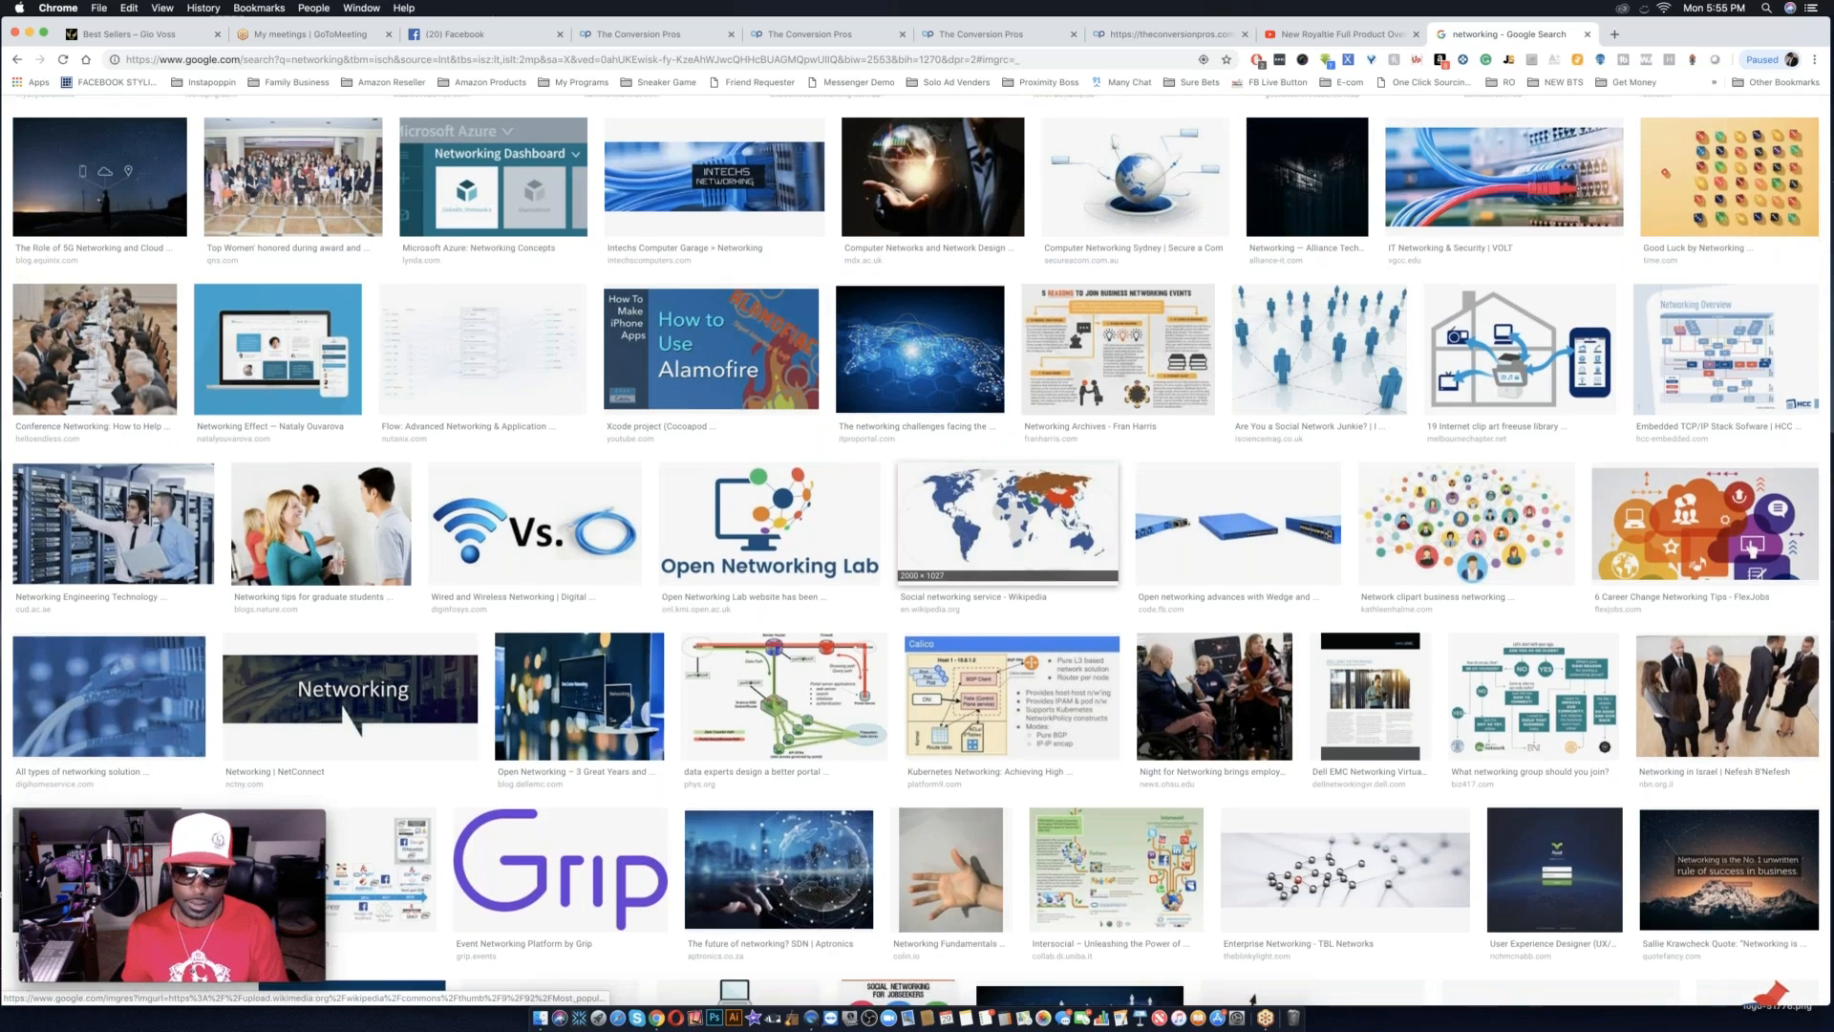
Find the "The future of networking? SDN" image of a hand touching a globe and copy its image address.
{"action": "scroll", "coordinate": [1022, 558], "scroll_direction": "down", "scroll_amount": 5}
{"action": "scroll", "coordinate": [1022, 559], "scroll_direction": "down", "scroll_amount": 5}
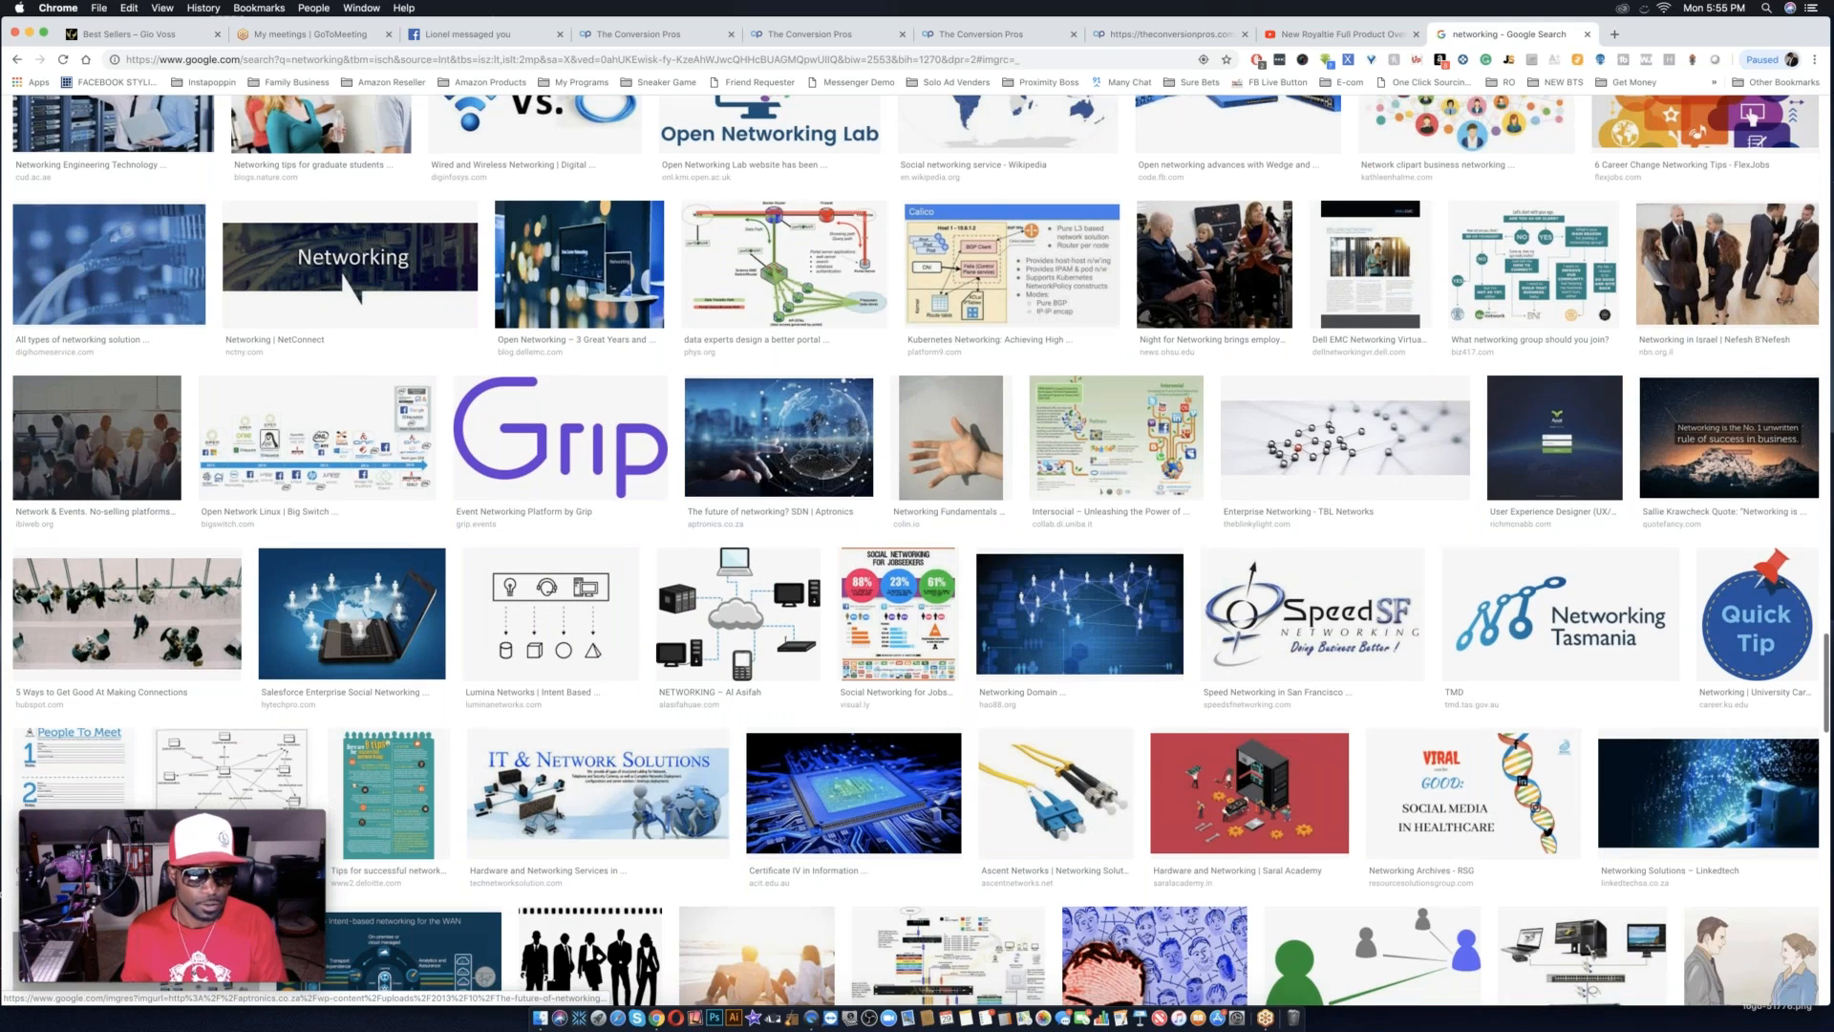
{"action": "left_click", "coordinate": [799, 439]}
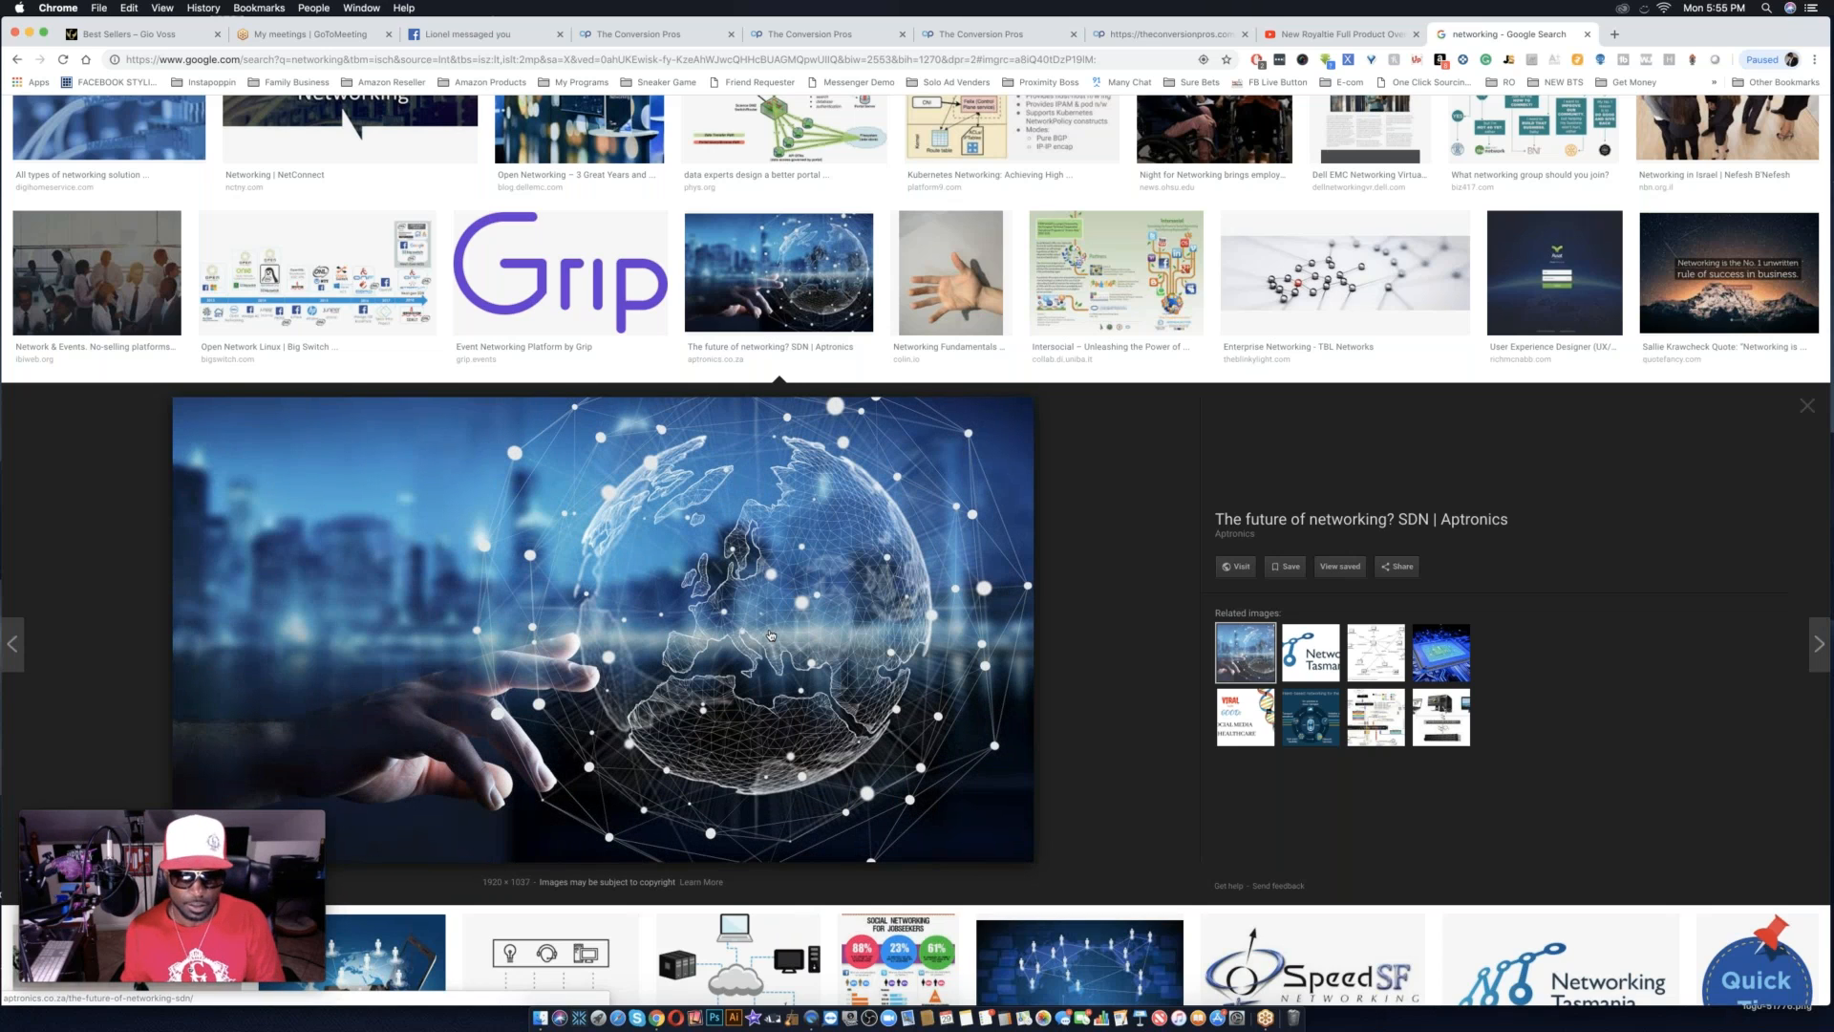
{"action": "right_click", "coordinate": [884, 617]}
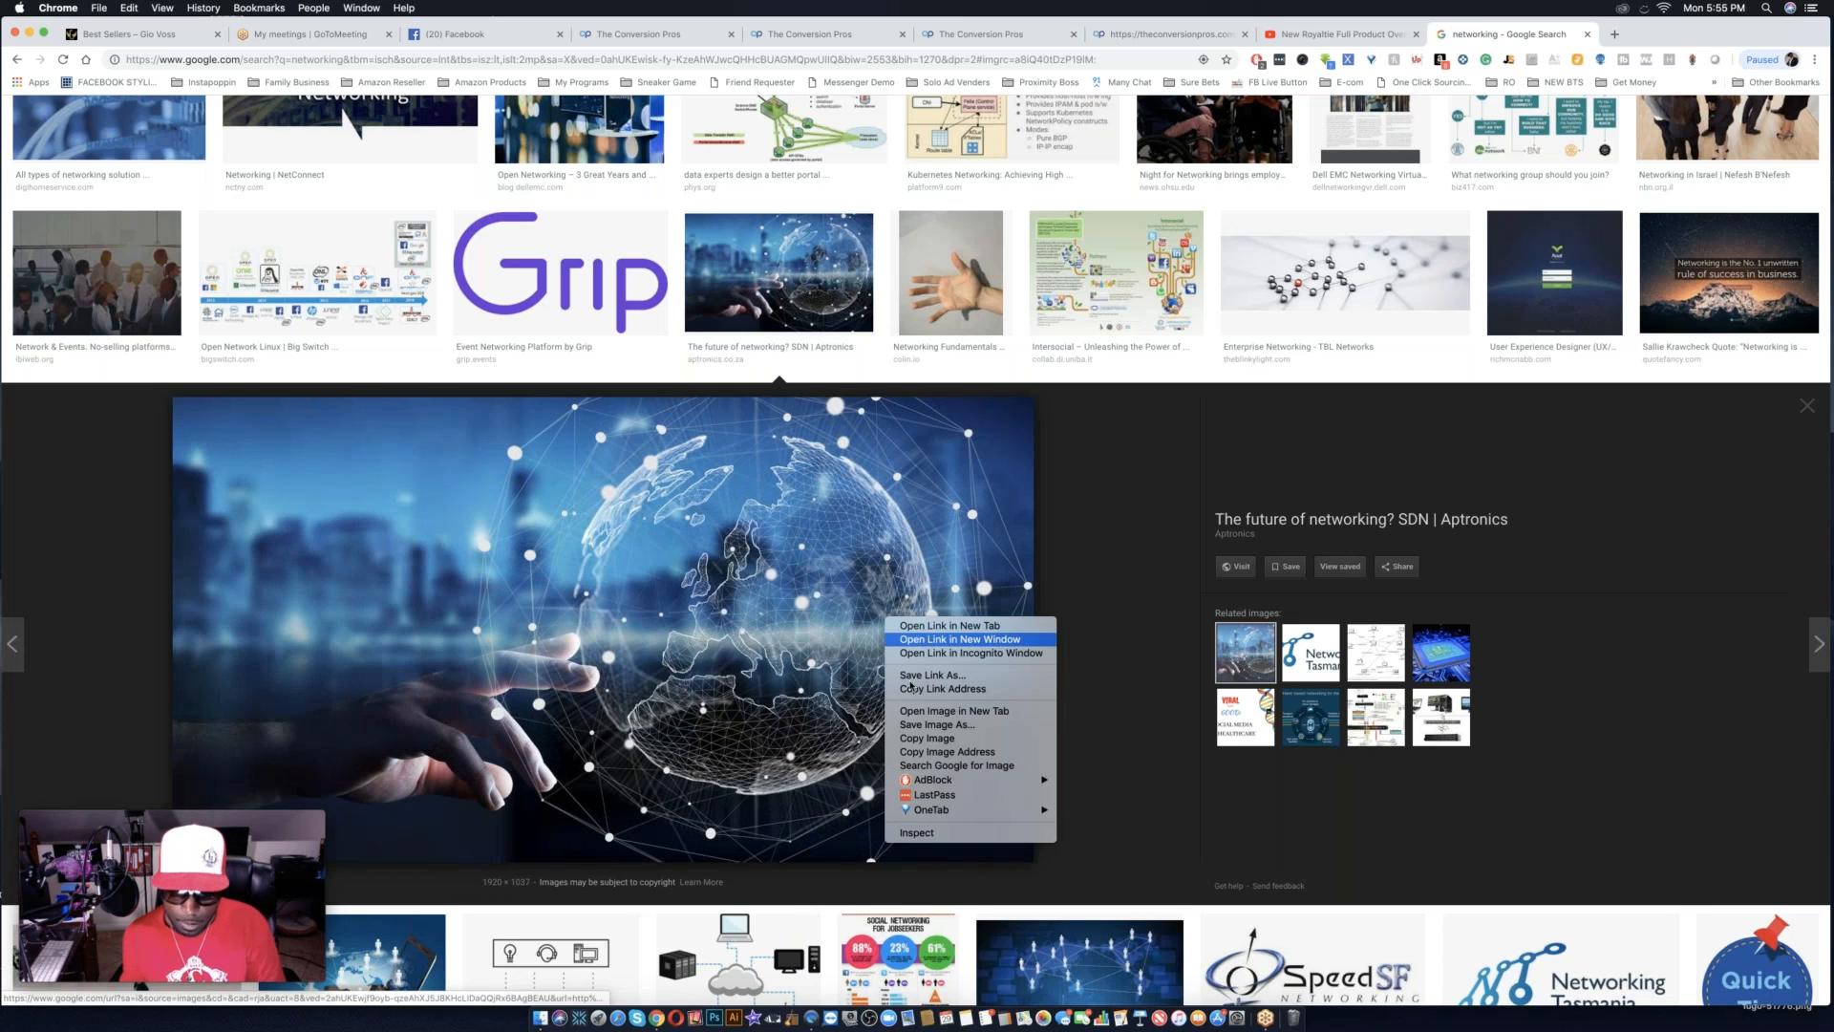
{"action": "left_click", "coordinate": [957, 741]}
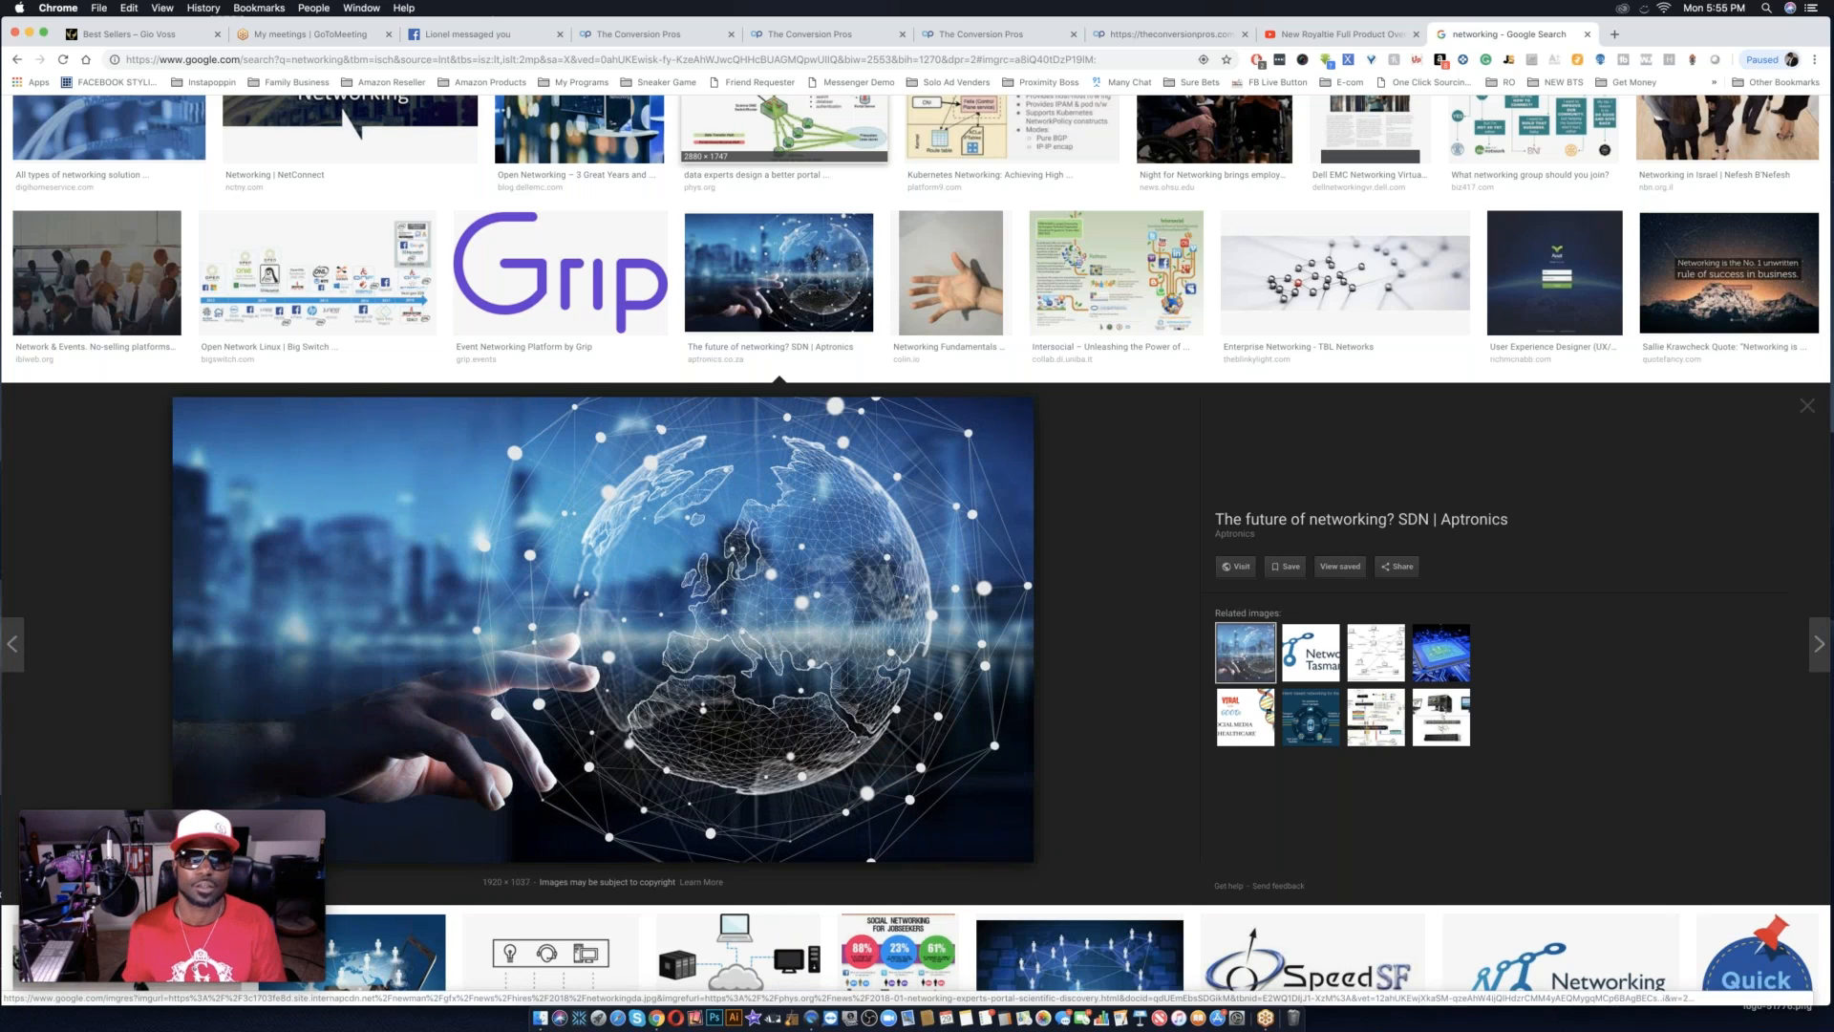
Replace the landing page's provided background address with the copied globe image address and close the mobile crop view.
{"action": "left_click", "coordinate": [1147, 33]}
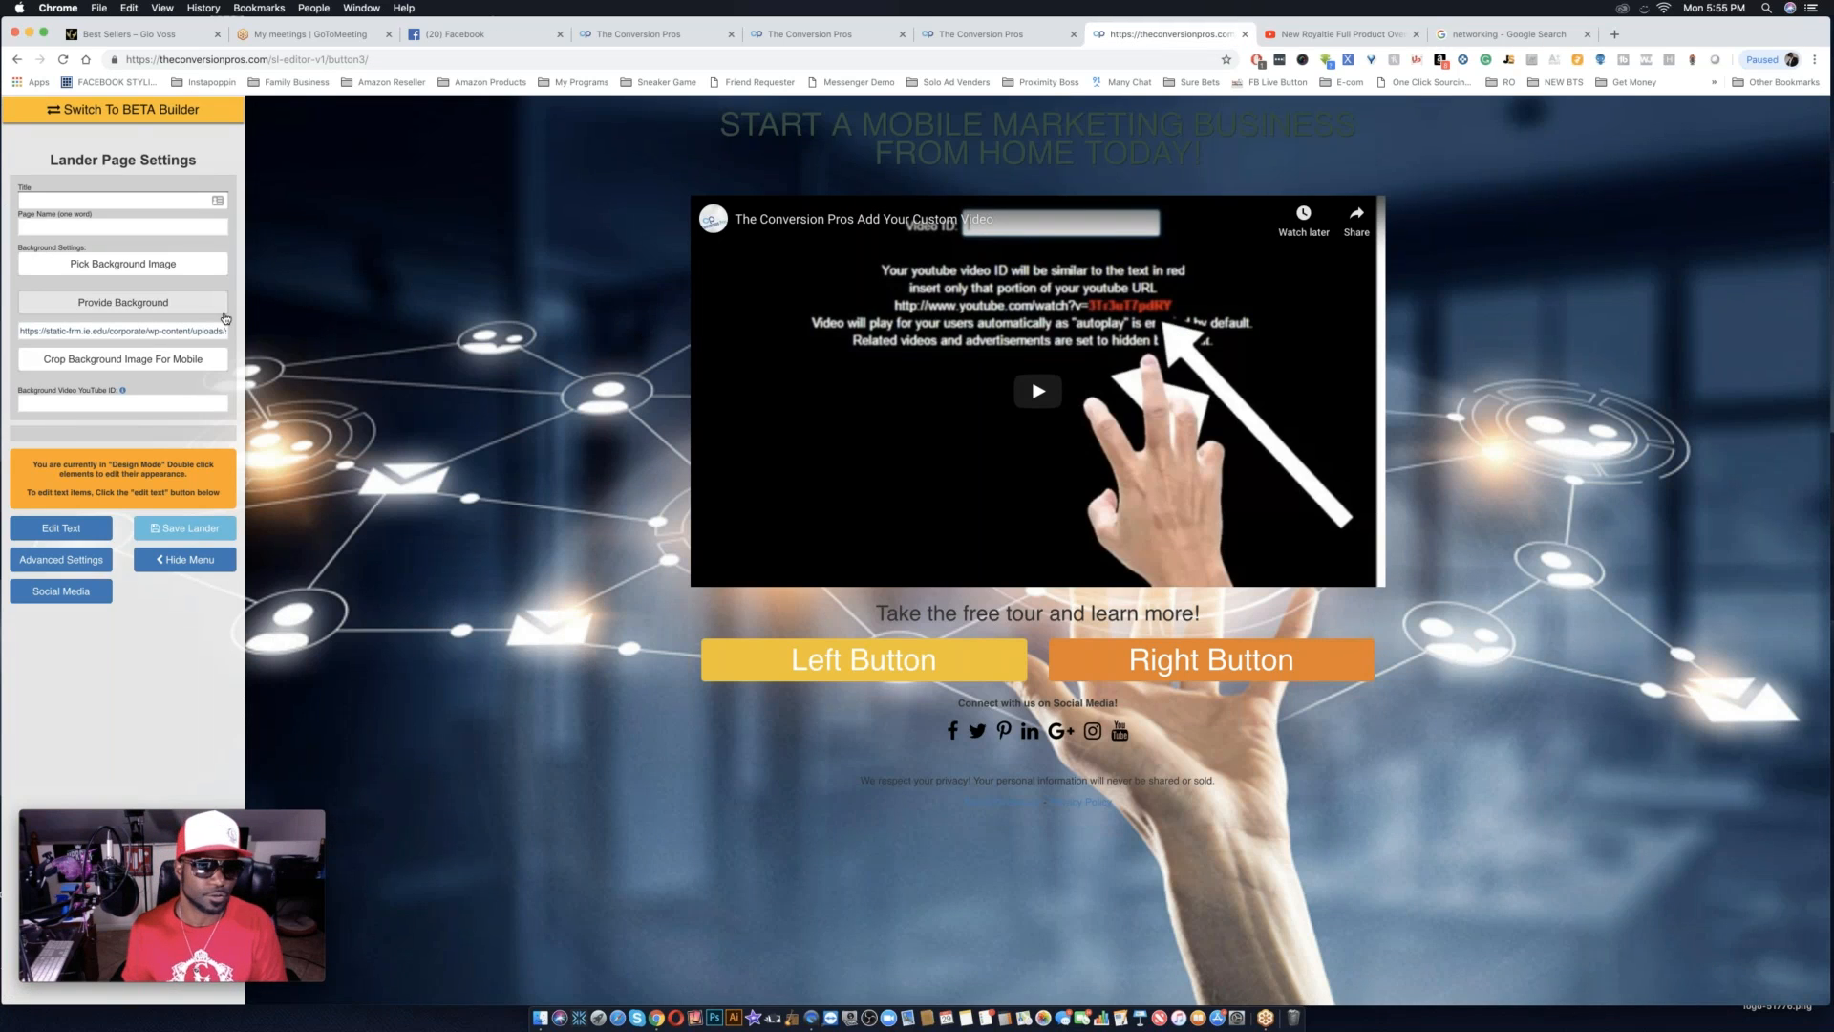
{"action": "triple_click", "coordinate": [140, 332]}
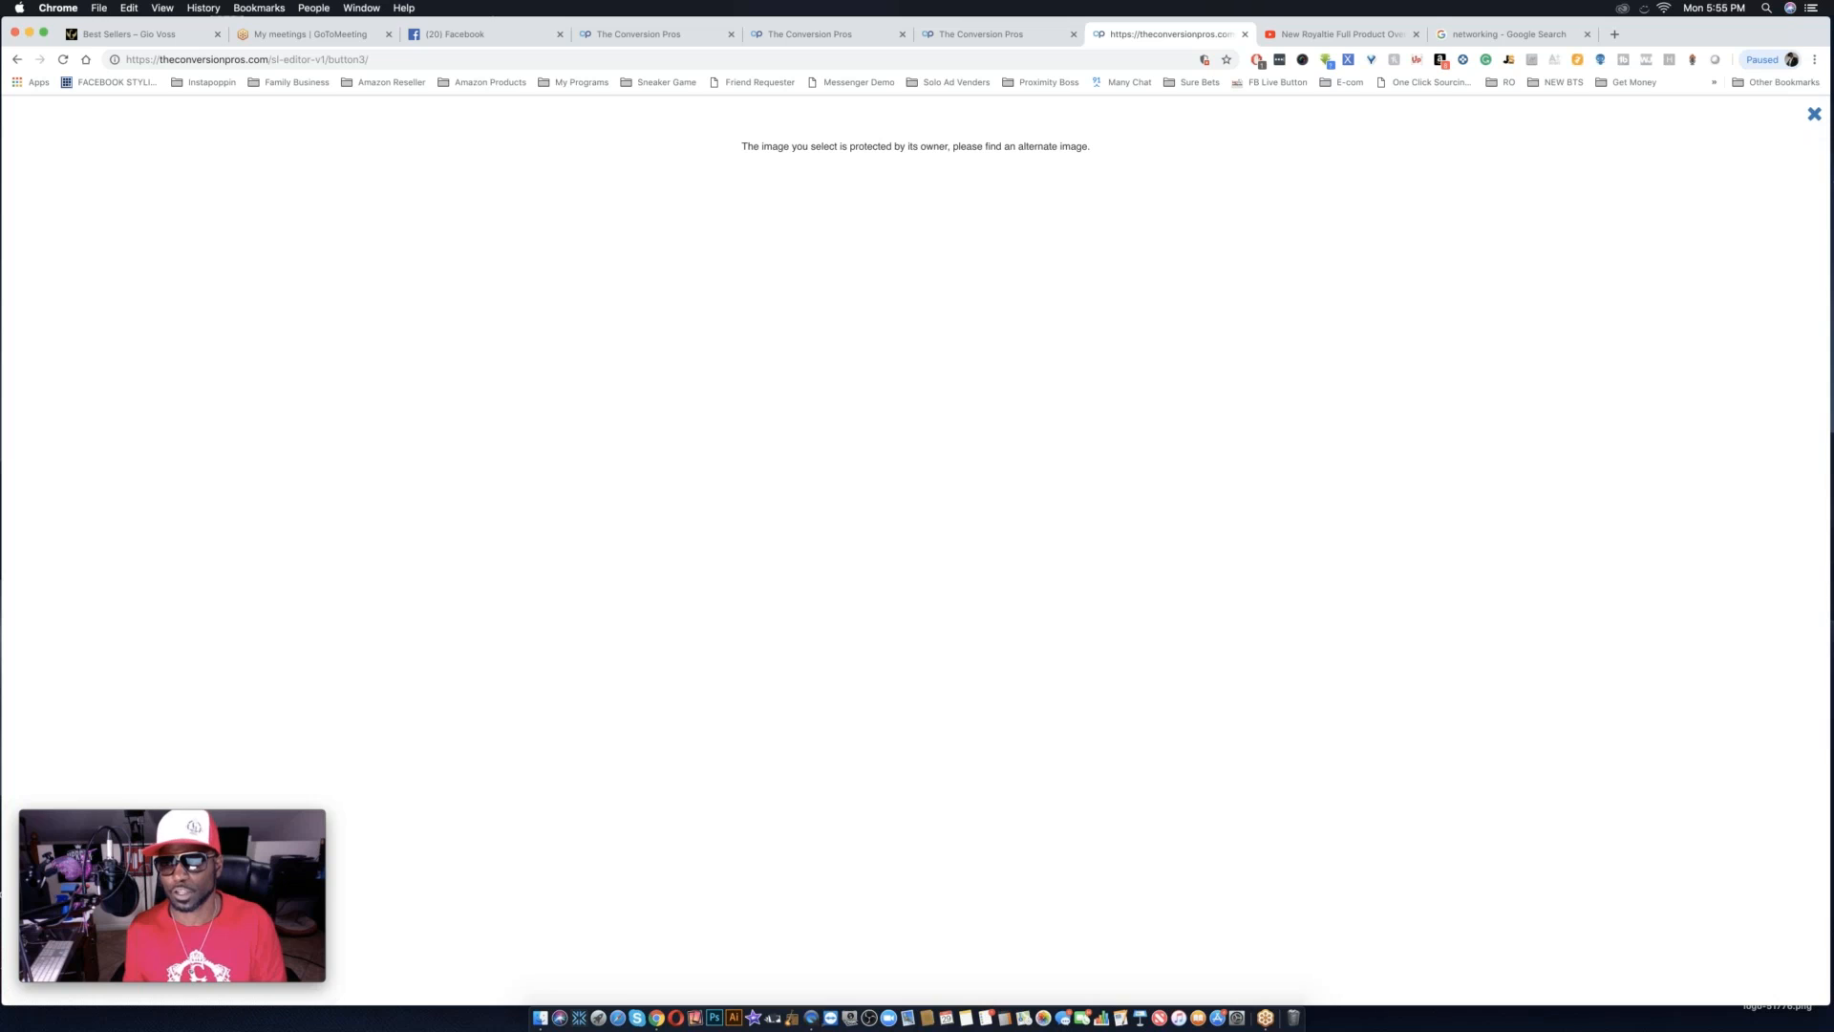
{"action": "left_click", "coordinate": [1815, 116]}
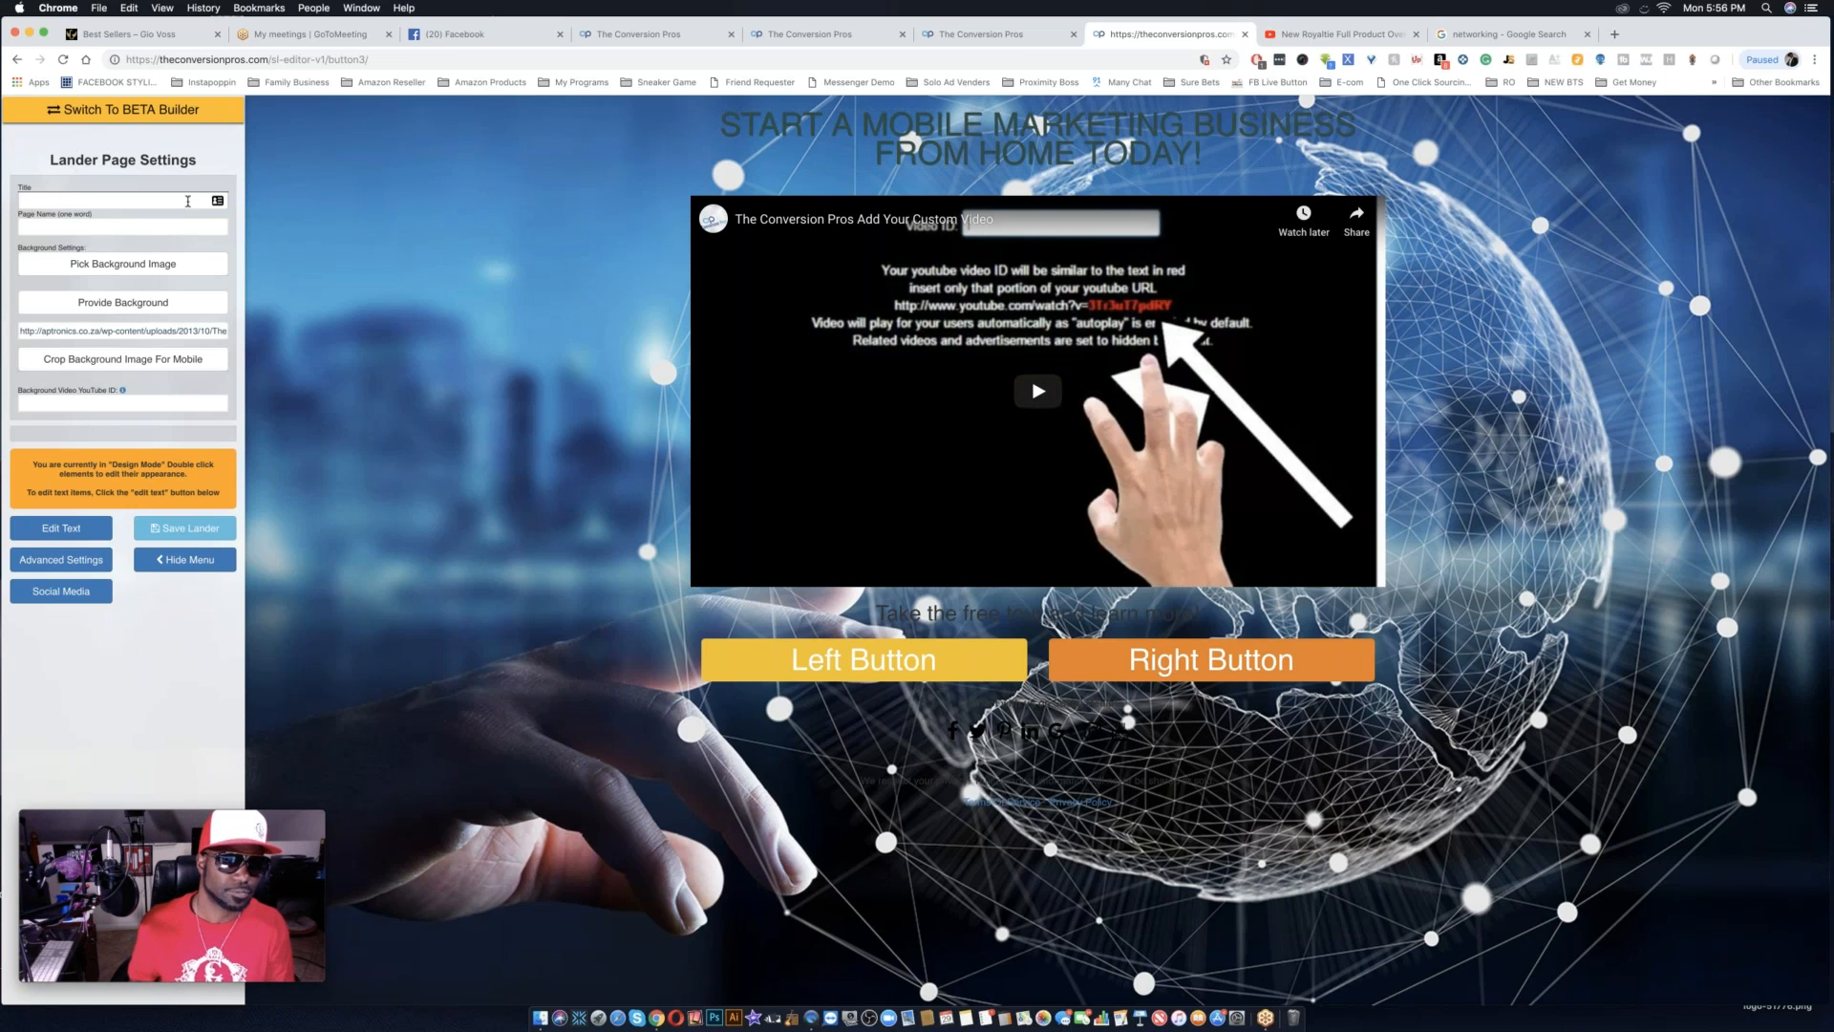
Enter Royaltie2018Funnel as both the title and the one-word page name of the landing page.
{"action": "left_click", "coordinate": [106, 201]}
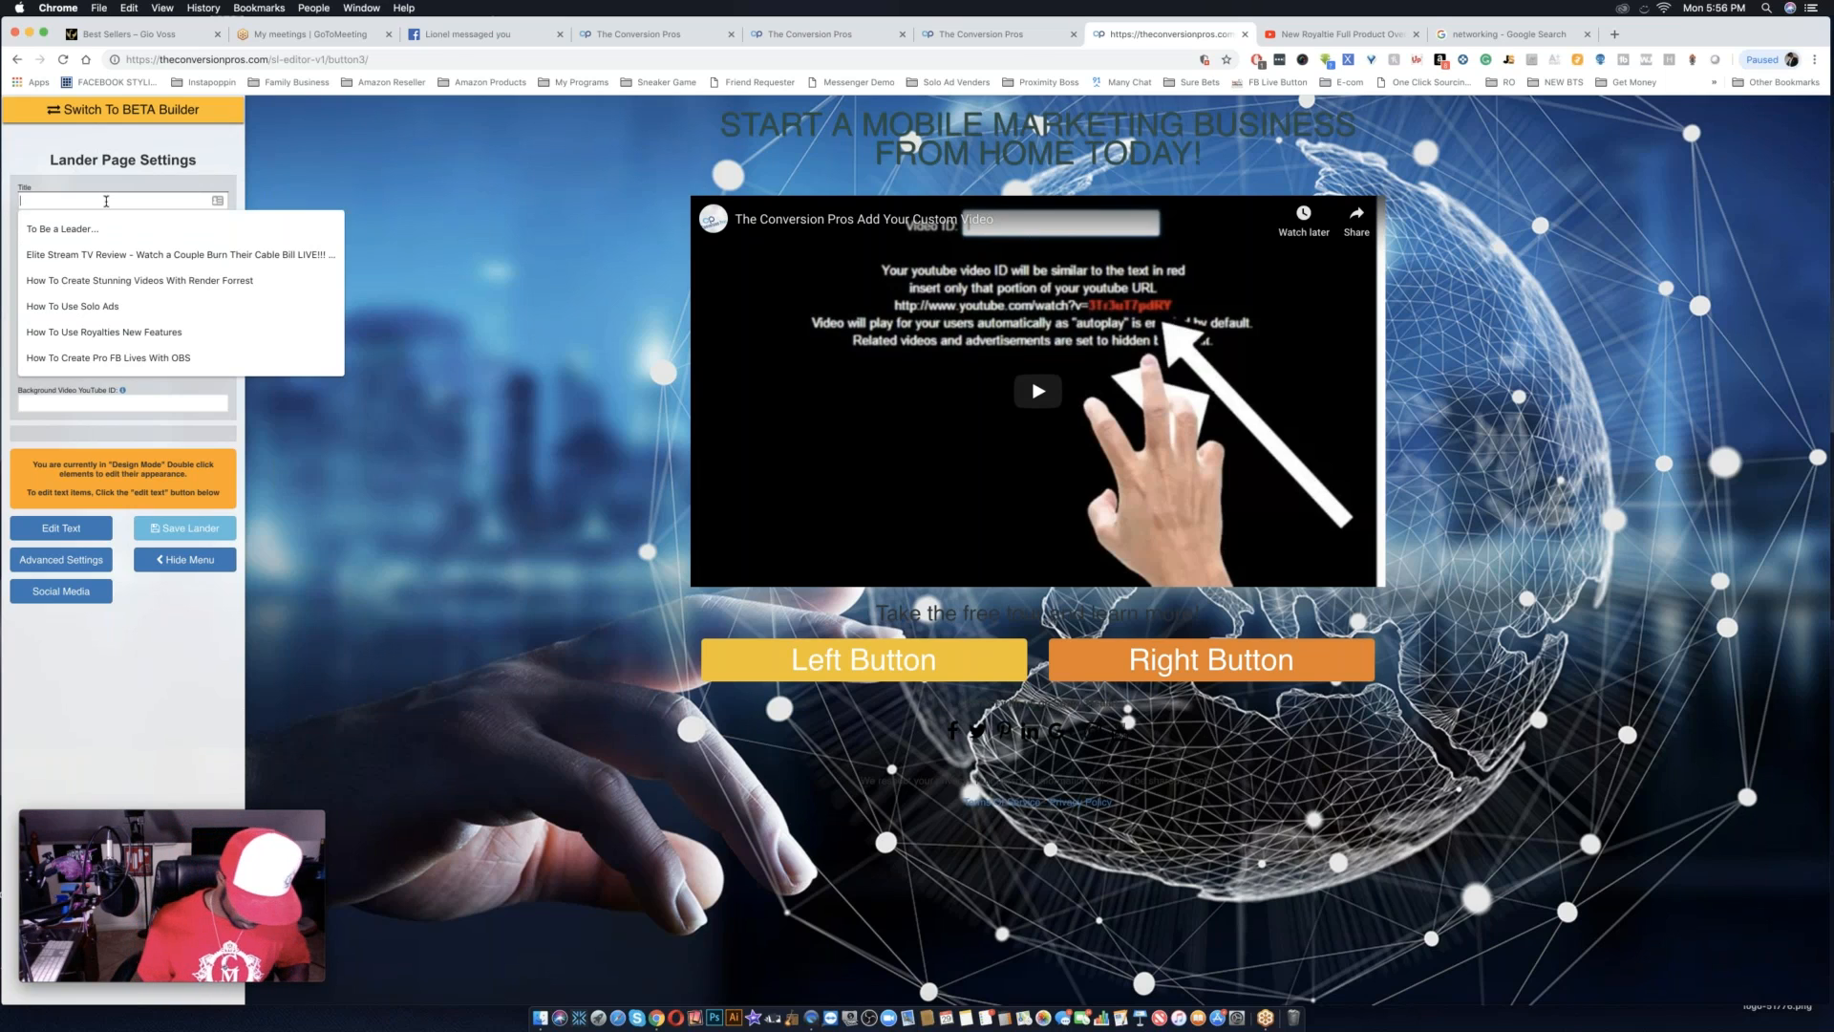
{"action": "type", "text": "R"}
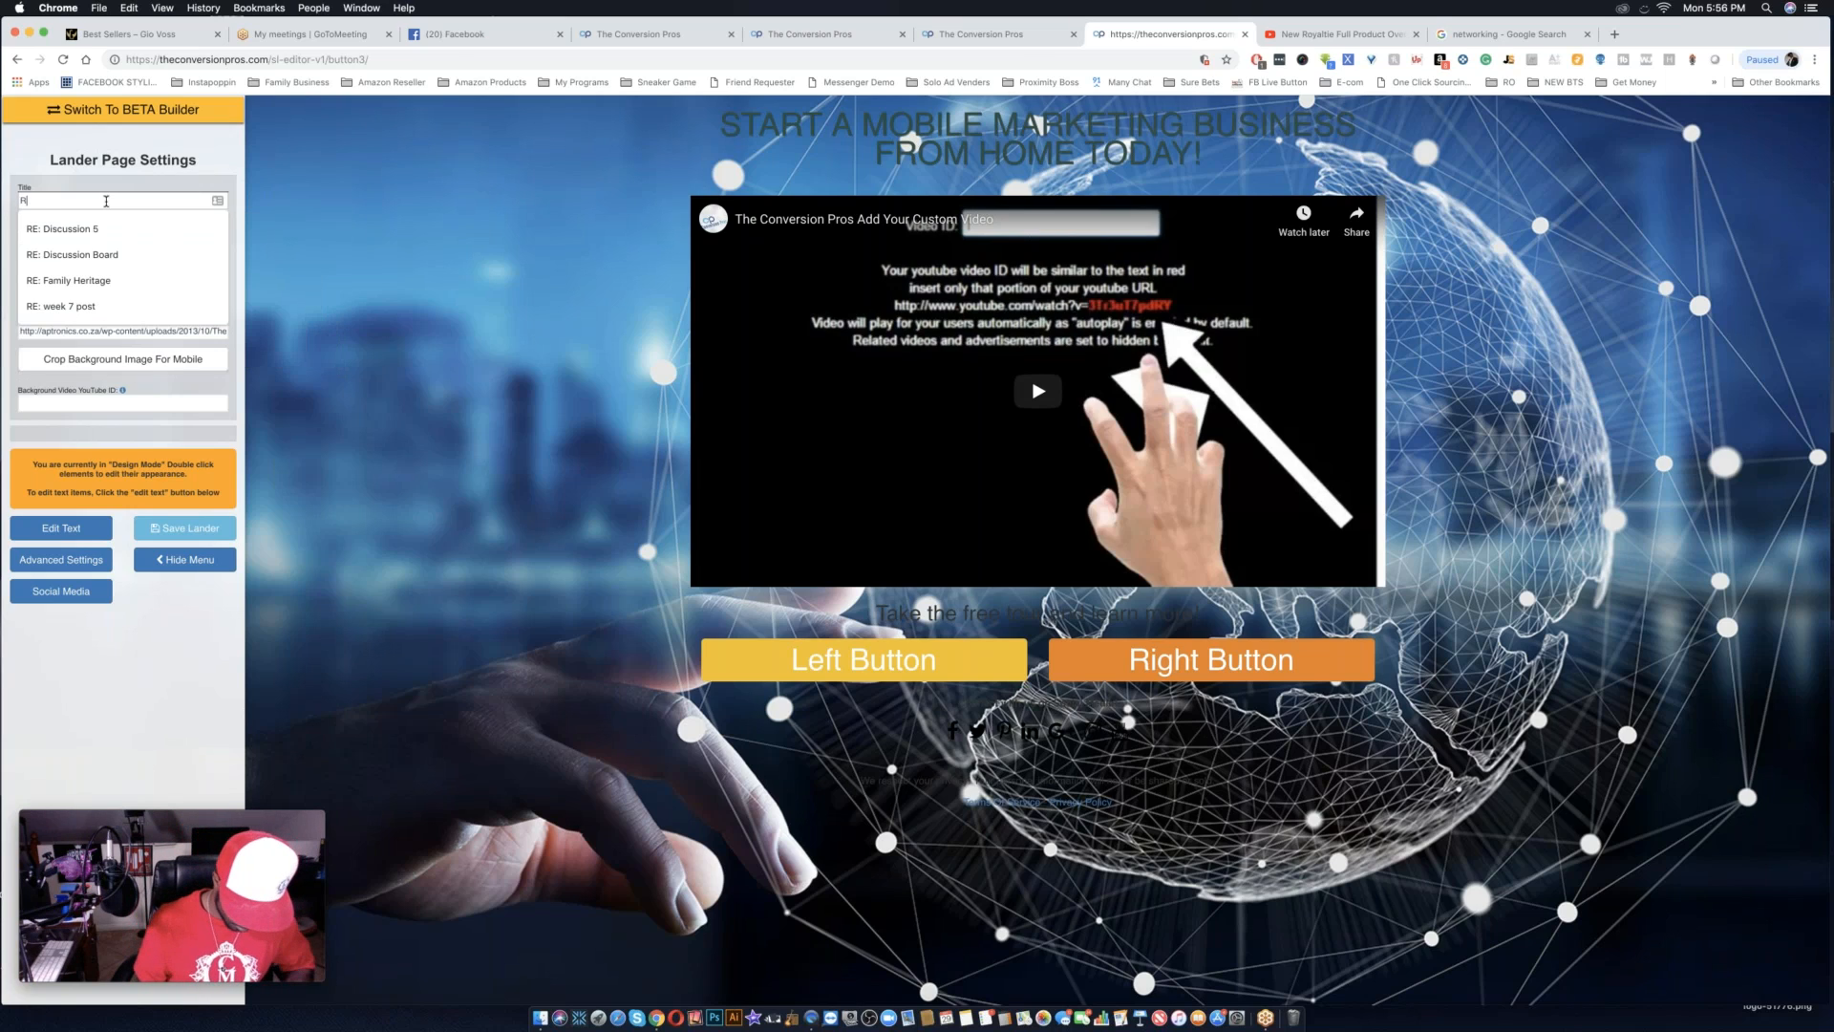
{"action": "type", "text": "oyaltie2018funnel"}
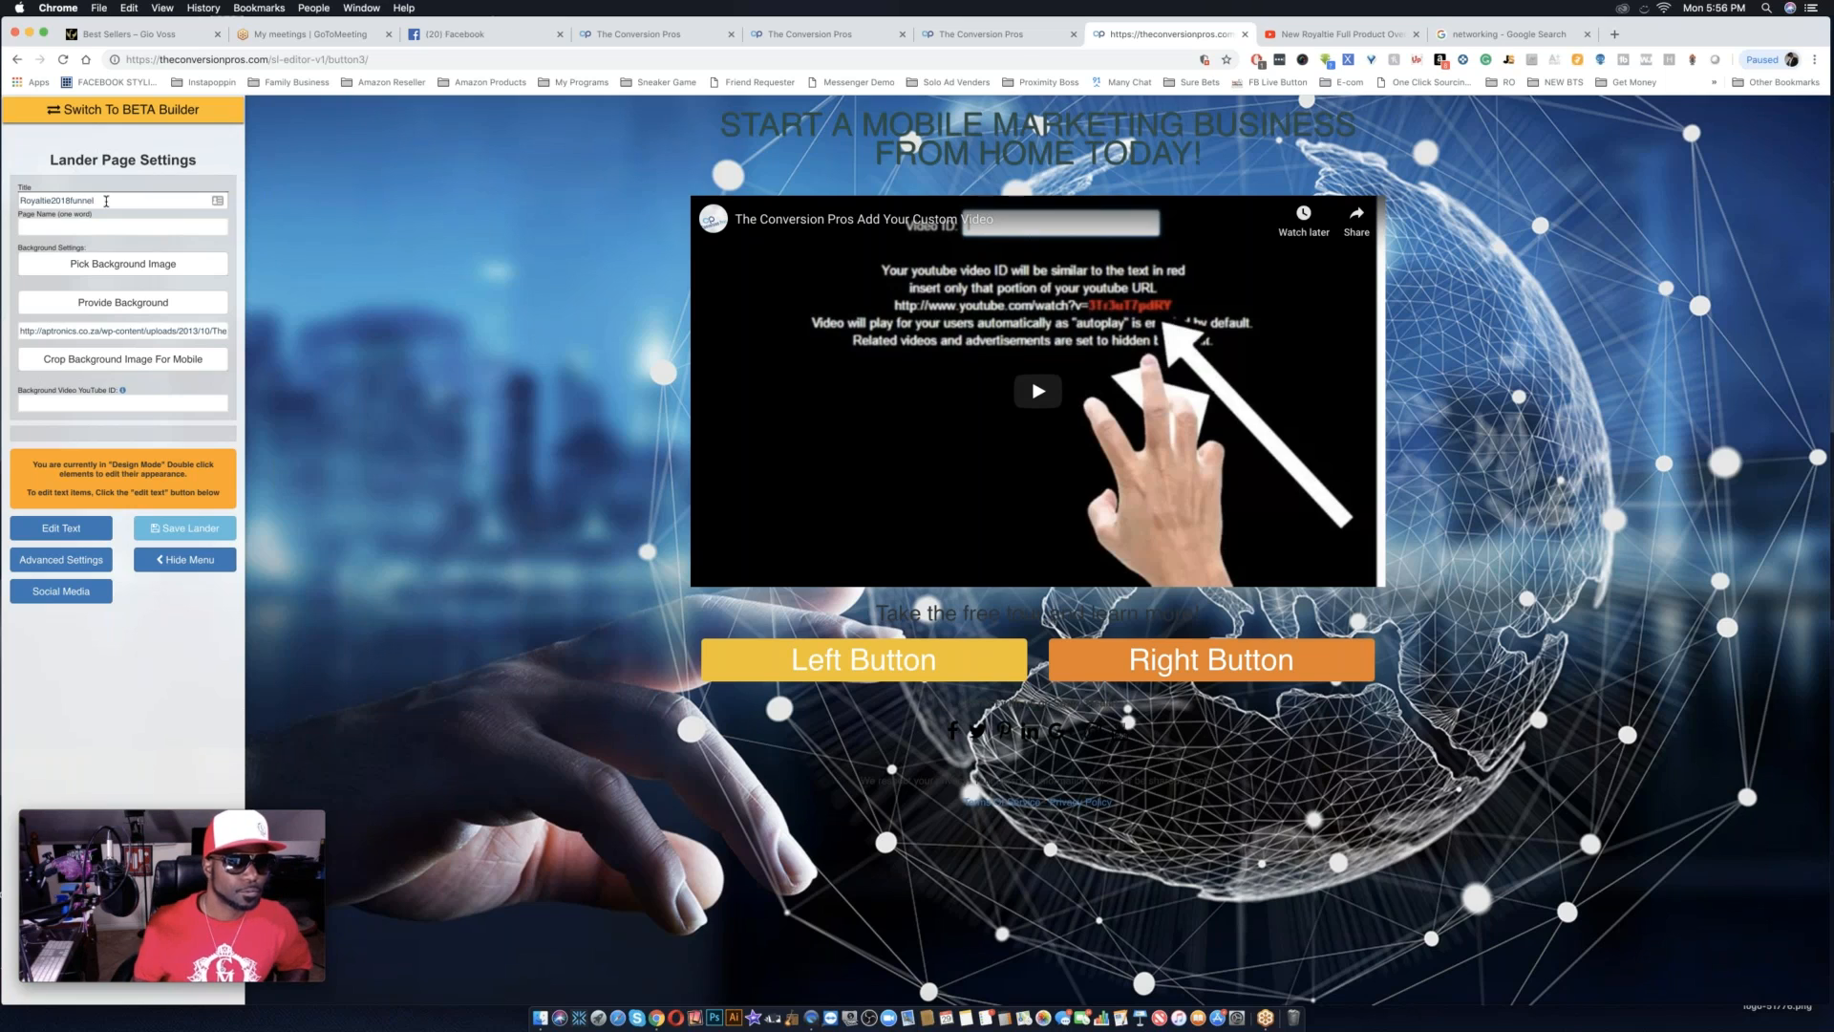
{"action": "key", "text": "BackSpace"}
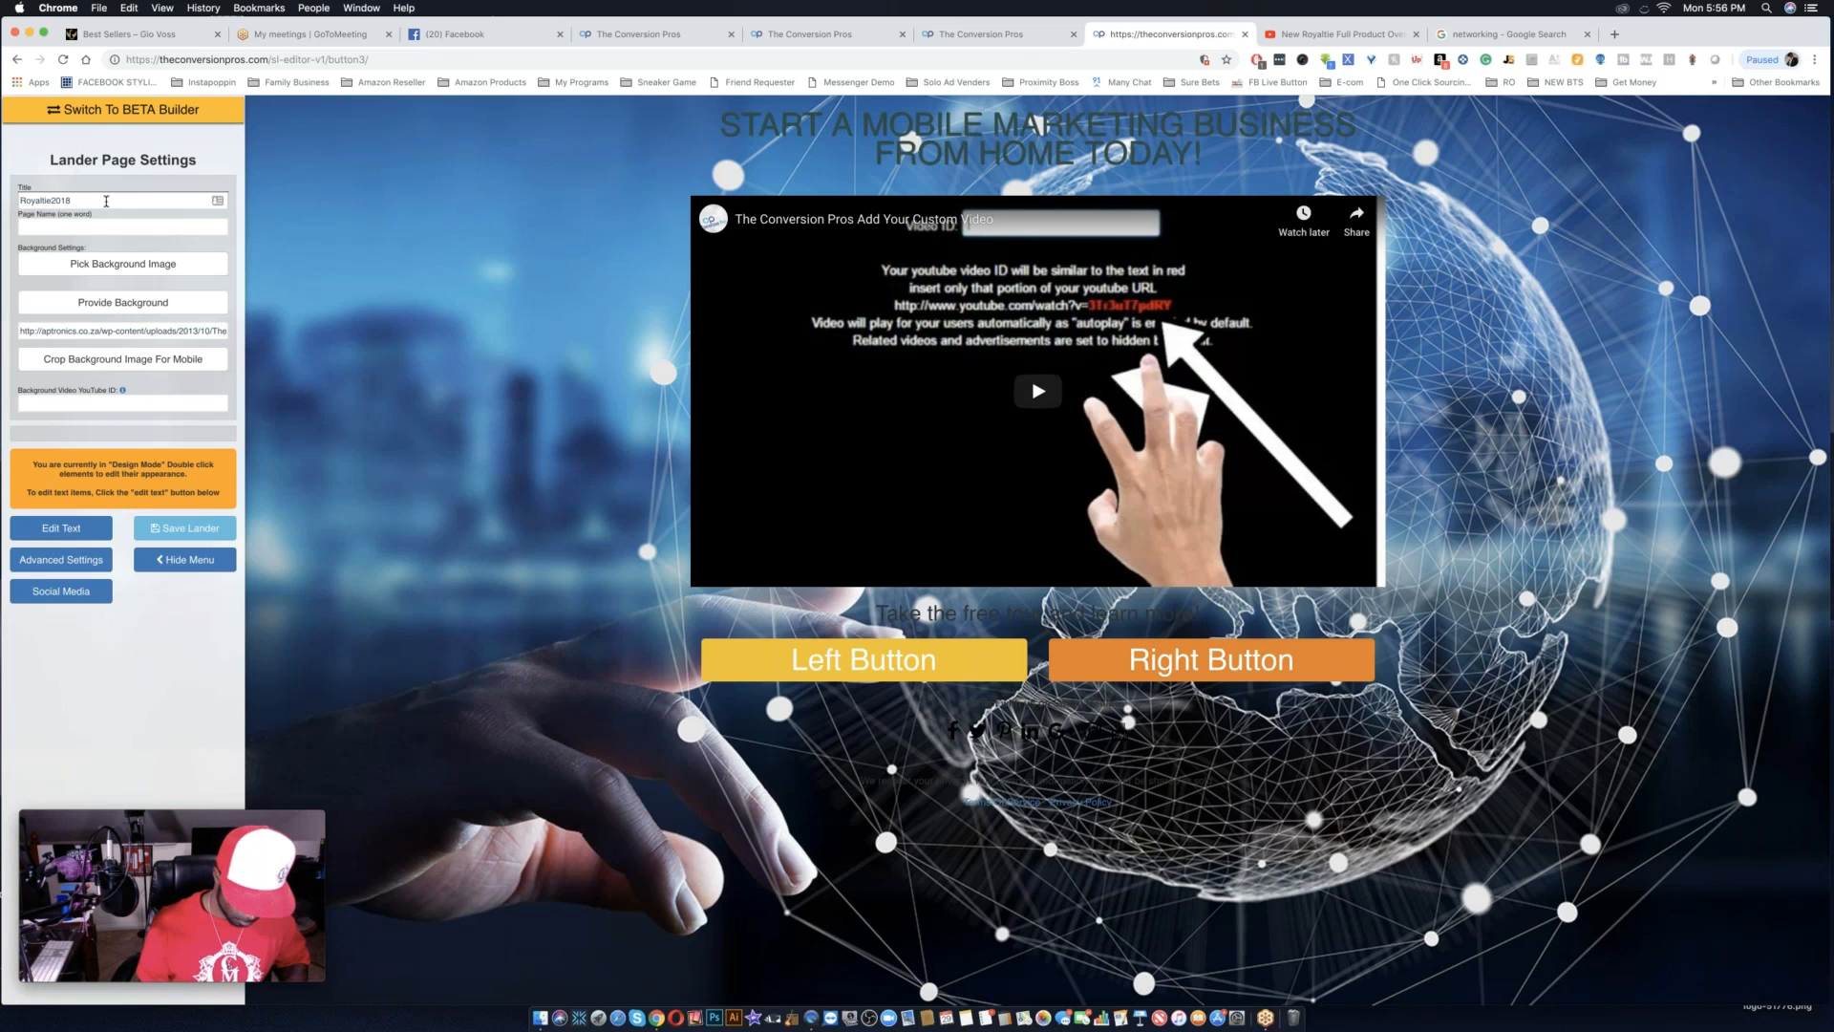
{"action": "left_click", "coordinate": [84, 225]}
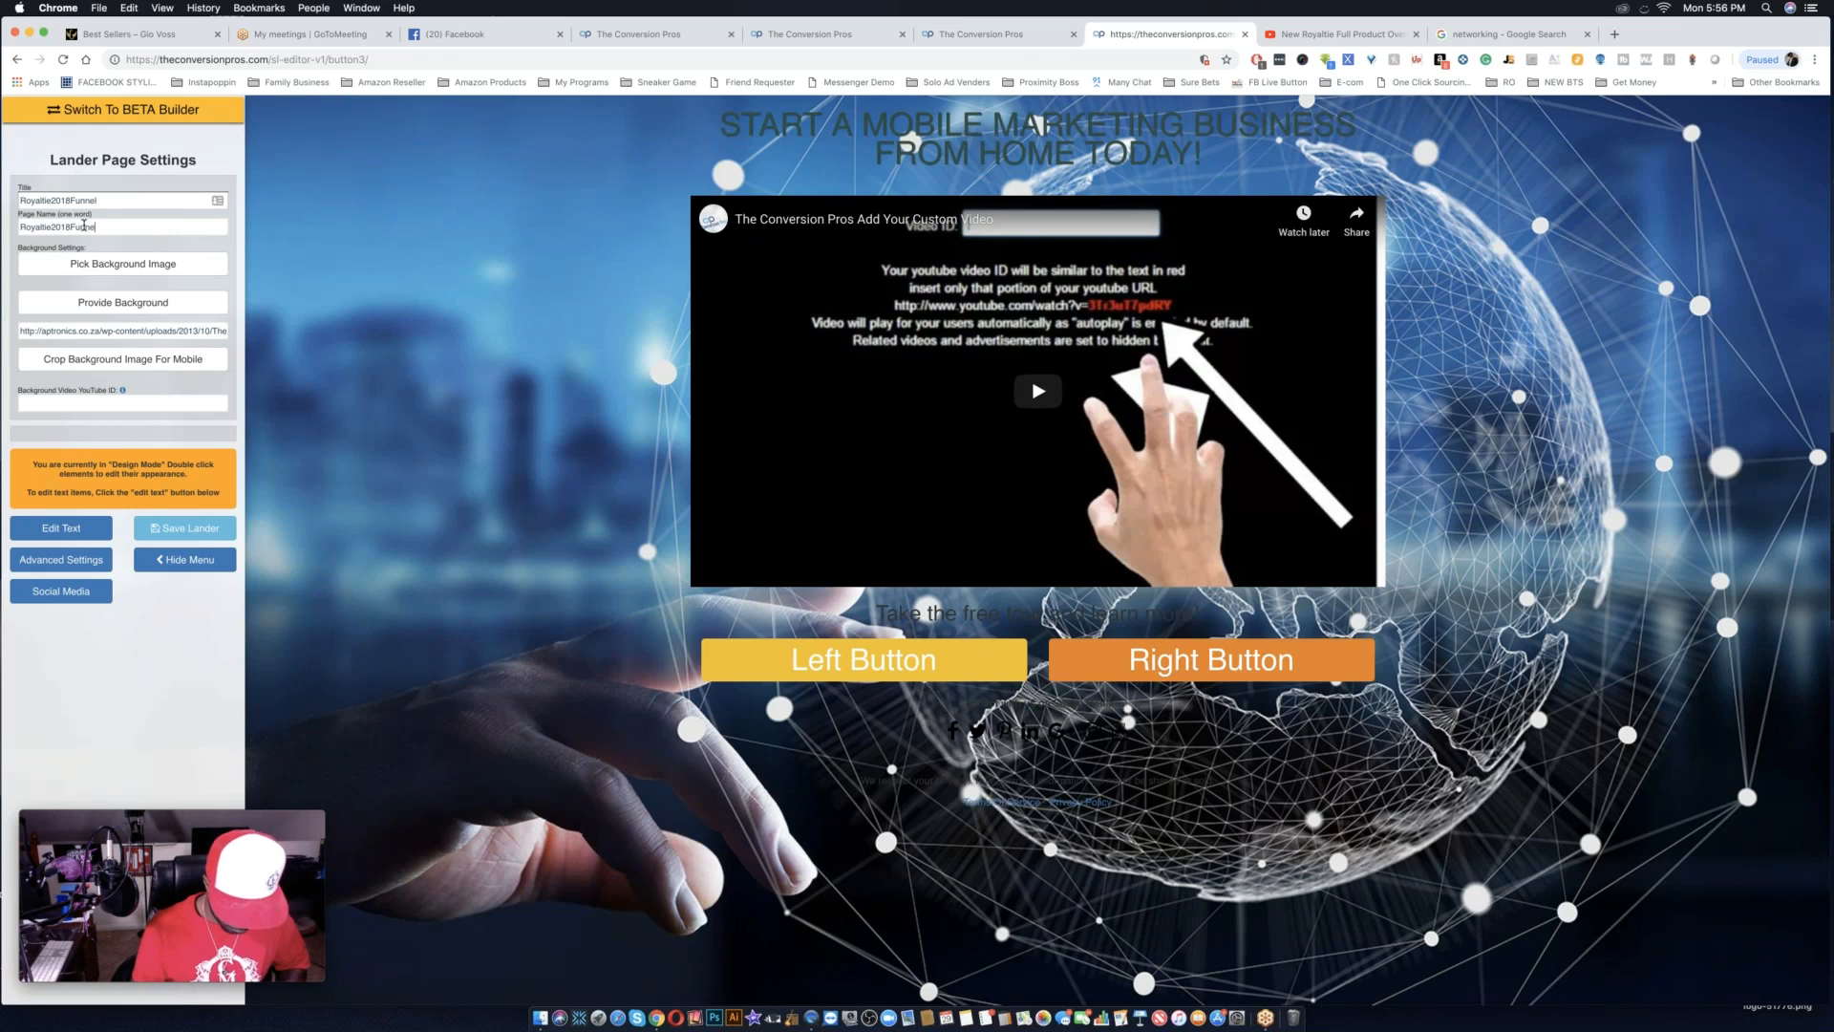
{"action": "left_click", "coordinate": [84, 226]}
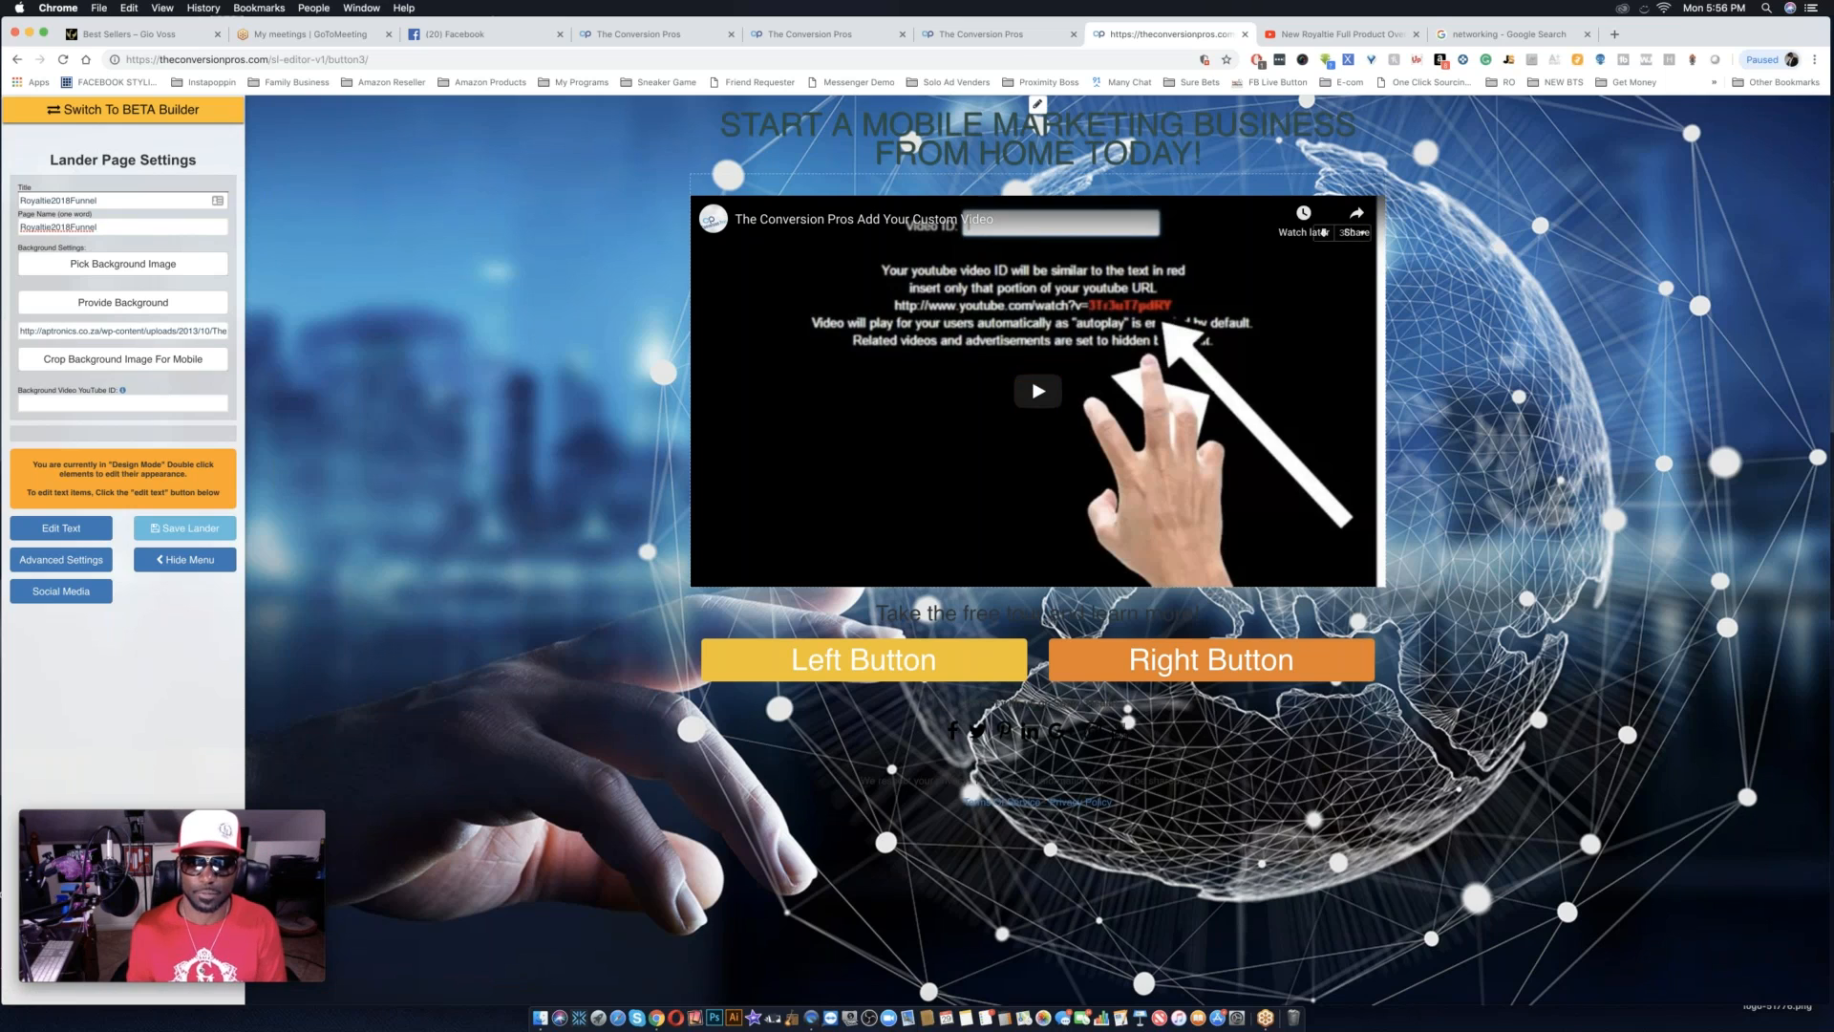
{"action": "left_click", "coordinate": [1019, 230]}
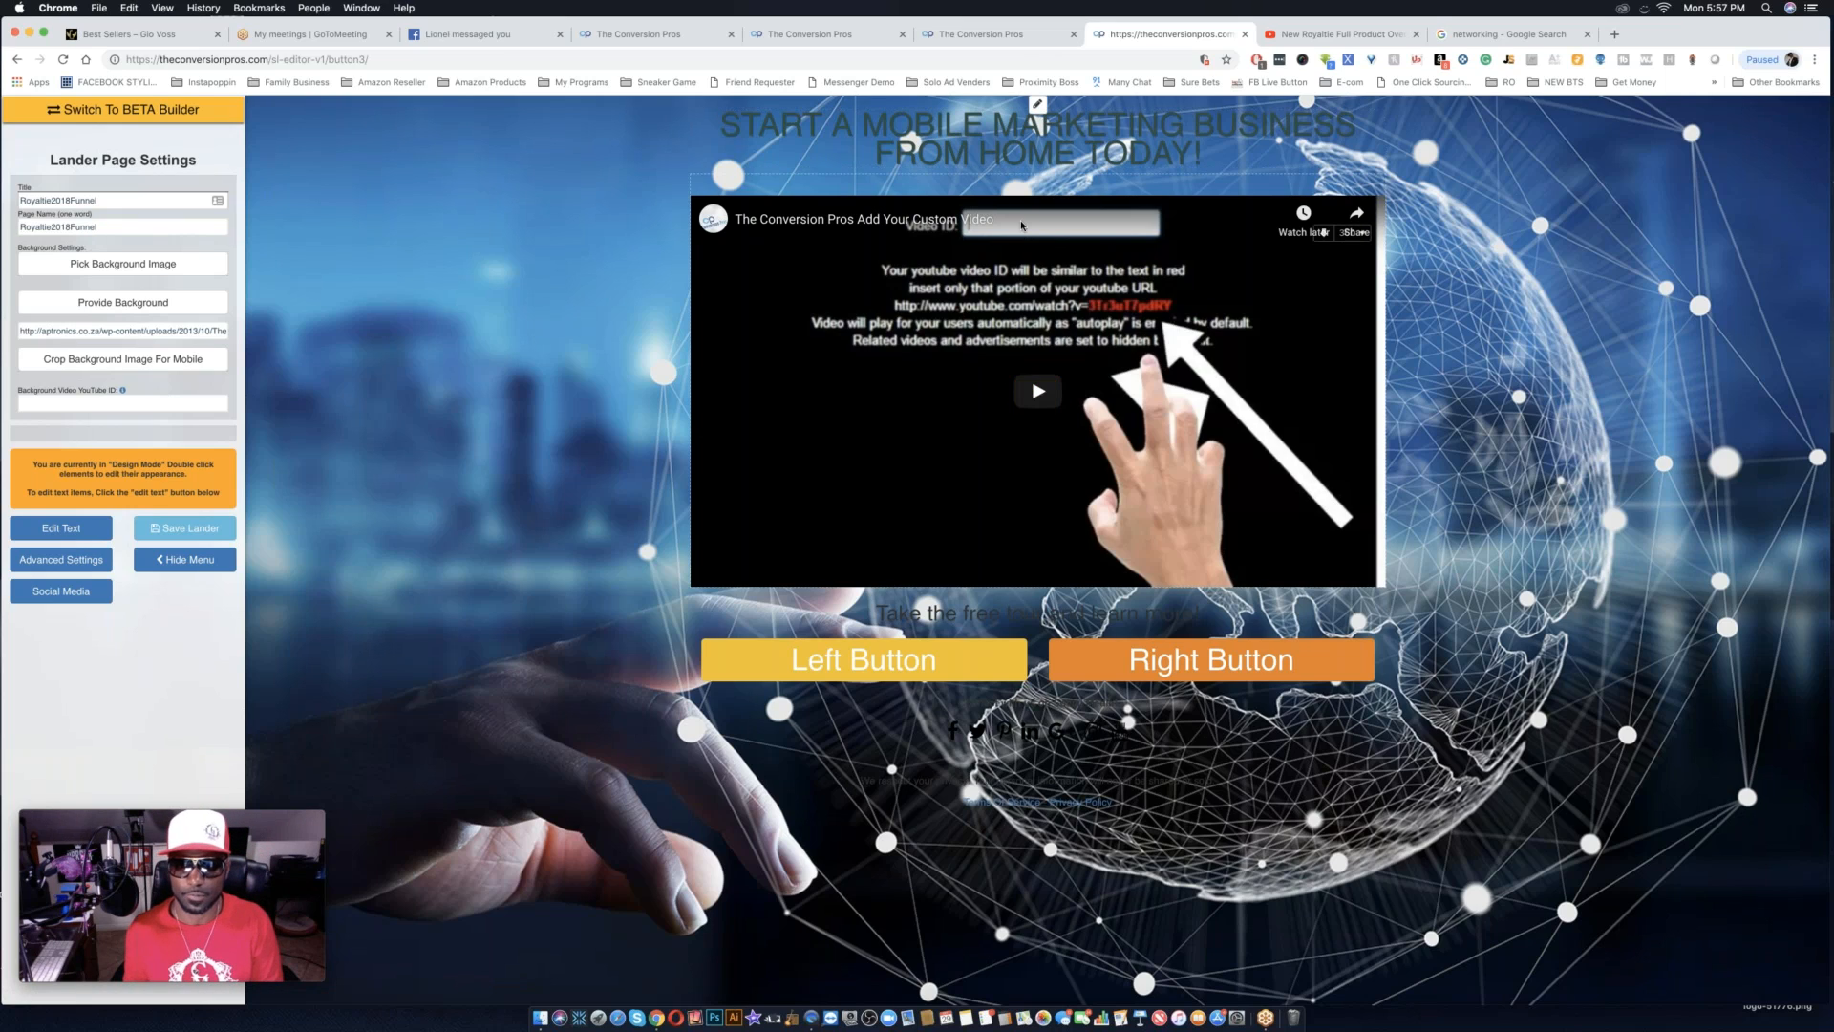
Put the landing page in text edit mode and copy the share link of the New Royaltie Full Product Overview video on YouTube.
{"action": "left_click", "coordinate": [66, 529]}
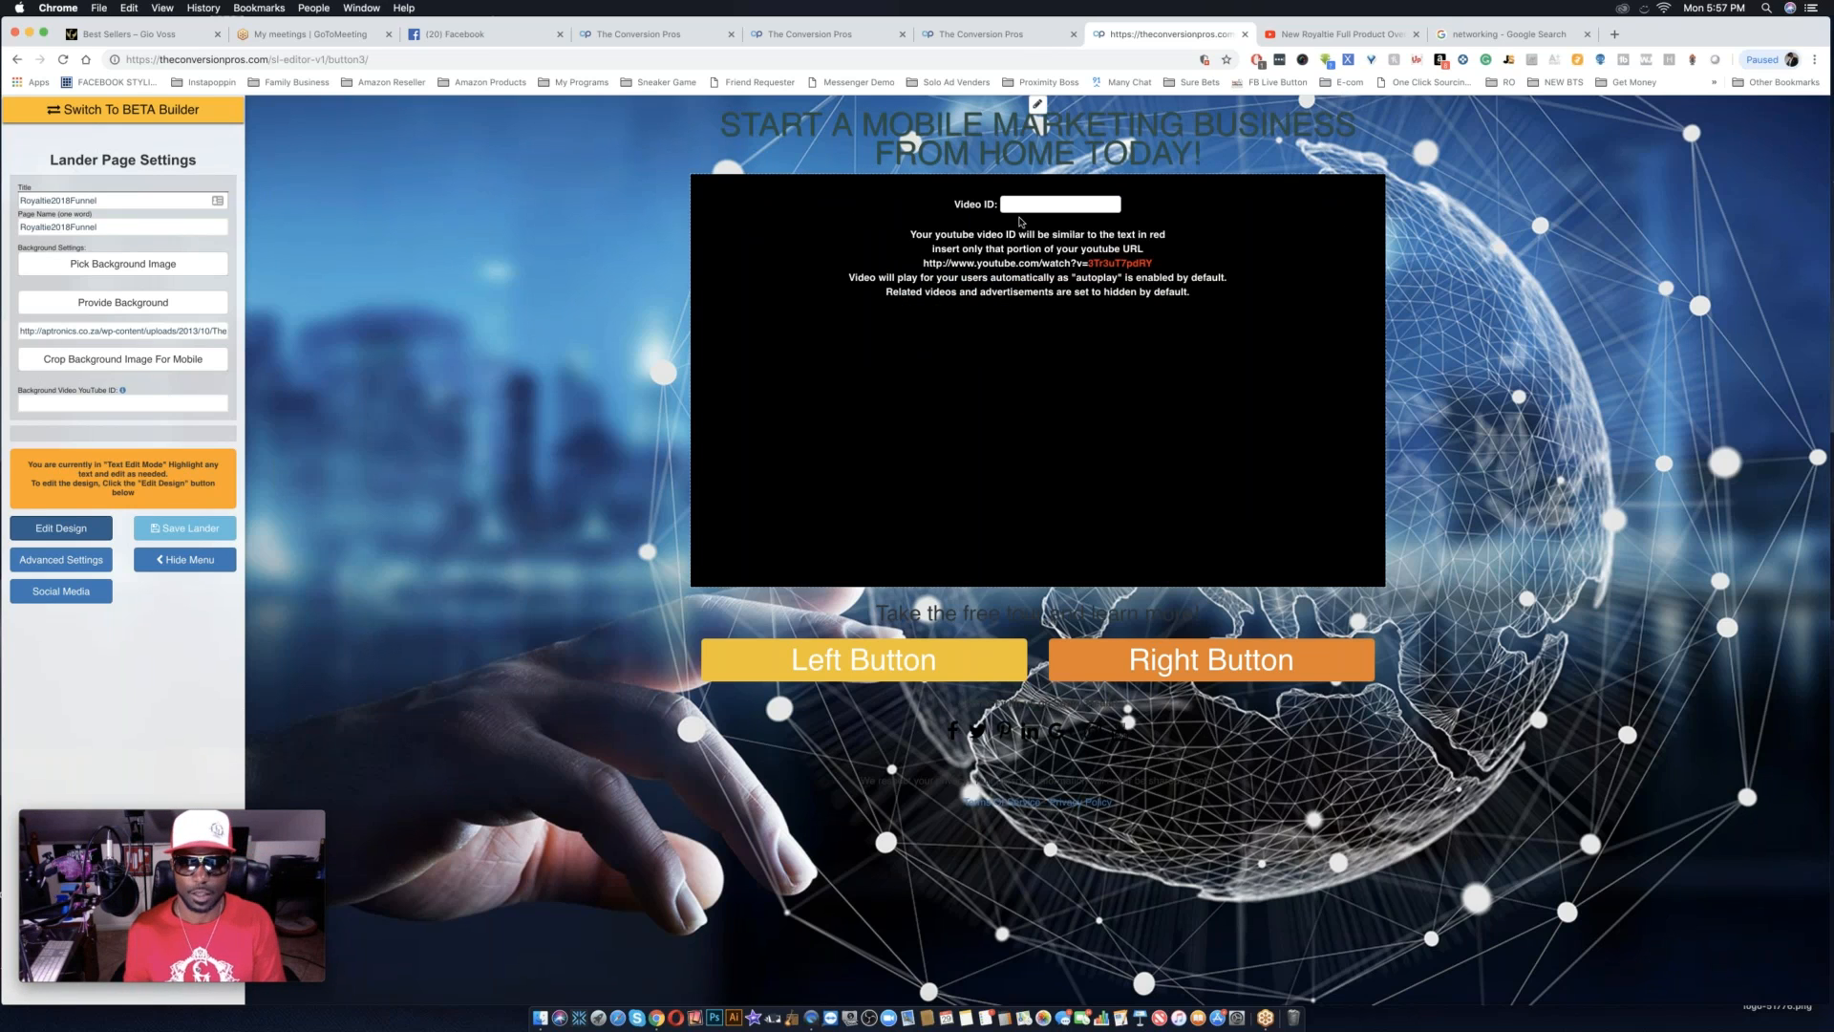
{"action": "key", "text": "ctrl+Tab"}
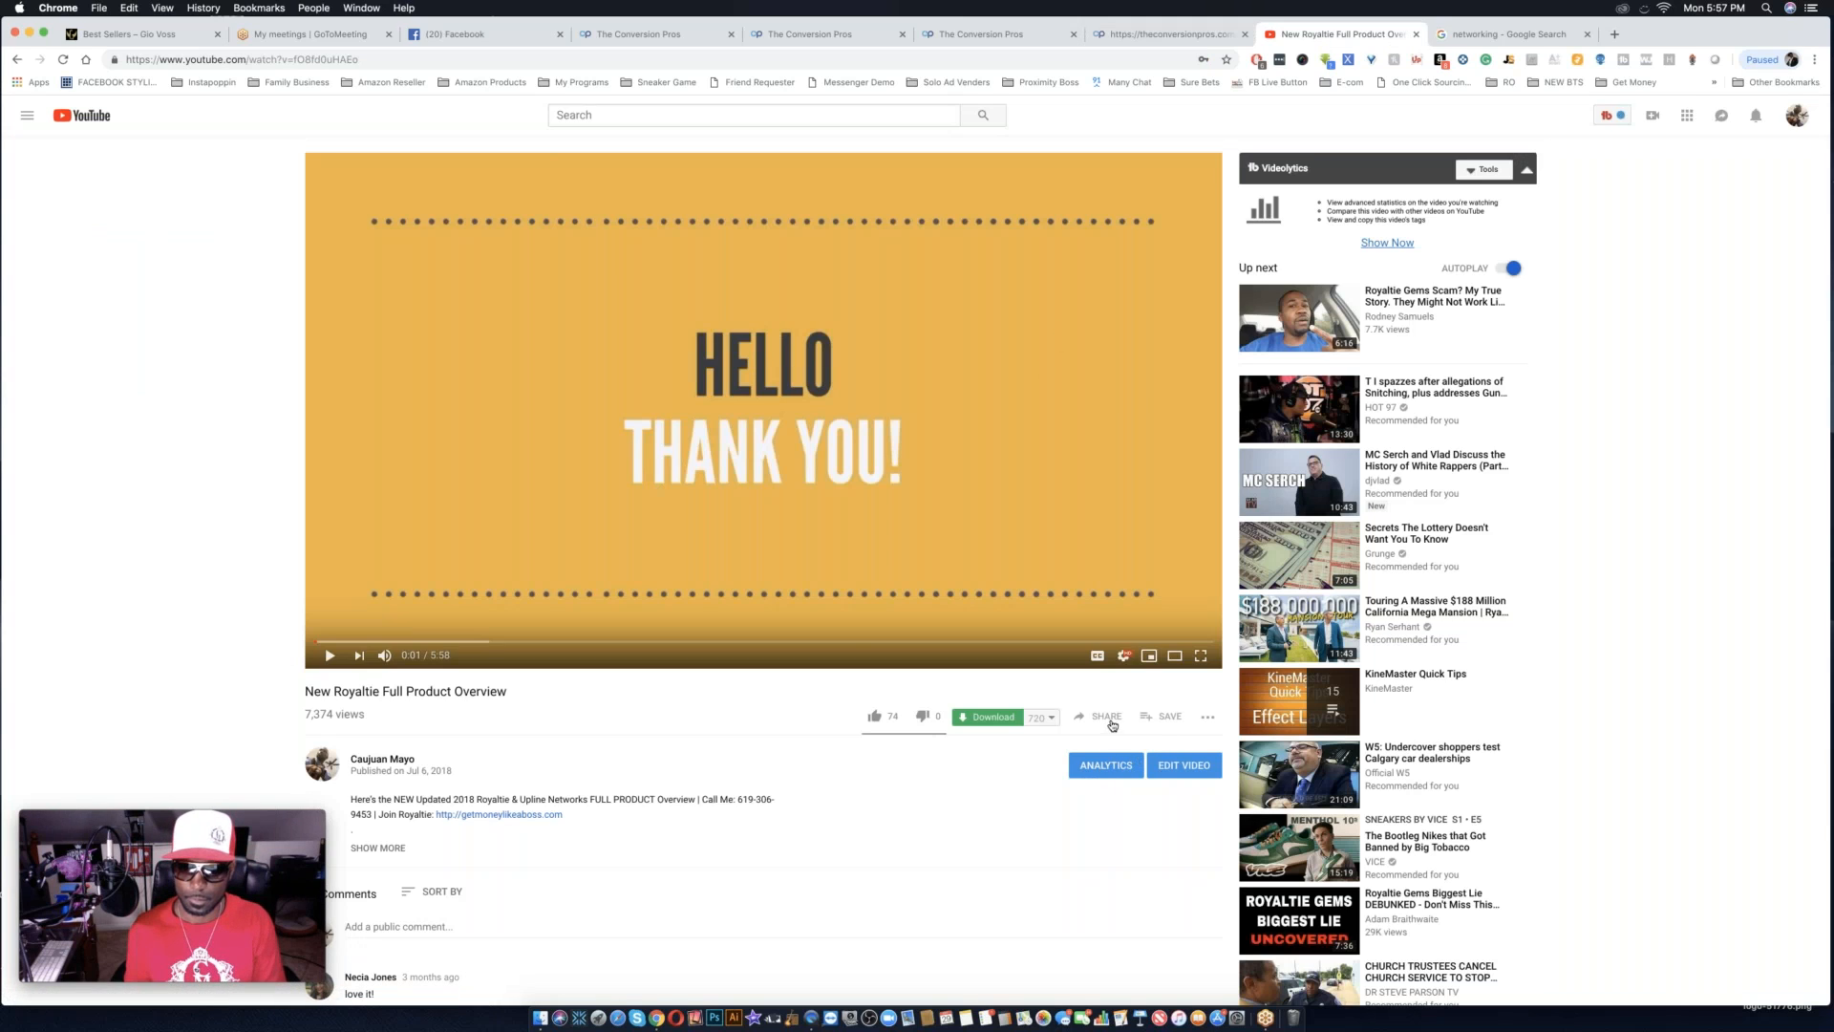
{"action": "left_click", "coordinate": [1112, 725]}
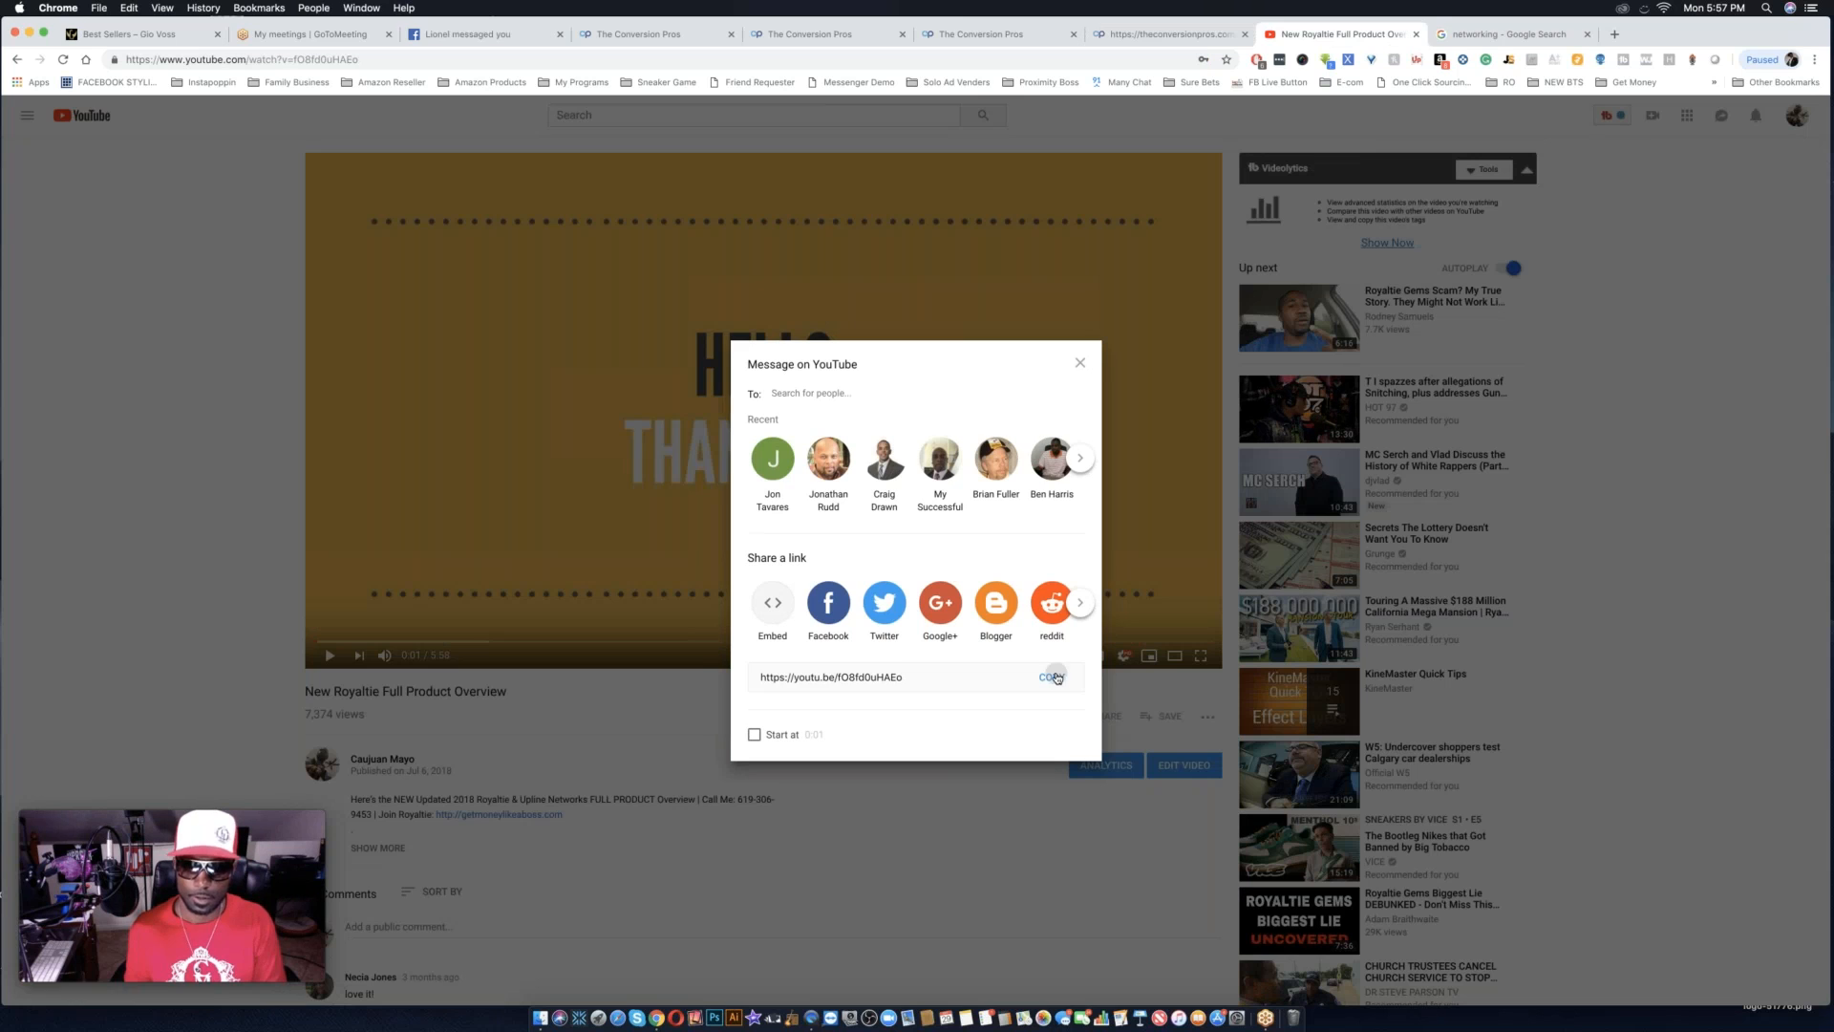
{"action": "left_click", "coordinate": [1051, 677]}
Fill the landing page's video ID with the copied YouTube link and save the lander.
{"action": "left_click", "coordinate": [1167, 34]}
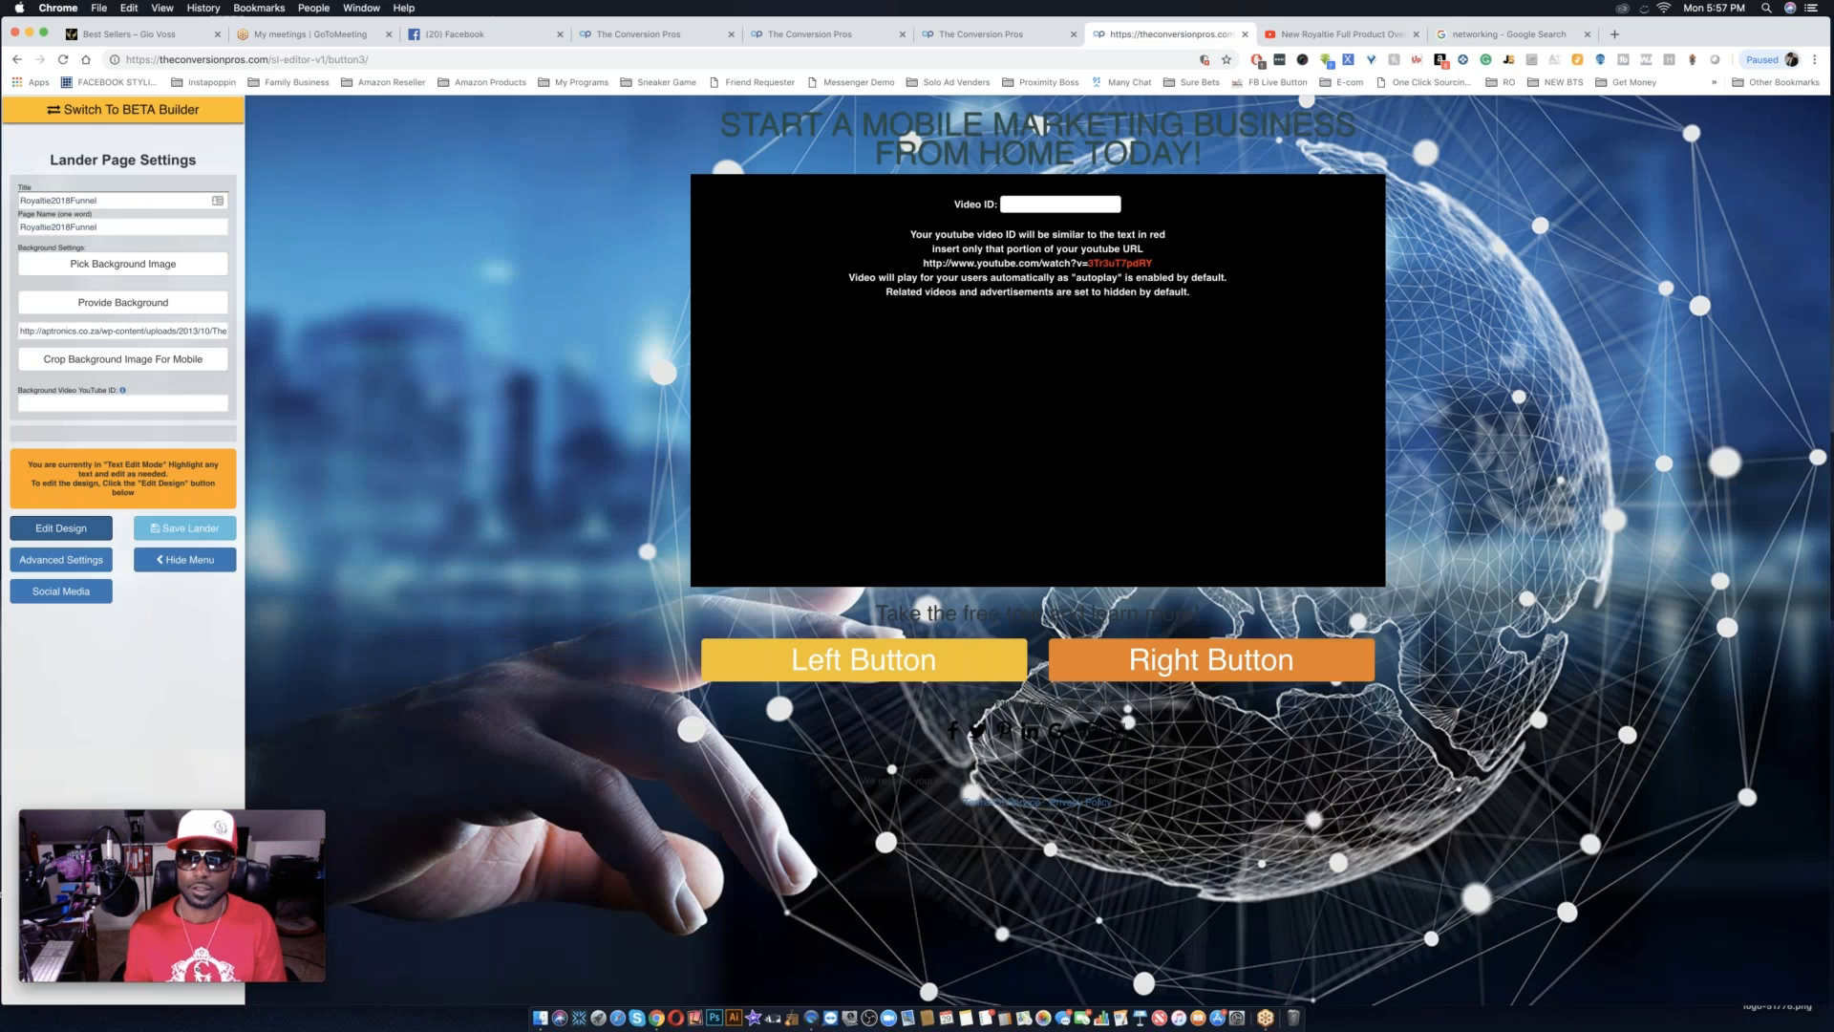
{"action": "left_click", "coordinate": [1020, 205]}
{"action": "key", "text": "super+v"}
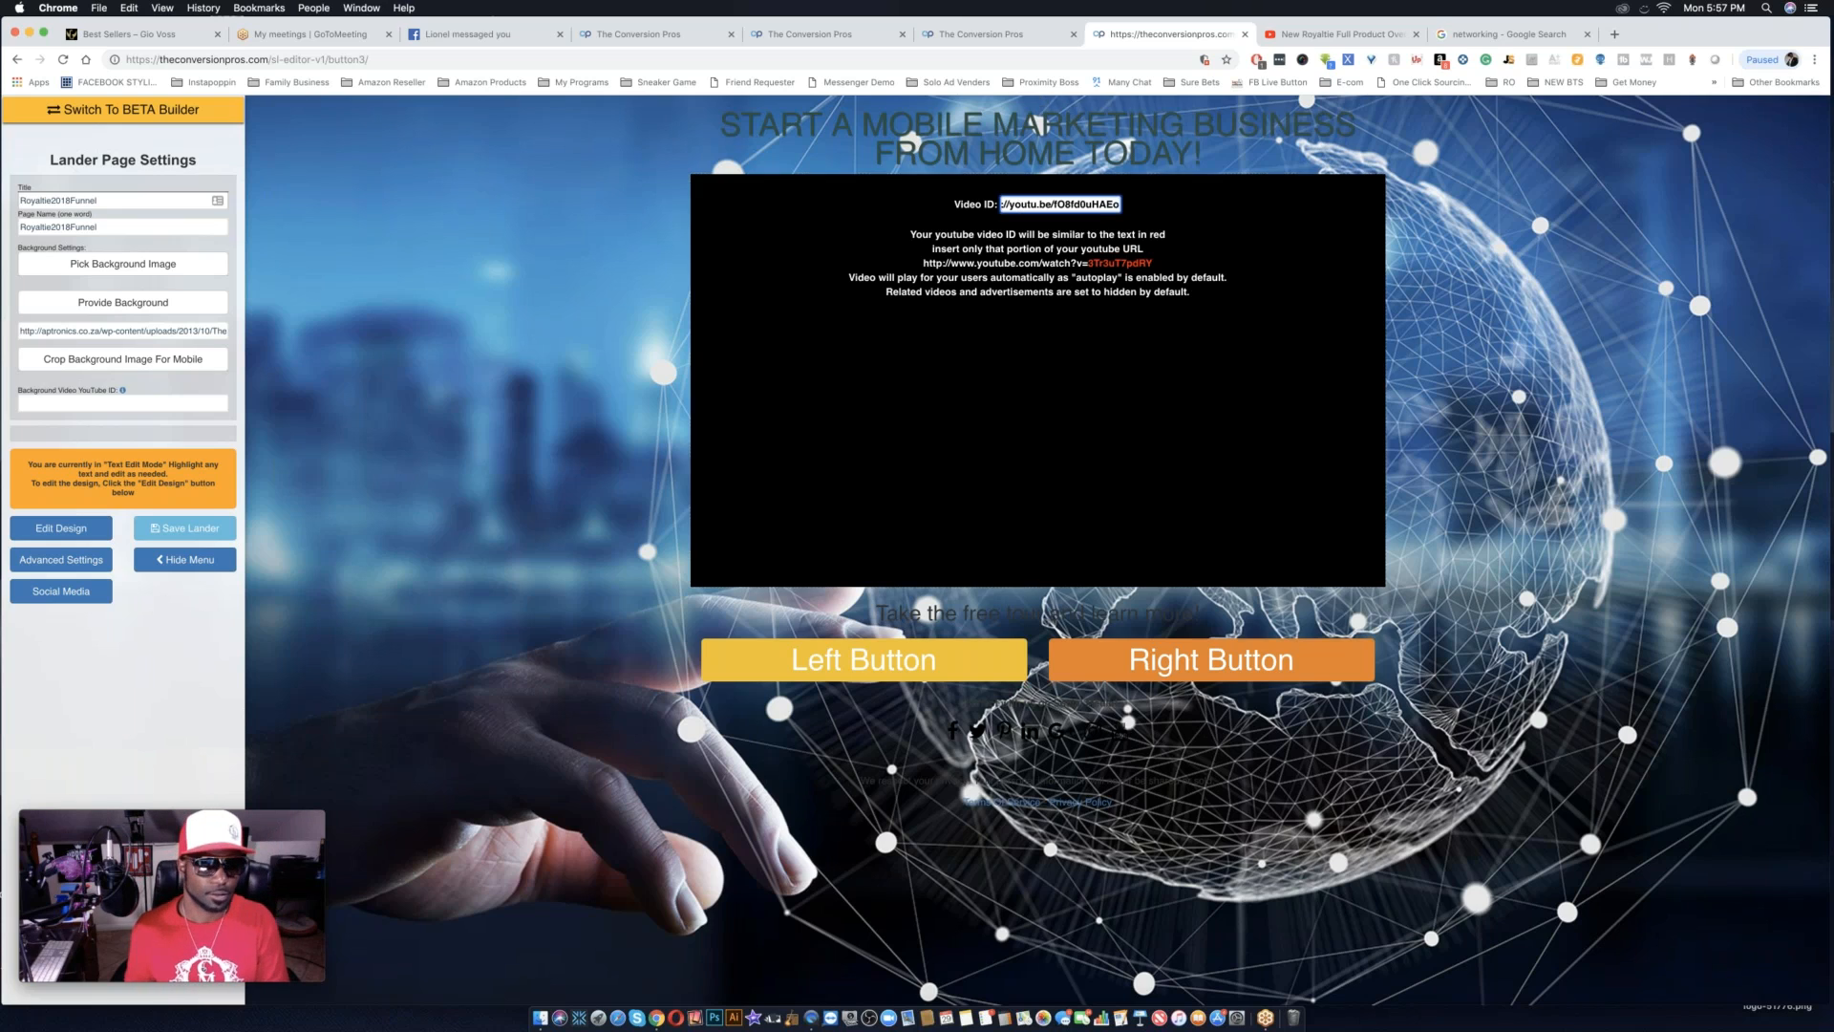
{"action": "left_click", "coordinate": [184, 530]}
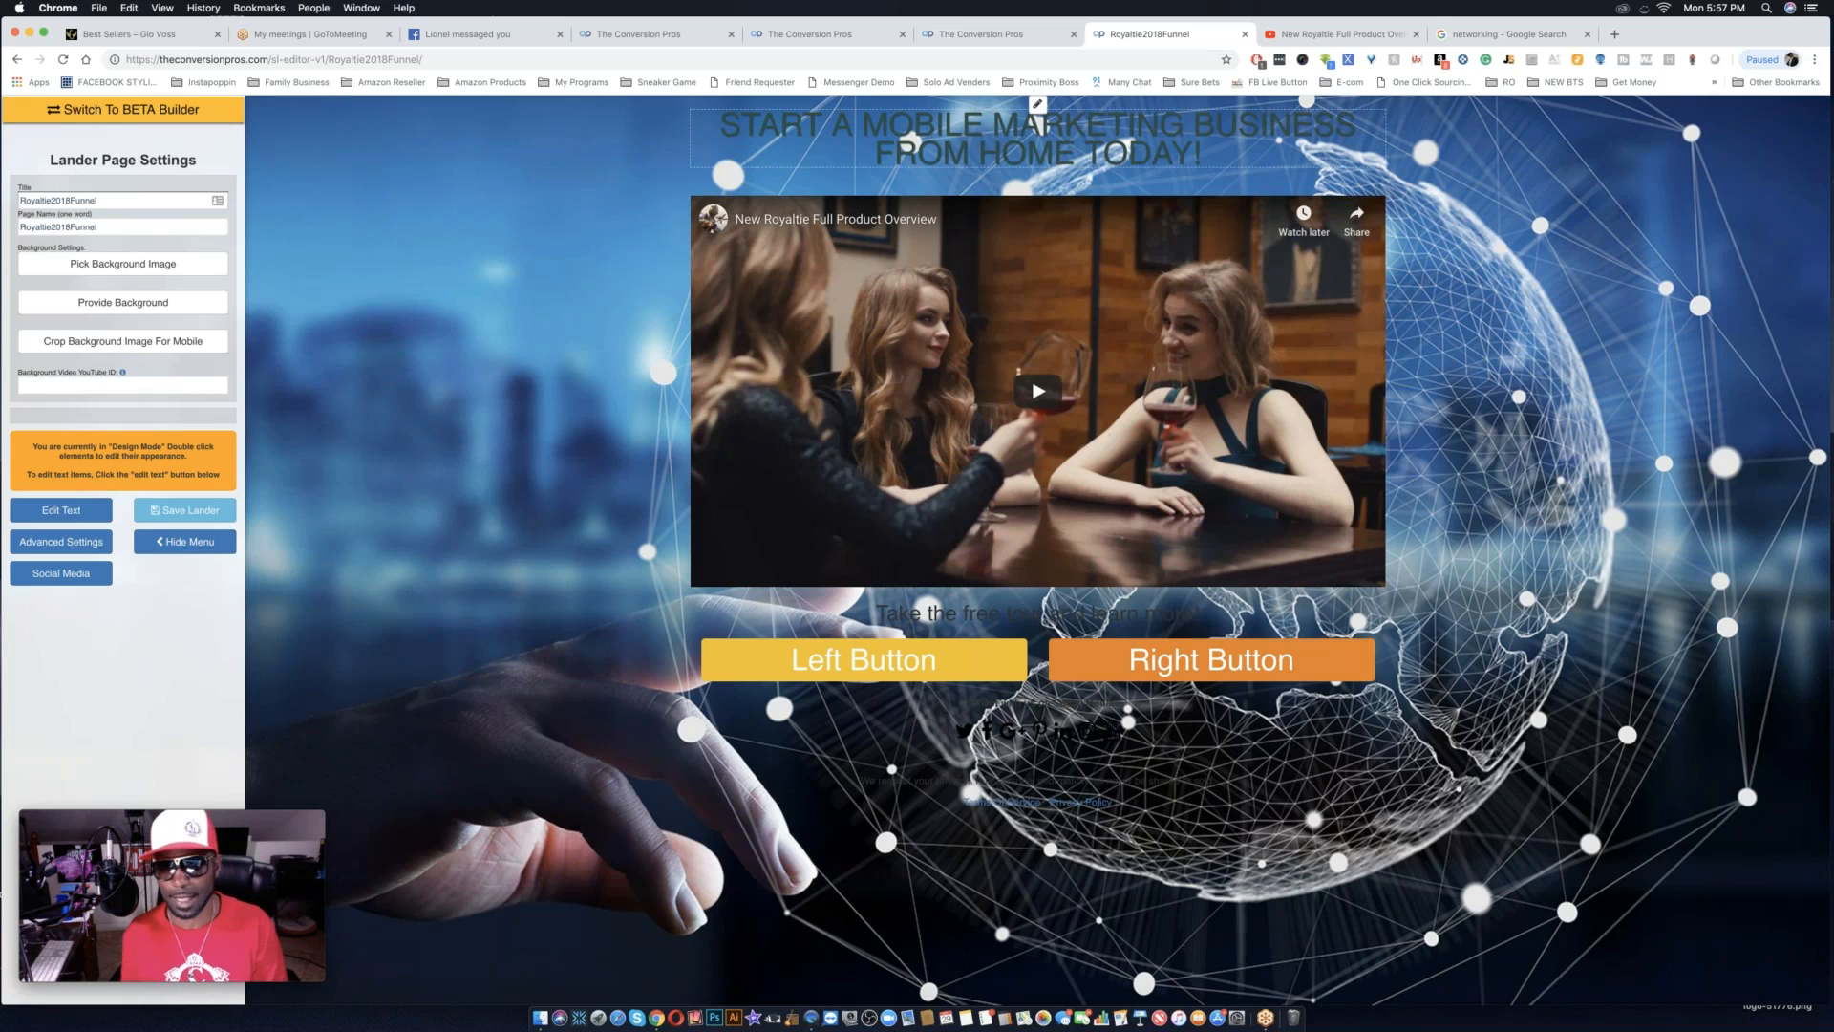
{"action": "left_click", "coordinate": [1038, 105]}
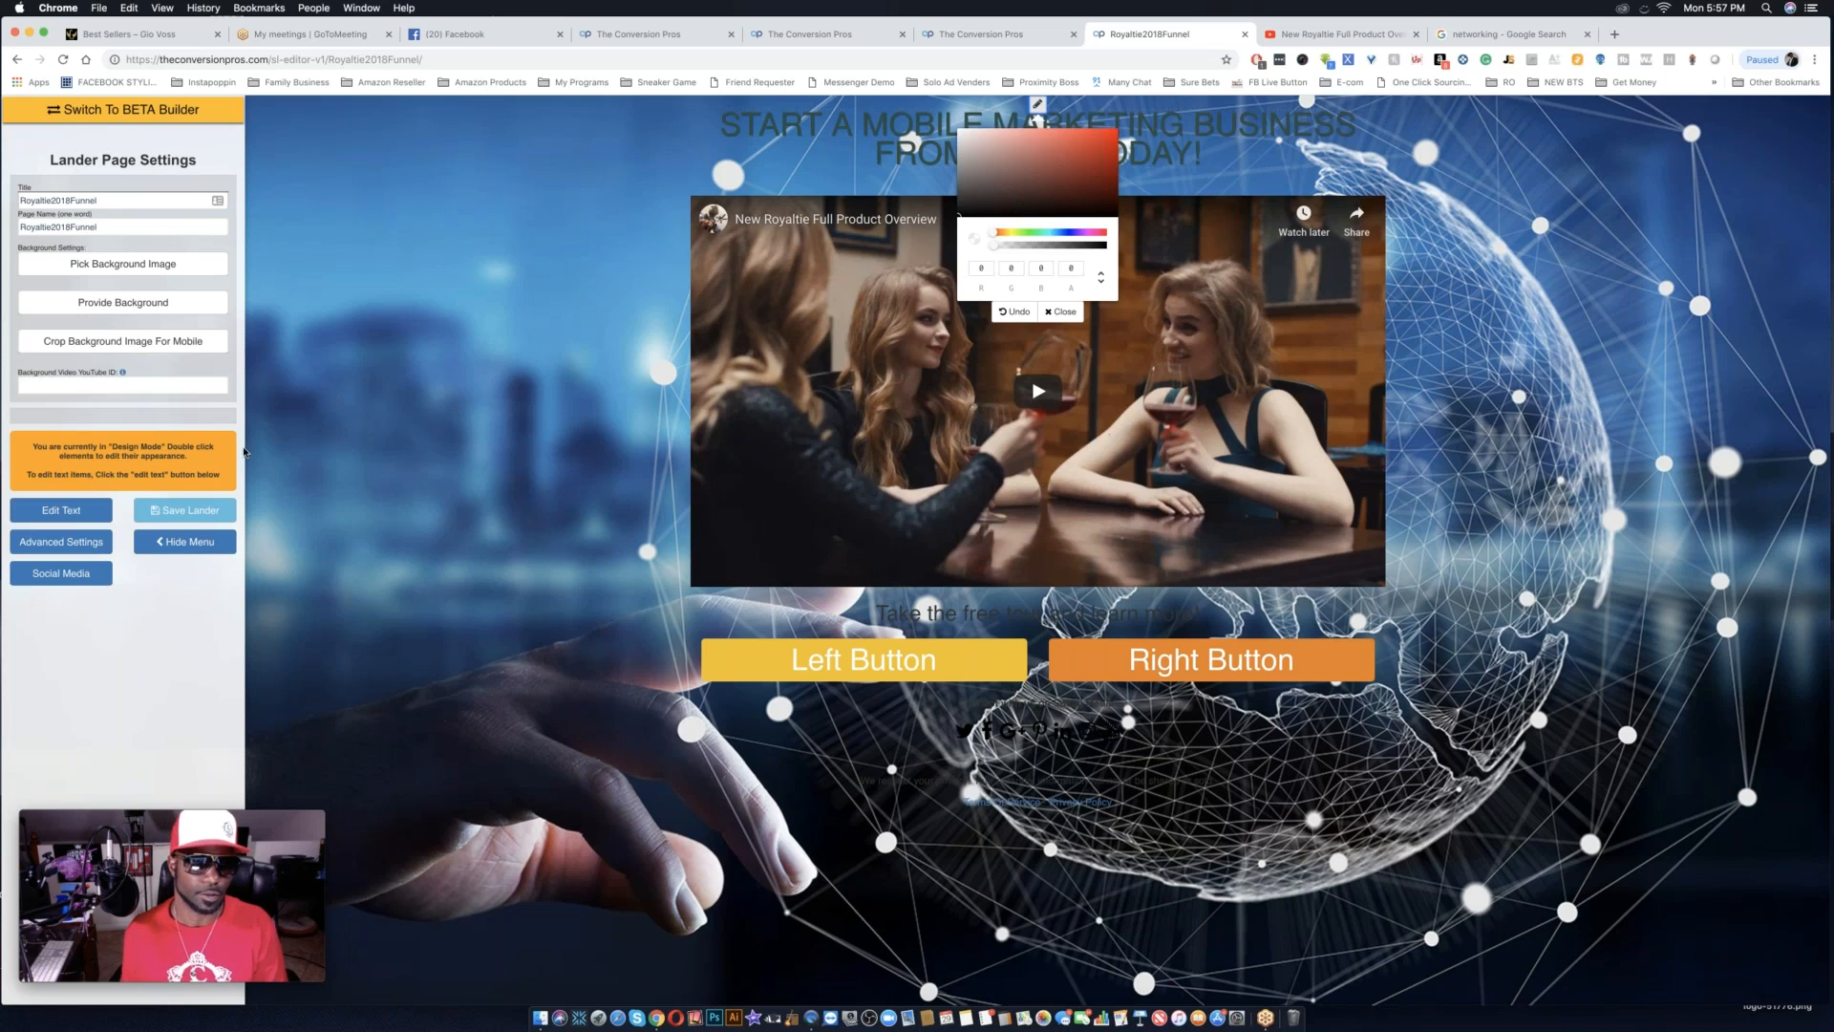
{"action": "left_click", "coordinate": [81, 510]}
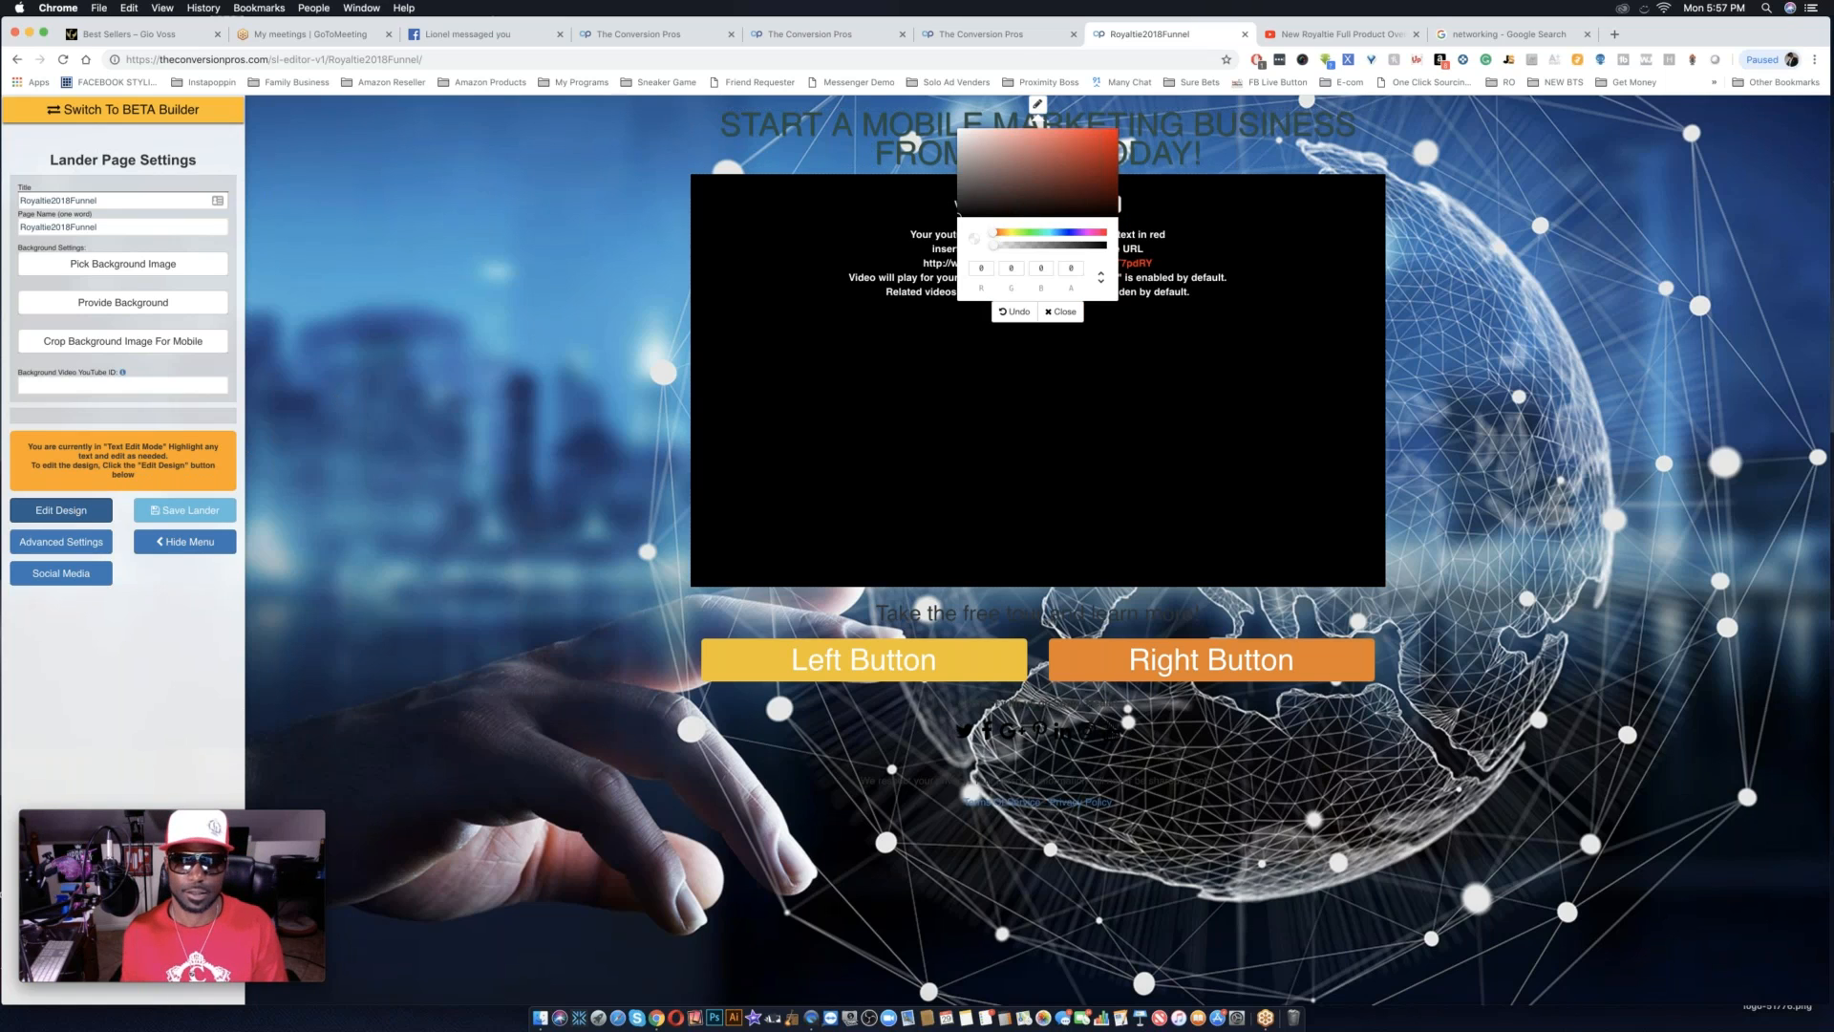
{"action": "left_click", "coordinate": [1039, 105]}
{"action": "left_click", "coordinate": [1041, 105]}
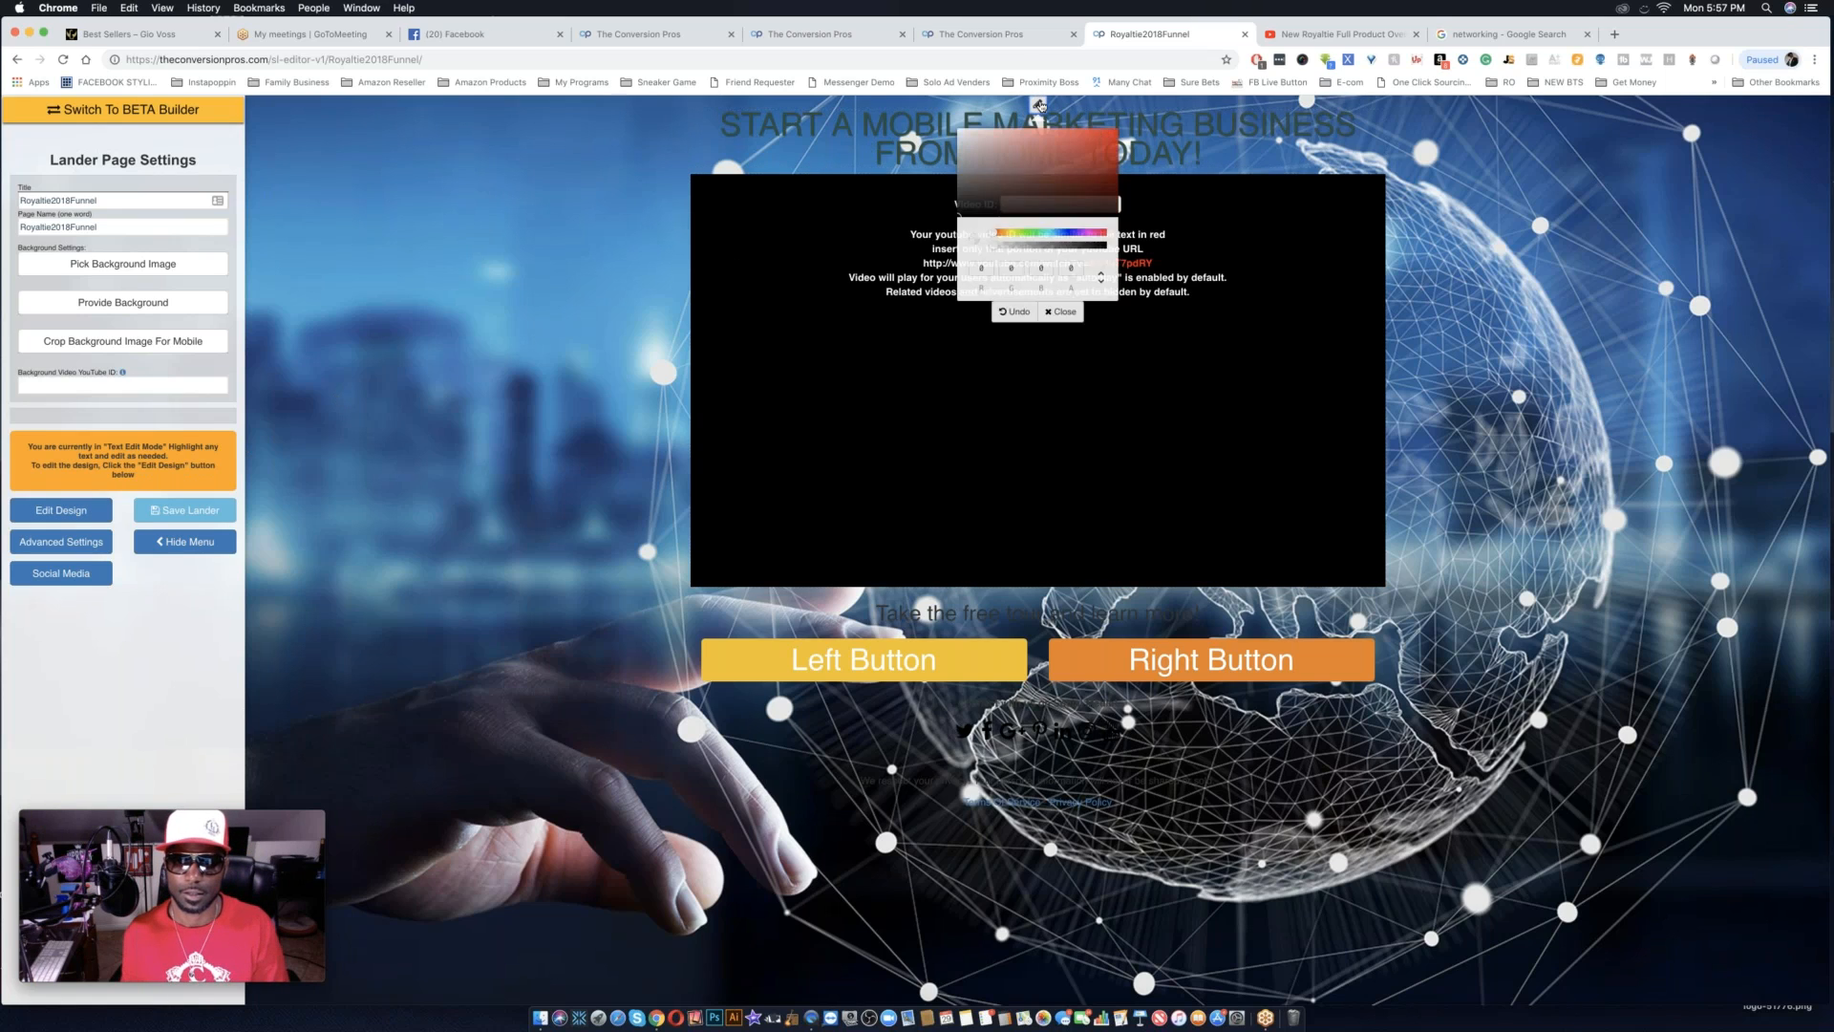
{"action": "left_click", "coordinate": [1190, 137]}
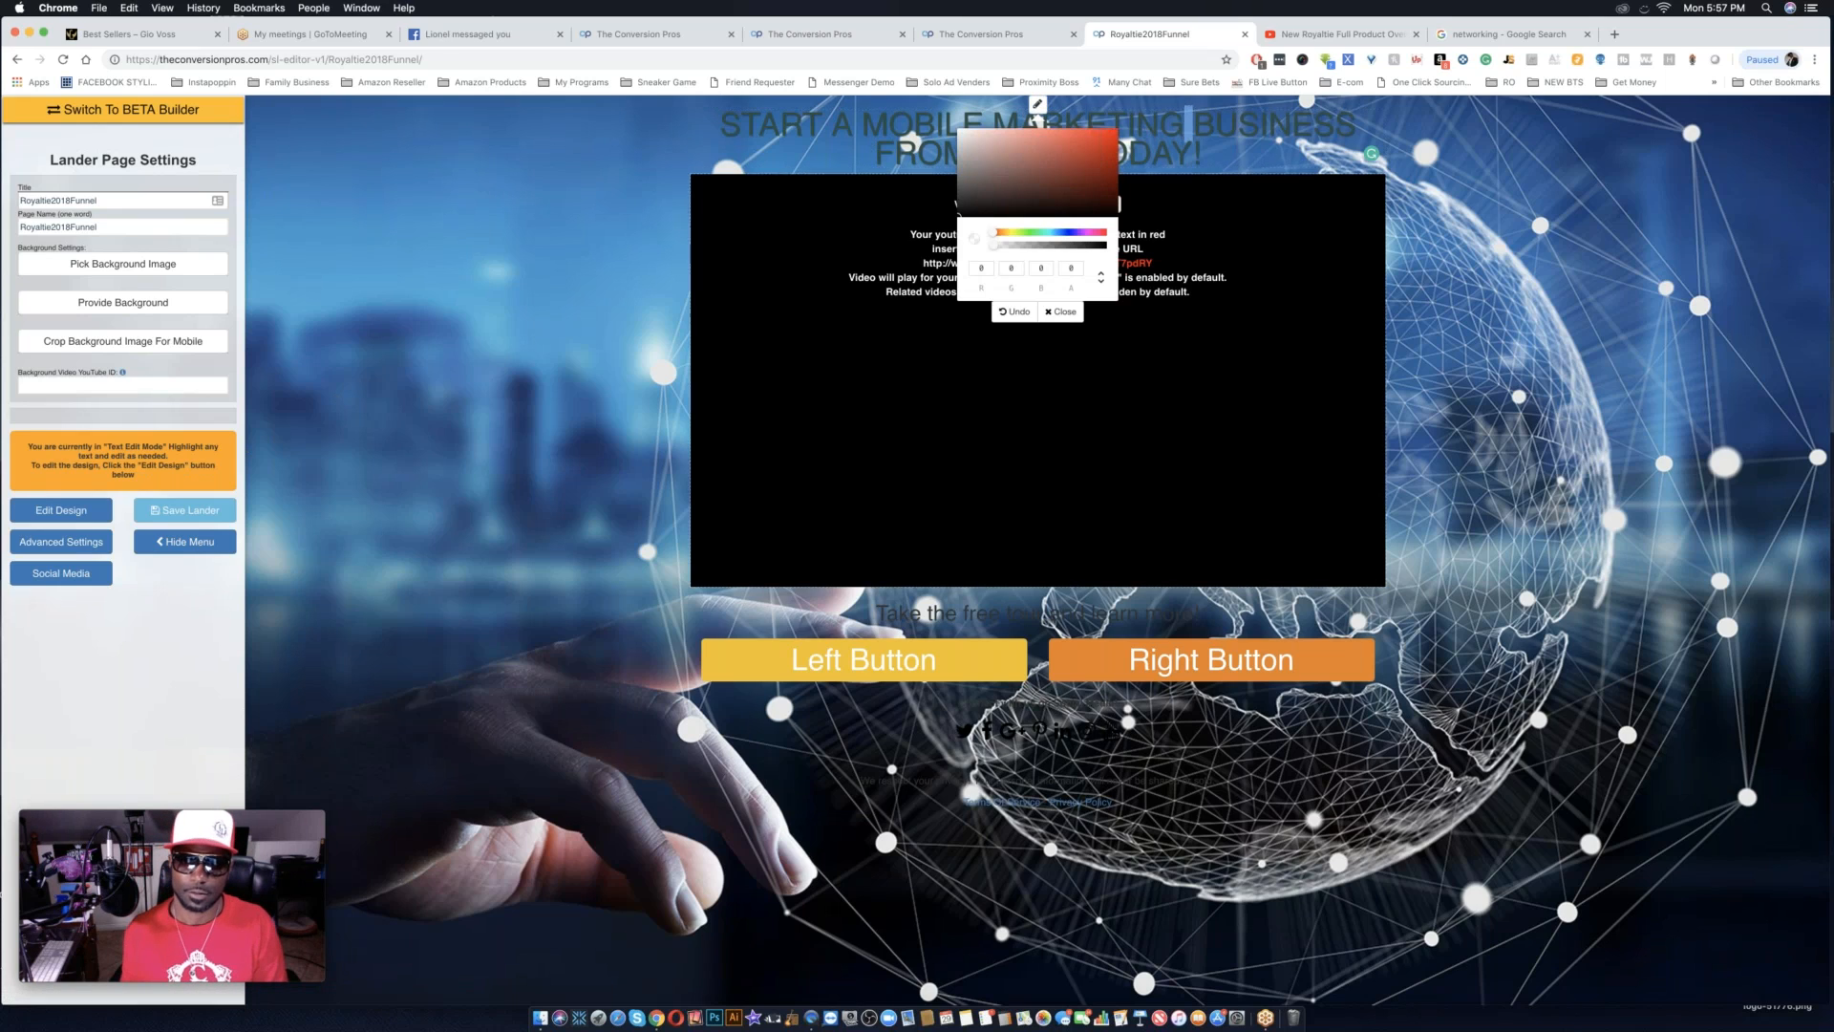
{"action": "left_click", "coordinate": [1063, 312]}
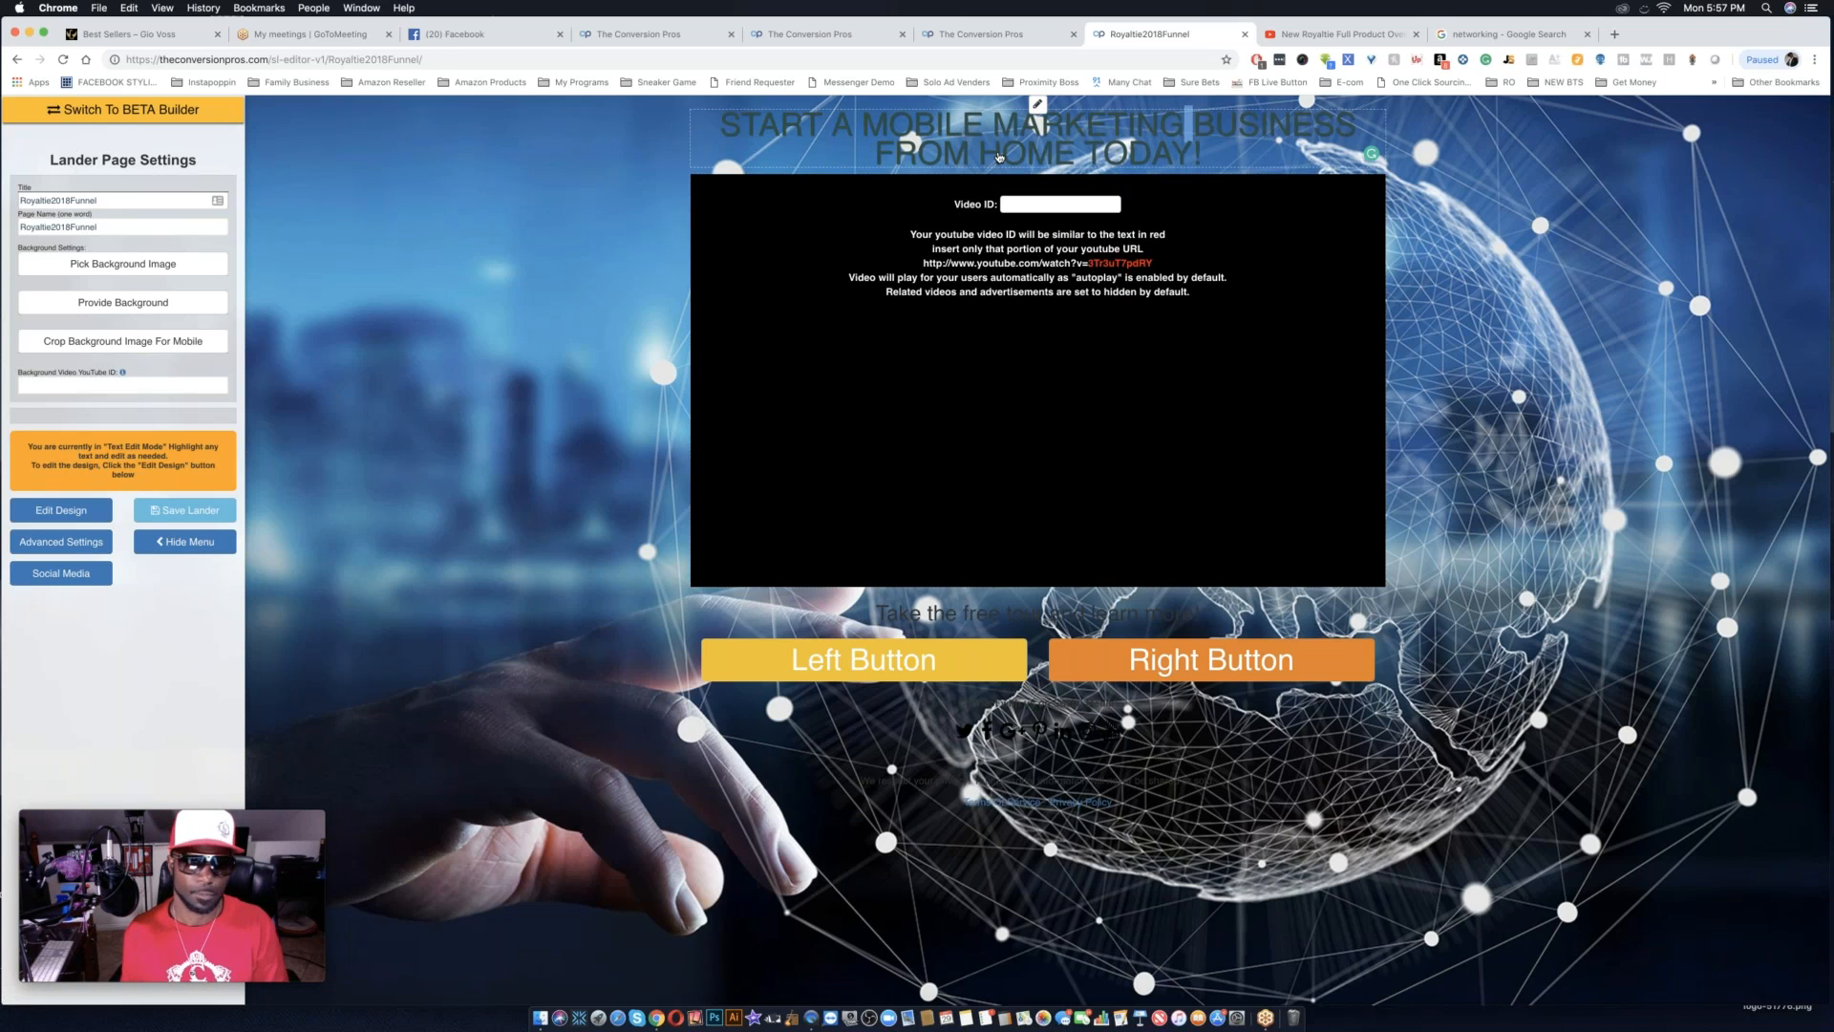
{"action": "left_click", "coordinate": [74, 516]}
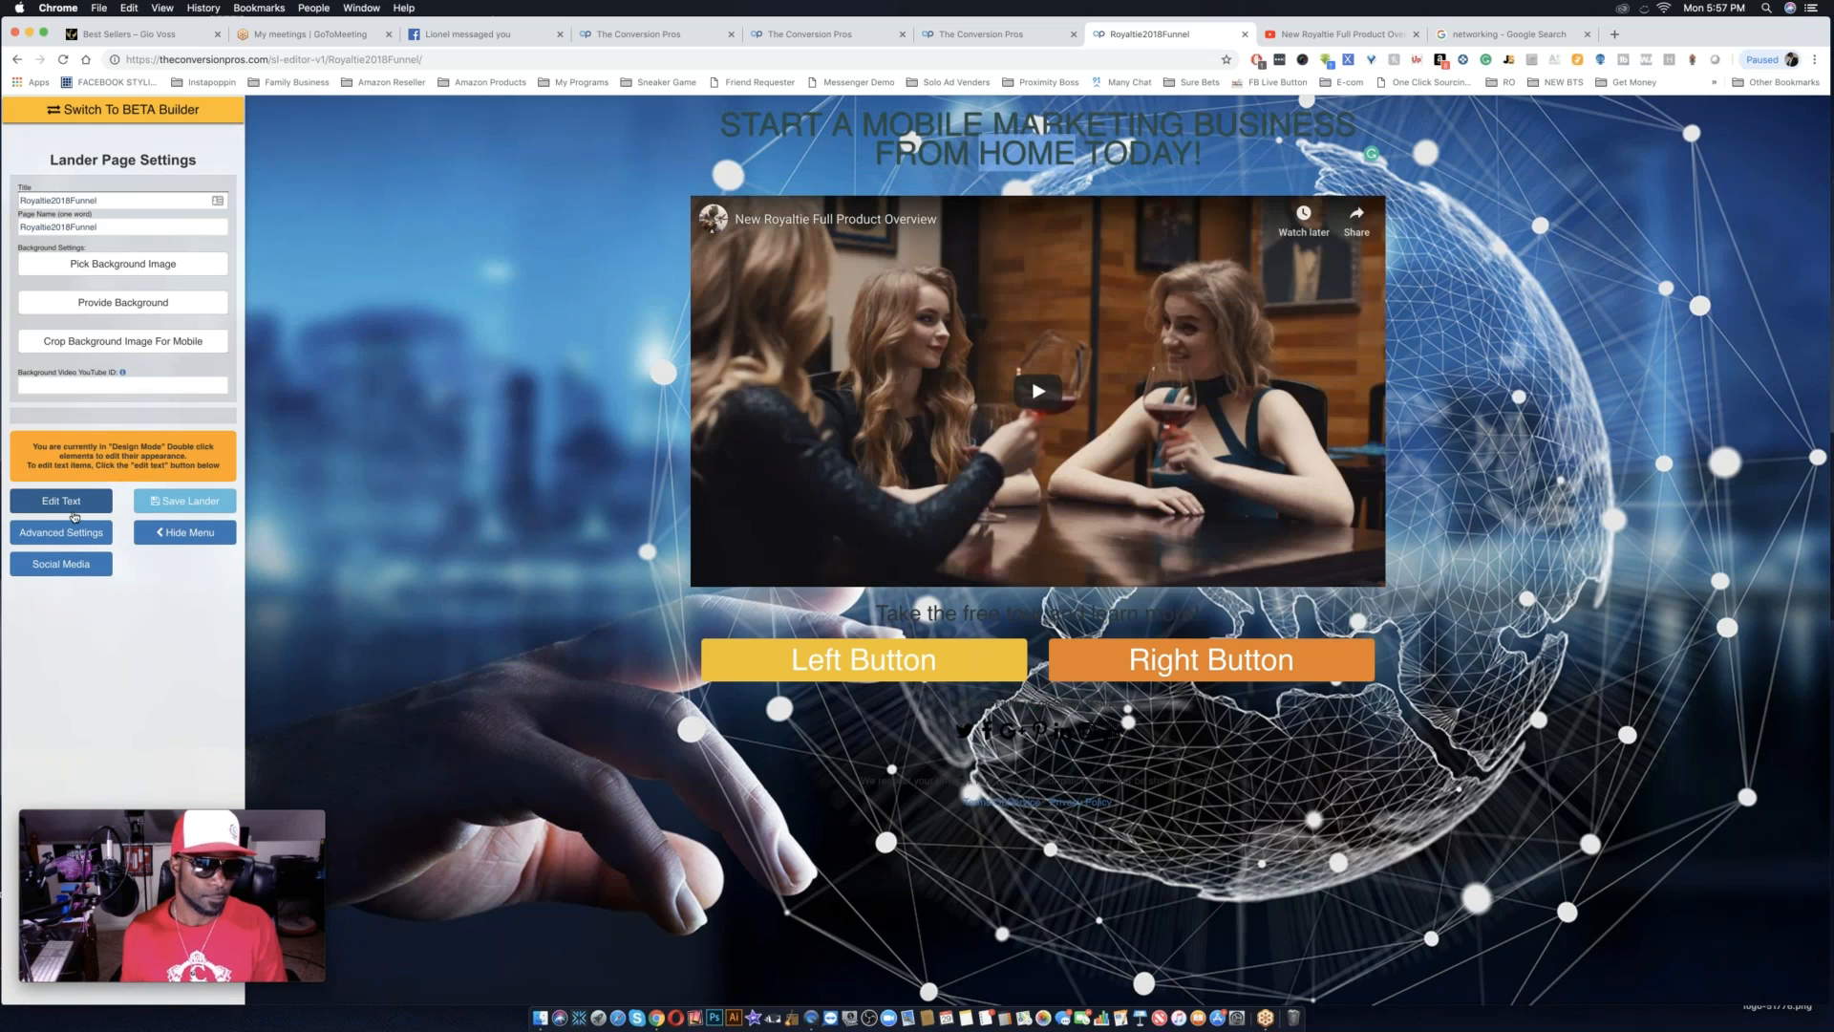
Change the landing page headline's font to Anton and enlarge its text while keeping it on two lines.
{"action": "double_click", "coordinate": [909, 155]}
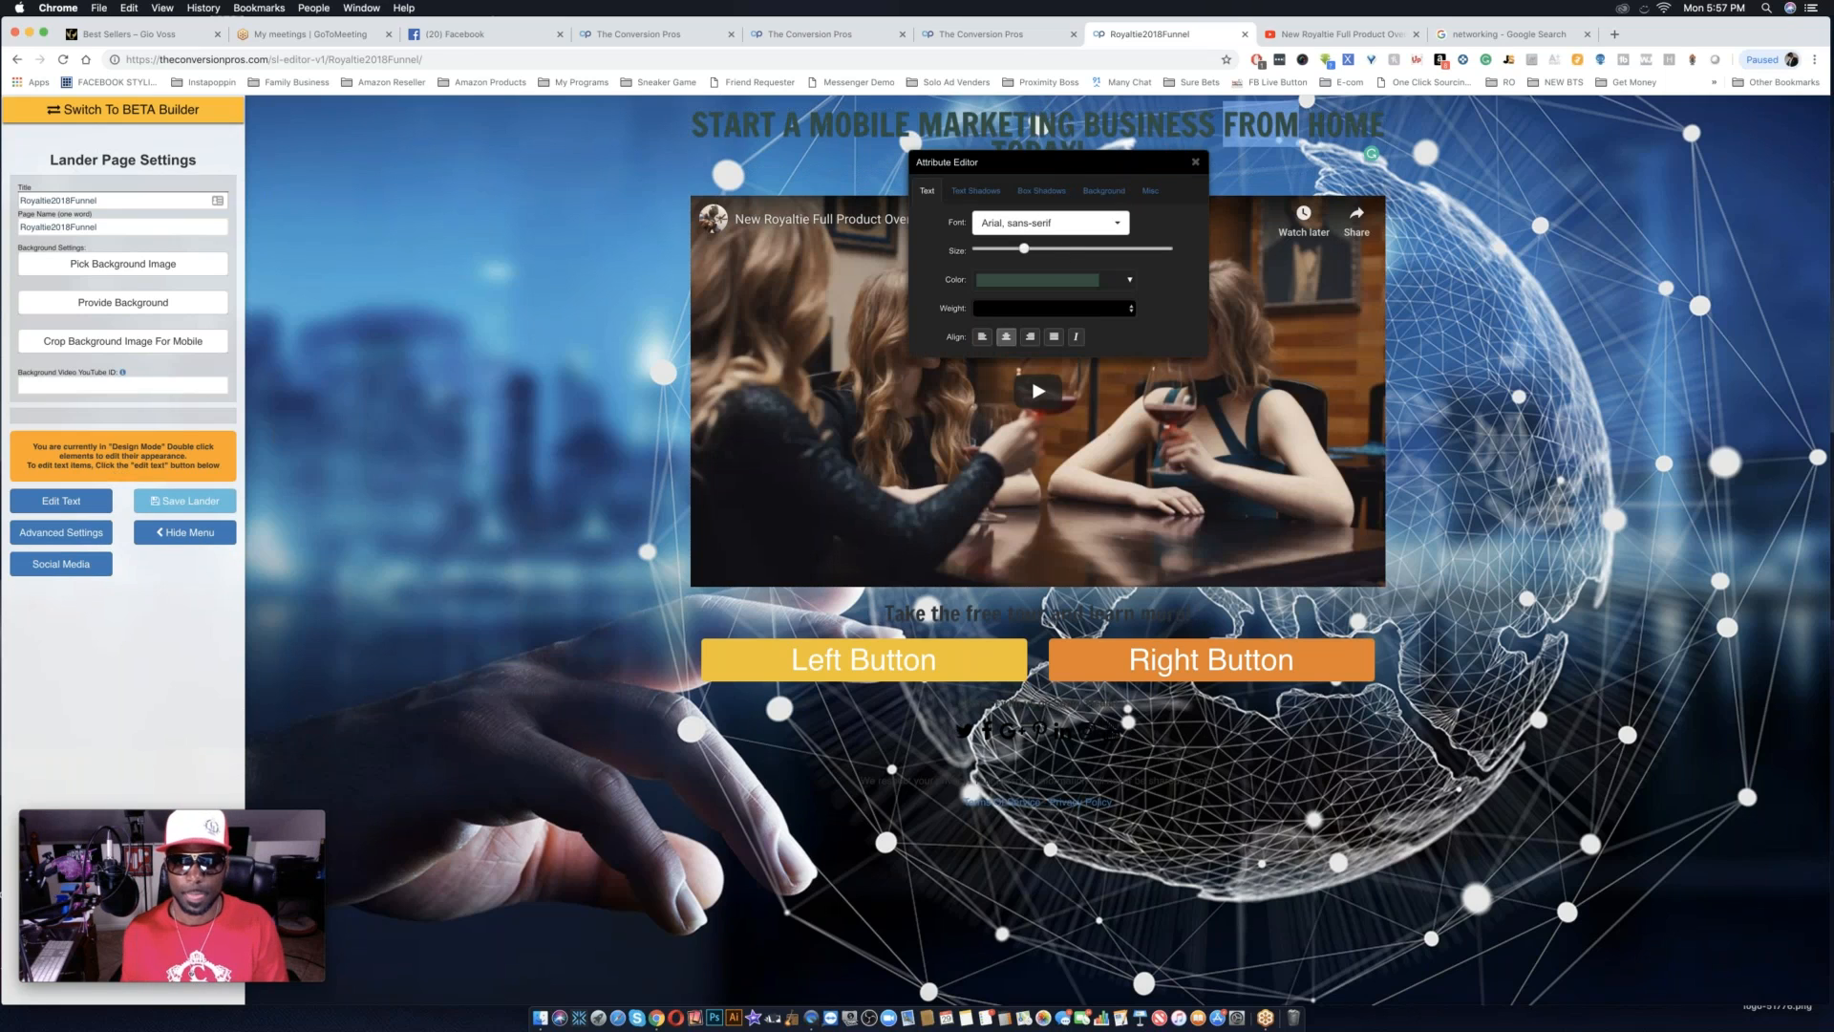
{"action": "left_click_drag", "start_coordinate": [1024, 249], "coordinate": [1067, 250]}
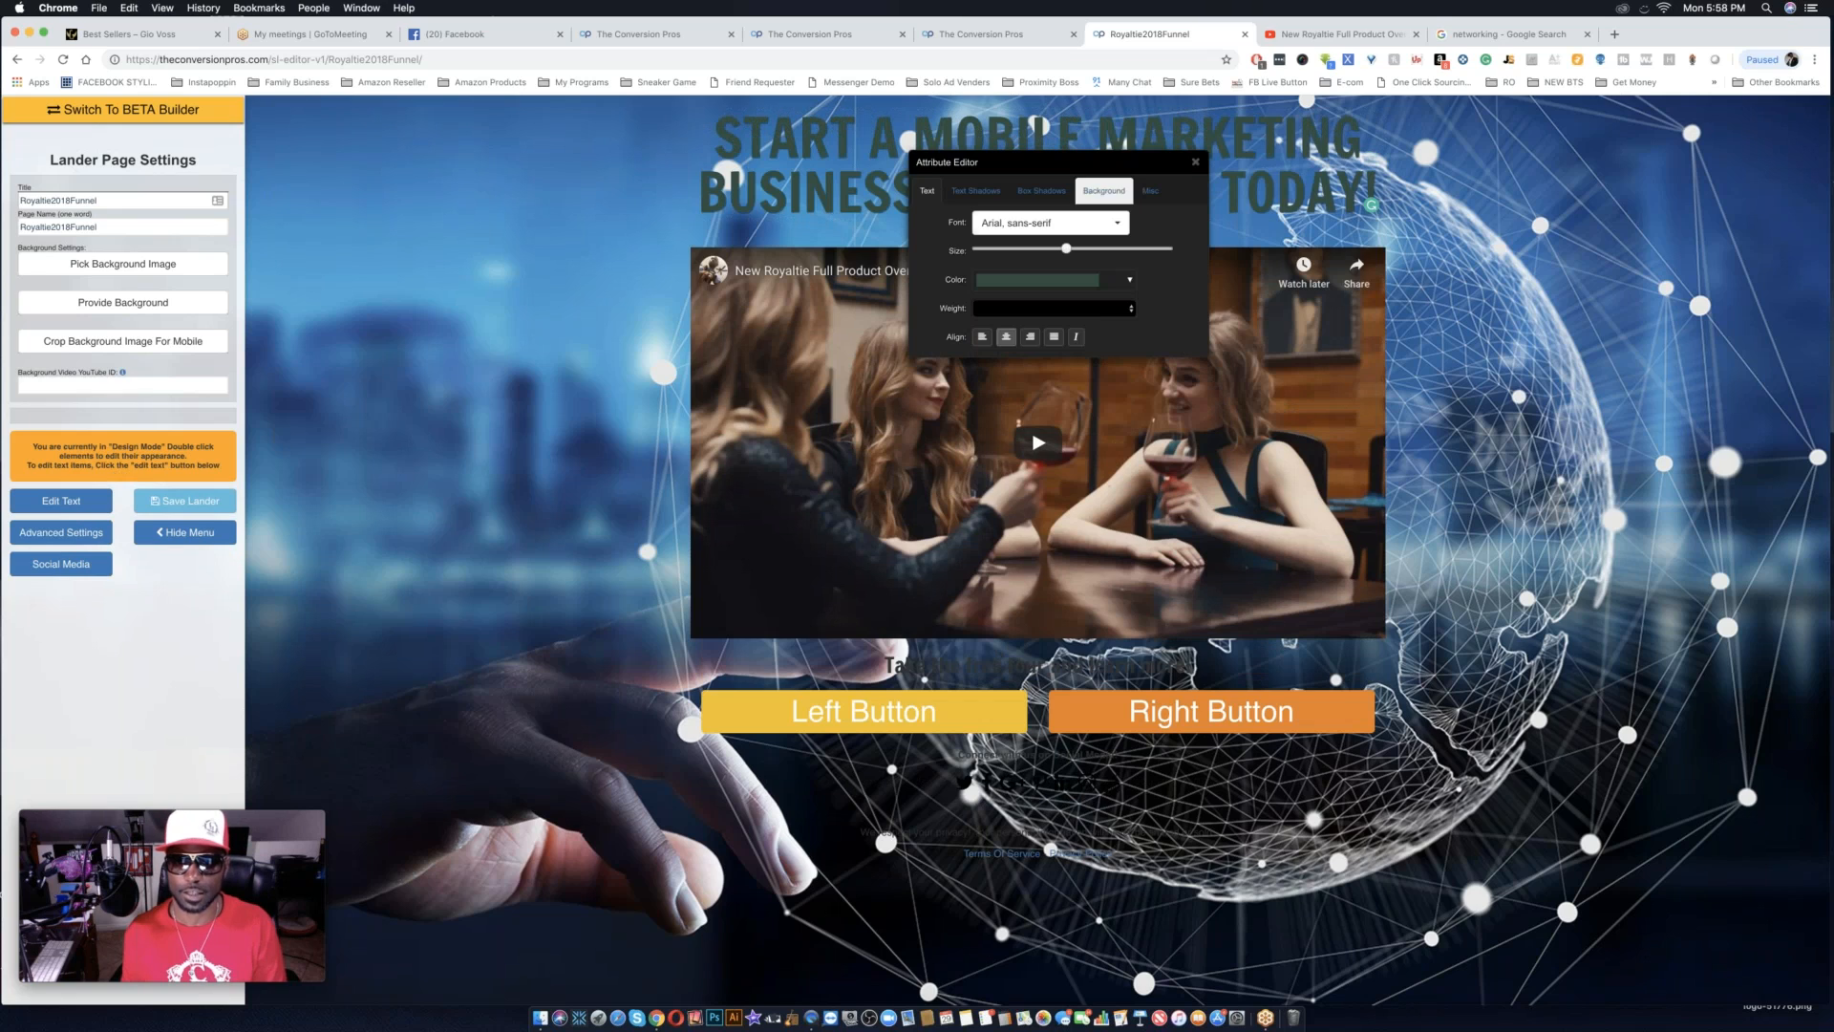
{"action": "left_click", "coordinate": [1116, 224]}
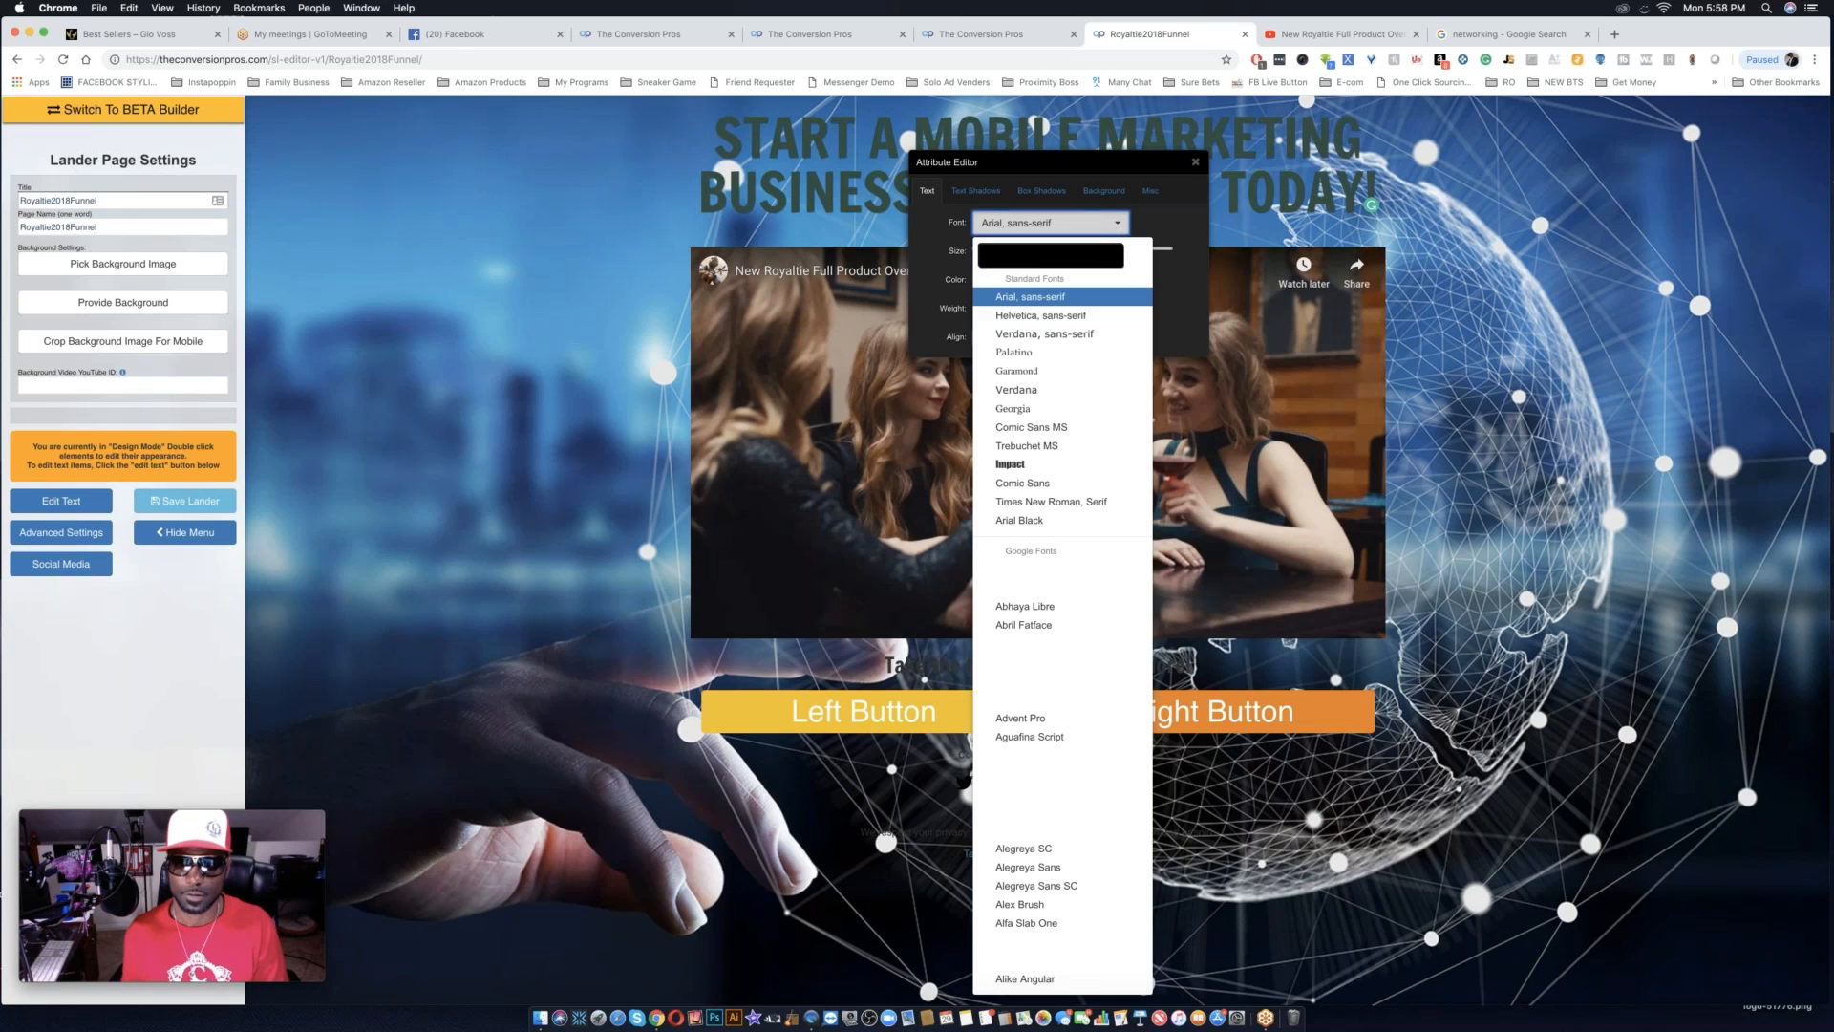
{"action": "scroll", "coordinate": [1037, 865], "scroll_direction": "down", "scroll_amount": 10}
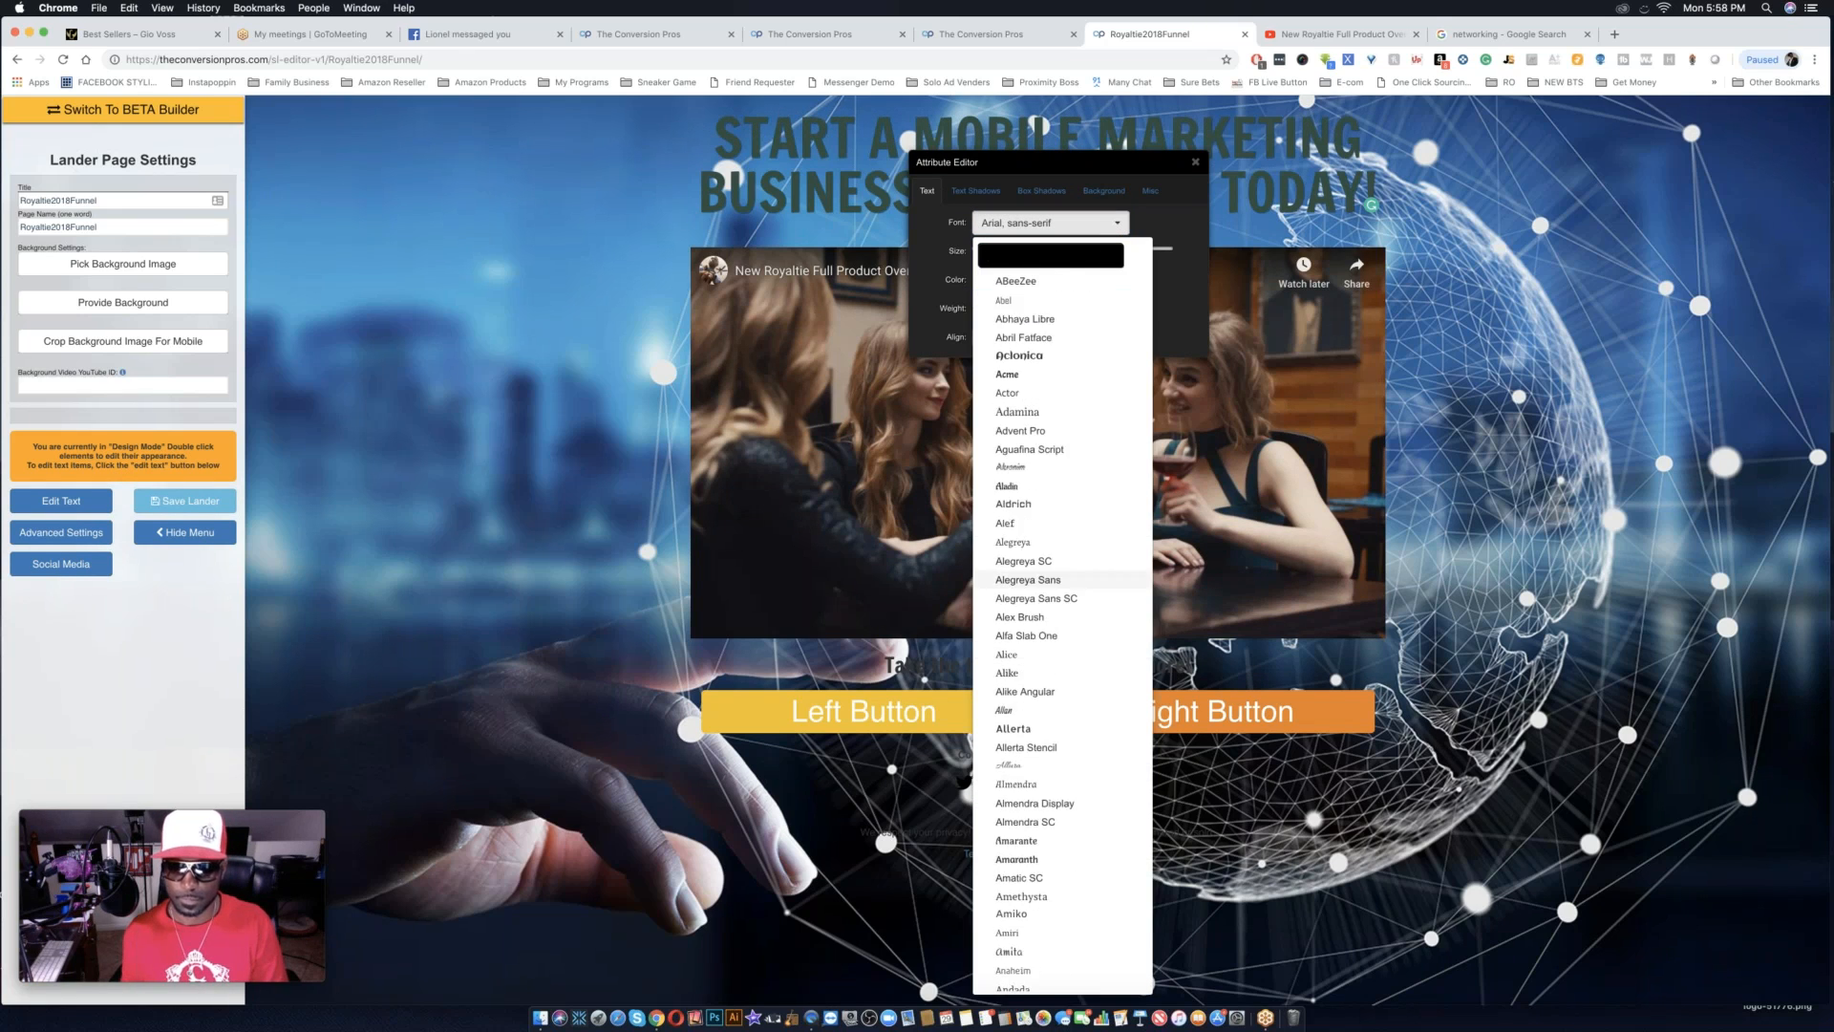
{"action": "scroll", "coordinate": [1037, 859], "scroll_direction": "down", "scroll_amount": 4}
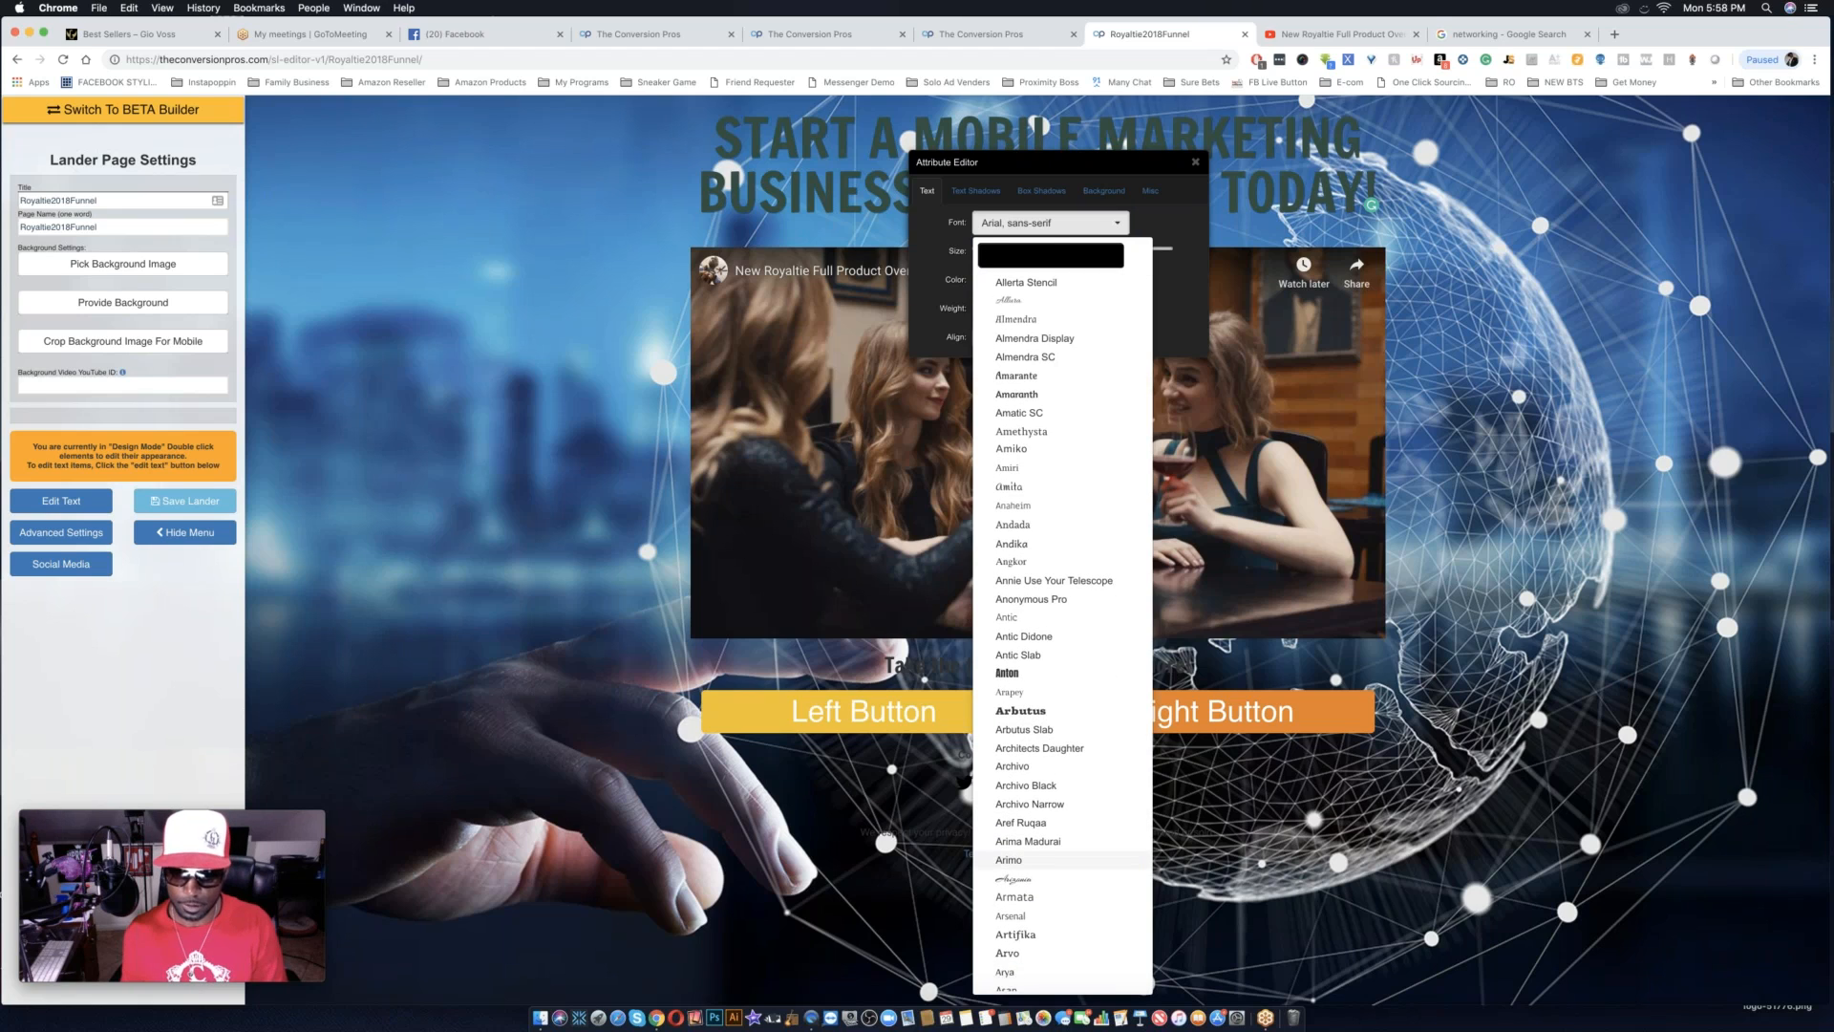
{"action": "scroll", "coordinate": [1037, 865], "scroll_direction": "up", "scroll_amount": 15}
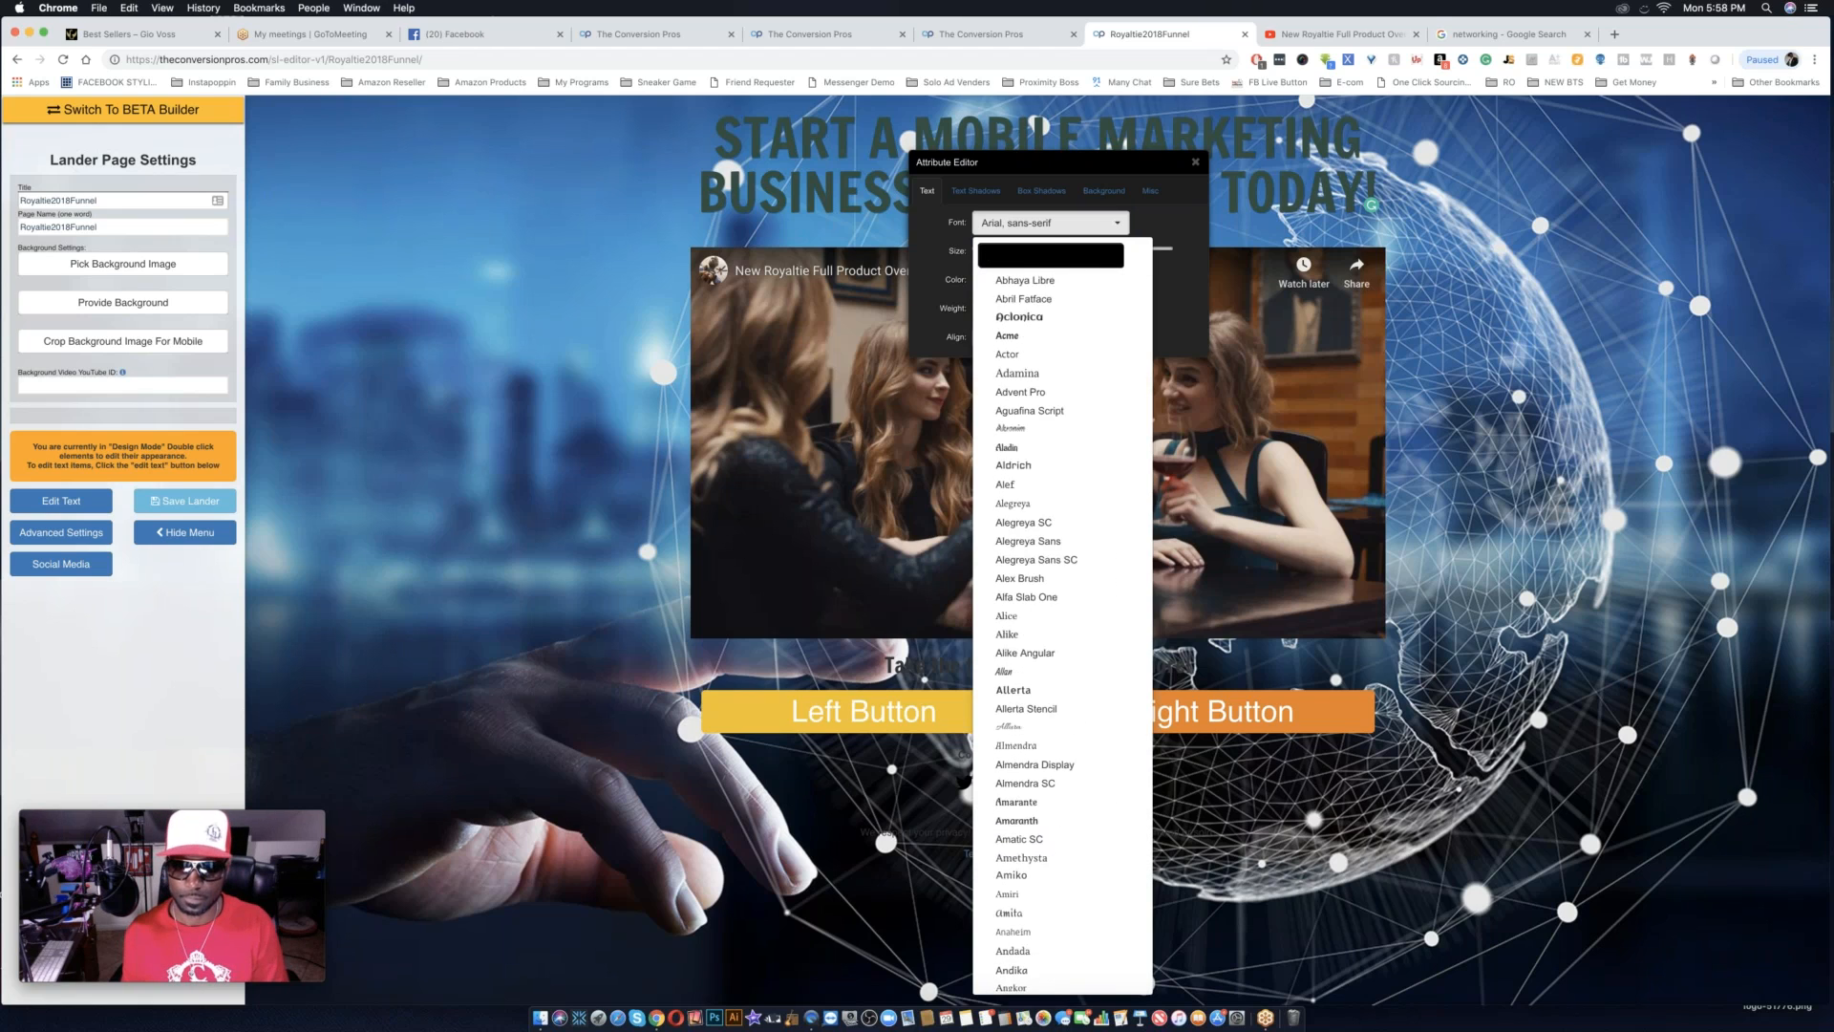
{"action": "scroll", "coordinate": [1037, 865], "scroll_direction": "down", "scroll_amount": 8}
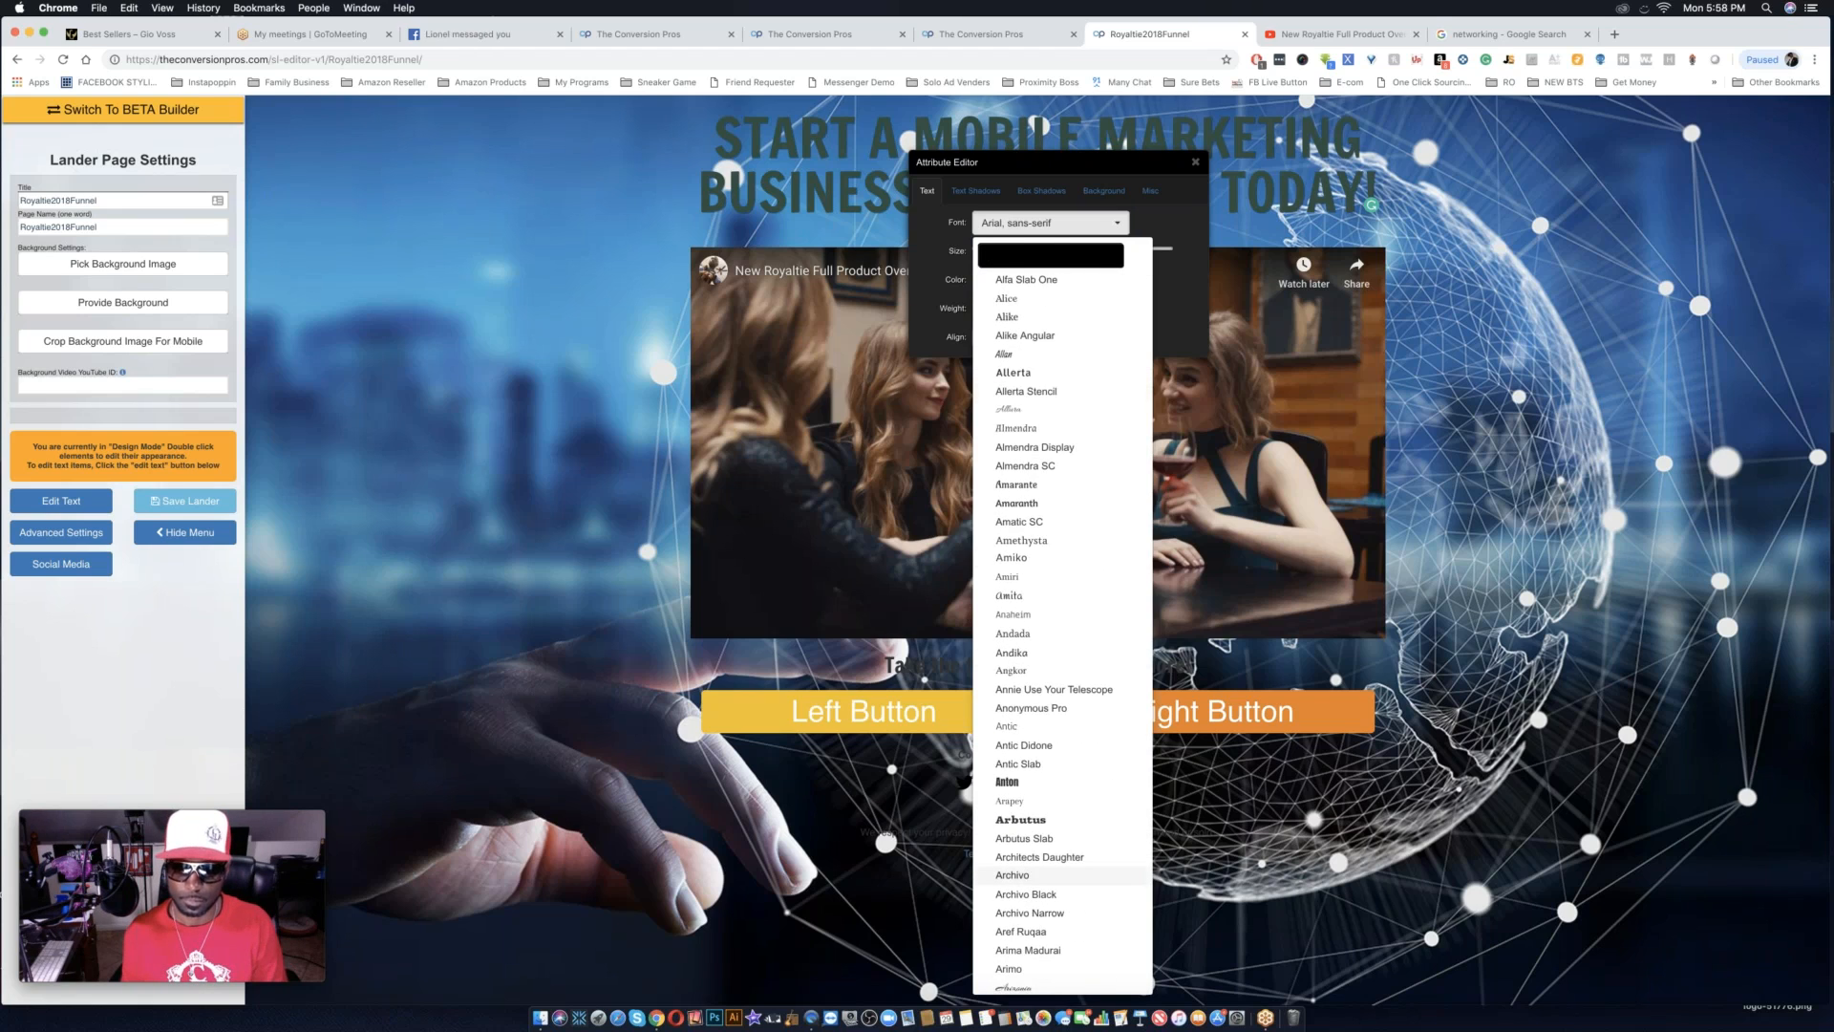
{"action": "left_click", "coordinate": [1031, 783]}
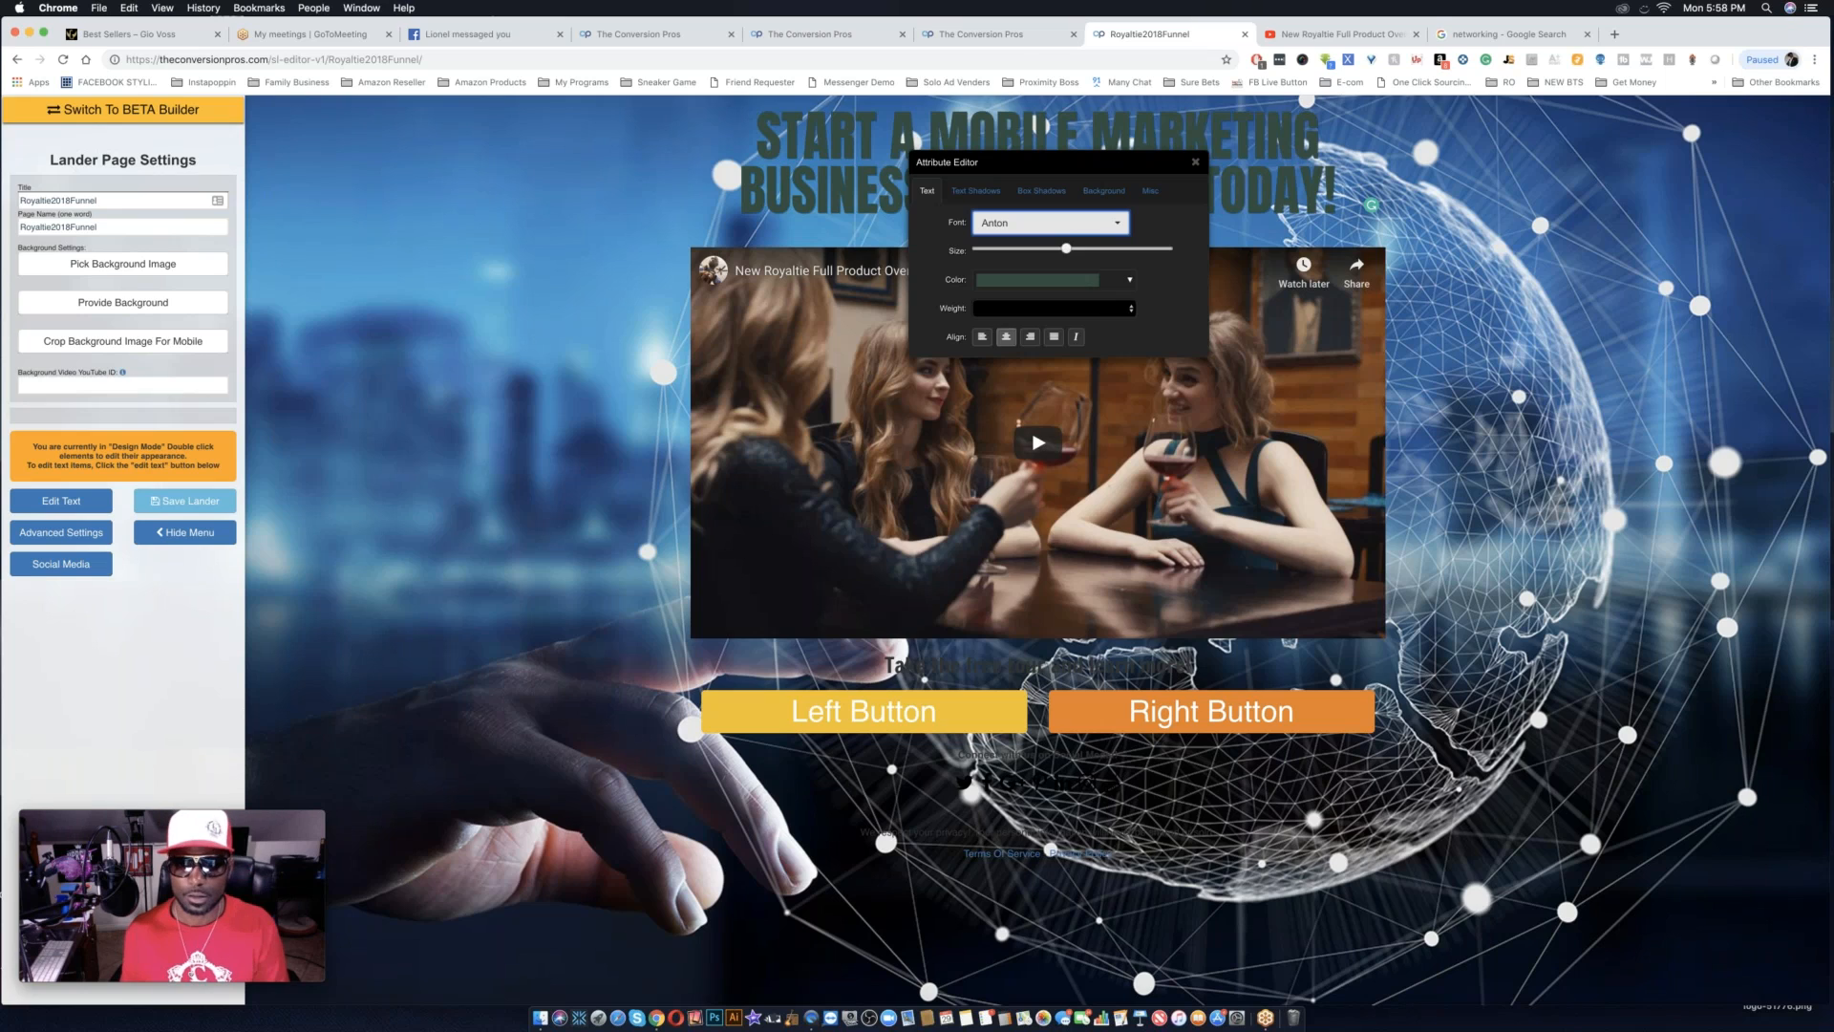
{"action": "left_click", "coordinate": [1072, 249]}
{"action": "left_click_drag", "start_coordinate": [1072, 249], "coordinate": [1077, 249]}
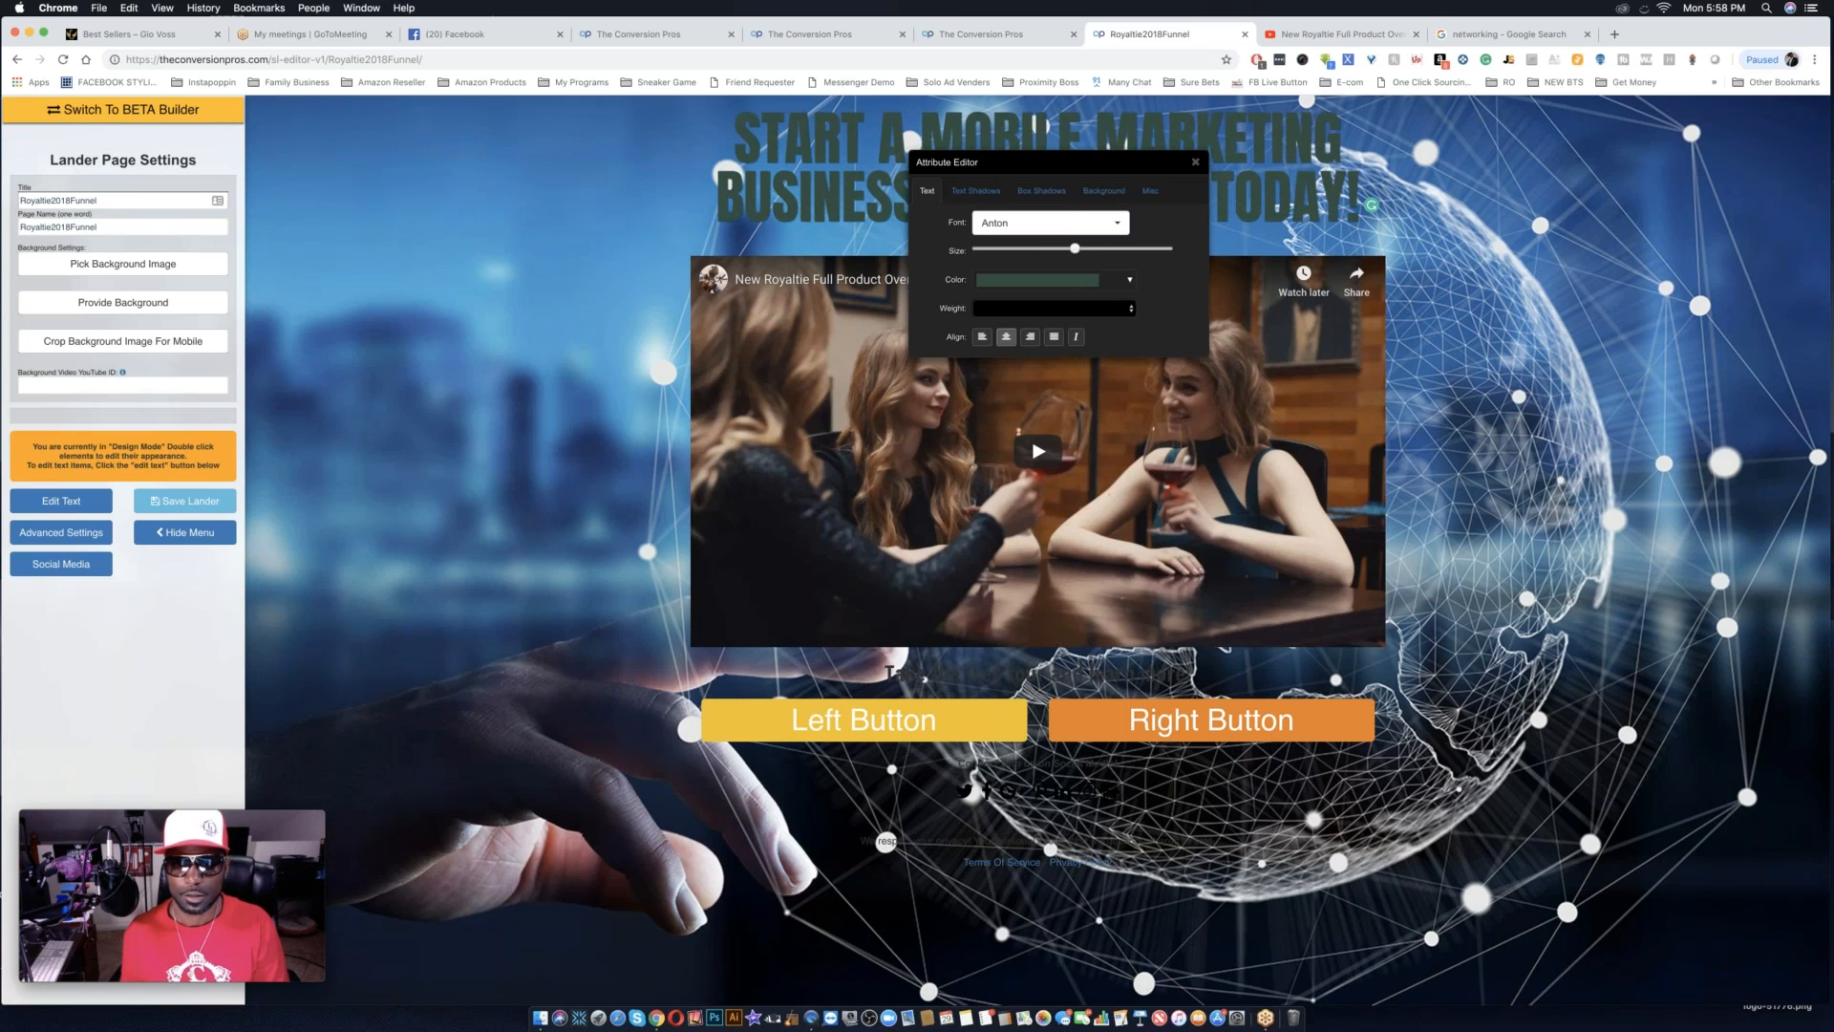
Set the headline's text color to white (#ffffff).
{"action": "left_click", "coordinate": [1098, 281]}
{"action": "left_click_drag", "start_coordinate": [1000, 333], "coordinate": [980, 298]}
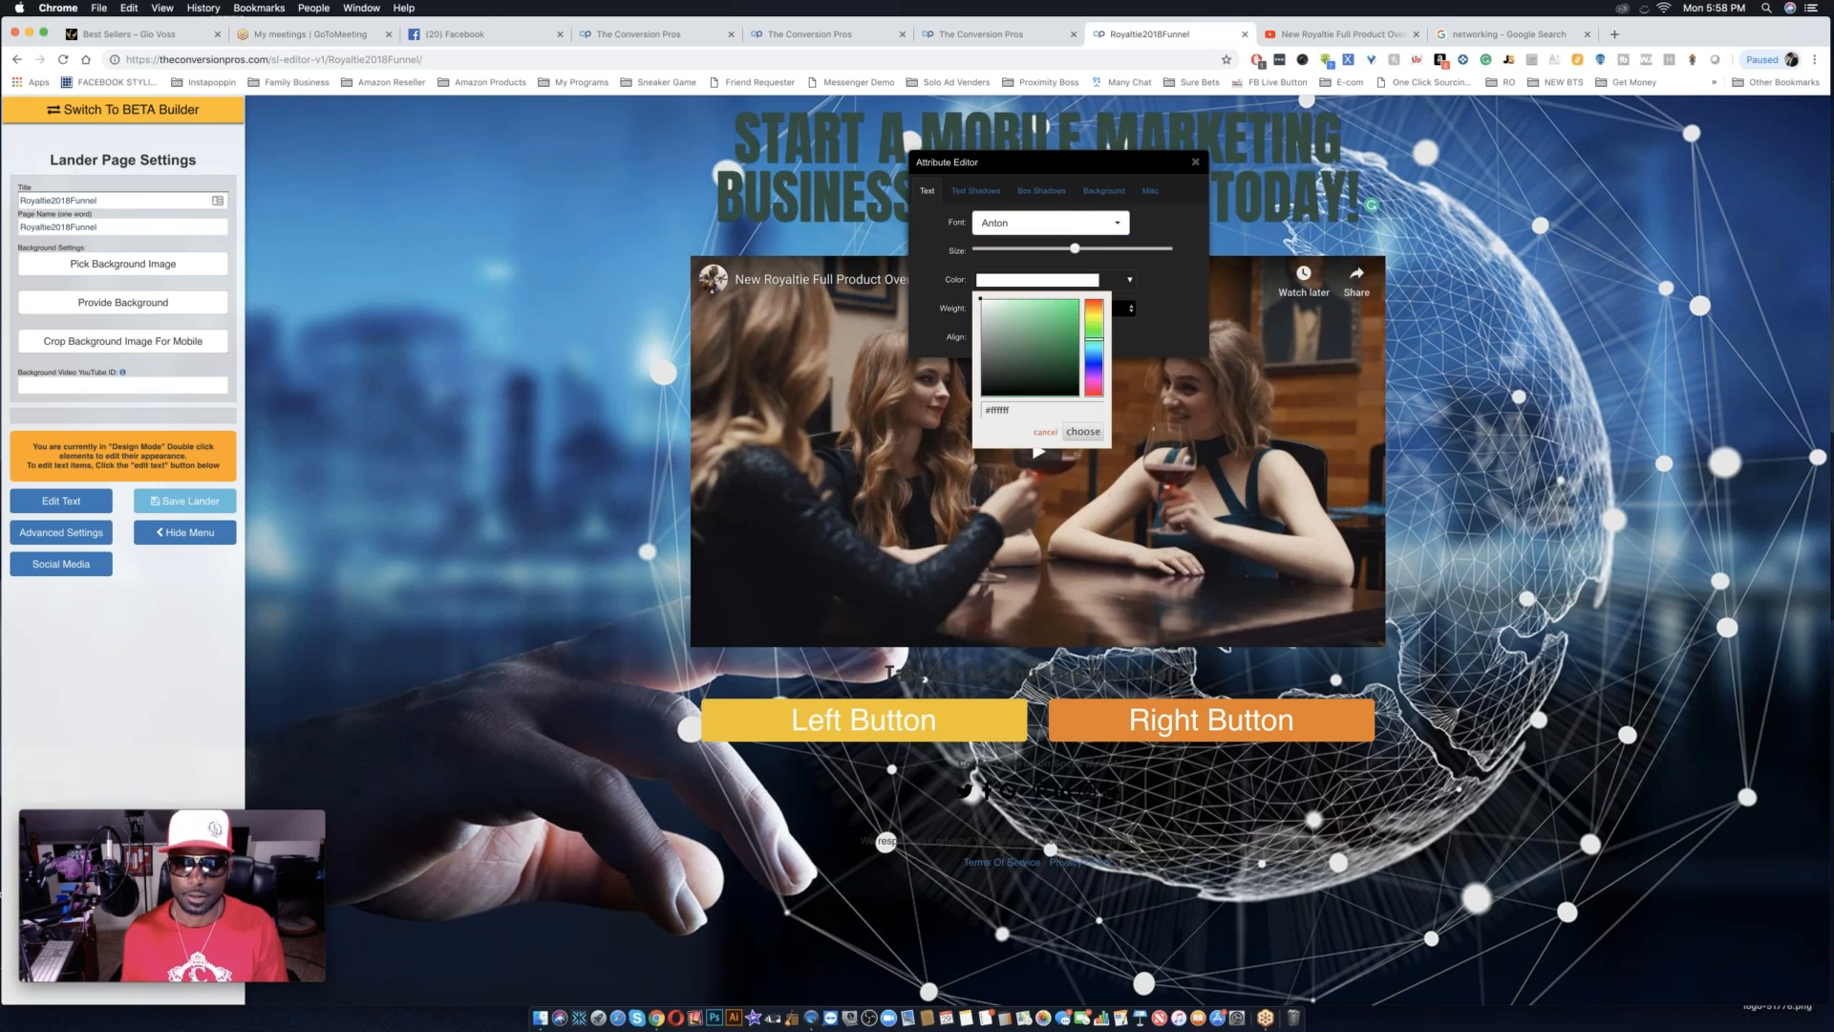
{"action": "left_click", "coordinate": [1083, 432]}
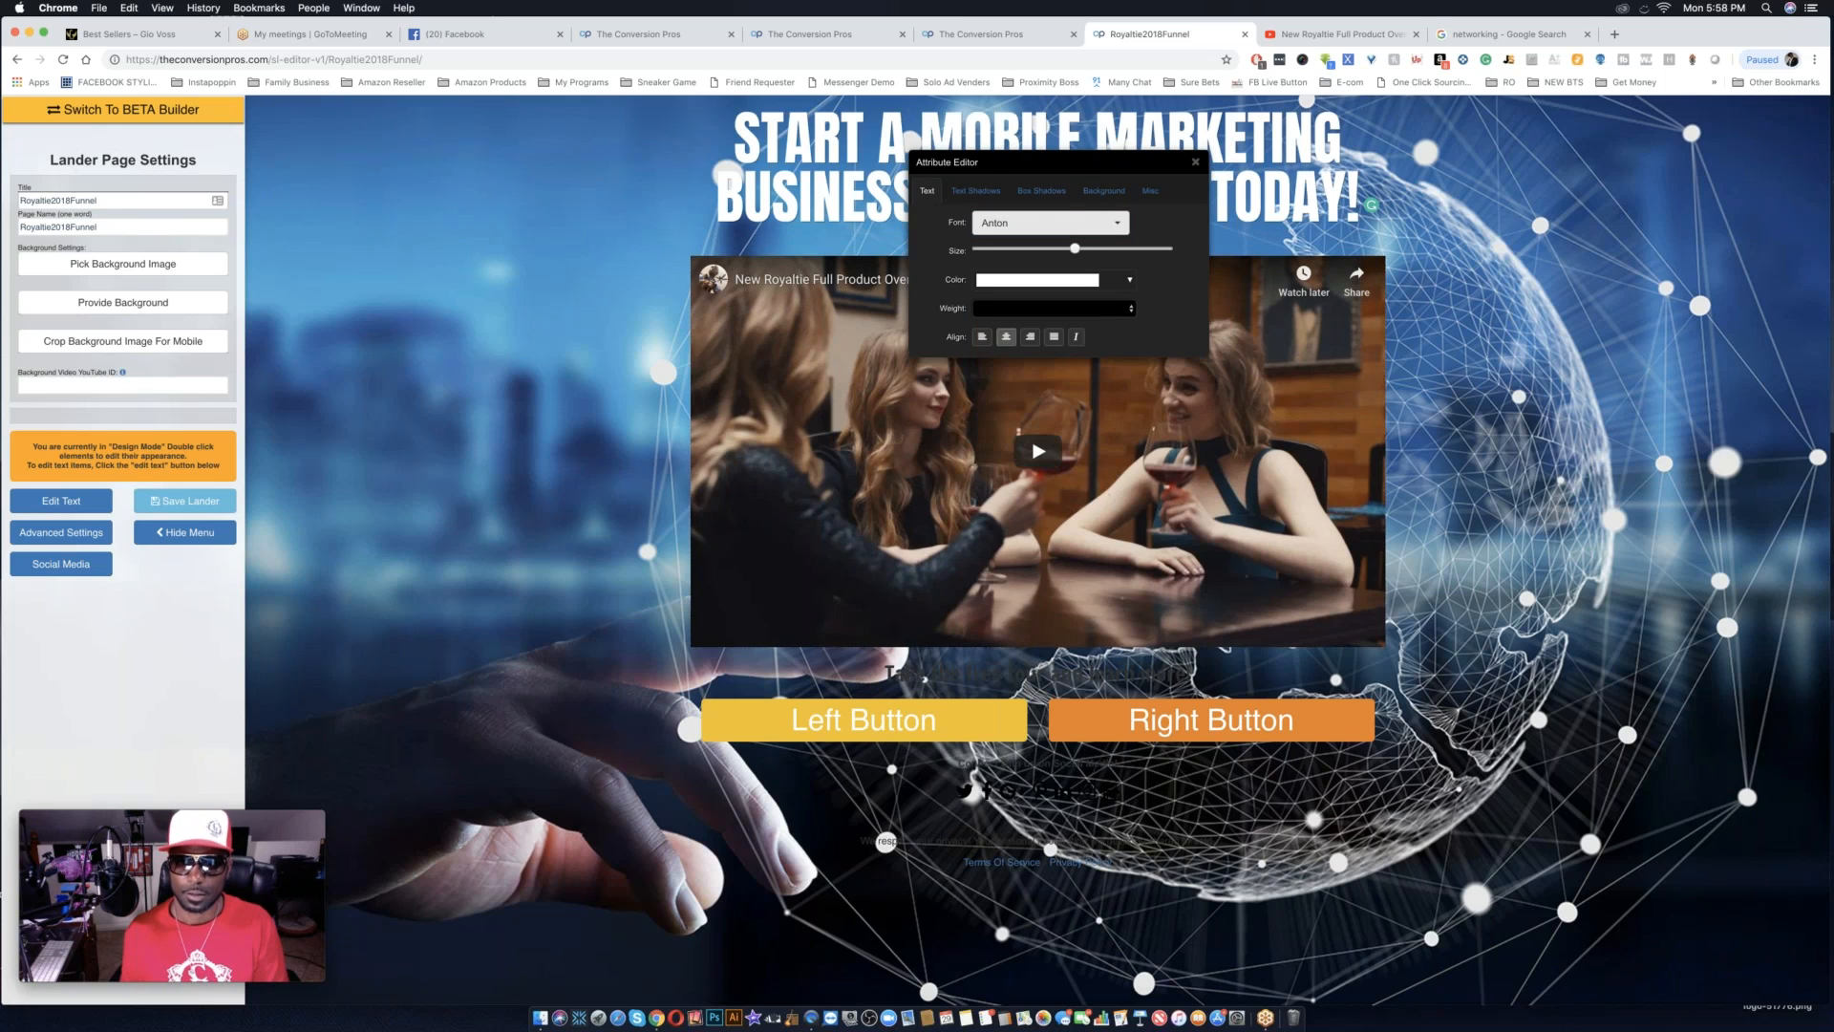
Give the headline a soft black text shadow by raising the X offset and spread, and move the Attribute Editor off the headline.
{"action": "left_click", "coordinate": [975, 190]}
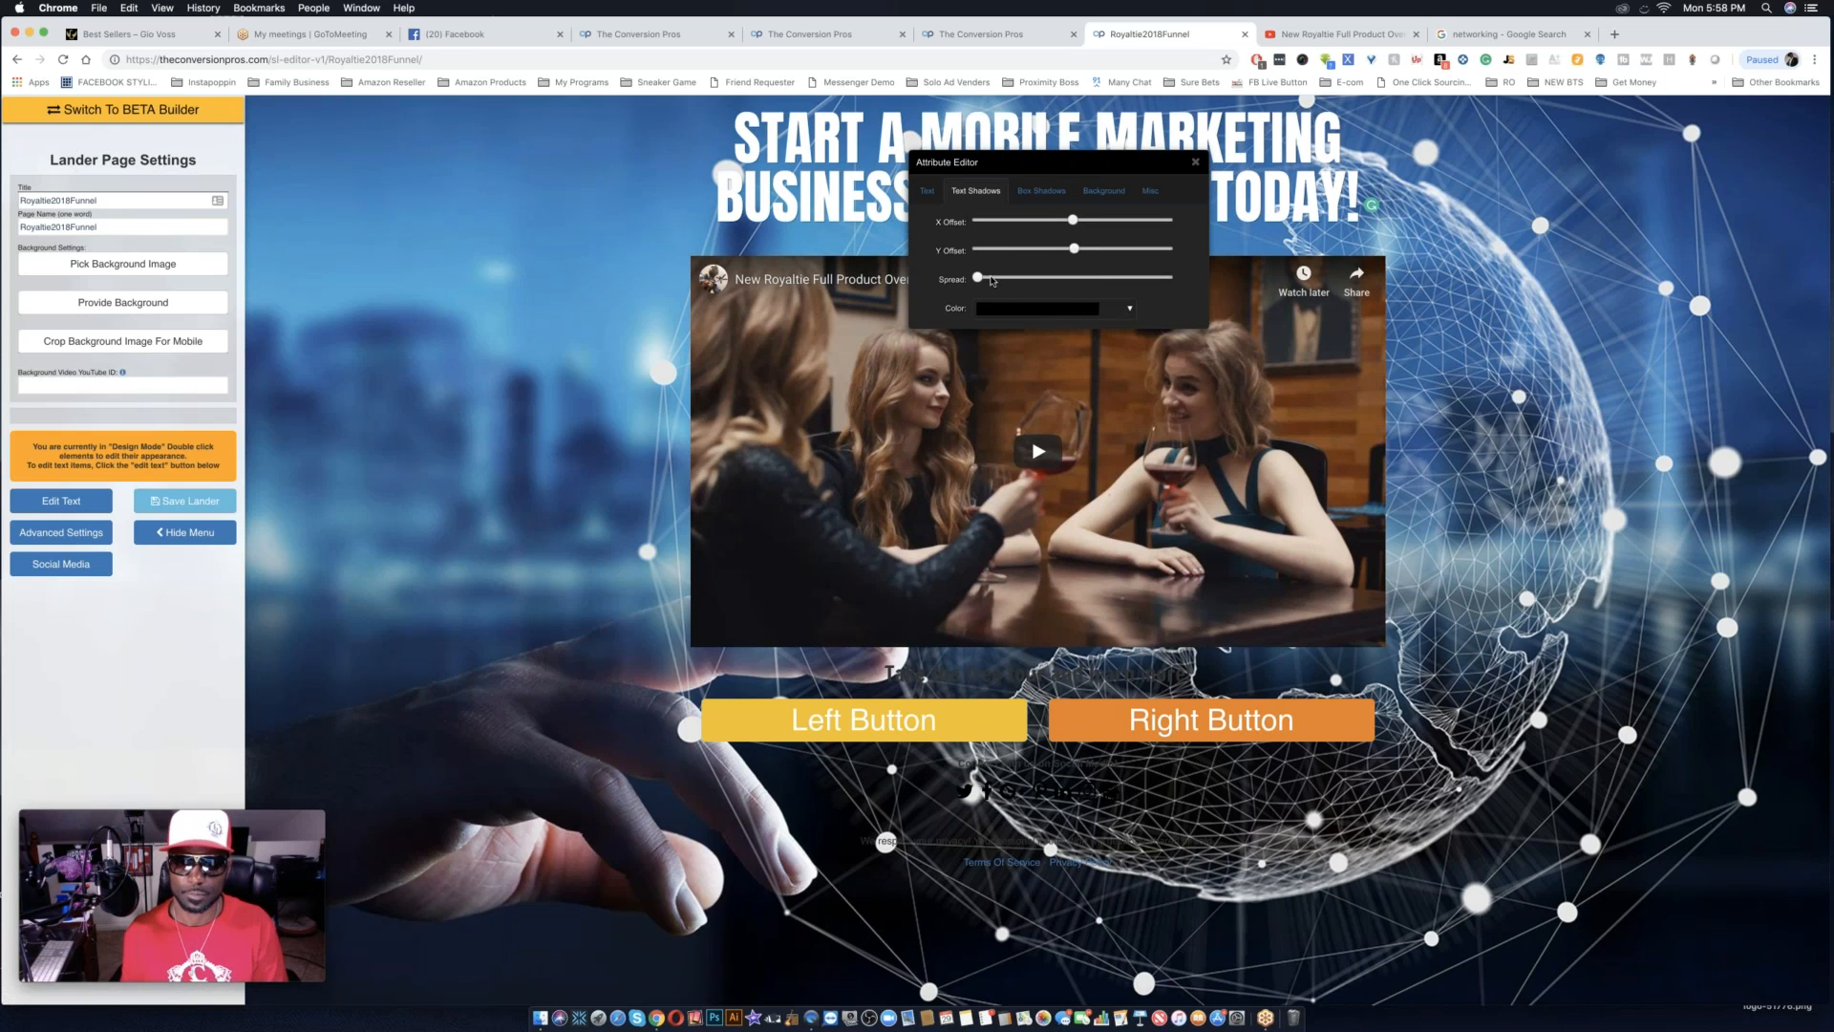
{"action": "left_click", "coordinate": [1091, 220]}
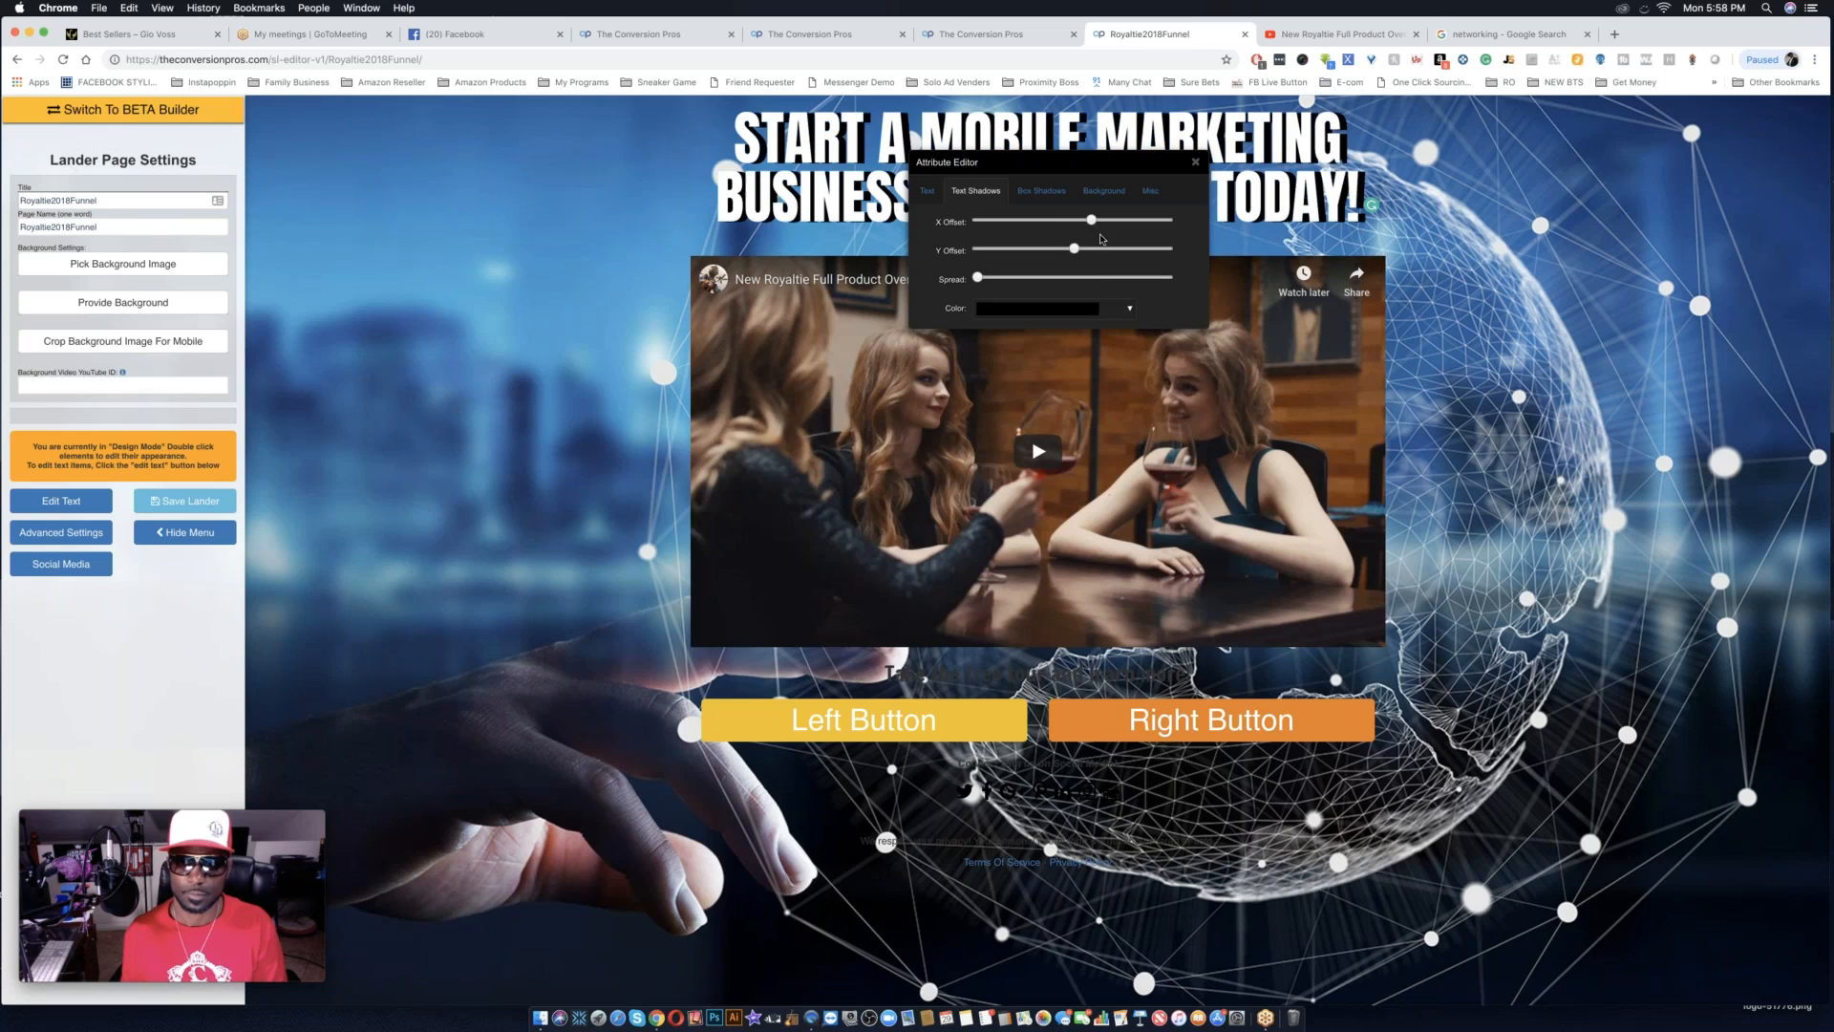
{"action": "left_click", "coordinate": [999, 278]}
{"action": "left_click_drag", "start_coordinate": [1002, 281], "coordinate": [1032, 282]}
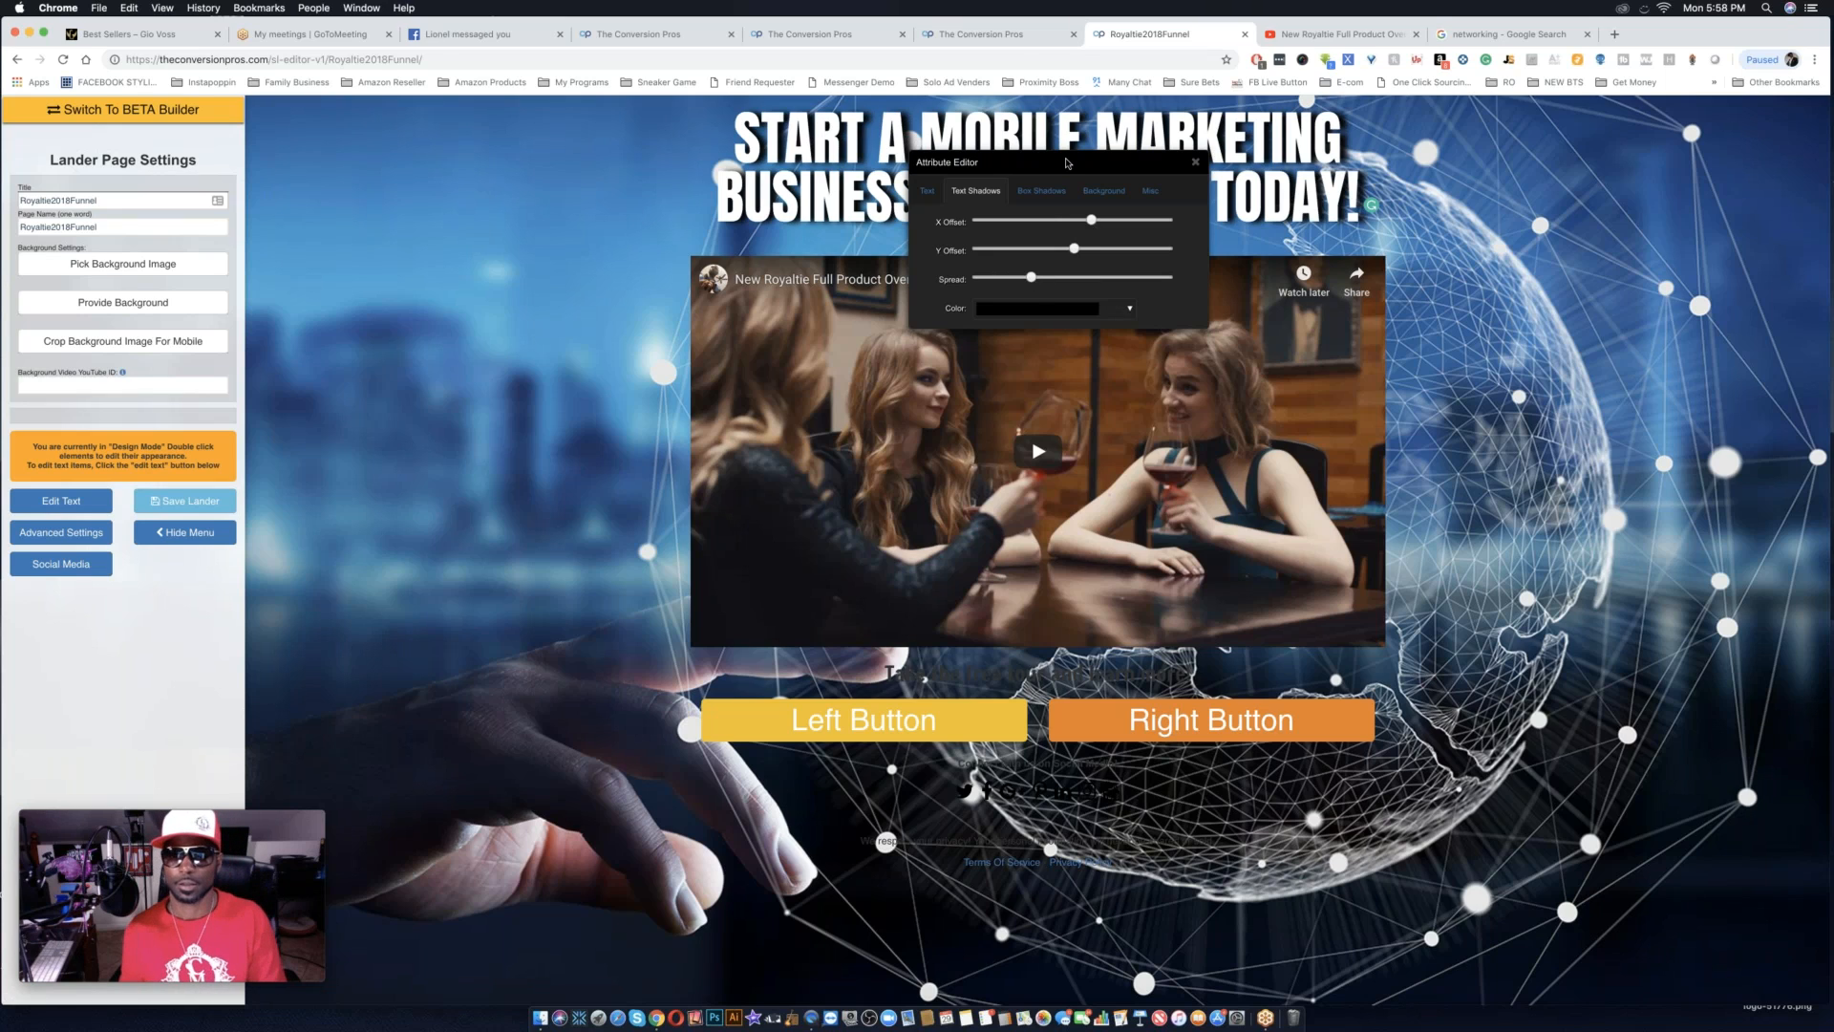
{"action": "left_click_drag", "start_coordinate": [1063, 170], "coordinate": [551, 417]}
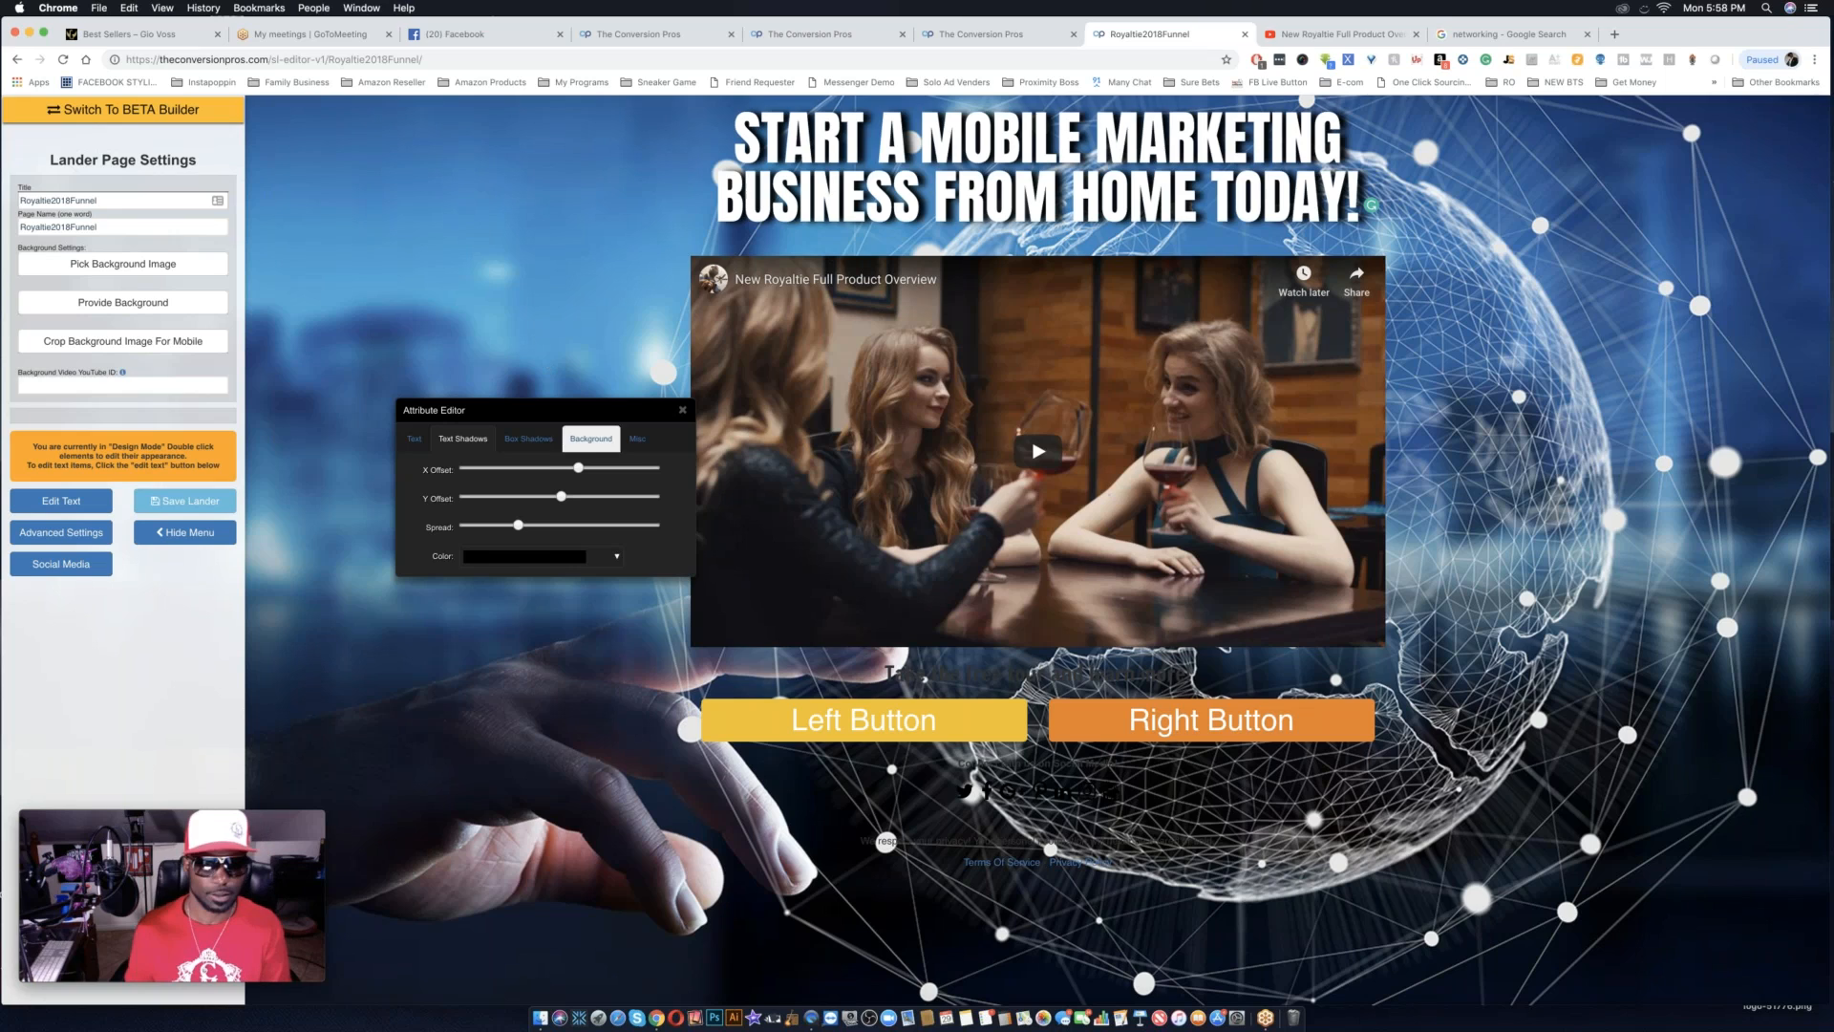
Replace the headline text with "GET MORE EYES ON YOUR BUSINESS USING THESE INNOVATIVE DEVICES!".
{"action": "left_click", "coordinate": [1038, 105]}
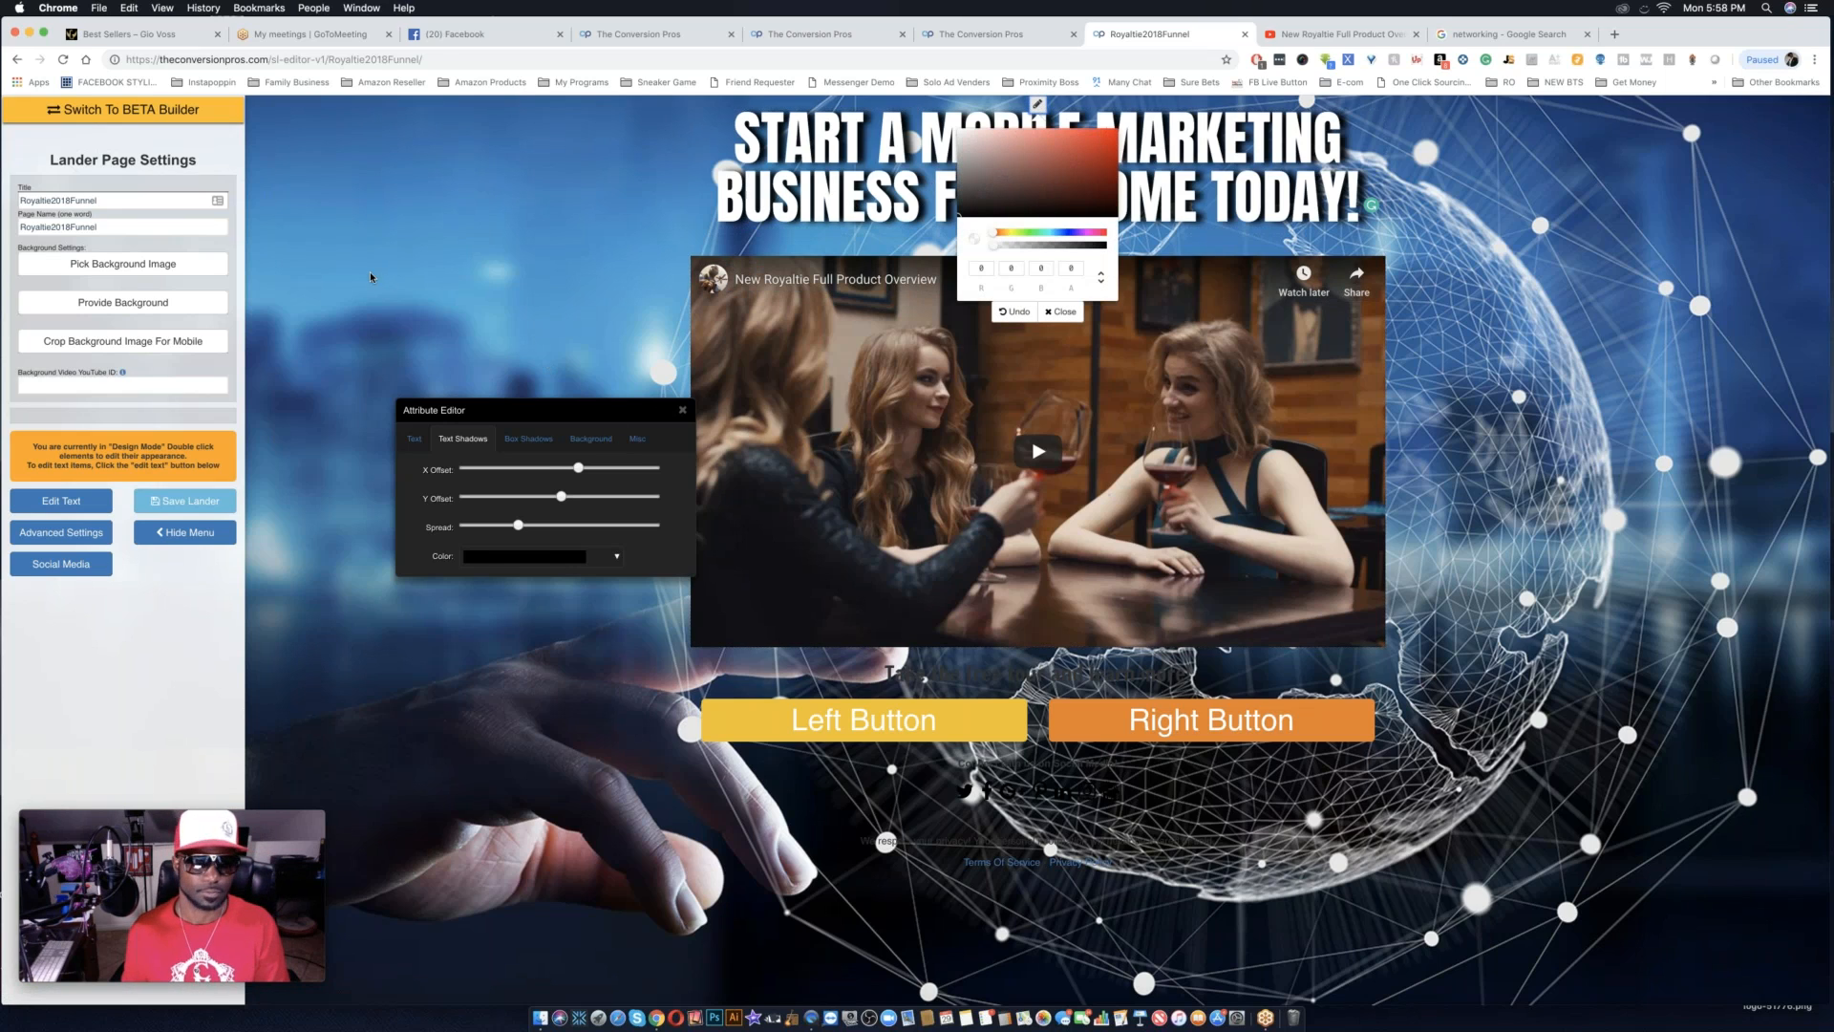
{"action": "left_click", "coordinate": [52, 506]}
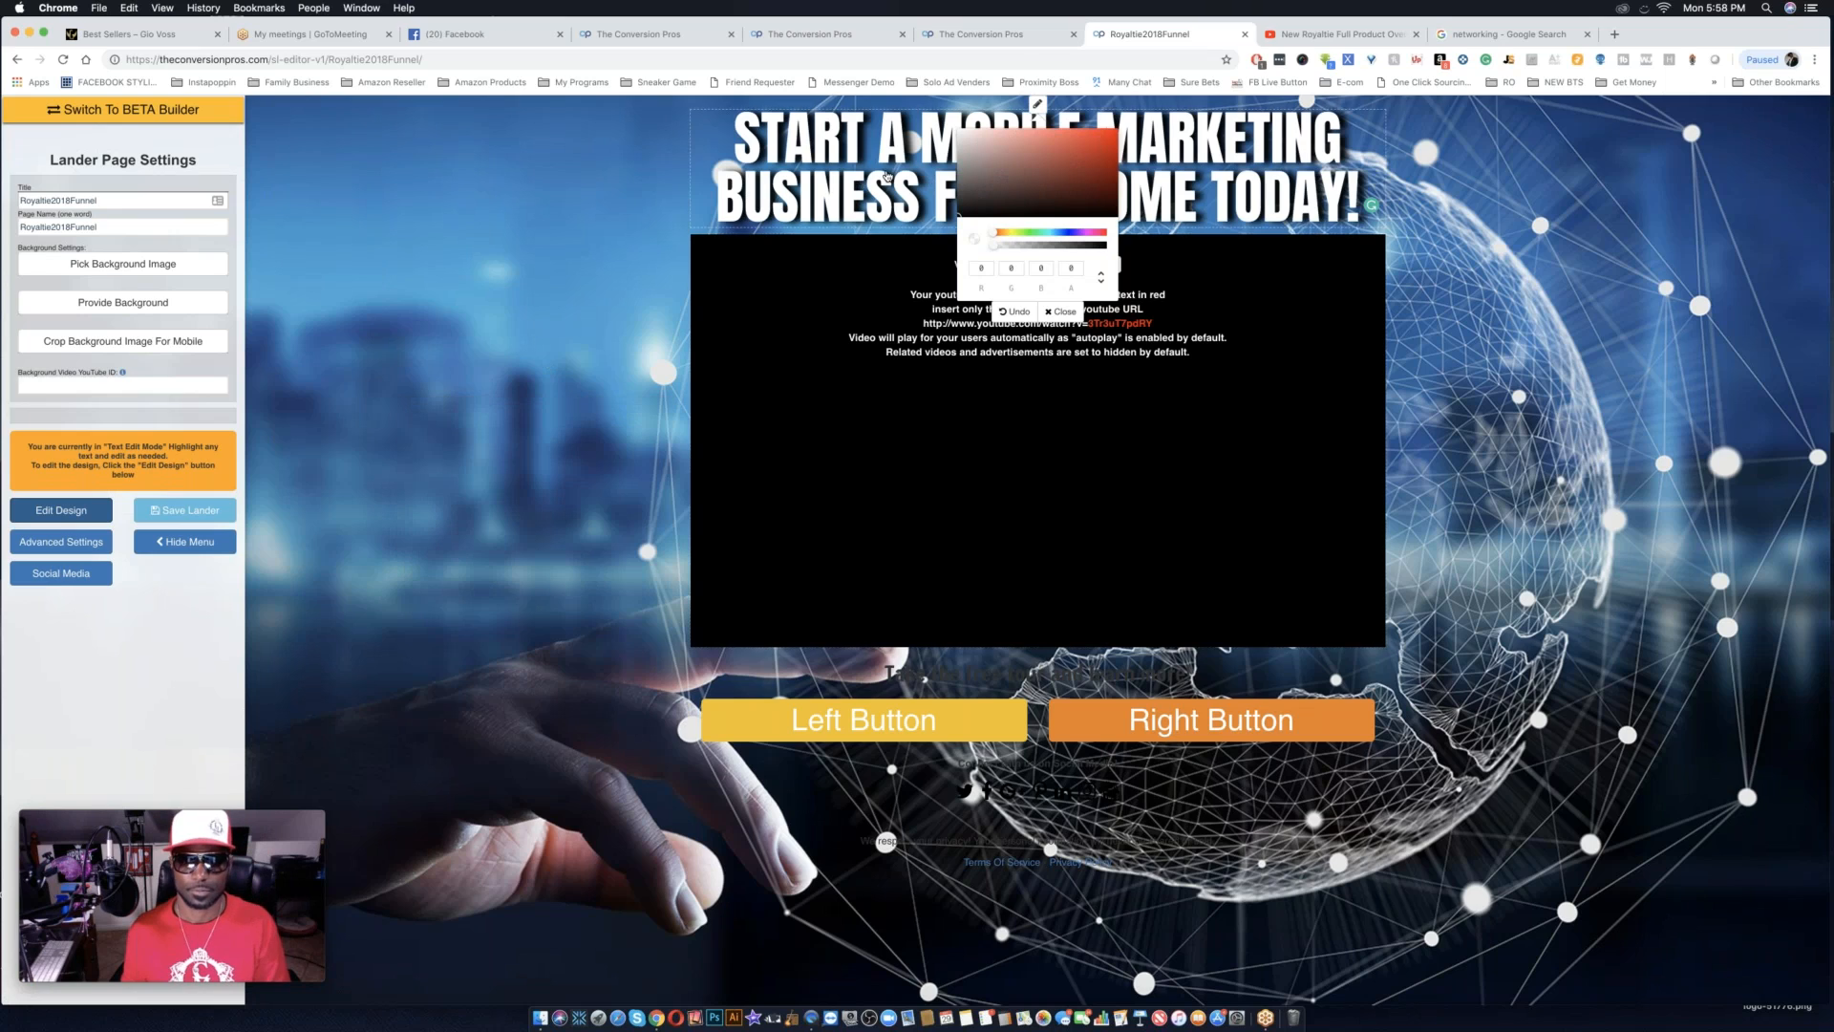
{"action": "left_click", "coordinate": [1041, 106]}
{"action": "left_click", "coordinate": [1039, 105]}
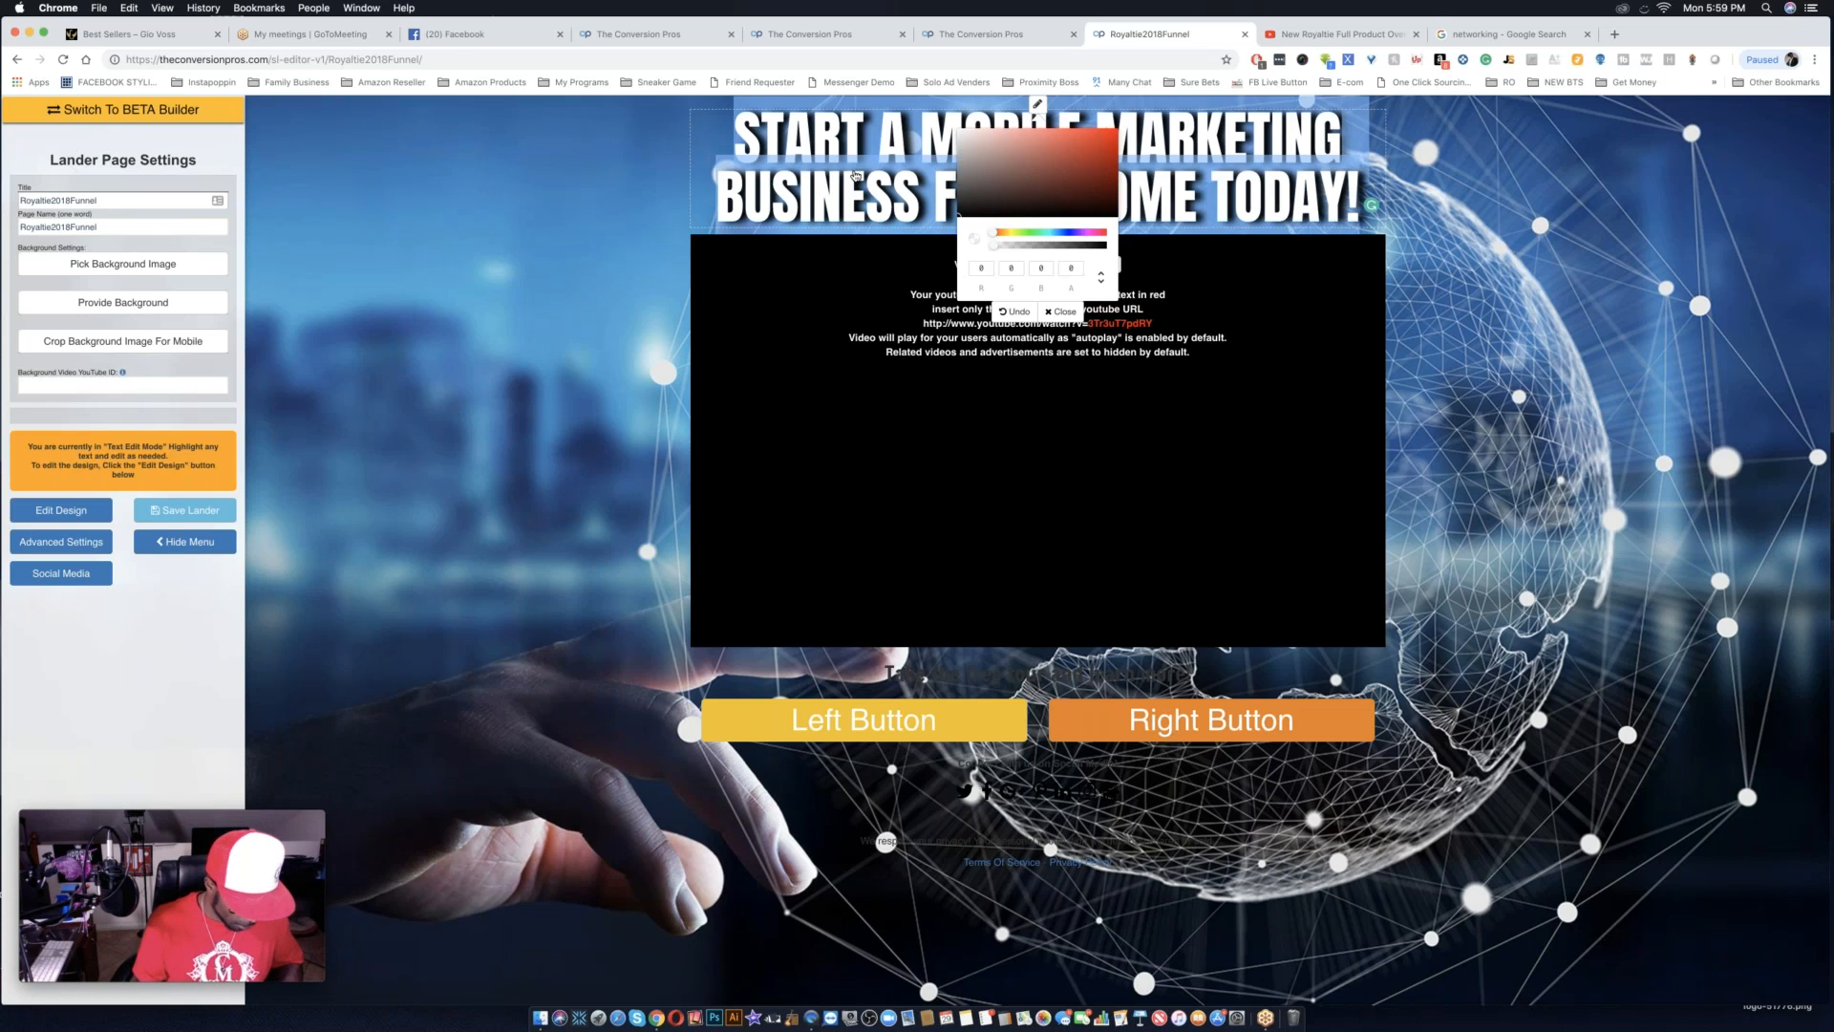
{"action": "scroll", "coordinate": [856, 175], "scroll_direction": "down", "scroll_amount": 2}
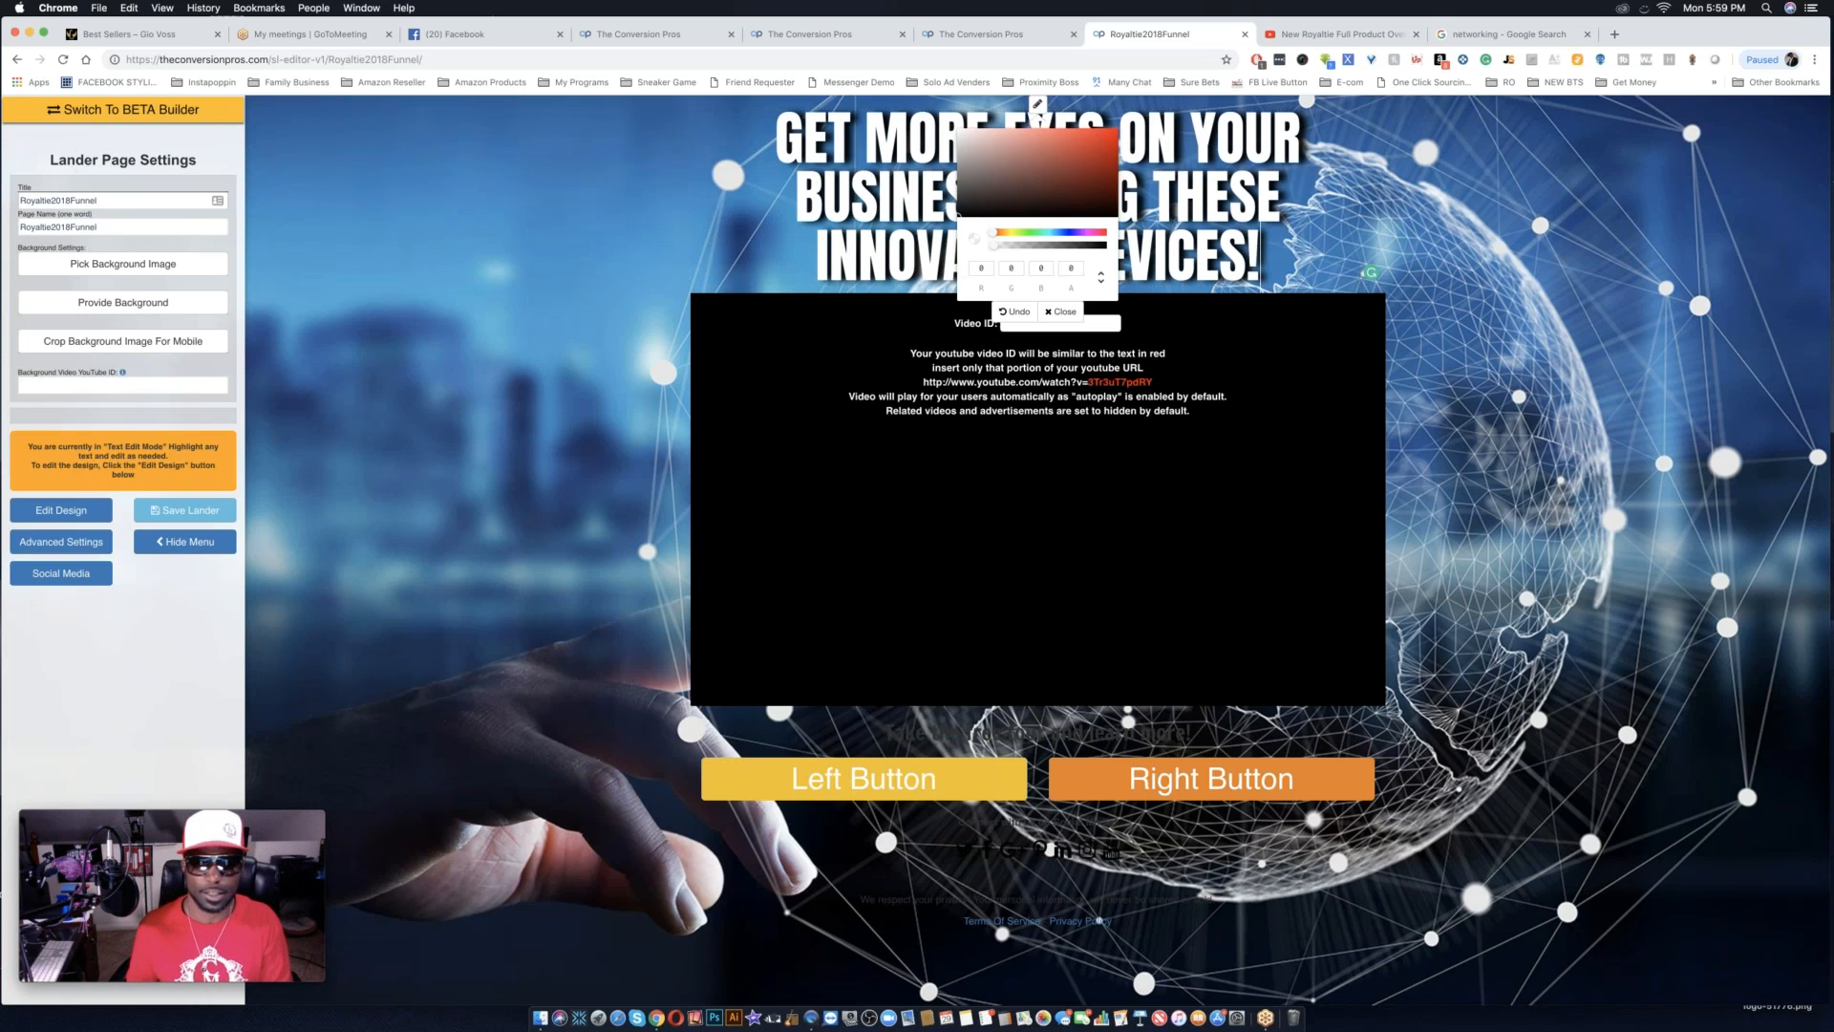
Return to design mode, close the background color picker and reduce the headline's text size so it fits on two lines.
{"action": "left_click", "coordinate": [61, 510]}
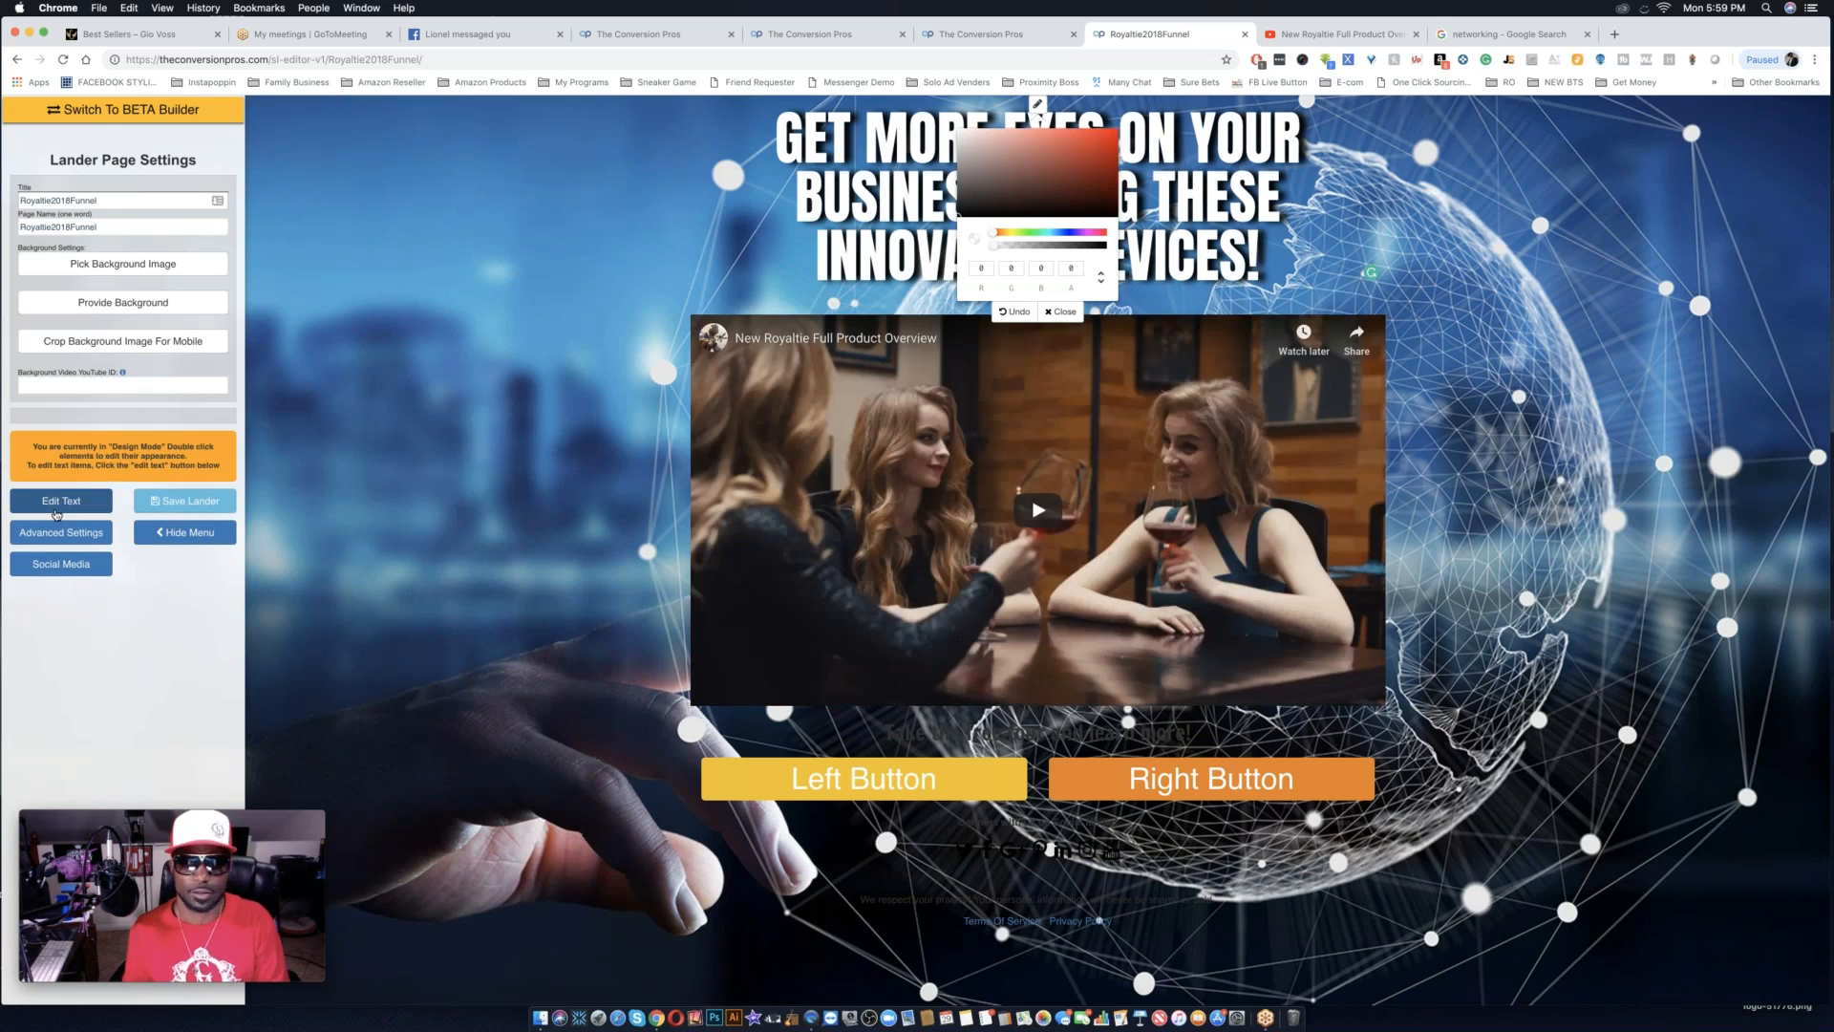
{"action": "double_click", "coordinate": [1220, 195]}
{"action": "left_click_drag", "start_coordinate": [1330, 207], "coordinate": [600, 353]}
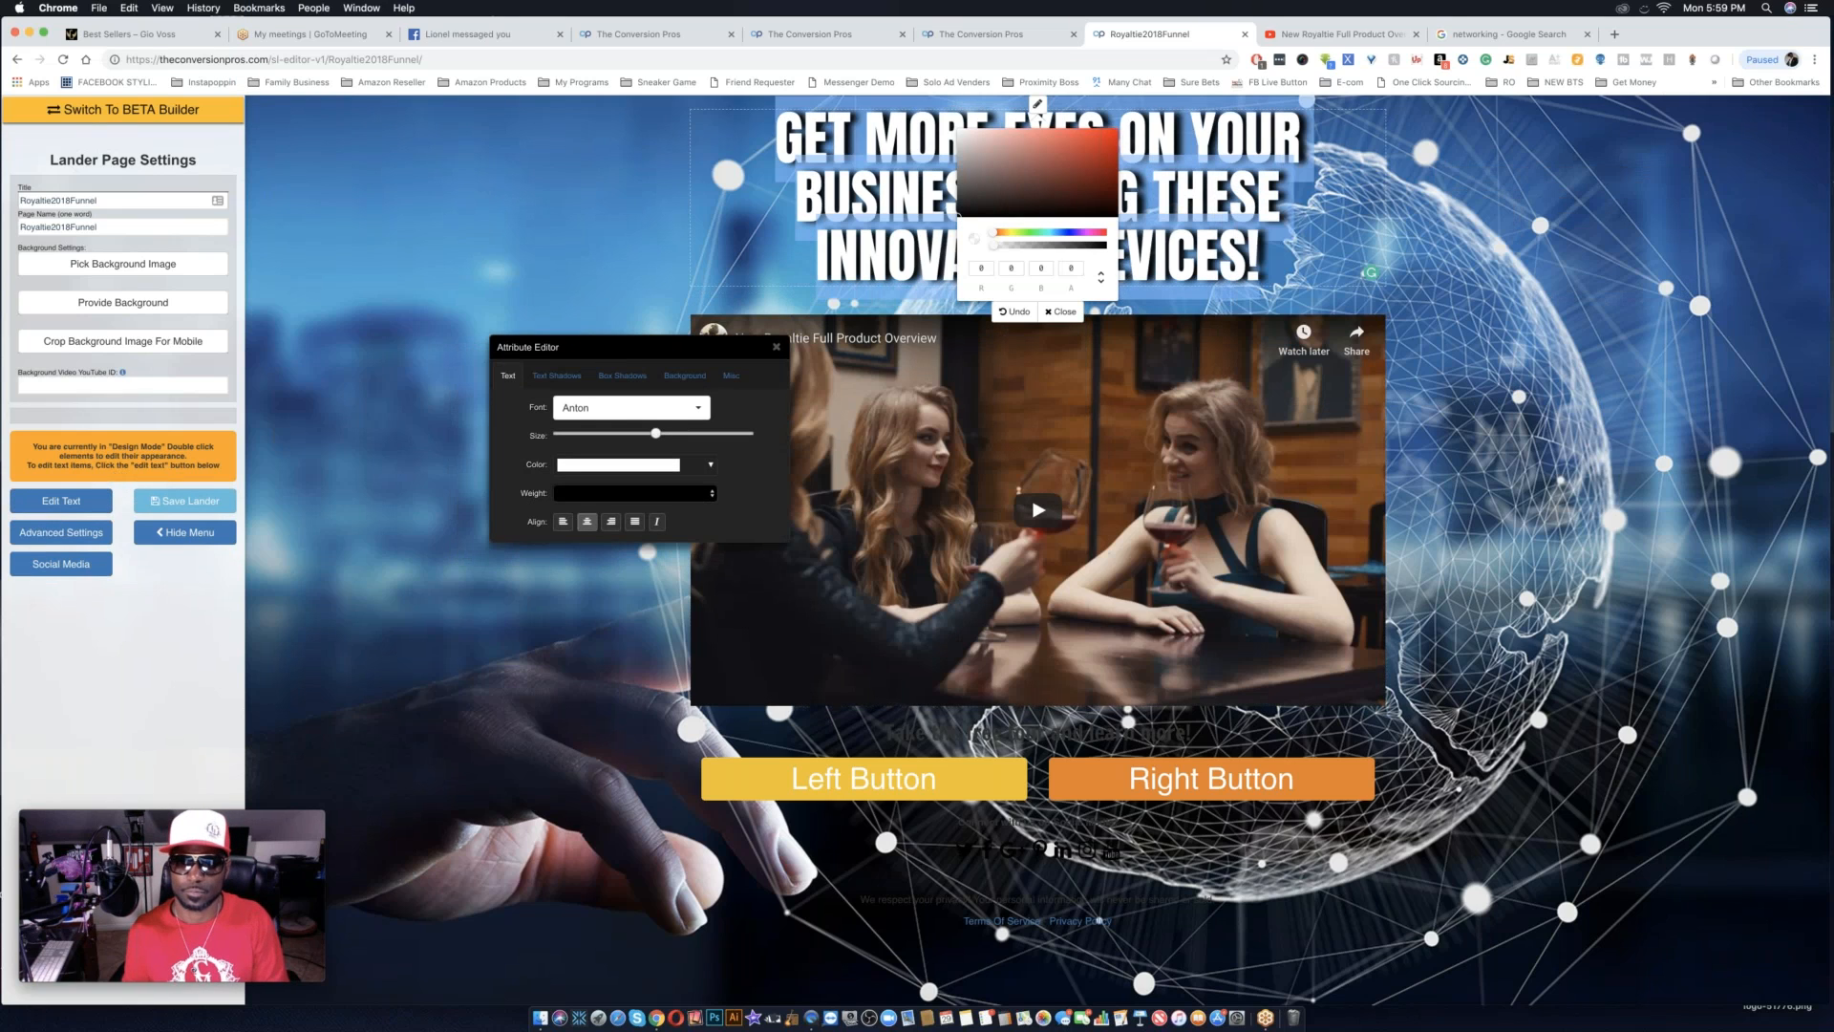
{"action": "left_click", "coordinate": [1063, 312]}
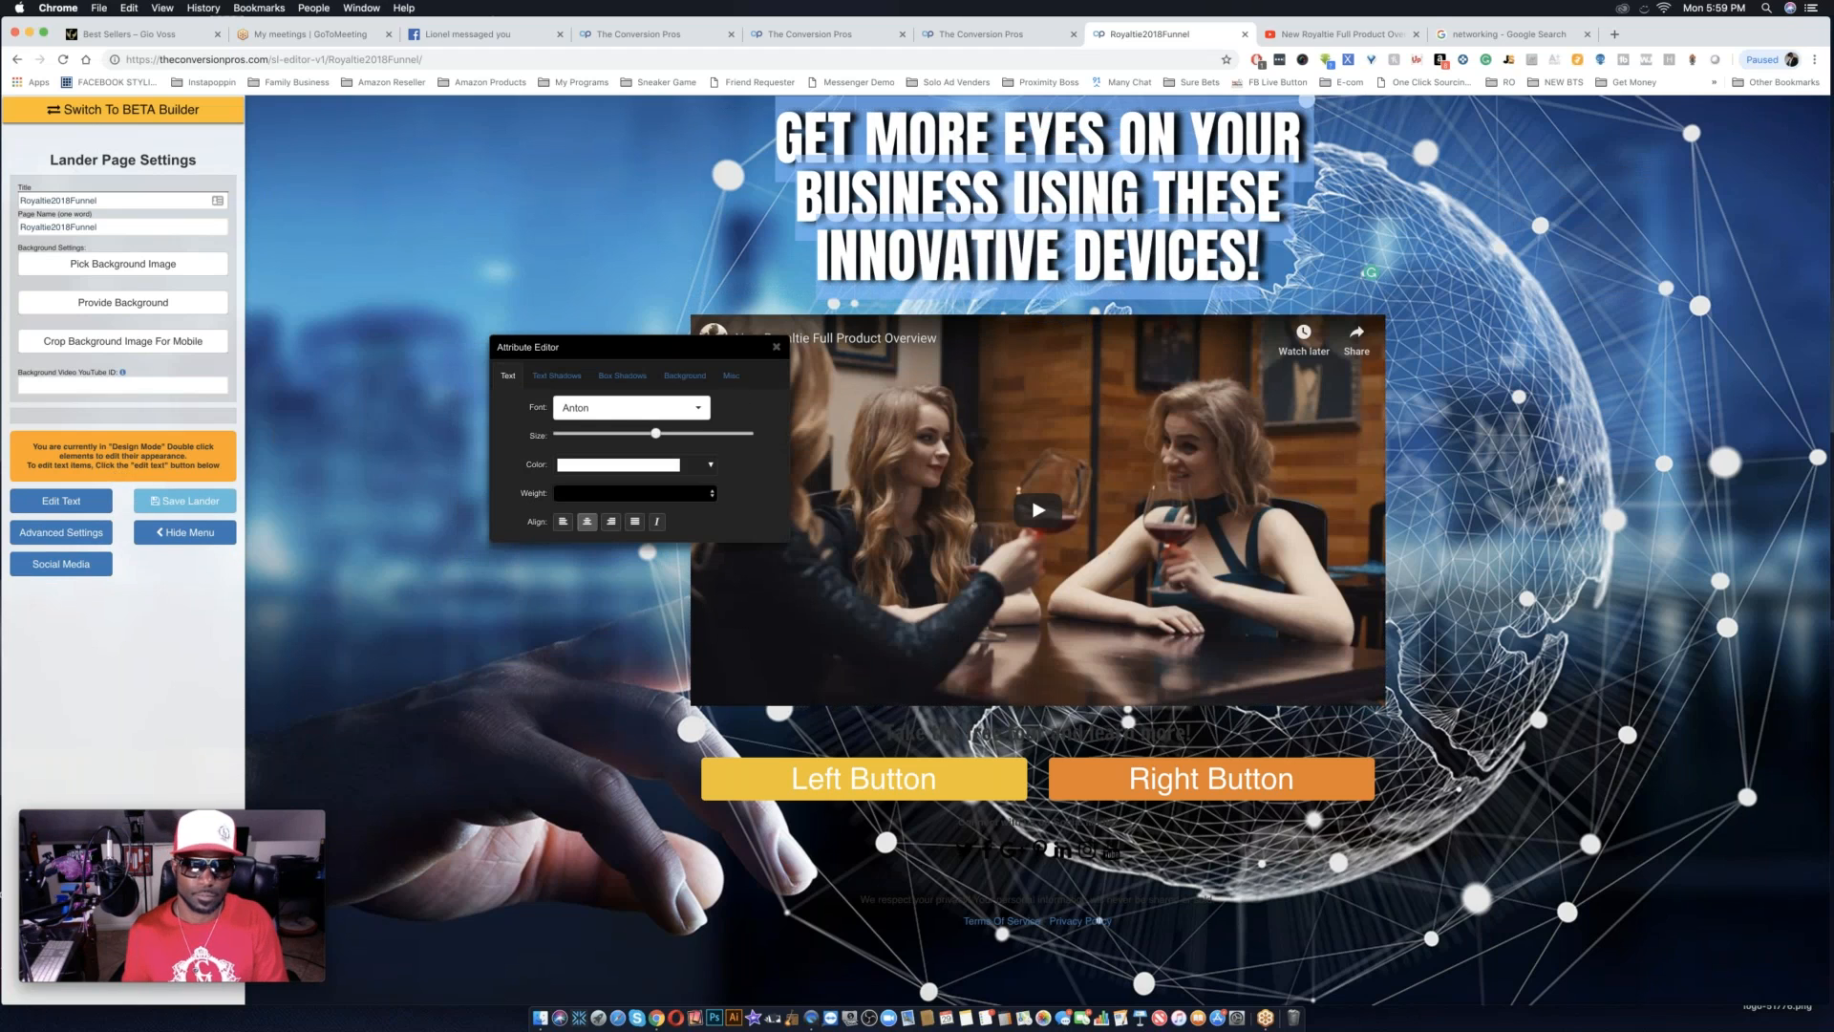
{"action": "left_click_drag", "start_coordinate": [654, 434], "coordinate": [635, 437]}
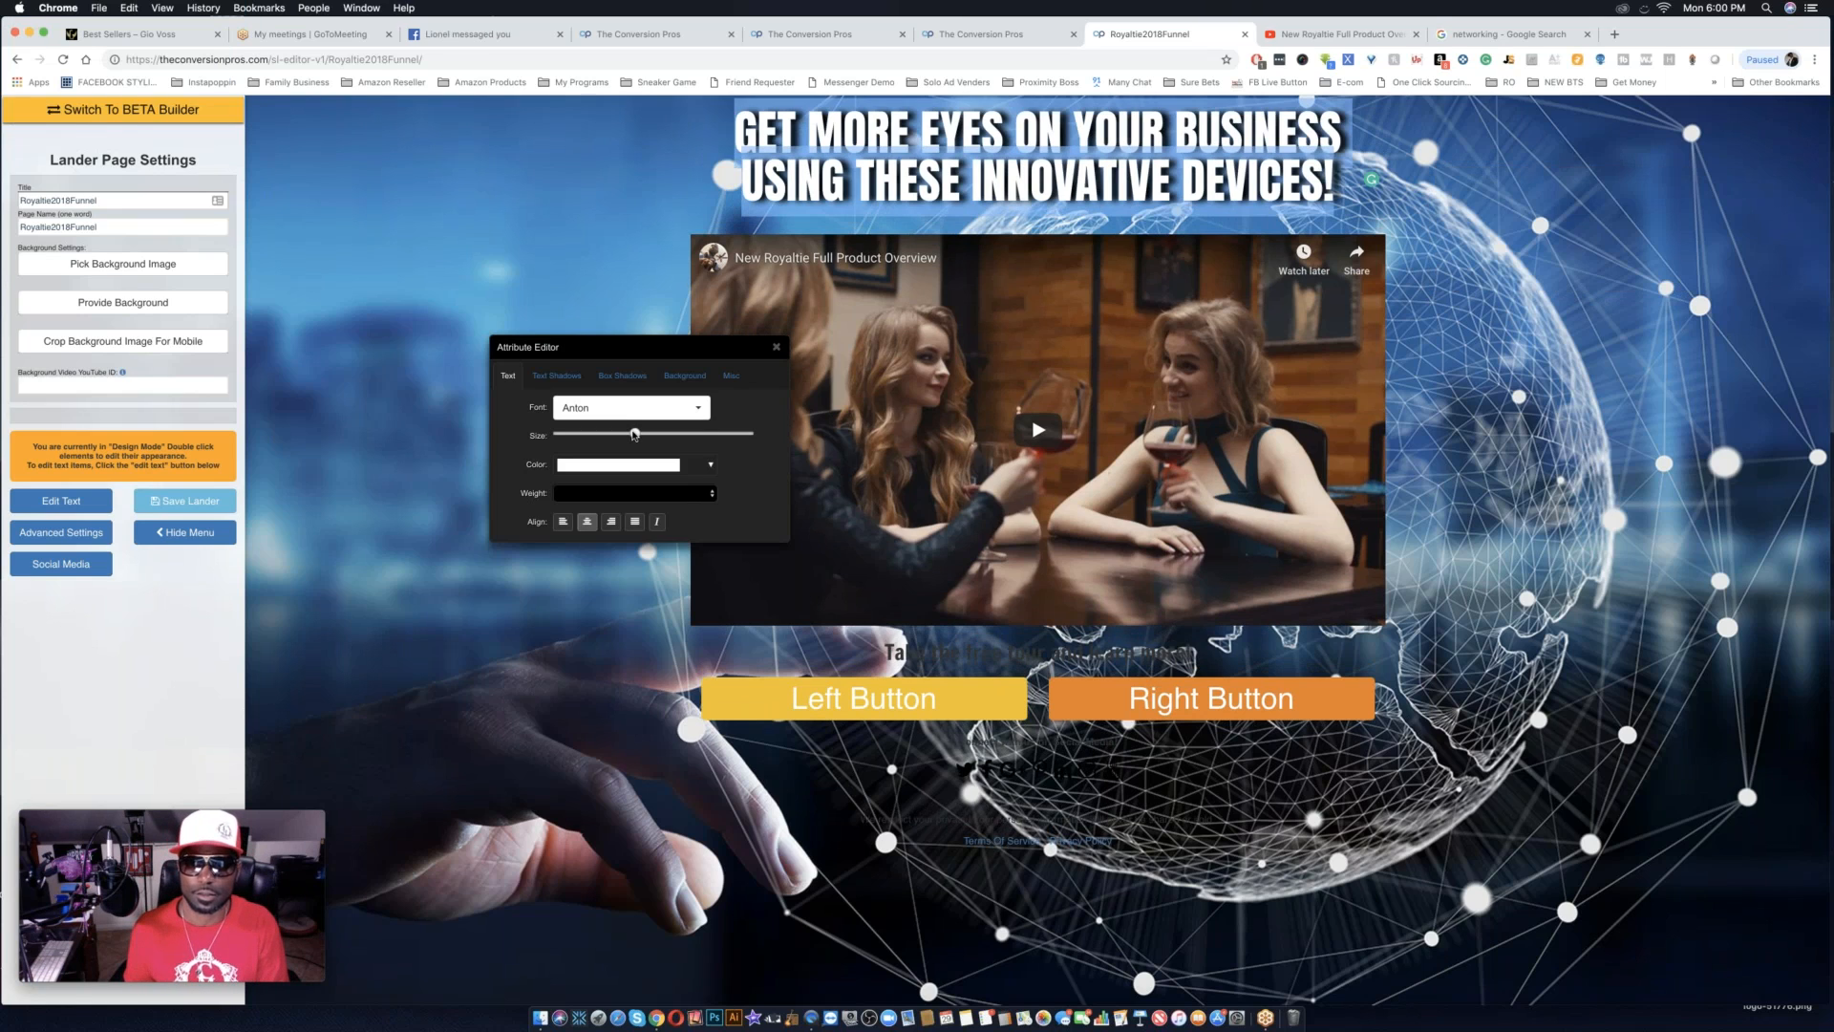
Reduce the headline's text size slightly more and give the headline a semi-transparent black background, rgba(0, 0, 0, 0.6).
{"action": "left_click_drag", "start_coordinate": [635, 434], "coordinate": [630, 437]}
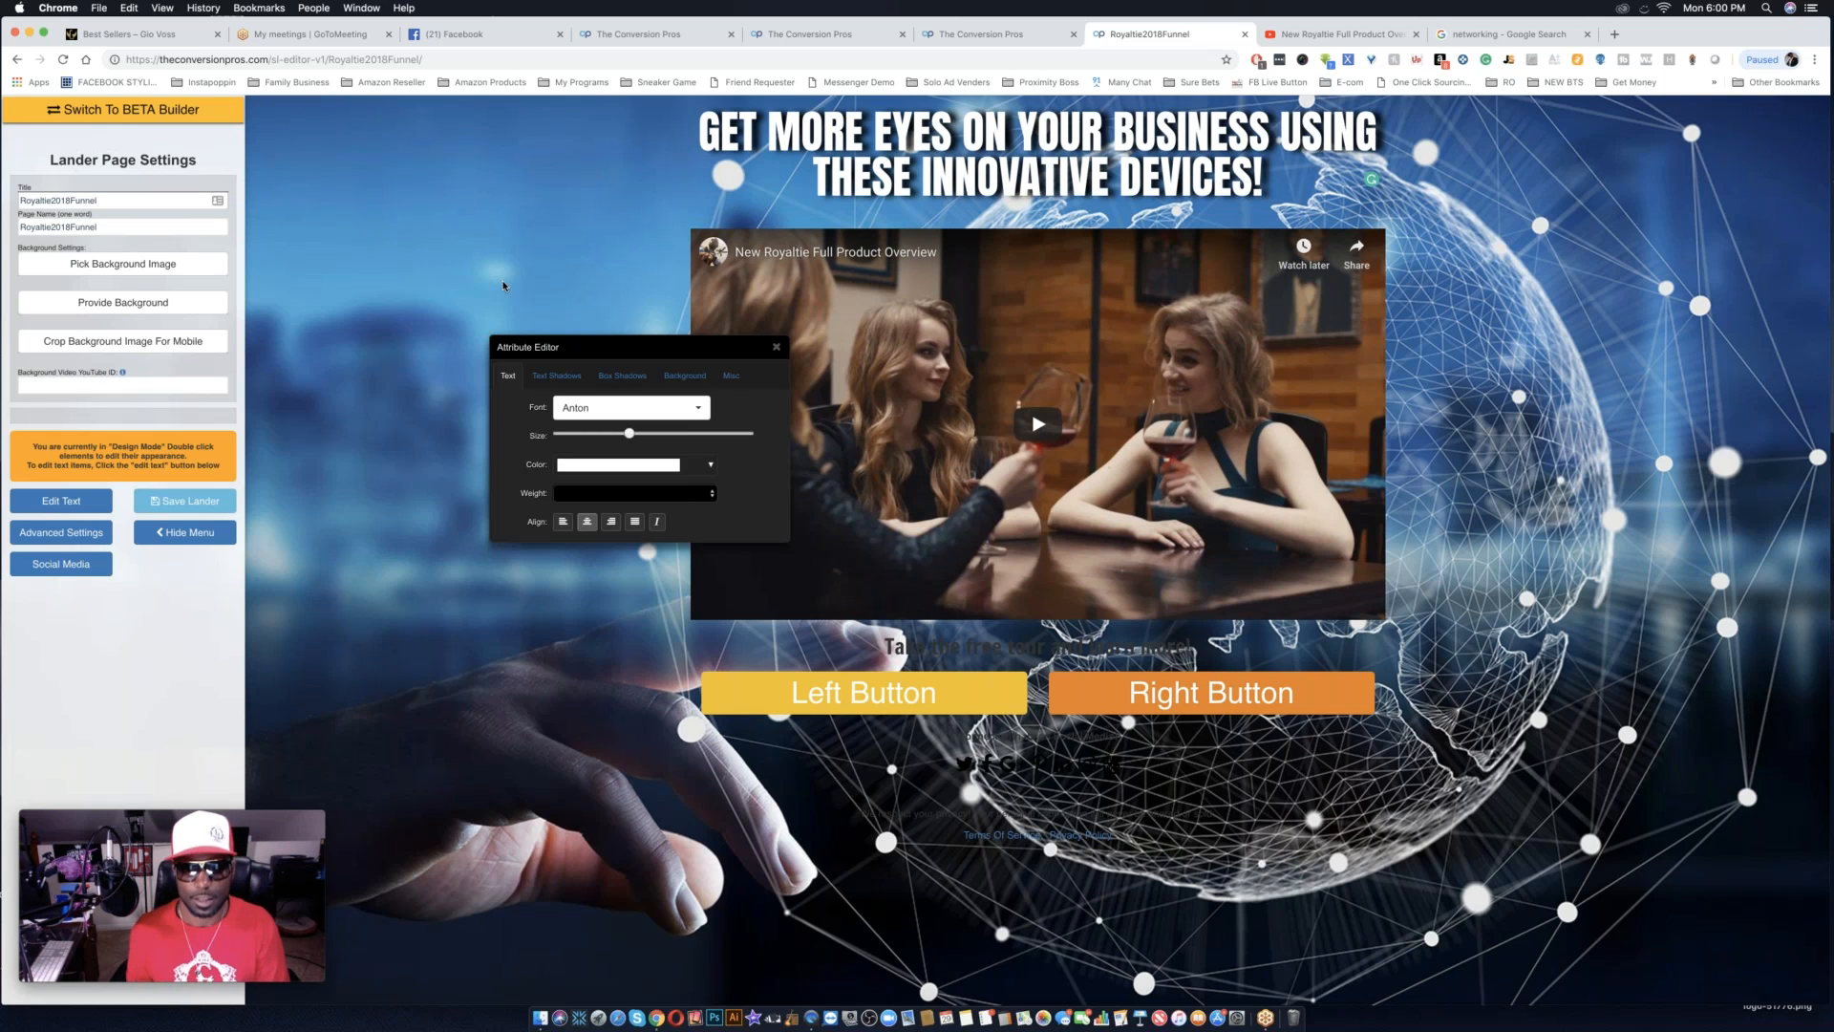
{"action": "left_click_drag", "start_coordinate": [628, 434], "coordinate": [621, 434]}
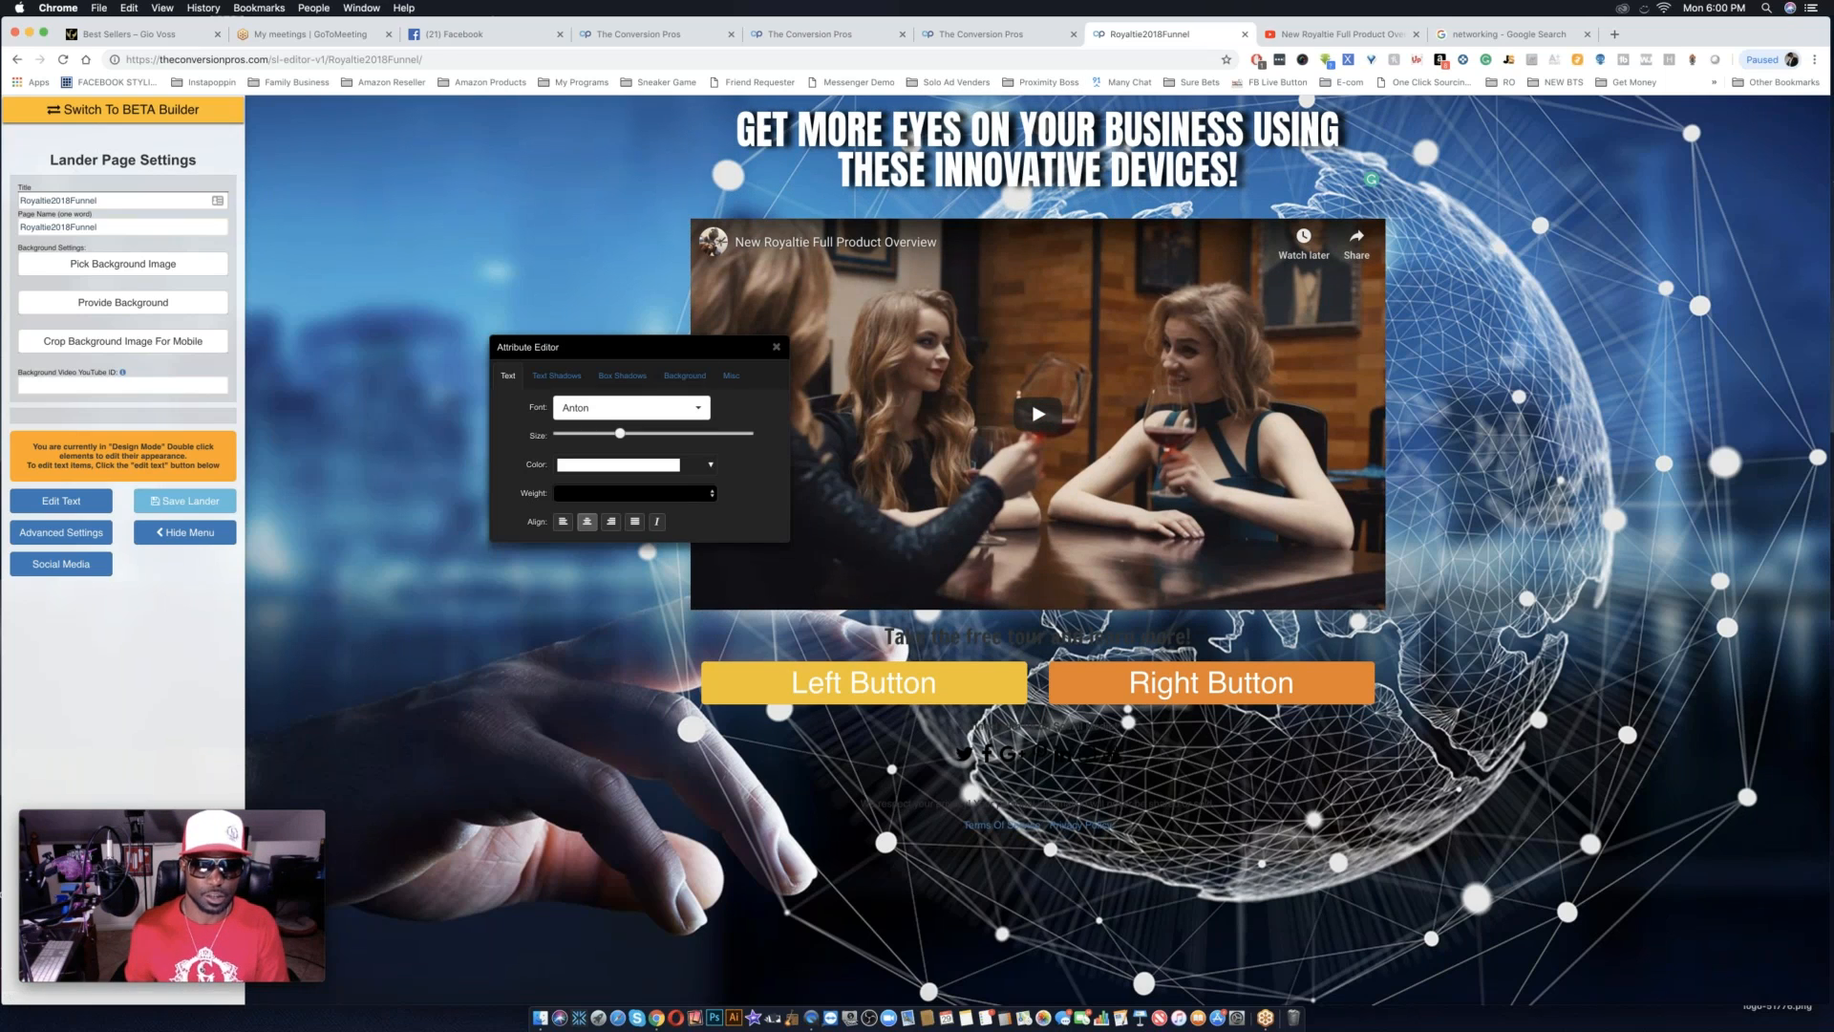
{"action": "left_click", "coordinate": [683, 376]}
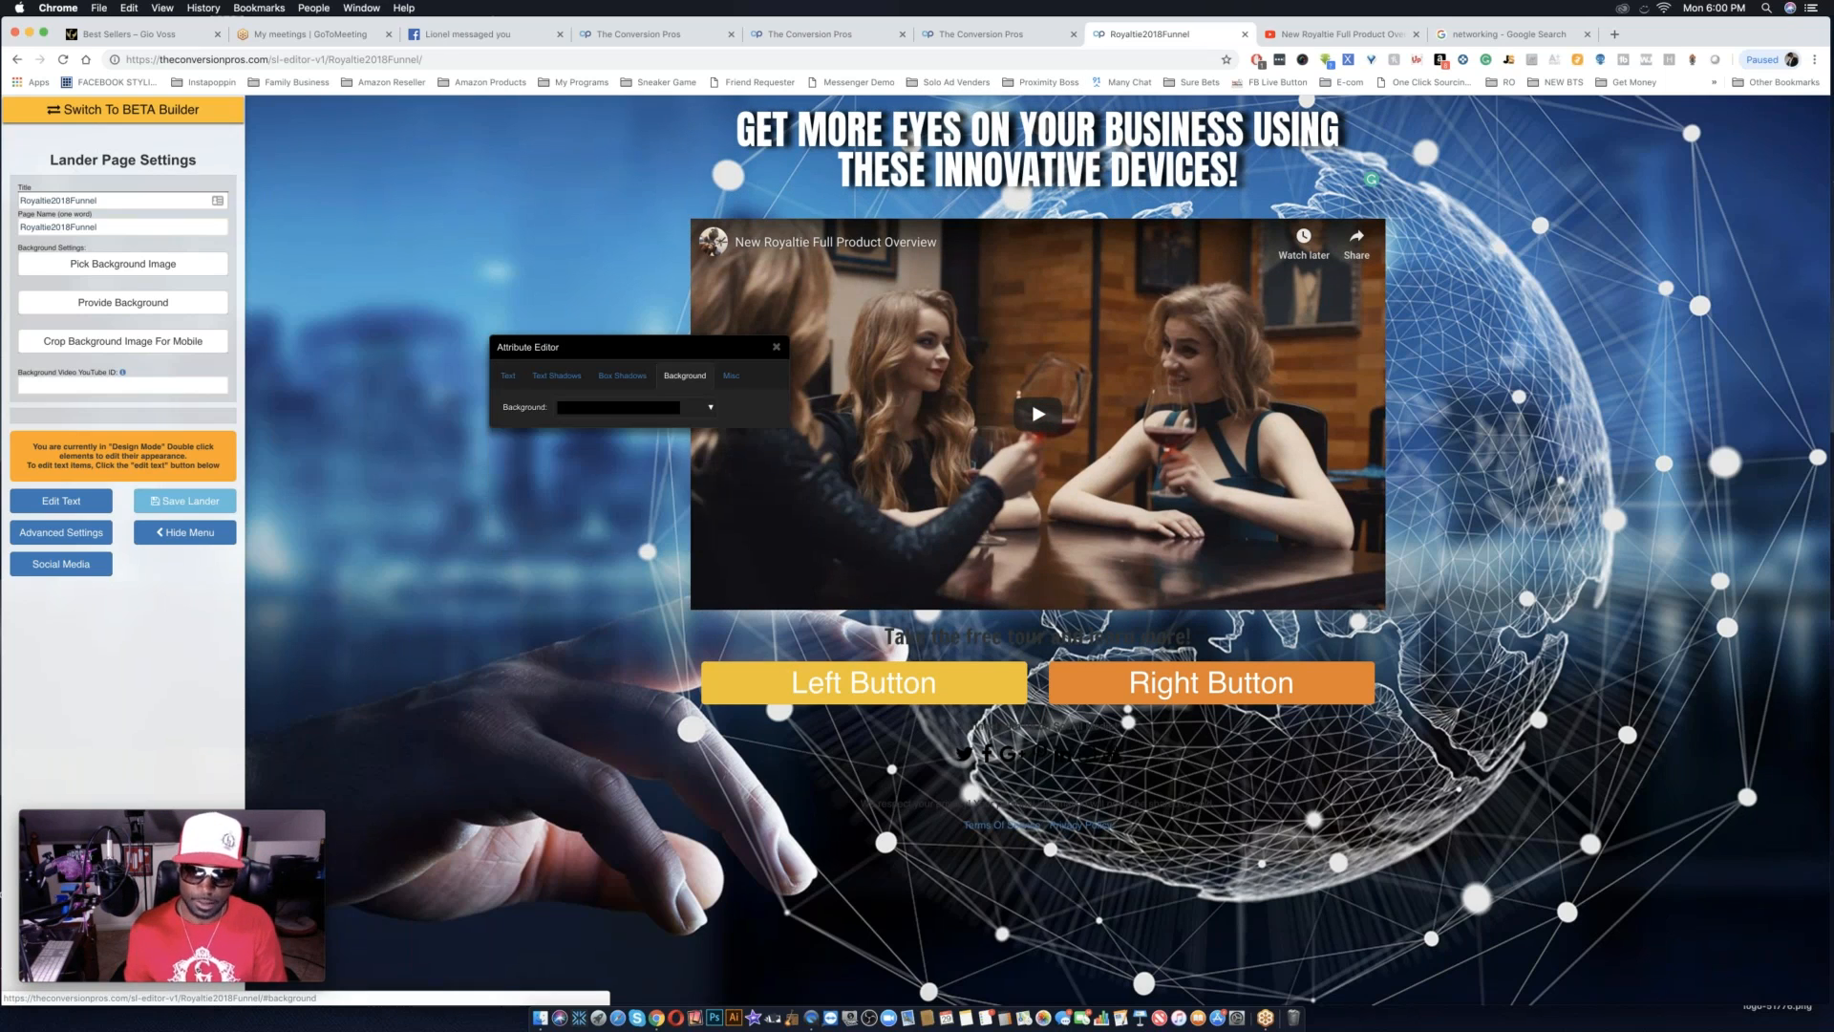
{"action": "left_click", "coordinate": [710, 409]}
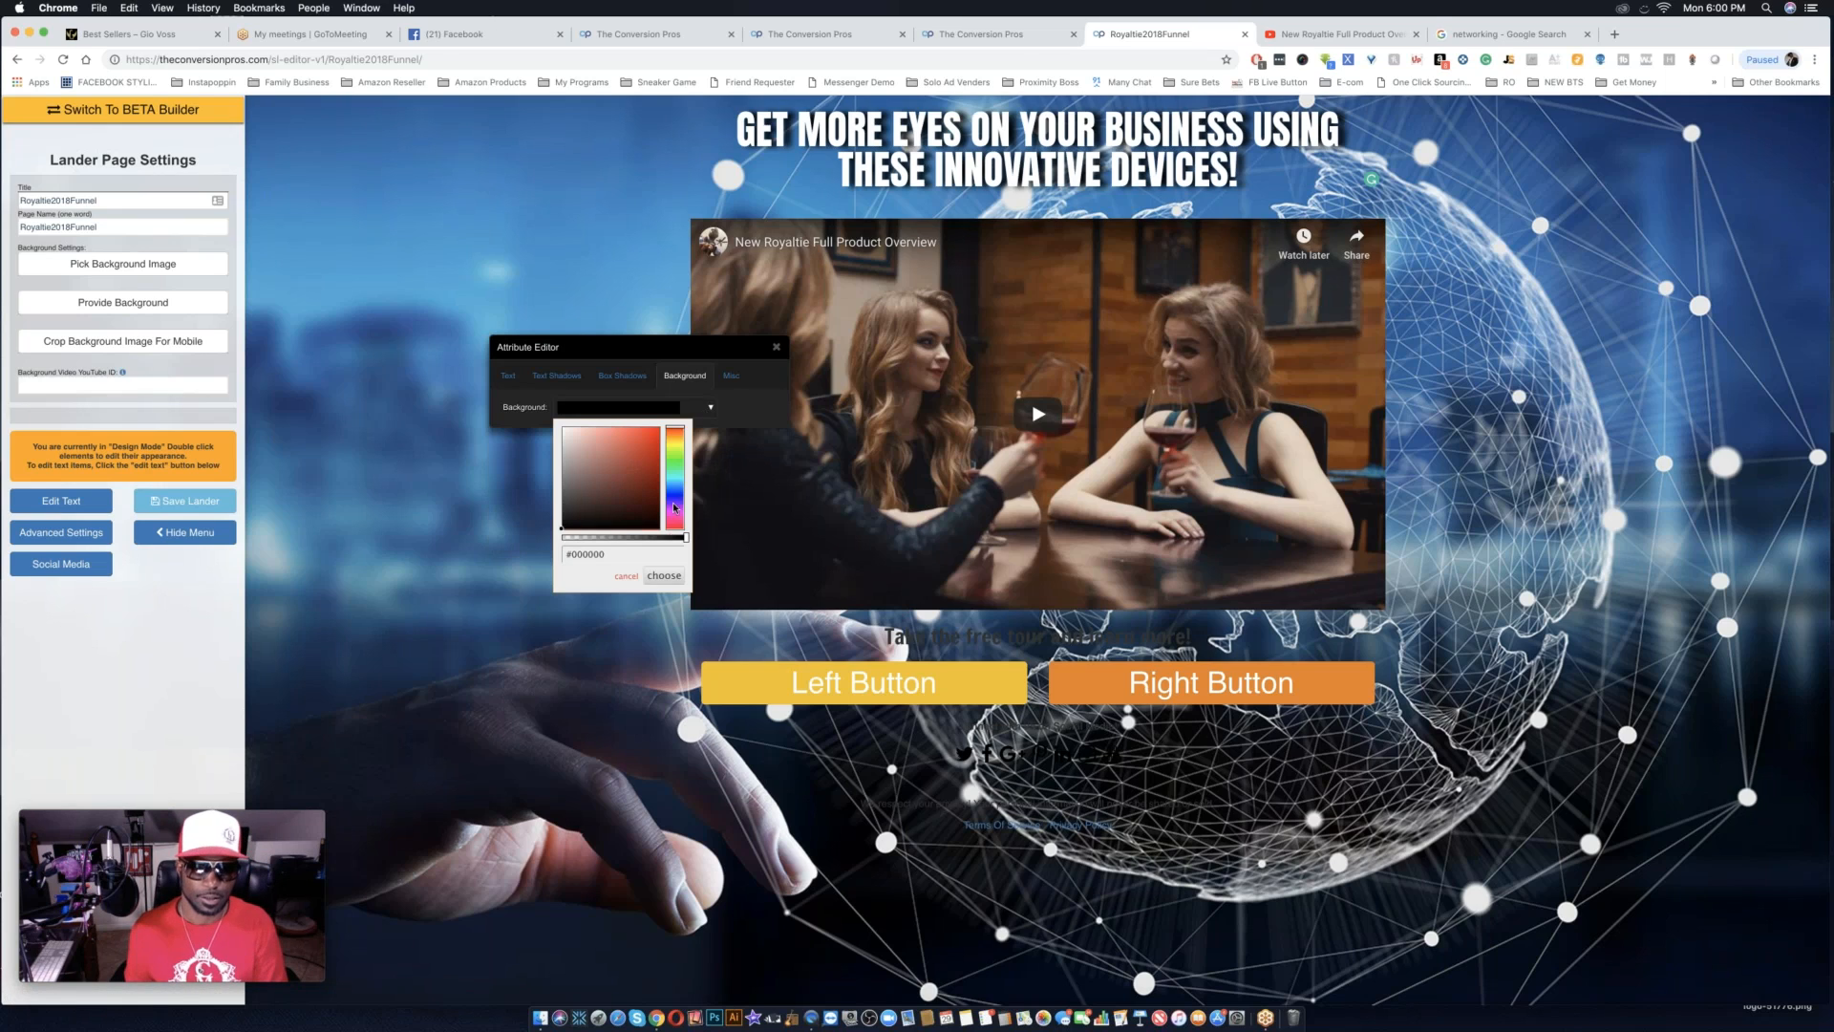
{"action": "mouse_move", "coordinate": [685, 536]}
{"action": "left_mouse_down"}
{"action": "mouse_move", "coordinate": [639, 537]}
{"action": "mouse_move", "coordinate": [676, 537]}
{"action": "left_mouse_up"}
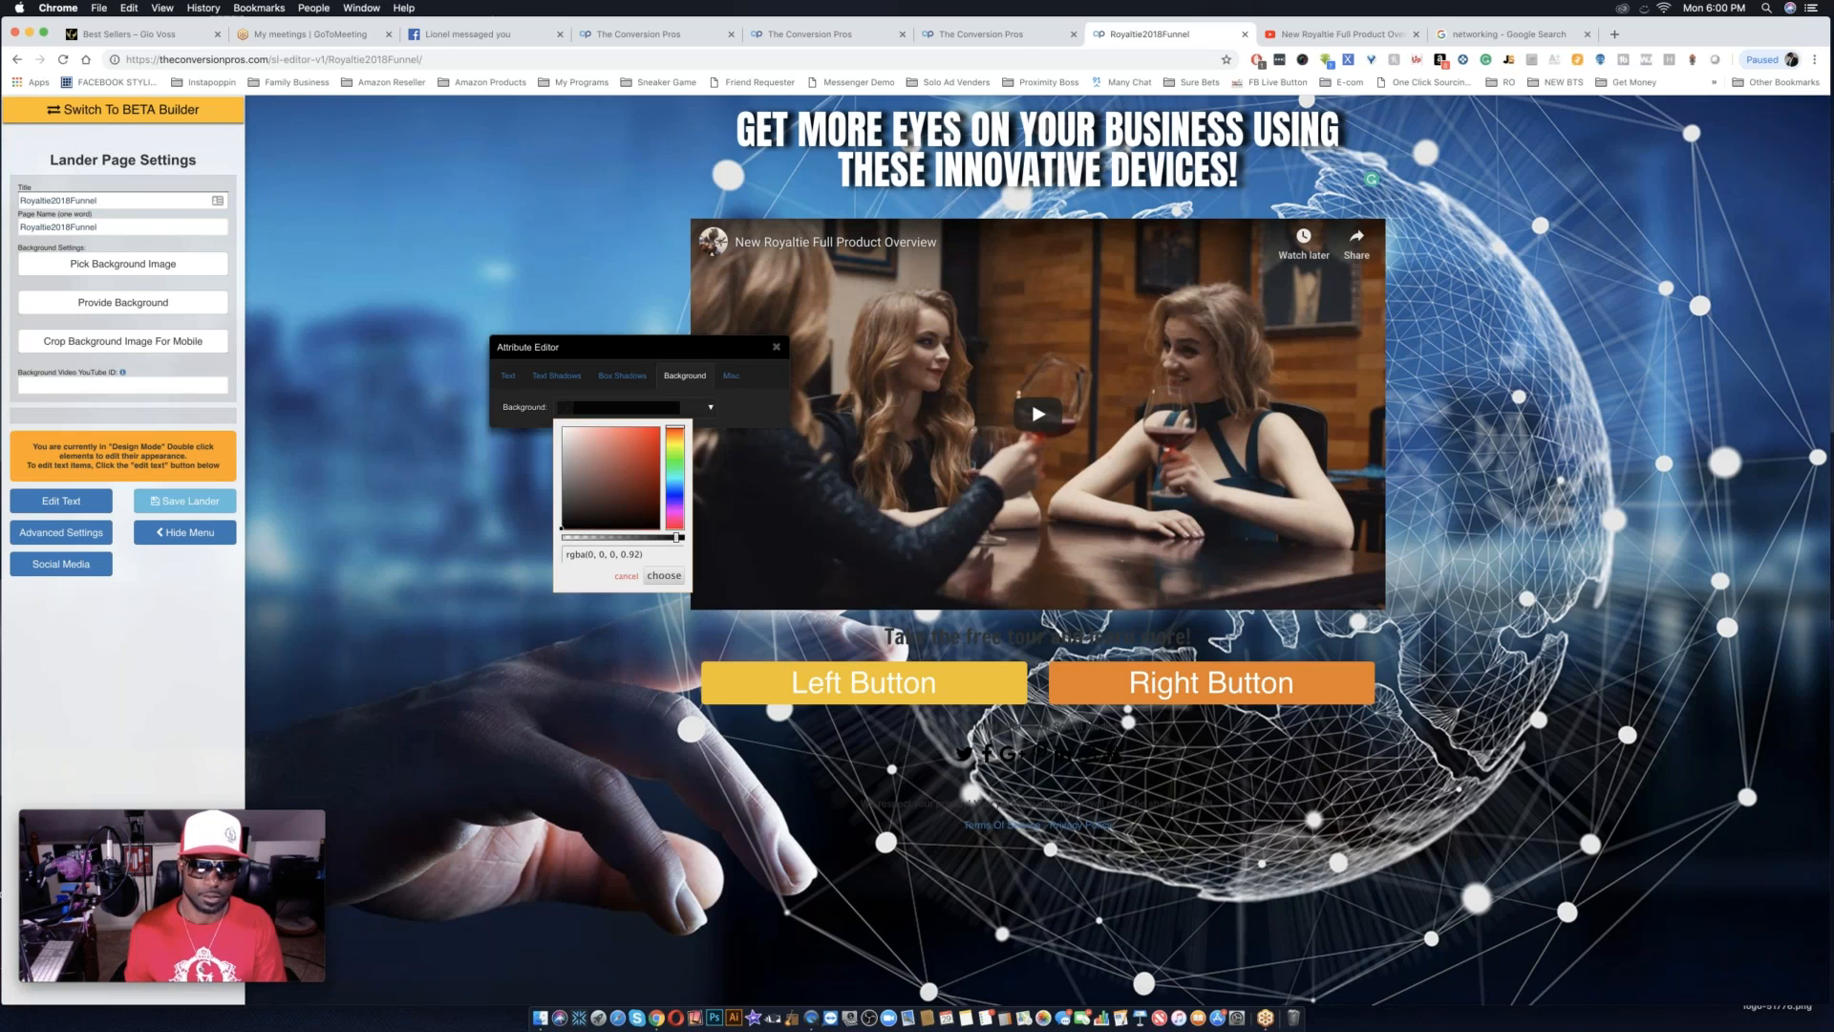
{"action": "left_click", "coordinate": [664, 575]}
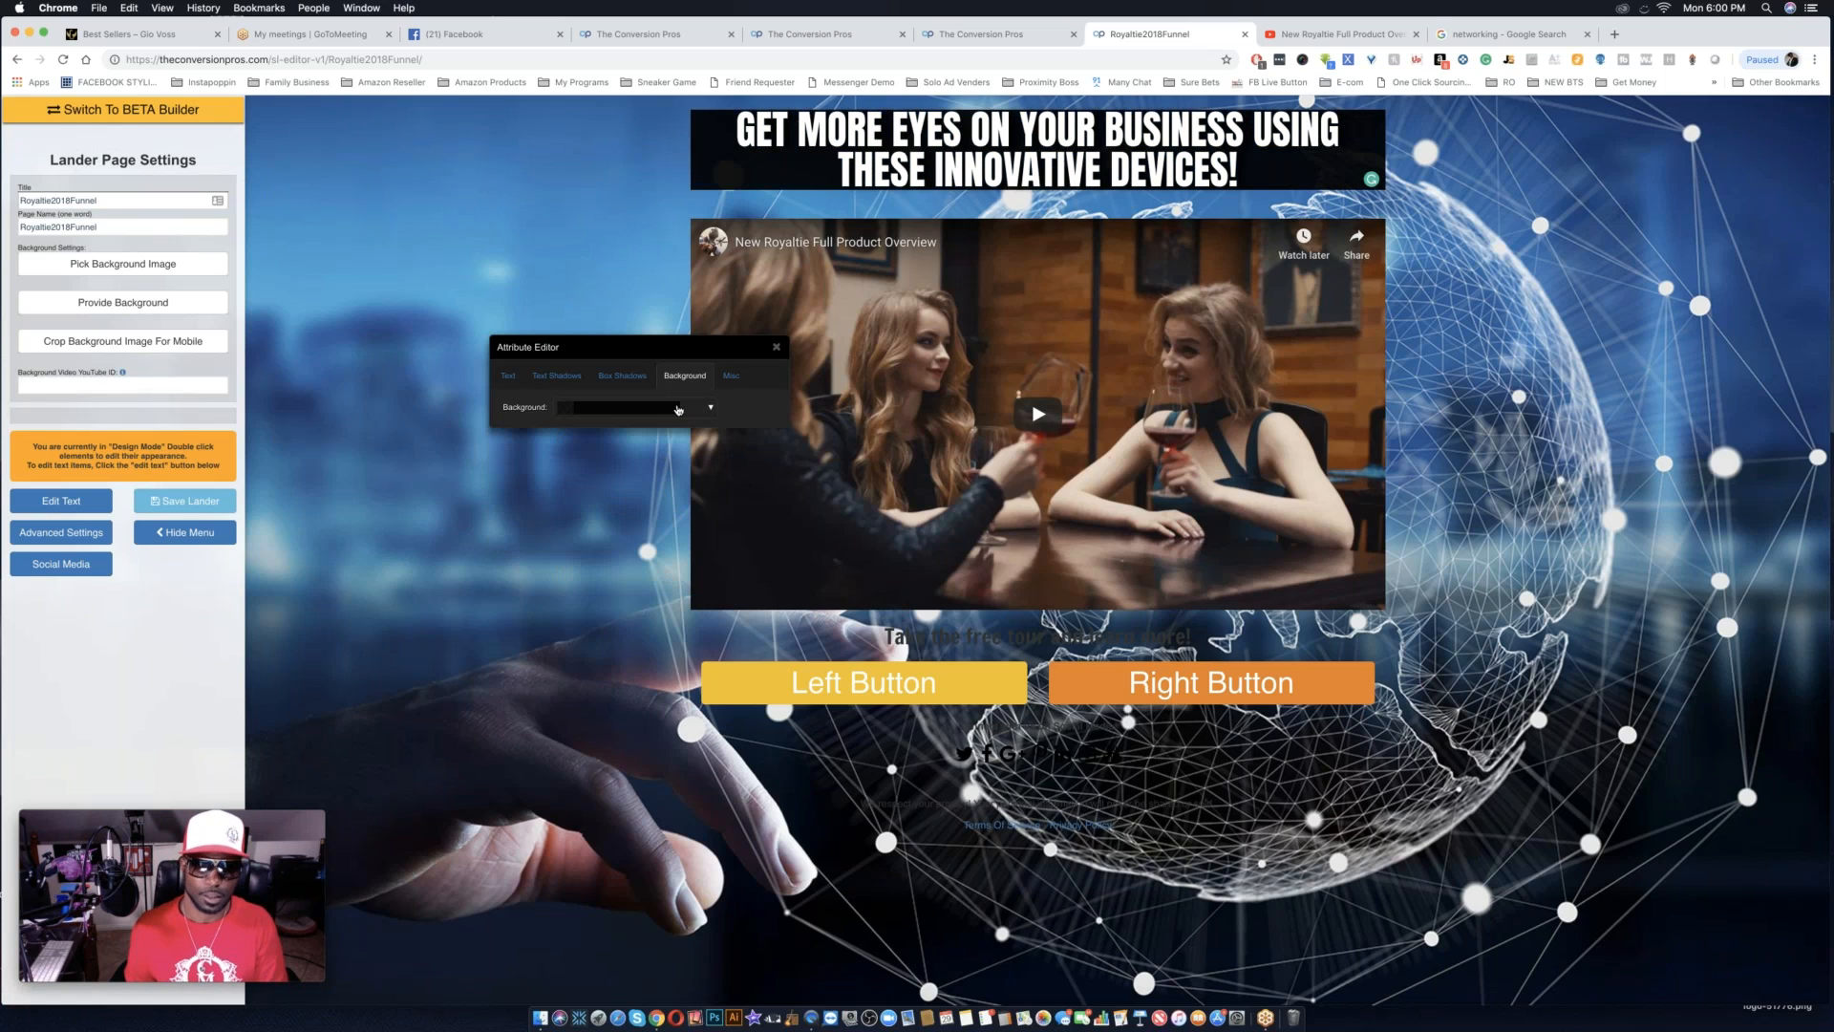
{"action": "left_click", "coordinate": [711, 411]}
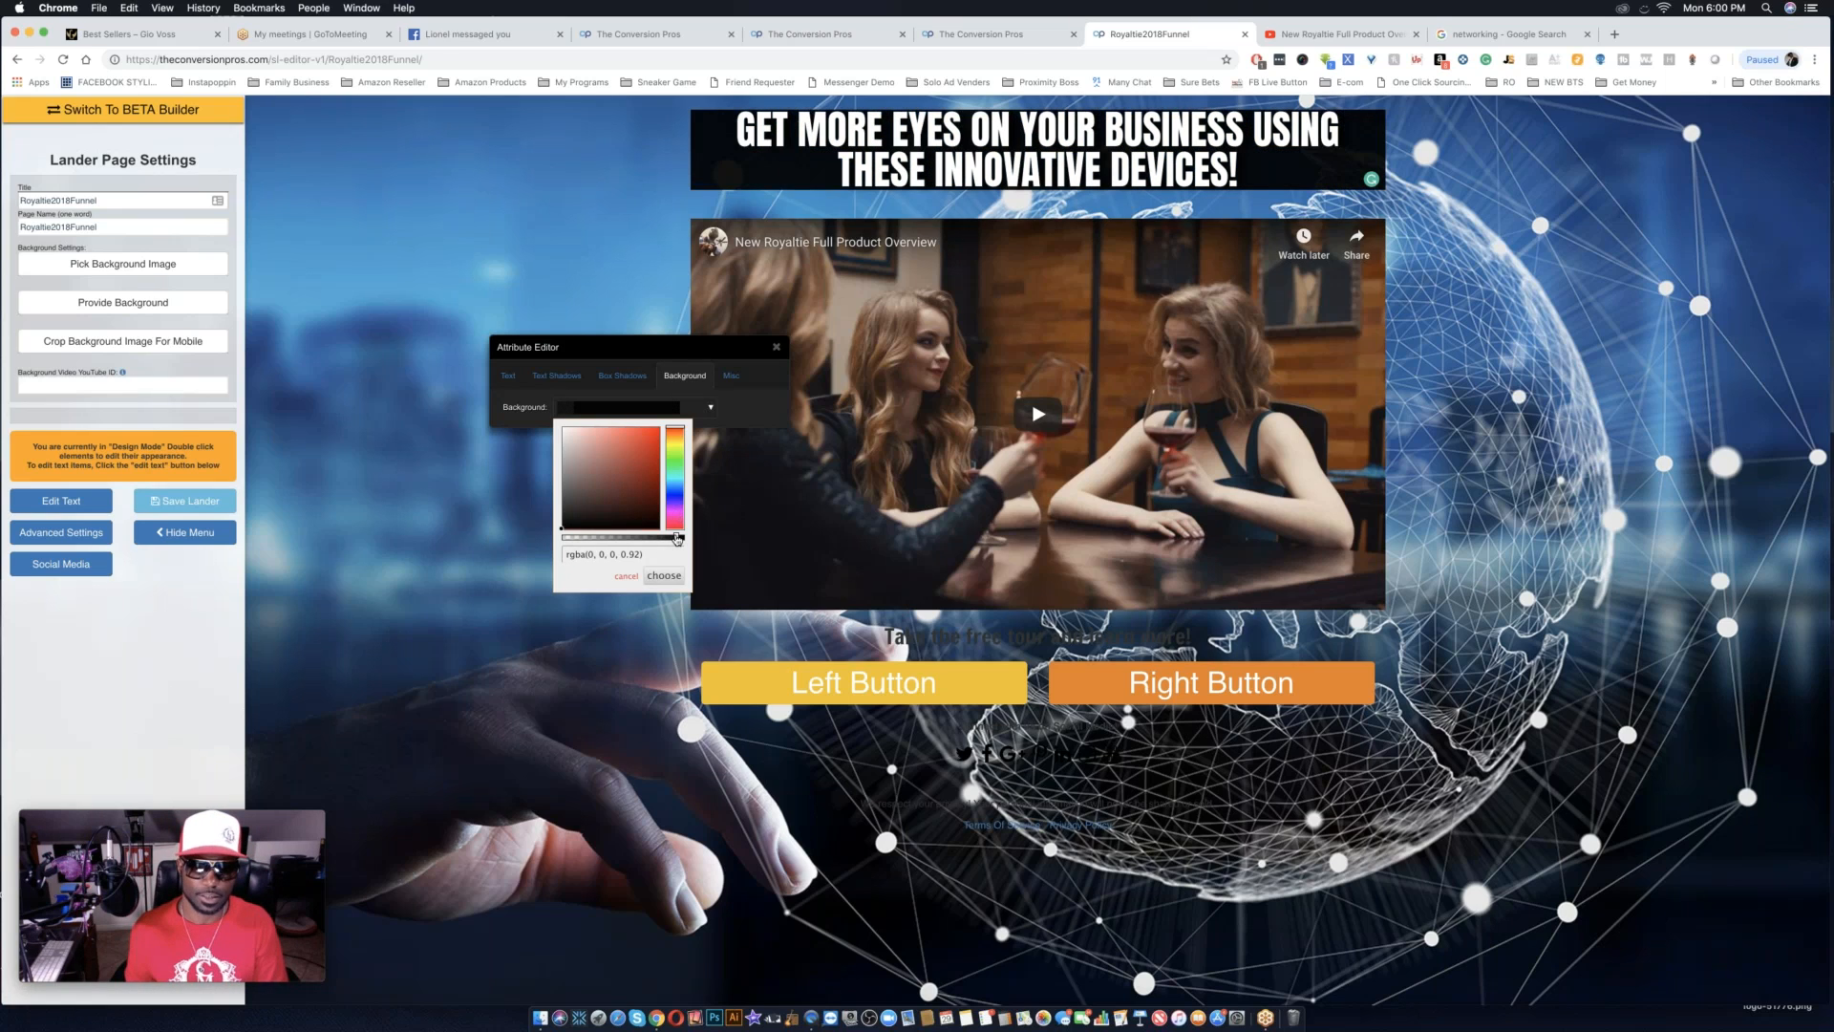
{"action": "left_click_drag", "start_coordinate": [677, 538], "coordinate": [638, 537]}
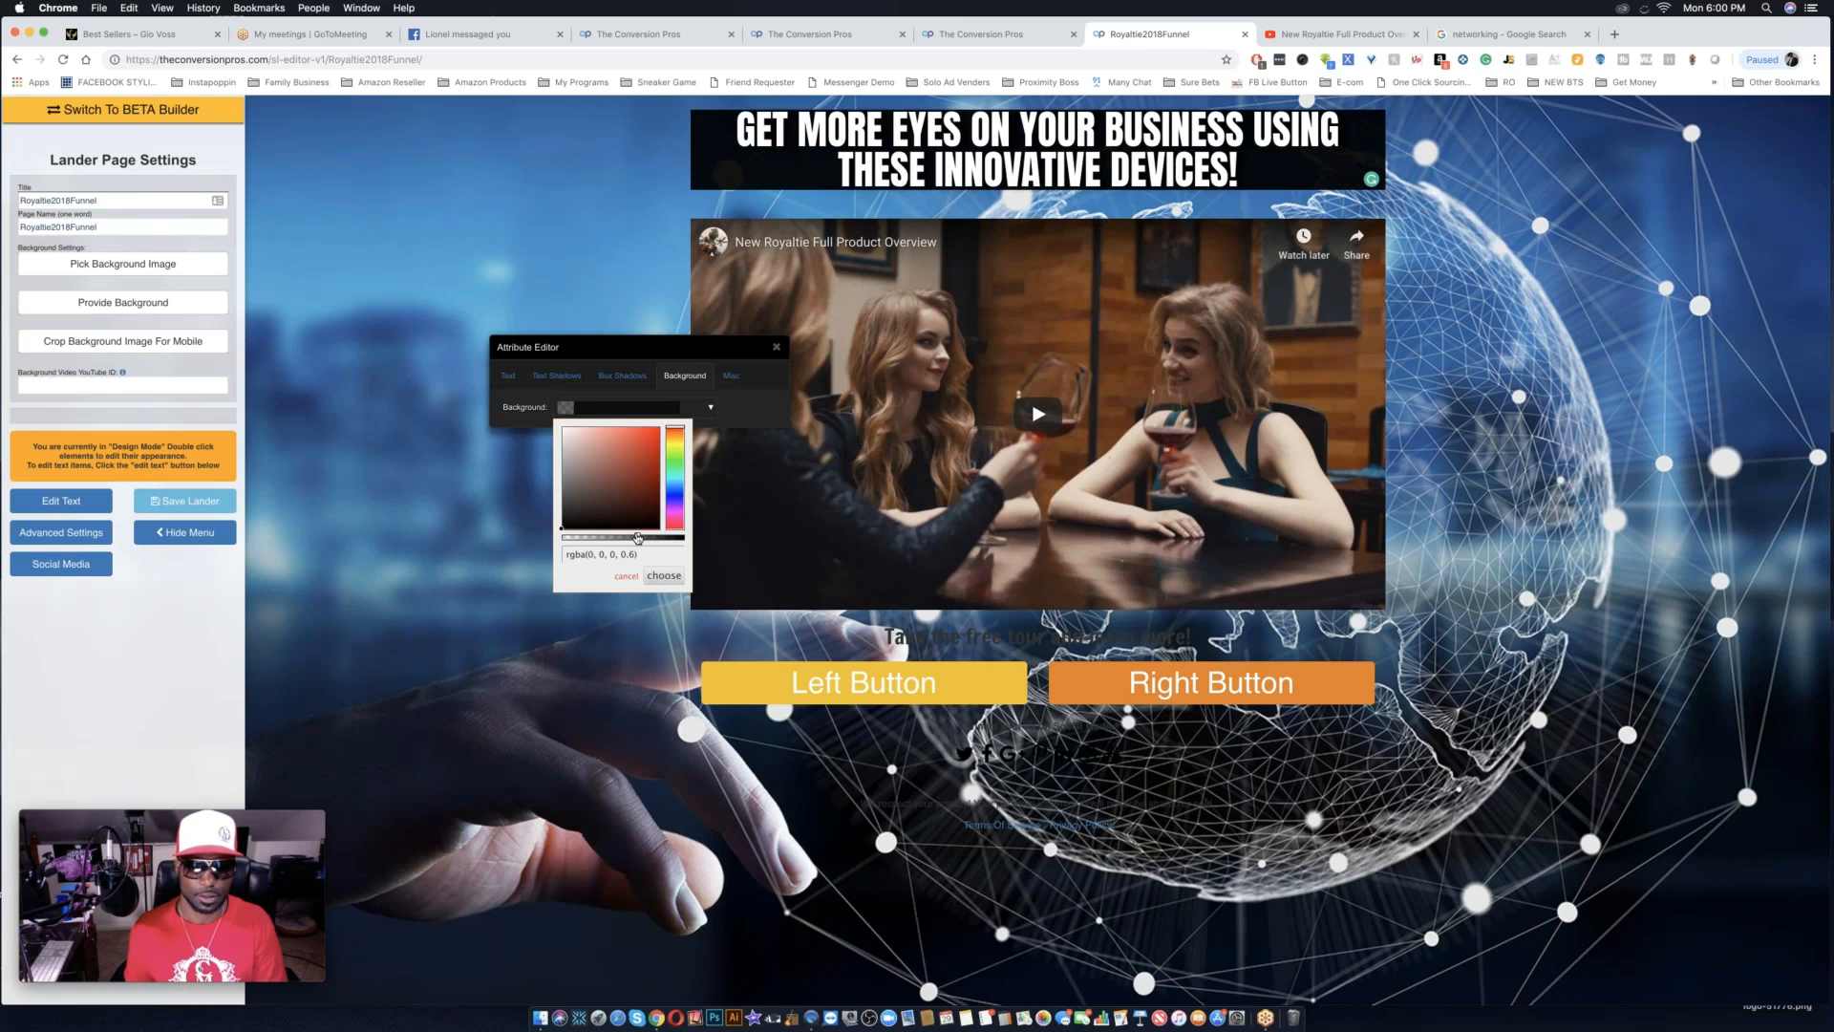
{"action": "left_click", "coordinate": [663, 575]}
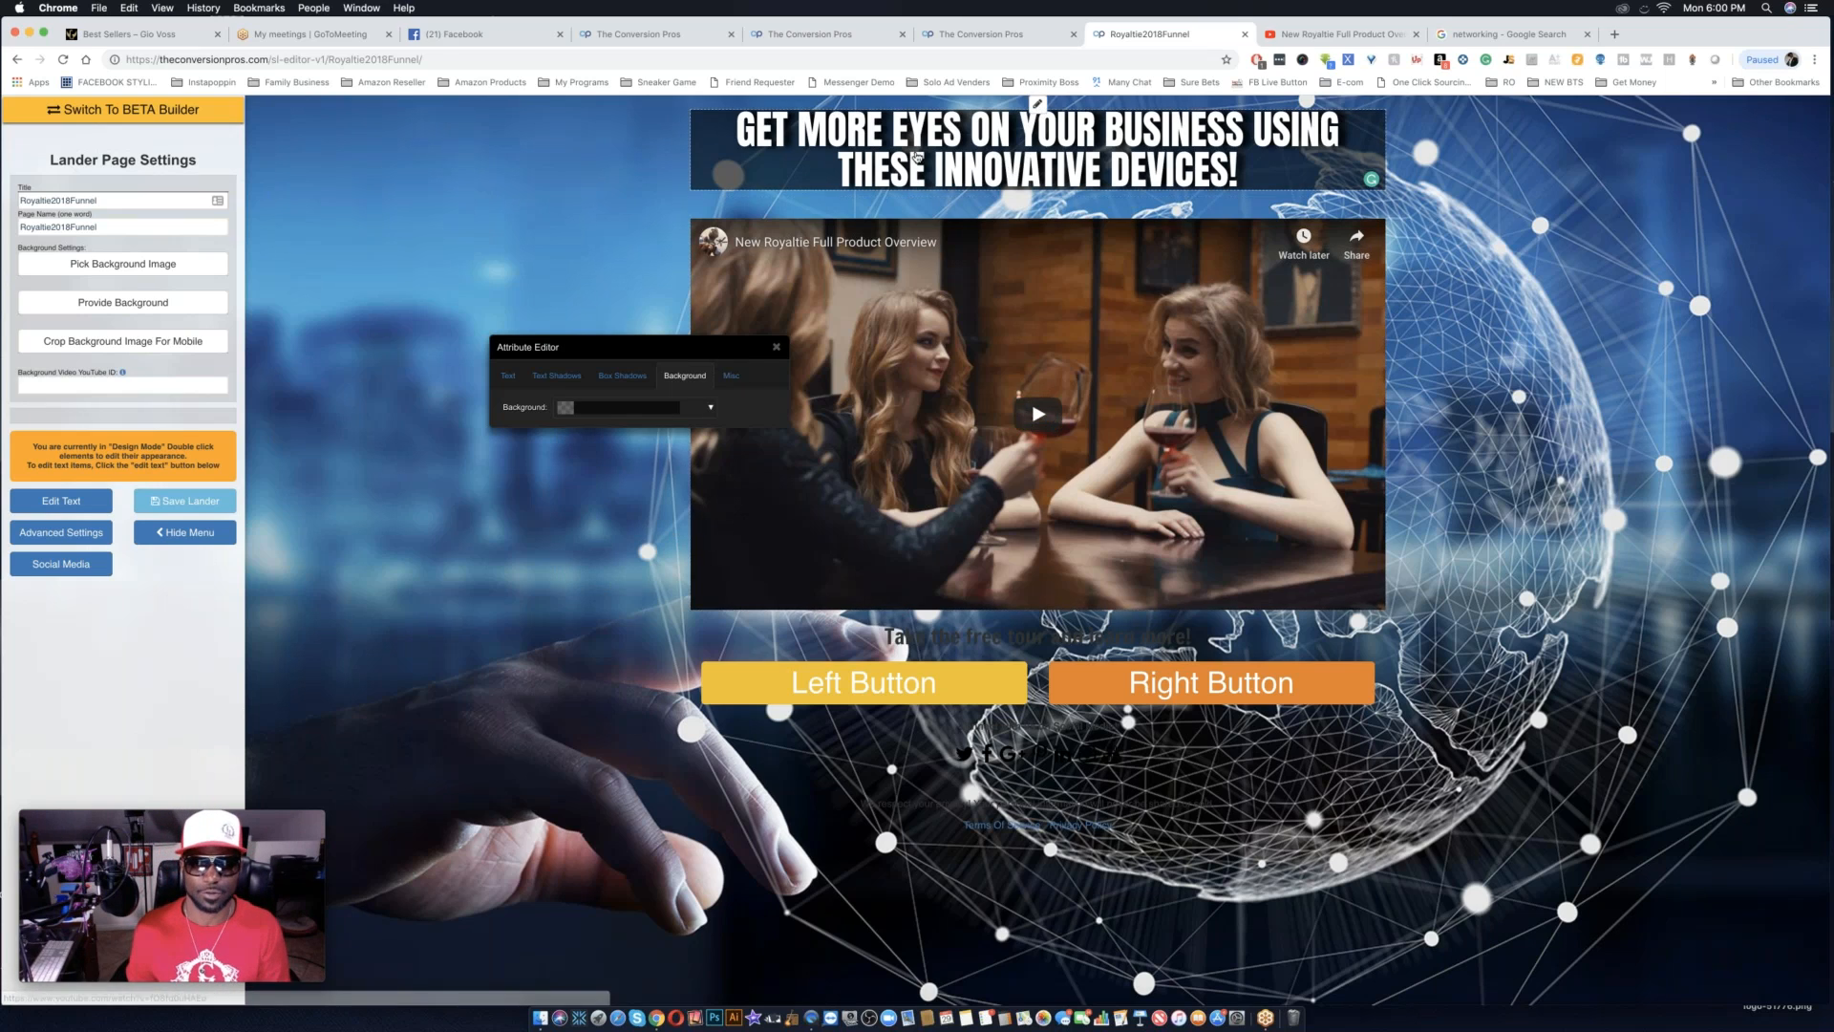
Try a yellow #f7d100 text shadow with a small spread on the headline.
{"action": "left_click", "coordinate": [509, 377]}
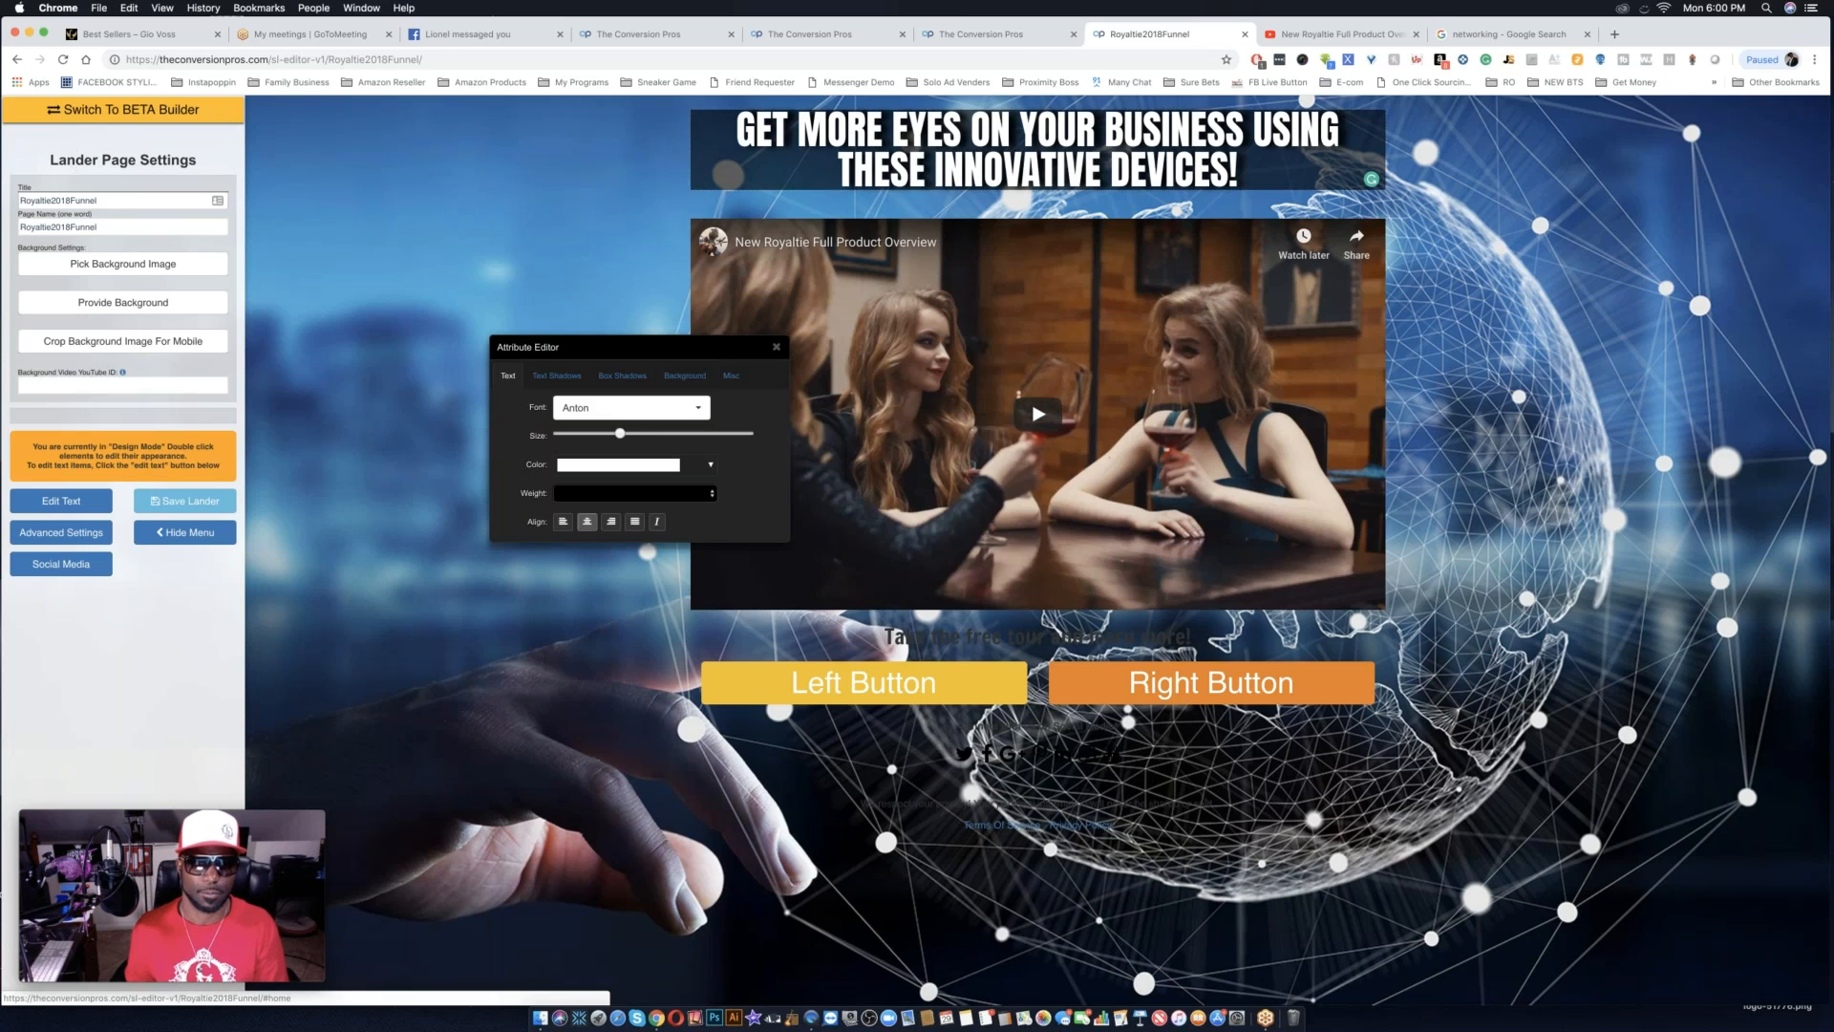
{"action": "left_click", "coordinate": [557, 375]}
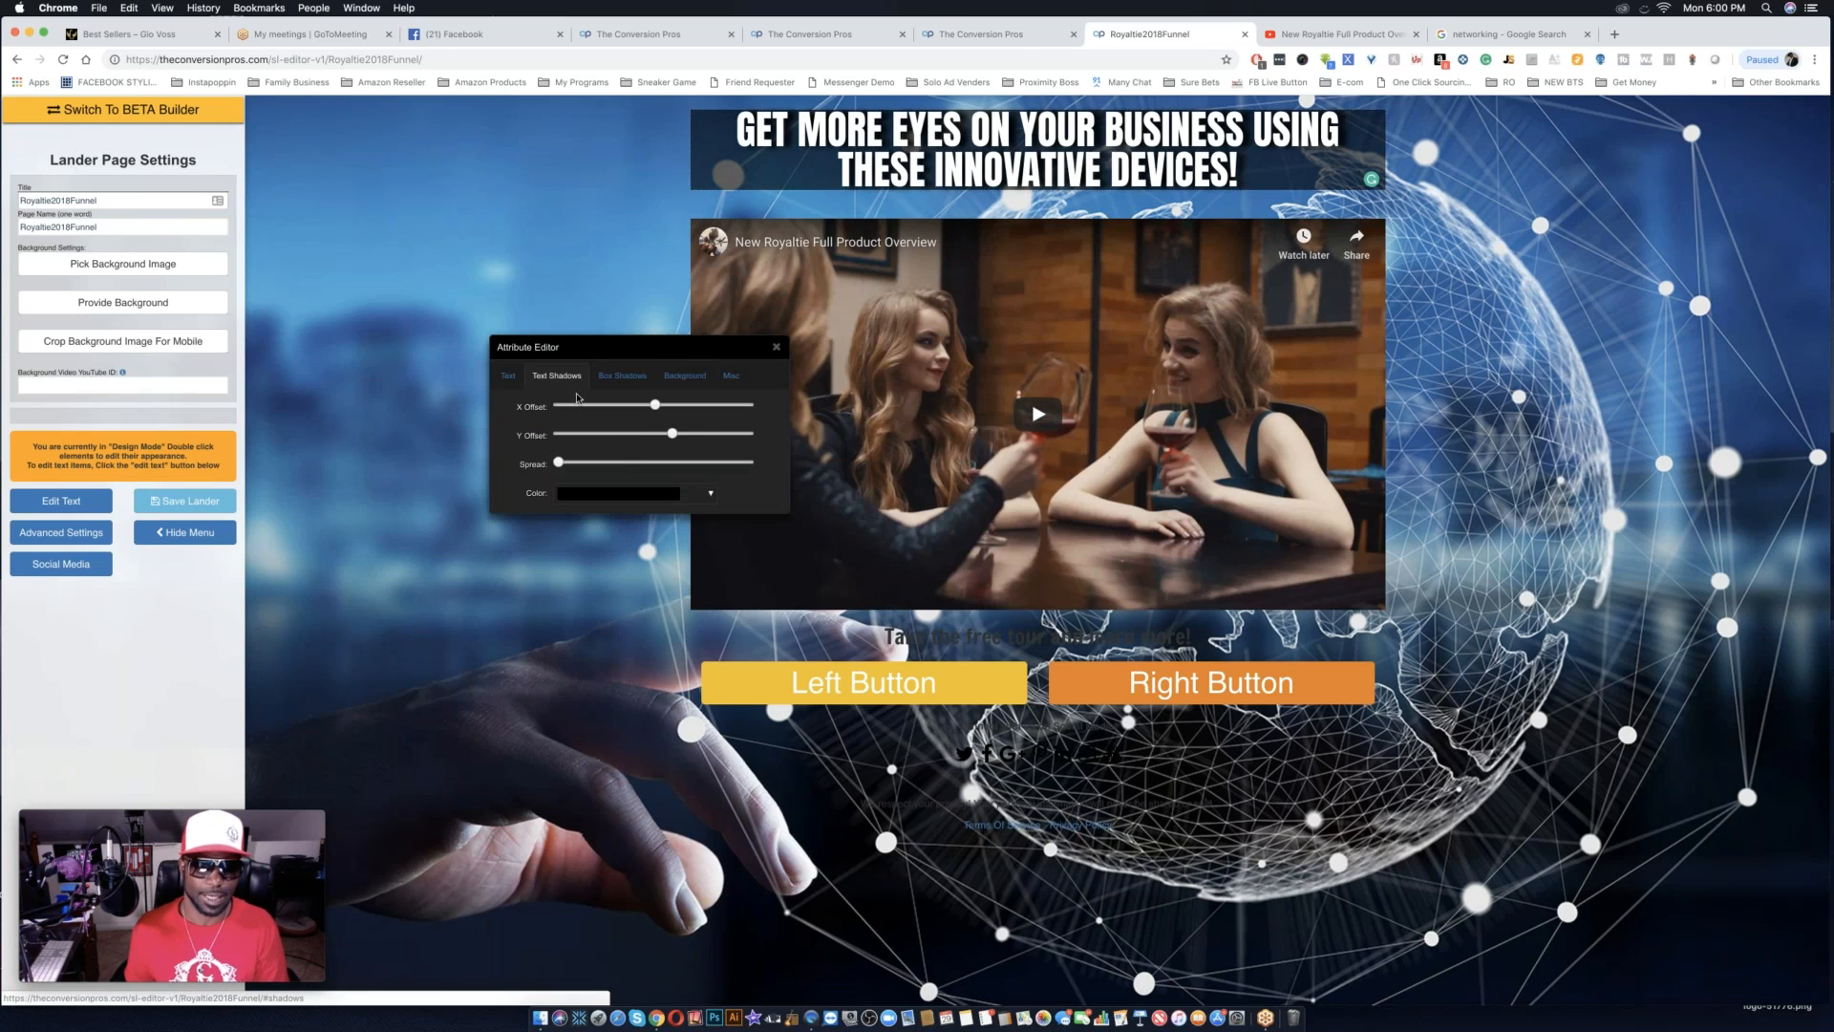
{"action": "left_click", "coordinate": [681, 496]}
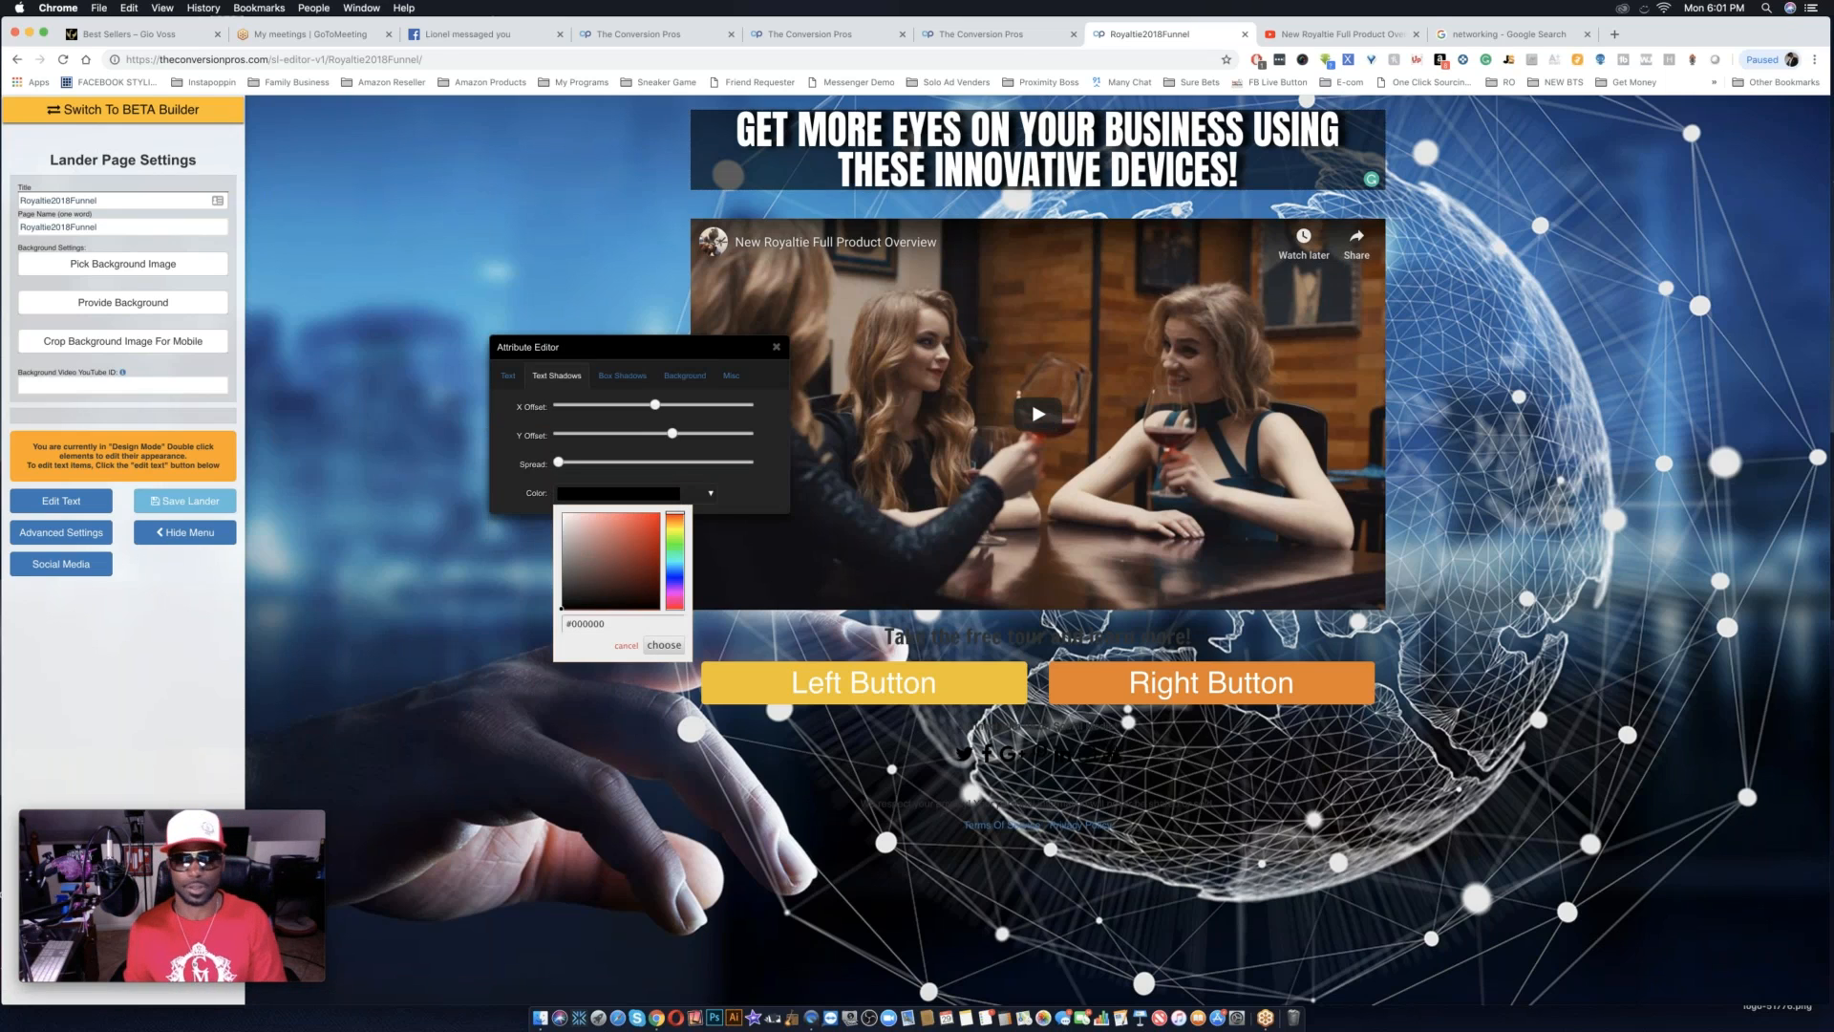
{"action": "left_click", "coordinate": [675, 527]}
{"action": "left_click", "coordinate": [641, 514]}
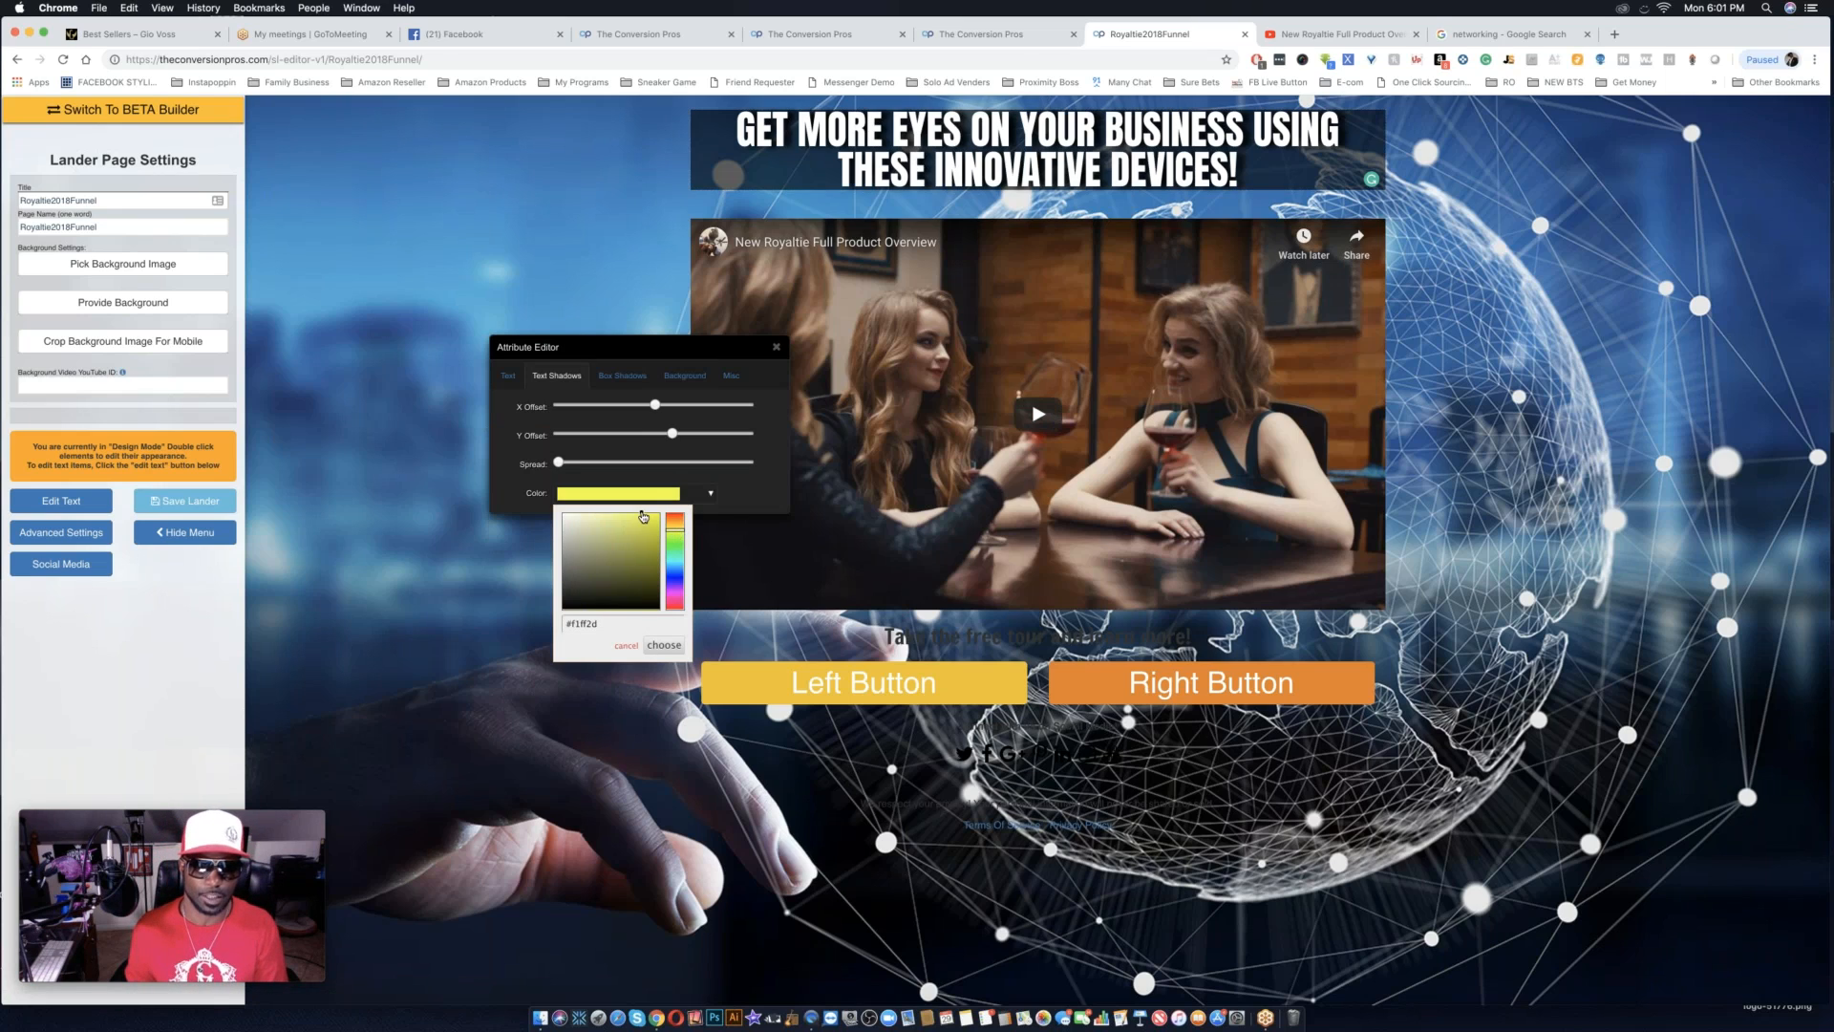
{"action": "left_click", "coordinate": [673, 529]}
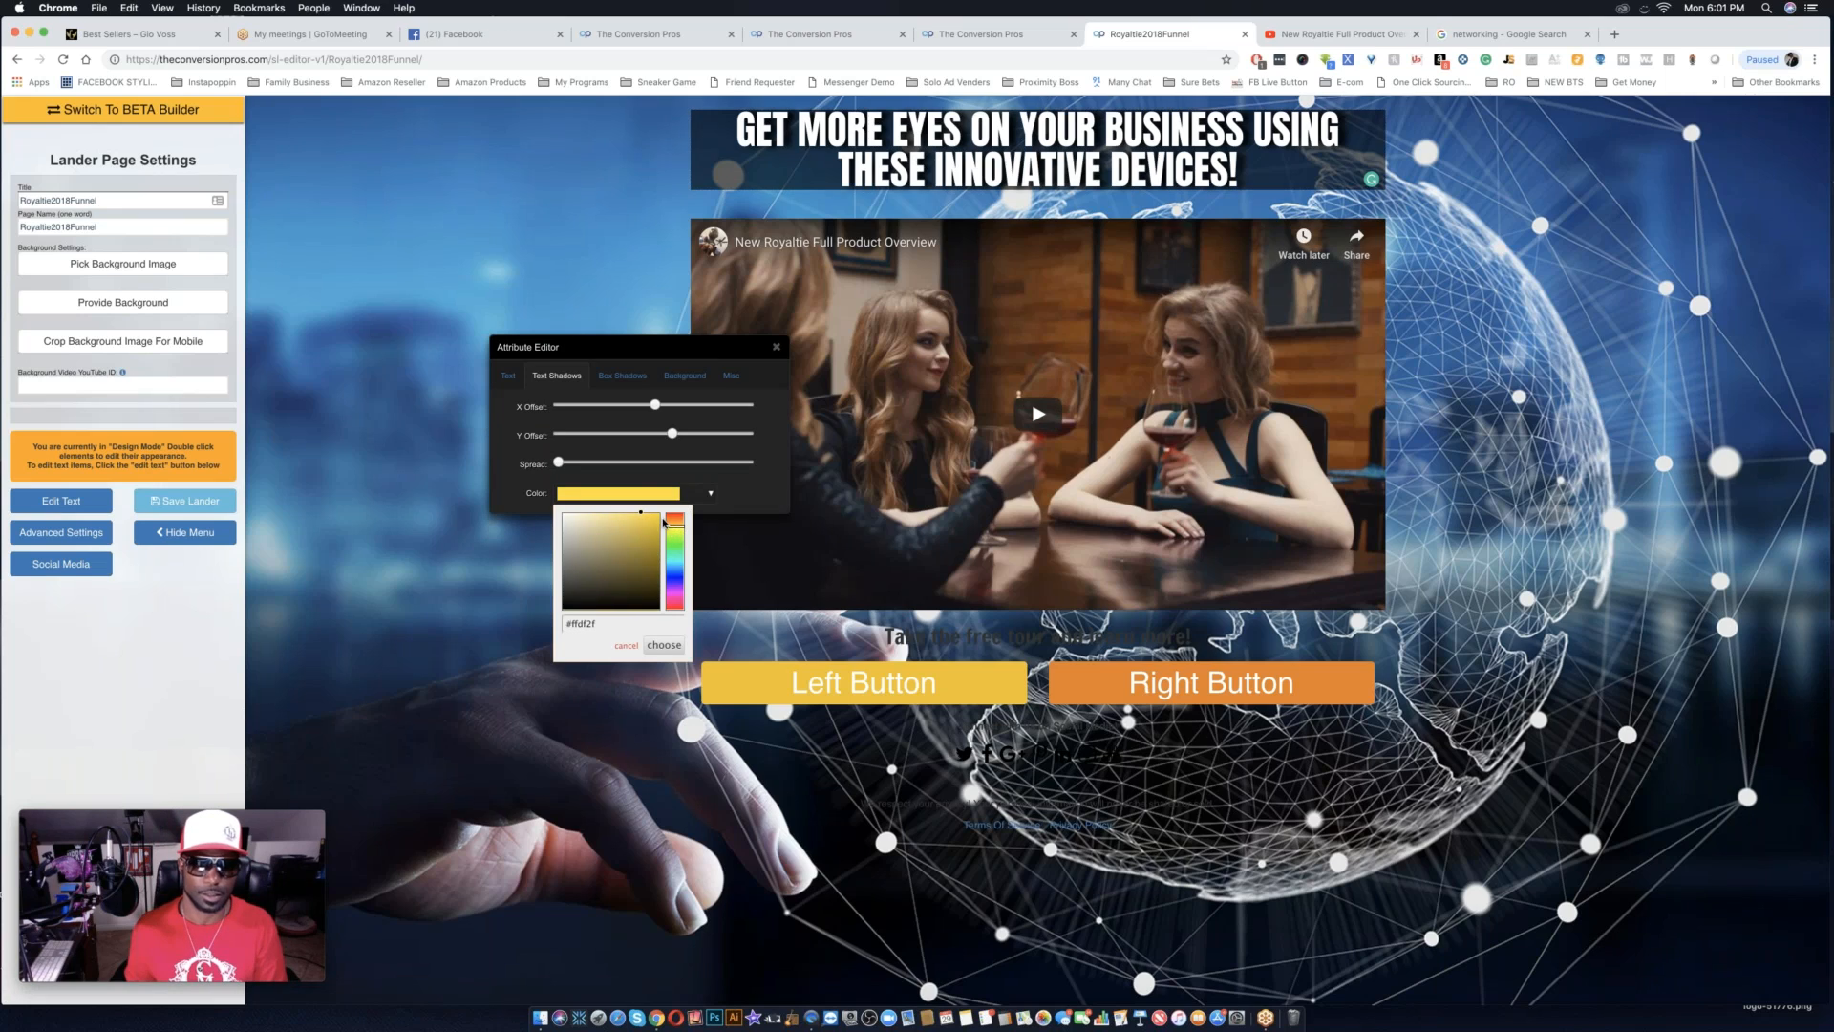
{"action": "left_click", "coordinate": [659, 517]}
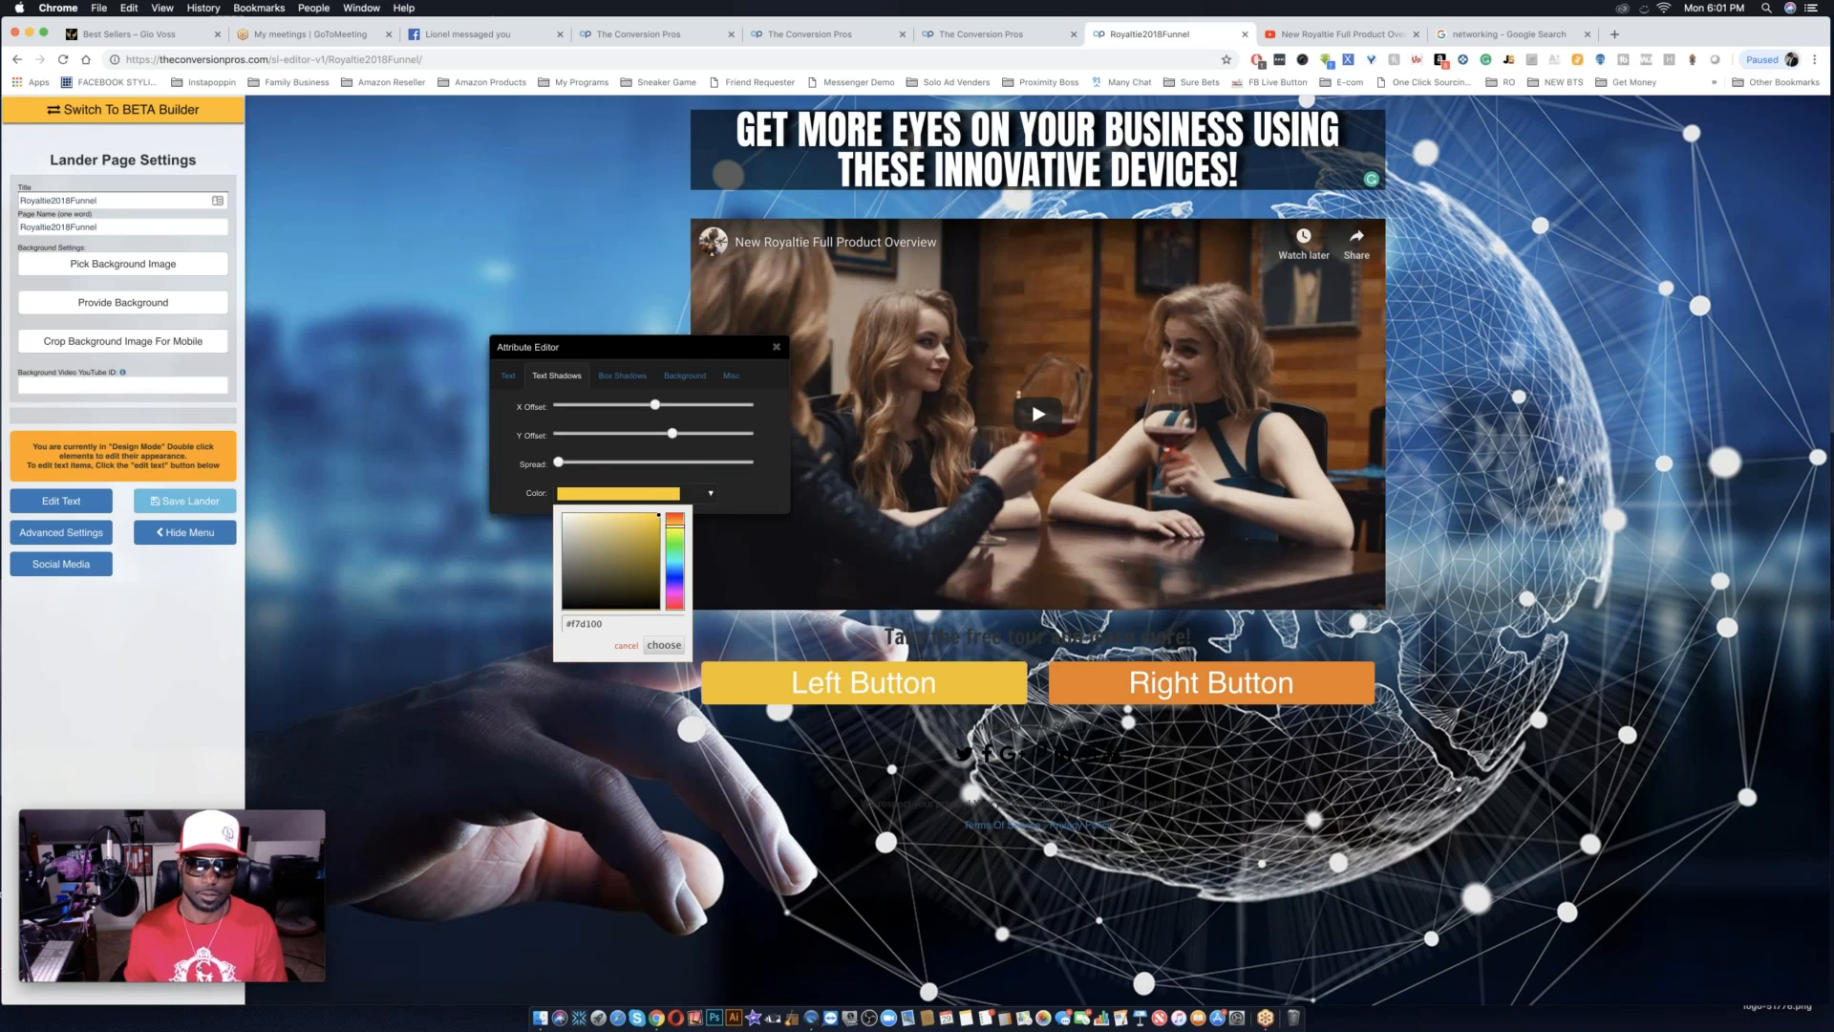
{"action": "left_click", "coordinate": [578, 463]}
{"action": "left_click_drag", "start_coordinate": [580, 467], "coordinate": [562, 465]}
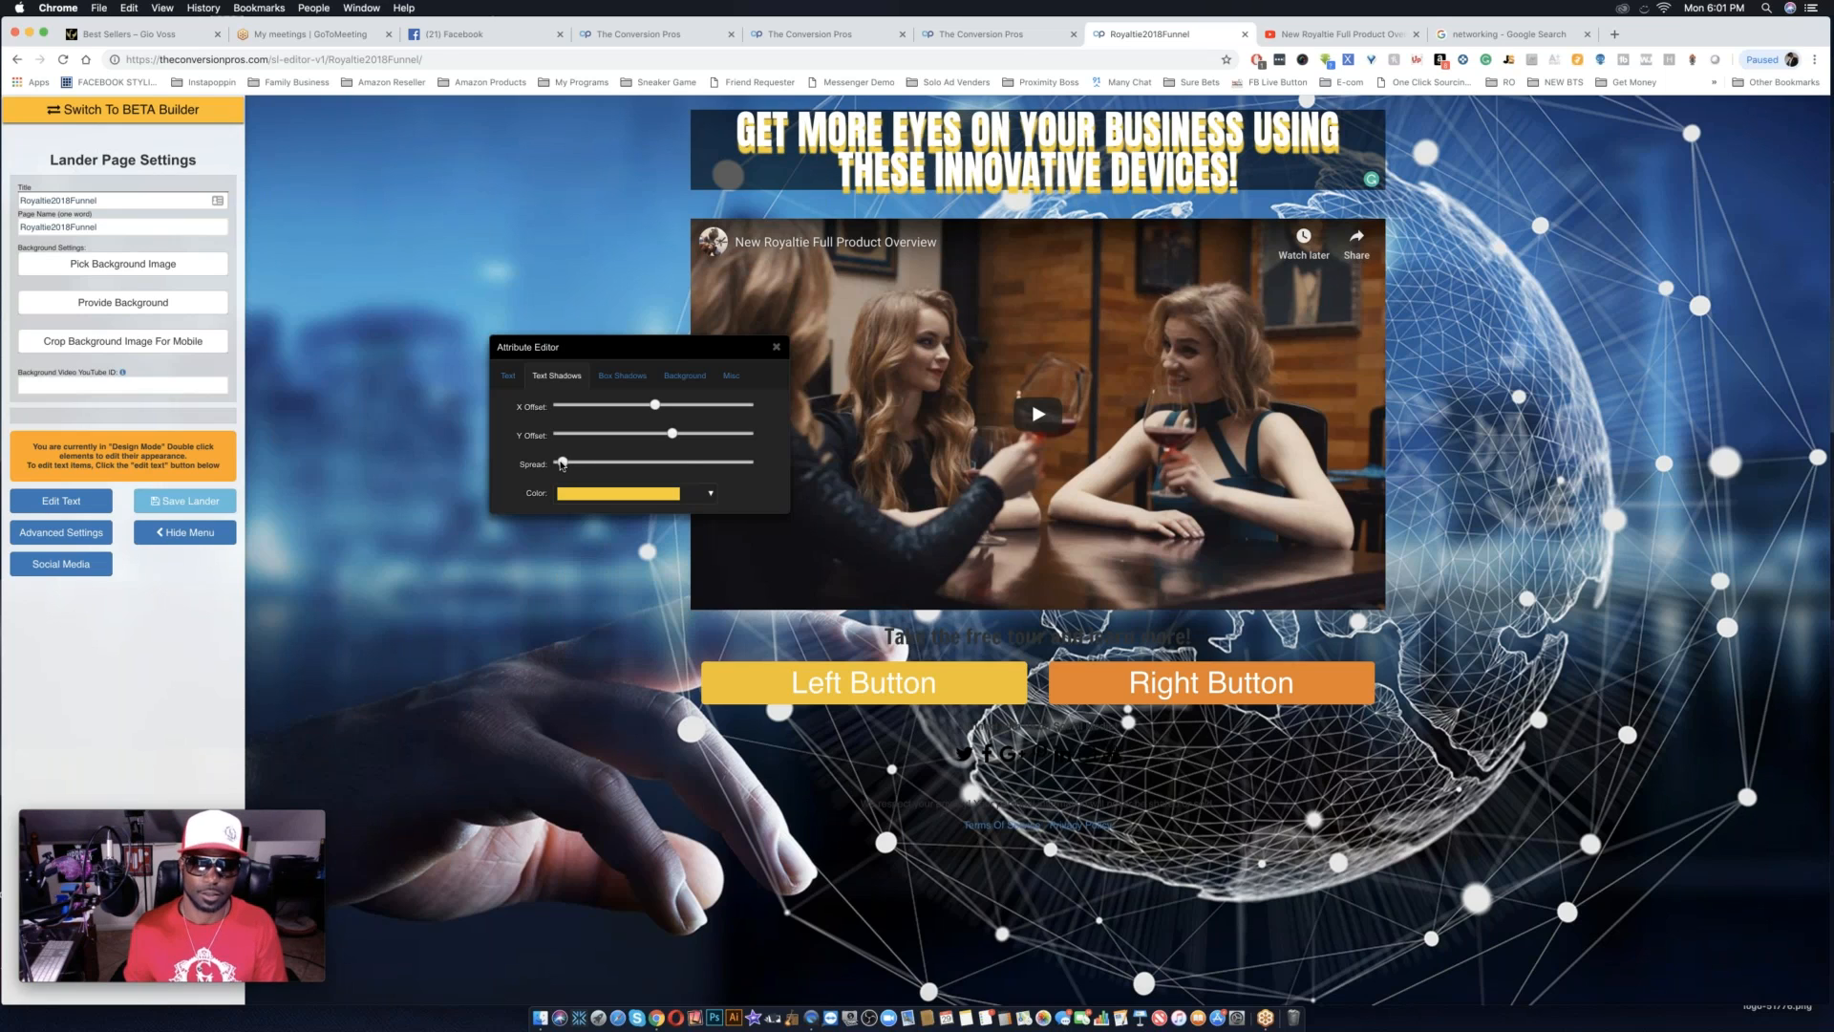
Darken the headline's text shadow to #141102, lower its Y offset, and slightly raise its X offset and spread.
{"action": "left_click", "coordinate": [654, 495]}
{"action": "left_click_drag", "start_coordinate": [658, 516], "coordinate": [651, 604]}
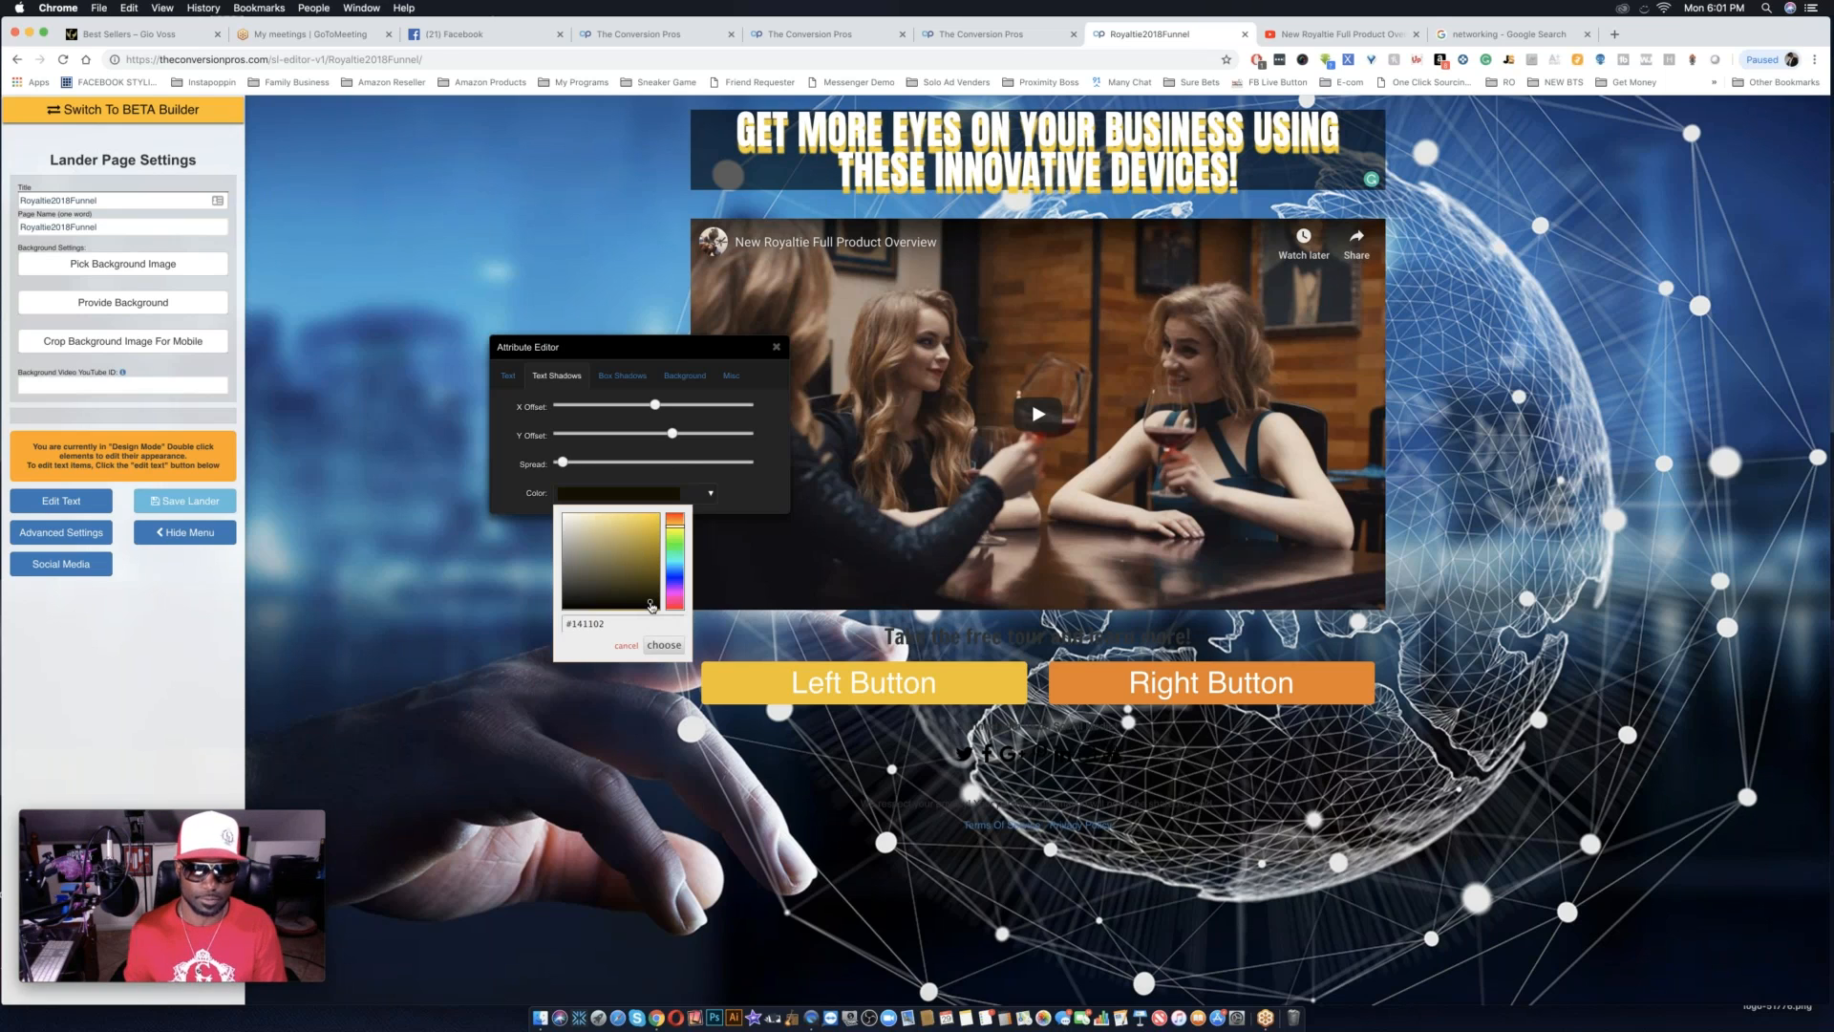
{"action": "left_click_drag", "start_coordinate": [673, 433], "coordinate": [651, 435]}
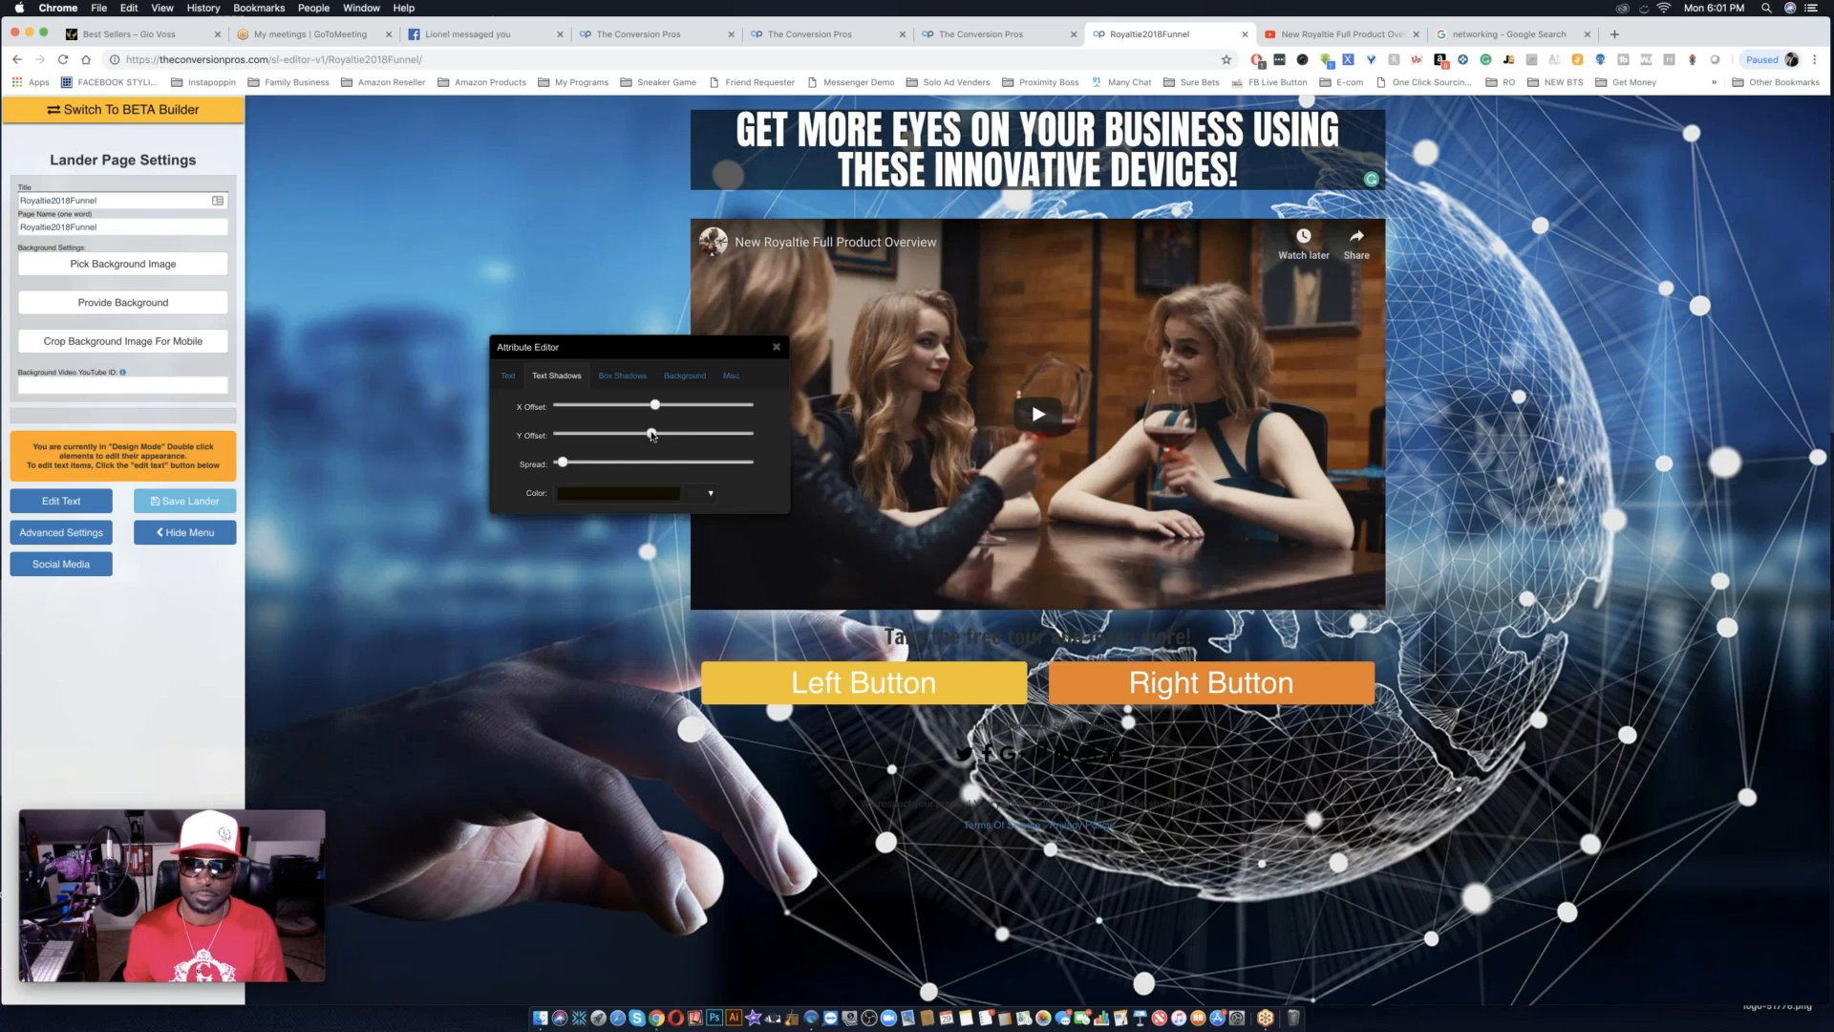
{"action": "left_click_drag", "start_coordinate": [655, 406], "coordinate": [660, 408]}
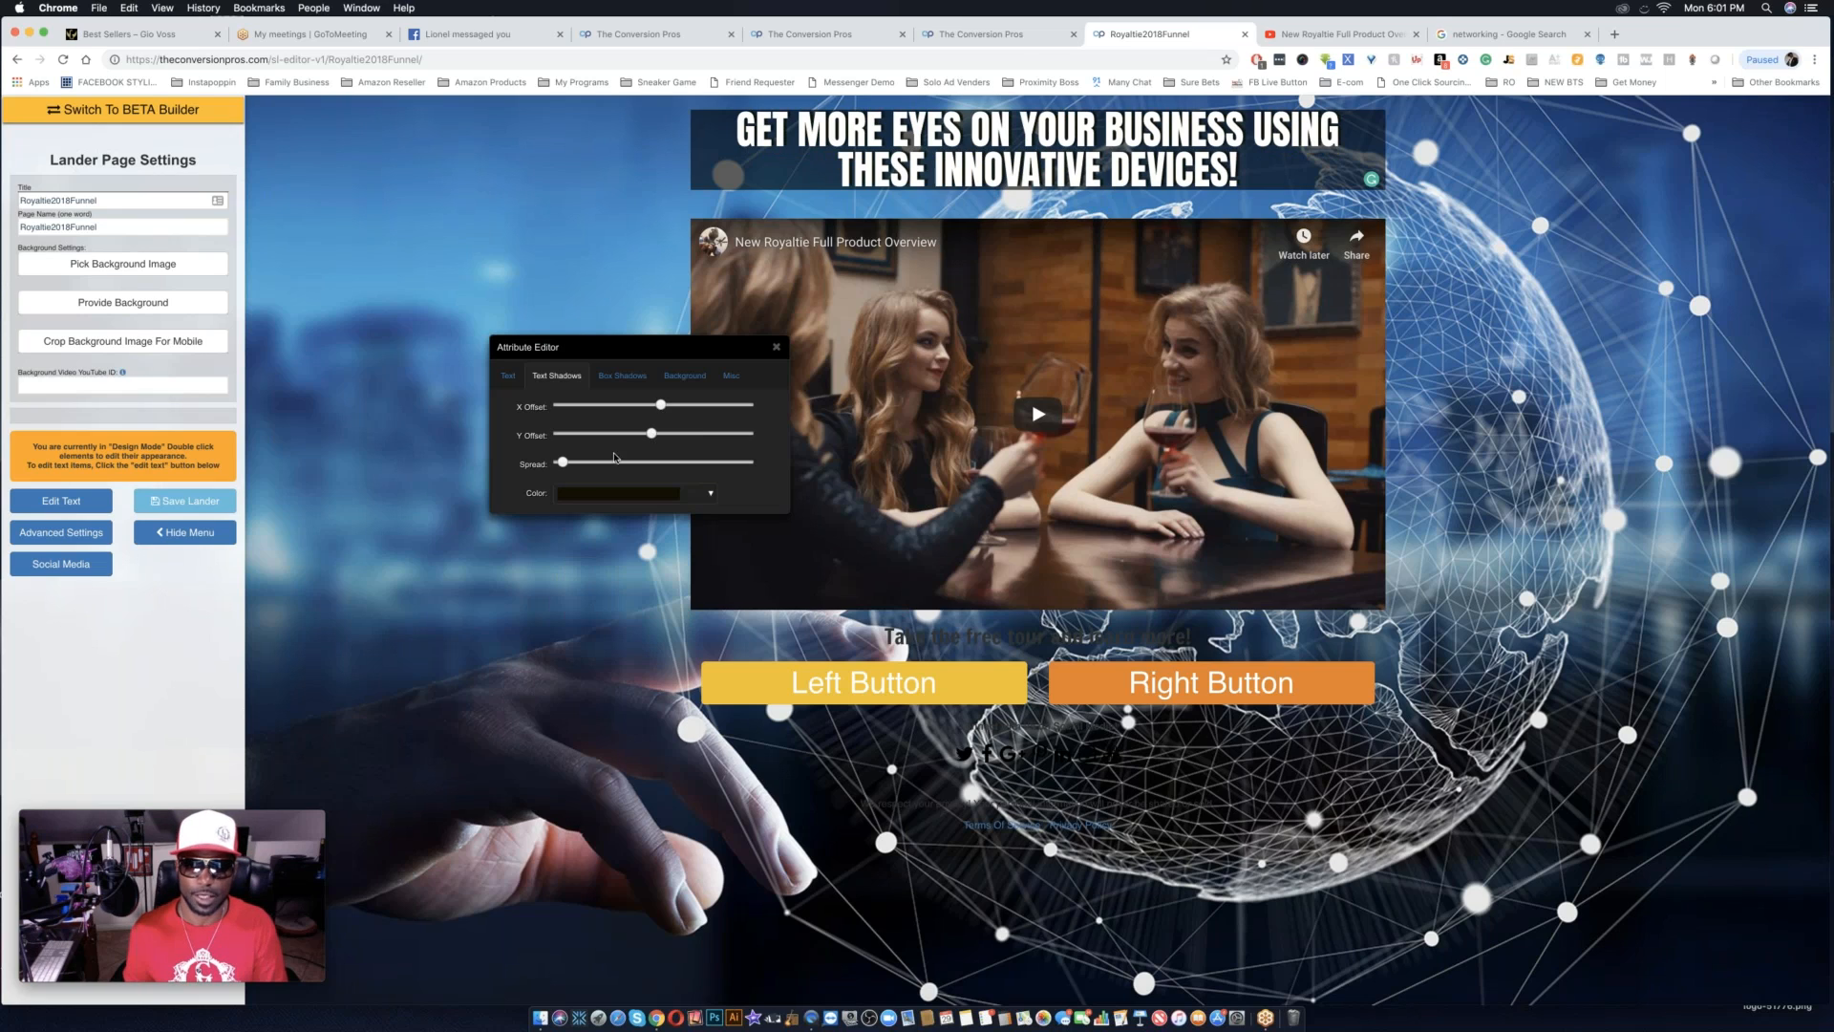
{"action": "left_click_drag", "start_coordinate": [563, 462], "coordinate": [571, 464]}
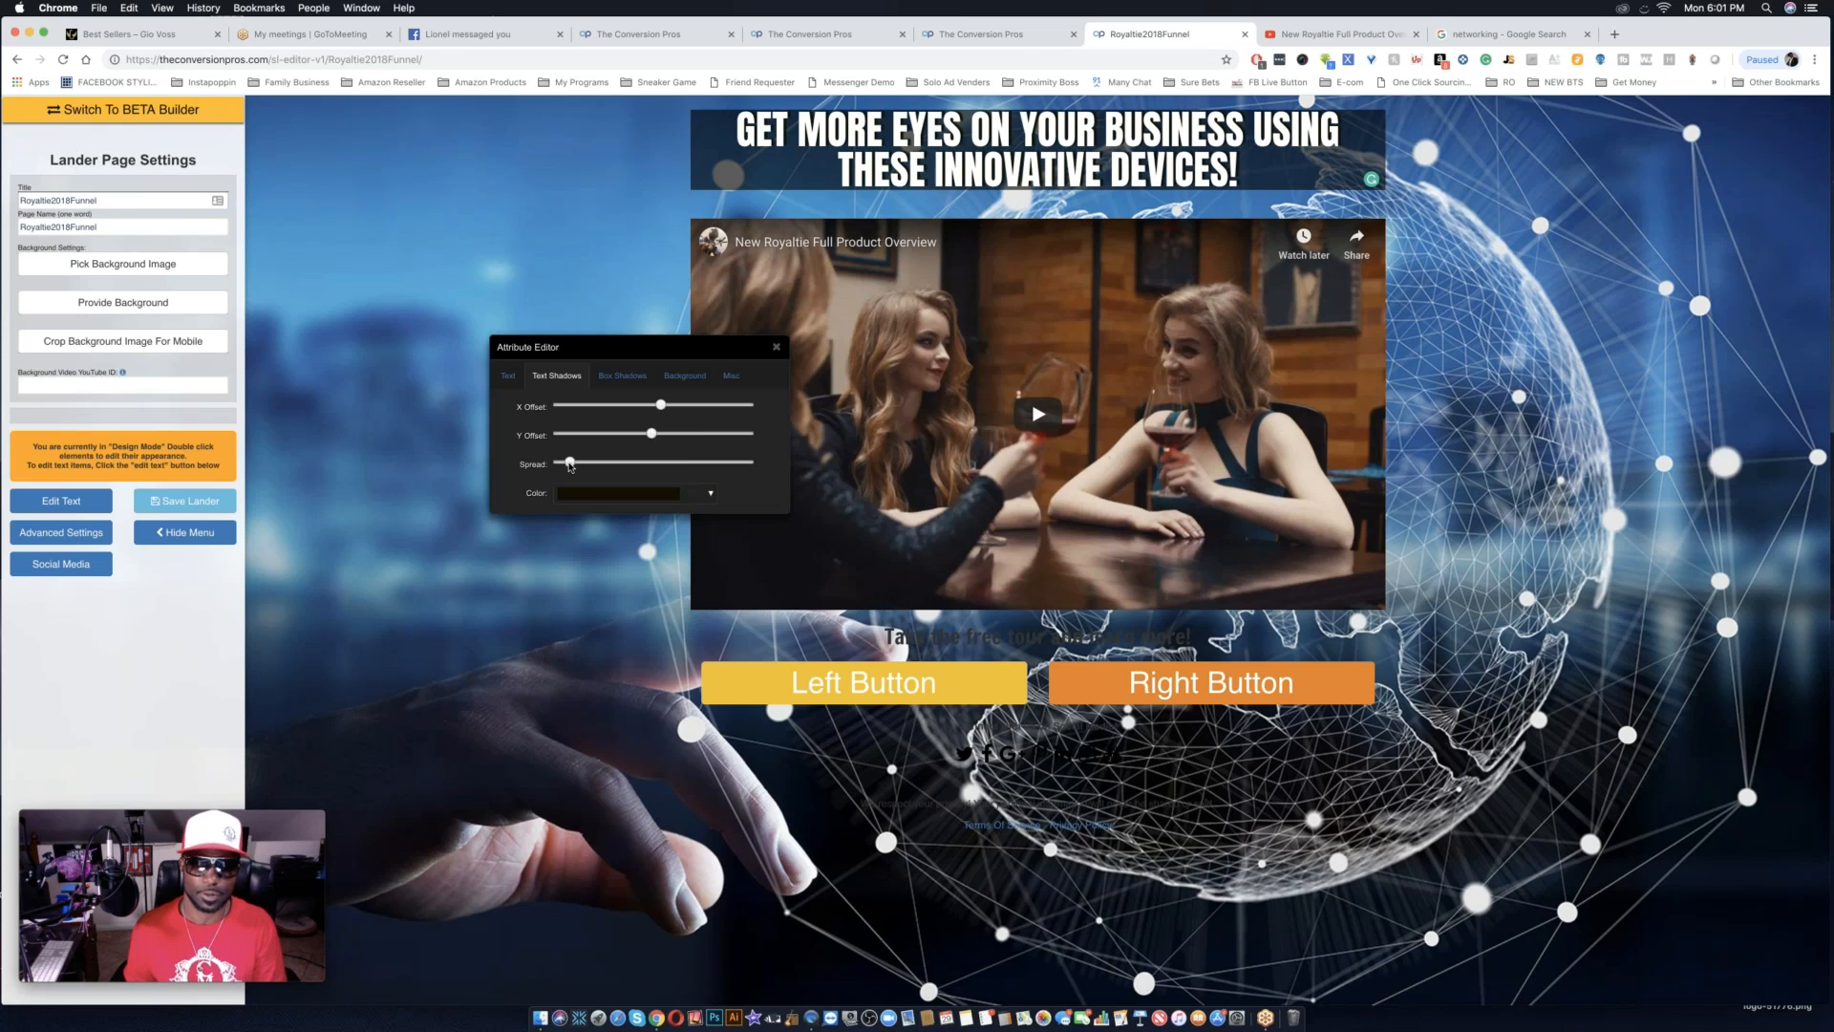
Change the headline's text shadow to dark red #942f19 with a slightly larger spread, and close the Attribute Editor.
{"action": "left_click", "coordinate": [670, 494]}
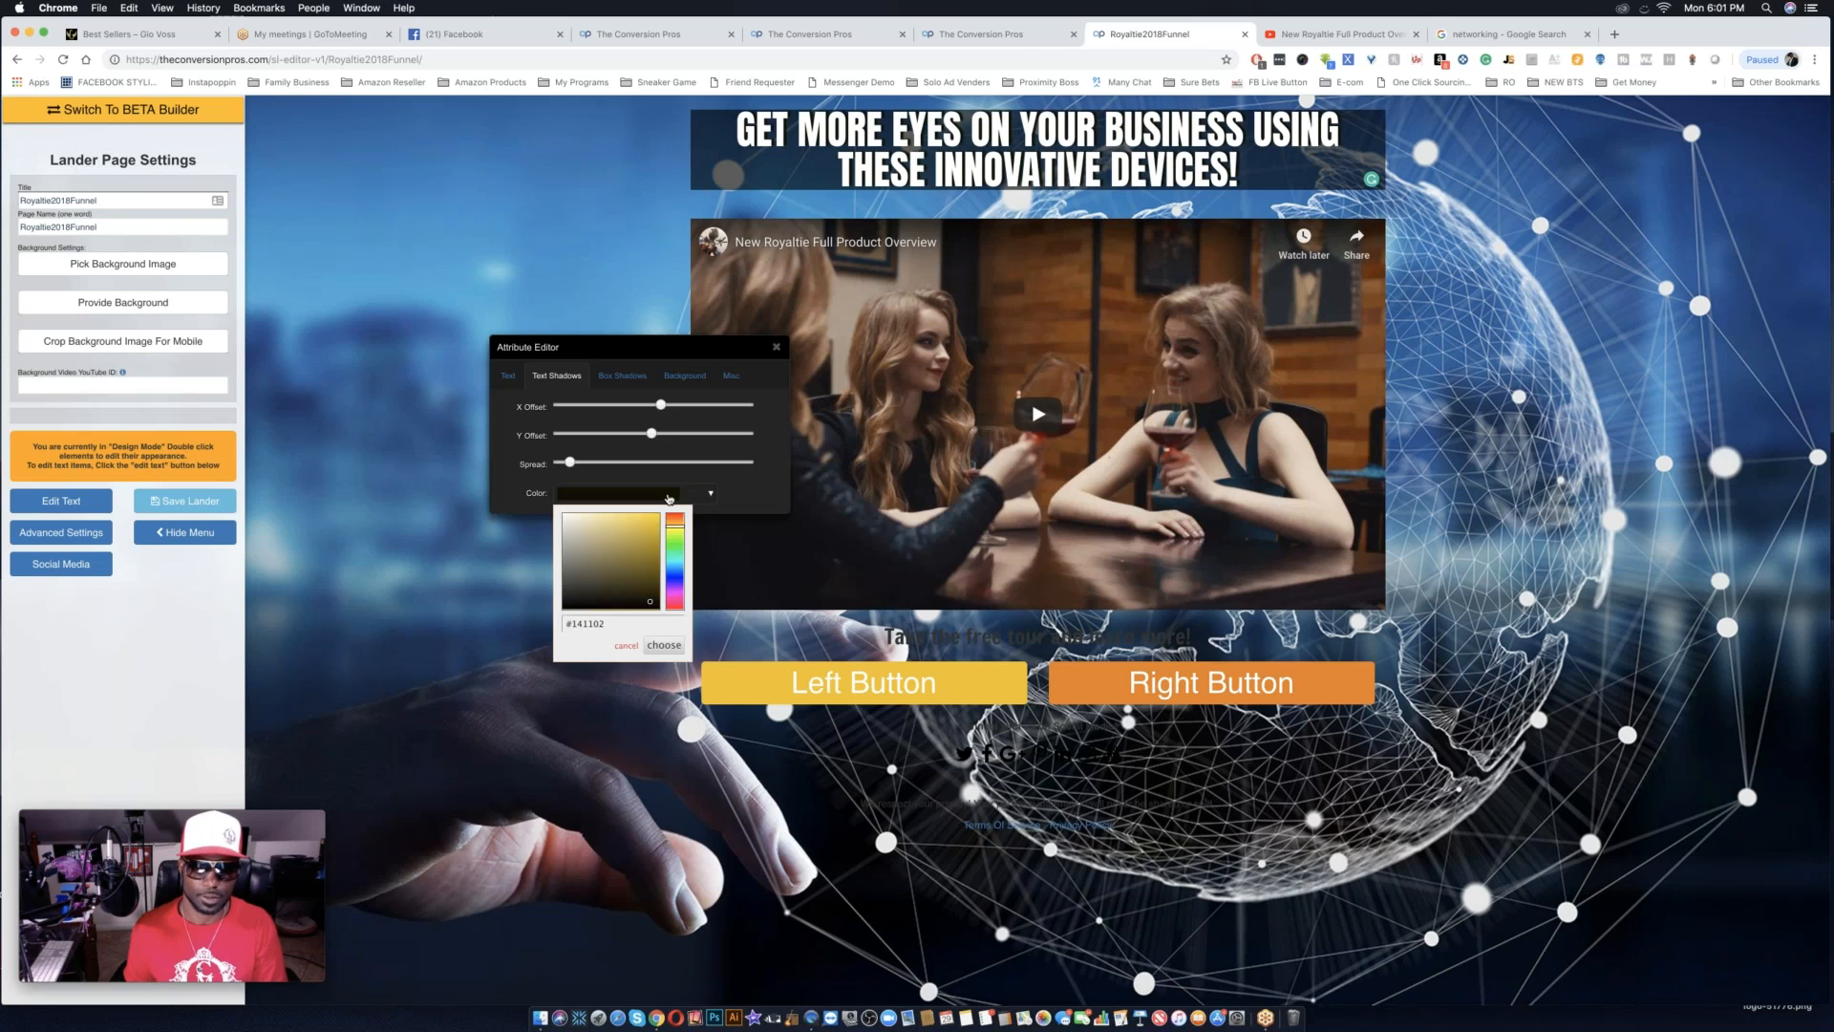
{"action": "left_click", "coordinate": [649, 571]}
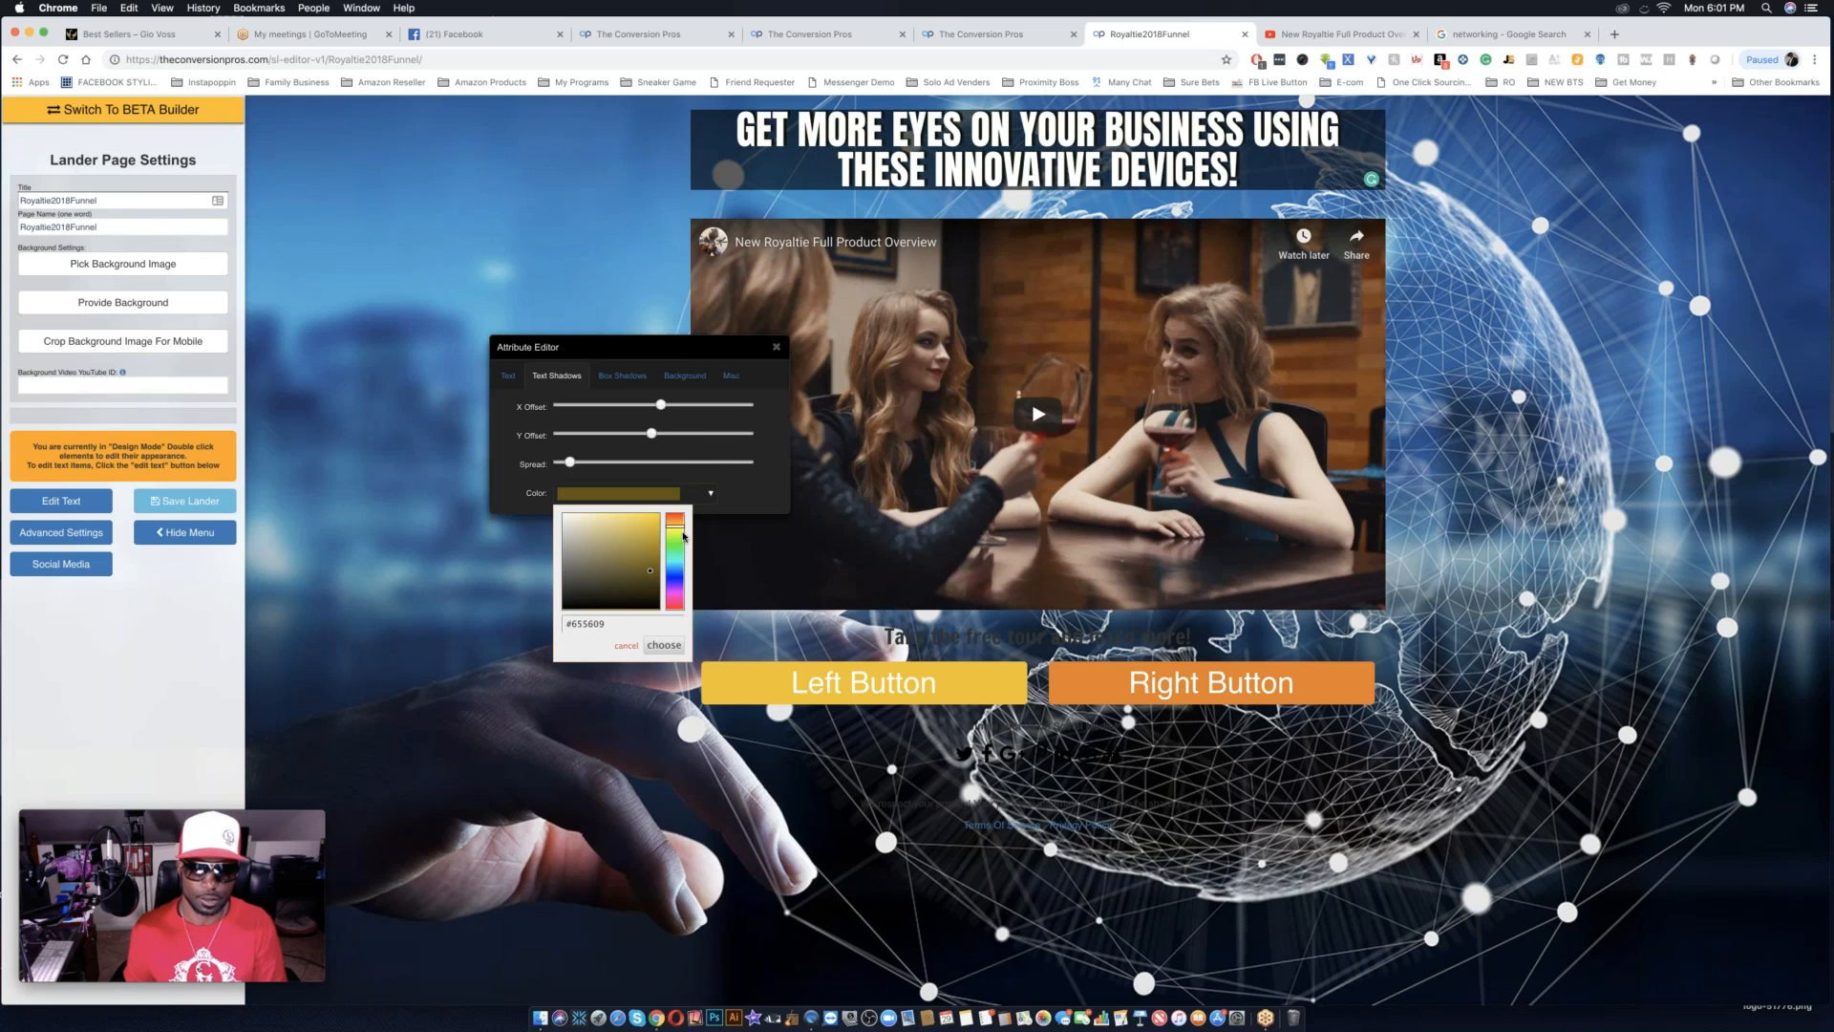
{"action": "left_click", "coordinate": [681, 521]}
{"action": "left_click", "coordinate": [650, 560]}
{"action": "left_click", "coordinate": [649, 557]}
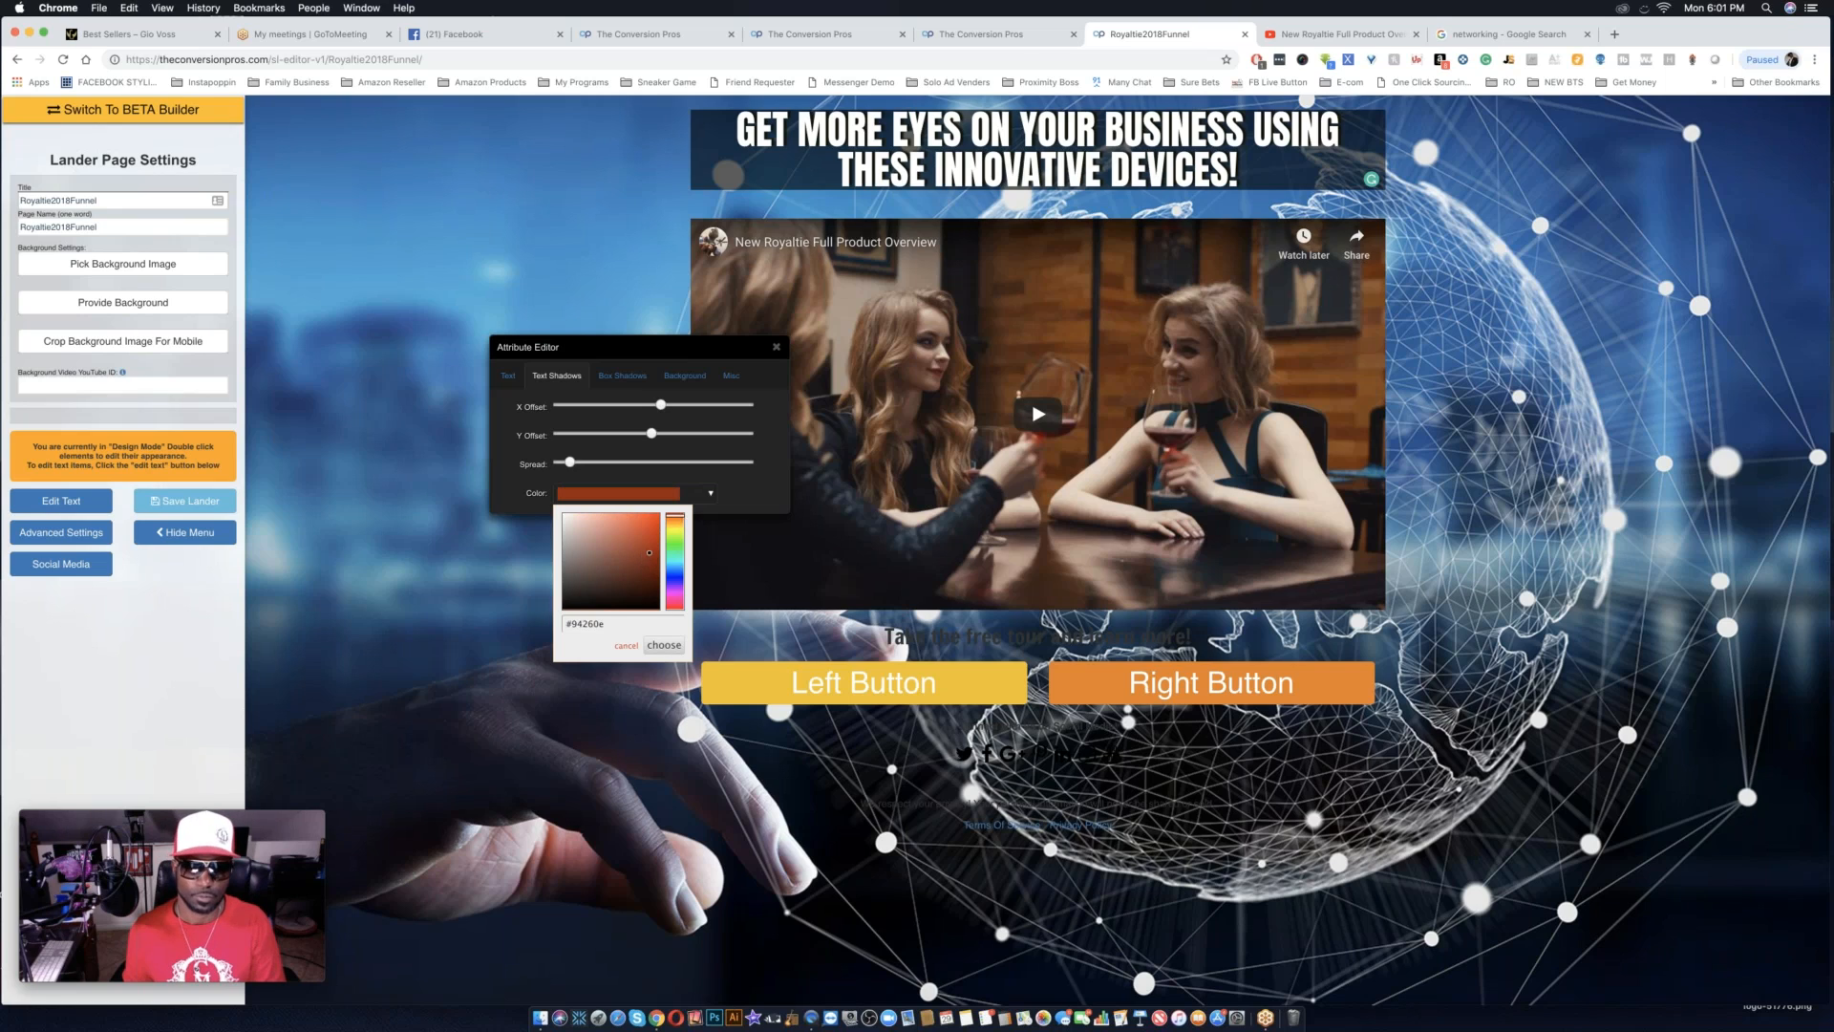
{"action": "left_click", "coordinate": [586, 464]}
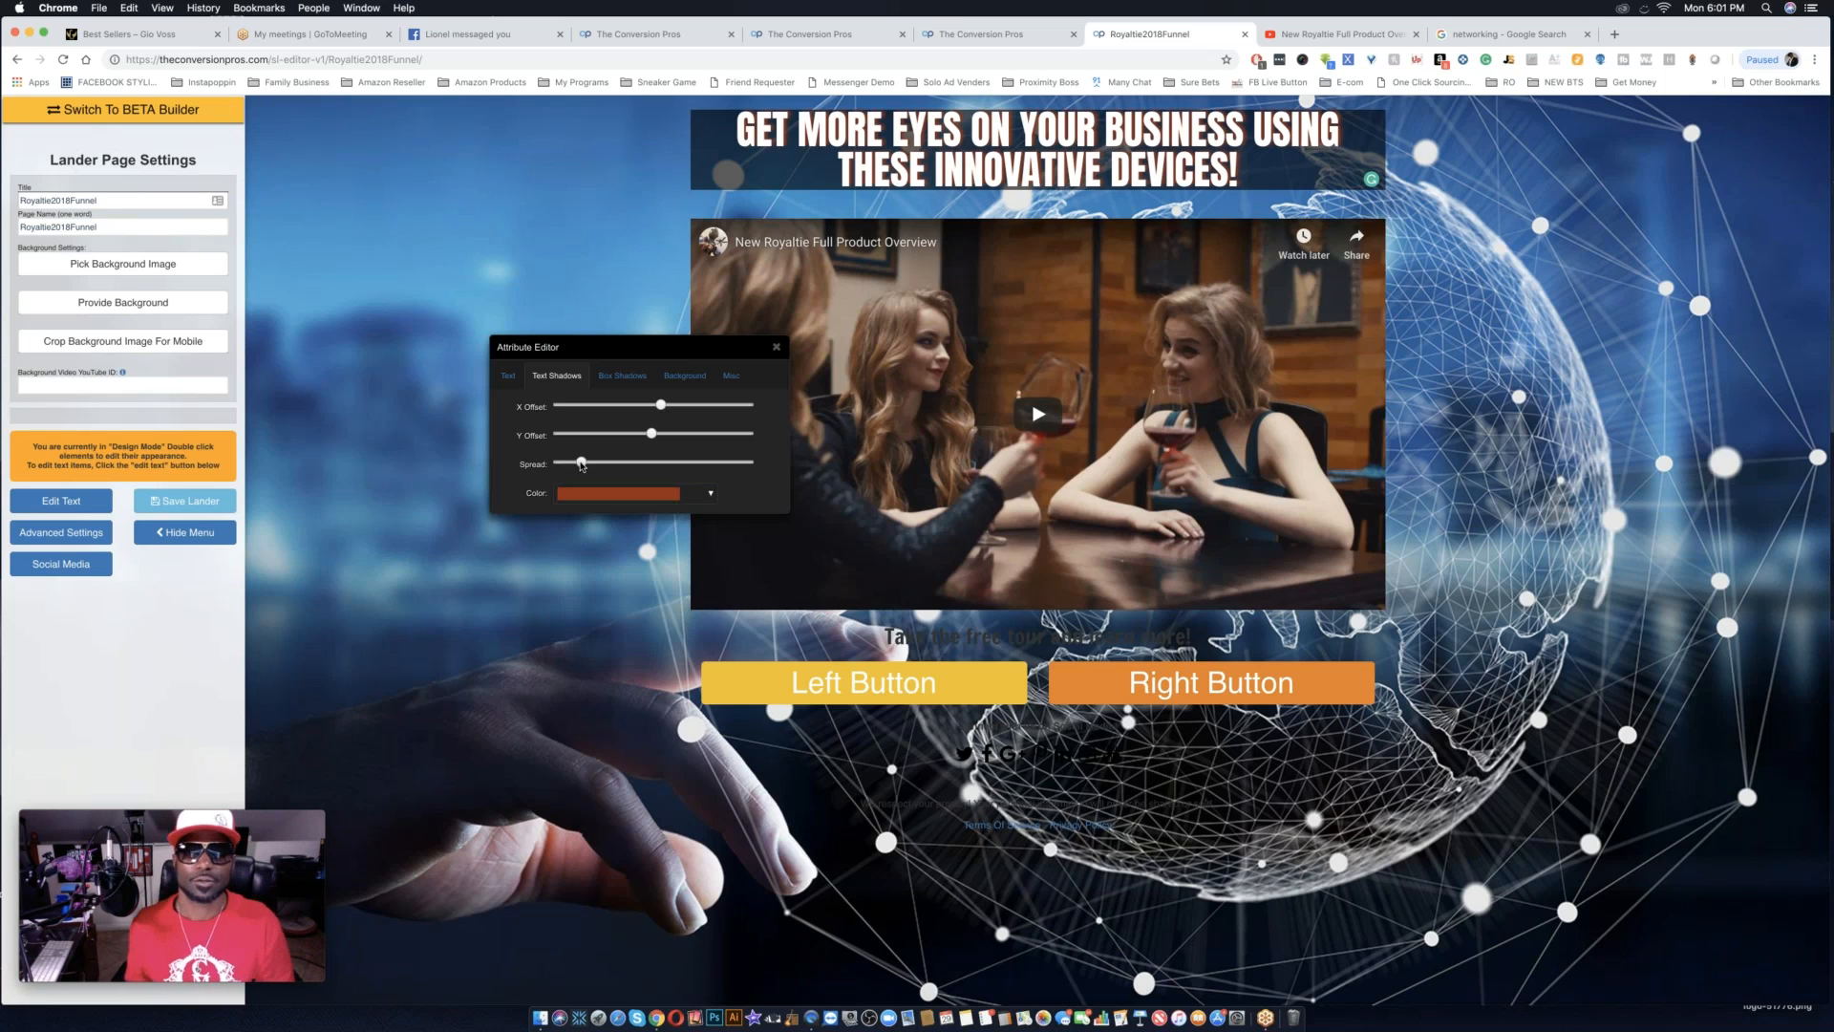
{"action": "left_click", "coordinate": [777, 348]}
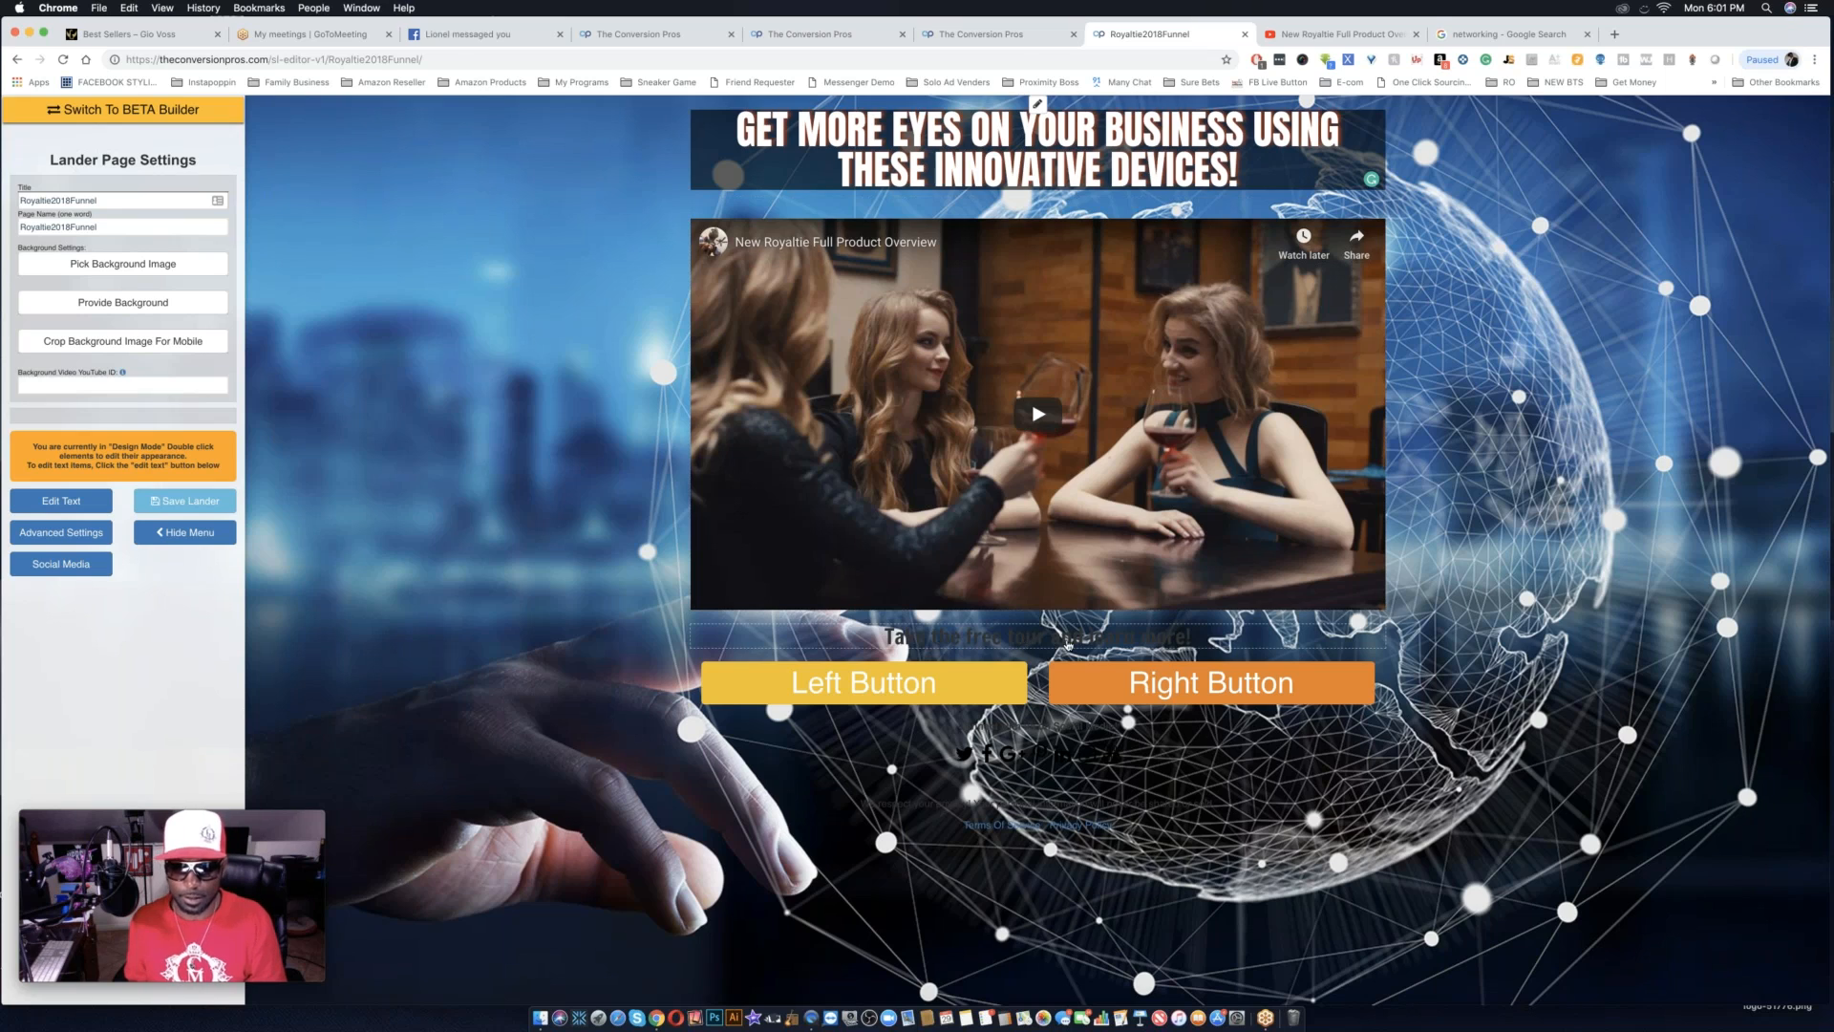
Set the text color of the "Take the free tour and learn more!" line below the video to near-white #fbfbfb.
{"action": "double_click", "coordinate": [1099, 638]}
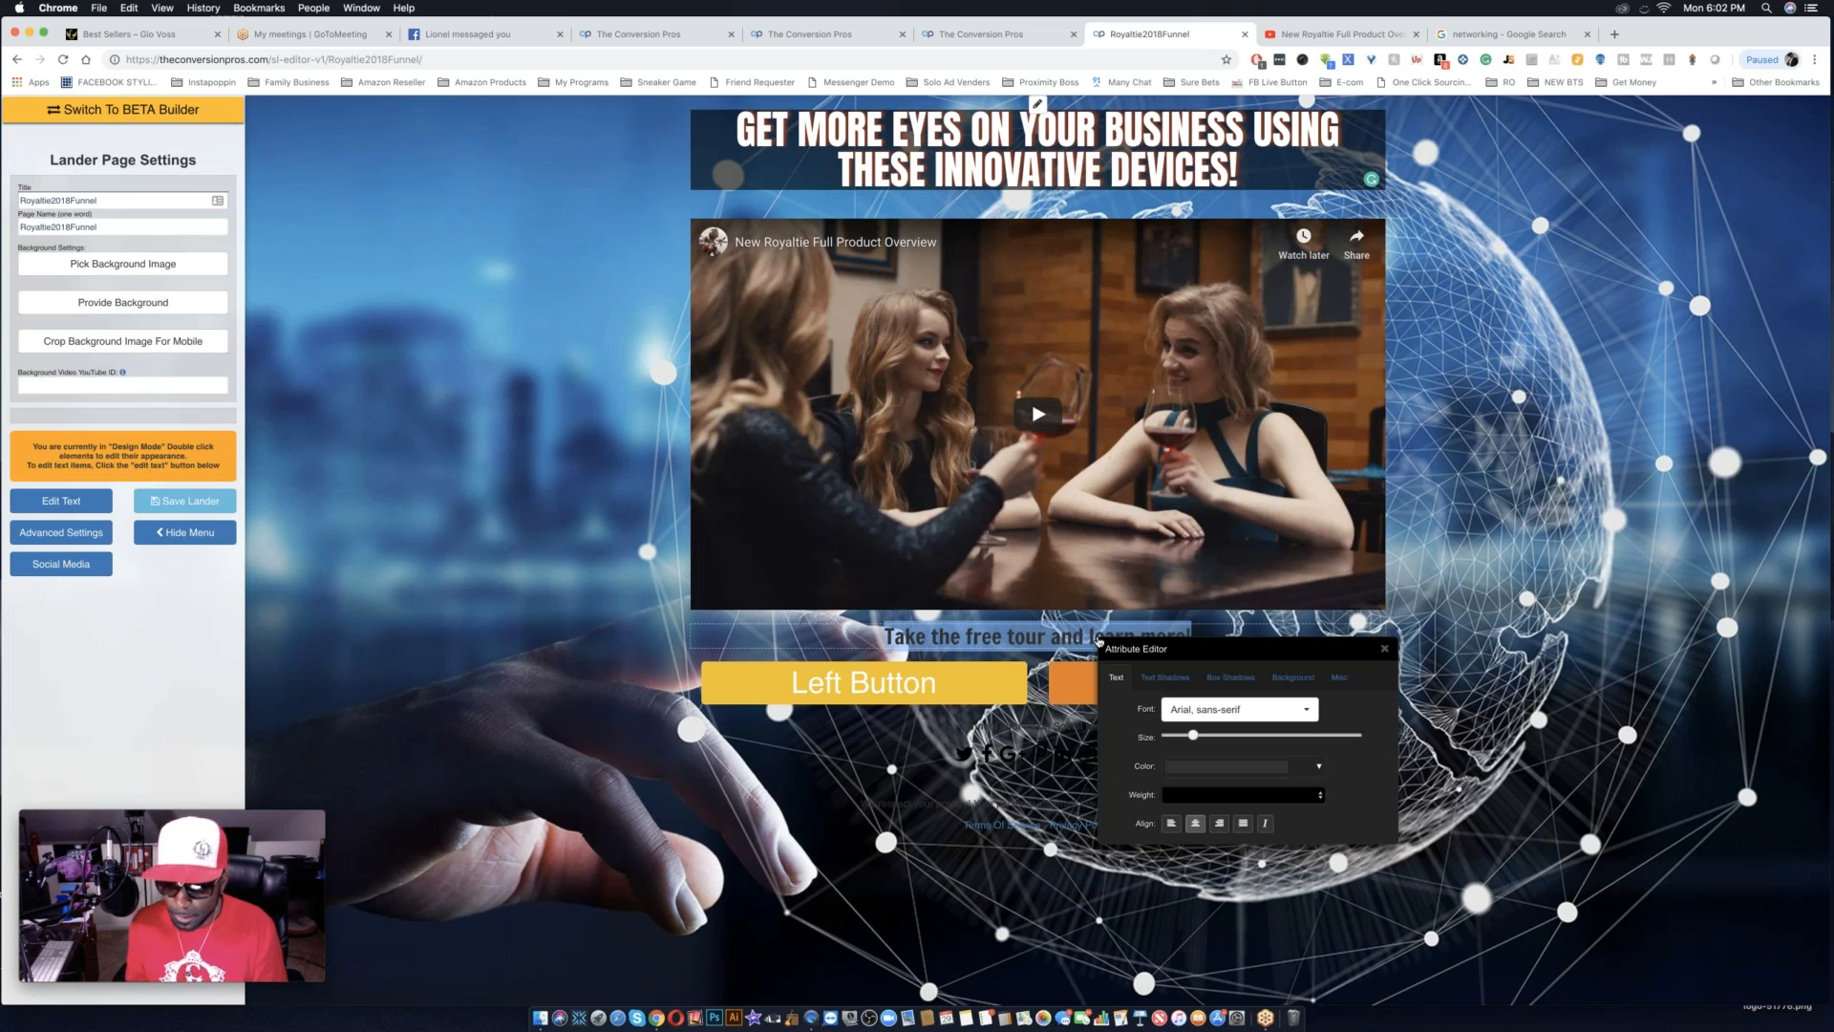
{"action": "left_click", "coordinate": [1255, 769]}
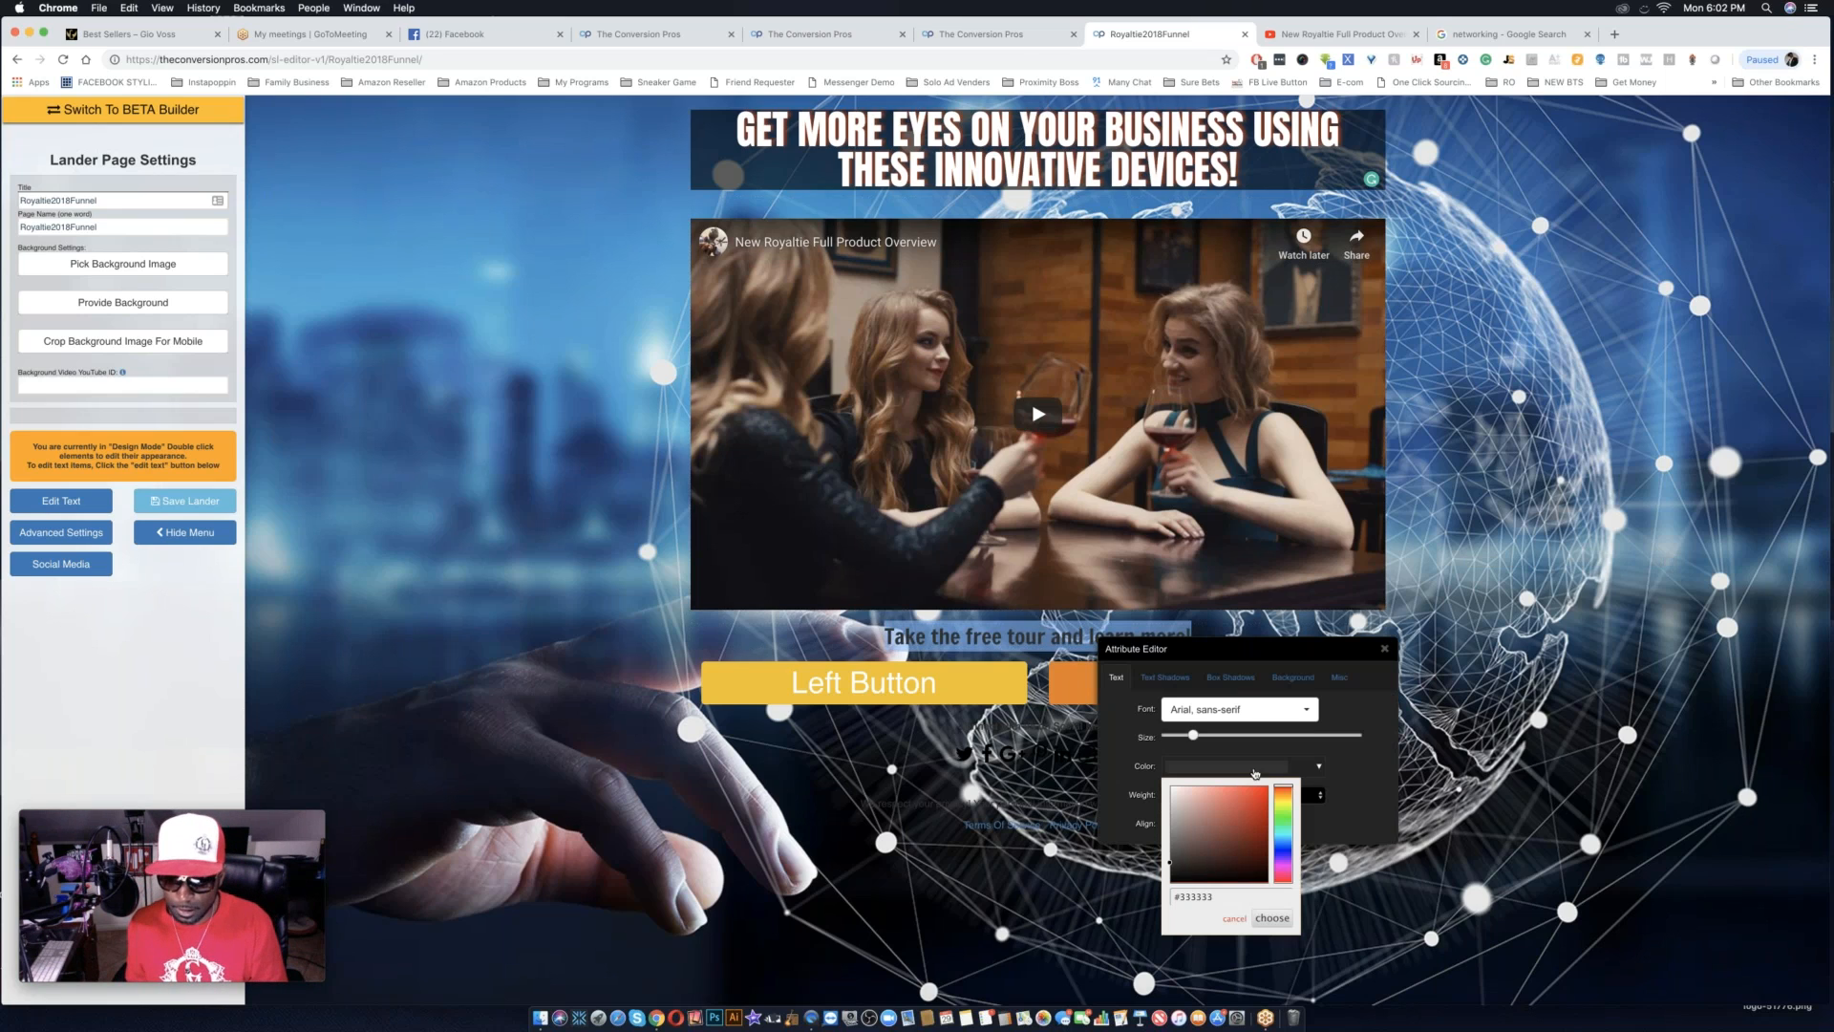
{"action": "left_click", "coordinate": [1170, 789]}
{"action": "left_click", "coordinate": [1171, 789]}
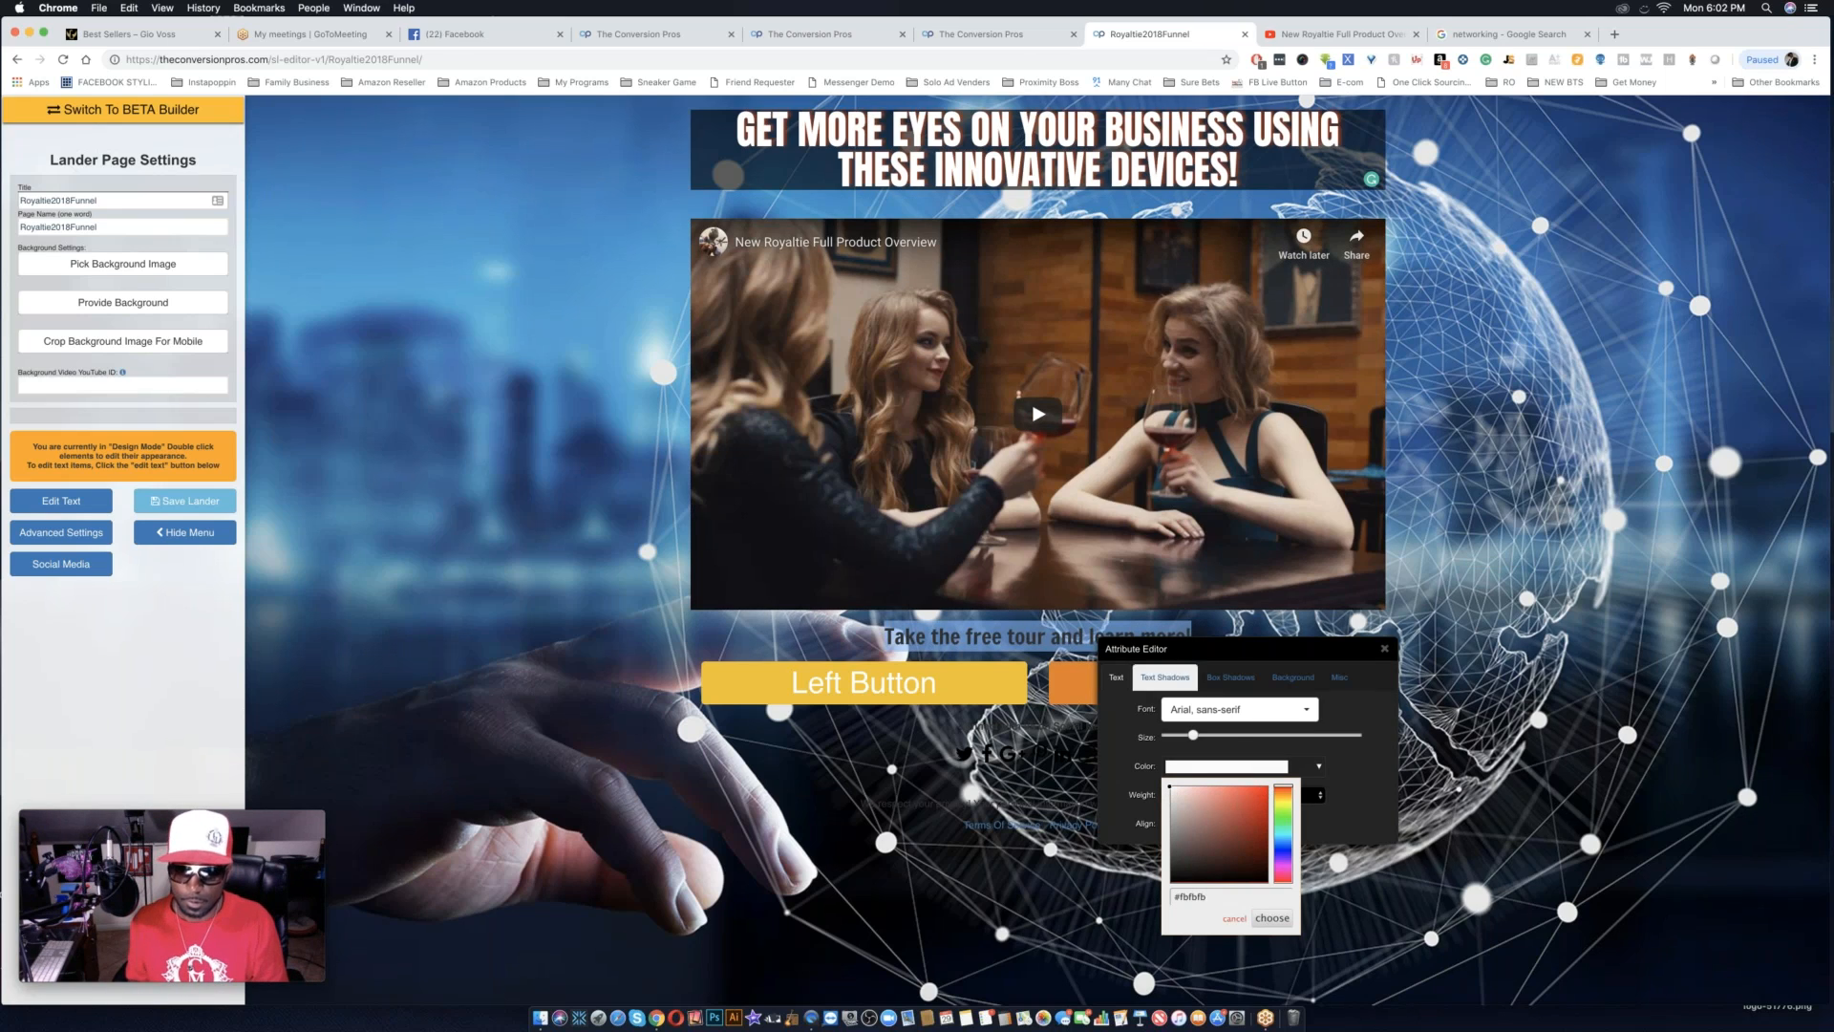
Try the Aclonica and Aladin fonts on the "Take the free tour and learn more!" line.
{"action": "left_click", "coordinate": [1238, 710]}
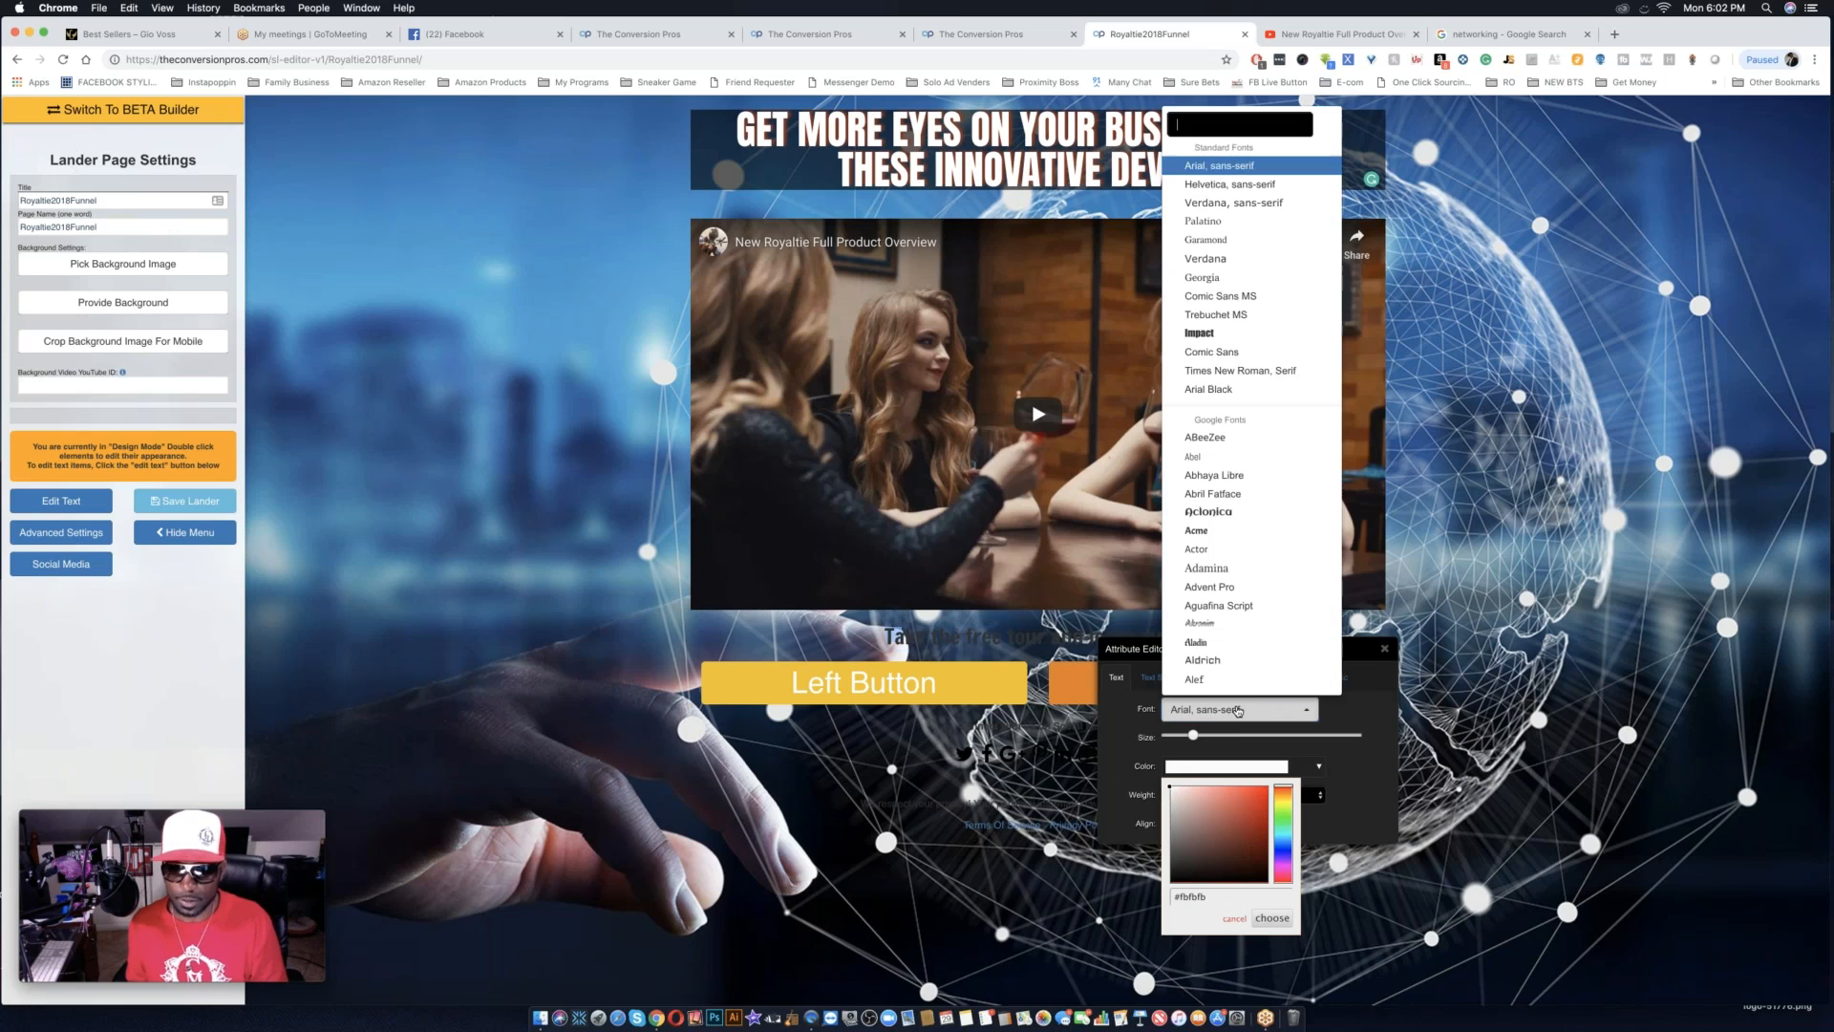
{"action": "left_click", "coordinate": [1224, 513]}
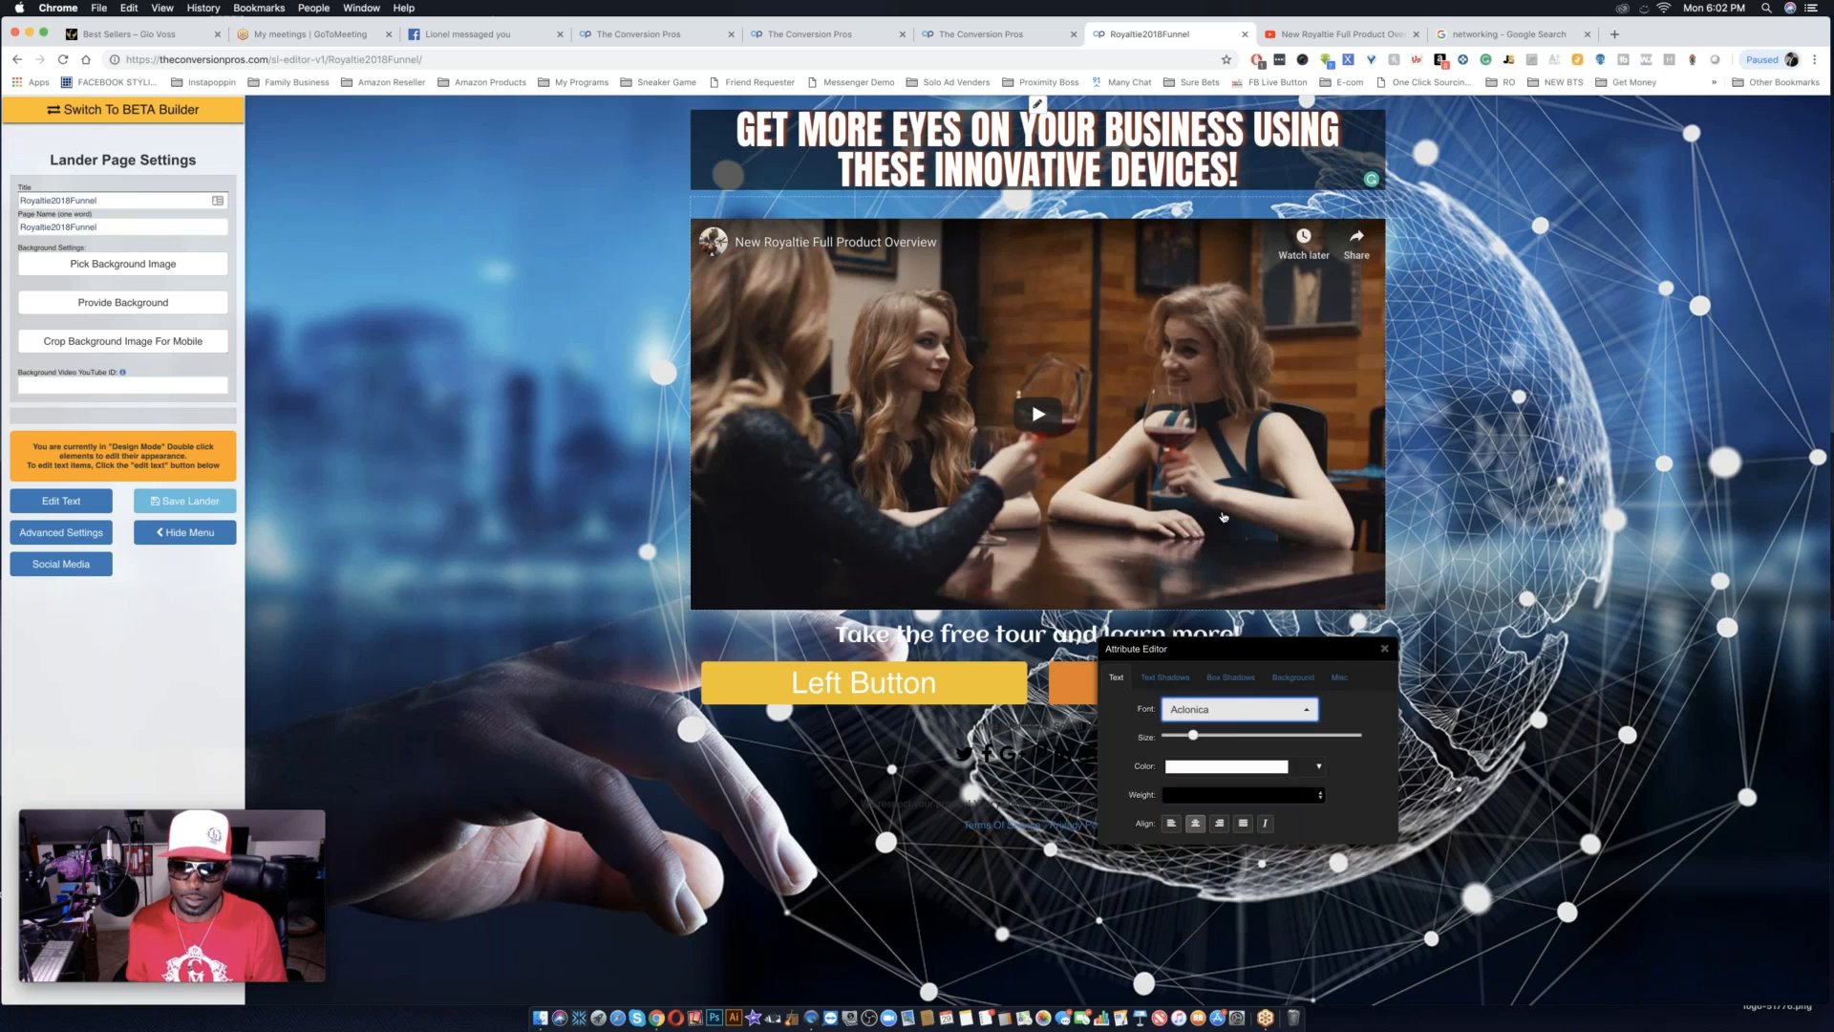
{"action": "left_click", "coordinate": [1217, 710]}
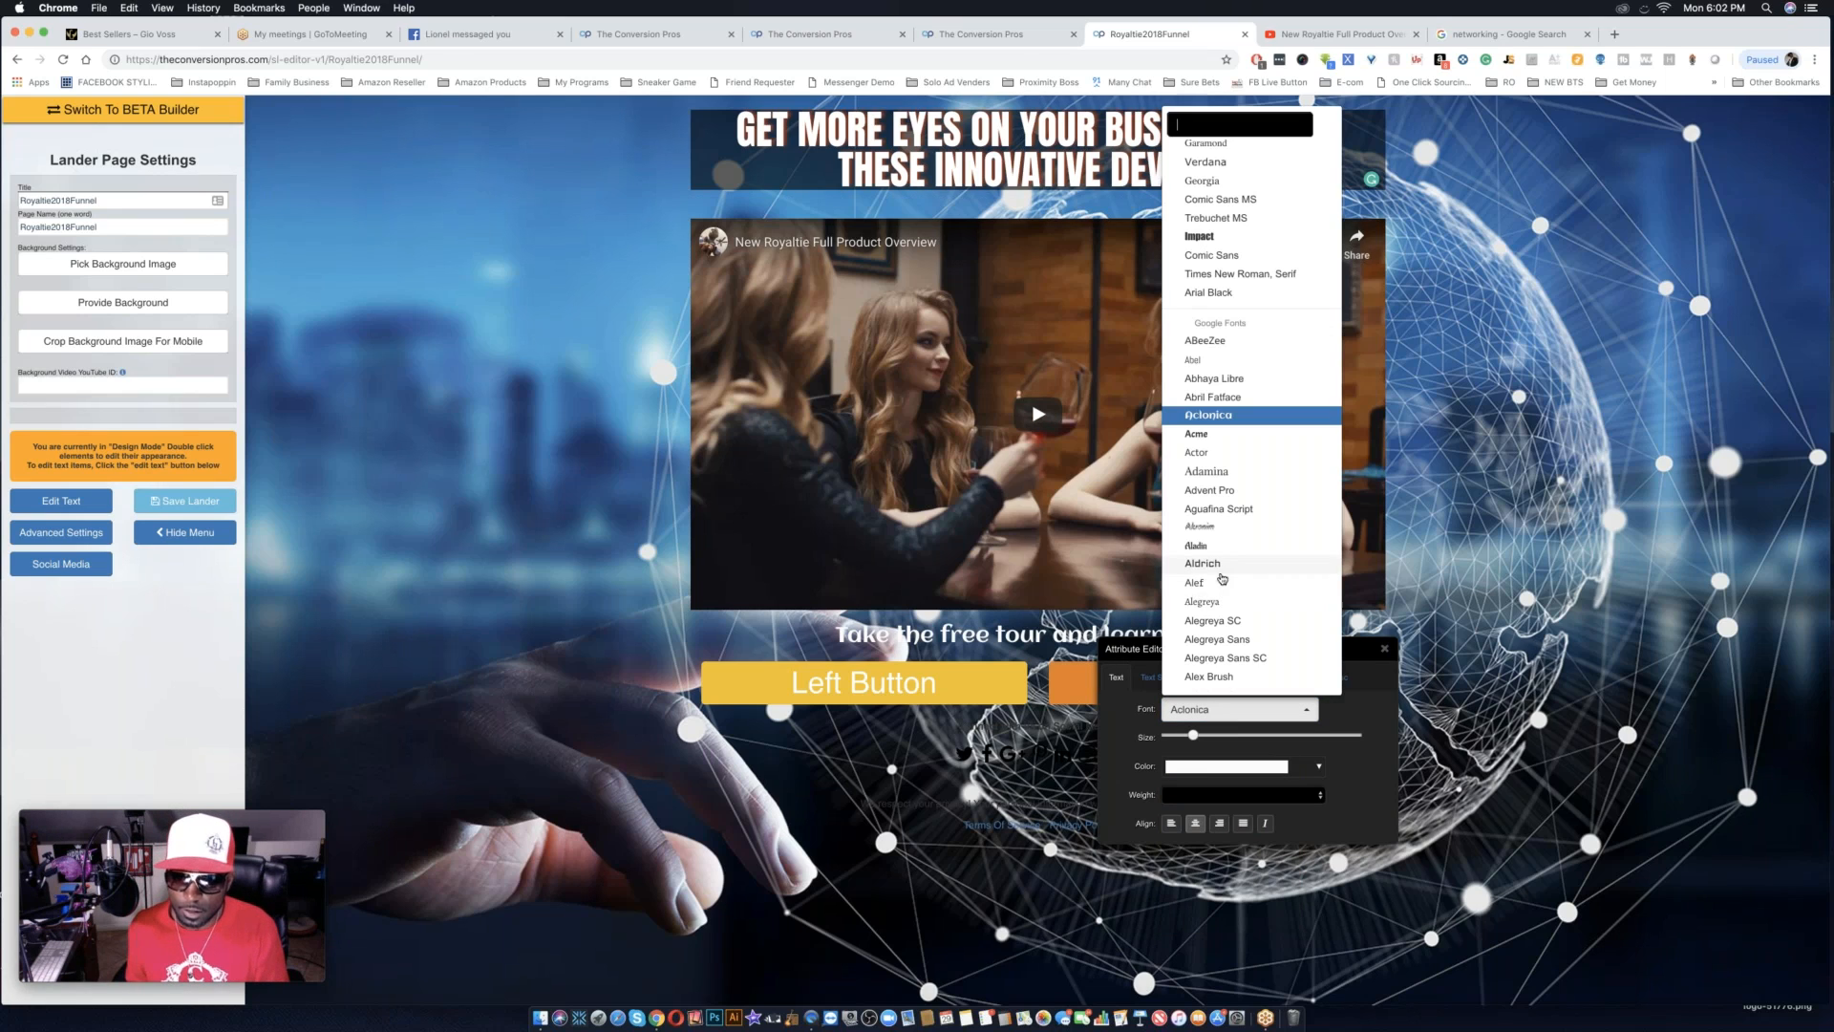
{"action": "left_click", "coordinate": [1221, 546]}
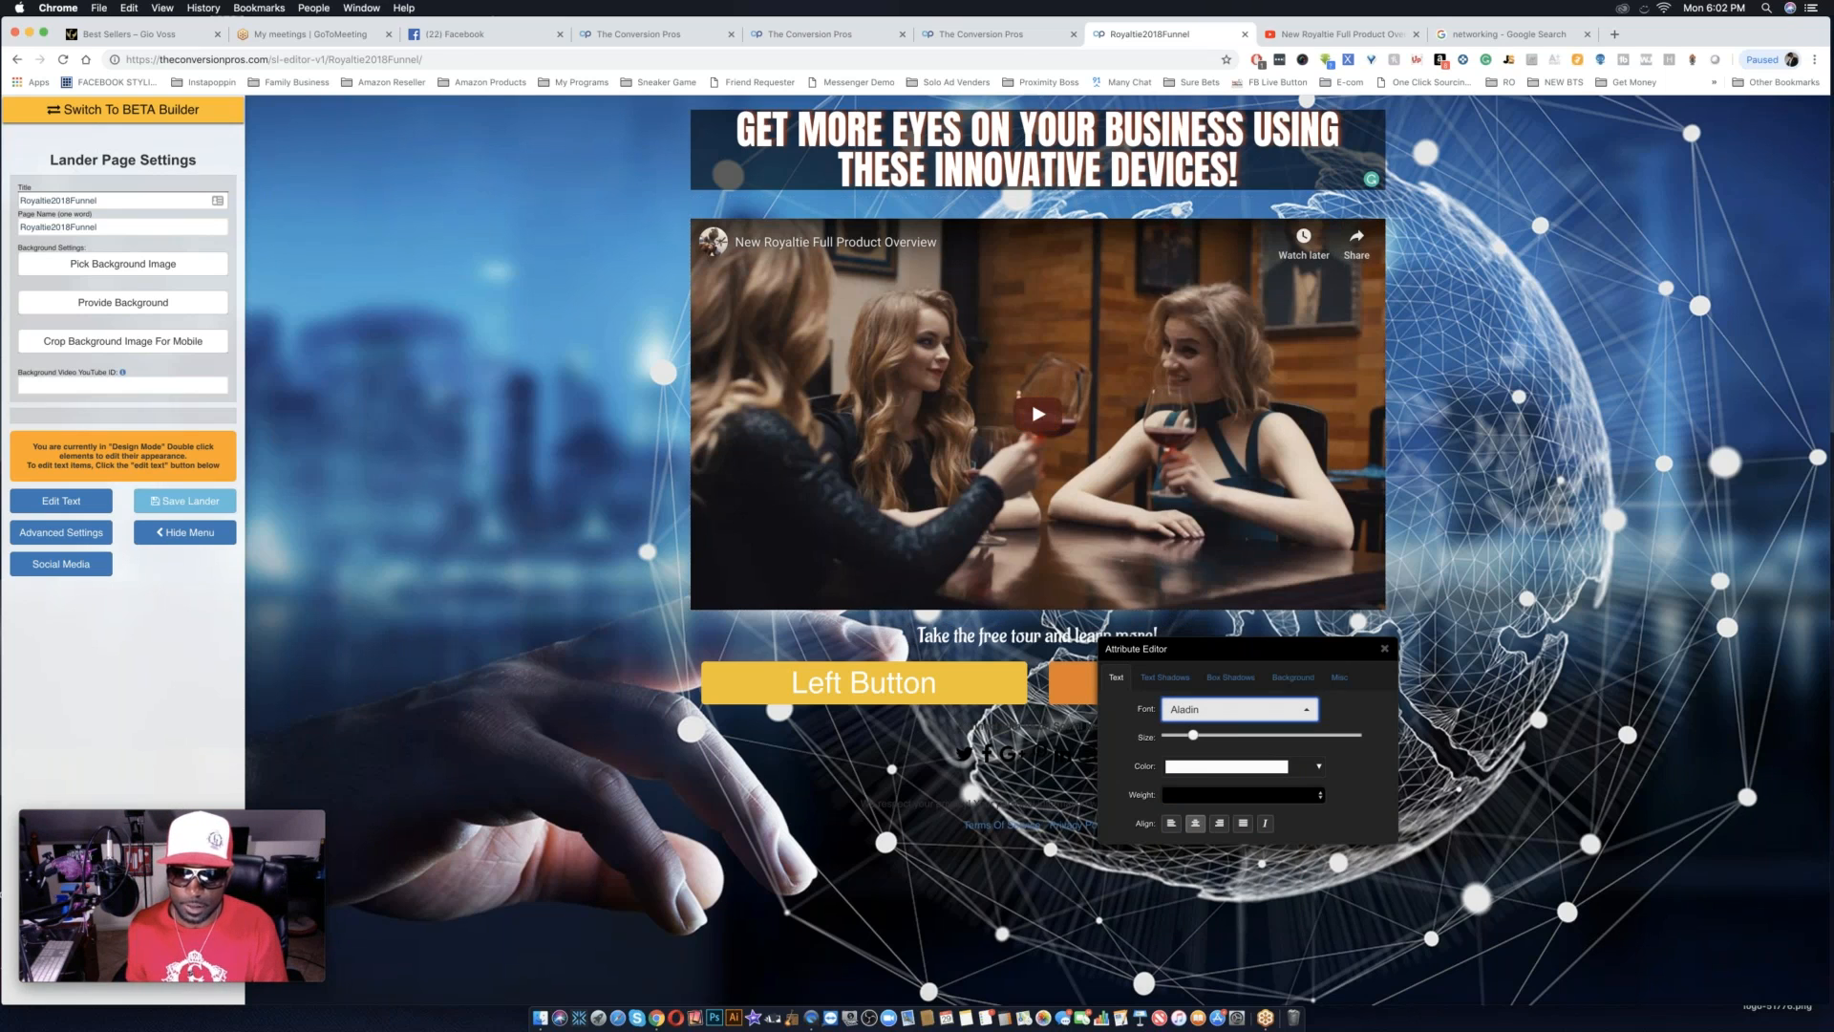
Set the line below the video to the Acme font and increase its text size slightly.
{"action": "left_click", "coordinate": [1207, 712]}
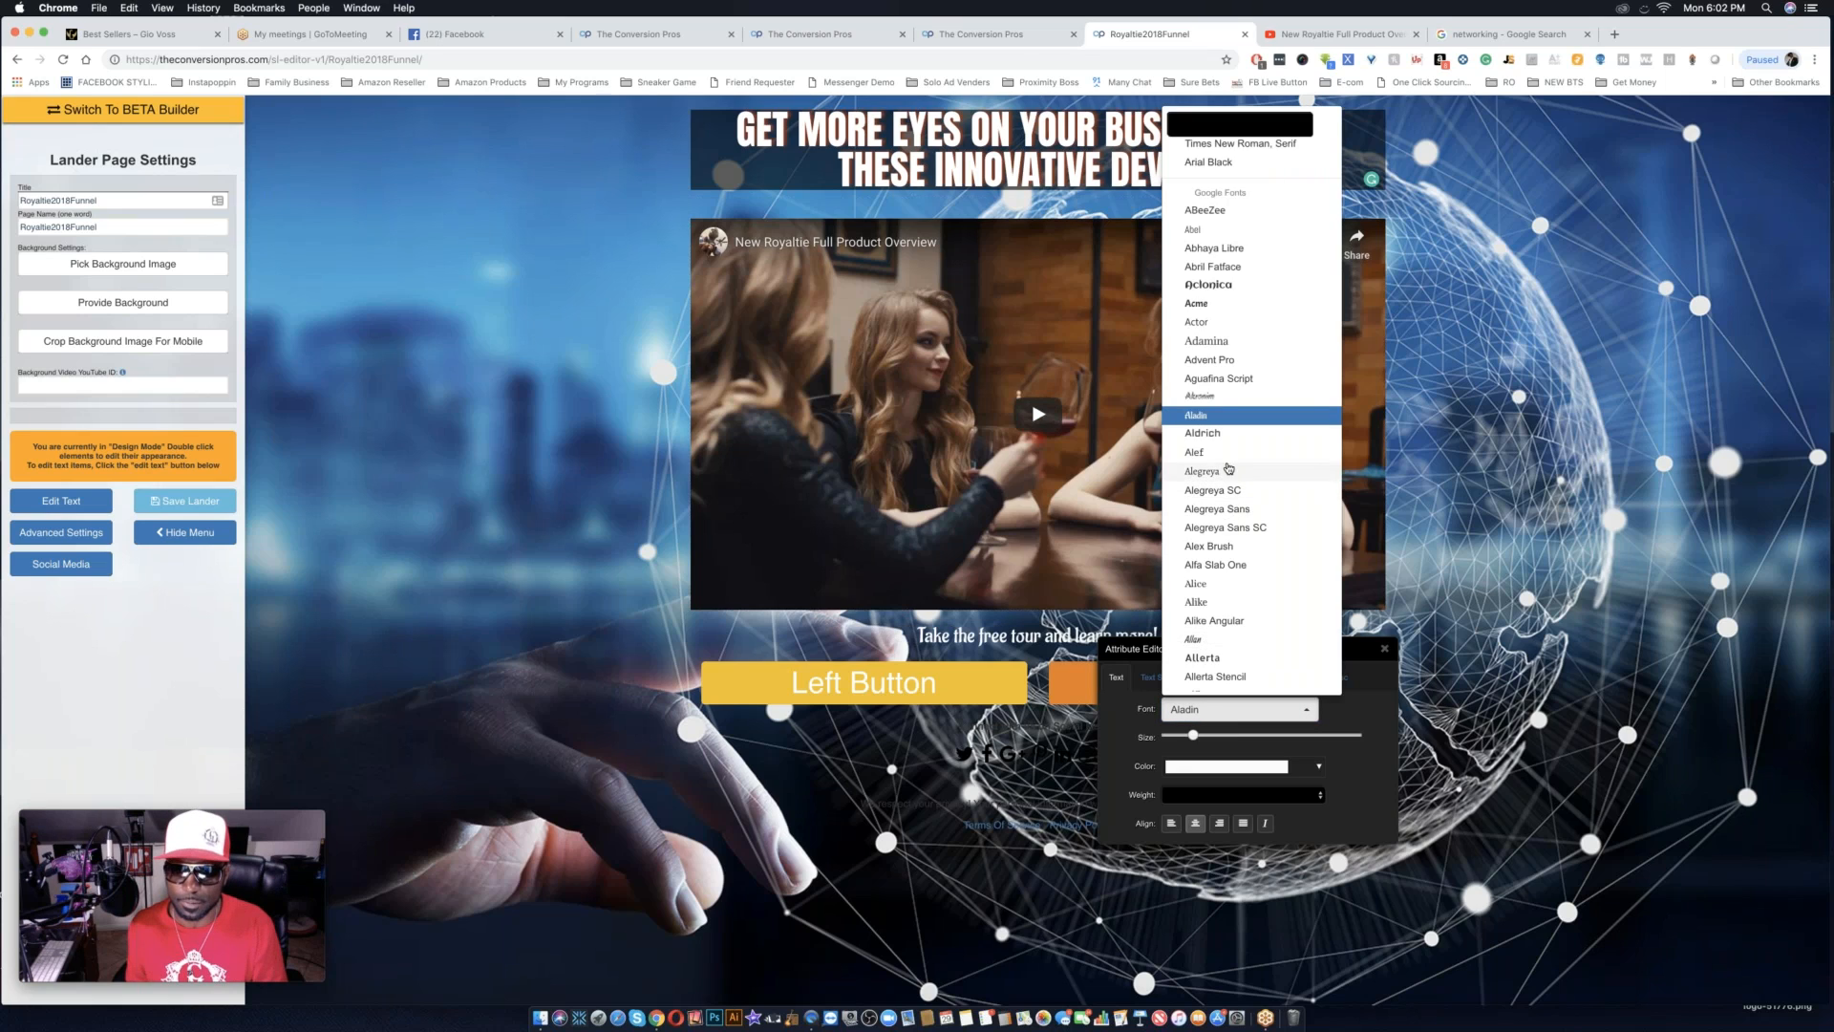
{"action": "left_click", "coordinate": [1229, 306]}
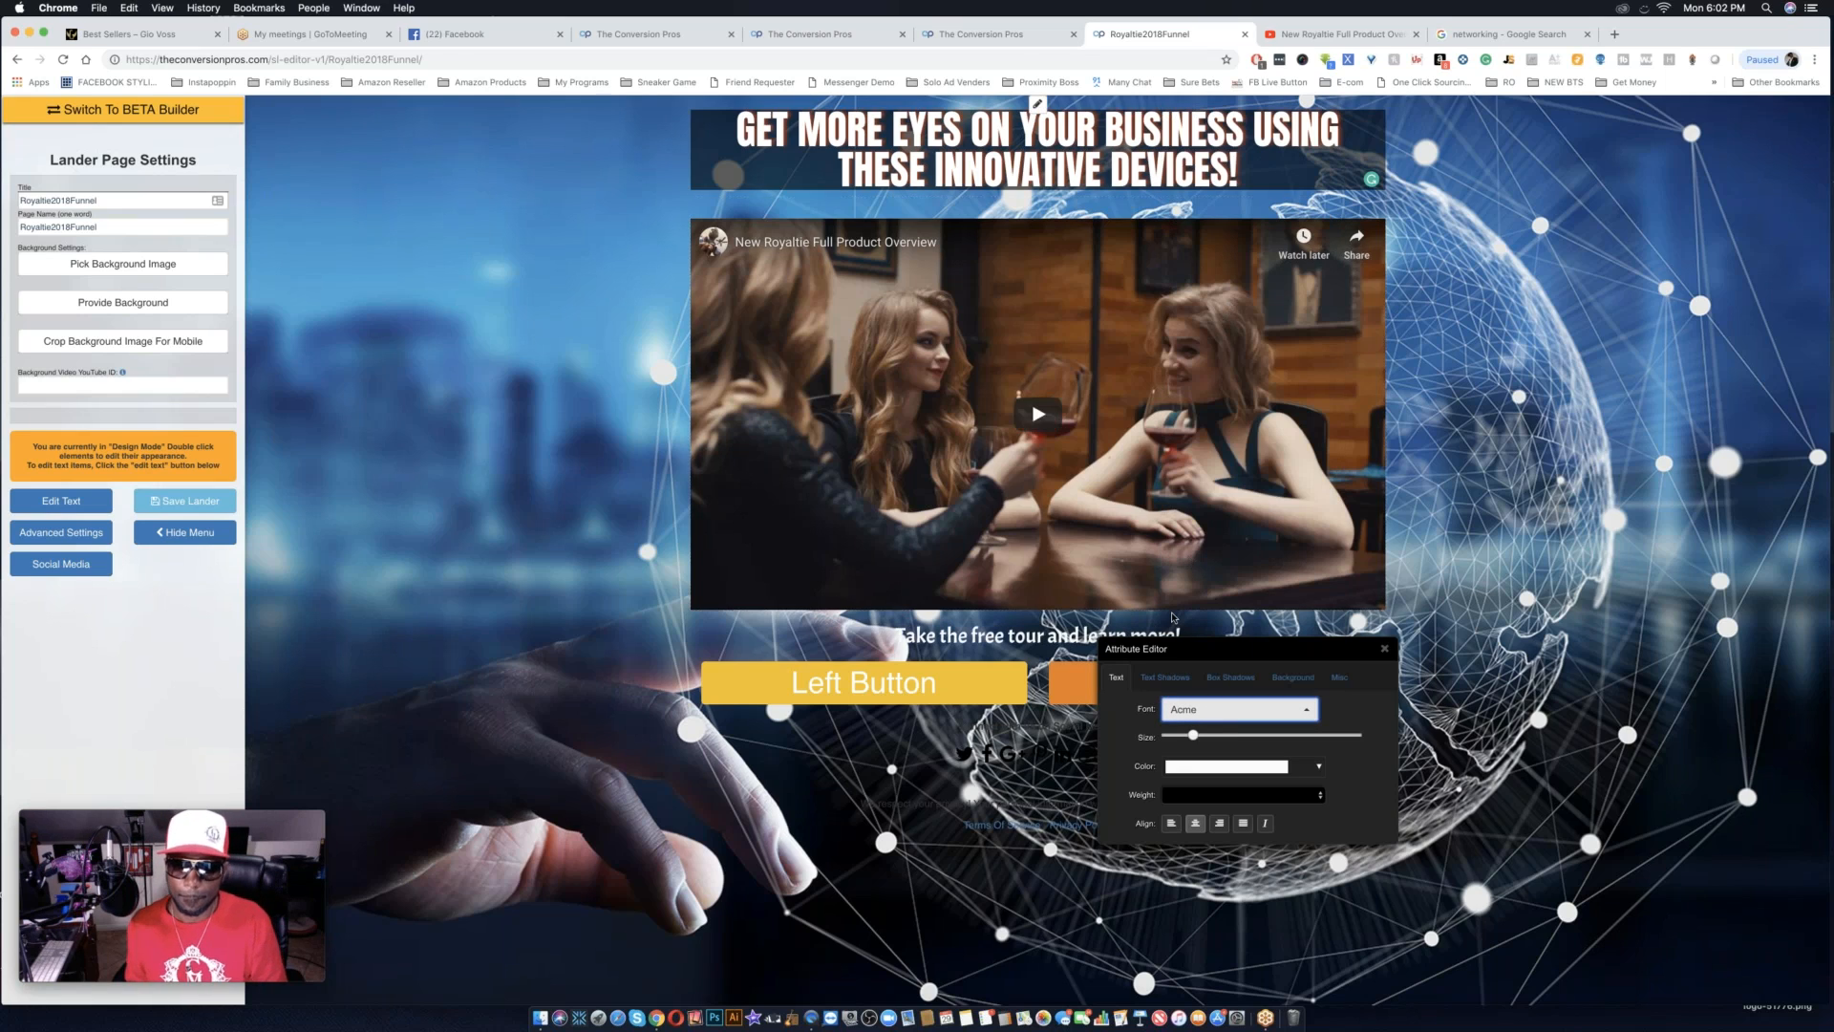
{"action": "left_click_drag", "start_coordinate": [1194, 736], "coordinate": [1207, 737]}
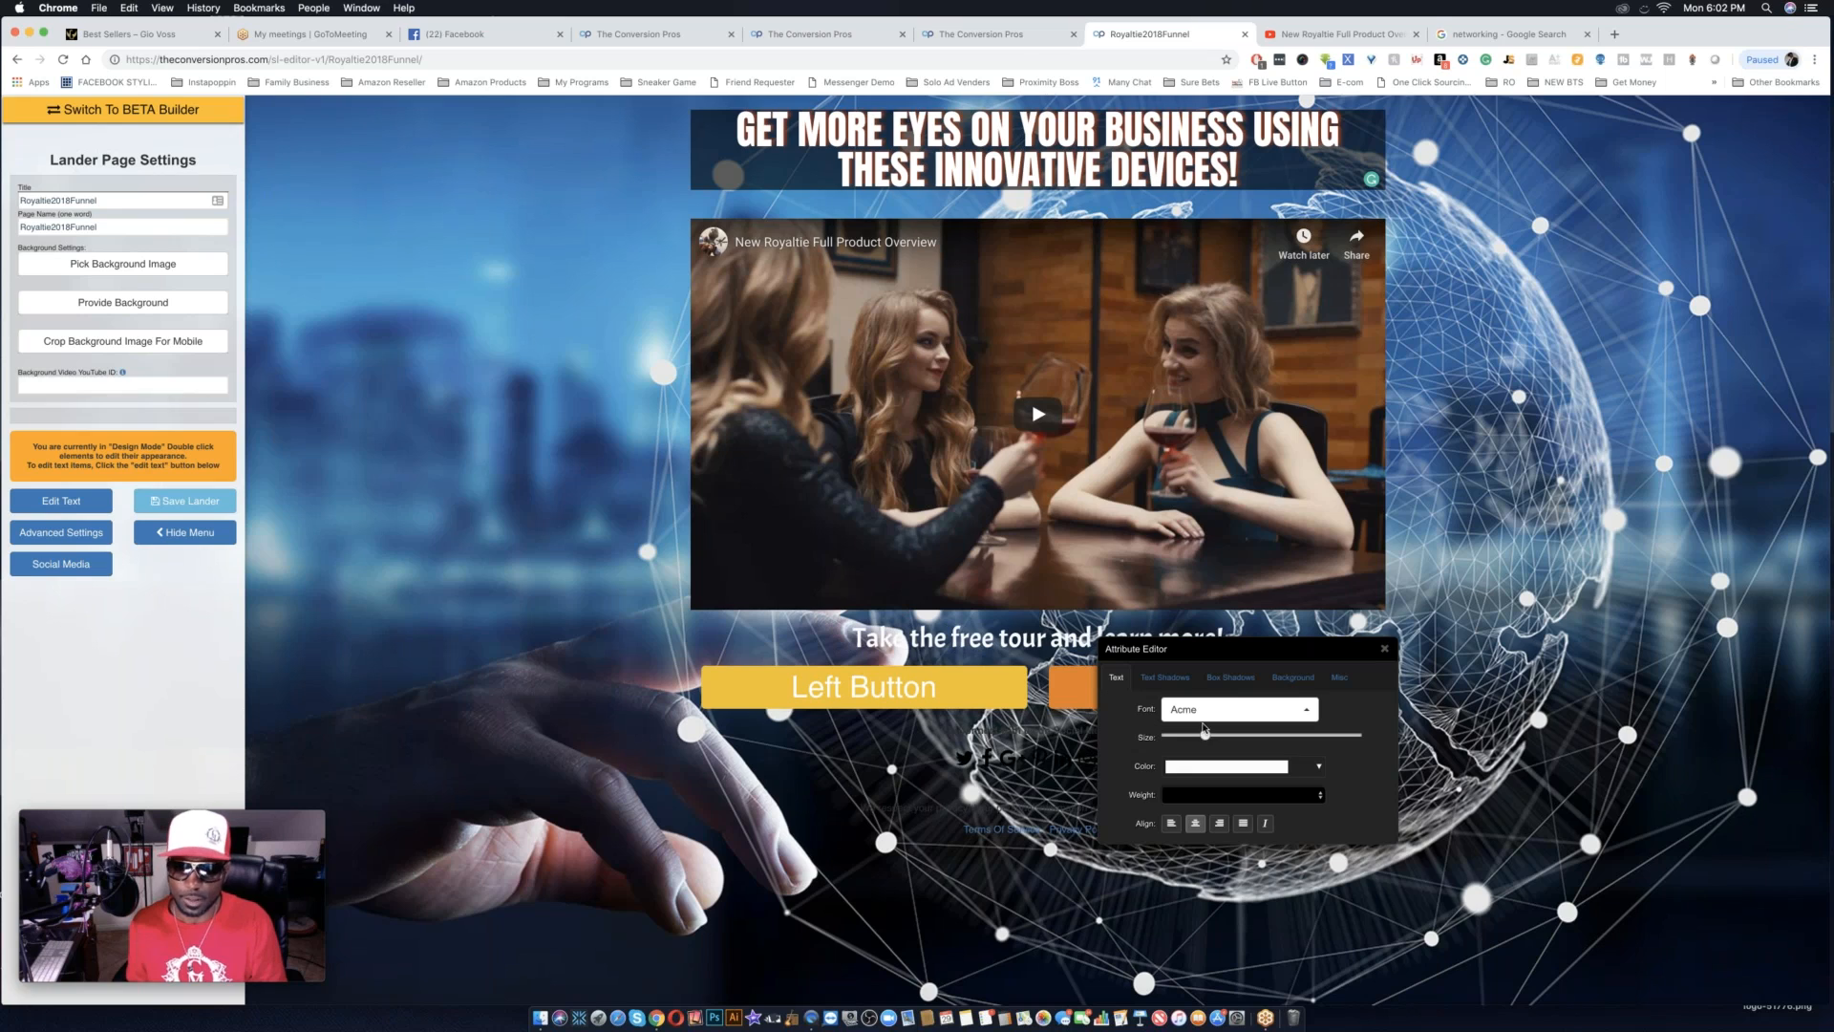
Add a black text shadow with a small spread to the "Take the free tour and learn more!" line.
{"action": "left_click", "coordinate": [1166, 677]}
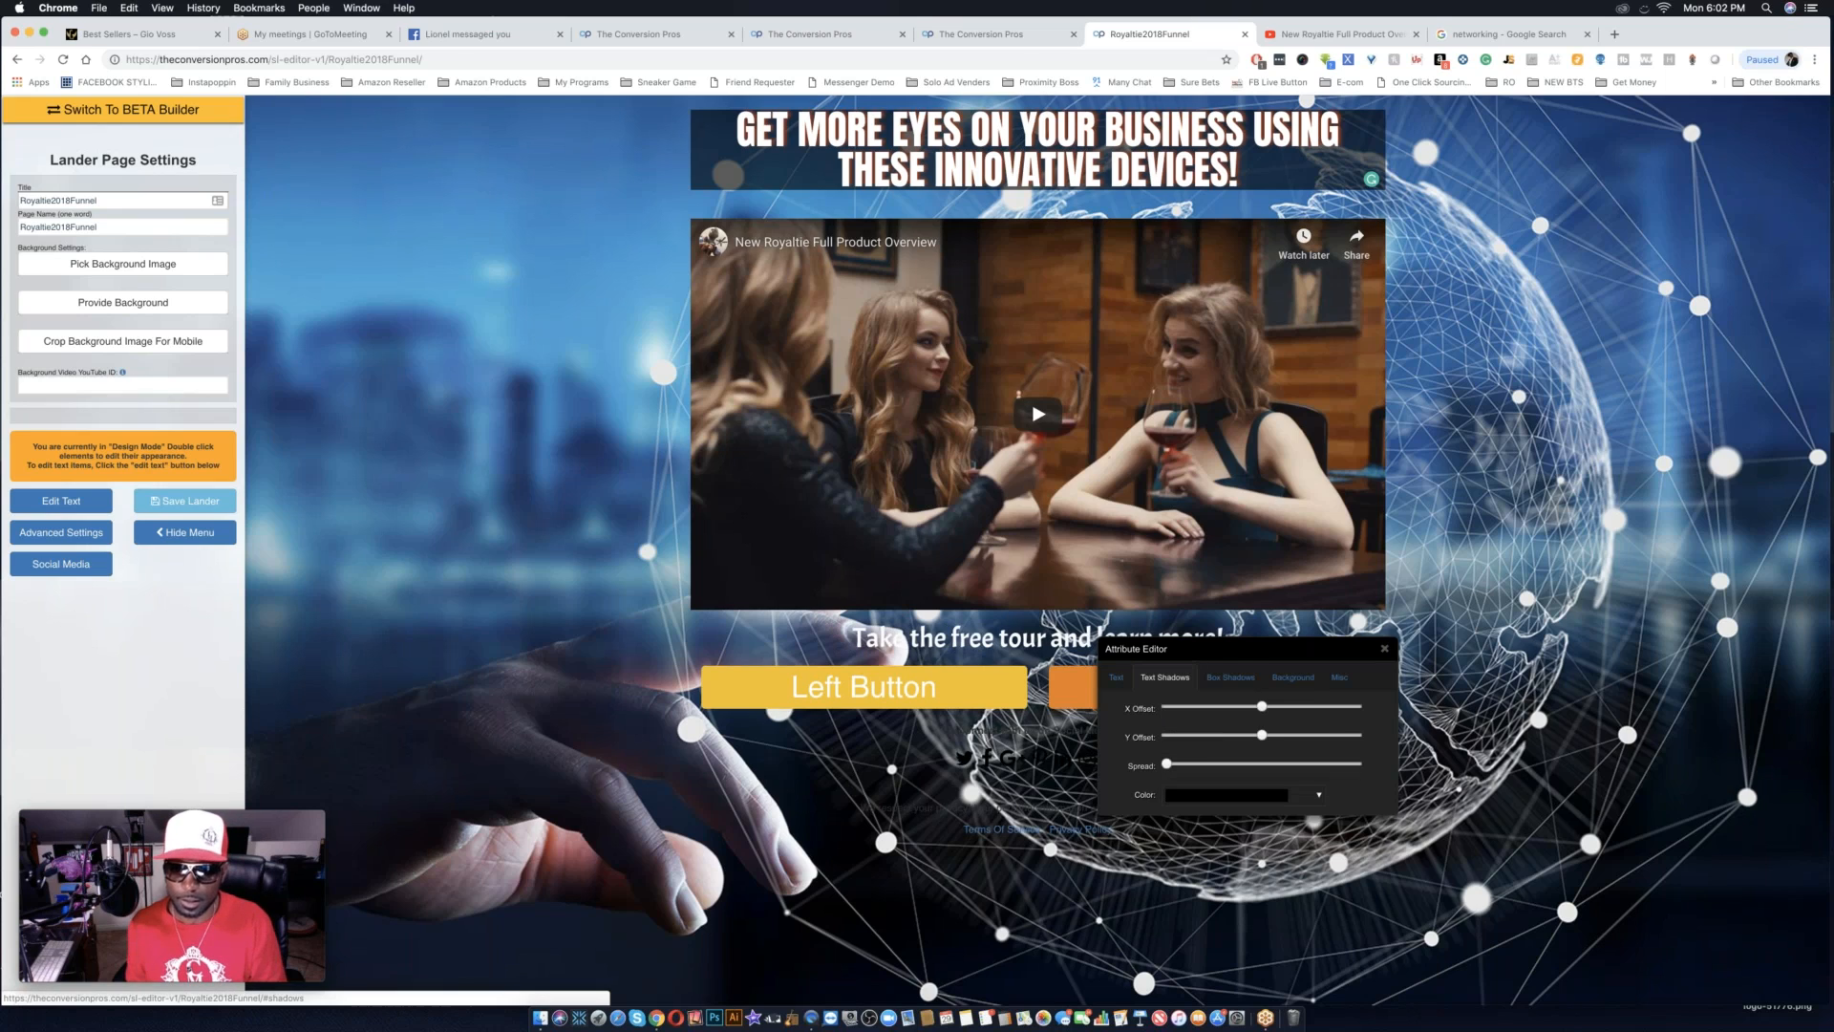
{"action": "left_click", "coordinate": [1192, 763]}
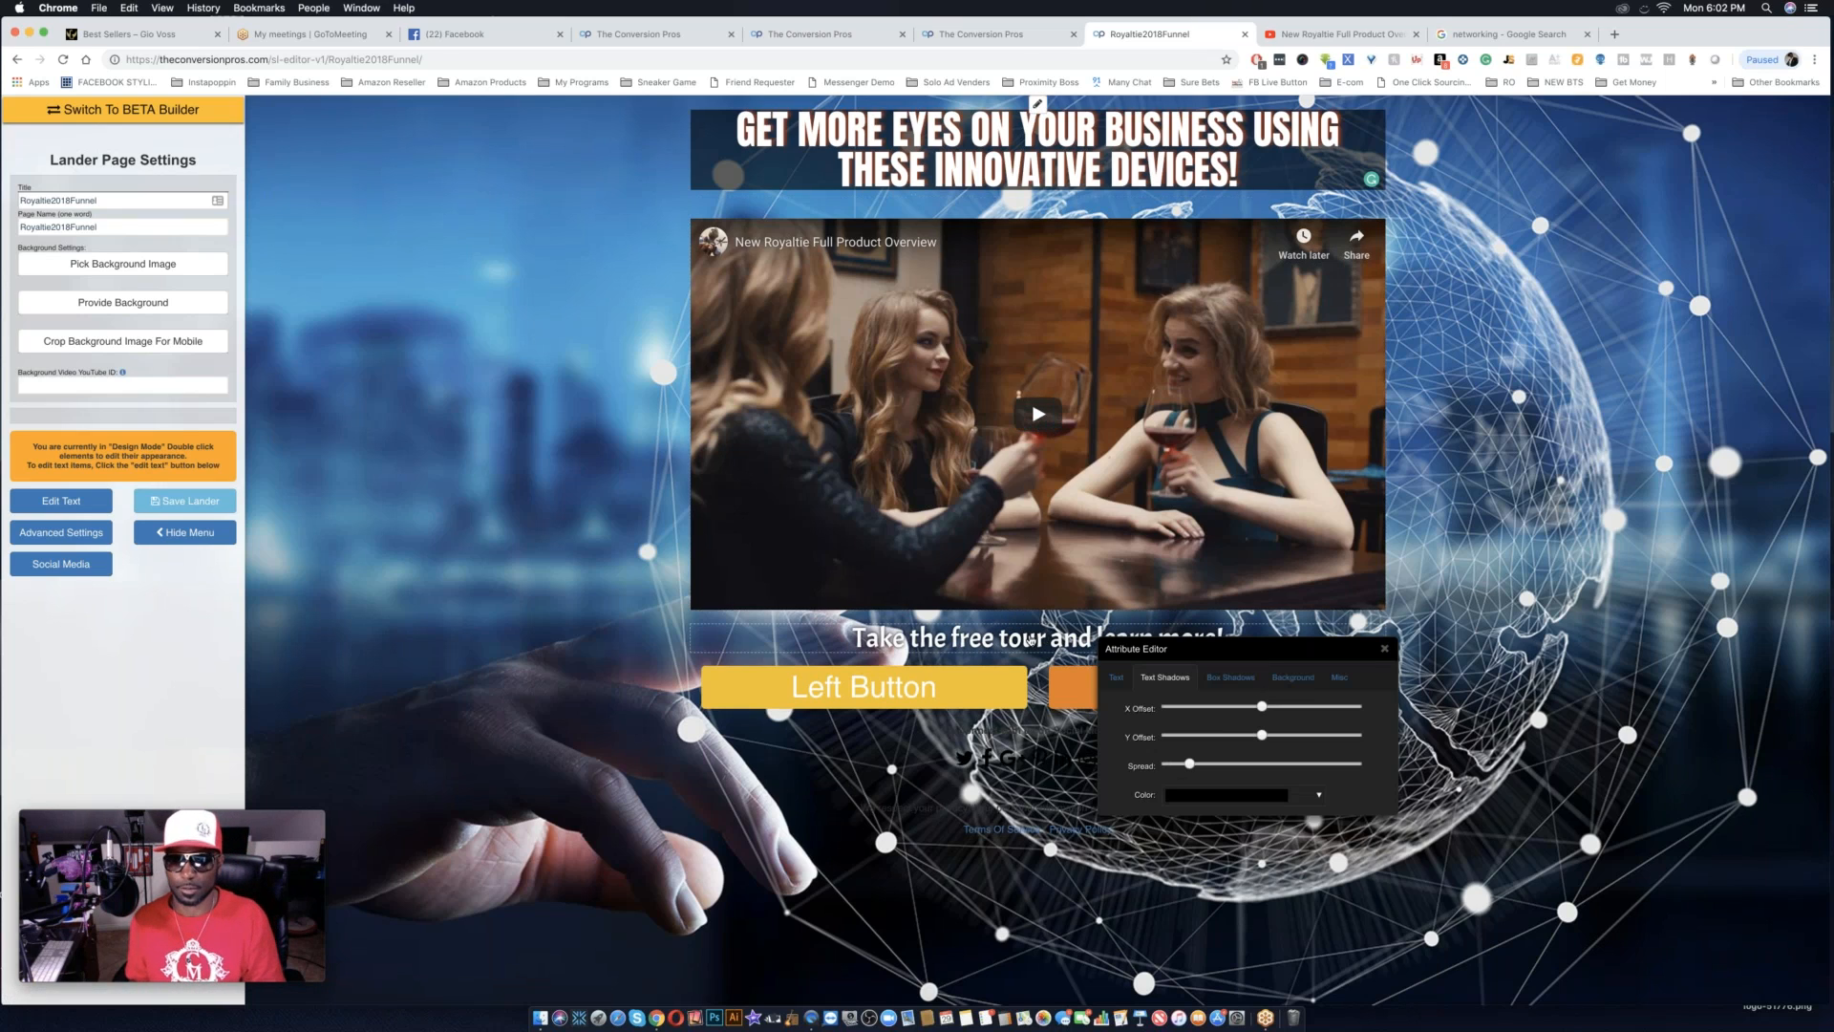
{"action": "left_click", "coordinate": [1116, 677]}
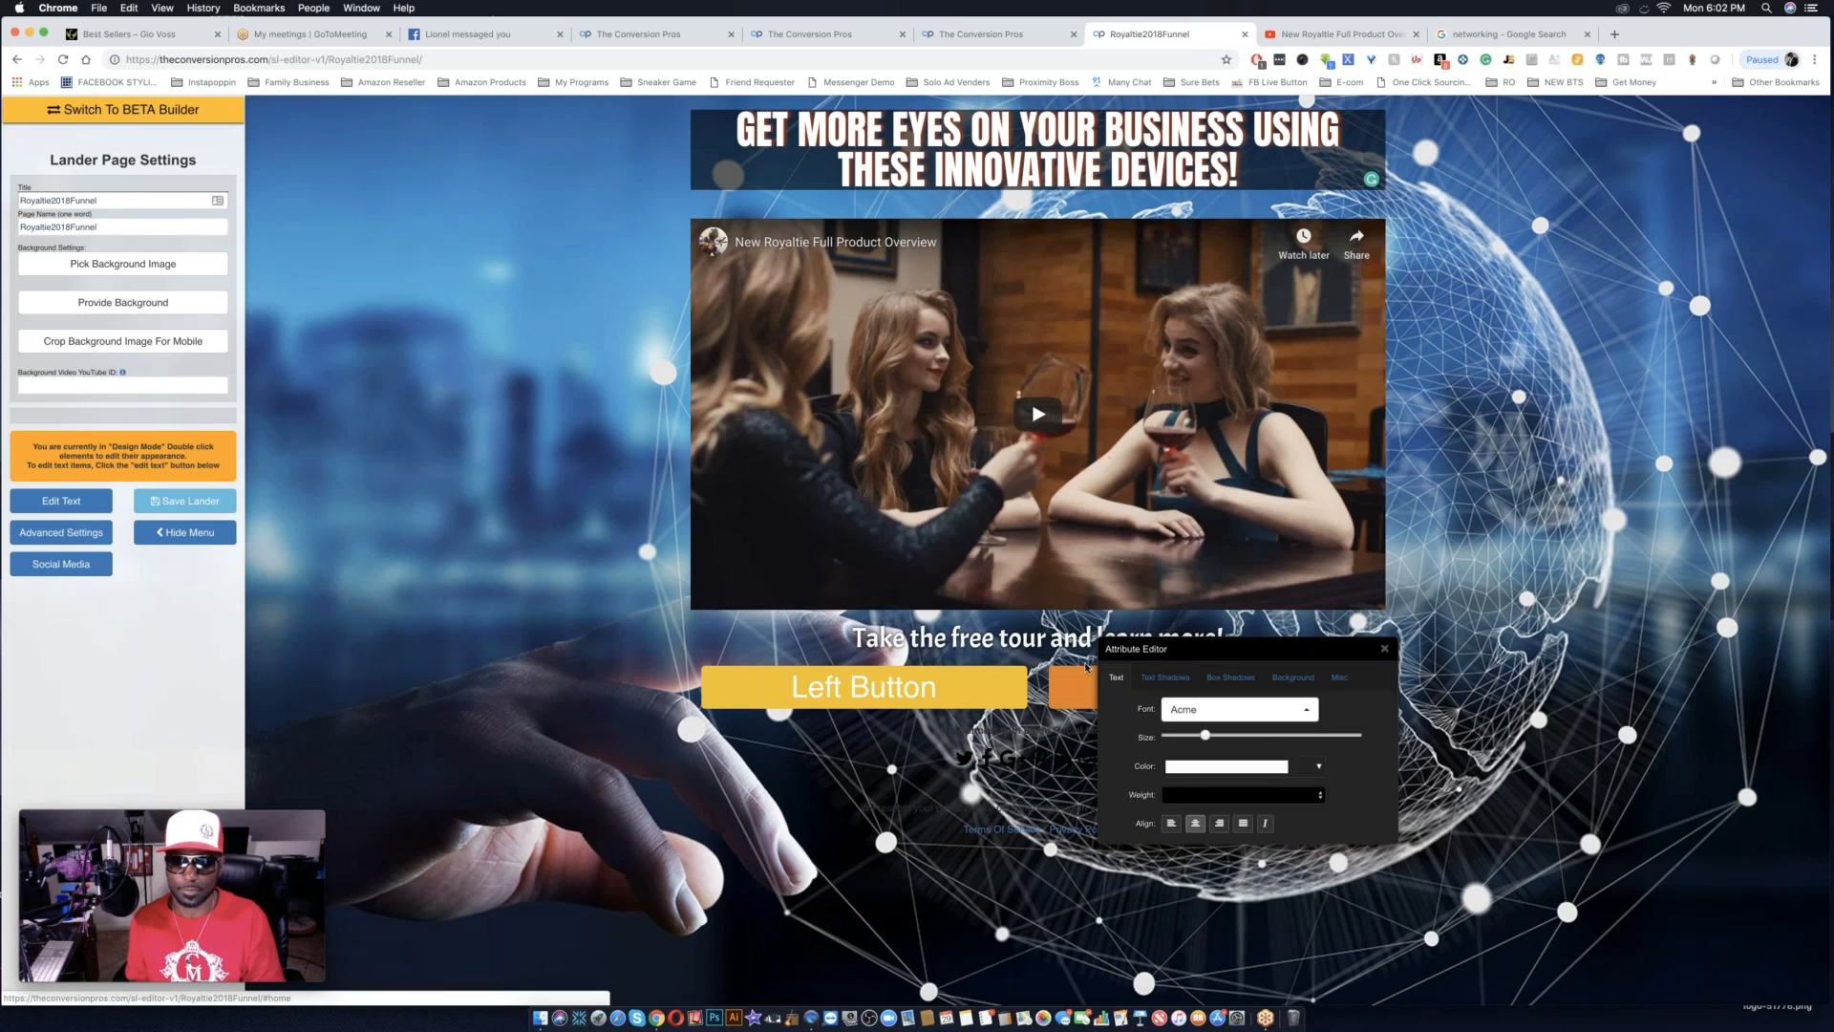
Switch to text editing and capitalize the words "The", "Free" and "Tour" in the line below the video.
{"action": "double_click", "coordinate": [983, 639]}
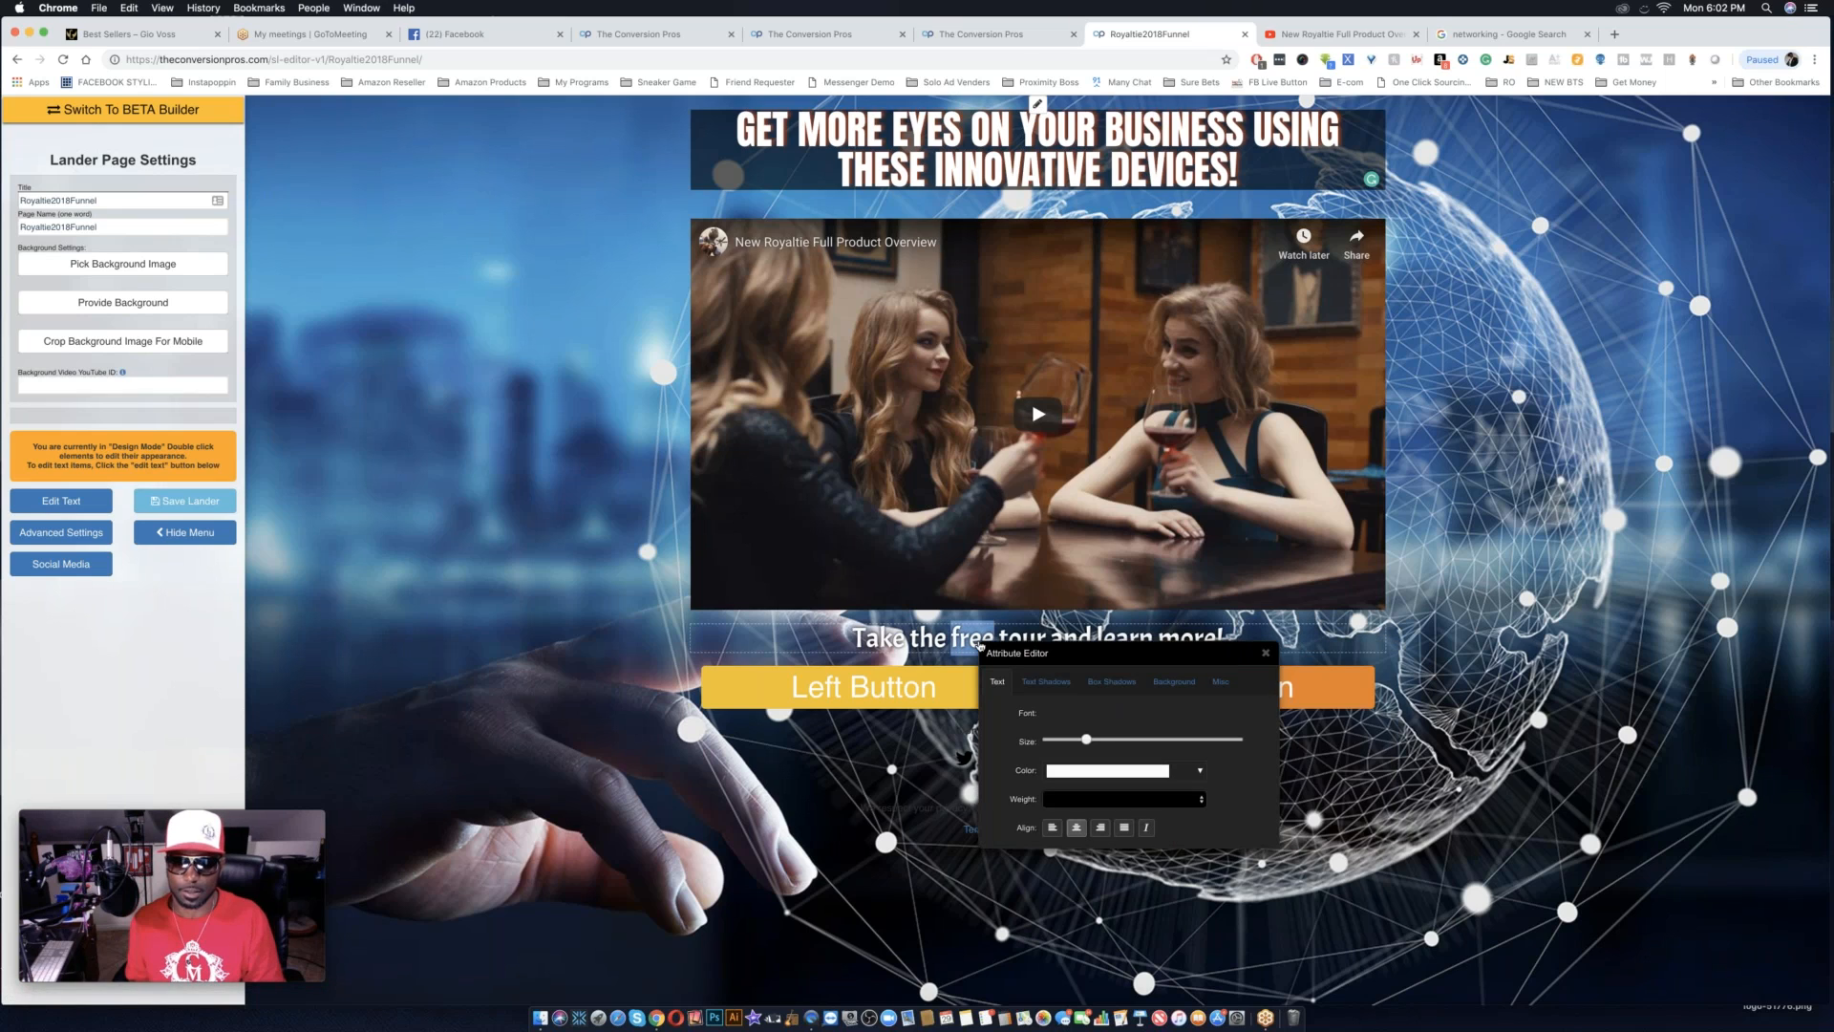
{"action": "left_click", "coordinate": [61, 500]}
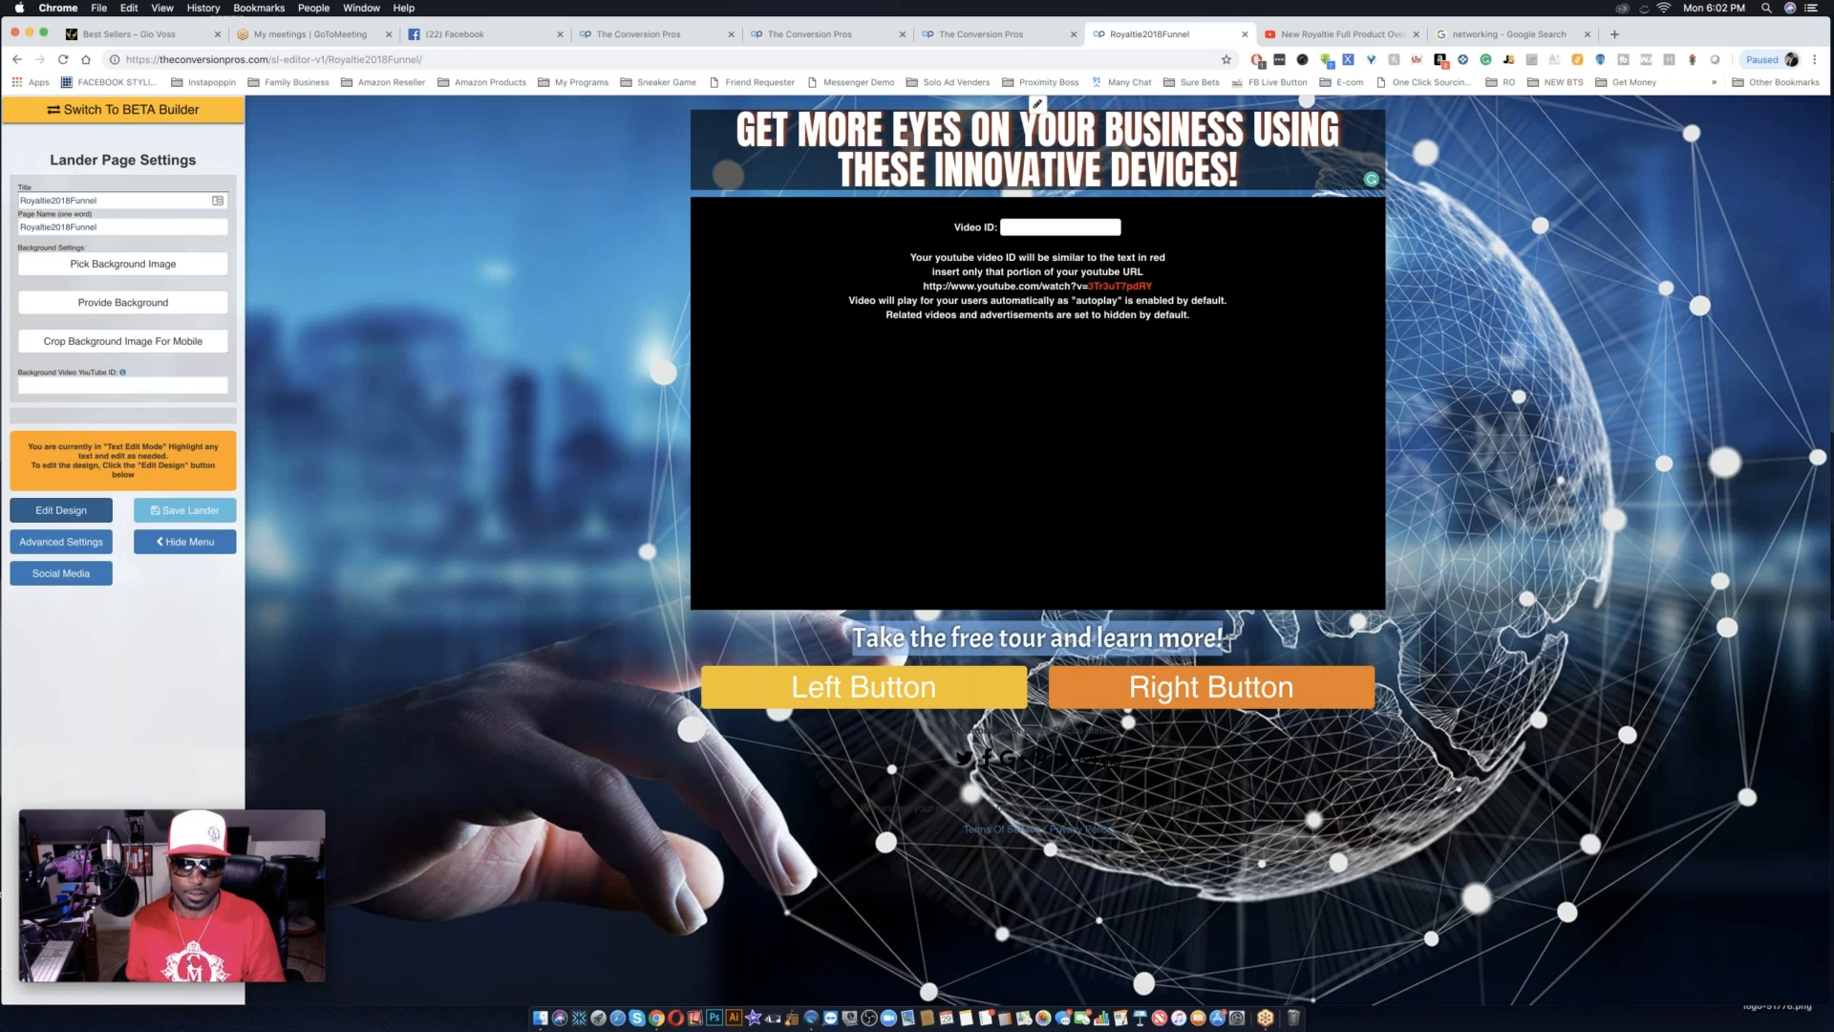
{"action": "triple_click", "coordinate": [893, 640]}
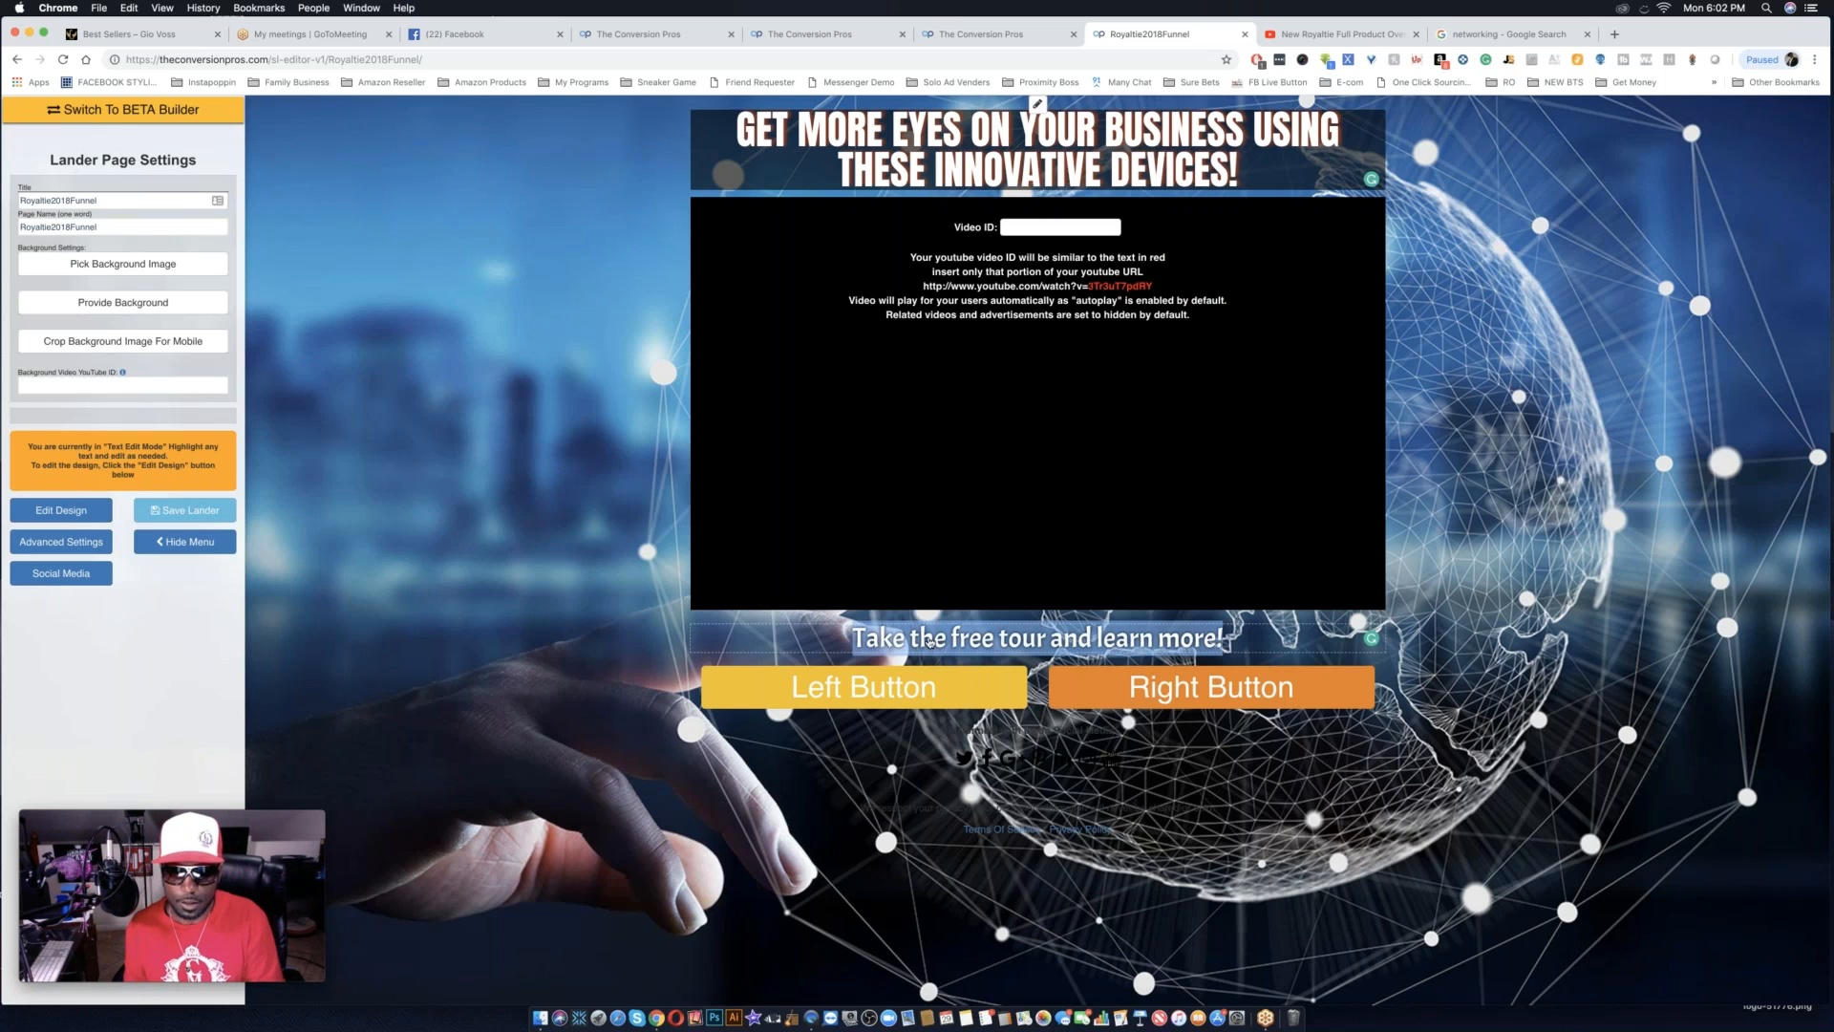
{"action": "left_click", "coordinate": [924, 640]}
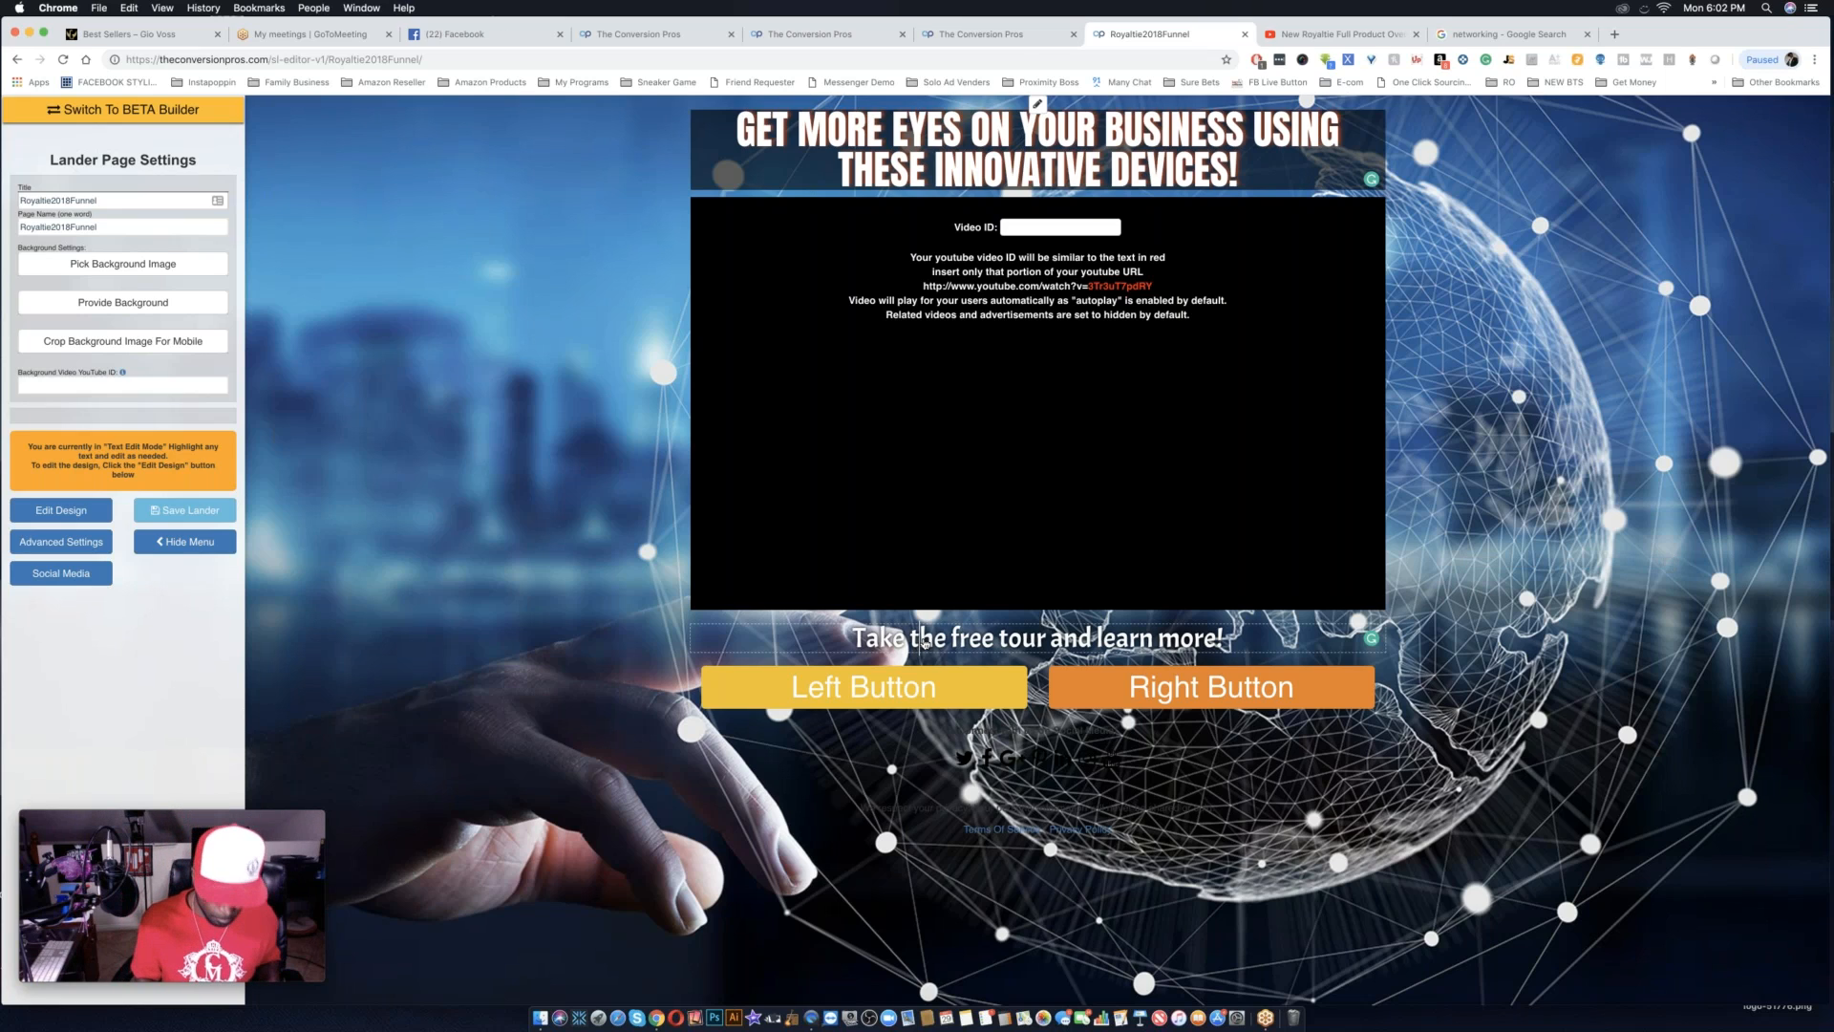
{"action": "left_click", "coordinate": [923, 643]}
{"action": "key", "text": "BackSpace"}
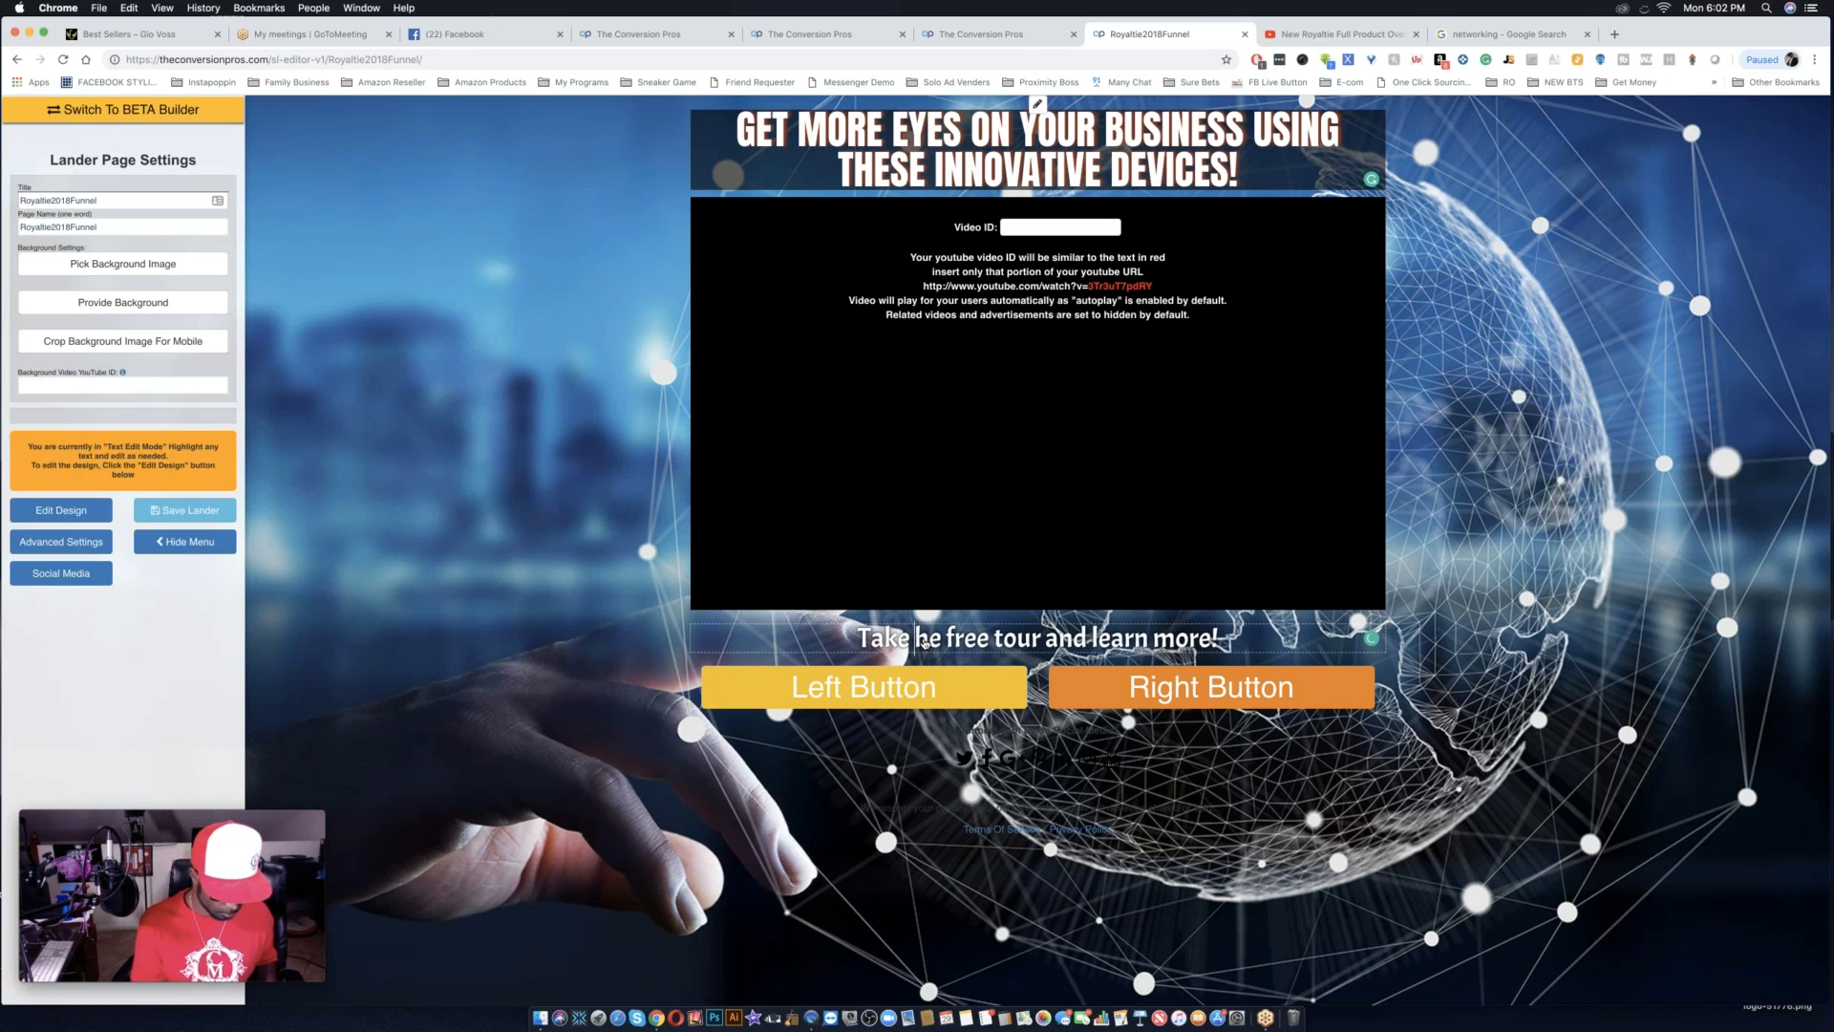
{"action": "type", "text": "T"}
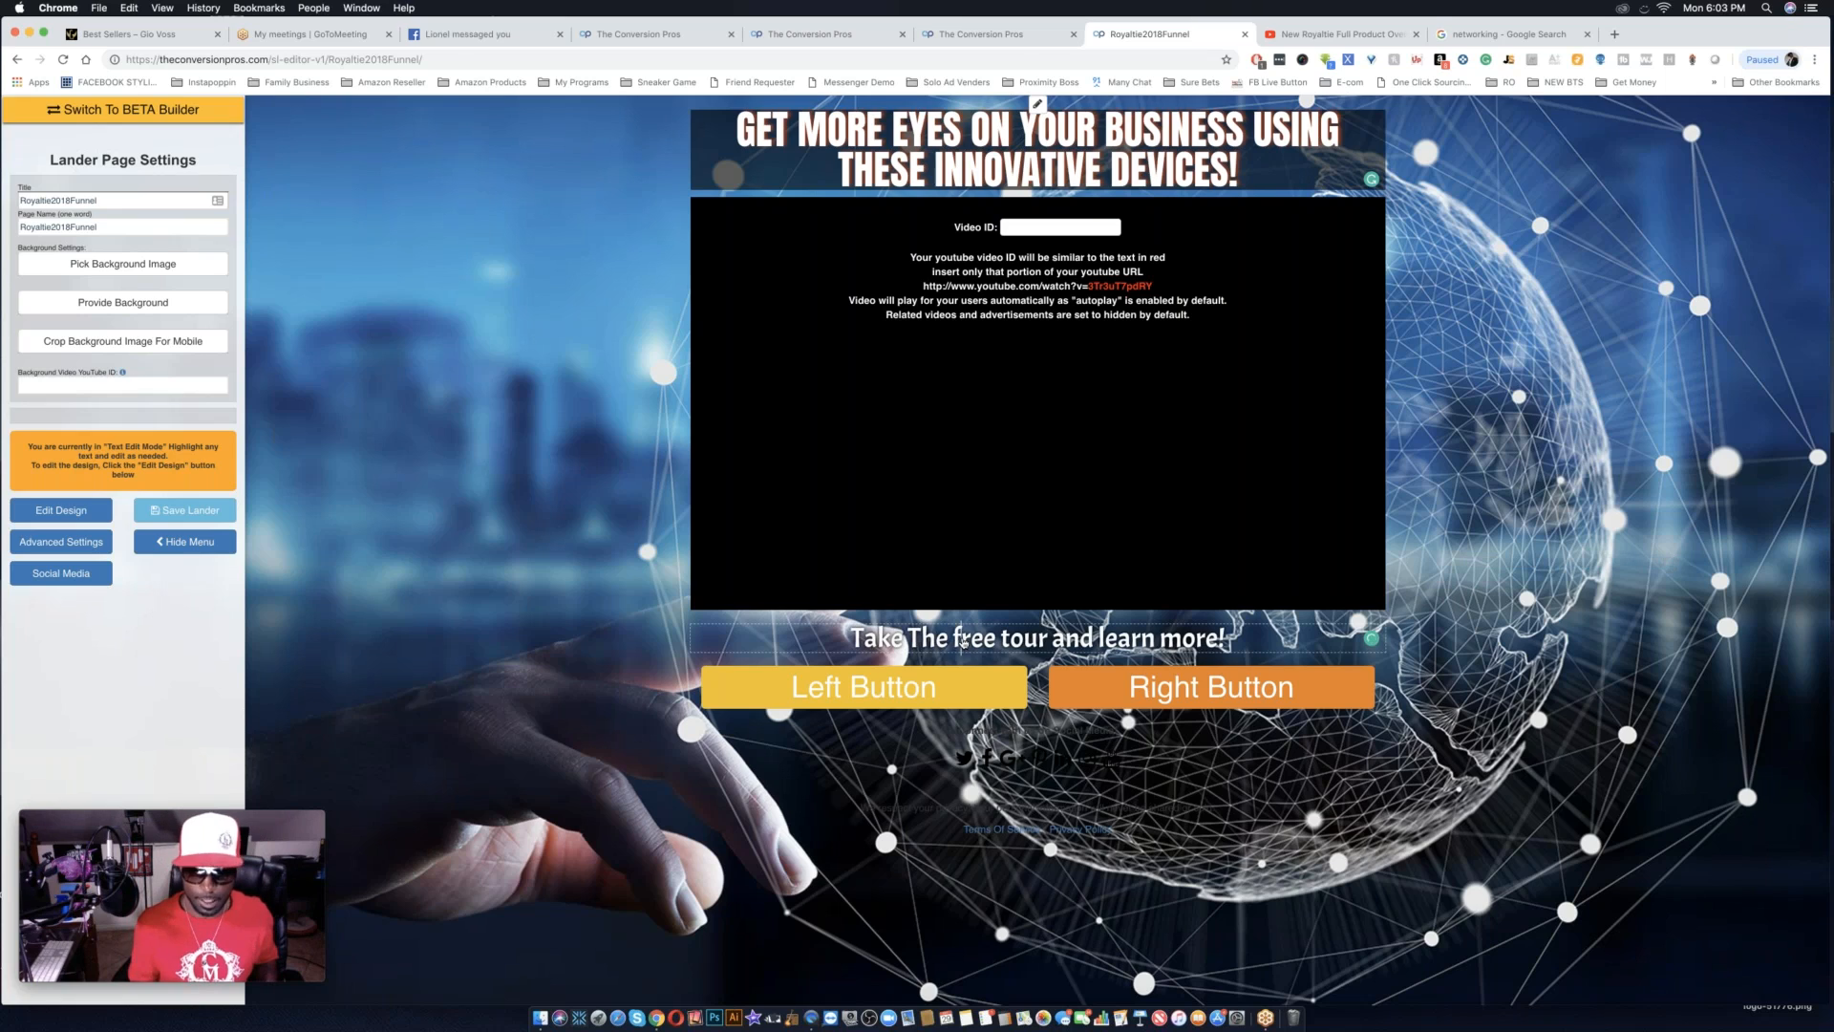
{"action": "left_click", "coordinate": [961, 641]}
{"action": "key", "text": "BackSpace"}
{"action": "type", "text": "F"}
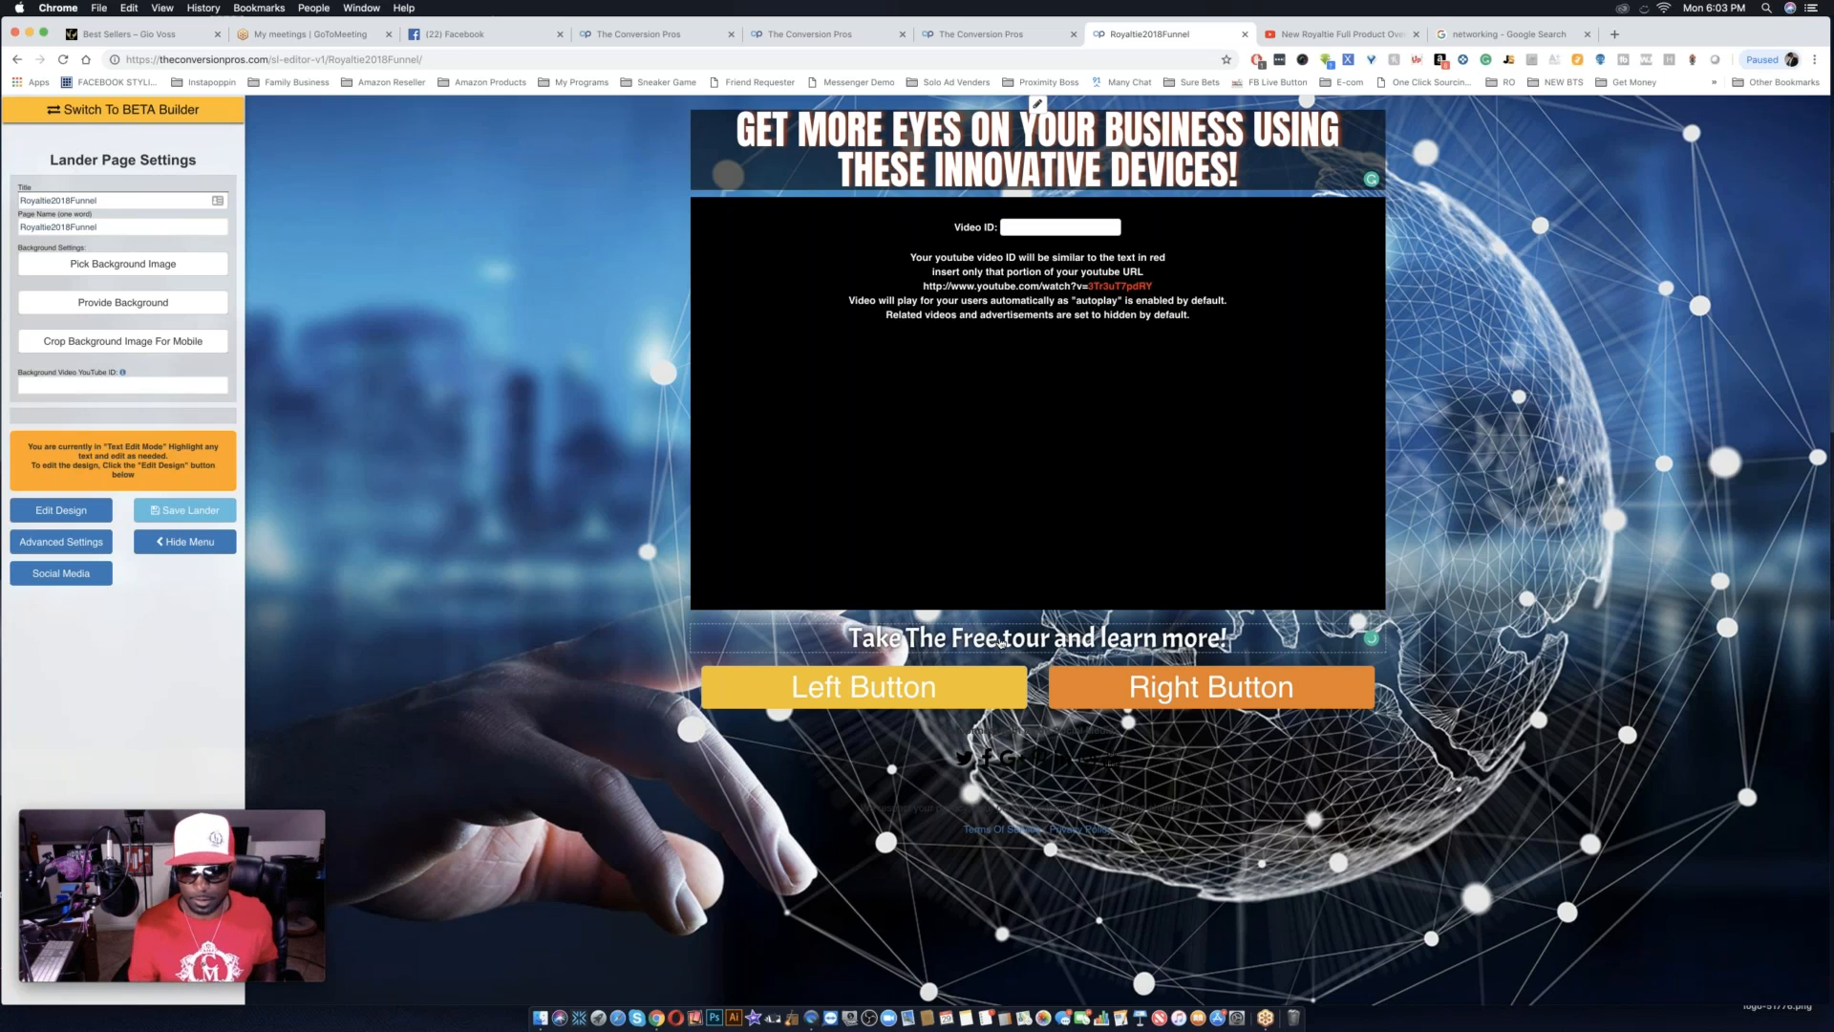
{"action": "left_click", "coordinate": [1013, 642]}
{"action": "key", "text": "BackSpace"}
{"action": "type", "text": "T"}
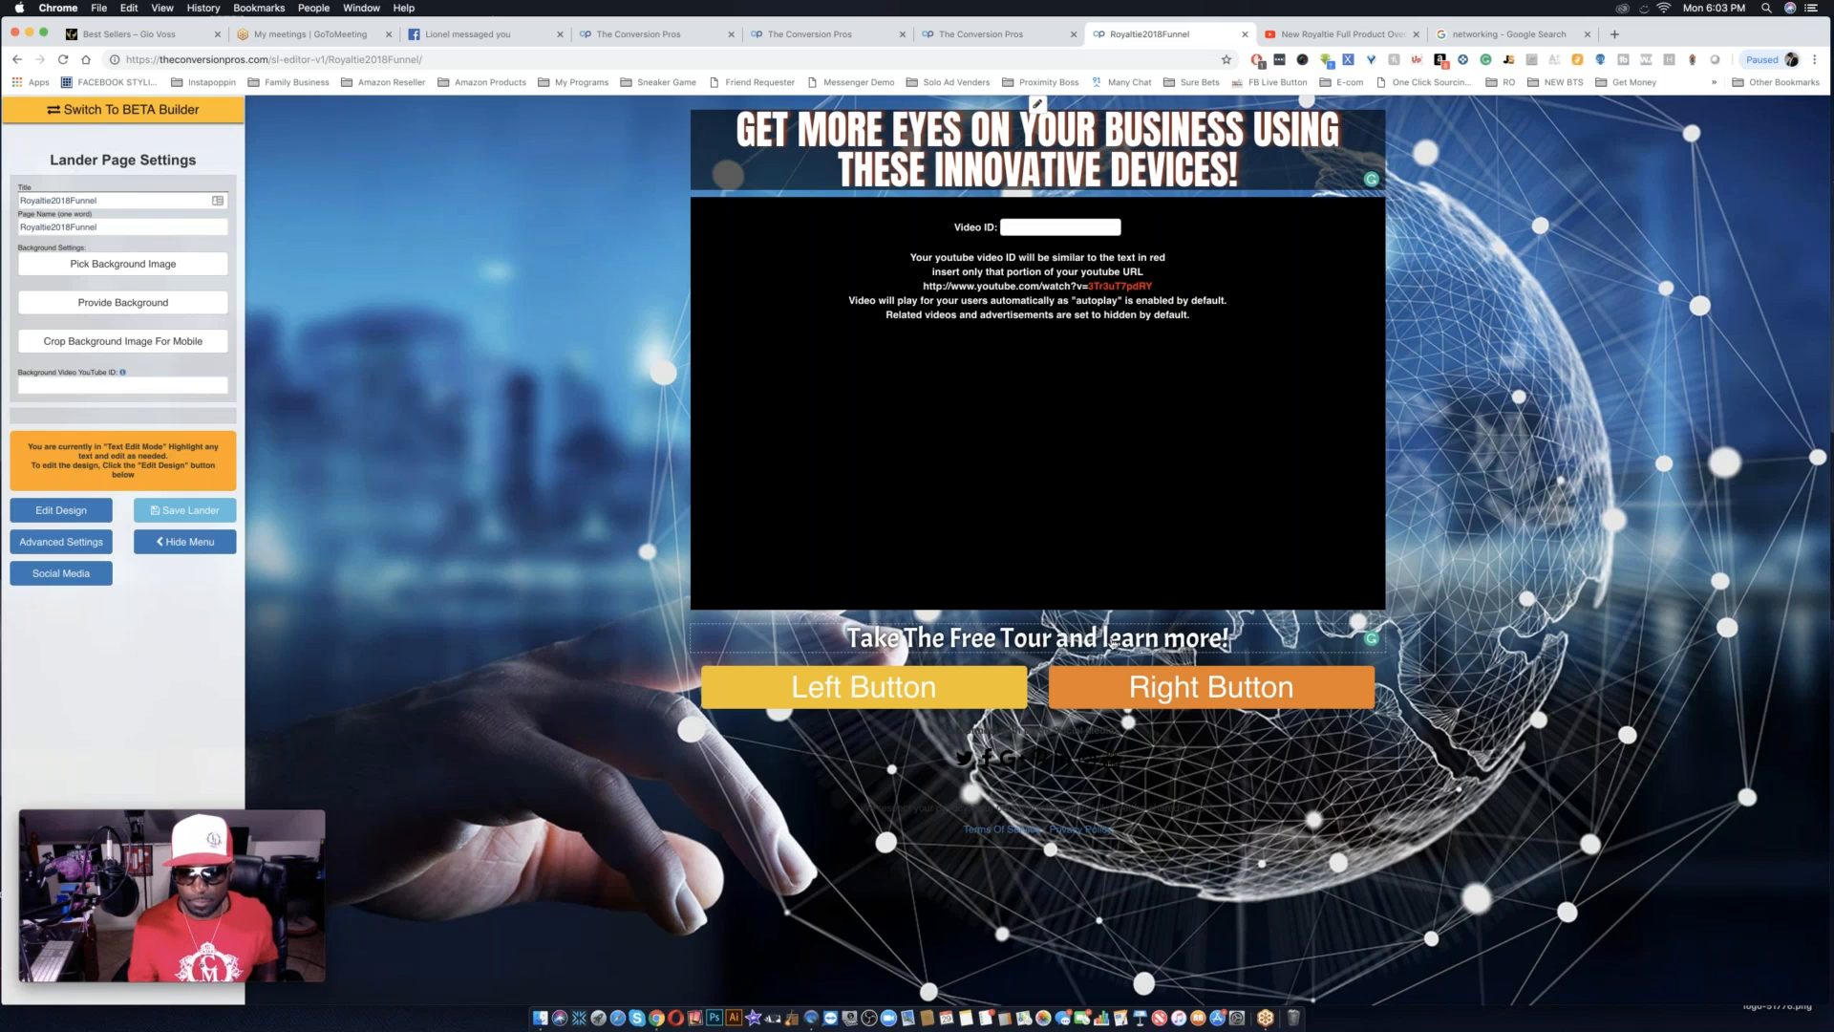
Capitalize "Learn" and "More" so the line below the video ends with "Learn More!".
{"action": "left_click", "coordinate": [1108, 642]}
{"action": "key", "text": "BackSpace"}
{"action": "type", "text": "L"}
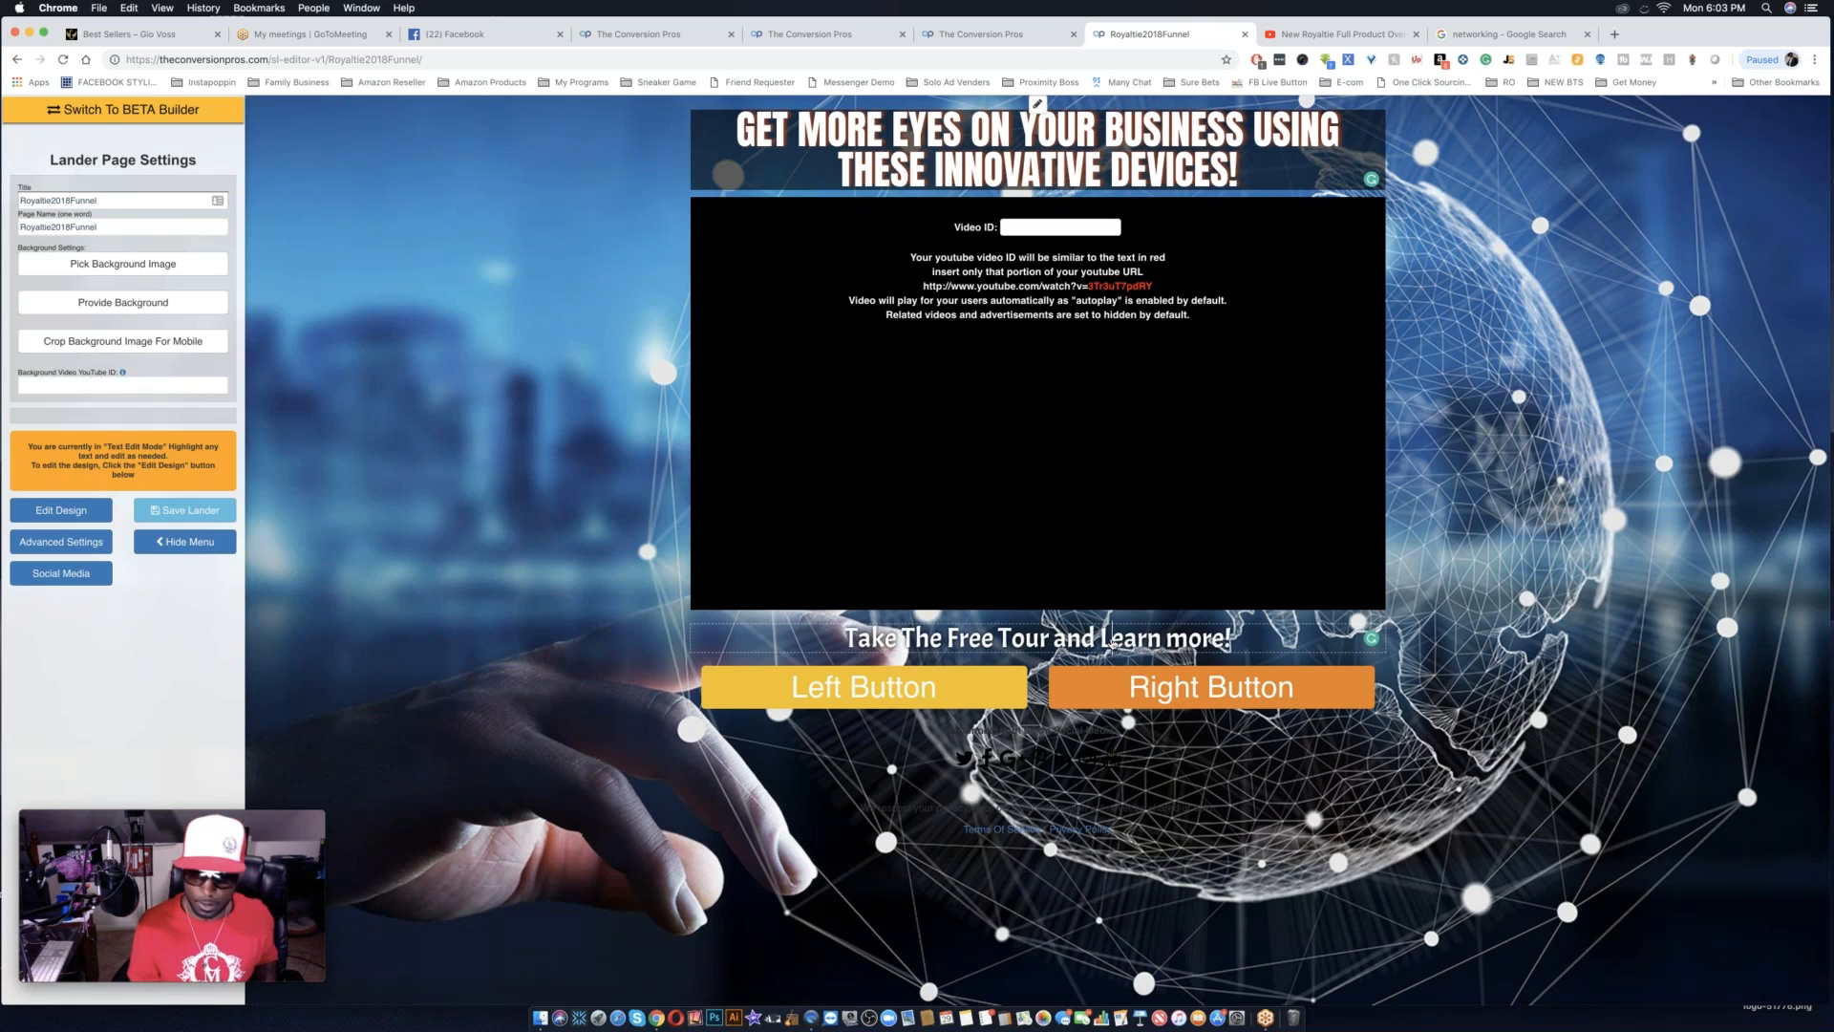
{"action": "left_click", "coordinate": [1182, 644]}
{"action": "key", "text": "BackSpace"}
{"action": "type", "text": "M"}
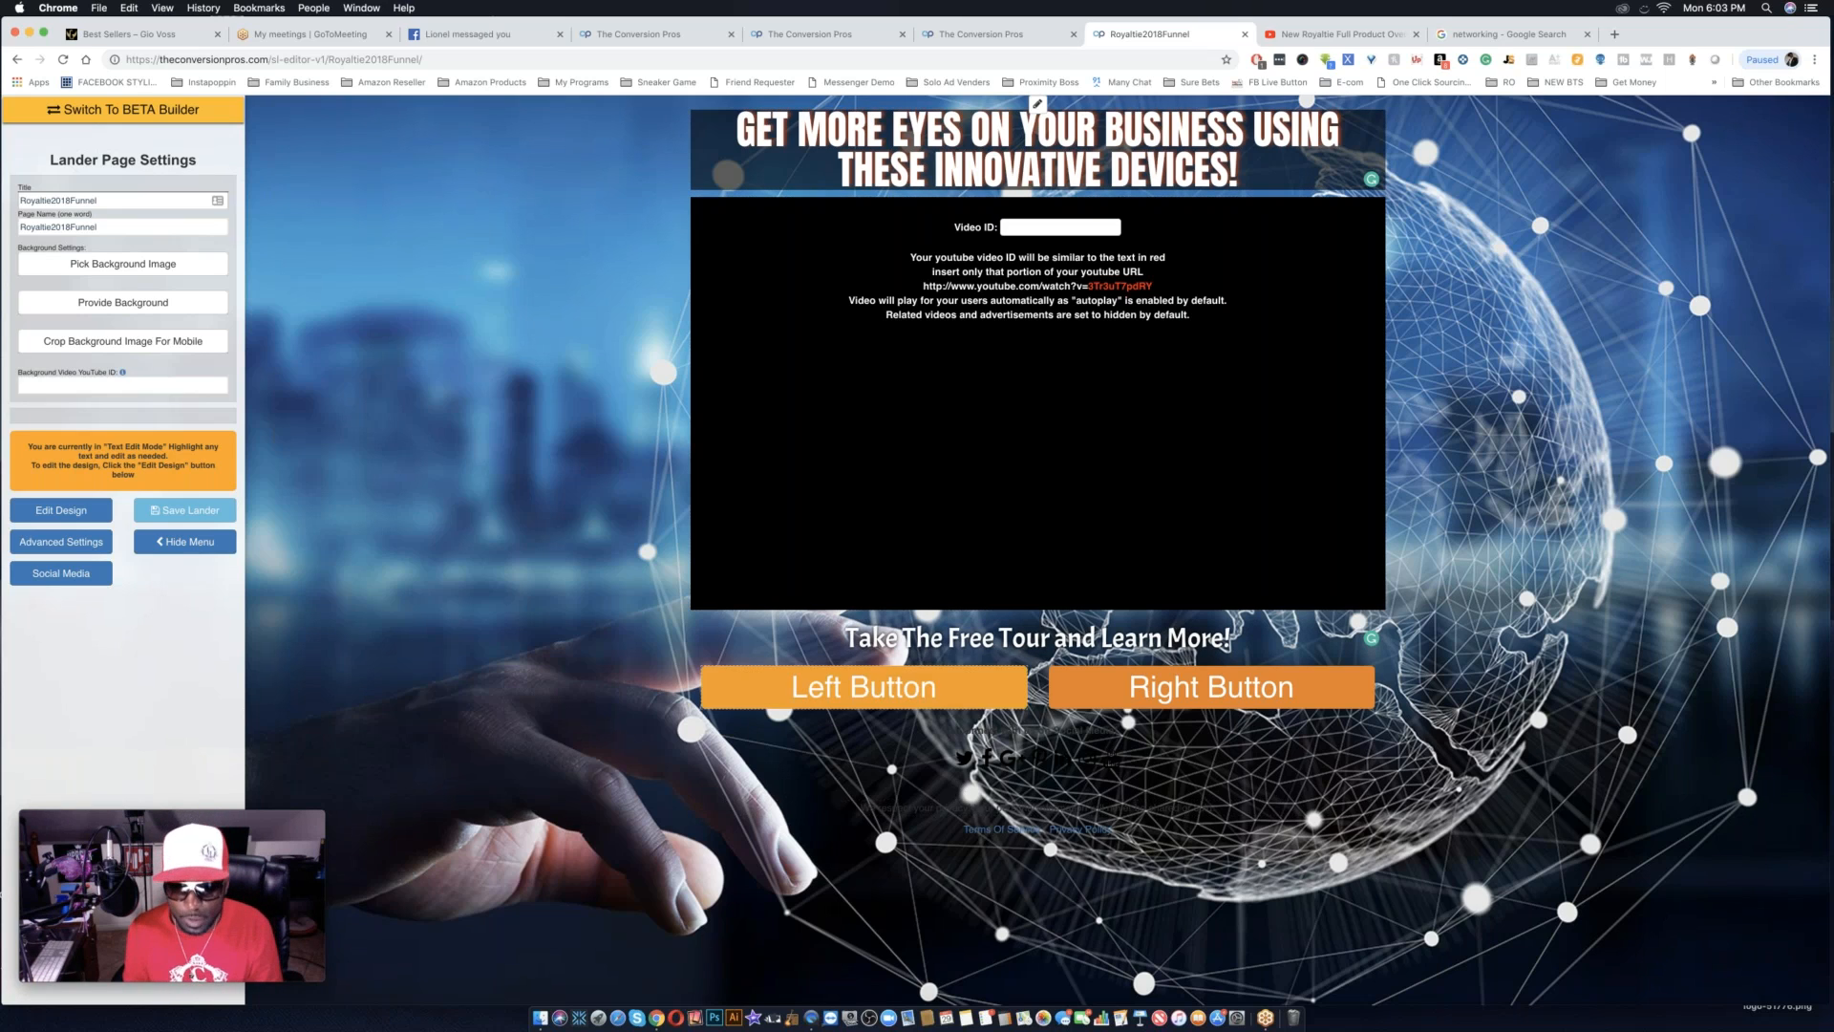
Return to design editing and set the "Connect with us on Social Media!" text color to near-white #fefefe.
{"action": "triple_click", "coordinate": [1003, 733]}
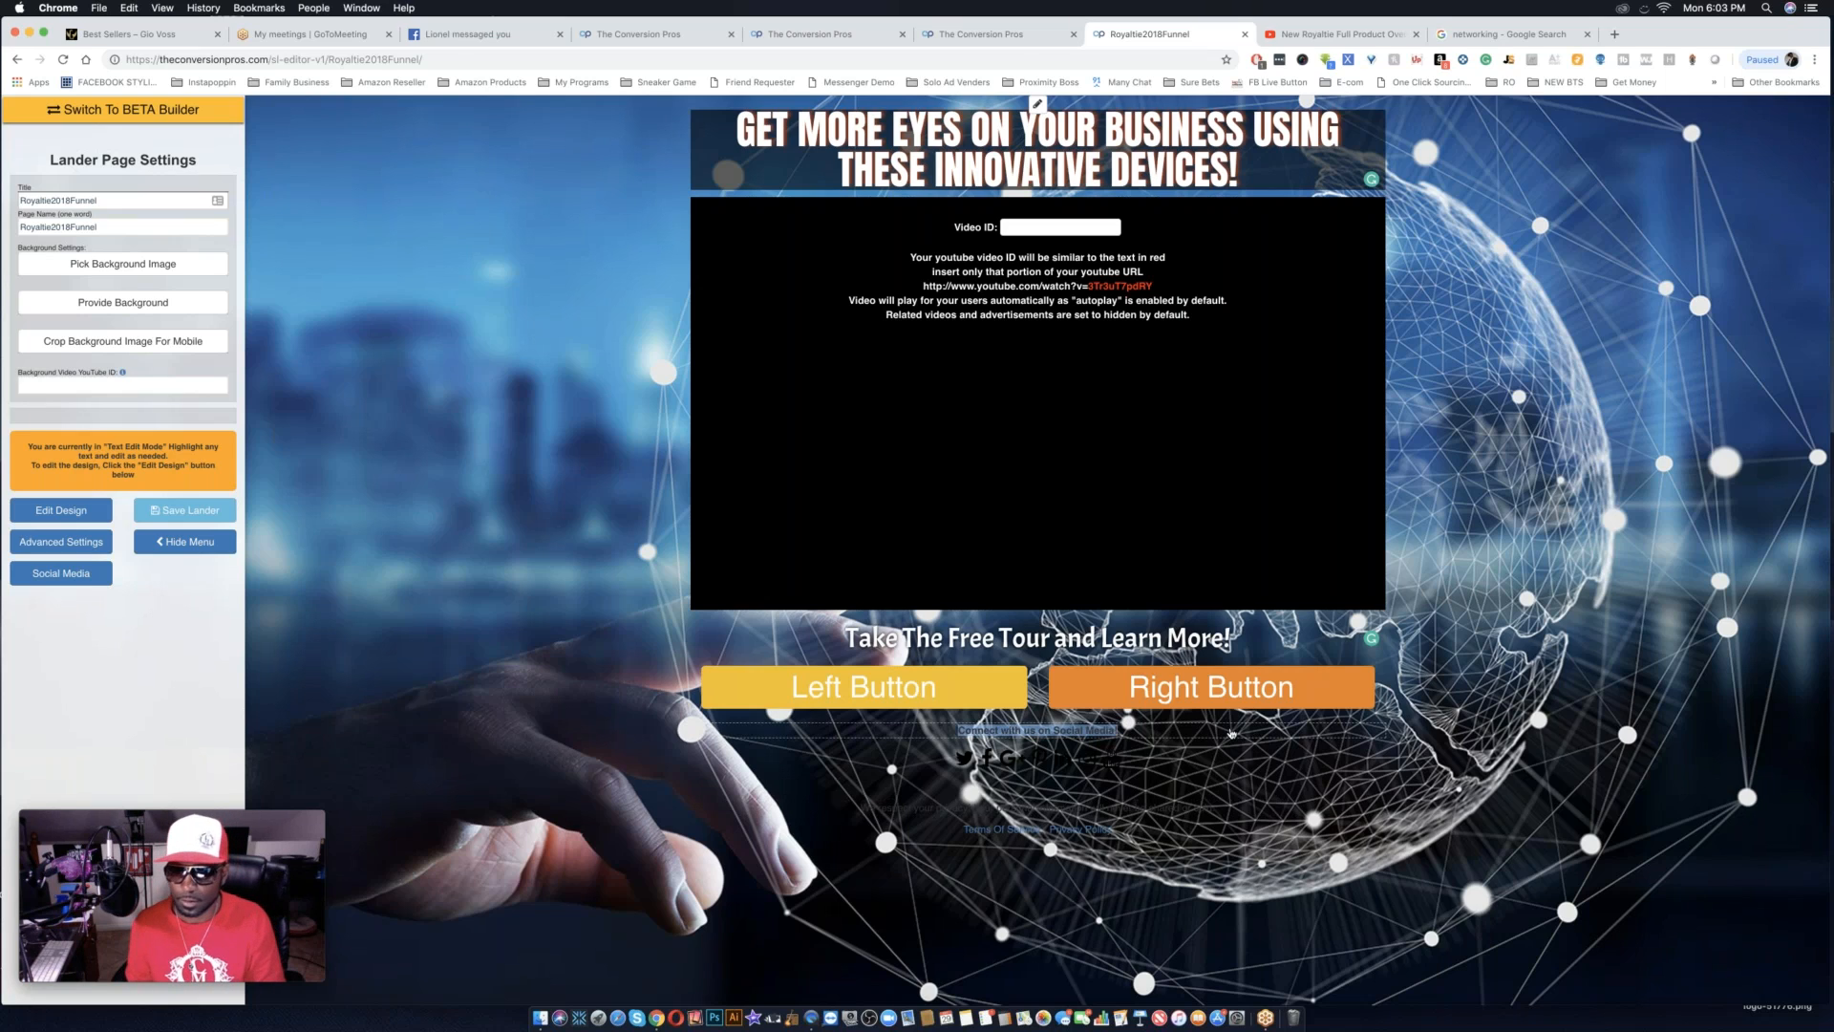
{"action": "left_click", "coordinate": [64, 511]}
{"action": "double_click", "coordinate": [1035, 732]}
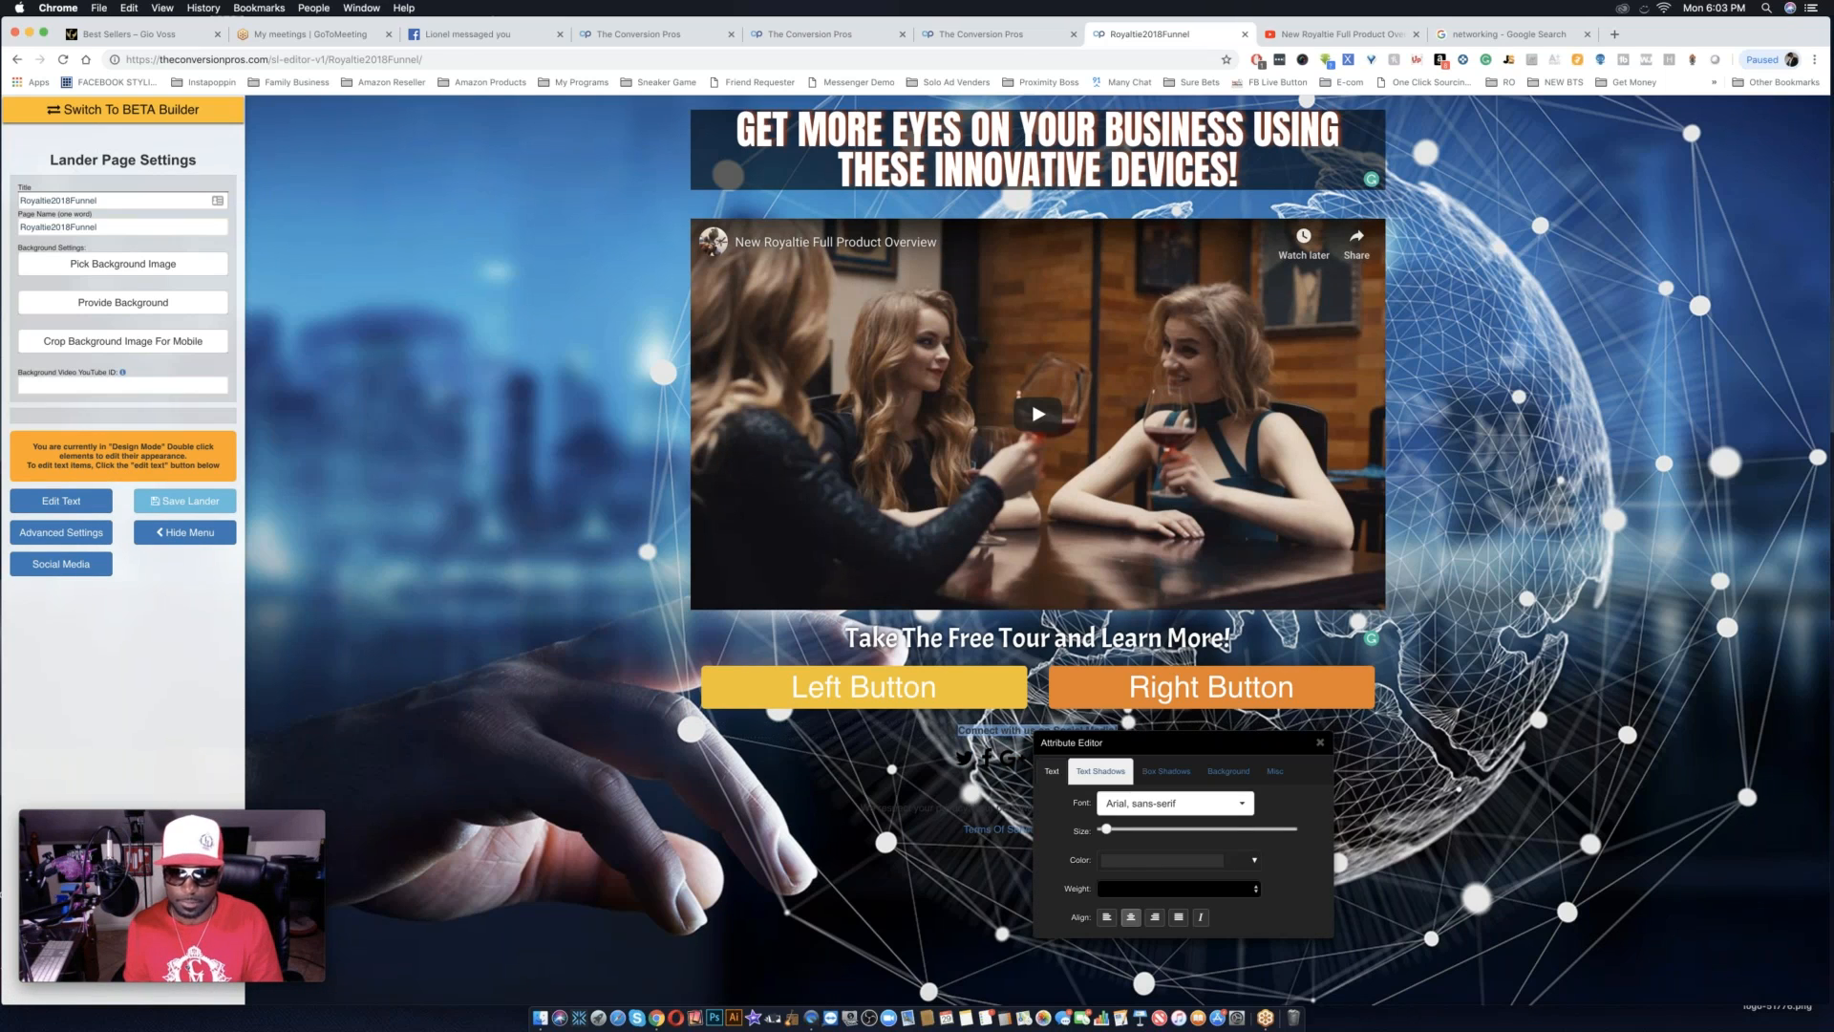
{"action": "left_click", "coordinate": [1123, 862]}
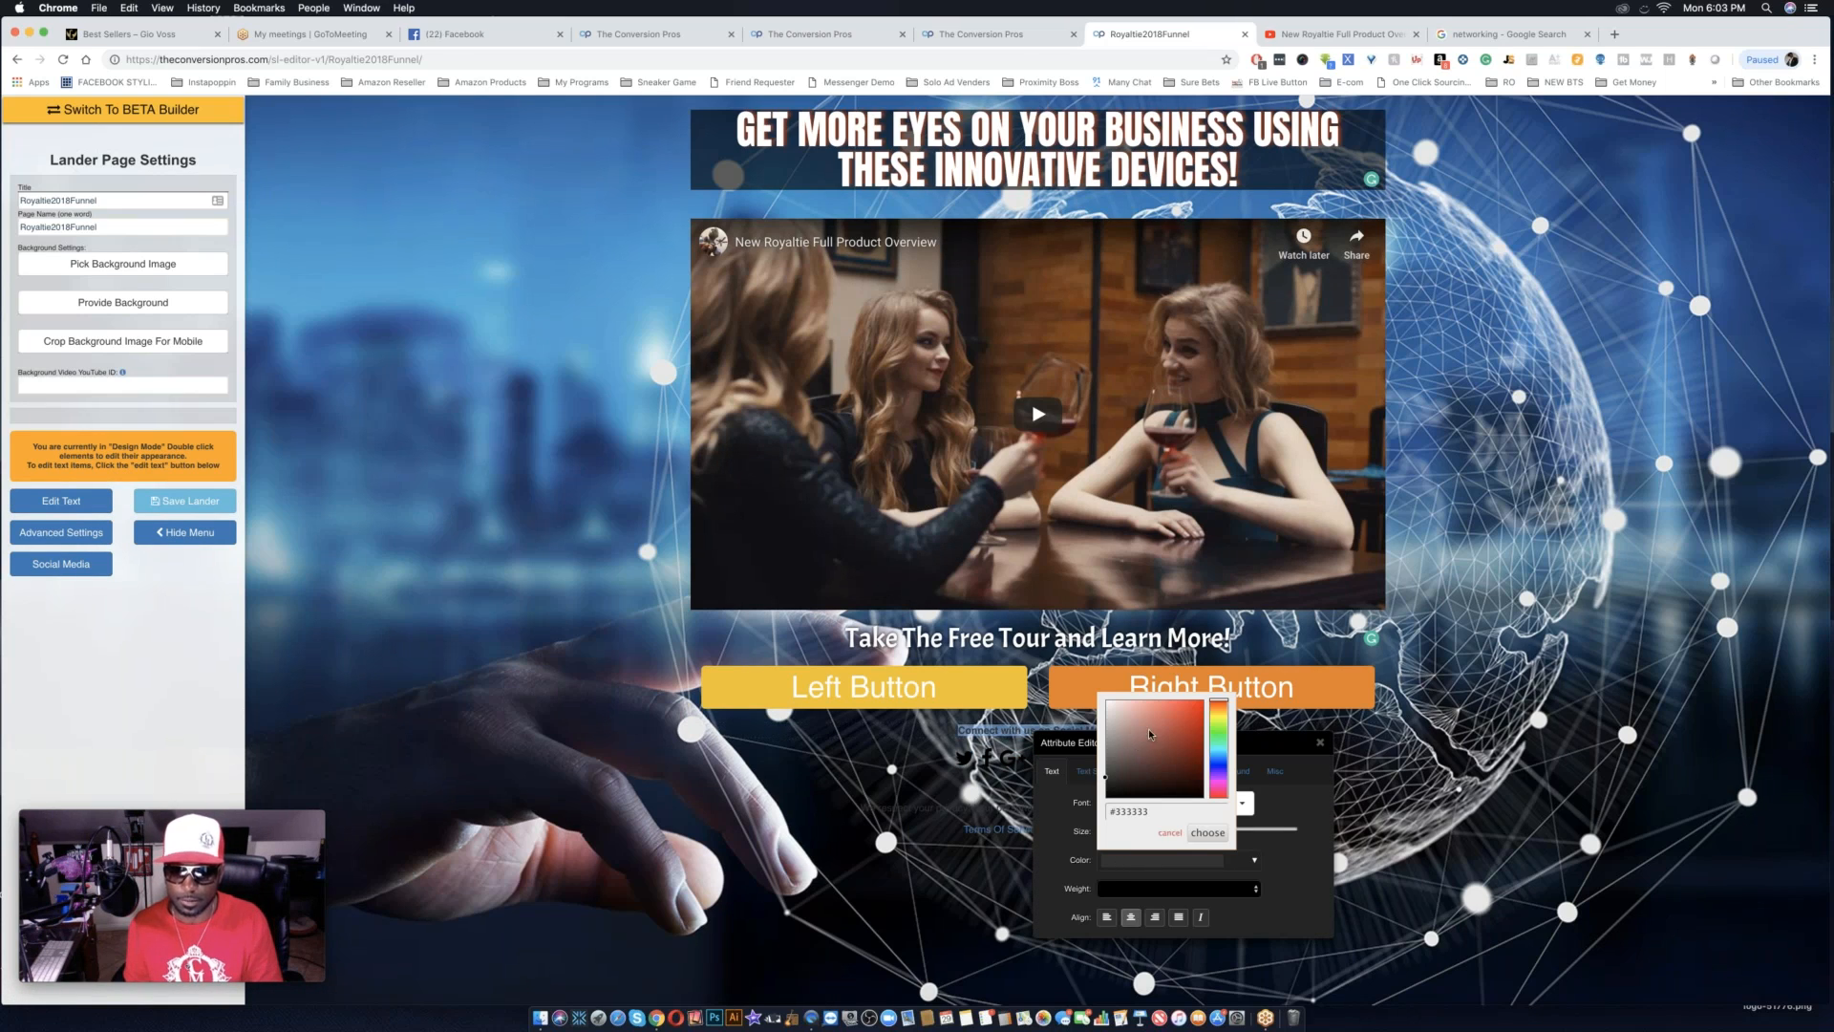
{"action": "left_click", "coordinate": [1106, 701]}
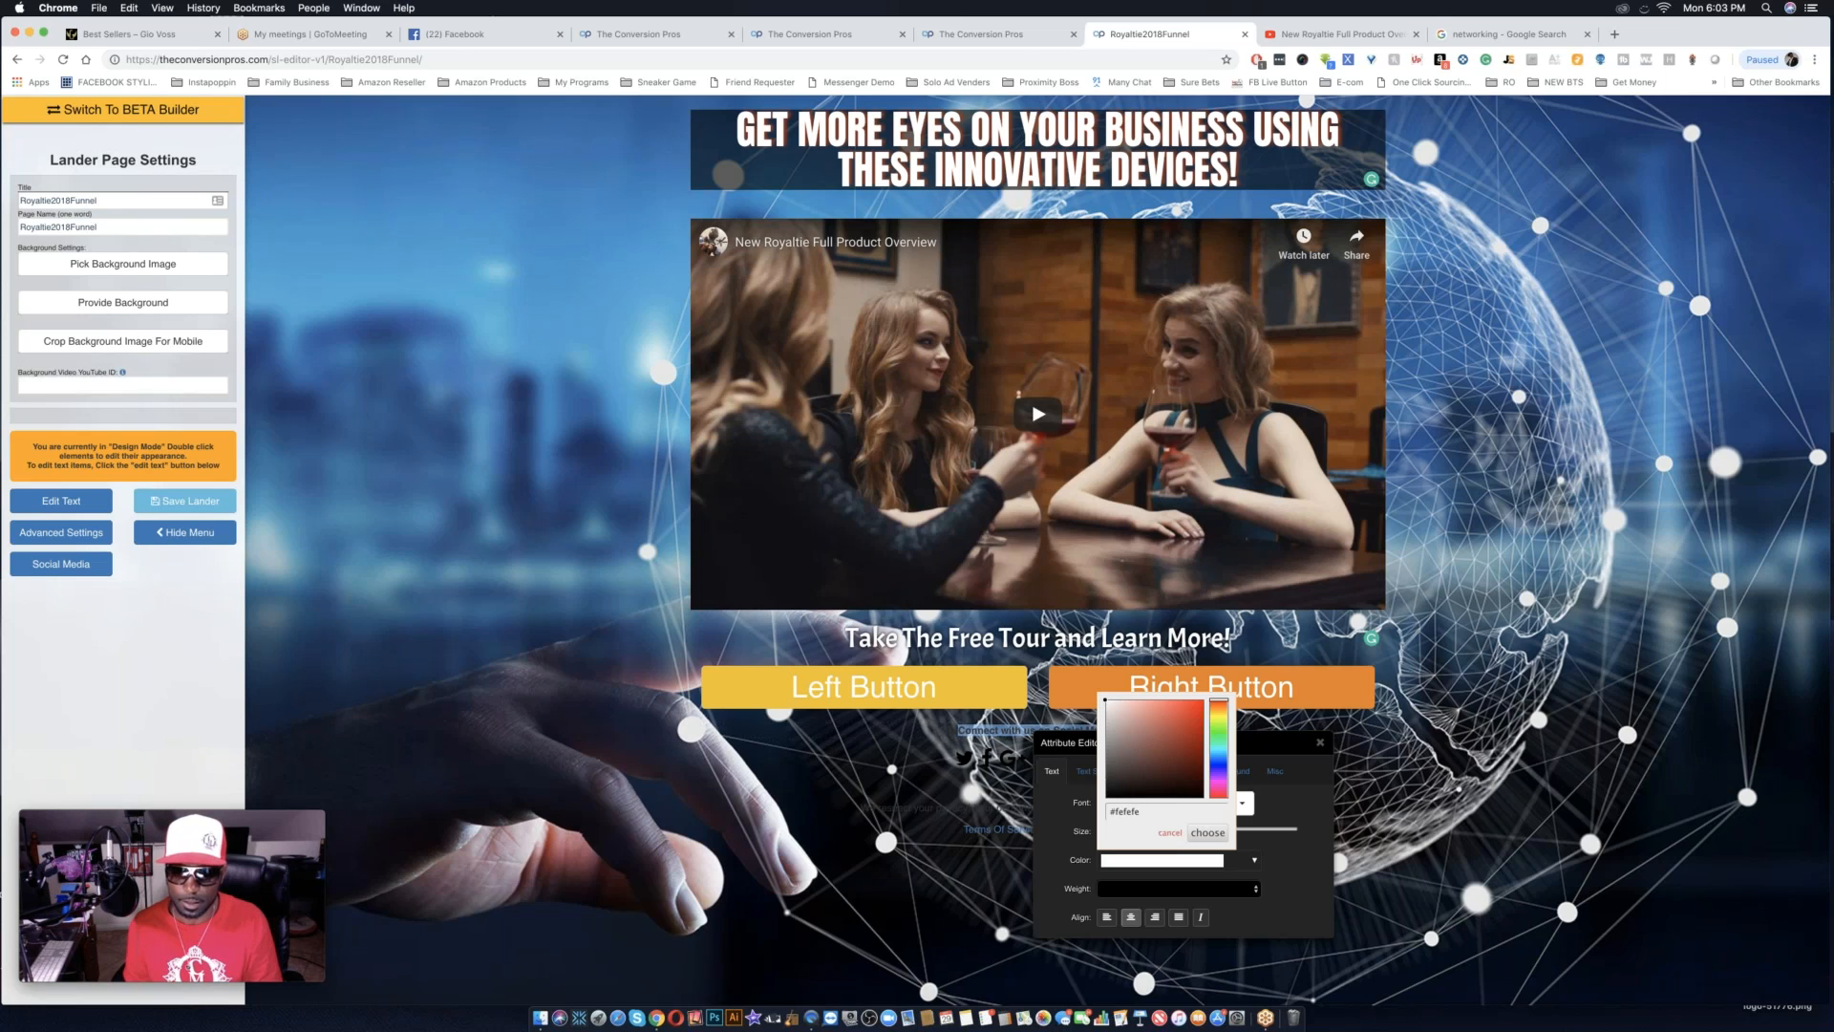
{"action": "left_click", "coordinate": [1208, 833]}
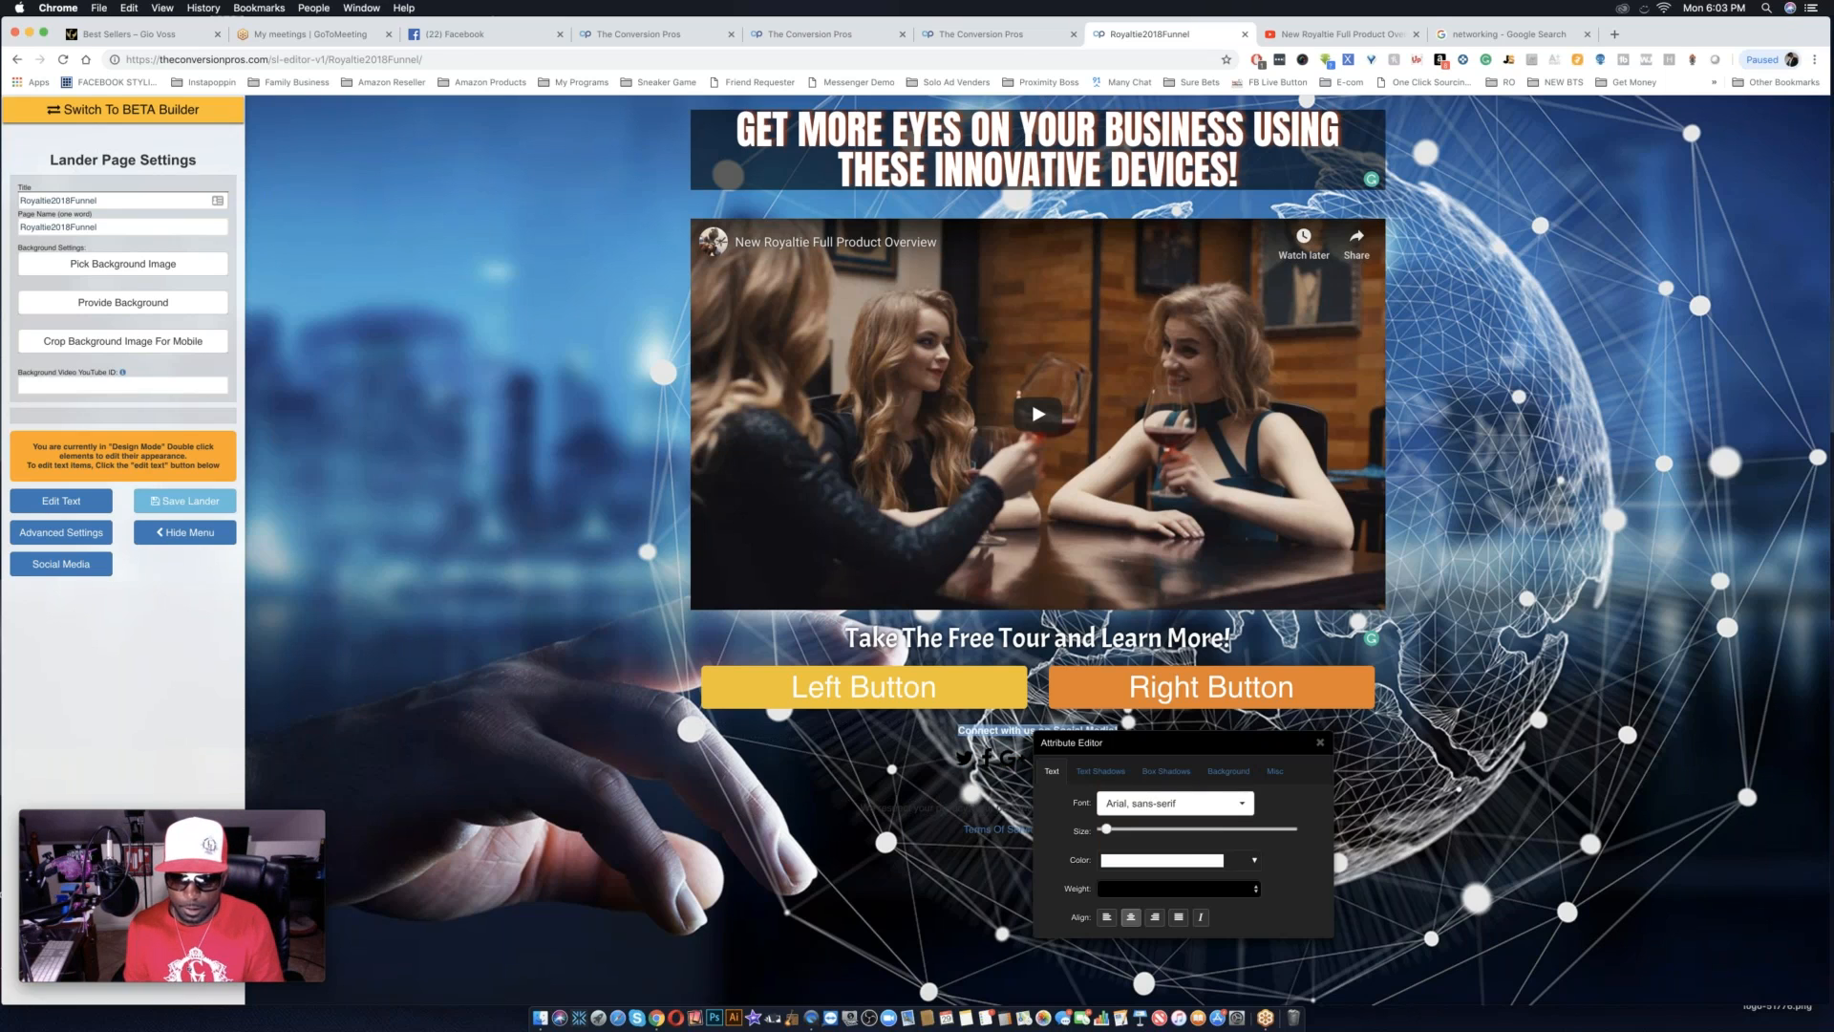
Give the "Connect with us on Social Media!" text a black shadow with a small spread and close the Attribute Editor.
{"action": "left_click", "coordinate": [1101, 770]}
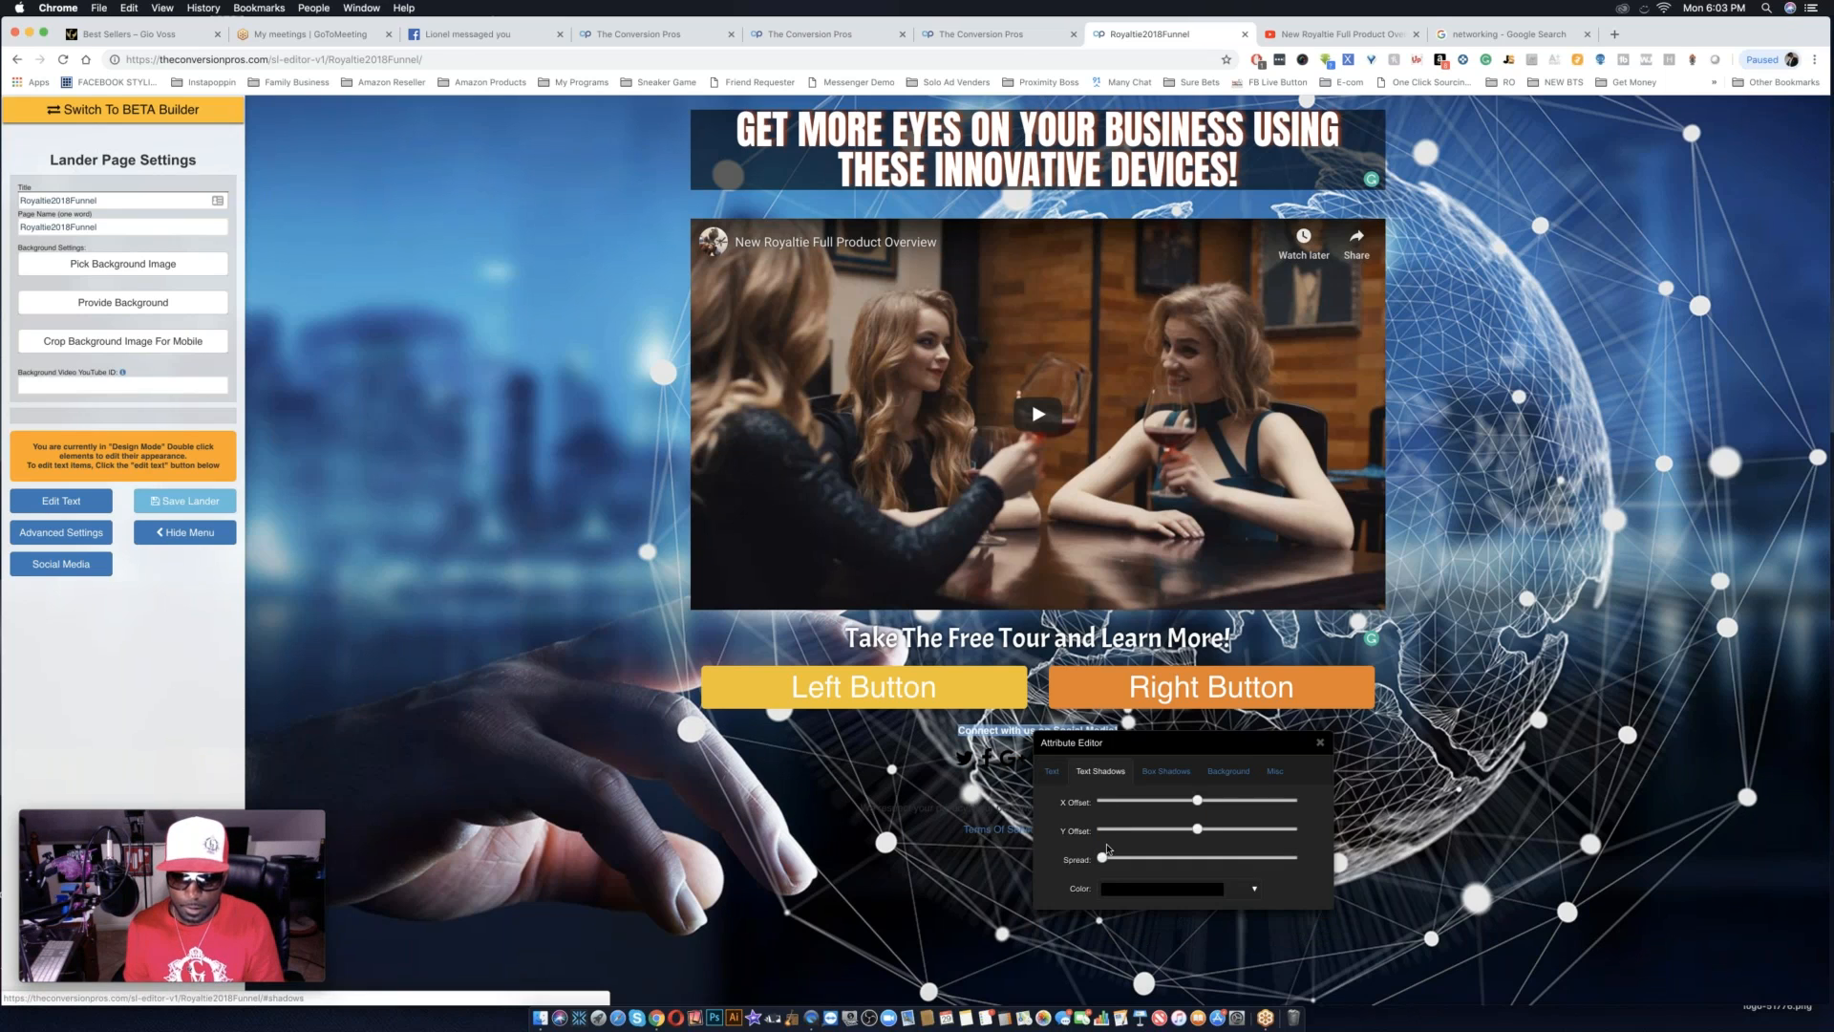
{"action": "left_click", "coordinate": [1117, 858]}
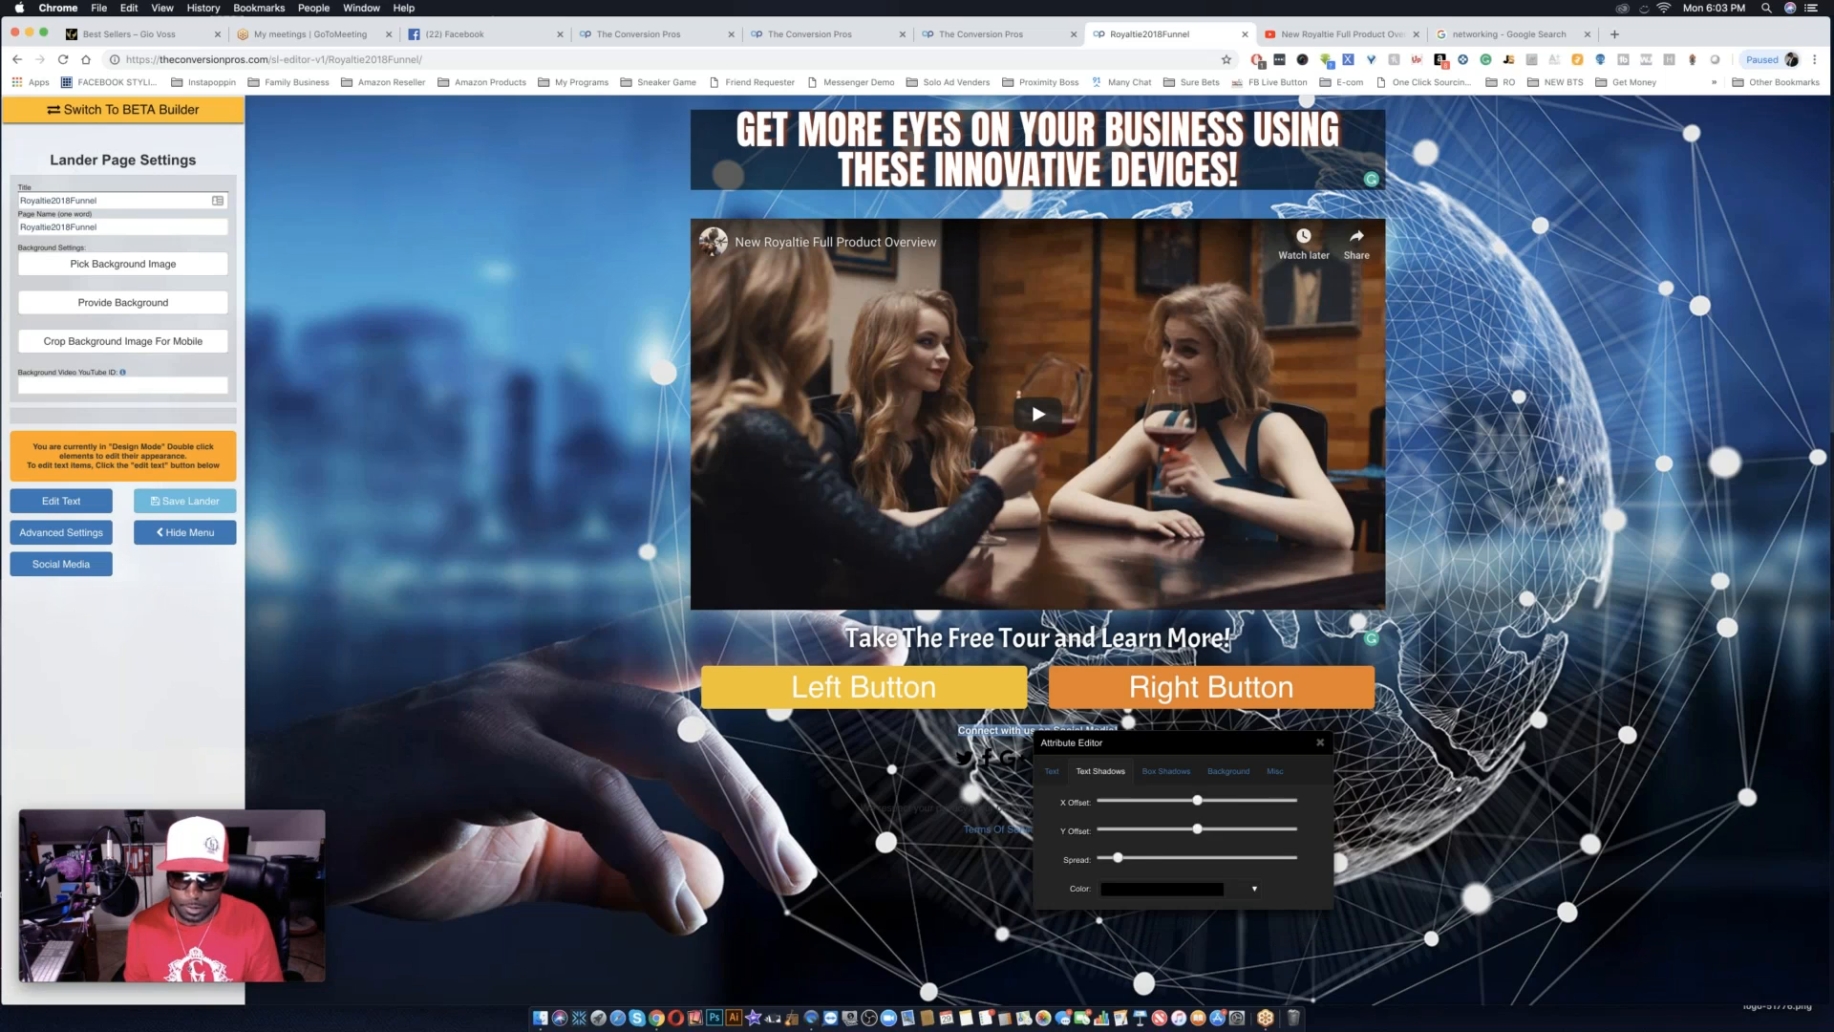
{"action": "left_click", "coordinate": [1320, 743]}
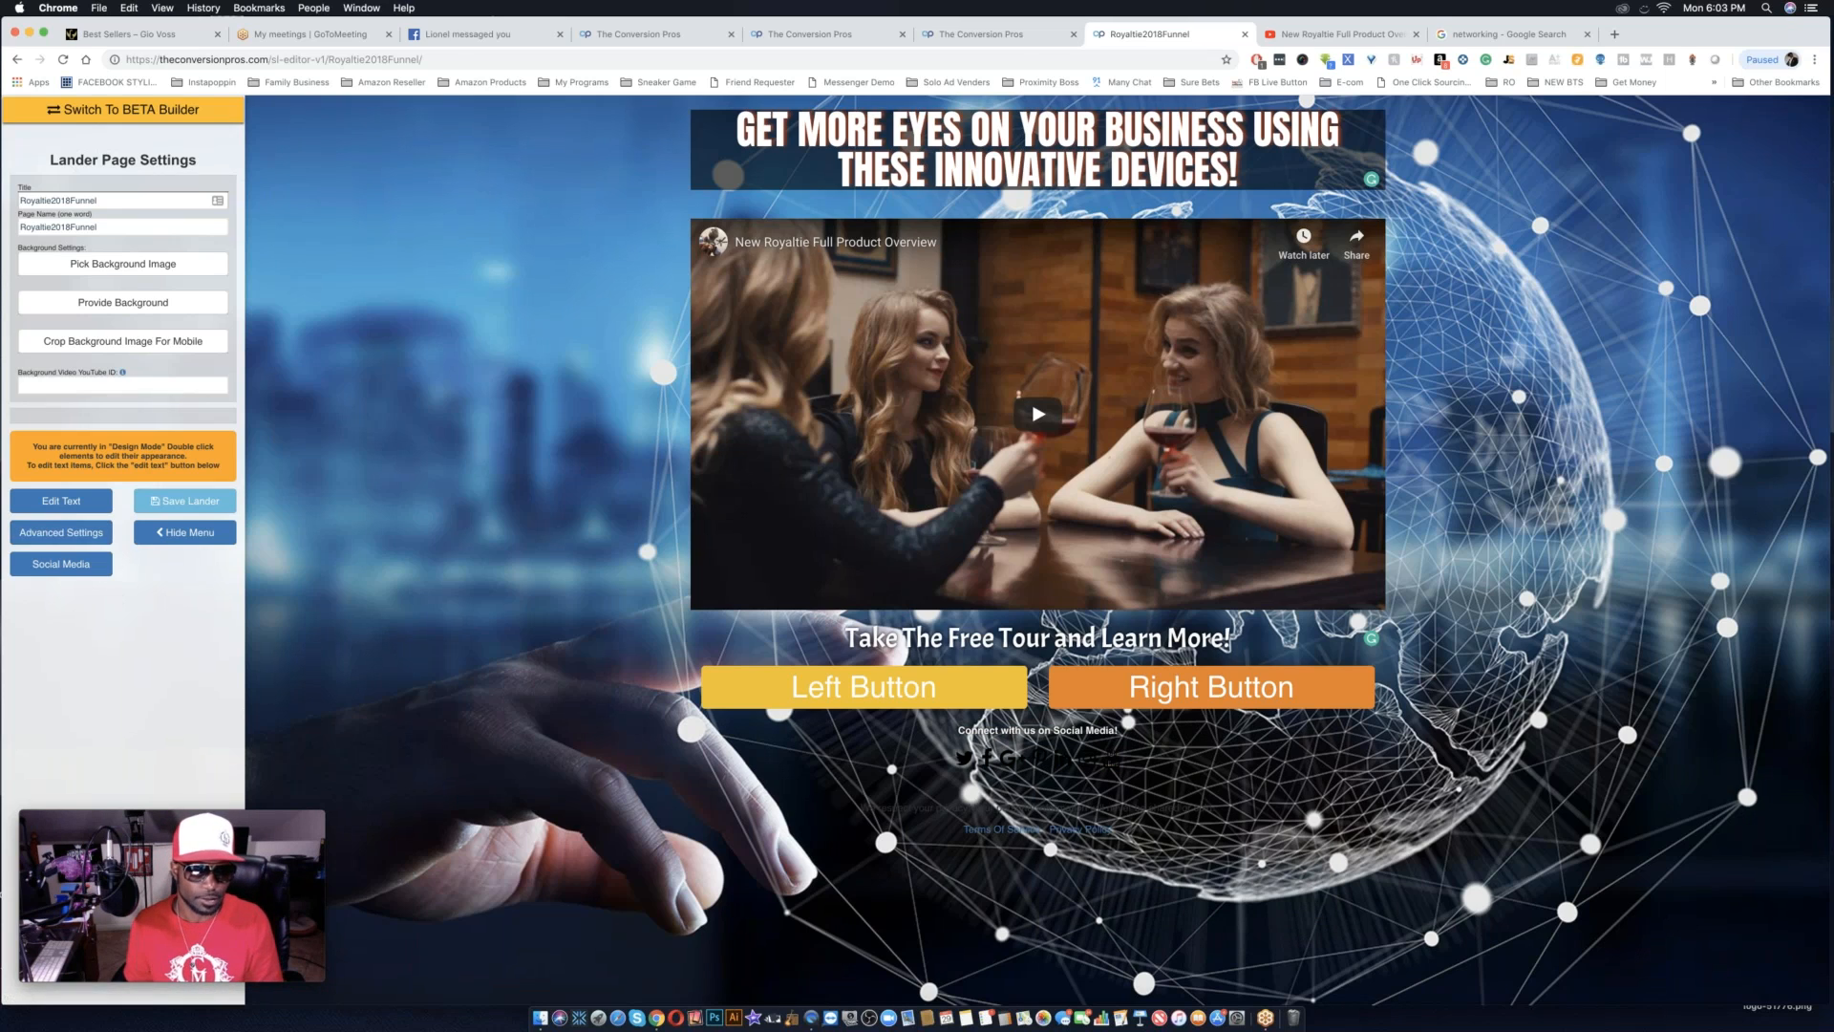
{"action": "left_click", "coordinate": [72, 565]}
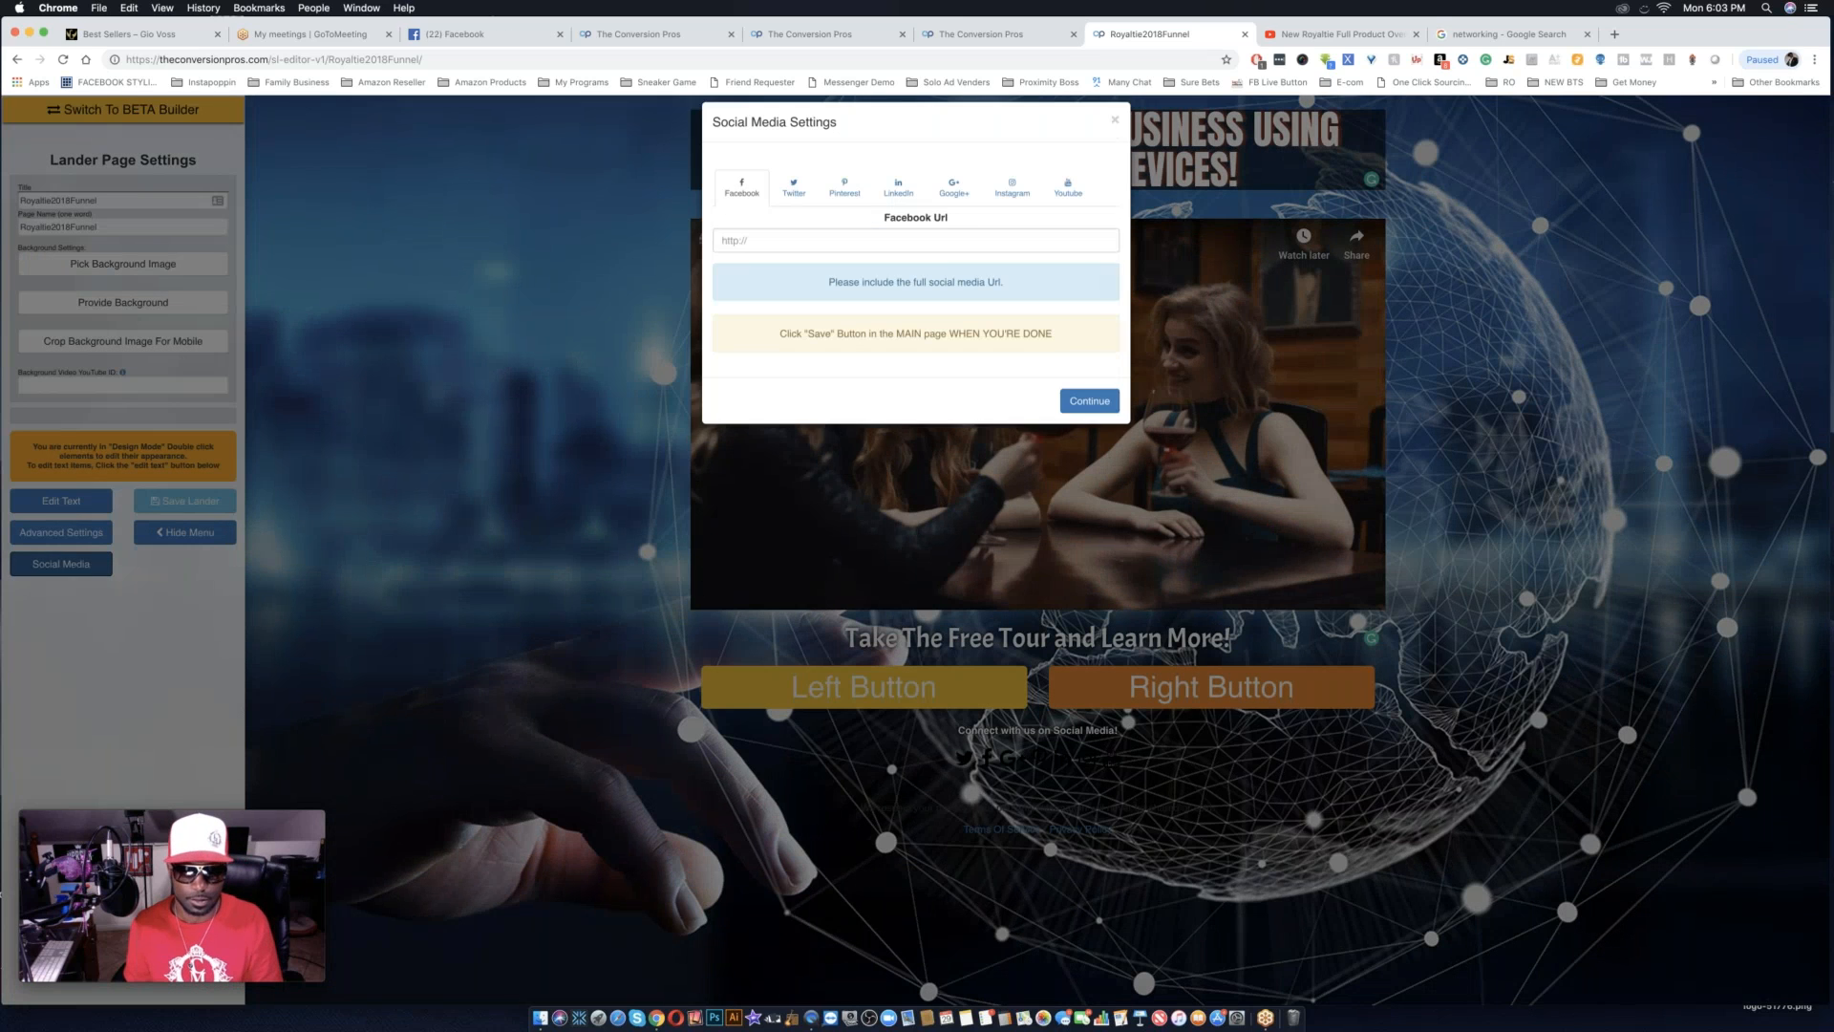
{"action": "left_click", "coordinate": [755, 258]}
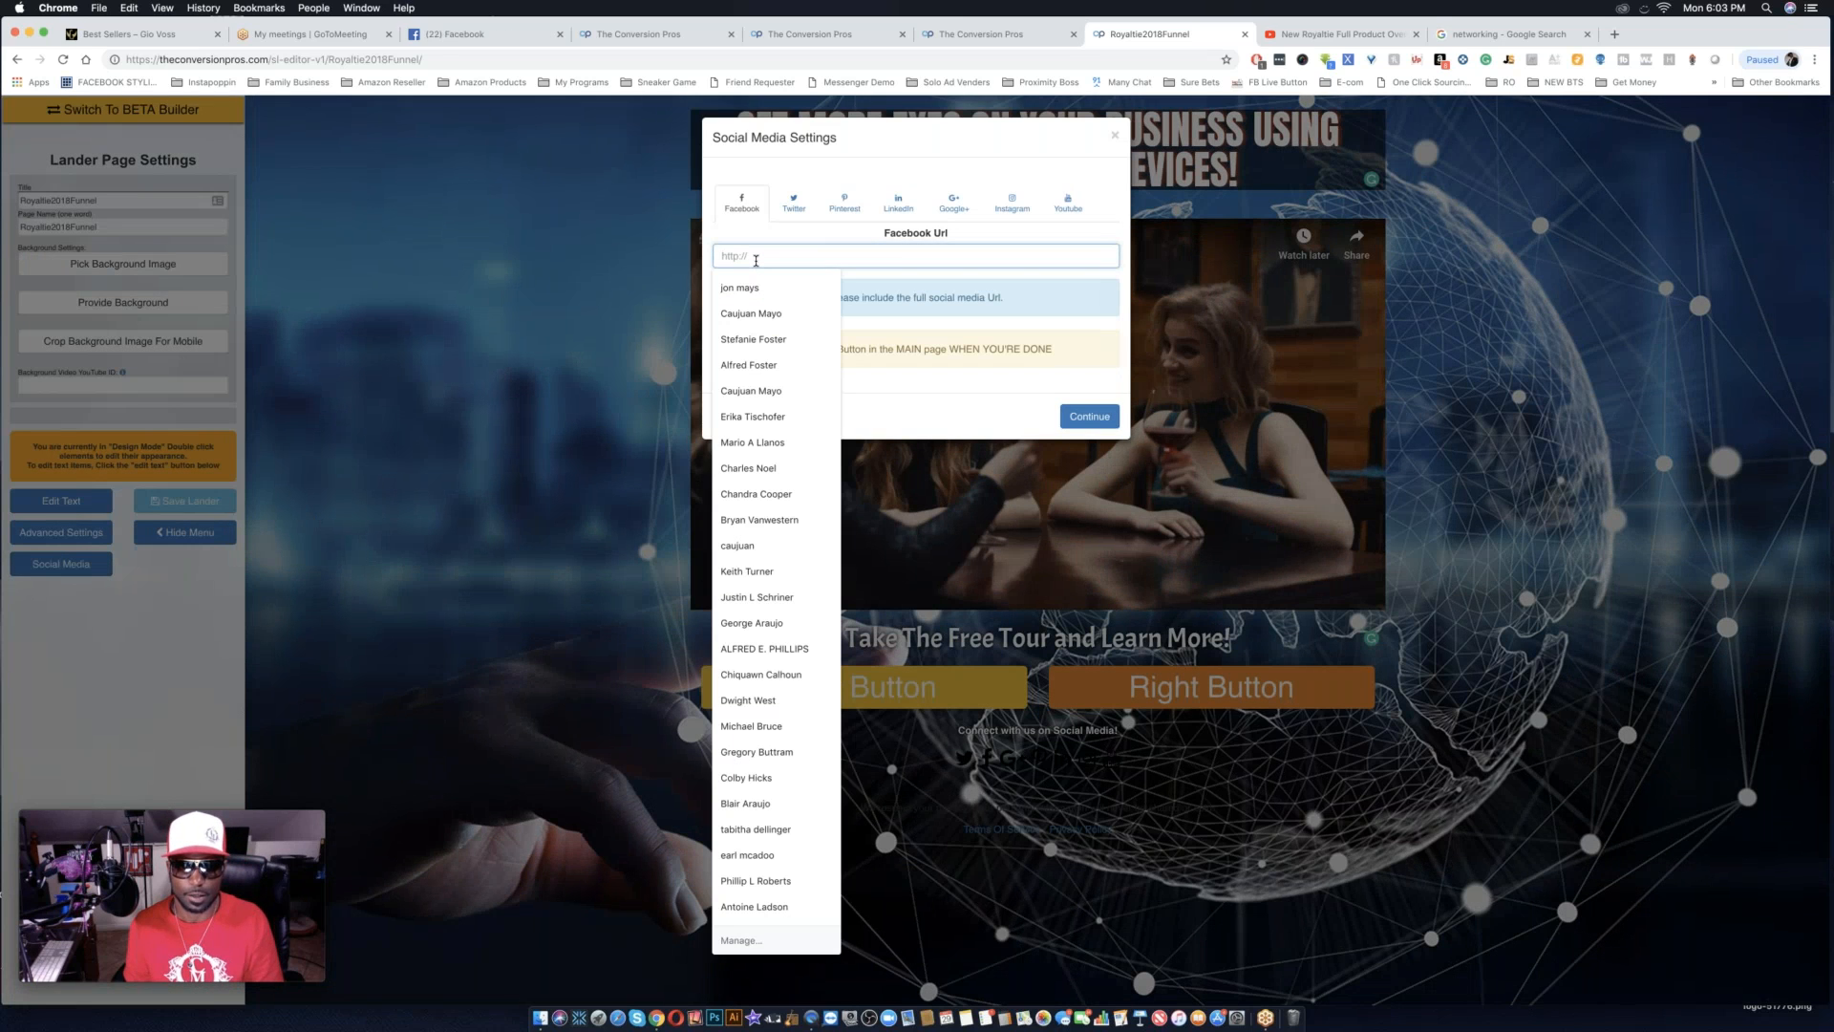
{"action": "type", "text": "http://"}
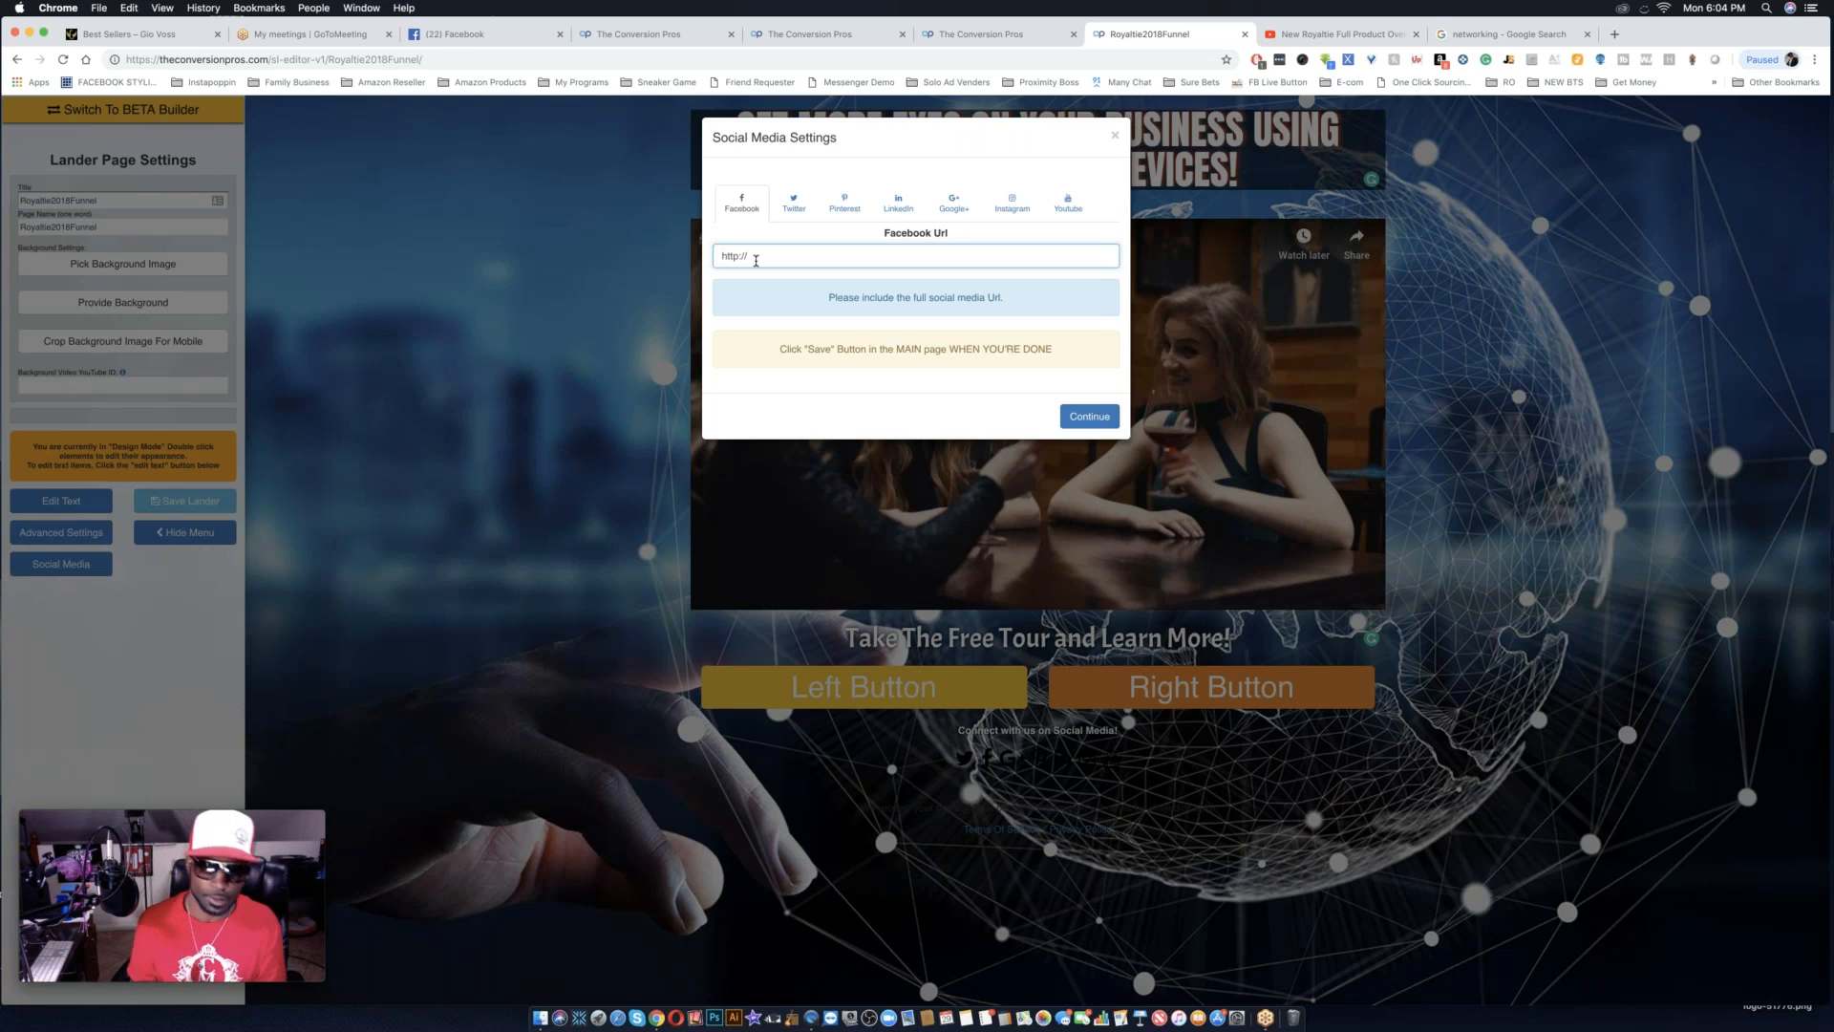
{"action": "type", "text": "faceb"}
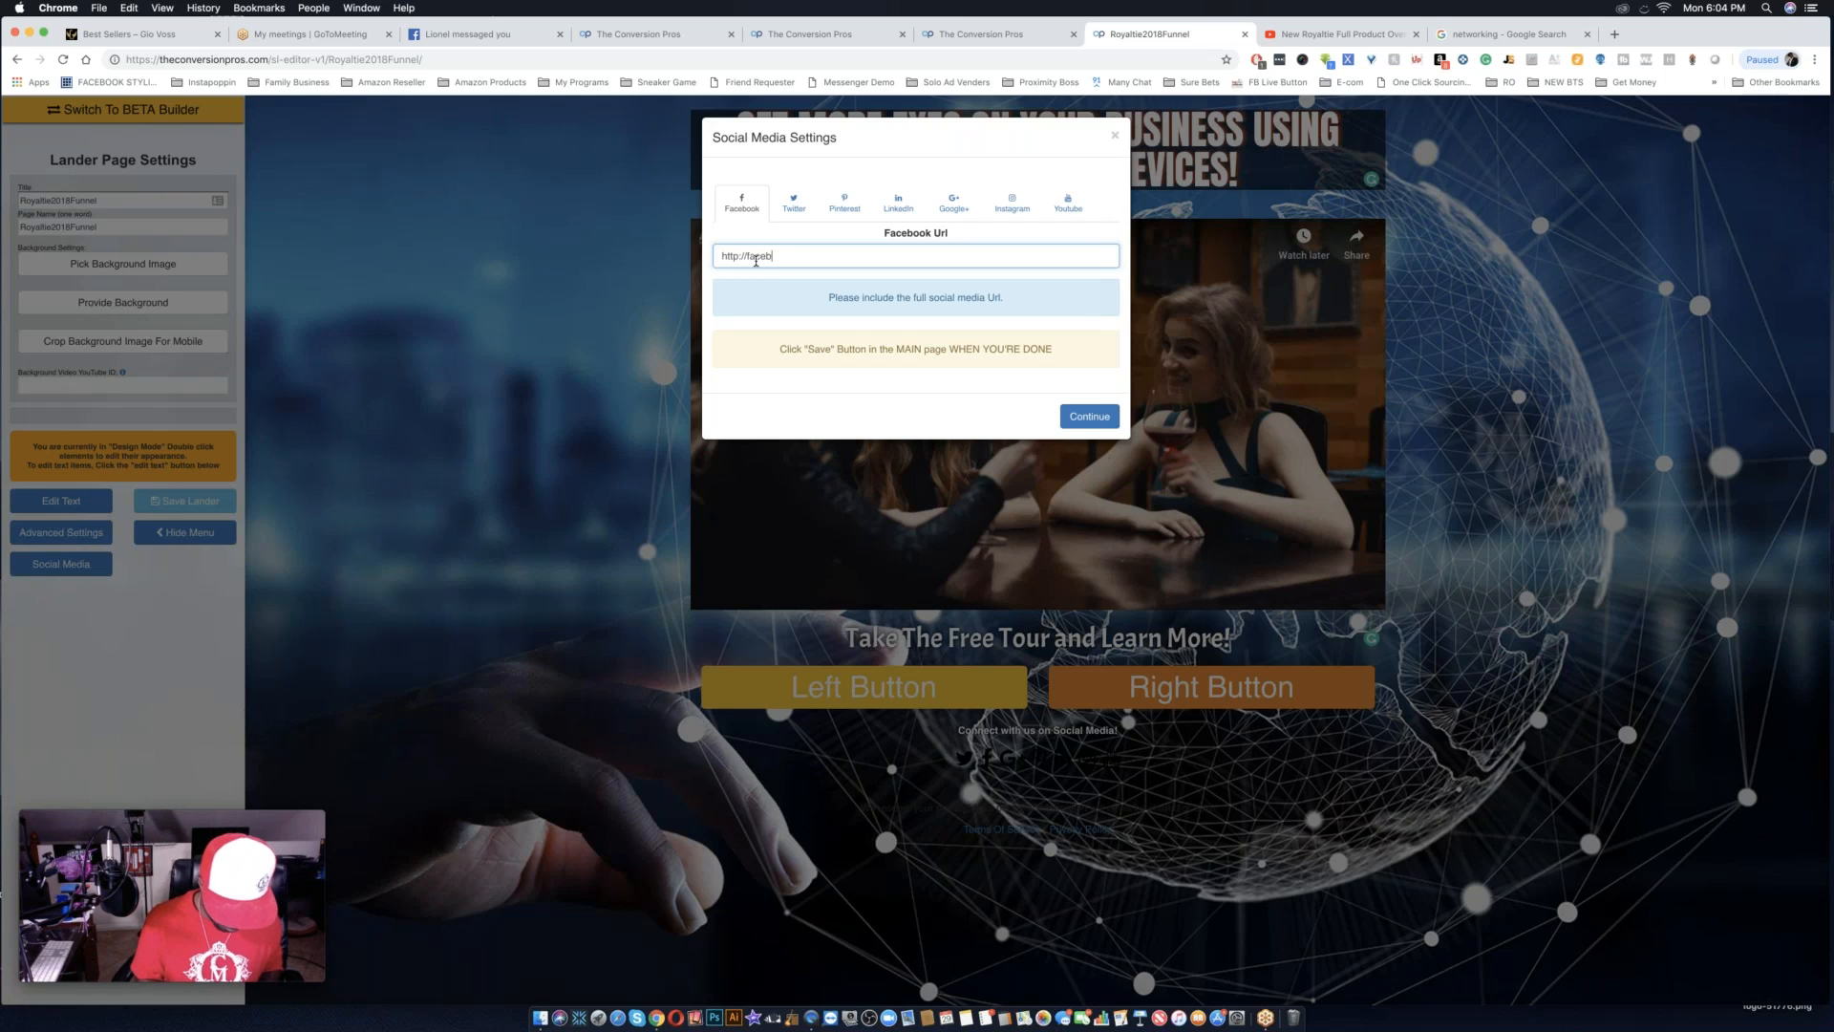
{"action": "type", "text": "ook.com"}
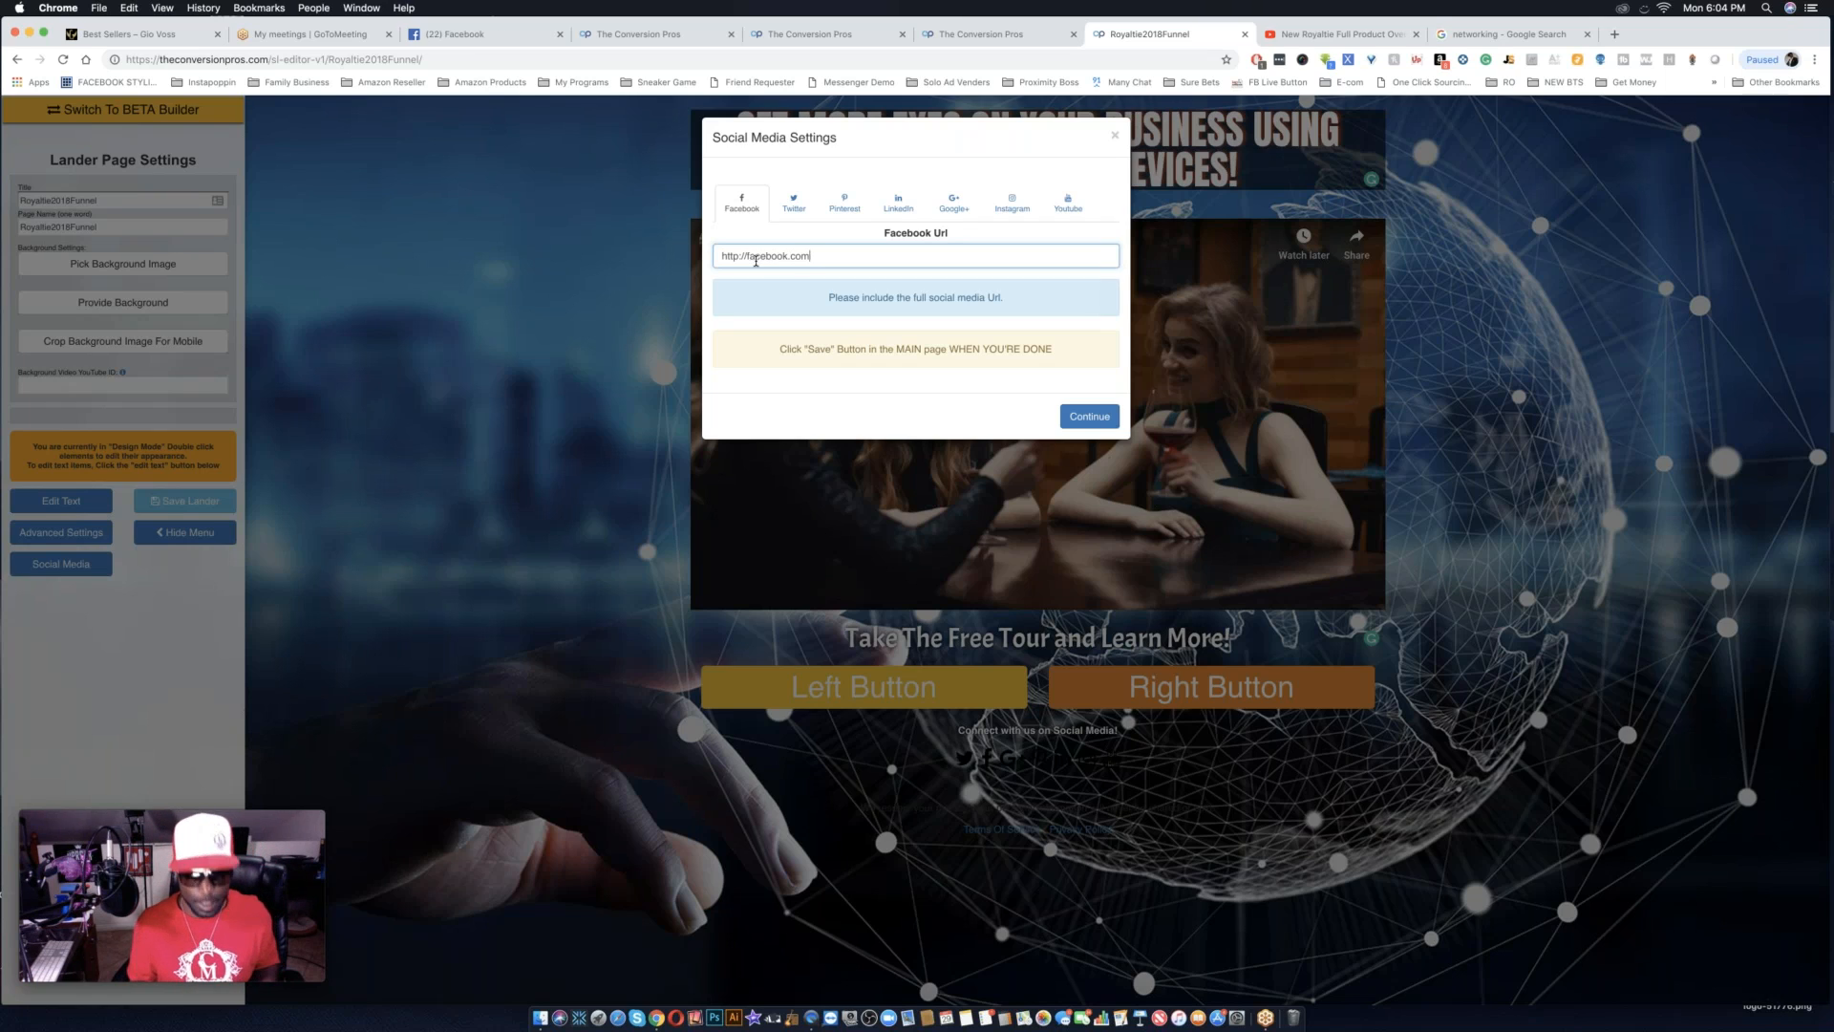
{"action": "type", "text": "/caujuan"}
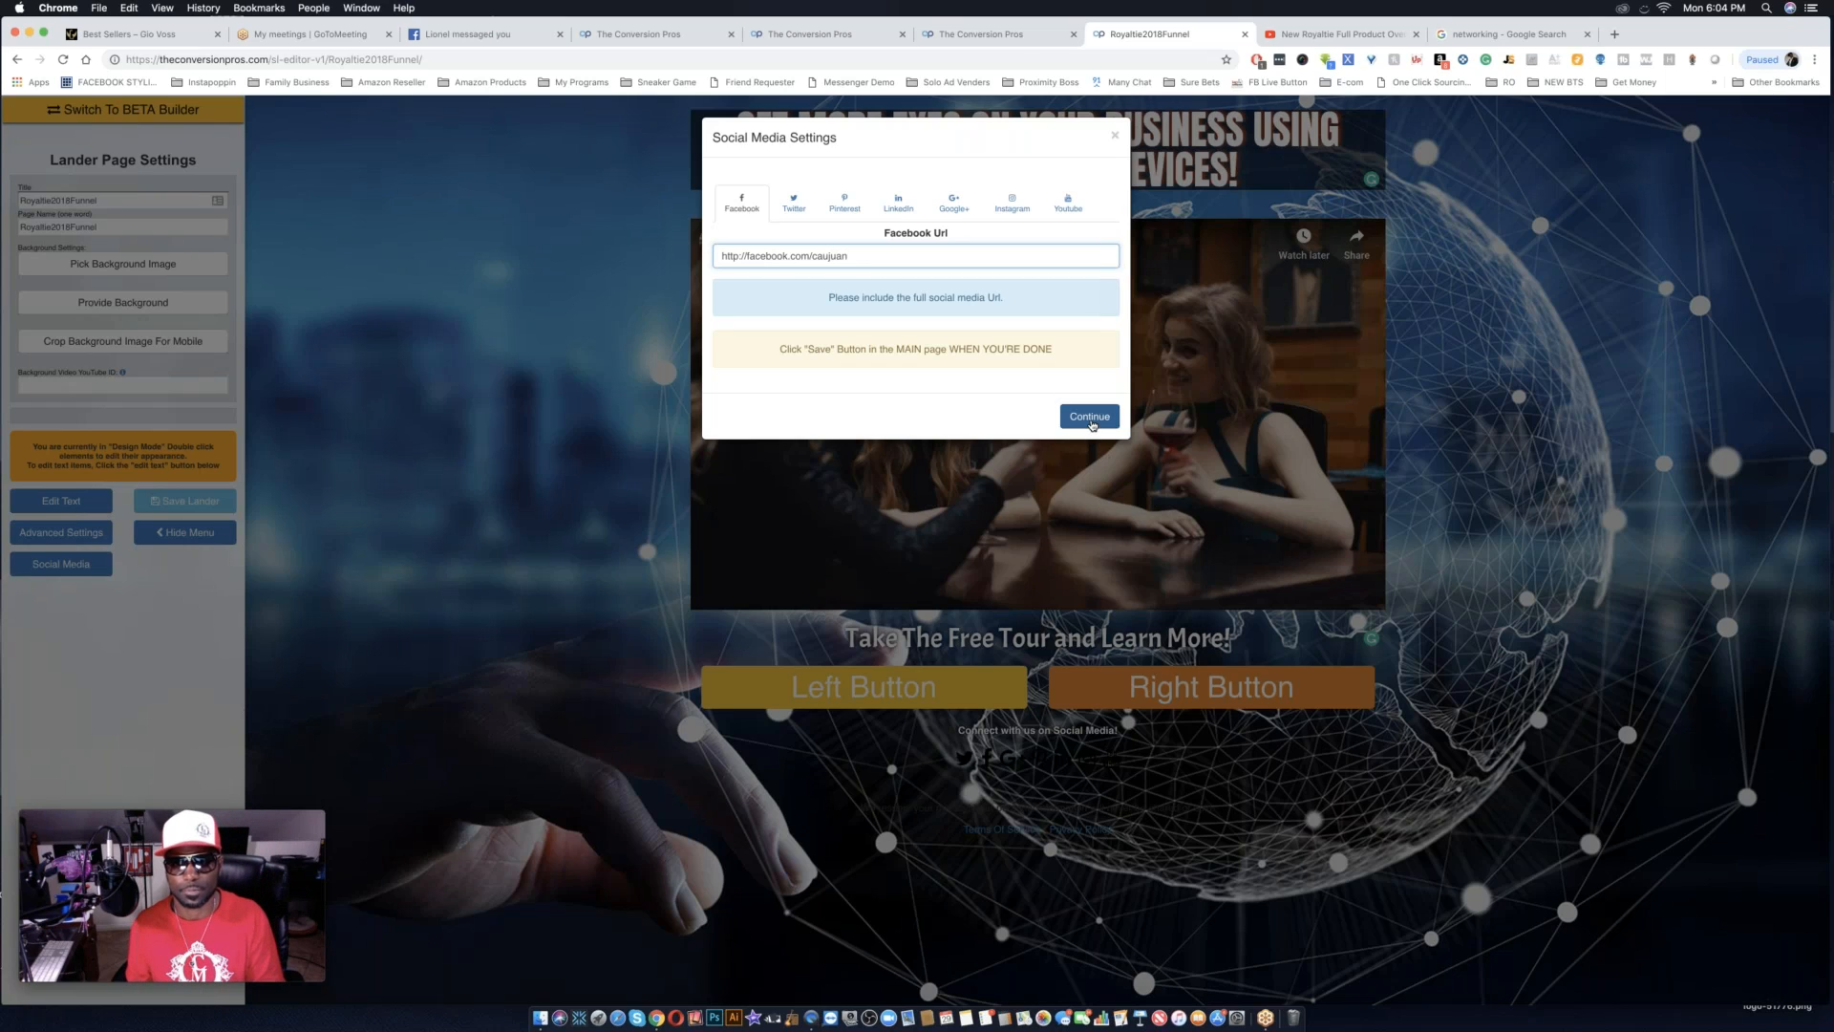
{"action": "left_click", "coordinate": [794, 202]}
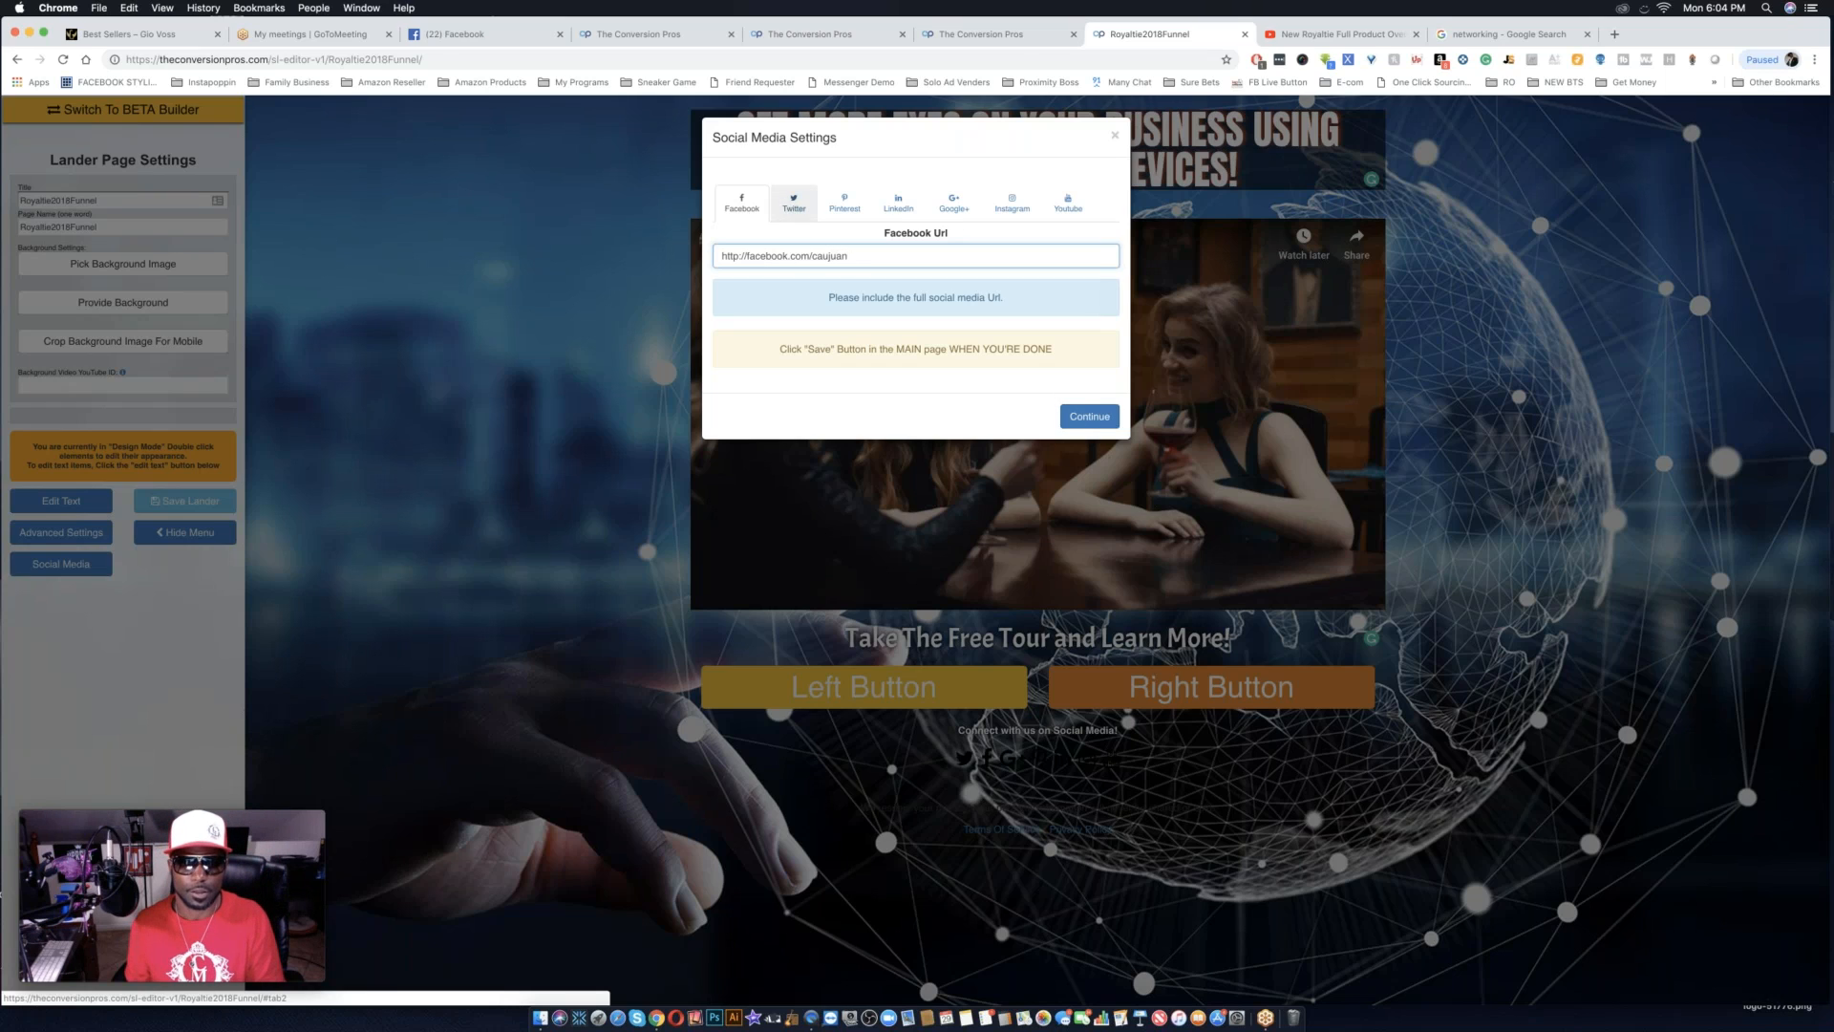
{"action": "left_click", "coordinate": [775, 254]}
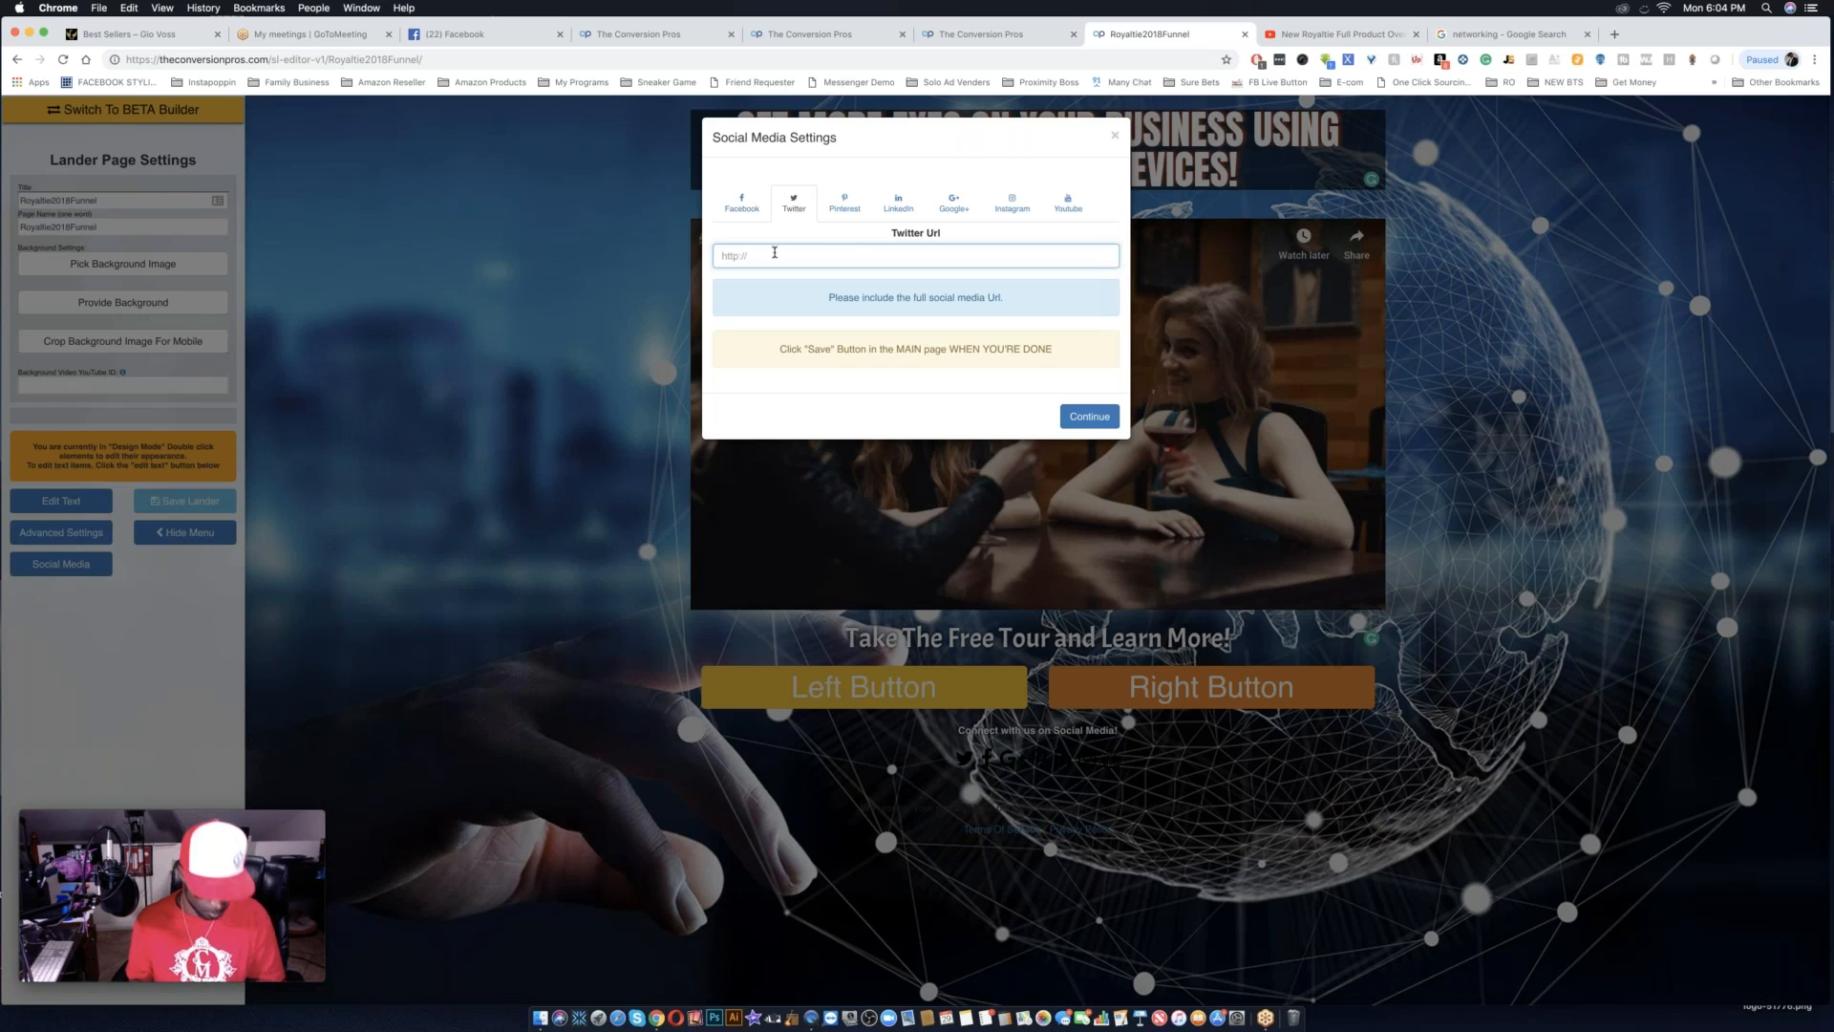
{"action": "type", "text": "http://twitt"}
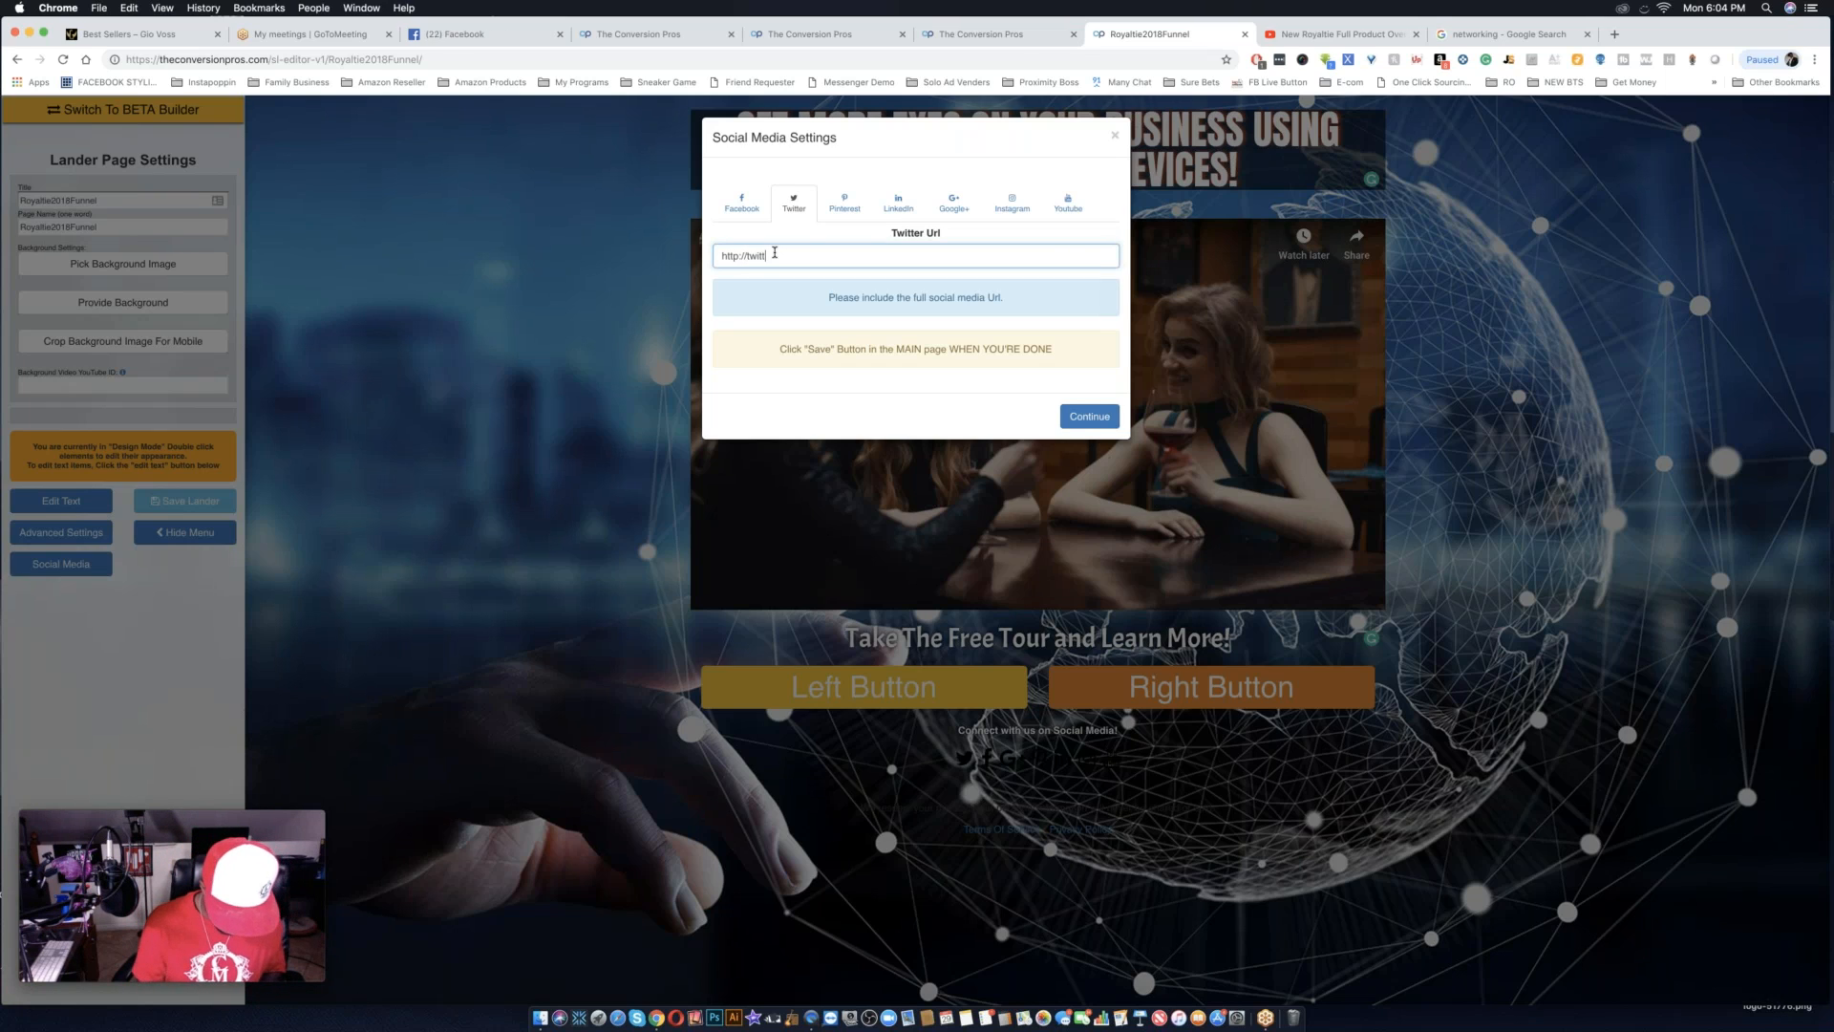
{"action": "type", "text": "er.co"}
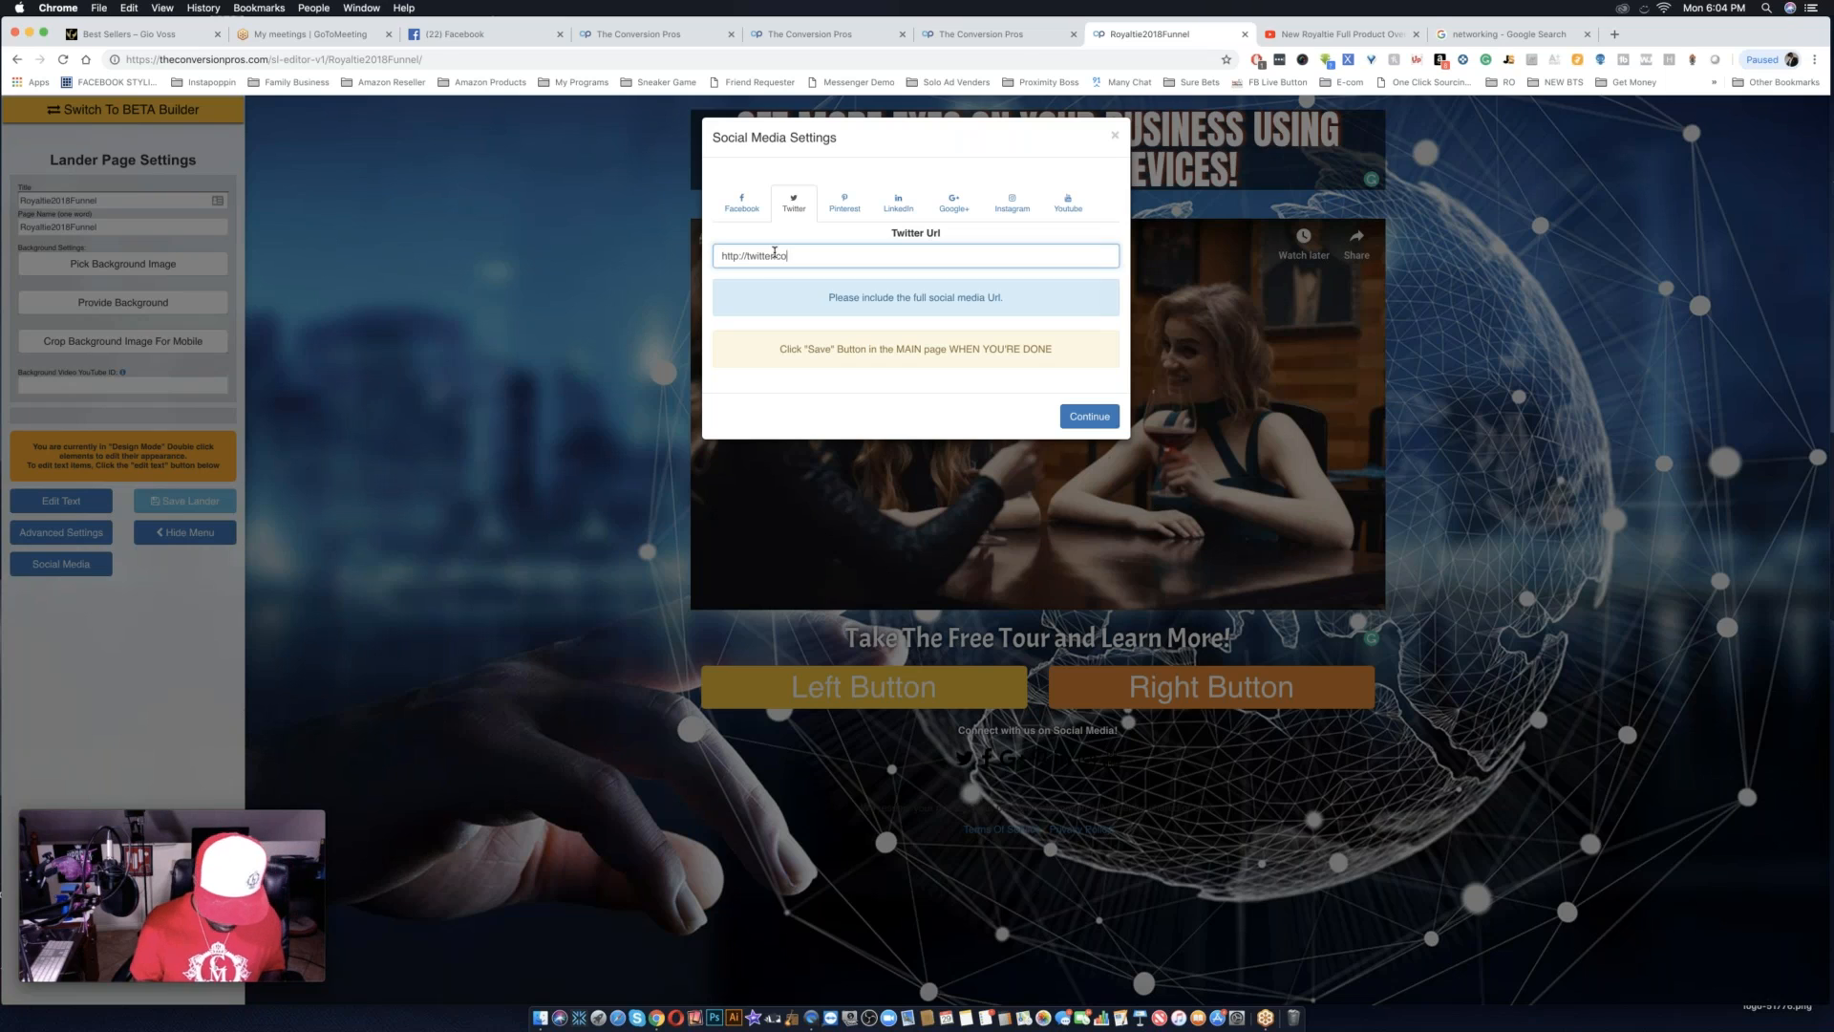
{"action": "type", "text": "m/"}
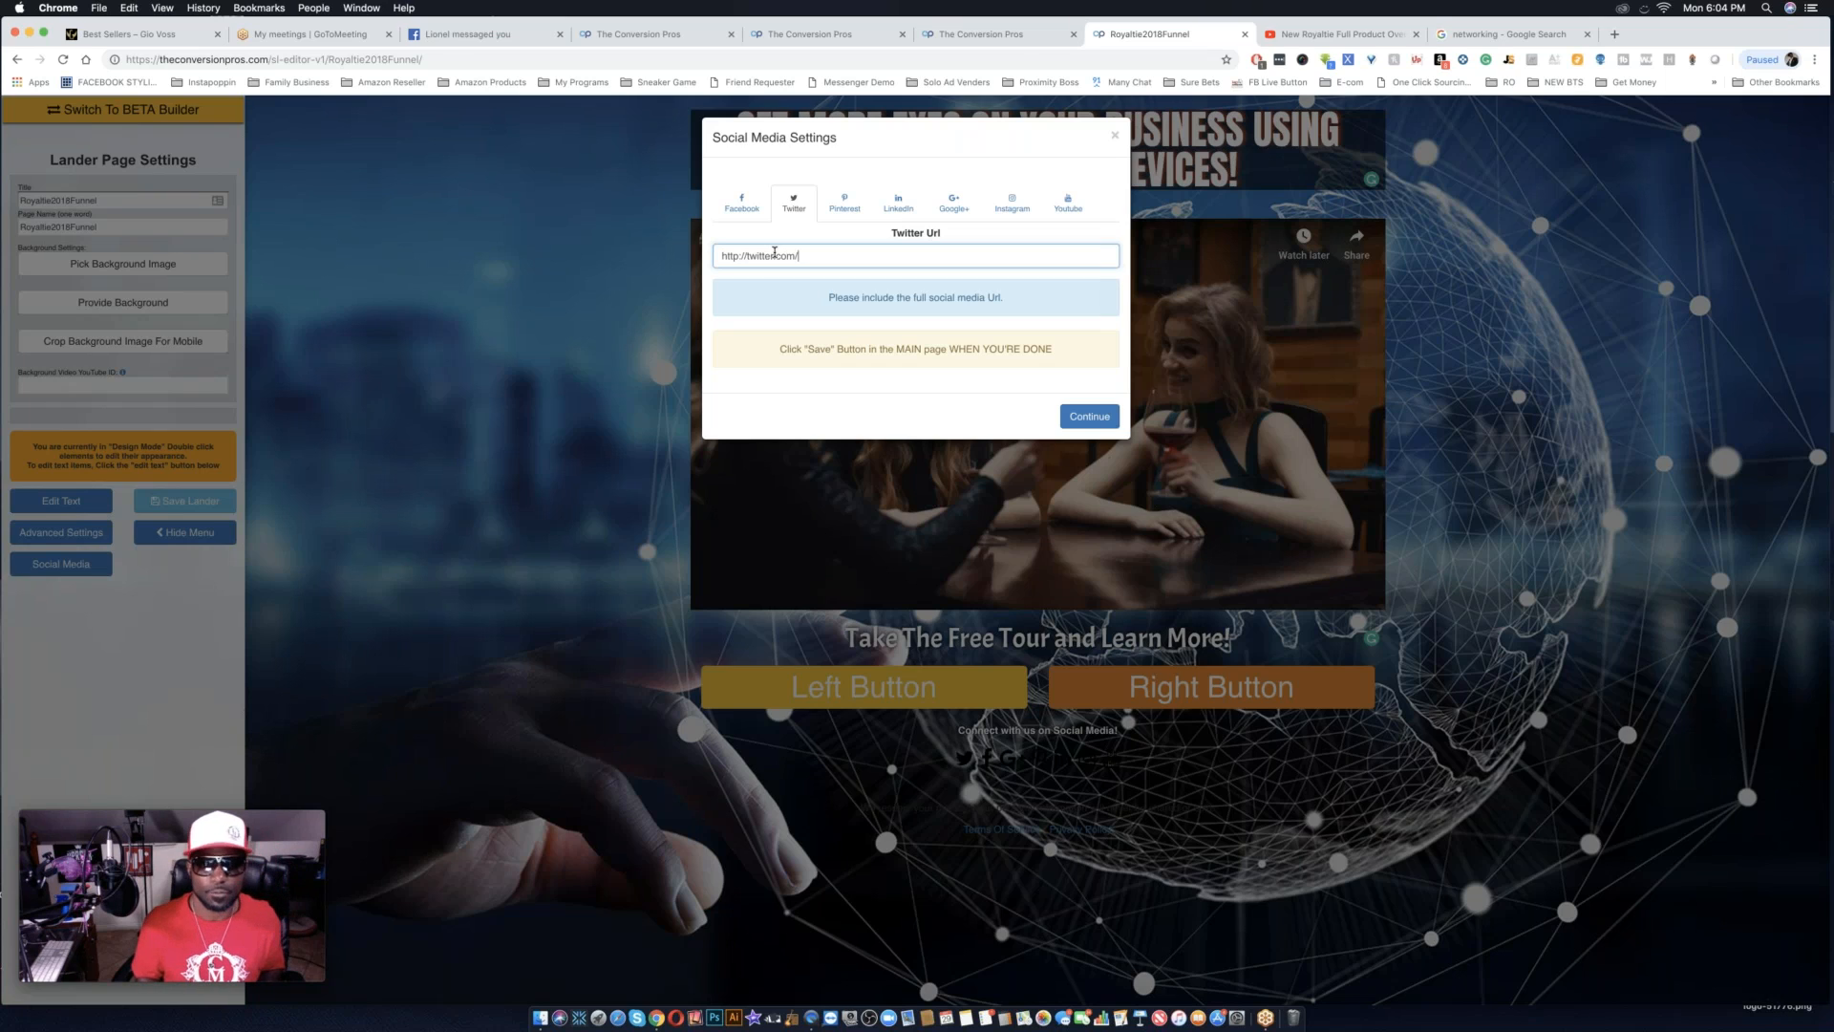
{"action": "type", "text": "caujuan"}
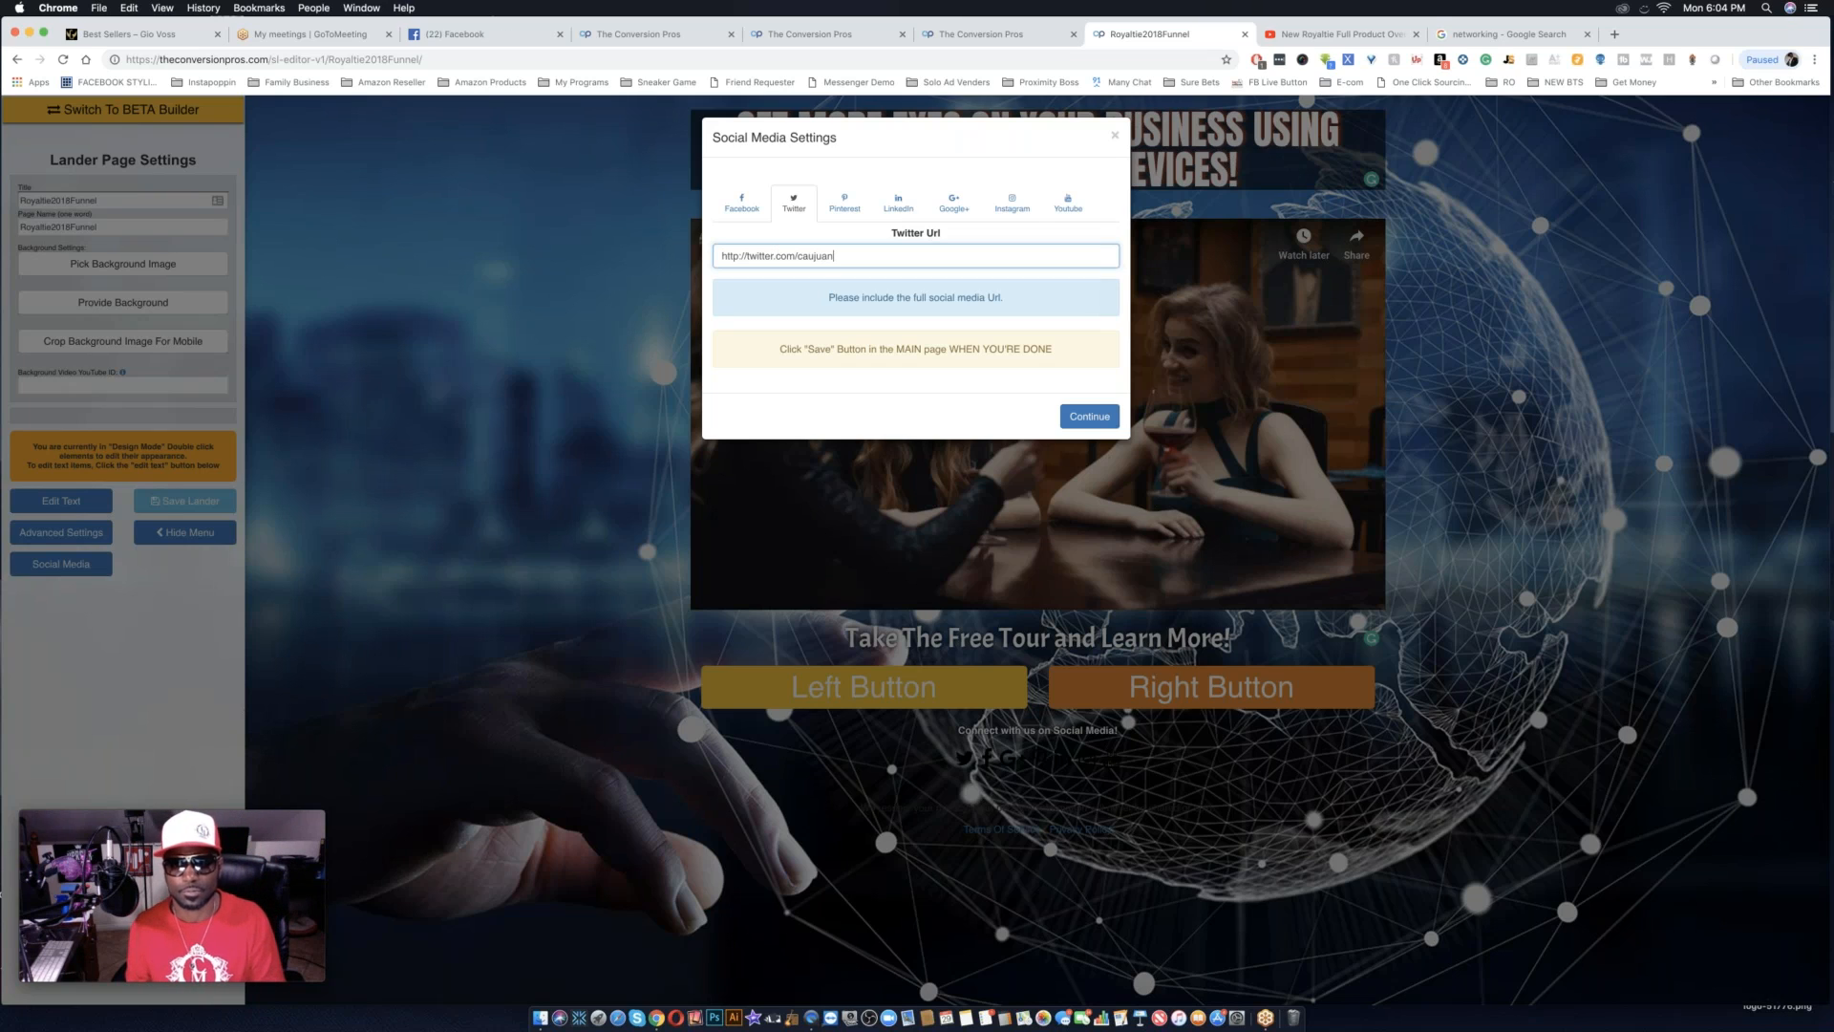
{"action": "left_click", "coordinate": [1011, 202]}
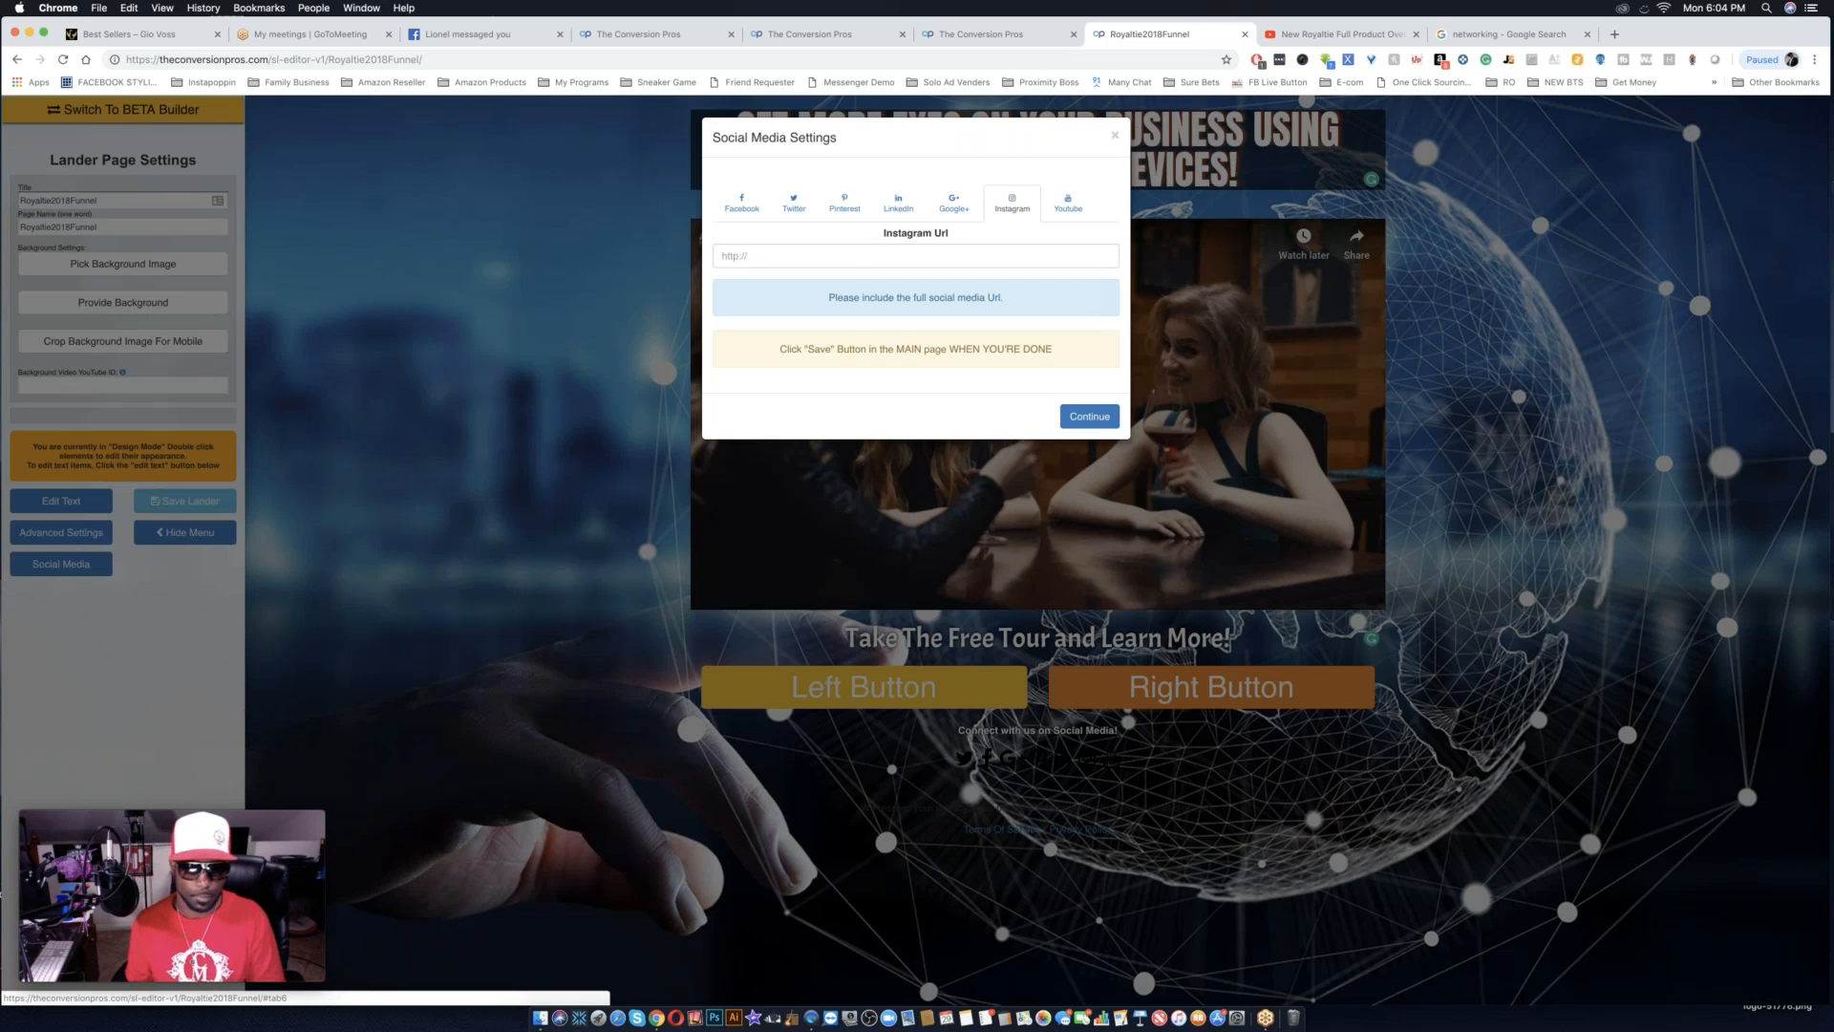
{"action": "left_click", "coordinate": [844, 259]}
{"action": "type", "text": "http:"}
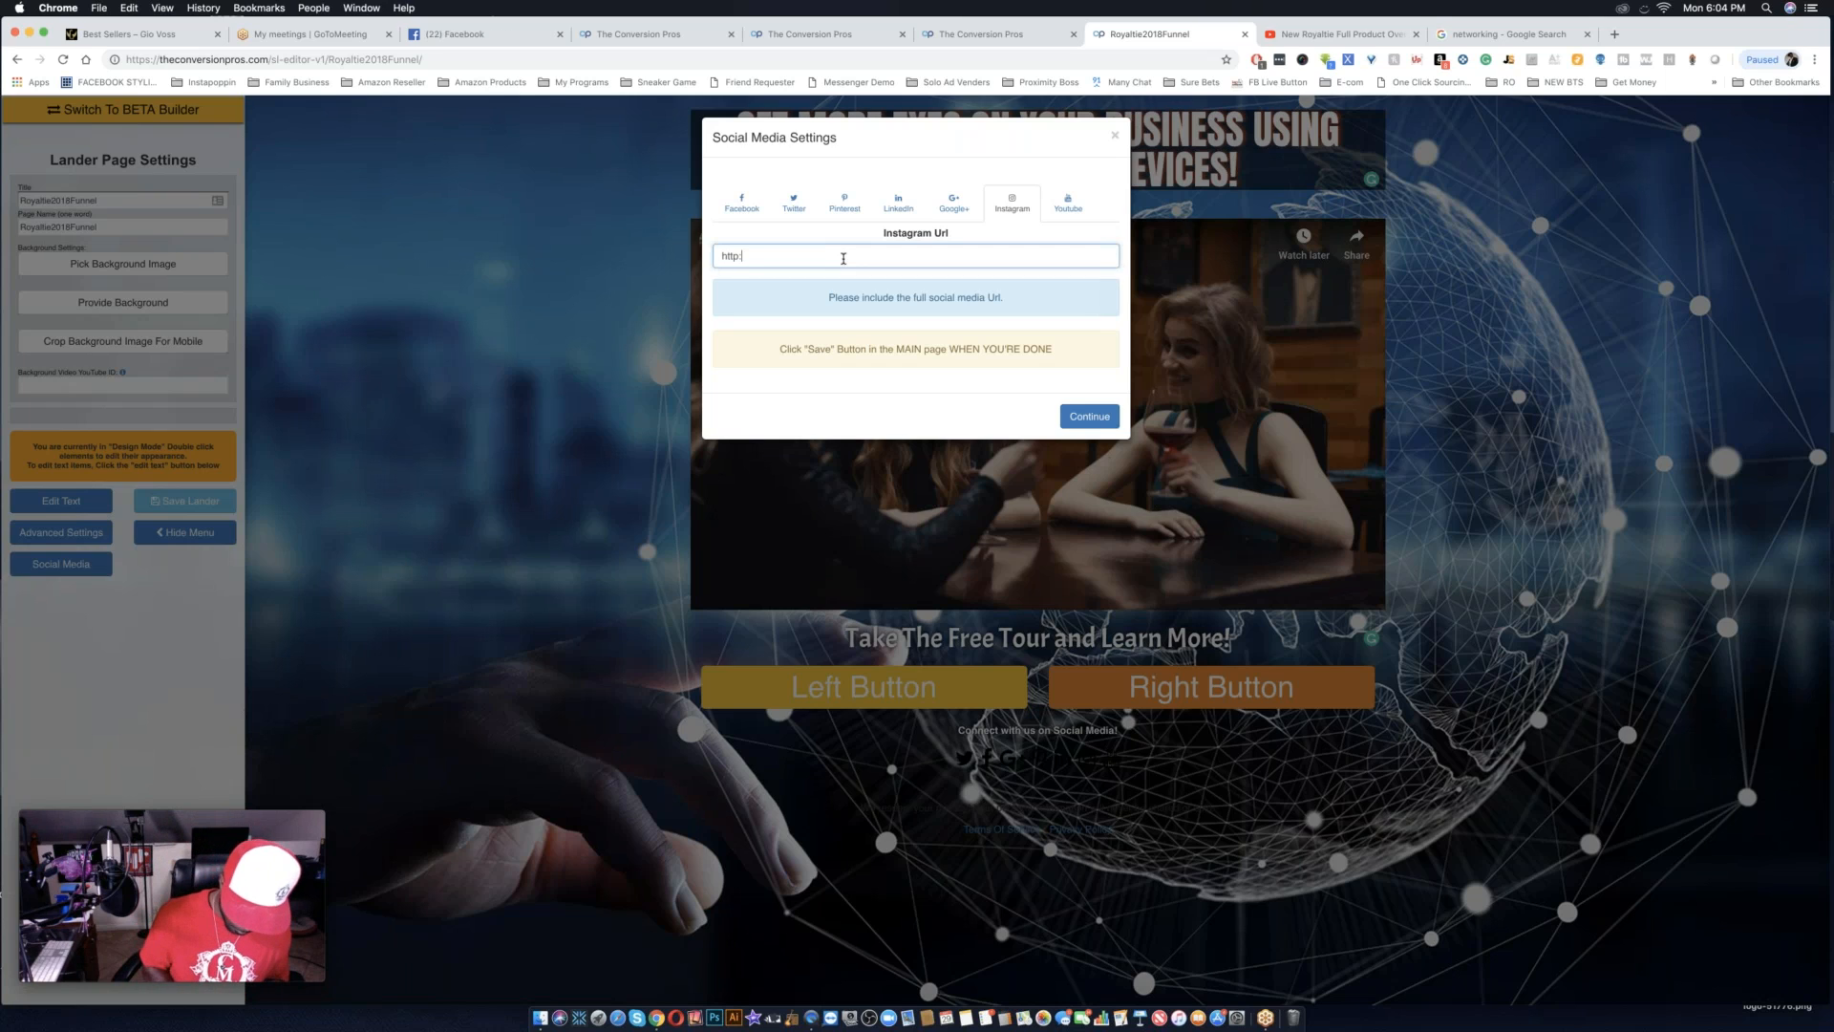
{"action": "type", "text": "//instagram.com/caujuan"}
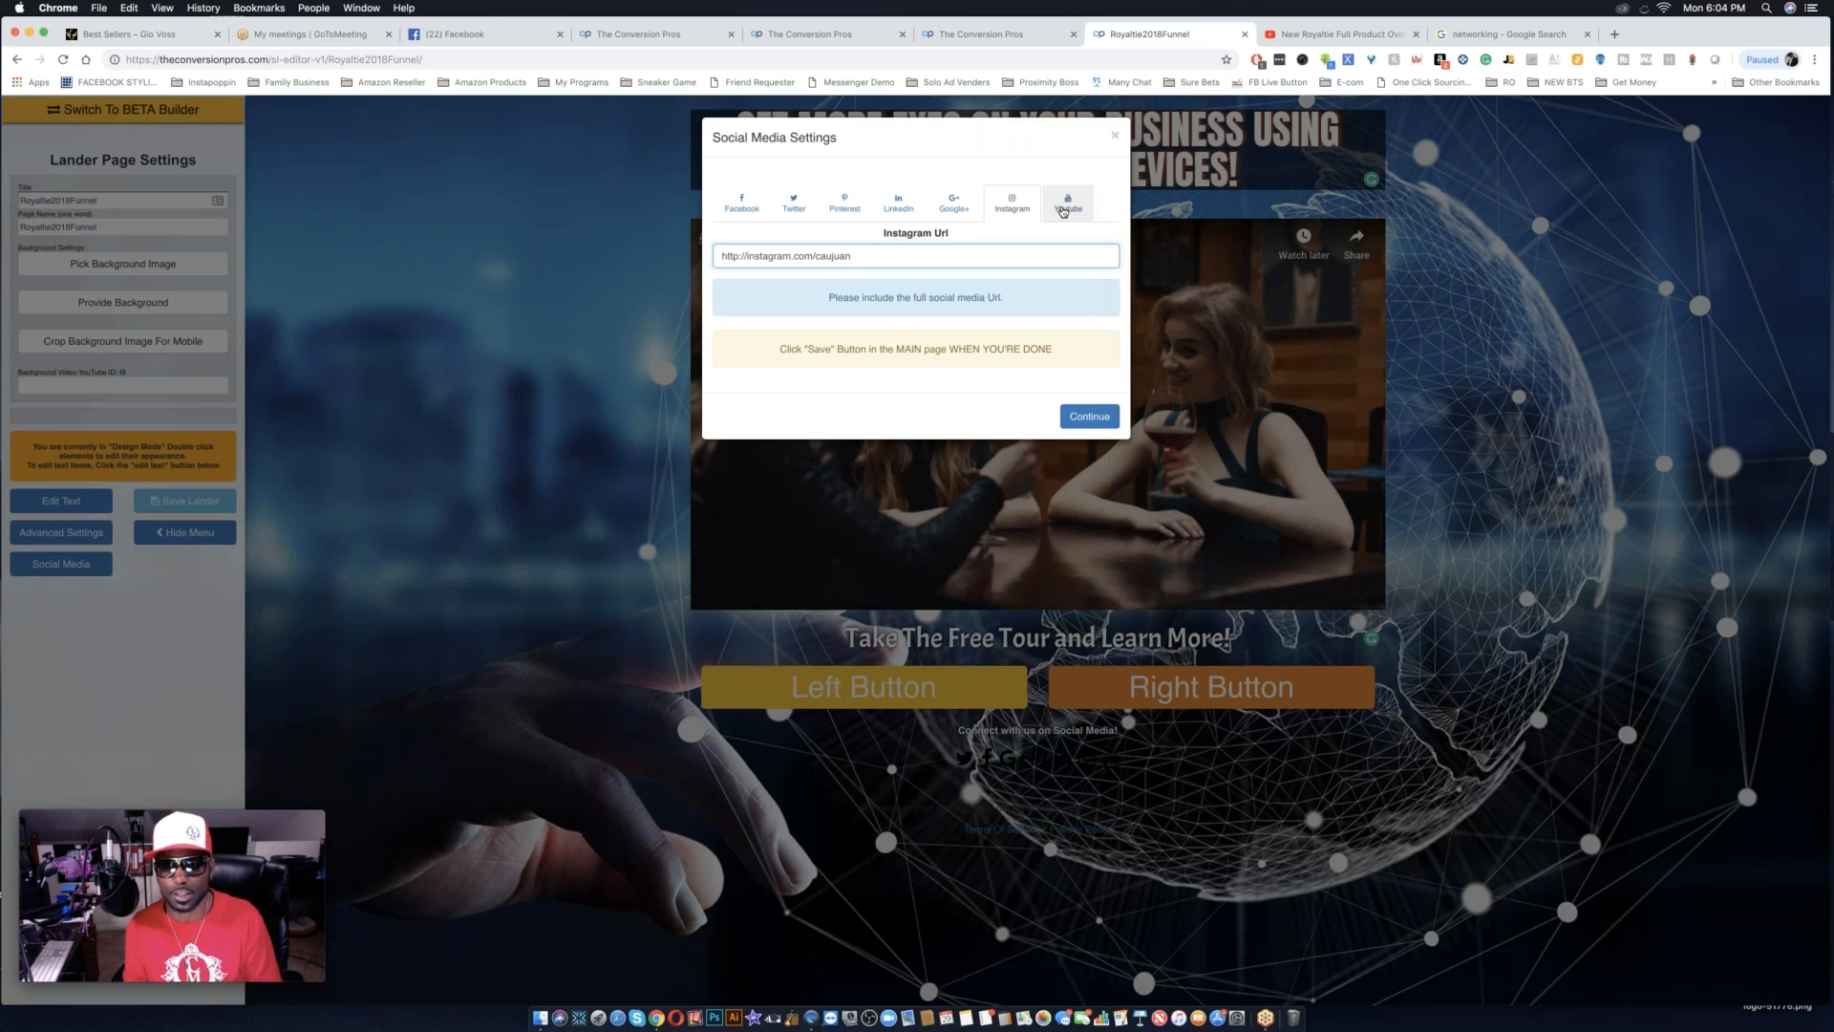
{"action": "left_click", "coordinate": [1068, 203]}
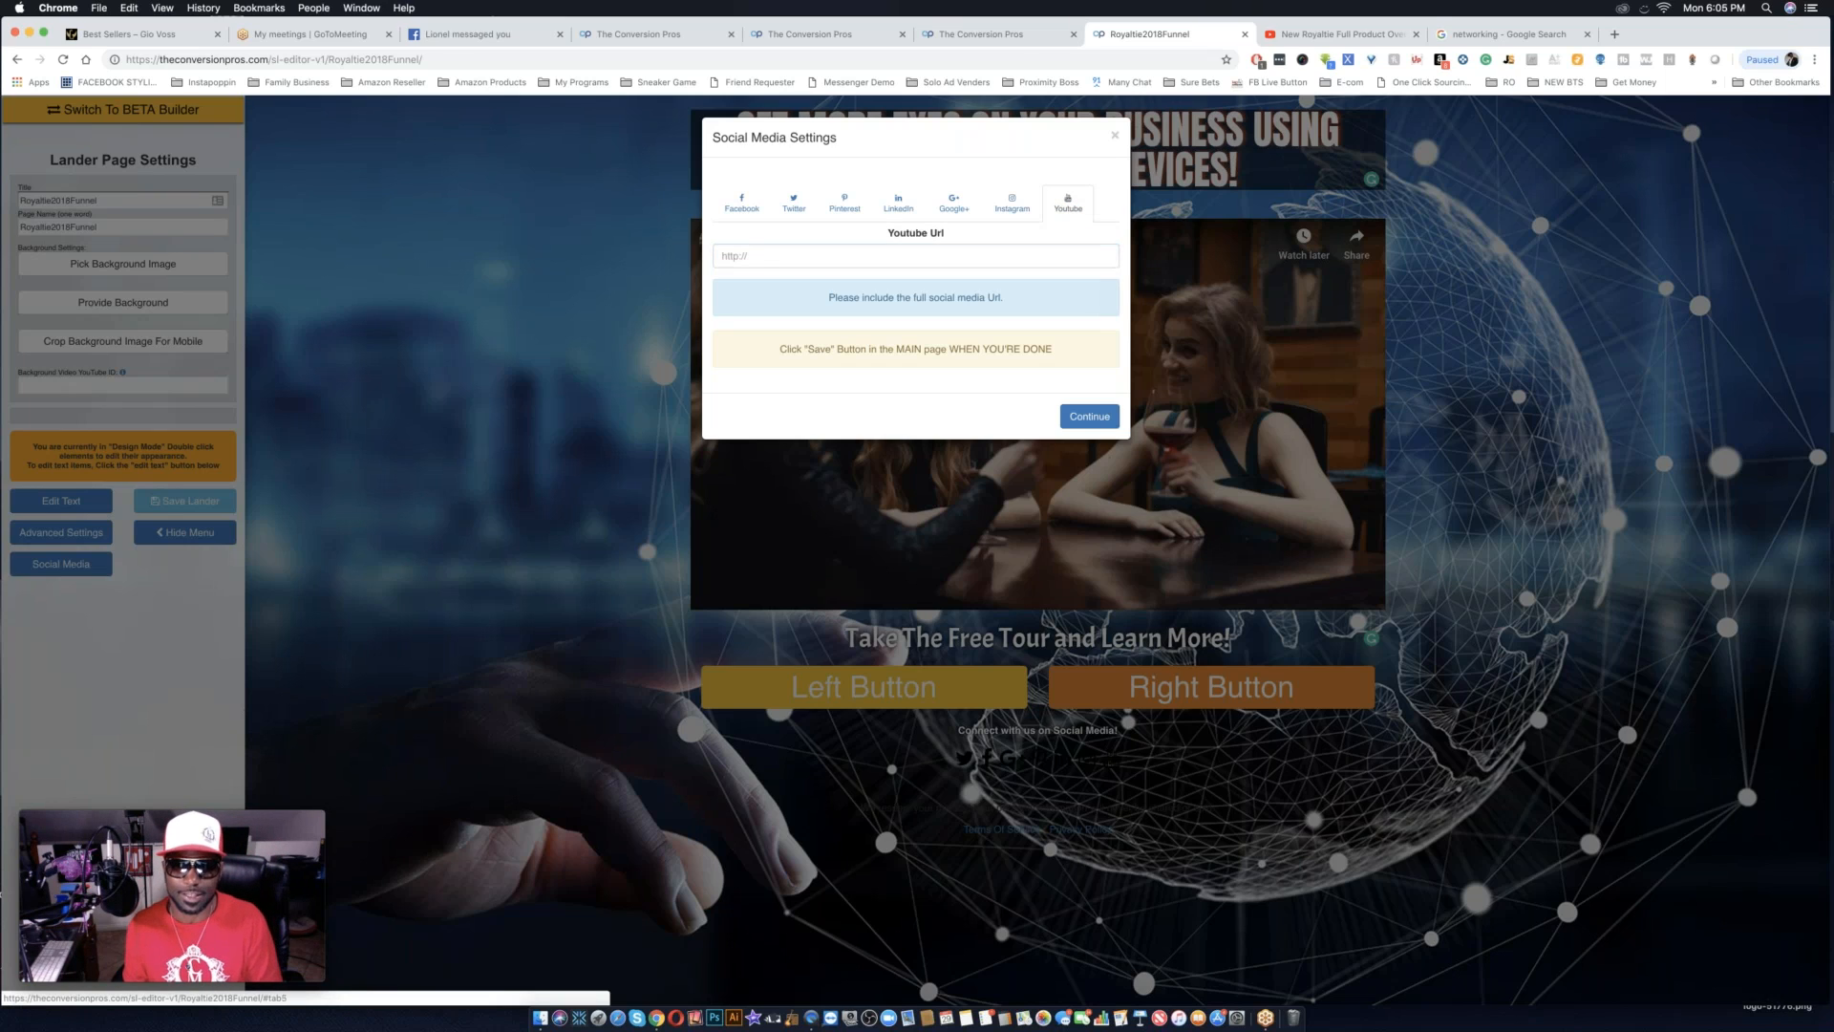
{"action": "left_click", "coordinate": [761, 255]}
{"action": "type", "text": "http"}
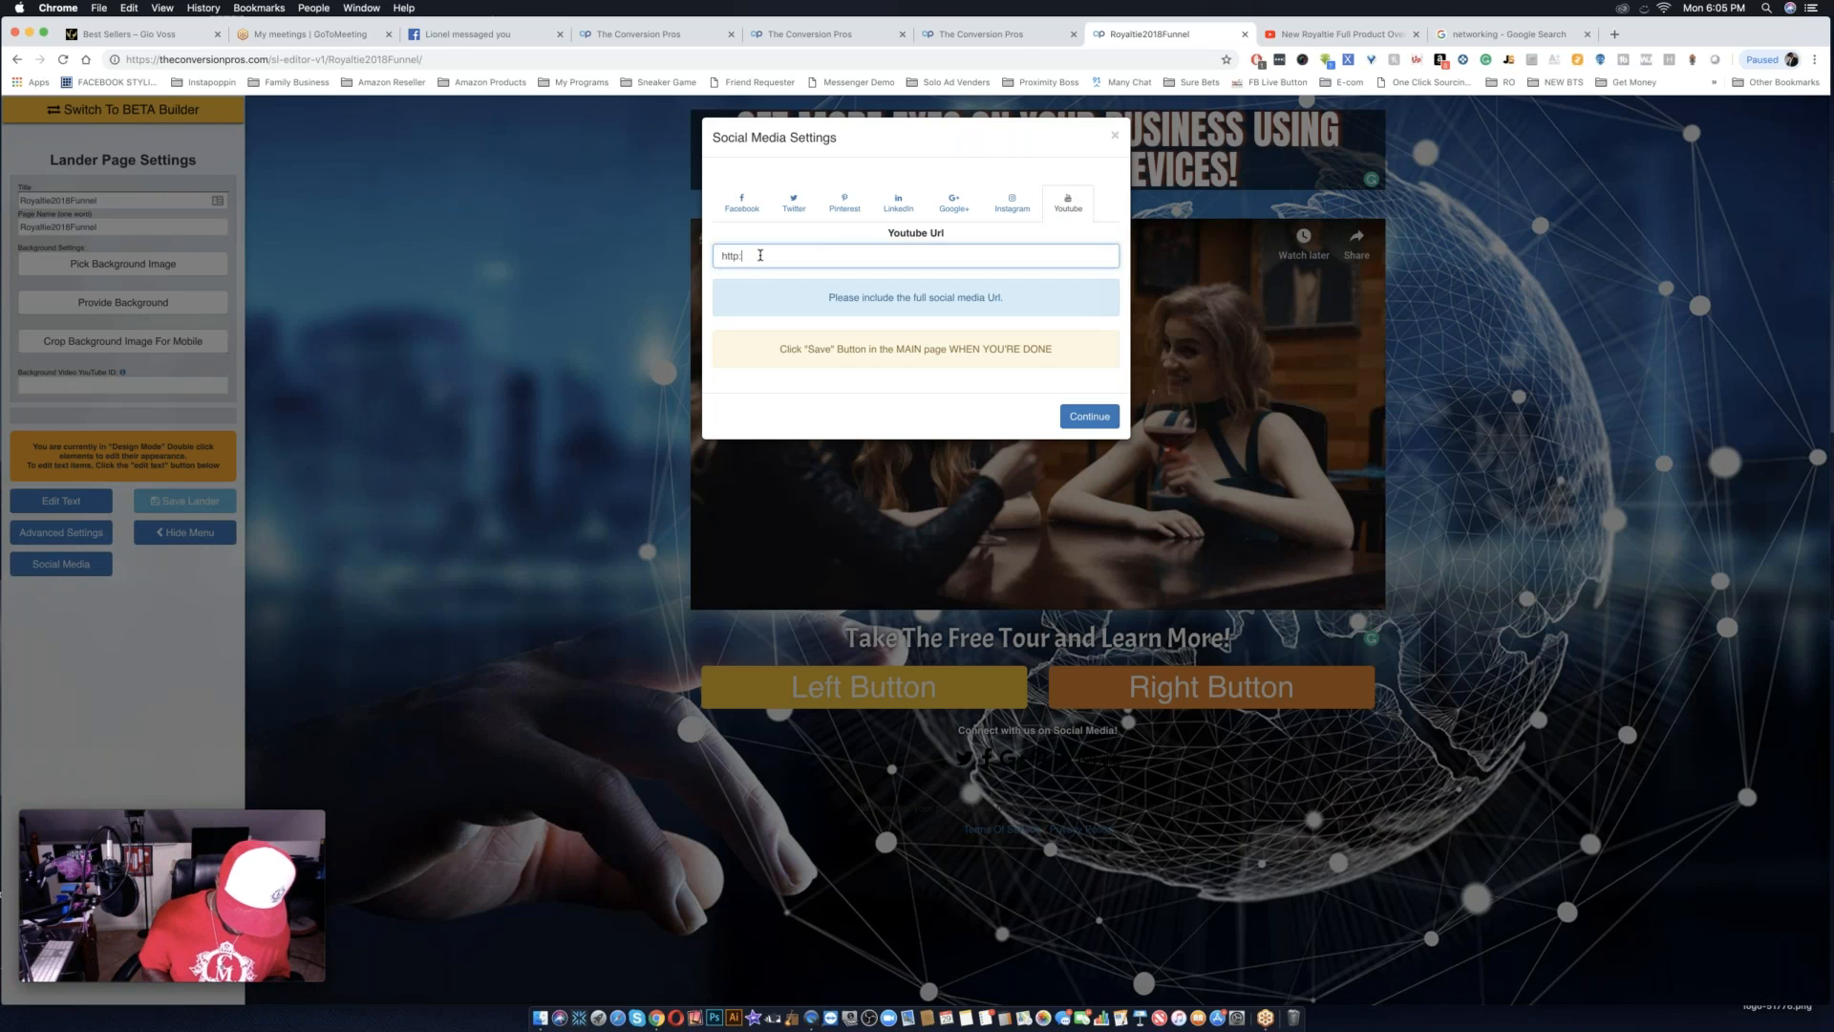
{"action": "type", "text": "://yo"}
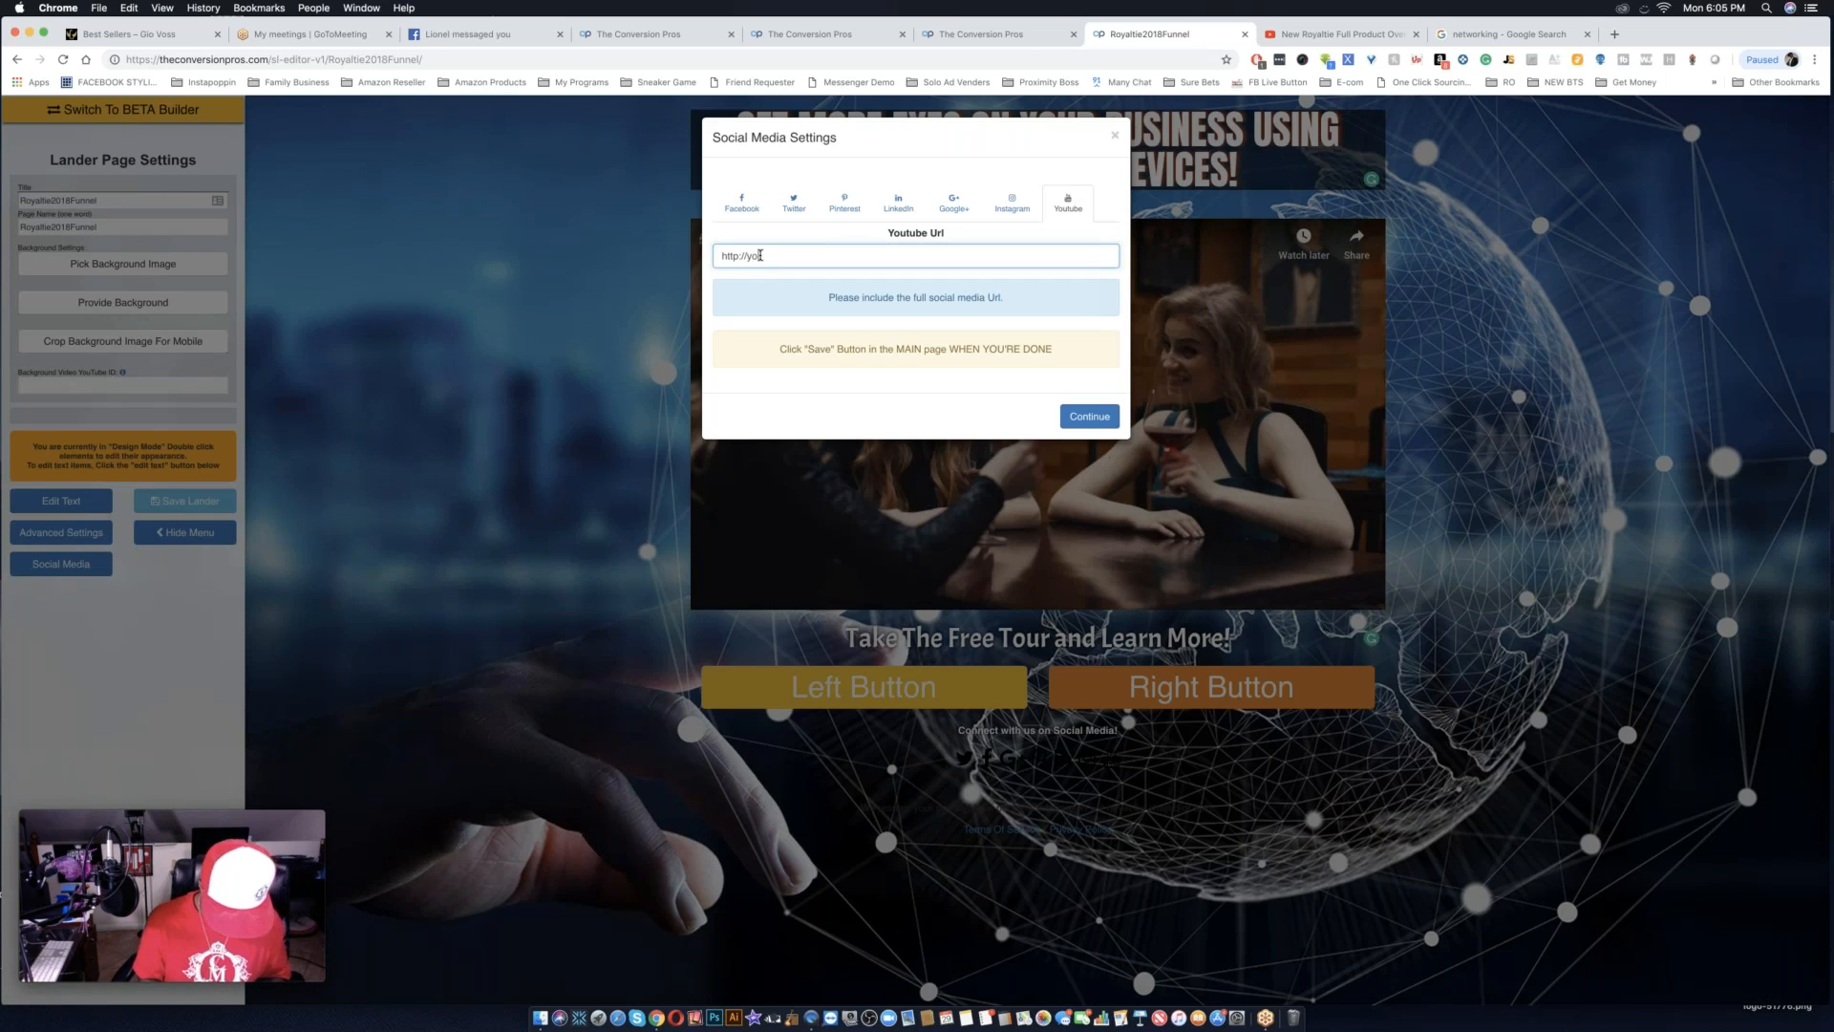
{"action": "type", "text": "utube.com"}
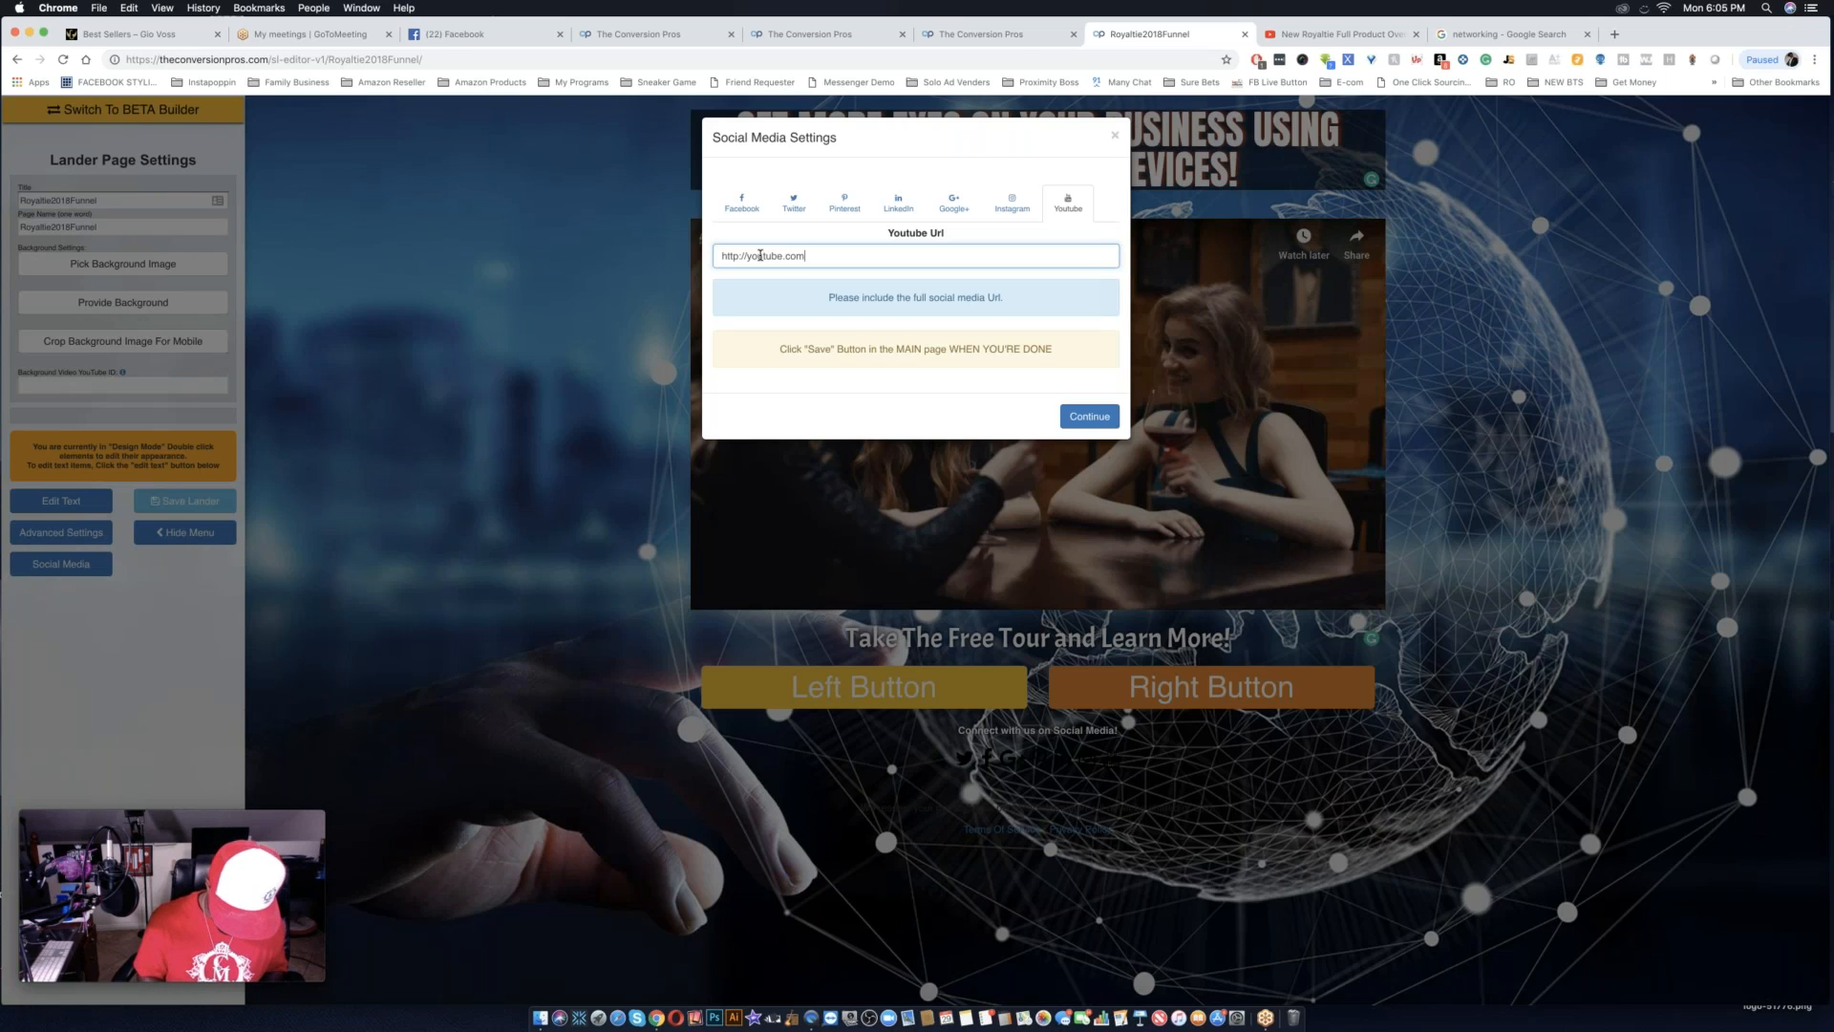
{"action": "type", "text": "/C"}
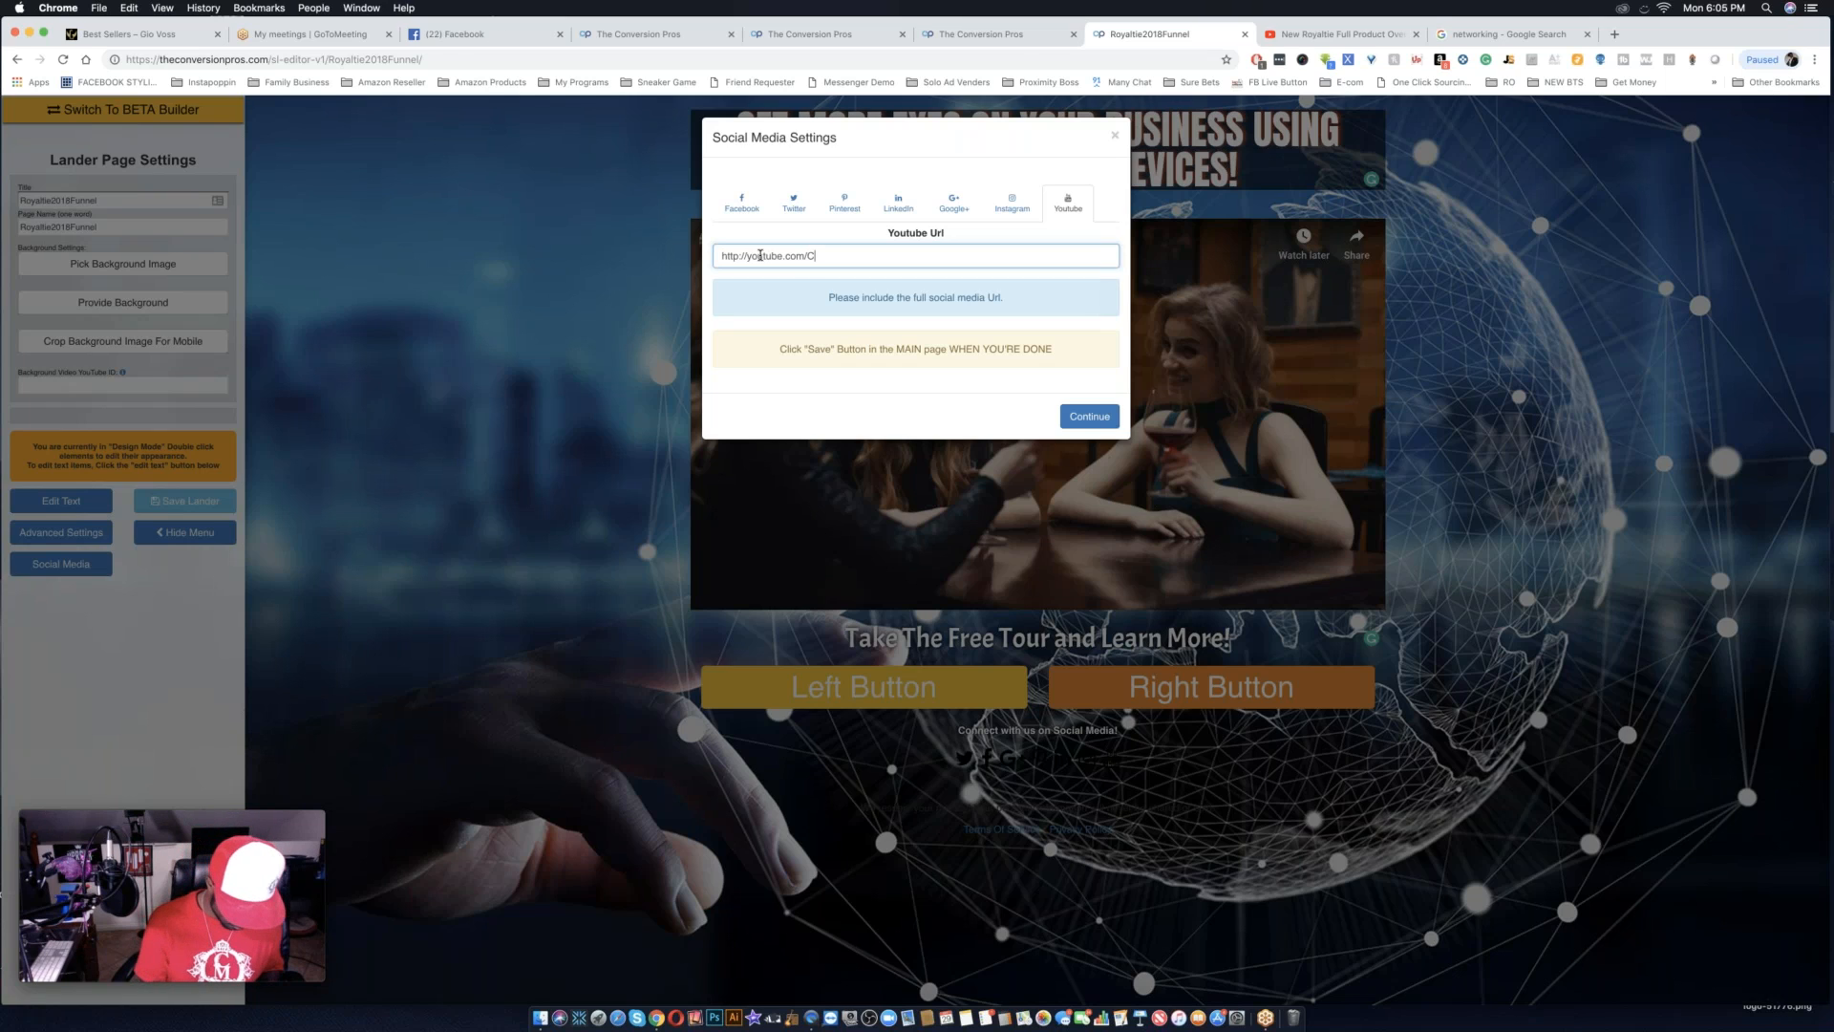
{"action": "type", "text": "aujuan"}
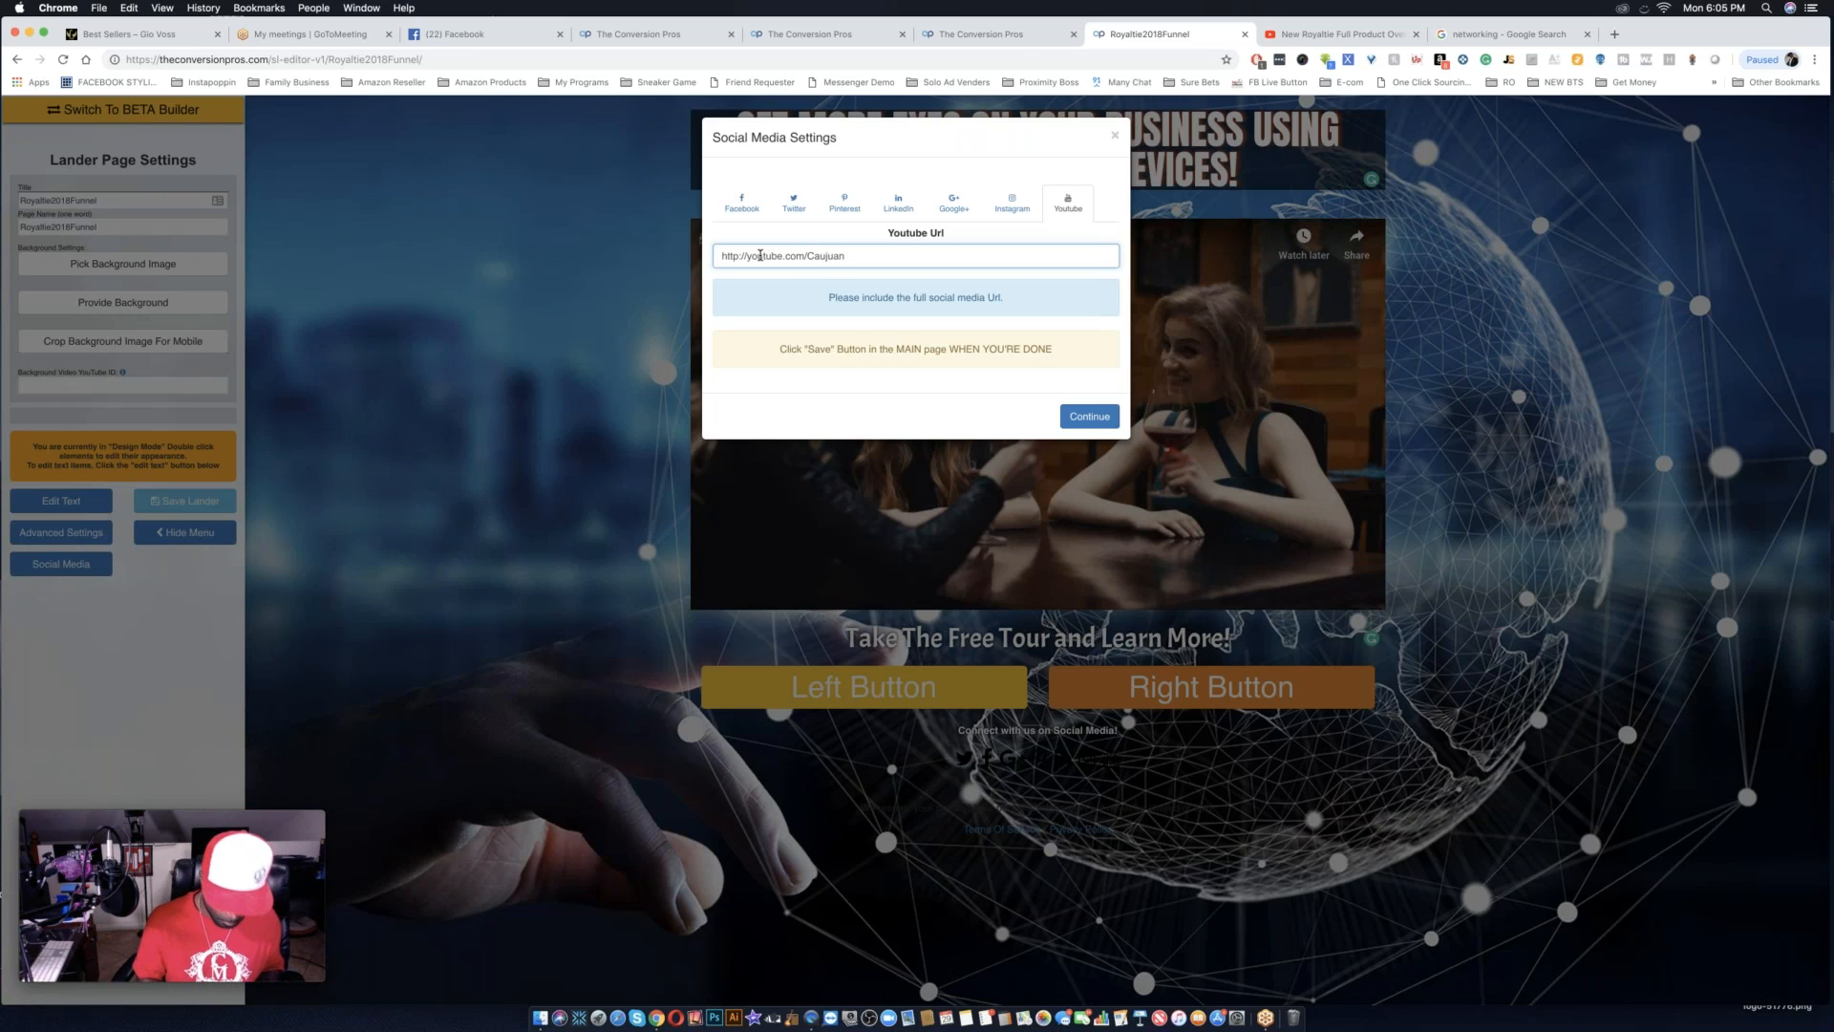
{"action": "type", "text": "may"}
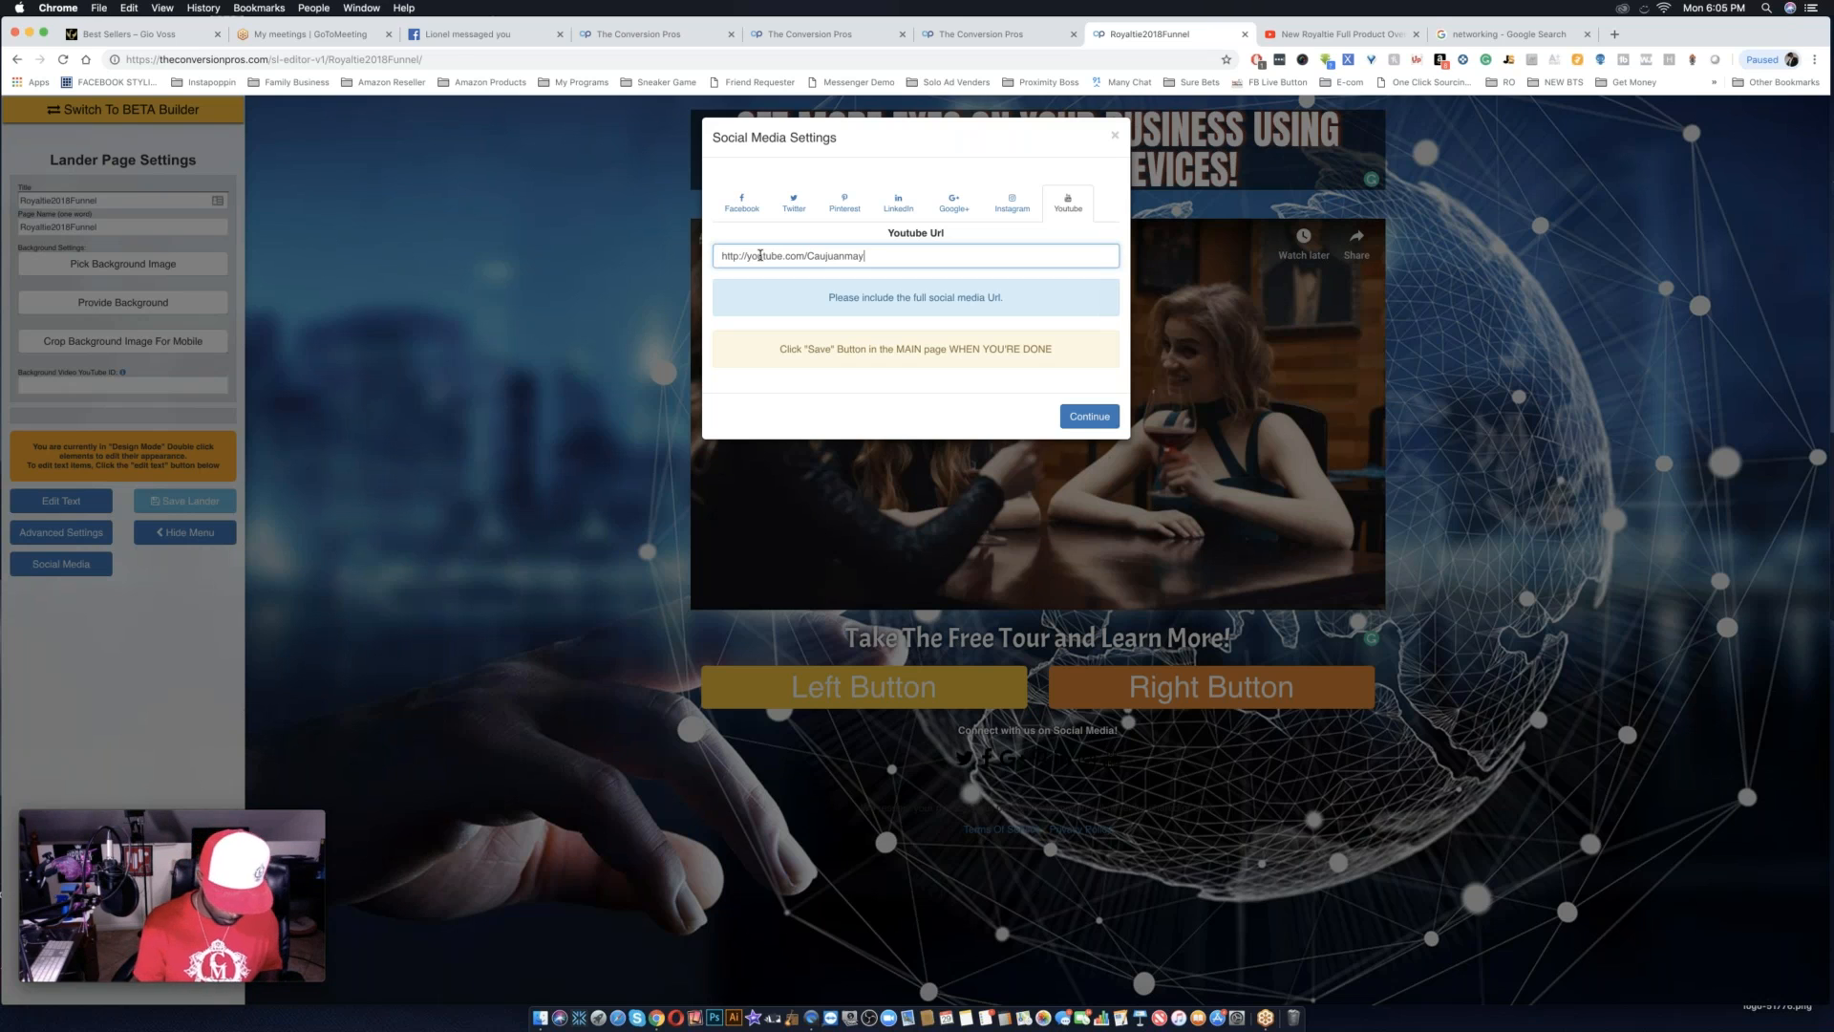
{"action": "type", "text": "o"}
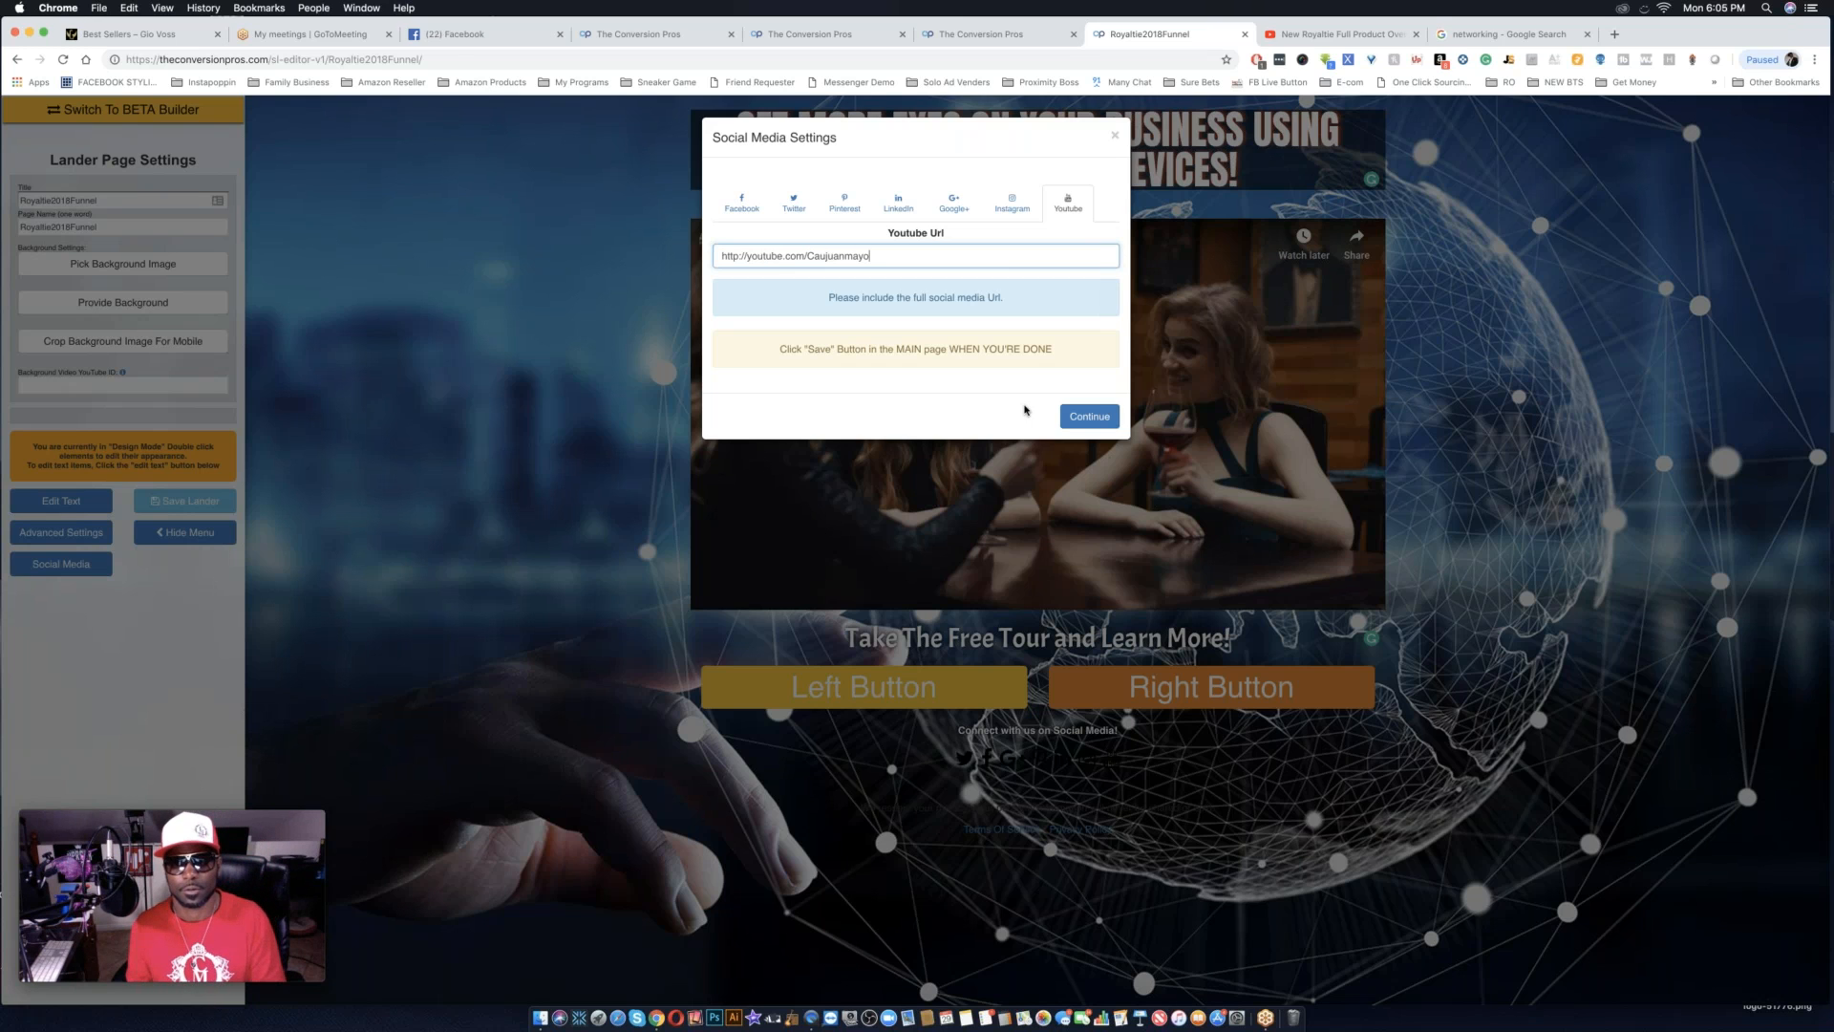
{"action": "left_click", "coordinate": [1085, 420]}
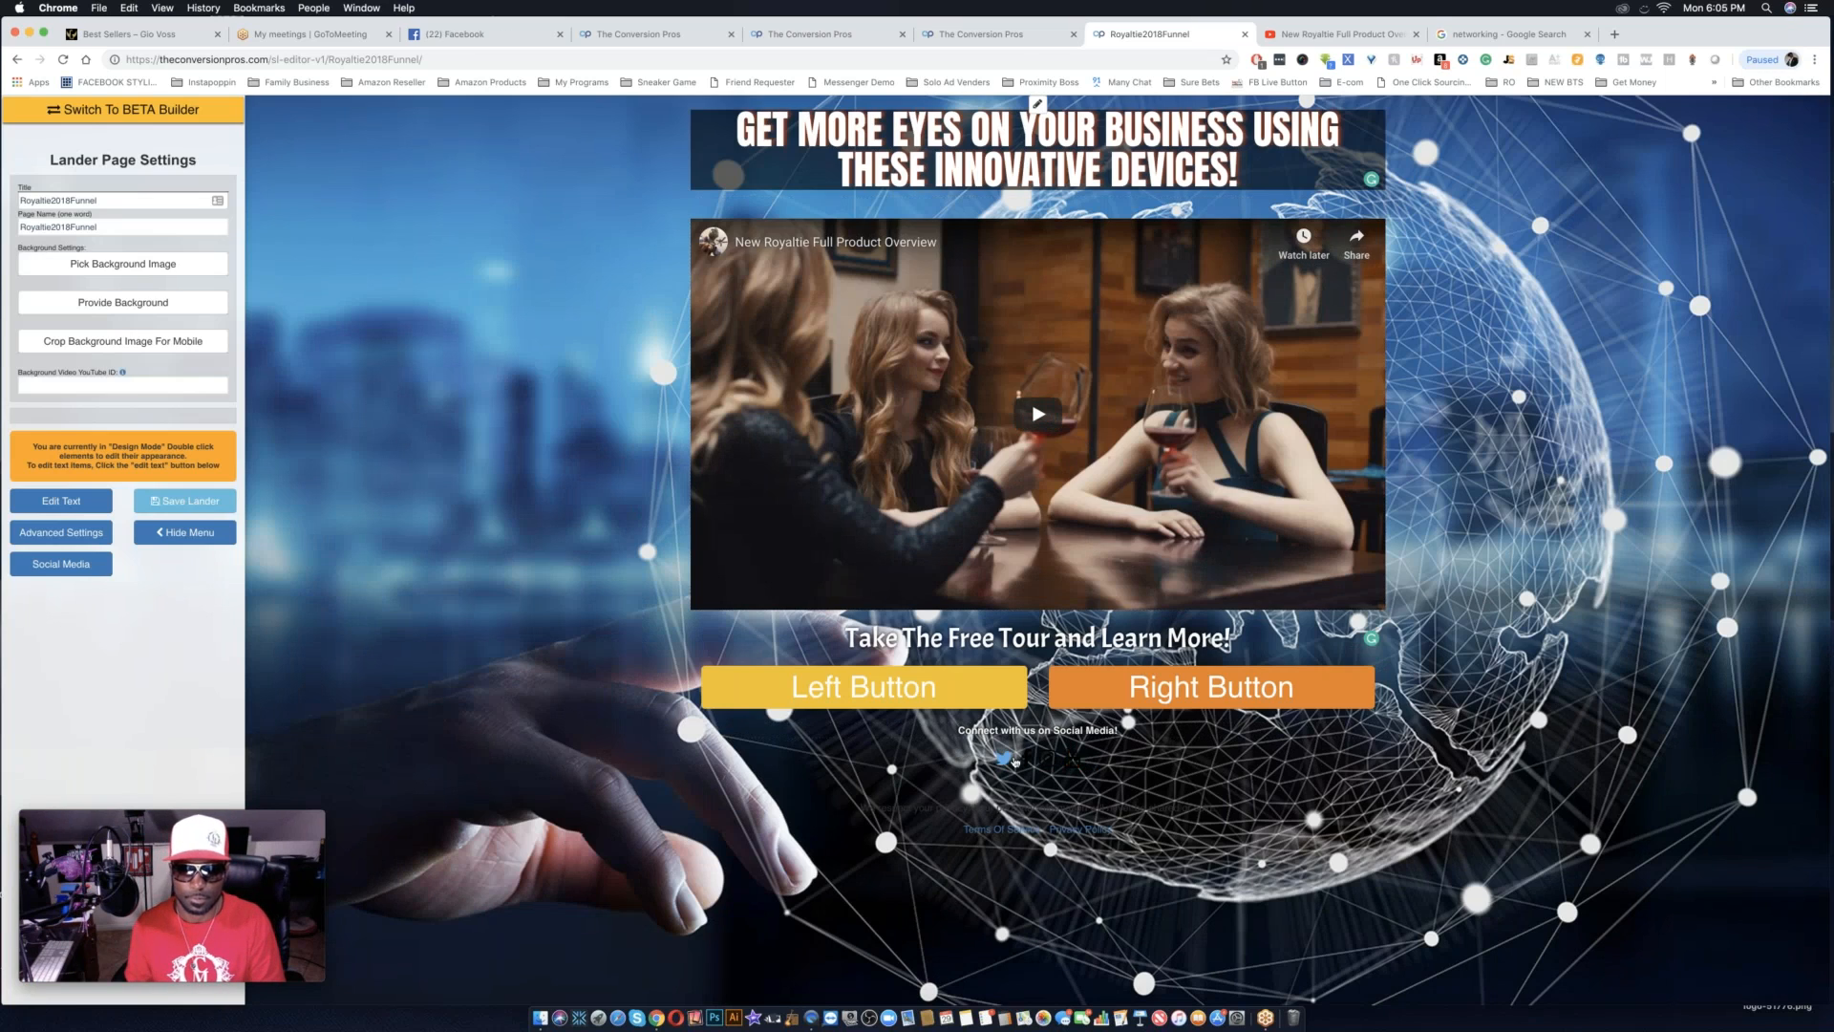
{"action": "left_click", "coordinate": [65, 511]}
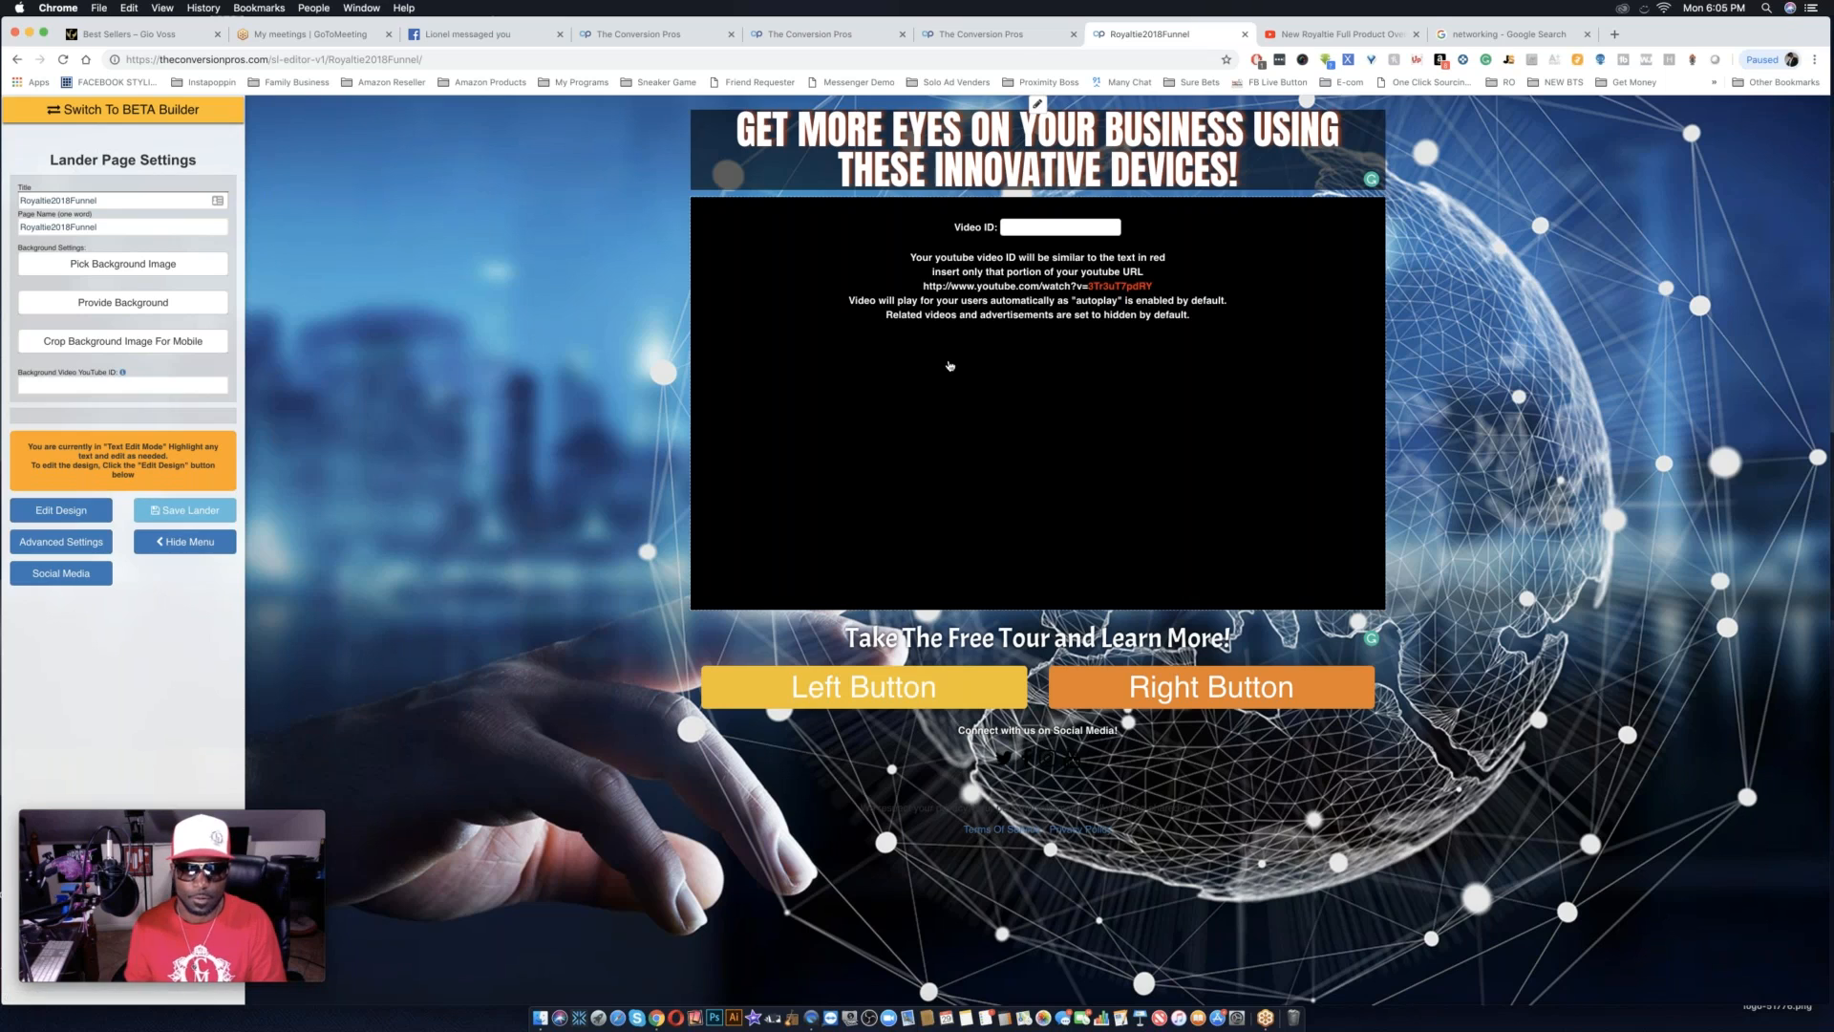
{"action": "triple_click", "coordinate": [1026, 811]}
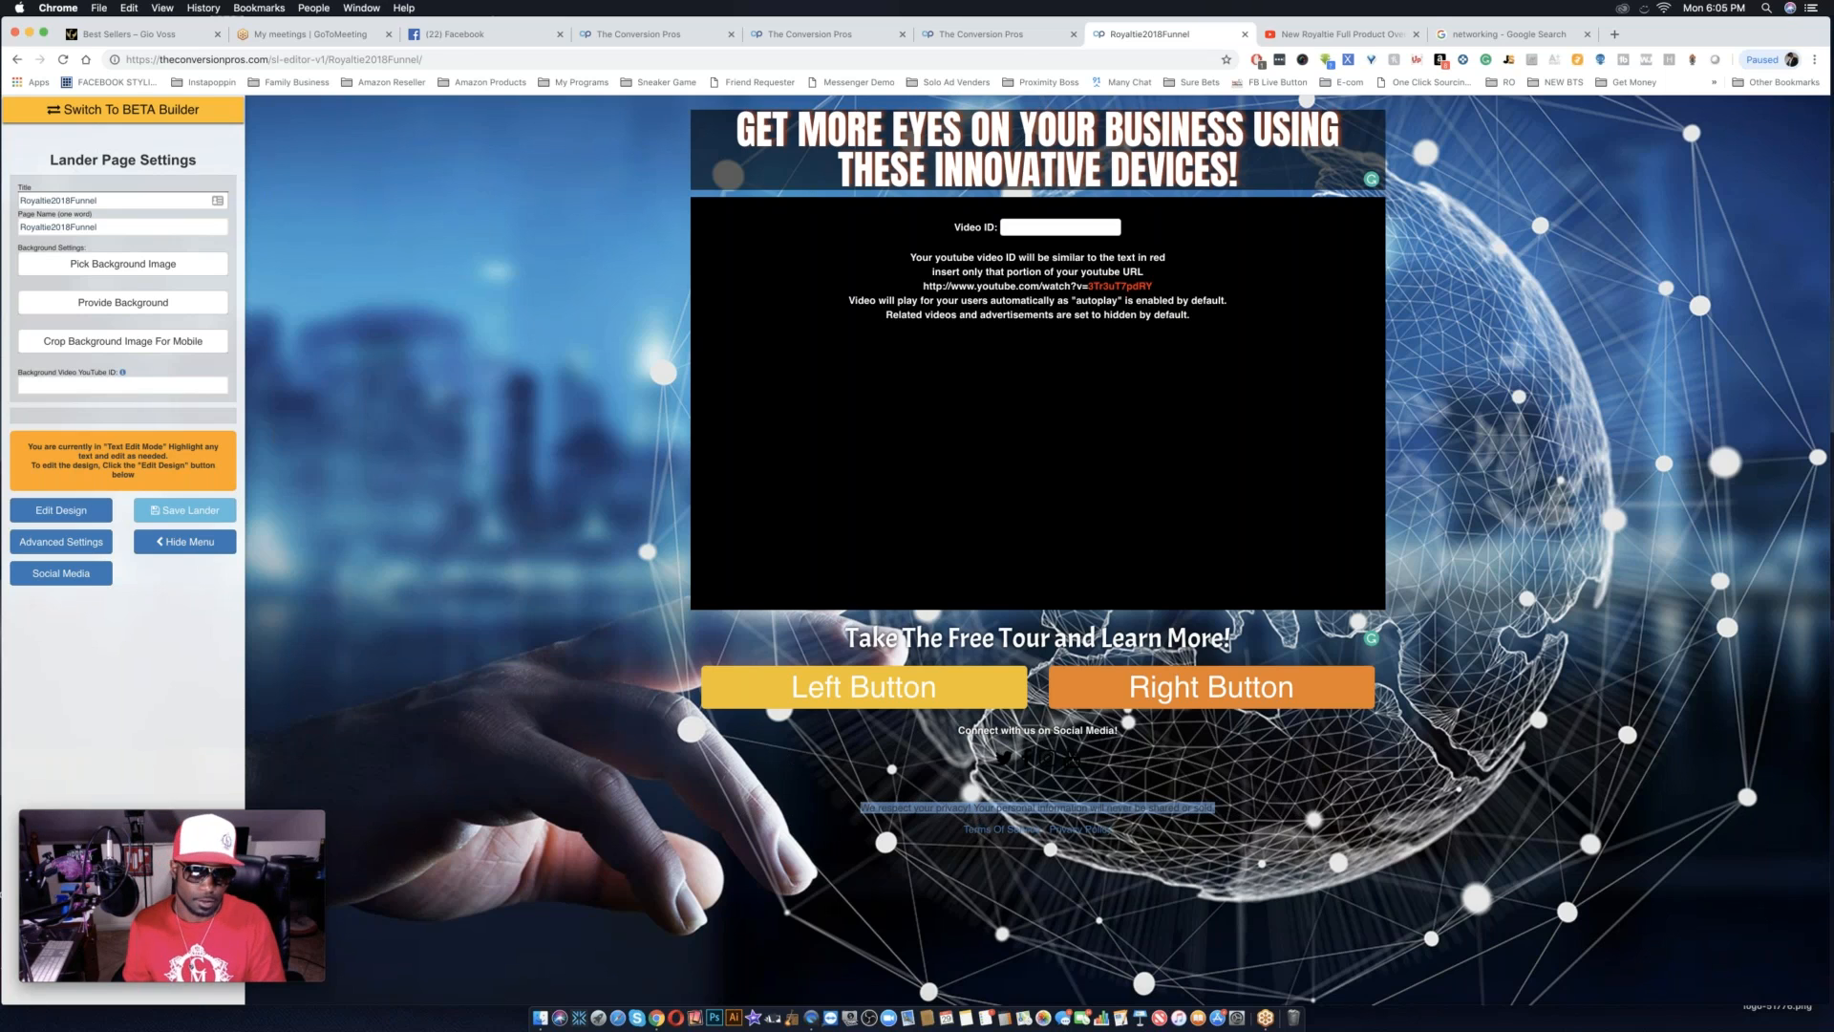
{"action": "left_click", "coordinate": [61, 510]}
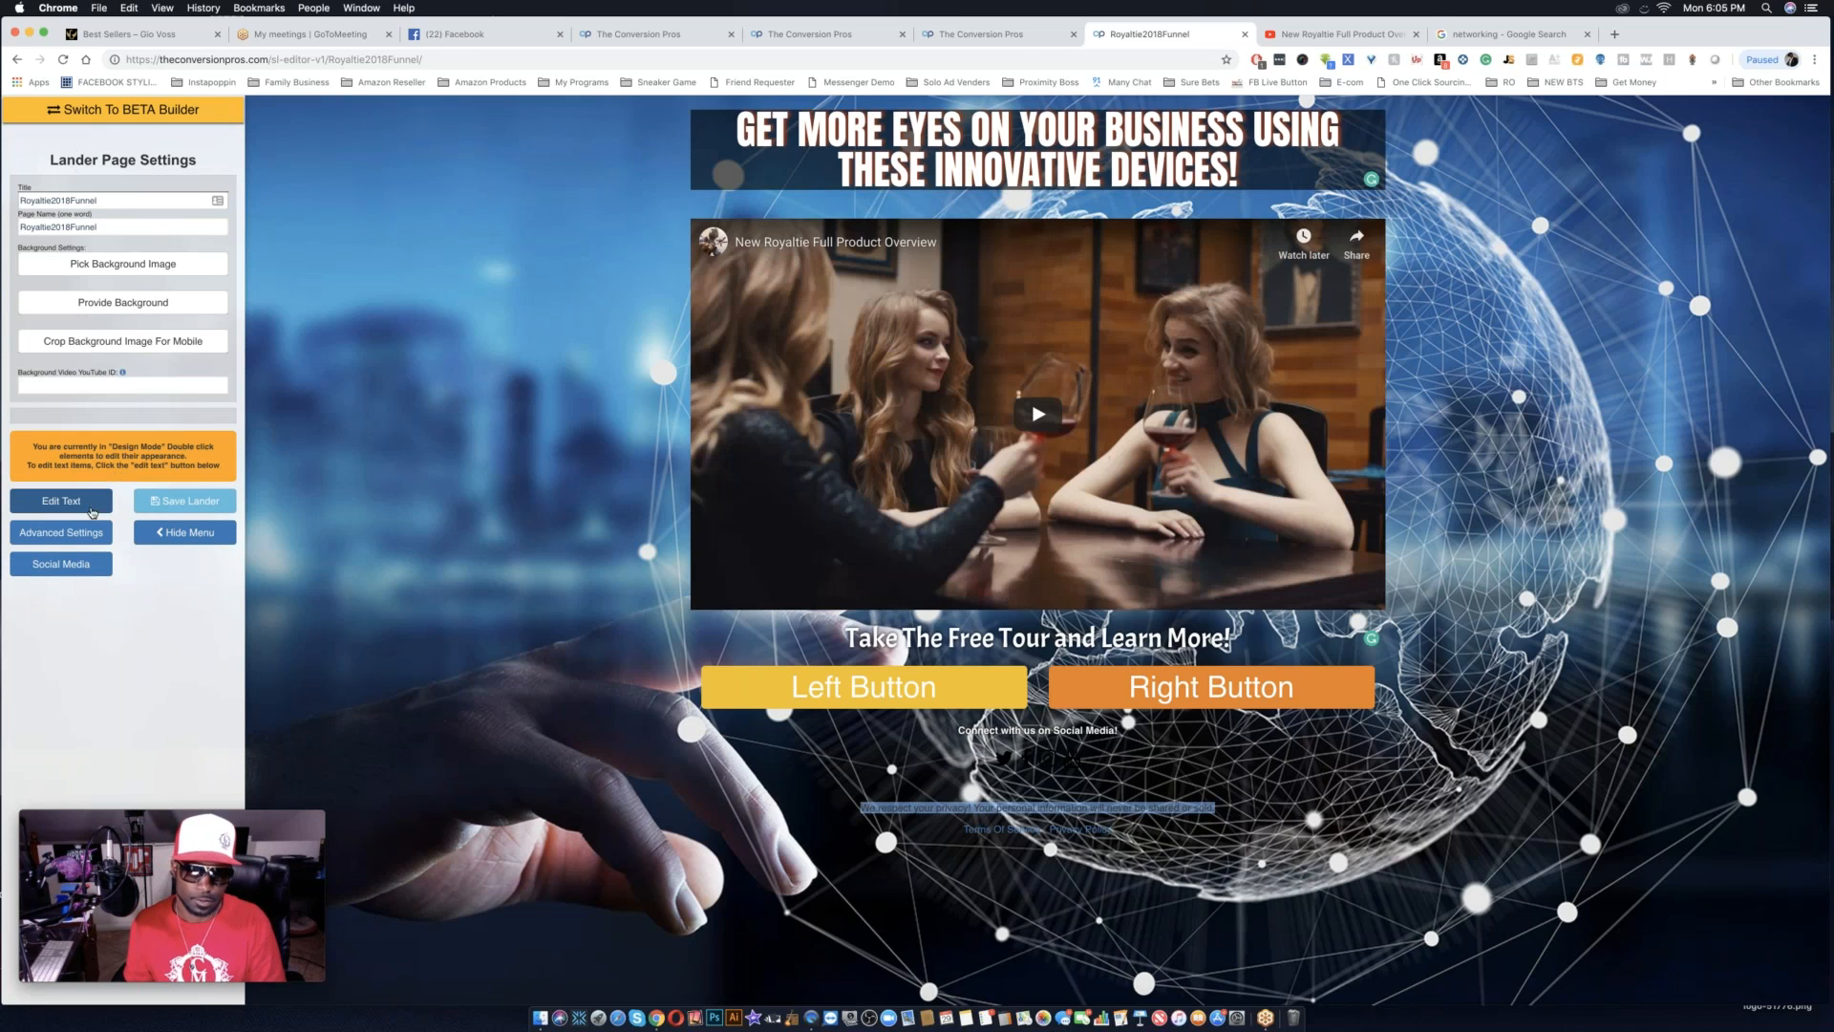
Set the "We respect your privacy!" line's text color to white and close the Attribute Editor.
{"action": "double_click", "coordinate": [962, 808]}
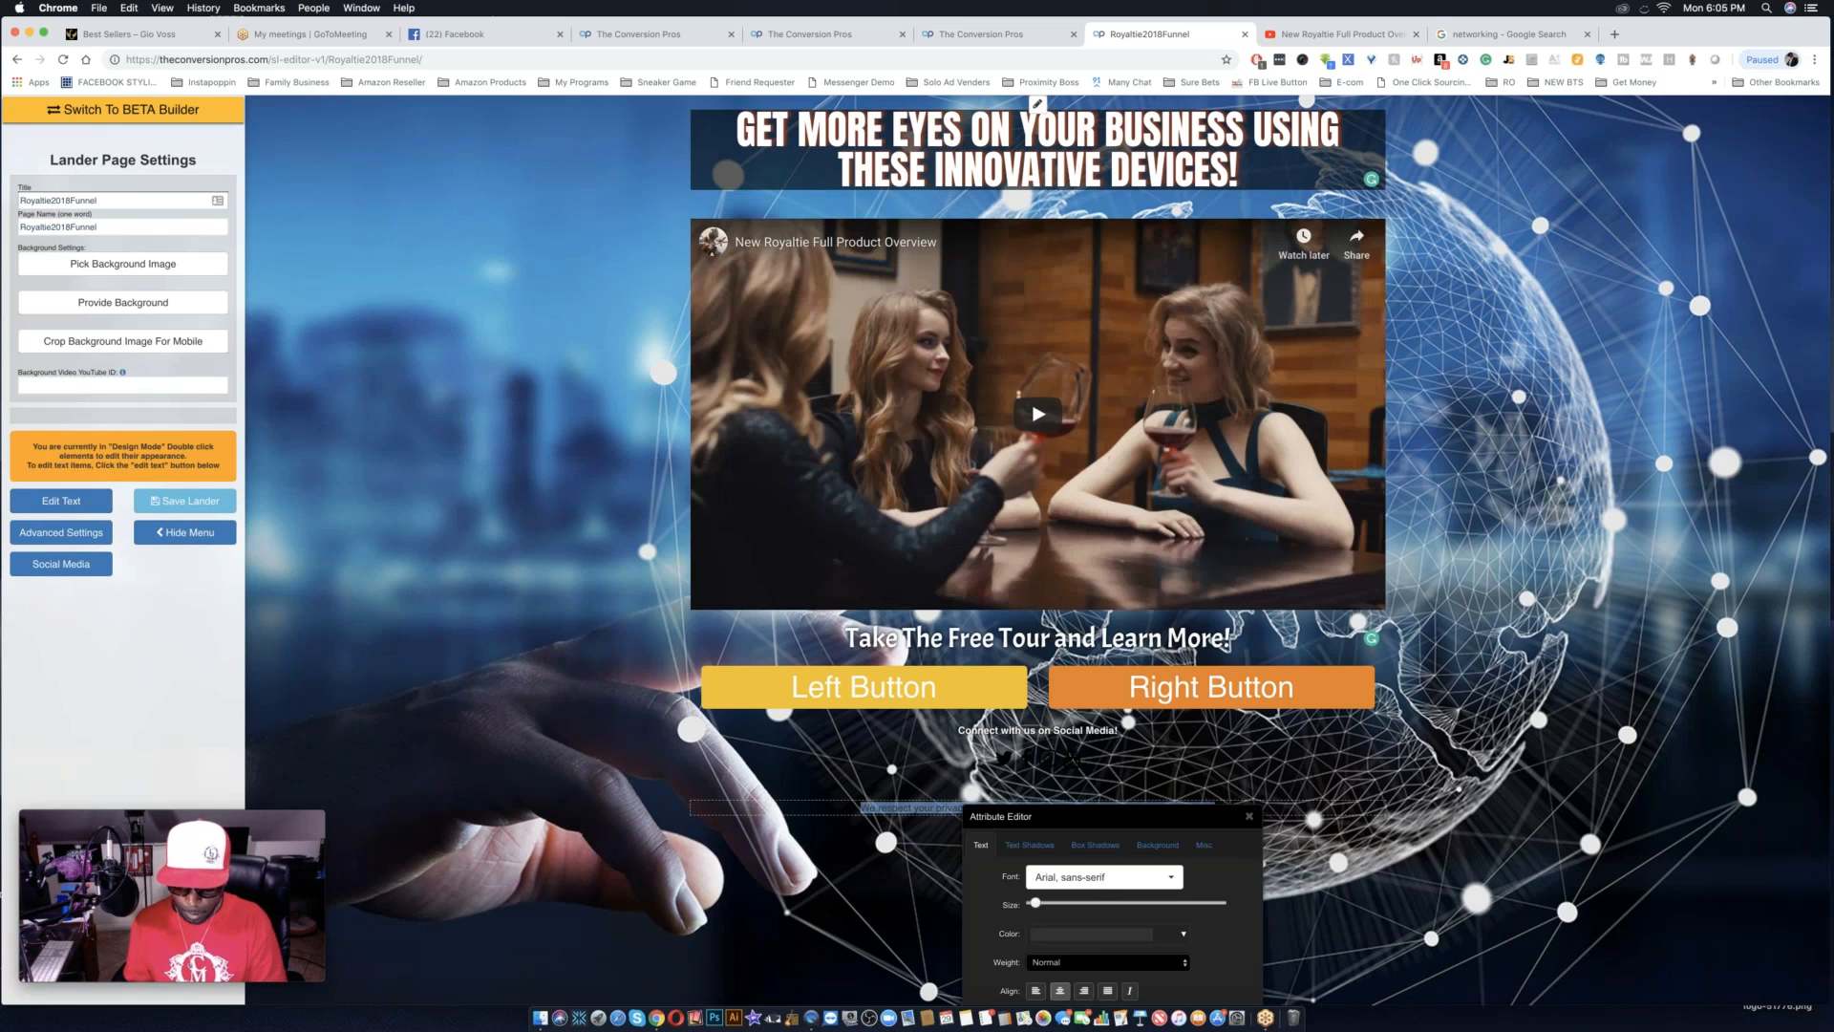
{"action": "left_click", "coordinate": [1121, 938]}
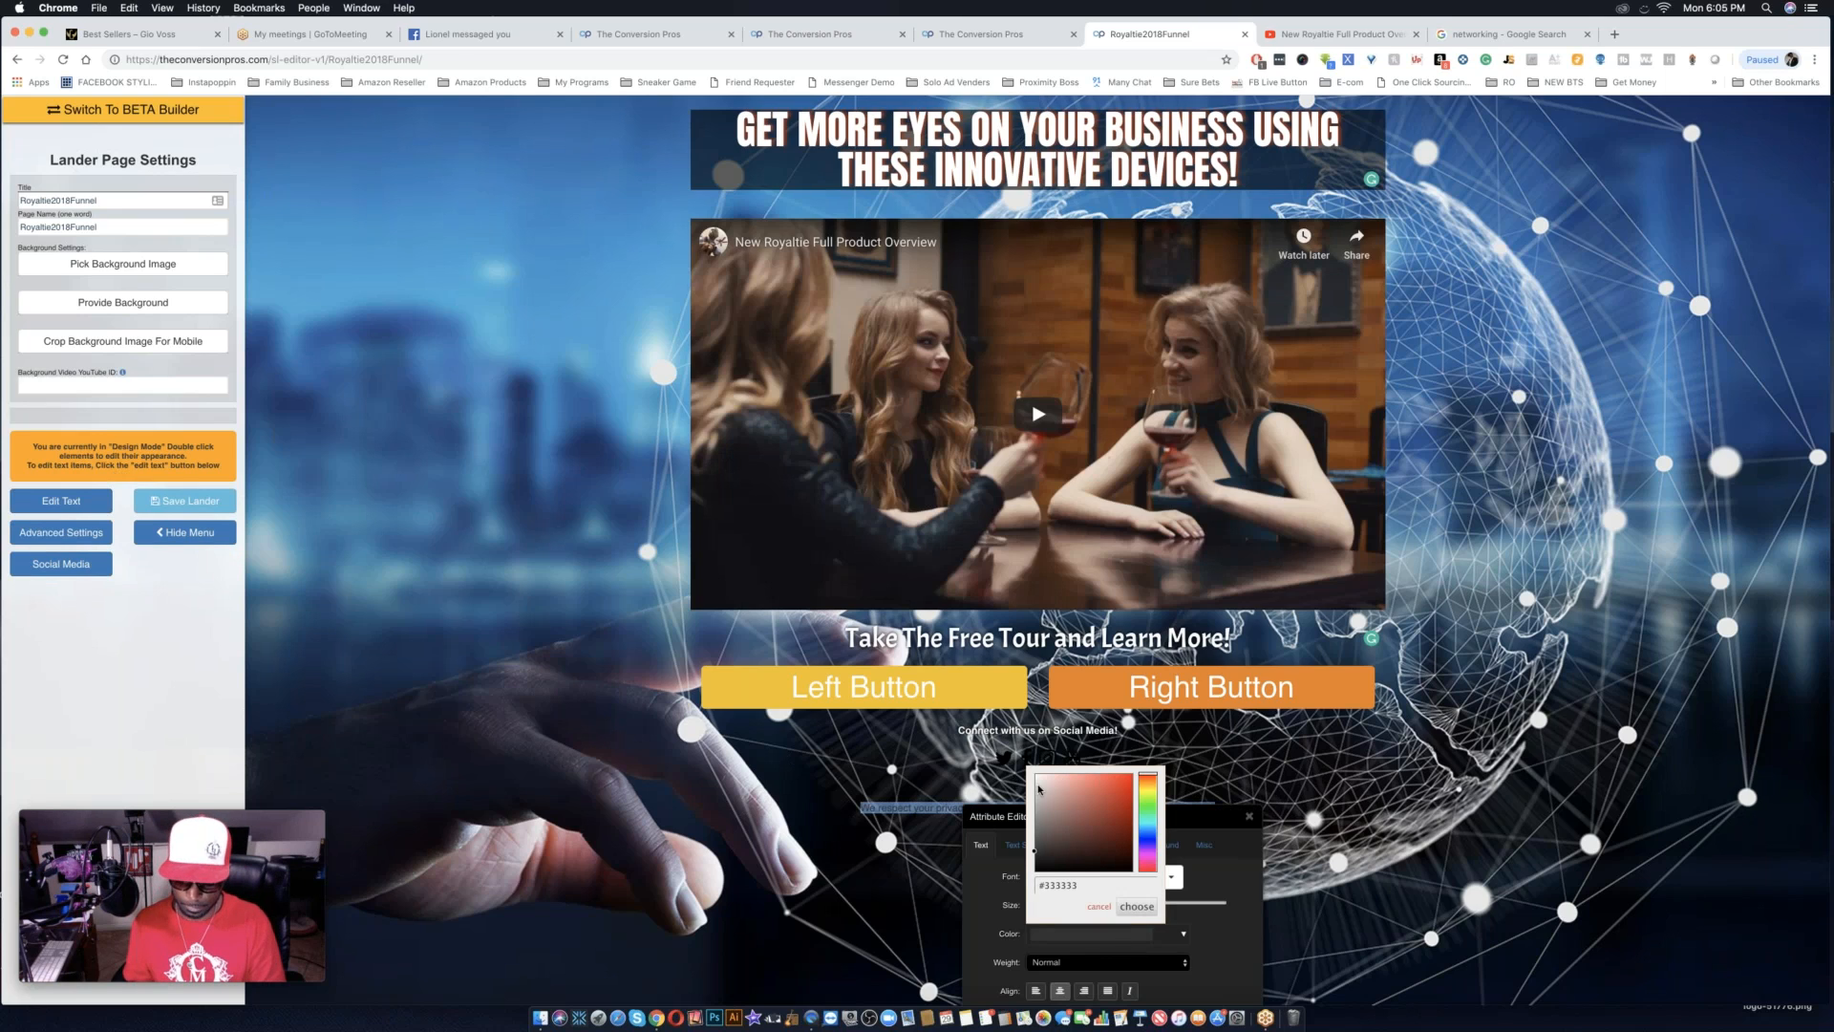
{"action": "left_click", "coordinate": [1037, 774]}
{"action": "left_click", "coordinate": [1137, 905]}
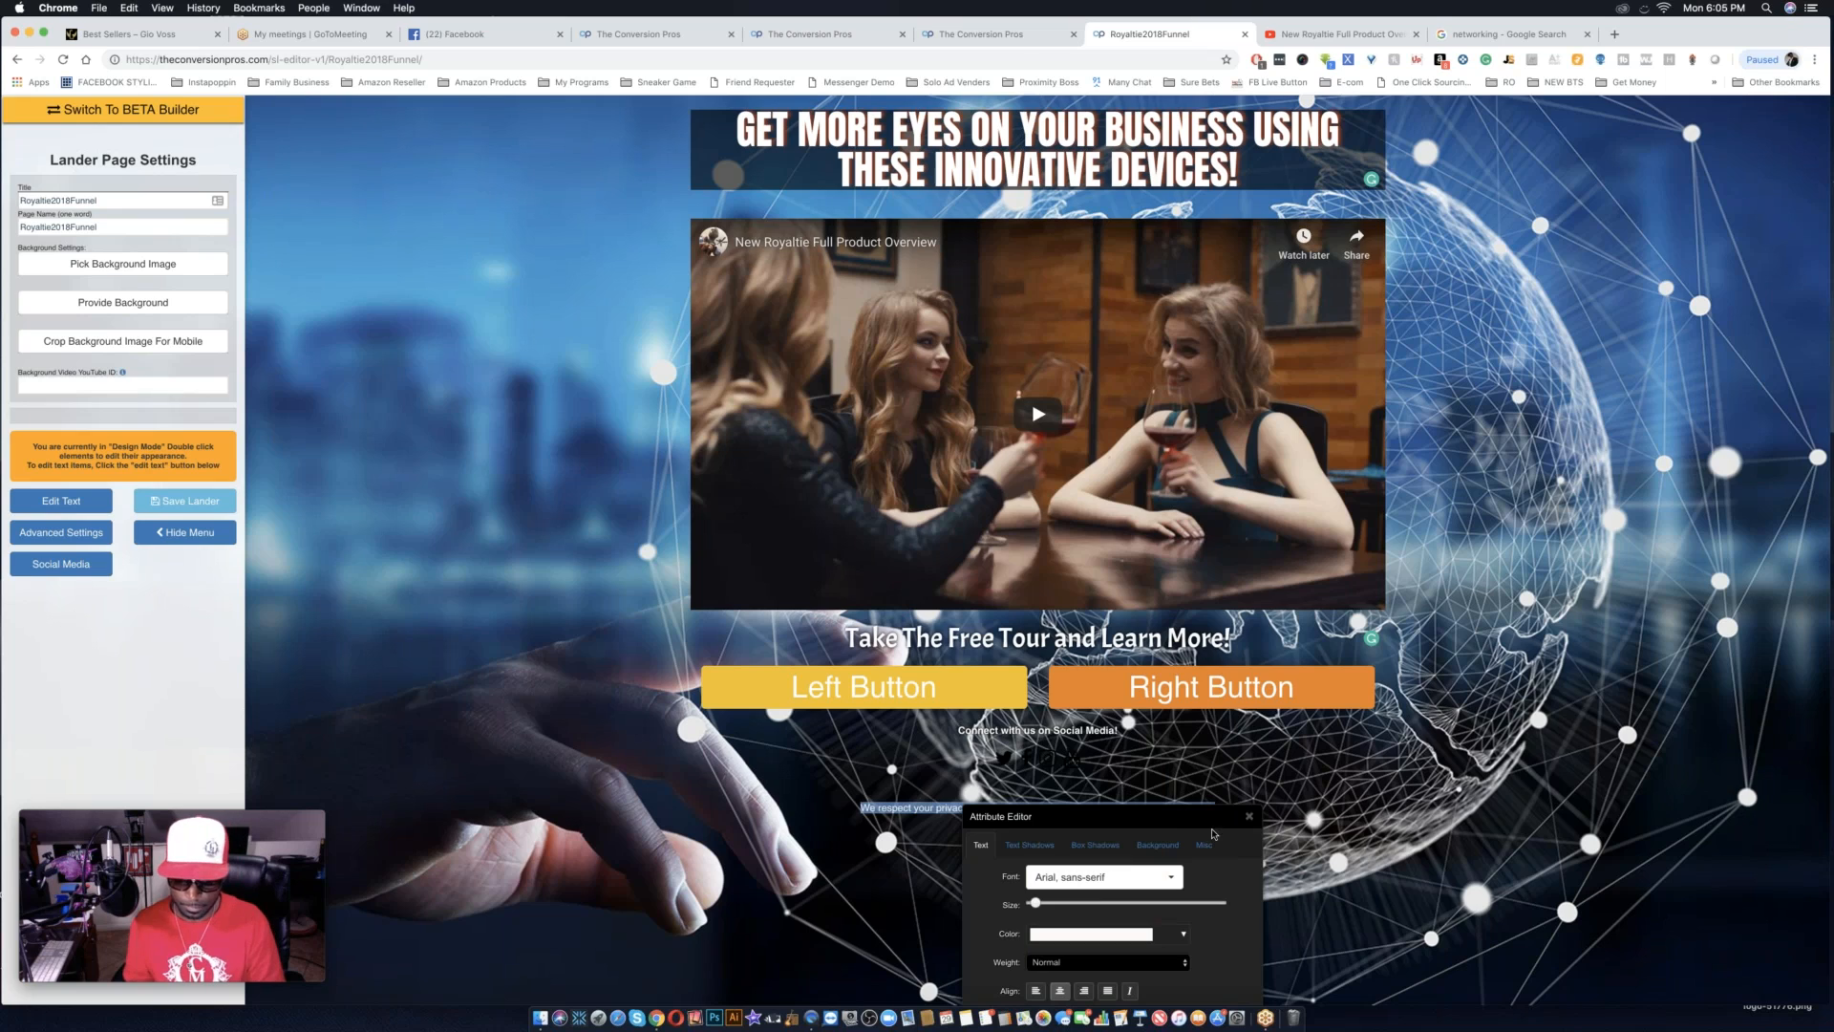
{"action": "left_click", "coordinate": [1248, 816]}
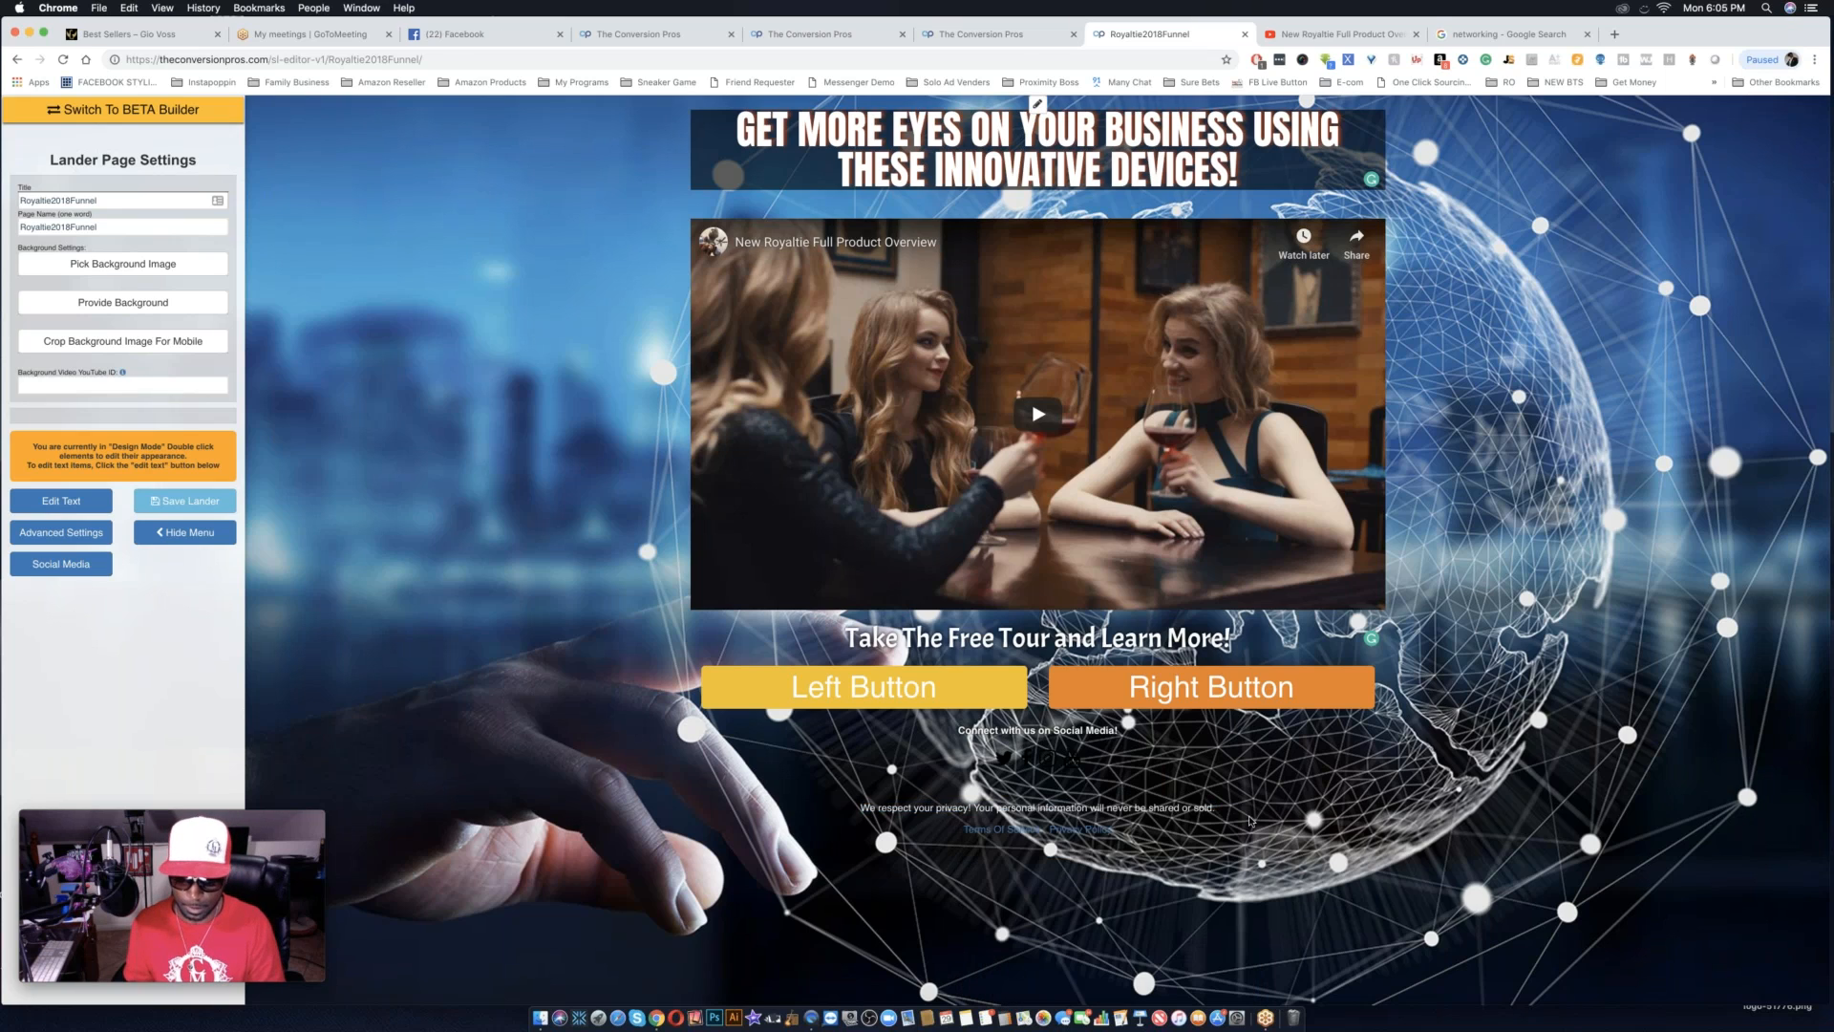
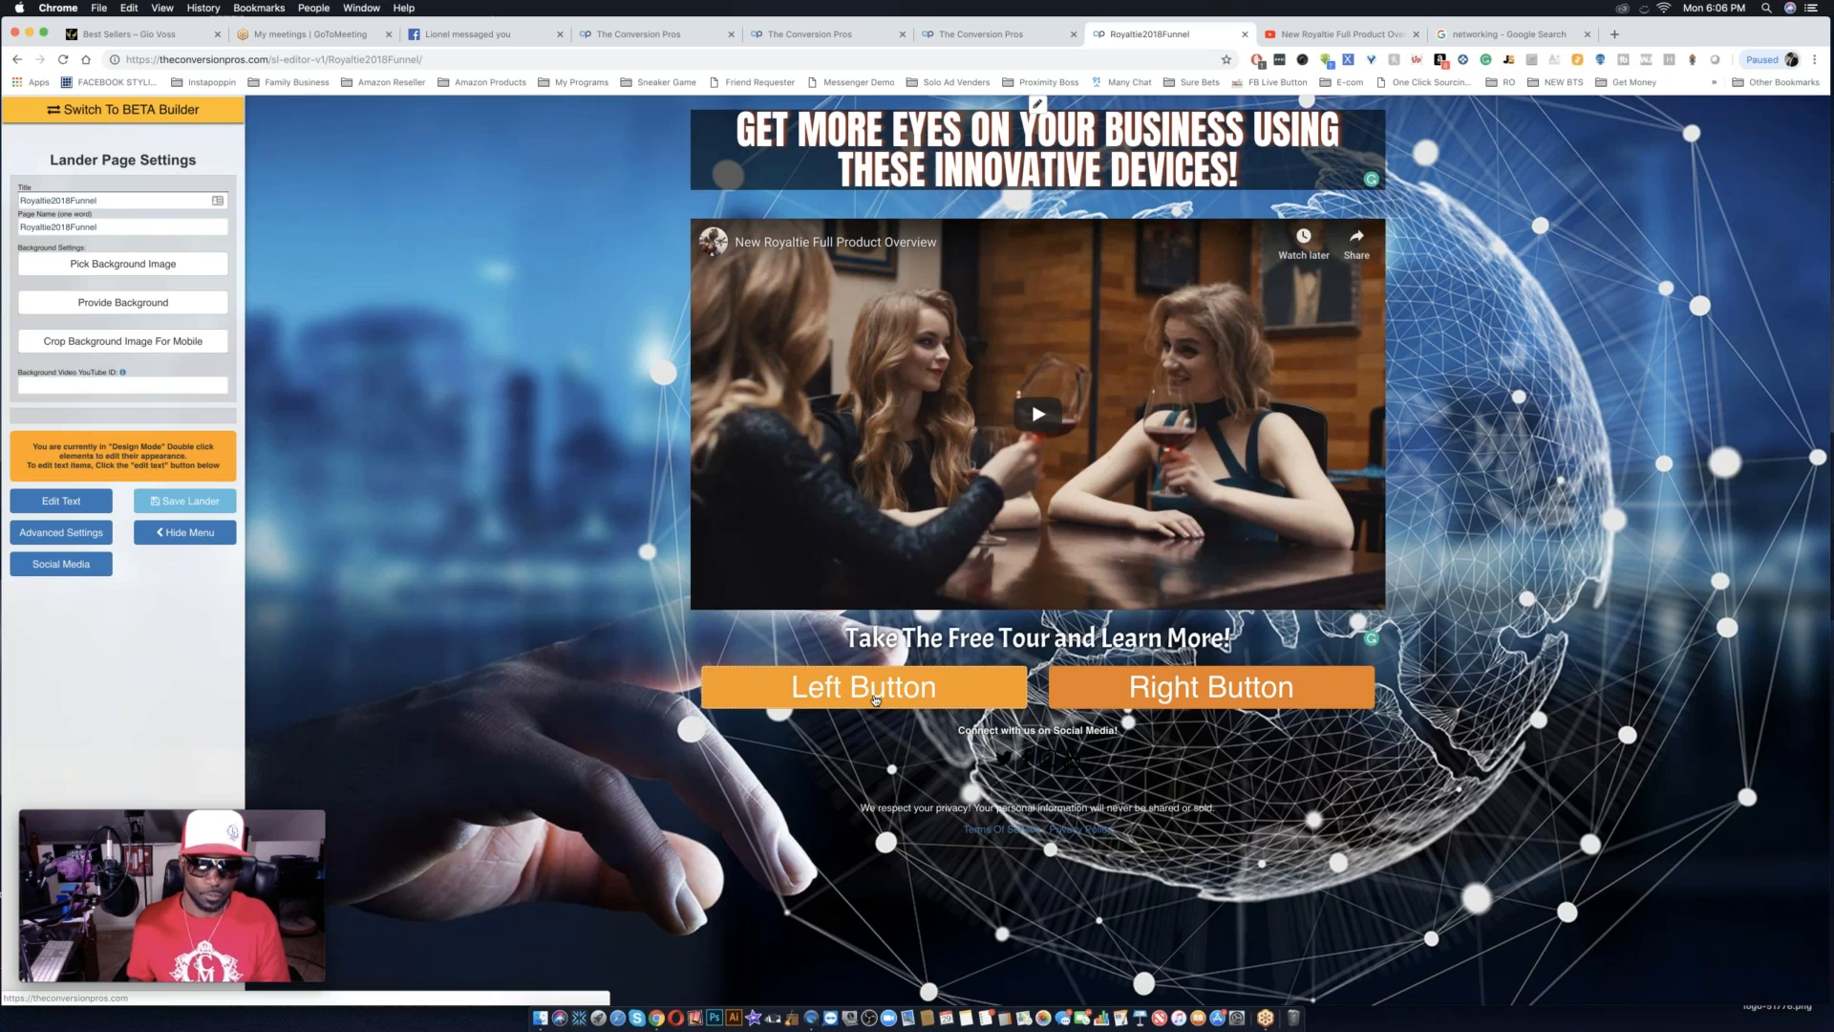
Enter text editing mode and replace the "Left Button" label with JOIN ROYALTIE.
{"action": "double_click", "coordinate": [874, 699]}
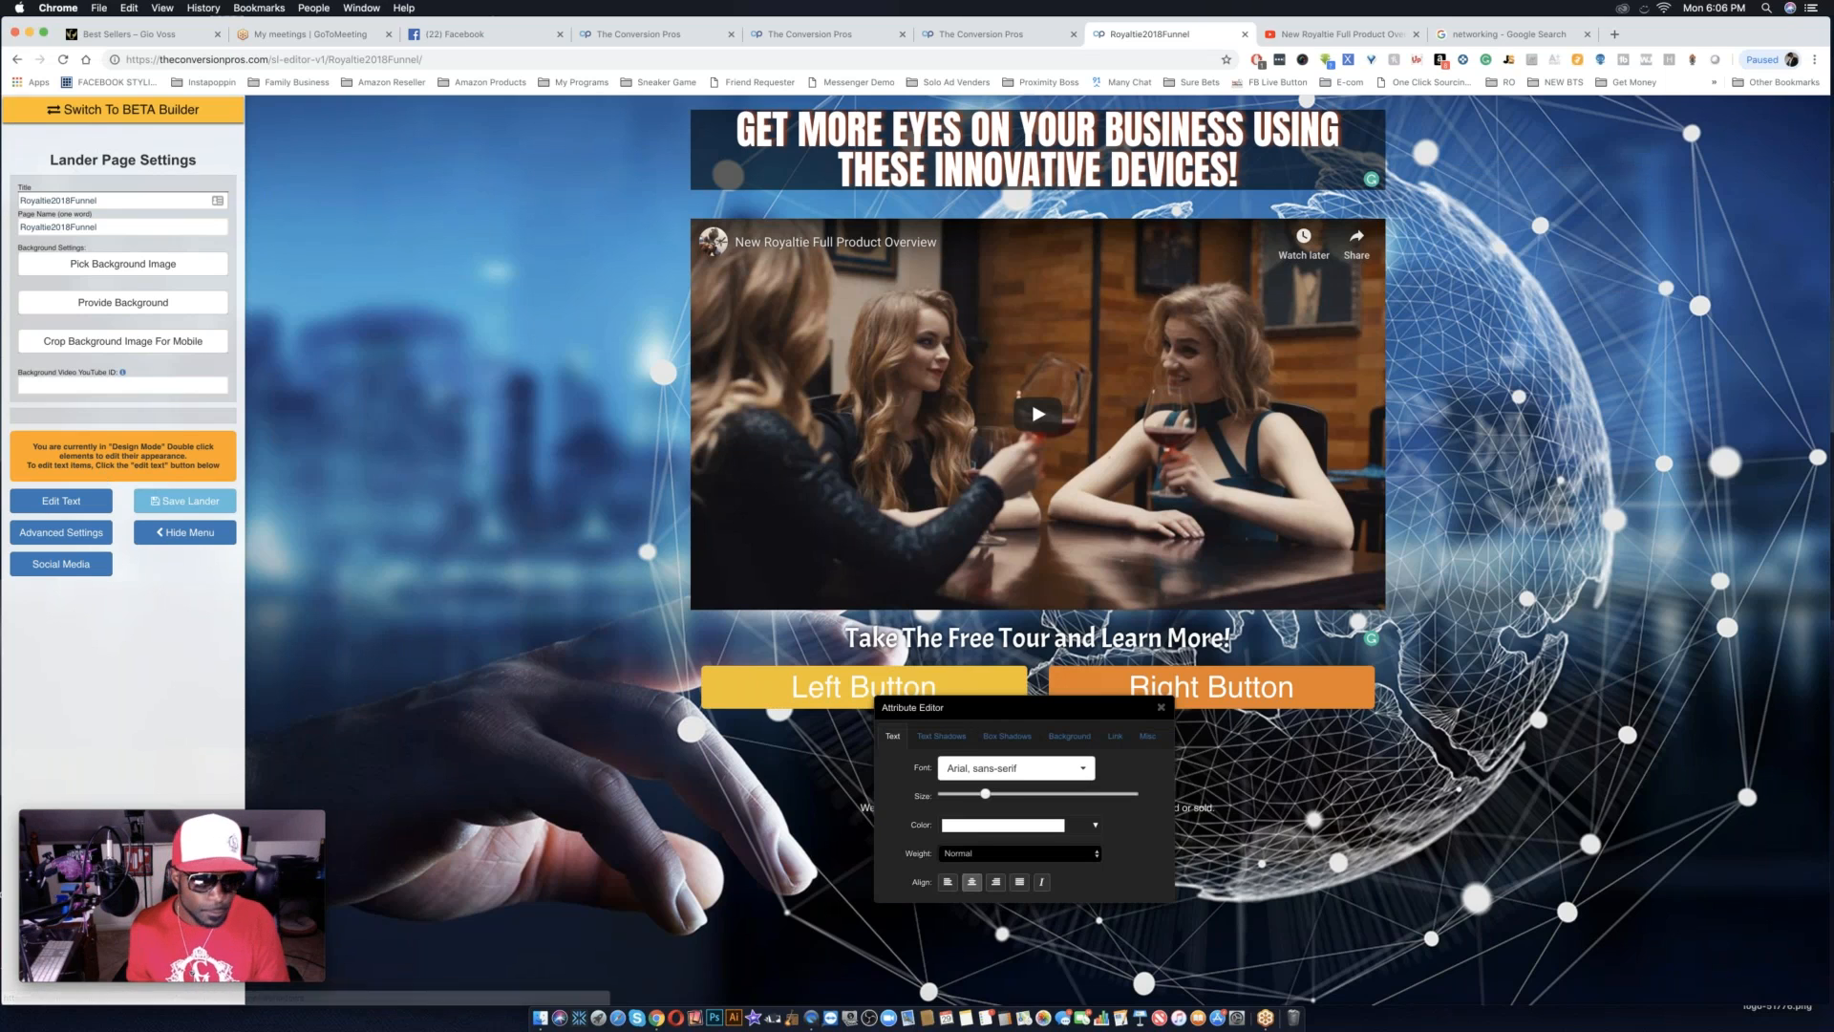
{"action": "left_click", "coordinate": [91, 500]}
{"action": "double_click", "coordinate": [906, 697]}
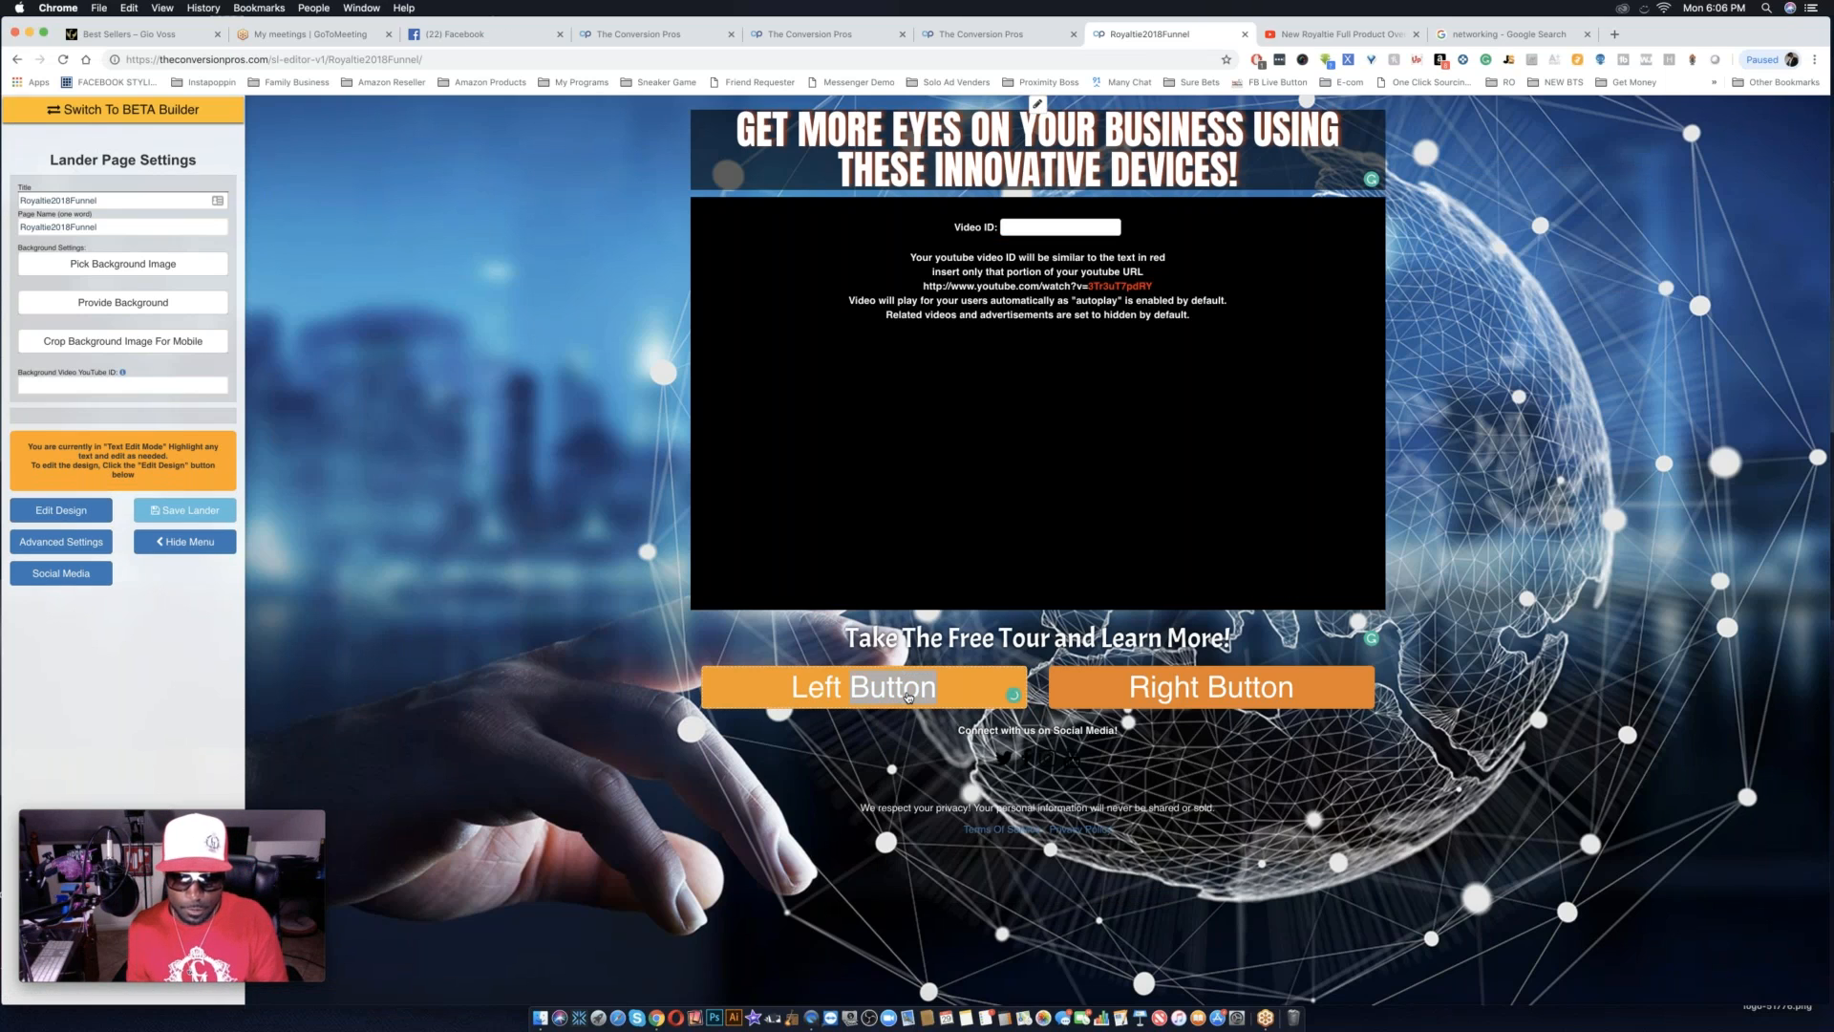
{"action": "type", "text": "JOIN"}
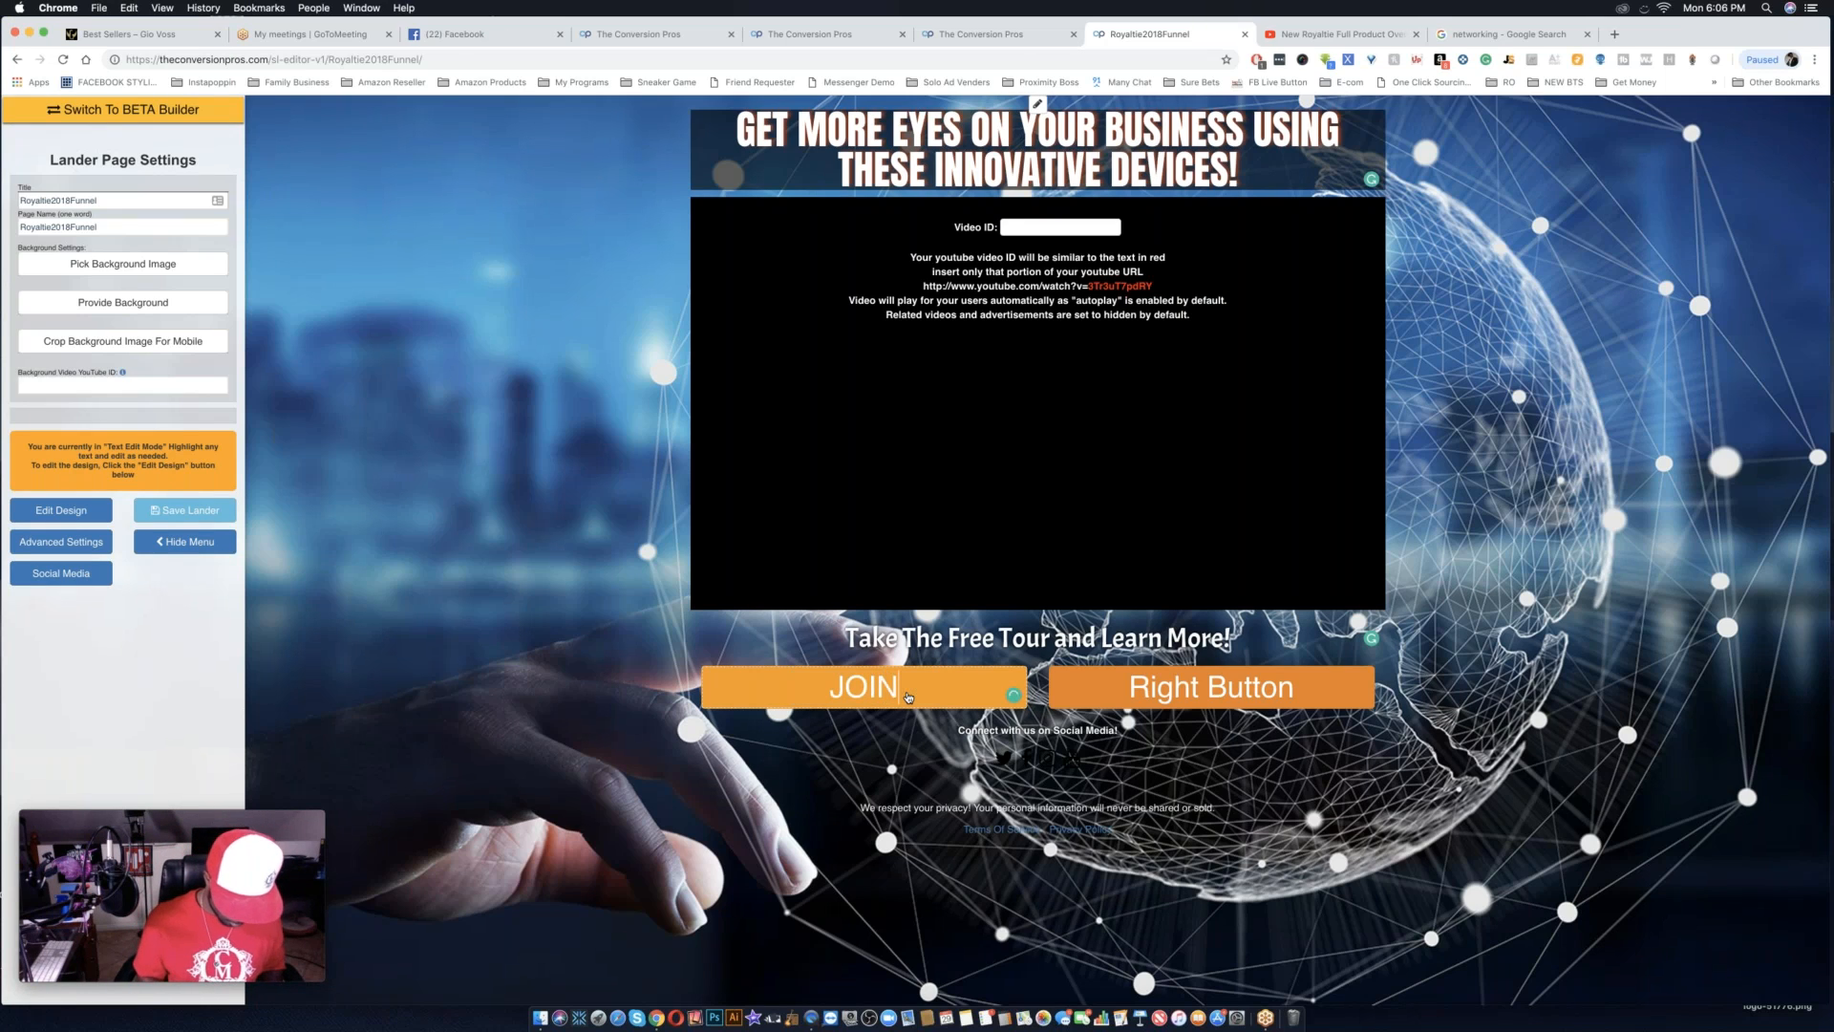
{"action": "type", "text": " ROYALTIE"}
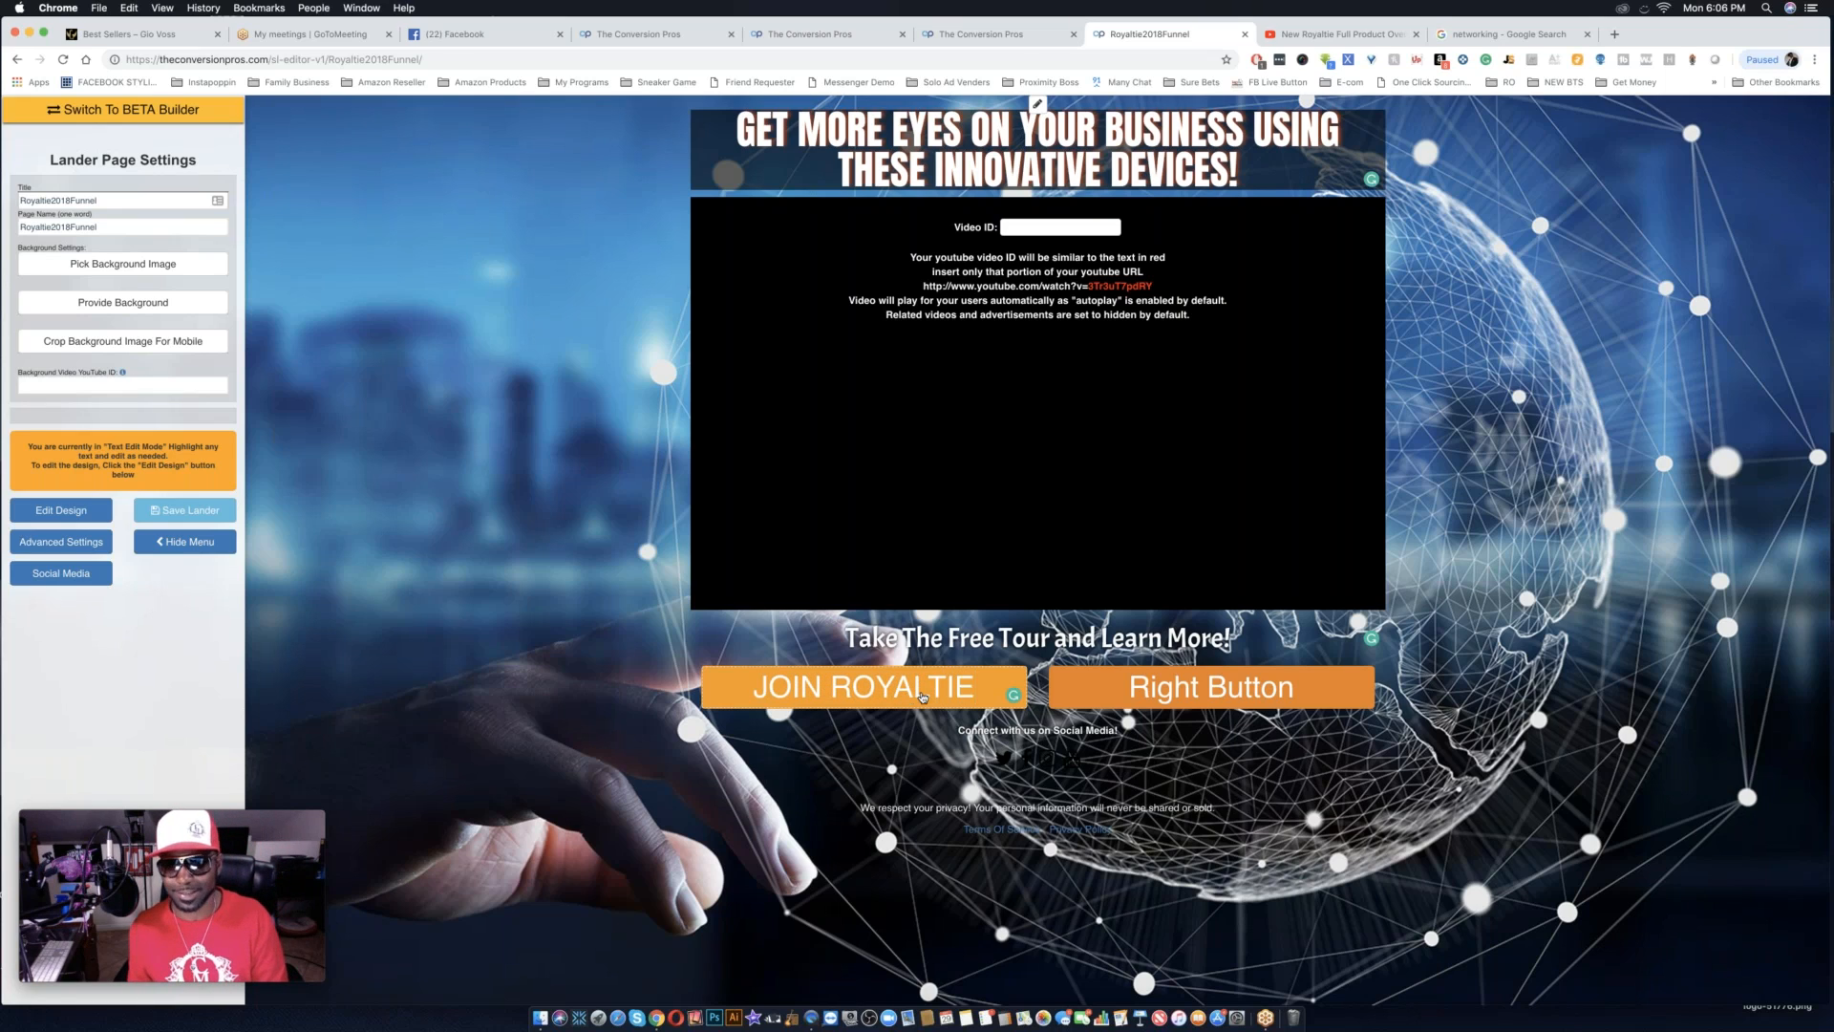
Replace the "Right Button" label with TESTIMONIALS.
{"action": "triple_click", "coordinate": [1209, 694]}
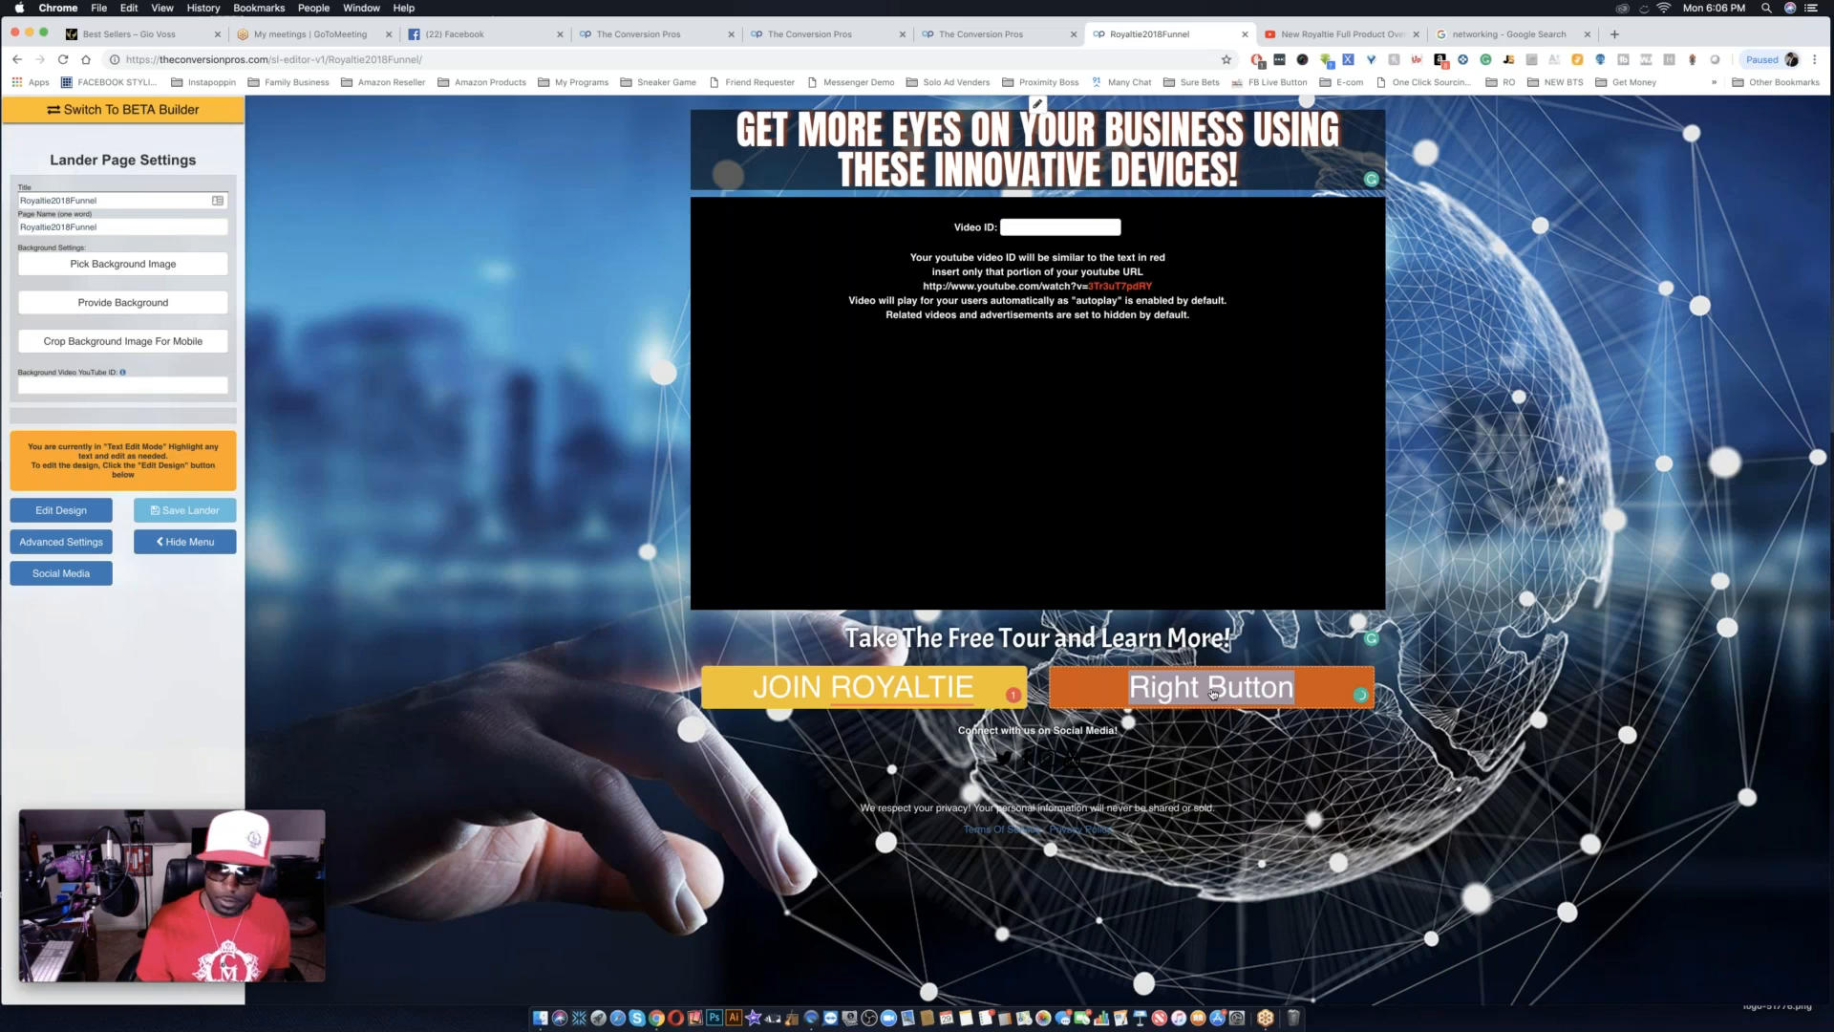
{"action": "type", "text": "TES"}
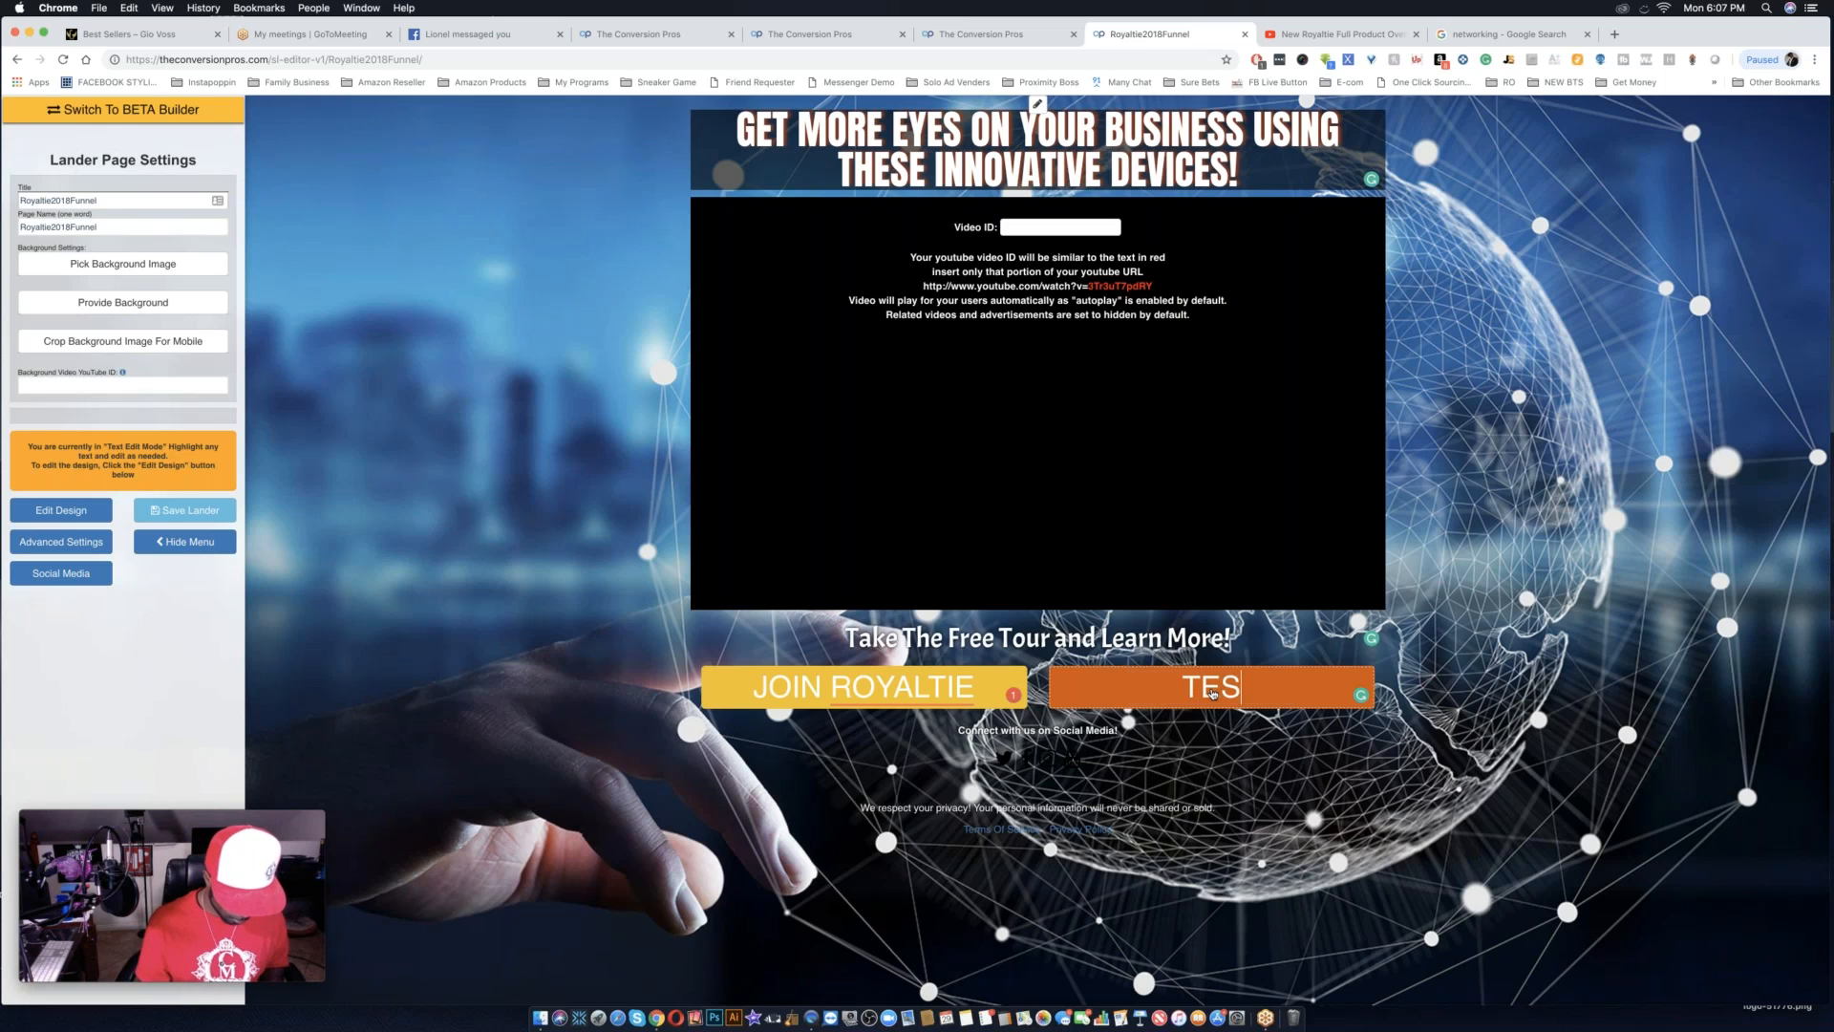
{"action": "type", "text": "TIMONIALS"}
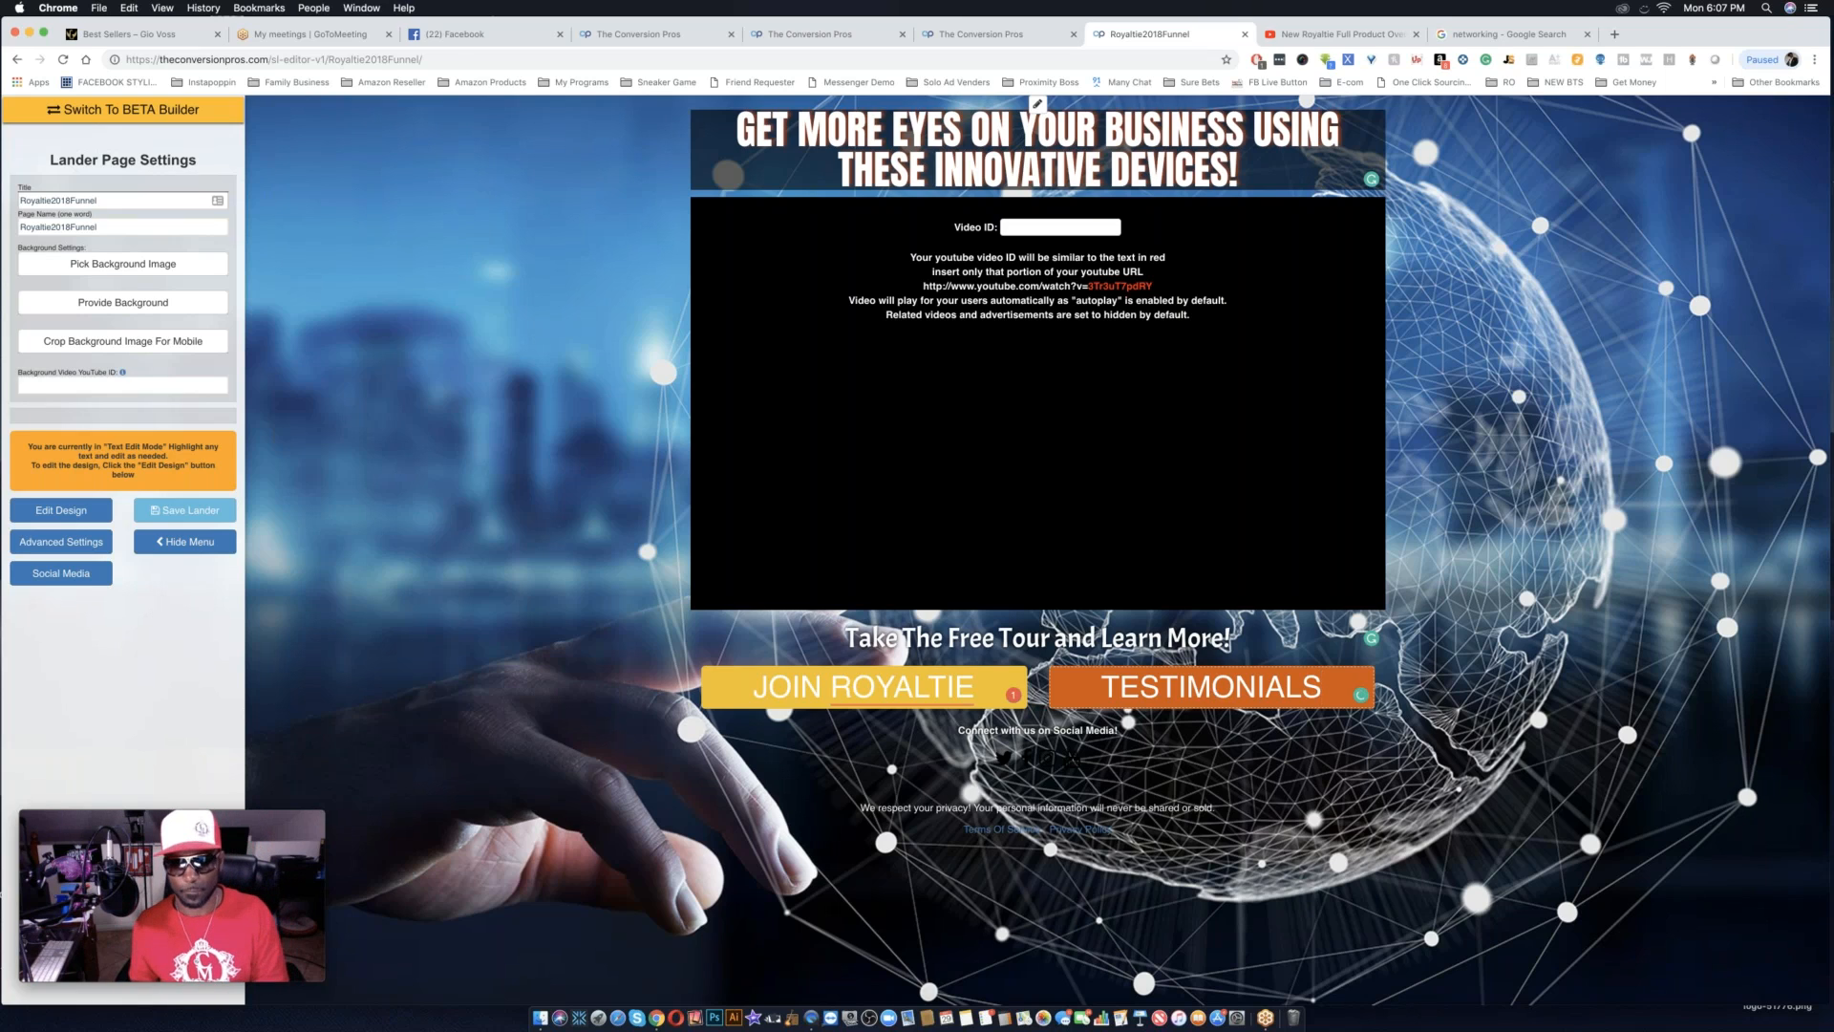
{"action": "mouse_move", "coordinate": [831, 692]}
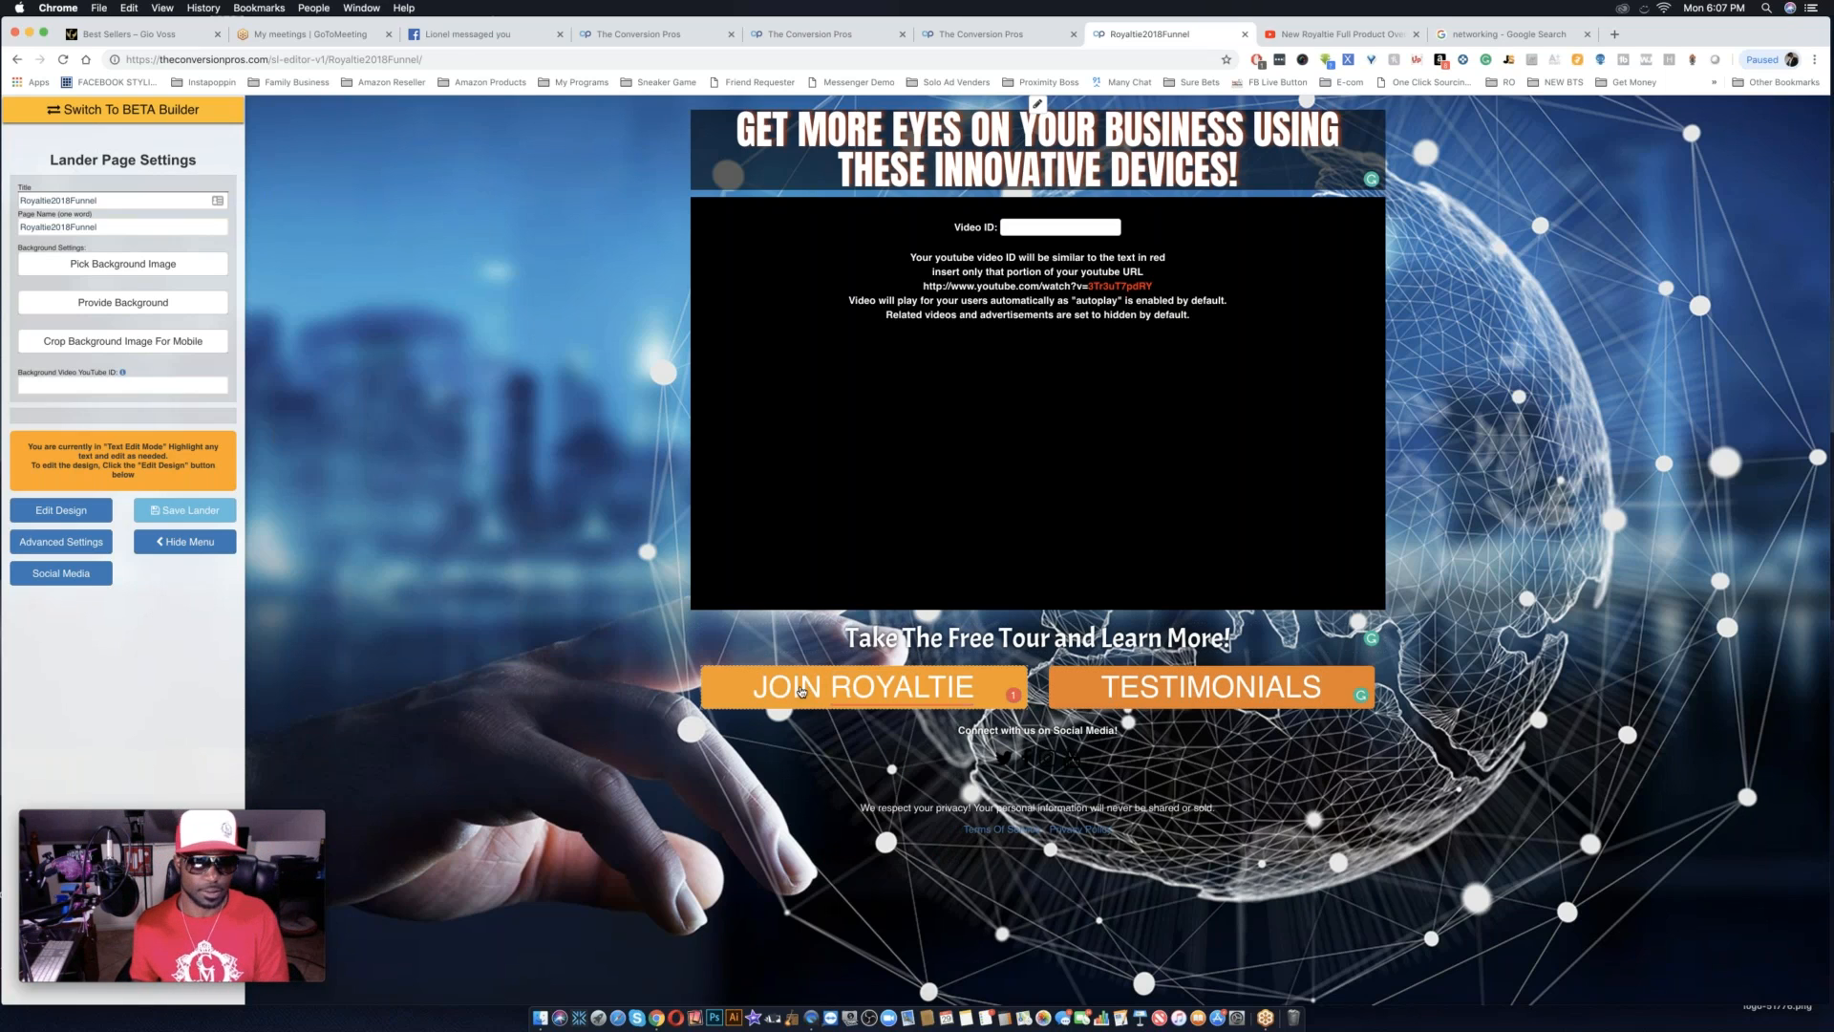
Return to design mode and open the JOIN ROYALTIE button's link URL for editing in the Attribute Editor.
{"action": "left_click", "coordinate": [61, 510]}
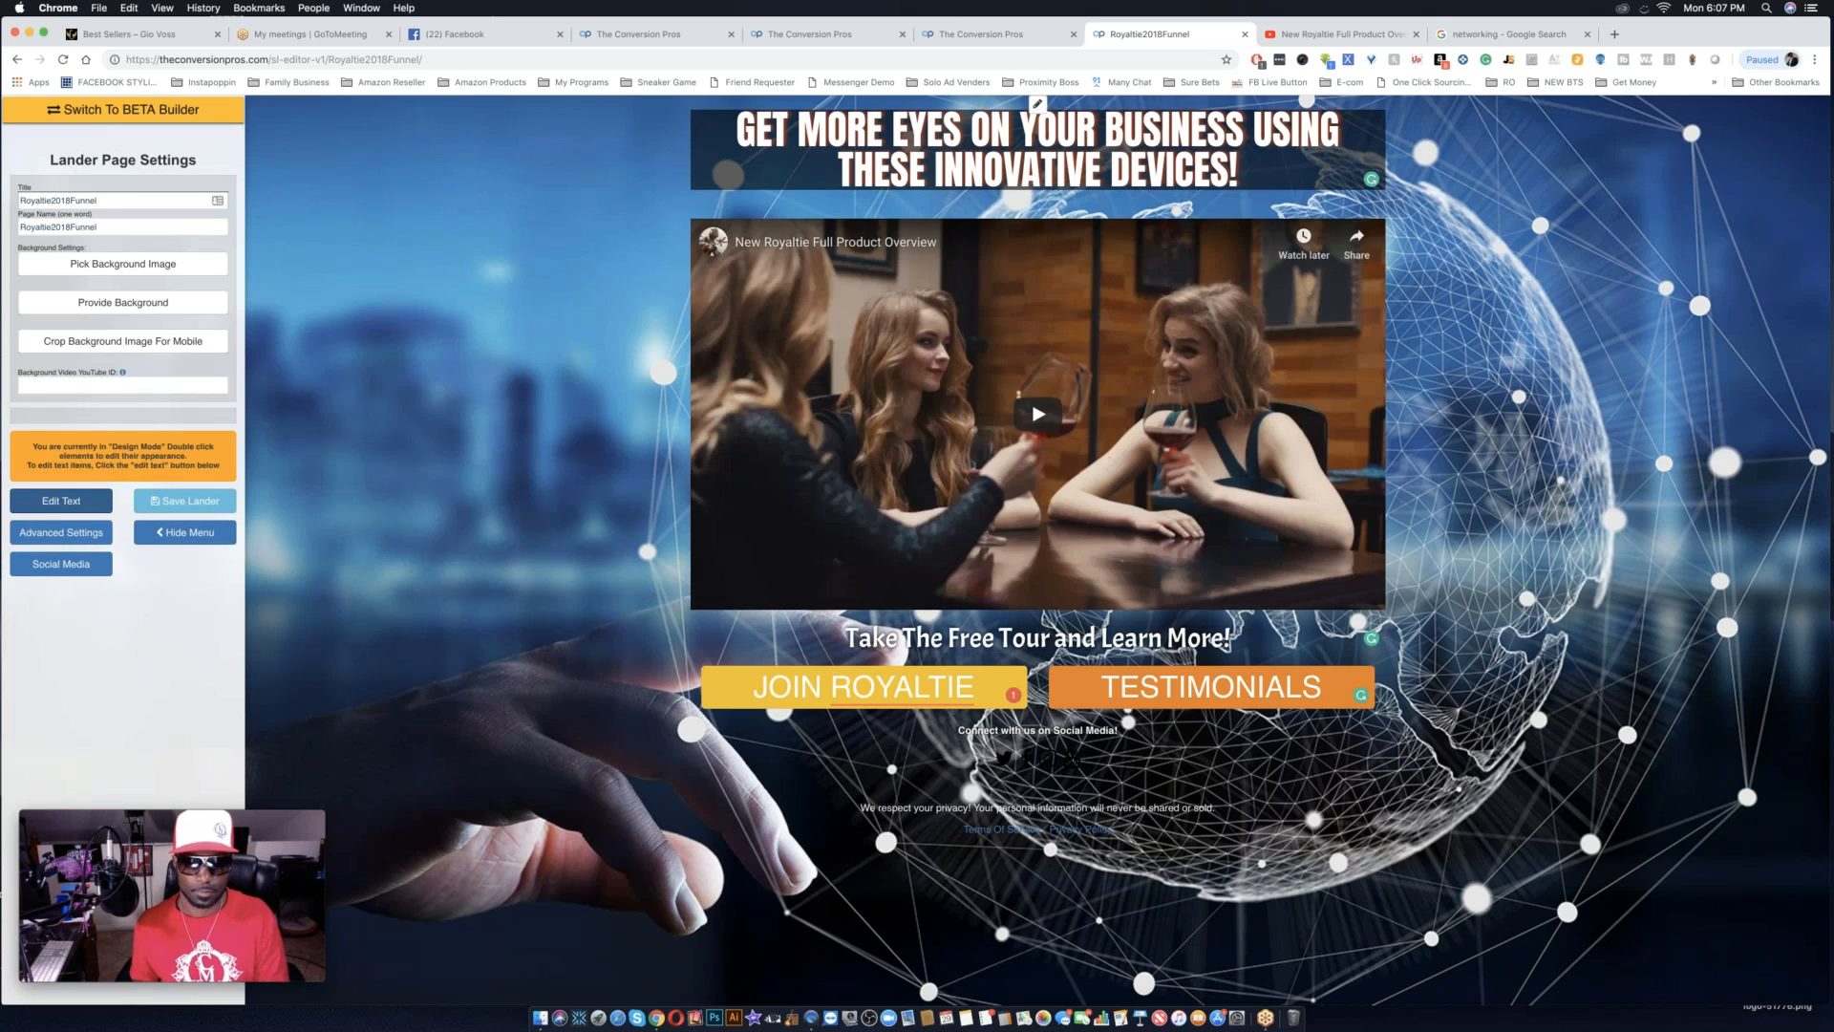
{"action": "mouse_move", "coordinate": [845, 699]}
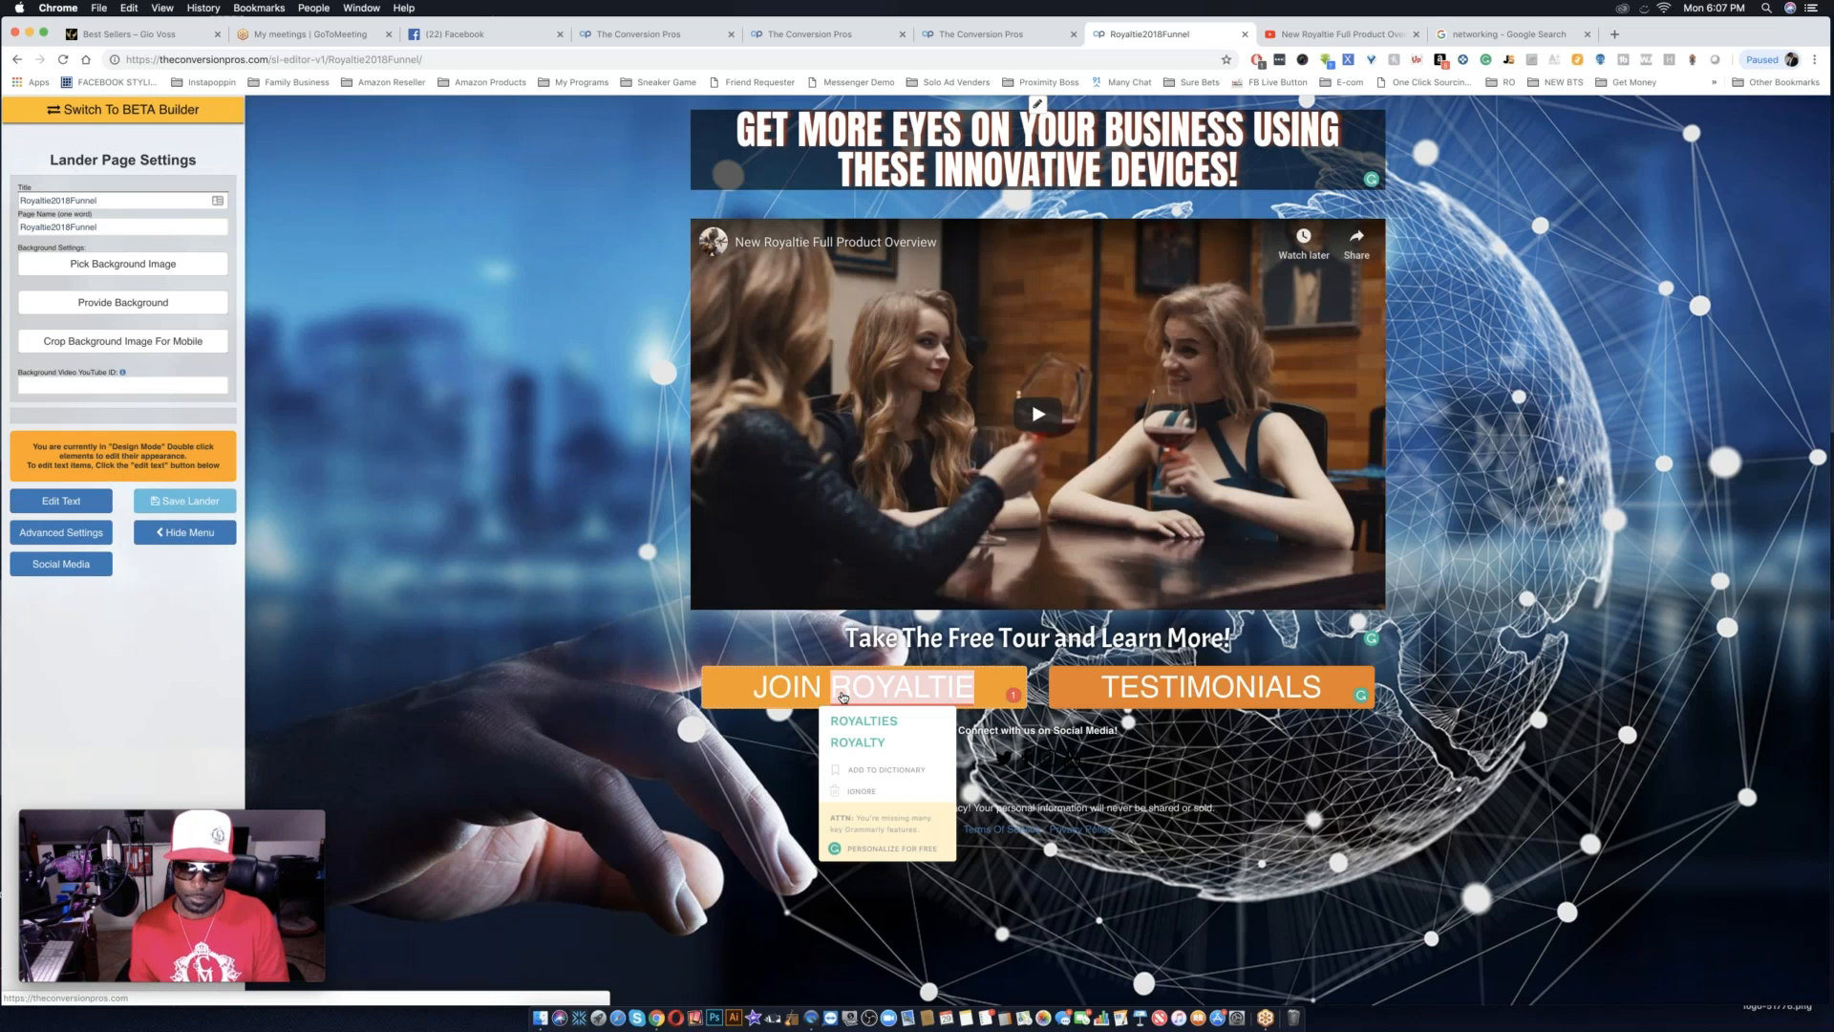
{"action": "double_click", "coordinate": [843, 697]}
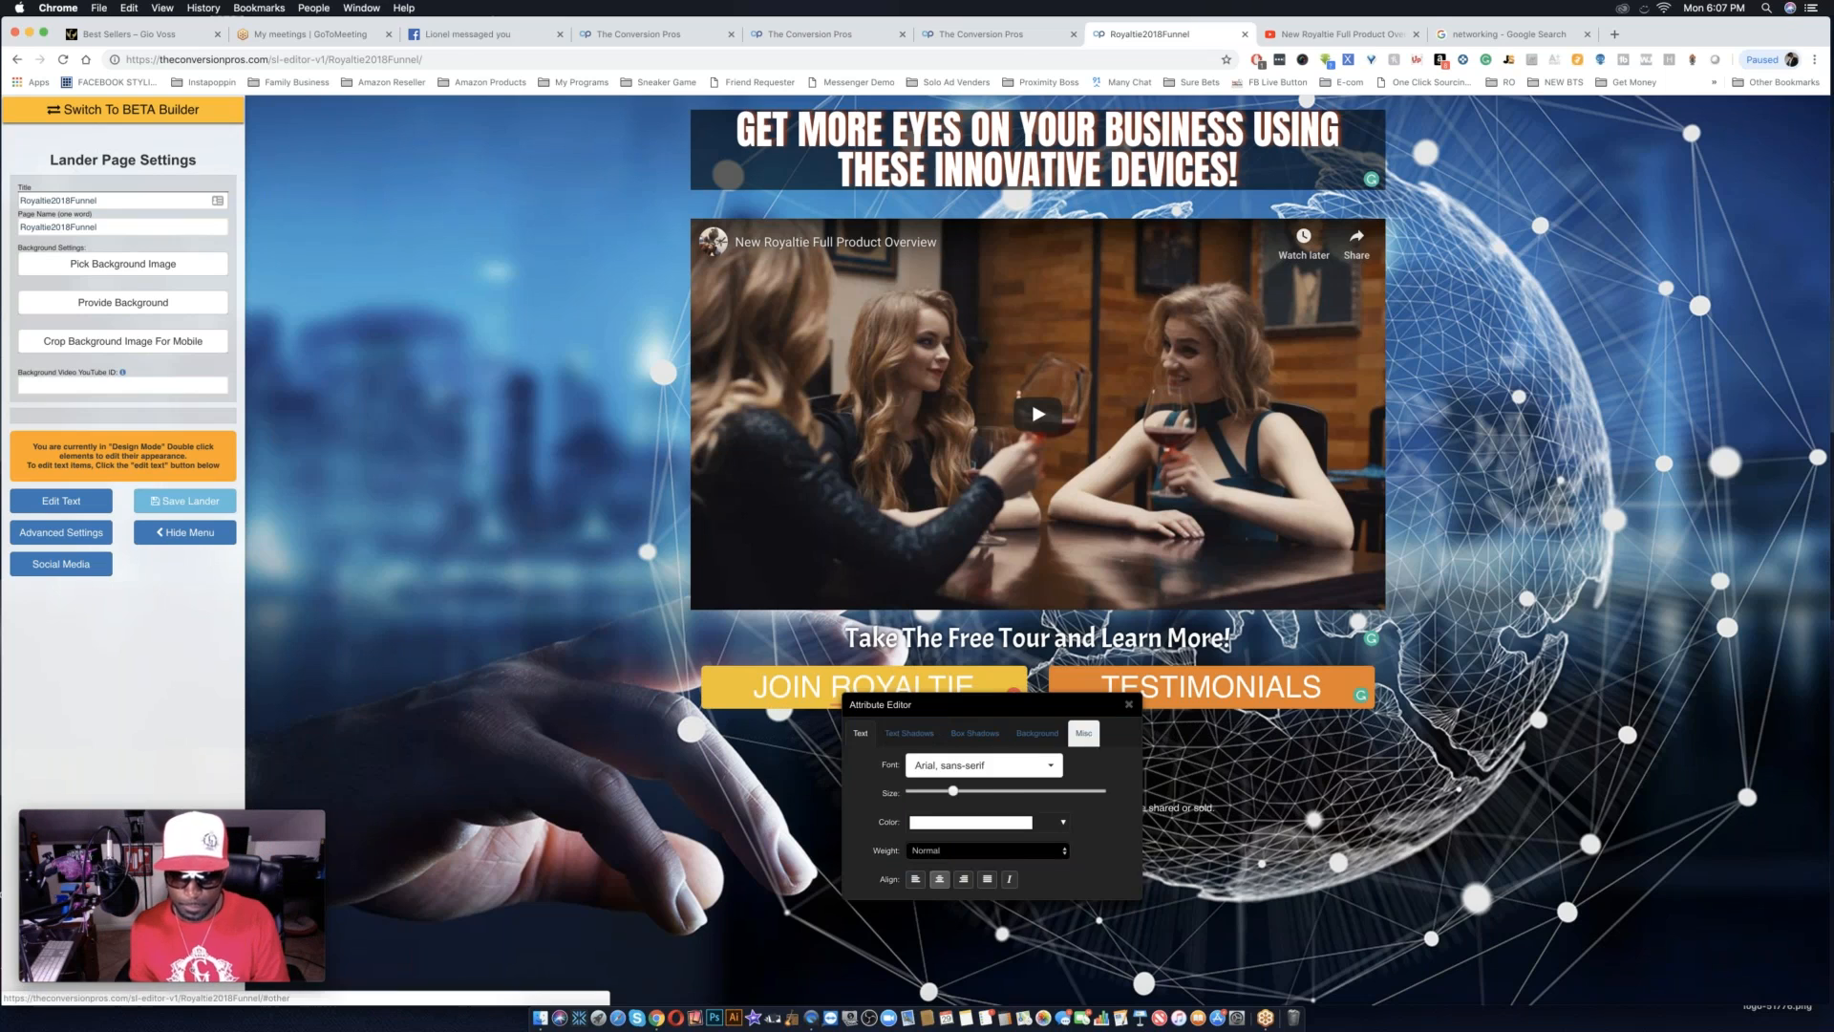
{"action": "left_click", "coordinate": [1094, 737]}
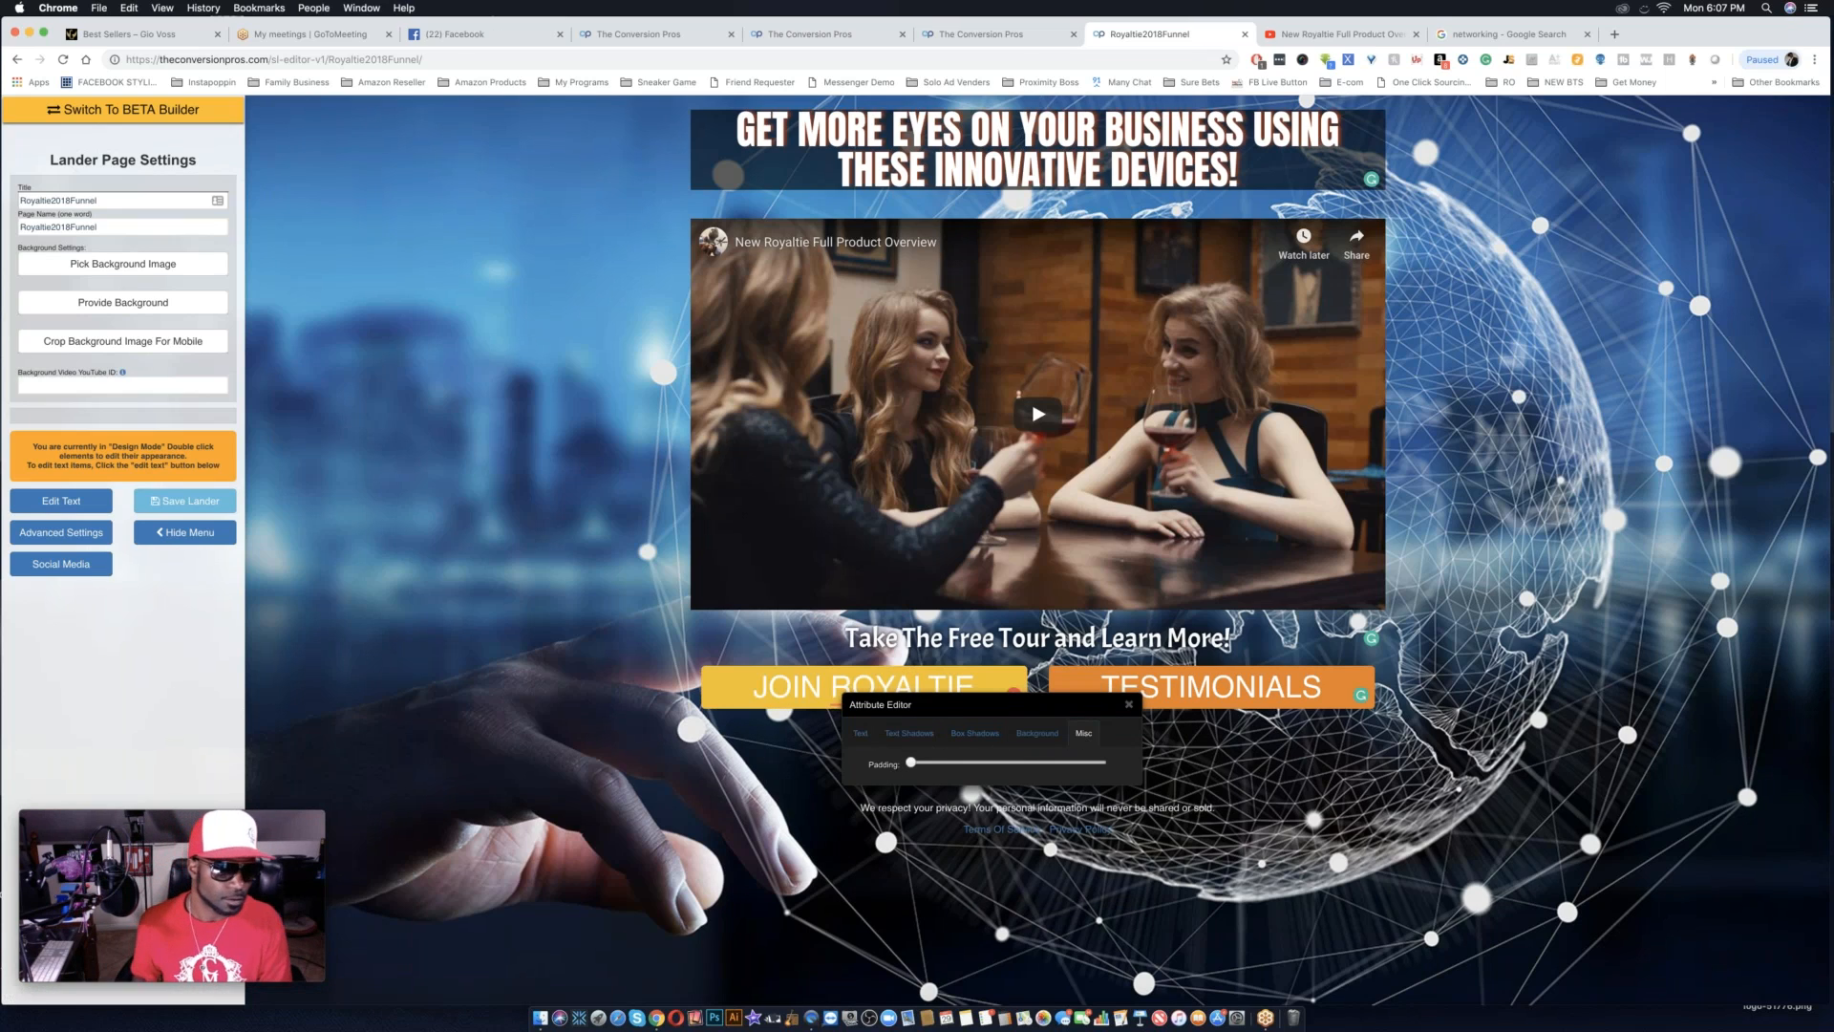
{"action": "double_click", "coordinate": [802, 690]}
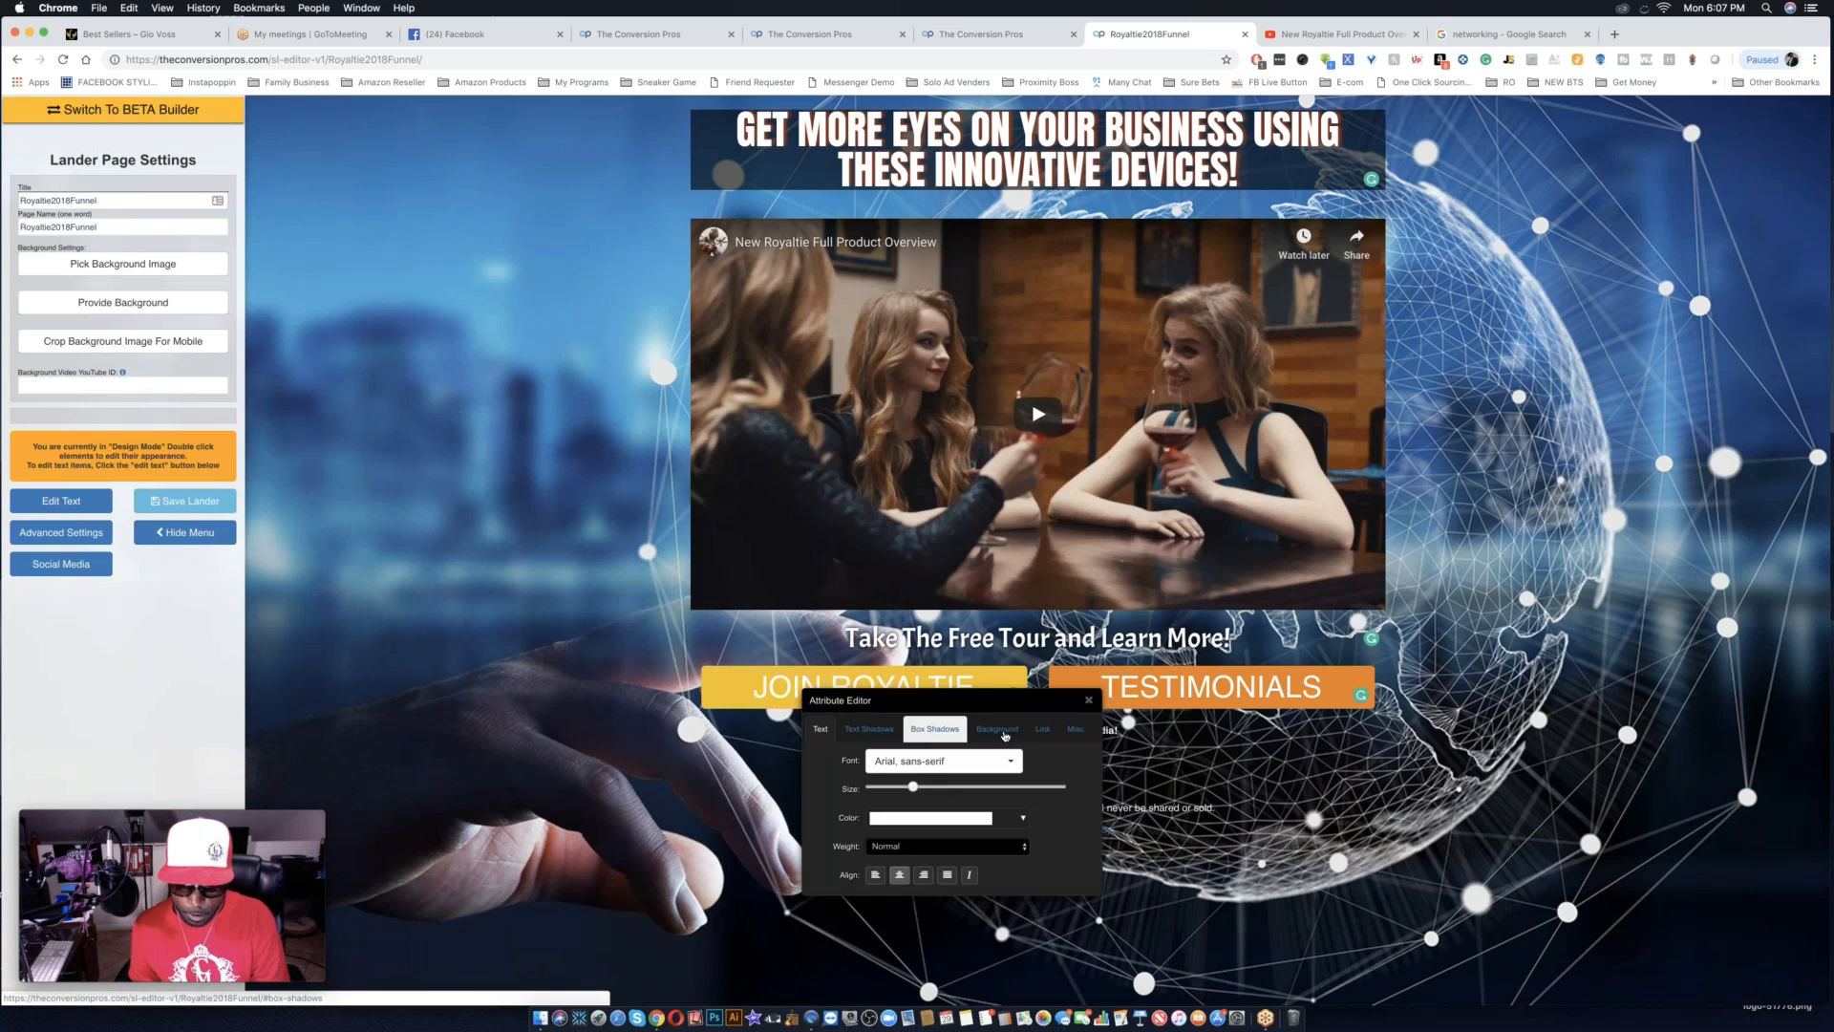
{"action": "left_click", "coordinate": [1041, 730]}
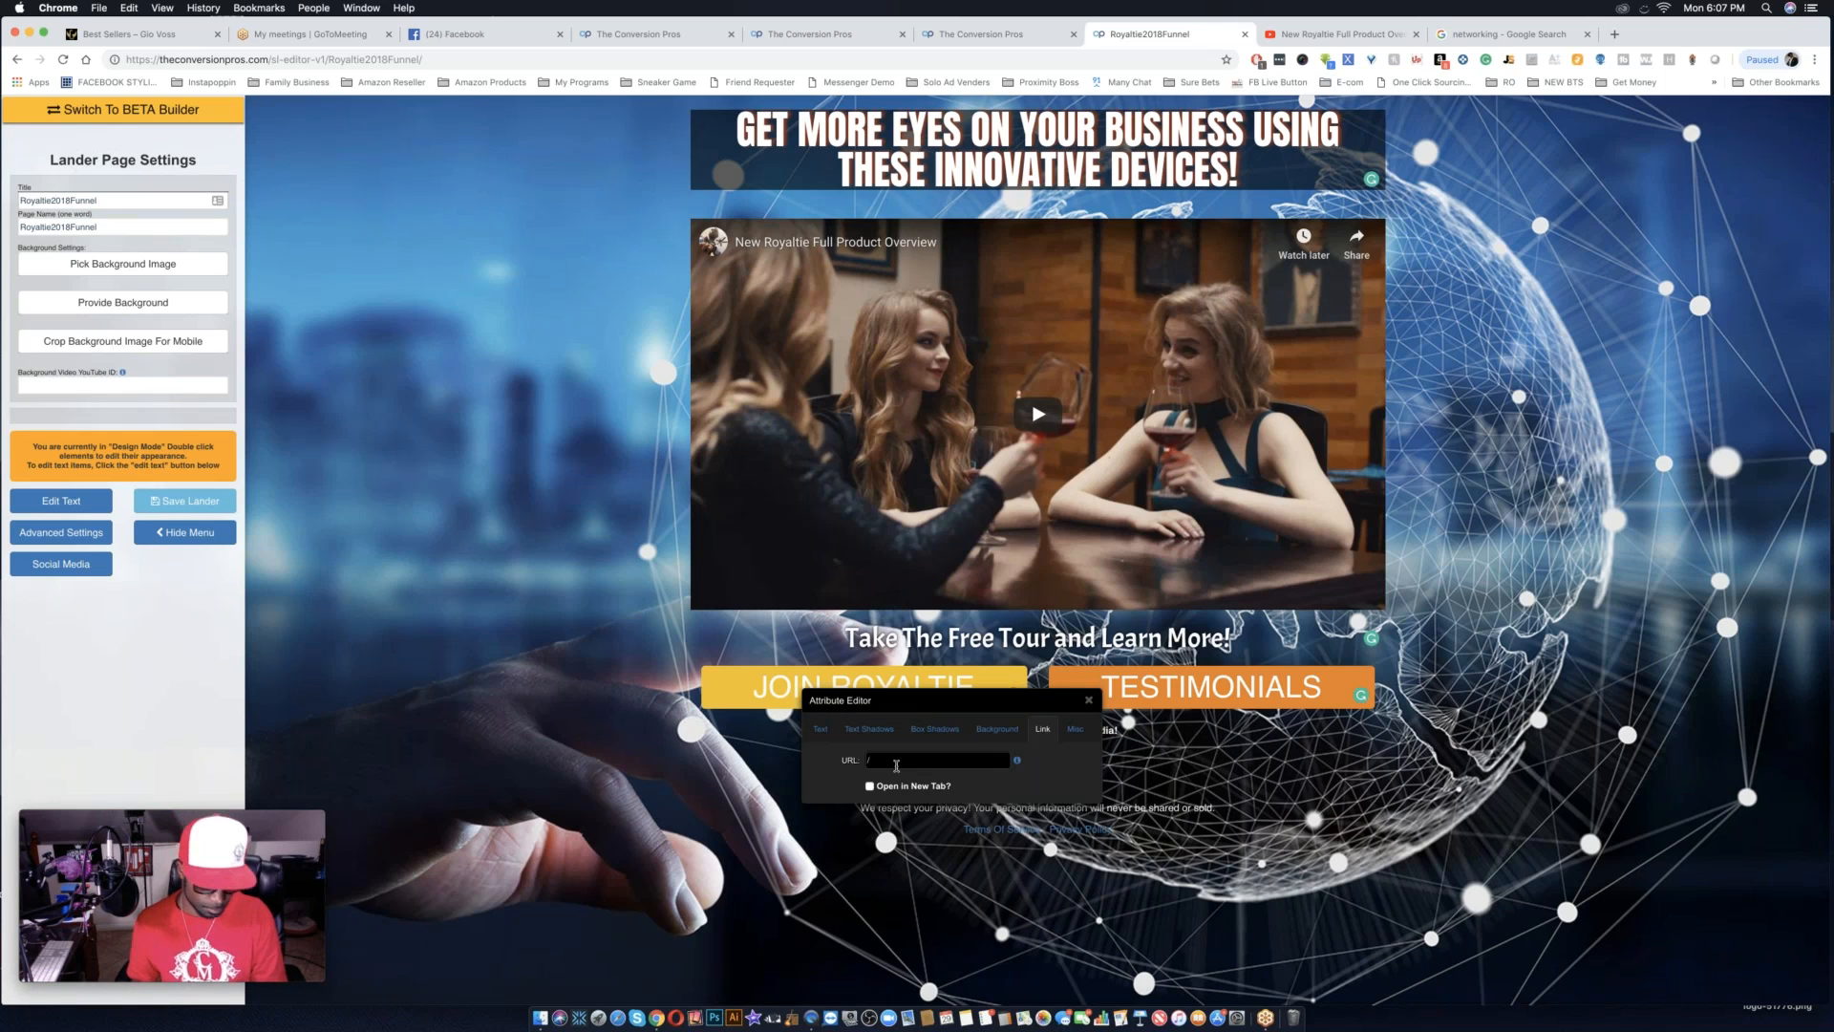
{"action": "type", "text": "htt"}
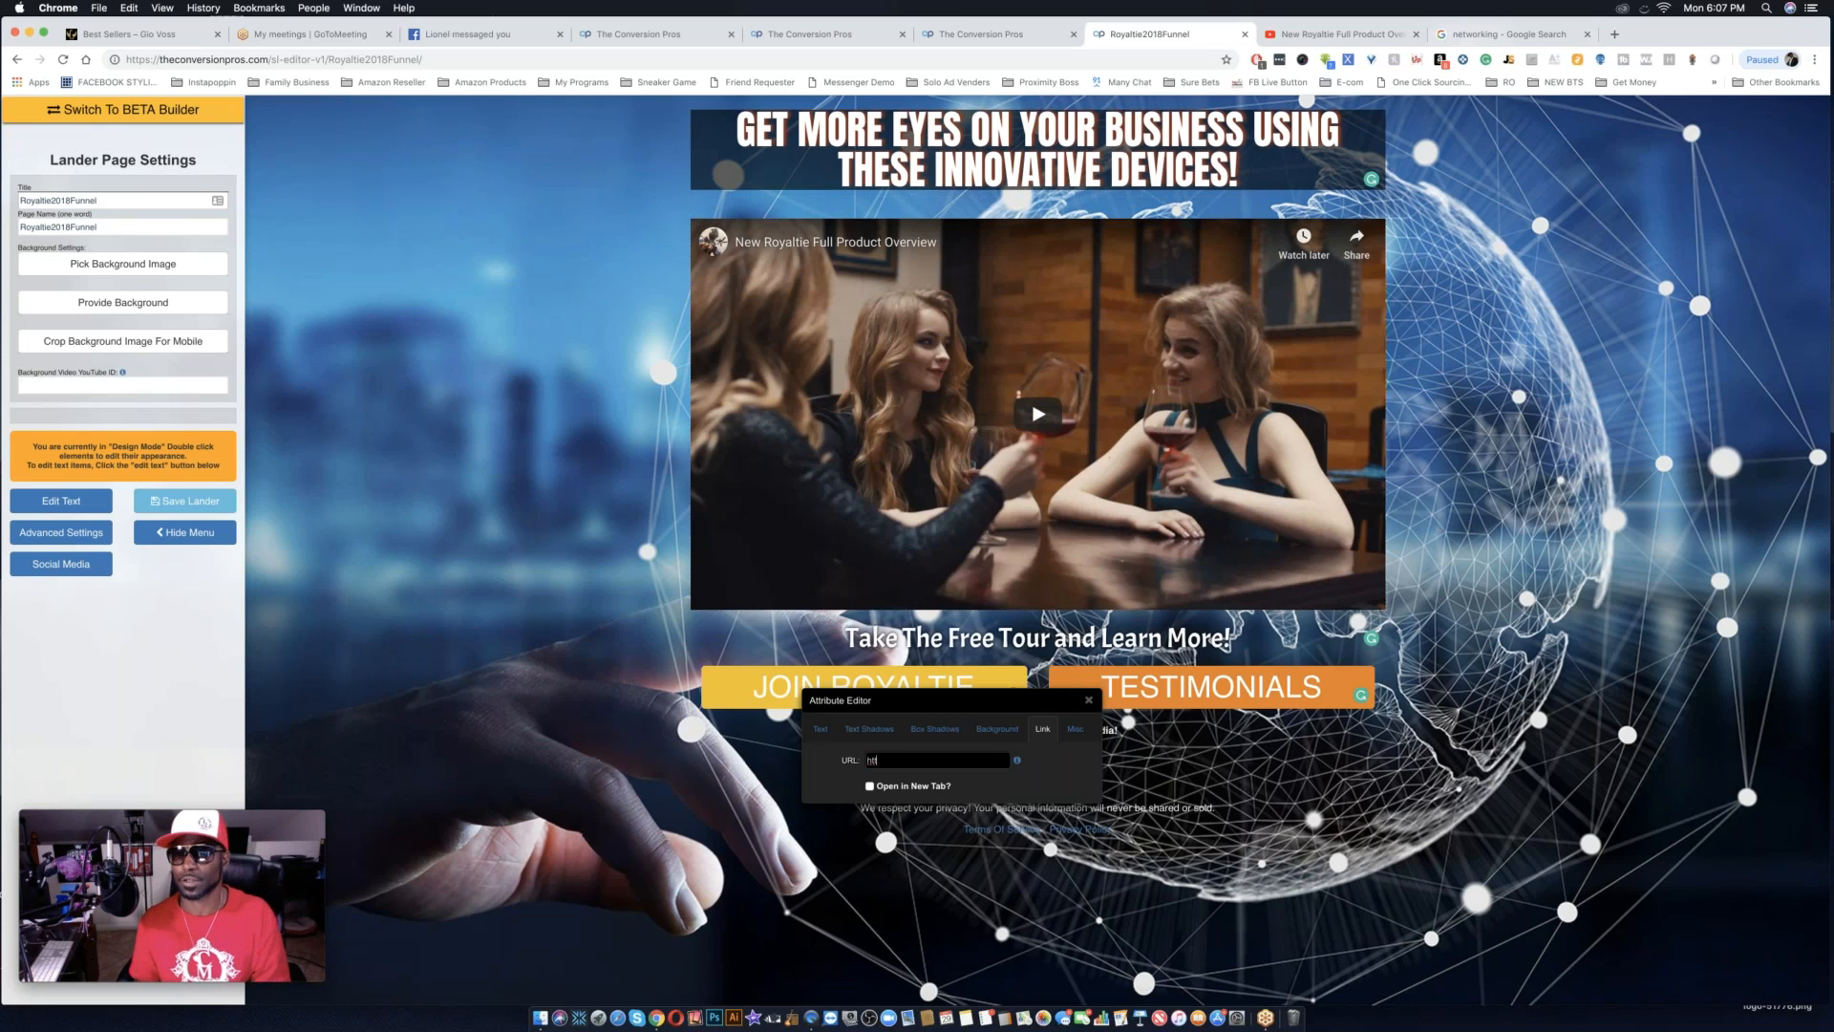
Load getmoneylikeaboss.com in a new browser tab.
{"action": "left_click", "coordinate": [1613, 34]}
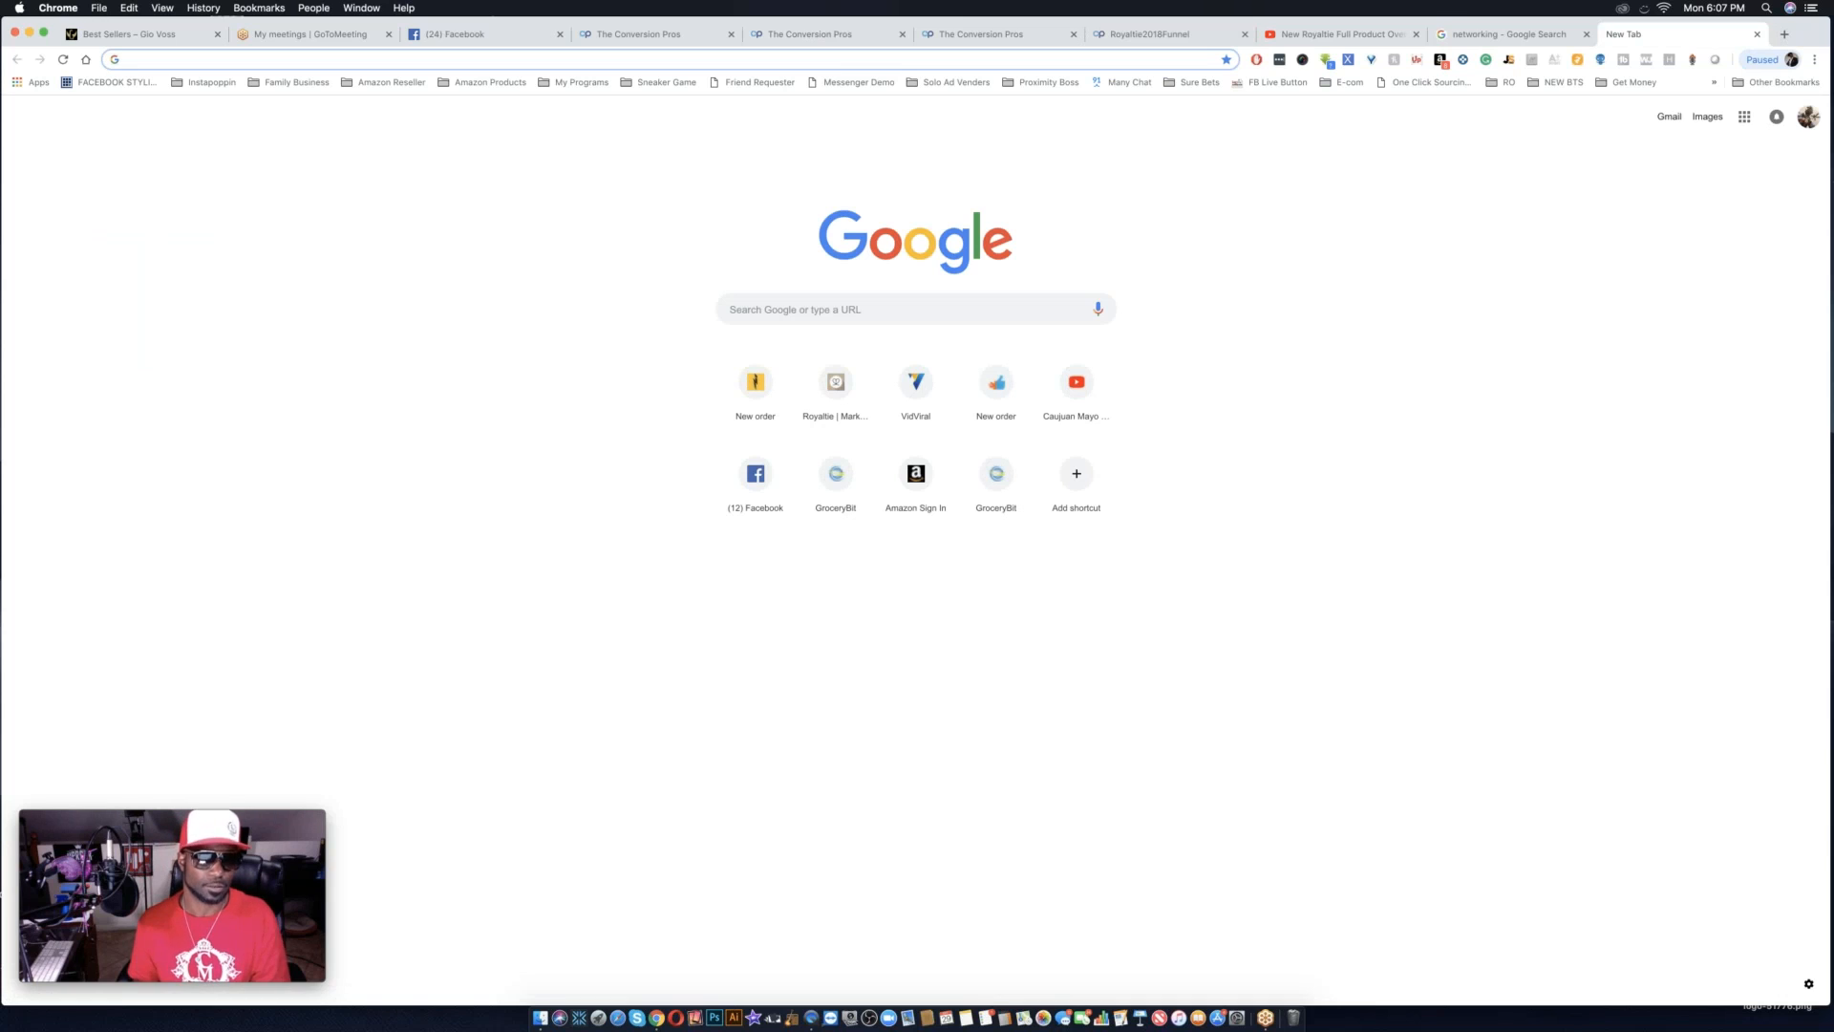
{"action": "type", "text": "h"}
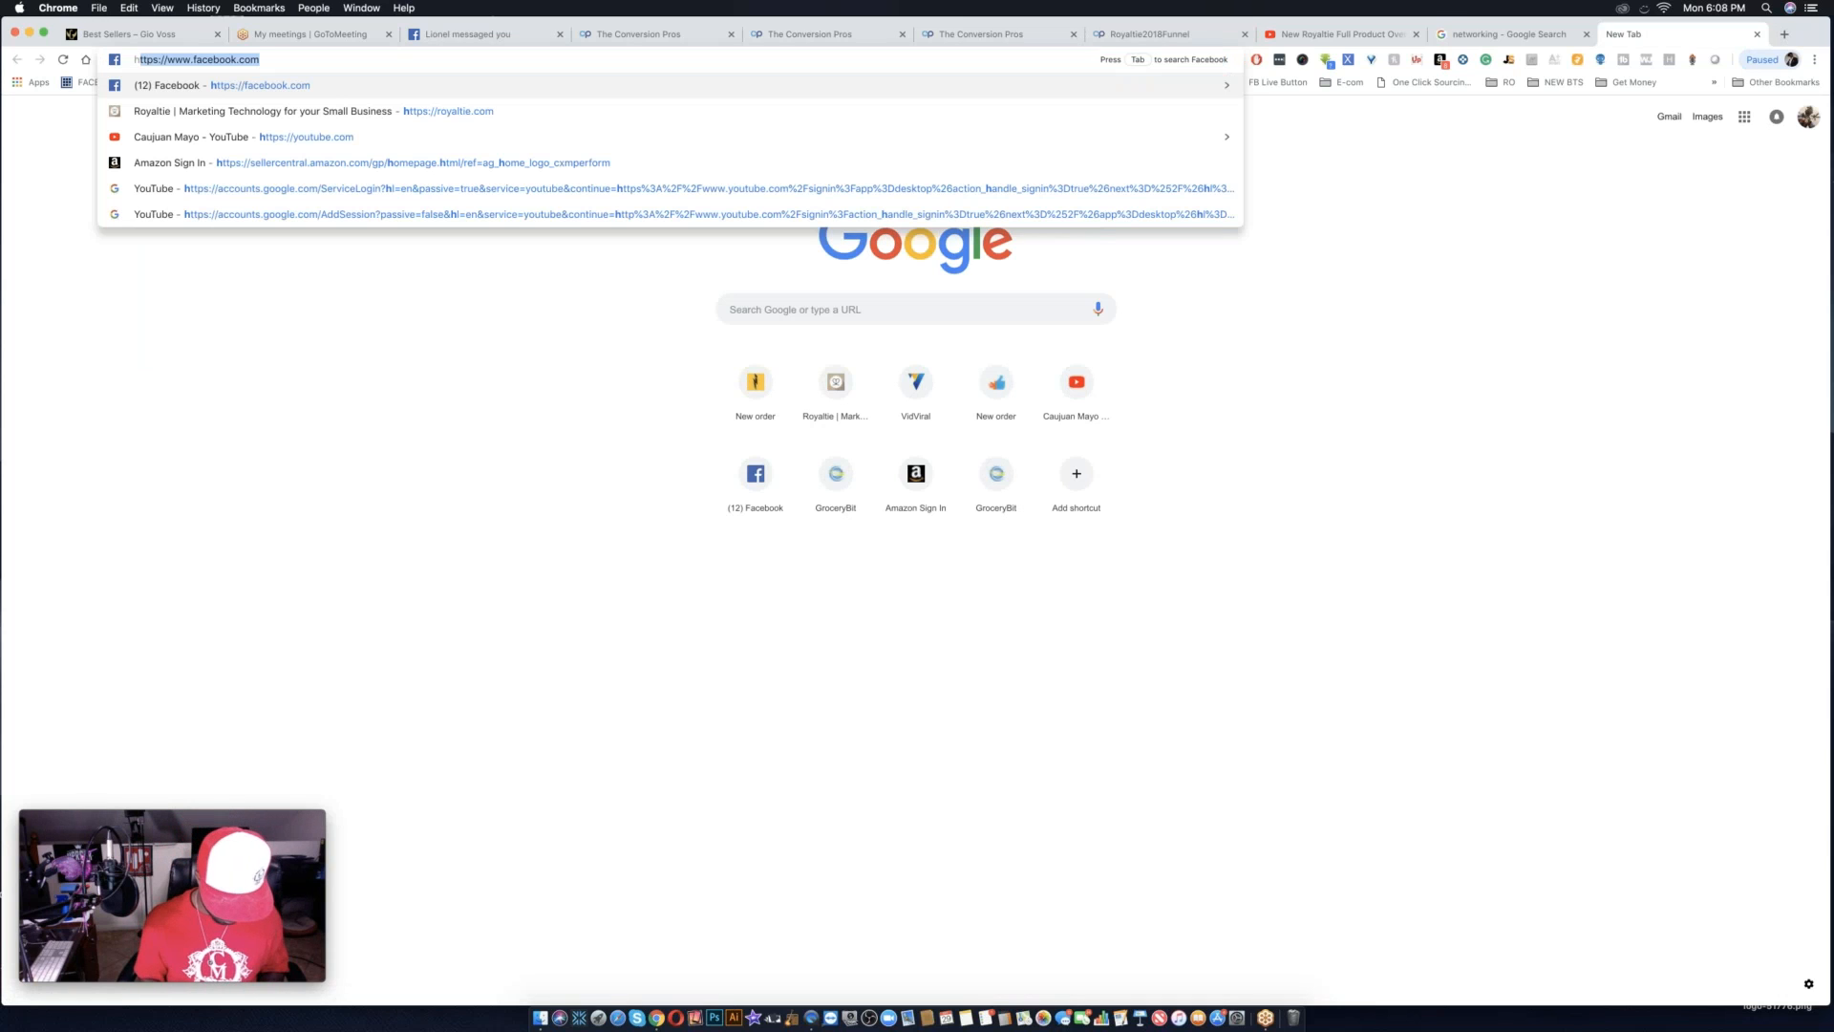
{"action": "key", "text": "BackSpace"}
{"action": "key", "text": "BackSpace"}
{"action": "type", "text": "getmoneylikeaboss."}
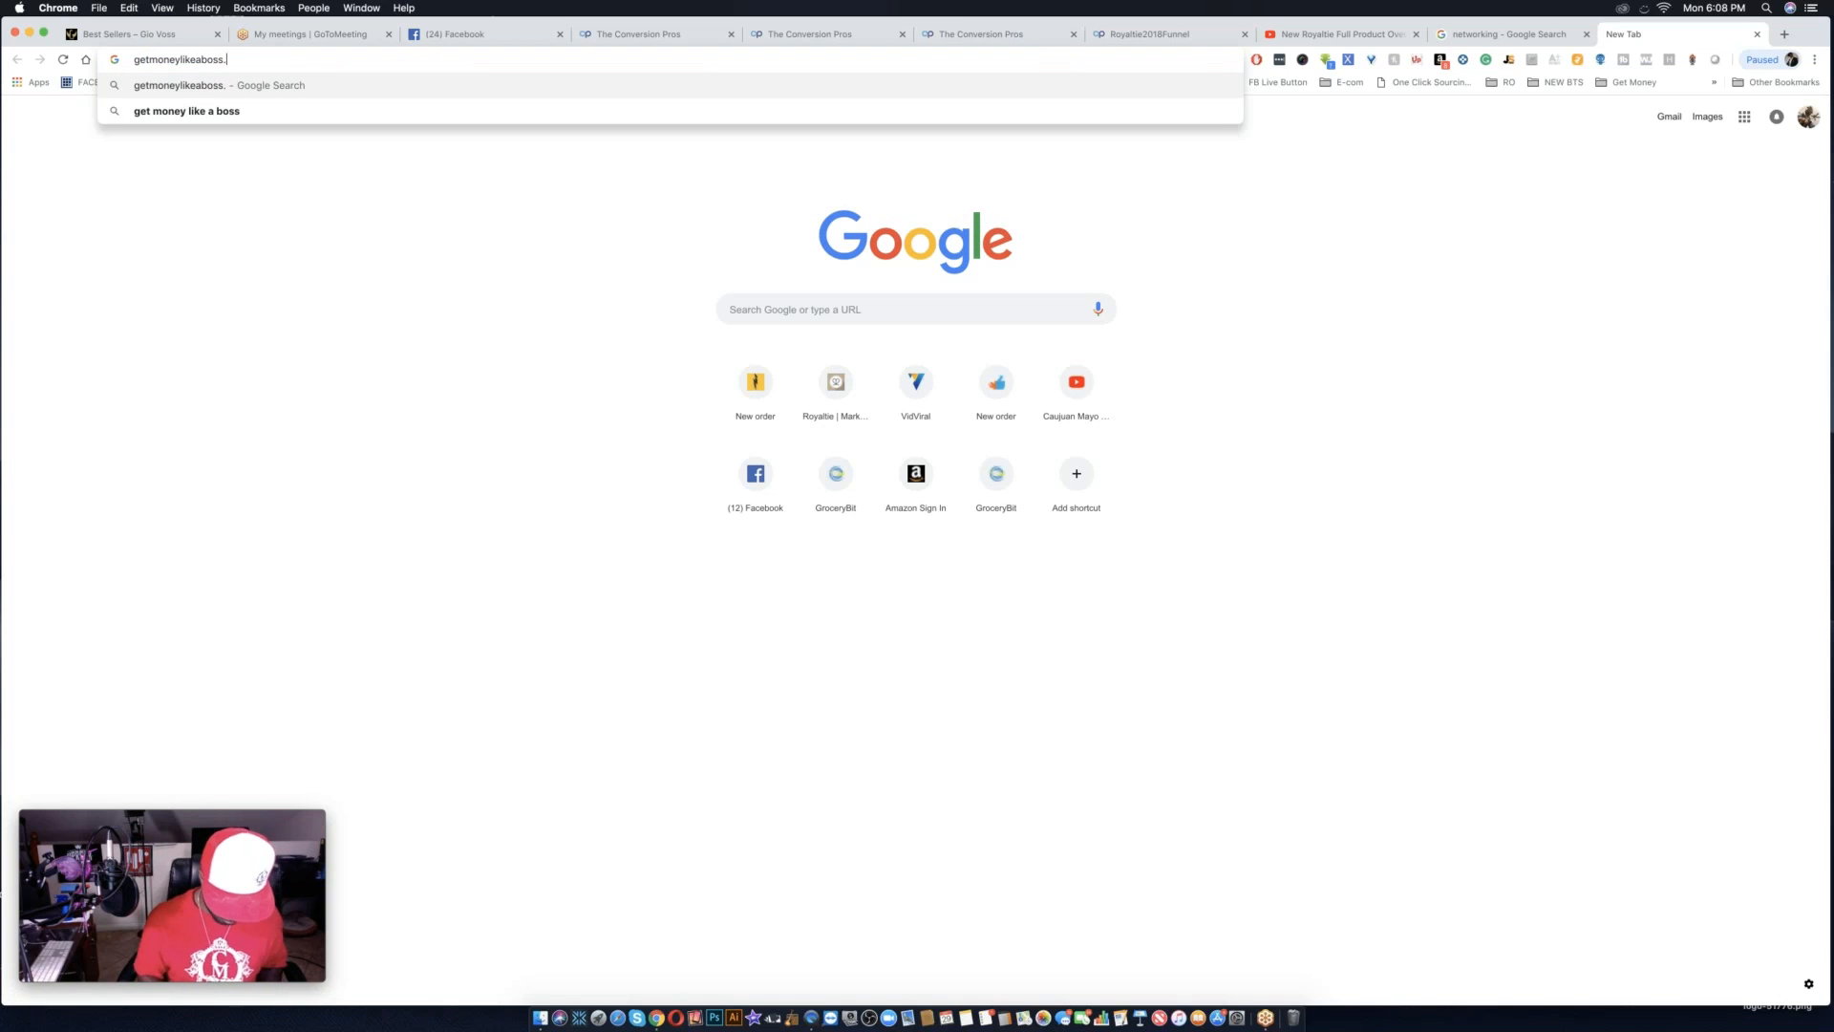
{"action": "type", "text": "com"}
{"action": "key", "text": "Return"}
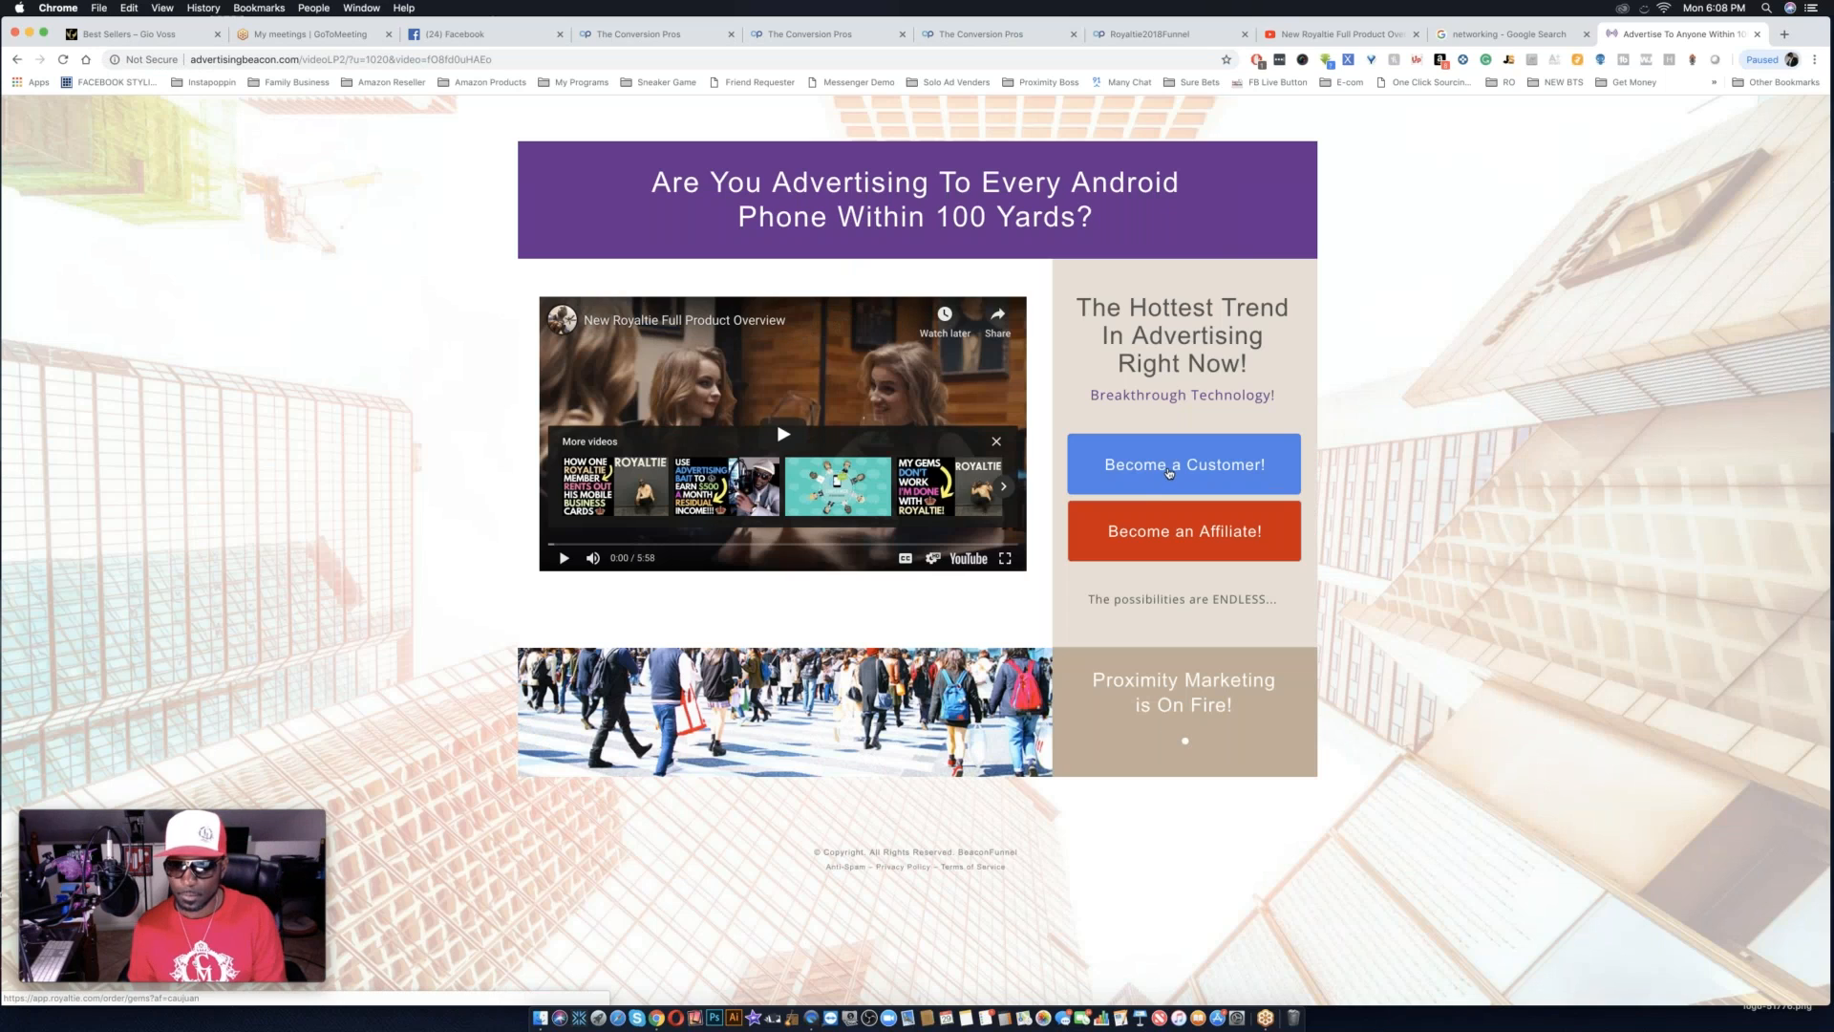
Open the "Become an Affiliate!" page, copy its app.royaltie.com order URL, and close both advertising tabs.
{"action": "left_click", "coordinate": [1185, 541]}
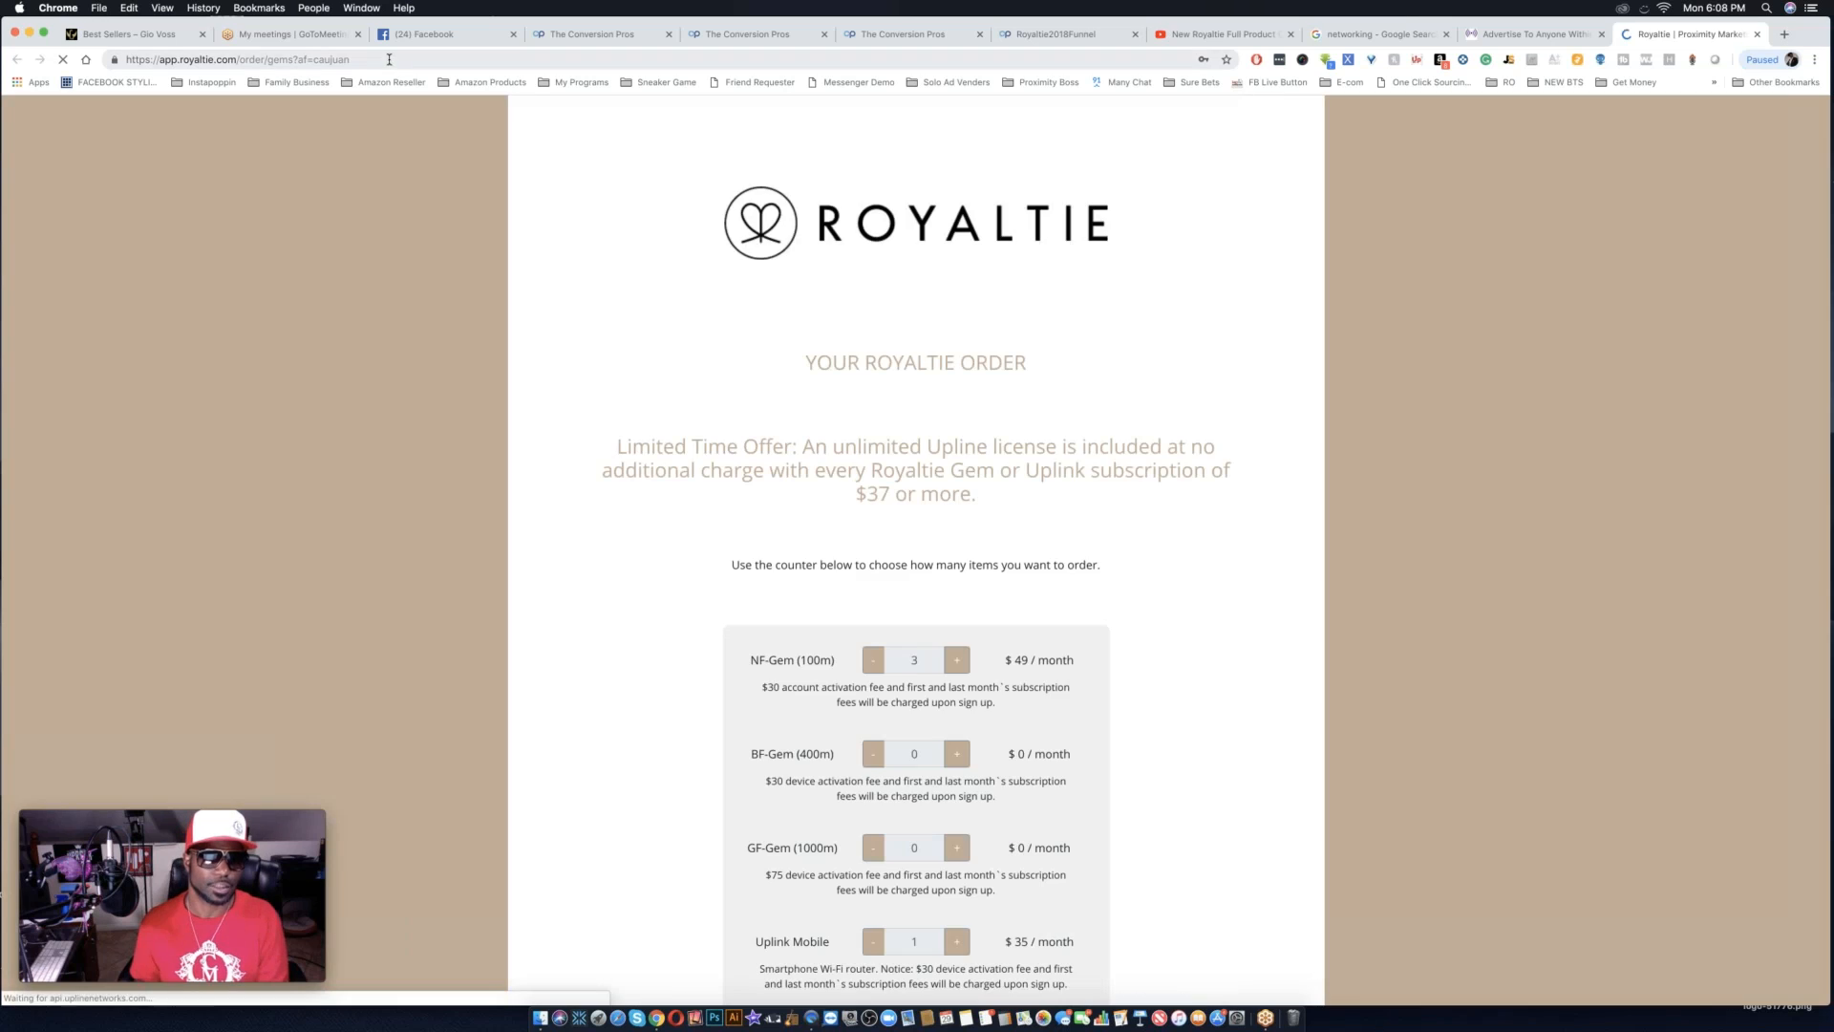
{"action": "left_click", "coordinate": [396, 58]}
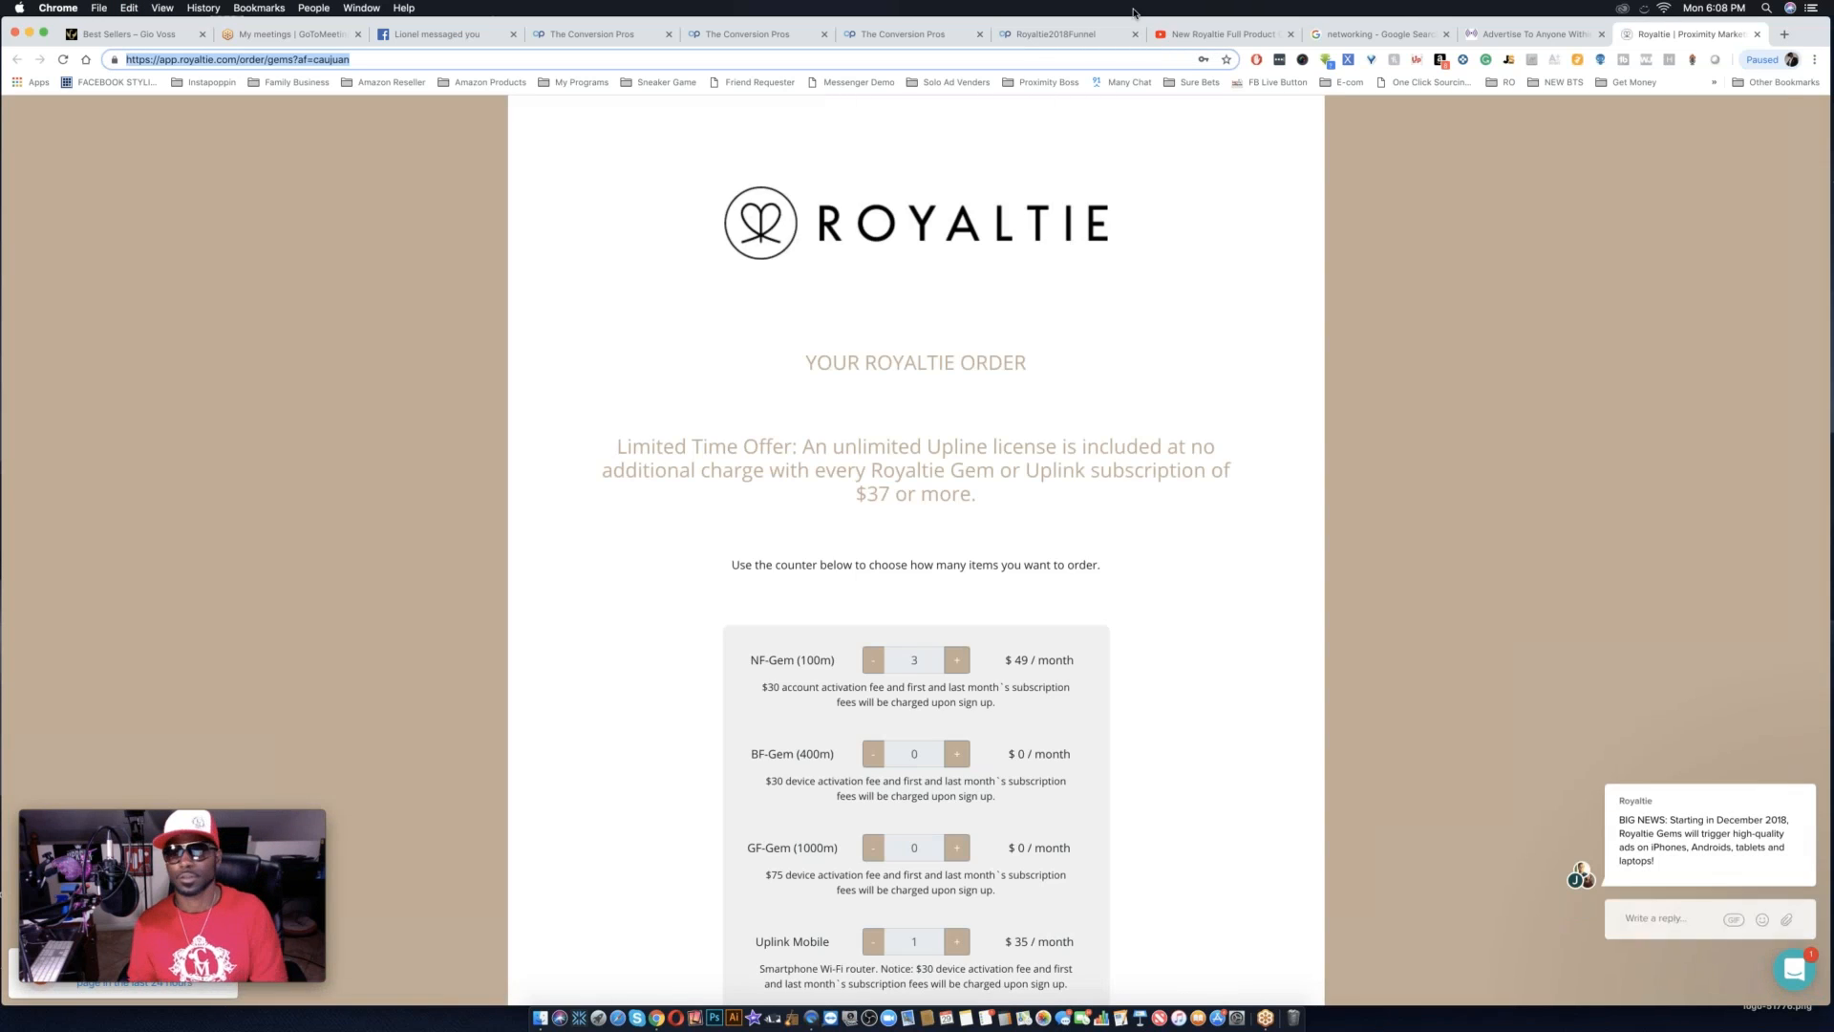
{"action": "left_click", "coordinate": [1755, 36]}
{"action": "left_click", "coordinate": [1753, 36]}
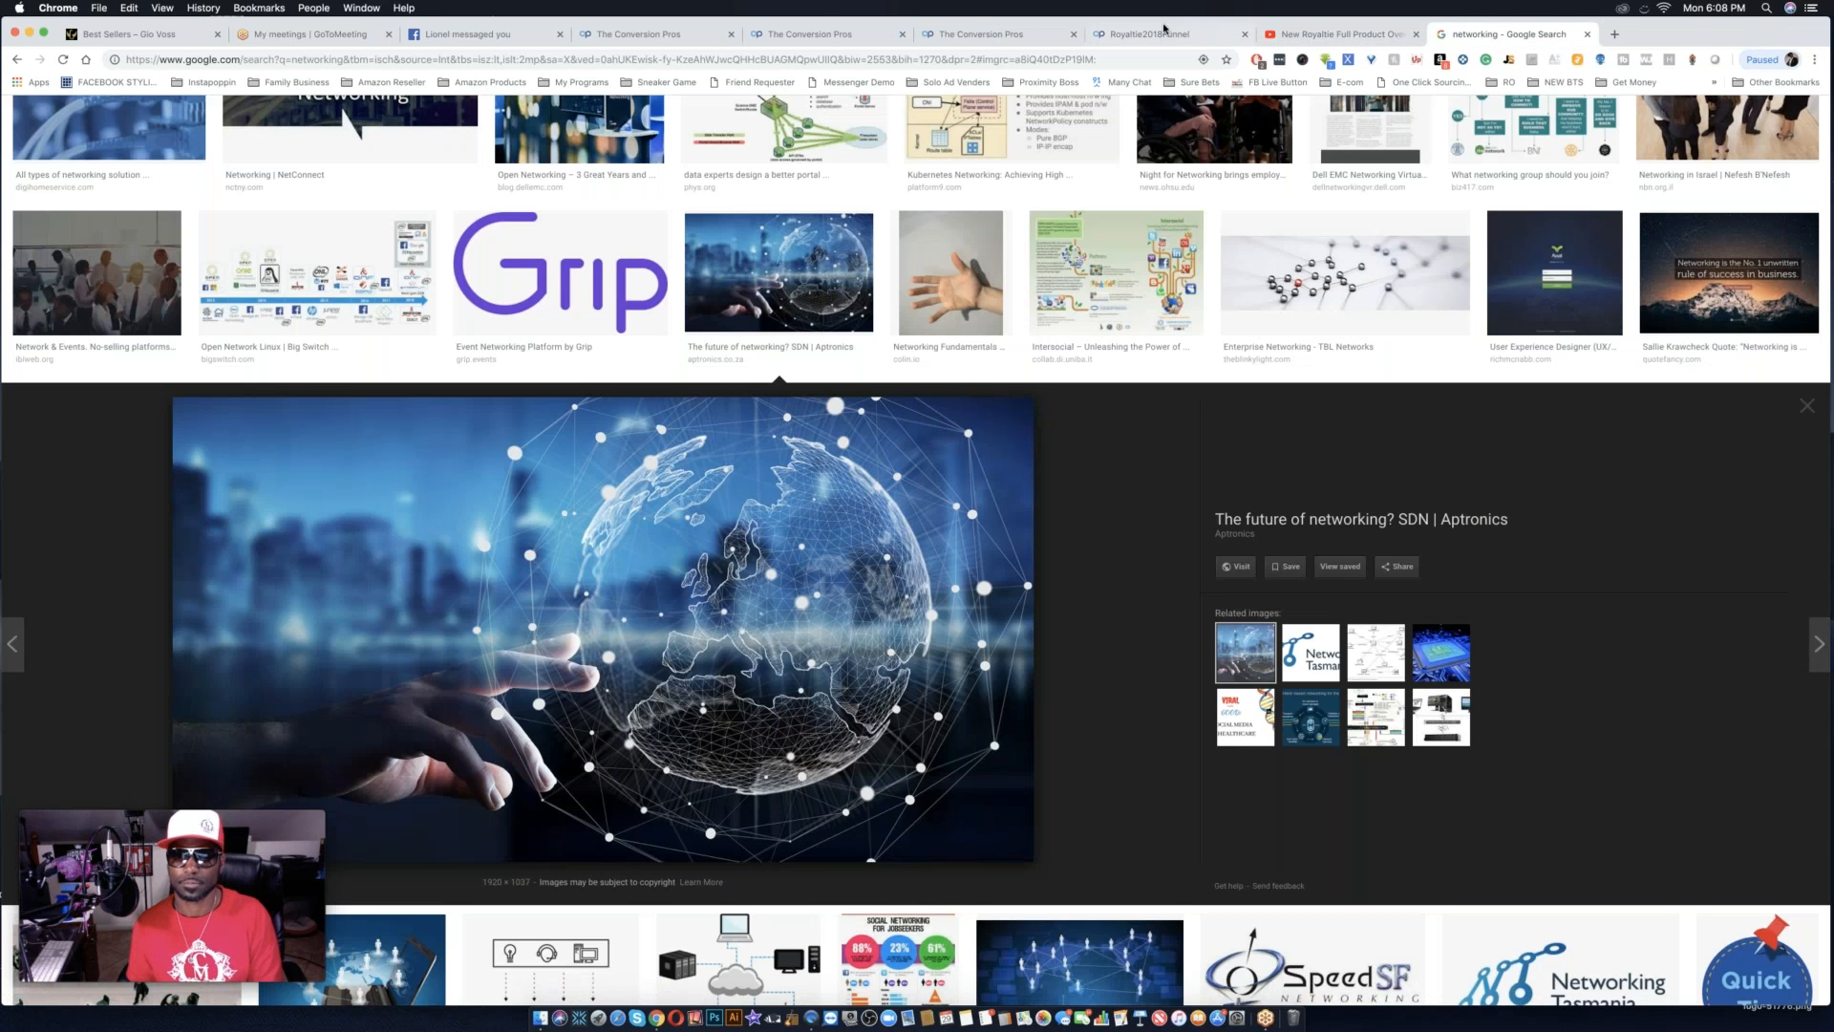
Back in the Royaltie2018Funnel editor, set the JOIN ROYALTIE button's link to the copied app.royaltie.com order URL.
{"action": "left_click", "coordinate": [1166, 34]}
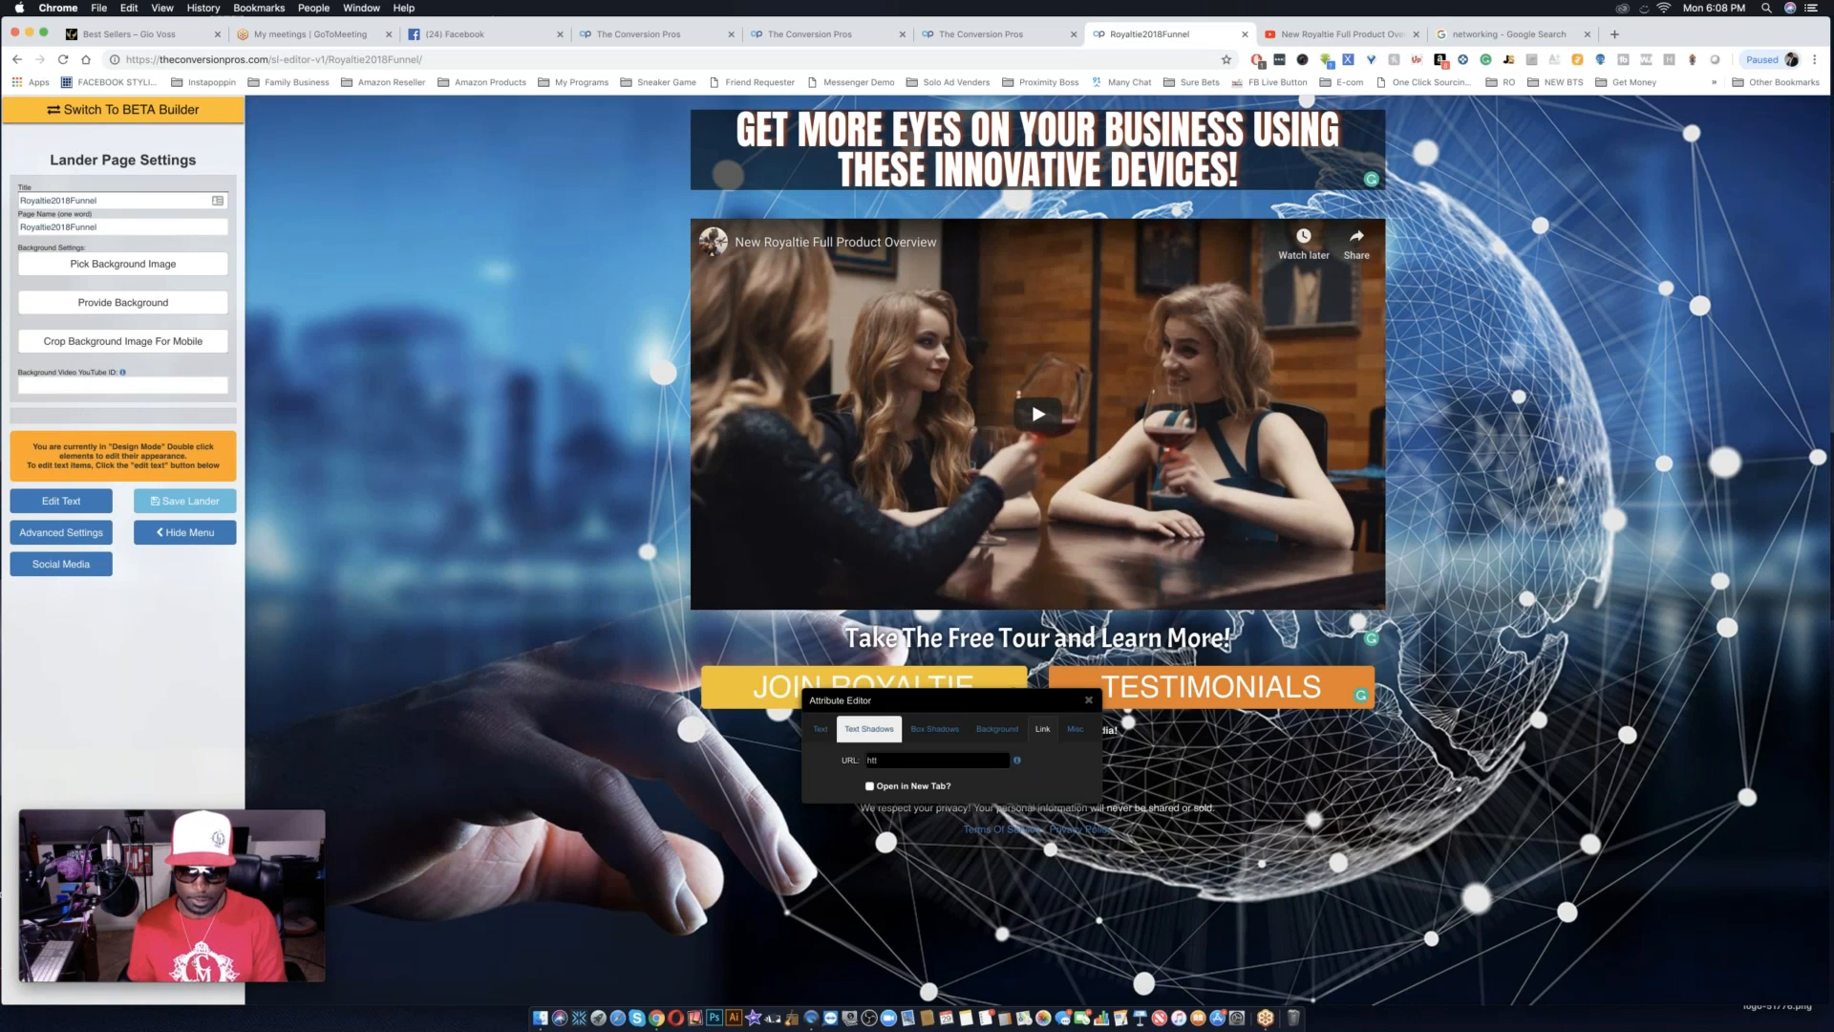
{"action": "double_click", "coordinate": [888, 761]}
{"action": "key", "text": "super+v"}
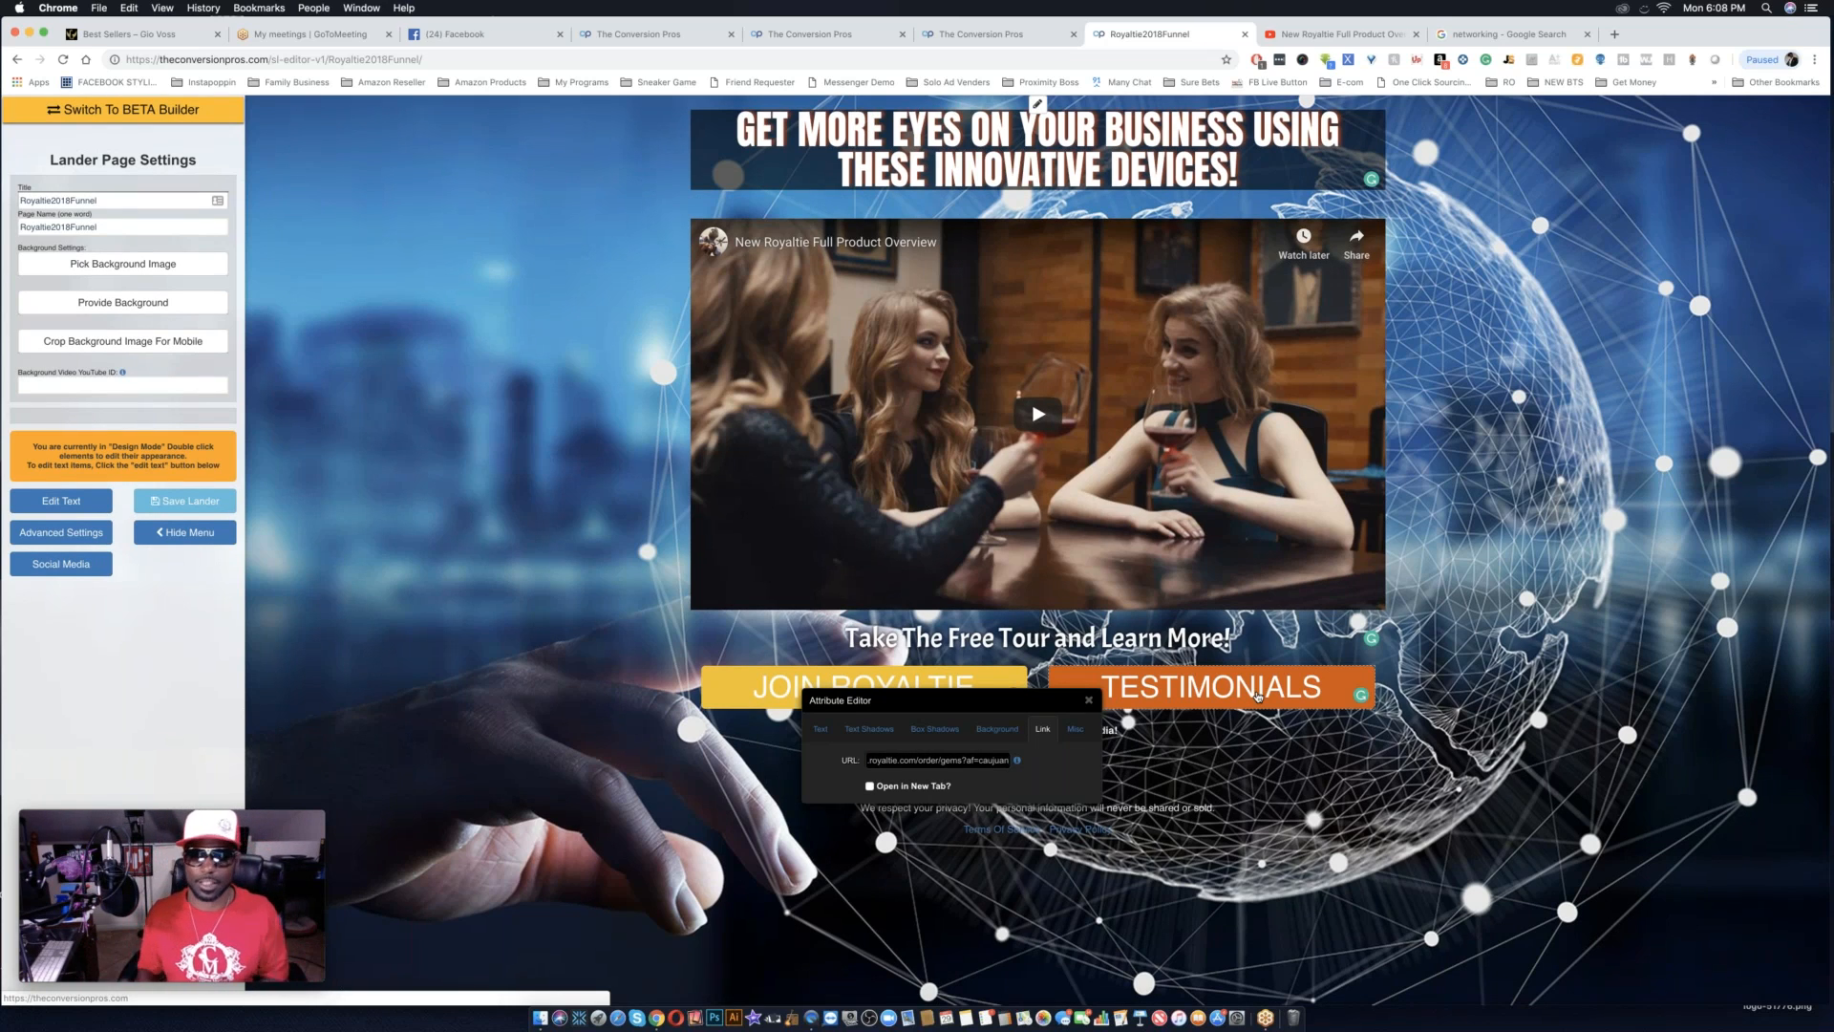
Set the TESTIMONIALS button's link to the same copied app.royaltie.com order URL and save the lander.
{"action": "left_click", "coordinate": [1258, 697]}
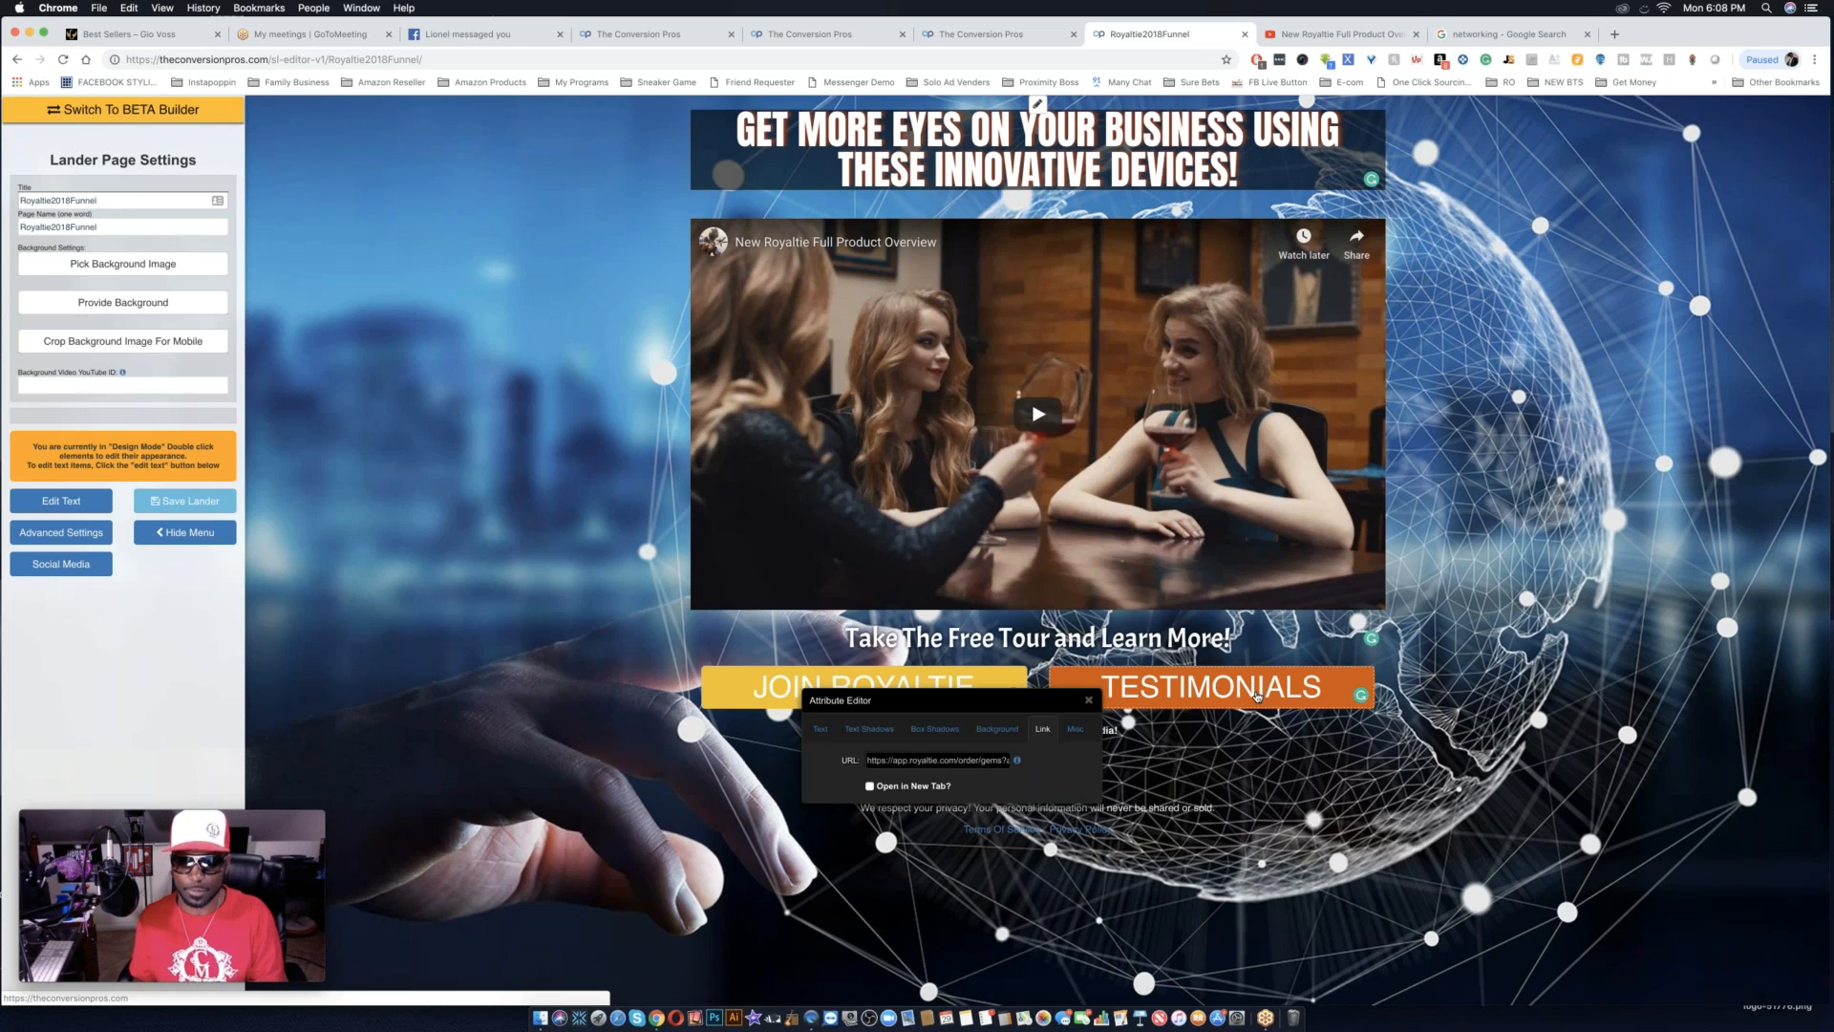
{"action": "double_click", "coordinate": [1257, 696]}
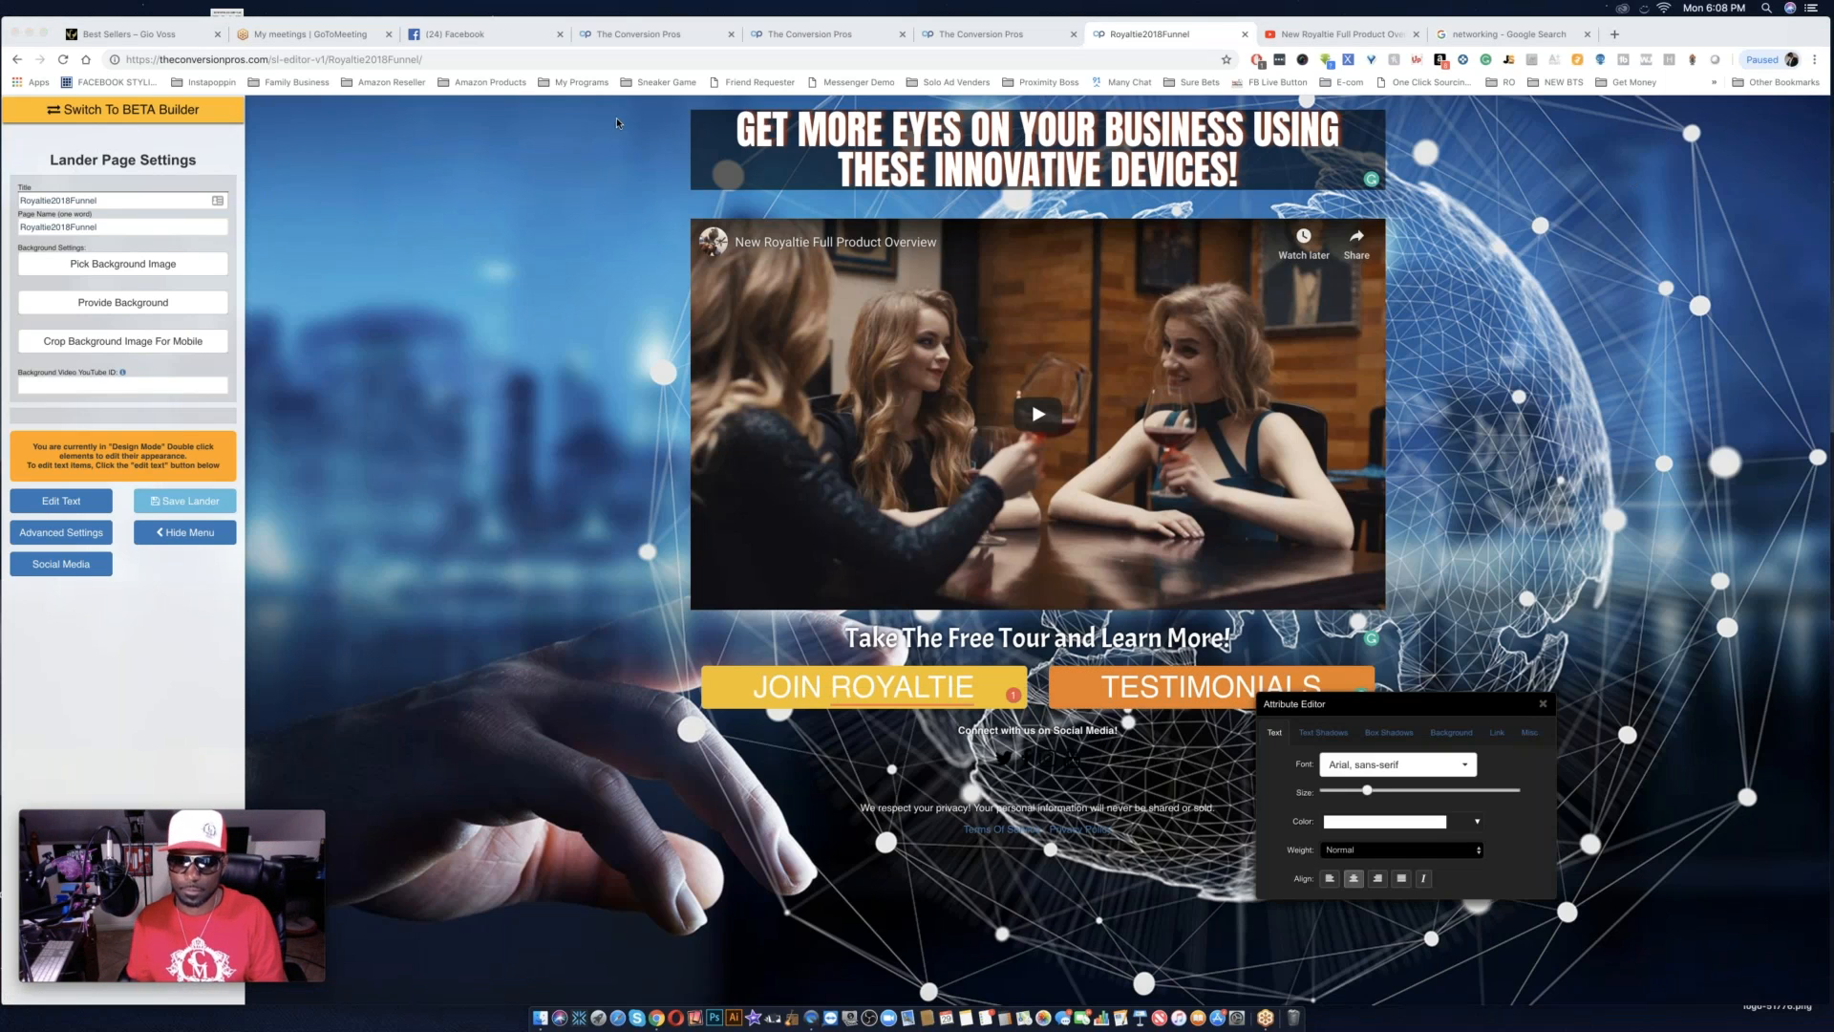
{"action": "left_click", "coordinate": [1498, 732]}
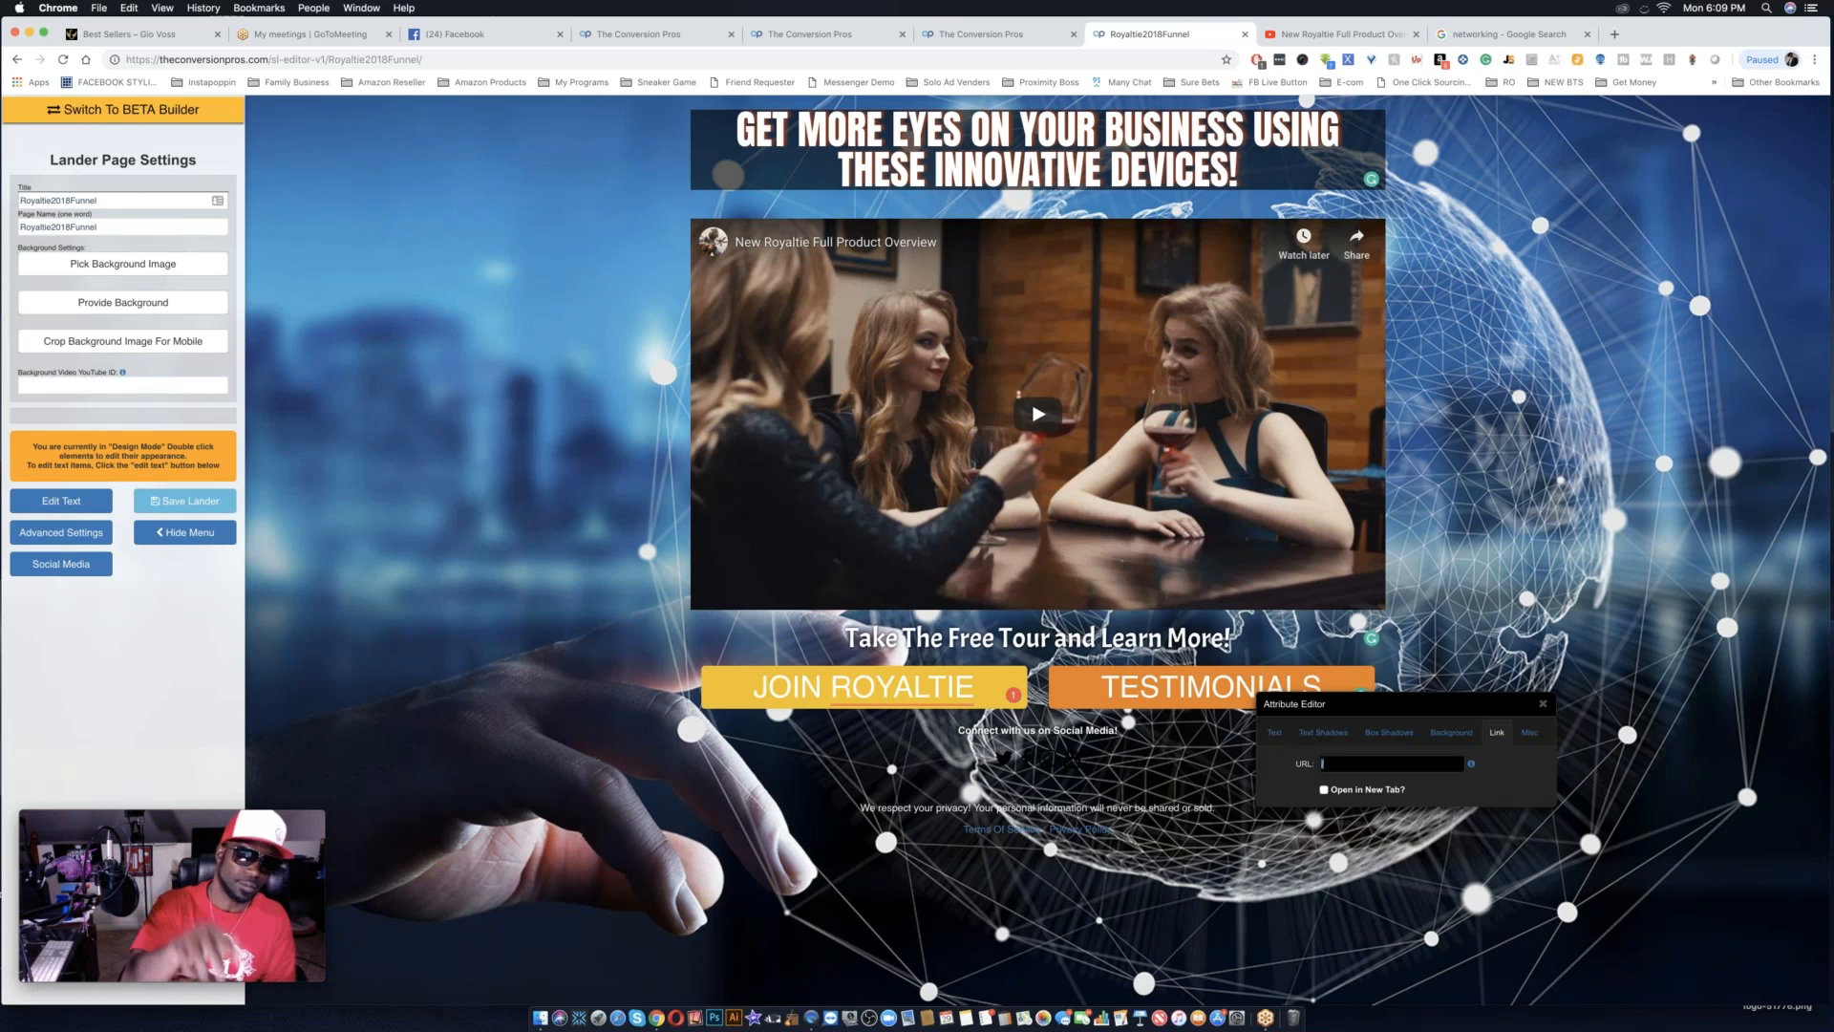
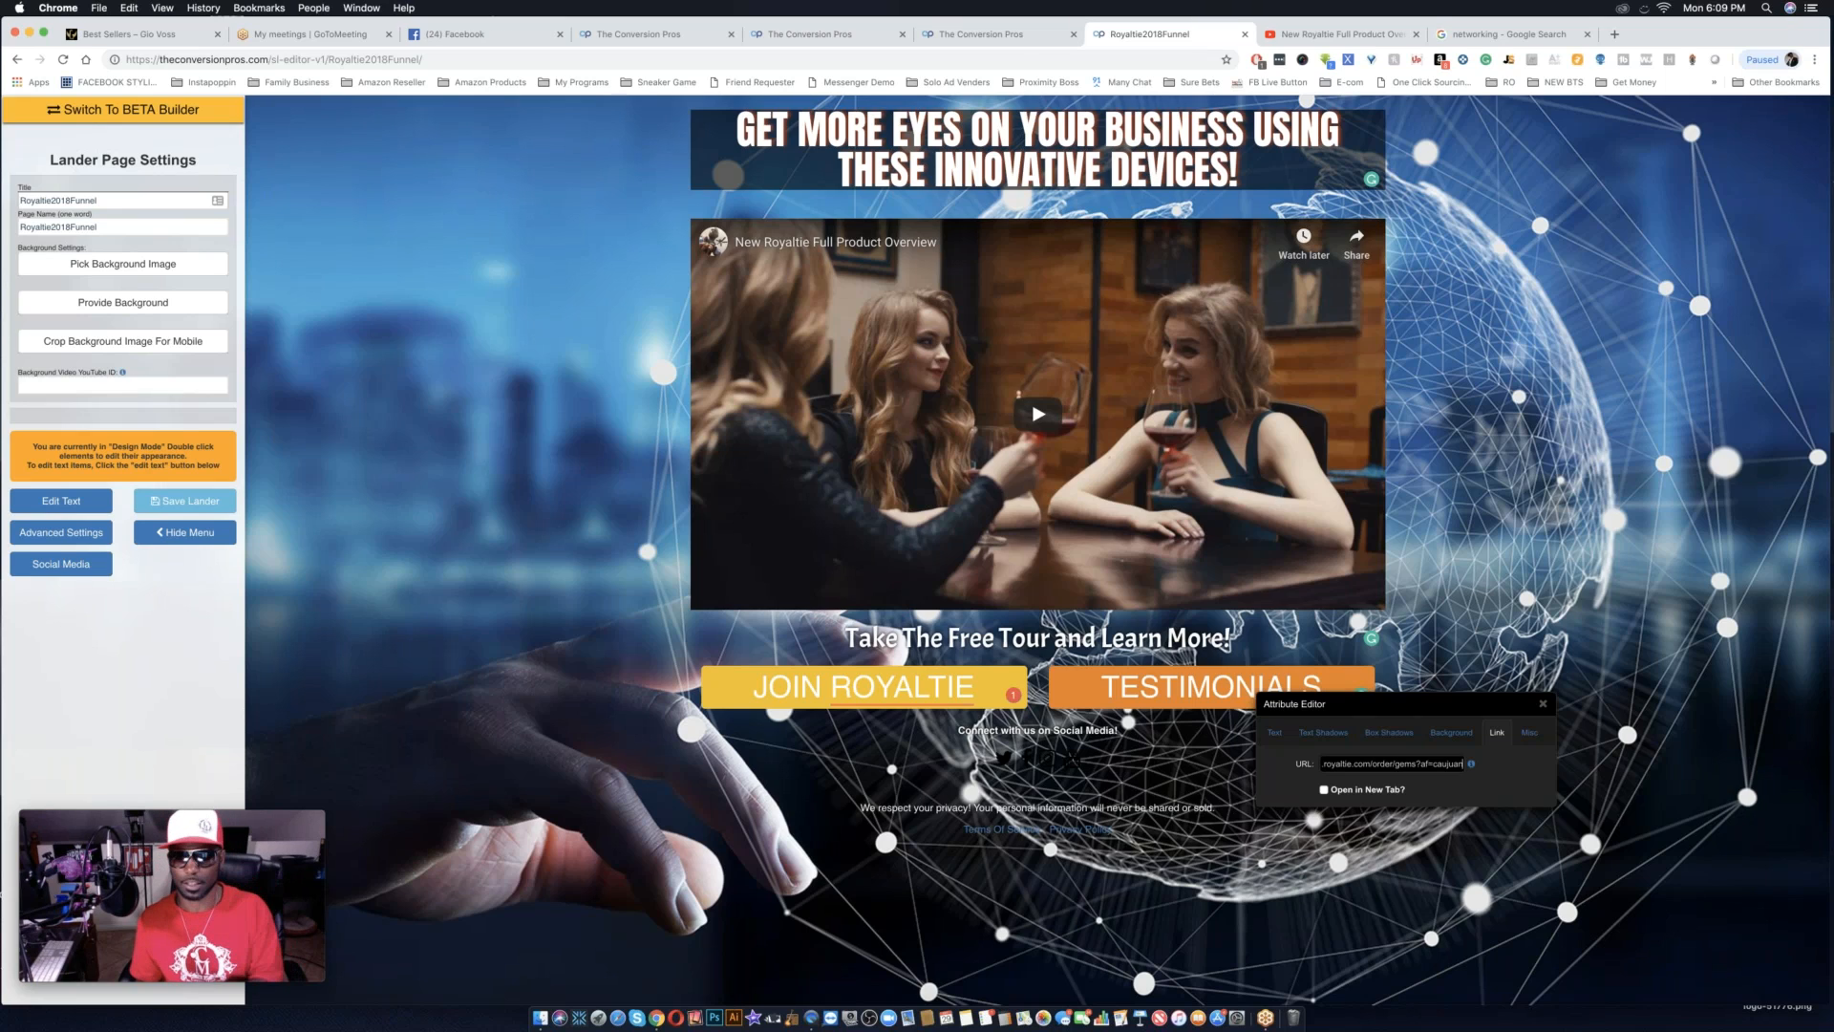
{"action": "left_click", "coordinate": [991, 893]}
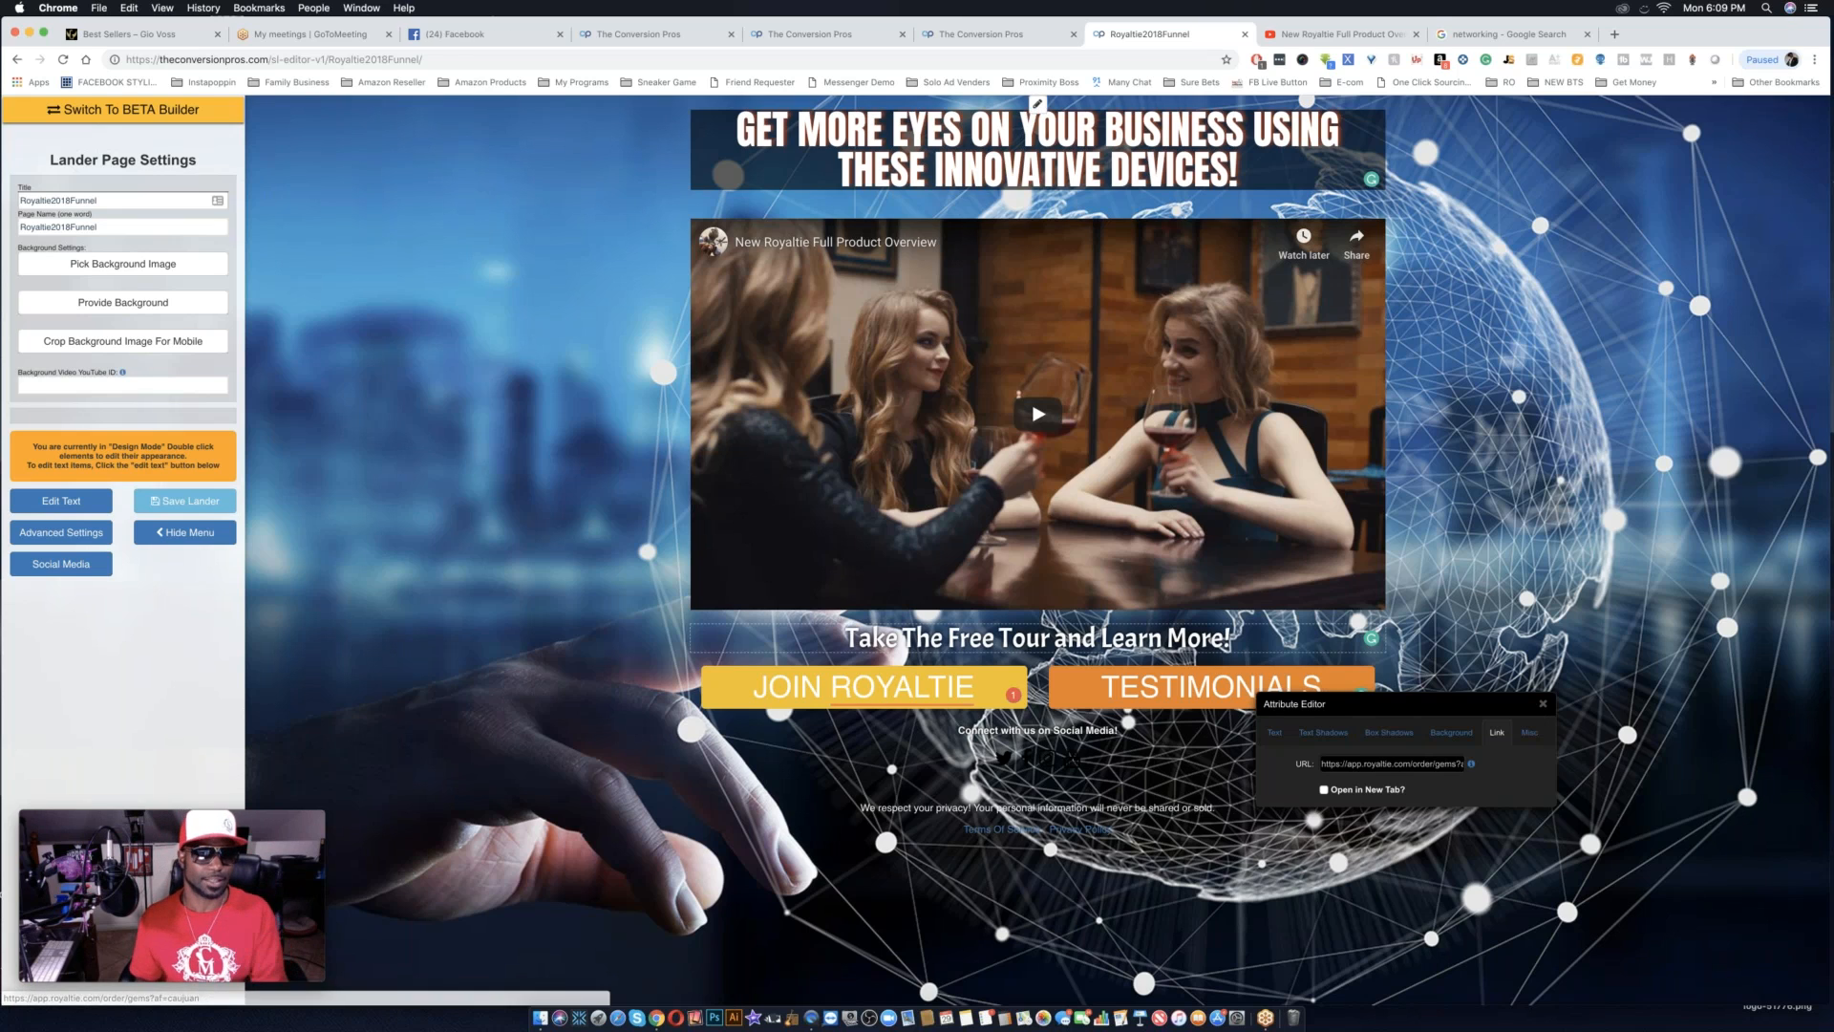
{"action": "left_click", "coordinate": [196, 504]}
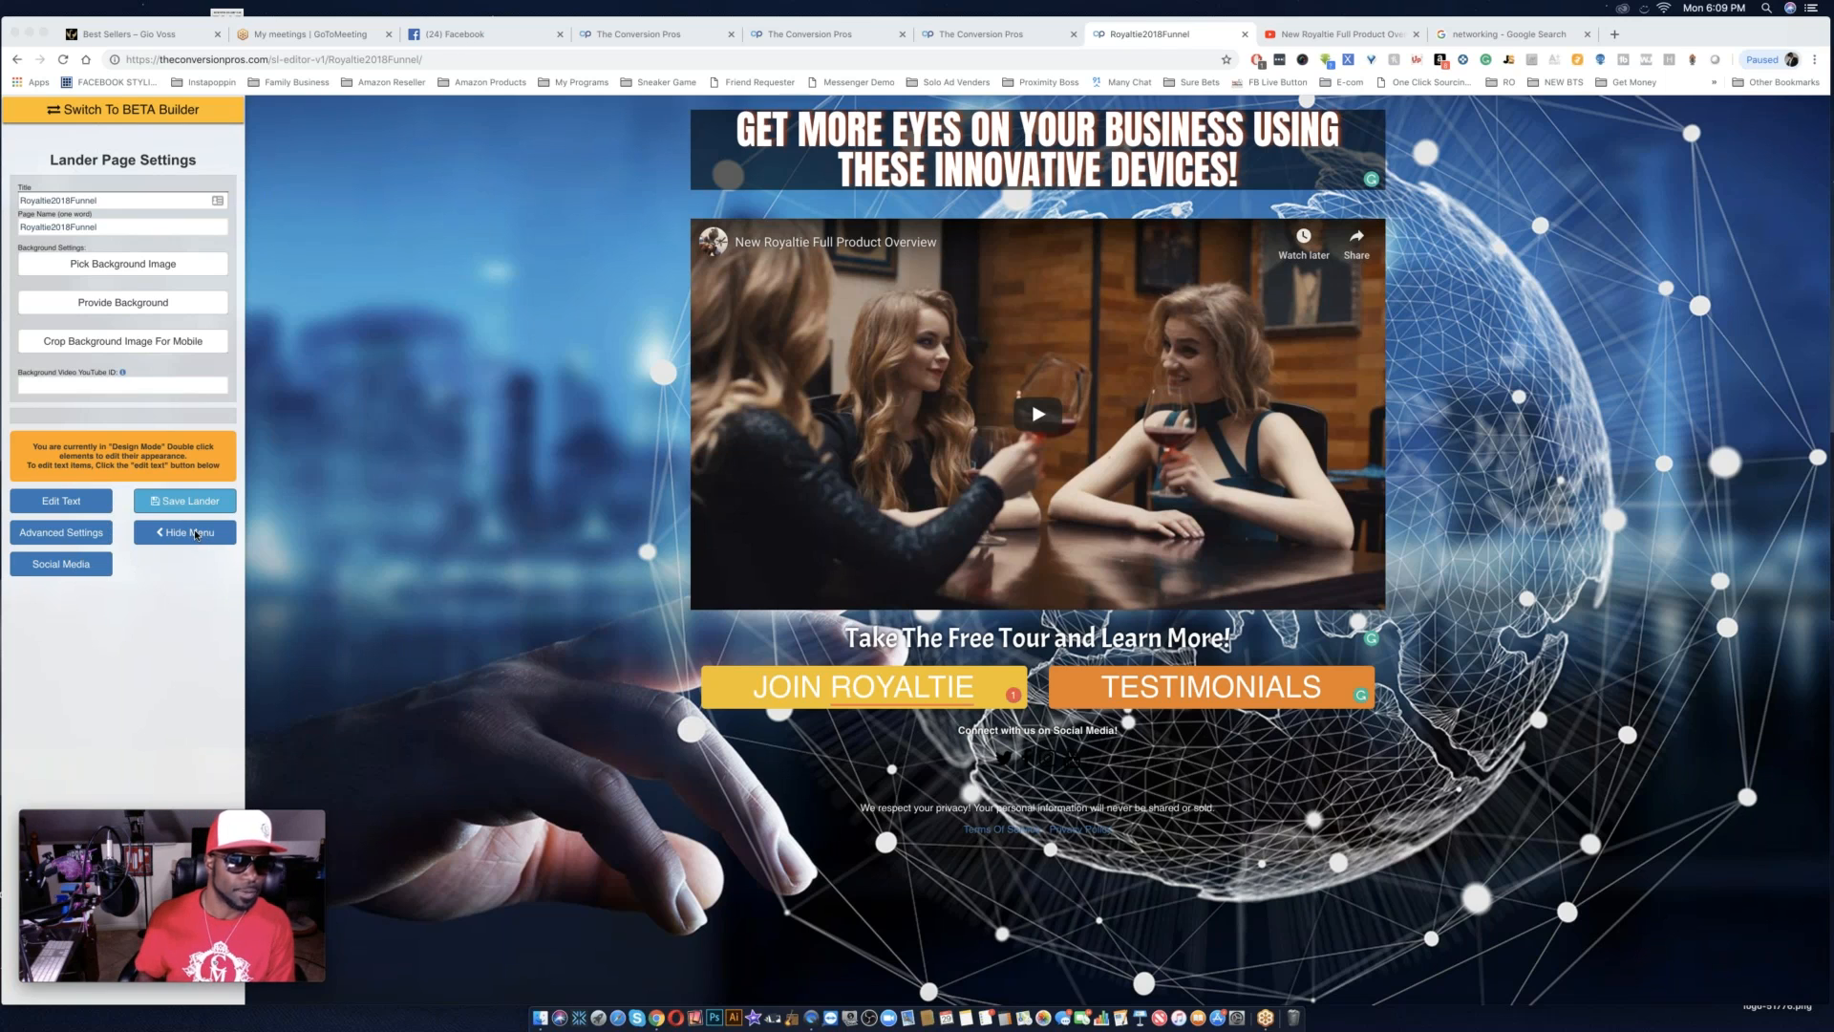
Close the page templates tab and go to The Conversion Pros tab with the landing pages list.
{"action": "left_click", "coordinate": [1030, 31]}
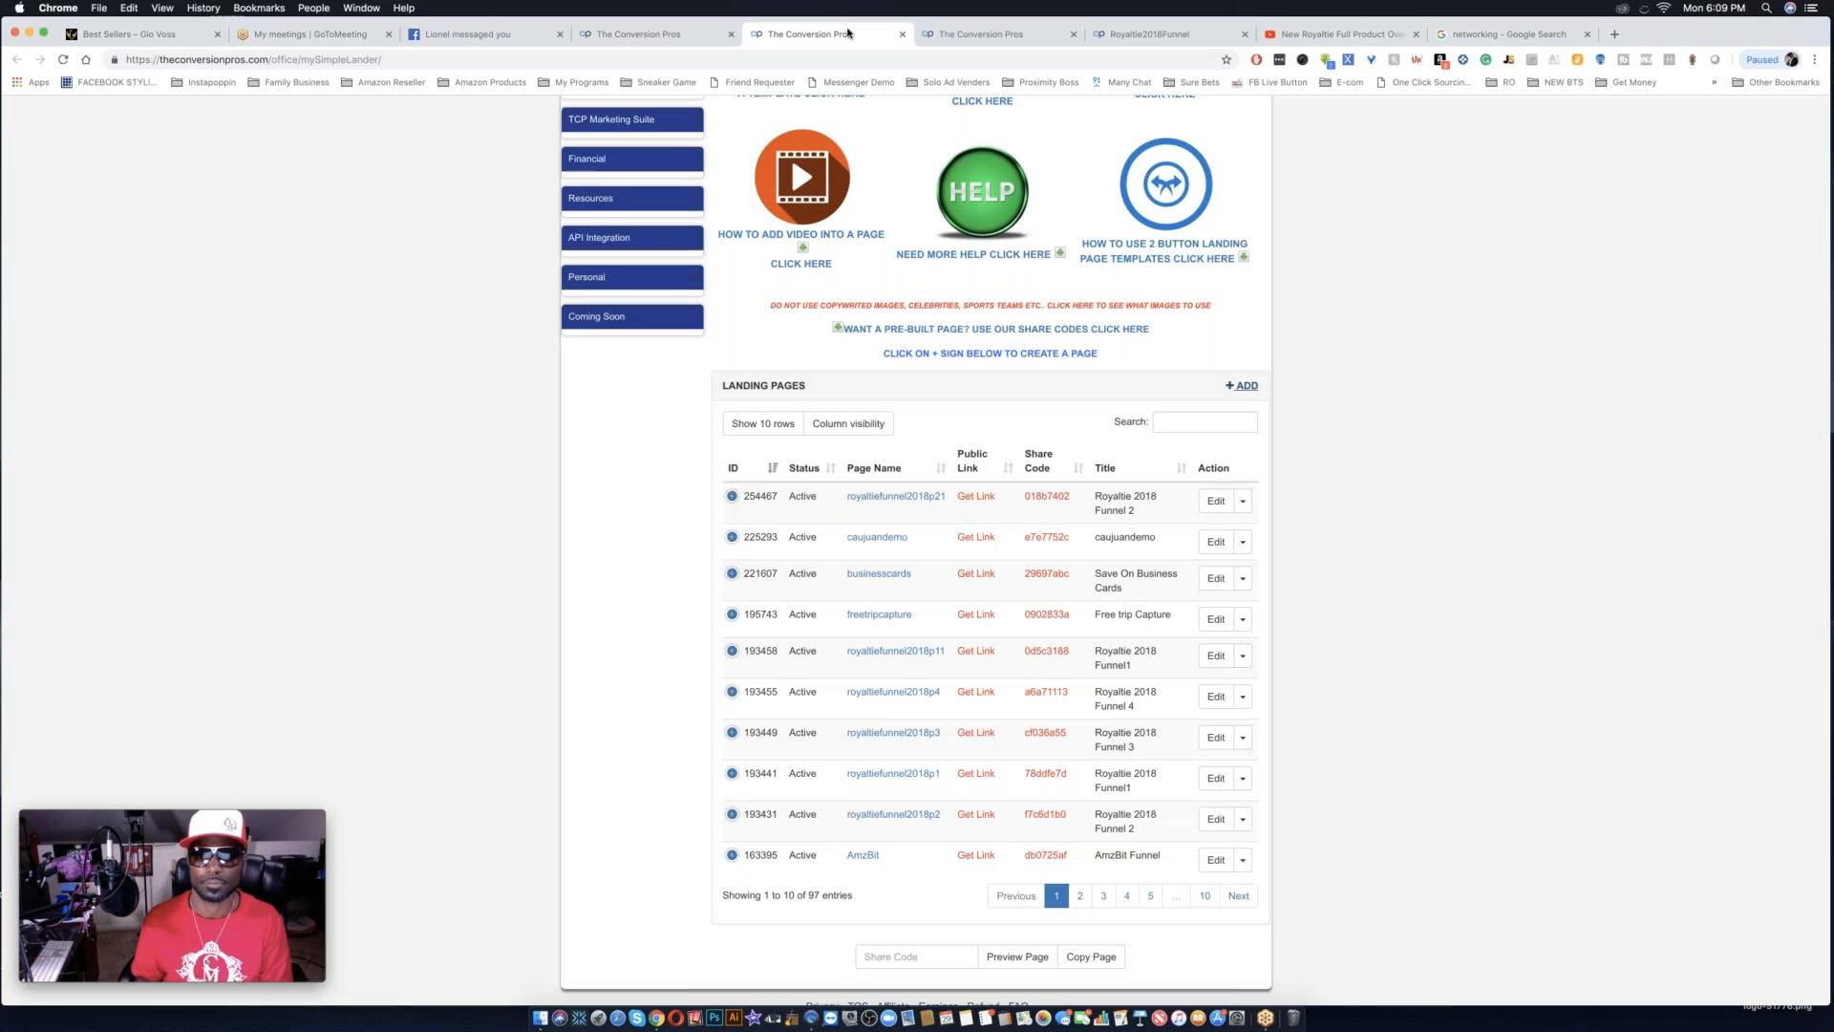
{"action": "left_click", "coordinate": [849, 34]}
{"action": "left_click", "coordinate": [1071, 35]}
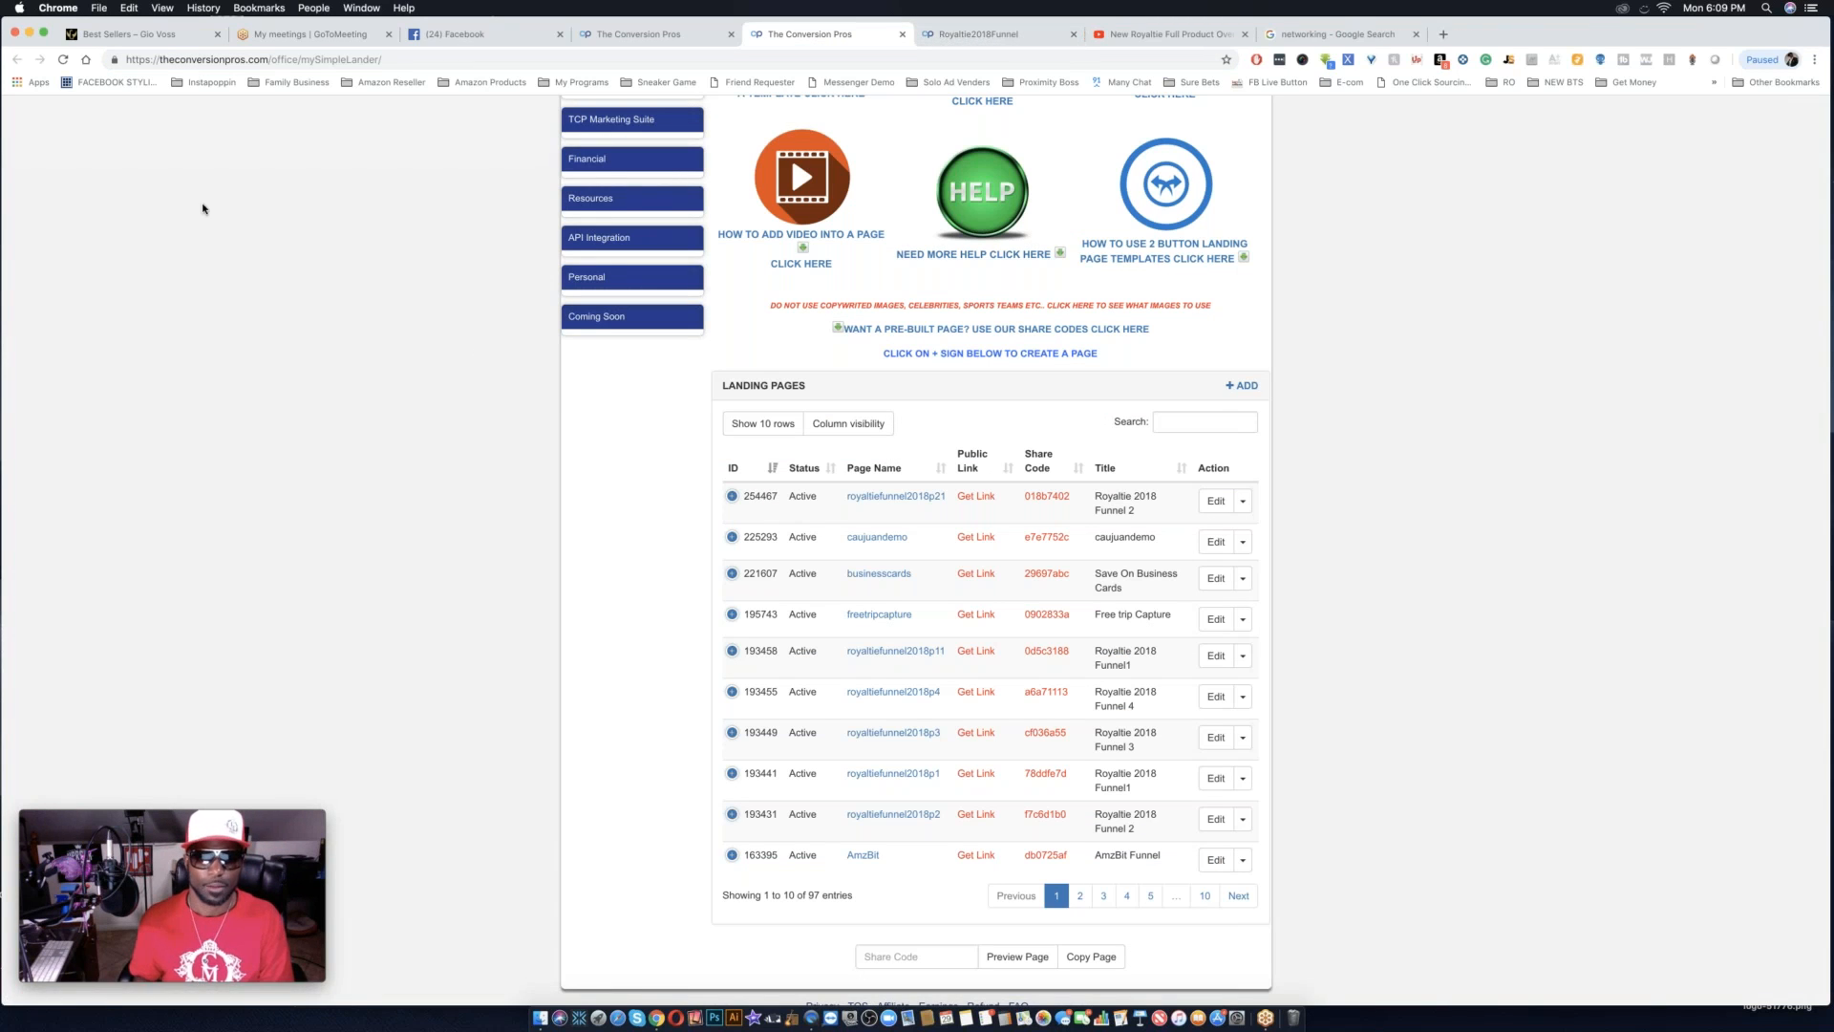
Go to the back office home page and reopen the Capture Page Creator to reload the landing pages list.
{"action": "scroll", "coordinate": [367, 287], "scroll_direction": "up", "scroll_amount": 5}
{"action": "scroll", "coordinate": [367, 287], "scroll_direction": "down", "scroll_amount": 5}
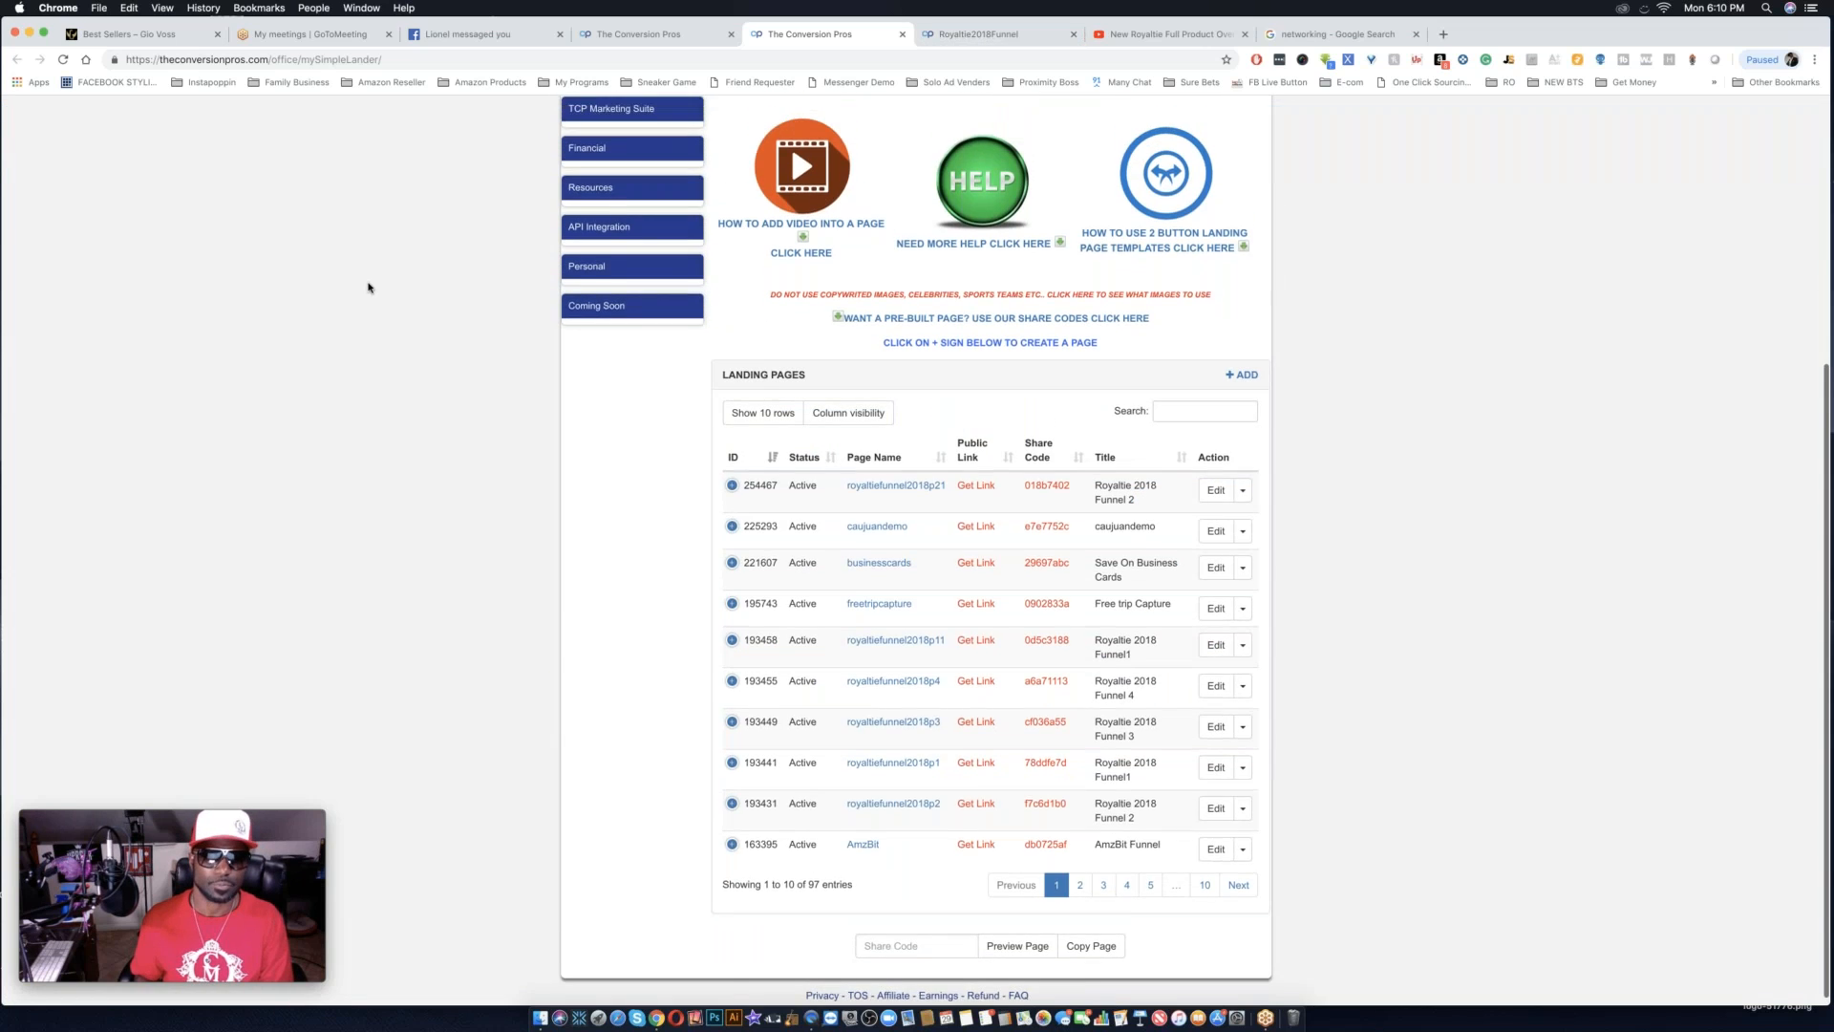
{"action": "scroll", "coordinate": [368, 288], "scroll_direction": "up", "scroll_amount": 5}
{"action": "left_click", "coordinate": [799, 222]}
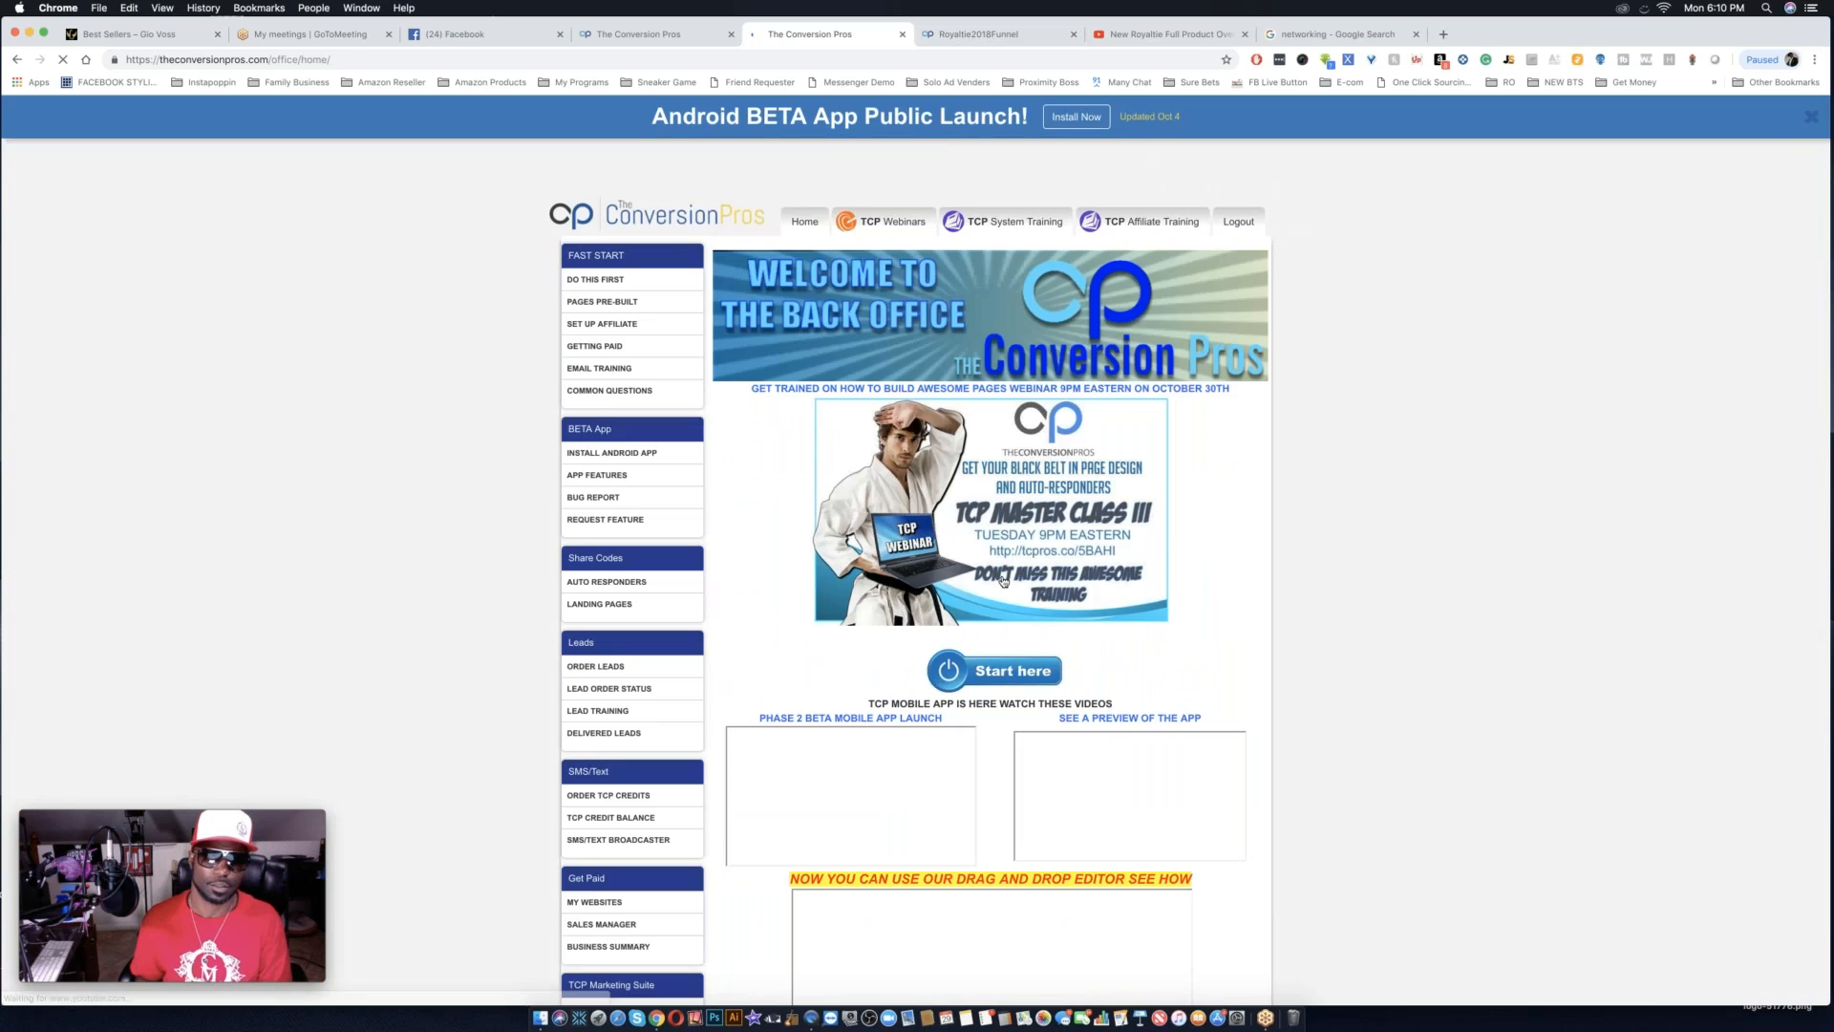
{"action": "scroll", "coordinate": [799, 225], "scroll_direction": "down", "scroll_amount": 5}
{"action": "scroll", "coordinate": [747, 856], "scroll_direction": "down", "scroll_amount": 10}
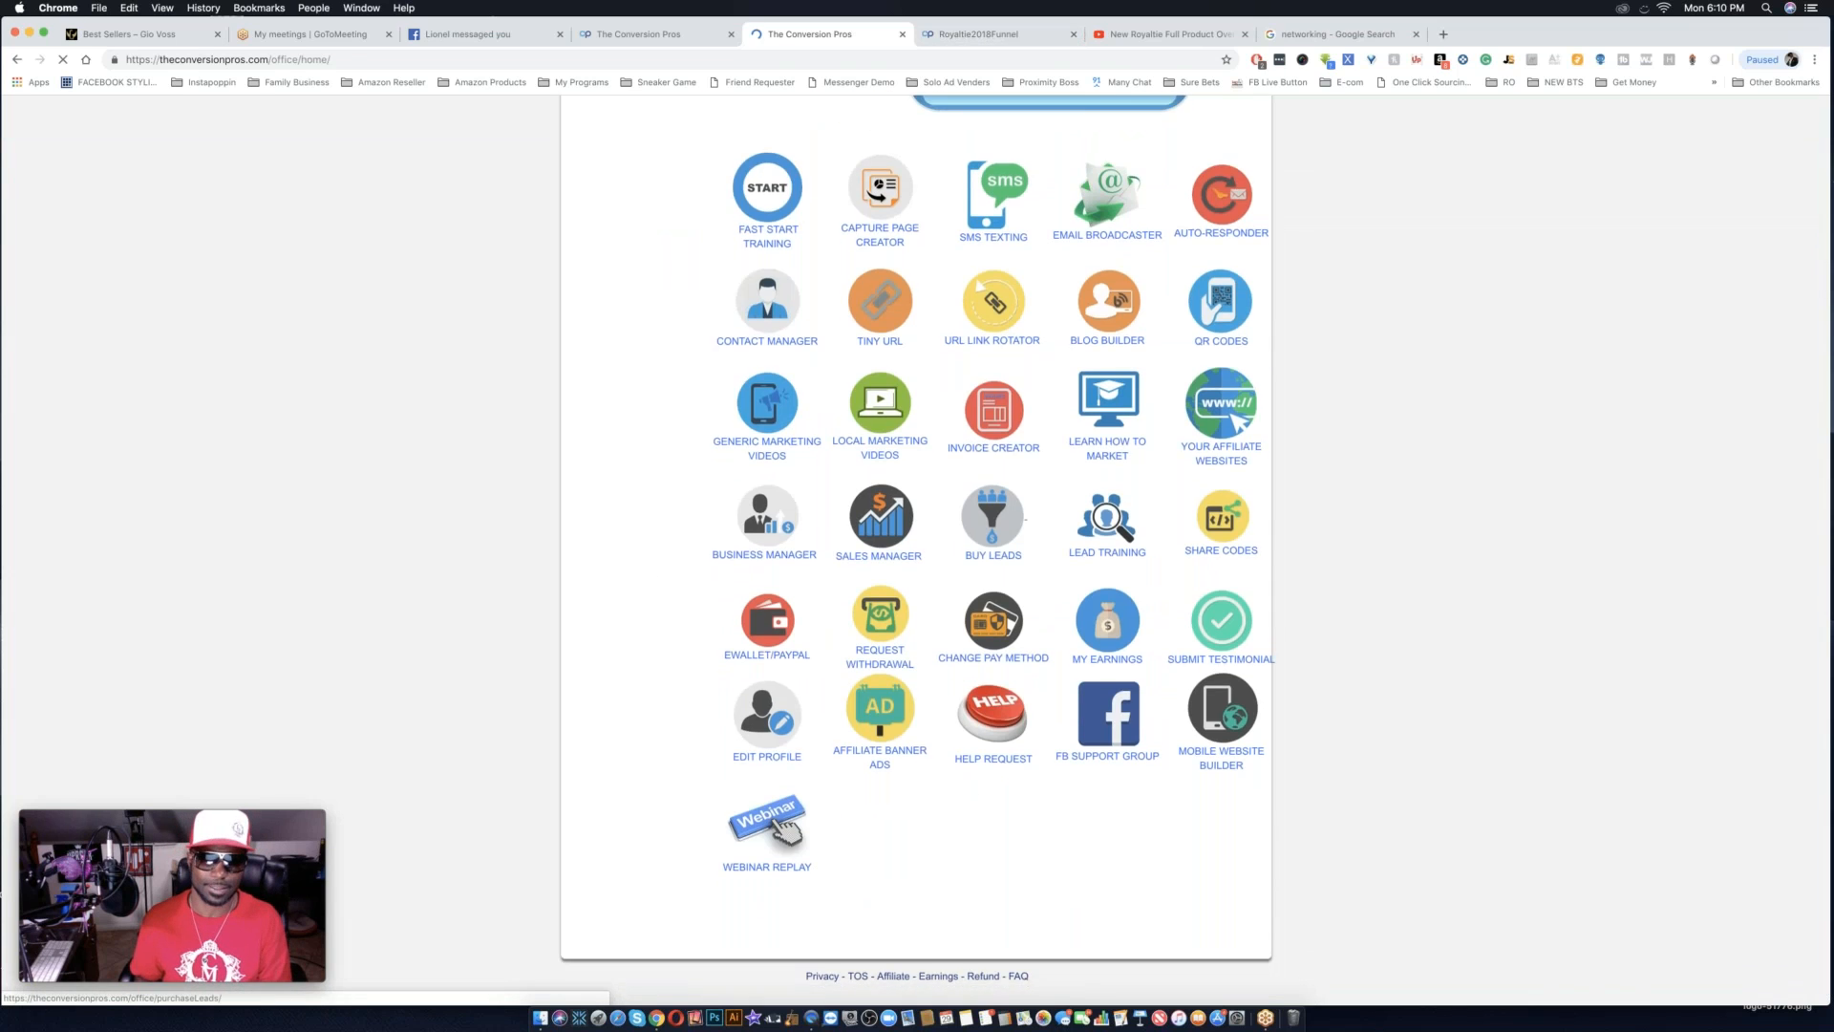
{"action": "scroll", "coordinate": [747, 857], "scroll_direction": "up", "scroll_amount": 5}
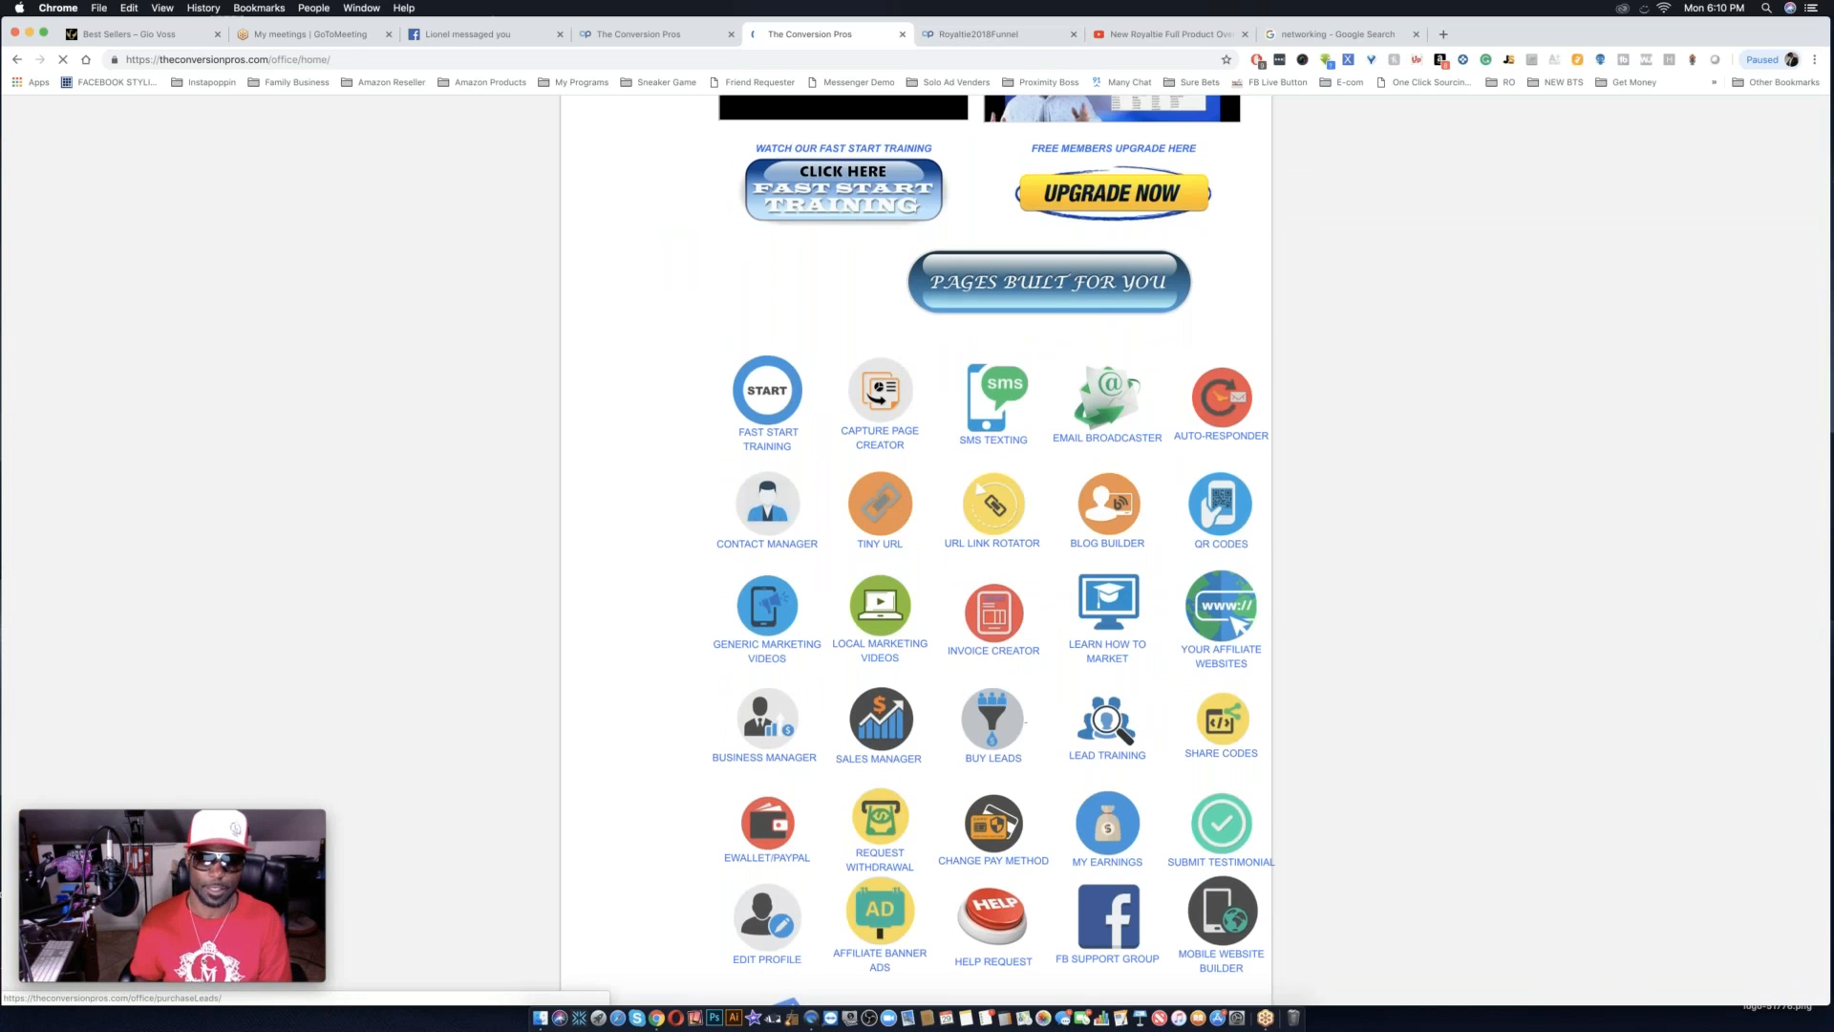
{"action": "left_click", "coordinate": [880, 416]}
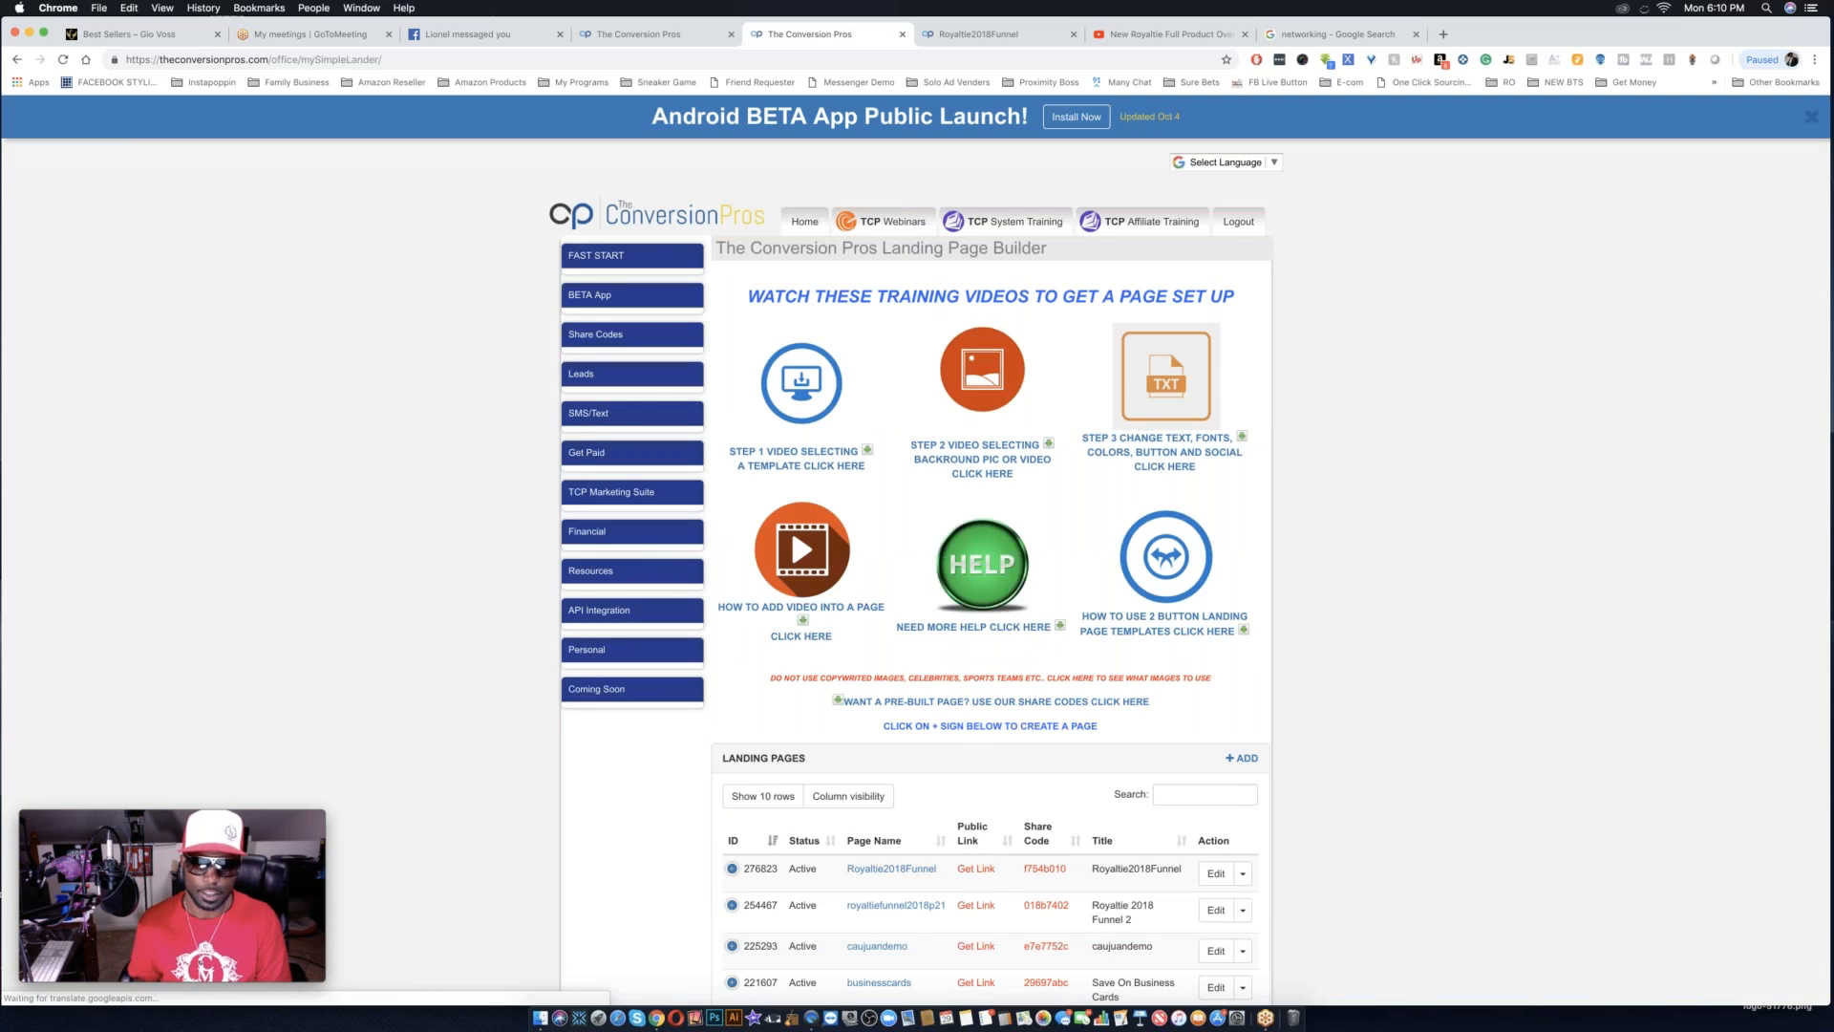
Get the public link of the Royaltie2018Funnel landing page and copy it.
{"action": "scroll", "coordinate": [990, 573], "scroll_direction": "down", "scroll_amount": 5}
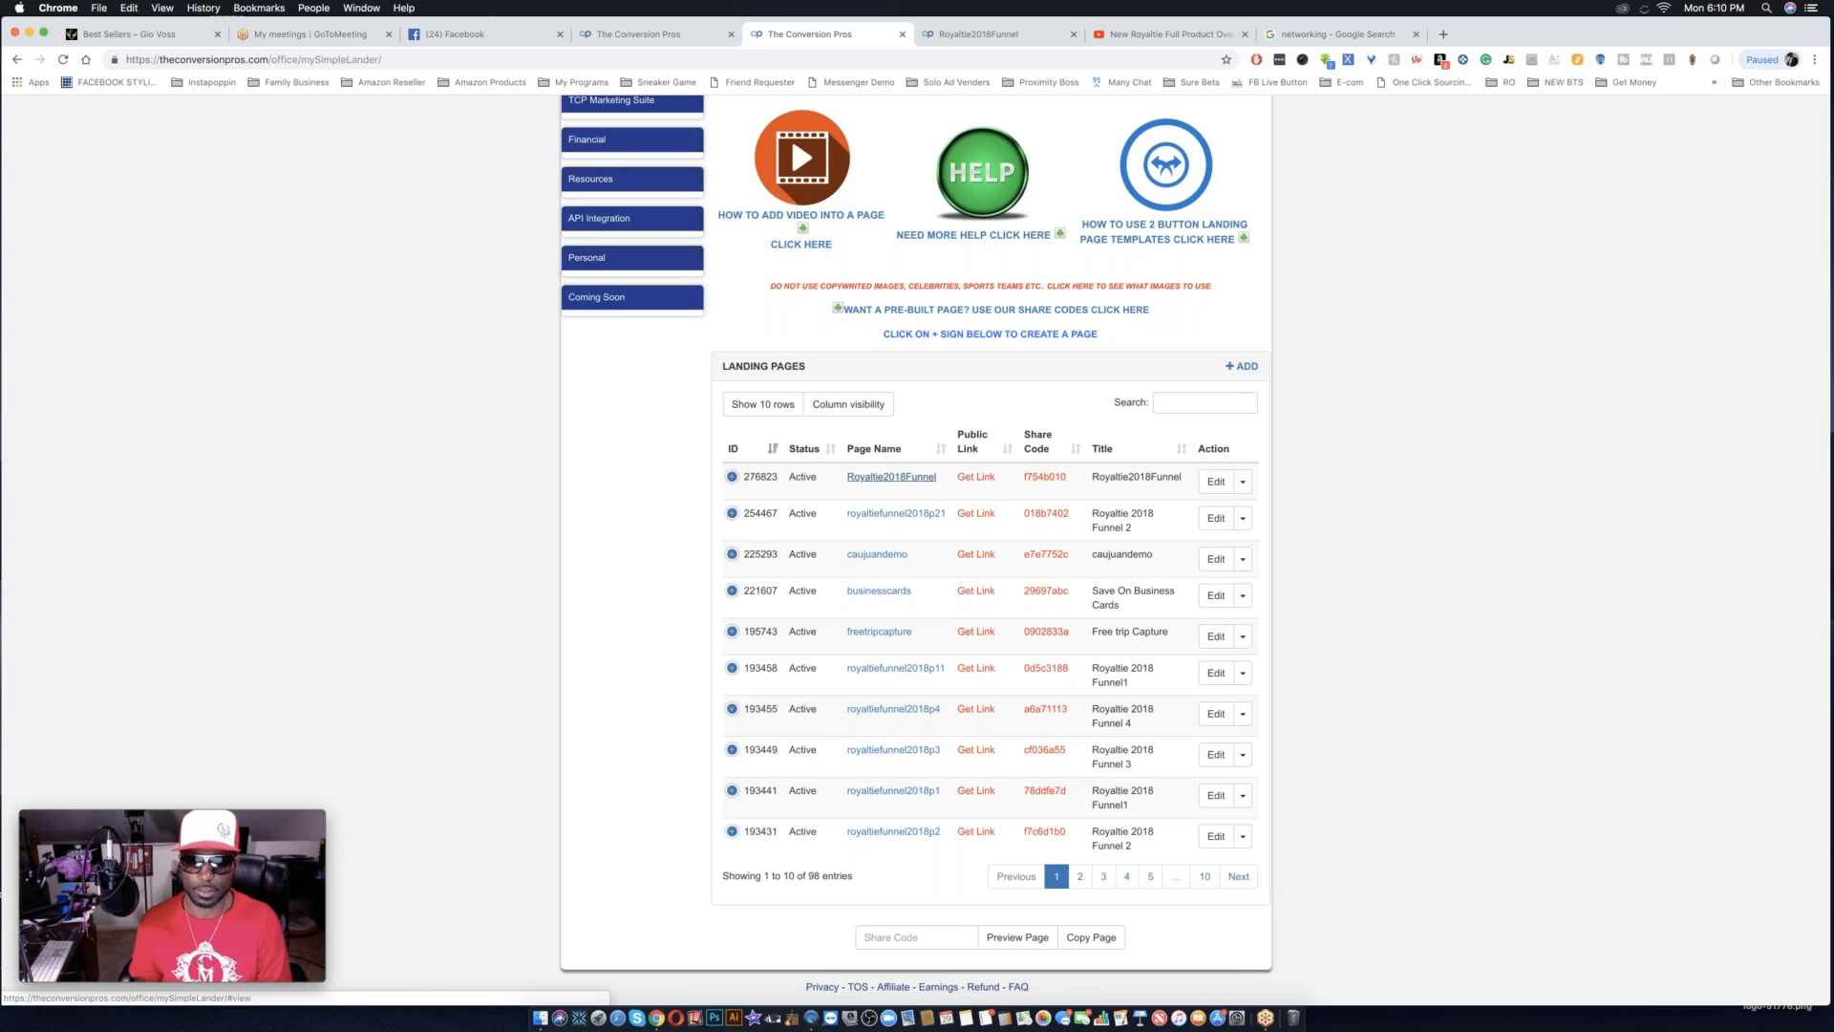
{"action": "left_click", "coordinate": [984, 480]}
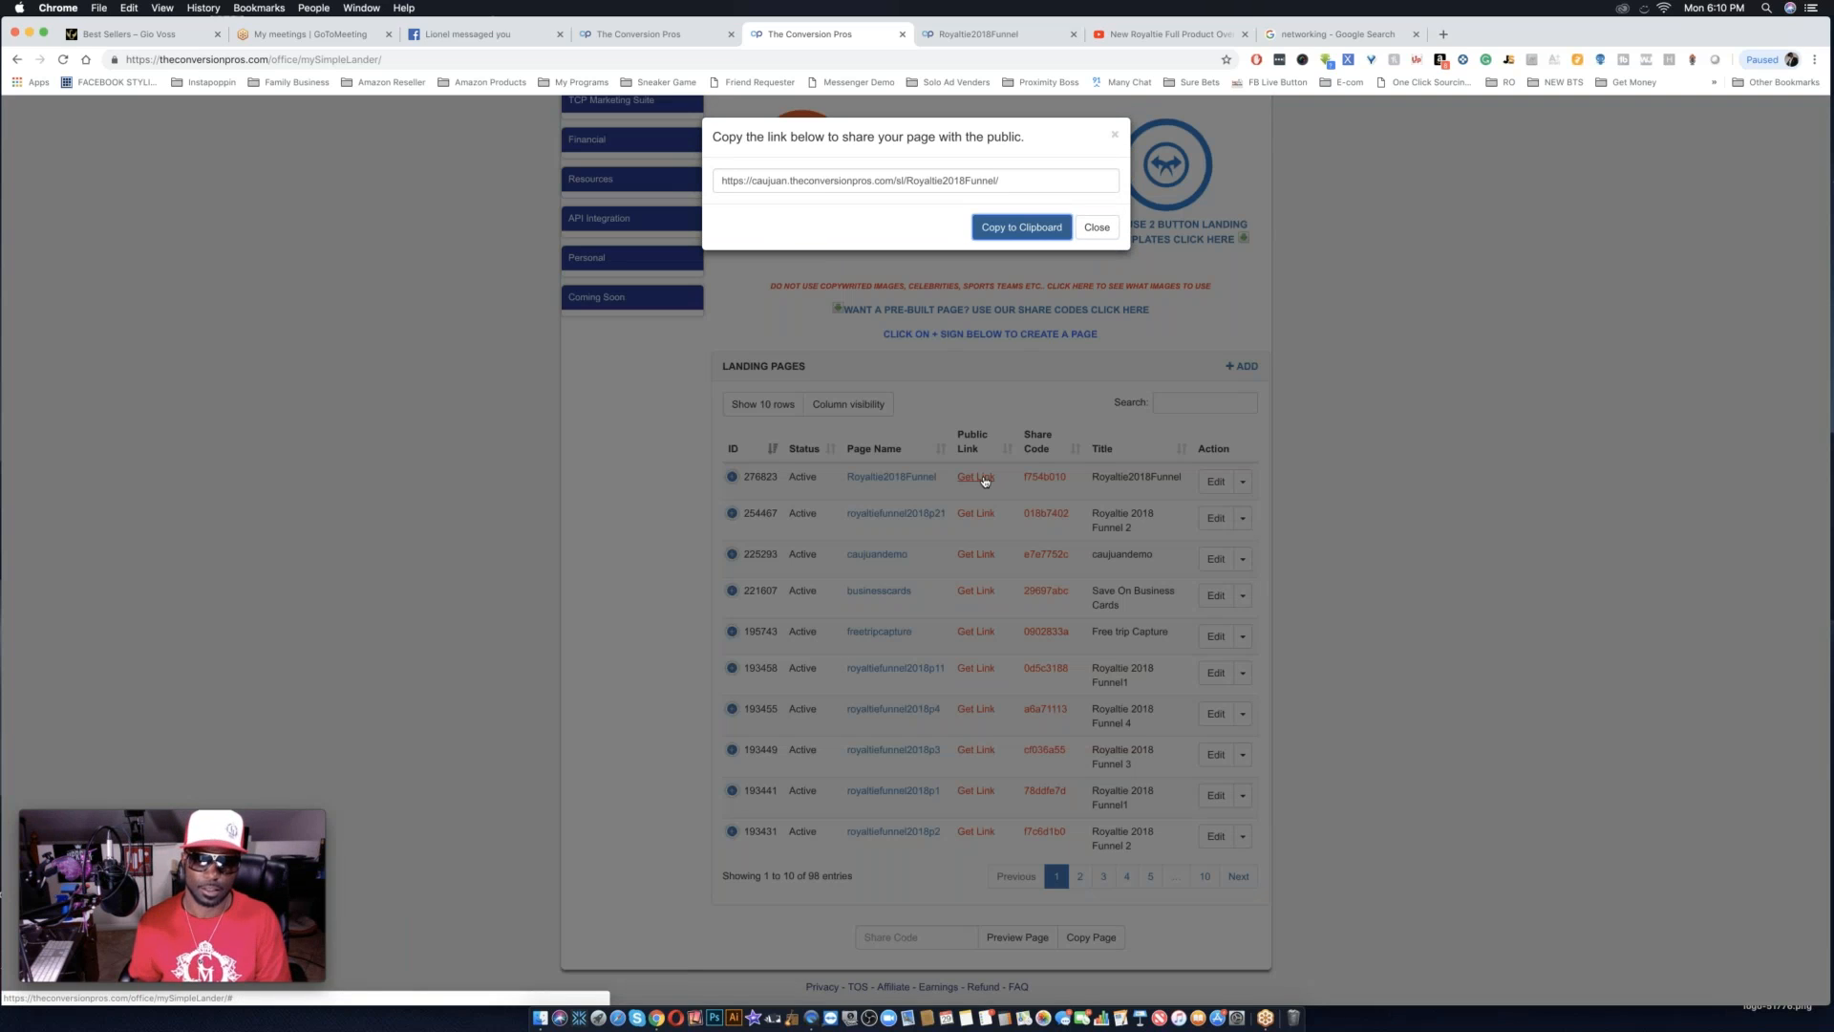
{"action": "triple_click", "coordinate": [1015, 180]}
{"action": "key", "text": "cmd+c"}
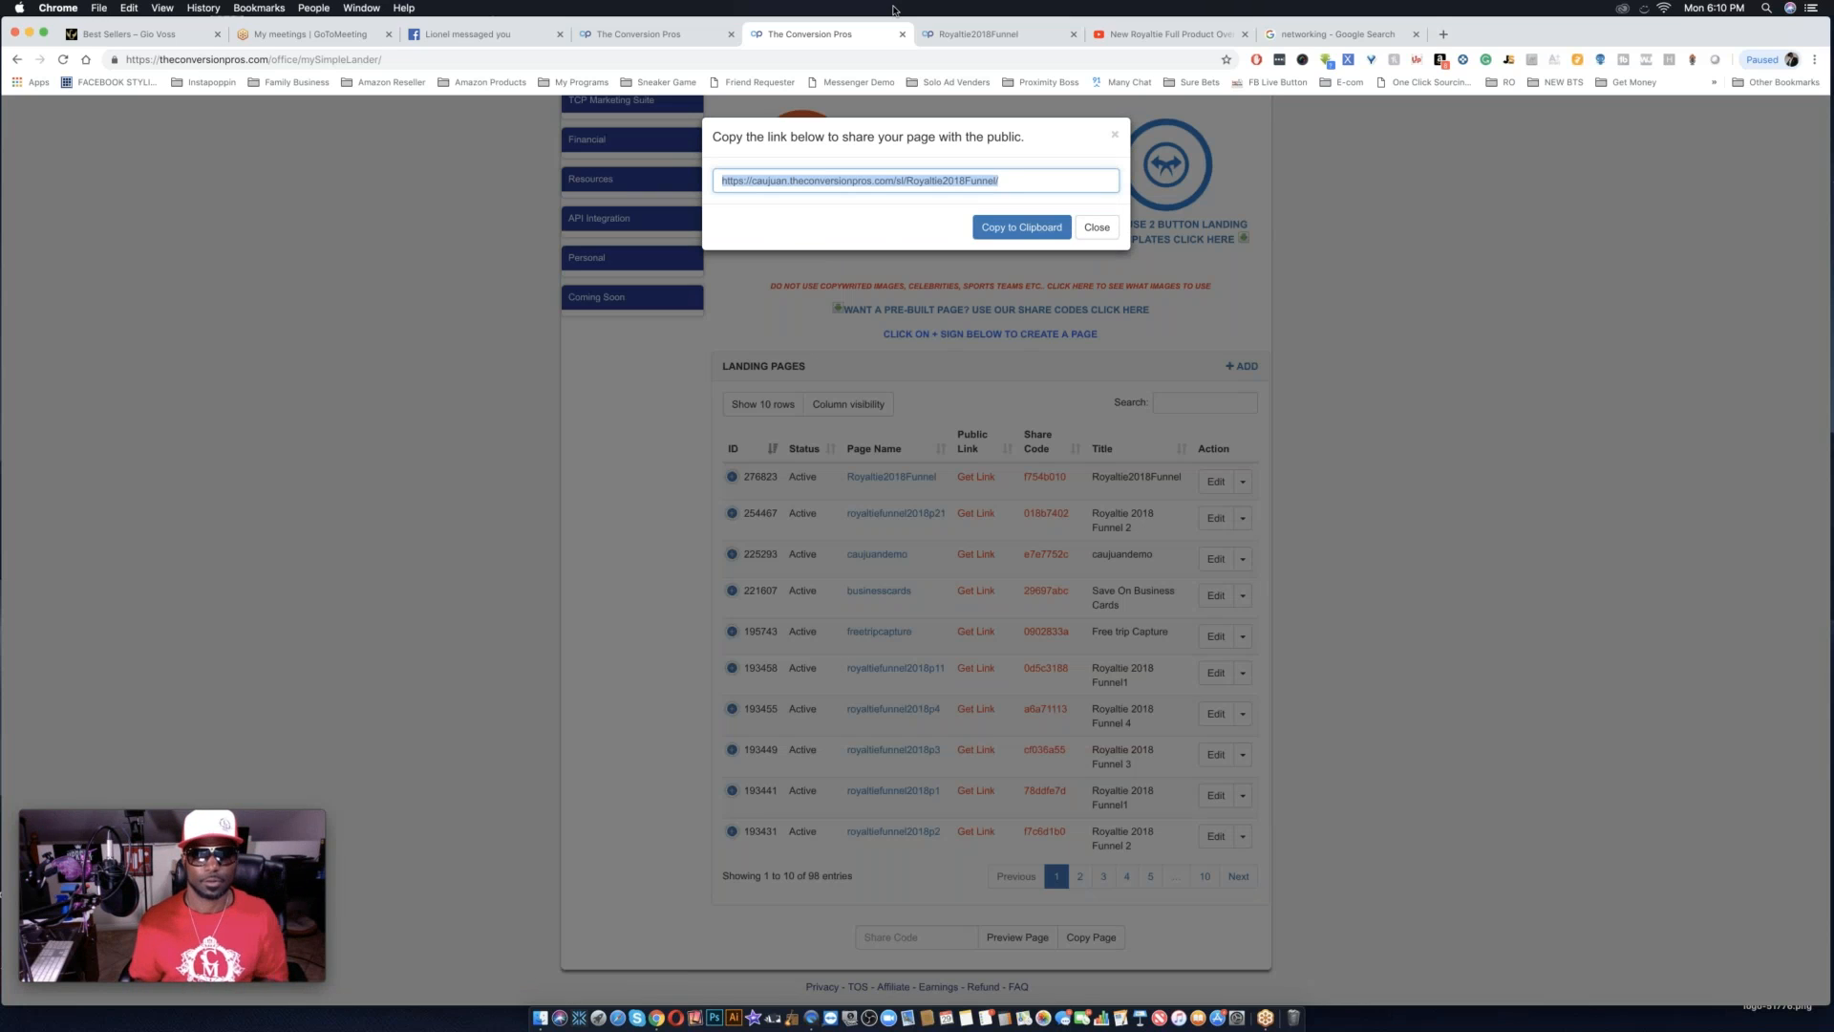
Load the copied public link in the Royaltie2018Funnel tab to view the live page.
{"action": "left_click", "coordinate": [976, 37]}
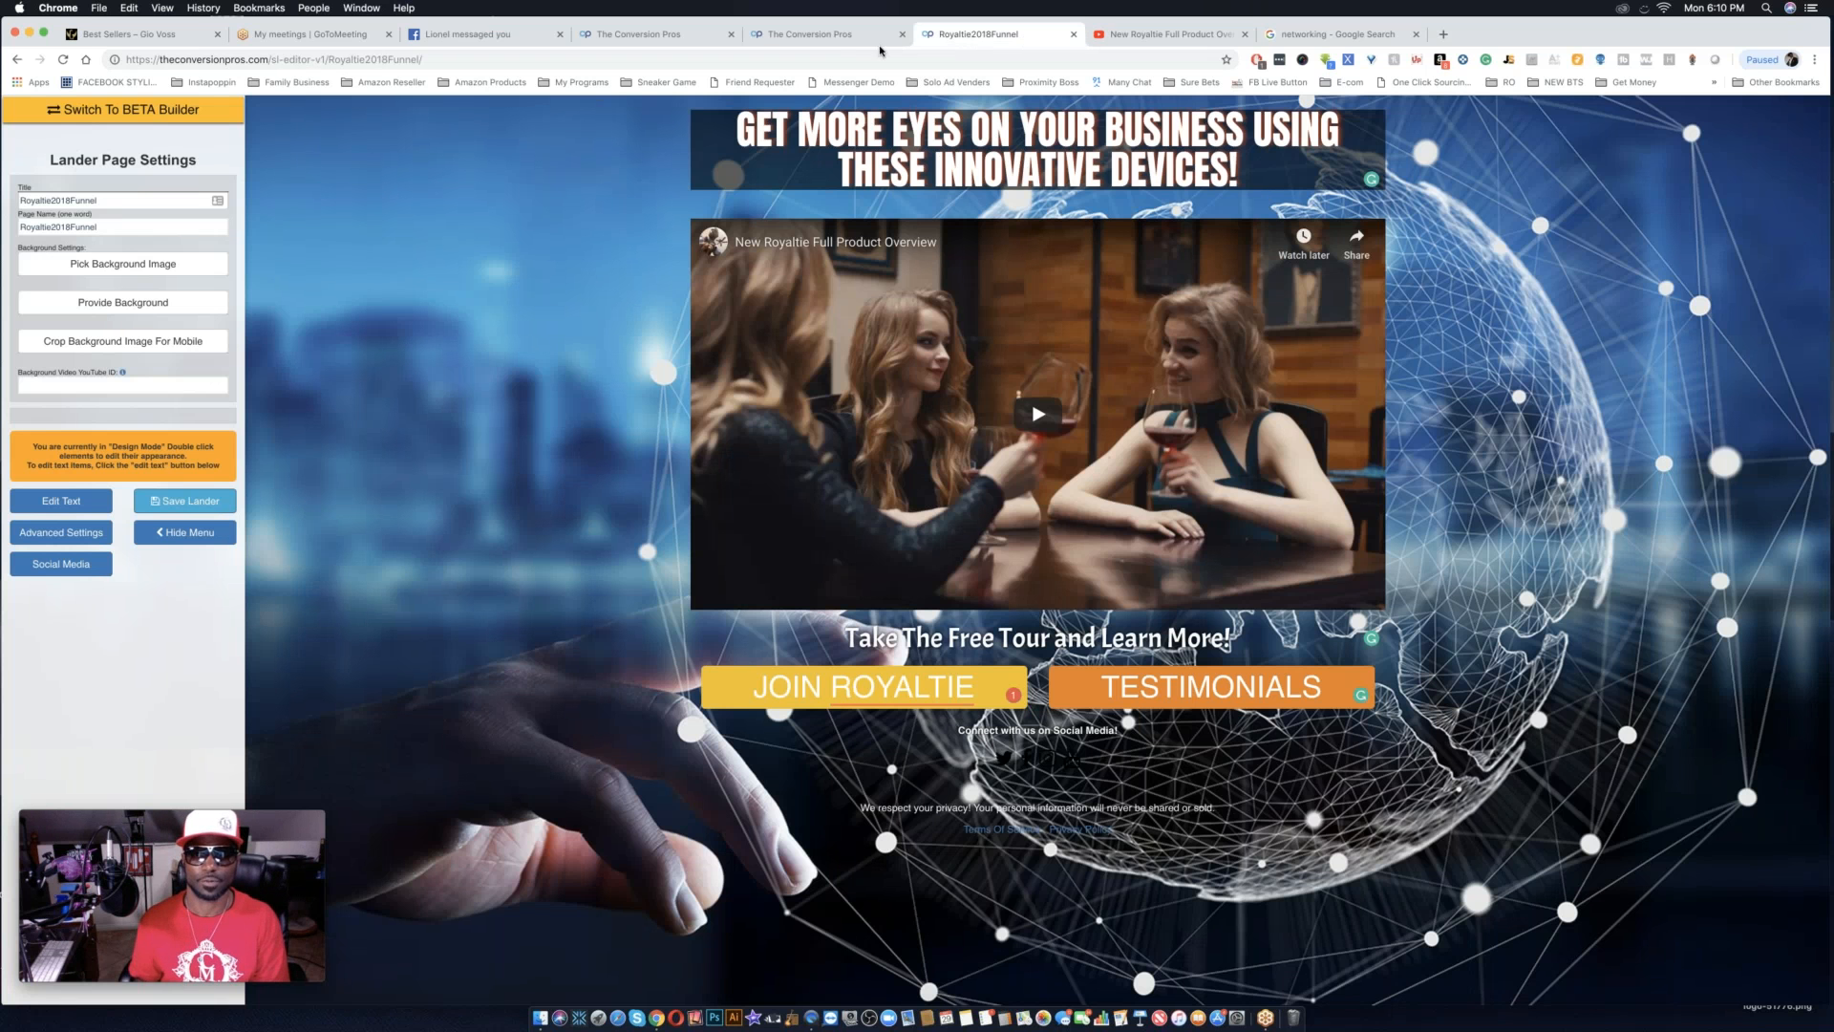
{"action": "left_click", "coordinate": [838, 55]}
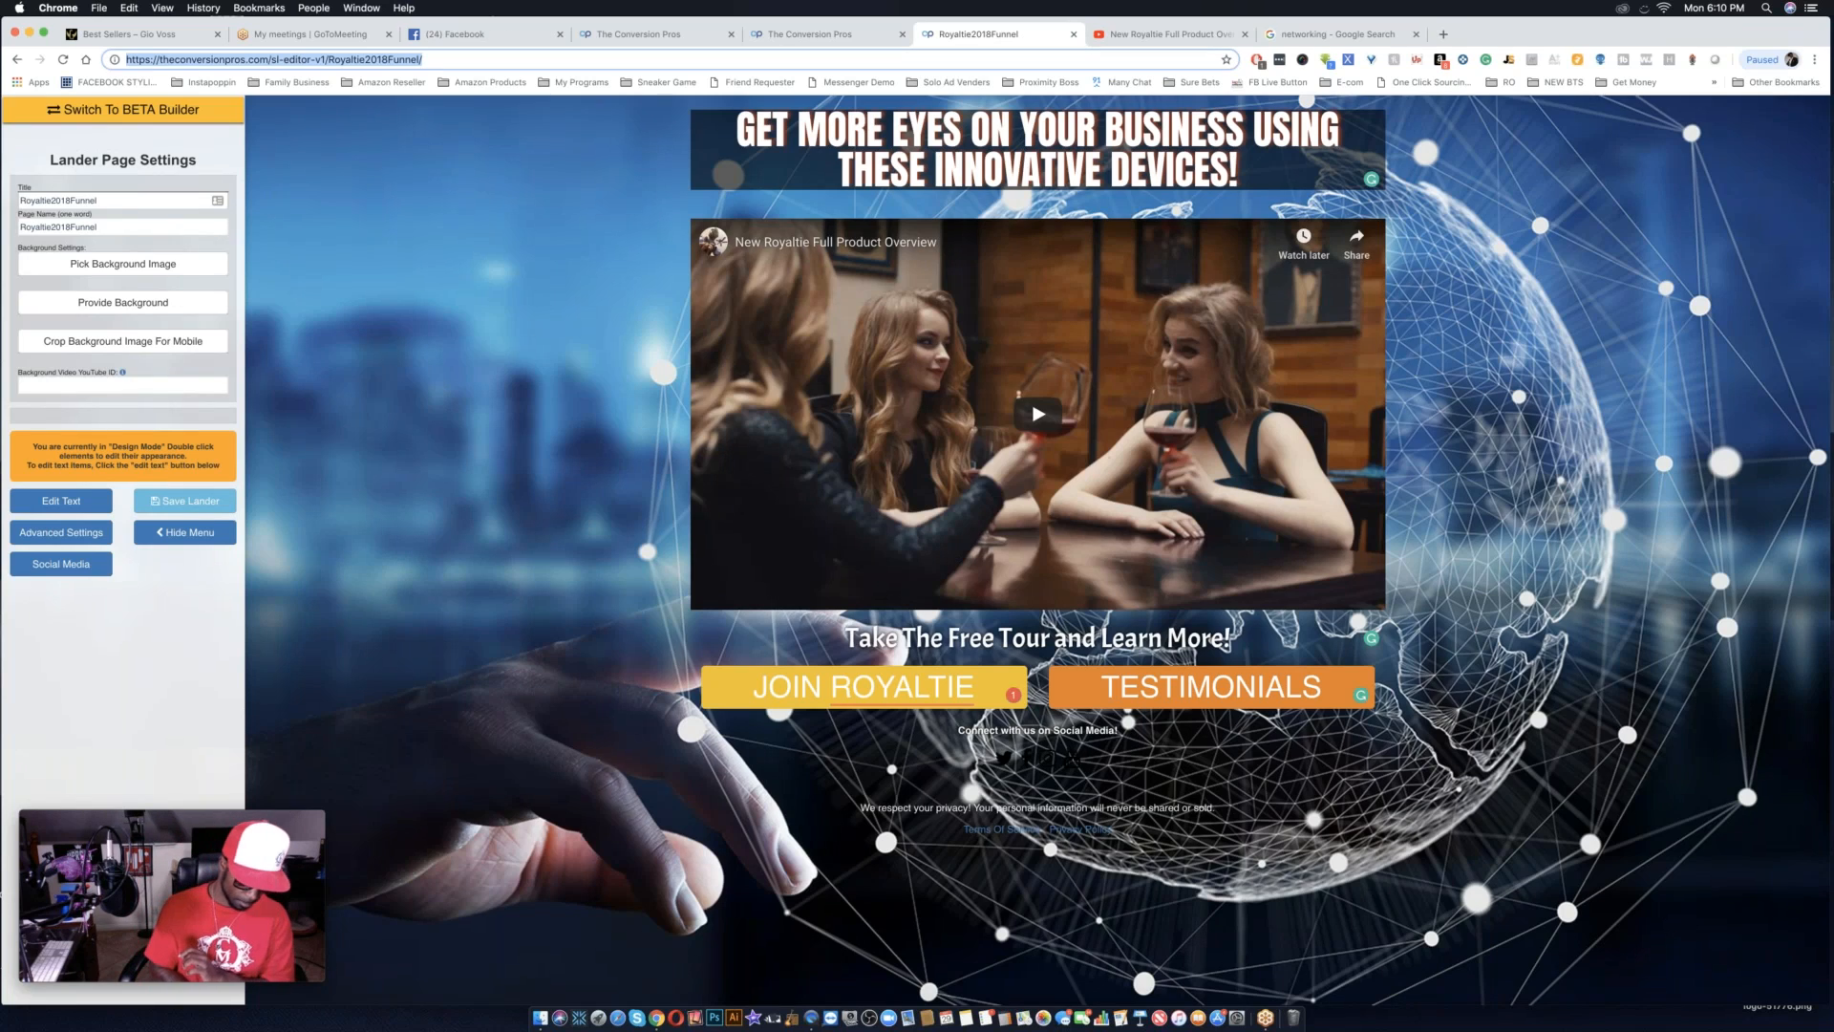
{"action": "key", "text": "cmd+v"}
{"action": "key", "text": "Return"}
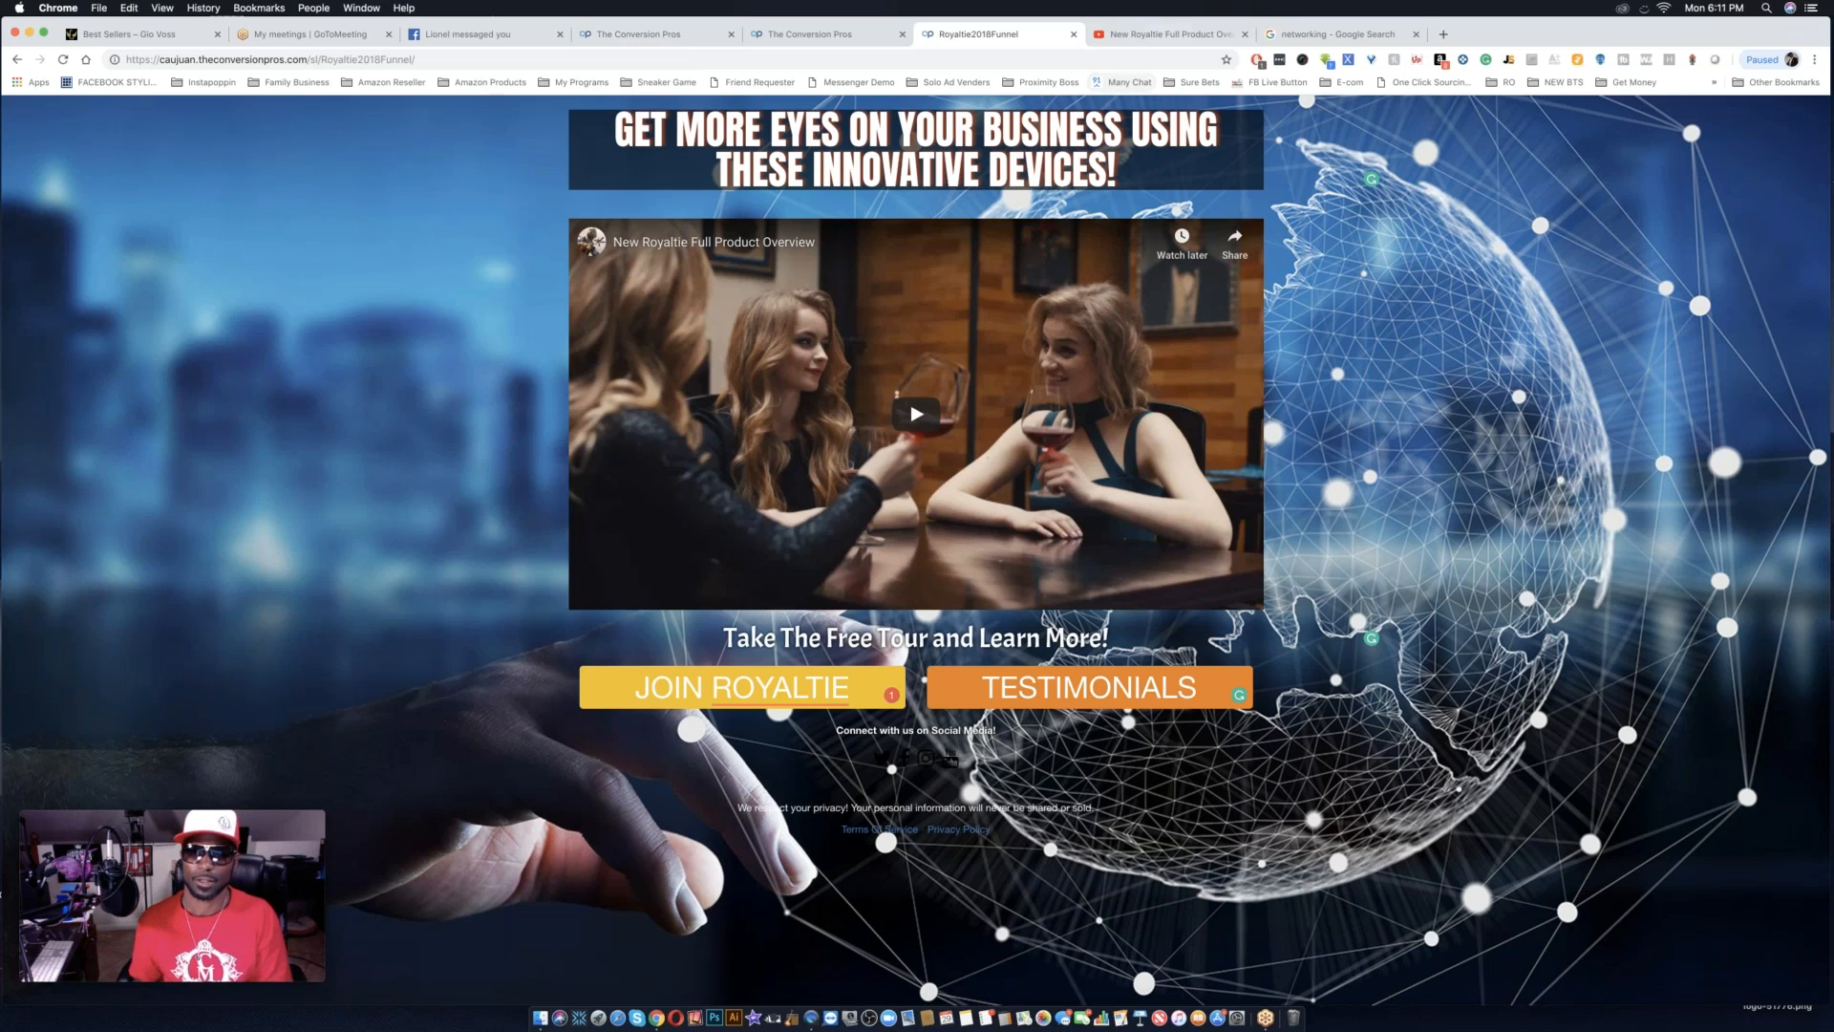
From the back office home tab, open the Capture Page Creator in a new tab and open Royaltie2018Funnel for editing.
{"action": "left_click", "coordinate": [835, 34]}
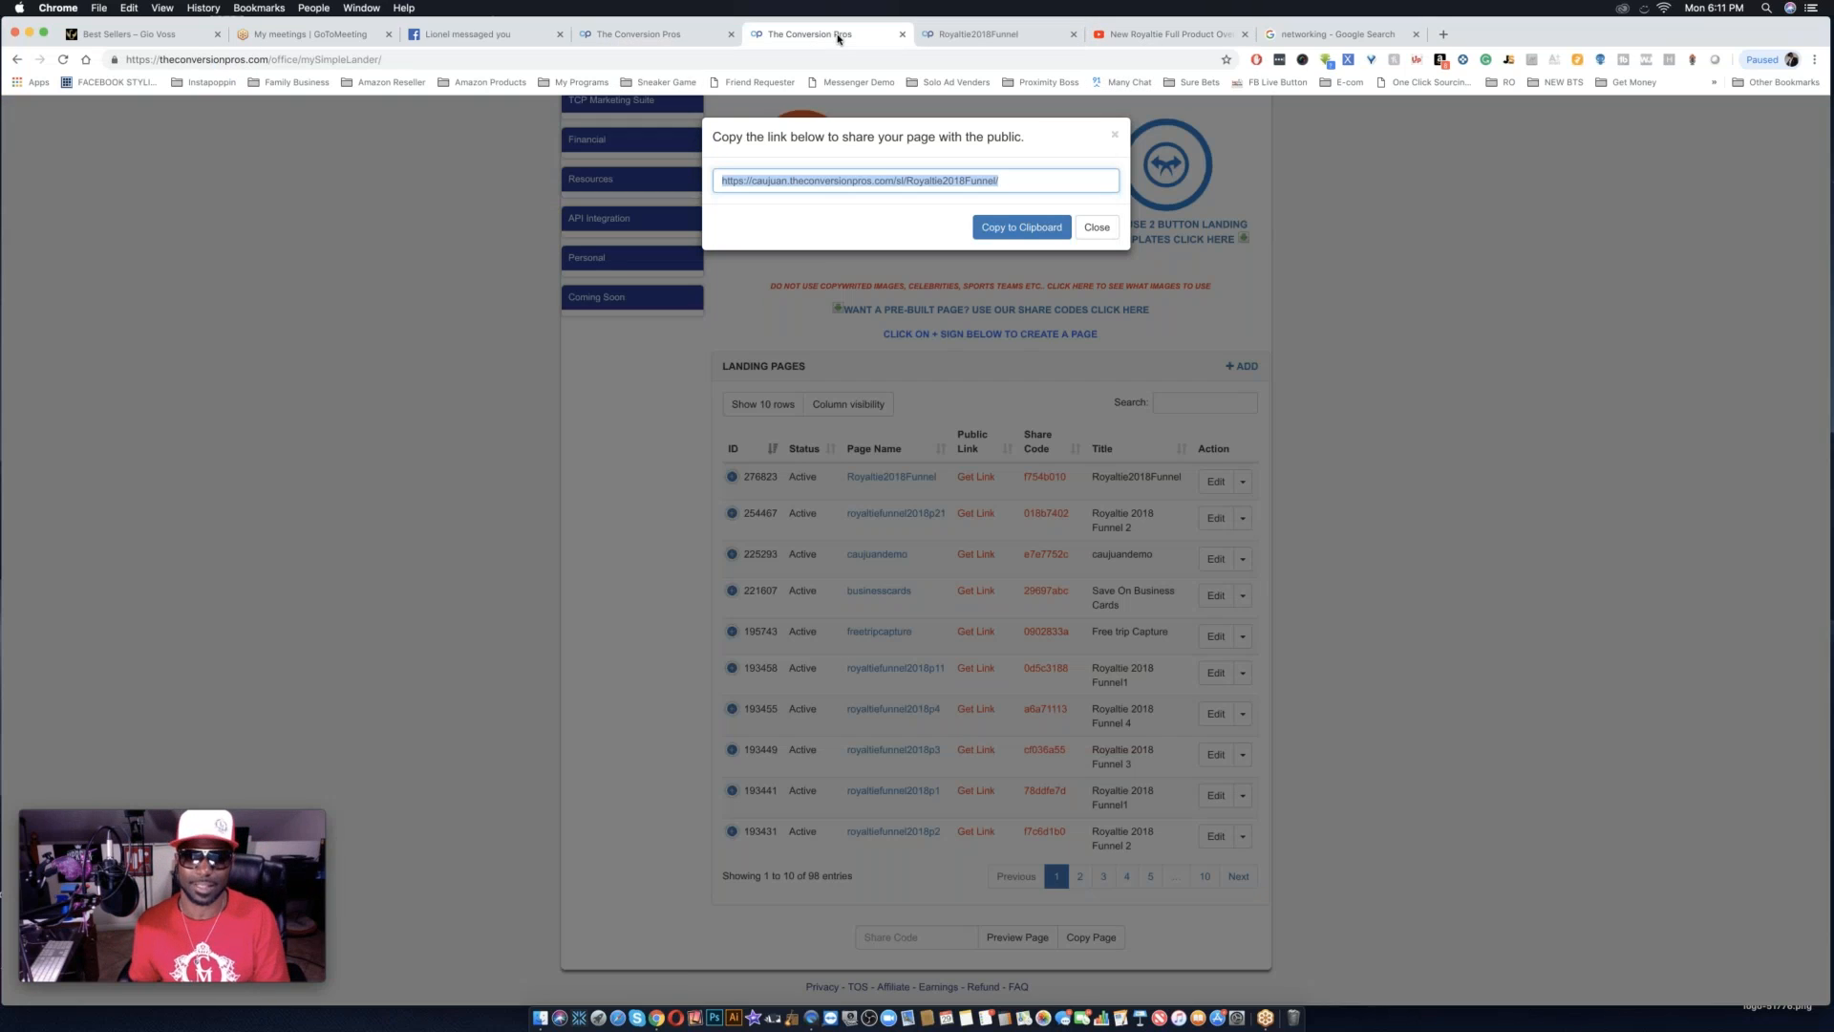
{"action": "left_click", "coordinate": [658, 36]}
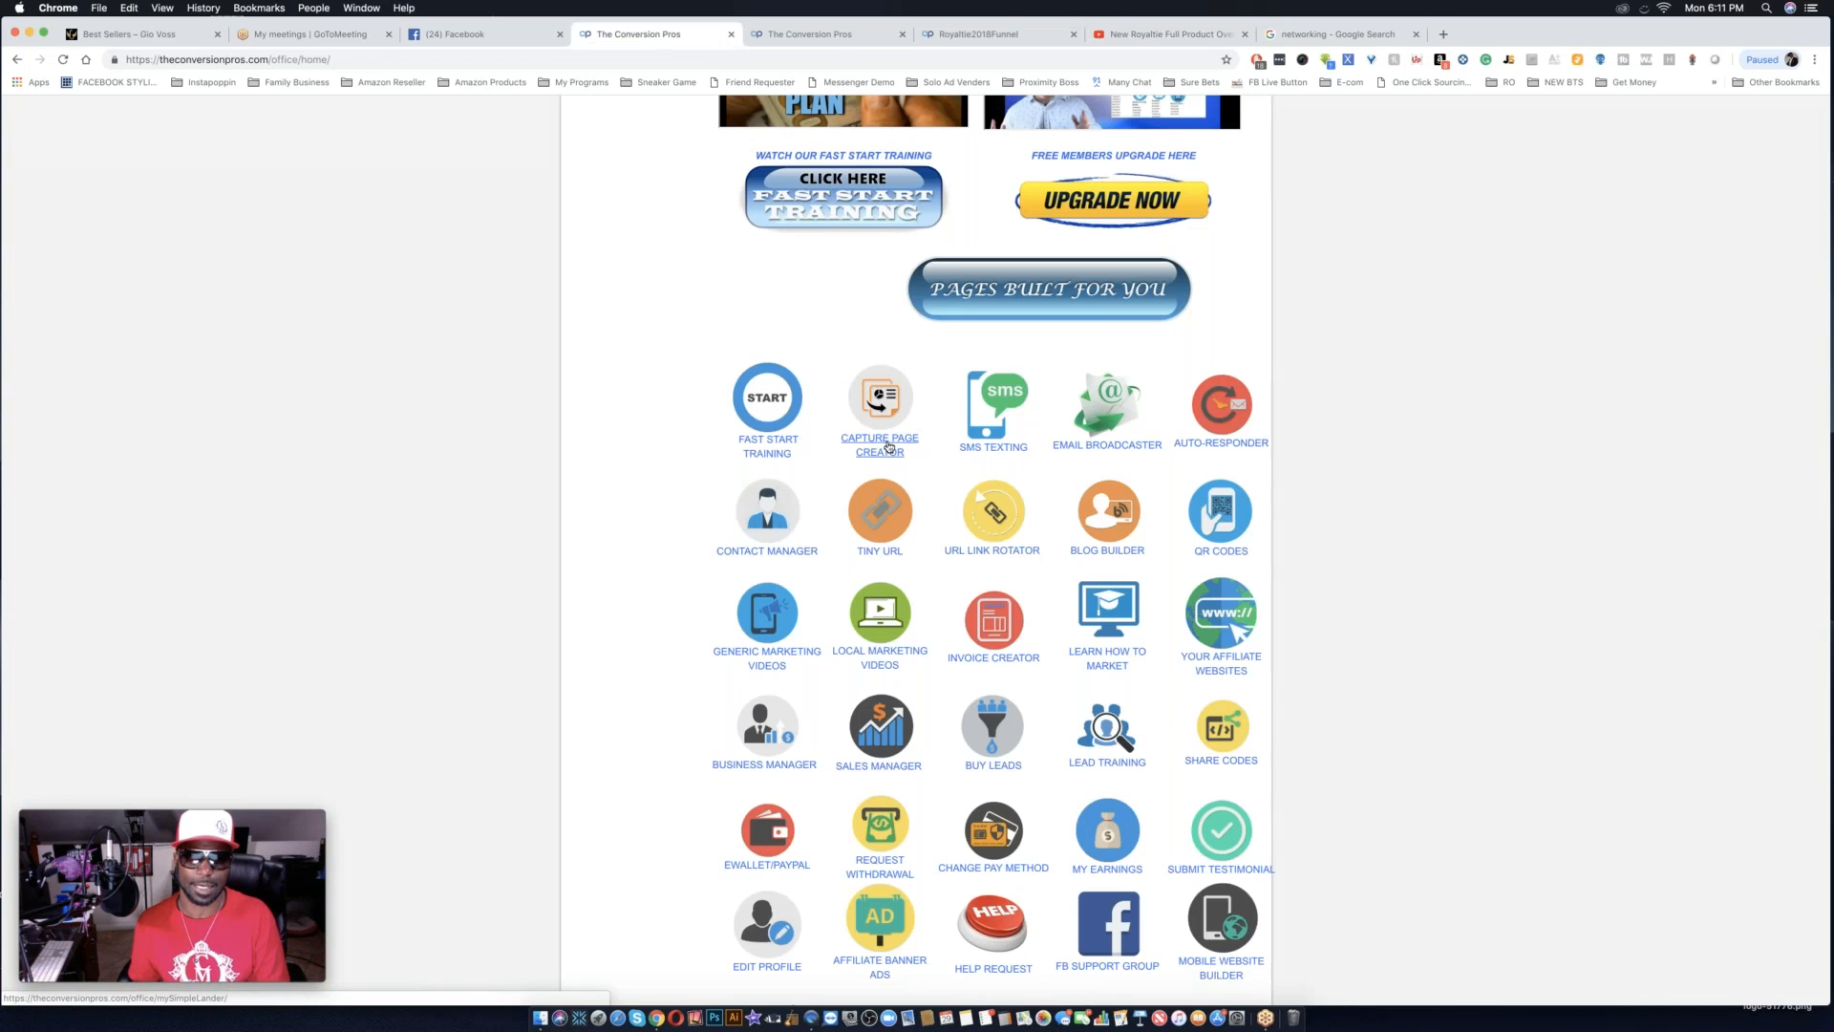
{"action": "left_click", "coordinate": [880, 445]}
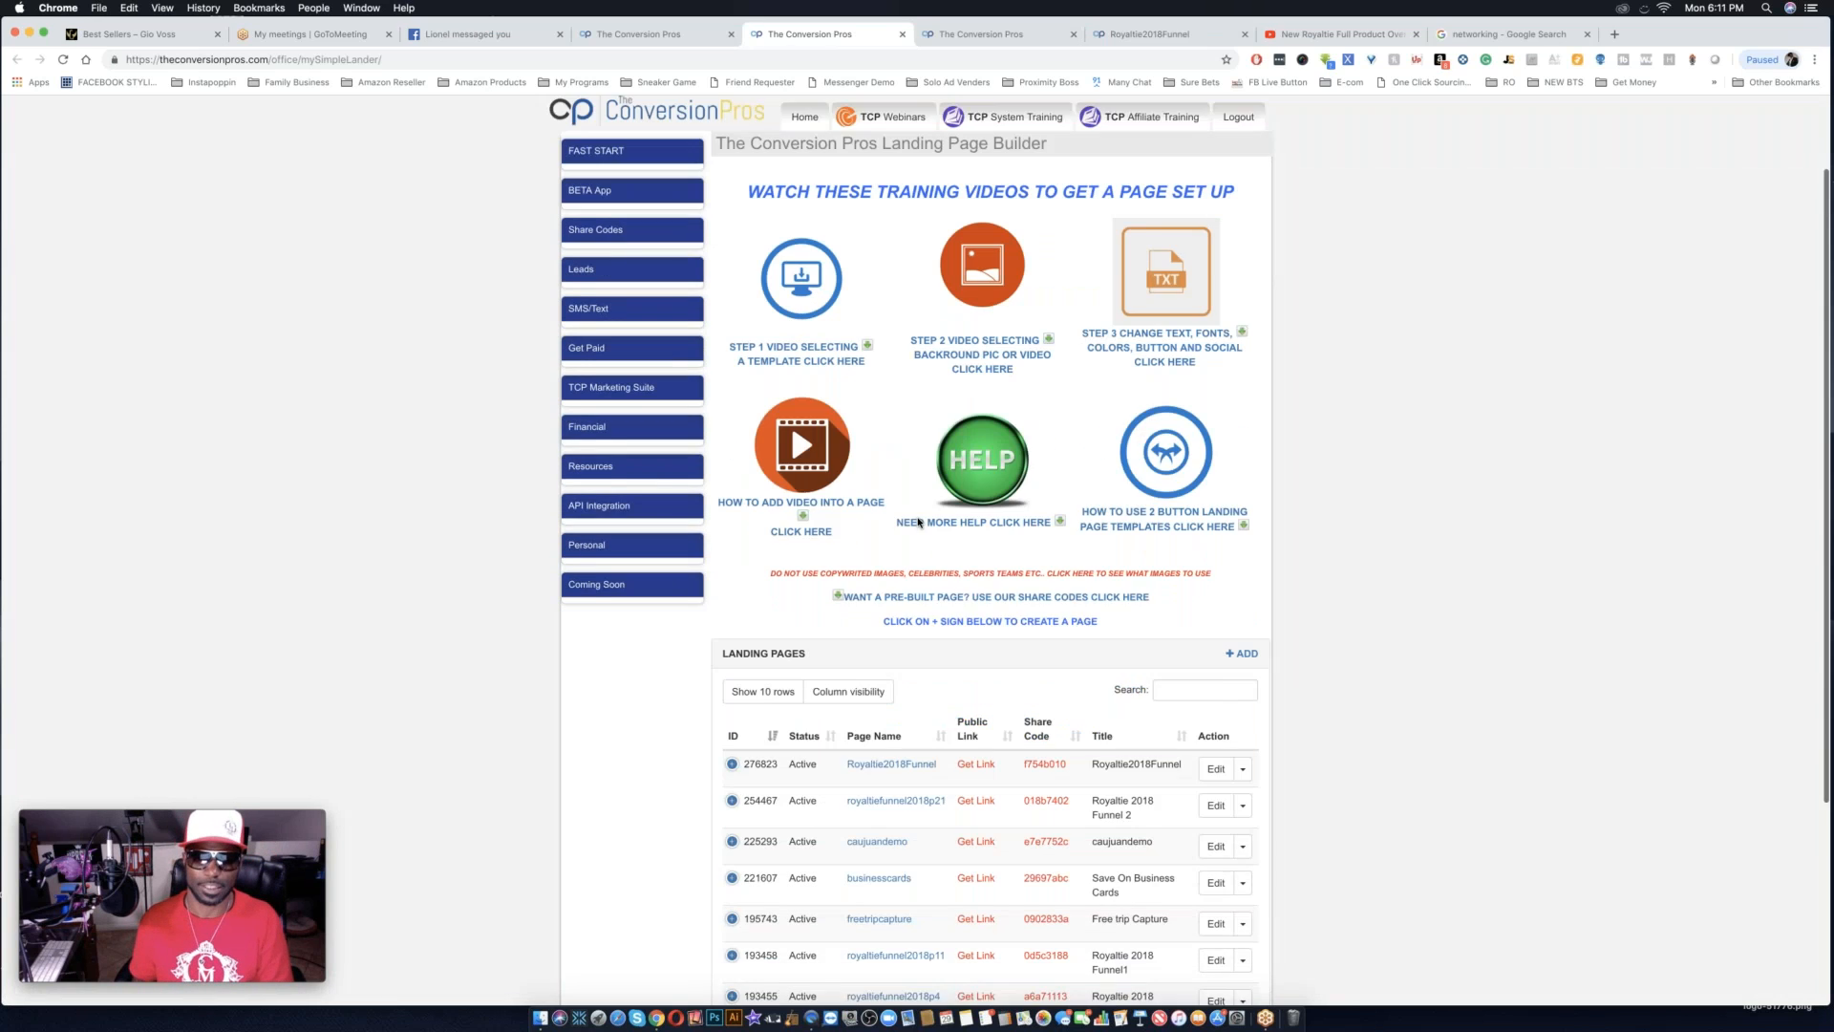
{"action": "scroll", "coordinate": [991, 573], "scroll_direction": "down", "scroll_amount": 3}
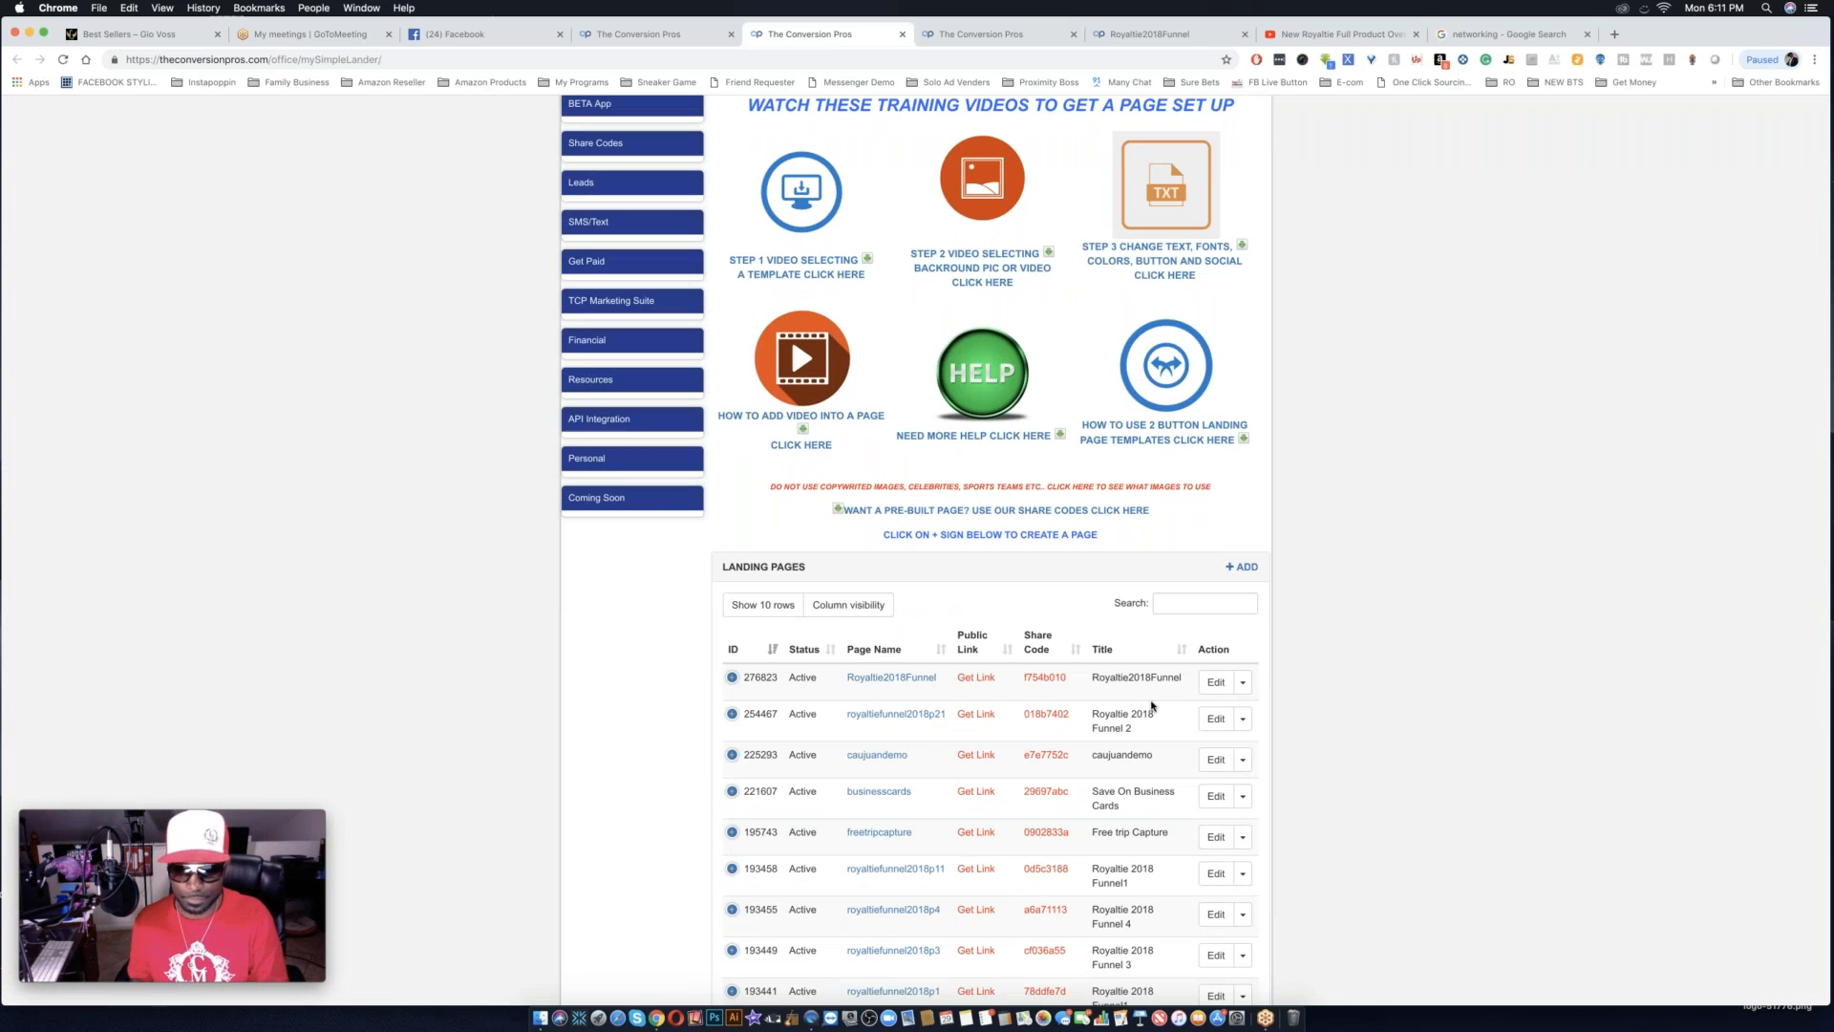
{"action": "left_click", "coordinate": [1214, 682]}
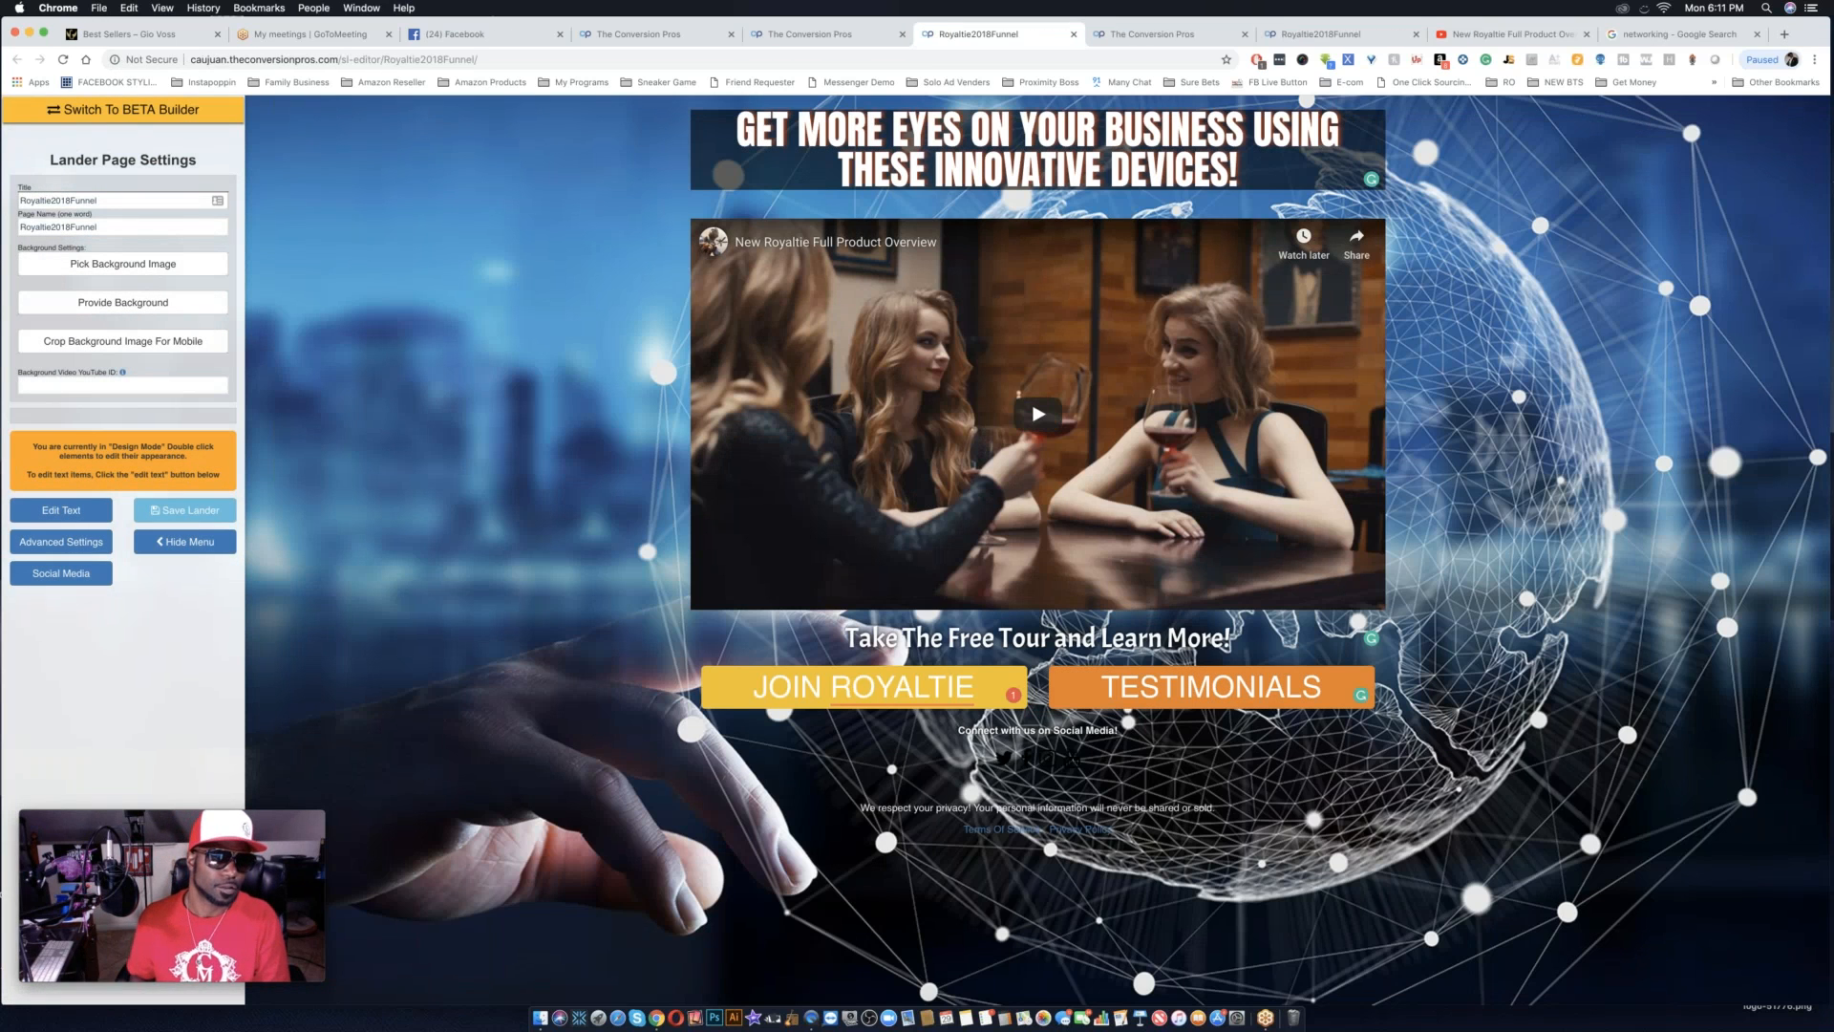
Change the lander's title to Royaltie2018Funnelstep2 and save the lander.
{"action": "left_click", "coordinate": [108, 198]}
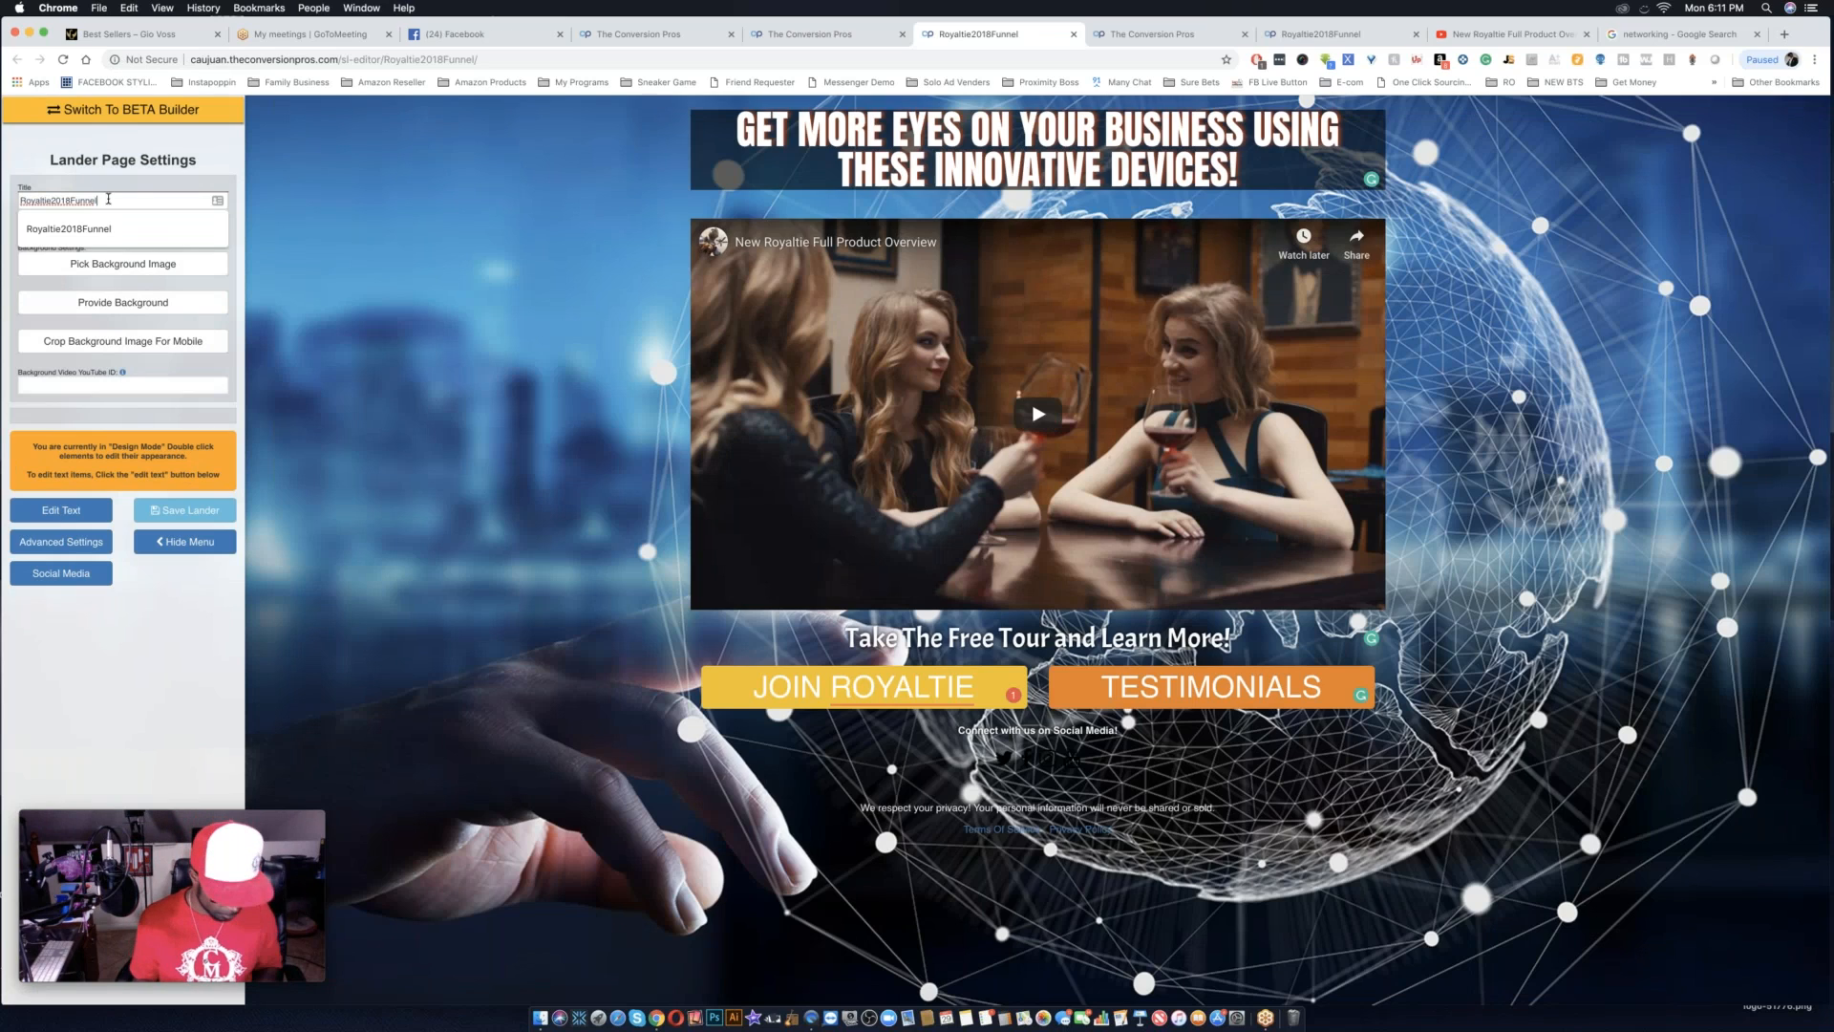
{"action": "type", "text": "s"}
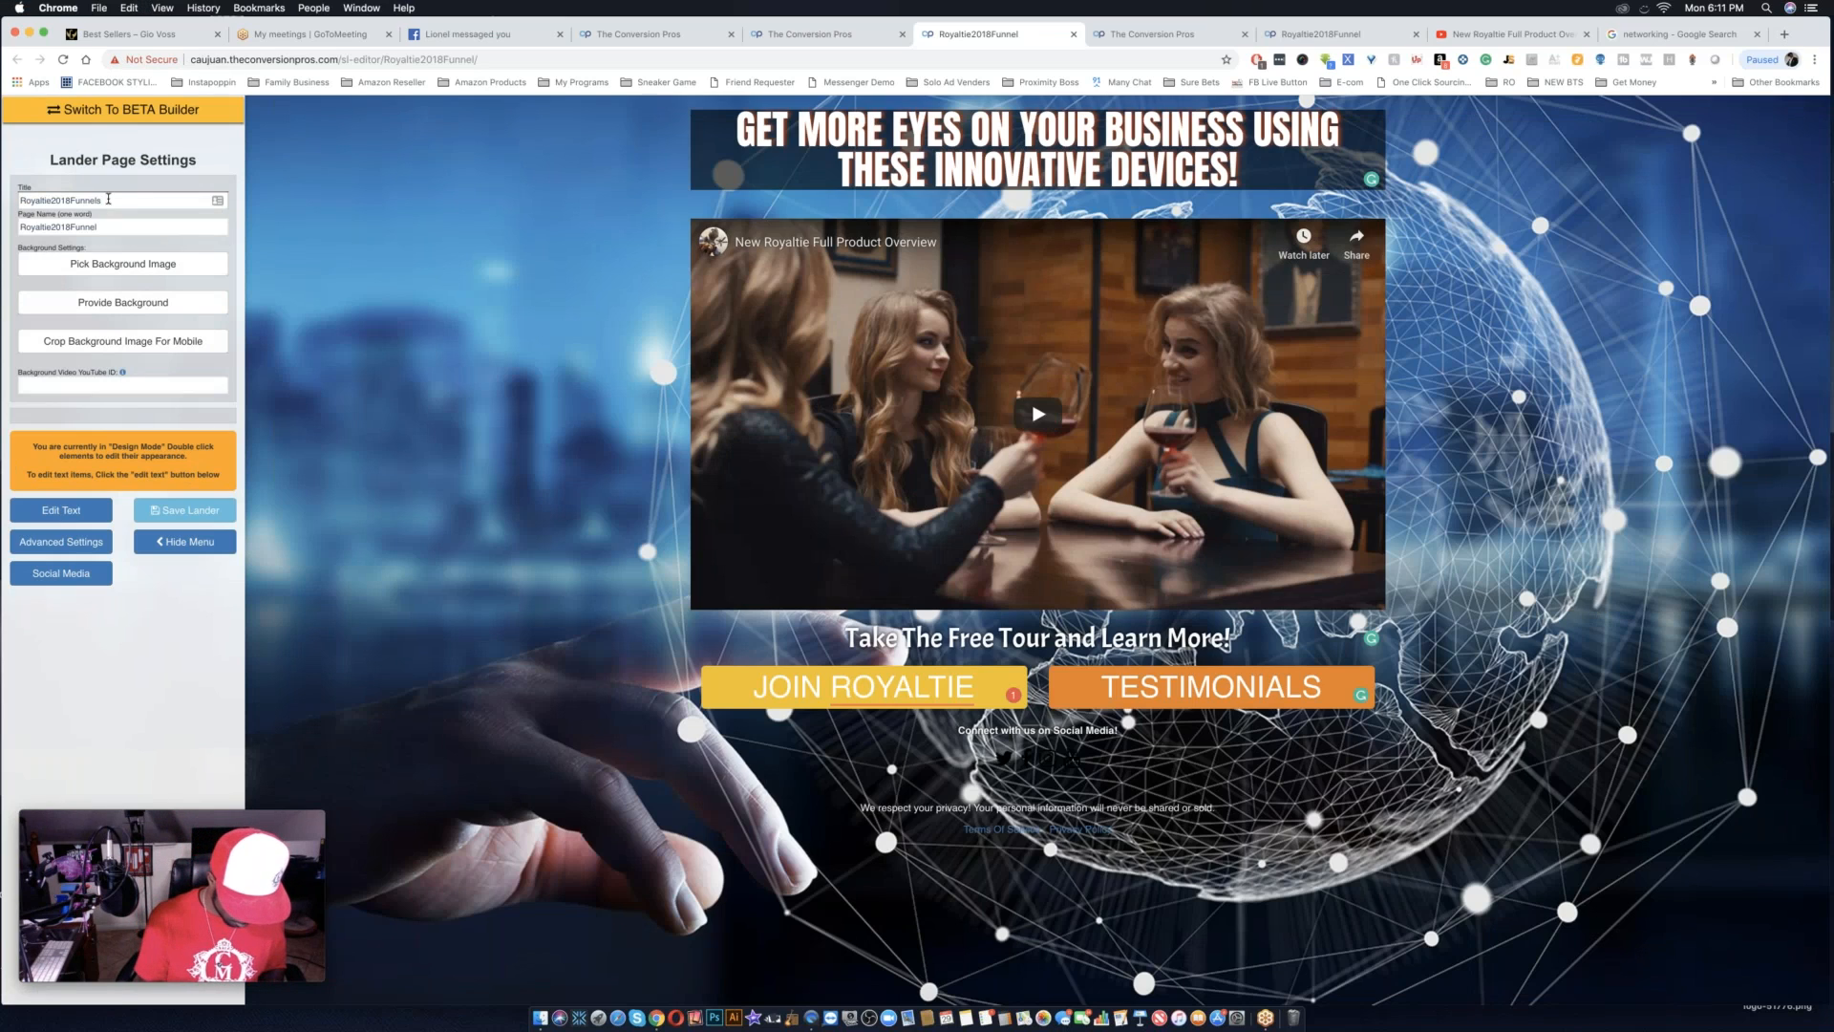
{"action": "type", "text": "tep2"}
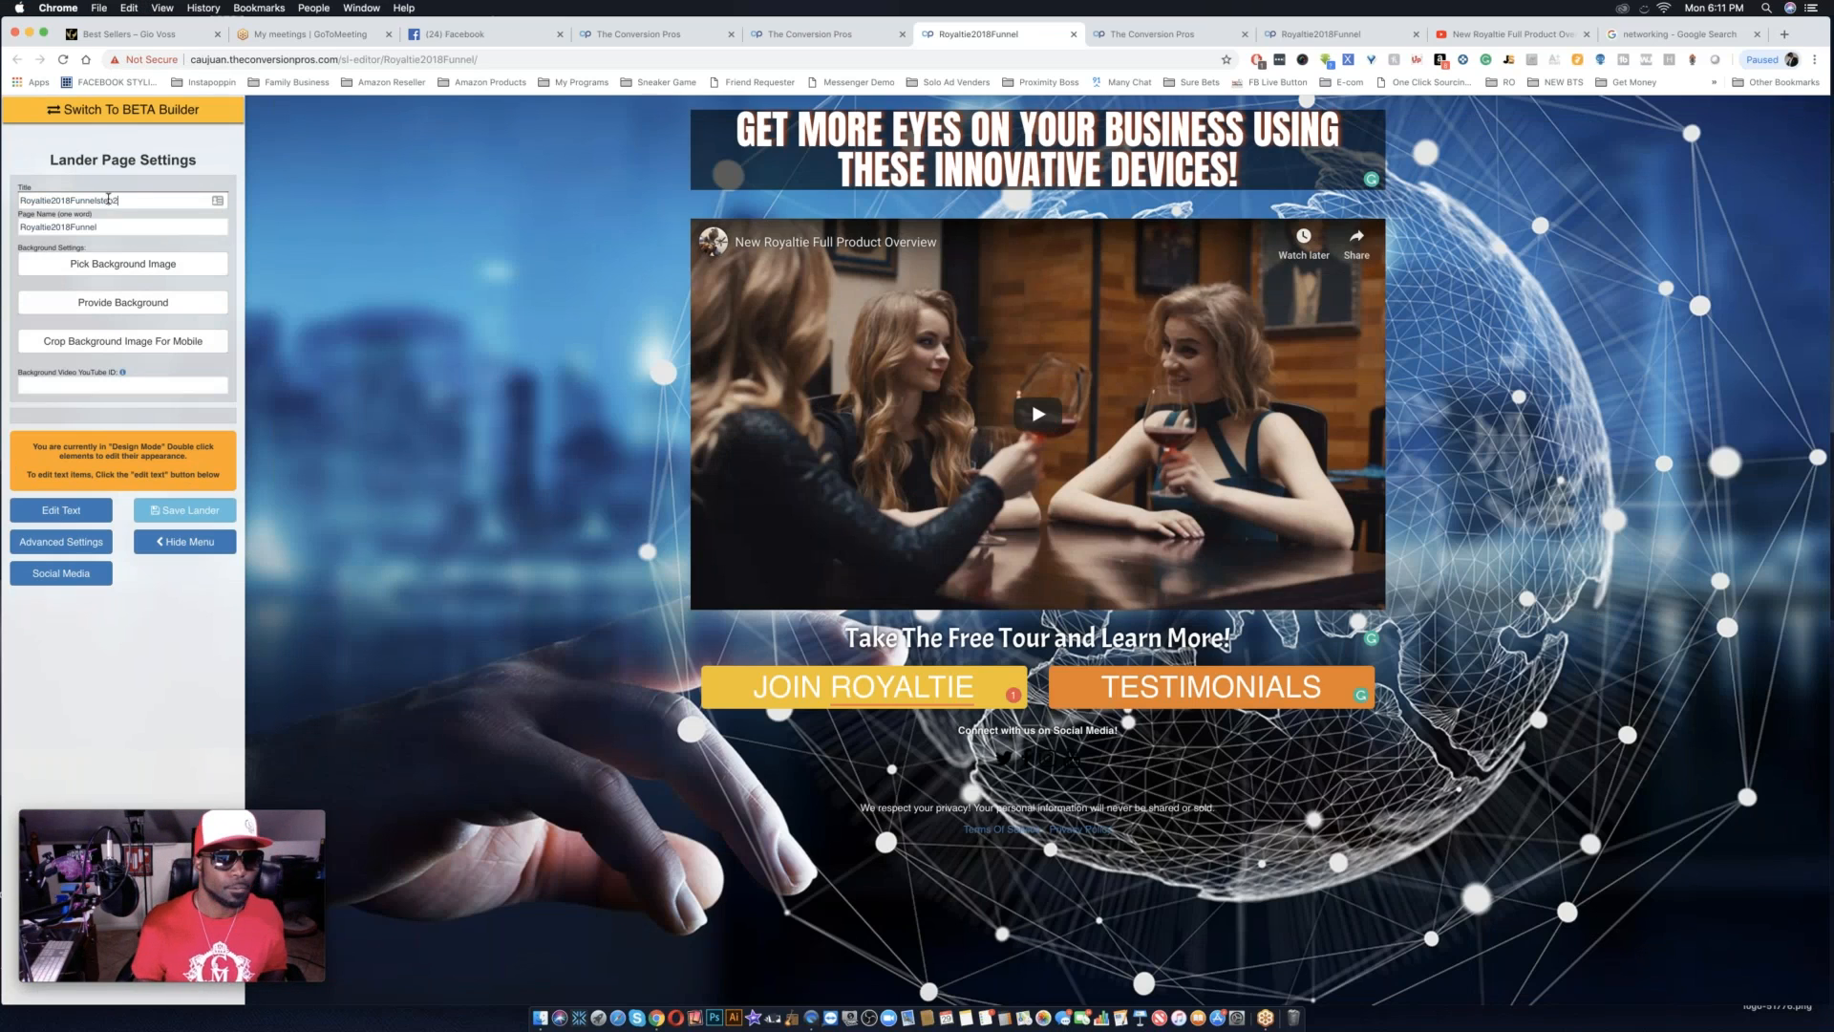
{"action": "key", "text": "super+a"}
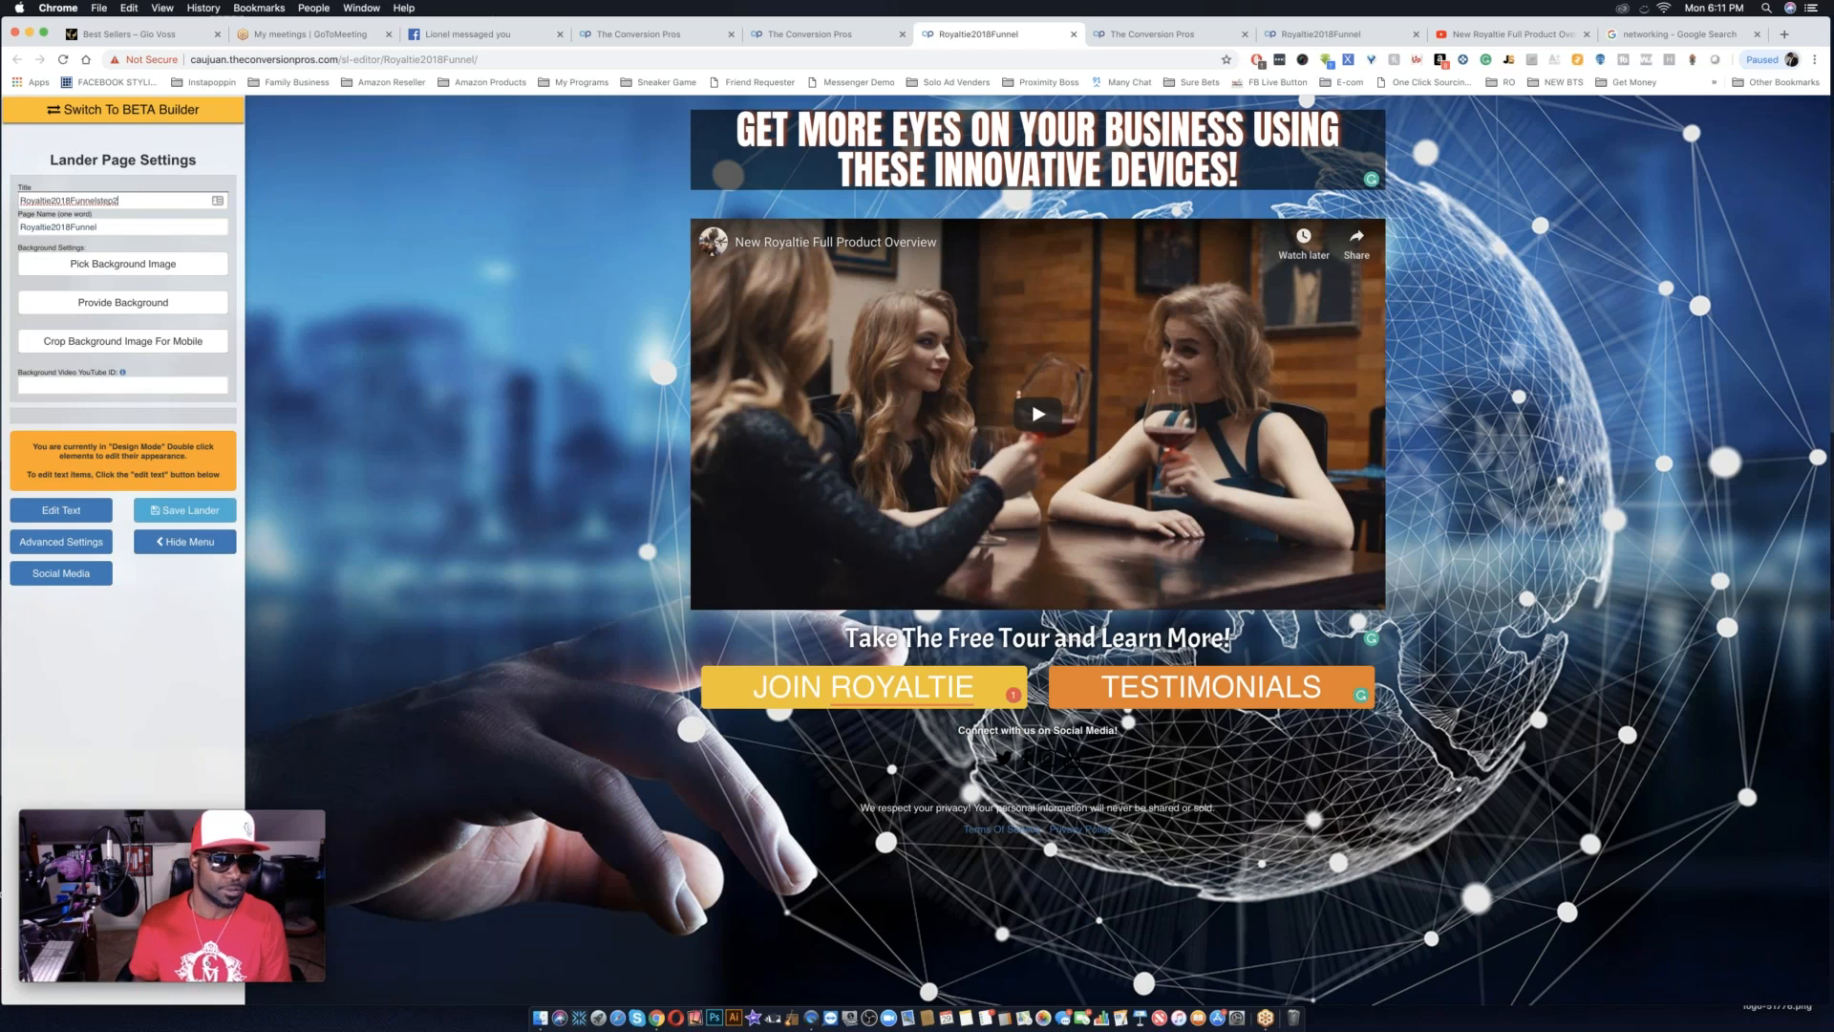
{"action": "left_click", "coordinate": [190, 512]}
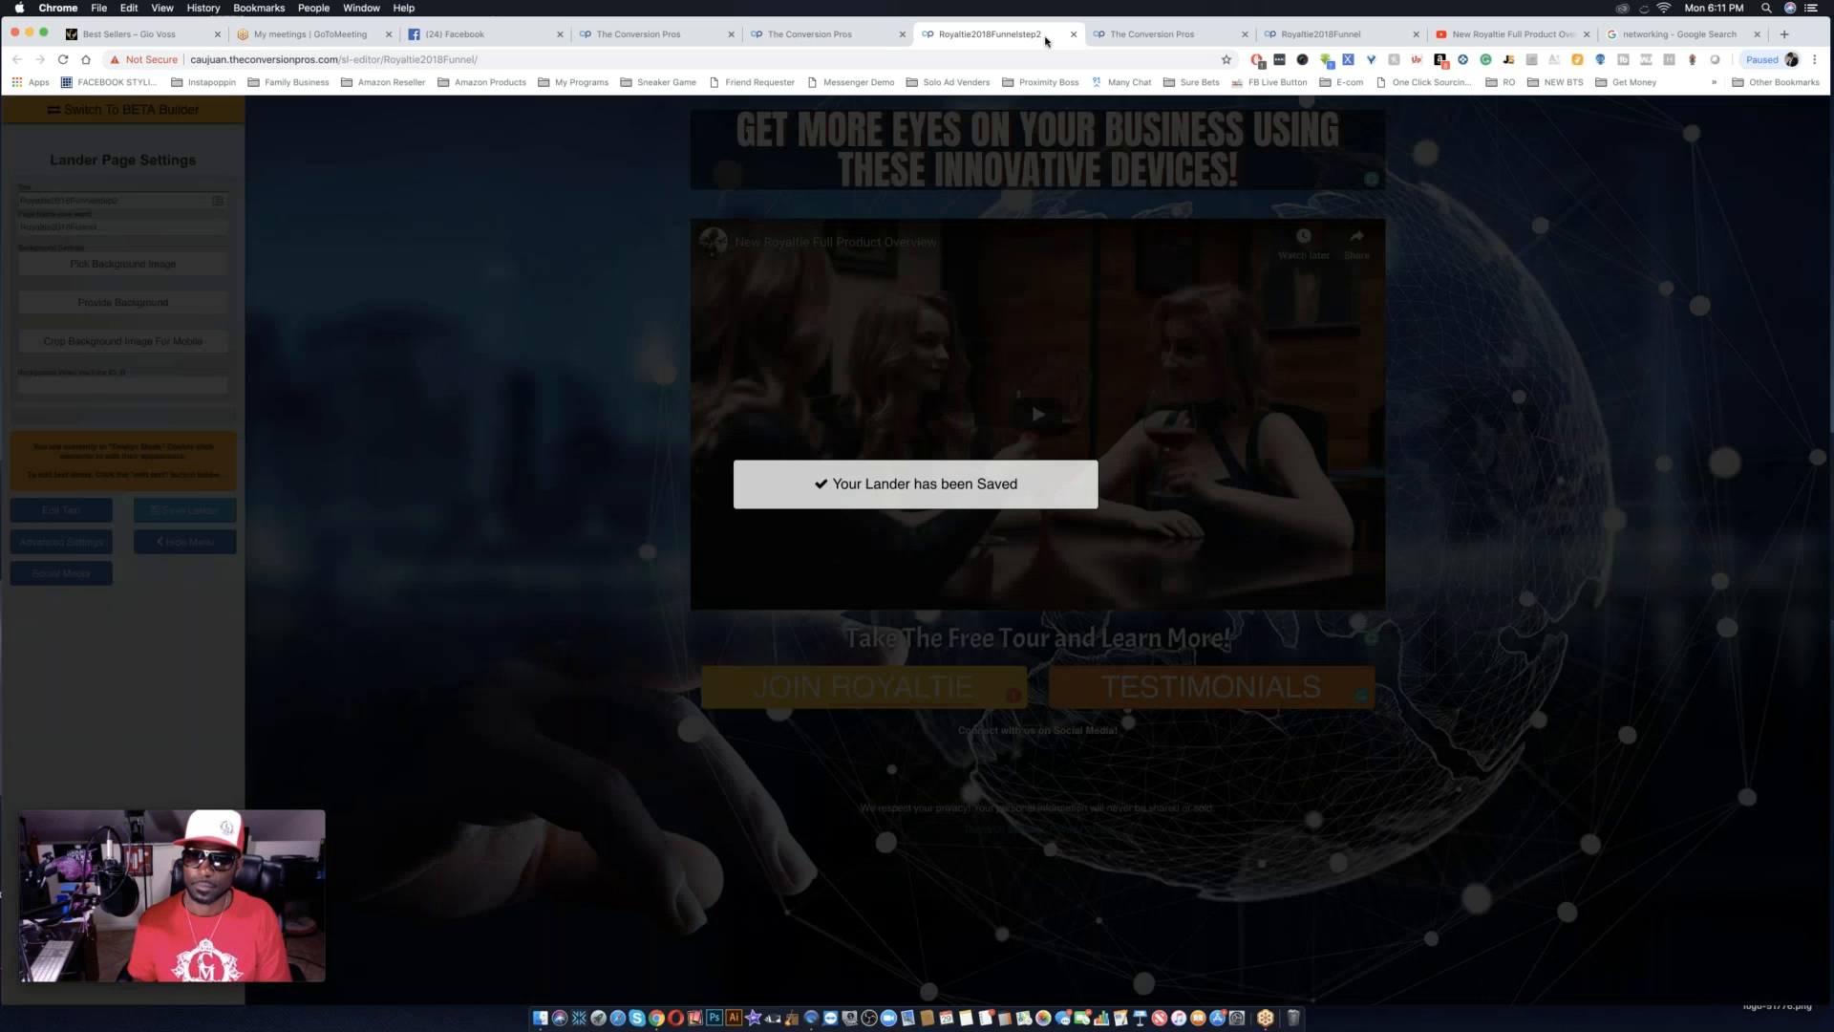
Close the Royaltie2018Funnelstep2 editor tab and return to the landing pages list.
{"action": "left_click", "coordinate": [869, 29]}
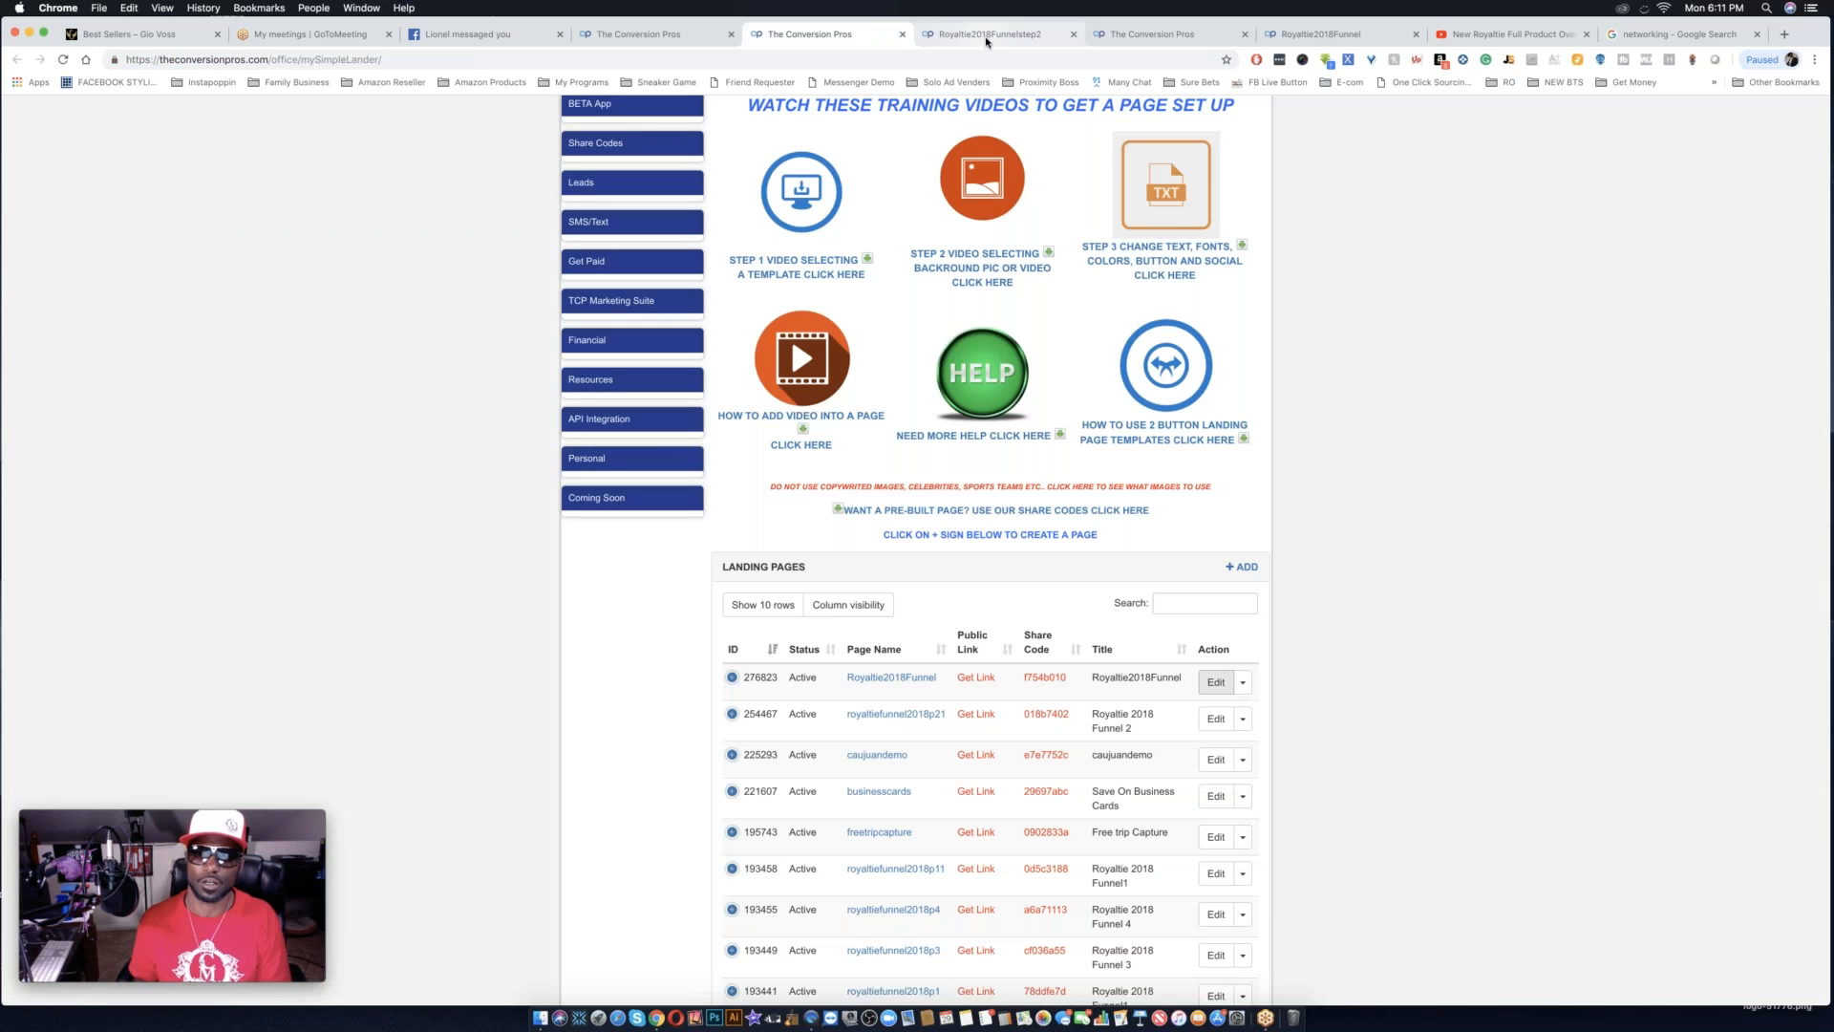
{"action": "left_click", "coordinate": [989, 38]}
{"action": "left_click", "coordinate": [1073, 35]}
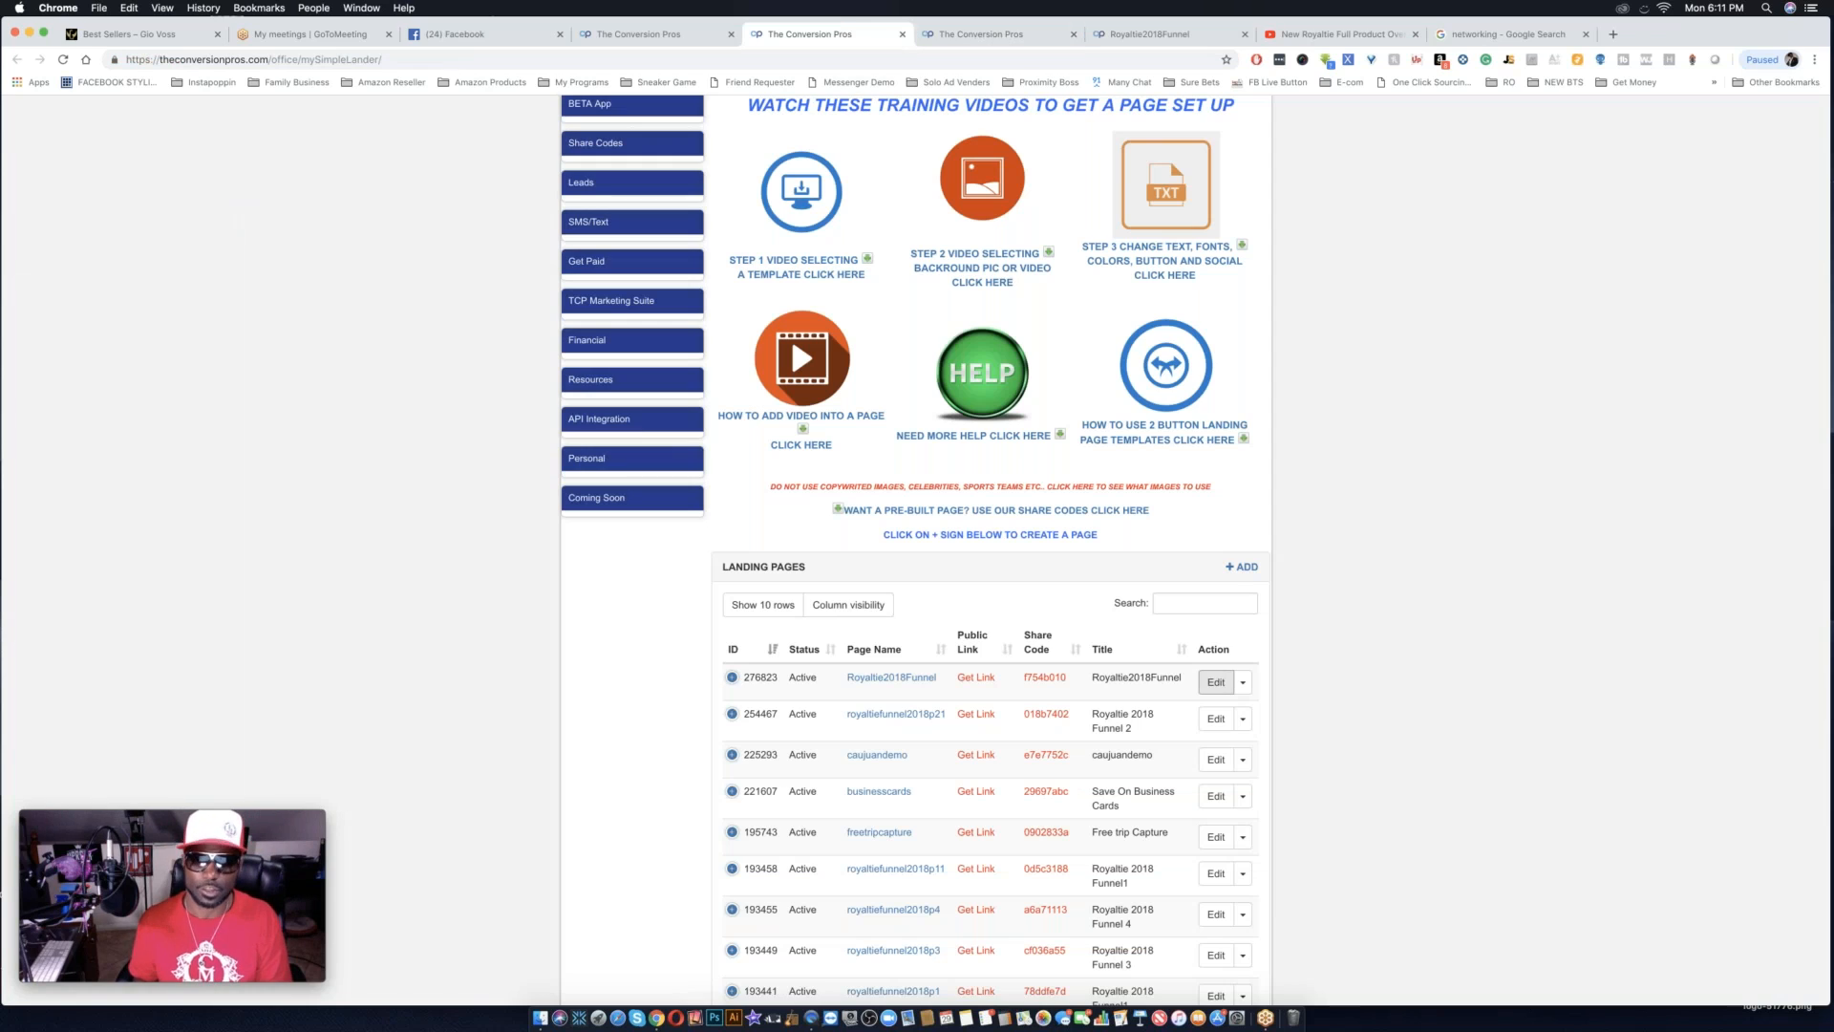
Start adding a new landing page and look through the Non-Video and Video templates.
{"action": "left_click", "coordinate": [1241, 566]}
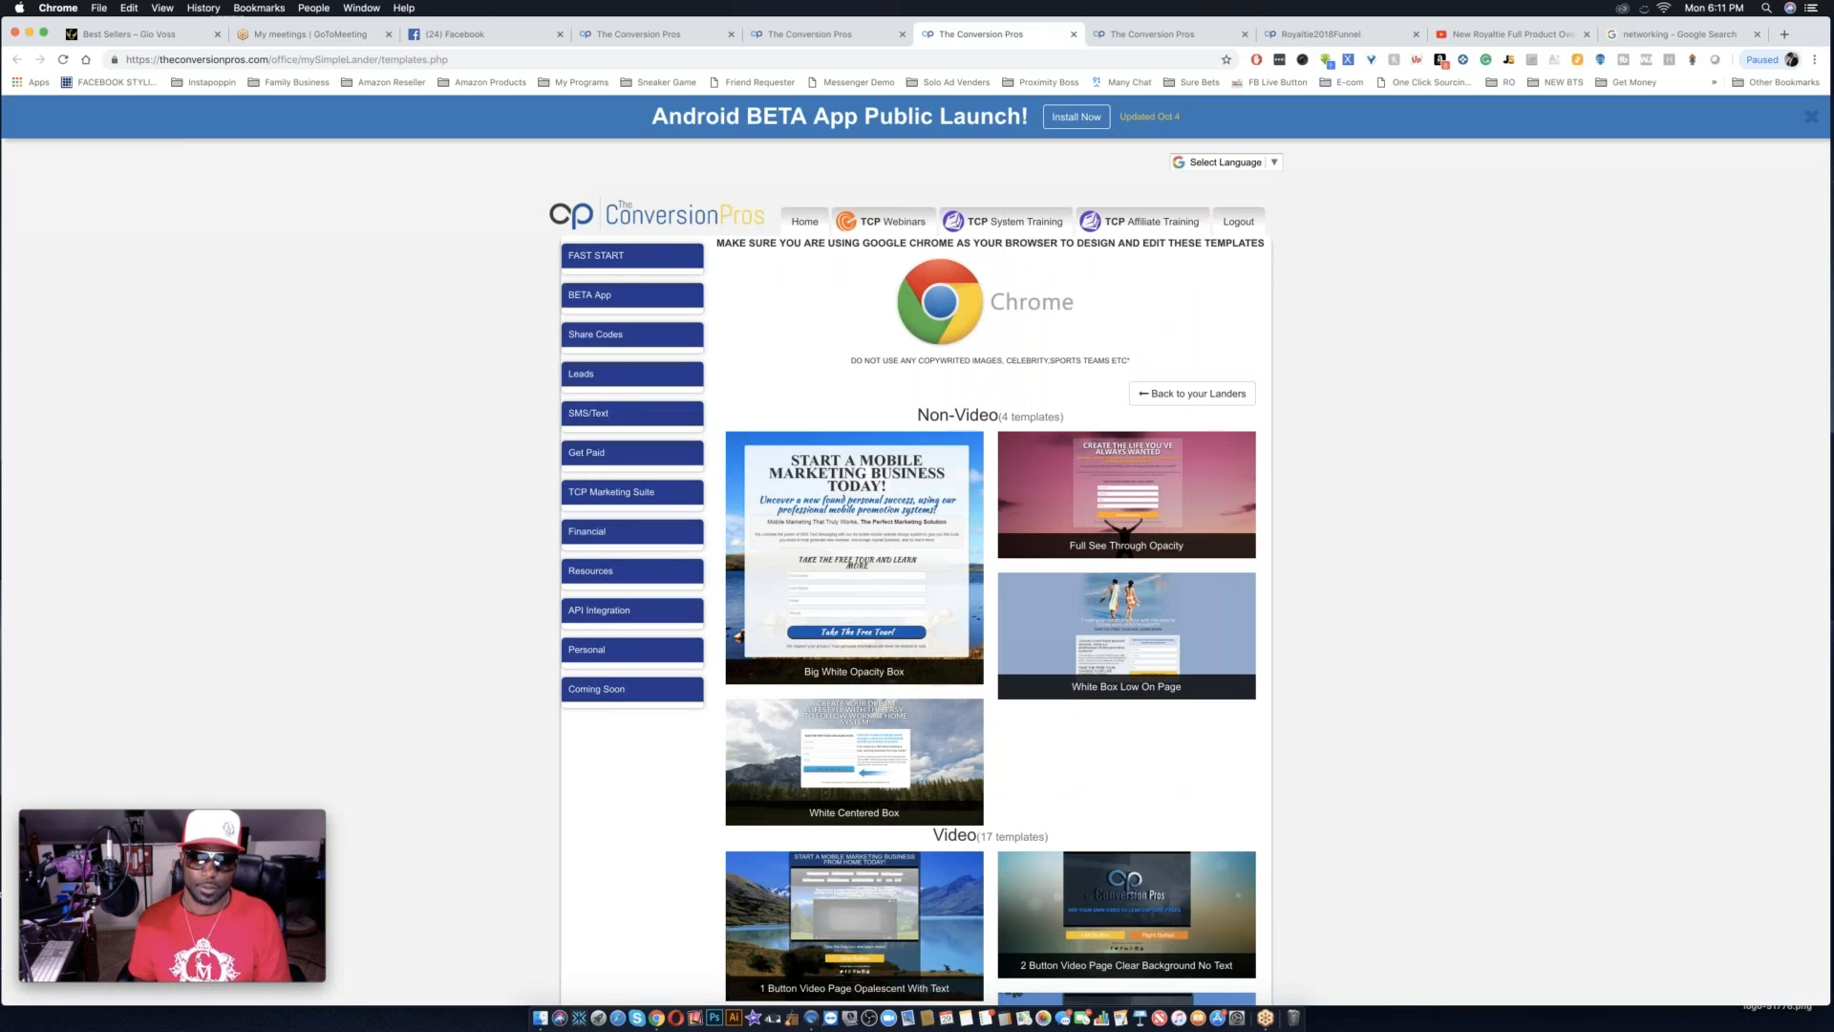
{"action": "scroll", "coordinate": [1136, 890], "scroll_direction": "down", "scroll_amount": 5}
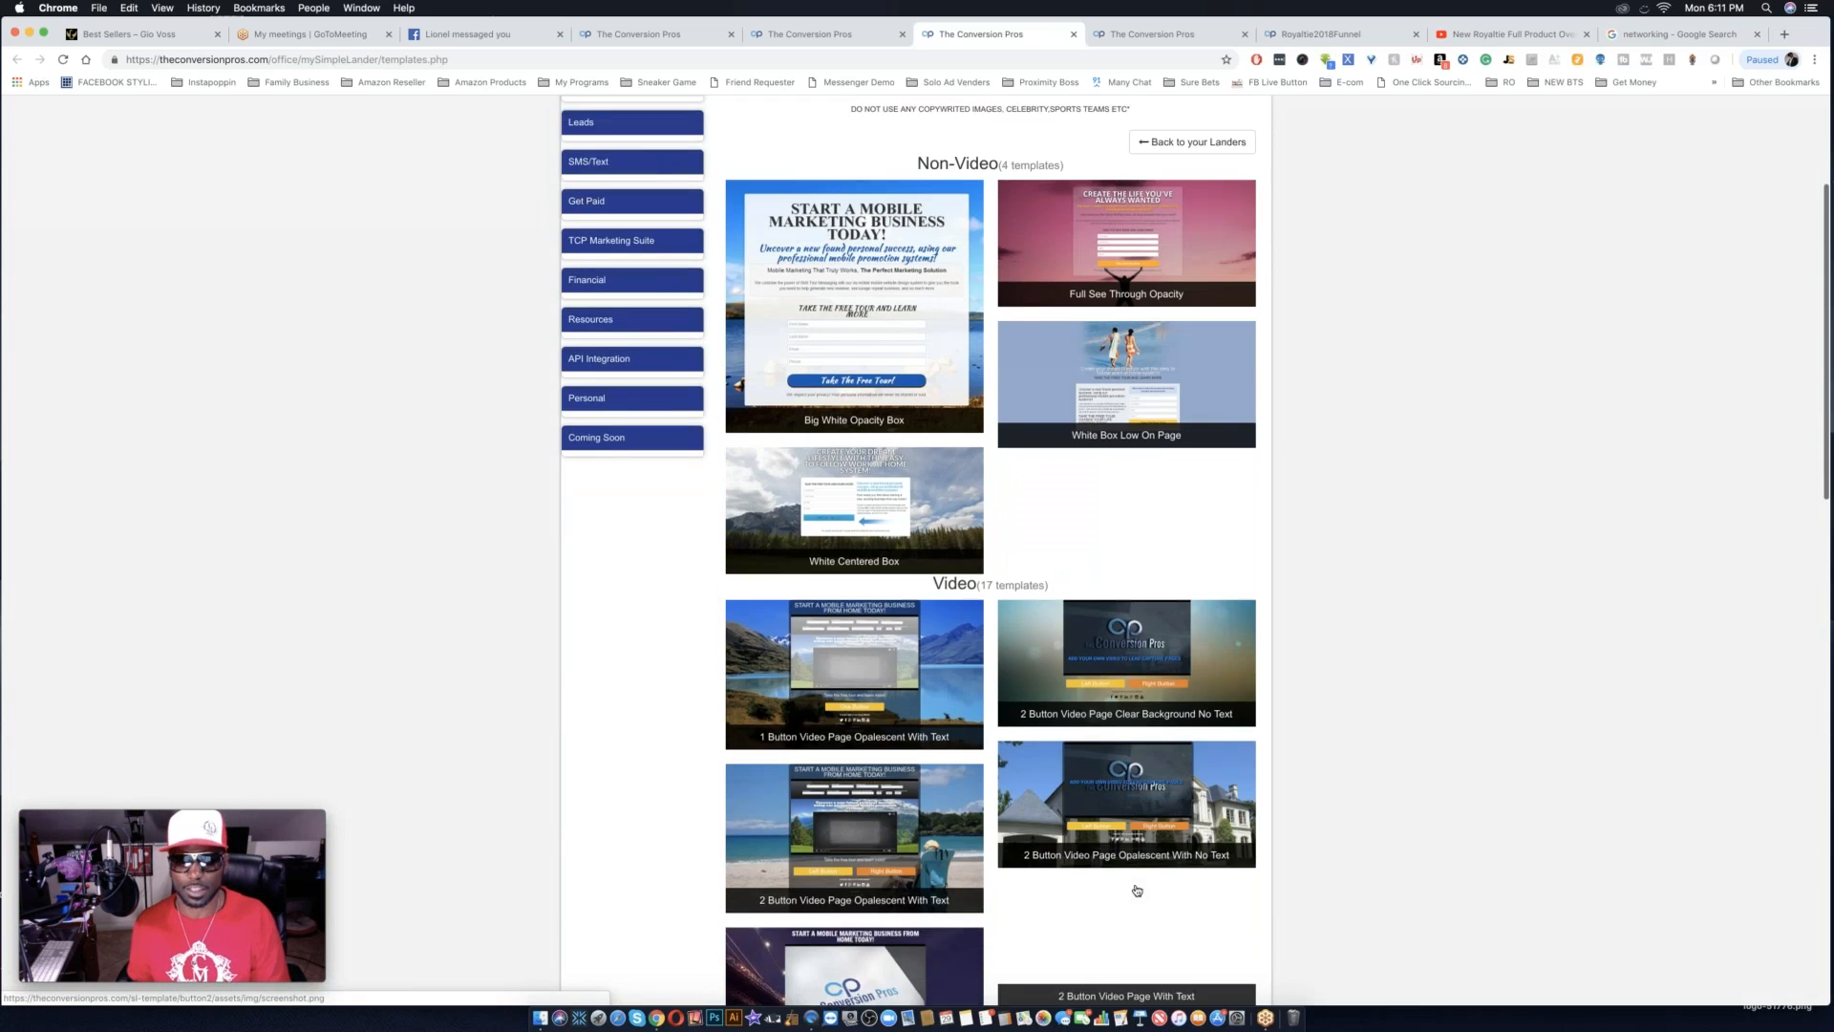
{"action": "scroll", "coordinate": [1137, 890], "scroll_direction": "down", "scroll_amount": 2}
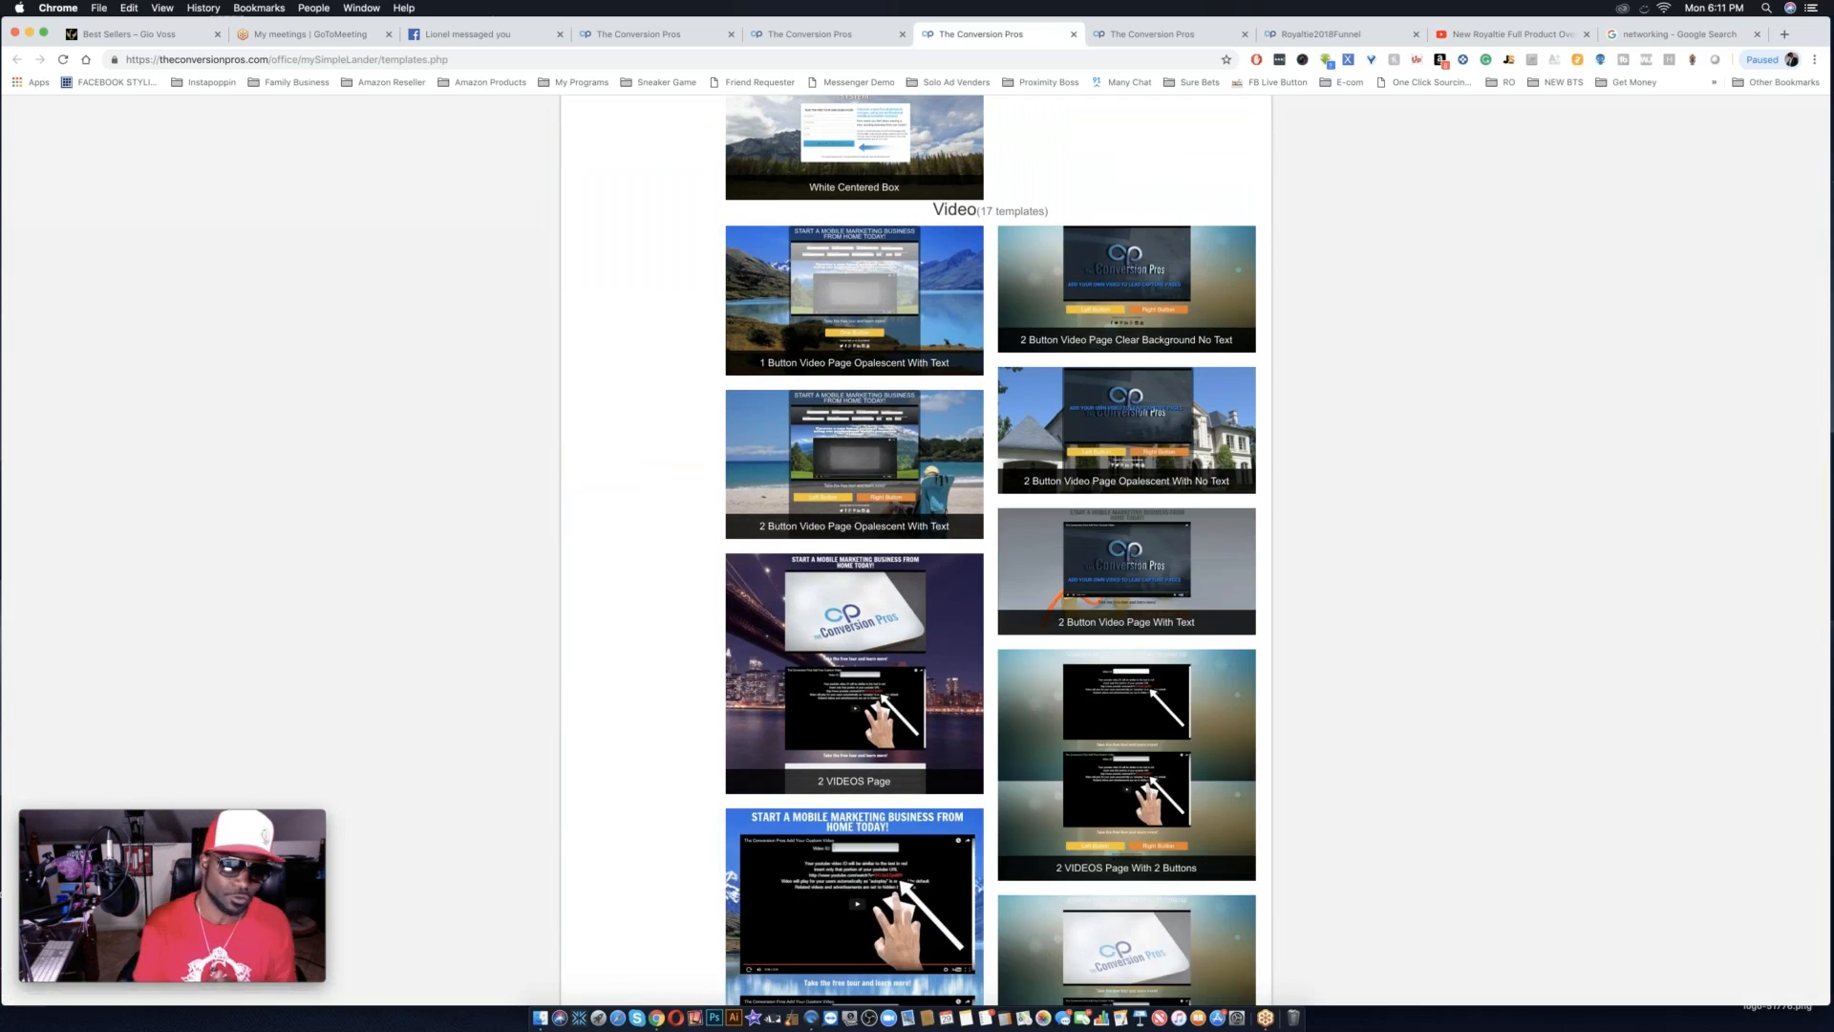
{"action": "scroll", "coordinate": [1137, 891], "scroll_direction": "up", "scroll_amount": 6}
{"action": "scroll", "coordinate": [1137, 890], "scroll_direction": "down", "scroll_amount": 2}
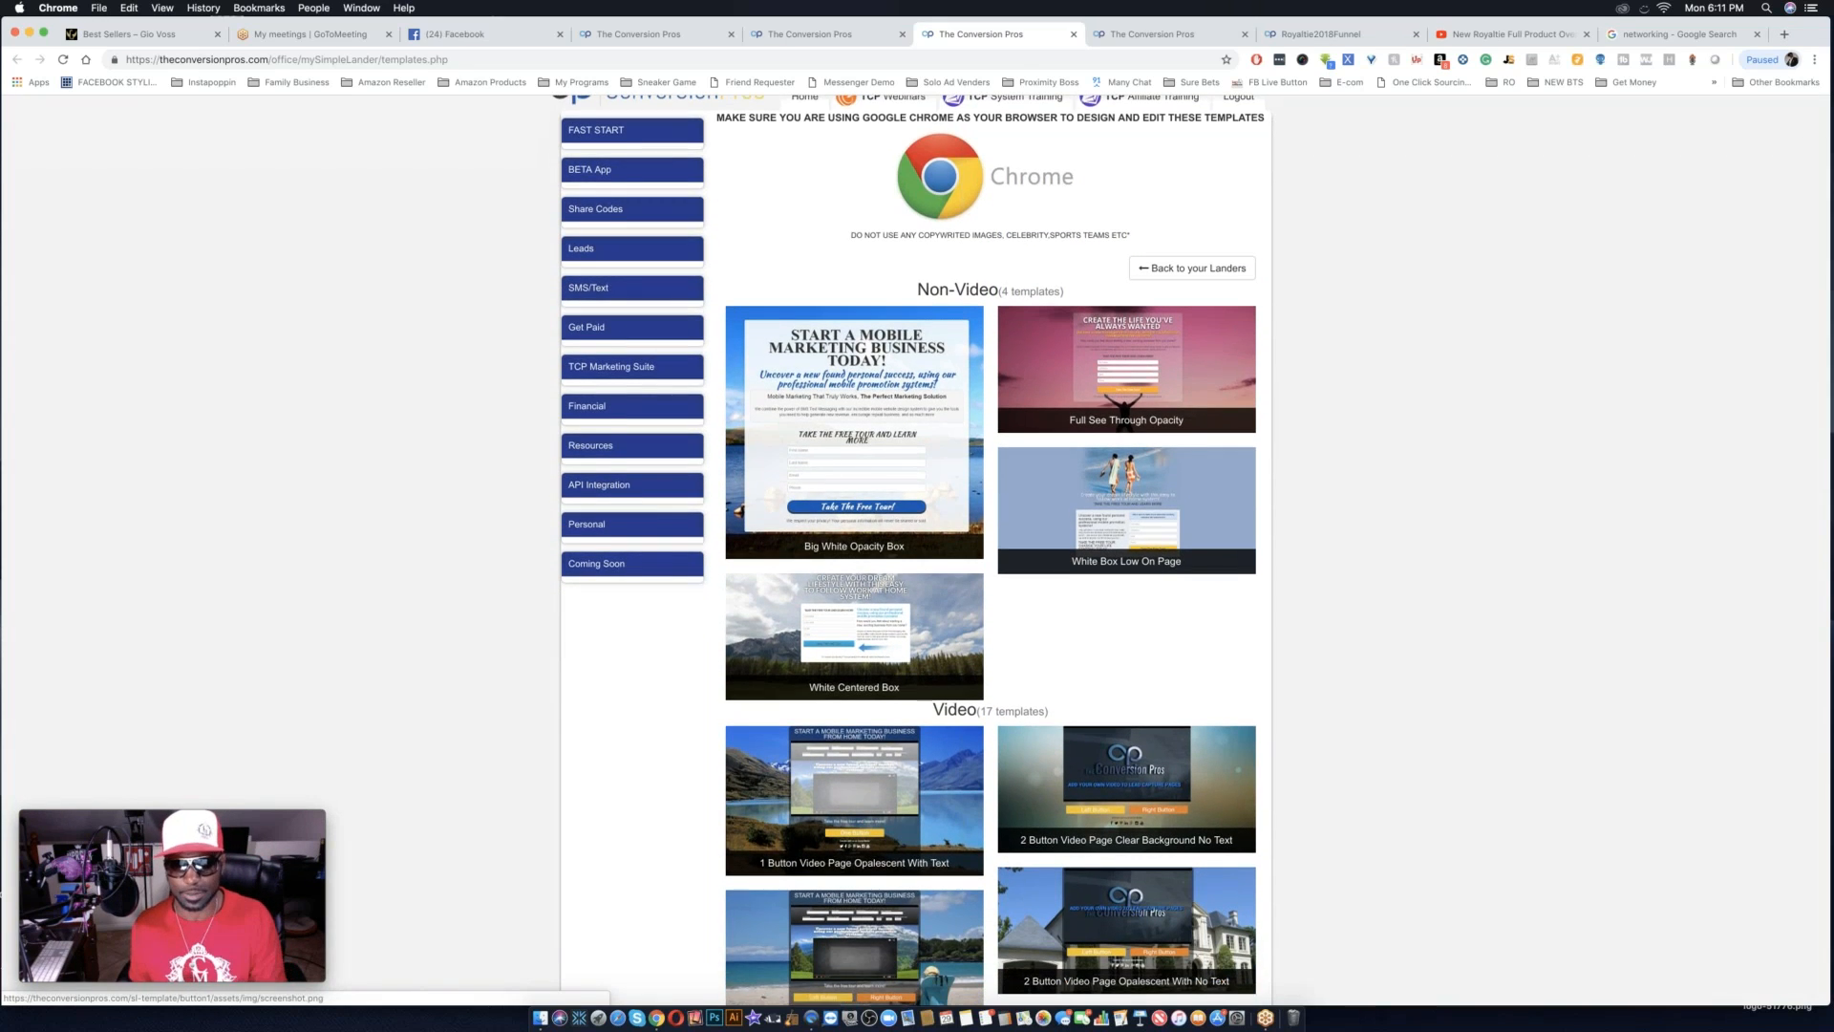
{"action": "scroll", "coordinate": [1136, 890], "scroll_direction": "down", "scroll_amount": 1}
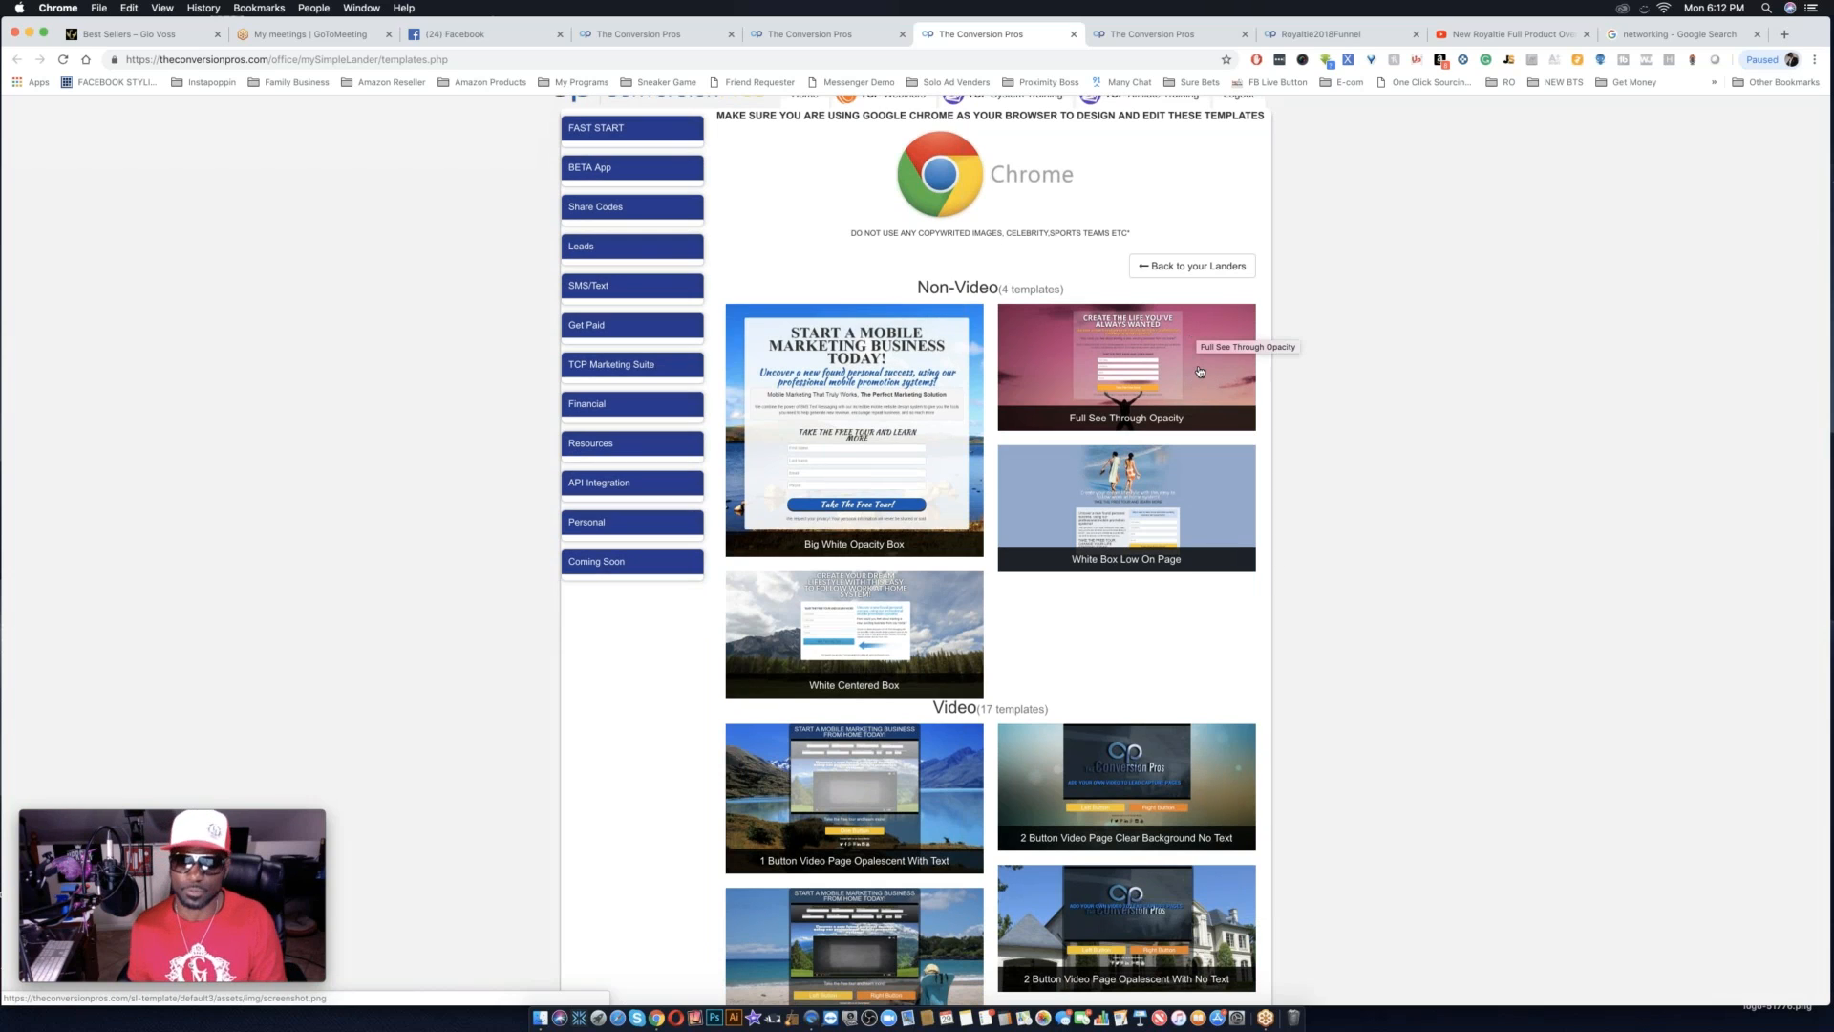
Start editing the Full See Through Opacity template and switch it to the Original Builder.
{"action": "left_click", "coordinate": [1127, 366]}
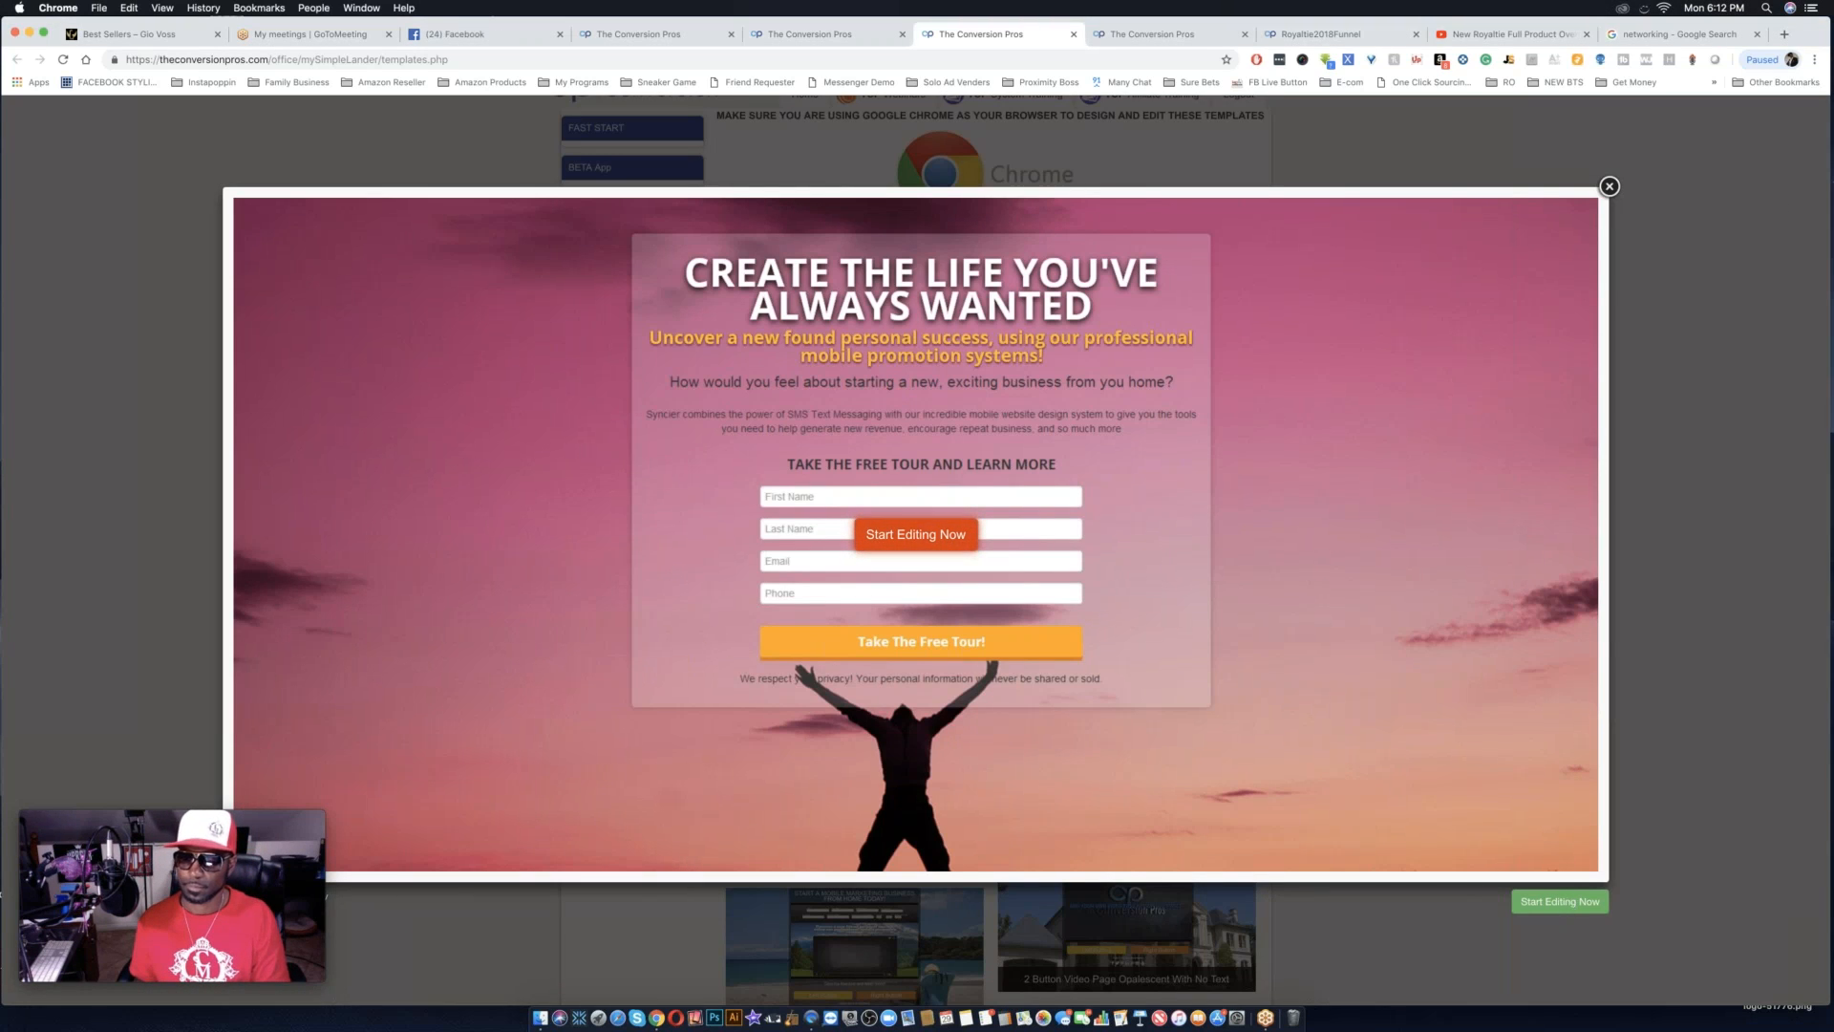
{"action": "left_click", "coordinate": [1560, 901]}
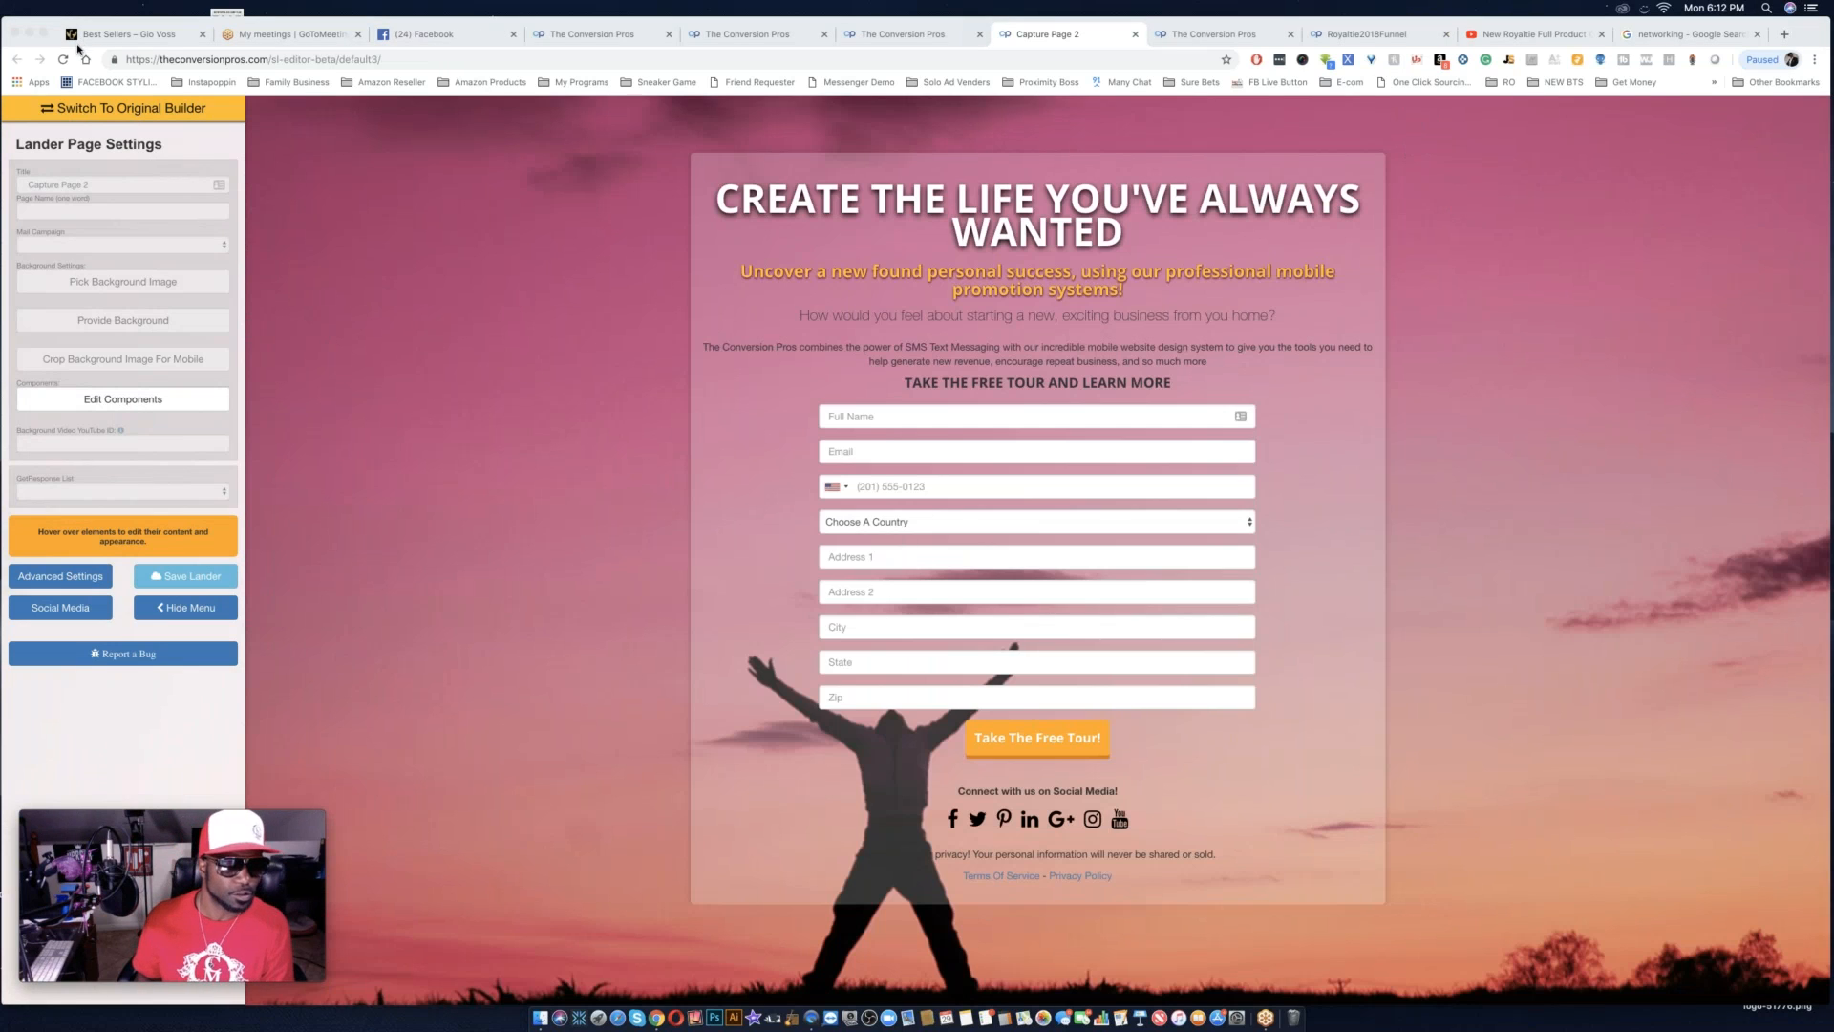
{"action": "left_click", "coordinate": [110, 113]}
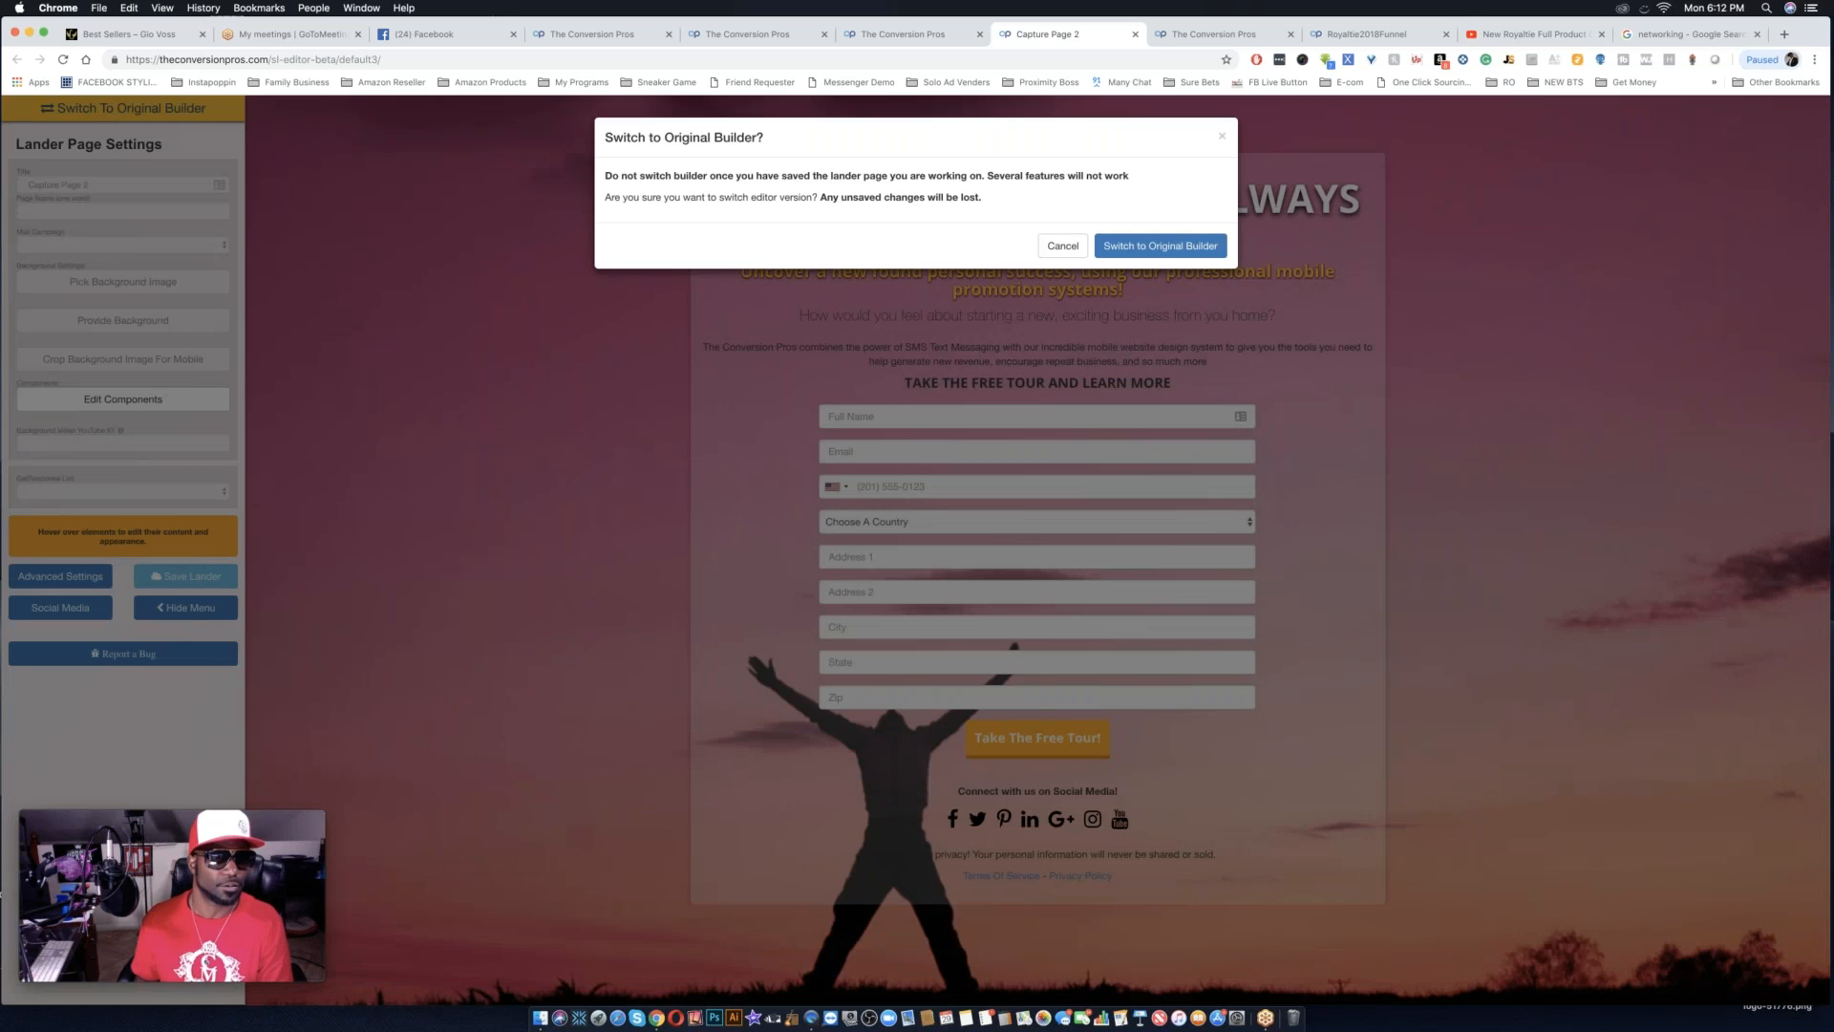
{"action": "left_click", "coordinate": [1141, 253]}
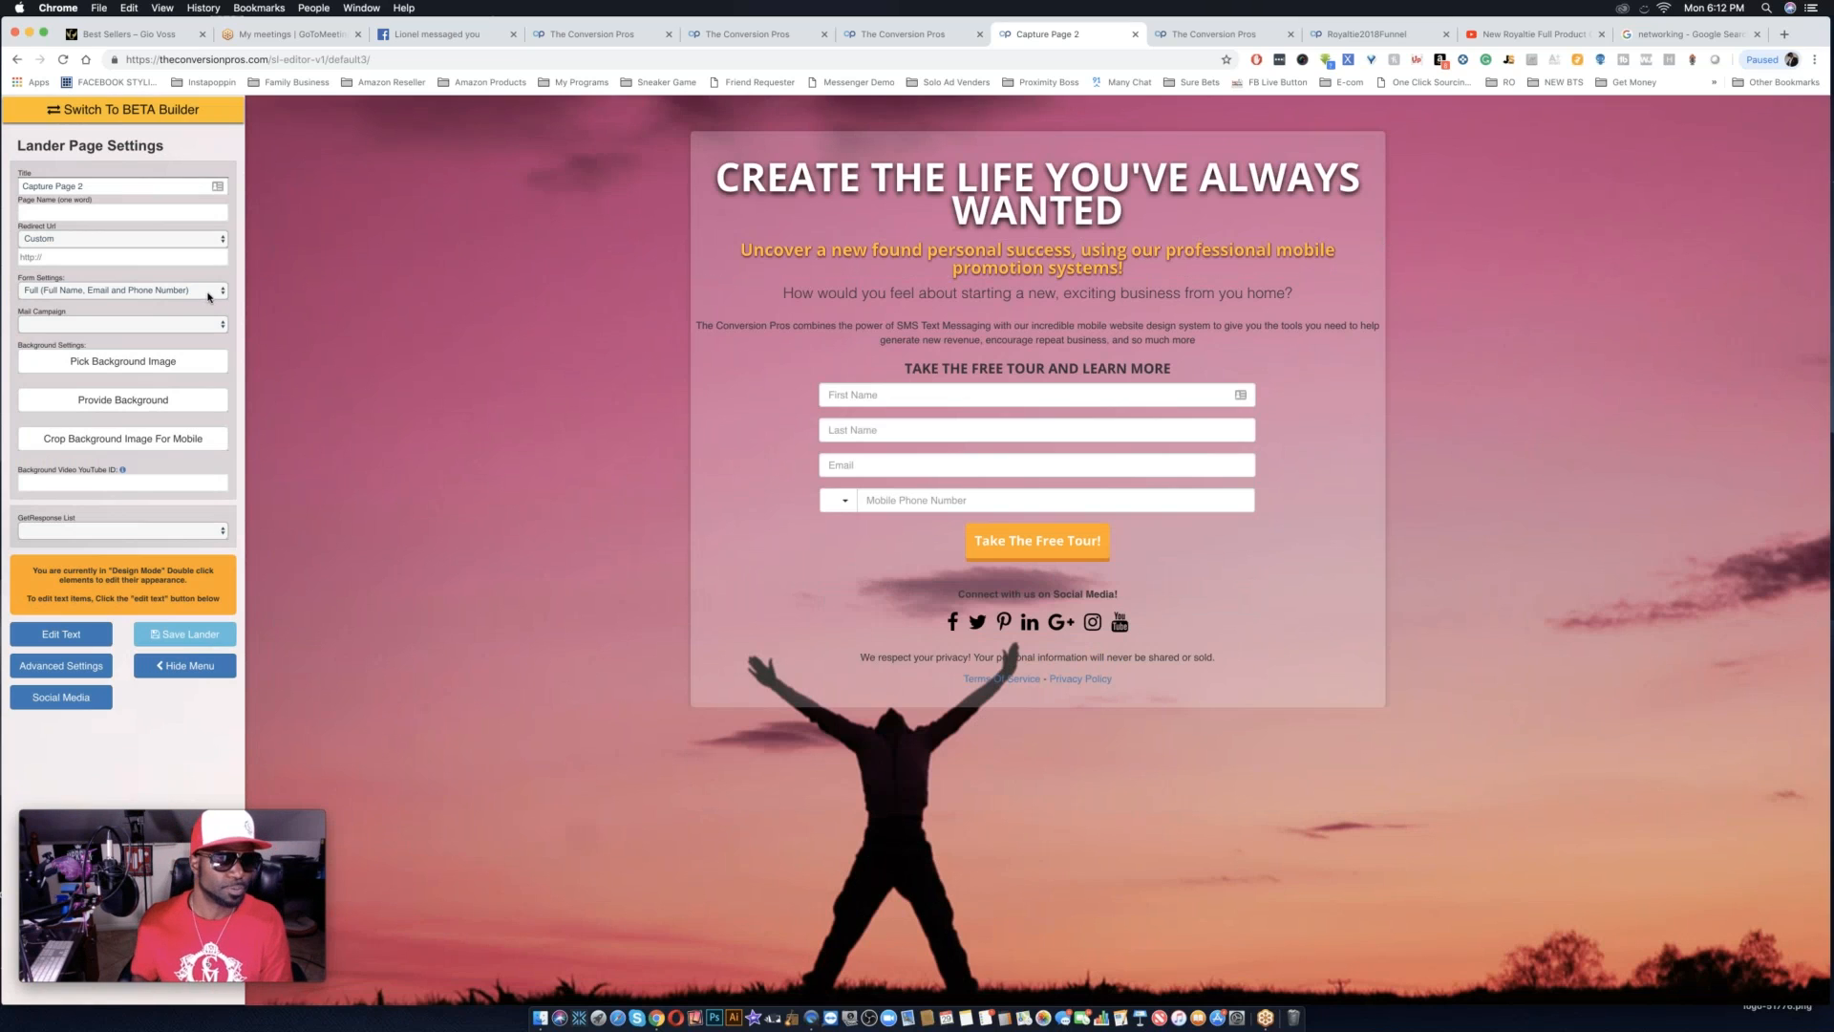
Try the form setting that adds an address, and return it to Full (Full Name, Email and Phone Number).
{"action": "left_click", "coordinate": [212, 293]}
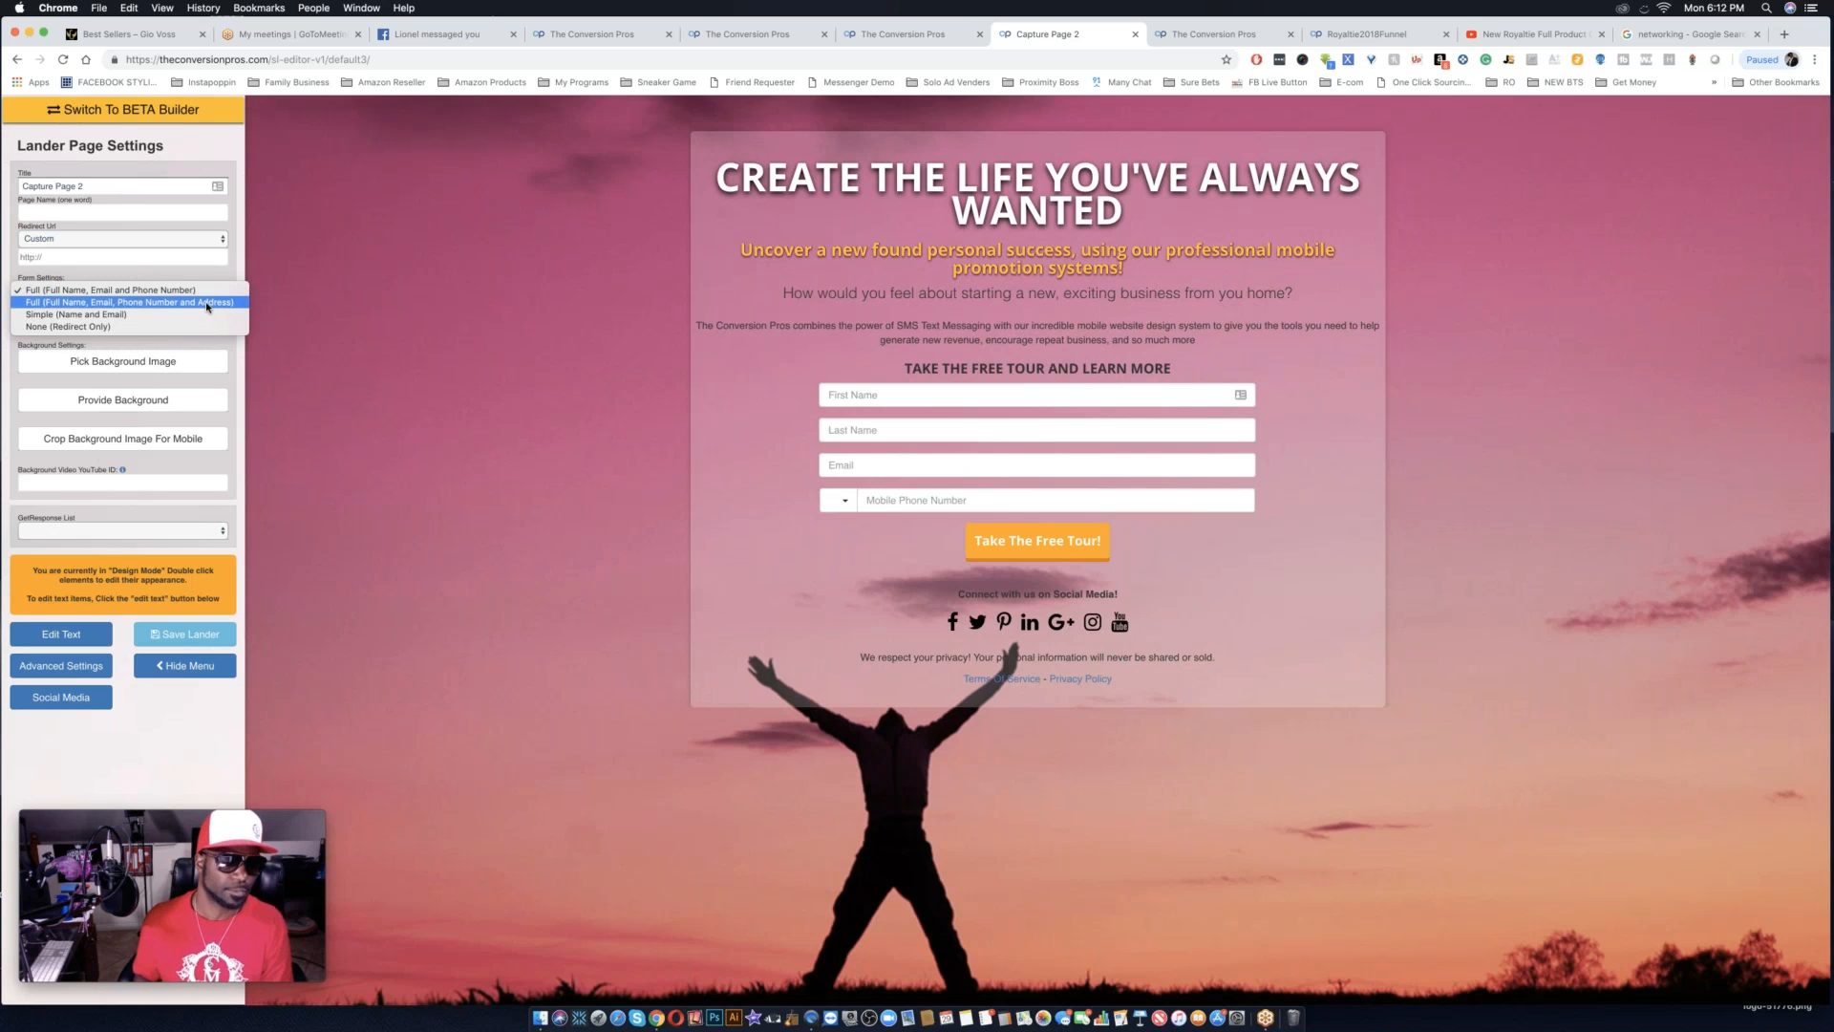
{"action": "left_click", "coordinate": [207, 303]}
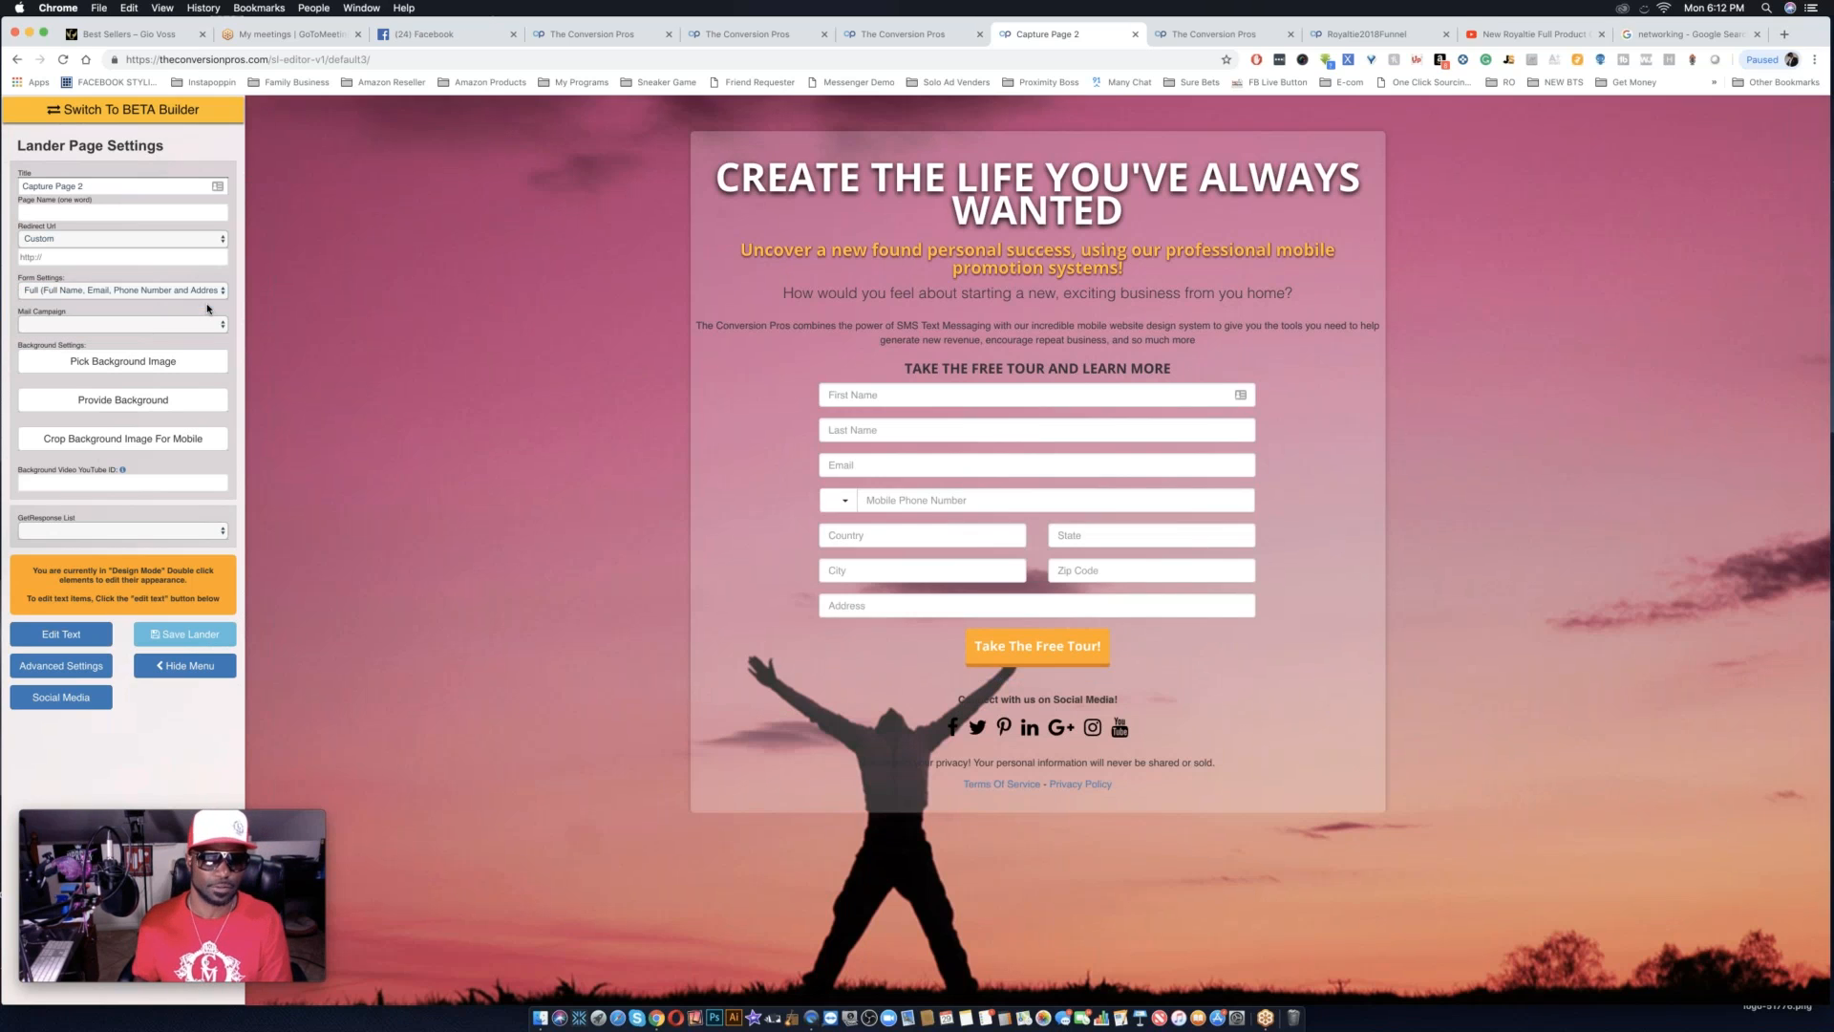
{"action": "left_click", "coordinate": [198, 290]}
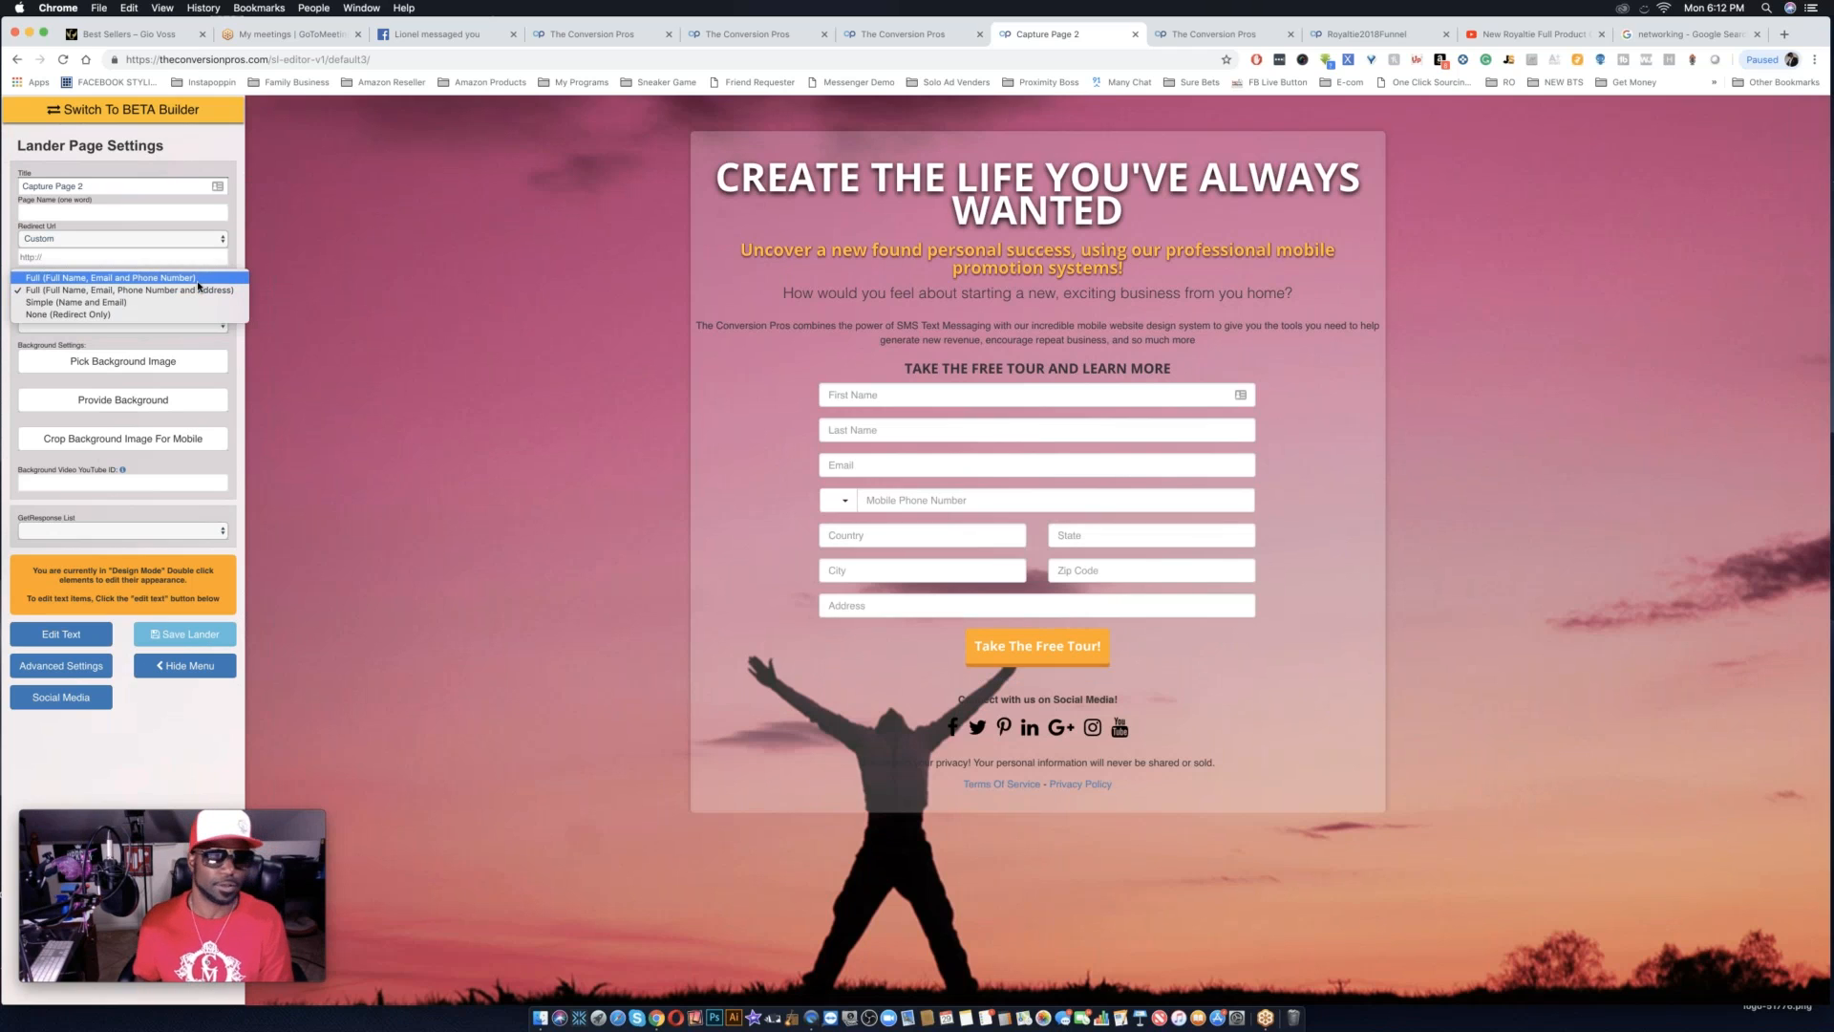
{"action": "left_click", "coordinate": [198, 279]}
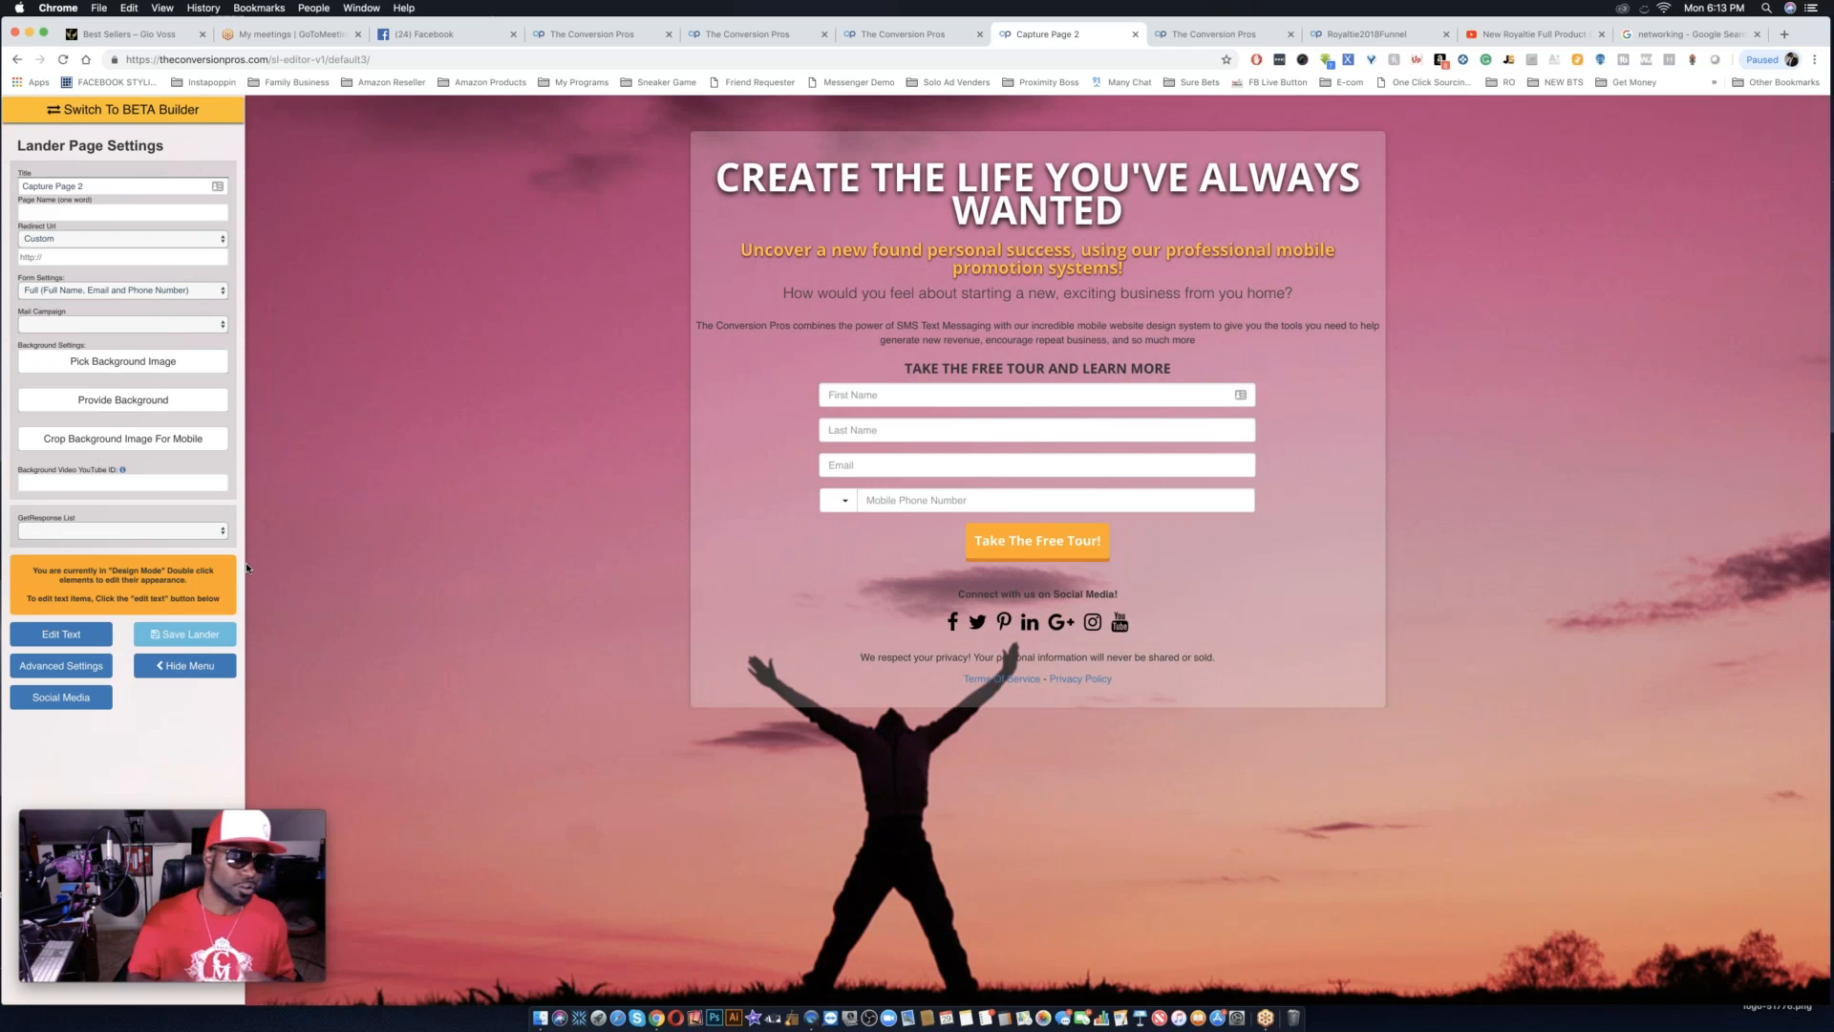
Change the capture page's title to Royaltie2018Funnelstep1.
{"action": "triple_click", "coordinate": [119, 183]}
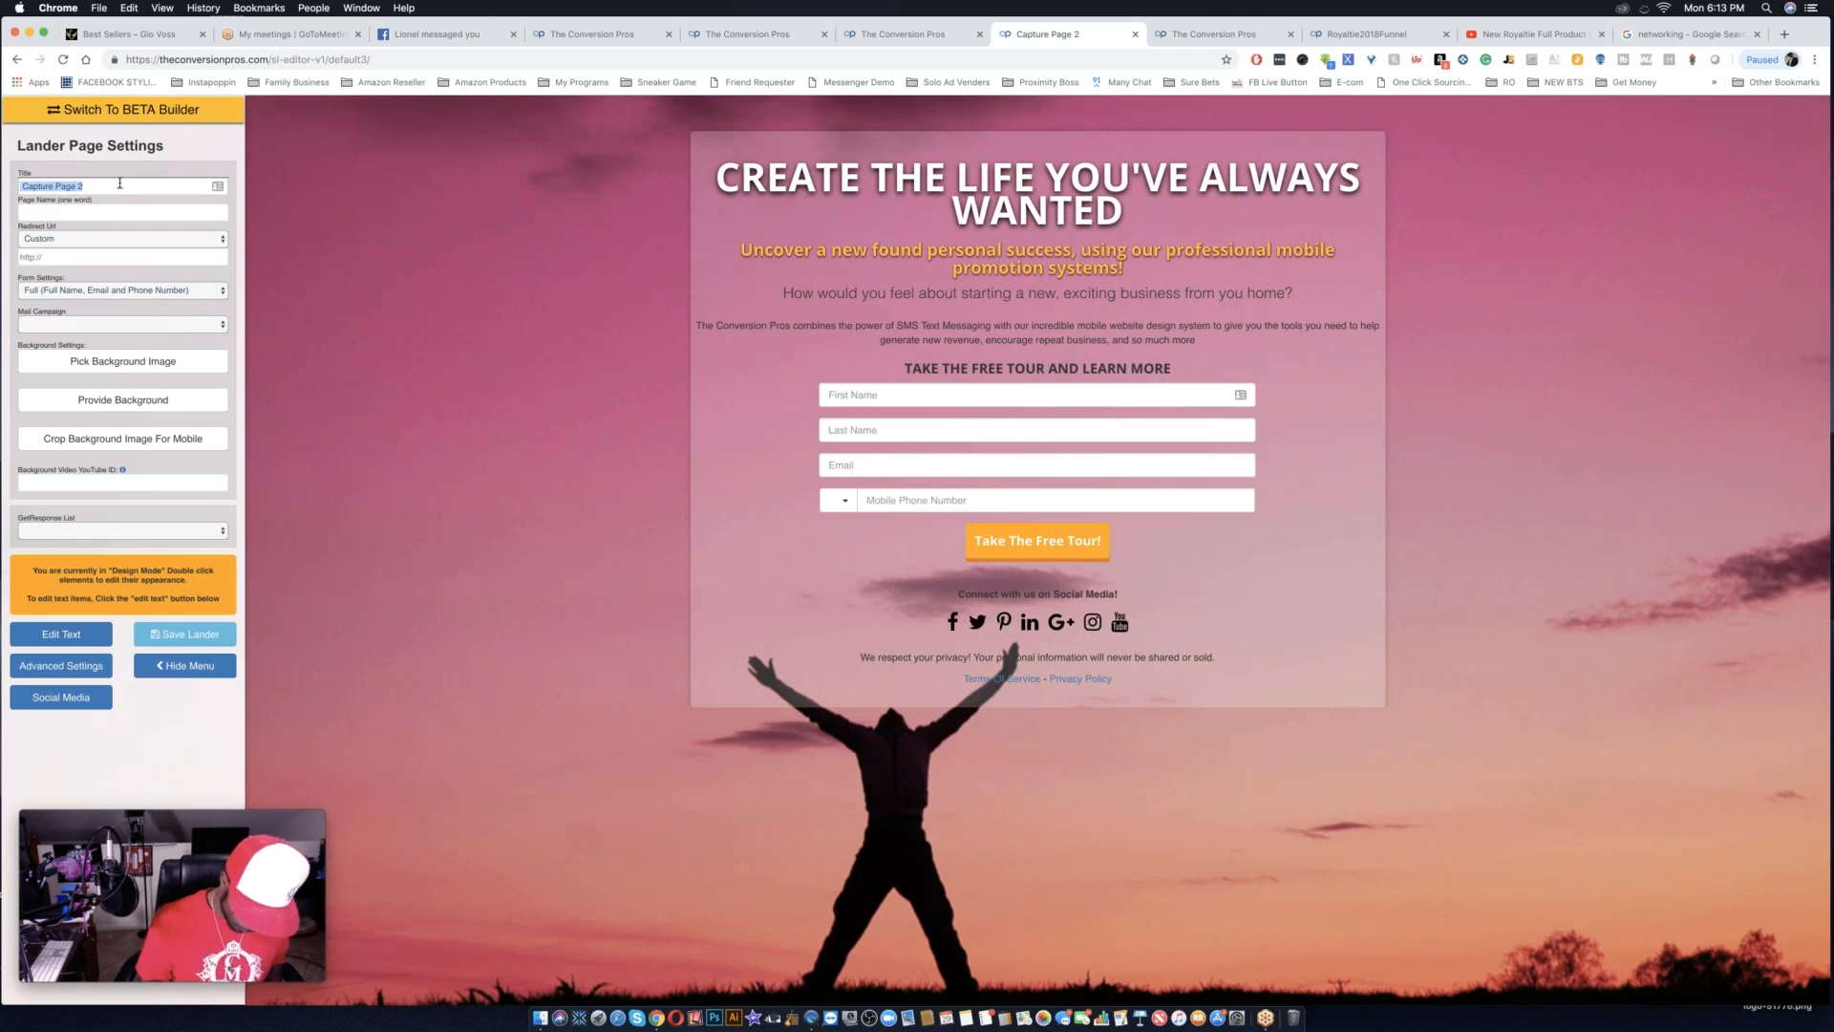
{"action": "type", "text": "Royaltie"}
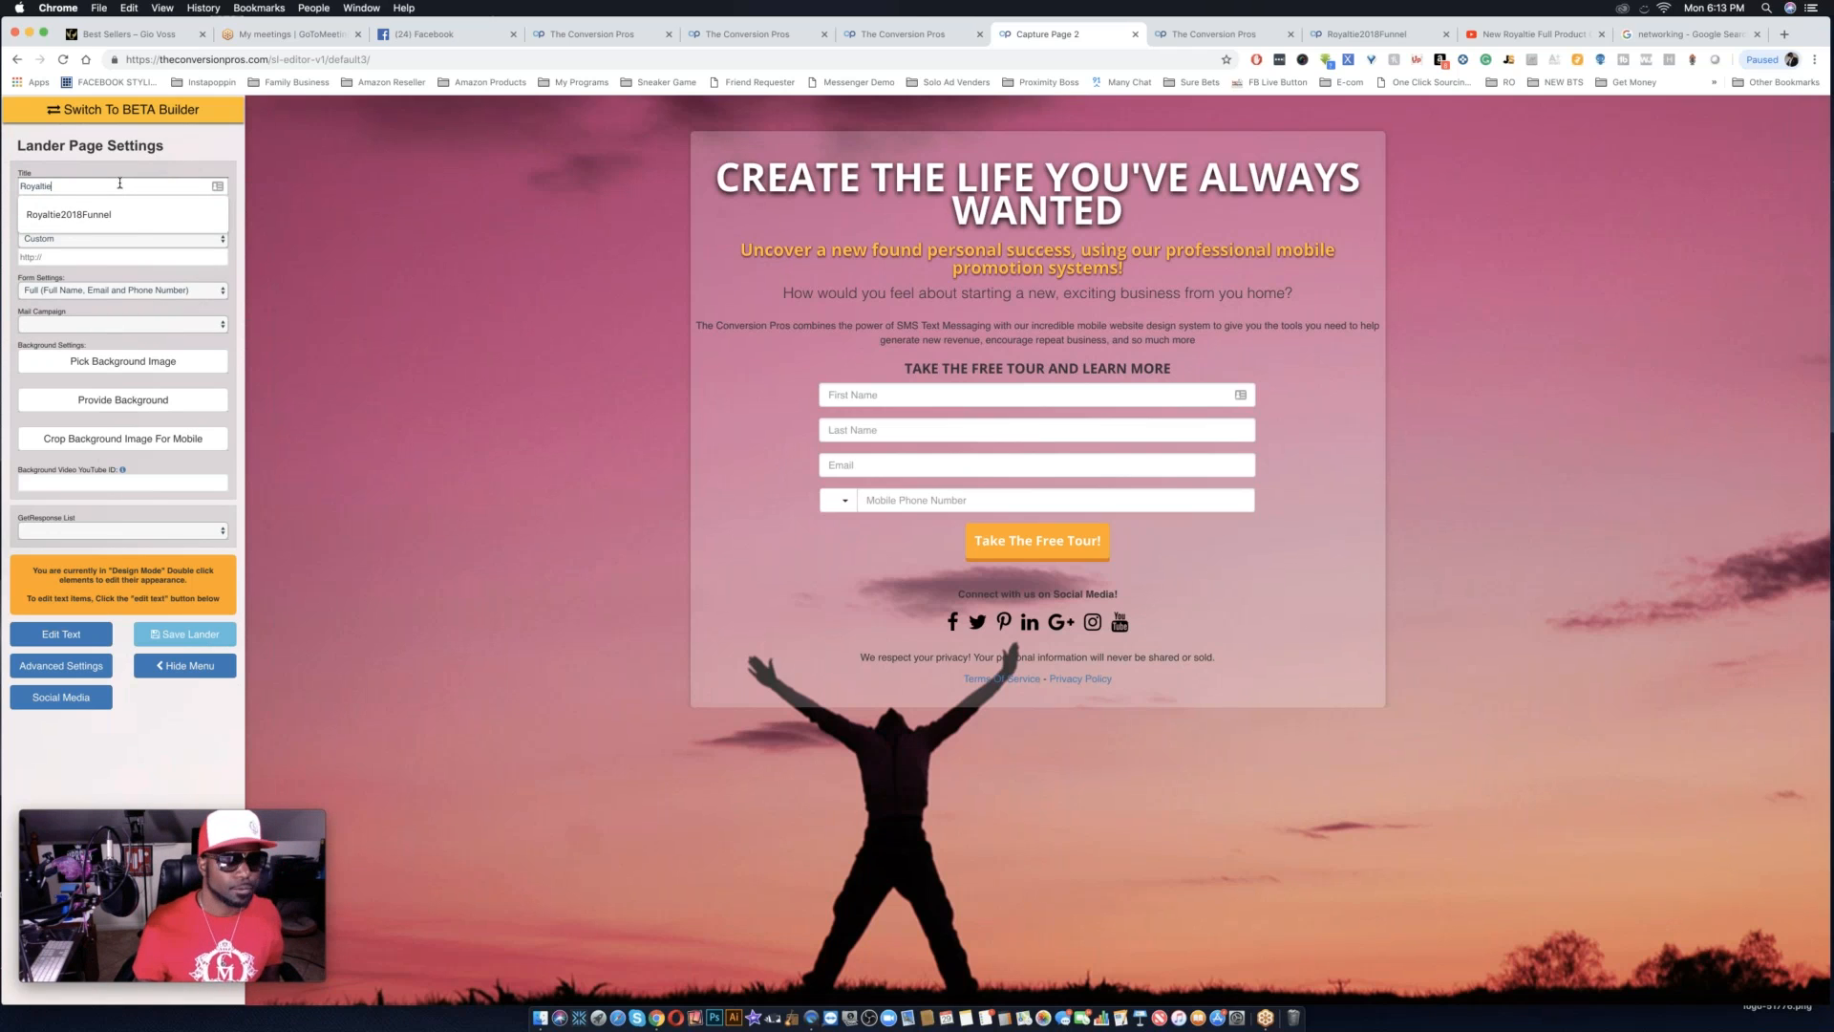
{"action": "key", "text": "Down"}
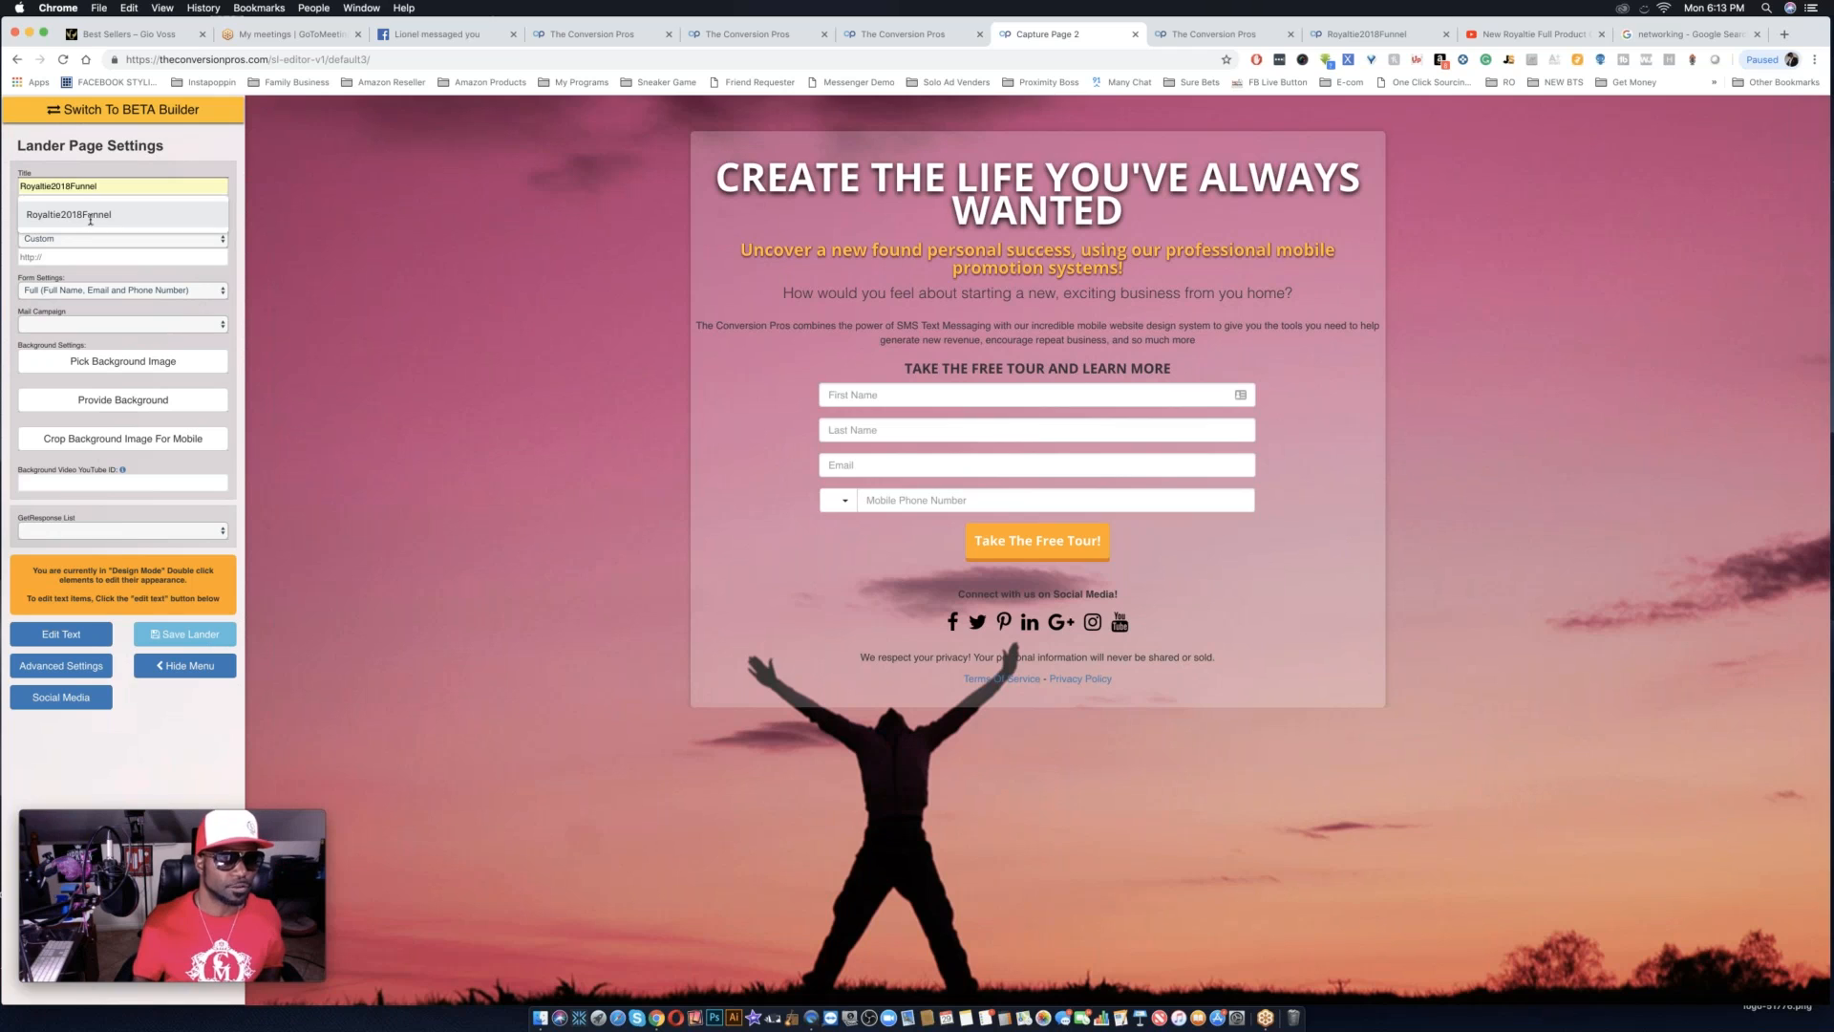
{"action": "key", "text": "Return"}
{"action": "type", "text": "step1"}
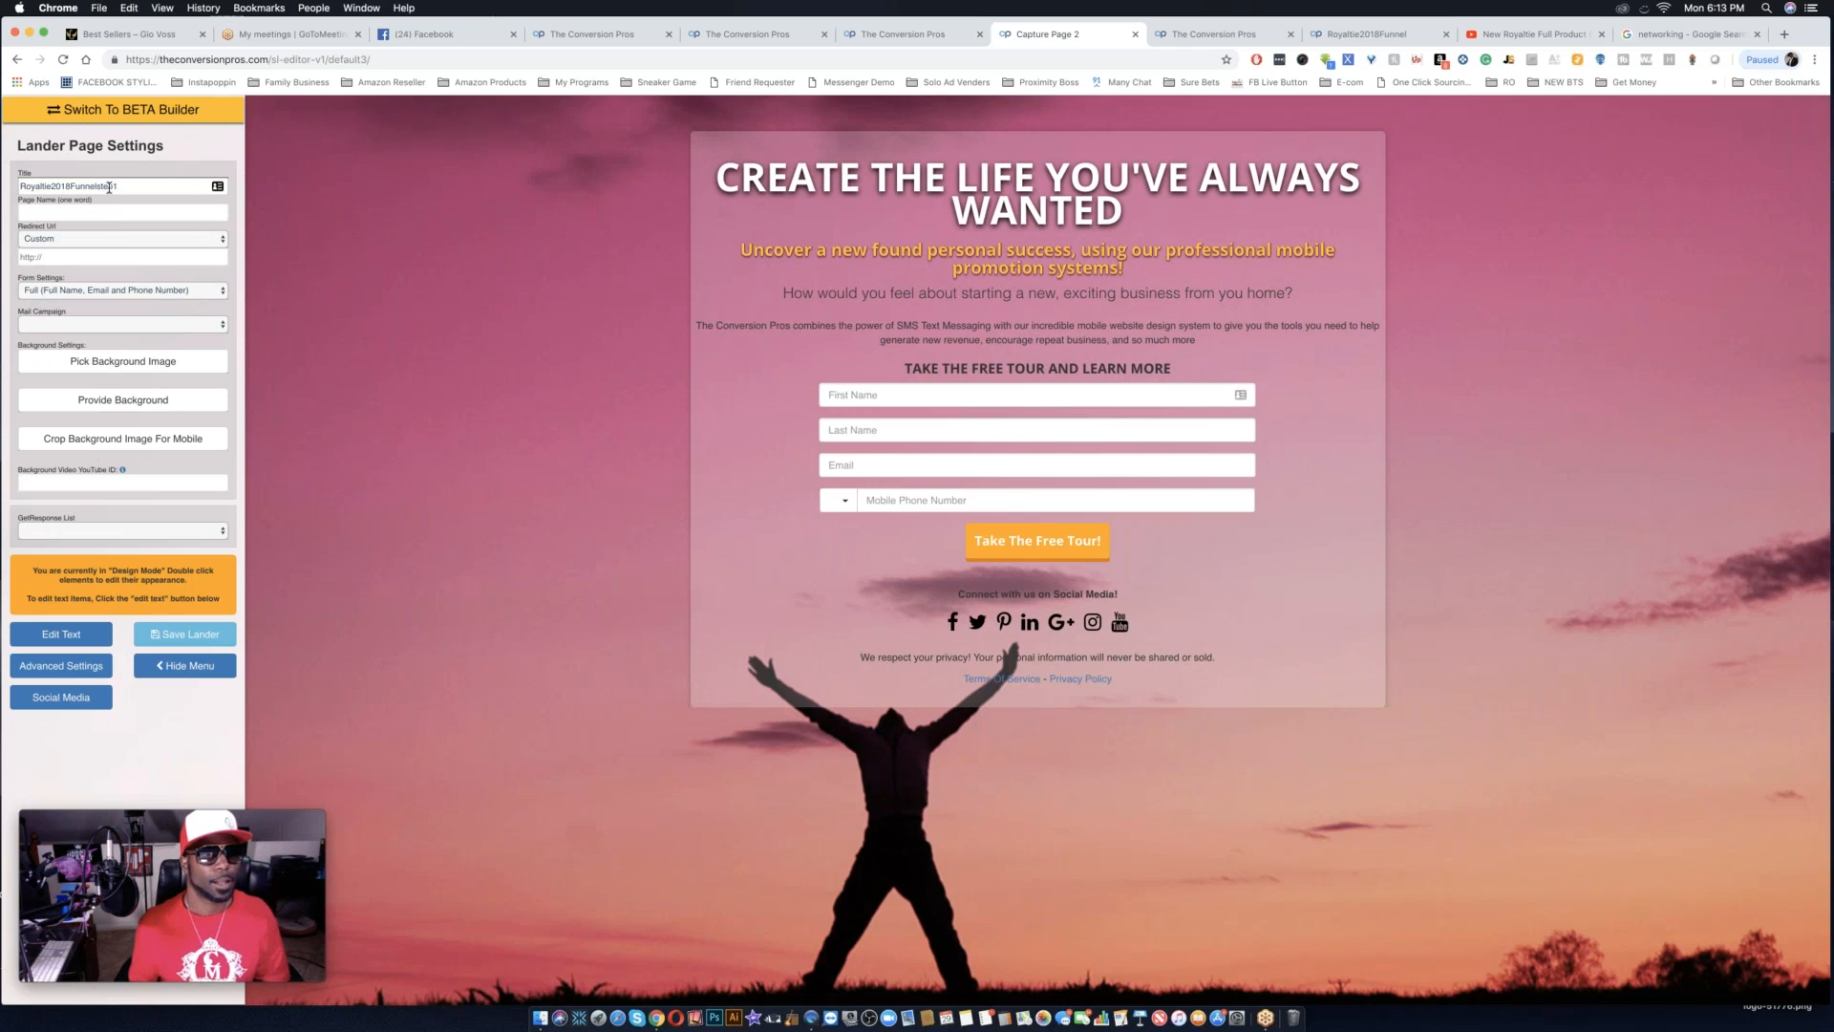
Set the capture page's one-word page name to royaltie2018funnel1.
{"action": "left_click", "coordinate": [96, 210]}
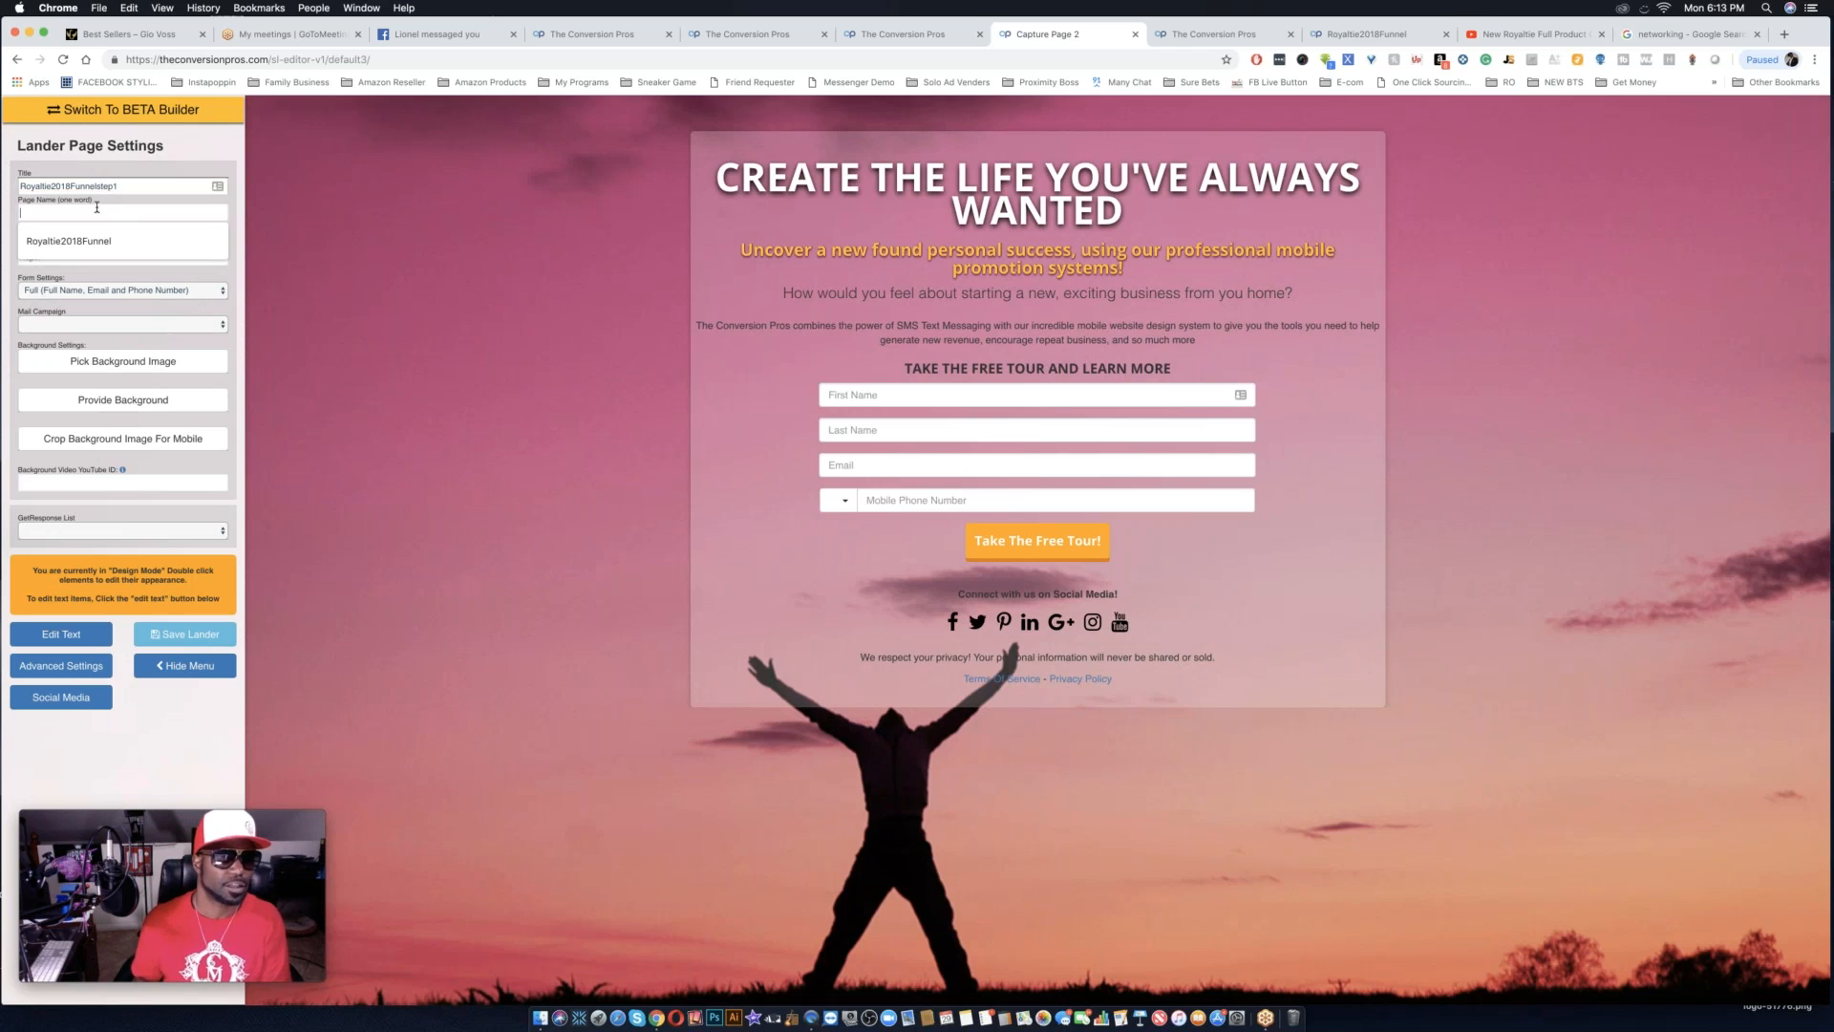
{"action": "type", "text": "royaltie"}
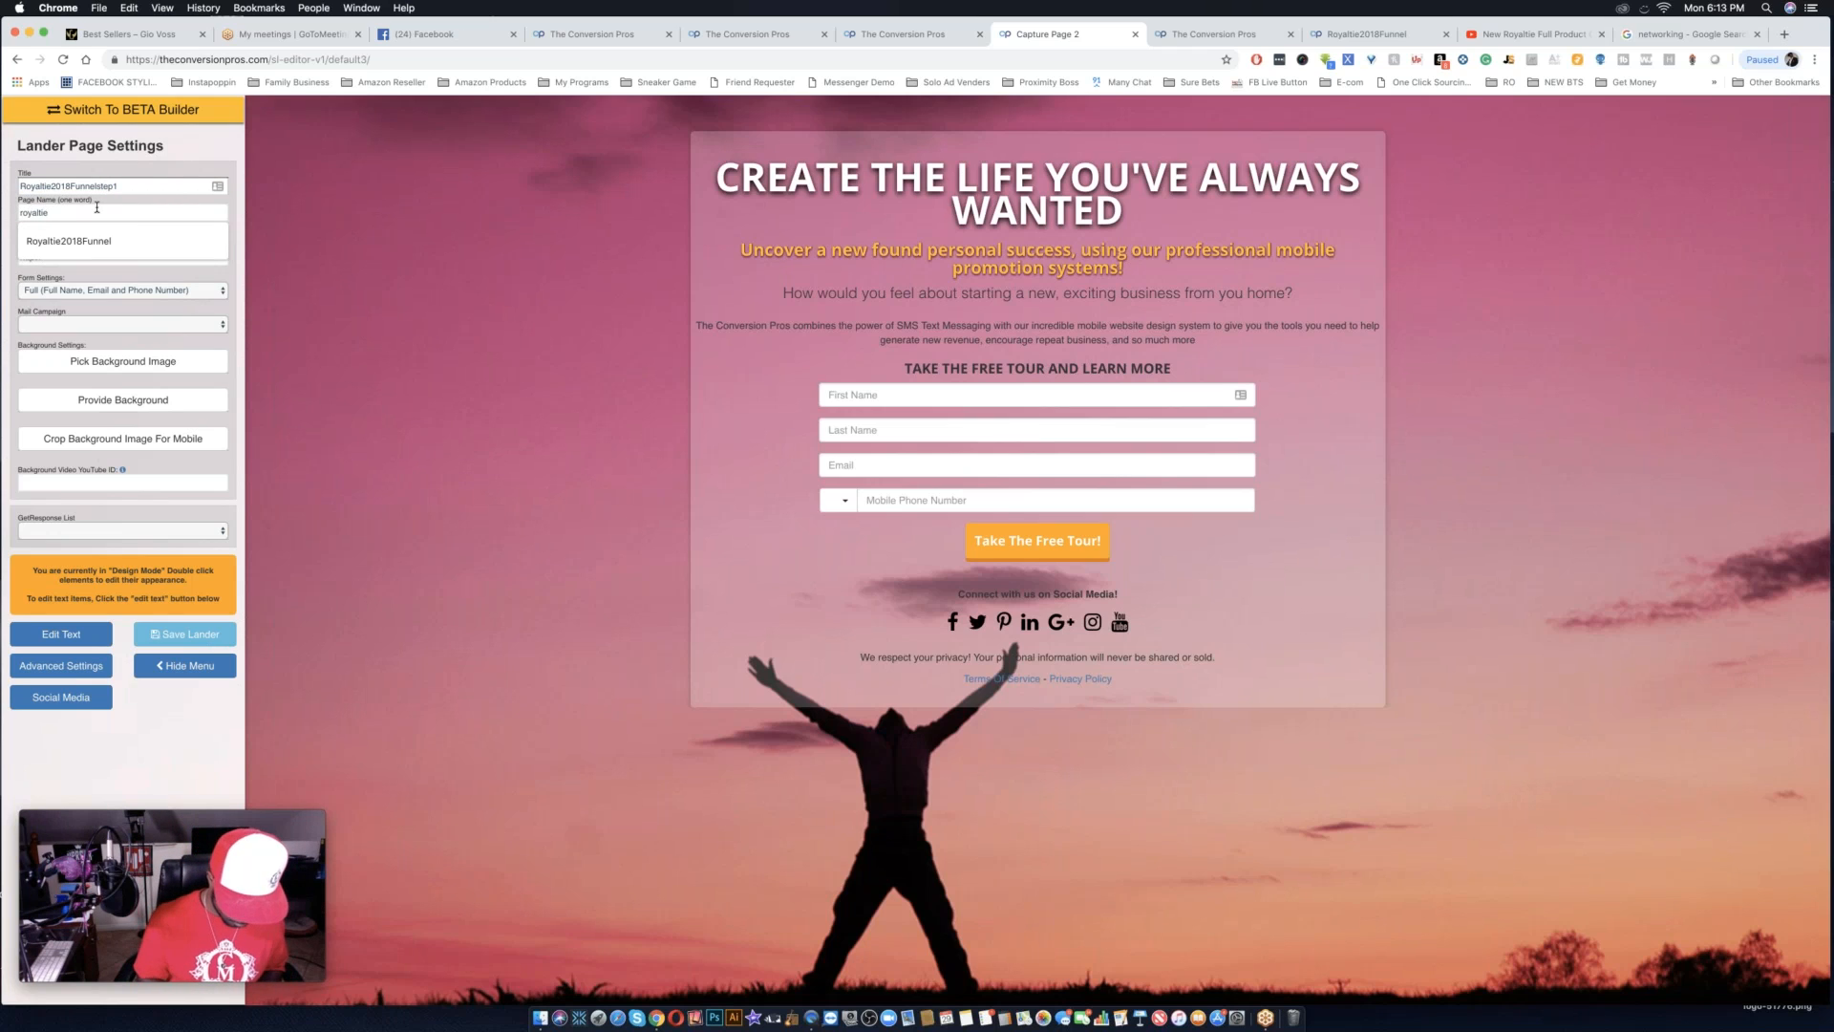
{"action": "type", "text": "2018funnel"}
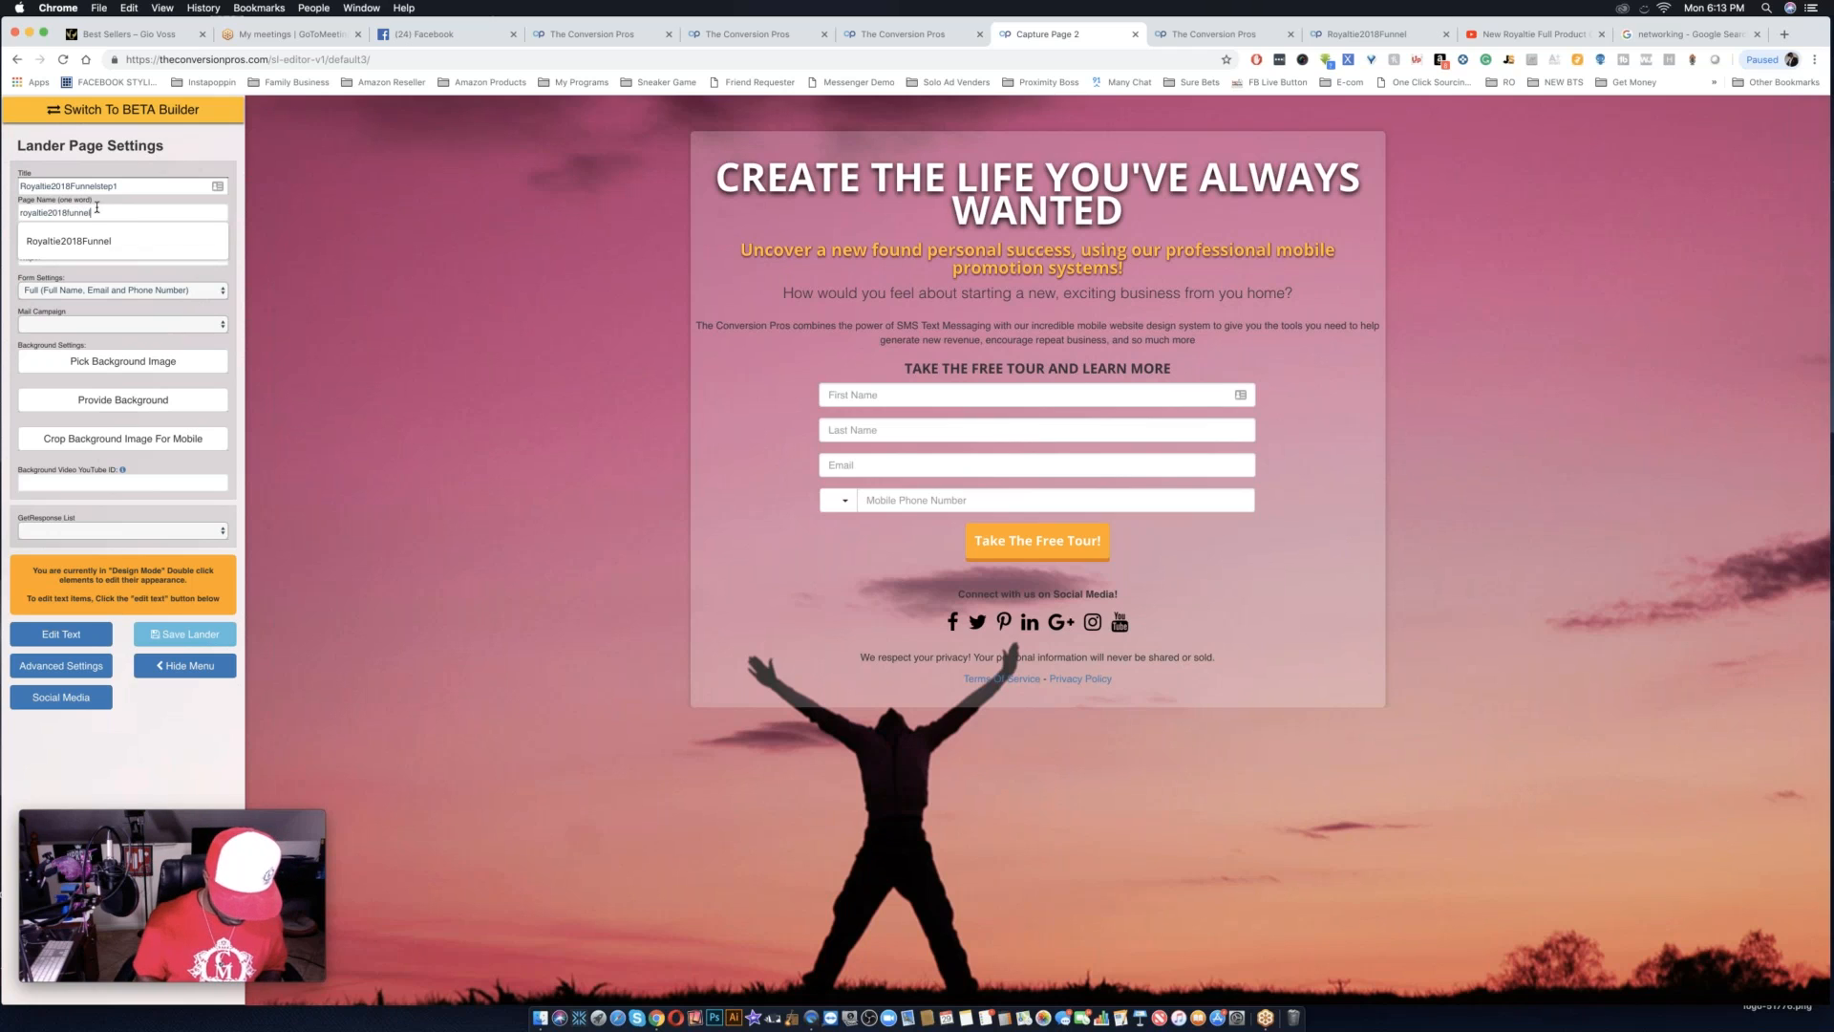
{"action": "type", "text": "1"}
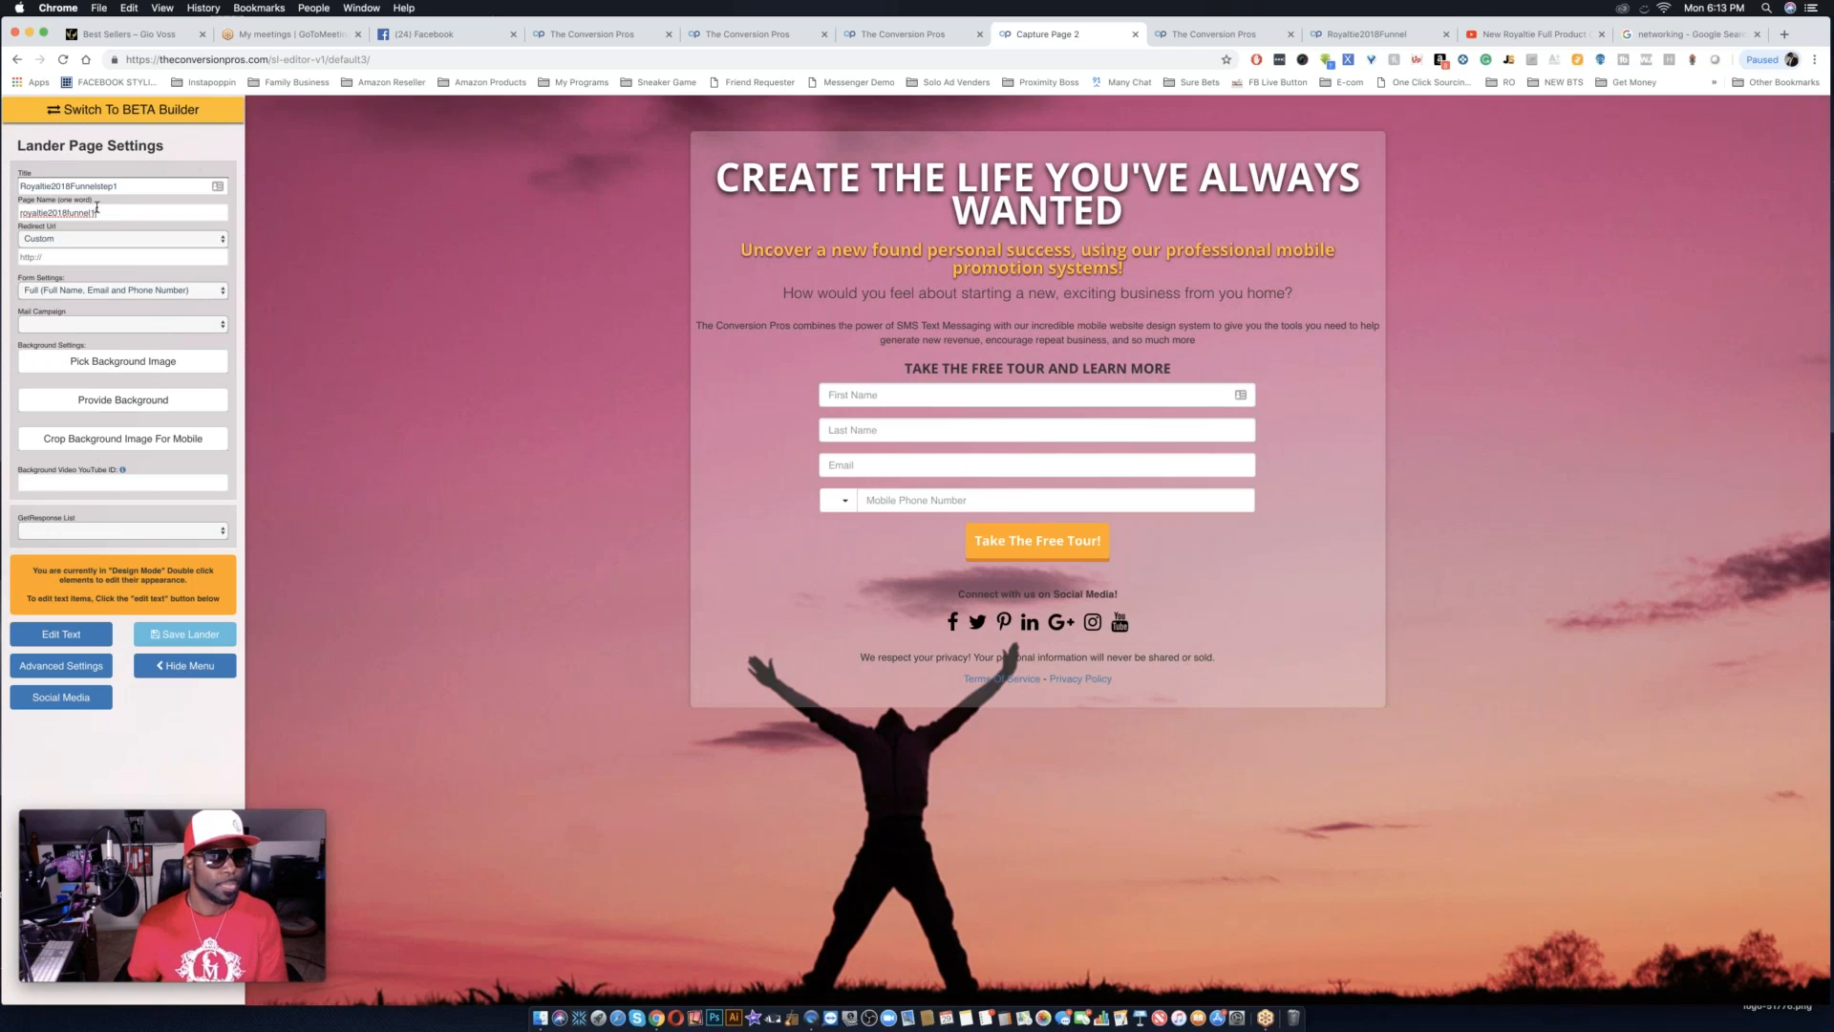
Look through the landing pages available as the redirect URL, leaving the redirect on Custom.
{"action": "left_click", "coordinate": [141, 239]}
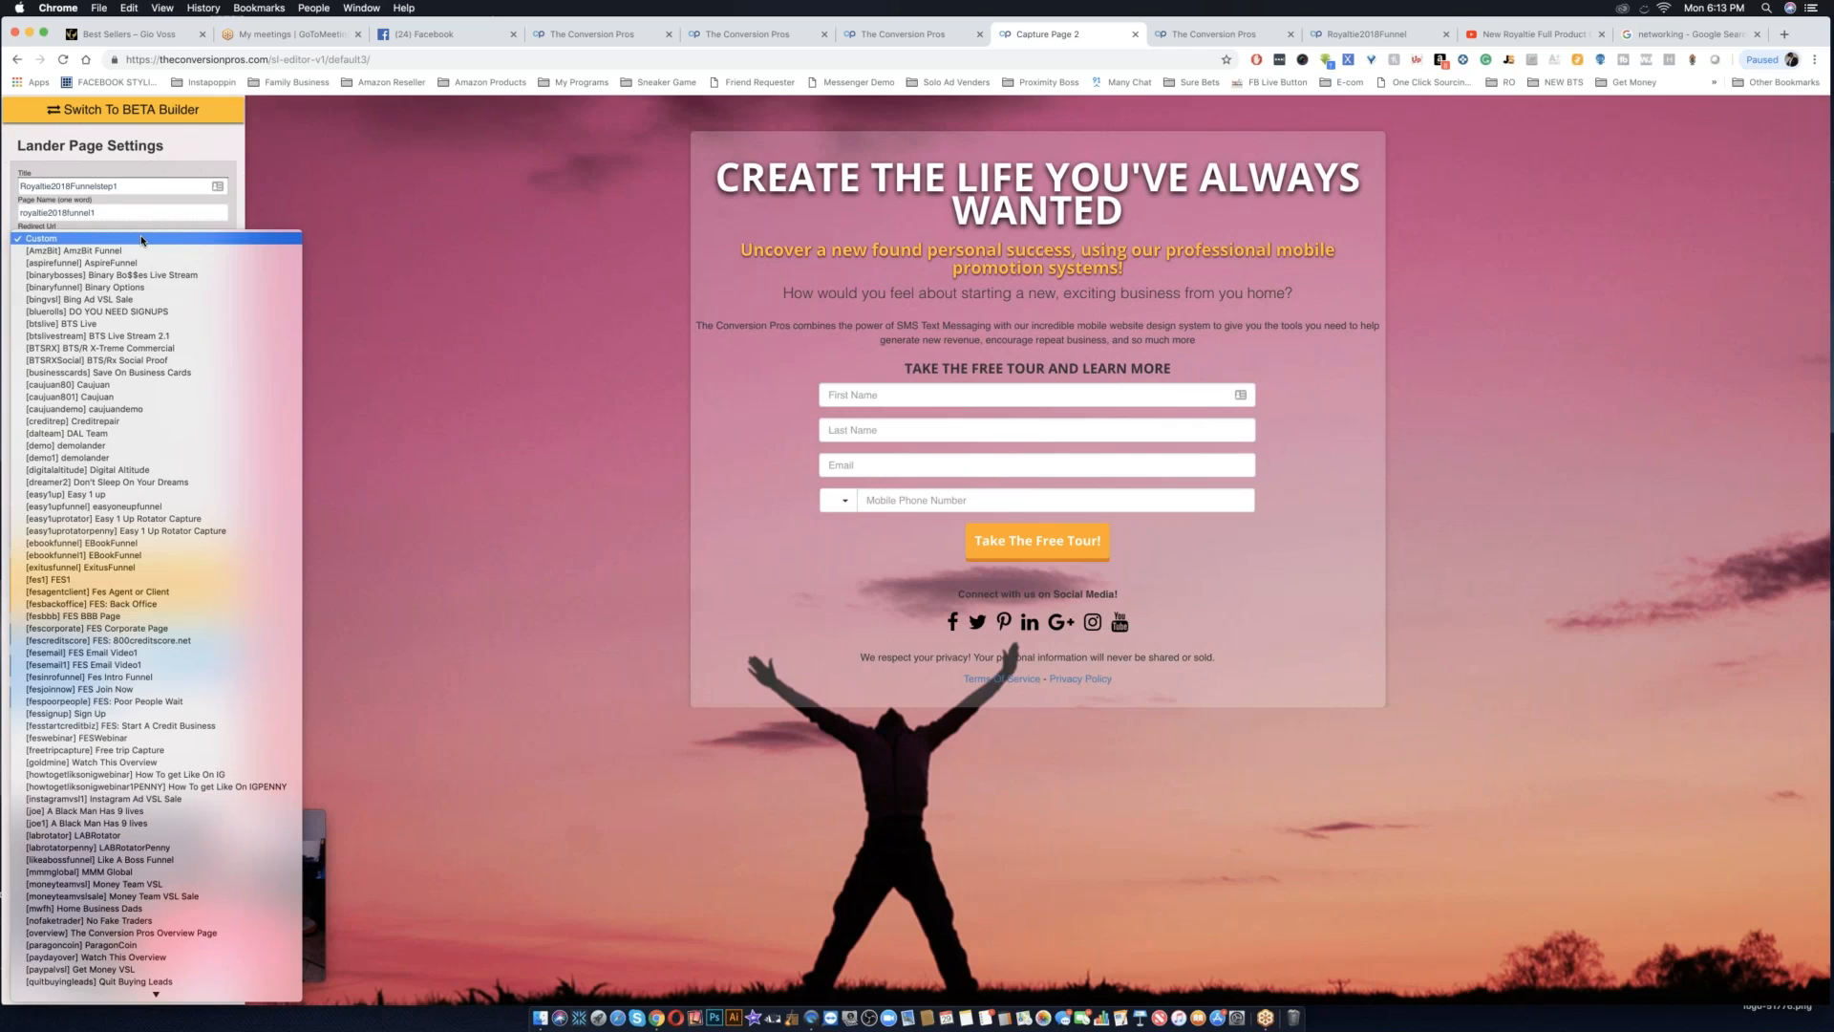
{"action": "left_click", "coordinate": [141, 240]}
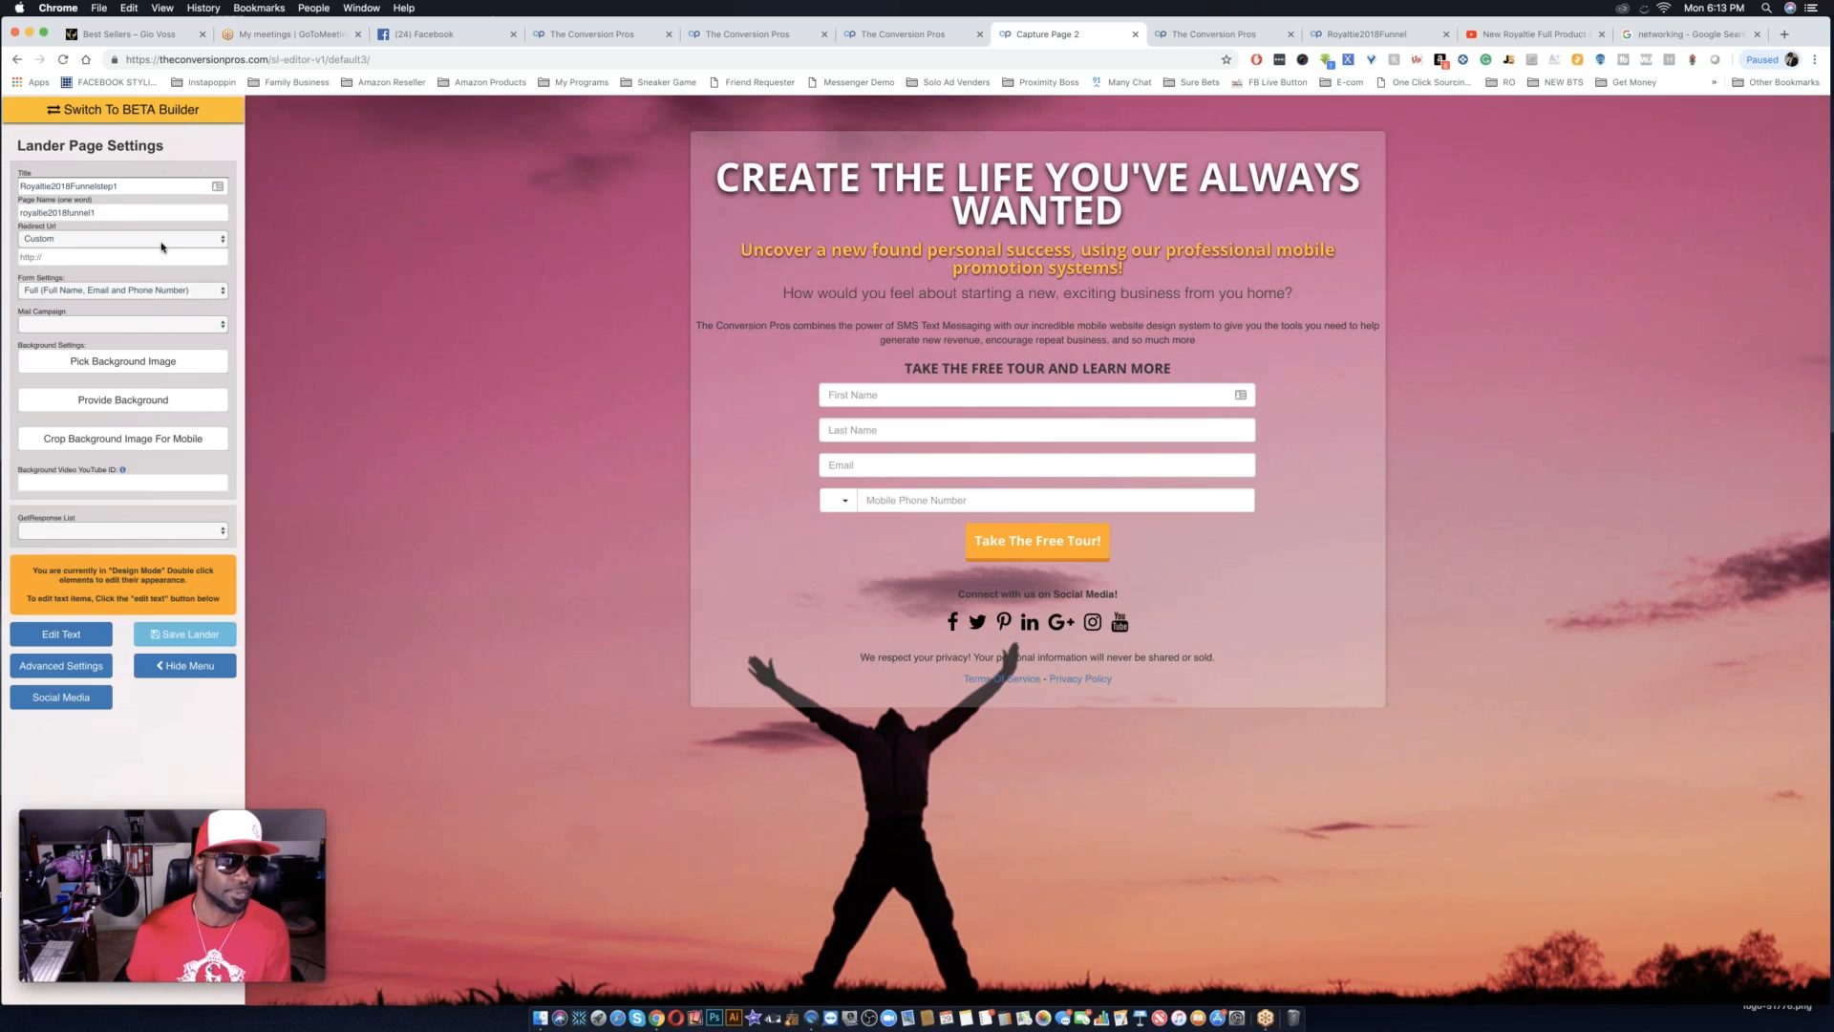
{"action": "left_click", "coordinate": [163, 242]}
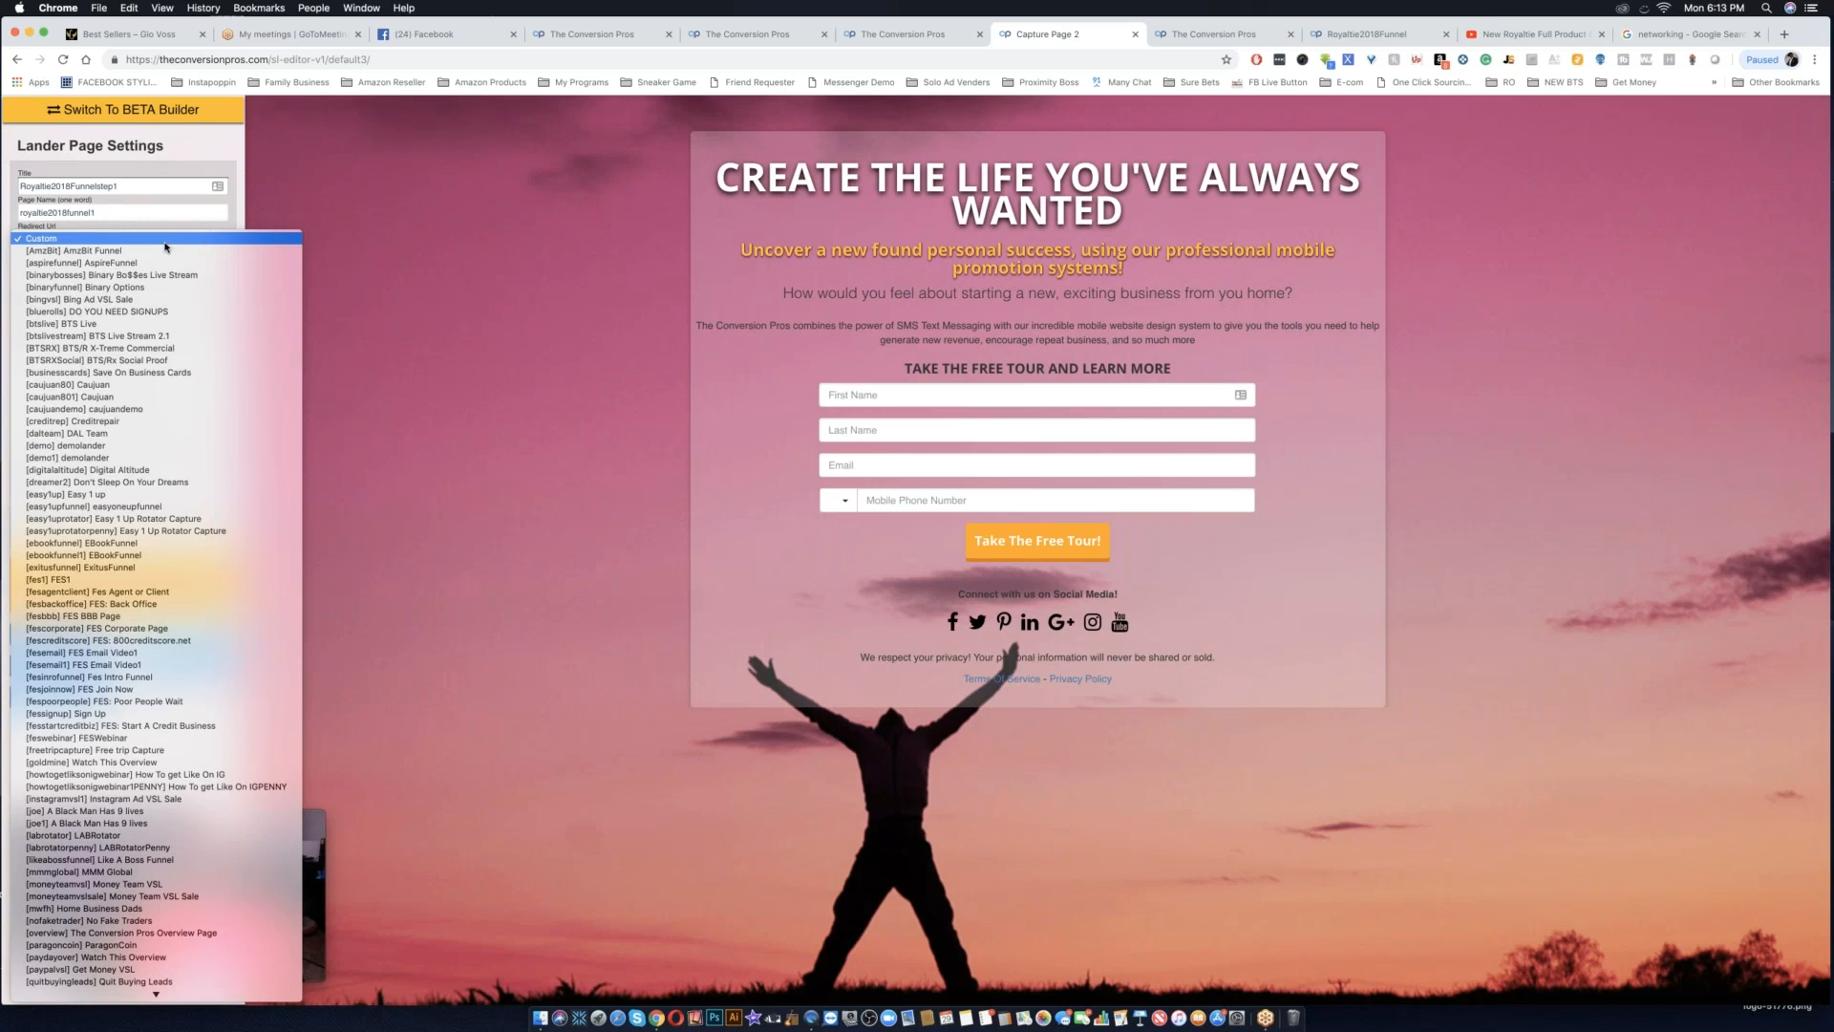
{"action": "scroll", "coordinate": [172, 619], "scroll_direction": "down", "scroll_amount": 10}
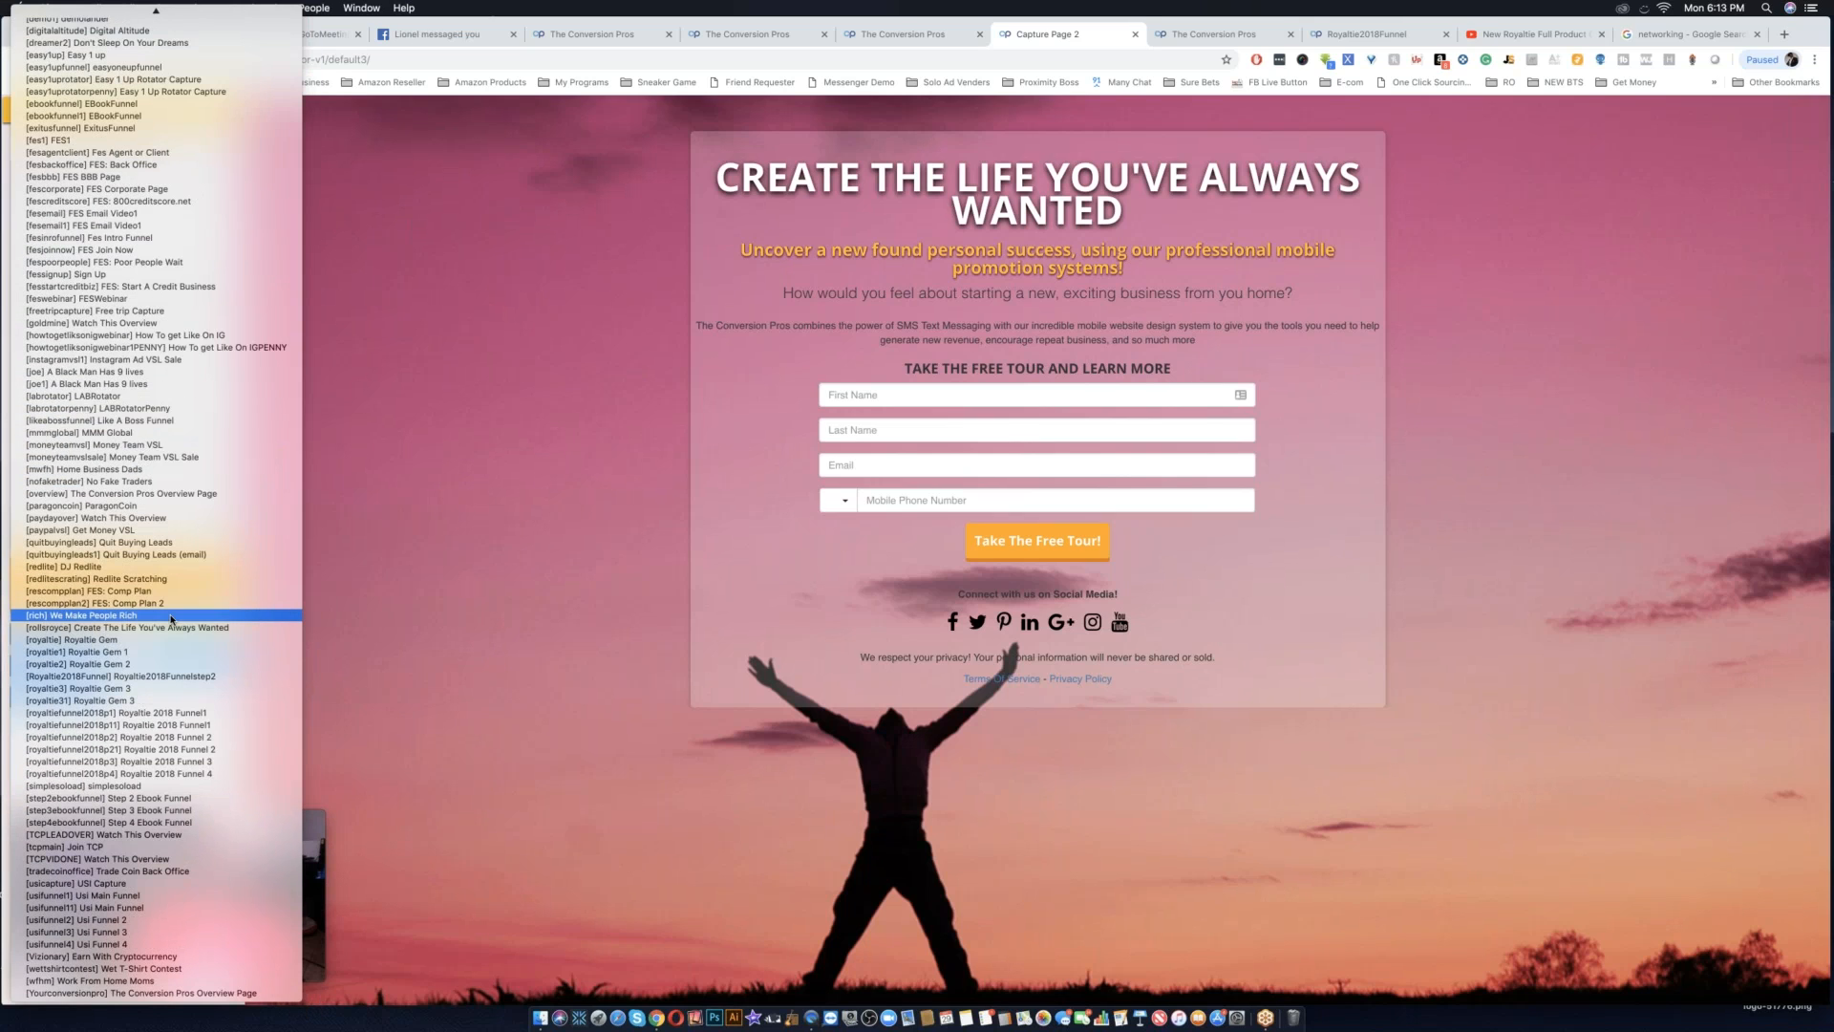
{"action": "scroll", "coordinate": [172, 619], "scroll_direction": "up", "scroll_amount": 5}
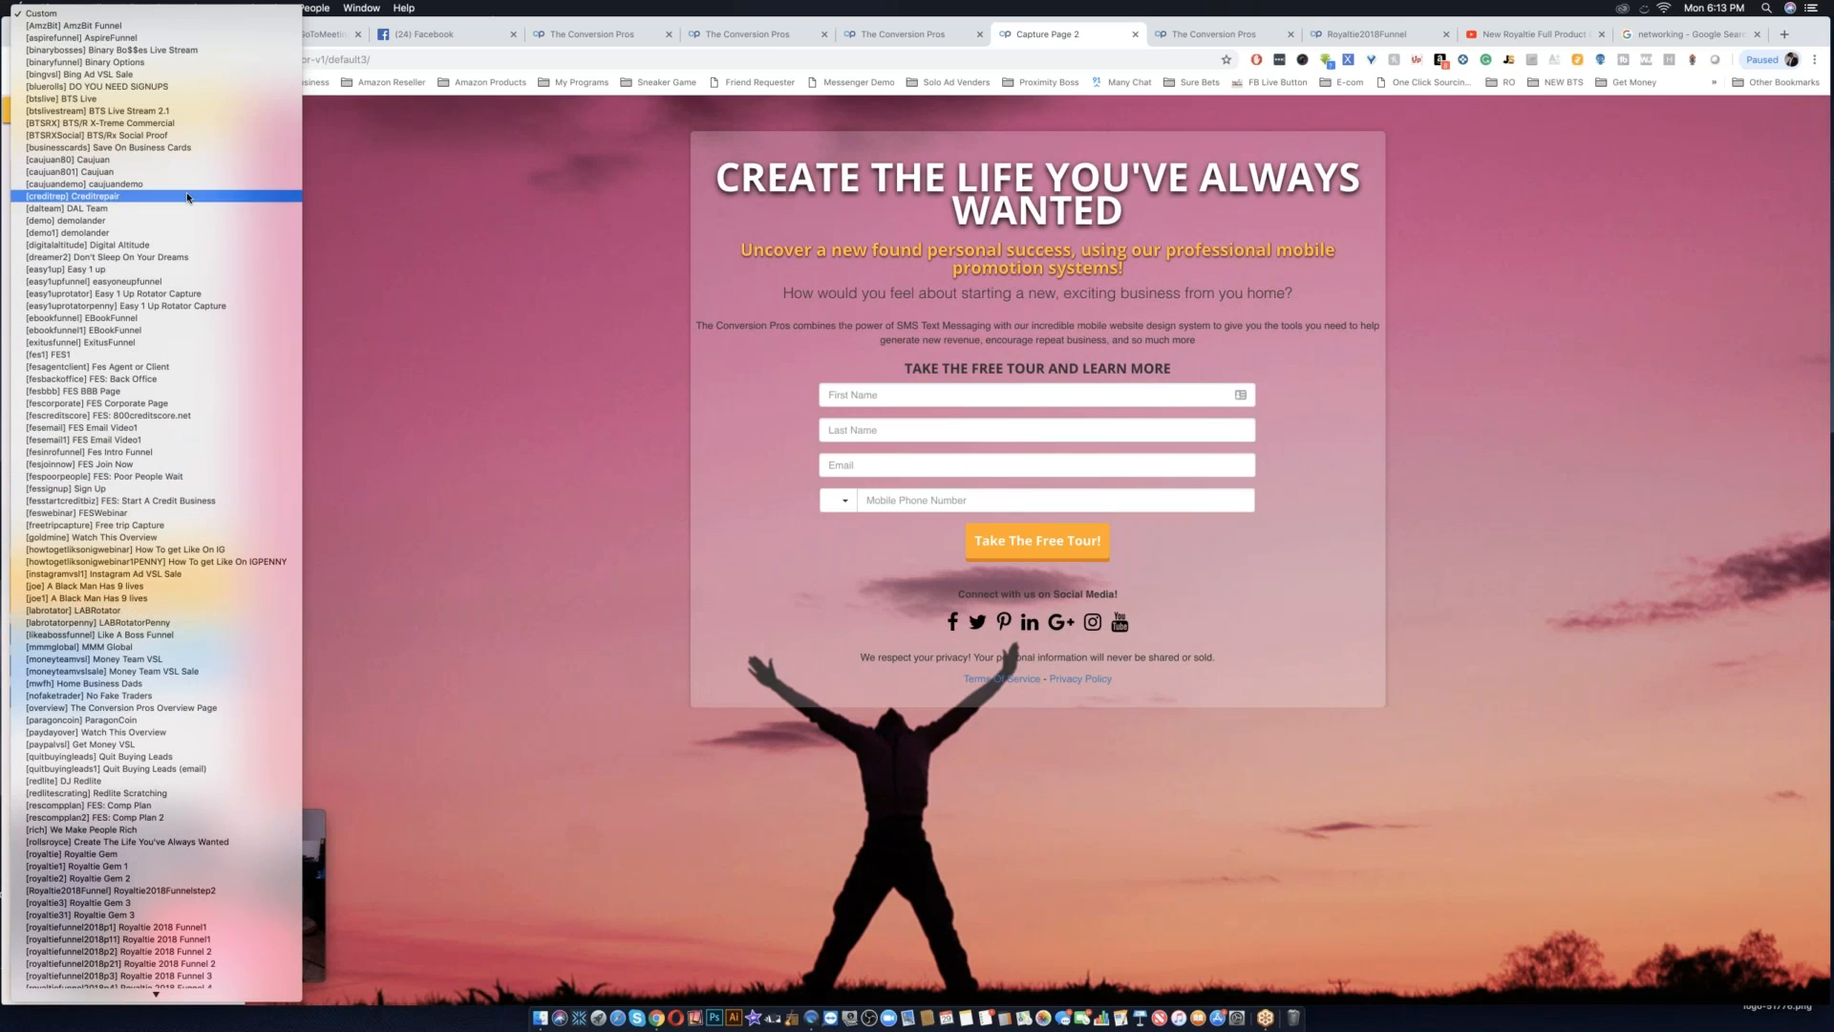
{"action": "scroll", "coordinate": [189, 197], "scroll_direction": "down", "scroll_amount": 3}
{"action": "scroll", "coordinate": [188, 198], "scroll_direction": "up", "scroll_amount": 3}
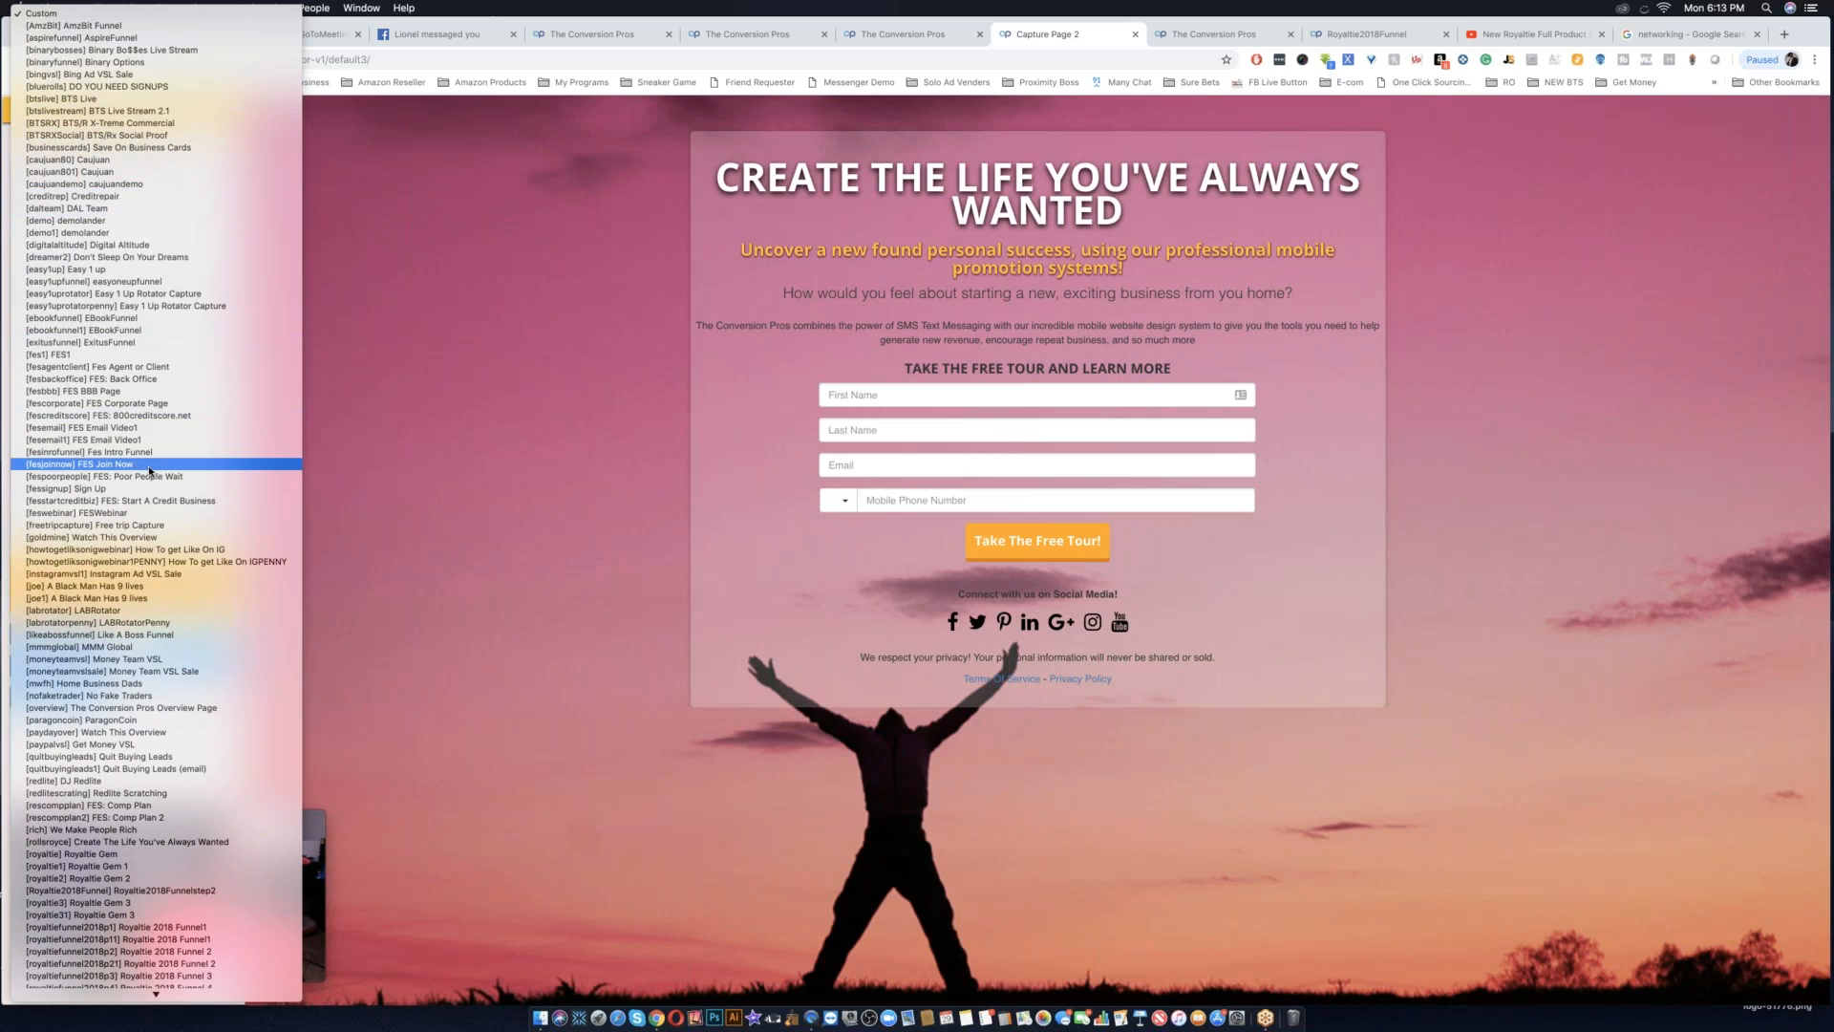
{"action": "scroll", "coordinate": [150, 470], "scroll_direction": "down", "scroll_amount": 5}
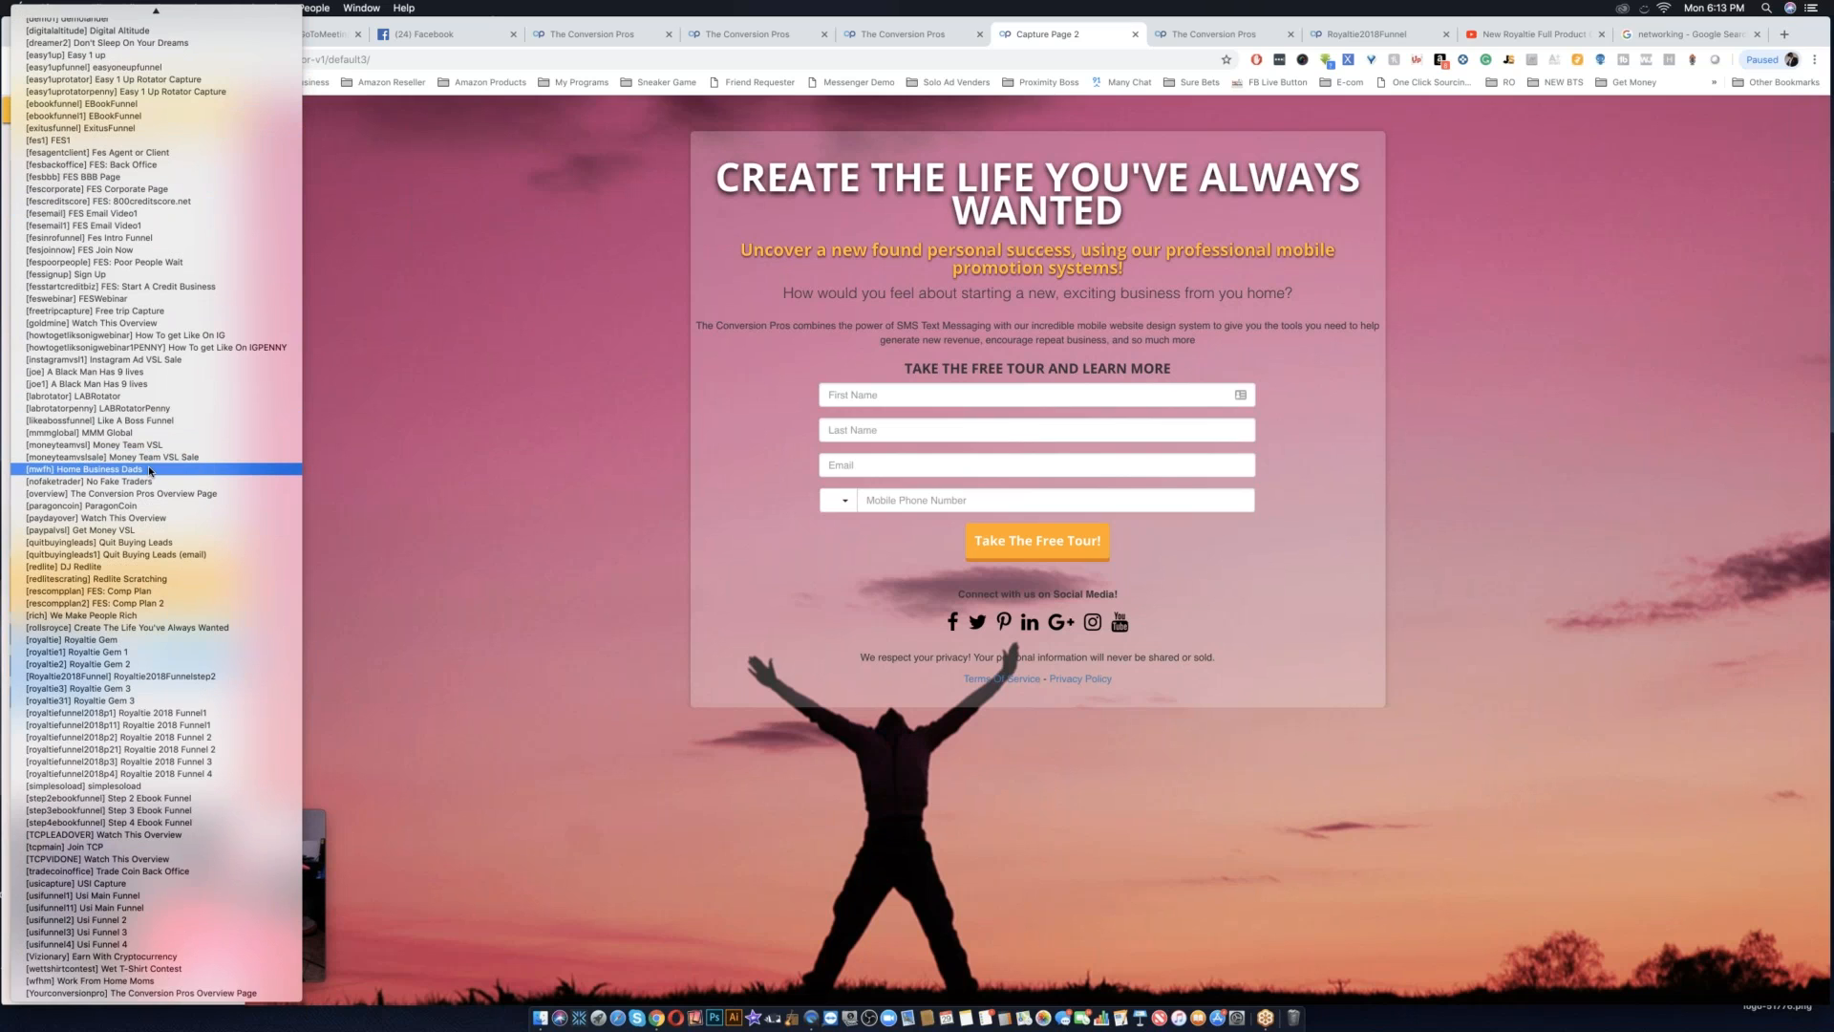
{"action": "scroll", "coordinate": [149, 469], "scroll_direction": "up", "scroll_amount": 4}
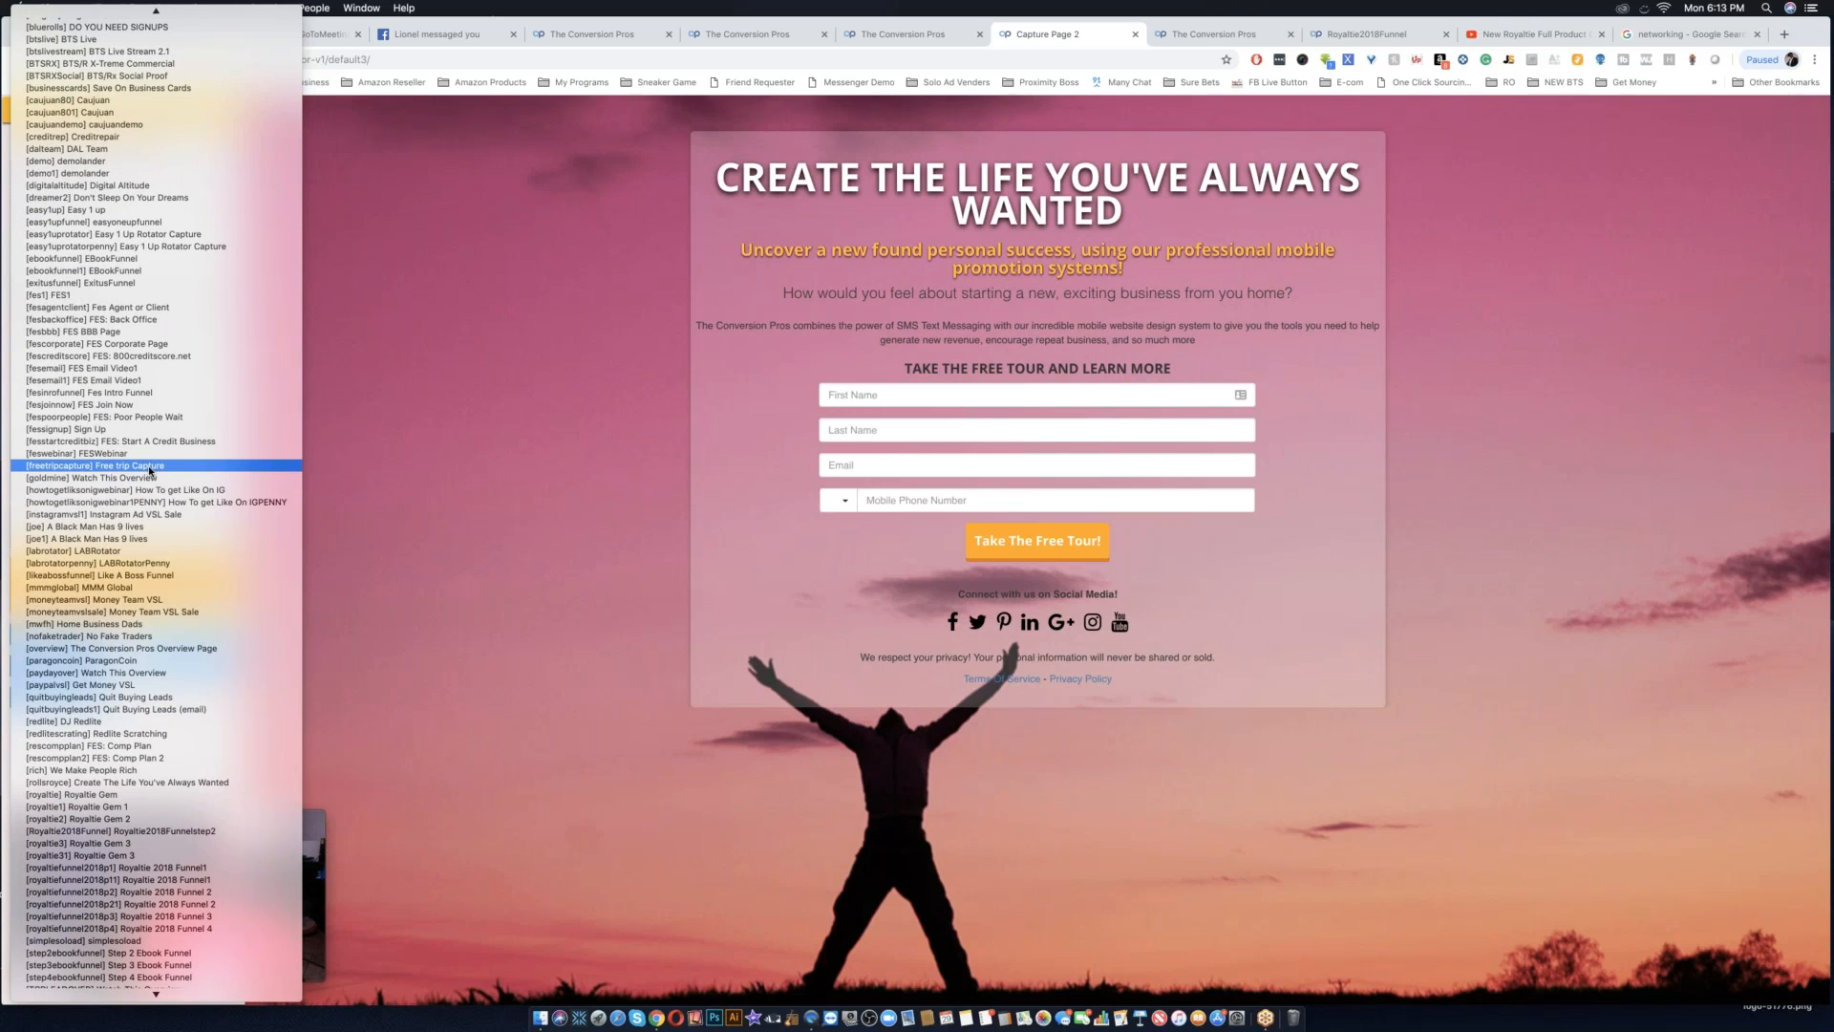
{"action": "scroll", "coordinate": [147, 466], "scroll_direction": "up", "scroll_amount": 2}
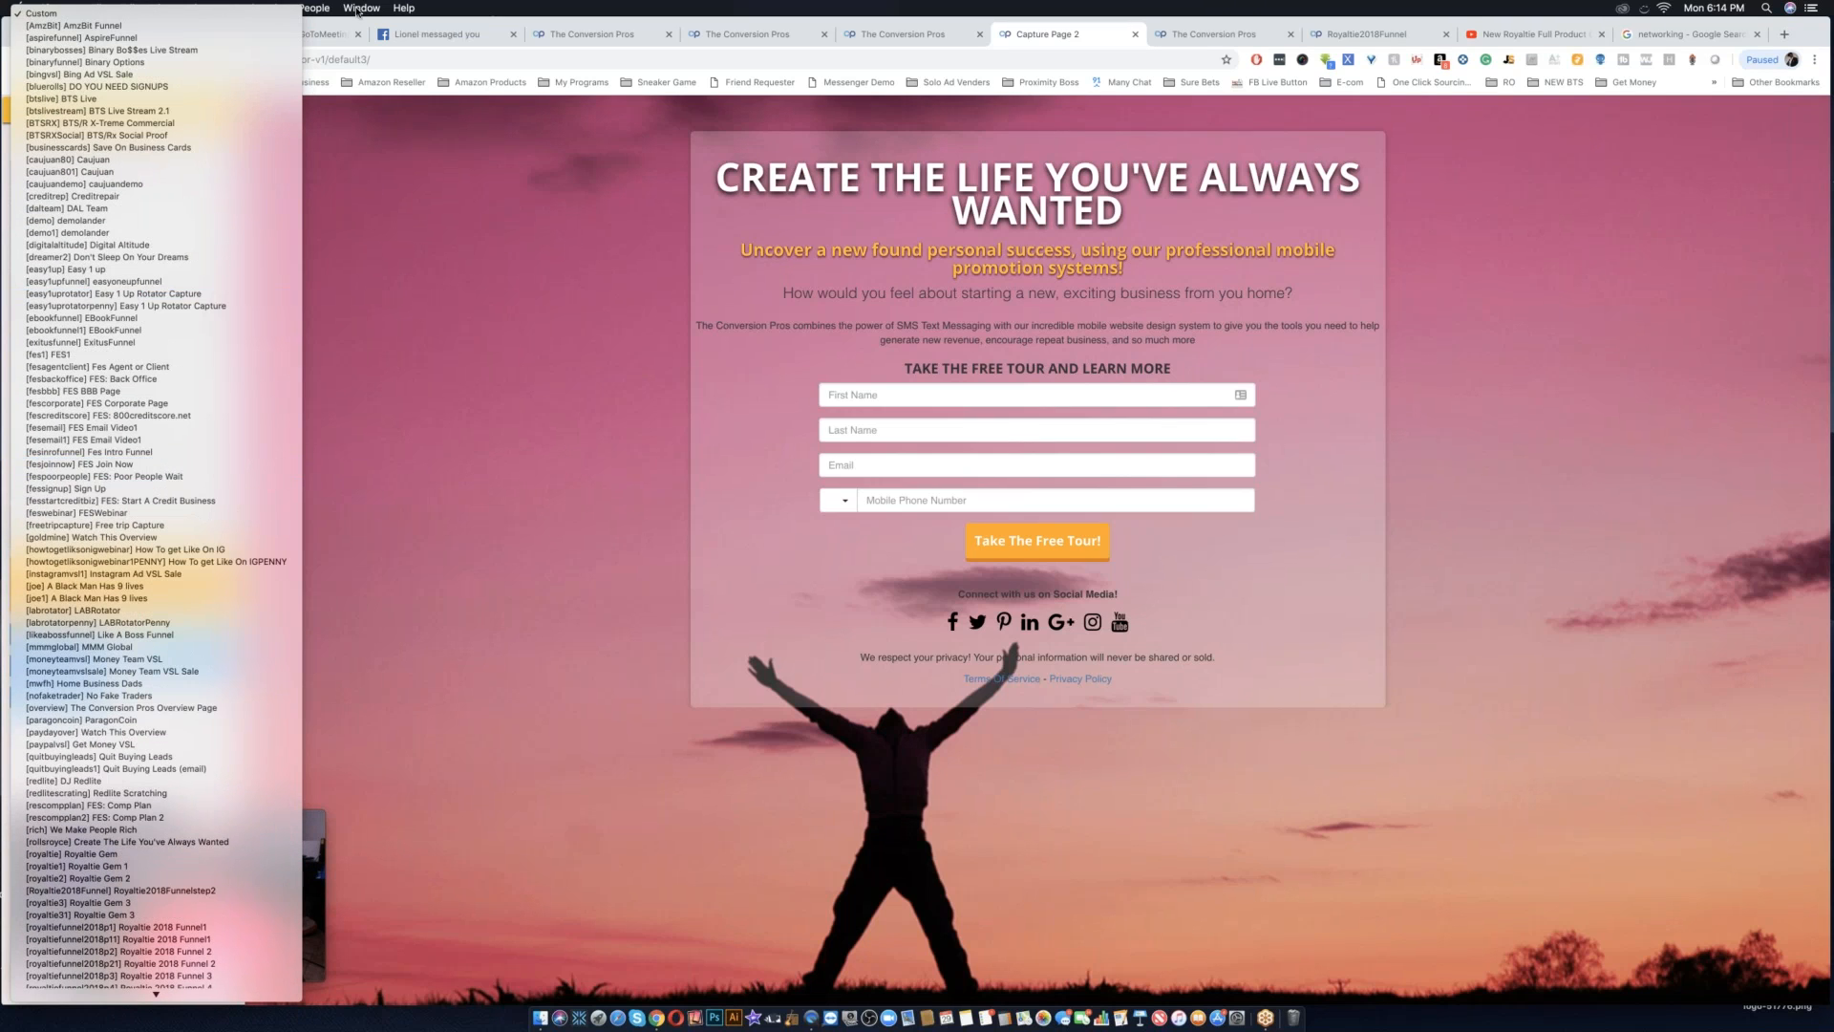
{"action": "left_click", "coordinate": [438, 235]}
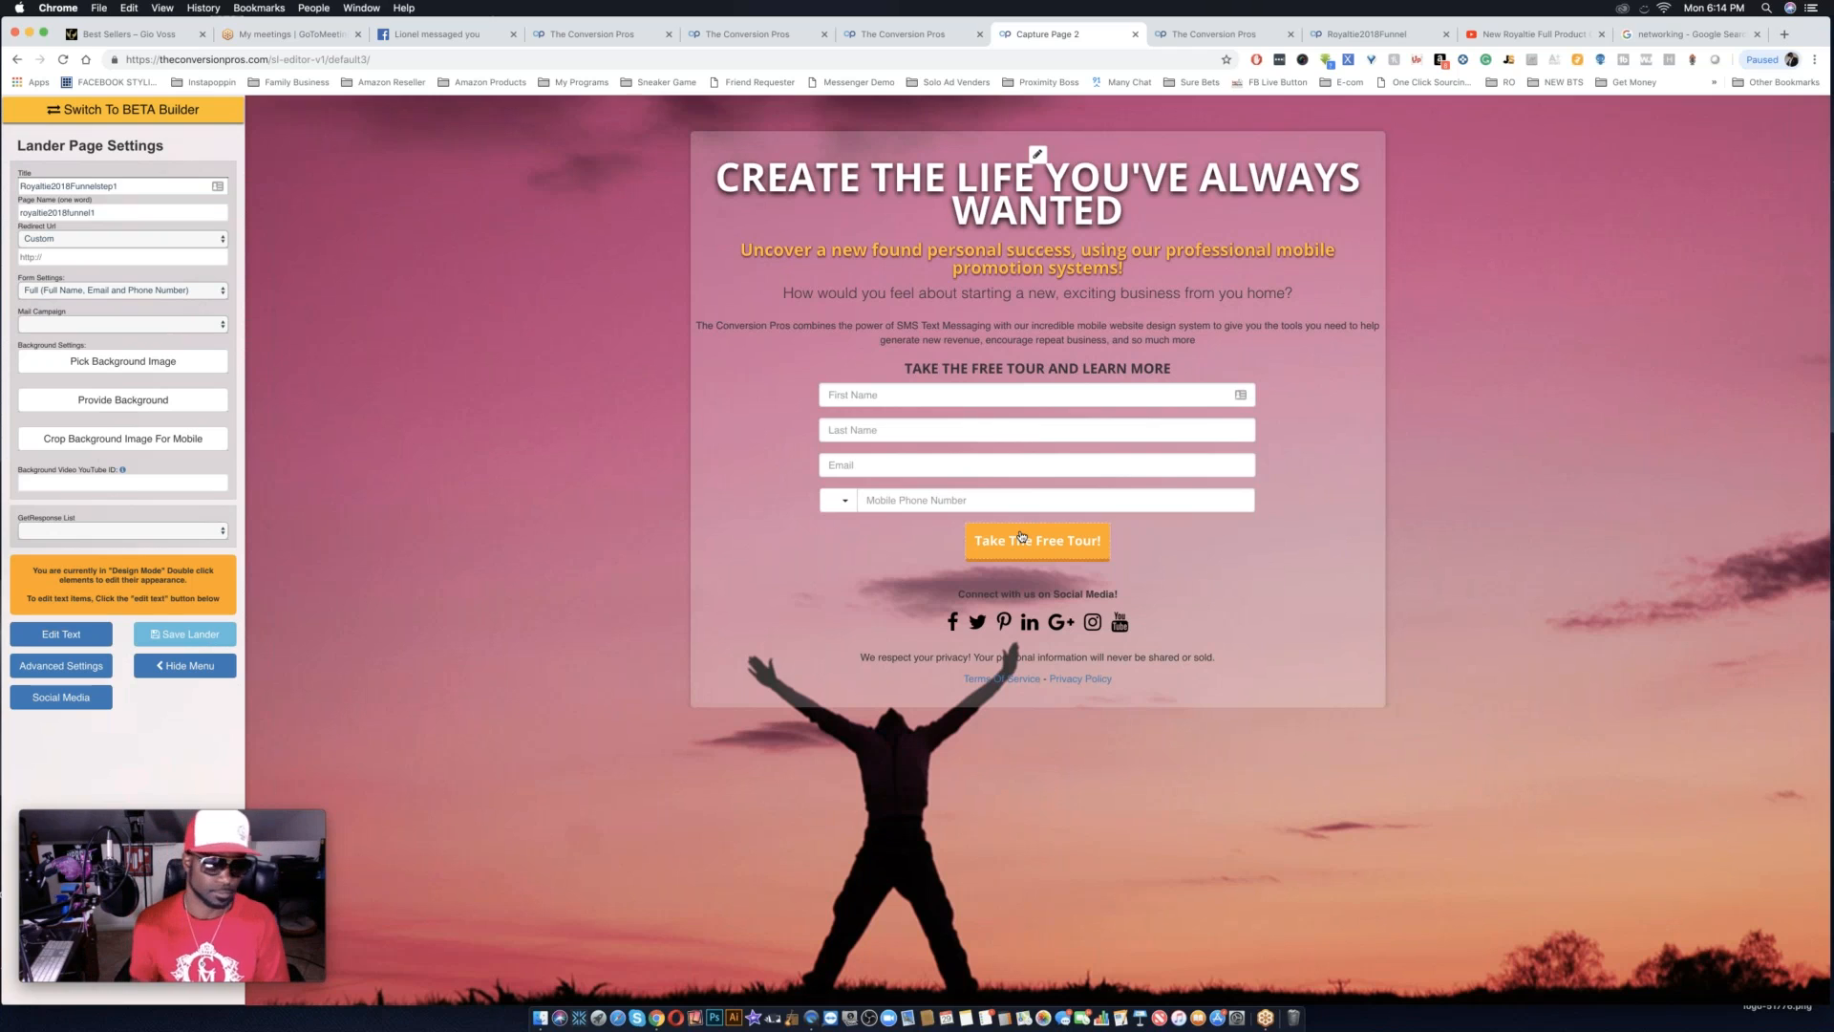
Assign the Royaltie mail campaign to the capture page.
{"action": "left_click", "coordinate": [105, 323]}
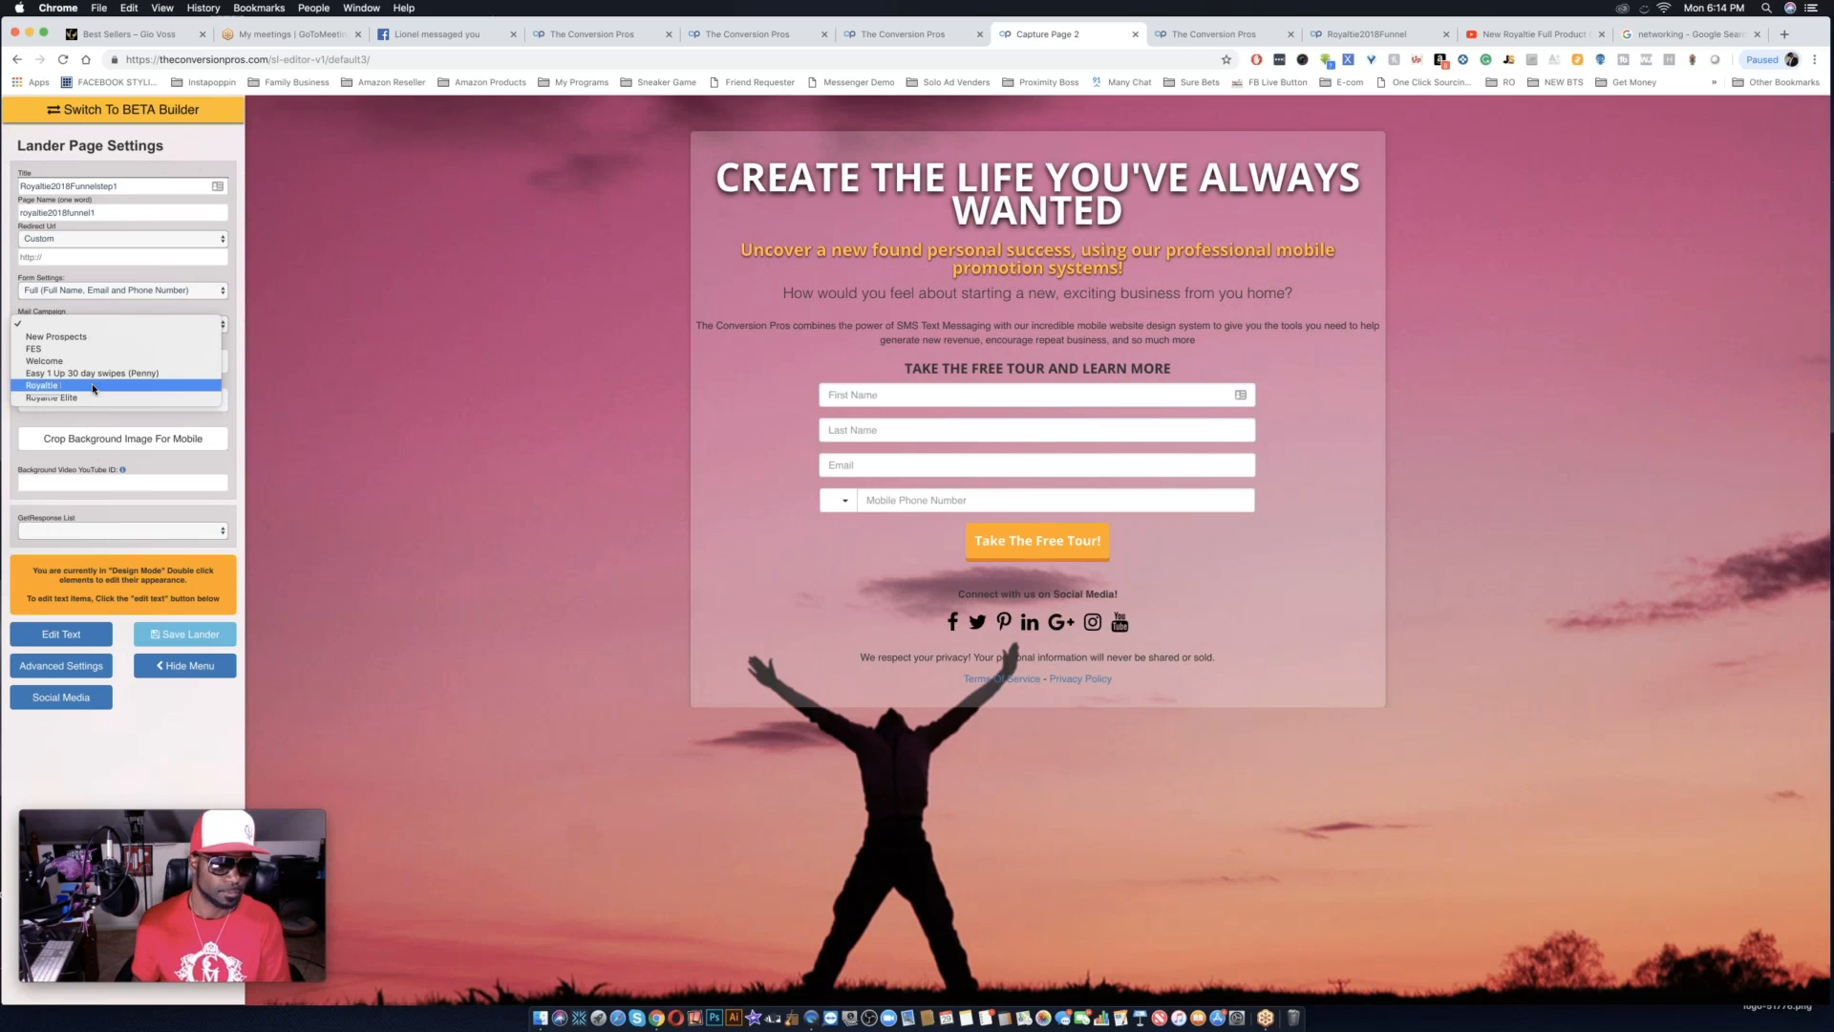
{"action": "left_click", "coordinate": [93, 385]}
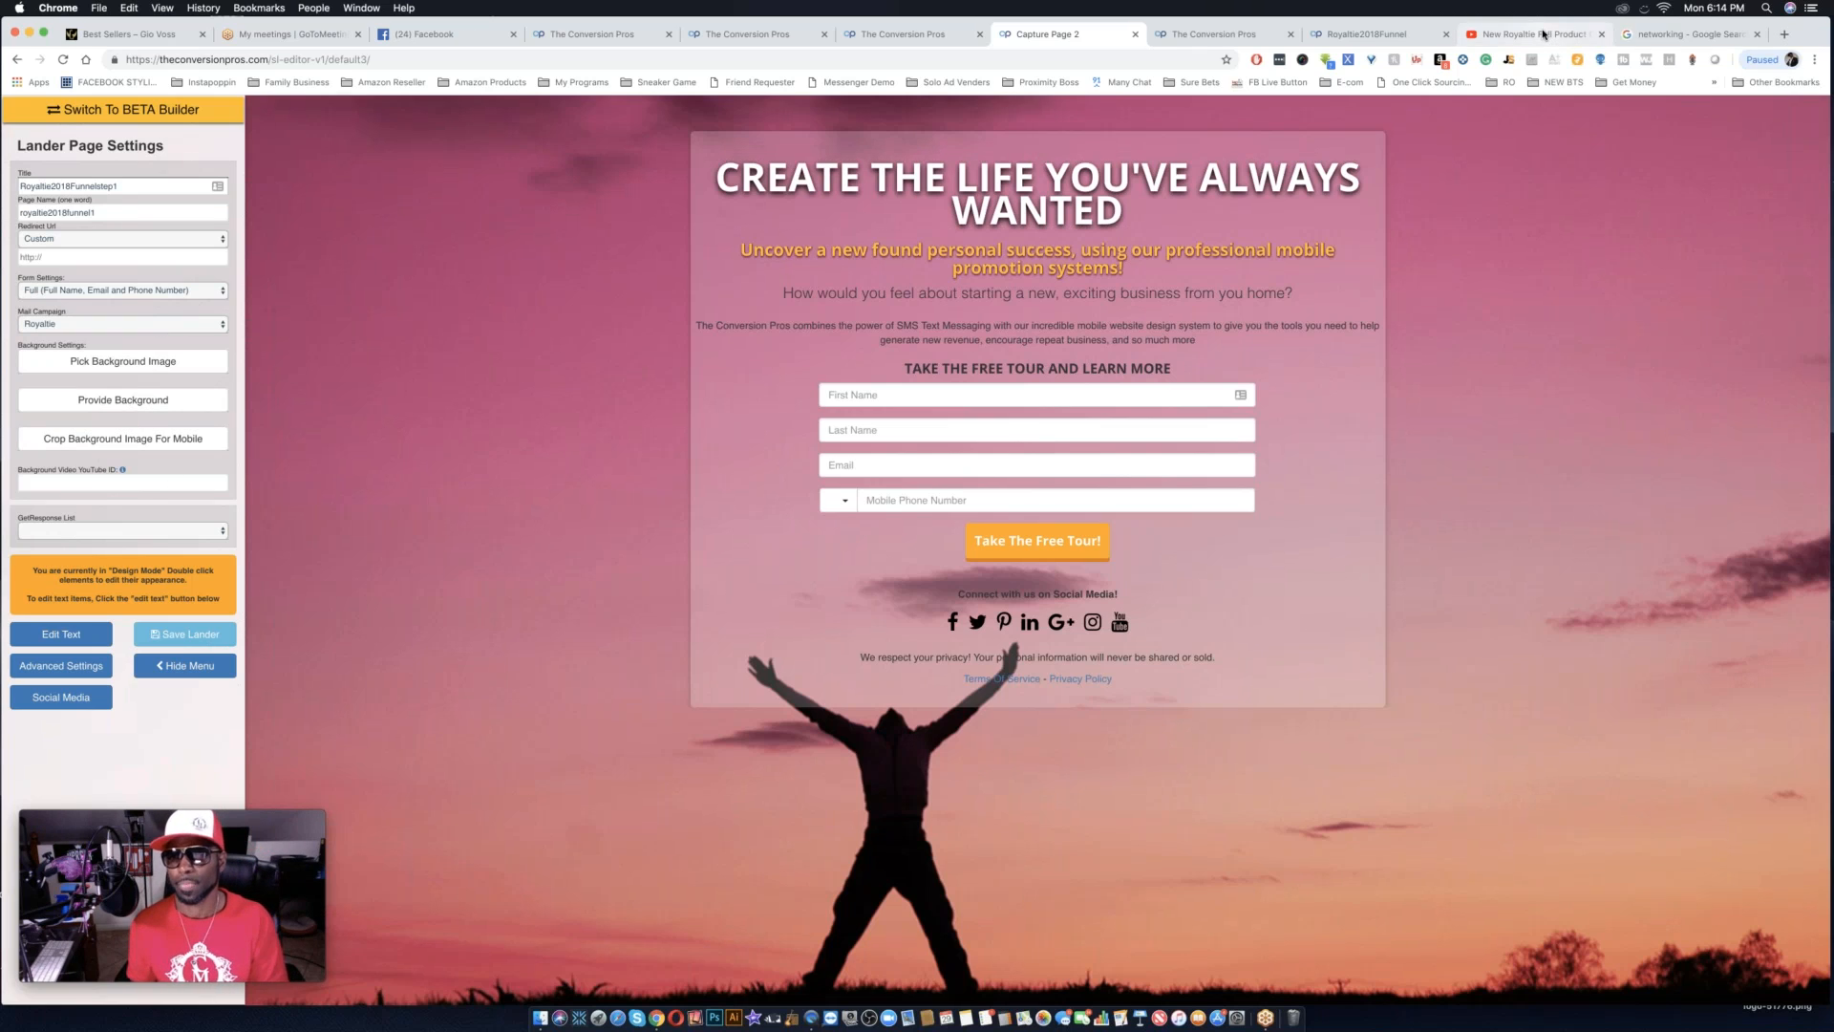
Switch to YouTube, search for "business background video" and open the Business Background Video result.
{"action": "left_click", "coordinate": [1543, 34]}
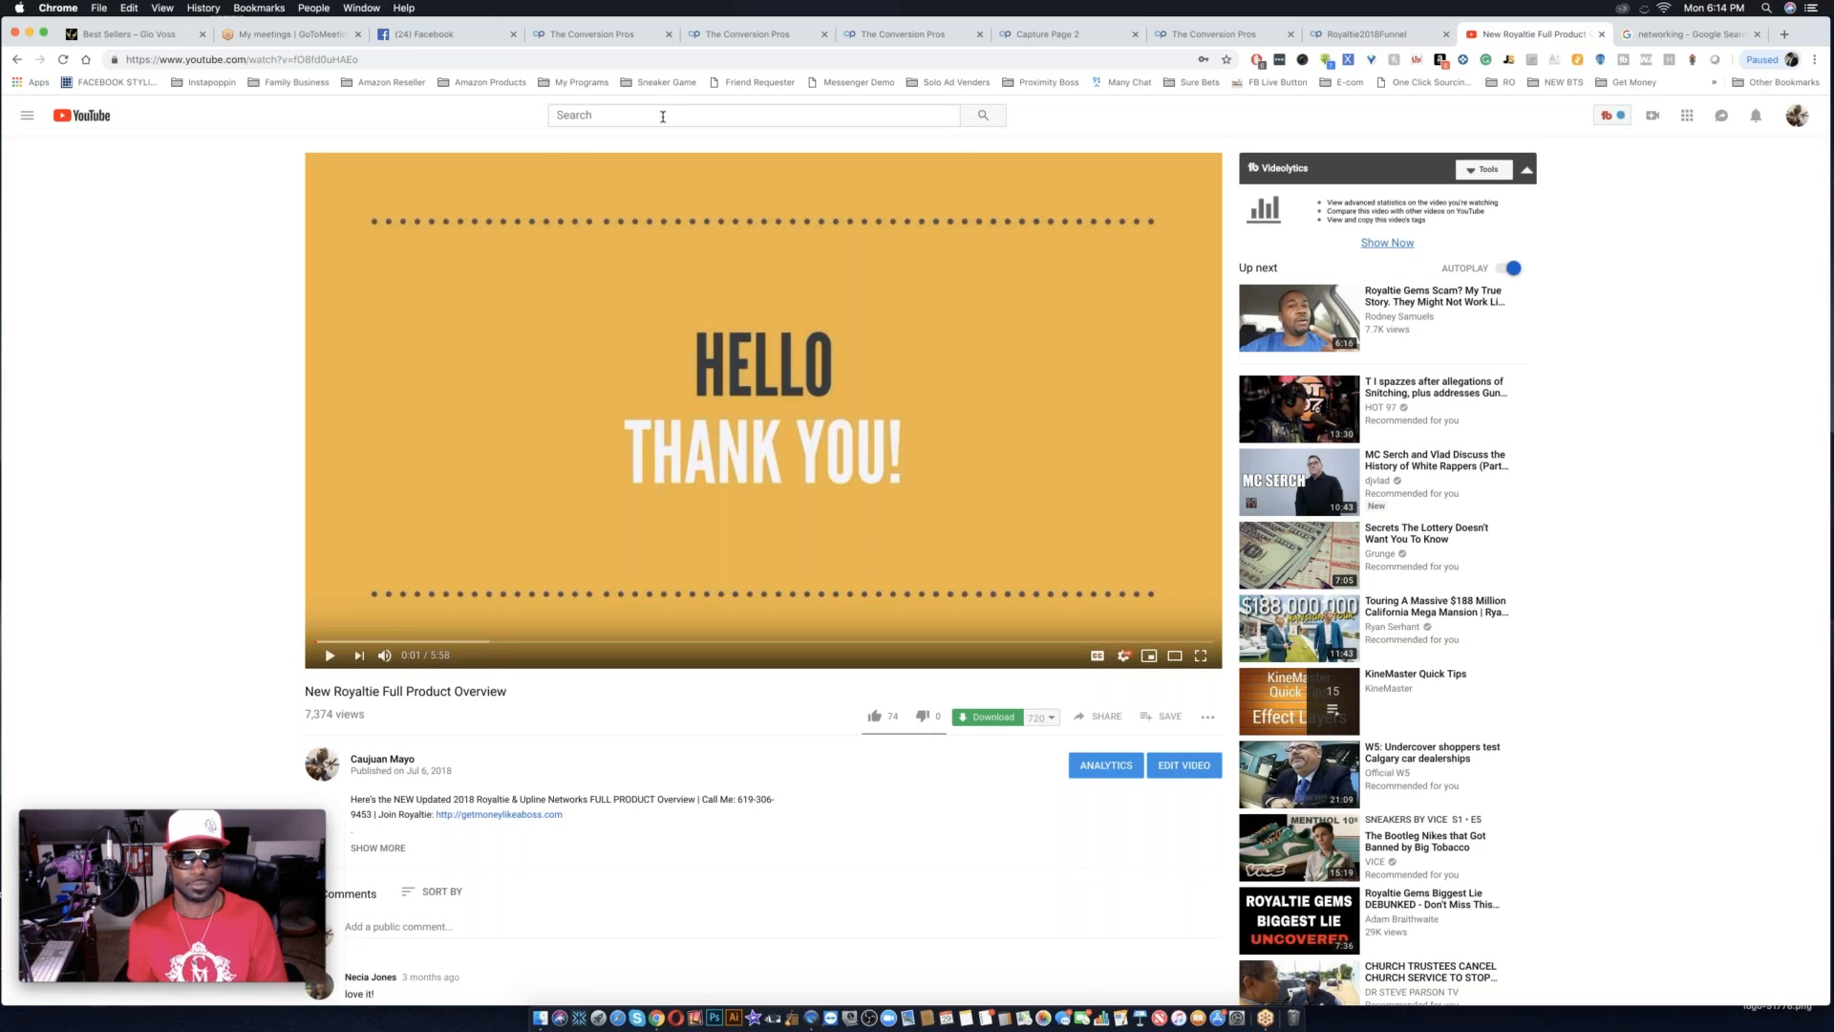
{"action": "left_click", "coordinate": [663, 116]}
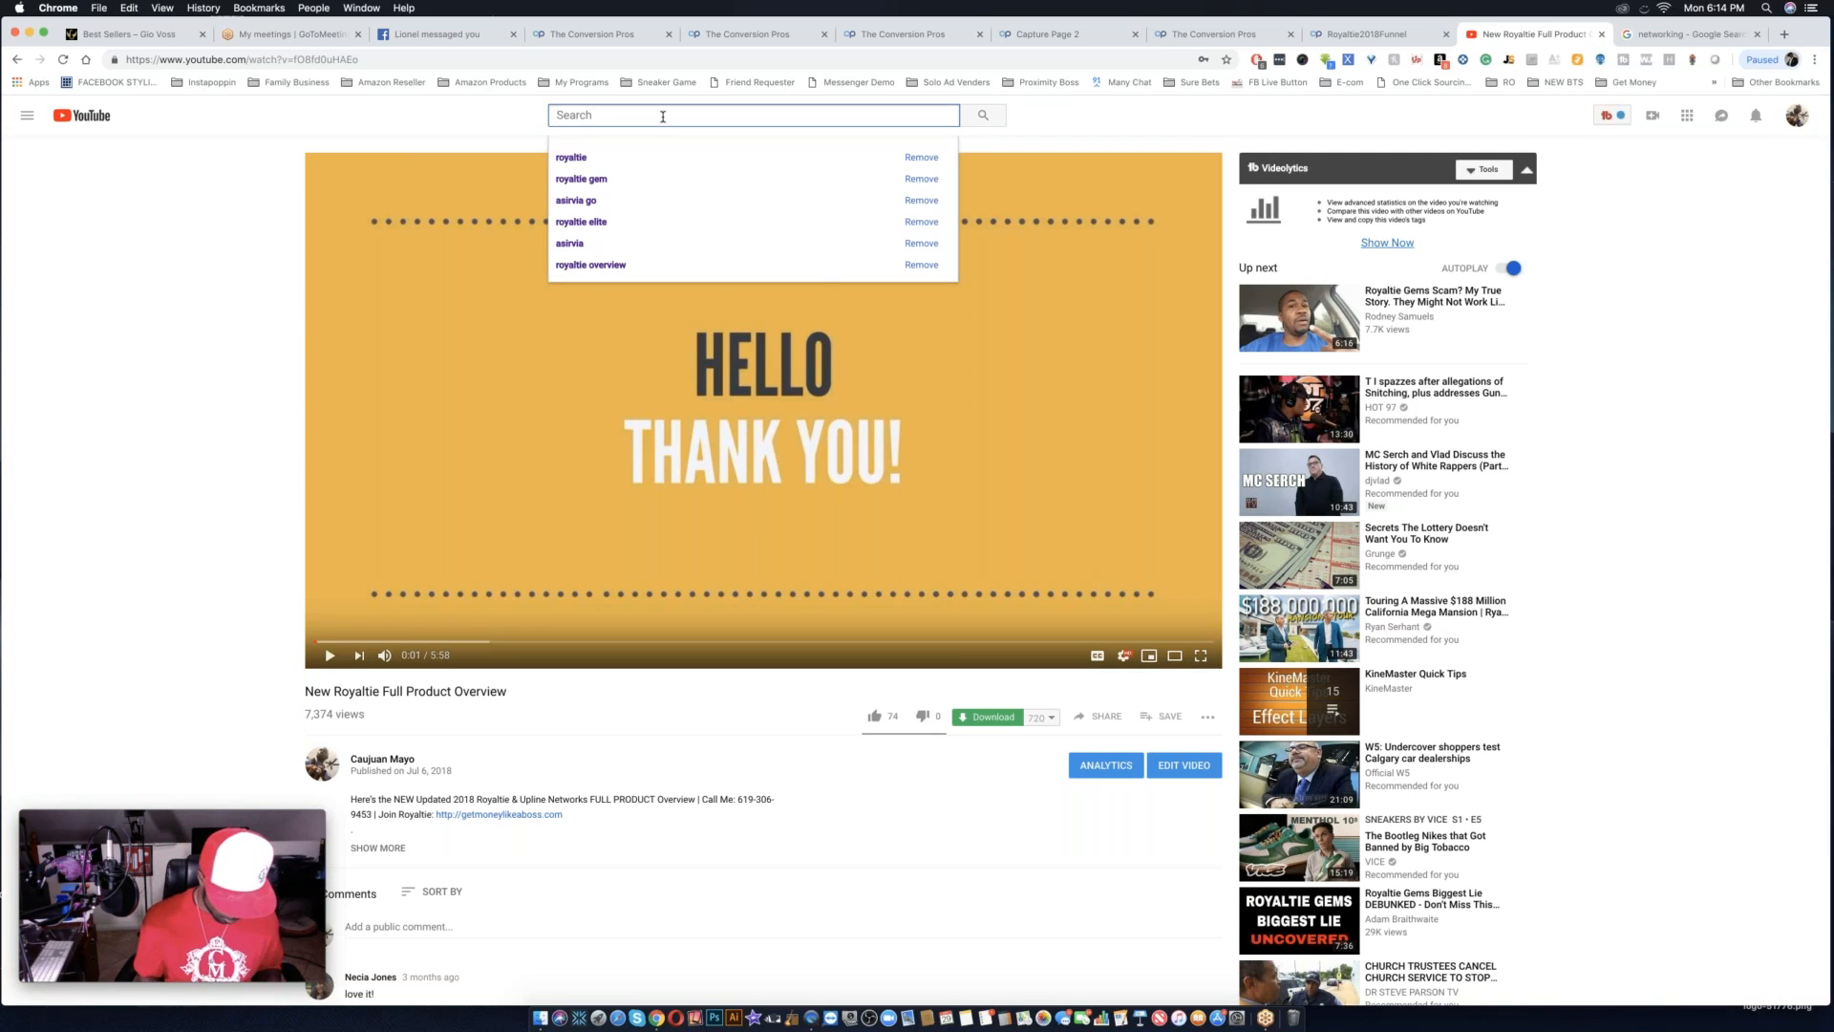
{"action": "type", "text": "busi"}
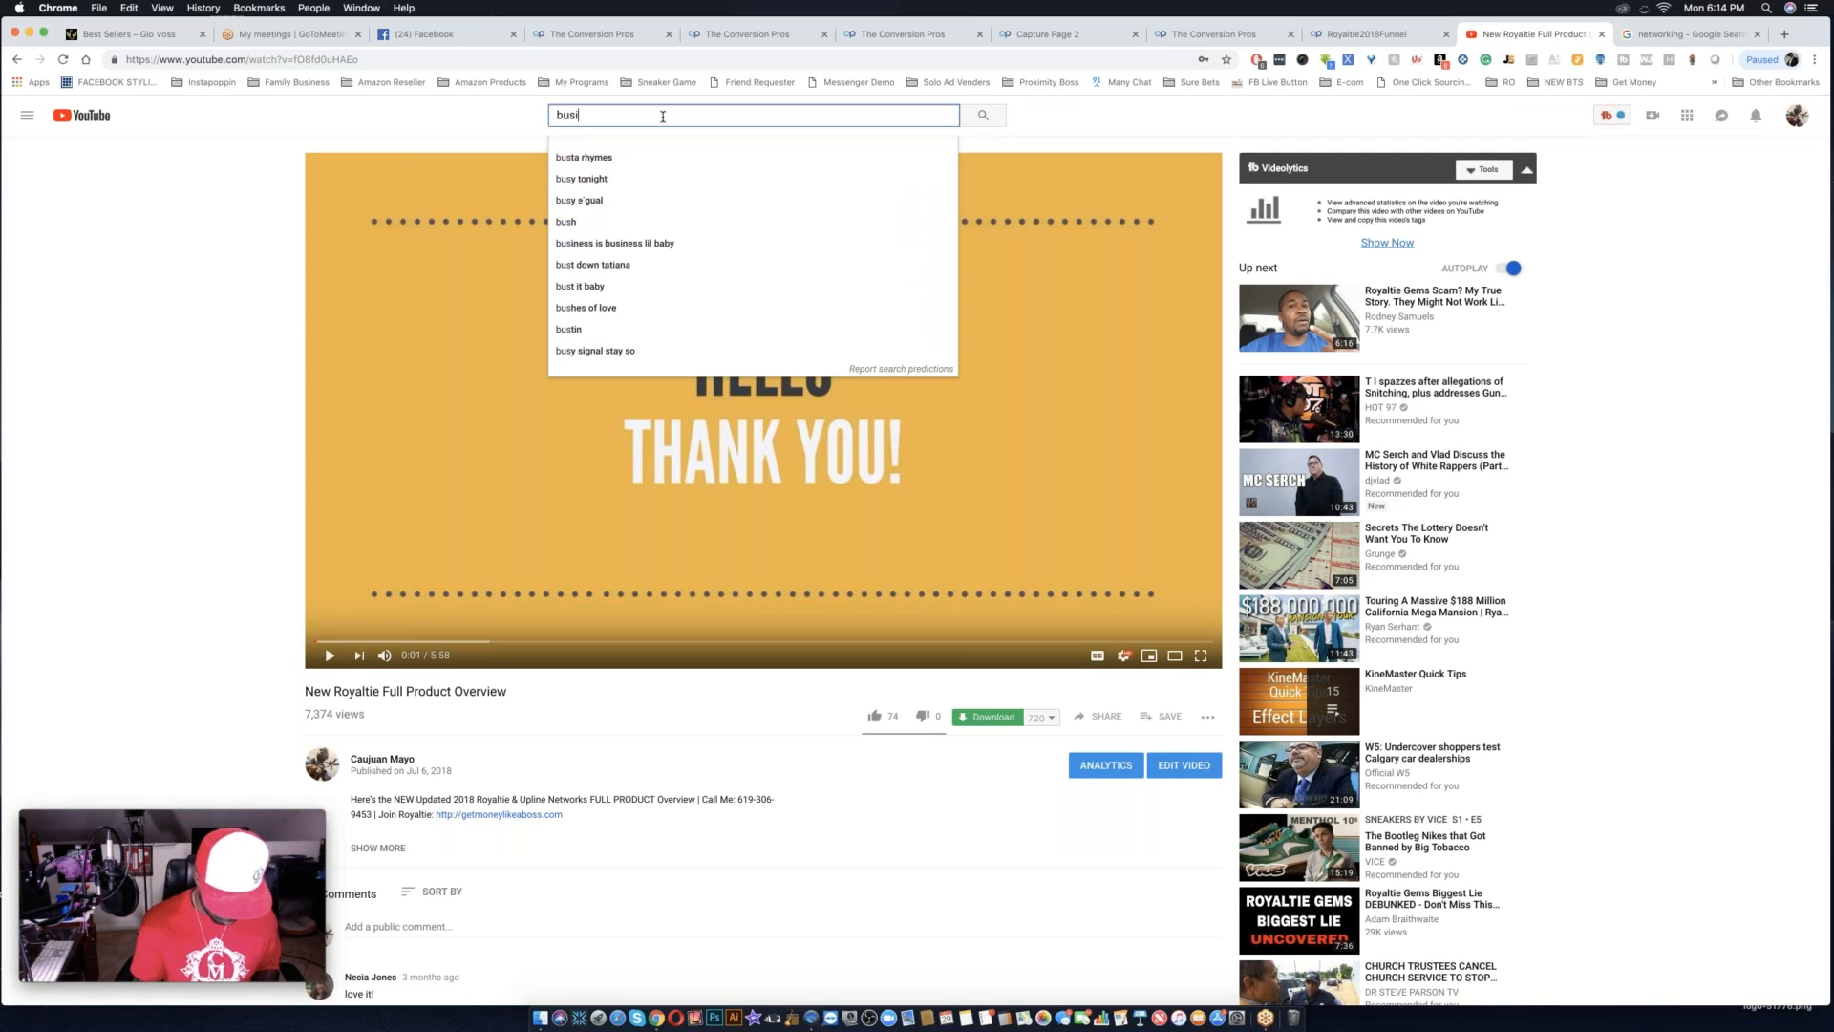
{"action": "type", "text": "ness"}
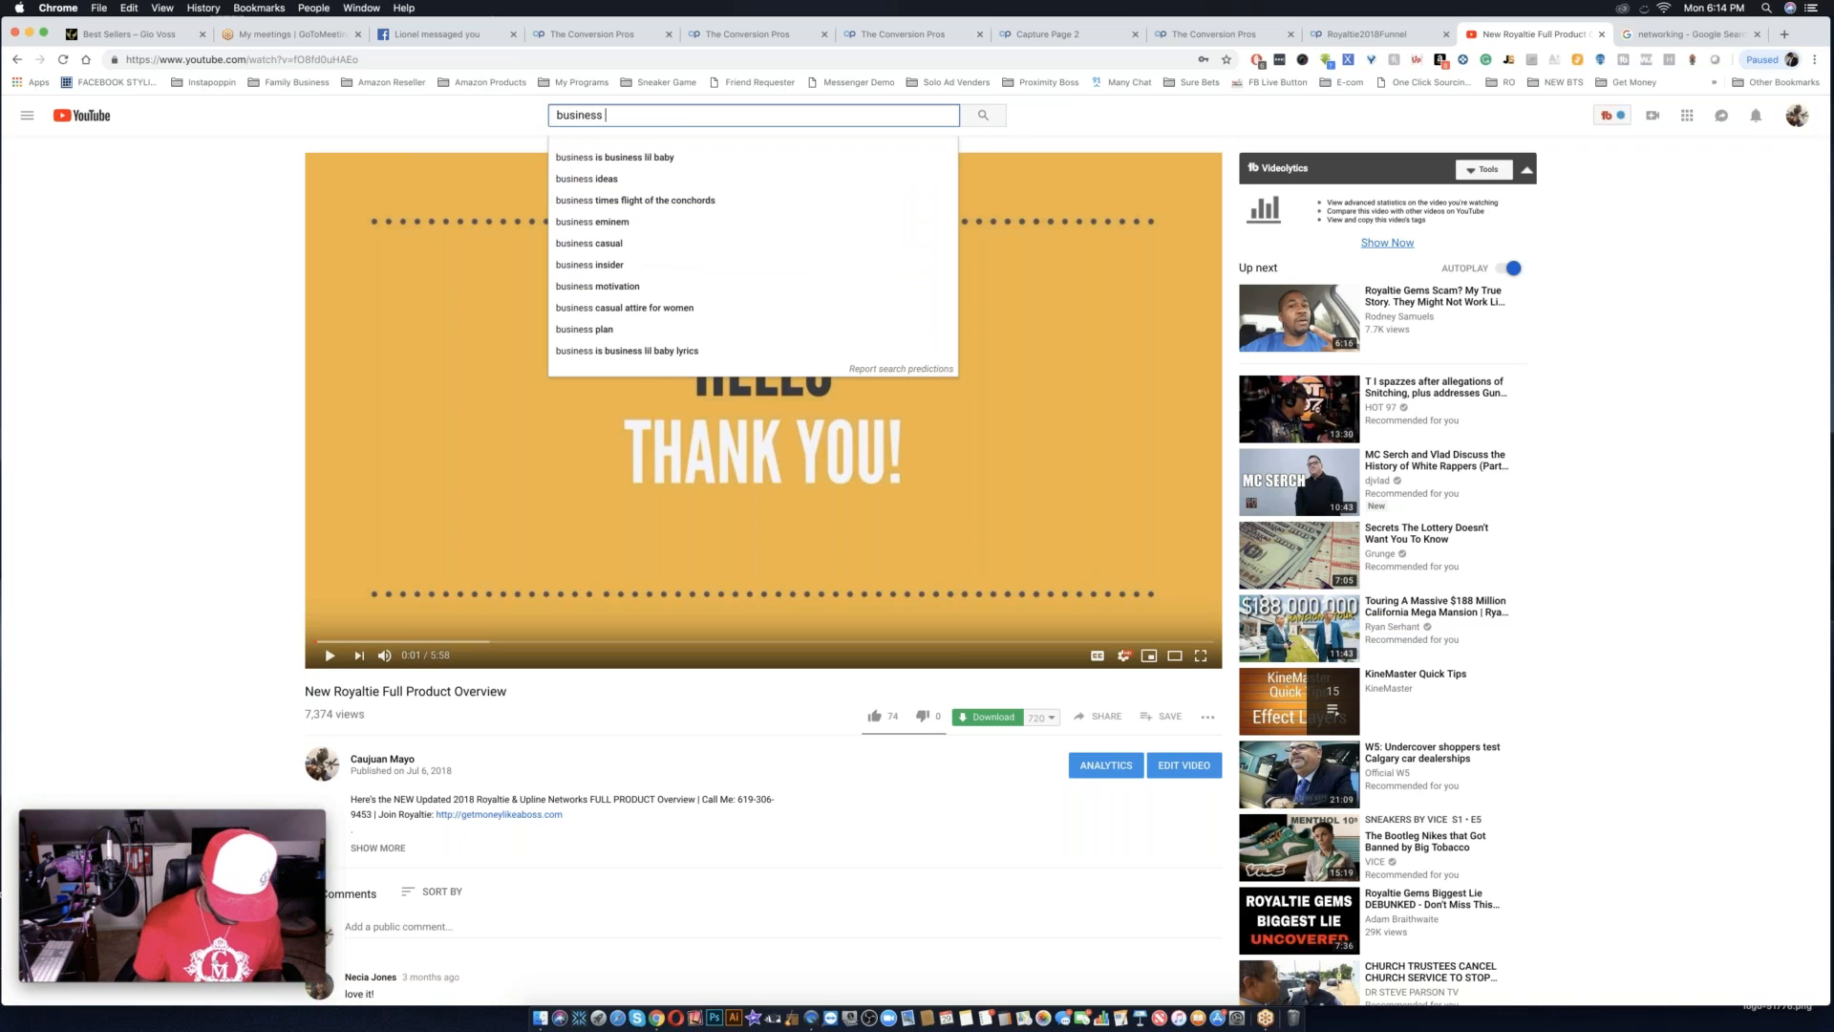
{"action": "type", "text": " bac"}
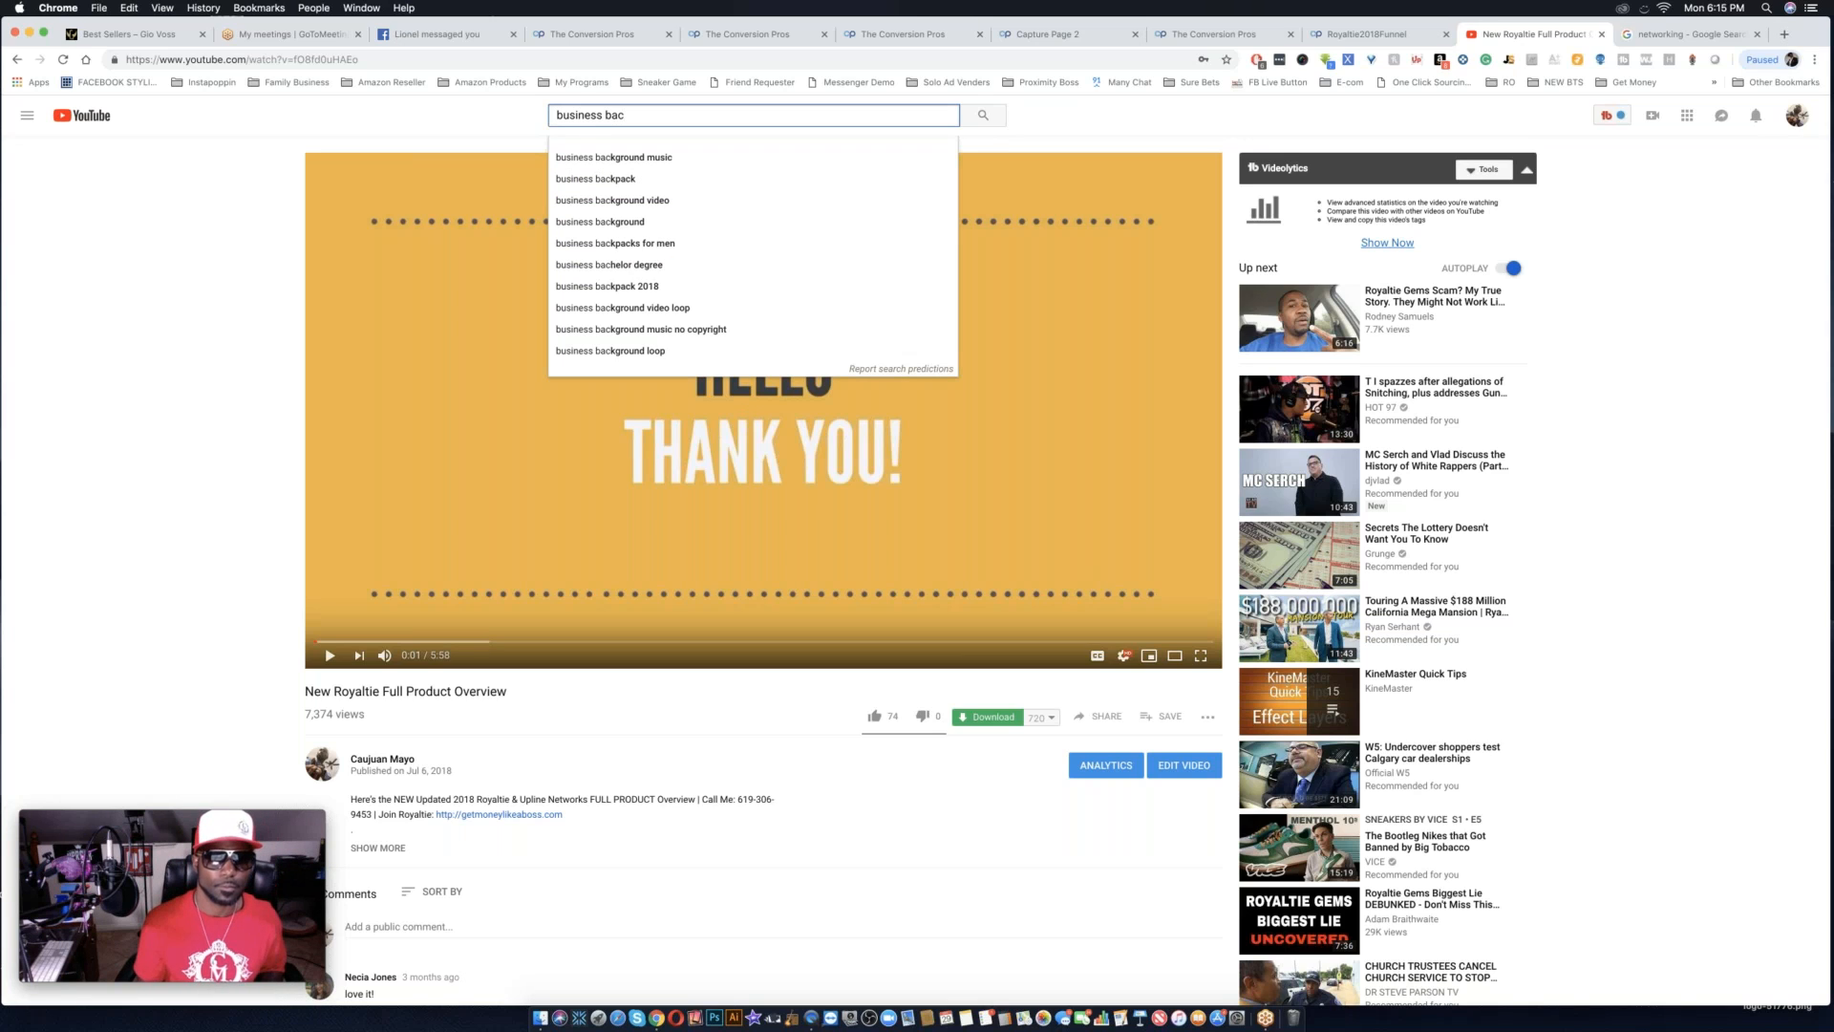
{"action": "left_click", "coordinate": [643, 200]}
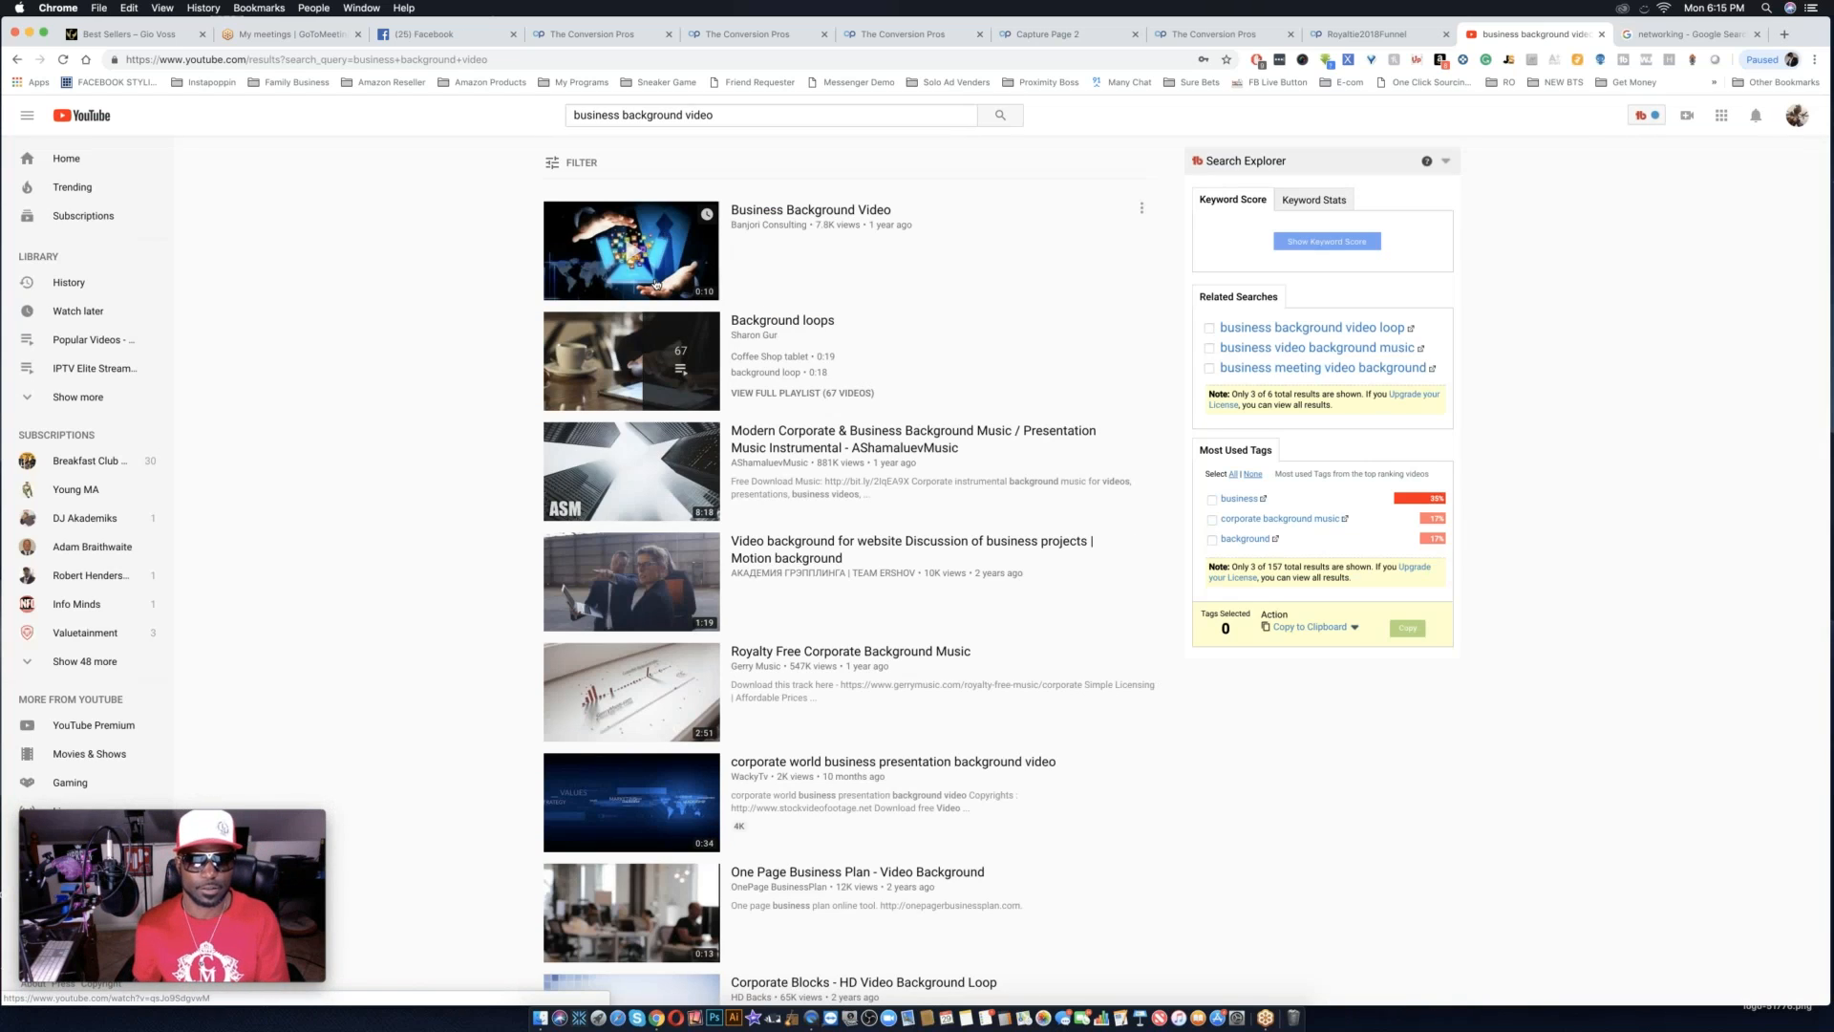
{"action": "left_click", "coordinate": [666, 273]}
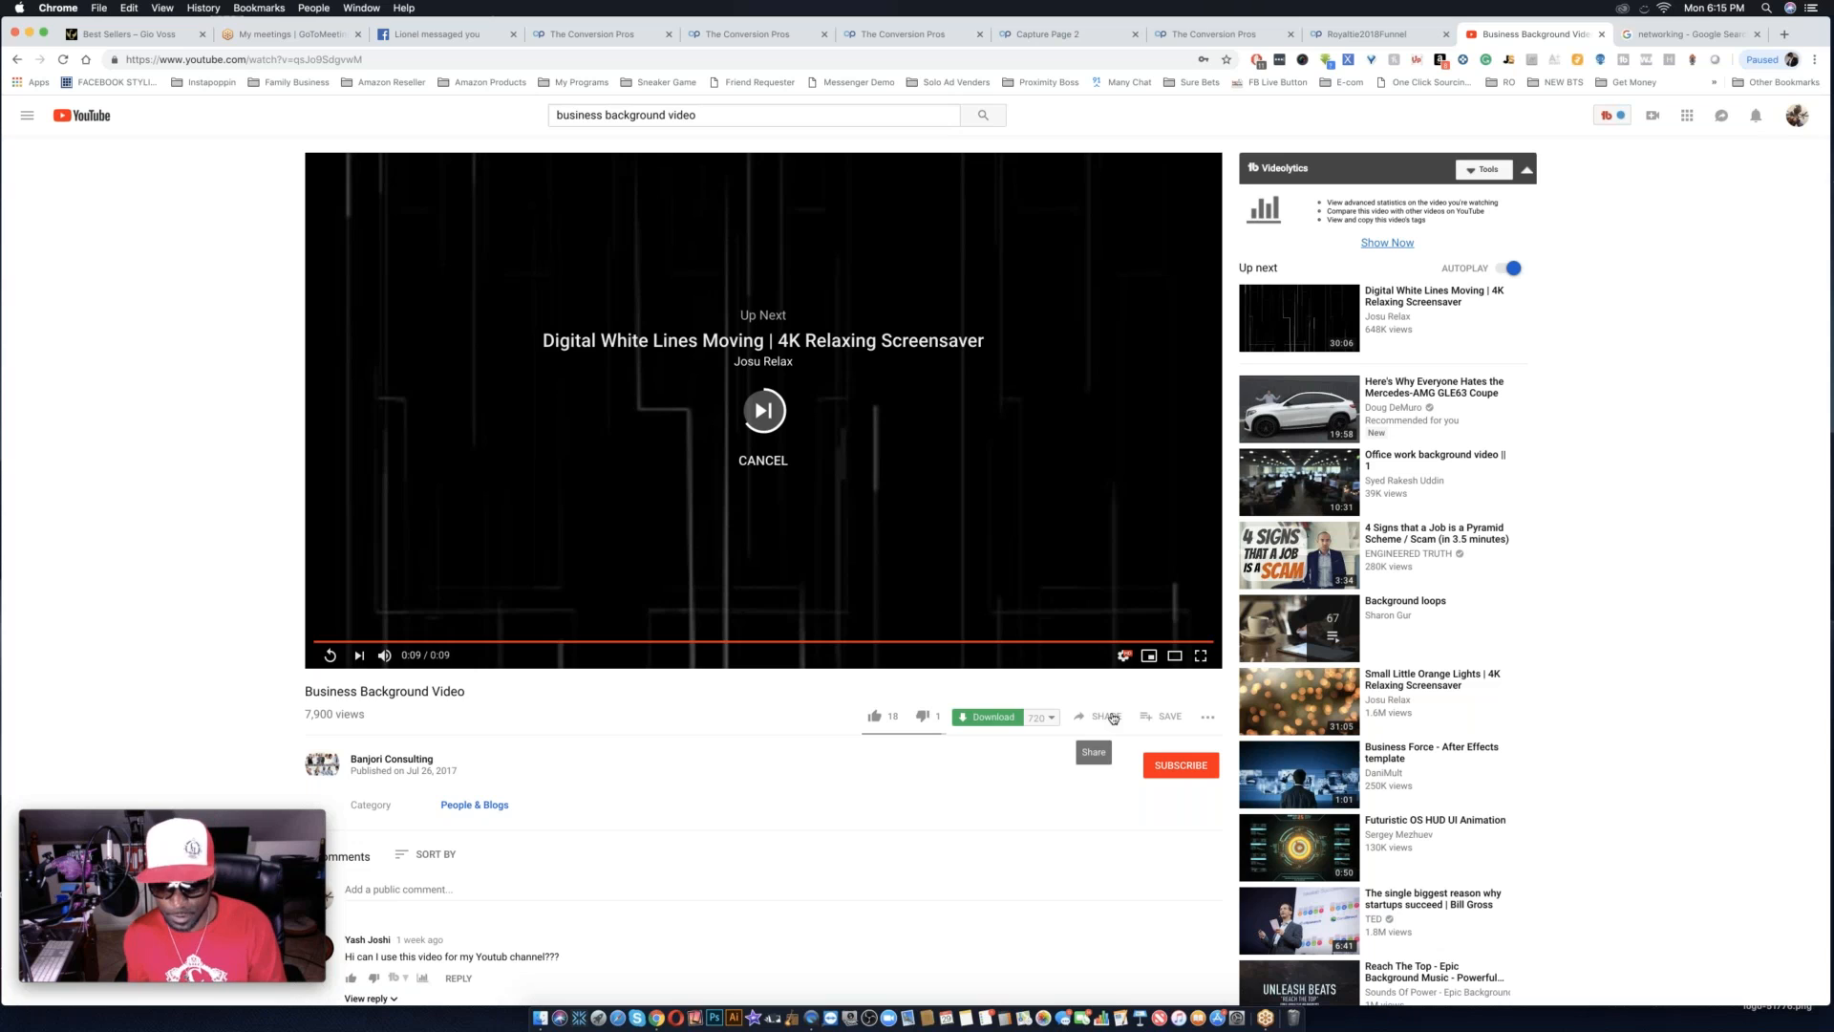
Copy the share link of the Business Background Video and replay the video.
{"action": "left_click", "coordinate": [1108, 716]}
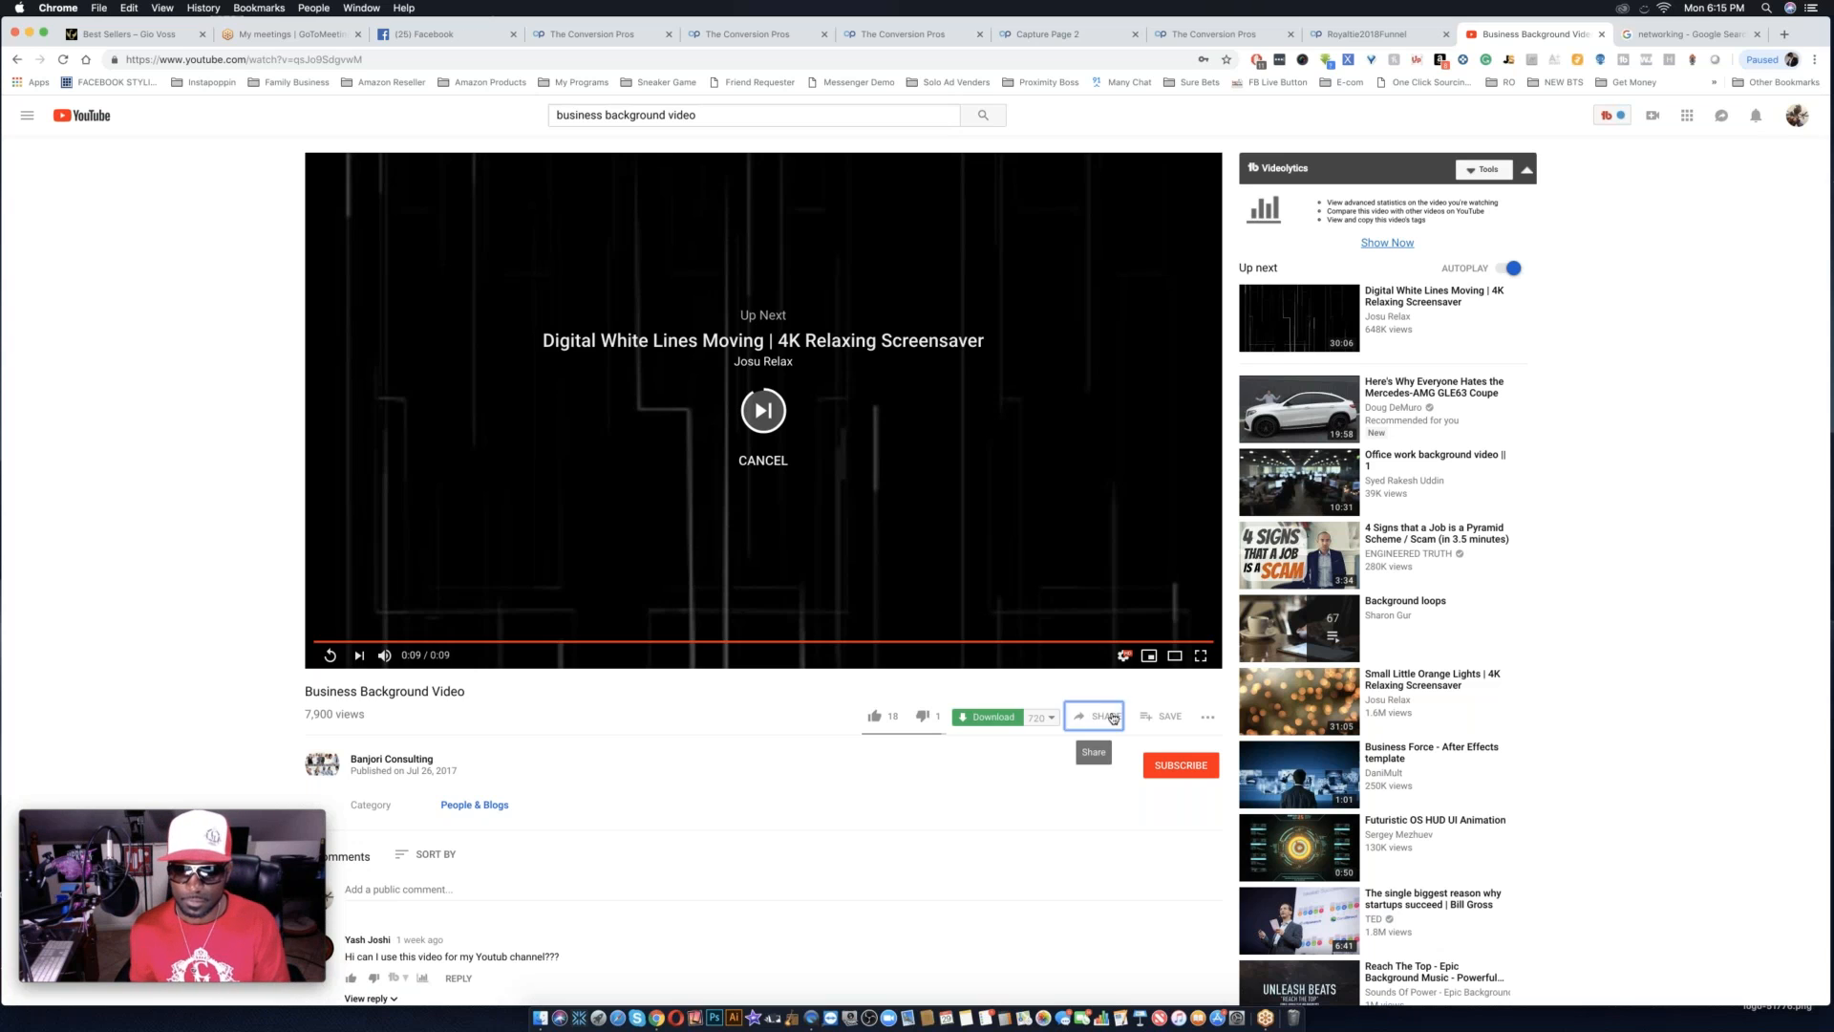
{"action": "left_click", "coordinate": [1050, 676]}
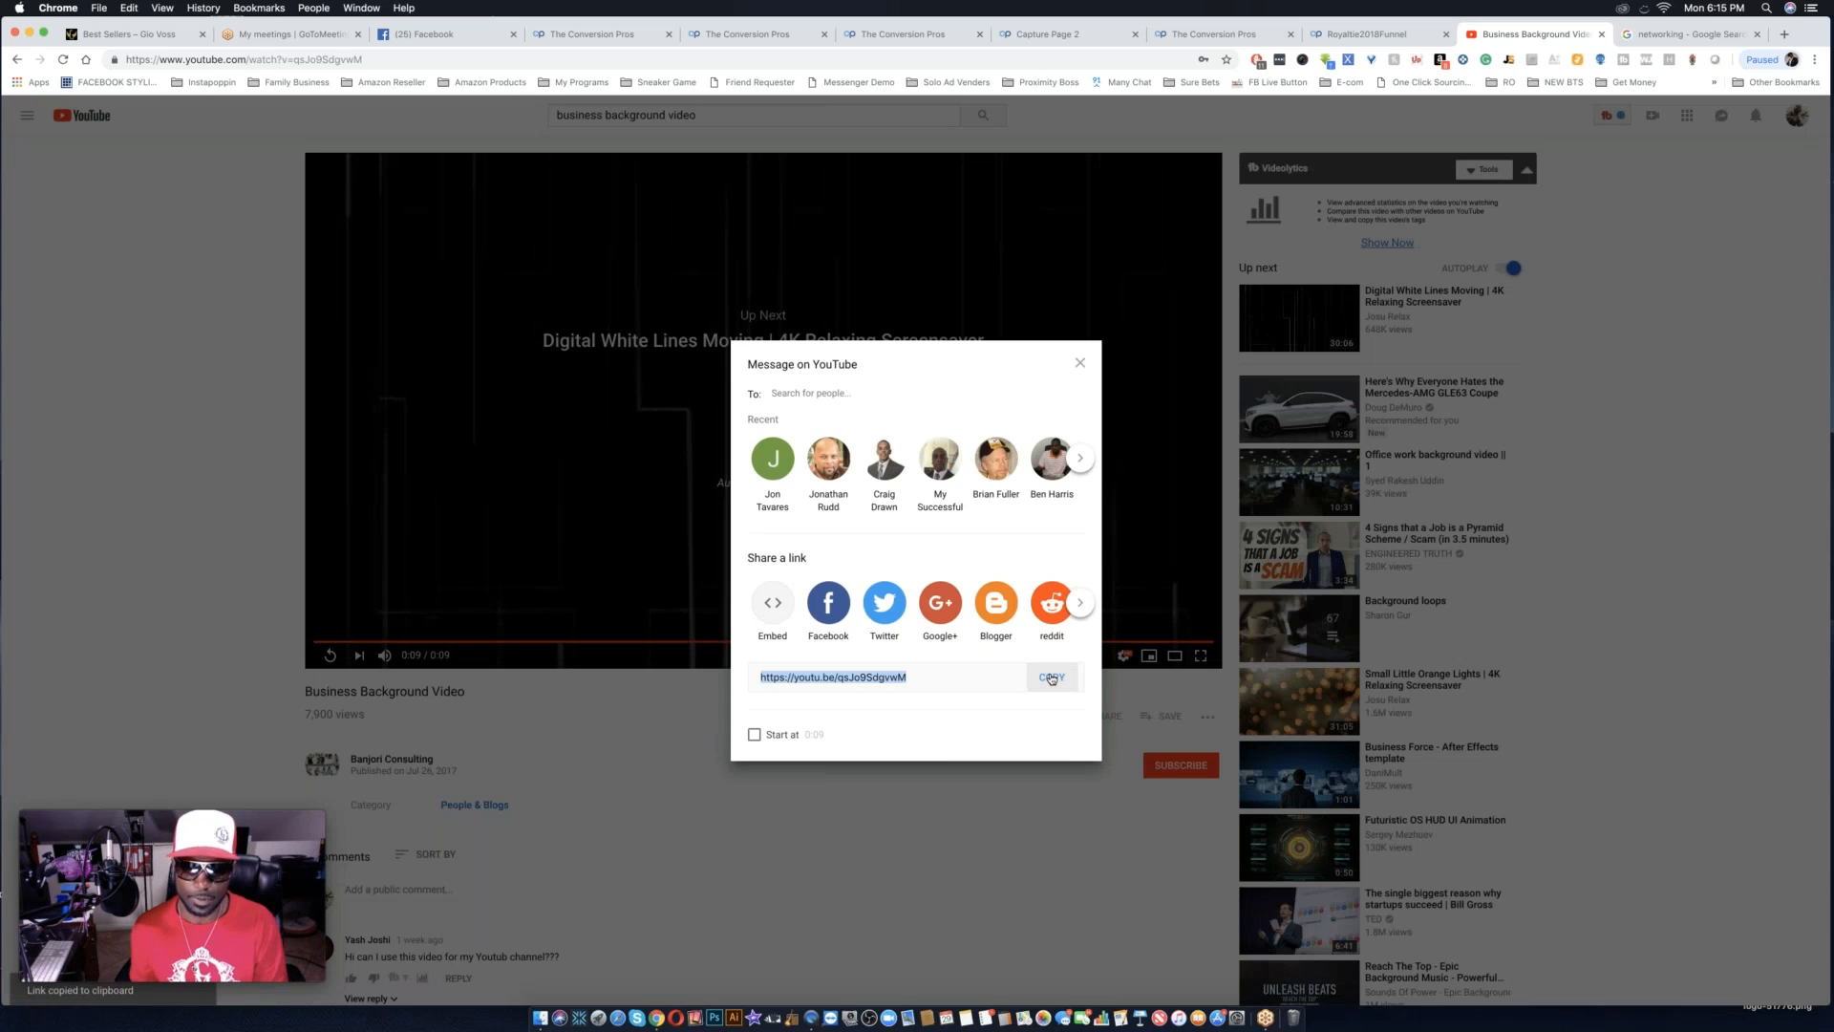
{"action": "left_click", "coordinate": [1080, 365]}
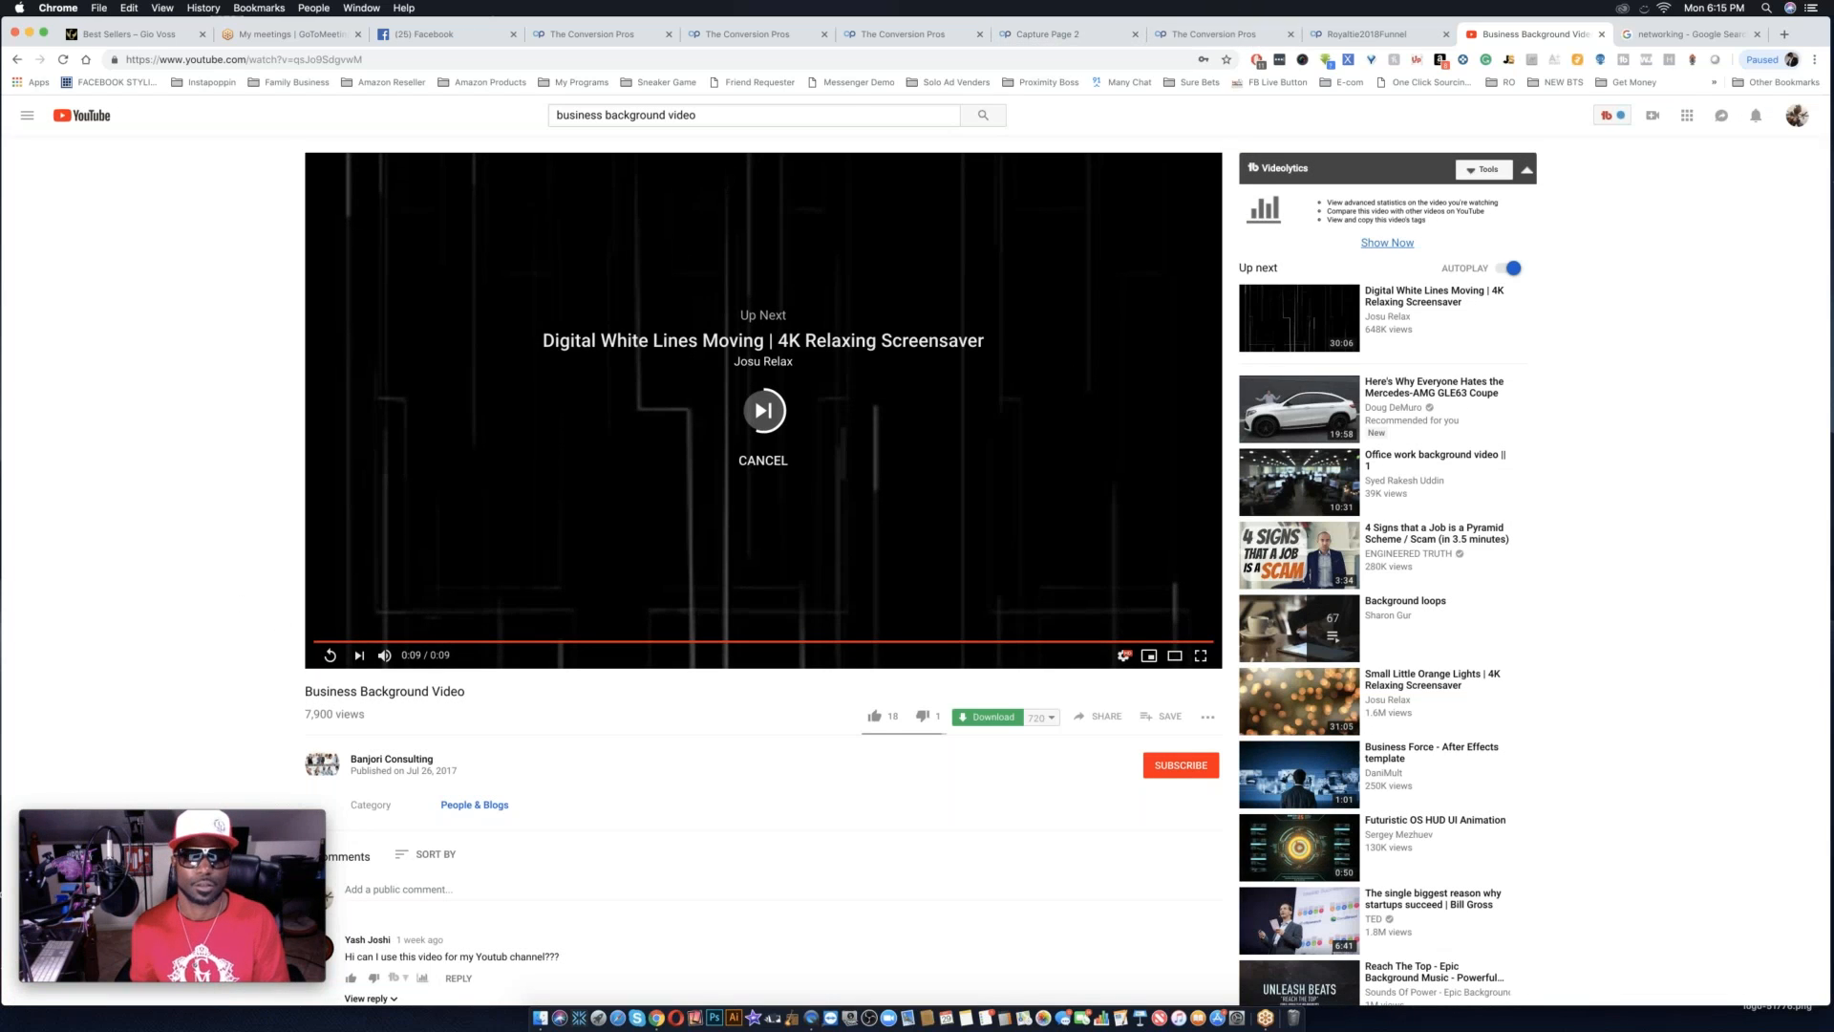
{"action": "left_click", "coordinate": [328, 656]}
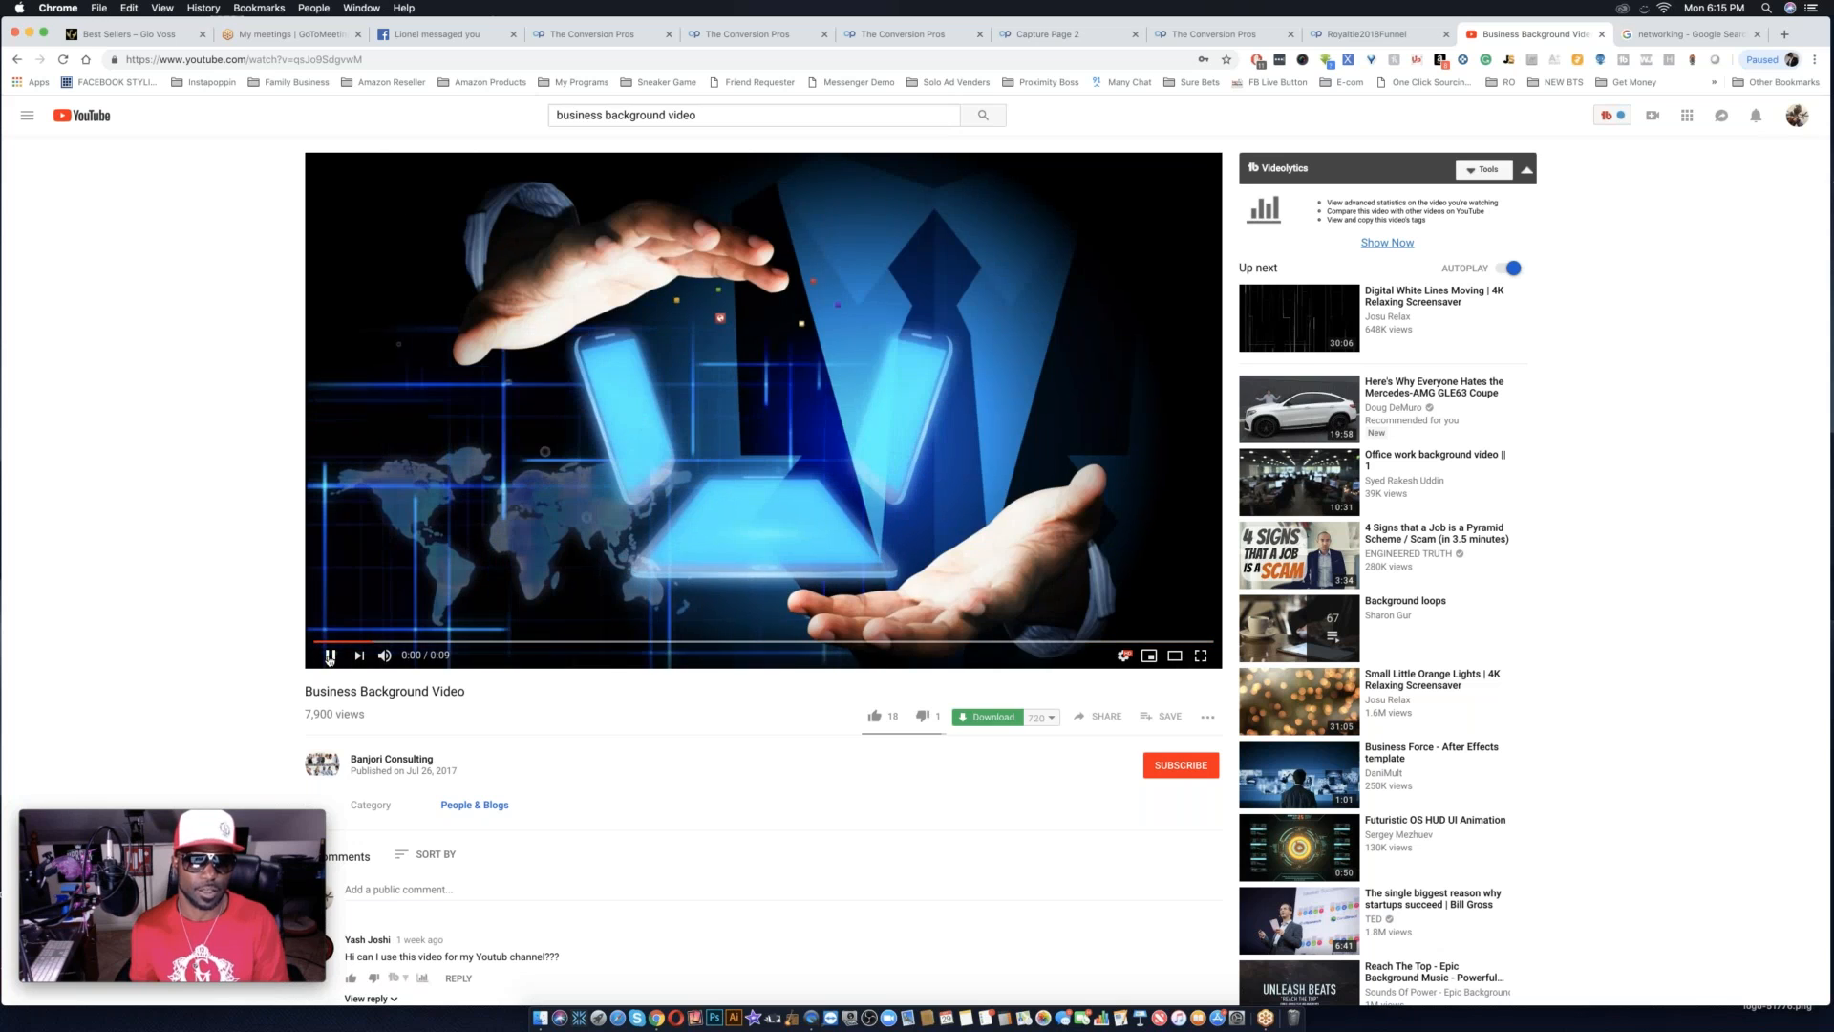
Find the way back to the capture page editor among the open pages, closing the template preview page.
{"action": "left_click", "coordinate": [1242, 33]}
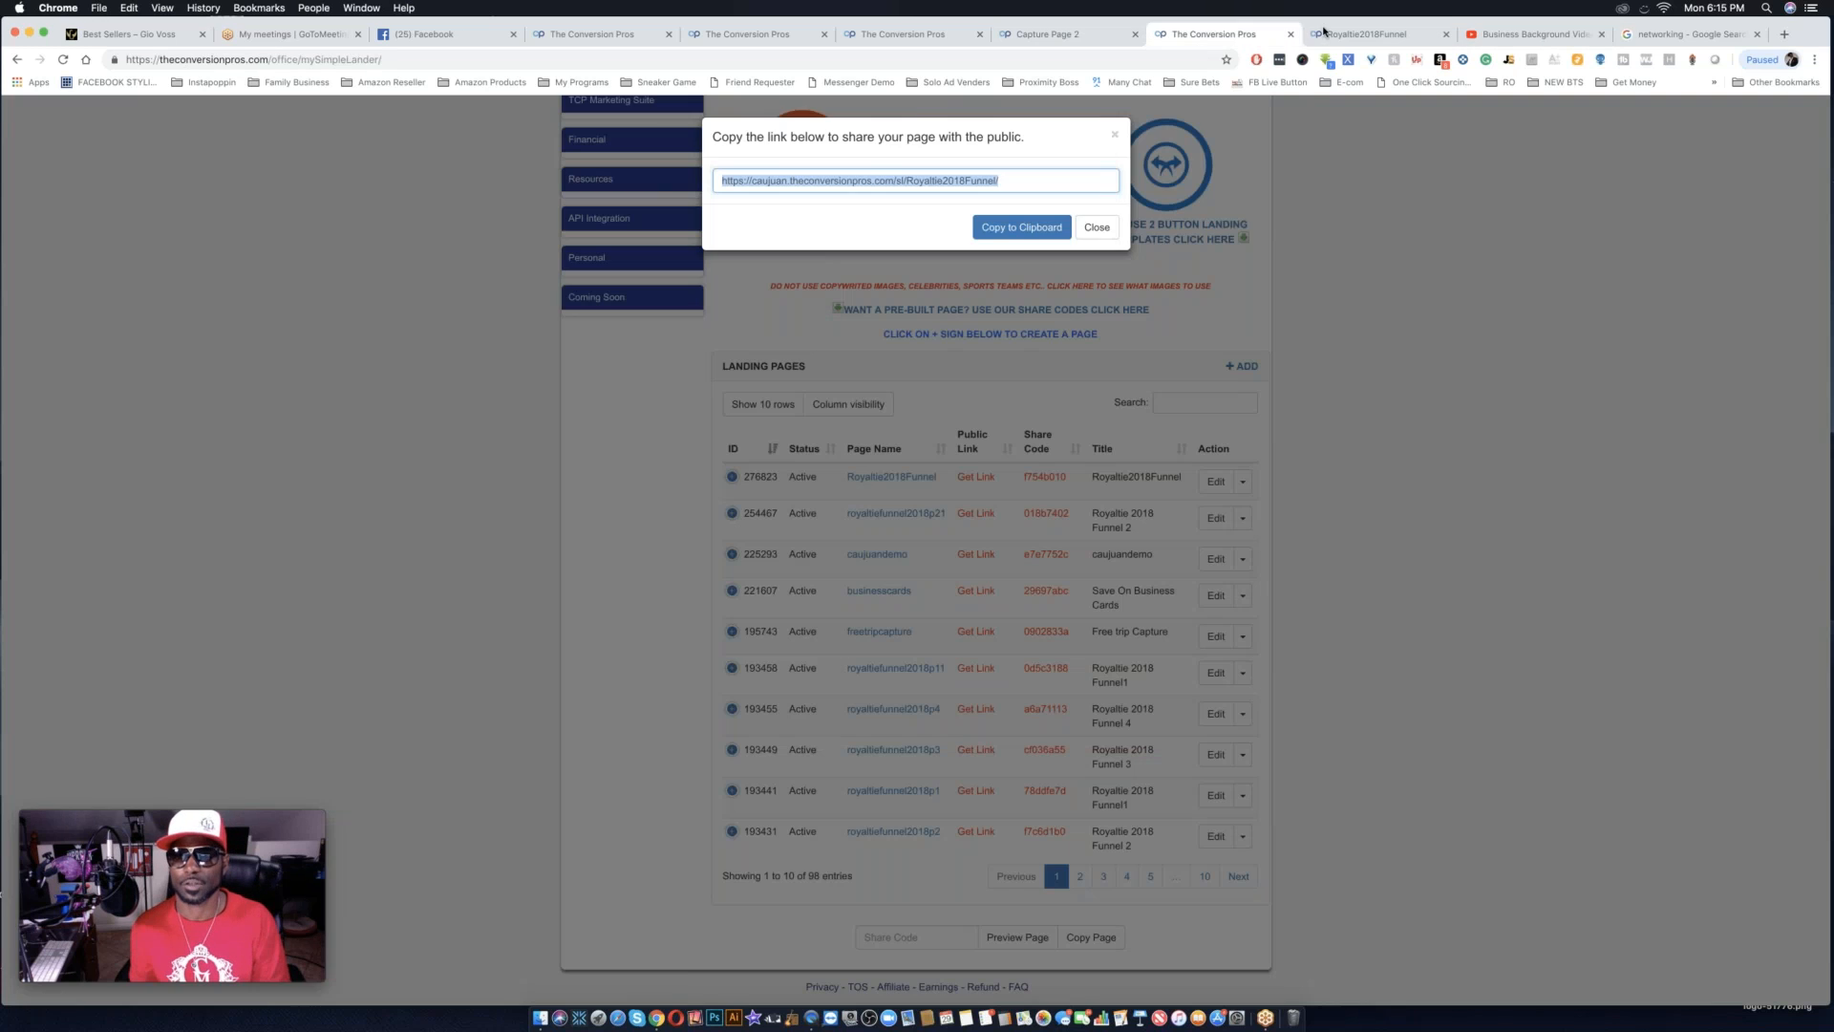
{"action": "left_click", "coordinate": [1353, 36]}
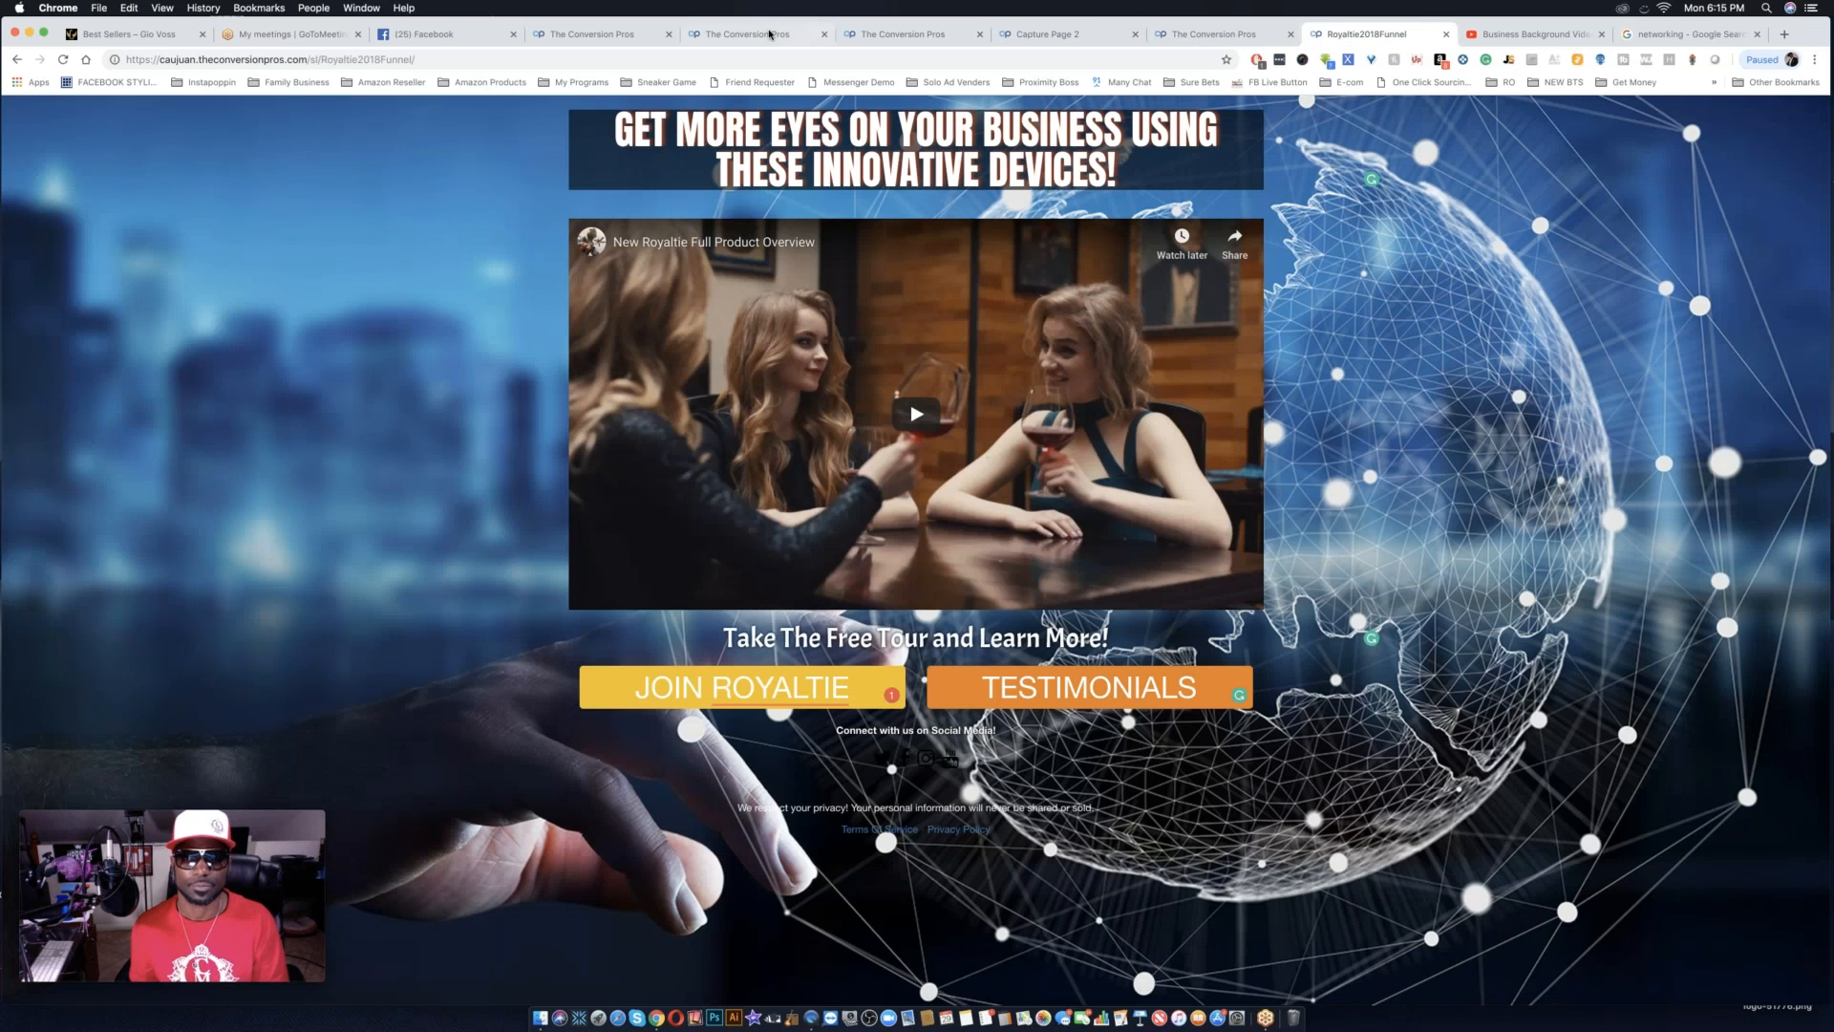
{"action": "left_click", "coordinate": [770, 34]}
{"action": "left_click", "coordinate": [599, 36]}
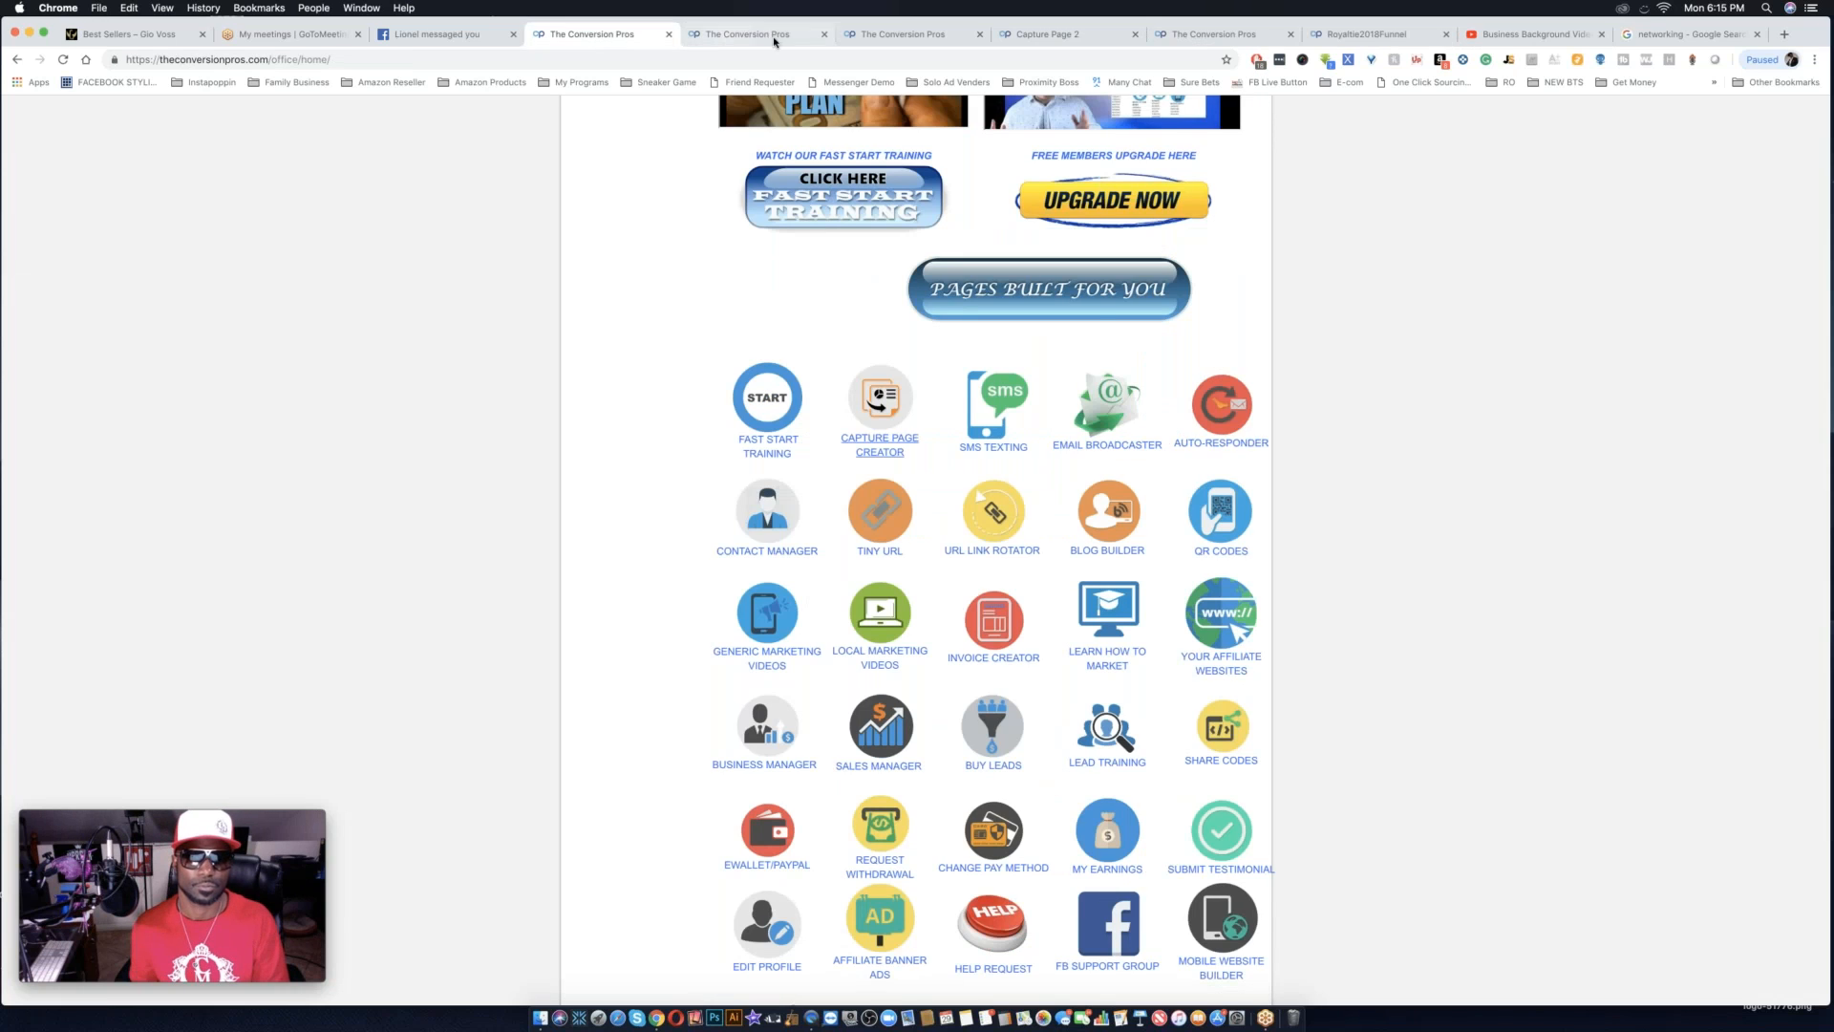
{"action": "left_click", "coordinate": [895, 36]}
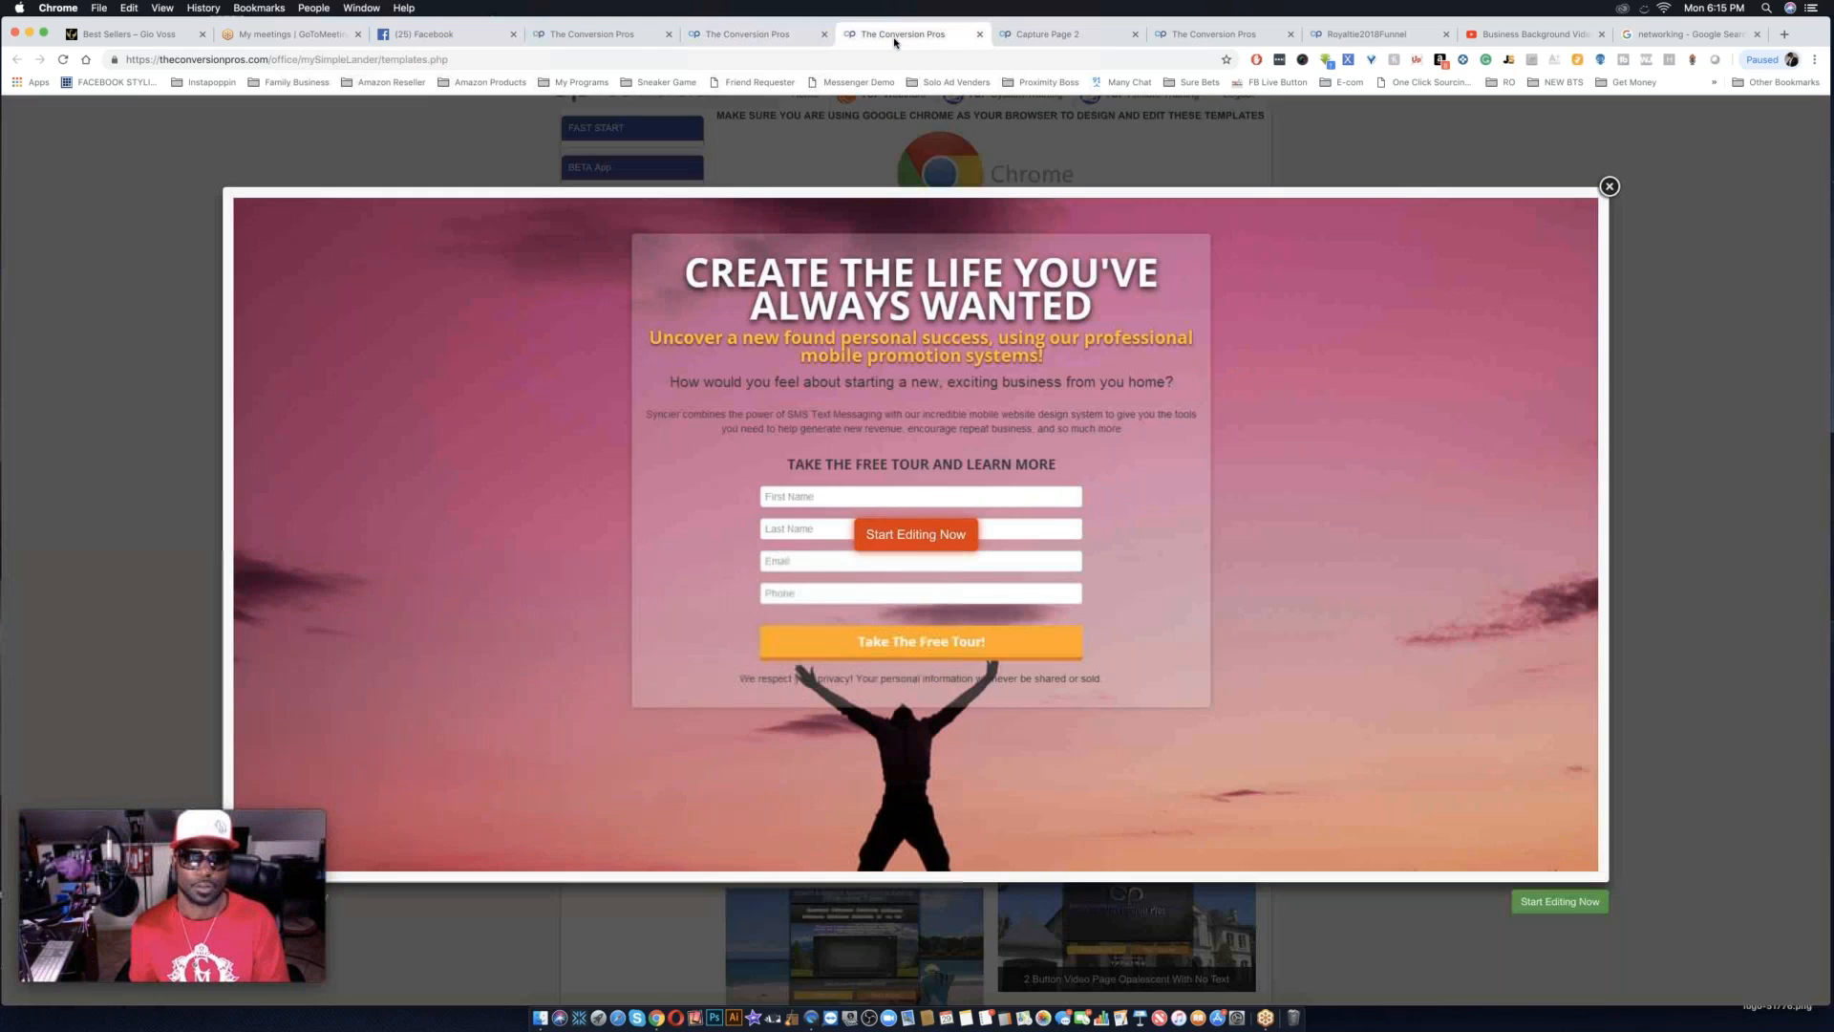
{"action": "left_click", "coordinate": [978, 36]}
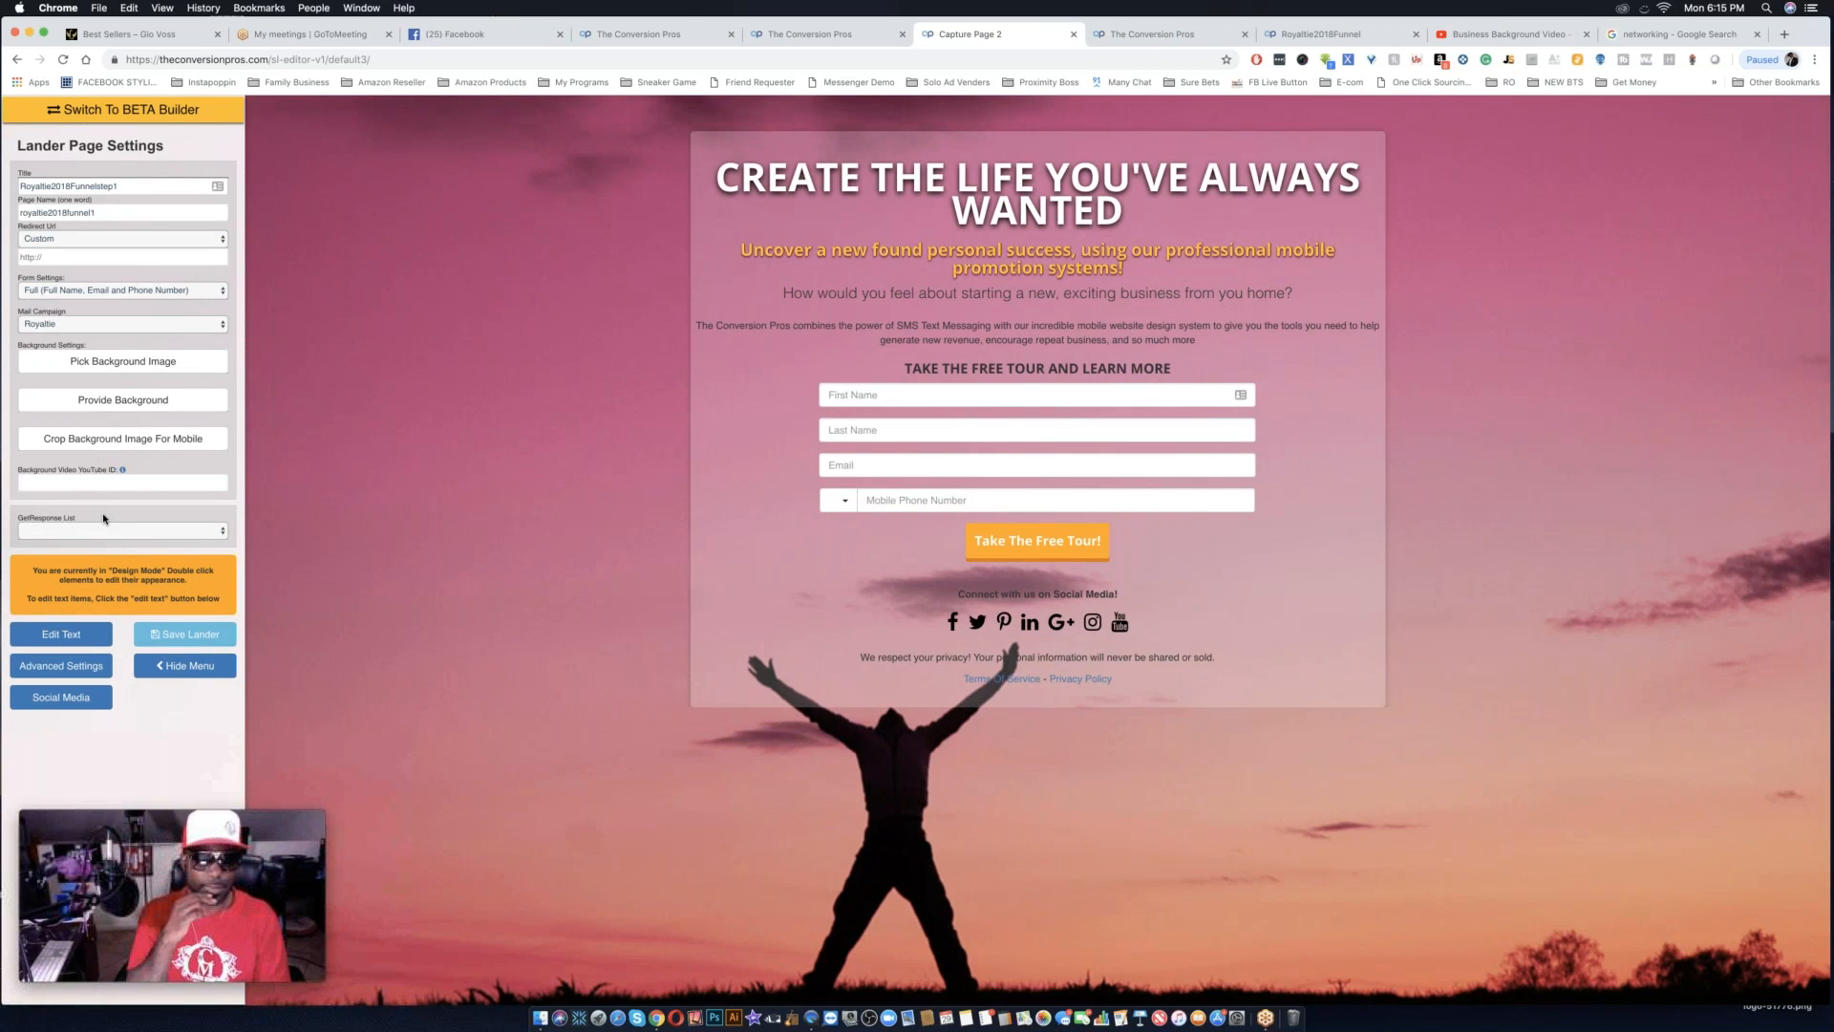
Assign the royaltie_gem GetResponse list to the capture page.
{"action": "left_click", "coordinate": [37, 530]}
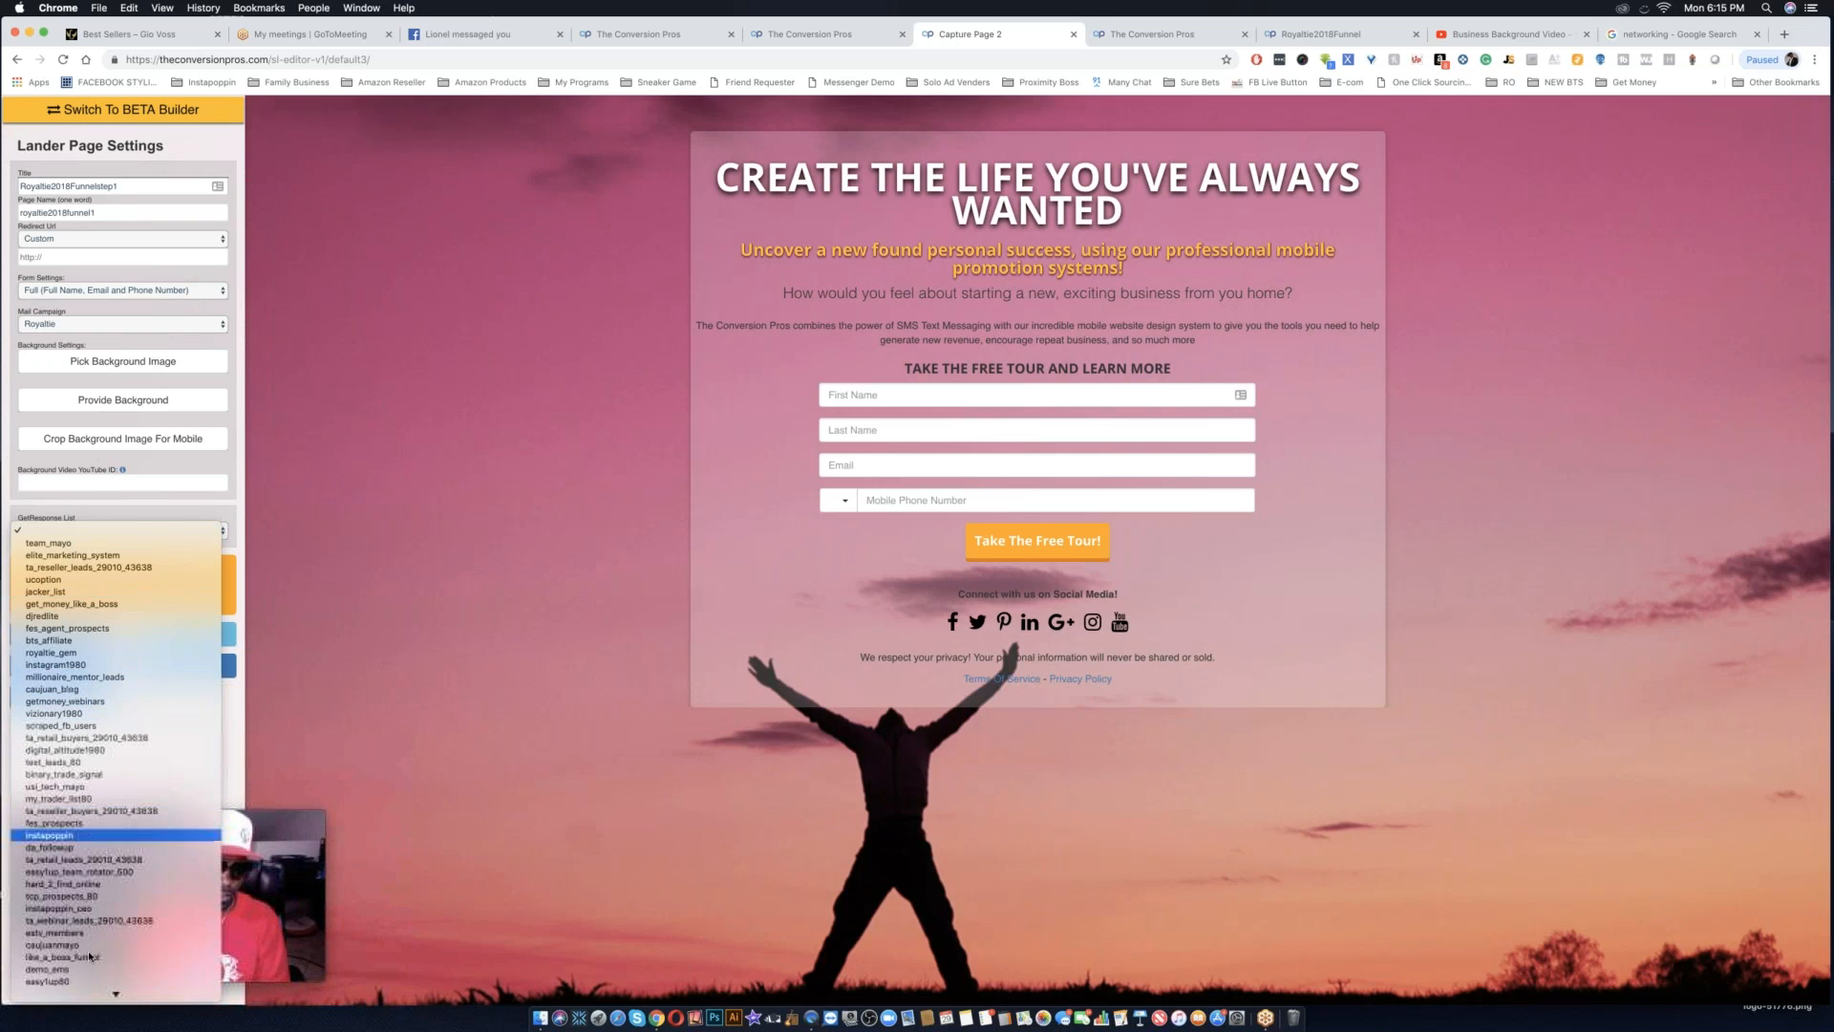
{"action": "scroll", "coordinate": [88, 950], "scroll_direction": "down", "scroll_amount": 2}
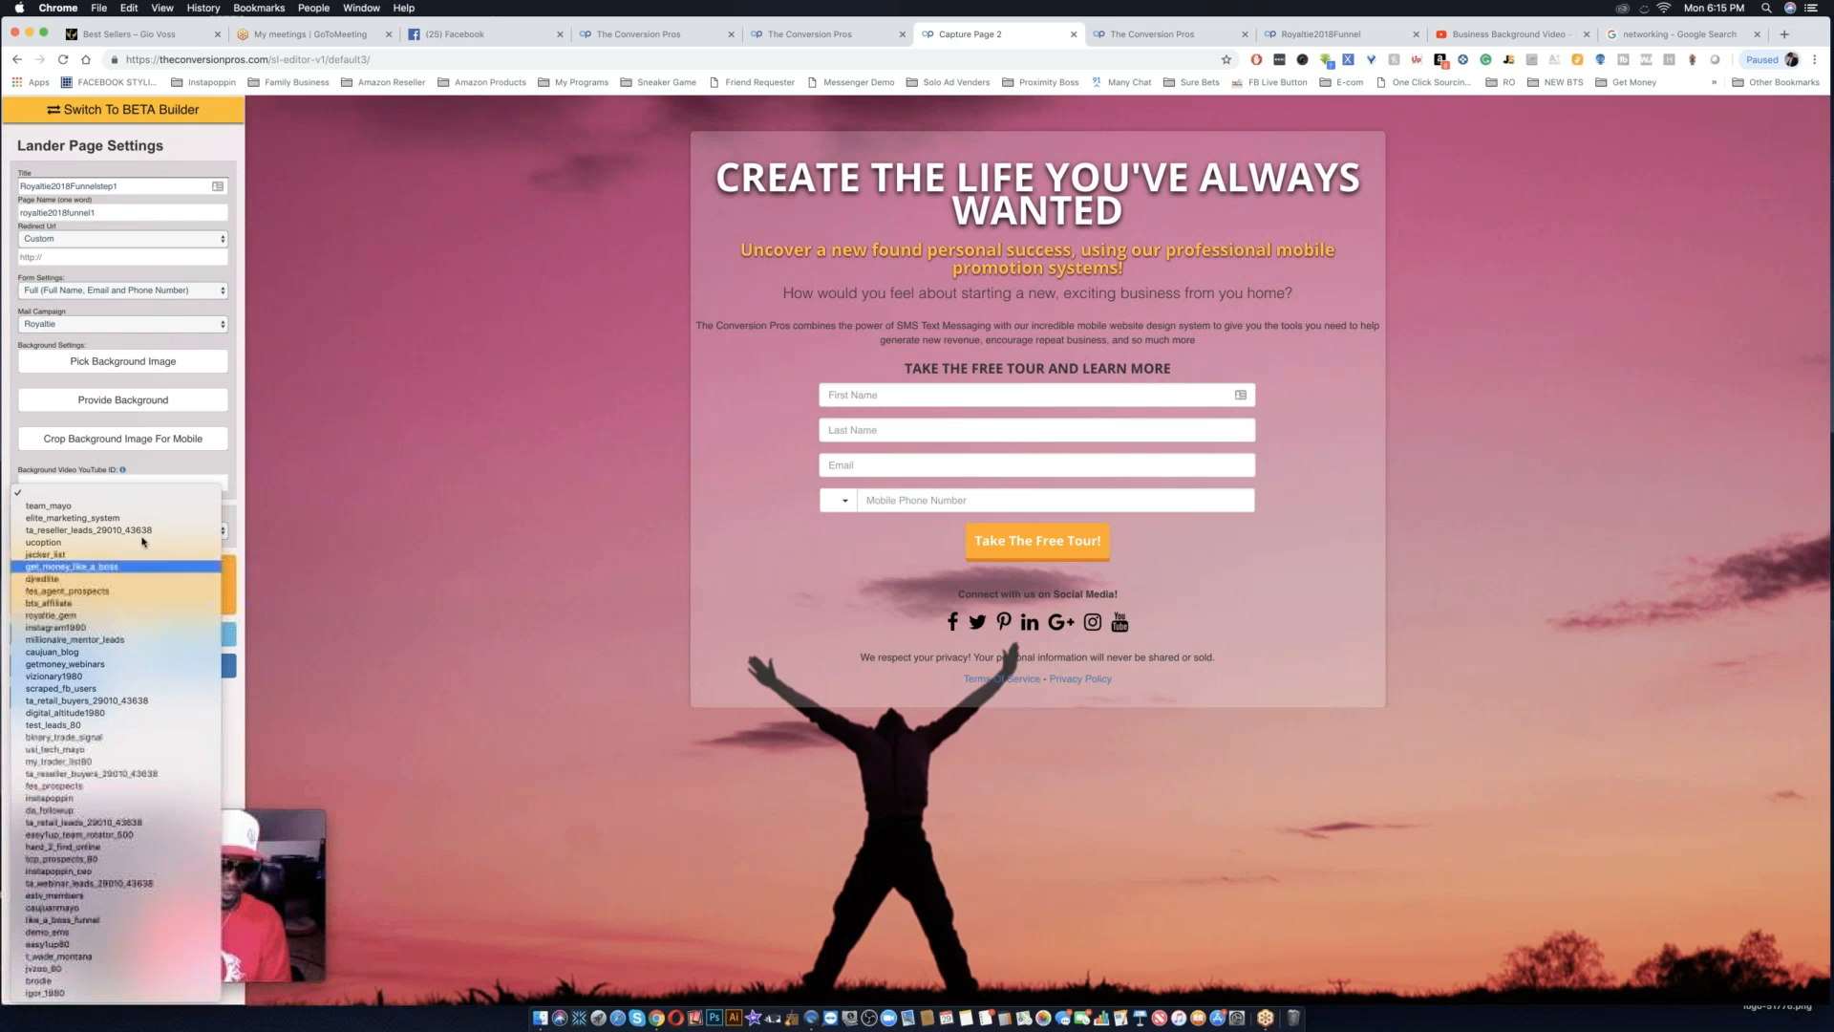
{"action": "left_click", "coordinate": [95, 617]}
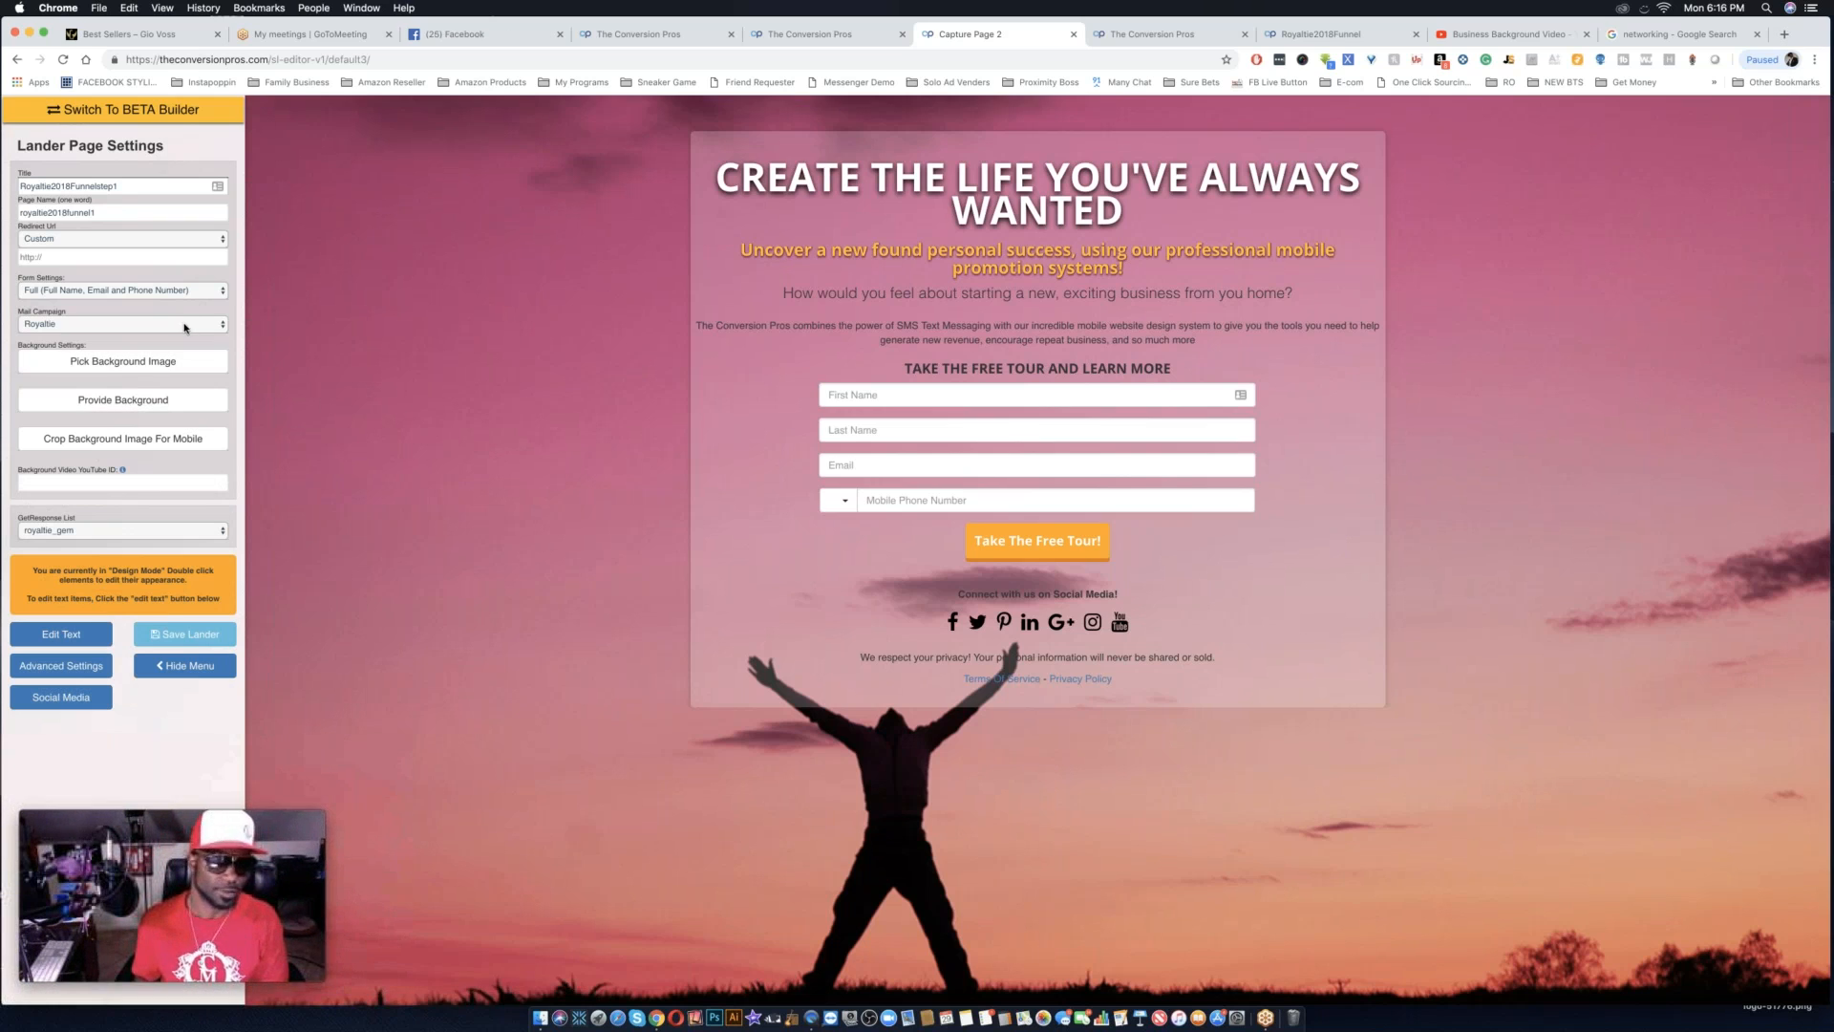
Change the capture page's mail campaign to Welcome and paste the copied YouTube link as its background video.
{"action": "left_click", "coordinate": [125, 324]}
{"action": "left_click", "coordinate": [190, 243]}
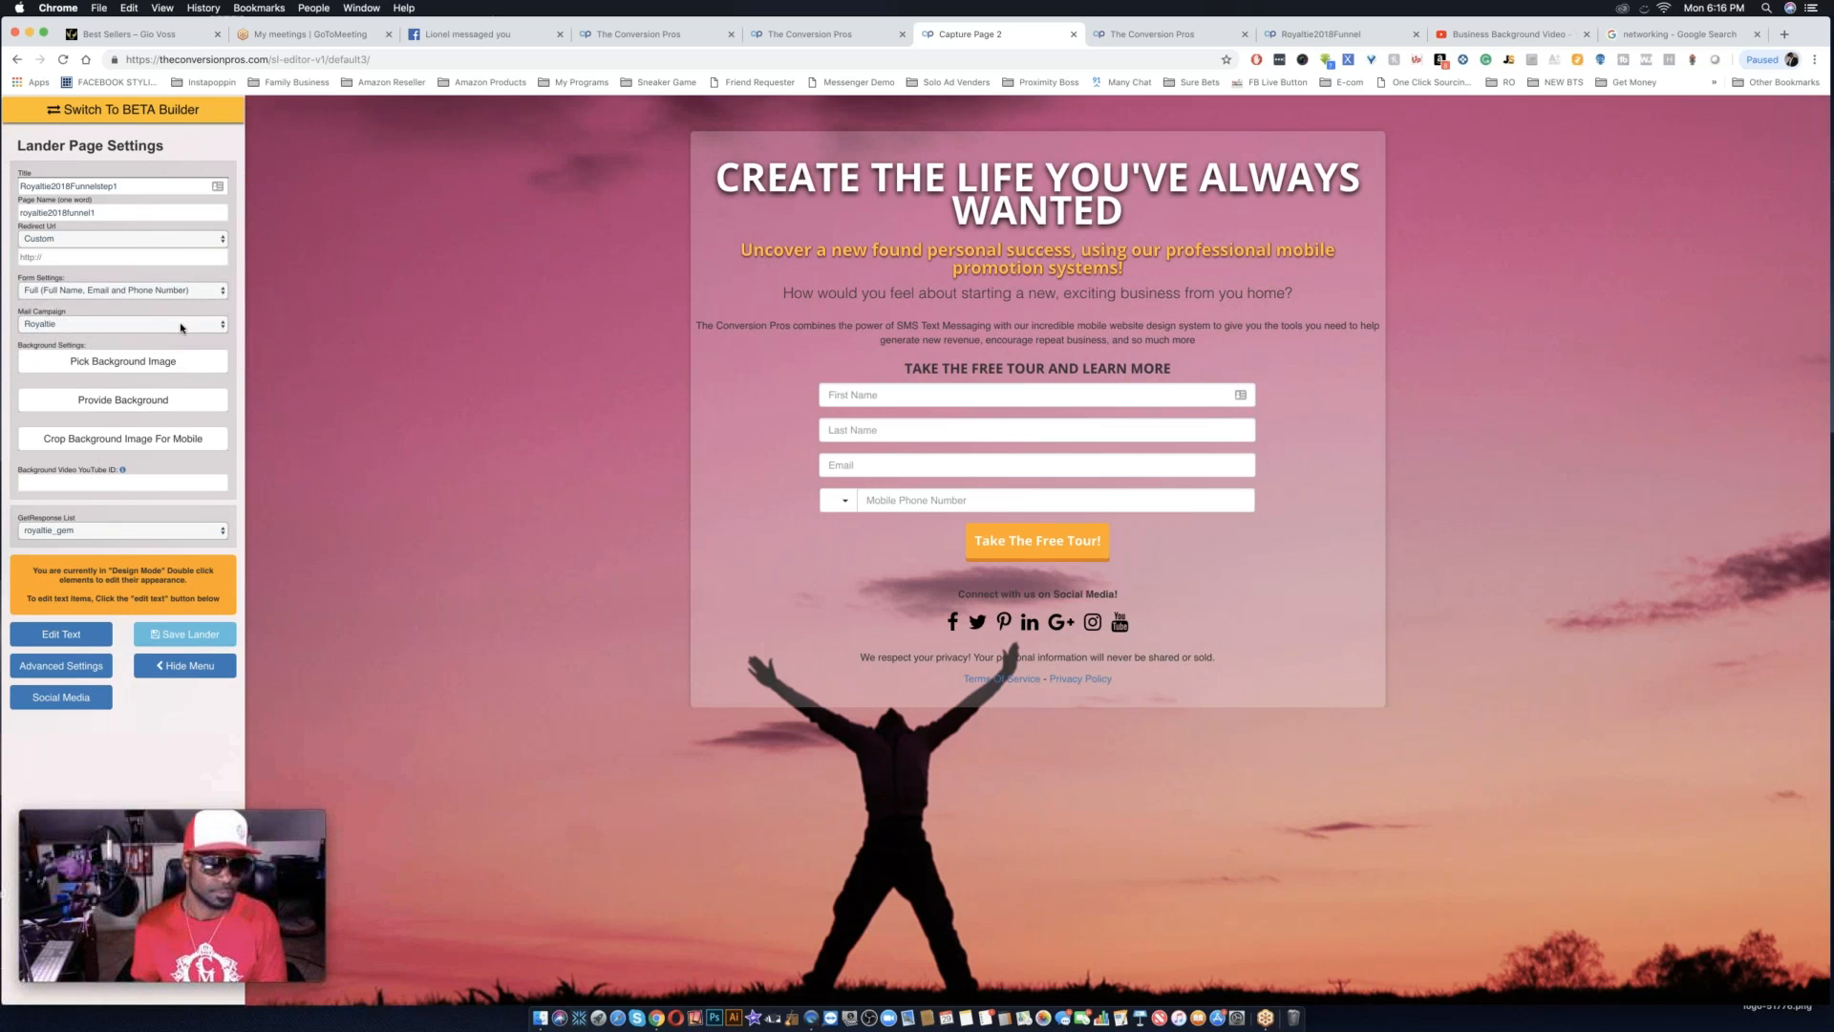
{"action": "left_click", "coordinate": [177, 331]}
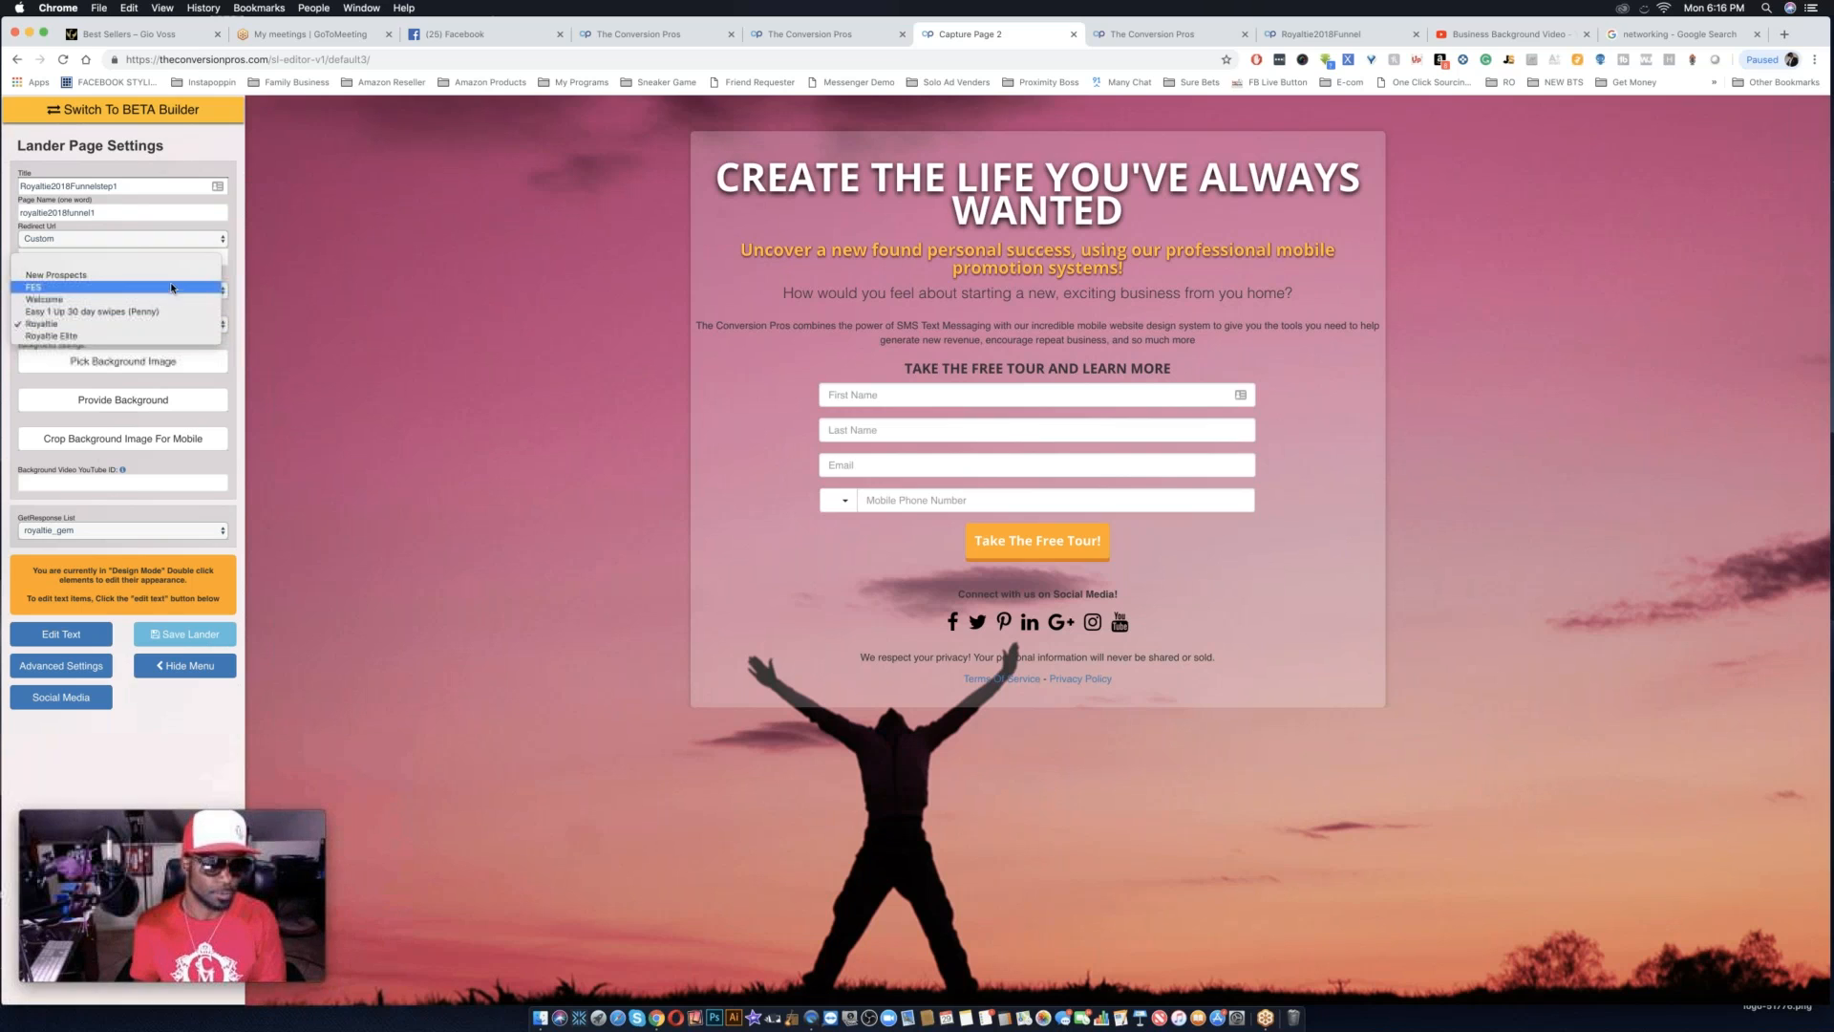
{"action": "left_click", "coordinate": [162, 299]}
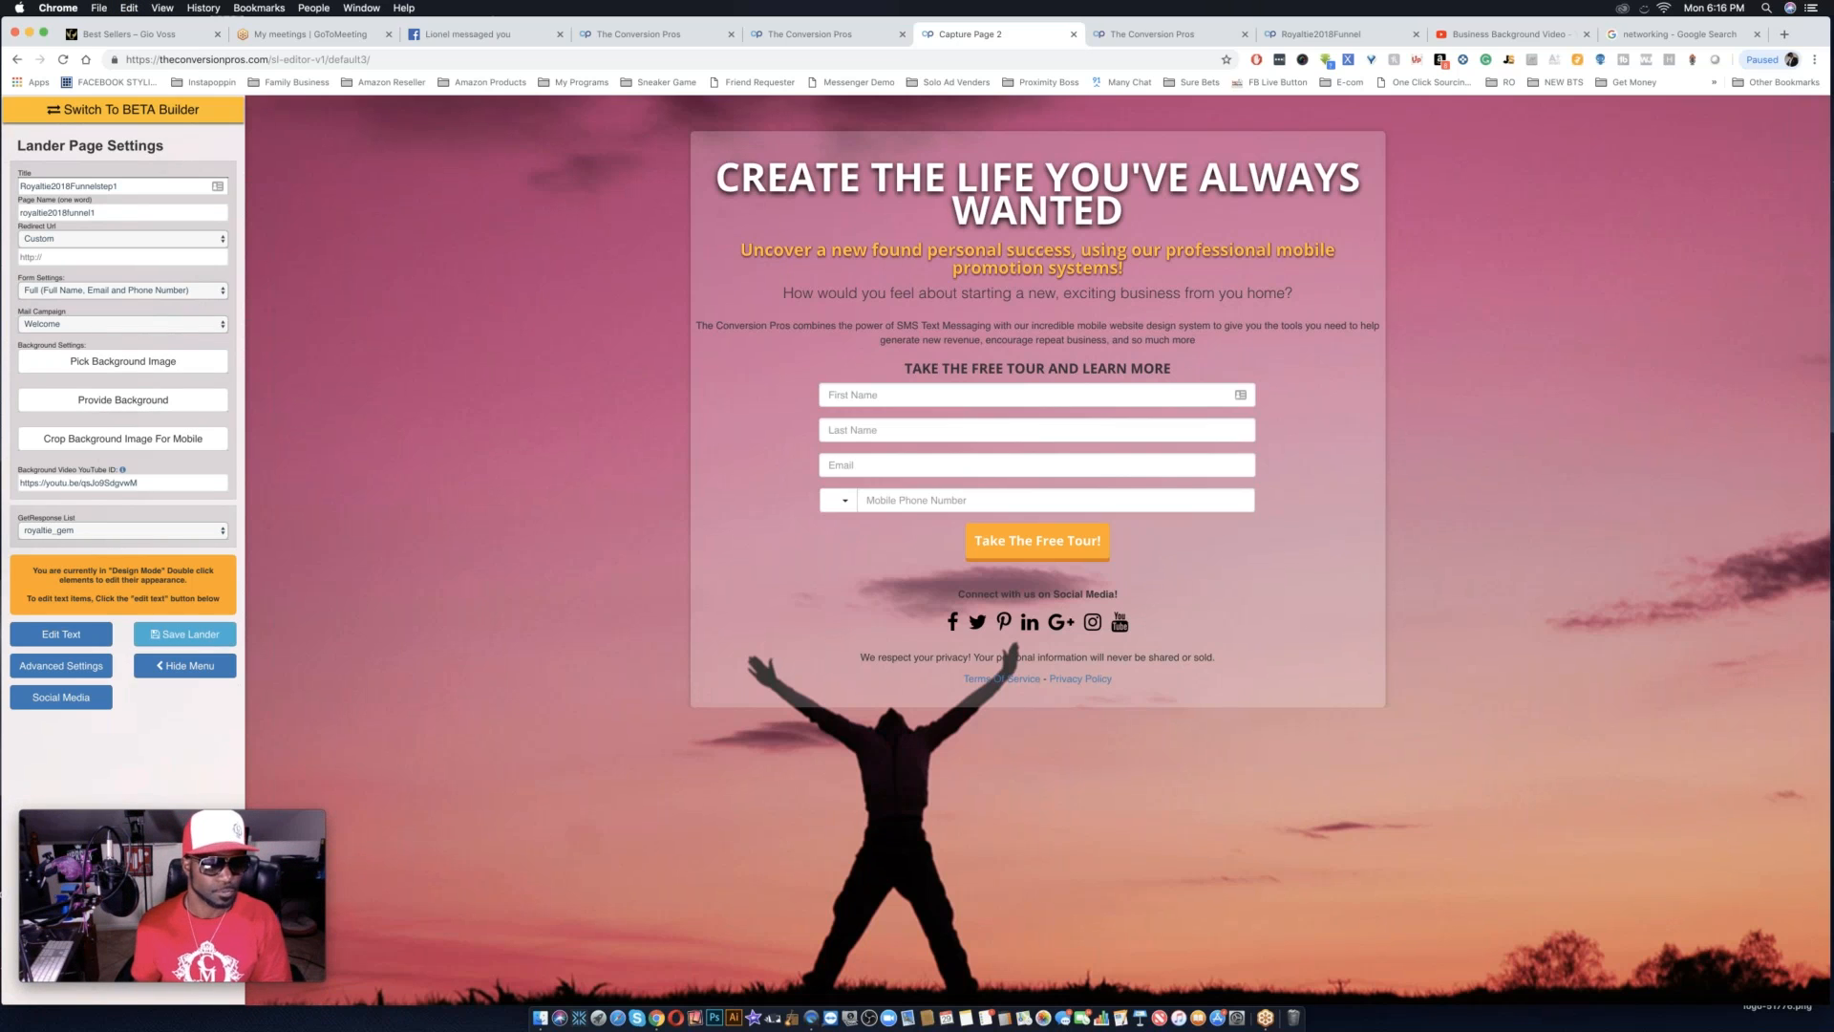
{"action": "left_click", "coordinate": [185, 634]}
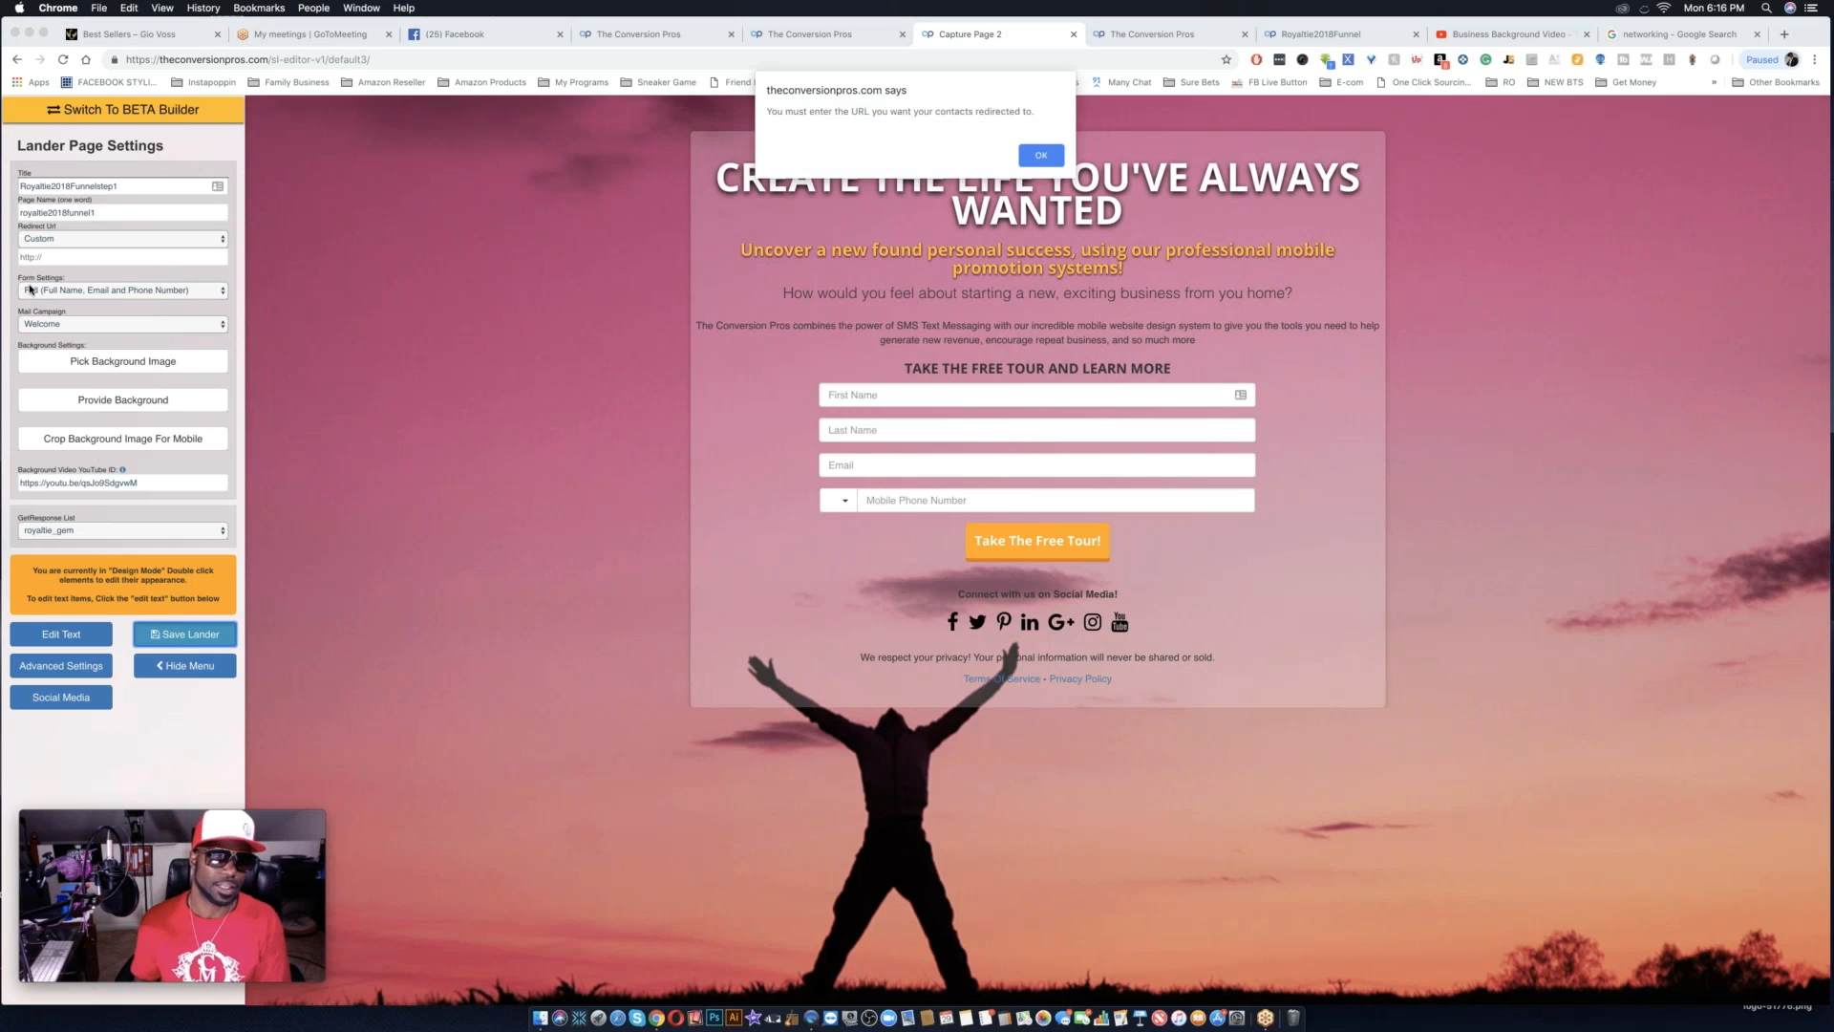
{"action": "left_click", "coordinate": [1039, 155]}
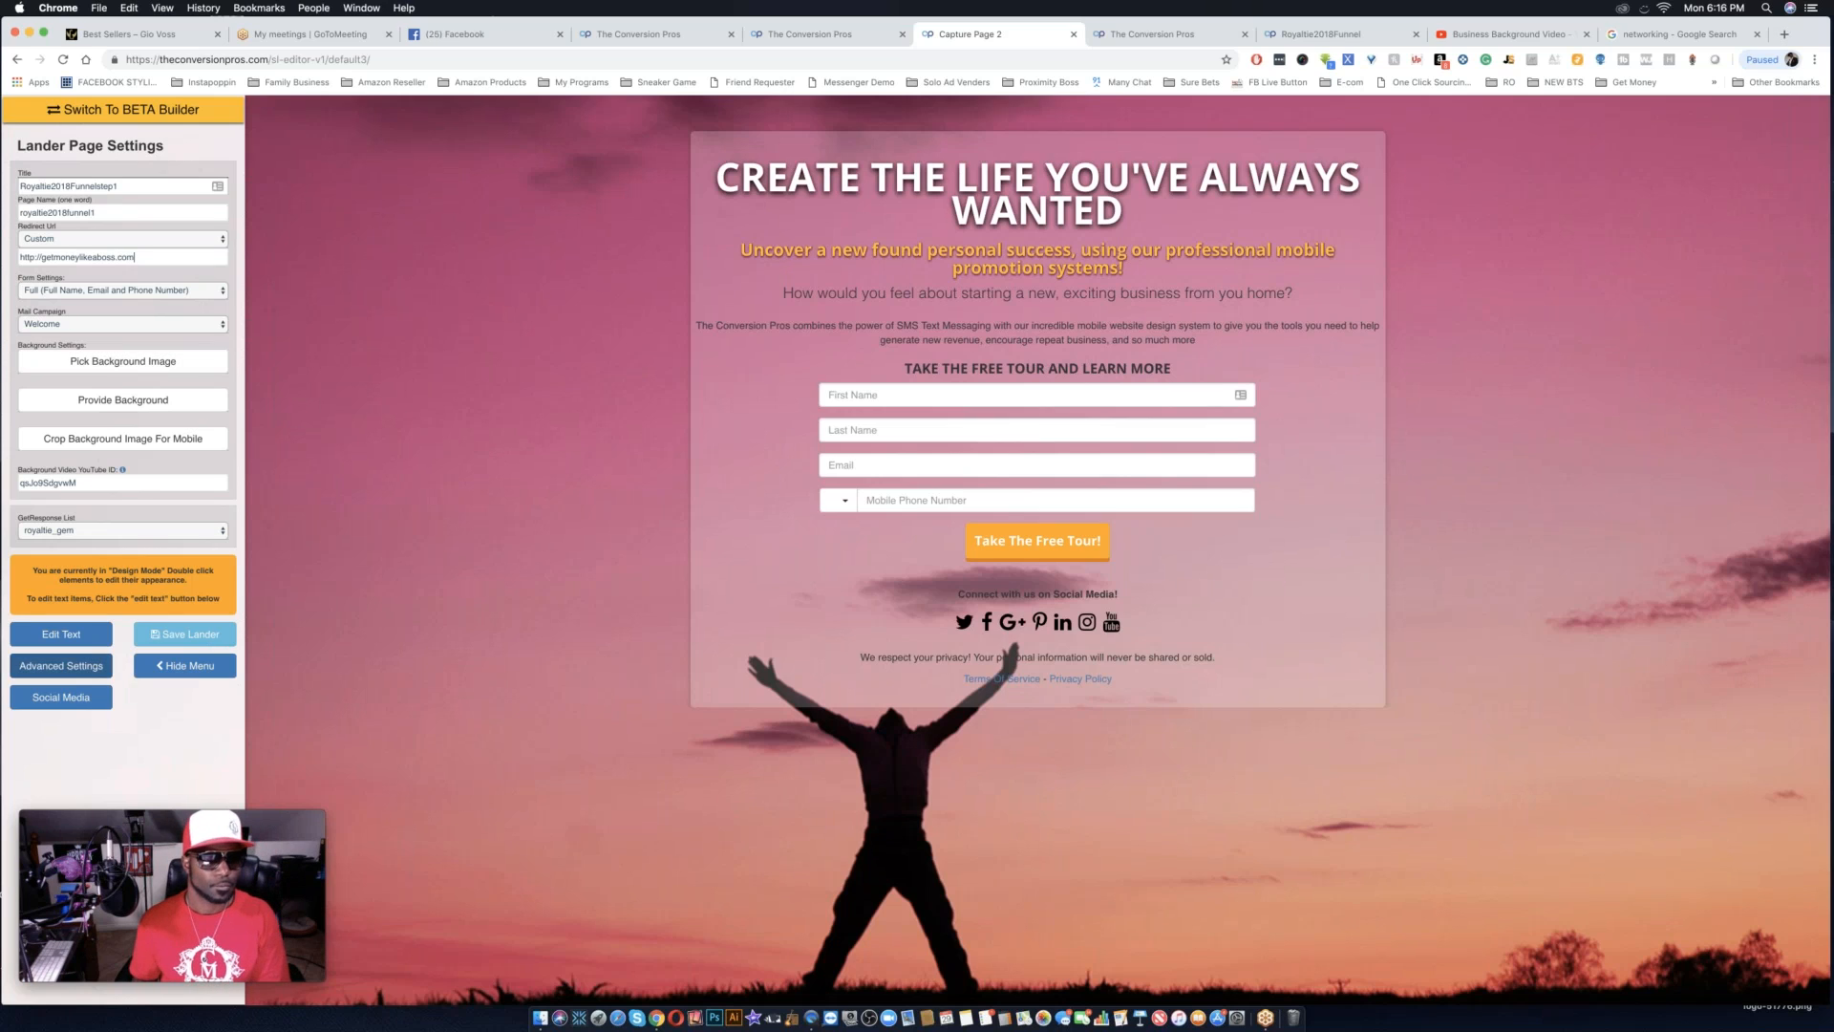
{"action": "left_click", "coordinate": [179, 638]}
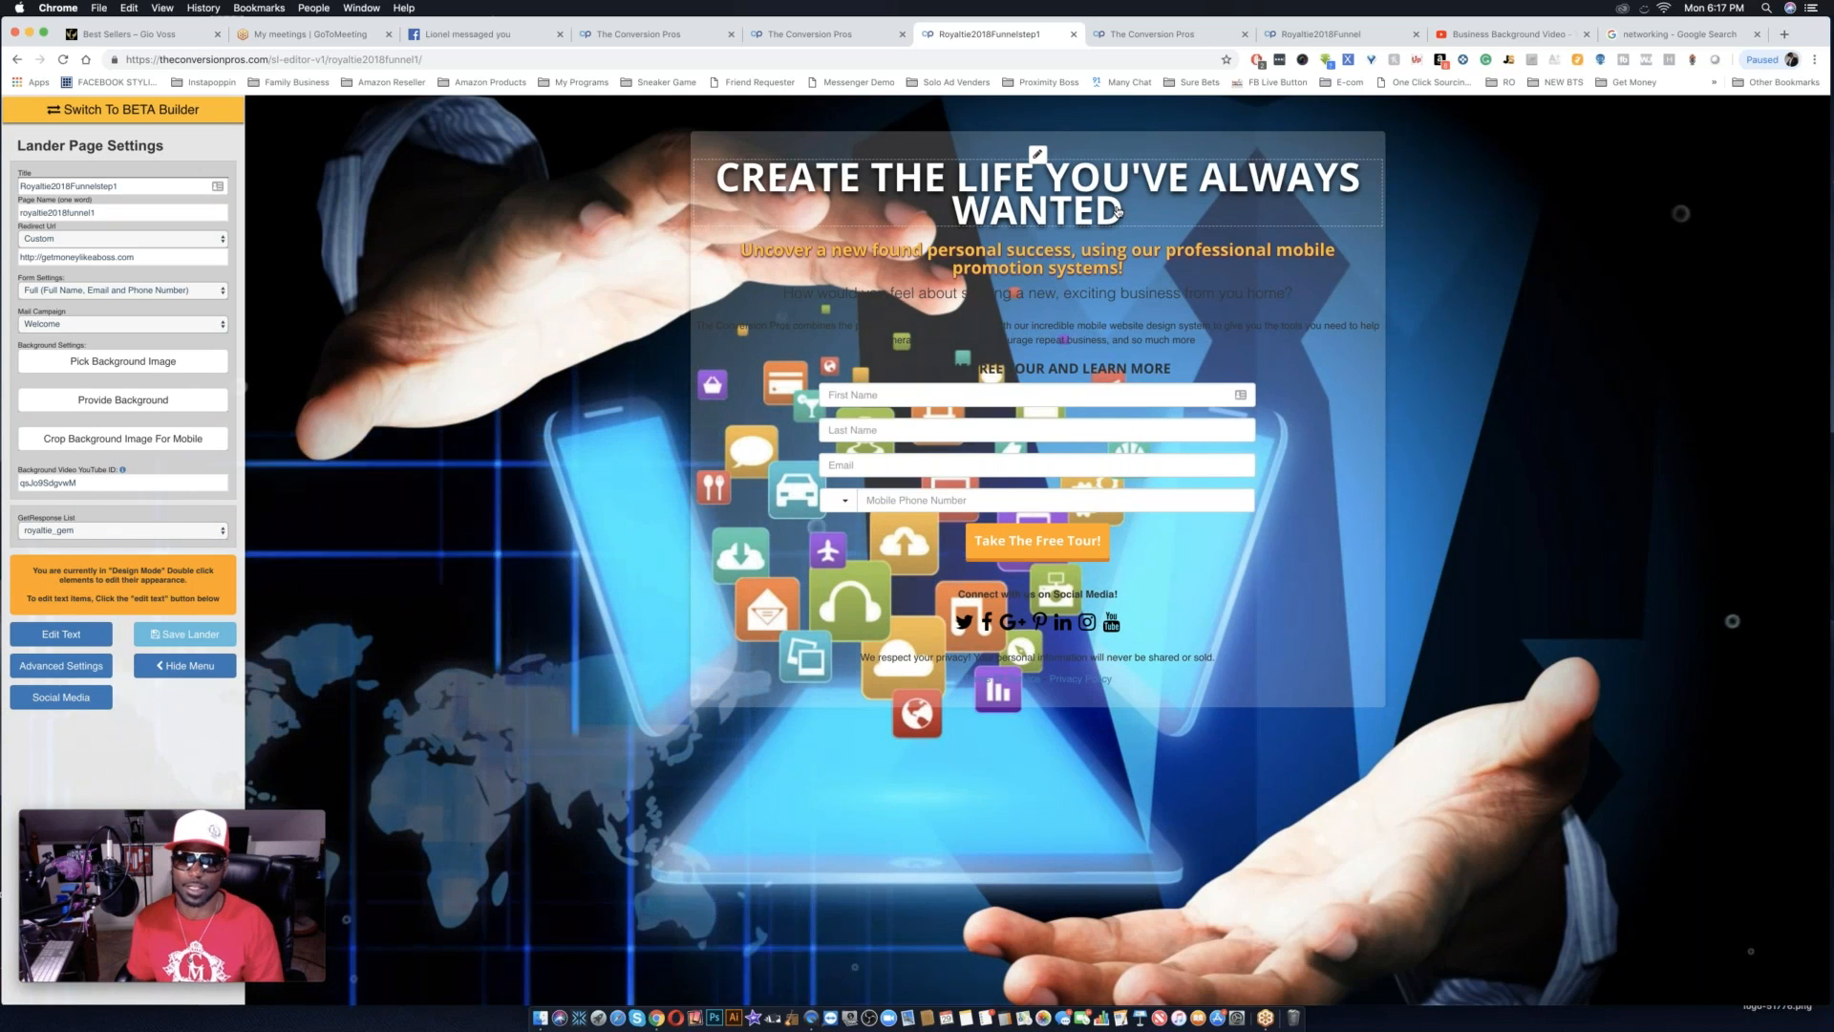
Change the main headline's font to Anton and enlarge its text slightly, keeping it on two lines.
{"action": "double_click", "coordinate": [1077, 198]}
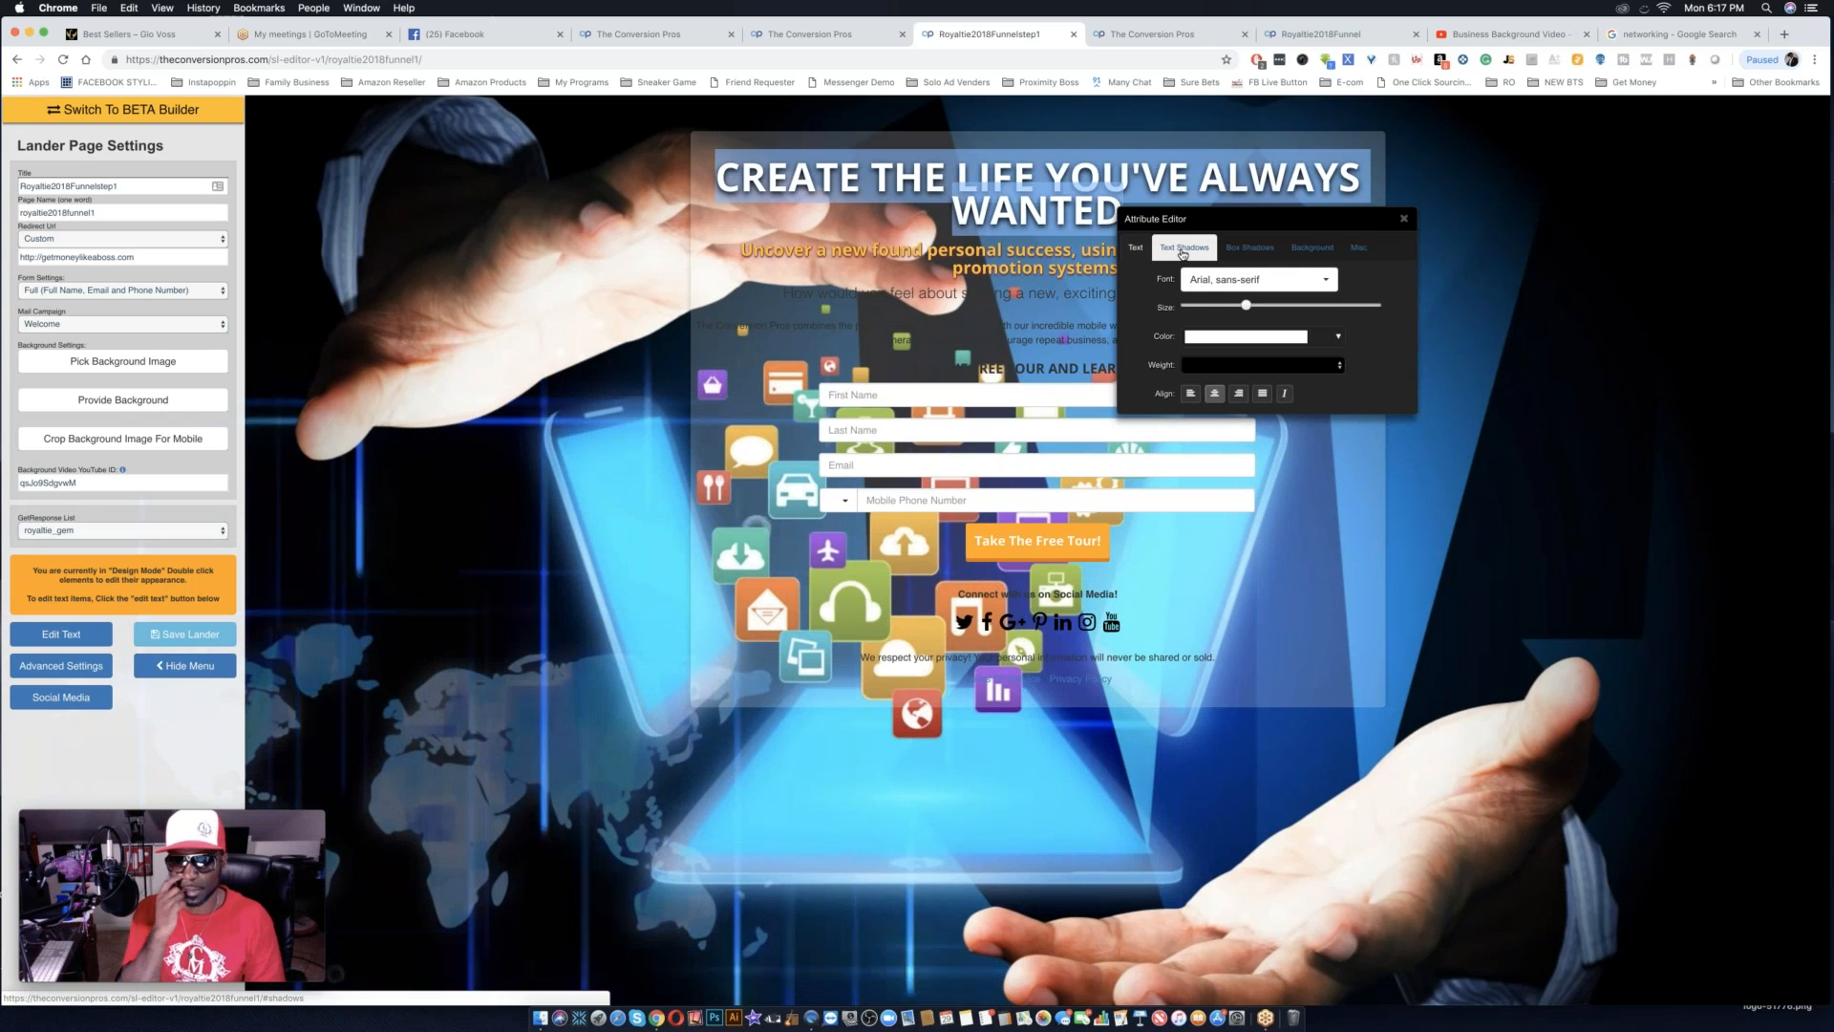
{"action": "left_click", "coordinate": [1277, 280]}
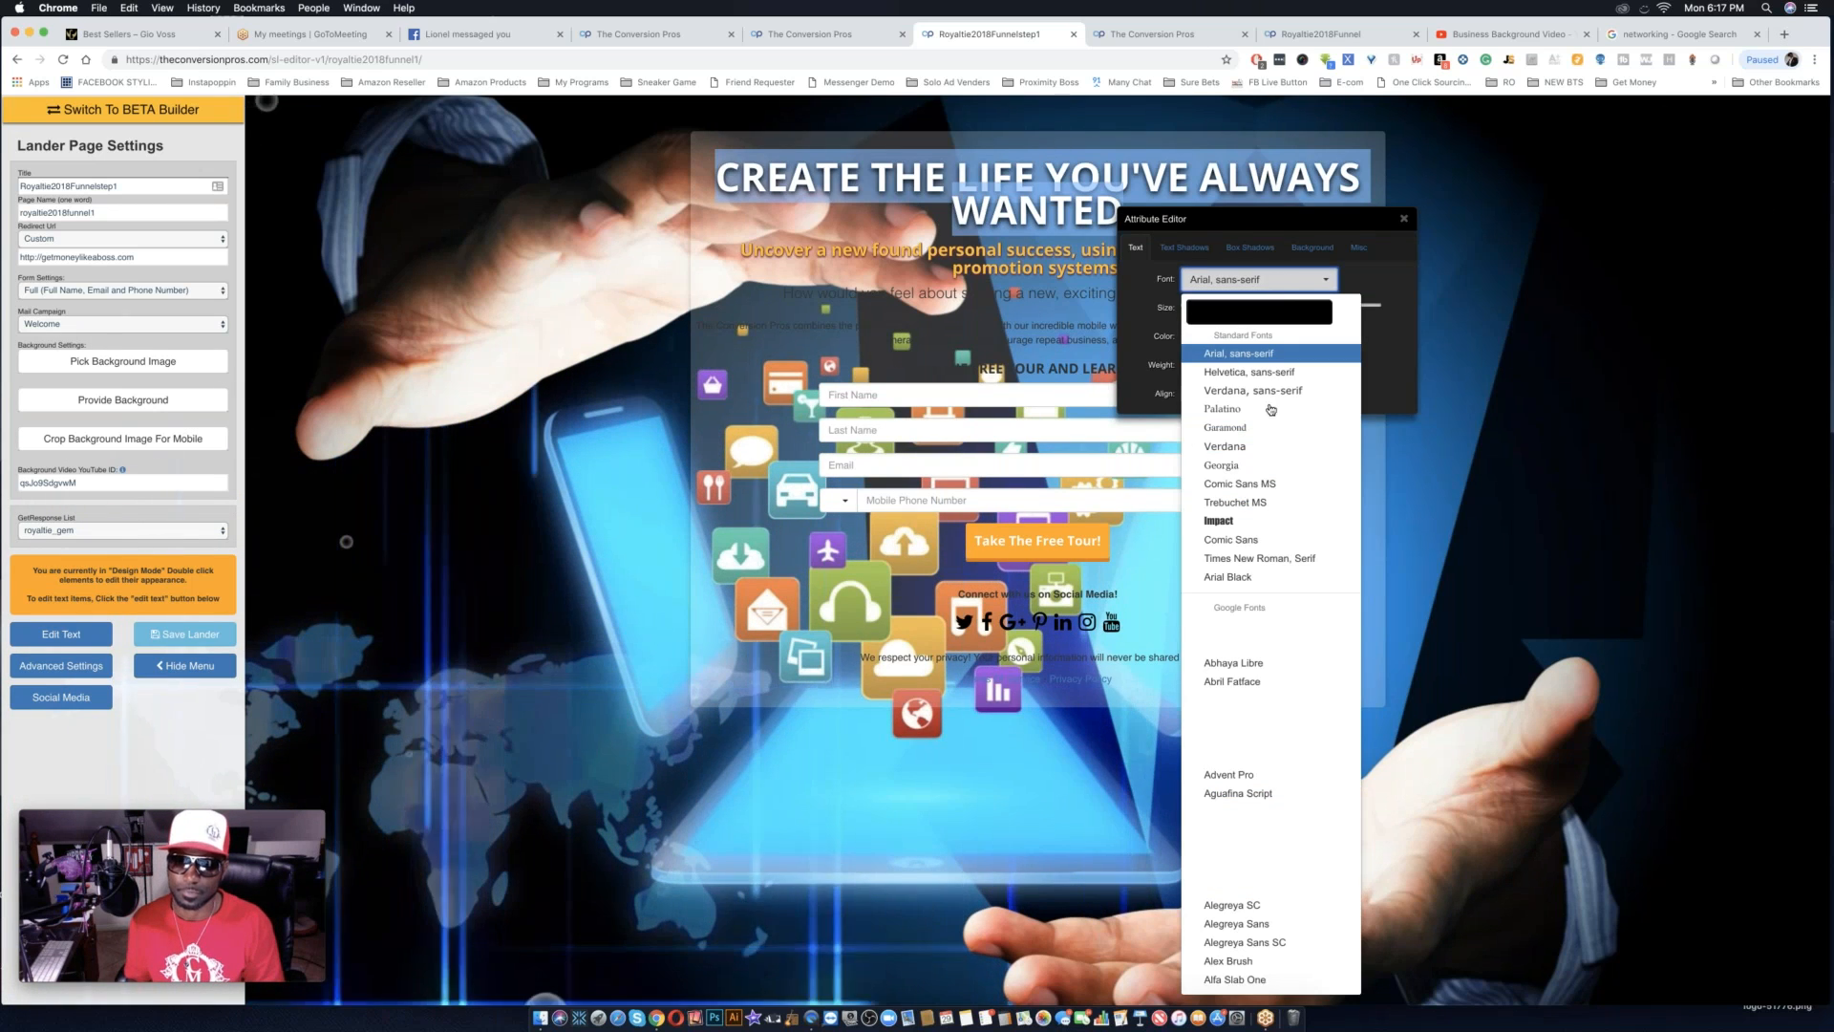
{"action": "scroll", "coordinate": [1240, 700], "scroll_direction": "down", "scroll_amount": 10}
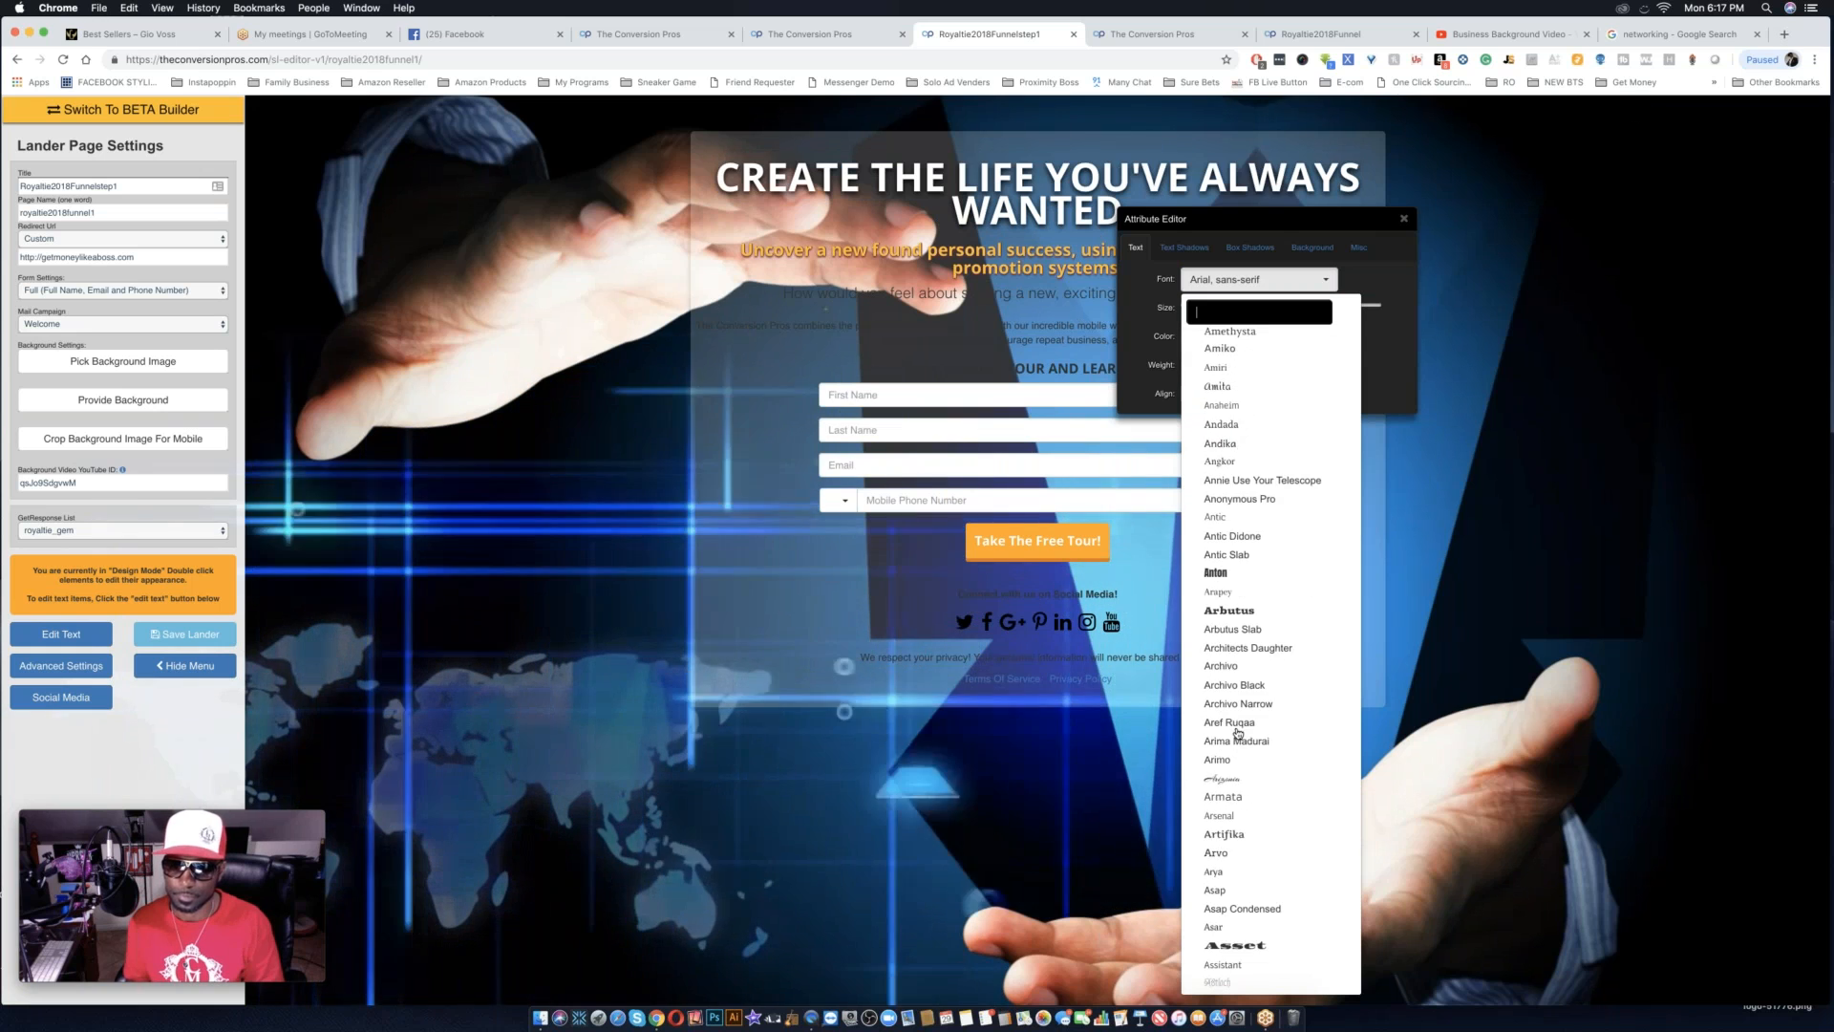
{"action": "left_click", "coordinate": [1216, 574]}
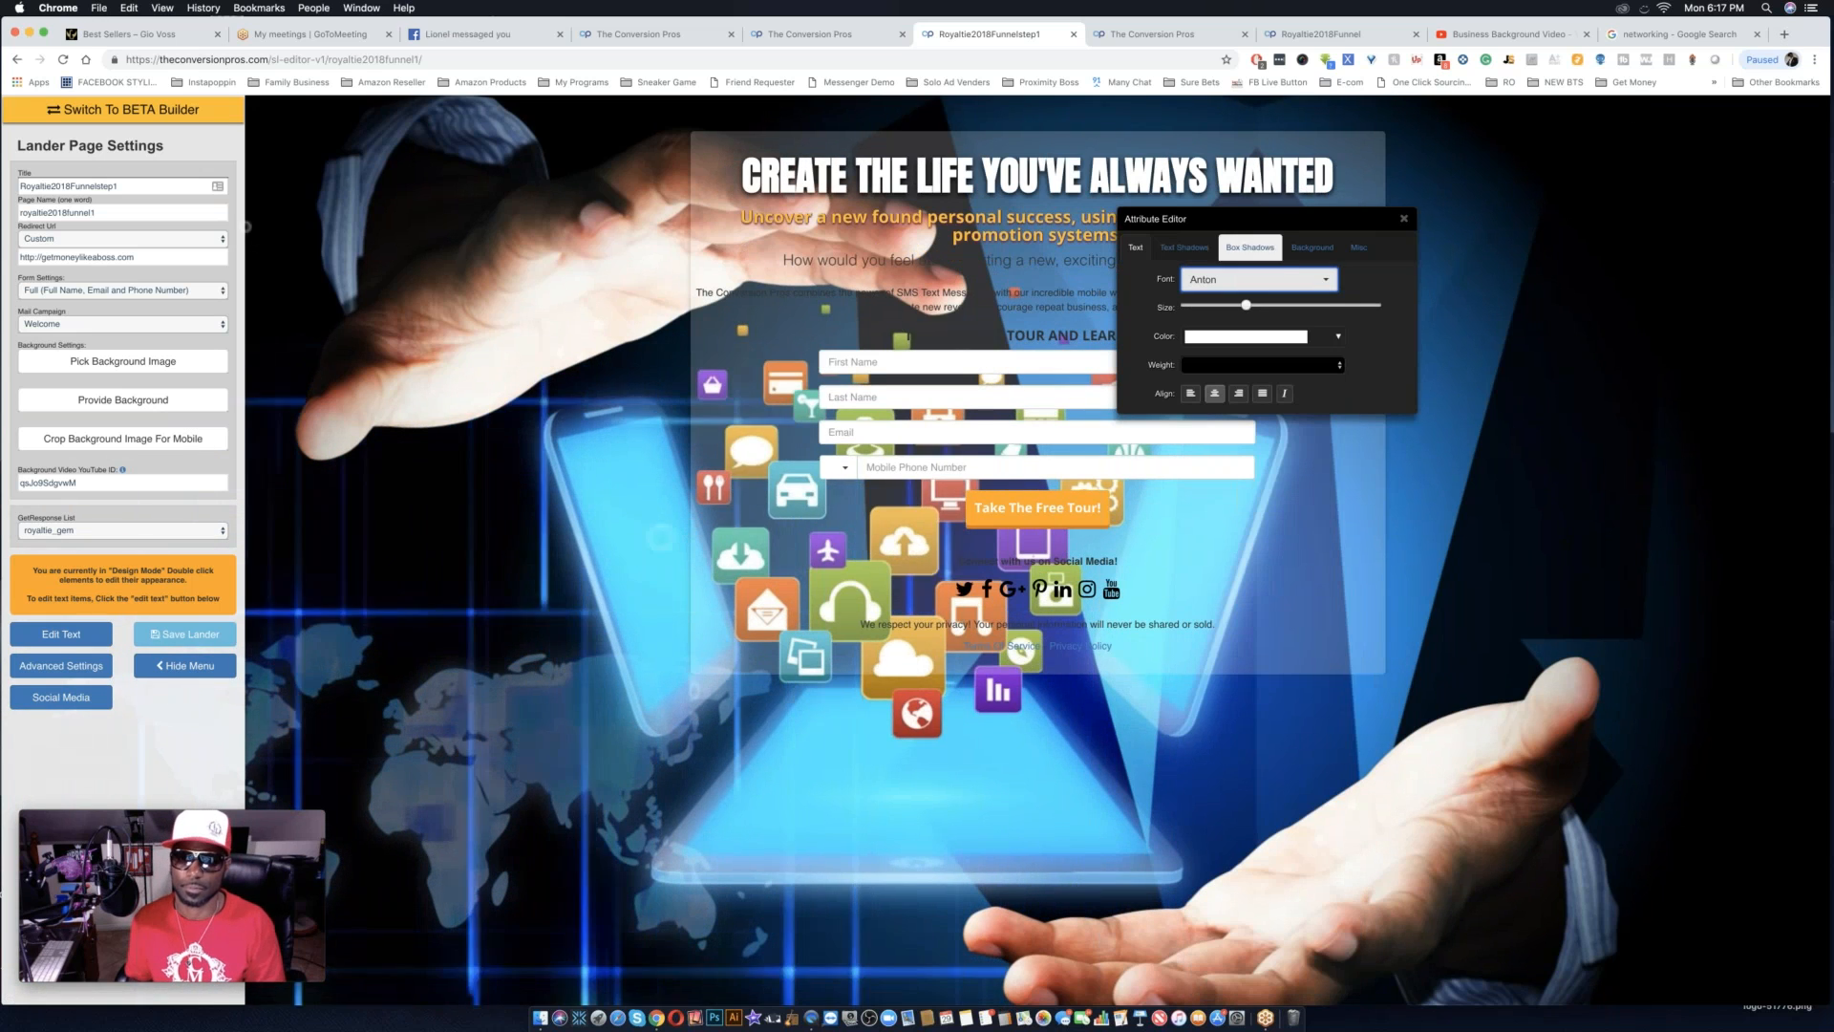
{"action": "left_click", "coordinate": [1280, 305]}
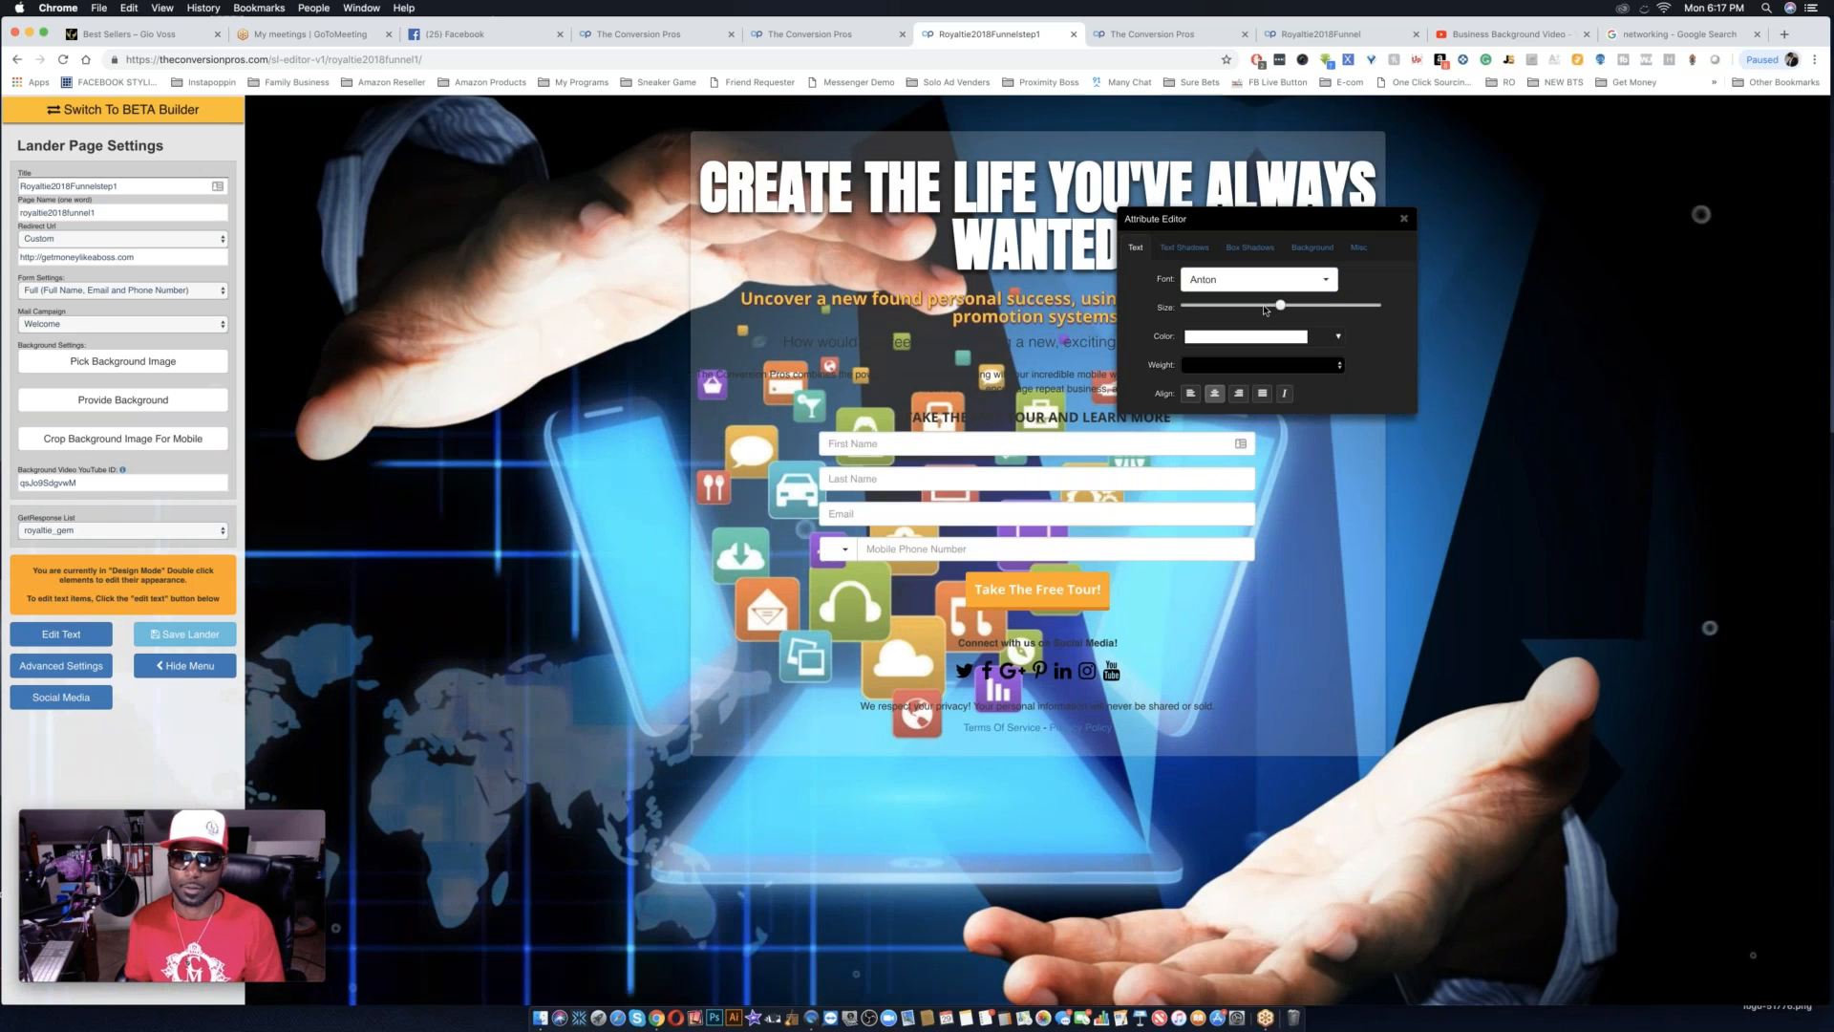
{"action": "left_click_drag", "start_coordinate": [1280, 306], "coordinate": [1267, 307]}
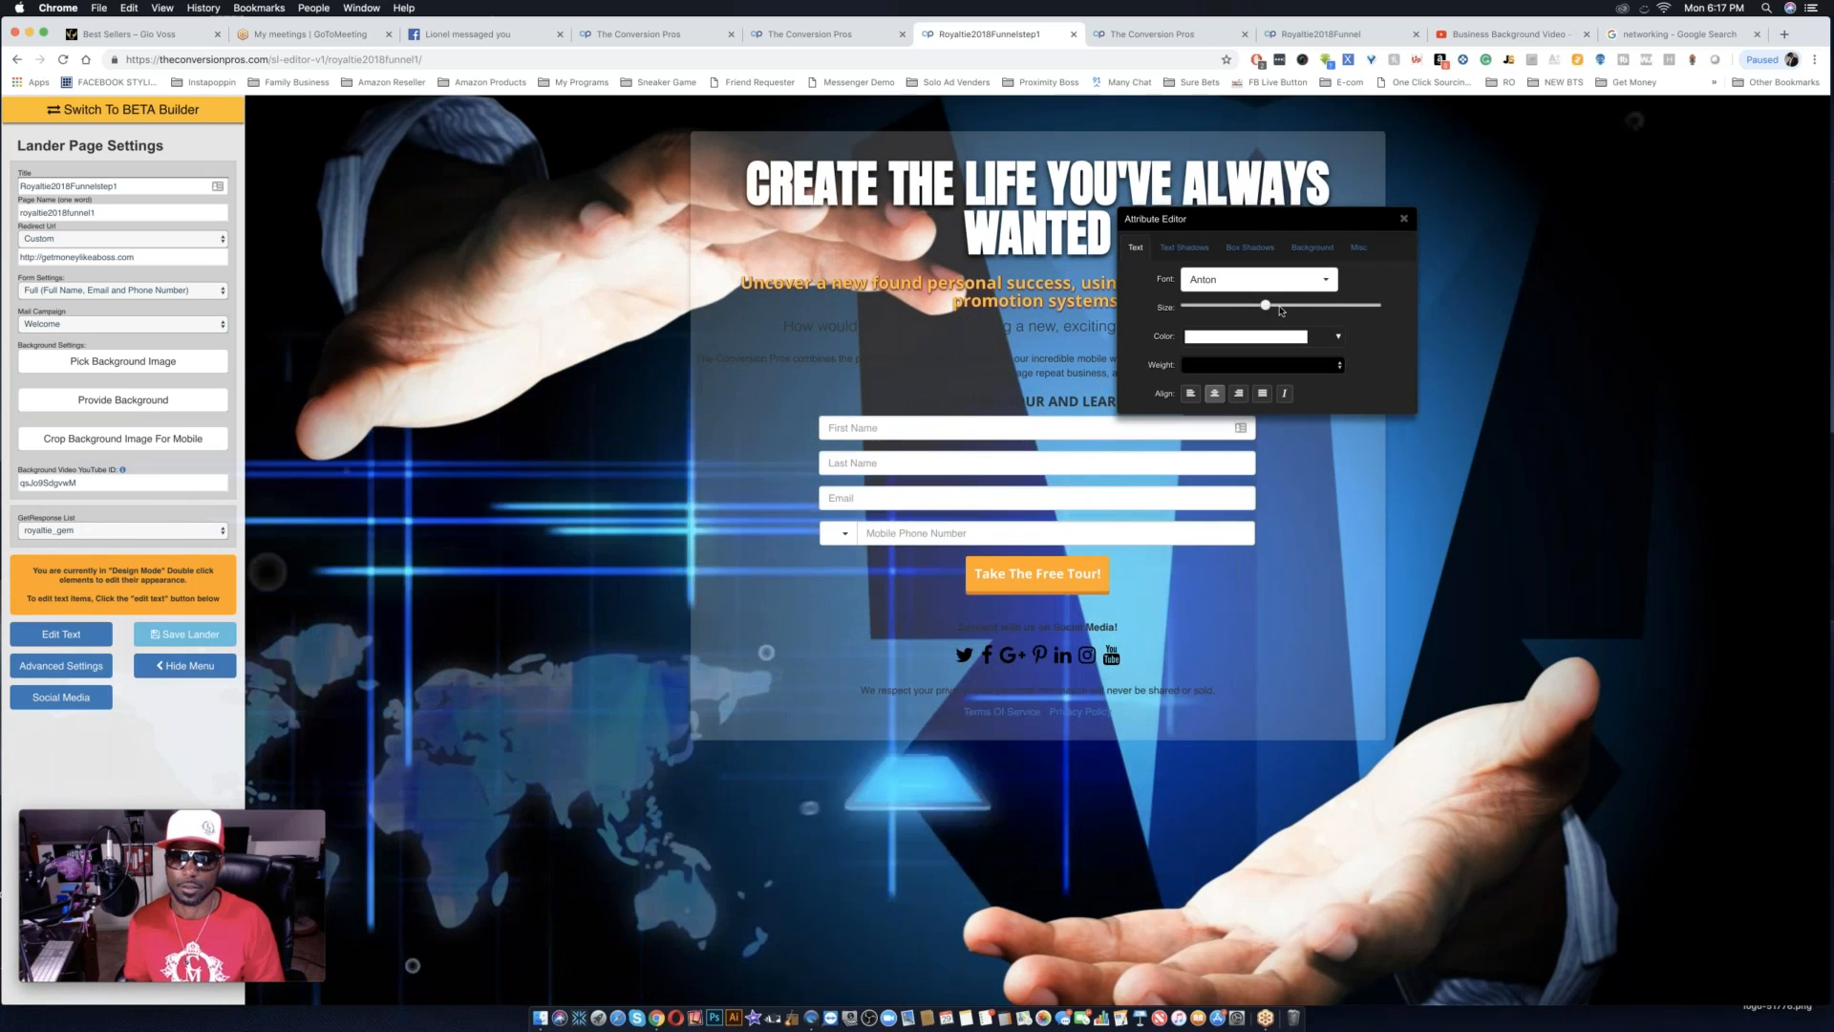
Strengthen the headline's text shadow by increasing its spread and its X and Y offsets slightly.
{"action": "left_click", "coordinate": [1170, 247]}
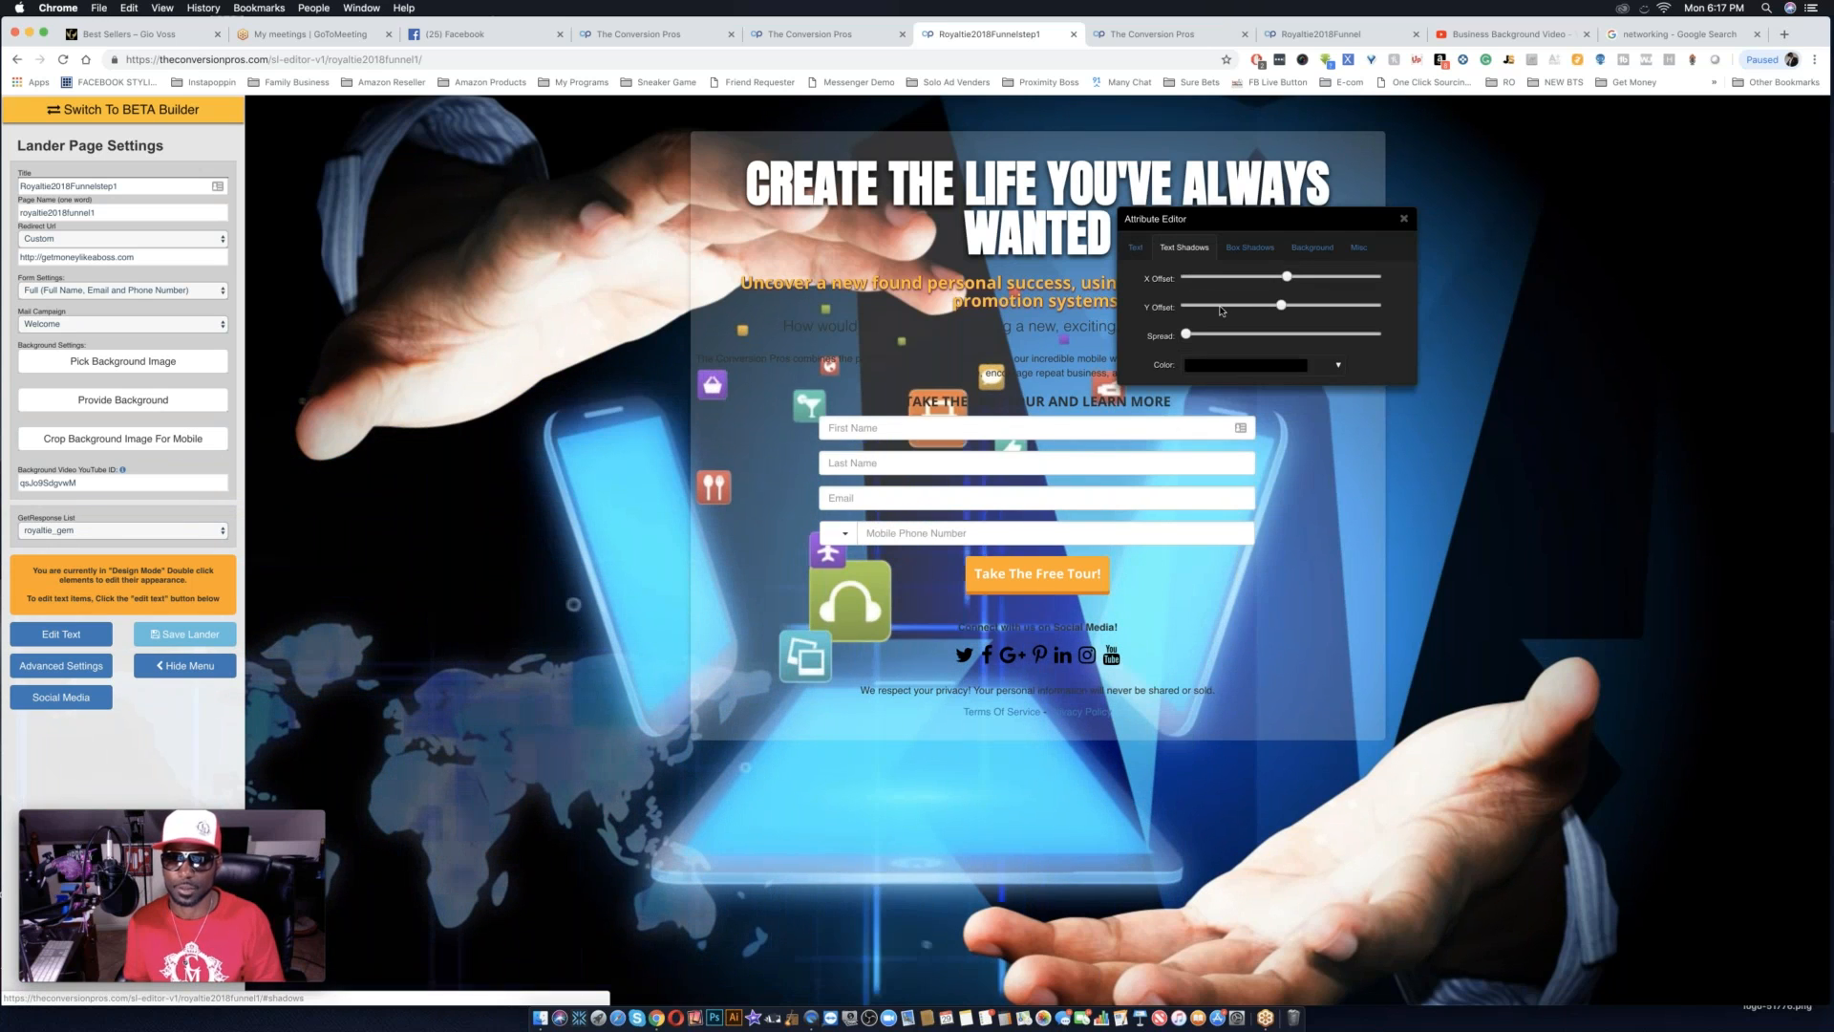
{"action": "left_click_drag", "start_coordinate": [1191, 336], "coordinate": [1196, 336]}
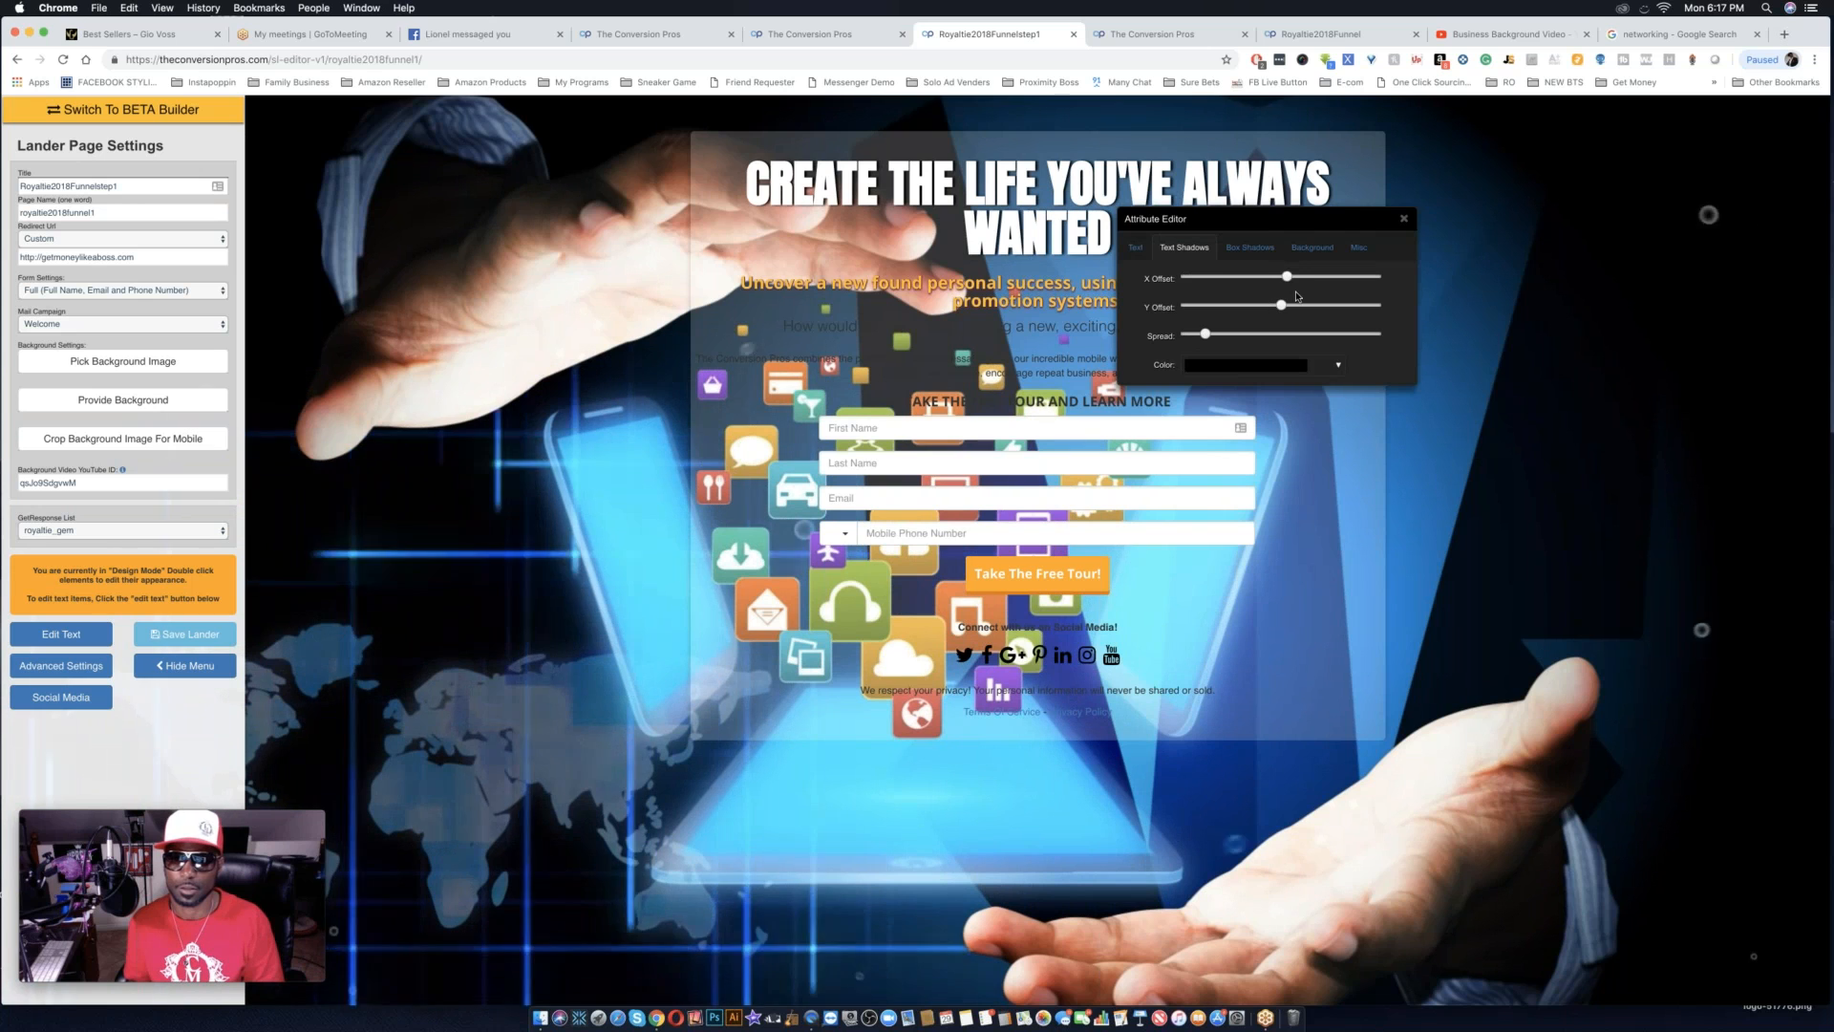
{"action": "left_click_drag", "start_coordinate": [1287, 278], "coordinate": [1287, 306]}
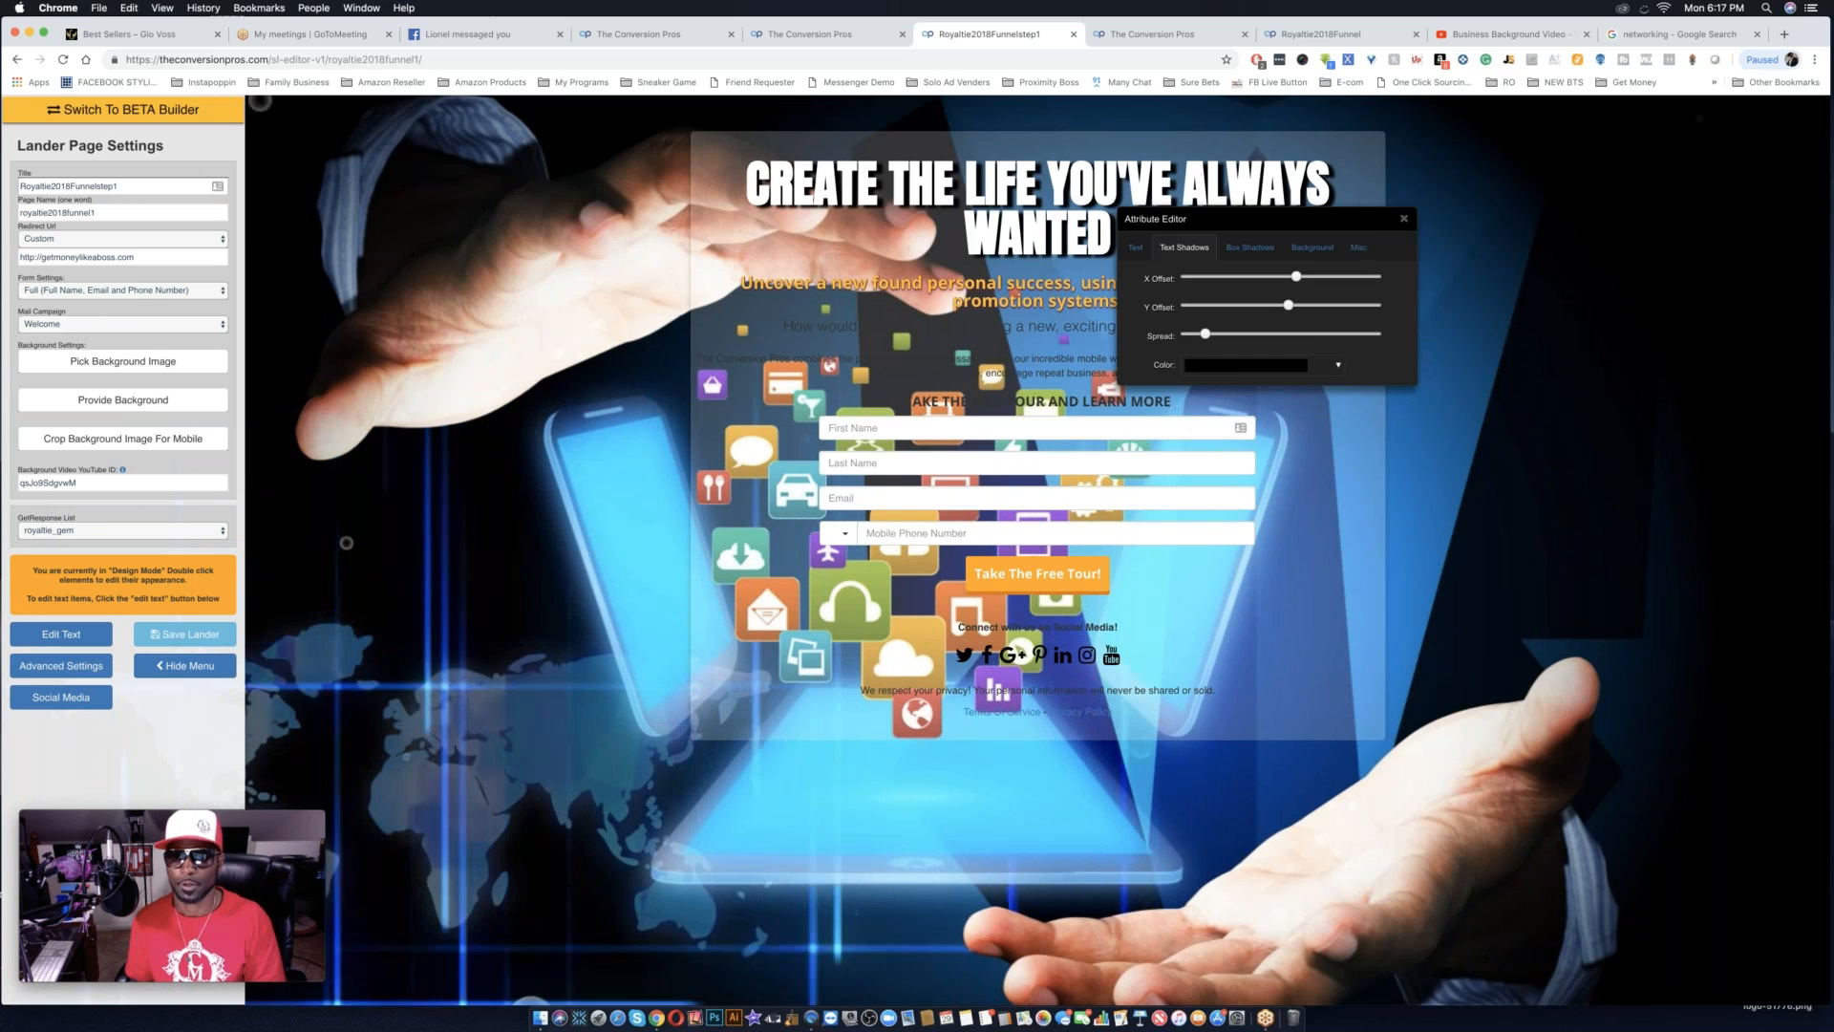
{"action": "left_click", "coordinate": [1403, 219]}
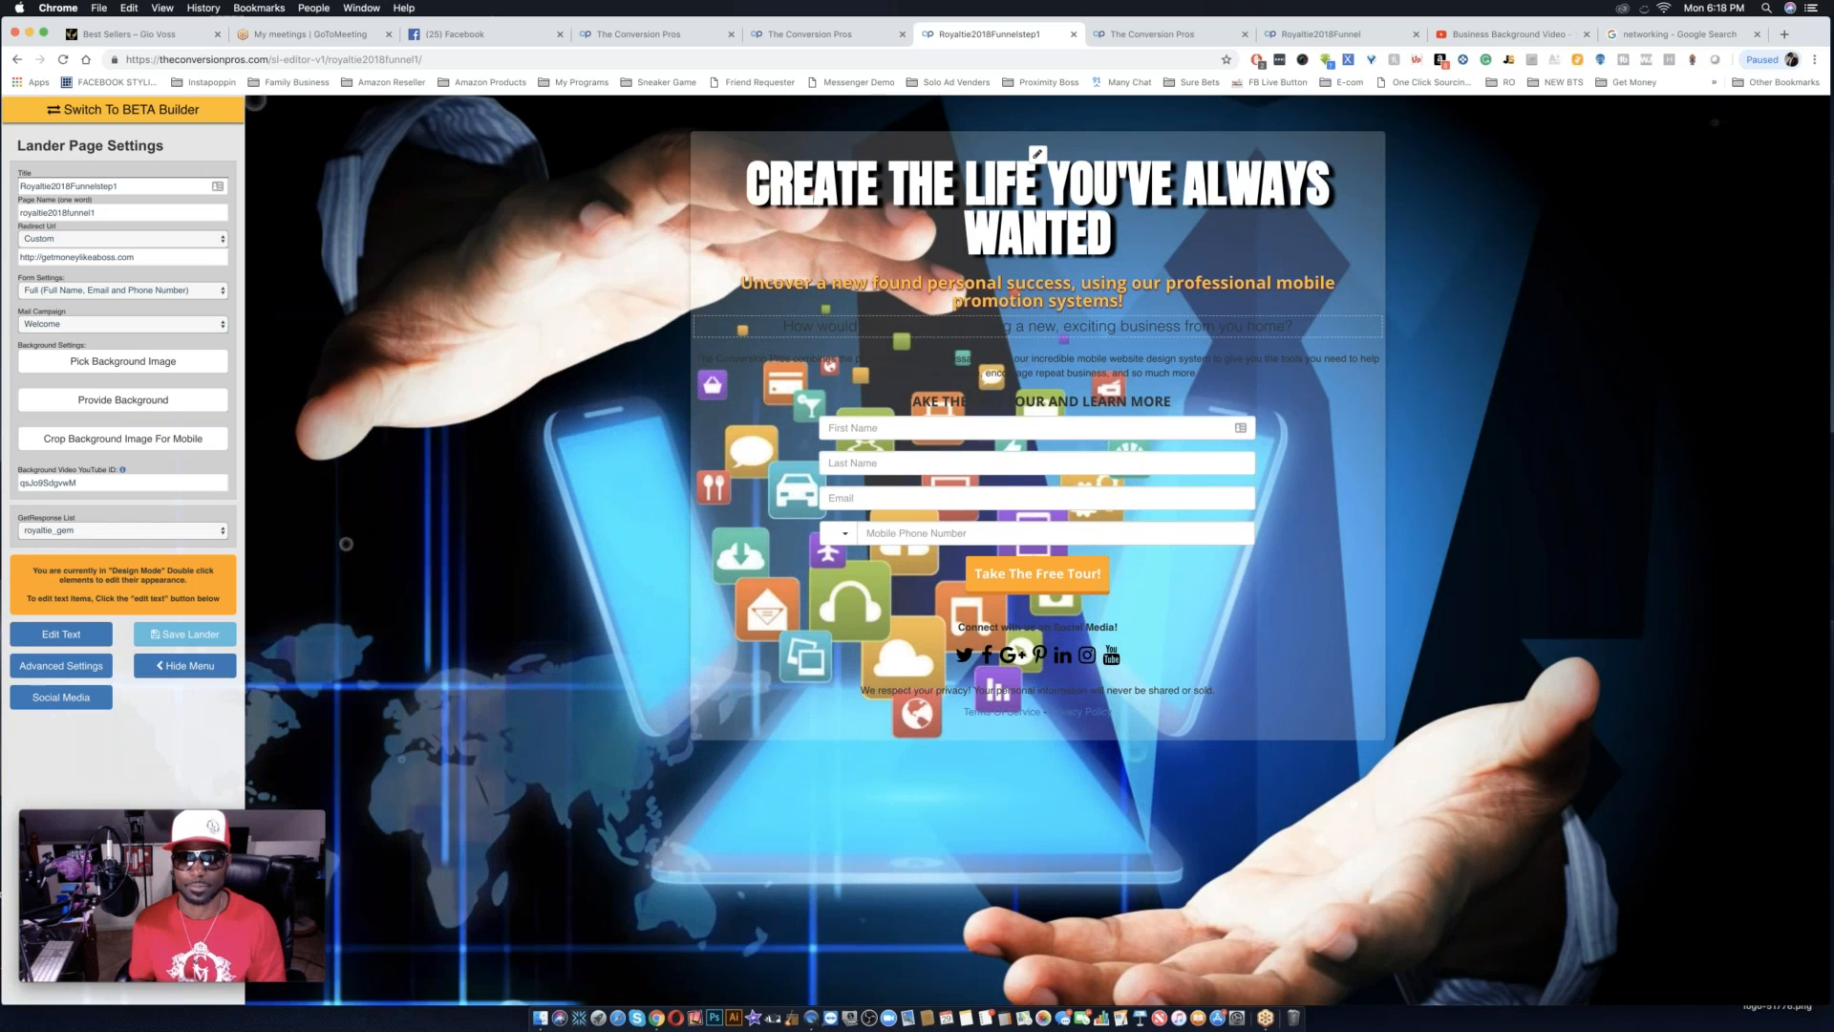
{"action": "double_click", "coordinate": [1033, 297]}
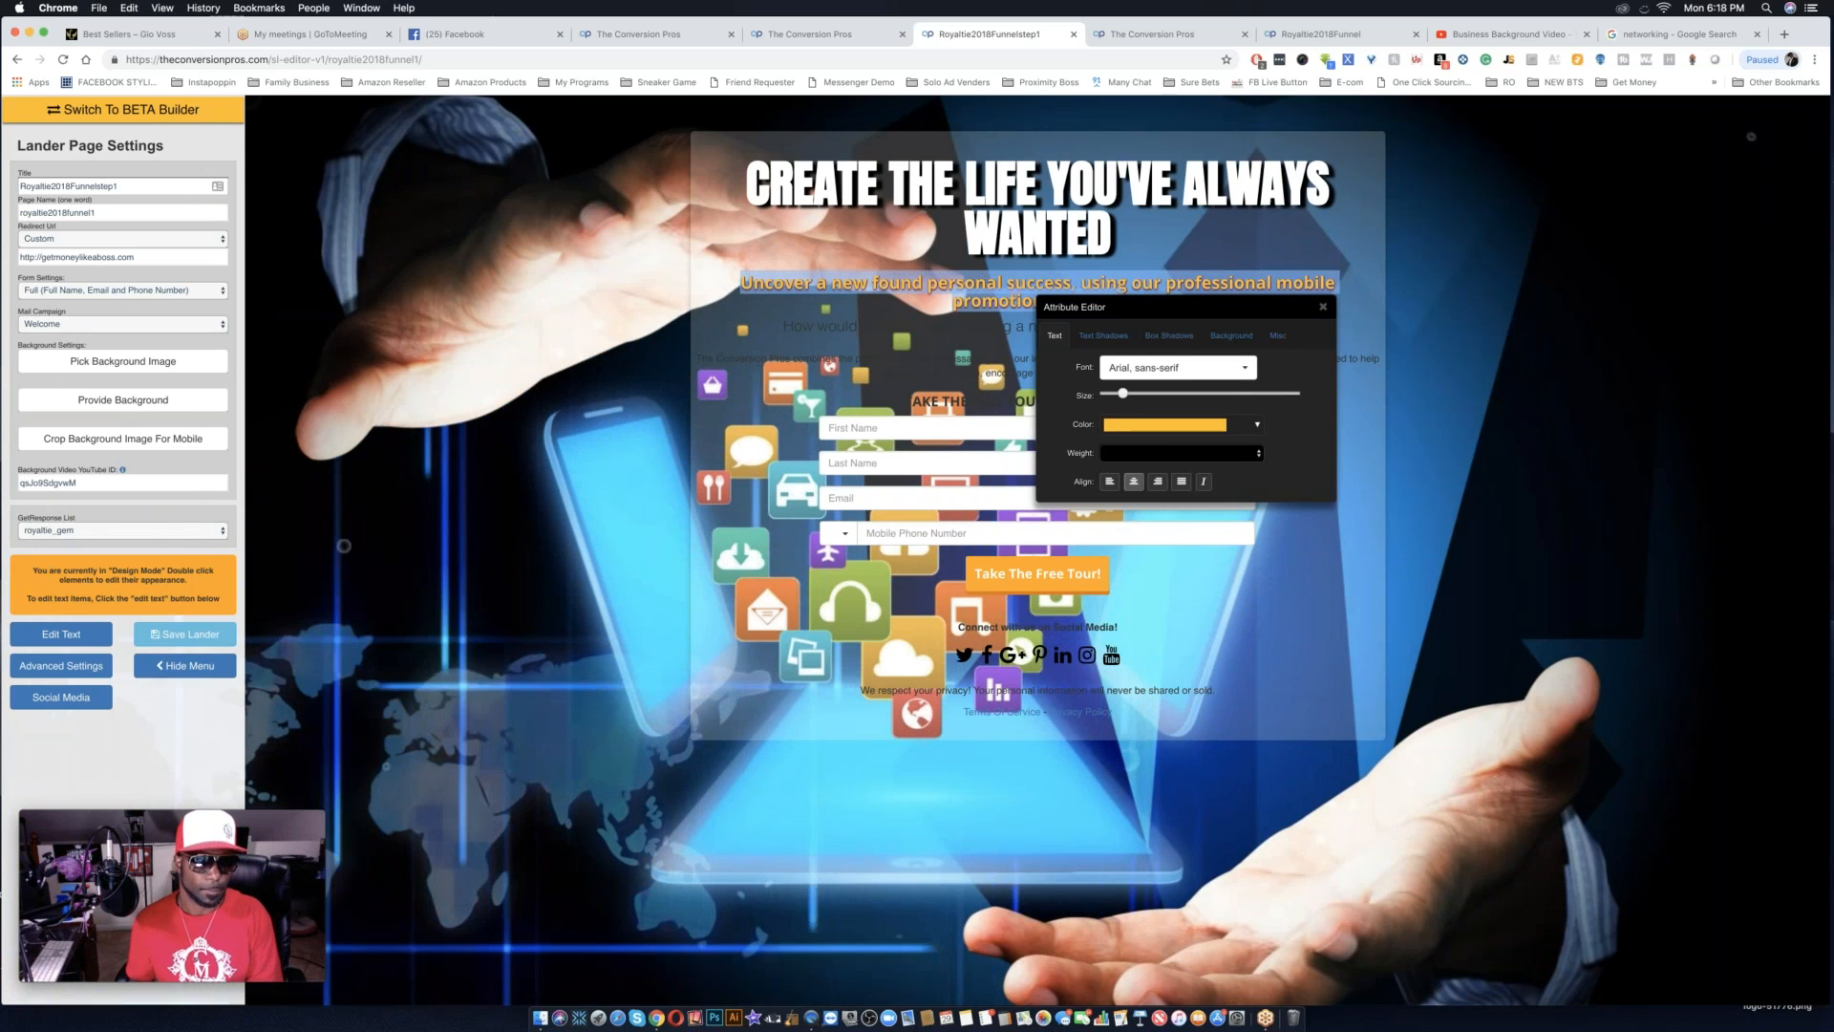
{"action": "left_click", "coordinate": [61, 634]}
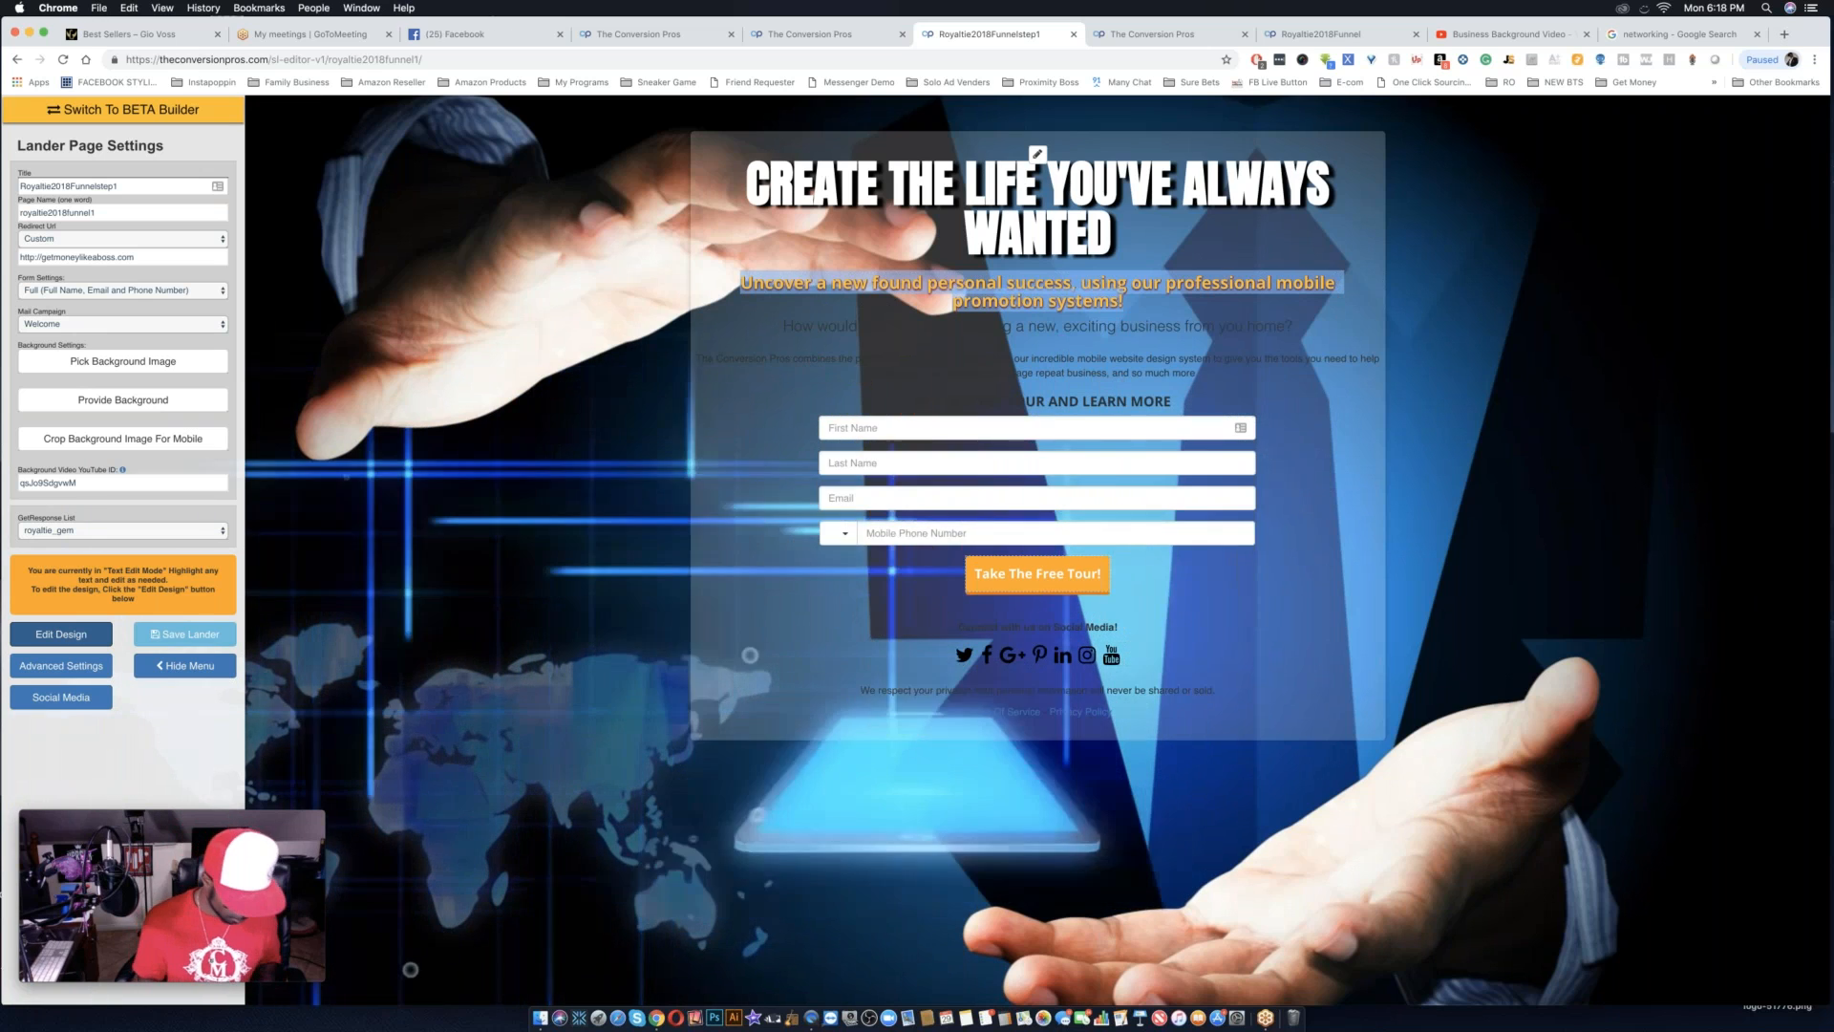
{"action": "left_click", "coordinate": [61, 635]}
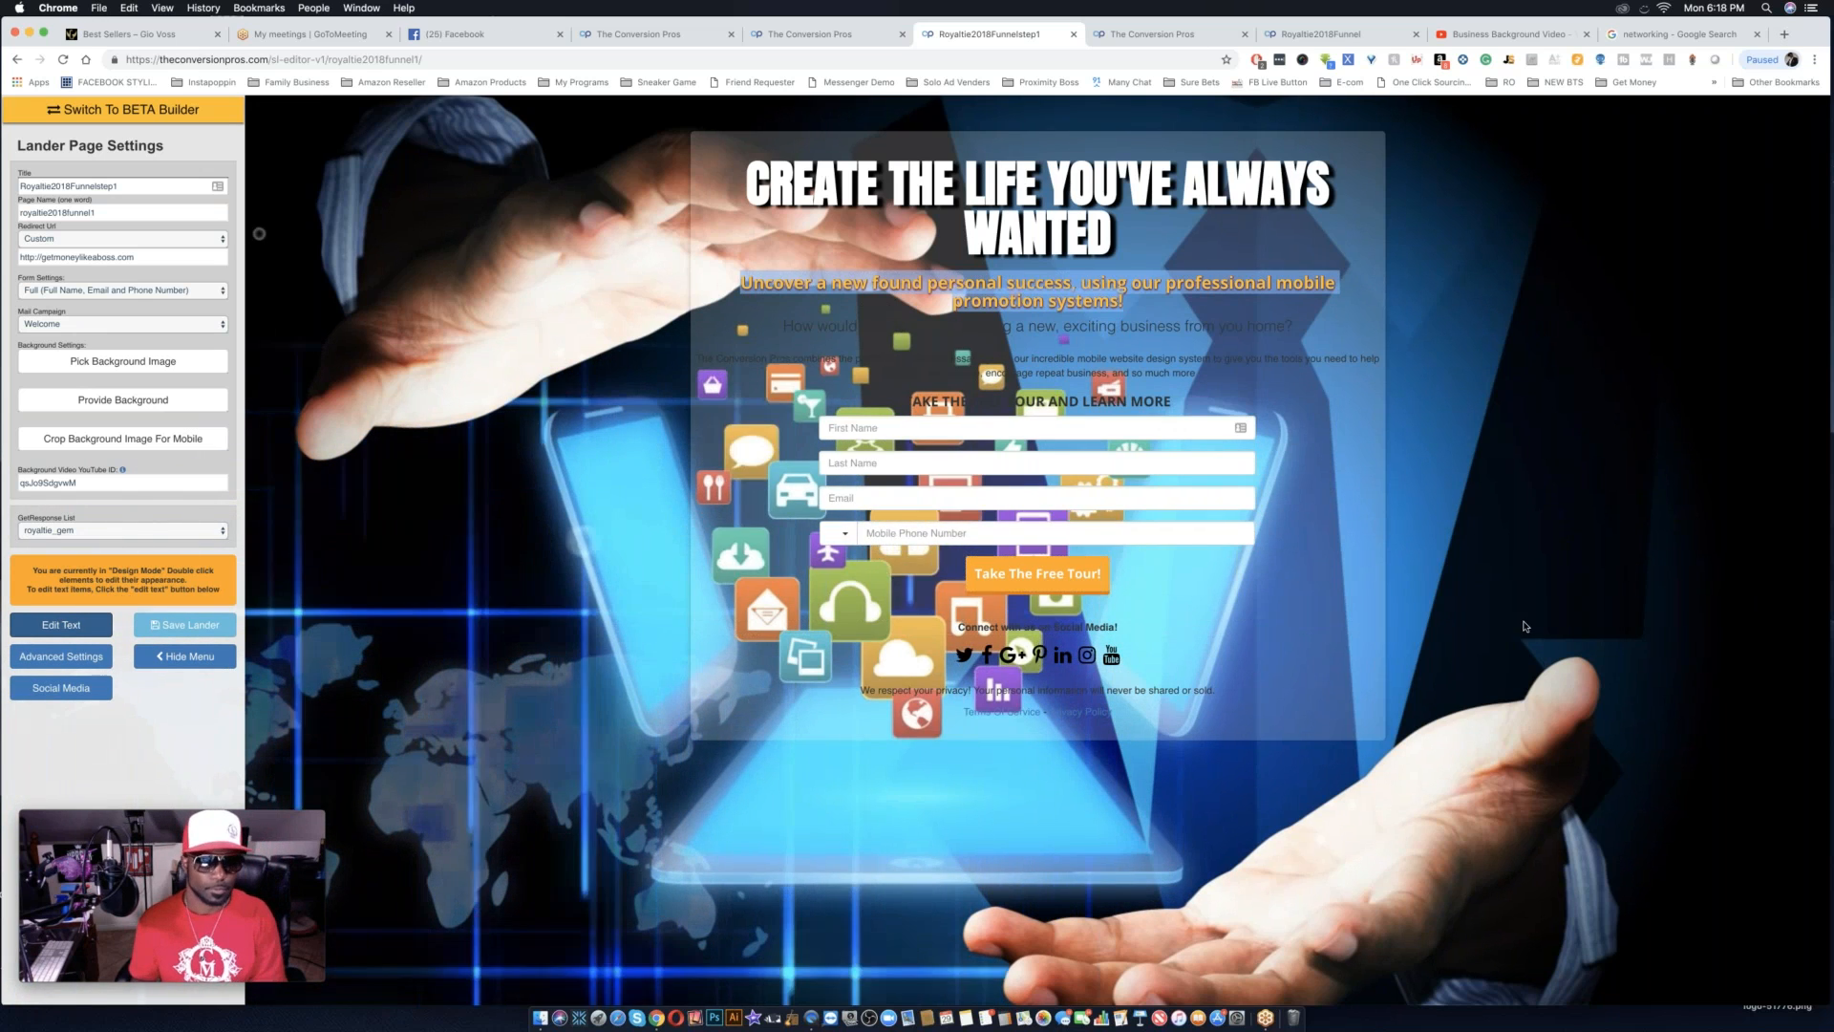
Replace the orange subheadline under the main headline with "Get In Front Of Thousands".
{"action": "double_click", "coordinate": [1055, 291]}
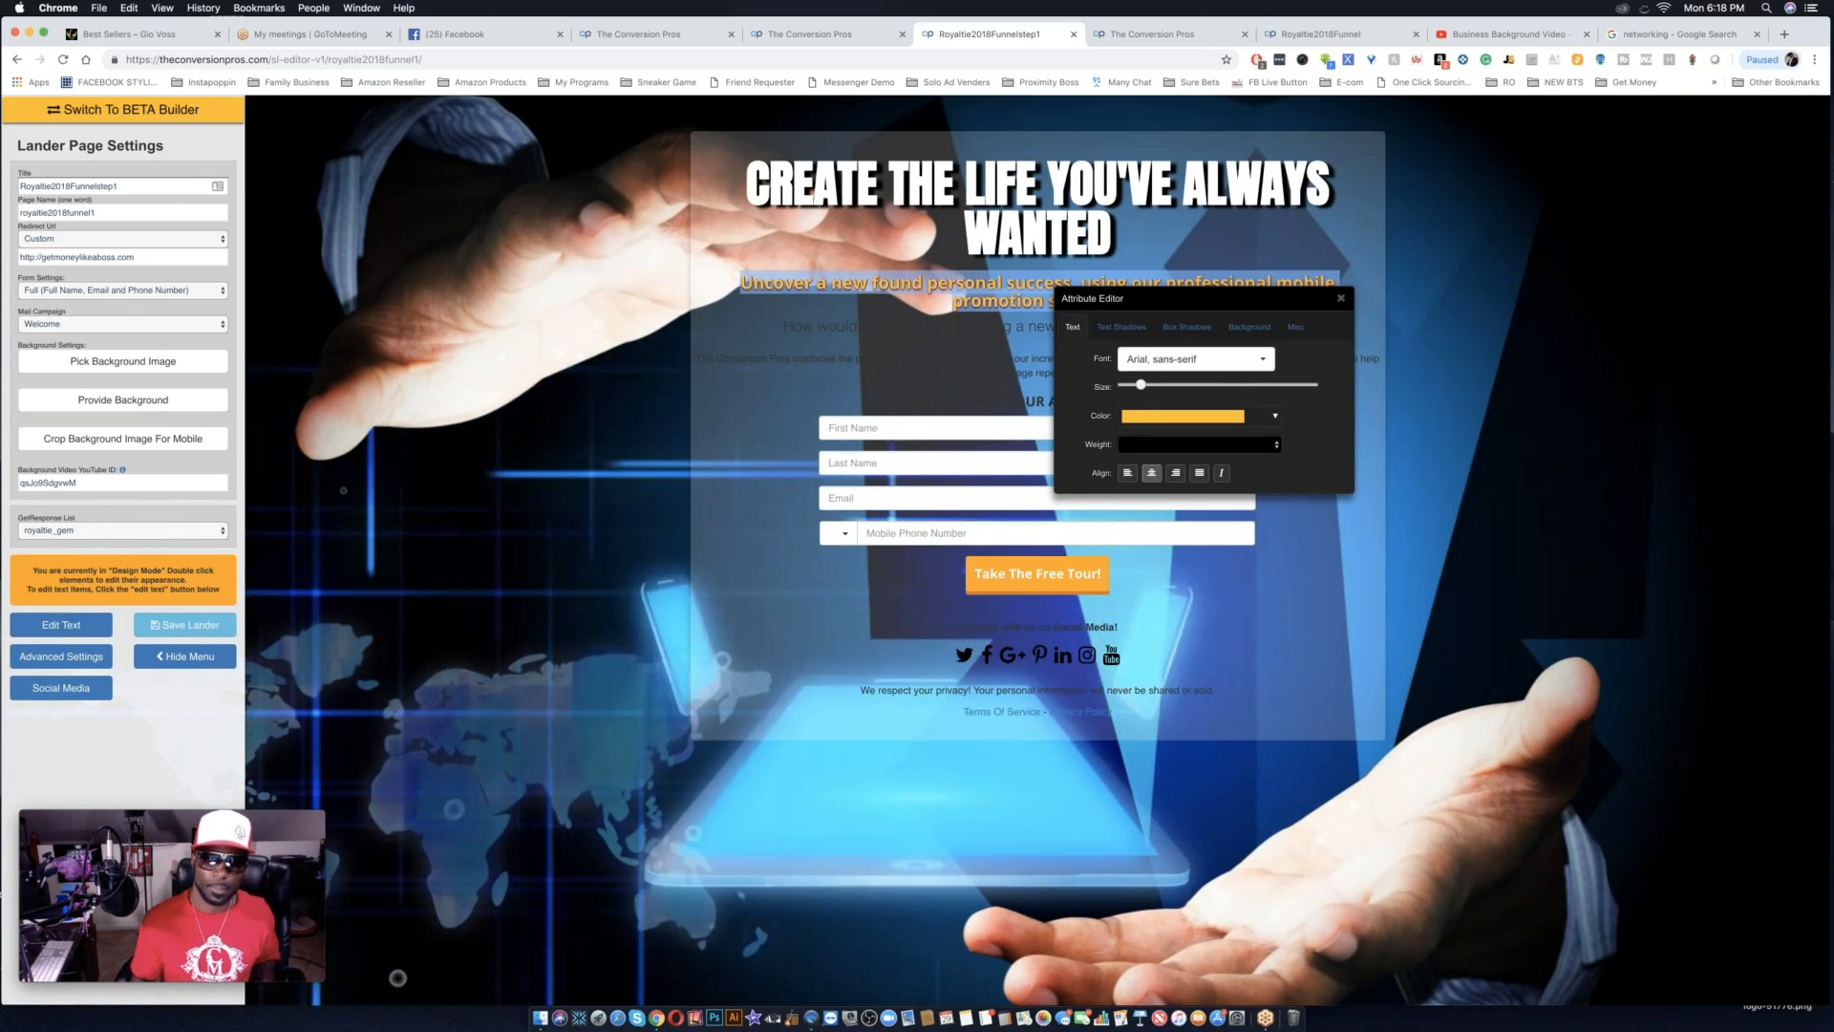
{"action": "left_click", "coordinate": [61, 625]}
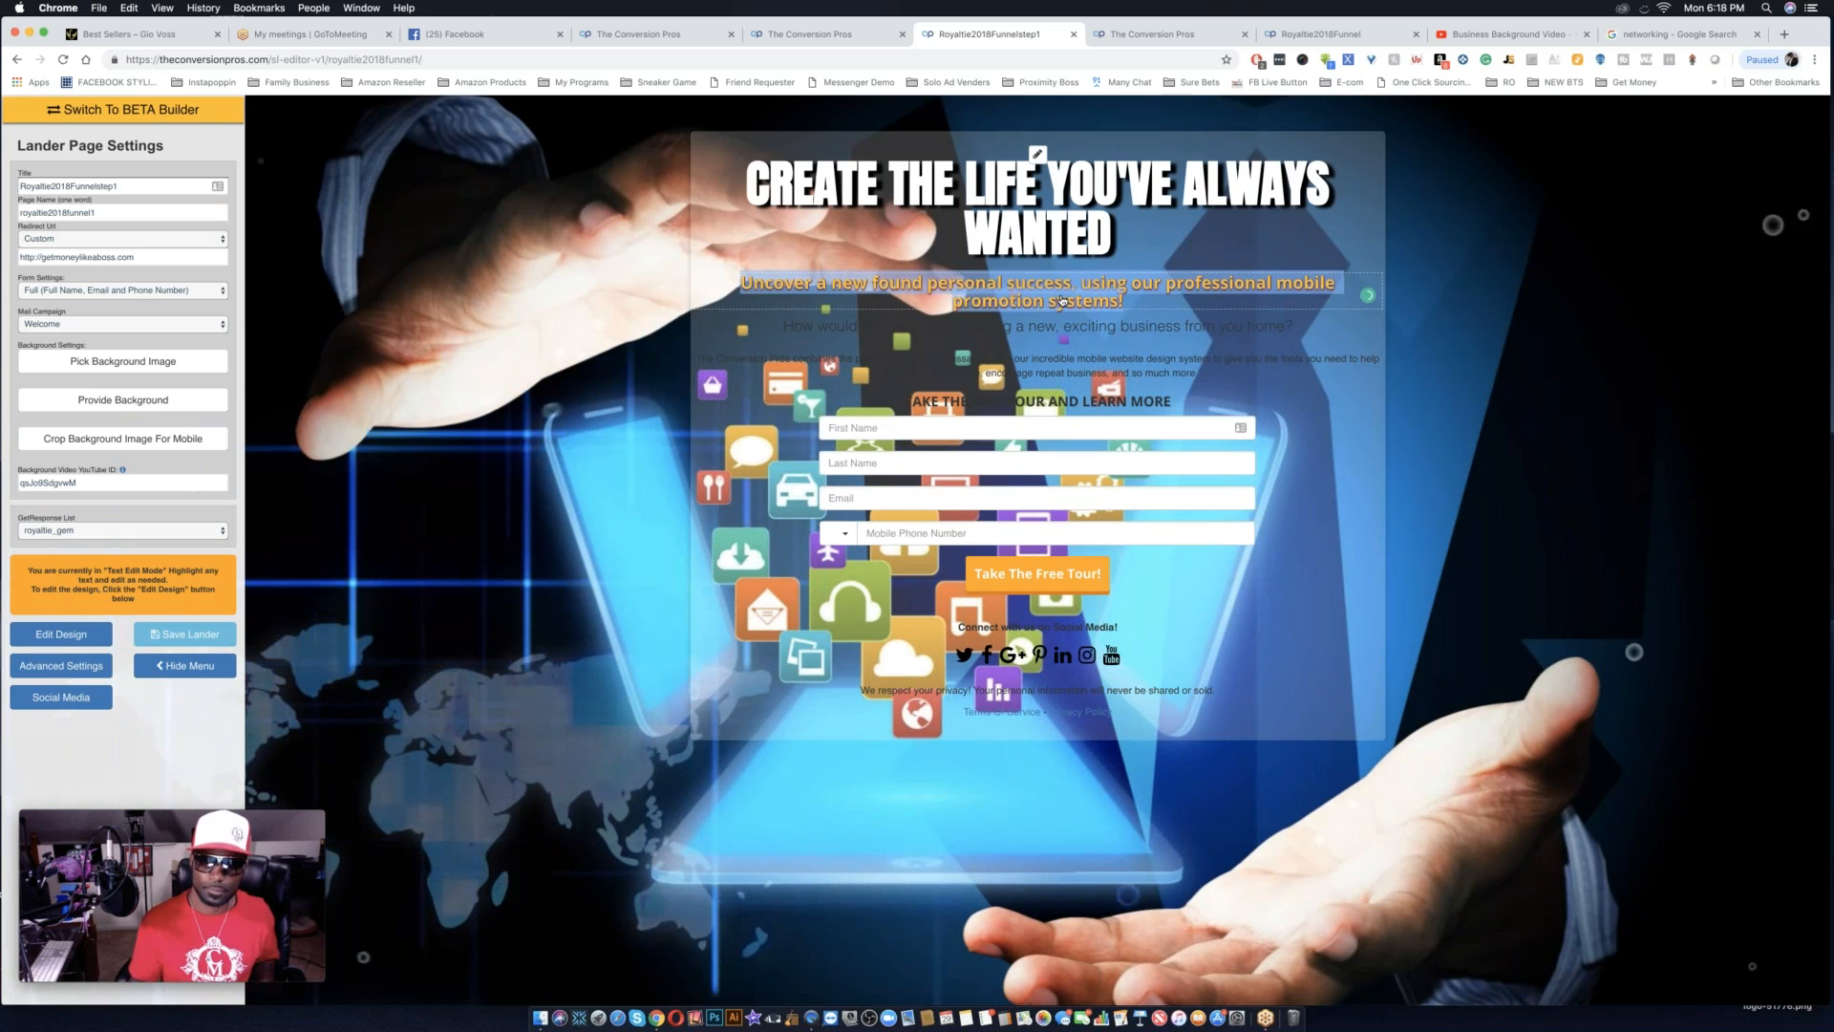
{"action": "type", "text": "G"}
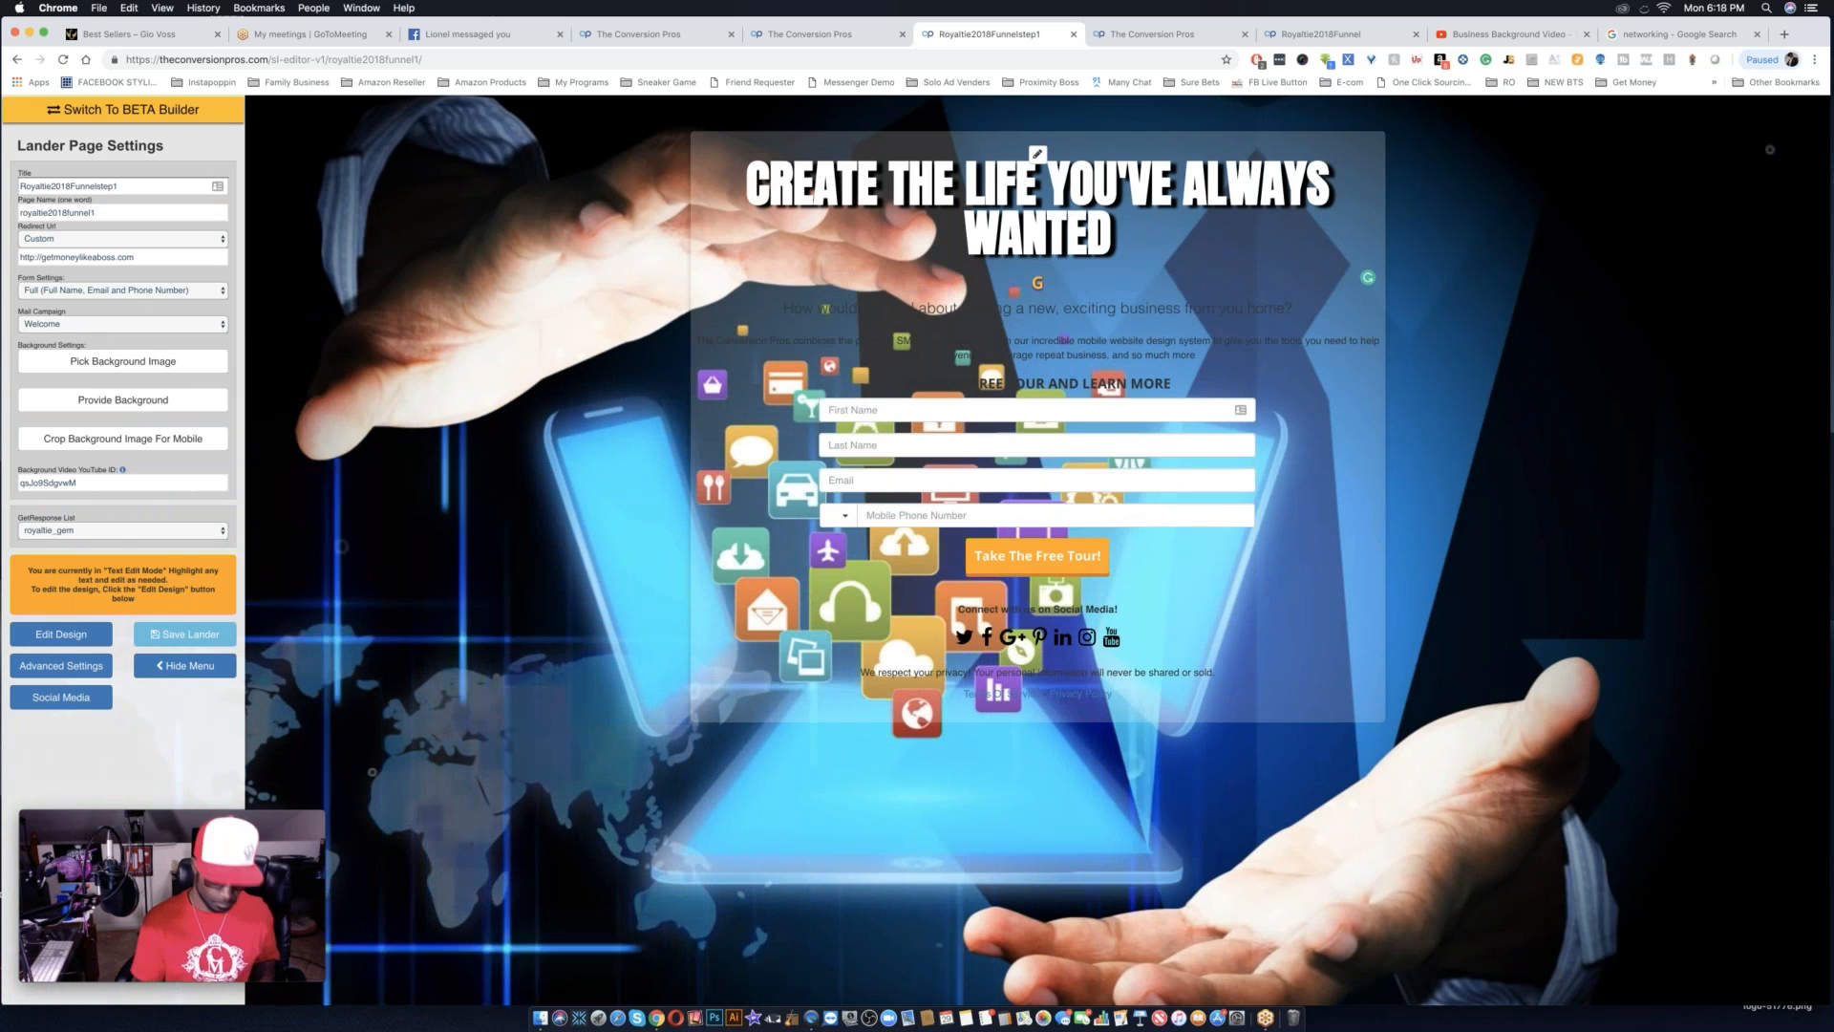
{"action": "type", "text": "et In Forn"}
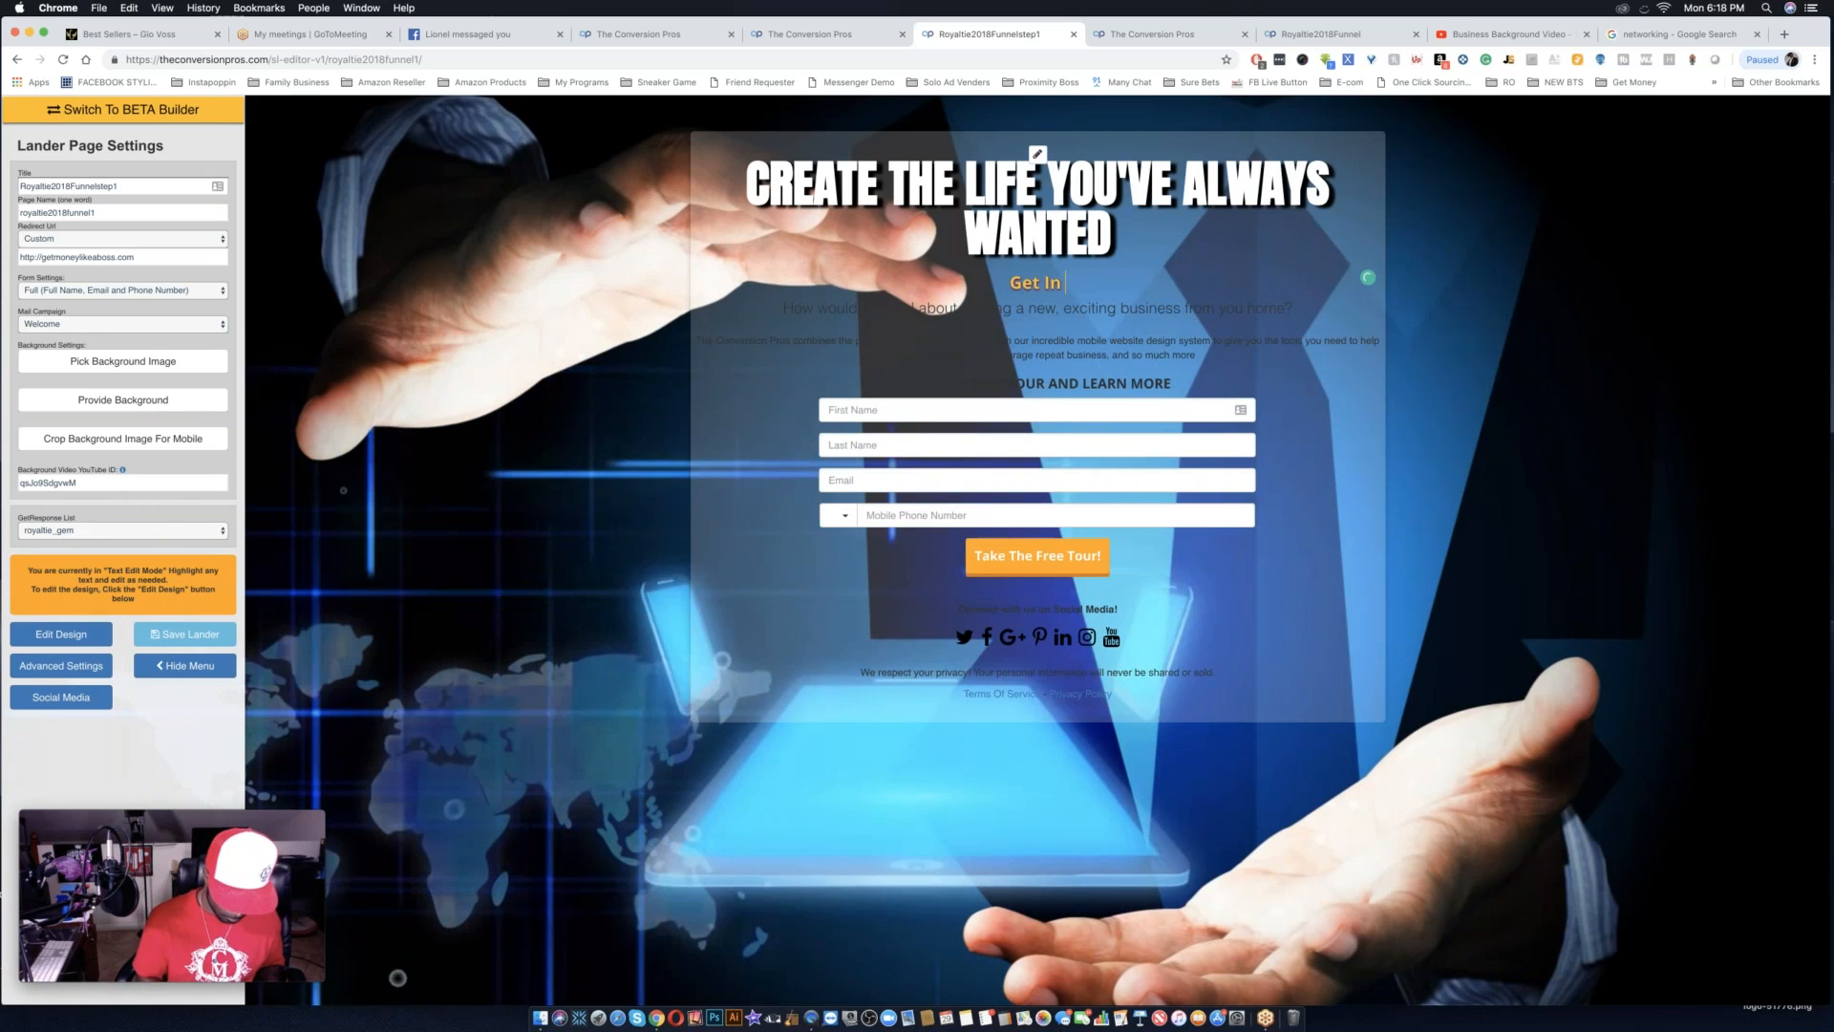
{"action": "key", "text": "BackSpace"}
{"action": "key", "text": "BackSpace"}
{"action": "key", "text": "BackSpace"}
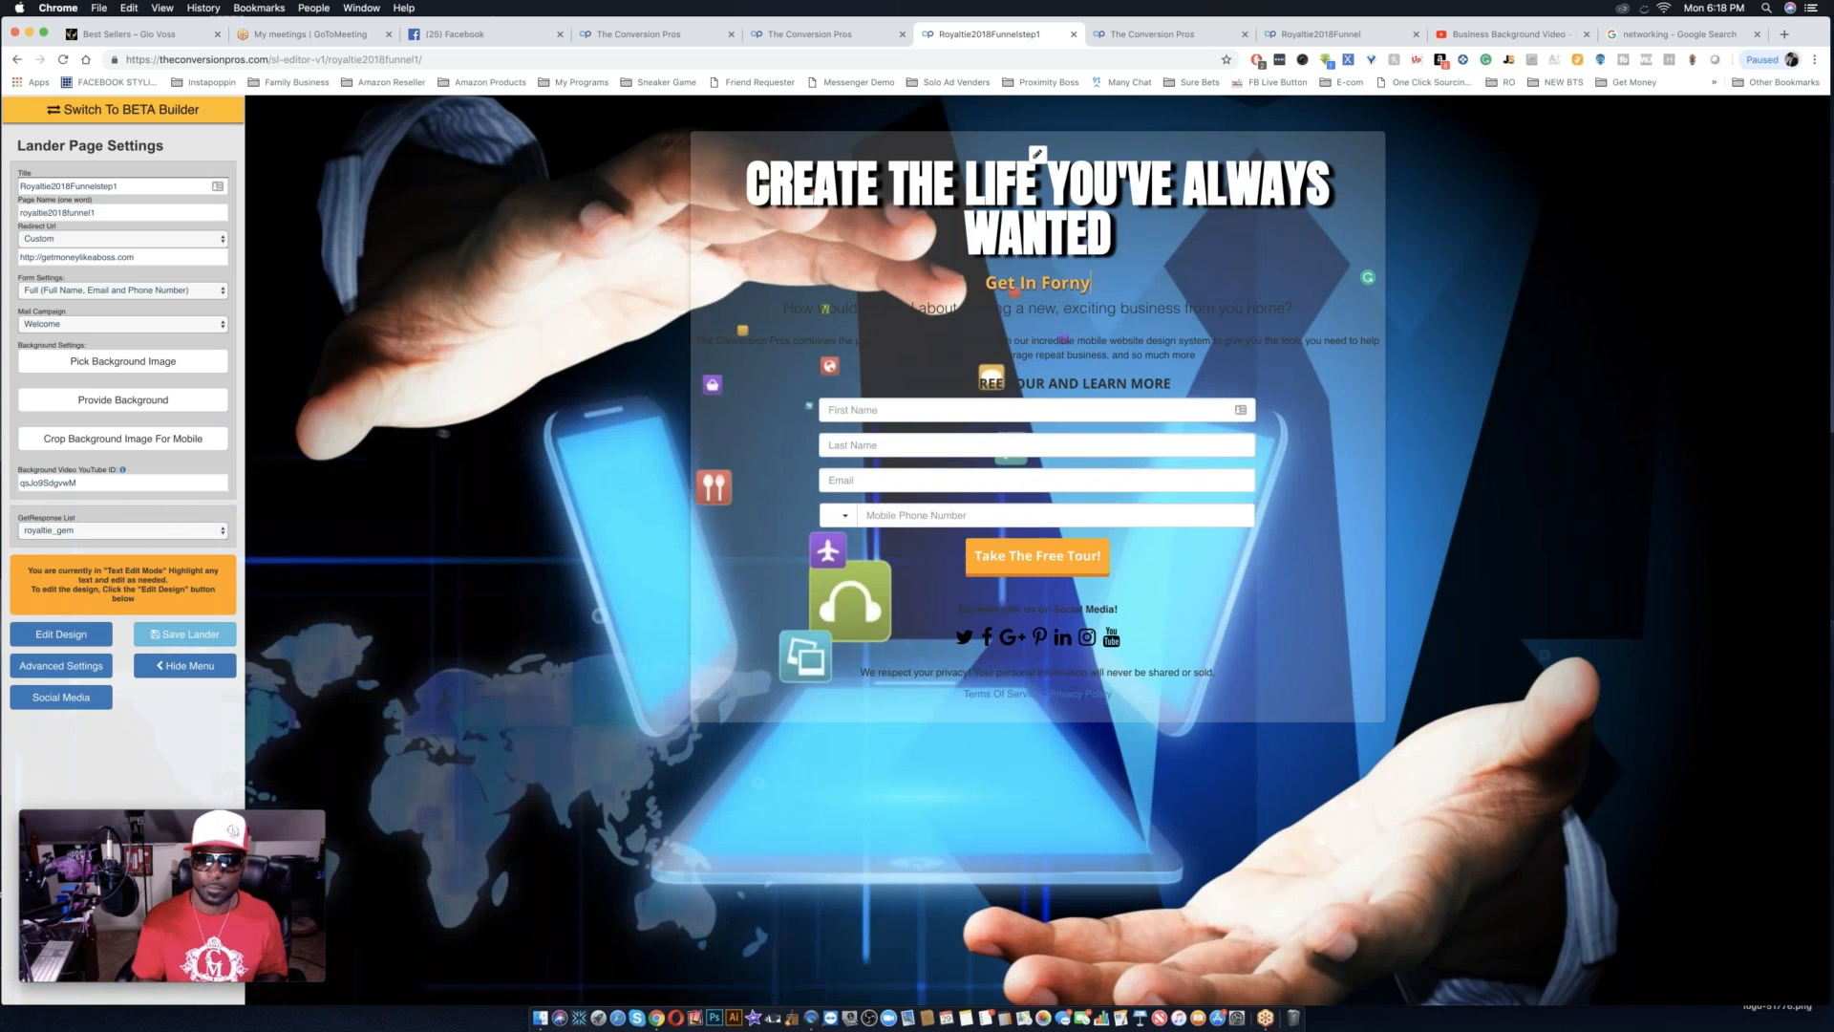
{"action": "key", "text": "BackSpace"}
{"action": "key", "text": "BackSpace"}
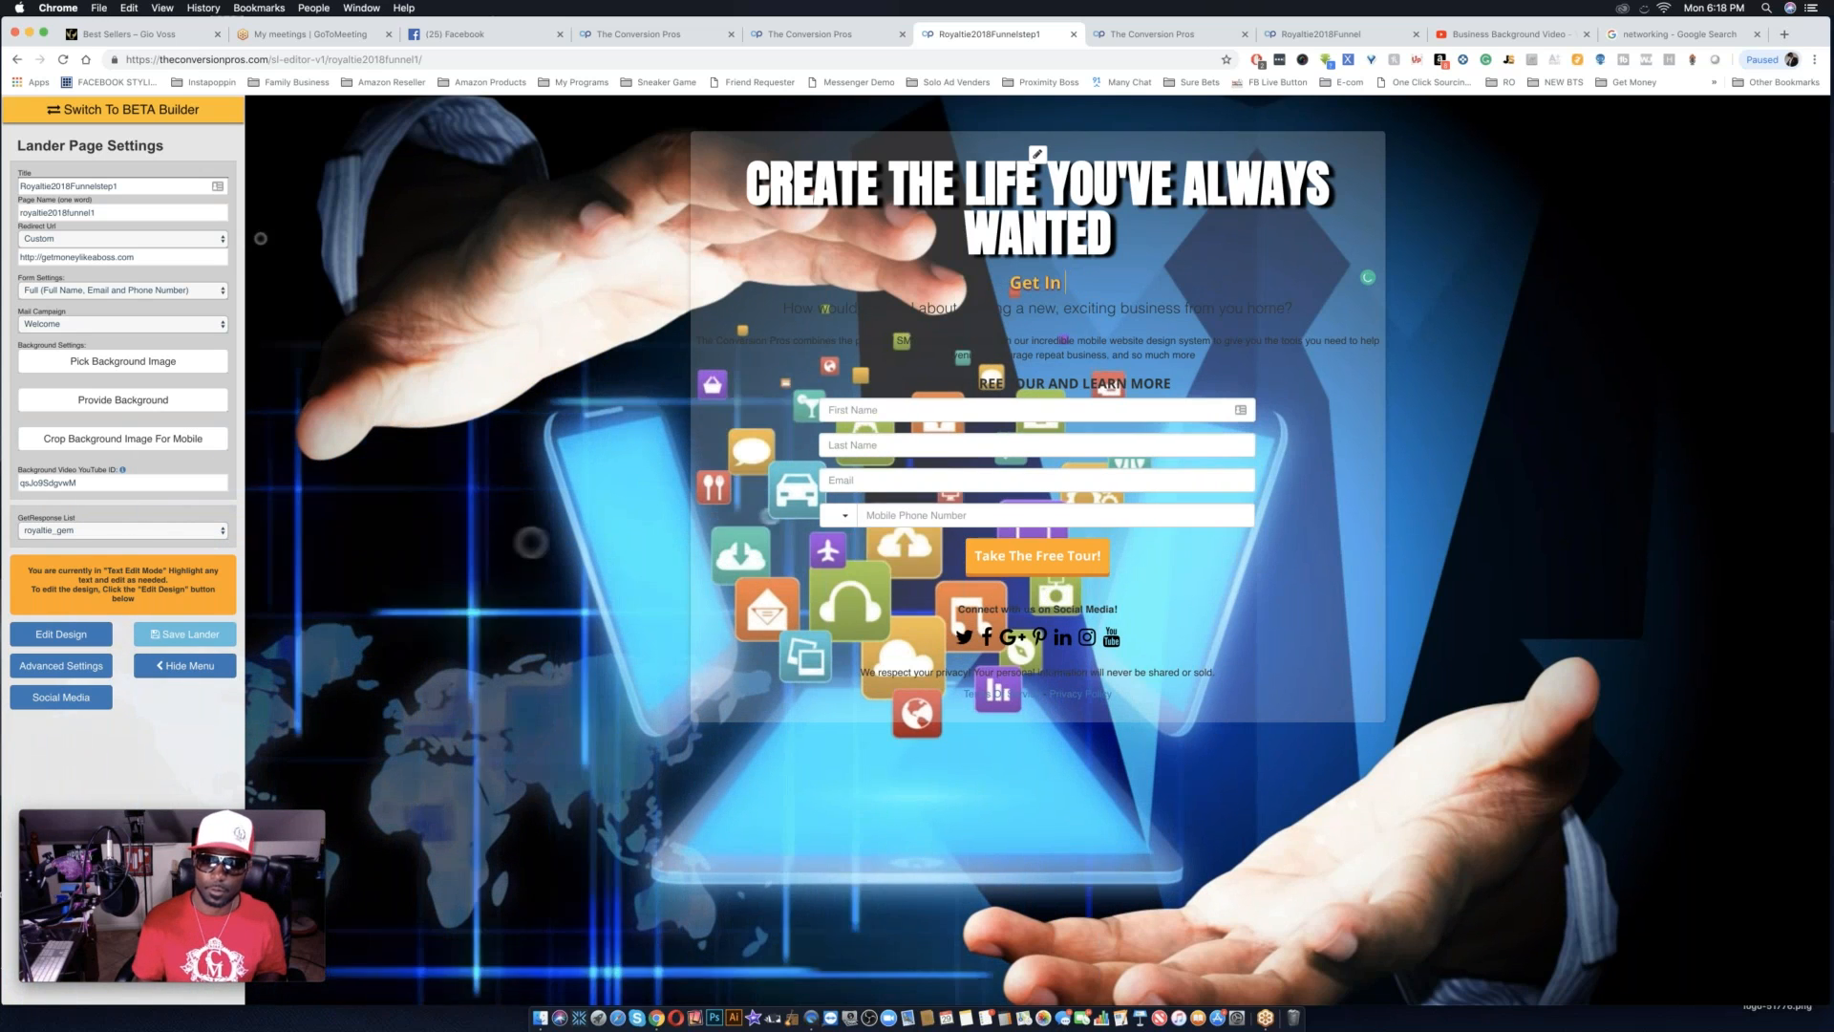
{"action": "type", "text": "Fron"}
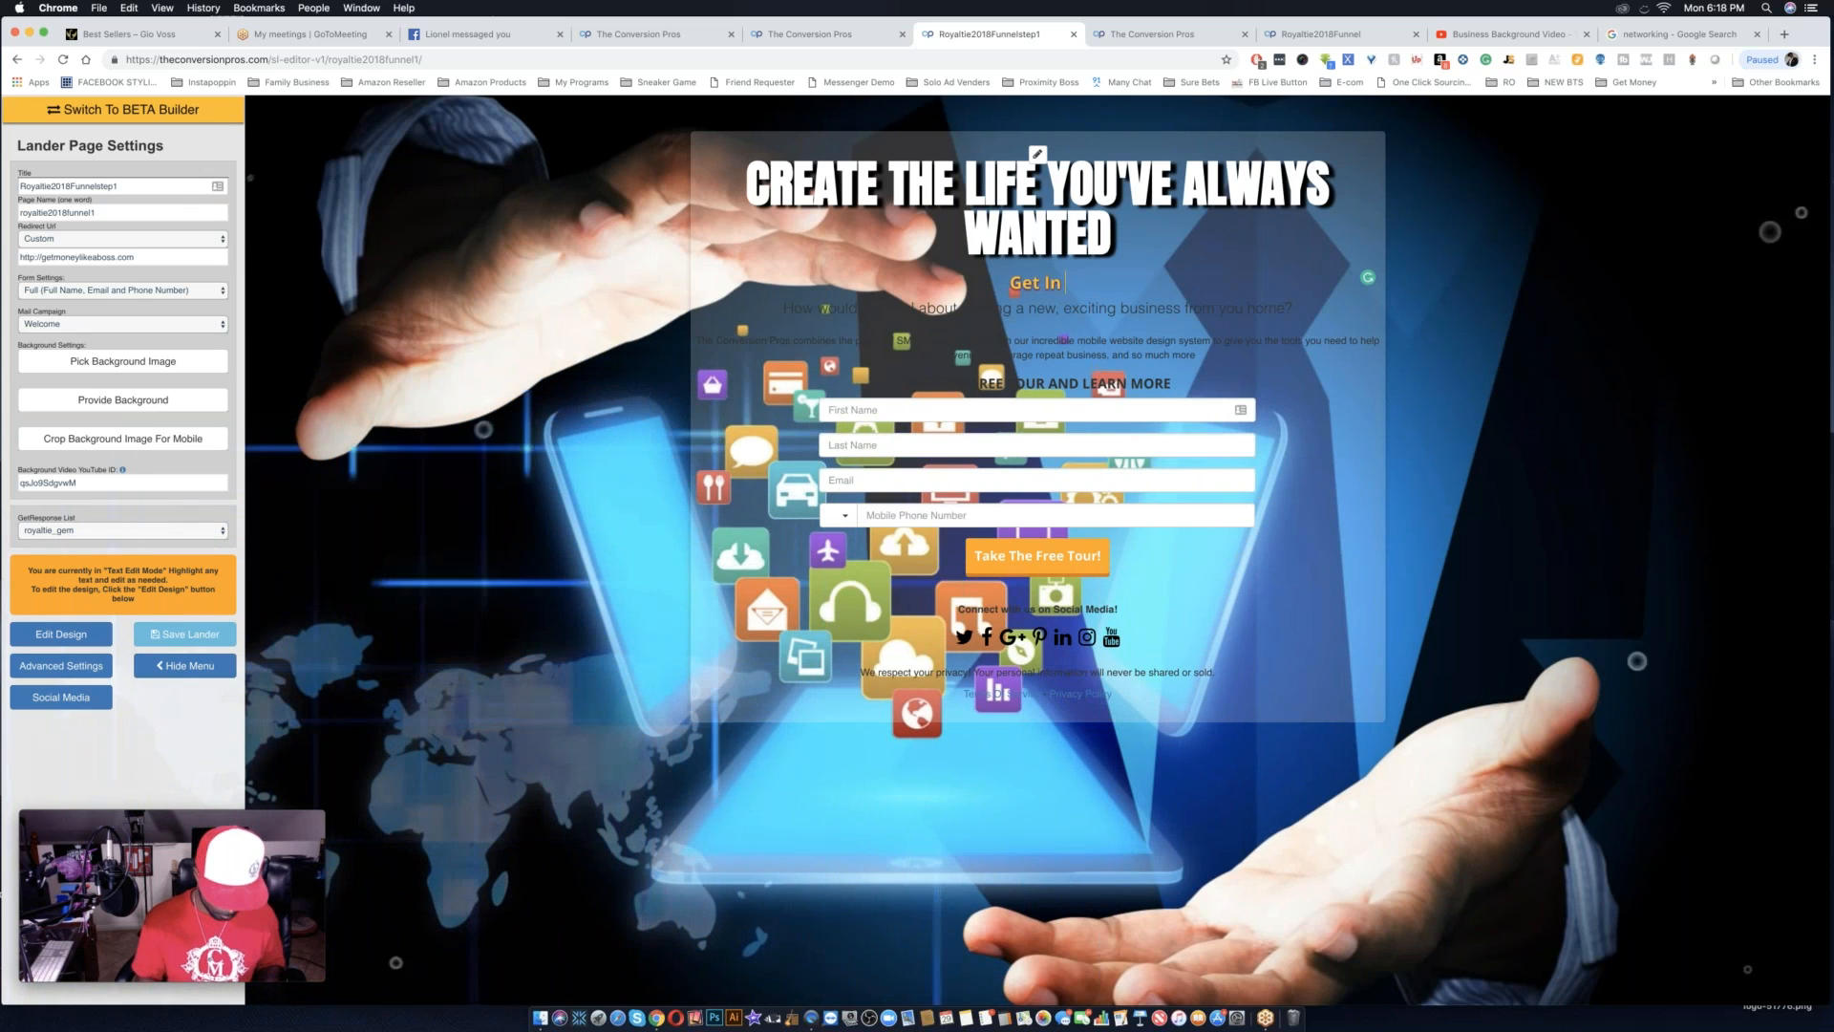
{"action": "type", "text": "t Of Thousands"}
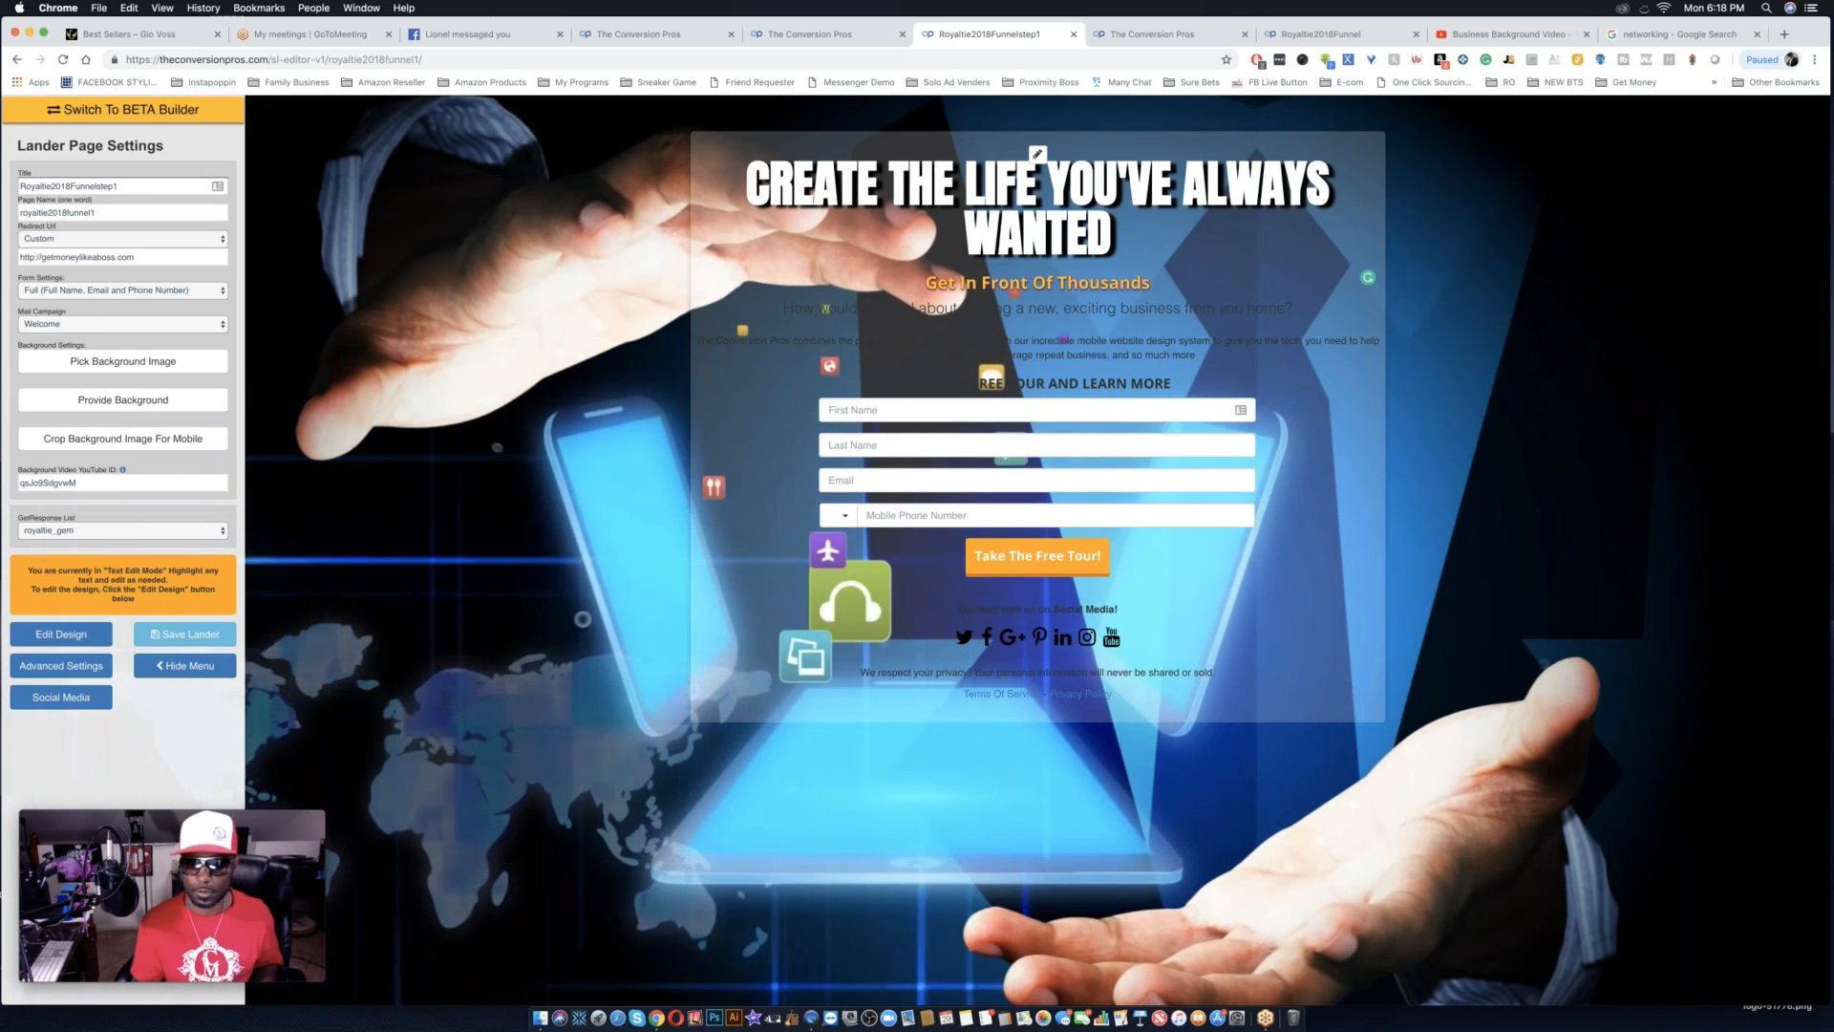
Continue the subheadline with "With These innovative Devices That Have been taking The Proximity Marketing".
{"action": "type", "text": "With Thes"}
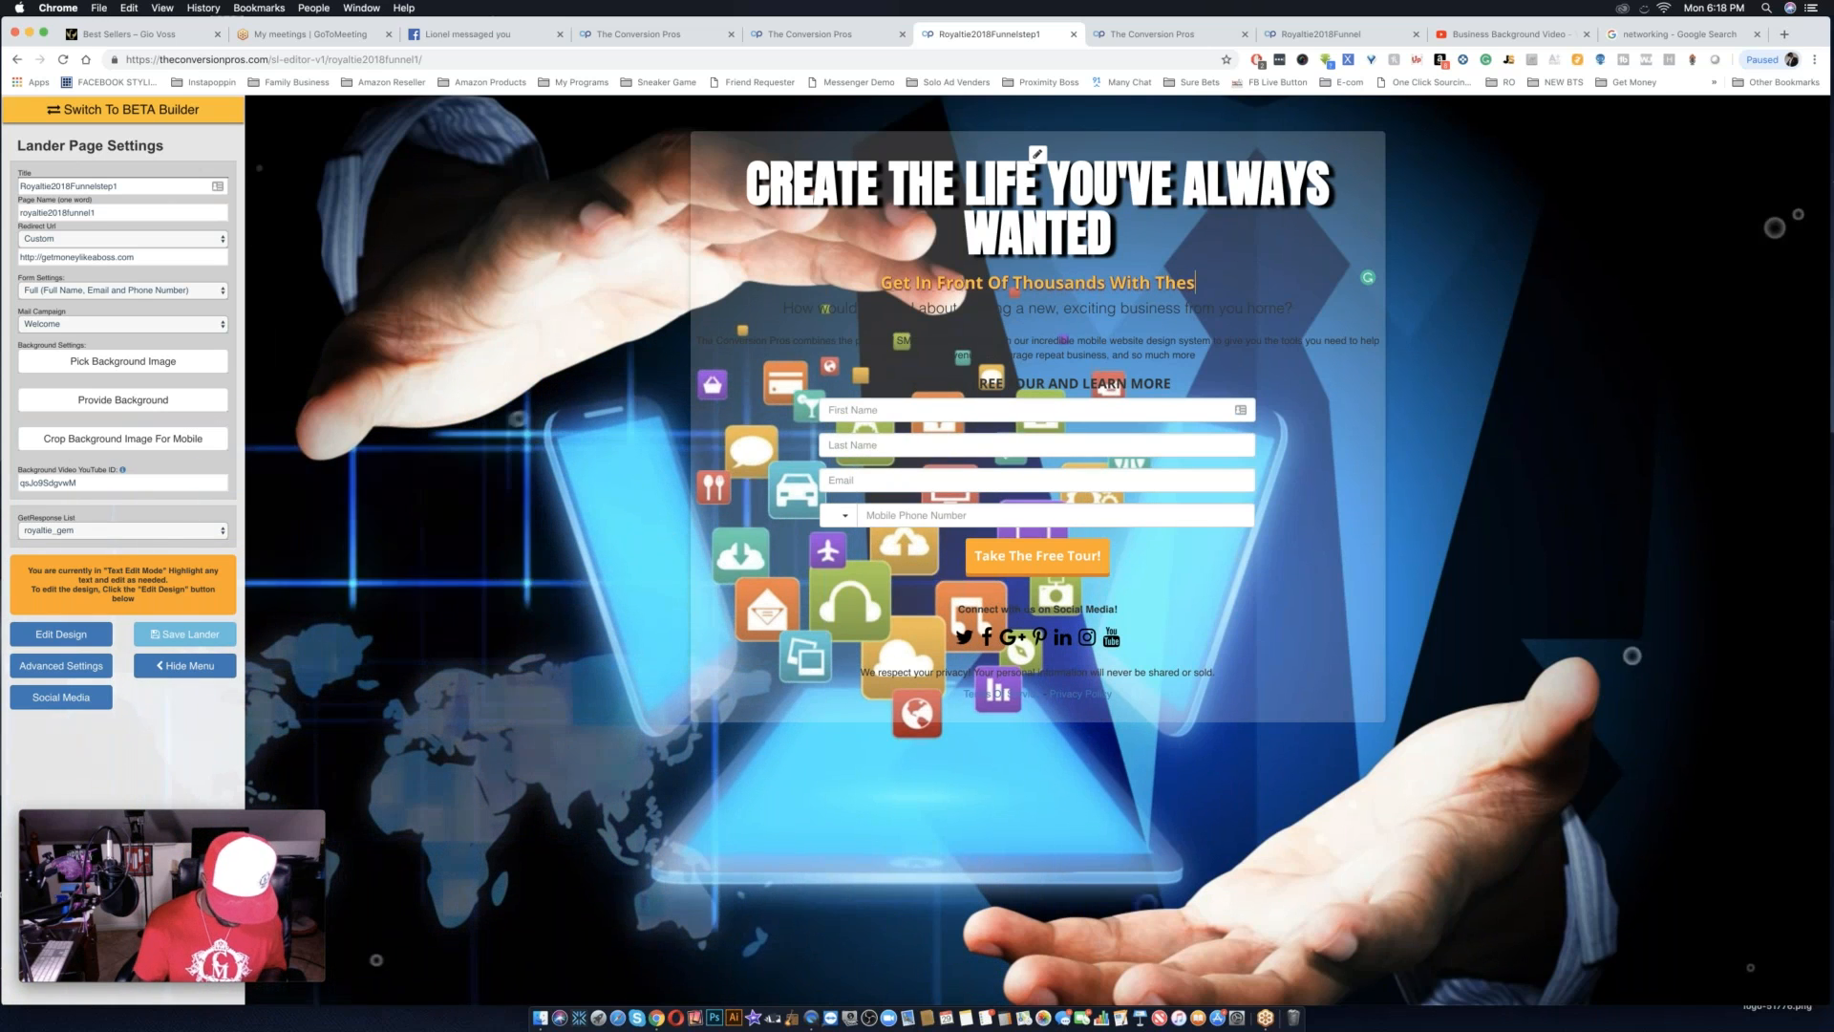
{"action": "type", "text": "e innov"}
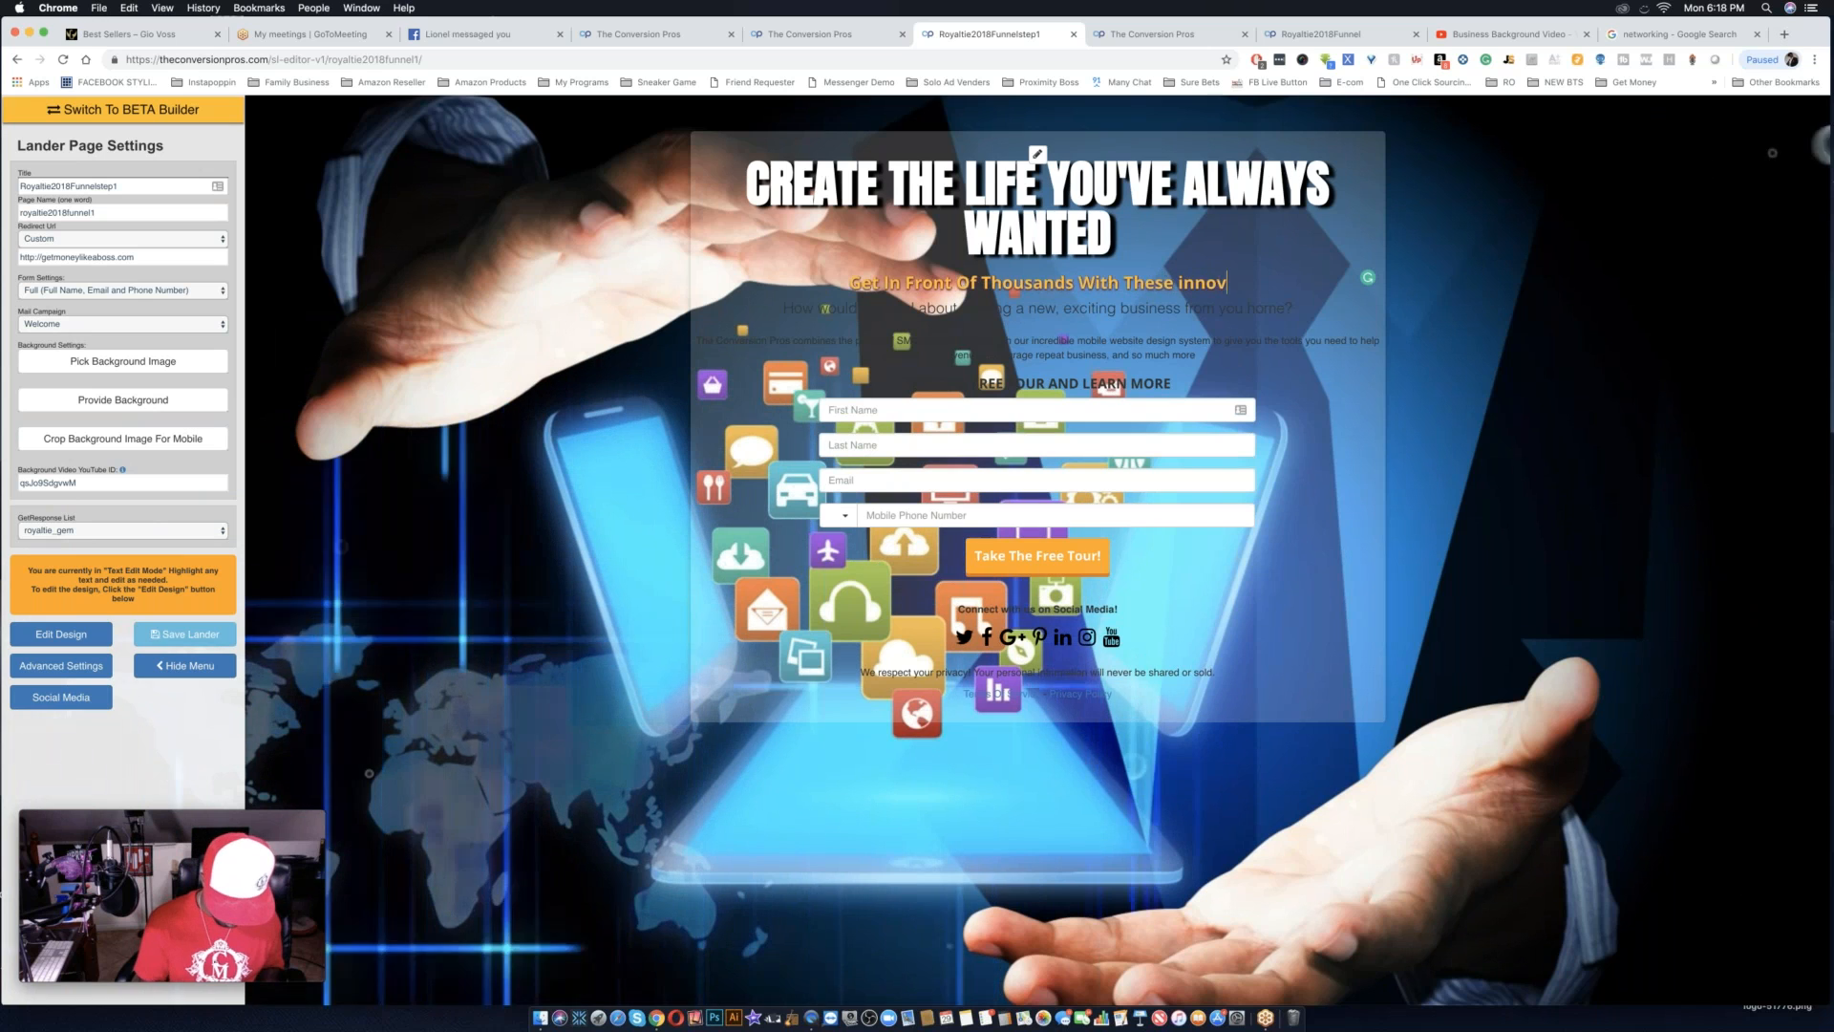
{"action": "type", "text": "ative"}
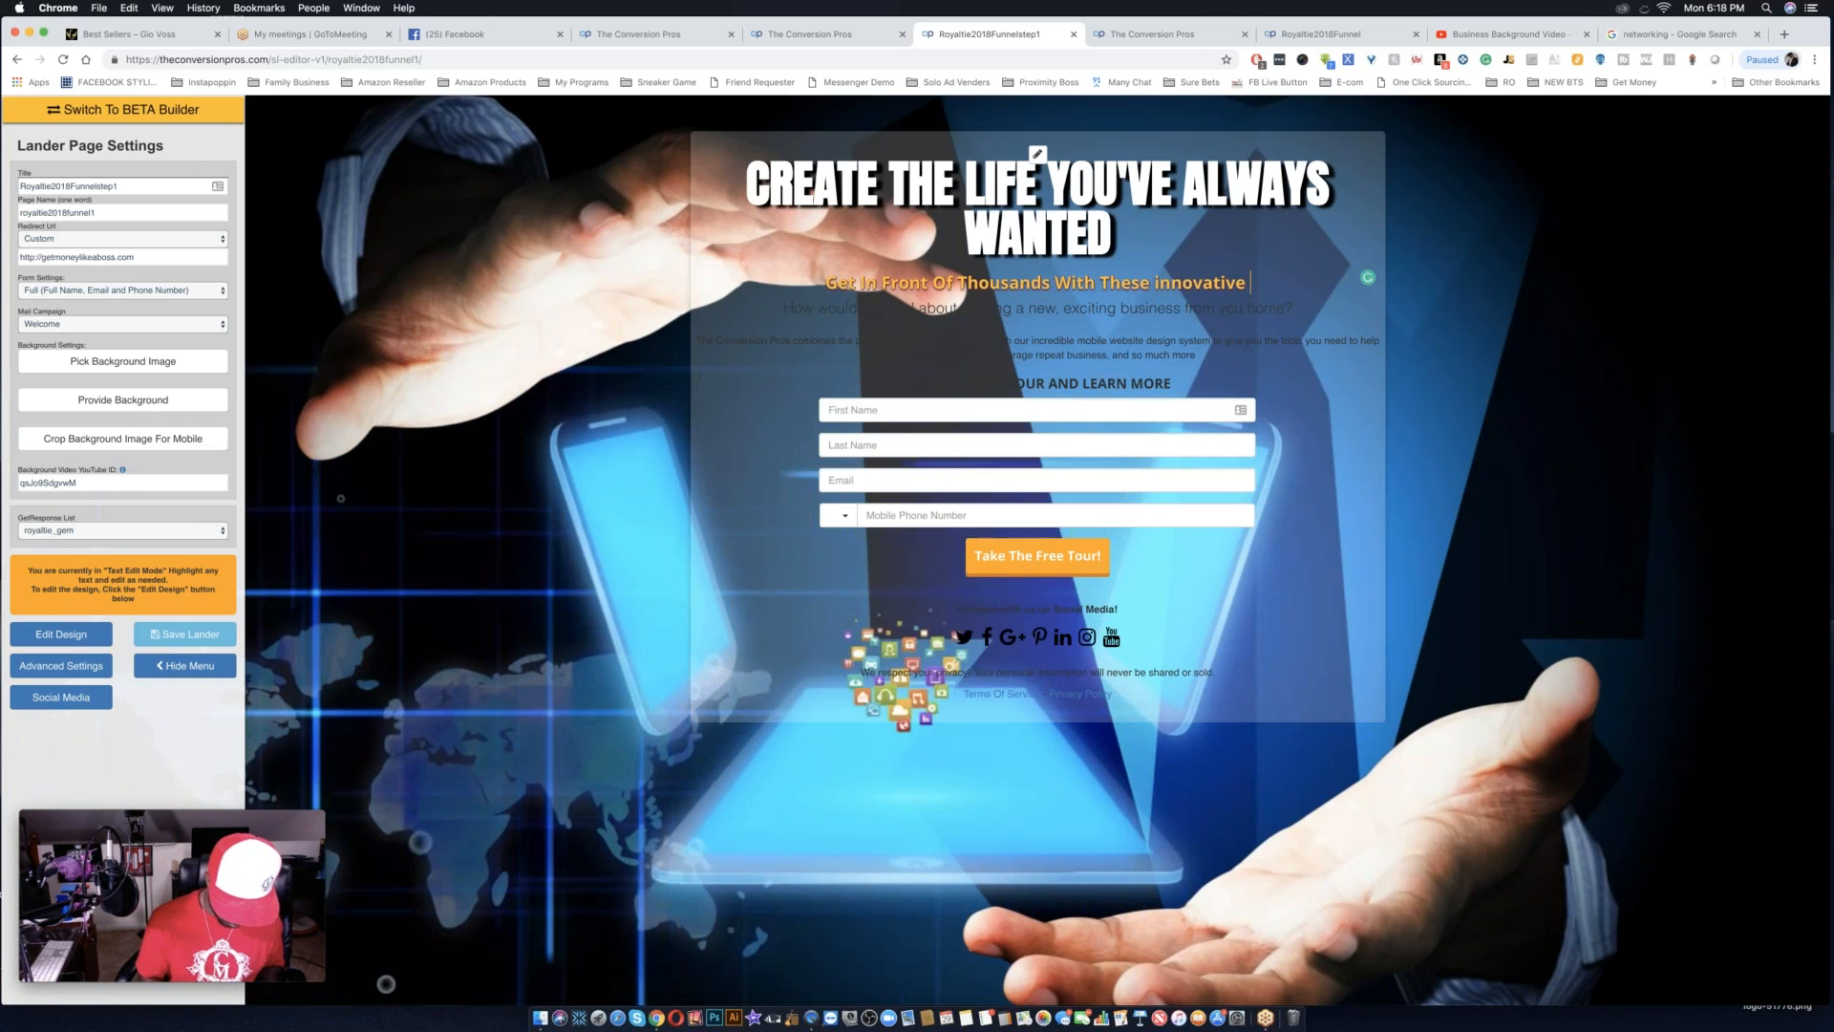
{"action": "type", "text": " Devices"}
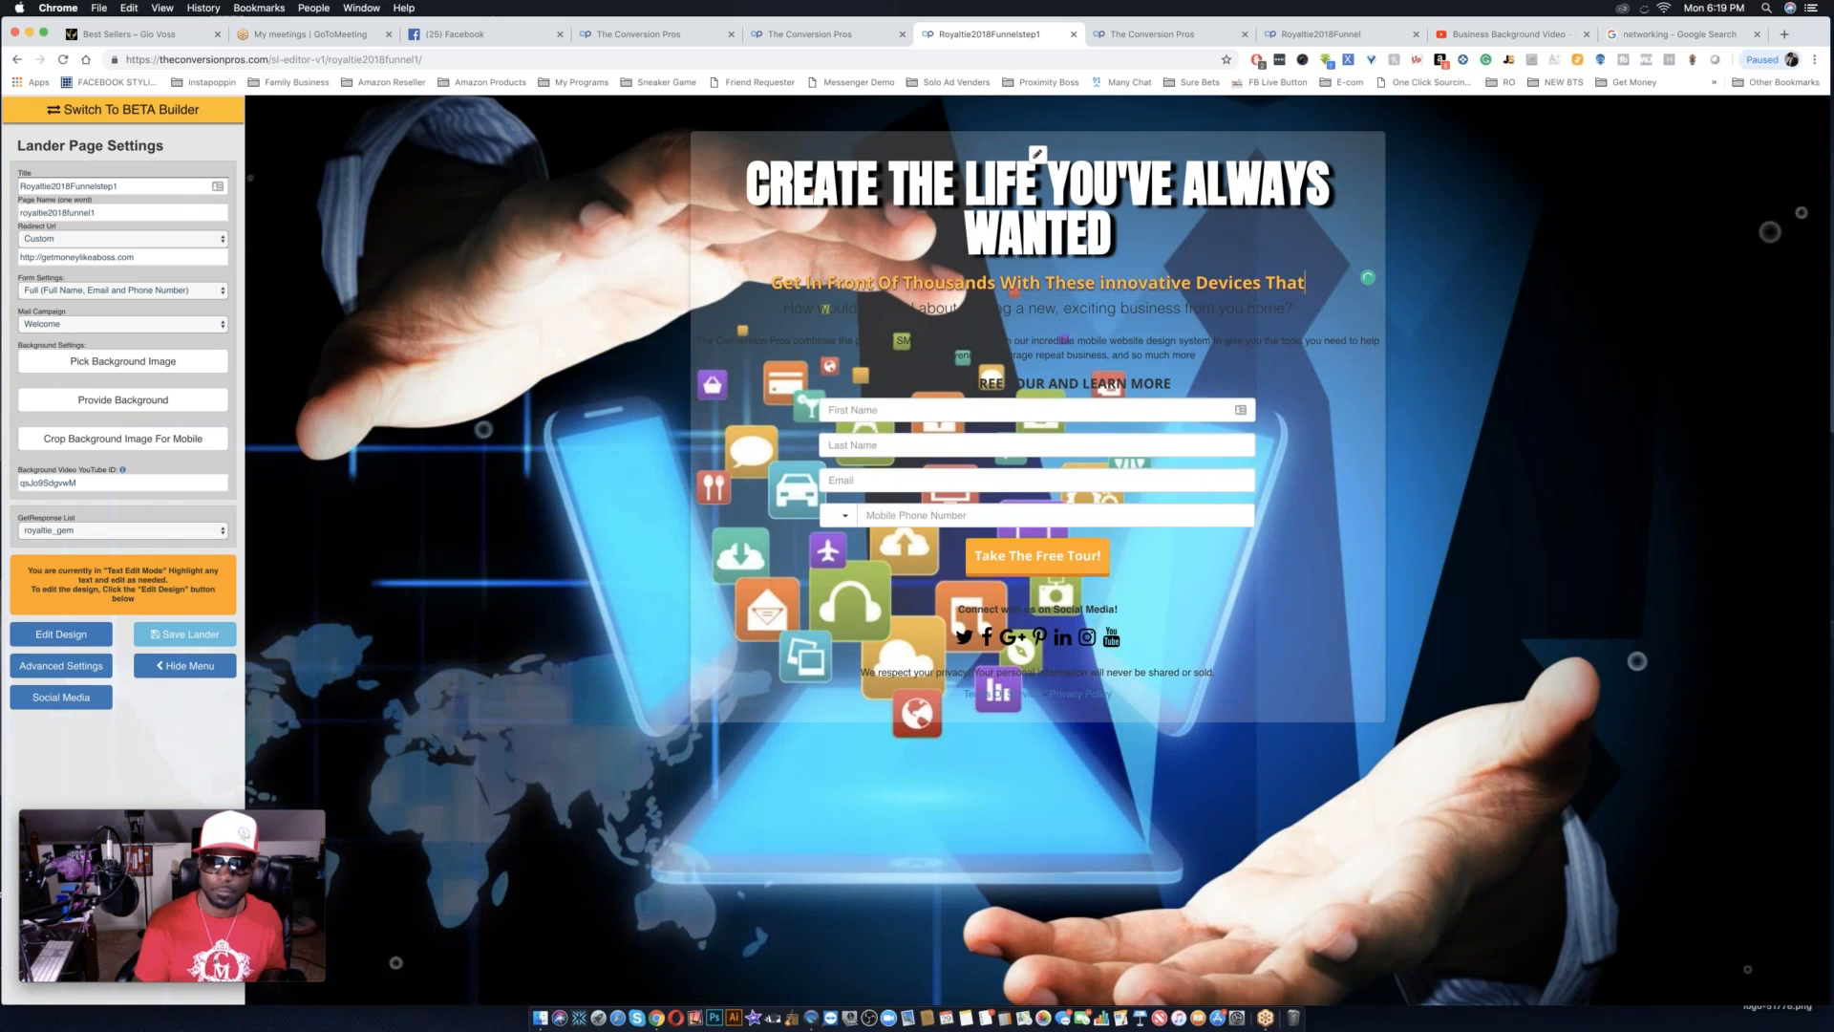
{"action": "type", "text": "That H"}
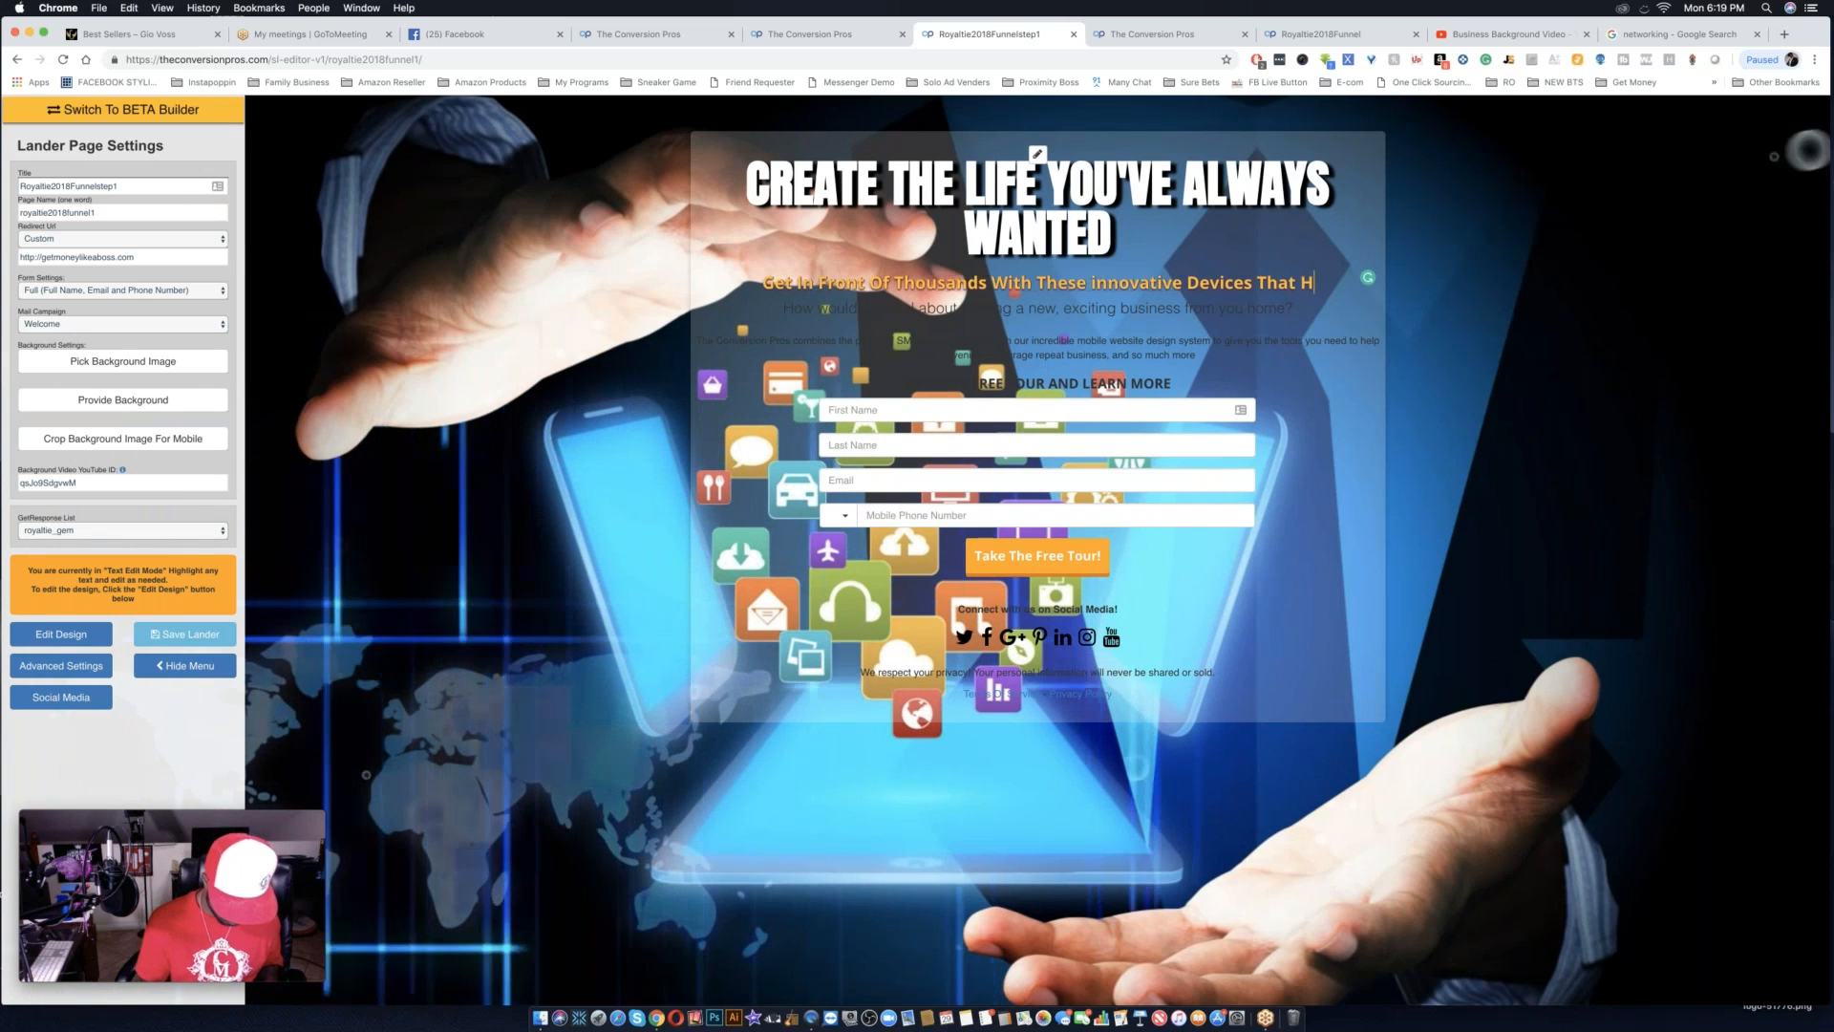
{"action": "type", "text": "ave been"}
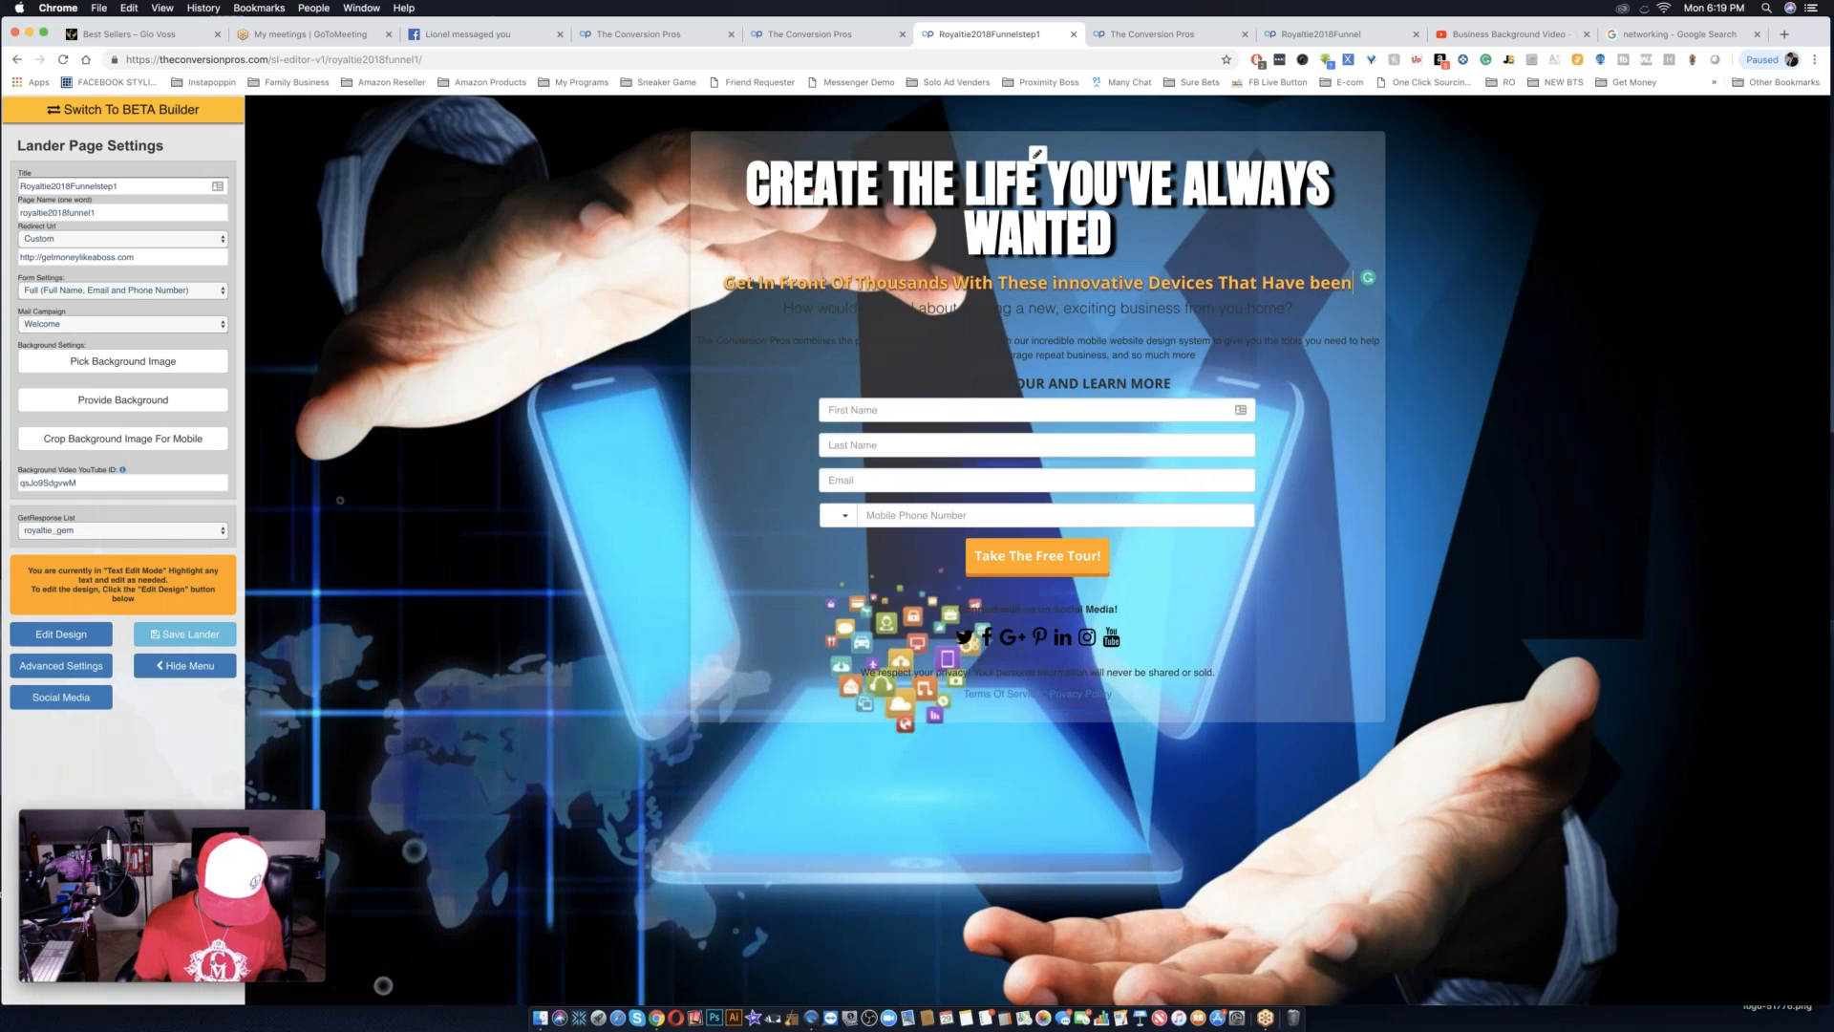
{"action": "type", "text": " taking"}
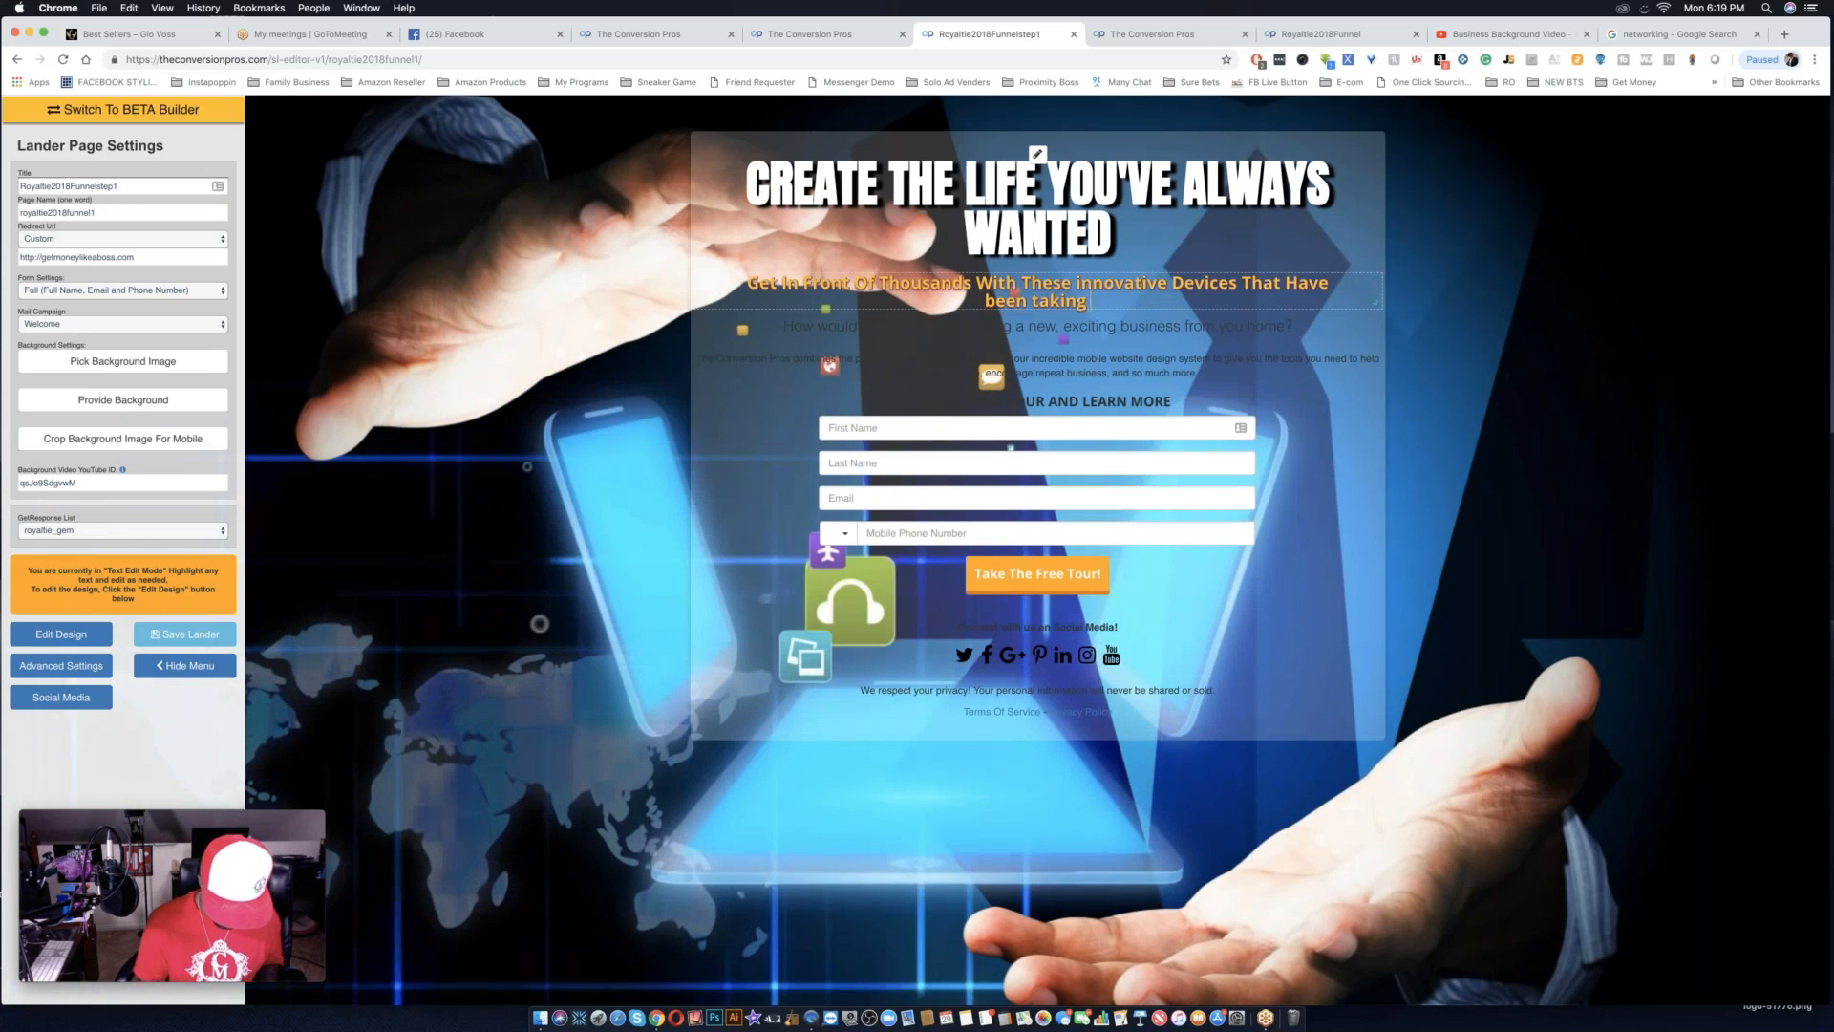
{"action": "type", "text": " The Prox"}
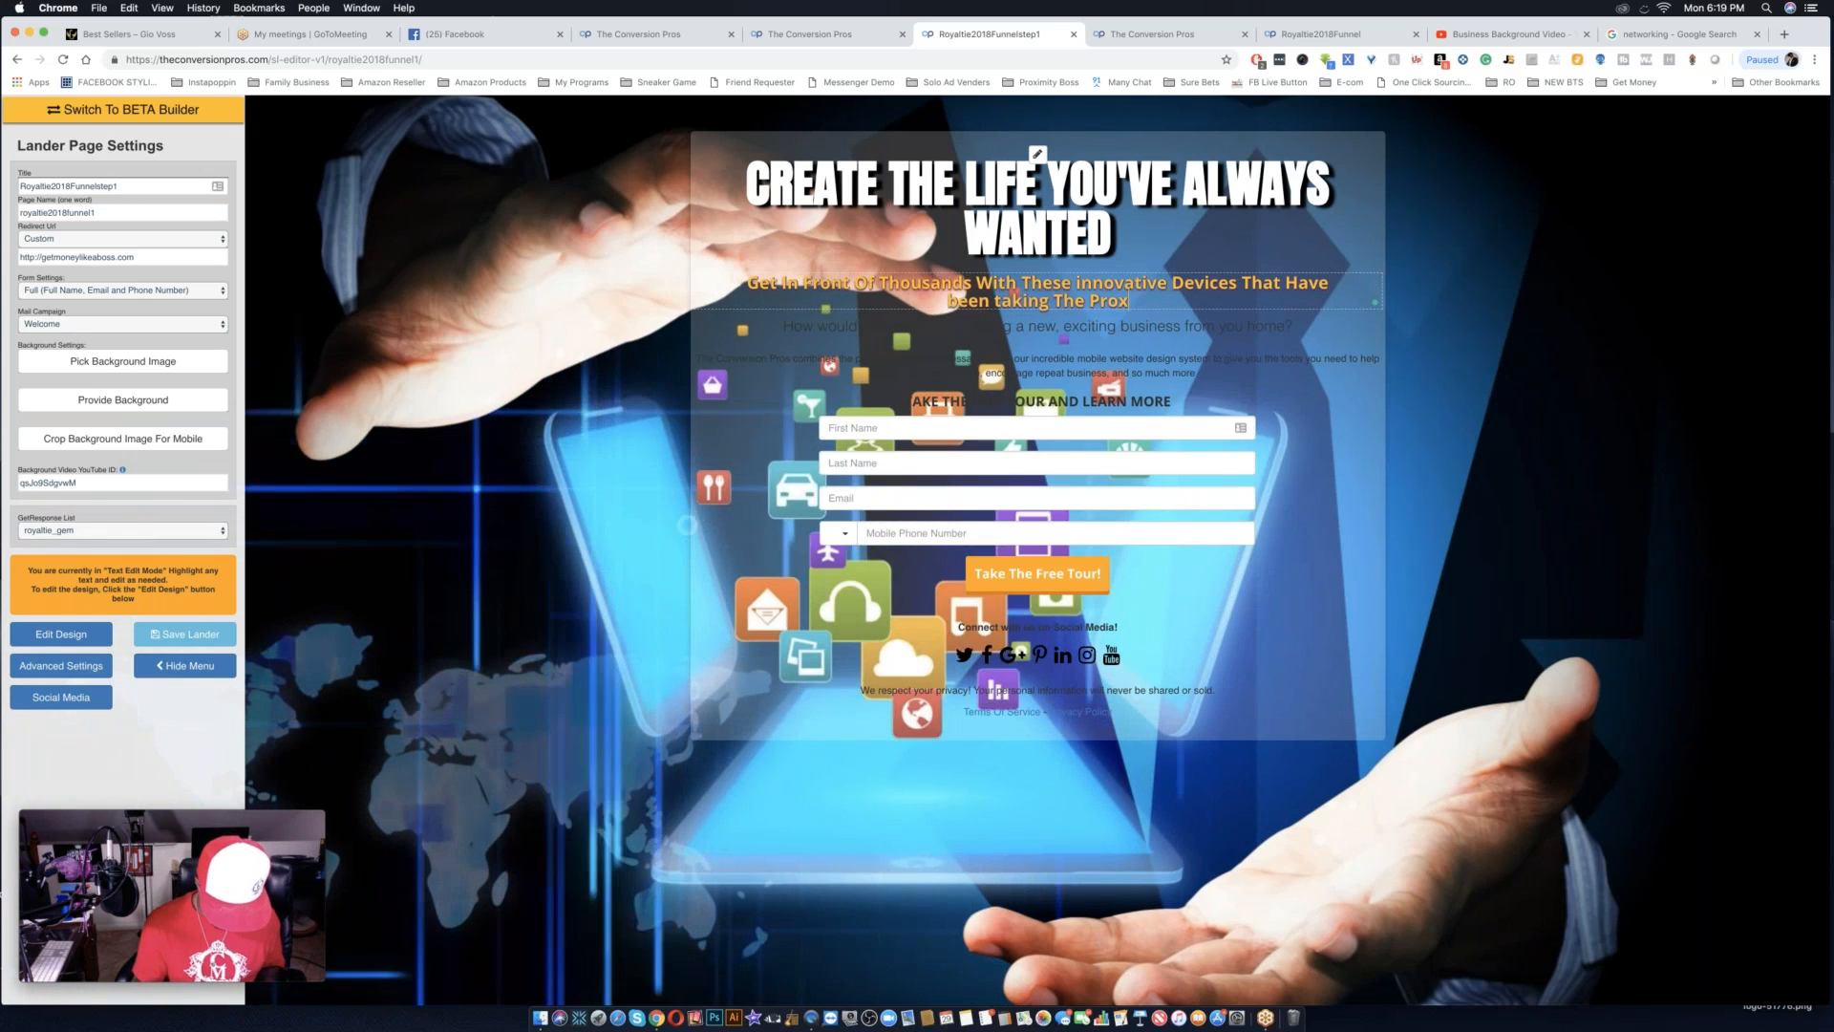
{"action": "type", "text": "imity Mar"}
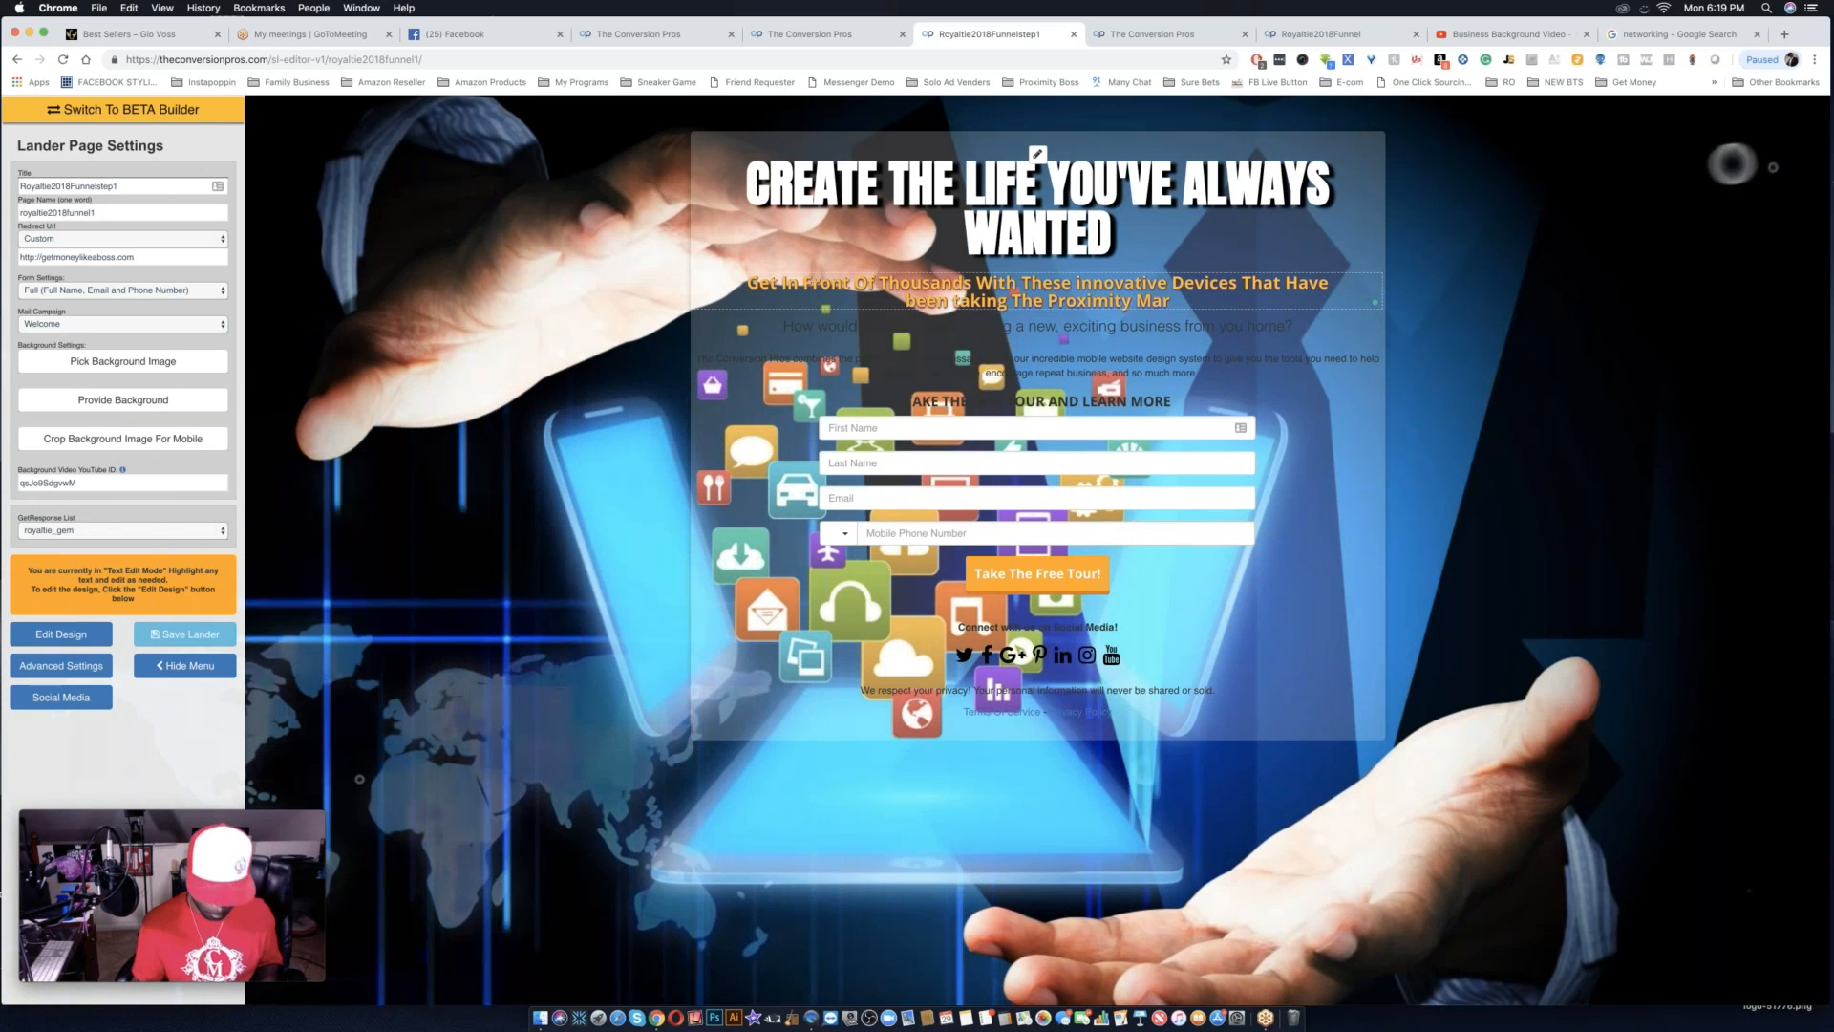
{"action": "type", "text": "keting"}
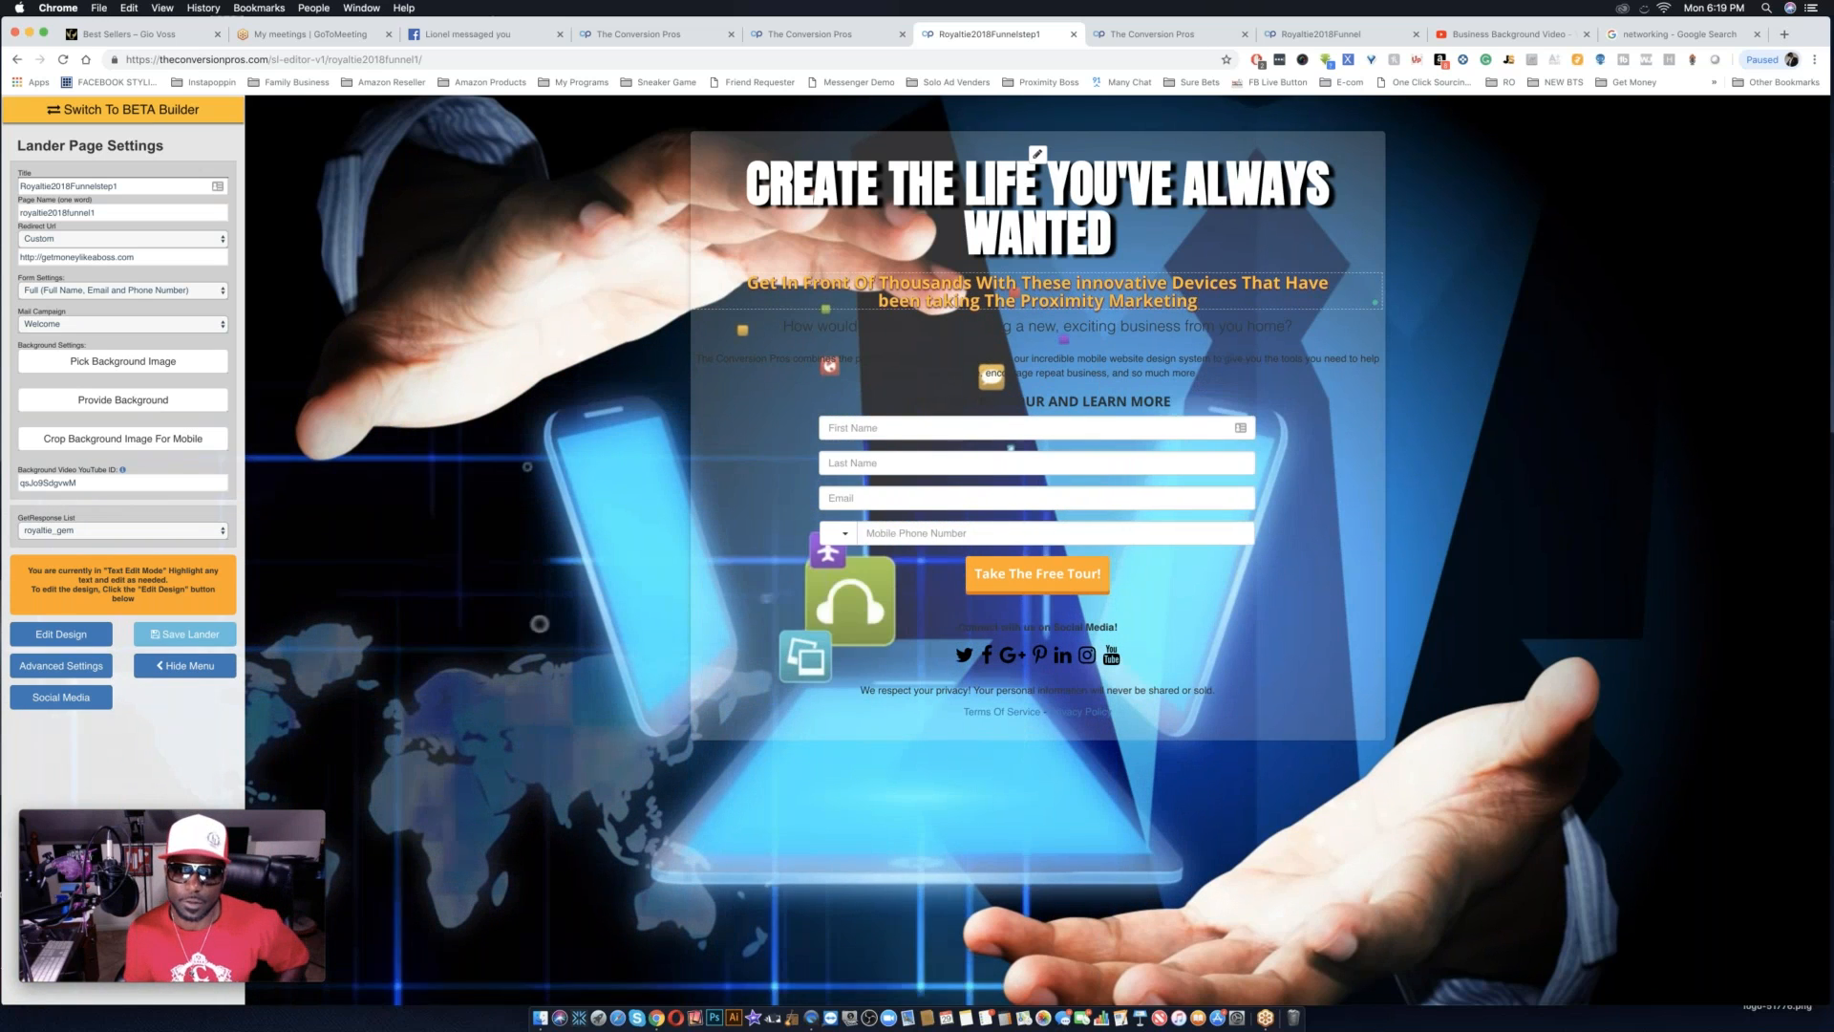
Reword "been taking The Proximity" in the subheadline to "Been Taking People's", keeping the word "Marketing" after it.
{"action": "left_click", "coordinate": [889, 302]}
{"action": "key", "text": "BackSpace"}
{"action": "type", "text": "B"}
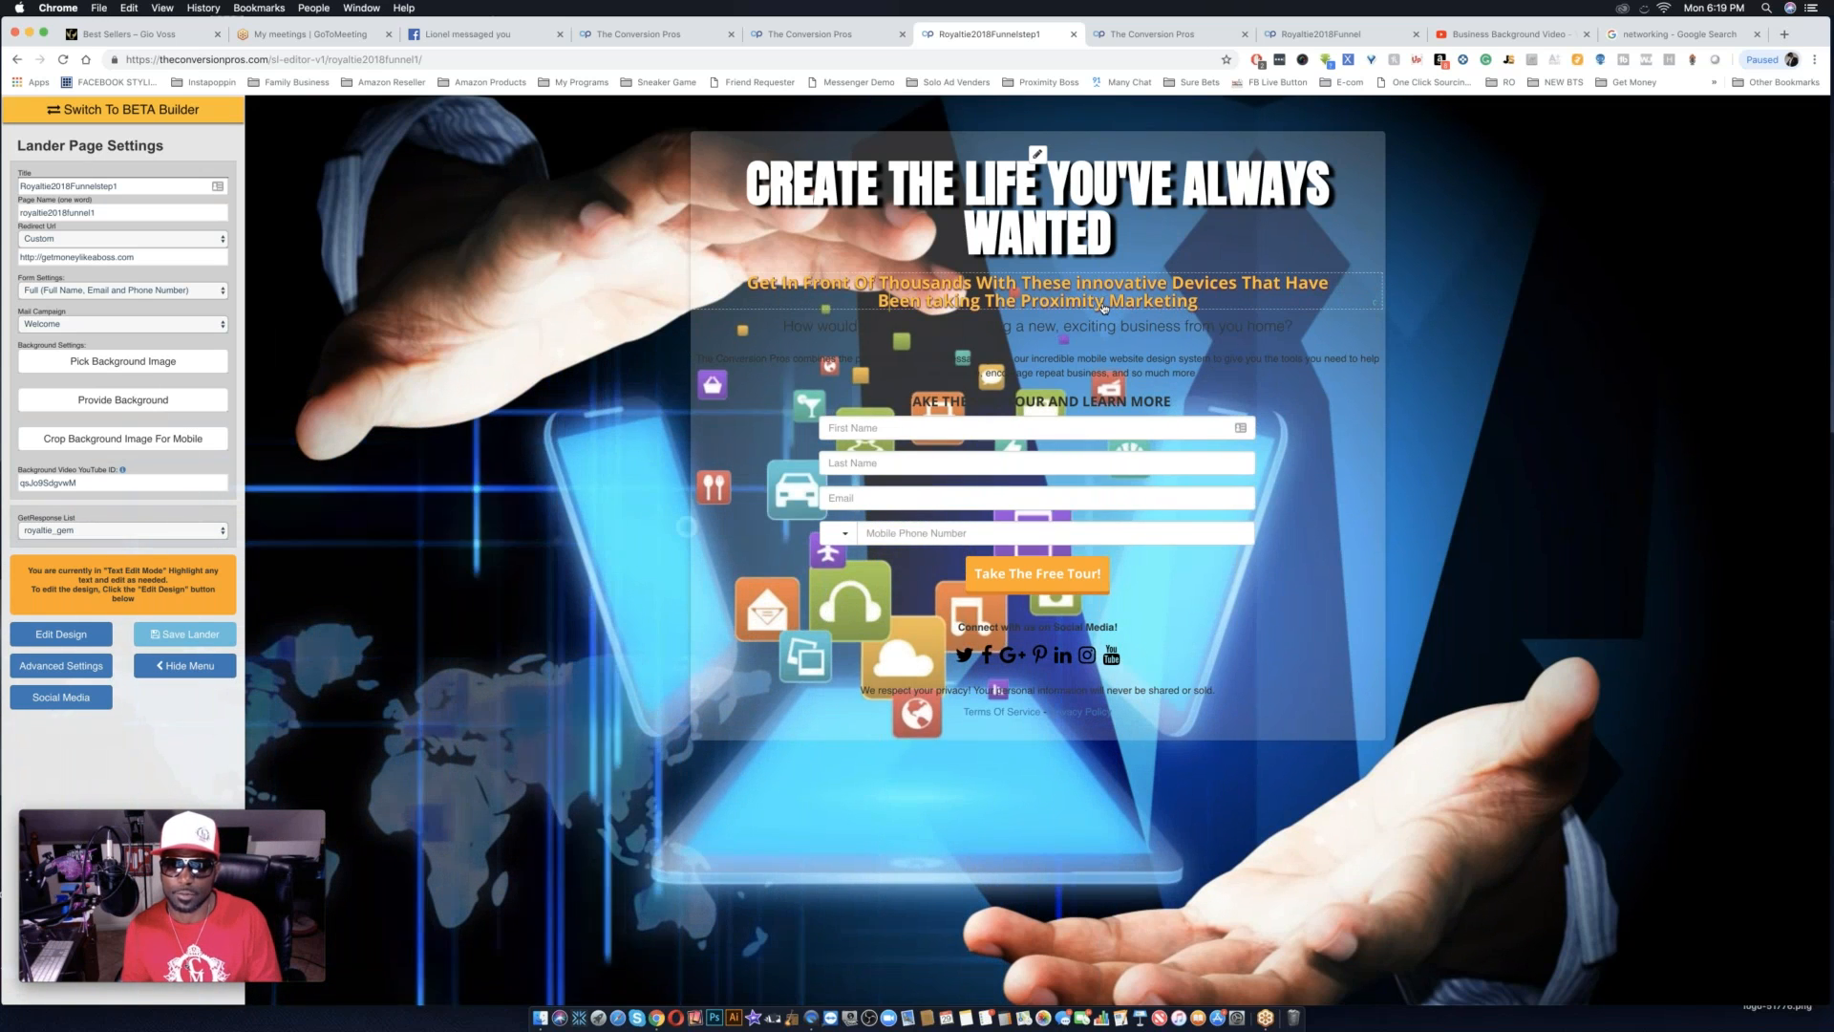
{"action": "left_click", "coordinate": [1103, 304]}
{"action": "key", "text": "BackSpace"}
{"action": "key", "text": "BackSpace"}
{"action": "key", "text": "BackSpace"}
{"action": "key", "text": "BackSpace"}
{"action": "key", "text": "BackSpace"}
{"action": "key", "text": "BackSpace"}
{"action": "key", "text": "BackSpace"}
{"action": "key", "text": "BackSpace"}
{"action": "key", "text": "BackSpace"}
{"action": "key", "text": "BackSpace"}
{"action": "key", "text": "BackSpace"}
{"action": "key", "text": "BackSpace"}
{"action": "key", "text": "BackSpace"}
{"action": "key", "text": "BackSpace"}
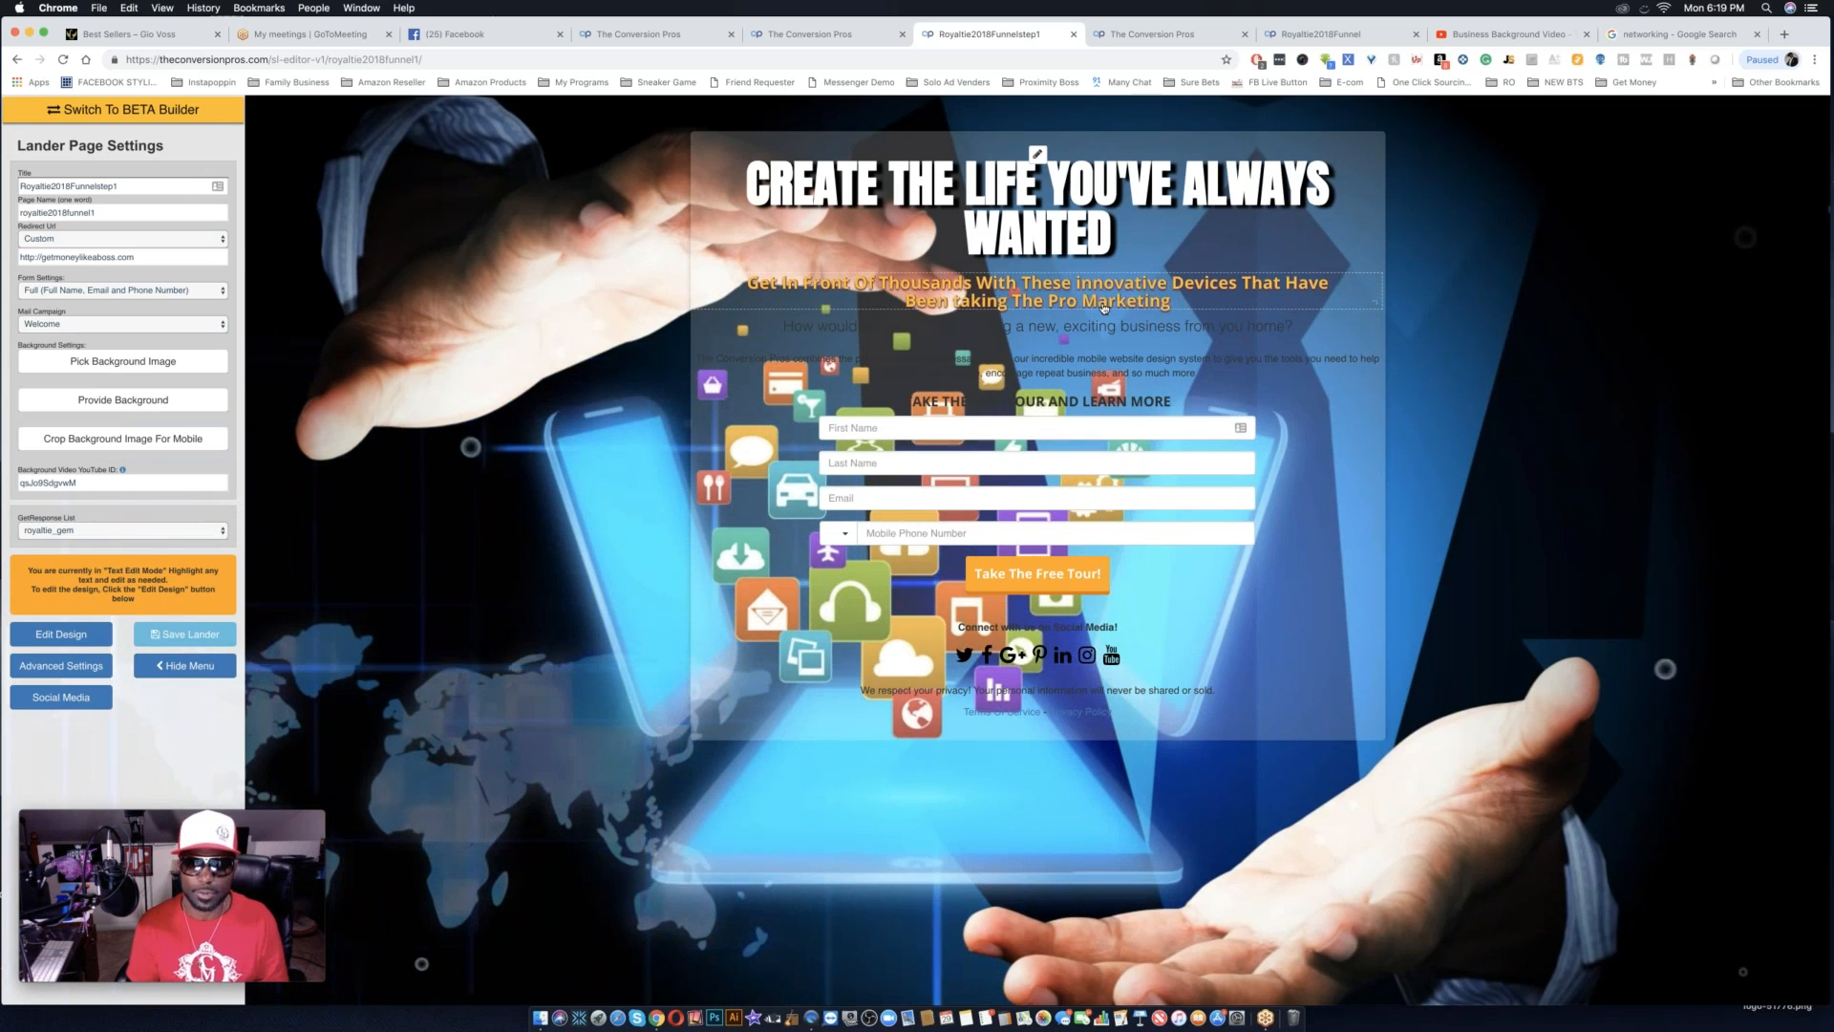
{"action": "key", "text": "BackSpace"}
{"action": "key", "text": "BackSpace"}
{"action": "key", "text": "BackSpace"}
{"action": "key", "text": "BackSpace"}
{"action": "key", "text": "BackSpace"}
{"action": "key", "text": "BackSpace"}
{"action": "key", "text": "BackSpace"}
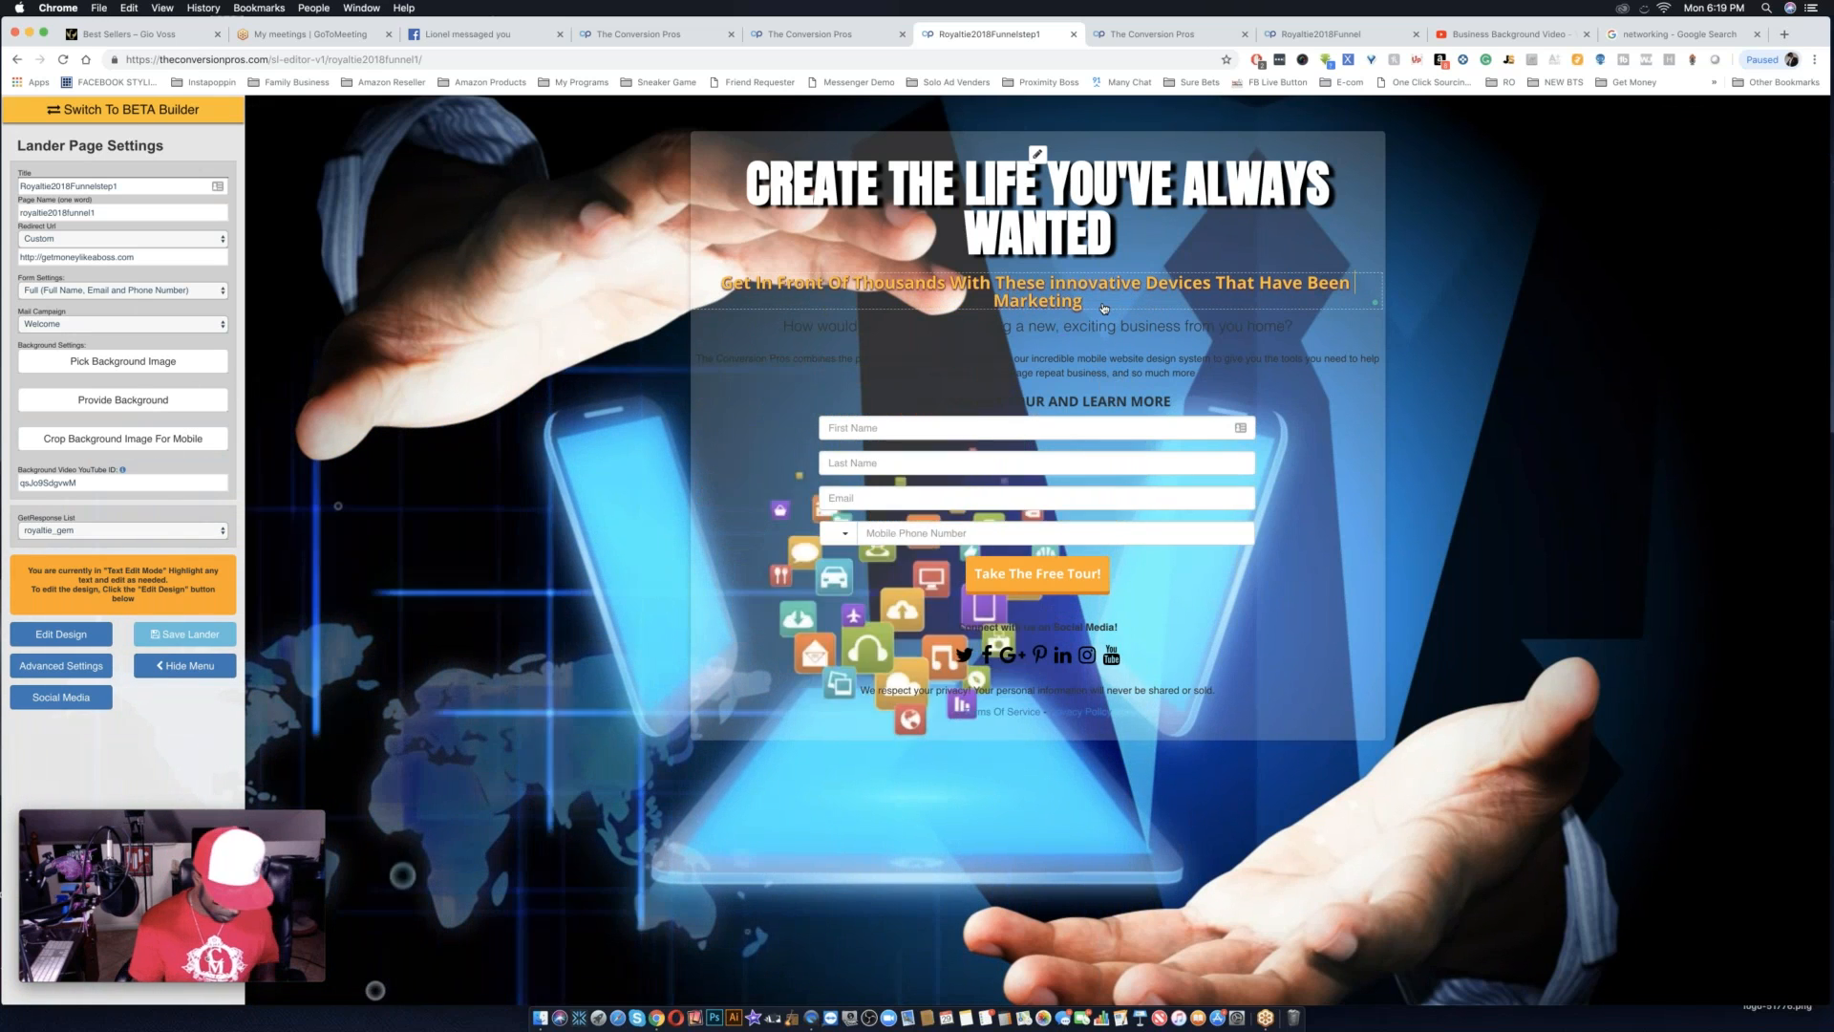
{"action": "type", "text": "Taking Peopl "}
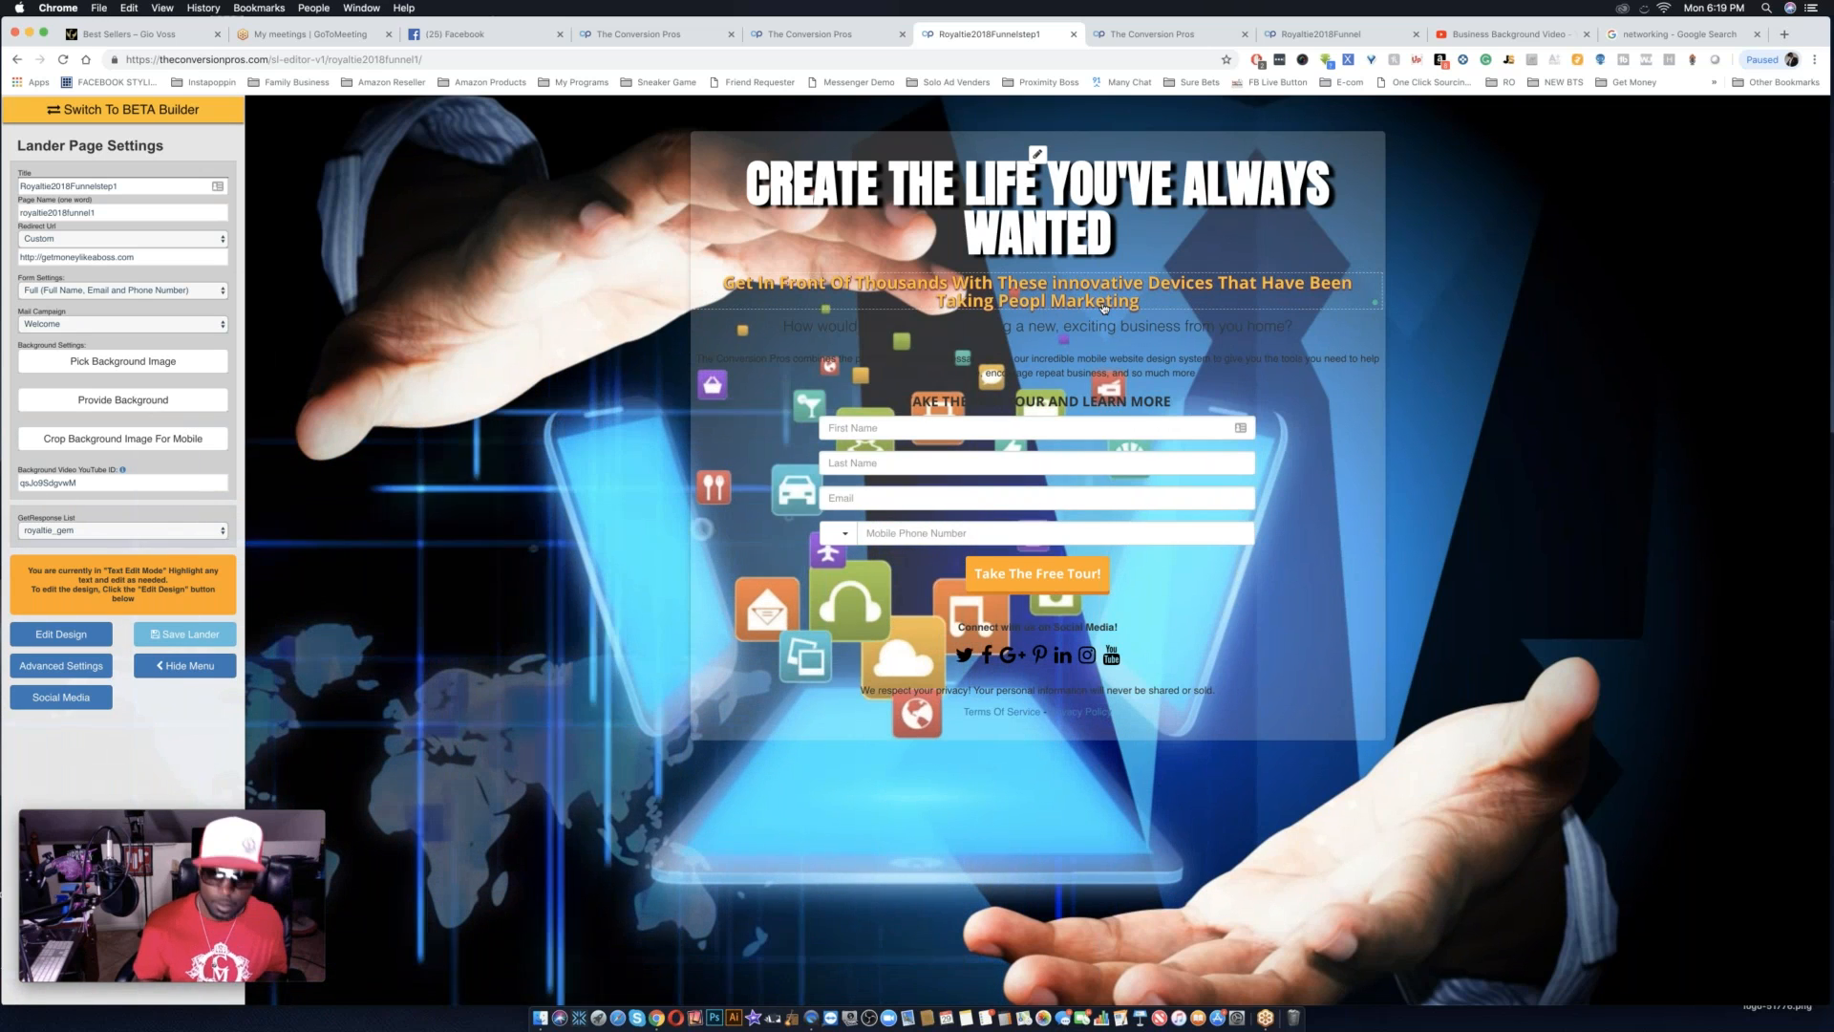
{"action": "type", "text": "e's"}
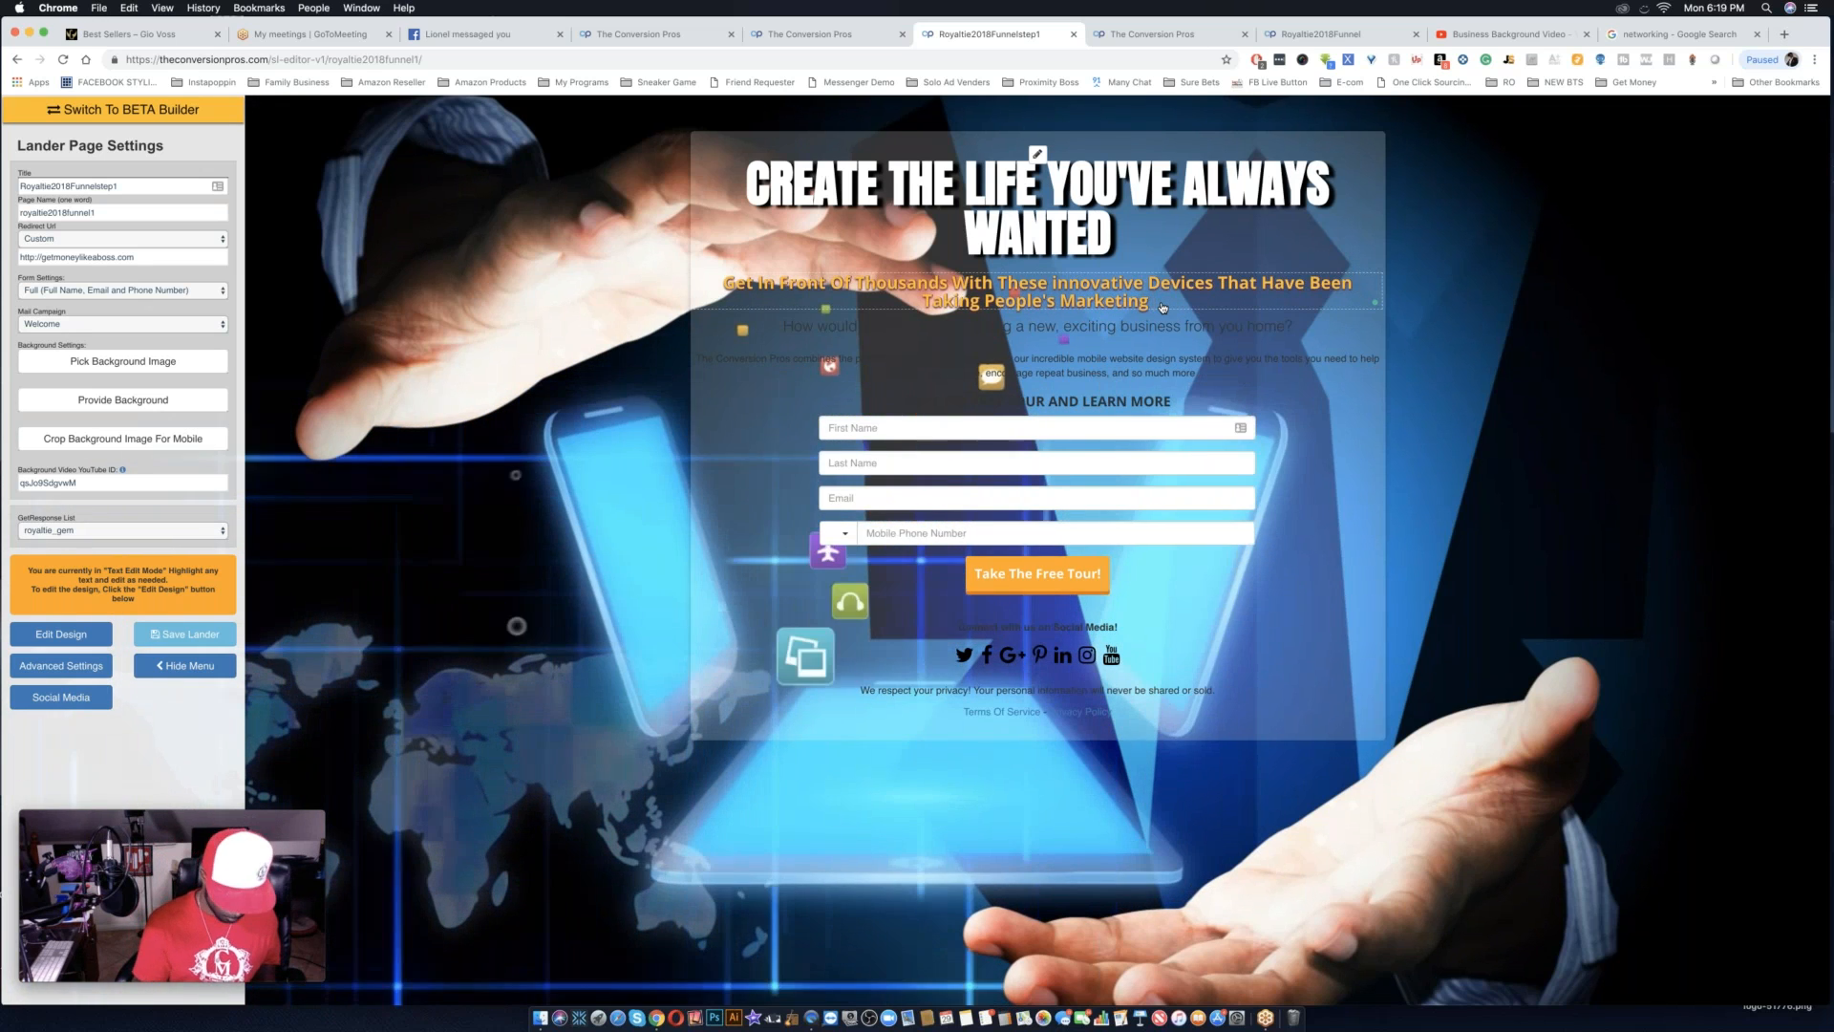
End the subheadline with "To The Next Level" and capitalize the word "Innovative".
{"action": "type", "text": "To The N"}
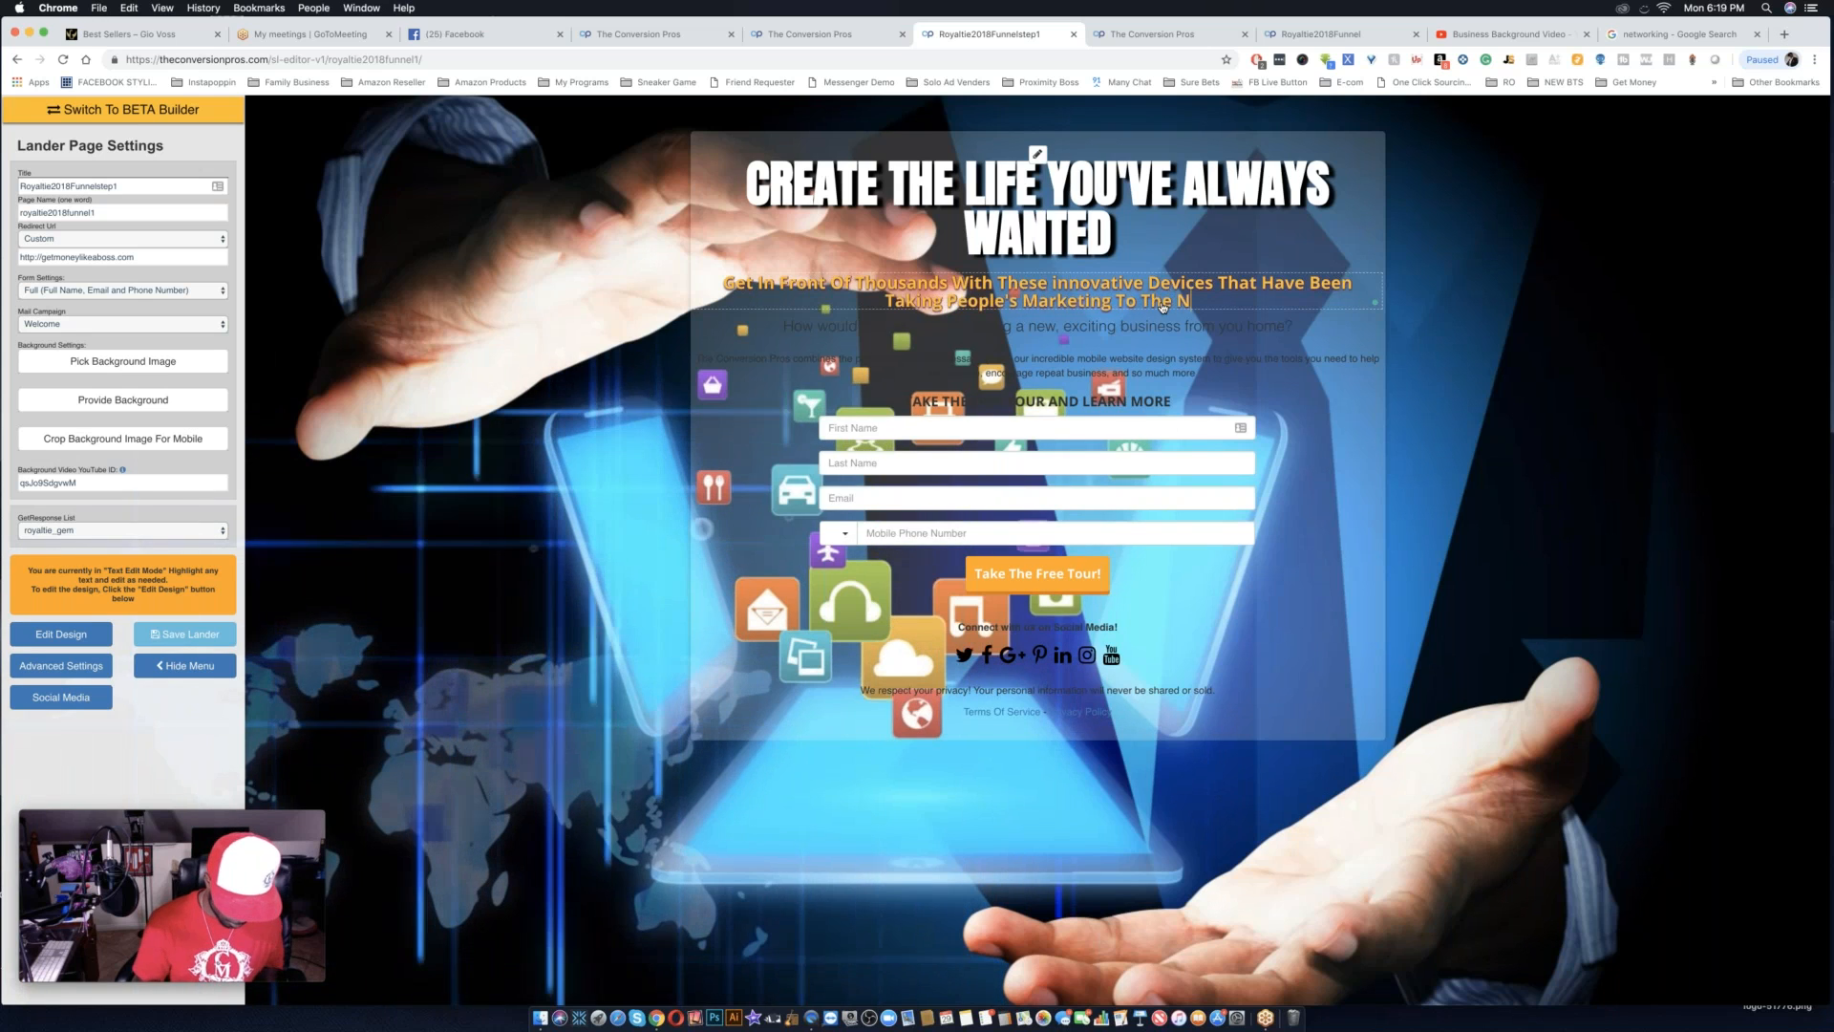
{"action": "type", "text": "ext Level"}
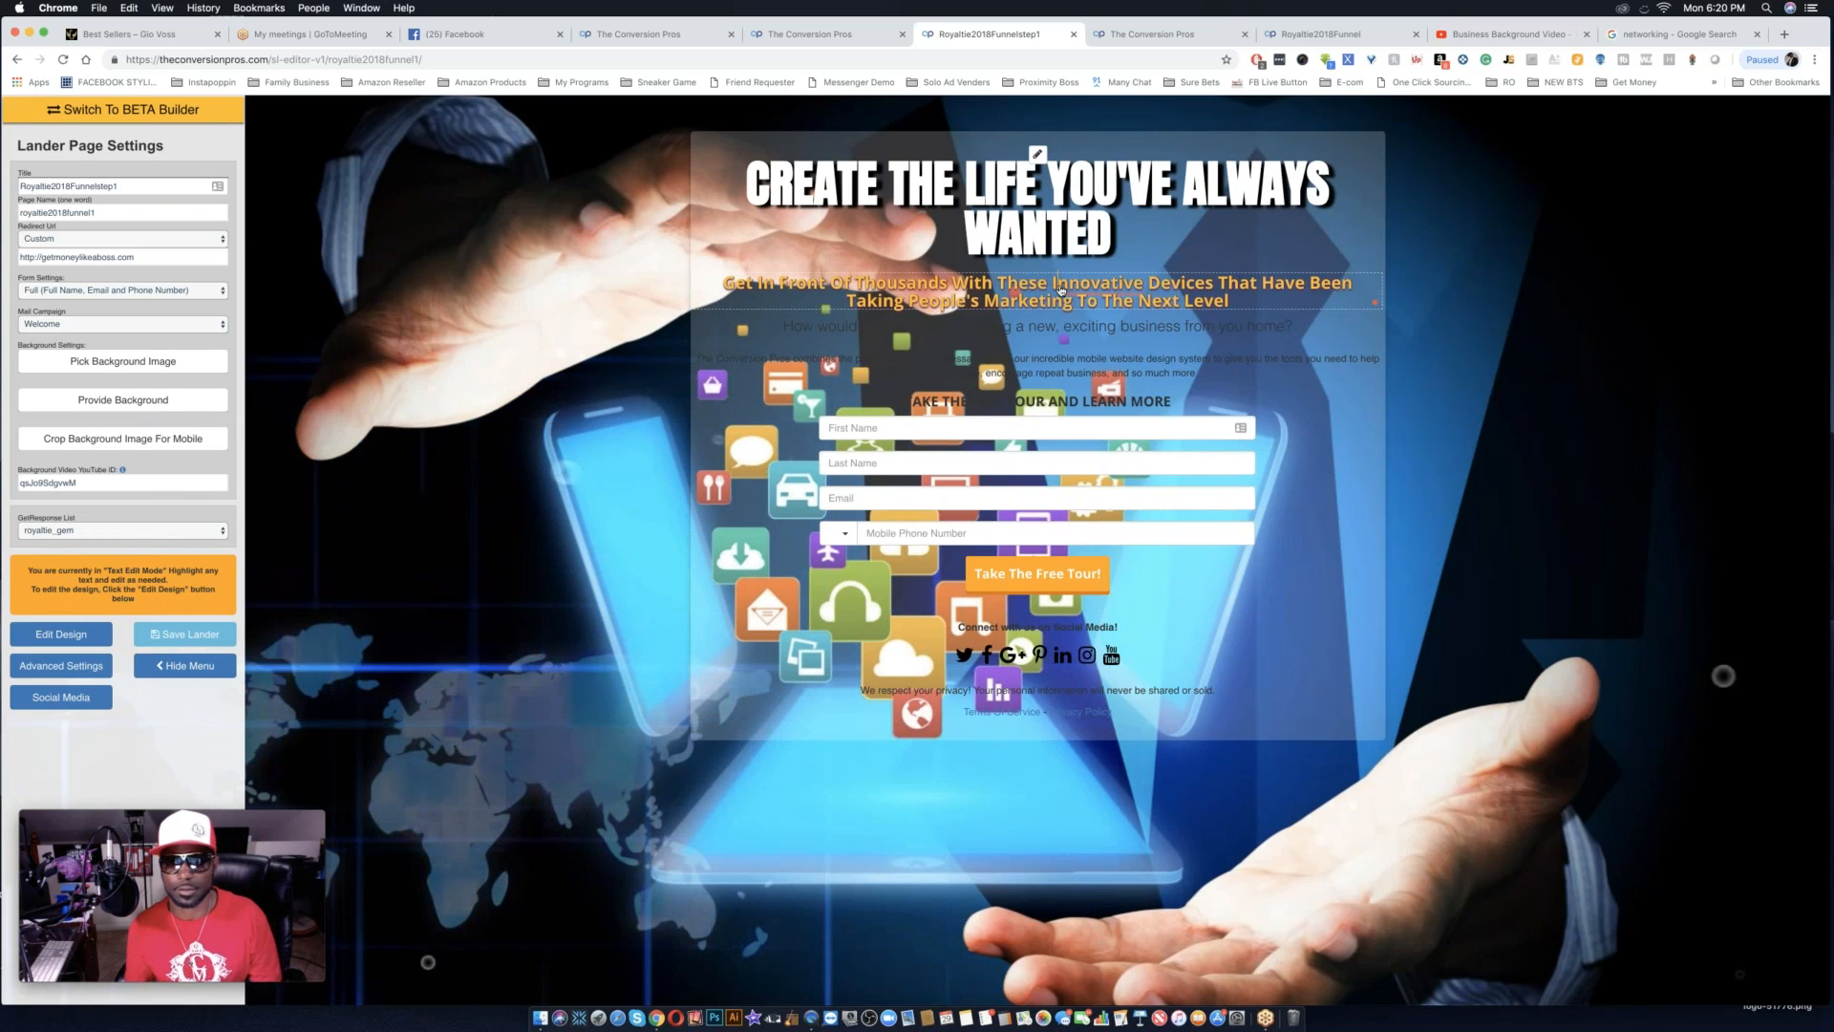
{"action": "left_click", "coordinate": [1092, 289]}
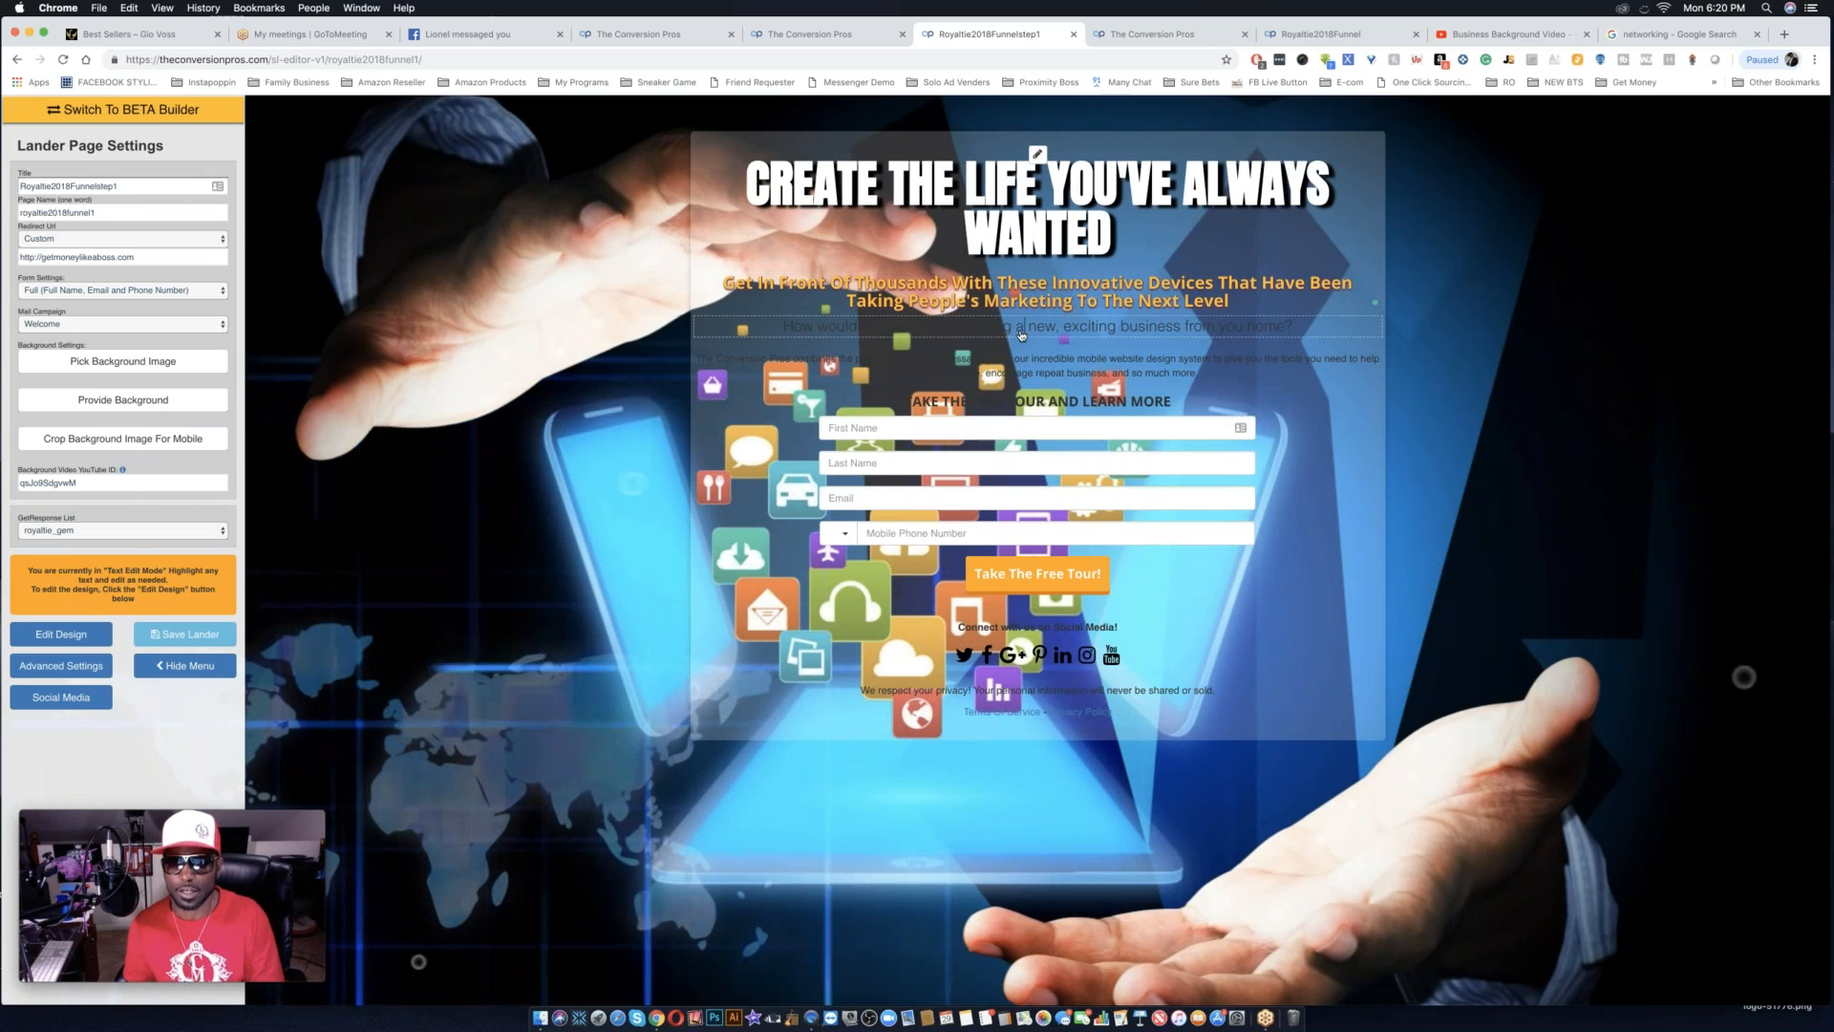
Delete the question about starting a new business and the Conversion Pros description paragraph below the subheadline.
{"action": "left_click", "coordinate": [91, 637]}
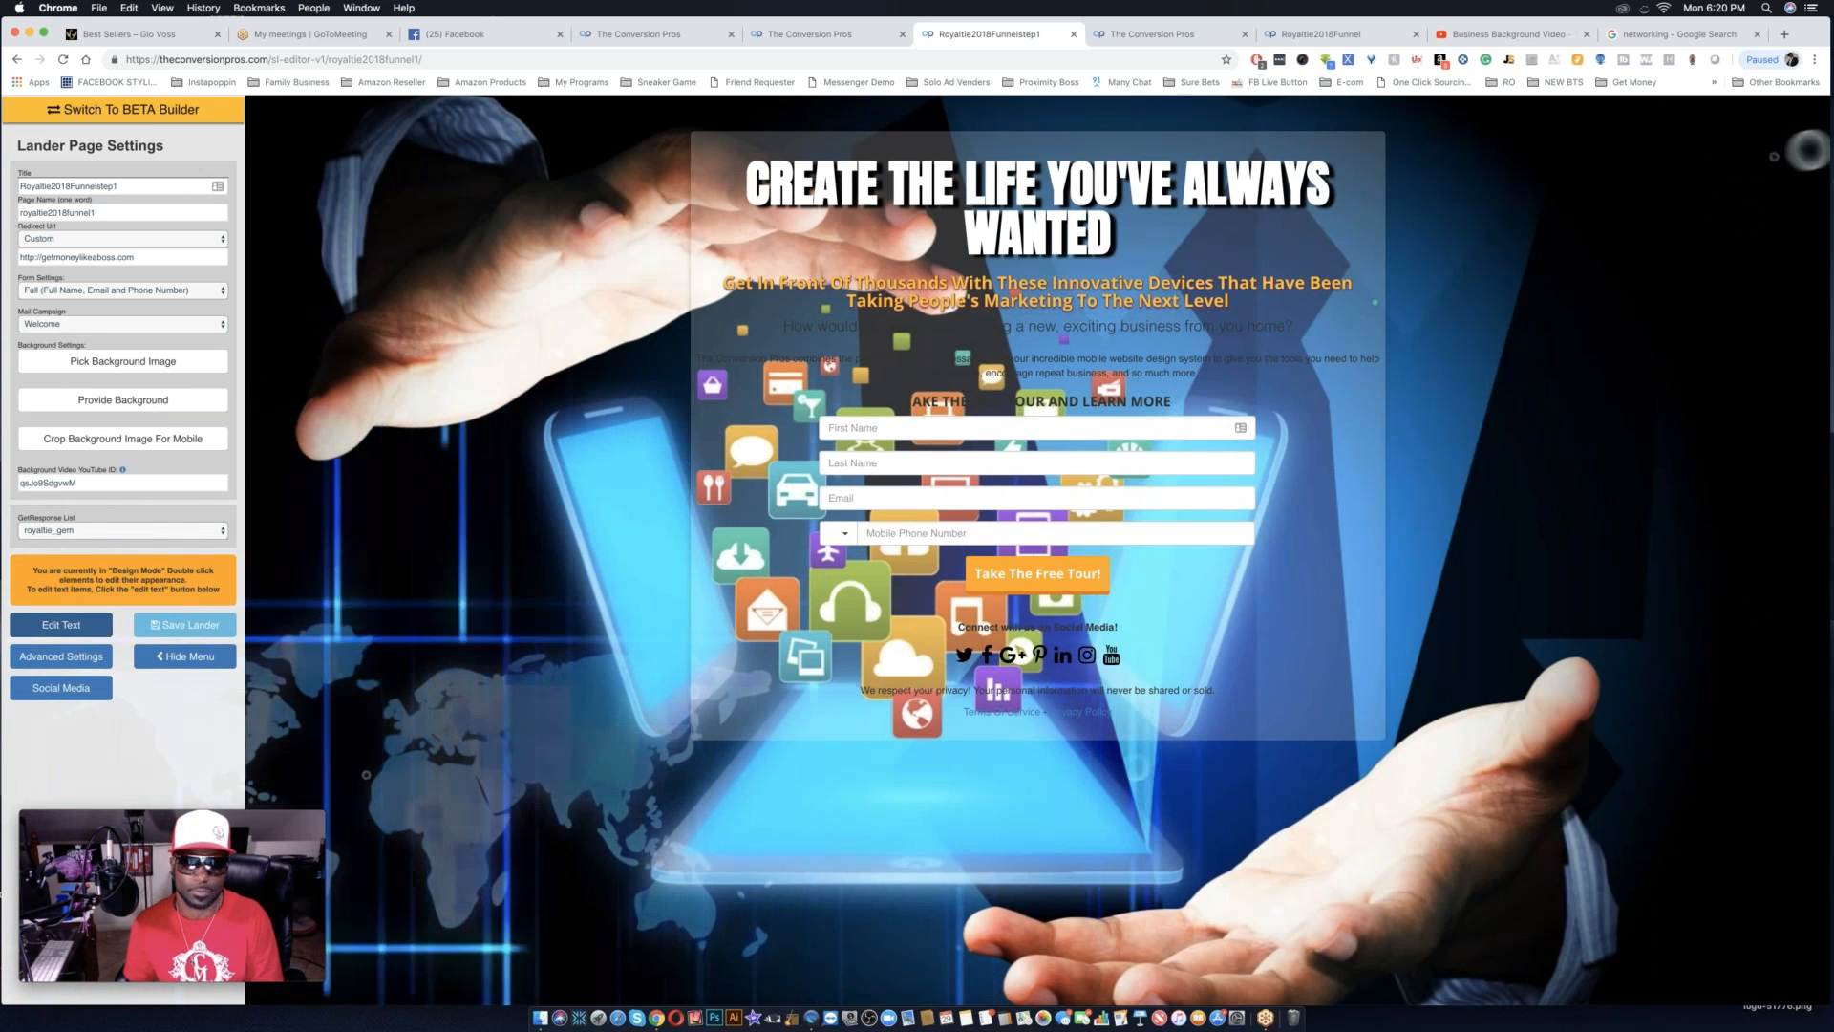
{"action": "double_click", "coordinate": [1039, 335]}
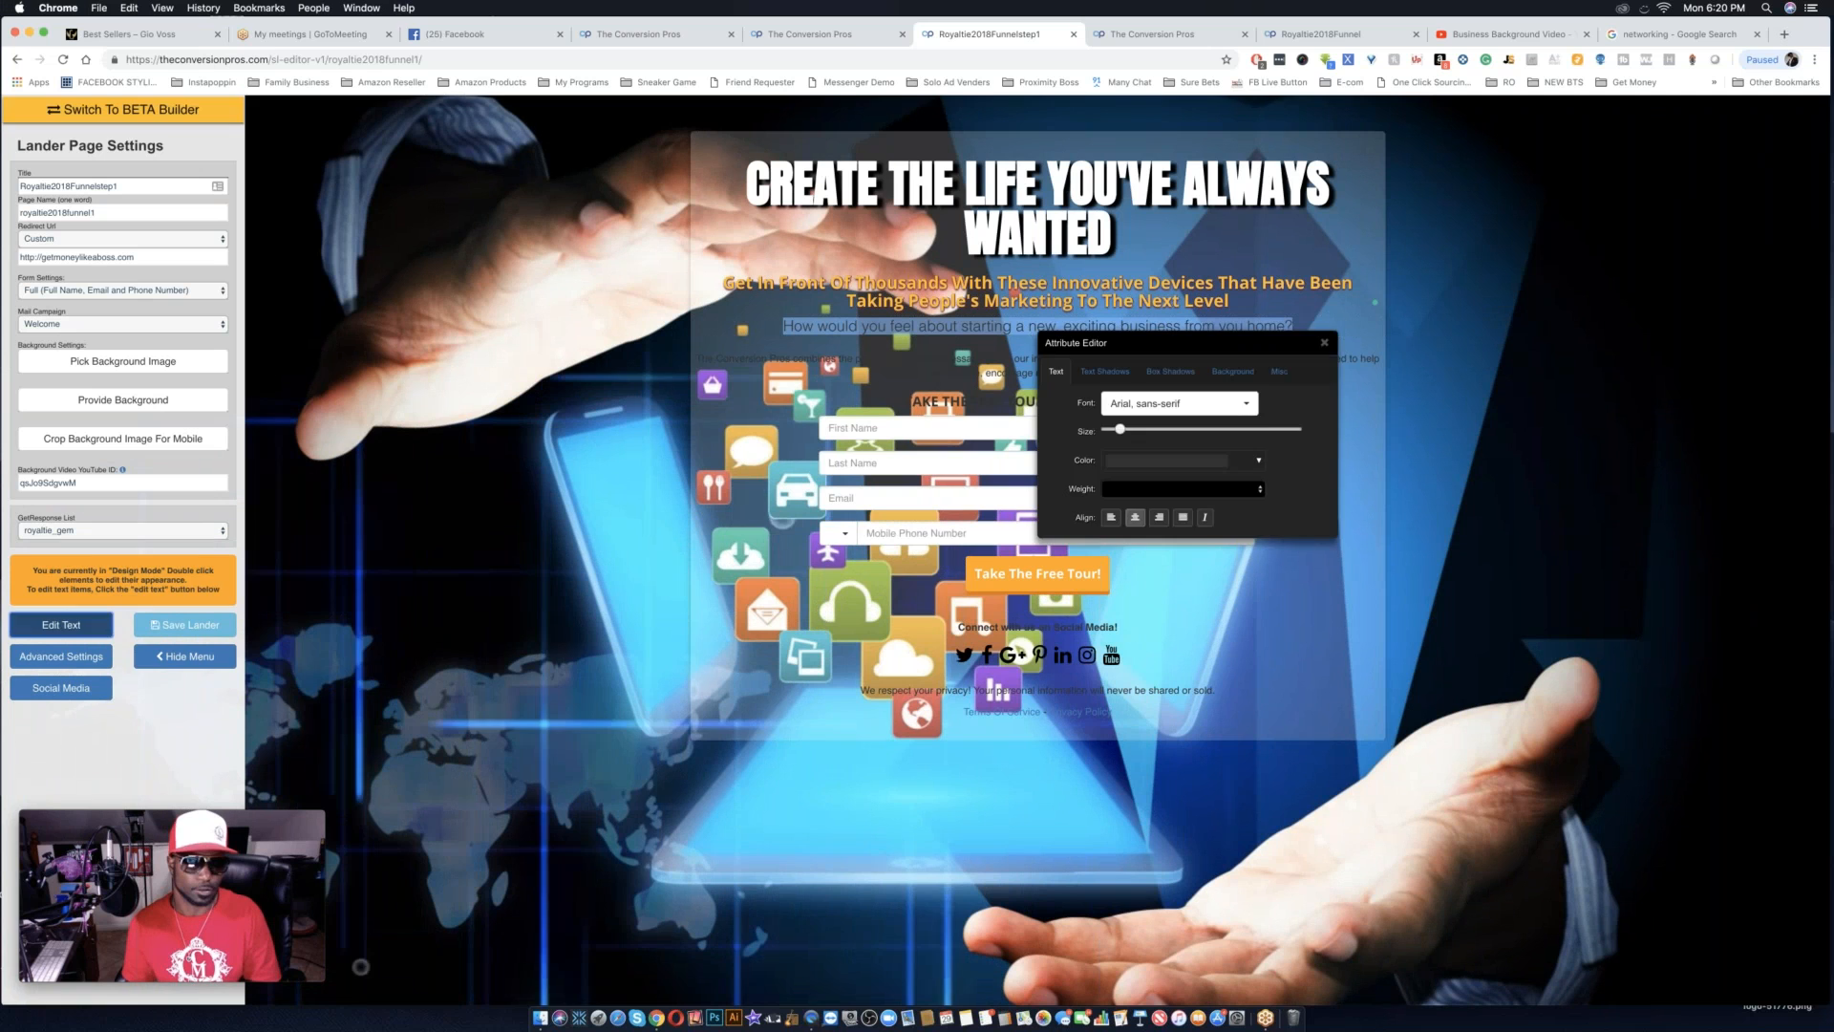
{"action": "left_click", "coordinate": [61, 625]}
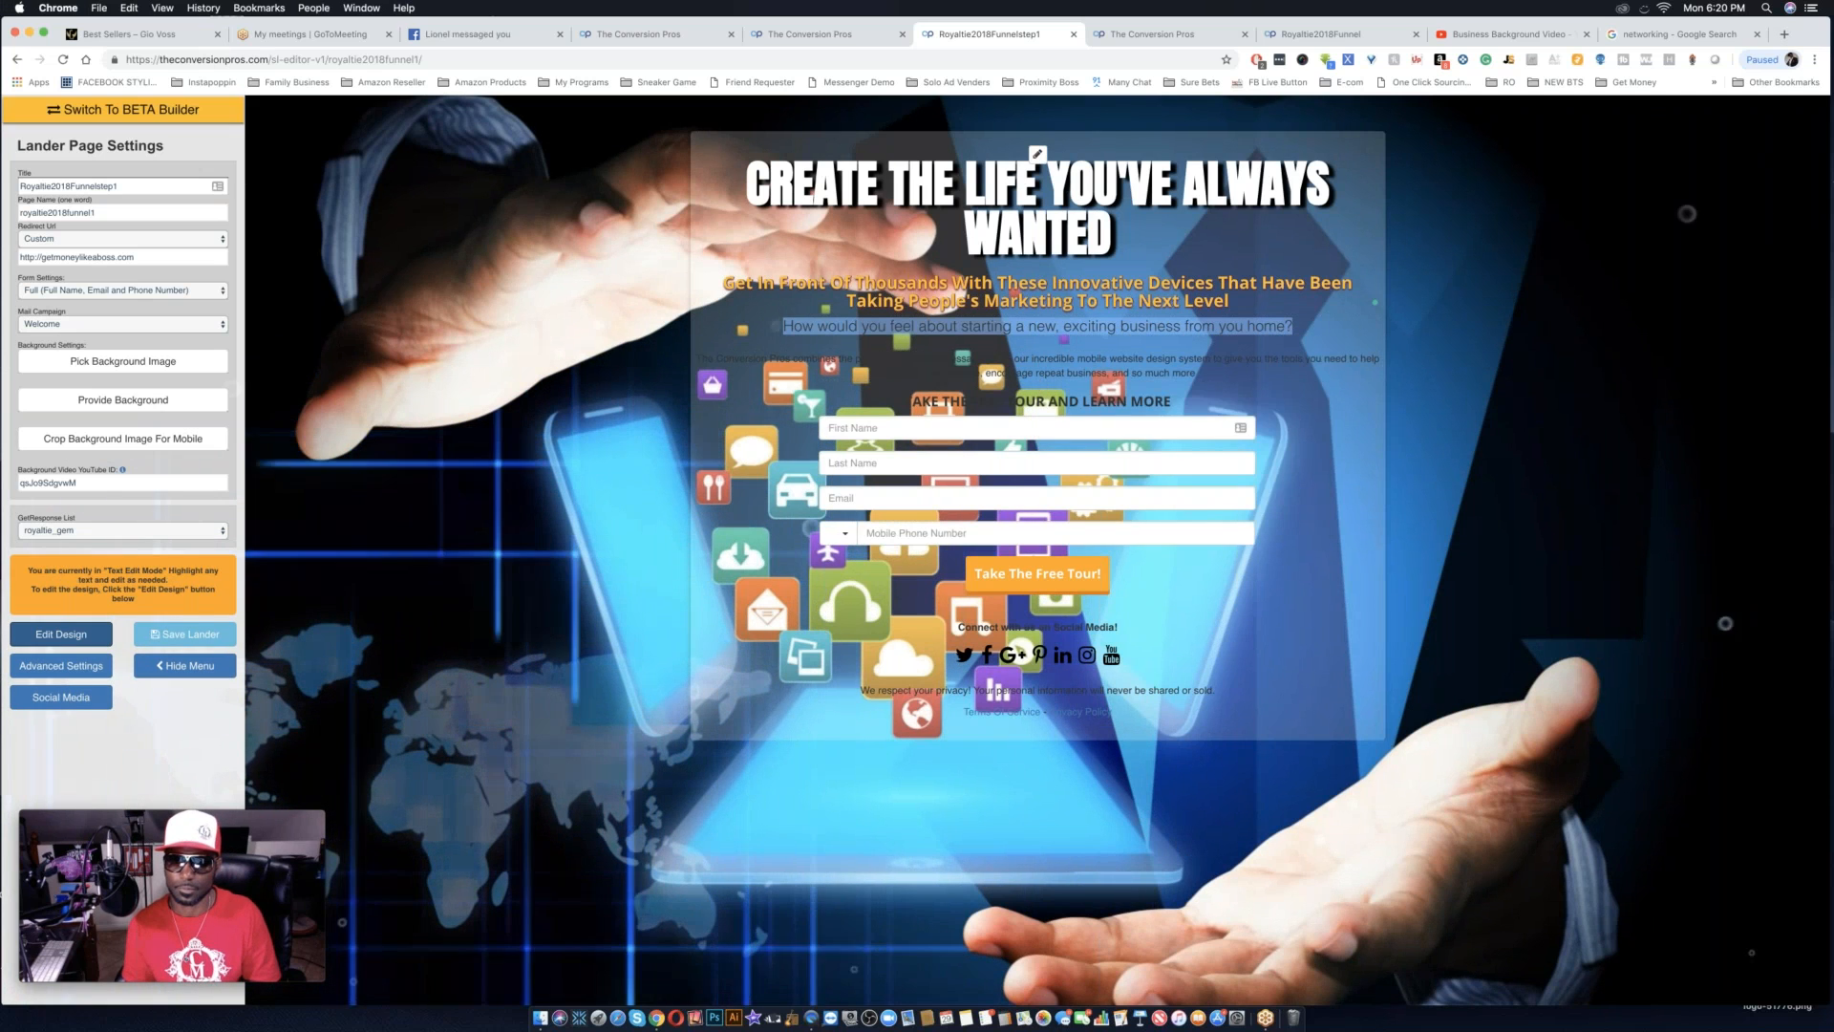
{"action": "key", "text": "BackSpace"}
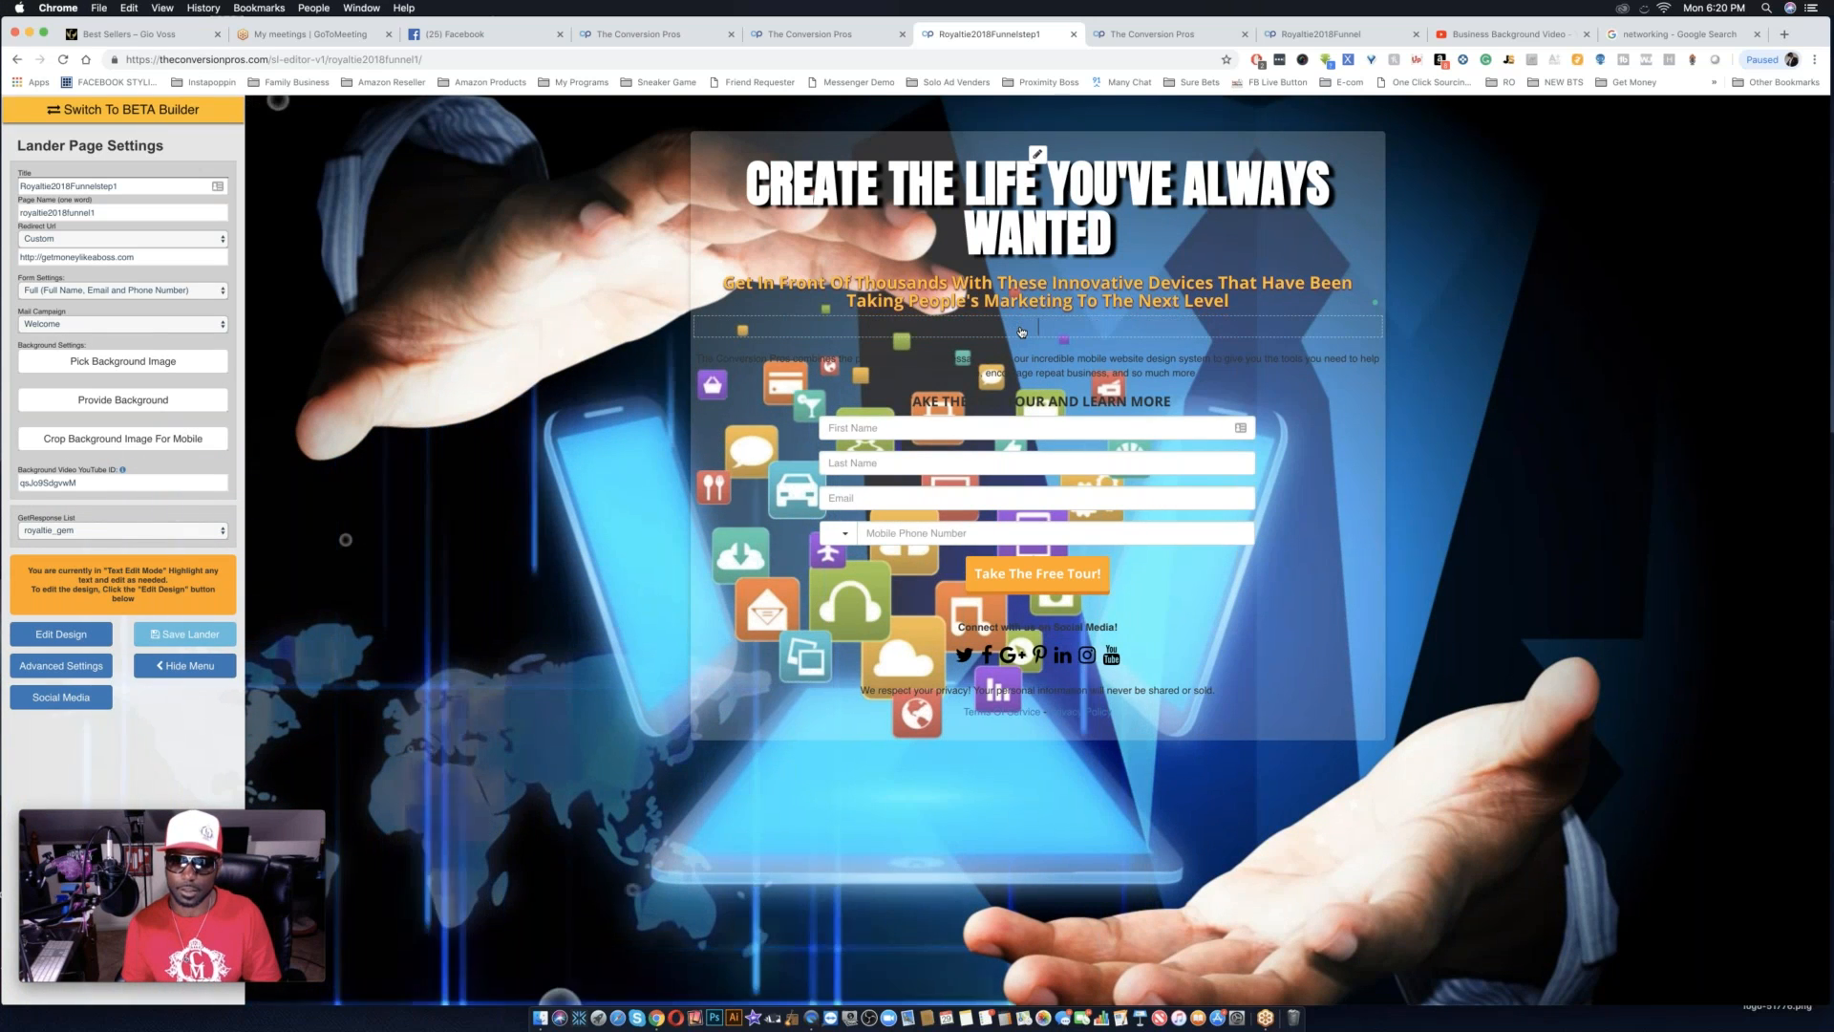
{"action": "triple_click", "coordinate": [1025, 366]}
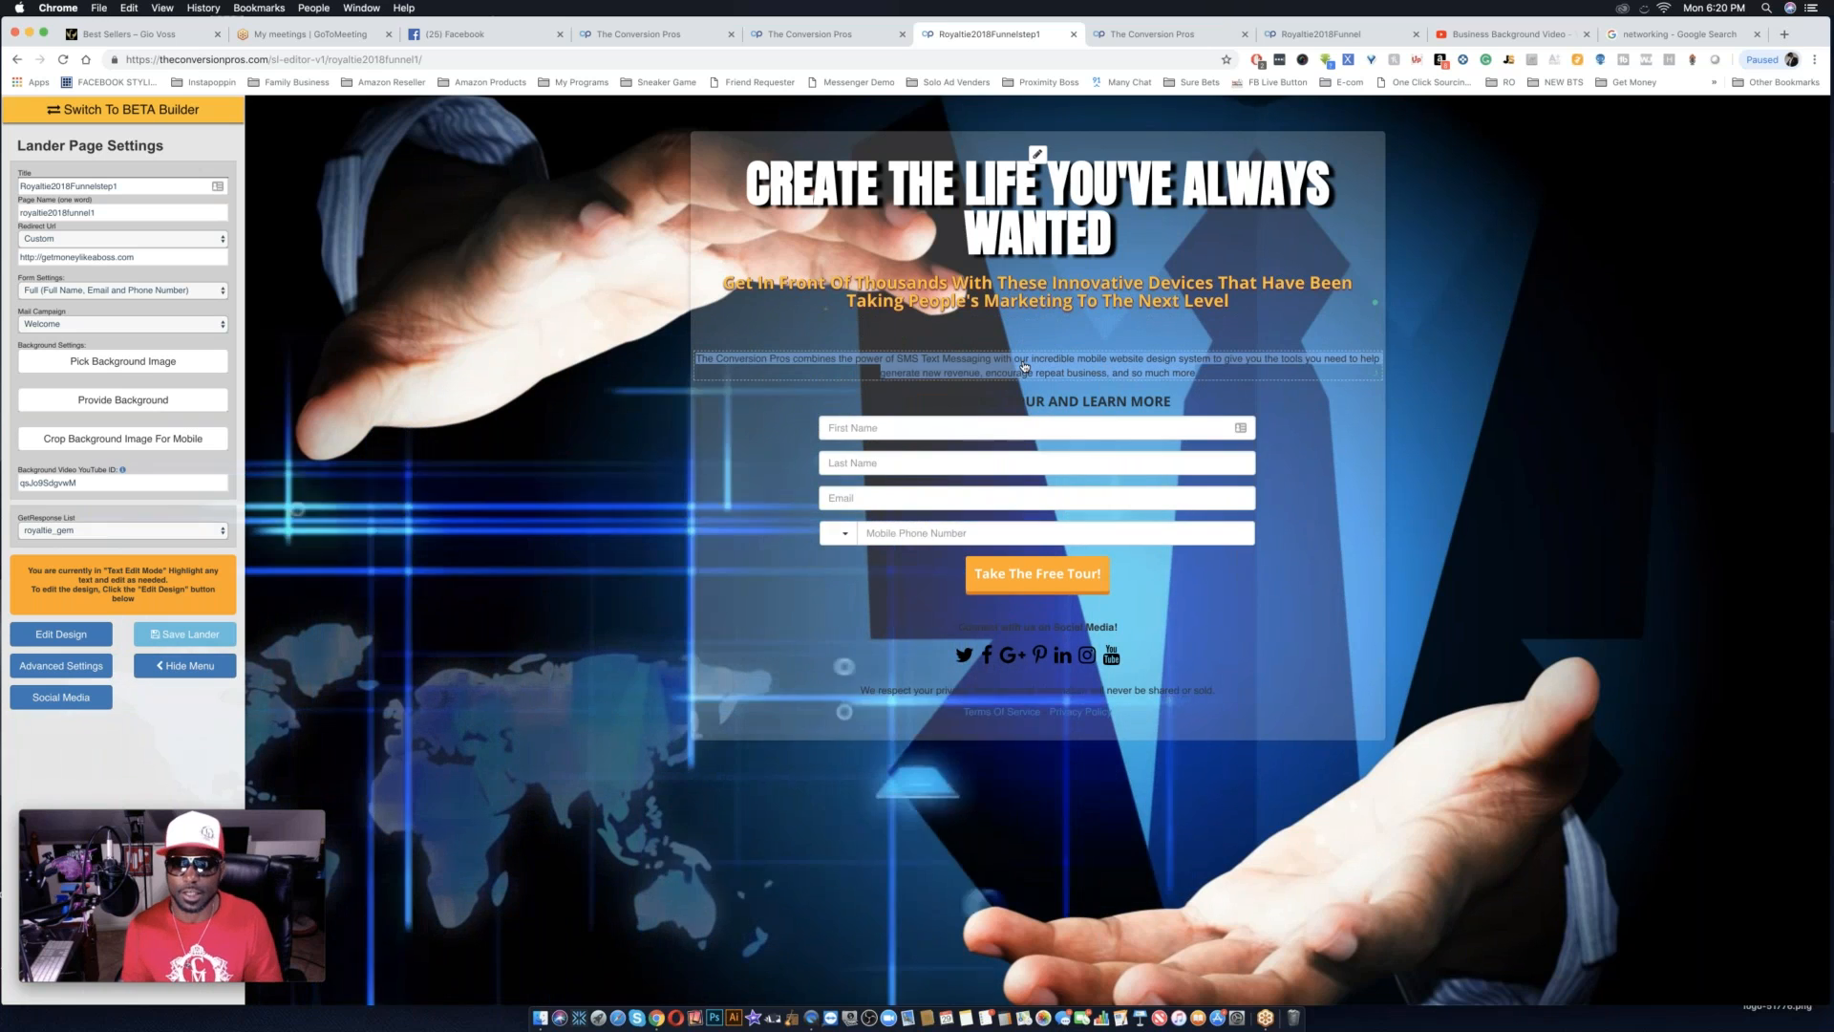
{"action": "key", "text": "BackSpace"}
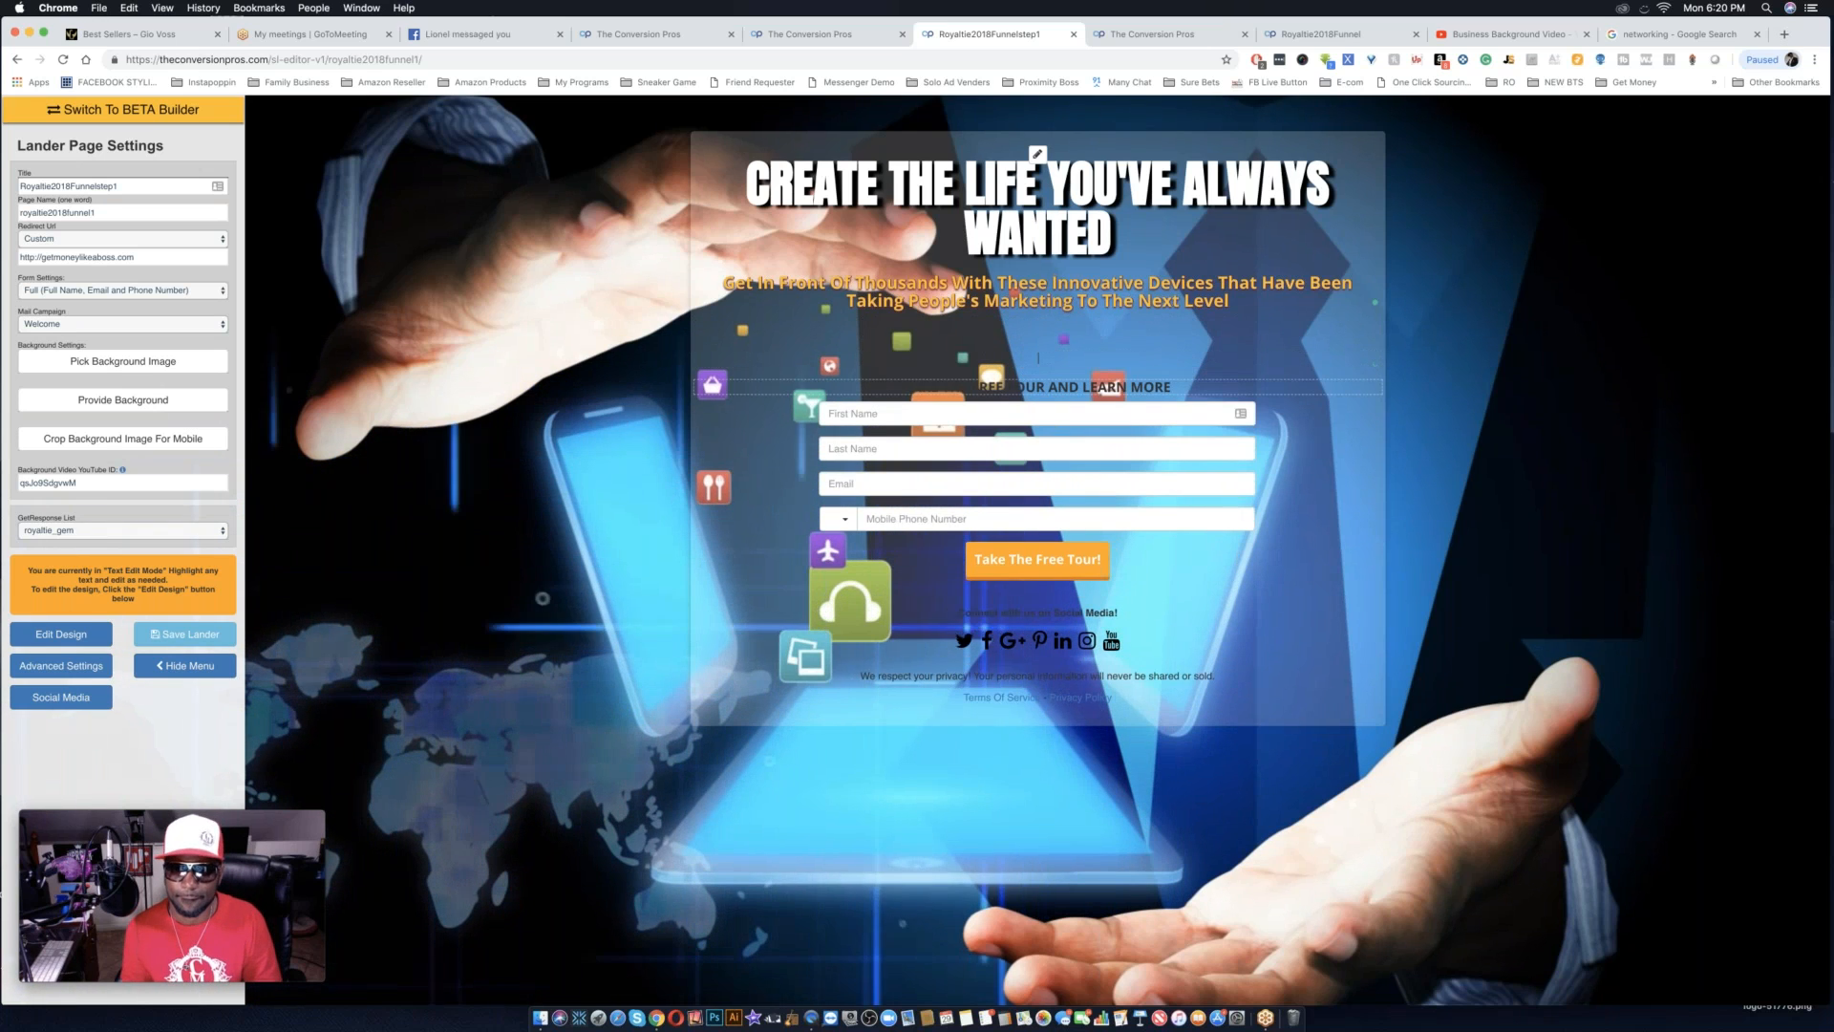
Set the text color of the "TAKE THE FREE TOUR AND LEARN MORE" line above the form to white, #ffffff.
{"action": "triple_click", "coordinate": [1028, 387]}
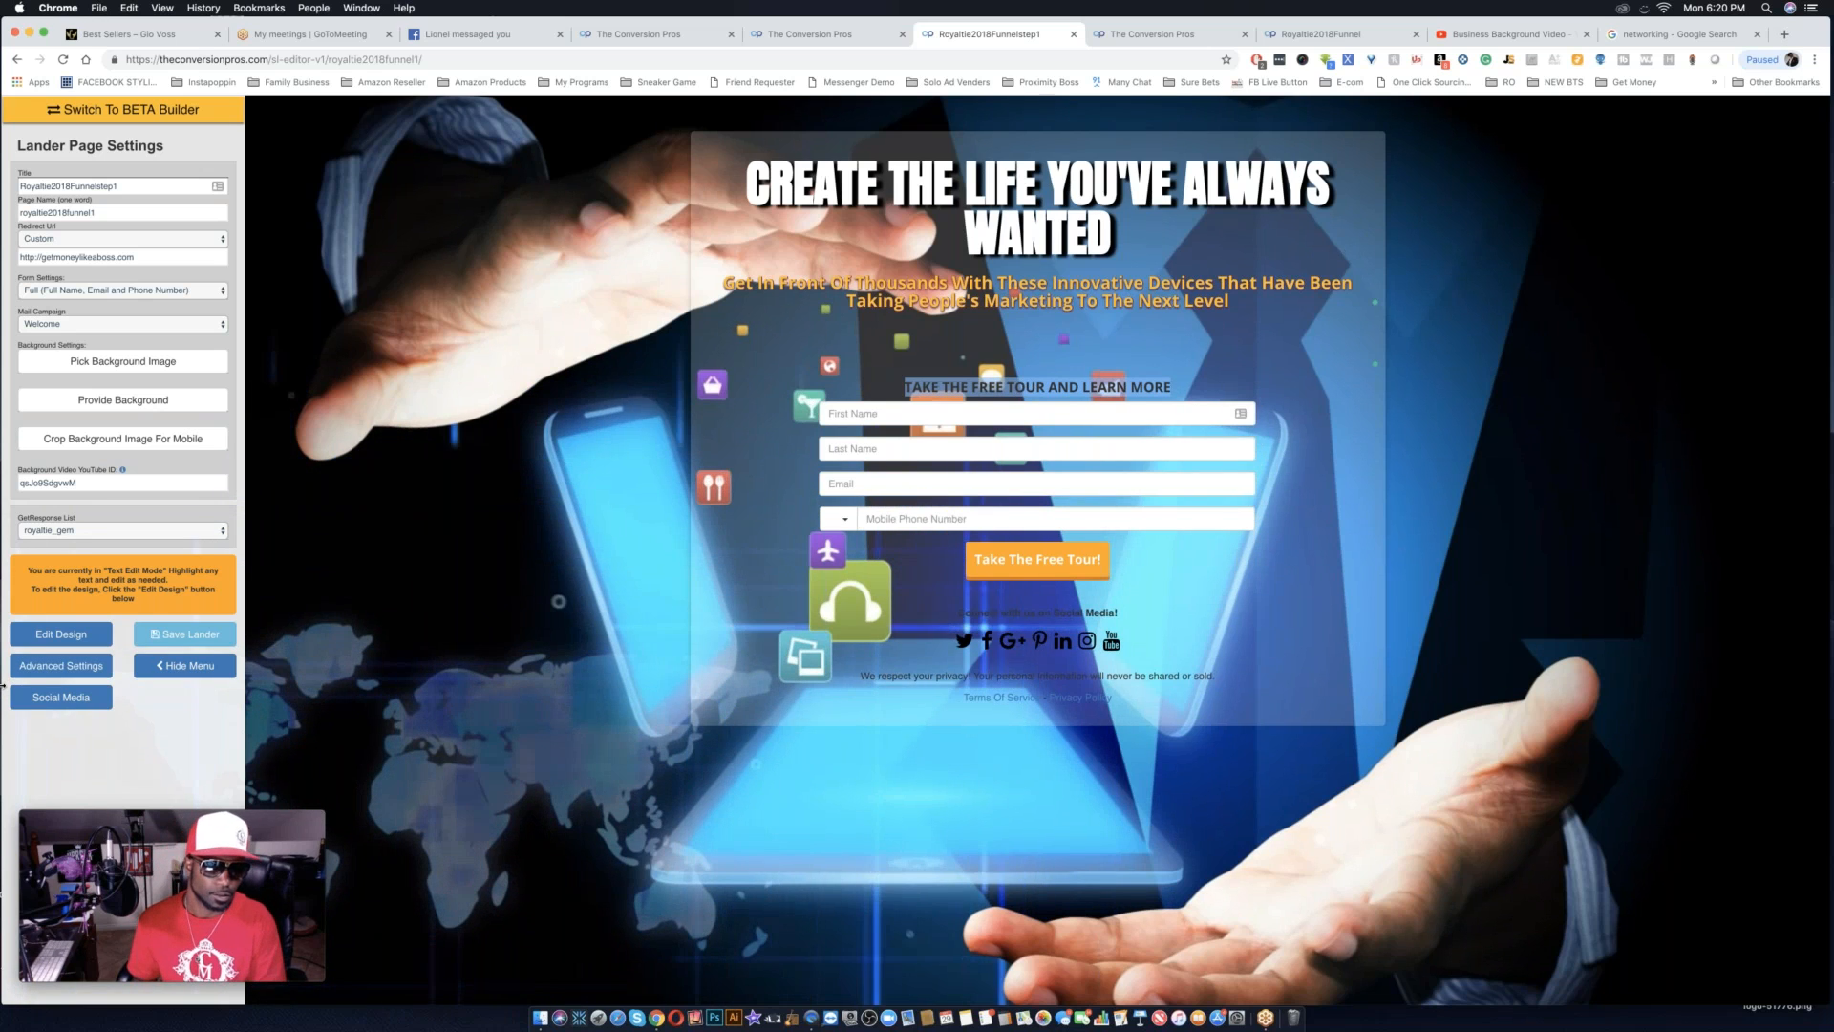
{"action": "left_click", "coordinate": [72, 634]}
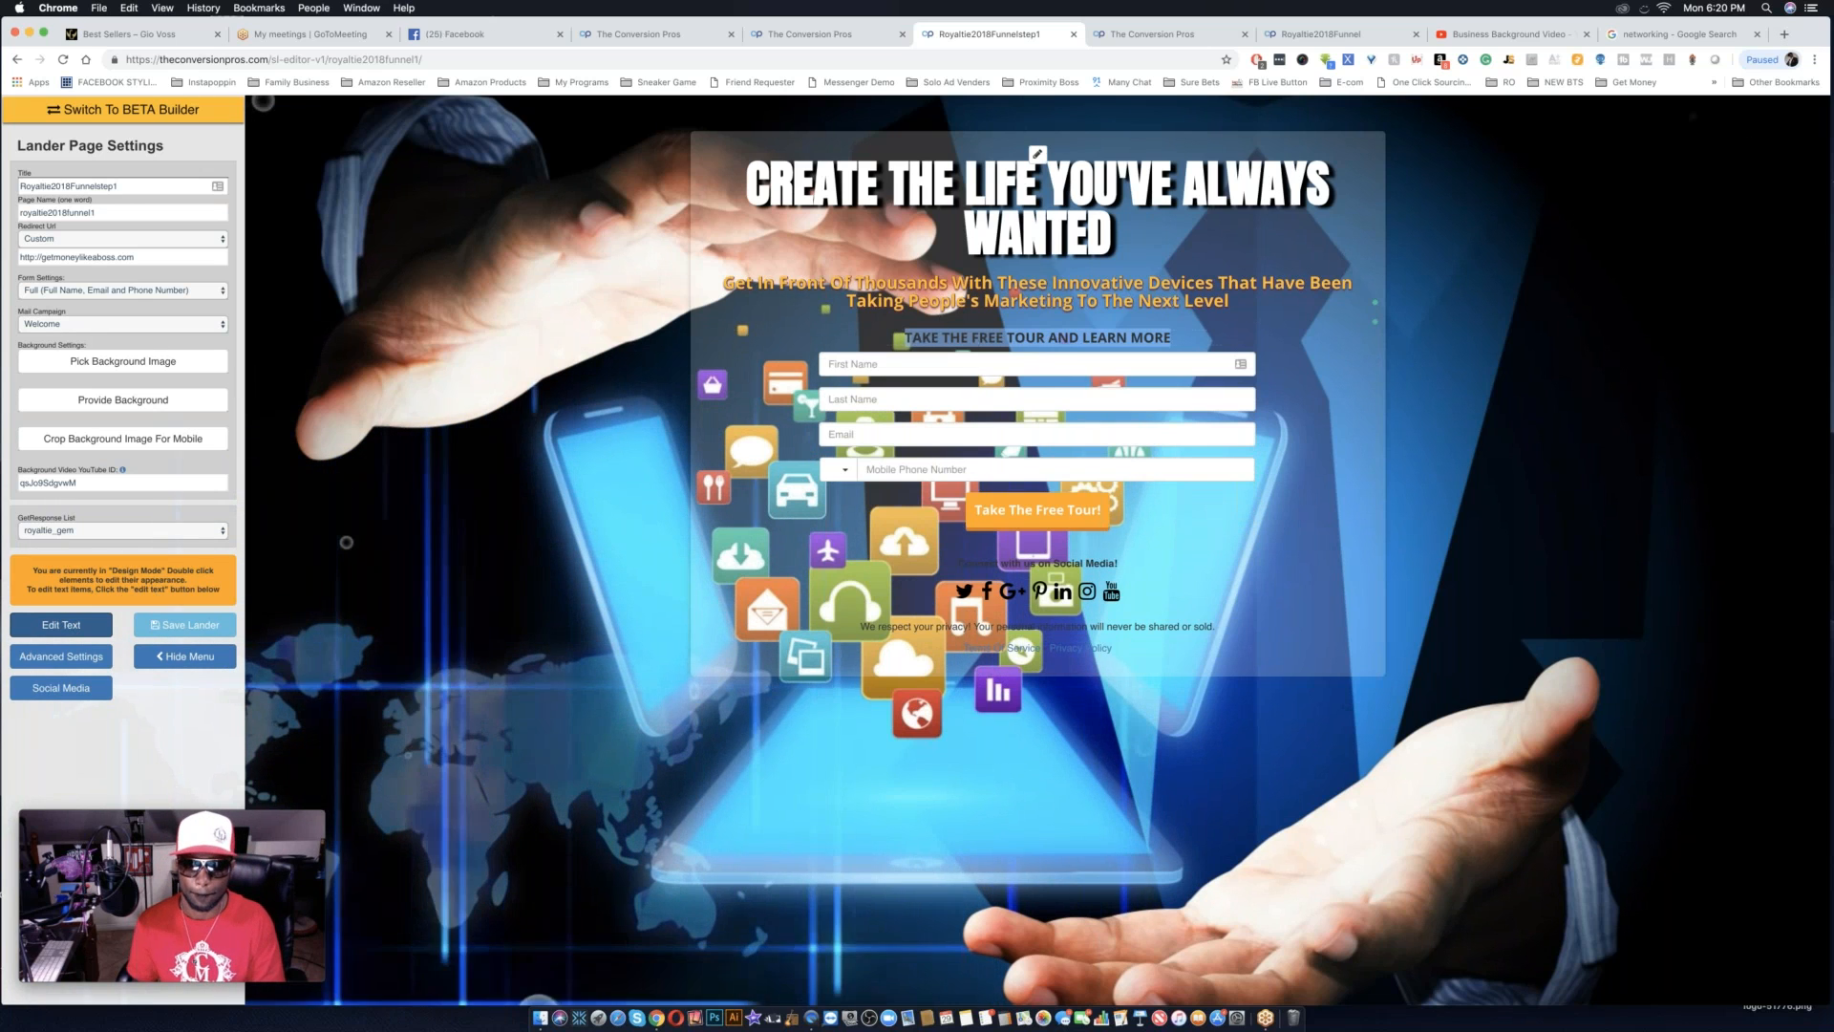
{"action": "double_click", "coordinate": [972, 341]}
{"action": "left_click", "coordinate": [972, 341]}
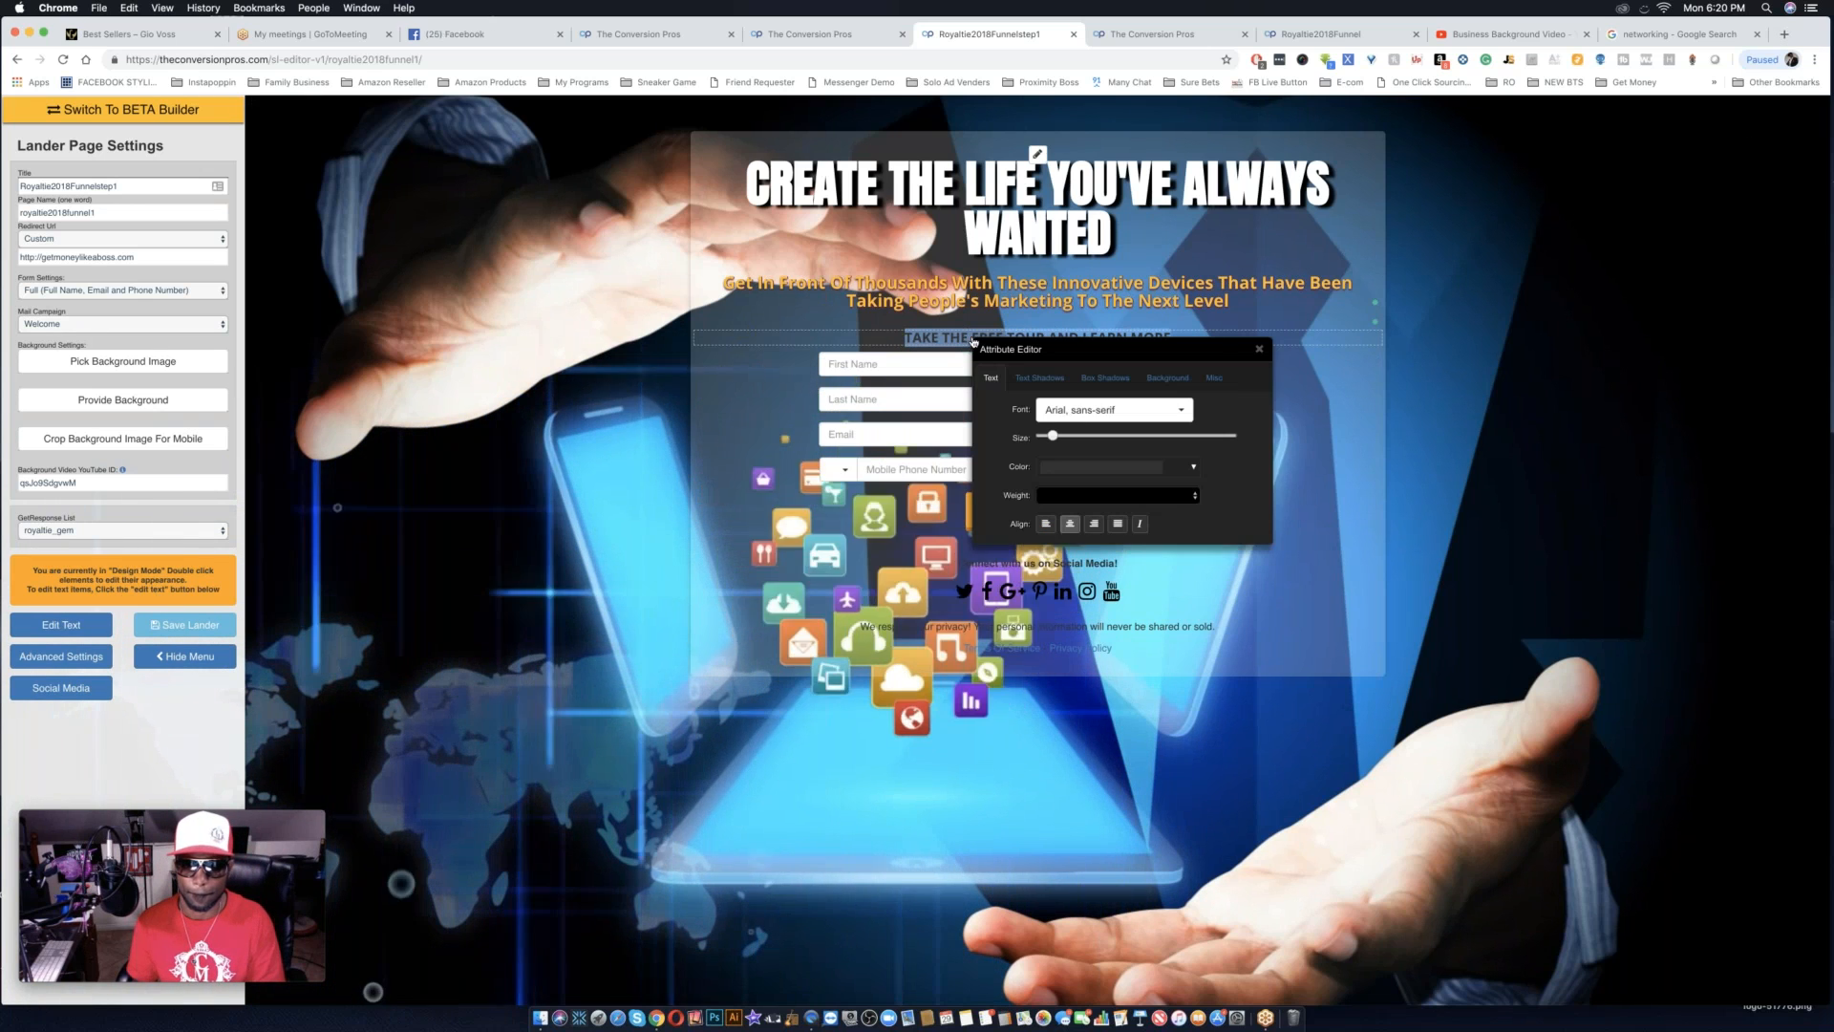
{"action": "left_click", "coordinate": [1105, 468]}
{"action": "left_click_drag", "start_coordinate": [1063, 498], "coordinate": [1040, 488]}
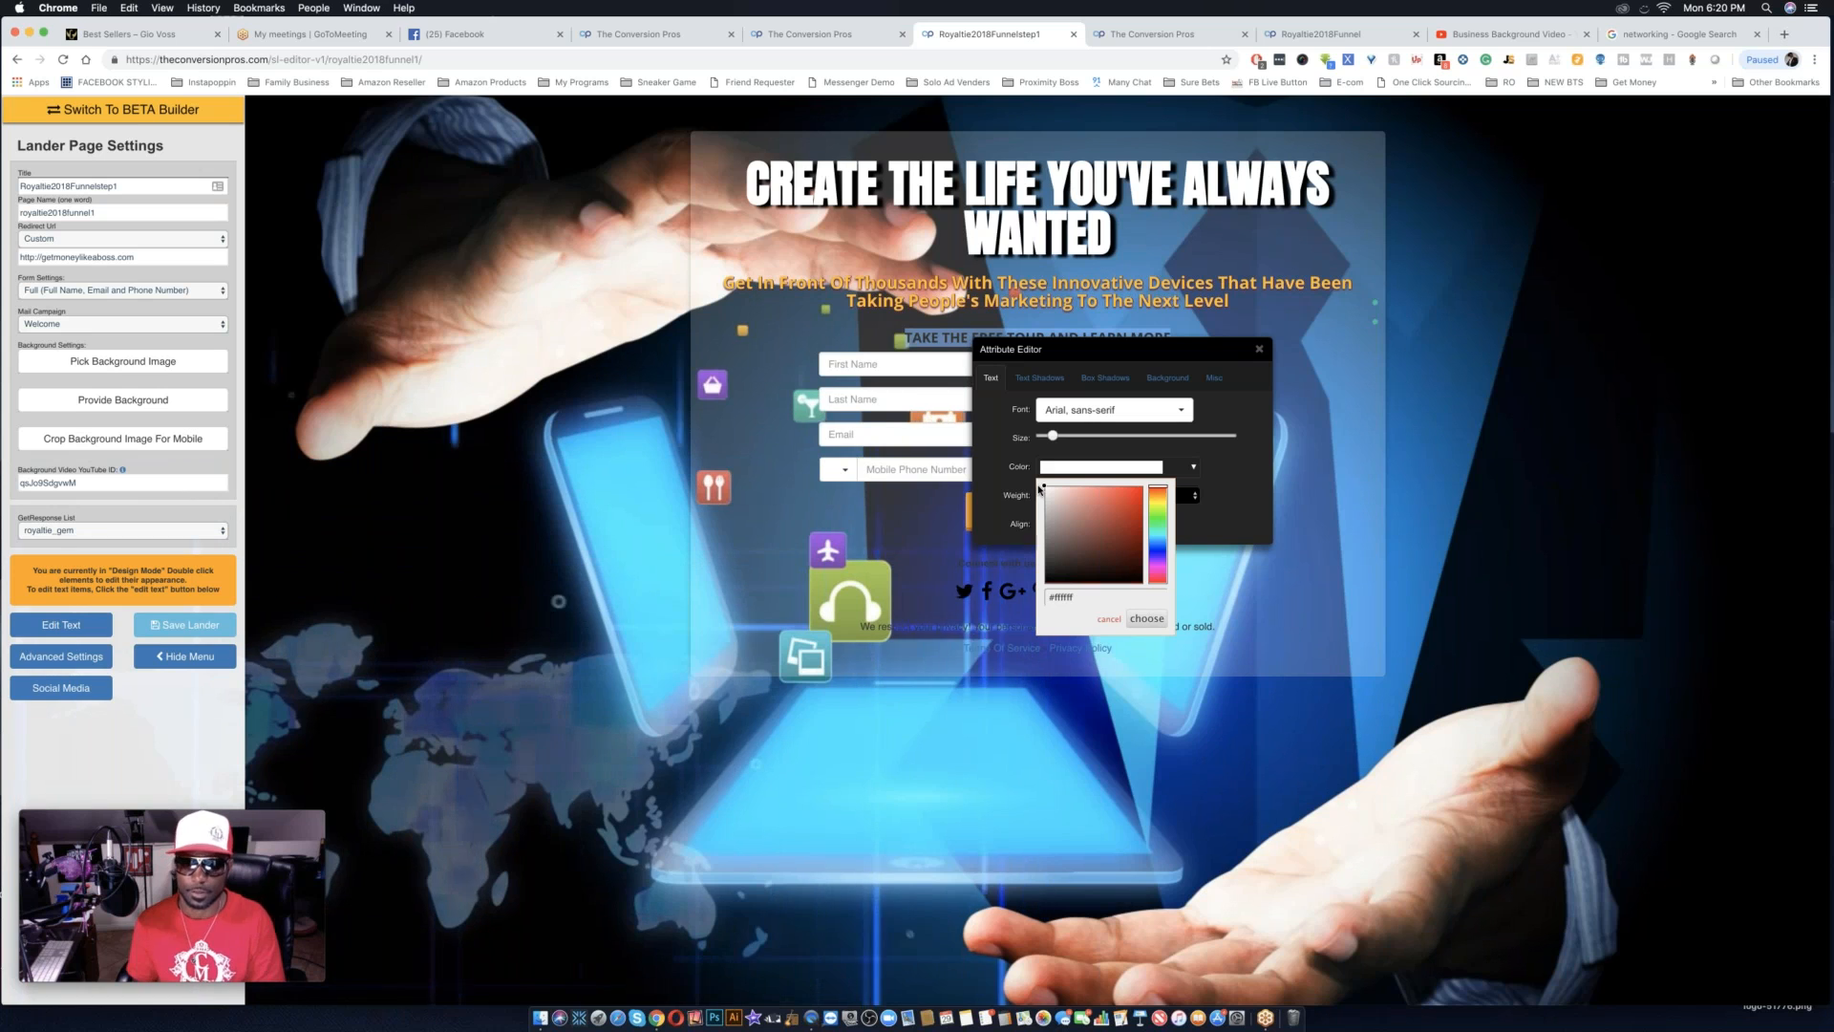
{"action": "left_click", "coordinate": [1147, 619]}
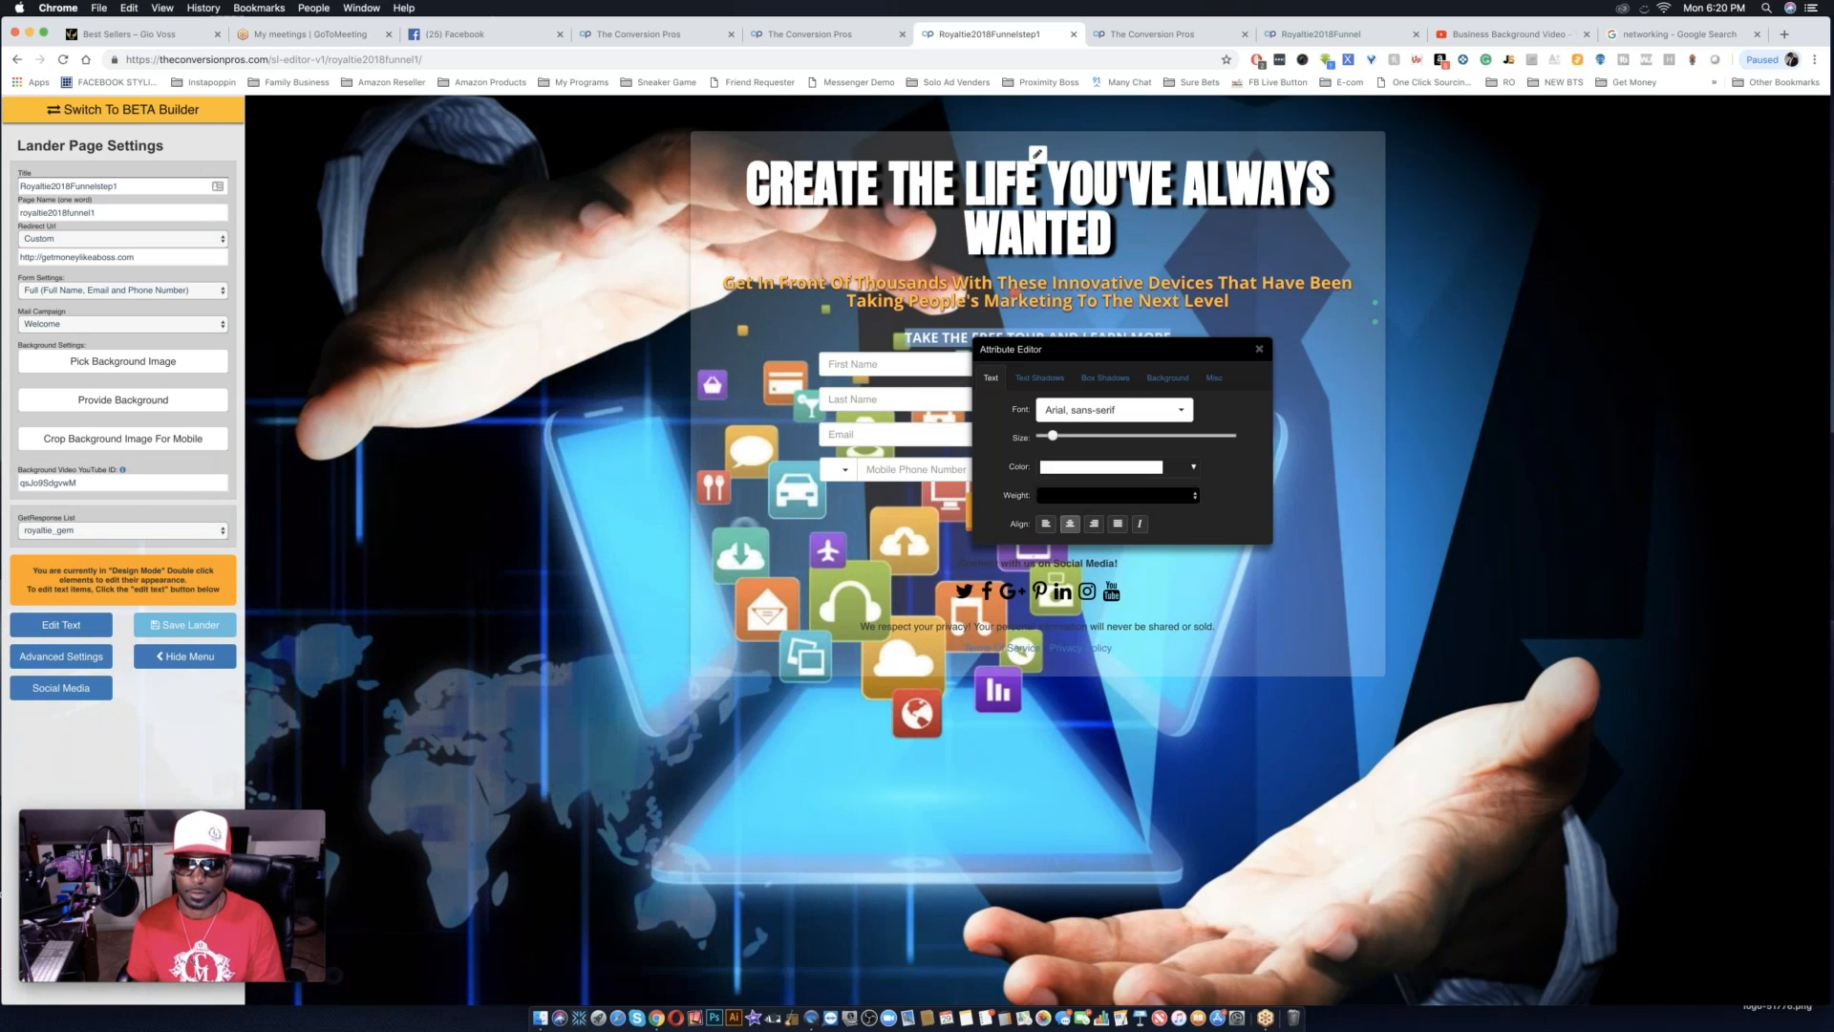
{"action": "left_click", "coordinate": [1260, 349]}
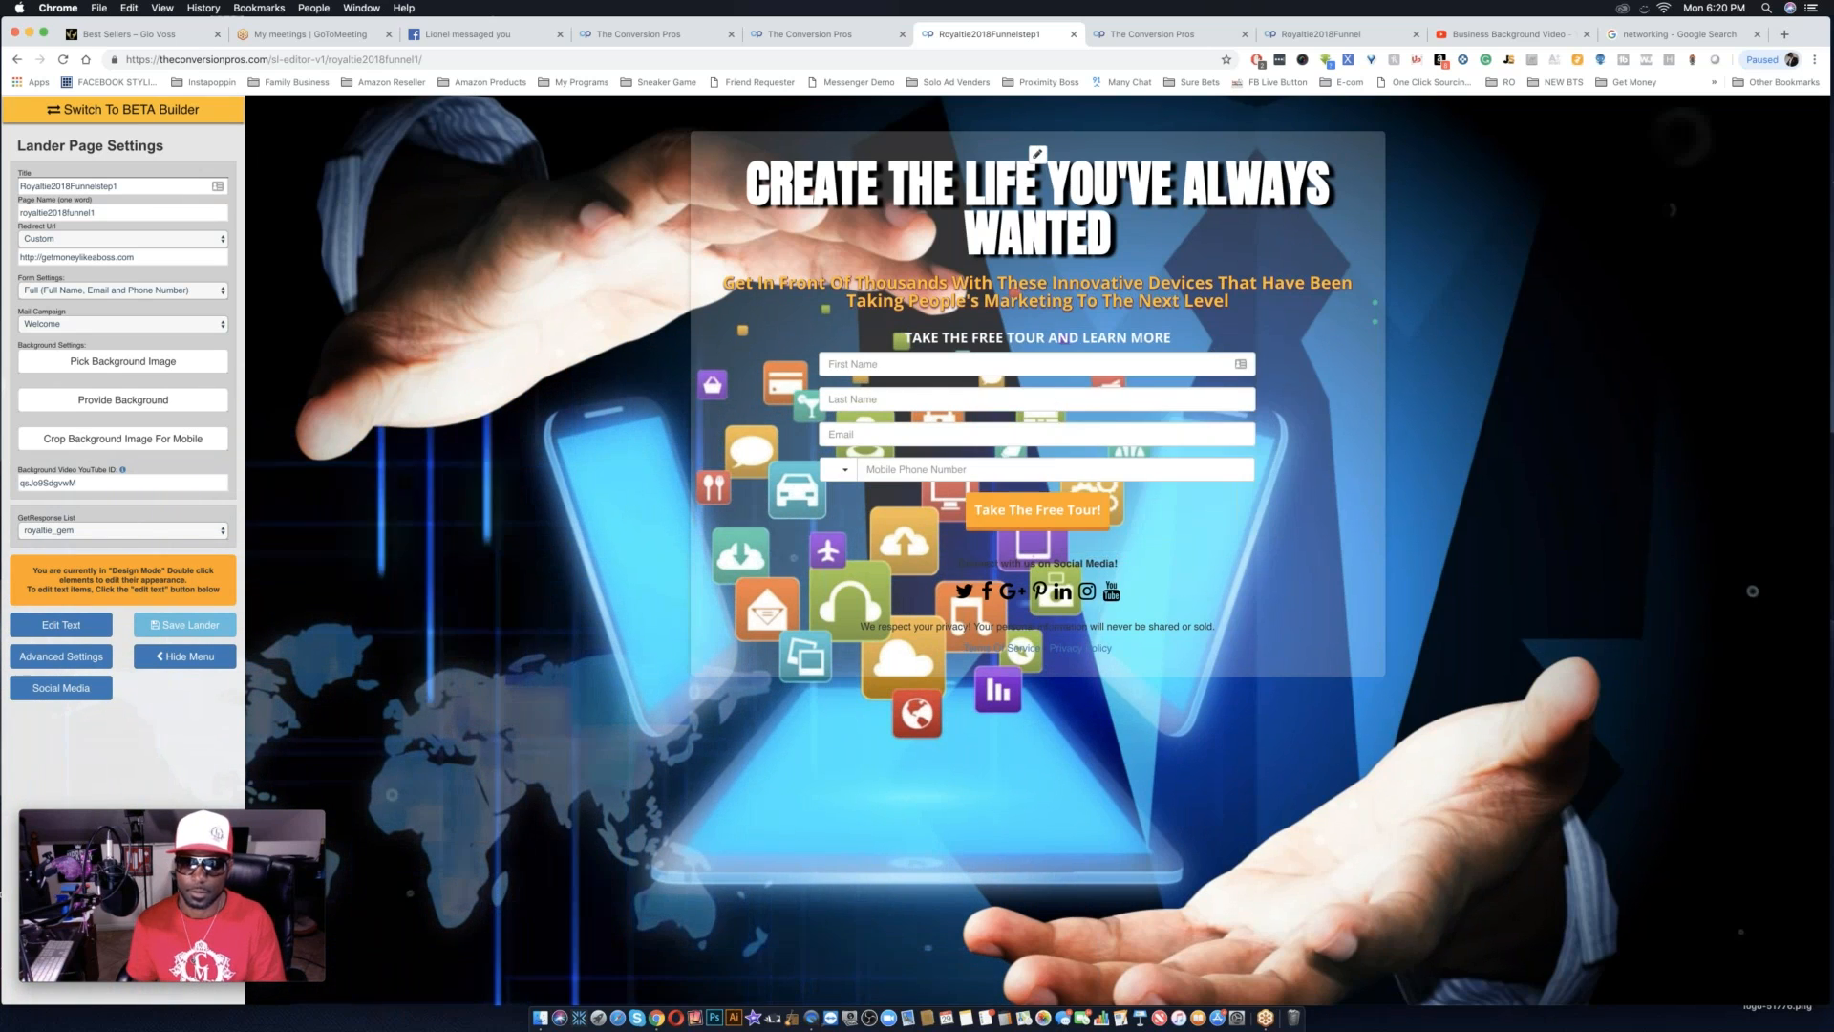
{"action": "double_click", "coordinate": [1153, 338]}
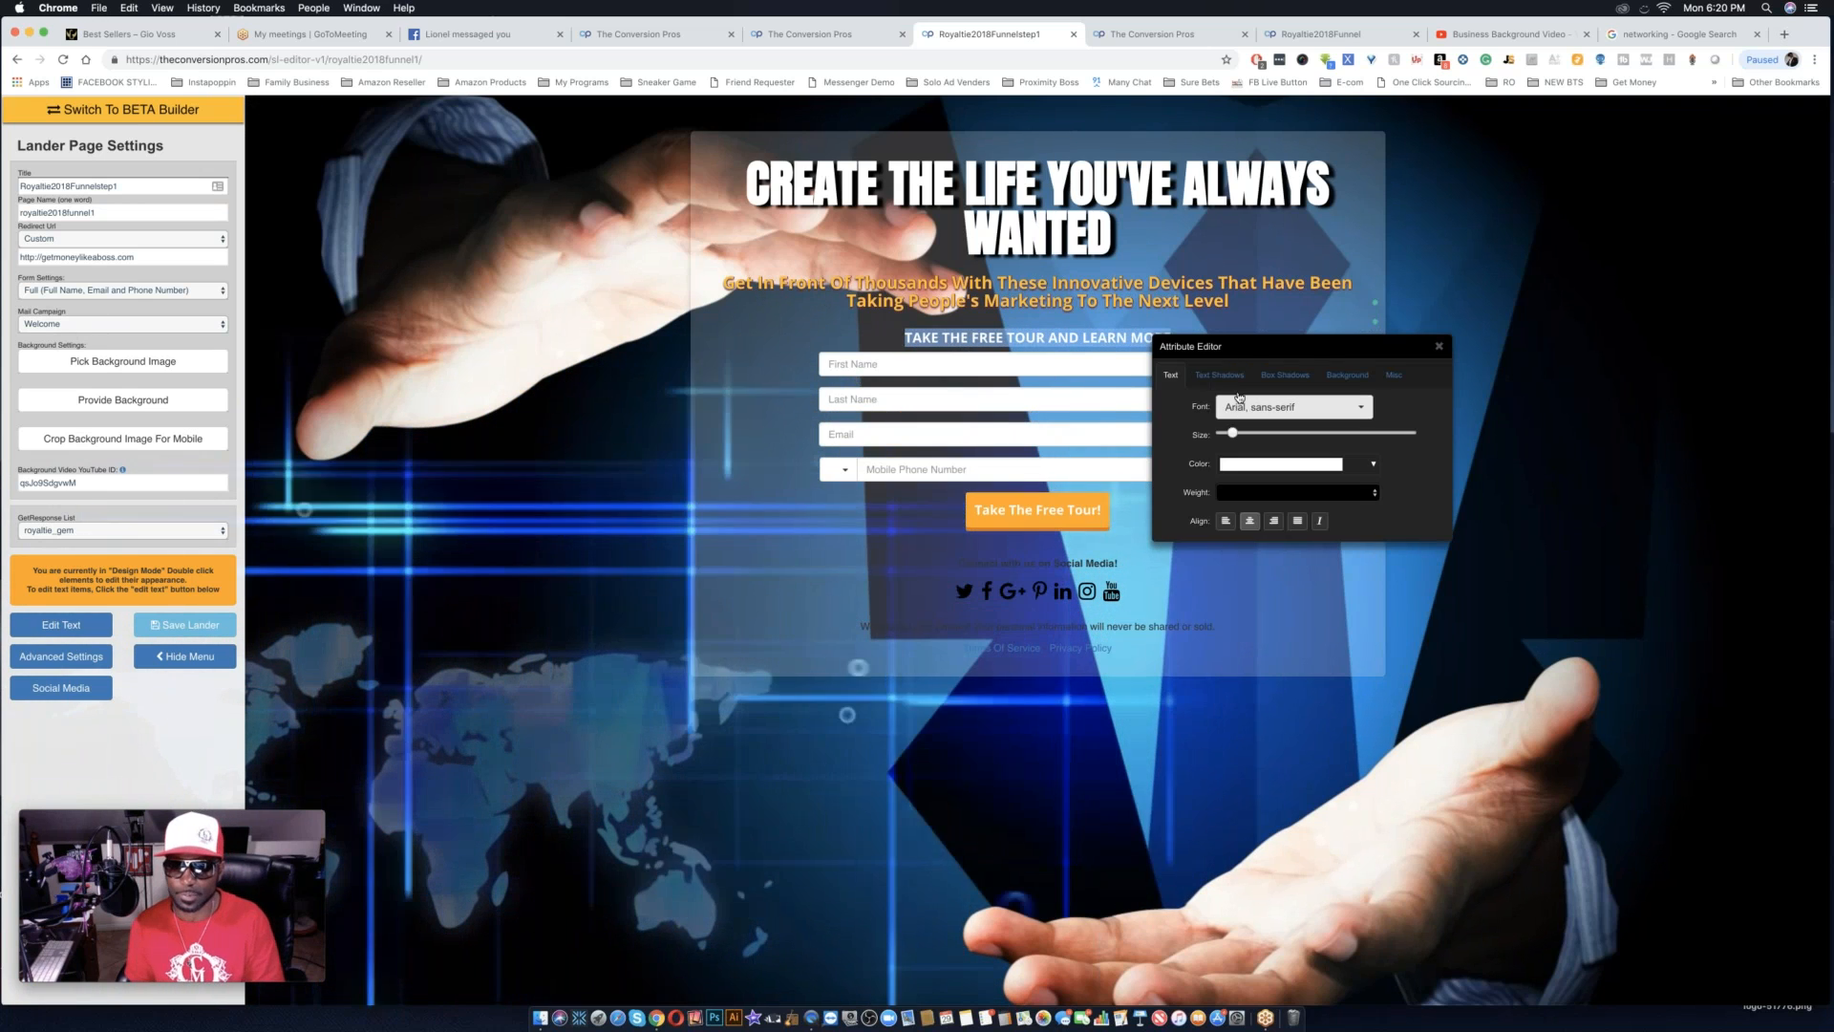
{"action": "left_click", "coordinate": [1231, 377]}
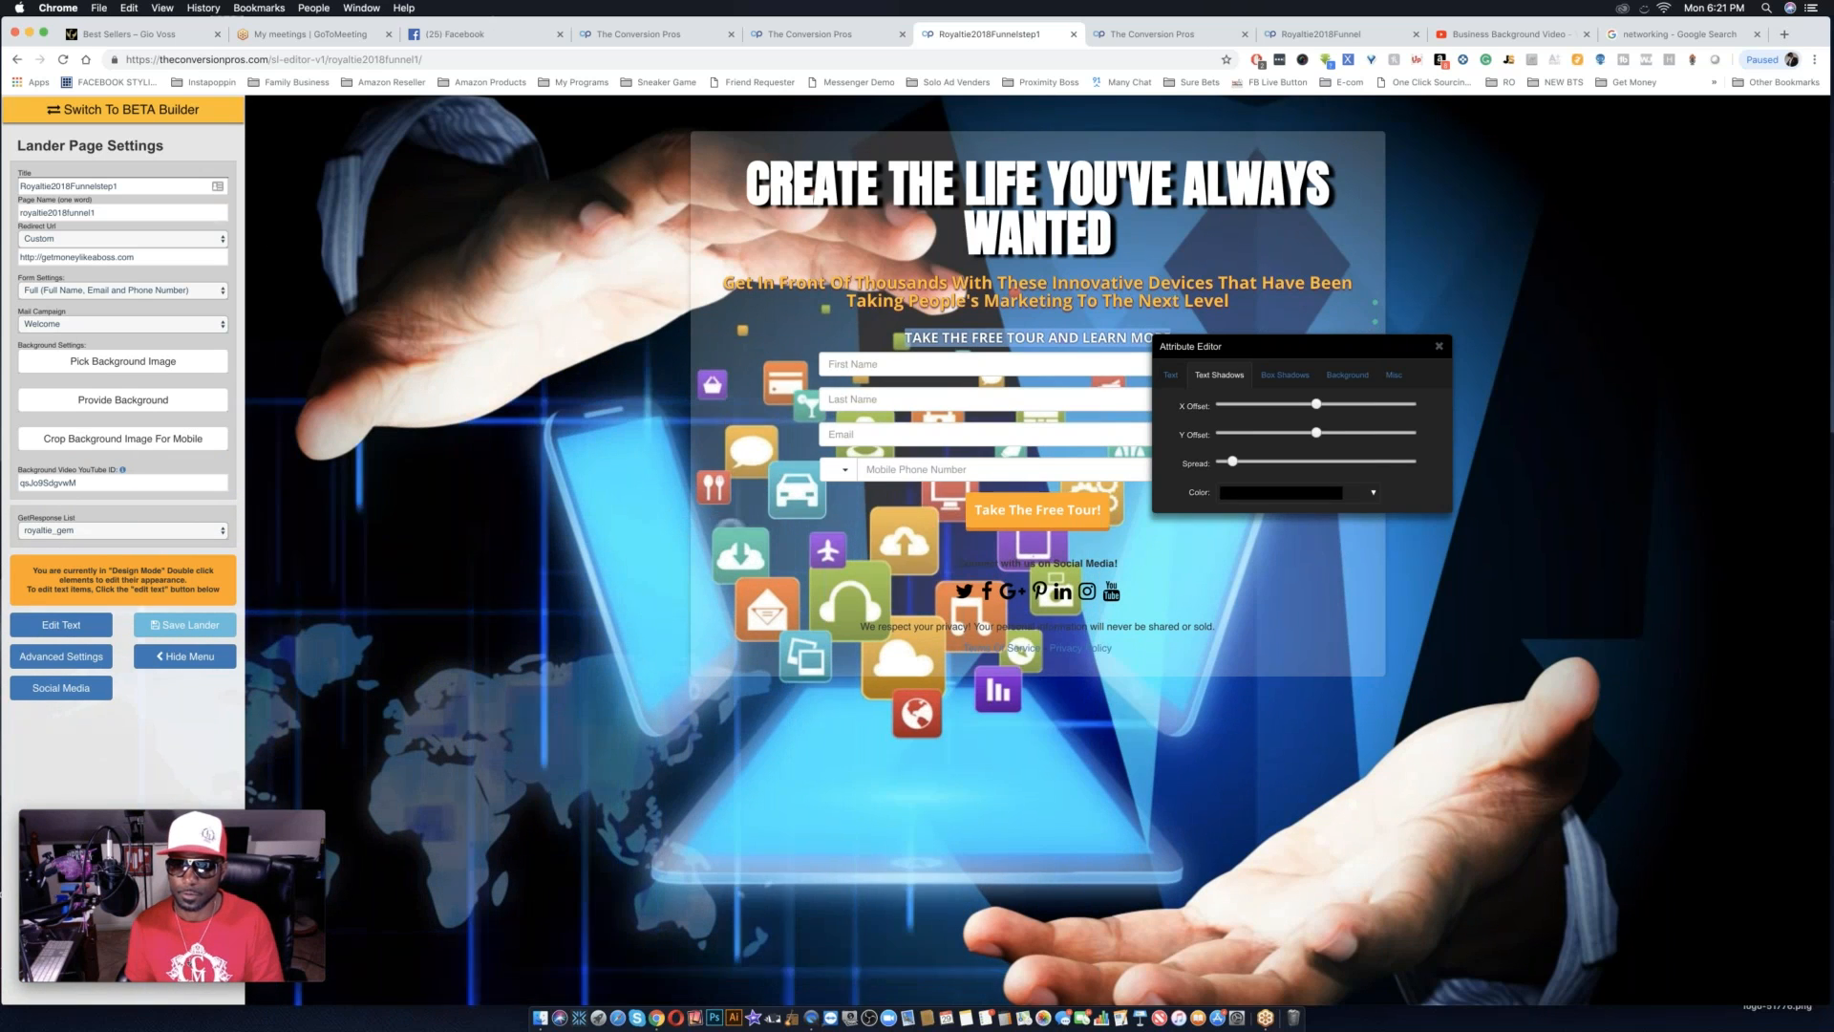
{"action": "left_click", "coordinate": [1438, 347]}
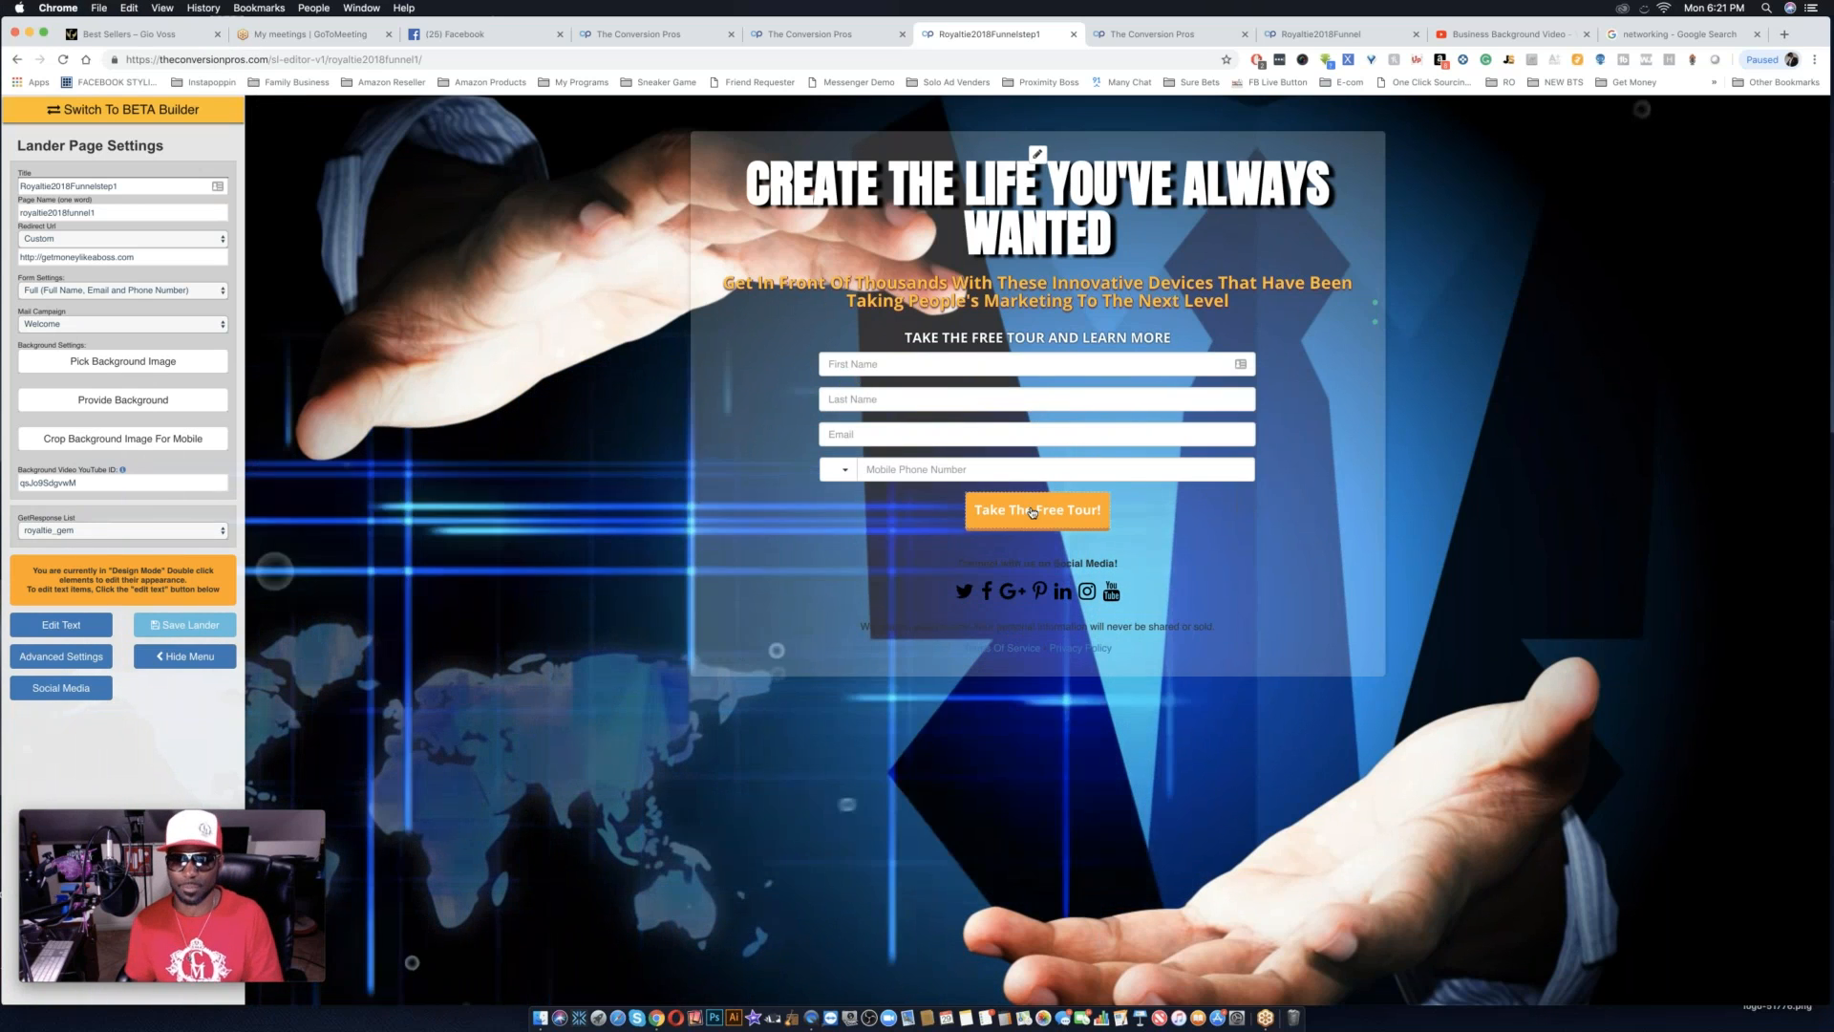
Set the "Take The Free Tour!" button's box shadow color to red, #de0000.
{"action": "double_click", "coordinate": [1032, 513]}
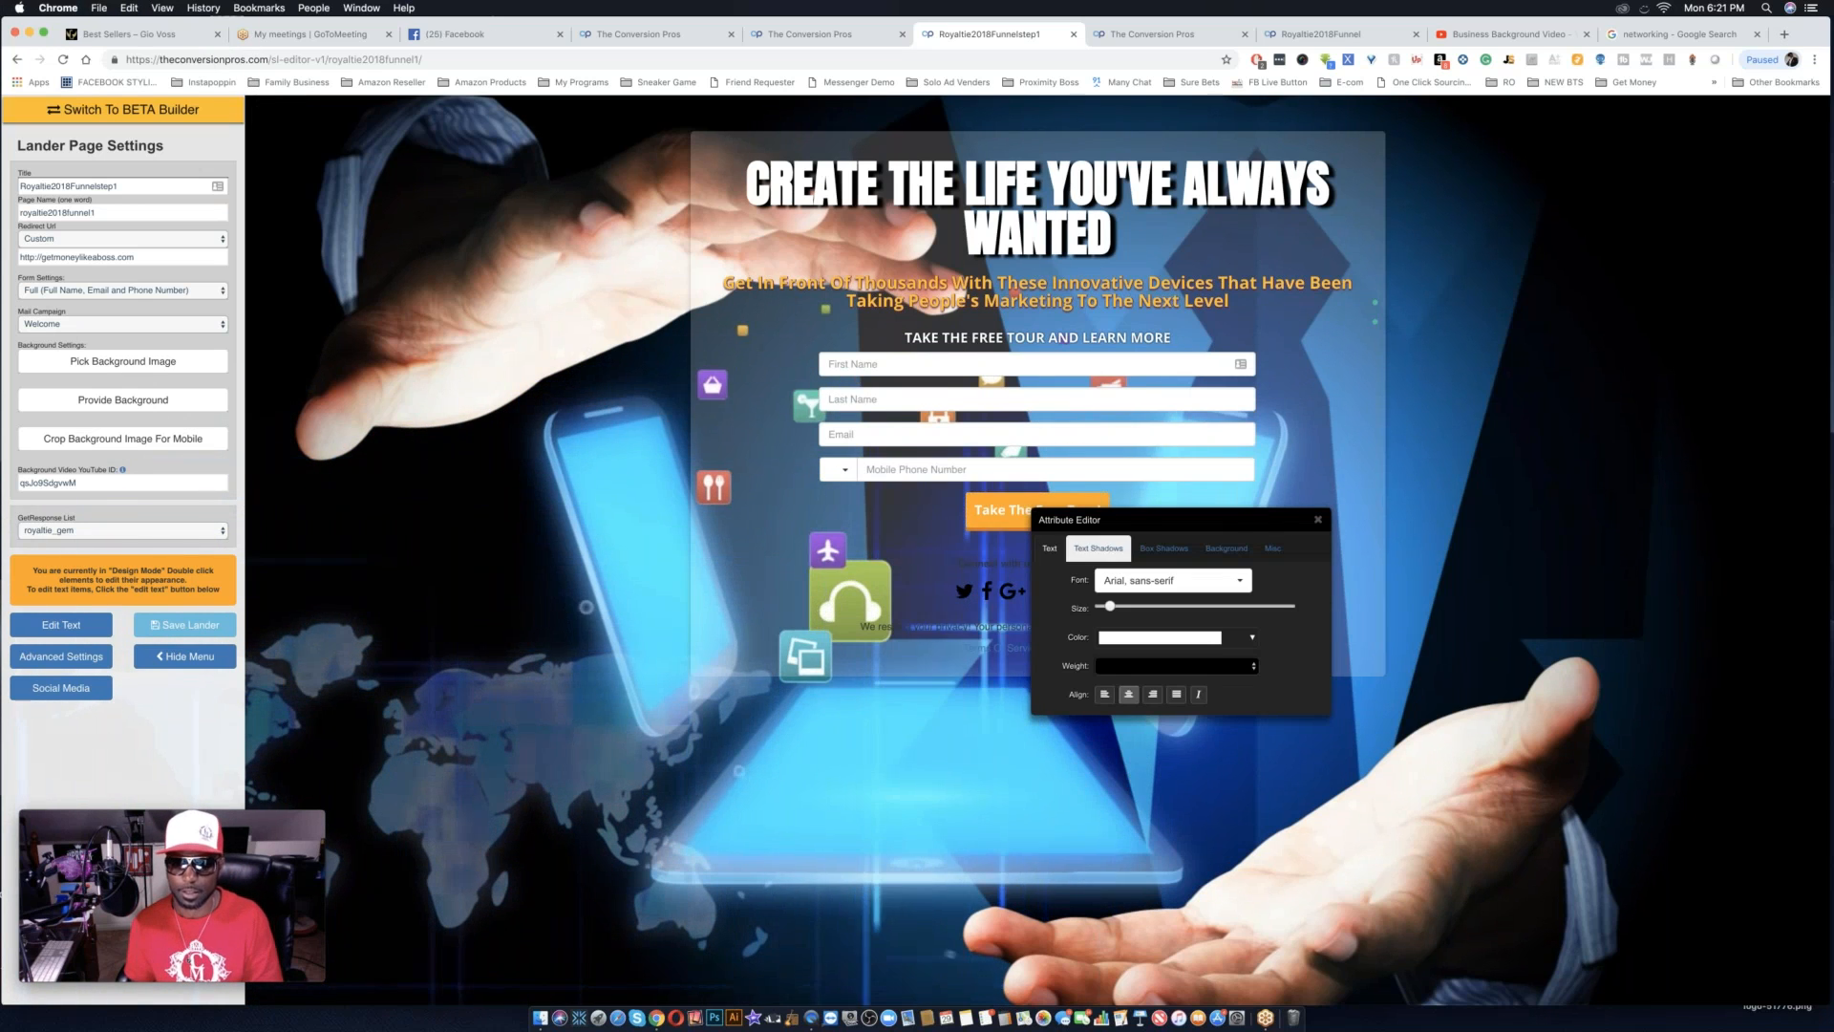
{"action": "left_click", "coordinate": [1163, 548]}
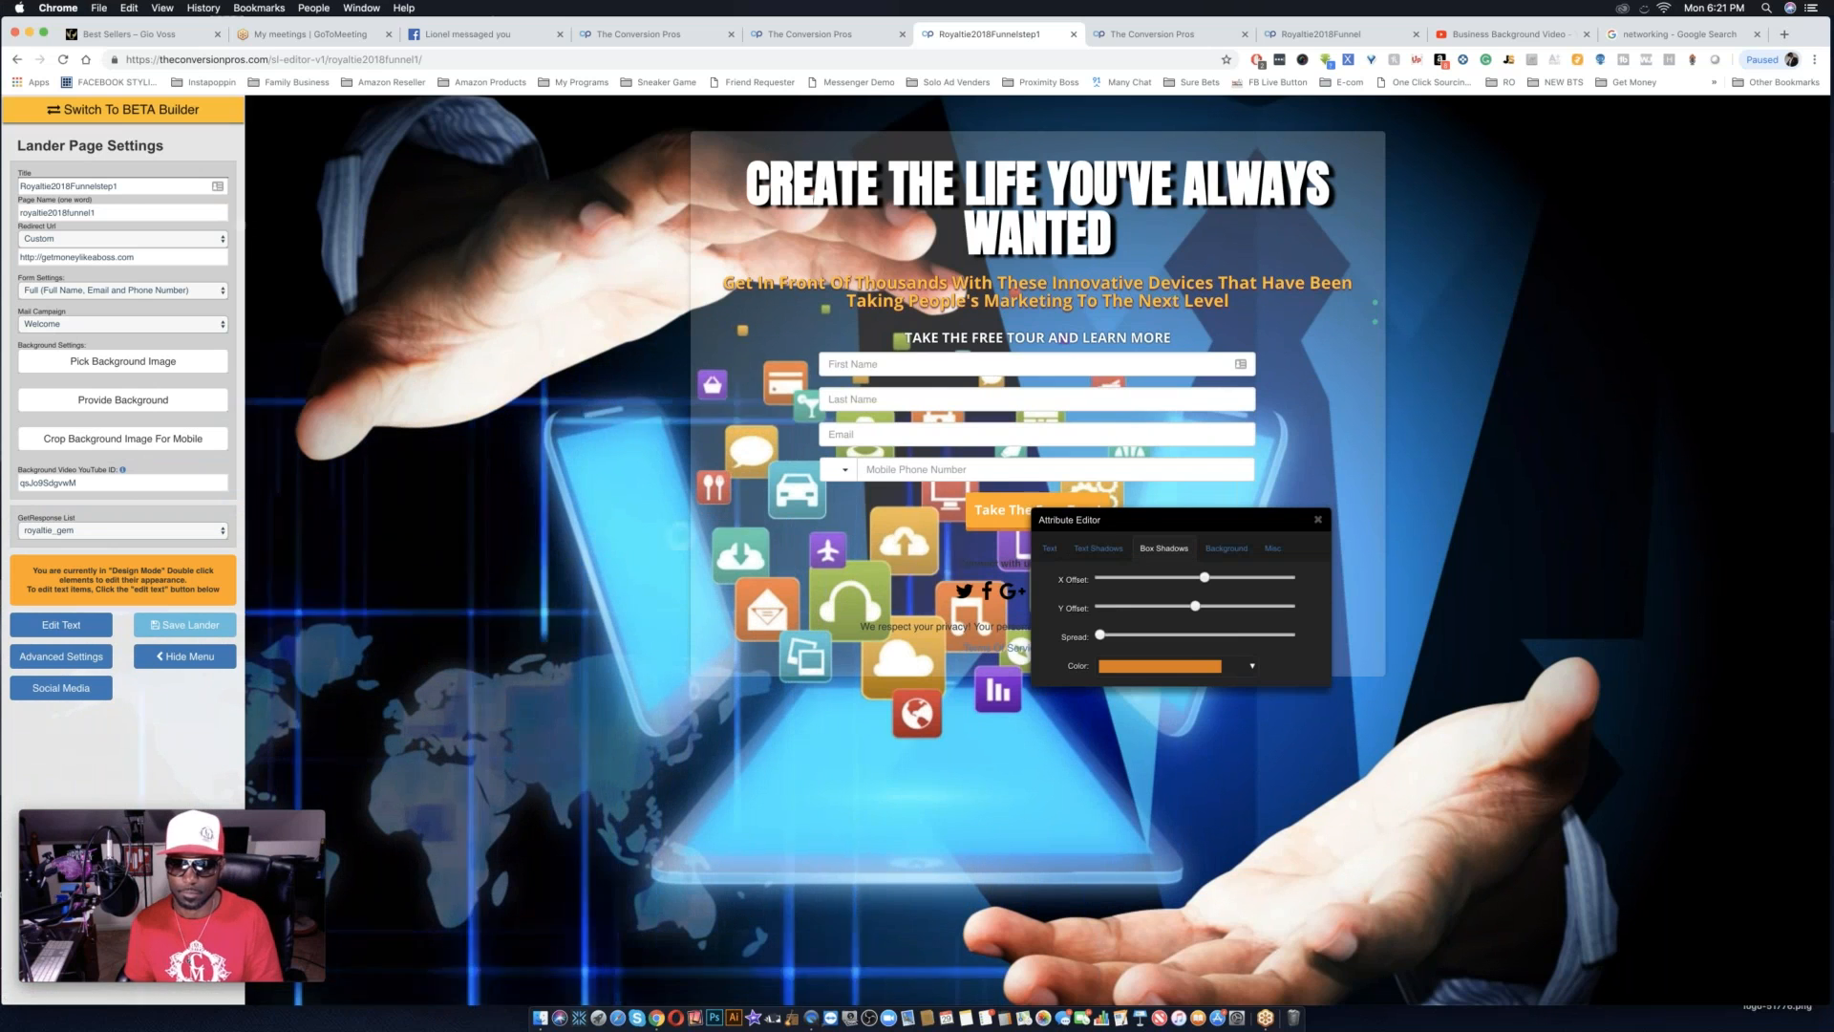
{"action": "left_click", "coordinate": [1160, 666]}
{"action": "left_click_drag", "start_coordinate": [1217, 756], "coordinate": [1218, 782]}
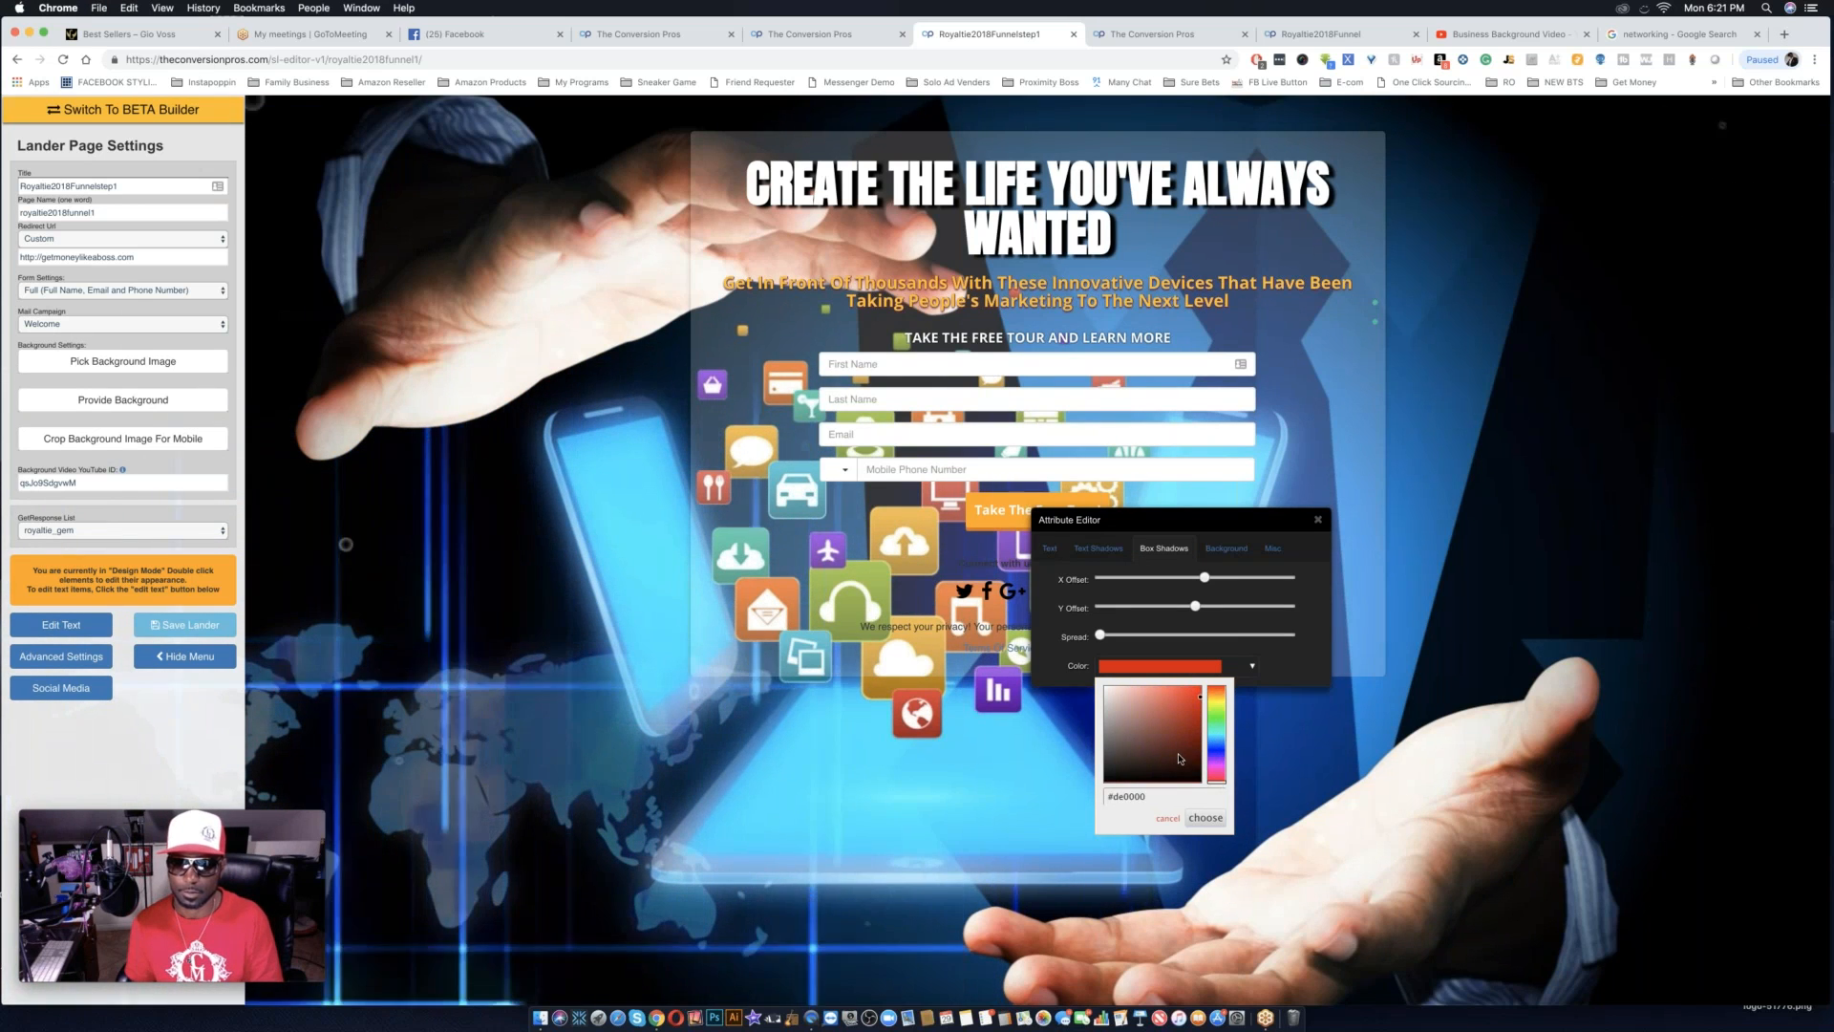
{"action": "left_click", "coordinate": [1205, 818]}
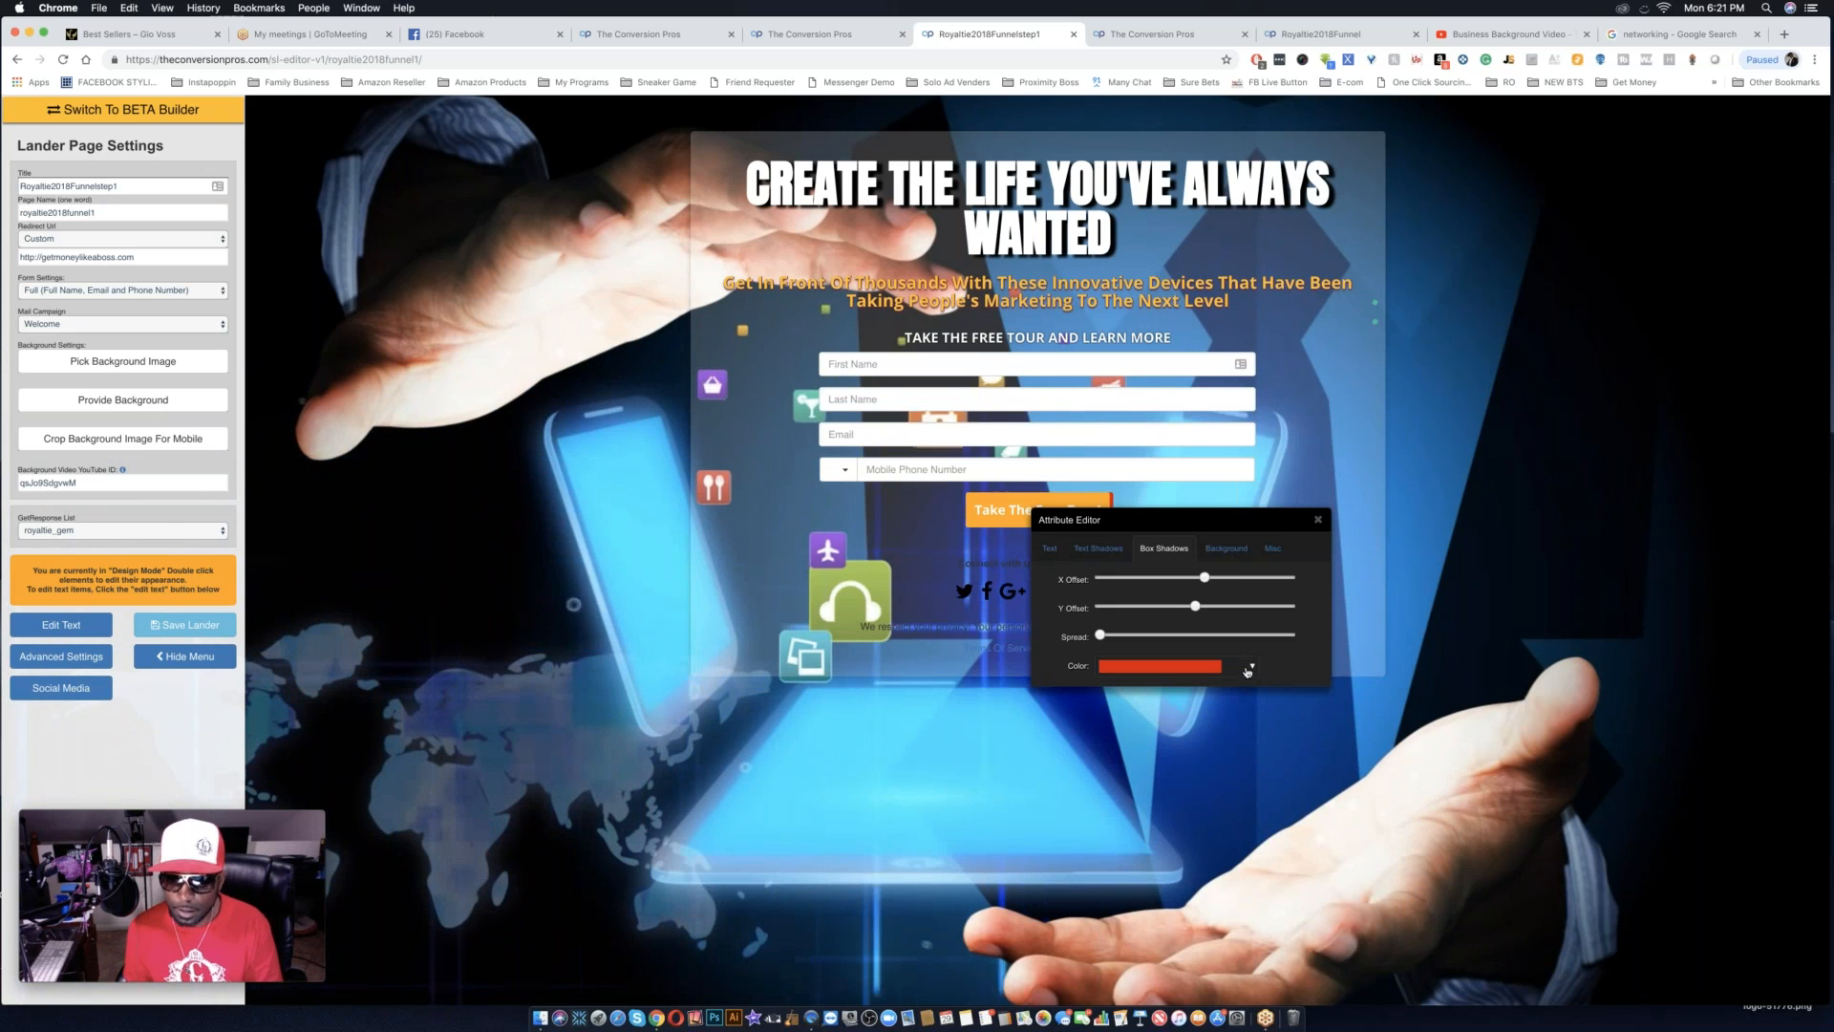
Change the "Take The Free Tour!" button's background color to pure red, #ff0000.
{"action": "left_click", "coordinate": [1227, 549]}
{"action": "left_click", "coordinate": [1179, 580]}
{"action": "left_click", "coordinate": [1180, 579]}
{"action": "left_click", "coordinate": [1184, 580]}
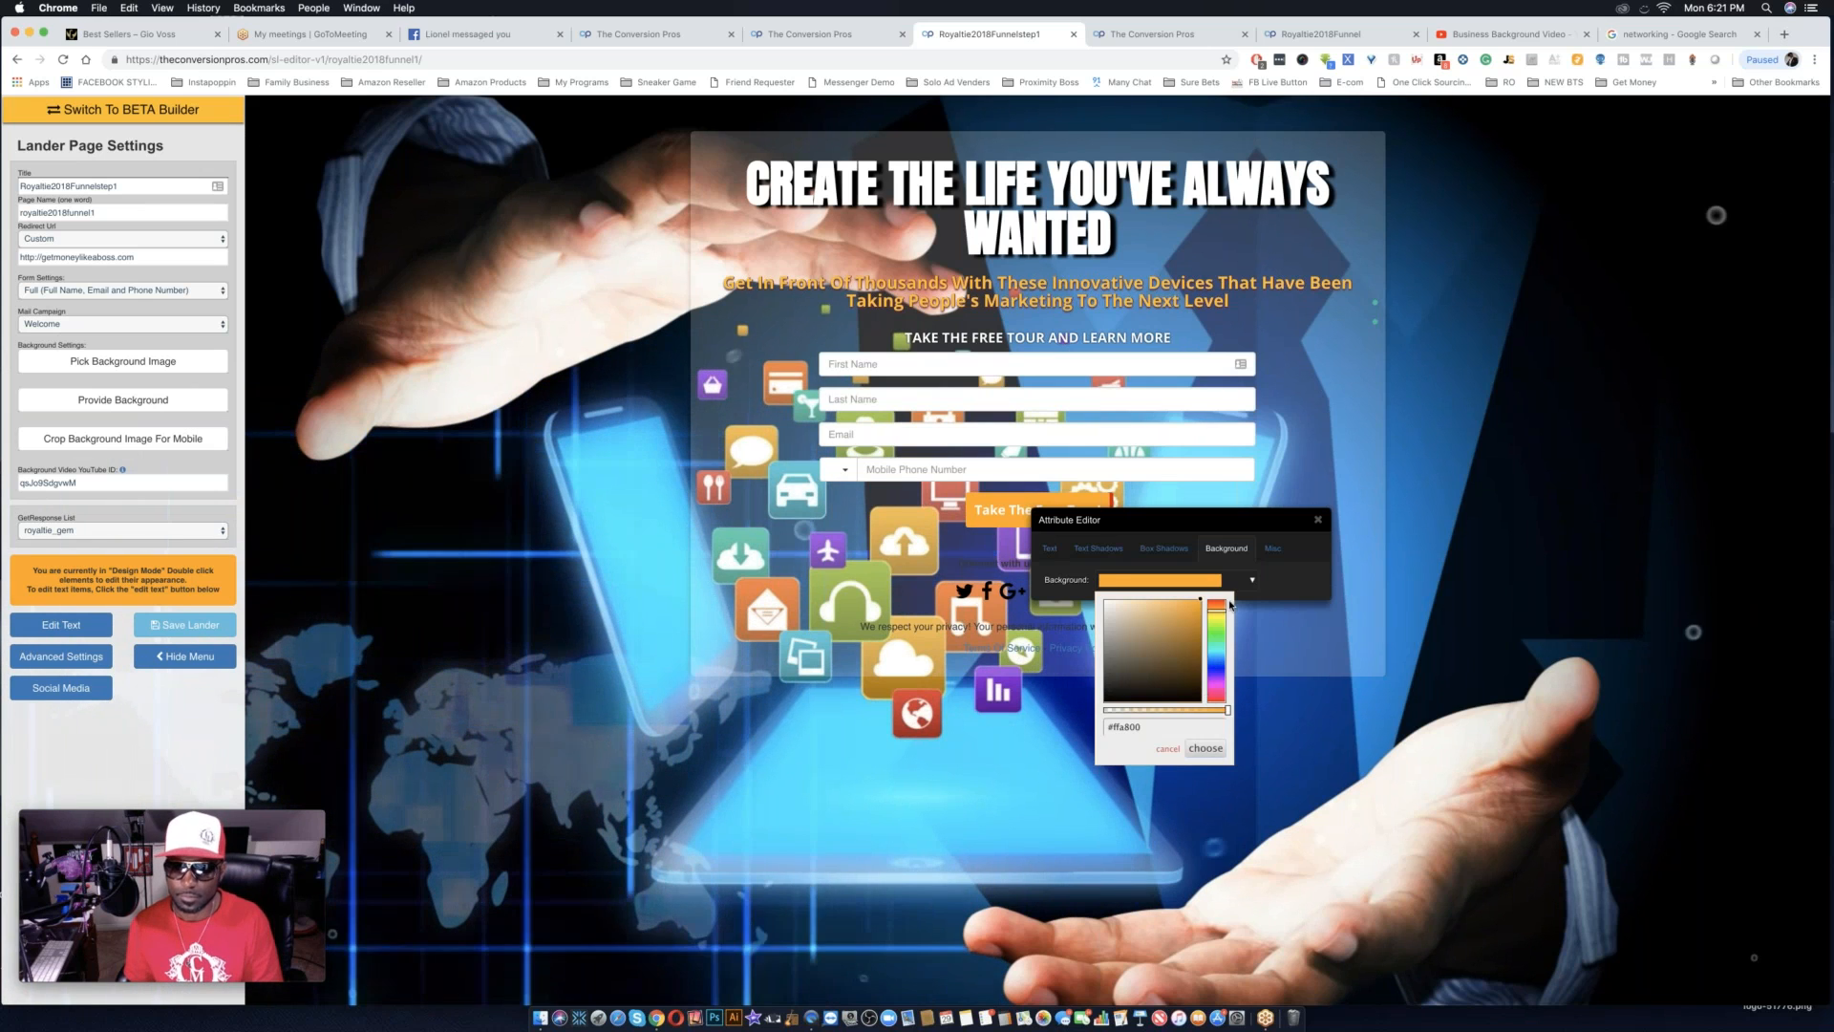
{"action": "left_click_drag", "start_coordinate": [1225, 605], "coordinate": [1217, 598]}
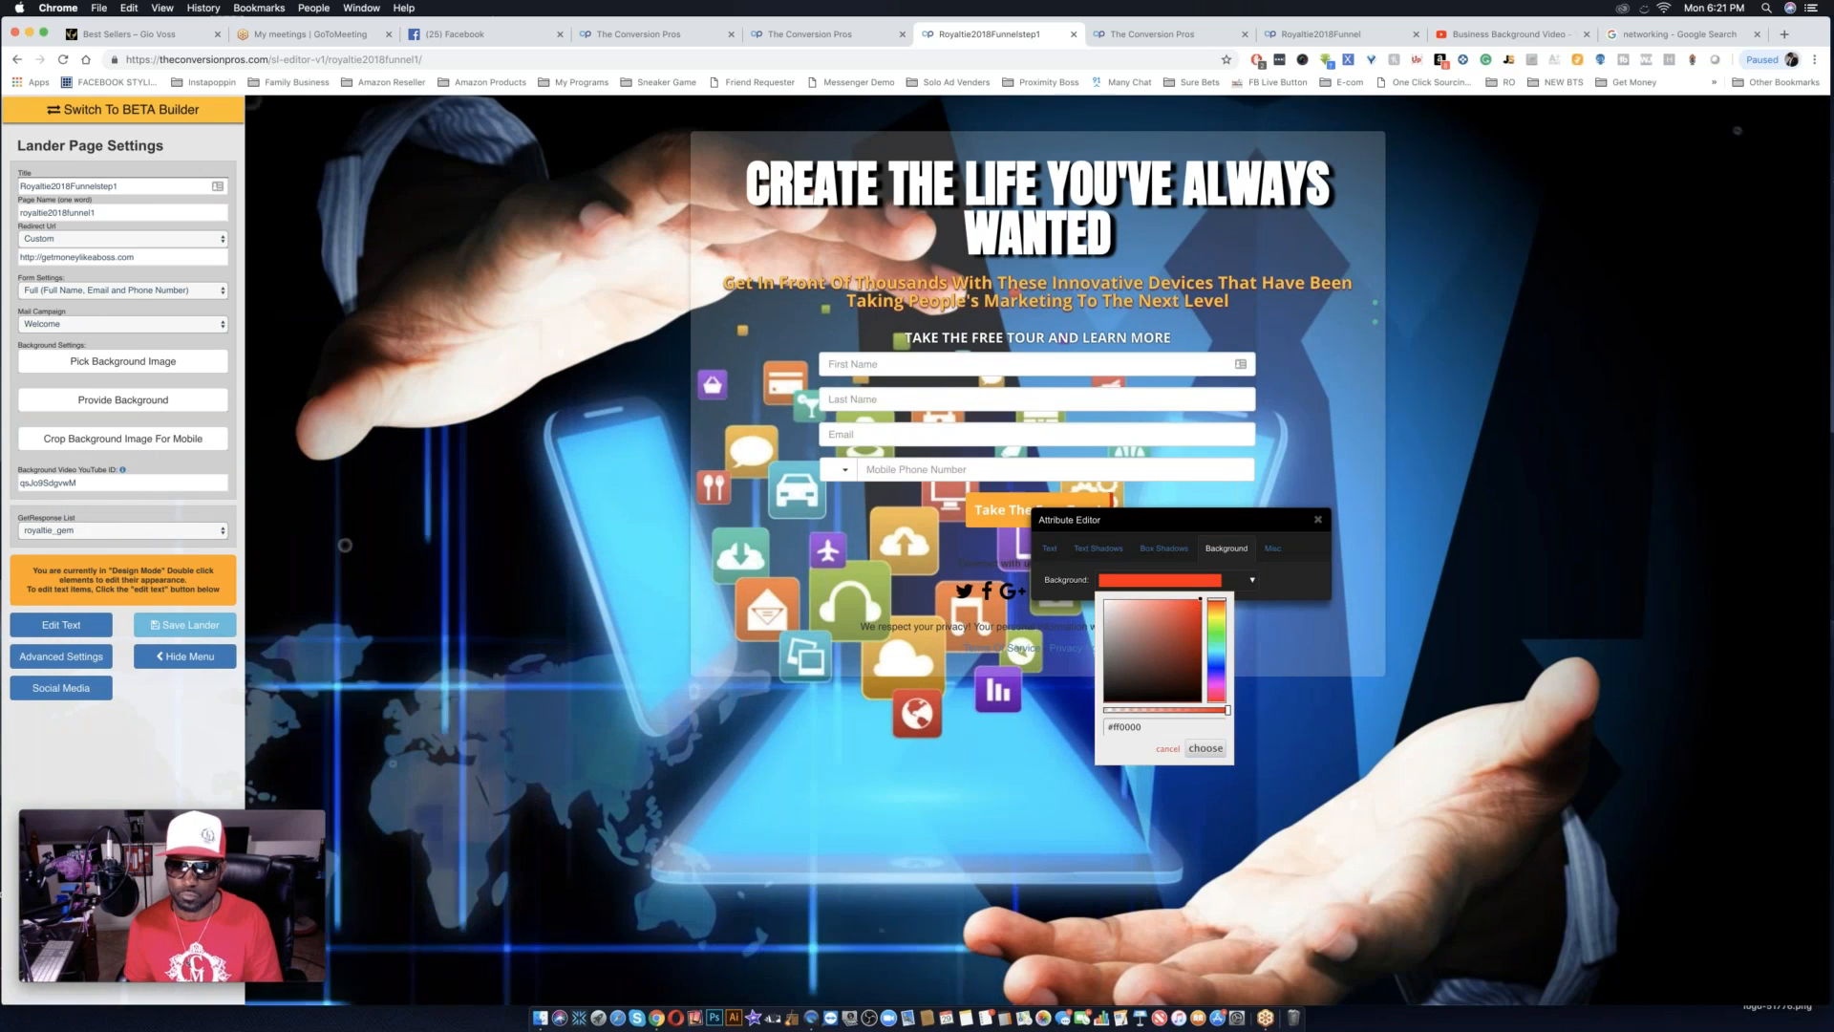
{"action": "left_click", "coordinate": [1206, 748]}
Recolor the red button's box shadow to near-black.
{"action": "left_click", "coordinate": [1165, 548]}
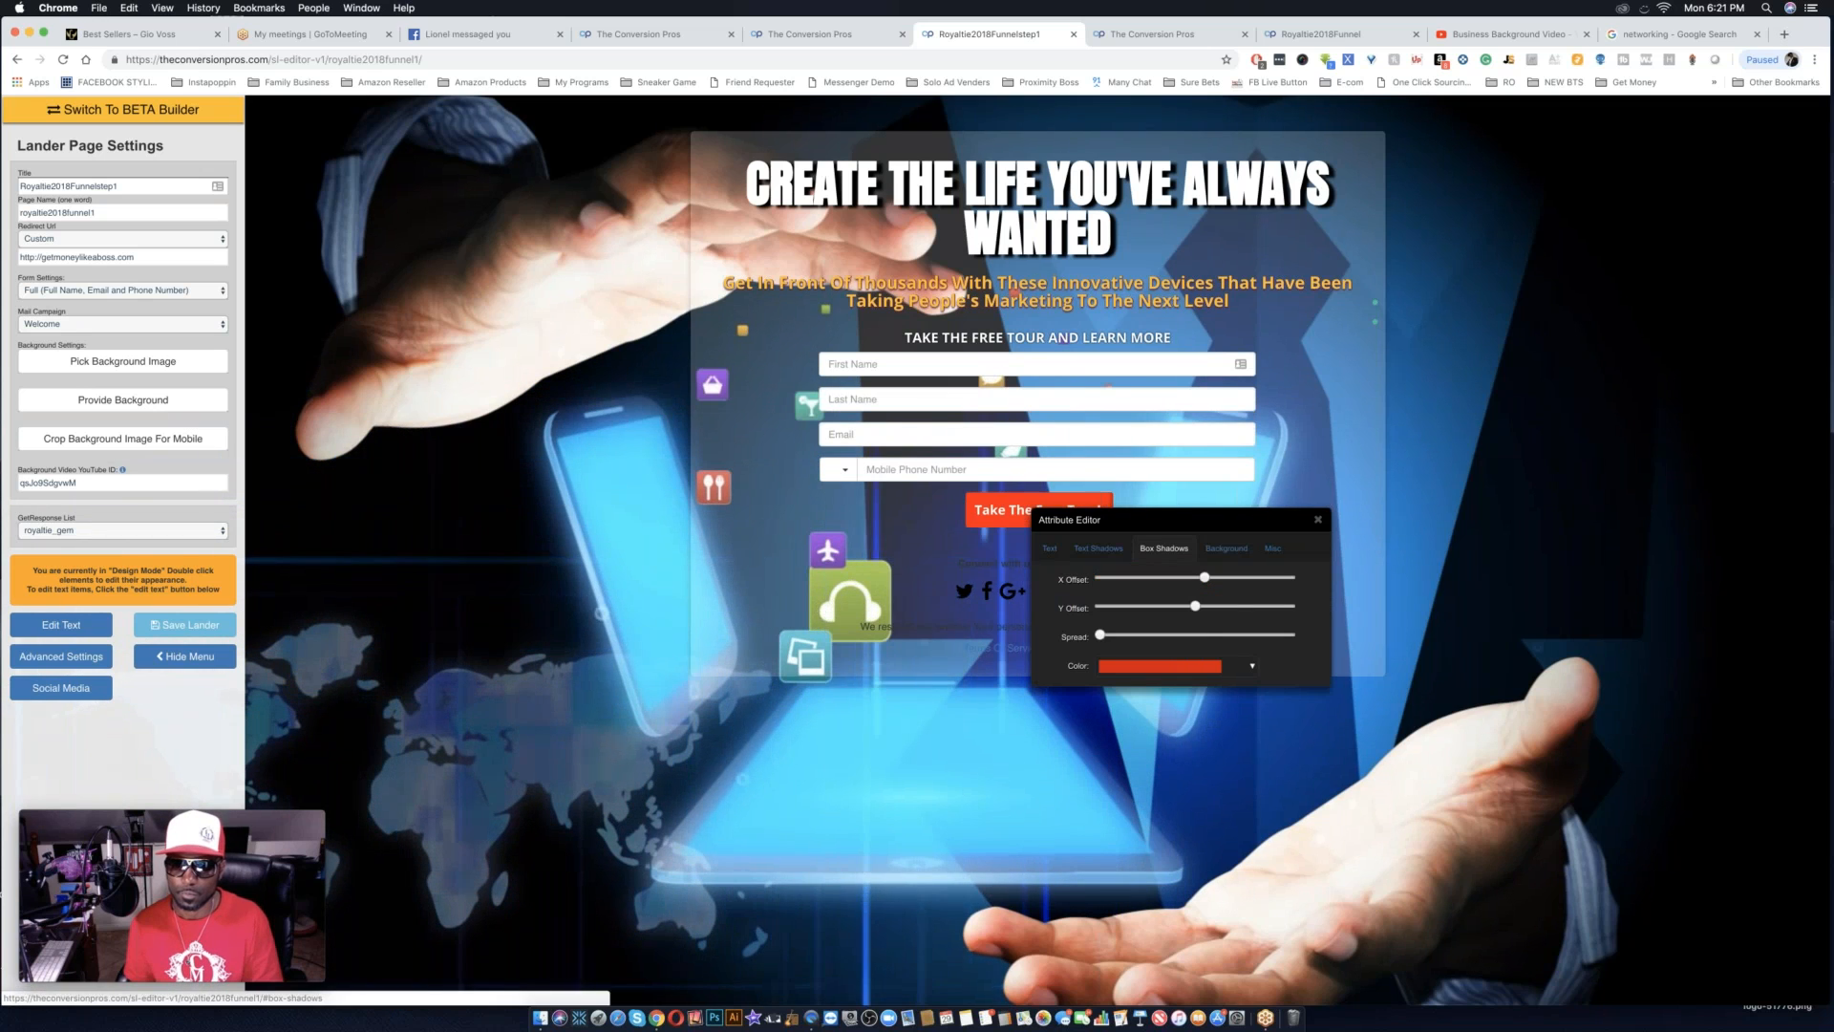
{"action": "left_click", "coordinate": [1199, 667]}
{"action": "left_click", "coordinate": [1202, 781]}
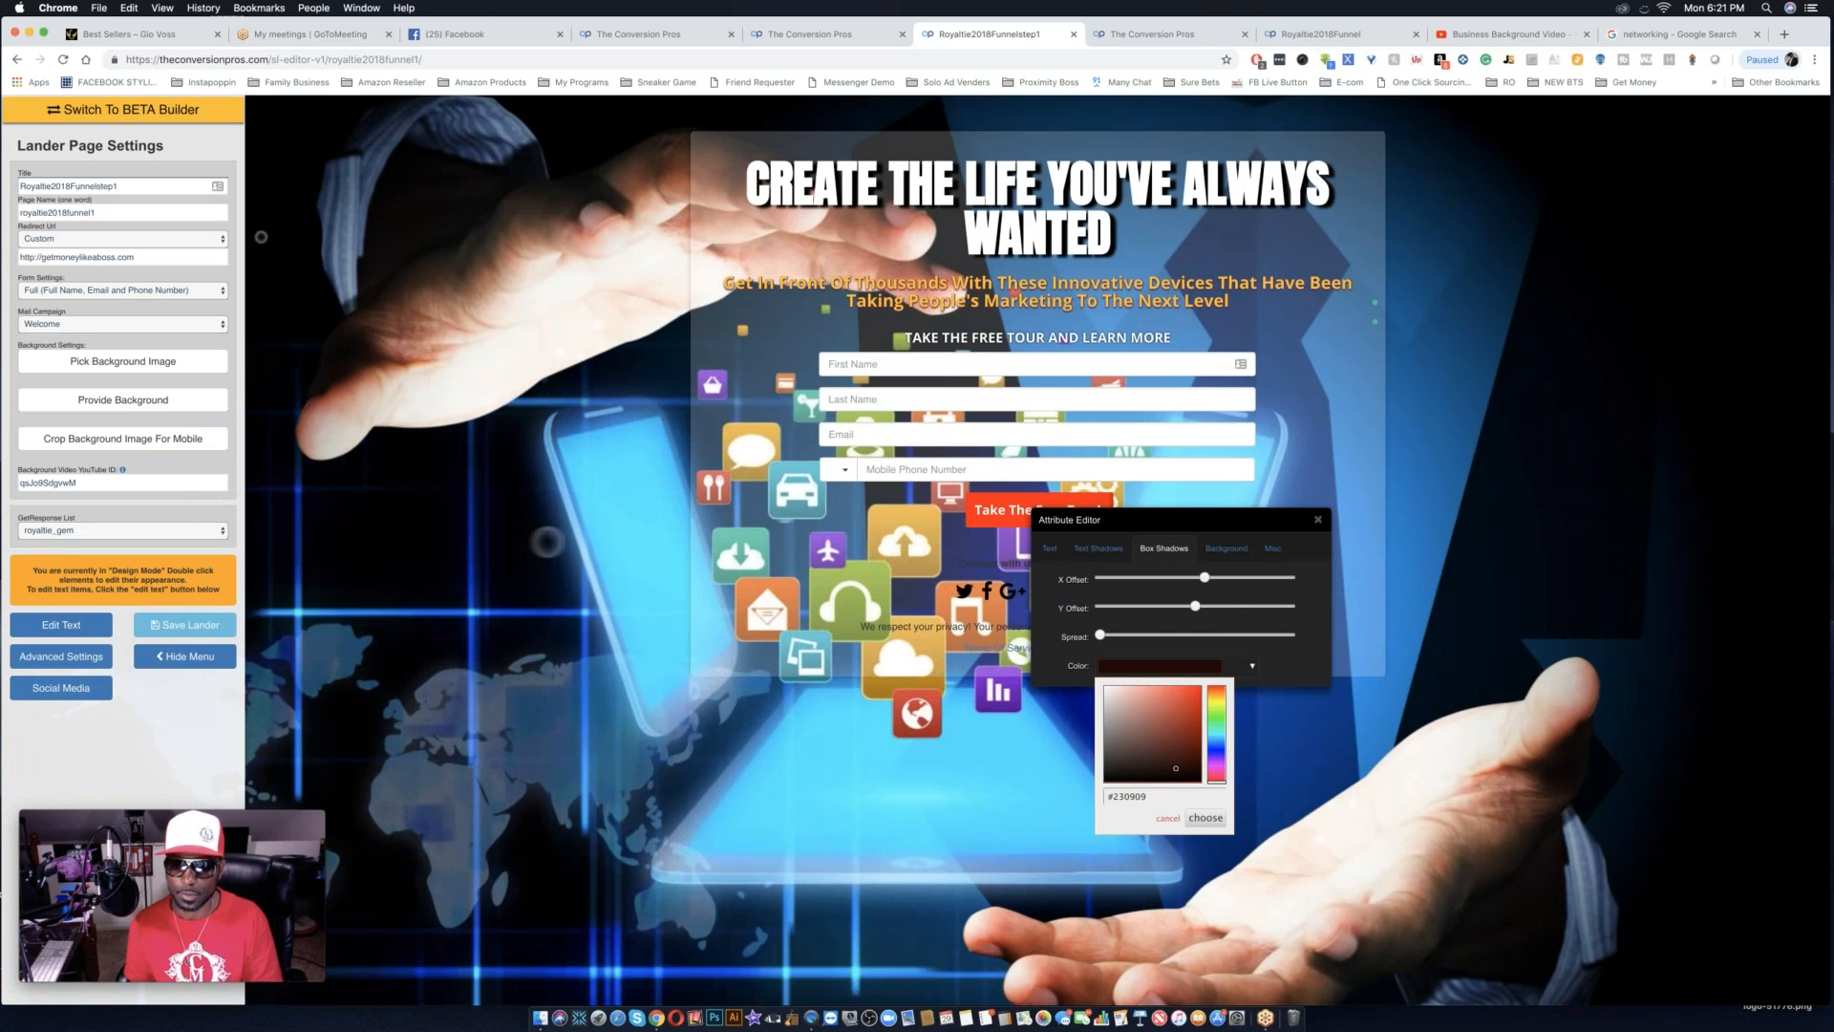
{"action": "left_click", "coordinate": [1205, 820]}
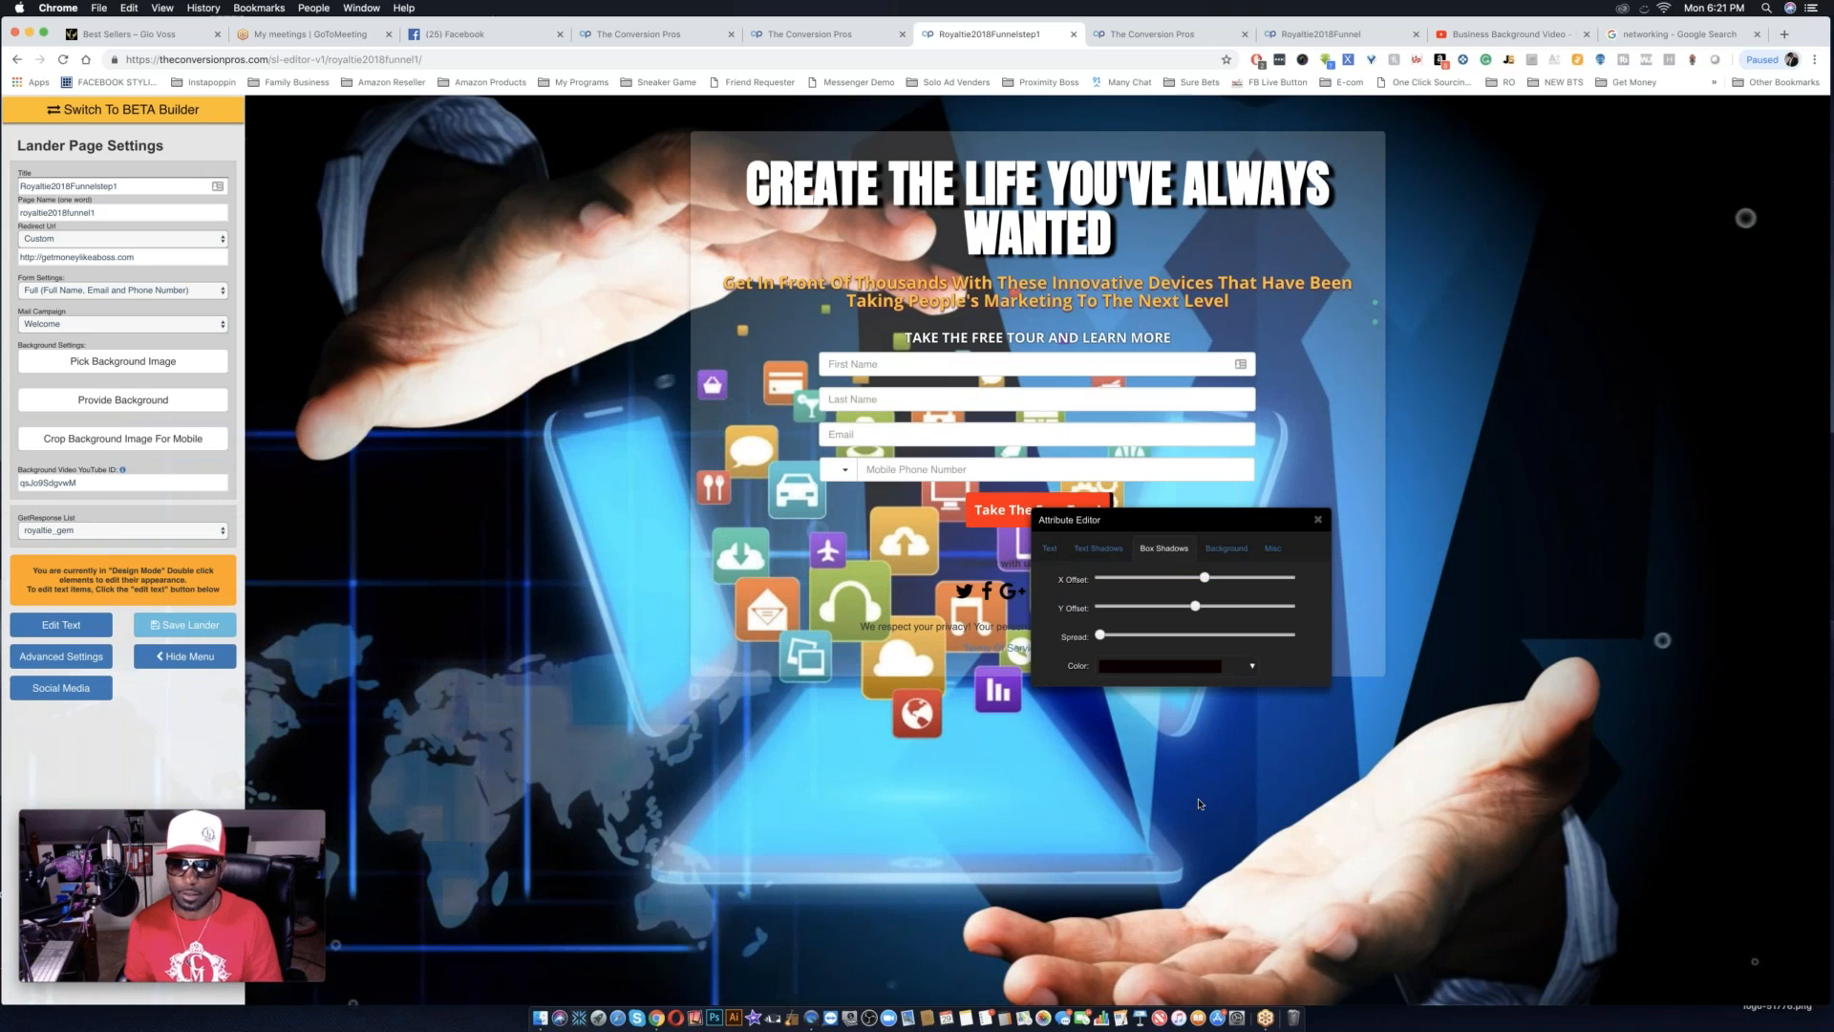
Increase the button's box shadow spread and slightly raise its X and Y offsets, moving the editor clear of the button.
{"action": "left_click", "coordinate": [1133, 636]}
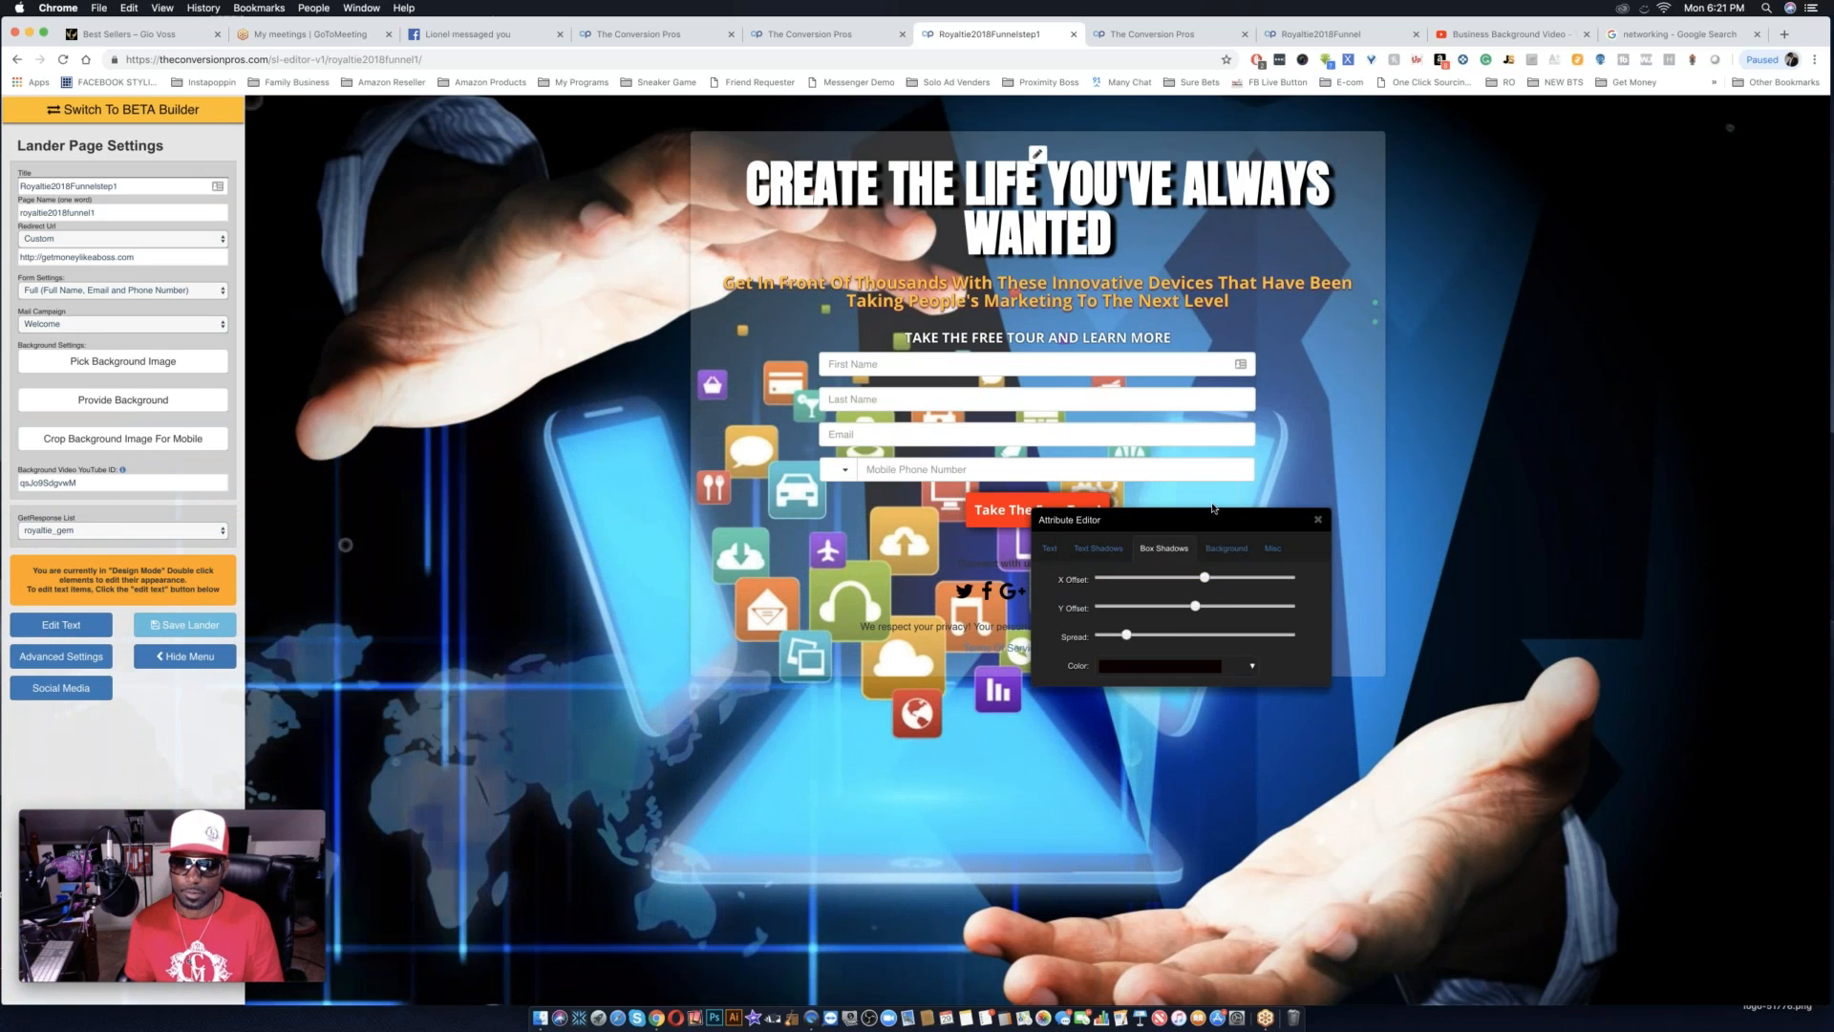
{"action": "left_click_drag", "start_coordinate": [1210, 532], "coordinate": [1183, 661]}
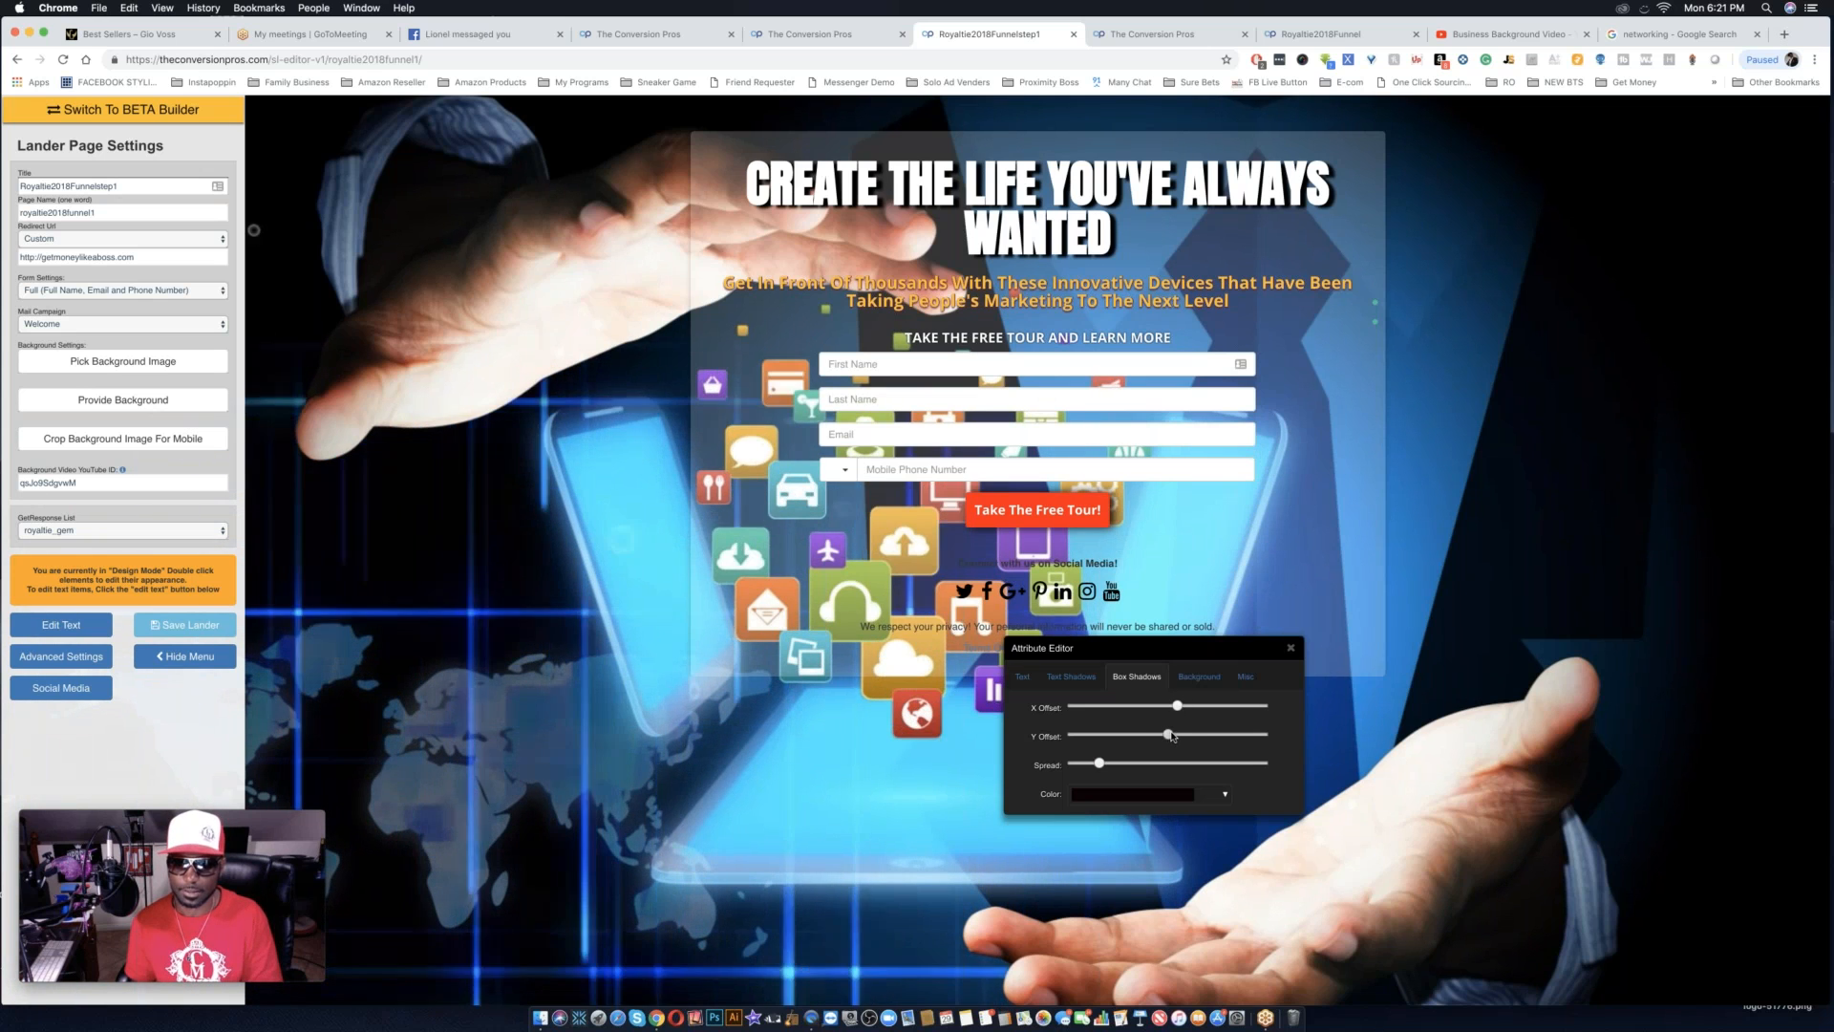
{"action": "left_click_drag", "start_coordinate": [1179, 707], "coordinate": [1180, 707]}
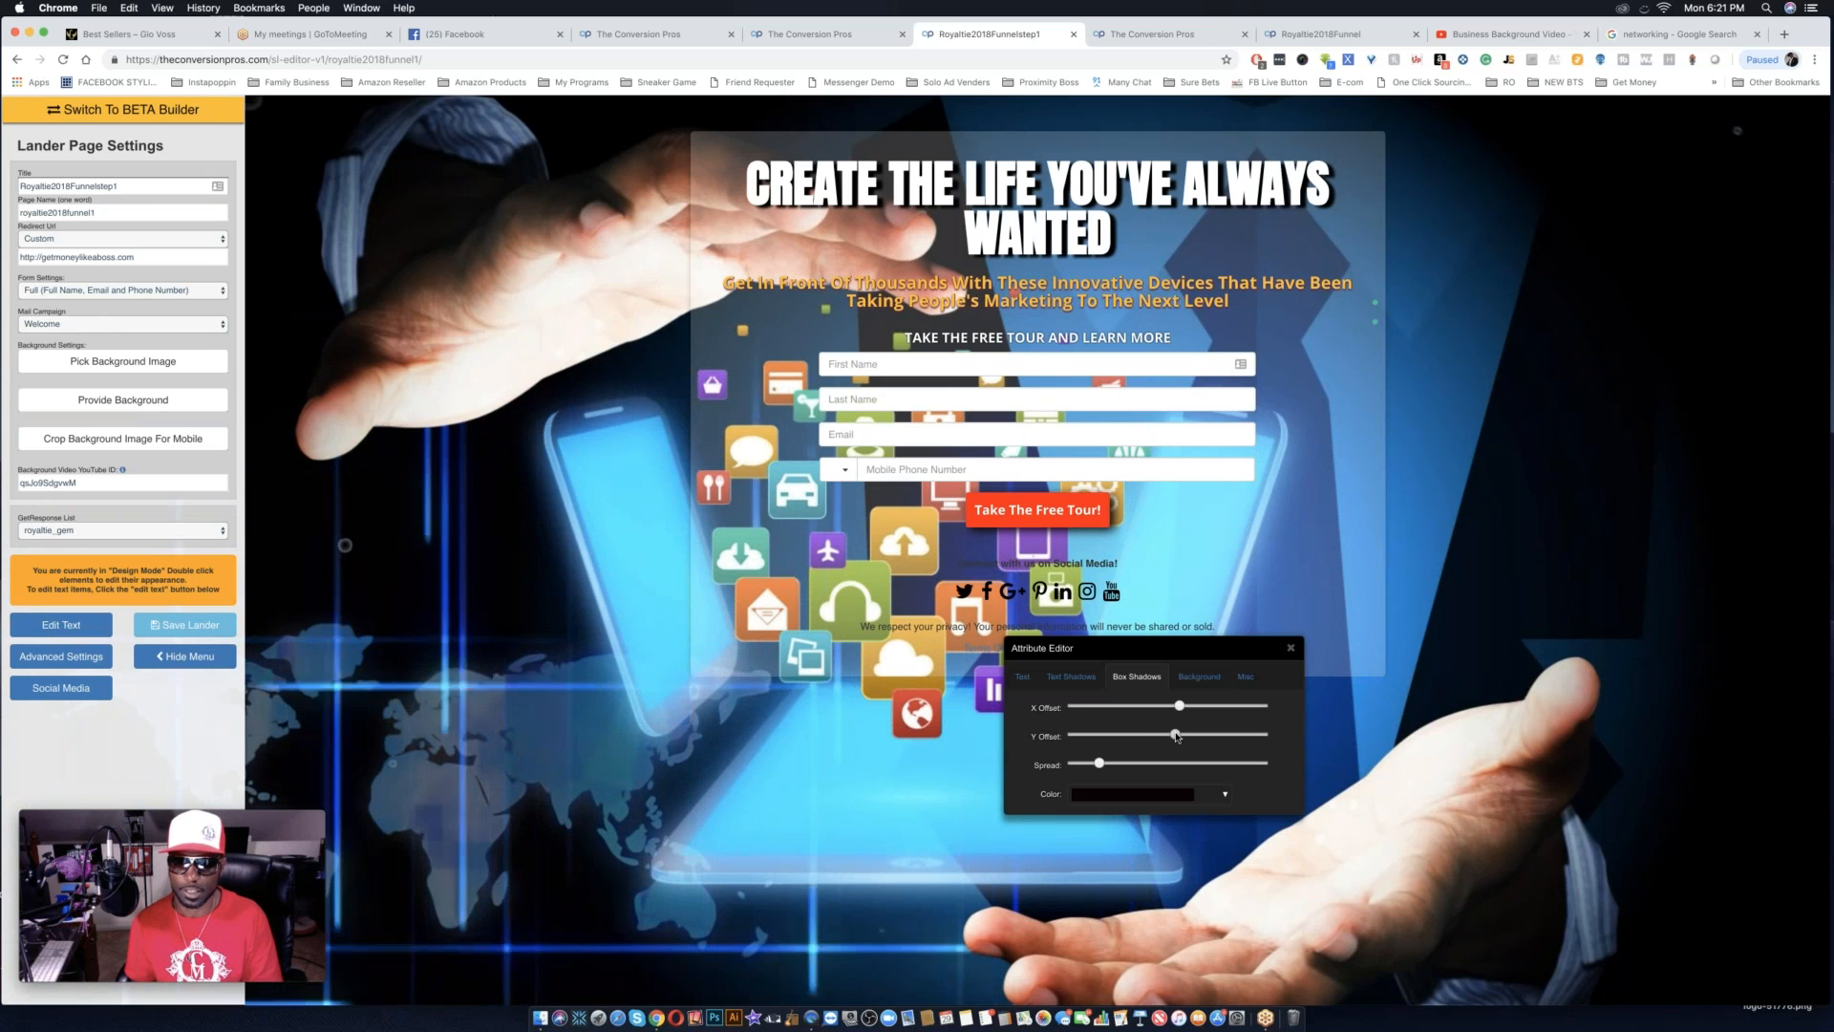
{"action": "left_click_drag", "start_coordinate": [1176, 735], "coordinate": [1182, 735]}
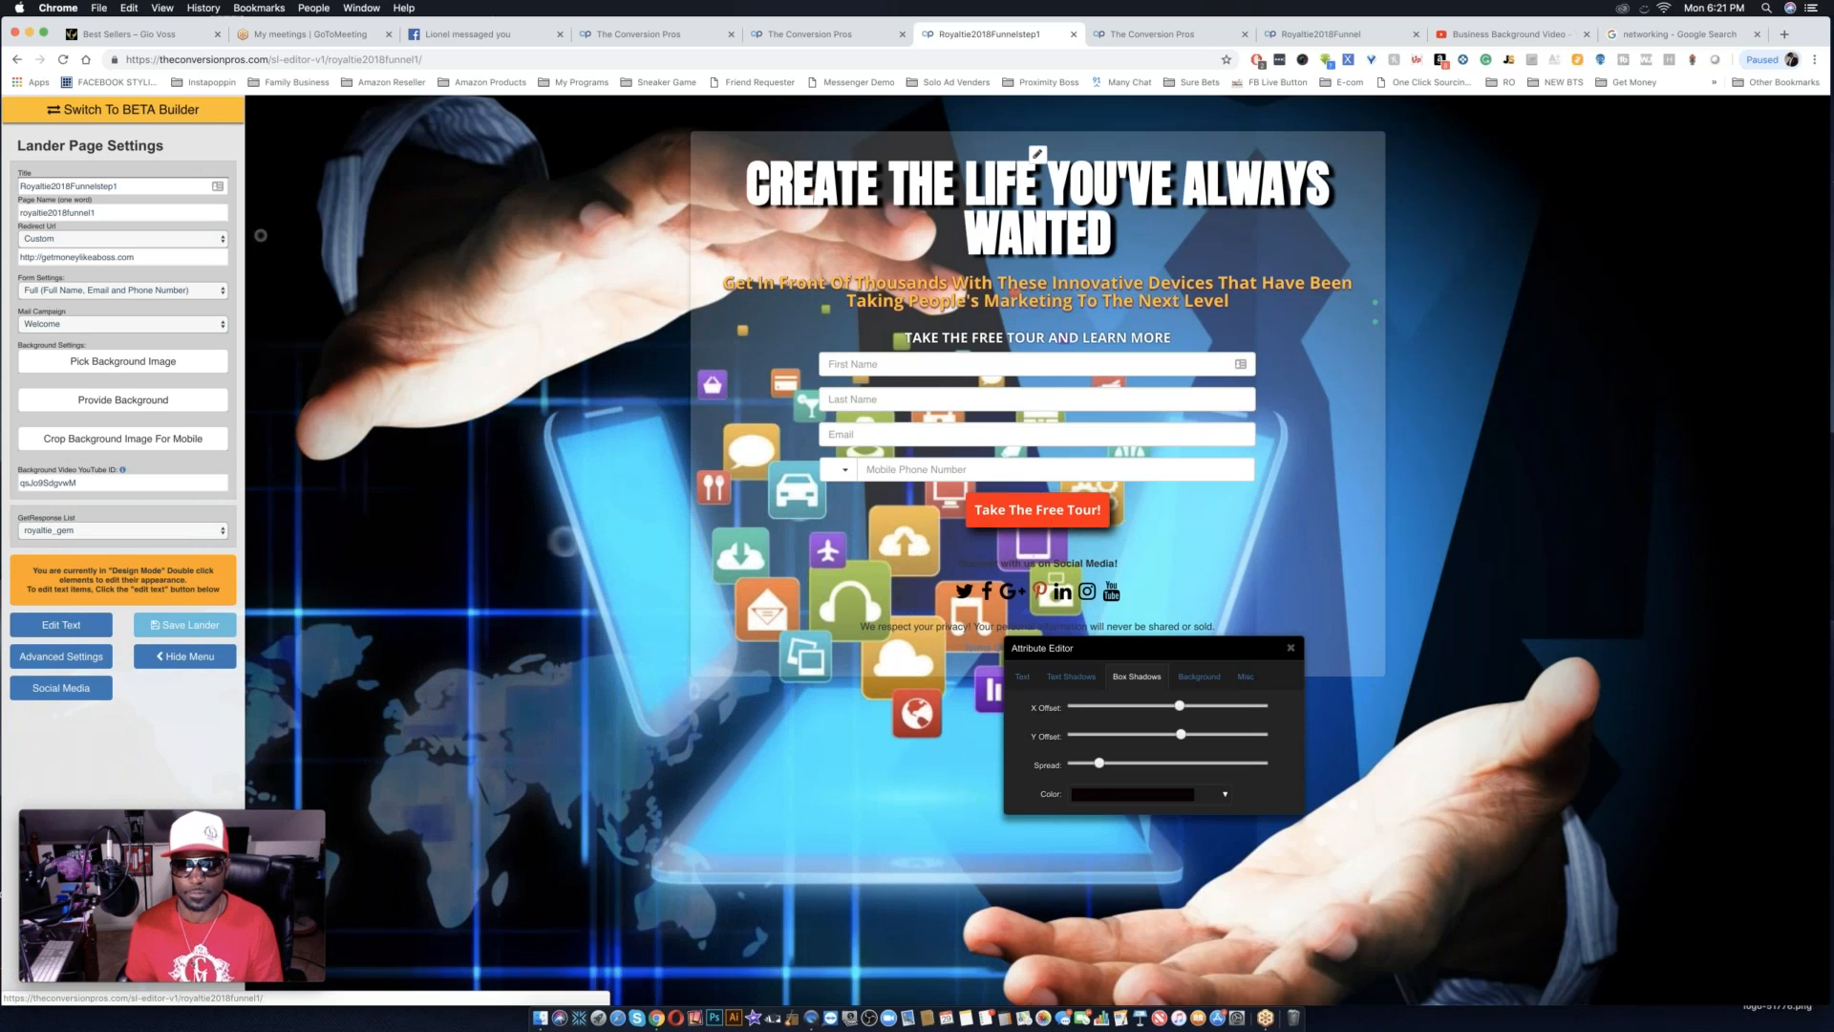
Try the Anton and Amiko fonts on the "Take The Free Tour!" button's text.
{"action": "left_click", "coordinate": [1022, 676]}
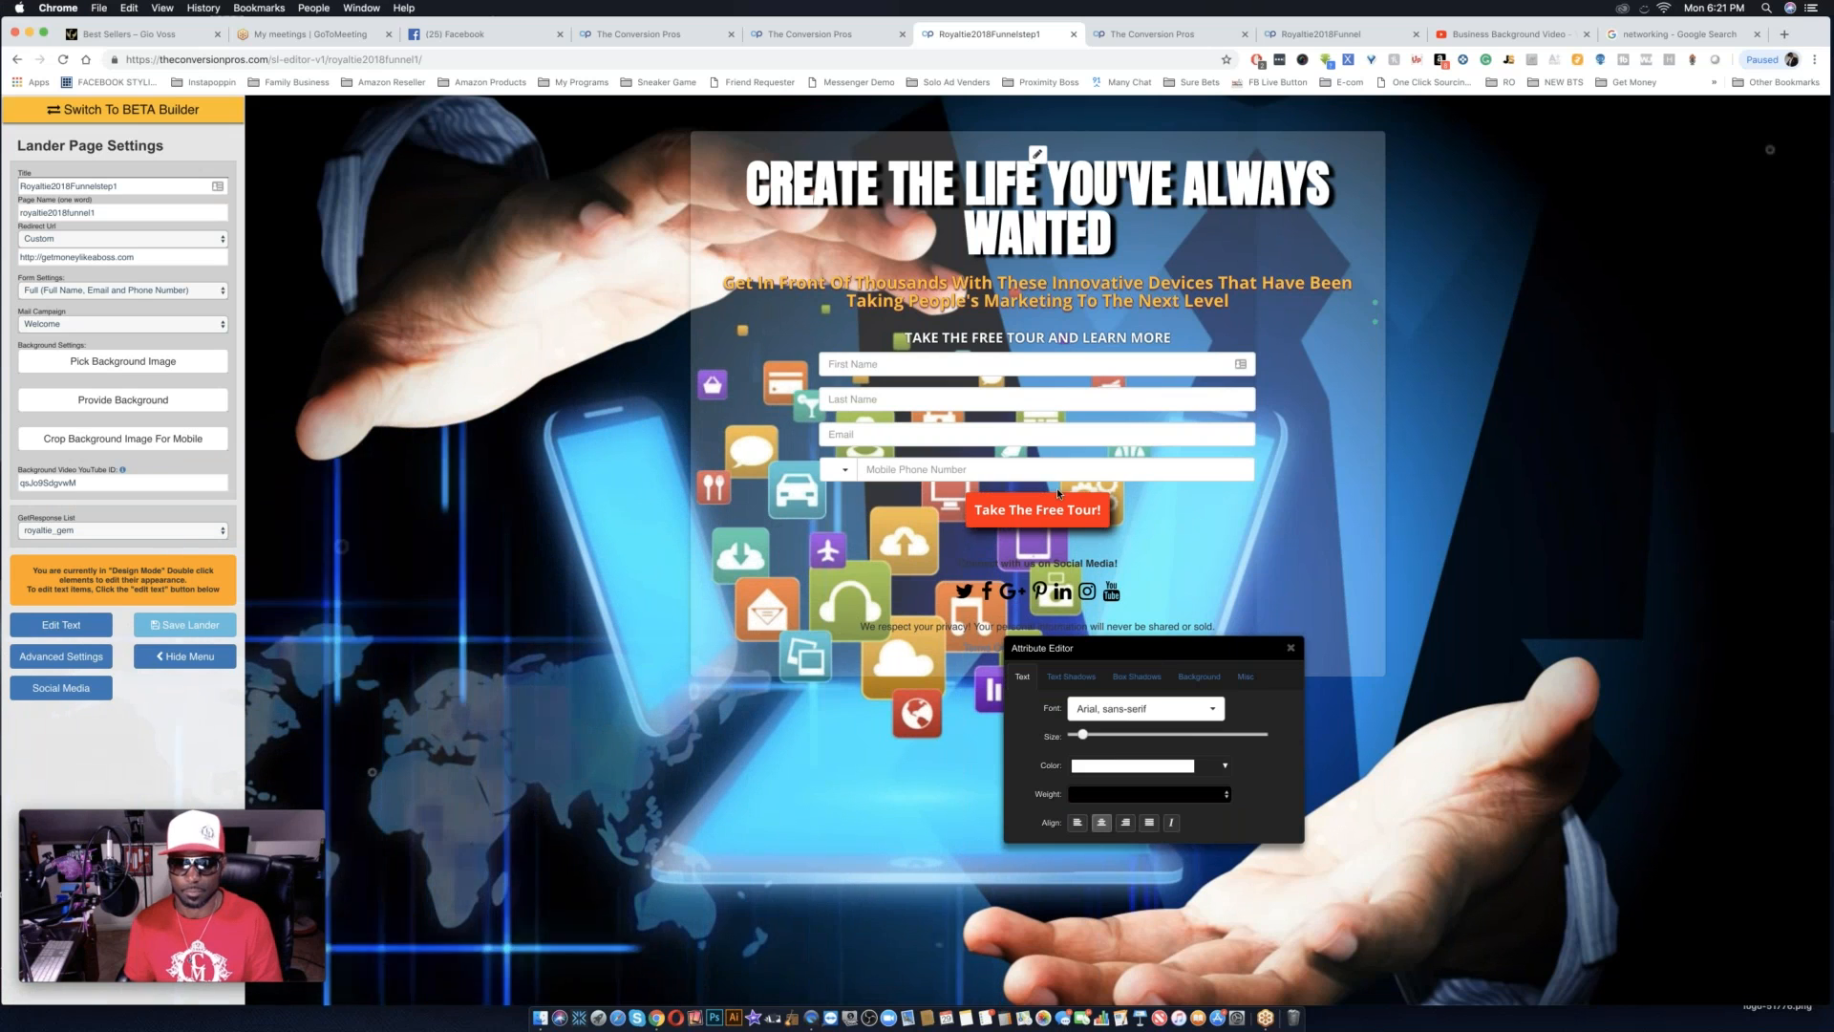
{"action": "left_click", "coordinate": [1146, 708]}
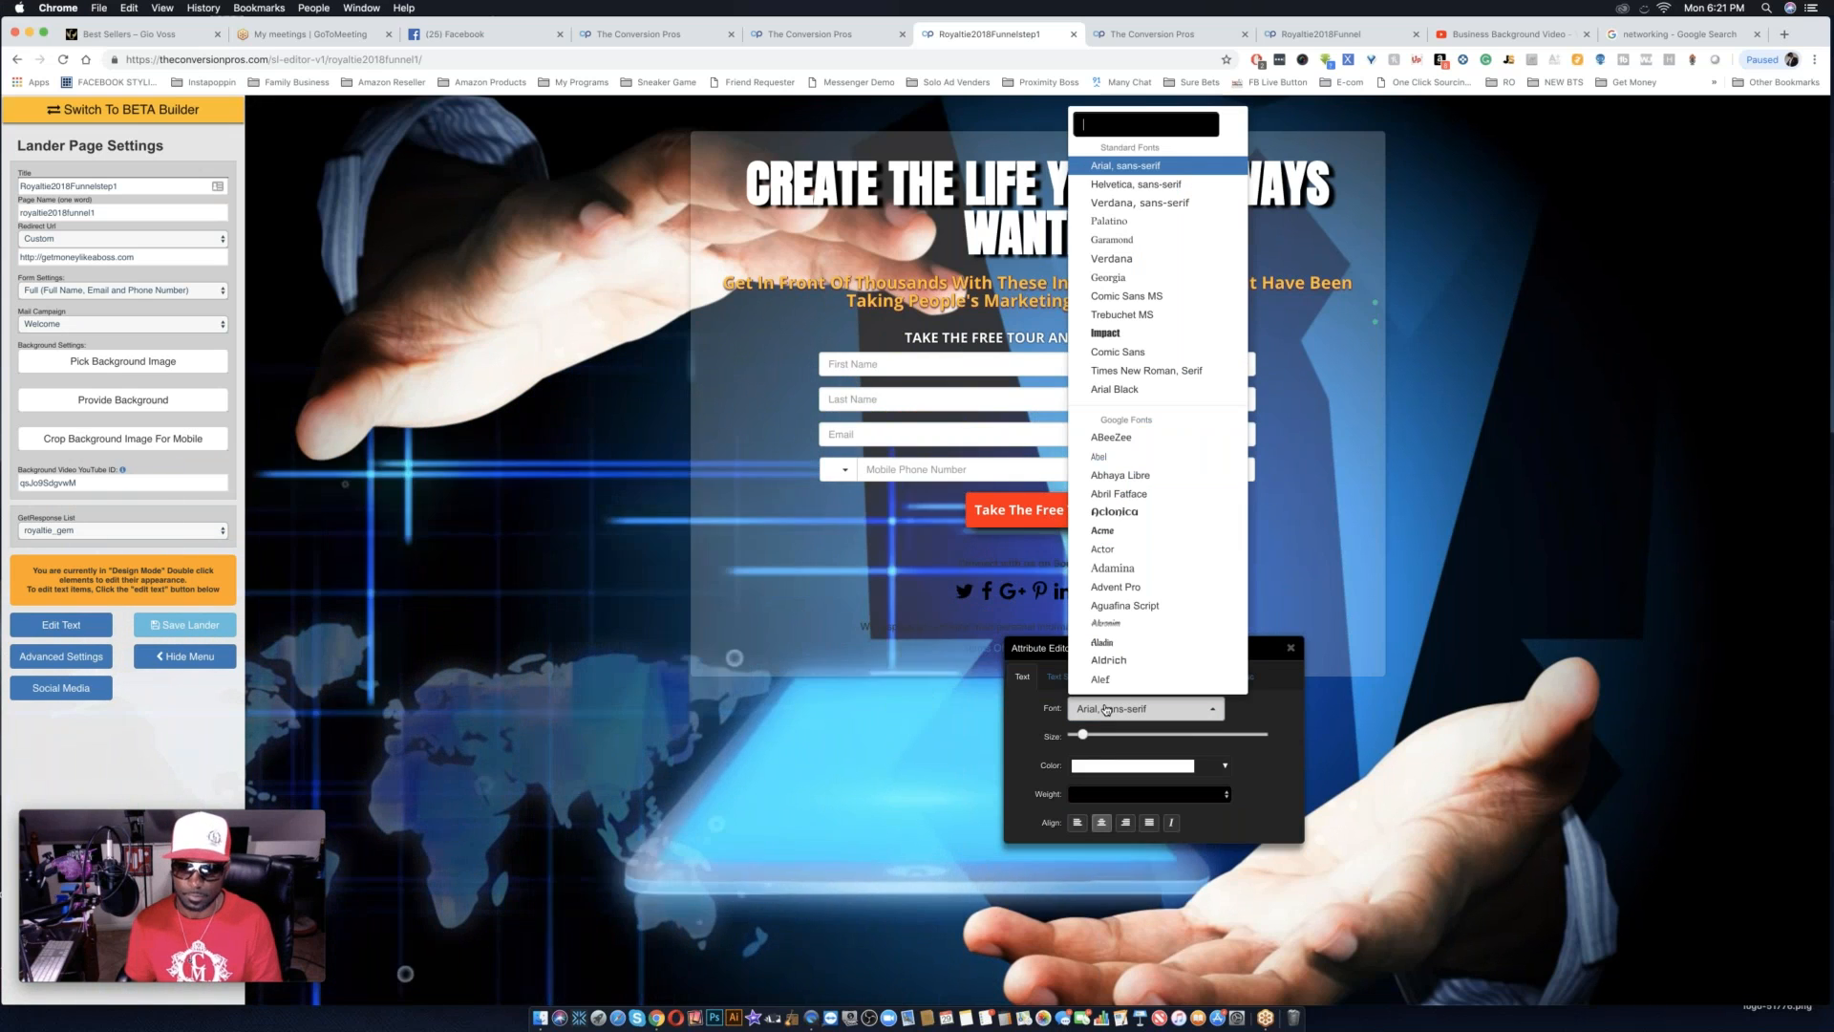
{"action": "scroll", "coordinate": [1131, 518], "scroll_direction": "down", "scroll_amount": 5}
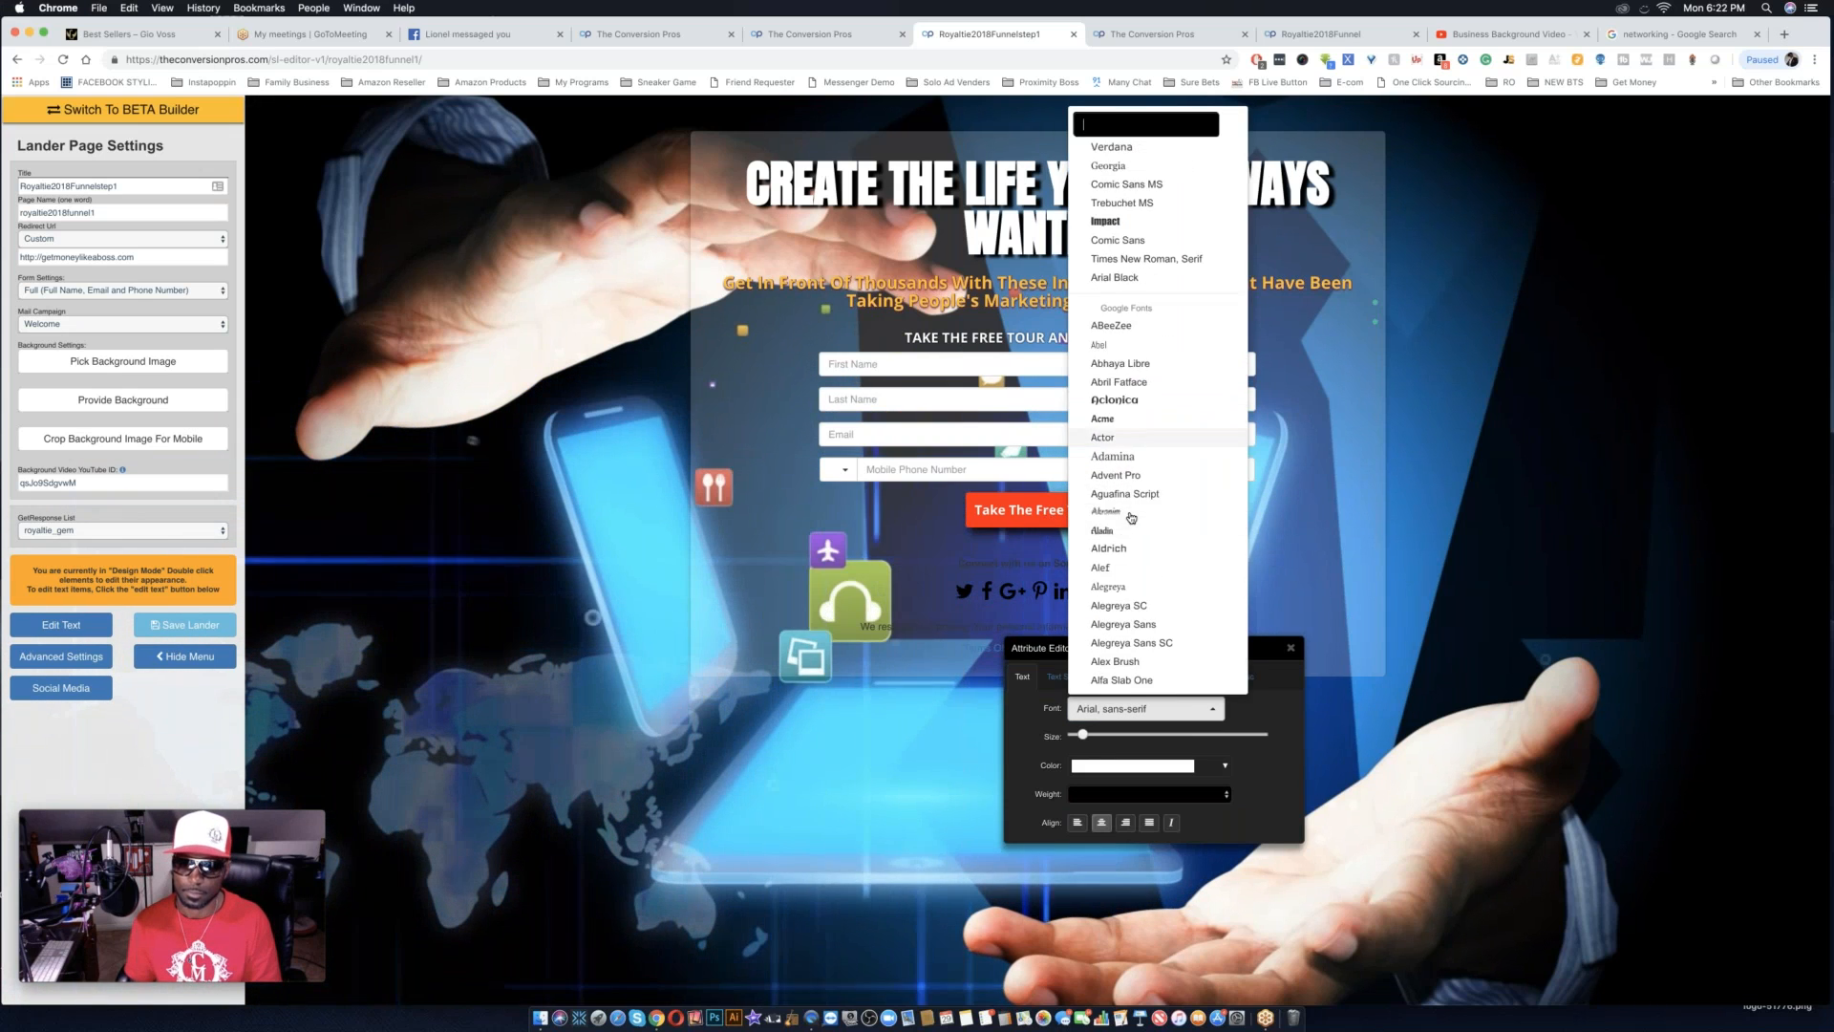
{"action": "scroll", "coordinate": [1131, 518], "scroll_direction": "down", "scroll_amount": 5}
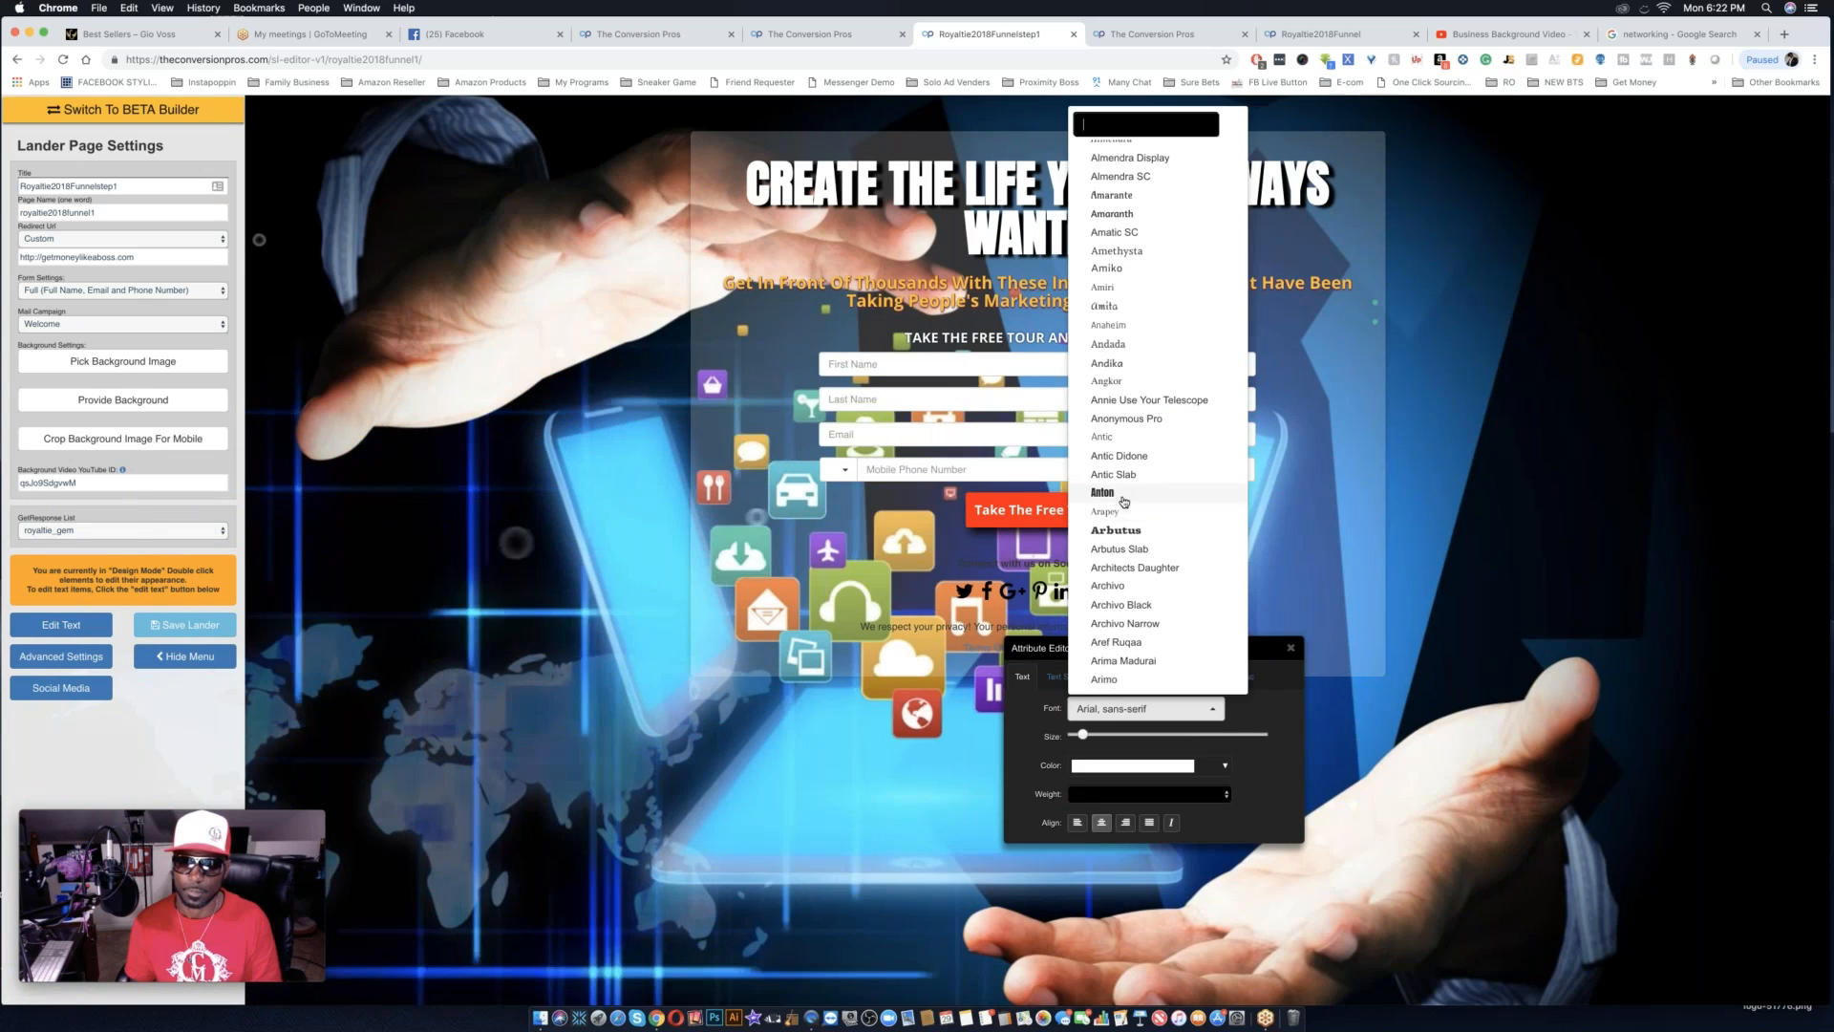
{"action": "left_click", "coordinate": [1131, 492]}
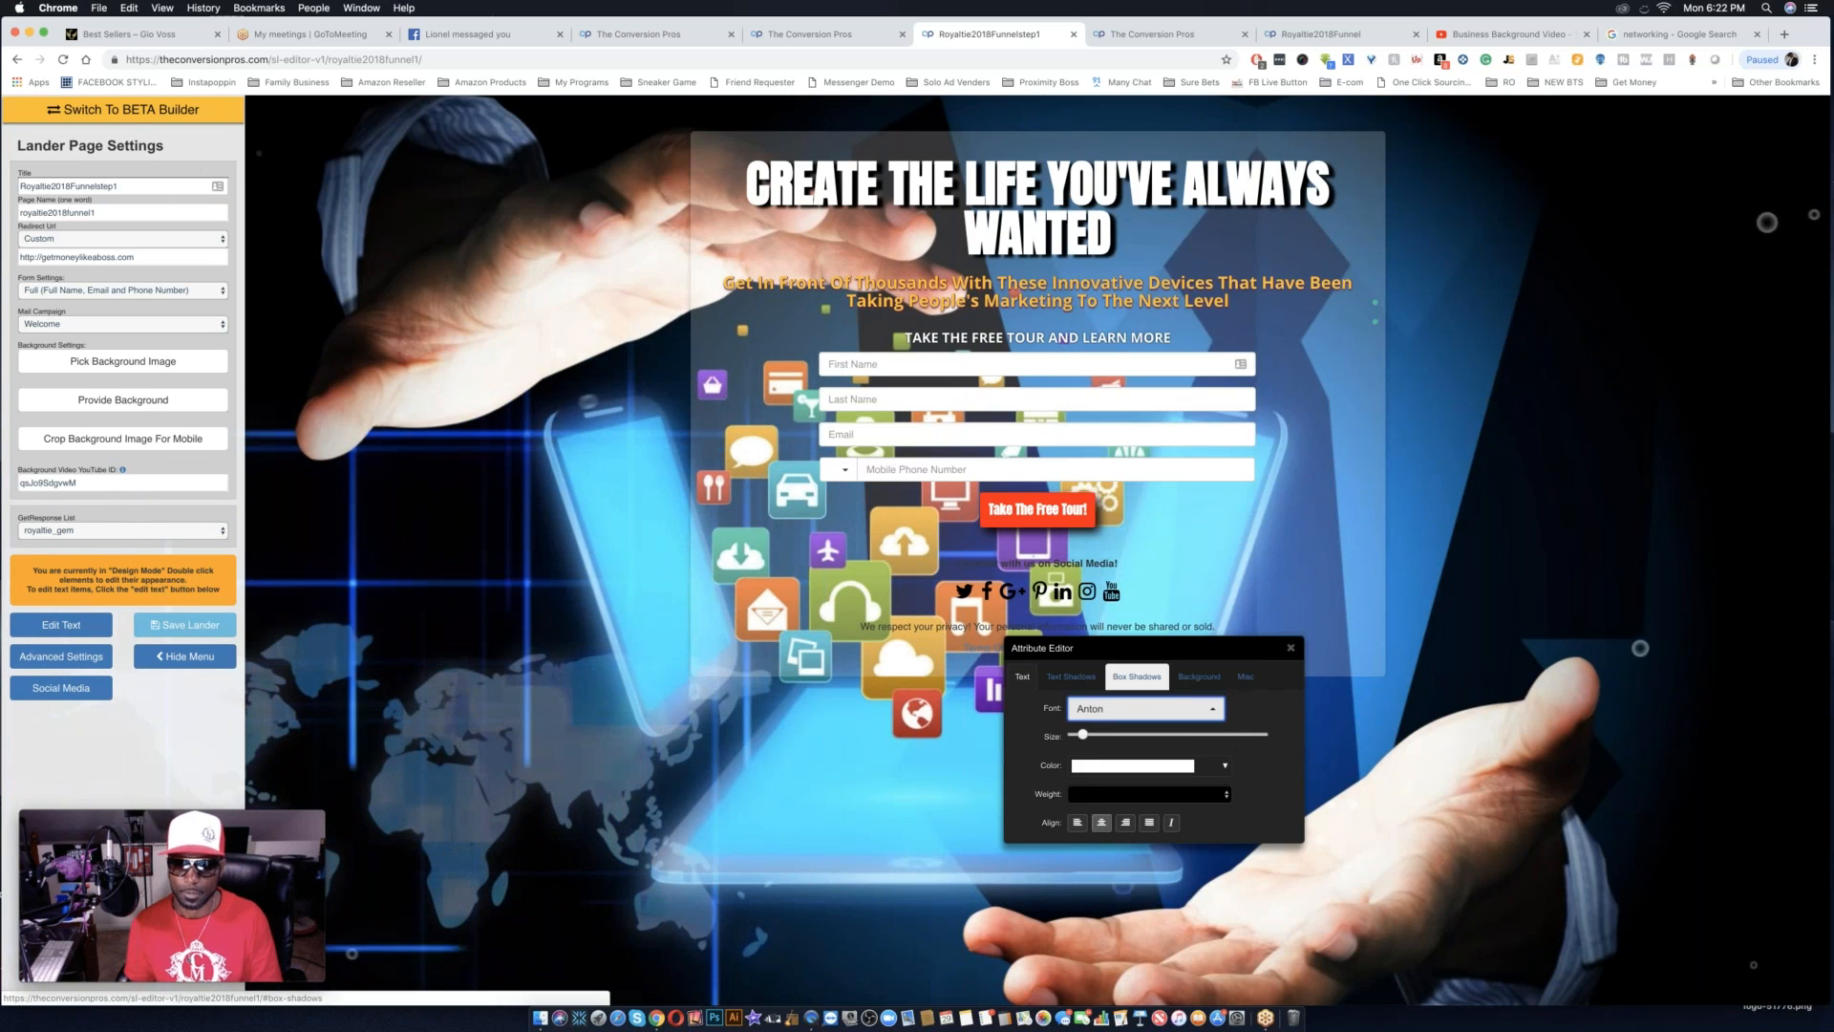
{"action": "left_click", "coordinate": [1146, 709]}
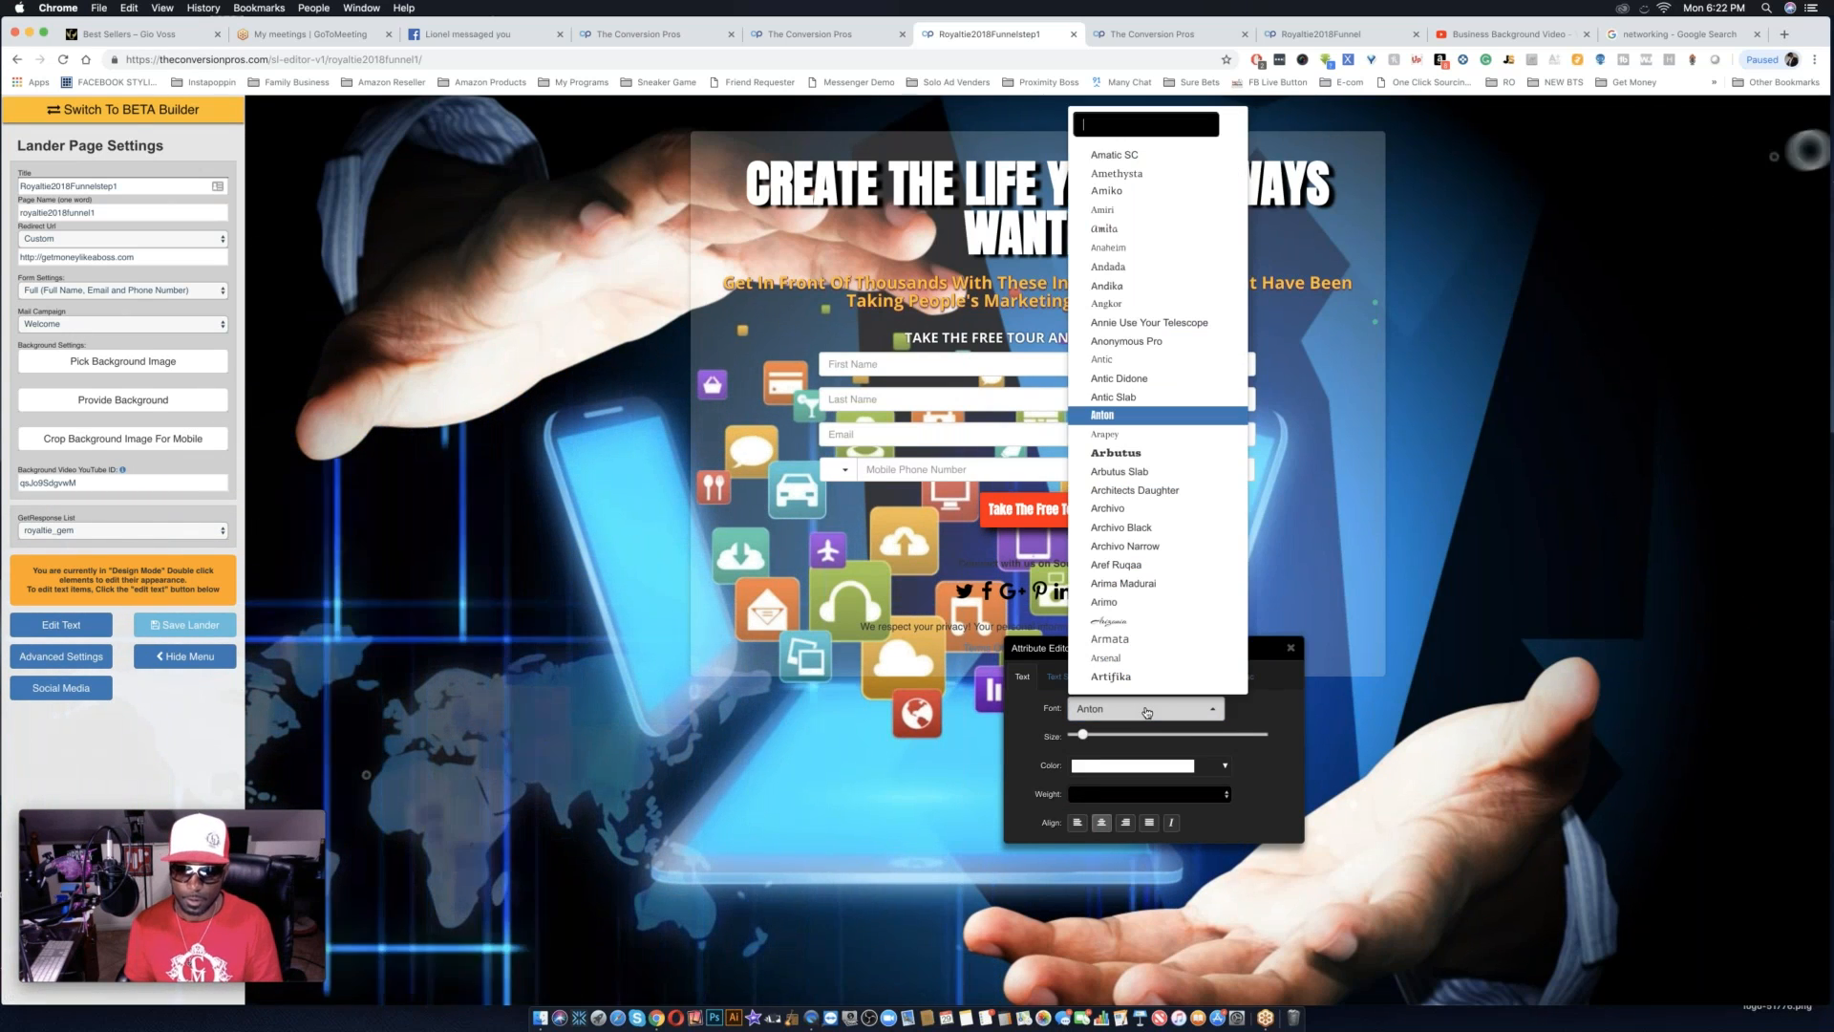
{"action": "left_click", "coordinate": [1122, 192]}
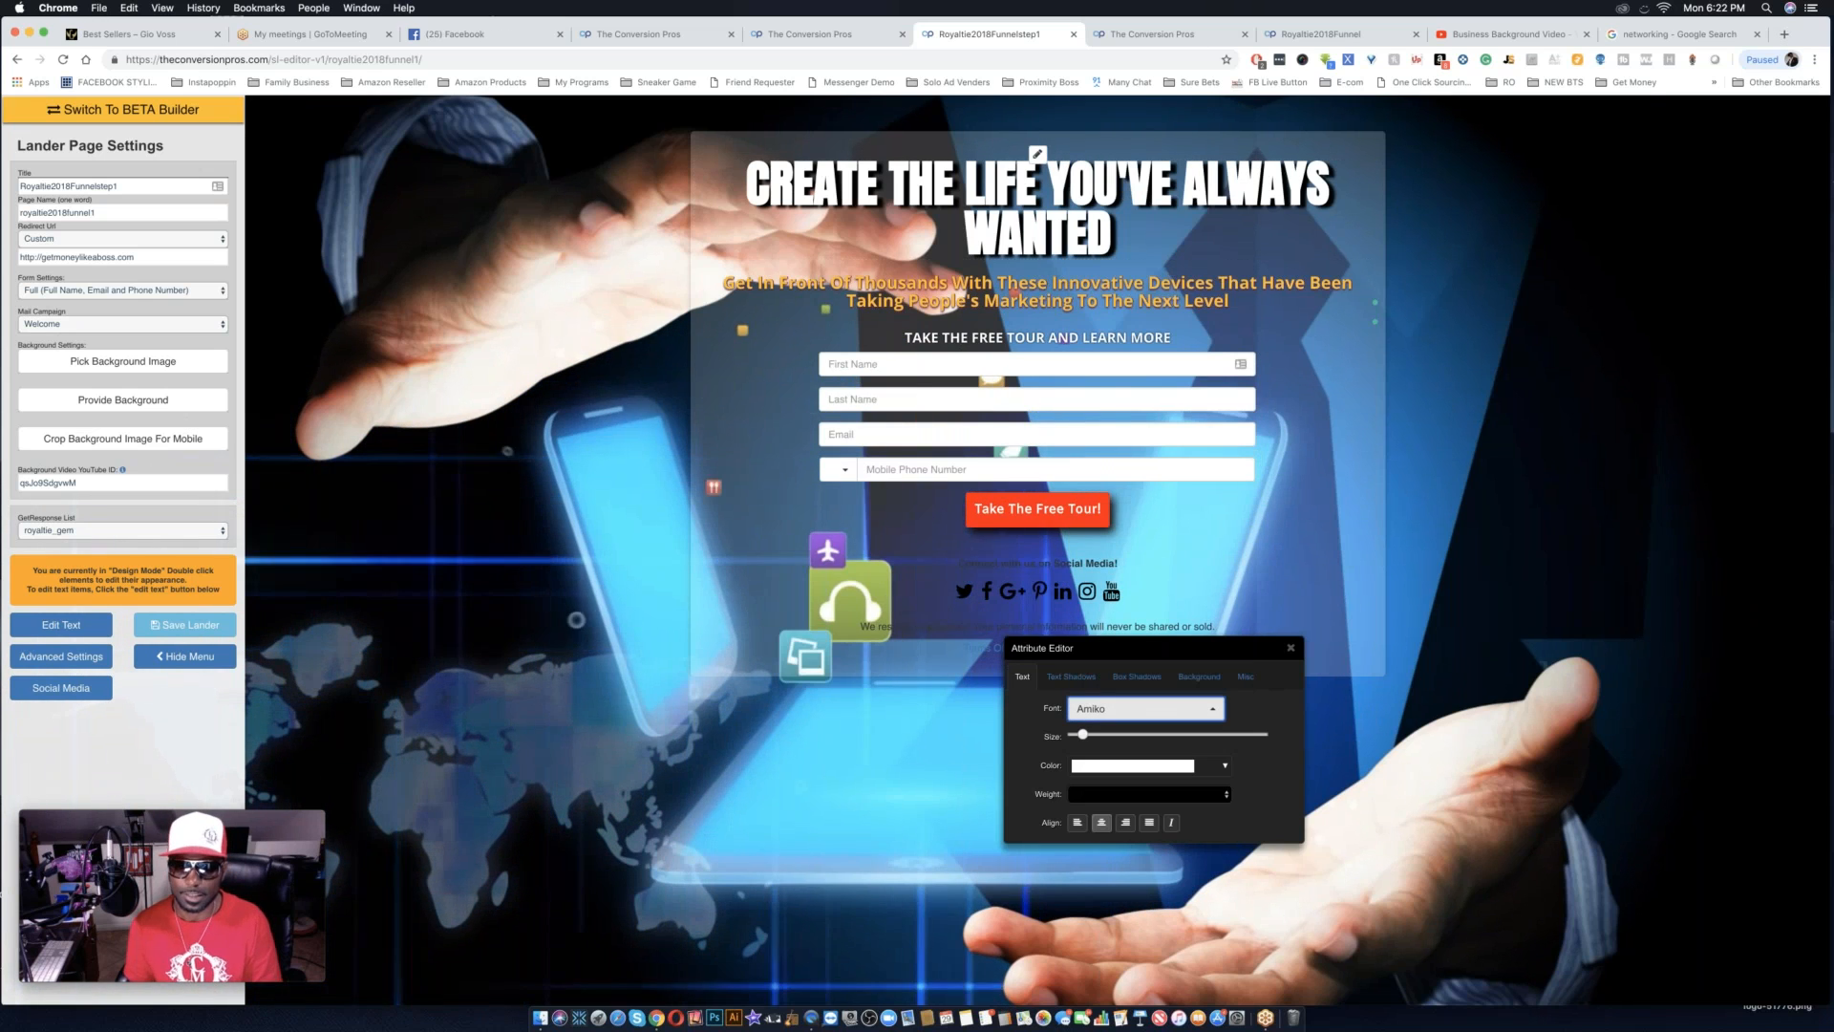
Set the "Take The Free Tour!" button's font to Amaranth and enlarge its text.
{"action": "left_click", "coordinate": [1144, 711]}
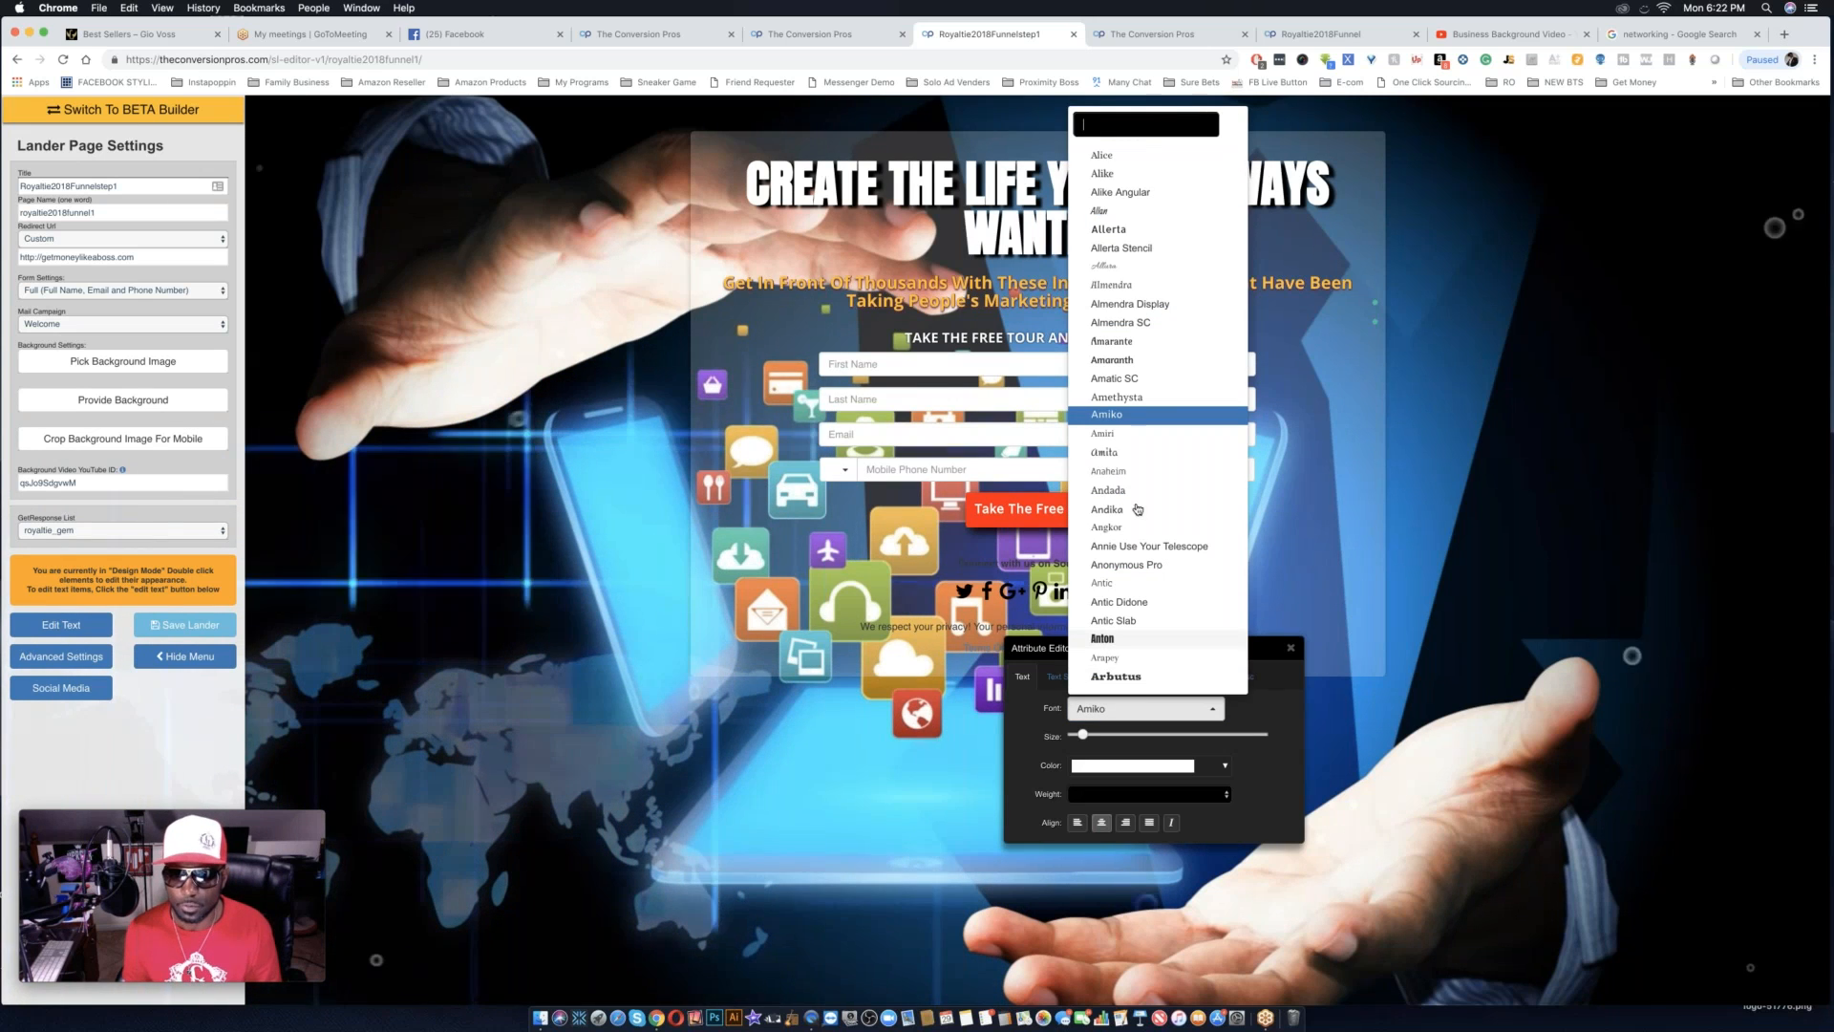
{"action": "left_click", "coordinate": [1113, 360]}
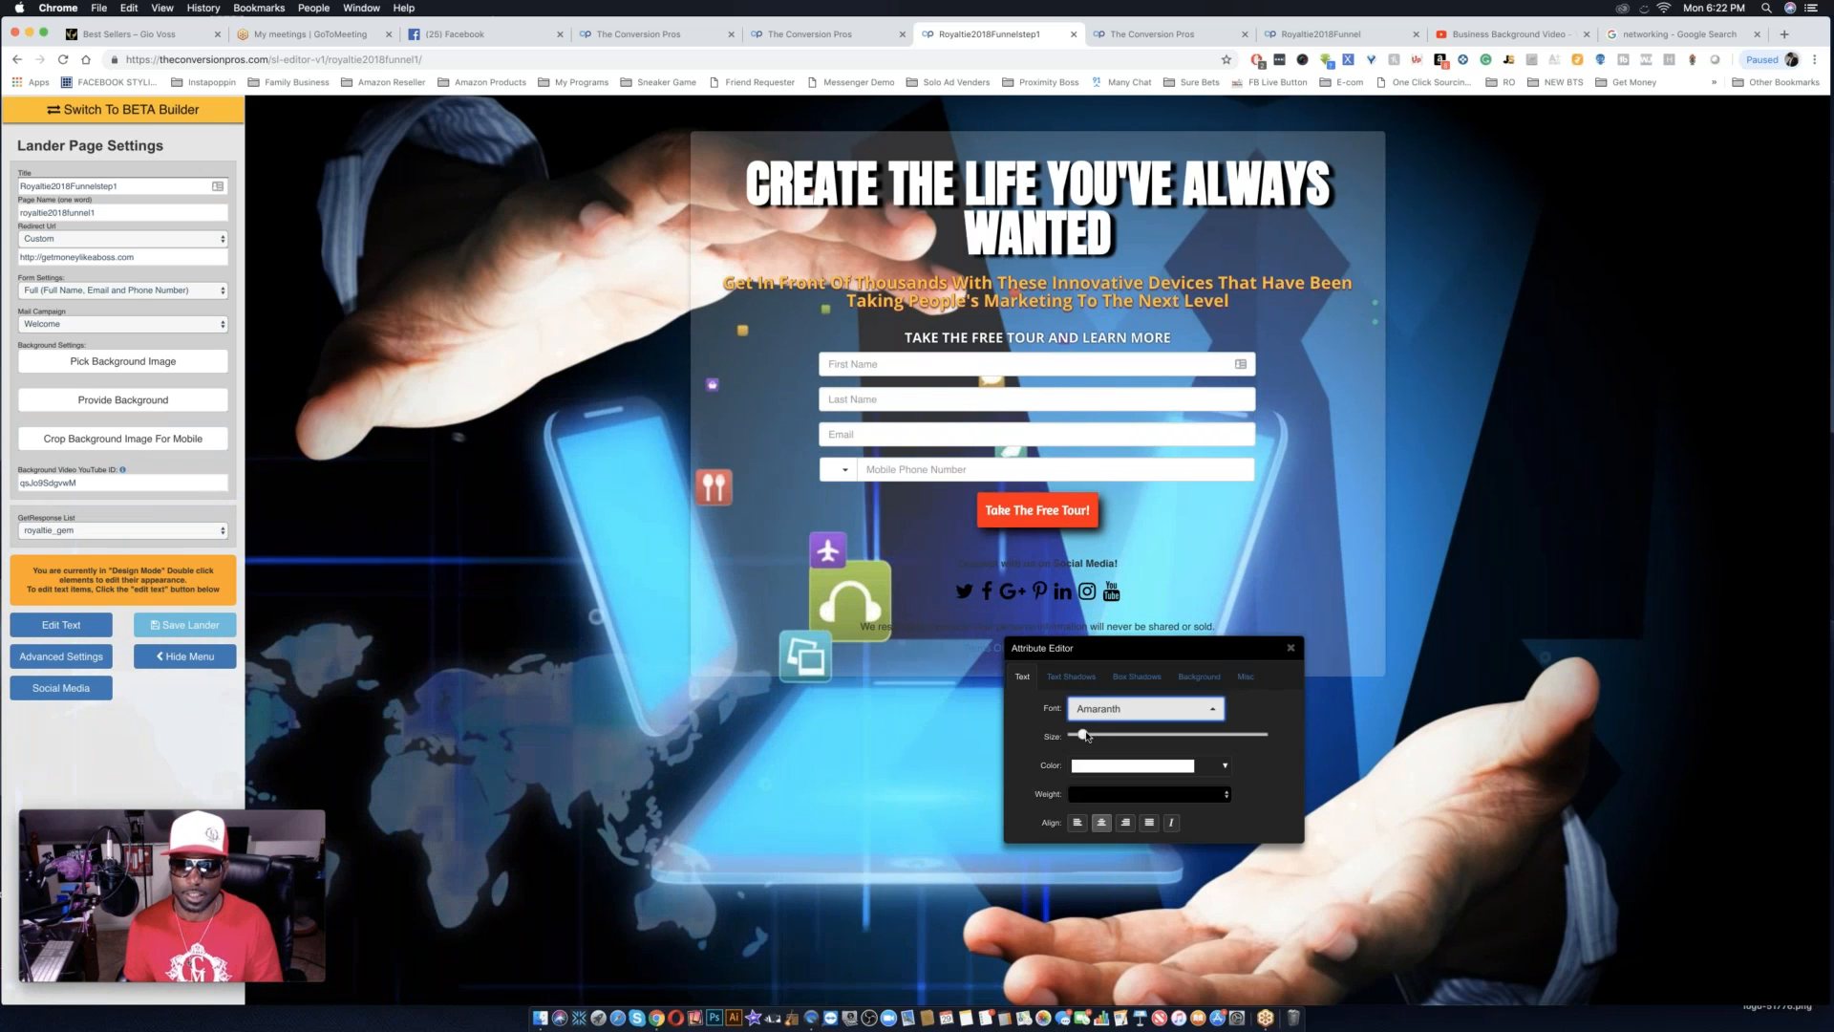
{"action": "left_click_drag", "start_coordinate": [1086, 735], "coordinate": [1103, 737]}
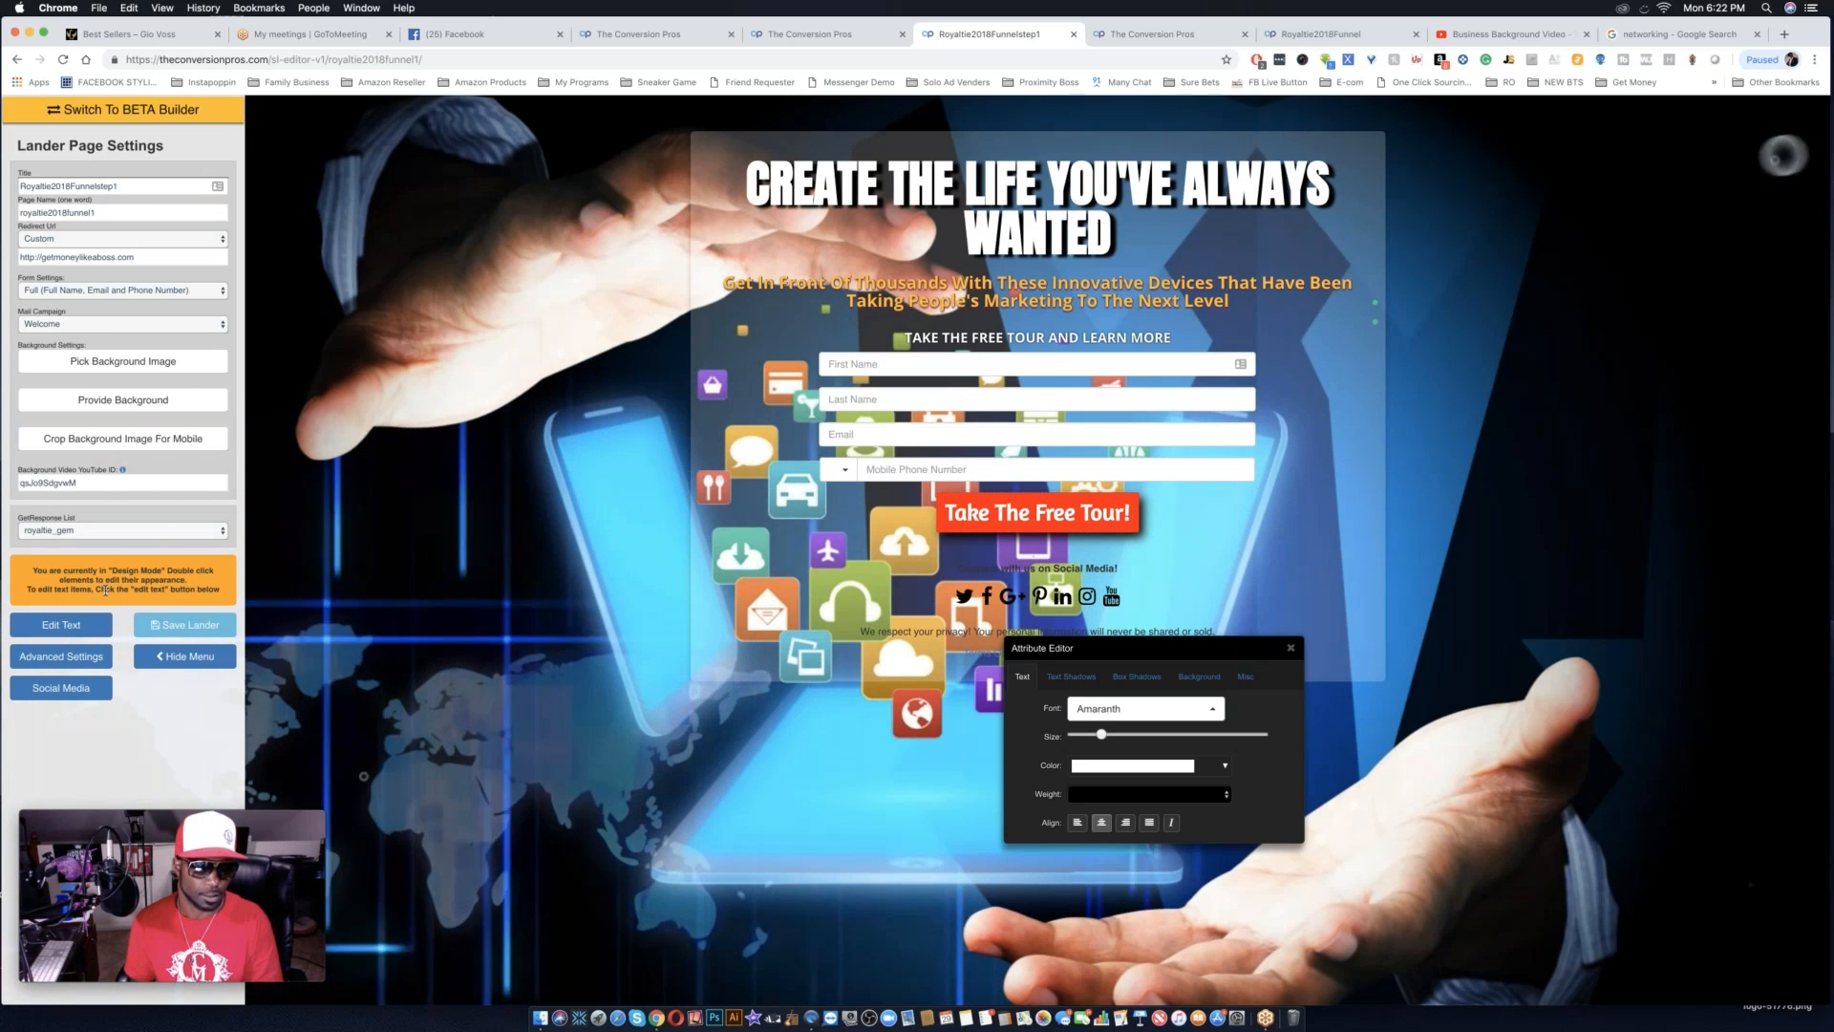
Replace the form button's "Take The Free Tour!" label with "CLICK HERE" in text edit mode.
{"action": "left_click", "coordinate": [69, 626]}
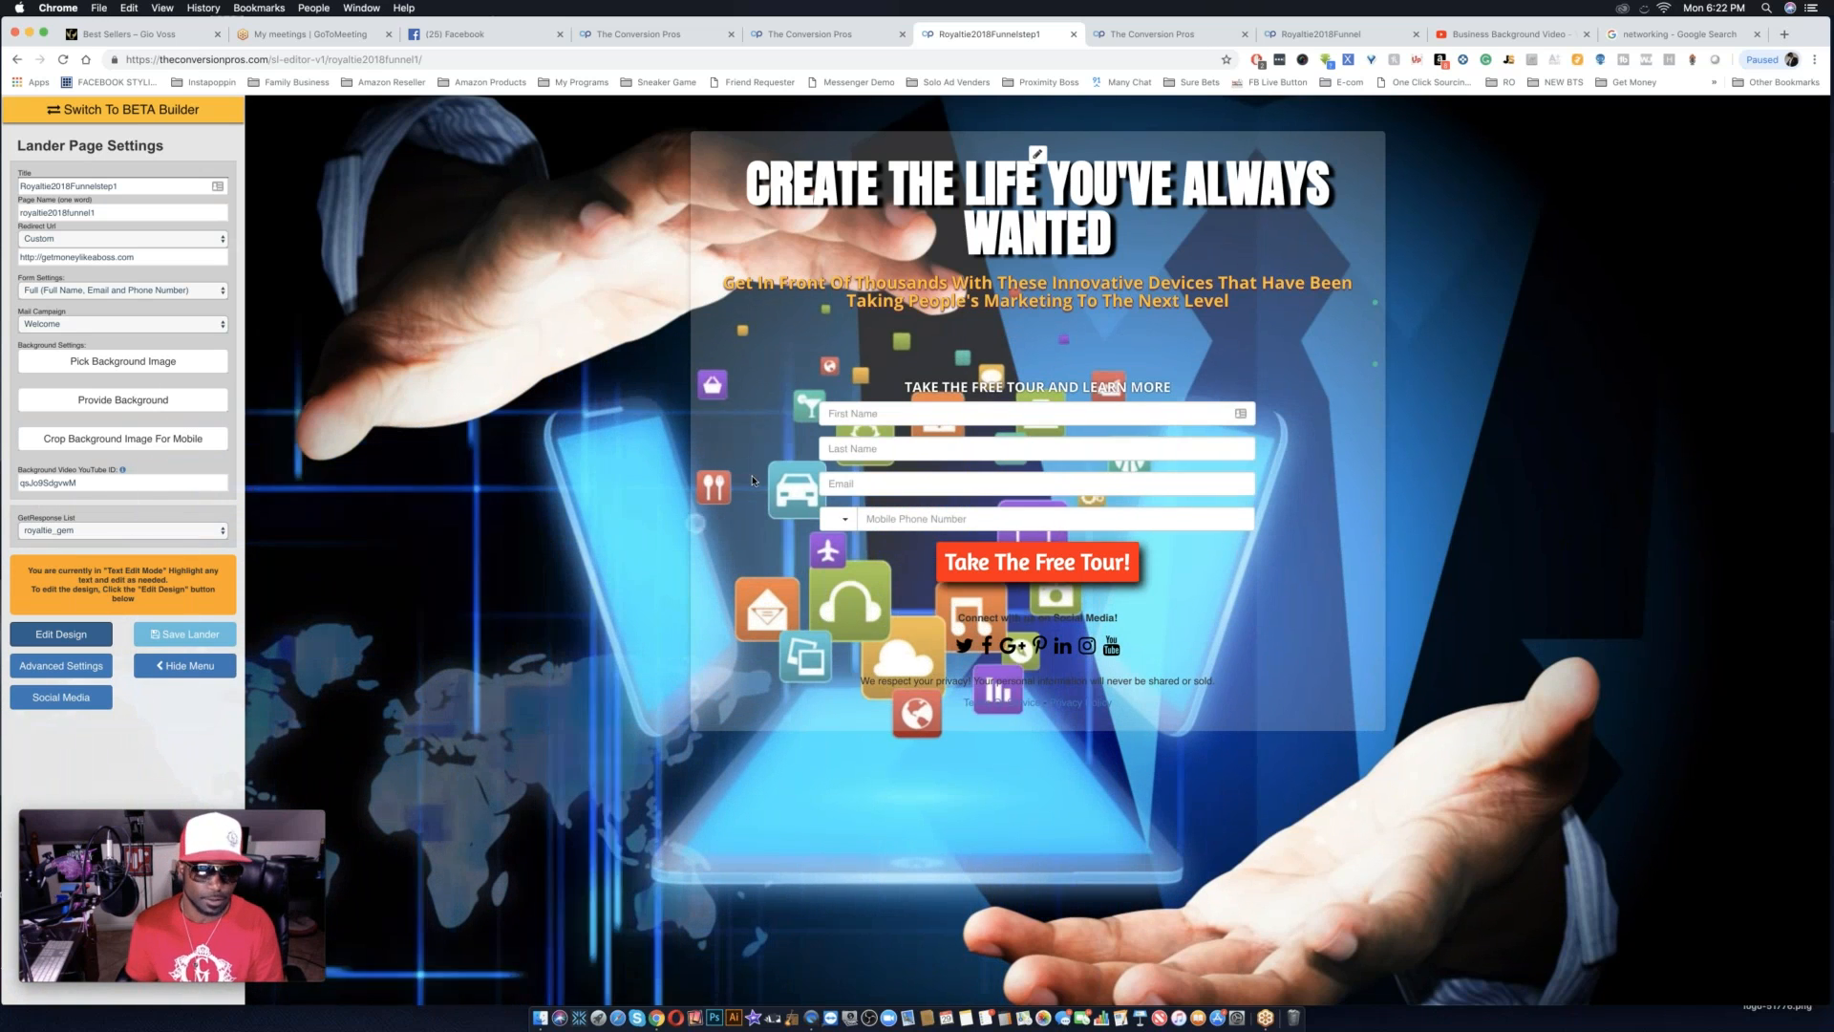
{"action": "left_click", "coordinate": [989, 564]}
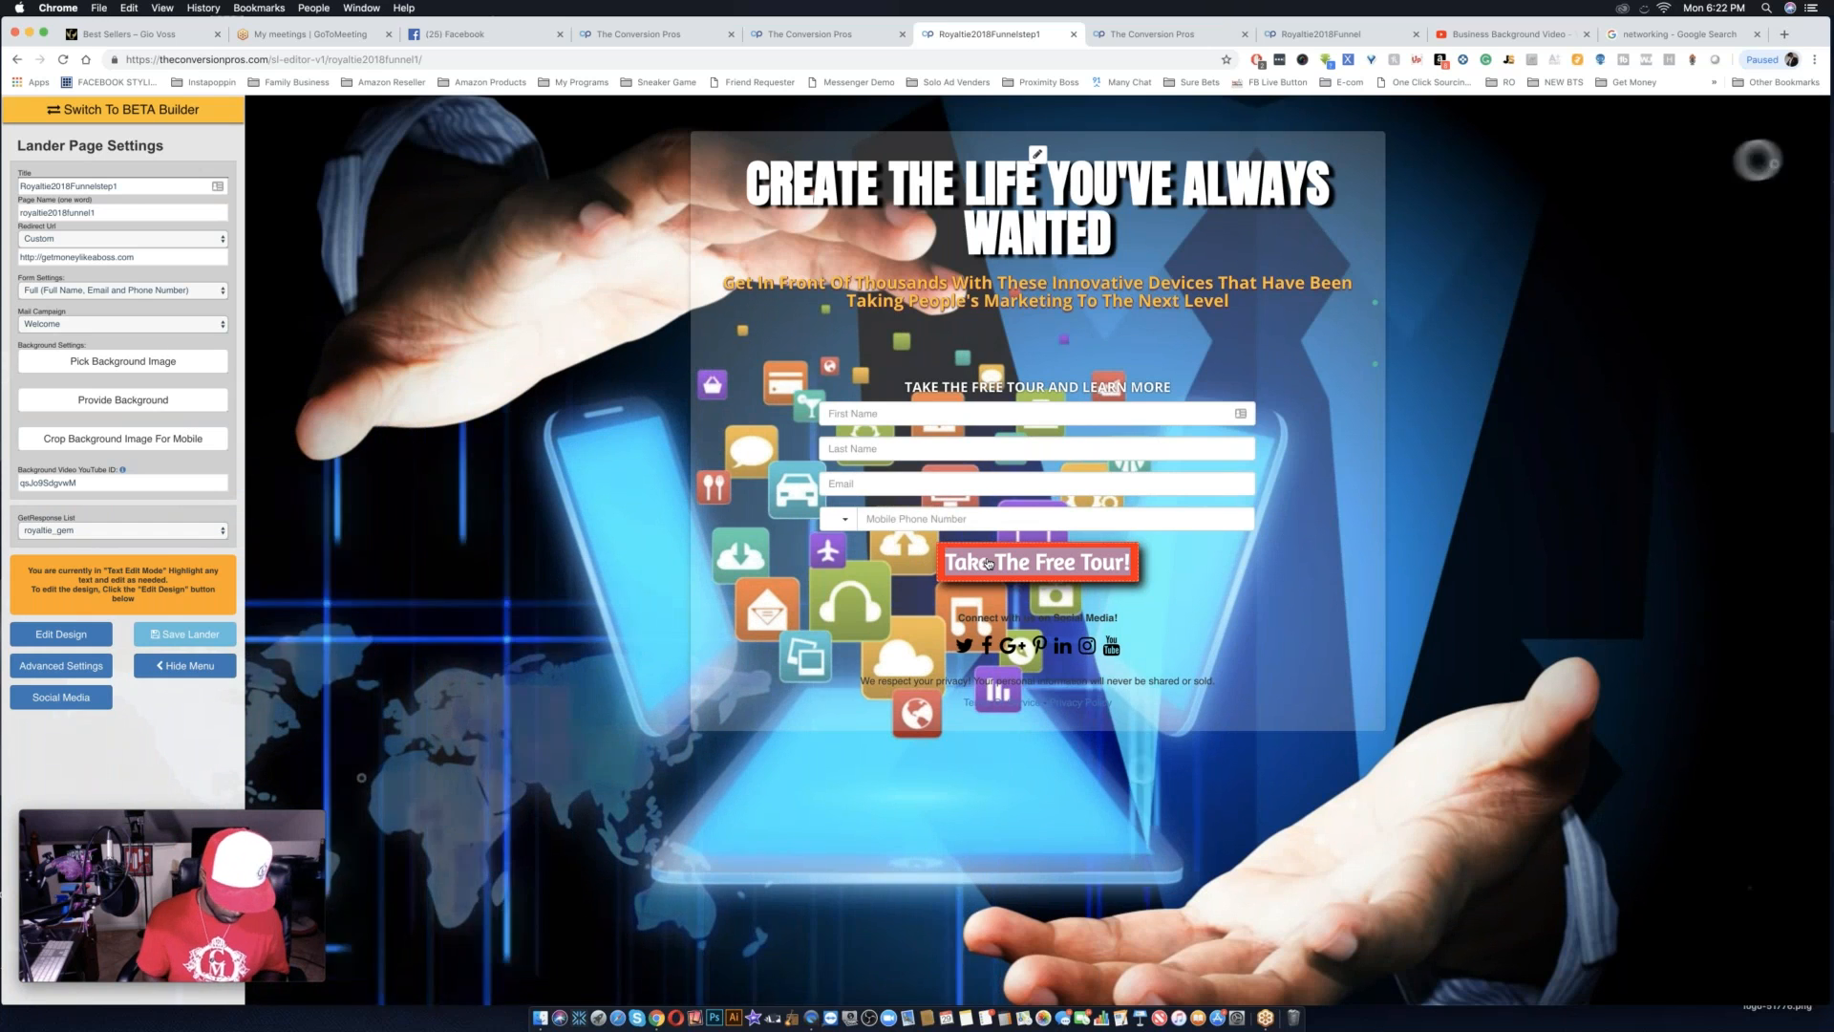
{"action": "type", "text": "CLICK"}
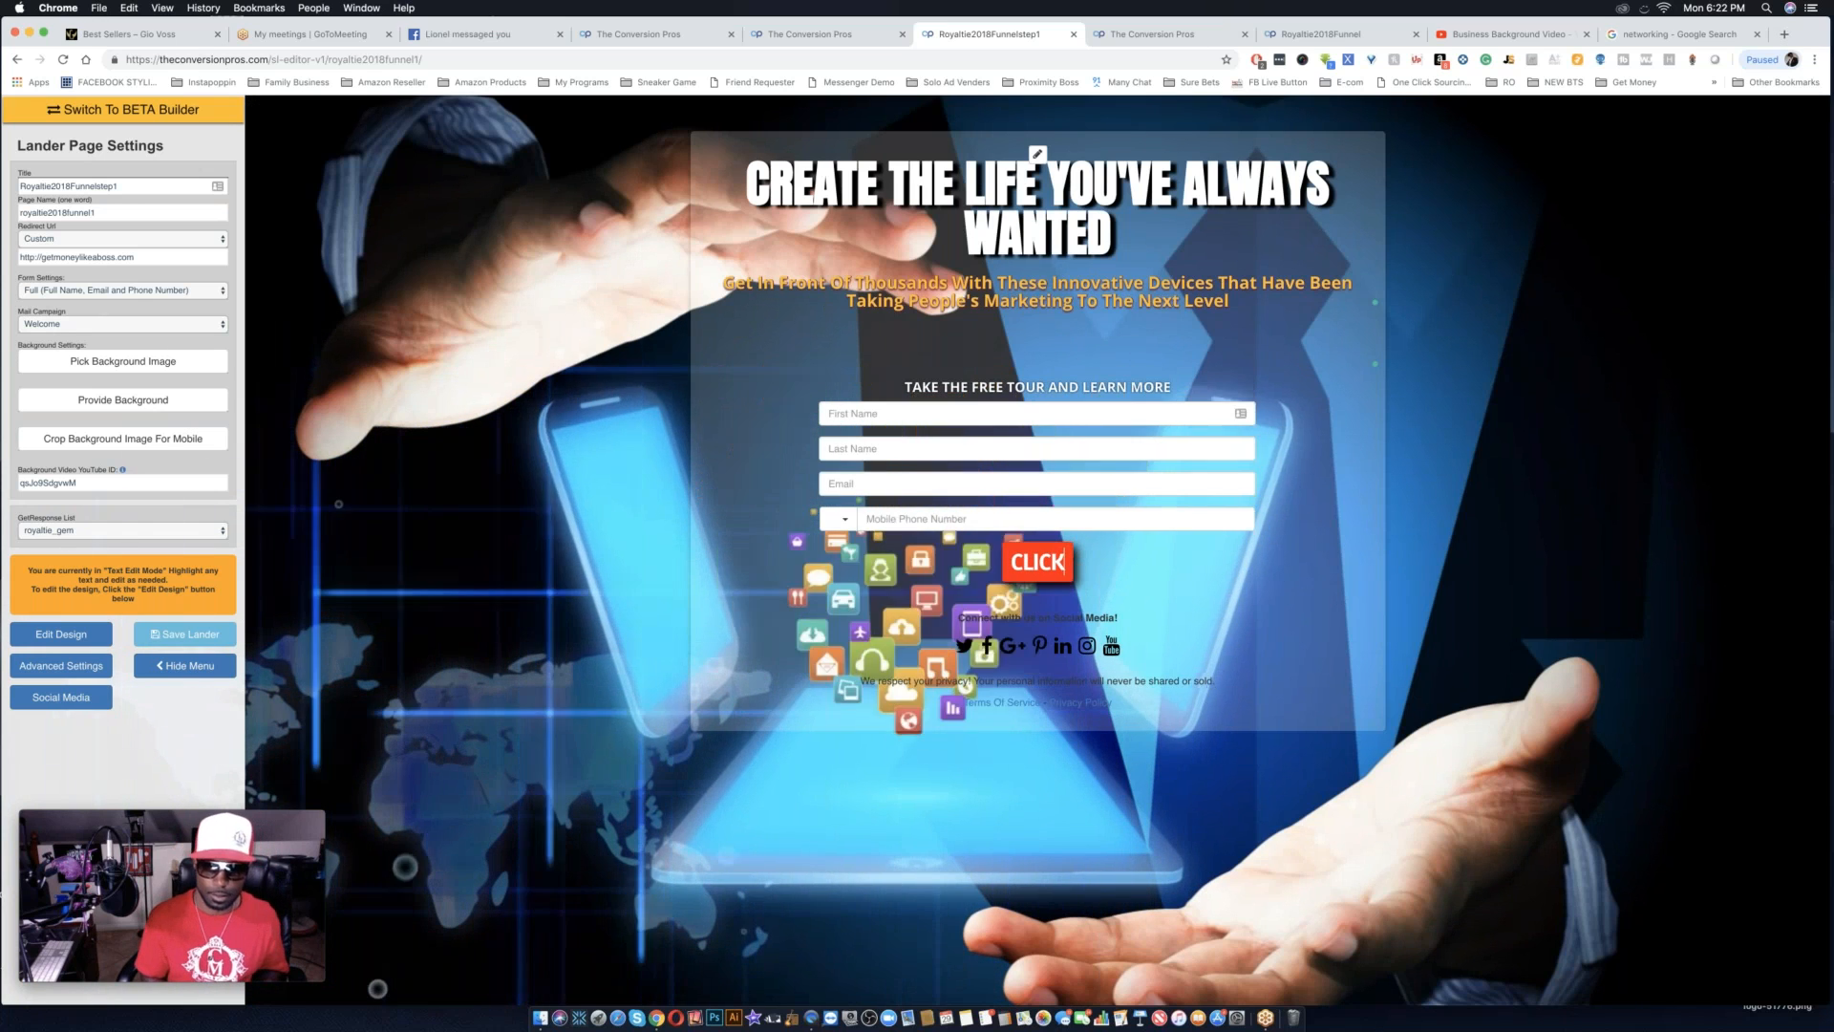
{"action": "type", "text": "HERE"}
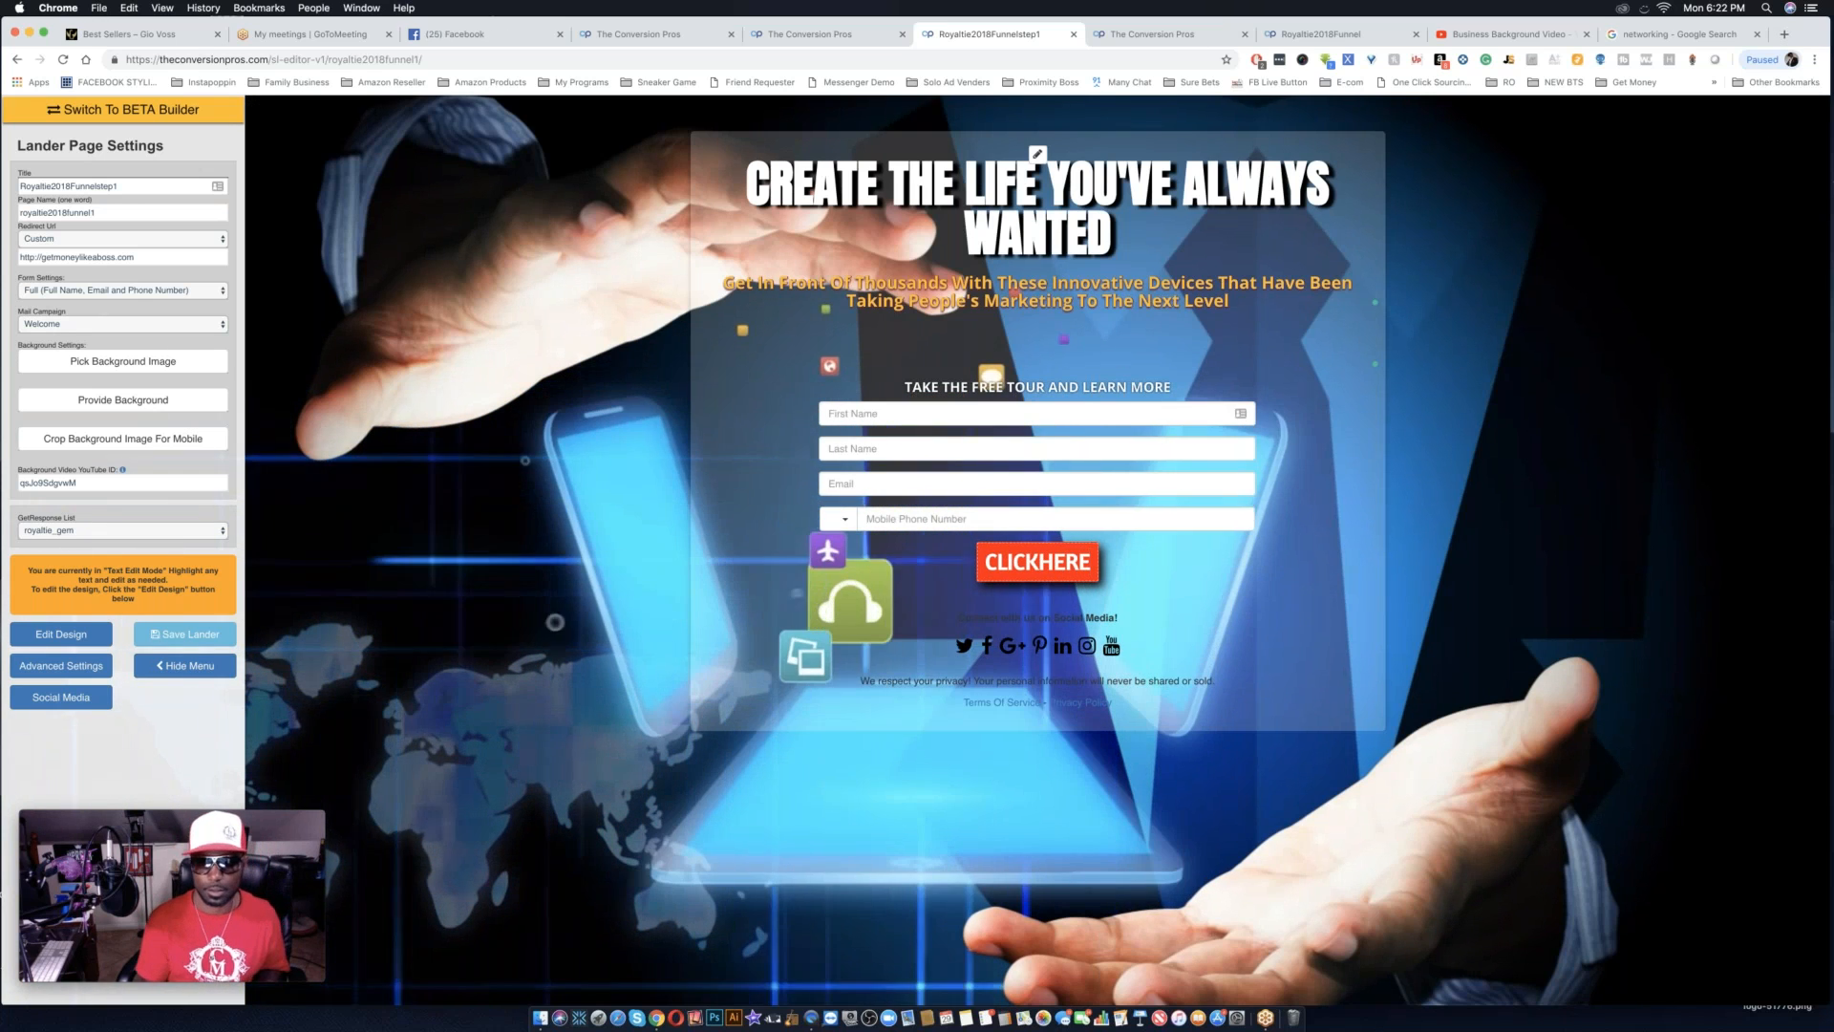
{"action": "left_click", "coordinate": [1038, 565]}
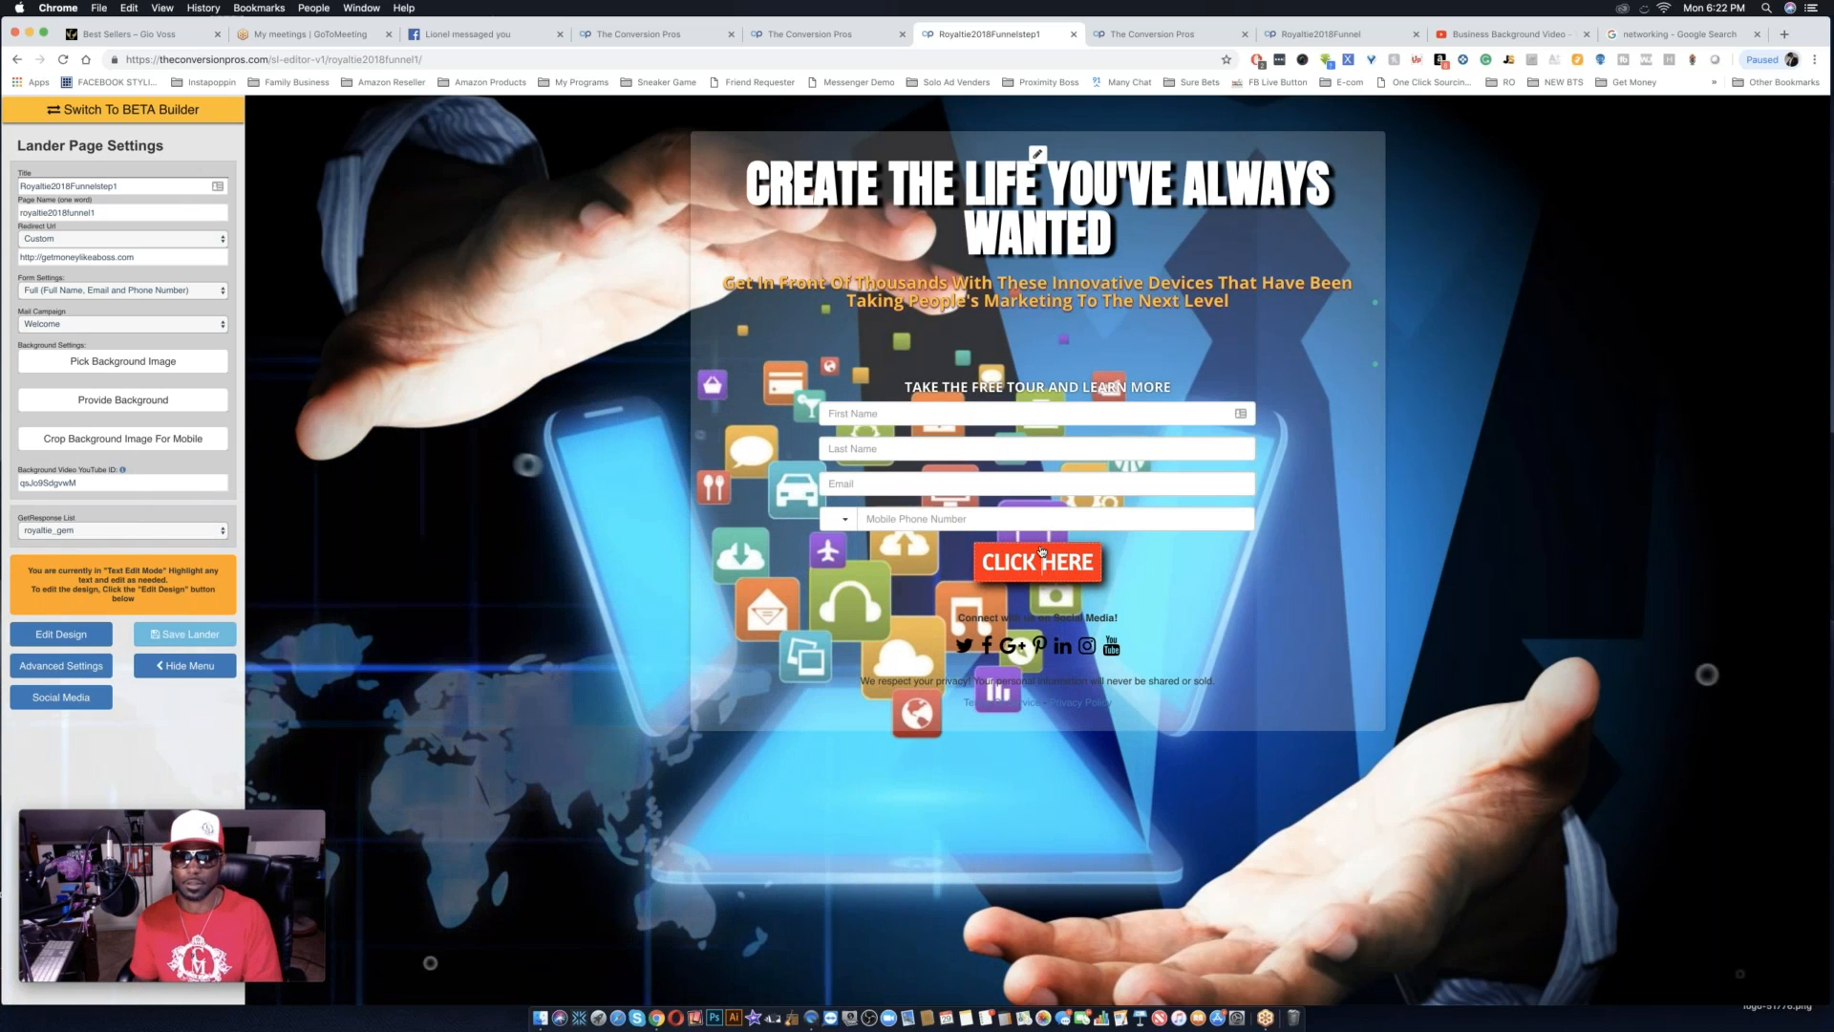
Return to design mode and enlarge the "CLICK HERE" button's text, moving the attribute editor clear of the button.
{"action": "left_click", "coordinate": [63, 634]}
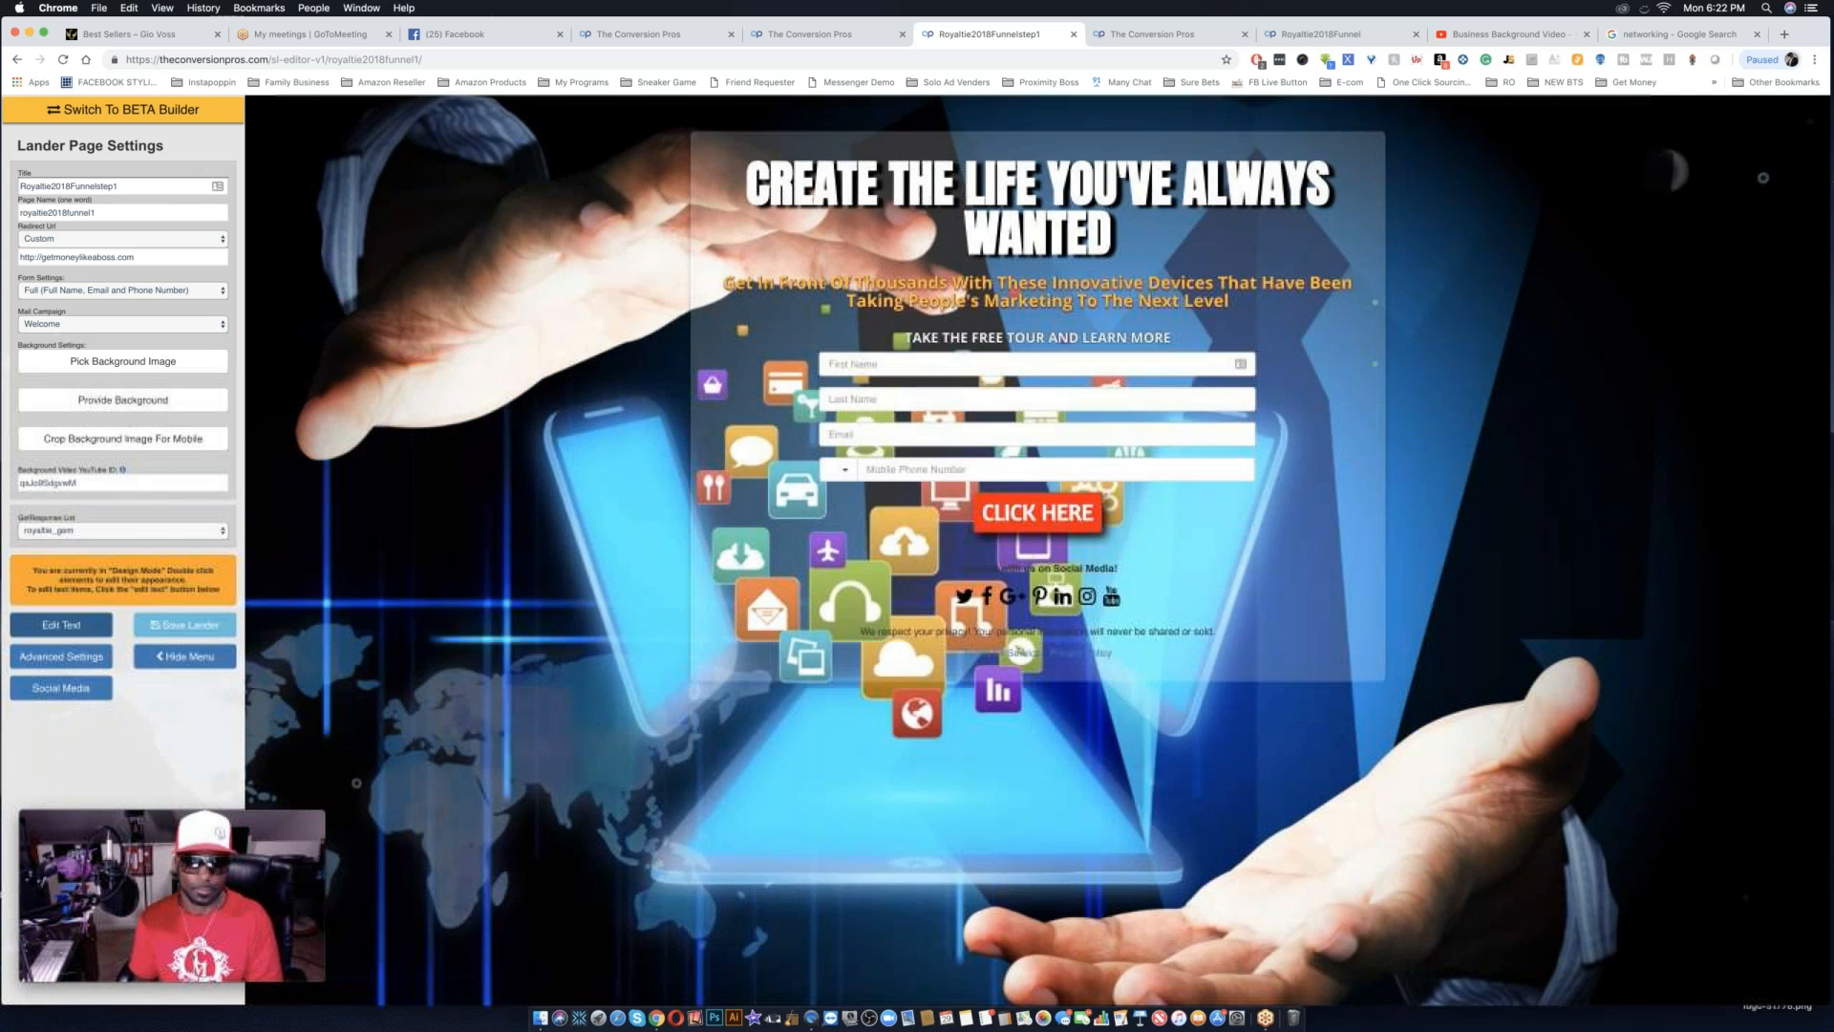
{"action": "double_click", "coordinate": [1022, 513]}
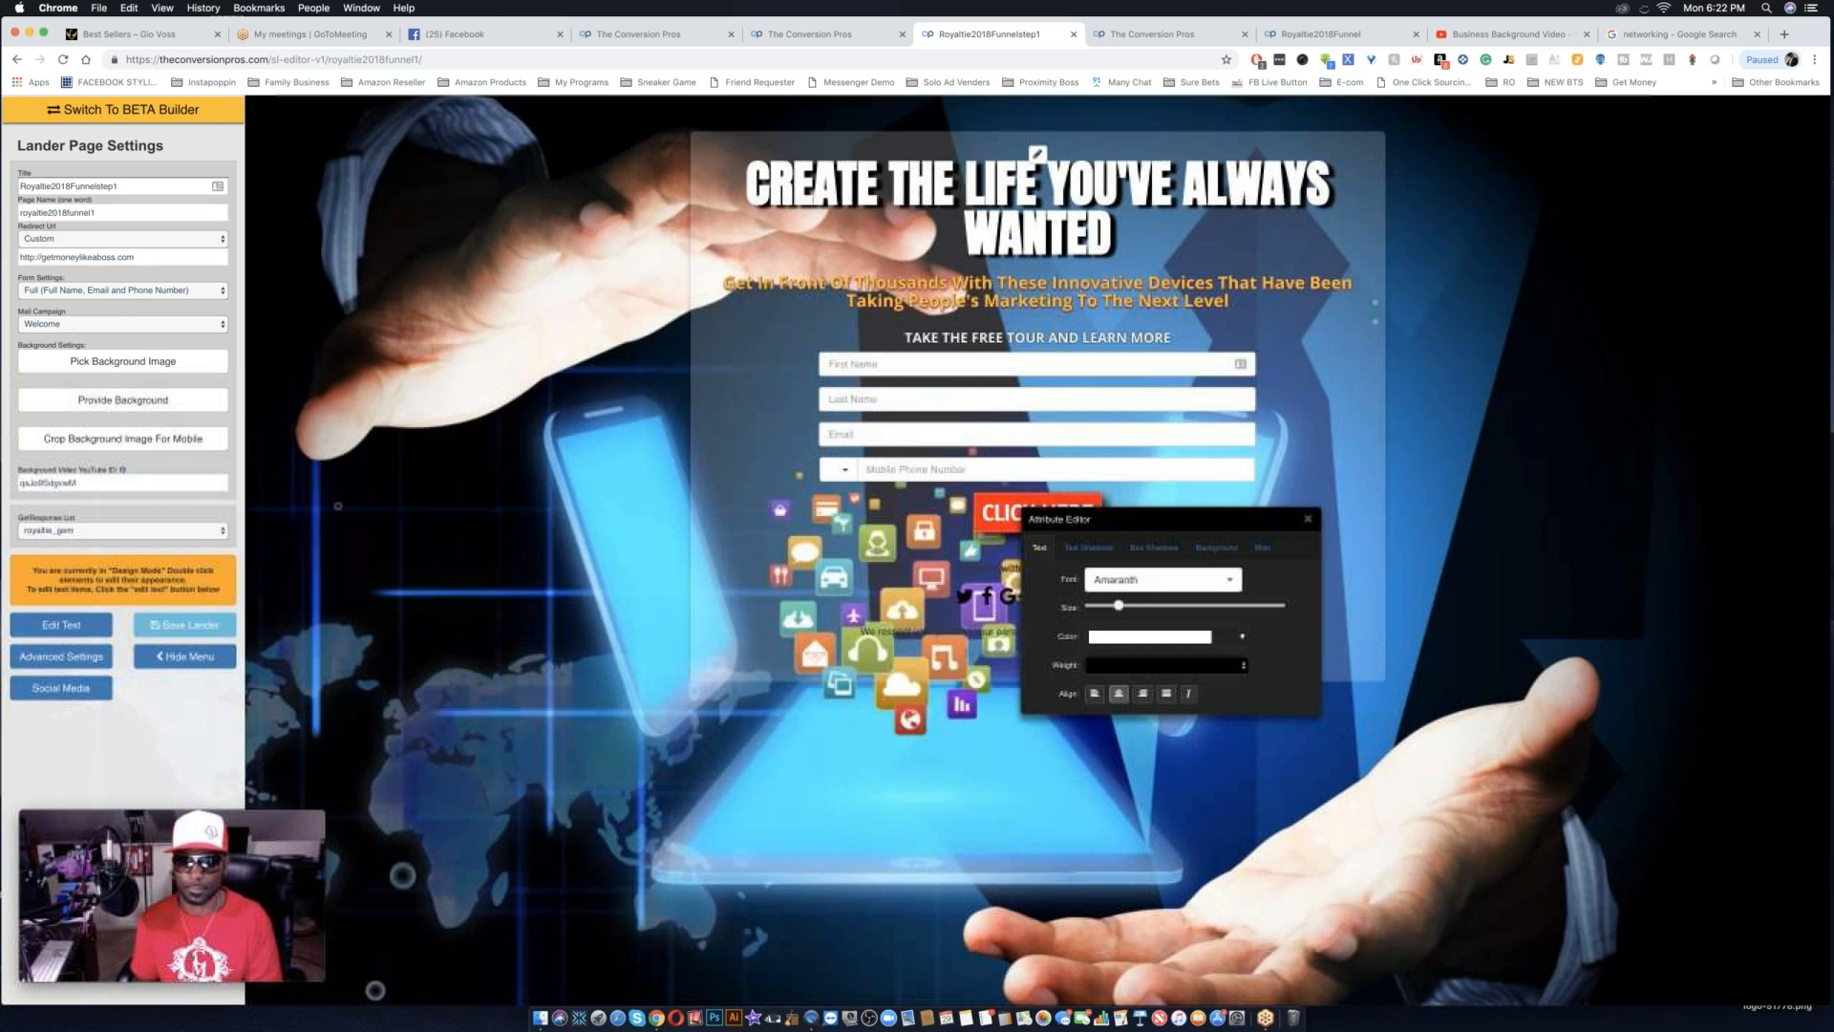
{"action": "left_click_drag", "start_coordinate": [1119, 607], "coordinate": [1133, 610]}
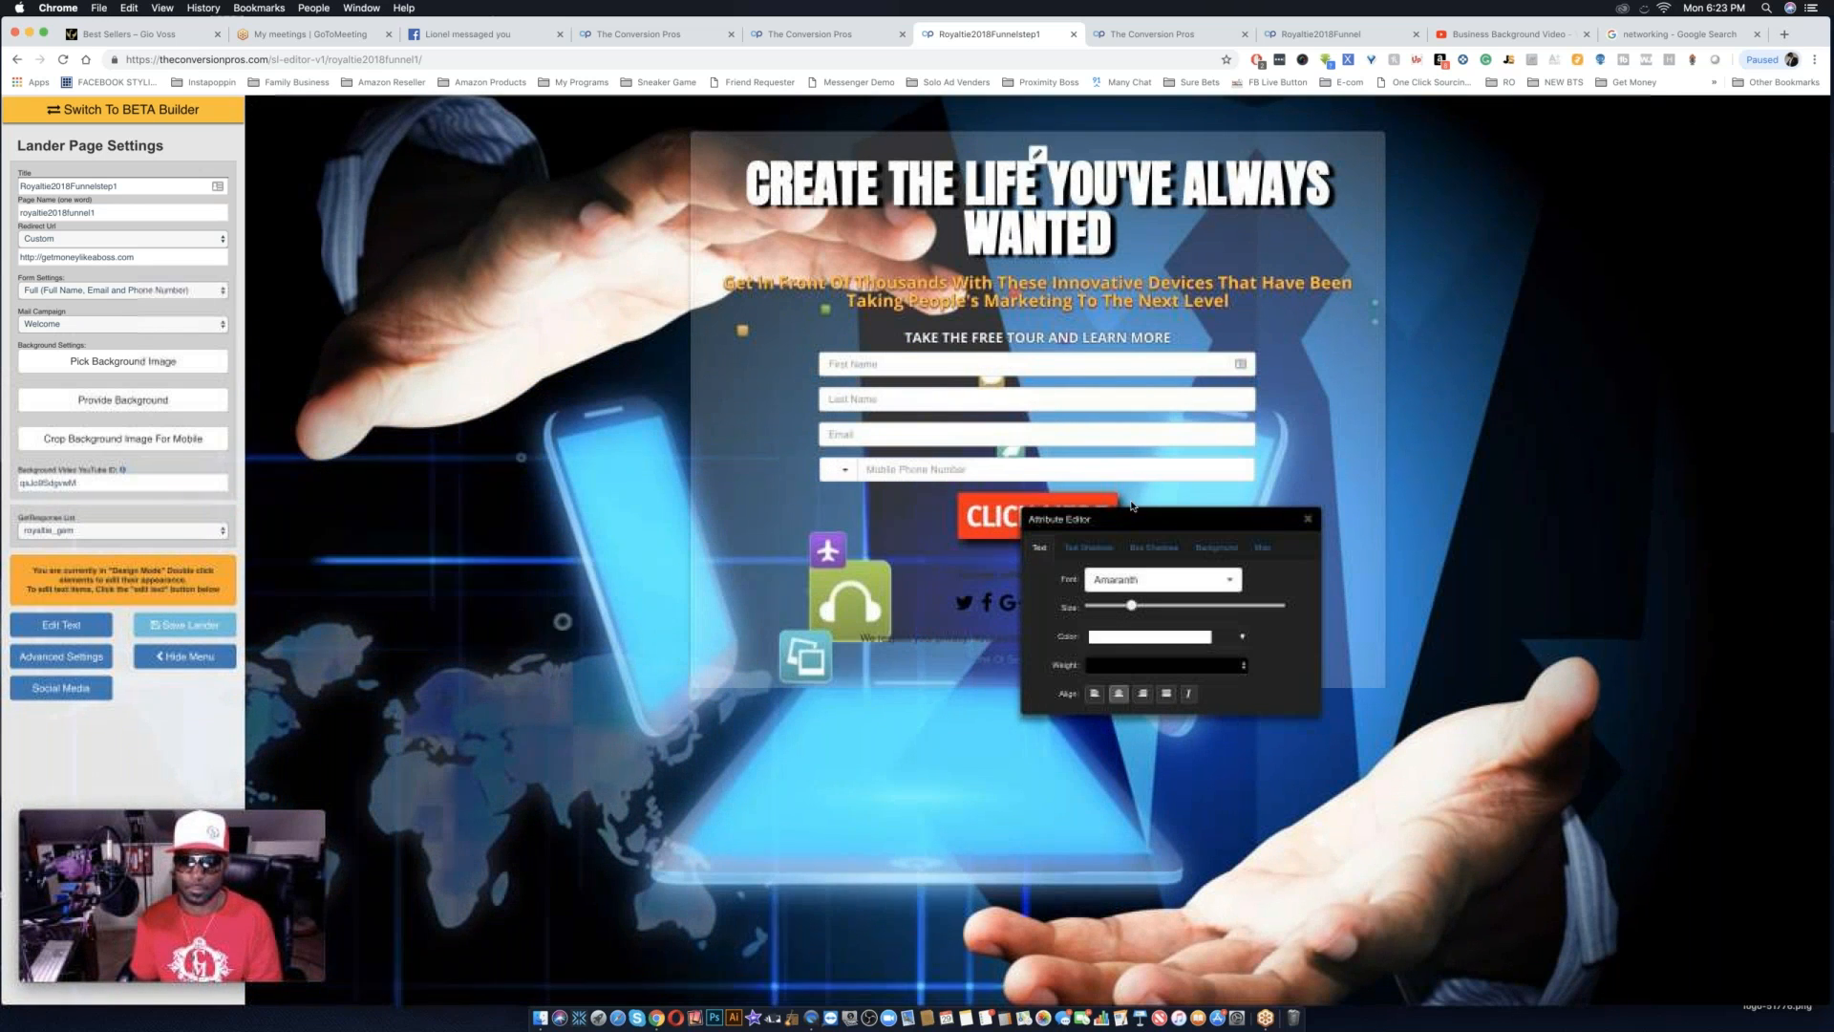
{"action": "left_click_drag", "start_coordinate": [1133, 523], "coordinate": [486, 727]}
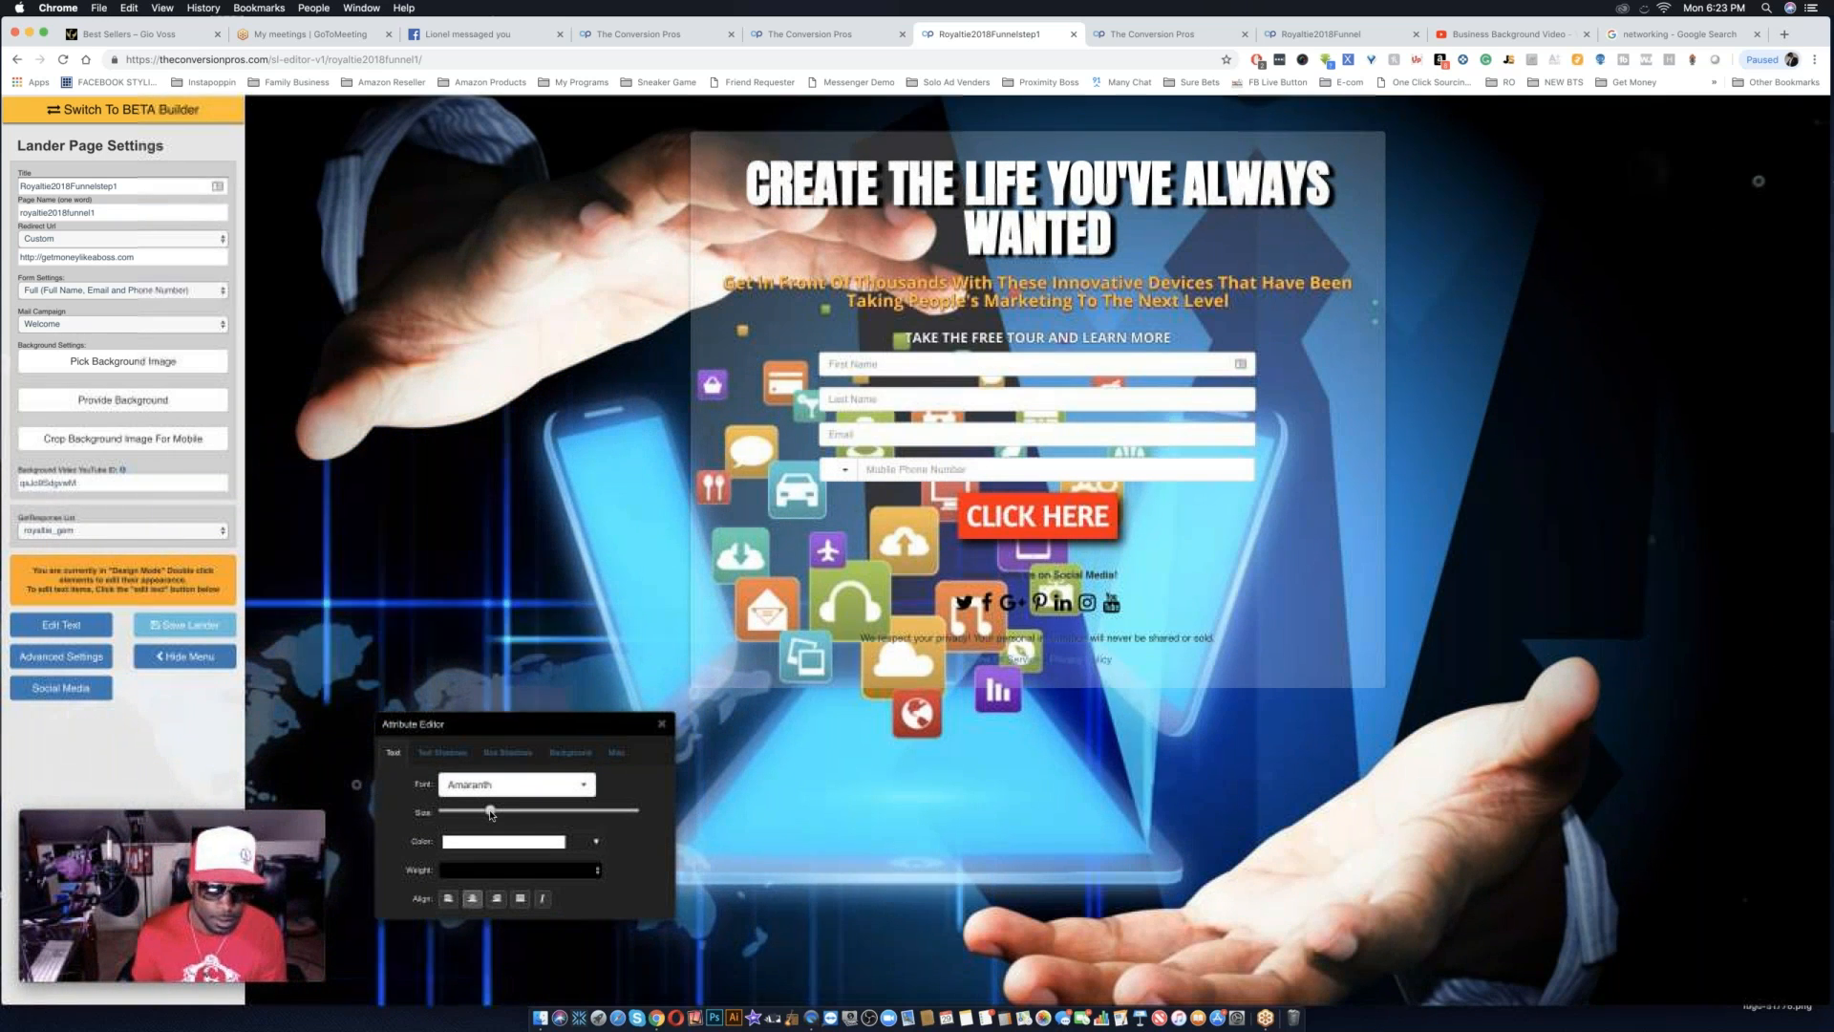
{"action": "left_click_drag", "start_coordinate": [484, 812], "coordinate": [491, 811]}
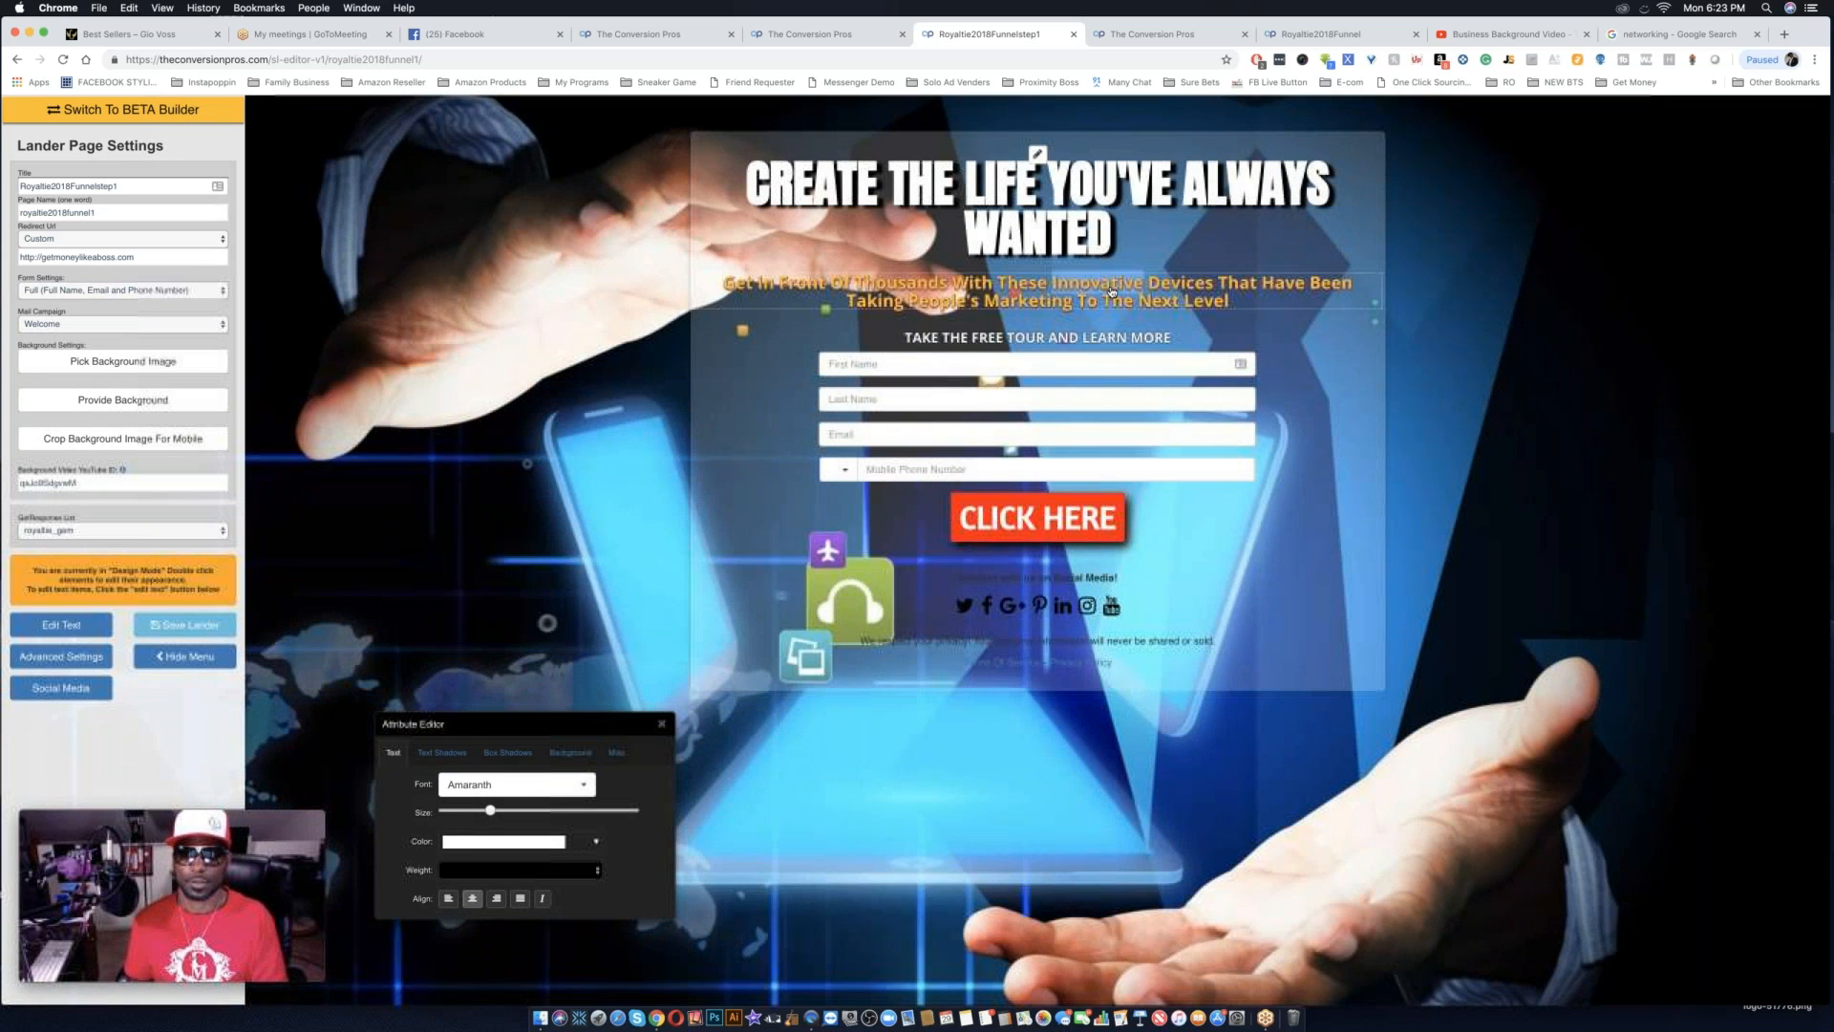
Give the orange subheadline a semi-transparent black background, rgba(0, 0, 0, 0.5).
{"action": "double_click", "coordinate": [1112, 288]}
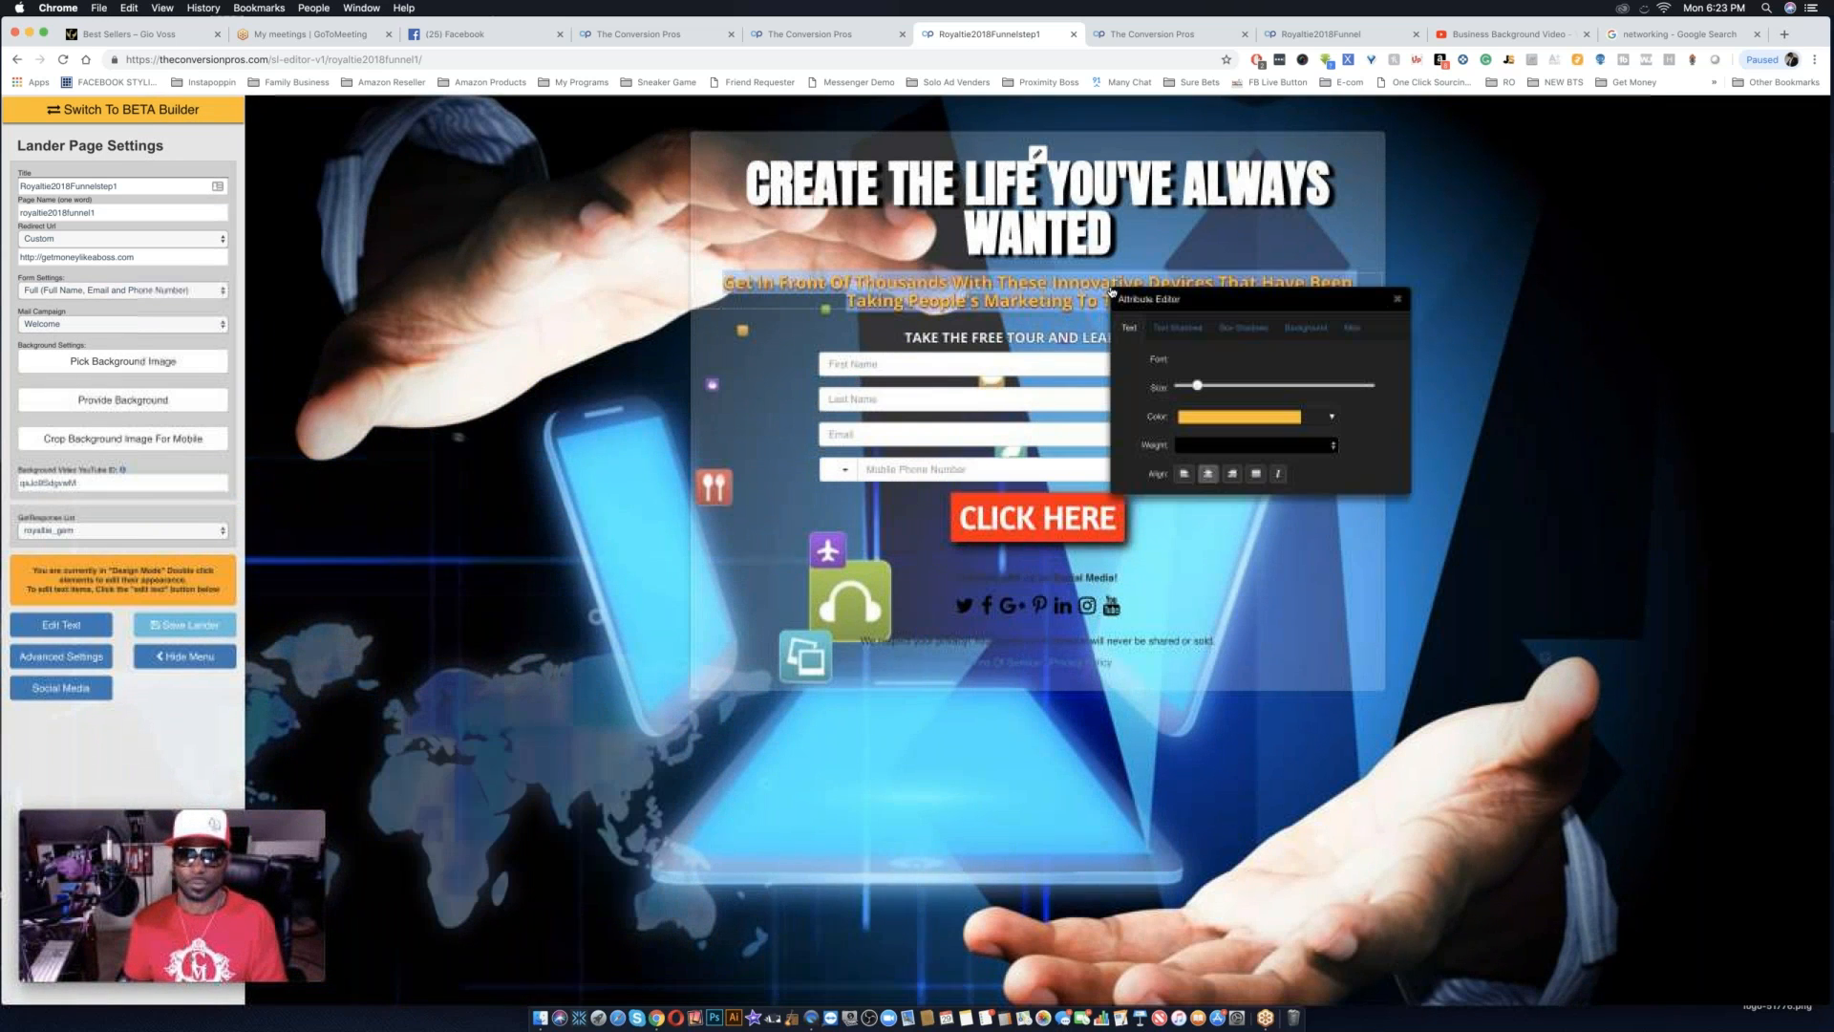
{"action": "left_click", "coordinate": [1305, 328]}
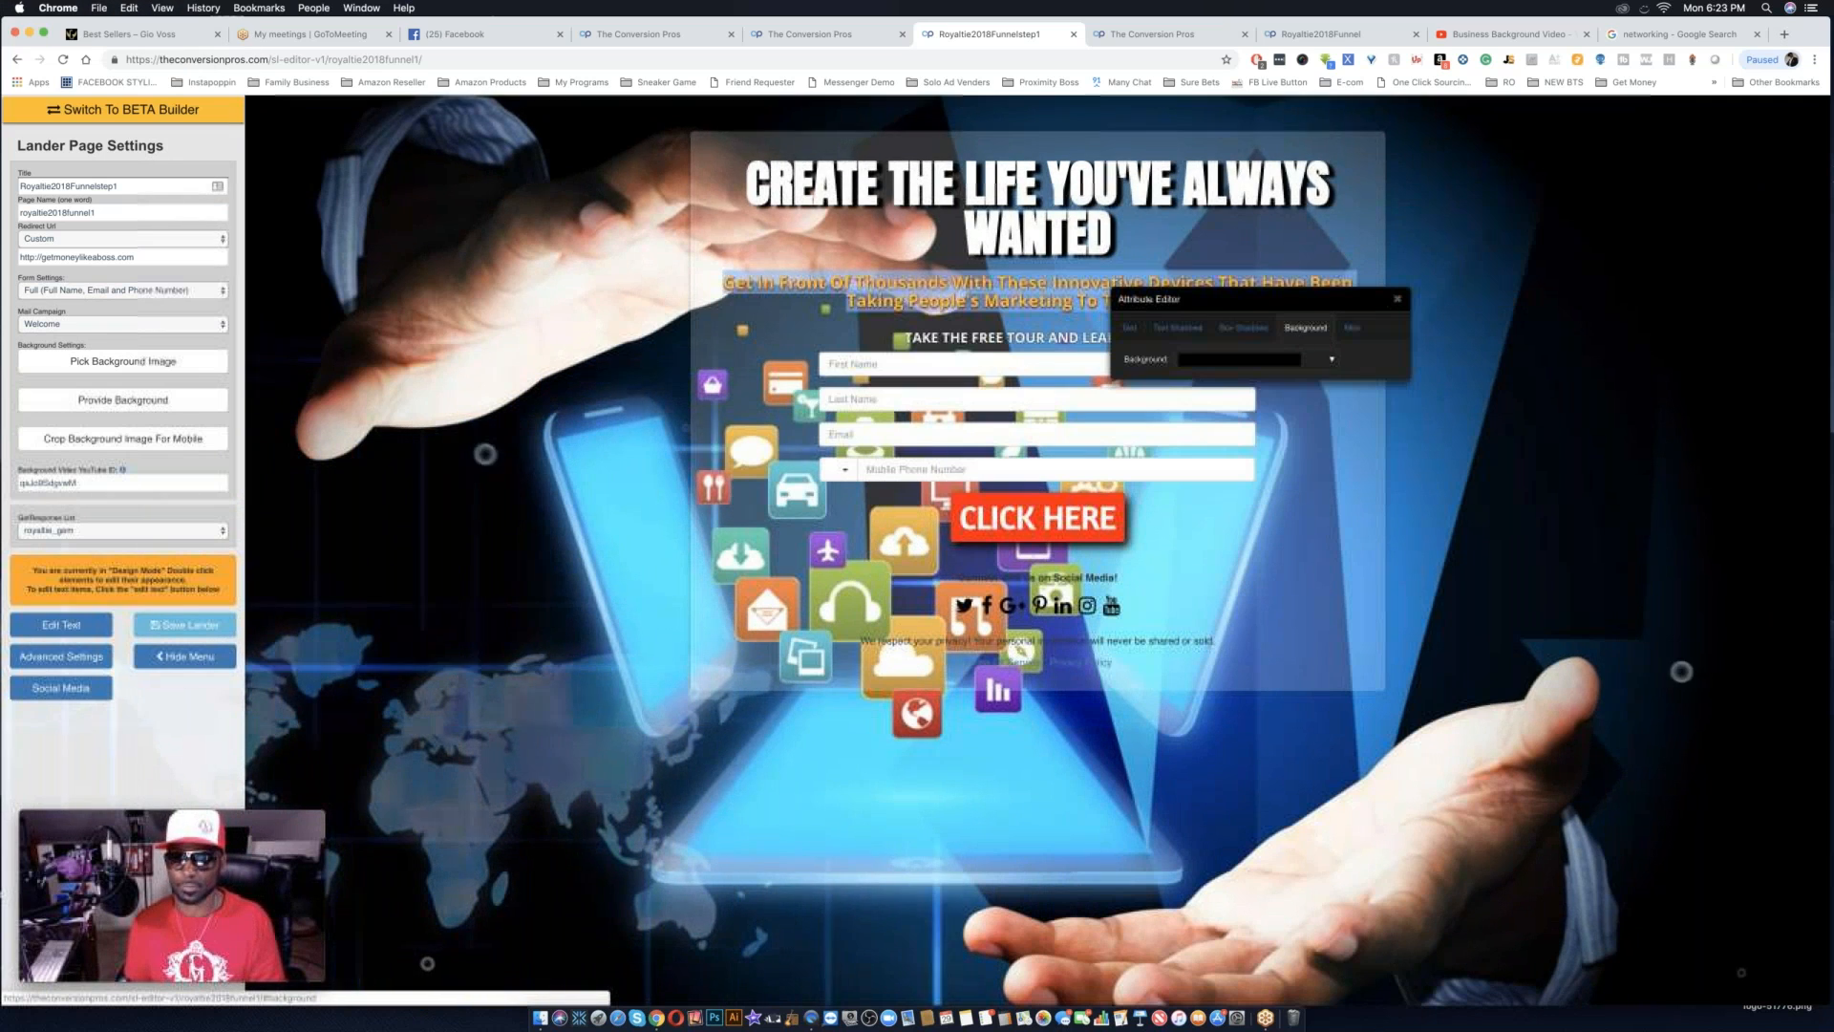
{"action": "left_click", "coordinate": [1329, 365]}
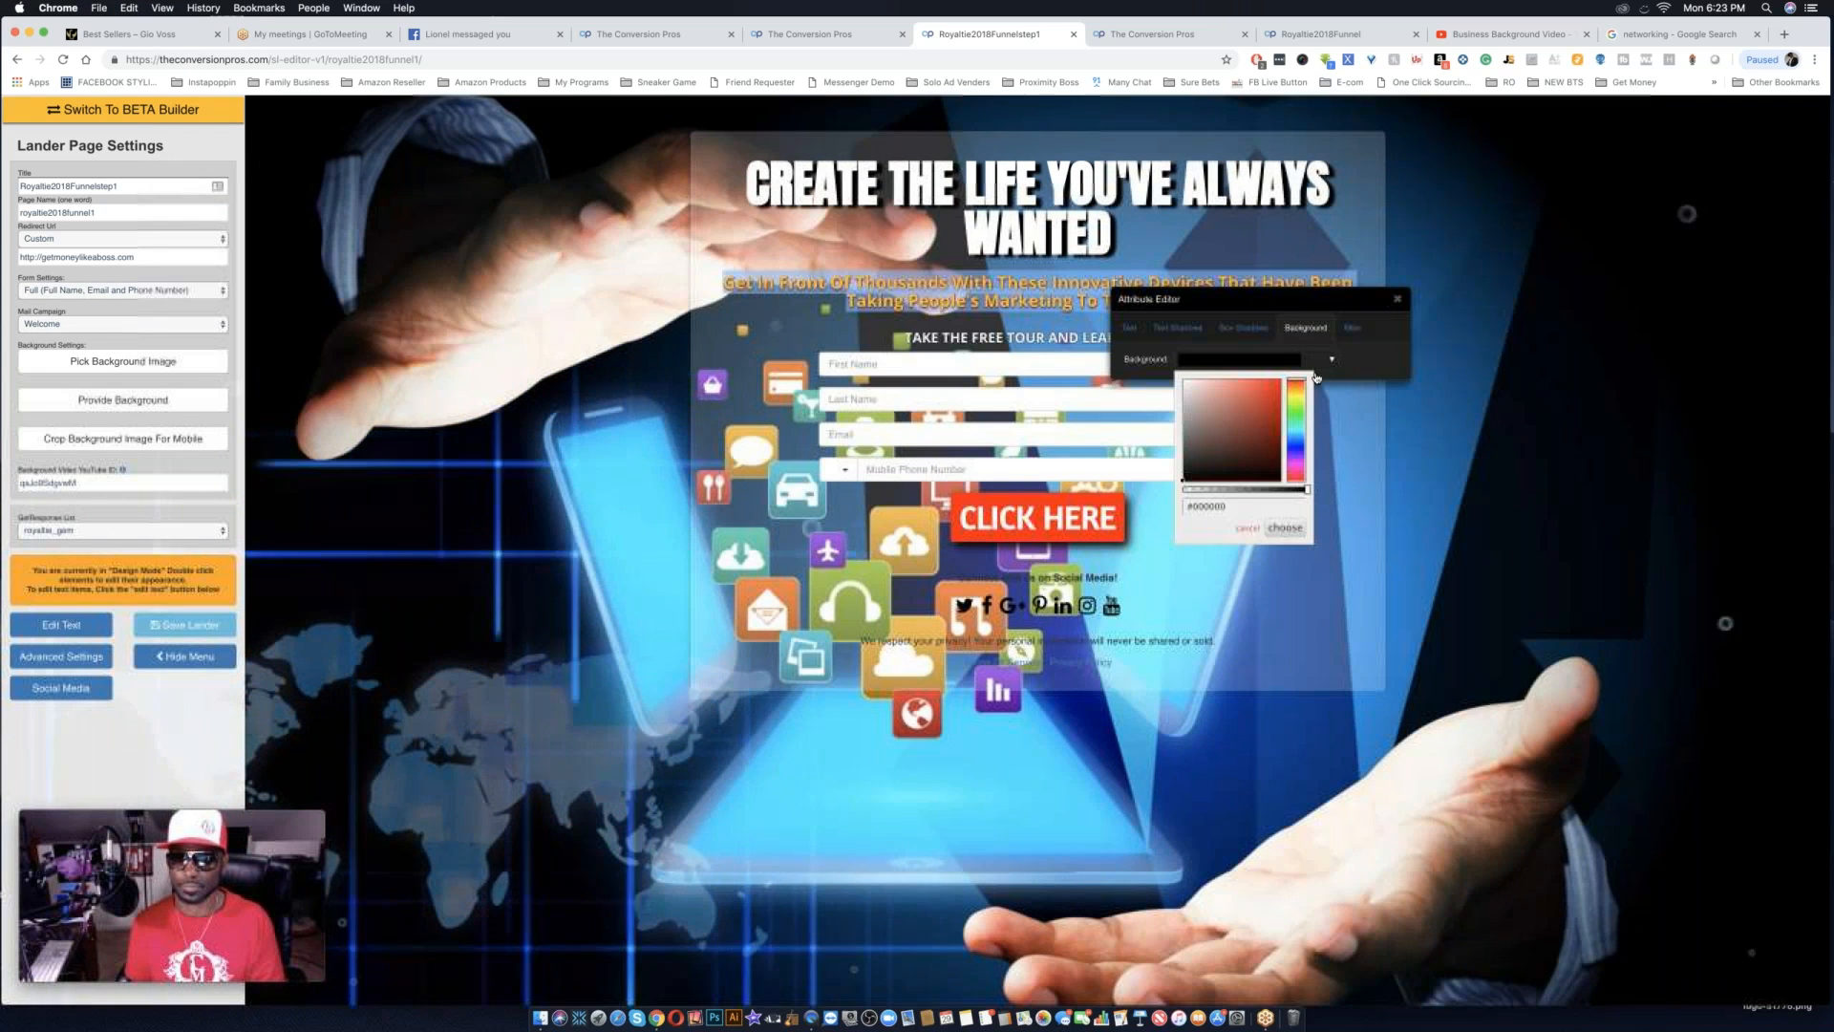
{"action": "left_click", "coordinate": [1261, 490]}
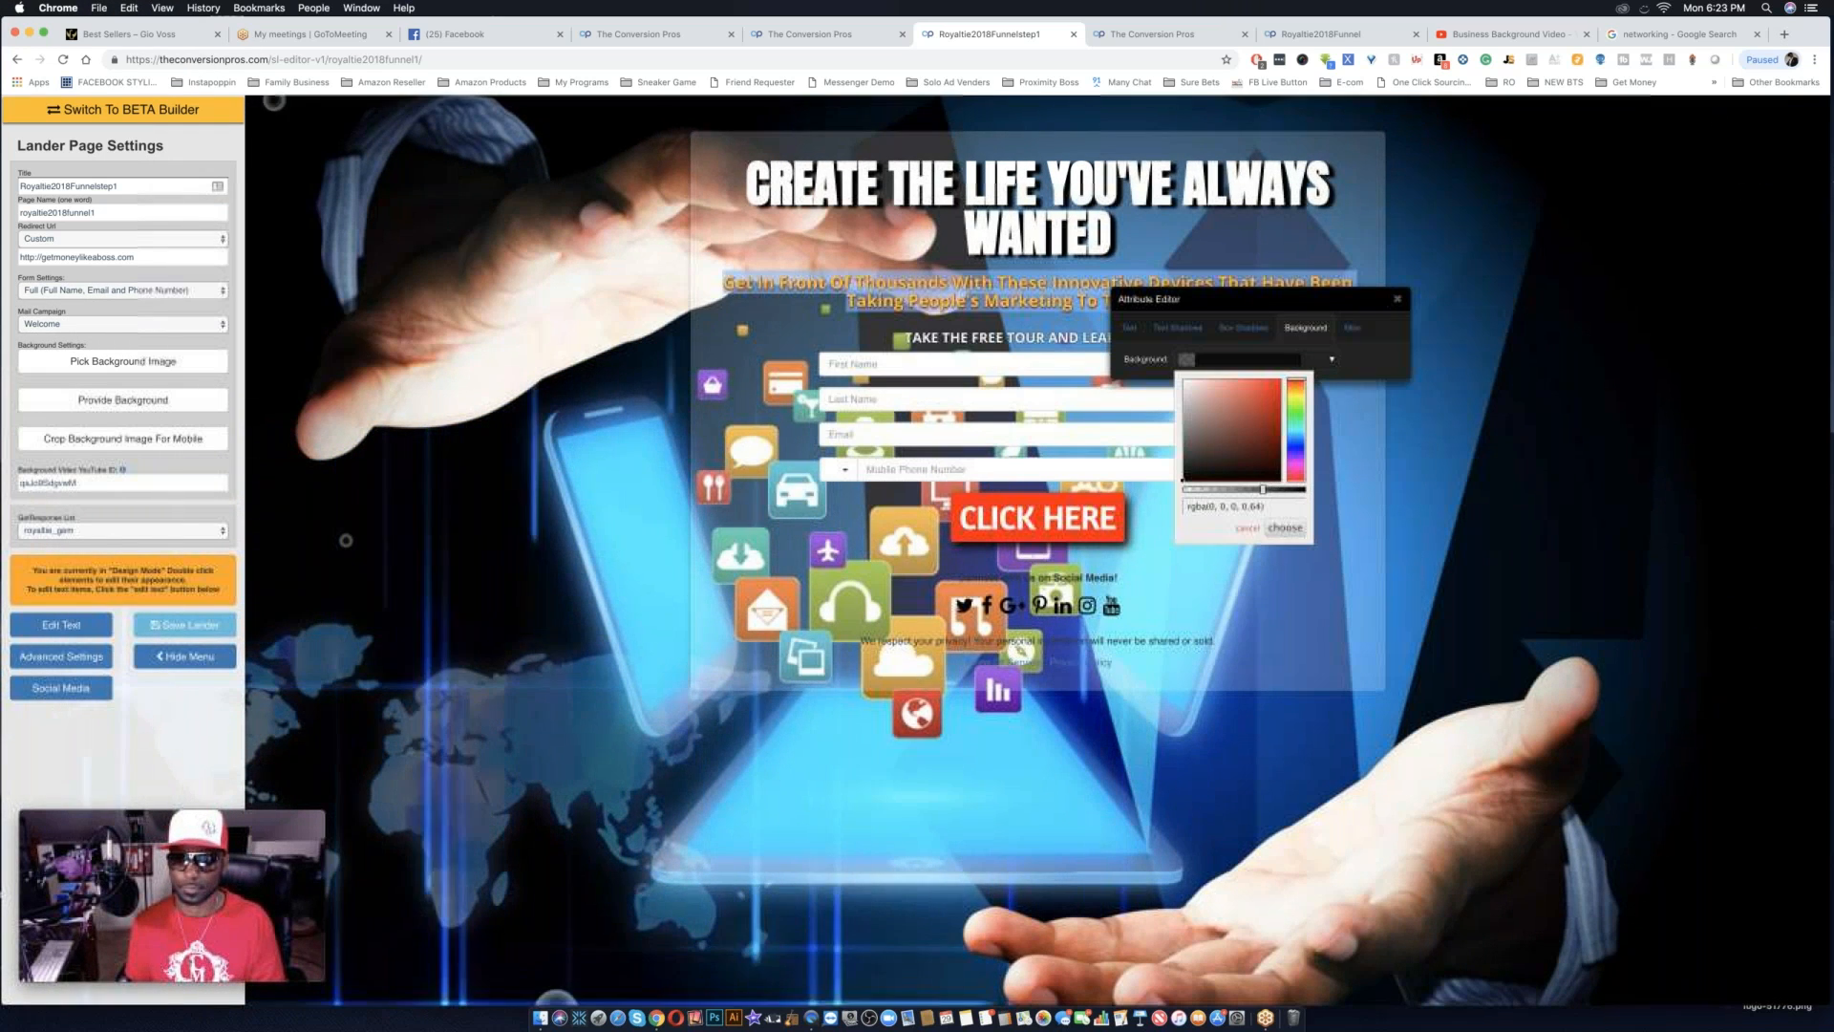
{"action": "left_click", "coordinate": [1283, 530]}
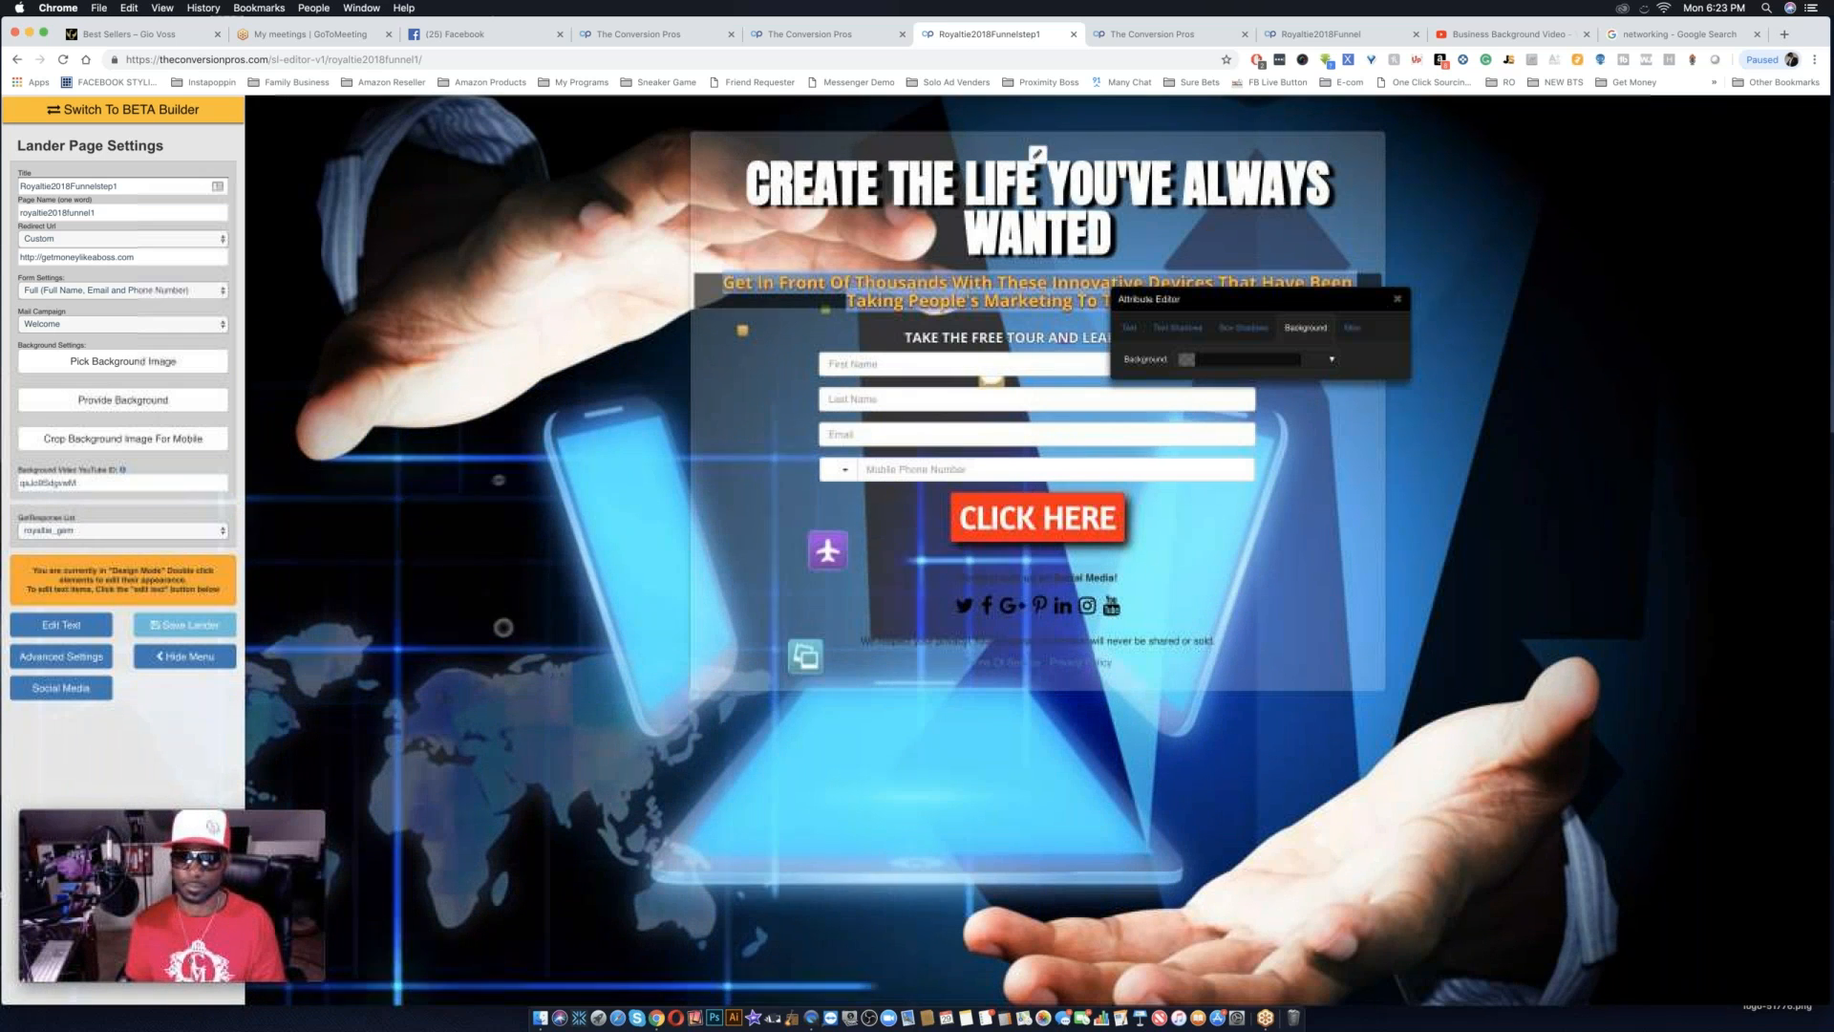
{"action": "left_click", "coordinate": [1331, 364]}
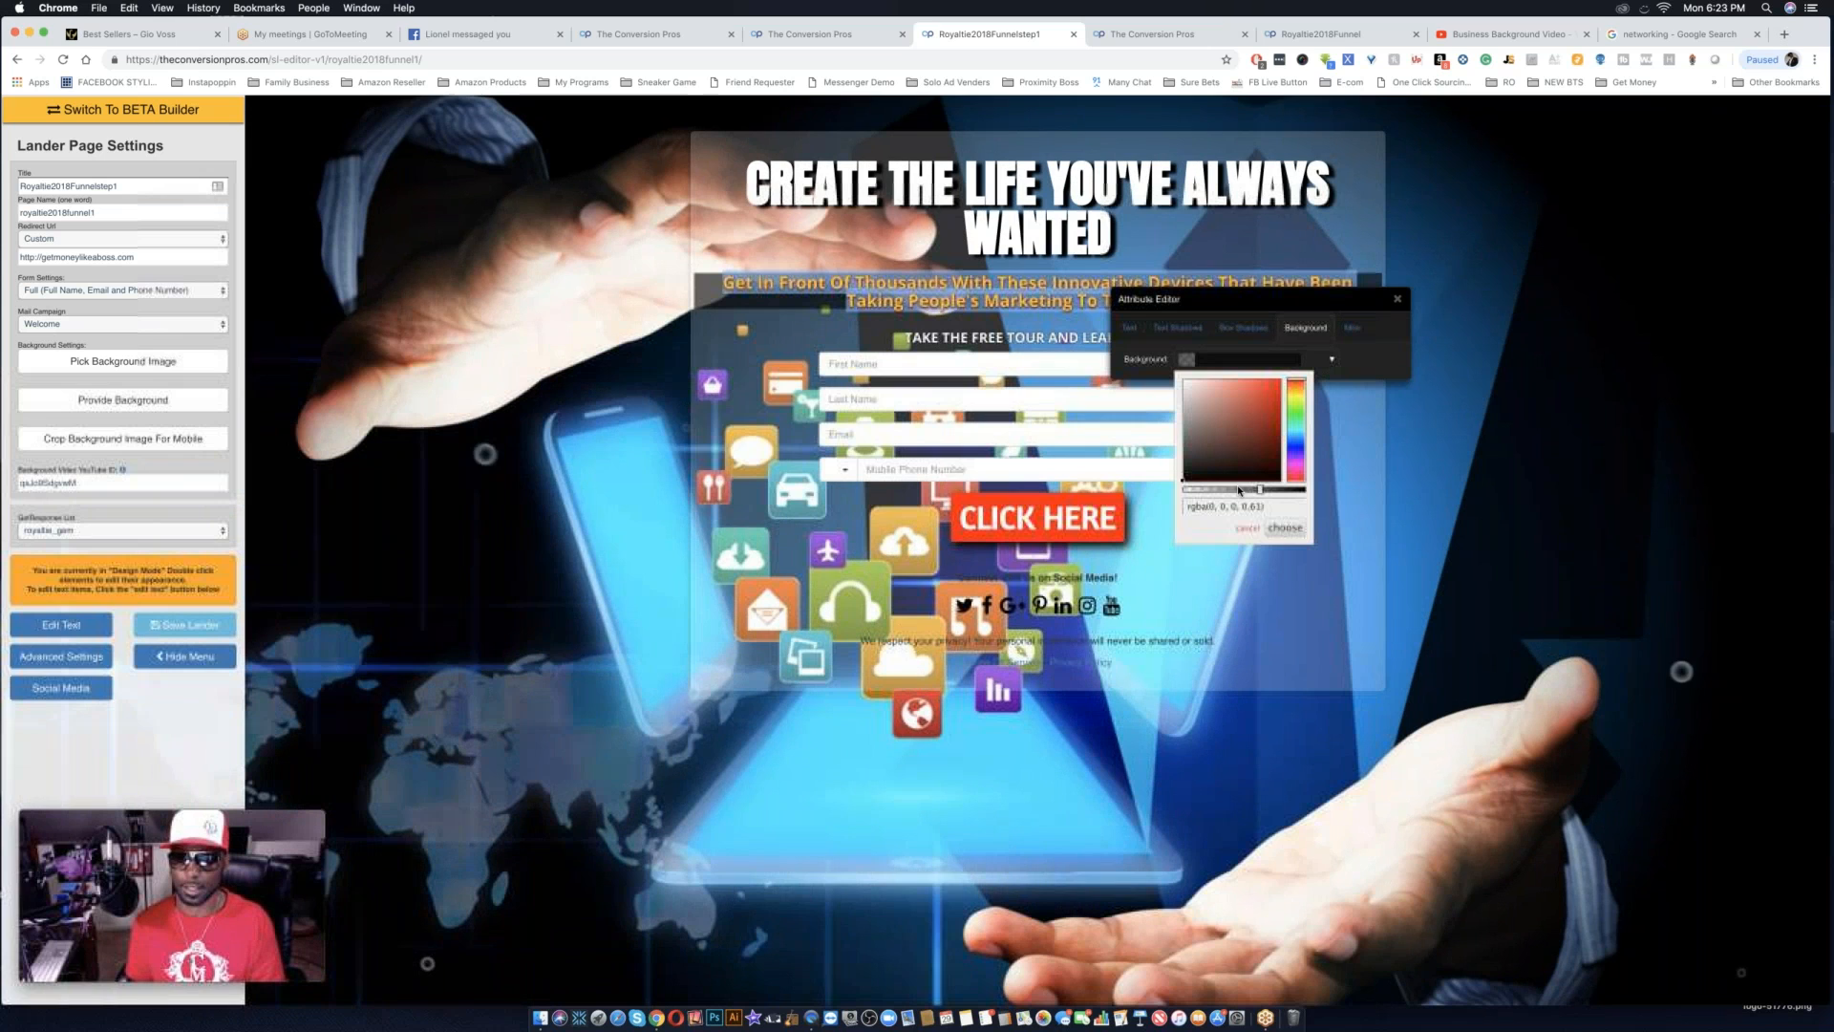
{"action": "left_click", "coordinate": [1284, 528]}
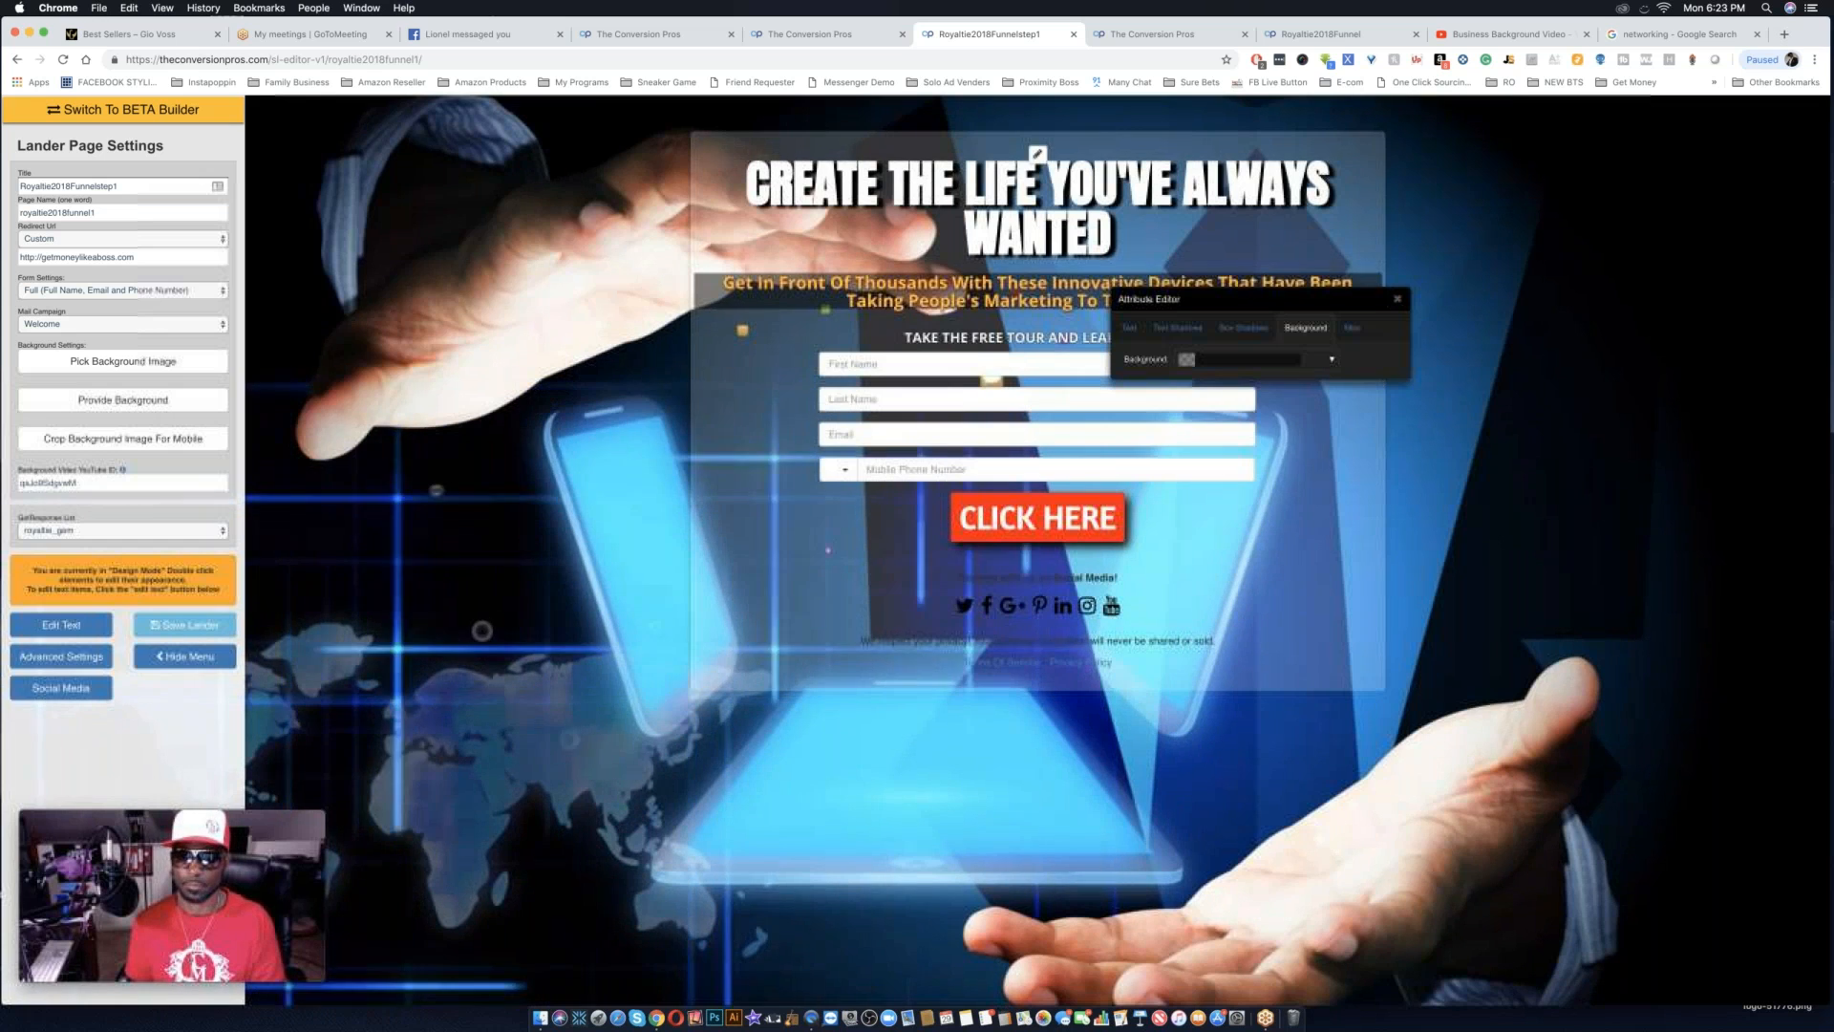
{"action": "left_click", "coordinate": [1332, 361]}
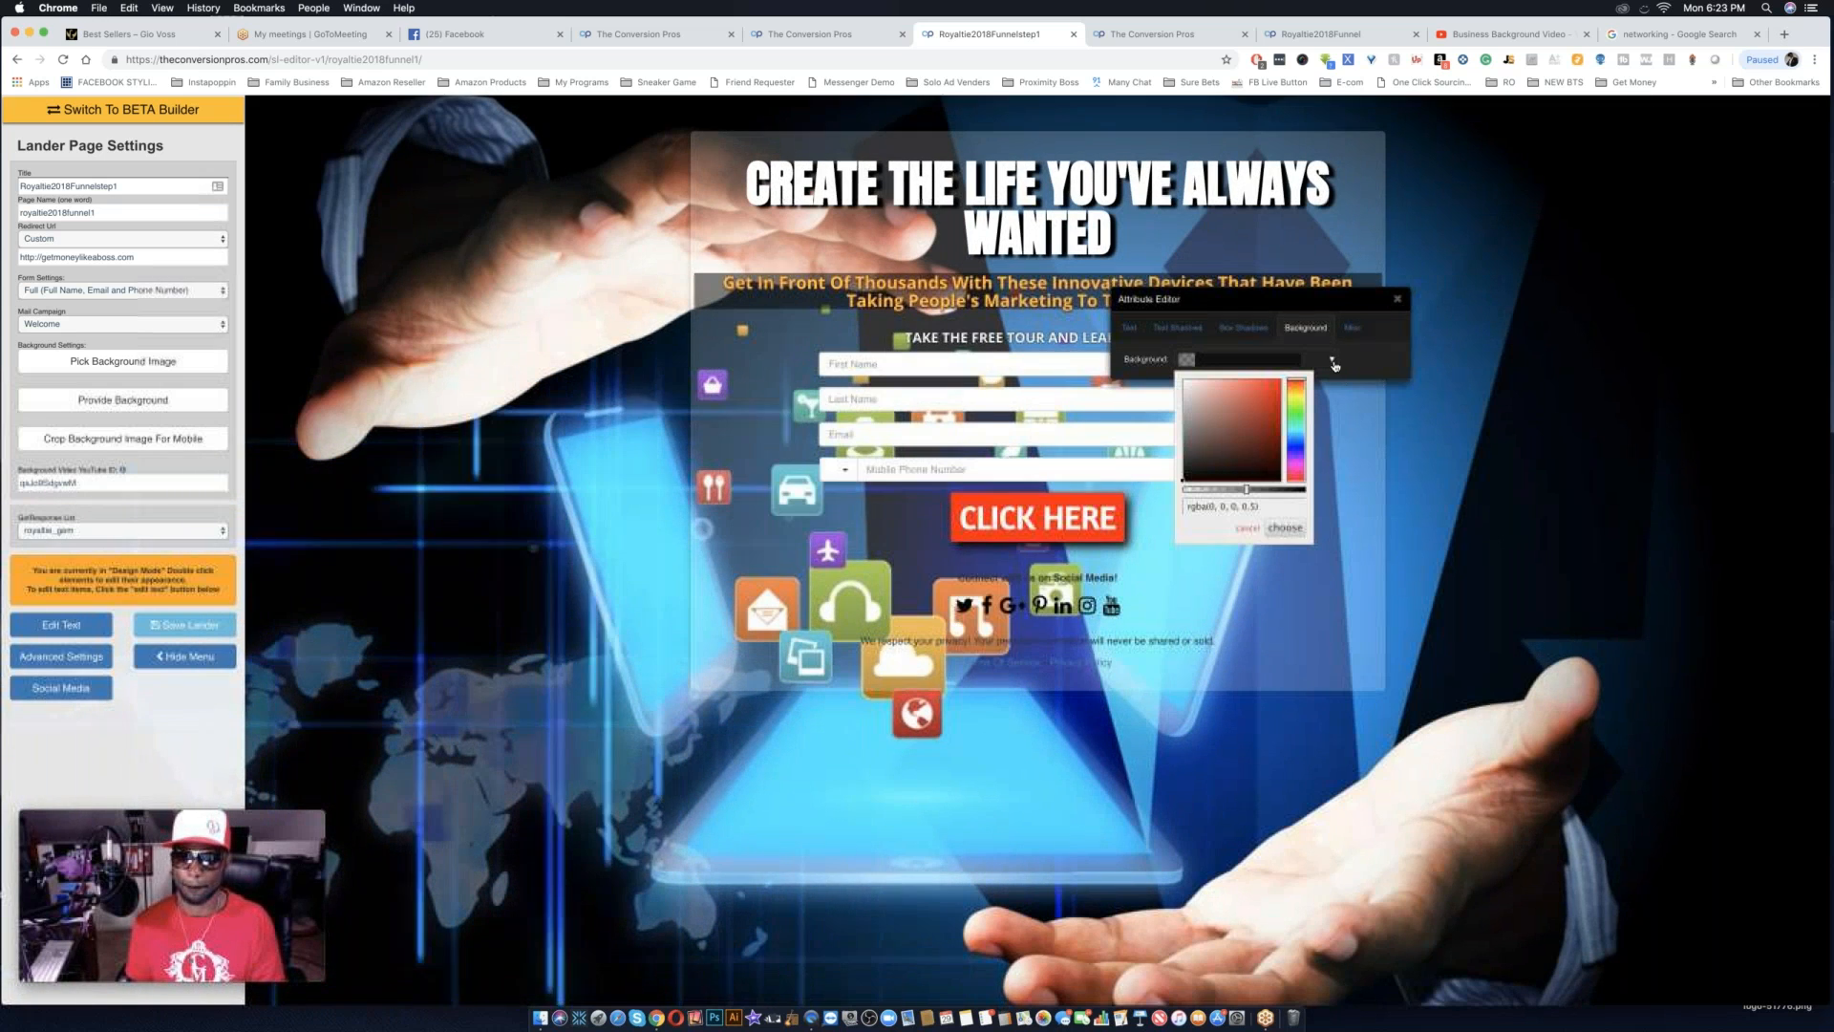
Slightly increase the padding around the subheadline and move the attribute editor out of its way.
{"action": "left_click", "coordinate": [1349, 329]}
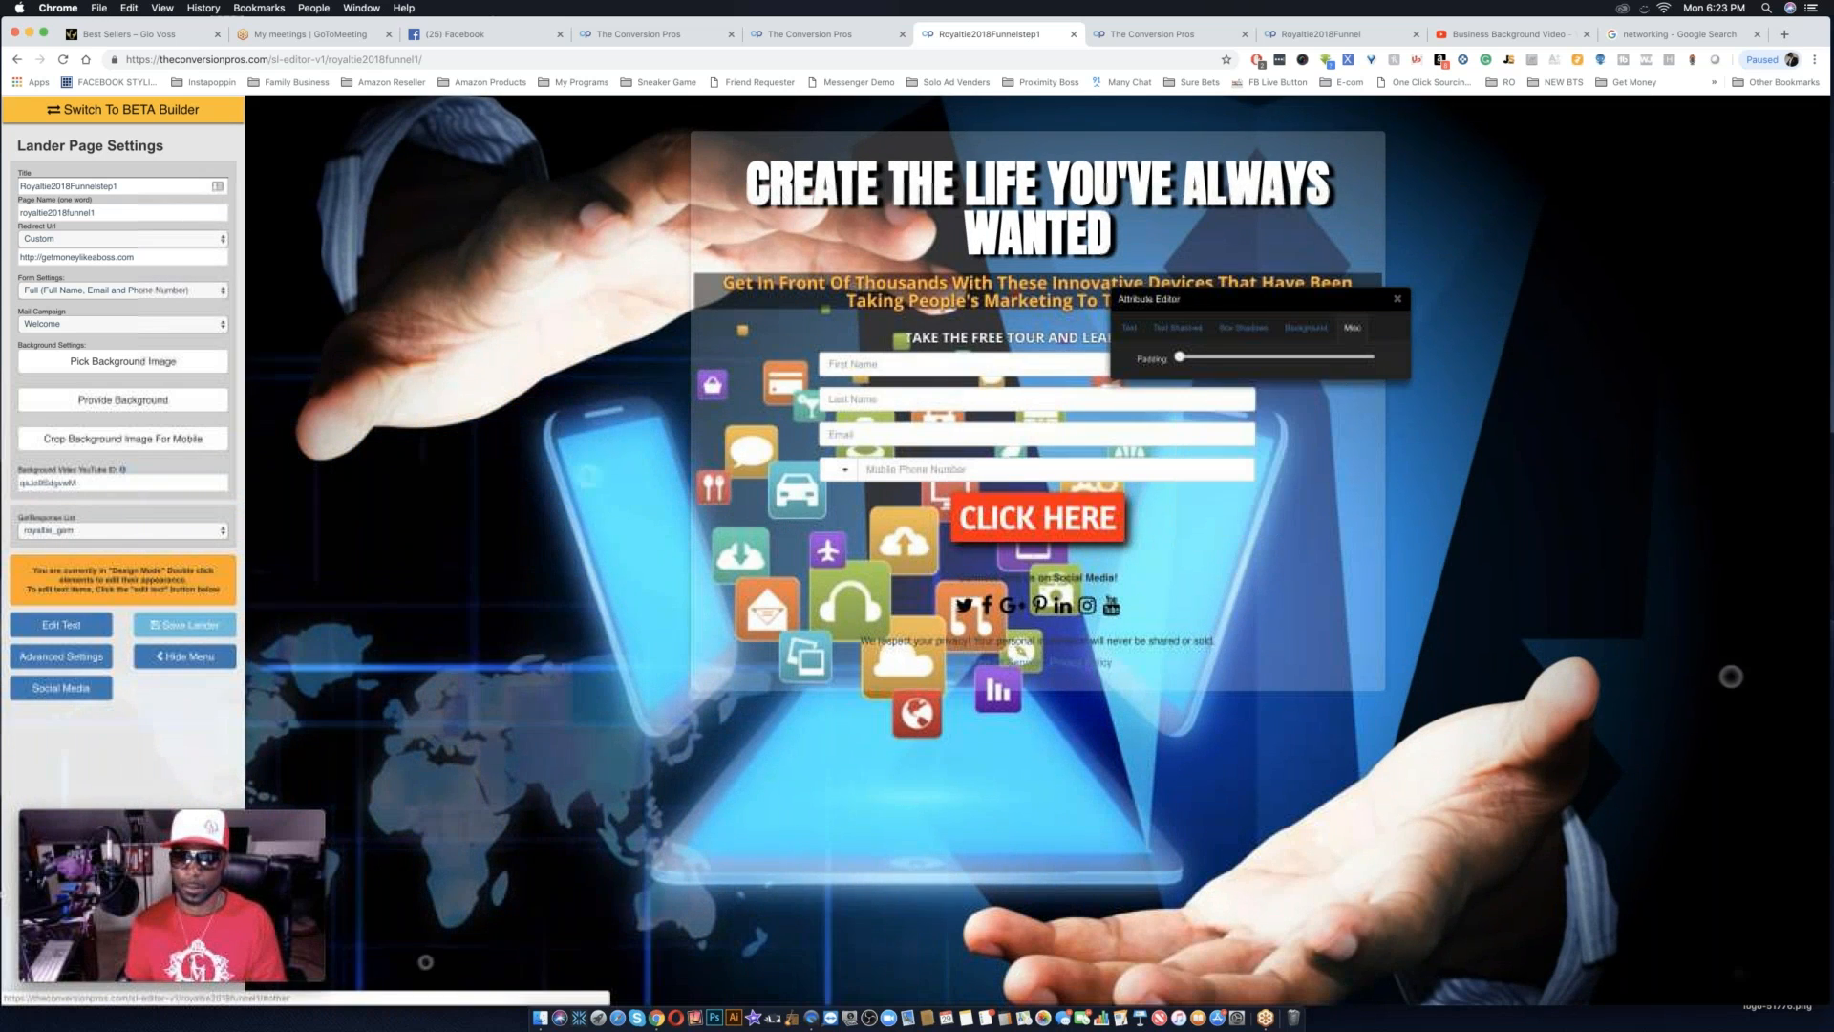
{"action": "left_click_drag", "start_coordinate": [1186, 357], "coordinate": [1188, 358]}
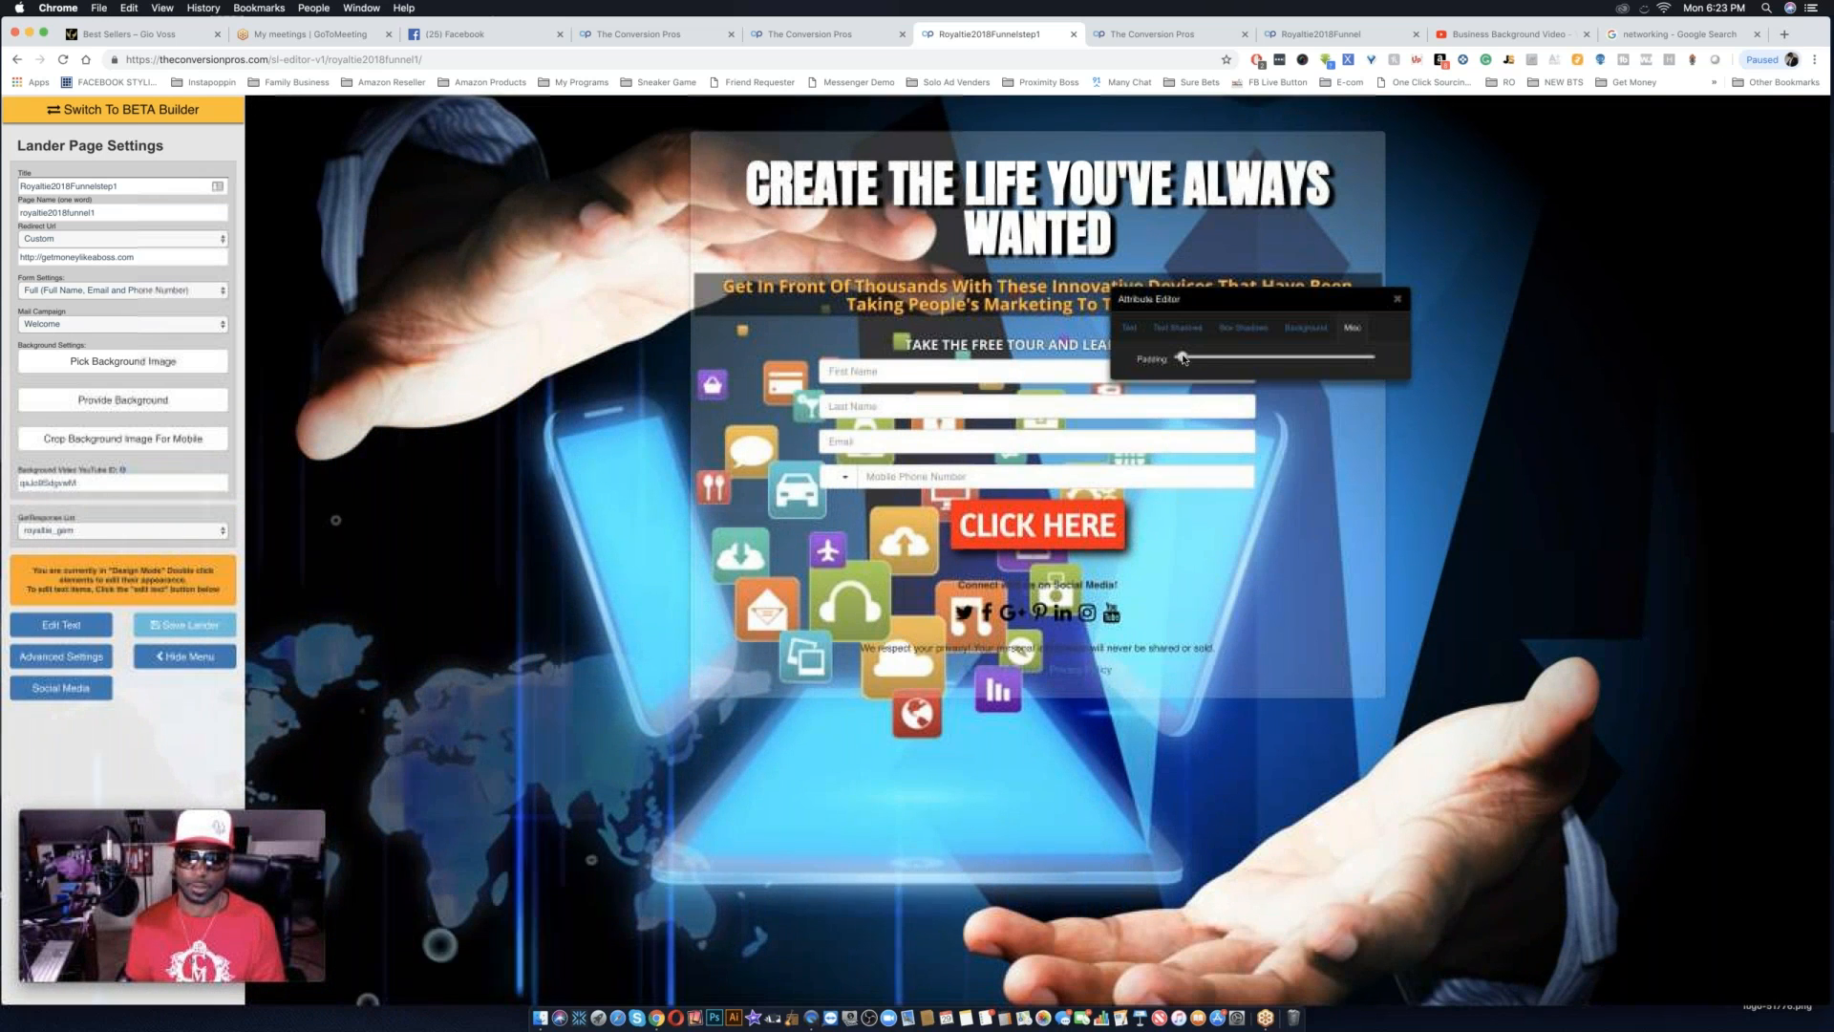
{"action": "left_click_drag", "start_coordinate": [1184, 358], "coordinate": [1192, 358]}
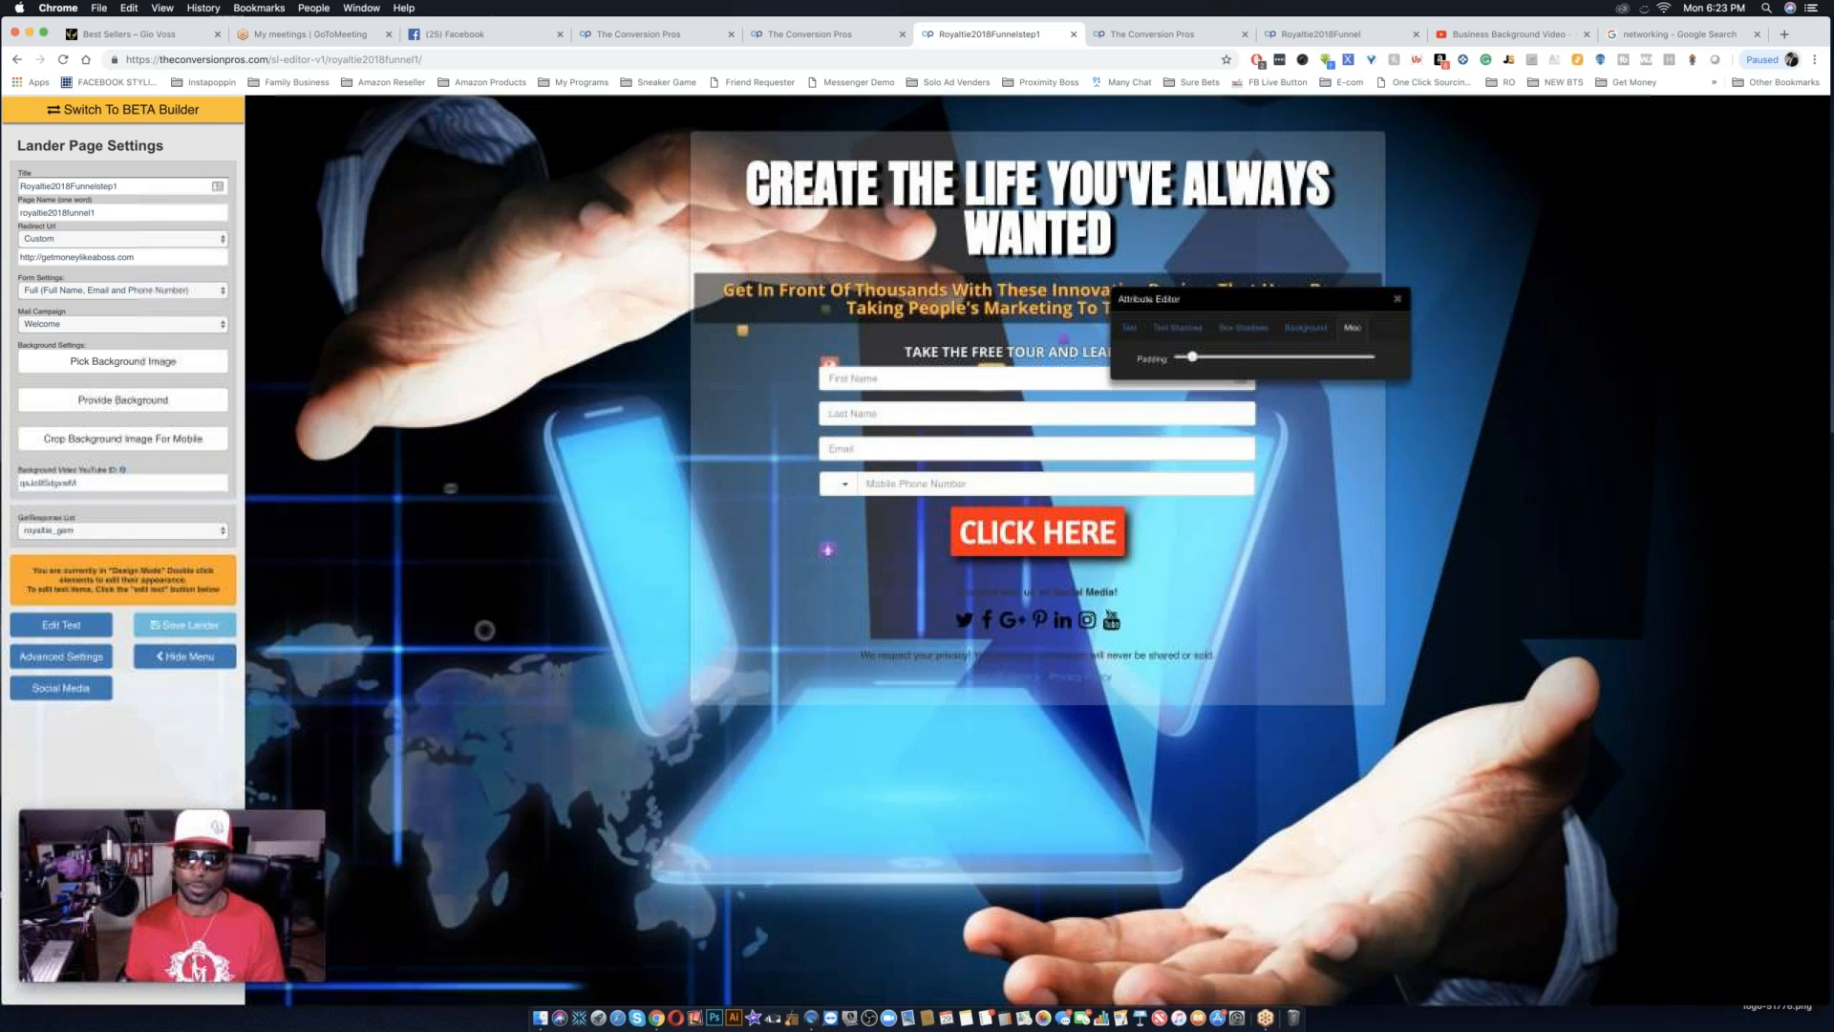
{"action": "left_click_drag", "start_coordinate": [1302, 306], "coordinate": [600, 501]}
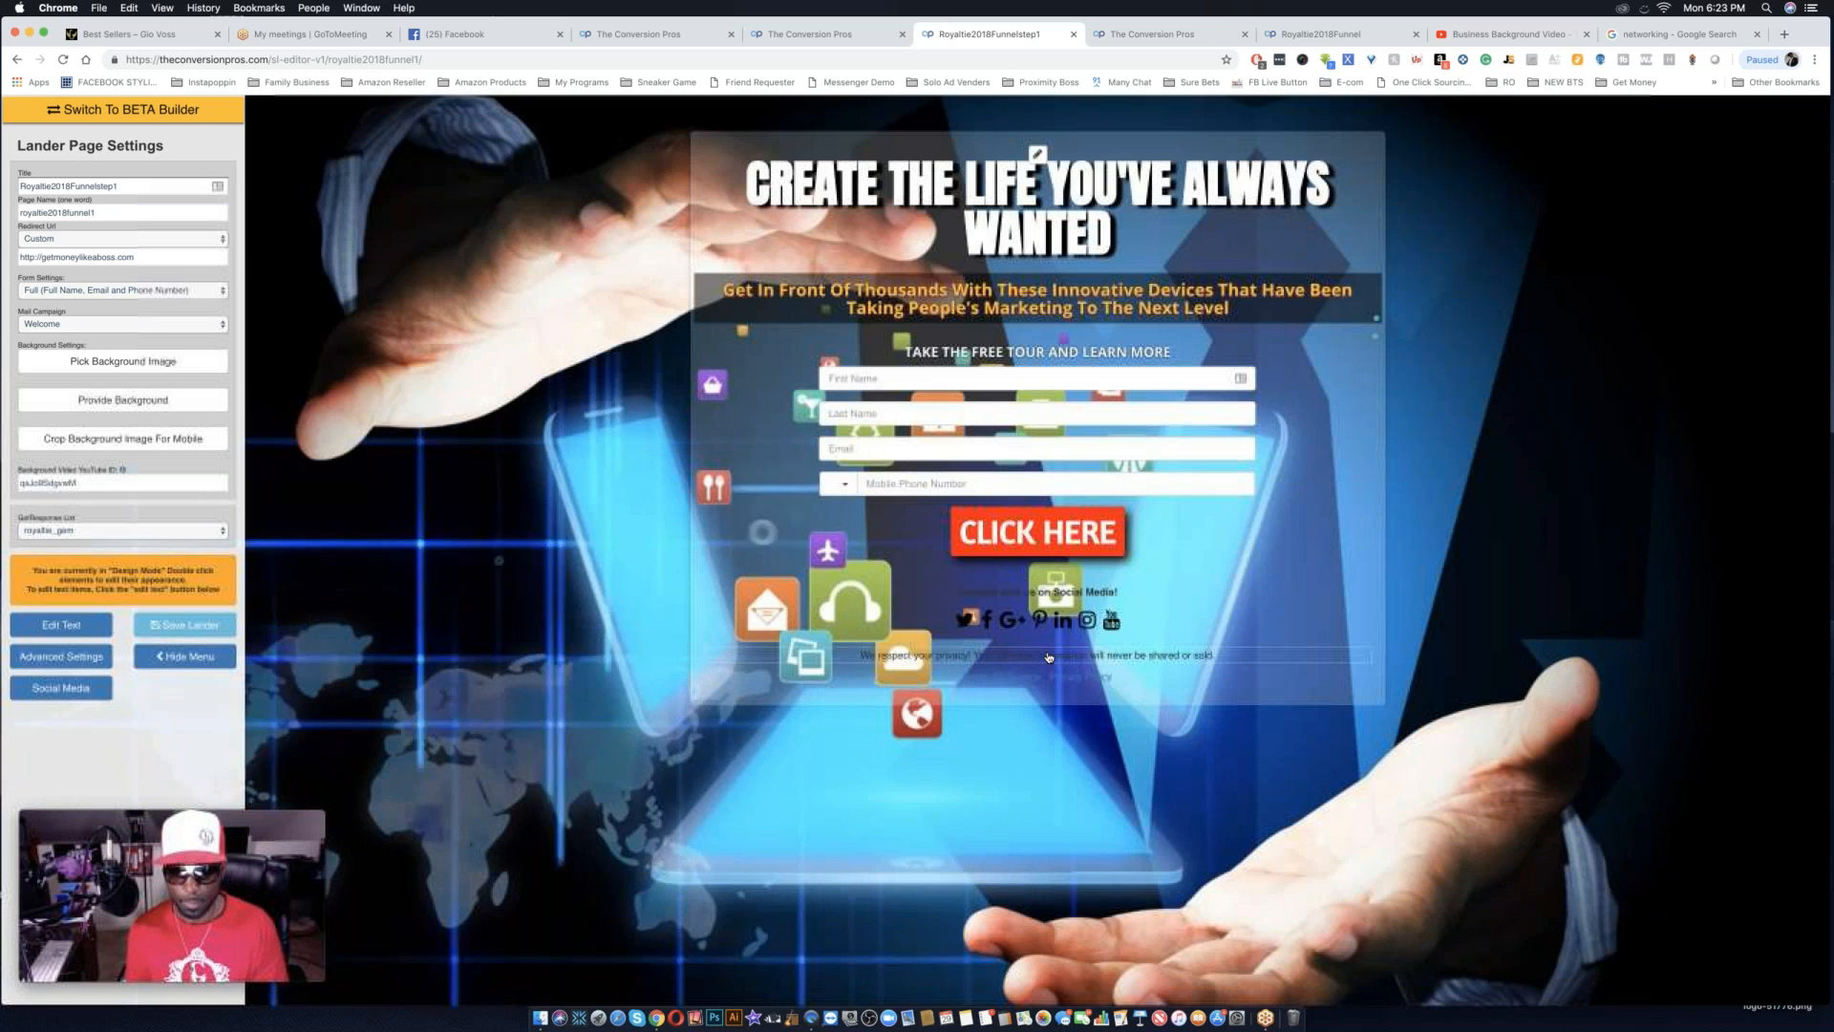
Change the "We respect your privacy!" line's text color to white (#ffffff) and close its attribute editor.
{"action": "double_click", "coordinate": [1040, 656]}
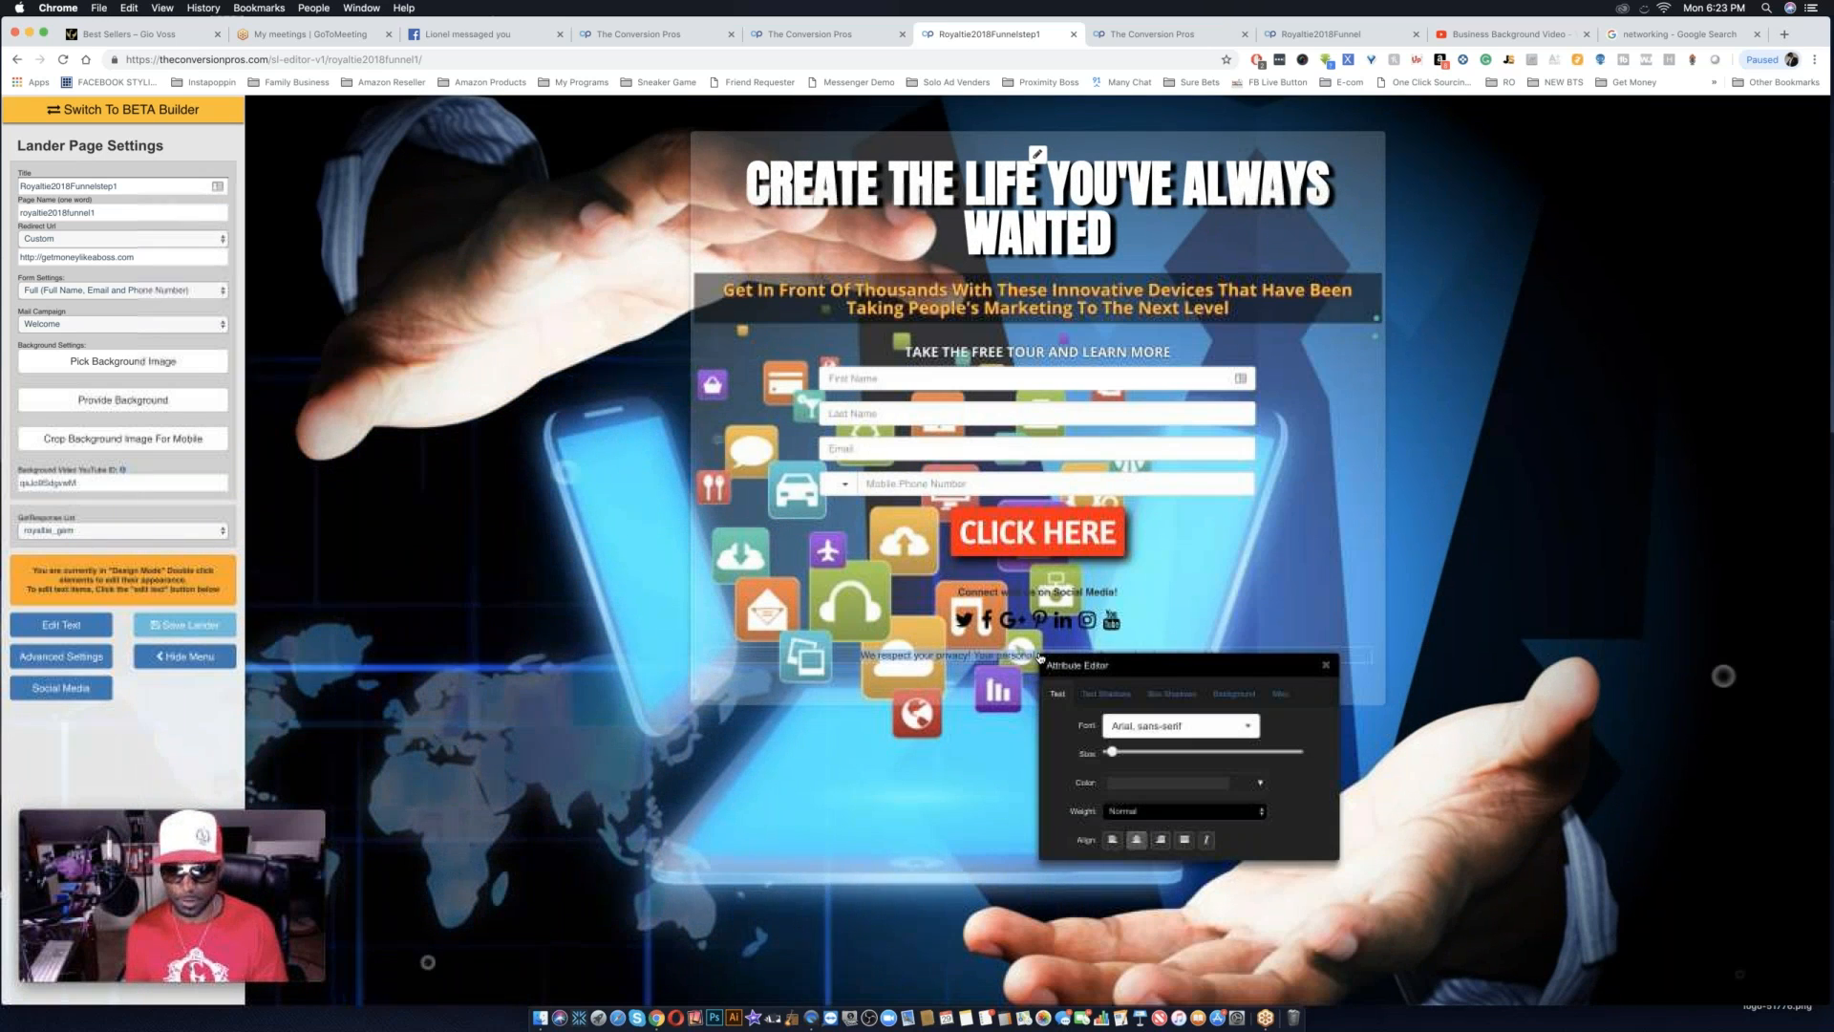
{"action": "left_click", "coordinate": [1182, 782]}
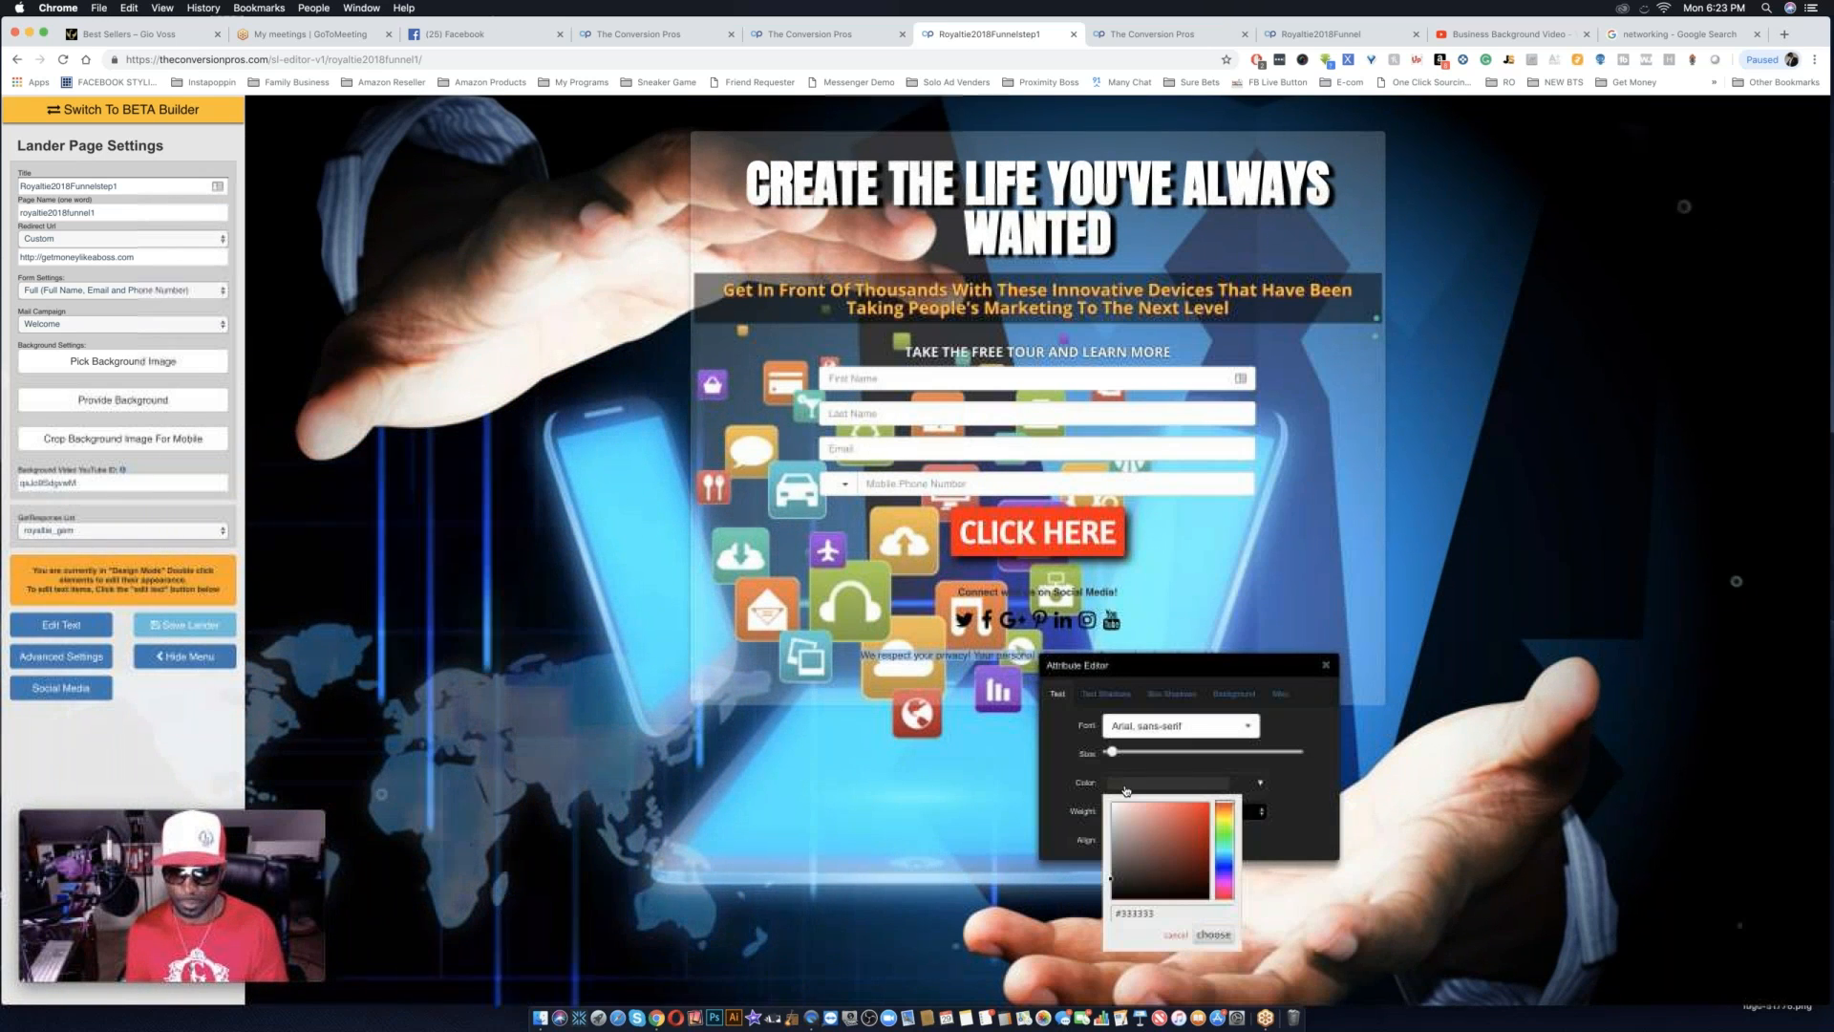
{"action": "left_click", "coordinate": [1111, 805]}
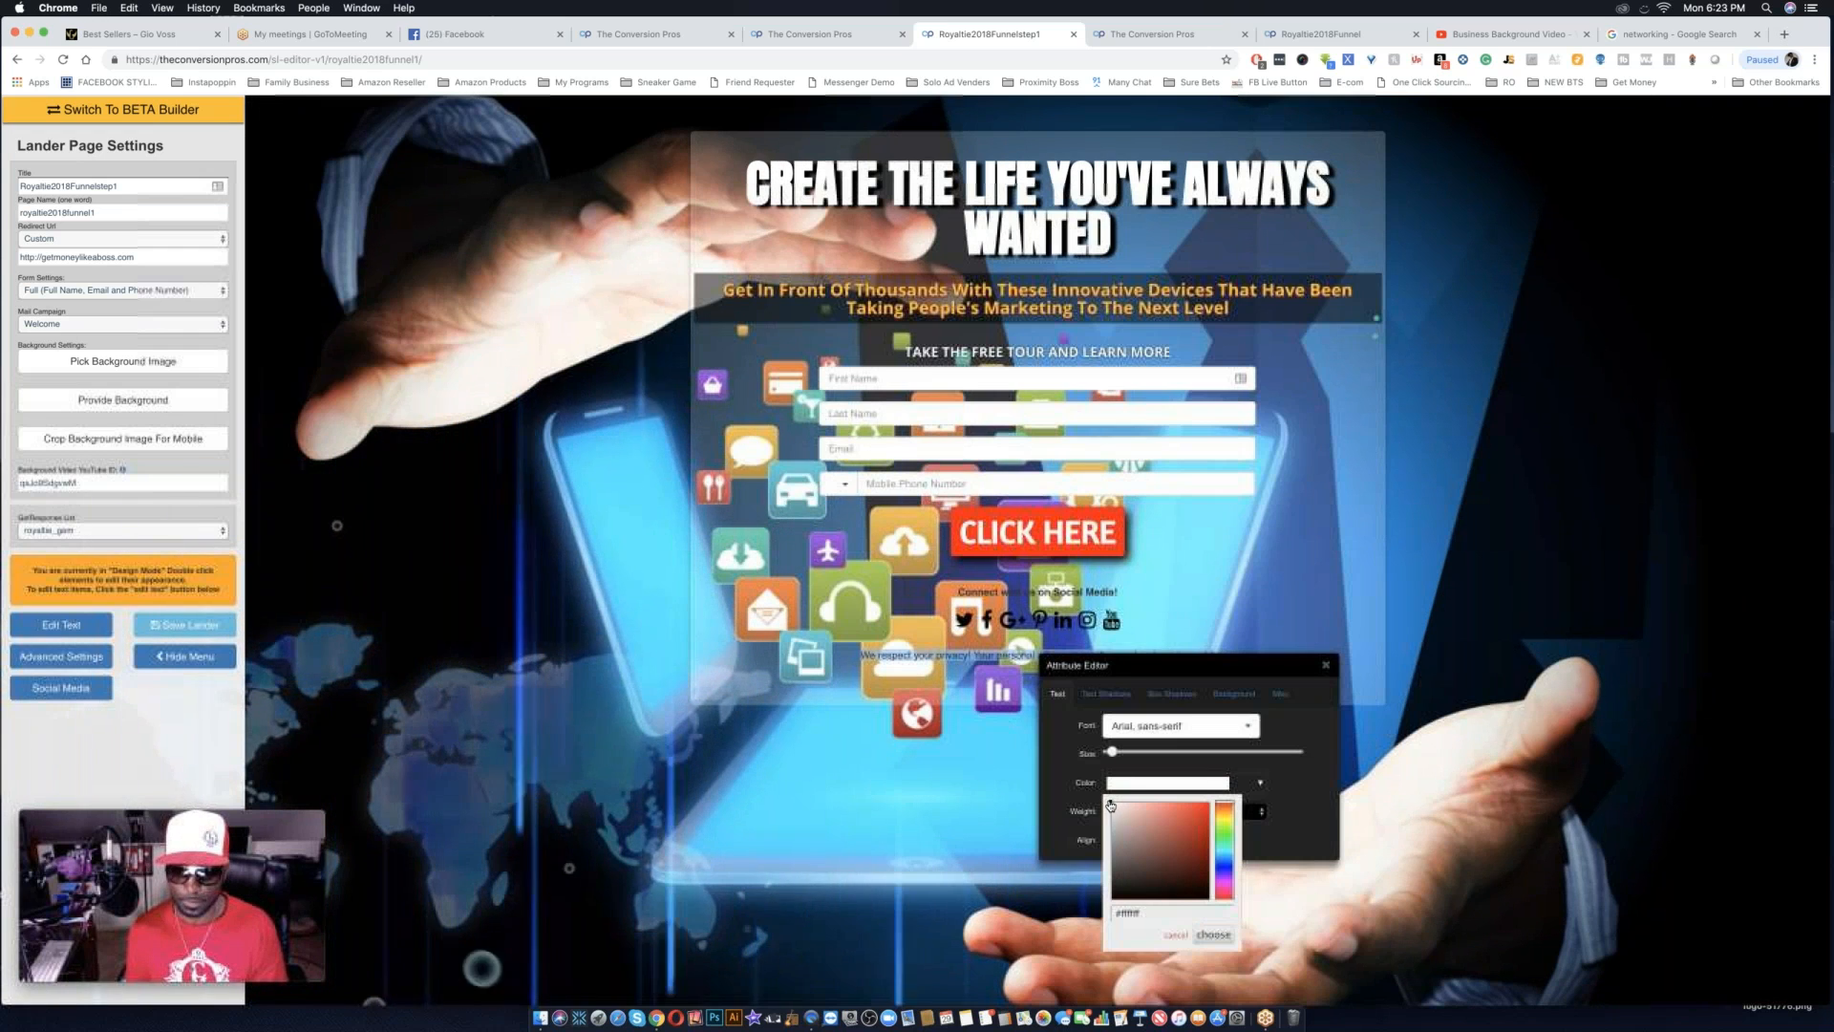
{"action": "left_click", "coordinate": [1213, 935]}
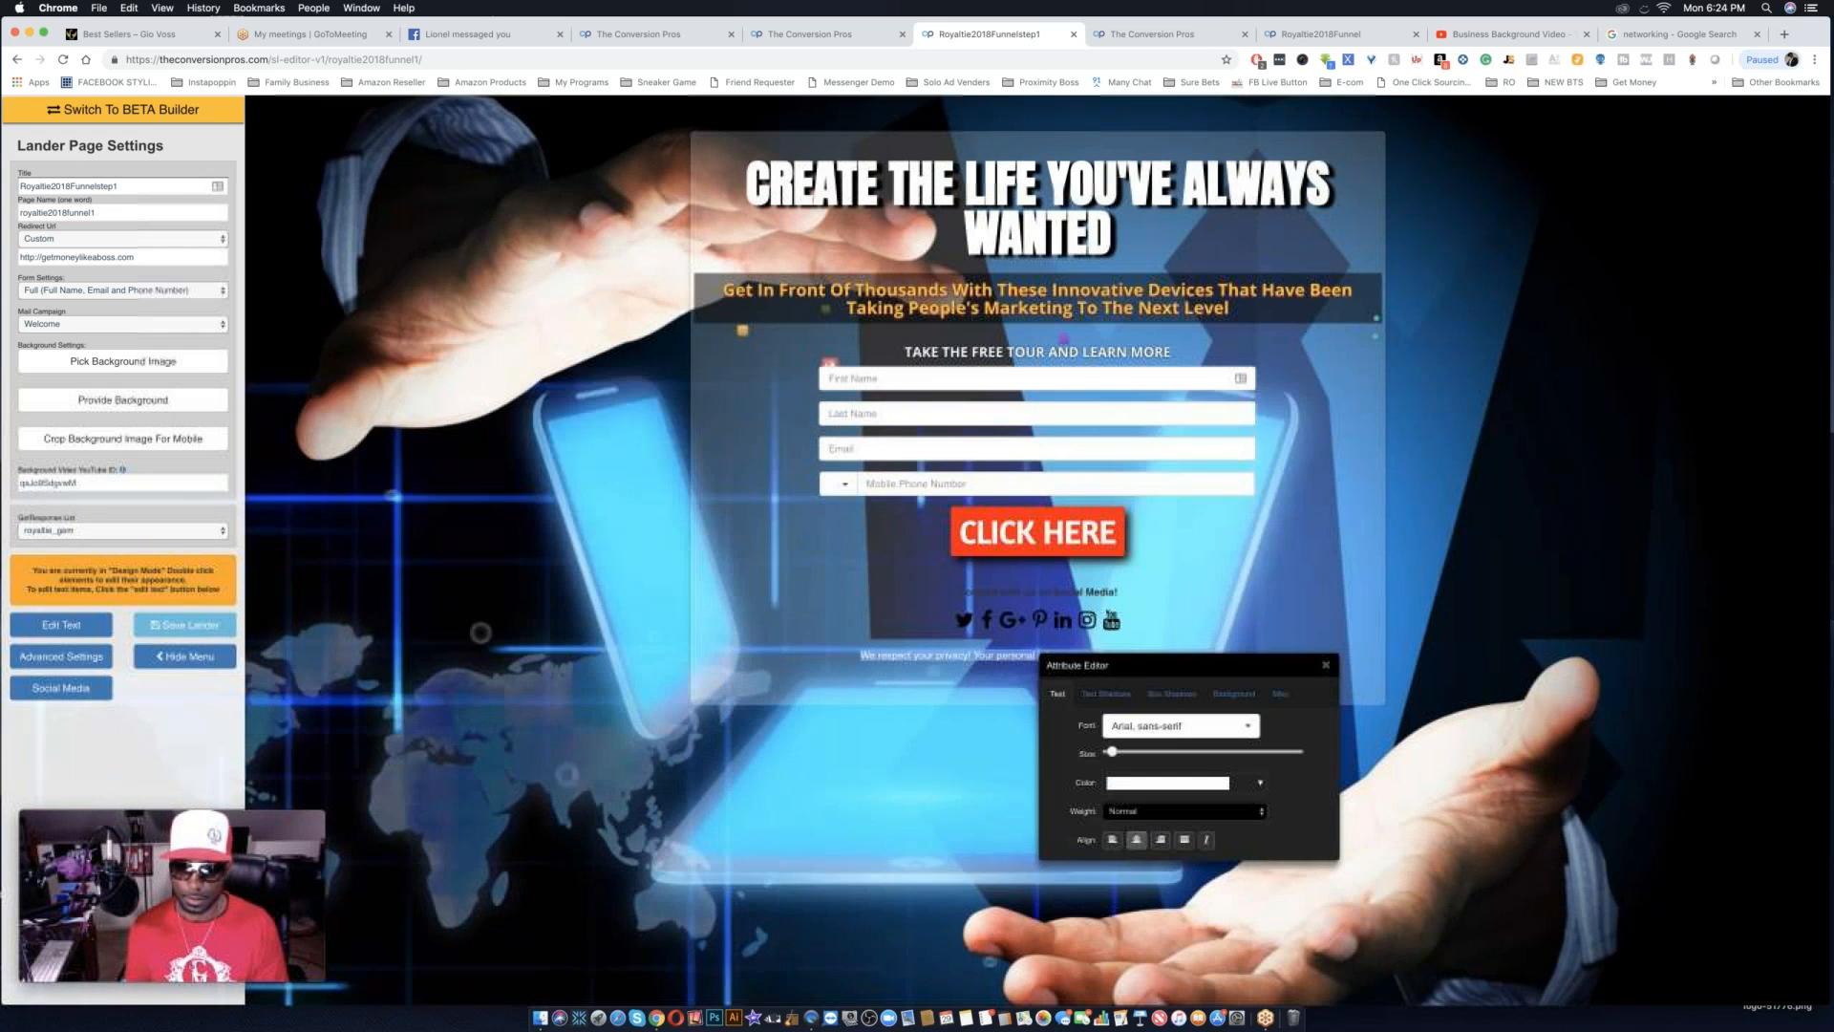
{"action": "left_click", "coordinate": [1326, 665]}
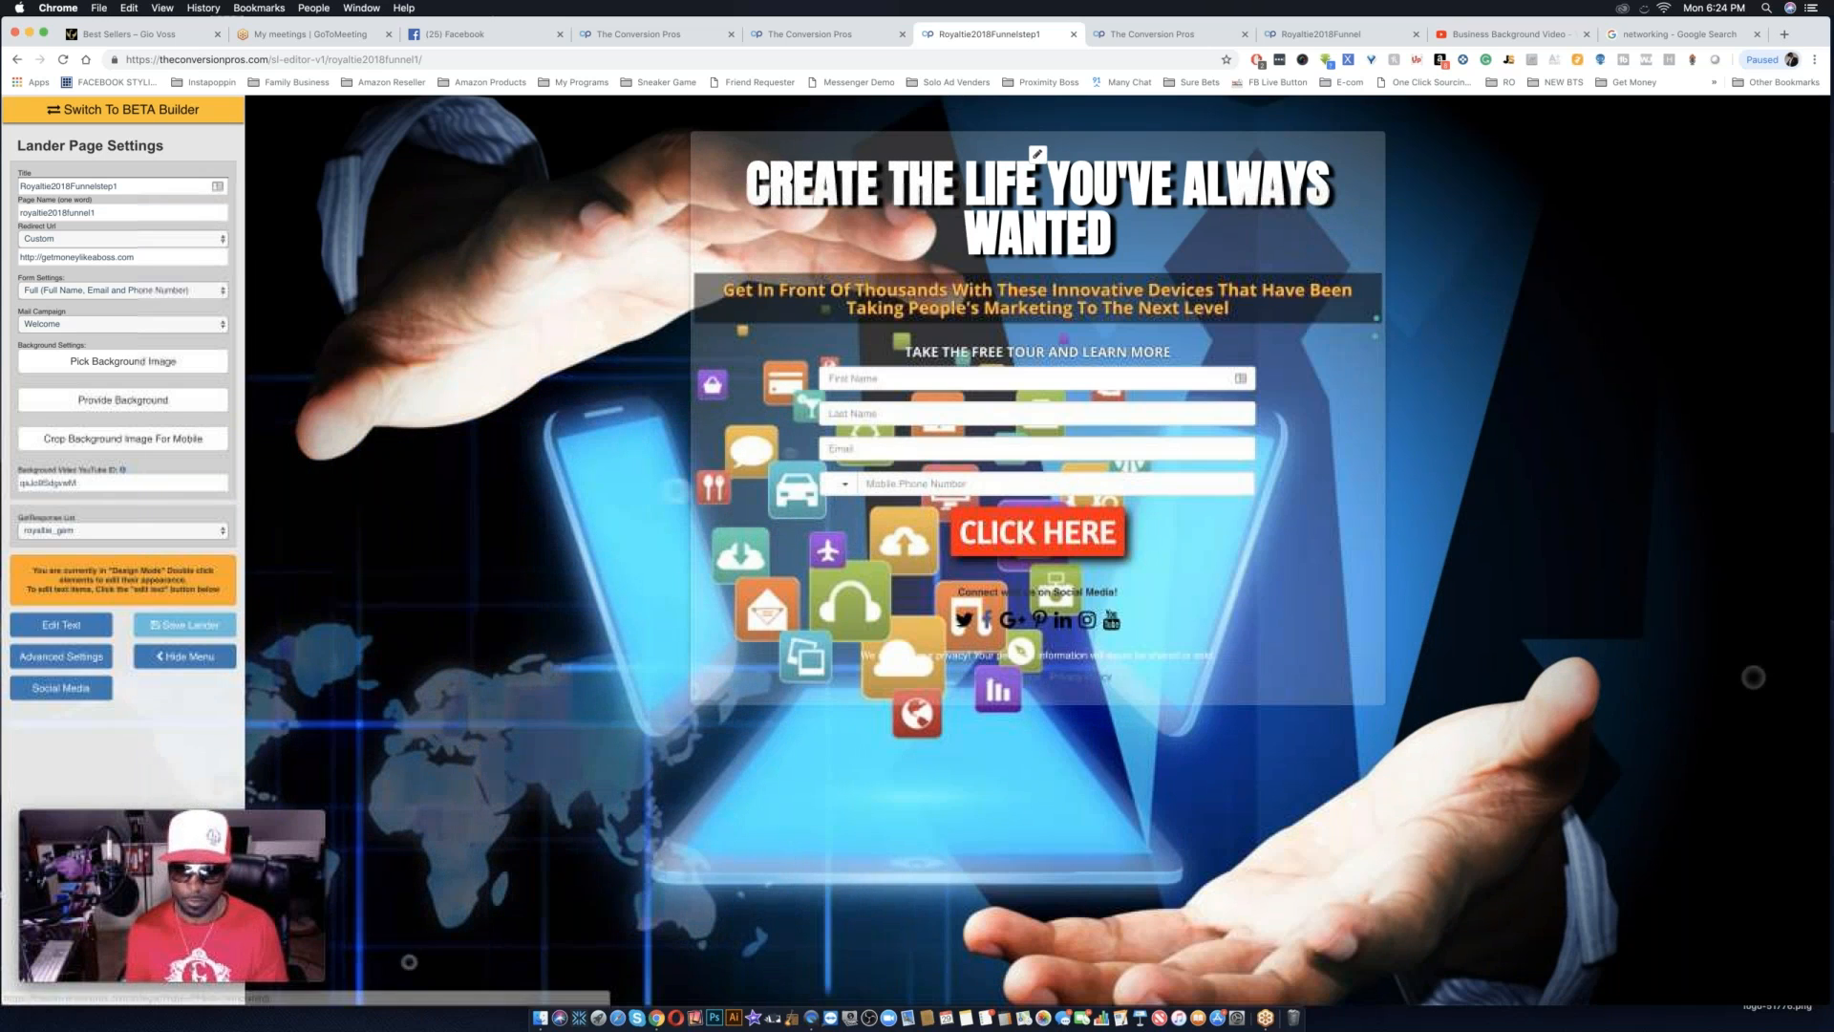
Remove the social media section from the page by leaving the links blank in the social media settings.
{"action": "left_click", "coordinate": [43, 688]}
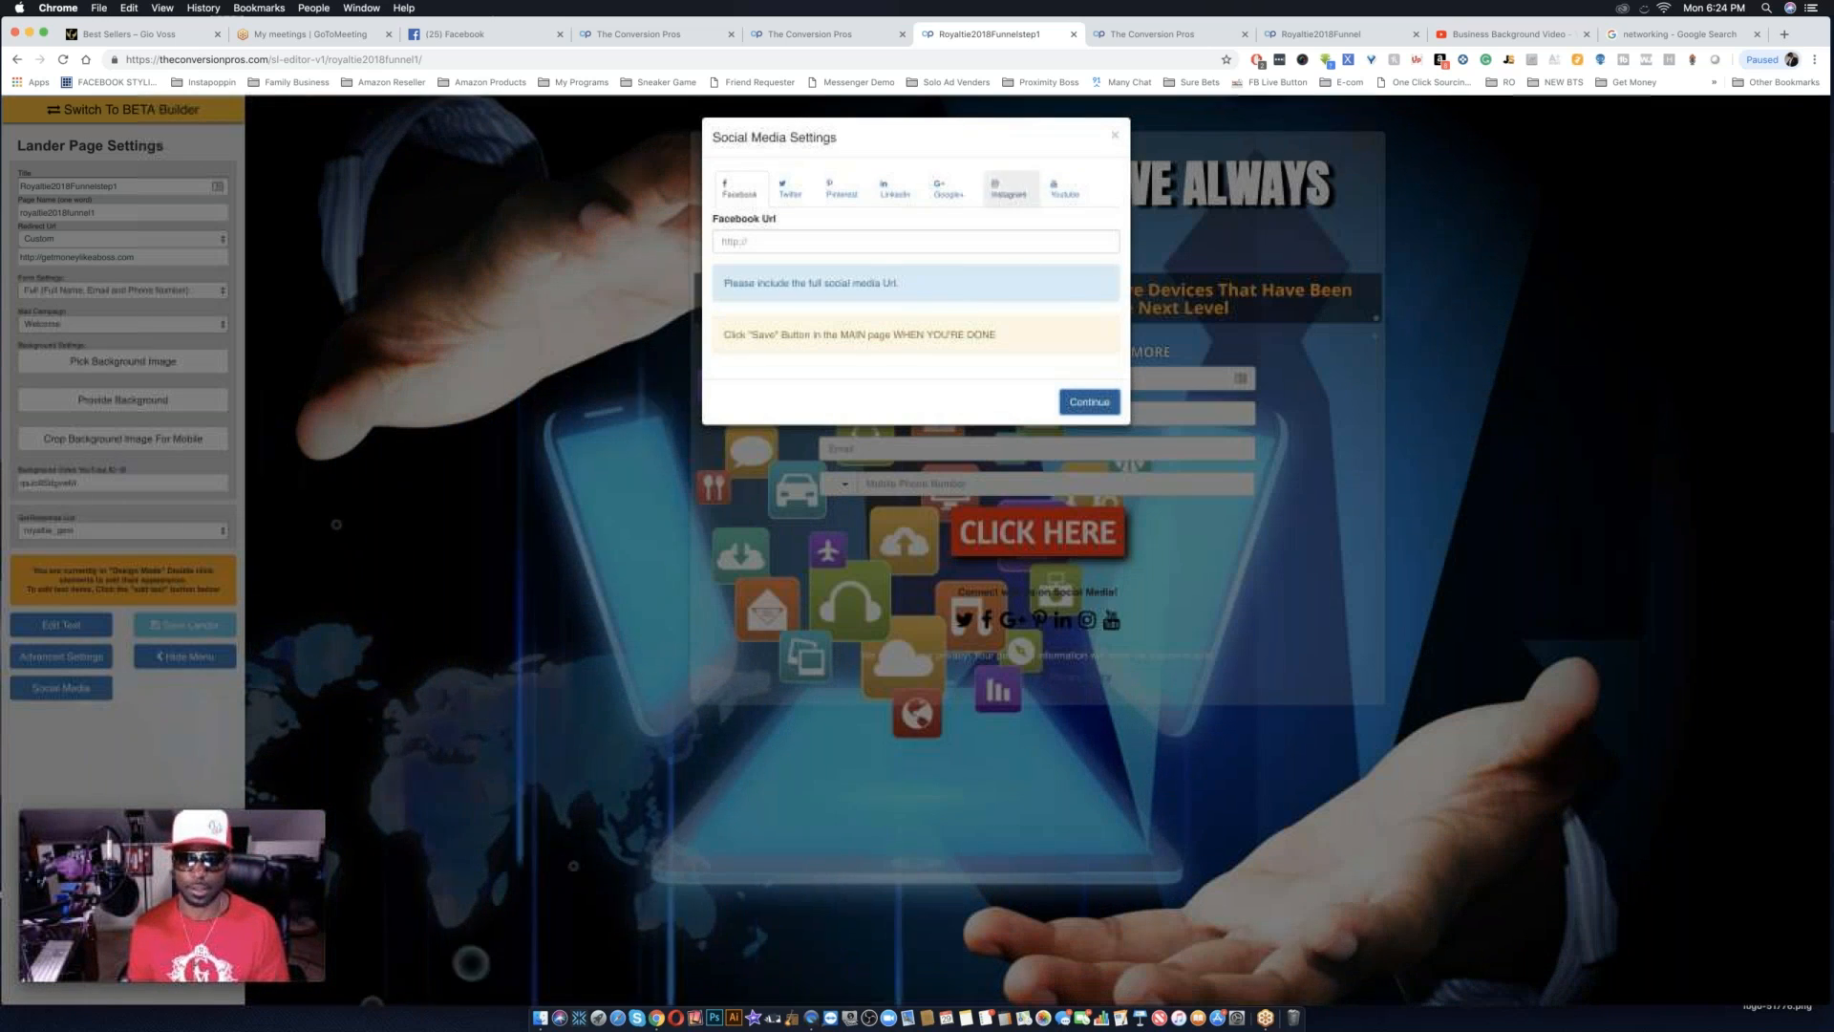
{"action": "left_click", "coordinate": [1115, 136]}
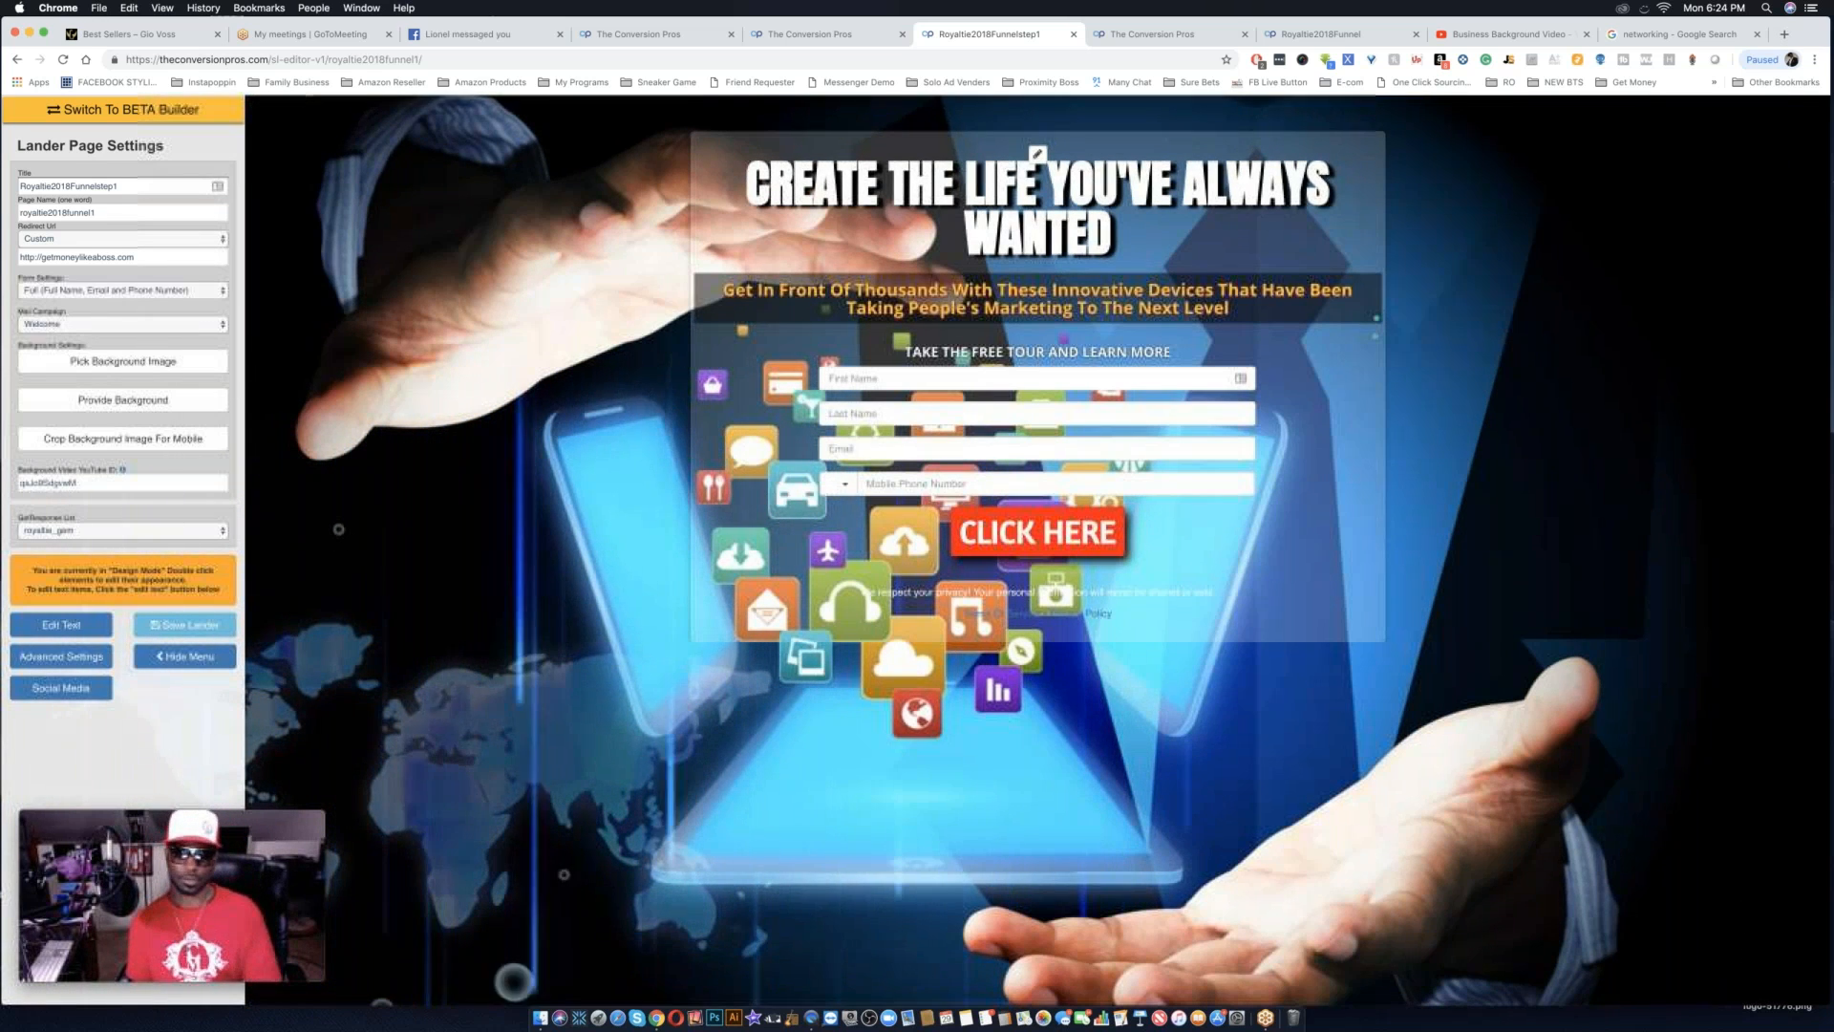
Change the subheadline's text color to bright red.
{"action": "double_click", "coordinate": [1061, 308]}
{"action": "left_click", "coordinate": [1198, 435]}
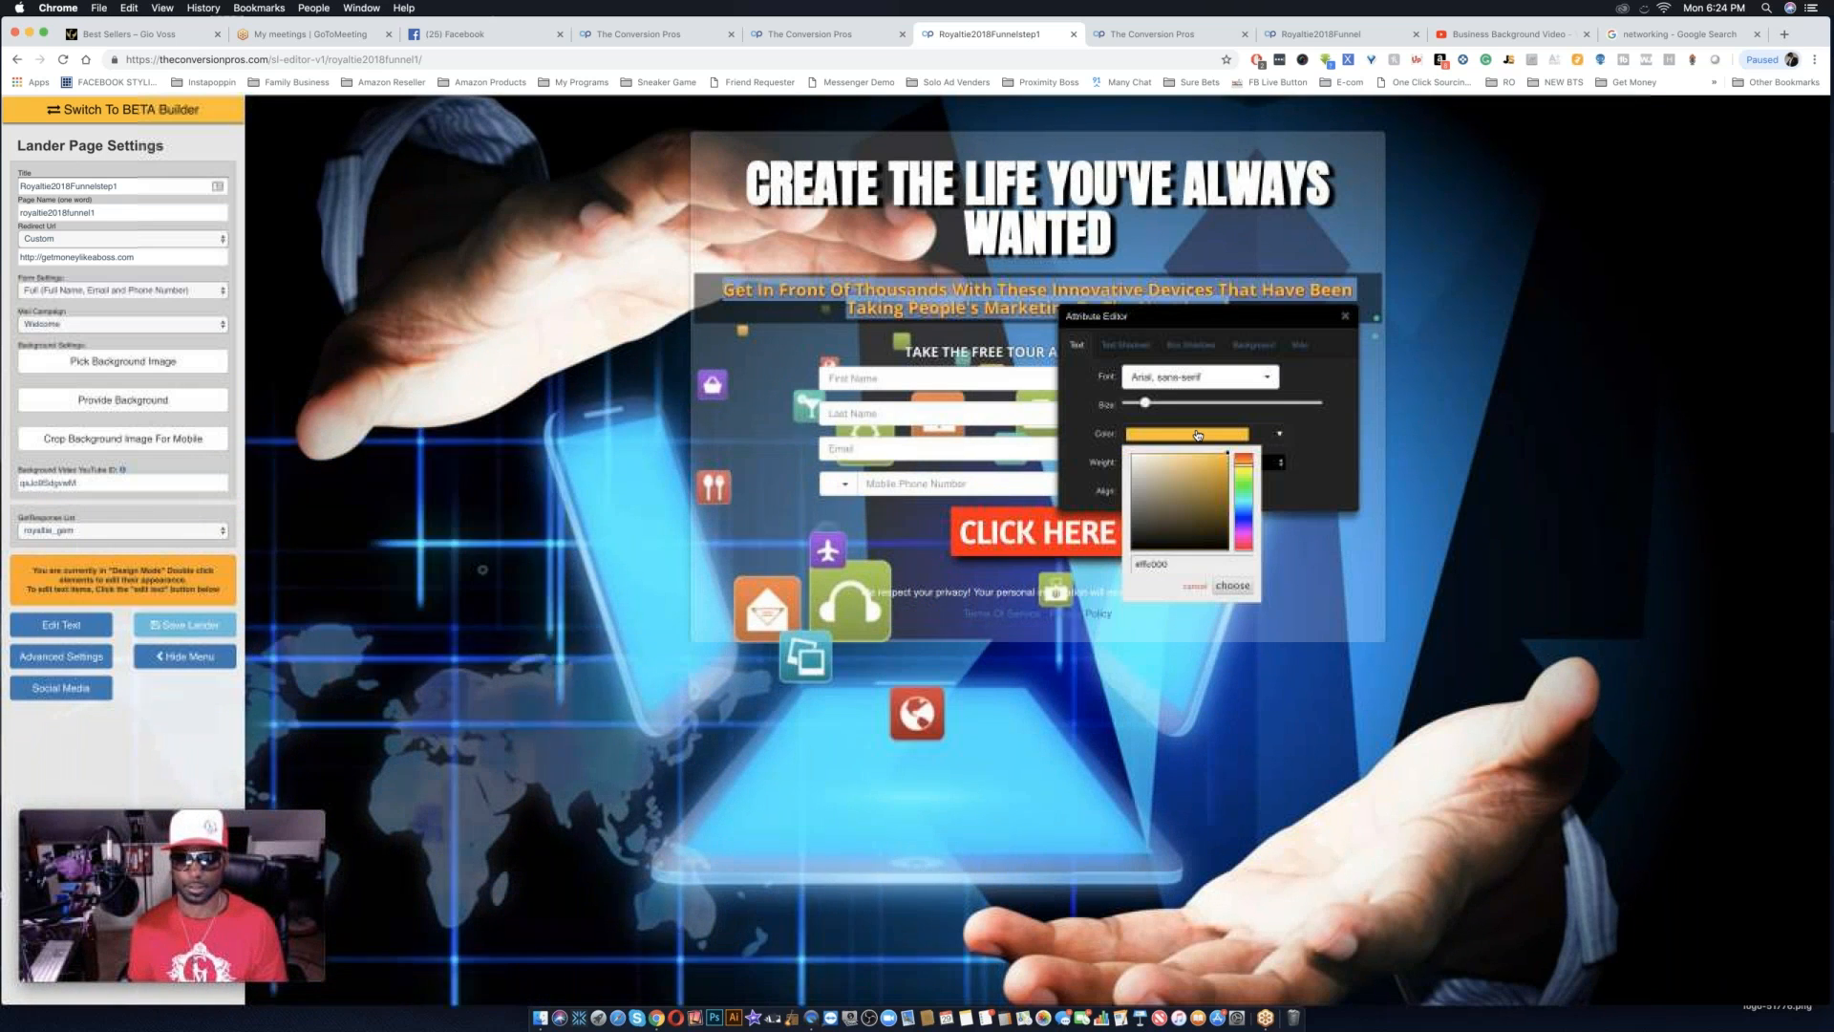
{"action": "left_click_drag", "start_coordinate": [1244, 467], "coordinate": [1244, 453]}
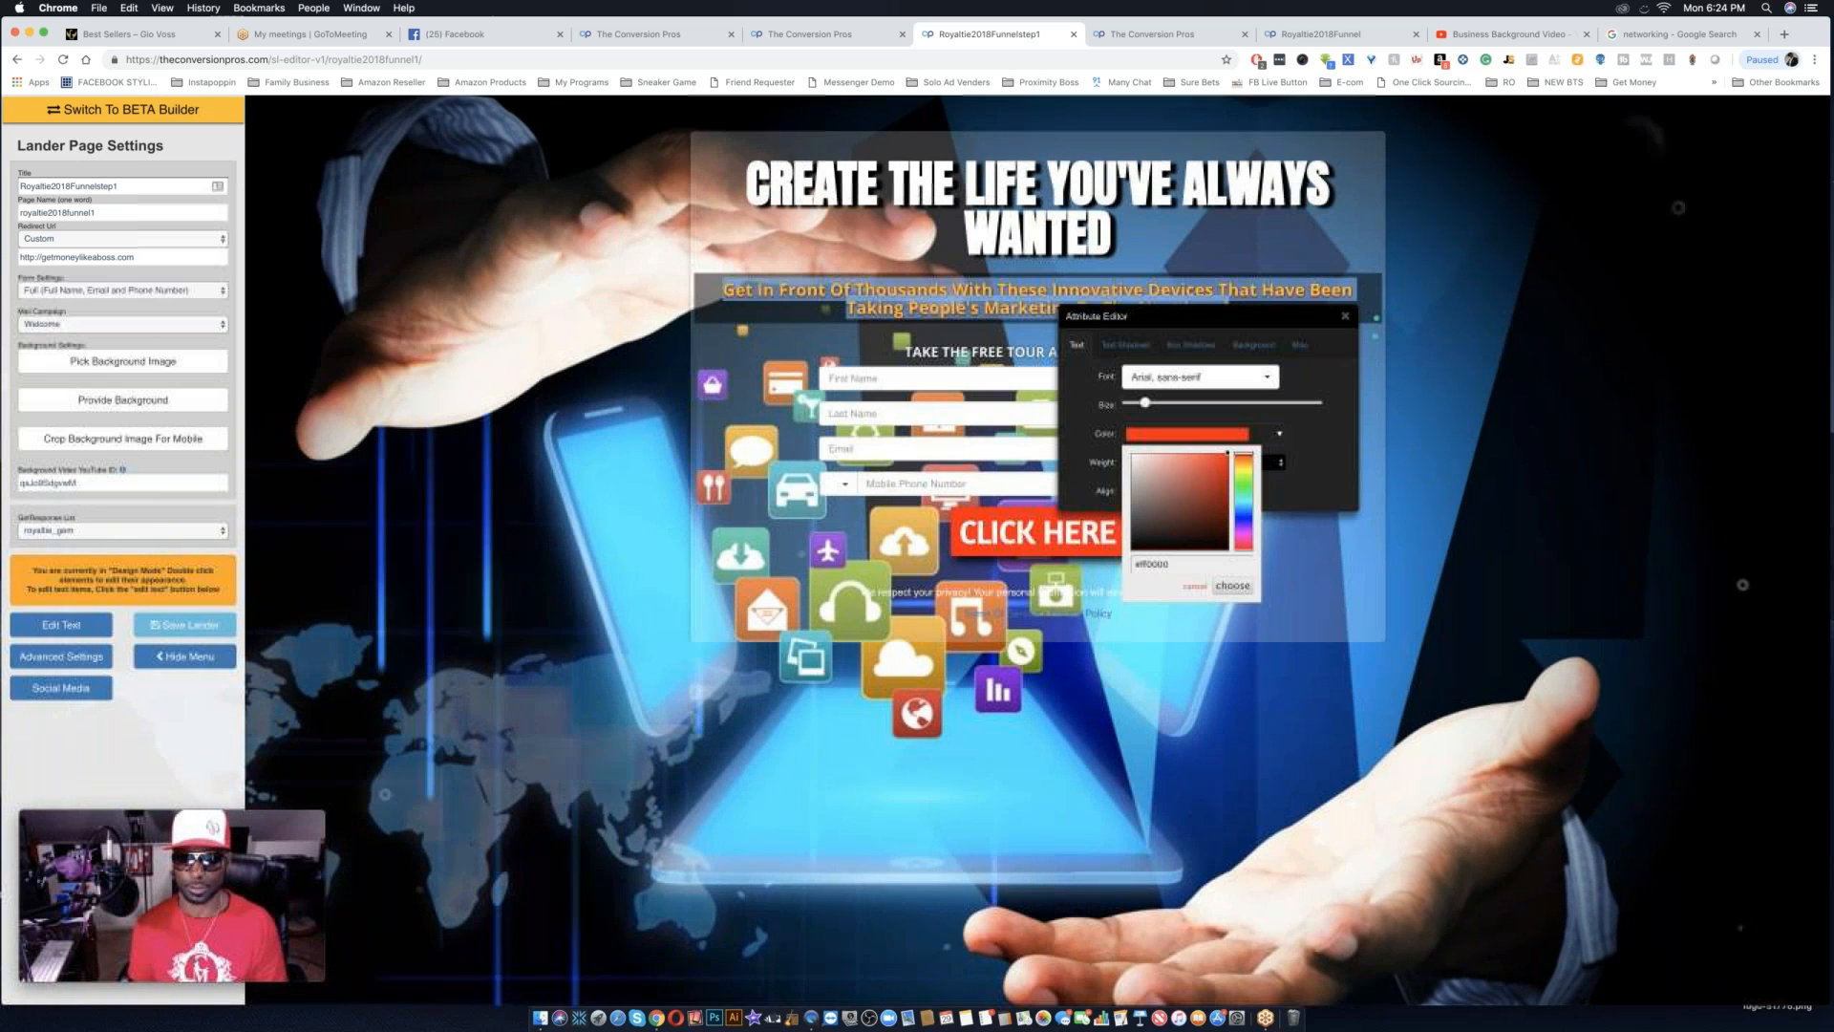
{"action": "left_click", "coordinate": [1232, 586]}
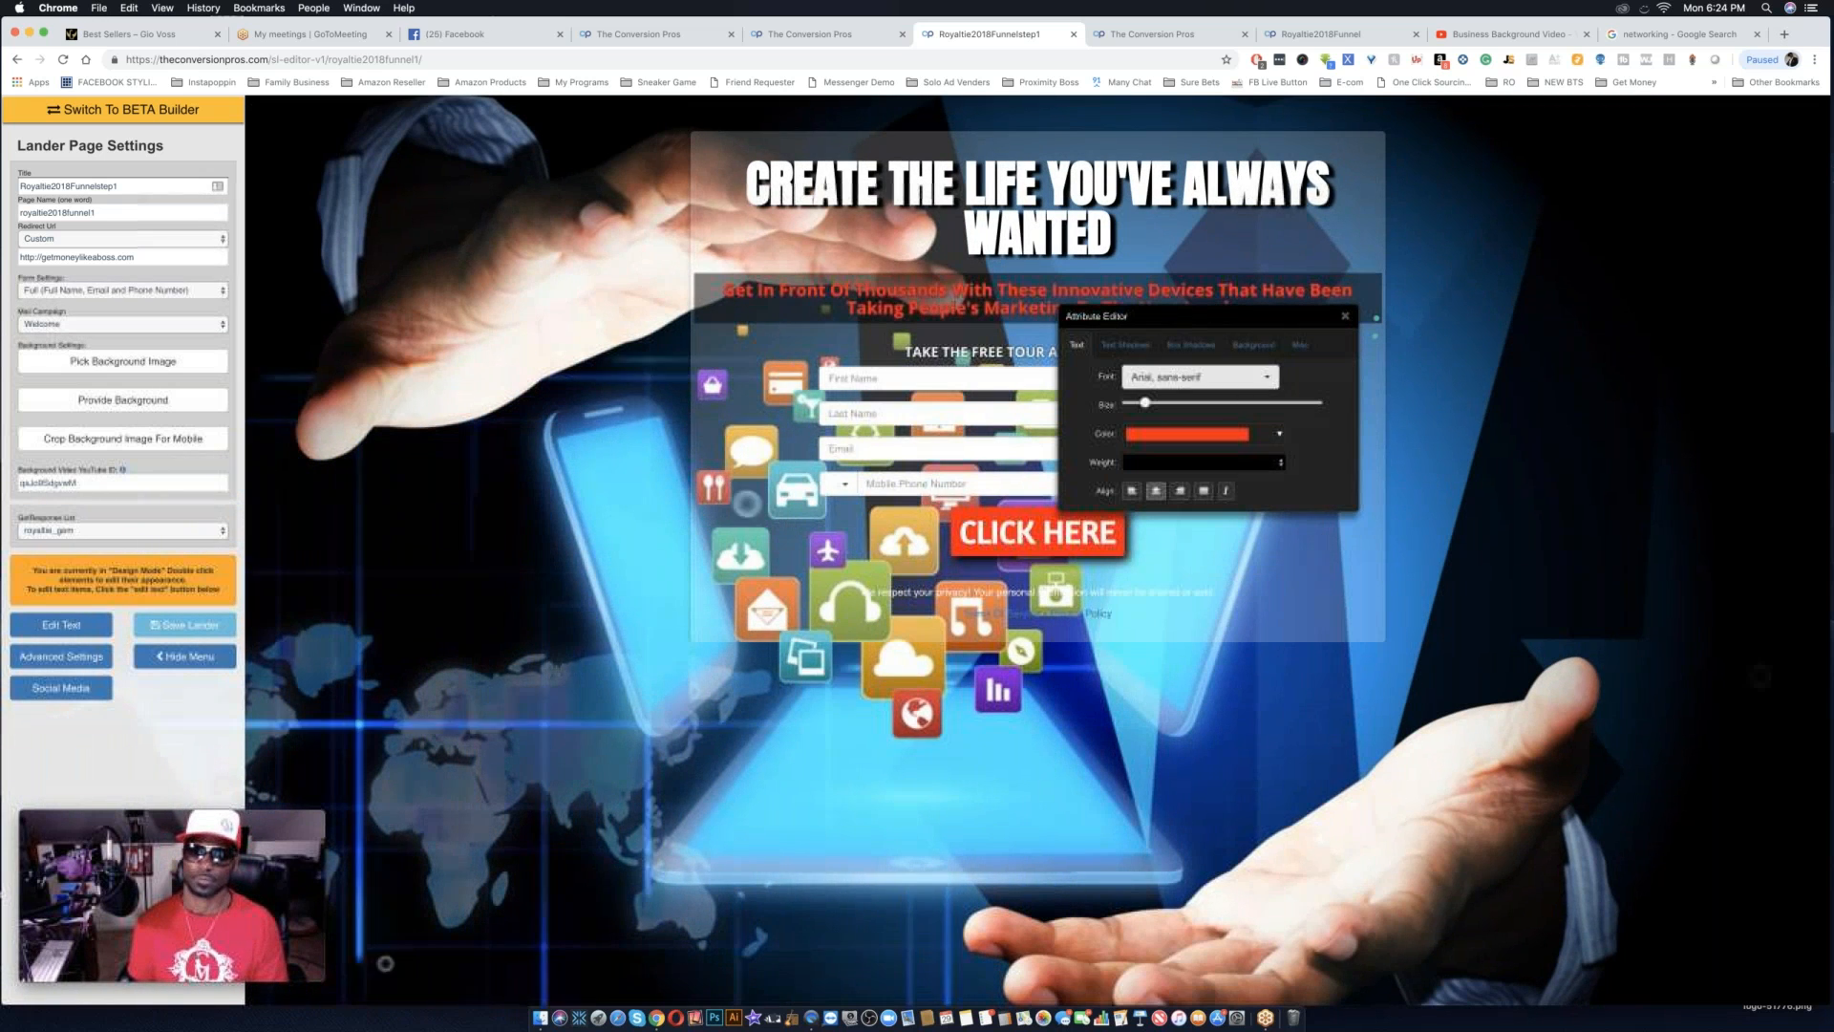
Set the red subheadline's text shadow color to near-white.
{"action": "left_click", "coordinate": [1126, 343]}
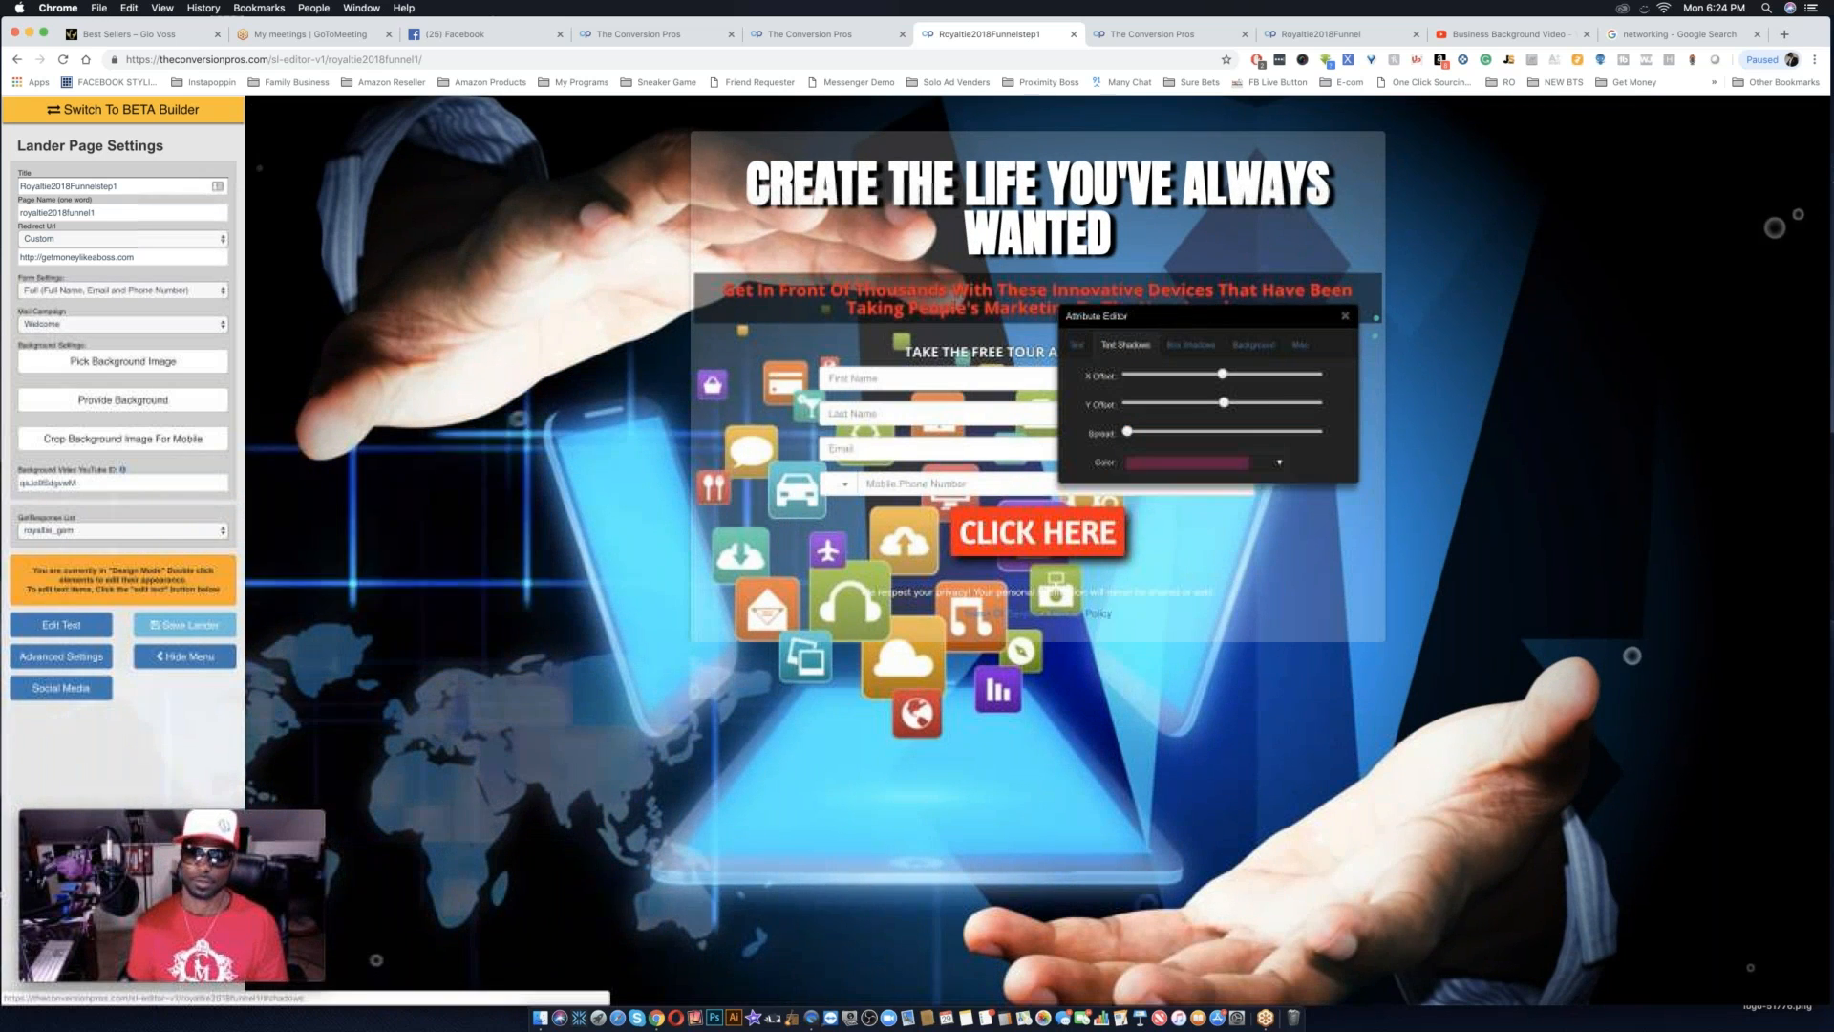
{"action": "left_click", "coordinate": [1157, 468]}
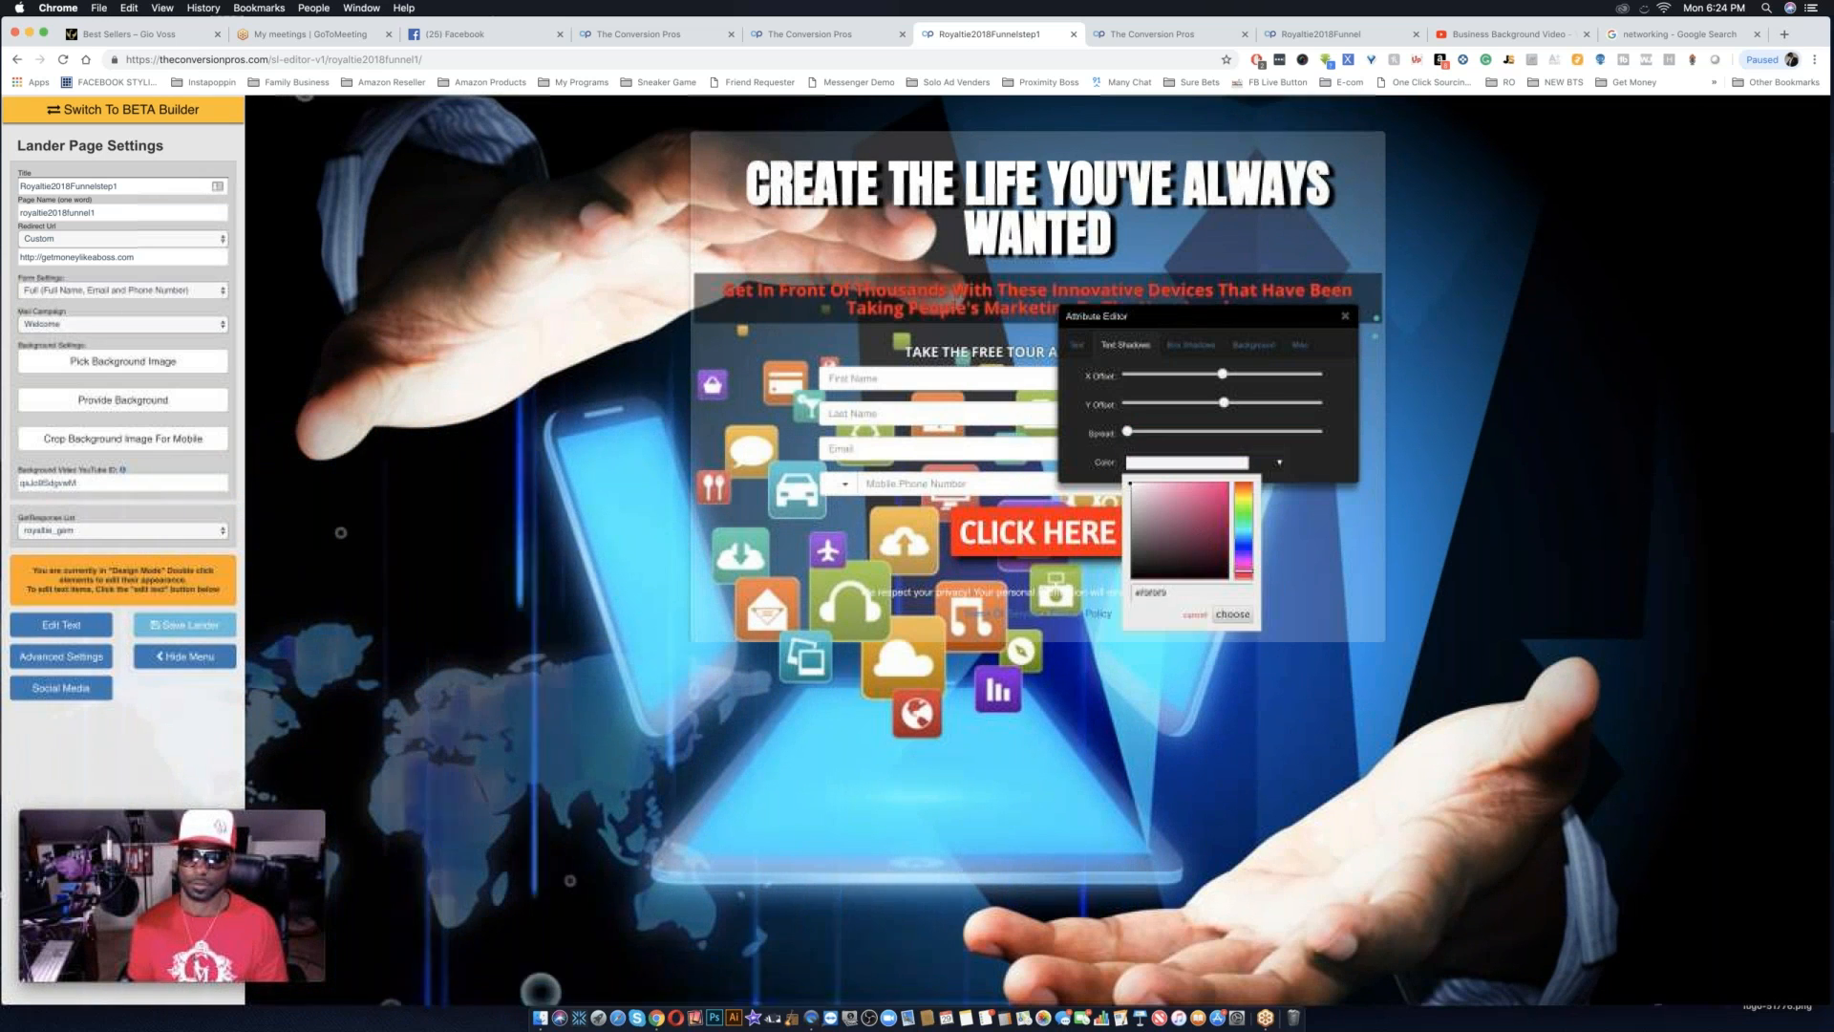
{"action": "left_click", "coordinate": [1232, 614]}
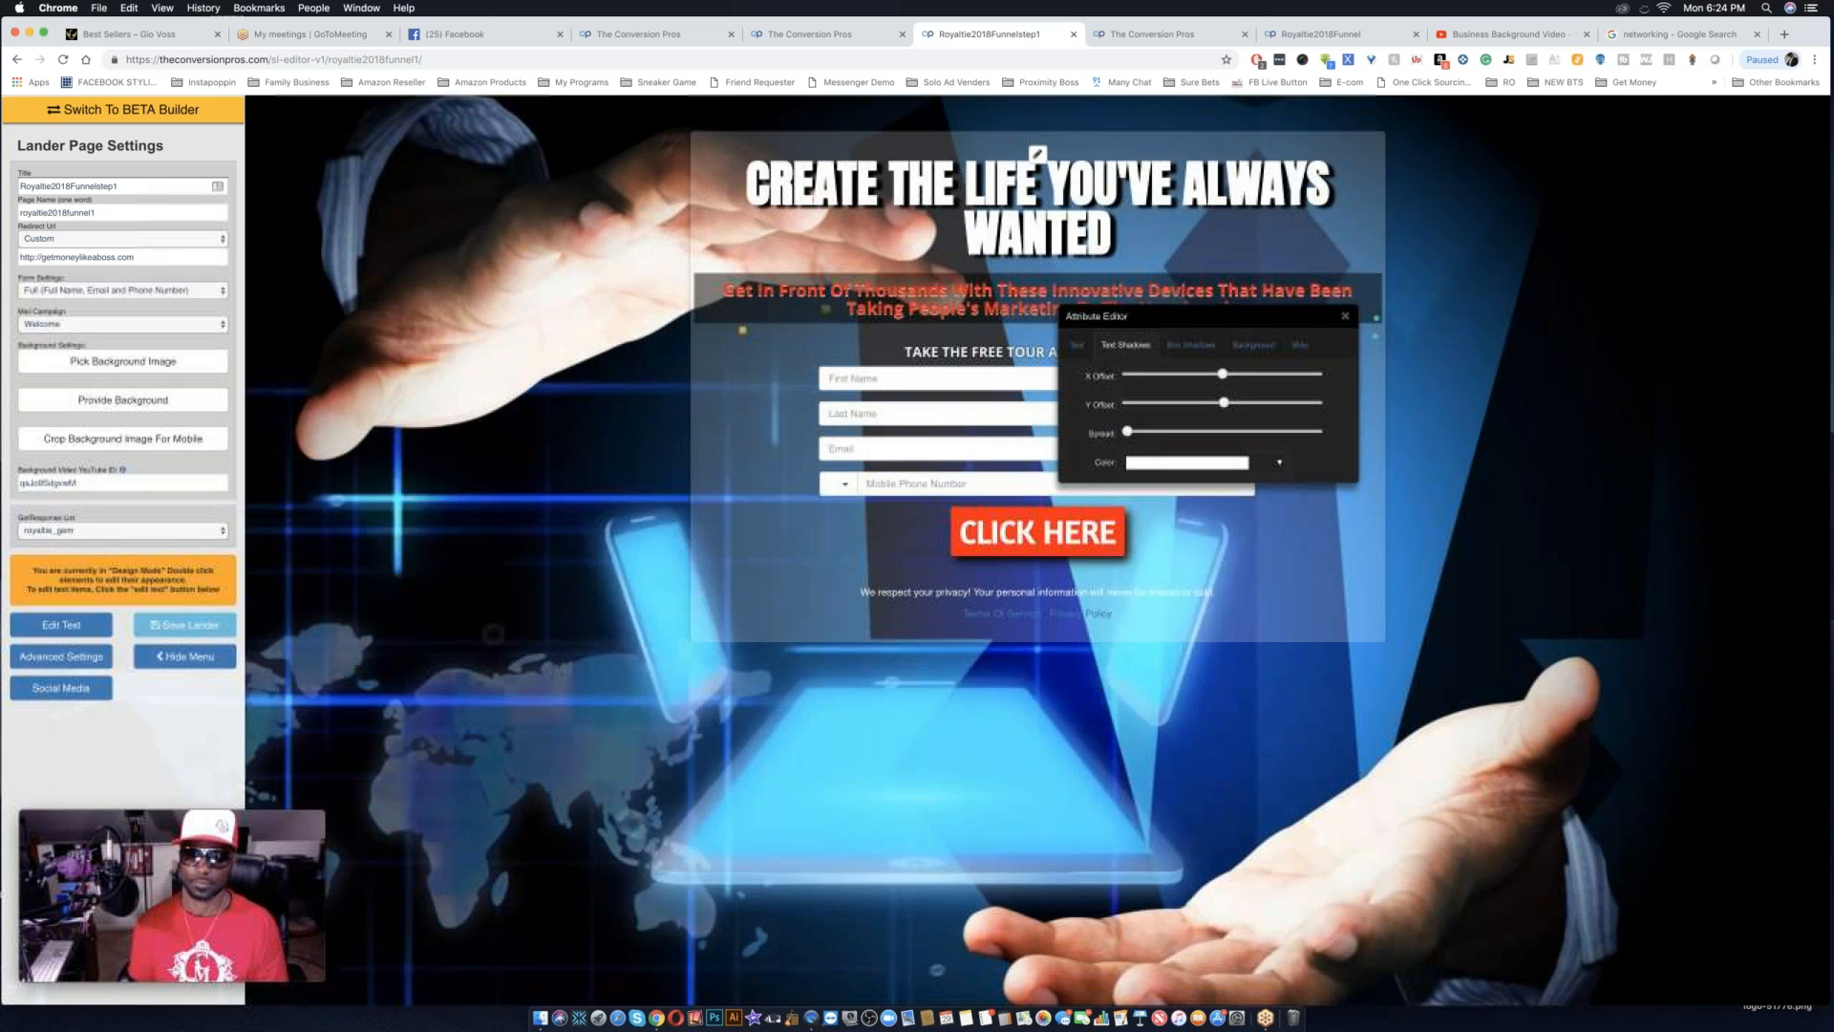
Give the subheadline's text shadow a very slight spread.
{"action": "left_click", "coordinate": [1143, 433]}
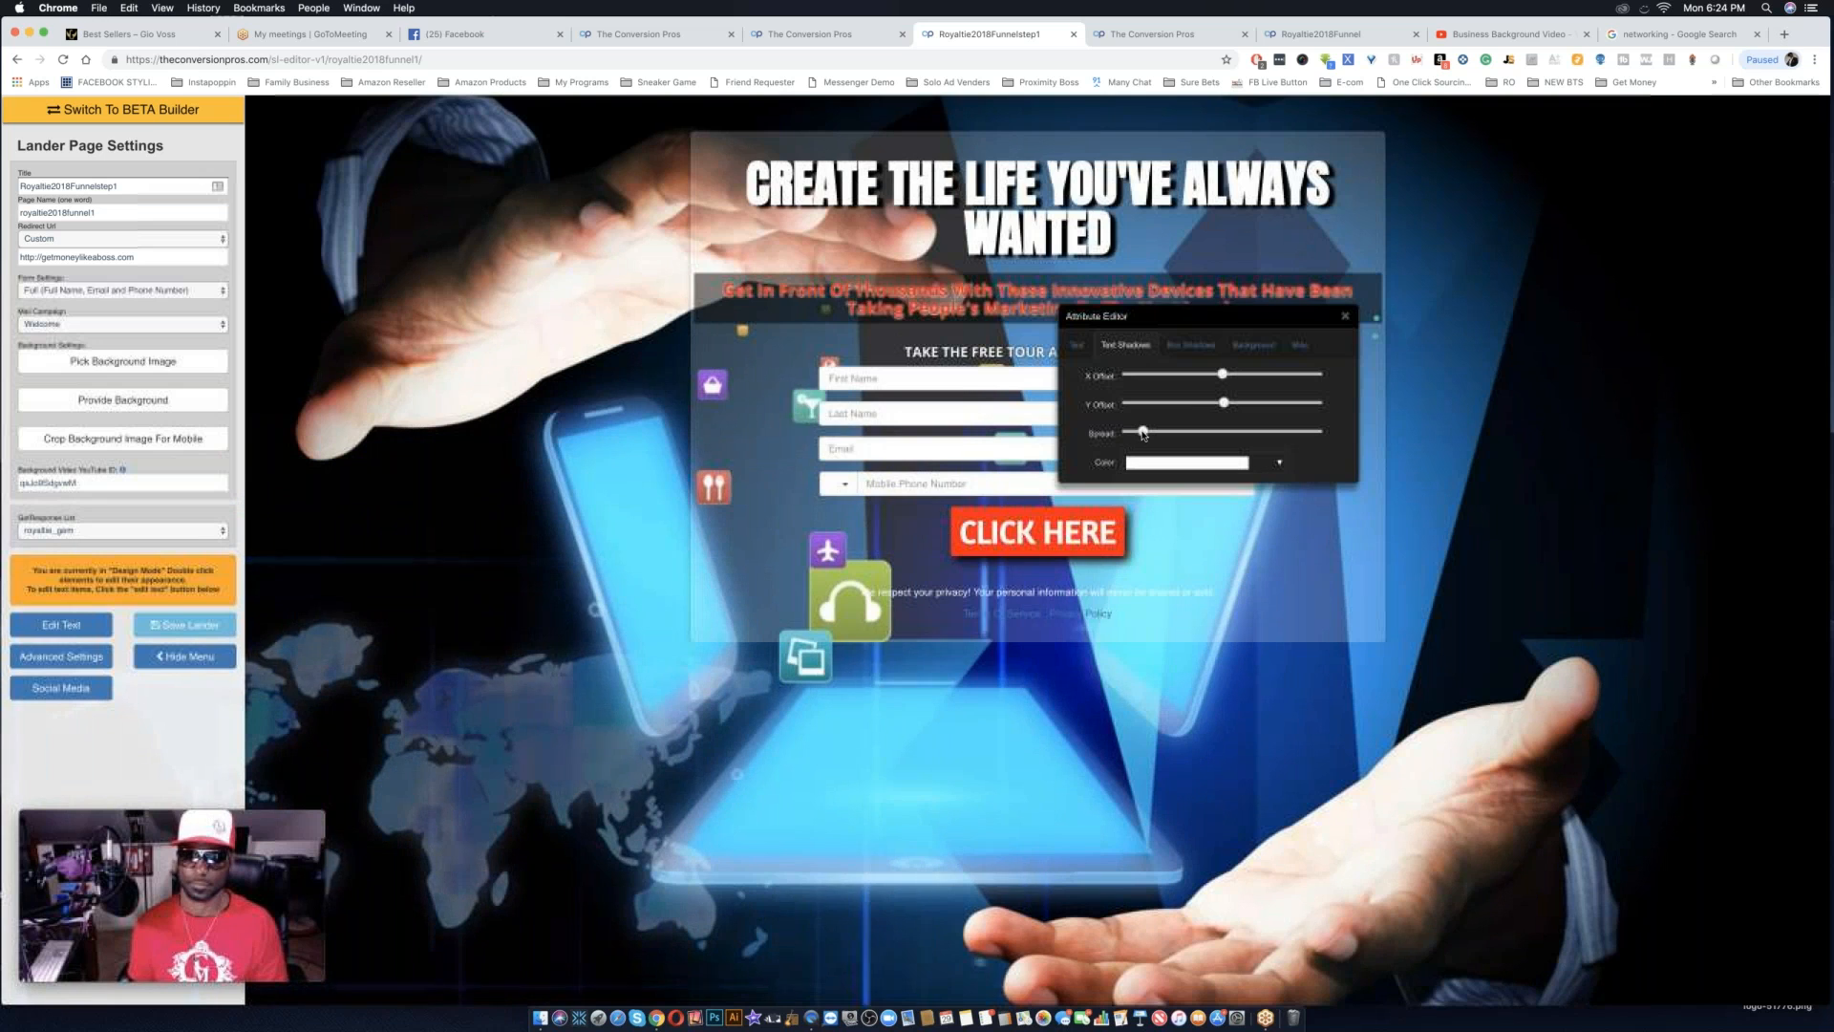
{"action": "left_click", "coordinate": [1235, 375]}
{"action": "left_click_drag", "start_coordinate": [1223, 377], "coordinate": [1222, 376]}
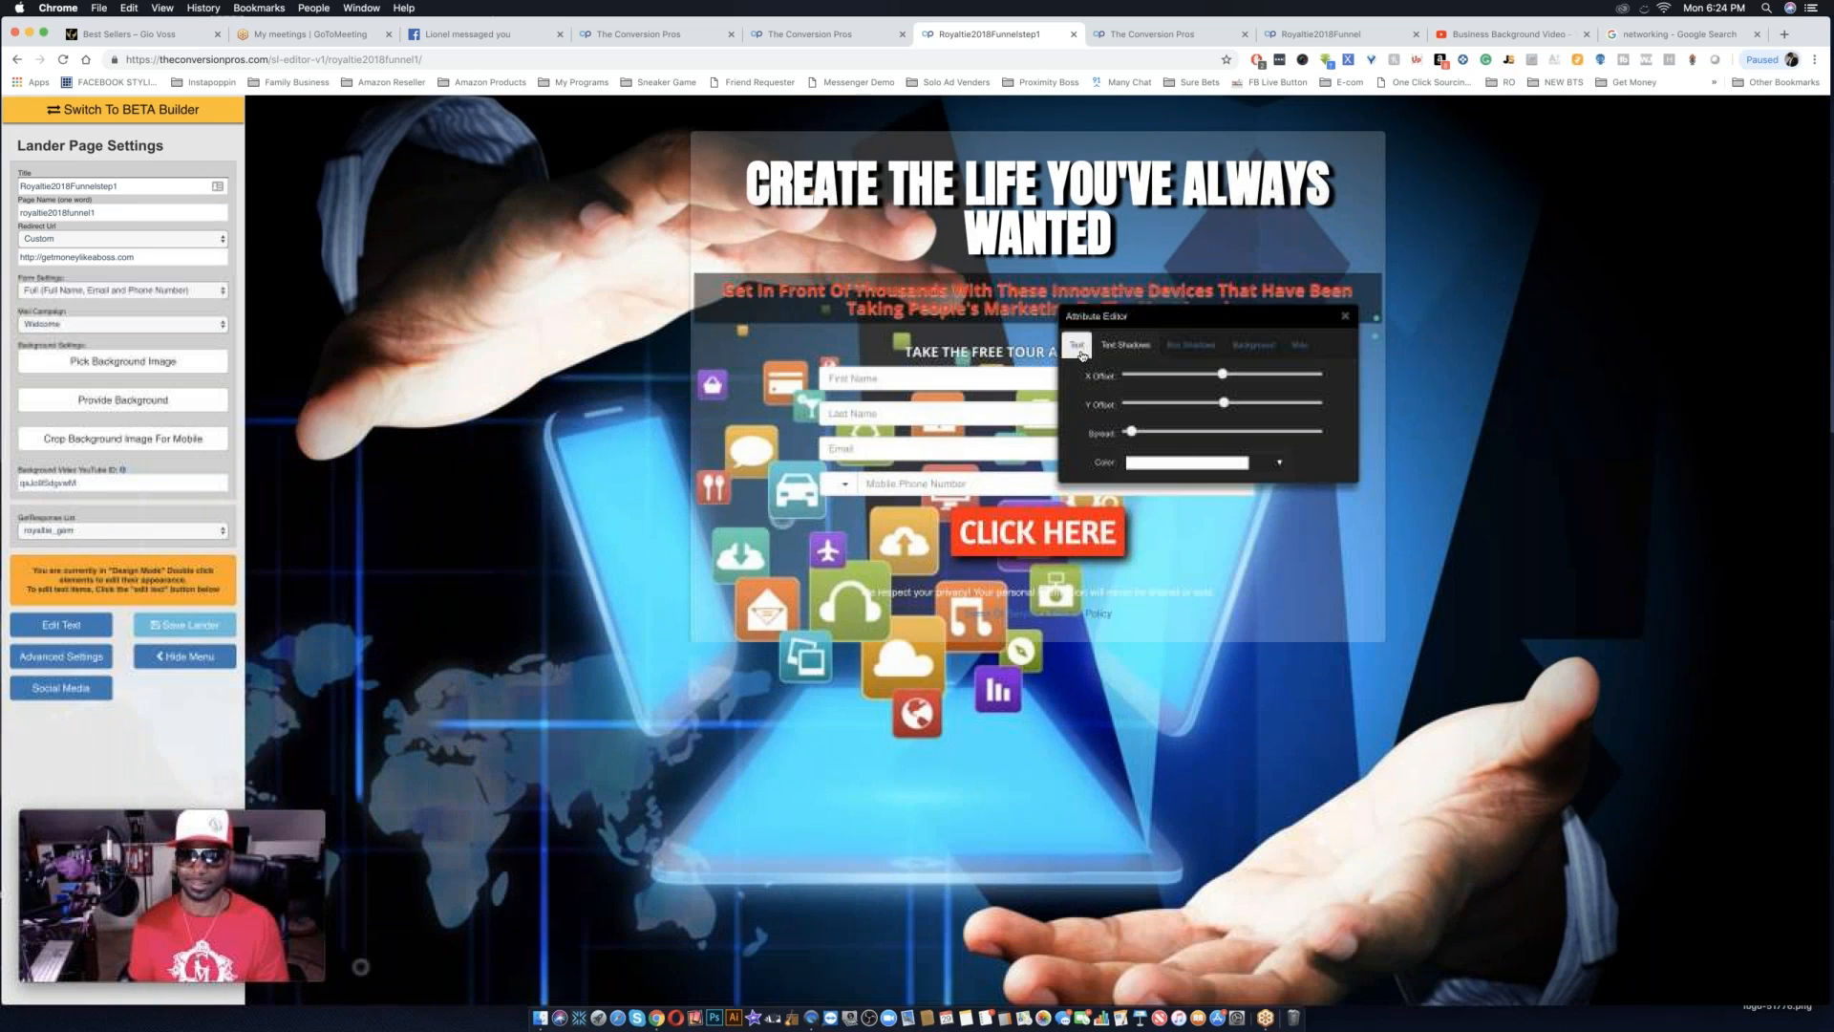
Change the subheadline's text color to golden yellow (#f7dc02).
{"action": "left_click", "coordinate": [1079, 346]}
{"action": "left_click", "coordinate": [1200, 435]}
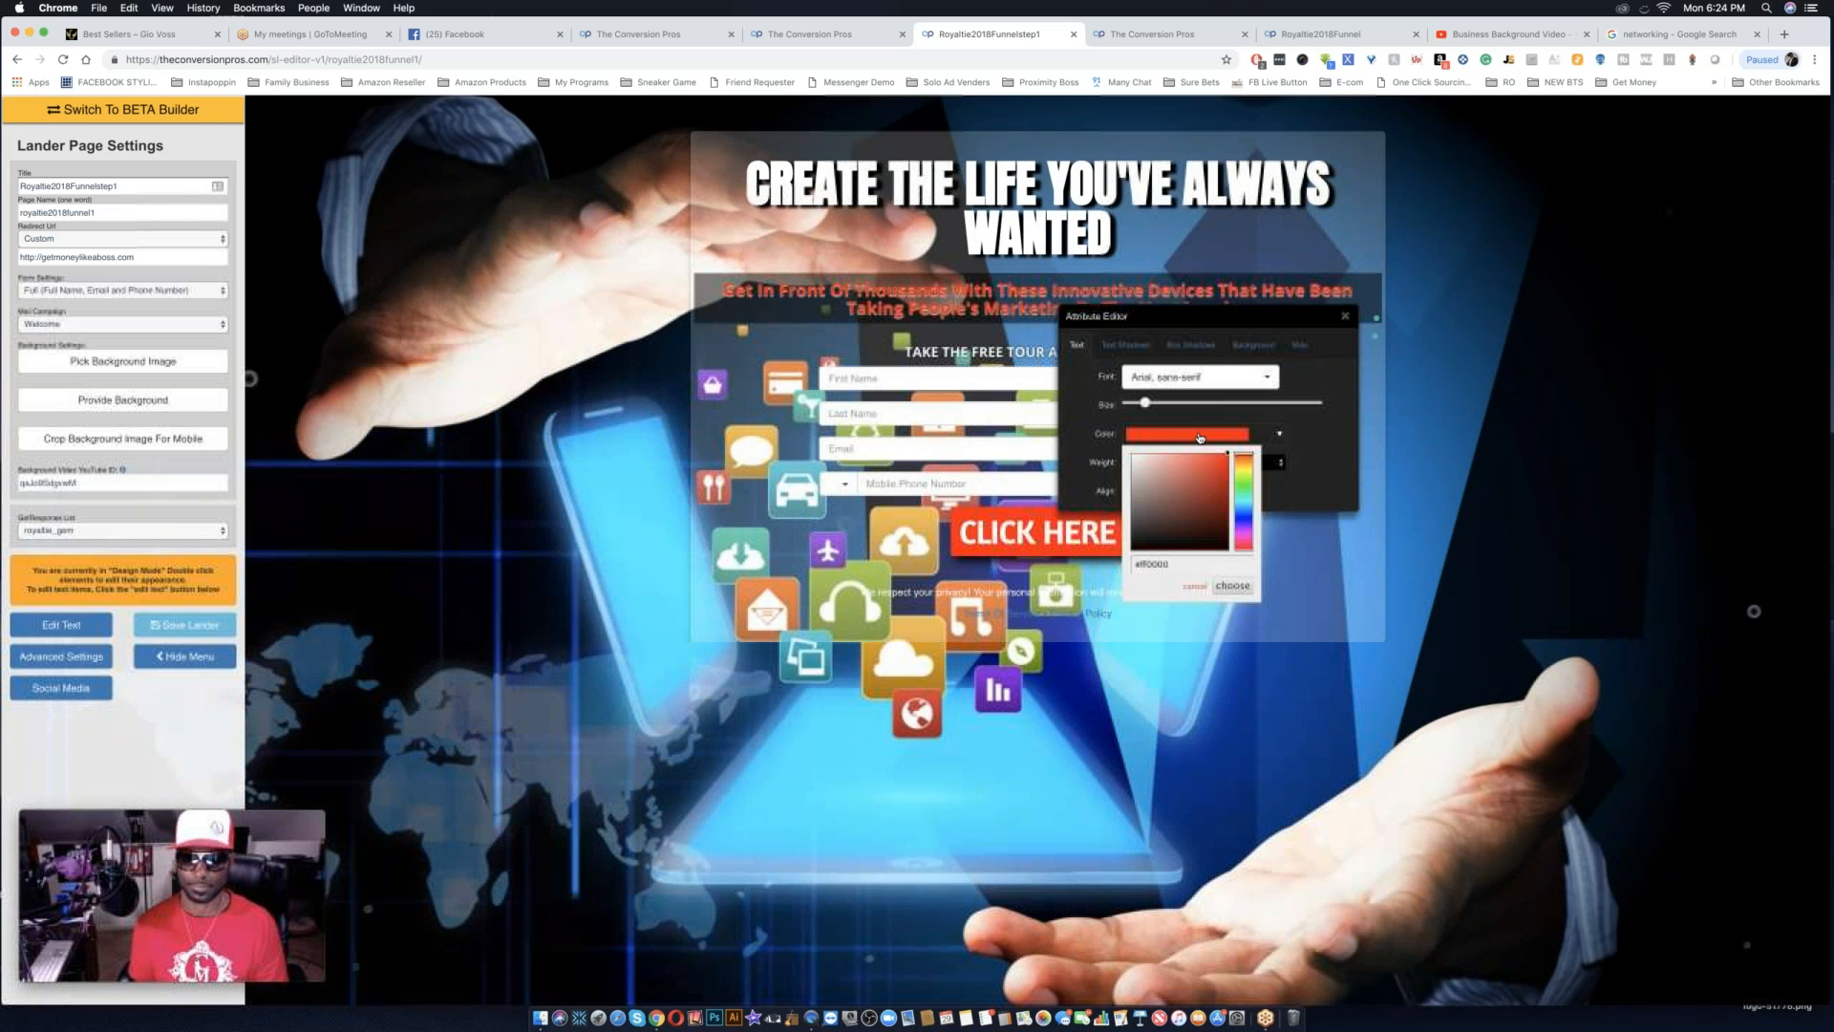
{"action": "left_click", "coordinate": [1247, 467]}
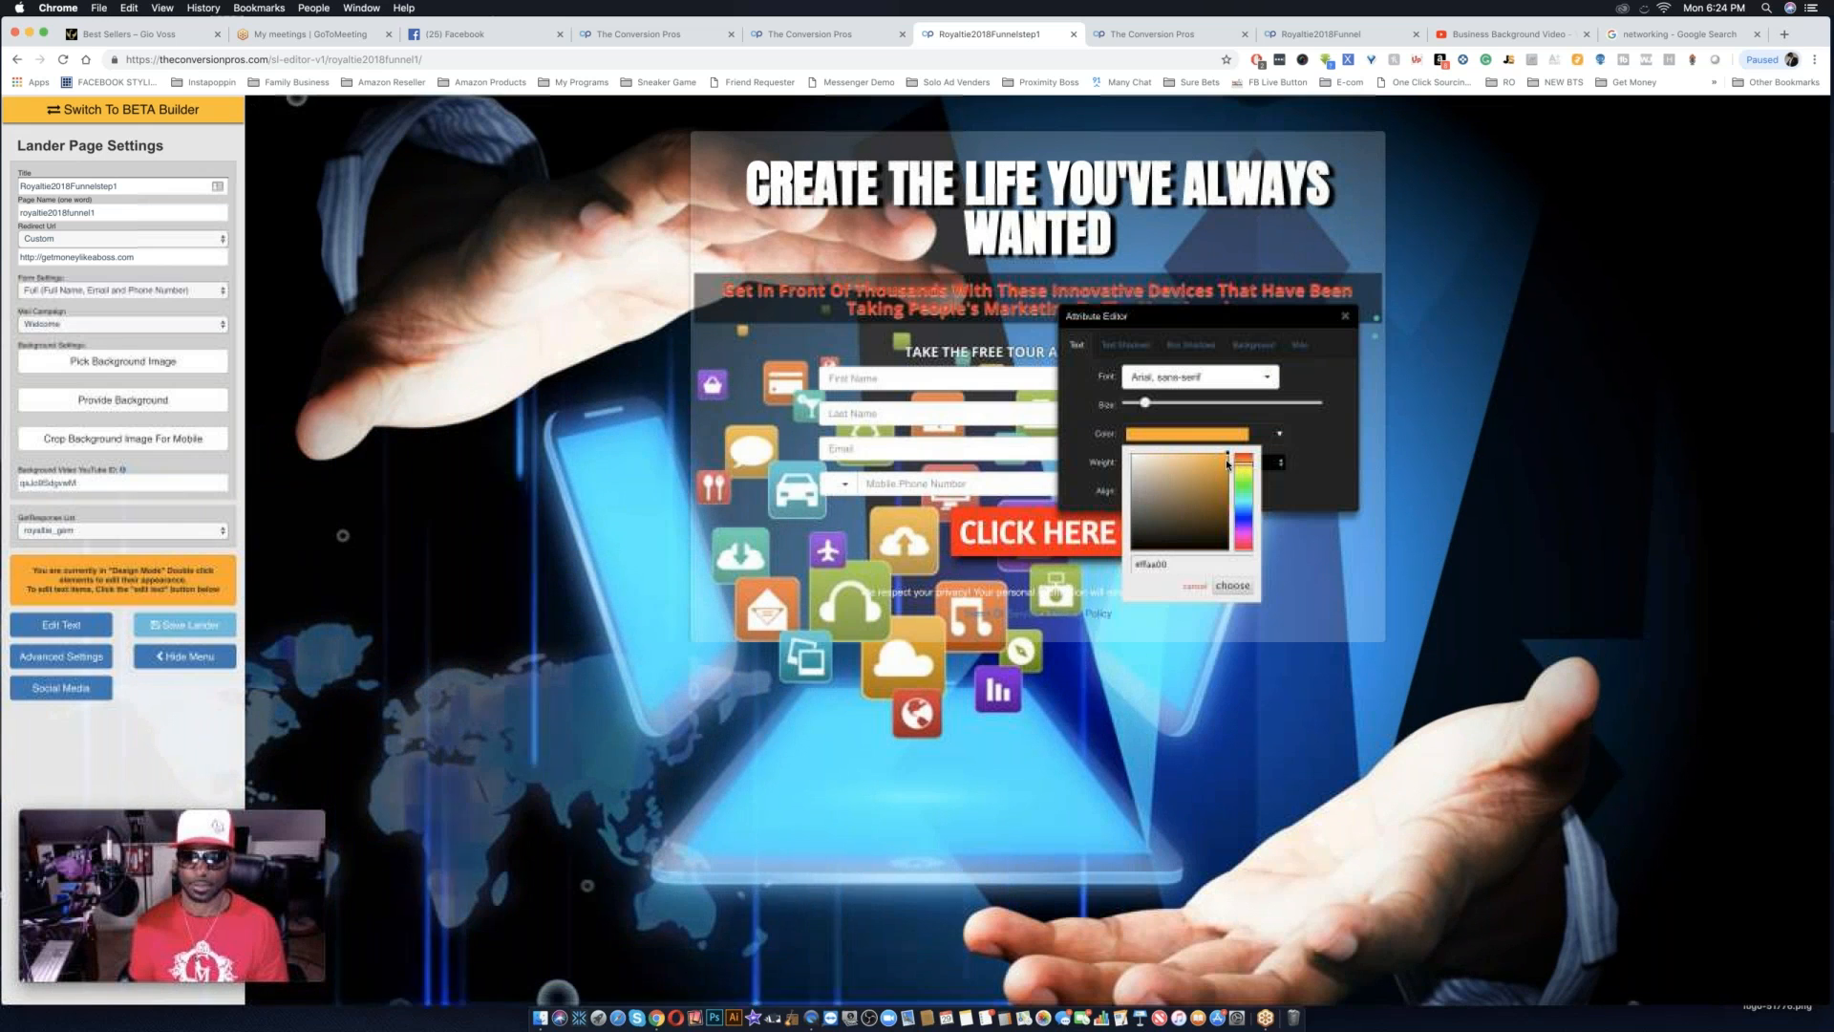
{"action": "left_click", "coordinate": [1246, 472]}
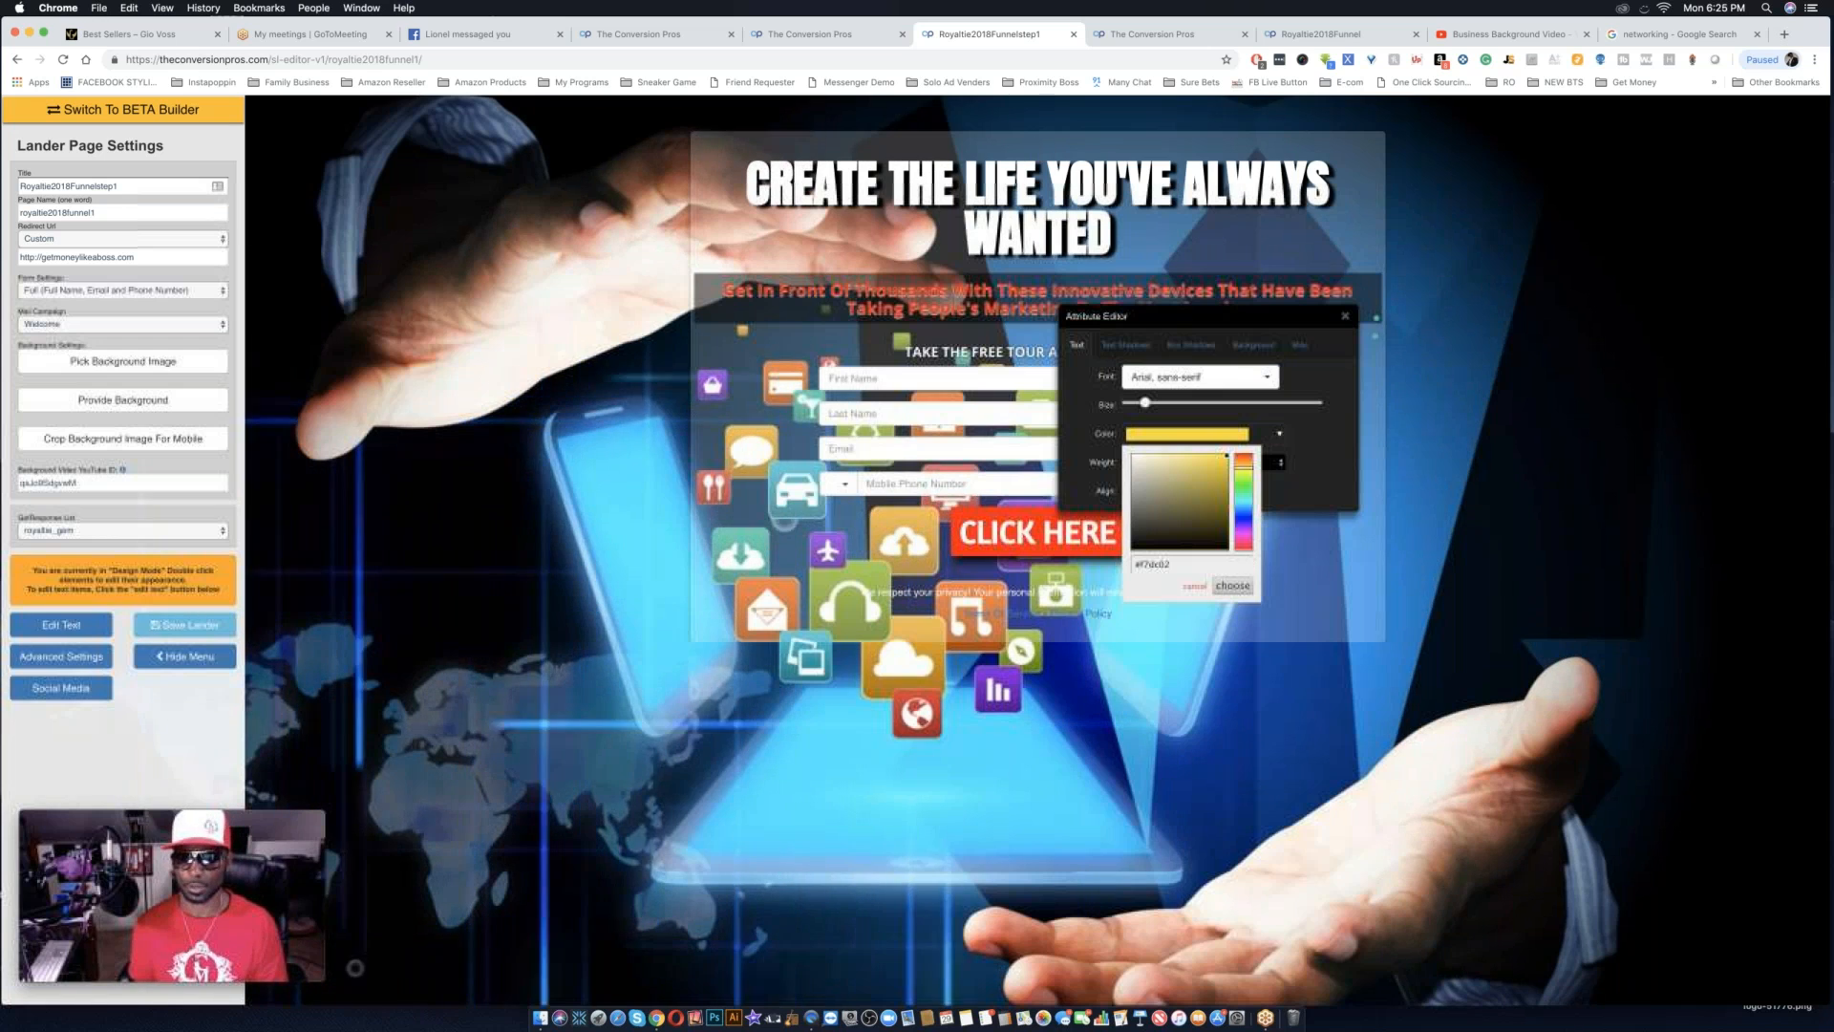
{"action": "left_click", "coordinate": [1232, 587]}
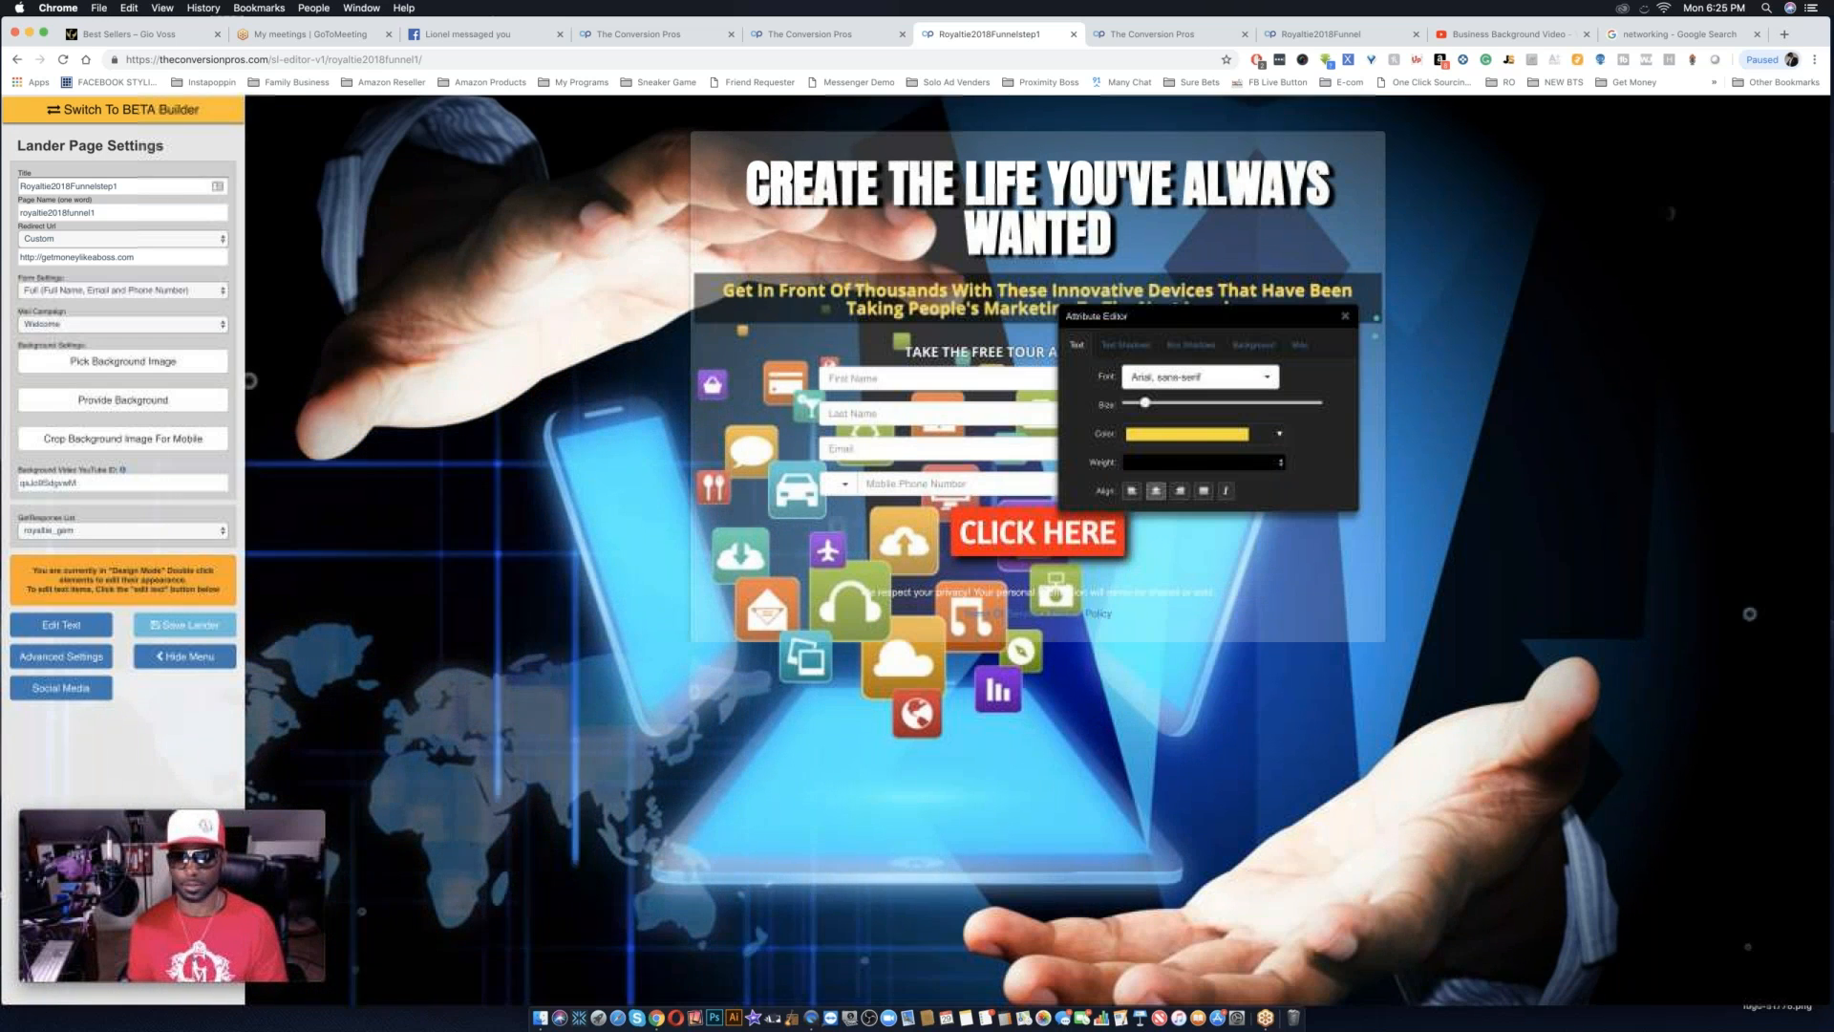
Set the subheadline's text shadow color to near-black (#010101) and close its attribute editor.
{"action": "left_click", "coordinate": [1125, 344]}
{"action": "left_click", "coordinate": [1187, 462]}
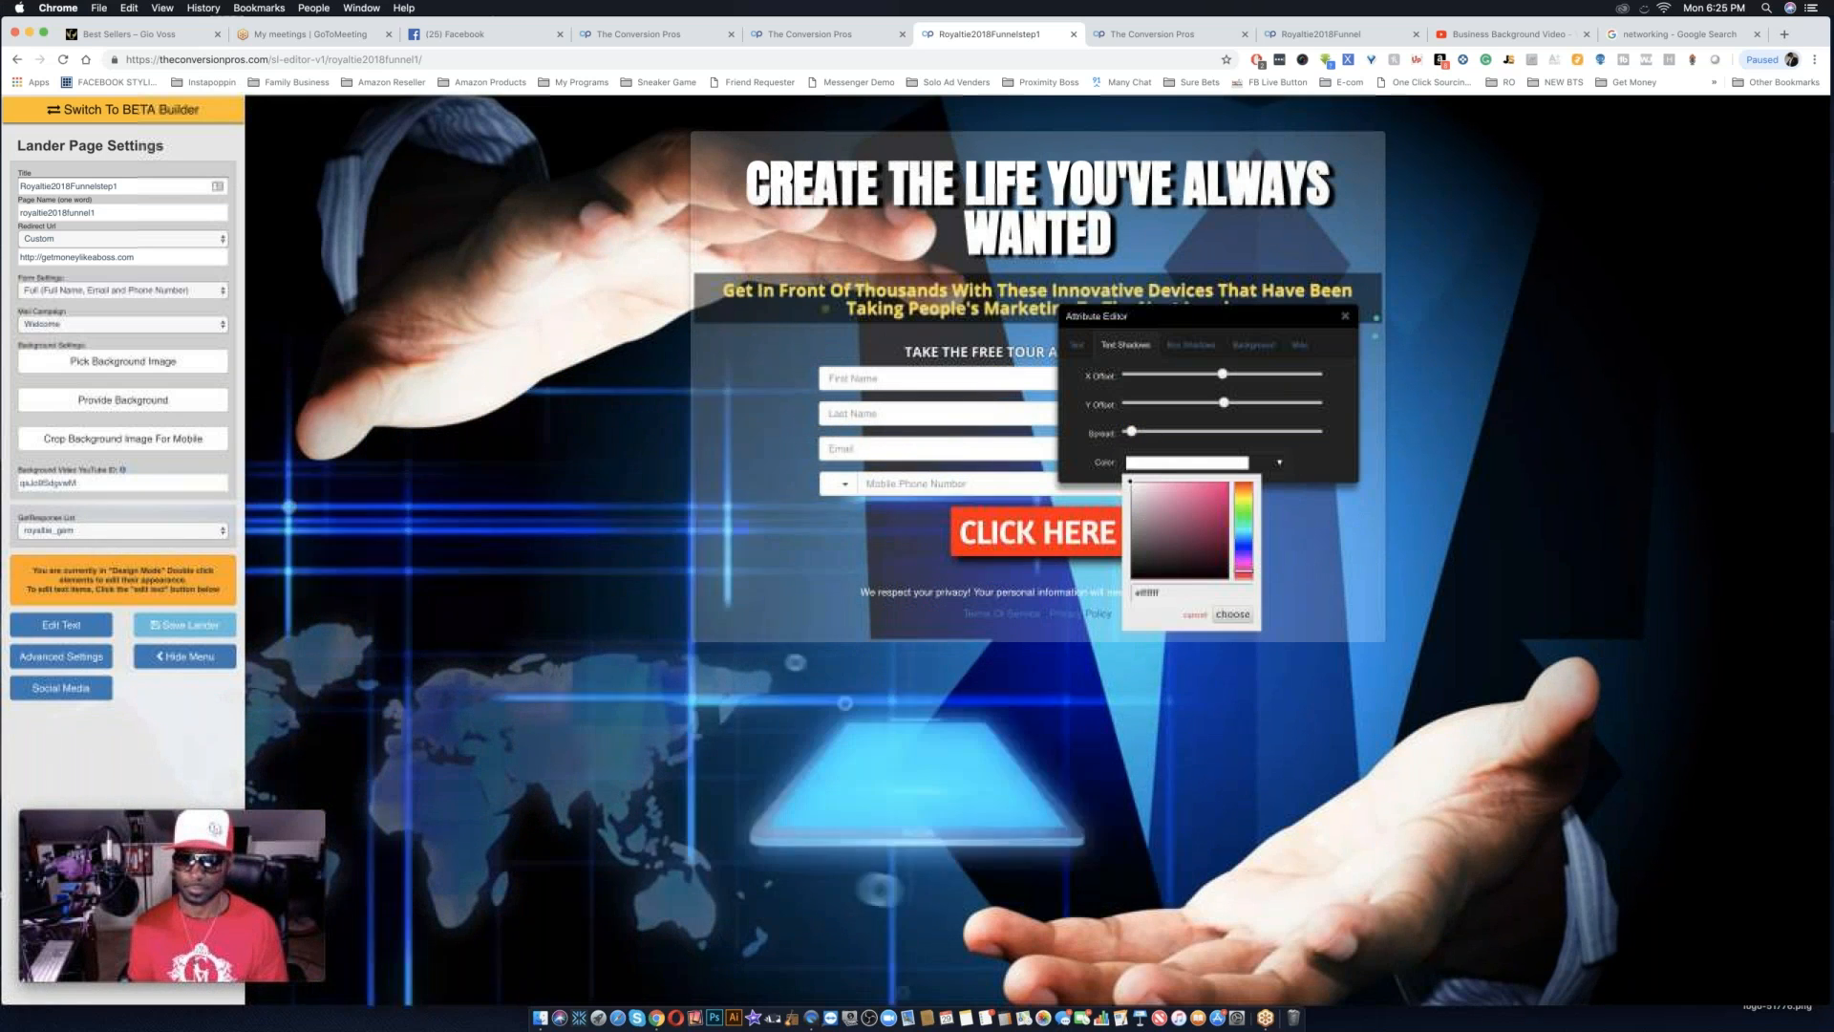
{"action": "left_click", "coordinate": [1133, 579]}
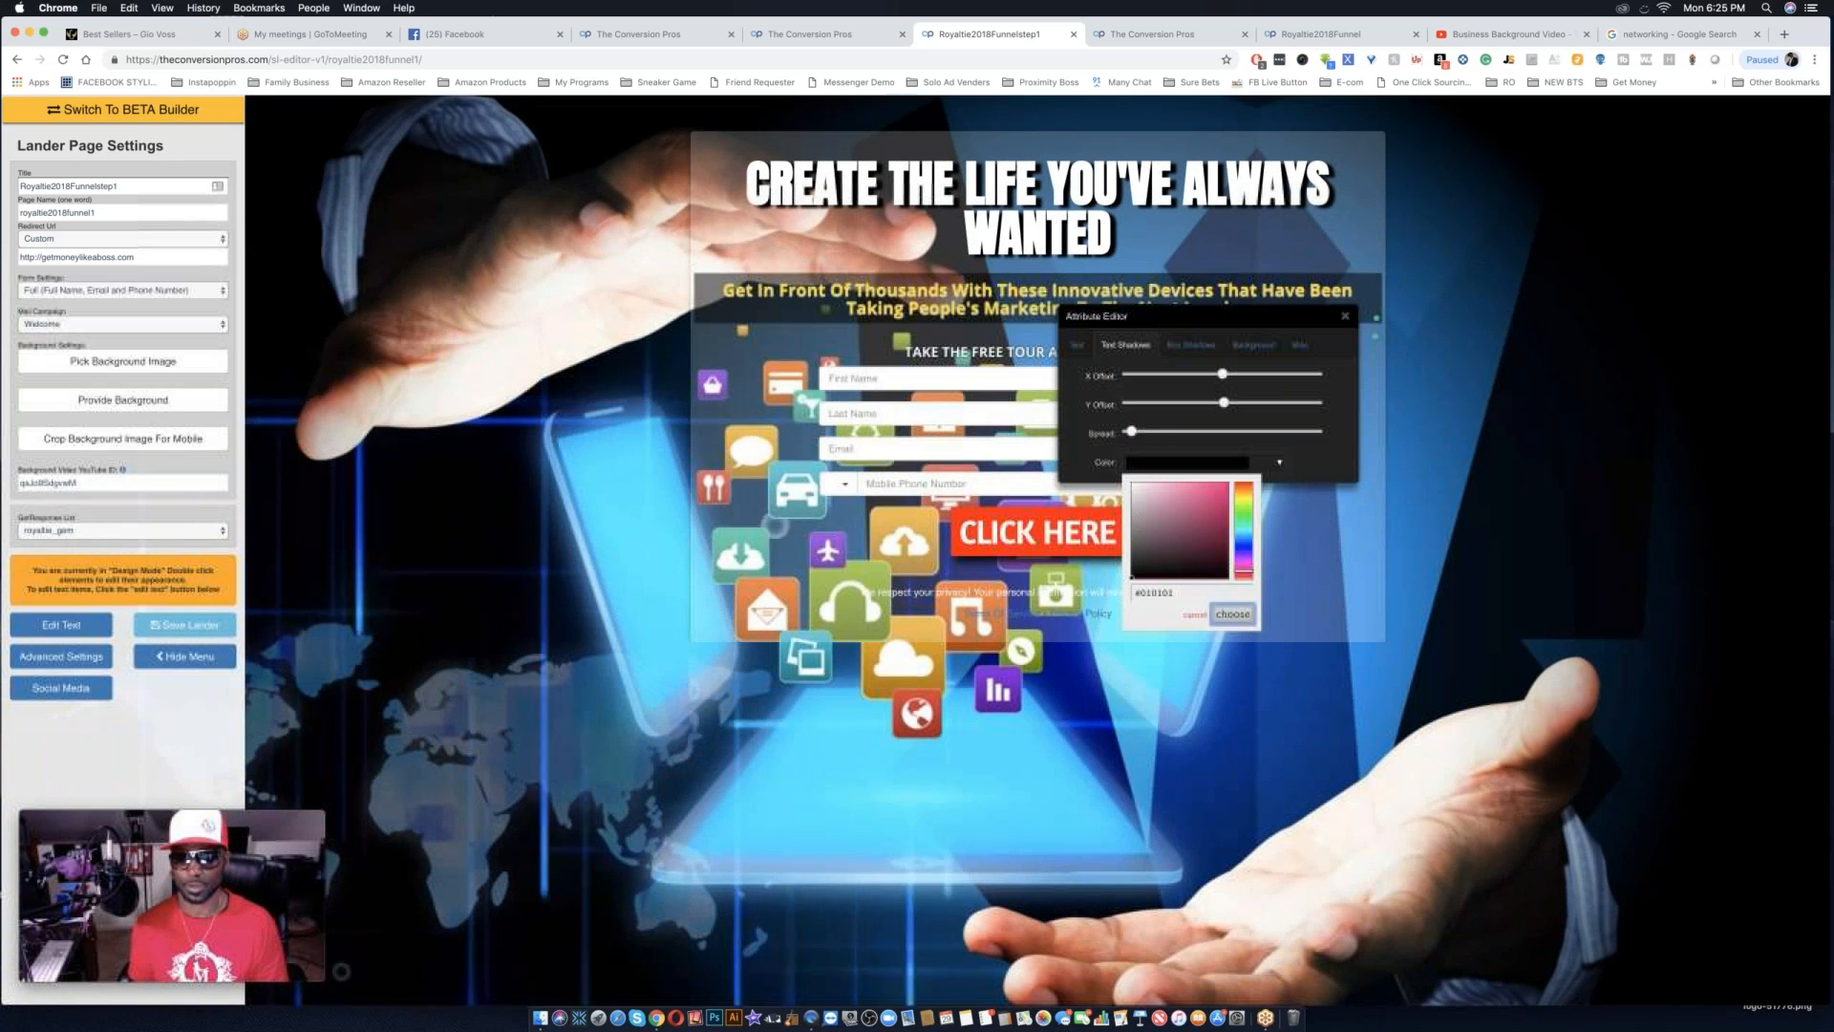
{"action": "left_click", "coordinate": [1232, 615]}
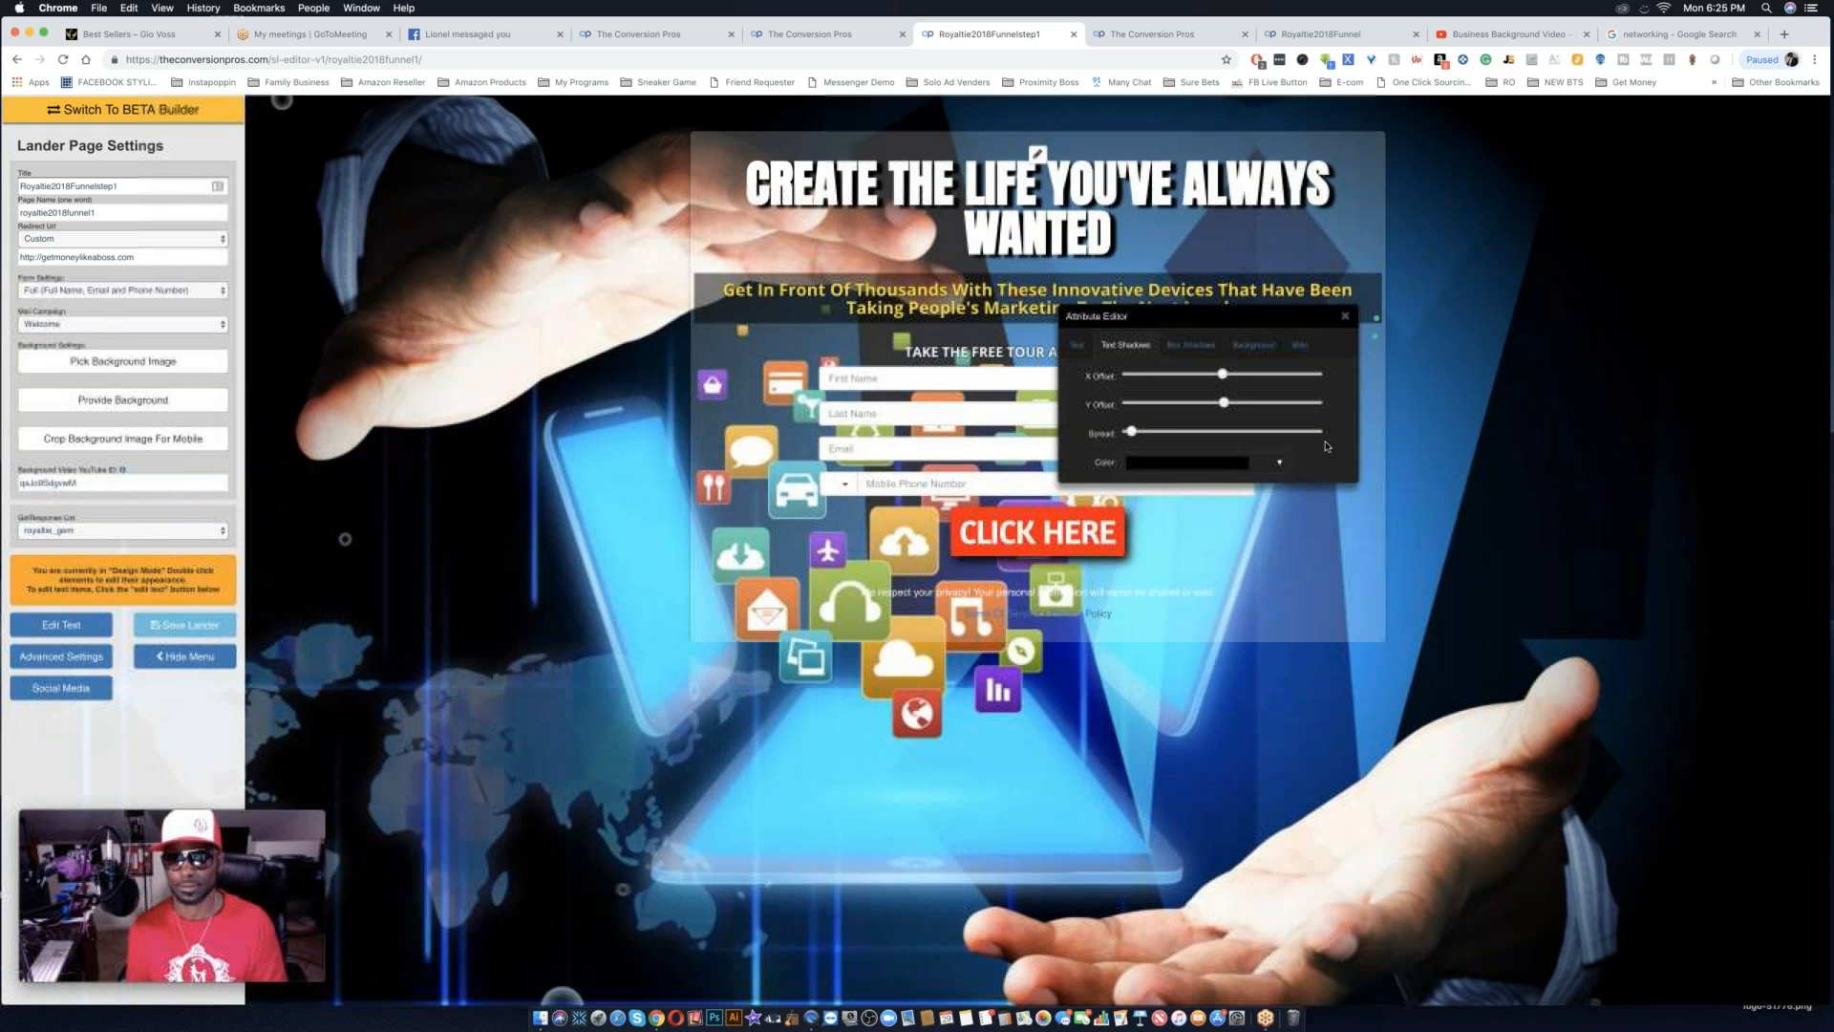
{"action": "left_click", "coordinate": [1345, 315]}
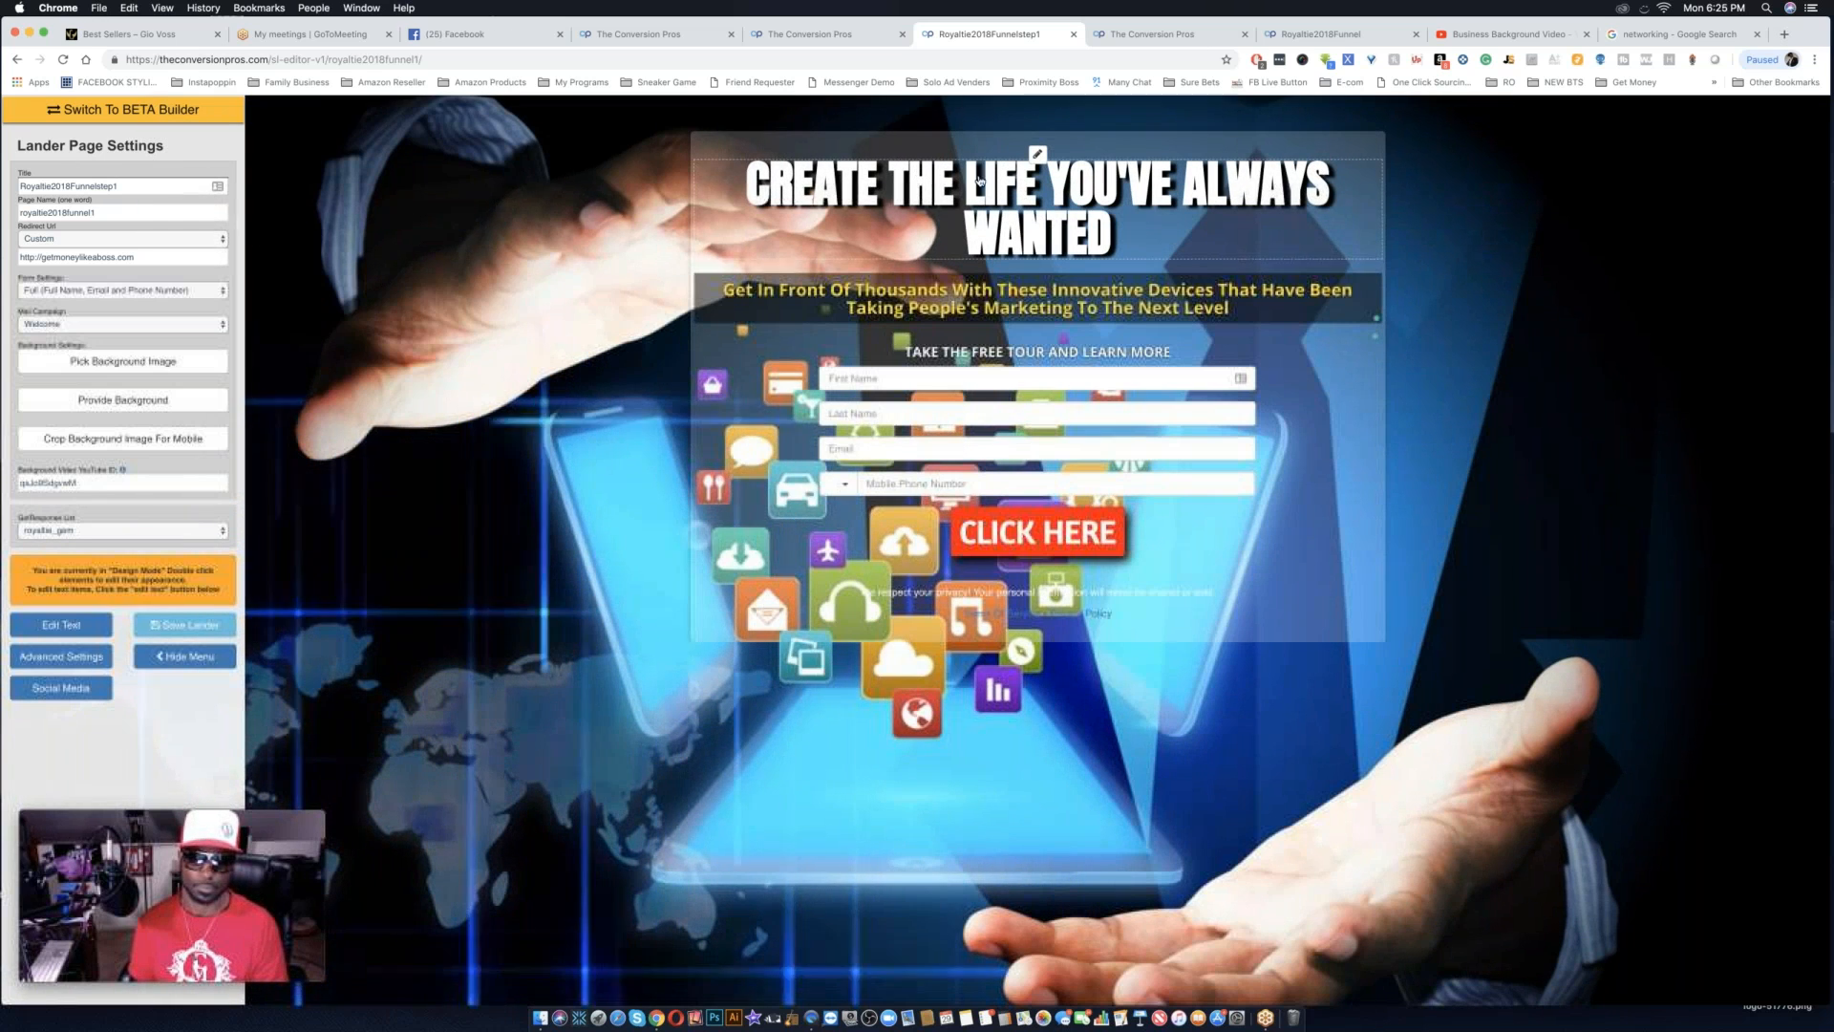
Set the capture form panel's background to near-black (10, 6, 6) at 0.54 opacity and save the lander.
{"action": "left_click", "coordinate": [1037, 155]}
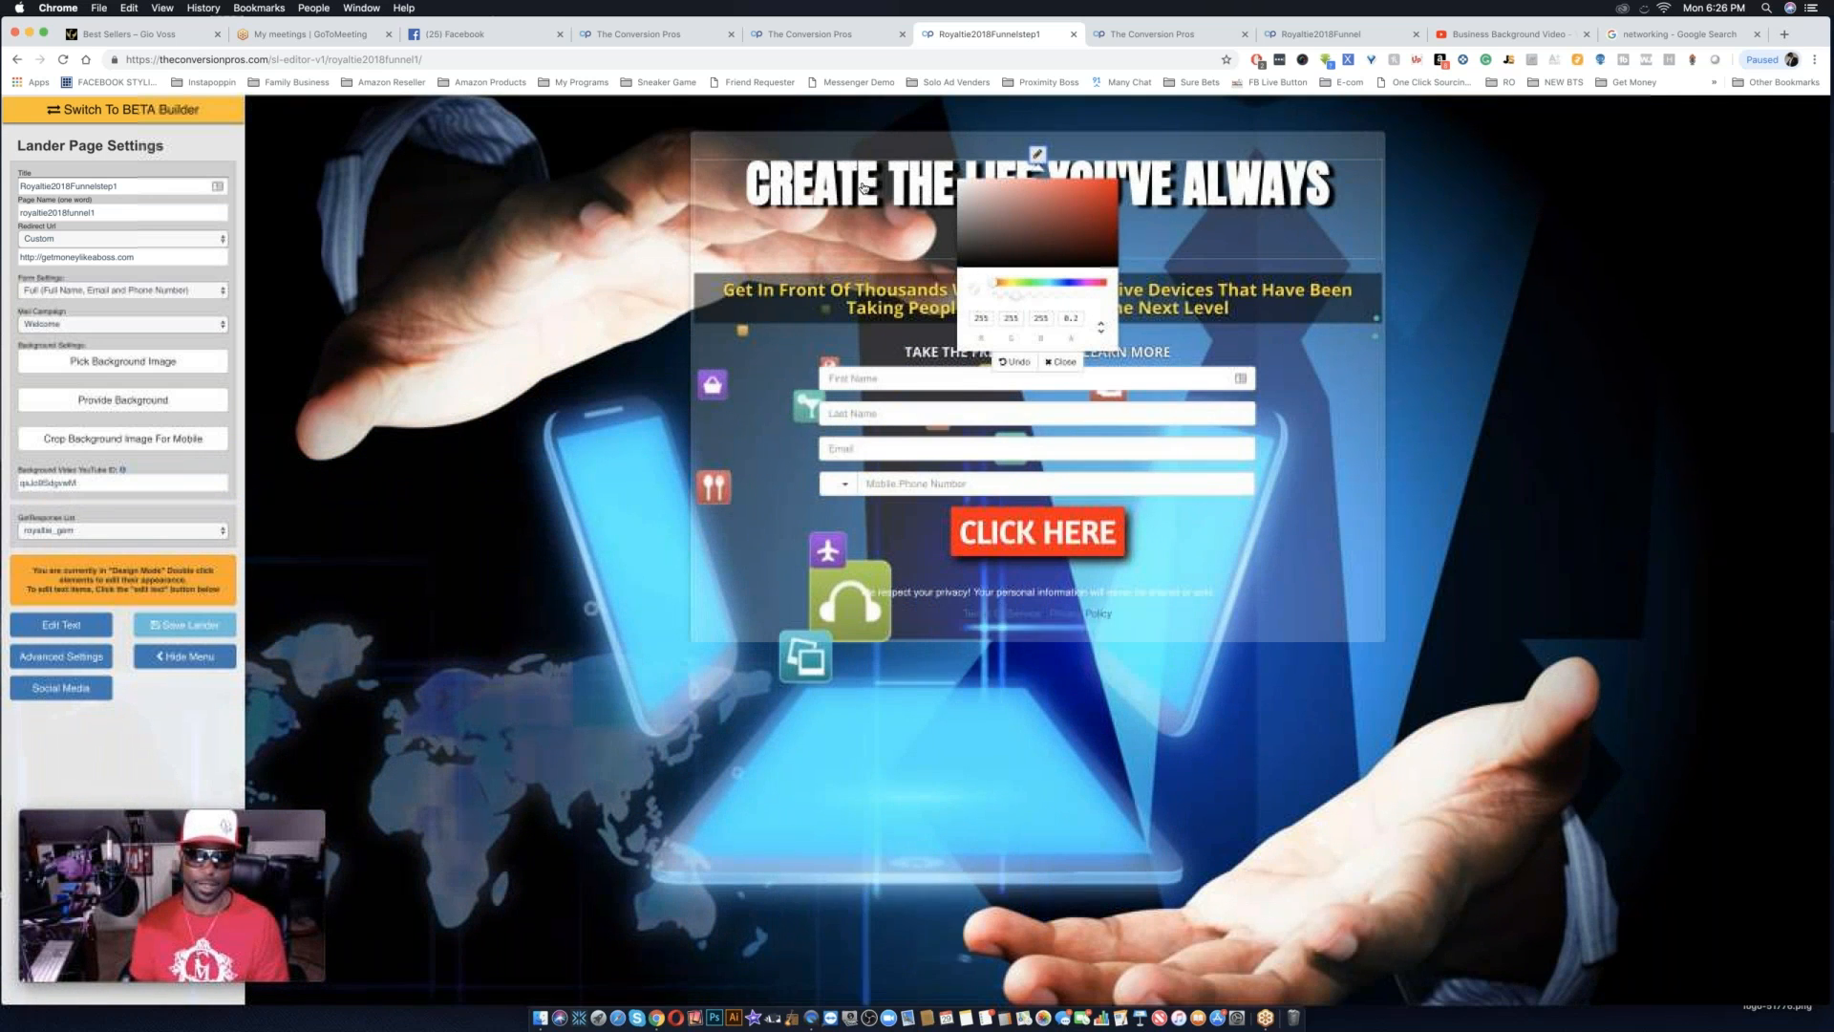
{"action": "left_click", "coordinate": [1038, 155]}
{"action": "left_click", "coordinate": [1039, 155]}
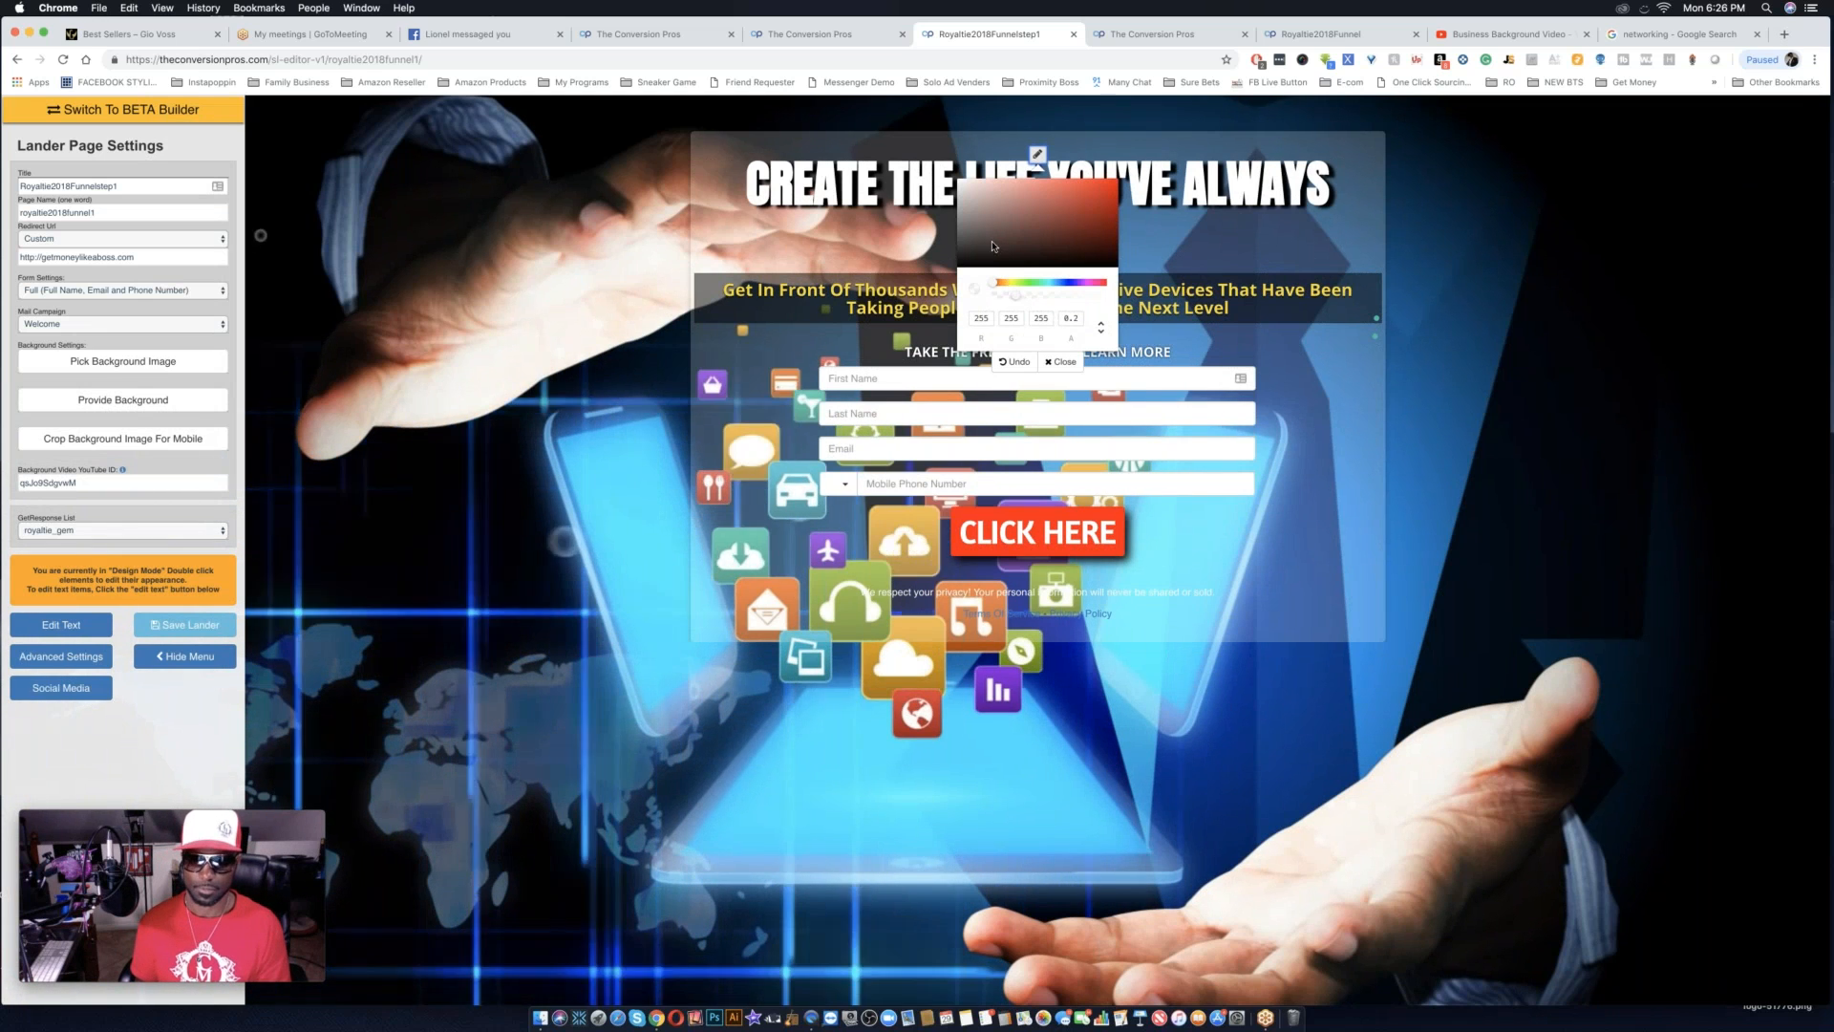
{"action": "left_click", "coordinate": [995, 264]}
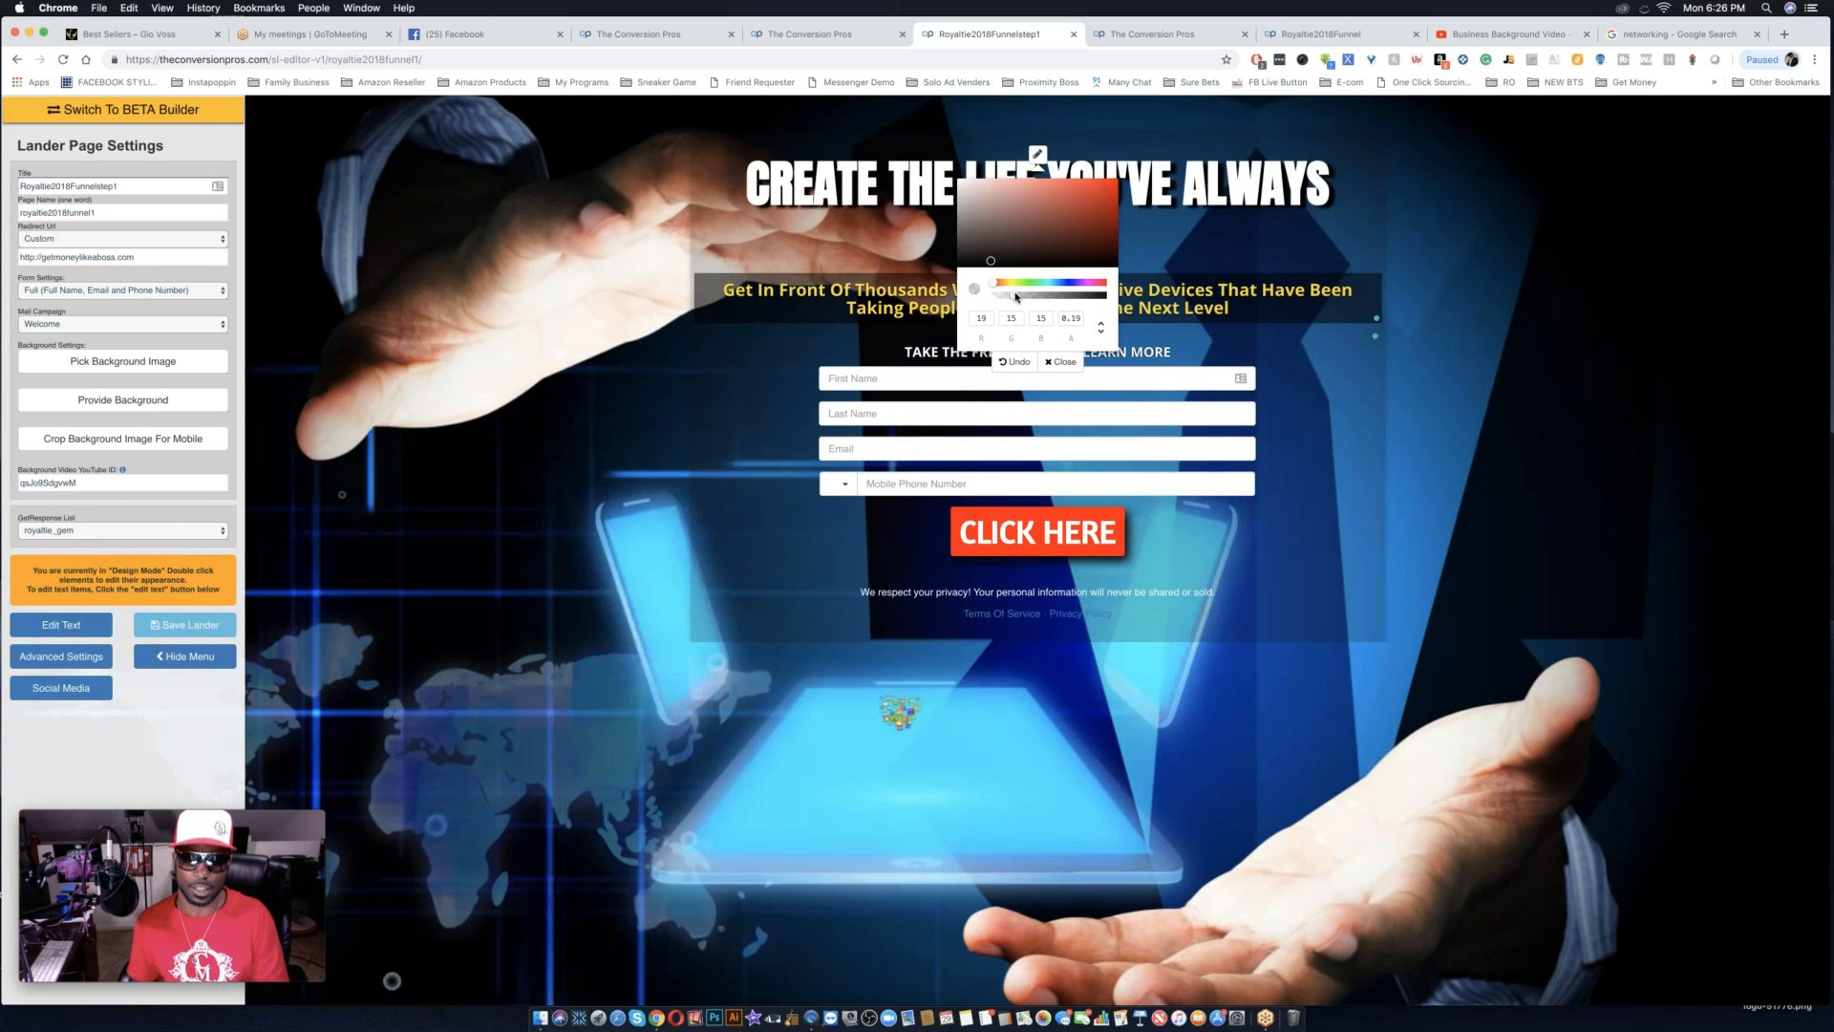
{"action": "left_click_drag", "start_coordinate": [1015, 297], "coordinate": [1057, 300]}
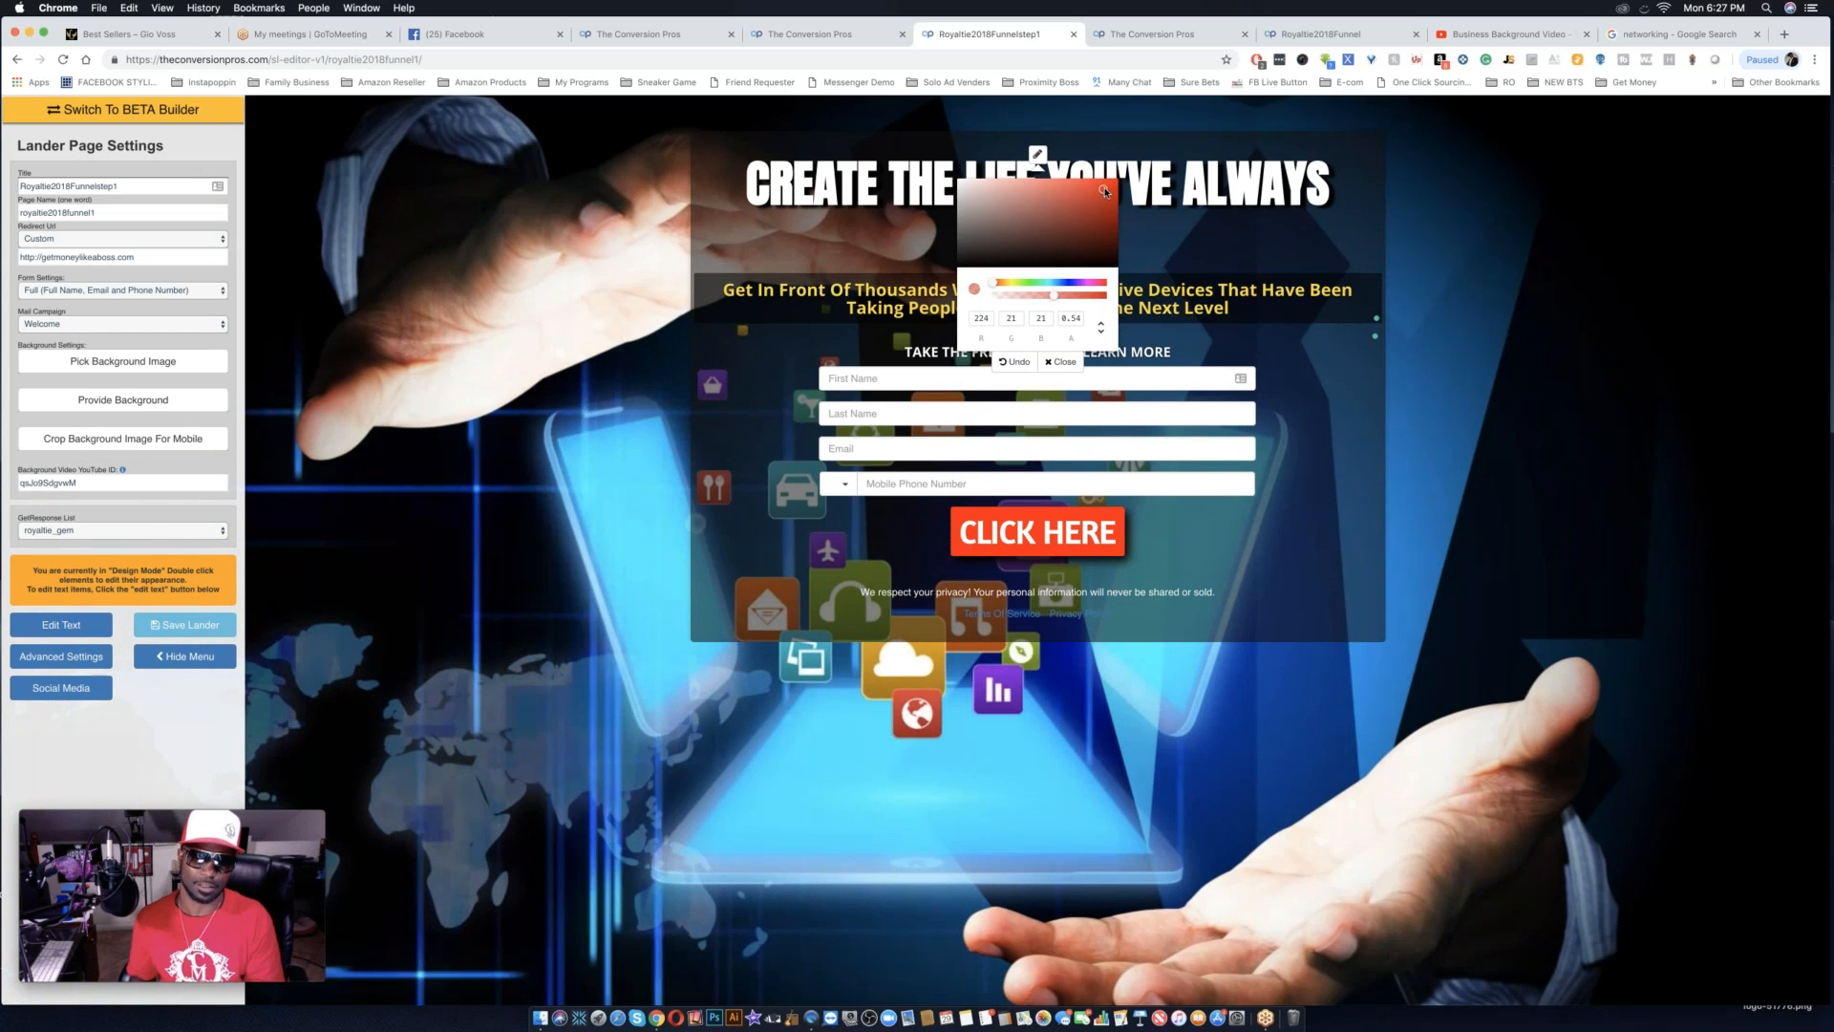
{"action": "left_click_drag", "start_coordinate": [1103, 192], "coordinate": [1122, 190]}
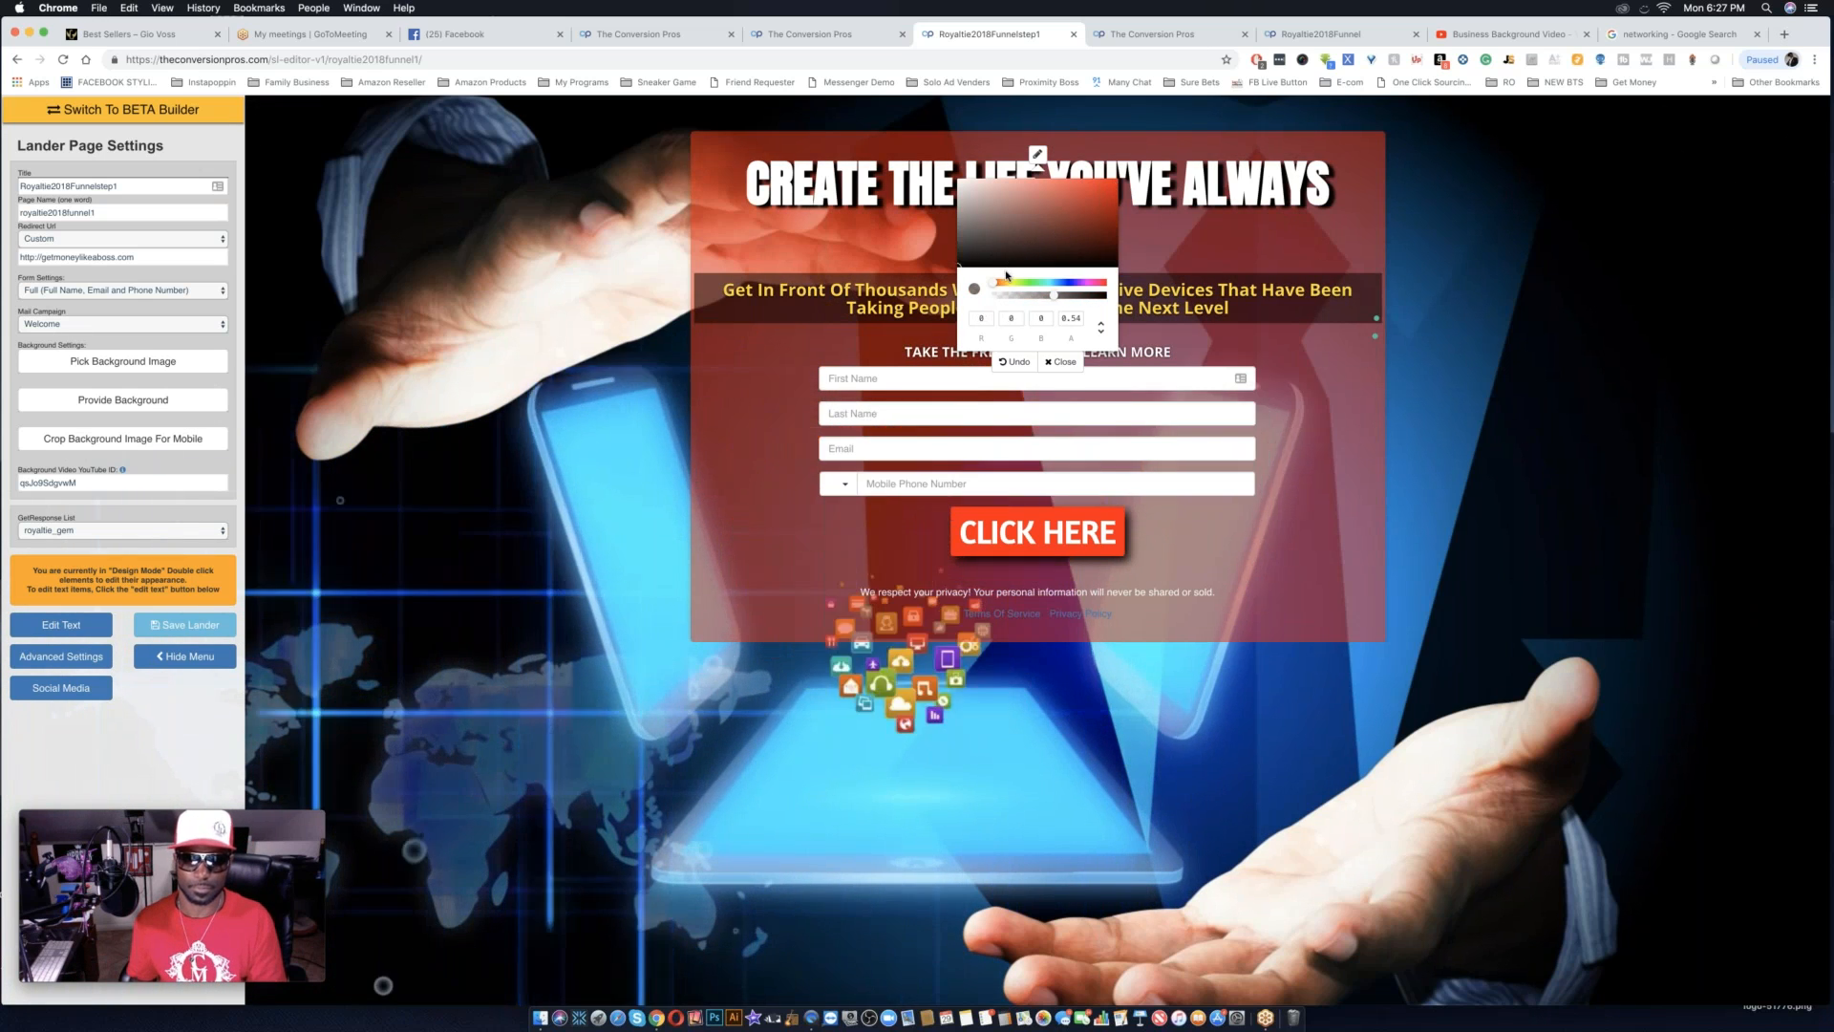
{"action": "left_click", "coordinate": [1020, 265]}
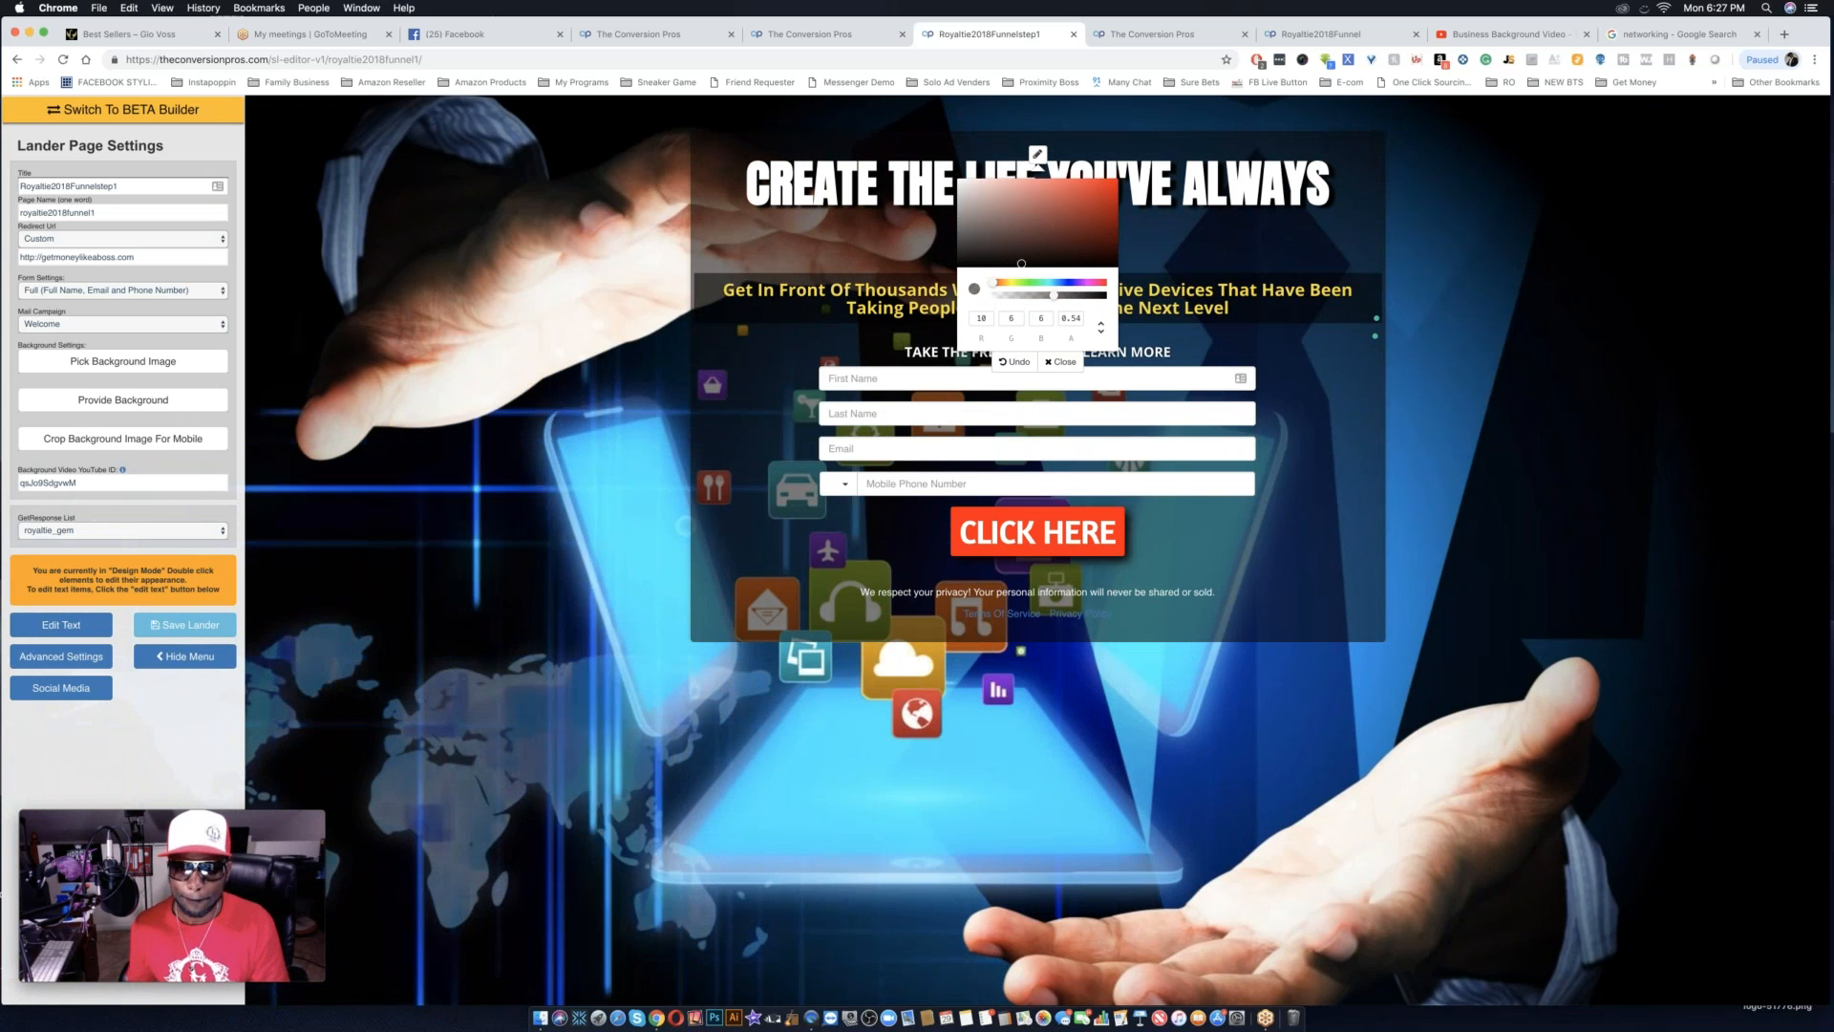
{"action": "left_click", "coordinate": [1065, 362]}
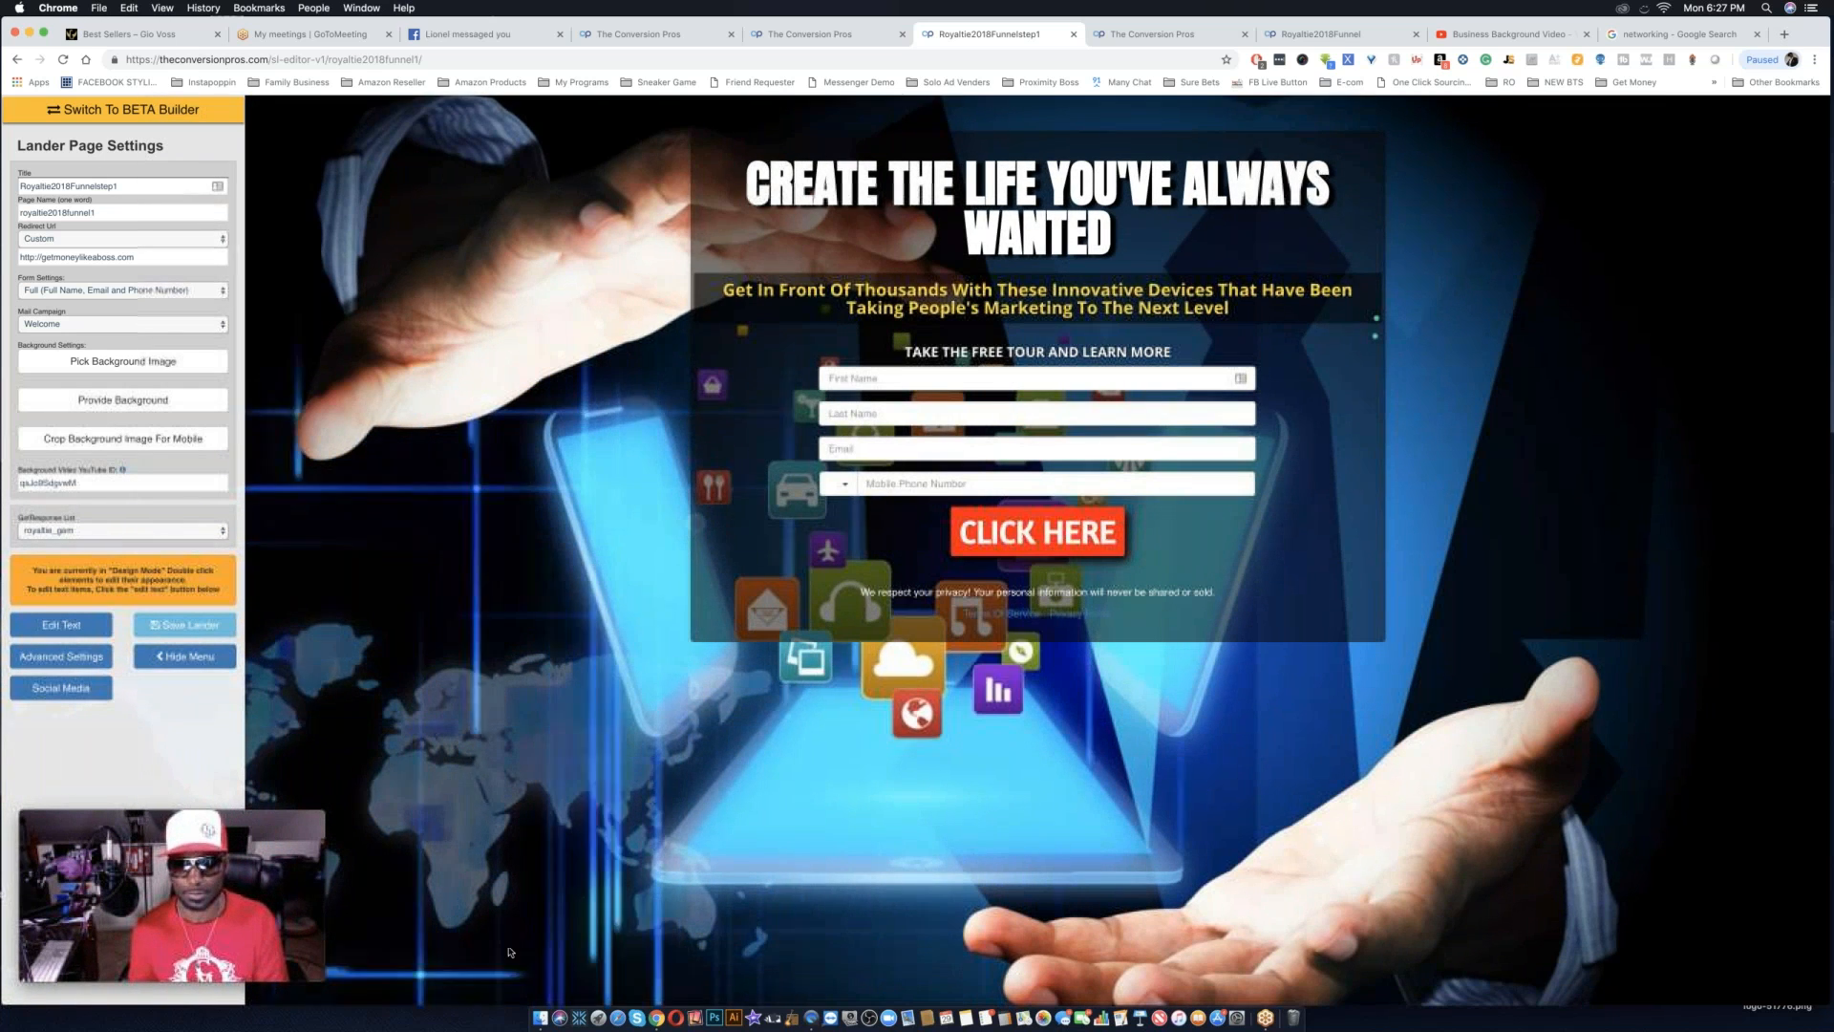
{"action": "mouse_move", "coordinate": [312, 883]}
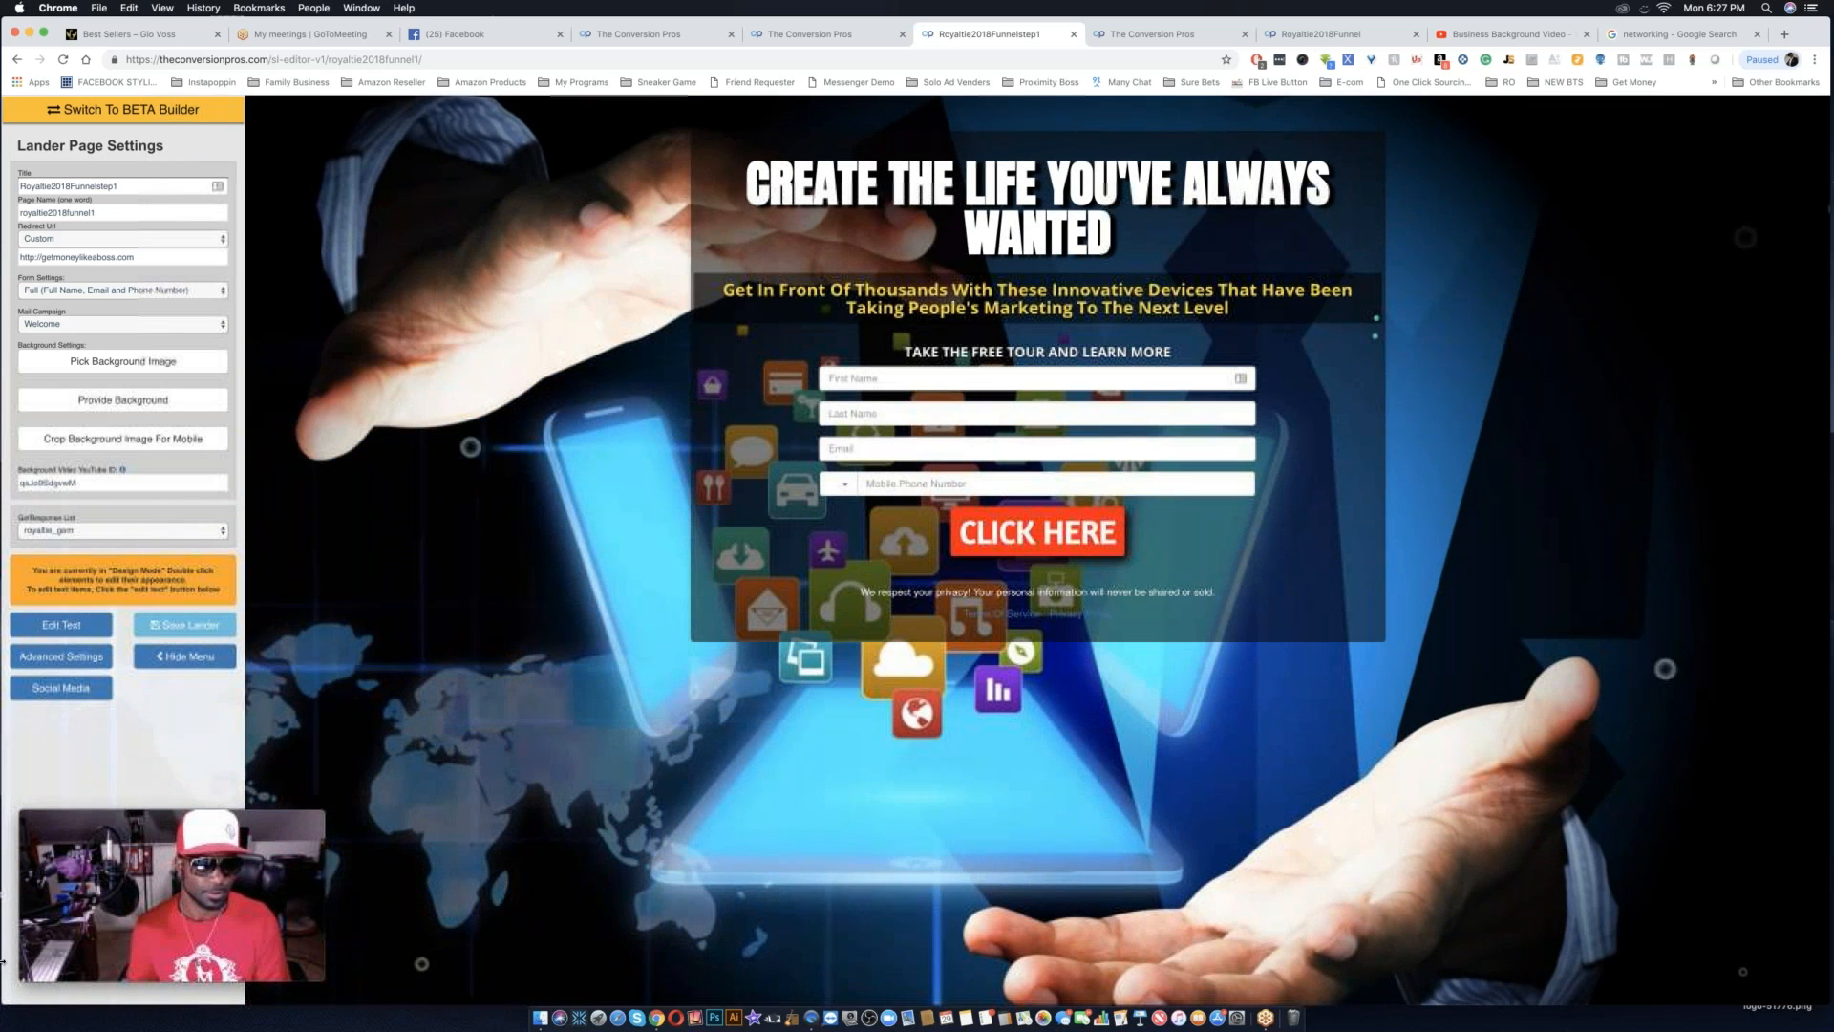
{"action": "left_click", "coordinate": [185, 625]}
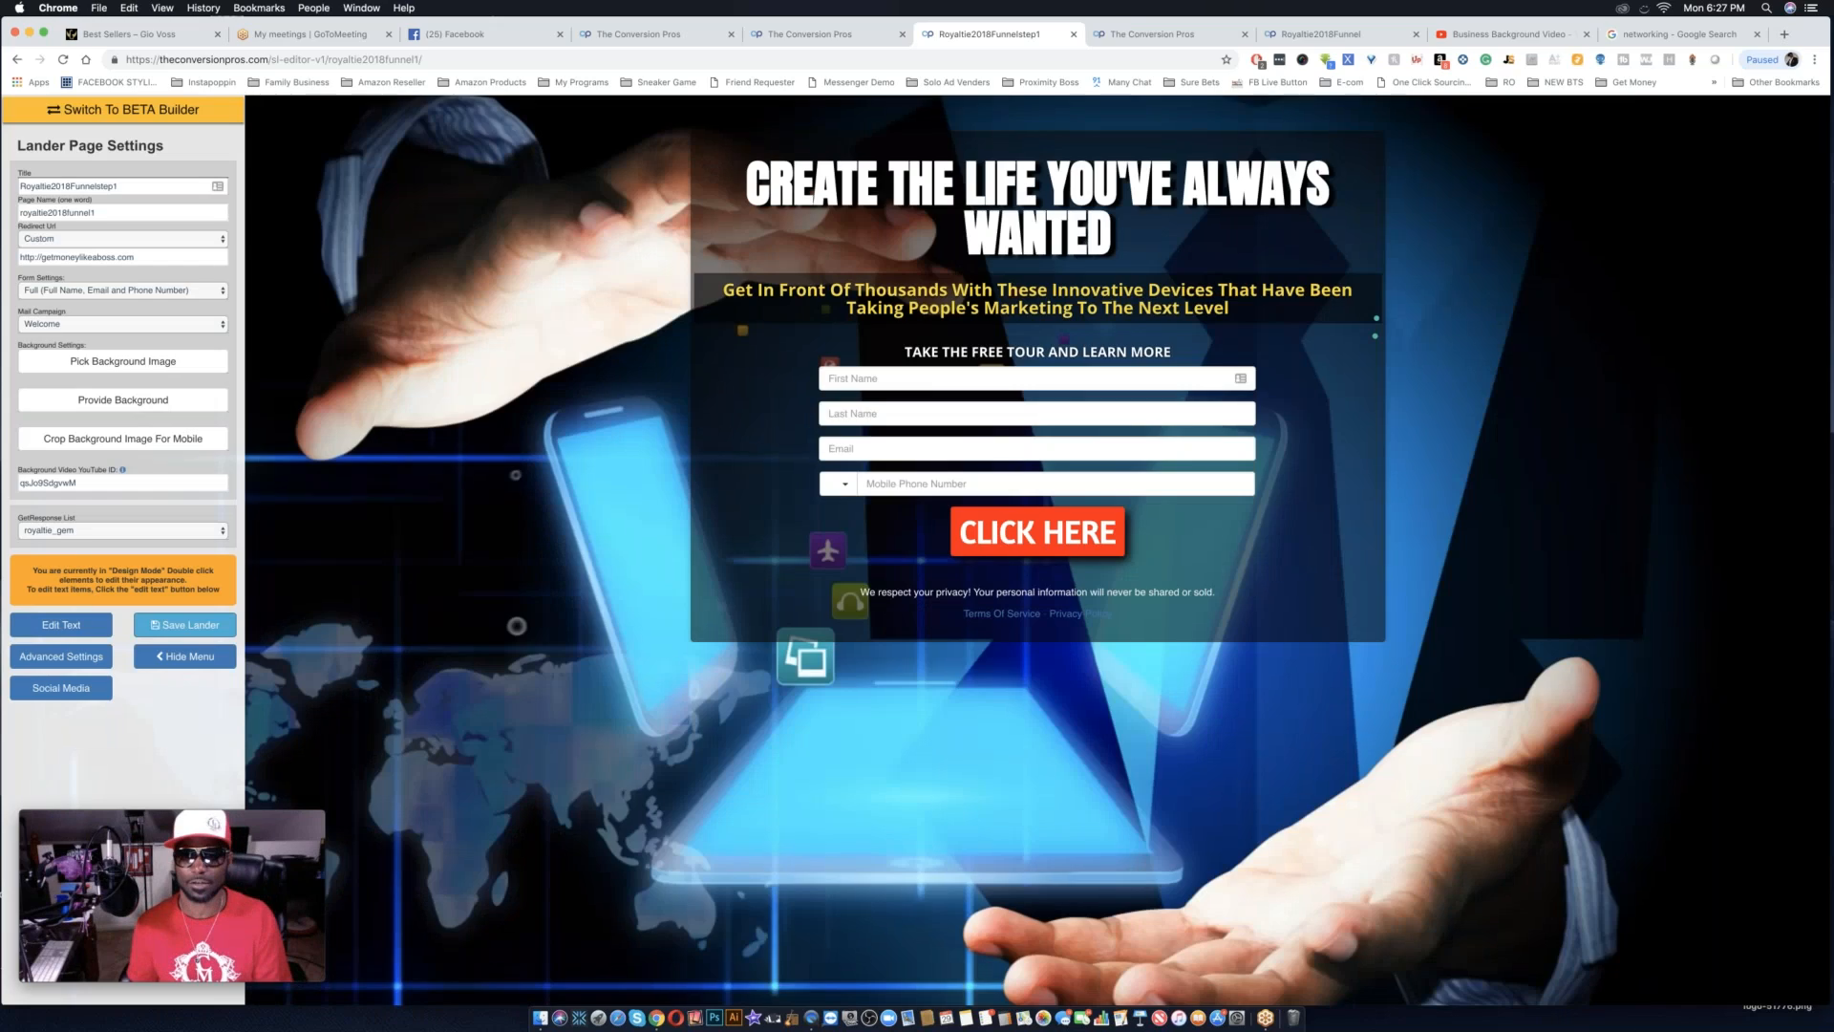
Refresh the landing pages list and copy the public link of the Royaltie2018Funnelstep2 page.
{"action": "key", "text": "ctrl+Tab"}
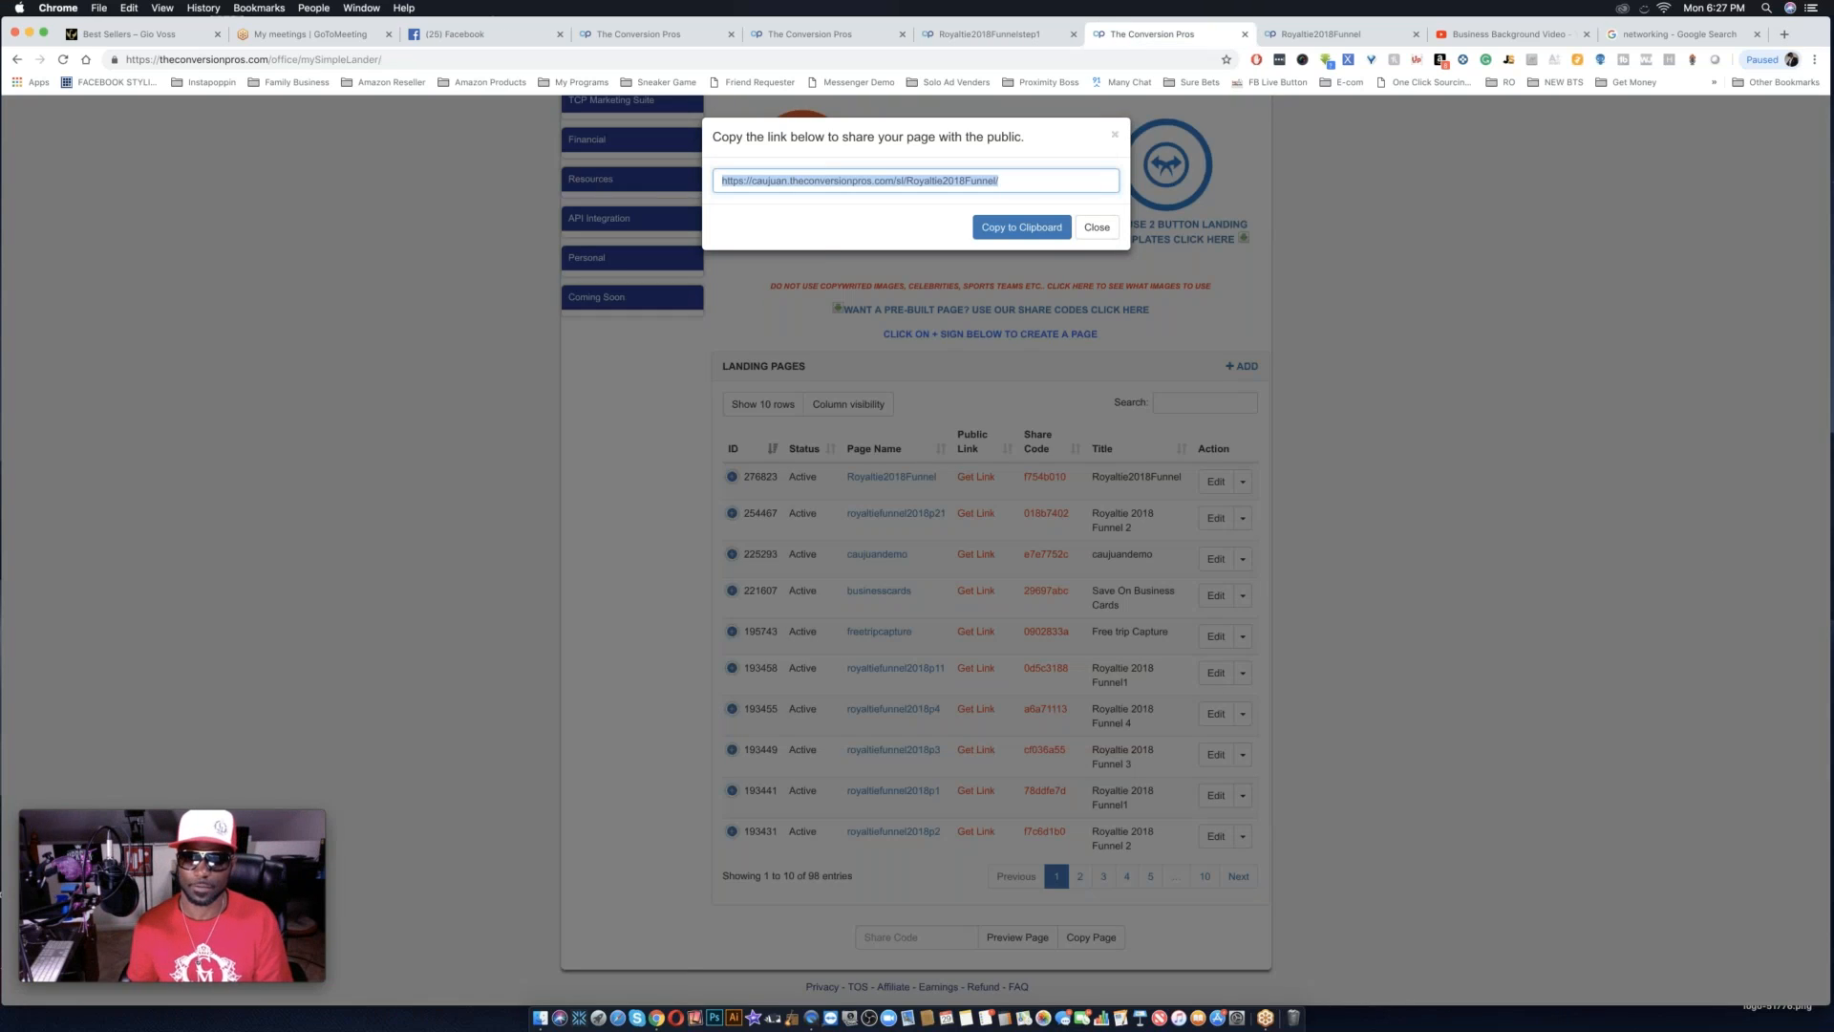
{"action": "left_click", "coordinate": [1114, 134]}
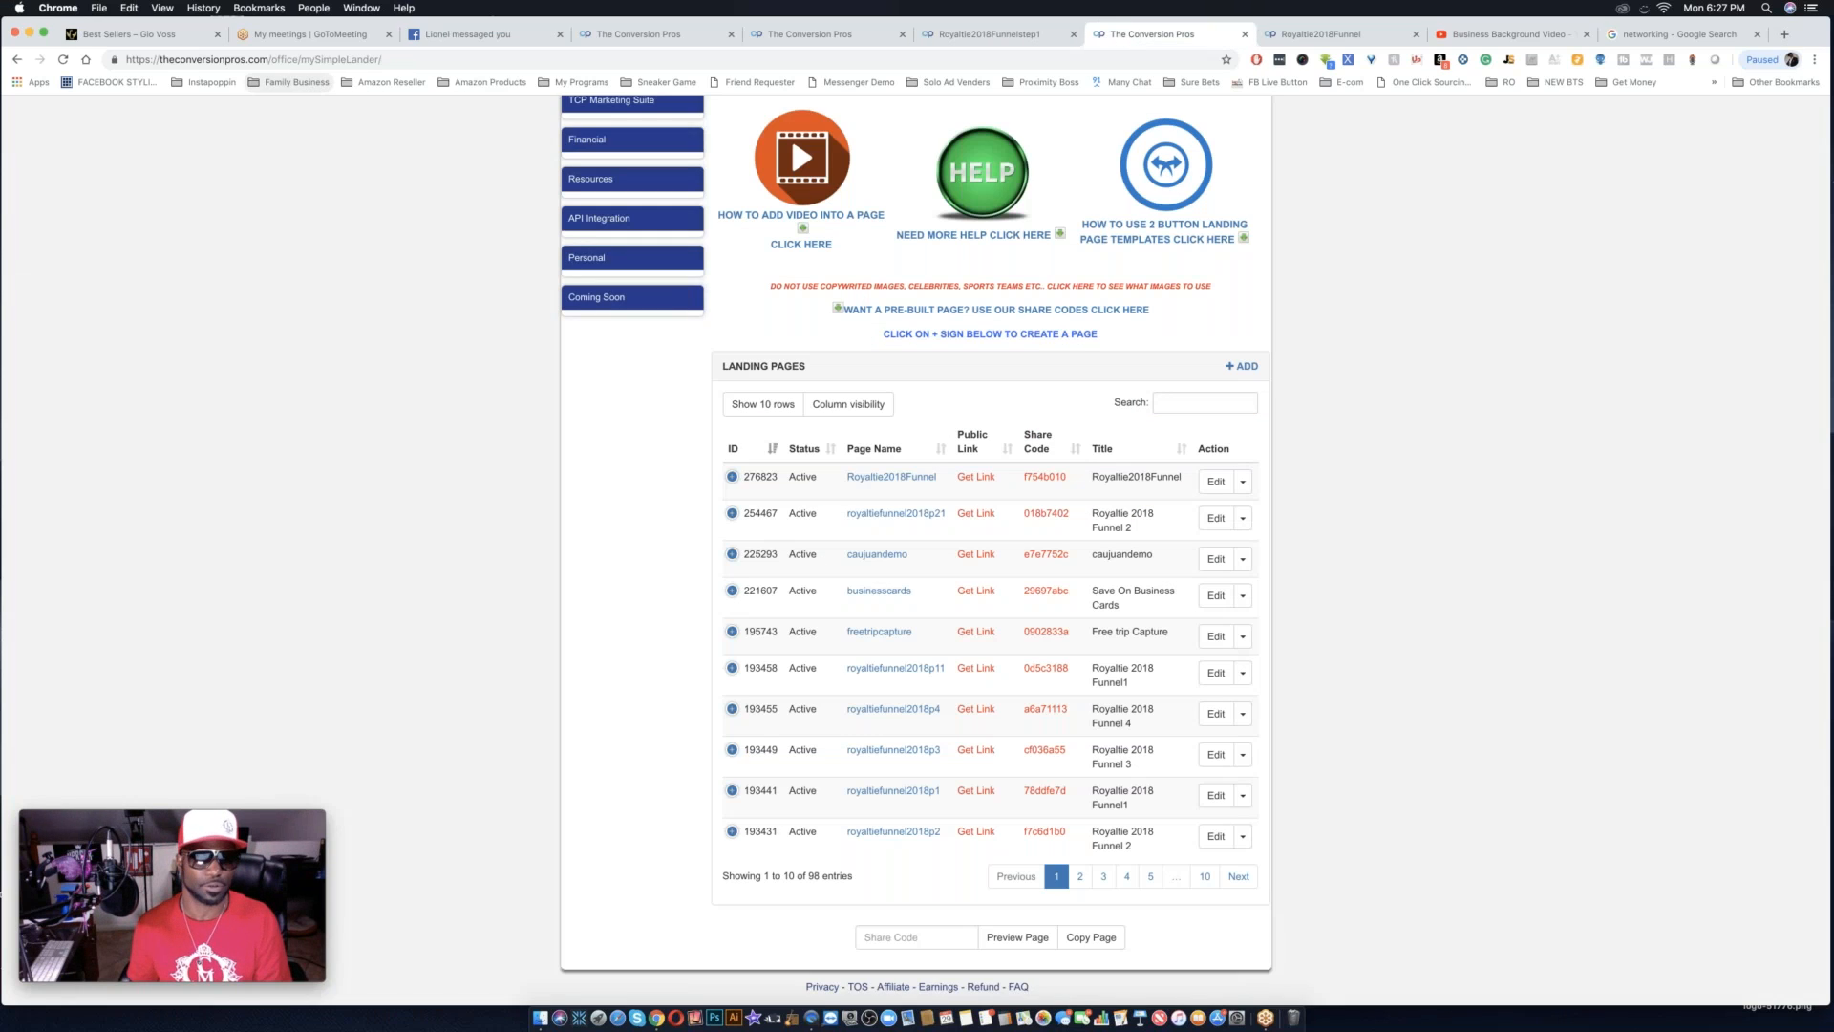
{"action": "left_click", "coordinate": [61, 63]}
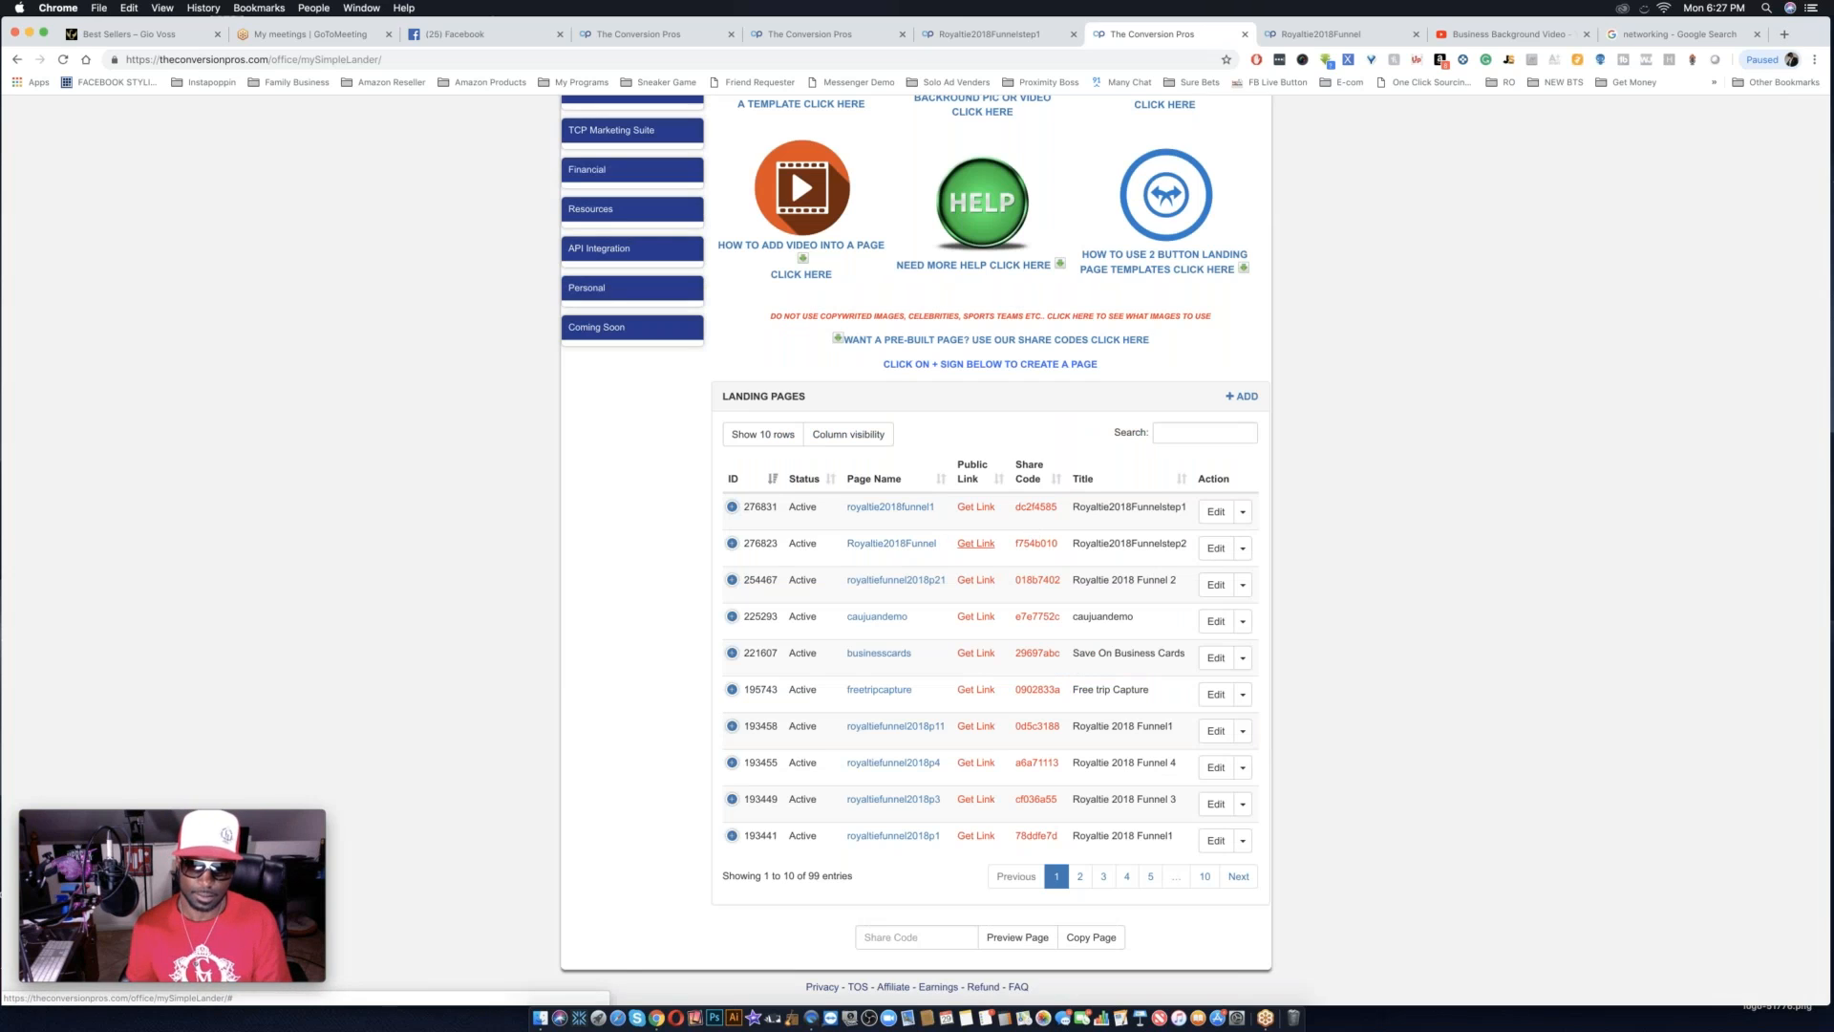
{"action": "left_click", "coordinate": [975, 543]}
{"action": "left_click", "coordinate": [1028, 233]}
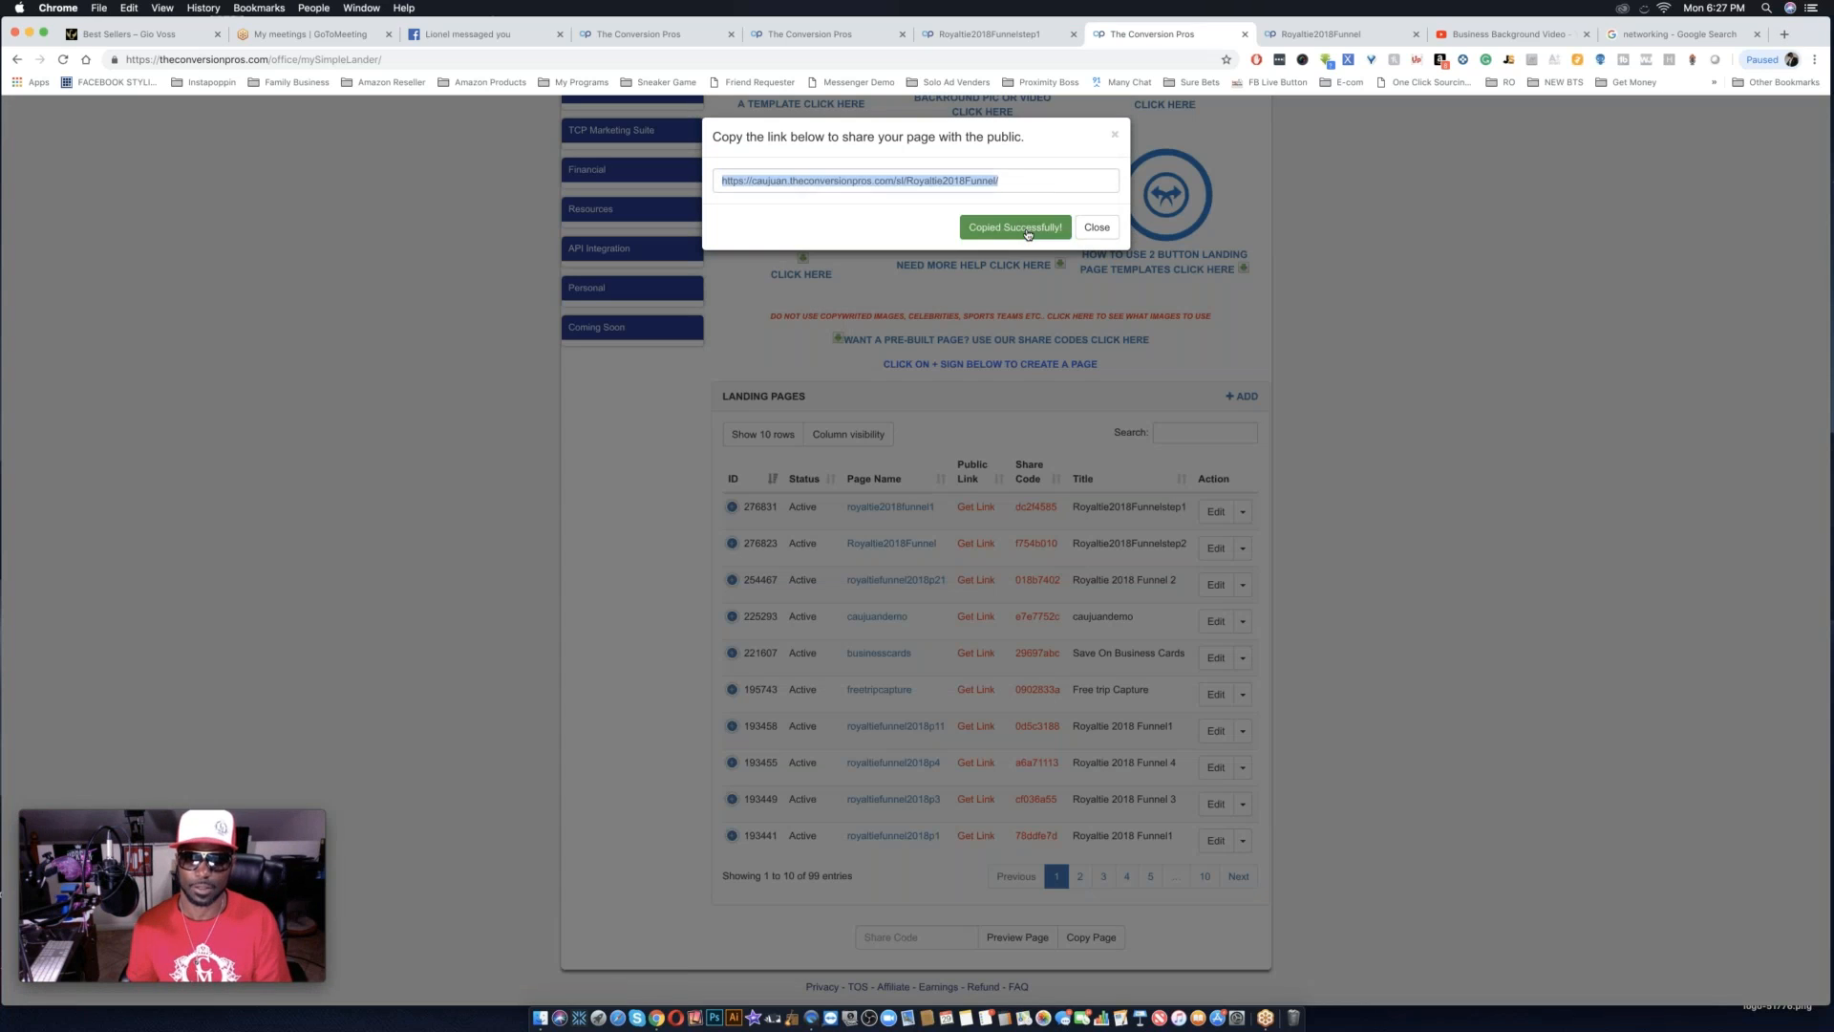
Replace the step 1 page's custom redirect URL with the copied step 2 link and save the lander.
{"action": "left_click", "coordinate": [994, 34]}
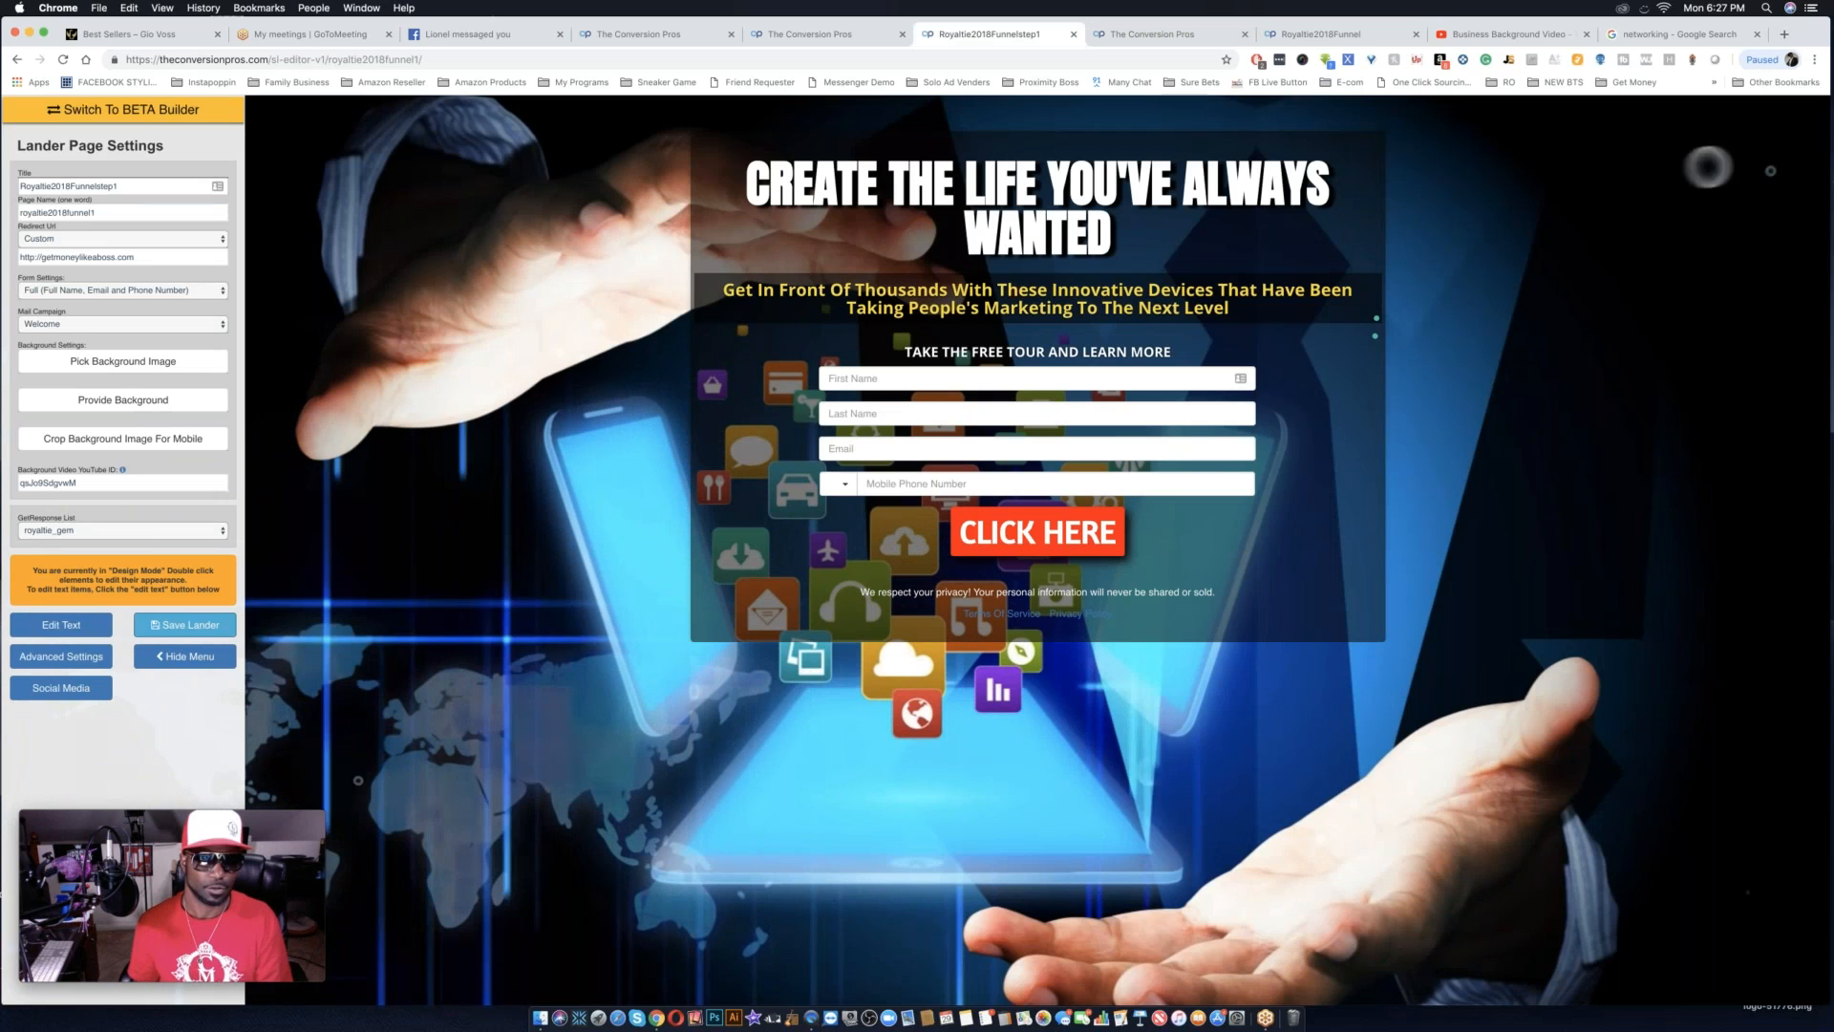
{"action": "triple_click", "coordinate": [154, 257]}
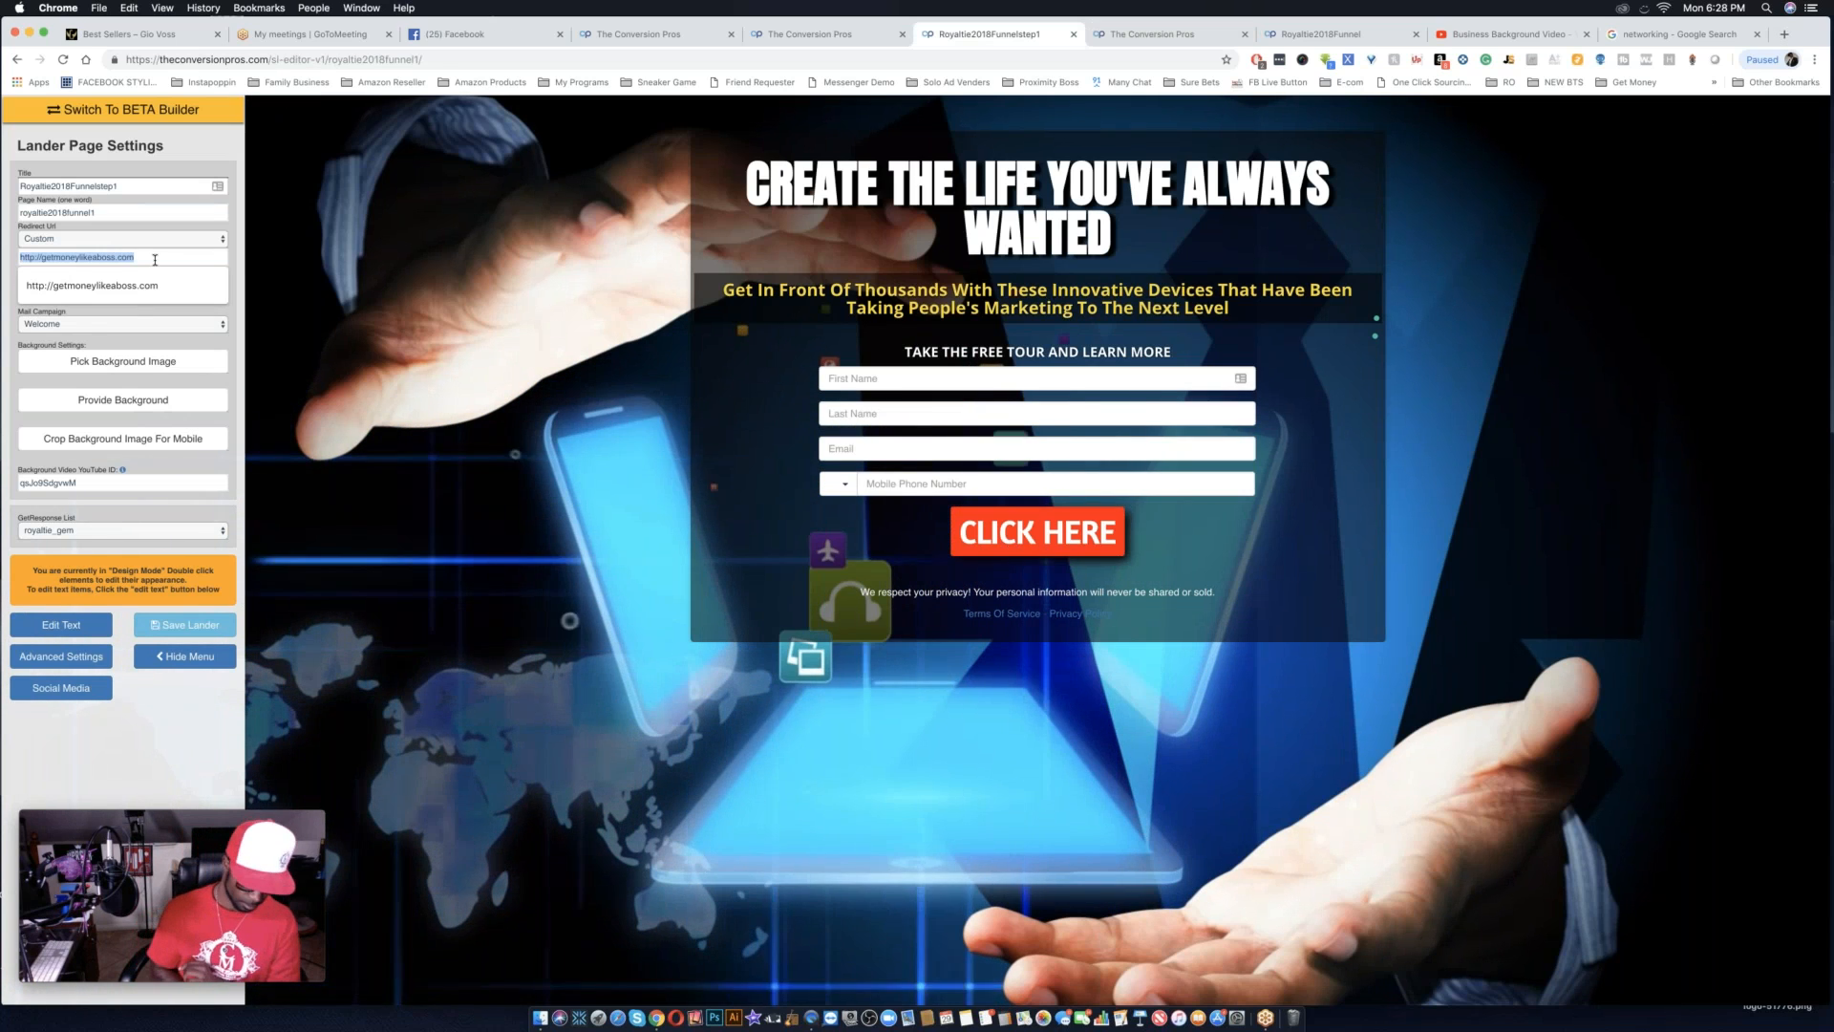
{"action": "key", "text": "super+v"}
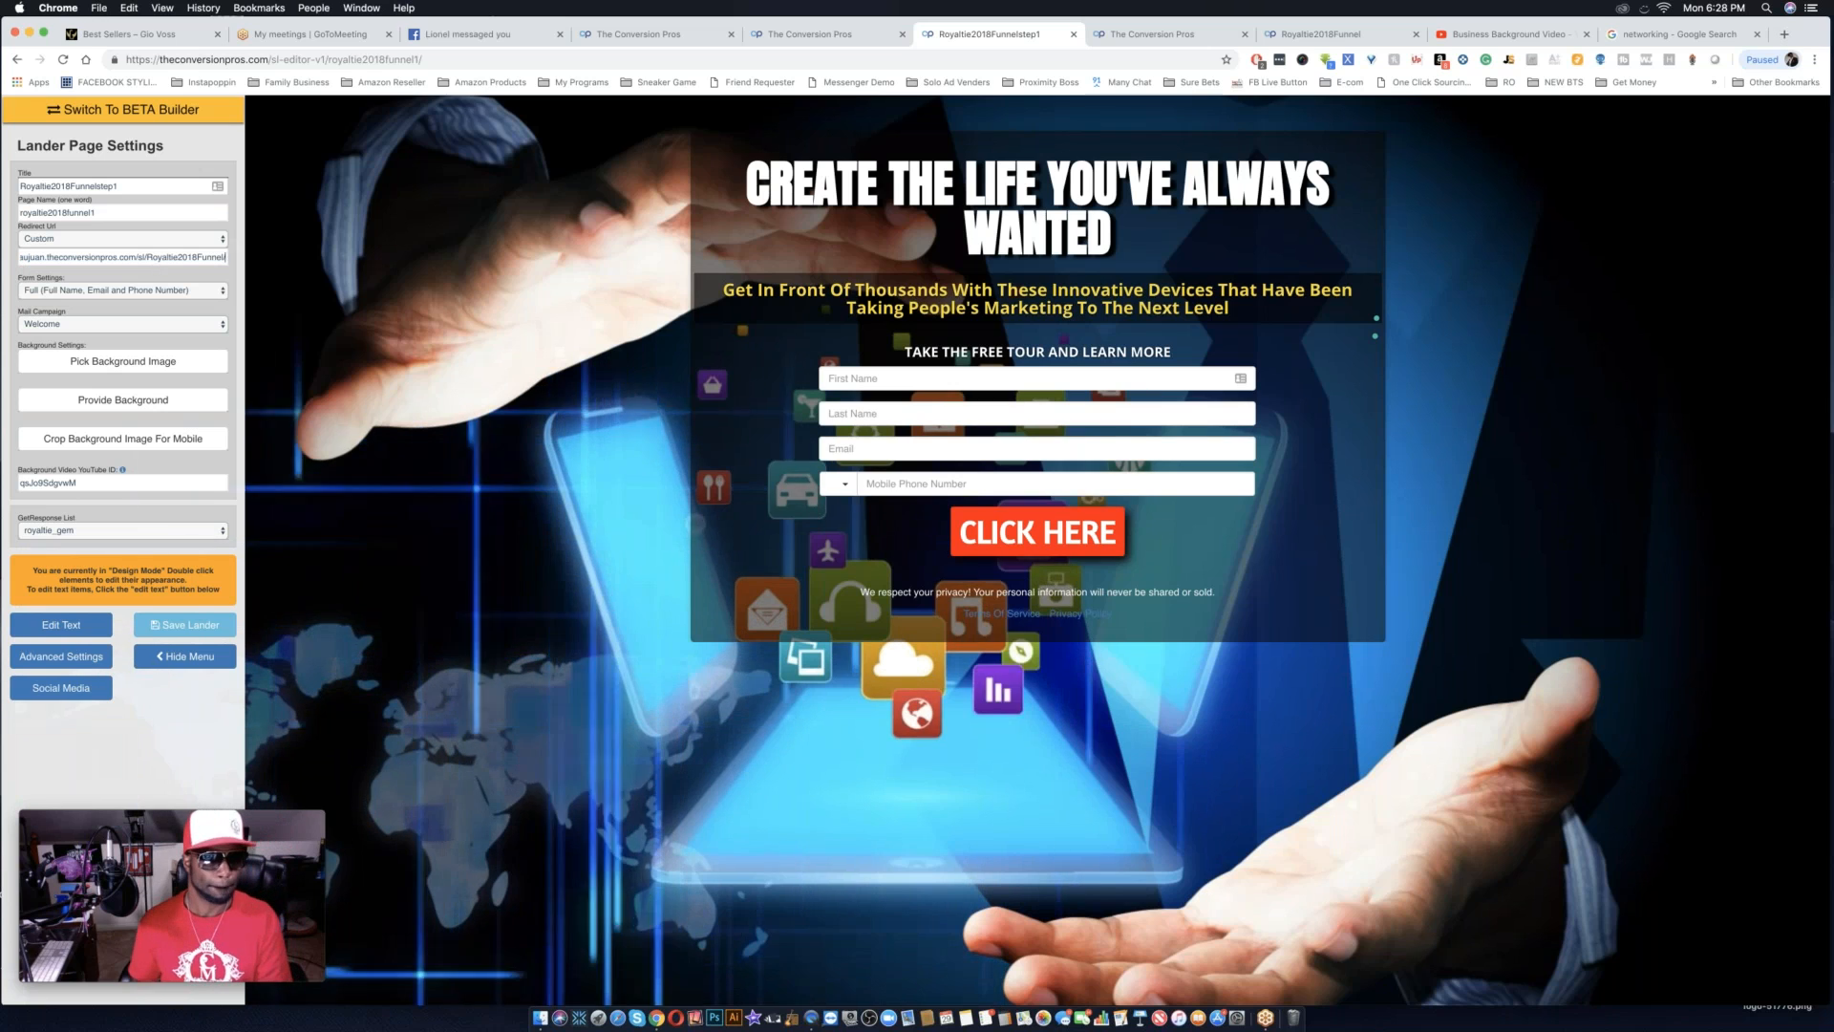
{"action": "left_click", "coordinate": [202, 632]}
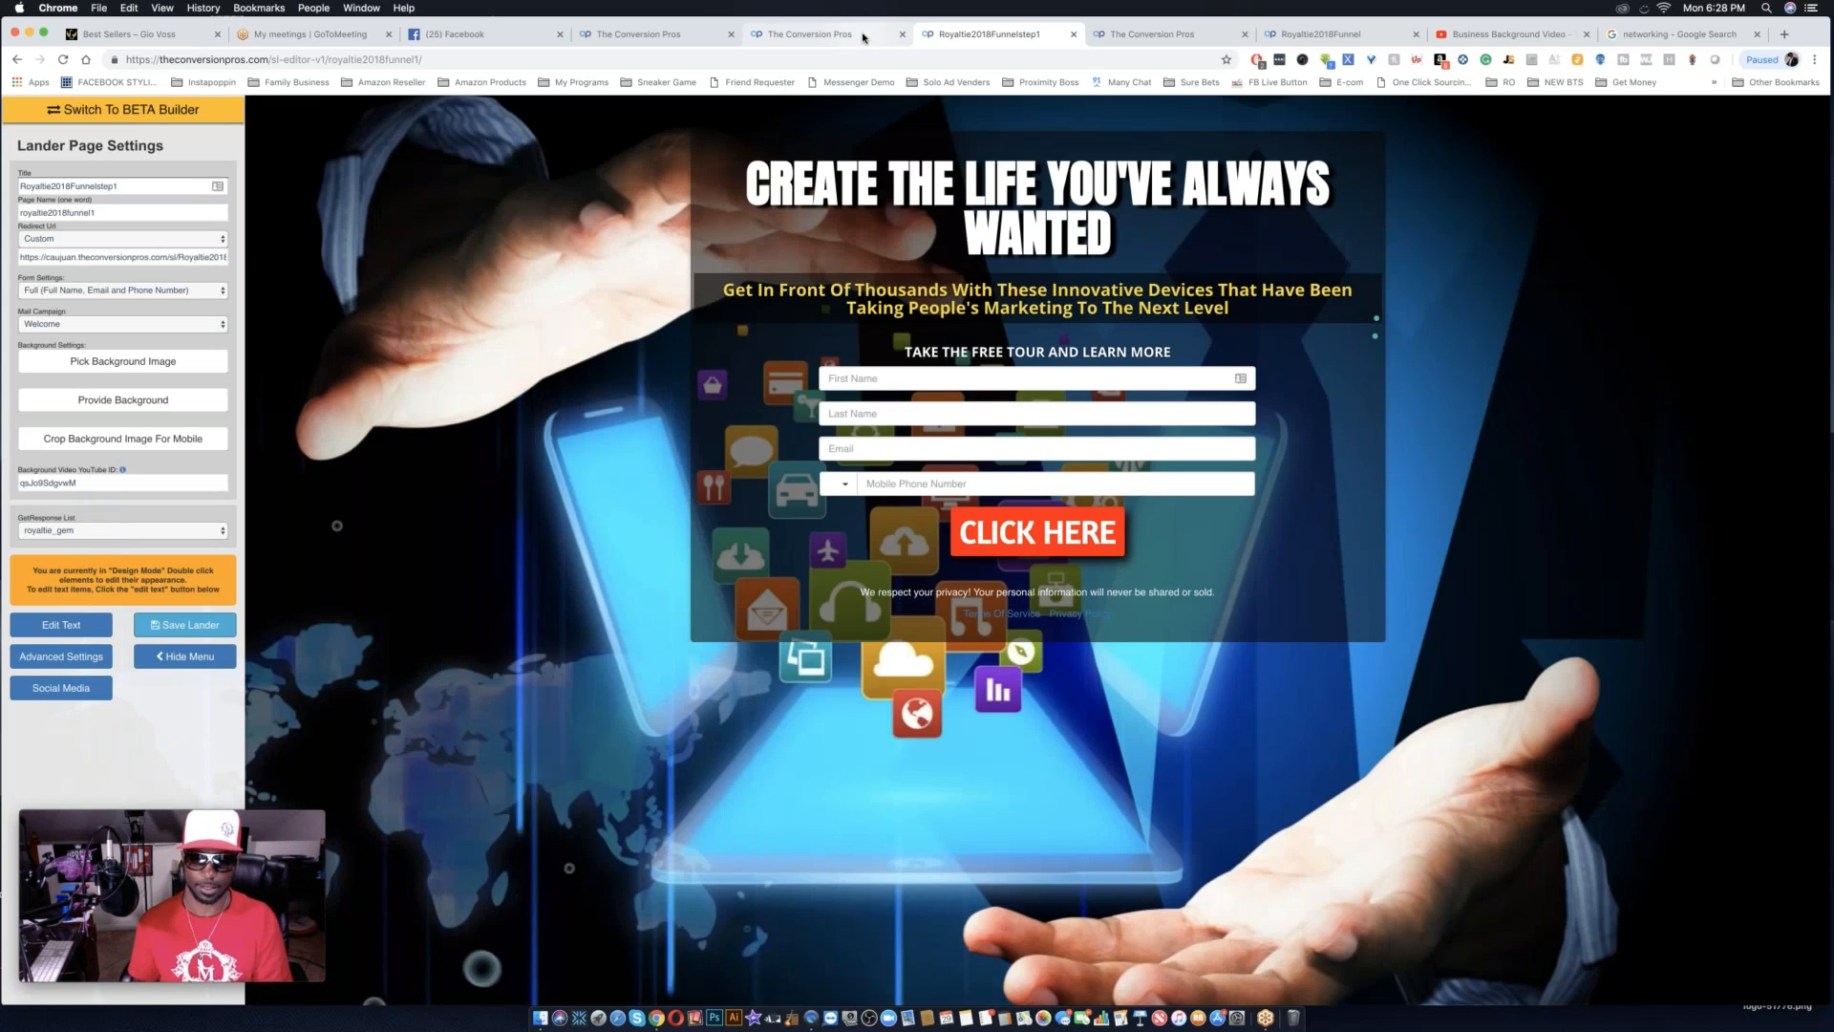
Refresh the other landing pages list and copy the public link of the Royaltie2018Funnelstep1 page.
{"action": "left_click", "coordinate": [862, 38]}
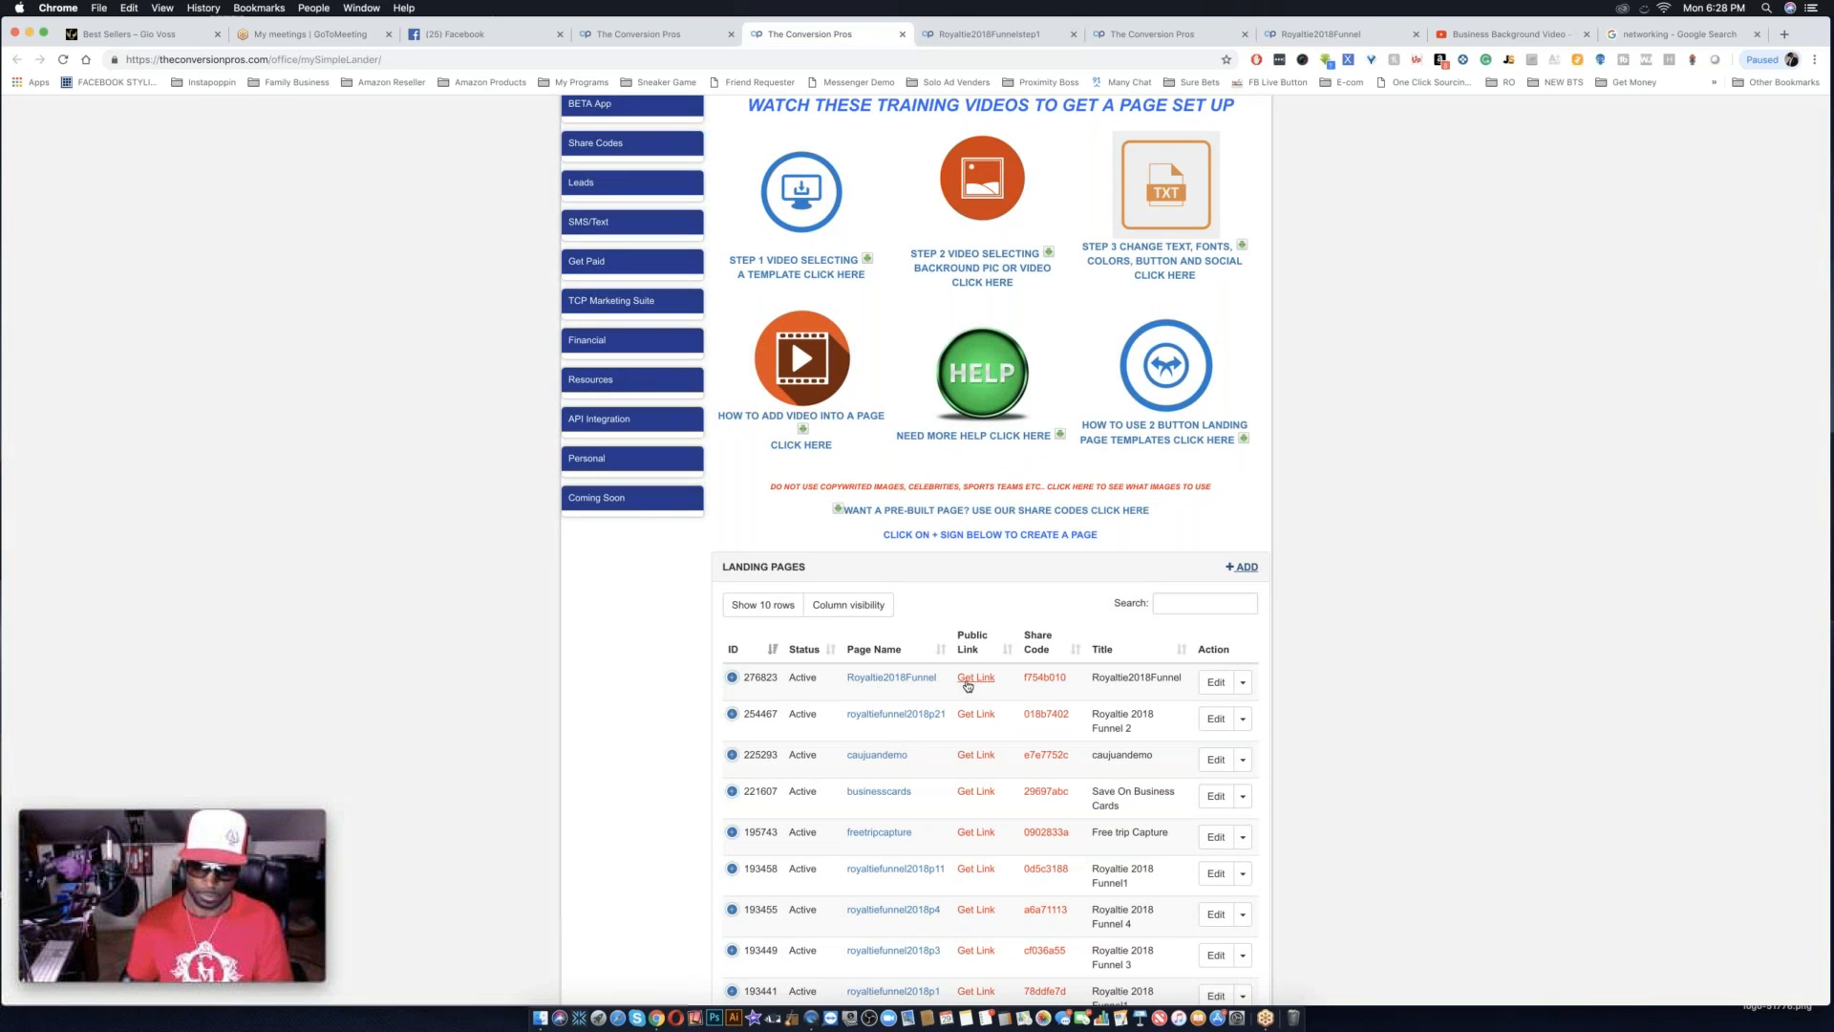
{"action": "left_click", "coordinate": [63, 61]}
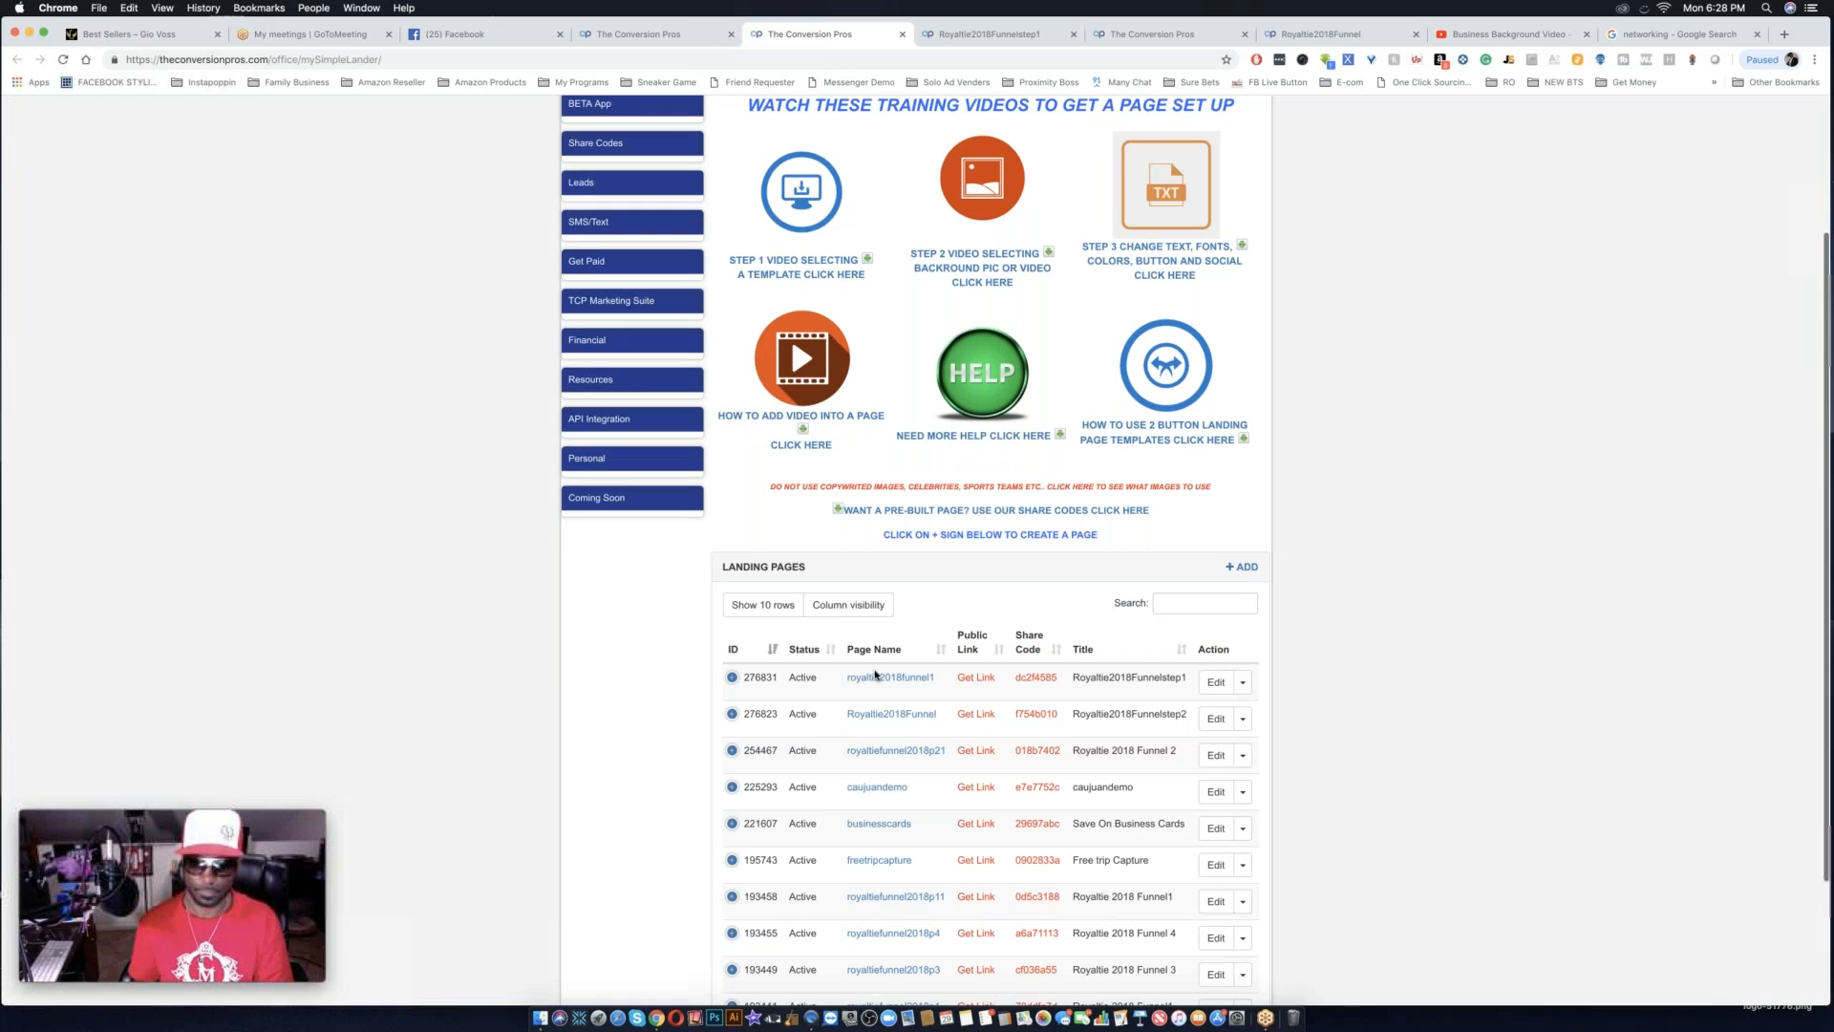
{"action": "left_click", "coordinate": [978, 678]}
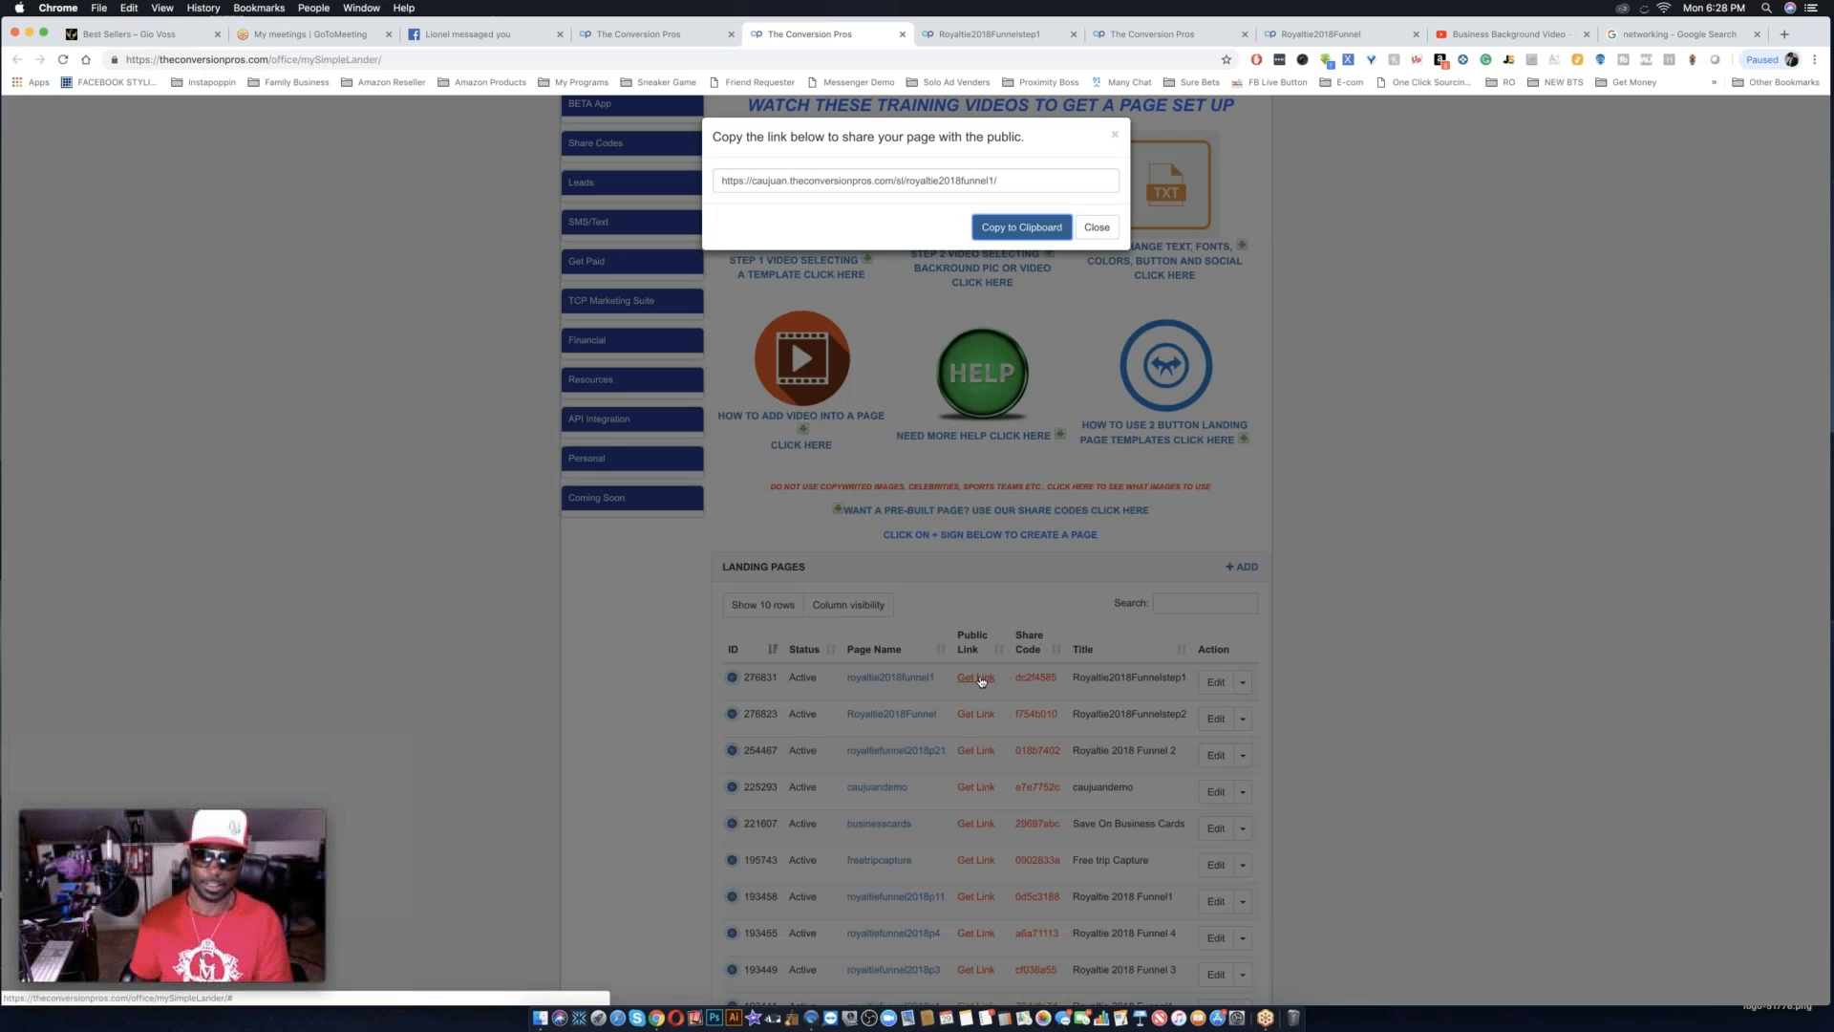
{"action": "left_click", "coordinate": [1022, 227]}
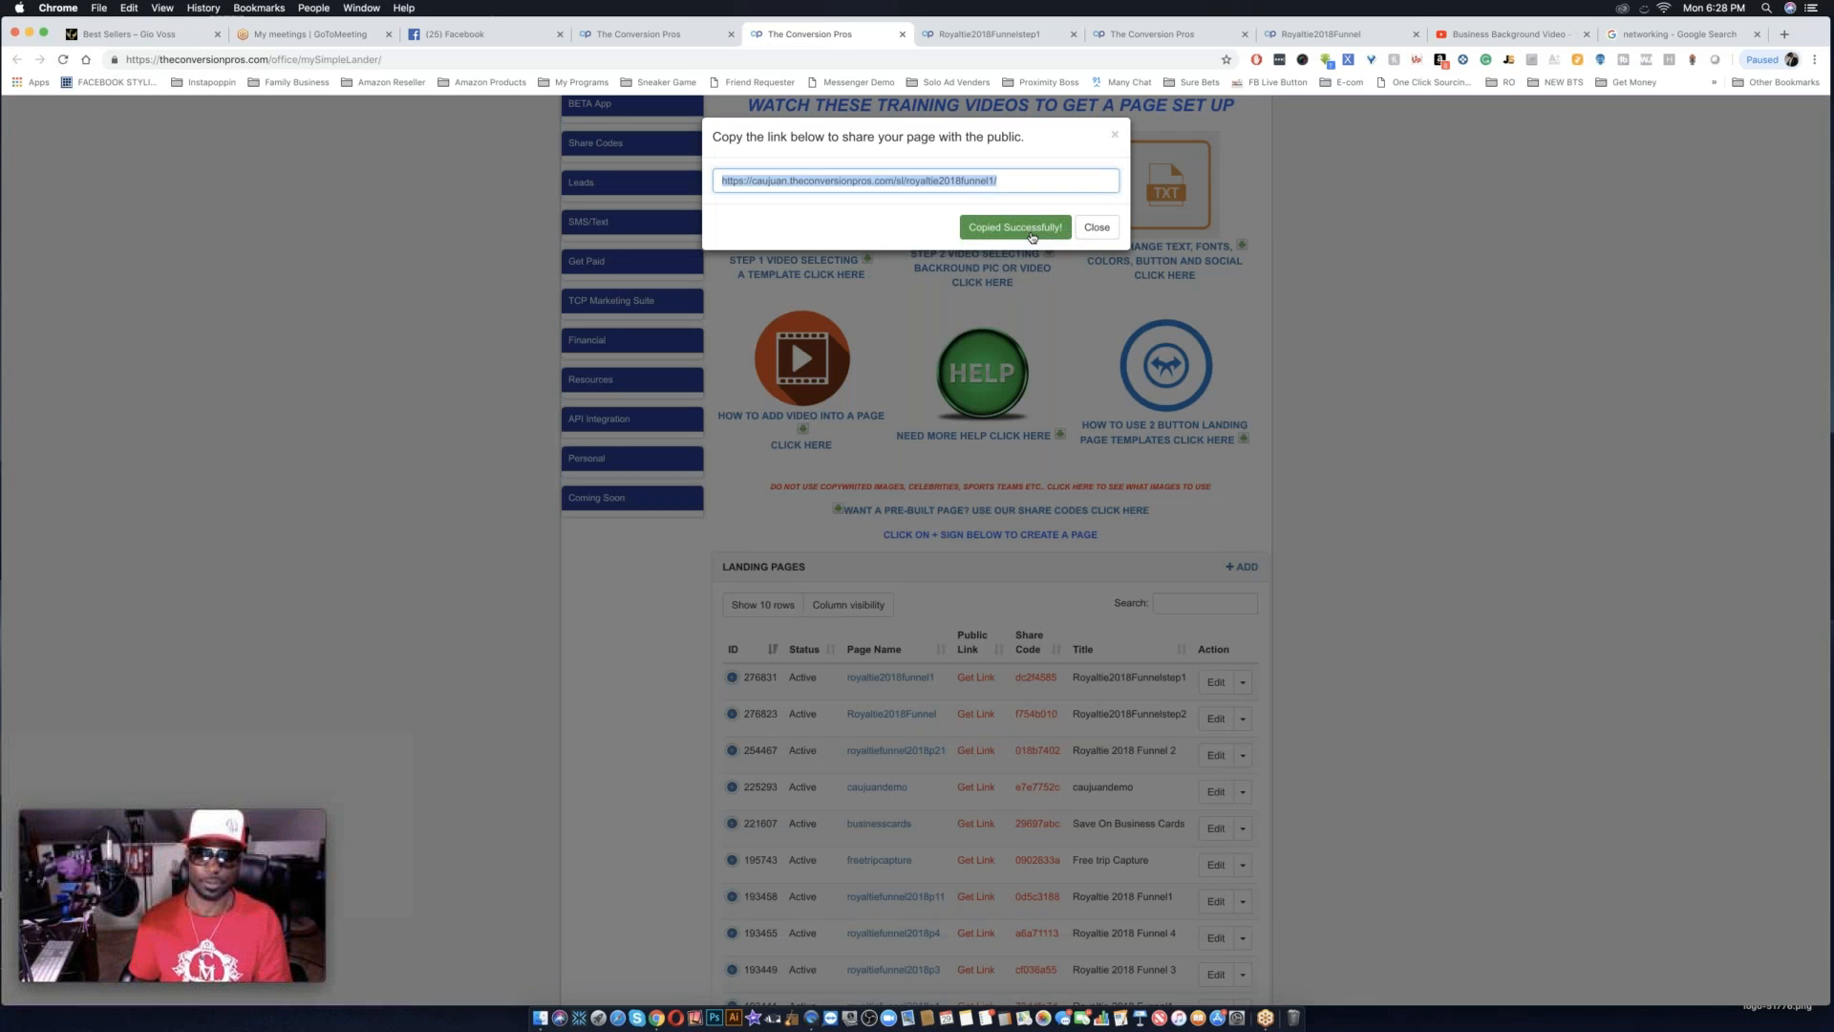
Load the copied step 1 public link in the browser tab holding the updated landing pages list.
{"action": "left_click", "coordinate": [996, 35]}
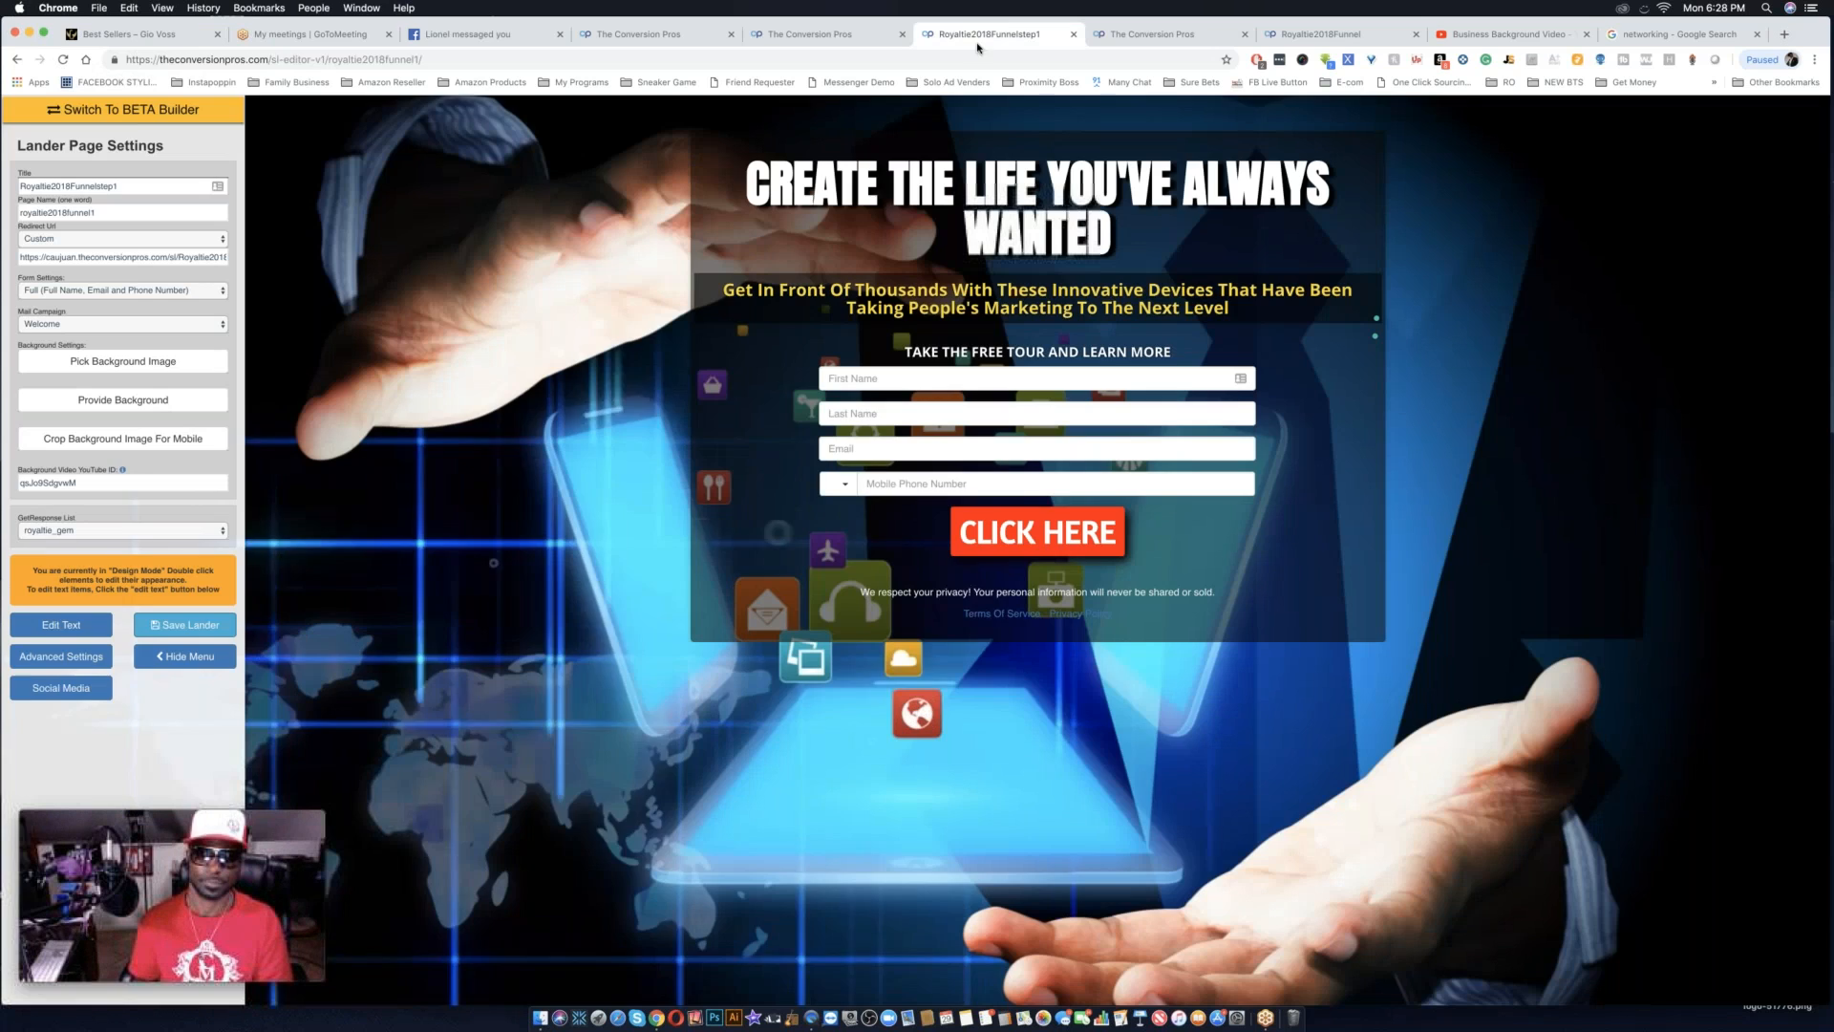
{"action": "left_click", "coordinate": [1108, 34]}
{"action": "left_click", "coordinate": [1075, 57]}
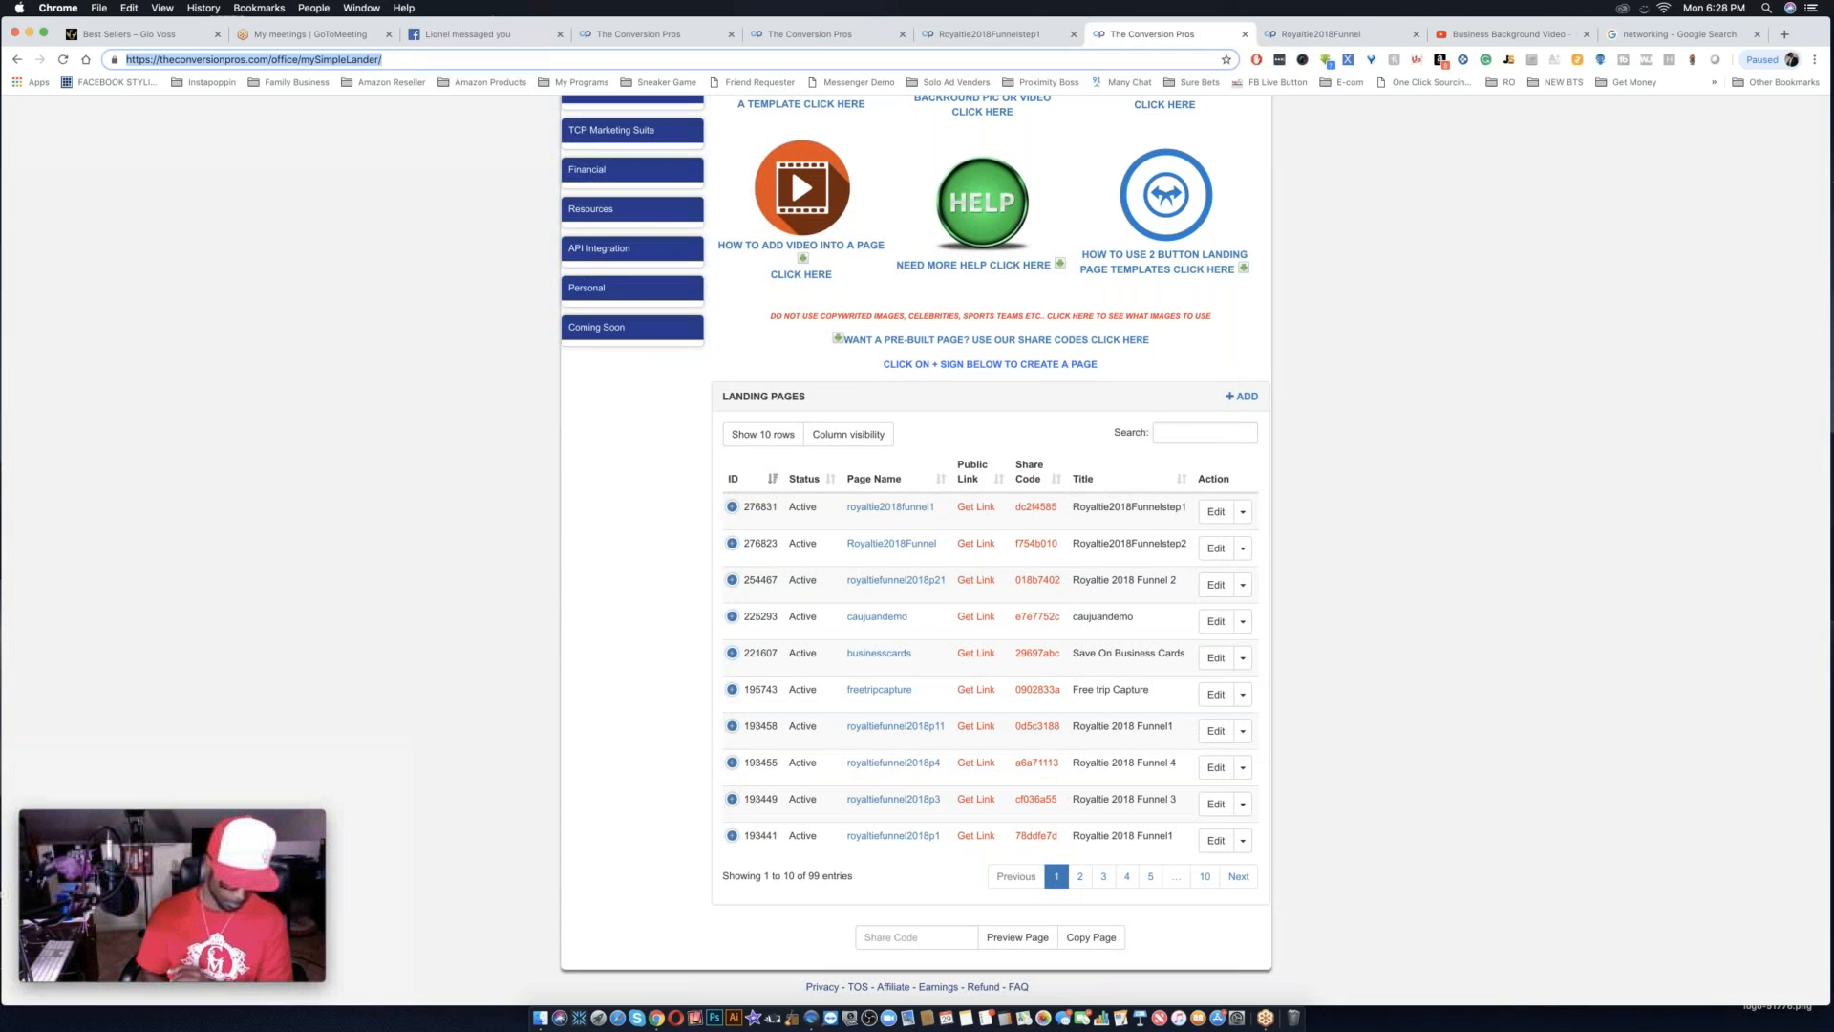
{"action": "key", "text": "super+v"}
{"action": "key", "text": "Return"}
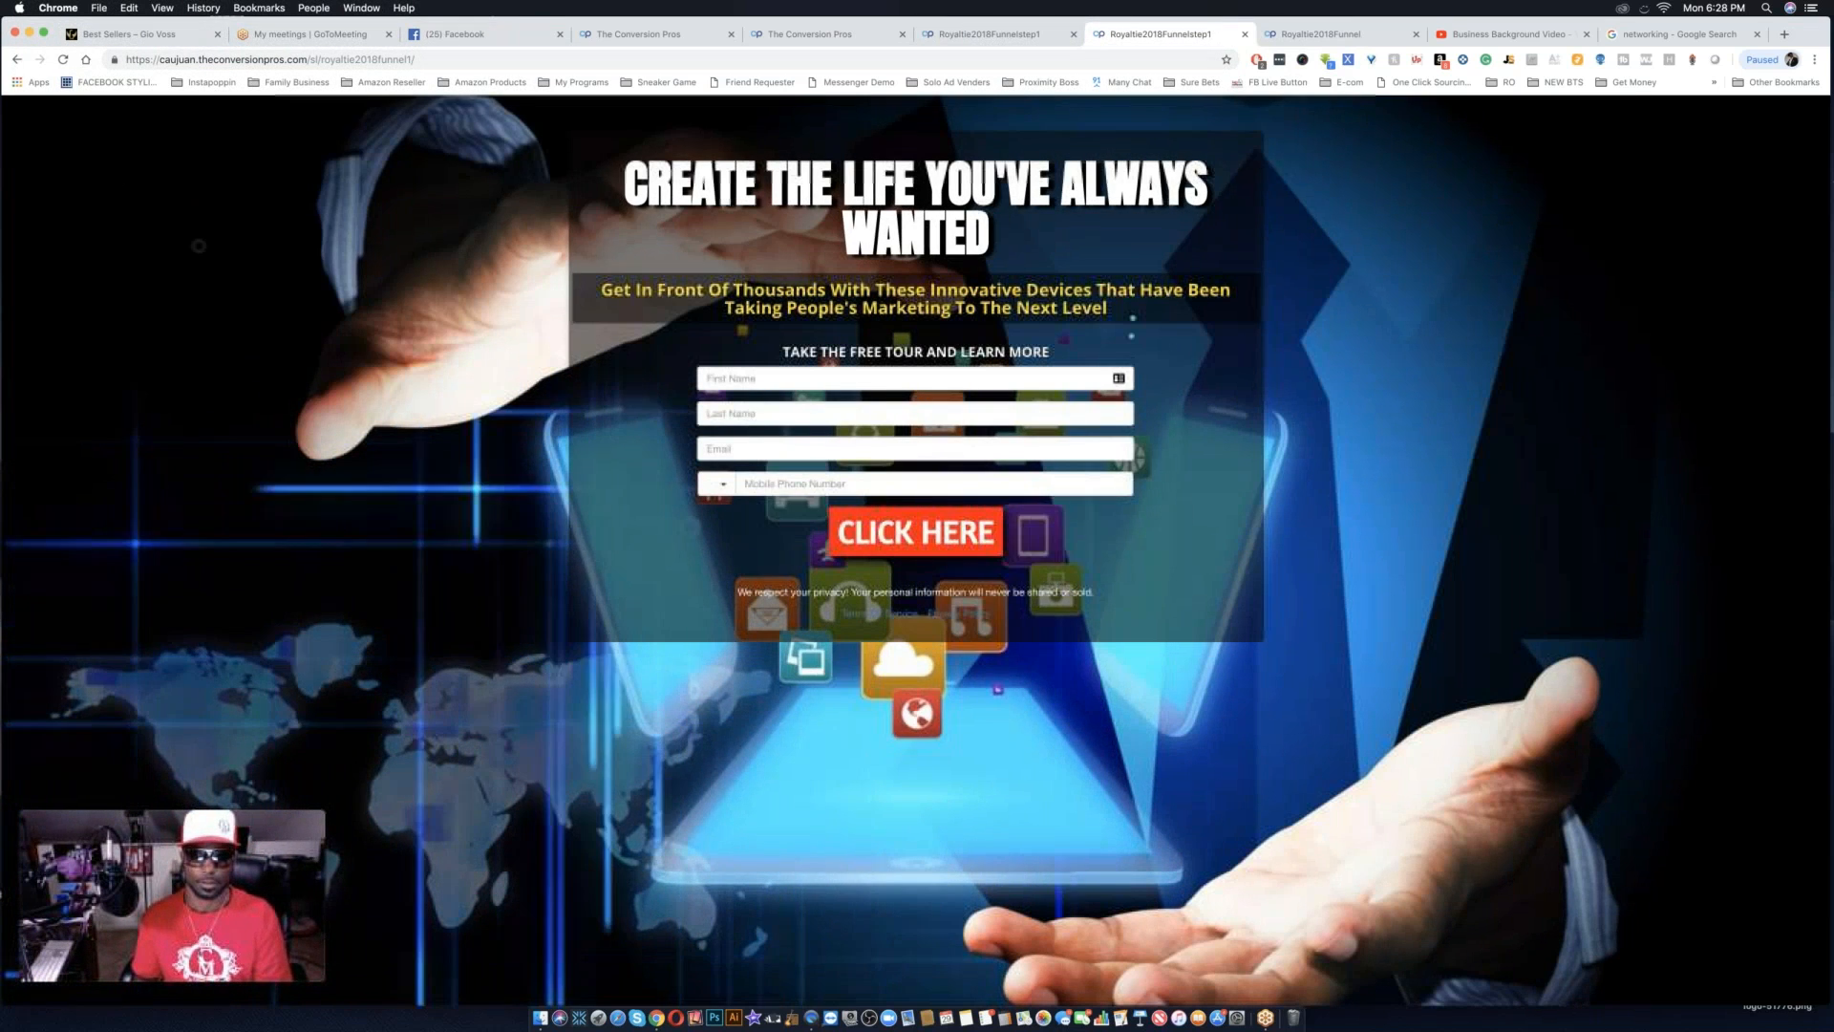
Enter a test lead's first name and last name in the live step 1 capture form.
{"action": "left_click", "coordinate": [805, 379]}
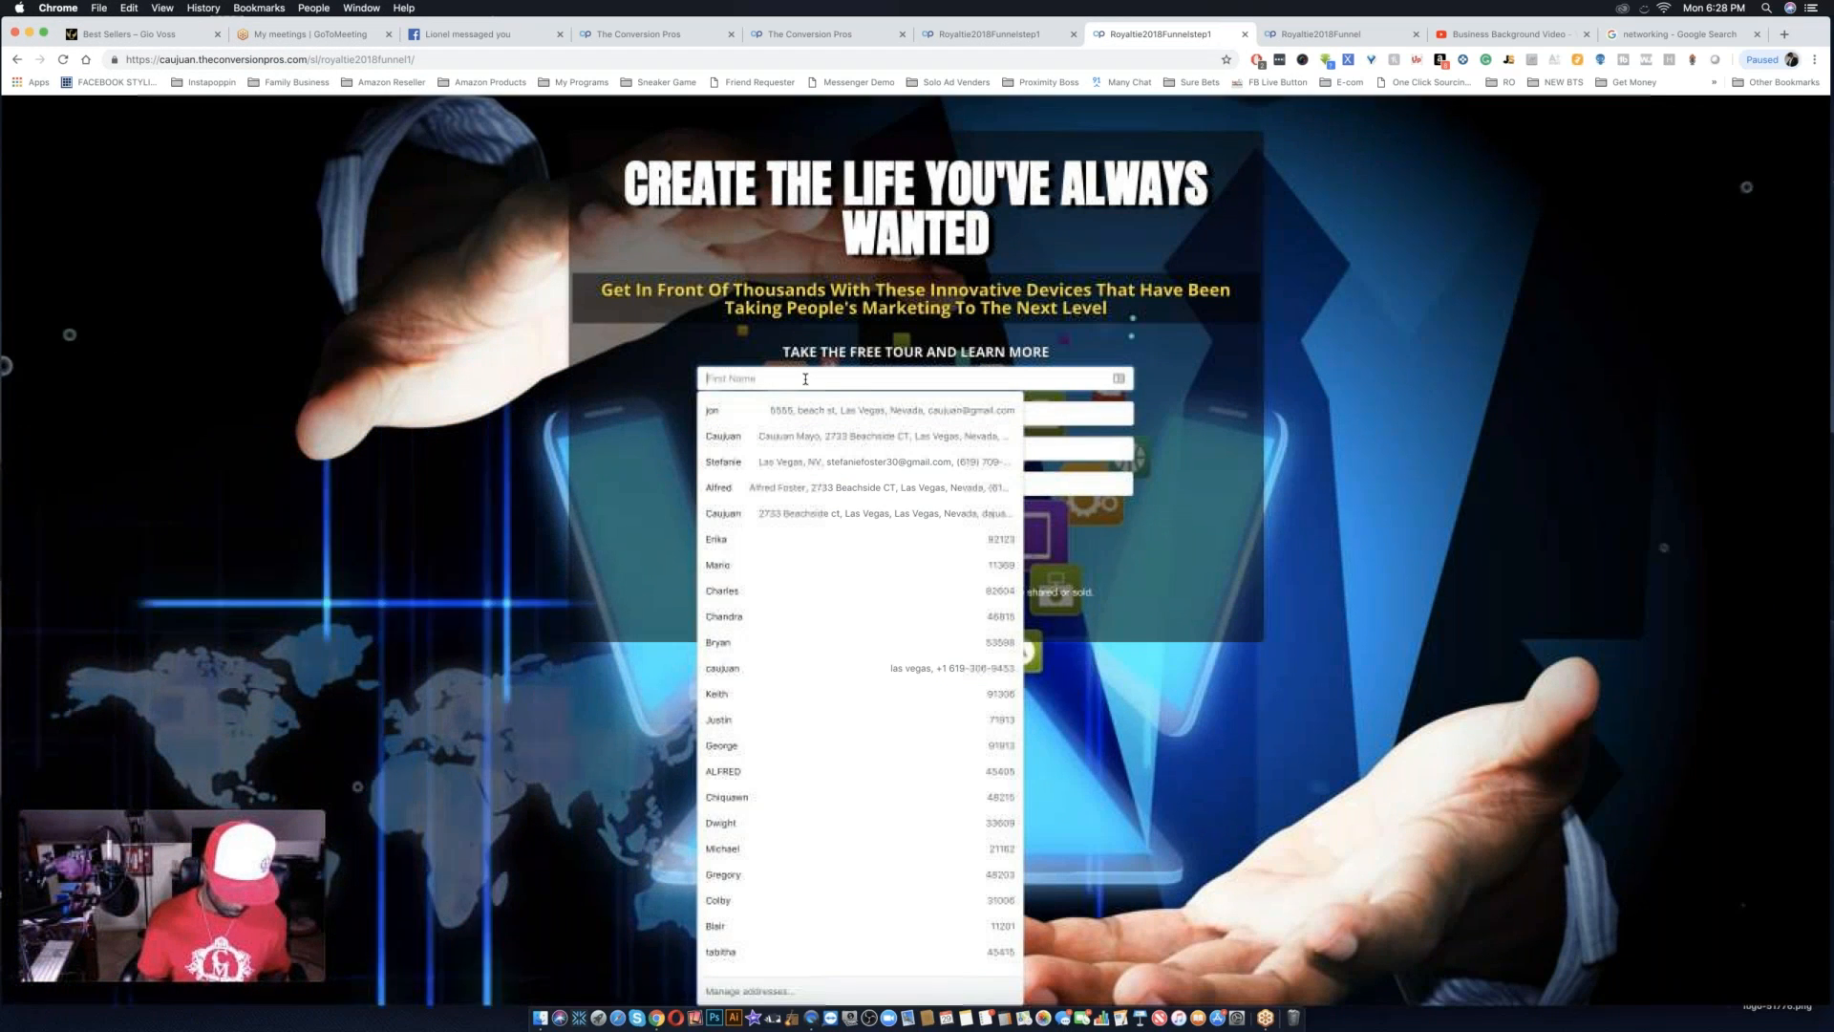
{"action": "type", "text": "Jo"}
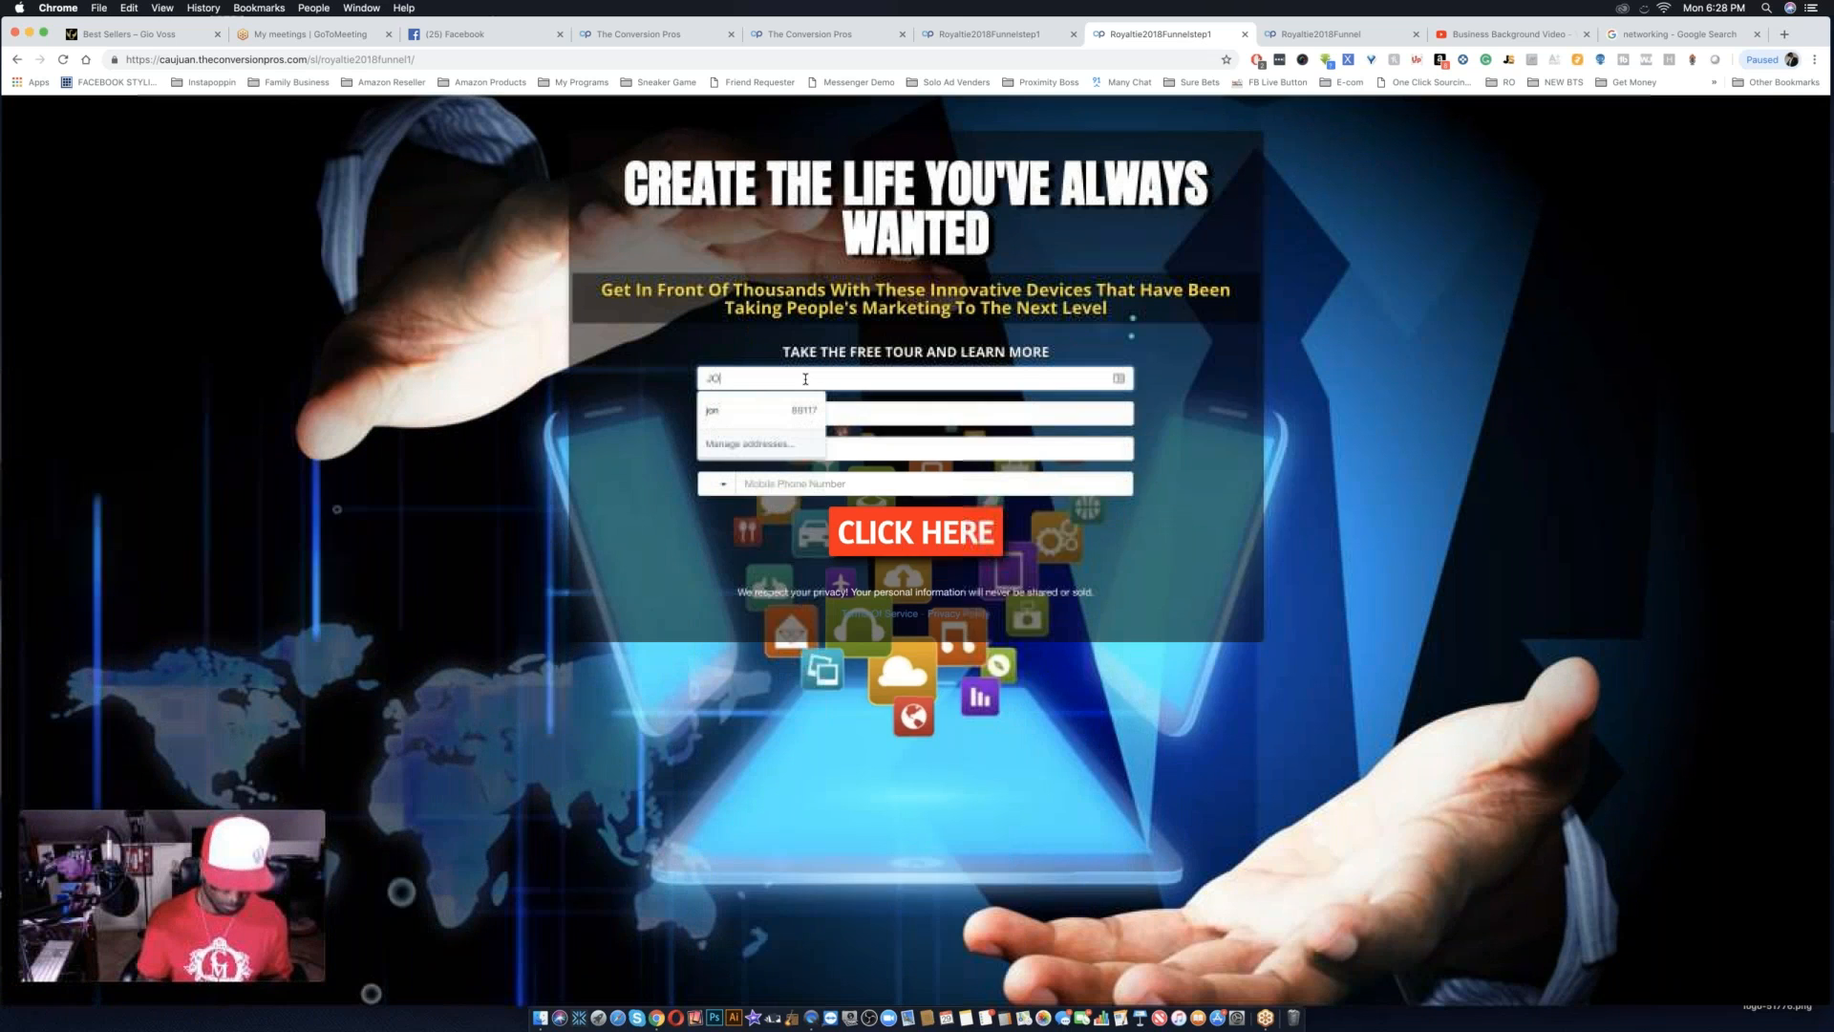
{"action": "type", "text": "n"}
{"action": "left_click", "coordinate": [889, 412]}
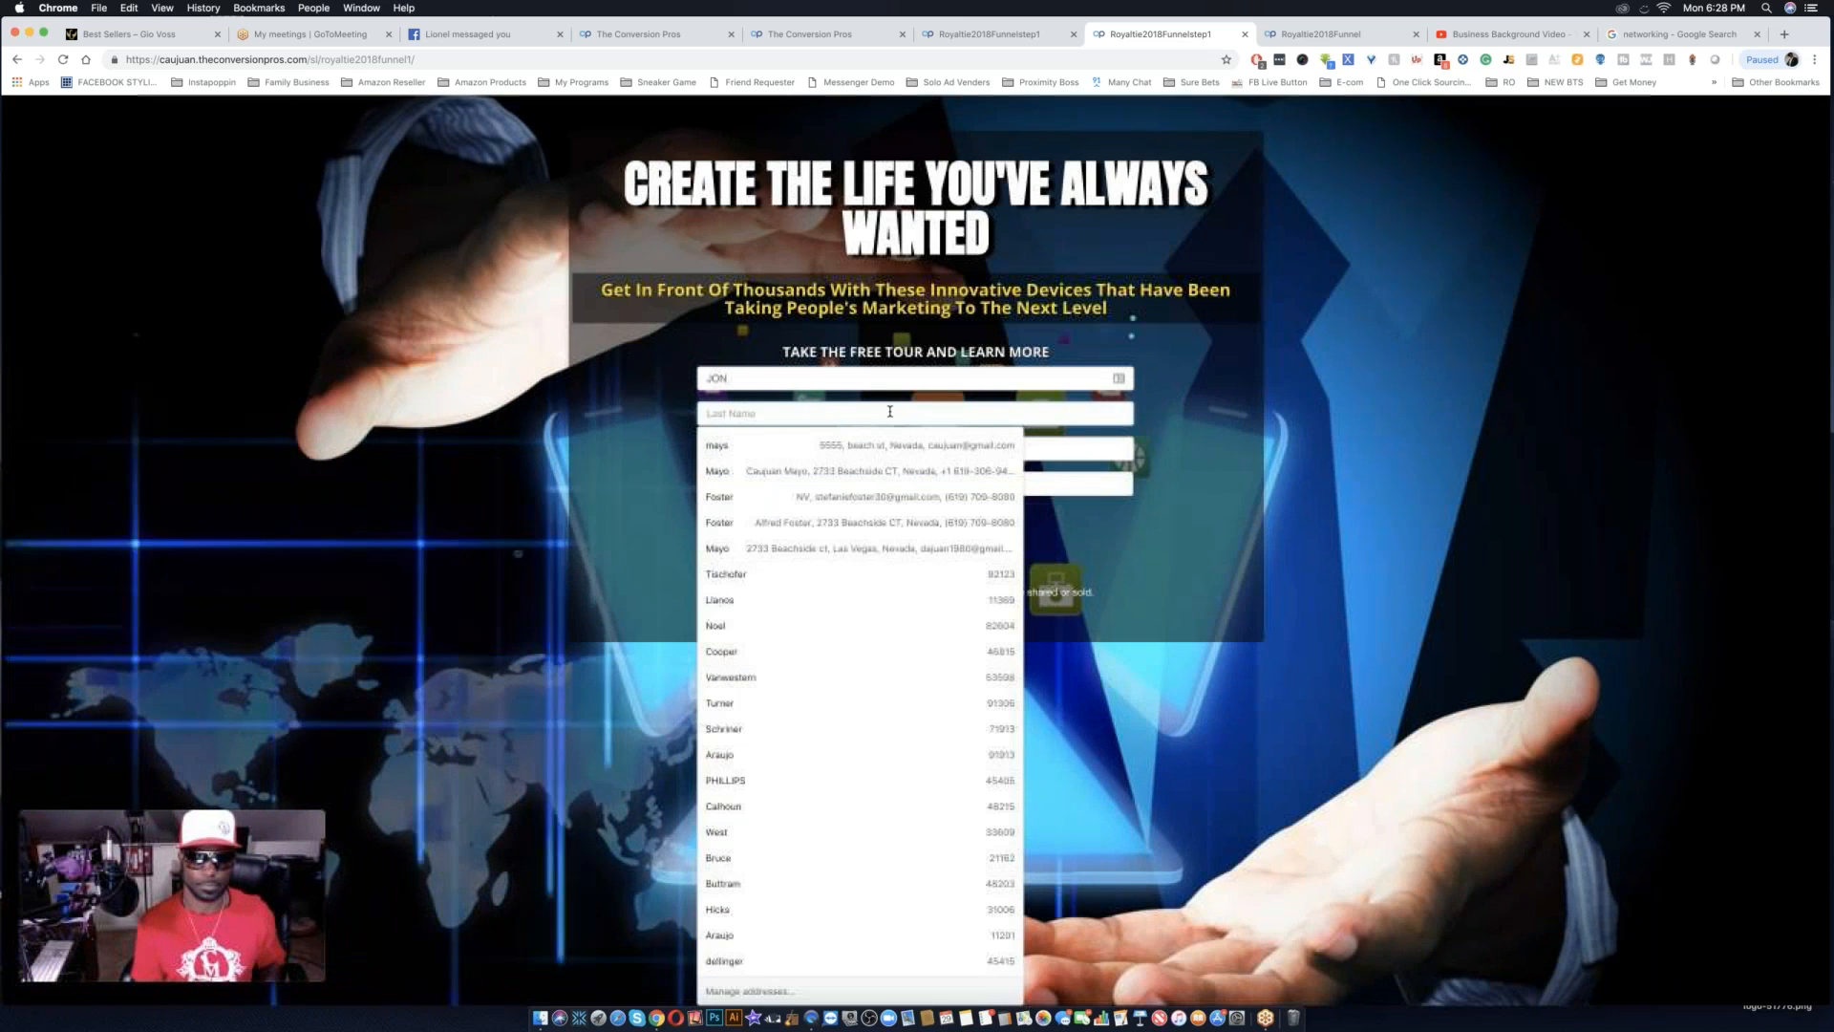
{"action": "type", "text": "CB"}
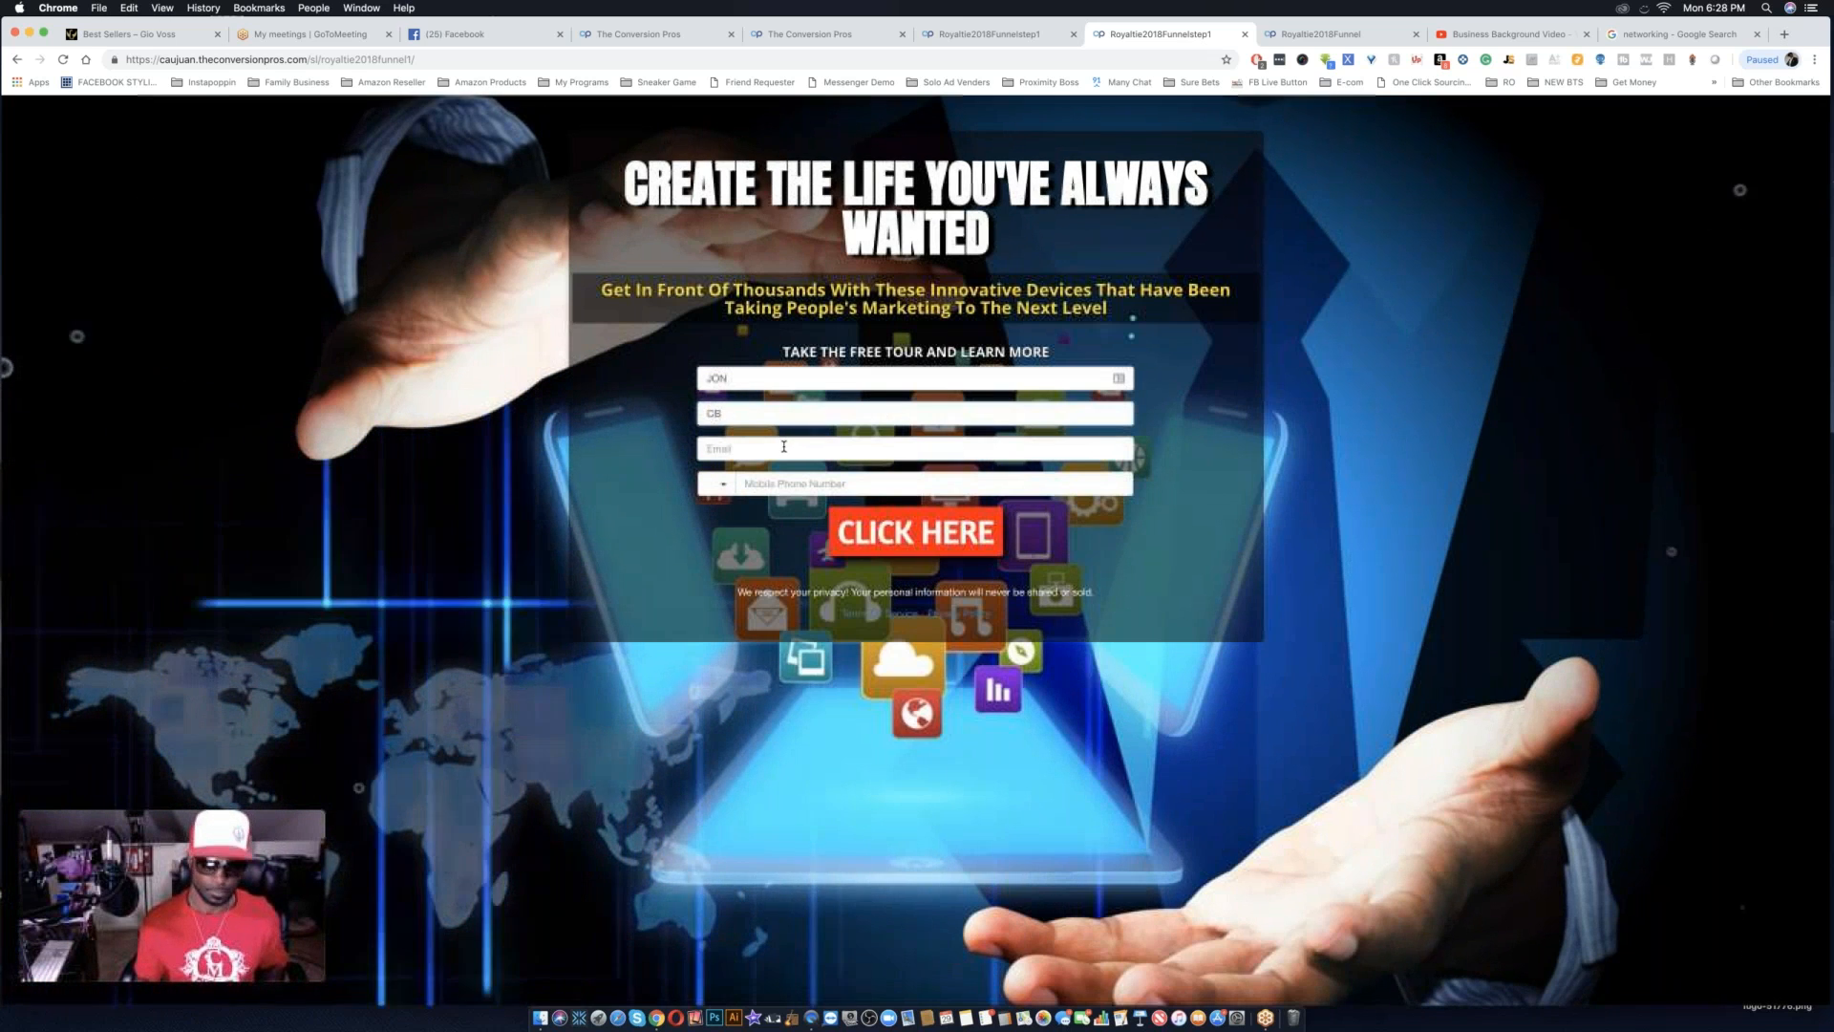
{"action": "key", "text": "BackSpace"}
{"action": "key", "text": "BackSpace"}
{"action": "type", "text": "DOE"}
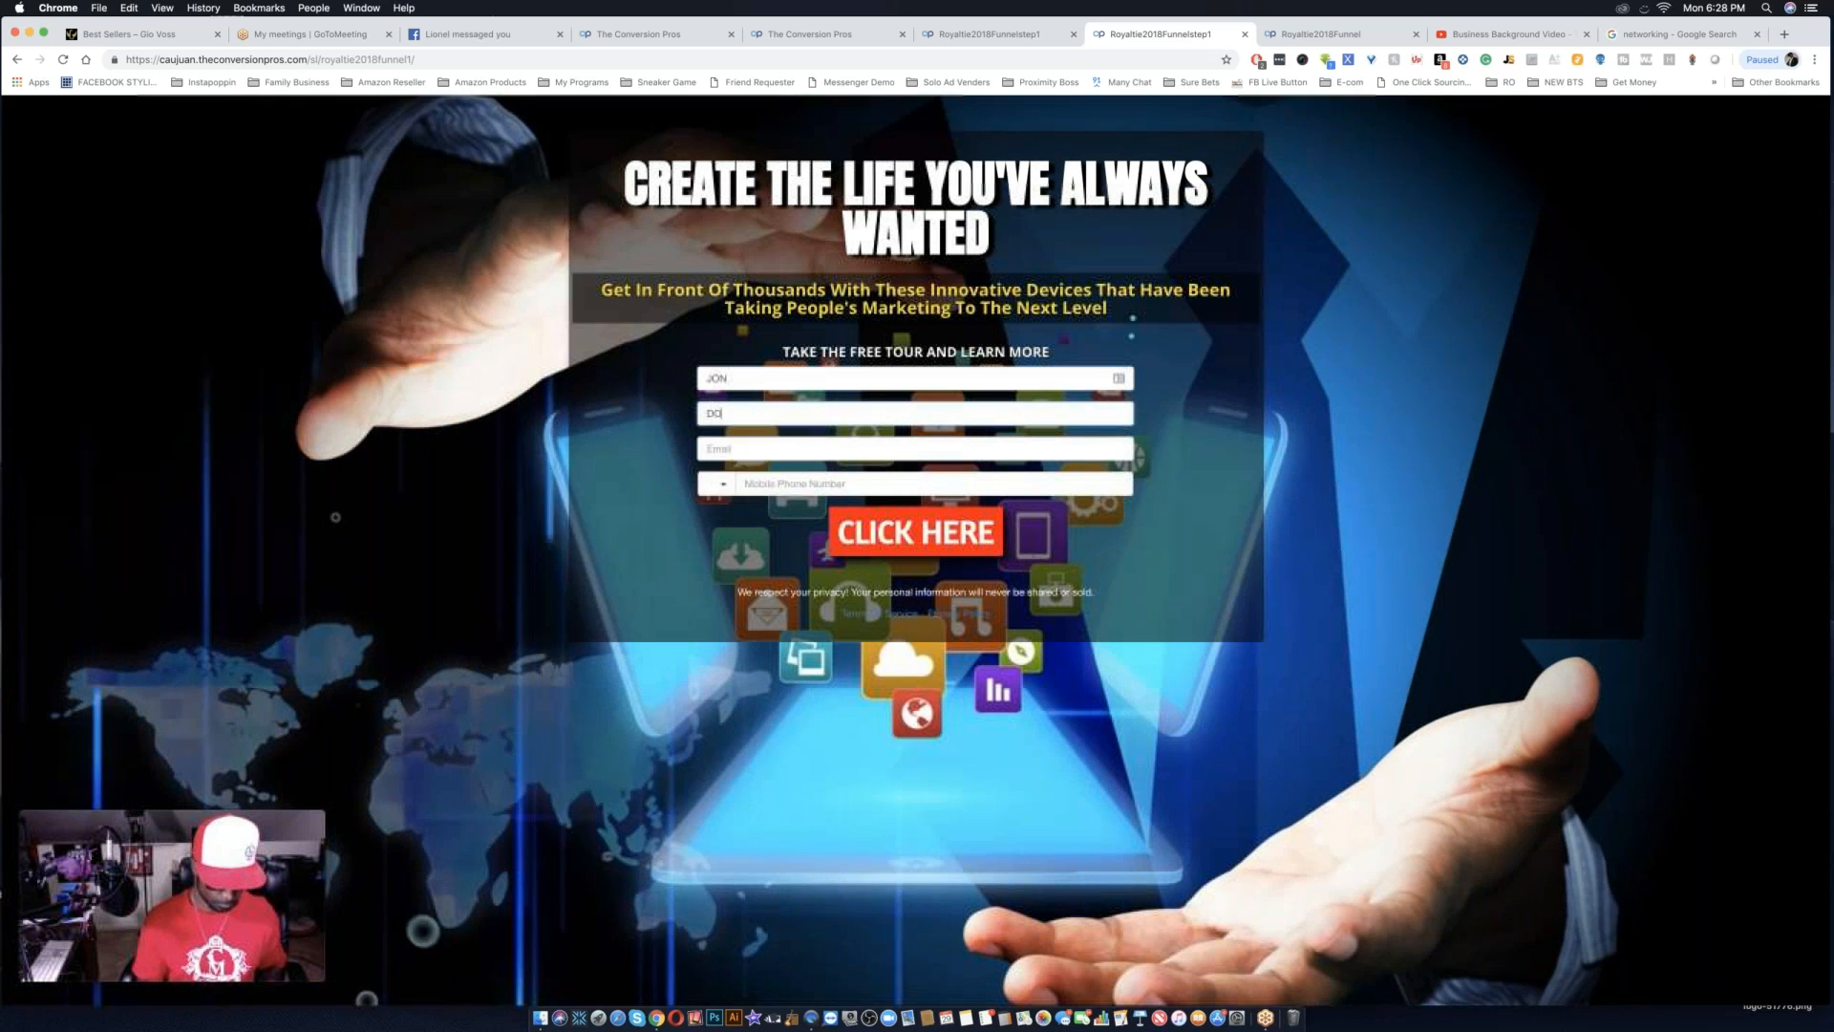
Fill in the test lead's e-mail address and mobile phone number in the capture form.
{"action": "left_click", "coordinate": [751, 451]}
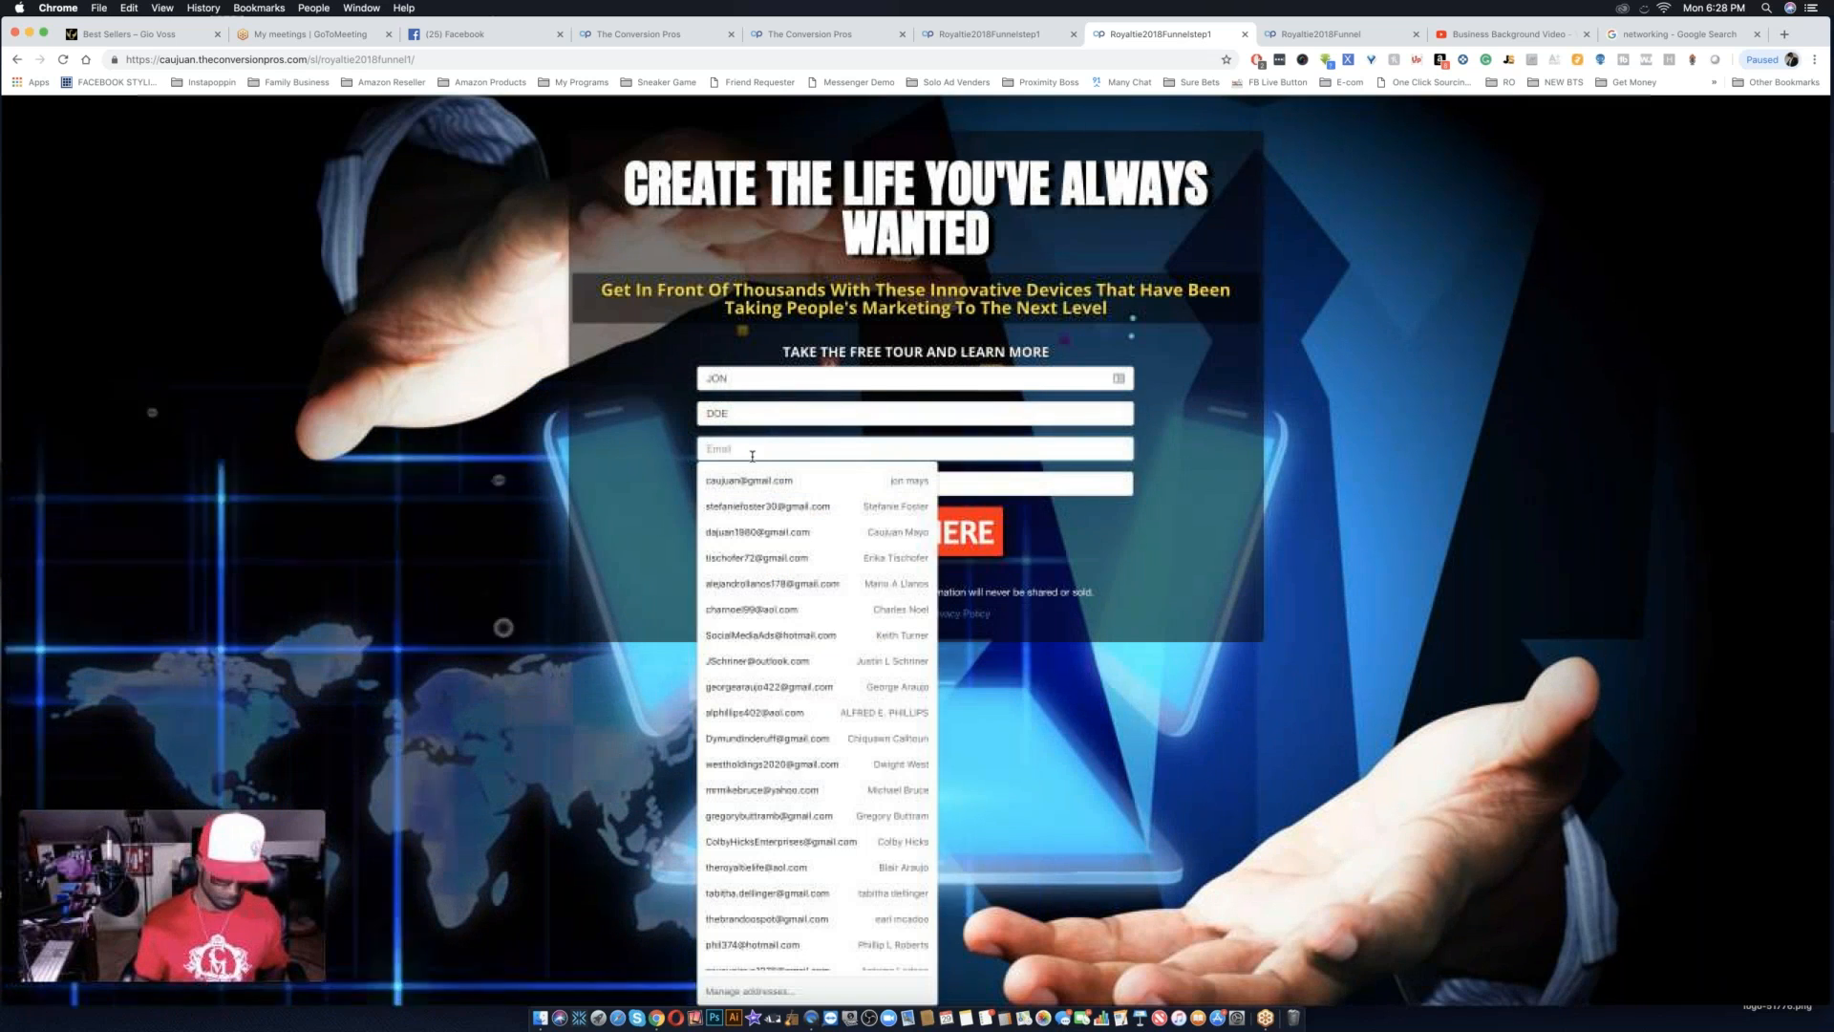
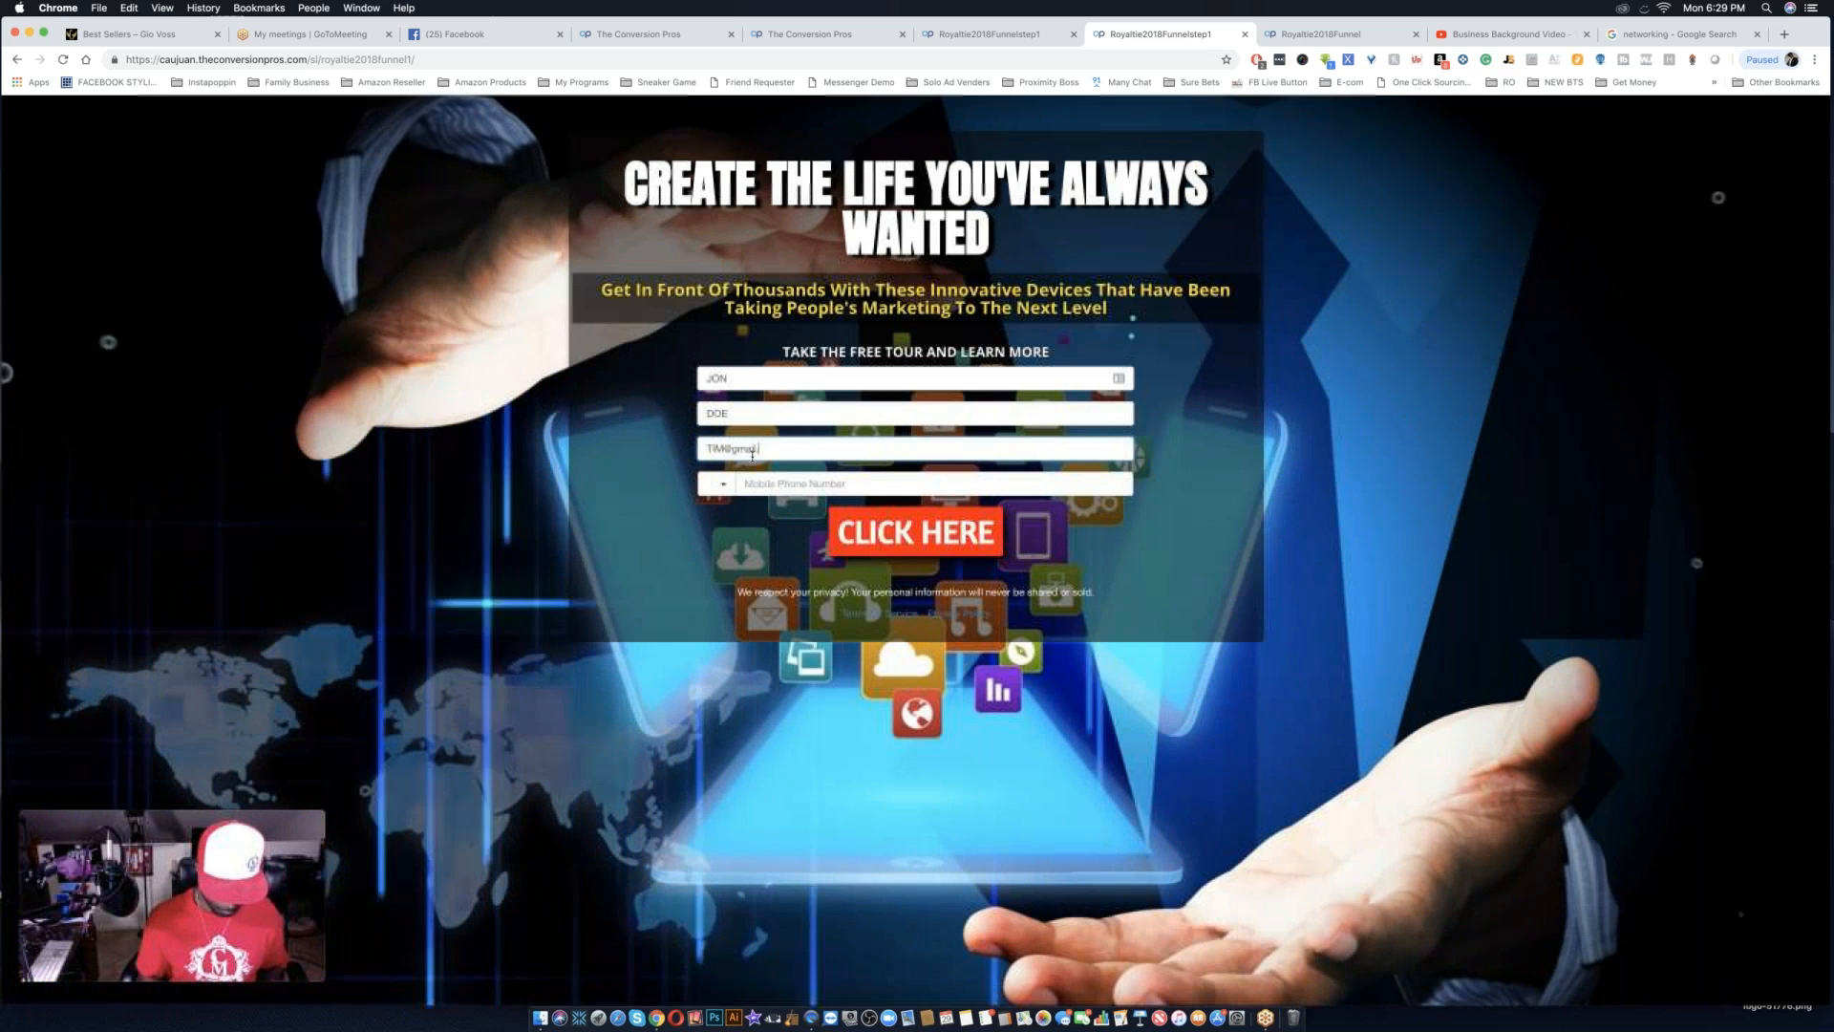
{"action": "left_click", "coordinate": [764, 484]}
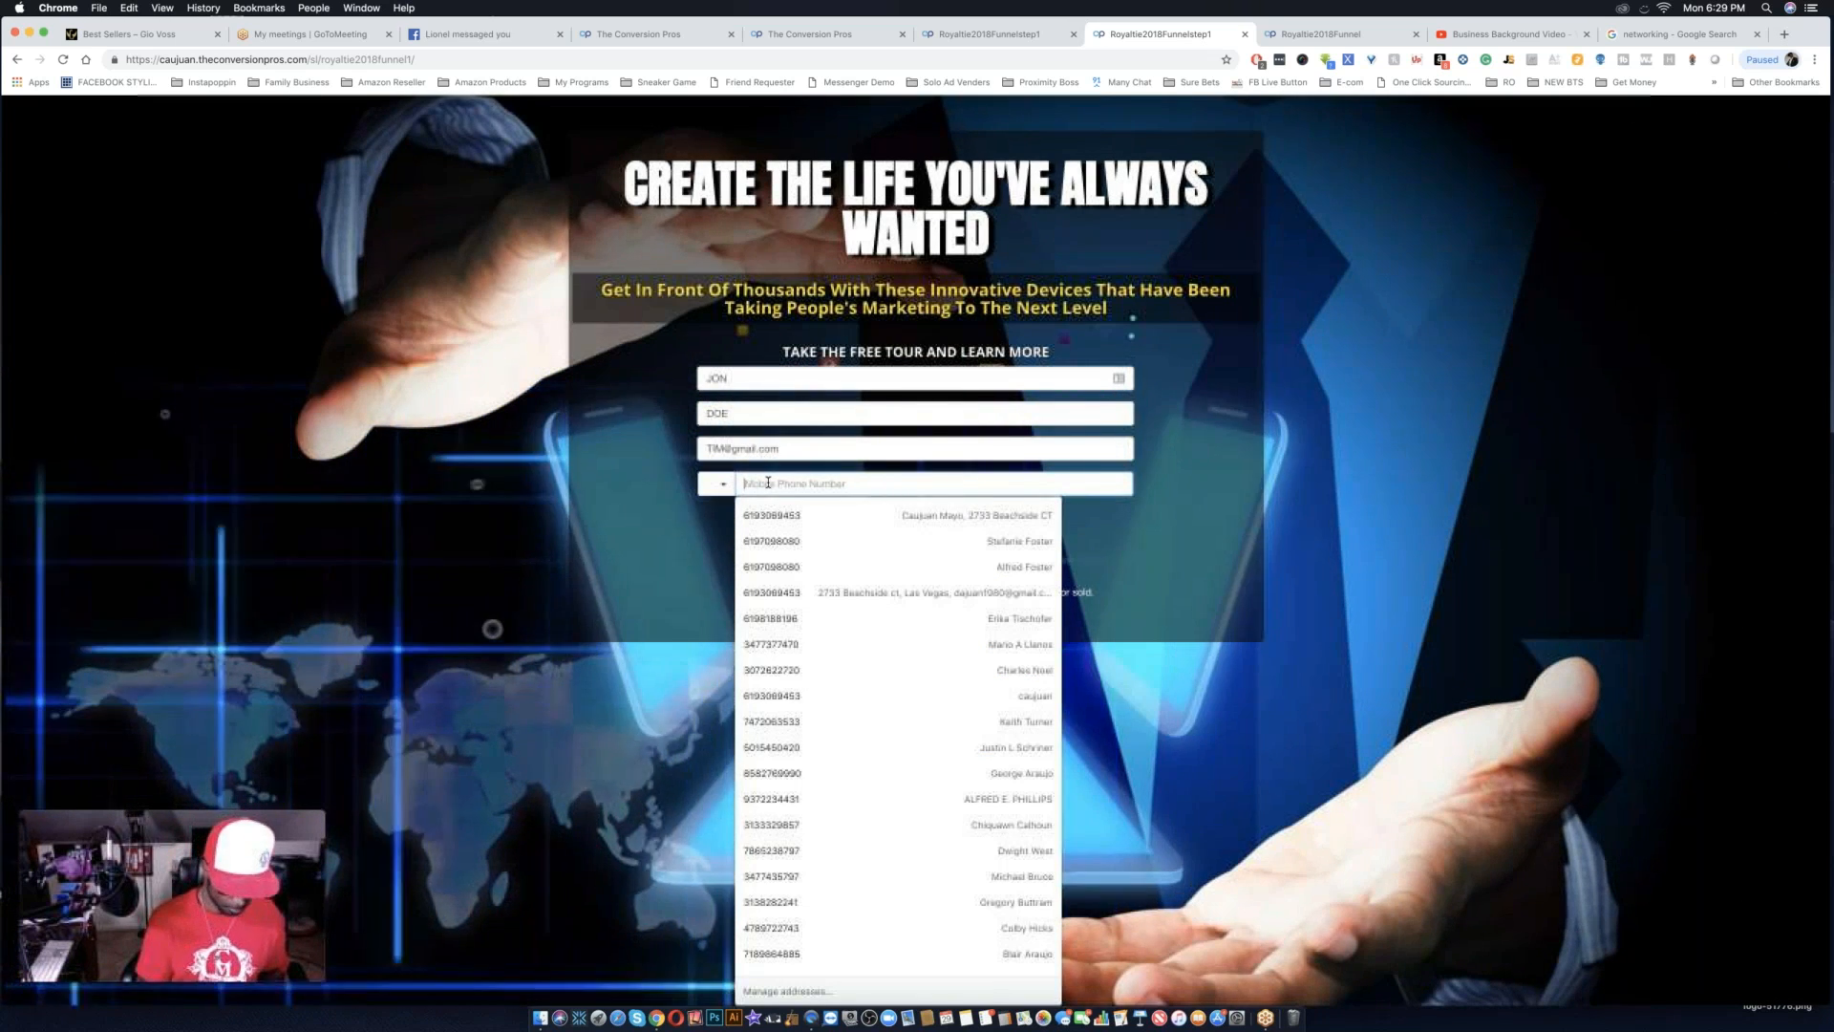
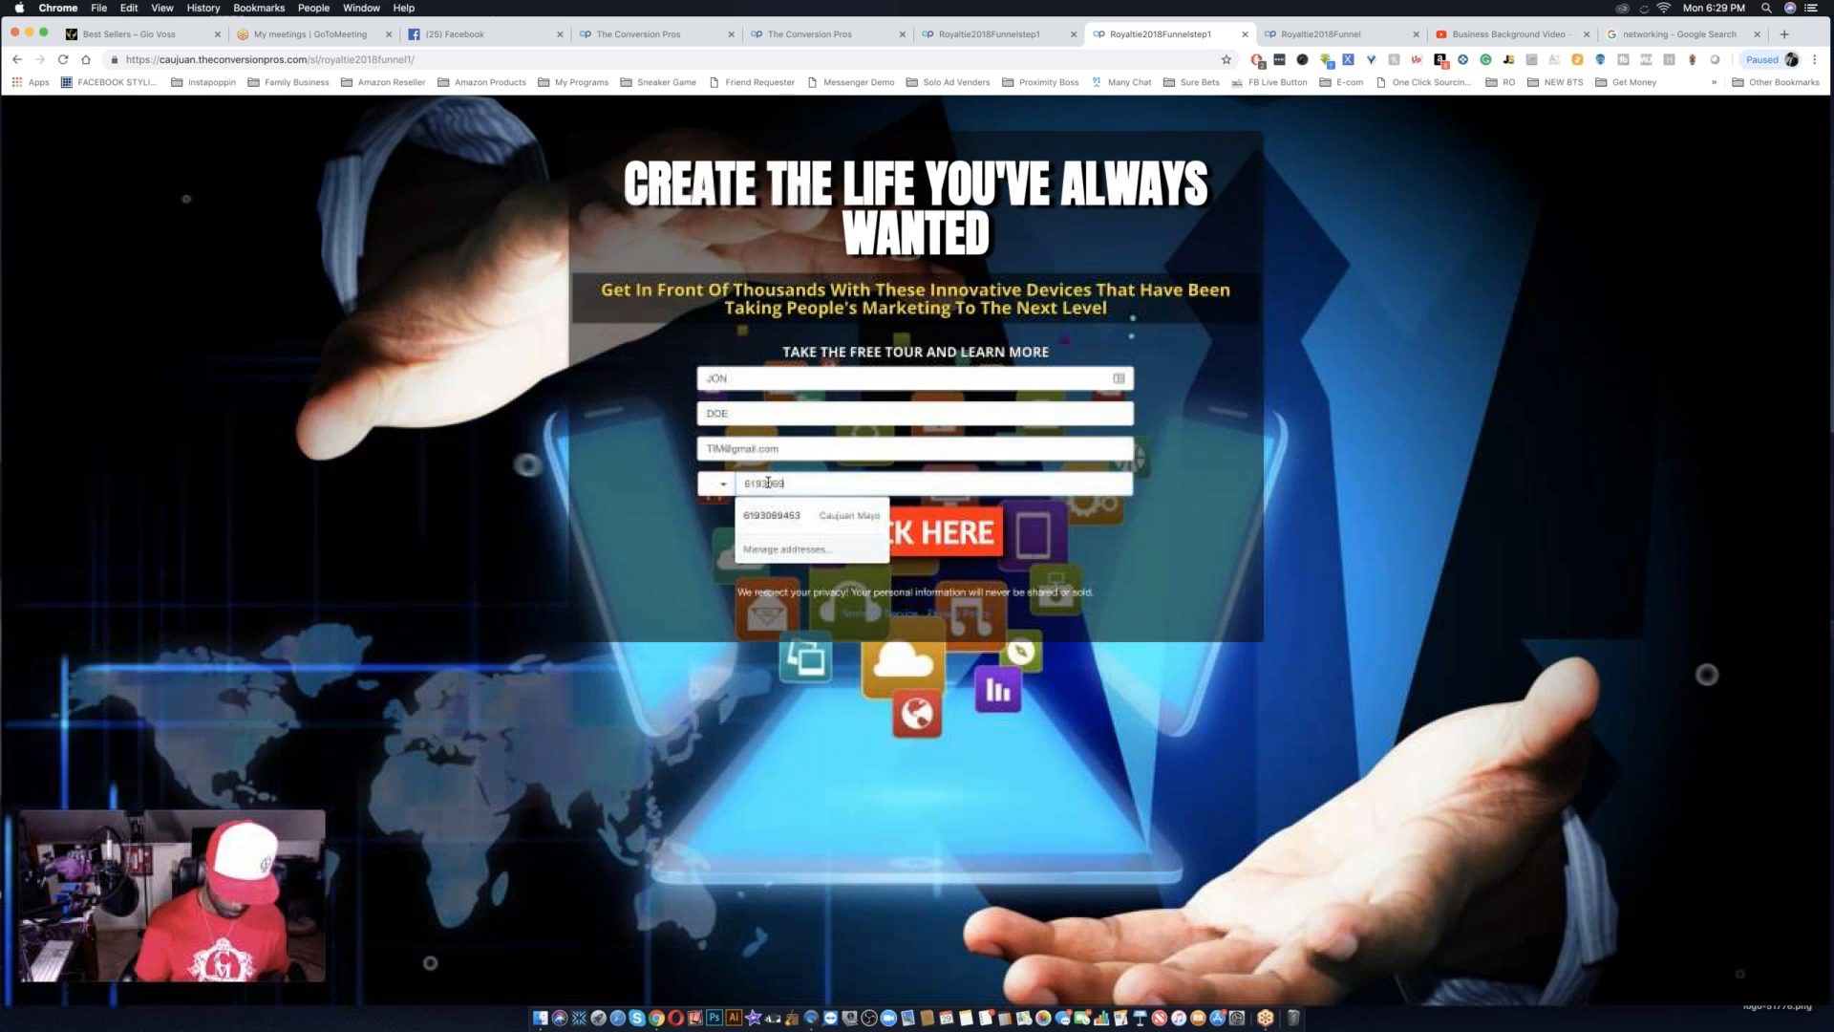
Choose the country with dialing code 1 for the phone number and submit the capture form.
{"action": "left_click", "coordinate": [717, 483]}
{"action": "left_click", "coordinate": [734, 506]}
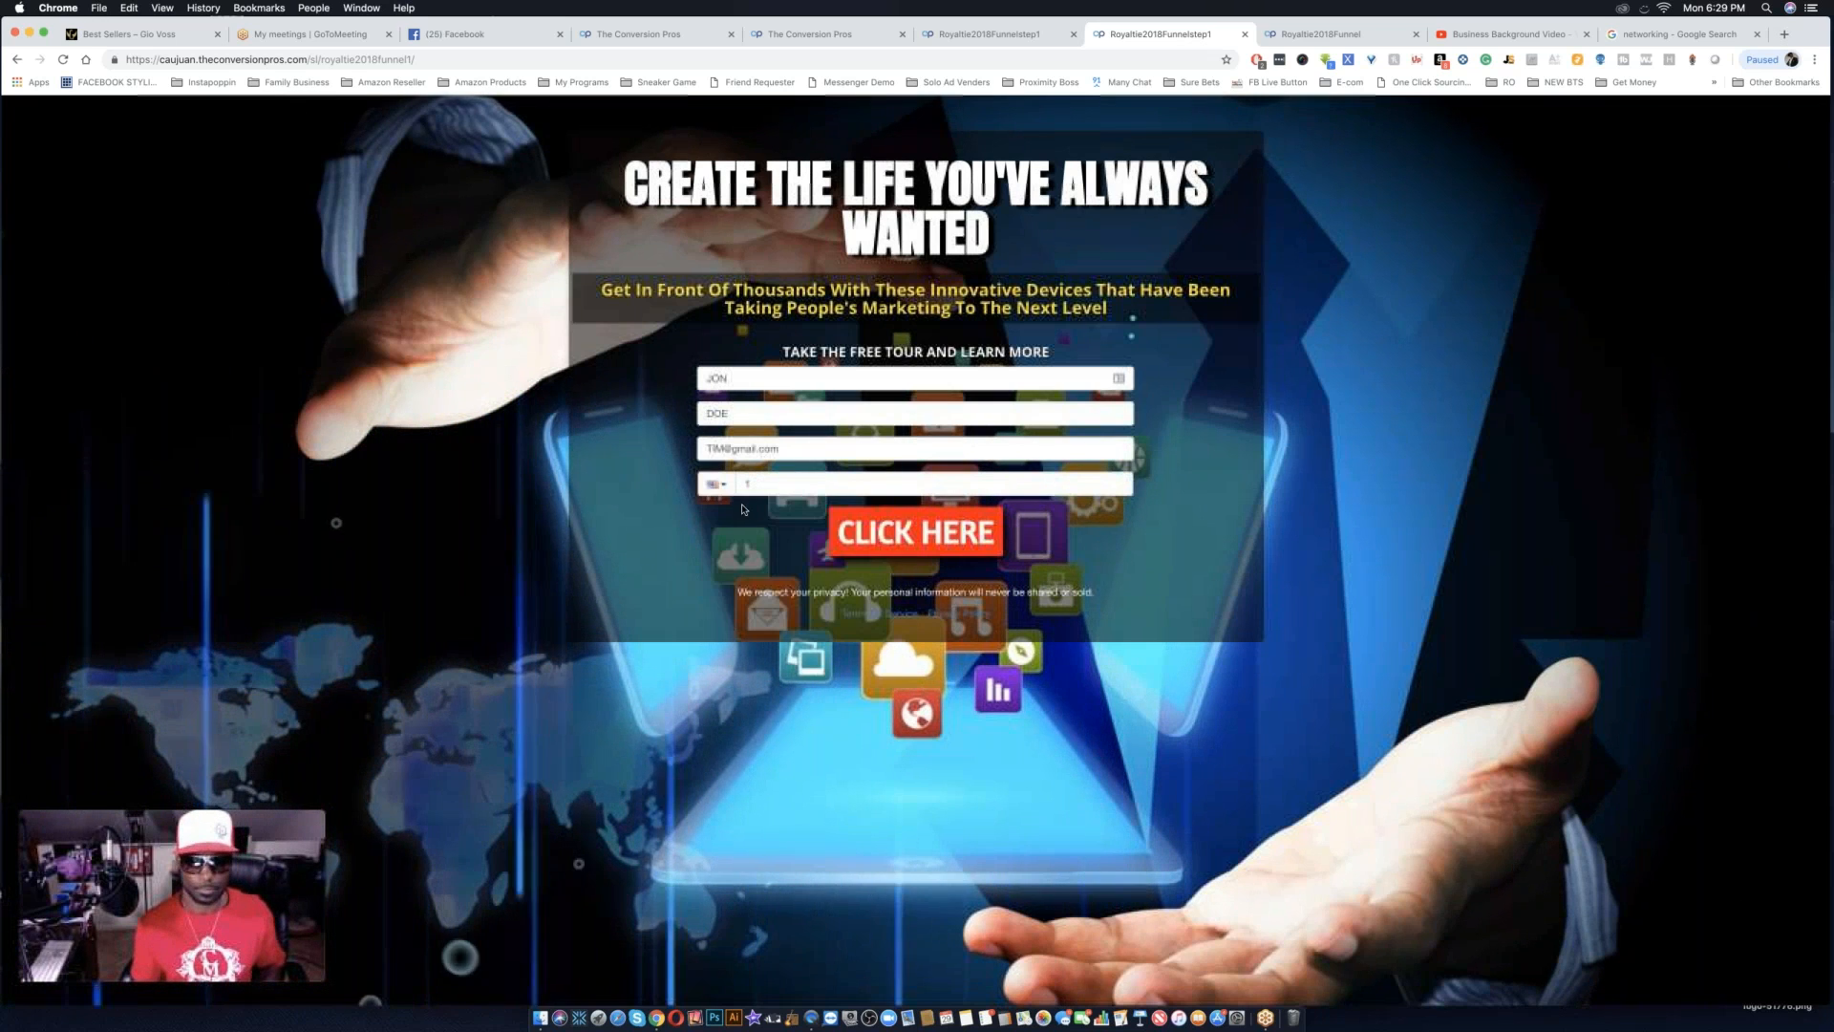
{"action": "left_click", "coordinate": [894, 545]}
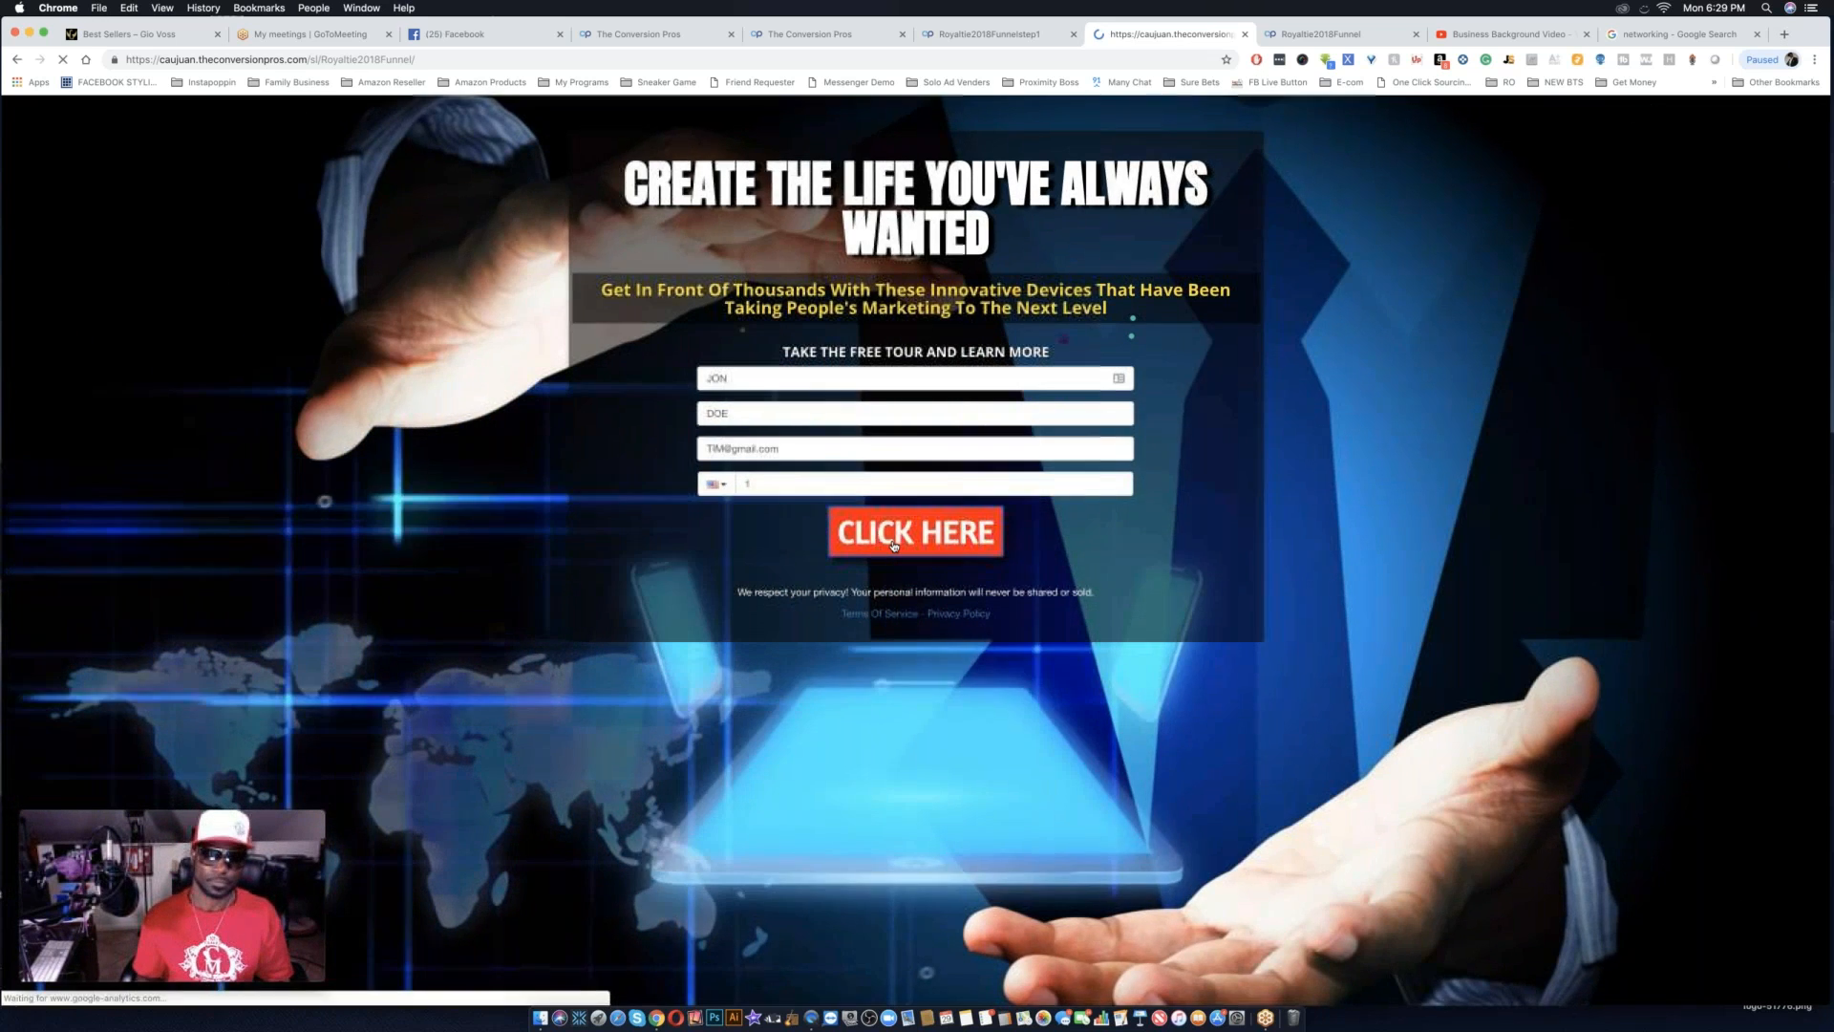
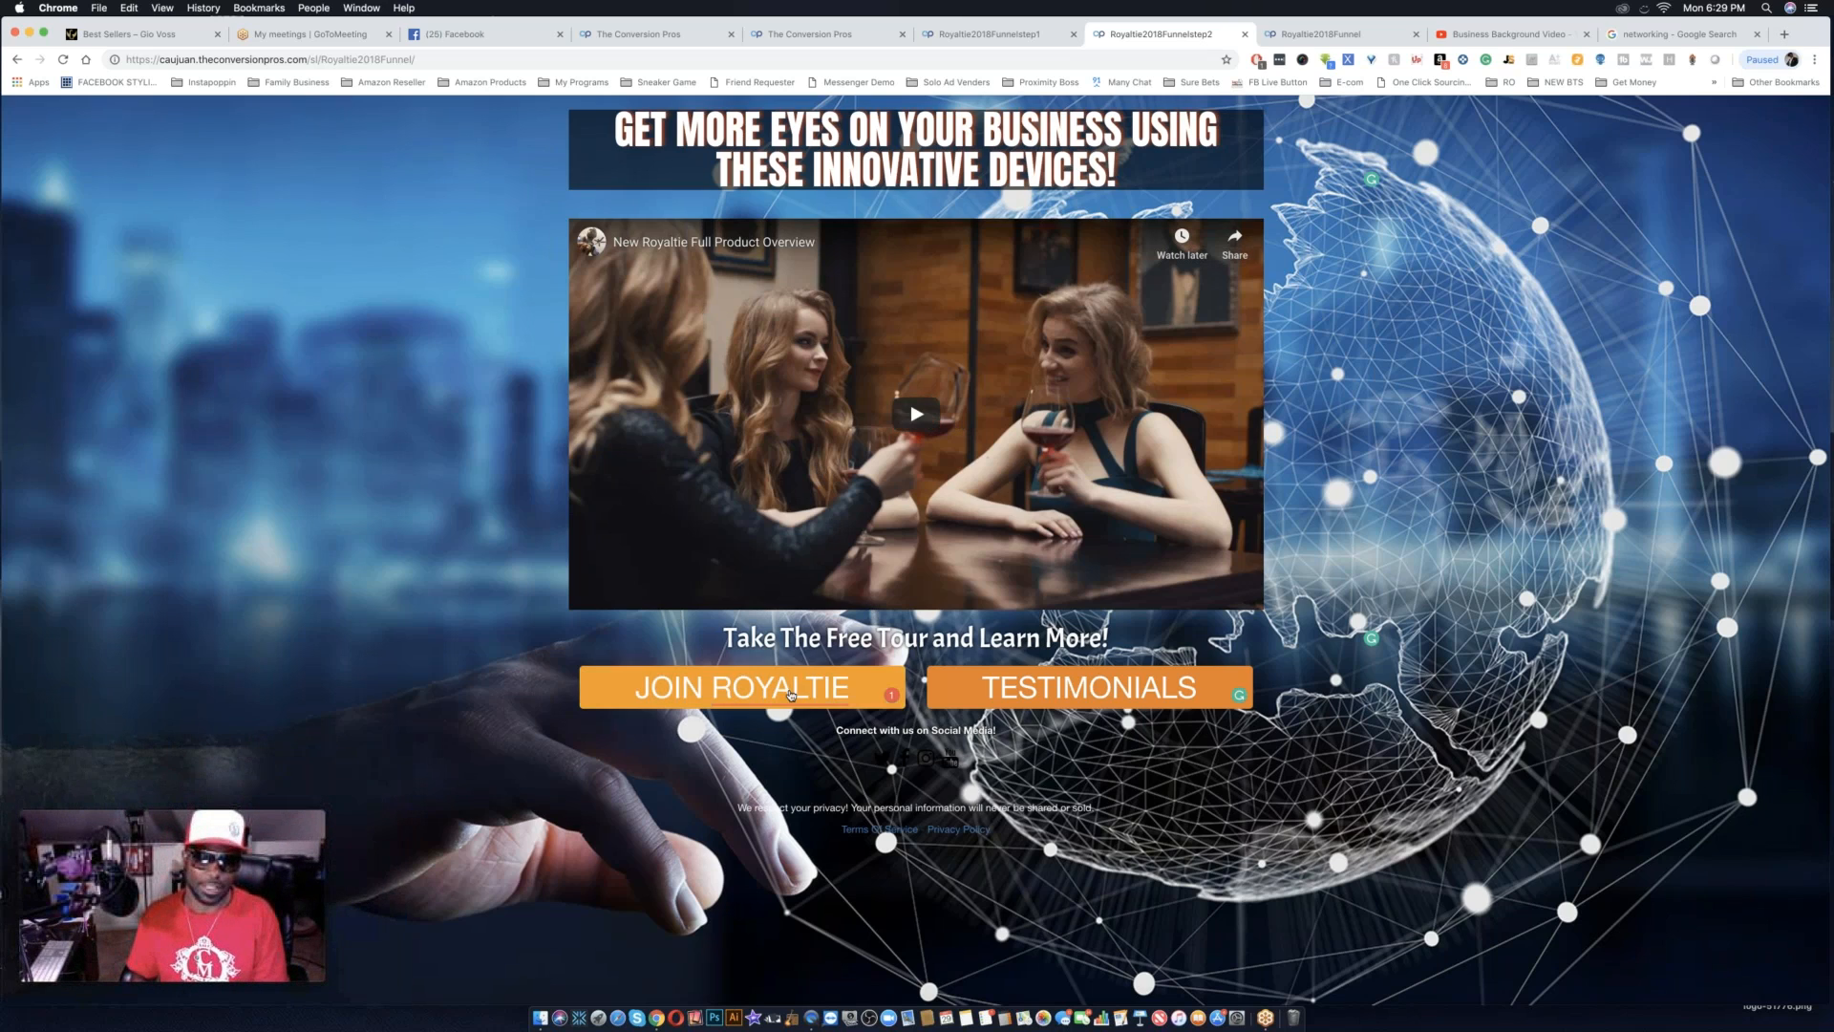
Test the JOIN ROYALTIE button on the live step 2 page and close the page it leads to.
{"action": "left_click", "coordinate": [746, 685]}
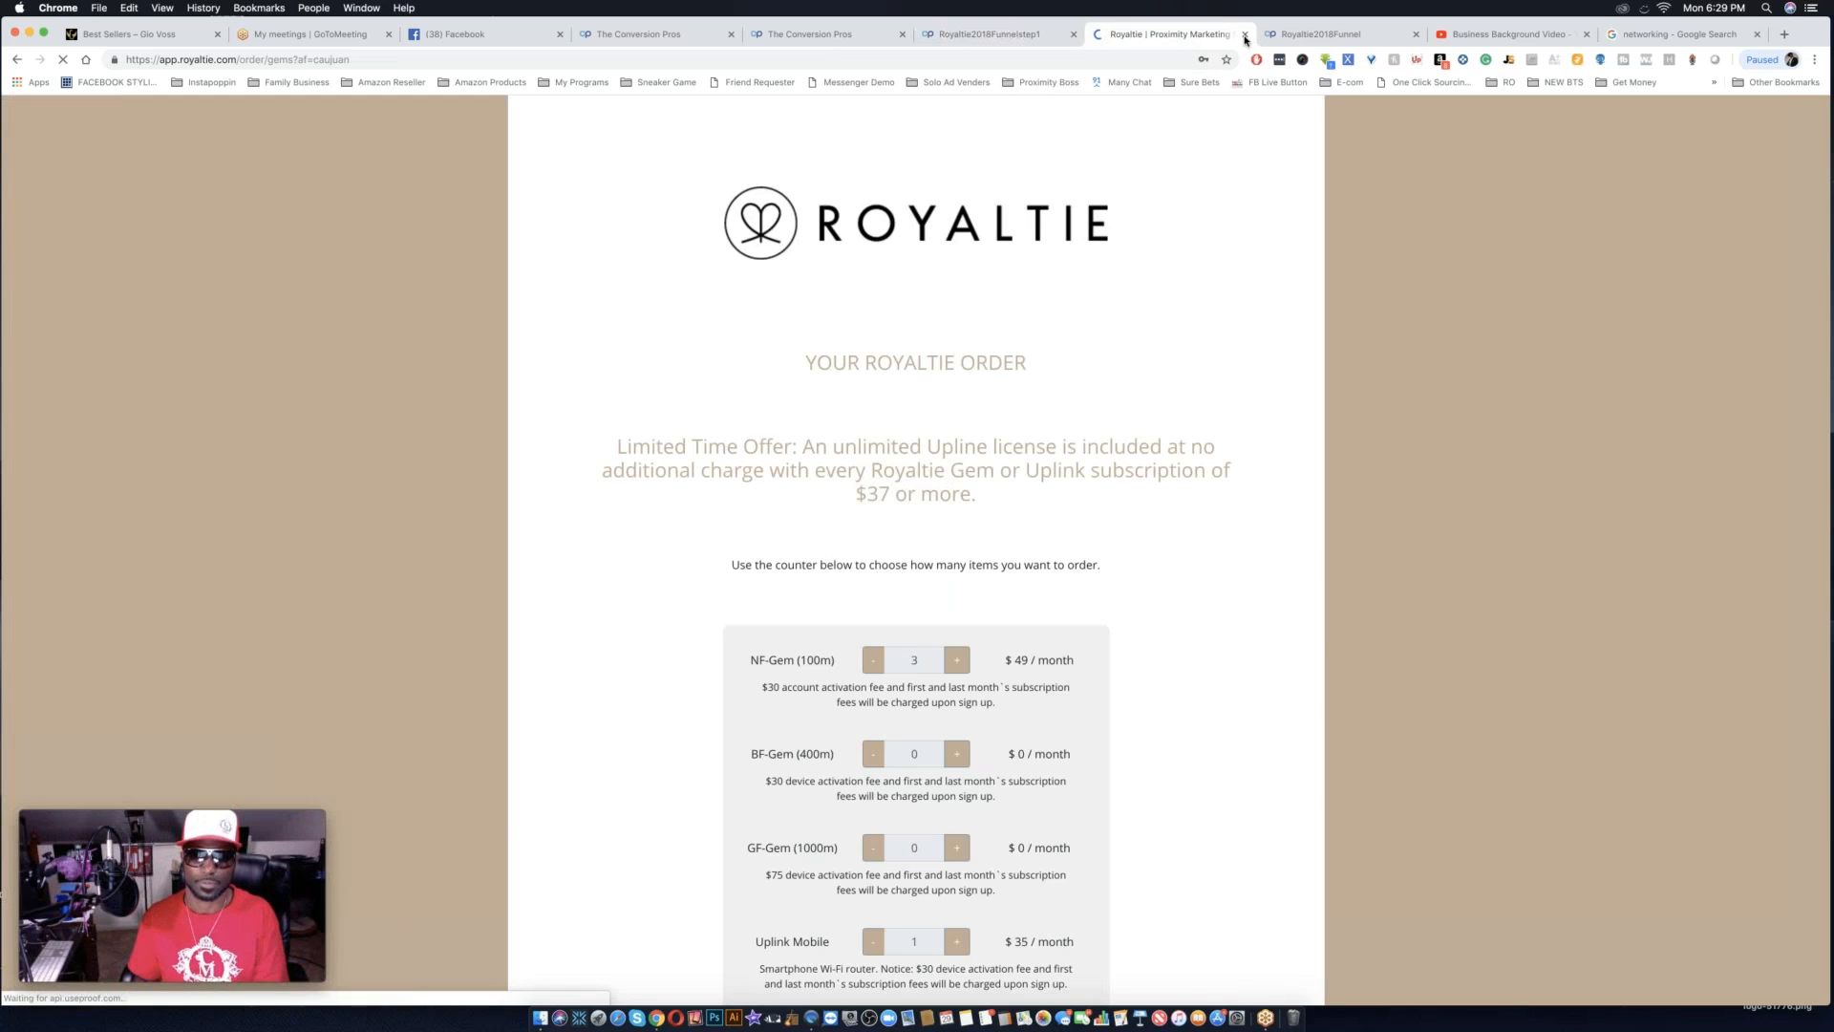
{"action": "left_click", "coordinate": [1244, 36]}
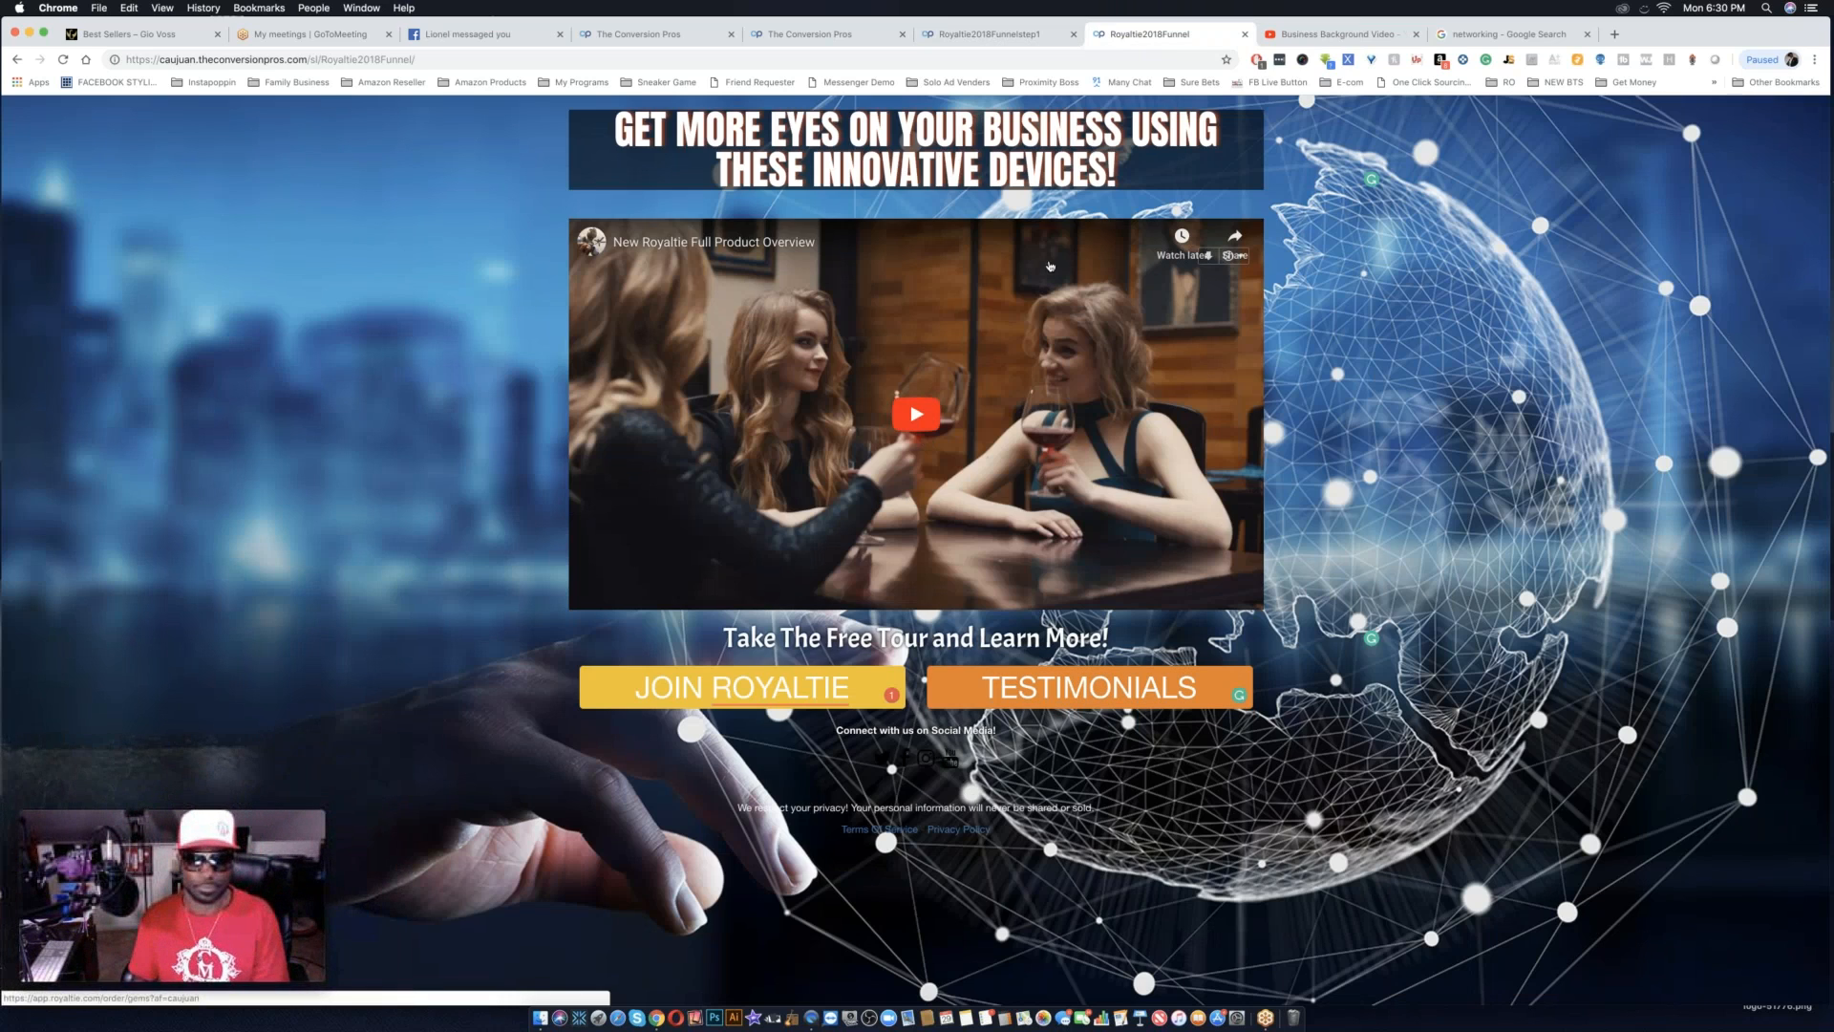
Add a new landing page from the landing pages list and start editing it with the 2 Button Video Page With Text template.
{"action": "left_click", "coordinate": [833, 34]}
{"action": "key", "text": "Escape"}
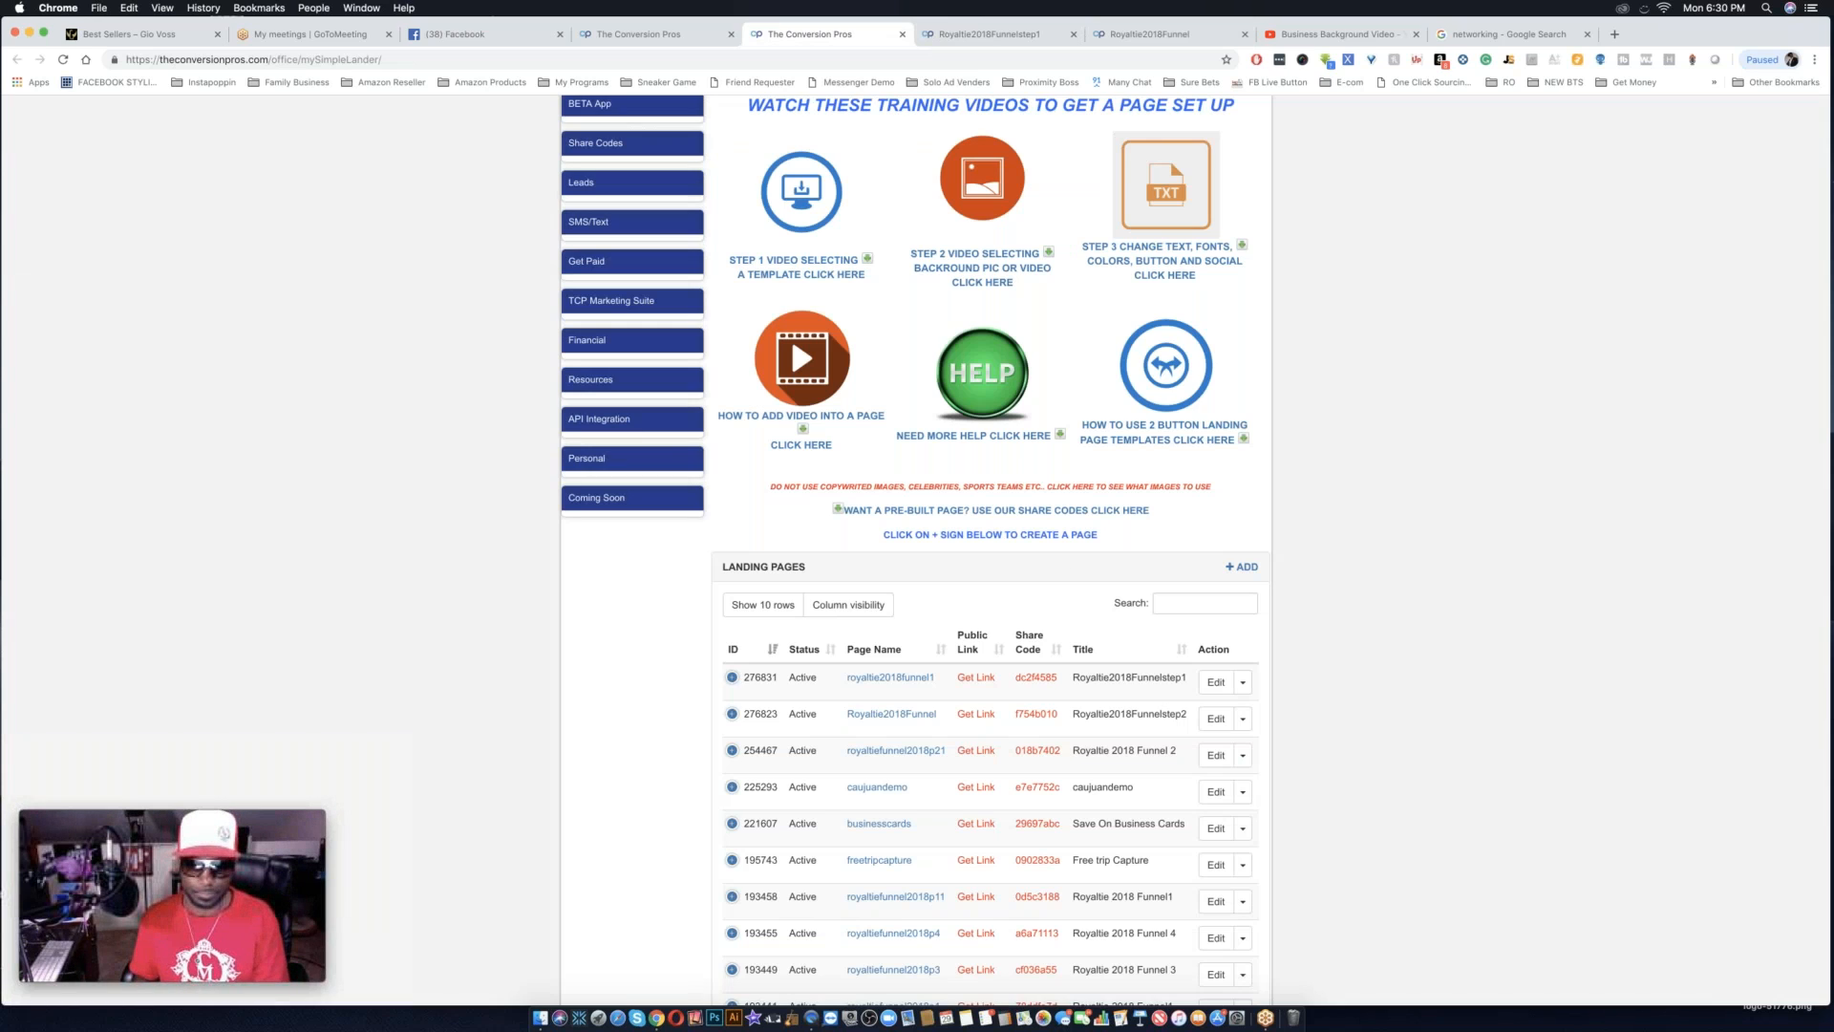
{"action": "left_click", "coordinate": [1242, 567]}
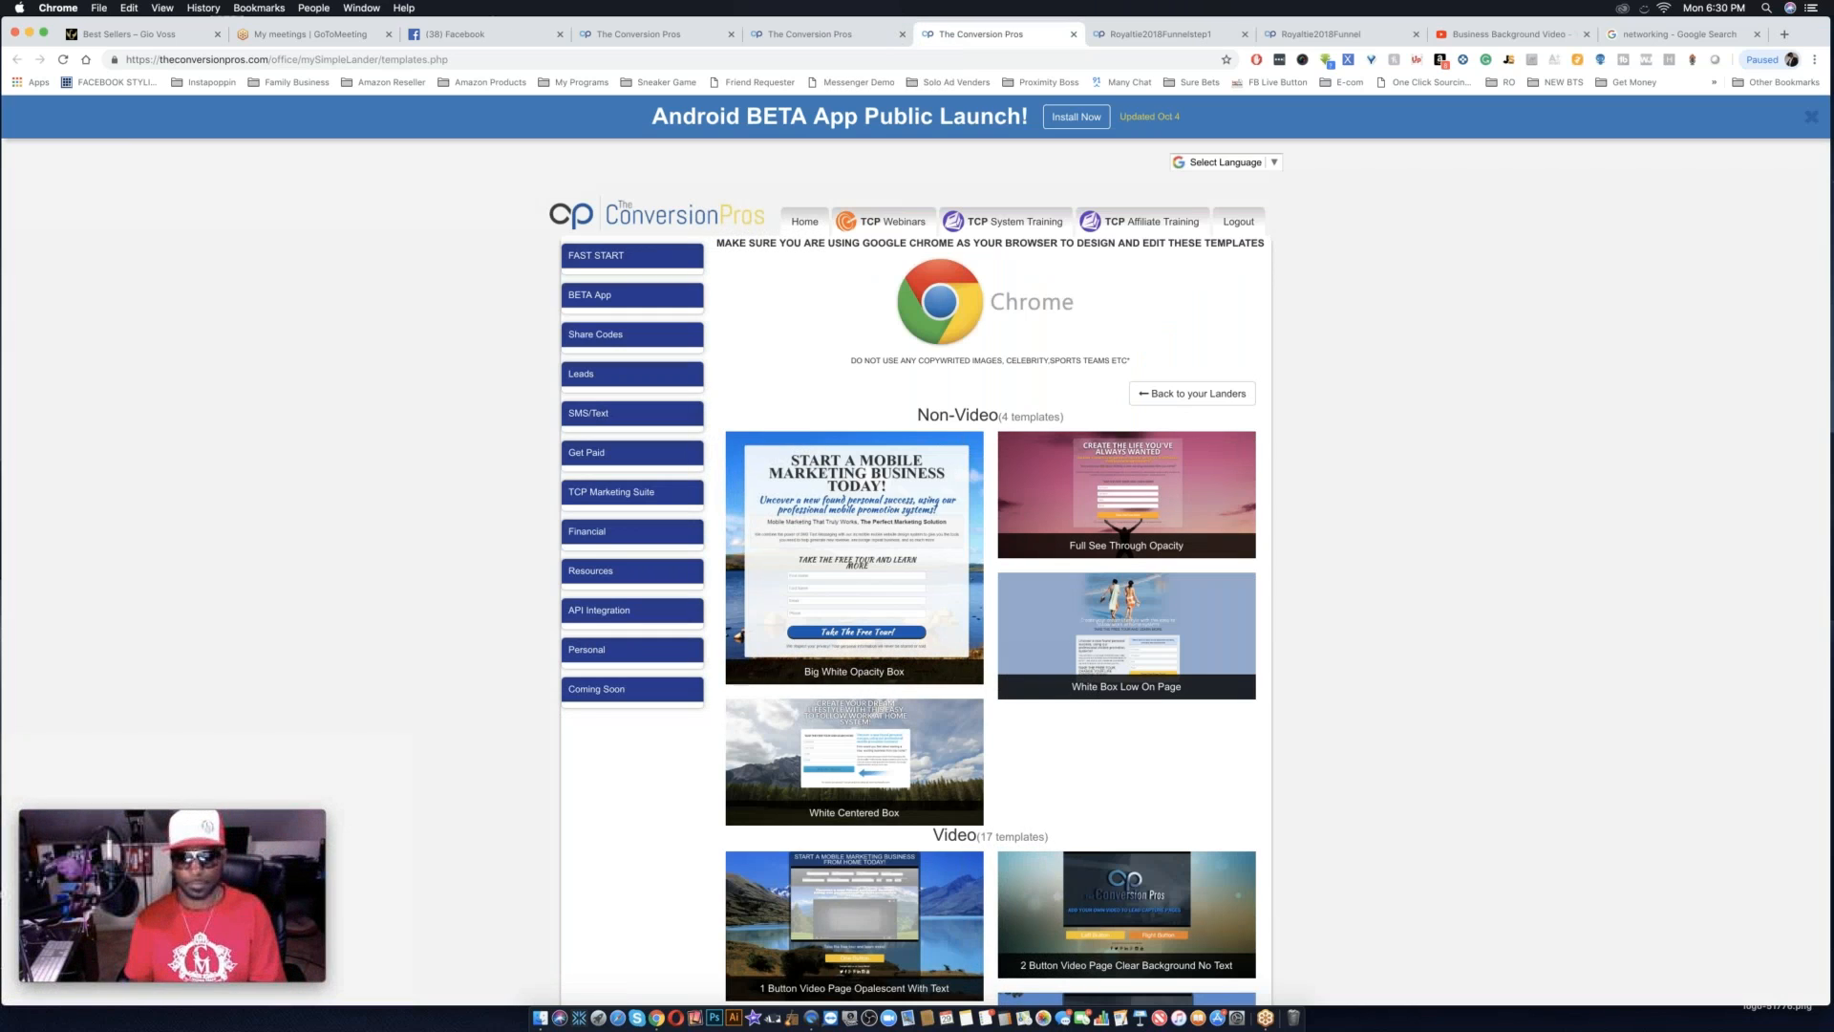
{"action": "scroll", "coordinate": [1261, 735], "scroll_direction": "down", "scroll_amount": 5}
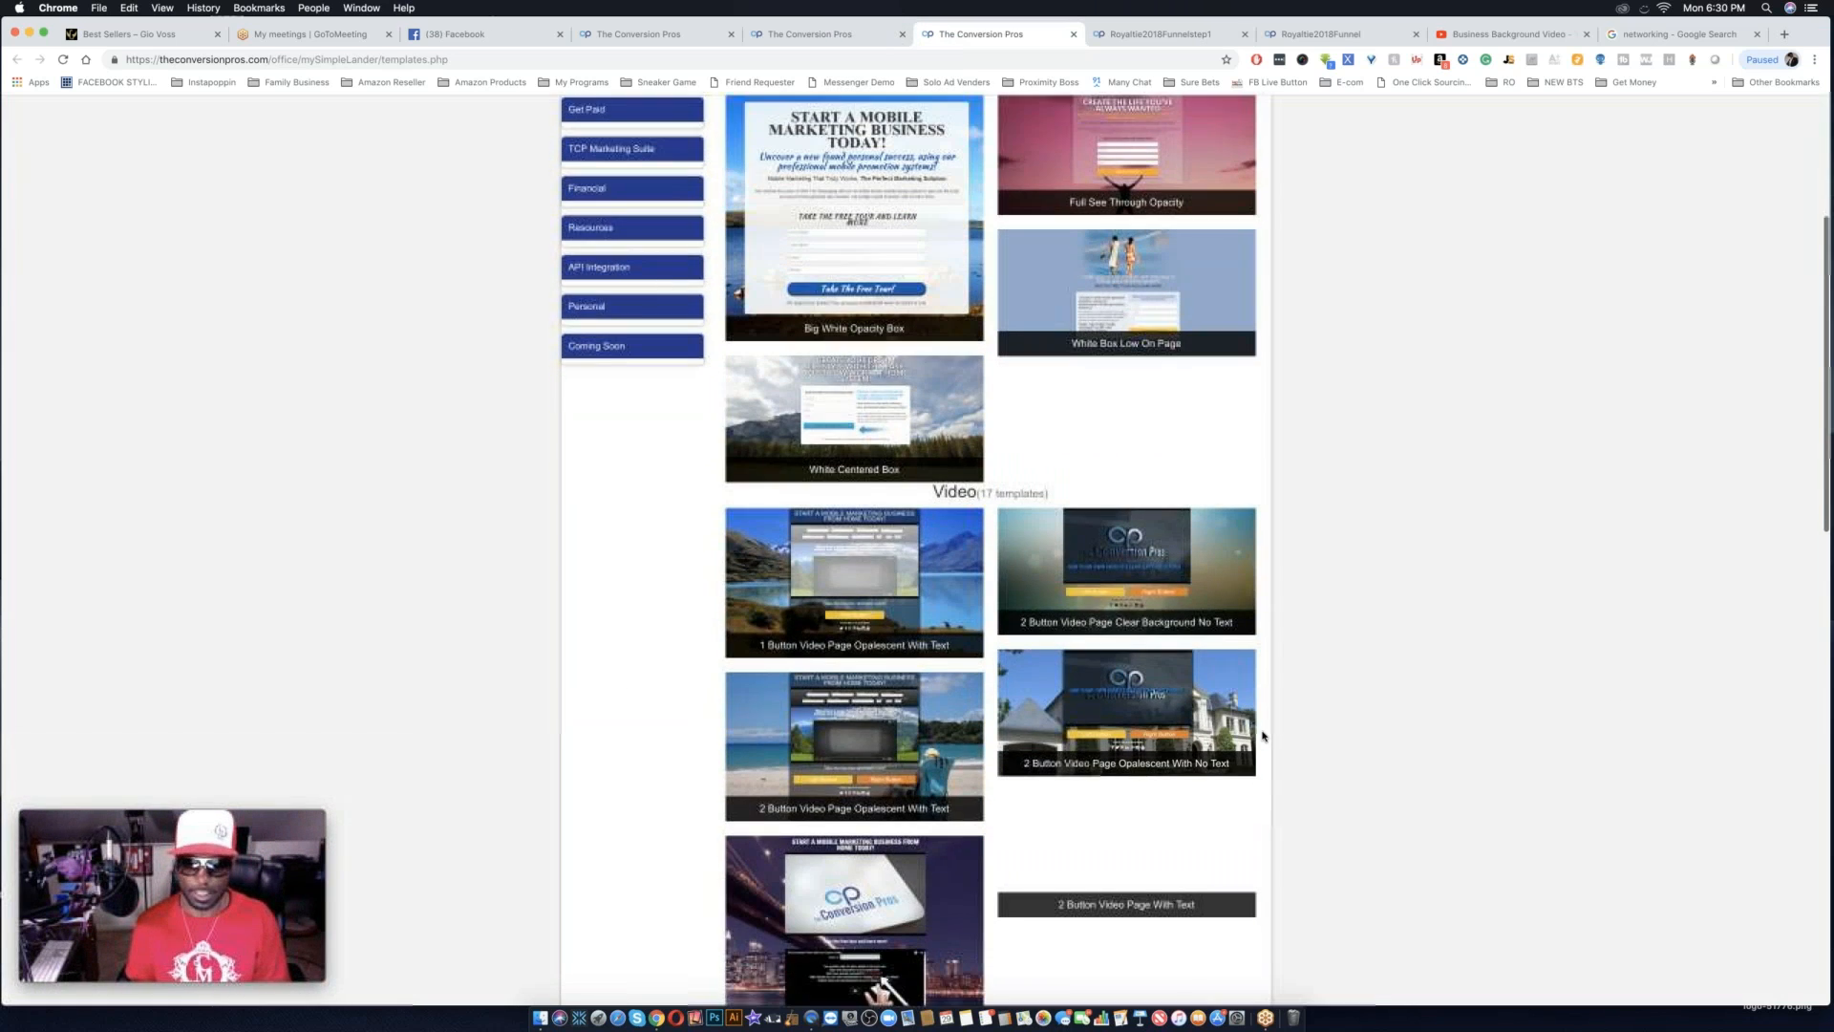
{"action": "scroll", "coordinate": [1262, 736], "scroll_direction": "down", "scroll_amount": 1}
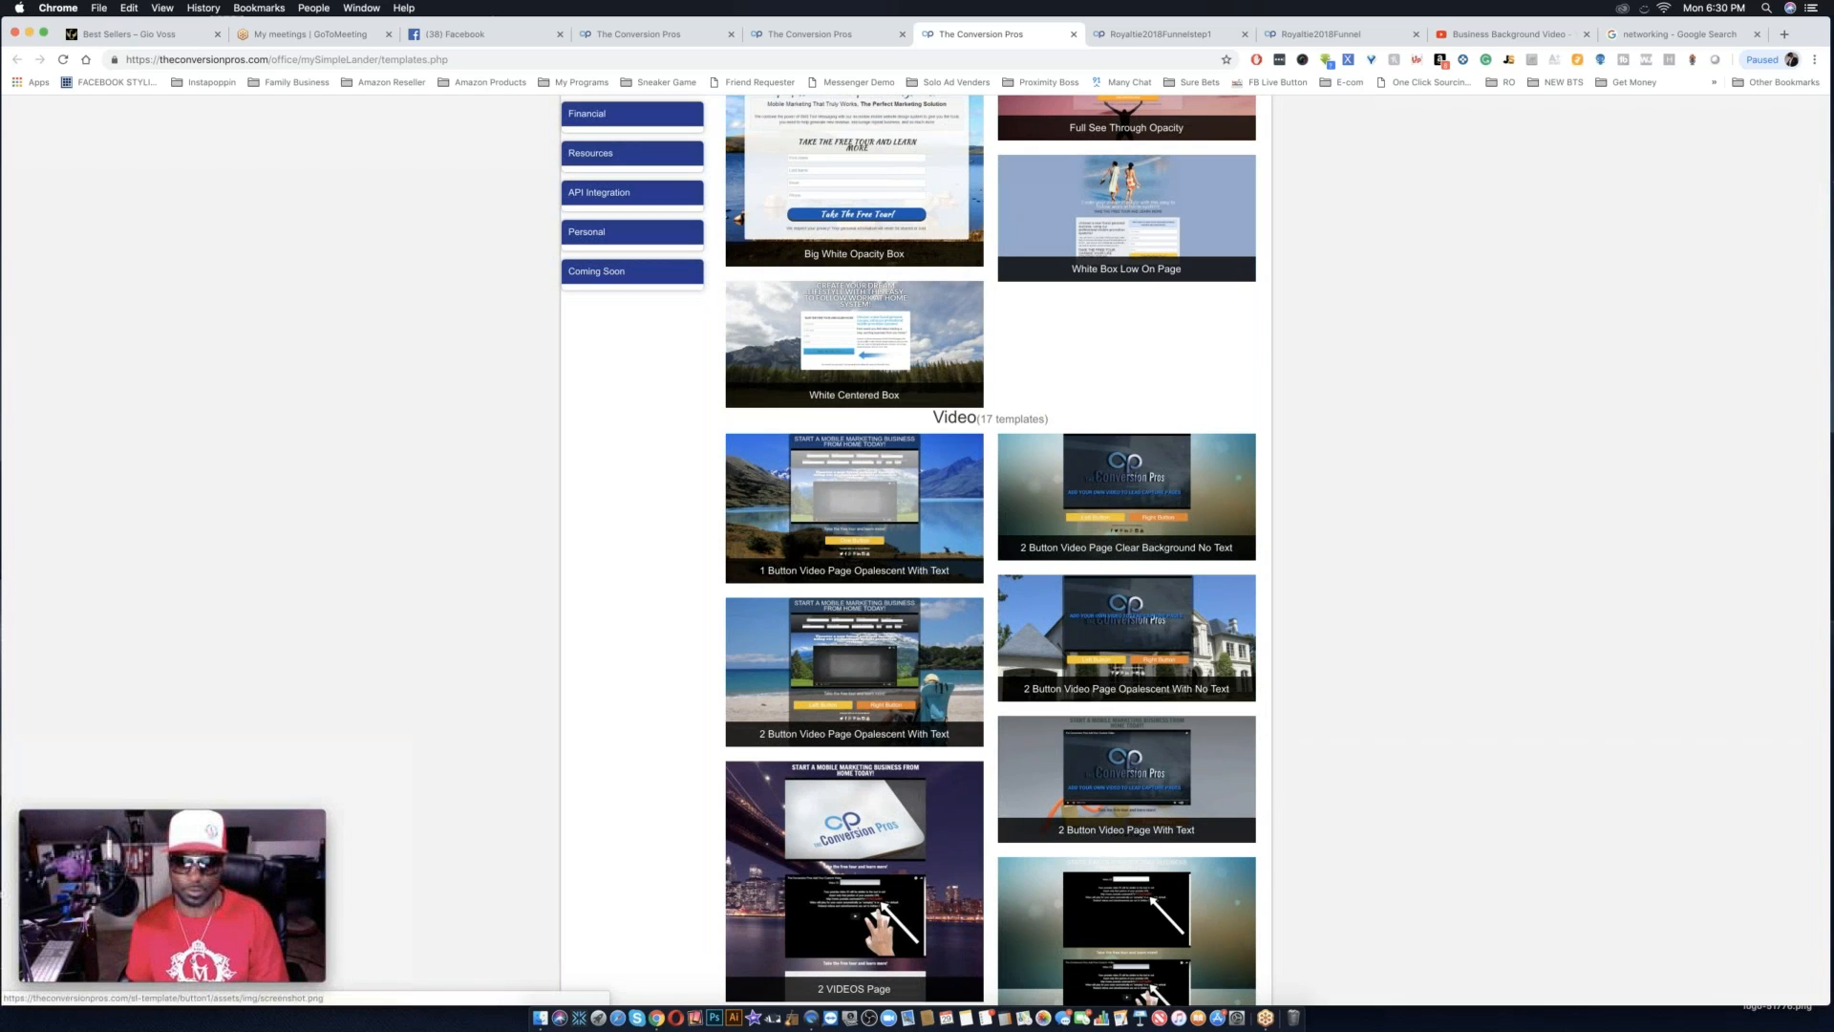
{"action": "scroll", "coordinate": [991, 549], "scroll_direction": "down", "scroll_amount": 4}
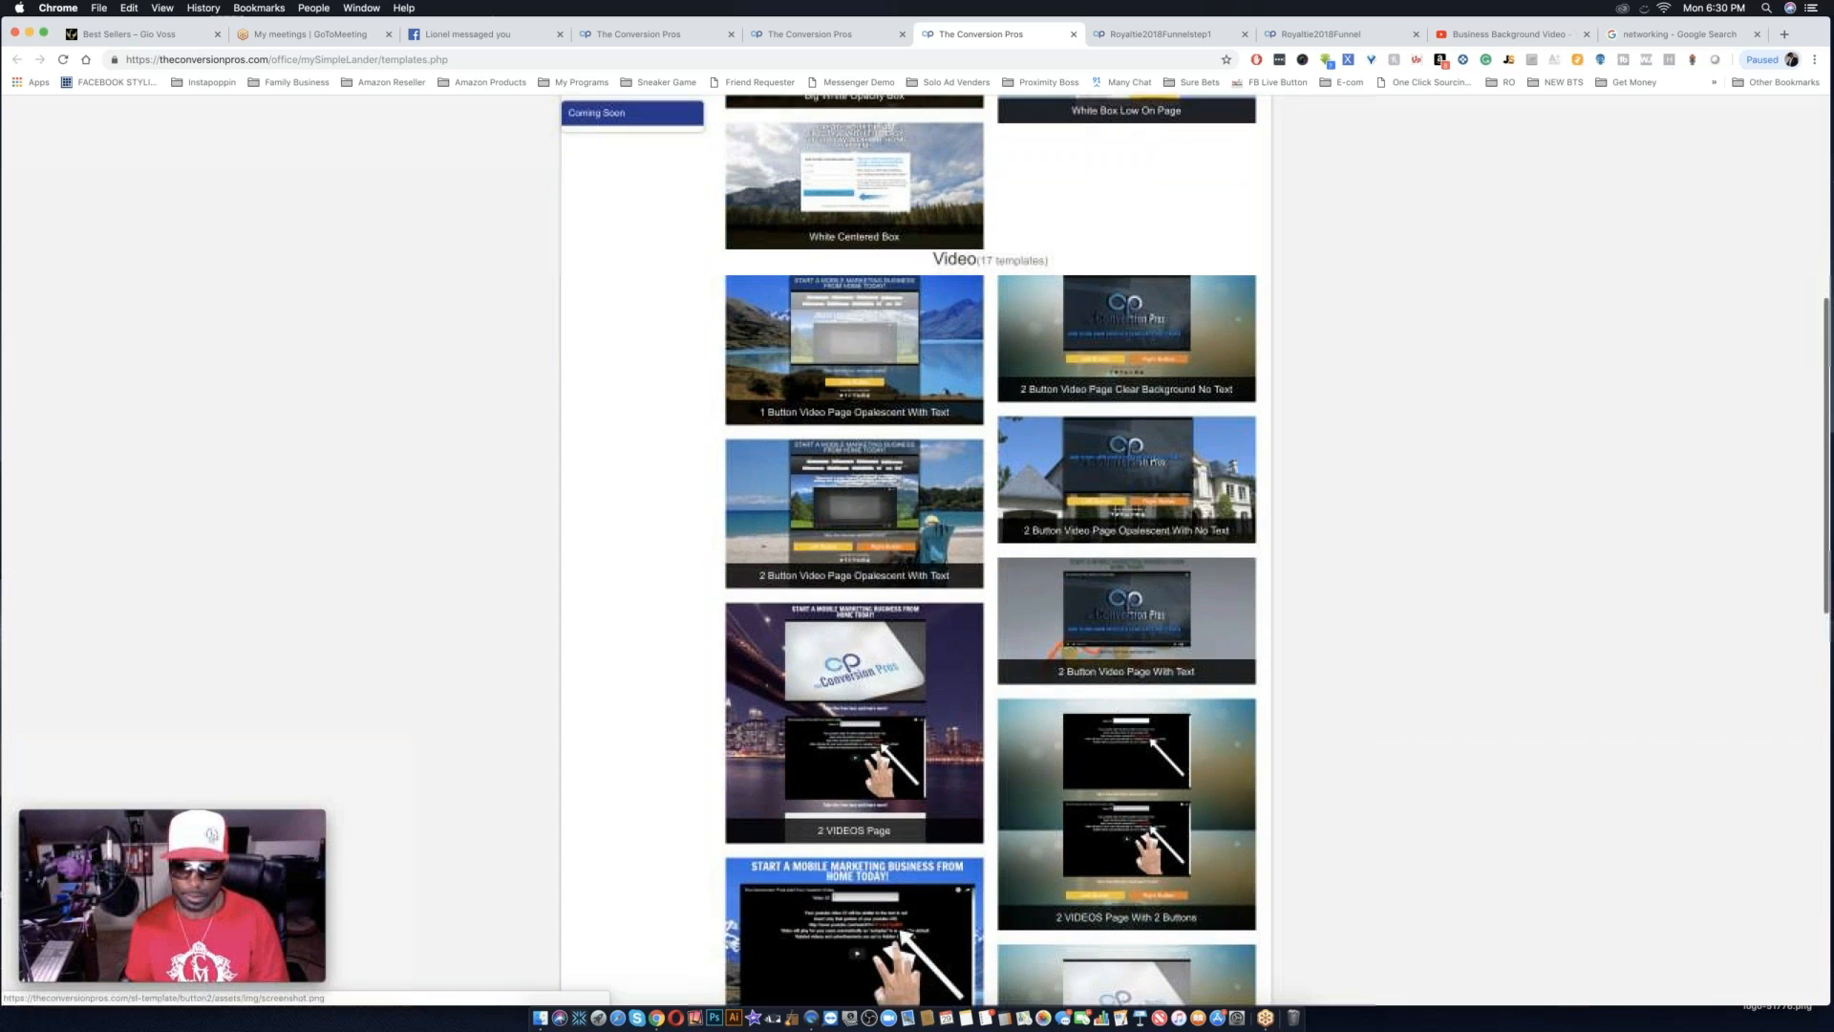
{"action": "scroll", "coordinate": [1085, 654], "scroll_direction": "down", "scroll_amount": 1}
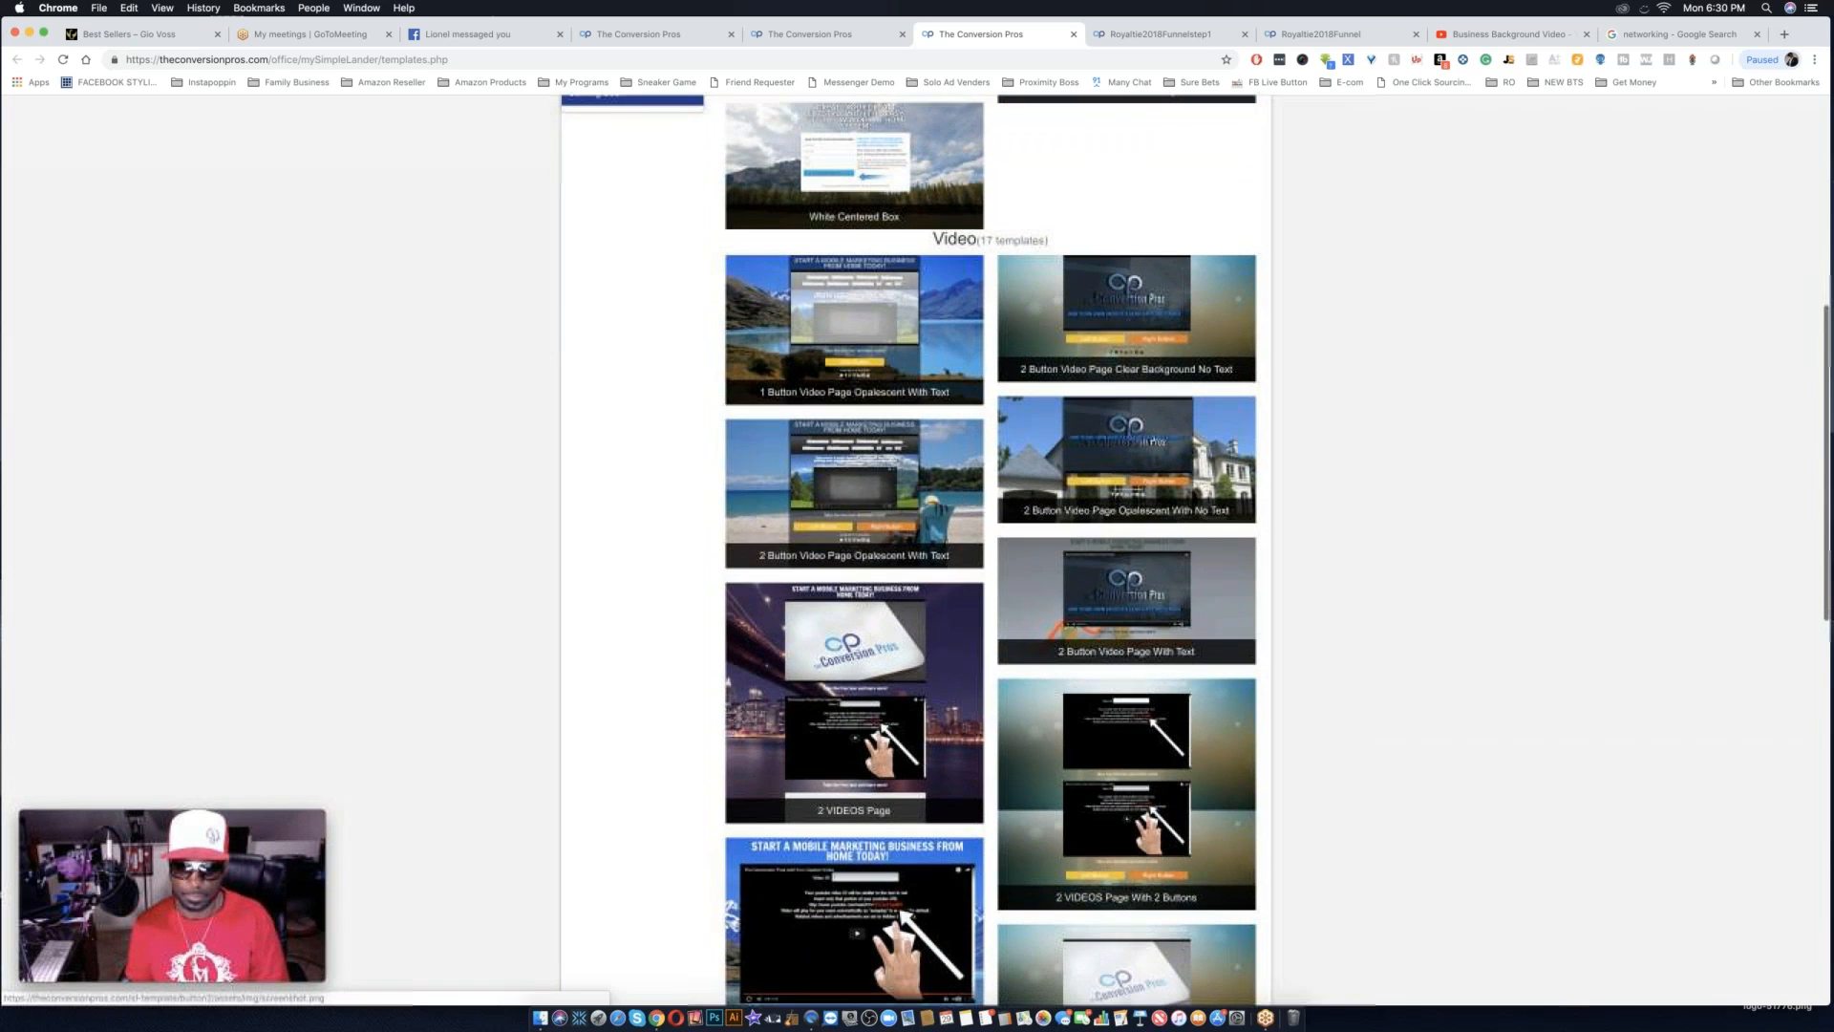
{"action": "left_click", "coordinate": [1142, 618]}
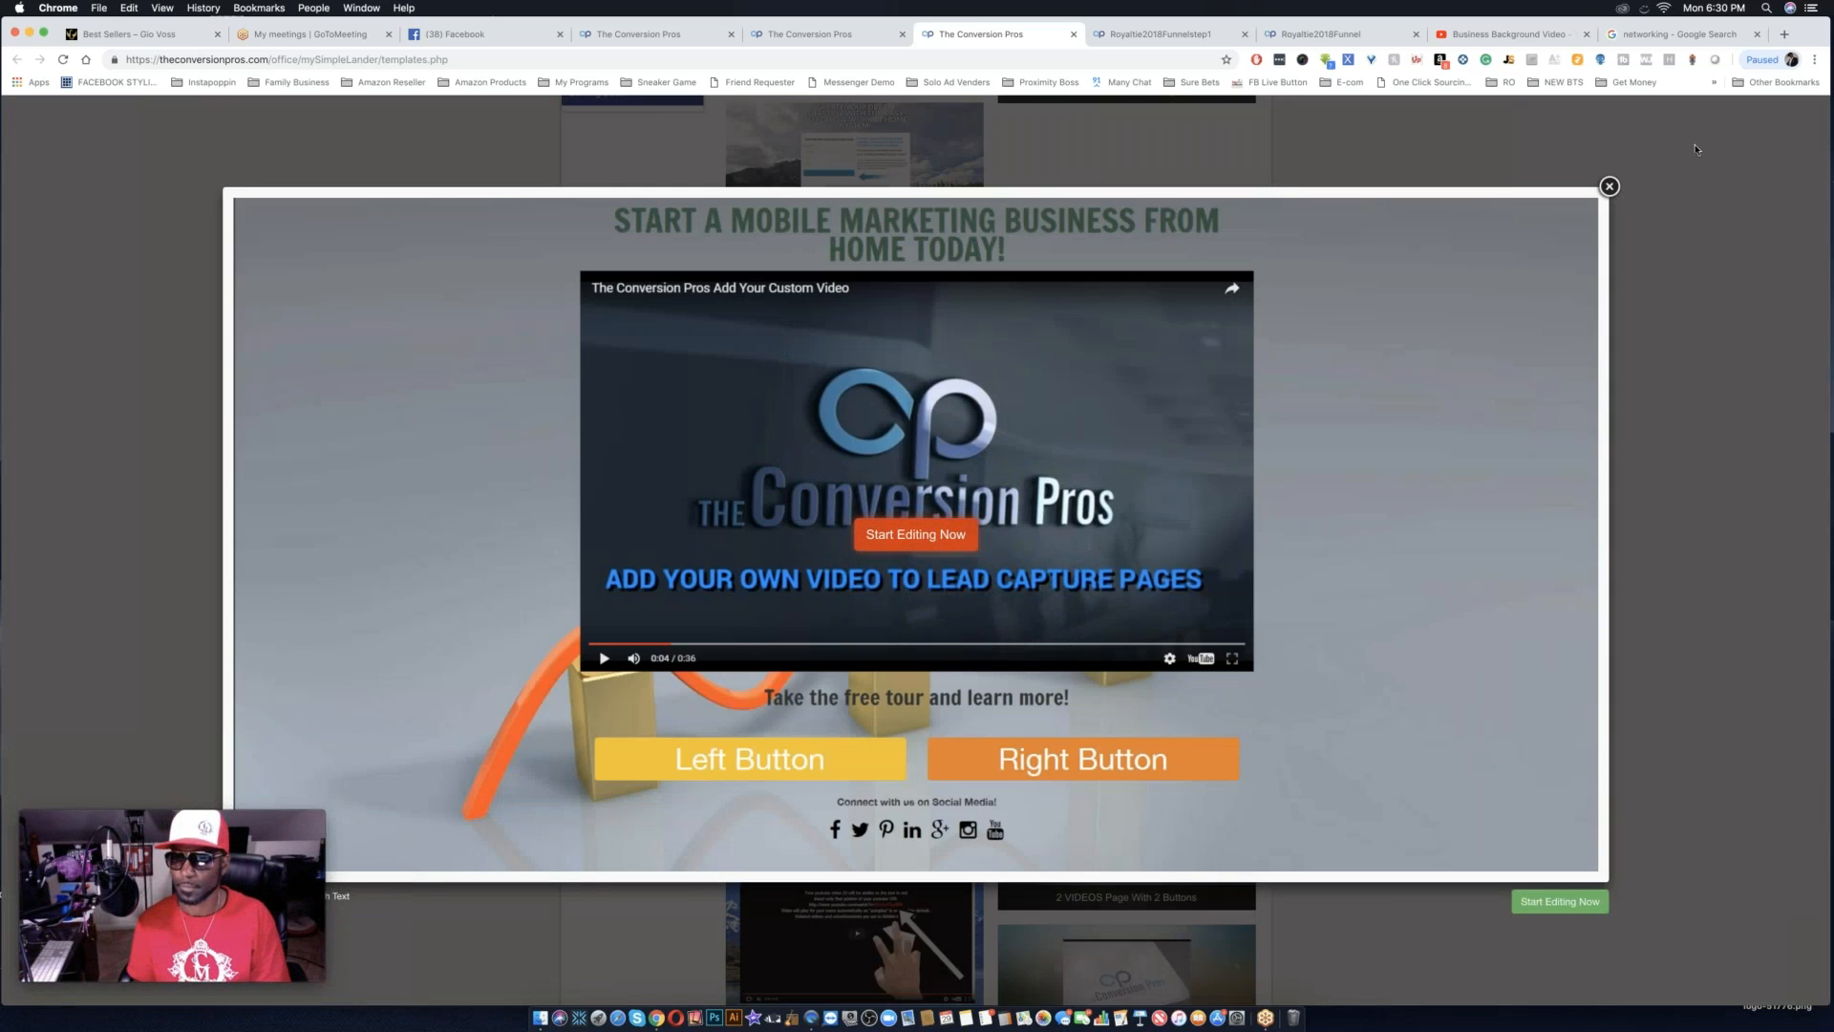
{"action": "left_click", "coordinate": [1563, 904]}
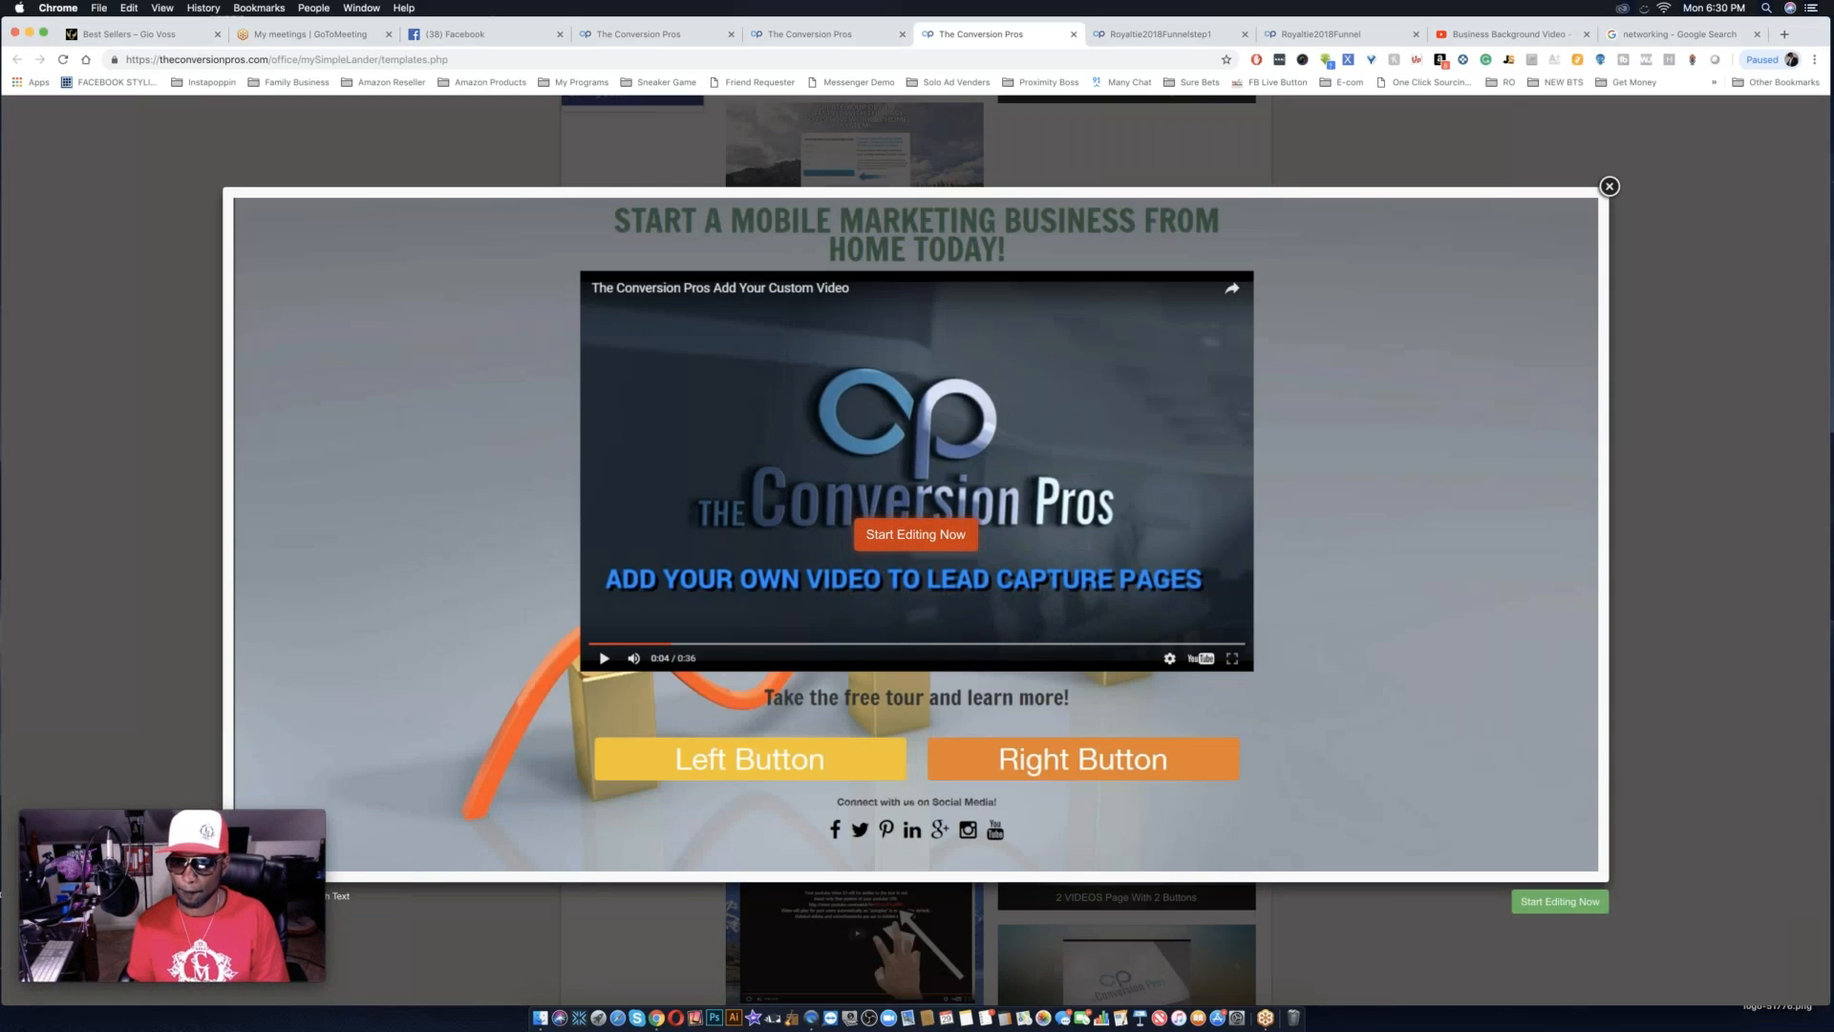
{"action": "left_click", "coordinate": [1555, 912]}
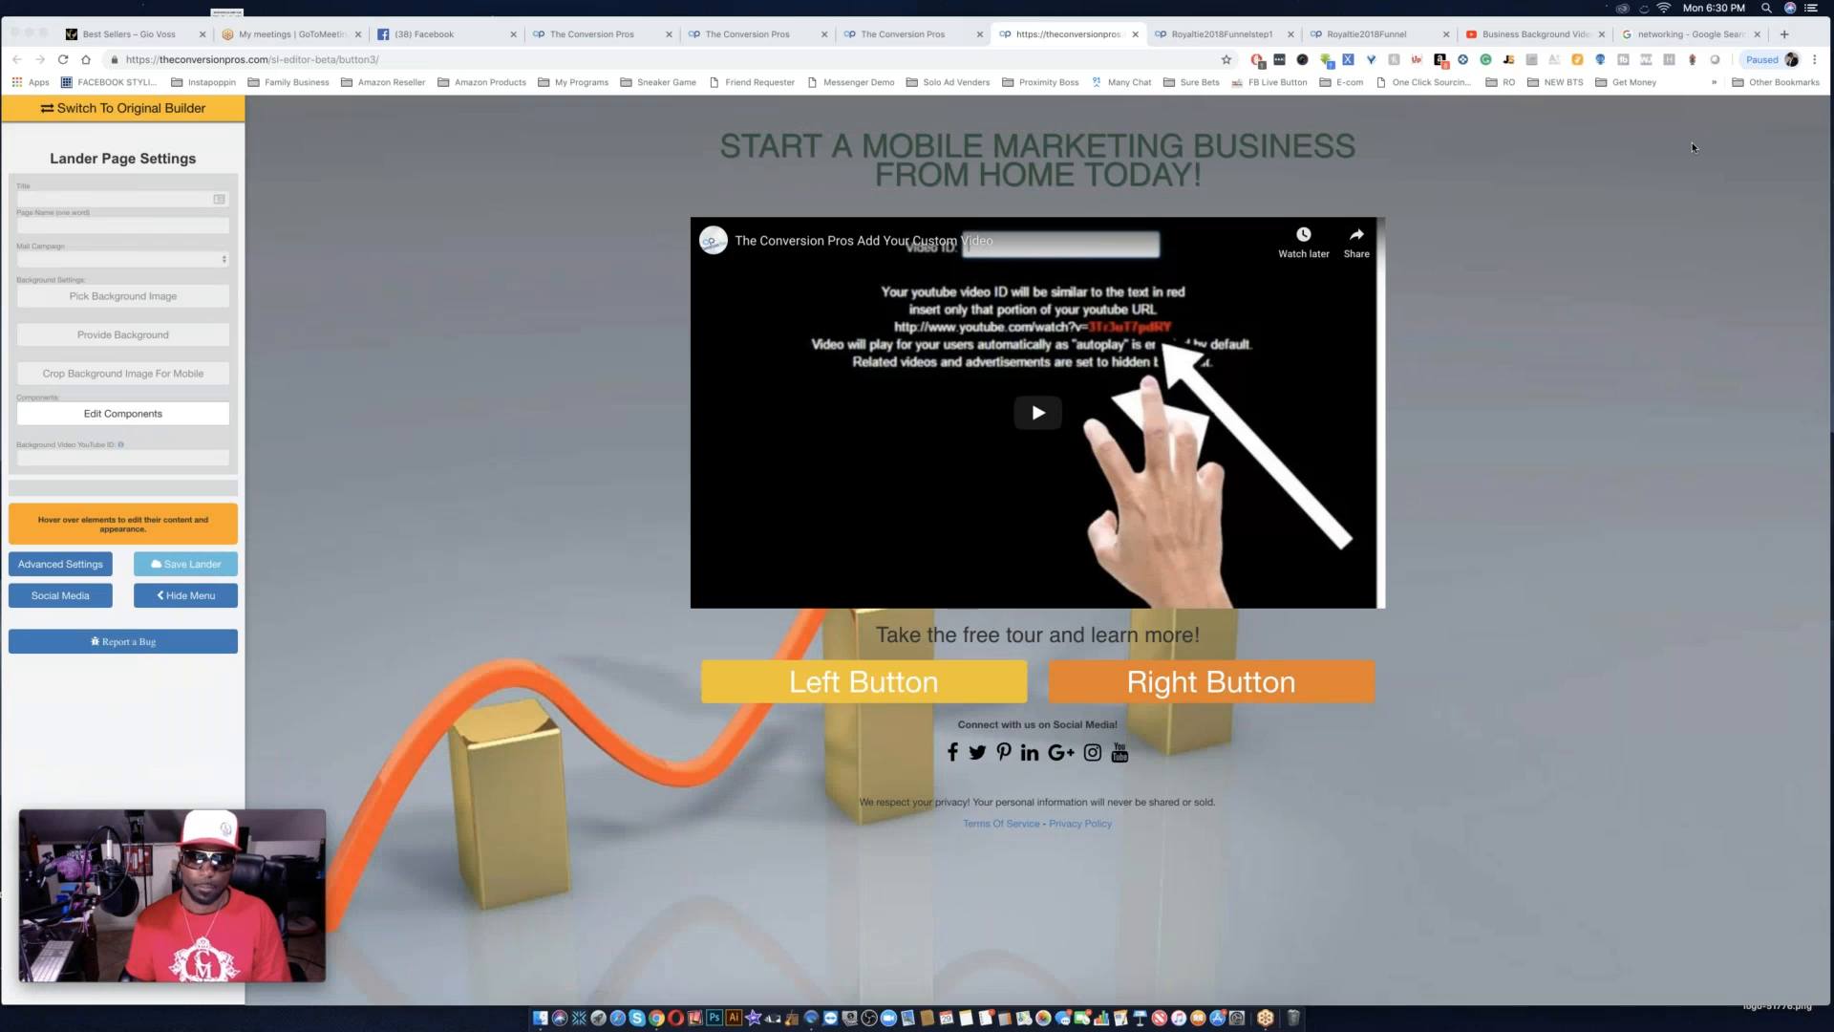
Change the Left Button's text to "JOIN ROYALTIE" in the beta builder and stop editing it.
{"action": "left_click", "coordinate": [886, 685]}
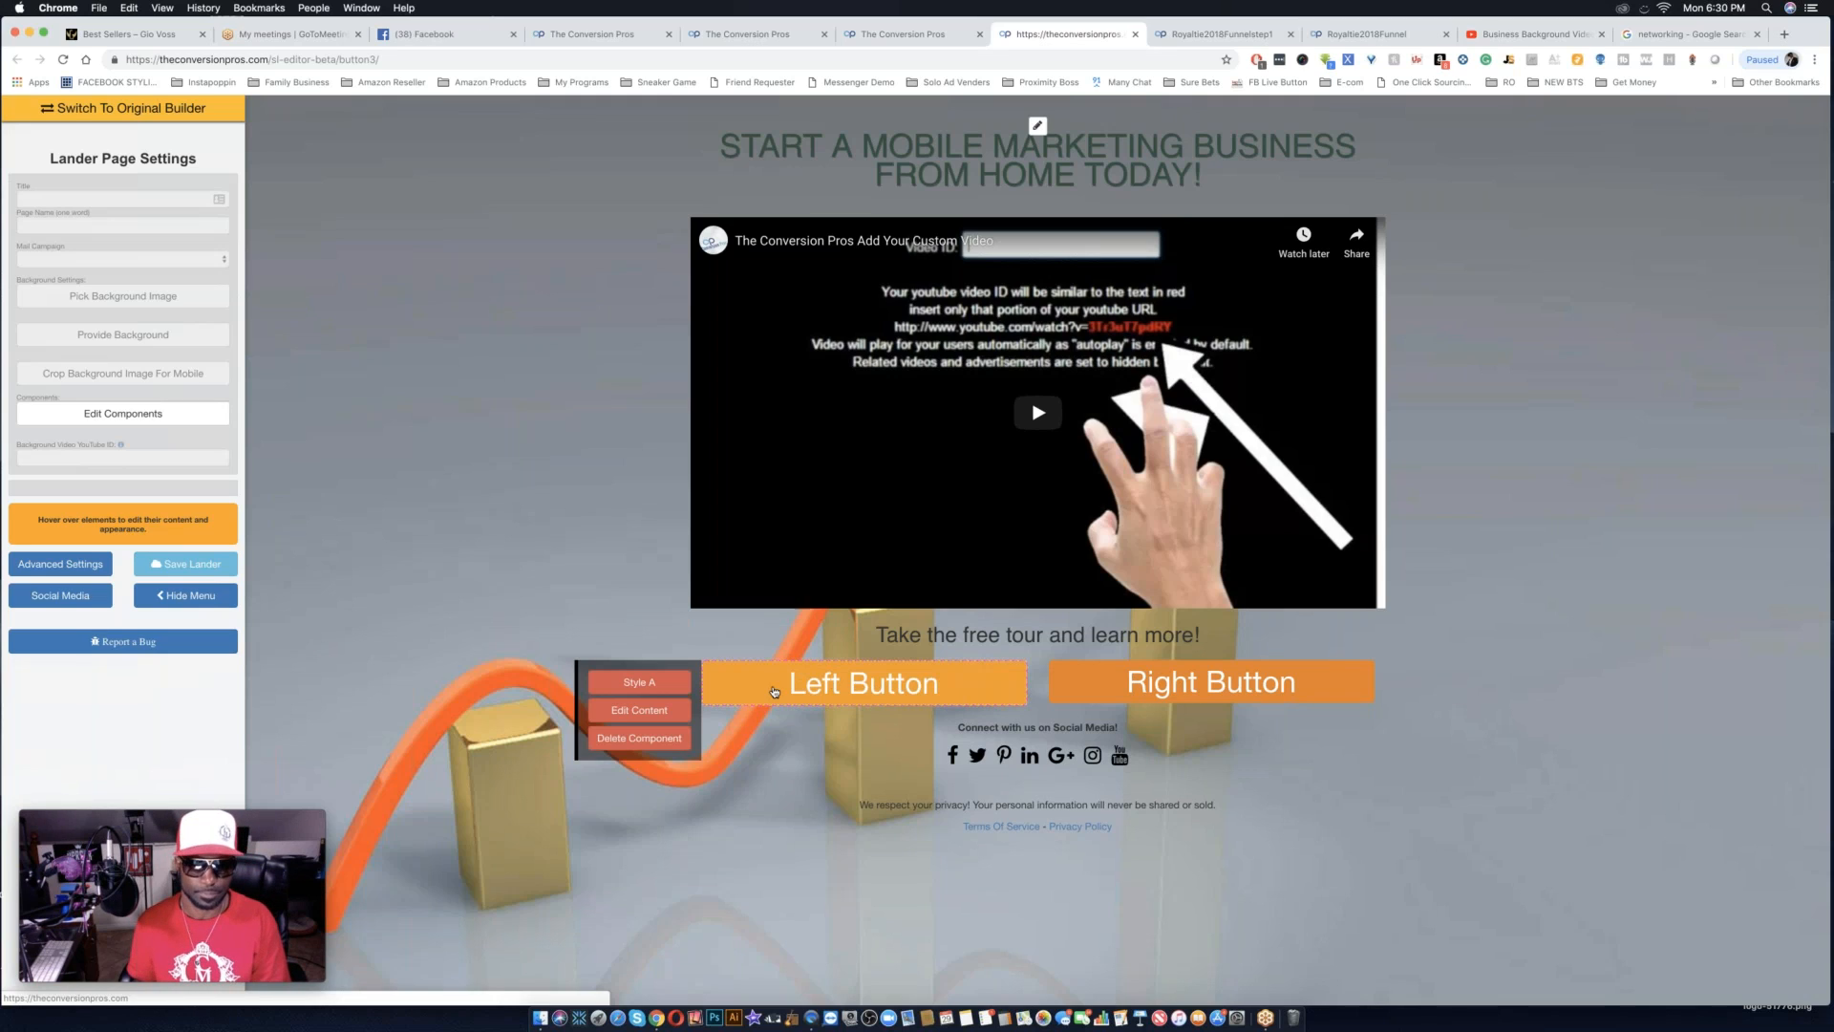
{"action": "left_click", "coordinate": [639, 709]}
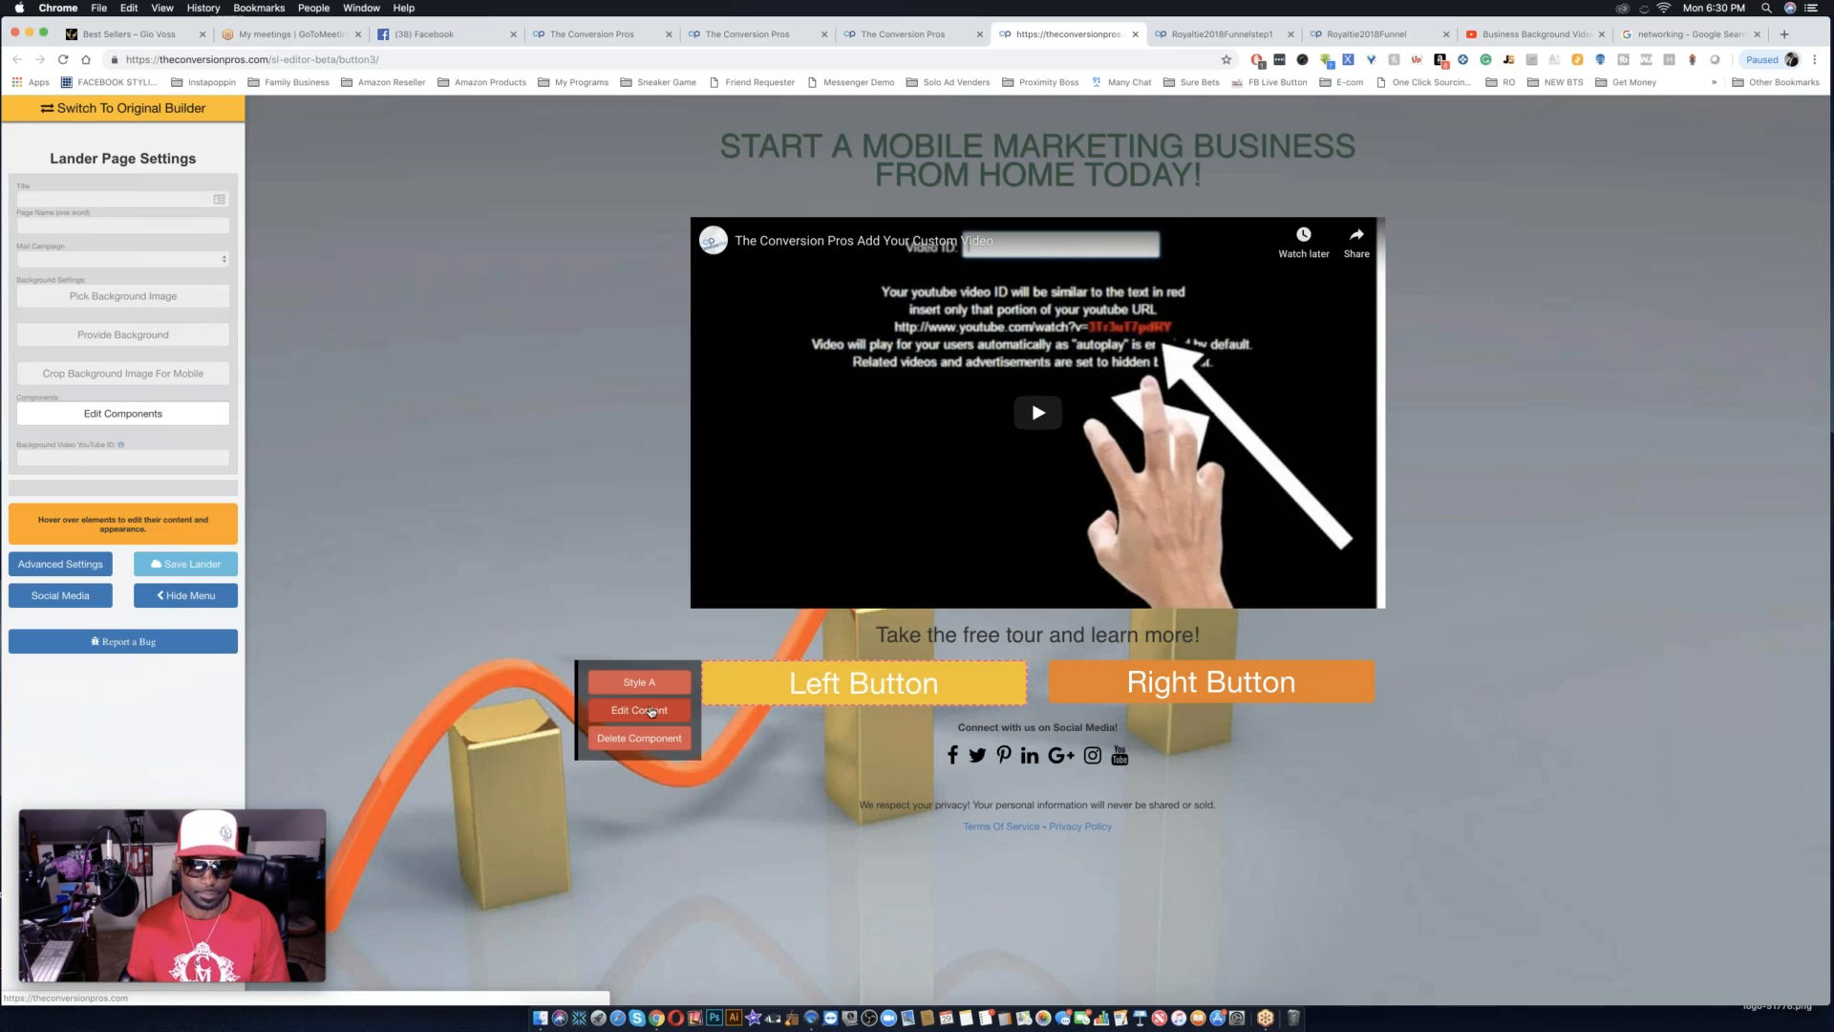
{"action": "double_click", "coordinate": [862, 685]}
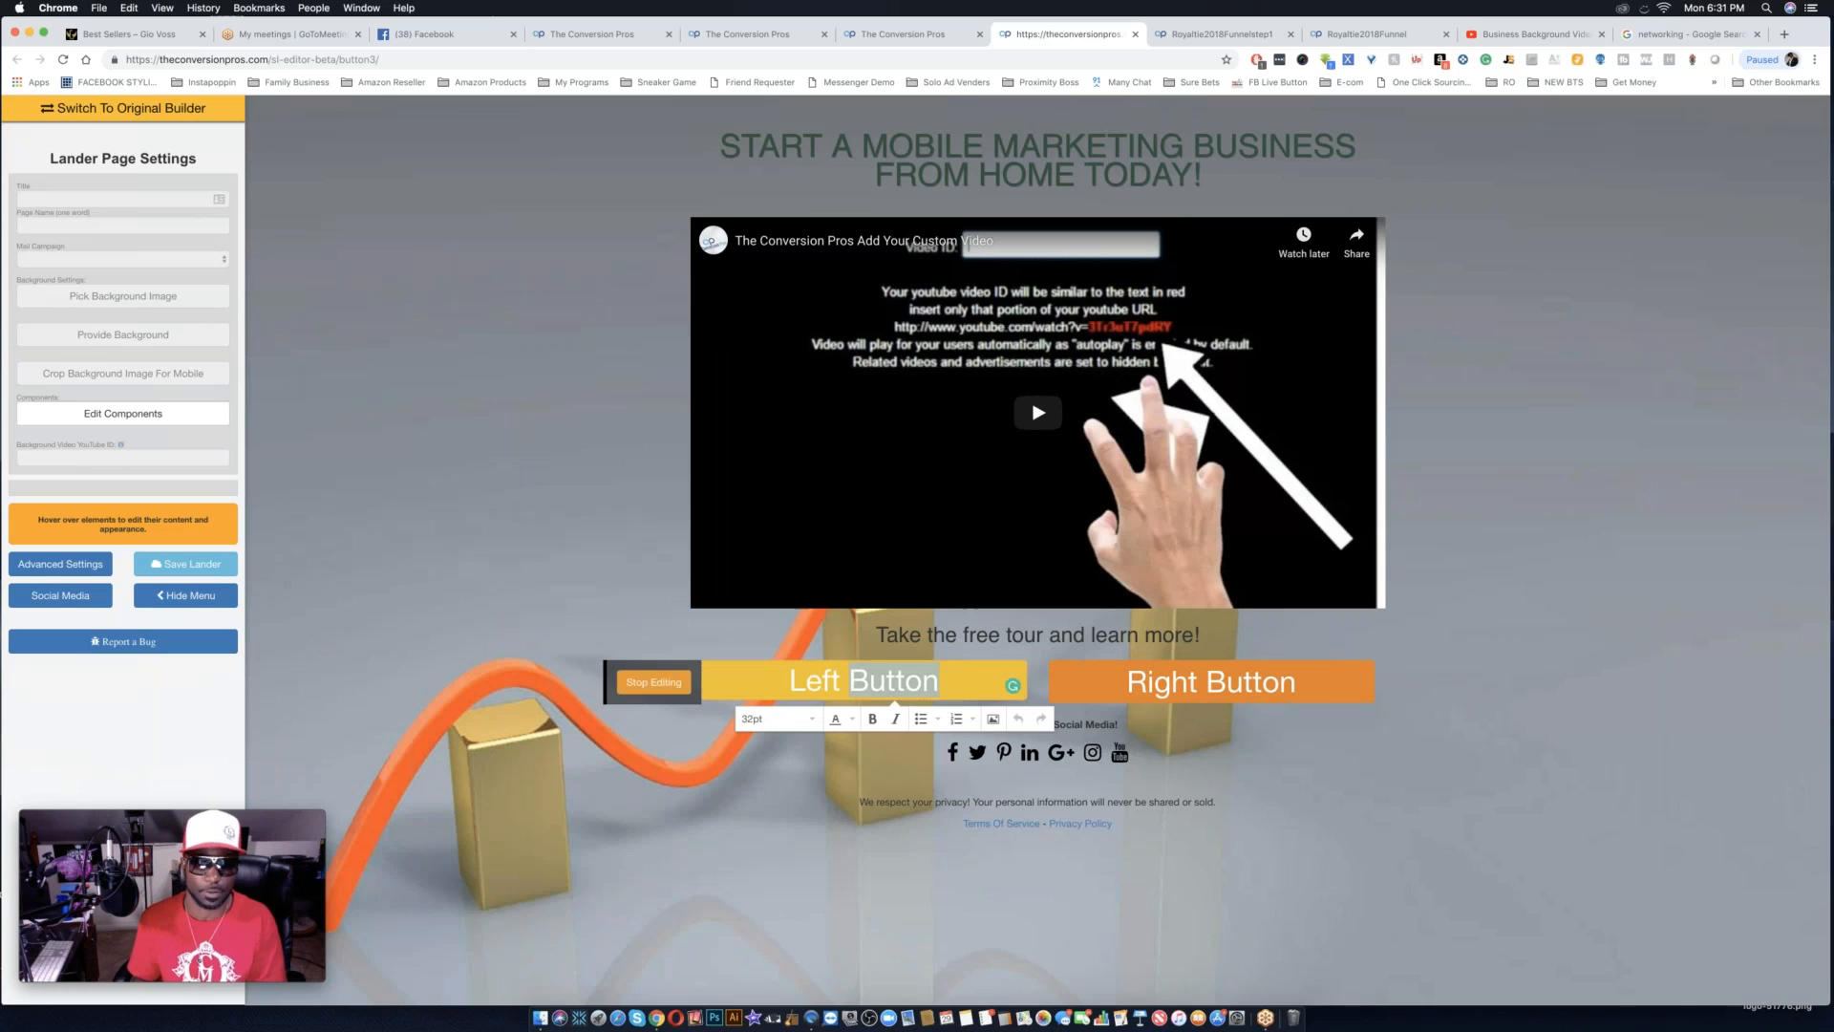
{"action": "triple_click", "coordinate": [857, 681]}
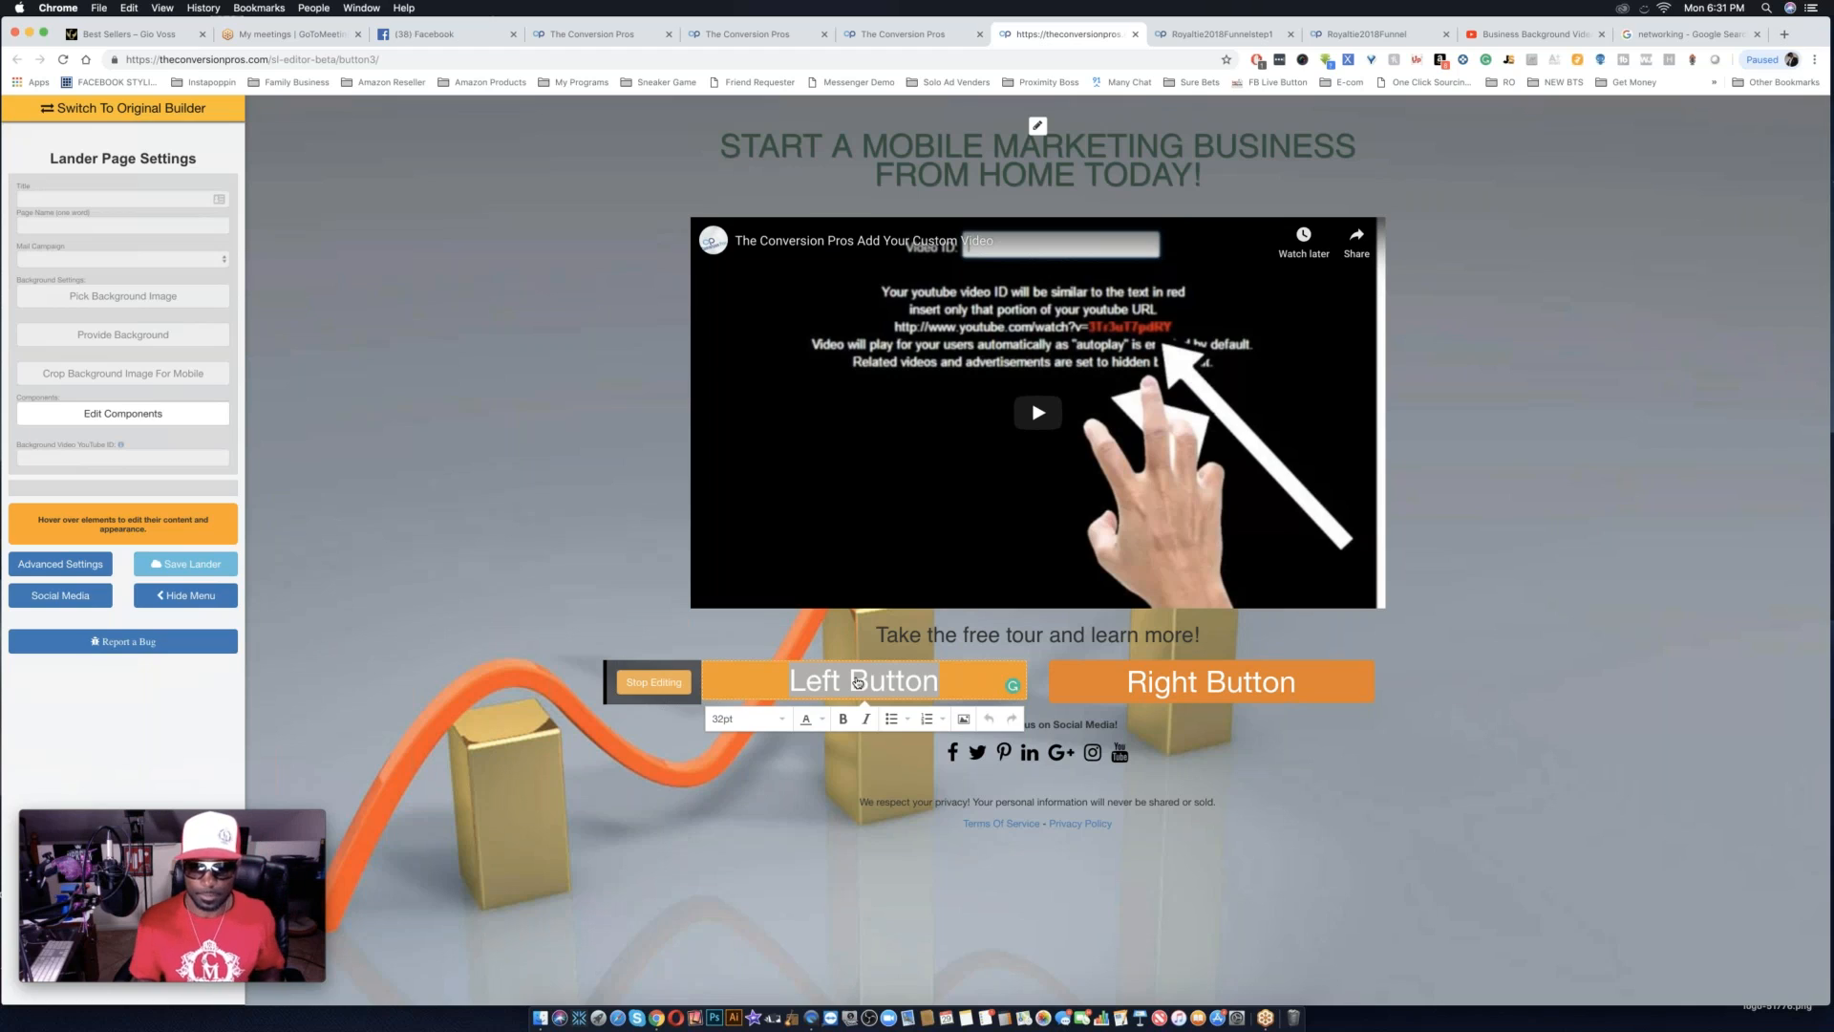
{"action": "type", "text": "JO"}
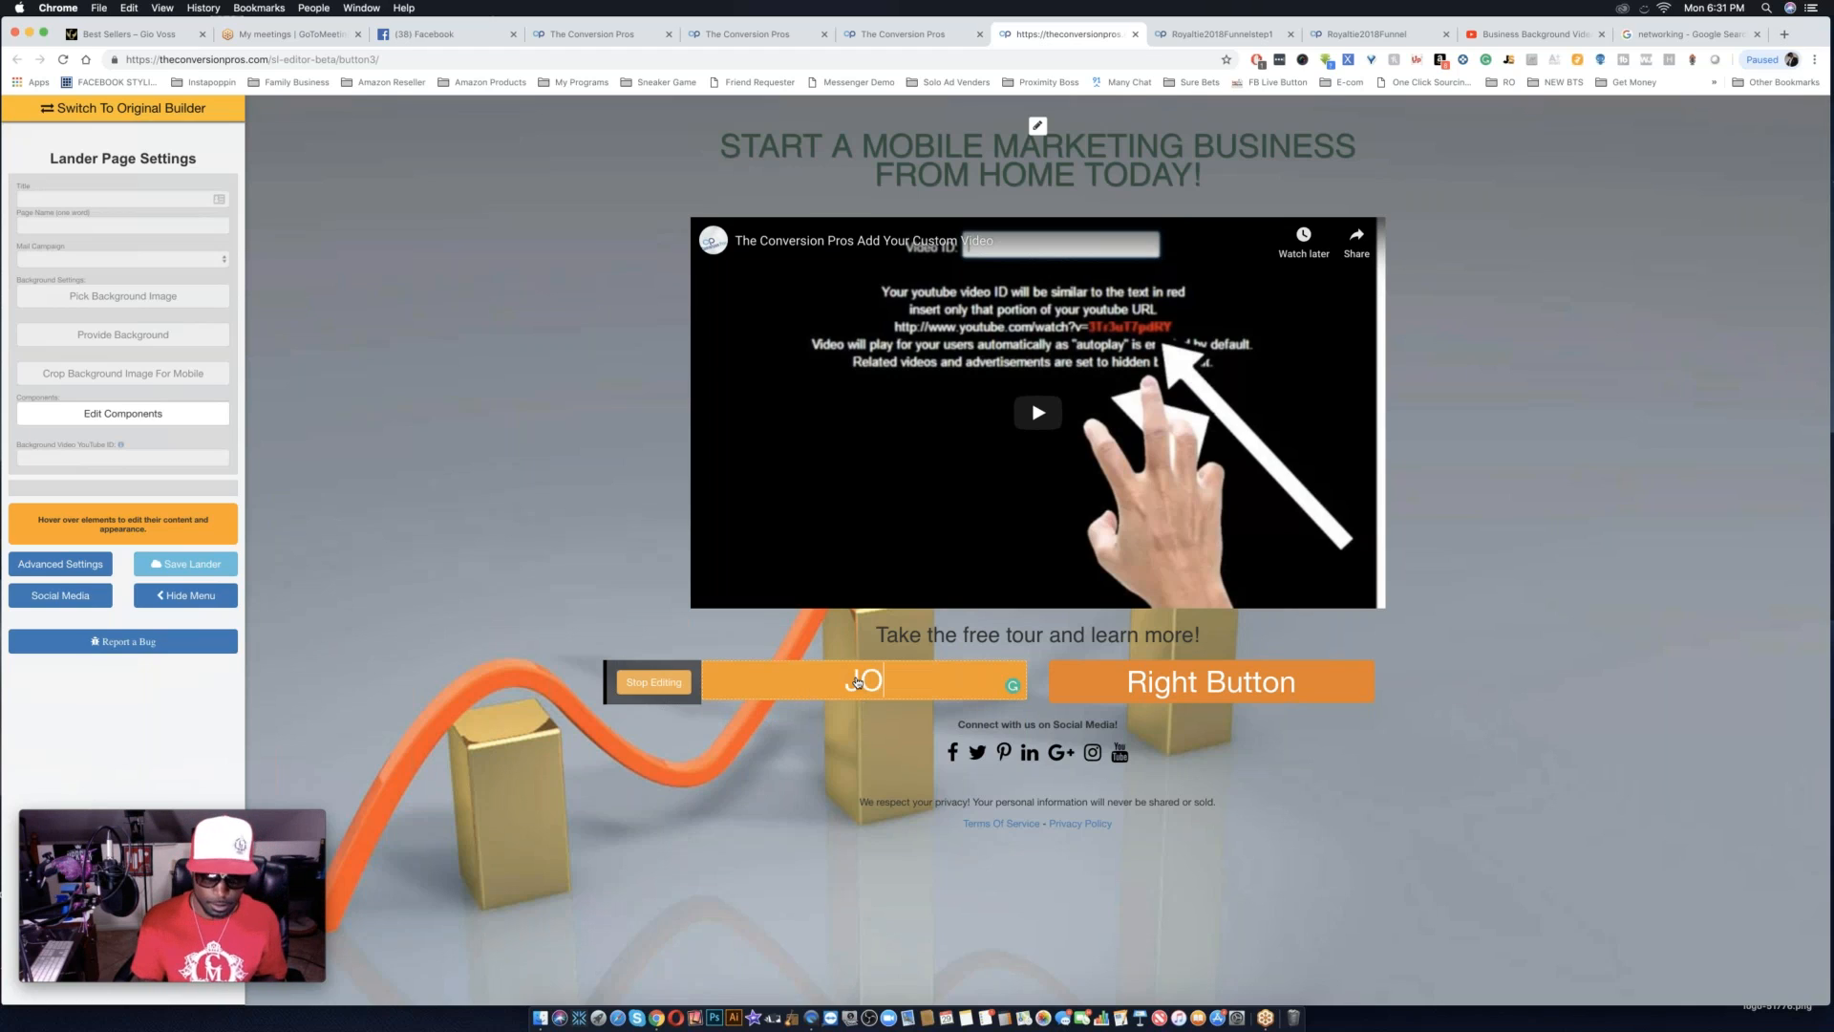
{"action": "type", "text": "IN RO"}
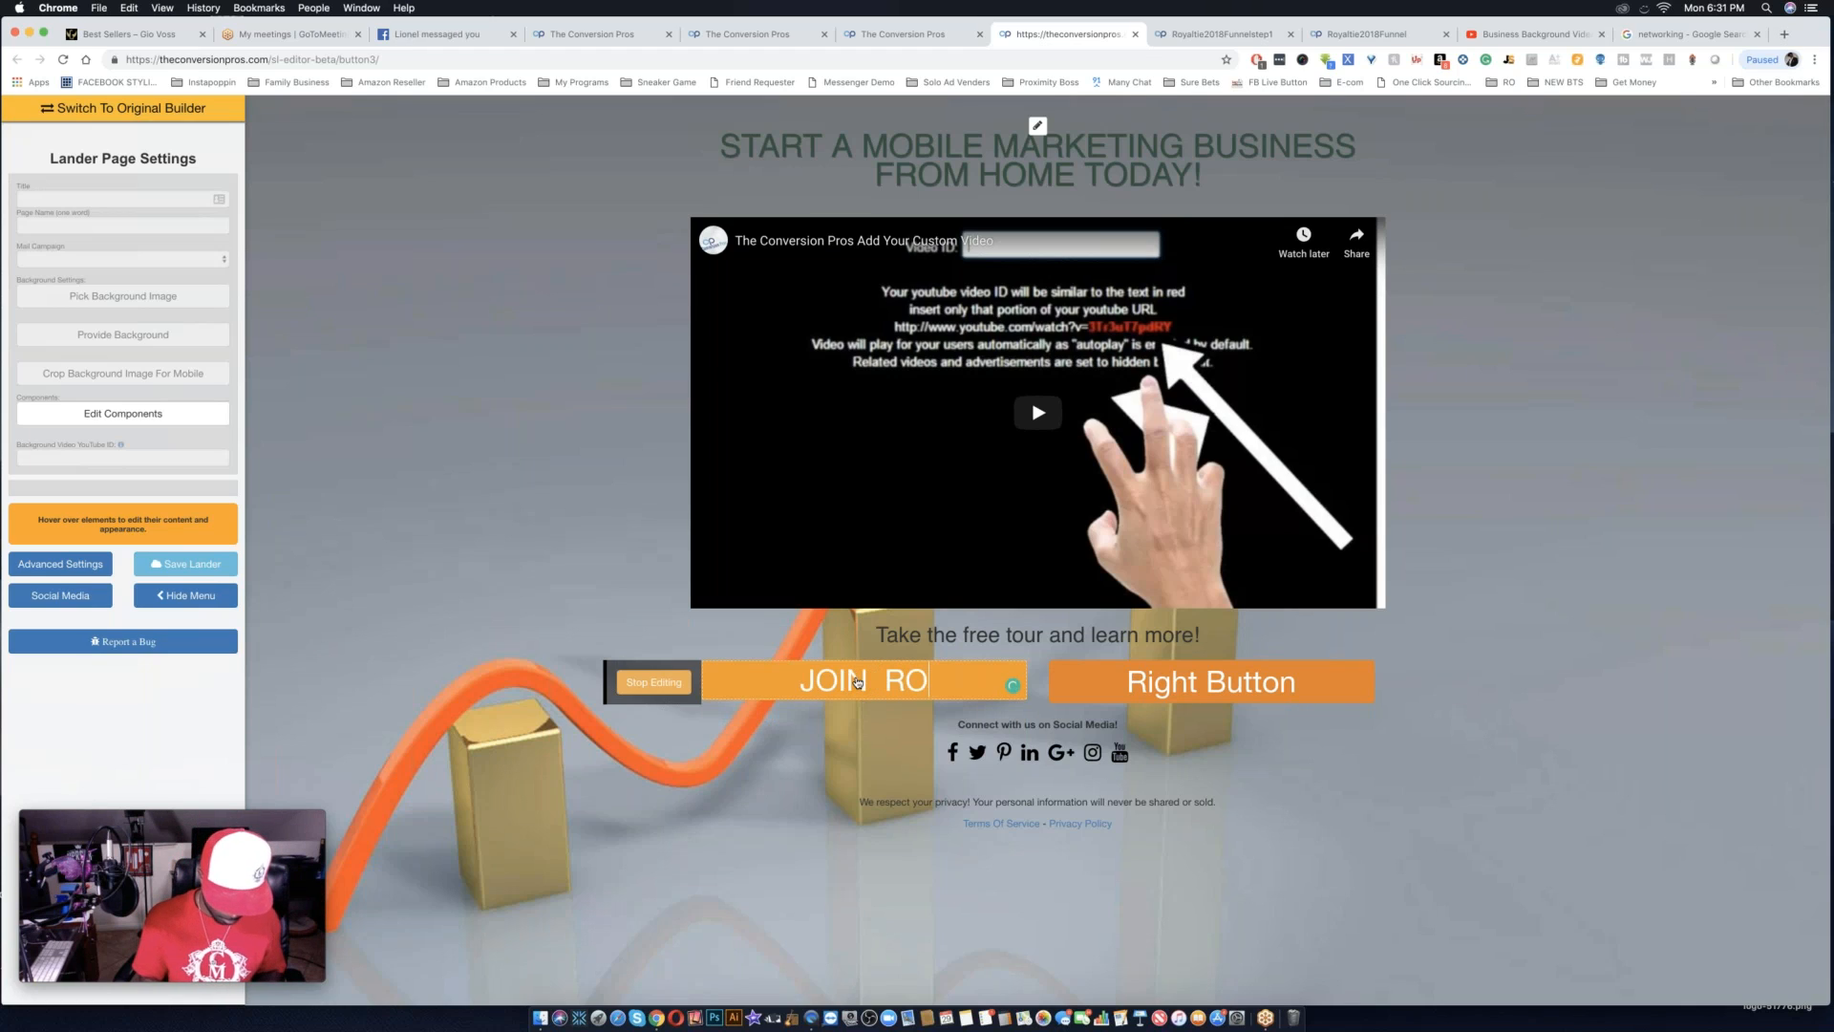
{"action": "type", "text": "YALTIE"}
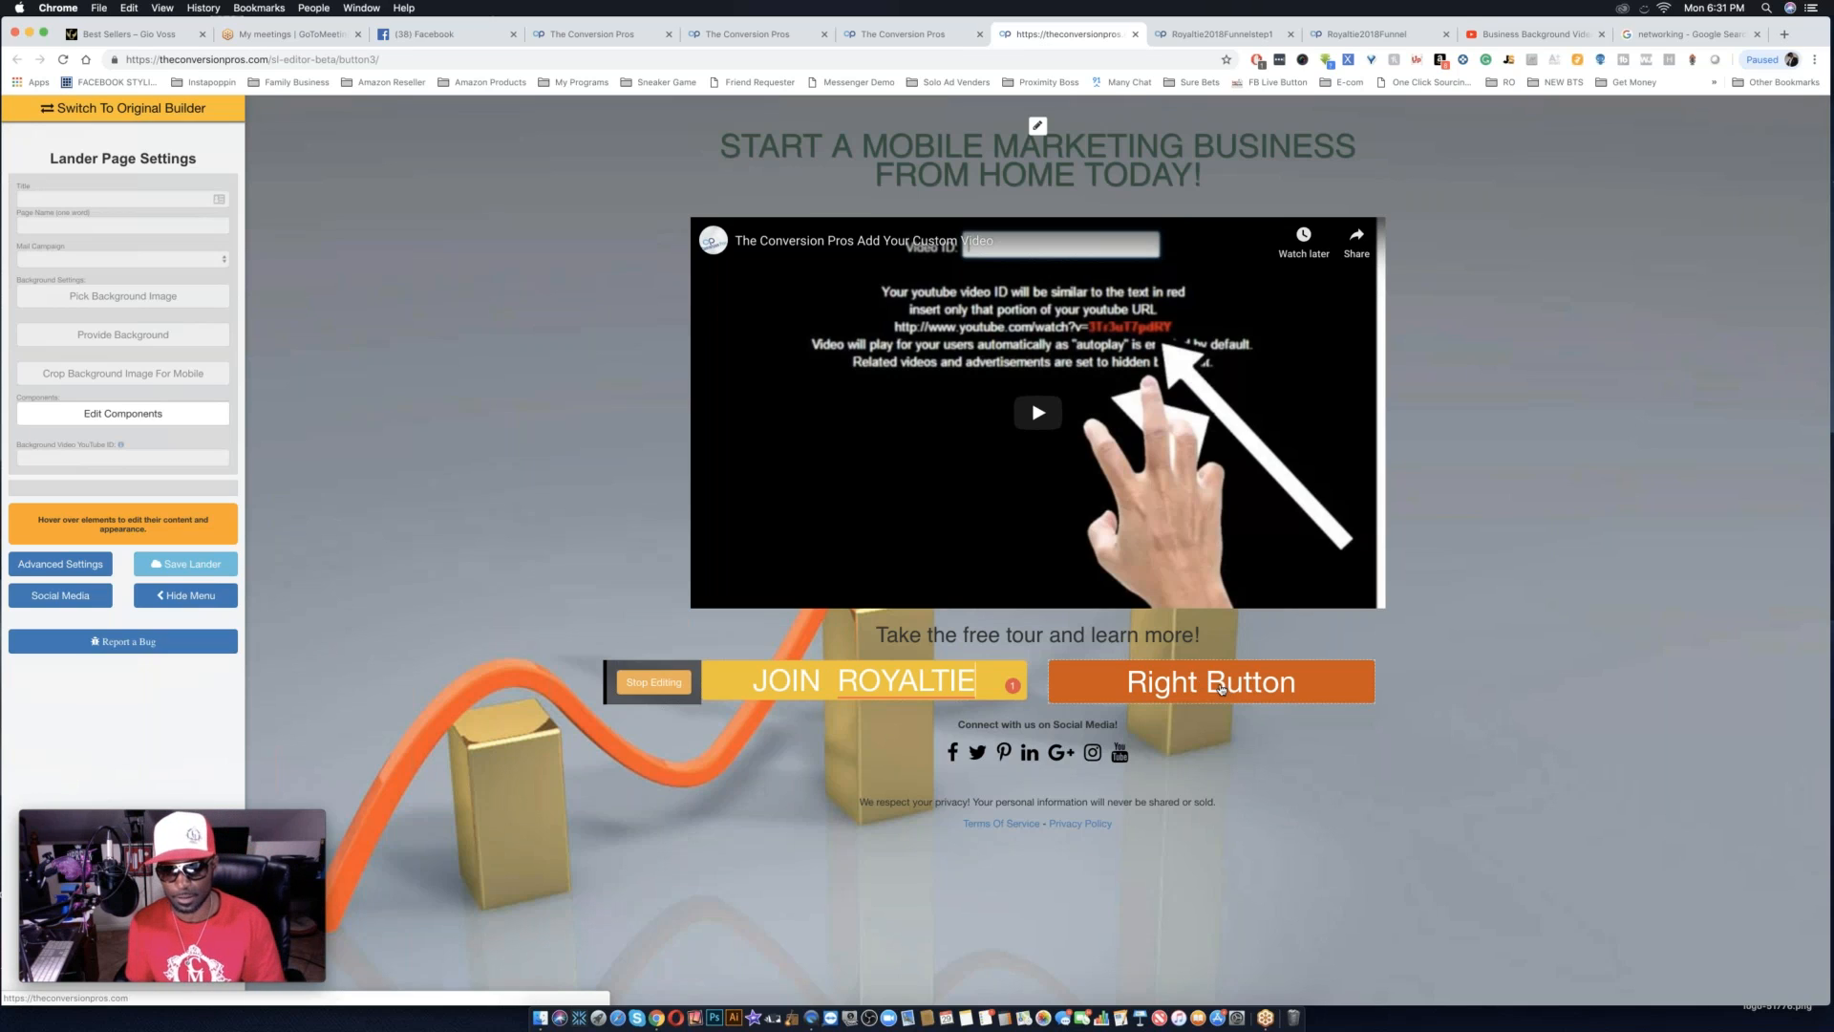
{"action": "key", "text": "super+a"}
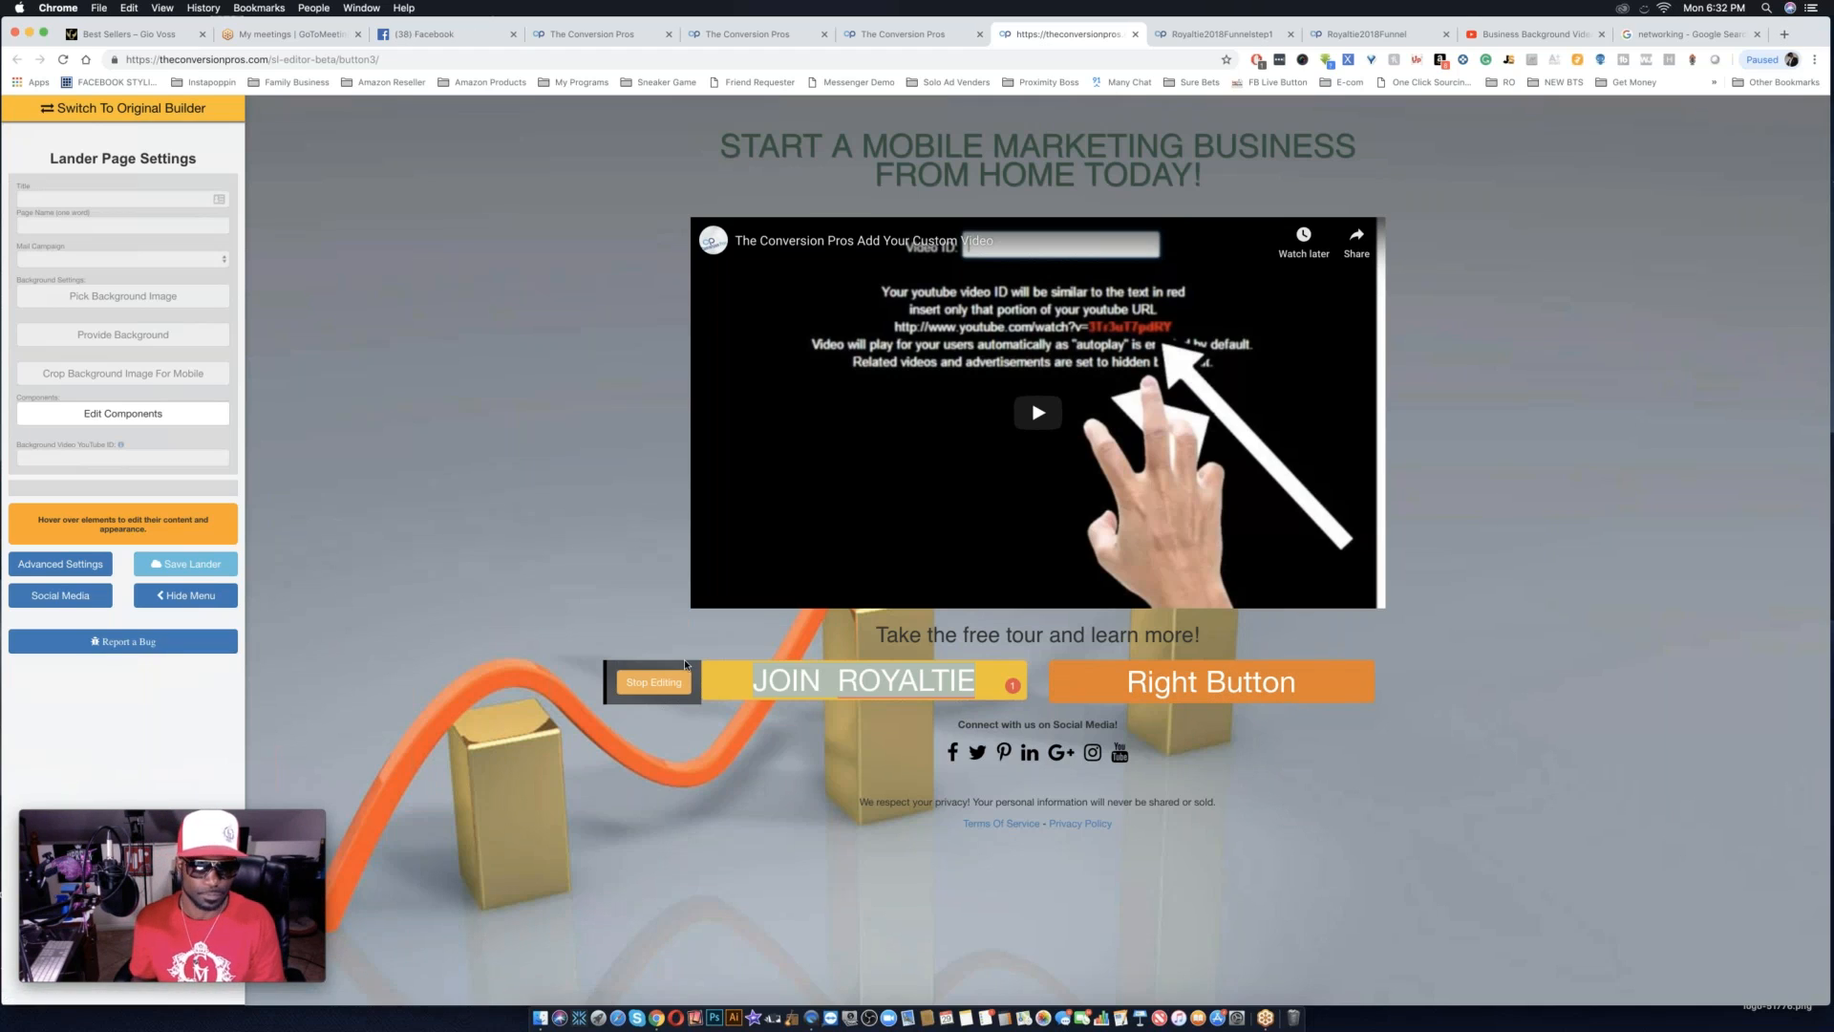
{"action": "left_click", "coordinate": [665, 684]}
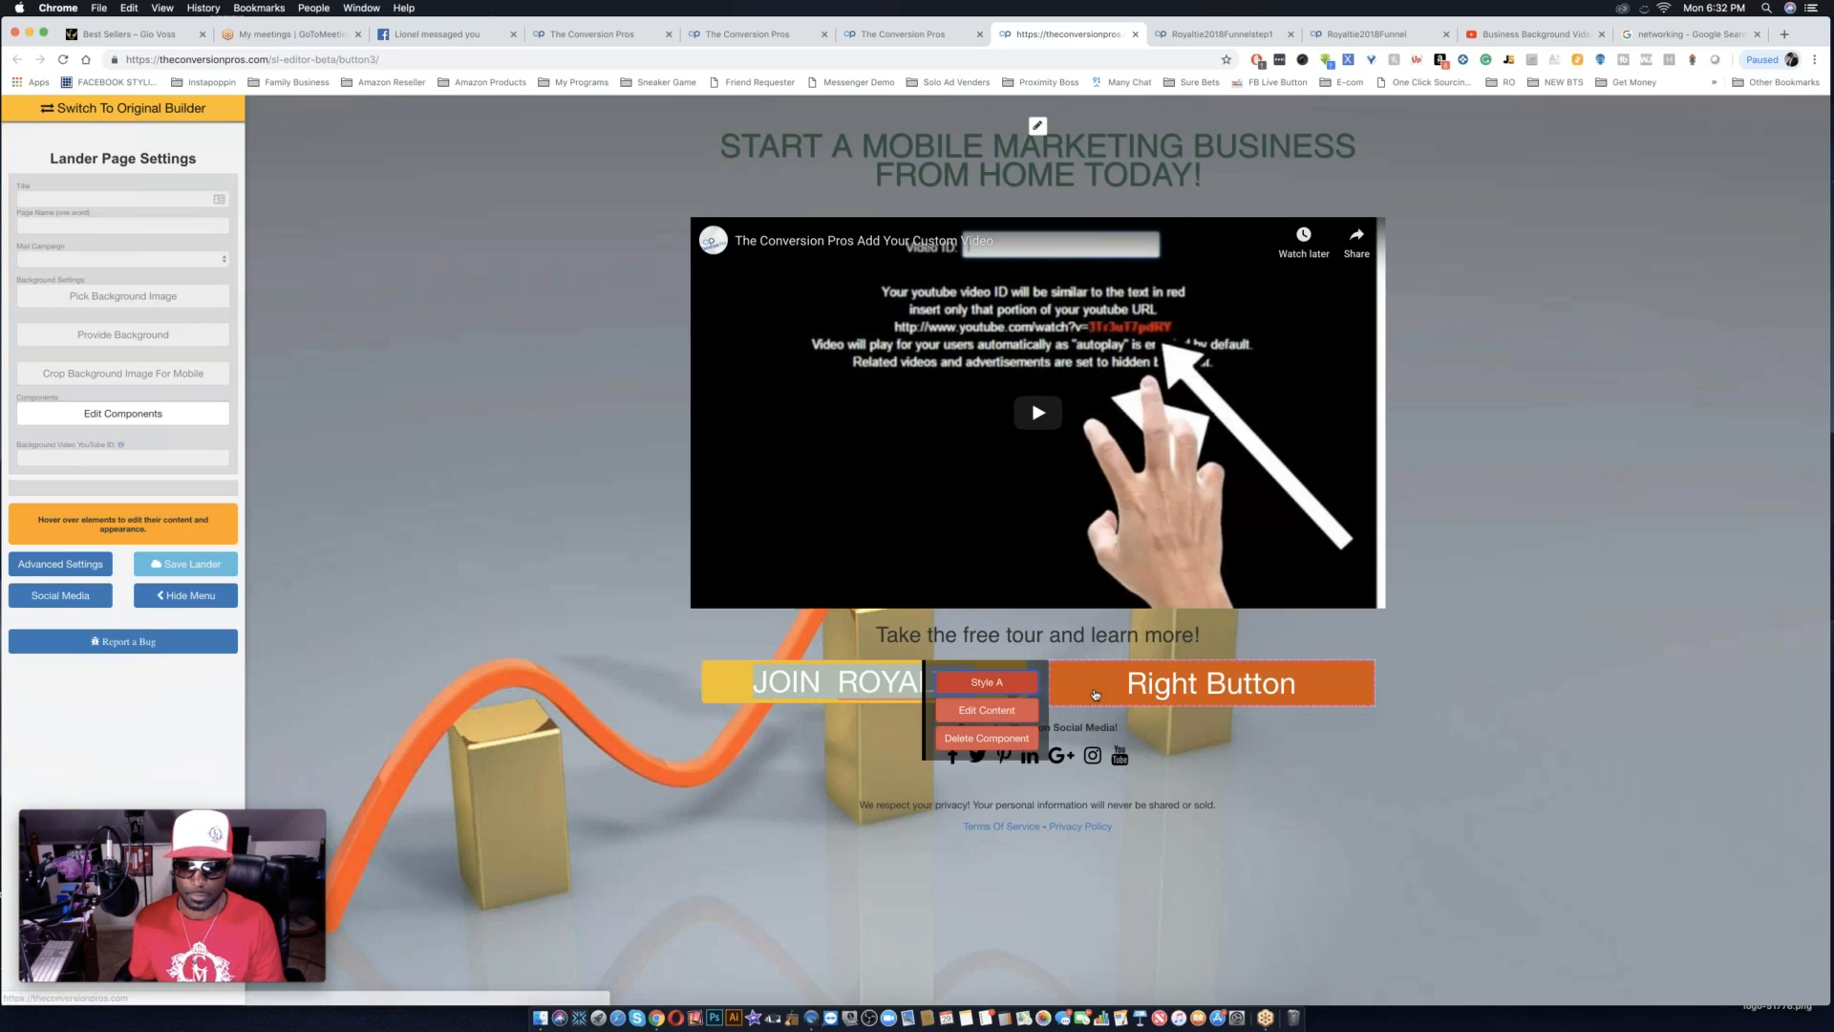
Change the Right Button's text to "SOCIAL PROOF" in the beta builder and stop editing it.
{"action": "left_click", "coordinate": [1155, 681]}
{"action": "triple_click", "coordinate": [1155, 680]}
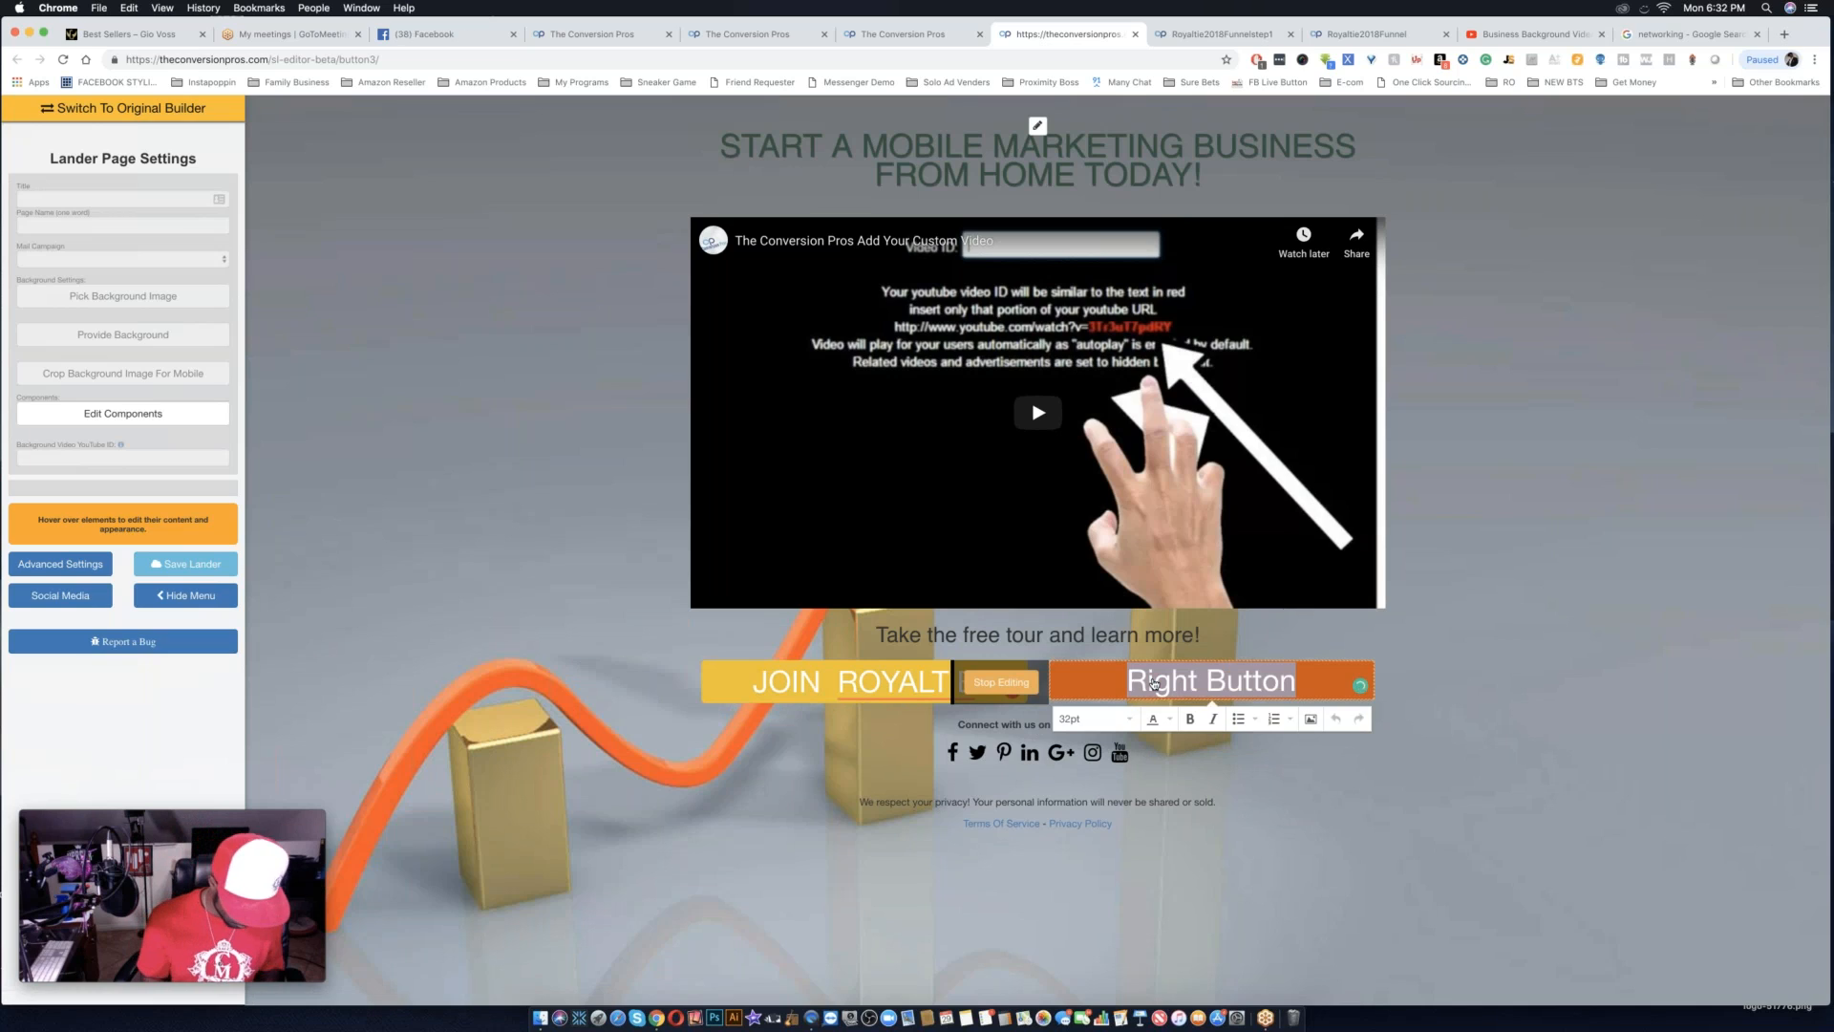
{"action": "type", "text": "SOCIAL"}
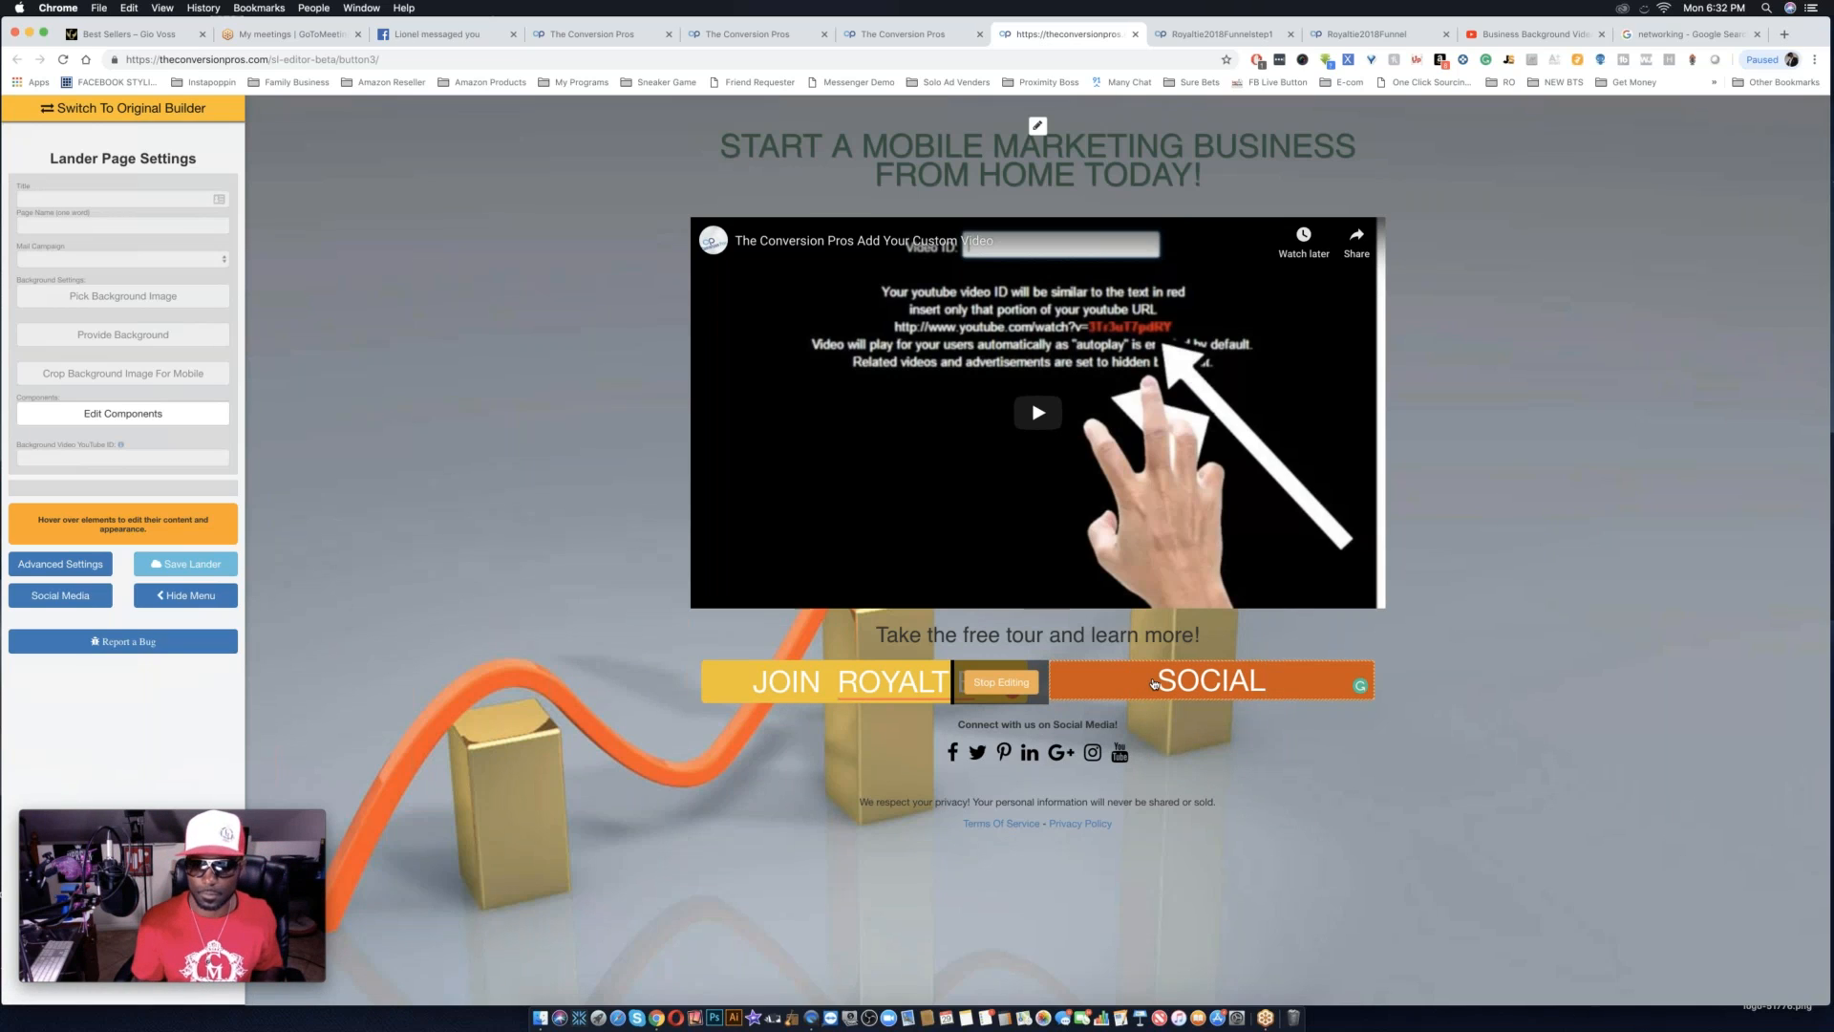
{"action": "type", "text": " PROOF"}
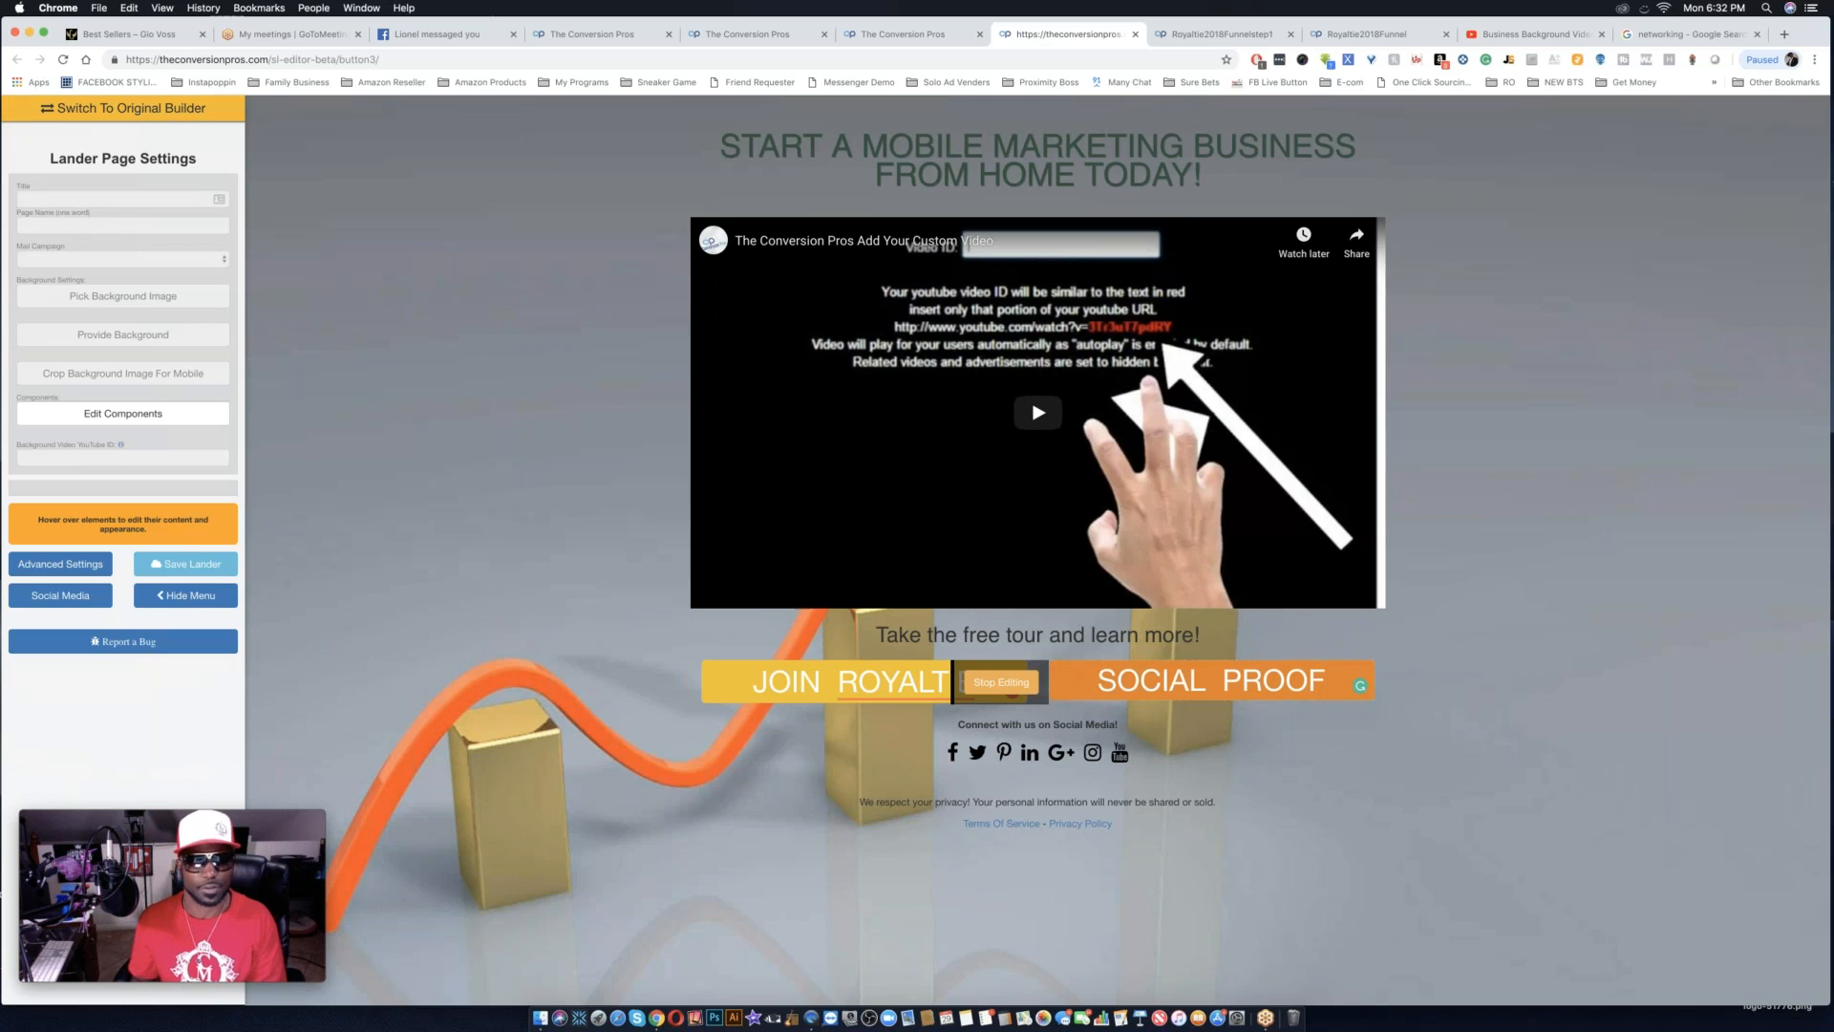
{"action": "left_click", "coordinate": [1001, 682]}
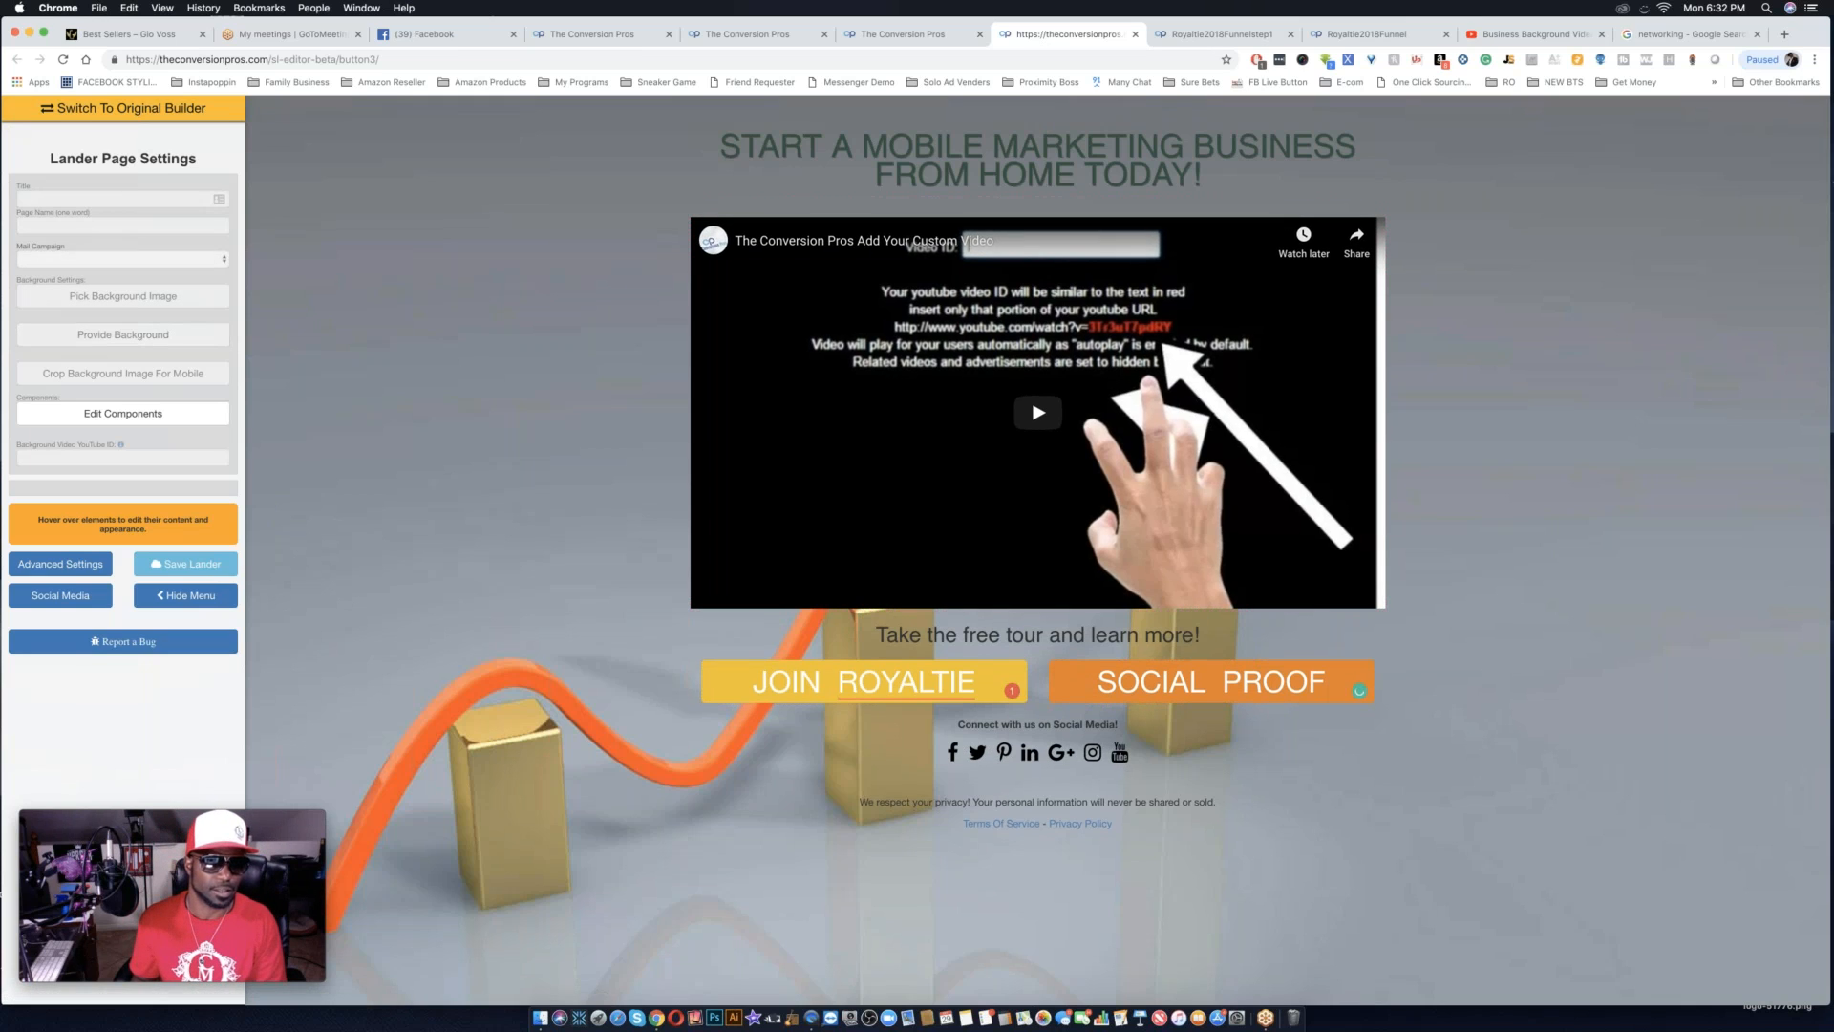
Switch the unsaved page to the original builder and put it in text edit mode.
{"action": "left_click", "coordinate": [127, 116]}
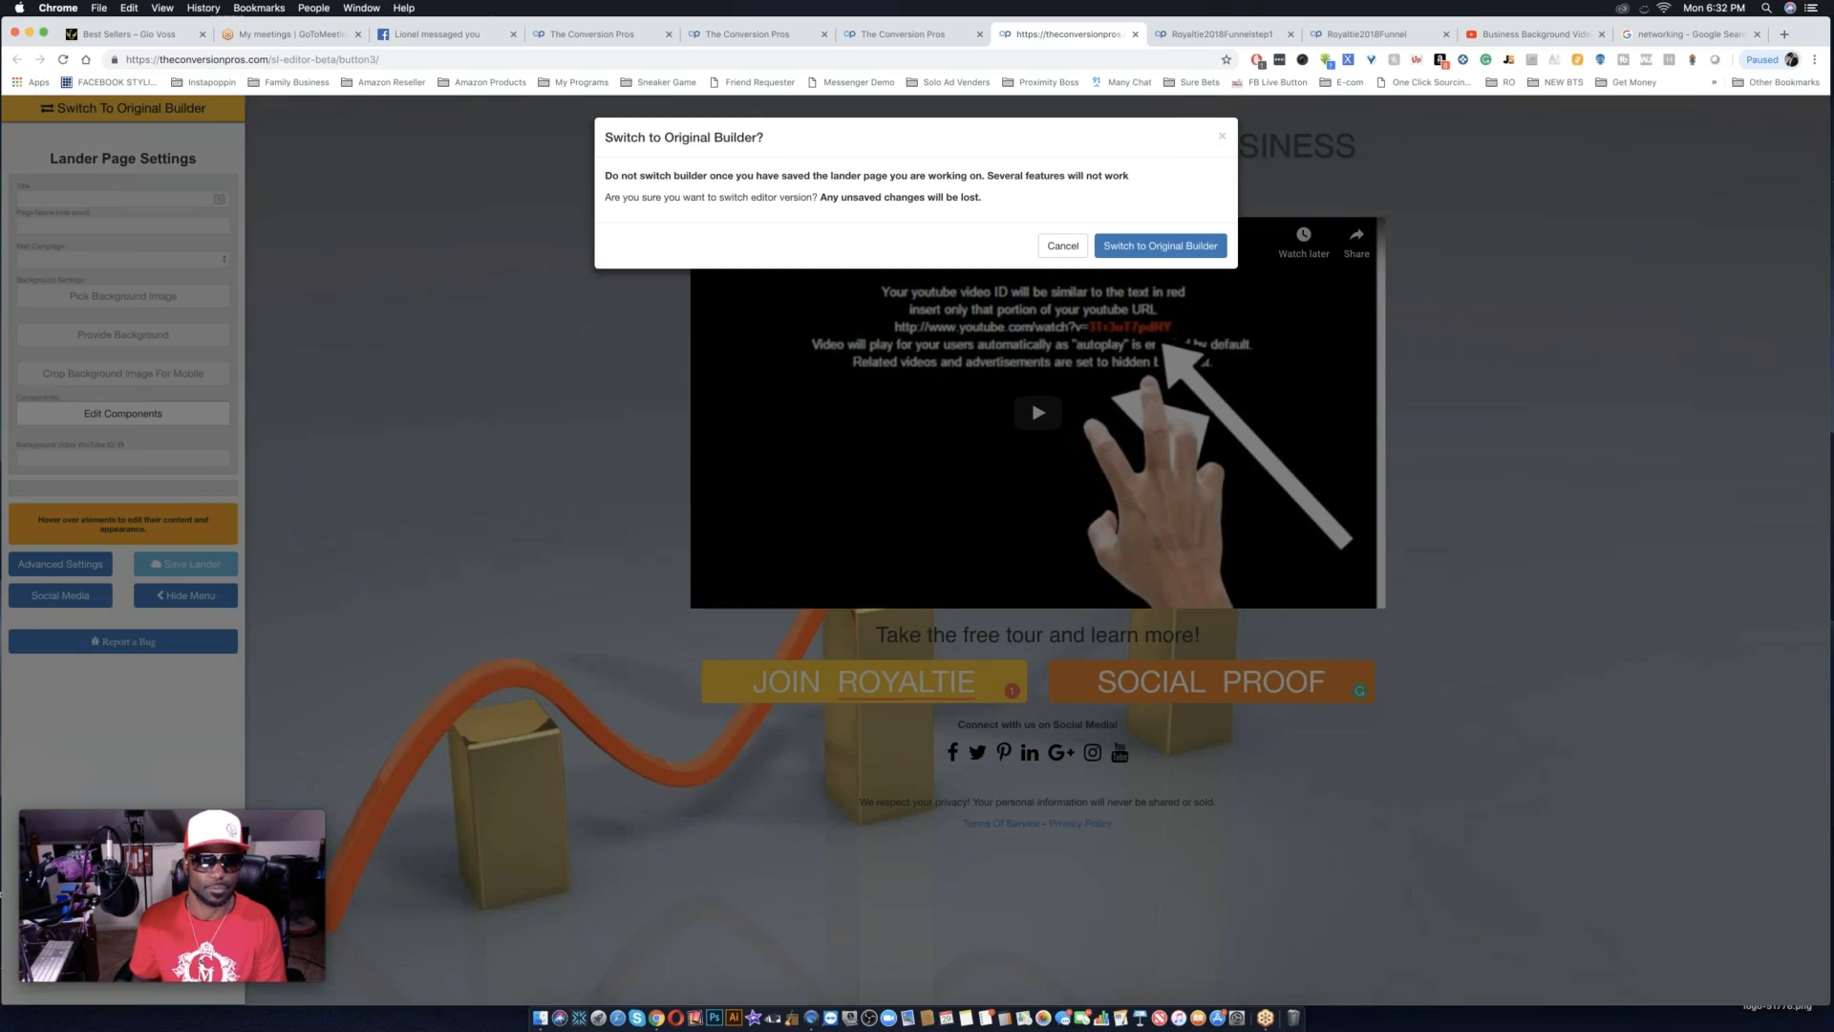
{"action": "left_click", "coordinate": [1155, 247]}
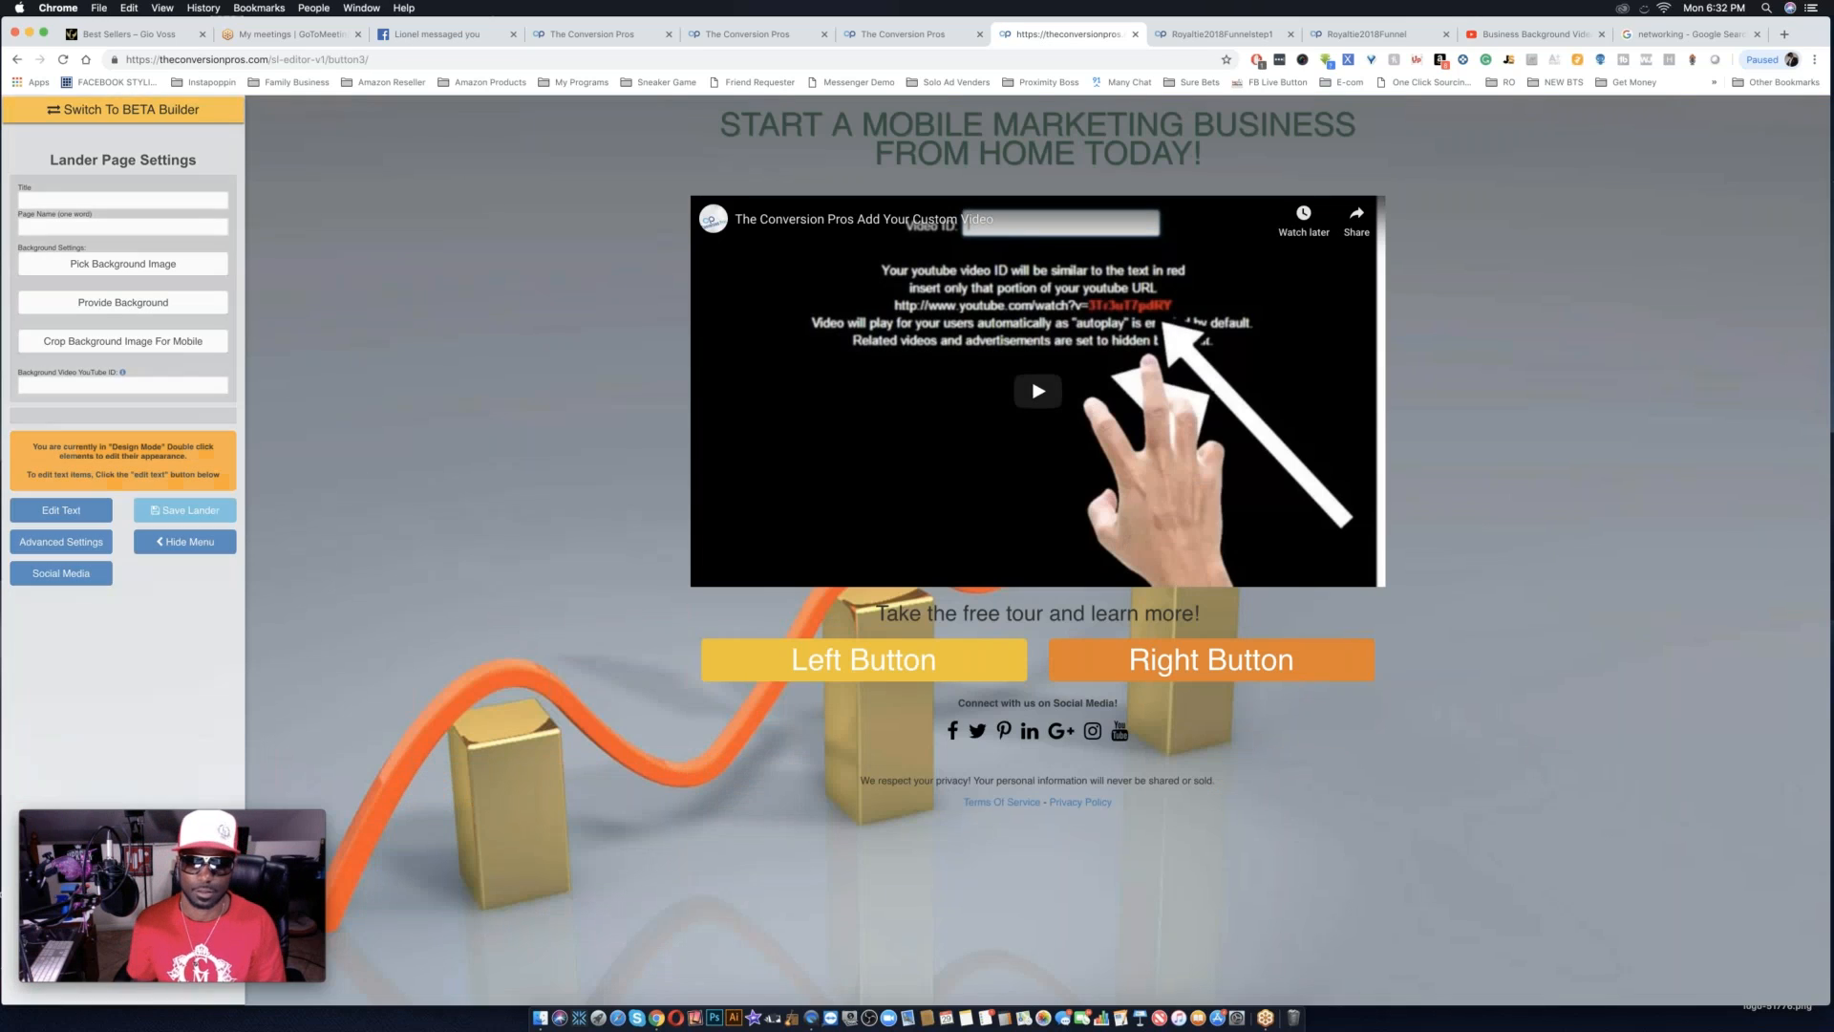
{"action": "double_click", "coordinate": [880, 665]}
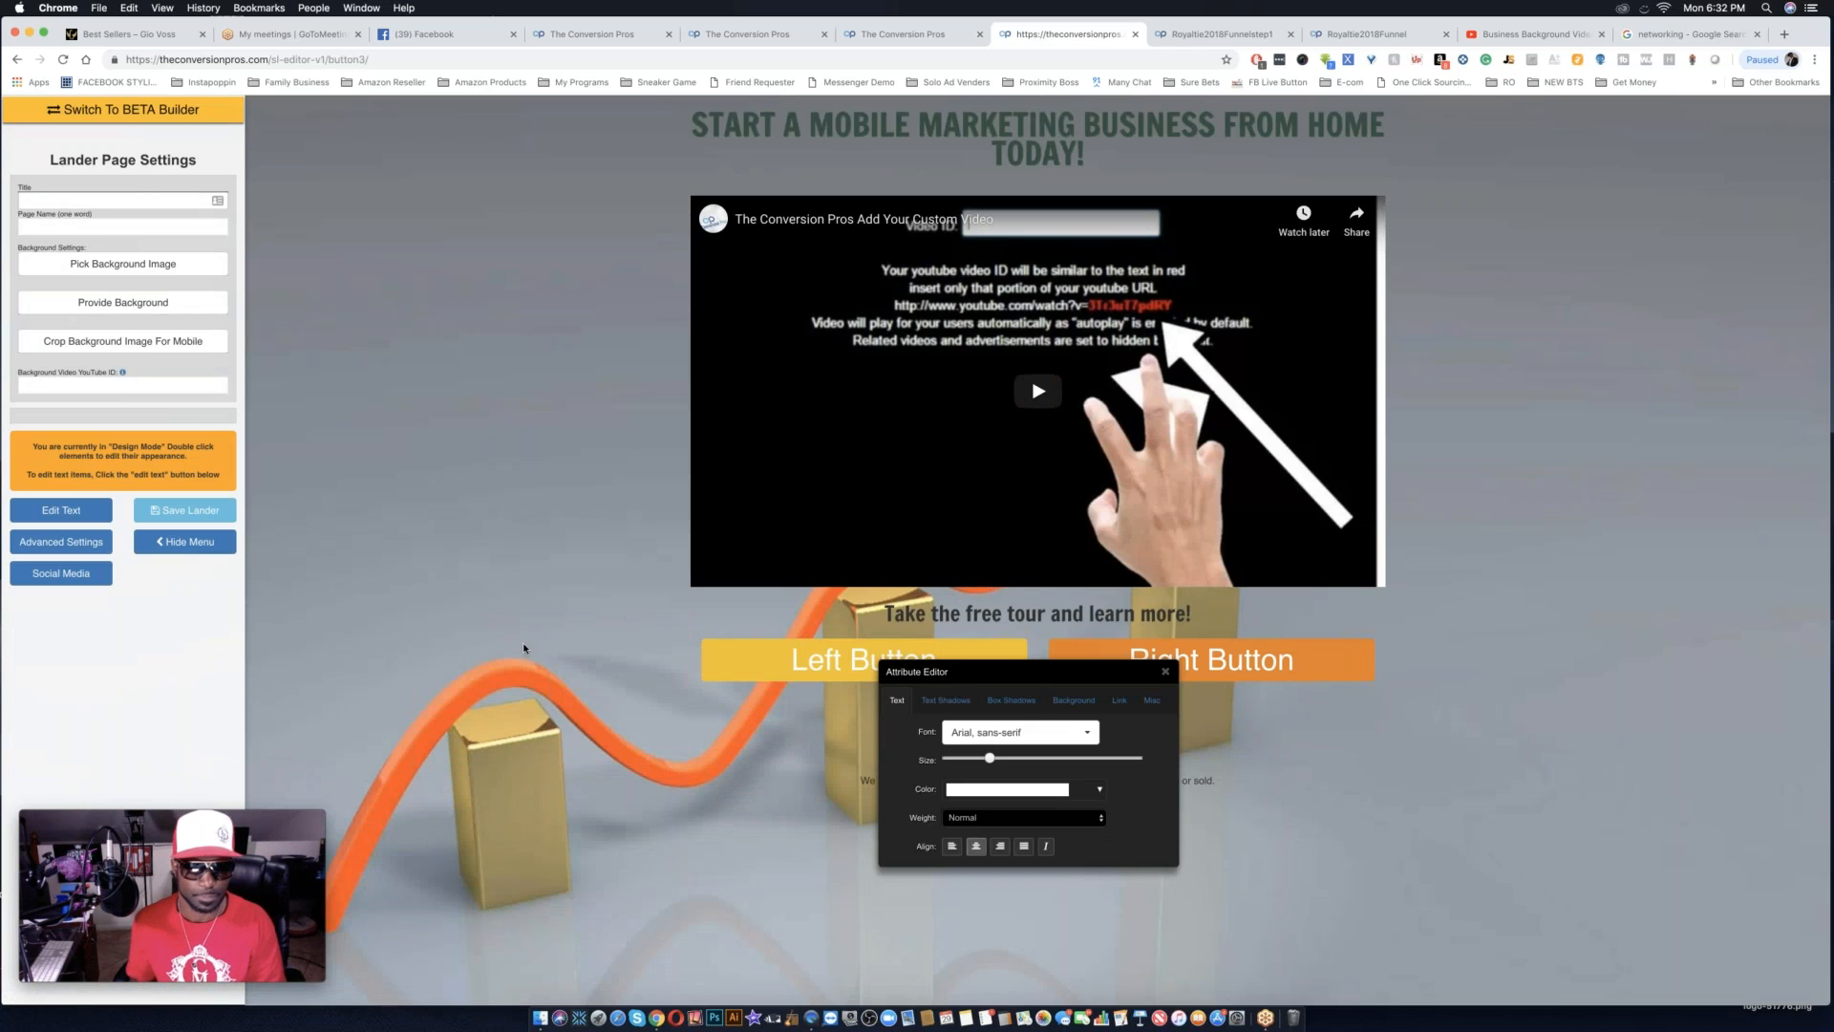
{"action": "left_click", "coordinate": [61, 510]}
Replace the Left Button's text with "JOIN ROYALTIE" in the original builder.
{"action": "triple_click", "coordinate": [819, 666]}
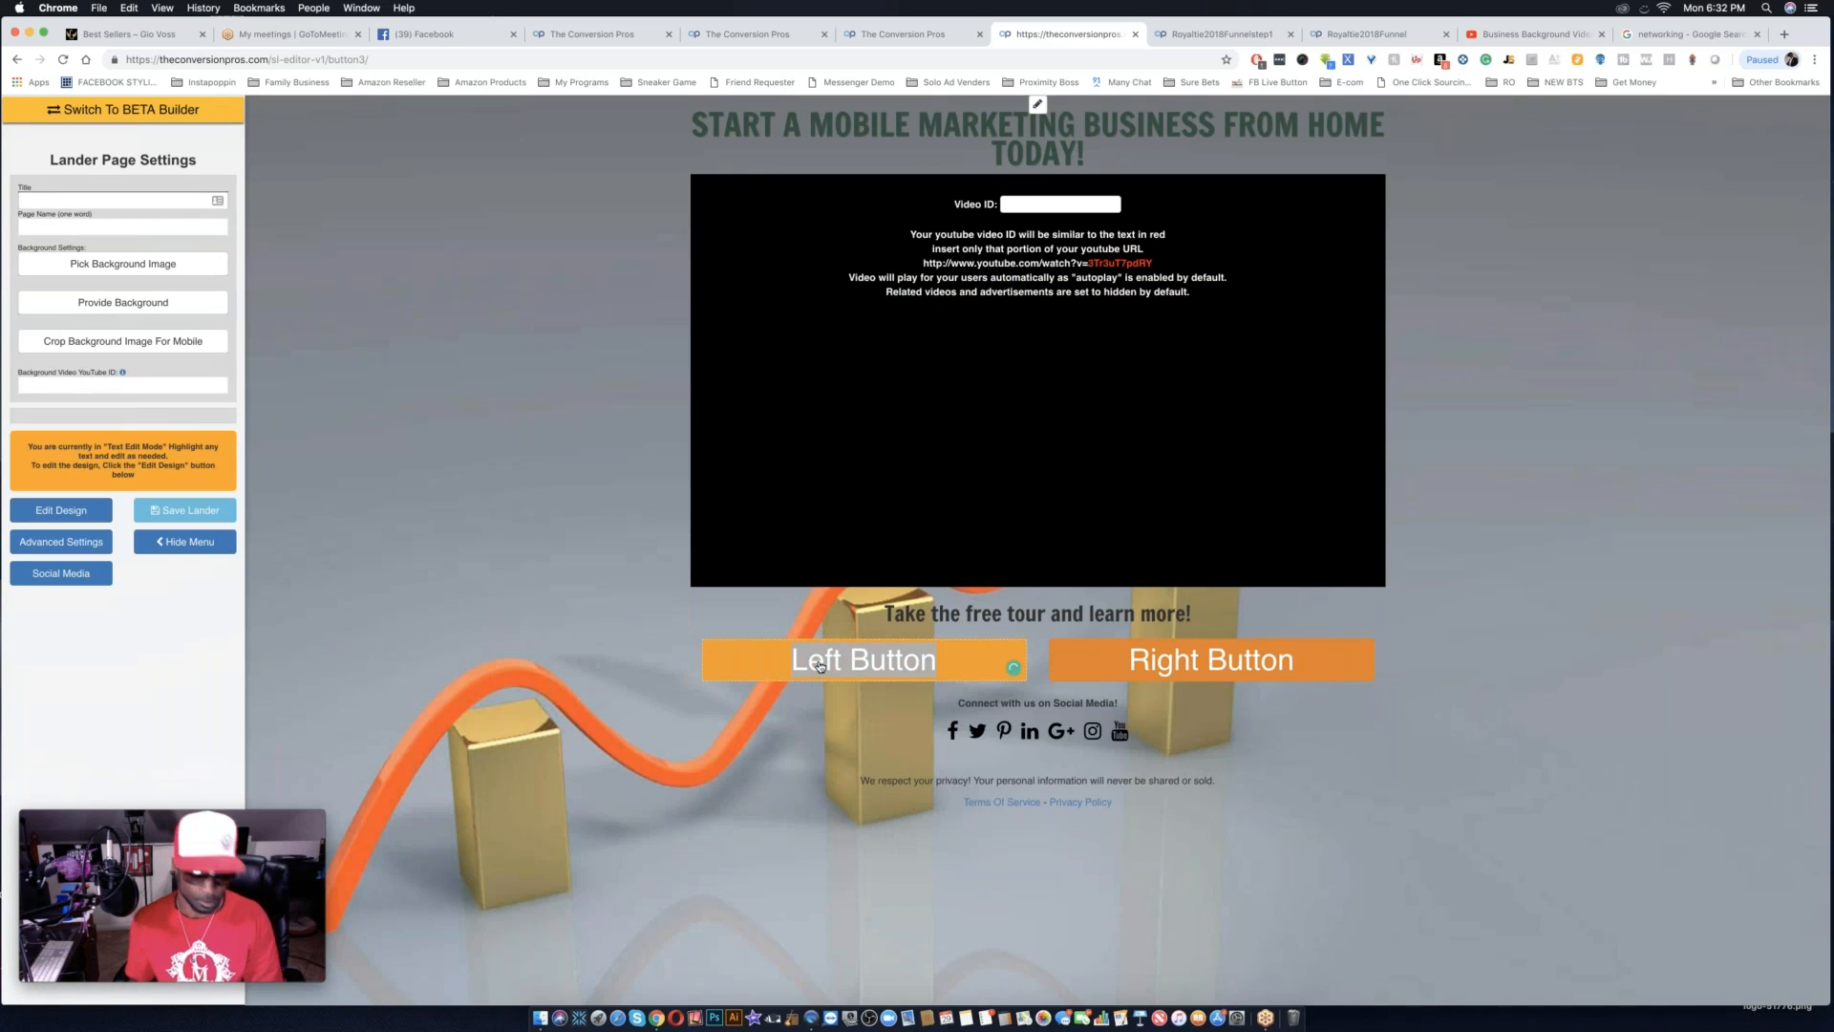
{"action": "type", "text": "JOIN "}
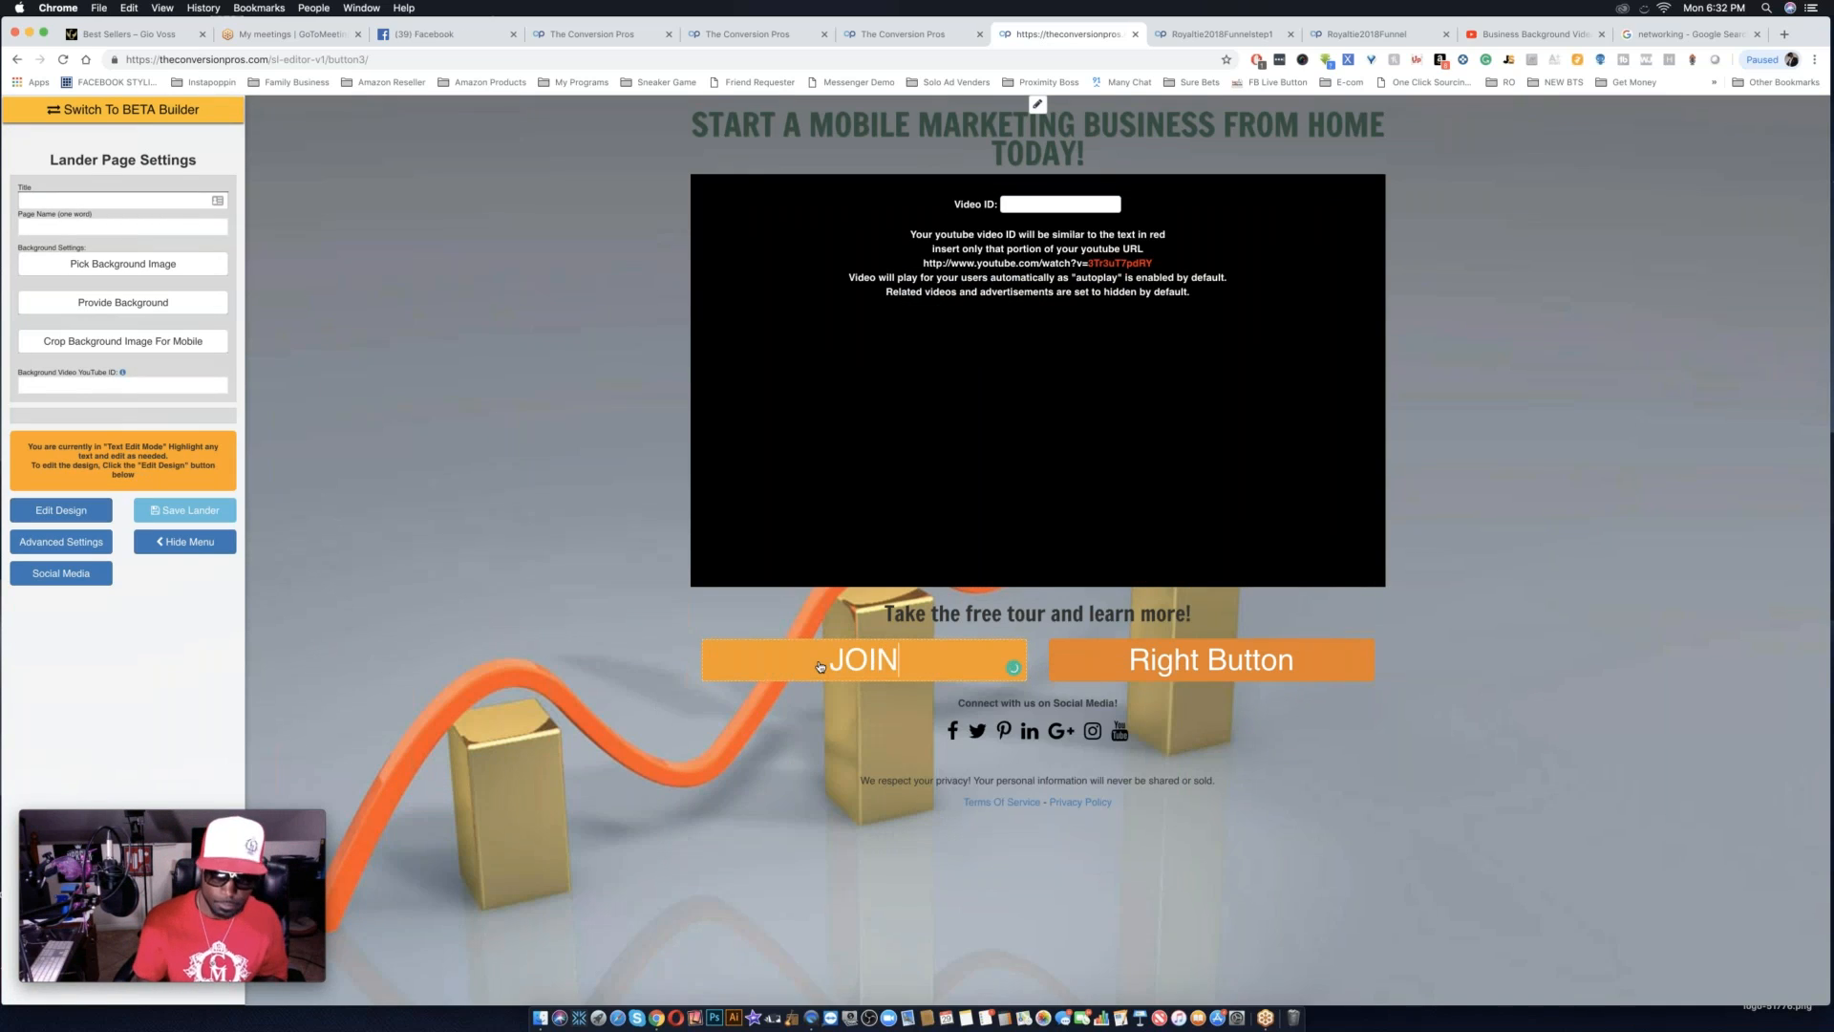
{"action": "type", "text": "ROYALTIE"}
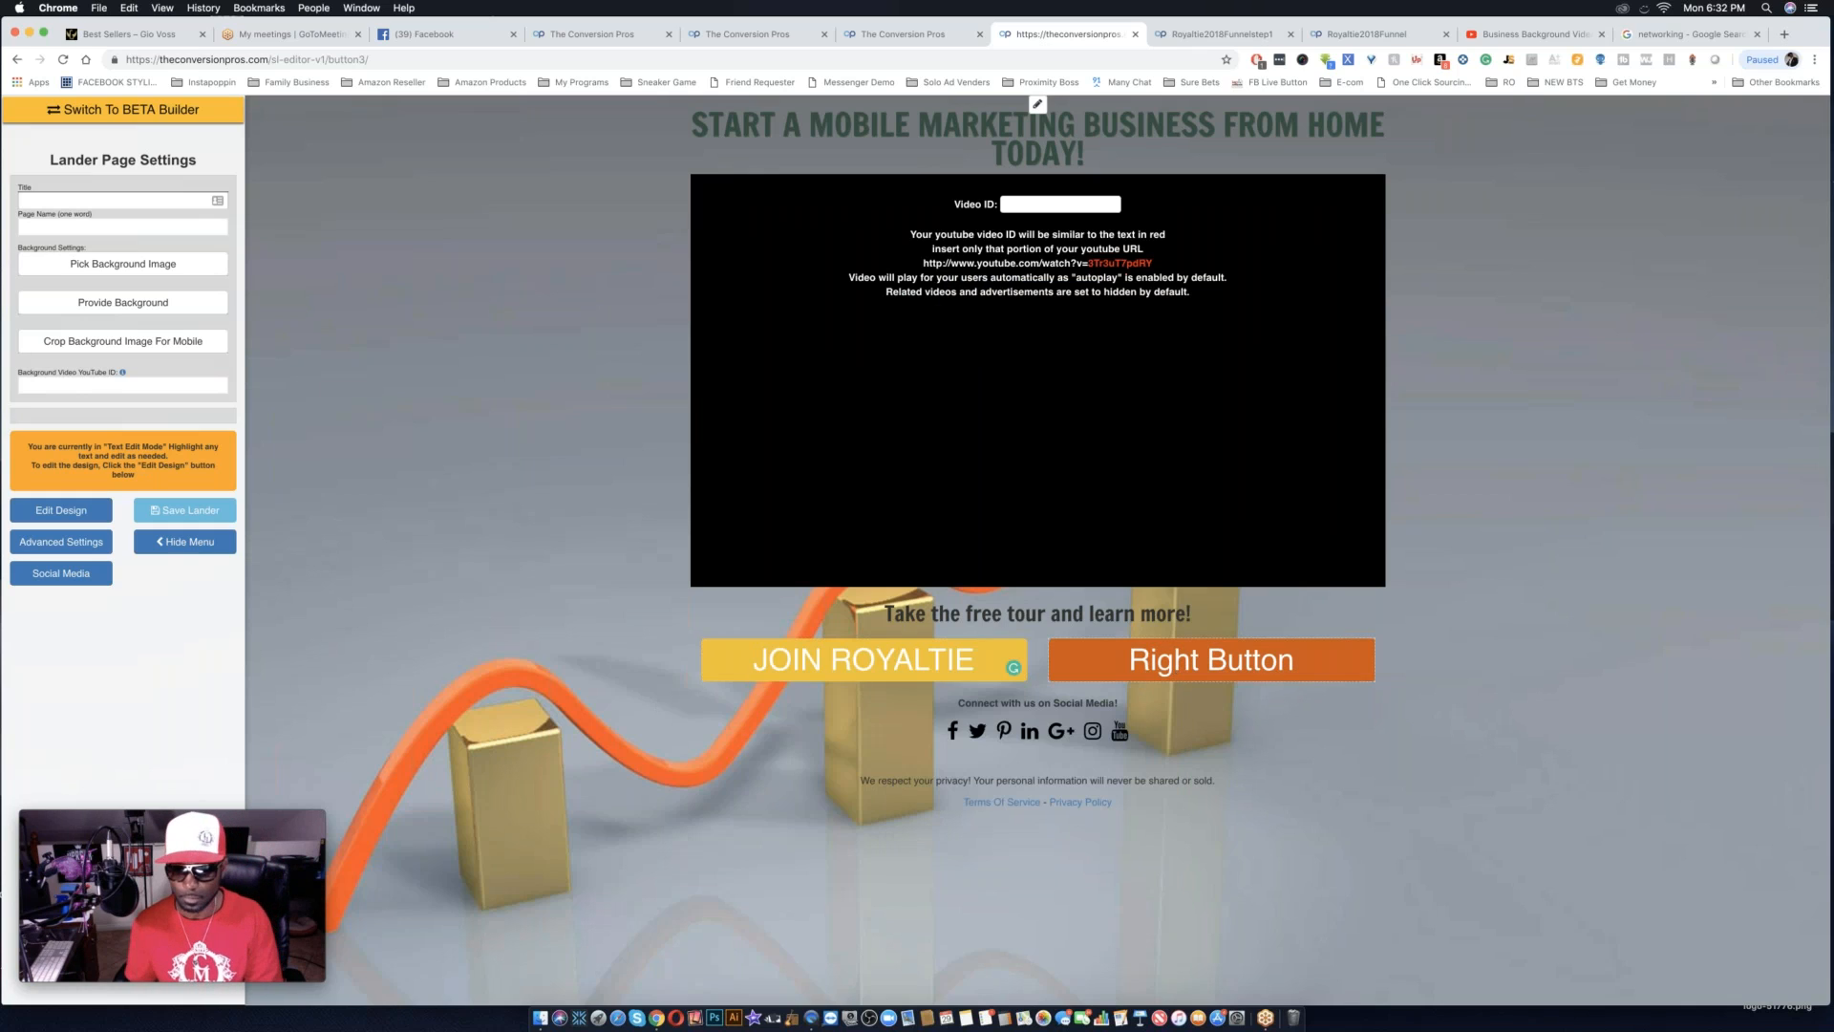
Replace the Right Button's text with "SOCIAL PROOF" in the original builder.
{"action": "left_click_drag", "start_coordinate": [1128, 659], "coordinate": [1295, 659]}
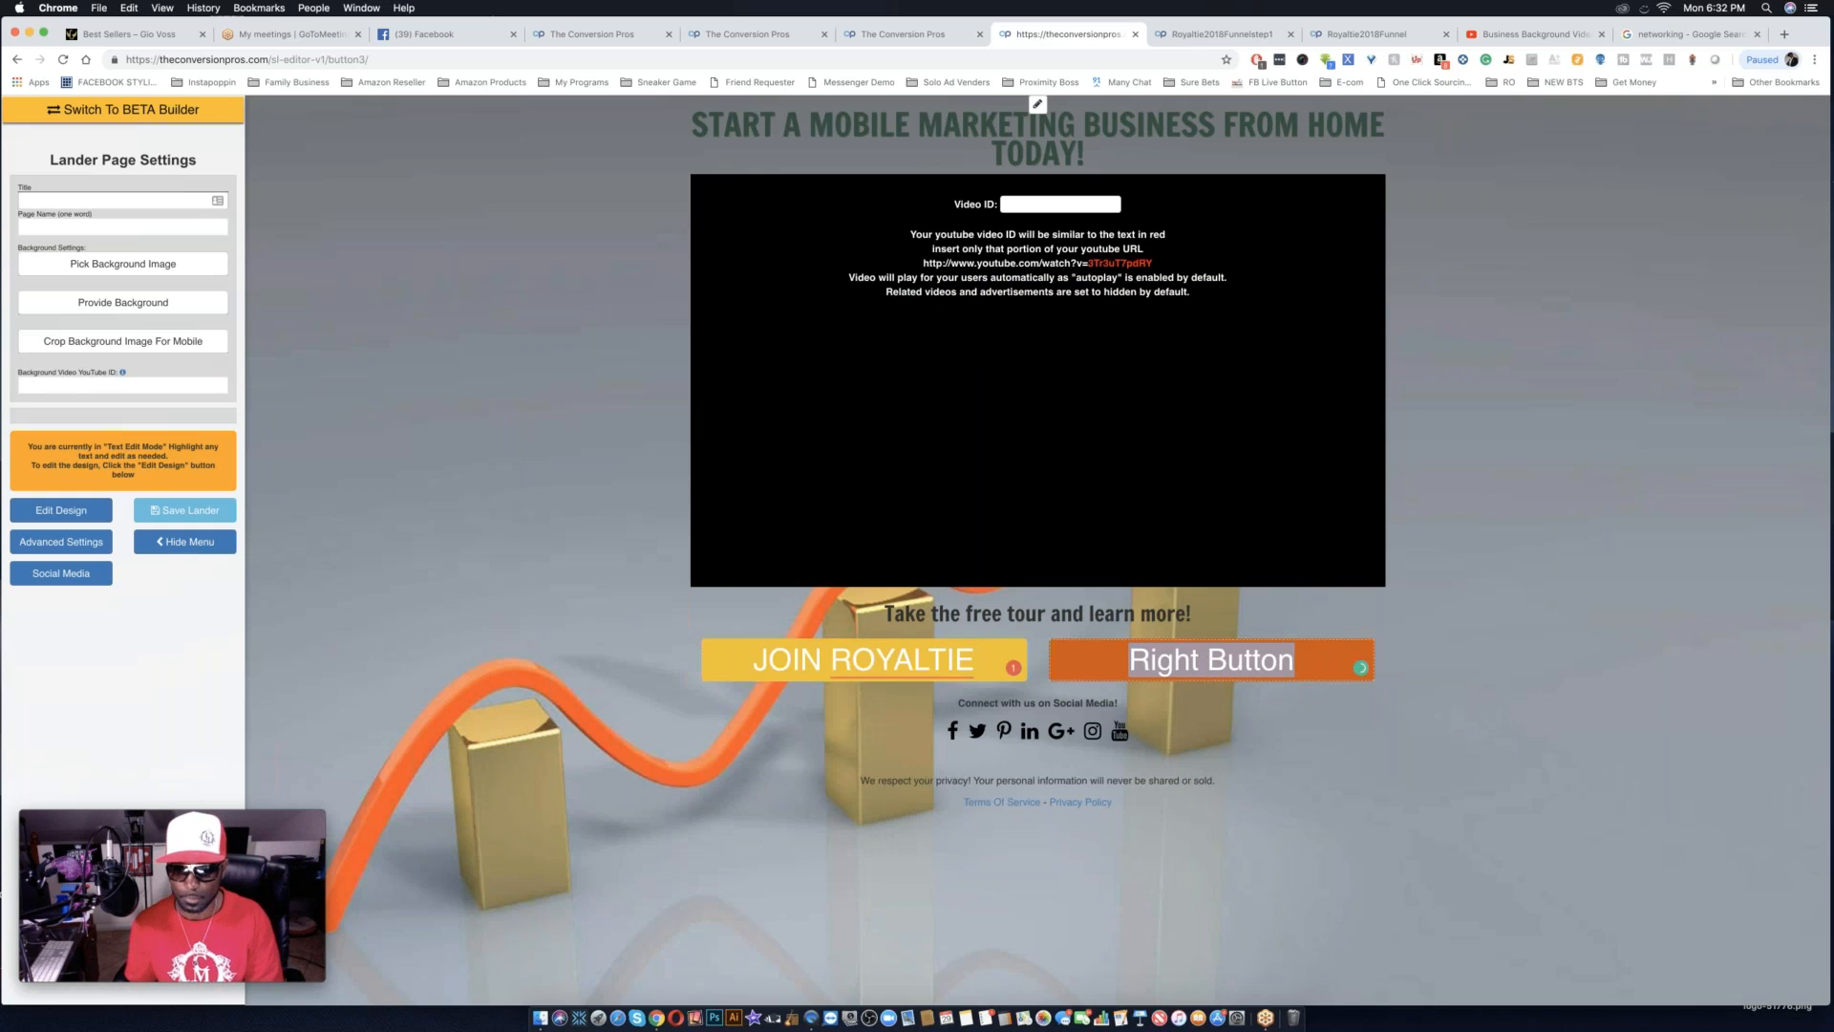
{"action": "type", "text": "SOCI"}
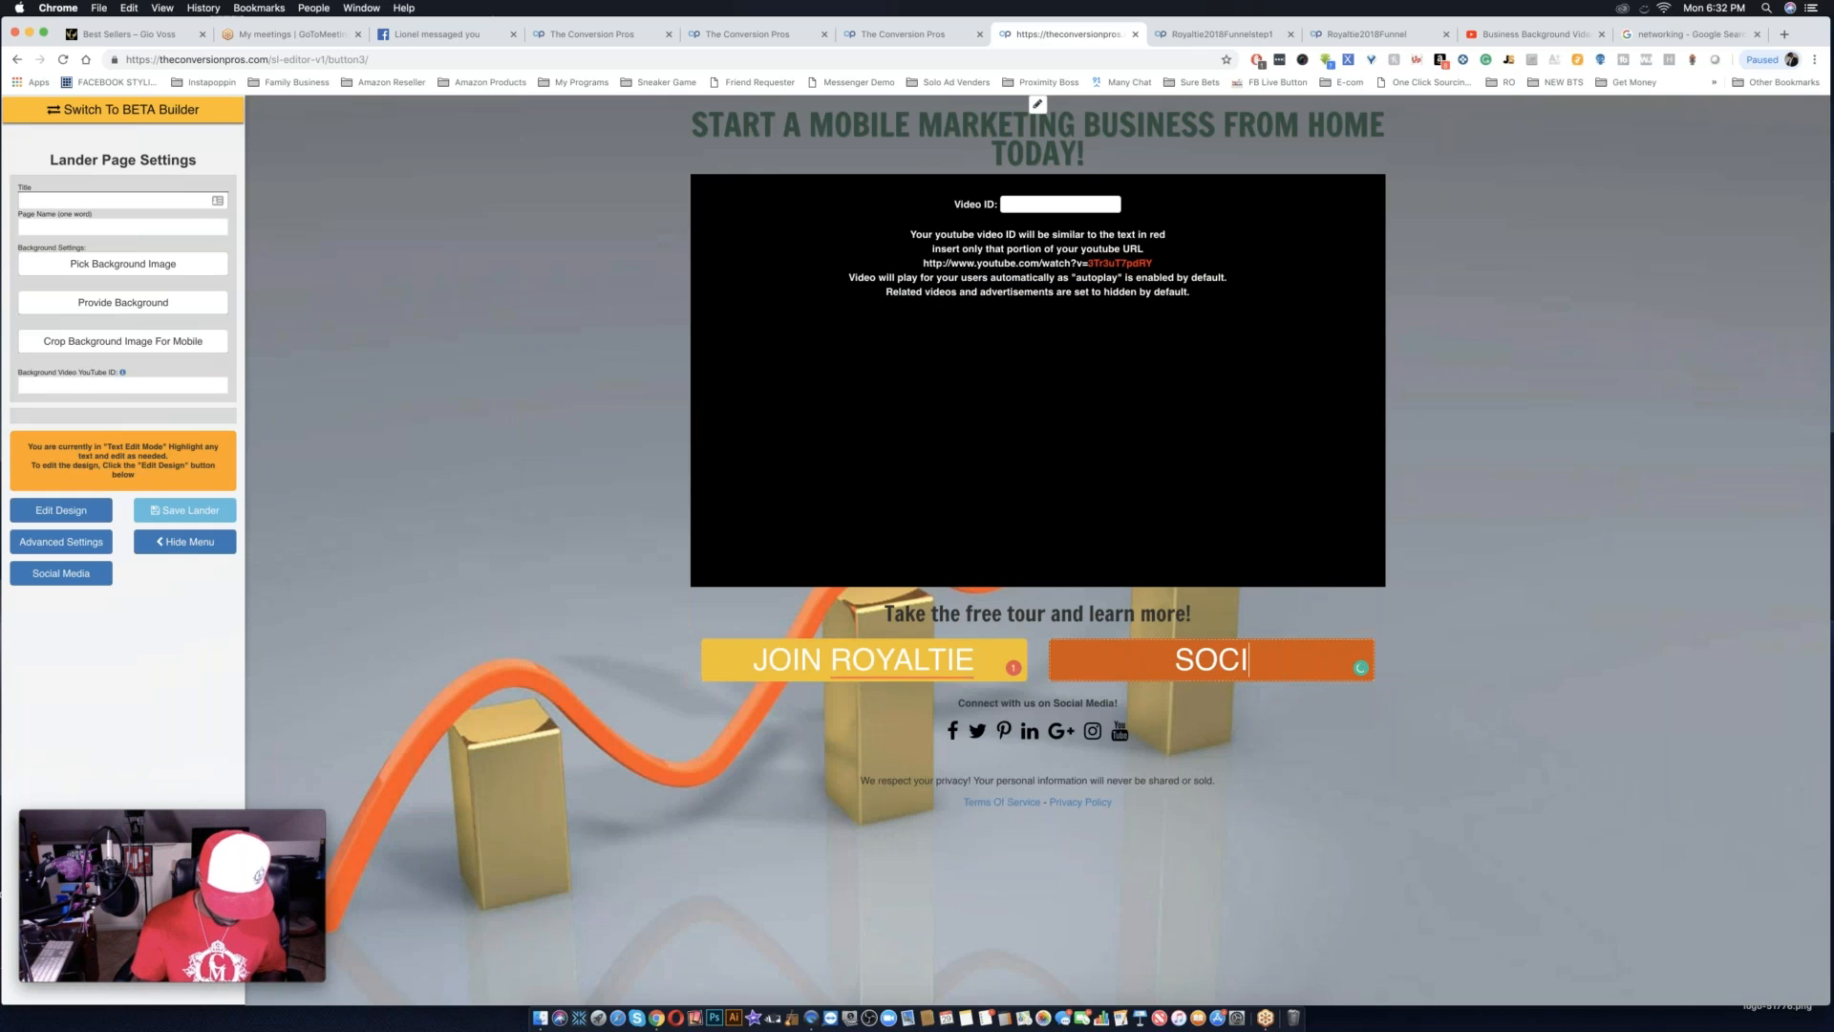
{"action": "type", "text": "AL PROOF"}
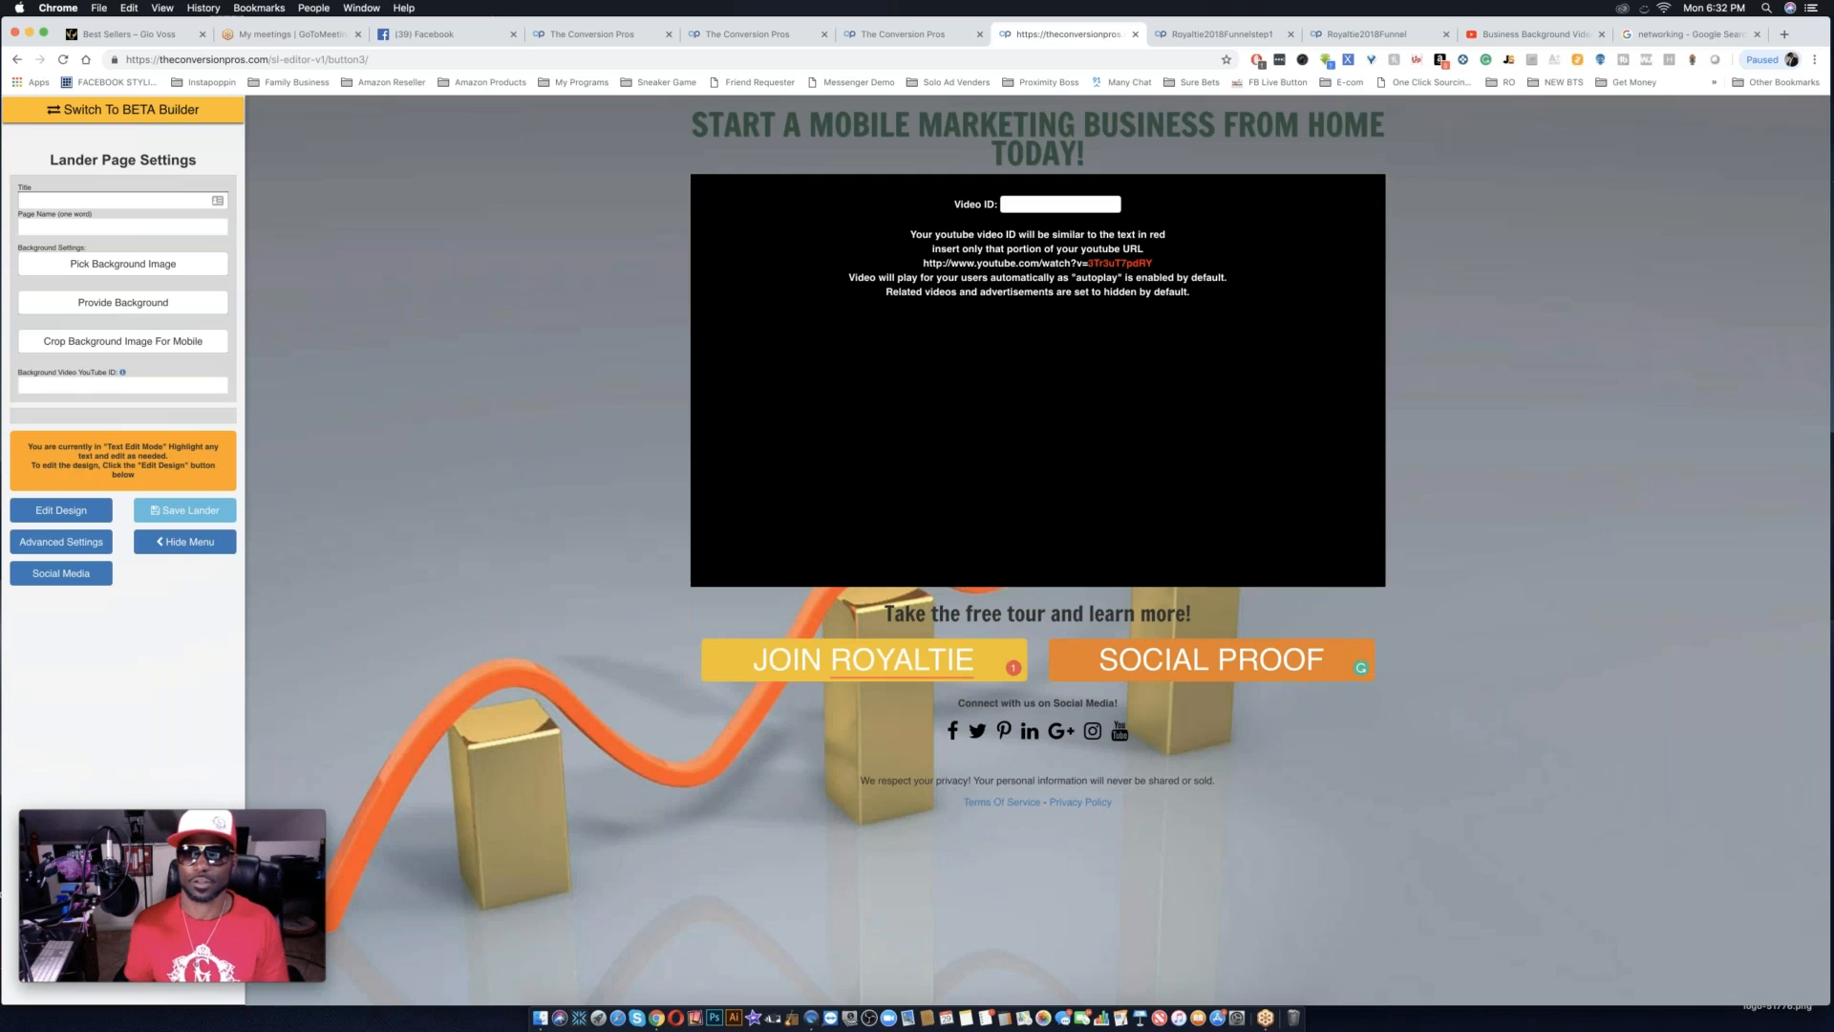
Load getmoneylikeaboss.com in the browser tab holding the Royaltie2018Funnelstep1 page.
{"action": "left_click", "coordinate": [1227, 35]}
{"action": "key", "text": "super+l"}
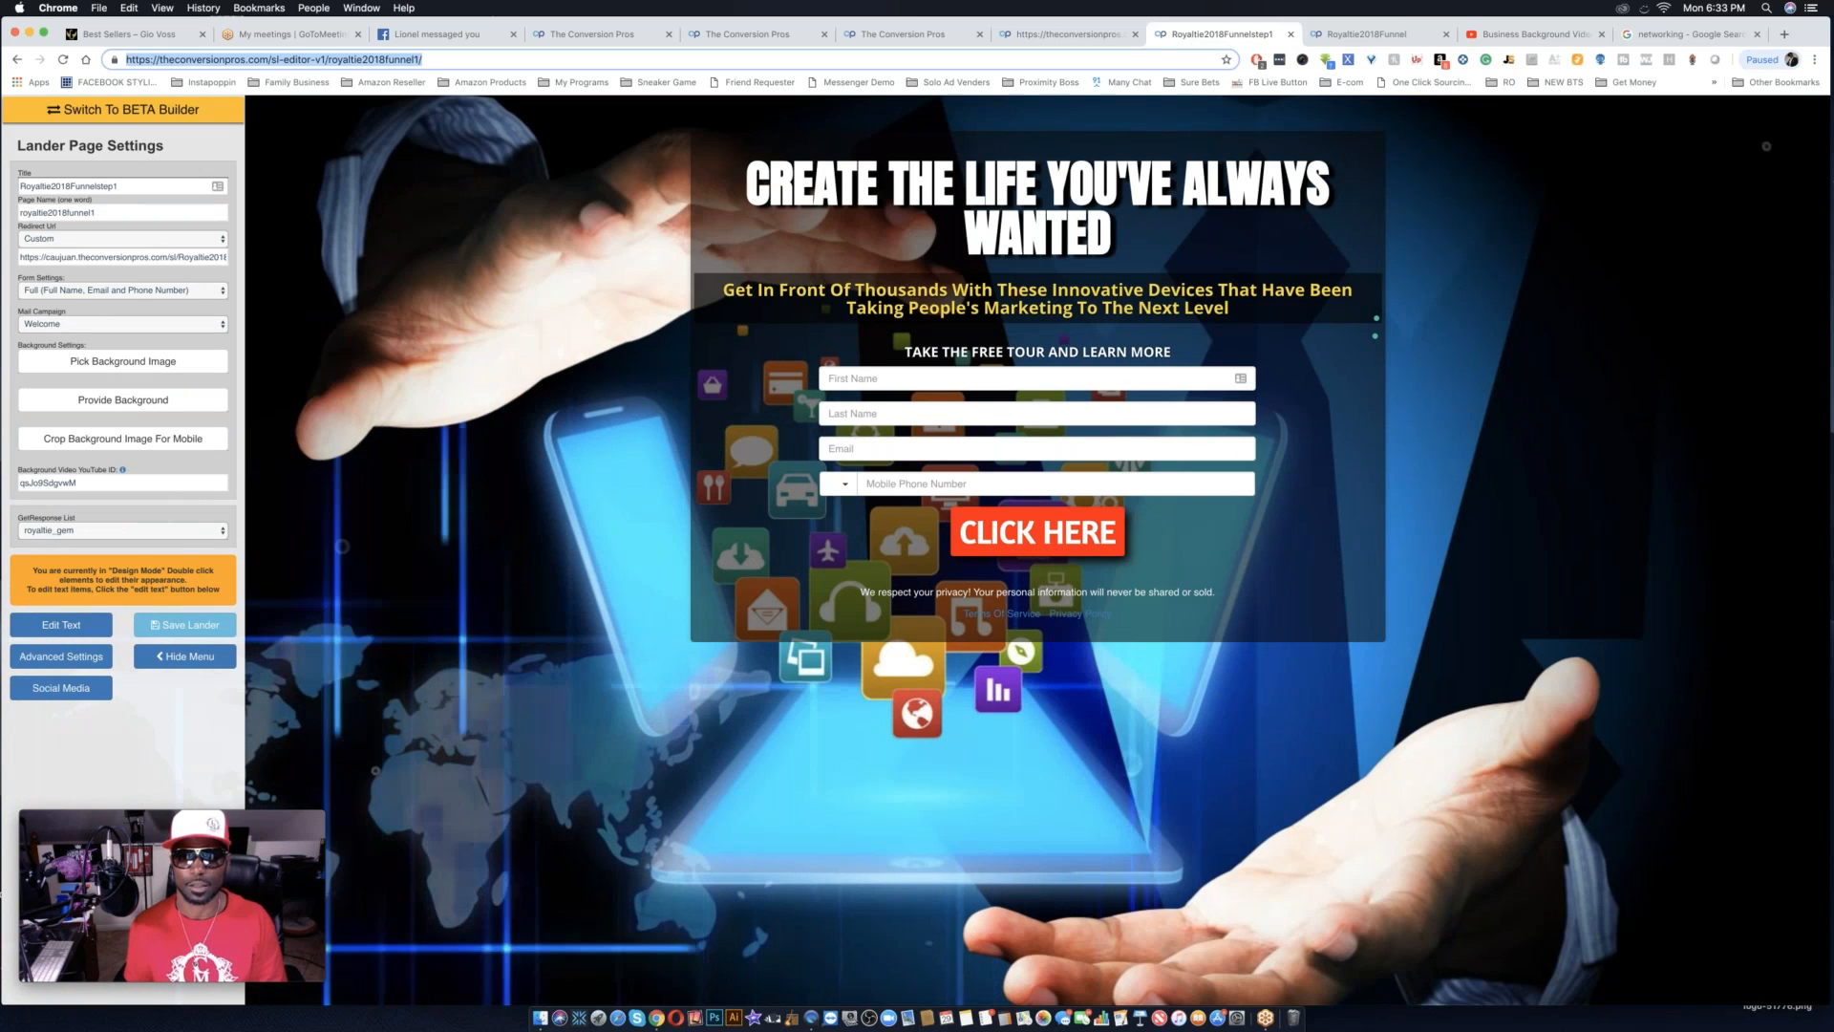
{"action": "type", "text": "GET"}
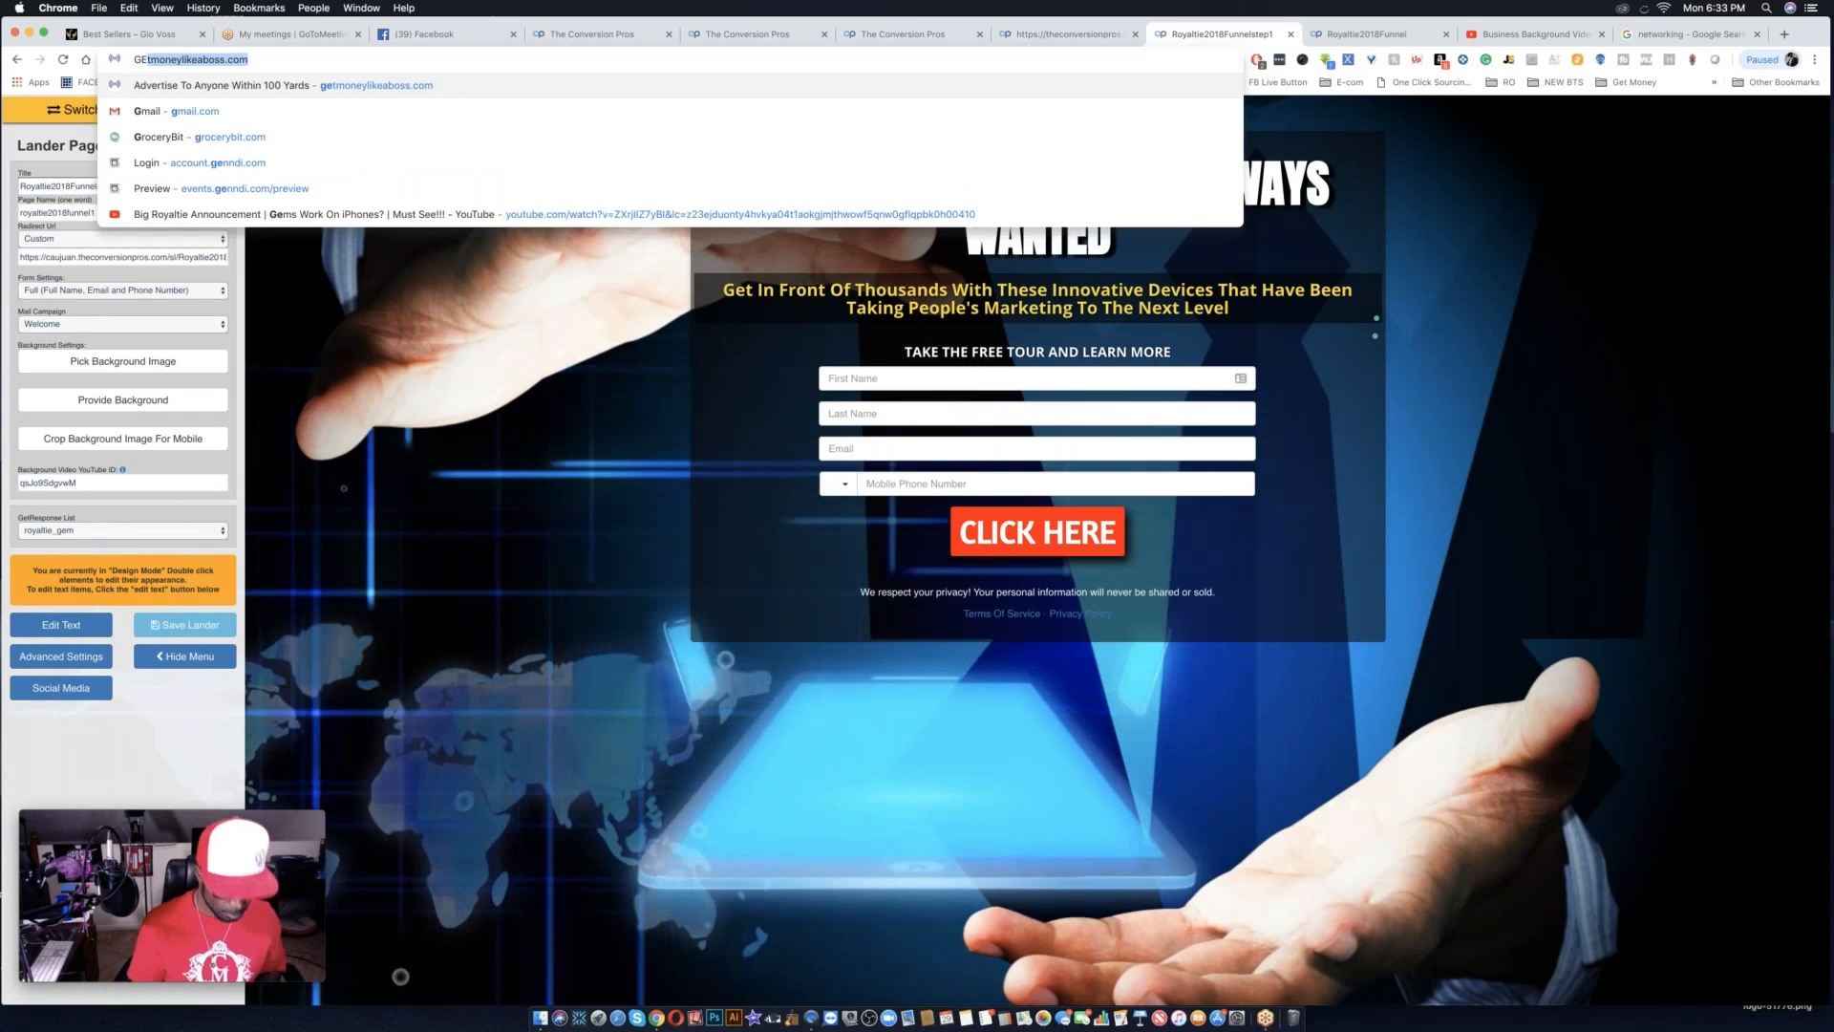
{"action": "key", "text": "BackSpace"}
{"action": "key", "text": "BackSpace"}
{"action": "key", "text": "BackSpace"}
{"action": "key", "text": "BackSpace"}
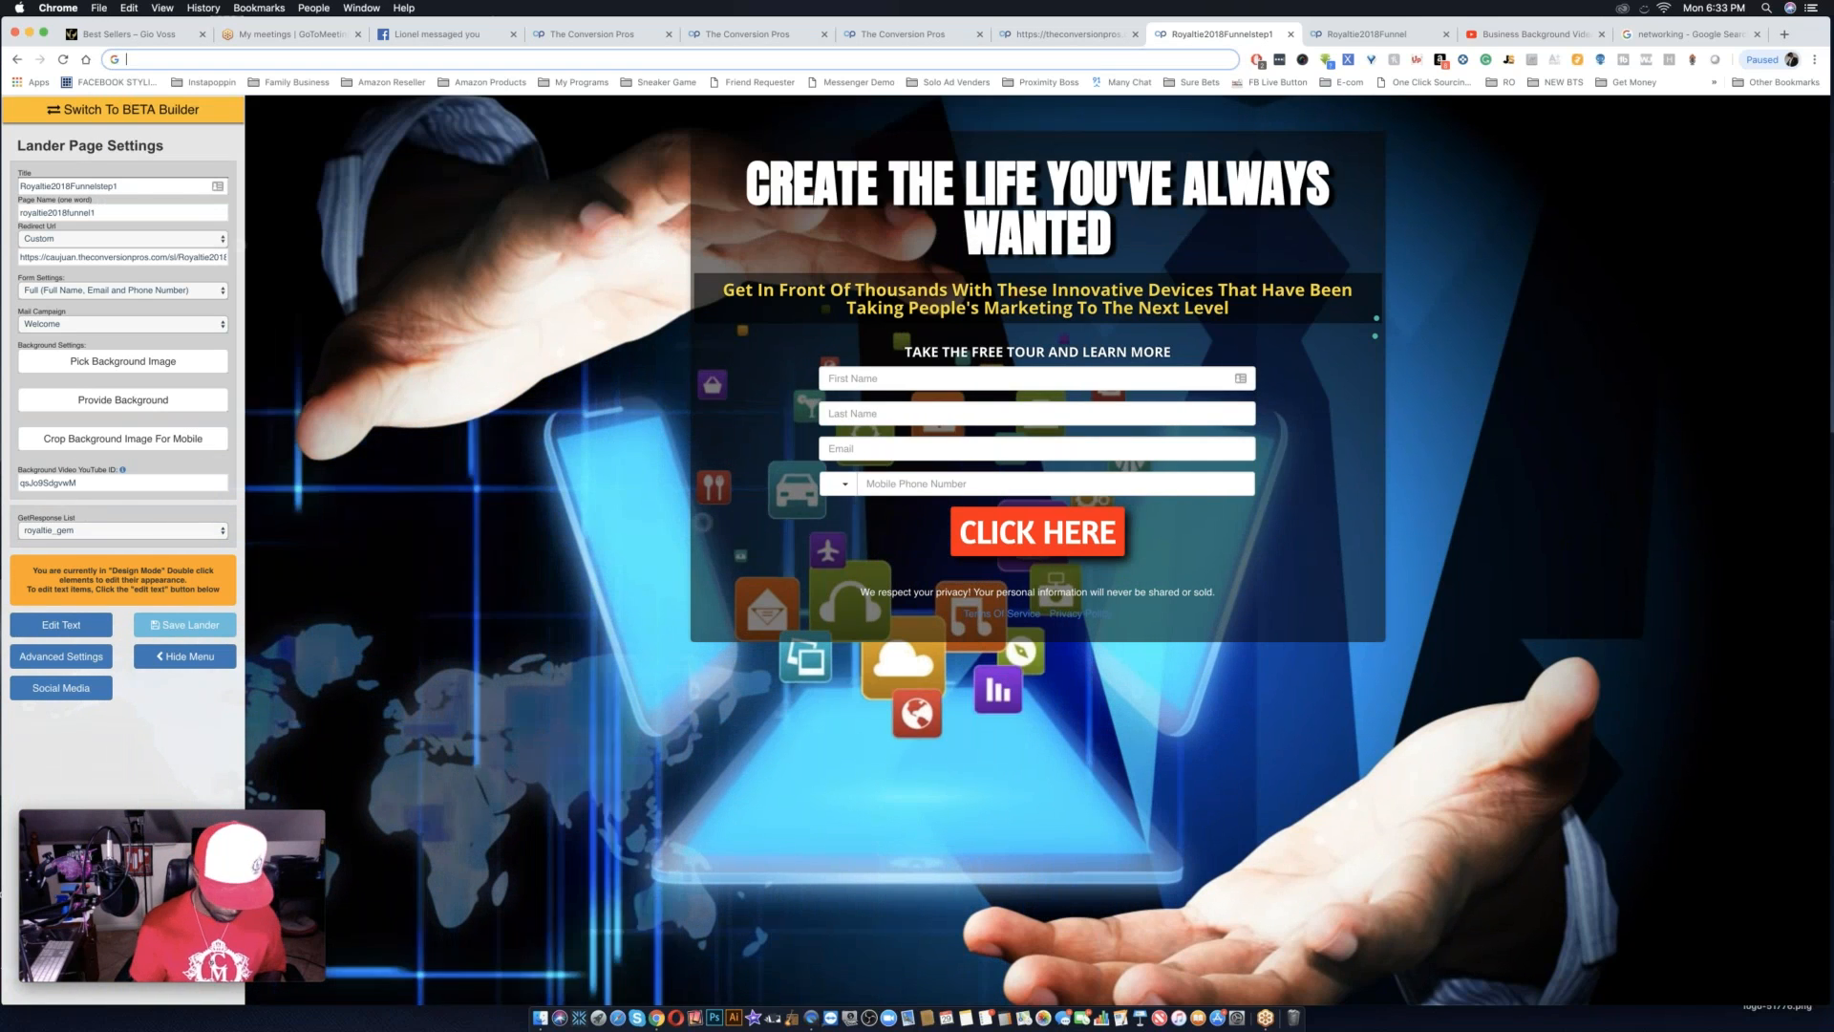
{"action": "type", "text": "getmoneylikeaboss.com"}
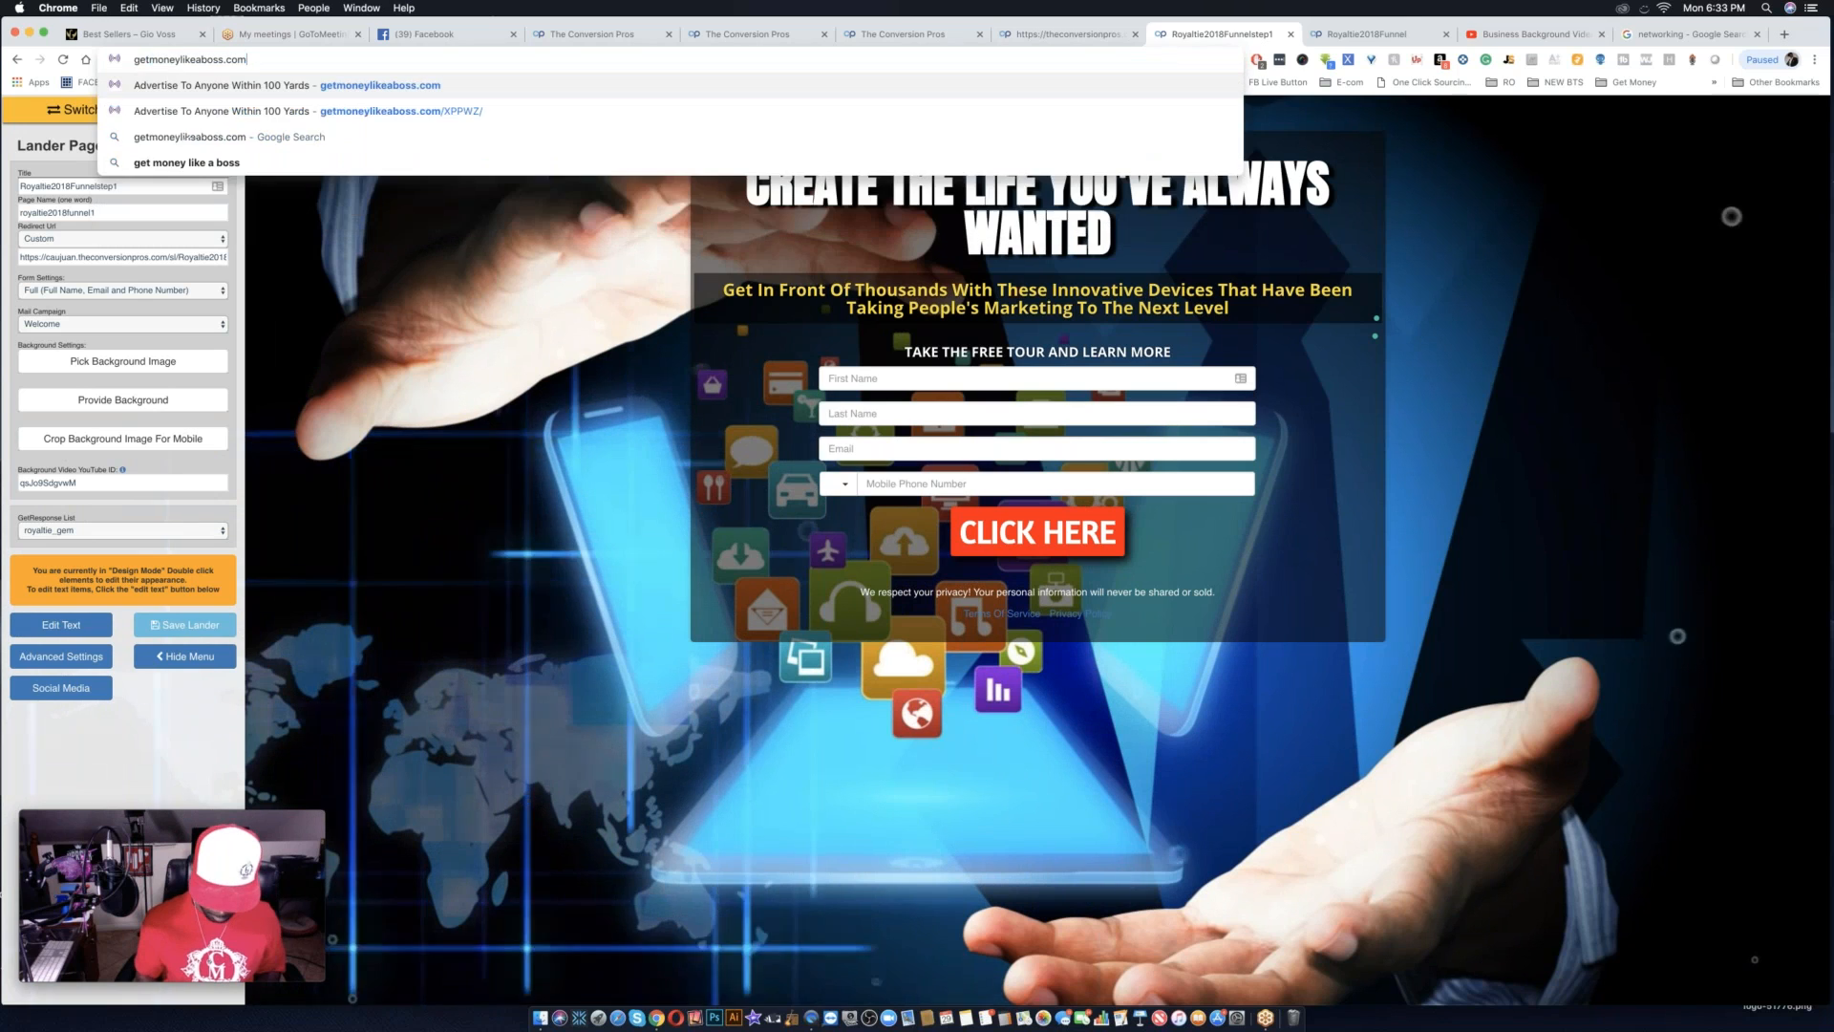
{"action": "key", "text": "Return"}
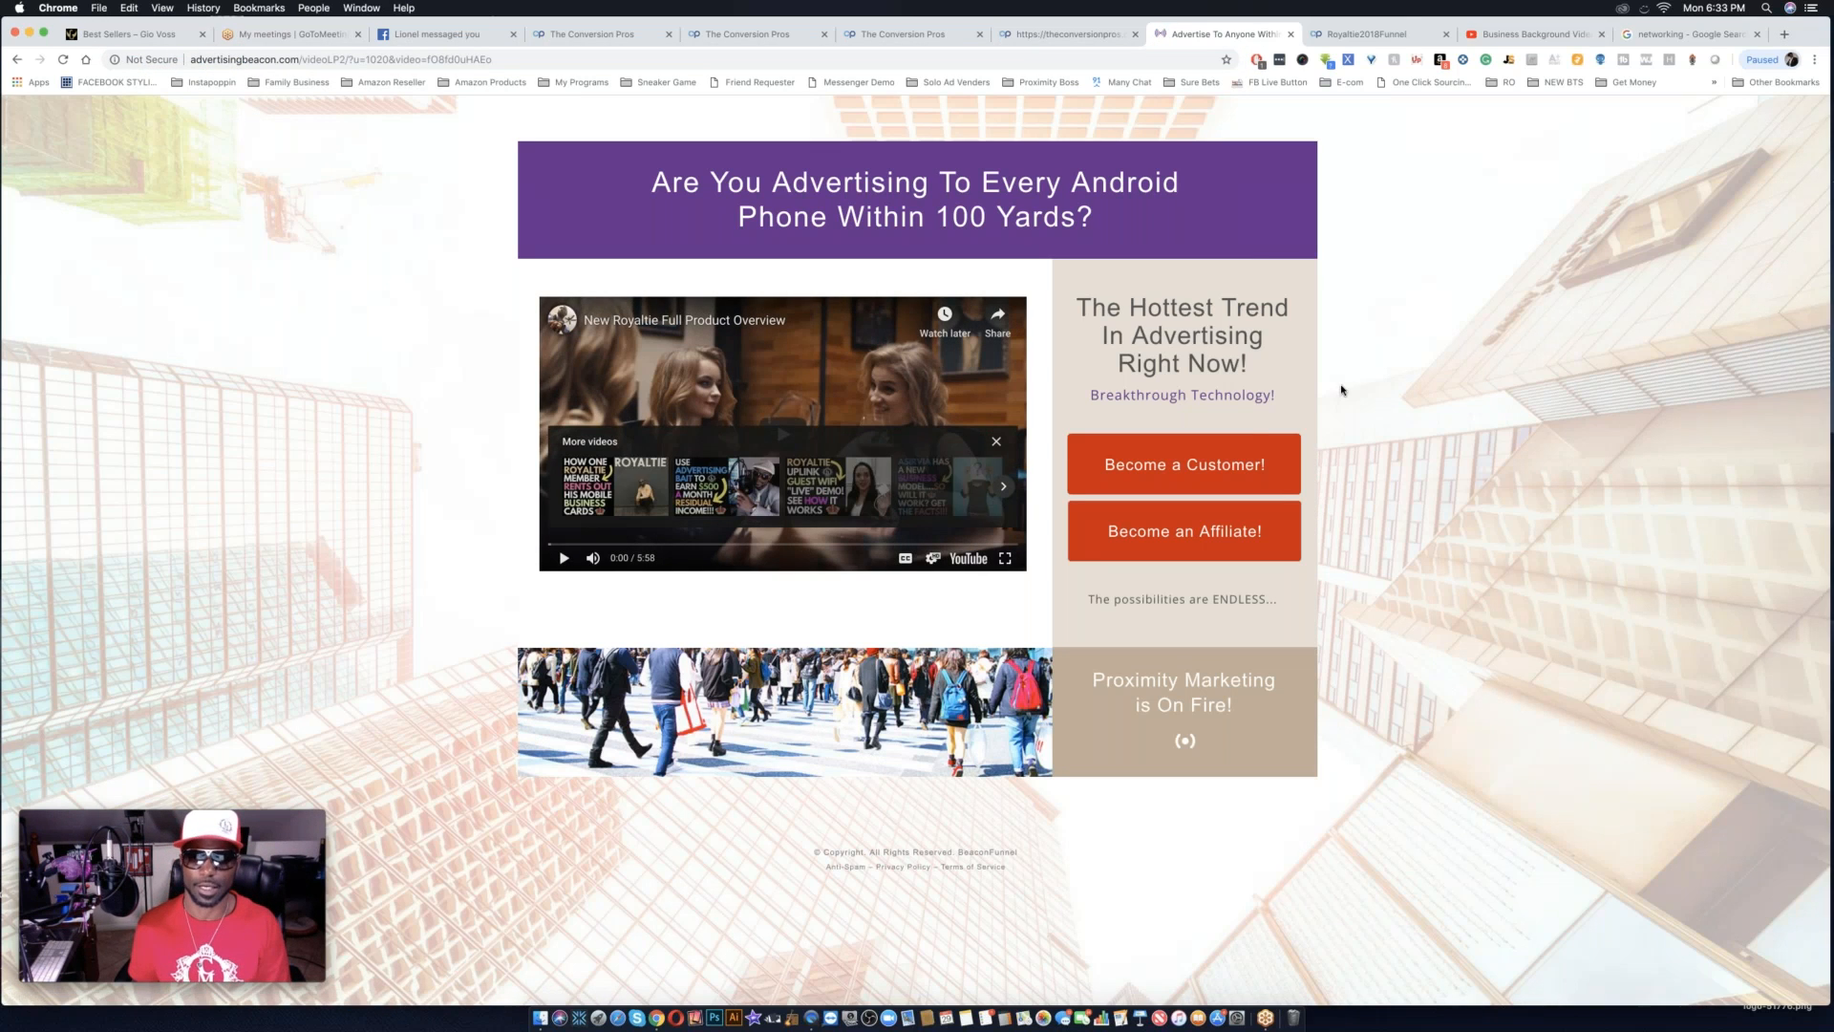
Open the "Become an Affiliate!" order page, copy its web address and return to the lander editor.
{"action": "left_click", "coordinate": [1184, 546]}
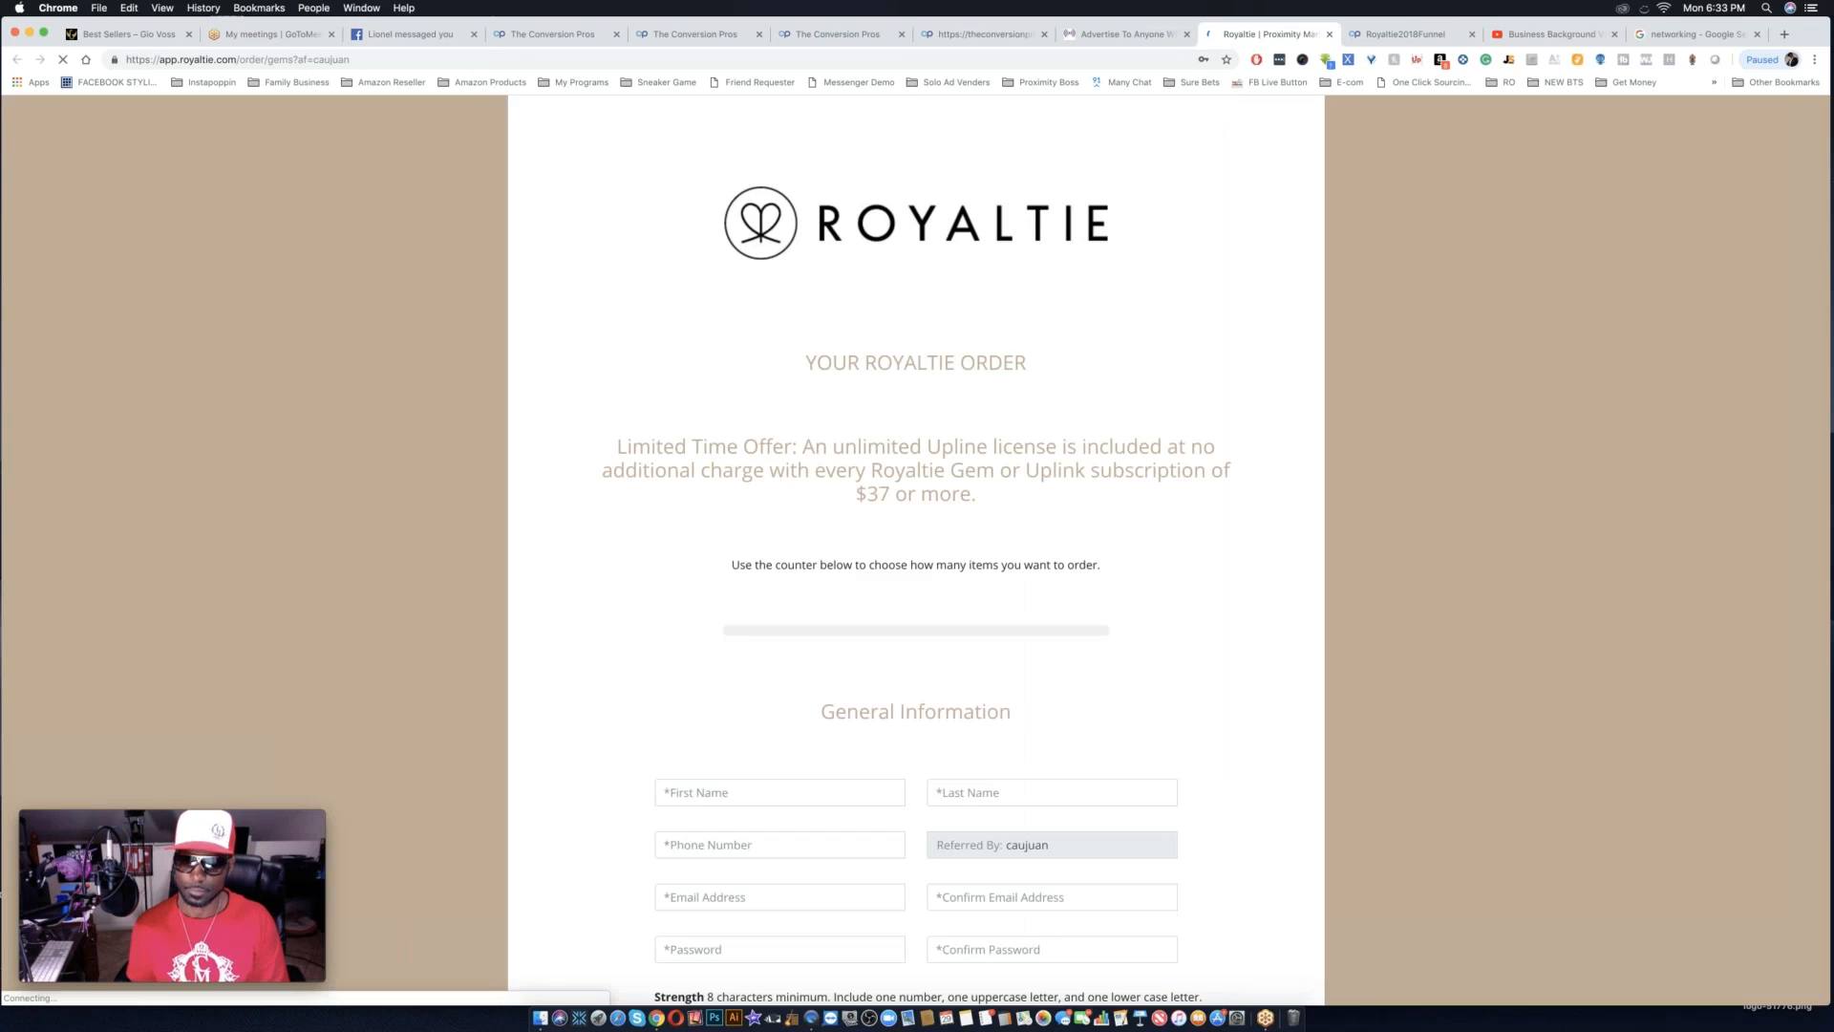
{"action": "left_click", "coordinate": [467, 58]}
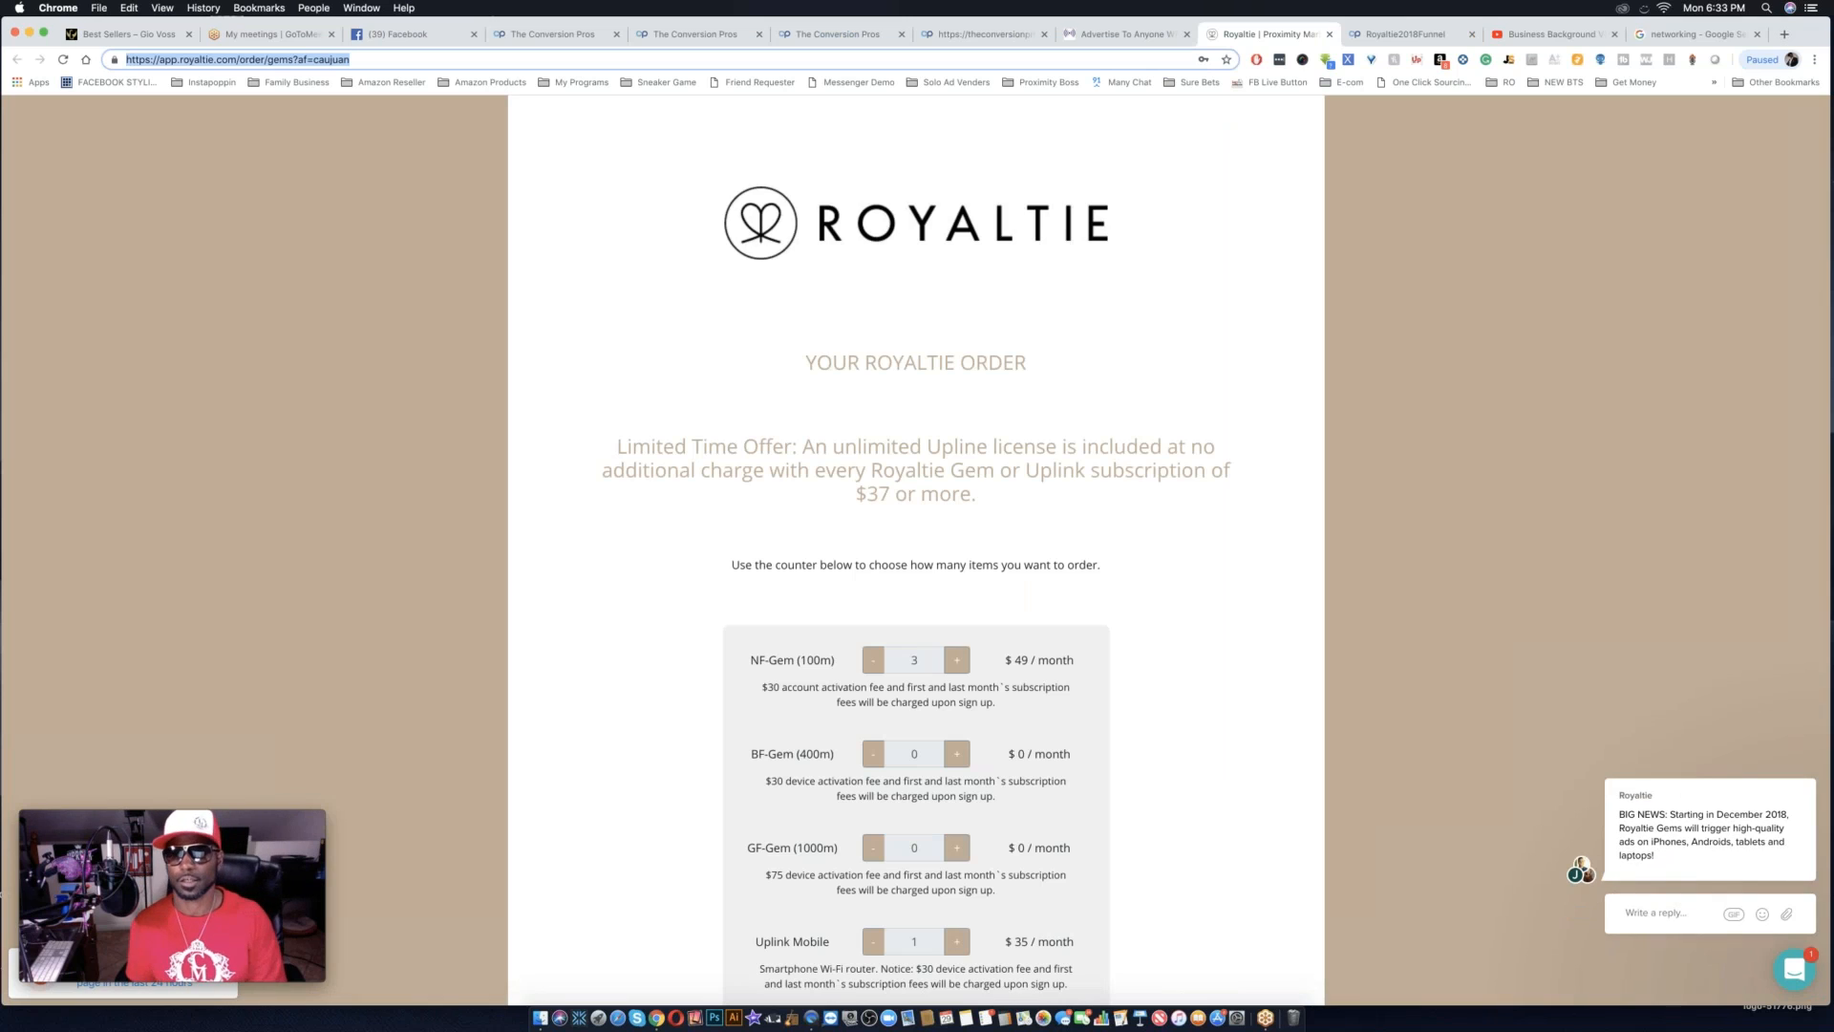
{"action": "left_click", "coordinate": [974, 36]}
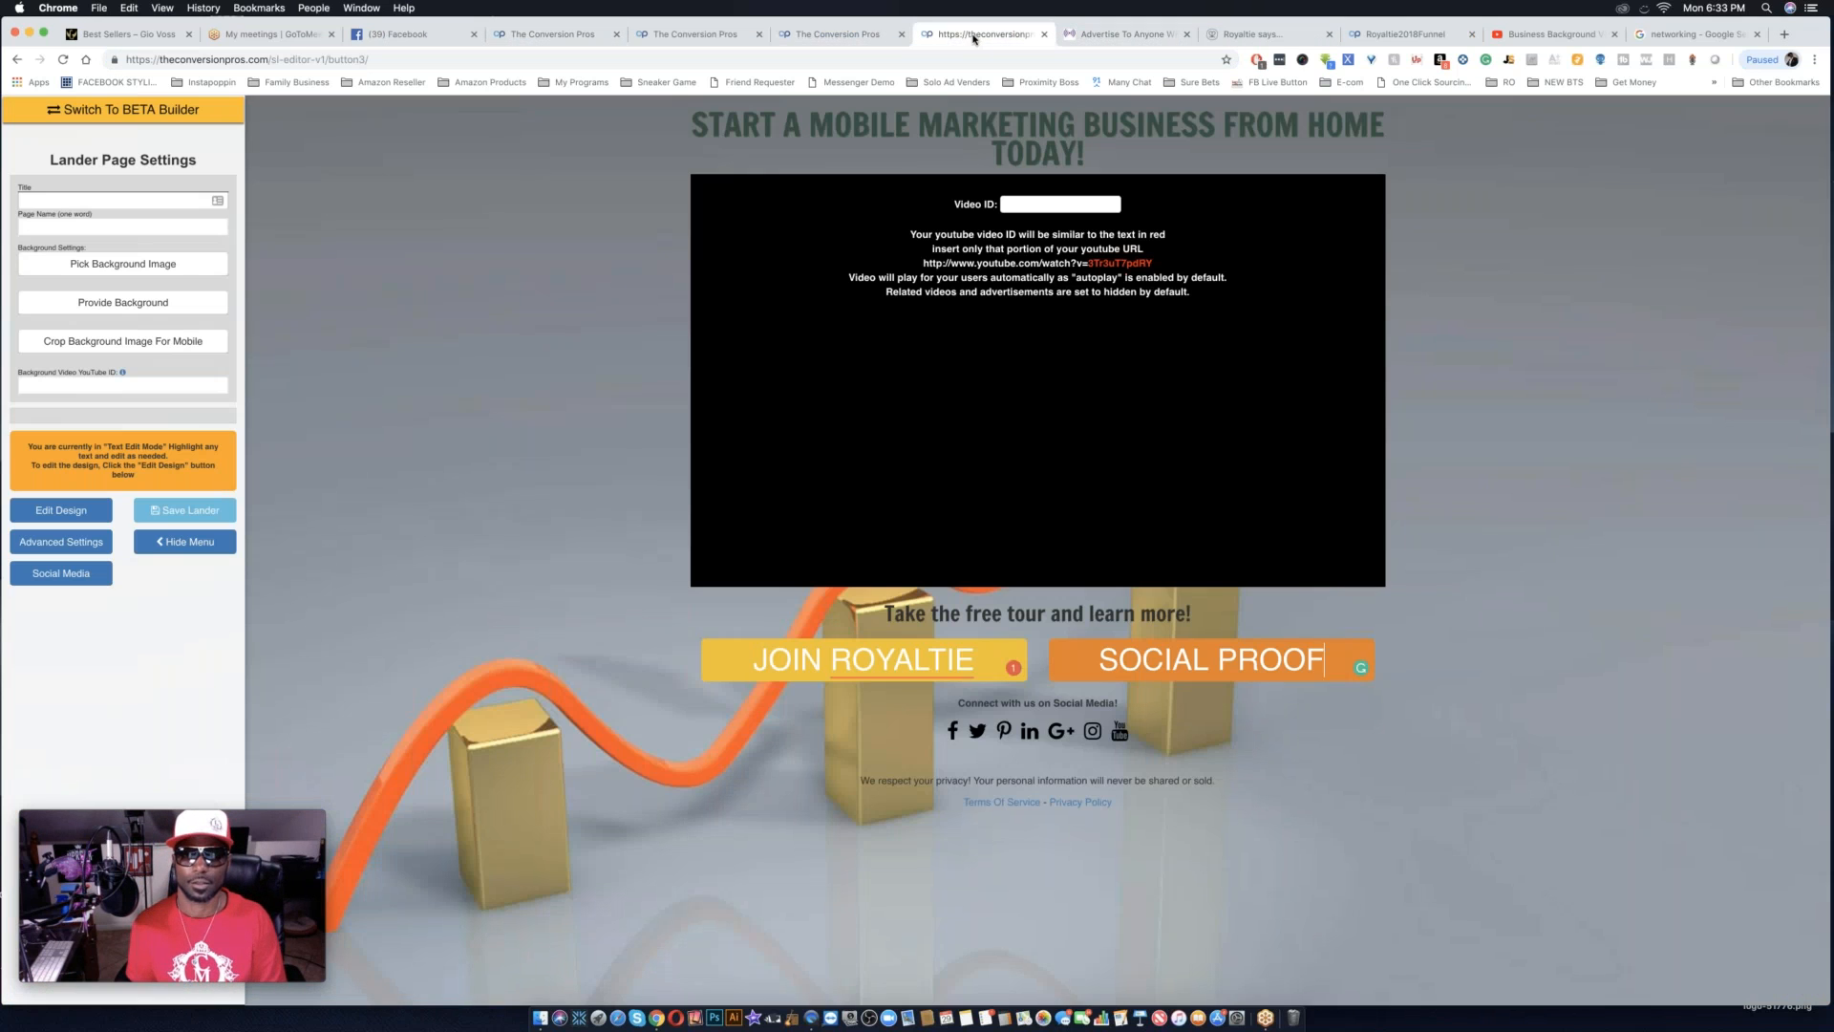
In design mode, link the JOIN ROYALTIE button to the copied Royaltie order page address.
{"action": "double_click", "coordinate": [884, 662]}
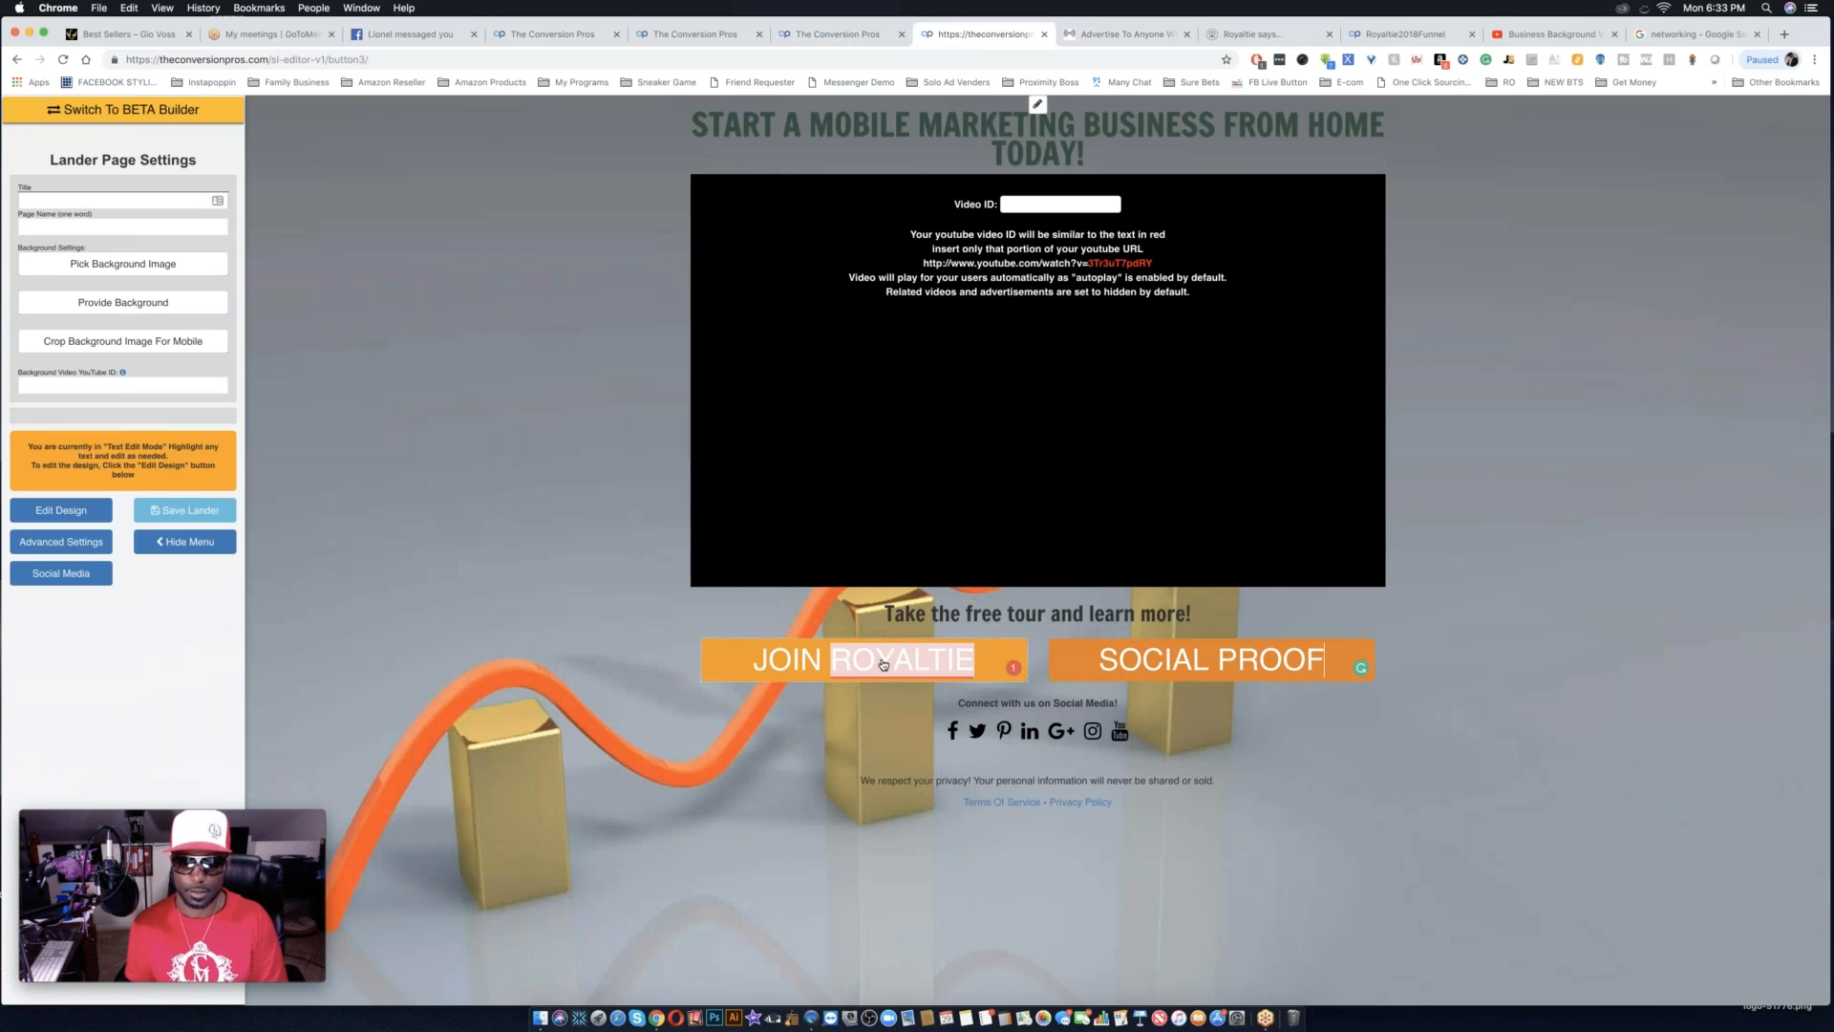
{"action": "left_click", "coordinate": [308, 603]}
{"action": "left_click", "coordinate": [62, 510]}
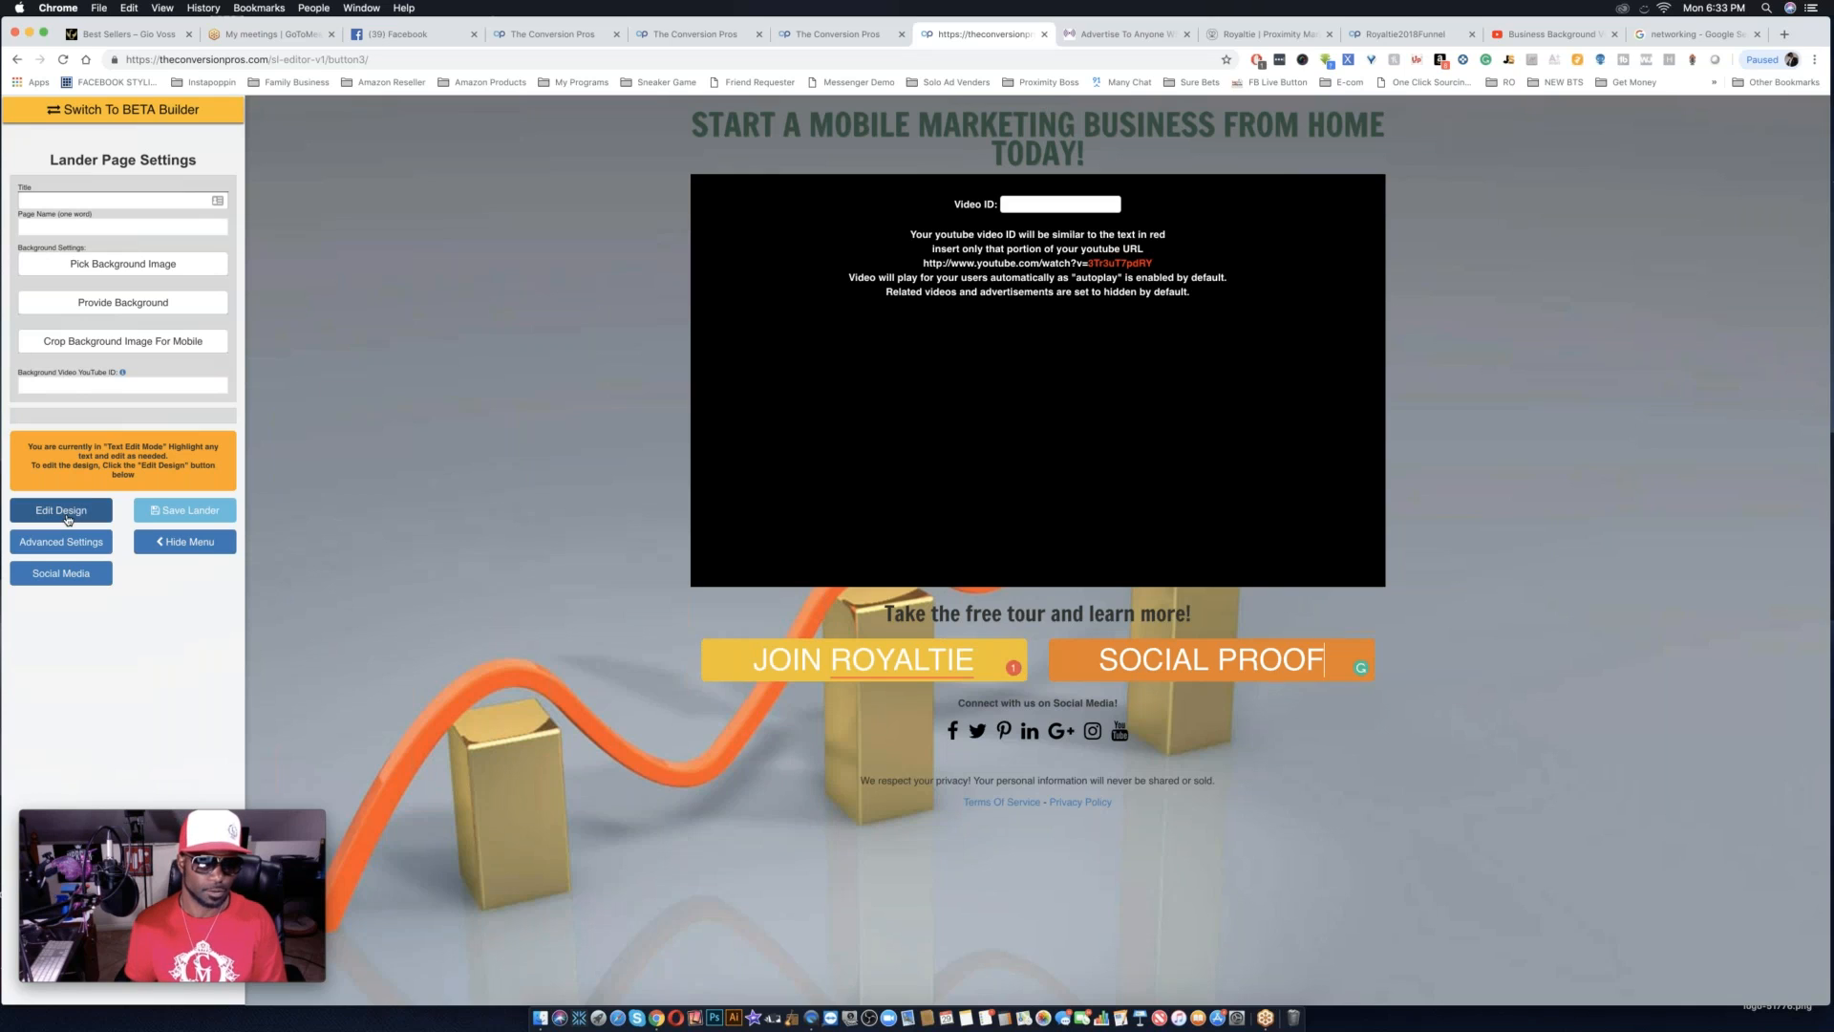
{"action": "double_click", "coordinate": [818, 657]}
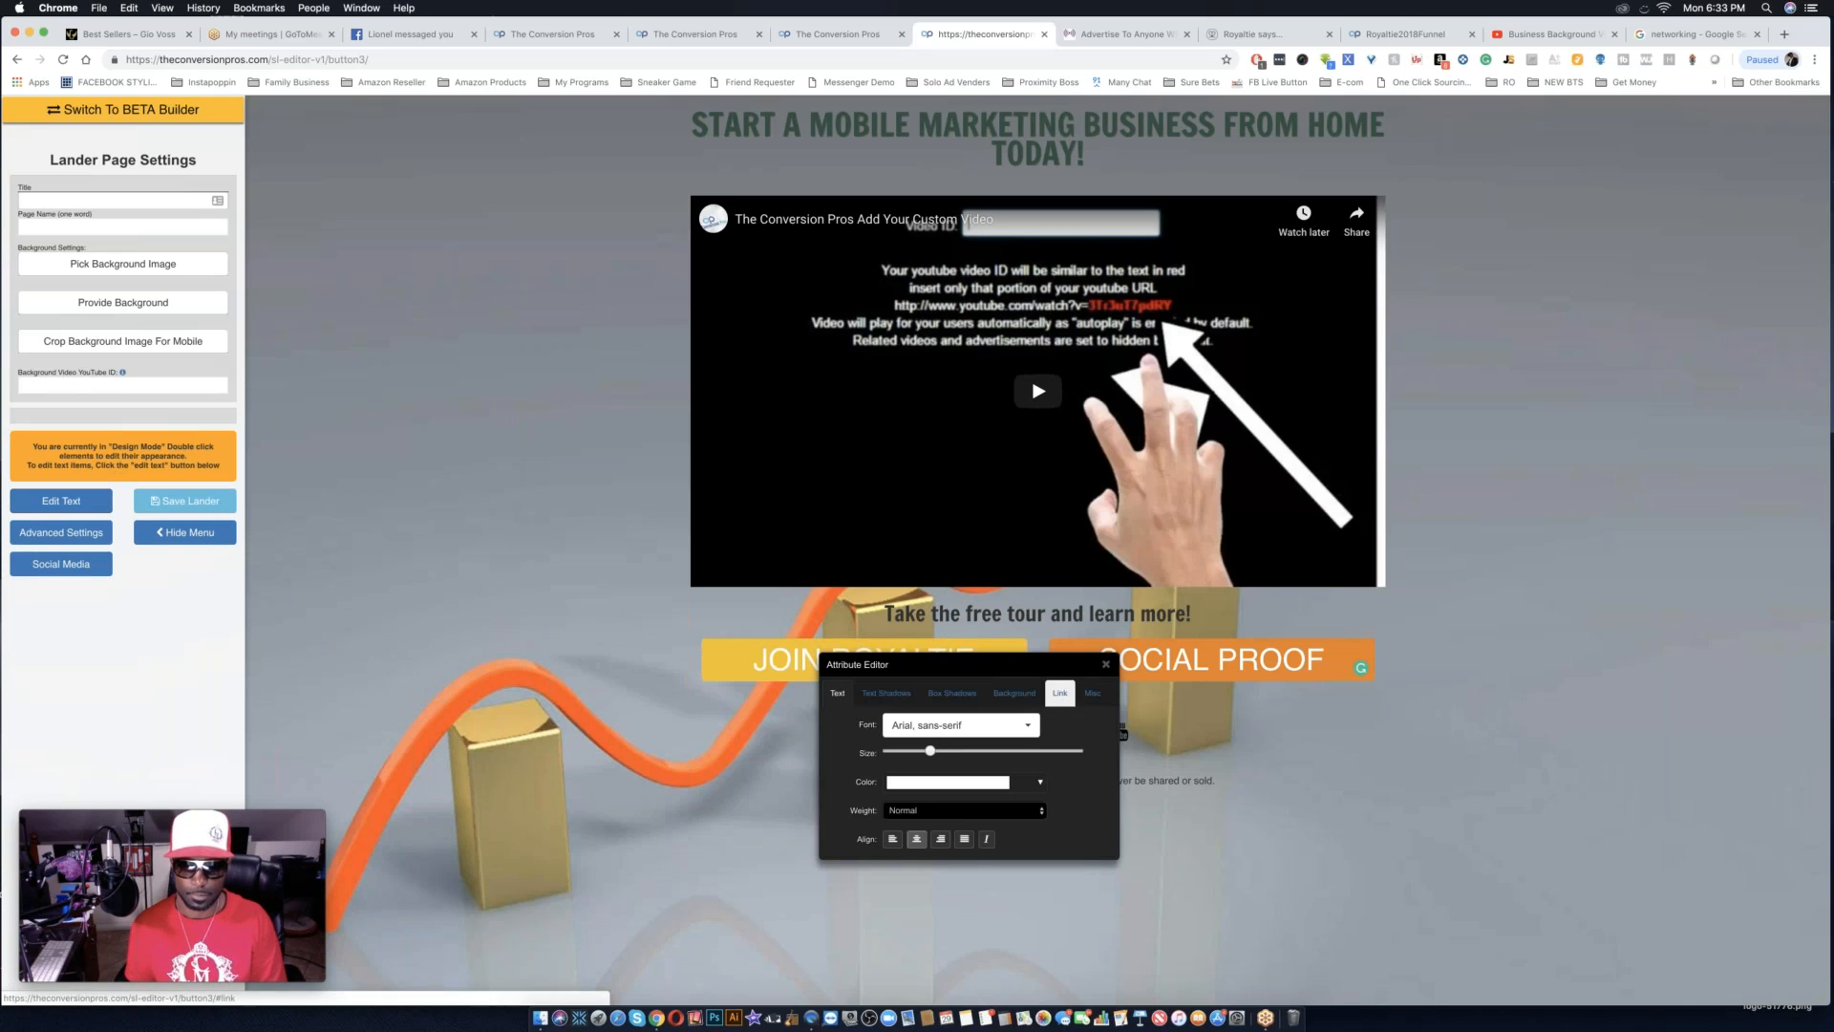
{"action": "left_click", "coordinate": [1059, 693]}
{"action": "left_click", "coordinate": [933, 724]}
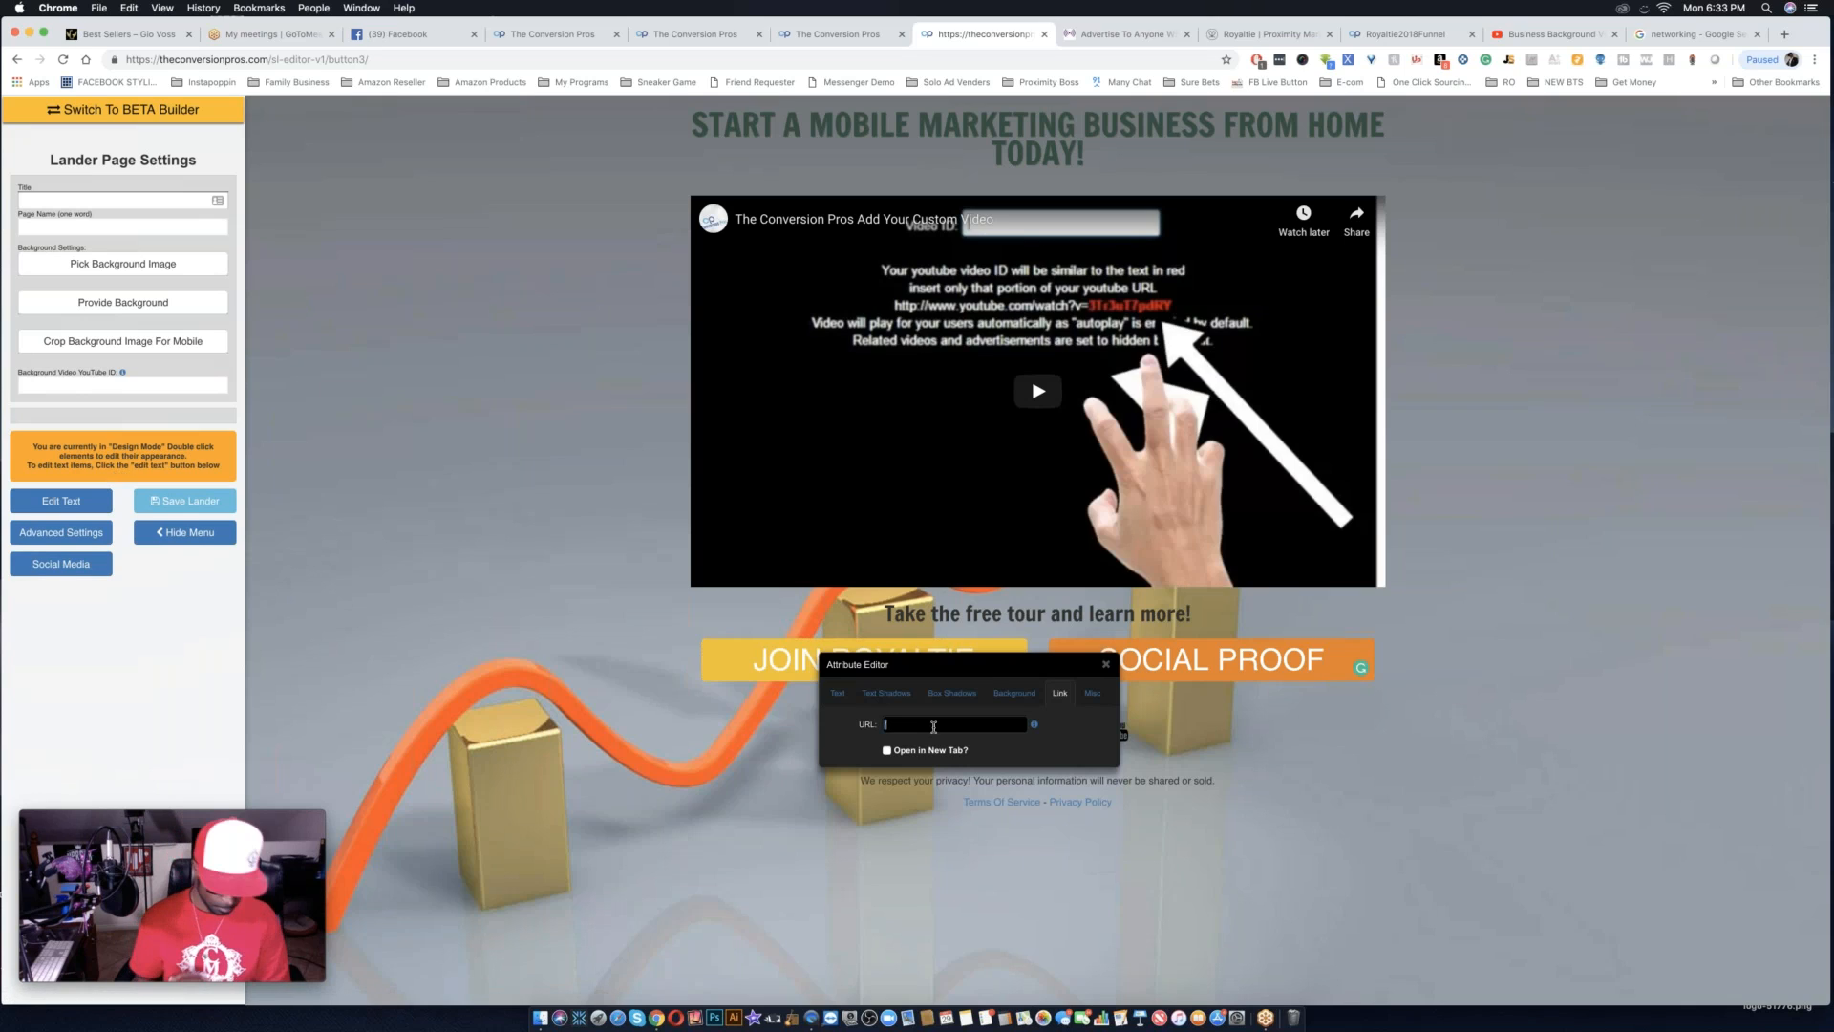
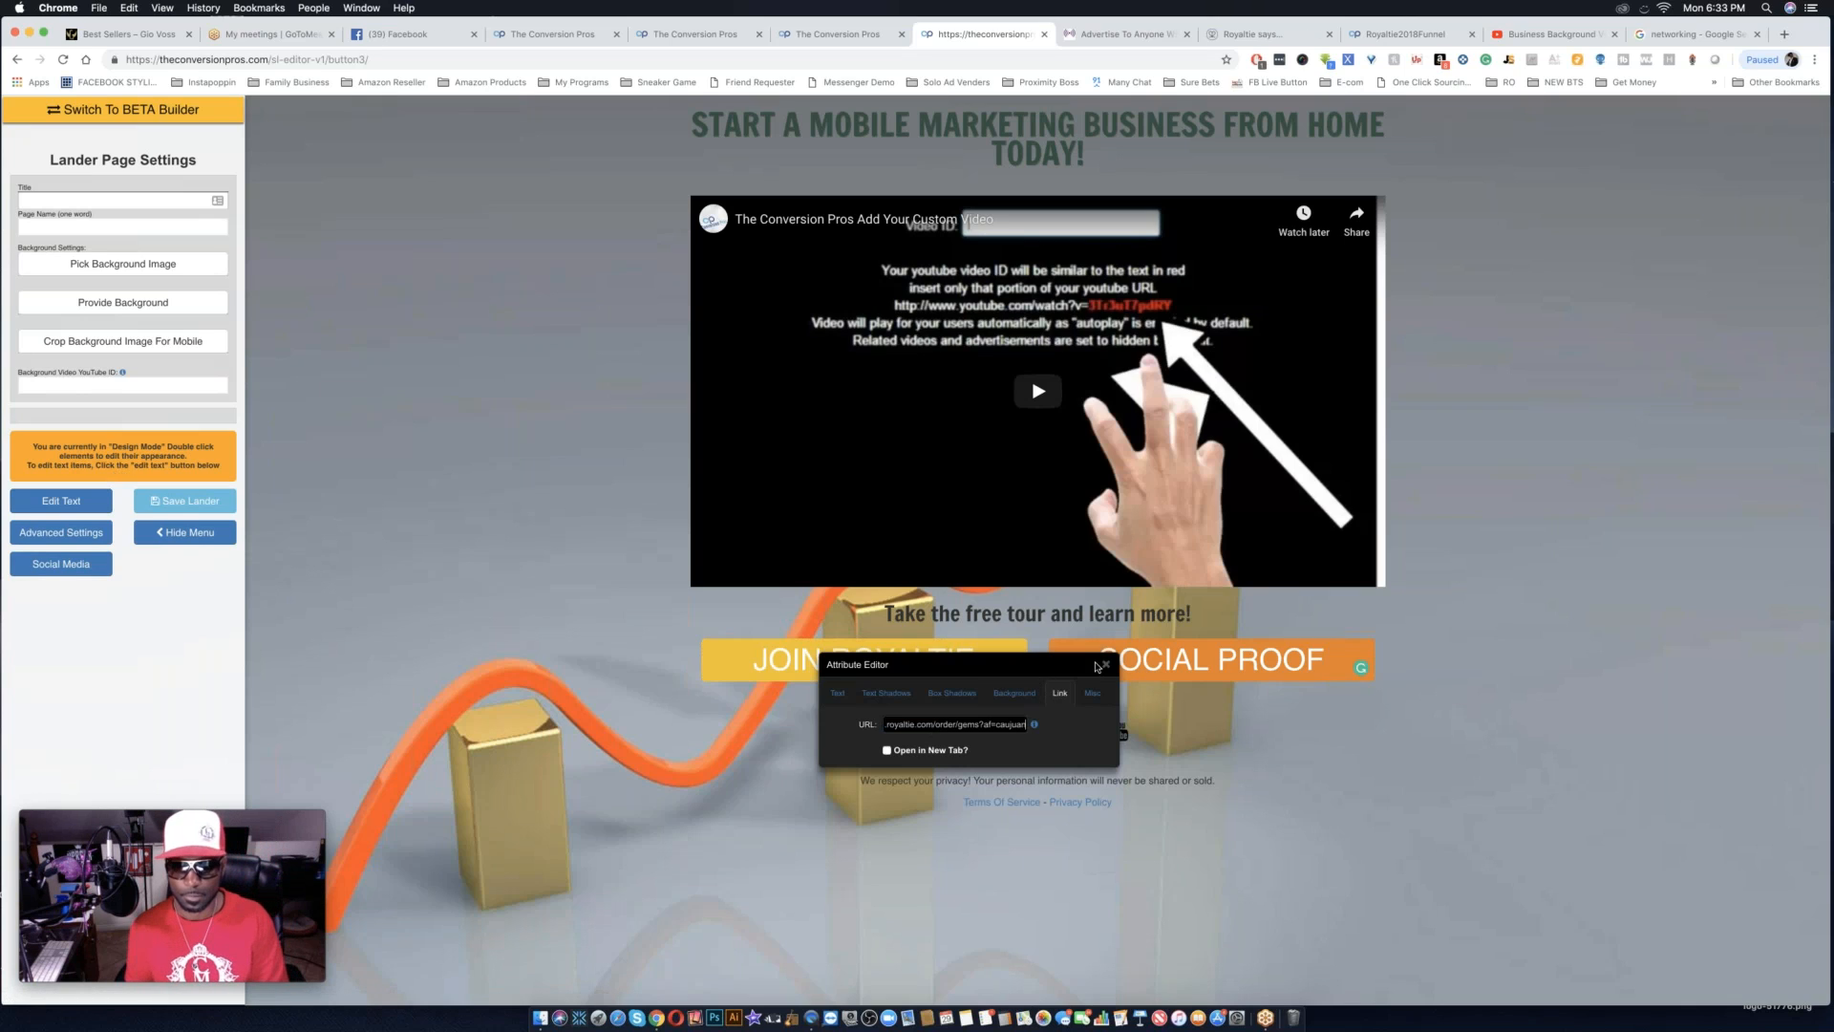
{"action": "left_click", "coordinate": [1106, 666]}
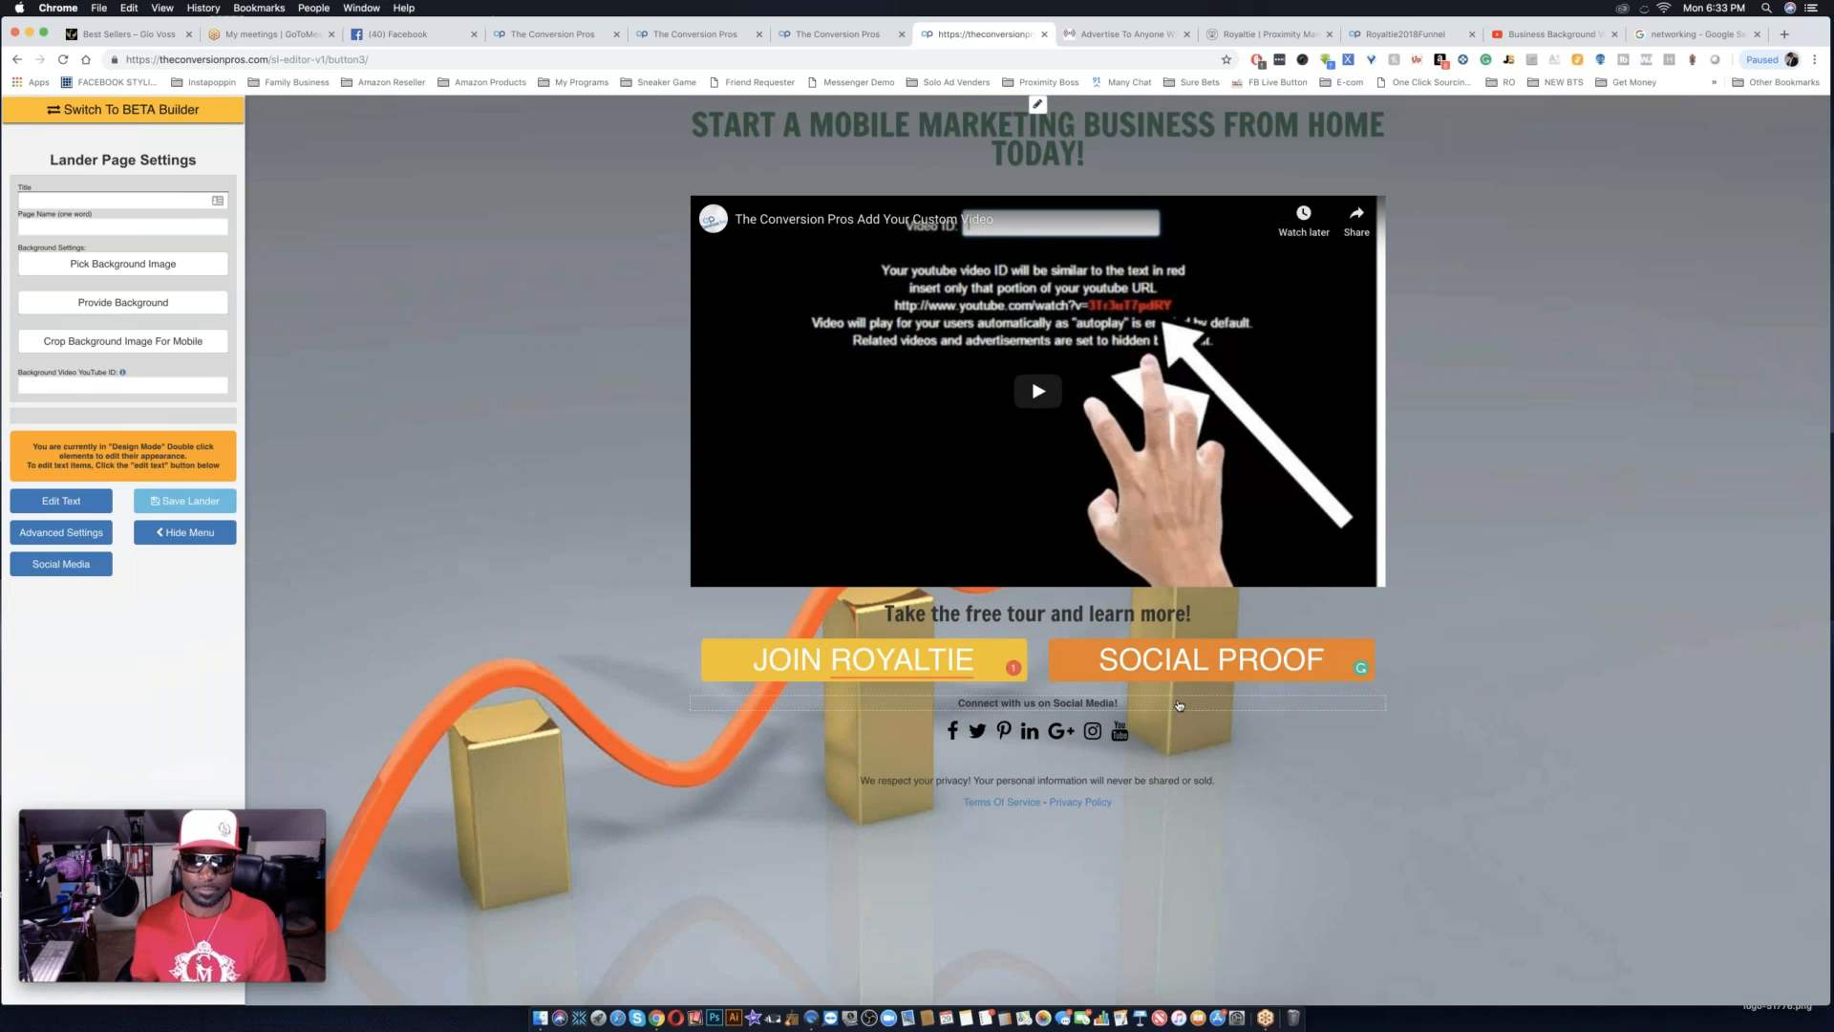
Delete the "Connect with us on Social Media!" line and remove the social icons by leaving the social media URLs blank.
{"action": "double_click", "coordinate": [1179, 705]}
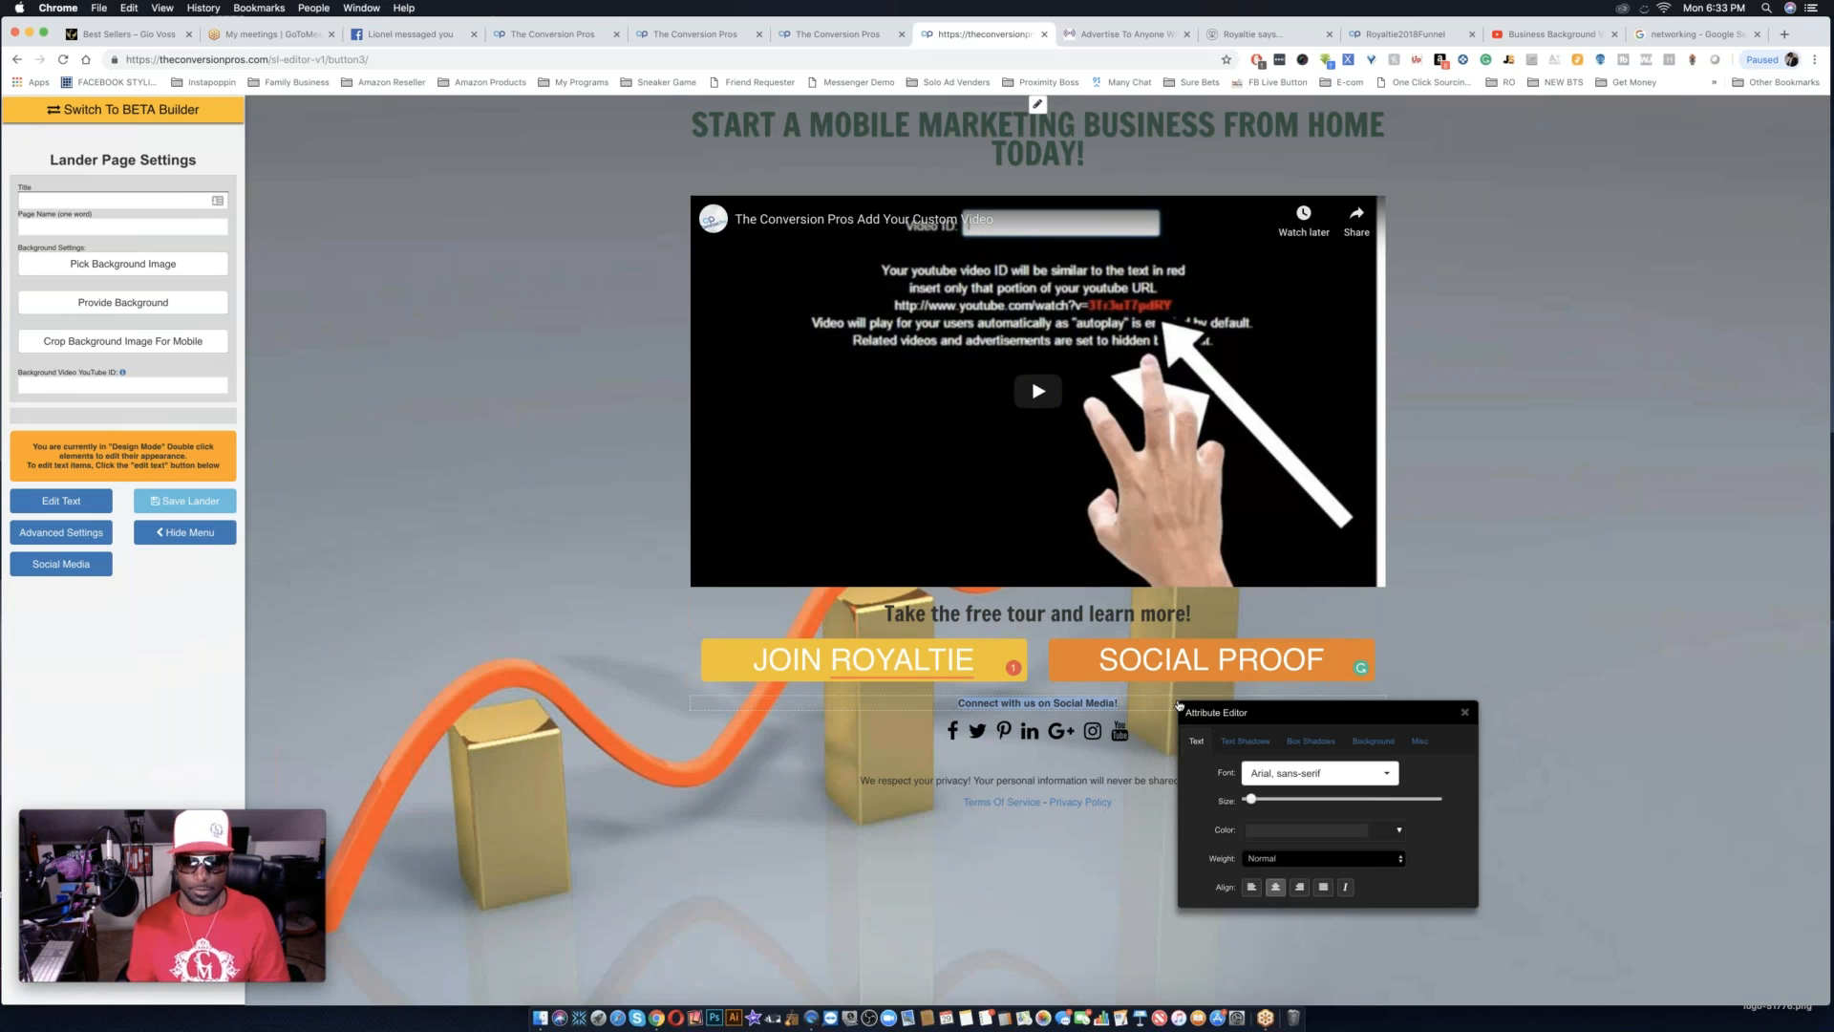
{"action": "left_click", "coordinate": [61, 501]}
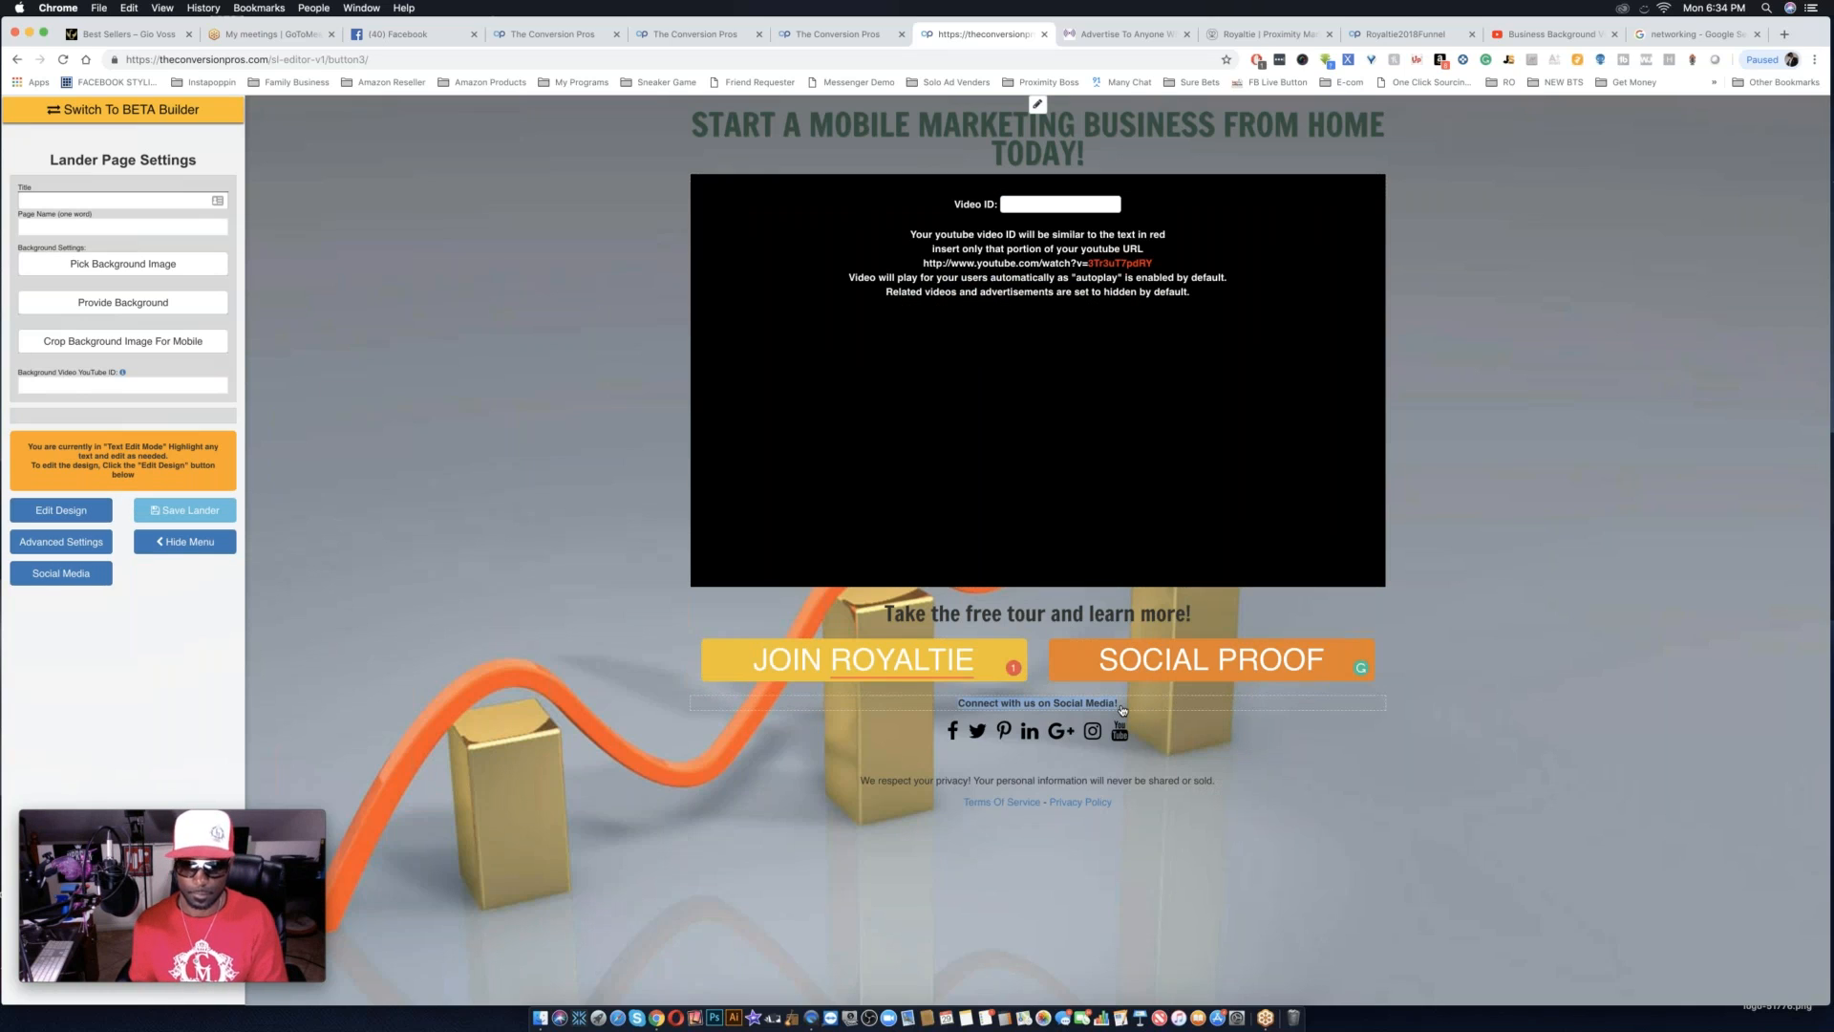
{"action": "key", "text": "BackSpace"}
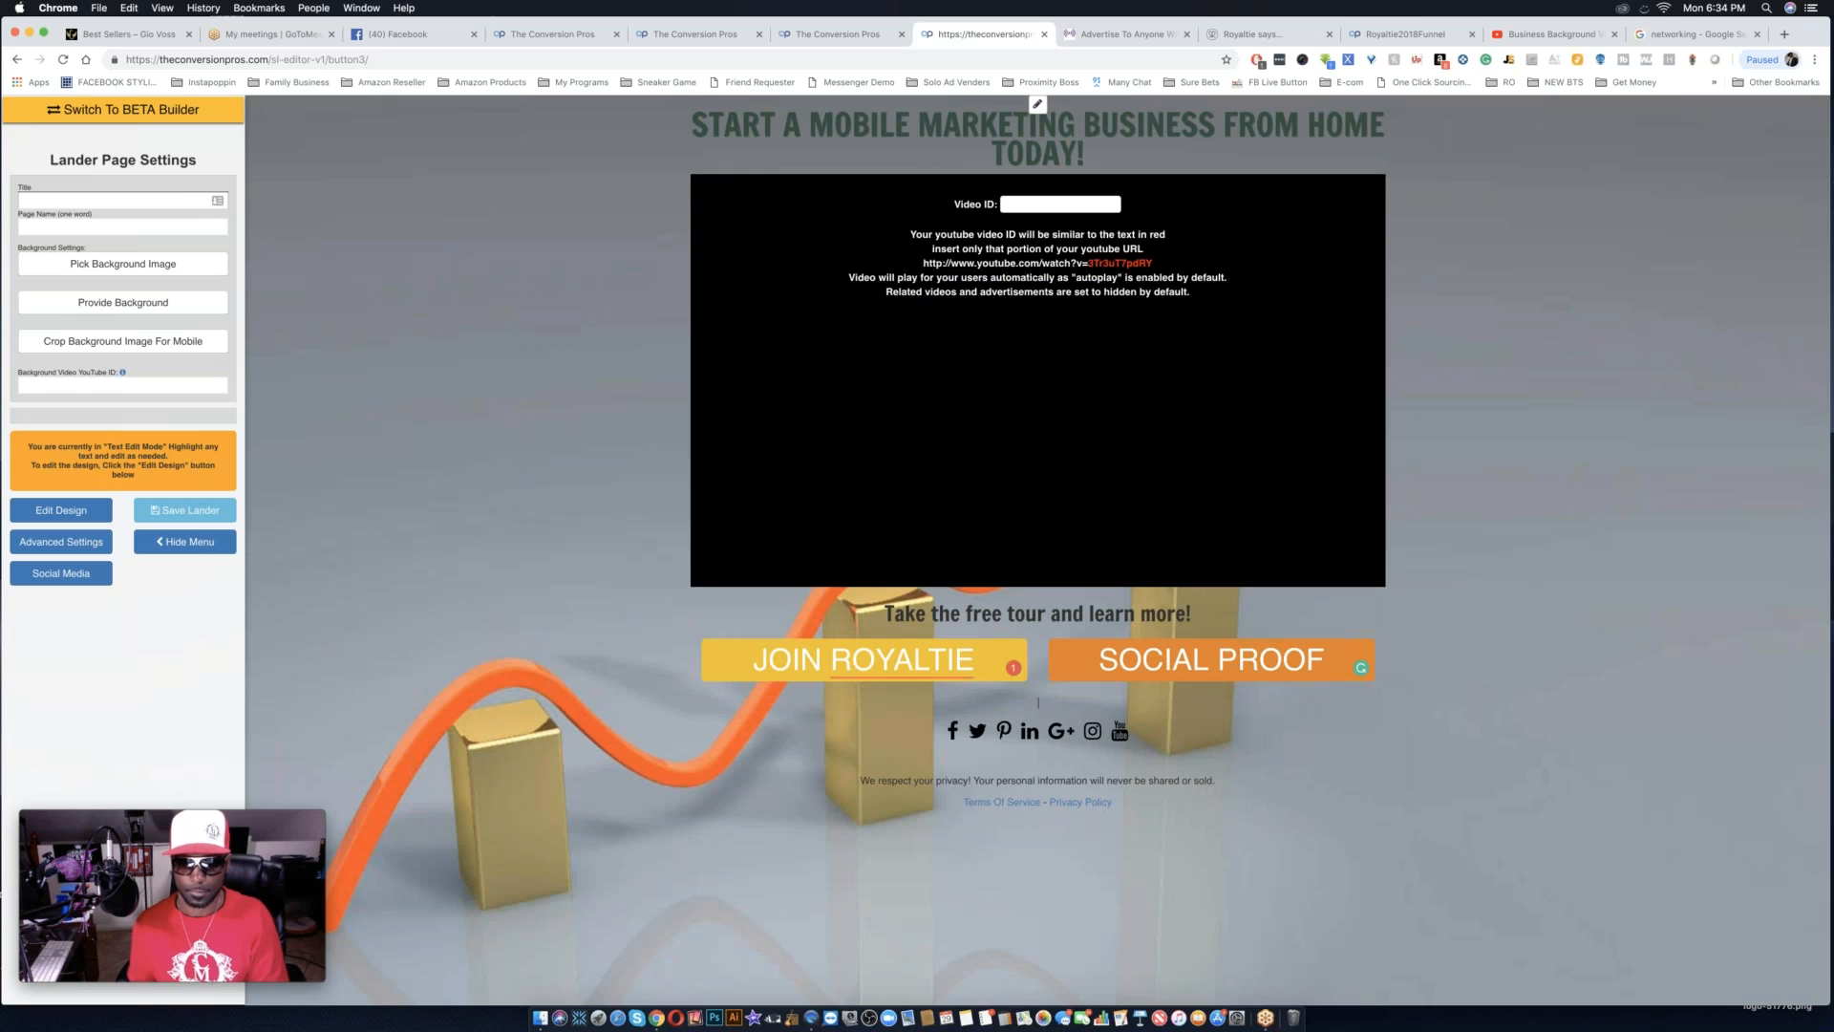
{"action": "left_click", "coordinate": [67, 573]}
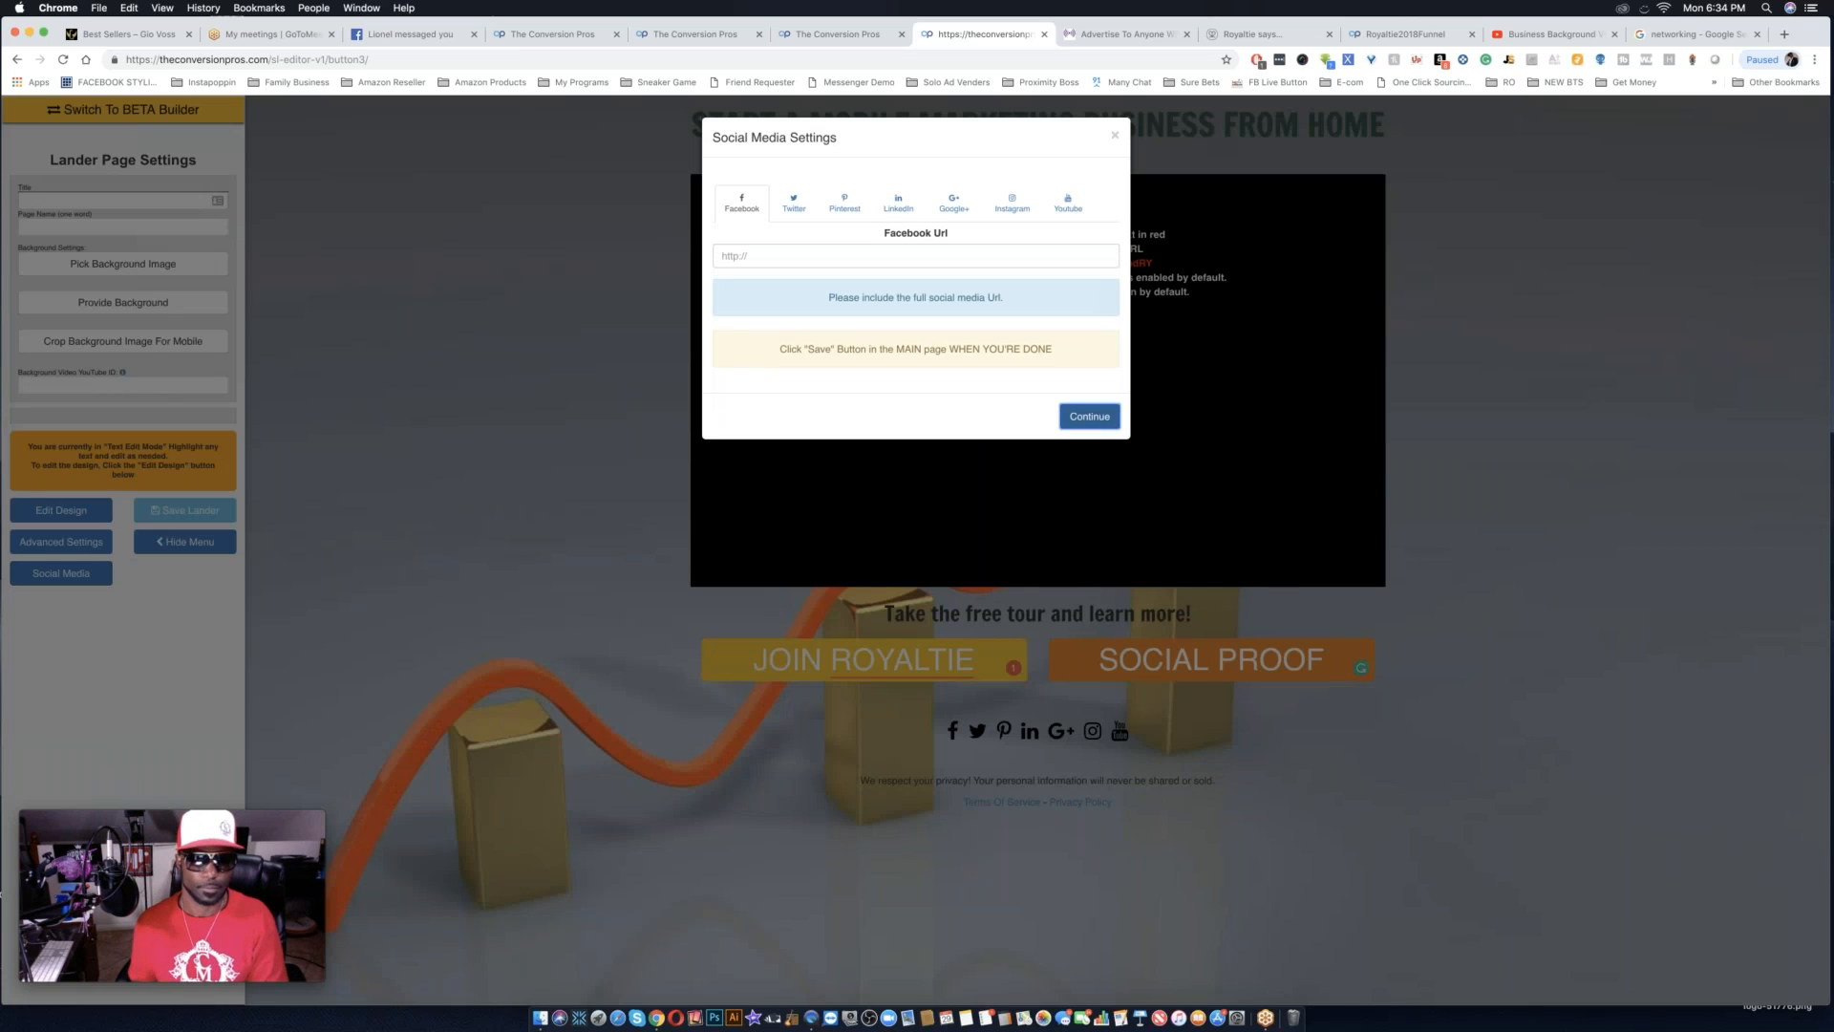
{"action": "left_click", "coordinate": [1080, 420]}
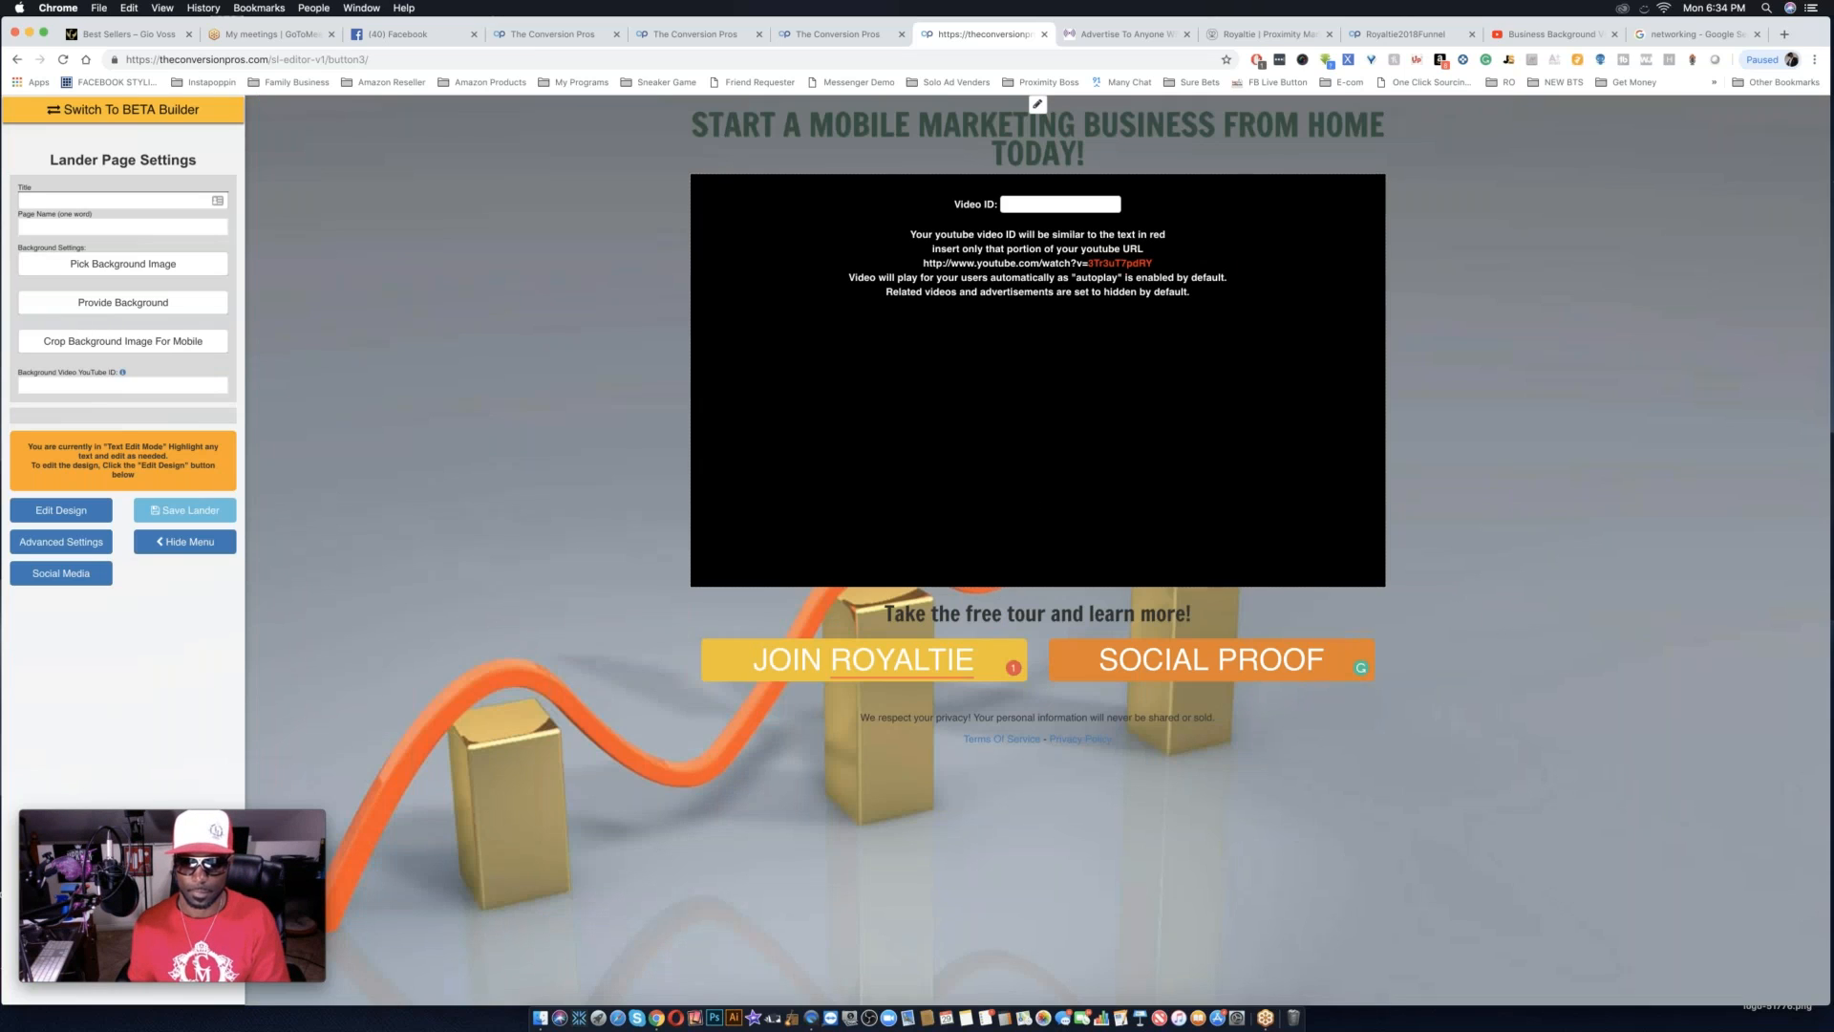
Change the text color of the "We respect your privacy!" line to white in design mode.
{"action": "triple_click", "coordinate": [1271, 724]}
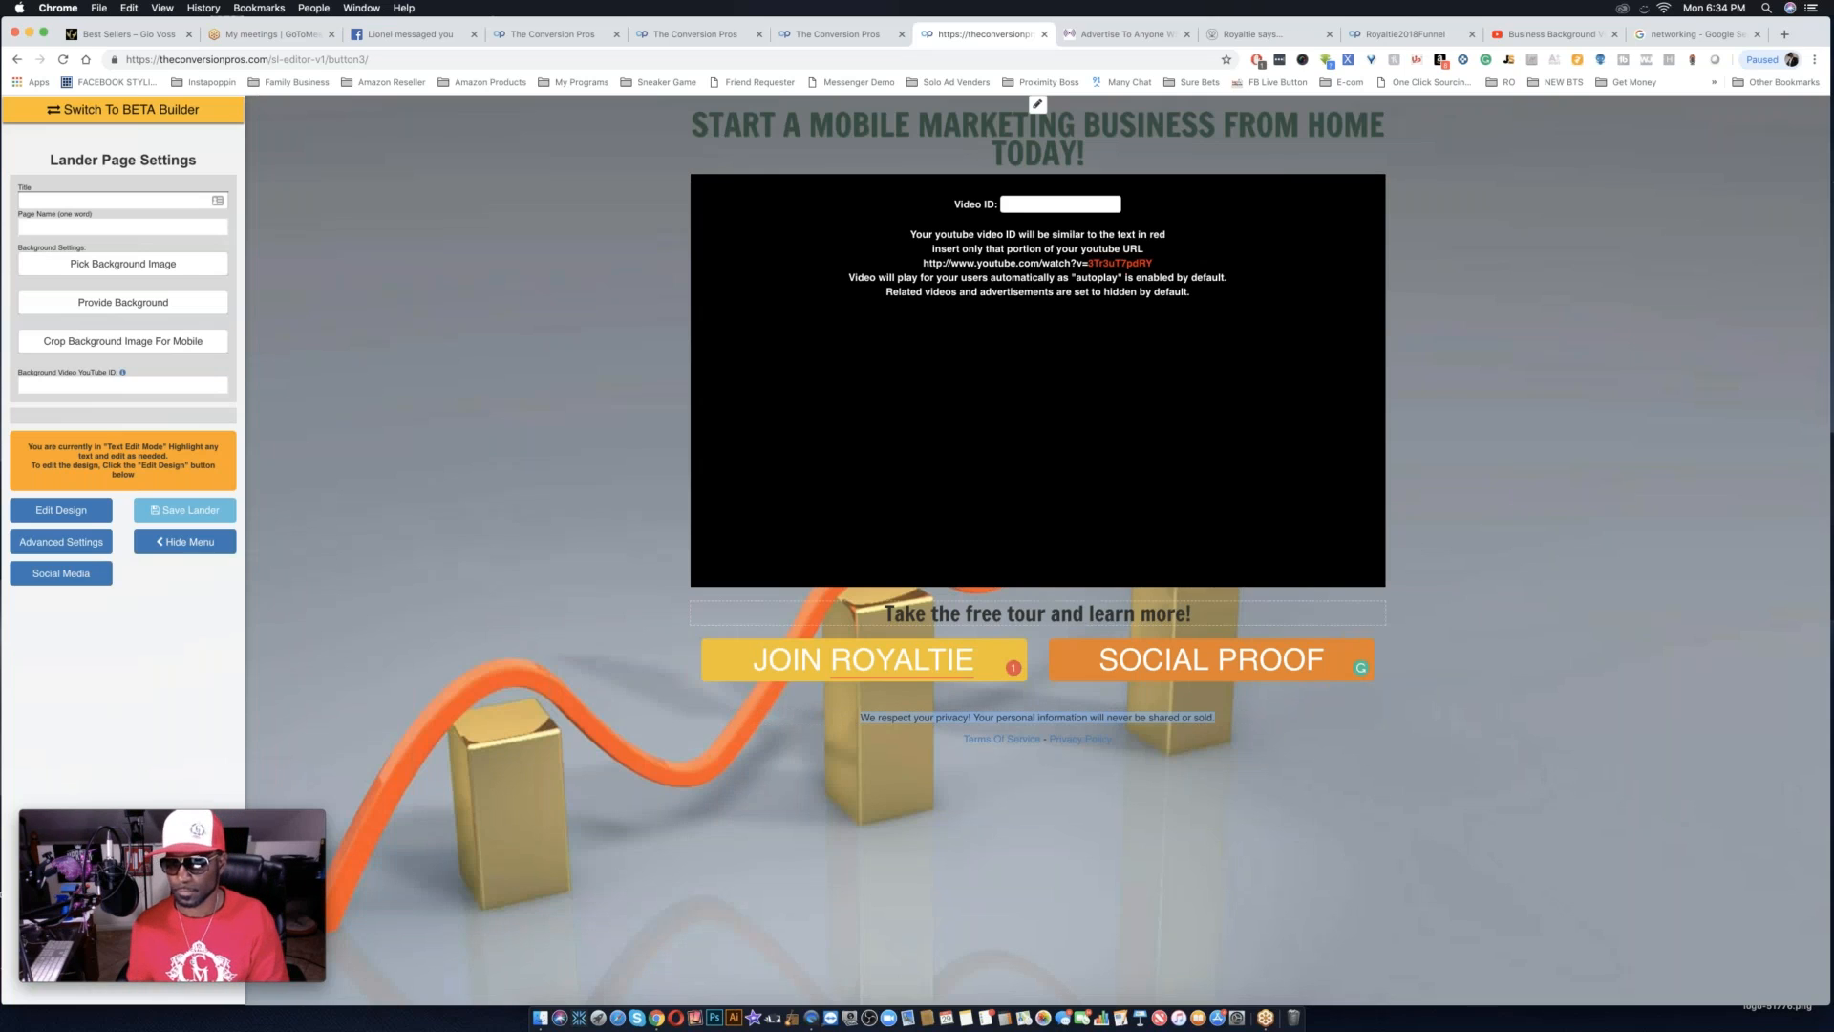
{"action": "left_click", "coordinate": [86, 516]}
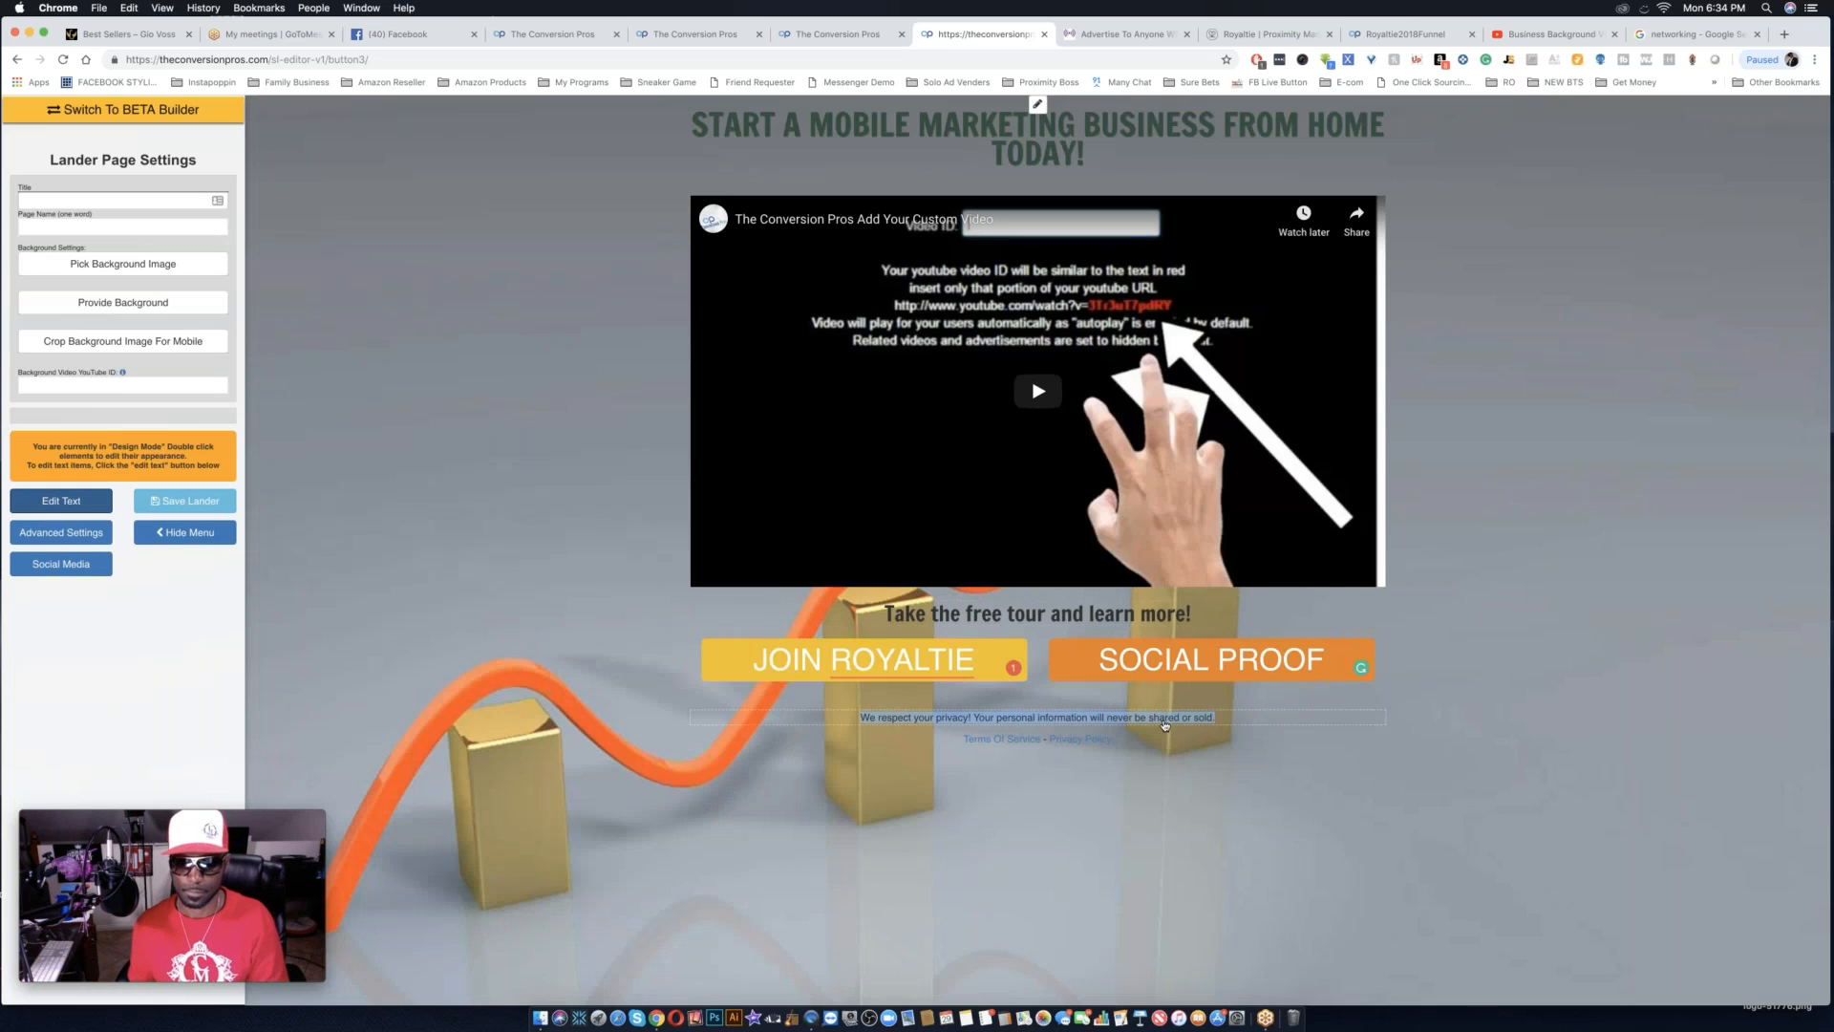
{"action": "double_click", "coordinate": [1238, 724]}
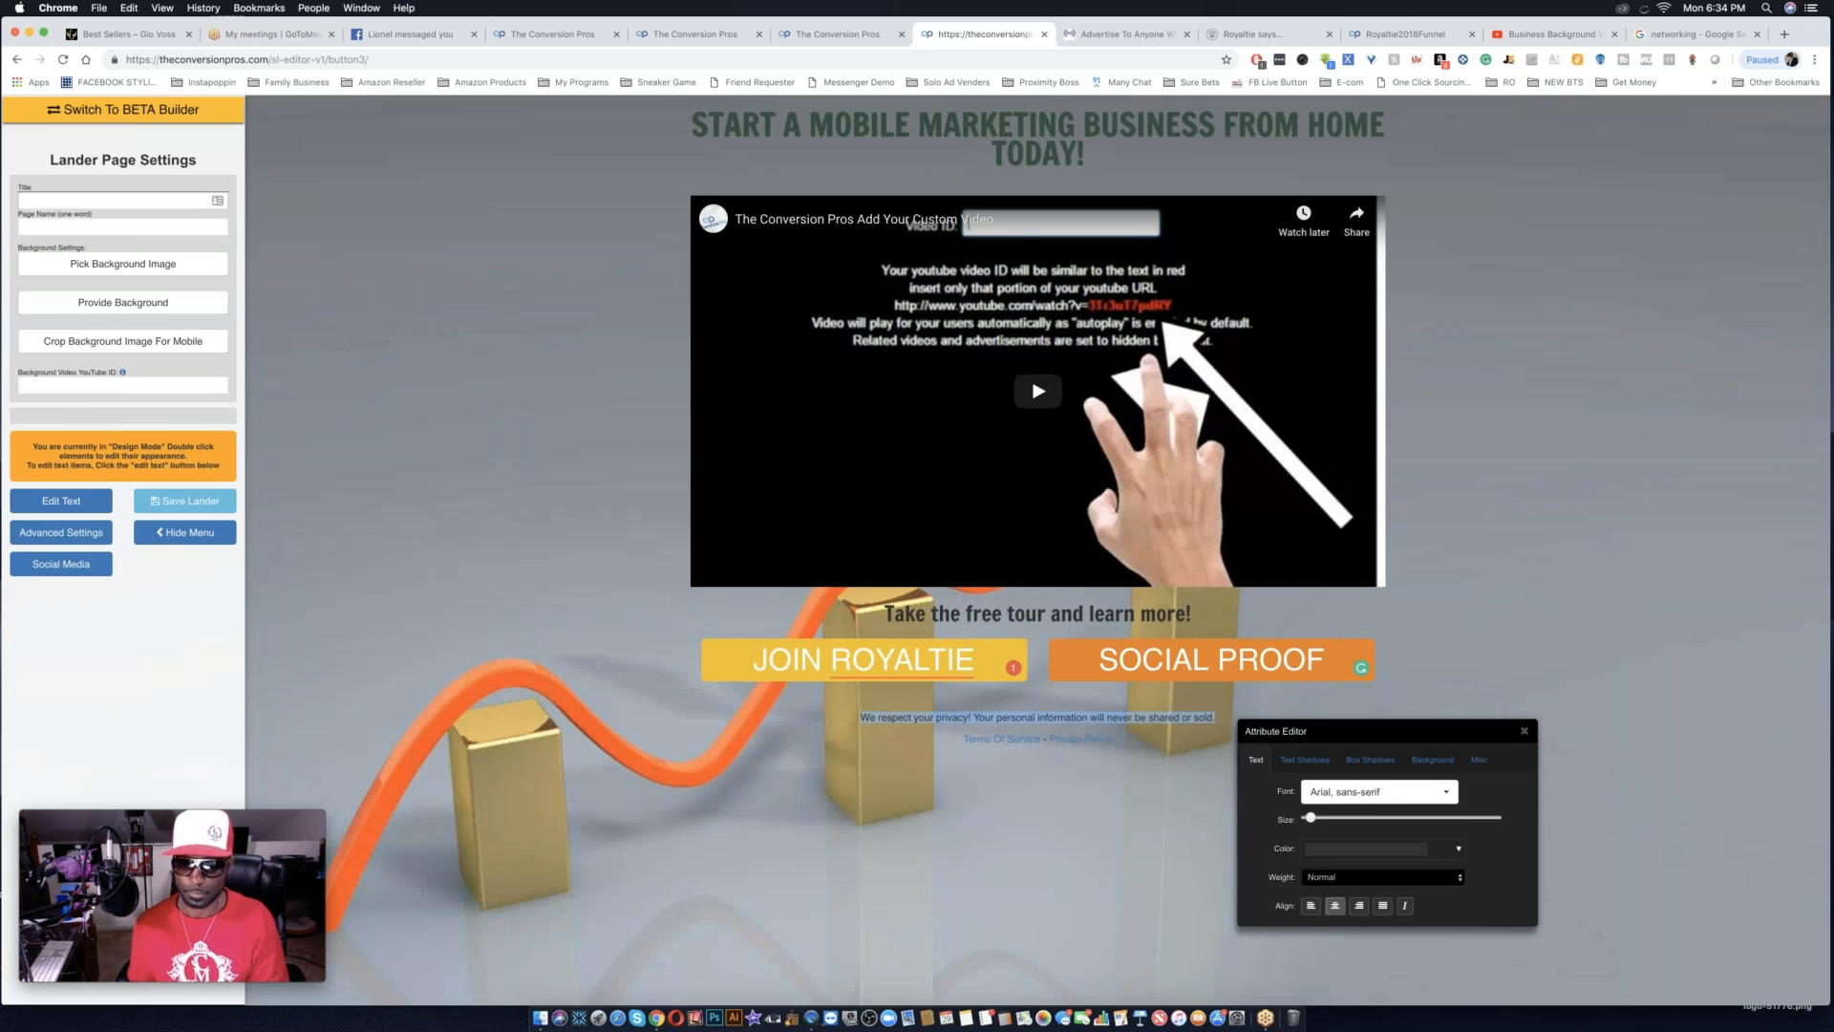
{"action": "left_click", "coordinate": [1393, 850]}
{"action": "left_click_drag", "start_coordinate": [1332, 712], "coordinate": [1309, 689]}
{"action": "left_click", "coordinate": [1411, 822]}
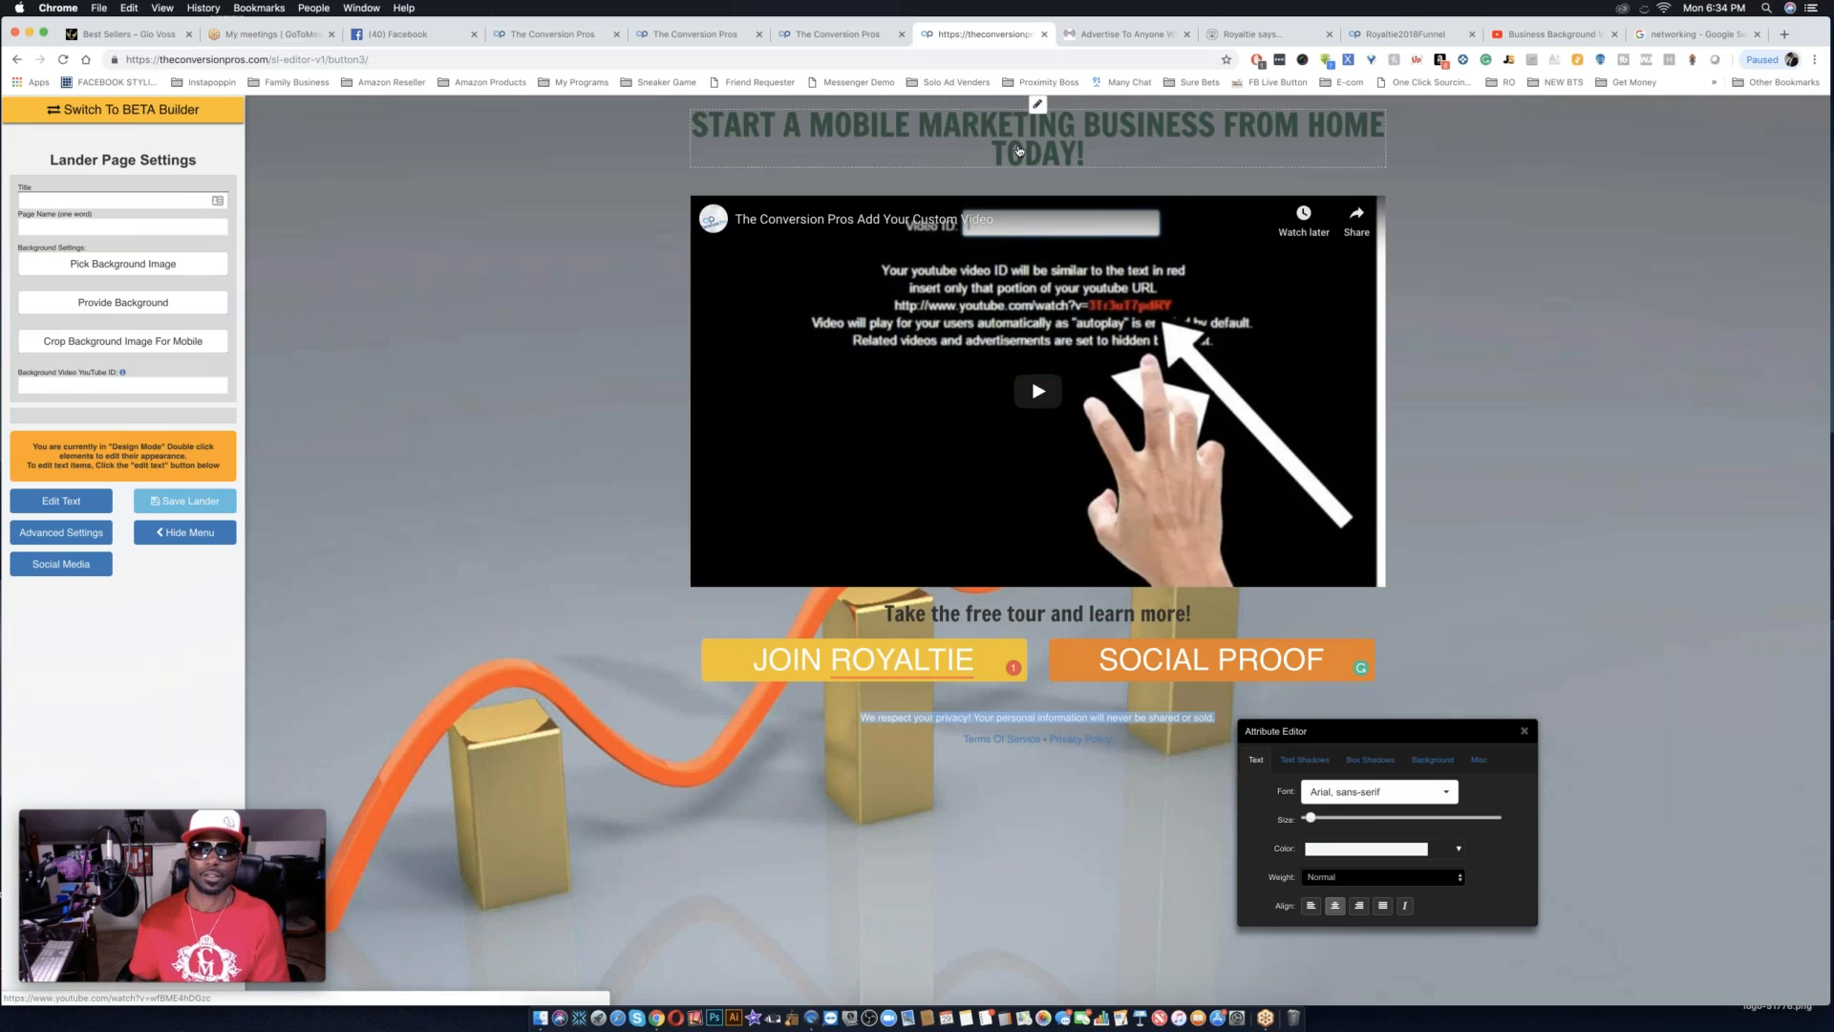
Change the color of the headline "START A MOBILE MARKETING BUSINESS FROM HOME TODAY!" to yellow #f2f700.
{"action": "left_click", "coordinate": [1122, 155]}
{"action": "double_click", "coordinate": [1122, 155]}
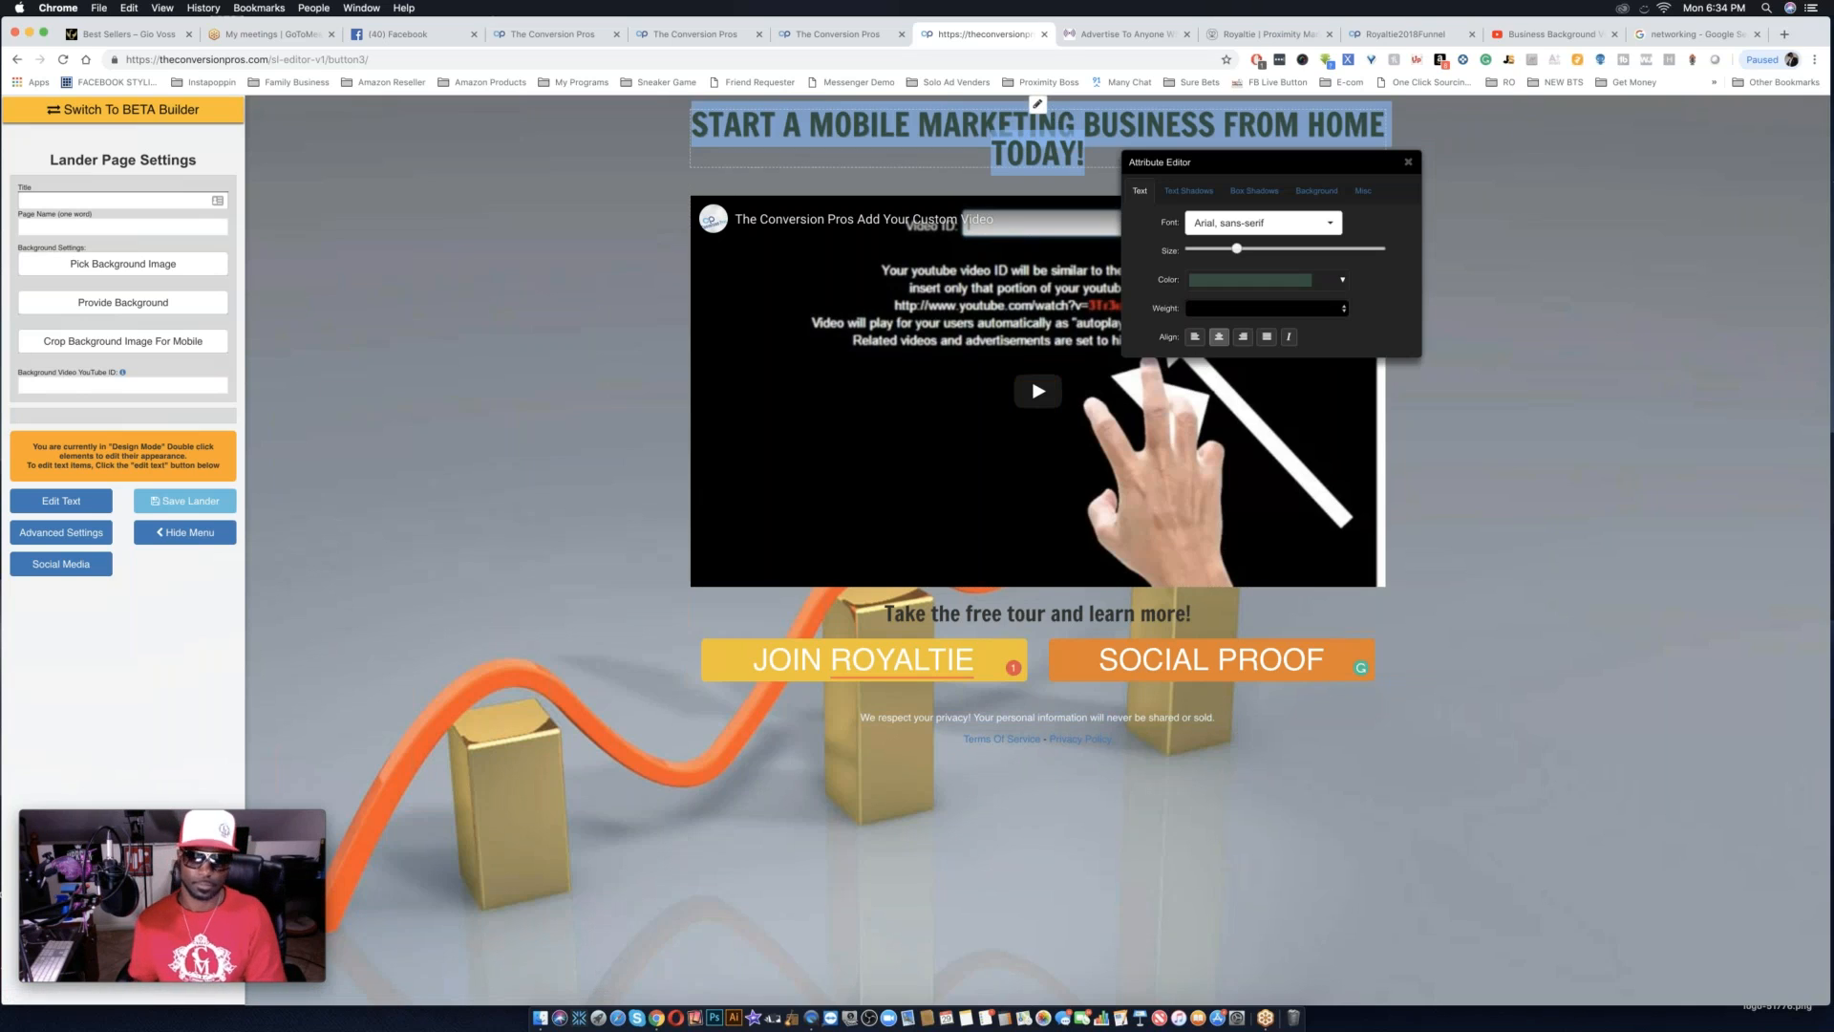
{"action": "left_click", "coordinate": [1277, 284]}
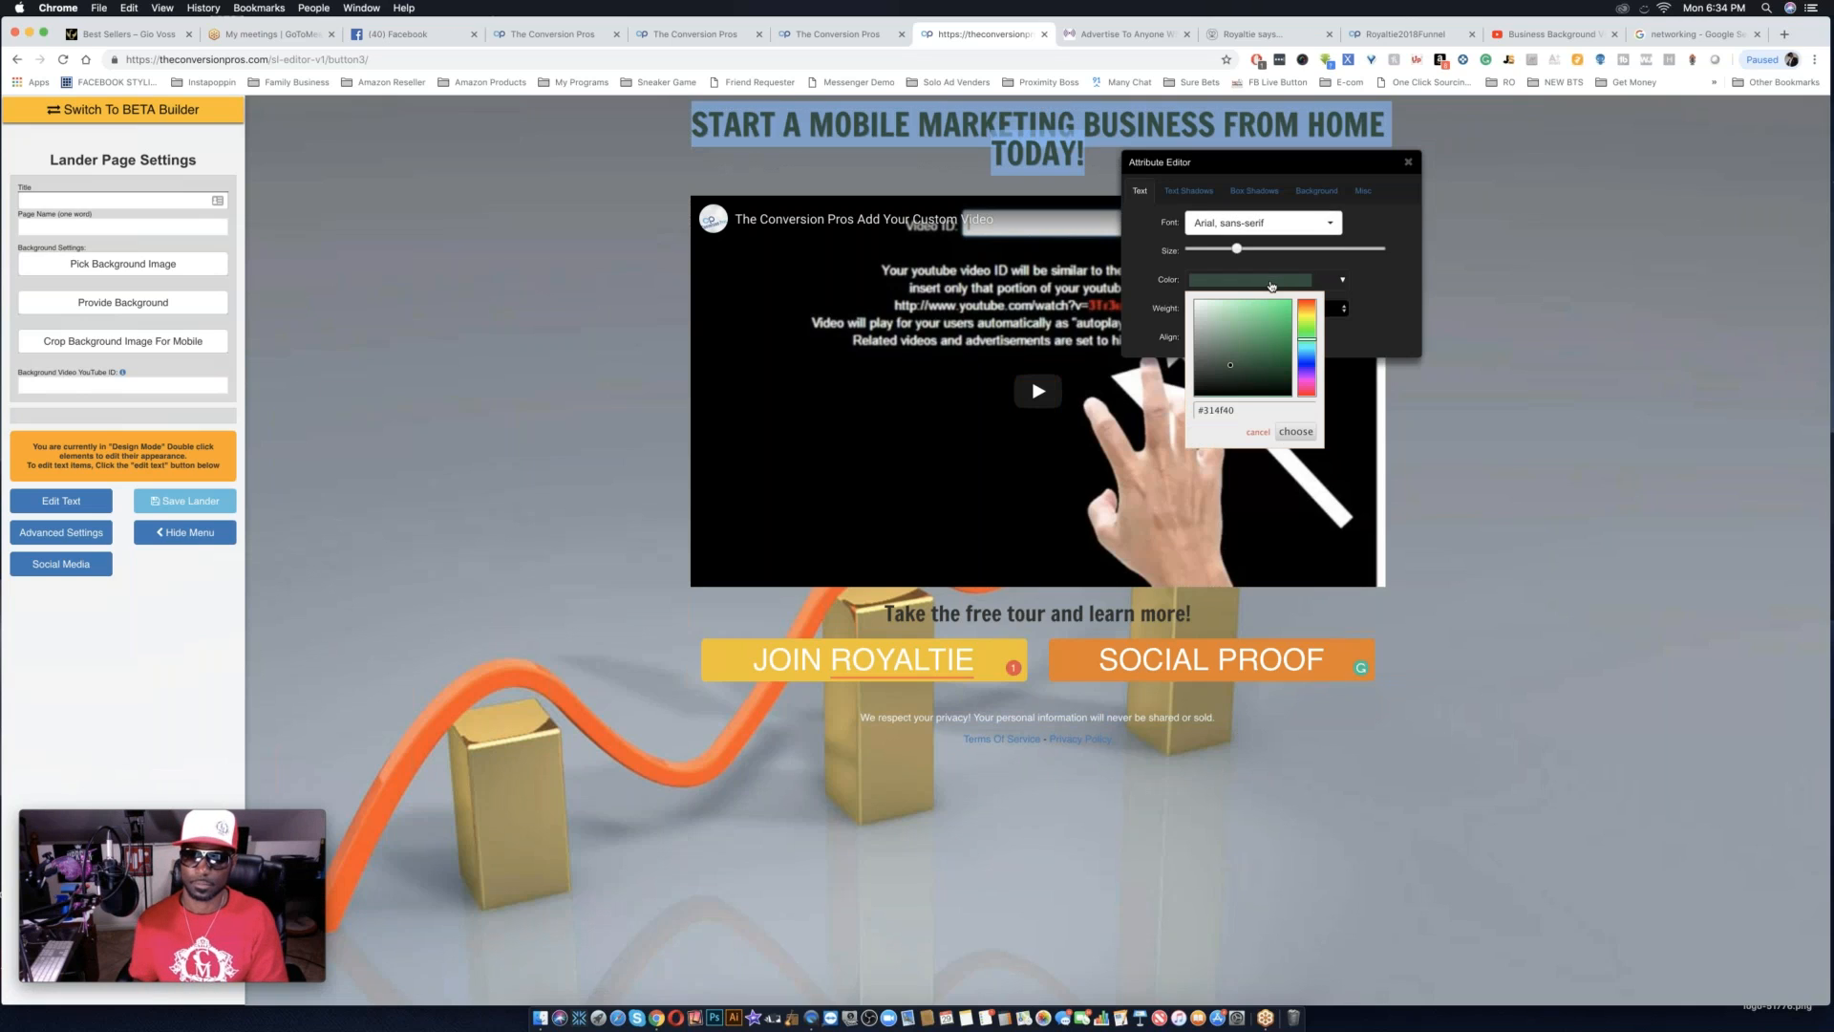
{"action": "left_click_drag", "start_coordinate": [1302, 324], "coordinate": [1310, 321]}
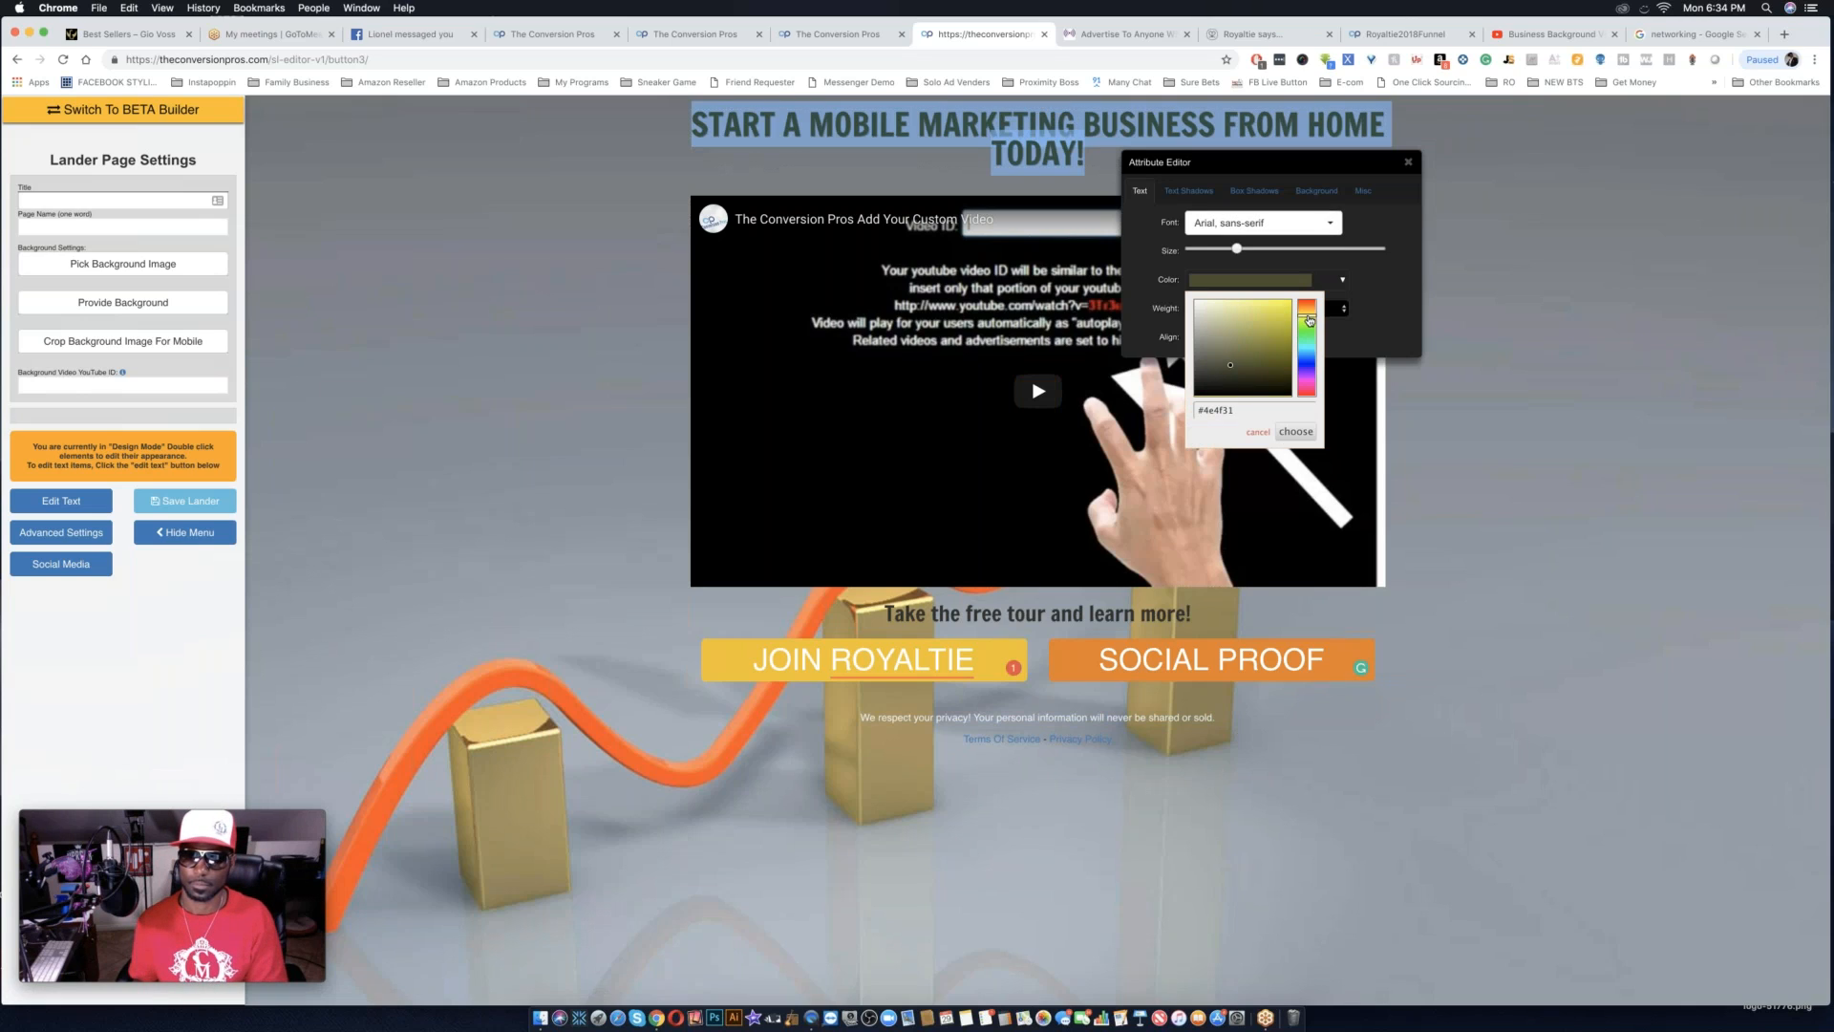
{"action": "left_click", "coordinate": [1291, 303]}
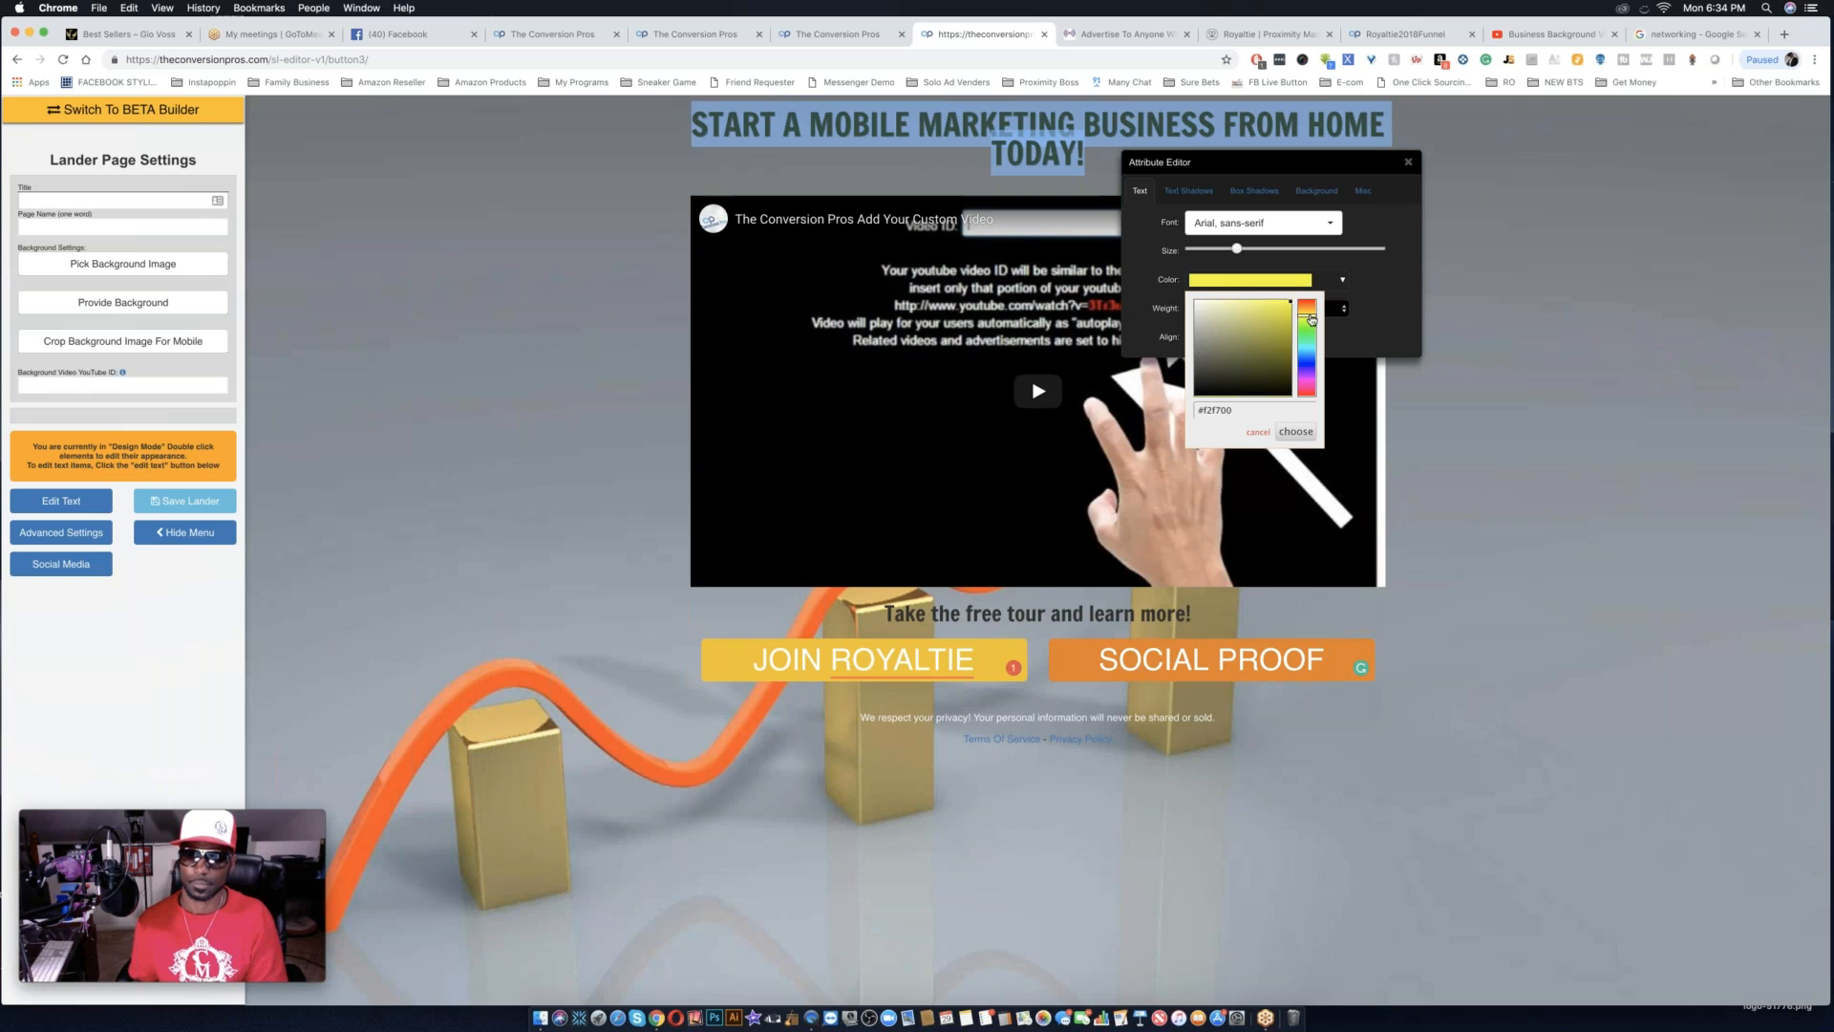
{"action": "left_click", "coordinate": [1296, 432]}
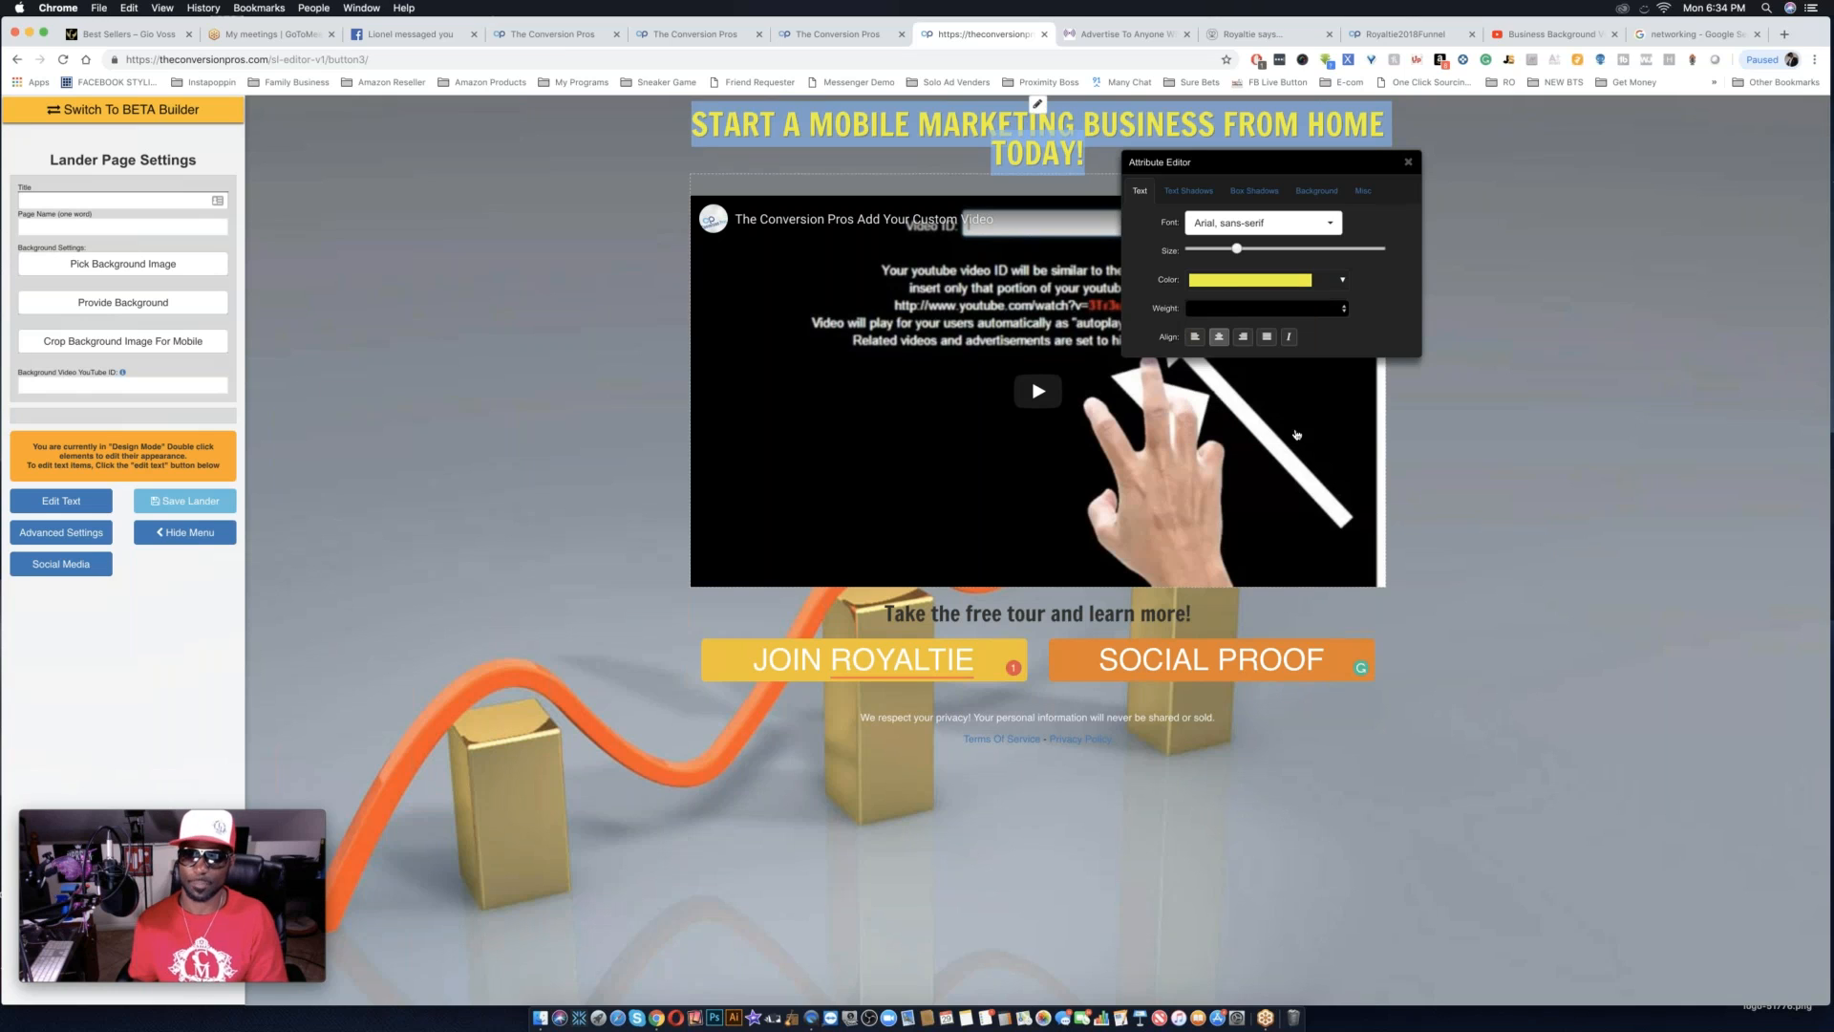
Copy the image address of the "Open Networking and OCP - EPSGlobal" picture from the networking image results and return to the lander editor.
{"action": "left_click", "coordinate": [1683, 36]}
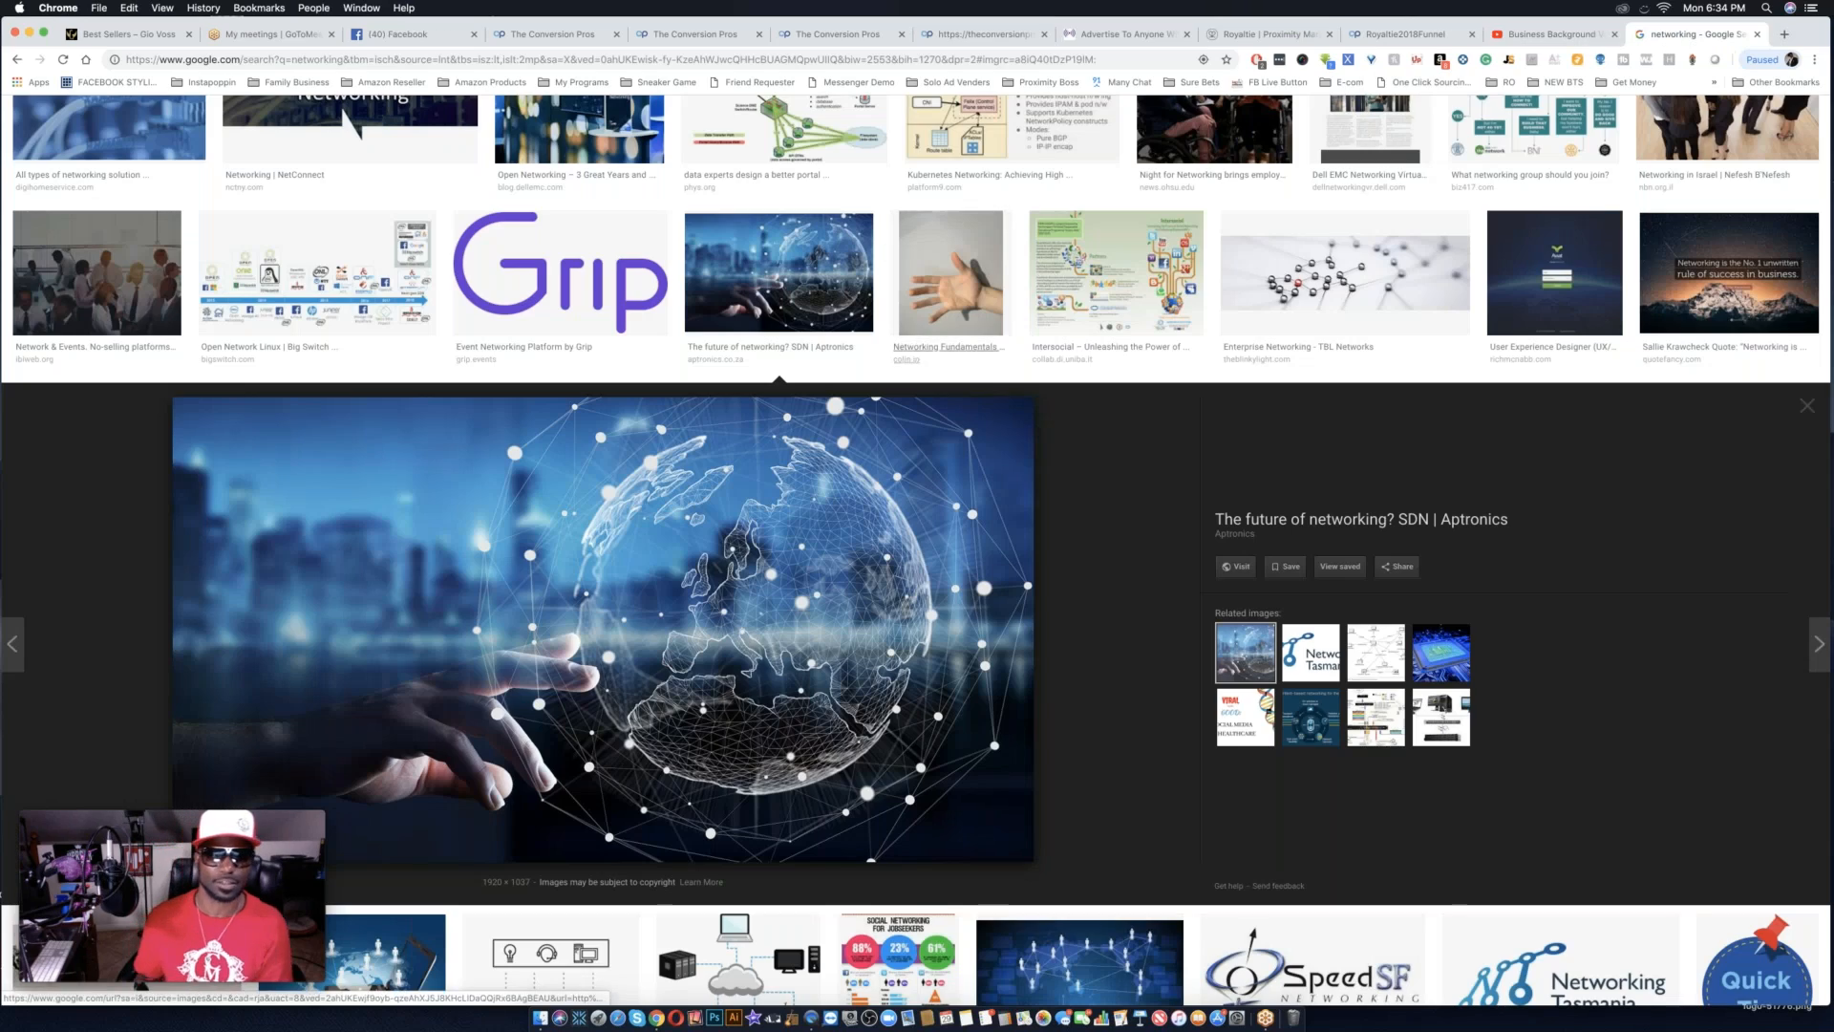
{"action": "scroll", "coordinate": [957, 516], "scroll_direction": "down", "scroll_amount": 10}
{"action": "scroll", "coordinate": [956, 513], "scroll_direction": "down", "scroll_amount": 8}
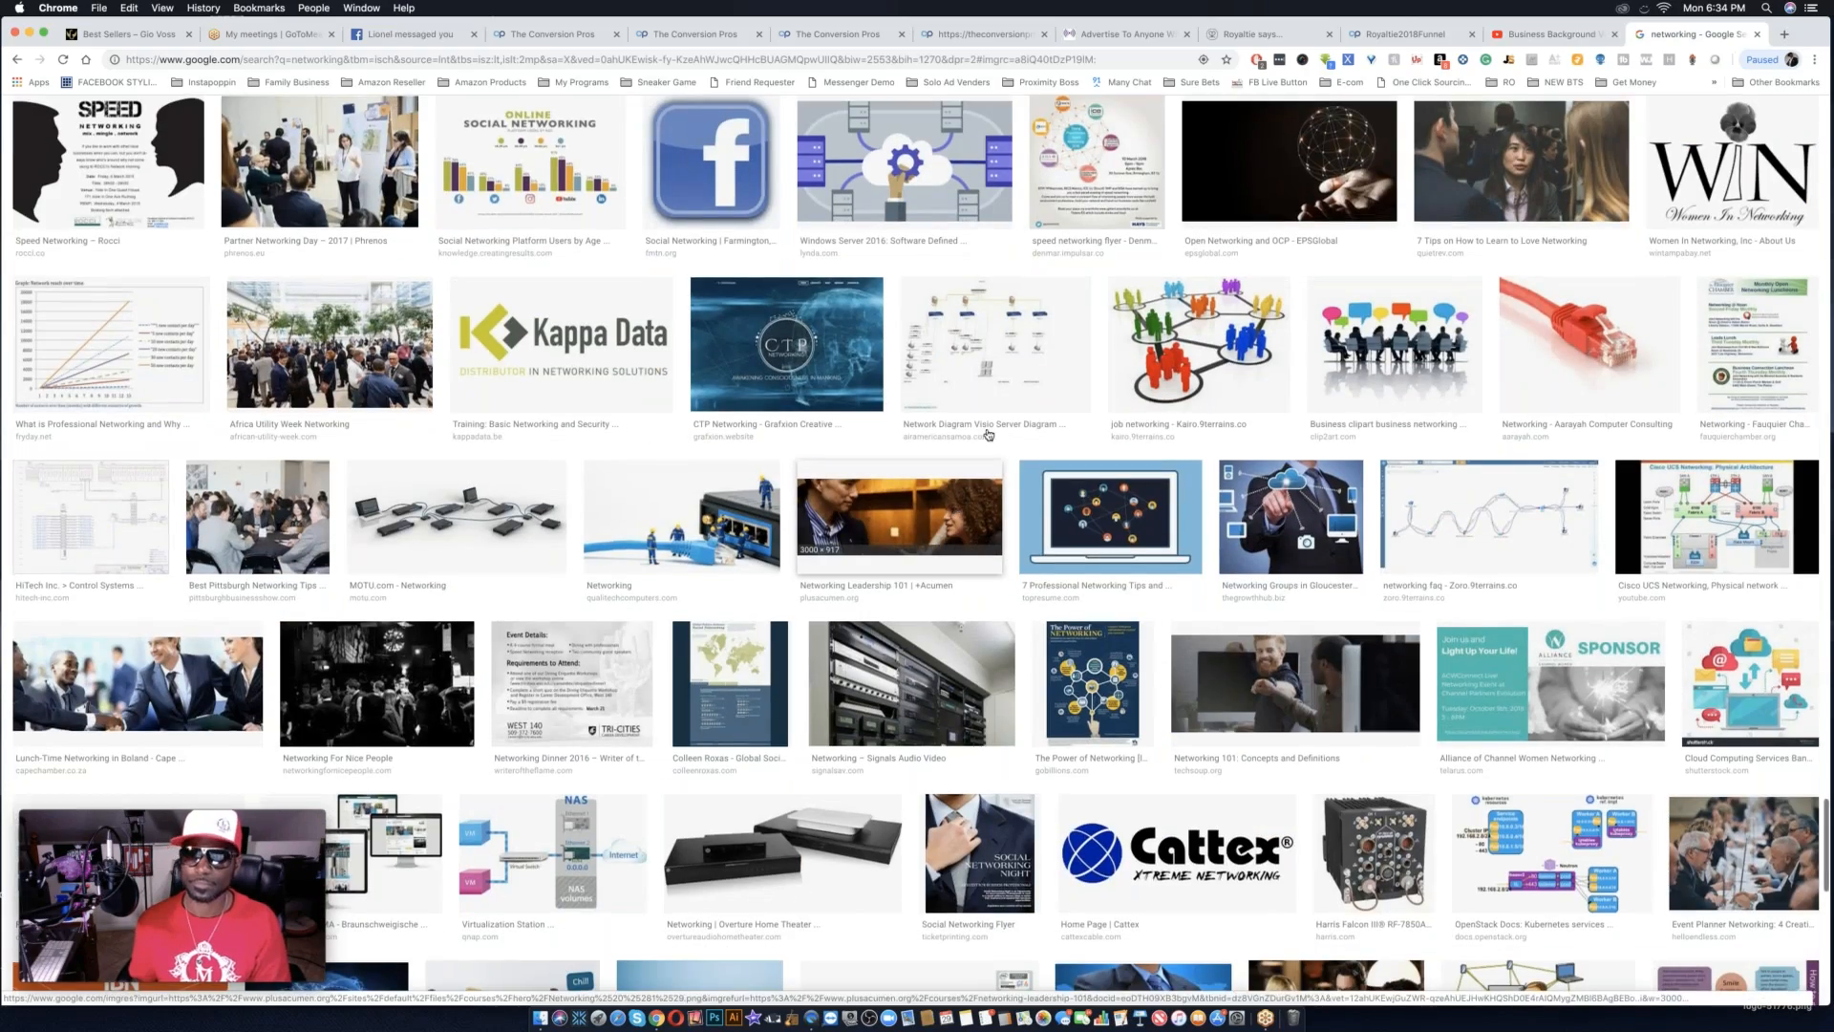
{"action": "left_click", "coordinate": [1316, 194]}
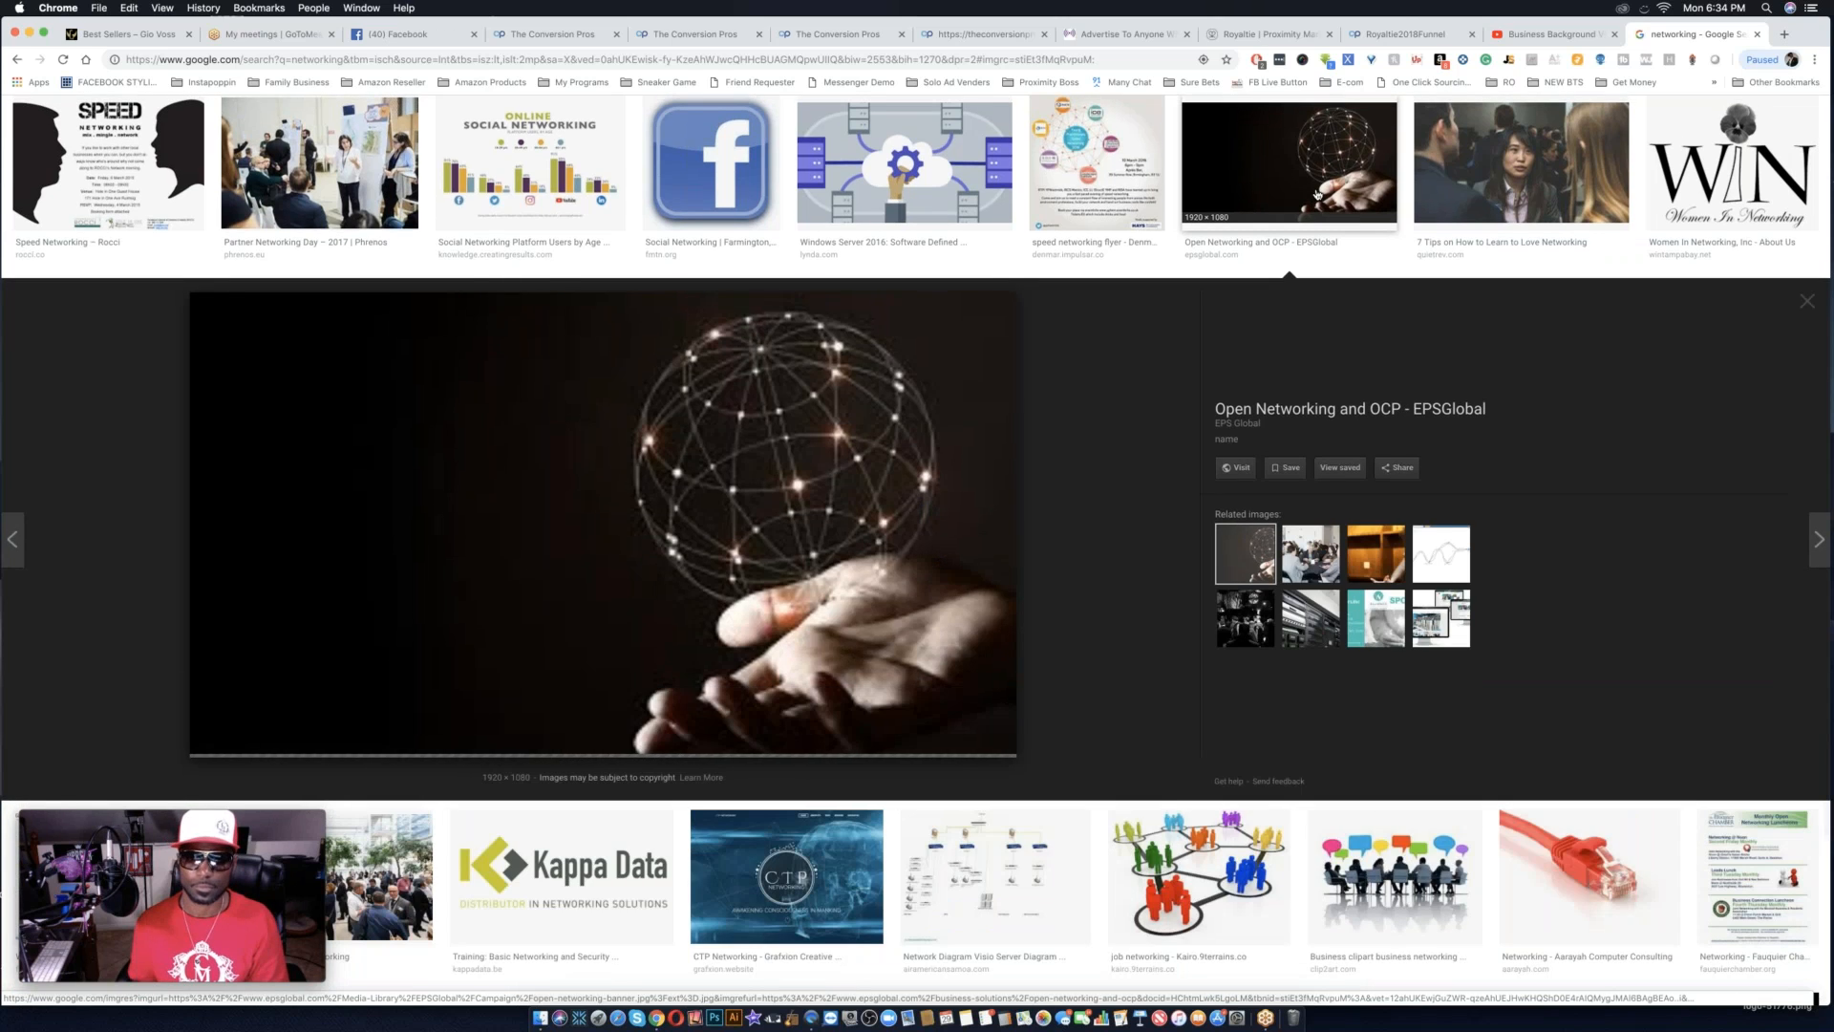
{"action": "right_click", "coordinate": [832, 610]}
{"action": "mouse_move", "coordinate": [865, 765]}
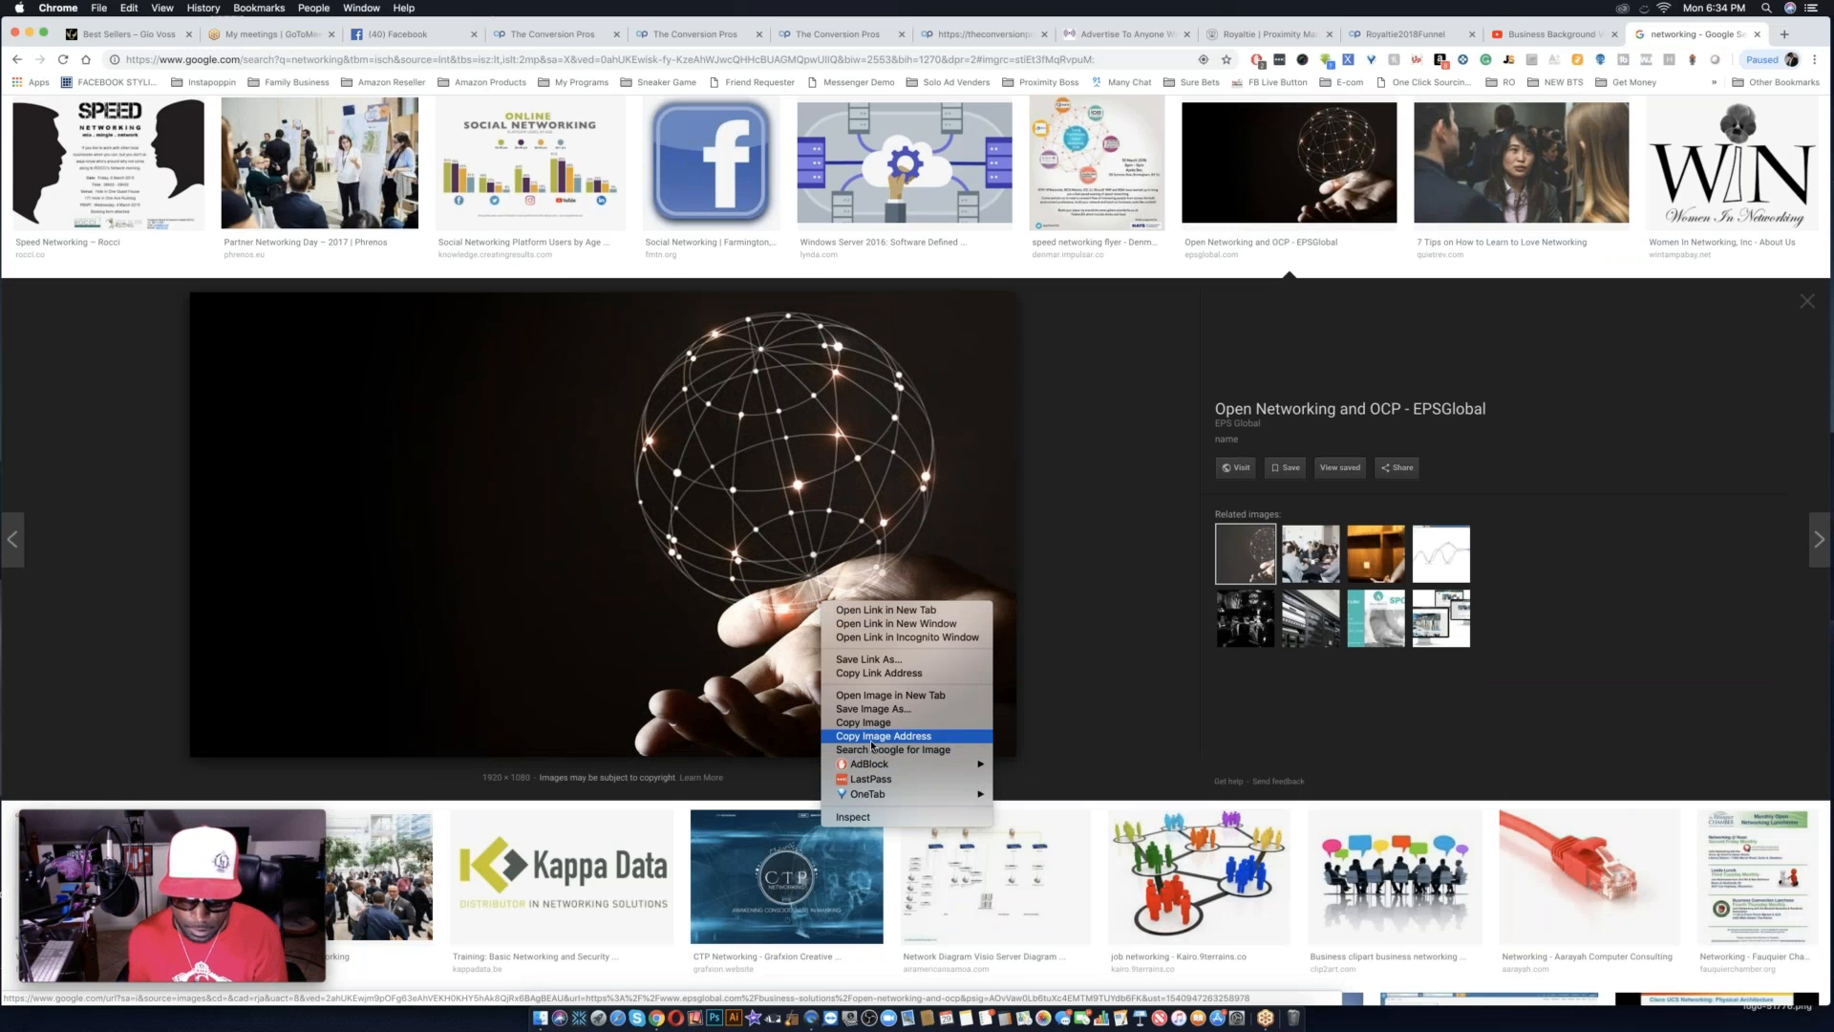
{"action": "left_click", "coordinate": [871, 736]}
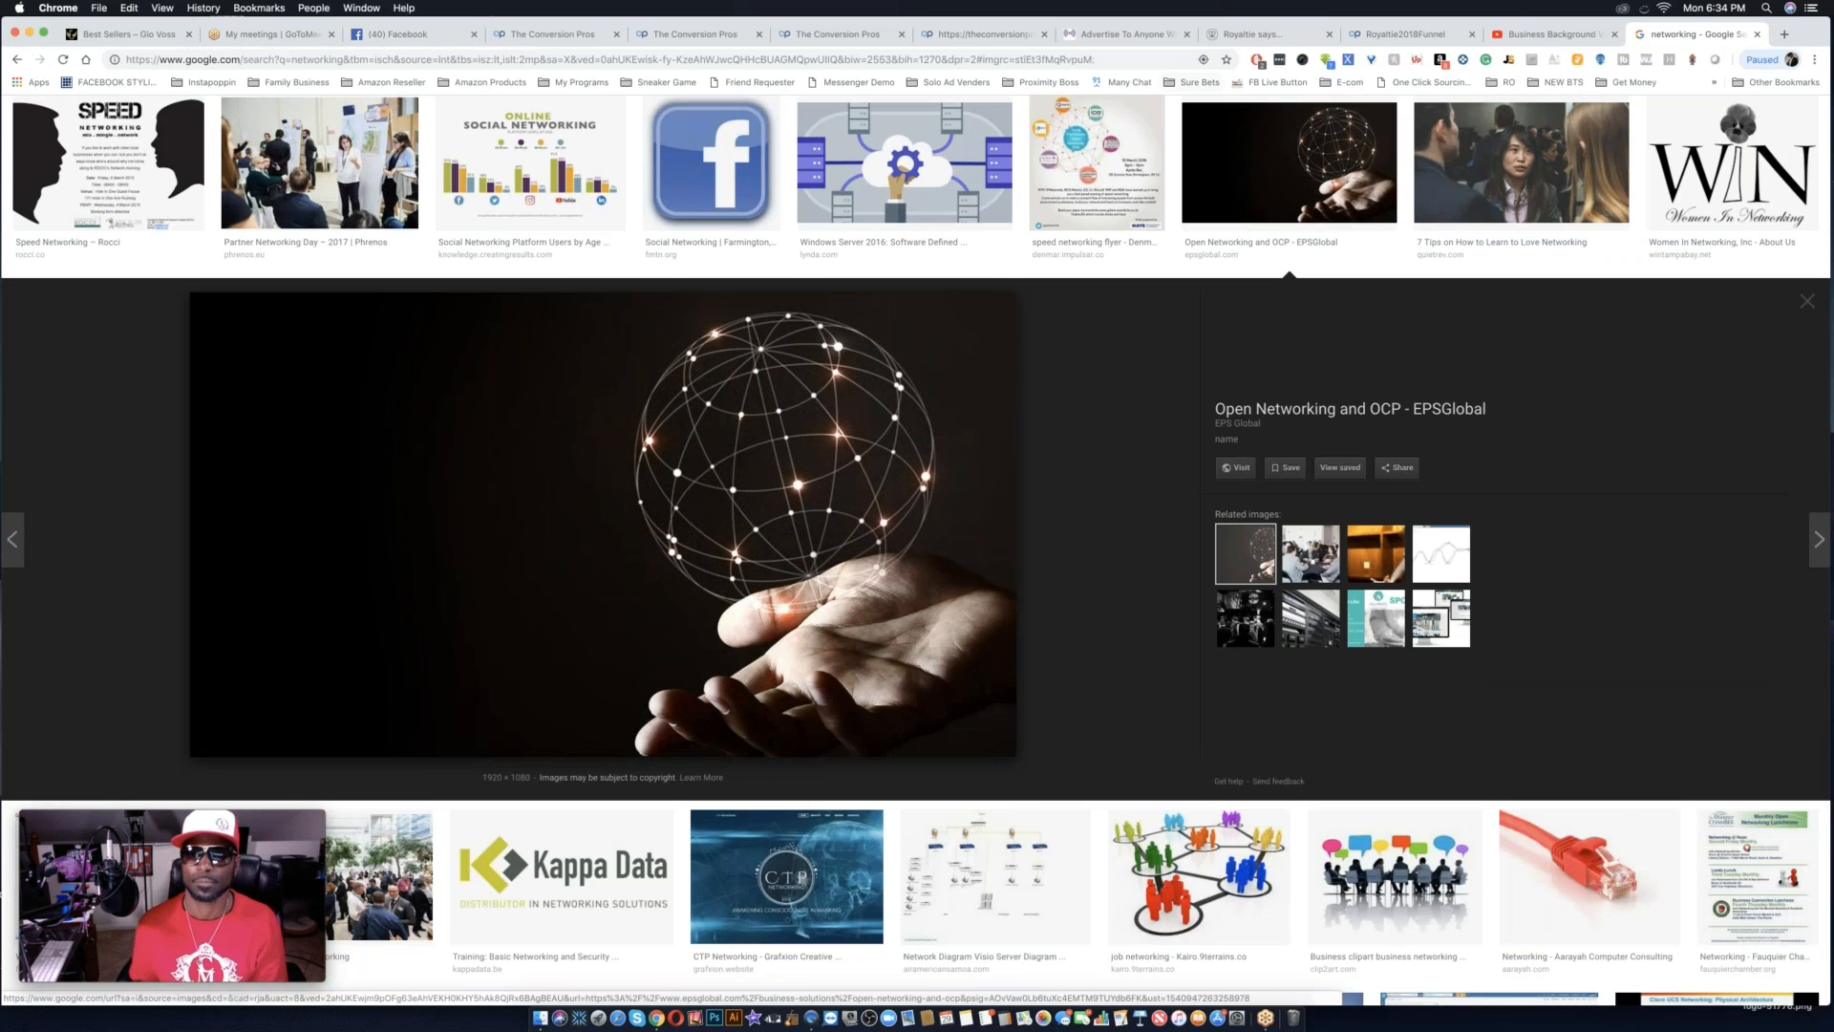
{"action": "left_click", "coordinate": [1394, 35]}
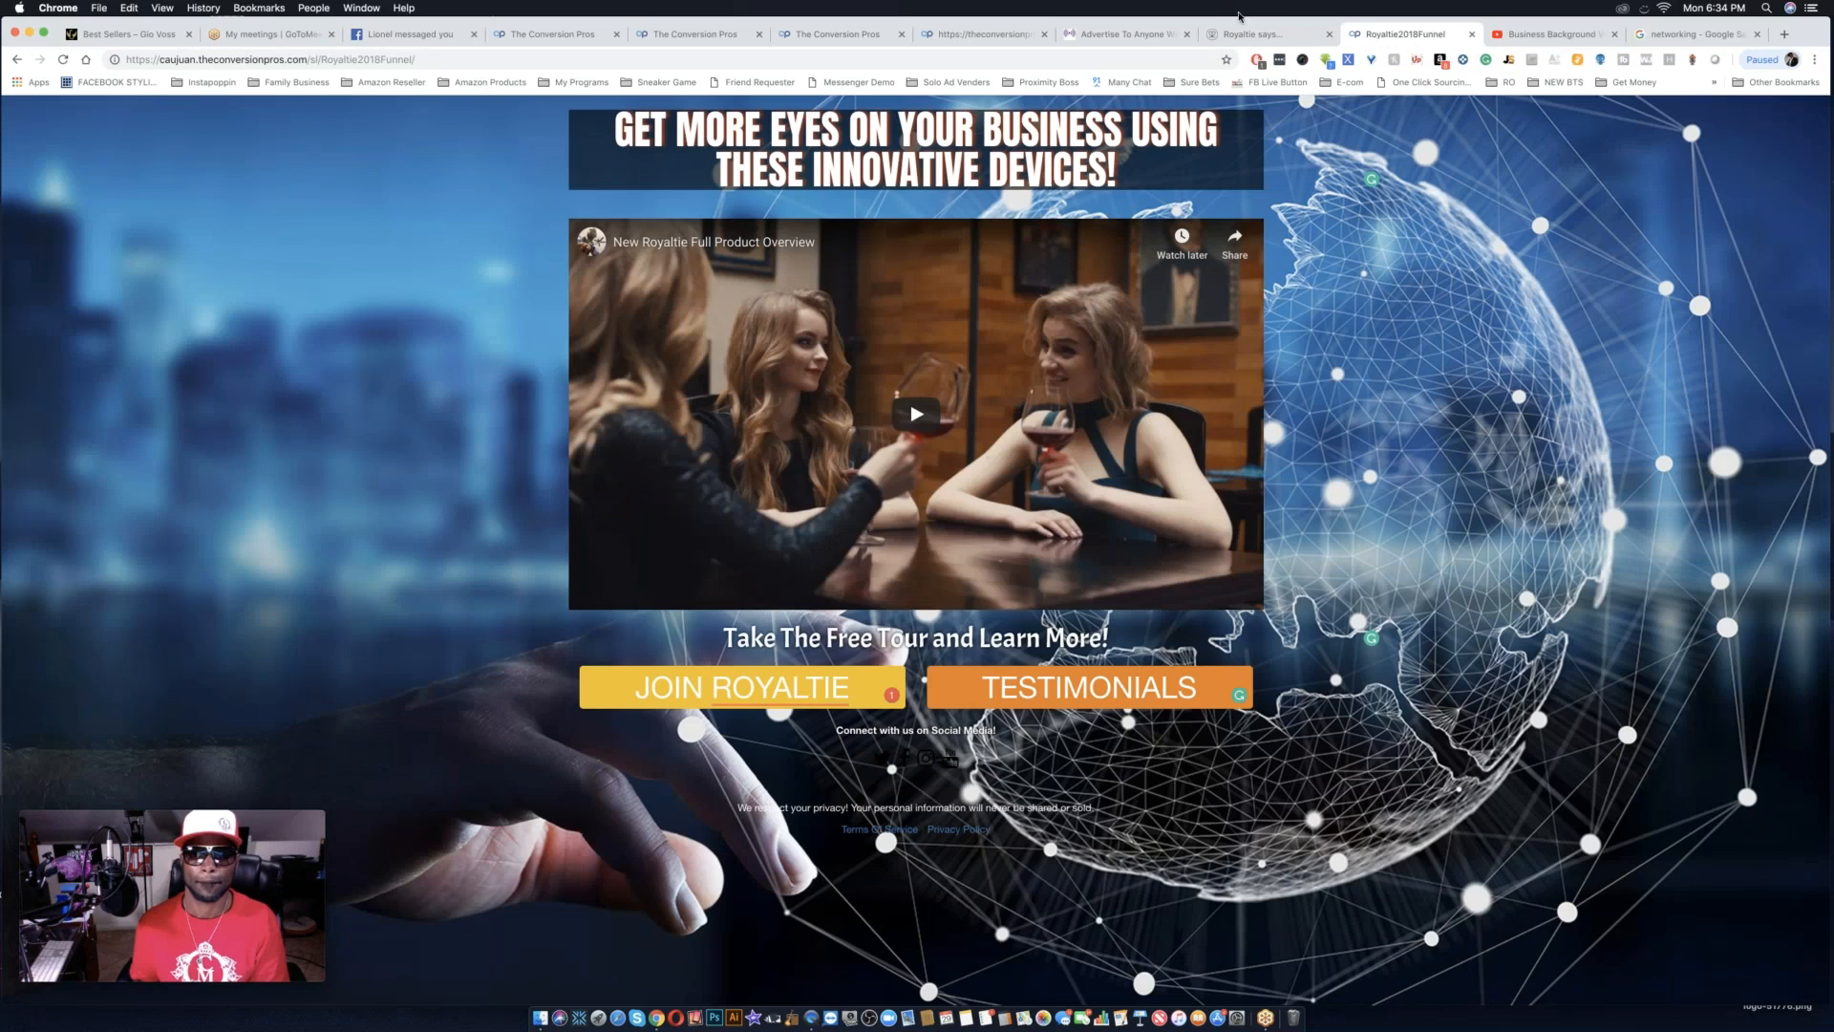
{"action": "left_click", "coordinate": [1270, 34]}
{"action": "left_click", "coordinate": [984, 33]}
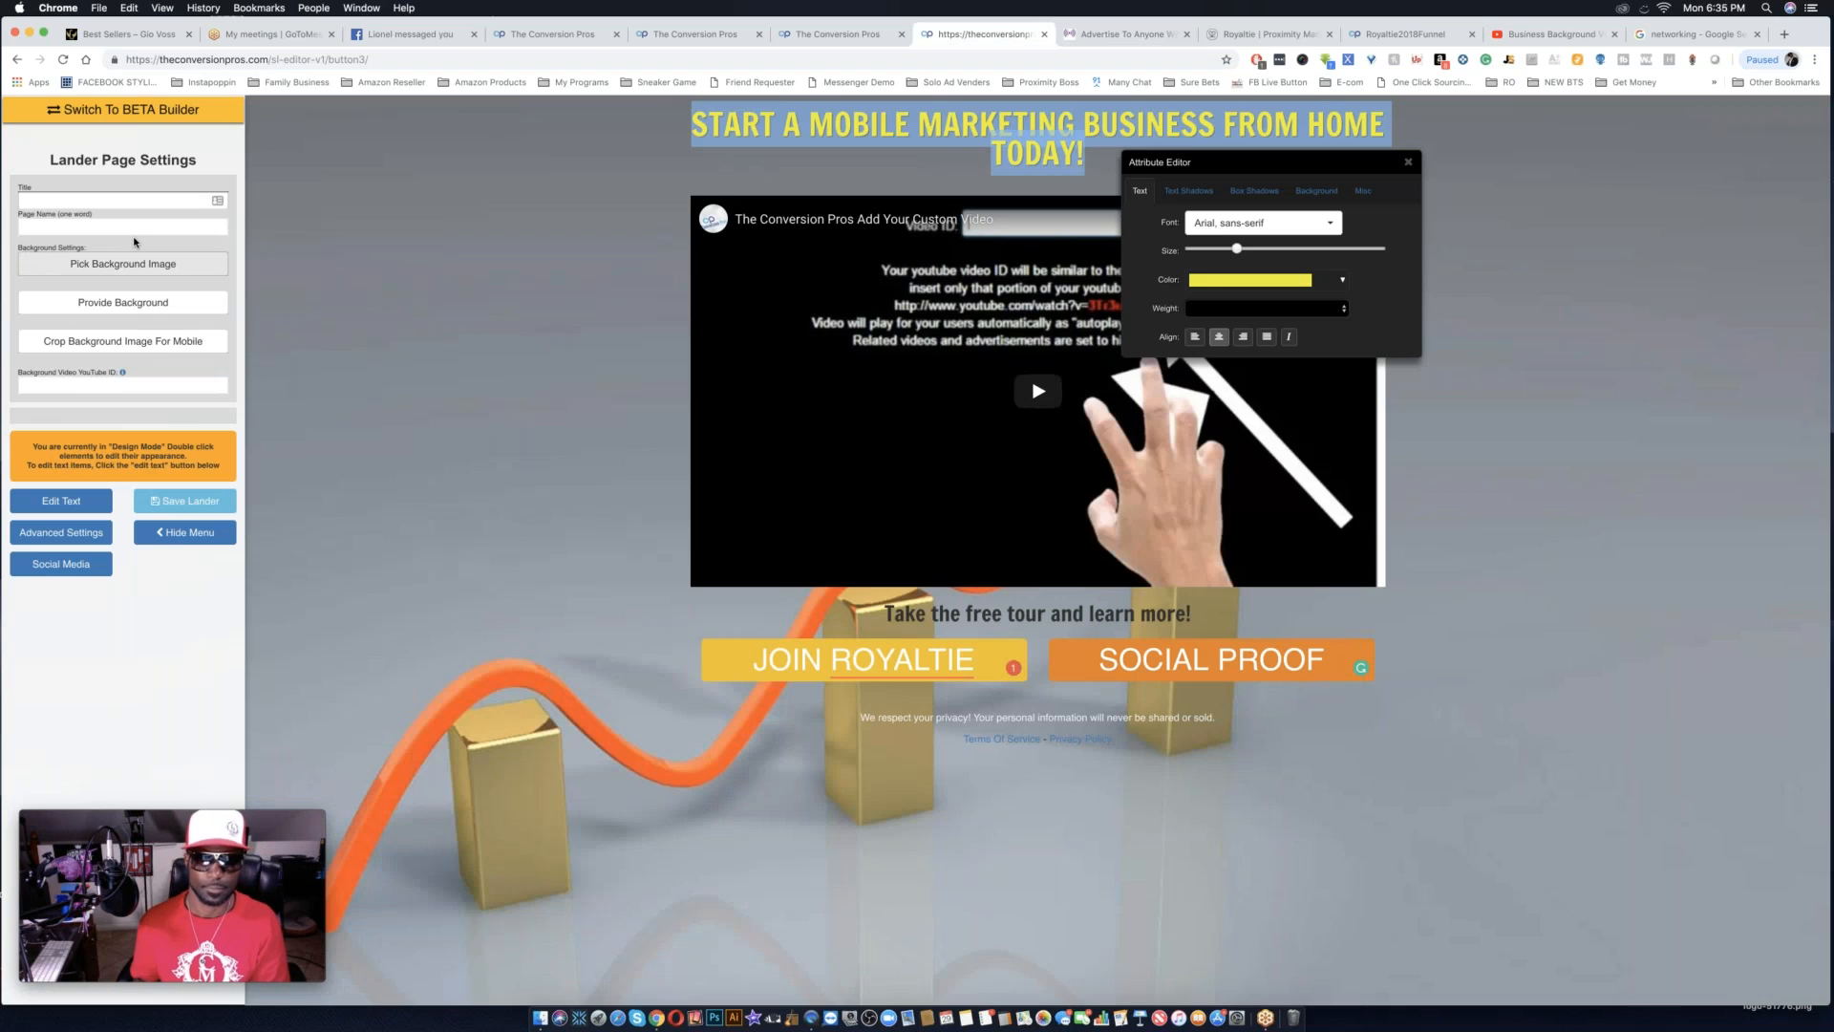
Provide the copied networking image address as the page background and close the background image picker.
{"action": "left_click", "coordinate": [83, 384]}
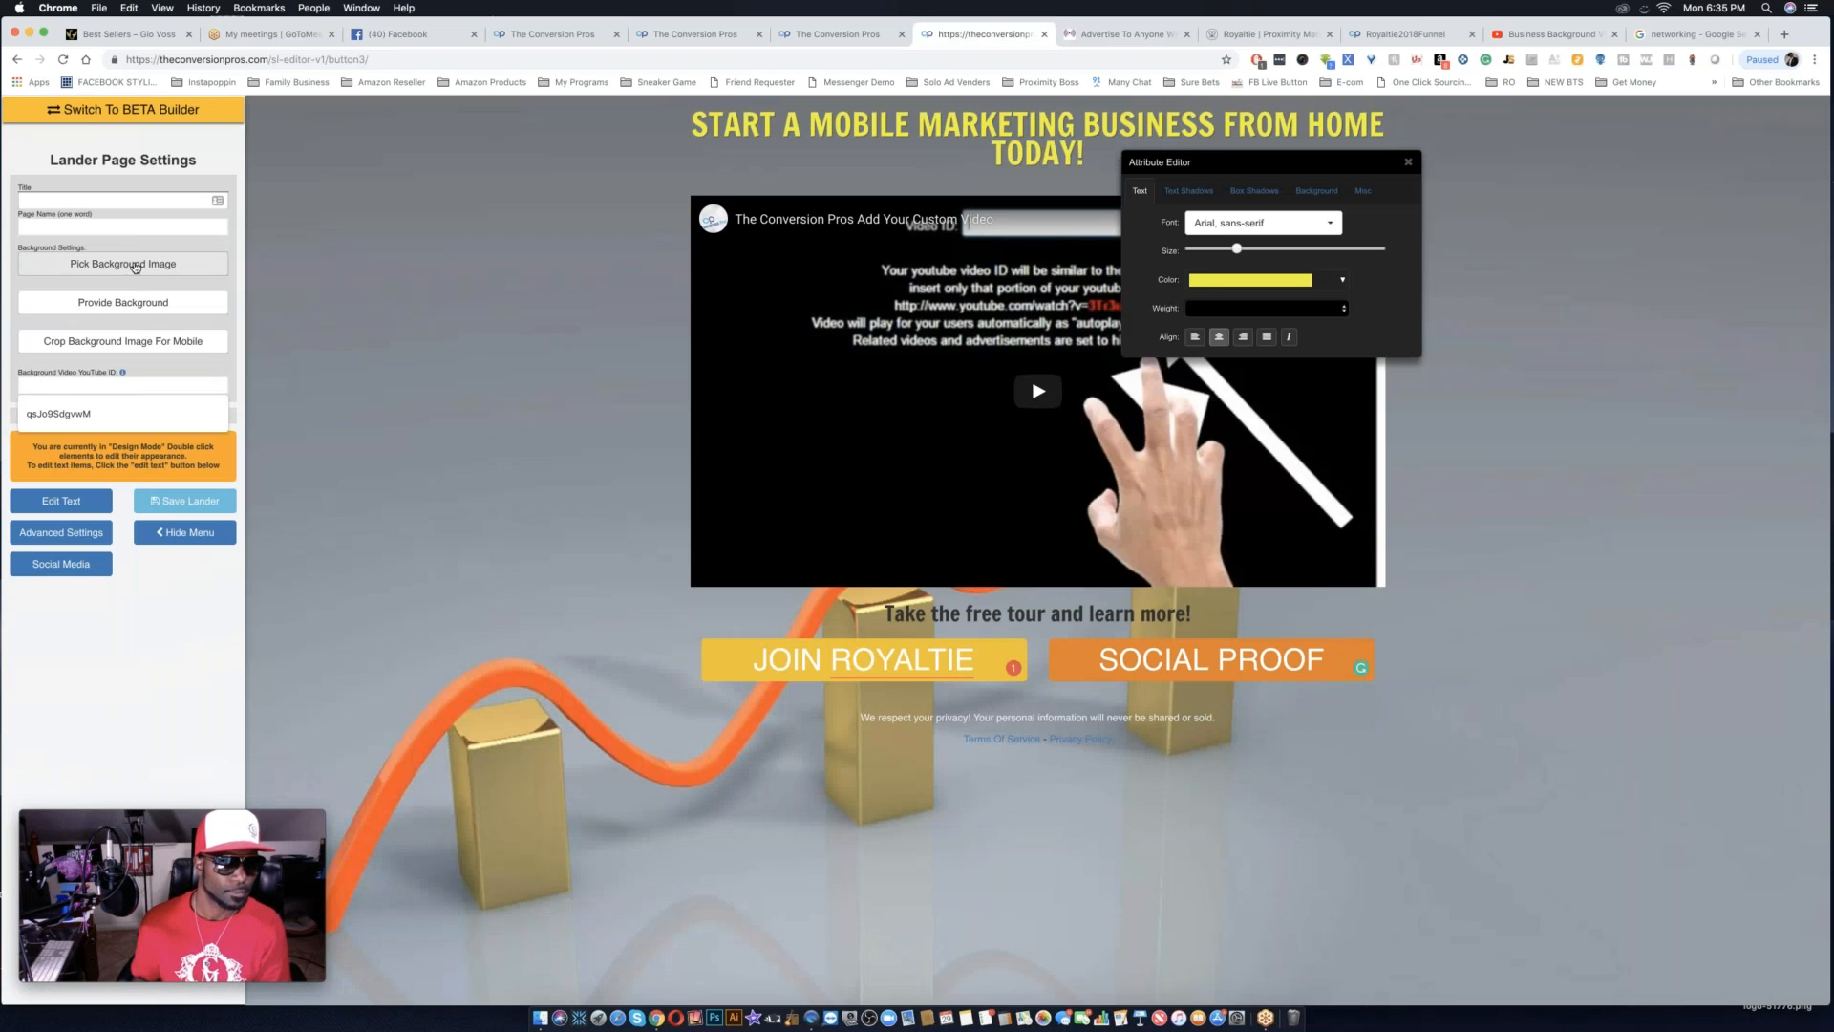
{"action": "left_click", "coordinate": [125, 306]}
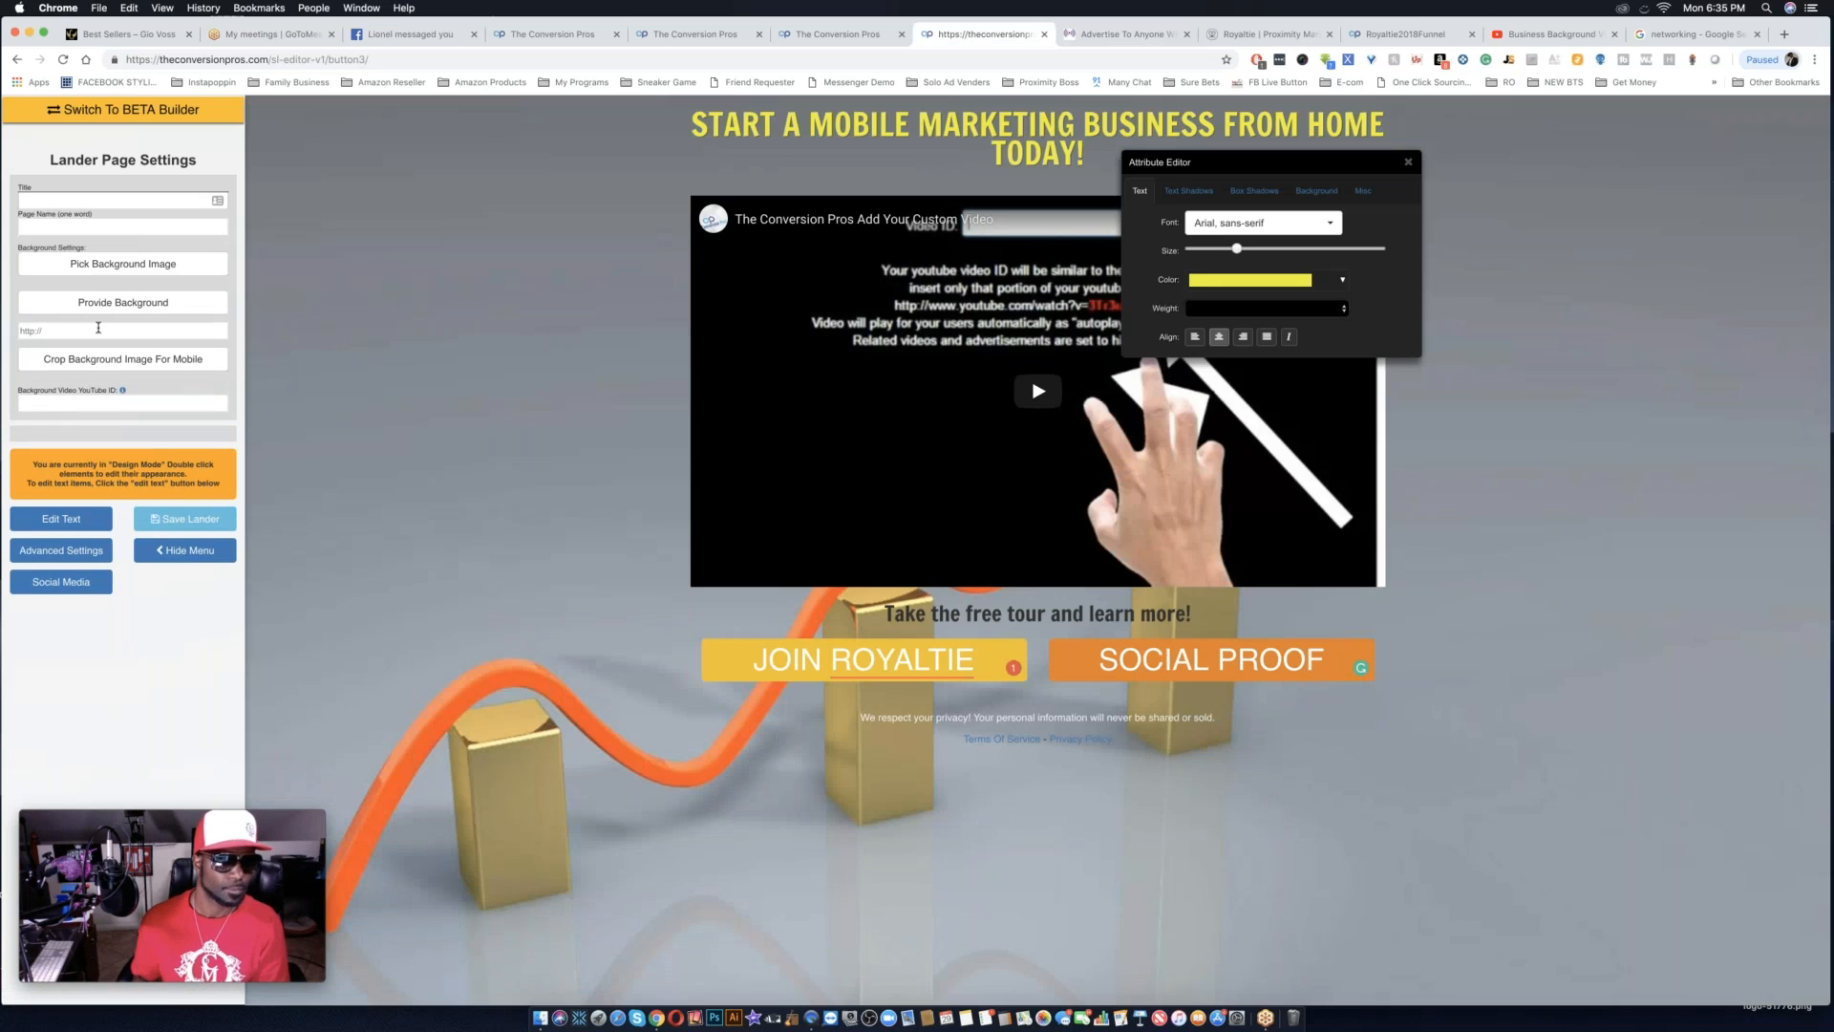
{"action": "key", "text": "super+v"}
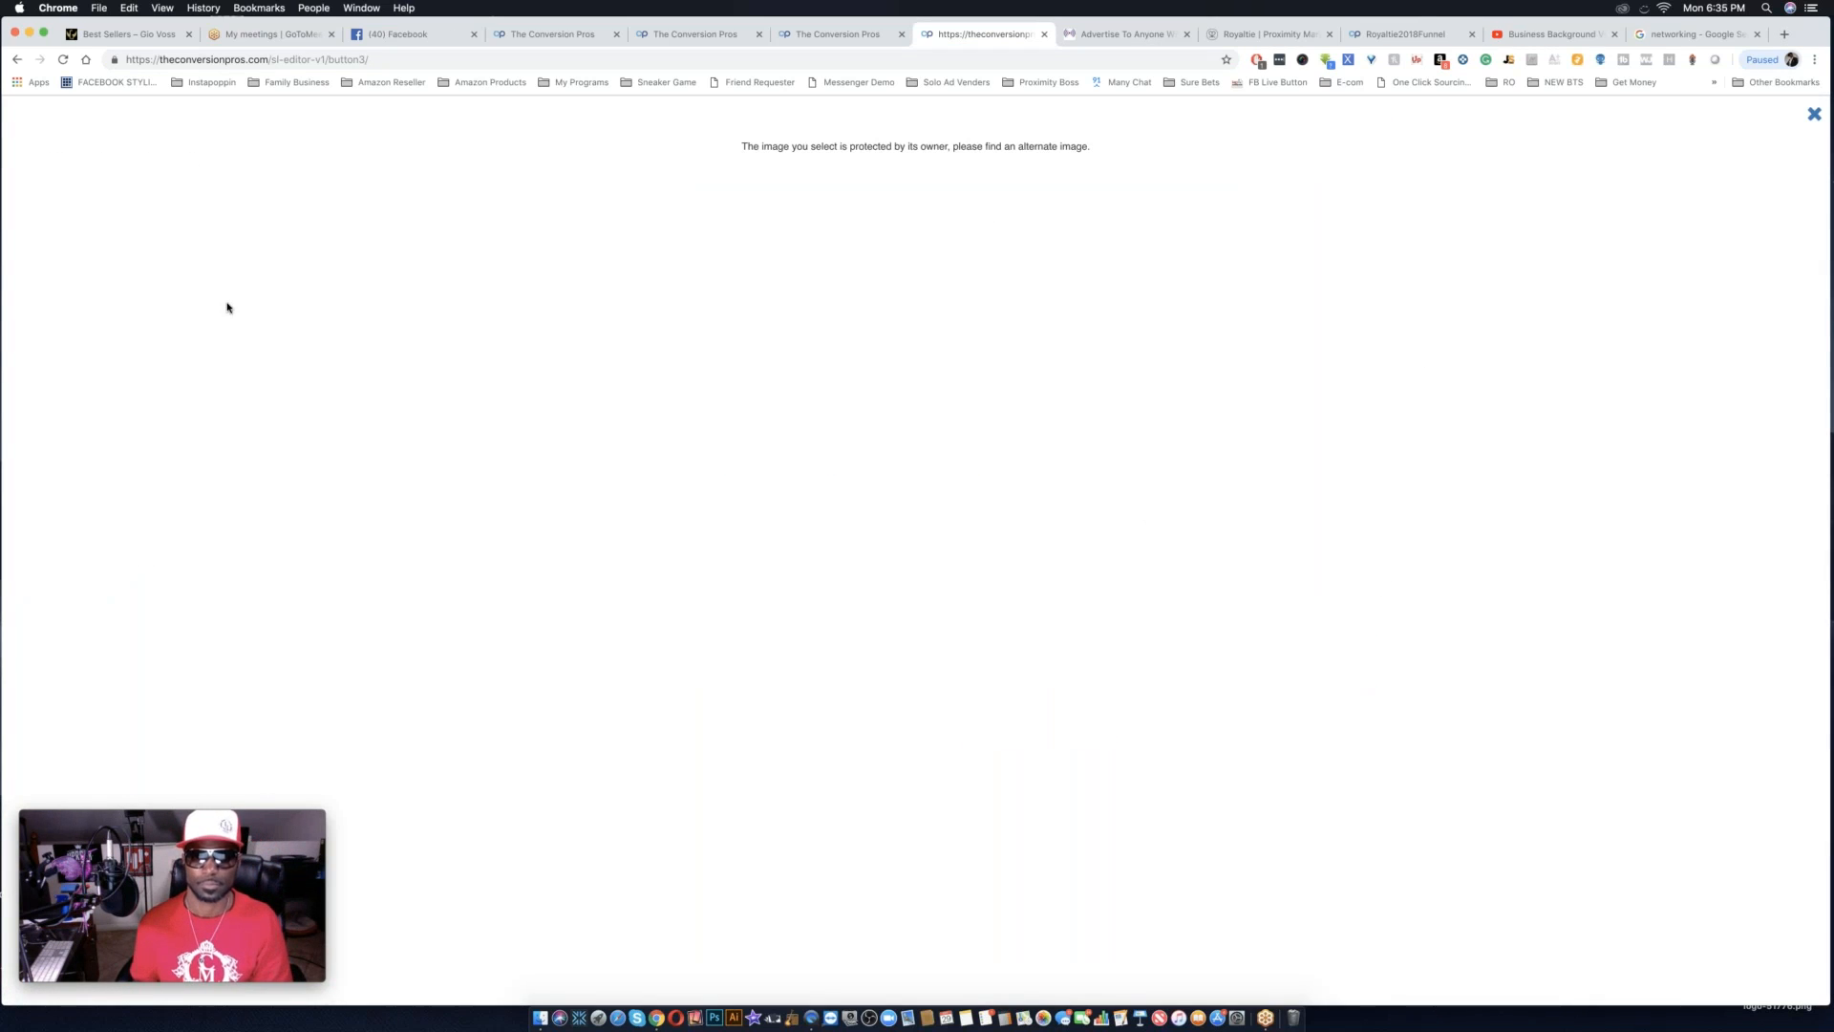
{"action": "left_click", "coordinate": [1814, 114]}
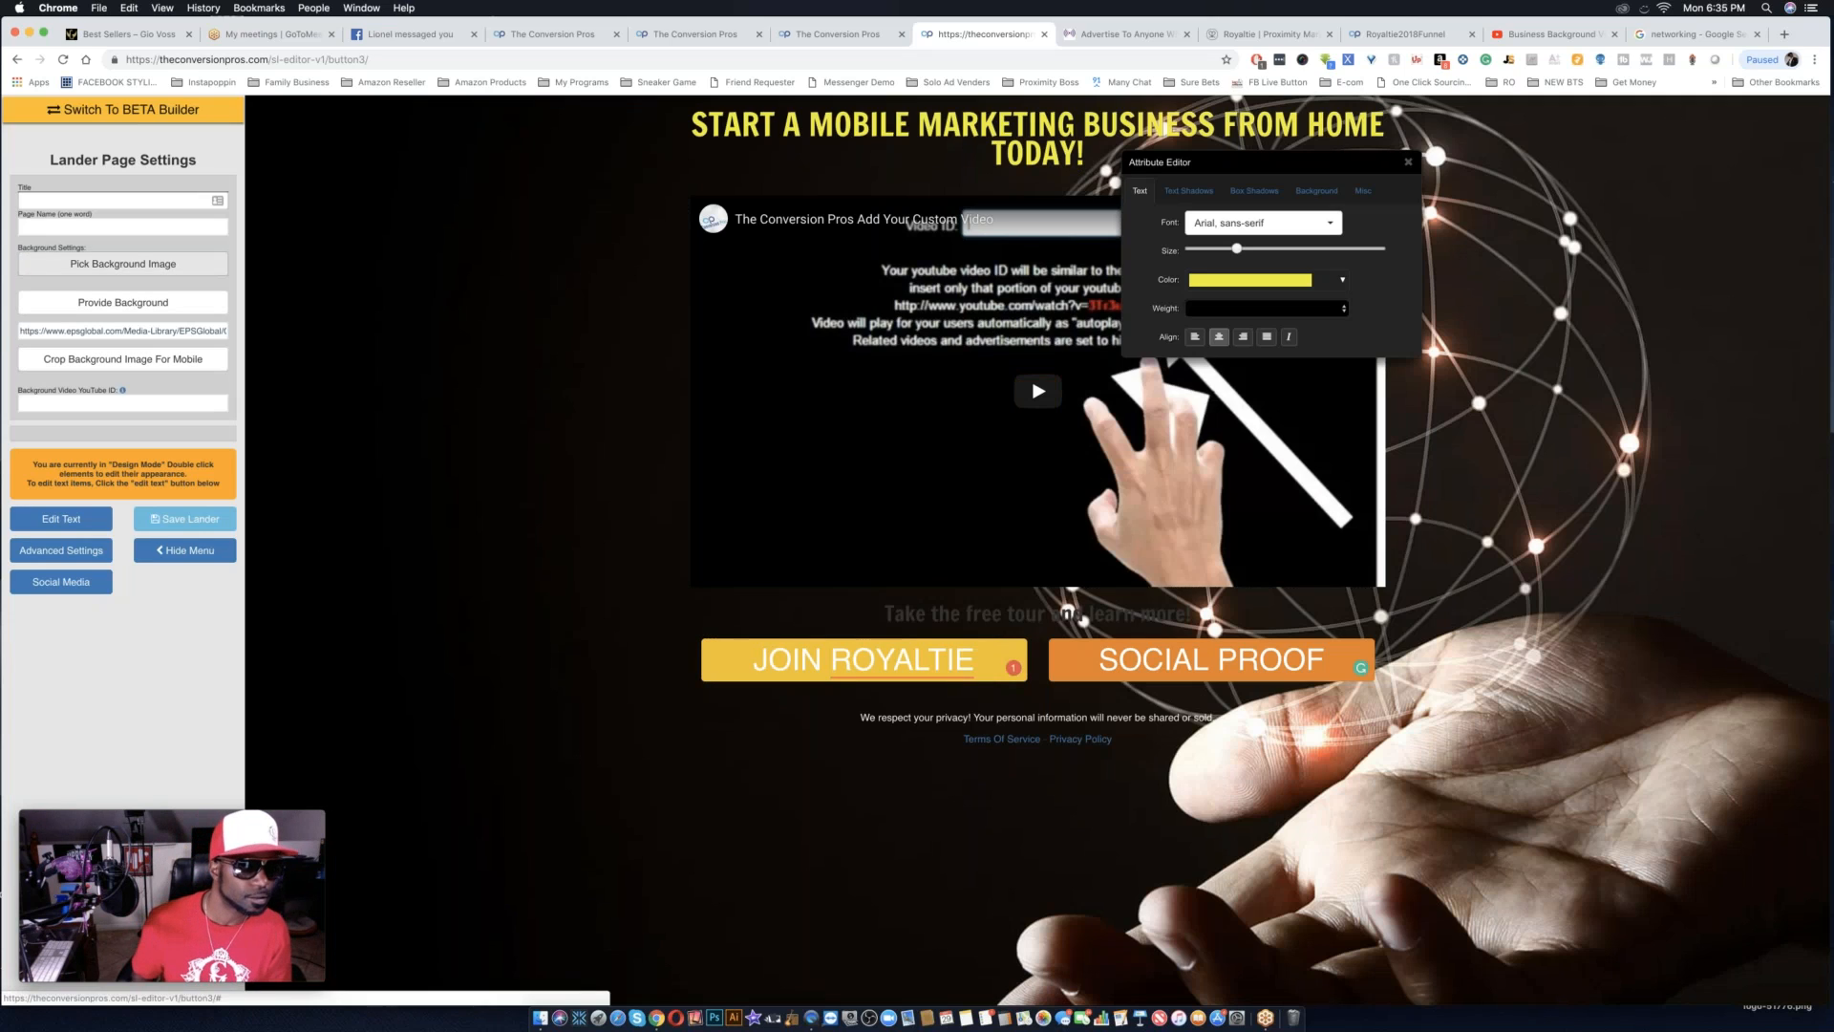
Set the lander page title to Royaltie2018Funnelstep3.
{"action": "left_click", "coordinate": [58, 202]}
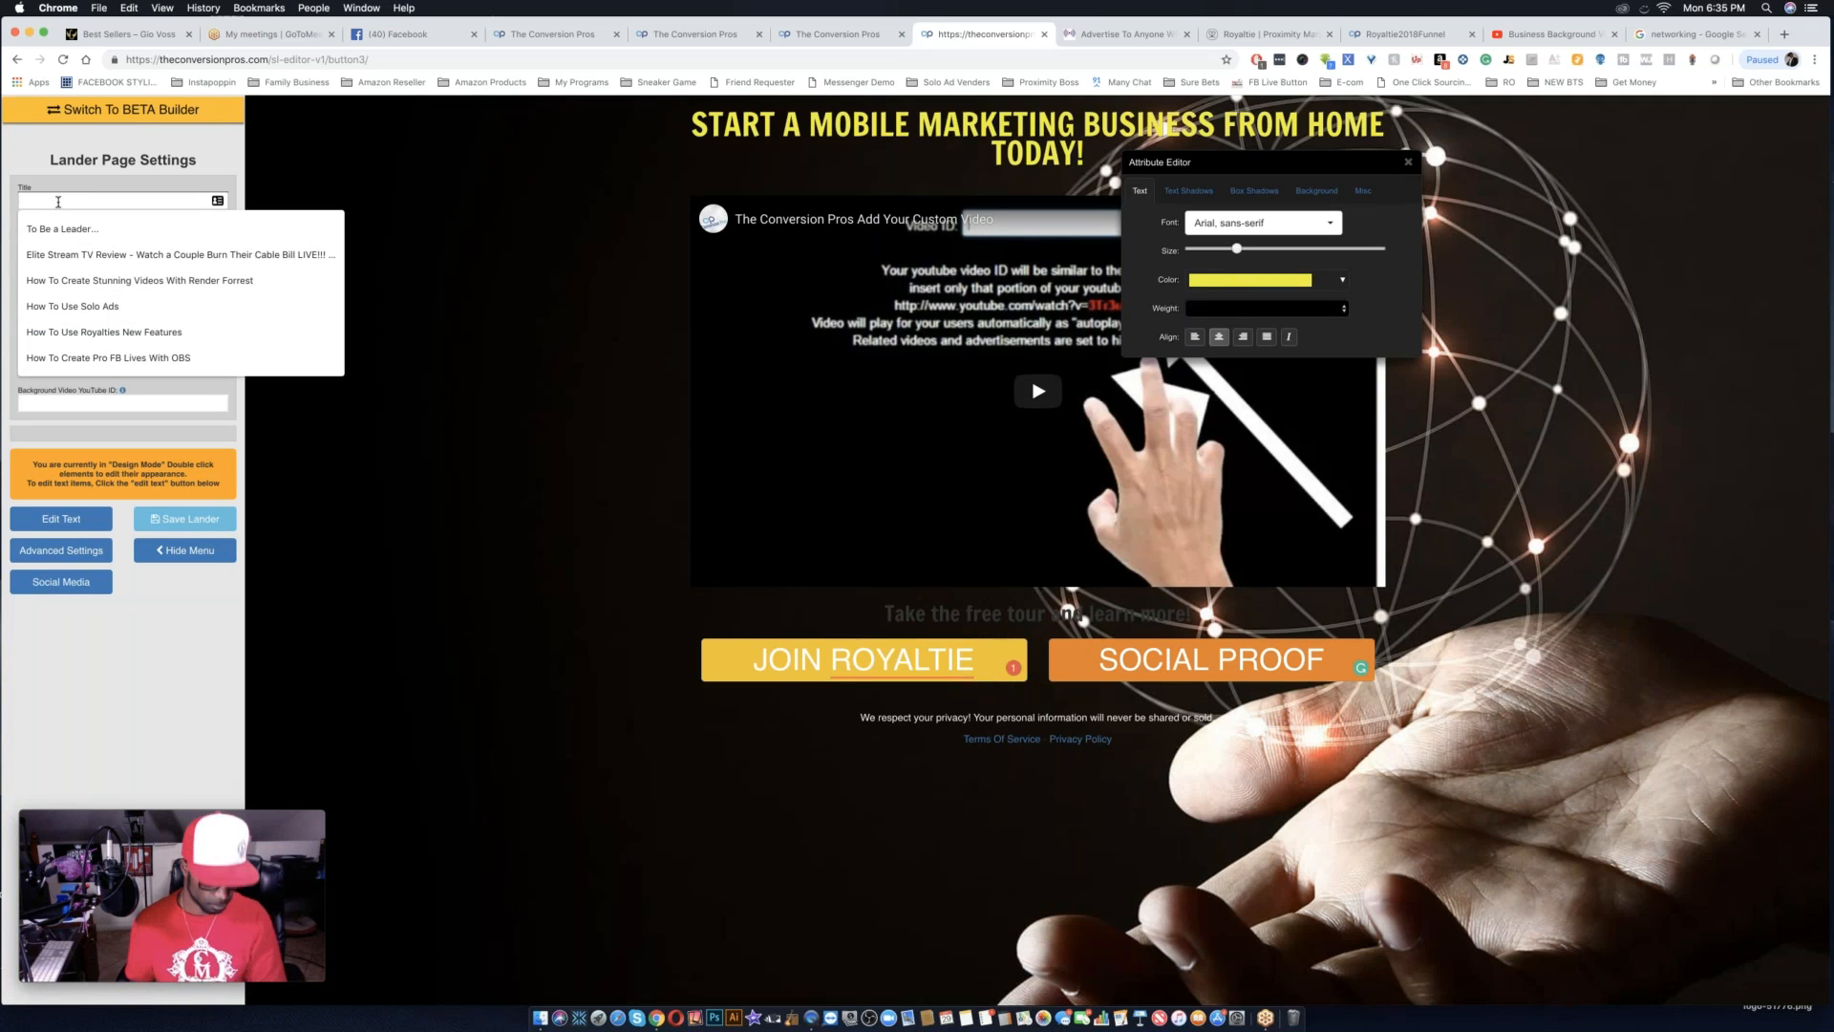
{"action": "type", "text": "r"}
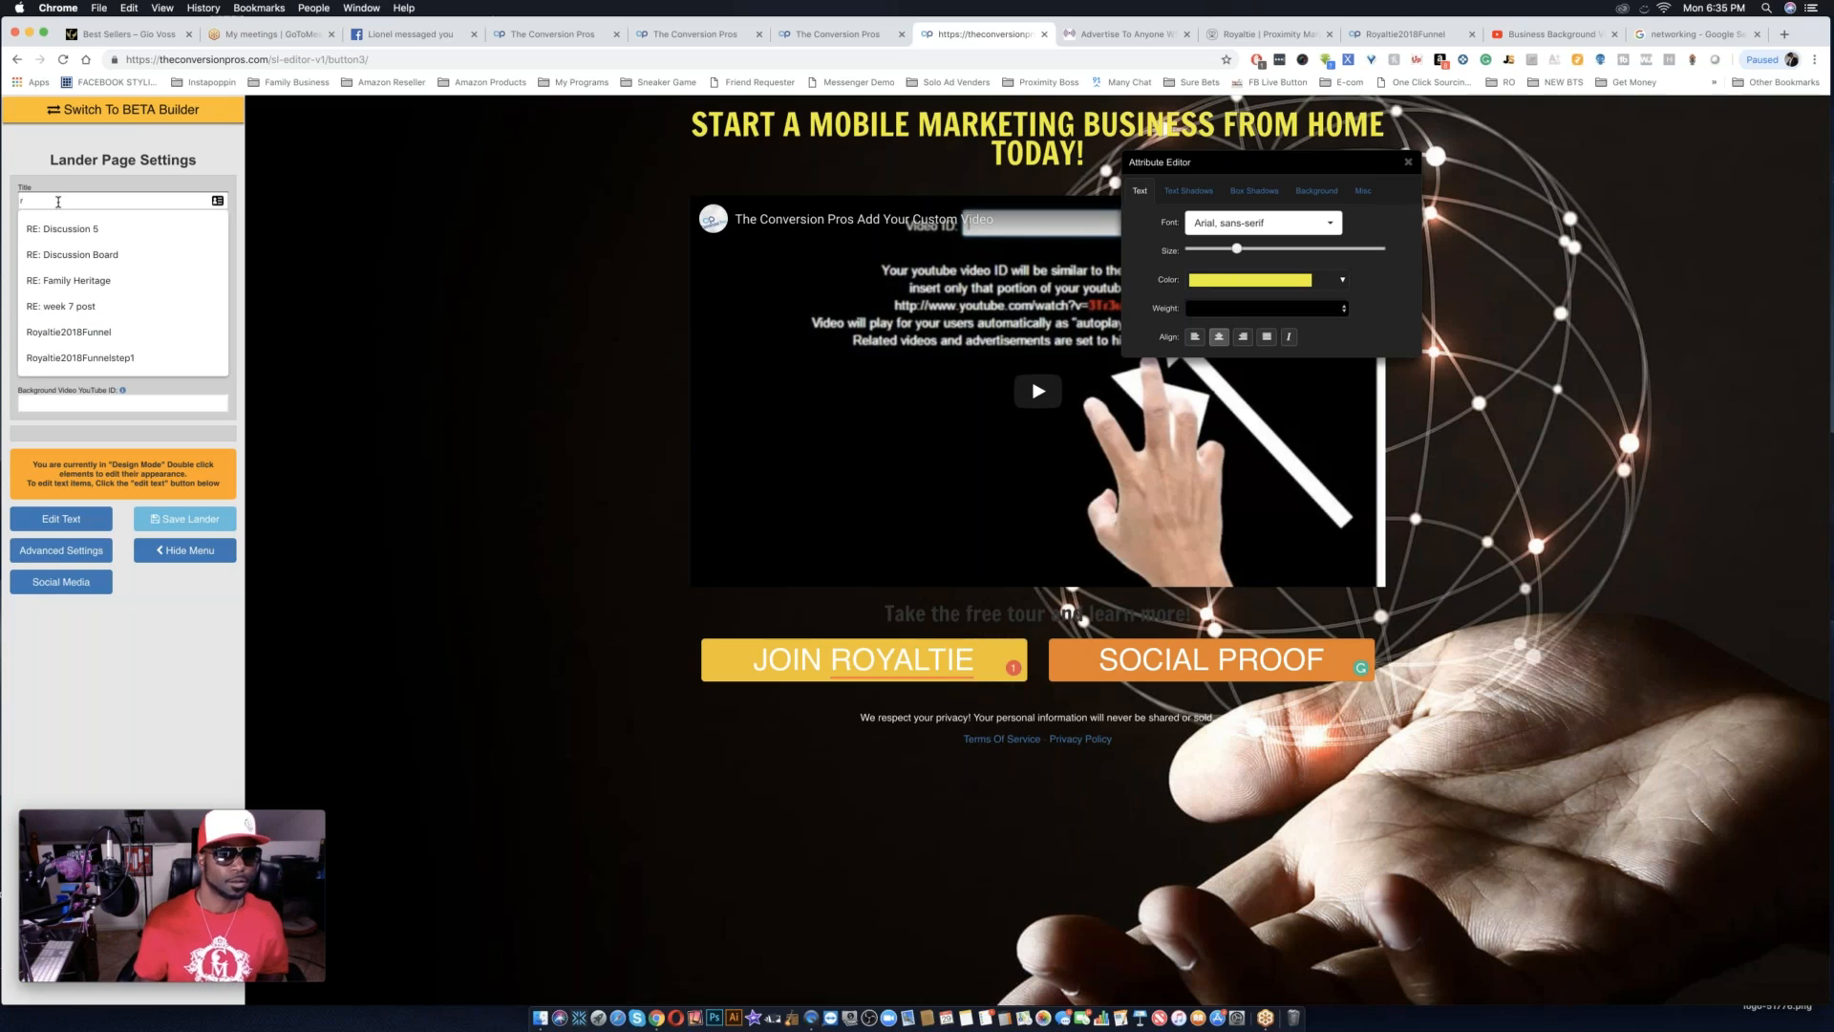
{"action": "key", "text": "BackSpace"}
{"action": "type", "text": "Ro"}
{"action": "key", "text": "Down"}
{"action": "key", "text": "Down"}
{"action": "key", "text": "Return"}
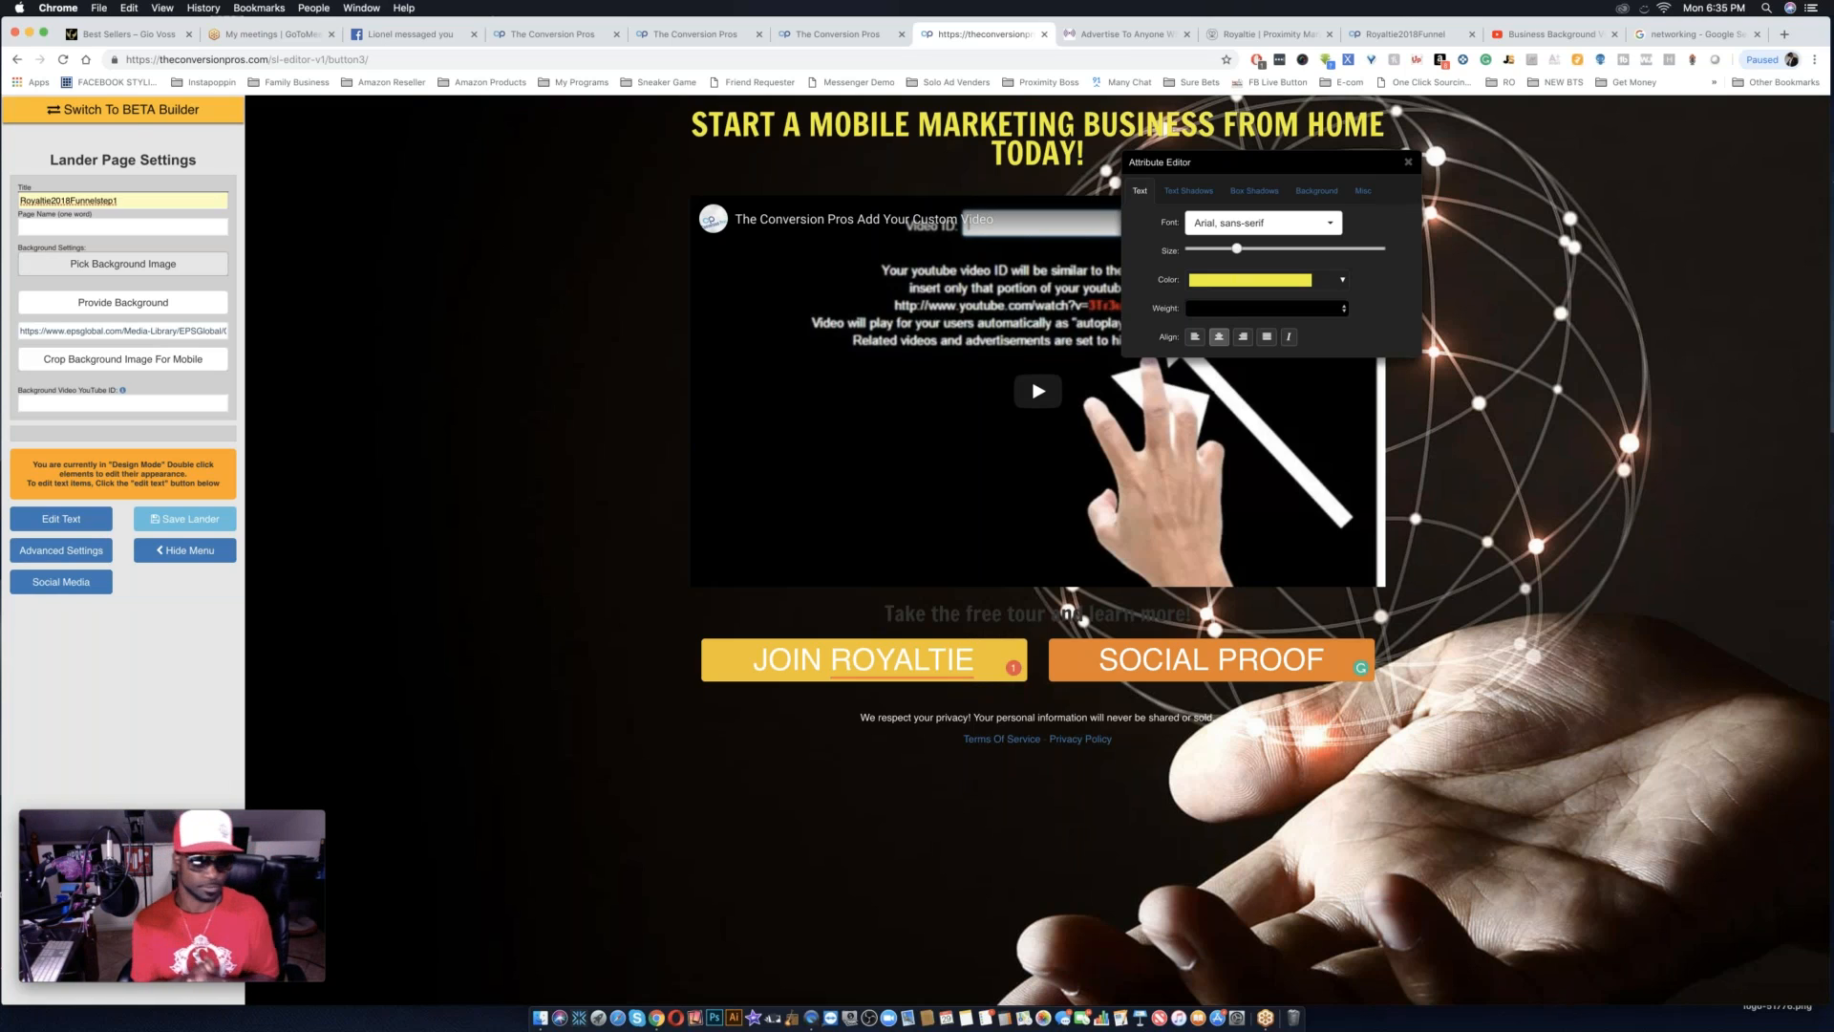
{"action": "key", "text": "BackSpace"}
{"action": "type", "text": "3"}
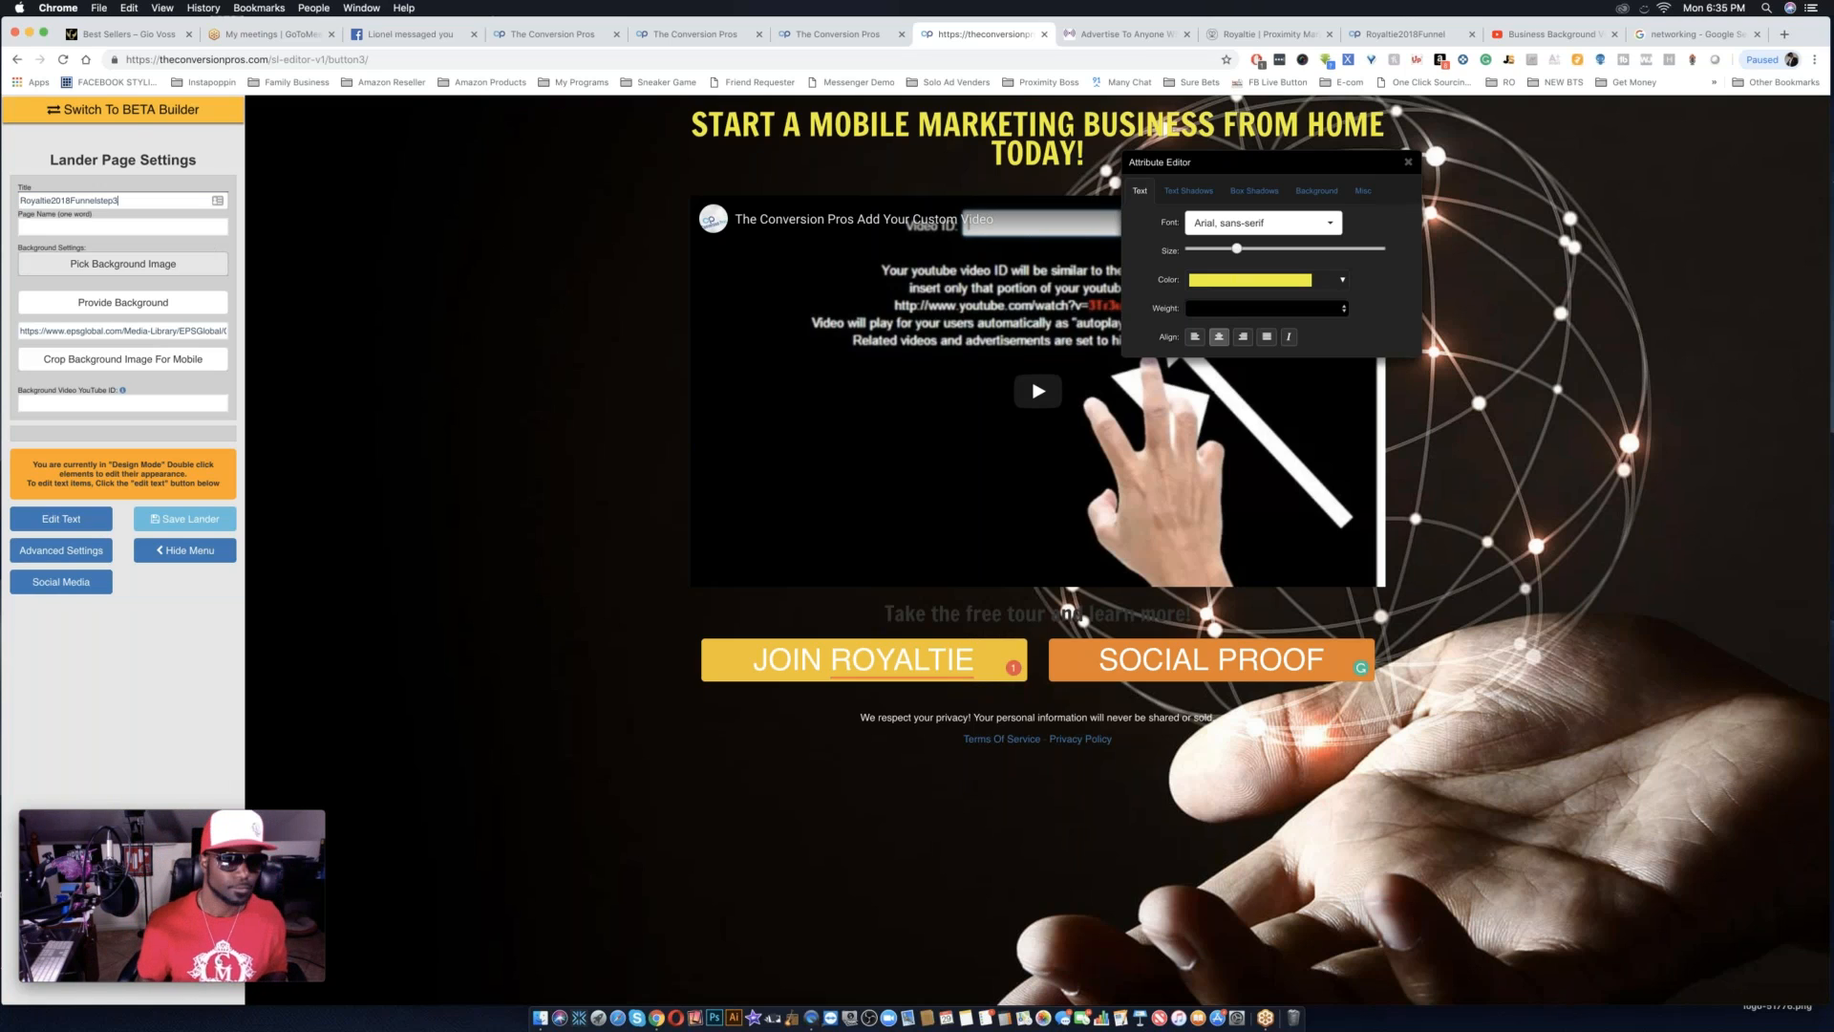
Set the page name to Royaltie2018Funnel3 and close the Attribute Editor.
{"action": "left_click", "coordinate": [72, 226]}
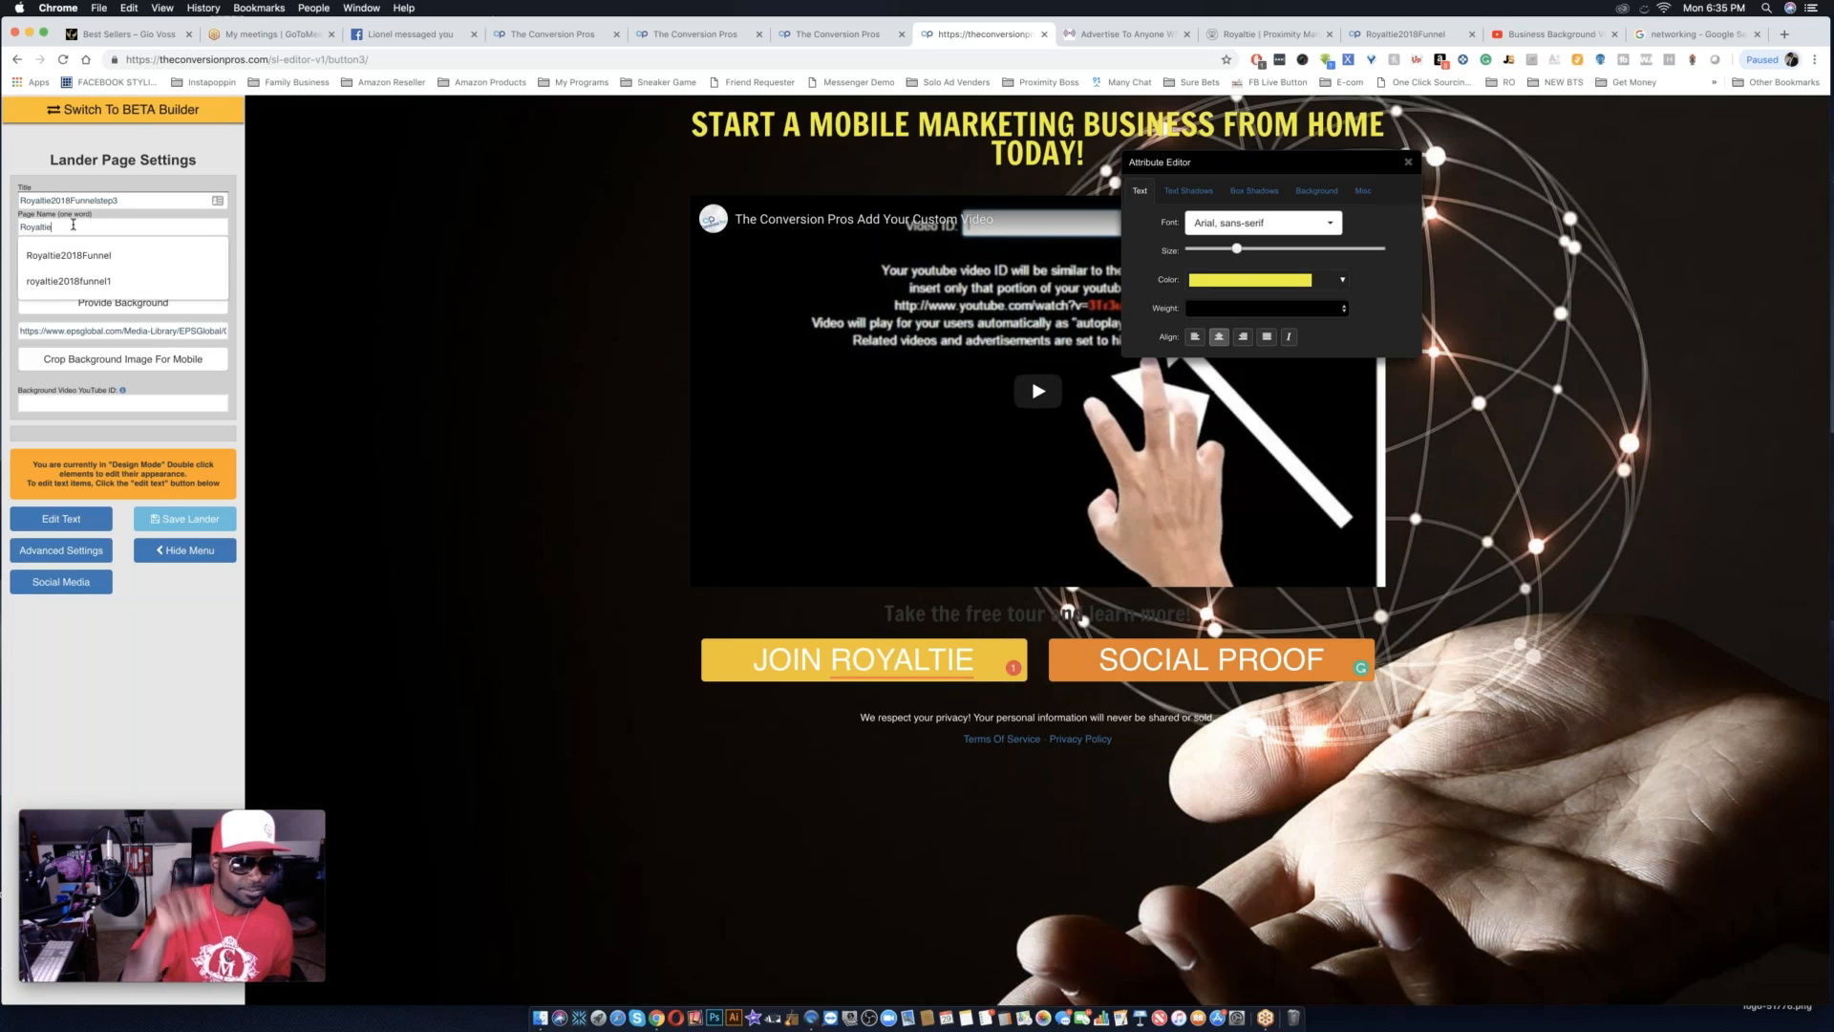
{"action": "left_click", "coordinate": [69, 255]}
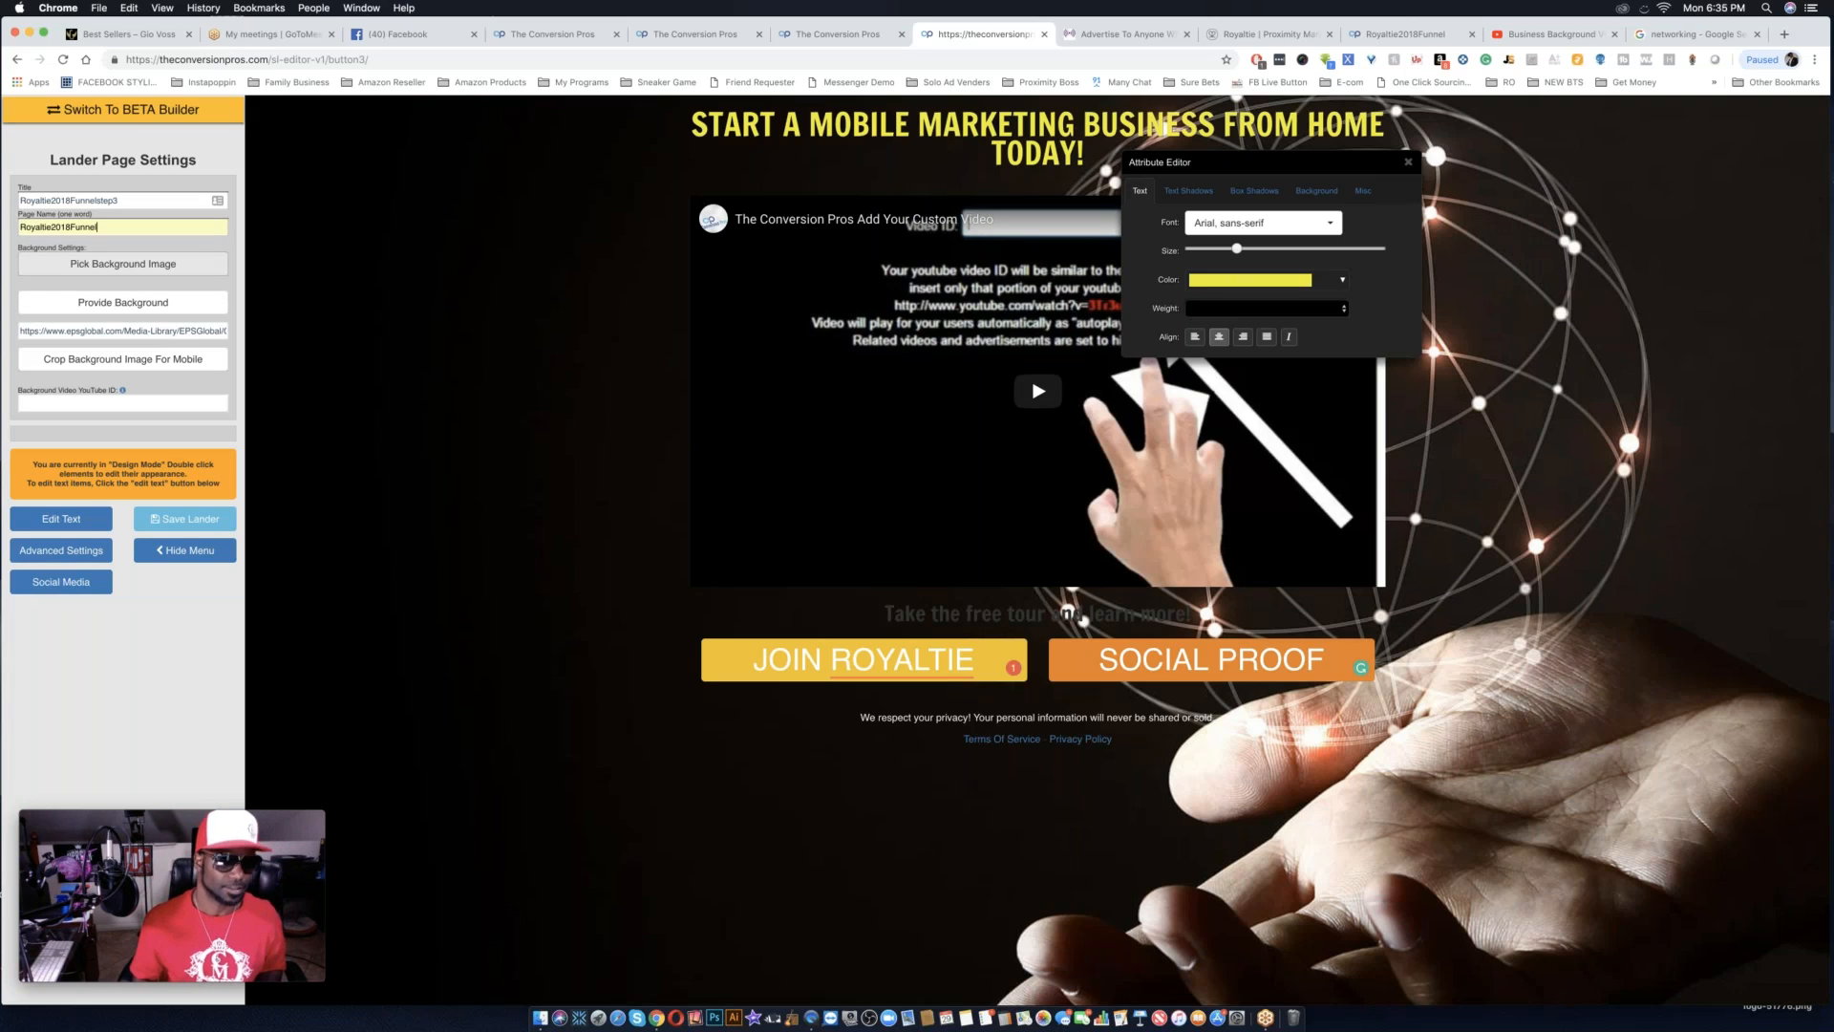
{"action": "type", "text": "3"}
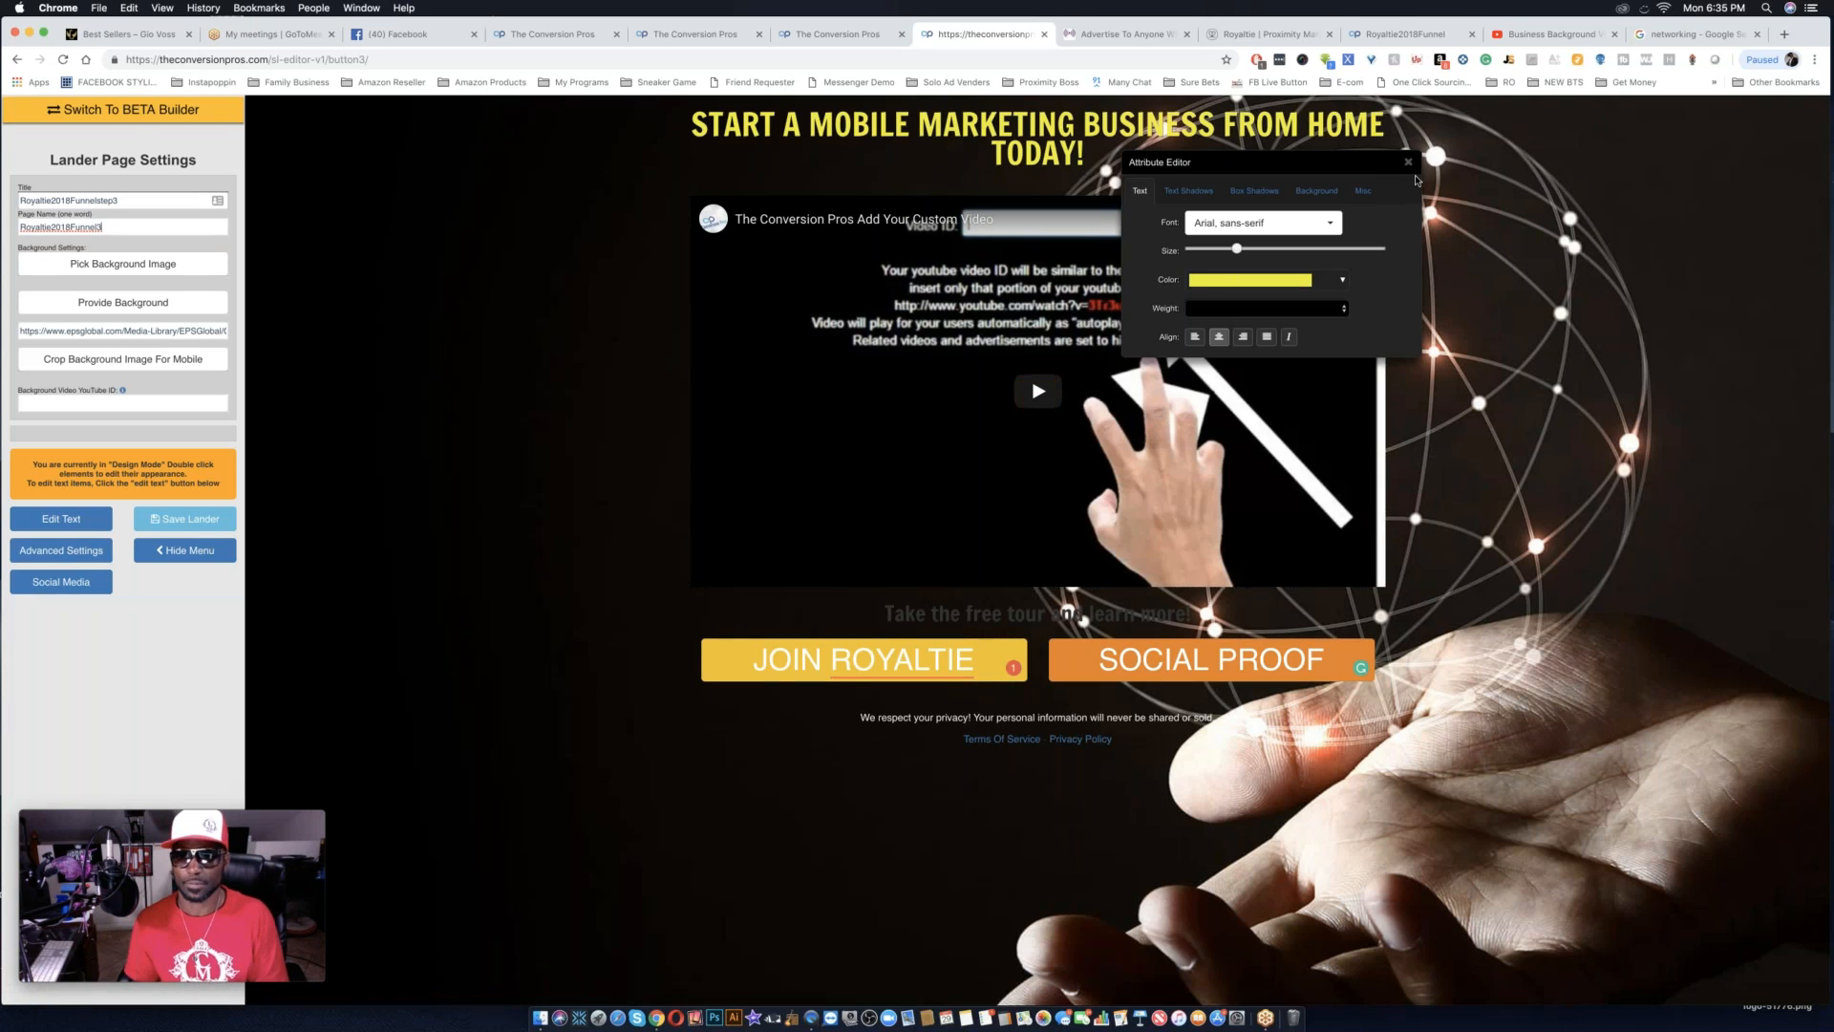
{"action": "left_click", "coordinate": [1409, 165]}
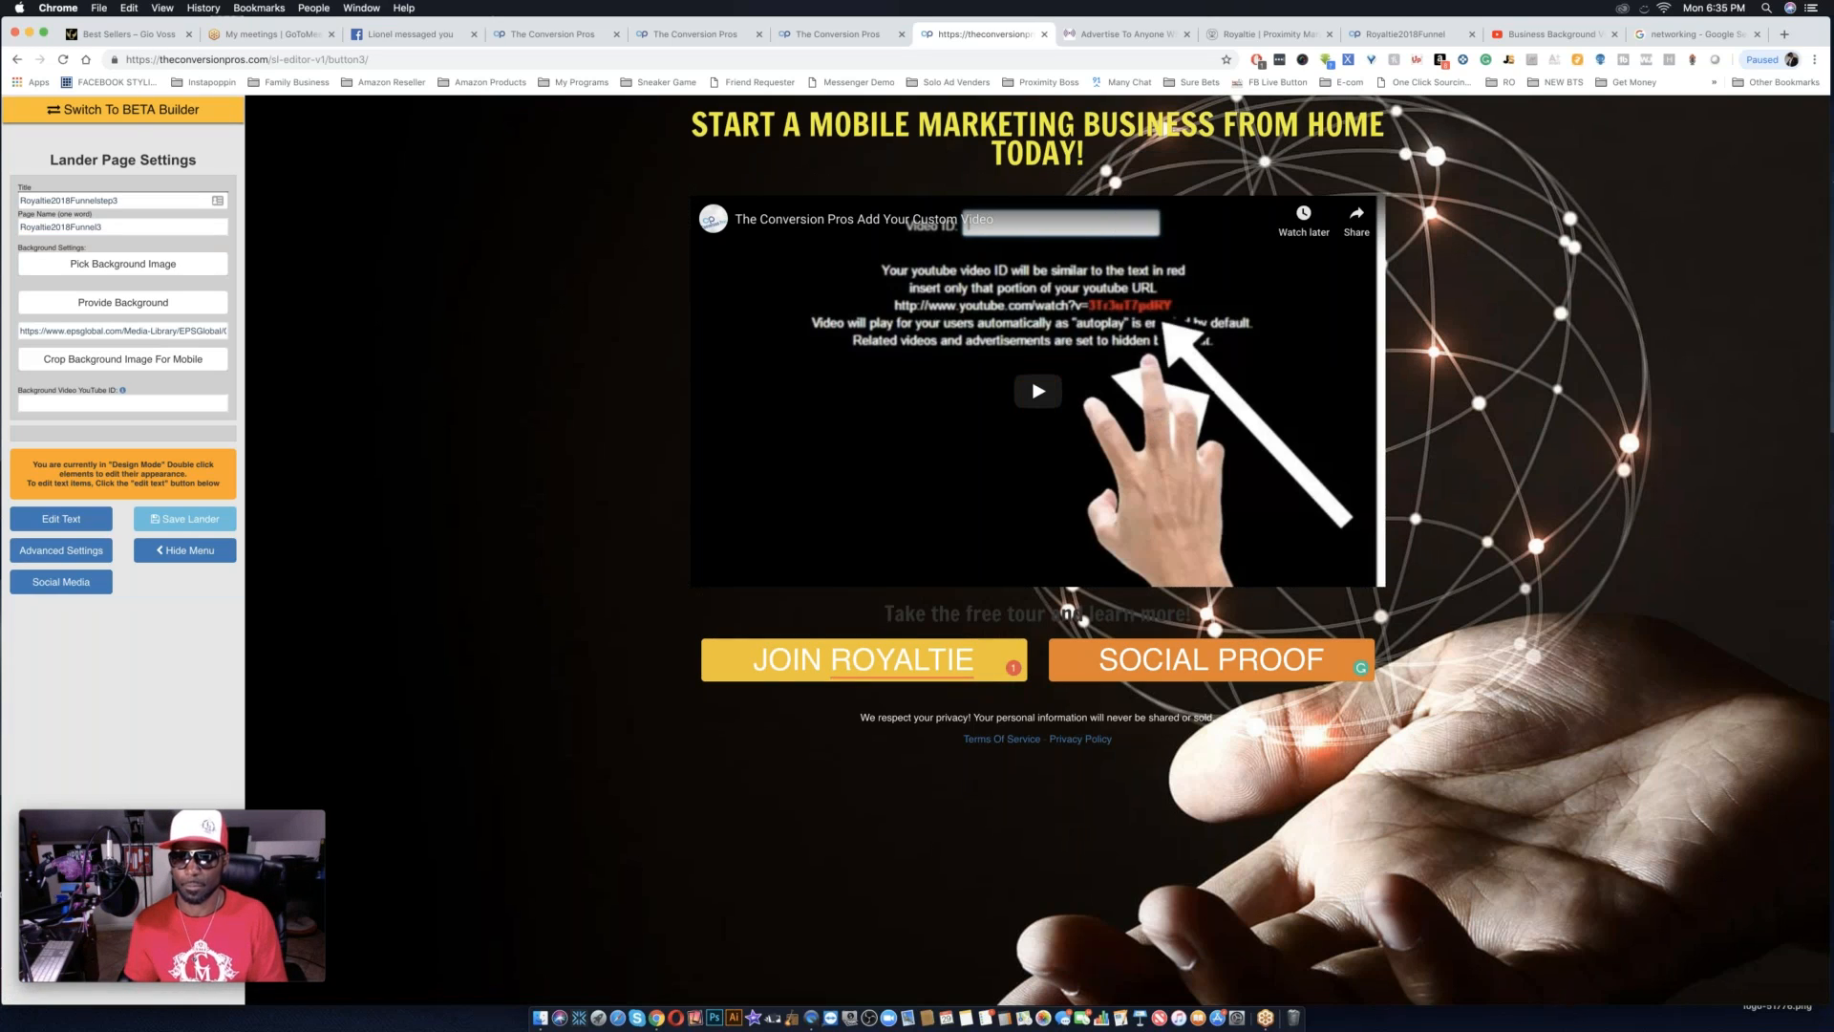
Switch to YouTube, open the Royaltie Testimonials playlist from the account's own channel, and pause its first video.
{"action": "left_click", "coordinate": [1533, 36]}
{"action": "left_click", "coordinate": [1714, 160]}
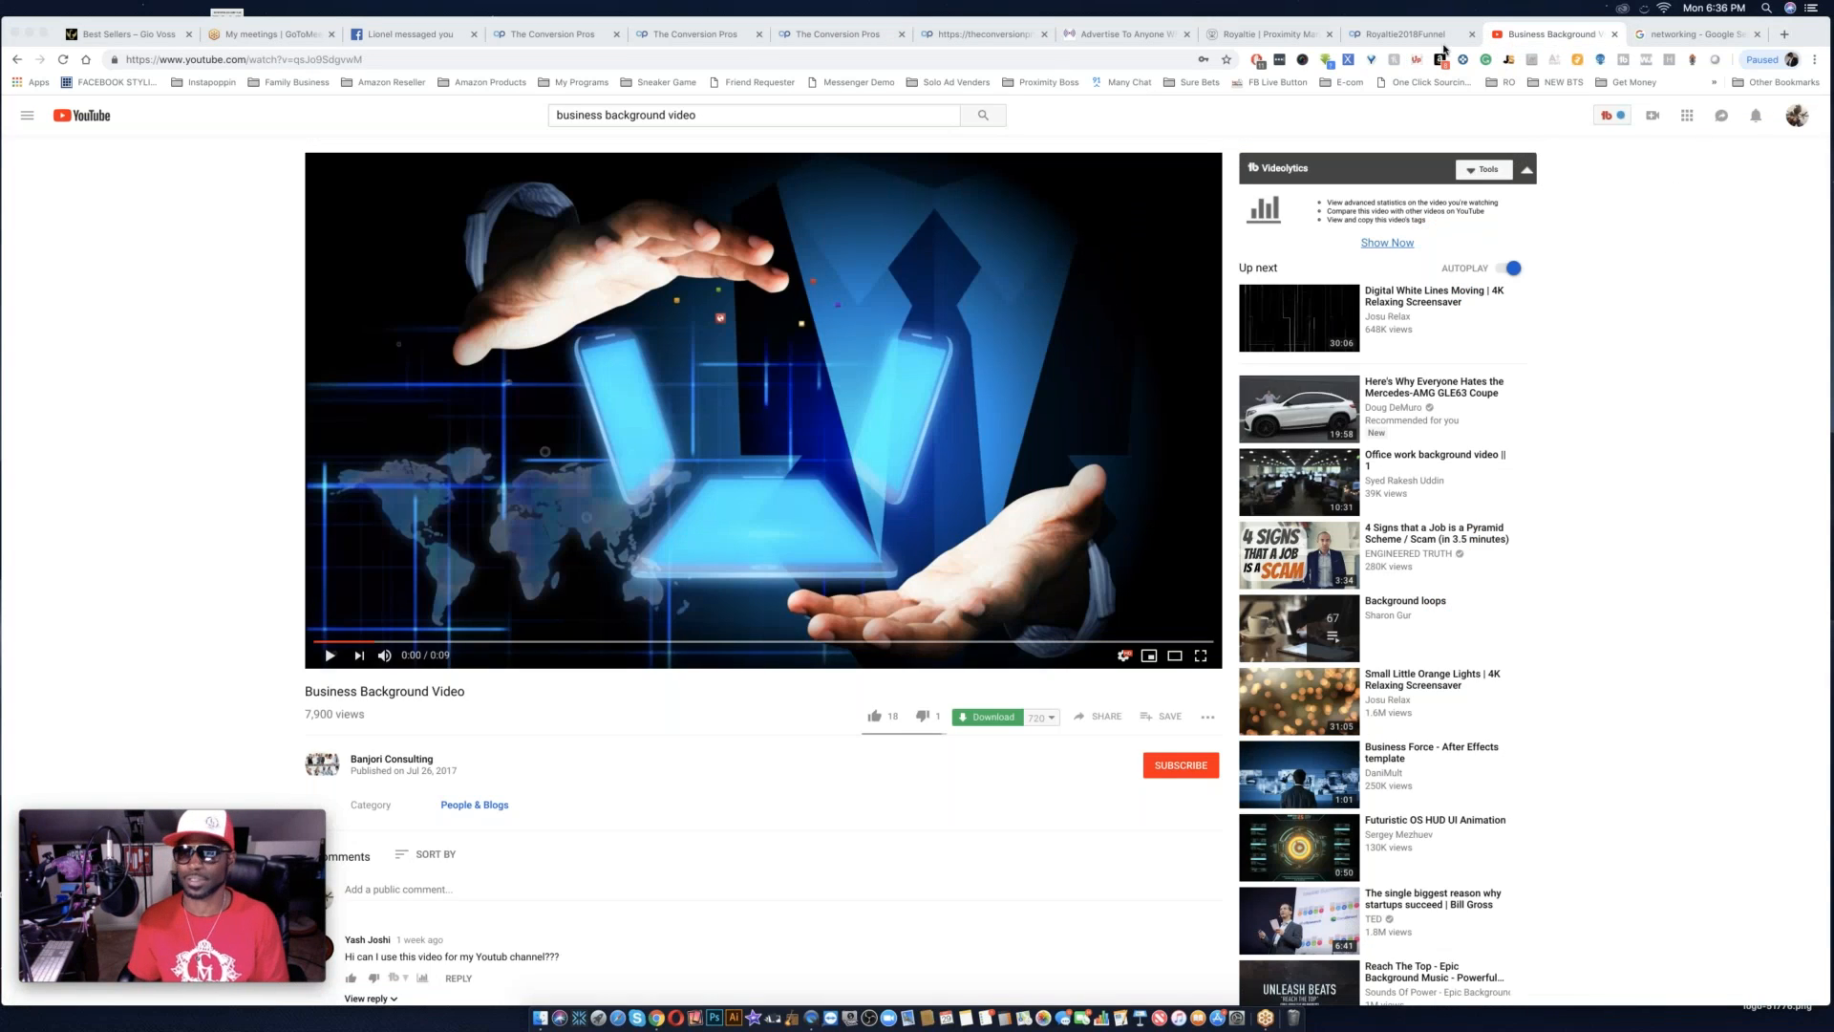
{"action": "left_click", "coordinate": [1797, 119]}
{"action": "left_click", "coordinate": [1797, 116]}
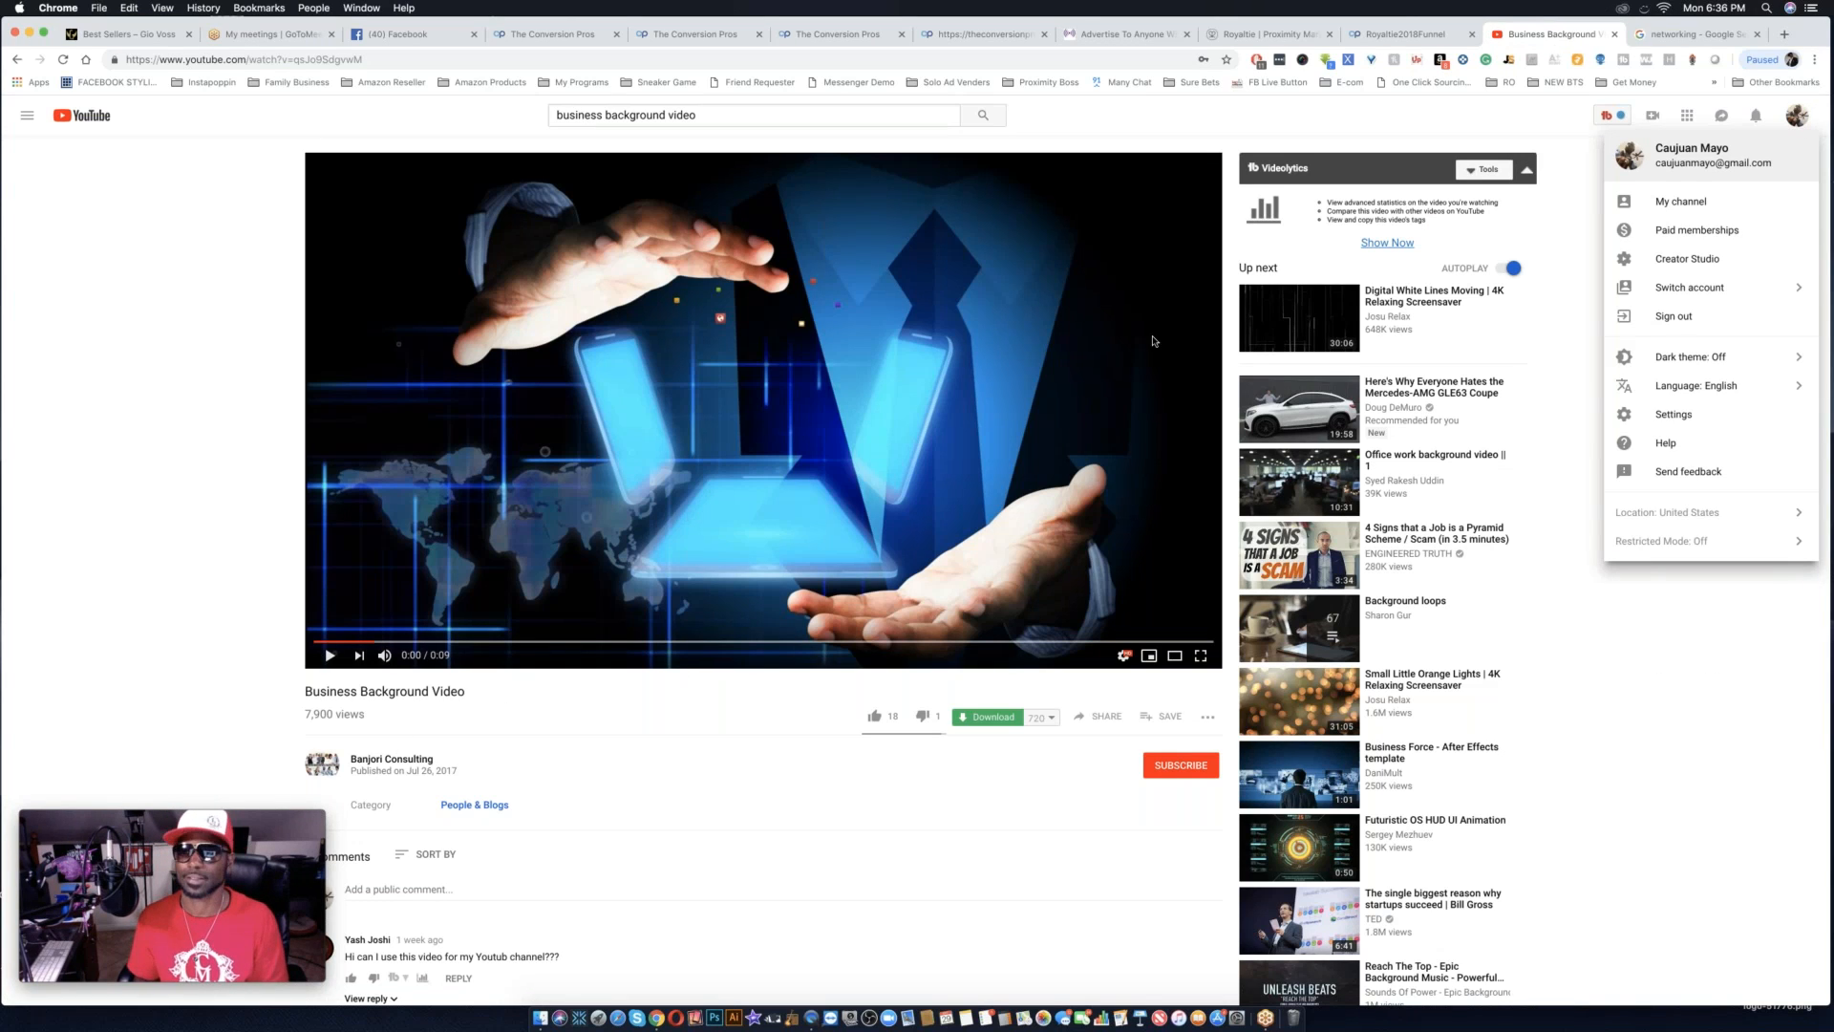
{"action": "left_click", "coordinate": [1695, 209]}
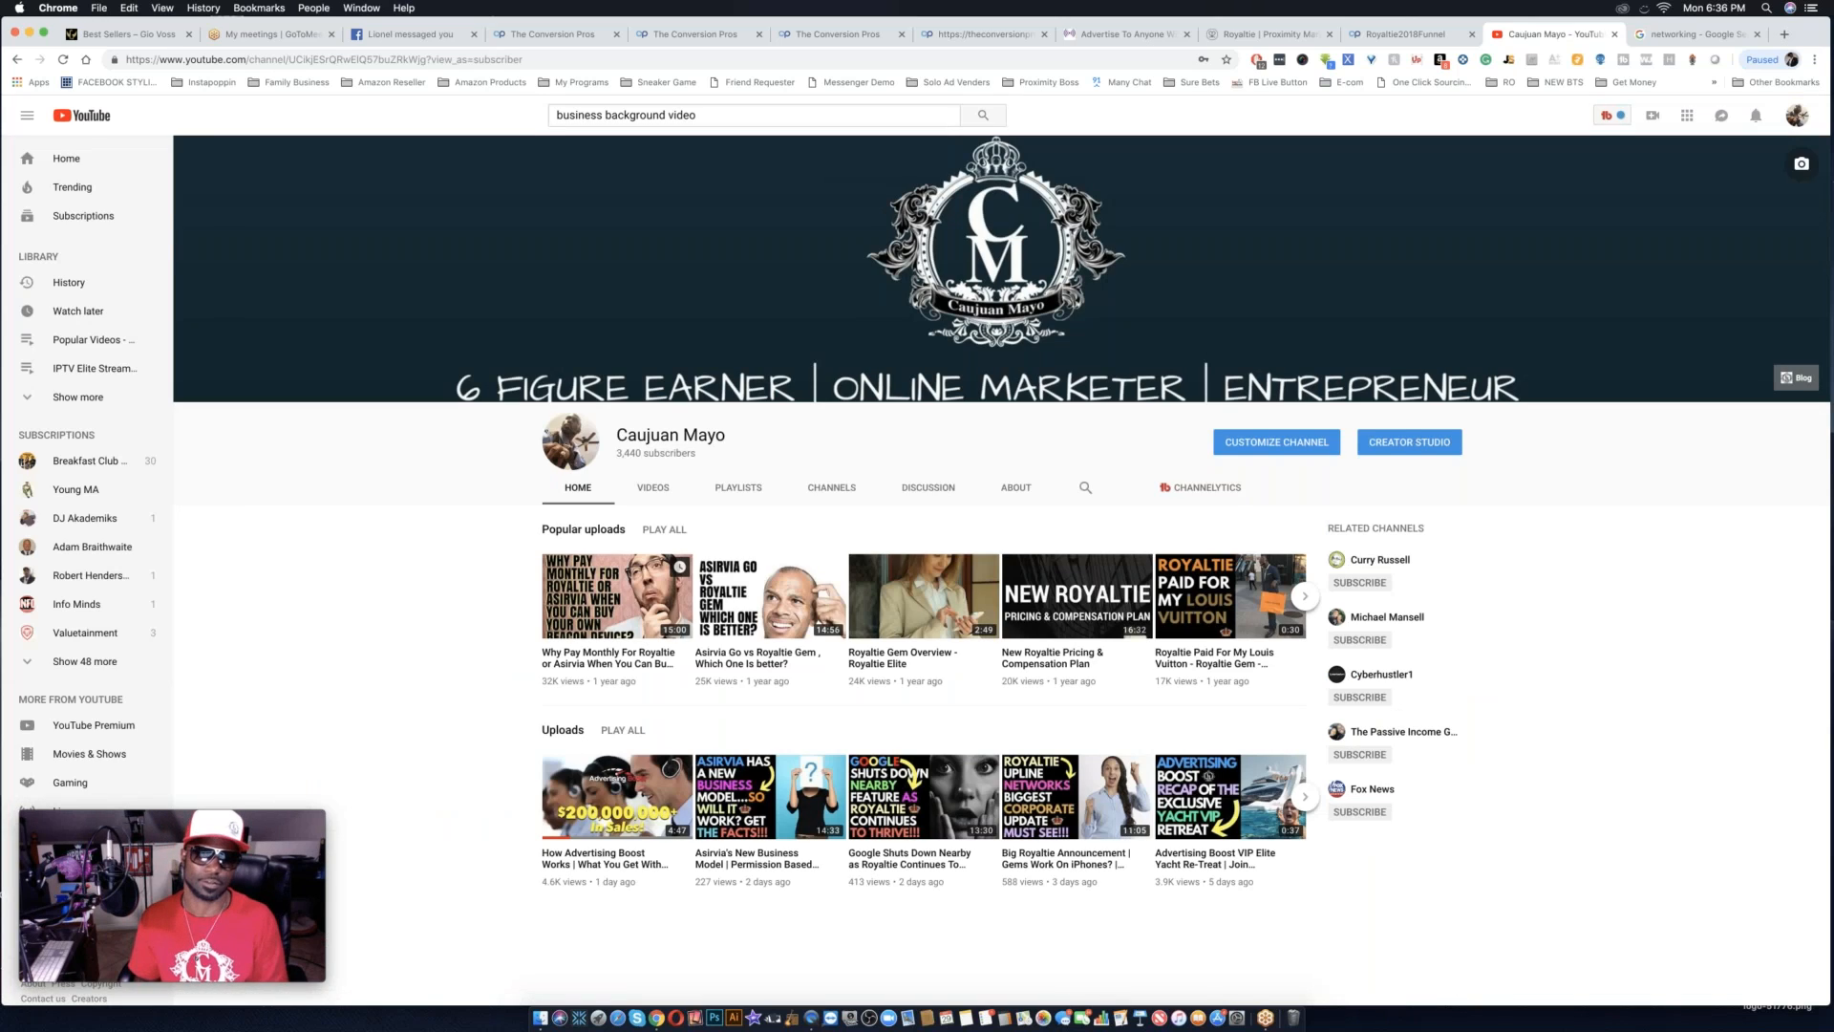
{"action": "left_click", "coordinate": [743, 487]}
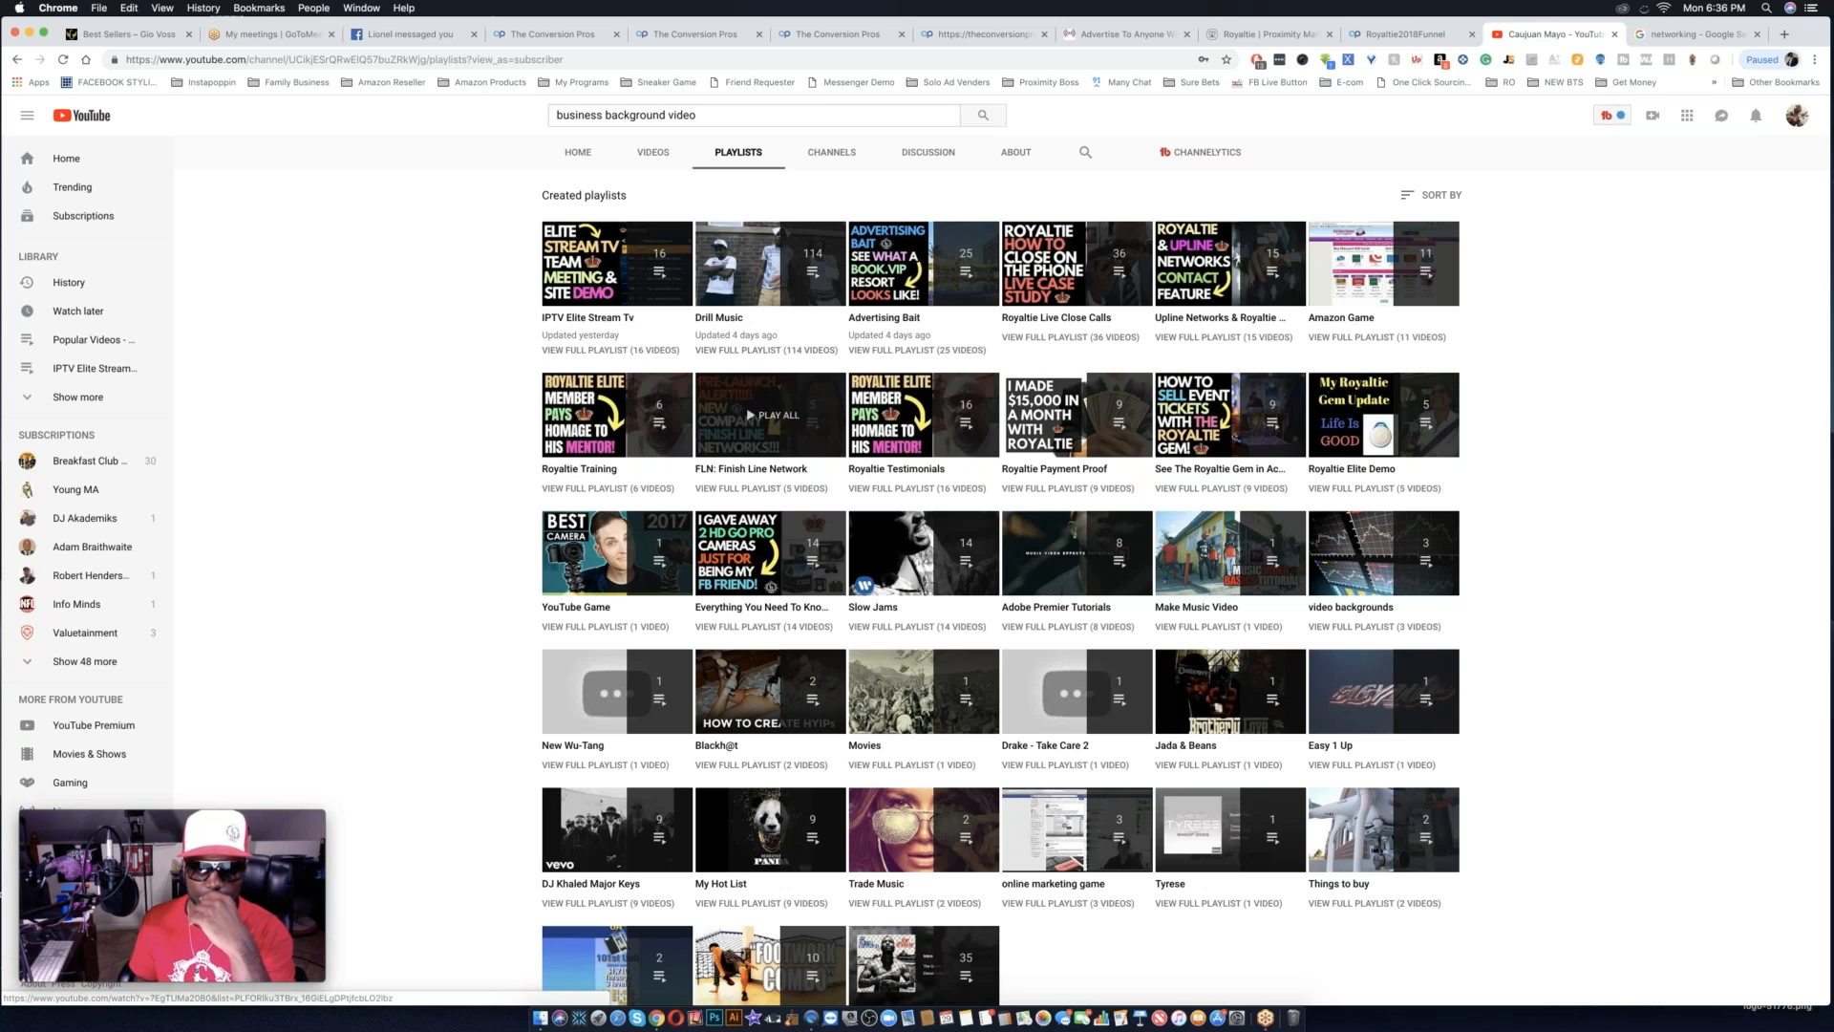
{"action": "left_click", "coordinate": [906, 471]}
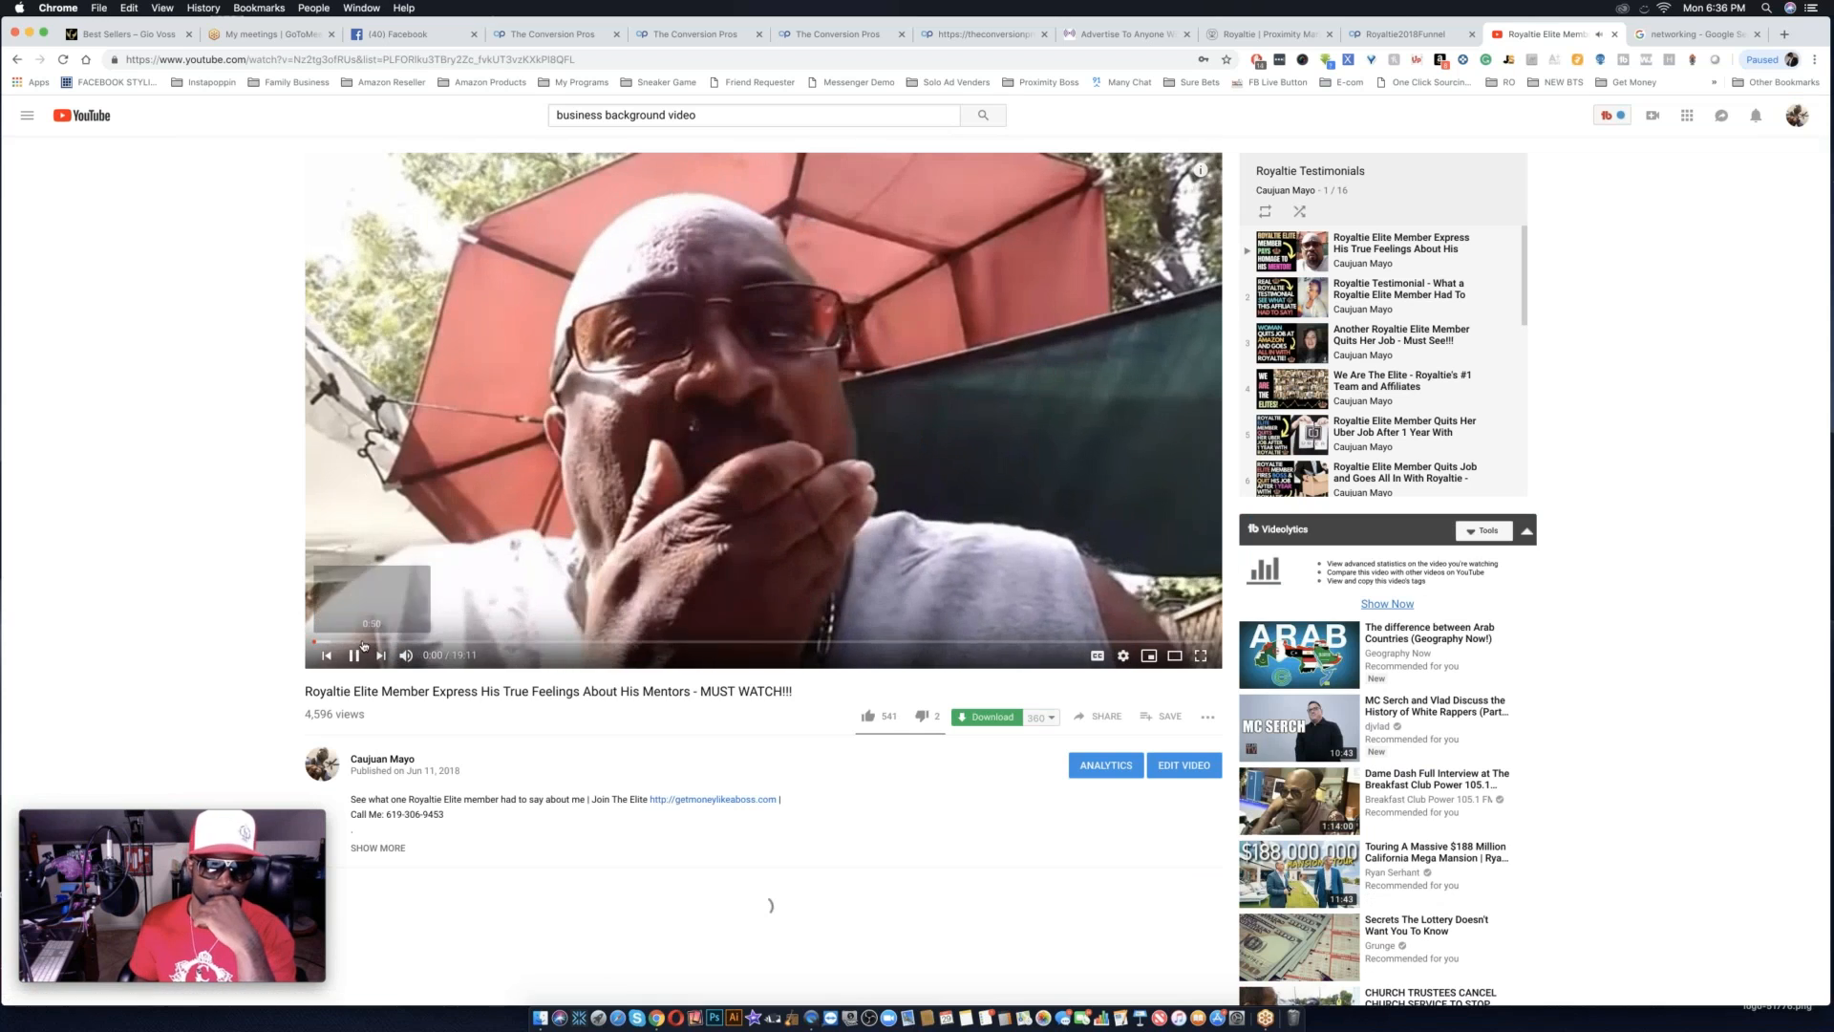
{"action": "left_click", "coordinate": [1025, 344]}
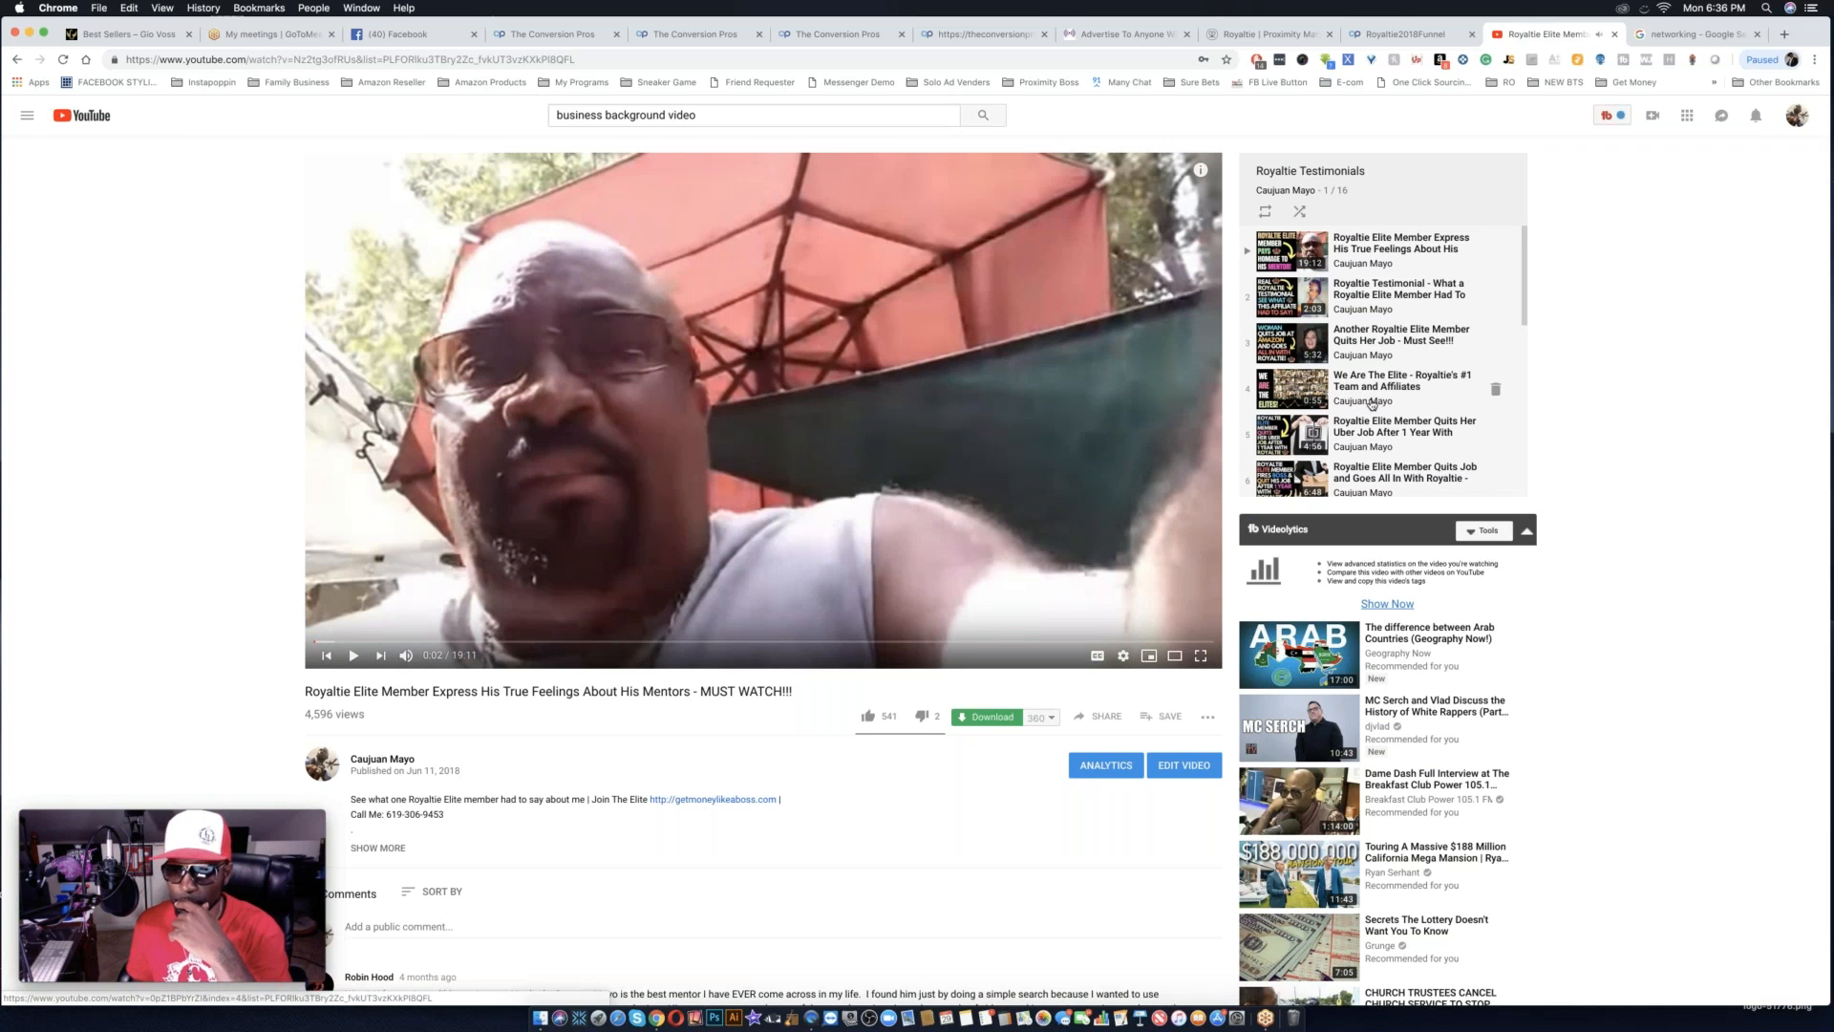
Look through the videos in the Royaltie Testimonials playlist for a suitable testimonial.
{"action": "scroll", "coordinate": [1385, 392], "scroll_direction": "down", "scroll_amount": 2}
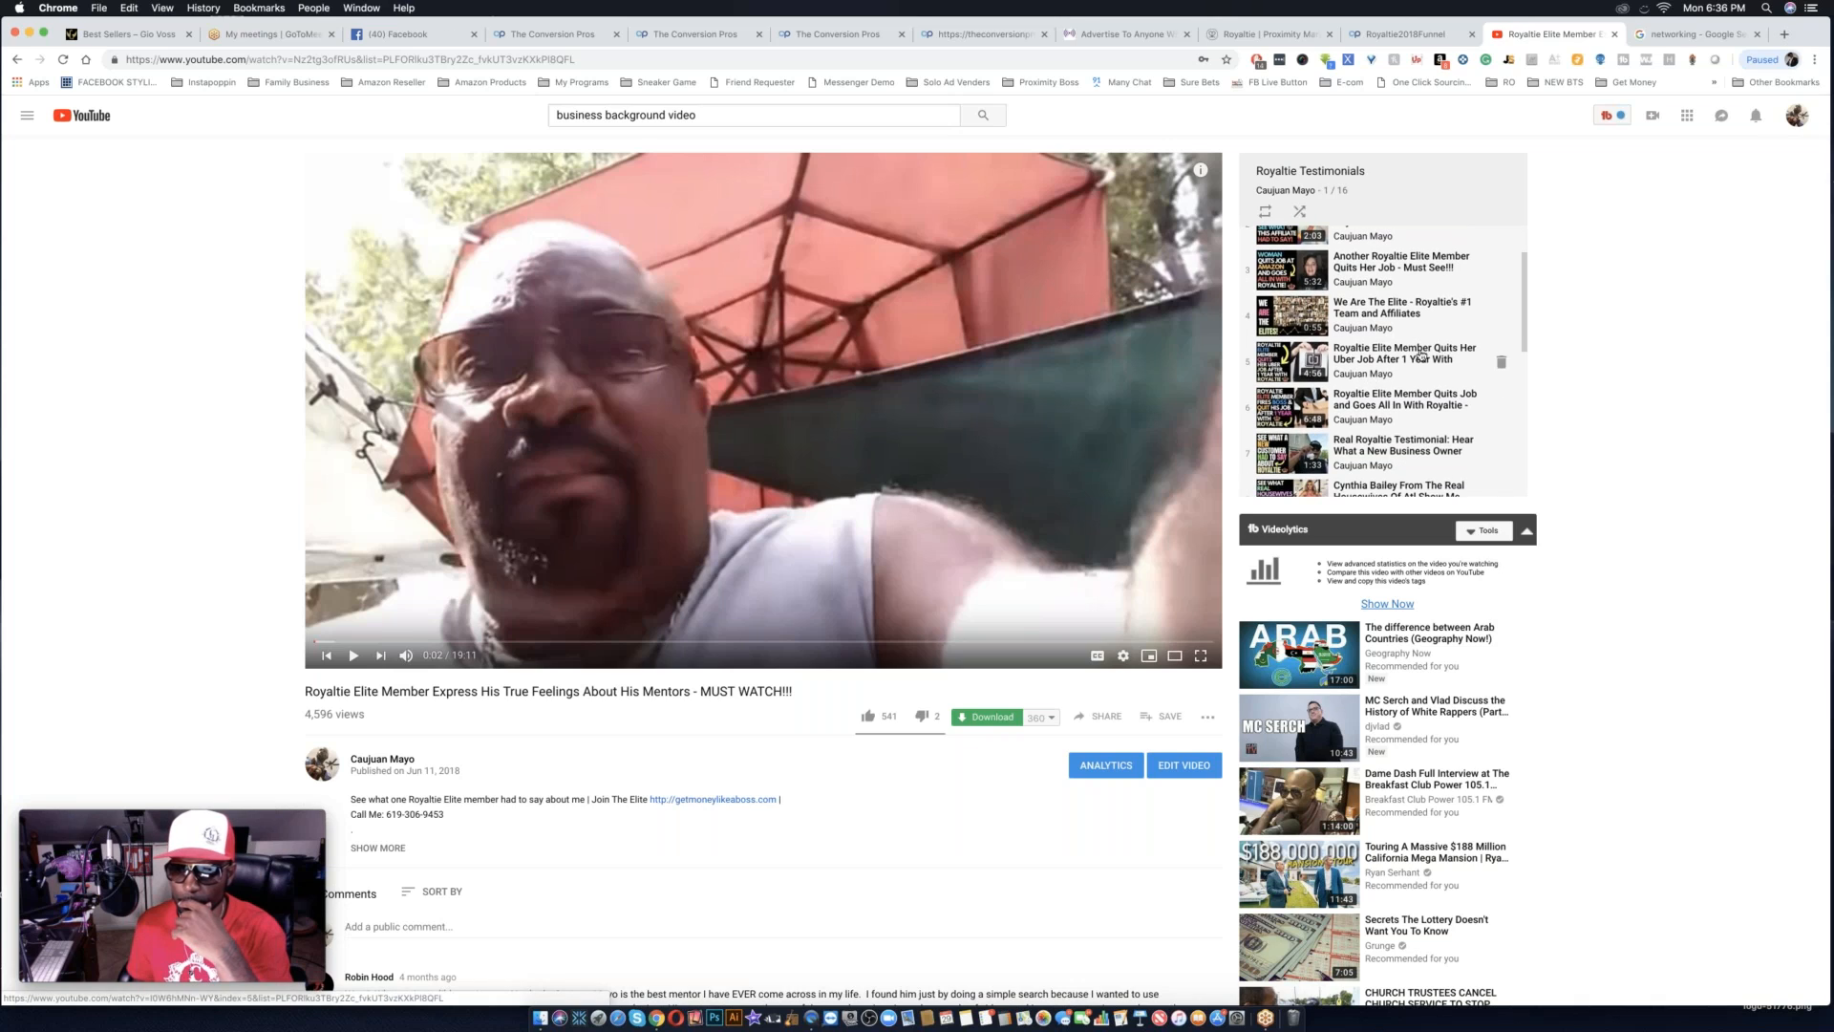
{"action": "scroll", "coordinate": [1405, 372], "scroll_direction": "down", "scroll_amount": 2}
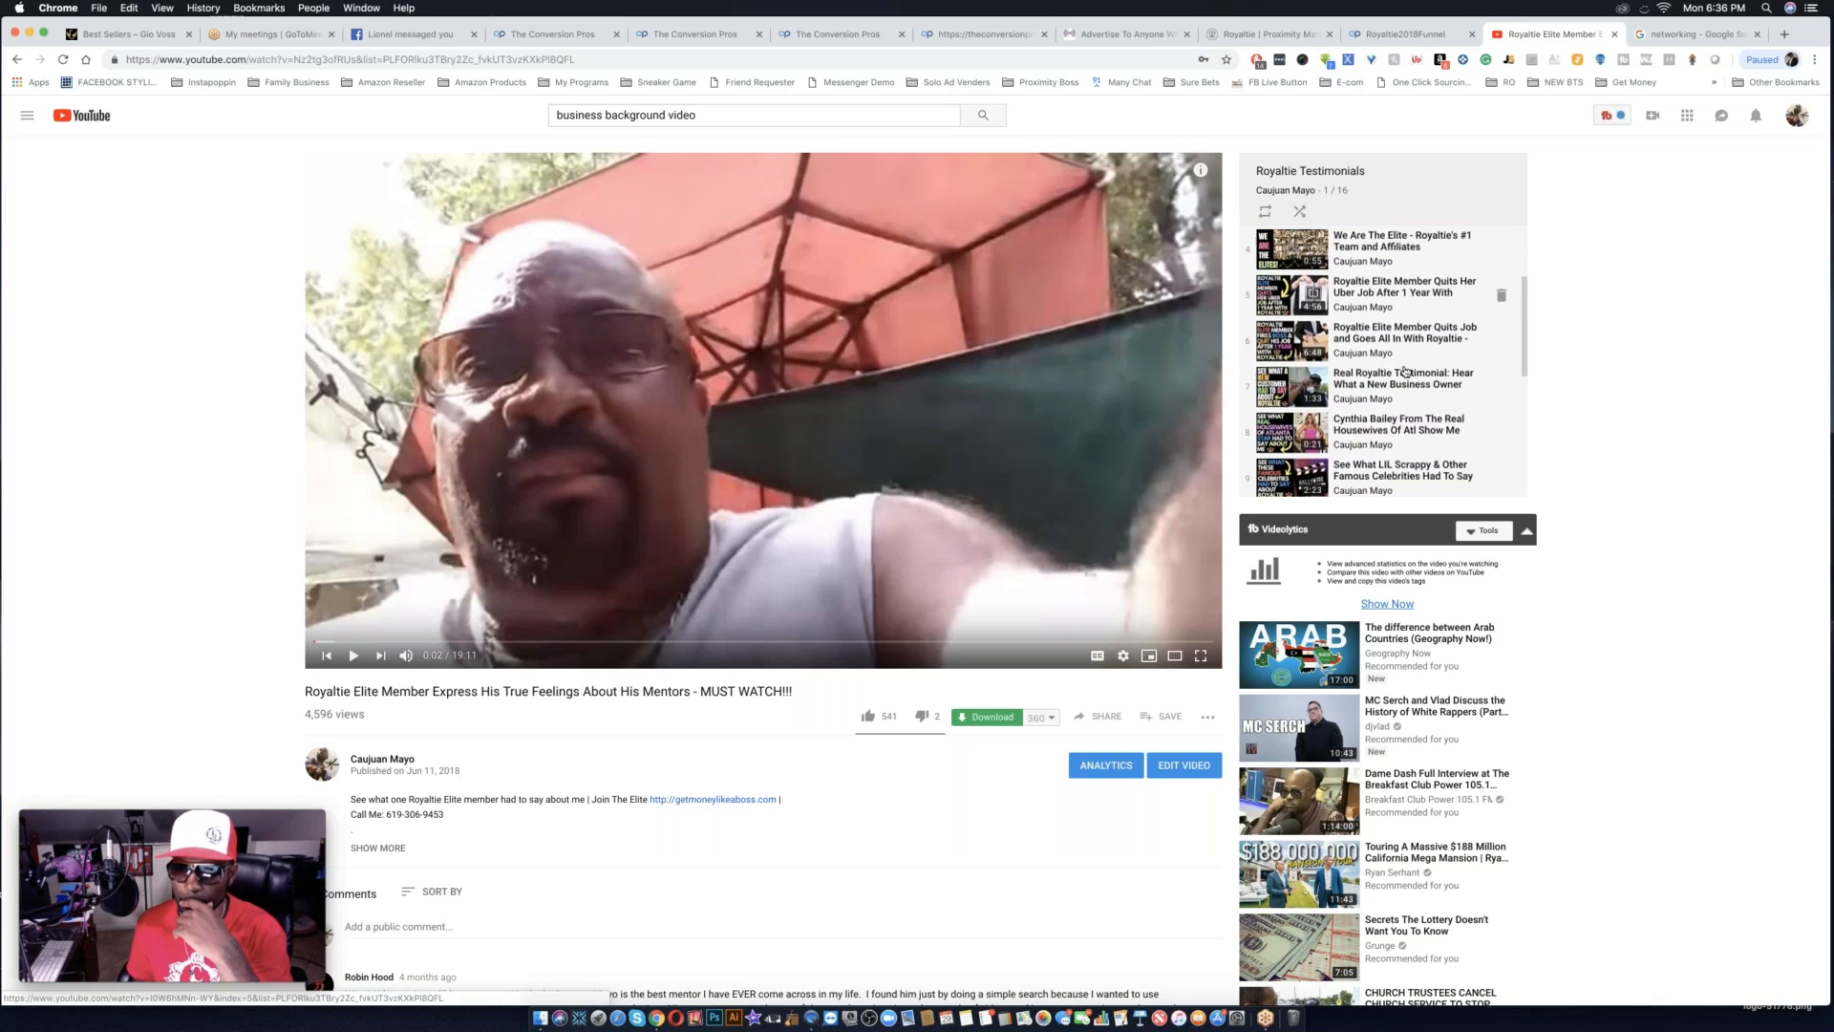
{"action": "scroll", "coordinate": [1405, 371], "scroll_direction": "down", "scroll_amount": 1}
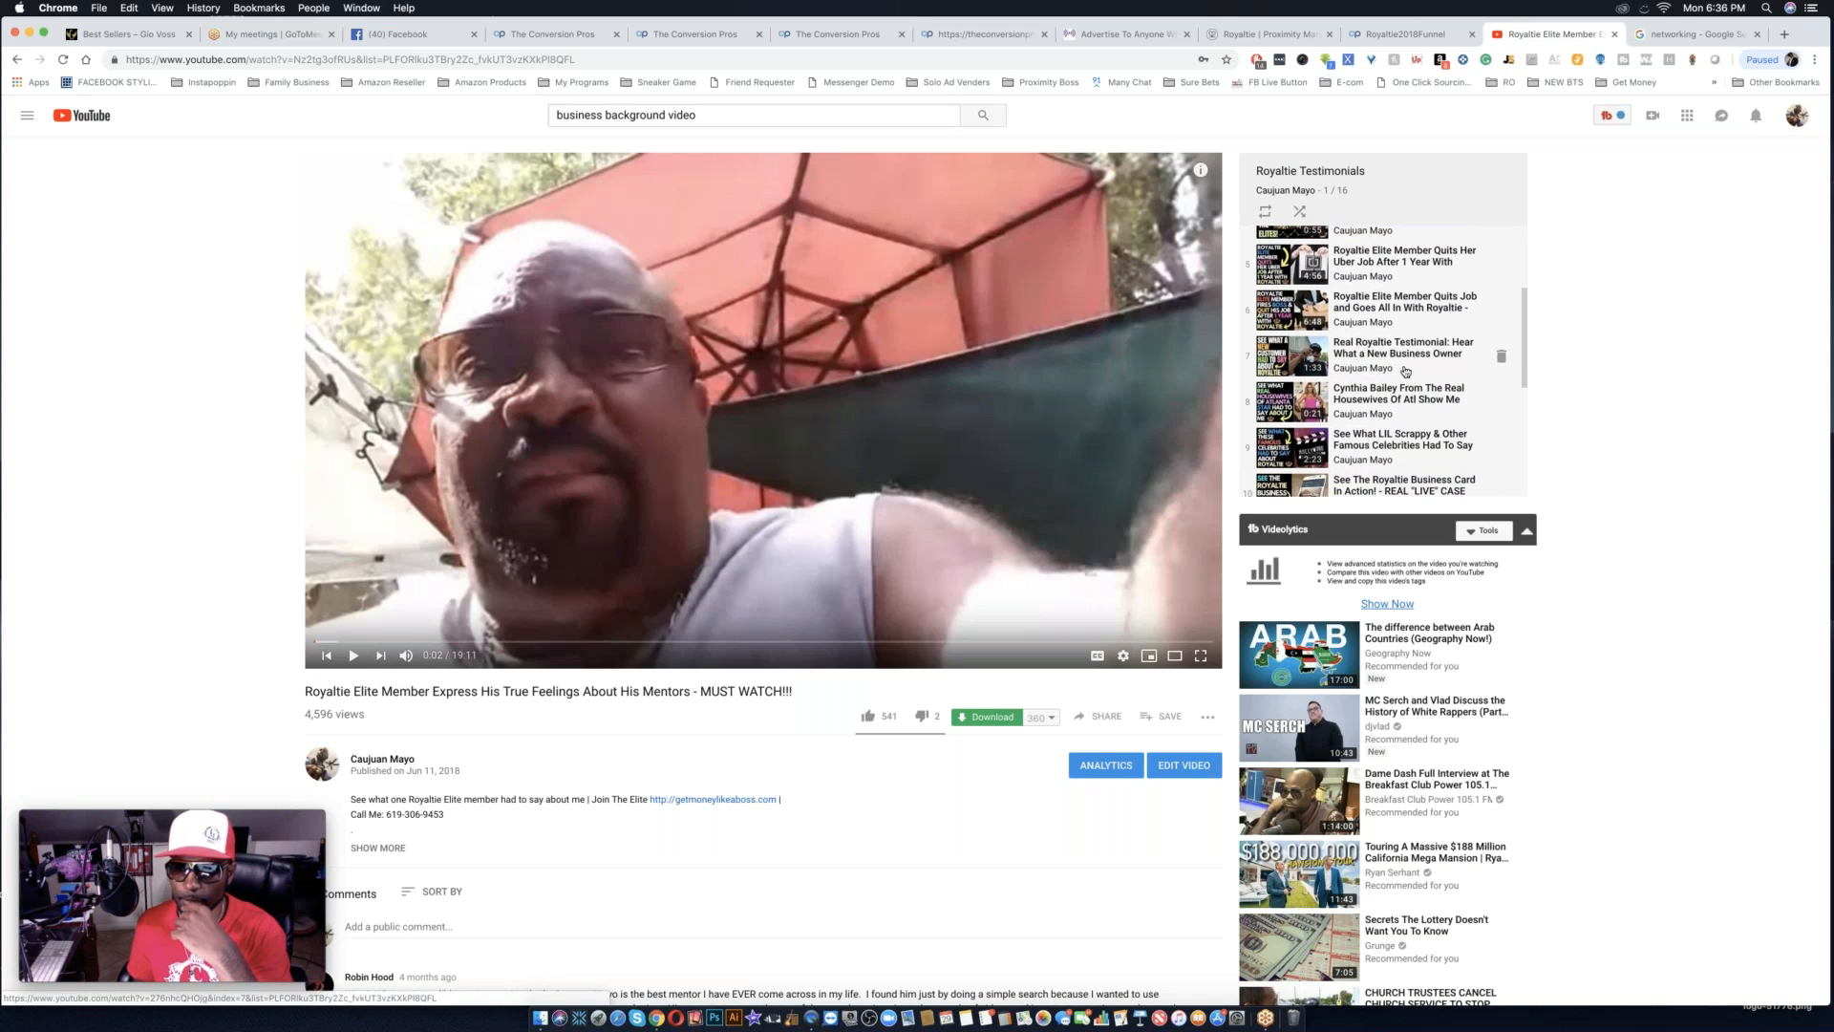
{"action": "scroll", "coordinate": [1405, 372], "scroll_direction": "down", "scroll_amount": 2}
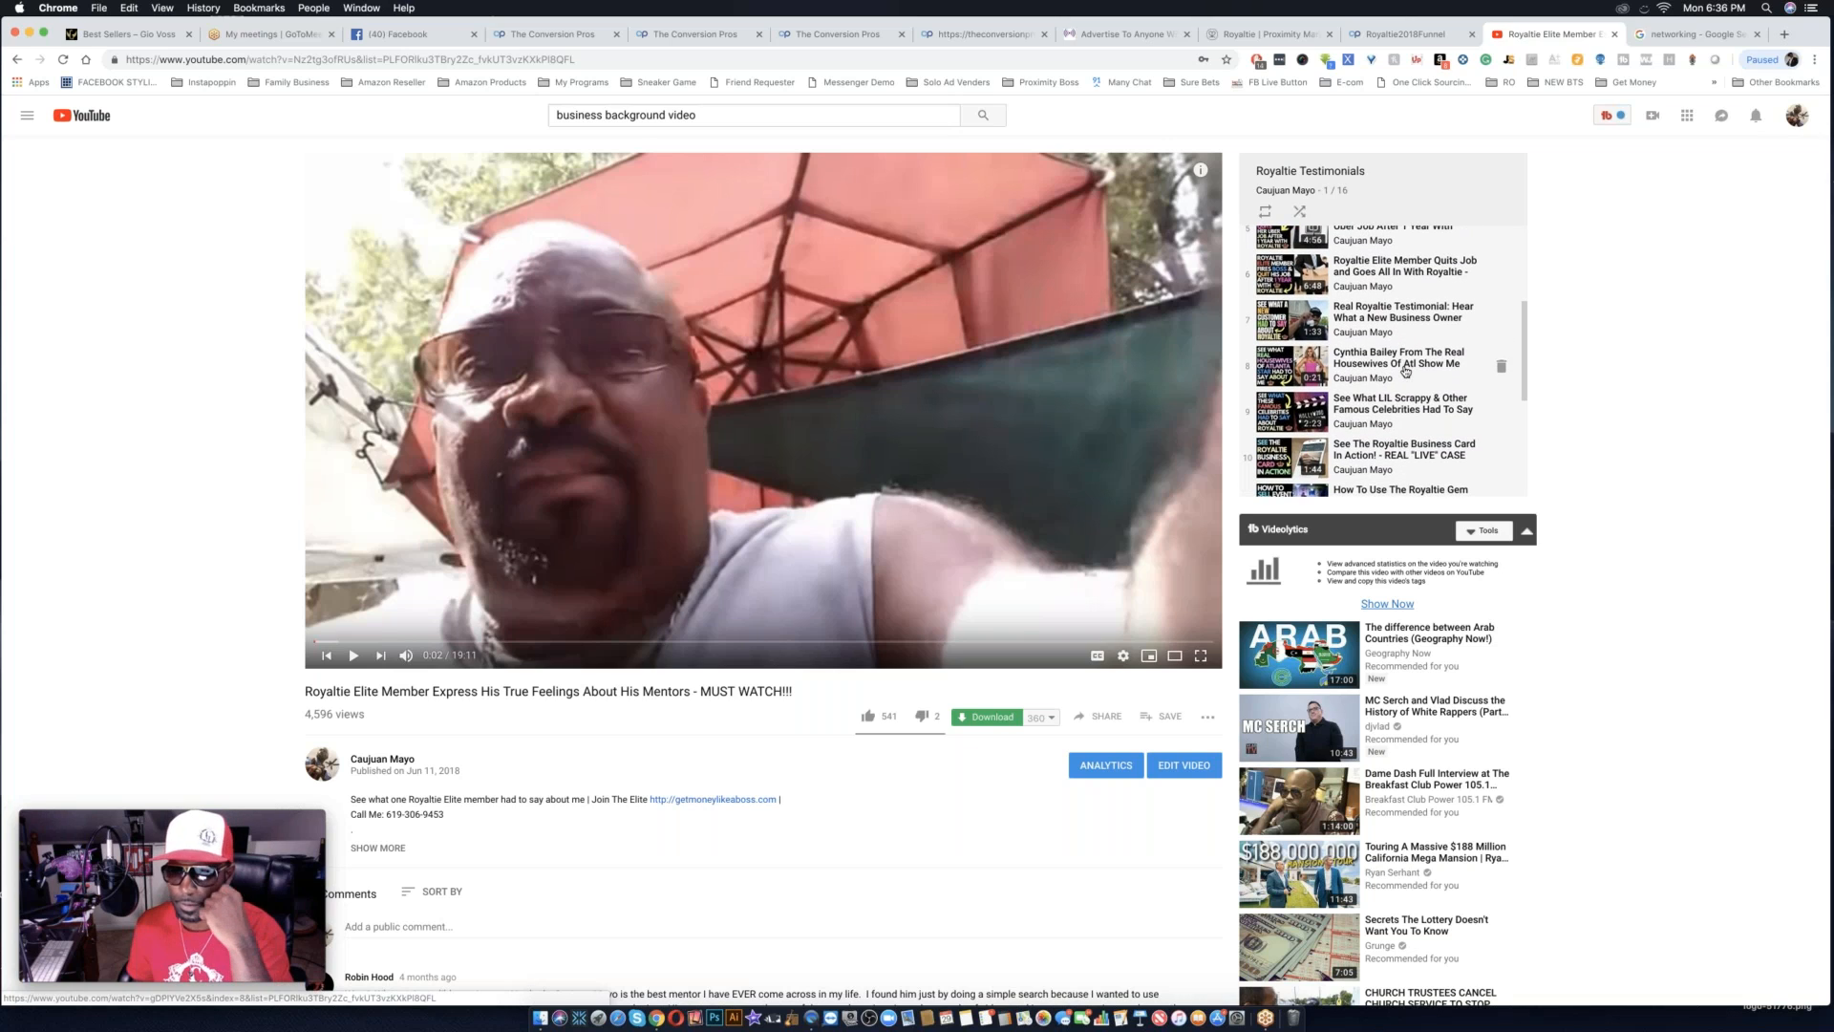
{"action": "scroll", "coordinate": [1405, 371], "scroll_direction": "down", "scroll_amount": 1}
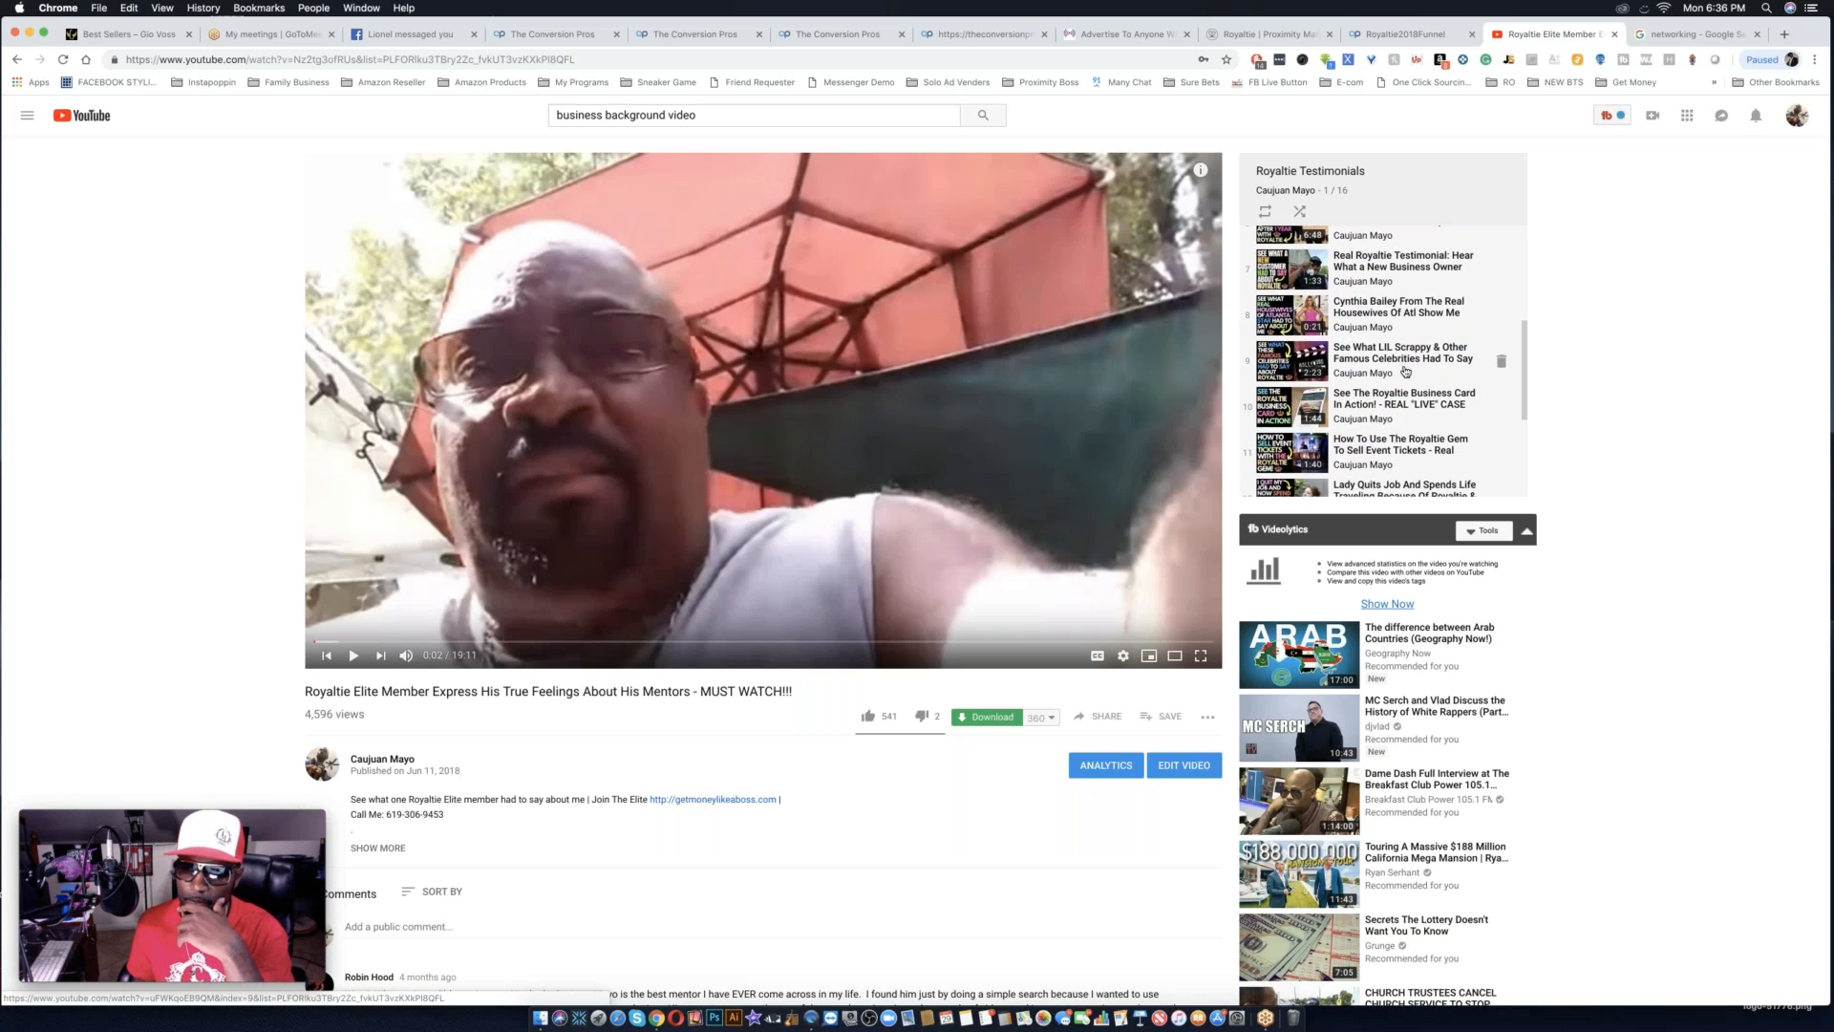
{"action": "scroll", "coordinate": [1405, 371], "scroll_direction": "down", "scroll_amount": 3}
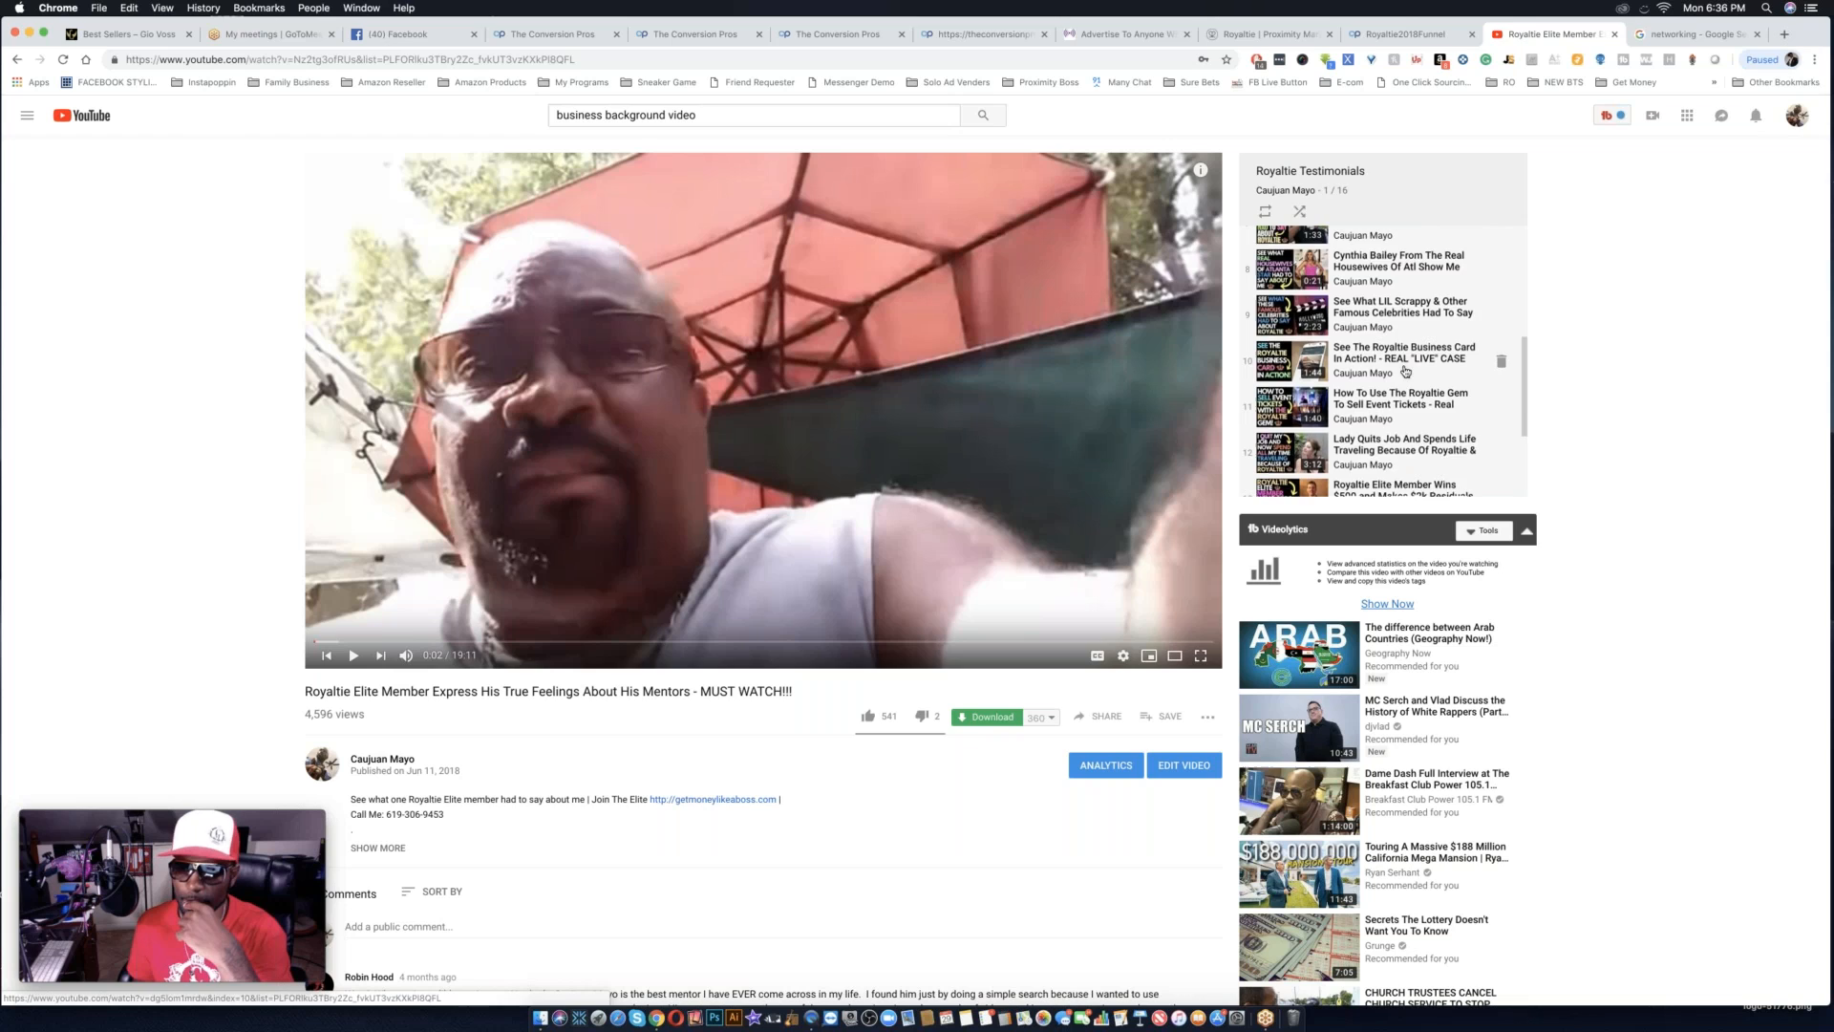
{"action": "scroll", "coordinate": [1405, 371], "scroll_direction": "down", "scroll_amount": 3}
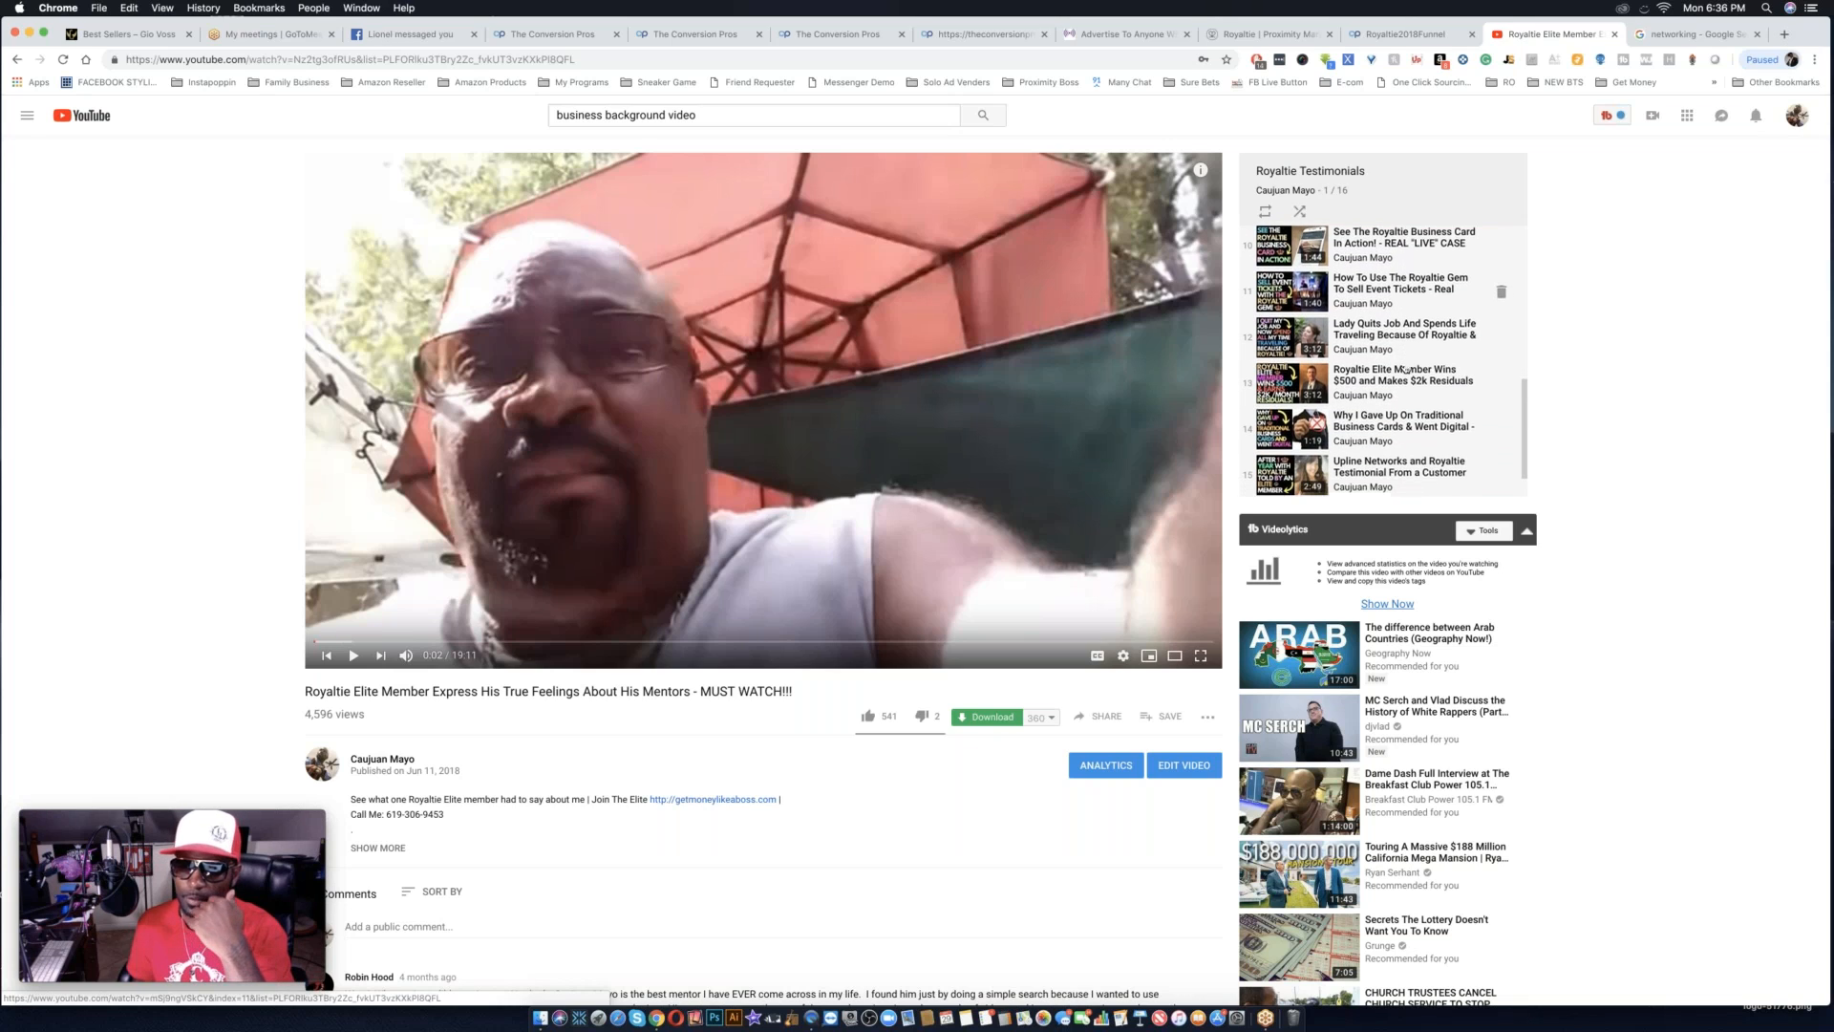
{"action": "scroll", "coordinate": [1405, 371], "scroll_direction": "down", "scroll_amount": 1}
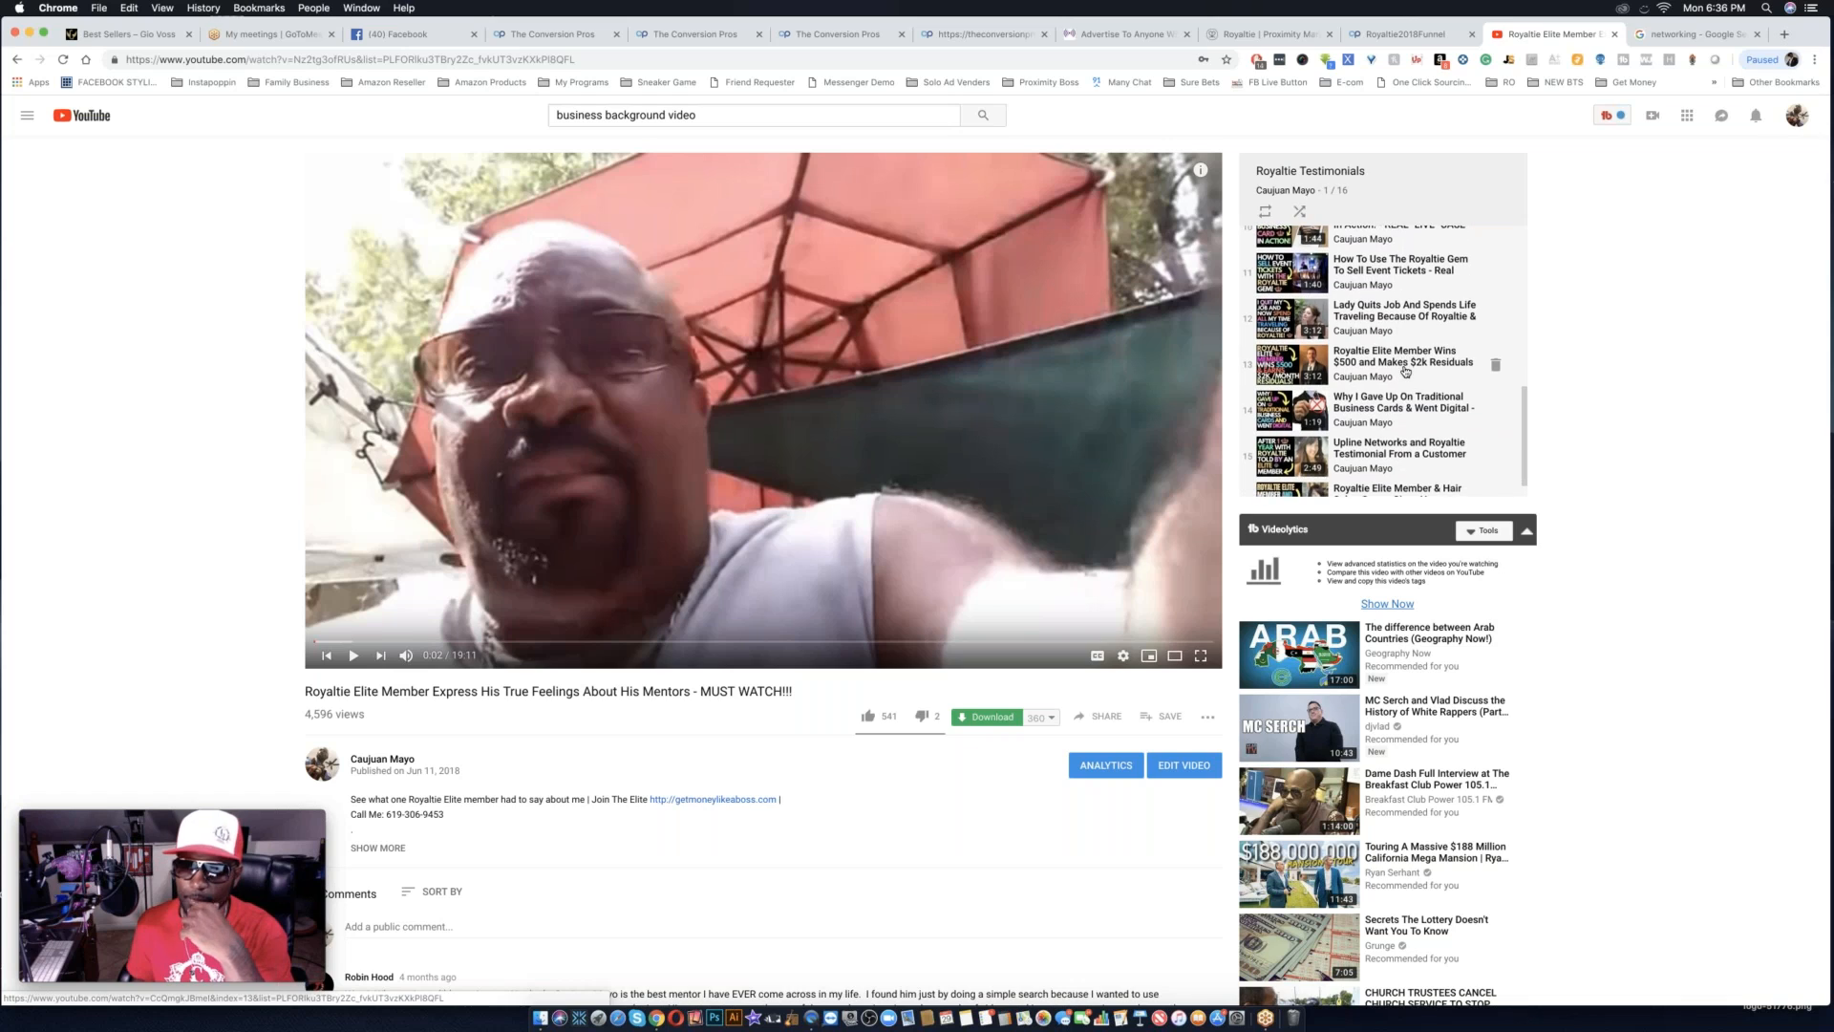
{"action": "scroll", "coordinate": [1405, 372], "scroll_direction": "down", "scroll_amount": 1}
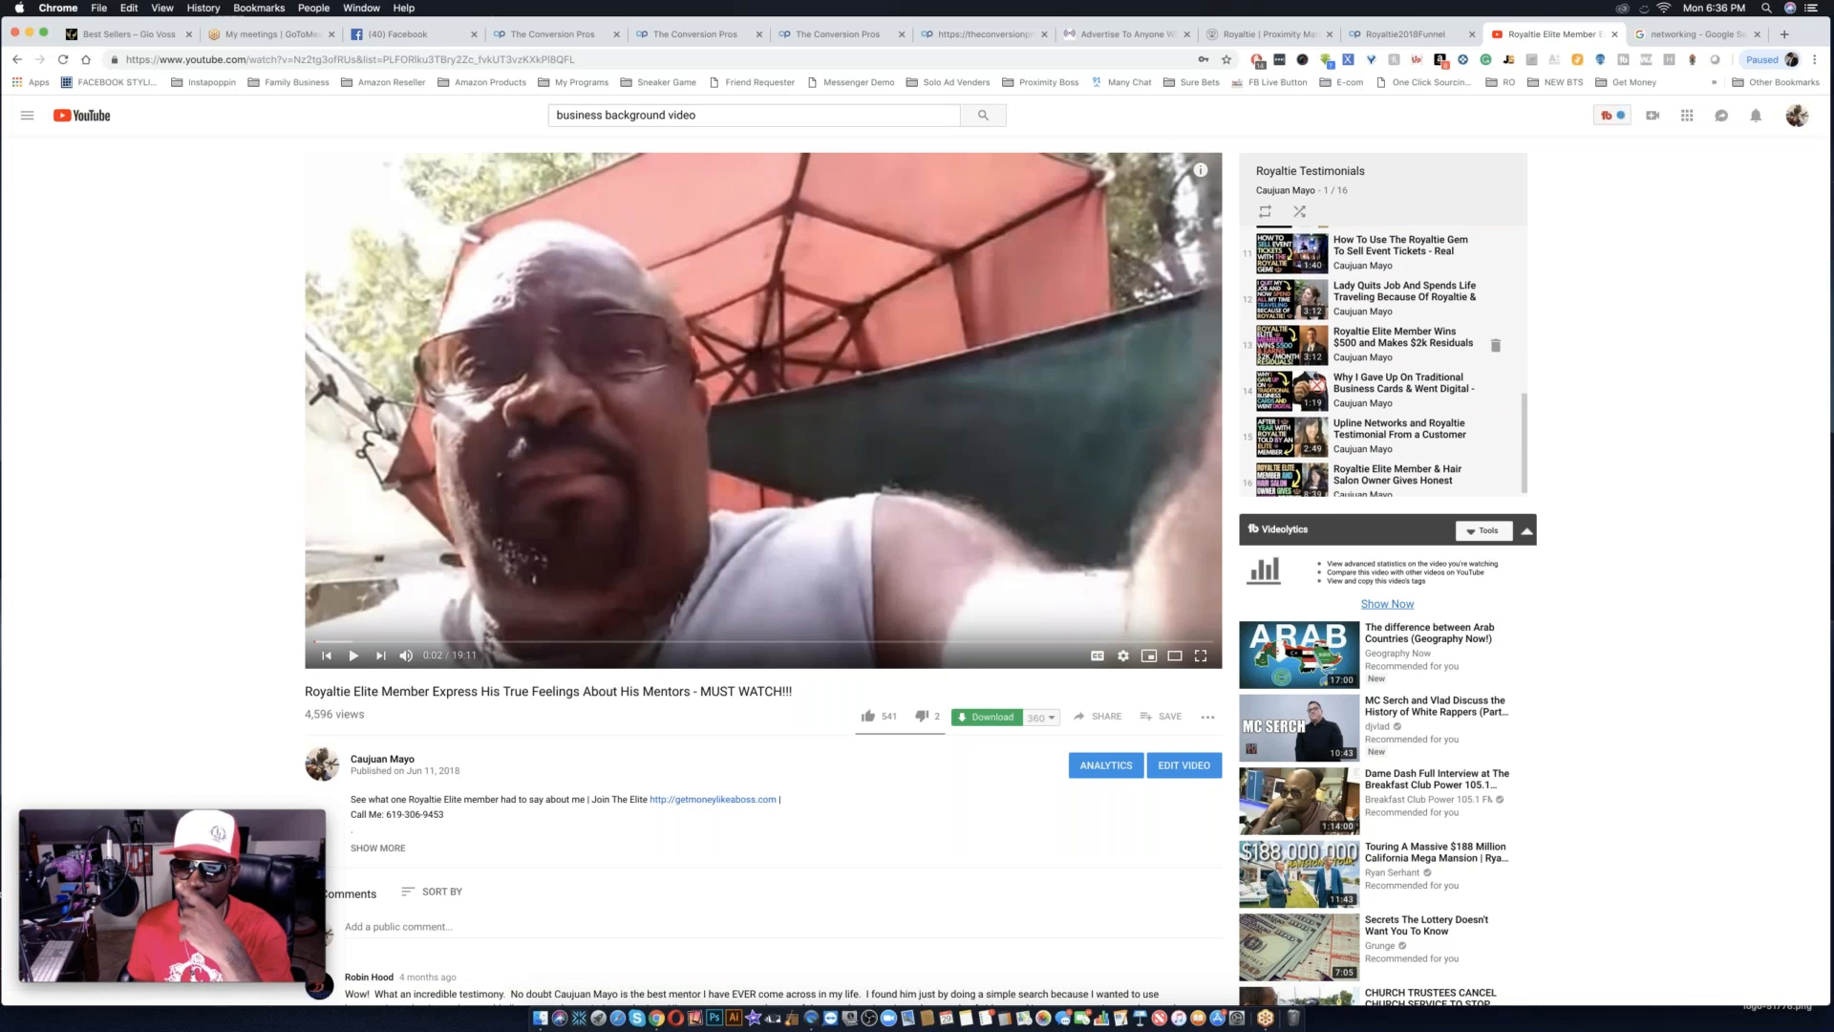
{"action": "scroll", "coordinate": [1398, 409], "scroll_direction": "down", "scroll_amount": 1}
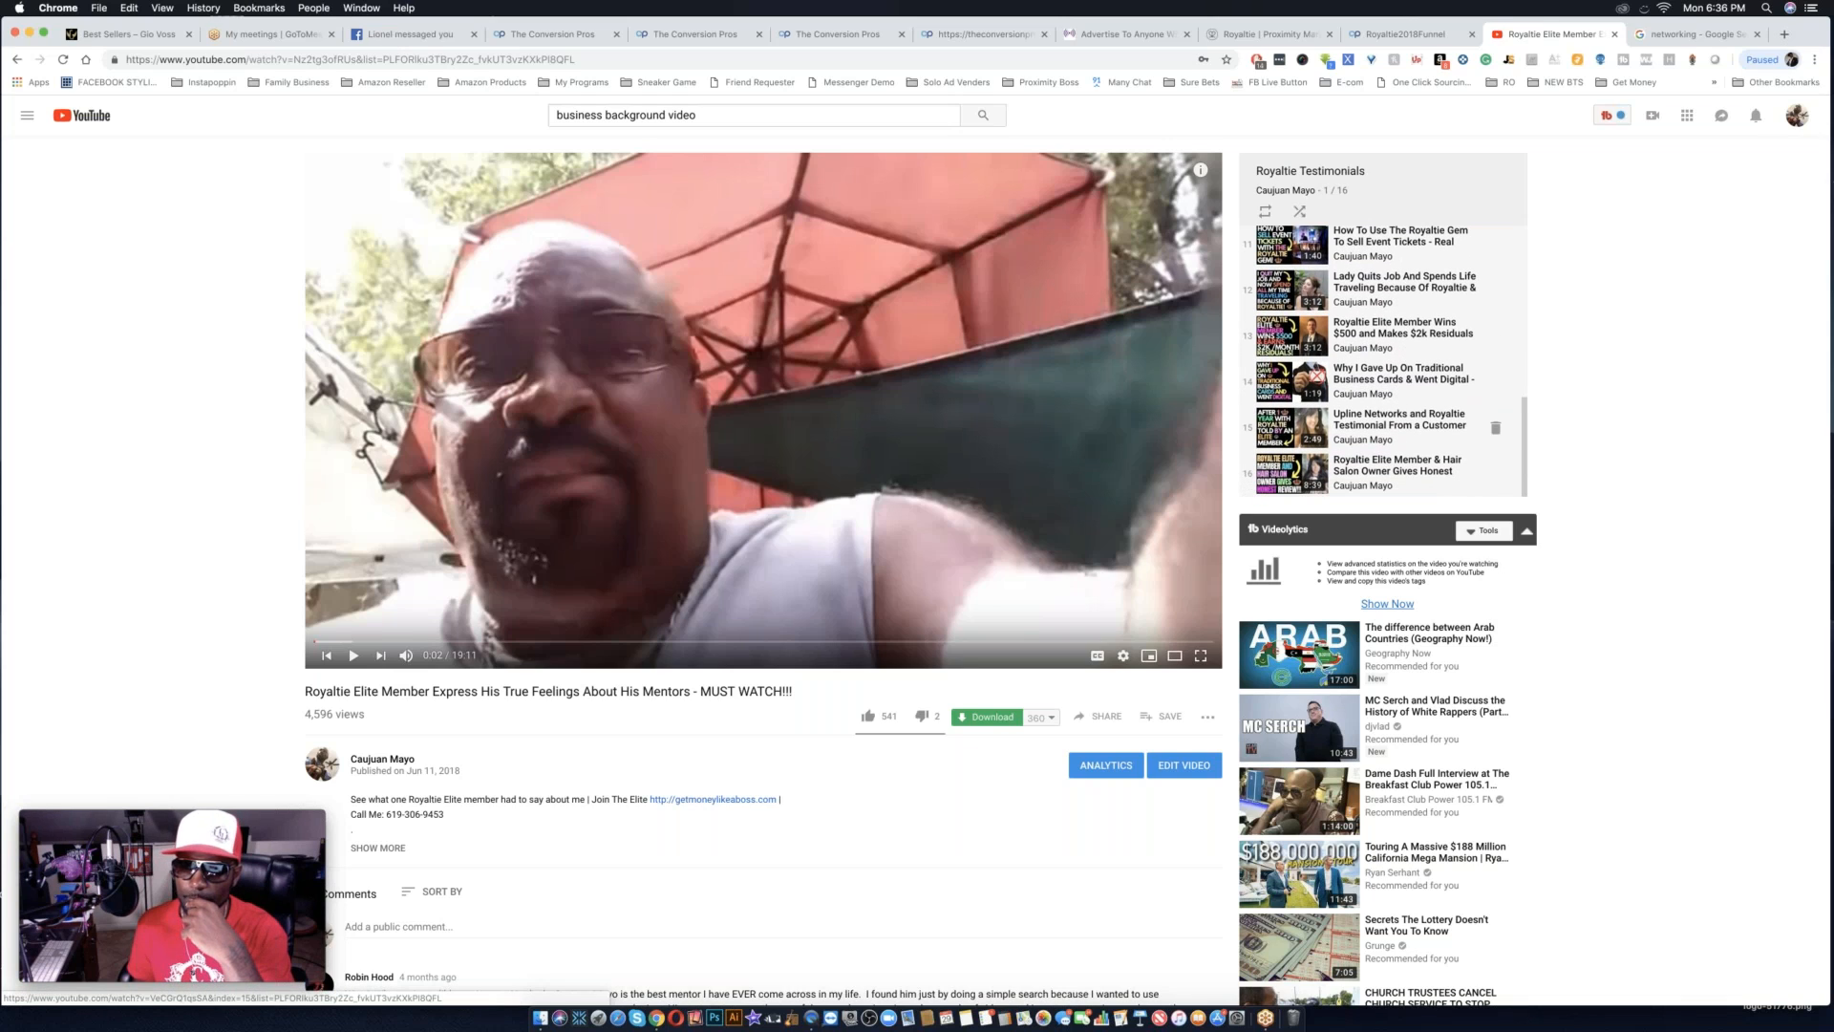
{"action": "scroll", "coordinate": [1397, 420], "scroll_direction": "up", "scroll_amount": 8}
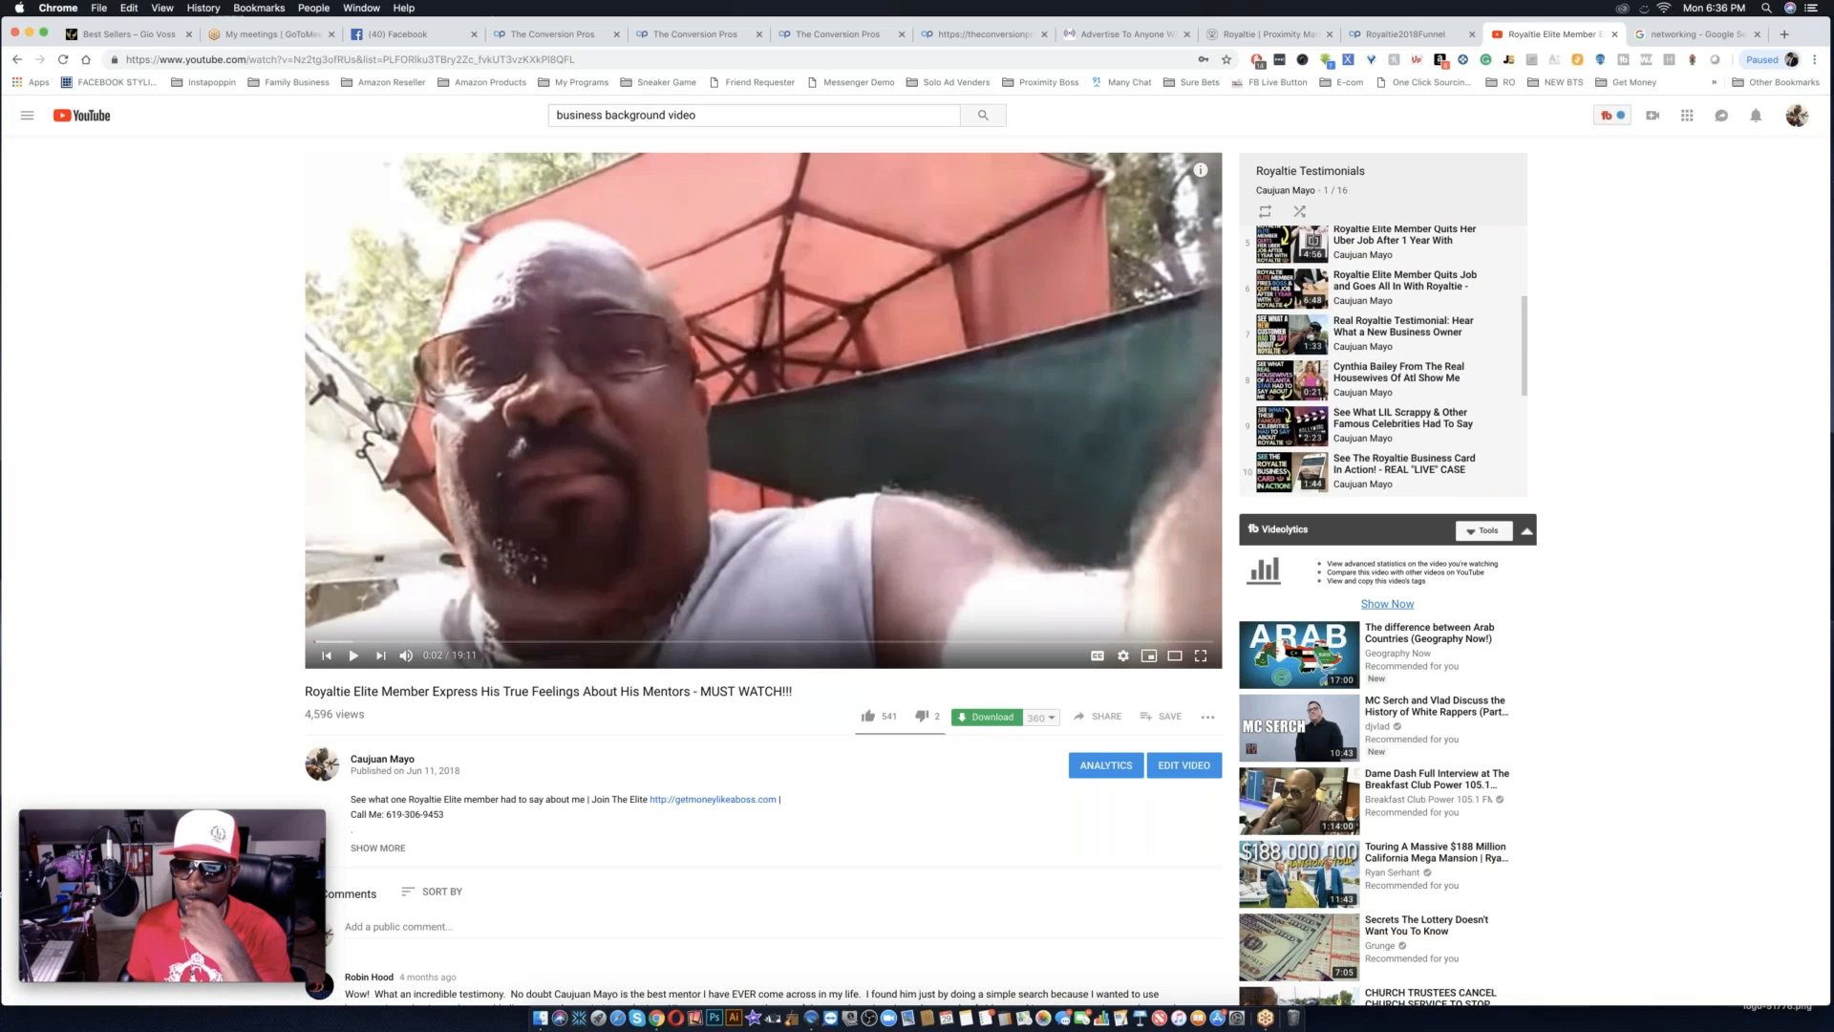
{"action": "scroll", "coordinate": [1398, 425], "scroll_direction": "down", "scroll_amount": 8}
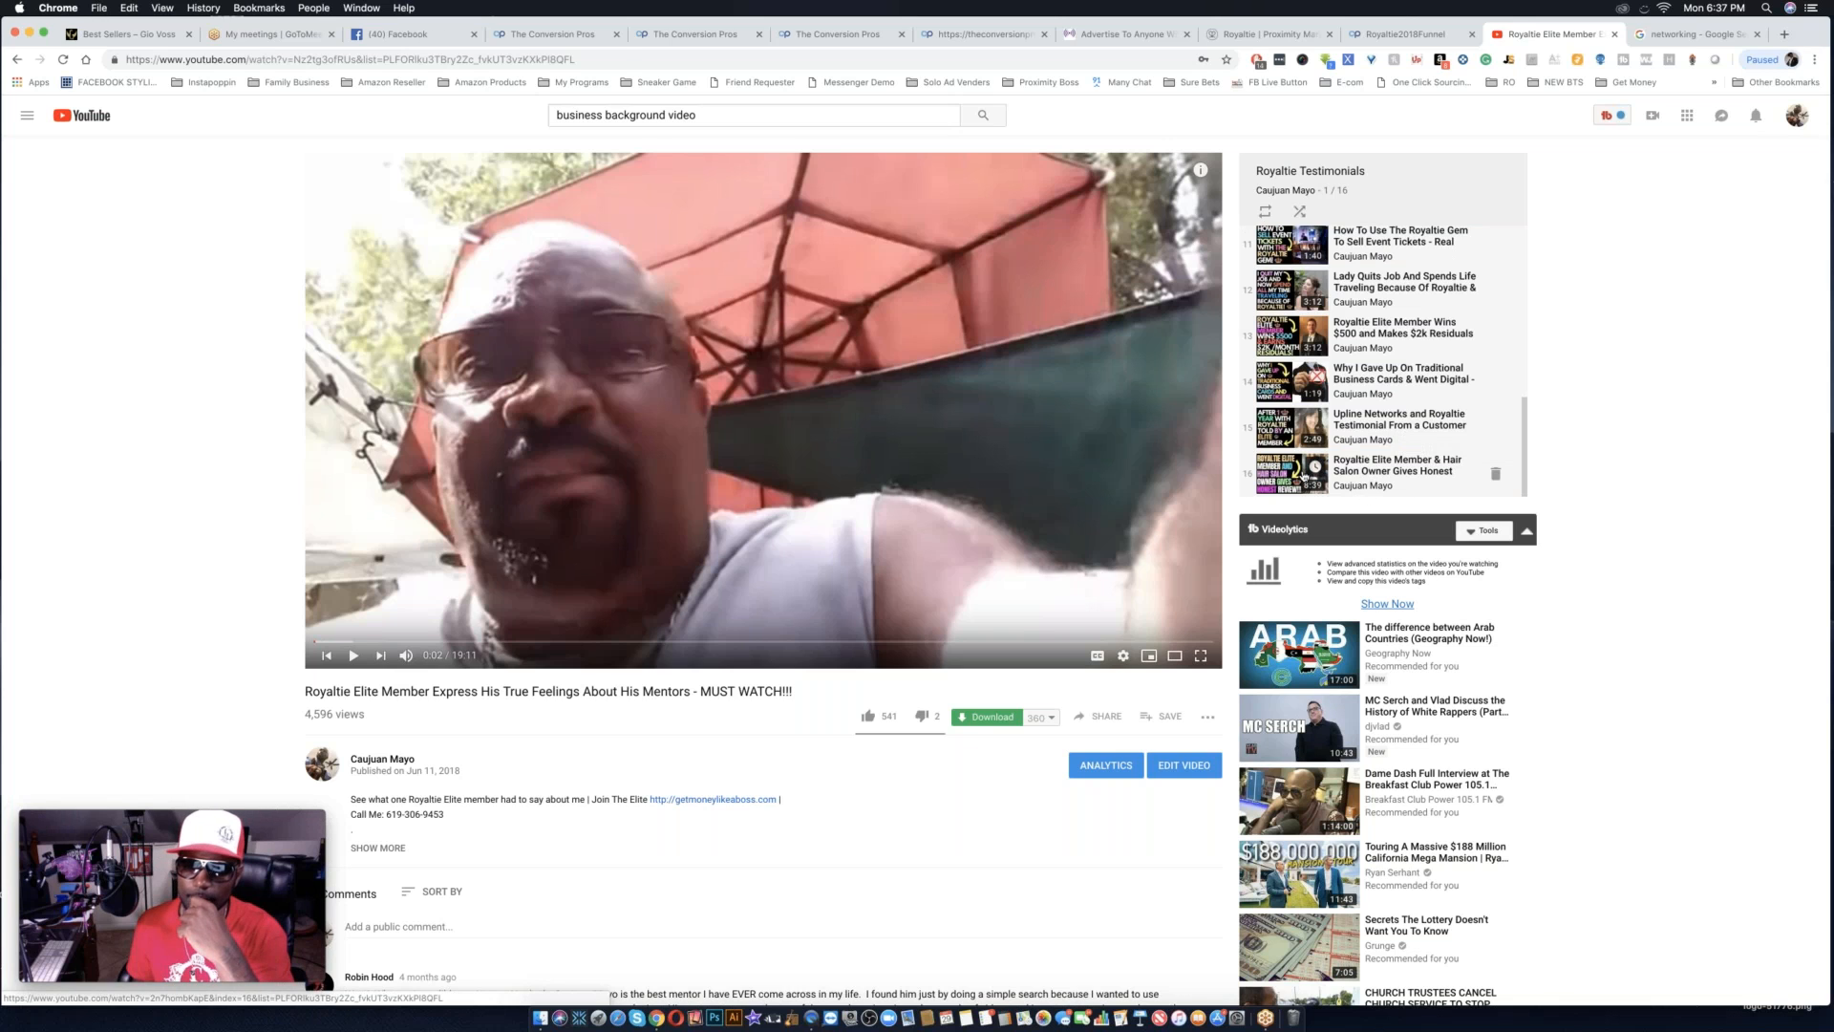
Preview the hair salon owner's testimonial, return to the playlist's first video and pause it.
{"action": "left_click", "coordinate": [1303, 475]}
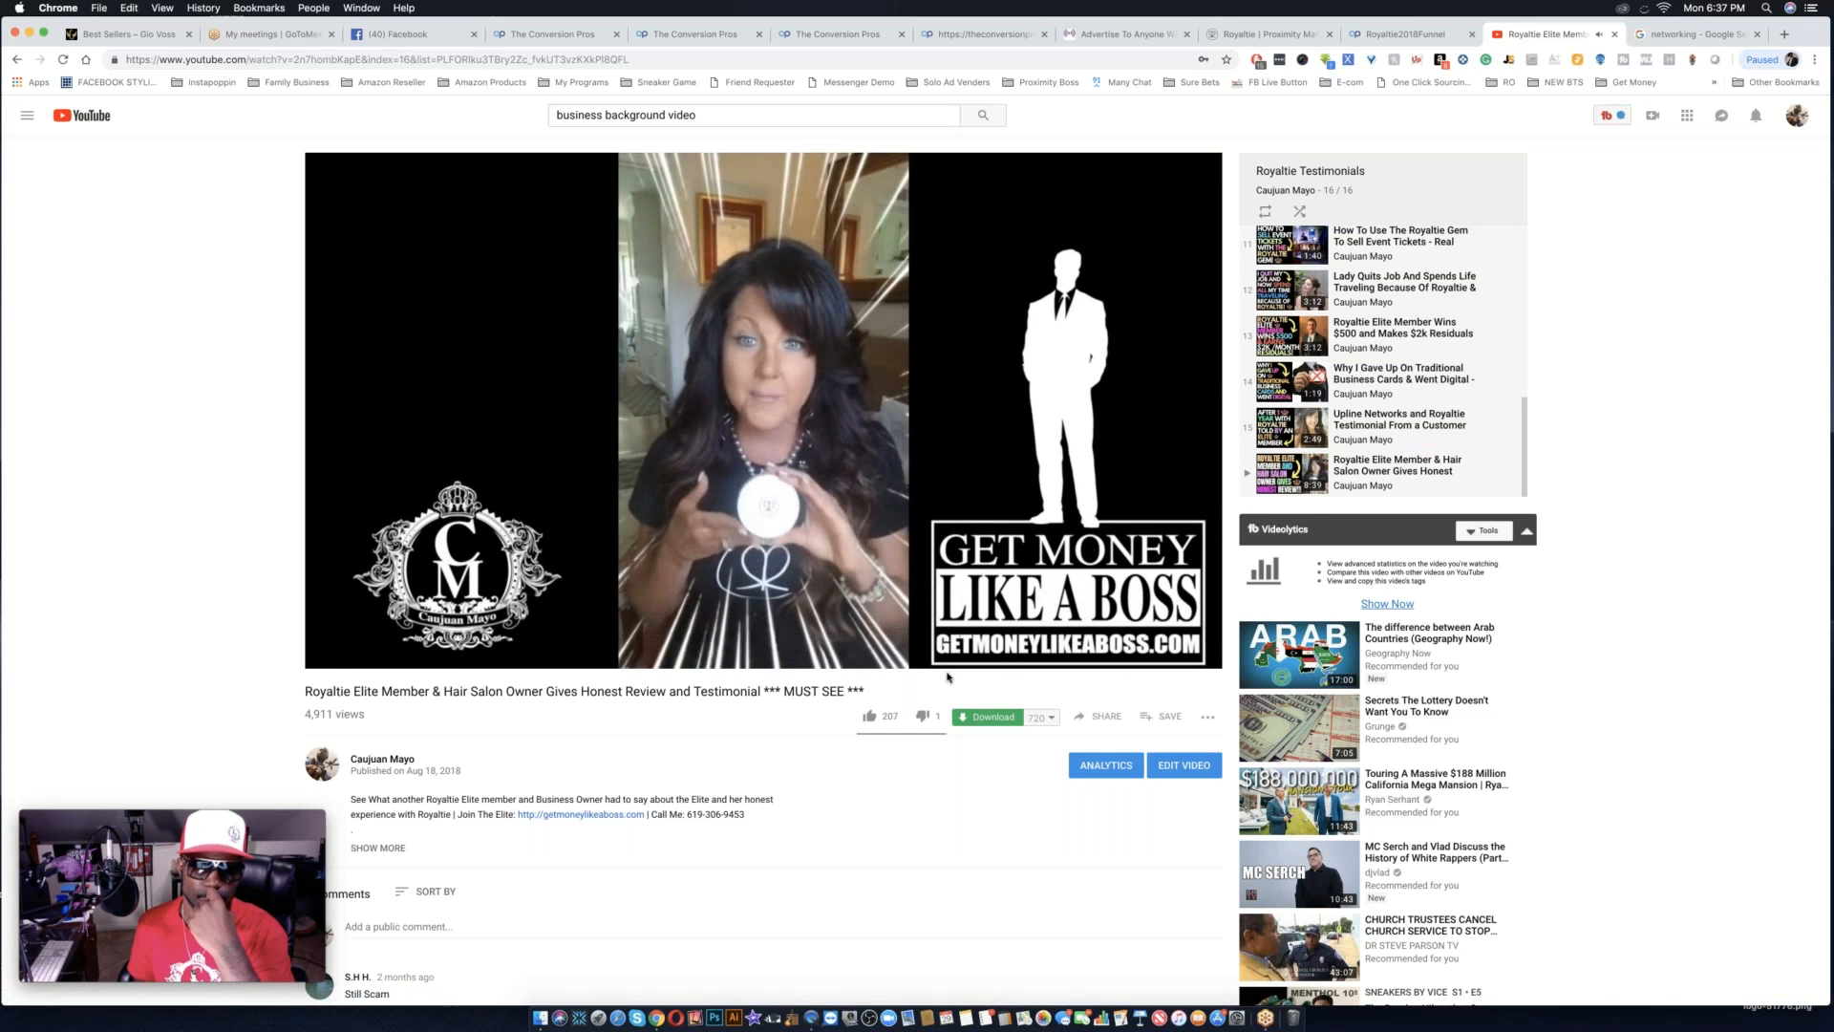
{"action": "scroll", "coordinate": [947, 677], "scroll_direction": "left", "scroll_amount": 5}
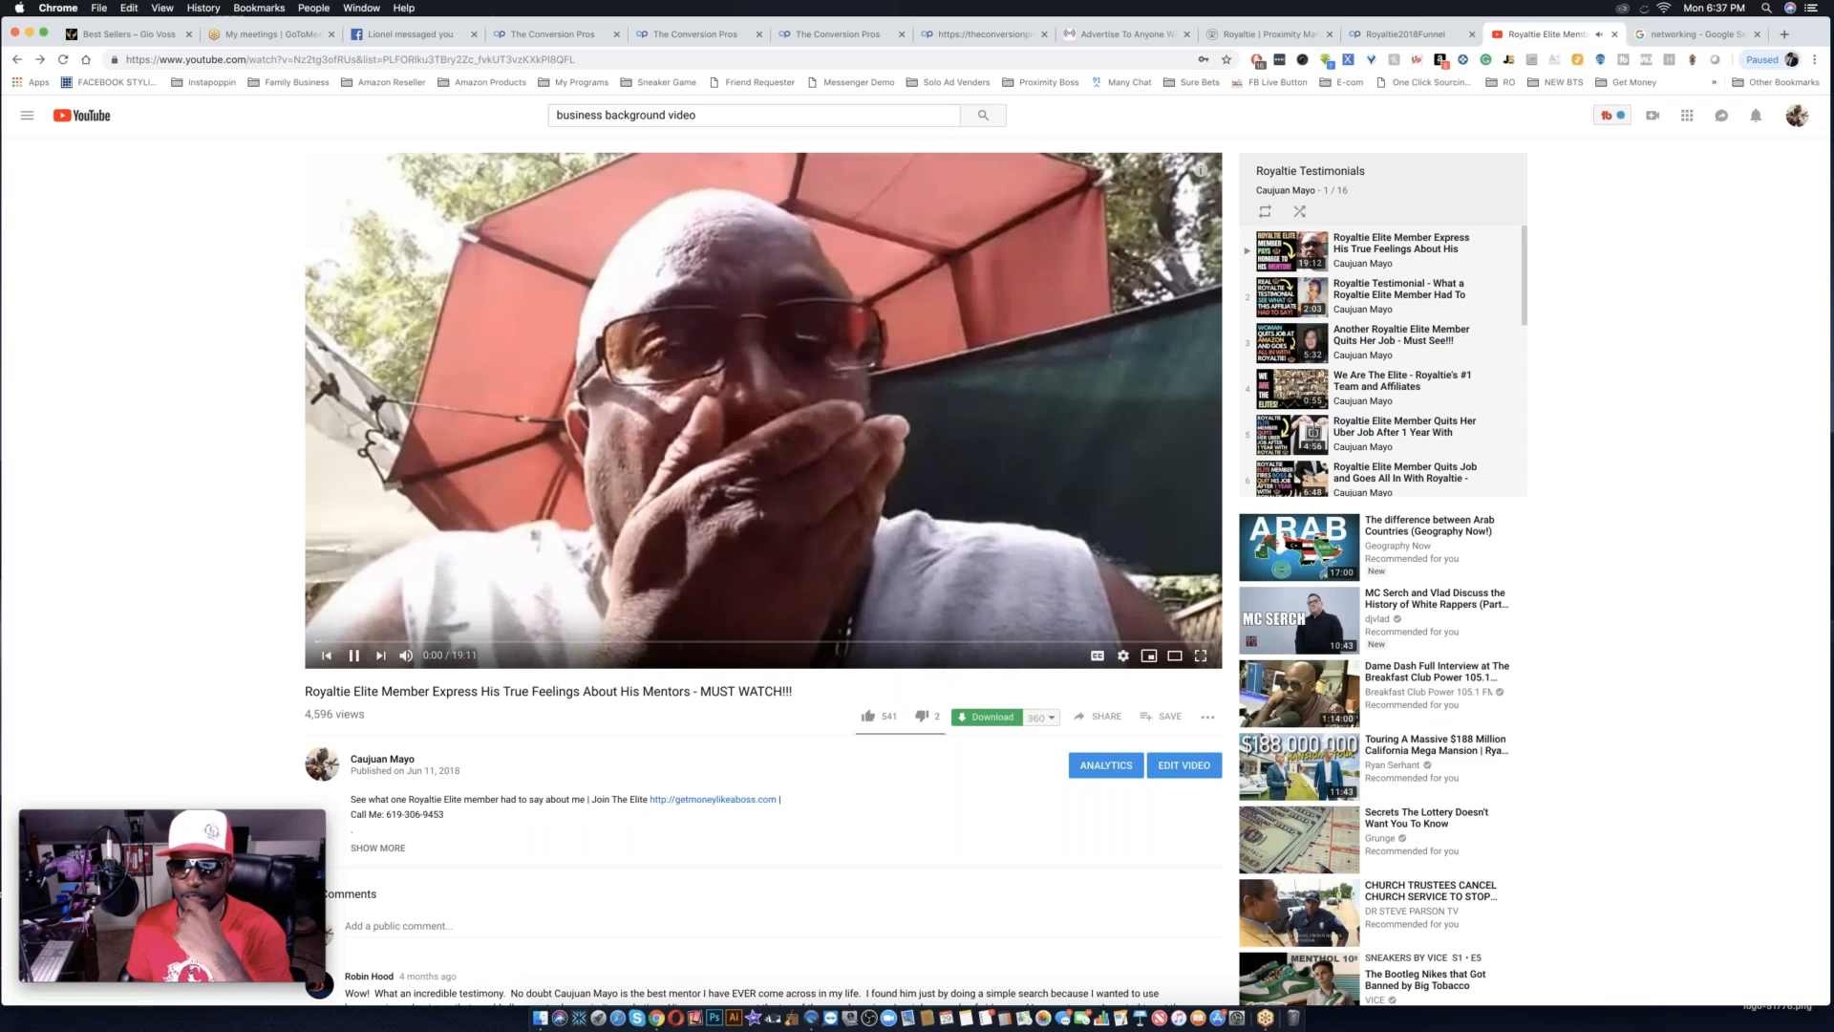
{"action": "left_click", "coordinate": [353, 655]}
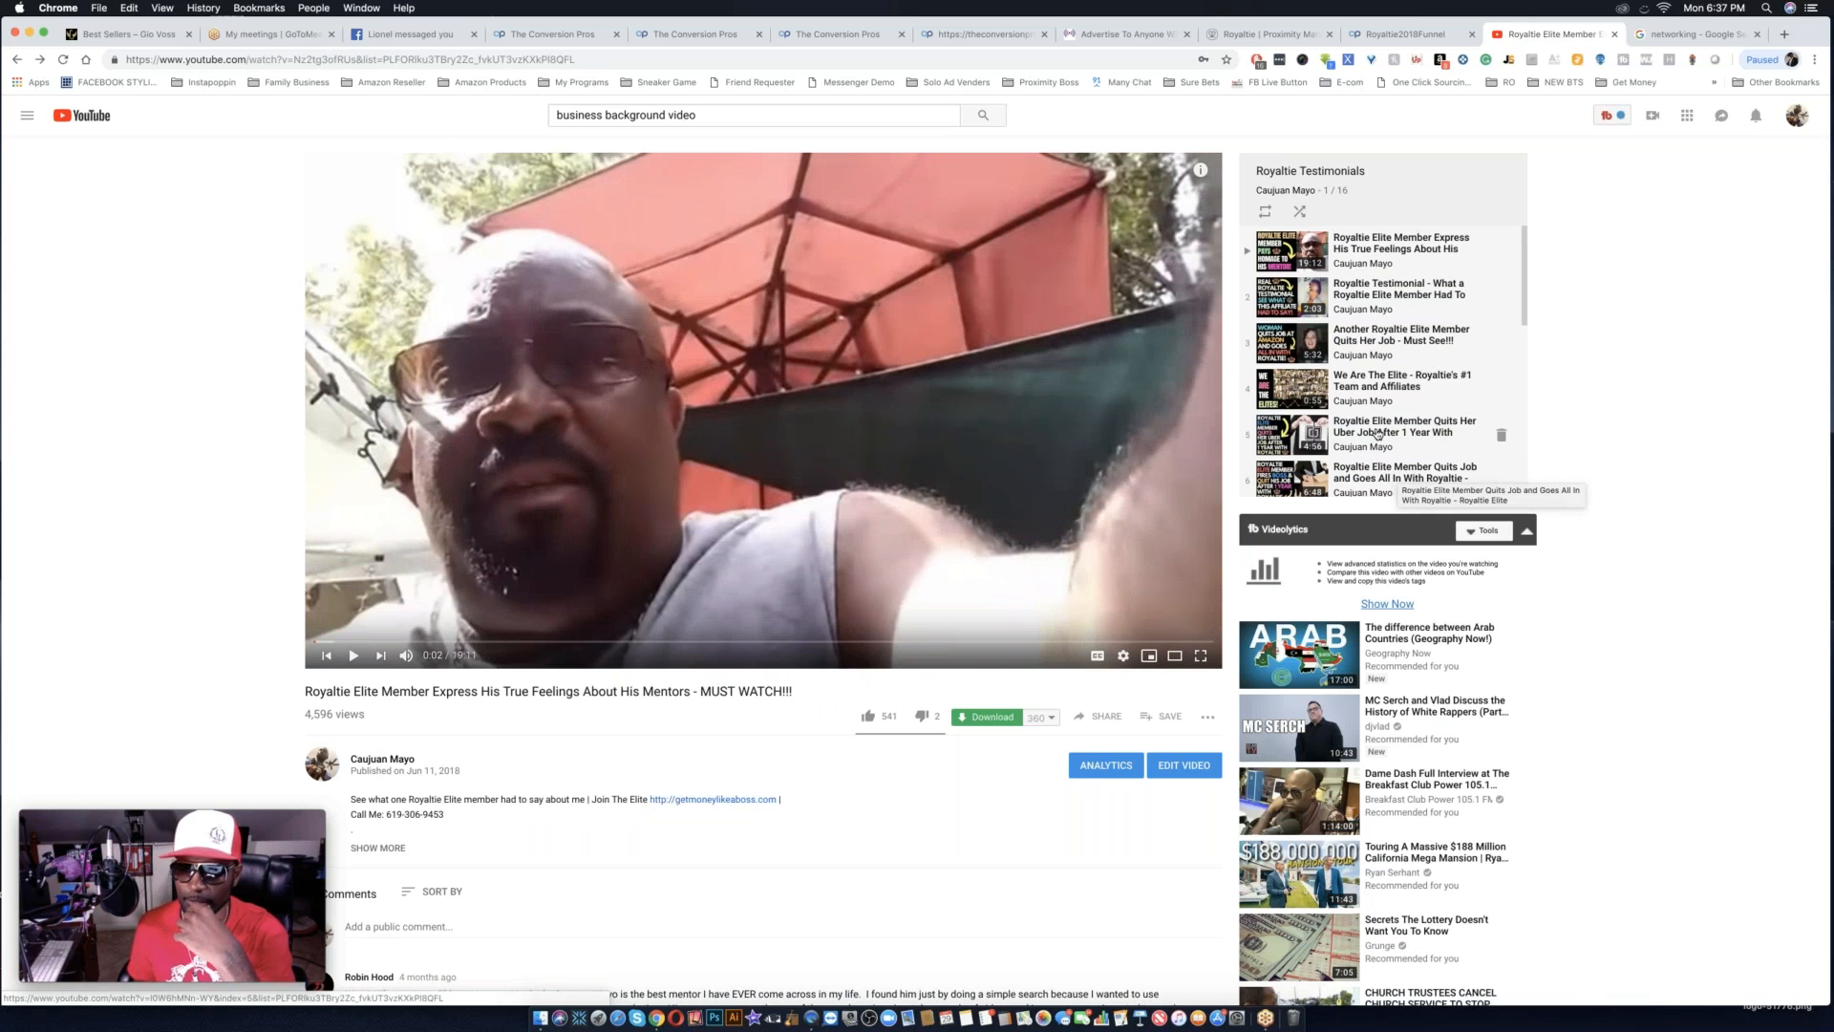
Preview "Another Royaltie Elite Member Quits Her Job - Must See!!!" and reopen the playlist's first testimonial.
{"action": "left_click", "coordinate": [1369, 342]}
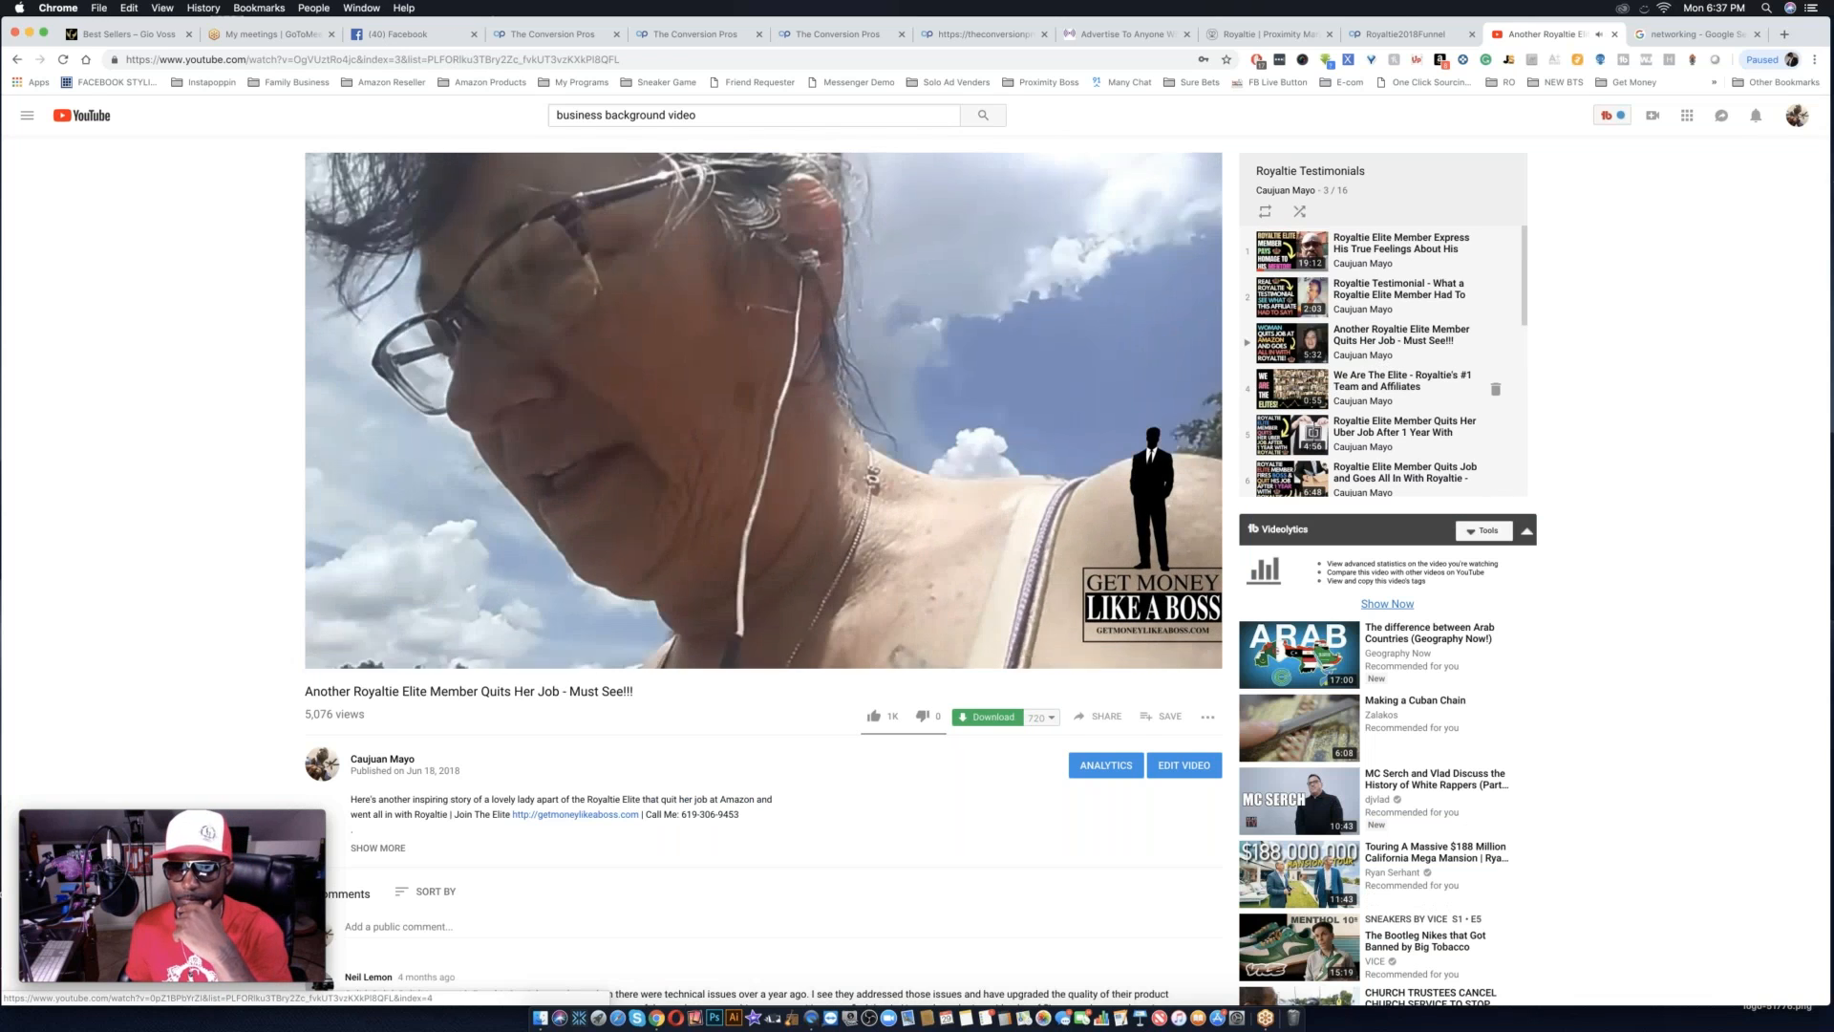
{"action": "scroll", "coordinate": [1337, 249], "scroll_direction": "up", "scroll_amount": 2}
{"action": "left_click", "coordinate": [1332, 232]}
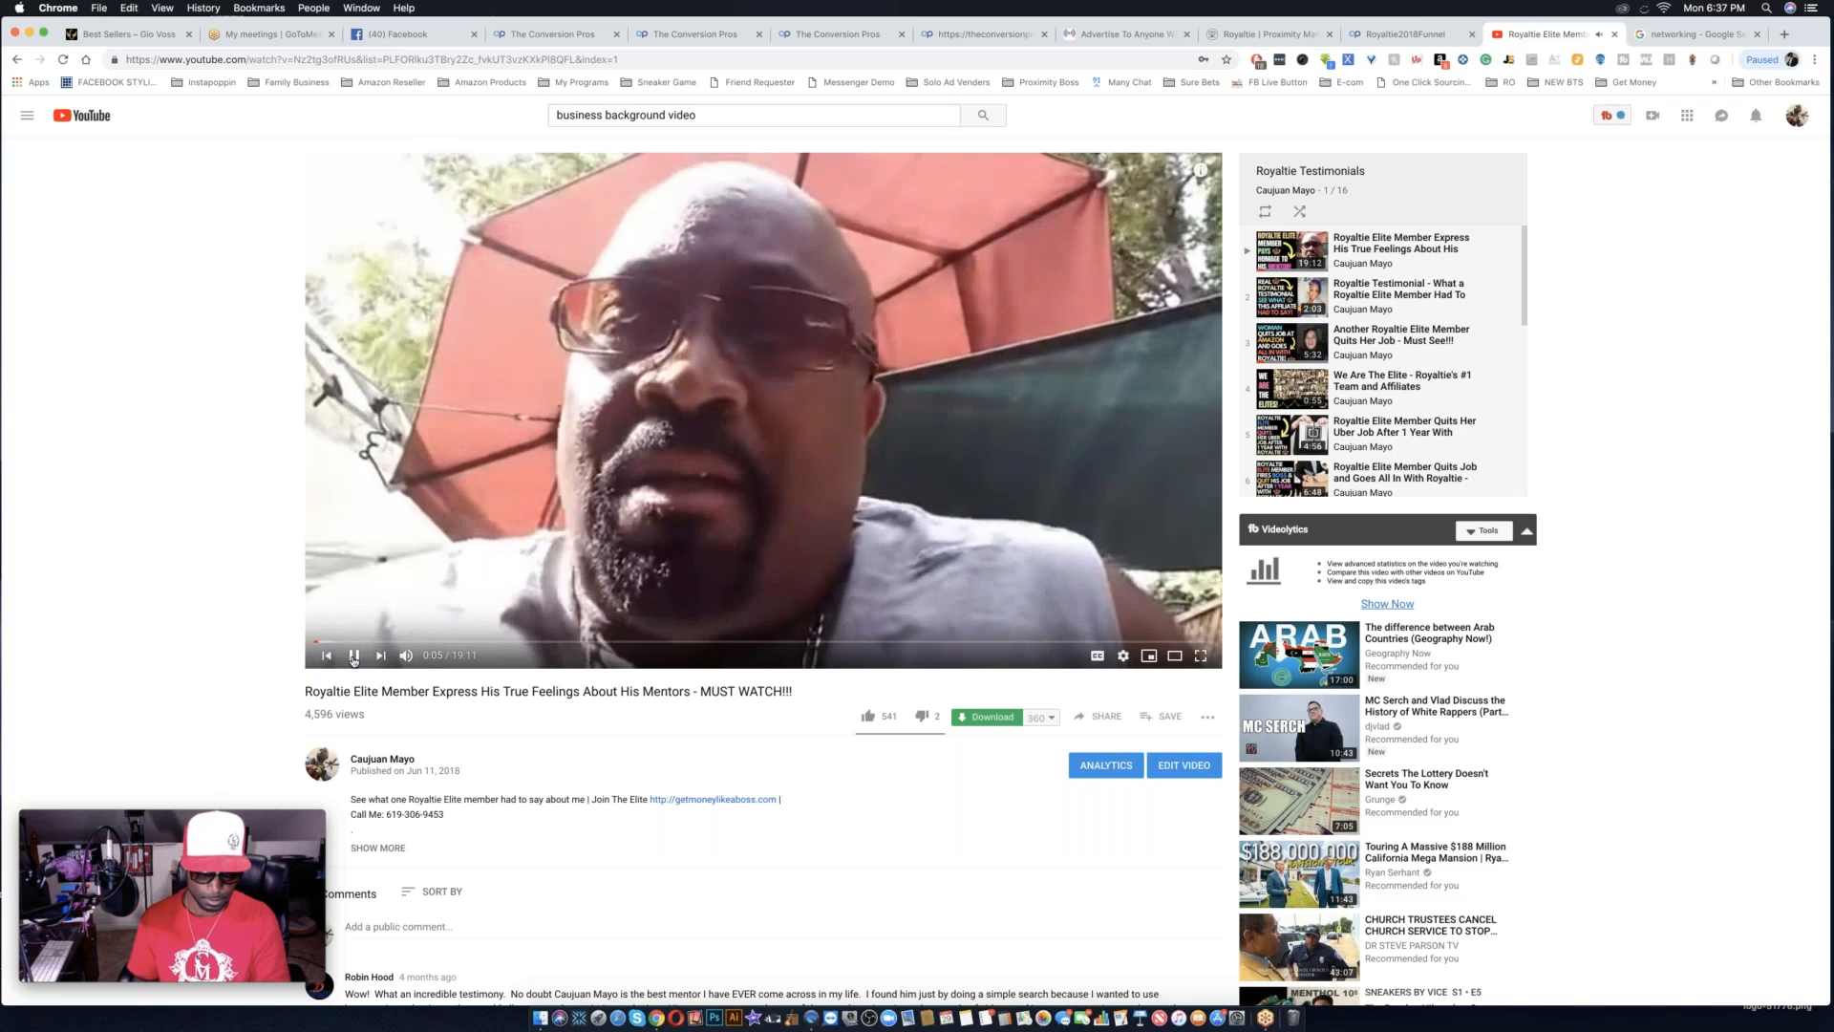
Pause the playlist's first testimonial and copy its share link.
{"action": "left_click", "coordinate": [354, 656]}
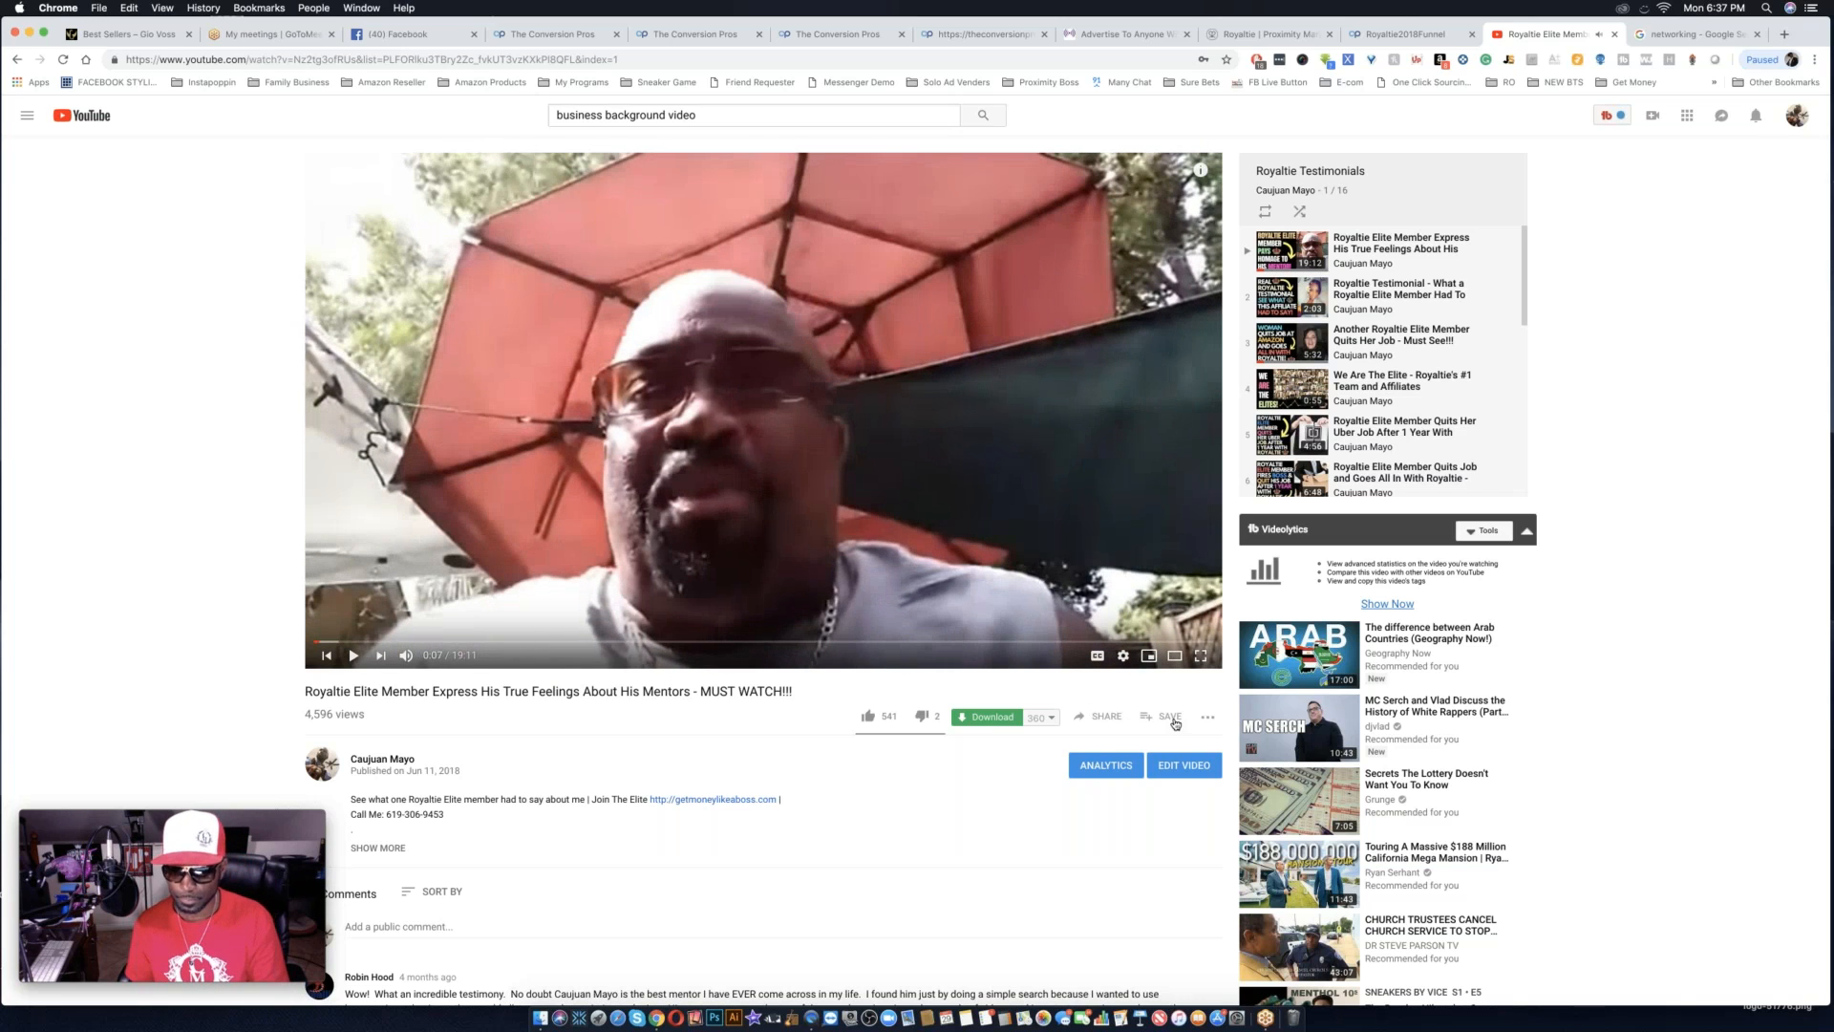
{"action": "left_click", "coordinate": [1111, 718]}
{"action": "left_click", "coordinate": [1051, 680]}
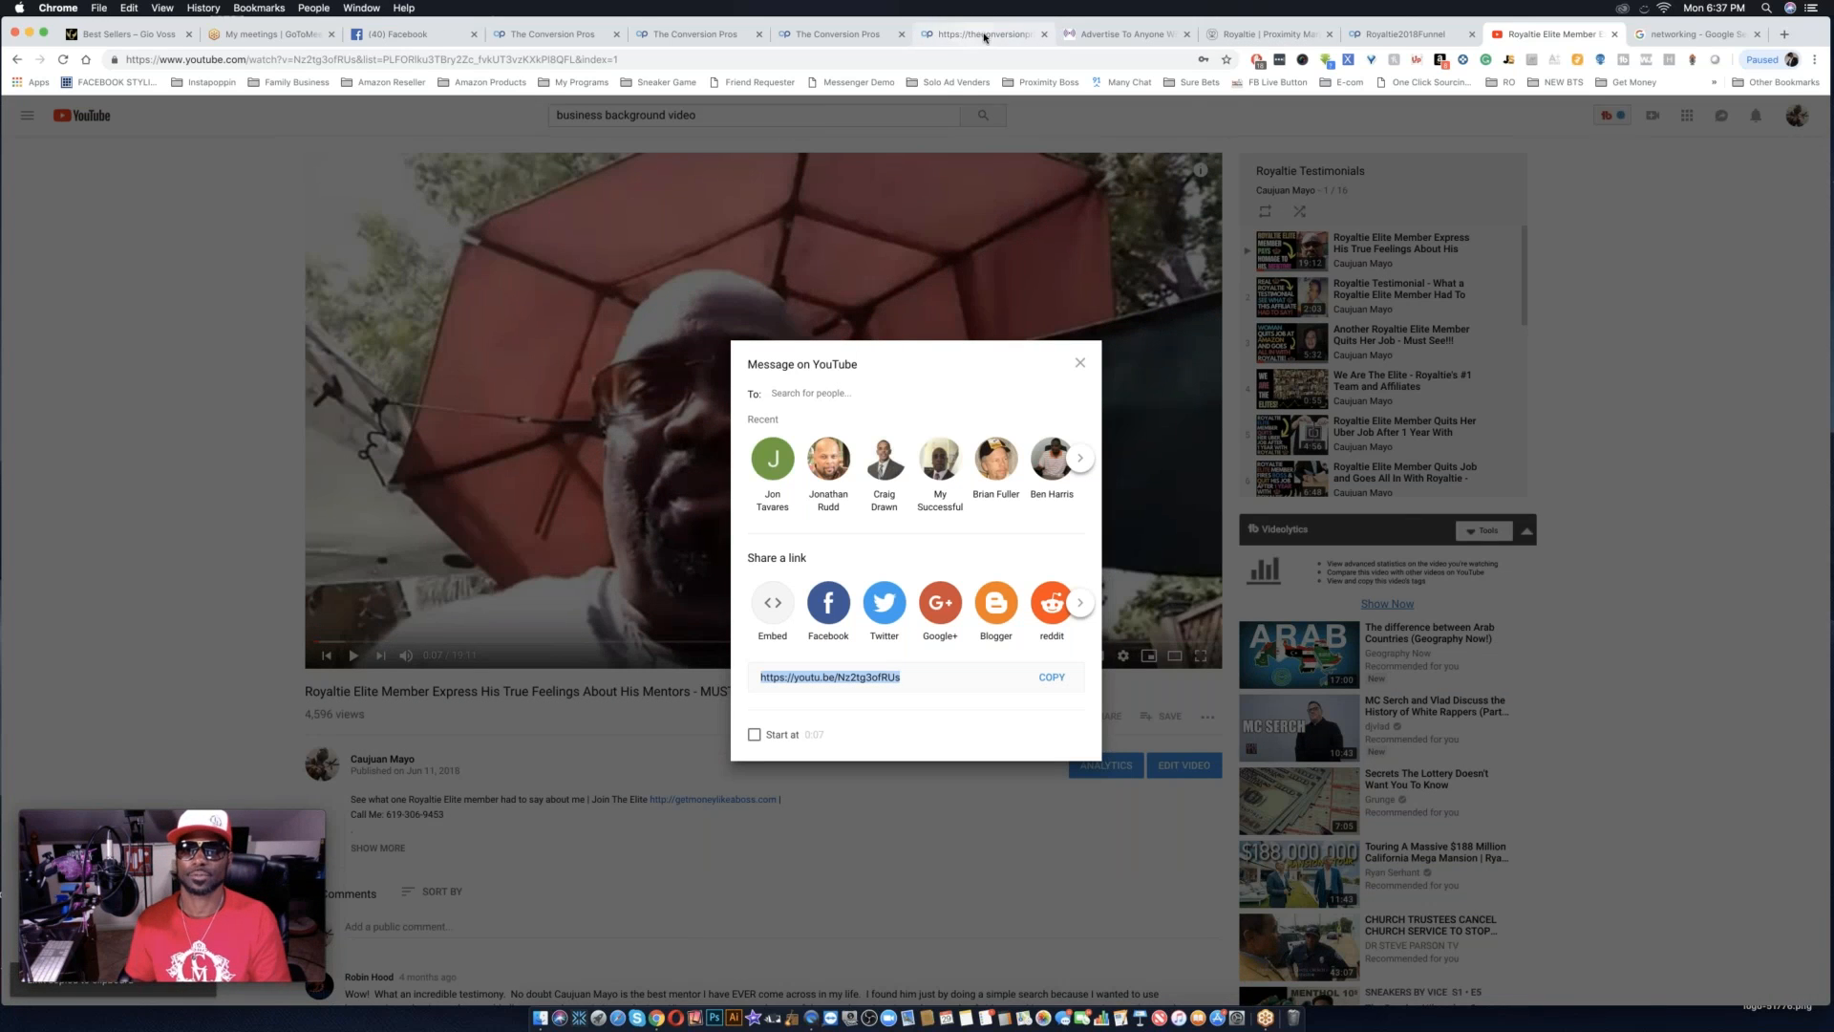
Switch to The Conversion Pros page editor, paste the copied link as the page's video ID, and return to design mode.
{"action": "left_click", "coordinate": [990, 37]}
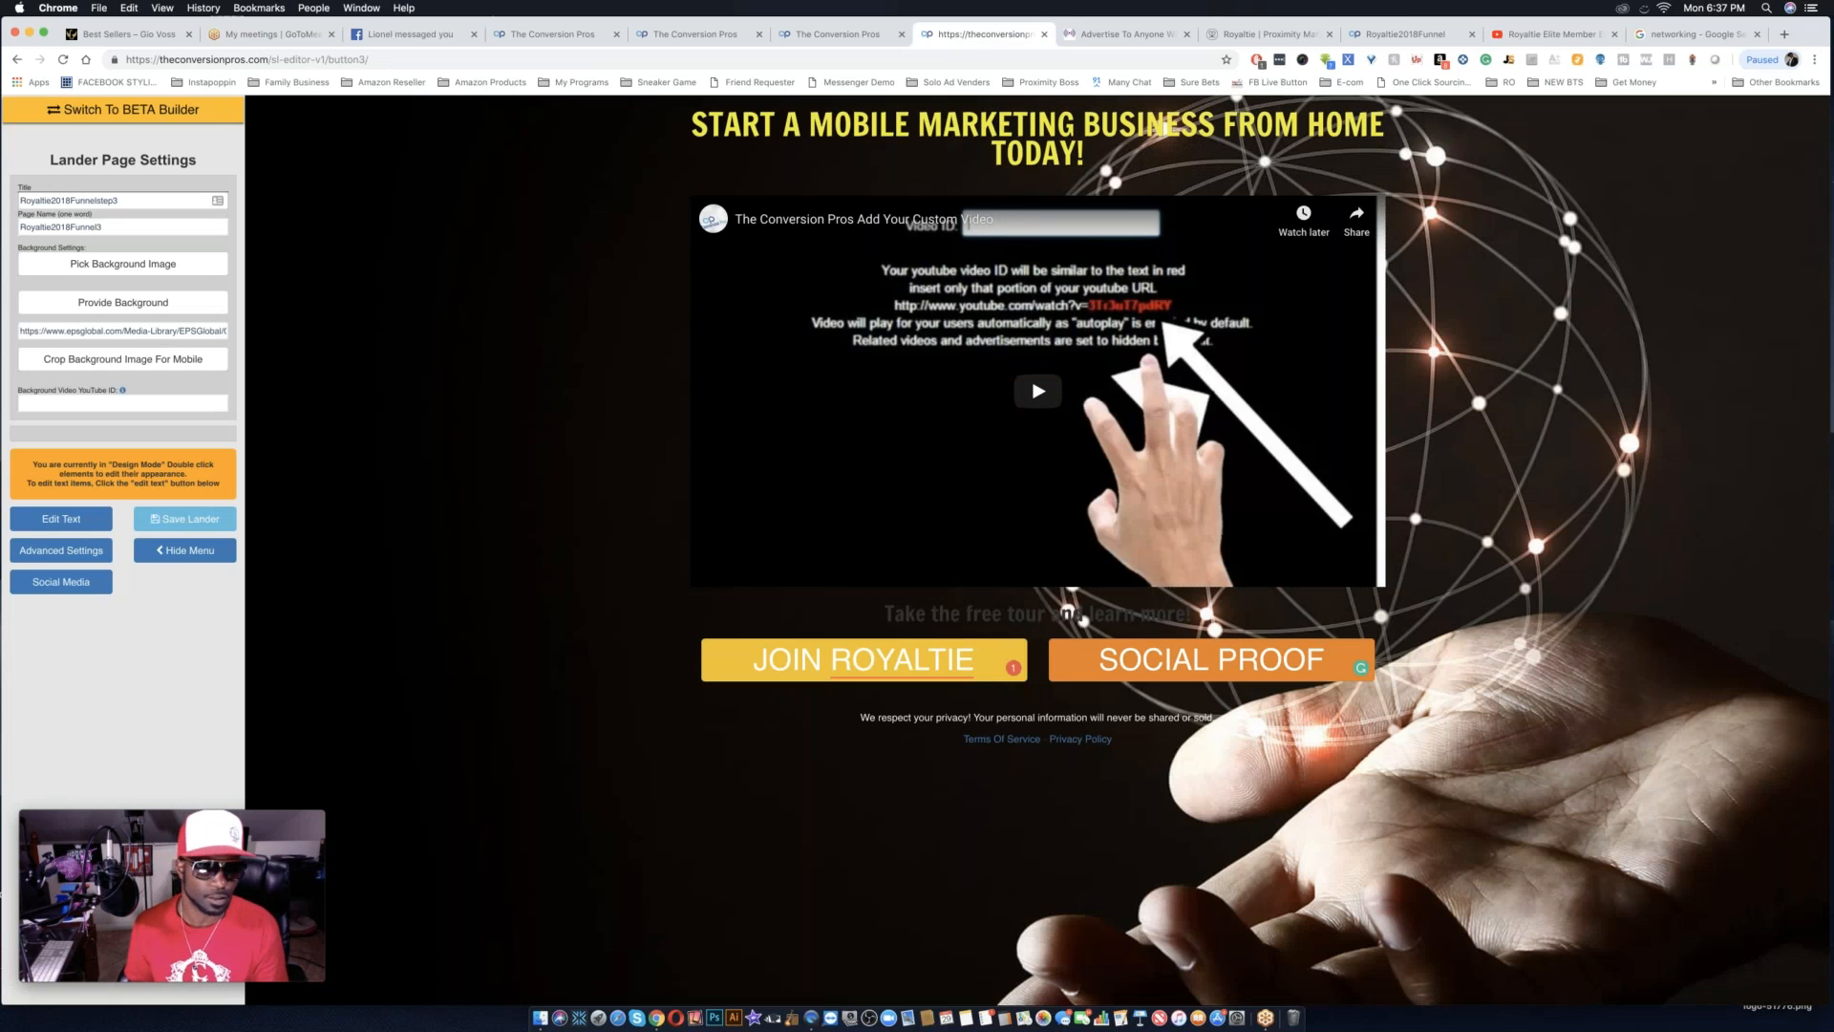
{"action": "left_click", "coordinate": [49, 525]}
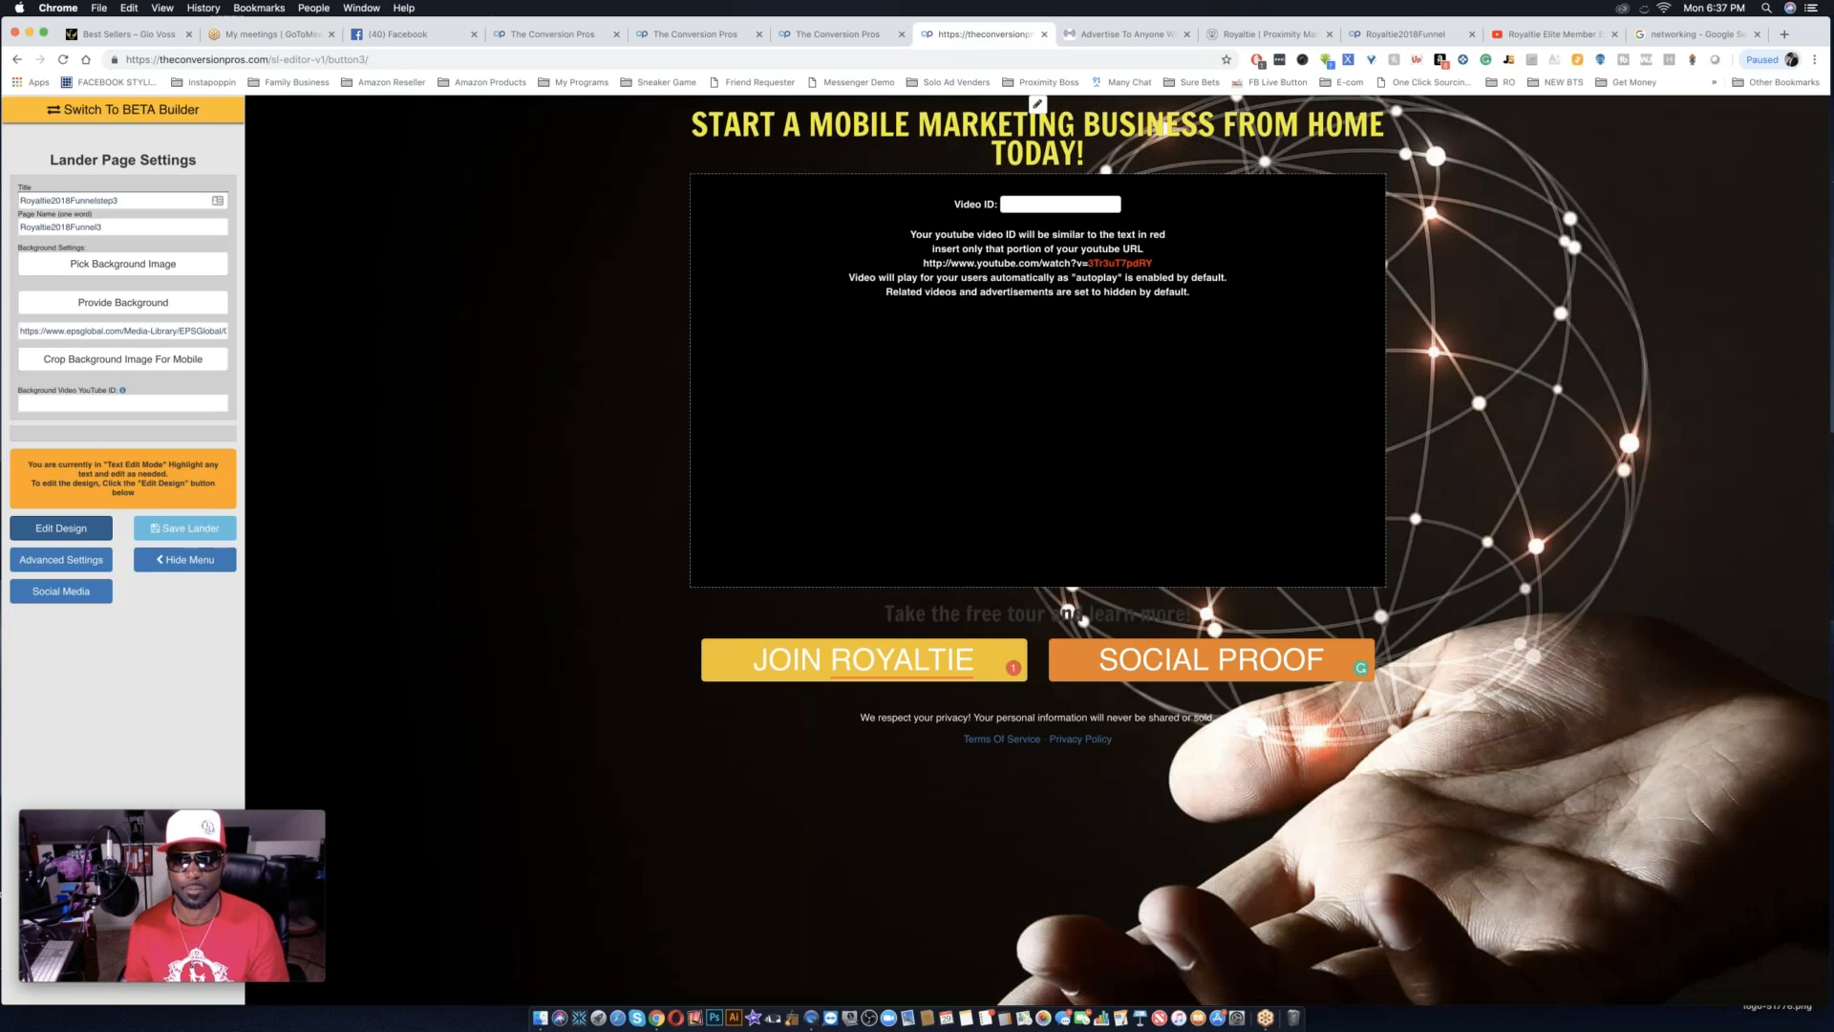
{"action": "key", "text": "super+v"}
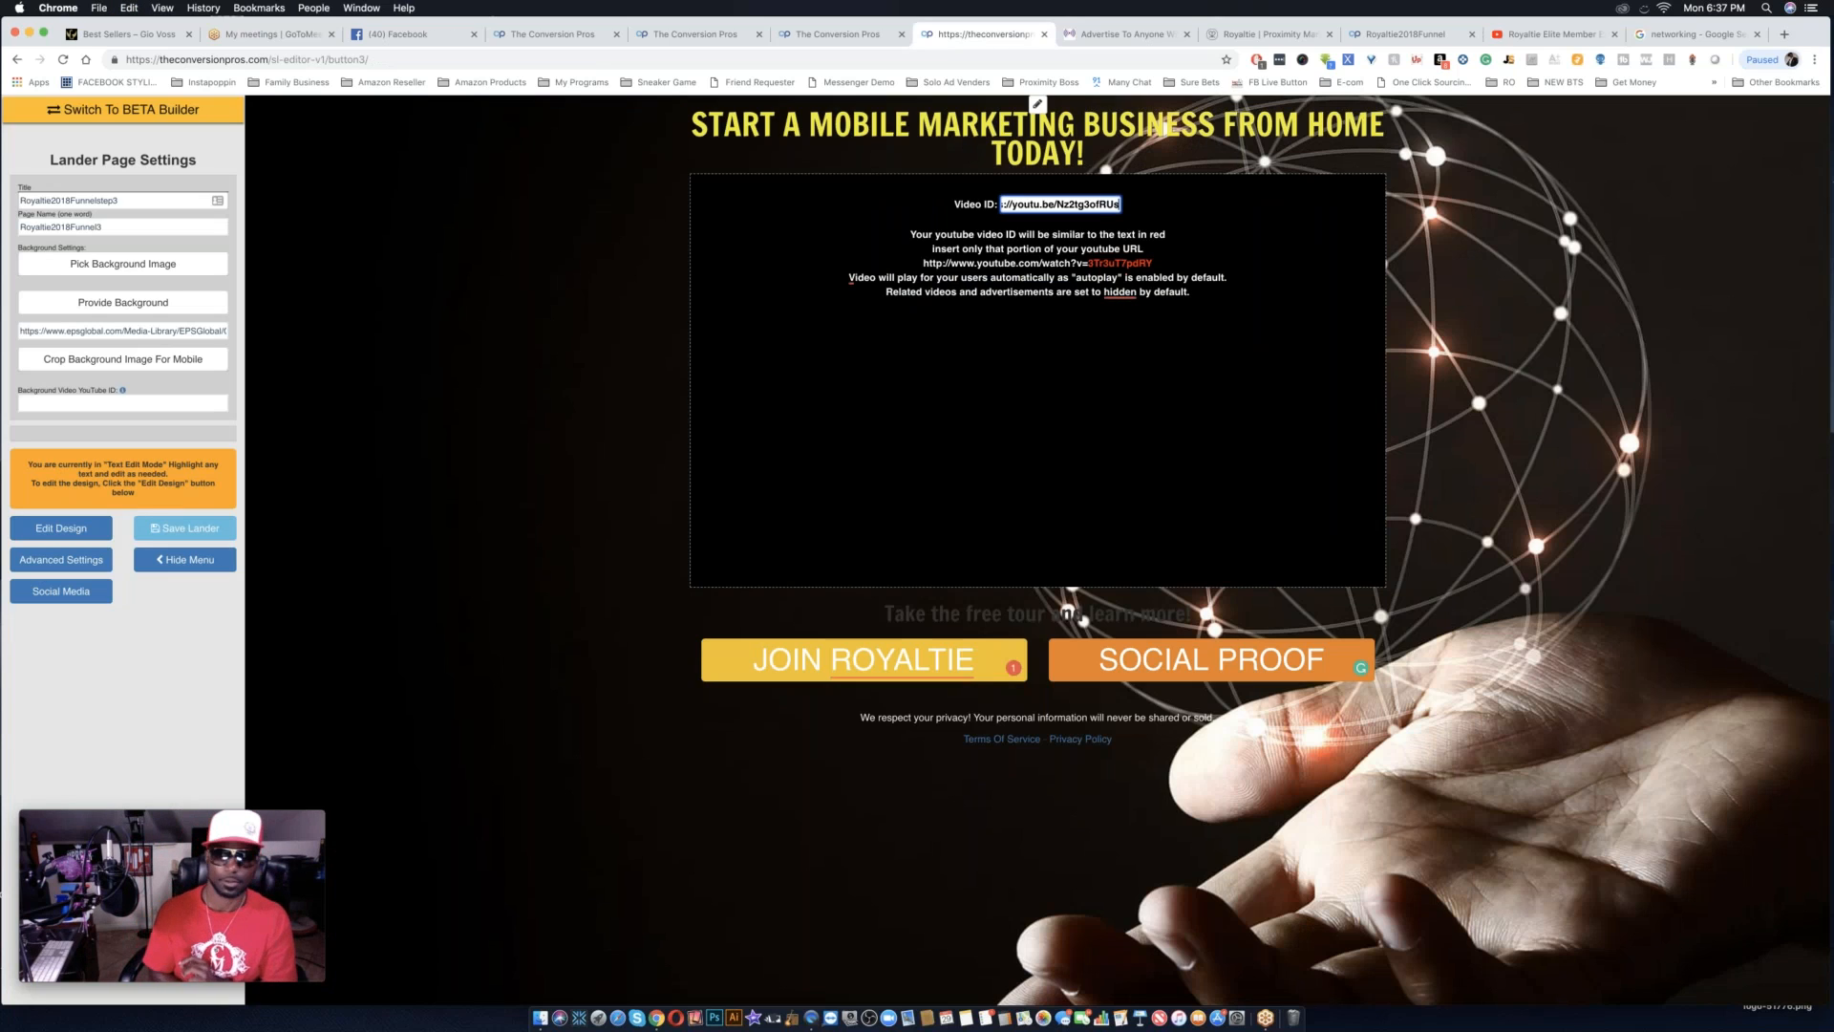
{"action": "left_click", "coordinate": [96, 528]}
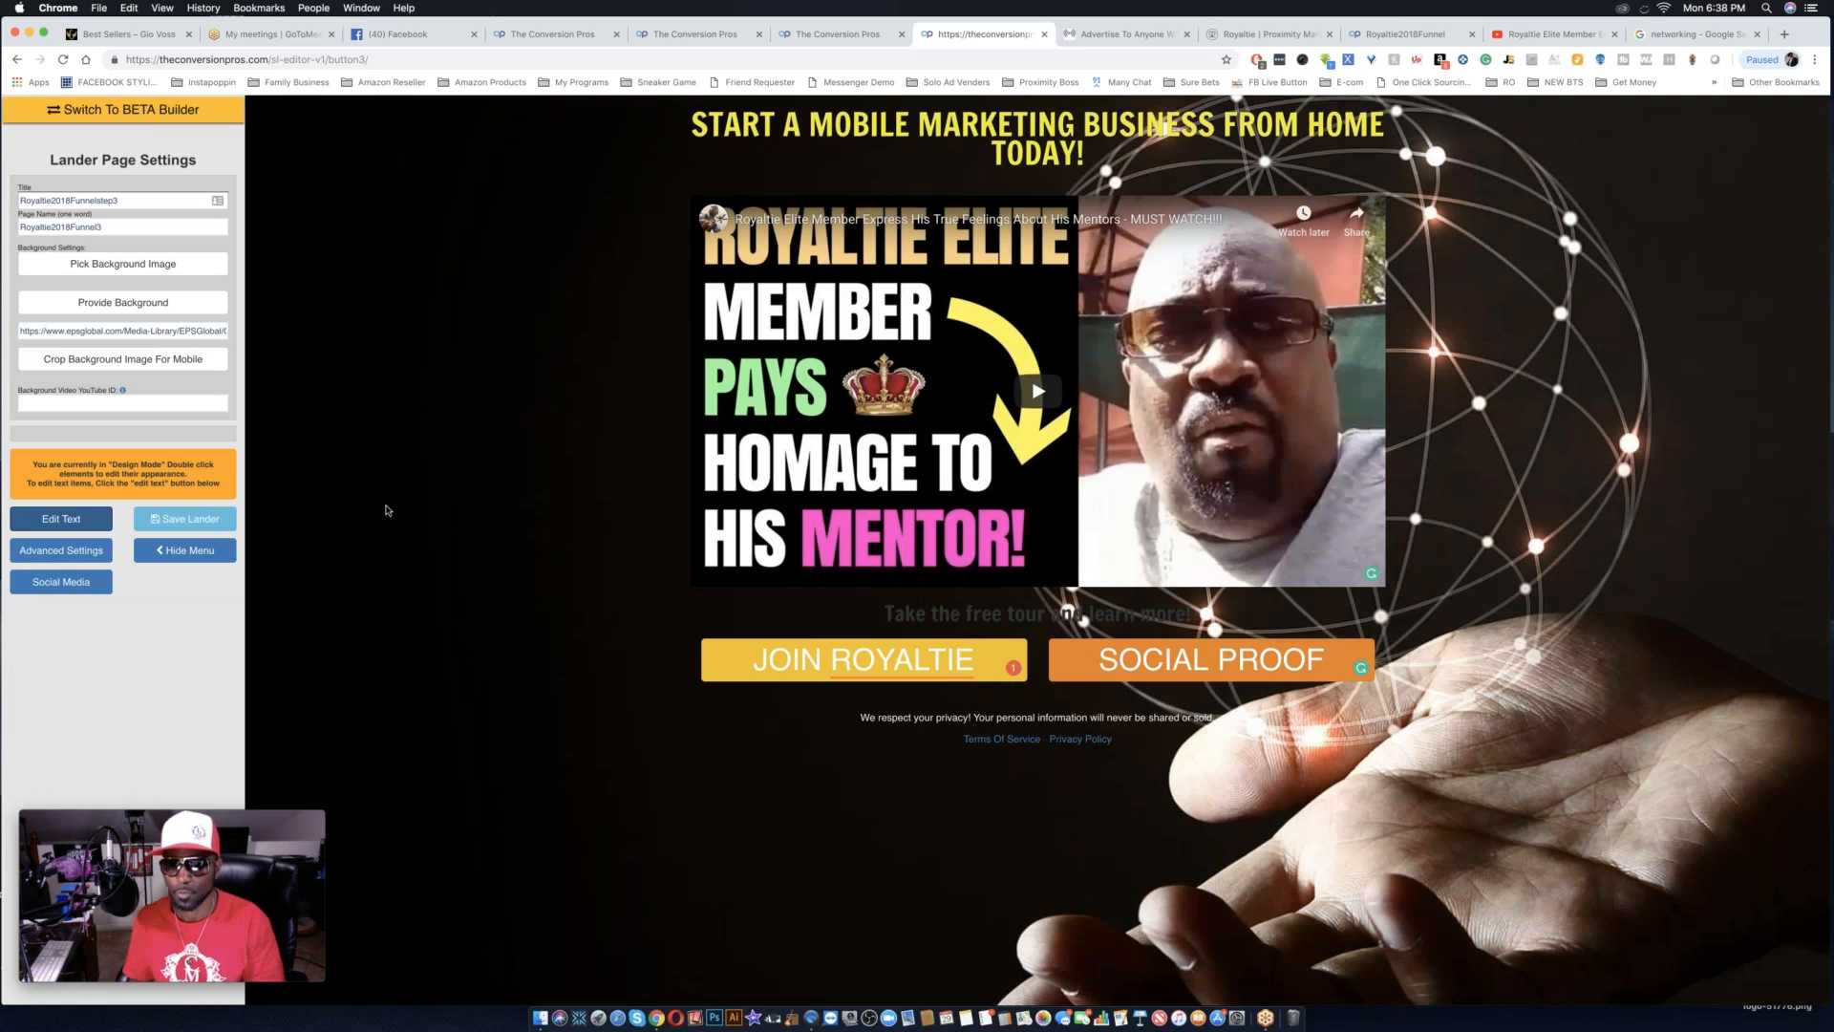
Change the text color of the "Take the free tour and learn more!" line below the video to white.
{"action": "double_click", "coordinate": [1198, 617]}
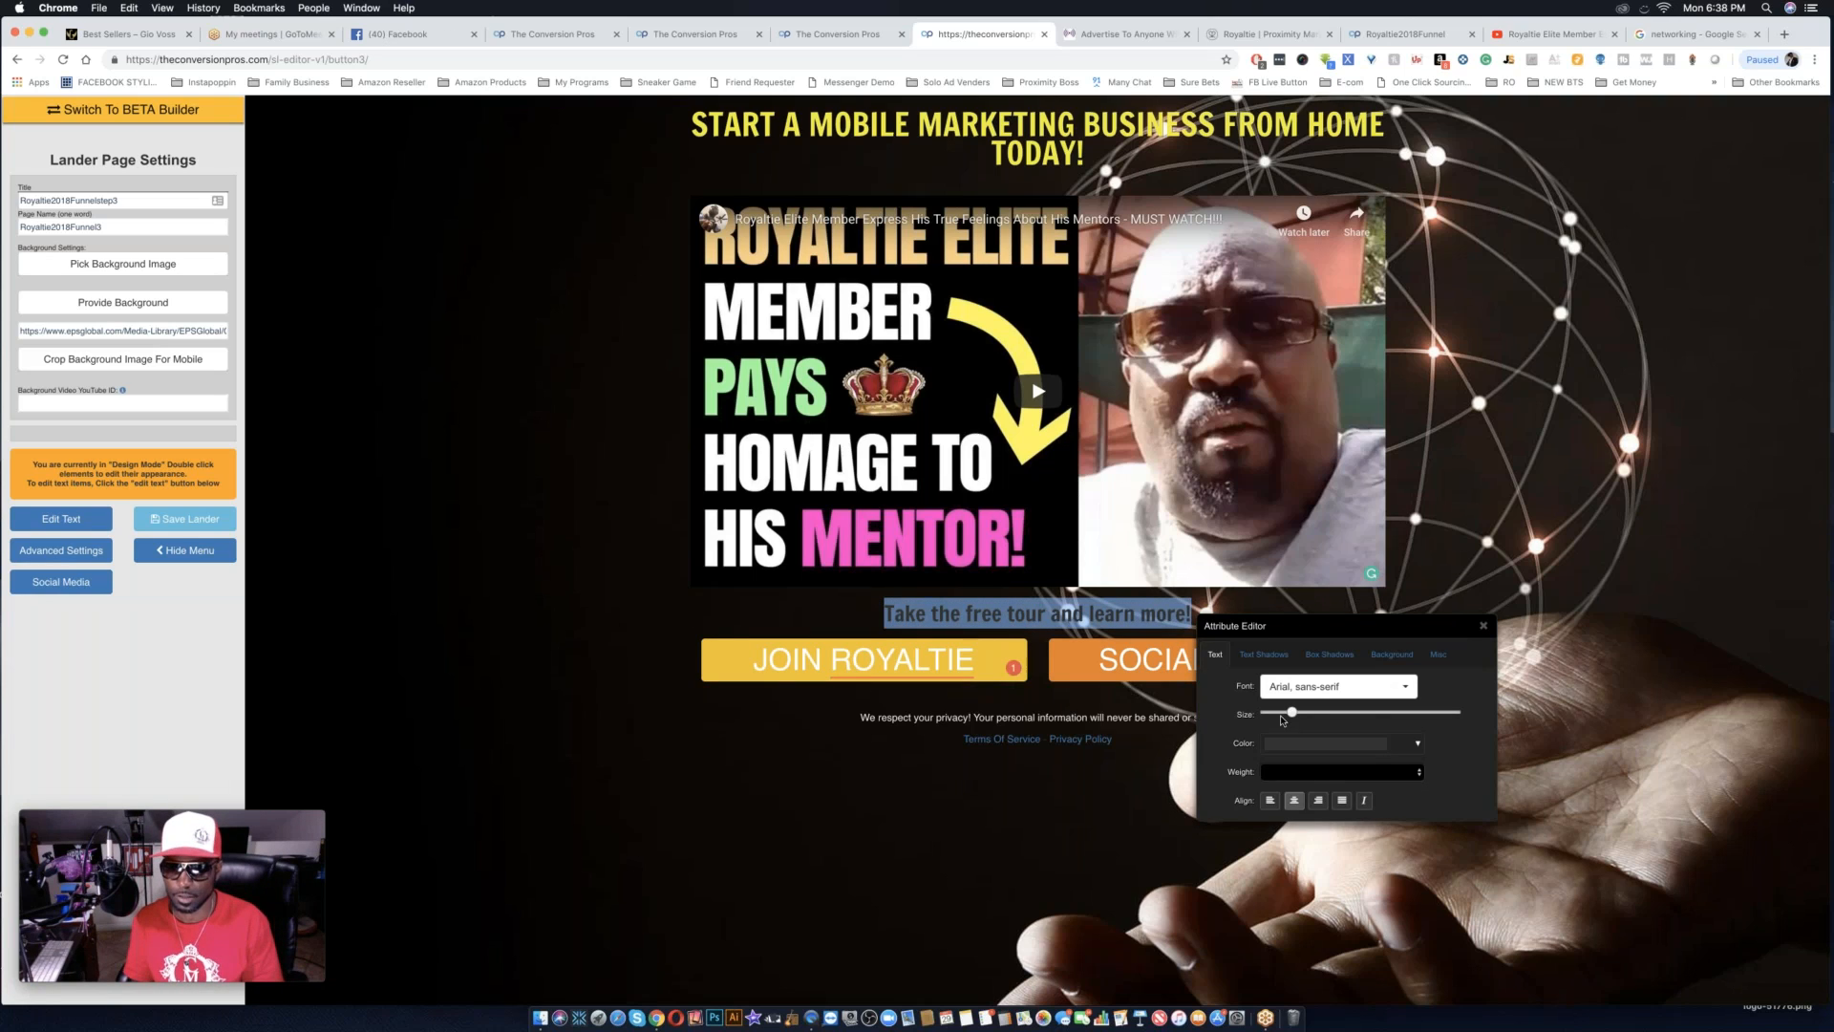
{"action": "left_click", "coordinate": [1273, 749]}
{"action": "left_click_drag", "start_coordinate": [1291, 781], "coordinate": [1265, 762]}
{"action": "left_click", "coordinate": [1370, 895]}
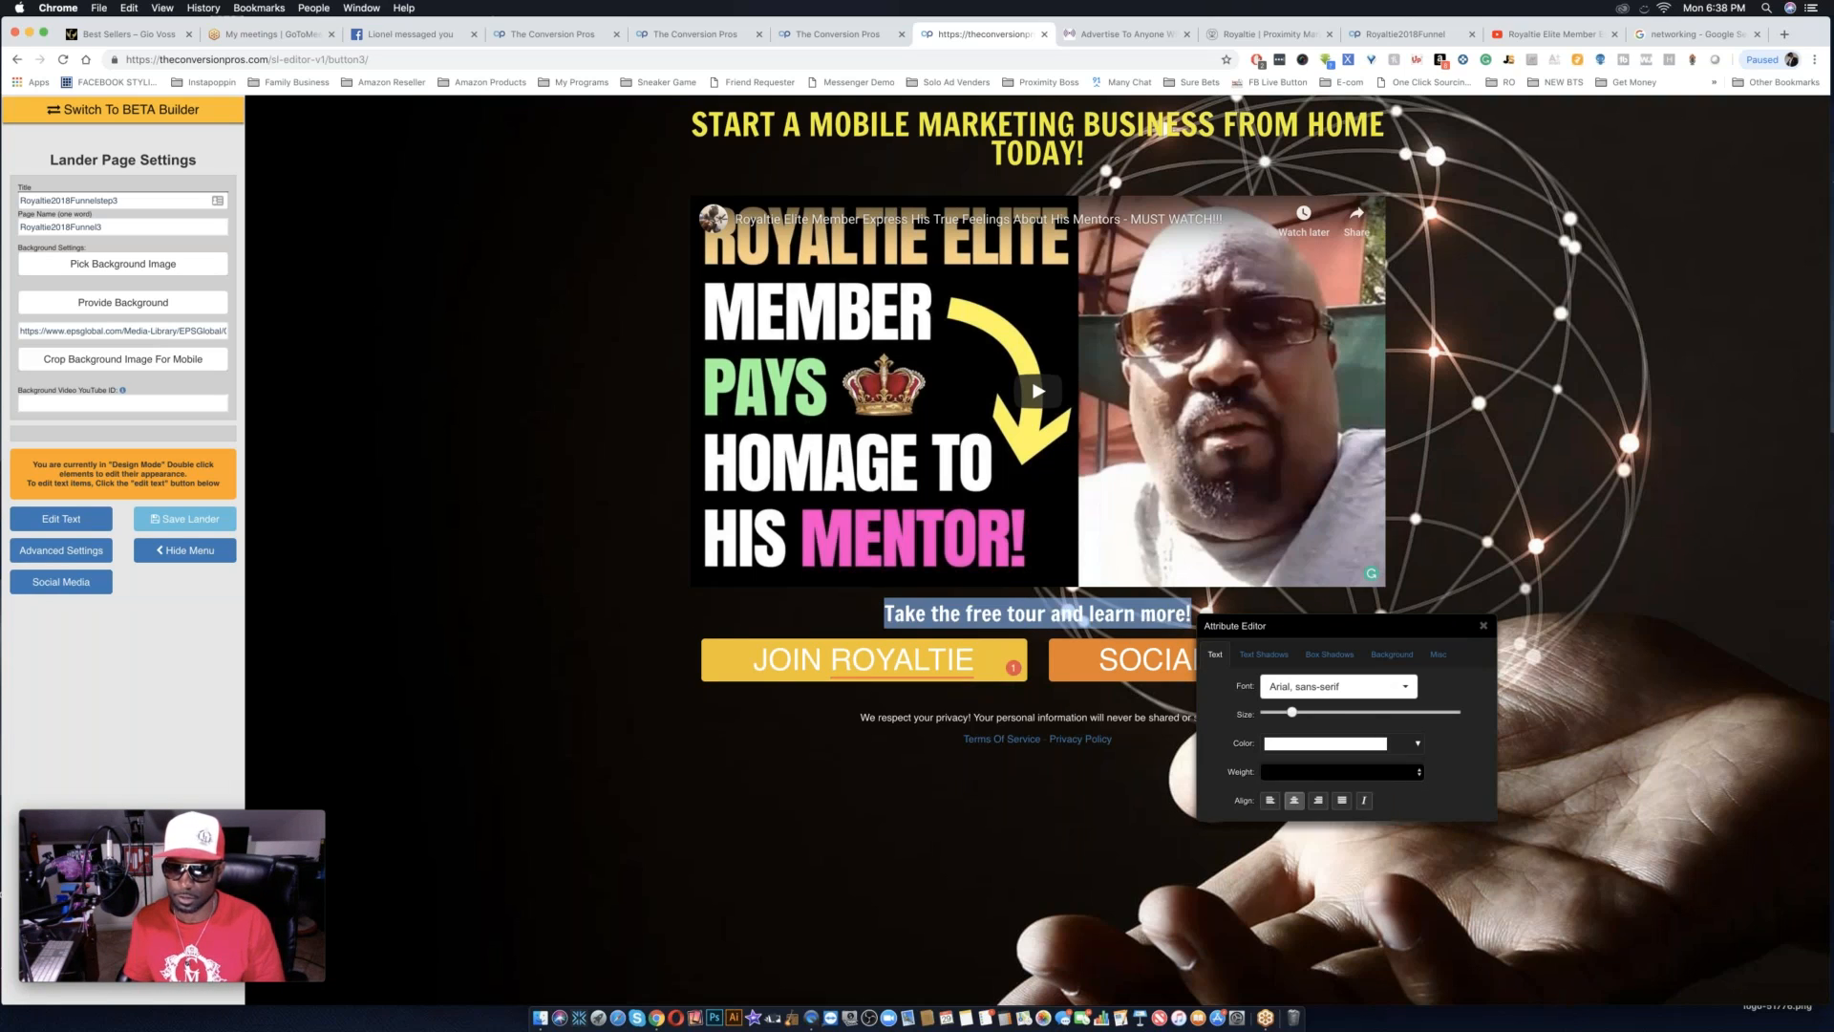
Give the line below the video a text shadow with slightly increased spread, X offset and Y offset.
{"action": "left_click", "coordinate": [1263, 654]}
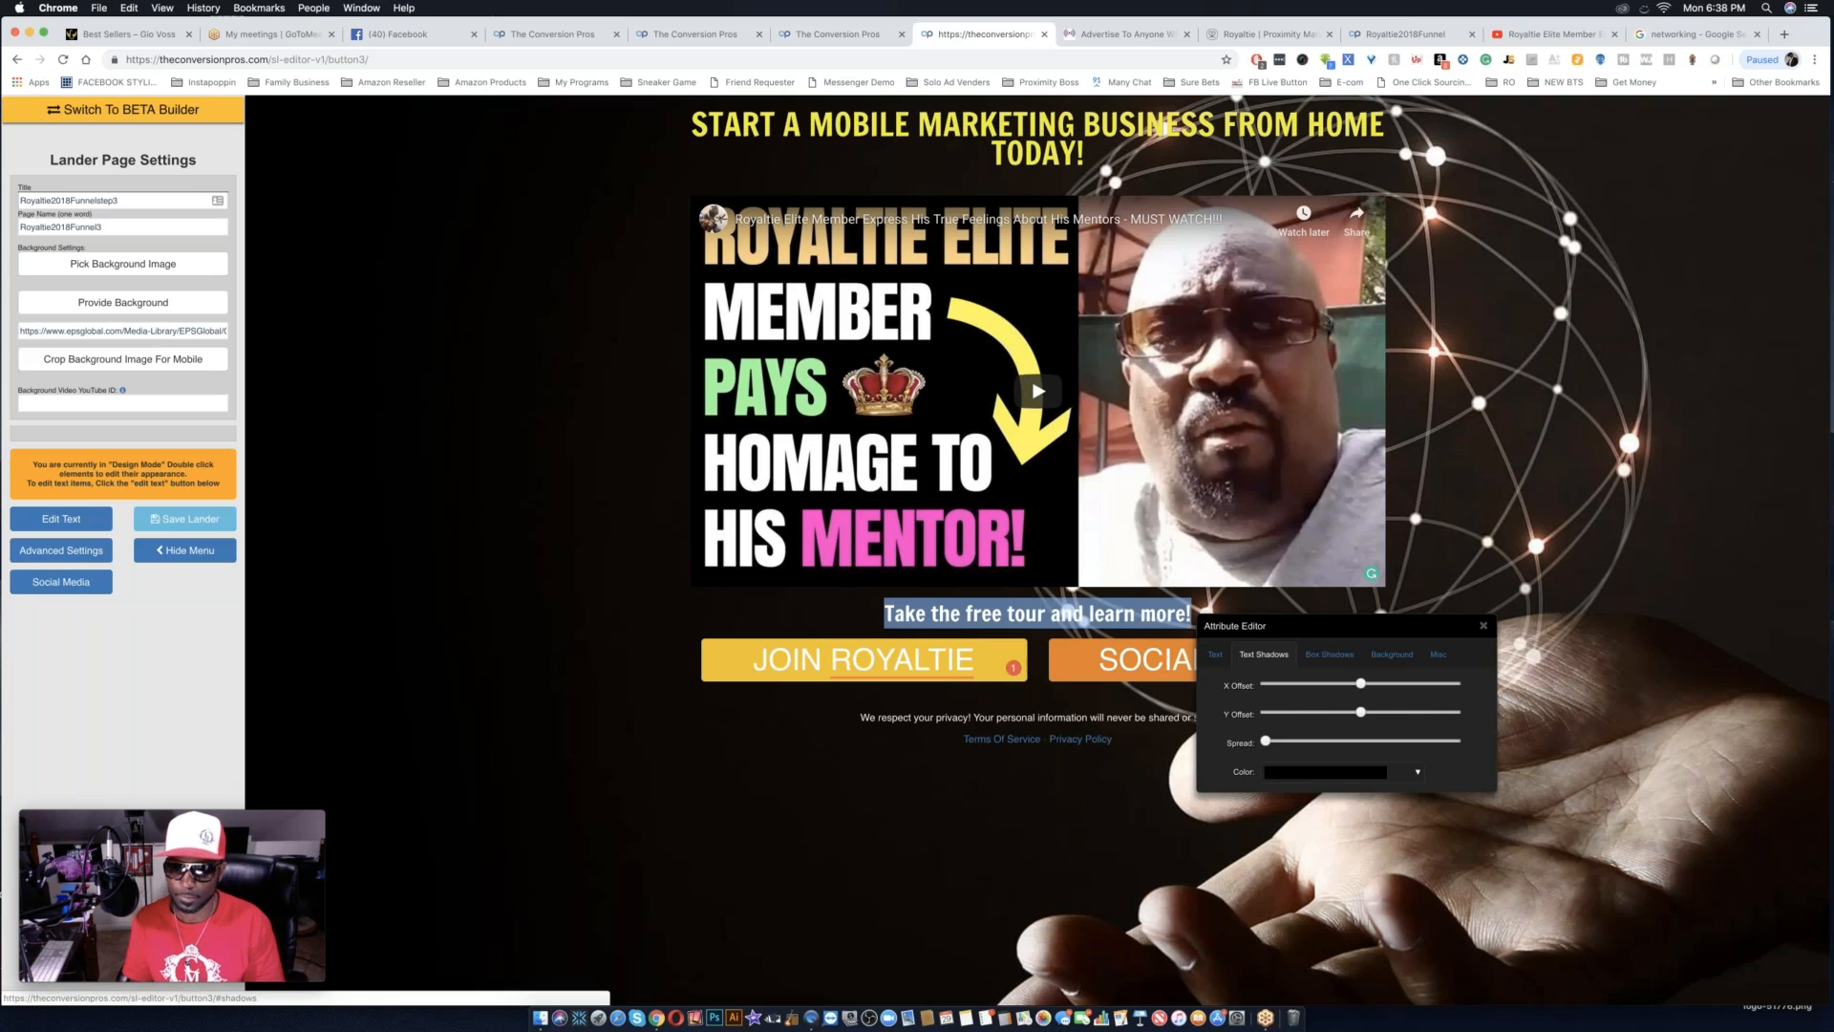
{"action": "left_click", "coordinate": [1287, 744]}
{"action": "left_click", "coordinate": [1381, 684]}
{"action": "left_click", "coordinate": [1376, 711]}
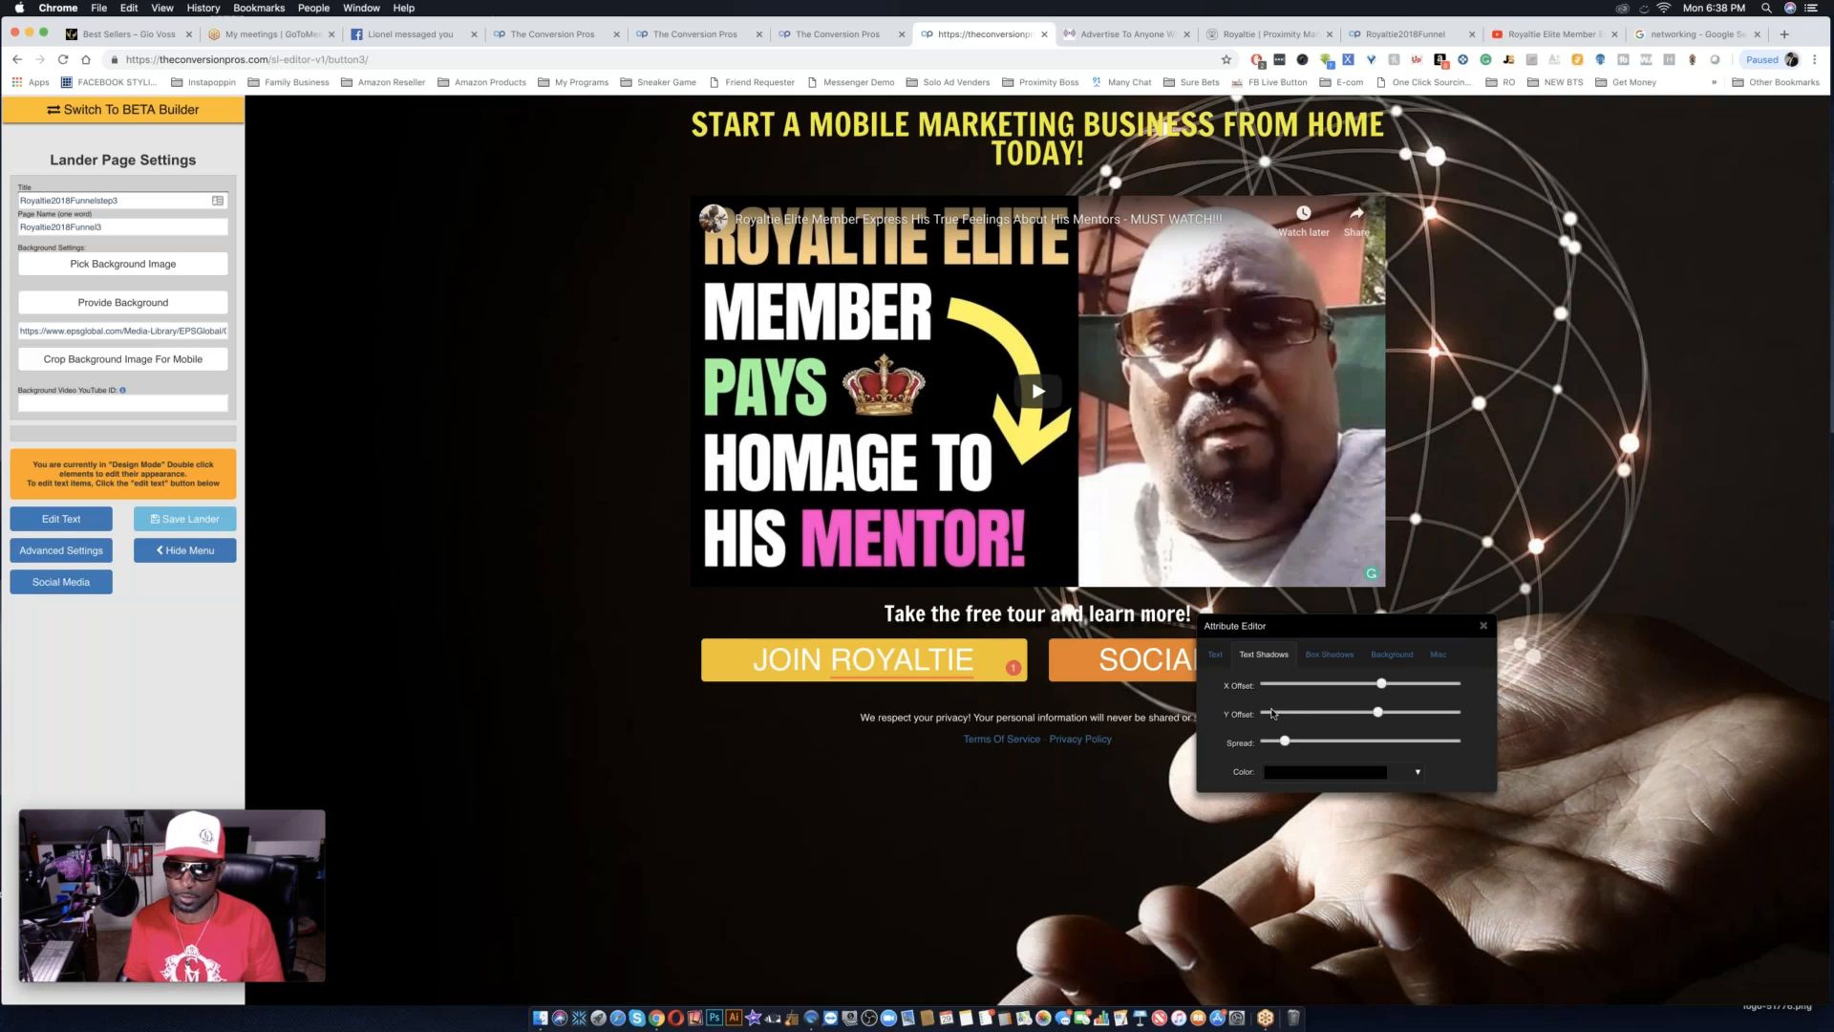
Try a dark yellow shadow color on the line below the video.
{"action": "left_click", "coordinate": [1291, 776]}
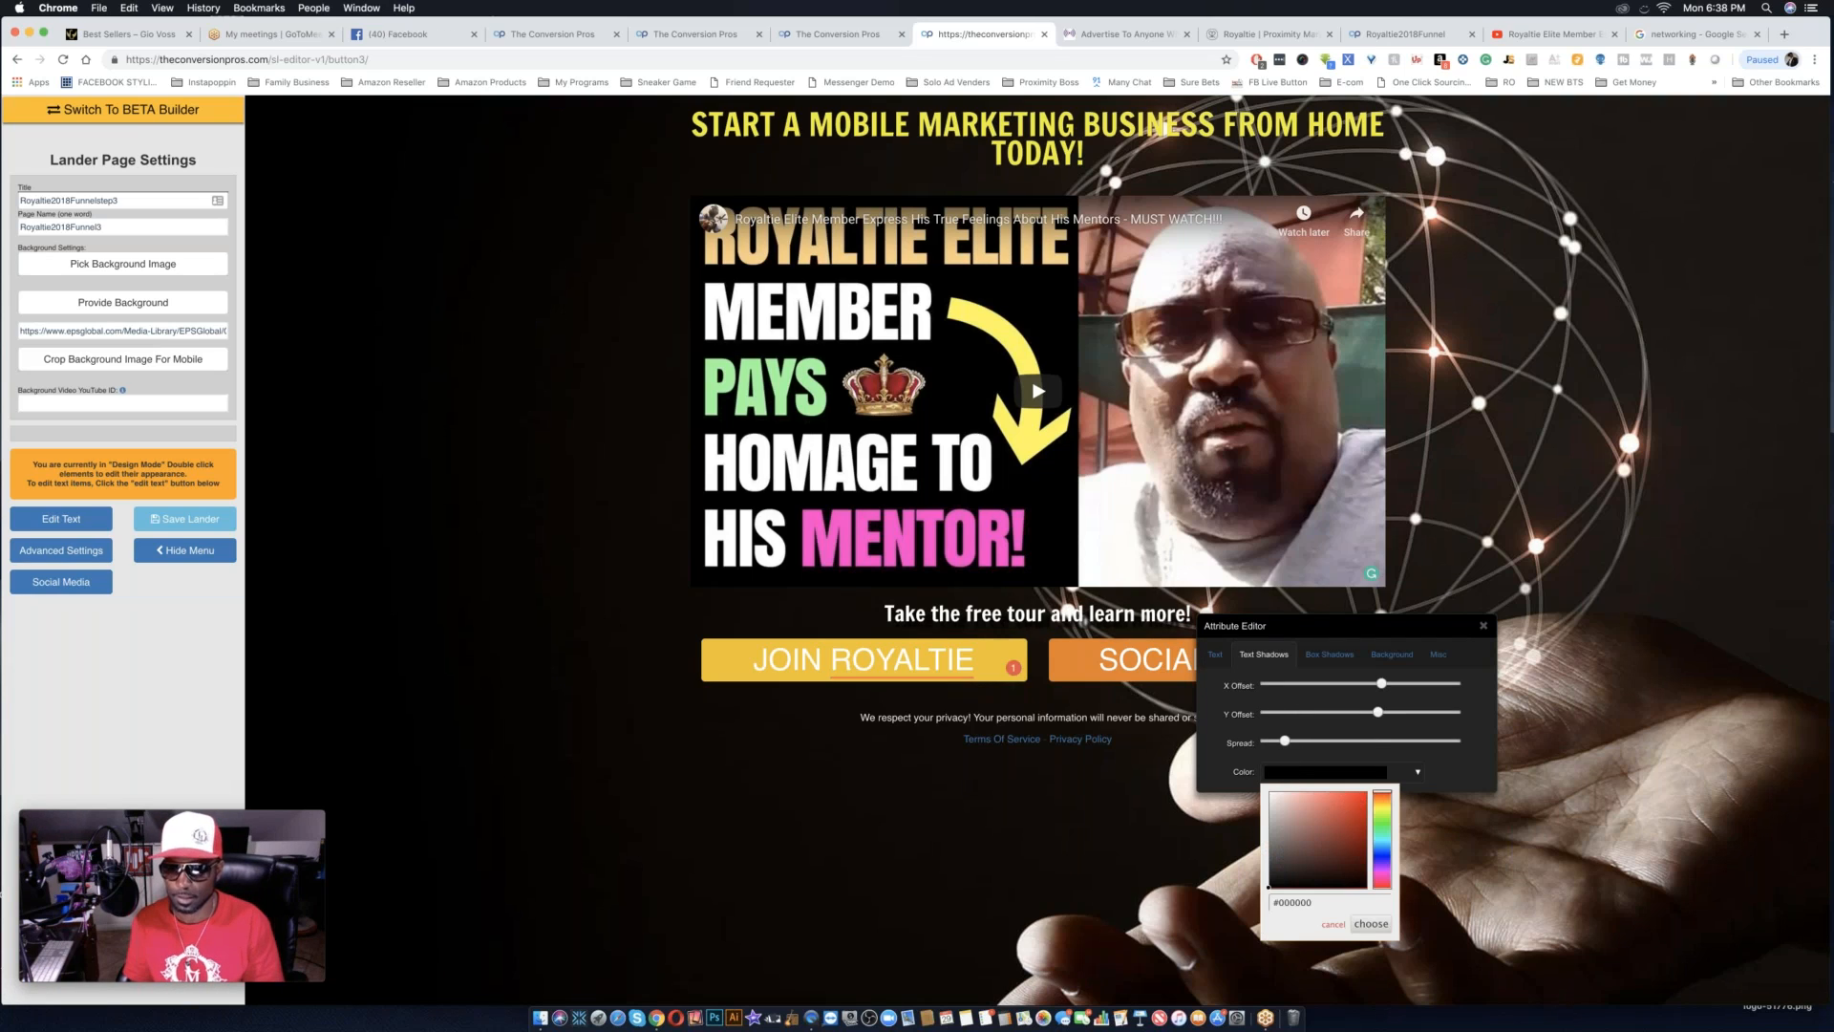
{"action": "left_click", "coordinate": [1381, 804]}
{"action": "left_click_drag", "start_coordinate": [1390, 810], "coordinate": [1367, 793]}
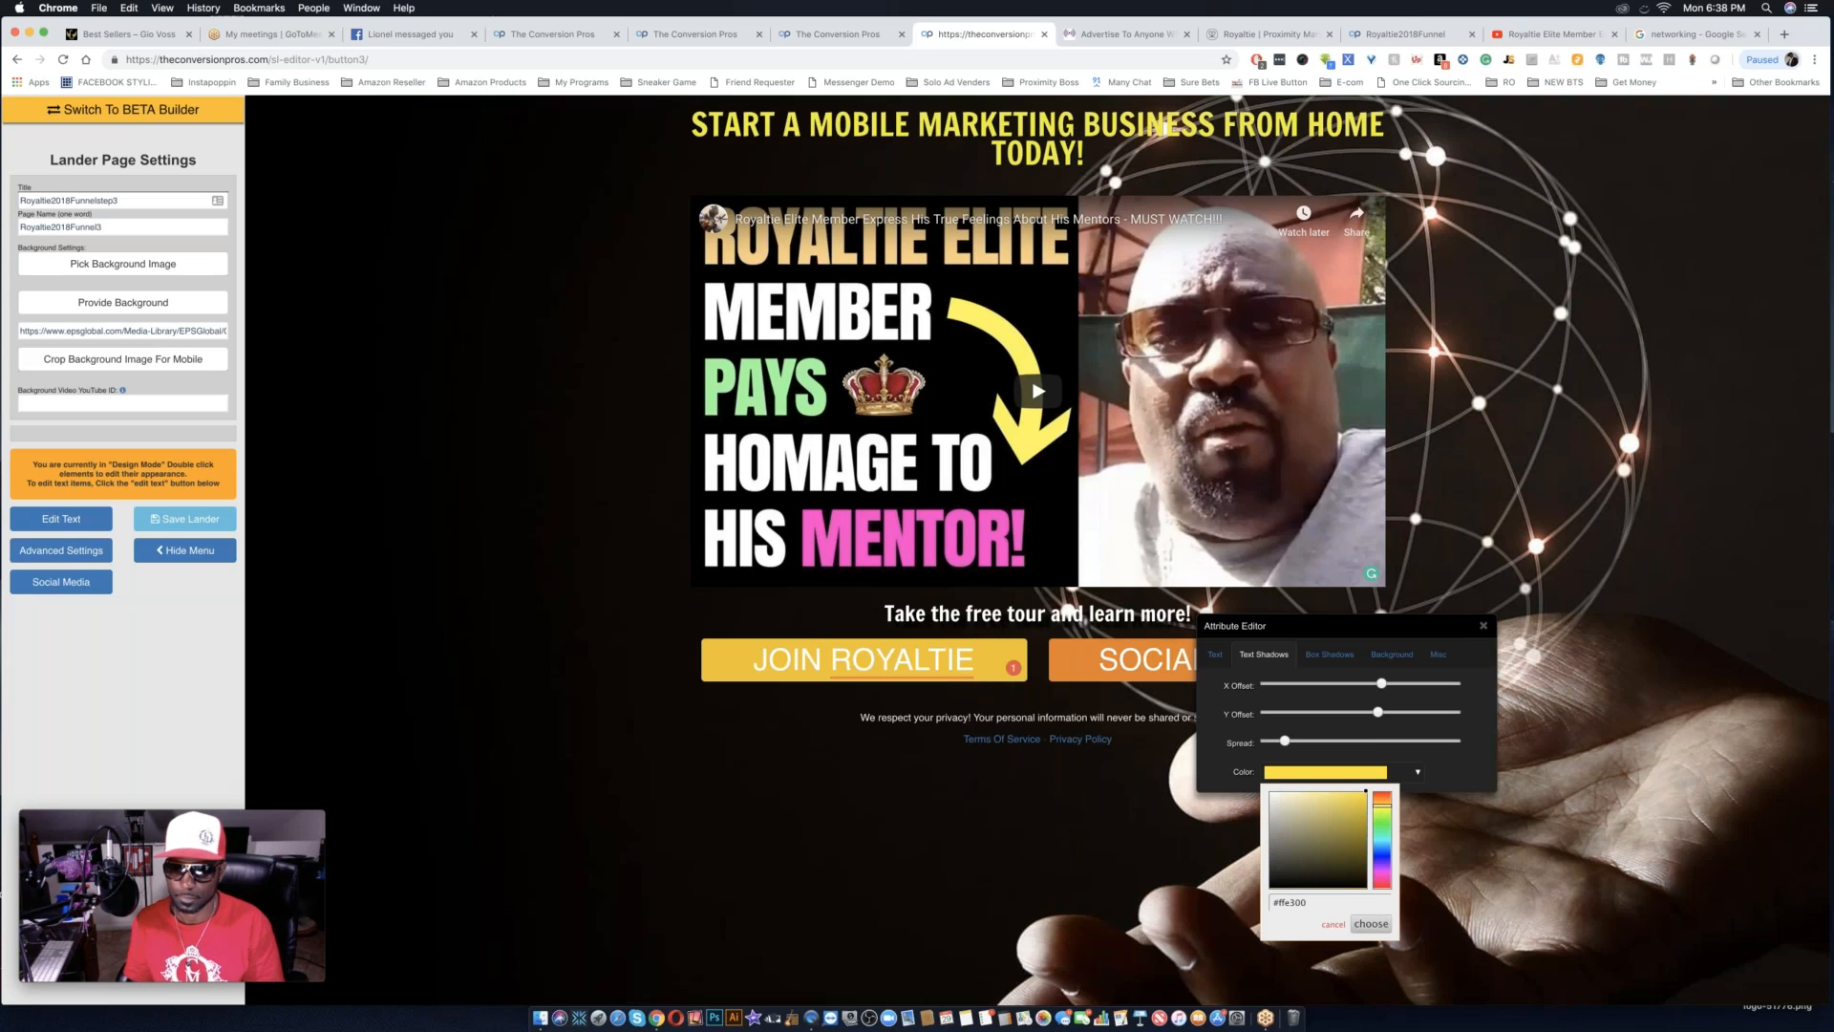
{"action": "left_click", "coordinate": [1363, 814]}
{"action": "left_click", "coordinate": [1371, 922]}
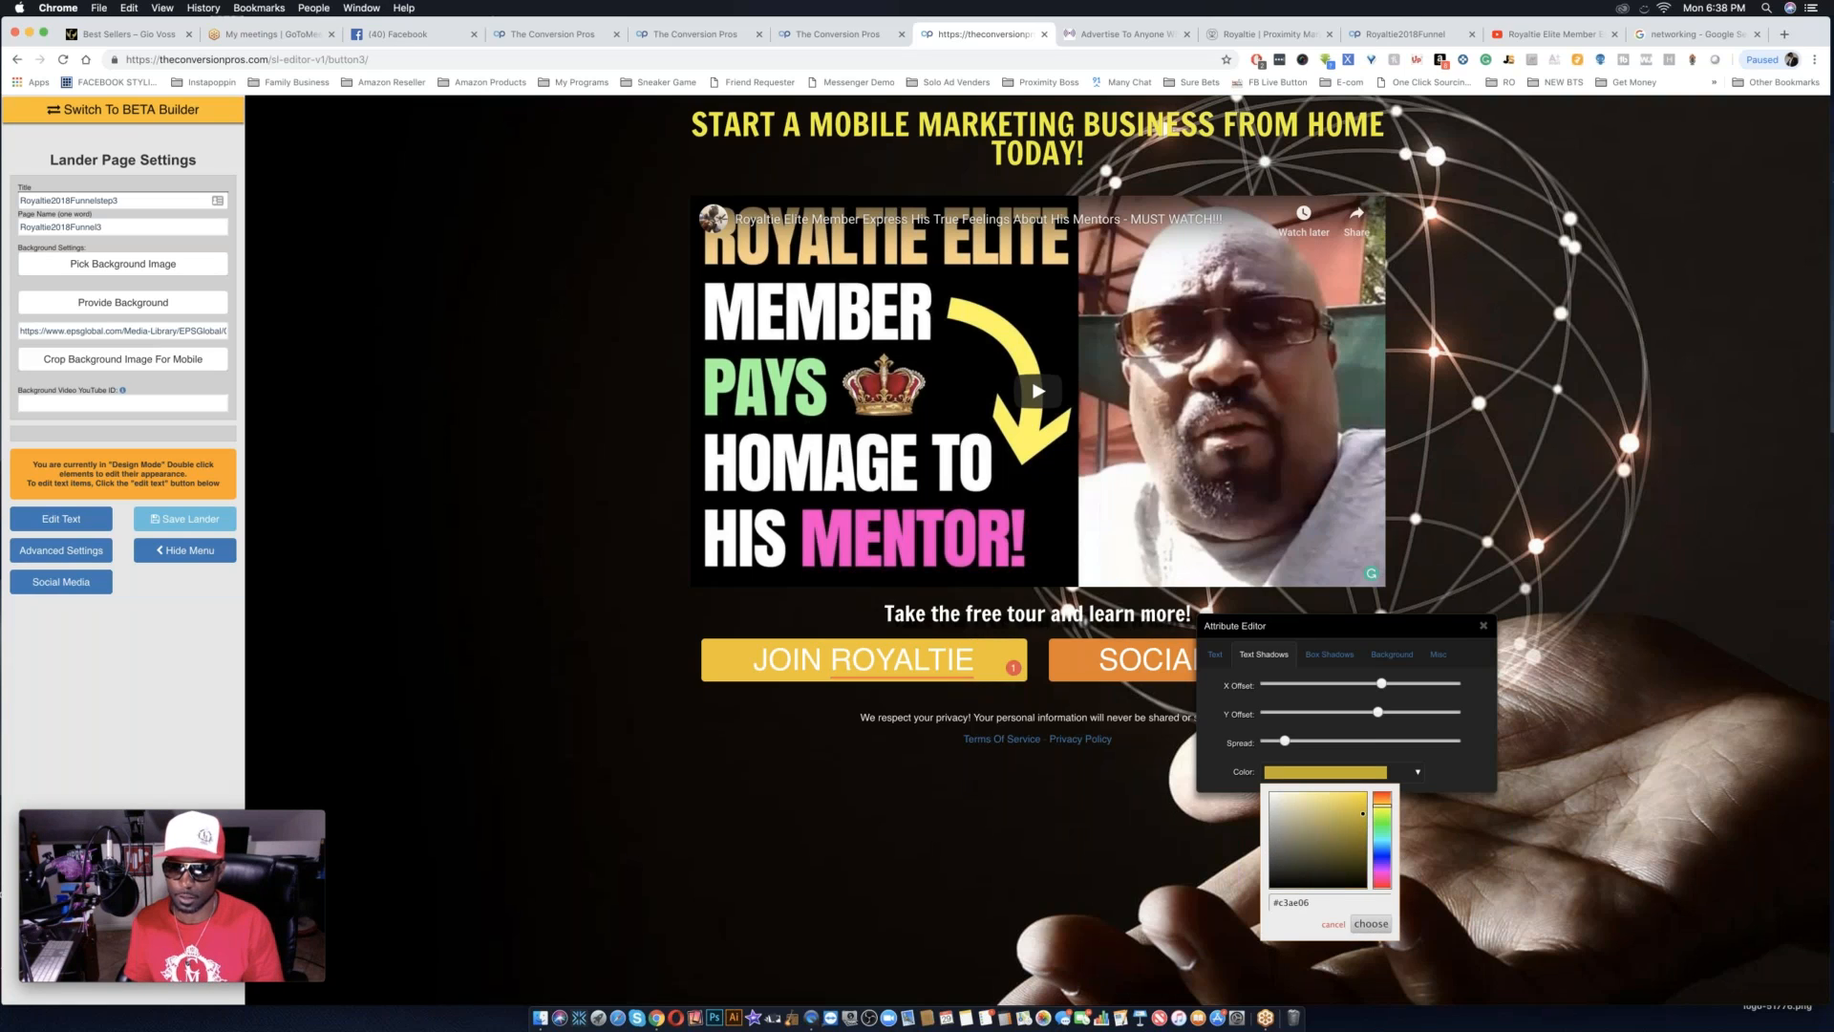
Set the text shadow color of the line below the video to near-black #010101.
{"action": "left_click", "coordinate": [1295, 773]}
{"action": "left_click_drag", "start_coordinate": [1293, 873], "coordinate": [1277, 888]}
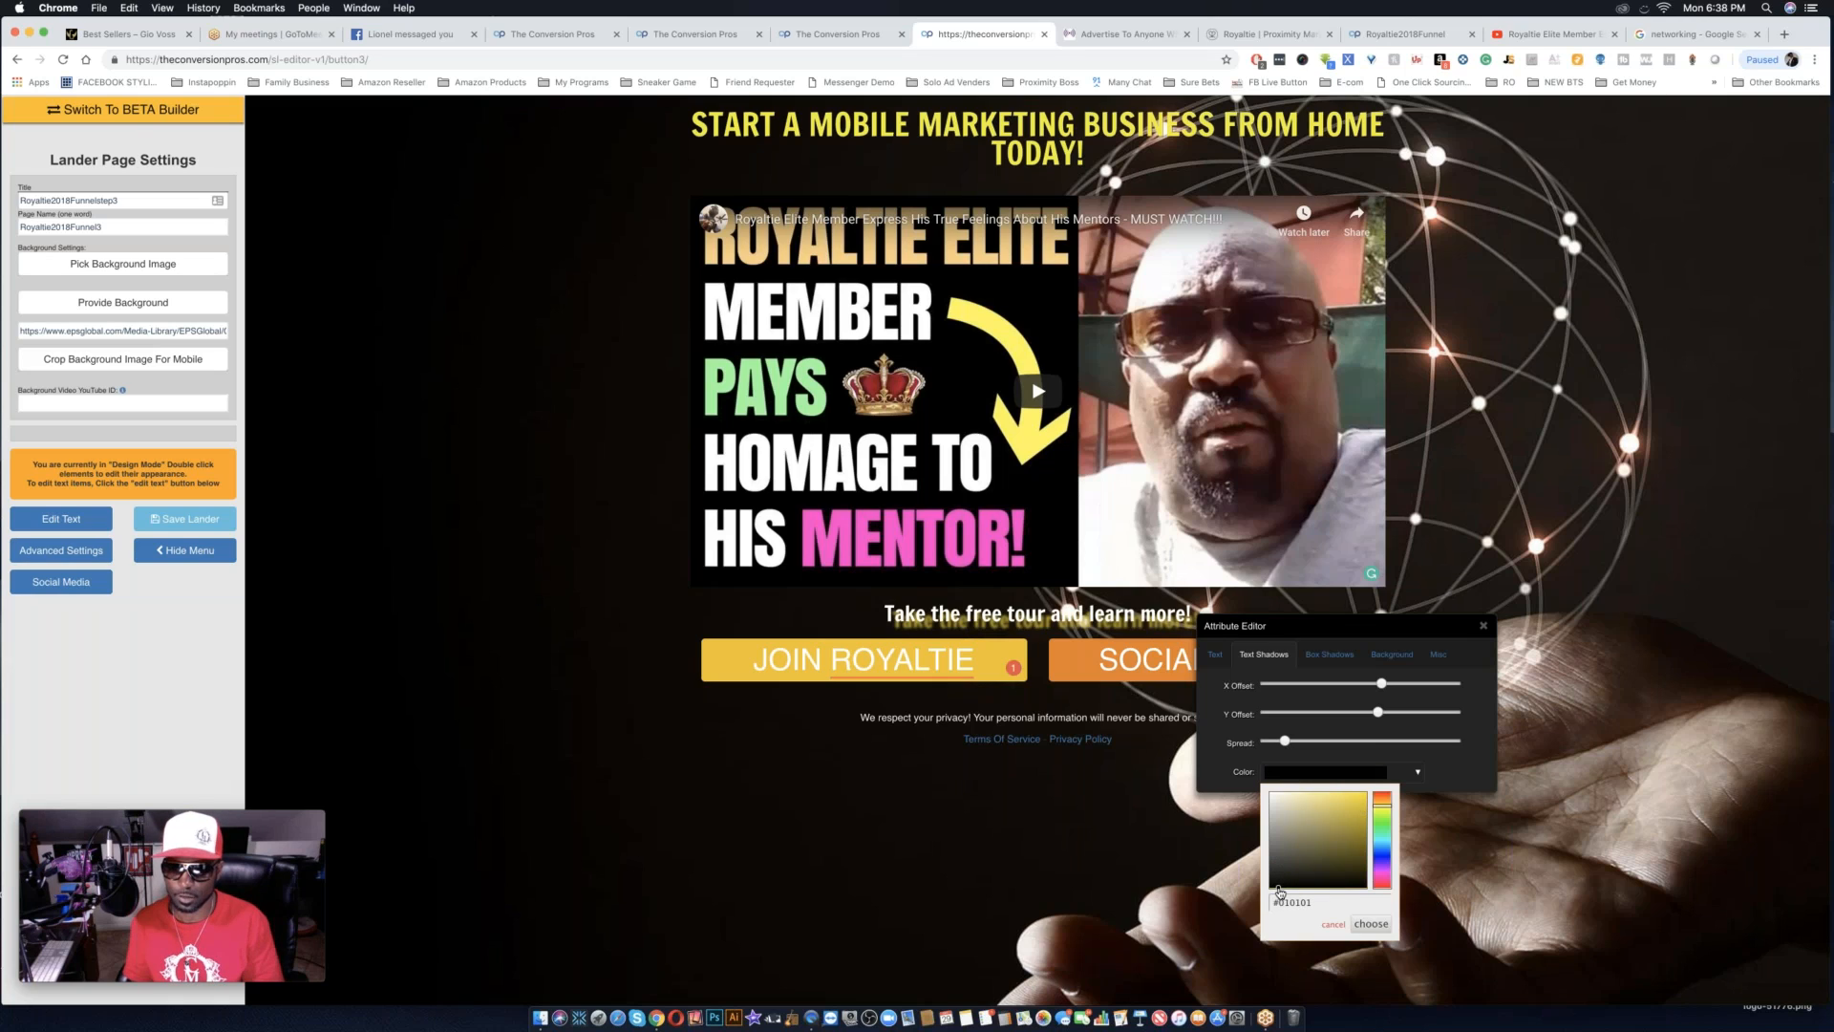
{"action": "left_click", "coordinate": [1371, 924]}
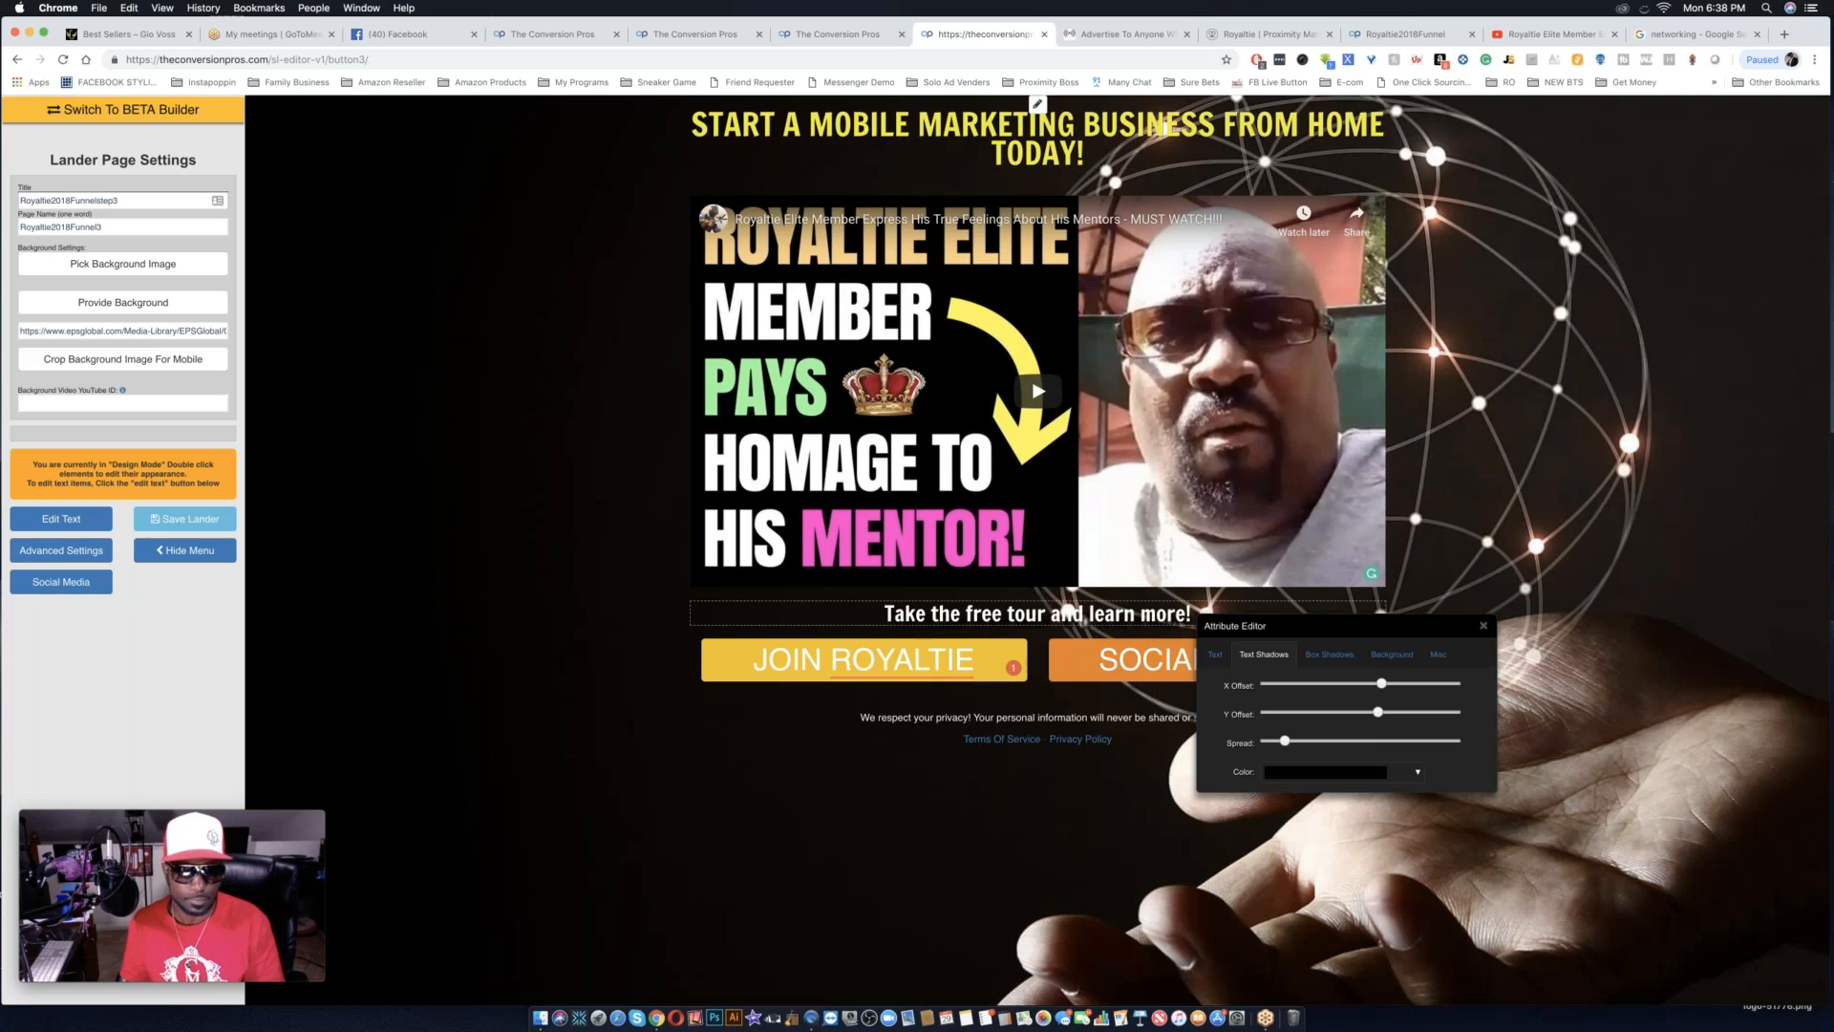
Replace the text of the line below the video with "JOIN THE ELITE TODAY AND START LEARNING FROM A 6 FIGURE EARNER".
{"action": "left_click", "coordinate": [60, 519]}
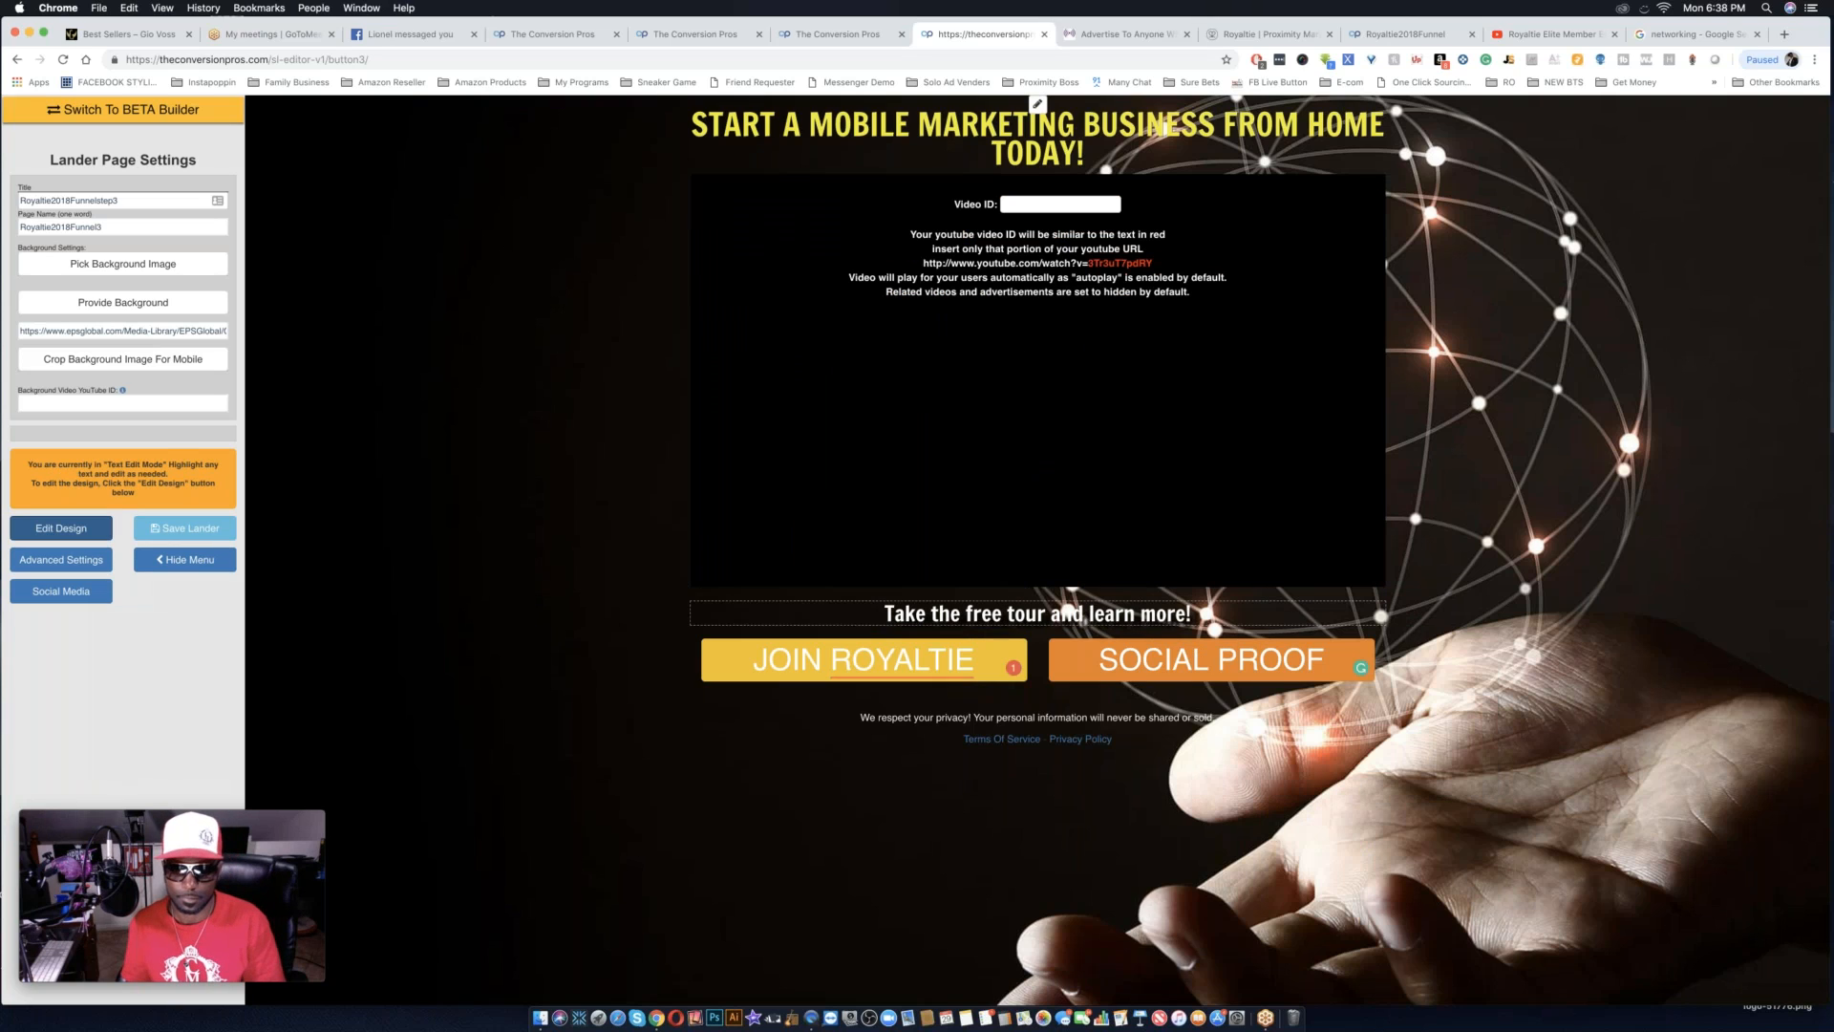
{"action": "triple_click", "coordinate": [920, 614]}
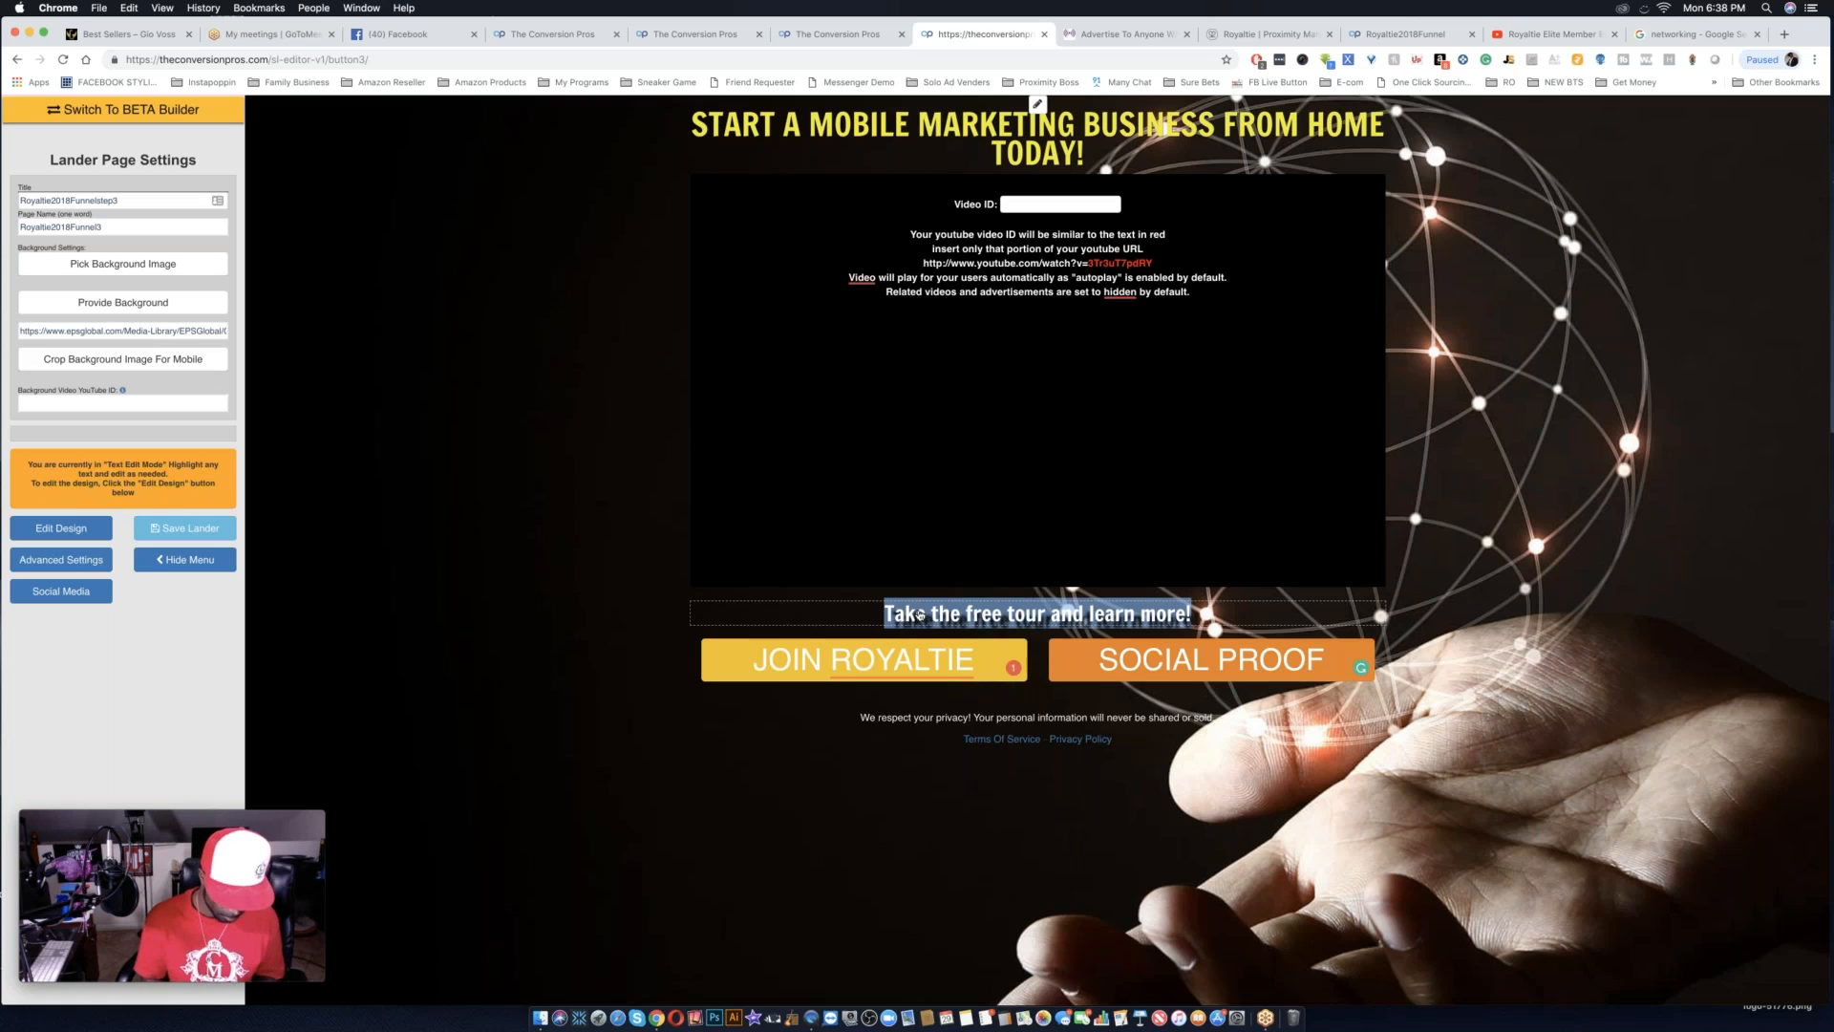
{"action": "type", "text": "JOIN"}
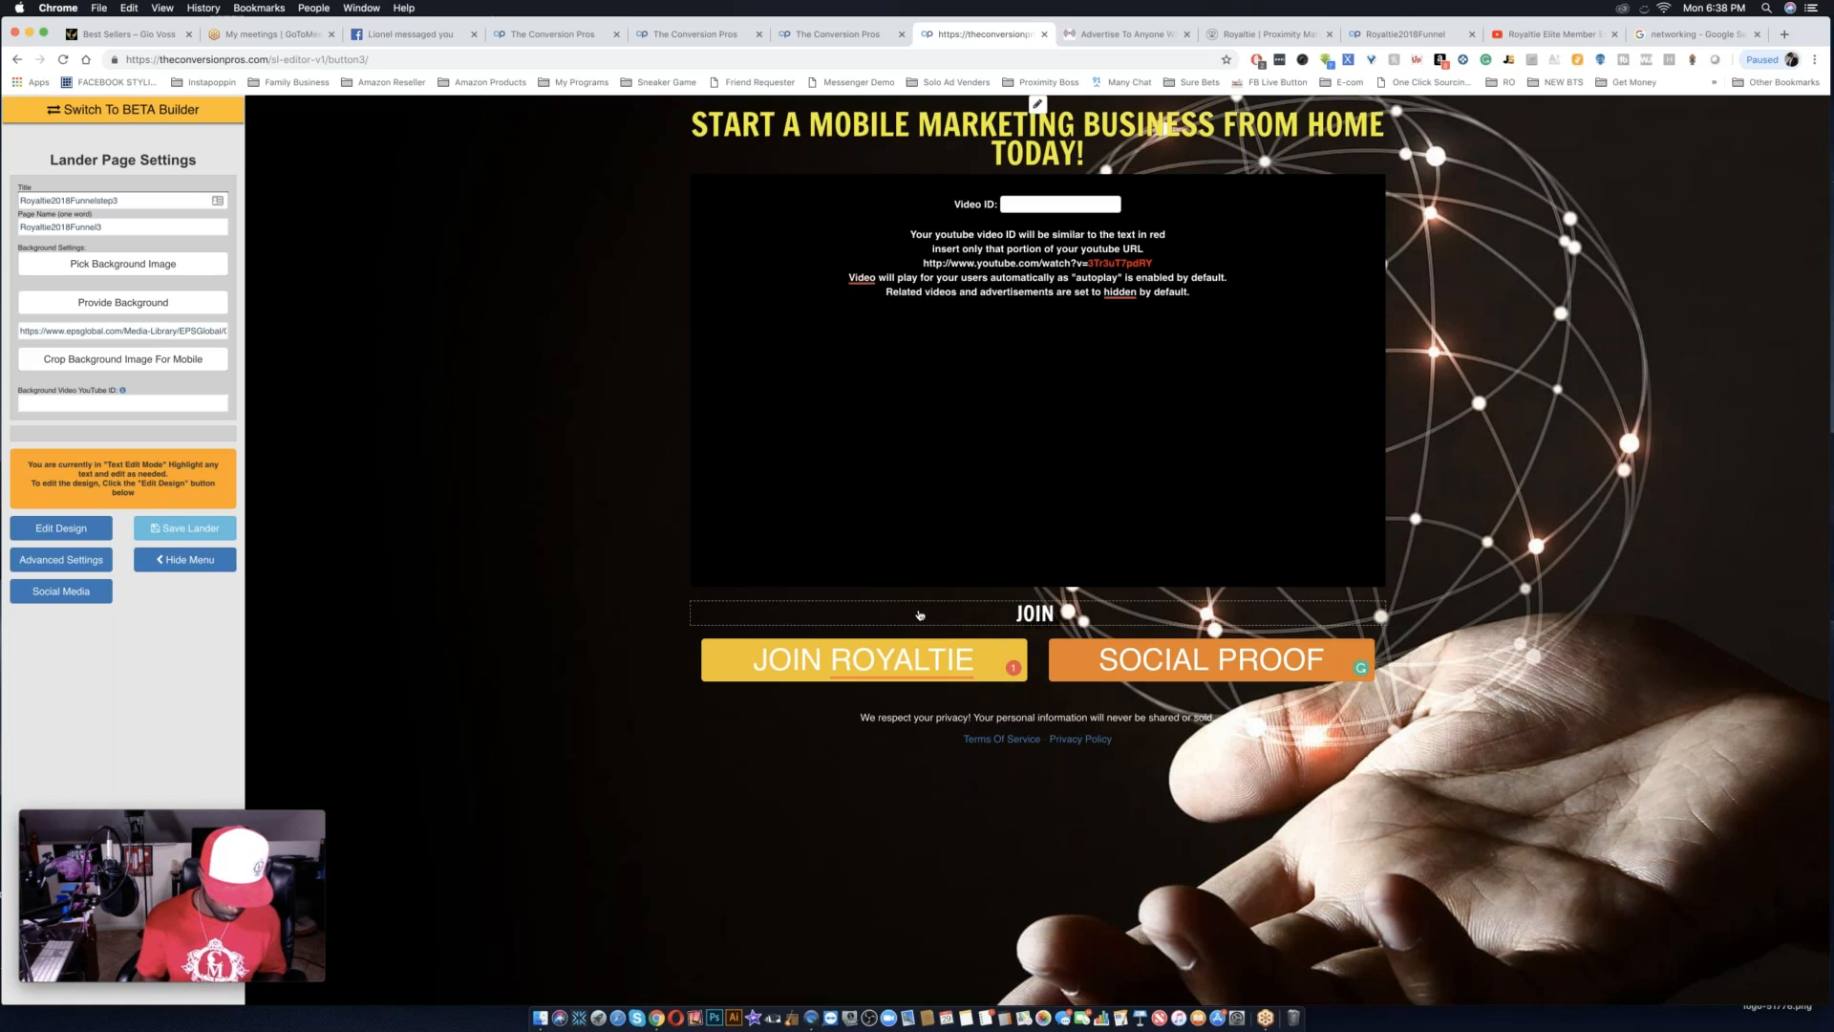
{"action": "type", "text": "HE"}
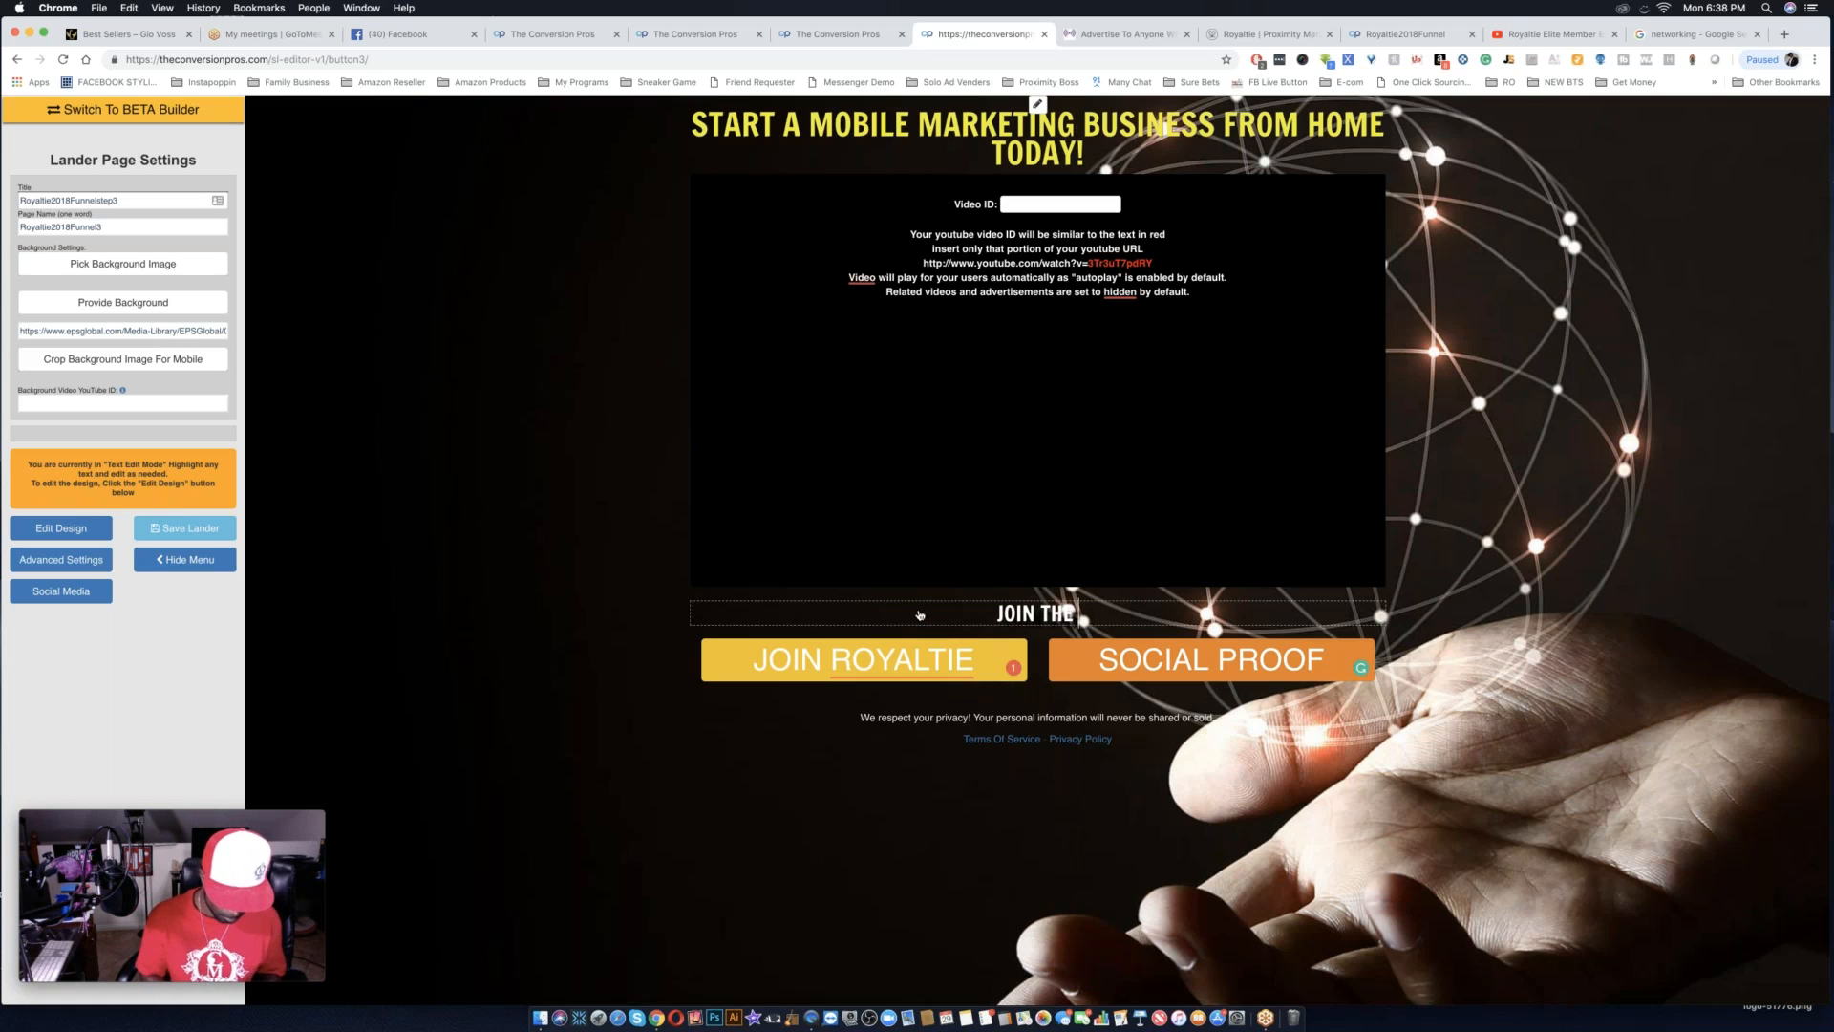
{"action": "type", "text": " ELITE"}
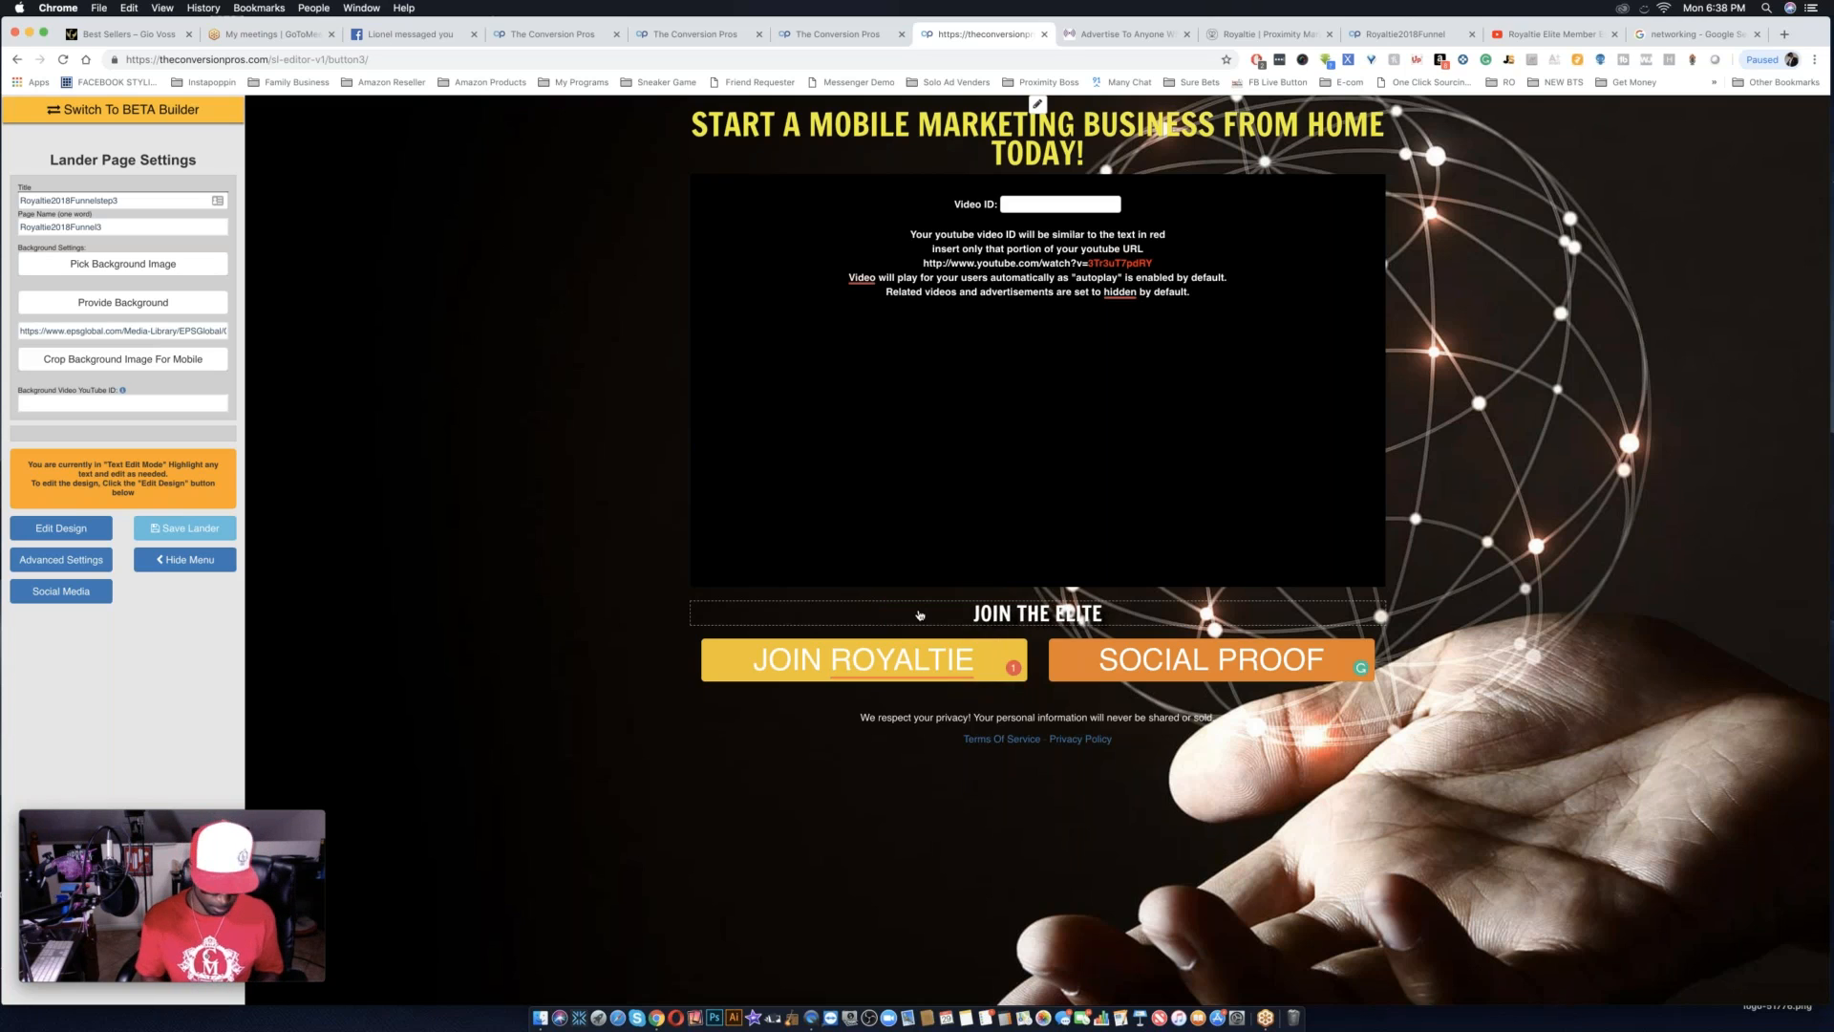
{"action": "type", "text": " TODAY"}
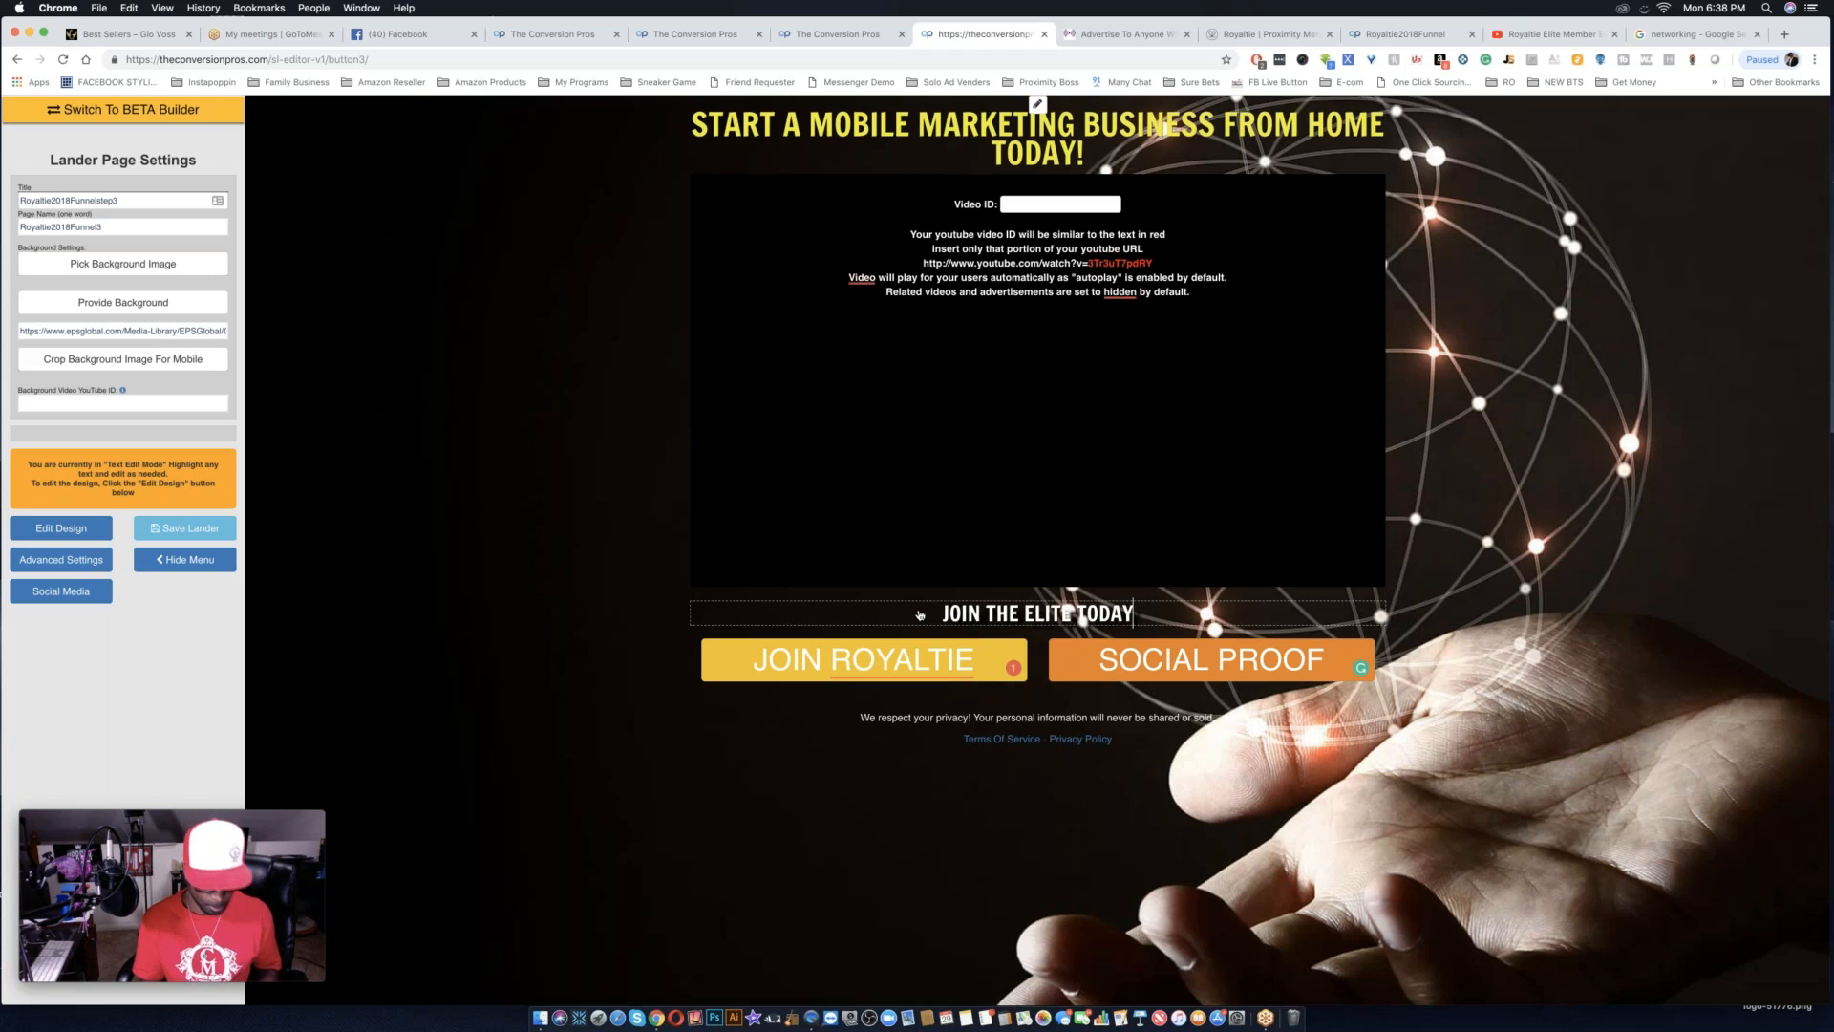
{"action": "type", "text": " AND START"}
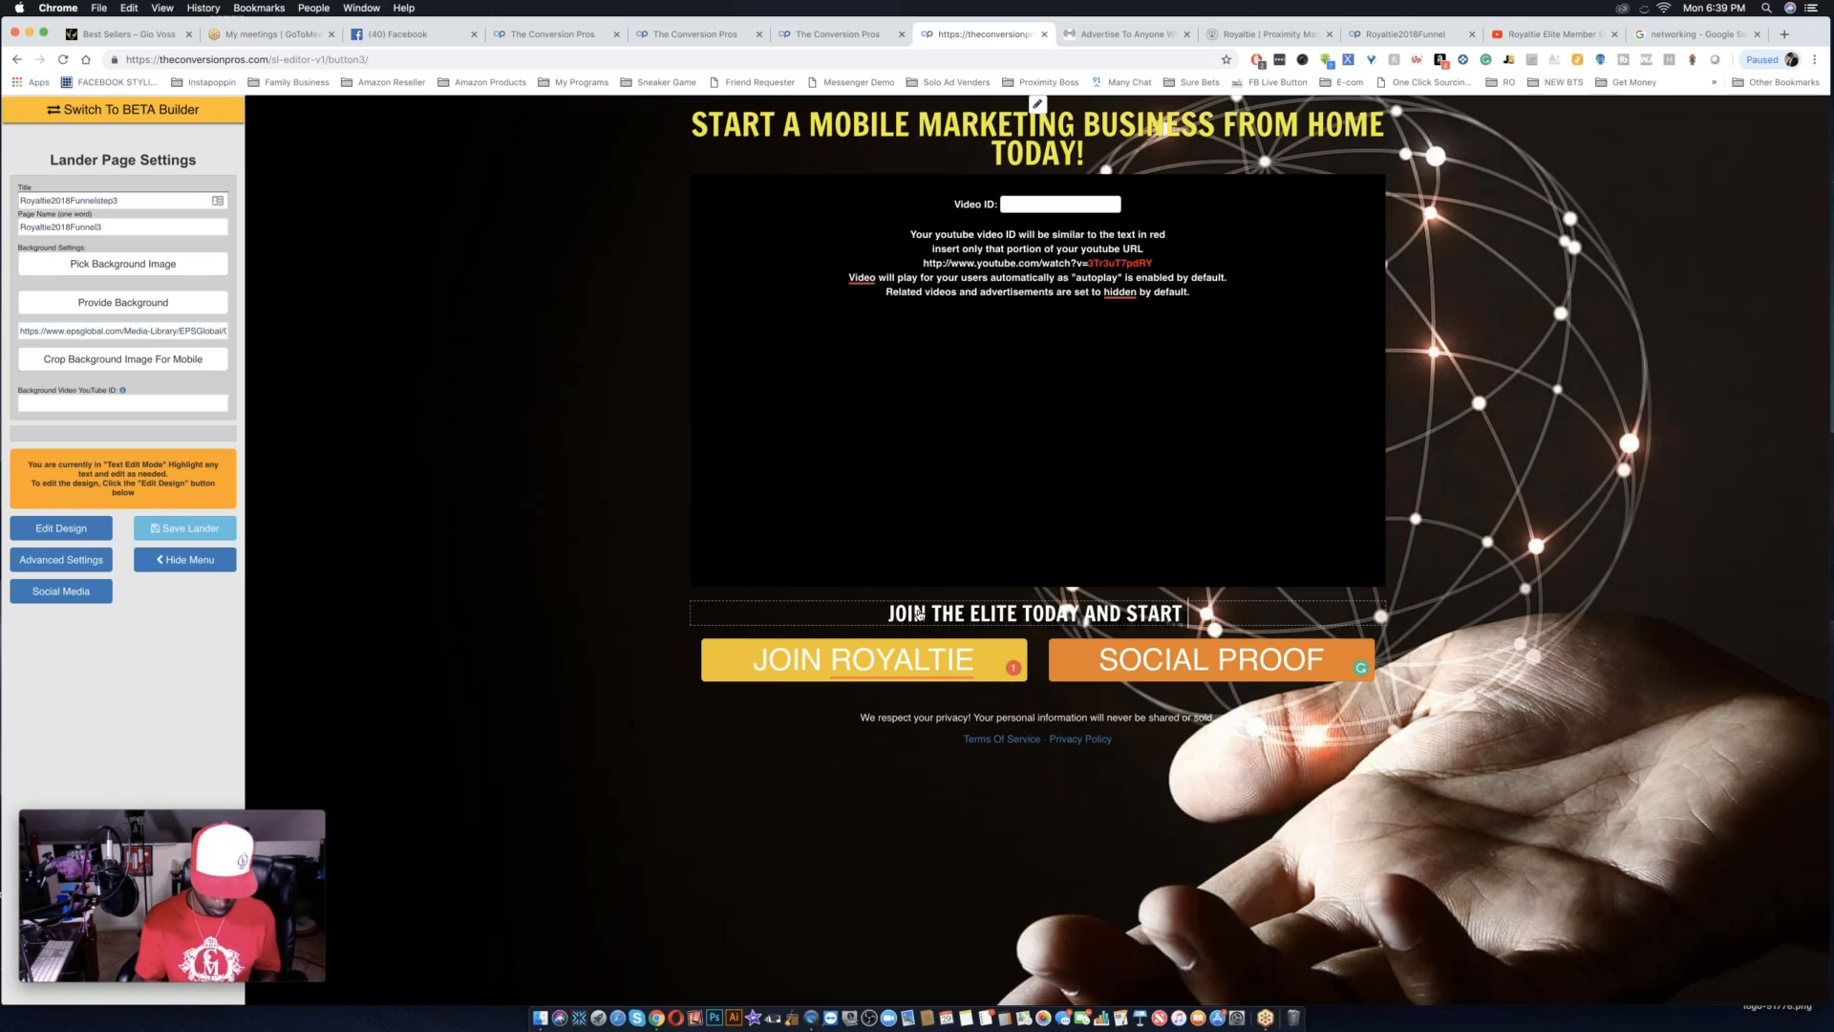
{"action": "type", "text": " LEA"}
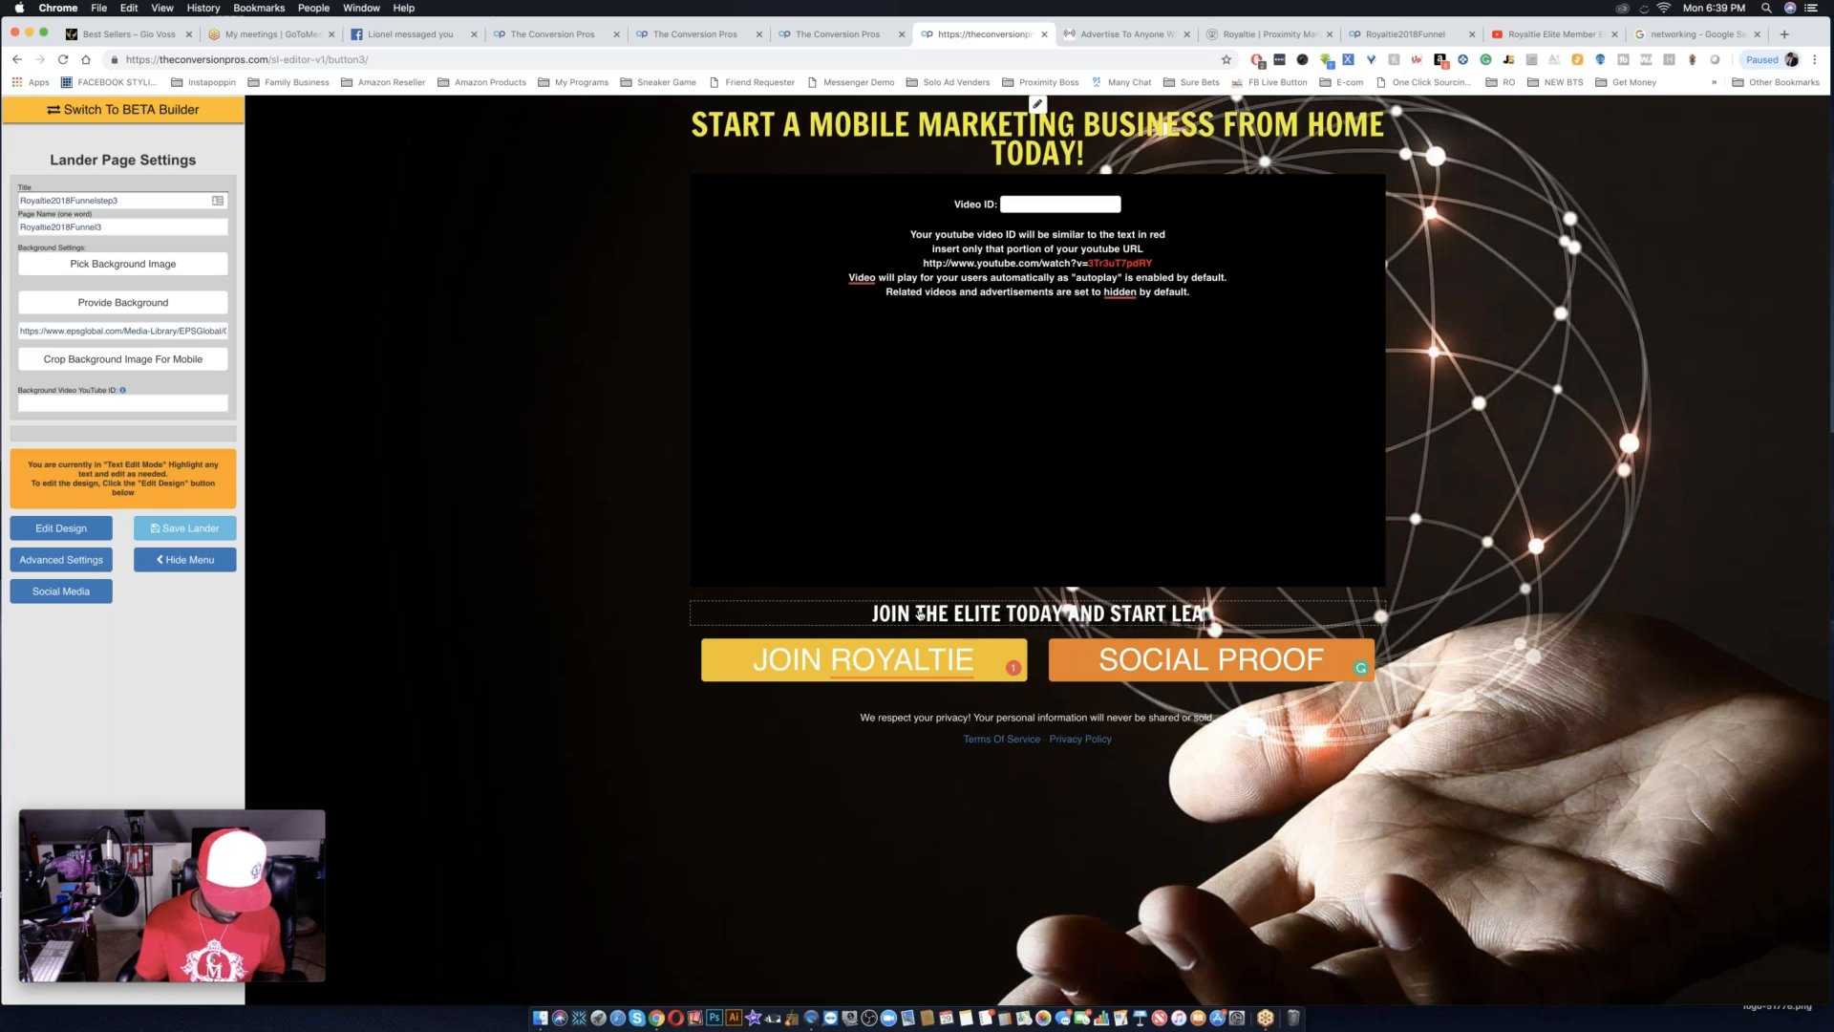
{"action": "type", "text": "RNING "}
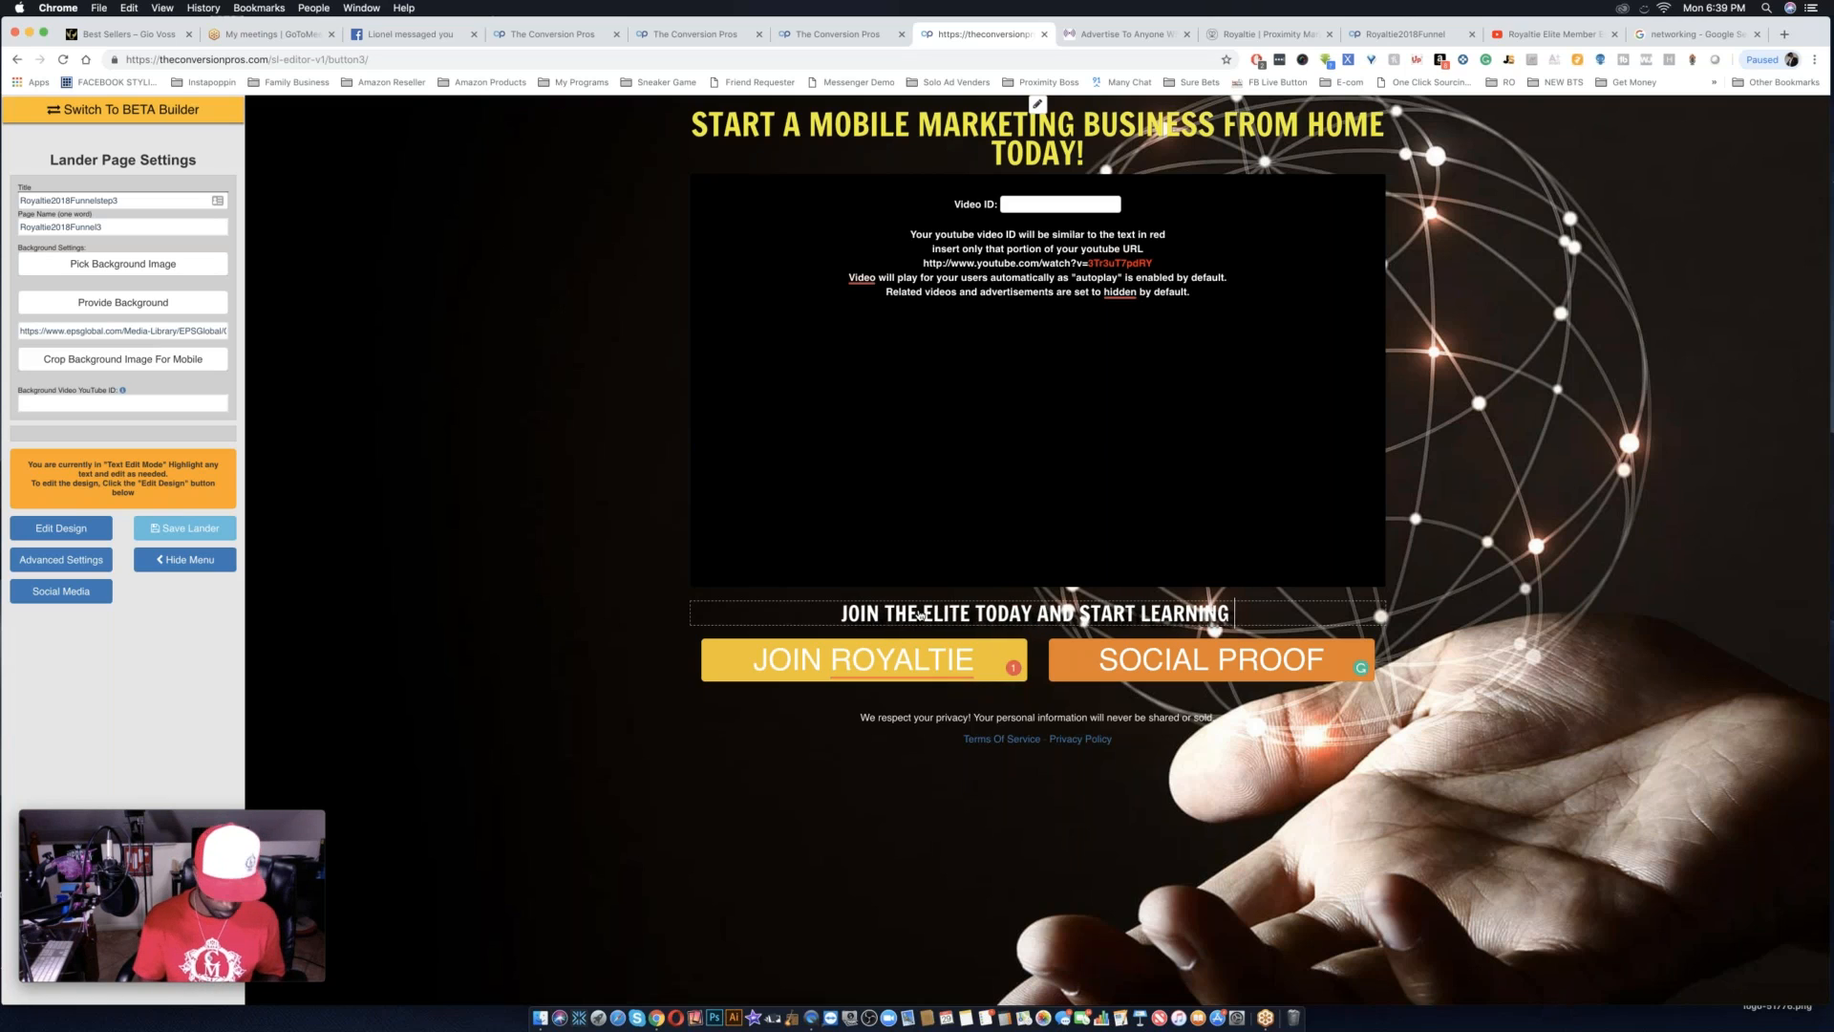
{"action": "type", "text": "FROM "}
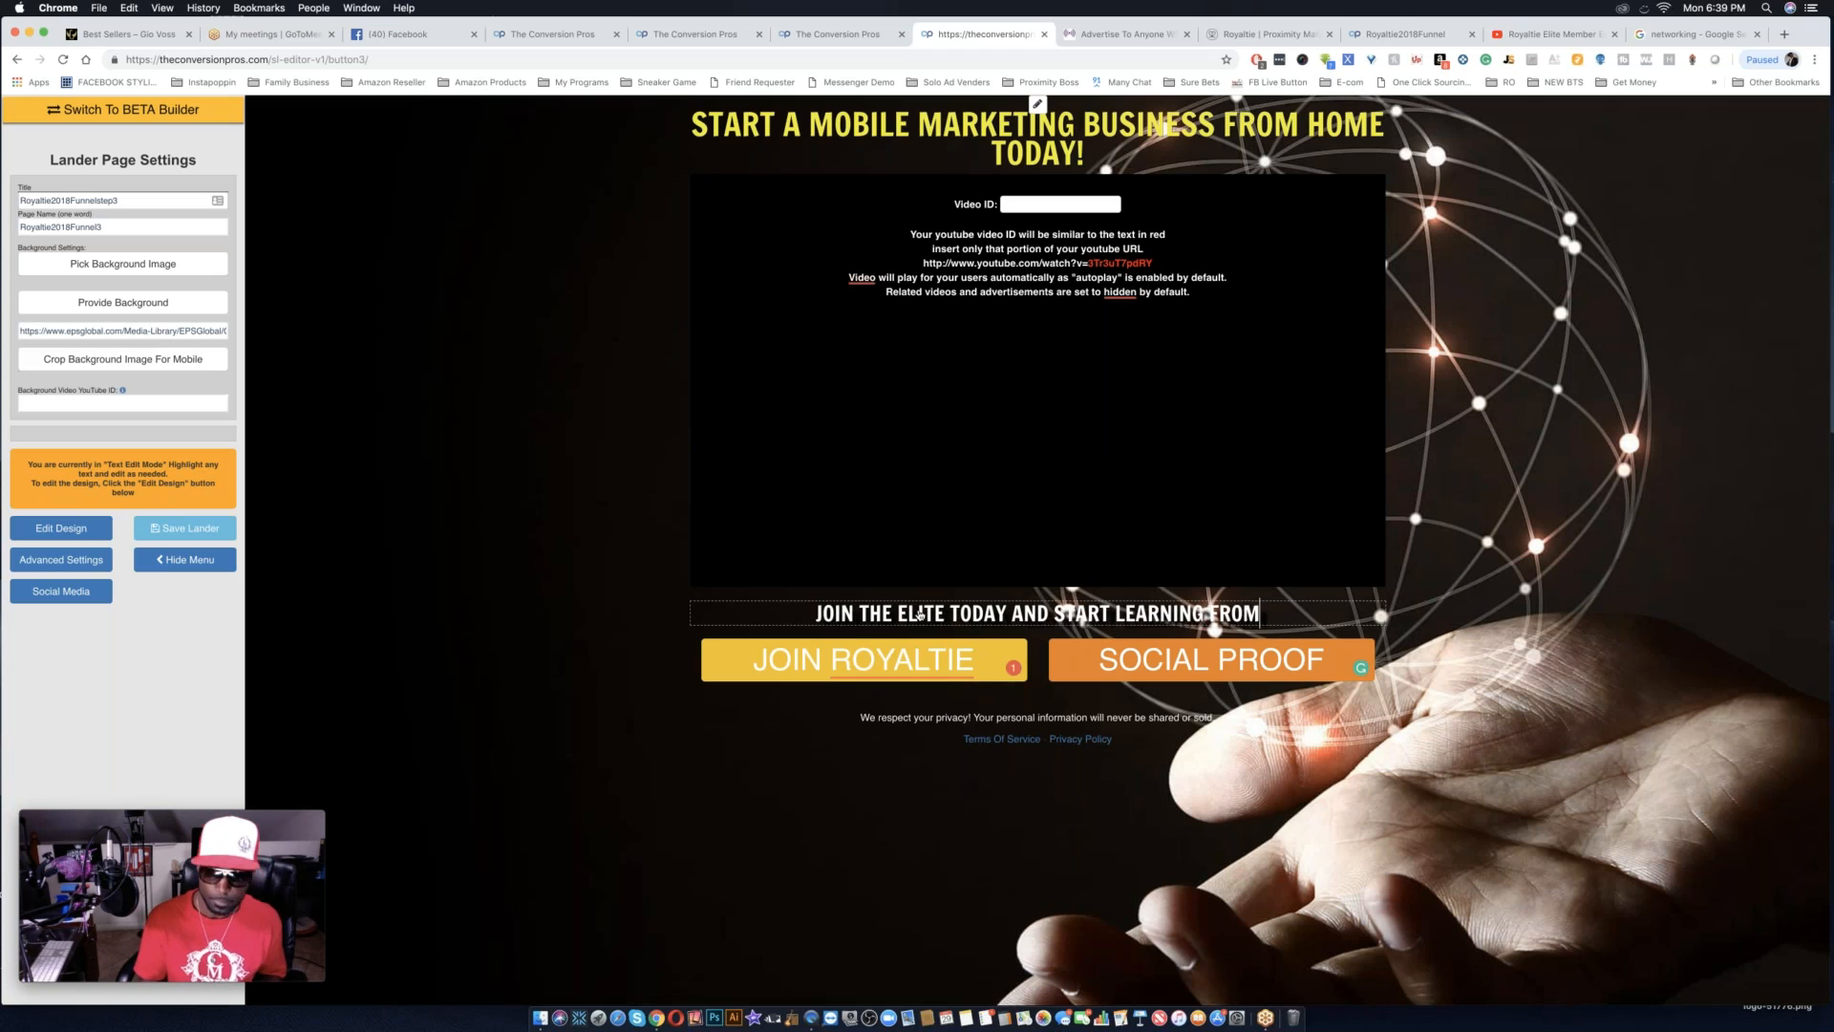
{"action": "type", "text": "A 6 FIGURE EARNER"}
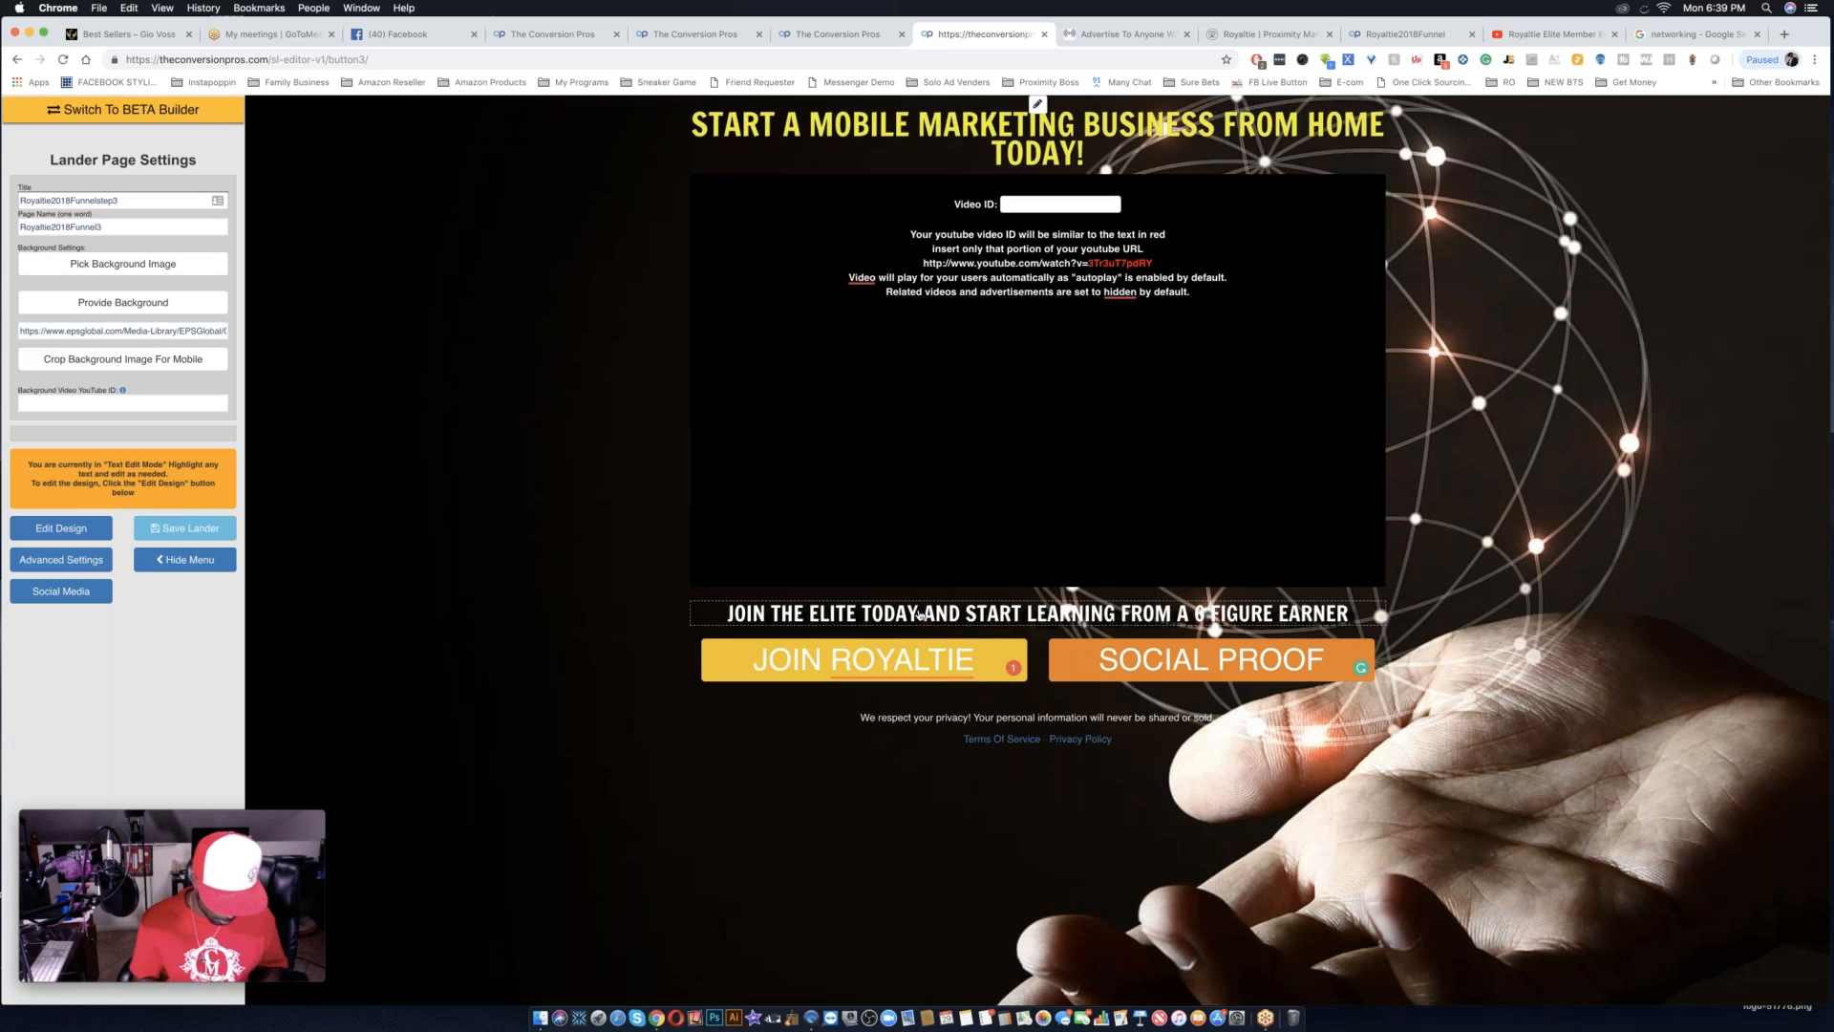
Extend the line below the video with "WHILE HAVING HIS PERSONAL NUMBER ON SPEED DIAL!".
{"action": "type", "text": "WHILE"}
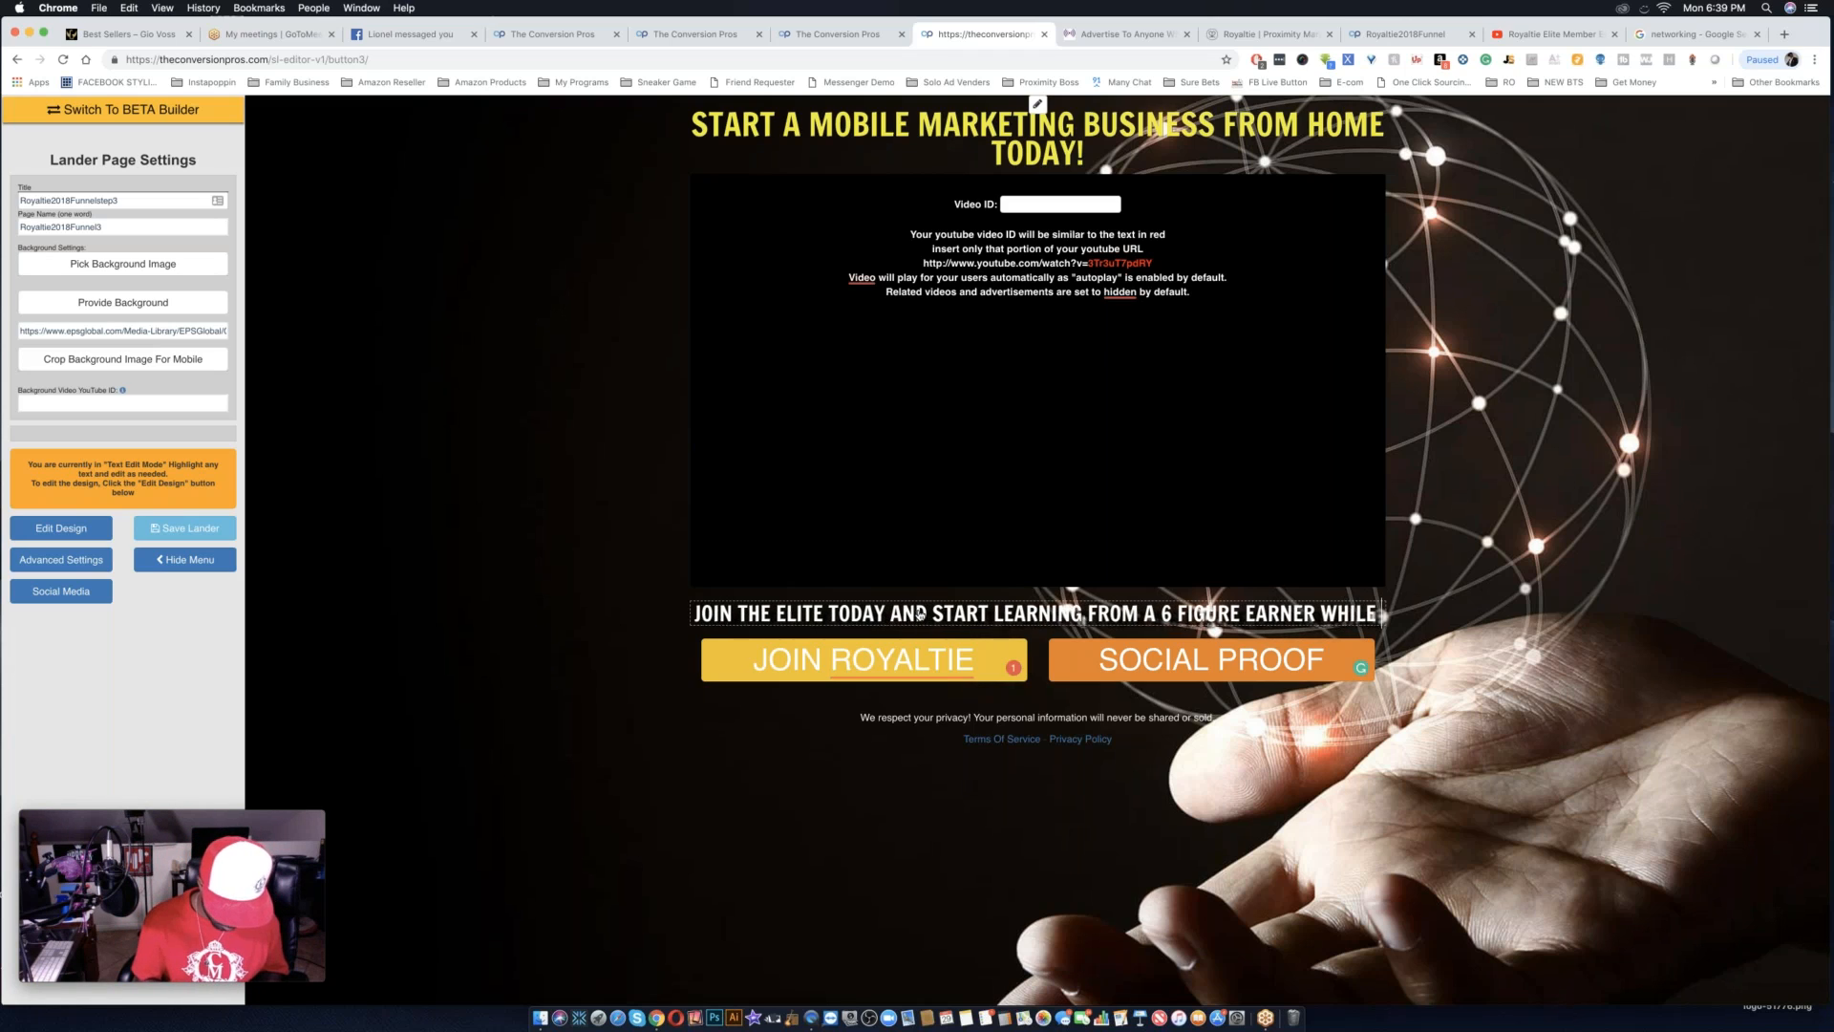
{"action": "type", "text": " HAVING HIS PERSONAL NUMBER ON SPEED DIAL"}
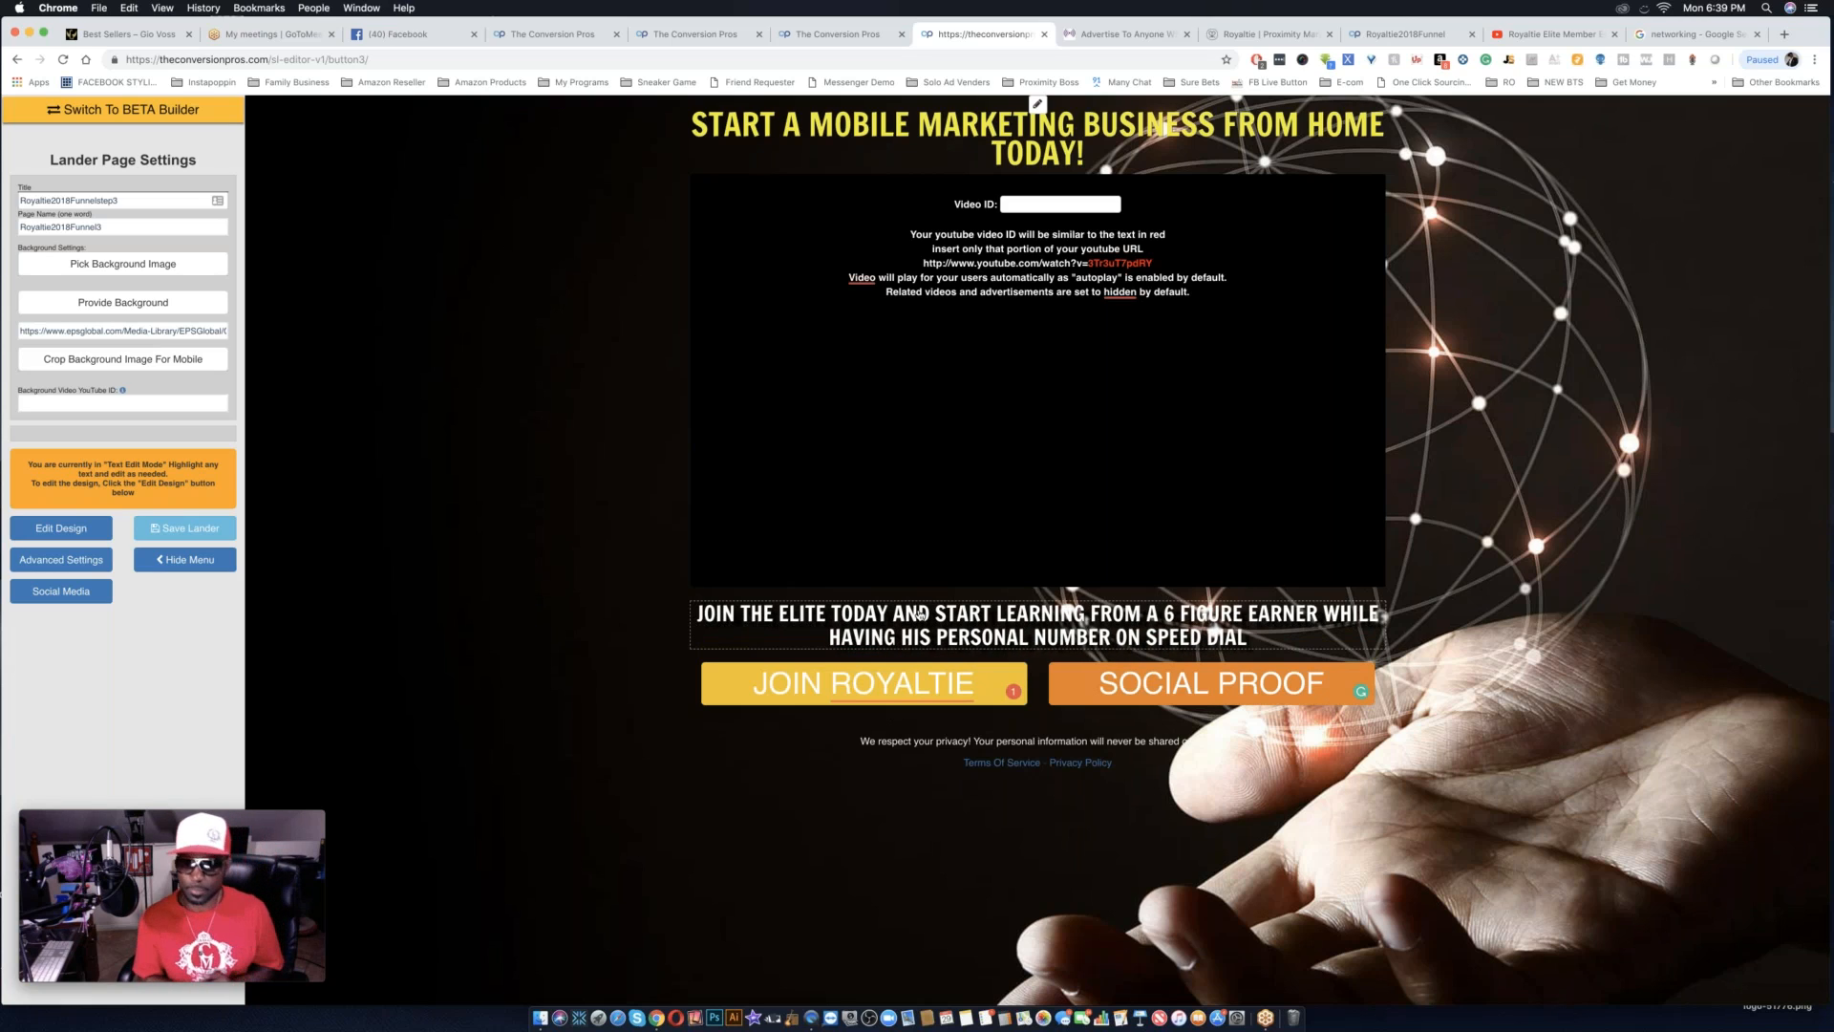
{"action": "type", "text": "!"}
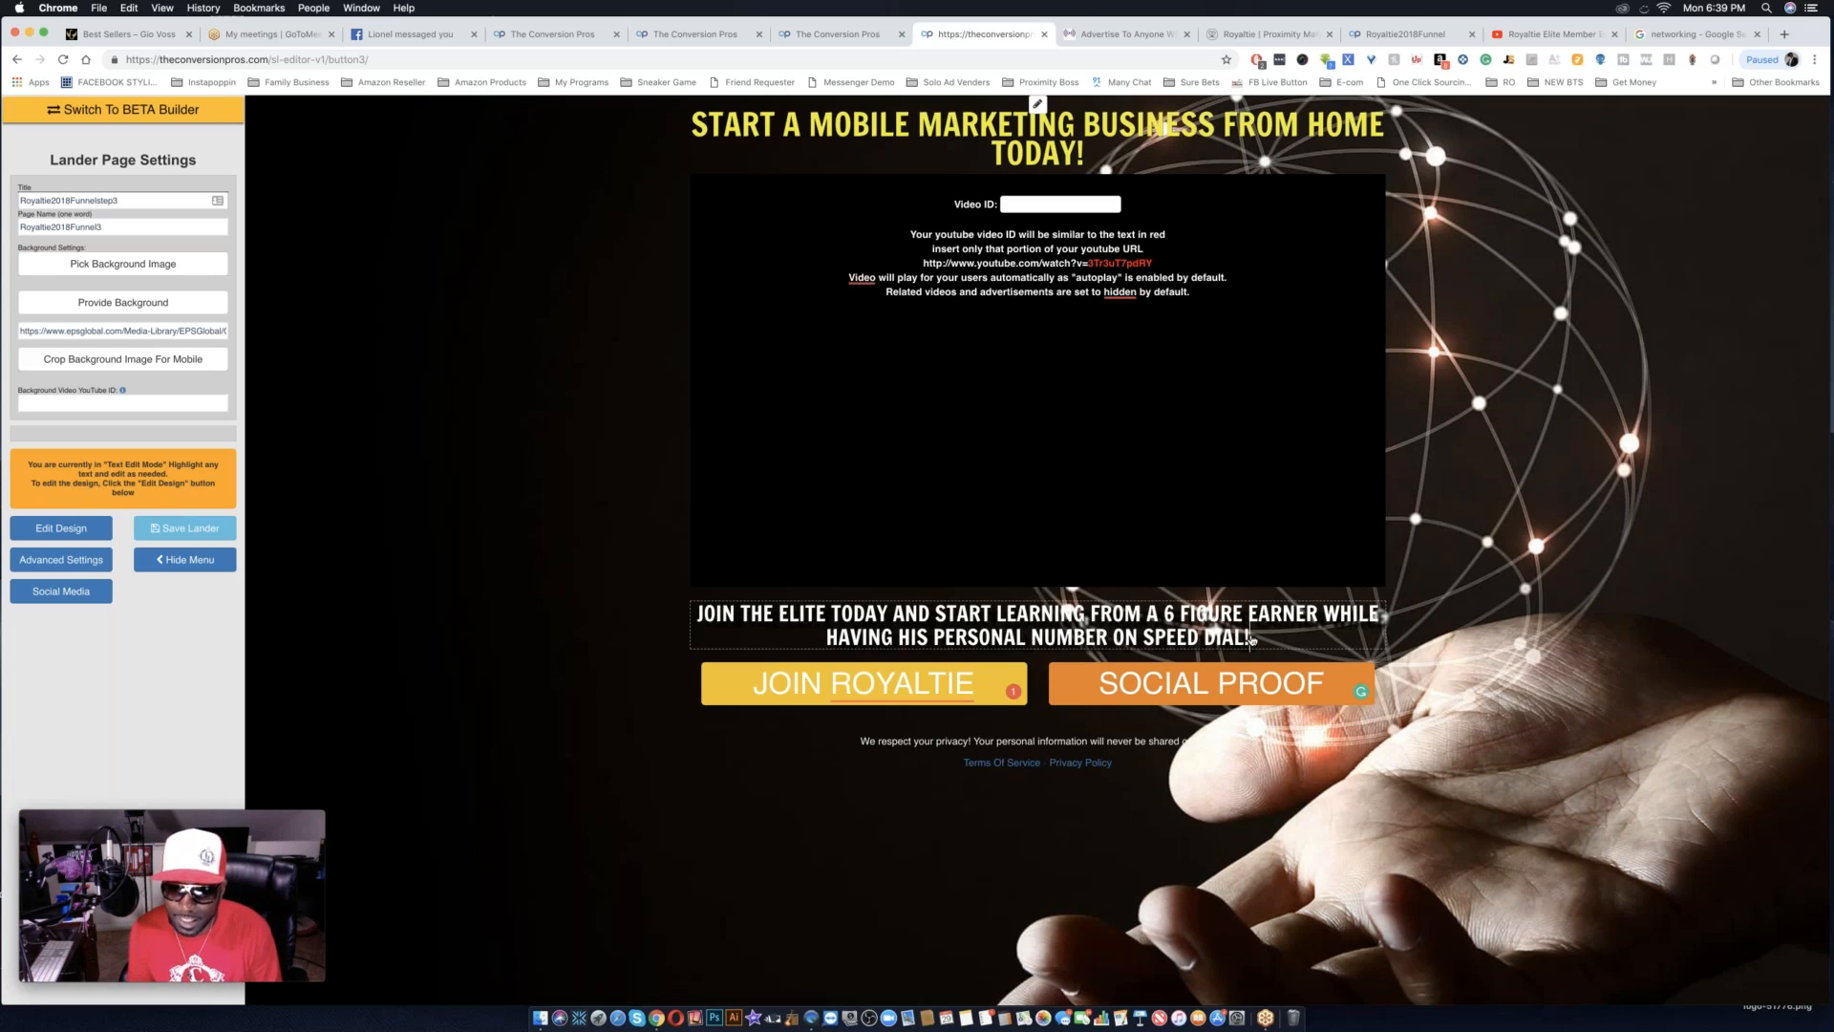
Return to design mode and fine-tune the font size of the "JOIN THE ELITE TODAY" line to slightly smaller than before.
{"action": "key", "text": "super+a"}
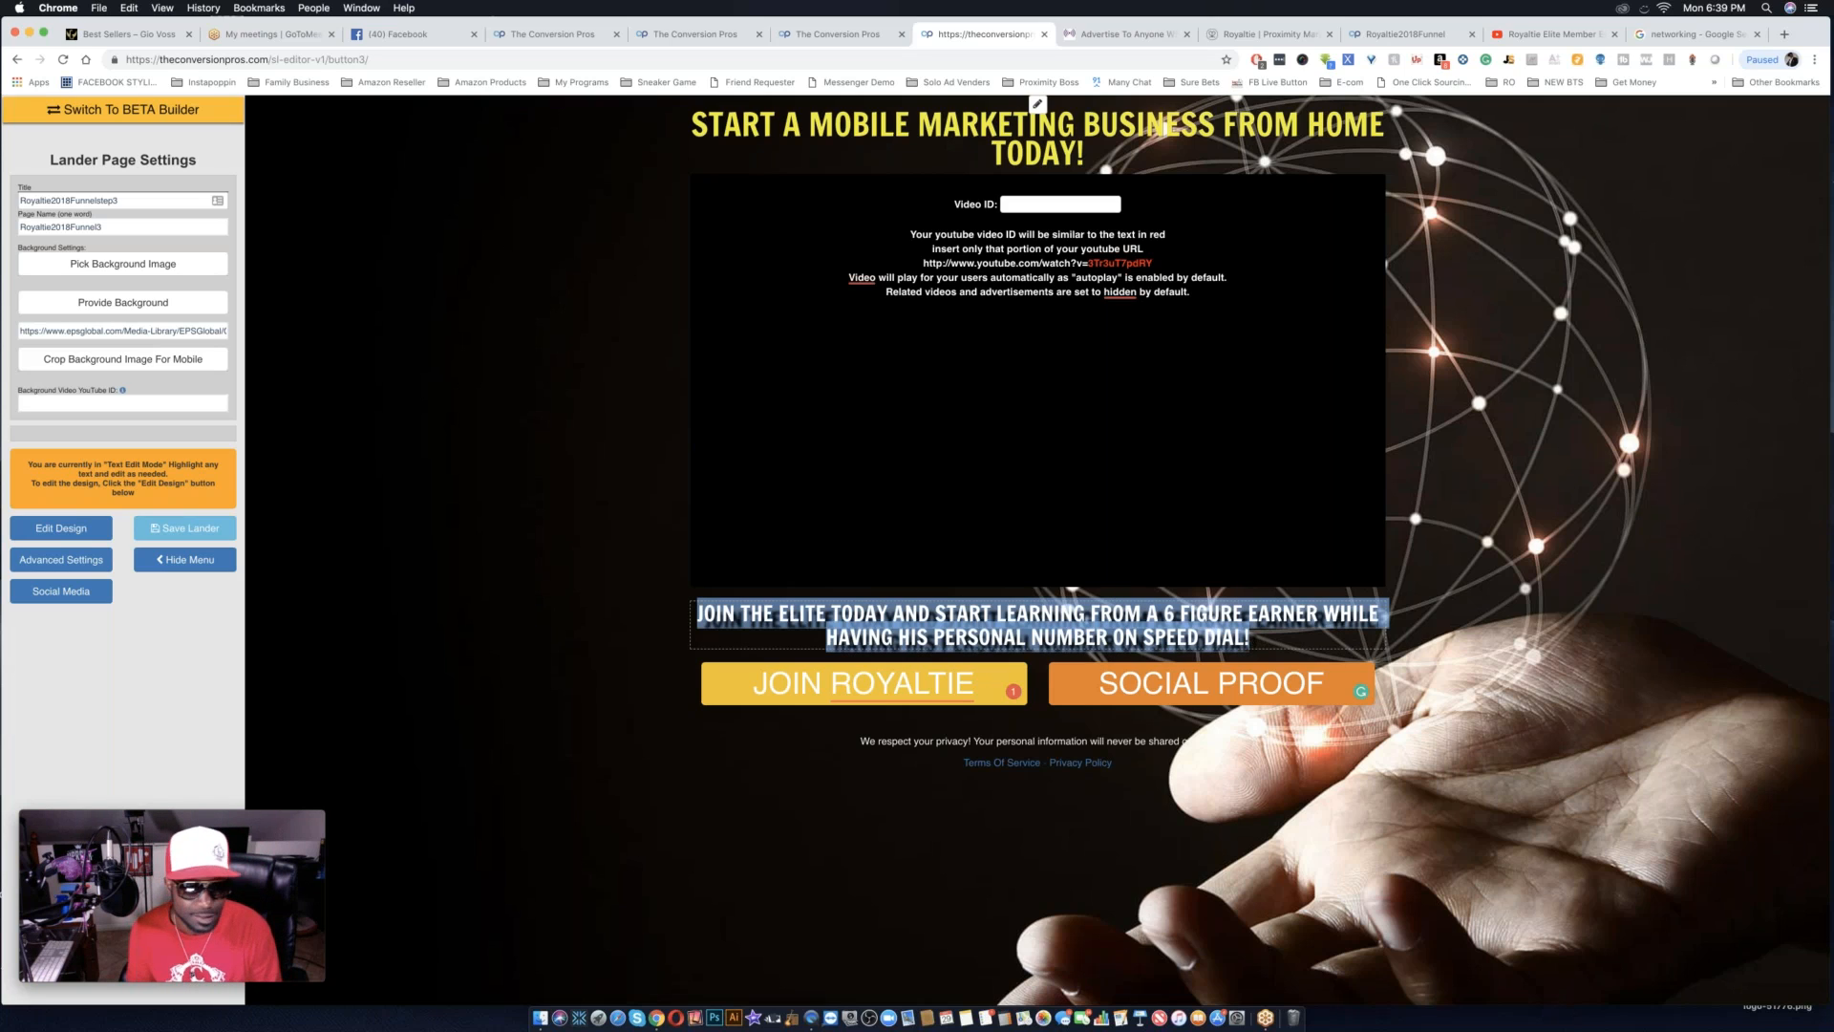
{"action": "left_click", "coordinate": [61, 530]}
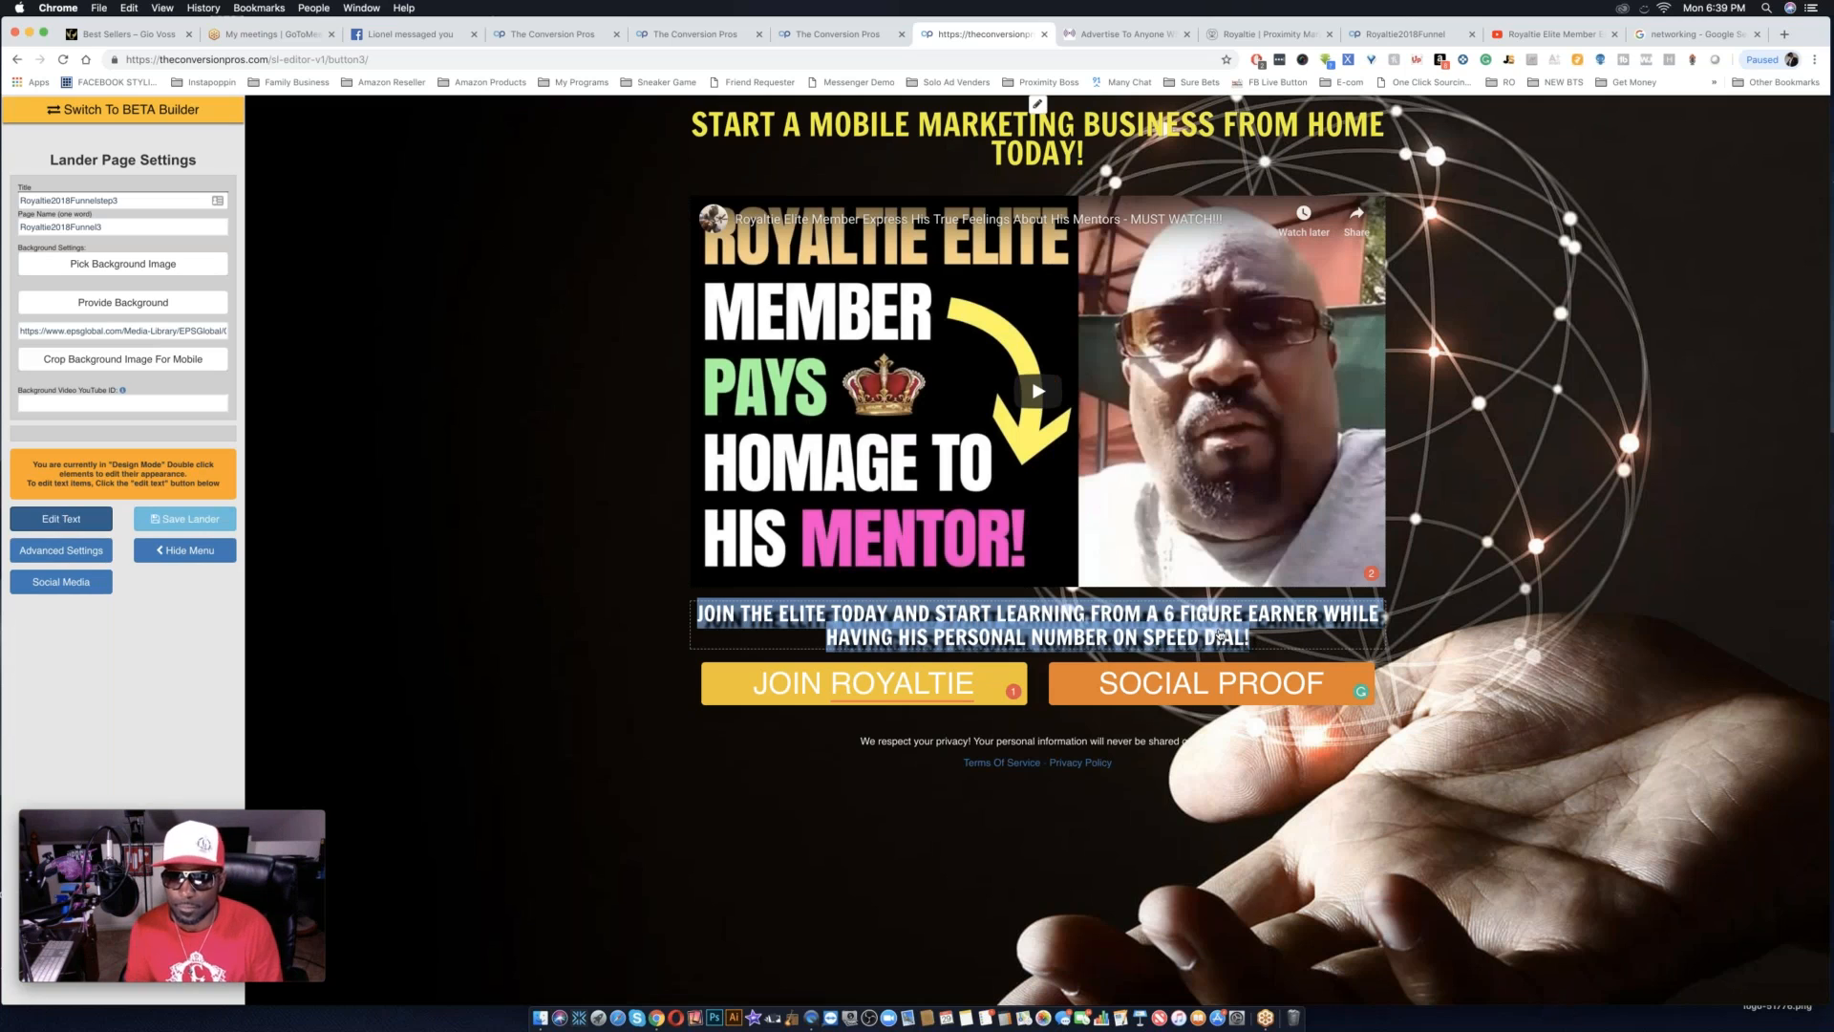
{"action": "double_click", "coordinate": [1221, 634]}
{"action": "left_click_drag", "start_coordinate": [1315, 728], "coordinate": [1306, 730]}
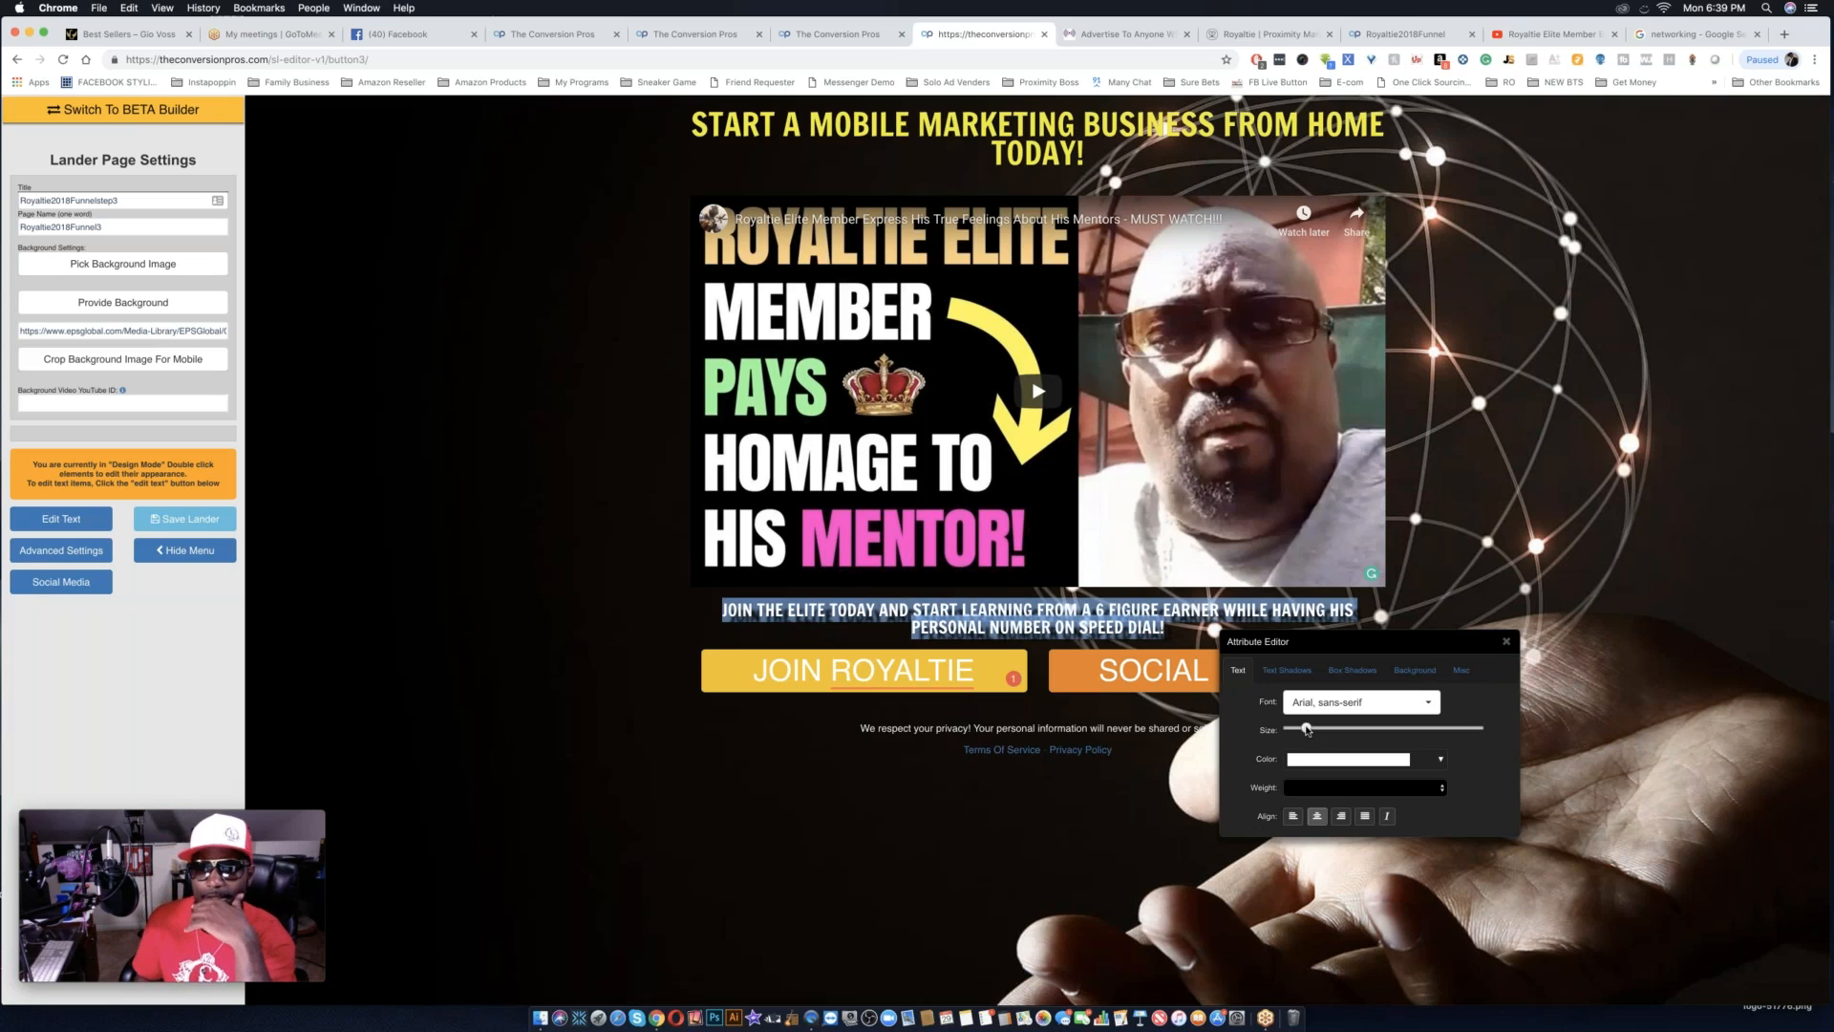
{"action": "left_click_drag", "start_coordinate": [1307, 730], "coordinate": [1315, 729]}
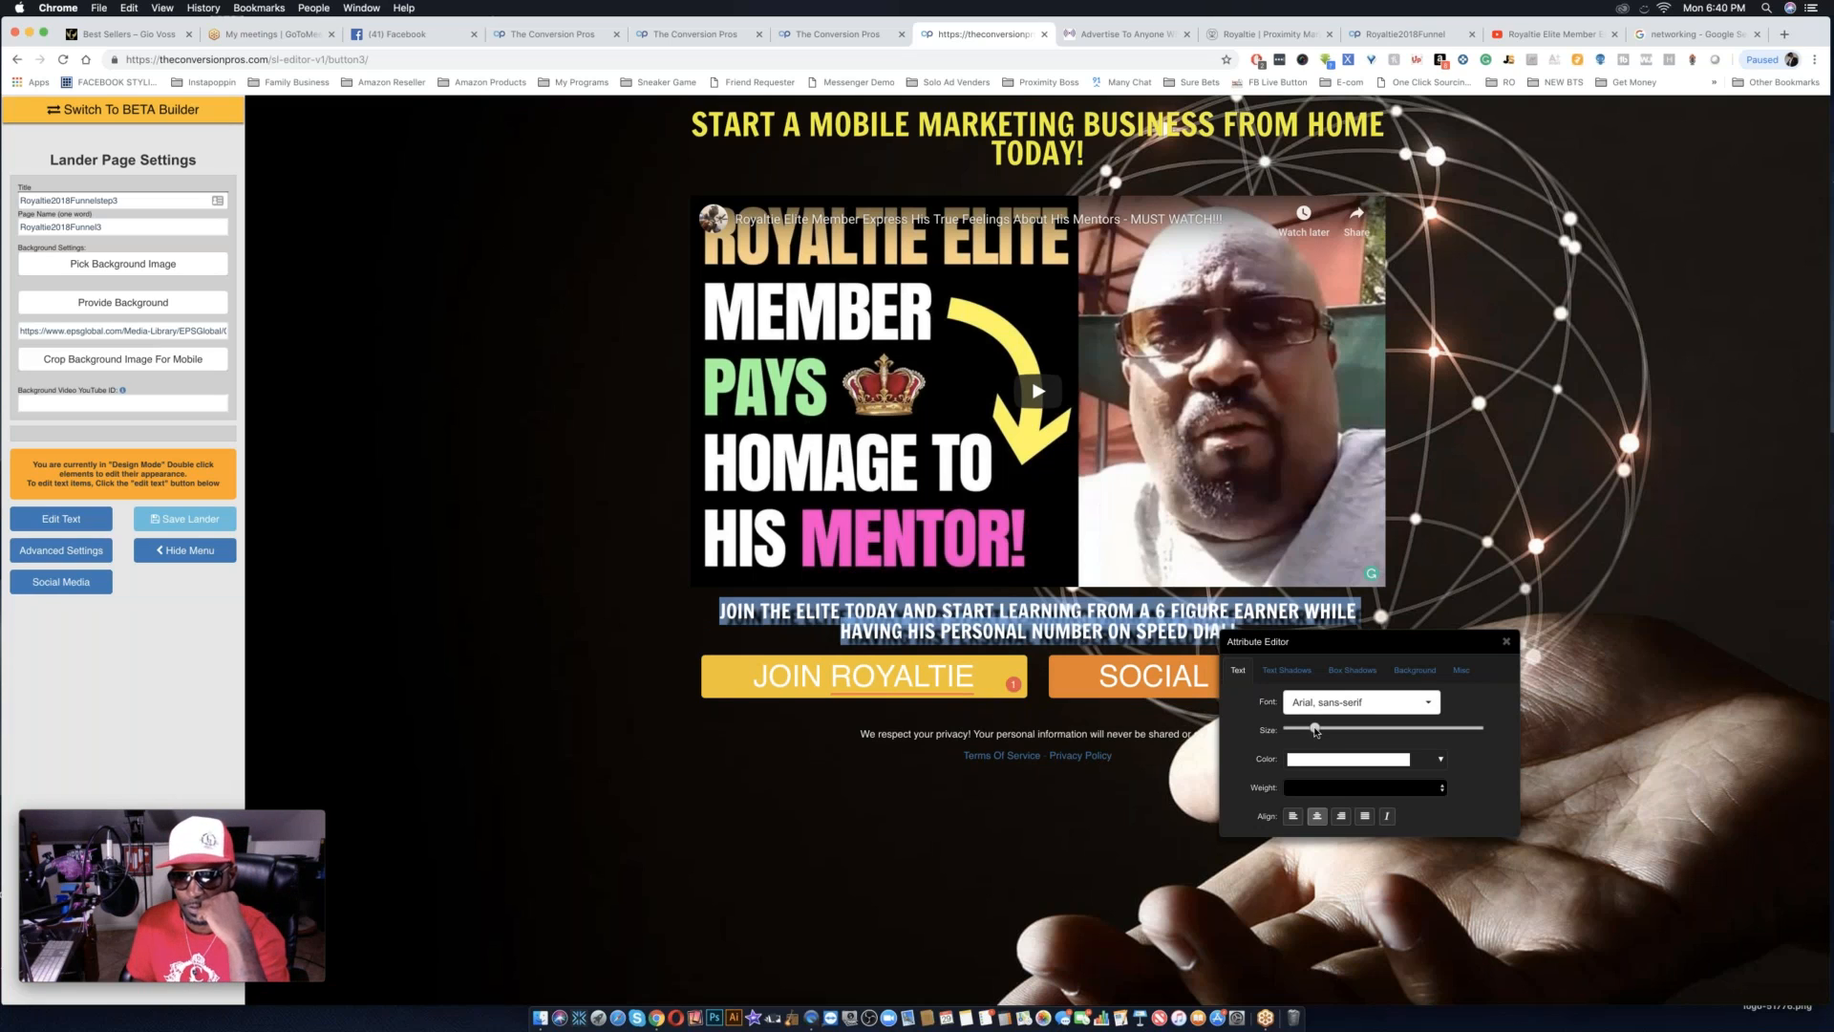
Return to text editing and remove "WHILE HAVING HIS PERSONAL NUMBER ON SPEED DIAL" from the line below the video.
{"action": "double_click", "coordinate": [1131, 627]}
{"action": "left_click", "coordinate": [63, 519]}
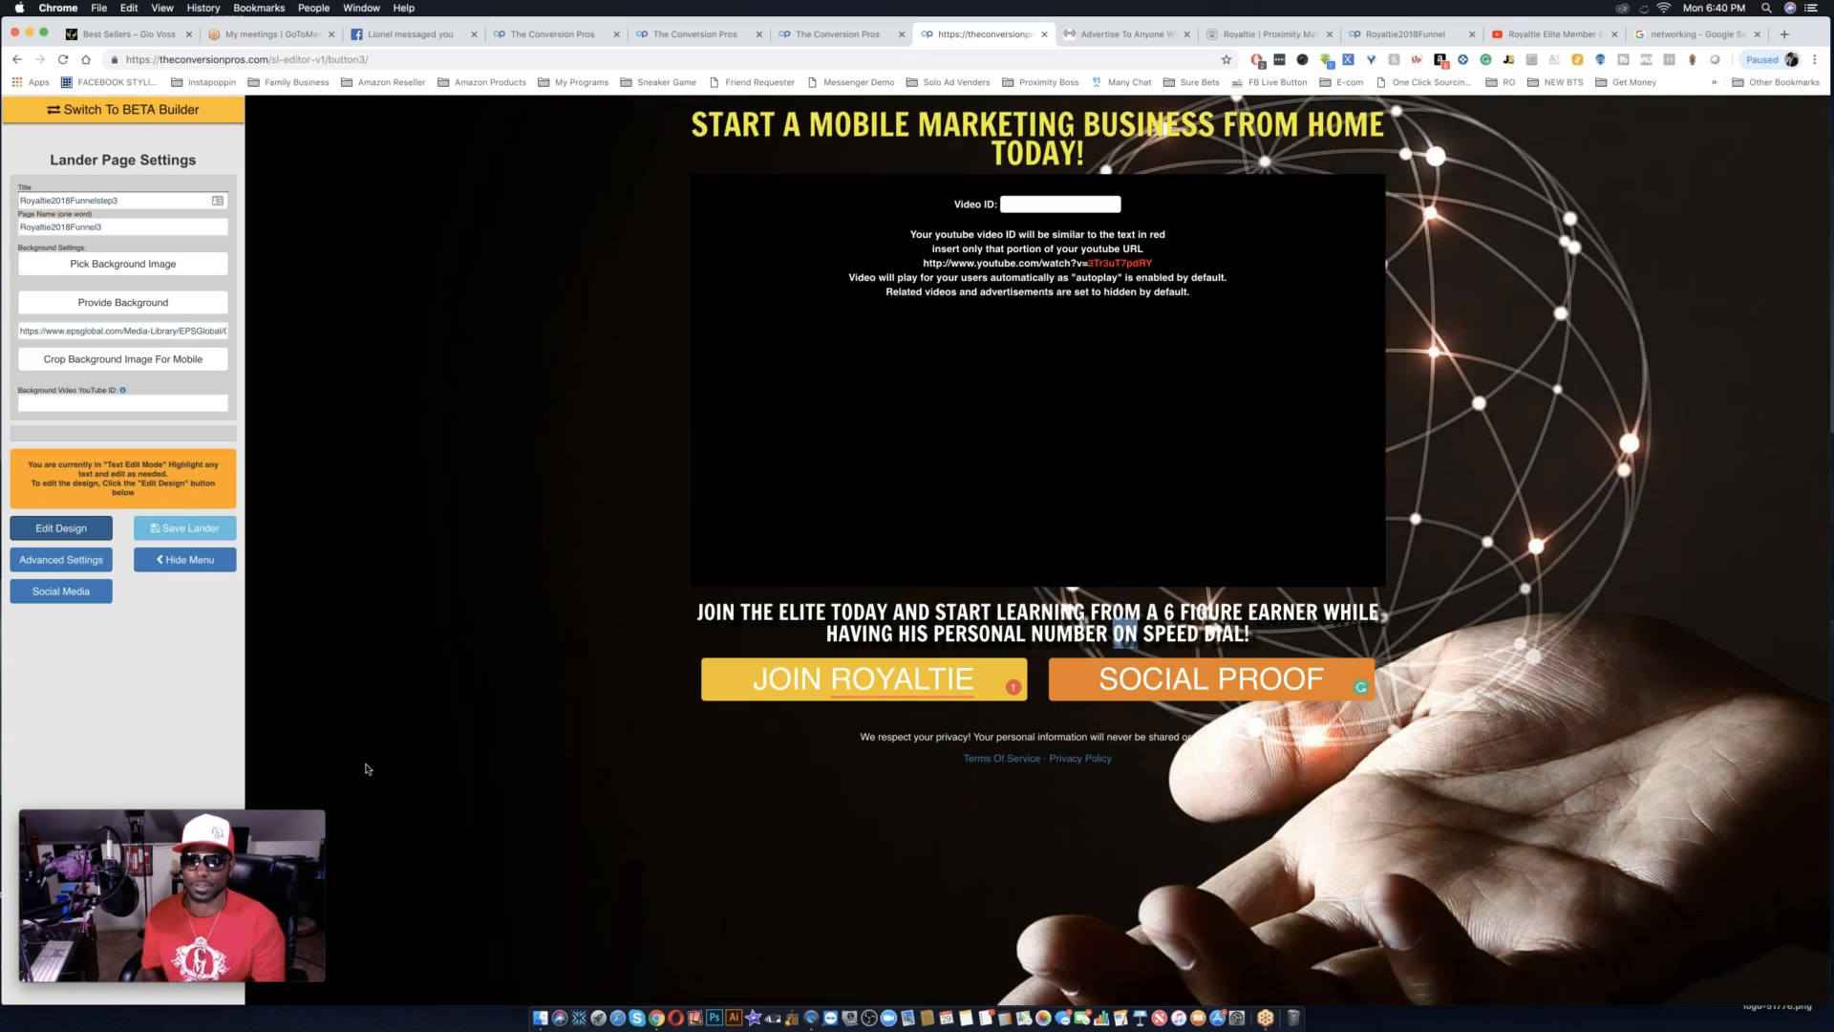
{"action": "left_click", "coordinate": [1125, 635]}
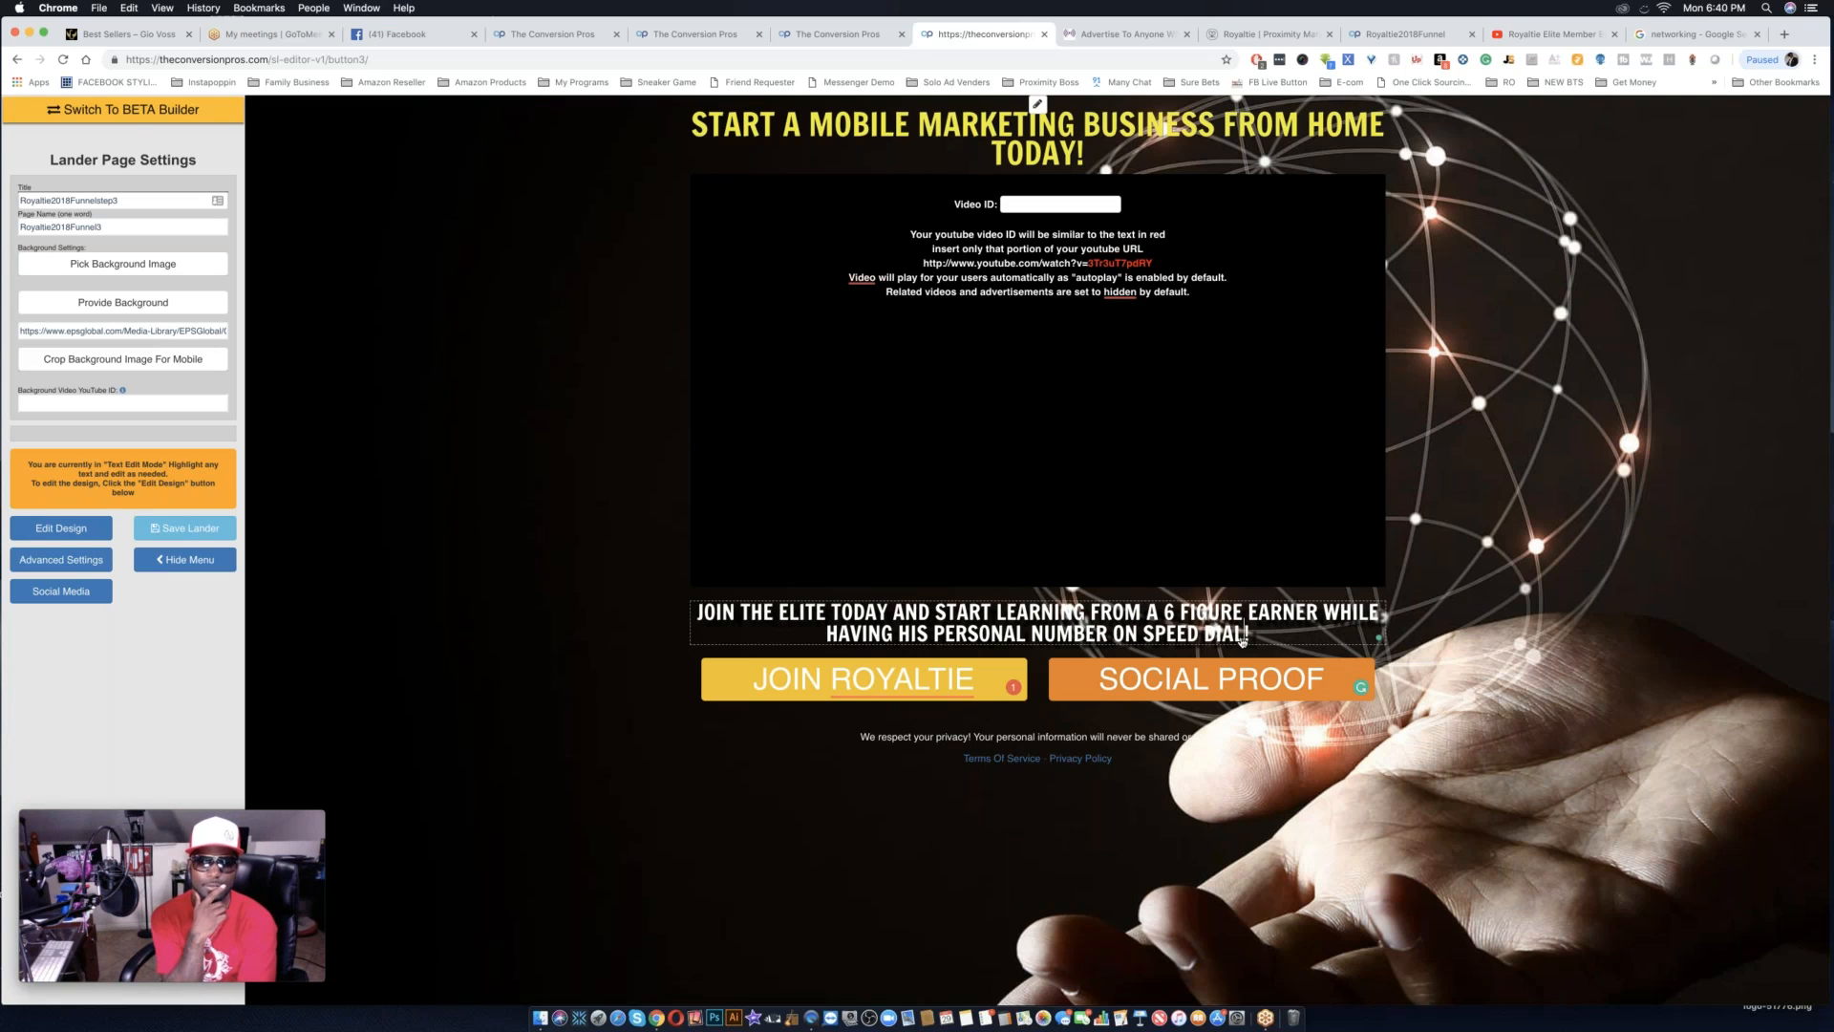
{"action": "left_click_drag", "start_coordinate": [1248, 638], "coordinate": [1320, 617]}
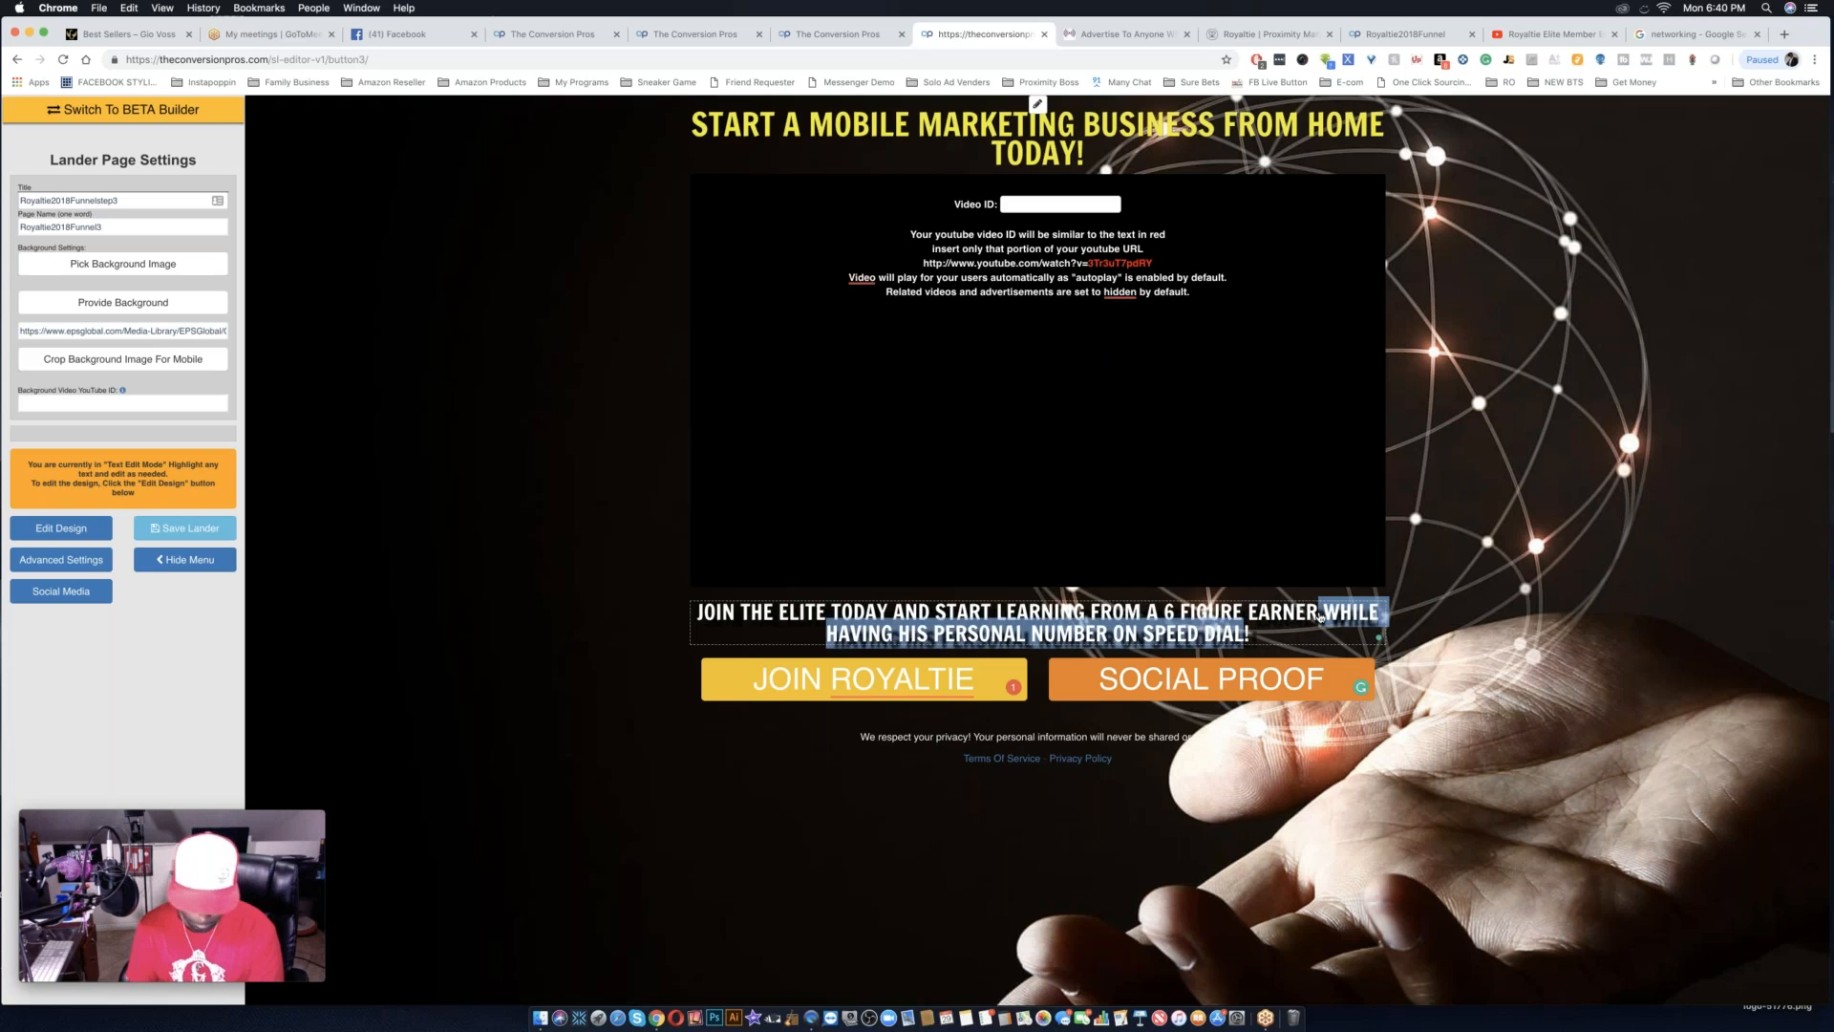
{"action": "key", "text": "BackSpace"}
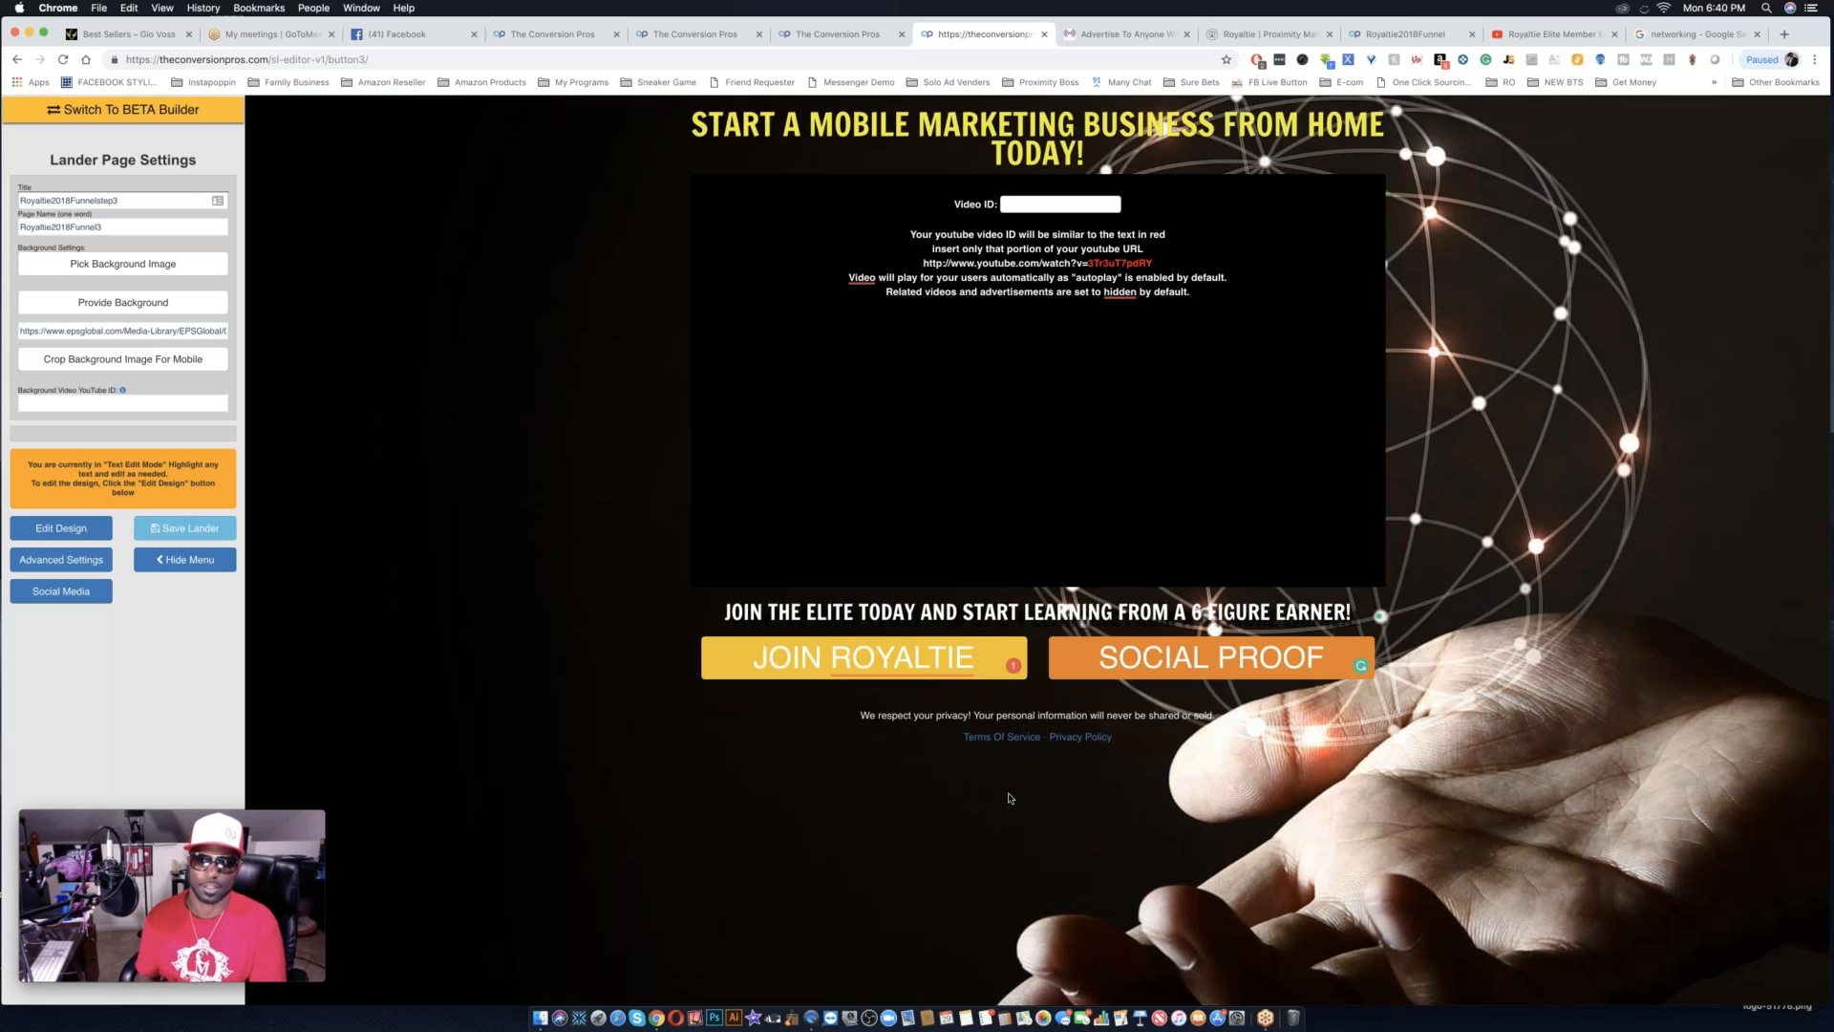
Delete the opening words "JOIN THE ELITE TODAY AND START" from the line below the video.
{"action": "left_click", "coordinate": [1025, 614]}
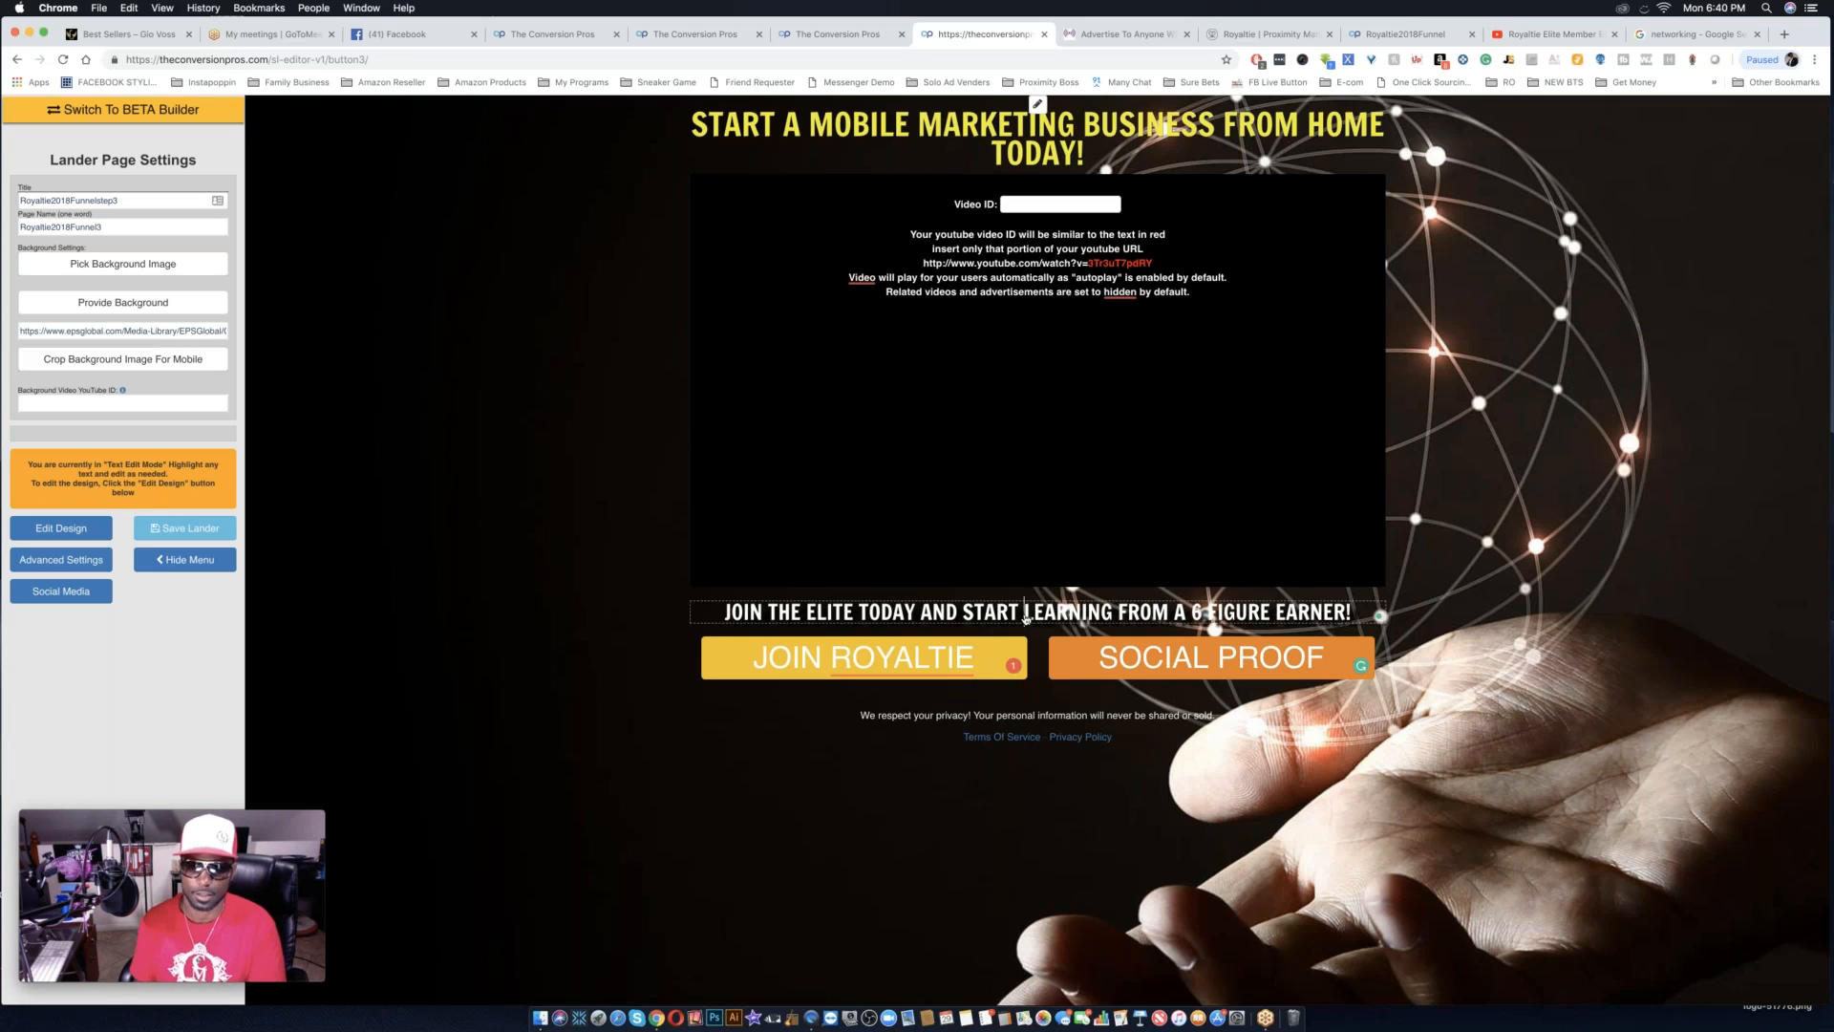
{"action": "key", "text": "BackSpace"}
{"action": "key", "text": "BackSpace"}
{"action": "key", "text": "BackSpace"}
{"action": "key", "text": "BackSpace"}
{"action": "key", "text": "BackSpace"}
{"action": "key", "text": "BackSpace"}
{"action": "key", "text": "BackSpace"}
{"action": "key", "text": "BackSpace"}
{"action": "key", "text": "BackSpace"}
{"action": "key", "text": "BackSpace"}
{"action": "key", "text": "BackSpace"}
{"action": "key", "text": "BackSpace"}
{"action": "key", "text": "BackSpace"}
{"action": "key", "text": "BackSpace"}
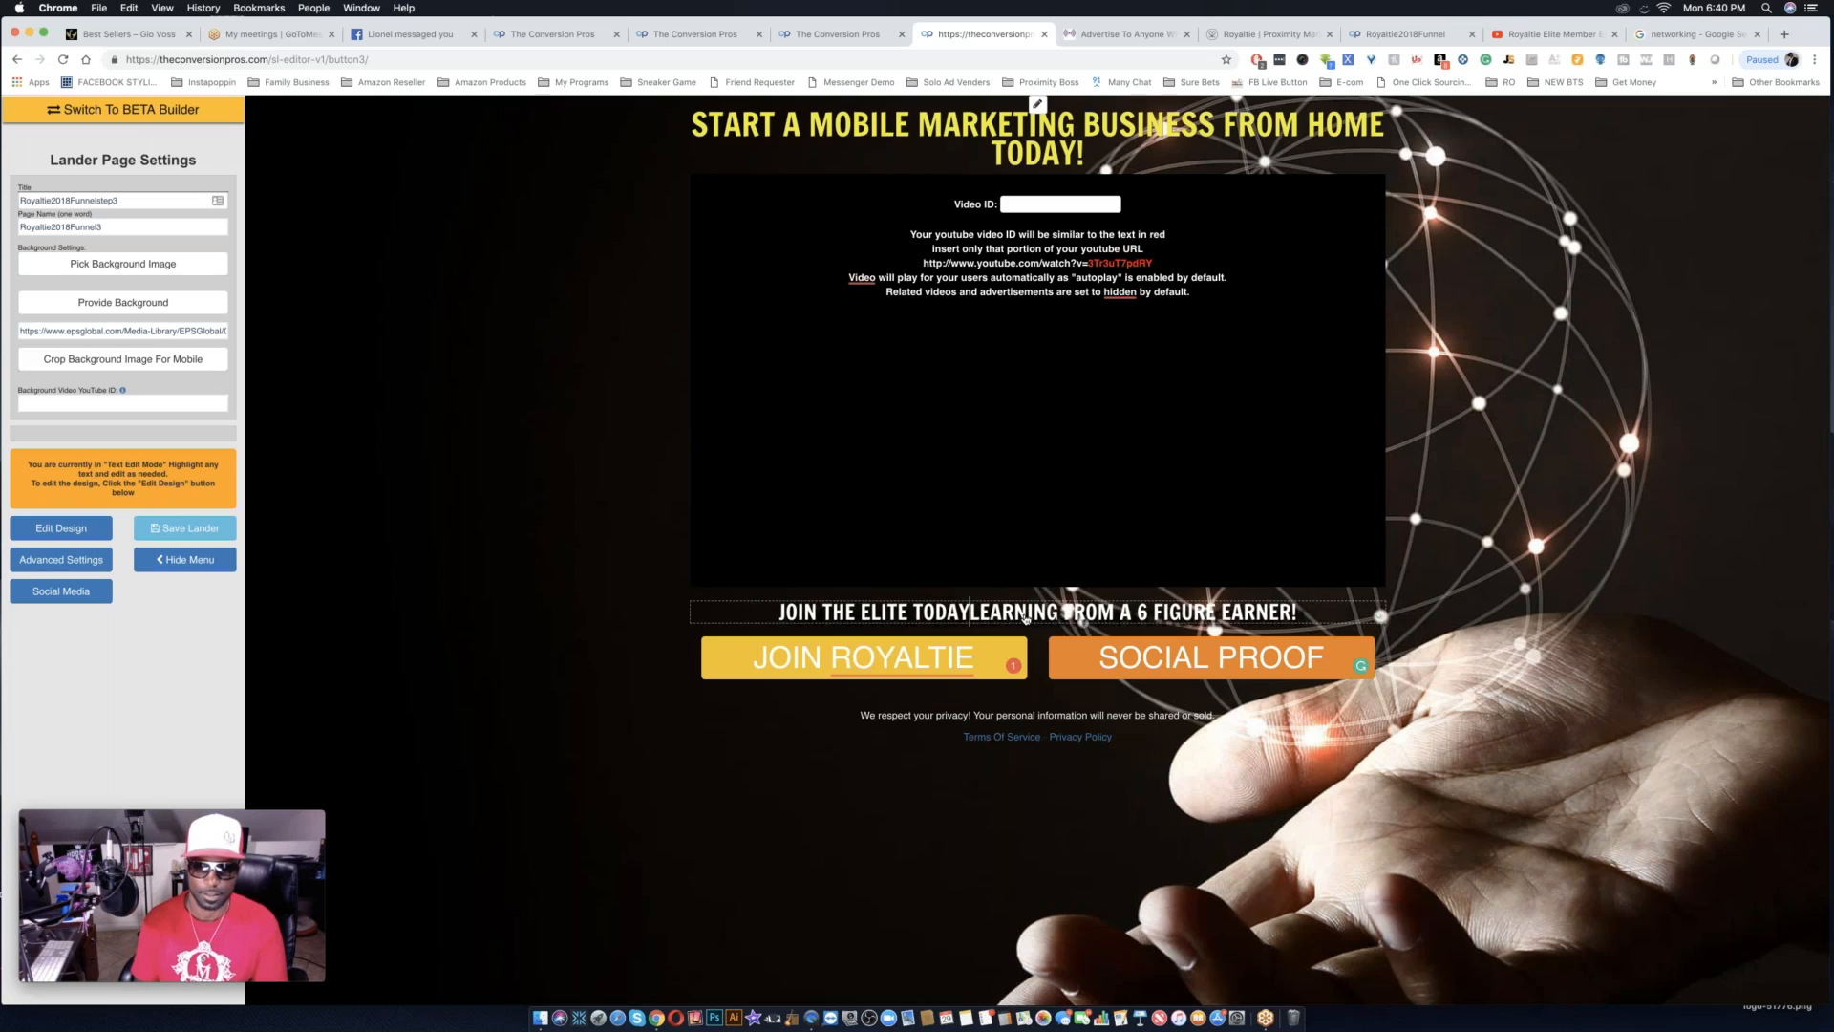
{"action": "key", "text": "BackSpace"}
{"action": "key", "text": "BackSpace"}
{"action": "key", "text": "BackSpace"}
{"action": "key", "text": "BackSpace"}
{"action": "key", "text": "BackSpace"}
{"action": "key", "text": "BackSpace"}
{"action": "key", "text": "BackSpace"}
{"action": "key", "text": "BackSpace"}
{"action": "key", "text": "BackSpace"}
{"action": "key", "text": "BackSpace"}
{"action": "key", "text": "BackSpace"}
{"action": "key", "text": "BackSpace"}
{"action": "key", "text": "BackSpace"}
{"action": "key", "text": "BackSpace"}
{"action": "key", "text": "BackSpace"}
{"action": "key", "text": "BackSpace"}
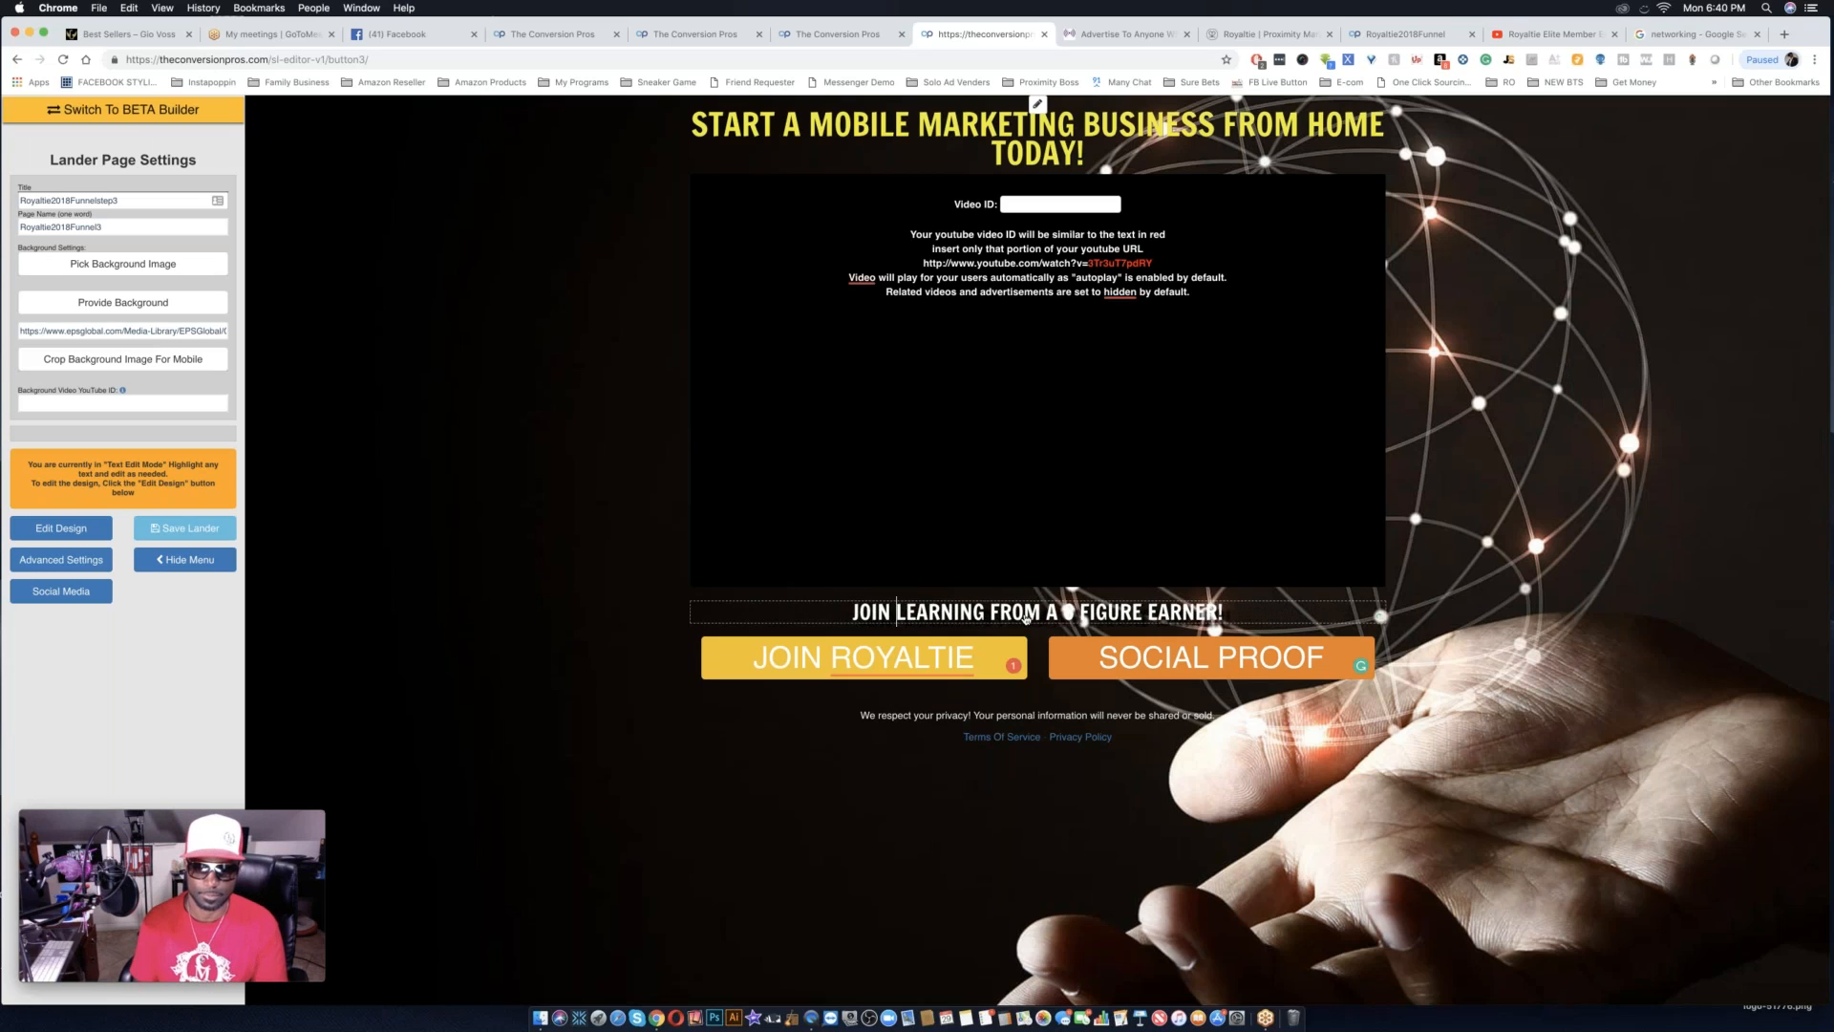
{"action": "key", "text": "BackSpace"}
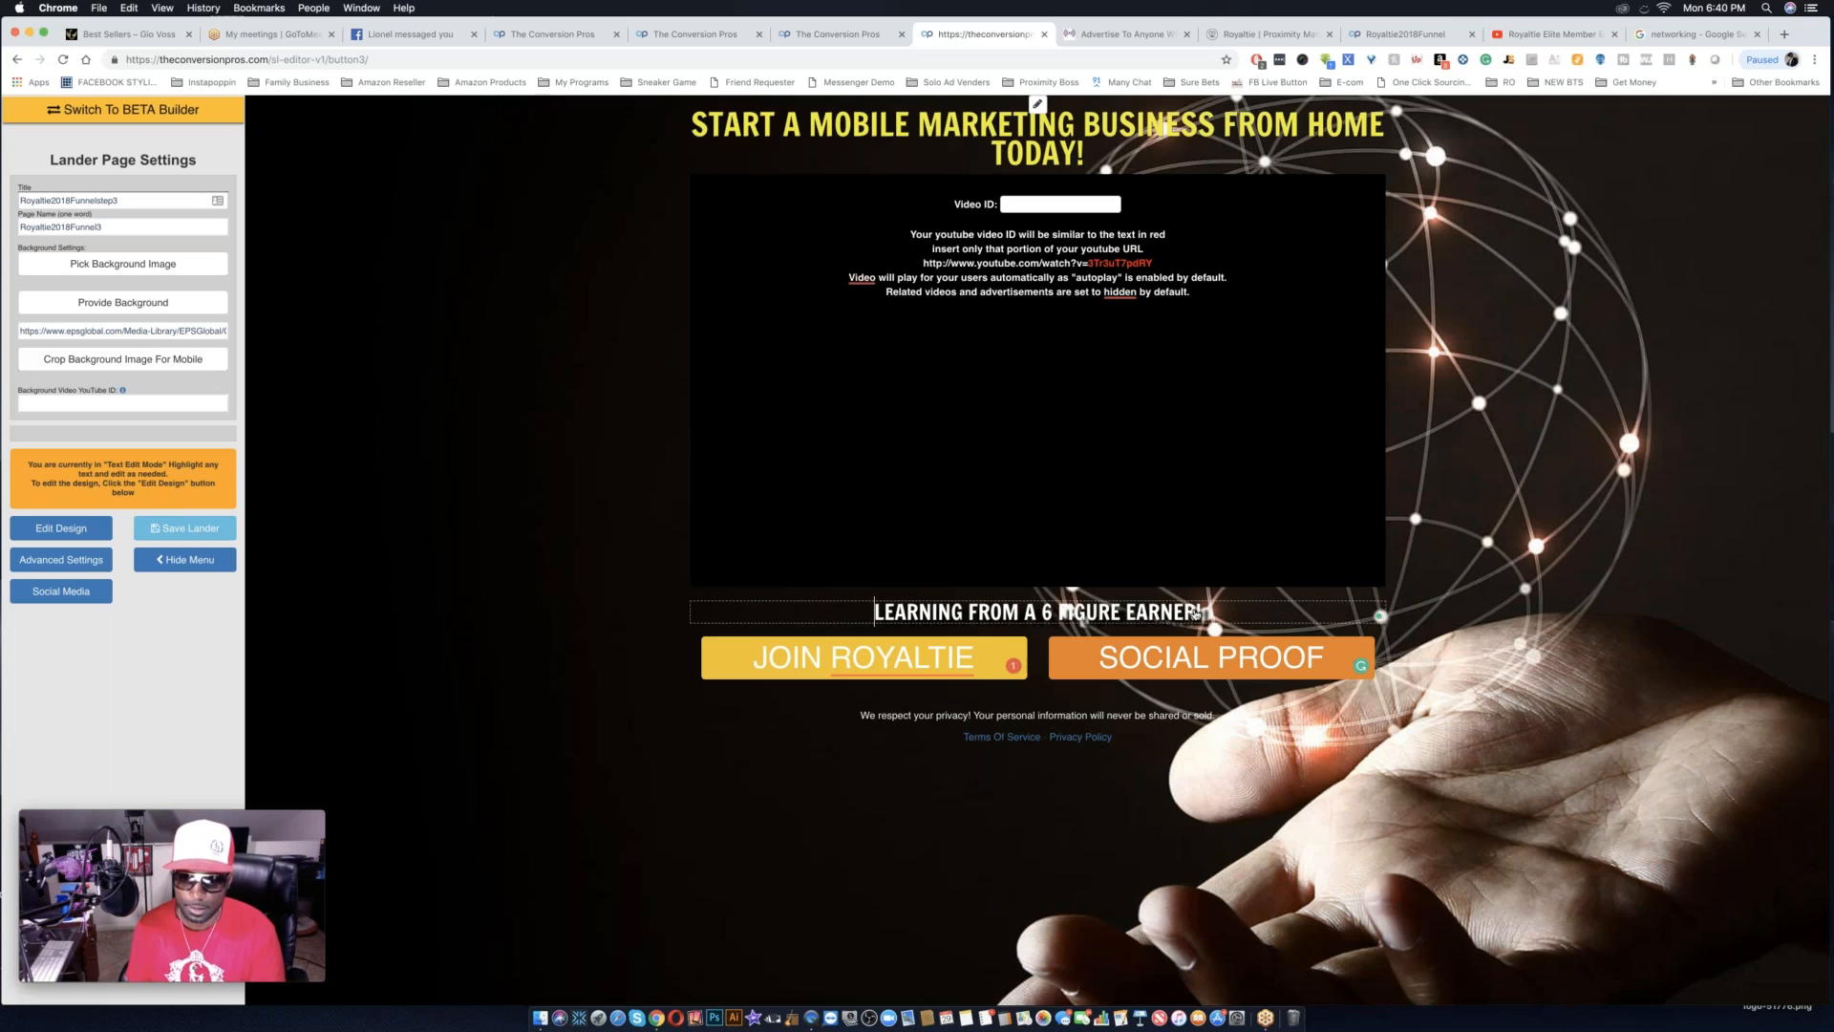
Reword the line below the video to "LEARNING FROM THE TOP EARNER IN ROYALTIE!".
{"action": "left_click_drag", "start_coordinate": [1121, 619], "coordinate": [1021, 622]}
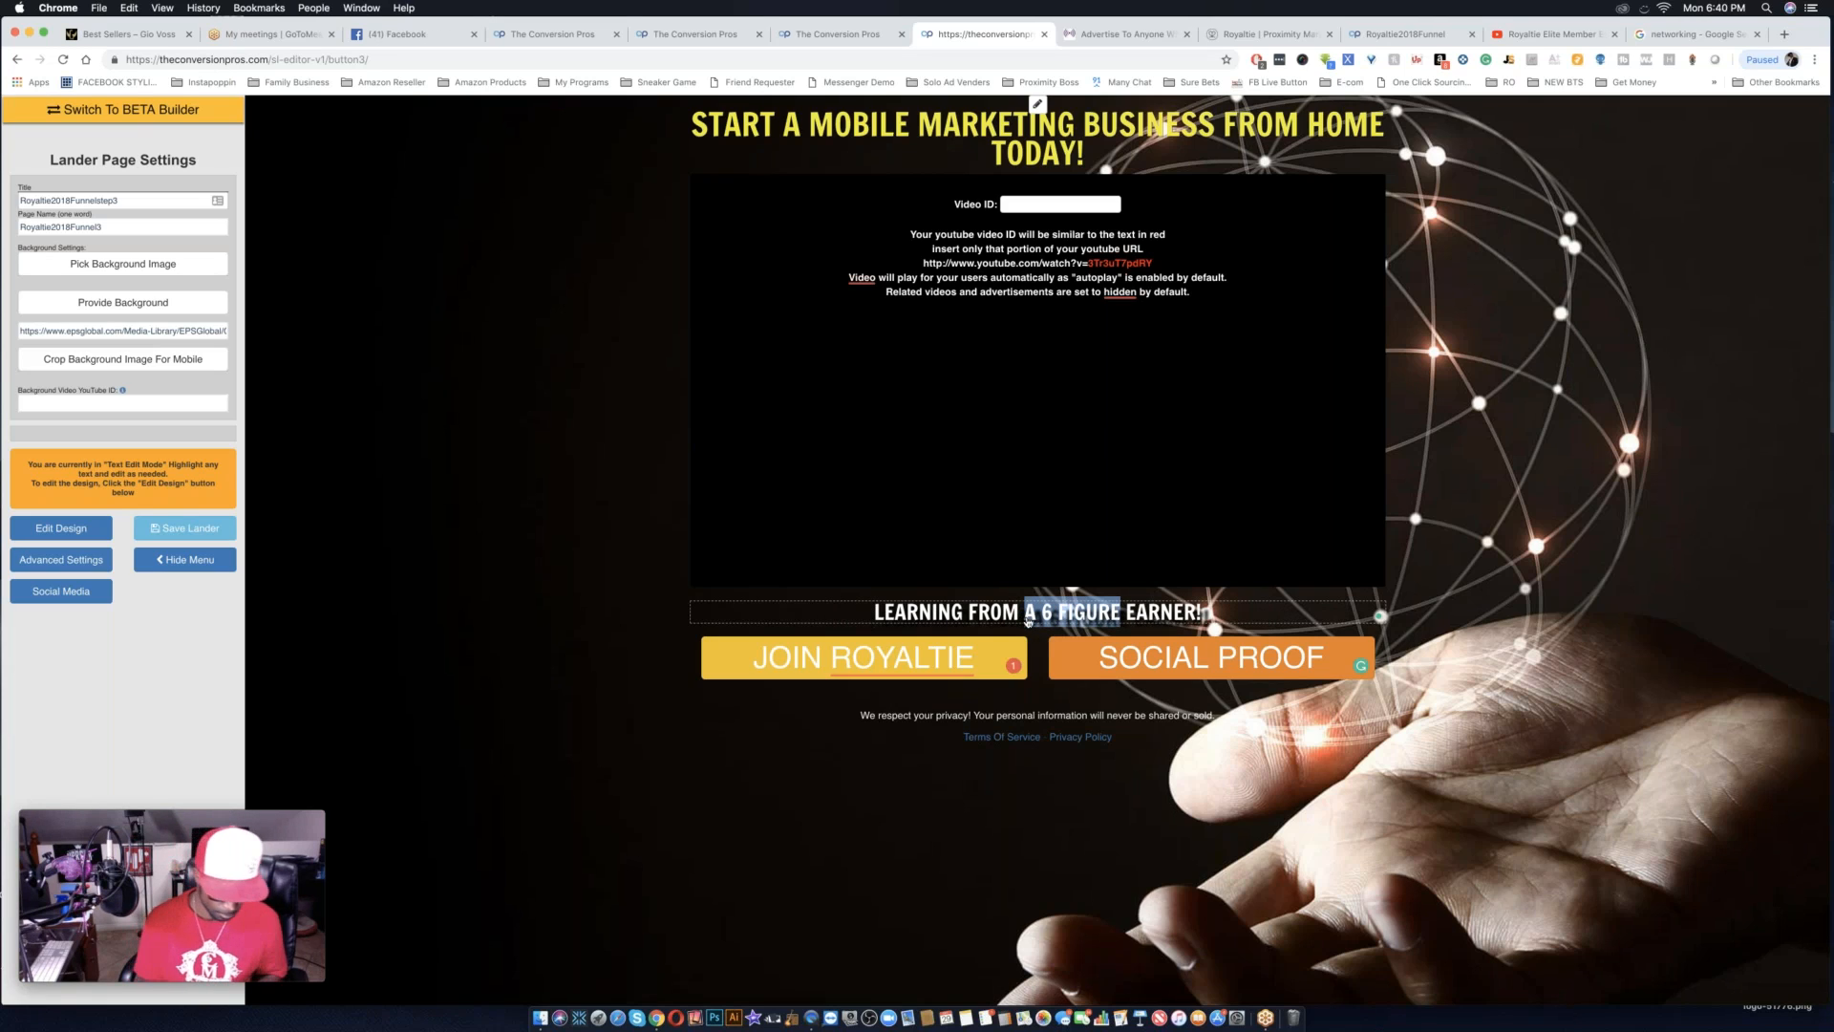
{"action": "key", "text": "BackSpace"}
{"action": "type", "text": "THE TOP"}
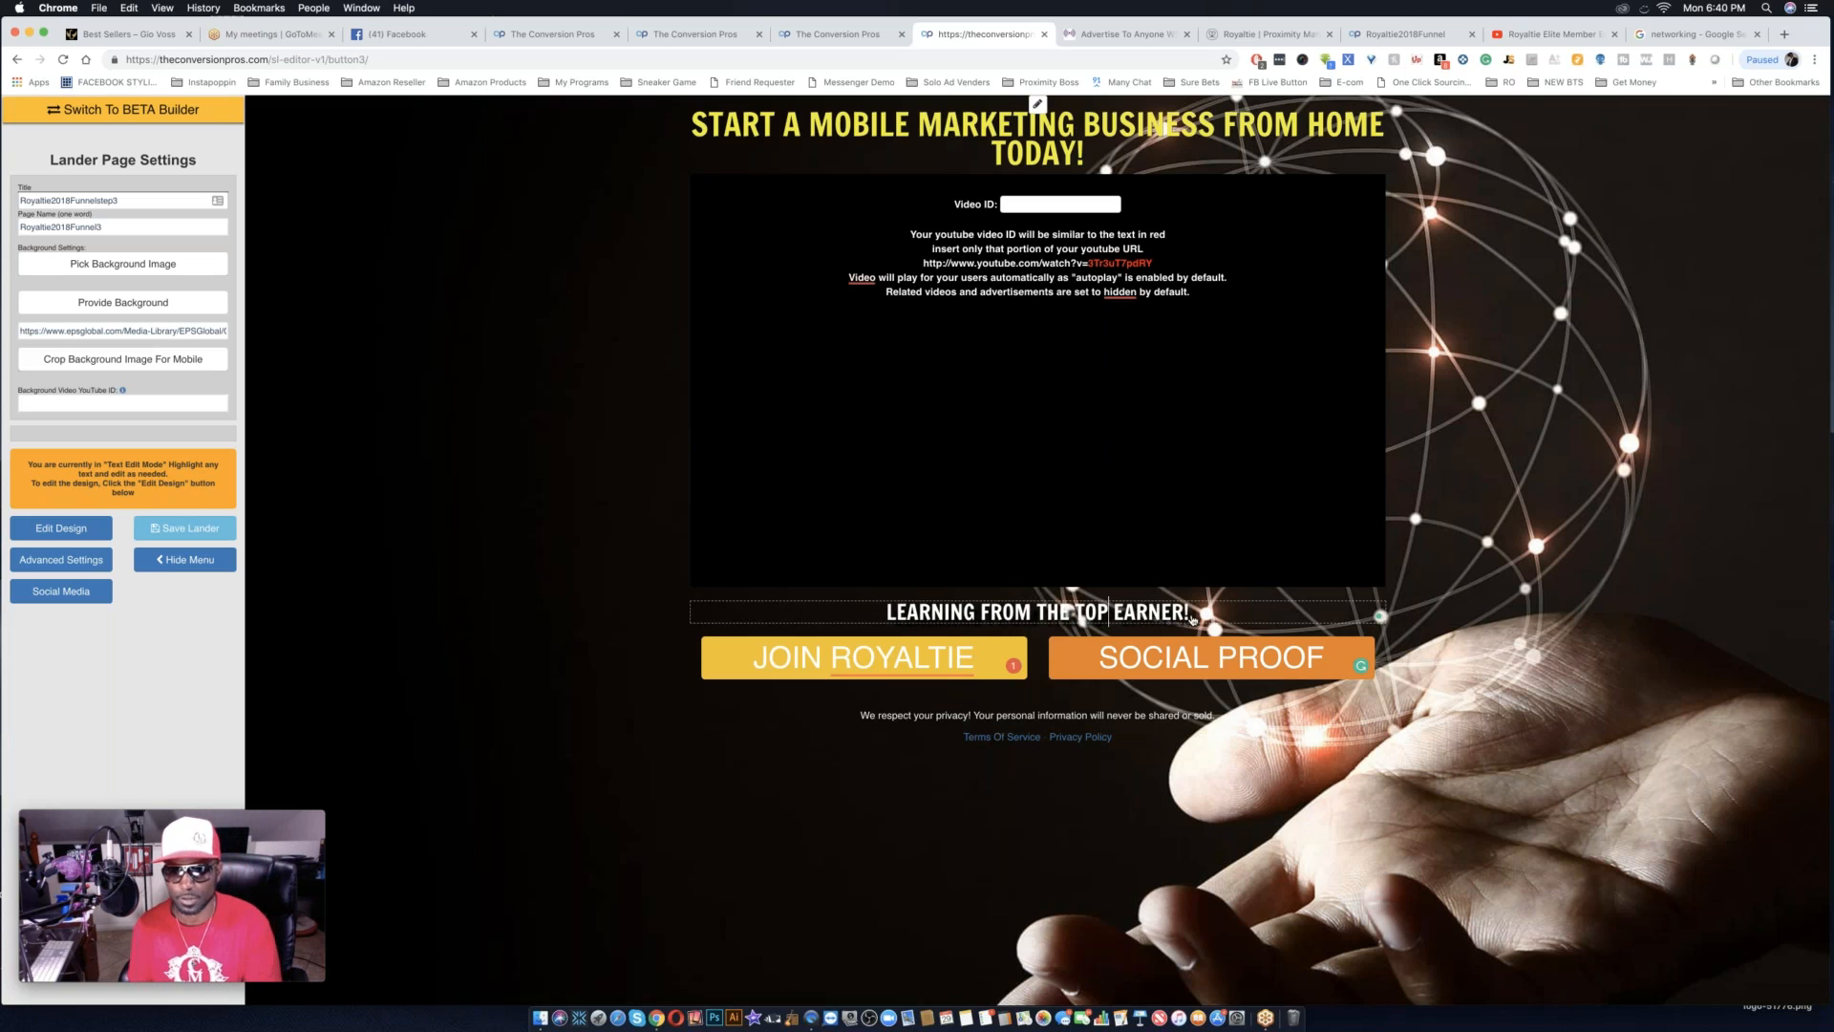
{"action": "left_click", "coordinate": [1182, 618]}
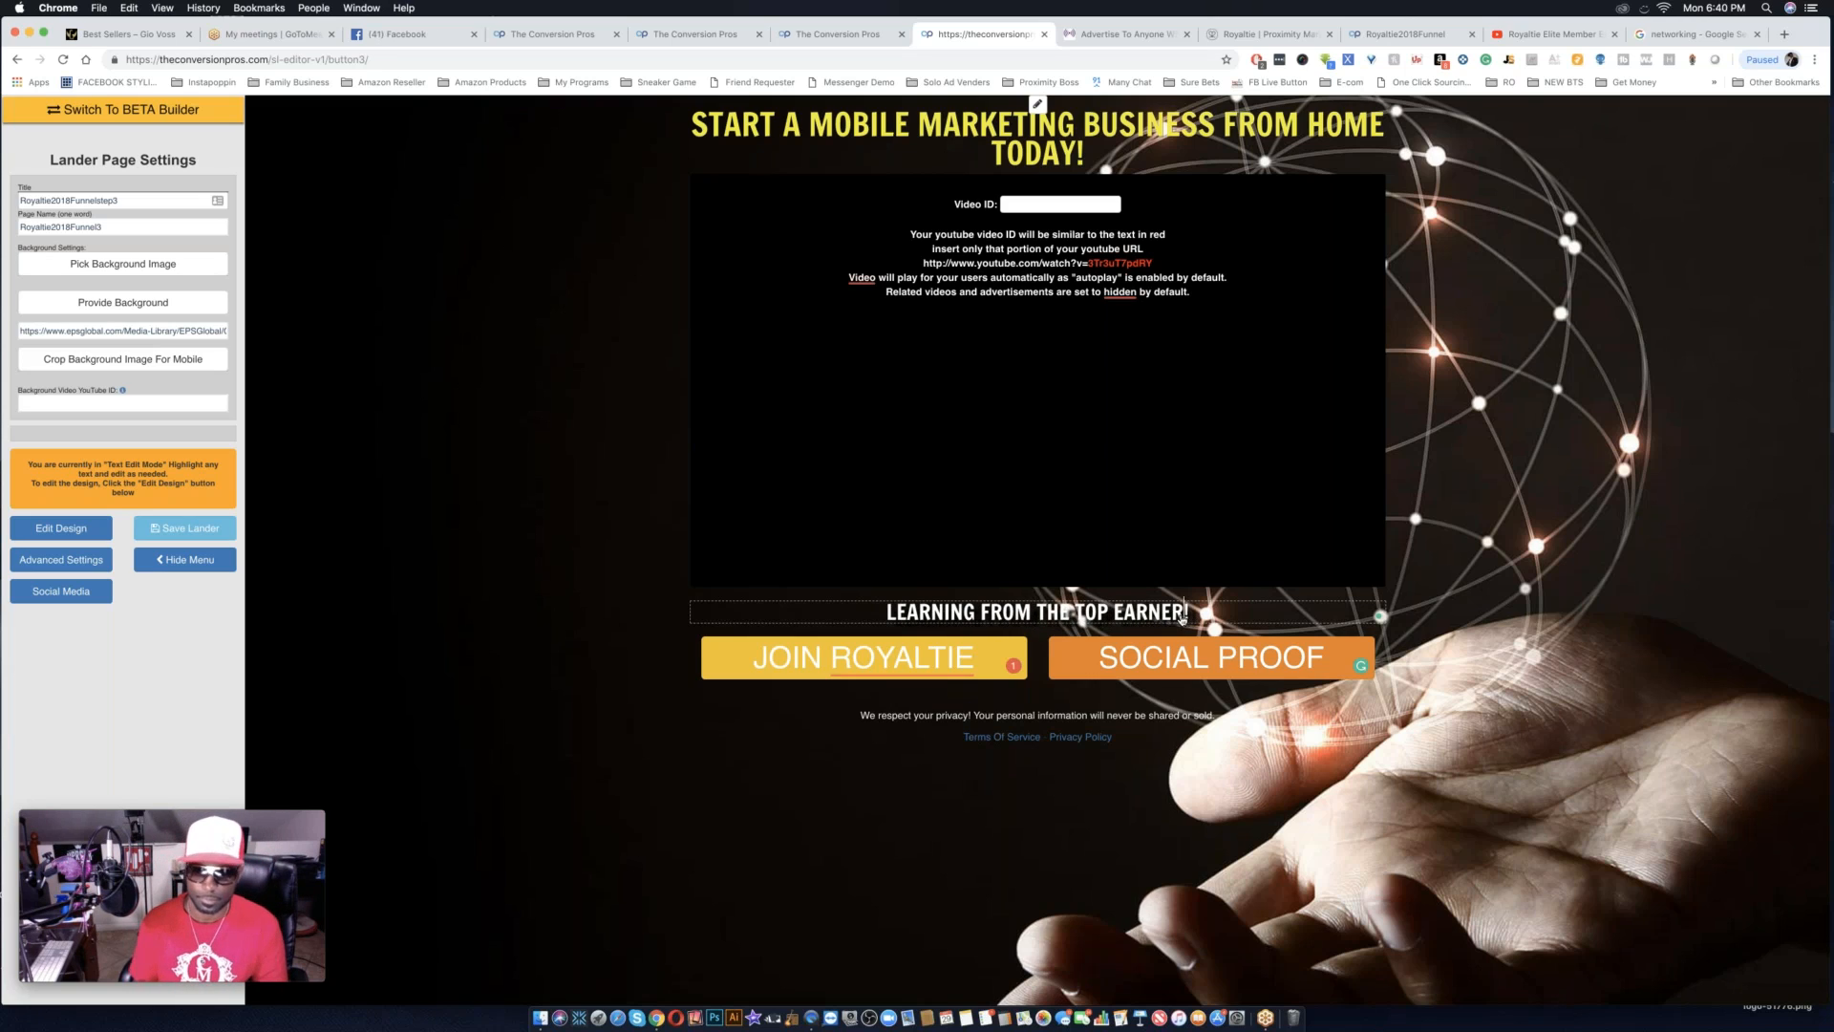
{"action": "type", "text": "IN ROYAL"}
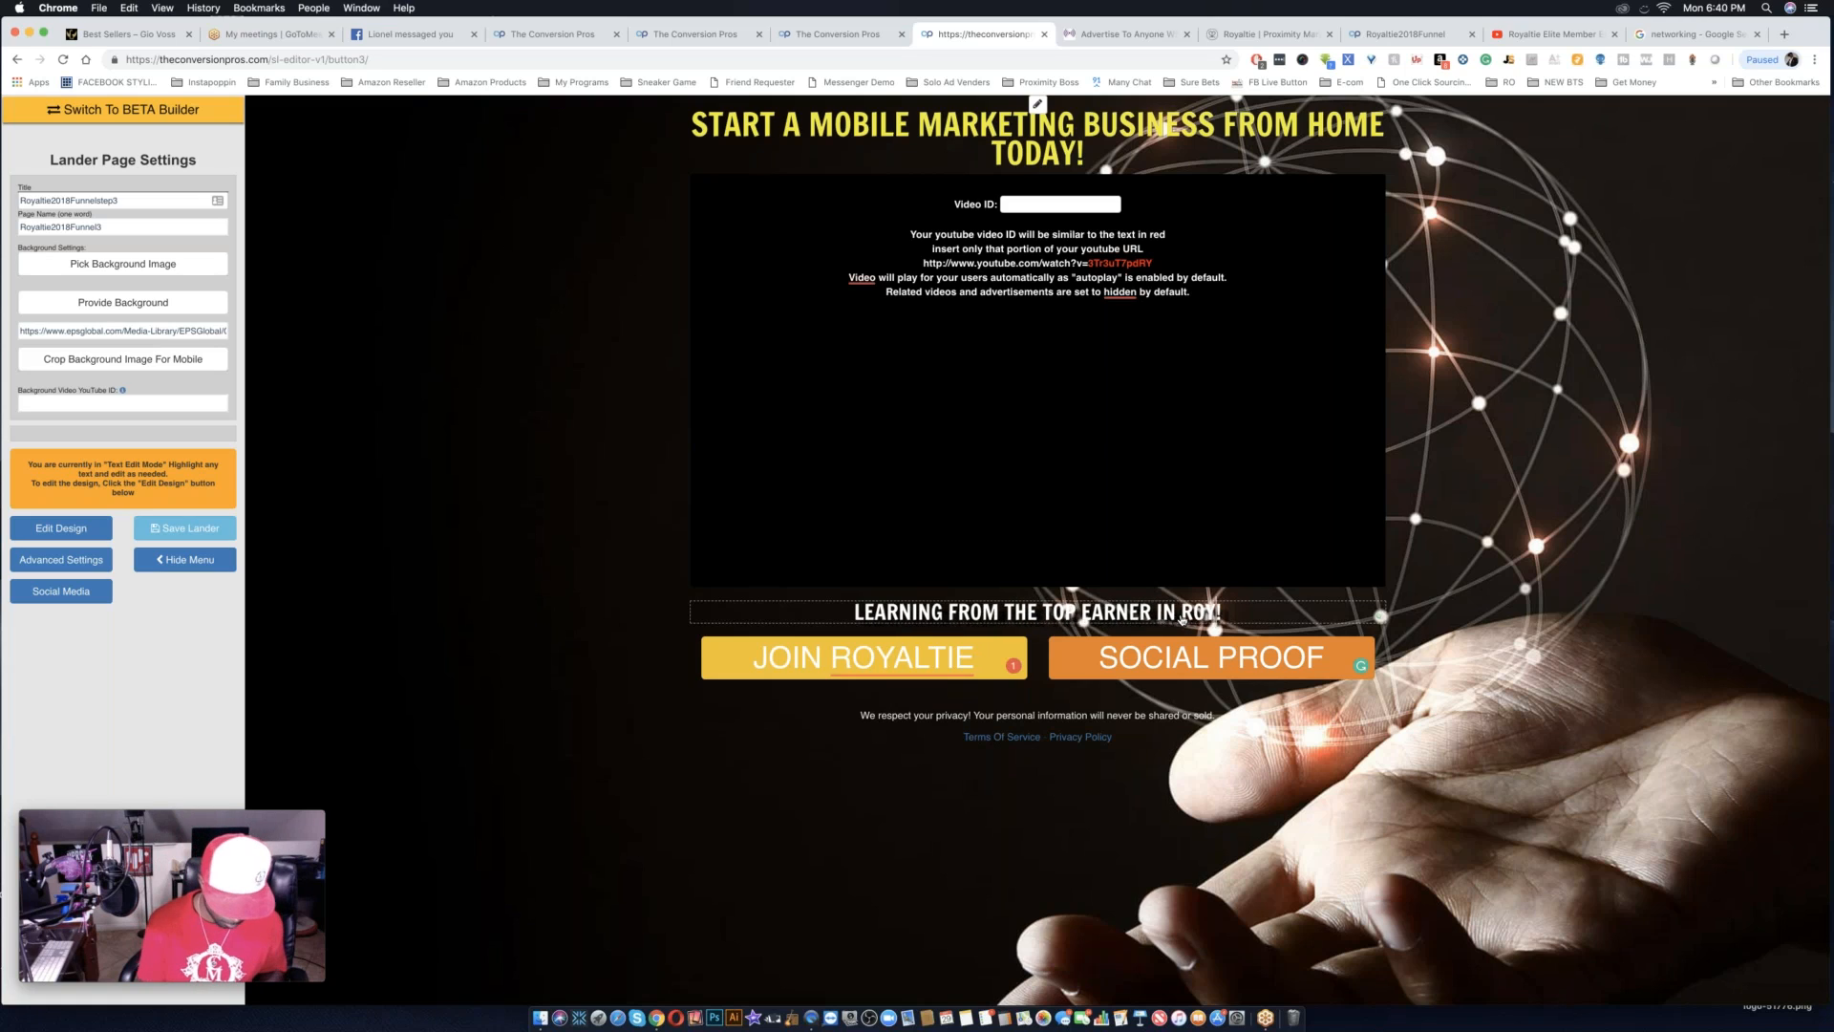
{"action": "type", "text": "TIE"}
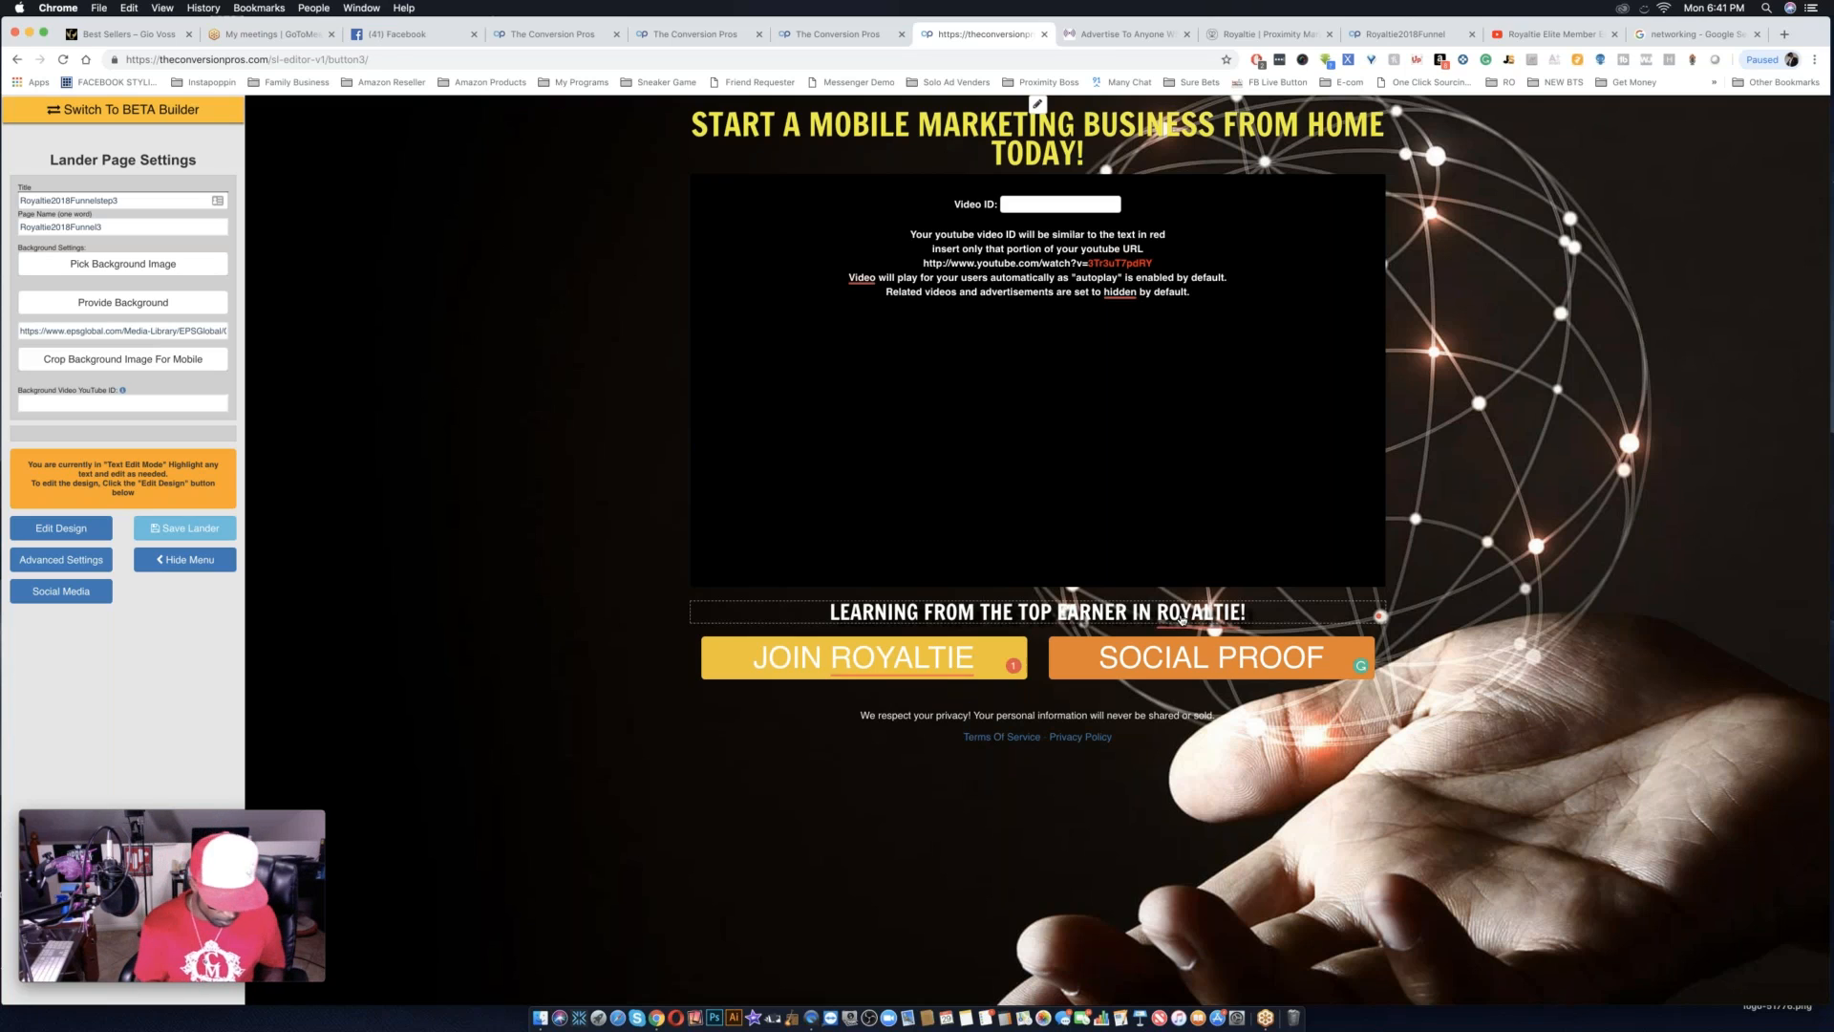
Add the sentence "JOIN THE ELITE TODAY!" after "ROYALTIE." in the line below the video.
{"action": "type", "text": ","}
{"action": "key", "text": "BackSpace"}
{"action": "key", "text": "BackSpace"}
{"action": "type", "text": ". "}
{"action": "type", "text": "JOIN TH"}
{"action": "type", "text": "E ELITE T"}
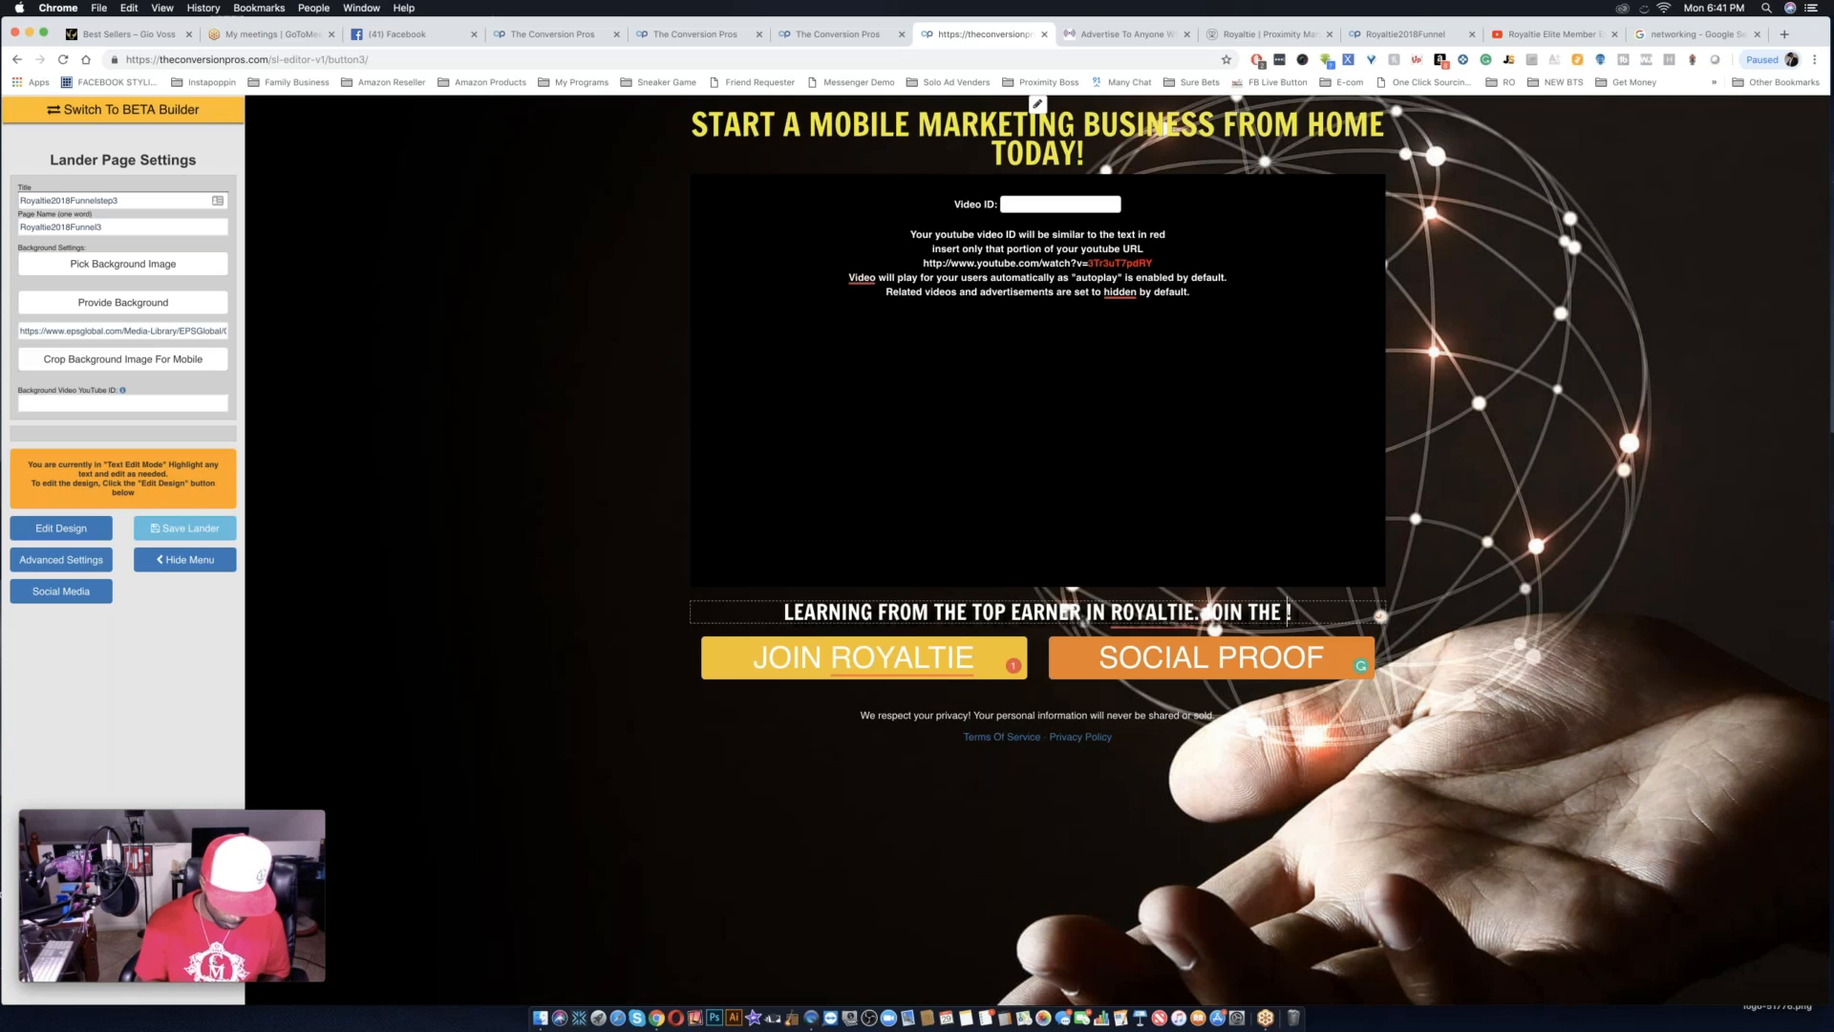
{"action": "type", "text": "ODAY"}
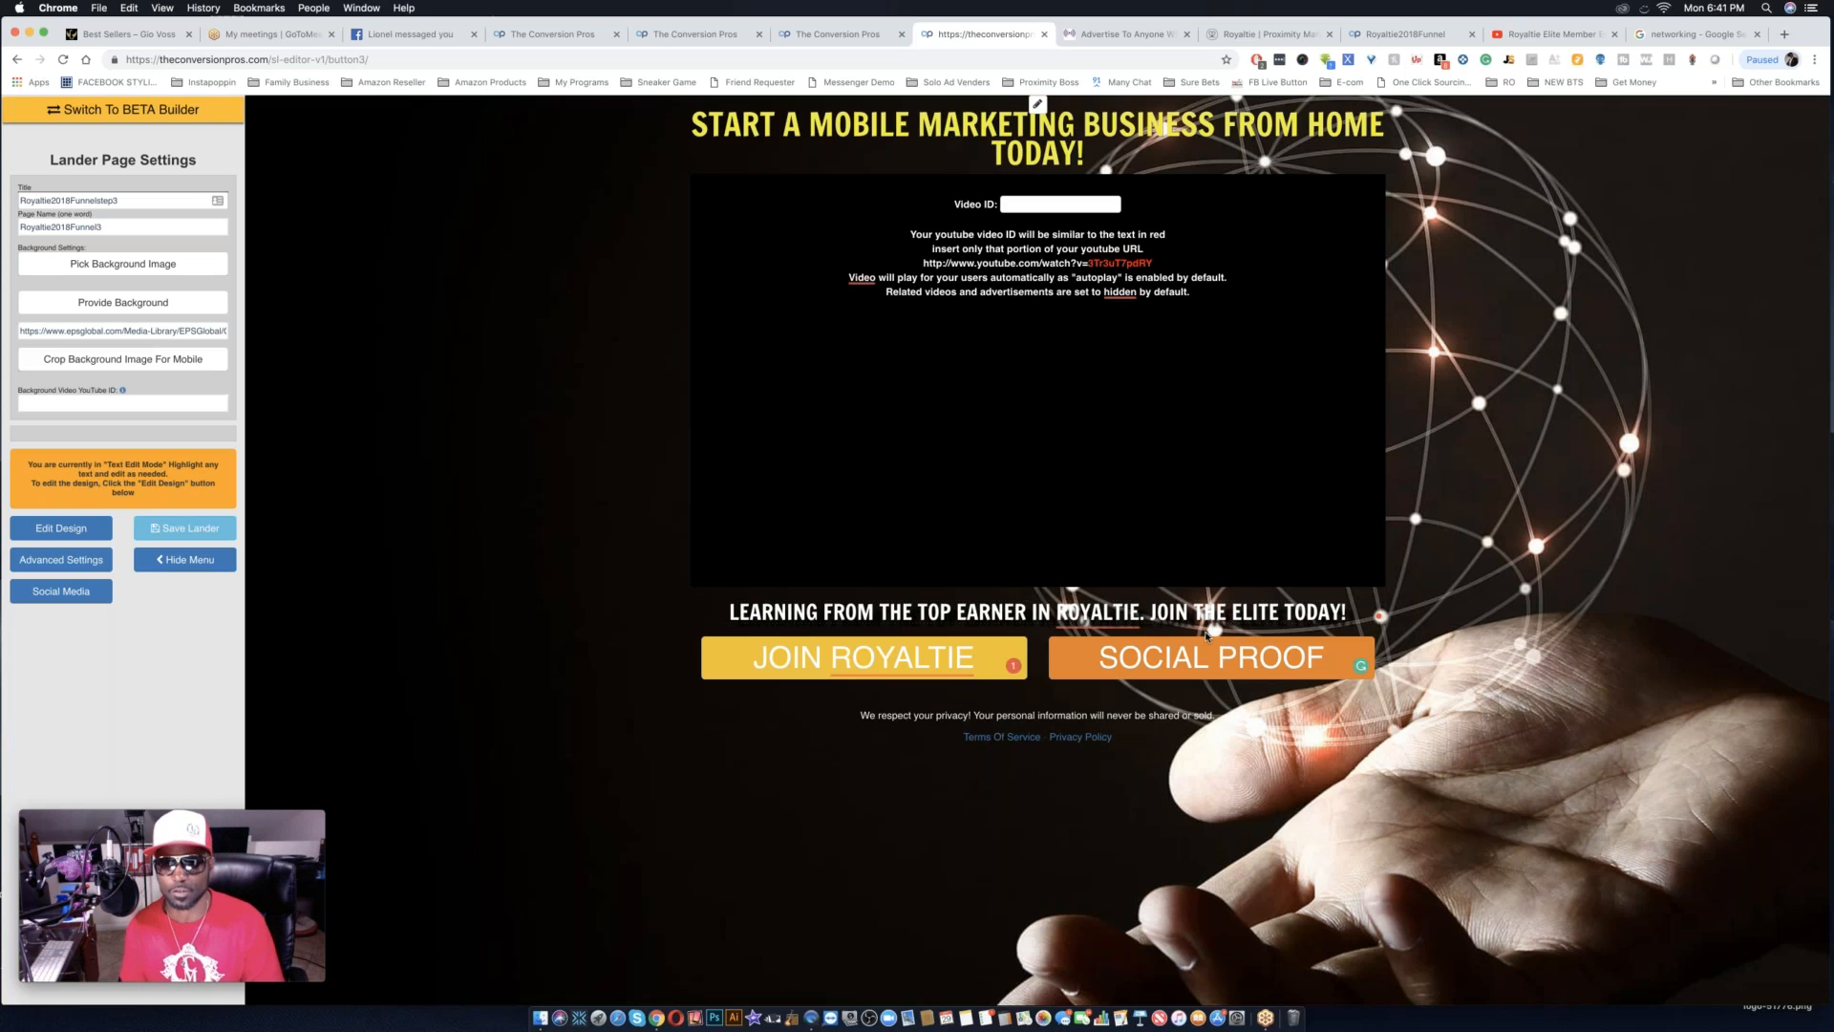
Leave the wording of the two buttons as it is and save the lander page.
{"action": "double_click", "coordinate": [912, 659]}
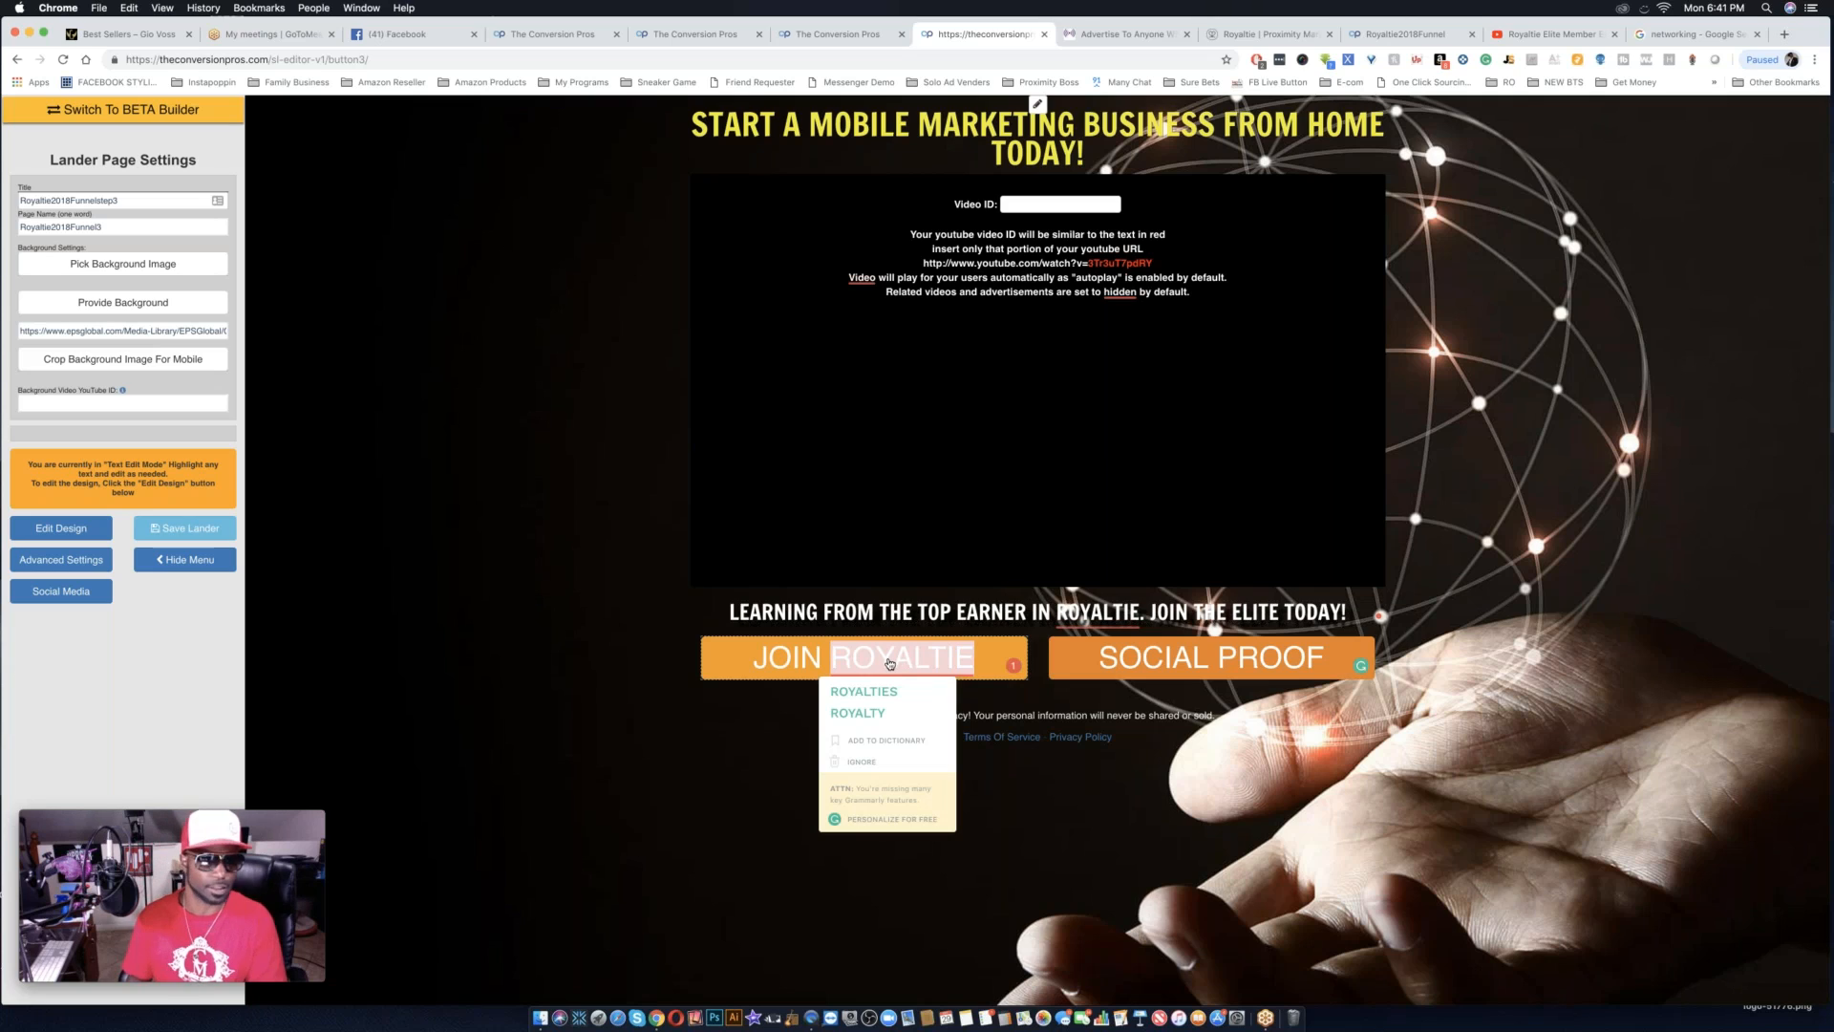
{"action": "left_click", "coordinate": [1274, 670]}
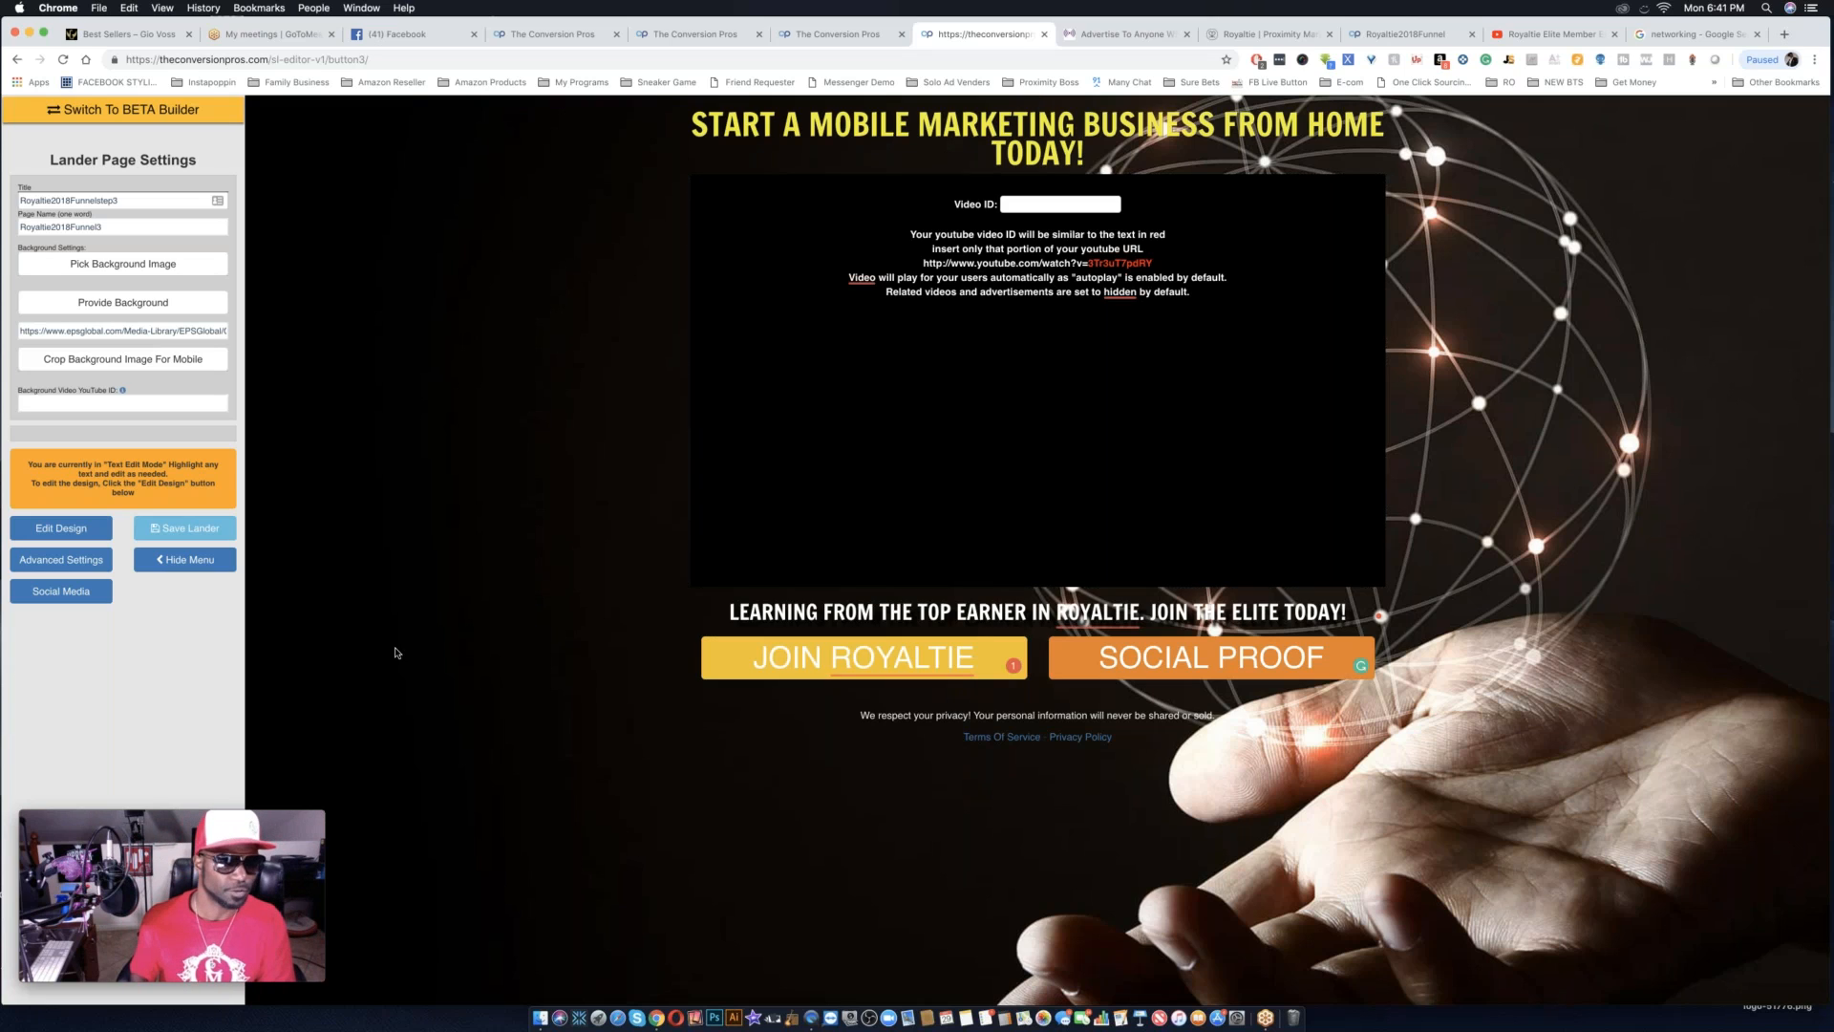
{"action": "left_click", "coordinate": [191, 530]}
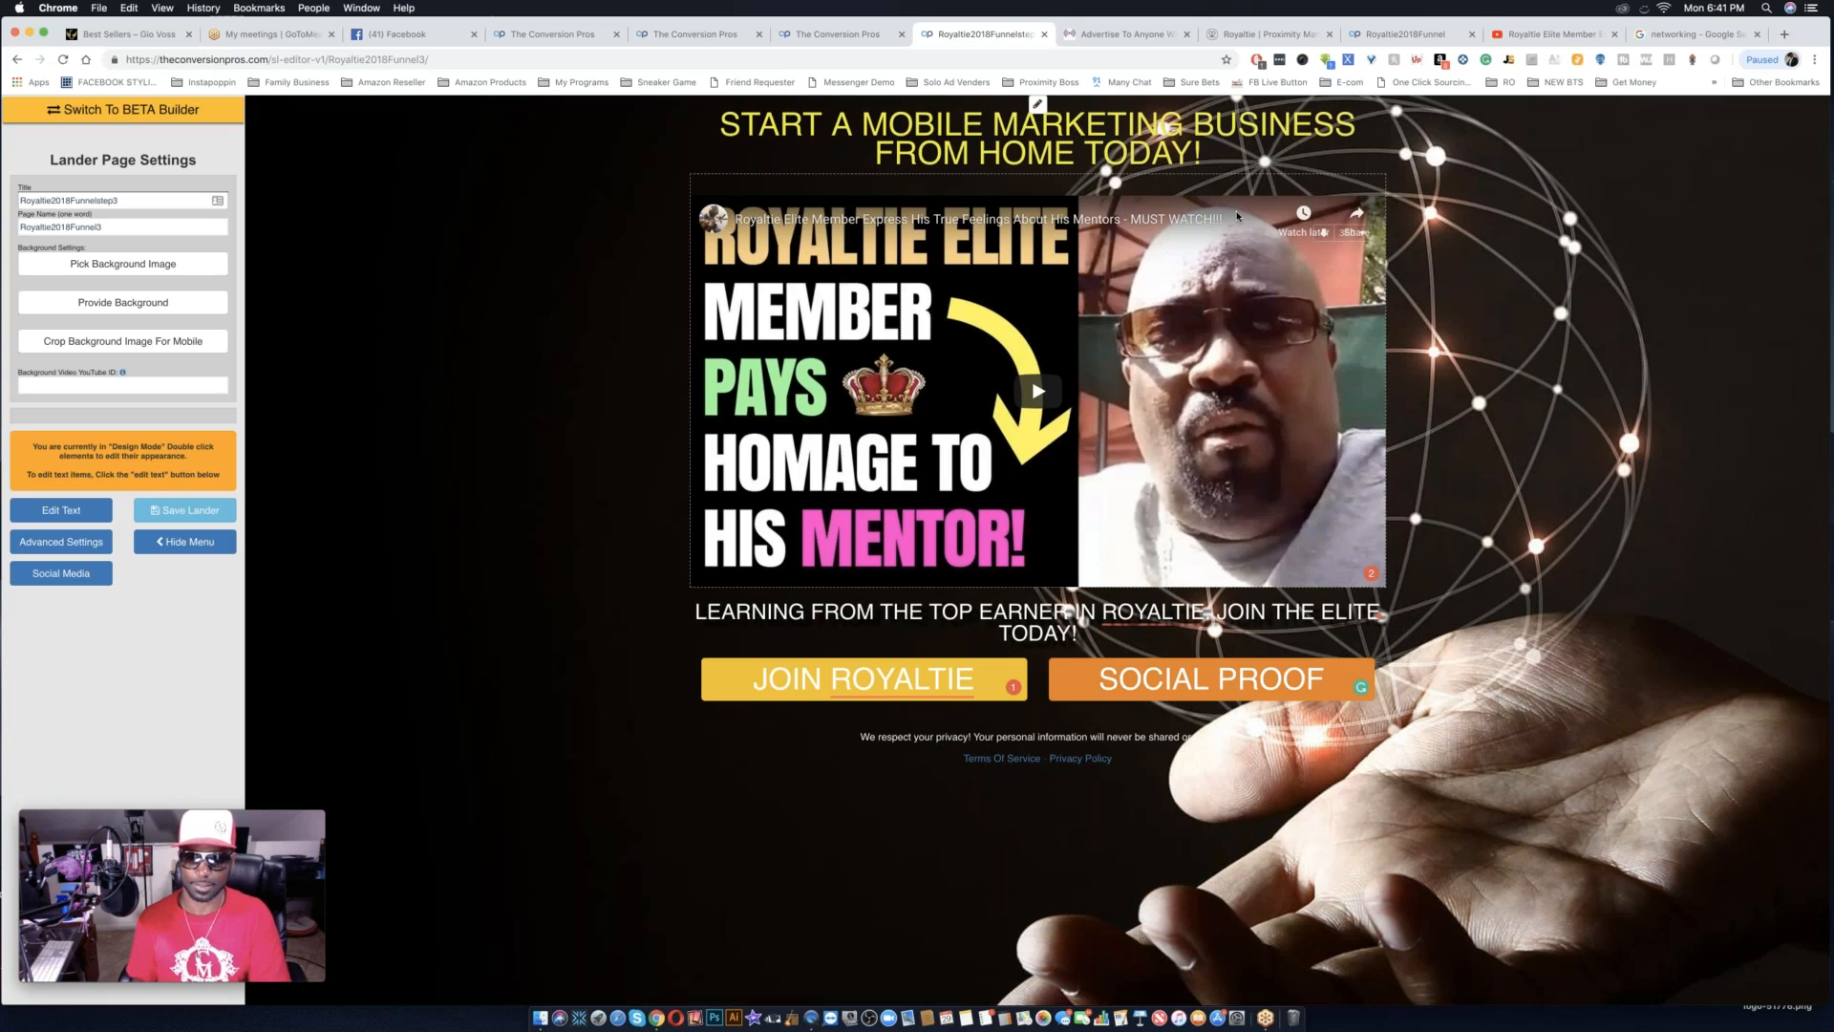
Replace the page headline above the video with "LISTEN TO THIS HONEST REVIEW FROM A ROYALTIE ELITE MEMBER".
{"action": "double_click", "coordinate": [1103, 142]}
{"action": "triple_click", "coordinate": [1104, 141]}
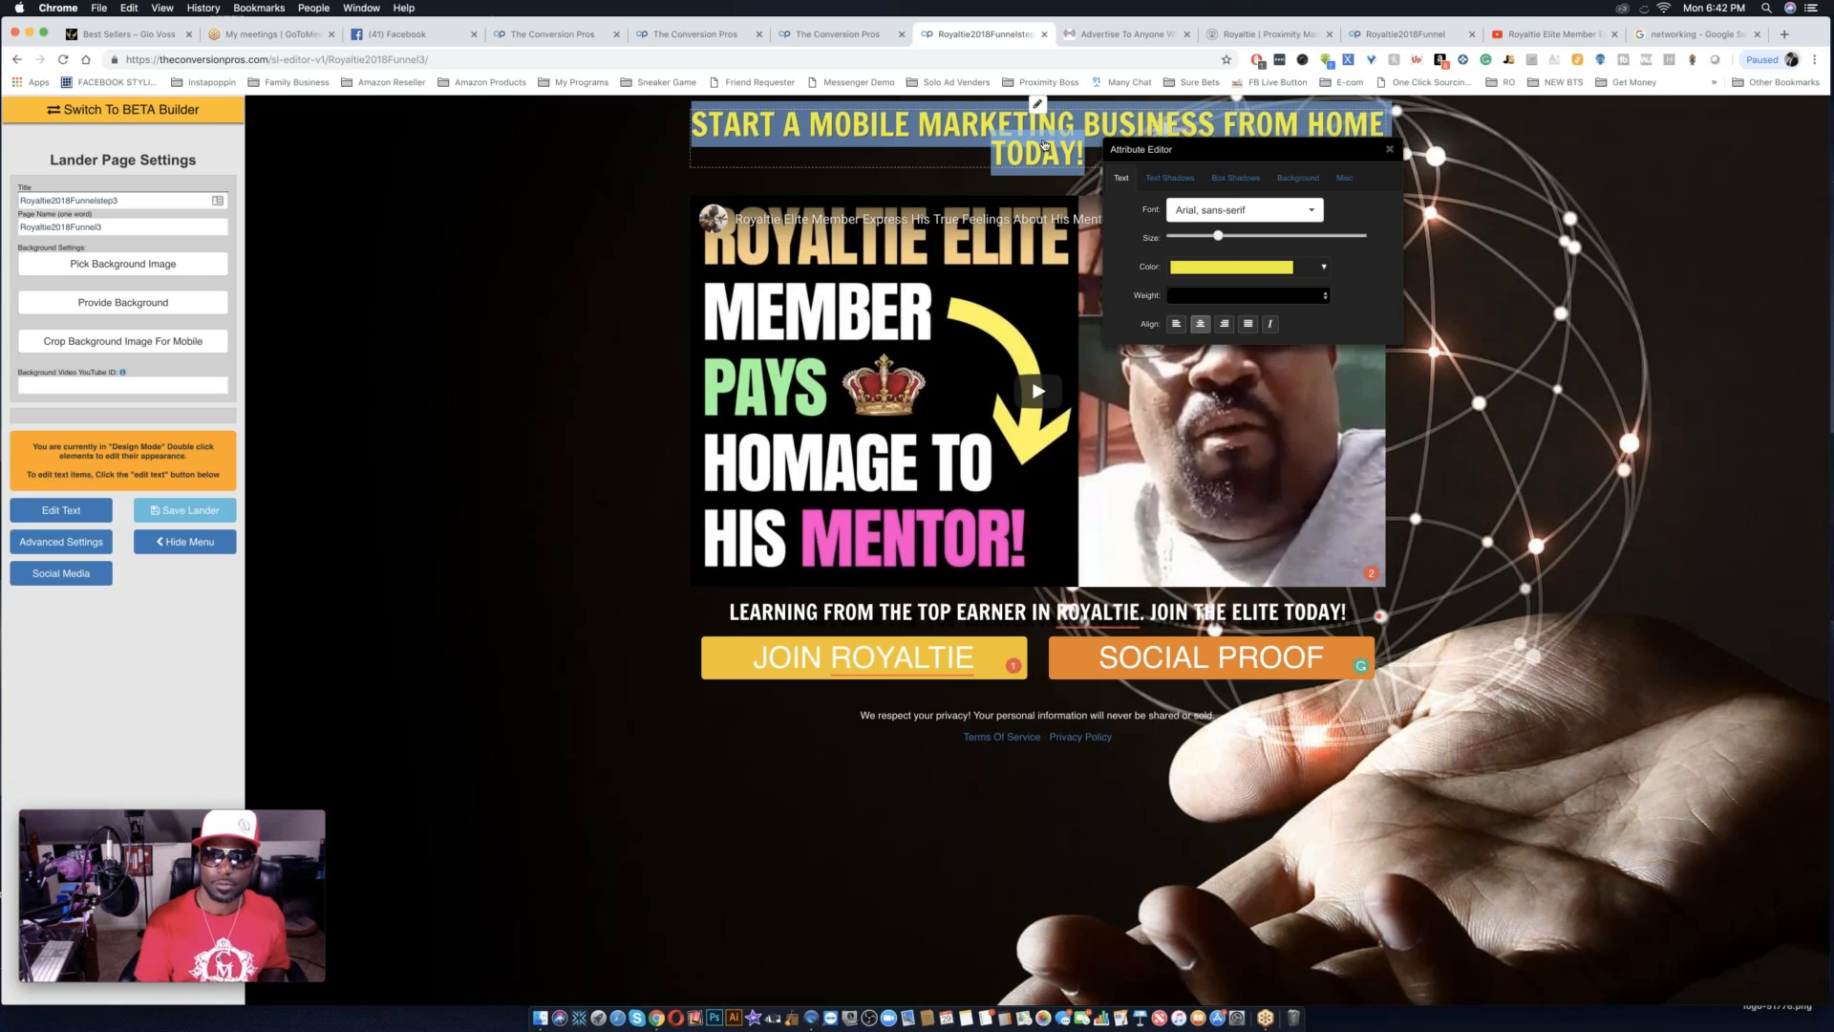
{"action": "left_click", "coordinate": [63, 512]}
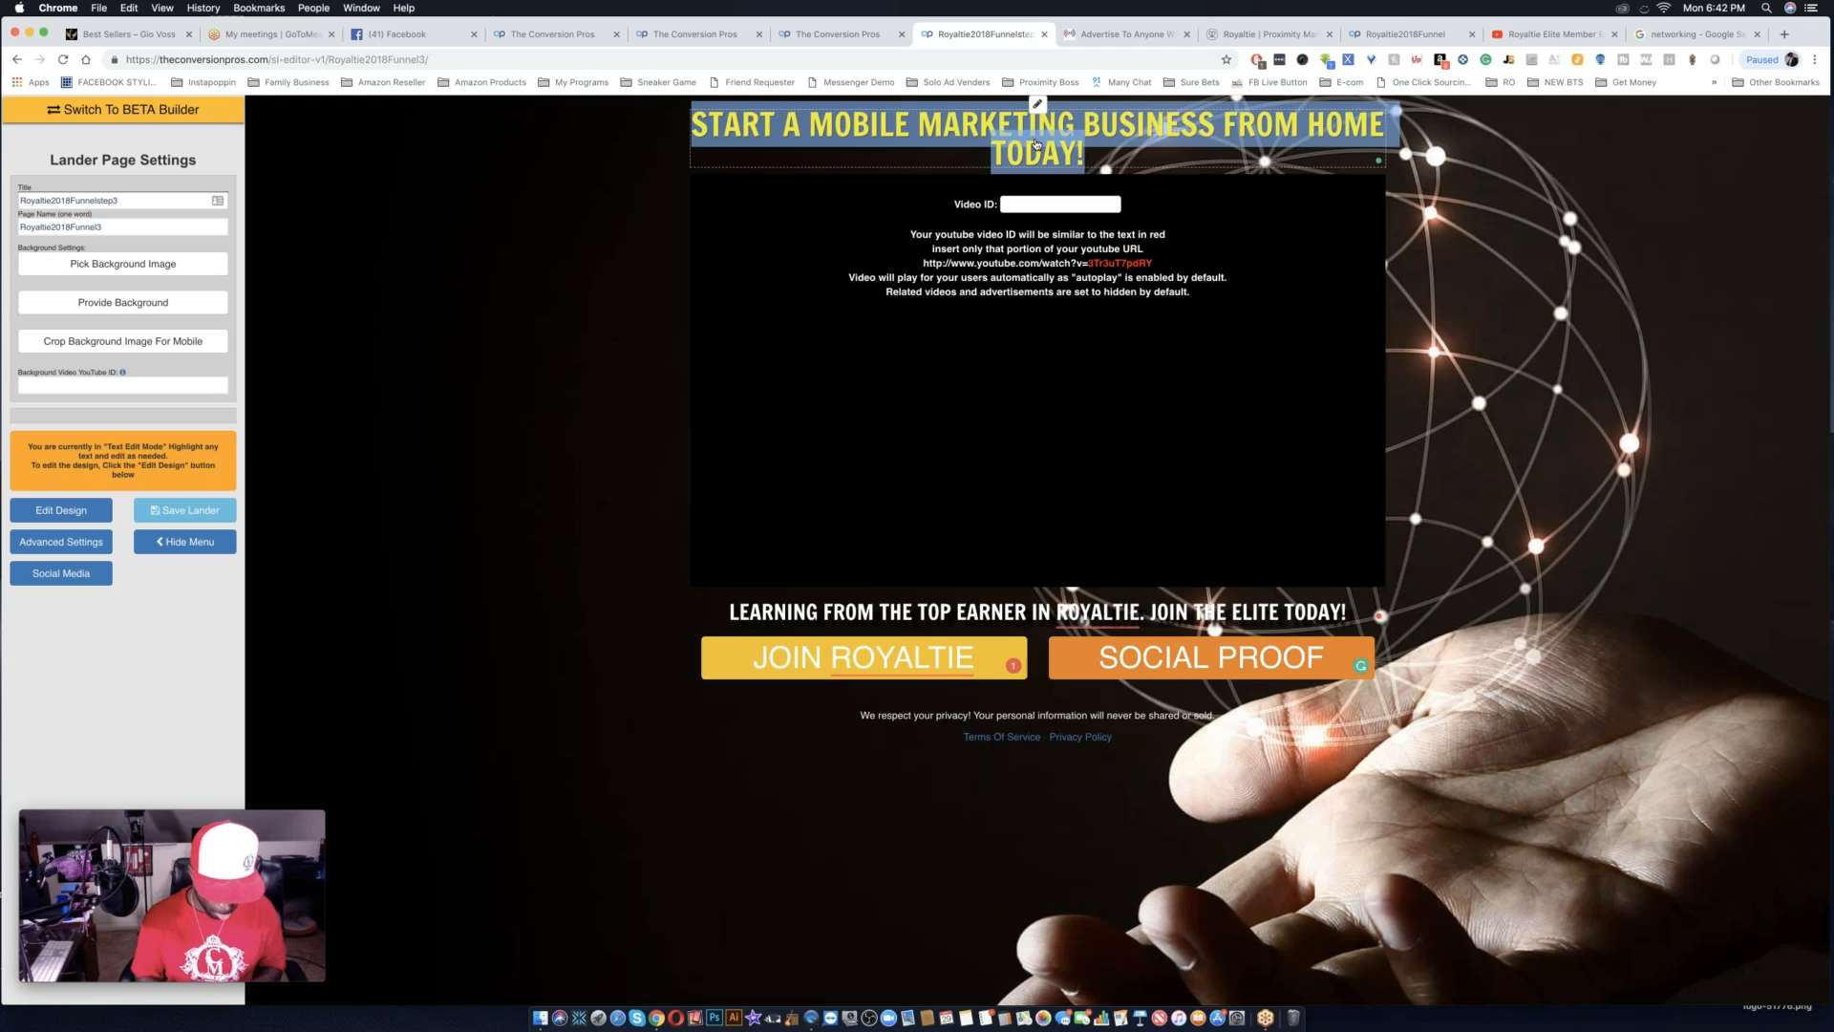
{"action": "type", "text": "LIS"}
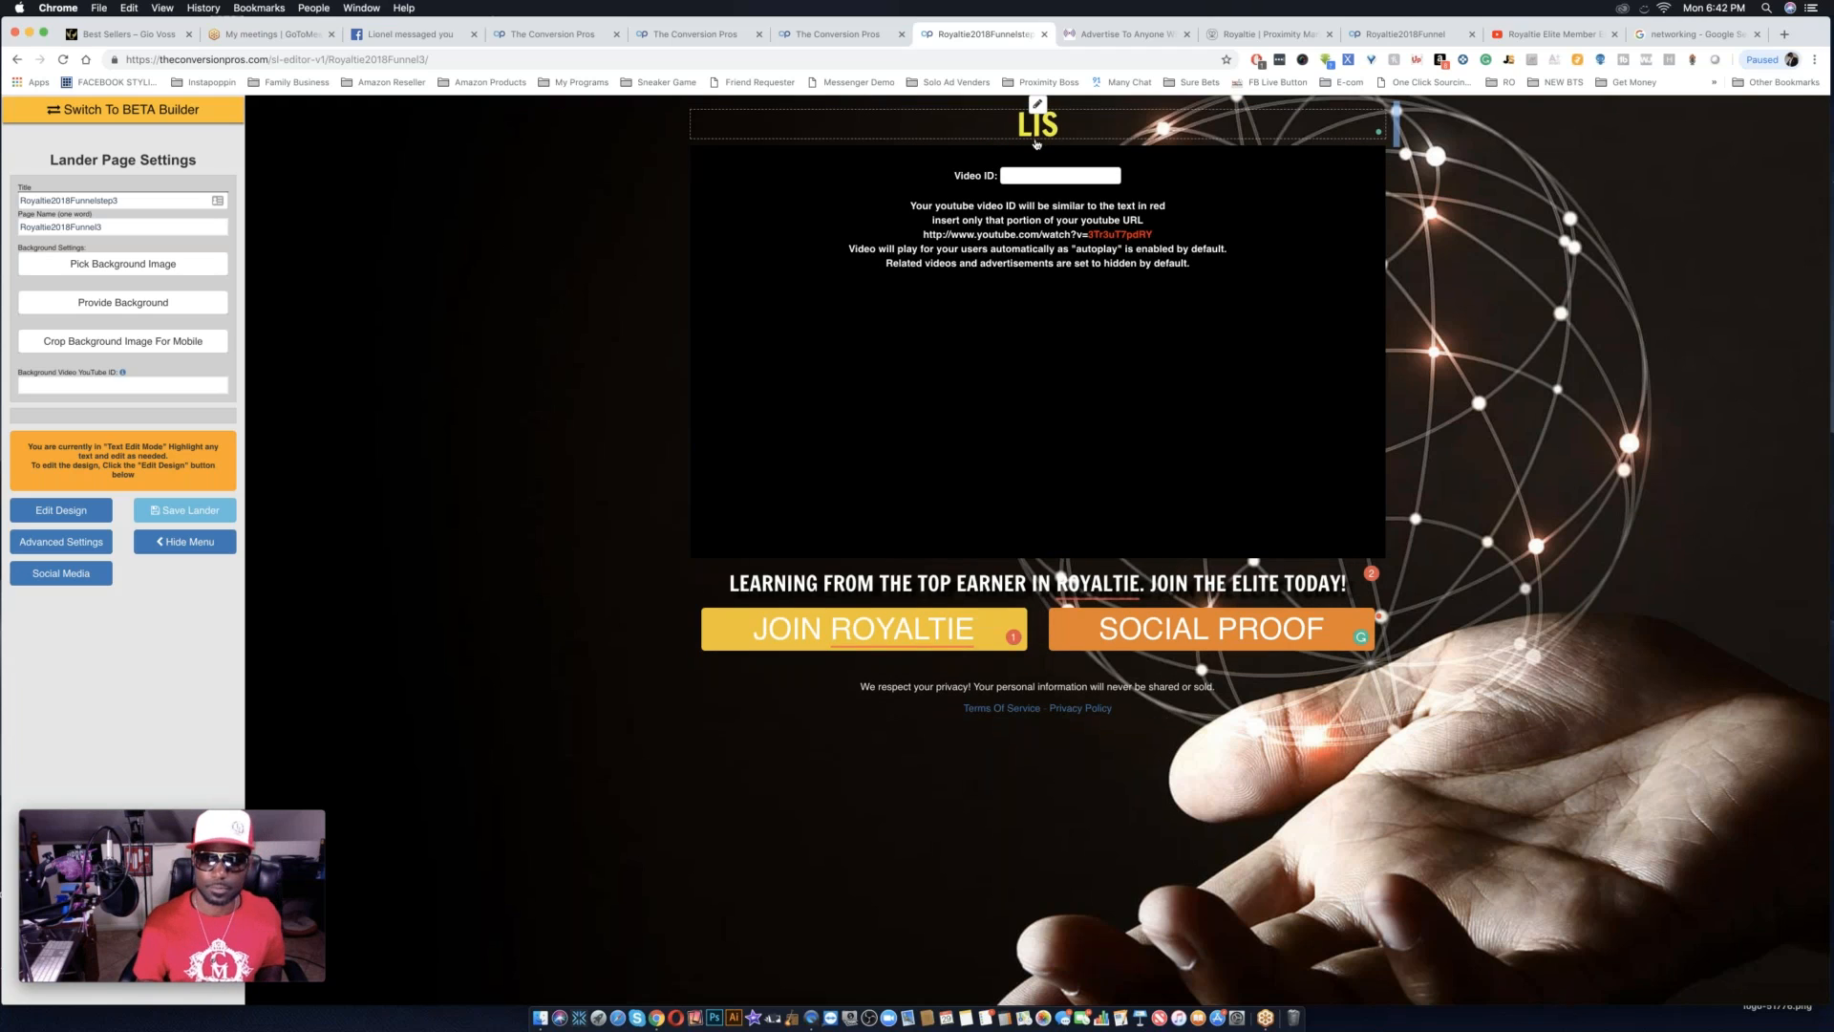
{"action": "type", "text": "TE"}
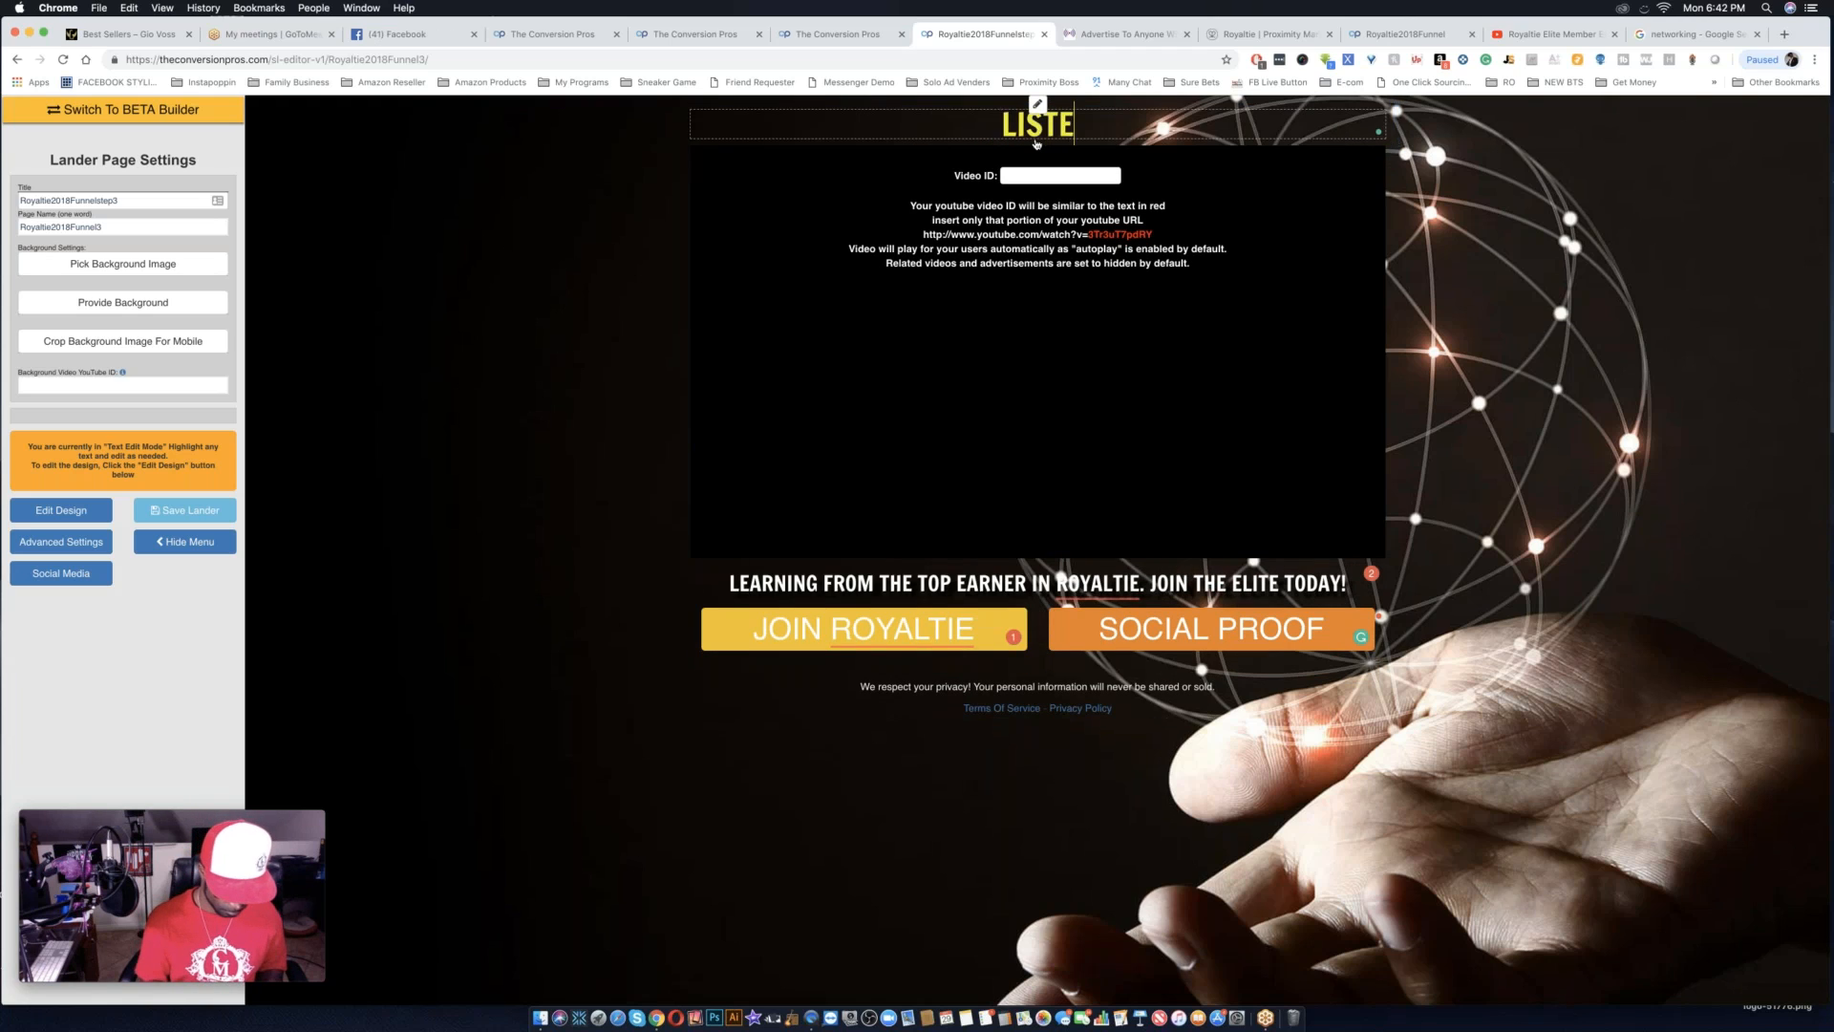
{"action": "type", "text": "N T"}
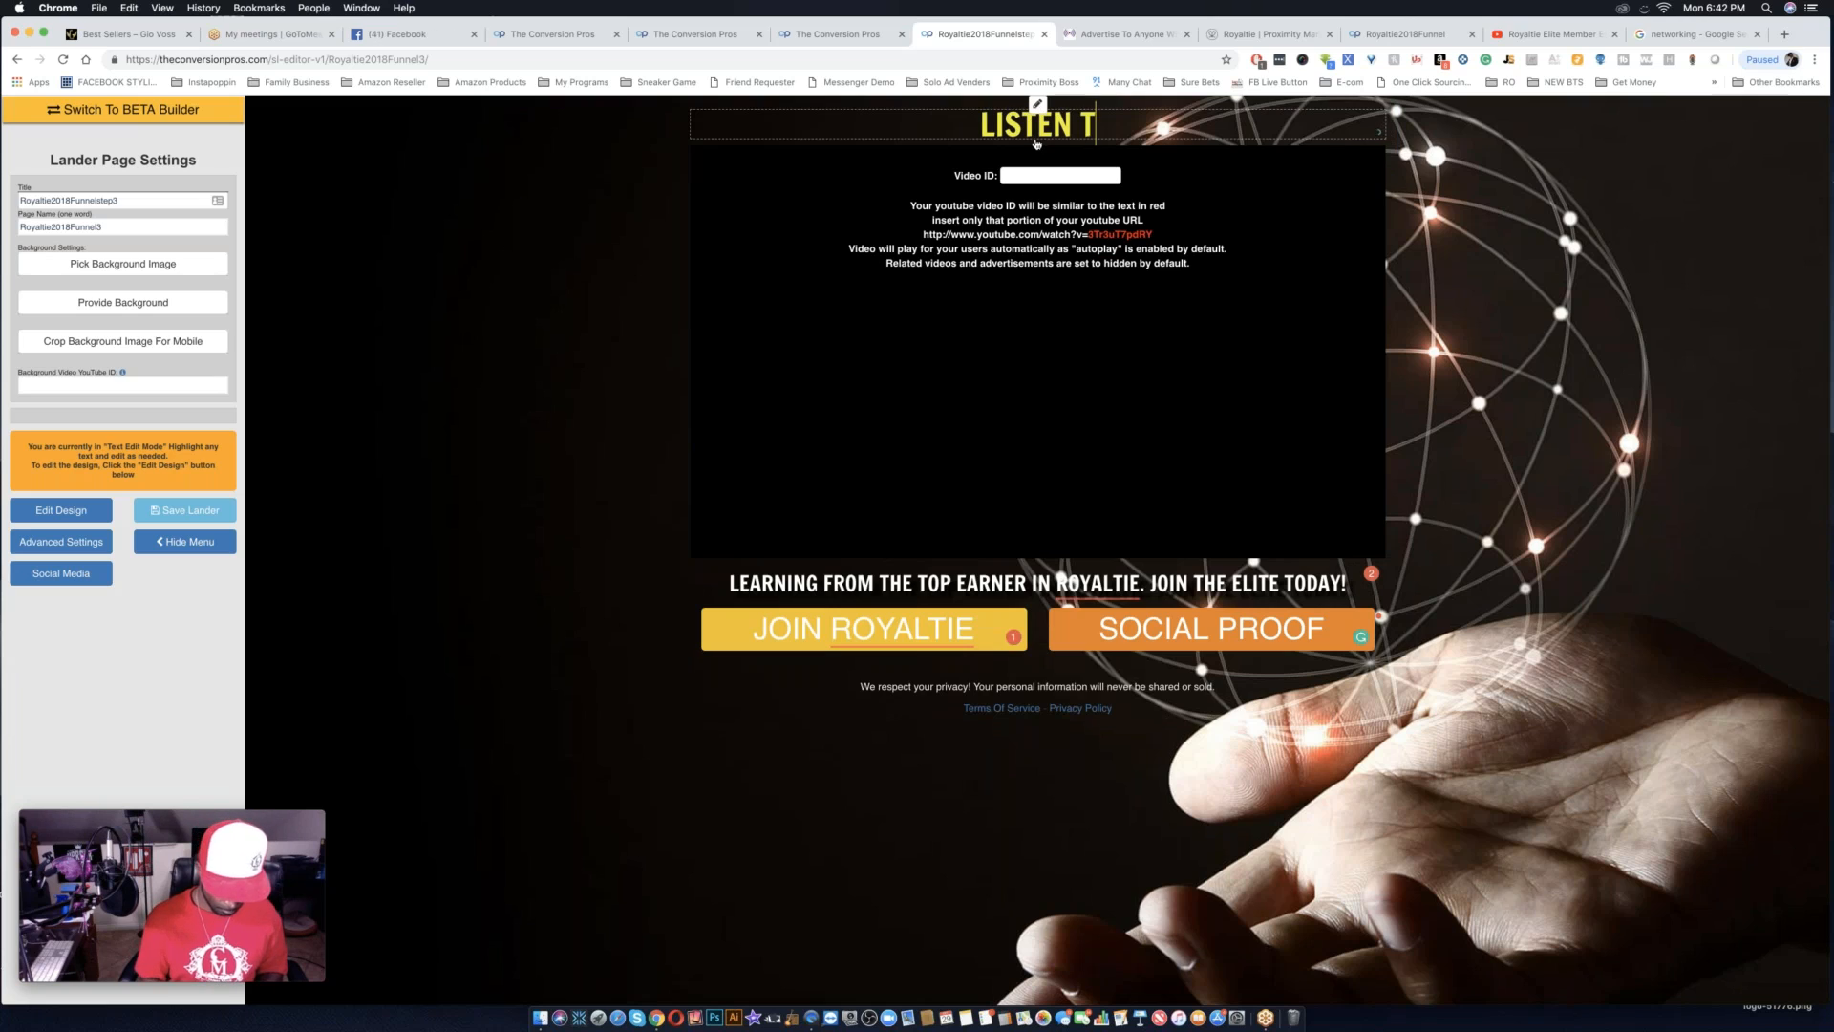
{"action": "type", "text": "O T"}
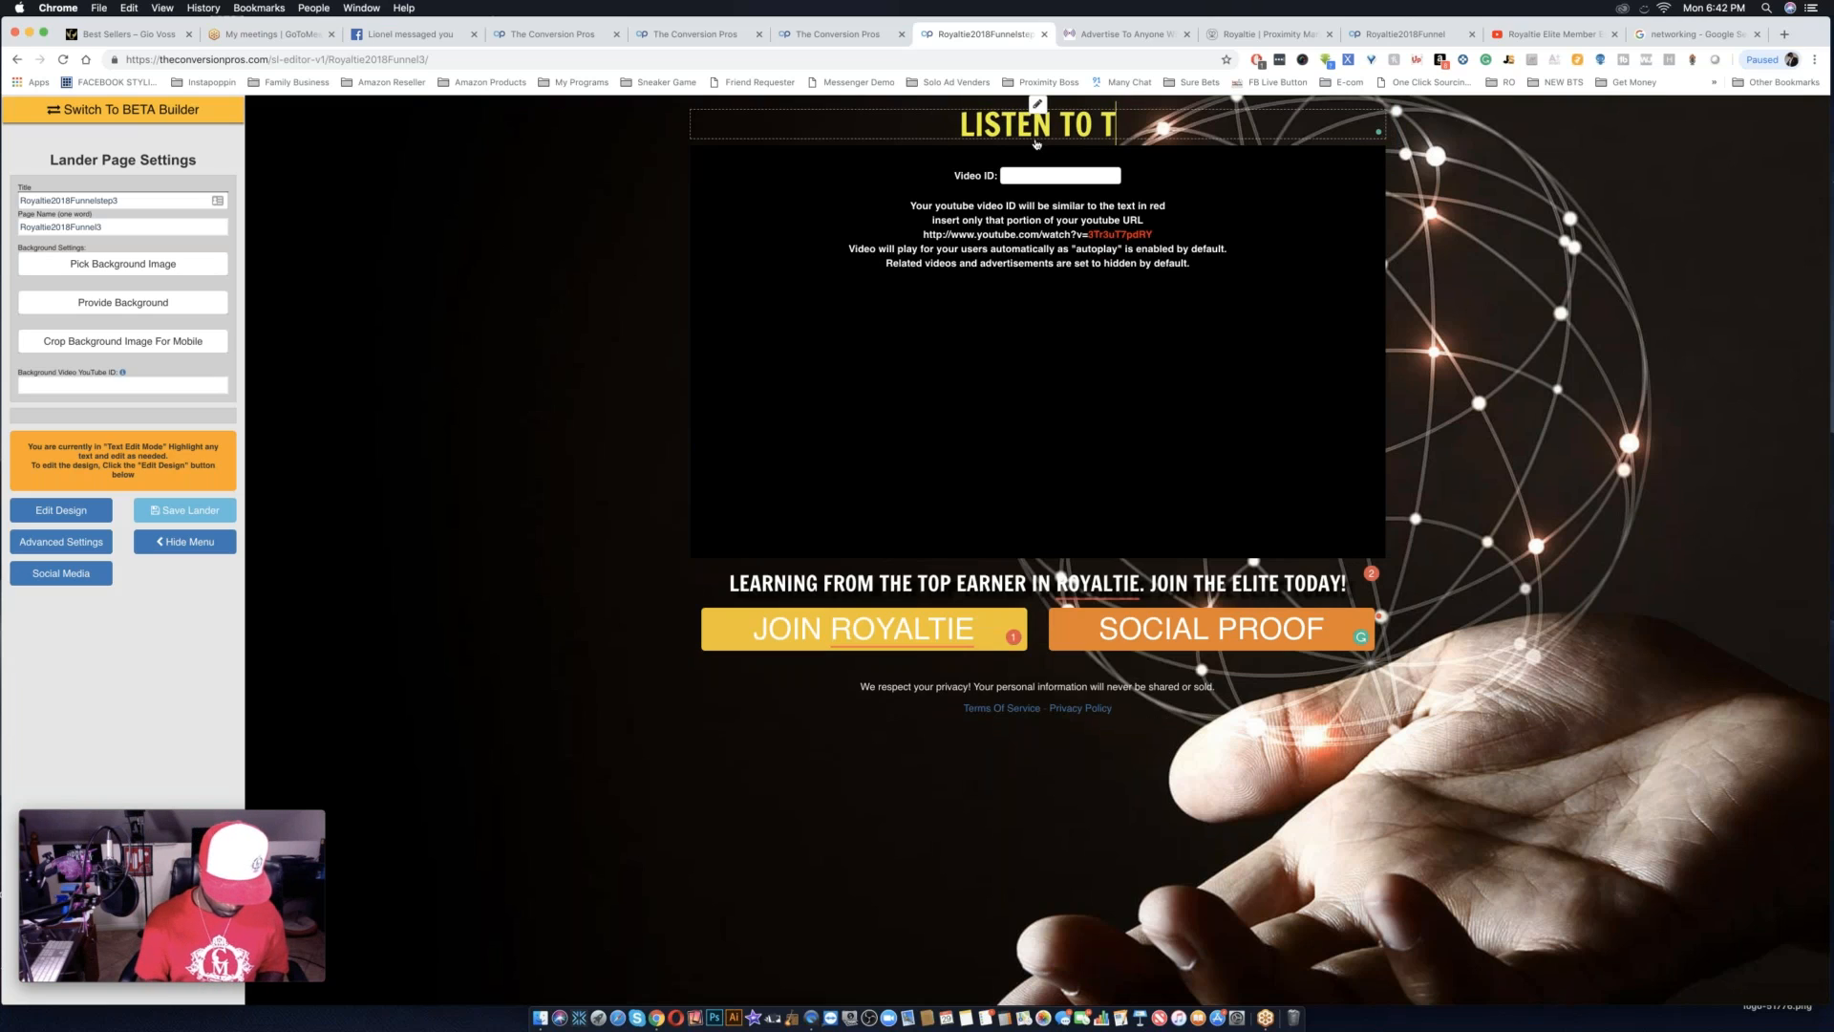
{"action": "type", "text": "HIS HOS"}
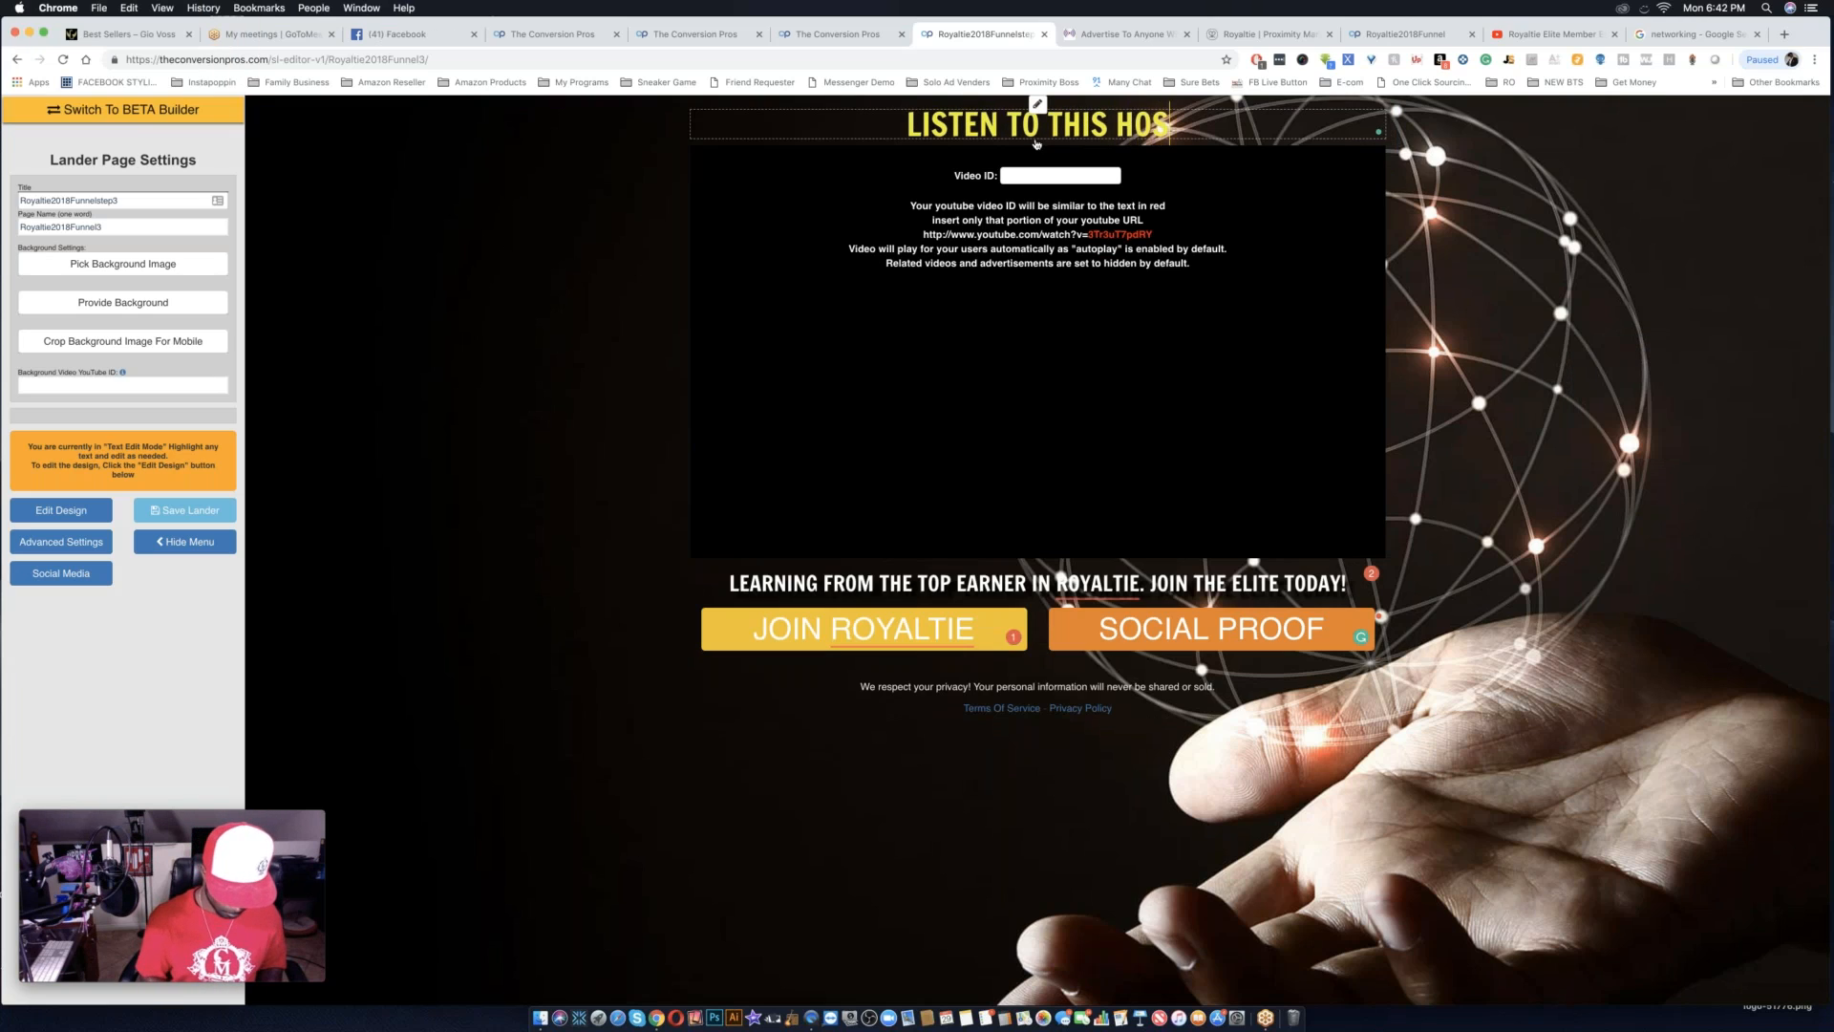
{"action": "key", "text": "BackSpace"}
{"action": "type", "text": "N"}
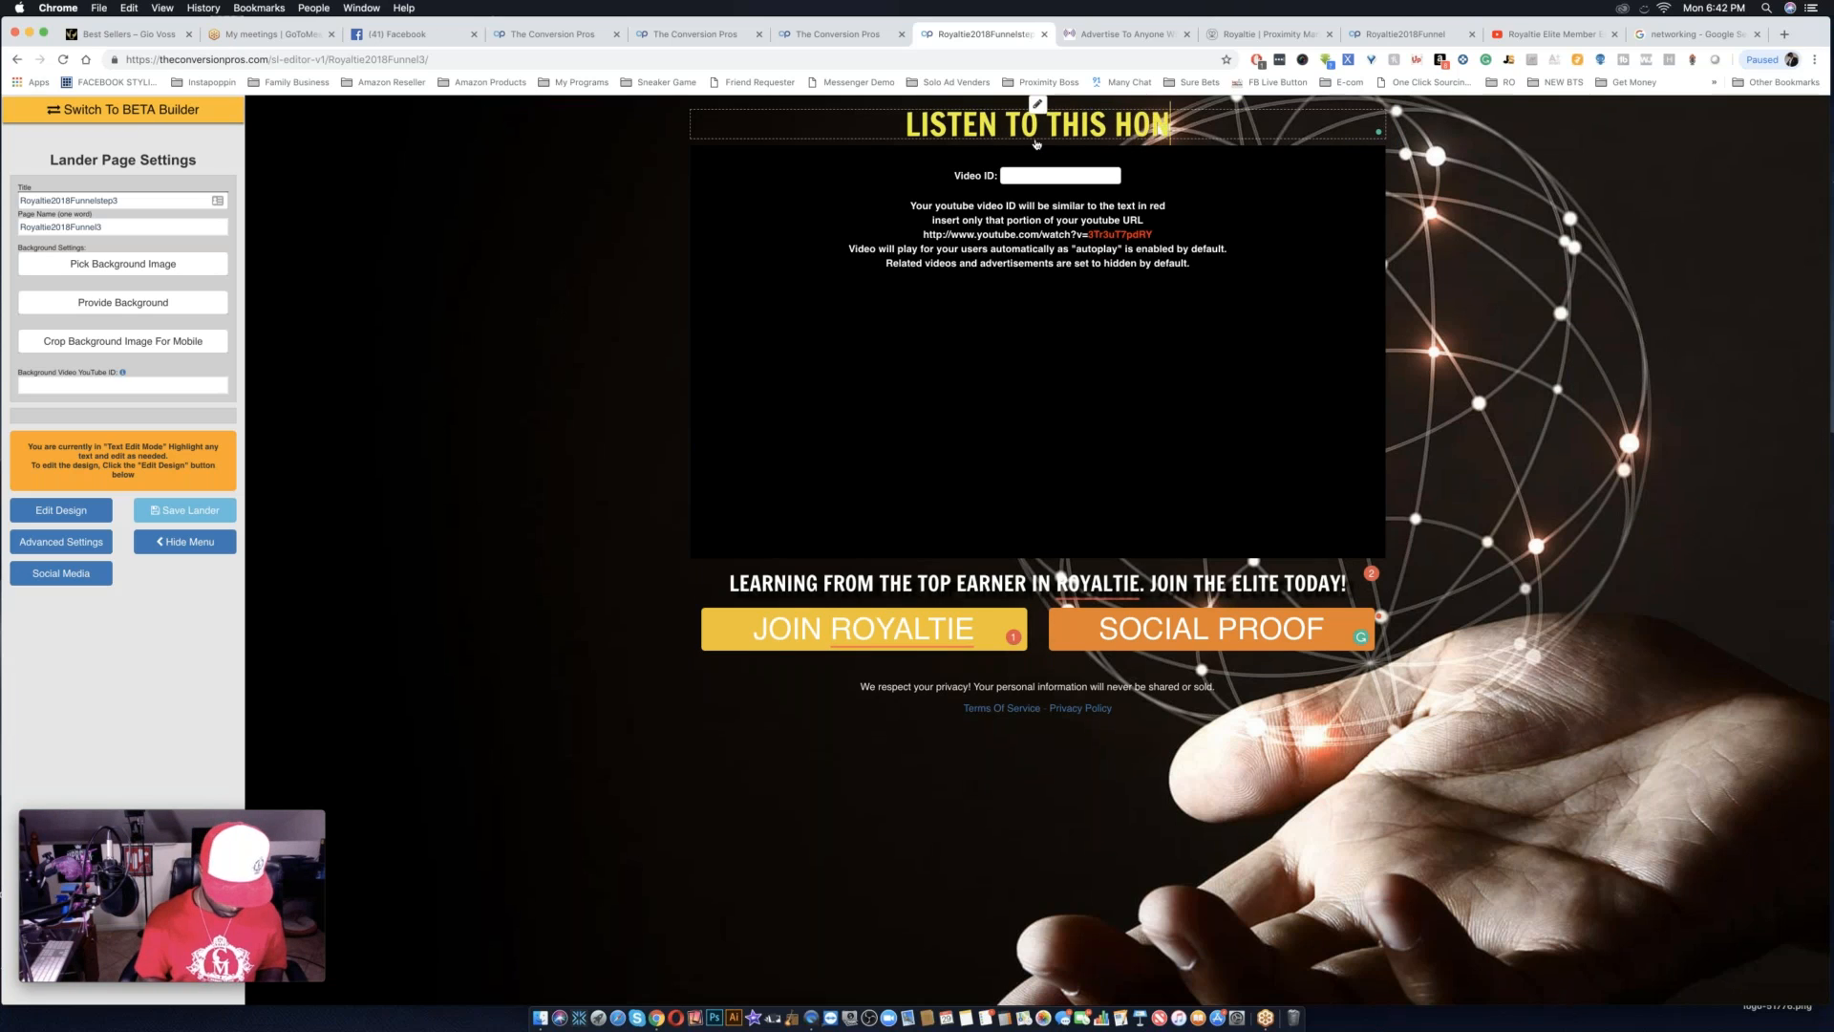
{"action": "type", "text": "EST REVIE"}
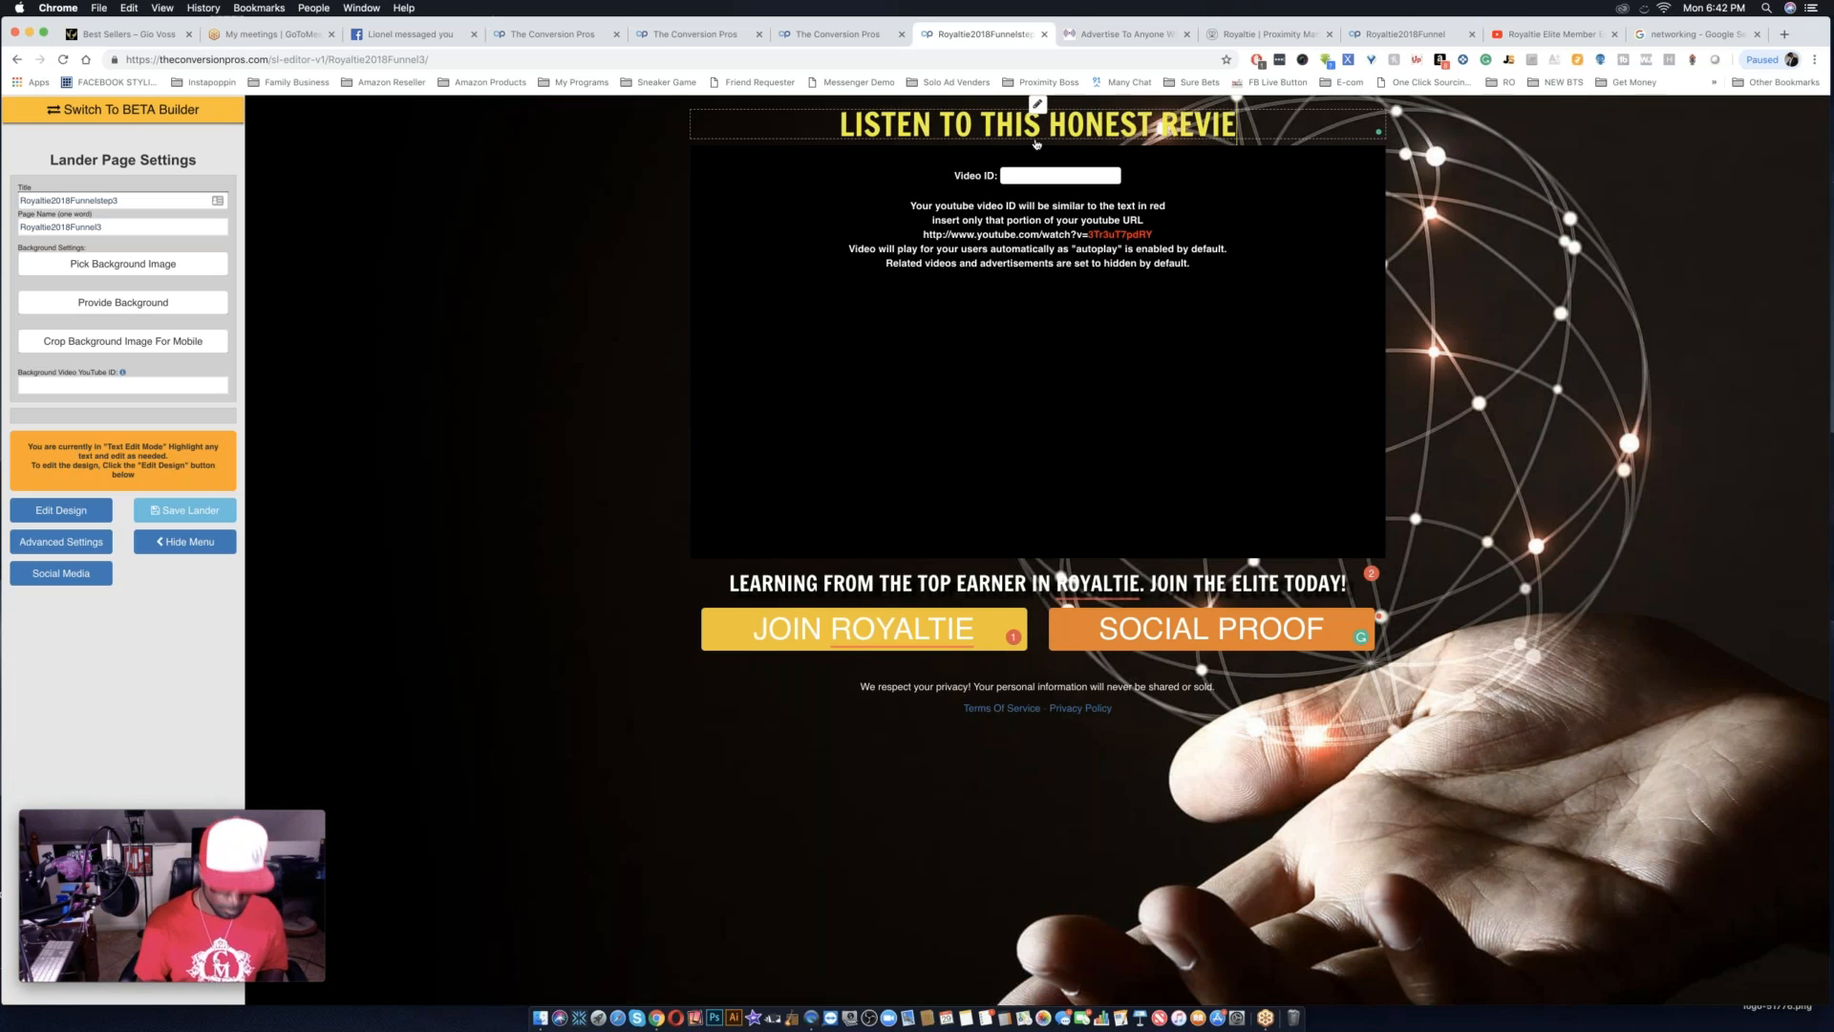
{"action": "type", "text": "W FRO"}
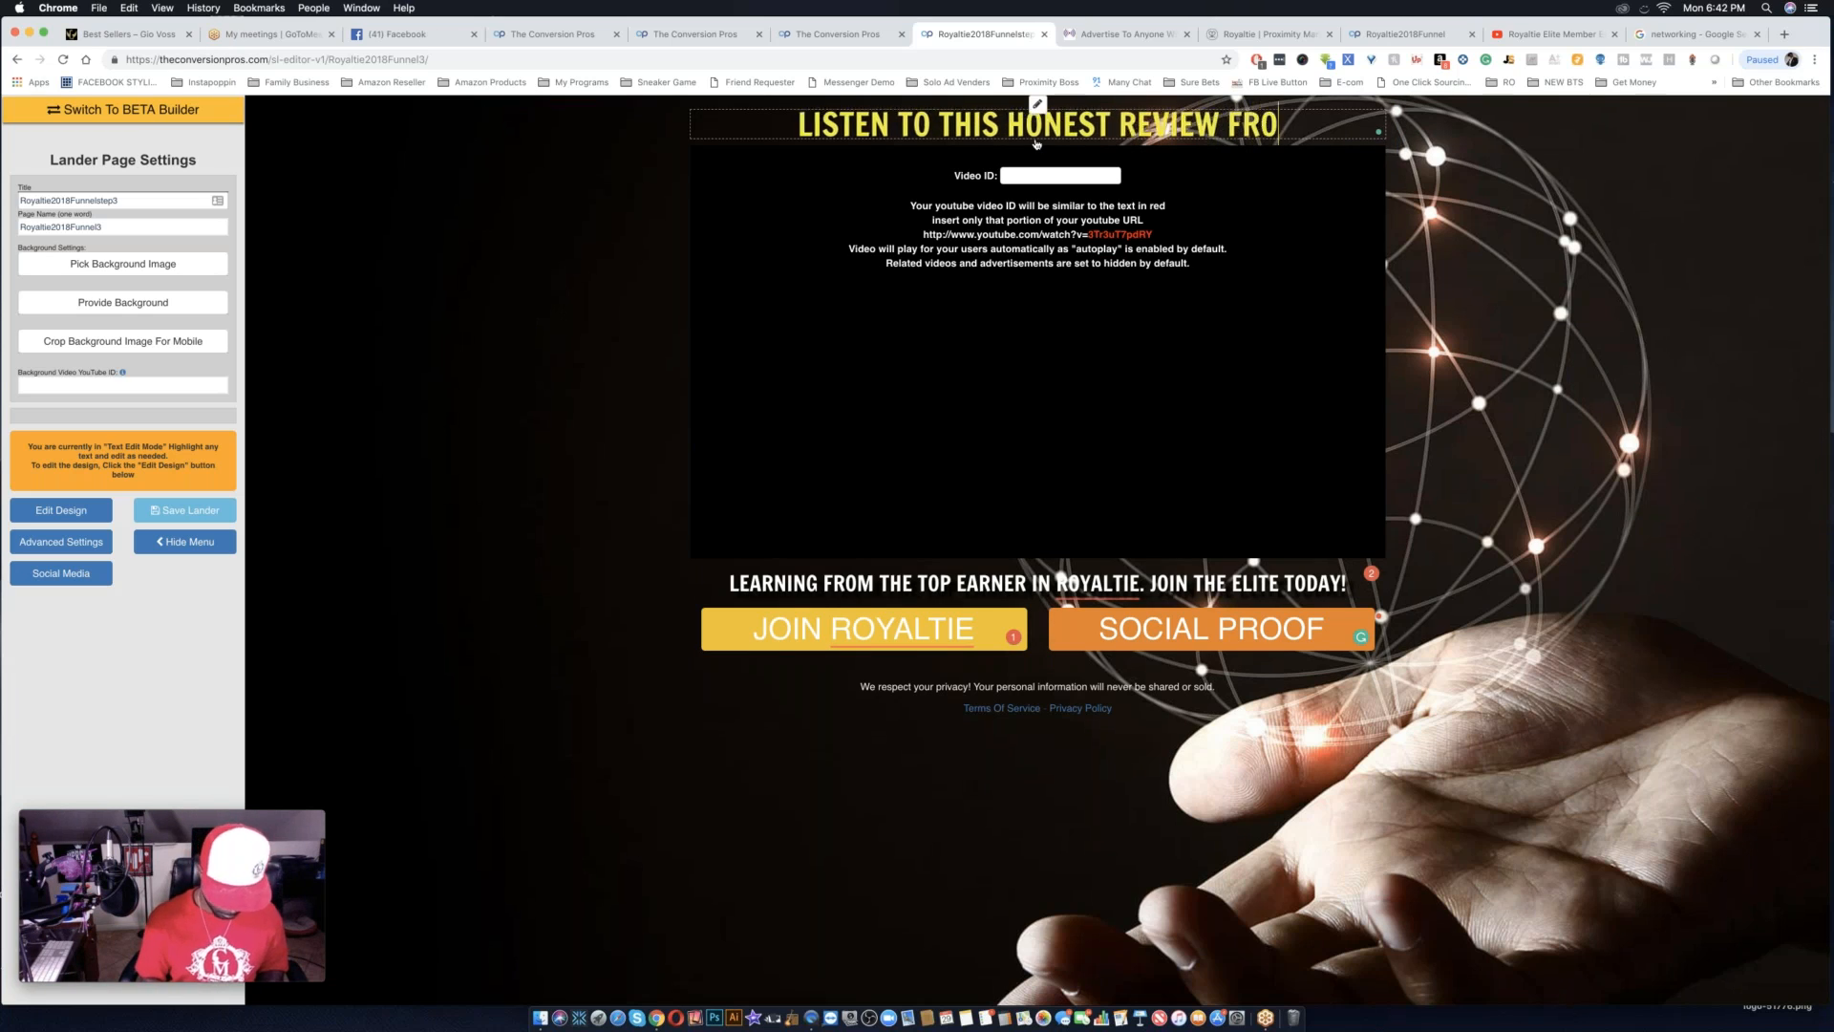
{"action": "type", "text": "M A ROY"}
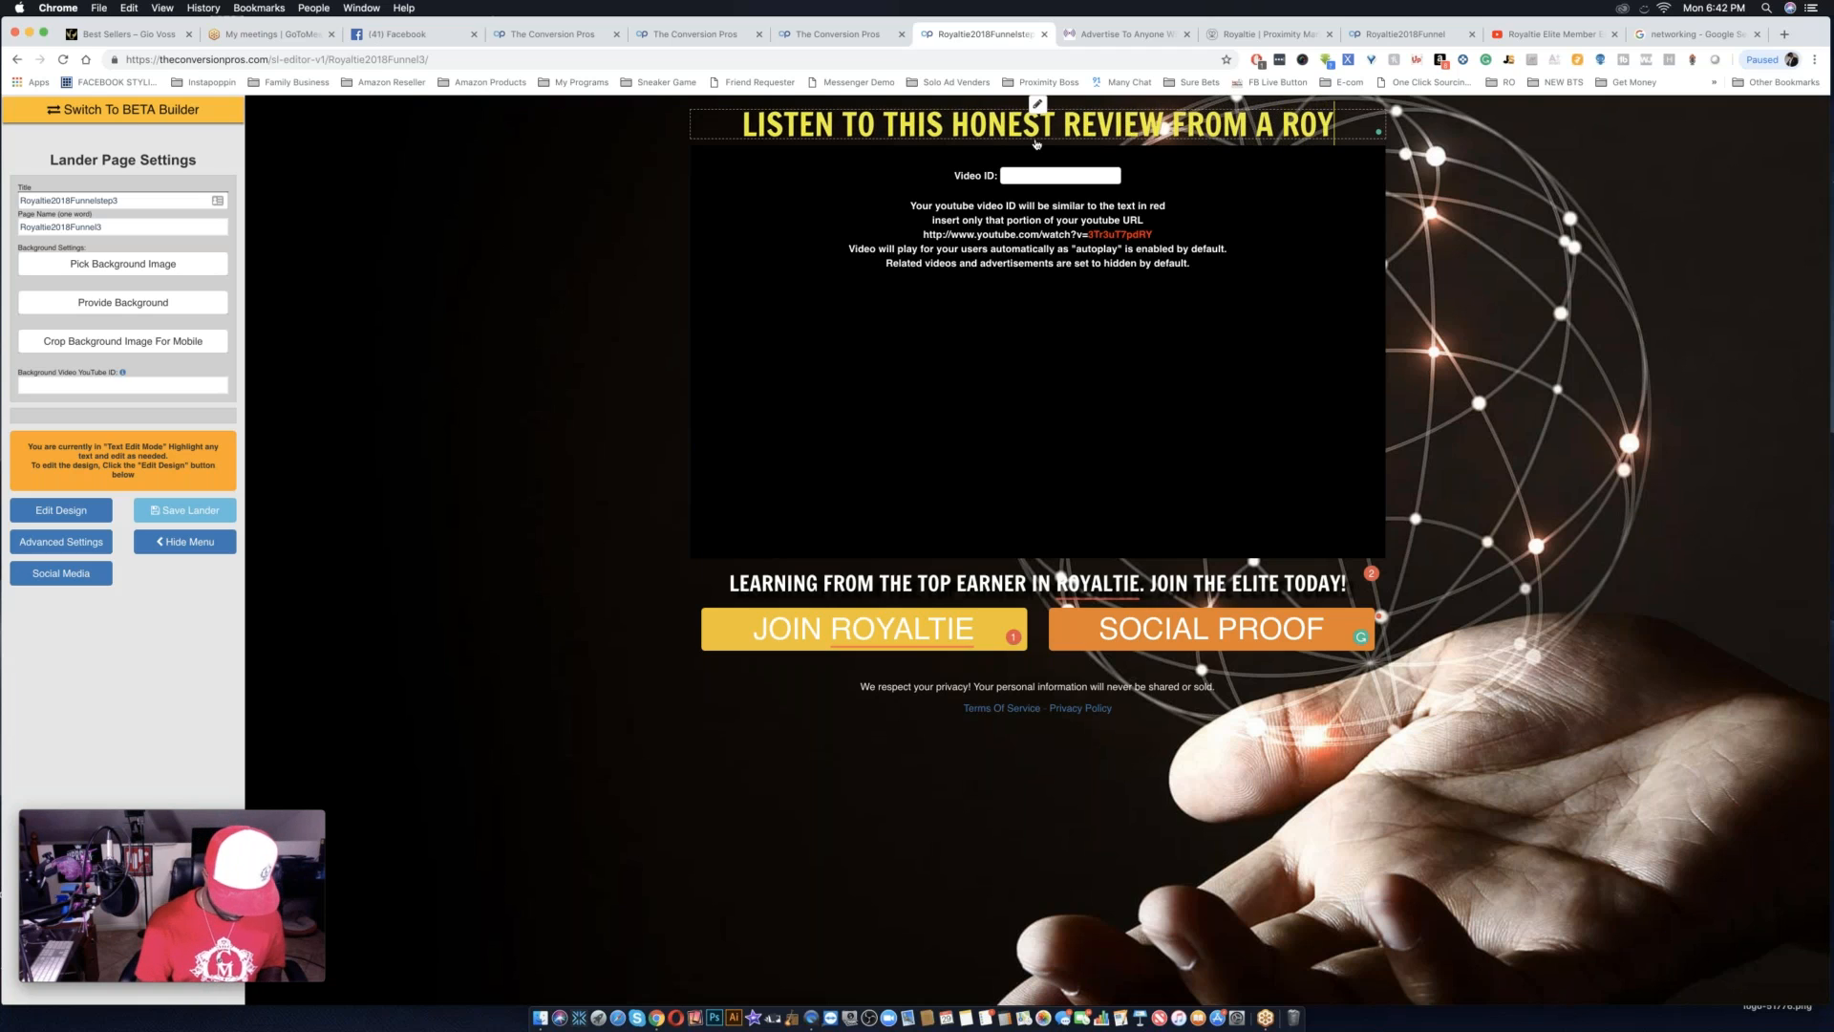
{"action": "type", "text": "ALTIE ELI"}
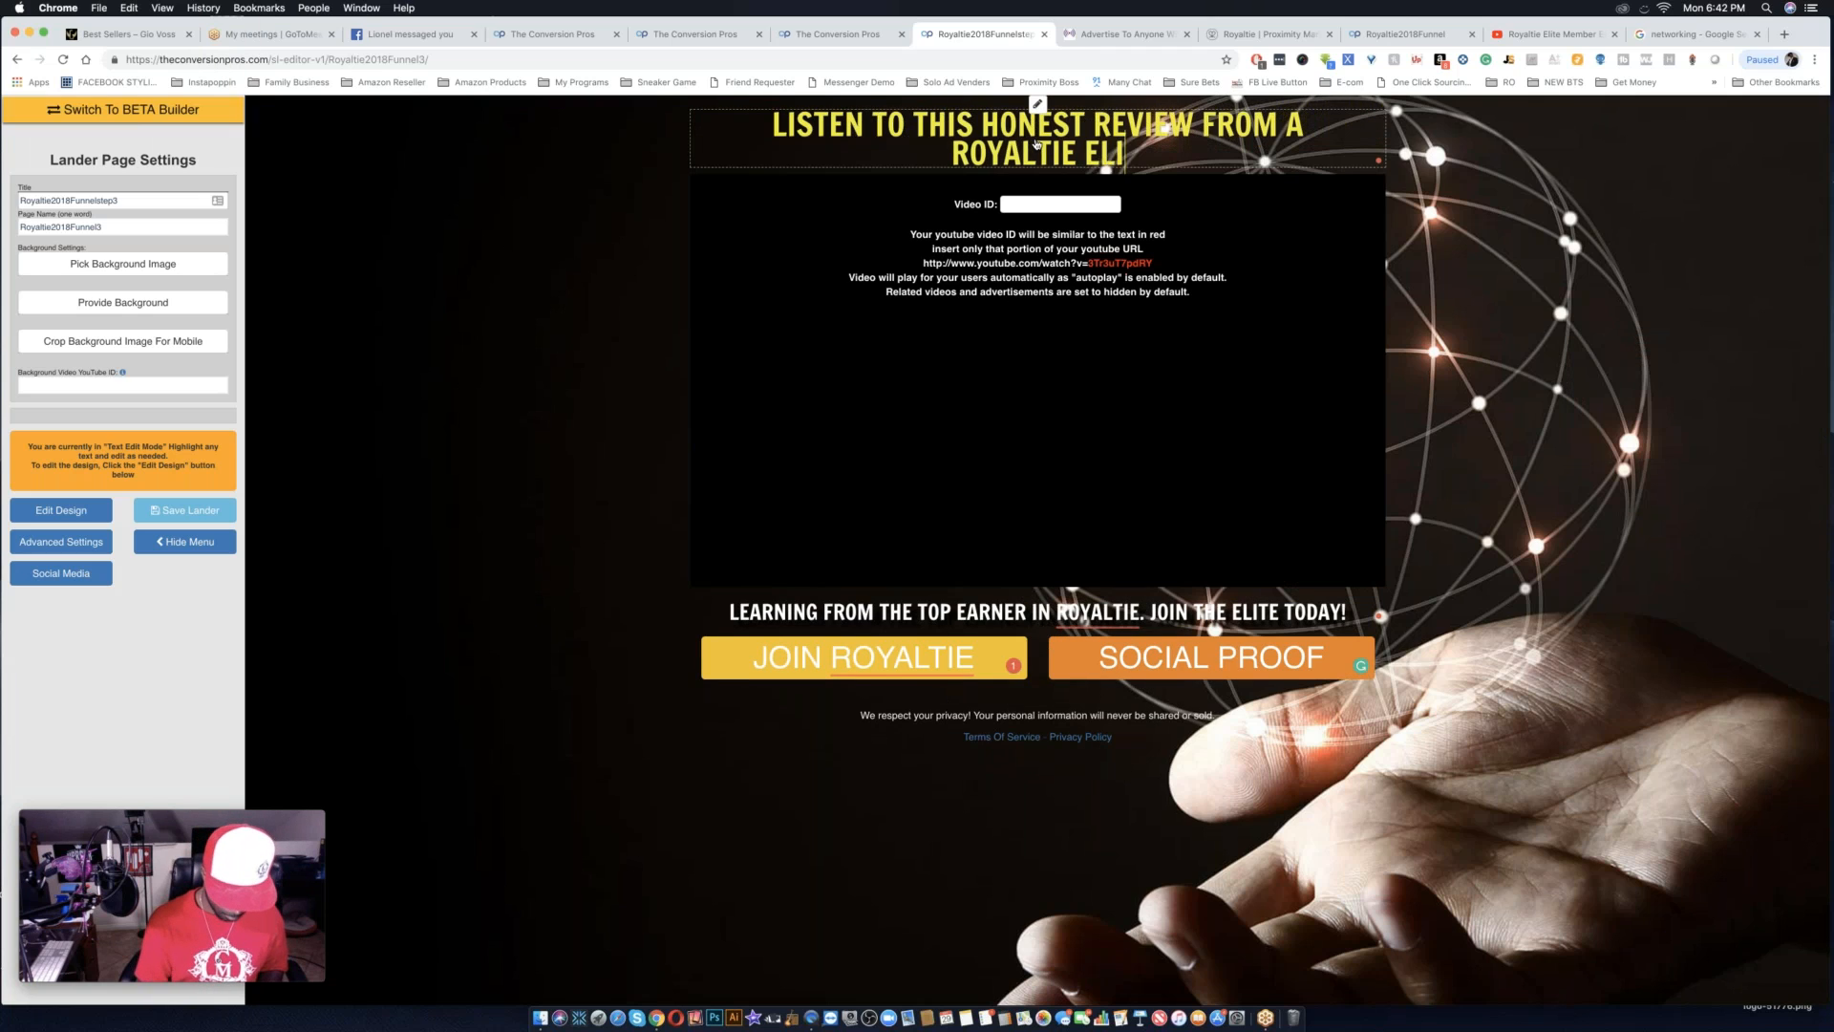
{"action": "type", "text": "TE MEMBER"}
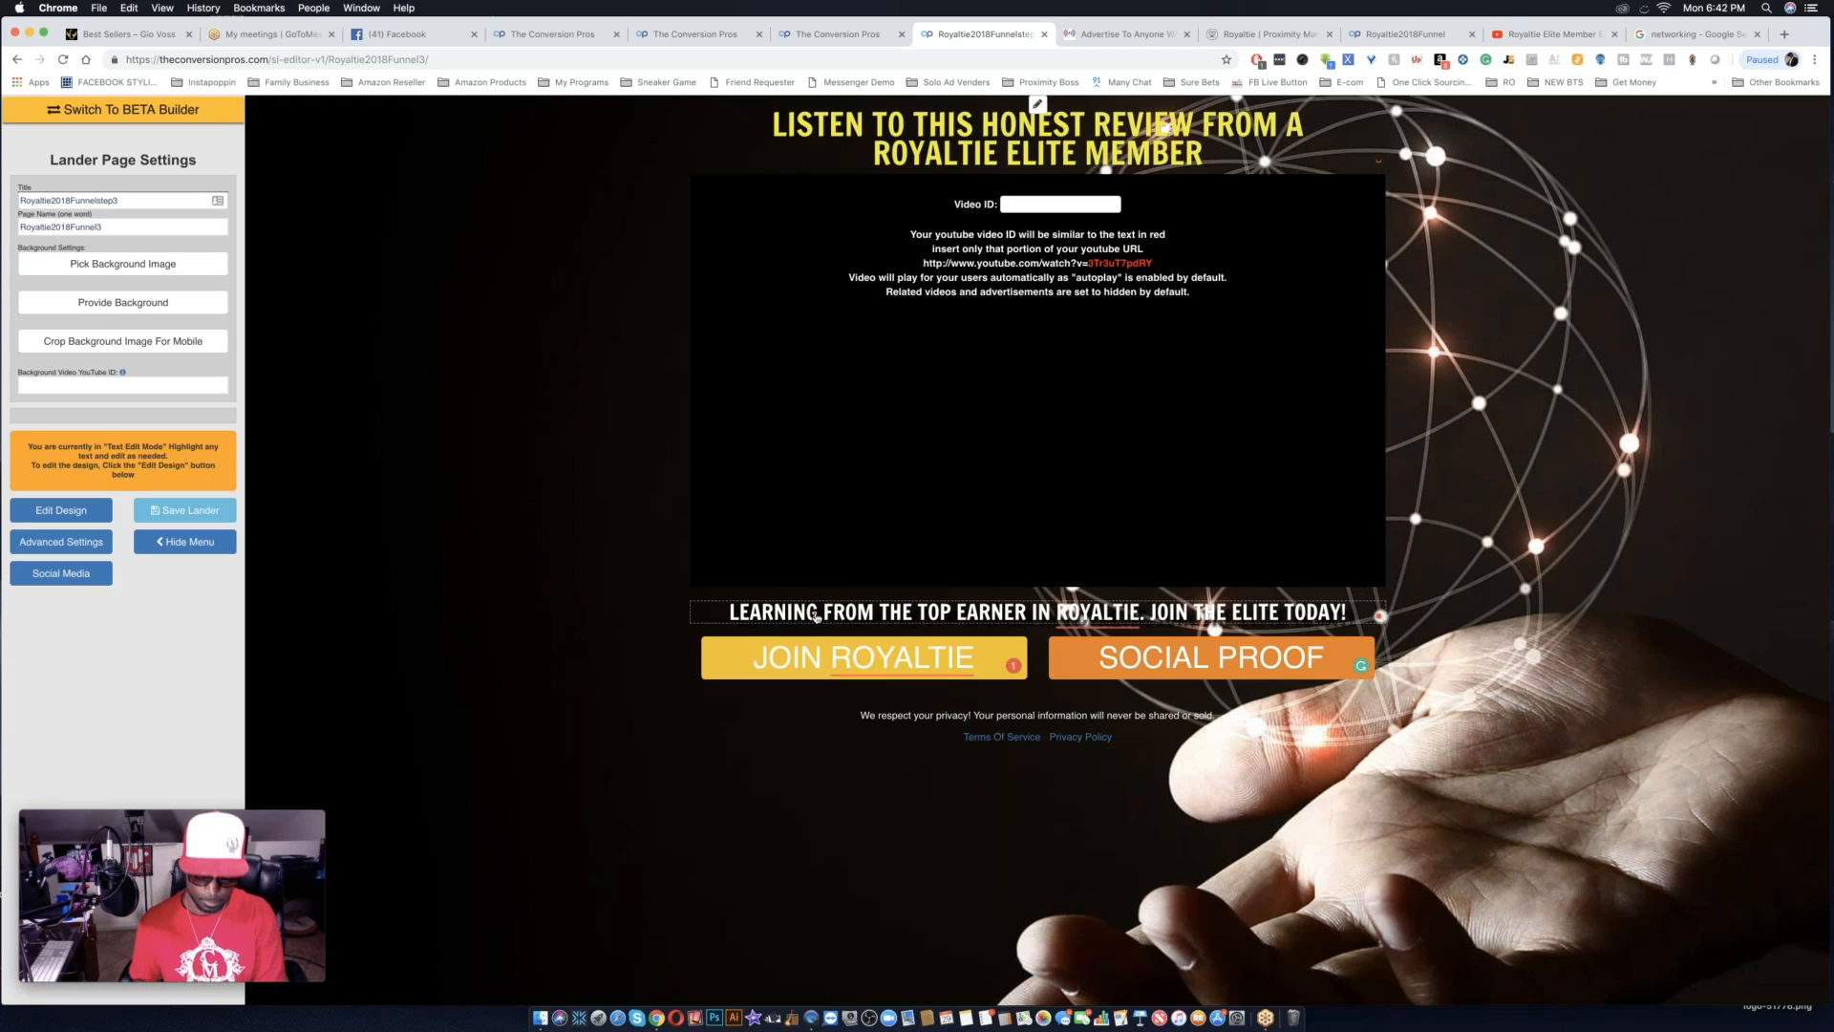
Shorten "LEARNING" to "LEARN" in the line below the video.
{"action": "key", "text": "BackSpace"}
{"action": "key", "text": "BackSpace"}
{"action": "key", "text": "BackSpace"}
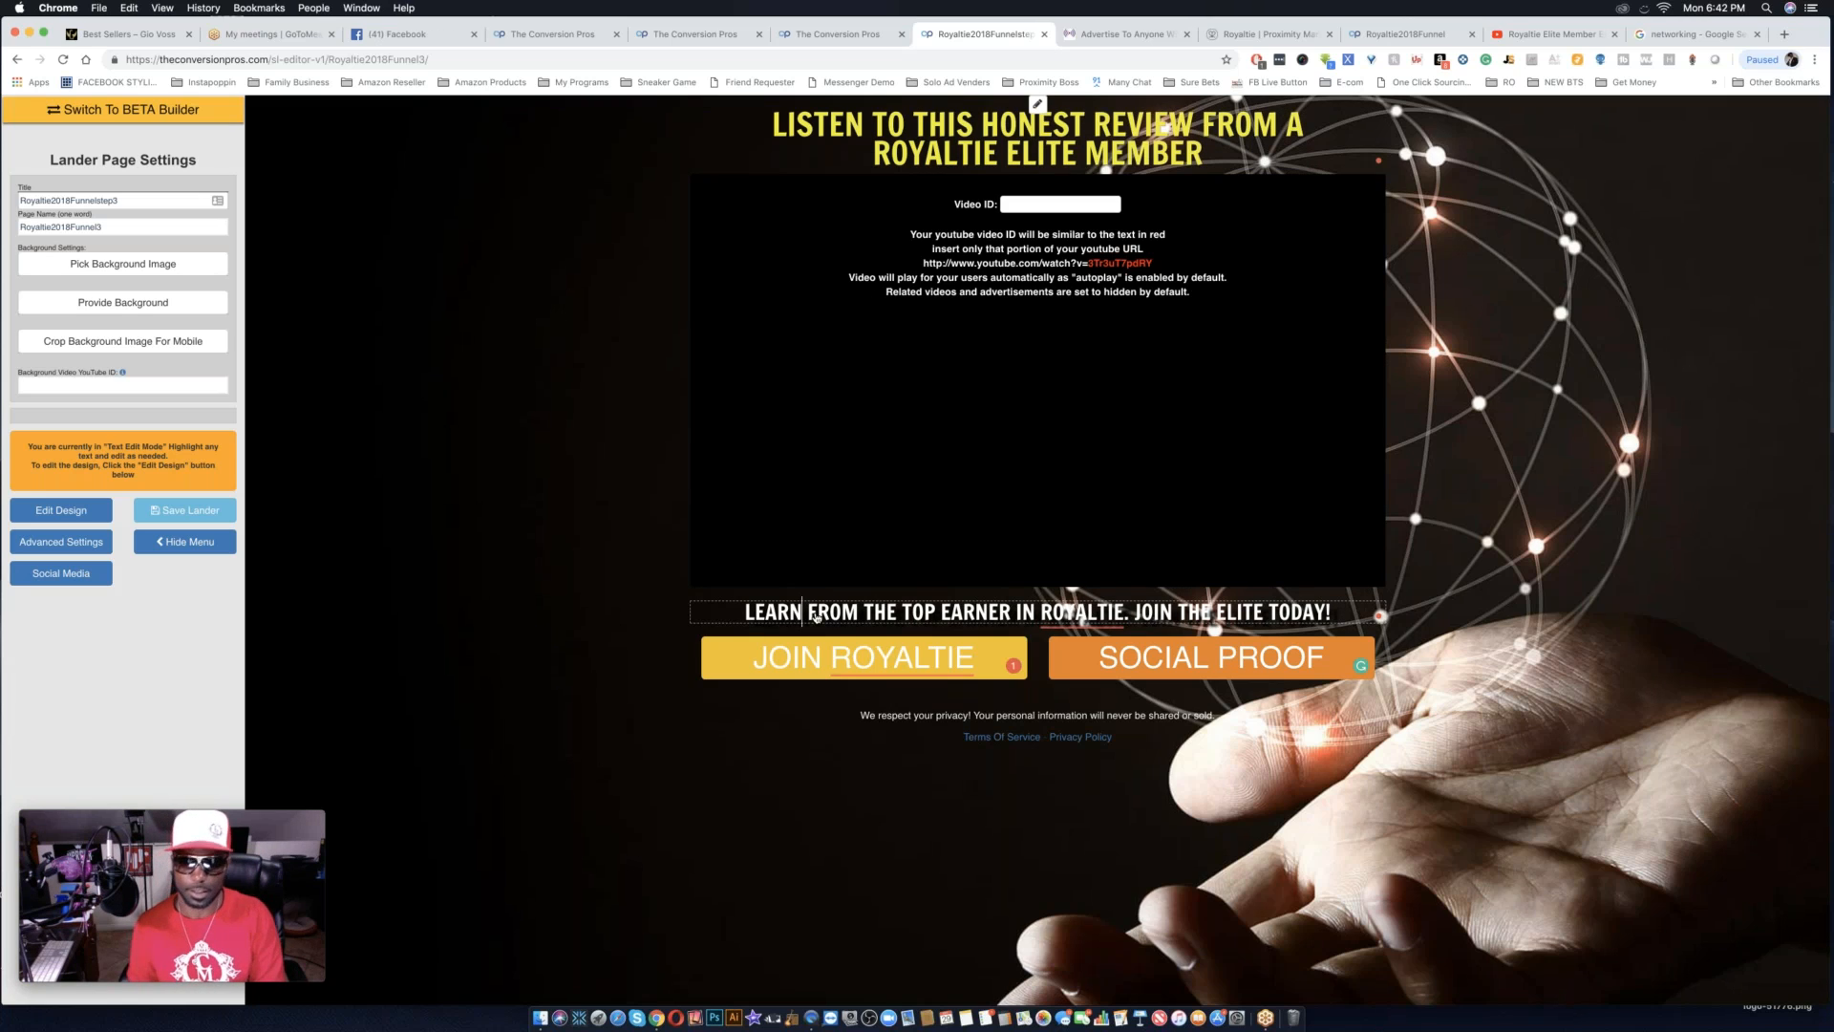
{"action": "left_click", "coordinate": [1213, 162]}
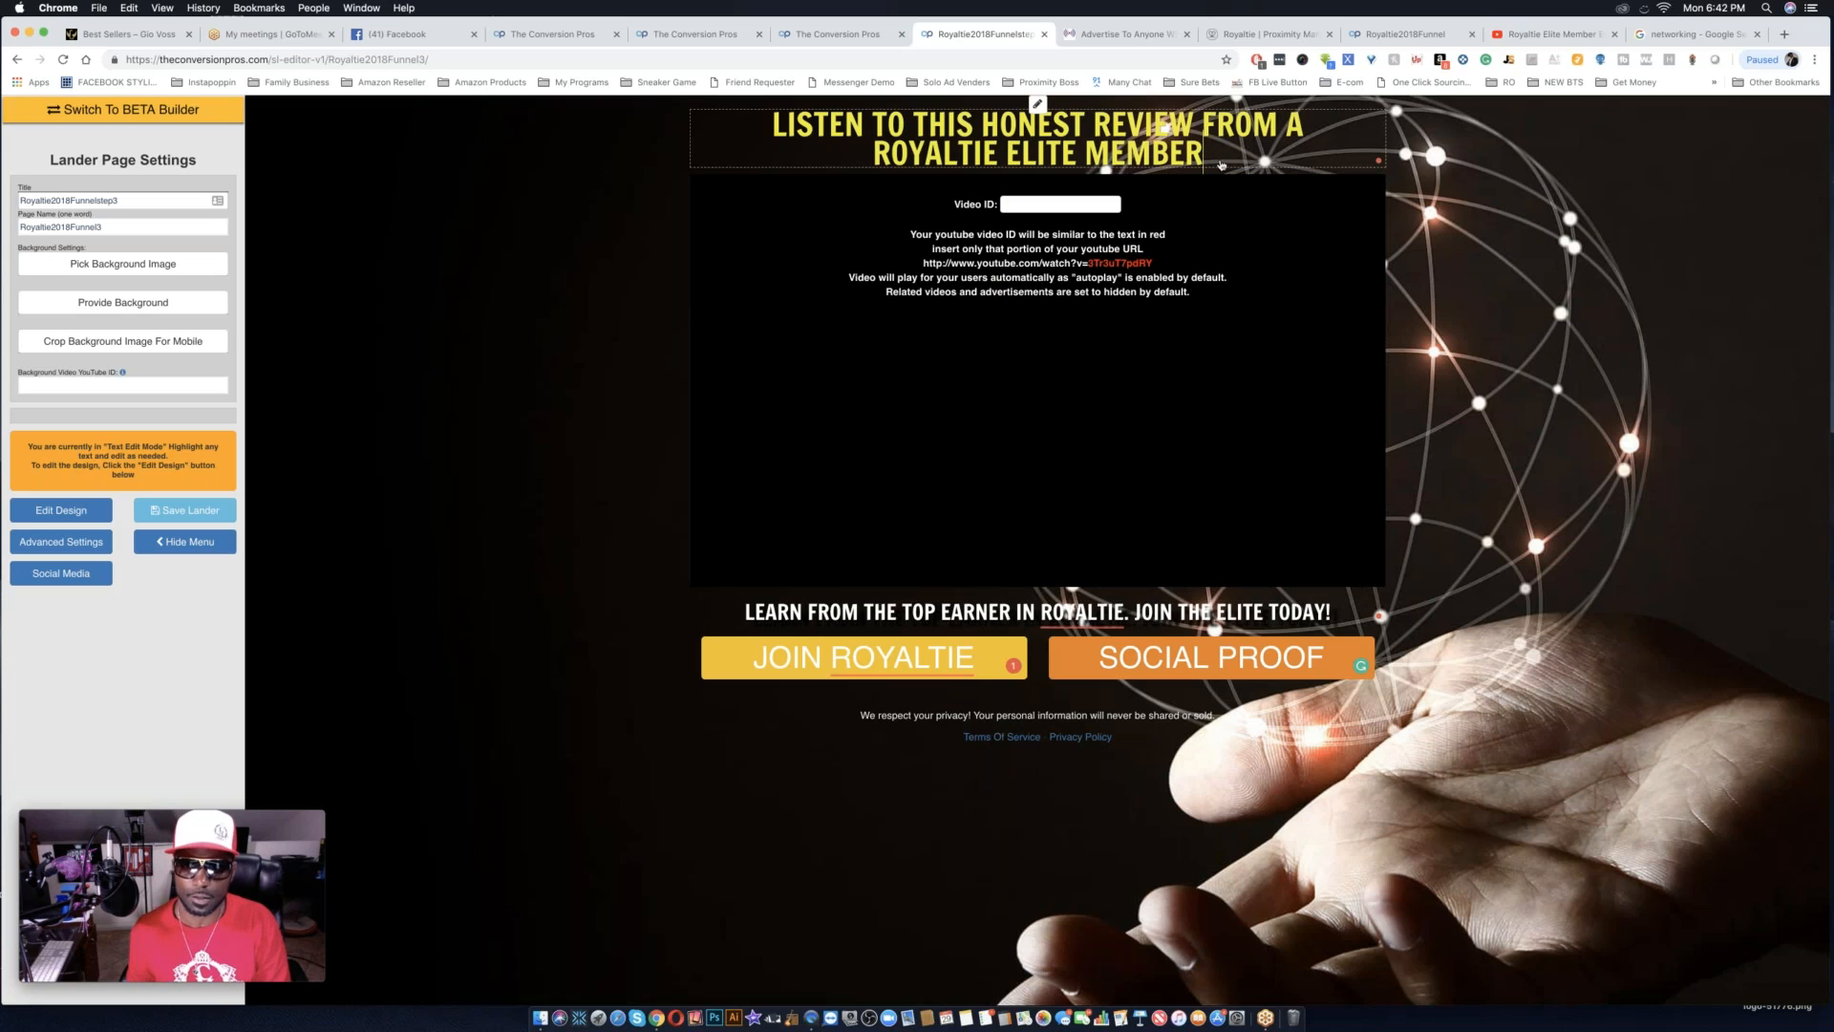
{"action": "left_click_drag", "start_coordinate": [1200, 161], "coordinate": [738, 118]}
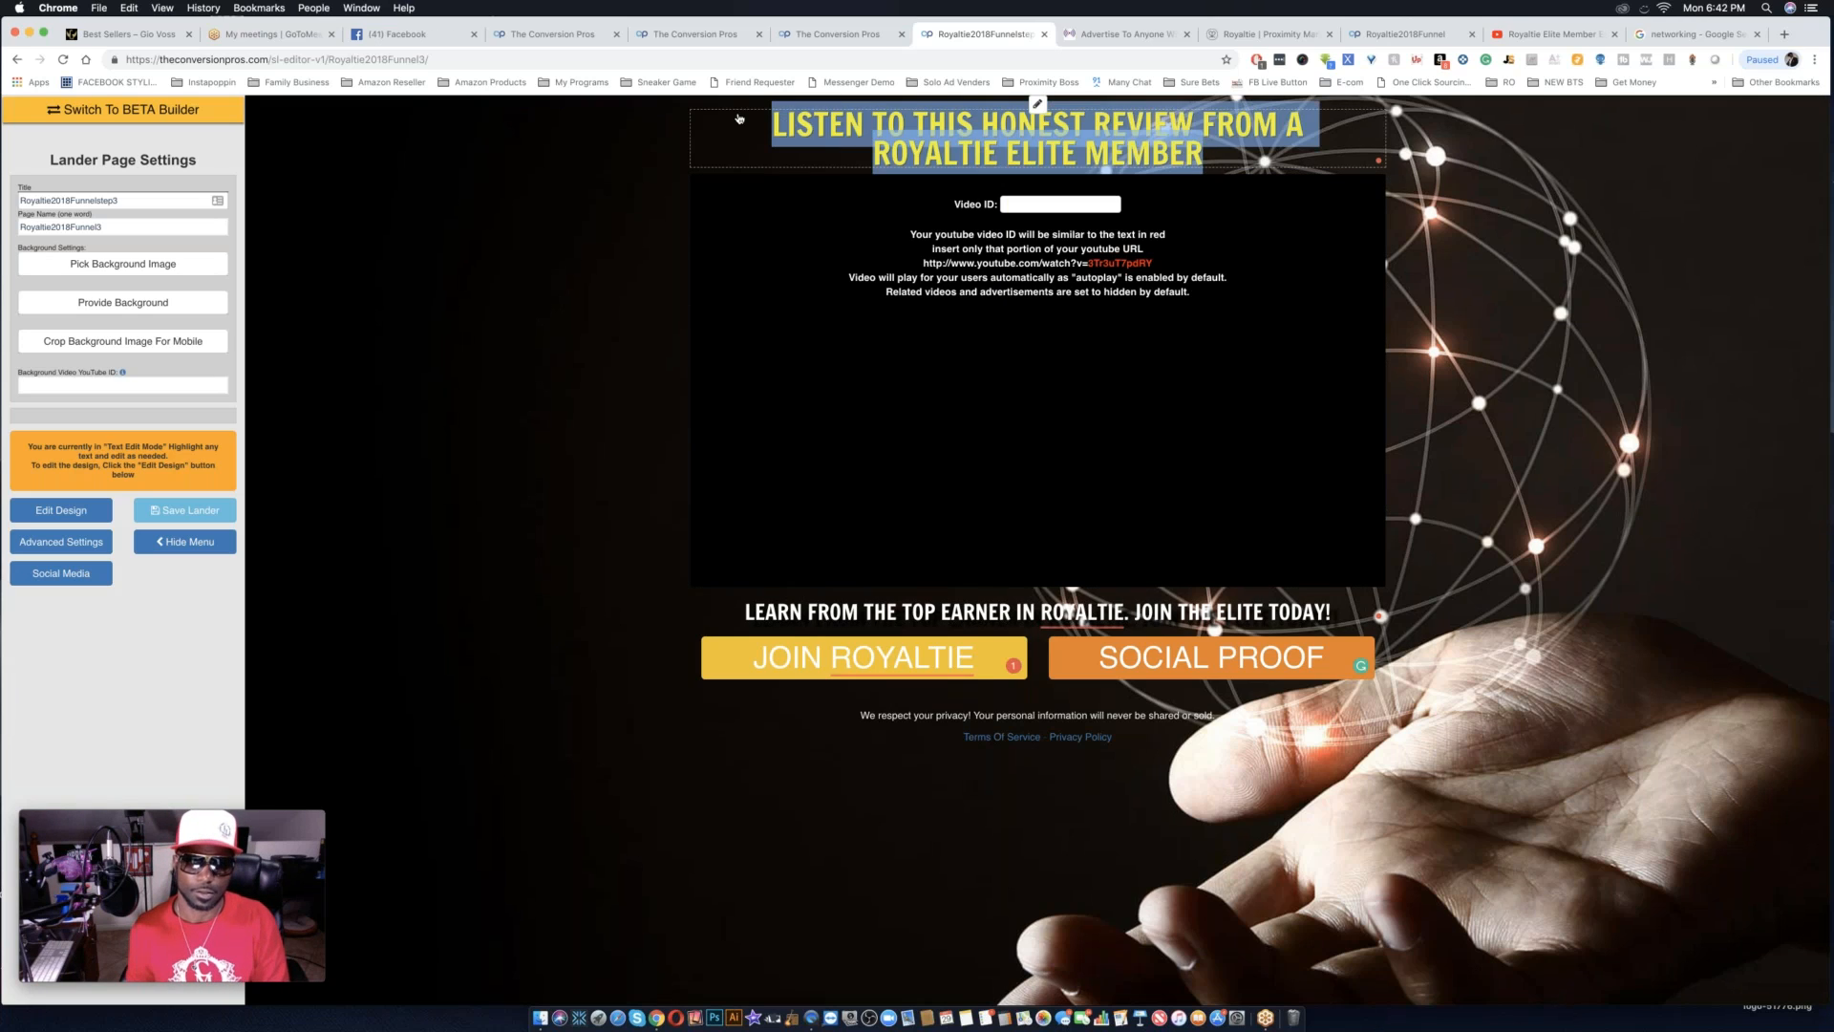
{"action": "left_click", "coordinate": [1037, 103]}
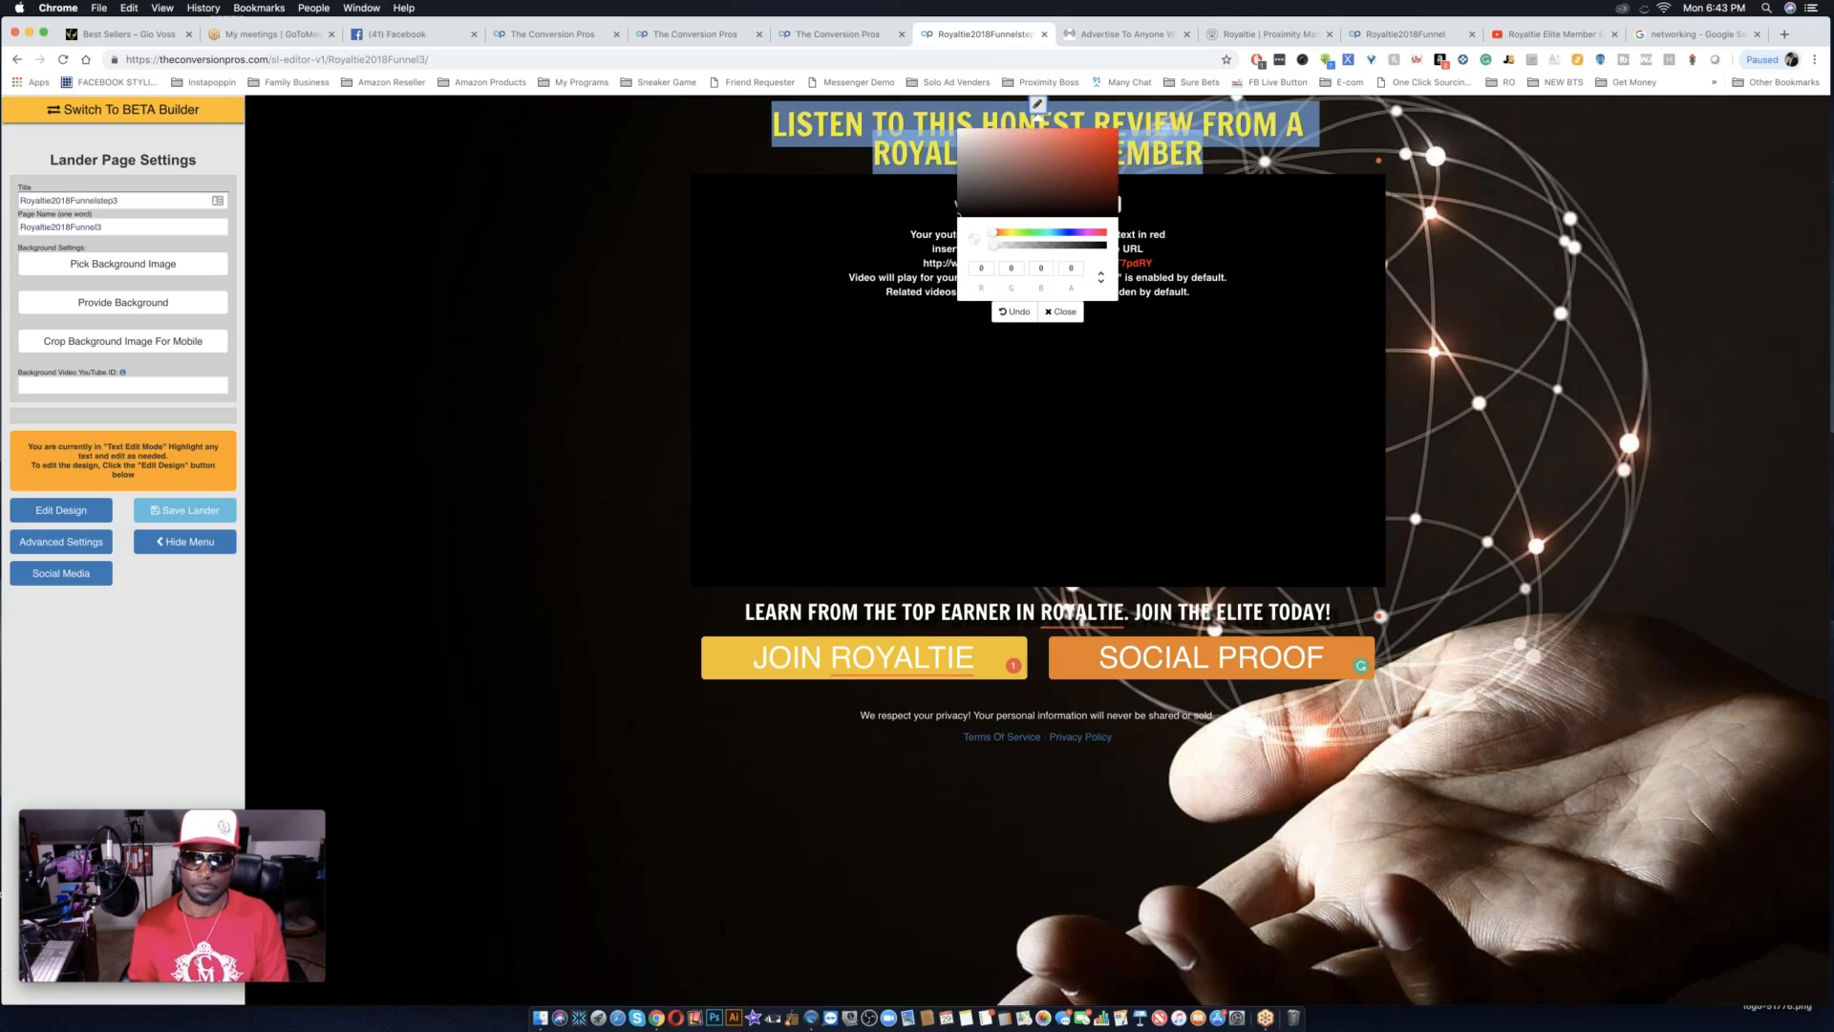
{"action": "left_click", "coordinate": [1038, 103]}
Switch the lander to design mode and try to enlarge the headline and change its font to Anton.
{"action": "left_click", "coordinate": [61, 511]}
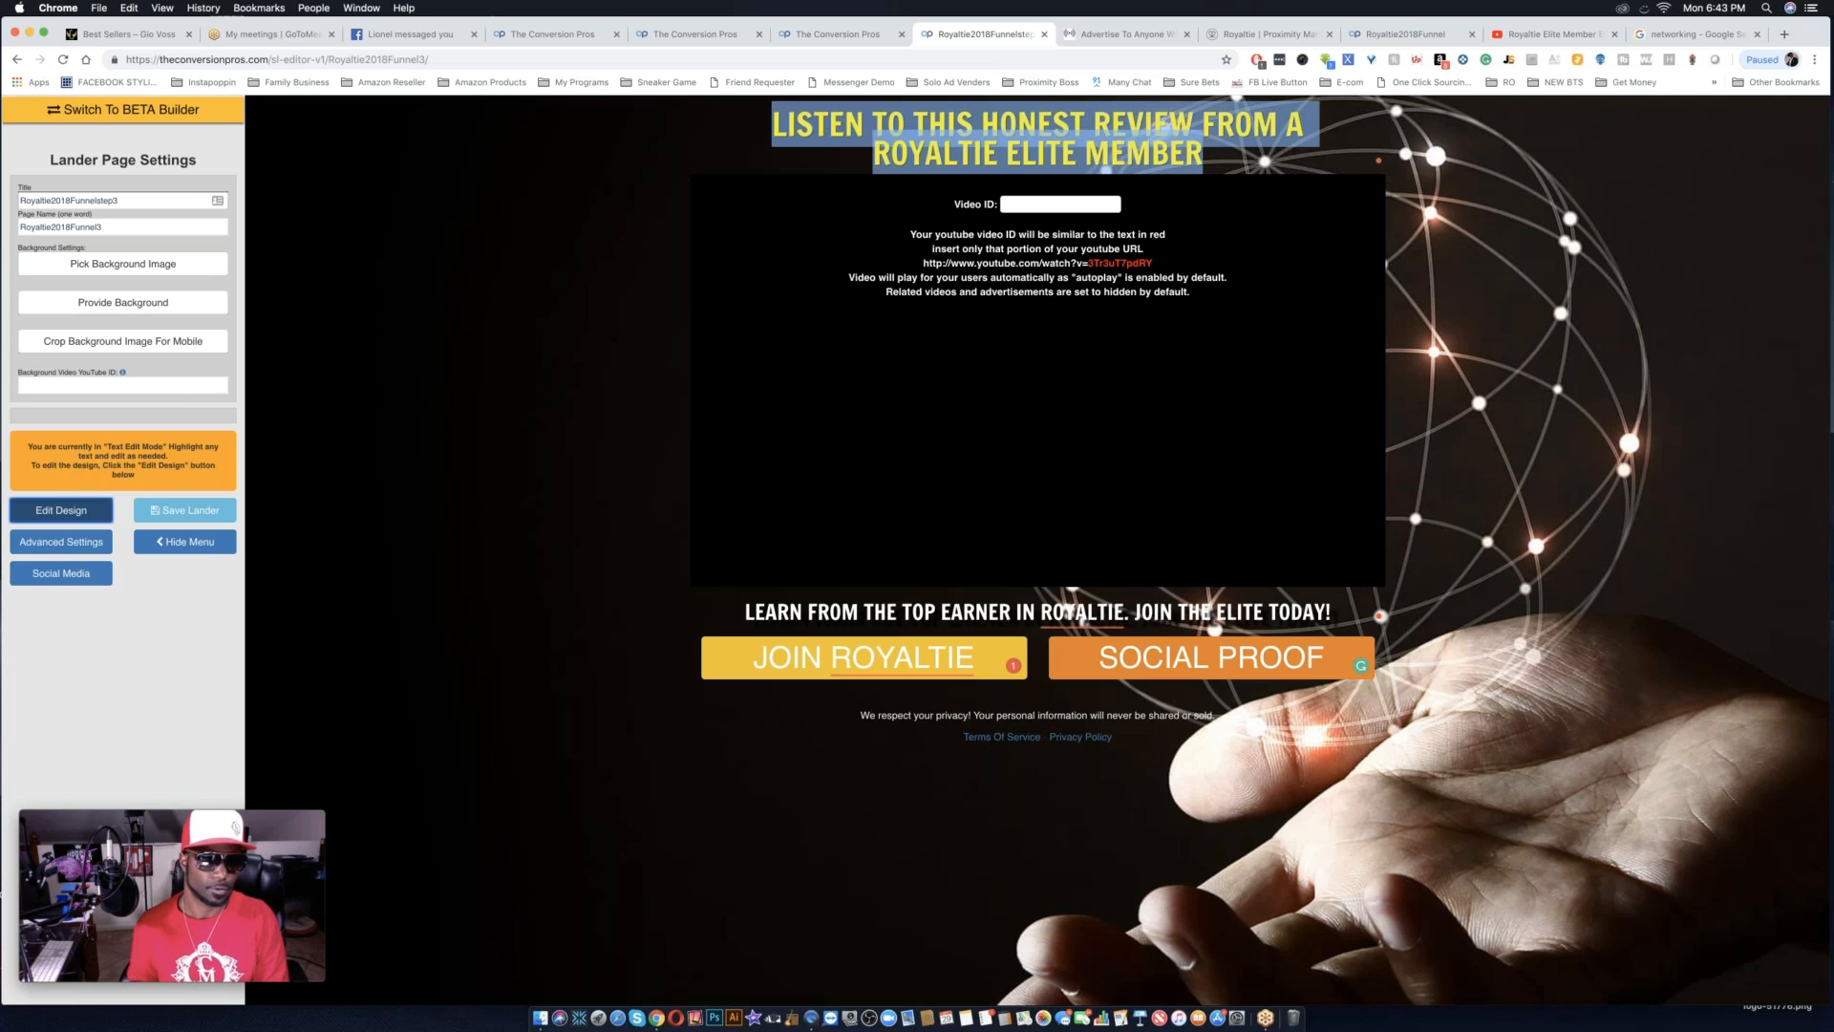
{"action": "double_click", "coordinate": [953, 147]}
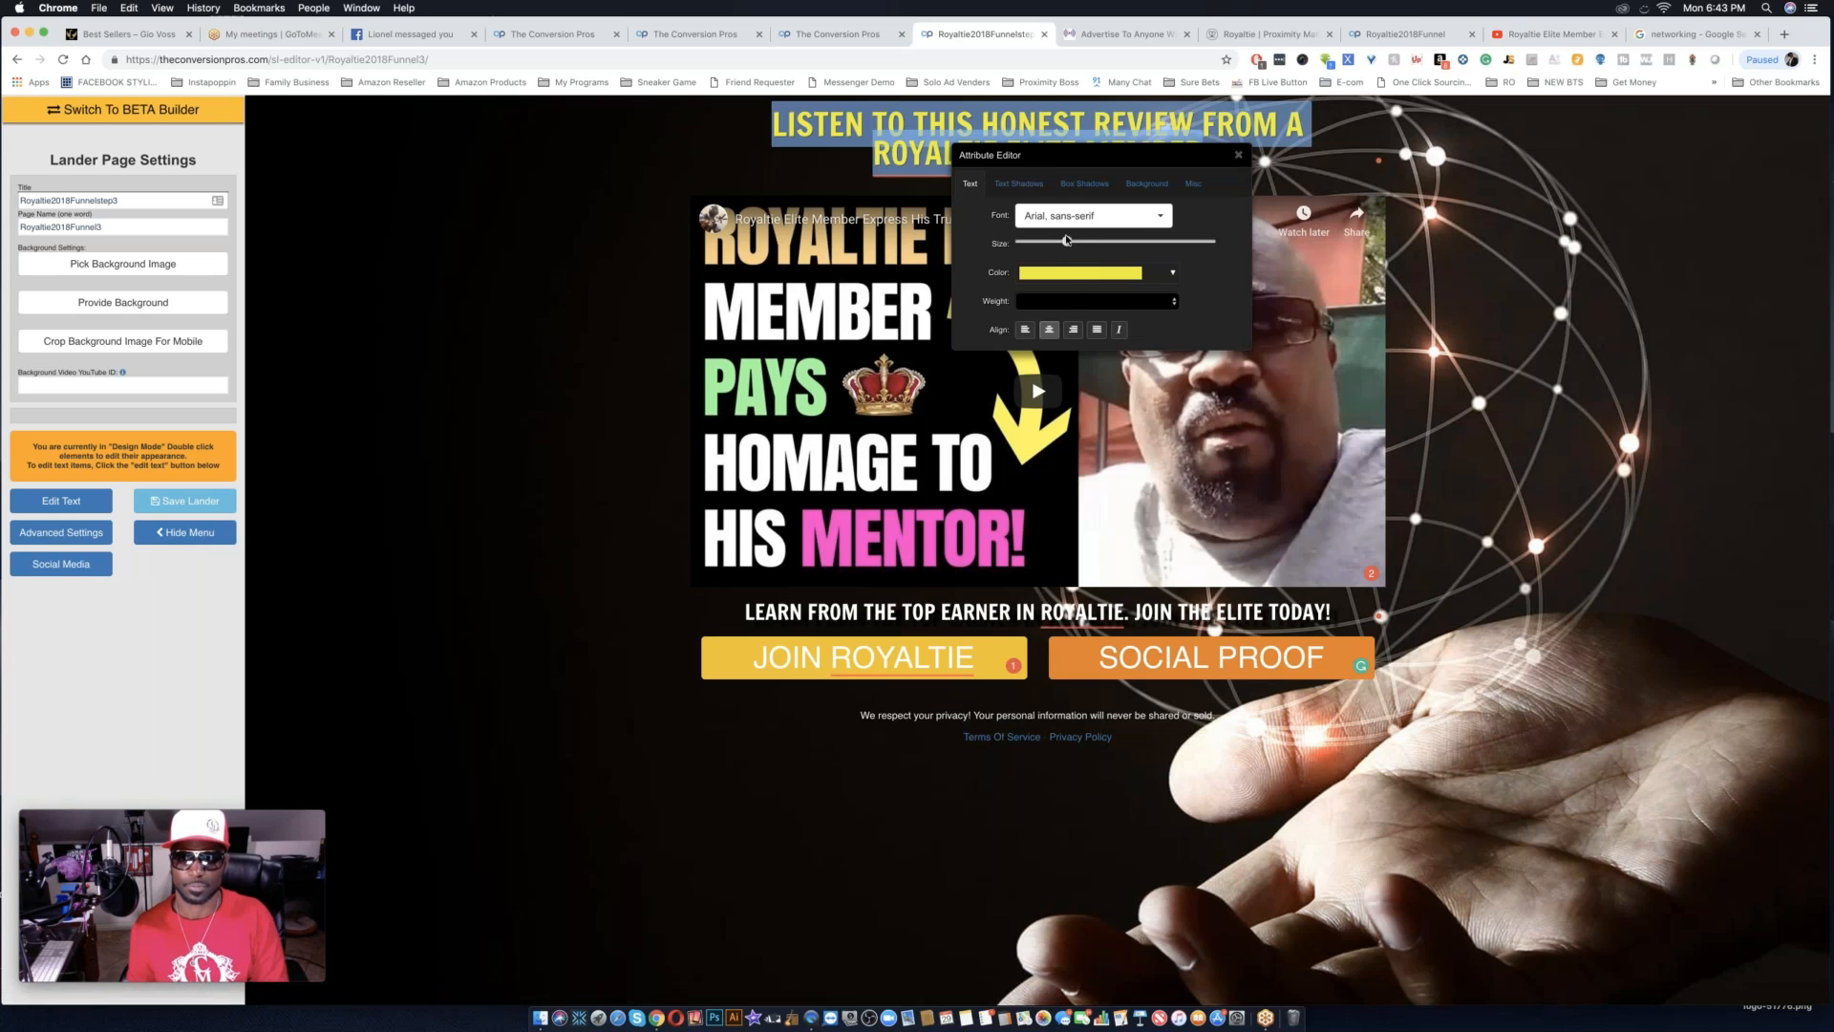
{"action": "left_click_drag", "start_coordinate": [1074, 242], "coordinate": [1108, 243]}
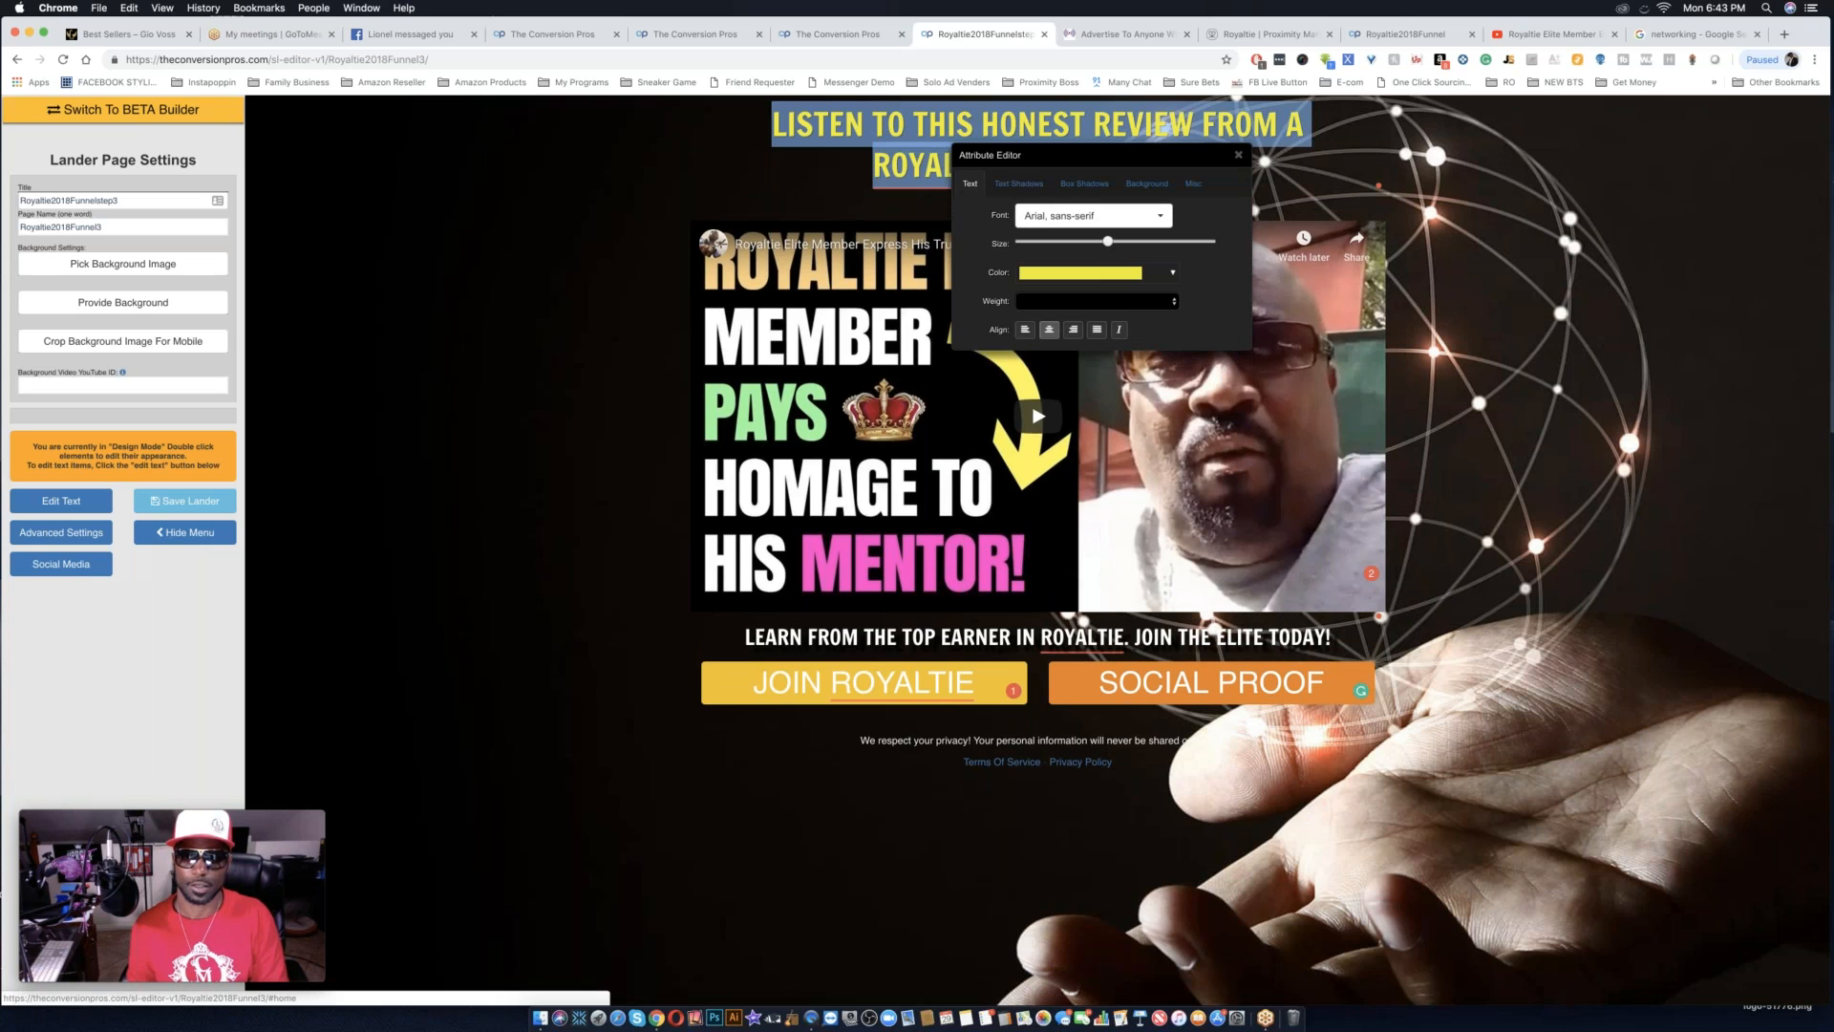
{"action": "left_click", "coordinate": [1092, 216]}
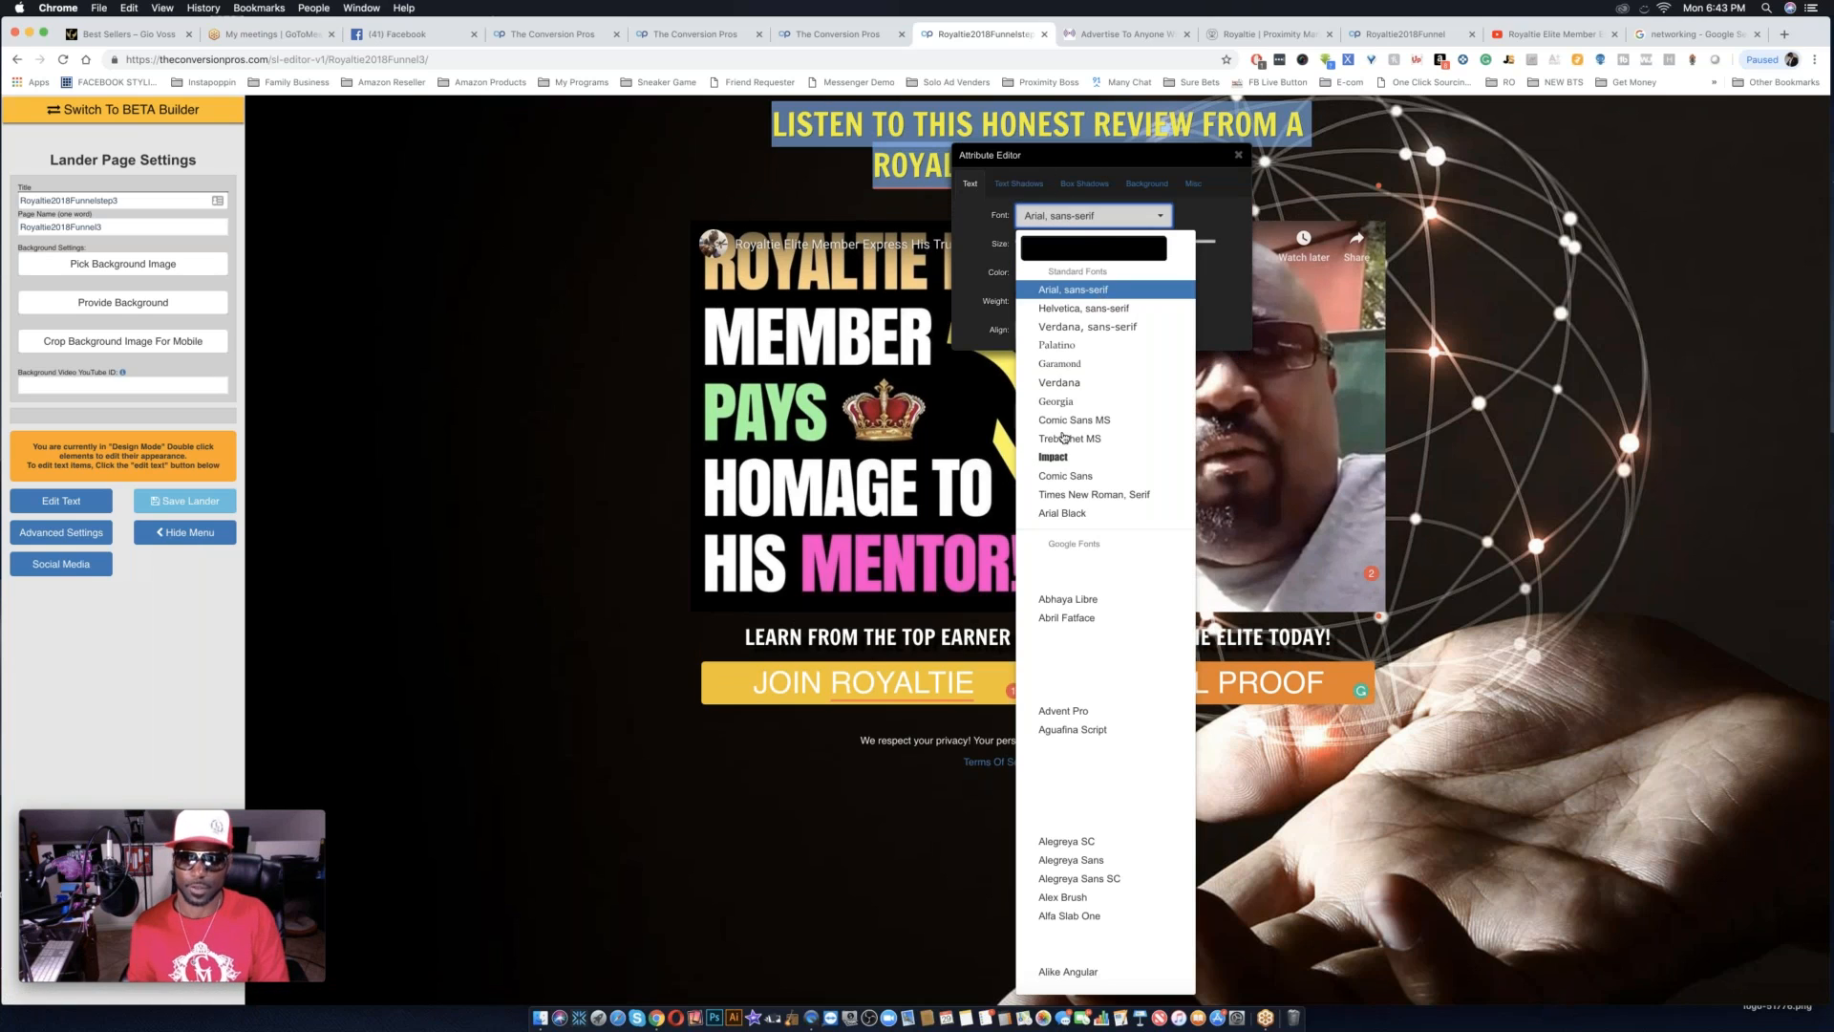
{"action": "scroll", "coordinate": [1058, 707], "scroll_direction": "down", "scroll_amount": 5}
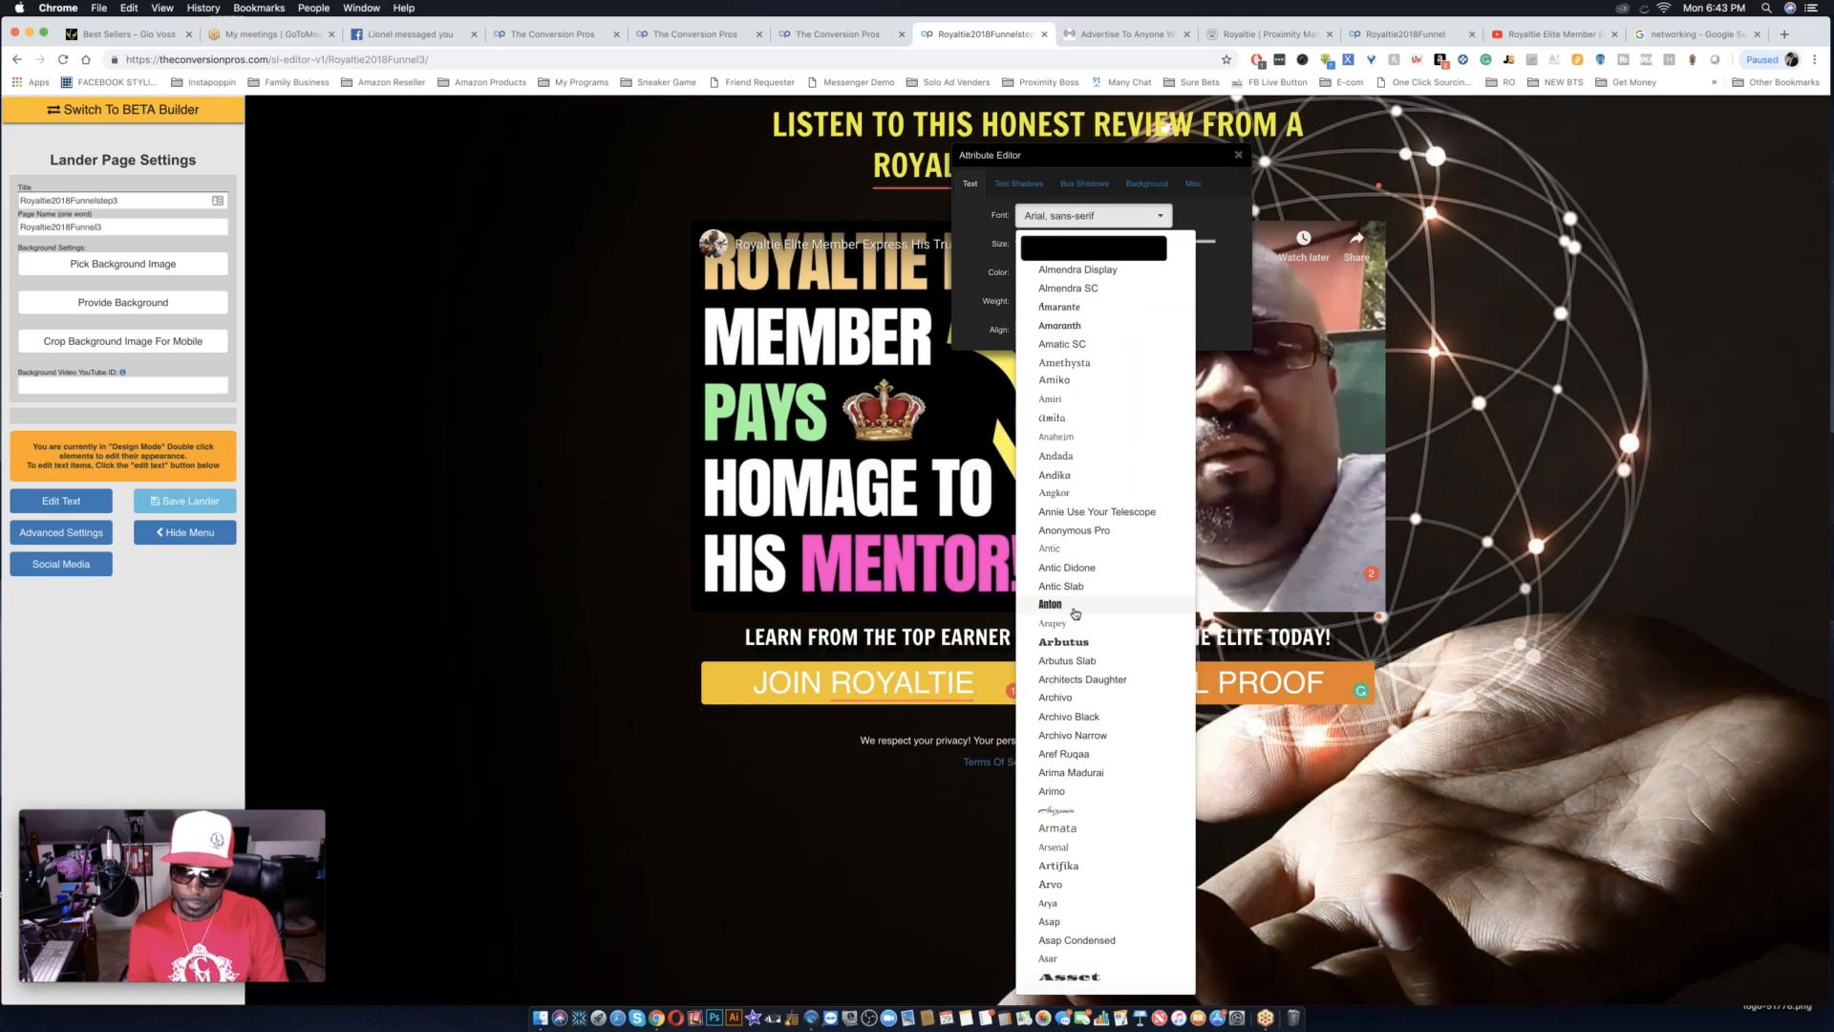
{"action": "left_click", "coordinate": [1074, 613]}
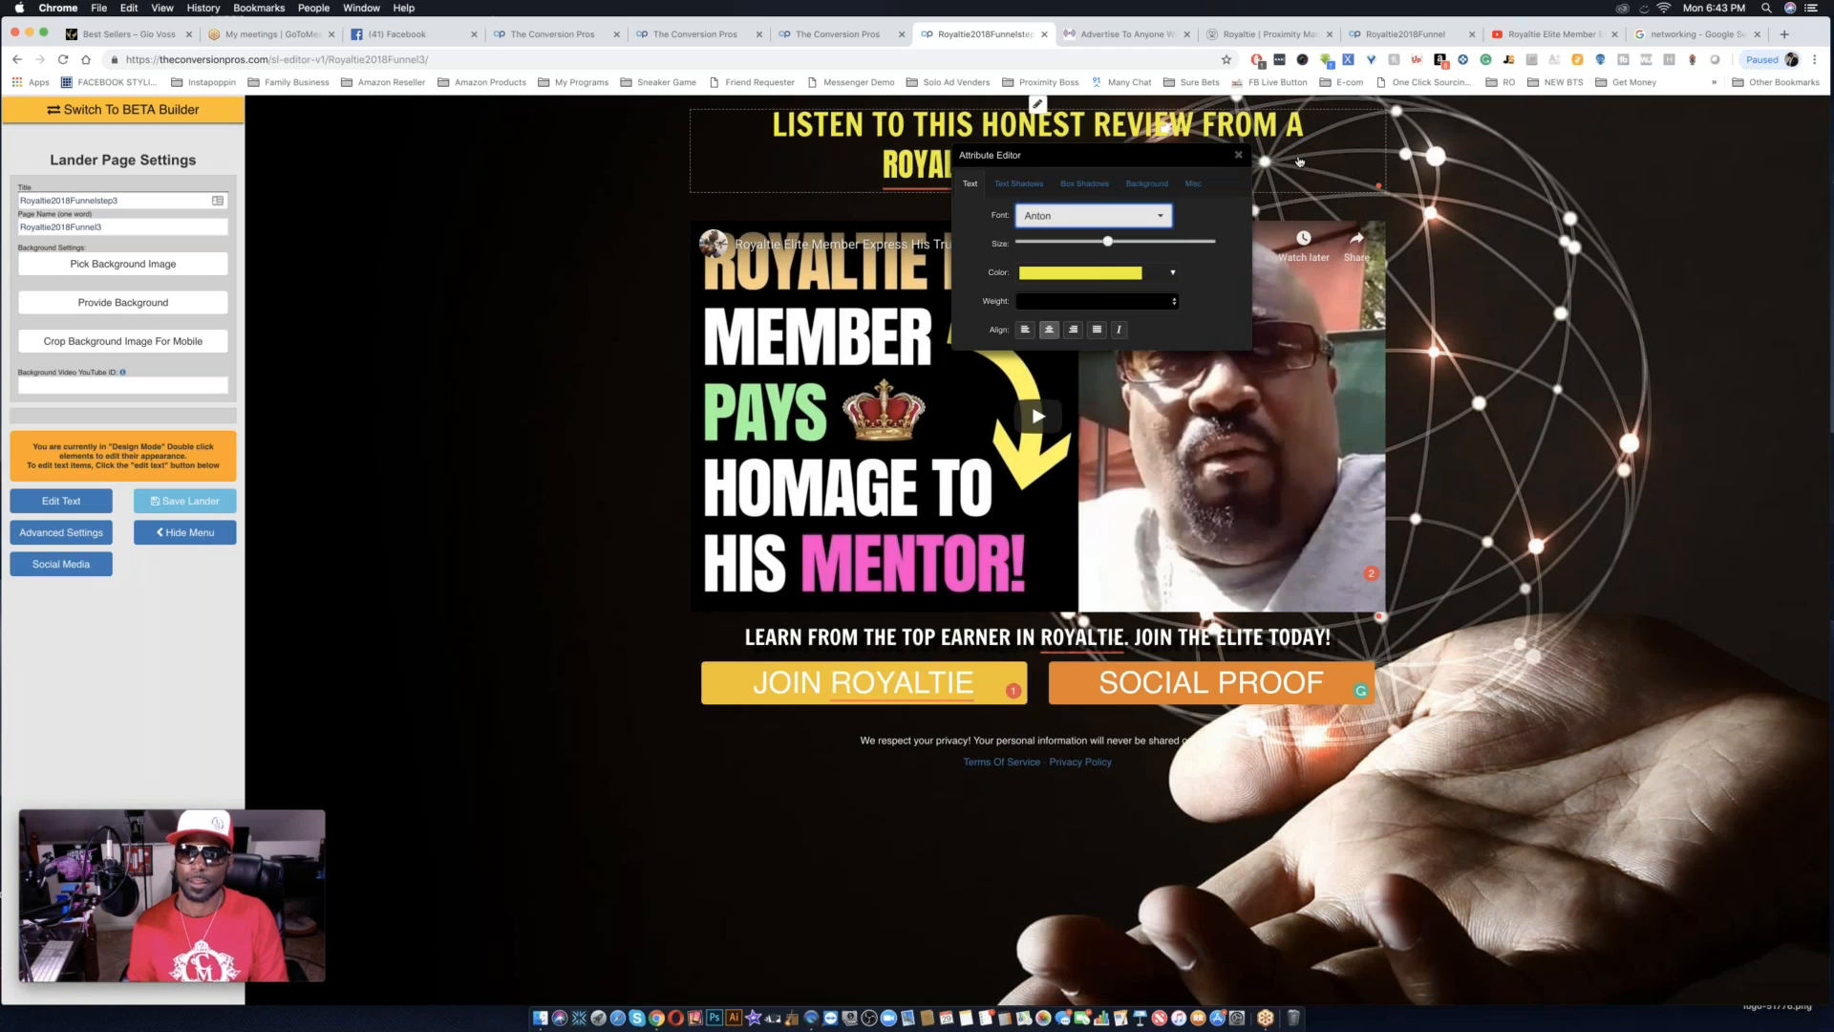
Set the headline text's font to Anton and enlarge it until its first line spans the width of the video.
{"action": "left_click", "coordinate": [836, 125]}
{"action": "double_click", "coordinate": [770, 123]}
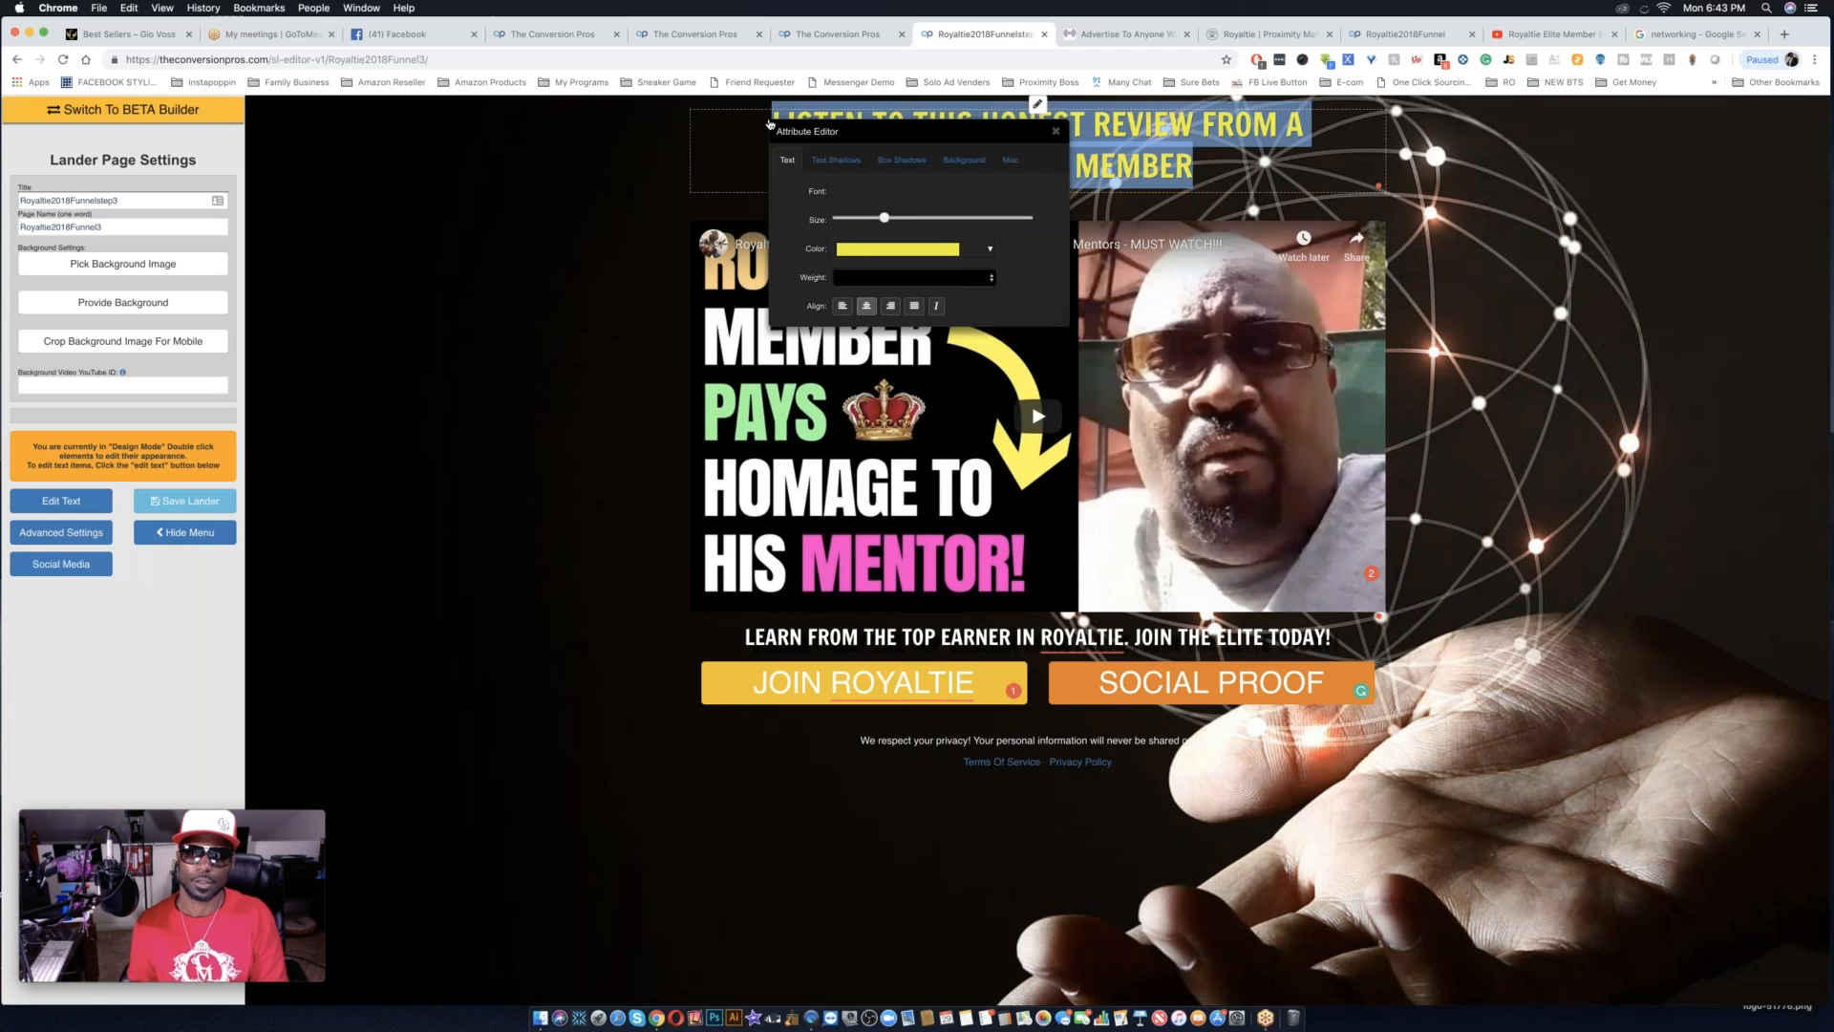
{"action": "left_click", "coordinate": [882, 192]}
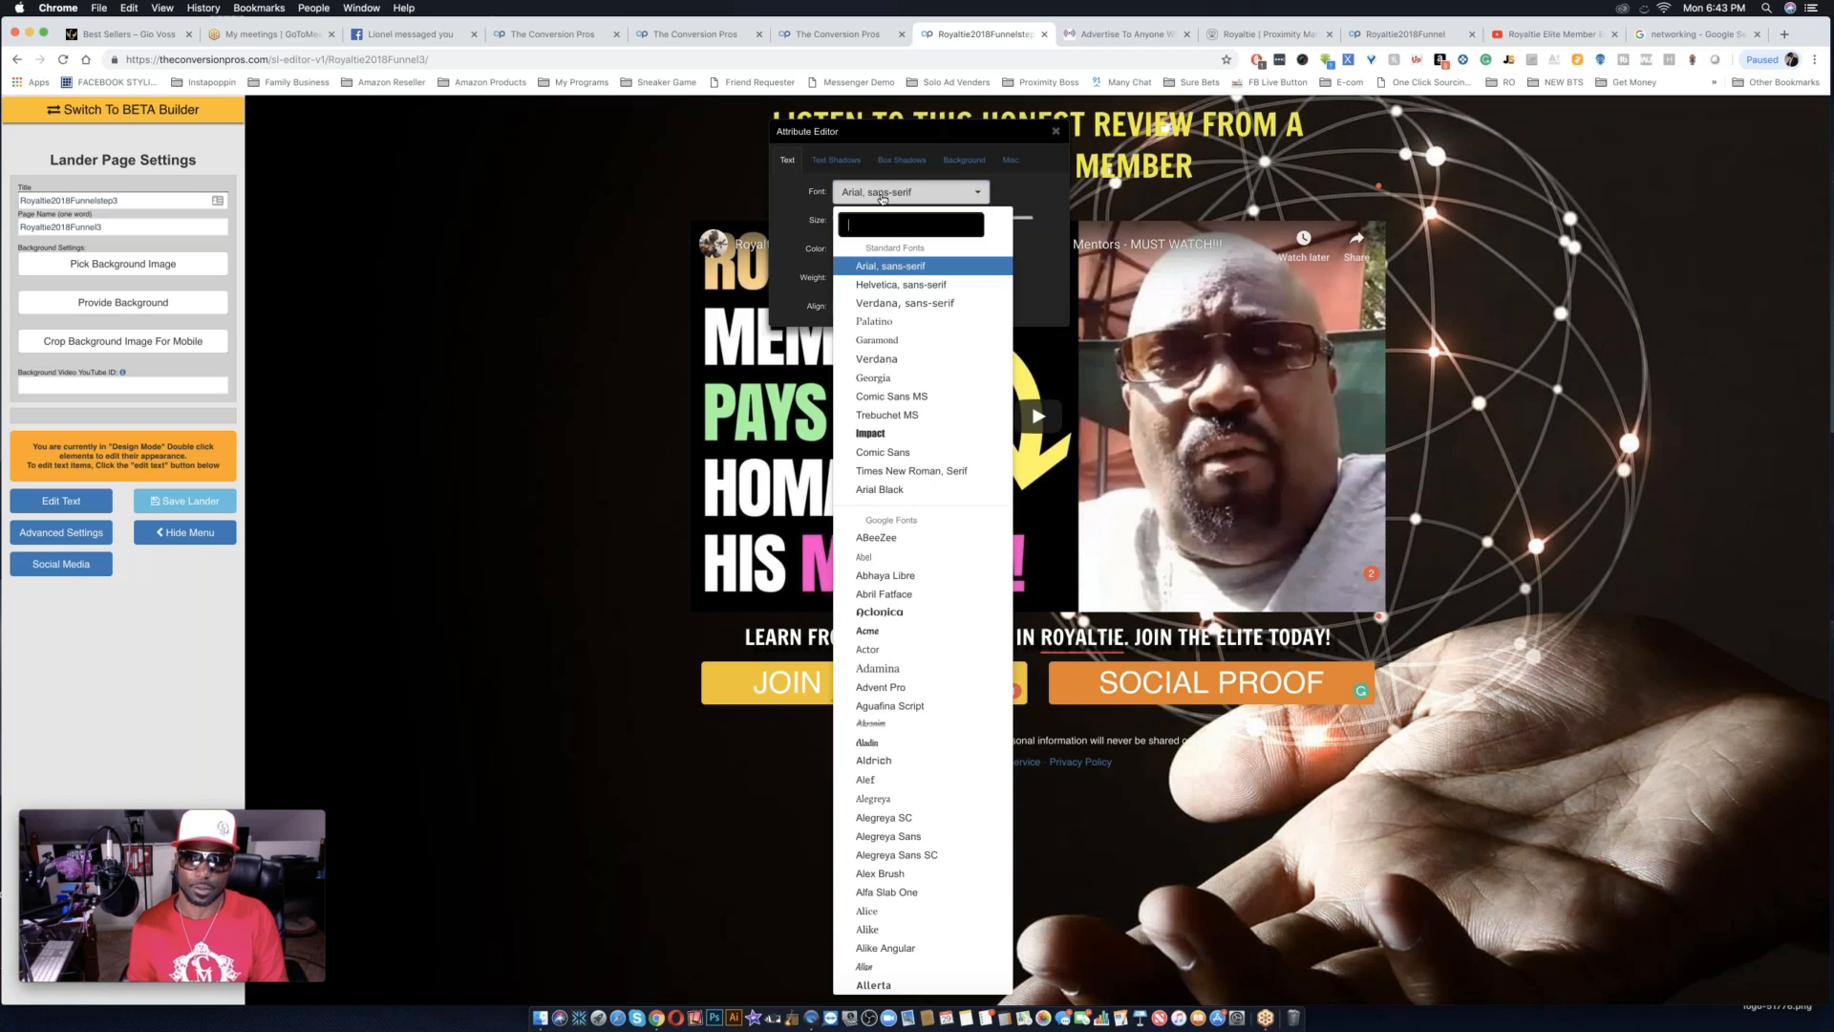
{"action": "scroll", "coordinate": [914, 879], "scroll_direction": "down", "scroll_amount": 5}
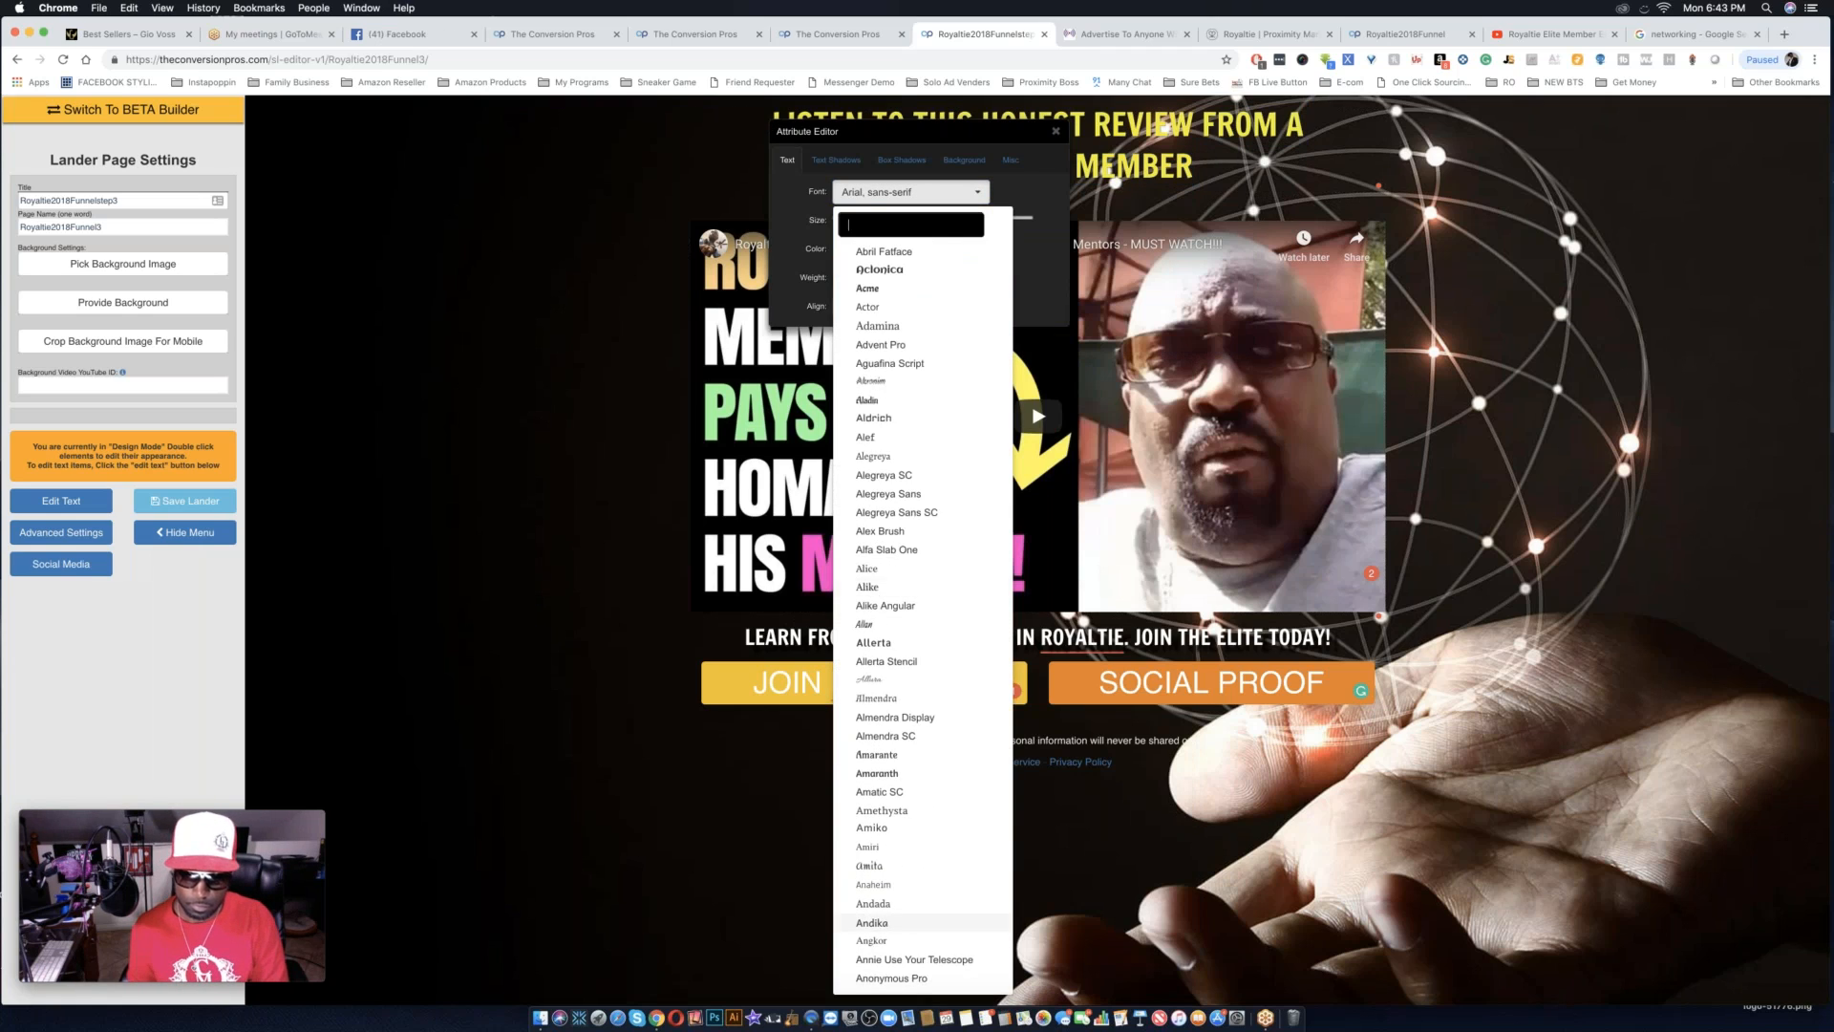
{"action": "left_click", "coordinate": [915, 865]}
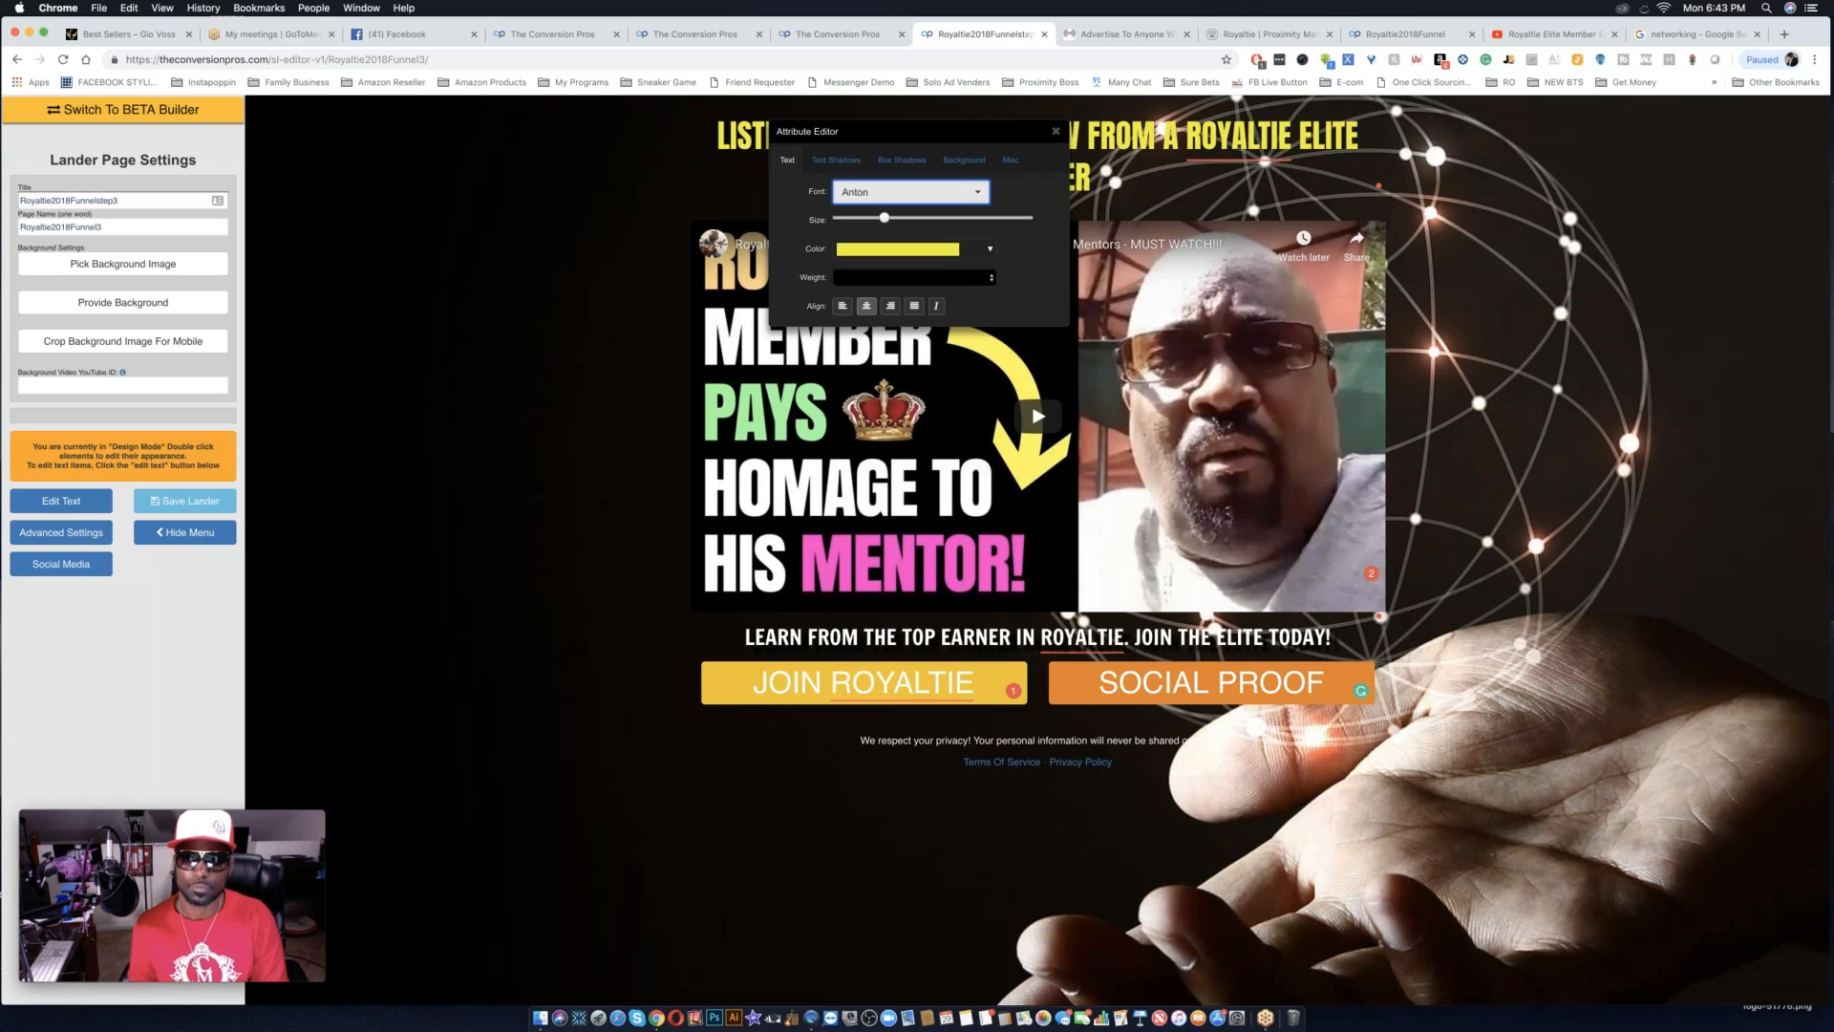
{"action": "left_click", "coordinate": [930, 218]}
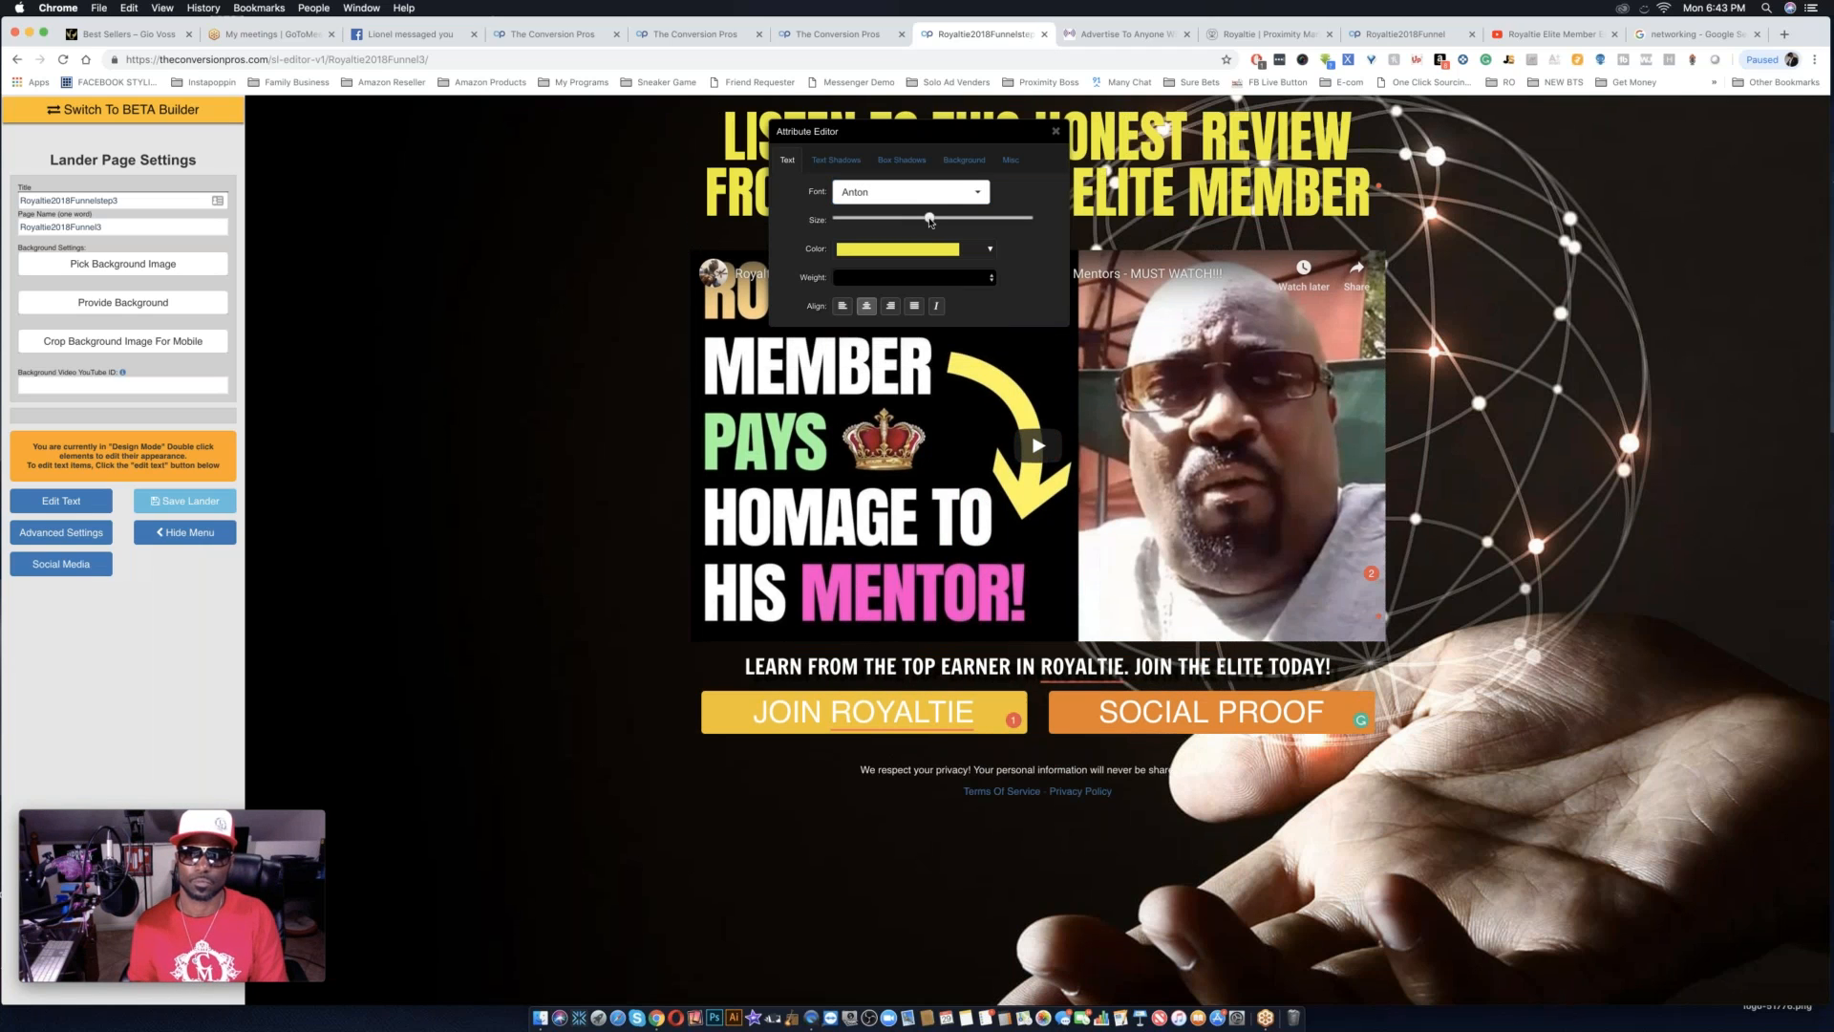
{"action": "left_click", "coordinate": [915, 219]}
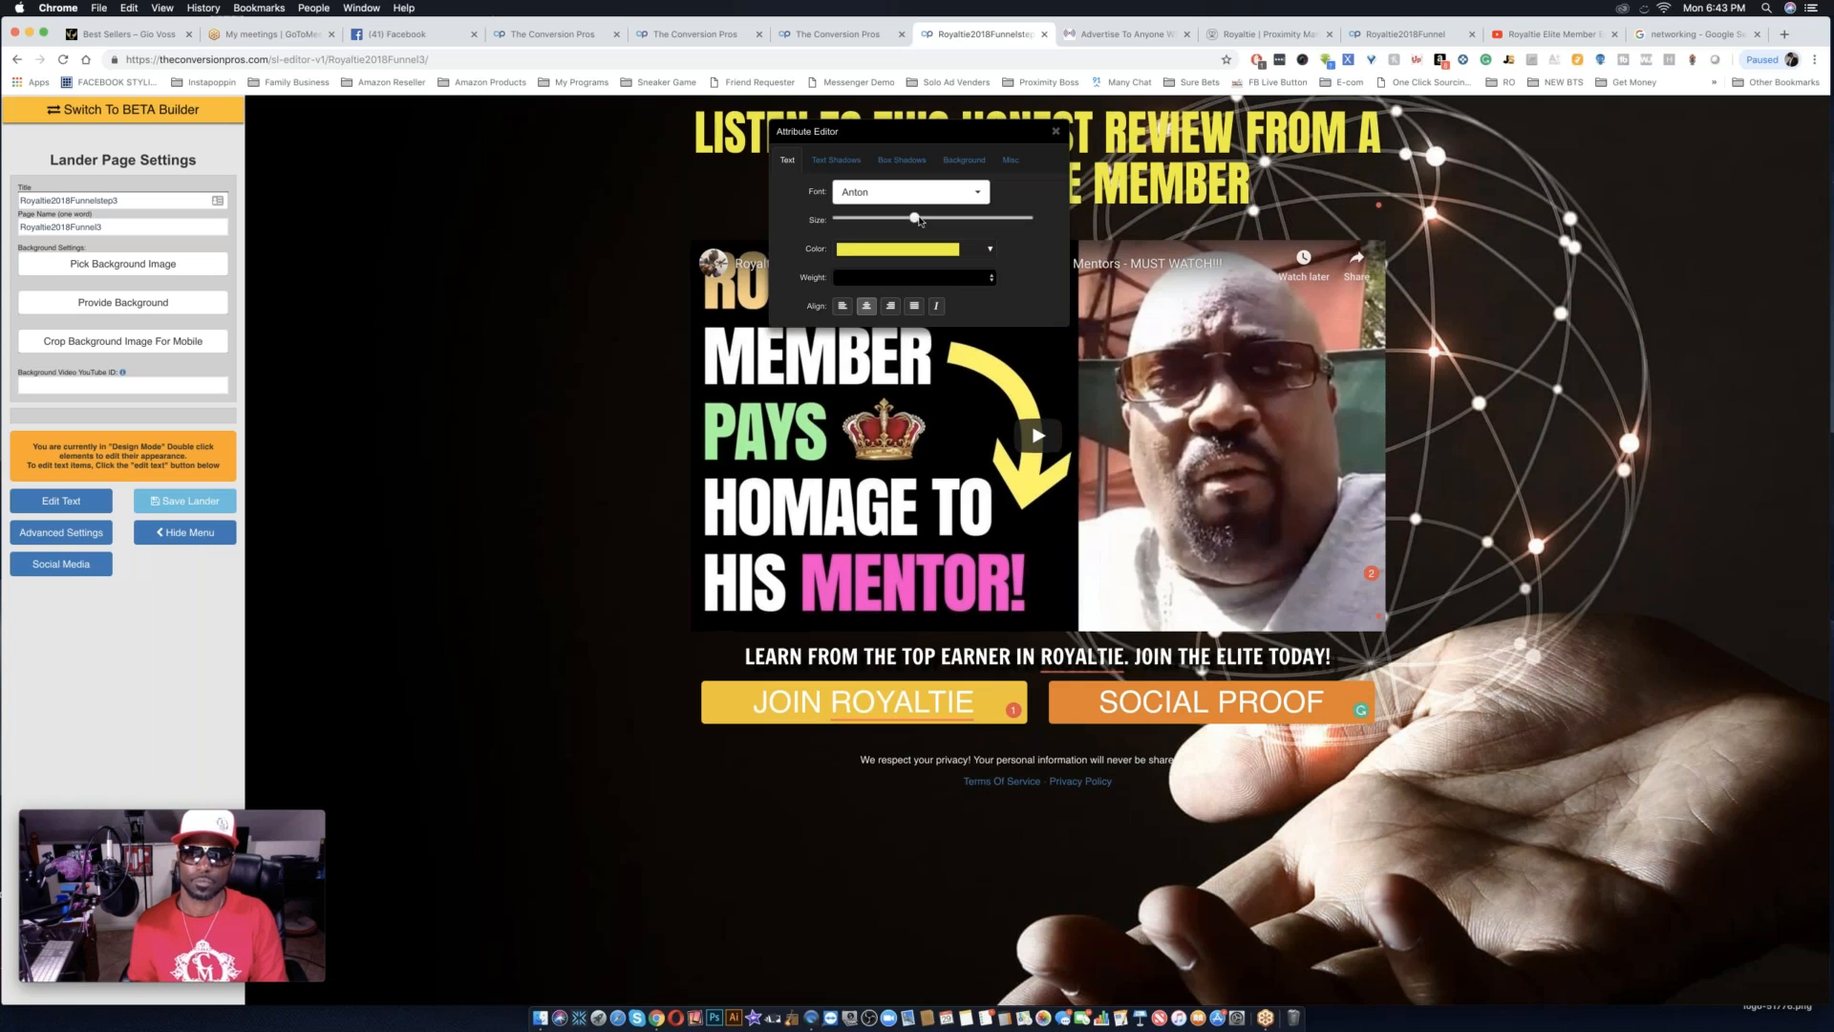
{"action": "left_click_drag", "start_coordinate": [975, 141], "coordinate": [588, 389]}
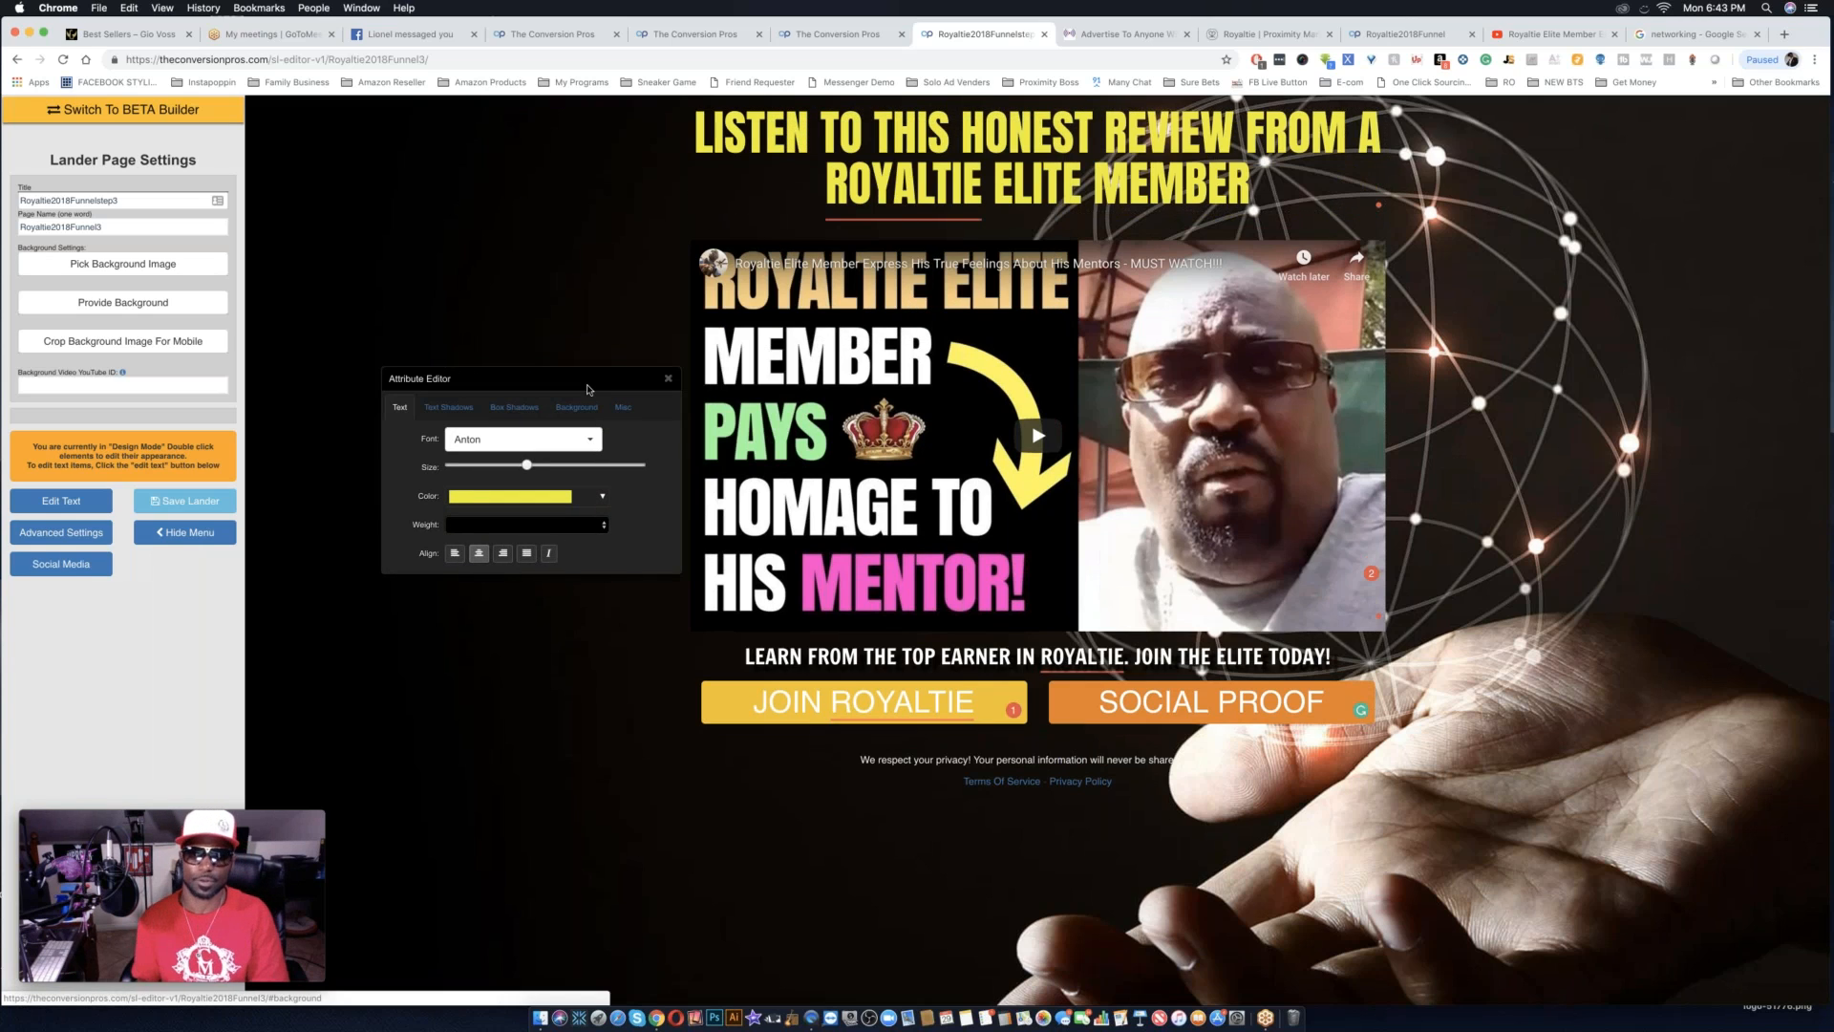
Try a black background at 0.56 opacity behind the page content, and return it to fully transparent.
{"action": "left_click", "coordinate": [1037, 107]}
{"action": "left_click_drag", "start_coordinate": [1006, 250], "coordinate": [1058, 250]}
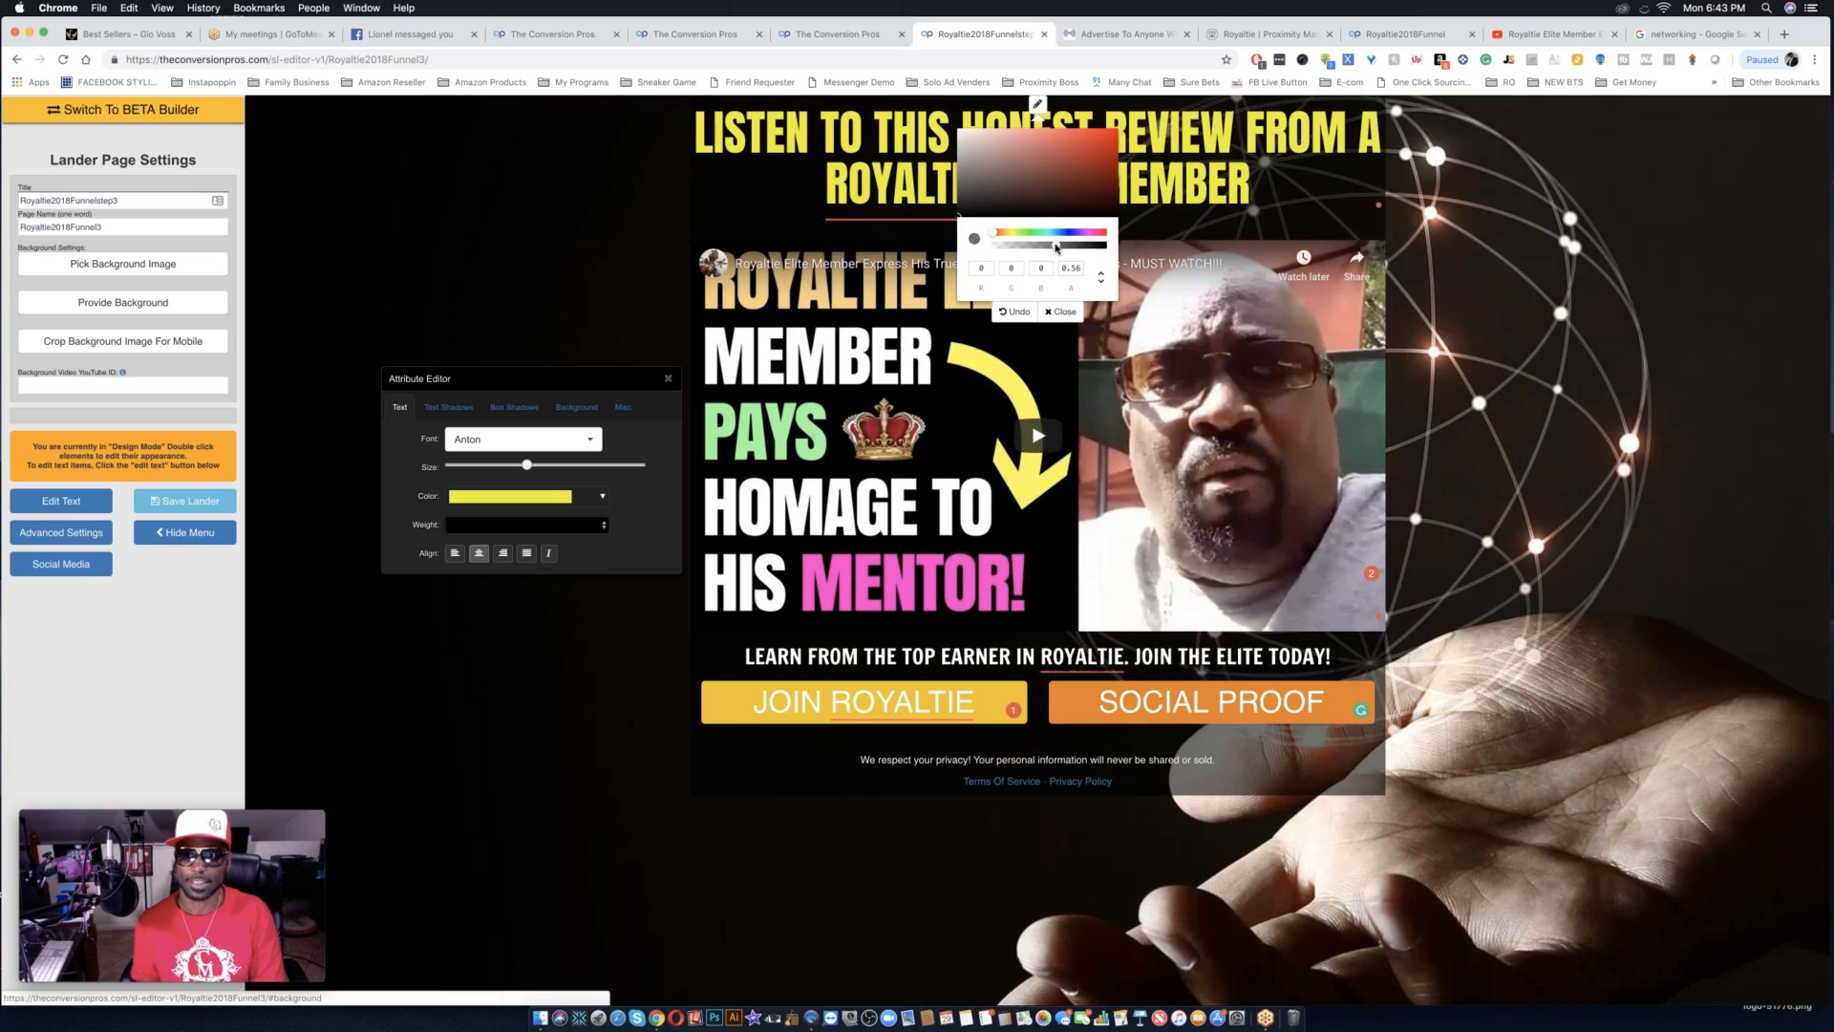
{"action": "left_click_drag", "start_coordinate": [1057, 248], "coordinate": [984, 247]}
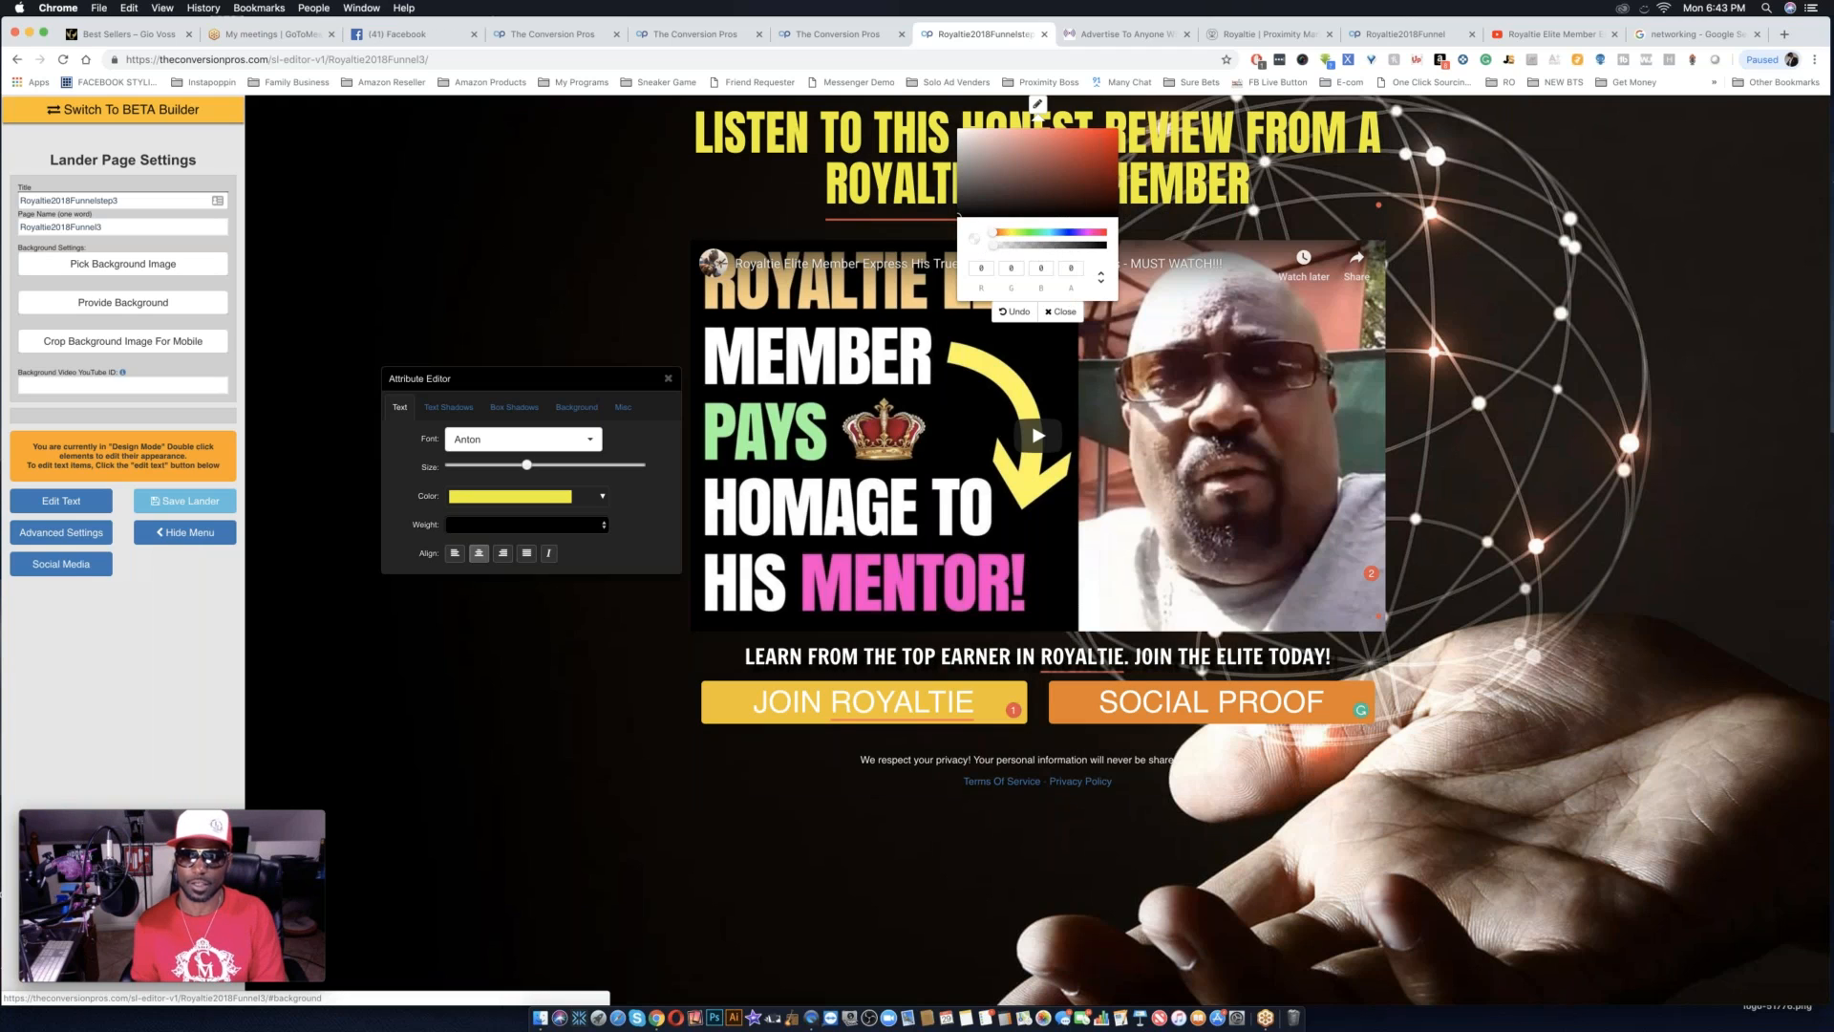
{"action": "left_click", "coordinate": [1065, 313]}
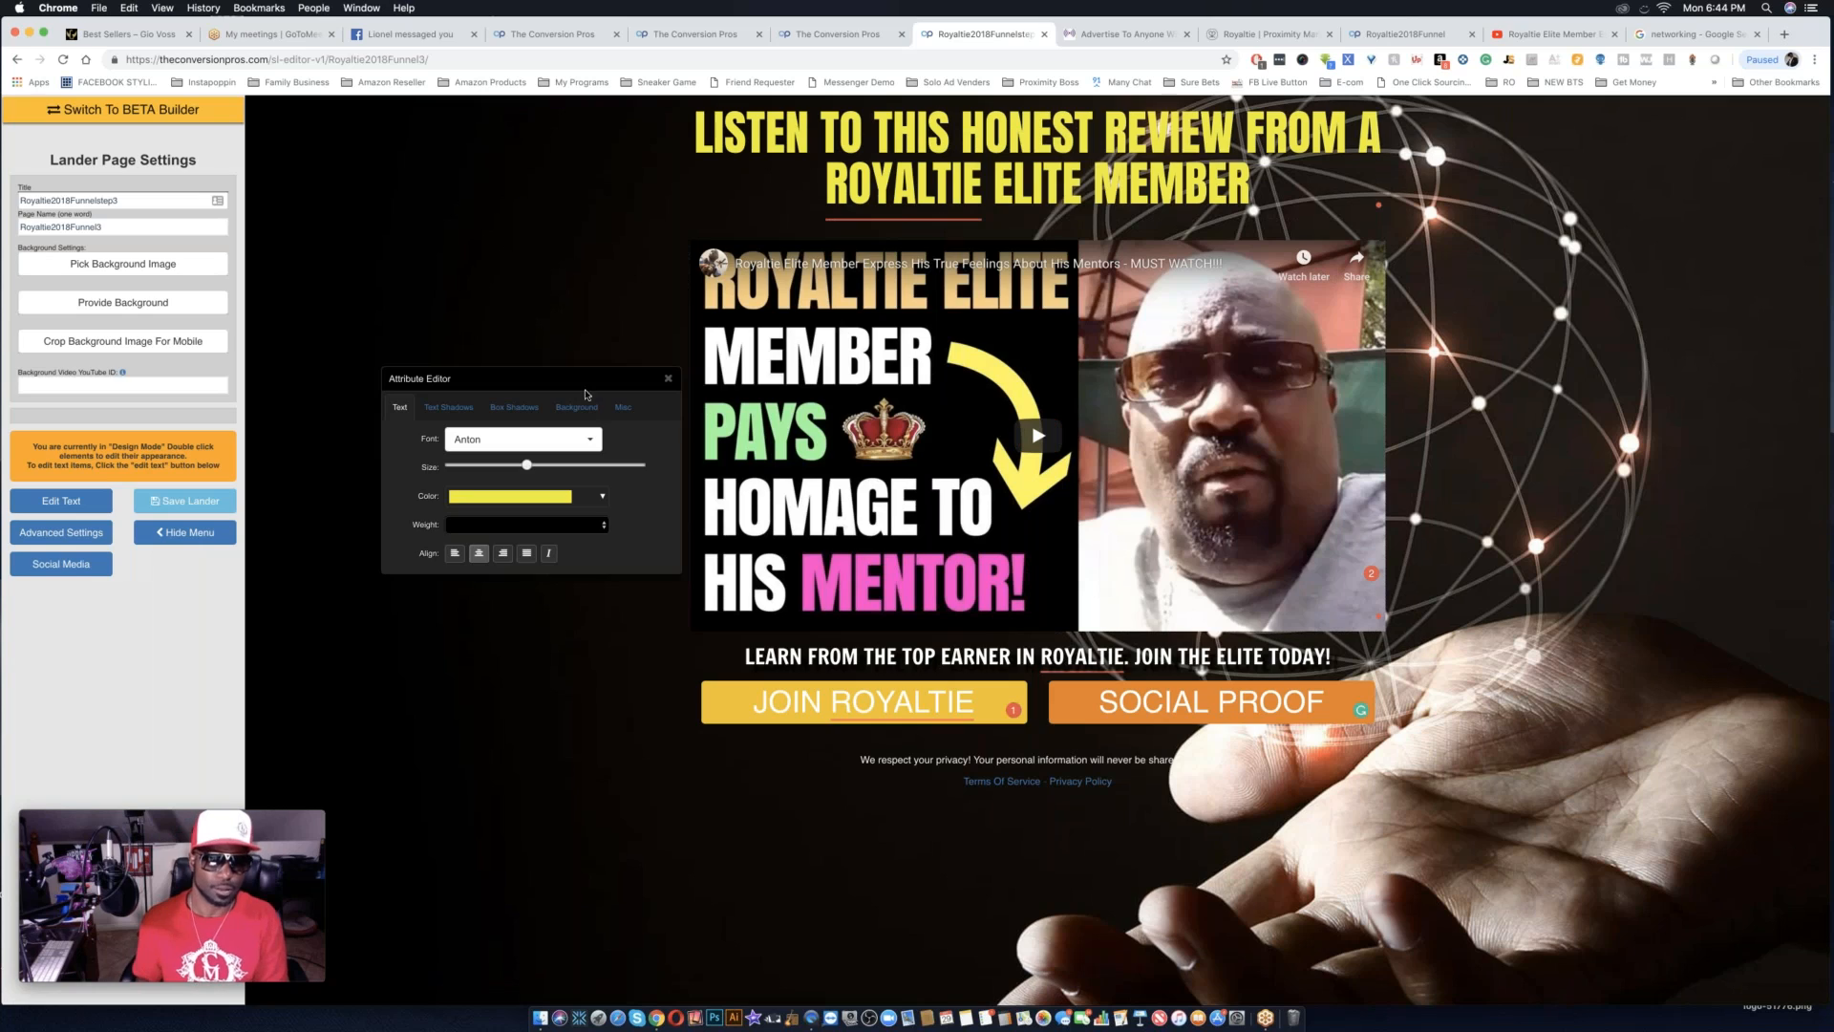
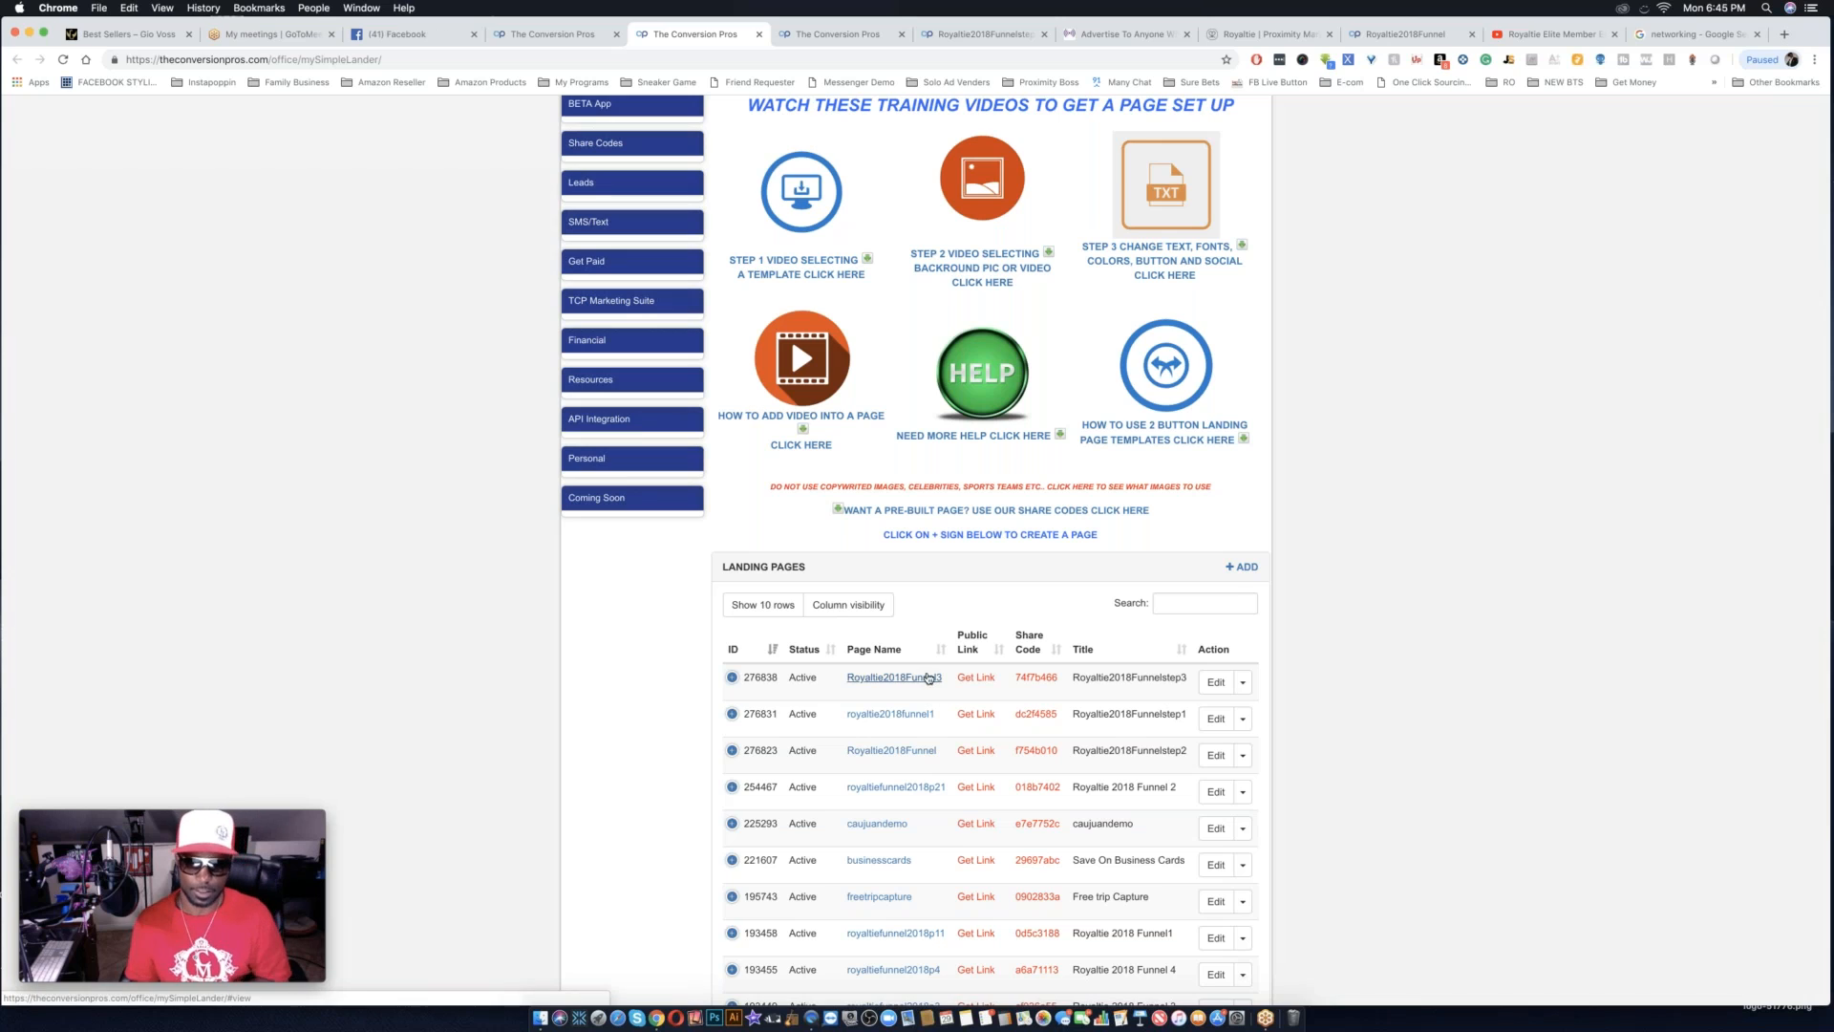
Copy the public link of the Royaltie2018Funnel3 landing page to the clipboard.
{"action": "left_click", "coordinate": [980, 684]}
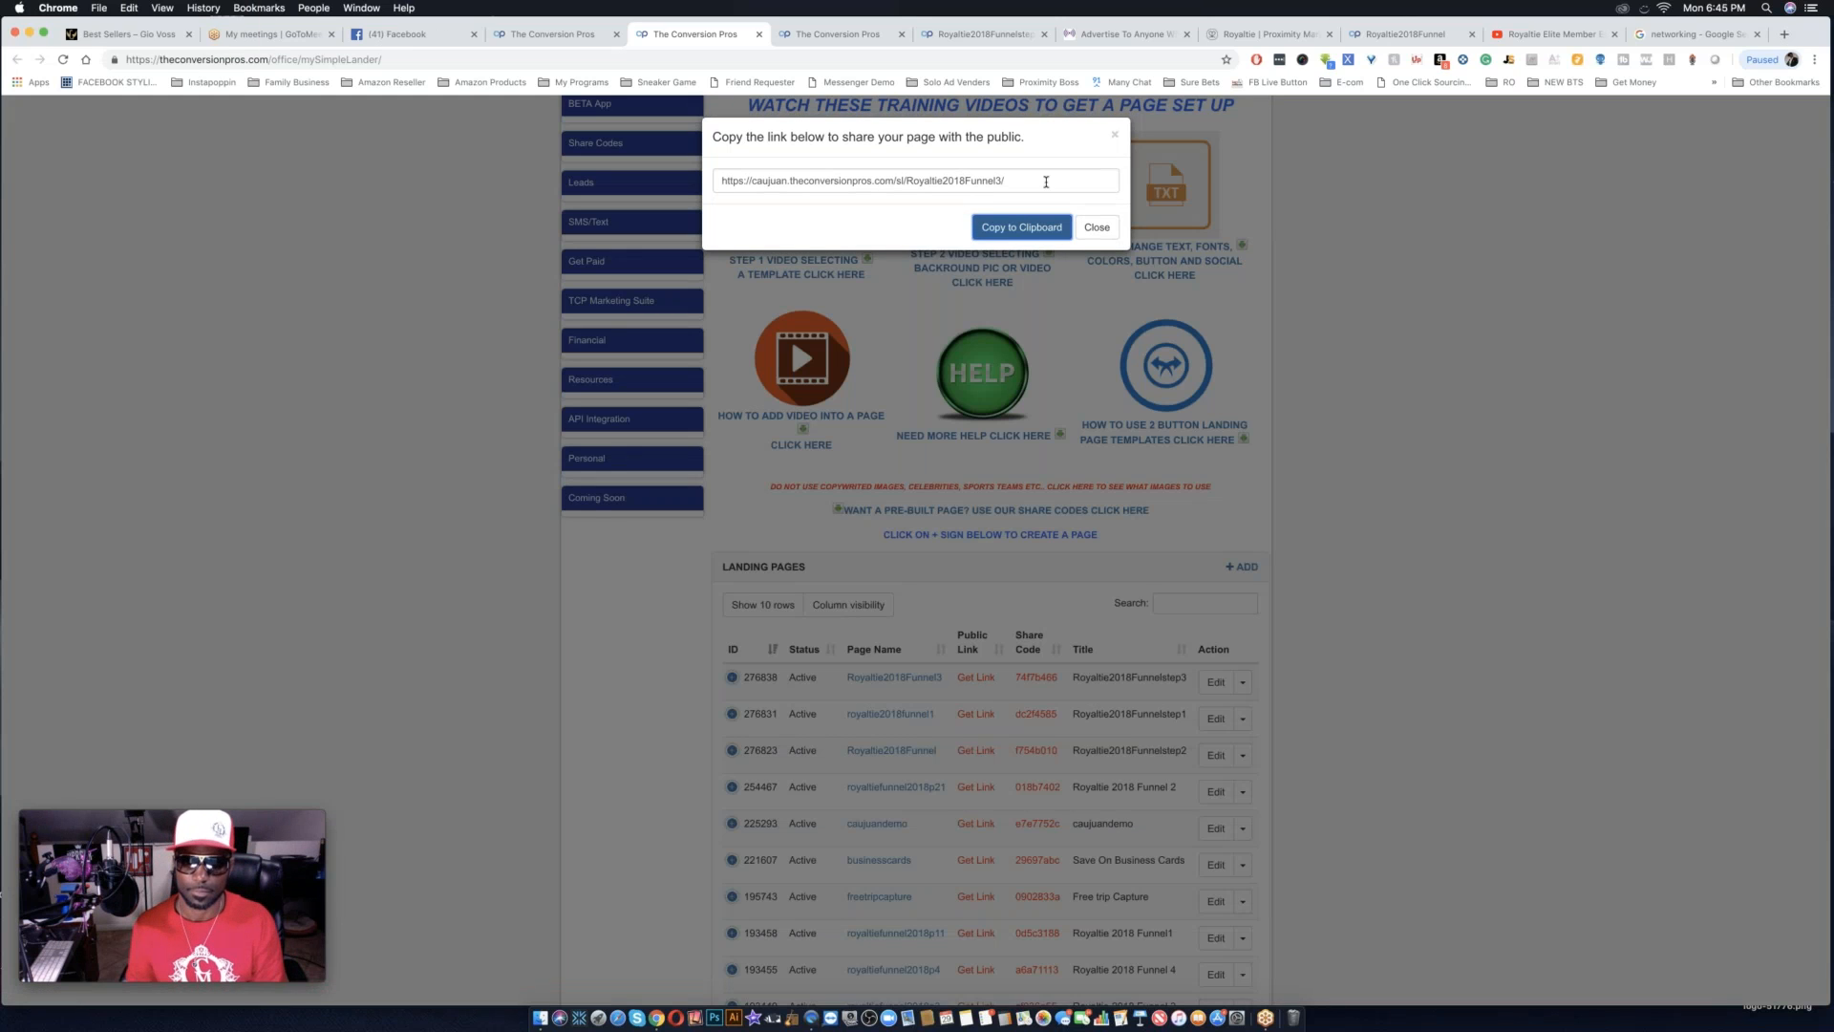
{"action": "left_click", "coordinate": [1033, 230]}
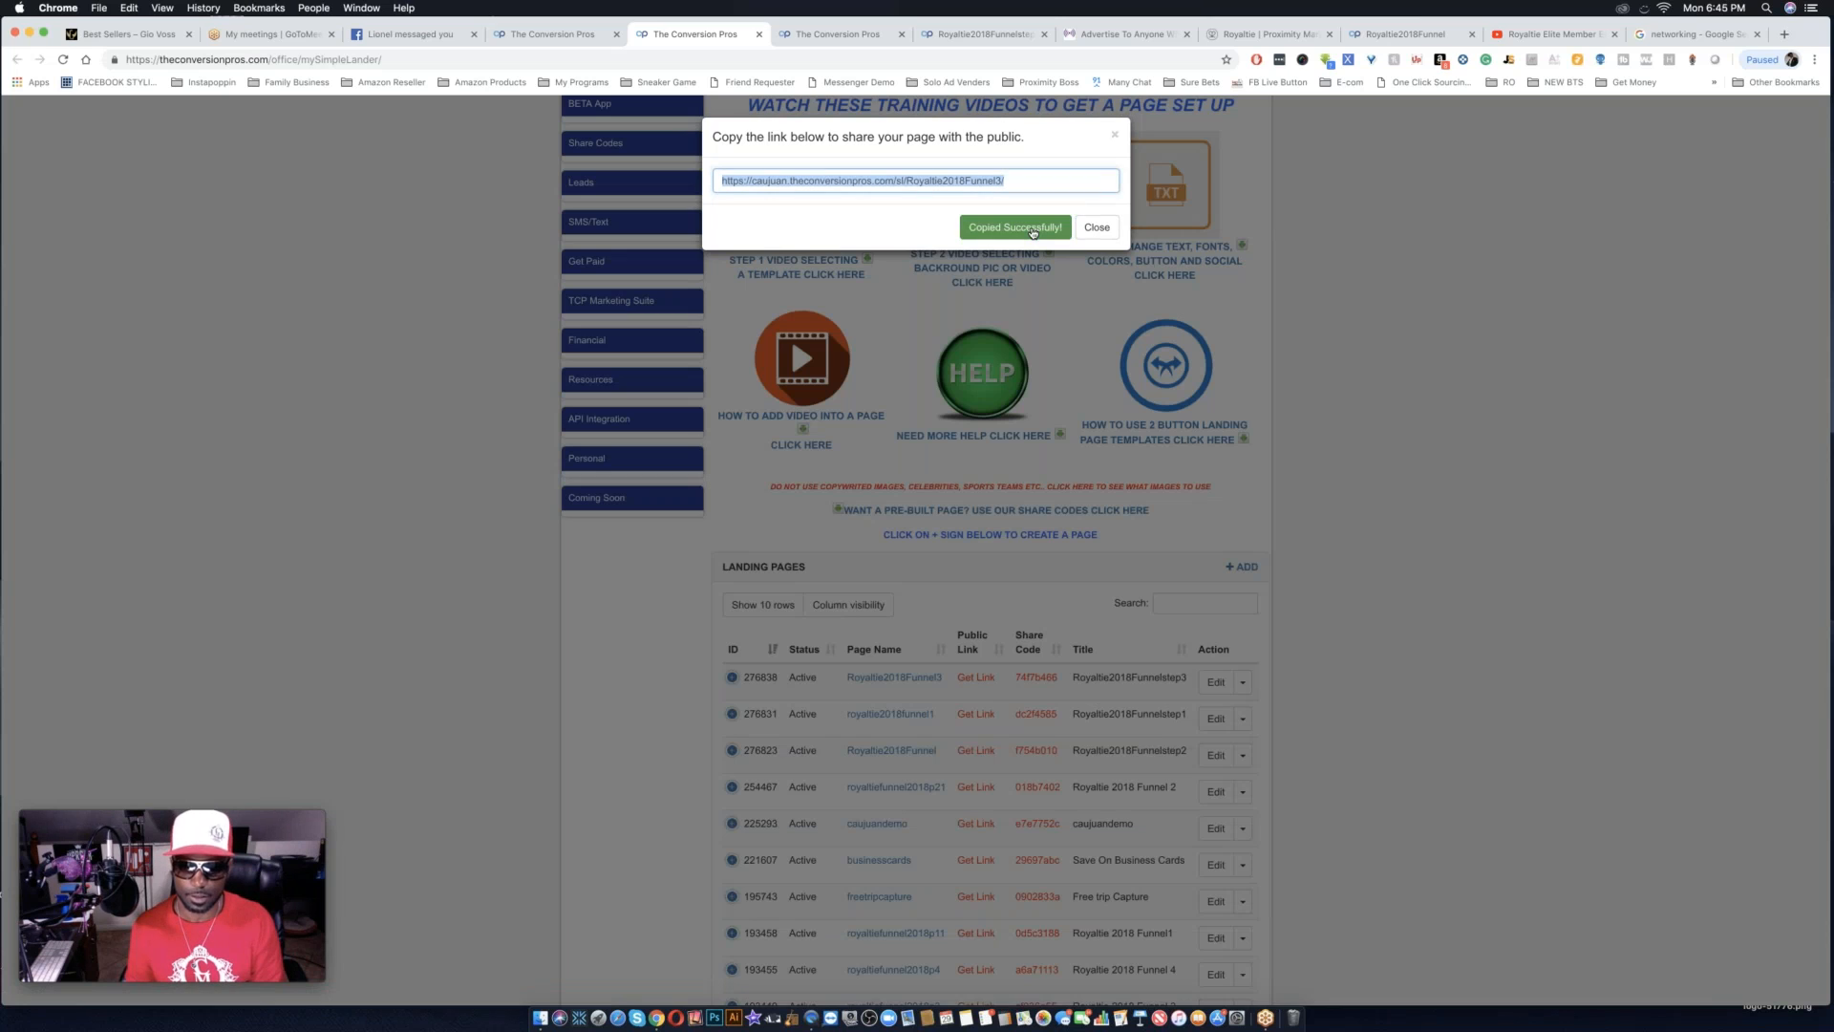
{"action": "left_click", "coordinate": [1012, 325]}
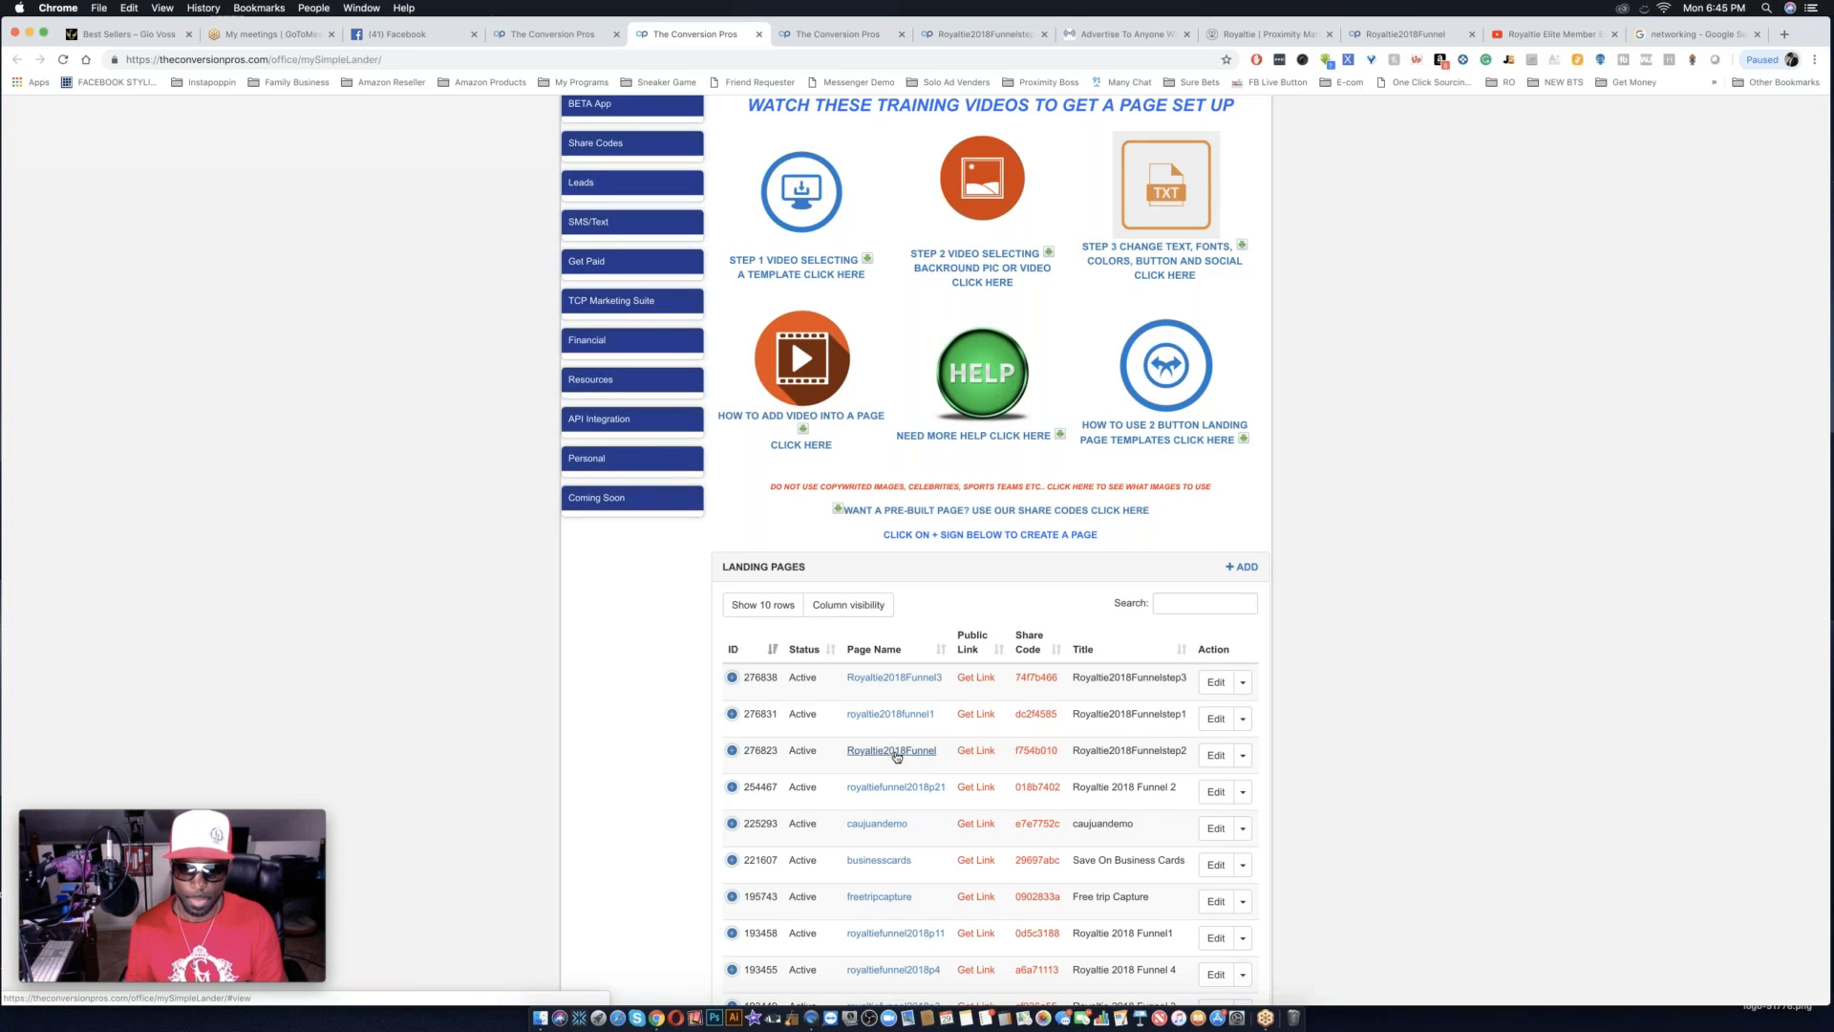
Edit the Royaltie2018Funnel page so its TESTIMONIALS button links to the copied Royaltie2018Funnel3 address, and save the lander.
{"action": "left_click", "coordinate": [1215, 755]}
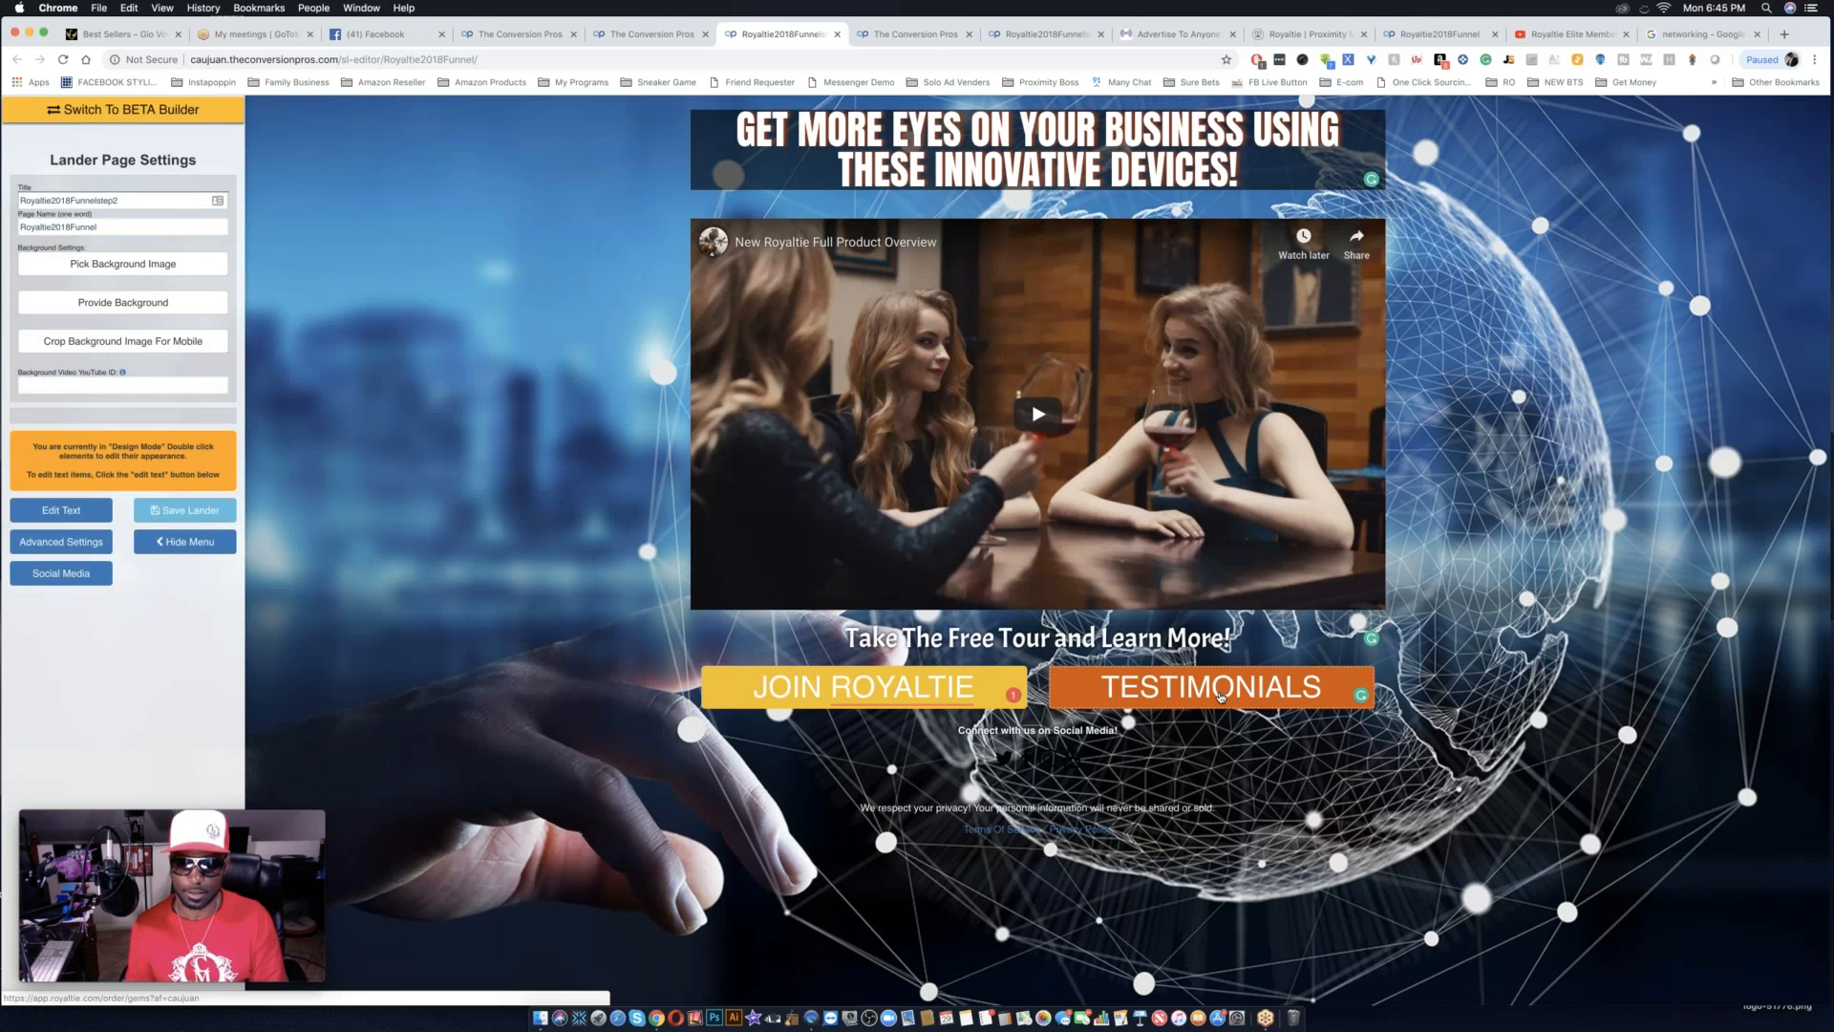
{"action": "double_click", "coordinate": [1220, 696]}
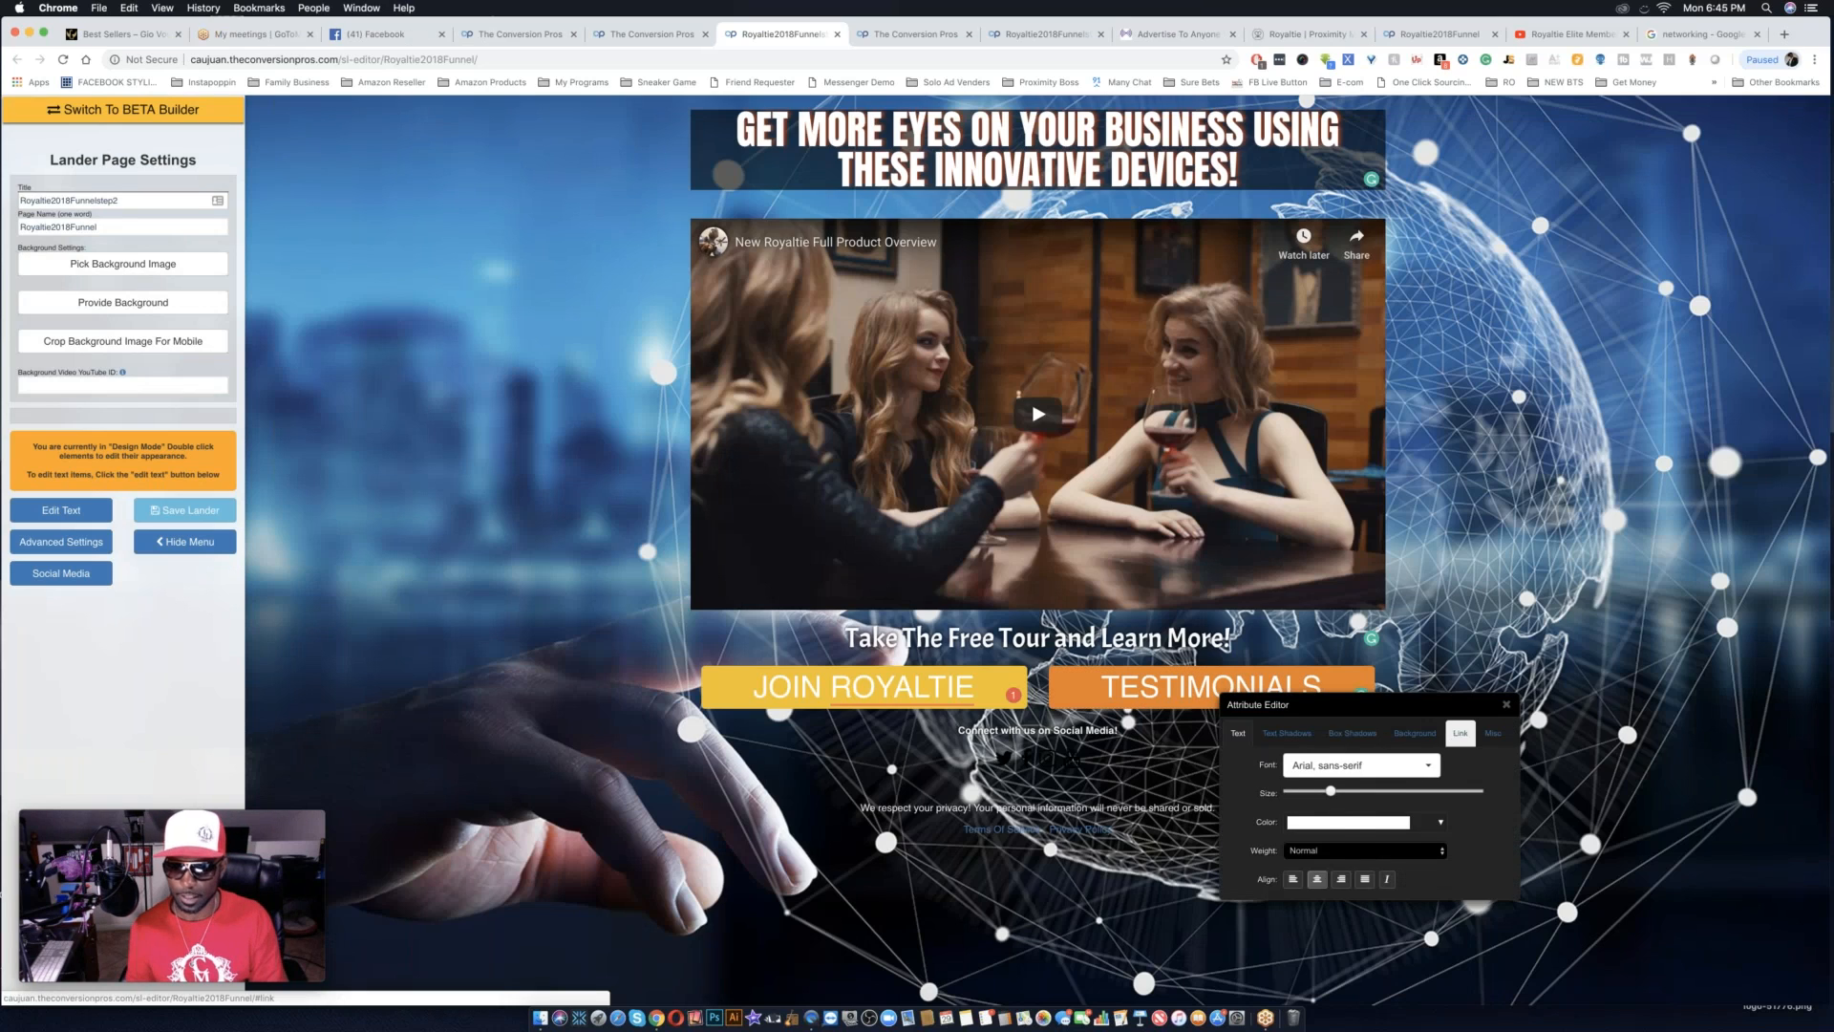
{"action": "left_click", "coordinate": [1458, 734]}
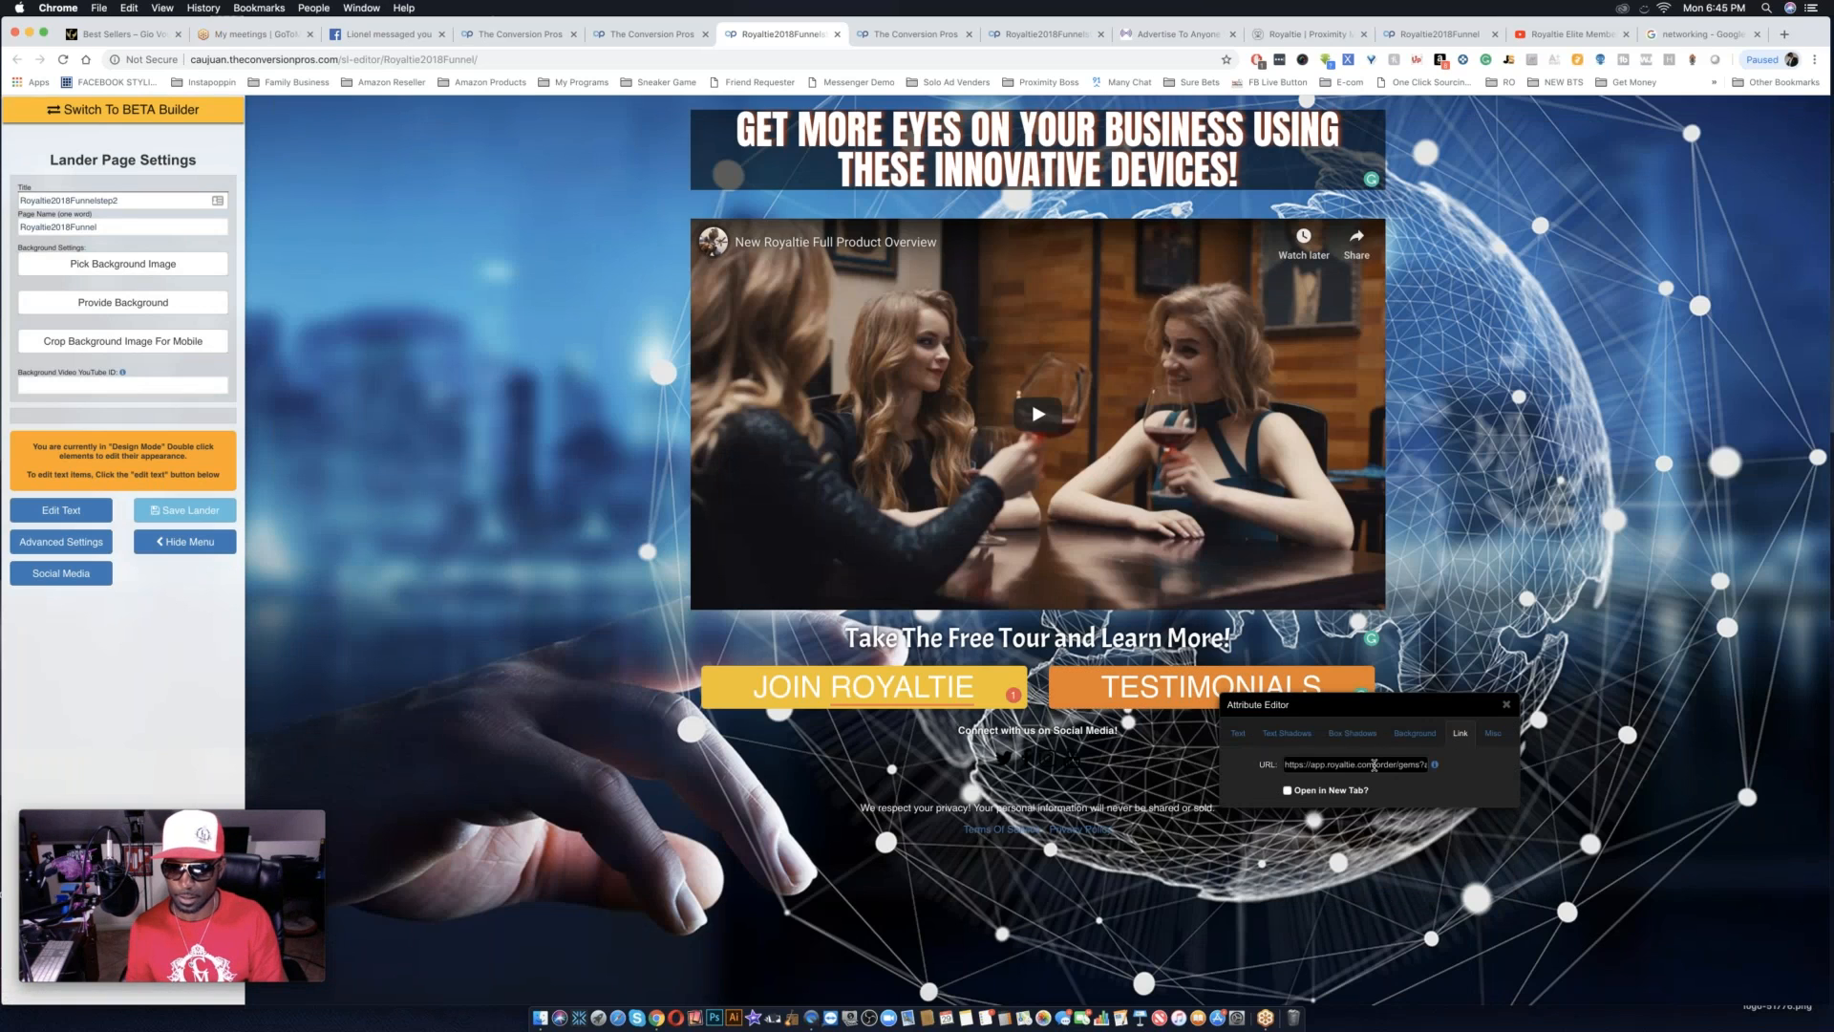
{"action": "triple_click", "coordinate": [1373, 765]}
{"action": "key", "text": "super+v"}
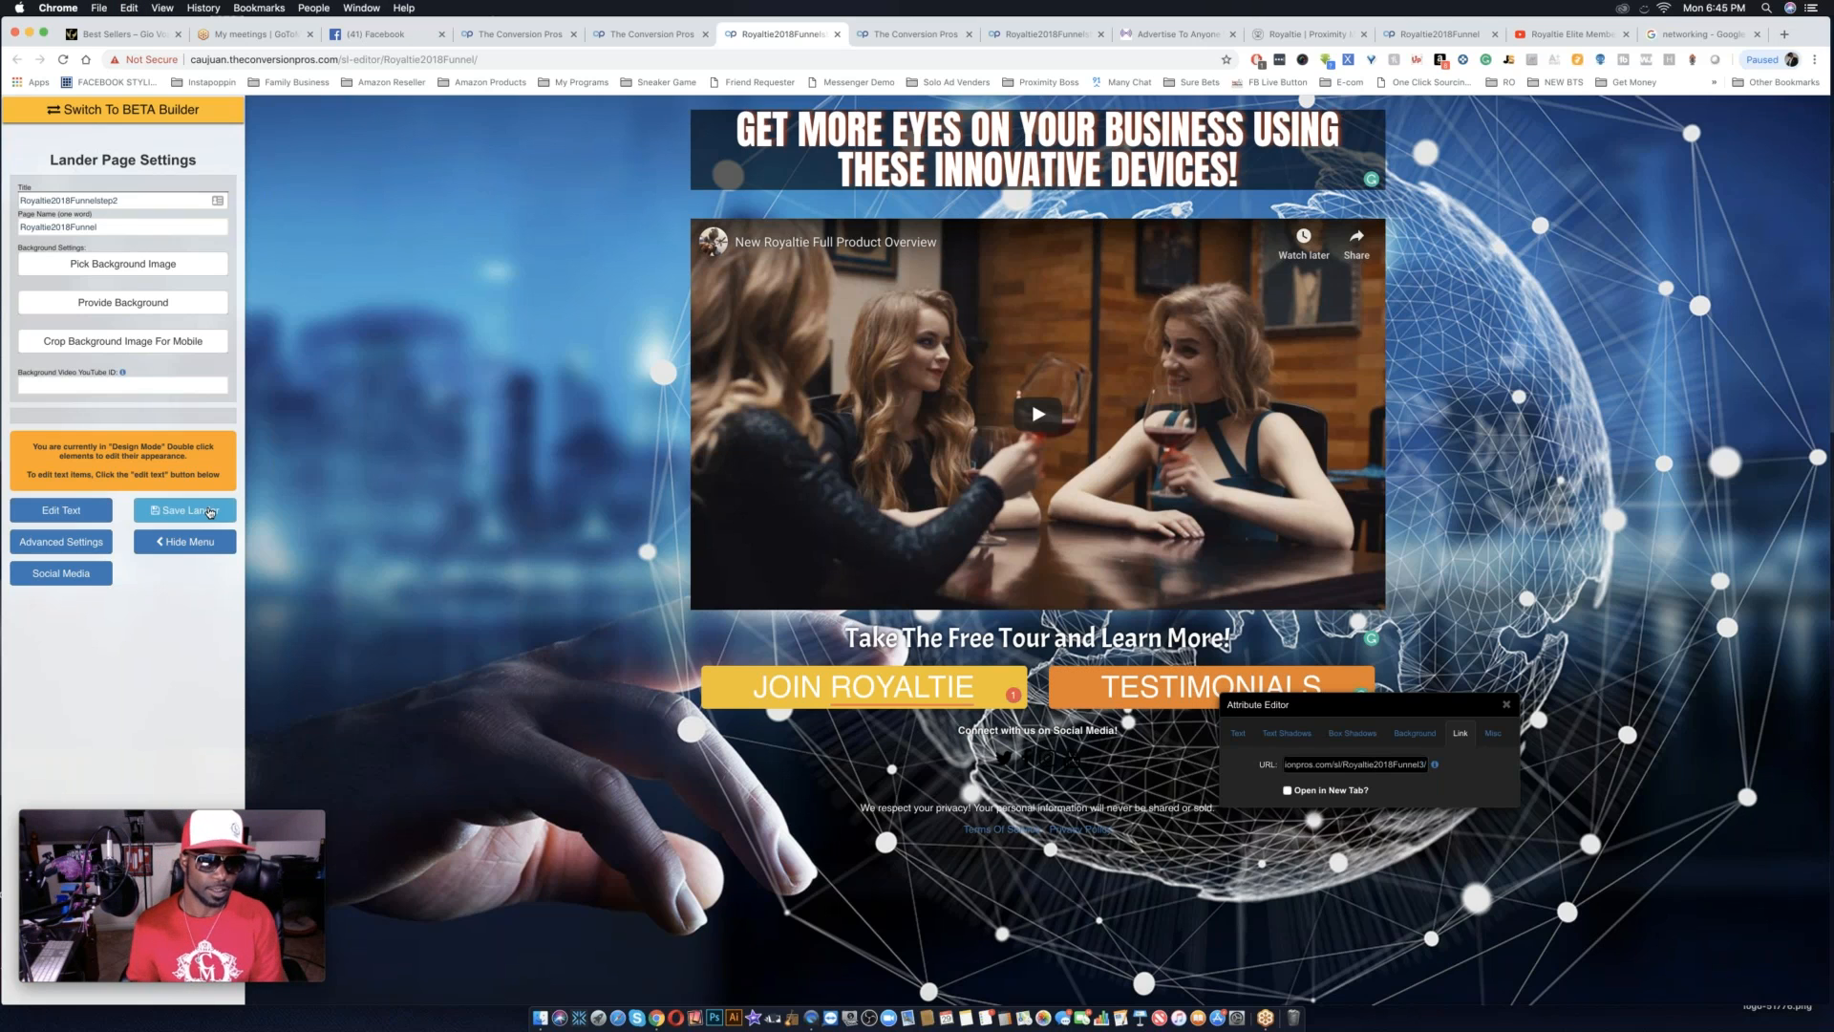
{"action": "left_click", "coordinate": [203, 514]}
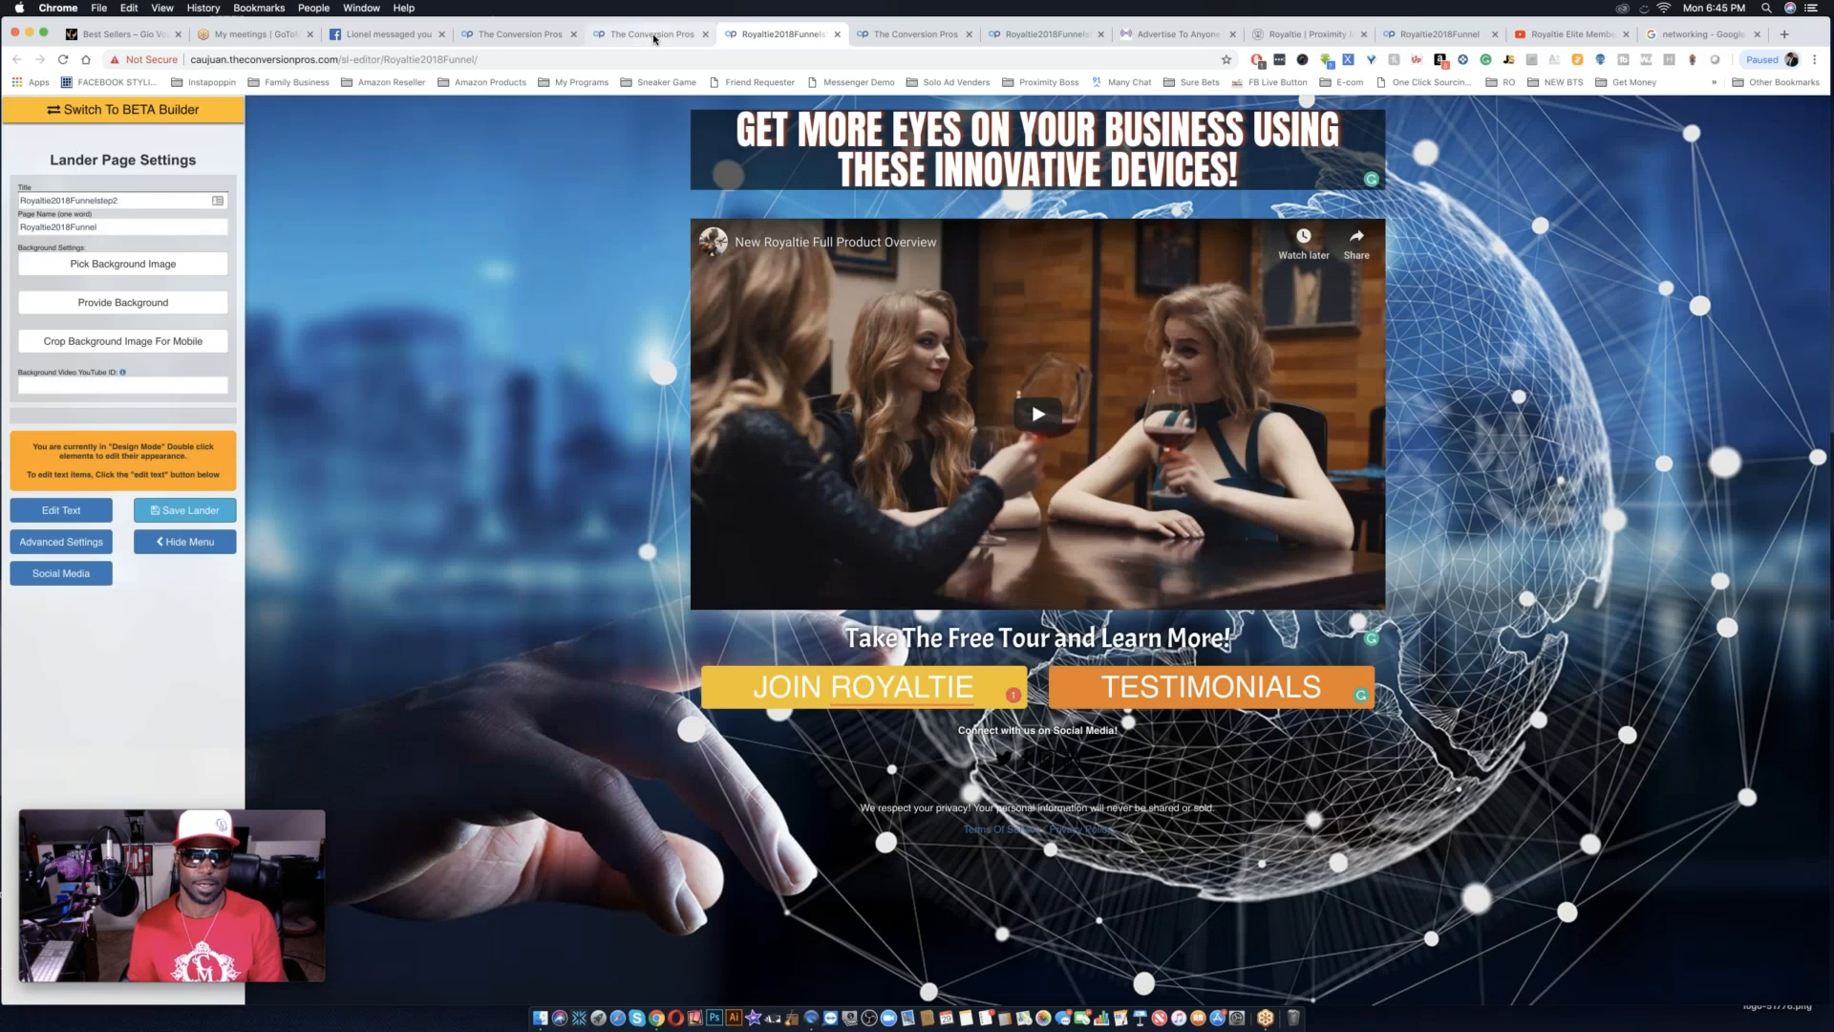
Start adding a landing page from the landing pages list and preview the 1 Button Video Page Opalescent With Text template.
{"action": "left_click", "coordinate": [654, 35]}
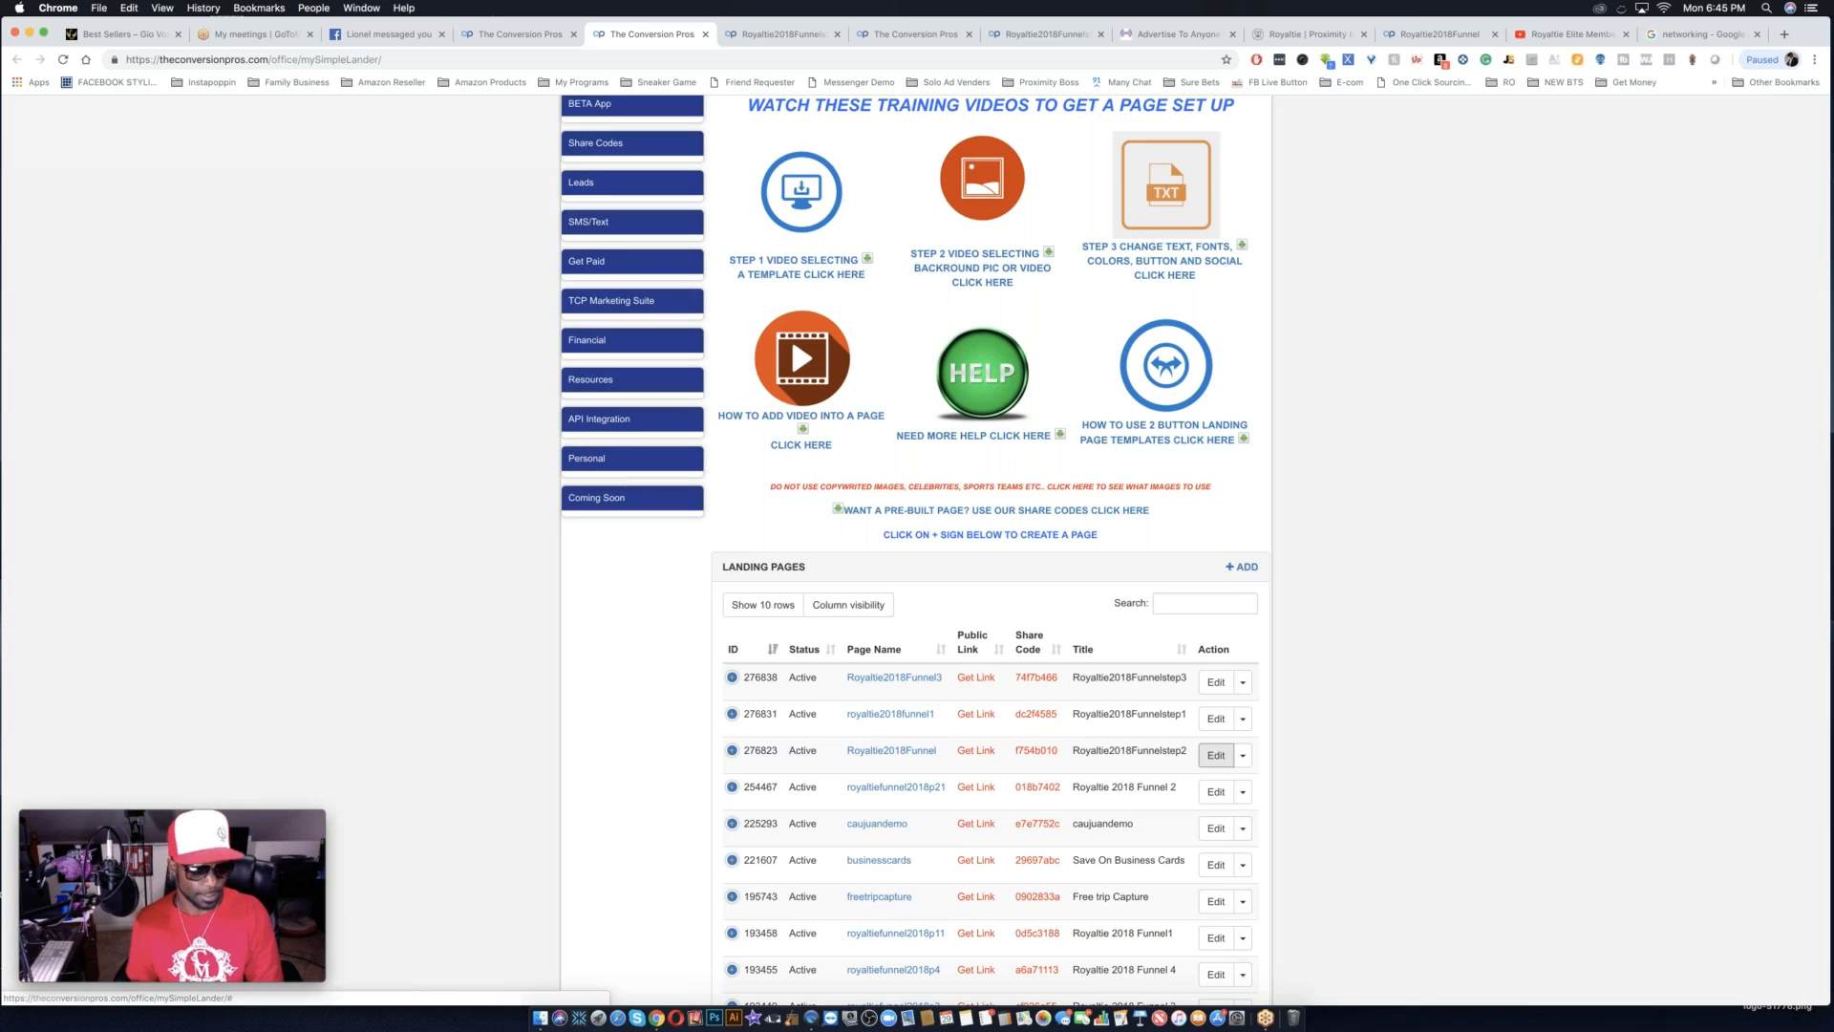
{"action": "left_click", "coordinate": [1245, 569]}
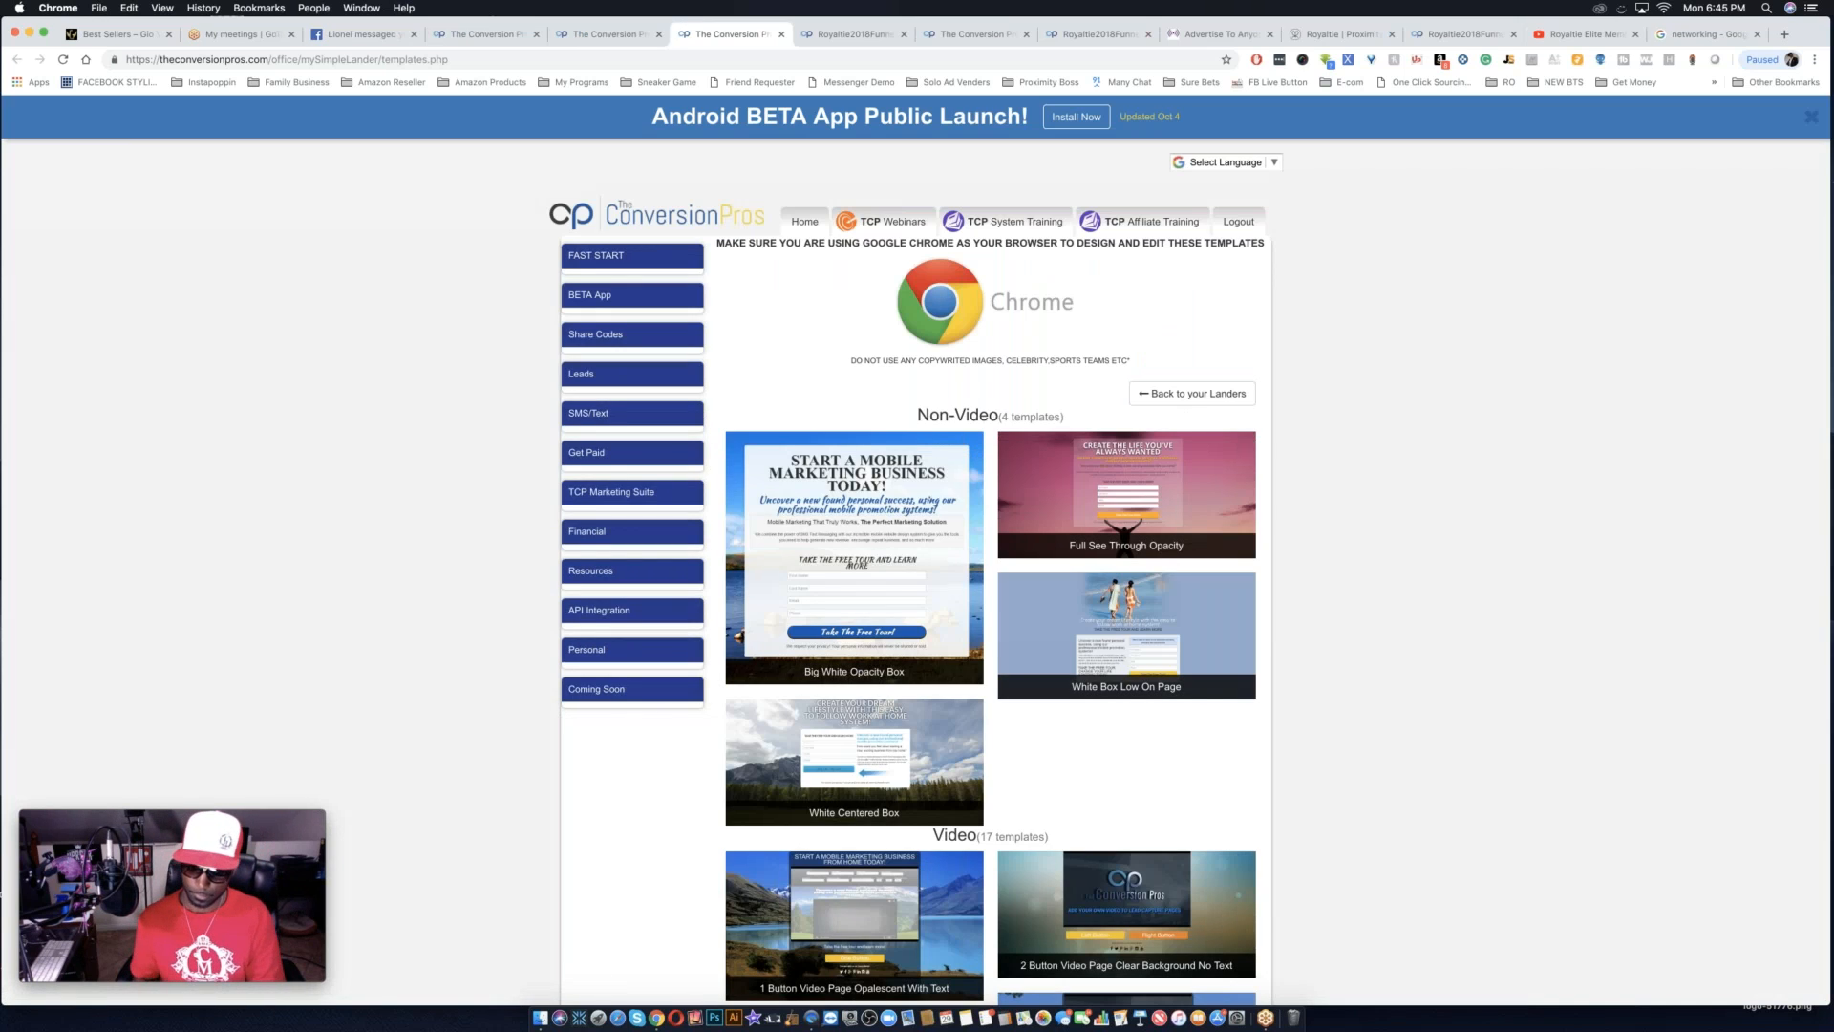
{"action": "scroll", "coordinate": [1153, 998], "scroll_direction": "down", "scroll_amount": 5}
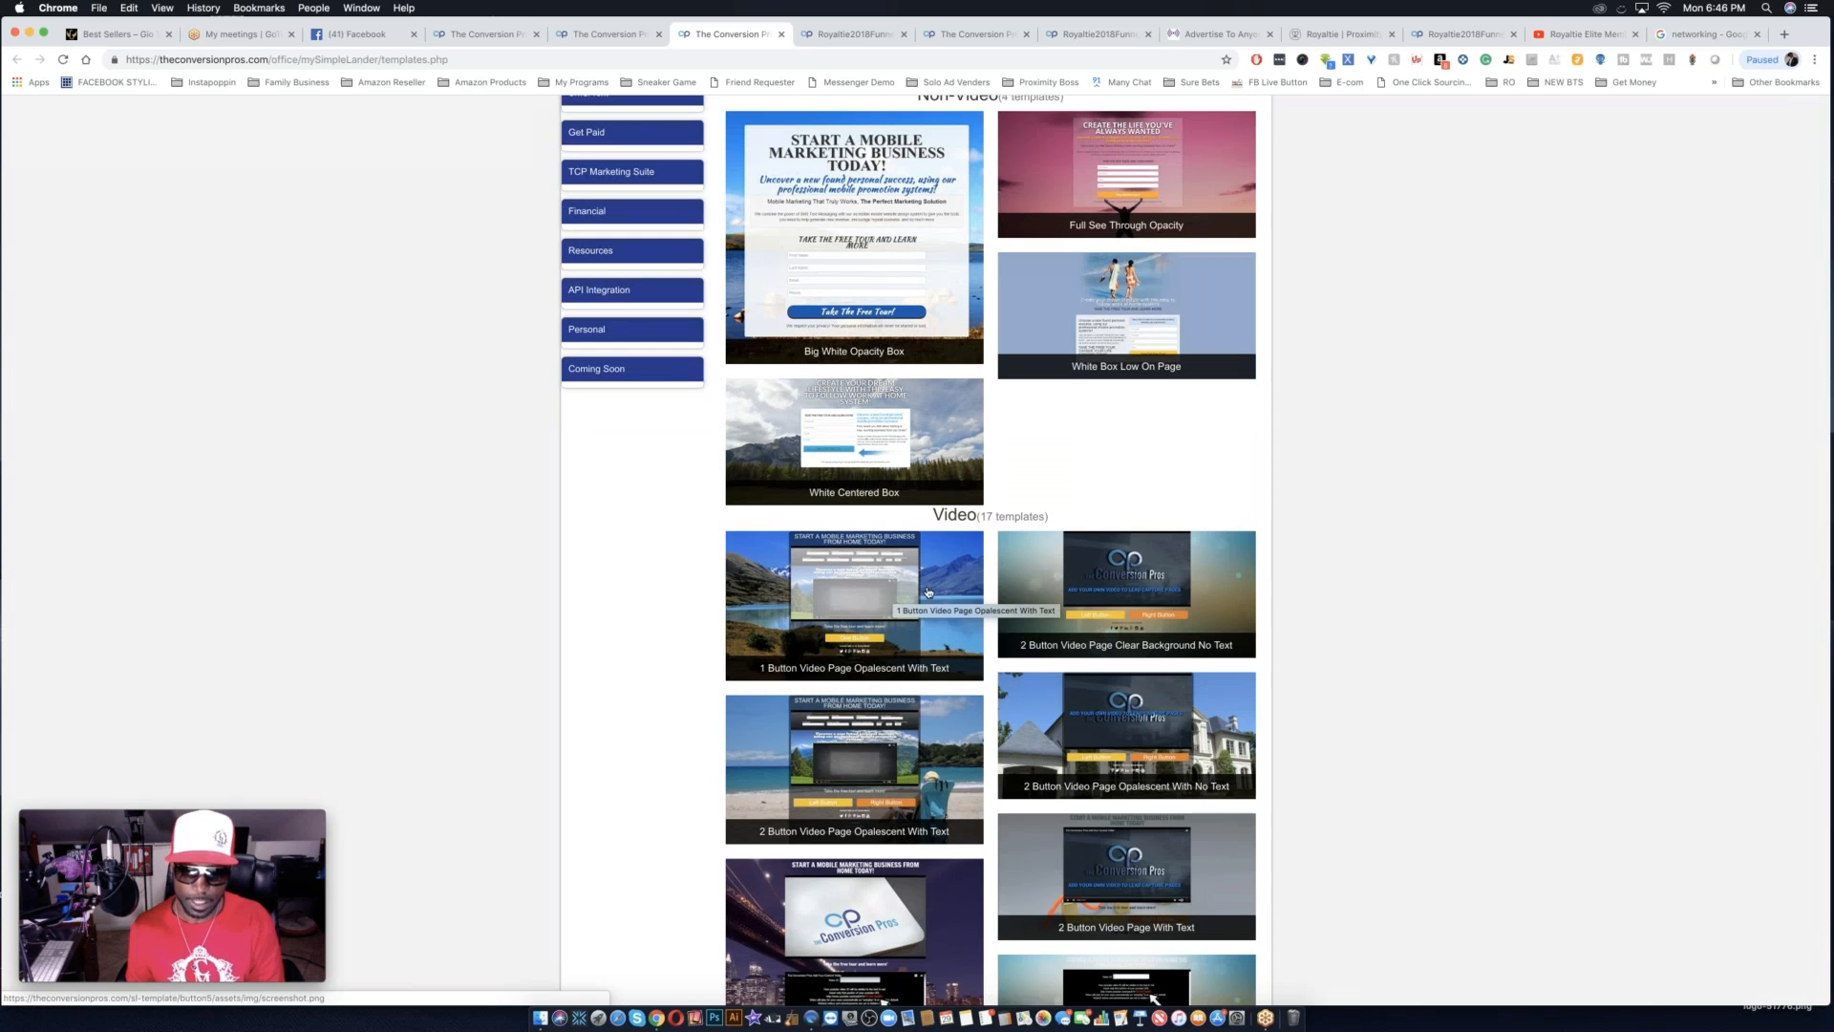
{"action": "left_click", "coordinate": [869, 615]}
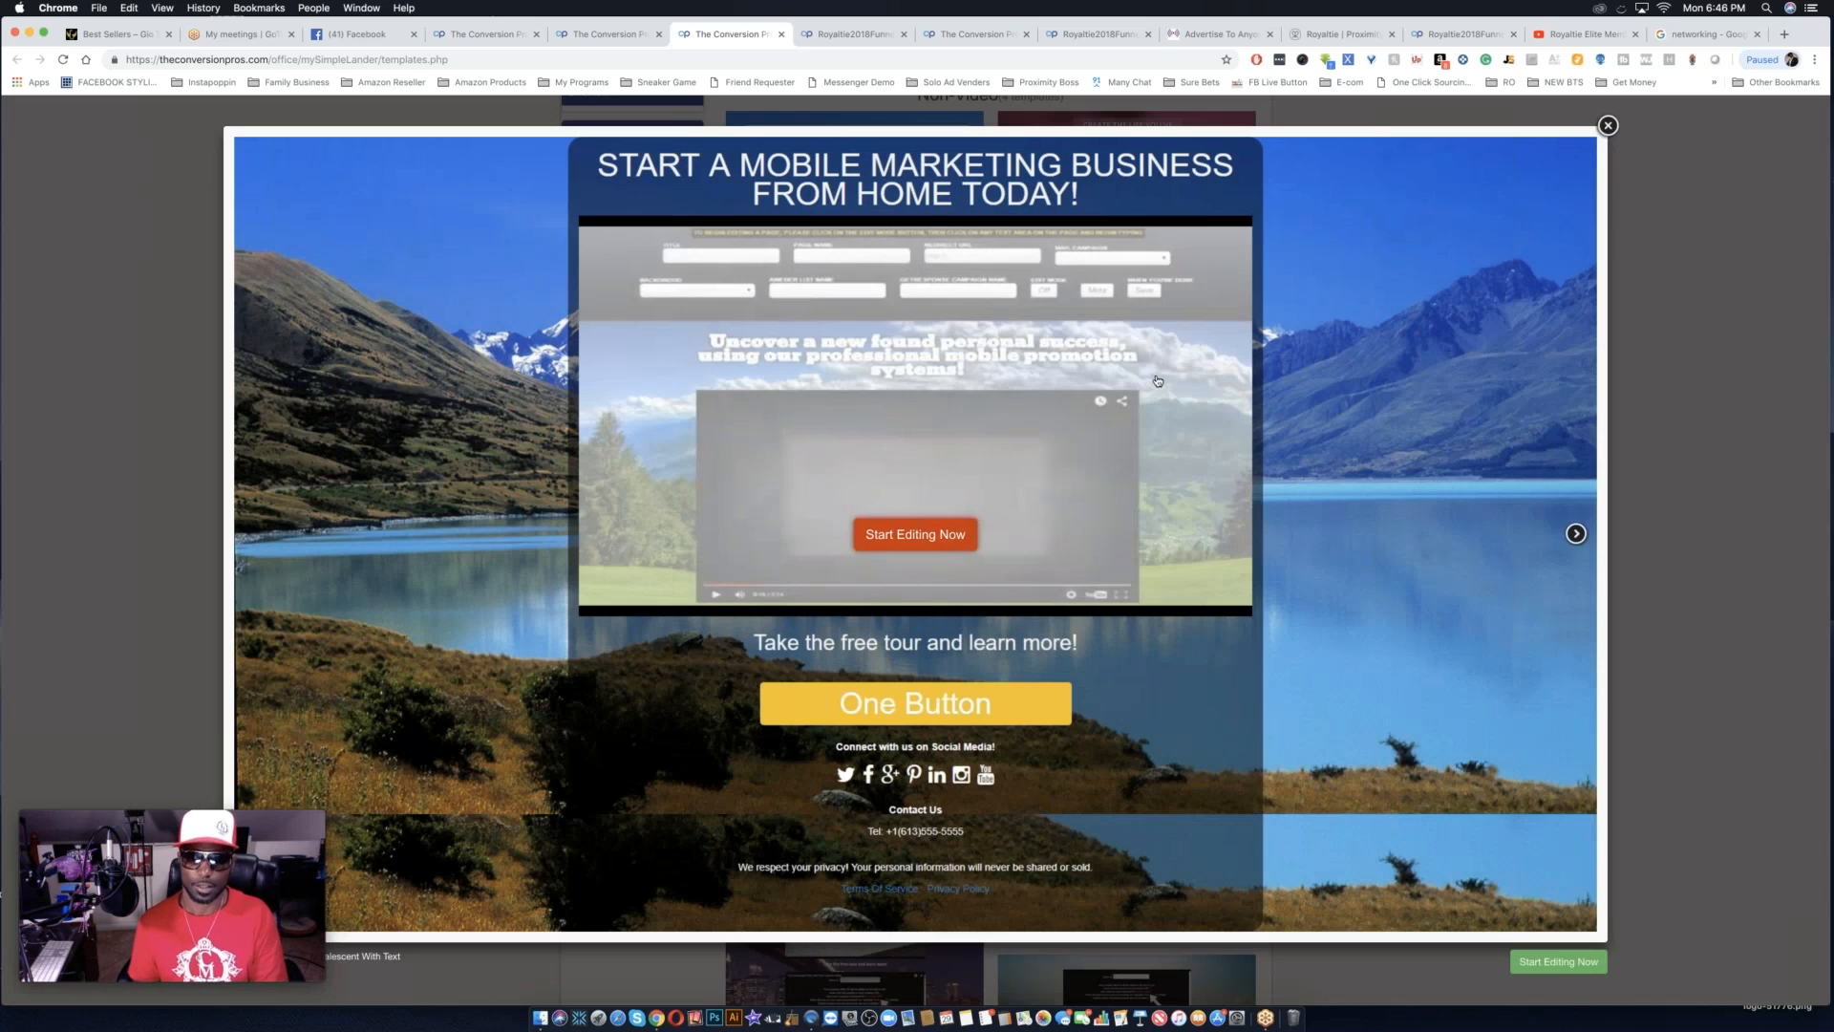
{"action": "left_click", "coordinate": [1608, 126]}
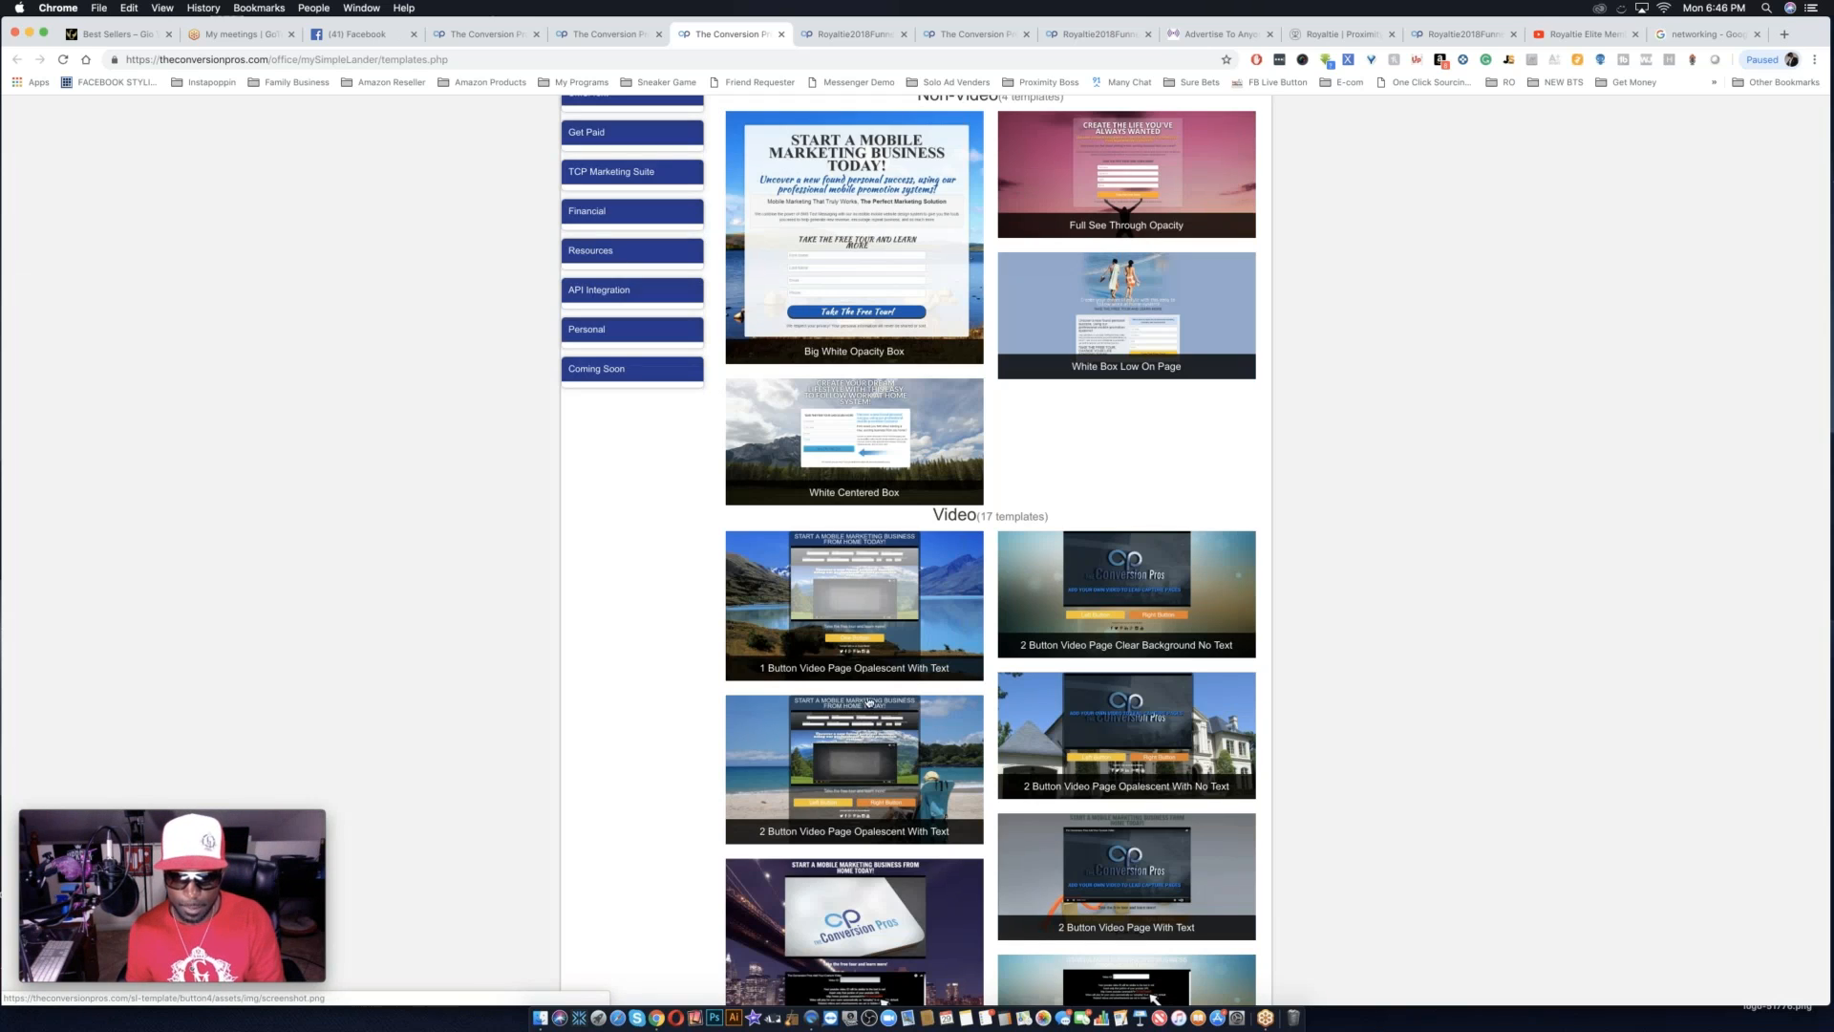
Look through the available video templates for a page layout that suits the testimonials.
{"action": "scroll", "coordinate": [1154, 998], "scroll_direction": "down", "scroll_amount": 3}
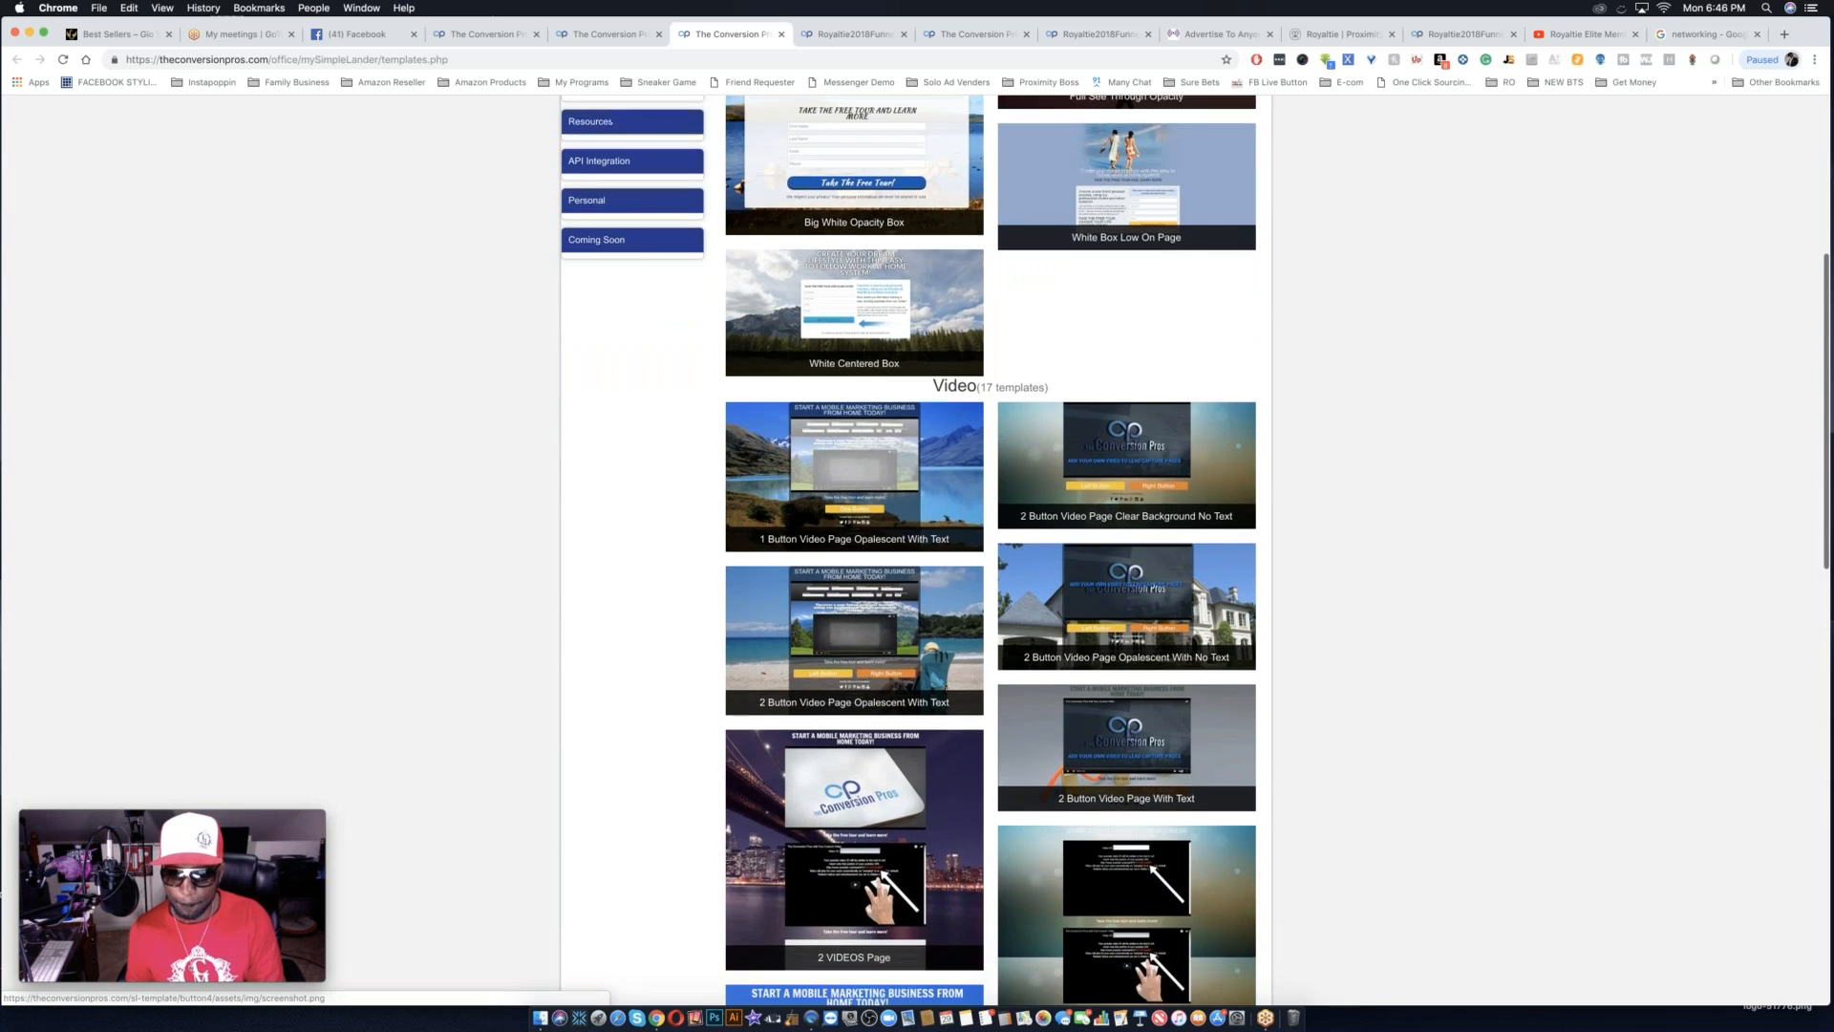
{"action": "scroll", "coordinate": [903, 996], "scroll_direction": "down", "scroll_amount": 5}
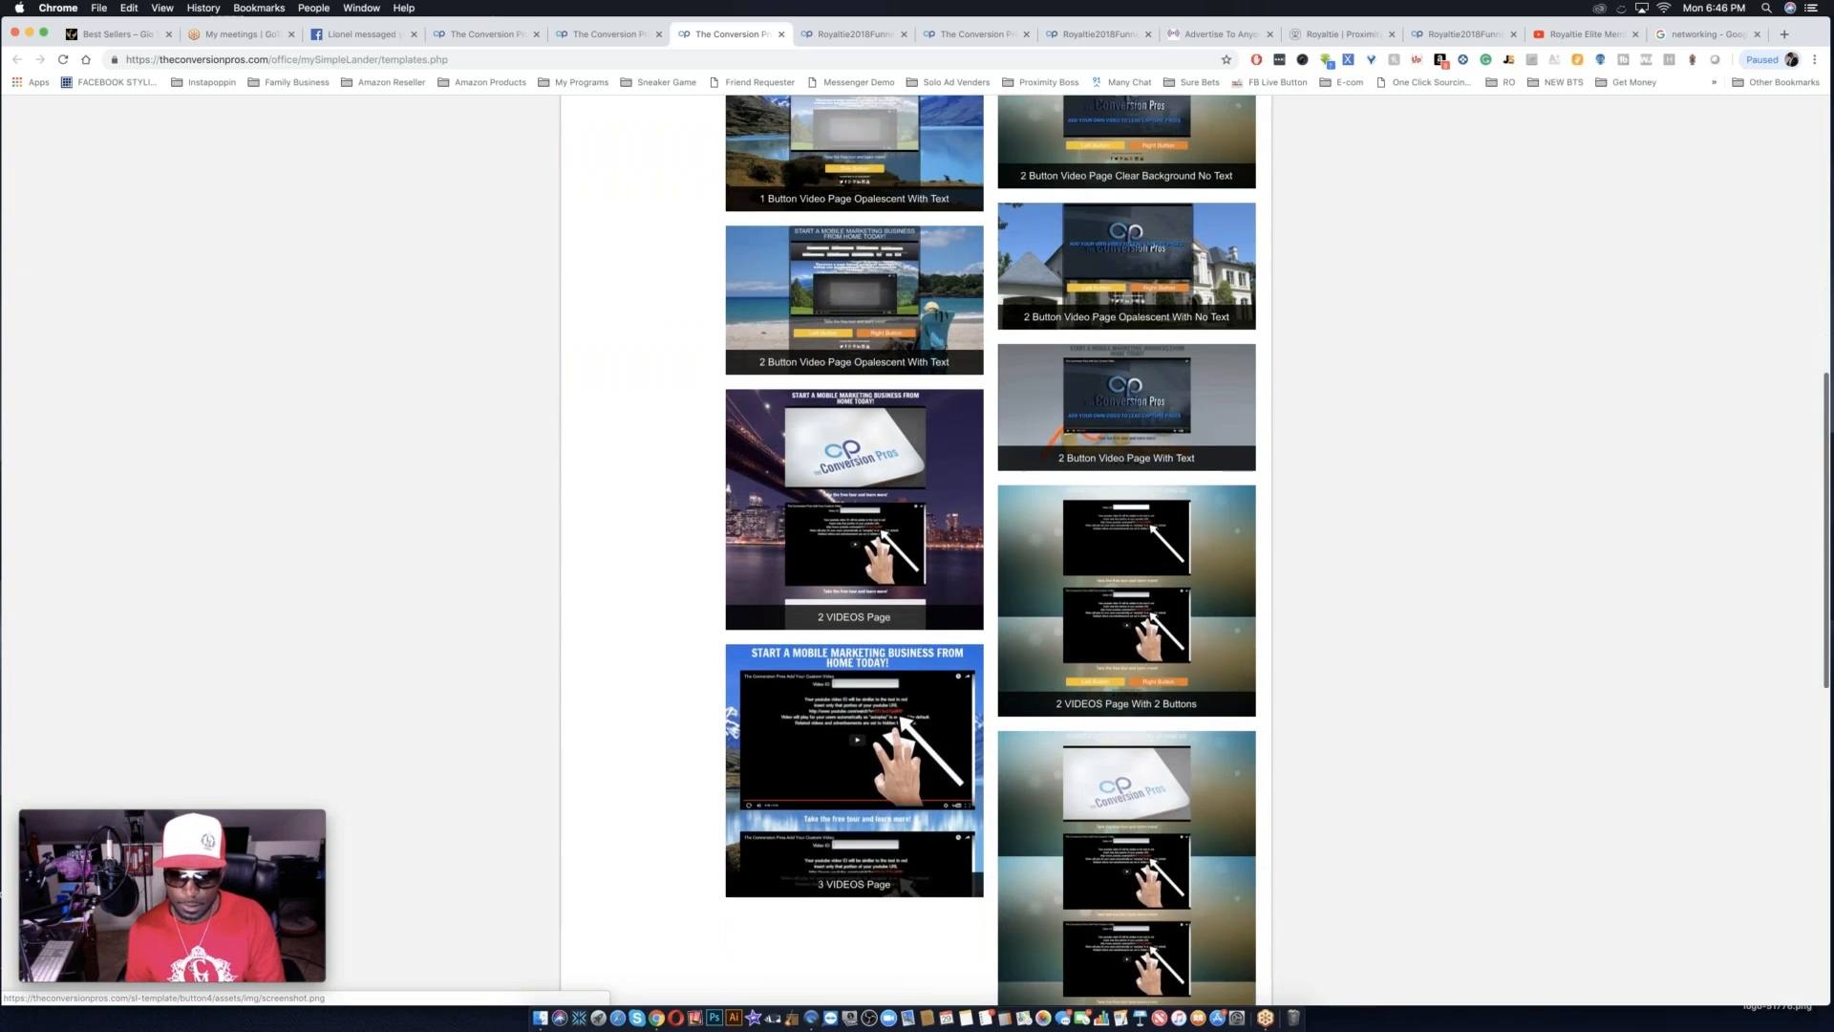
{"action": "scroll", "coordinate": [903, 996], "scroll_direction": "down", "scroll_amount": 6}
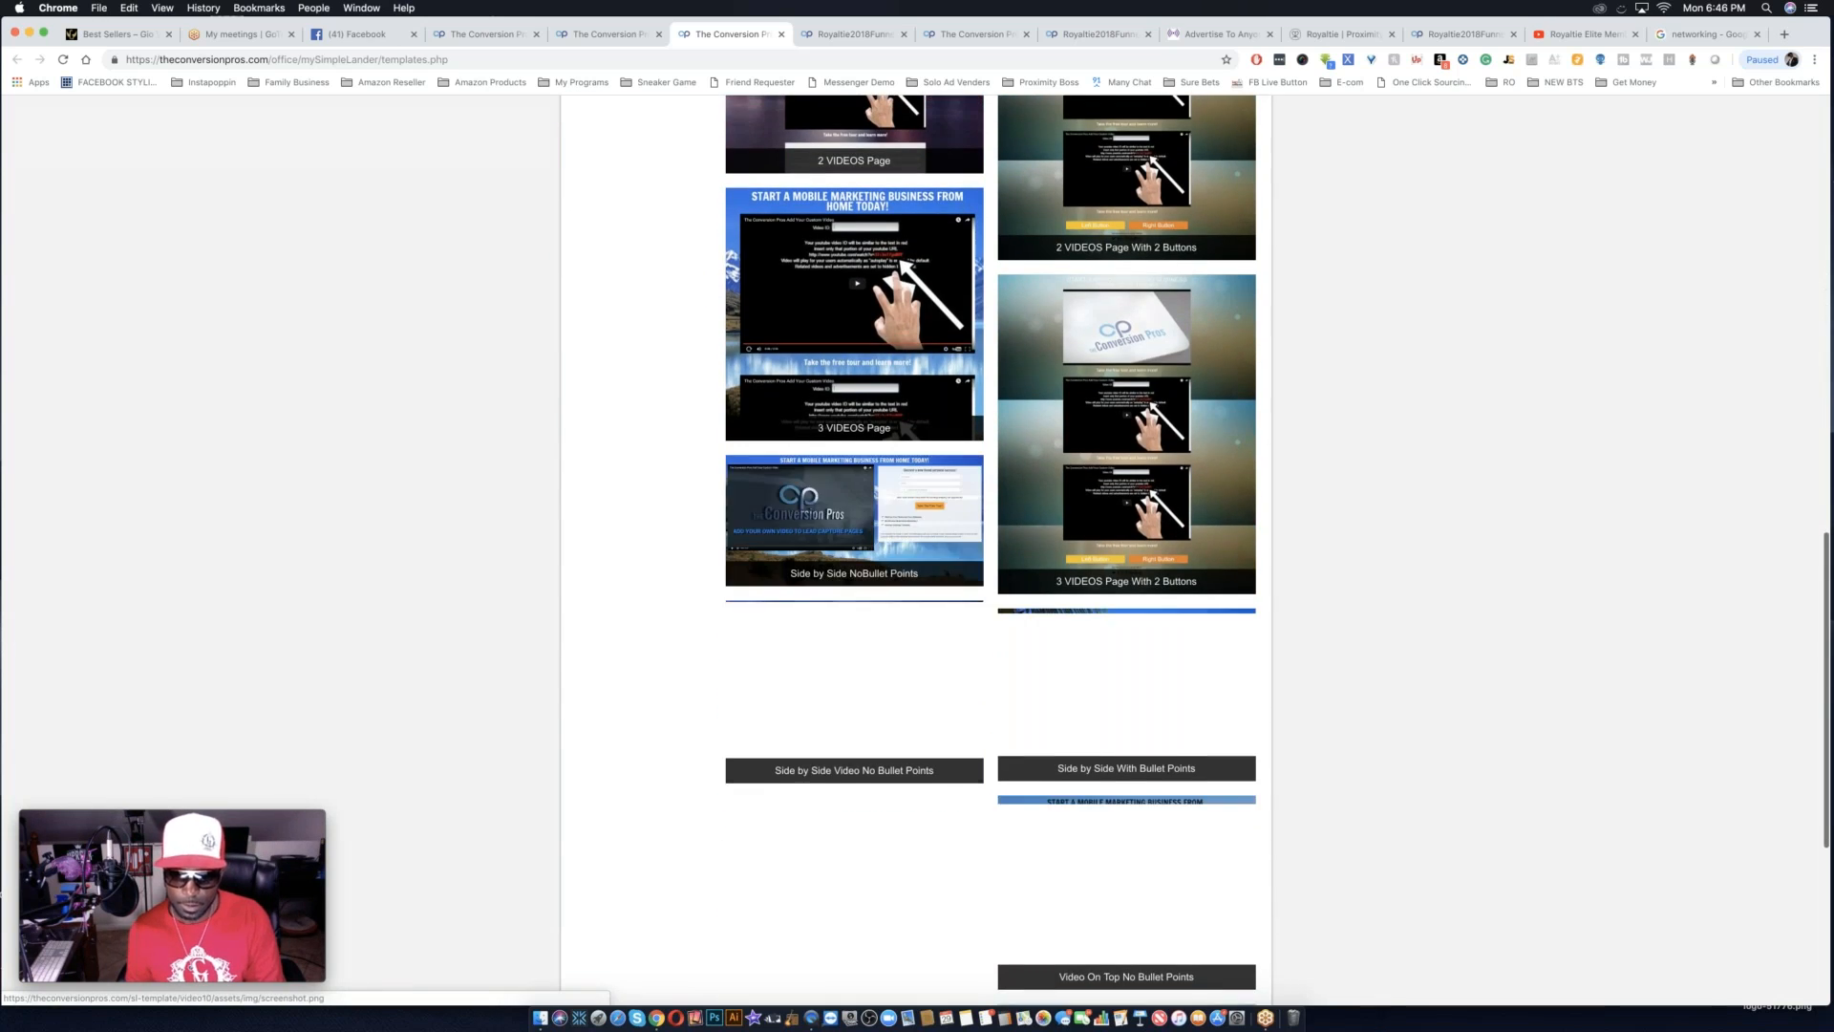
{"action": "scroll", "coordinate": [903, 996], "scroll_direction": "down", "scroll_amount": 6}
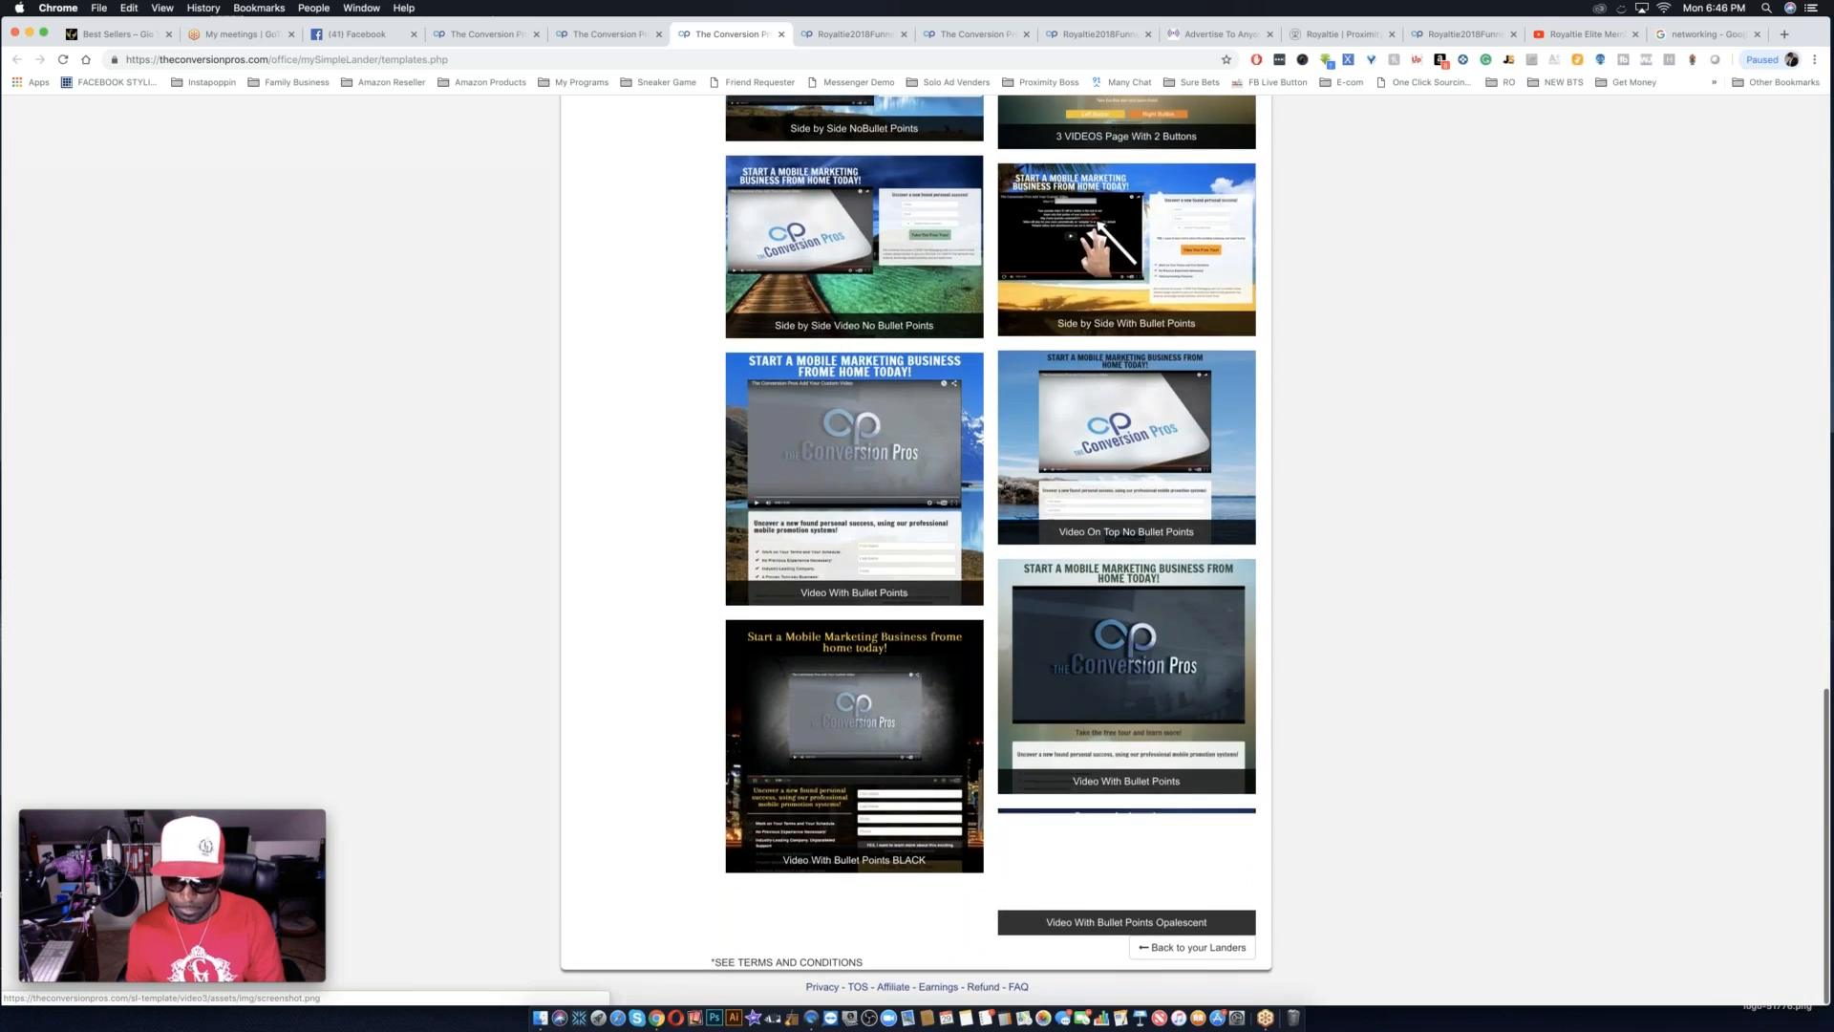
{"action": "scroll", "coordinate": [903, 996], "scroll_direction": "up", "scroll_amount": 6}
{"action": "scroll", "coordinate": [903, 996], "scroll_direction": "up", "scroll_amount": 8}
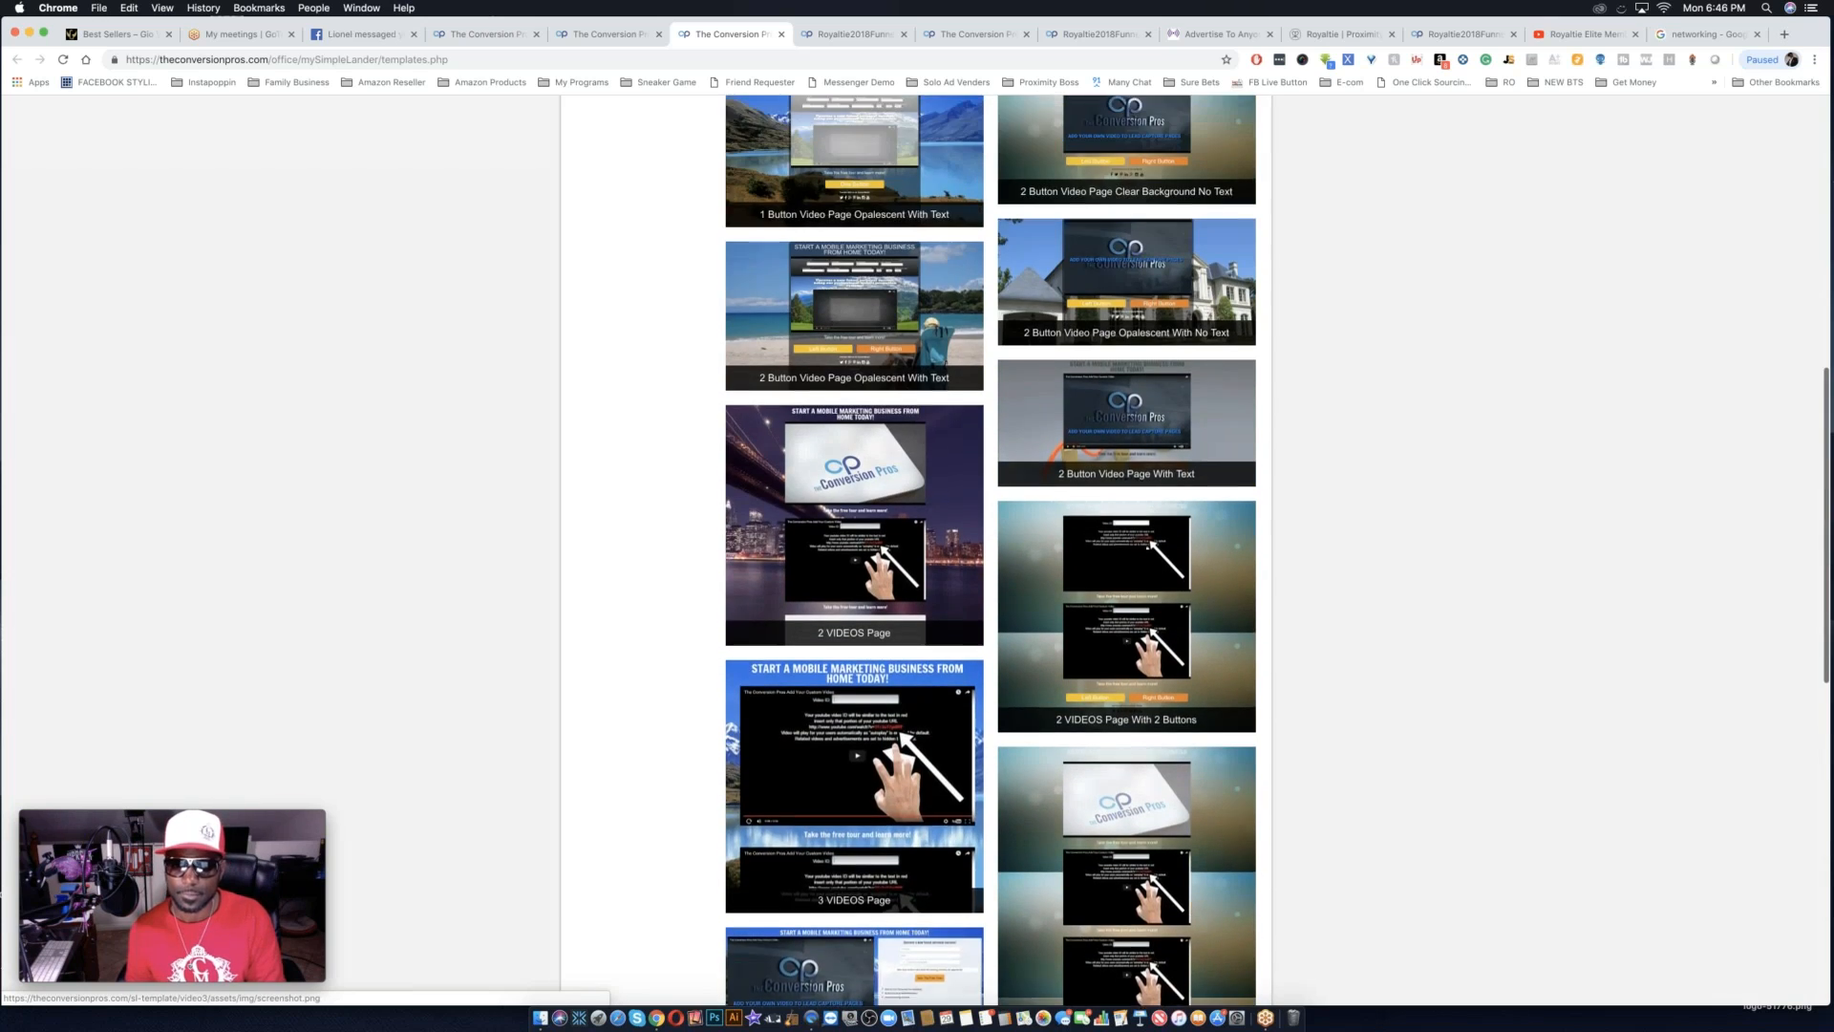
{"action": "scroll", "coordinate": [903, 996], "scroll_direction": "up", "scroll_amount": 4}
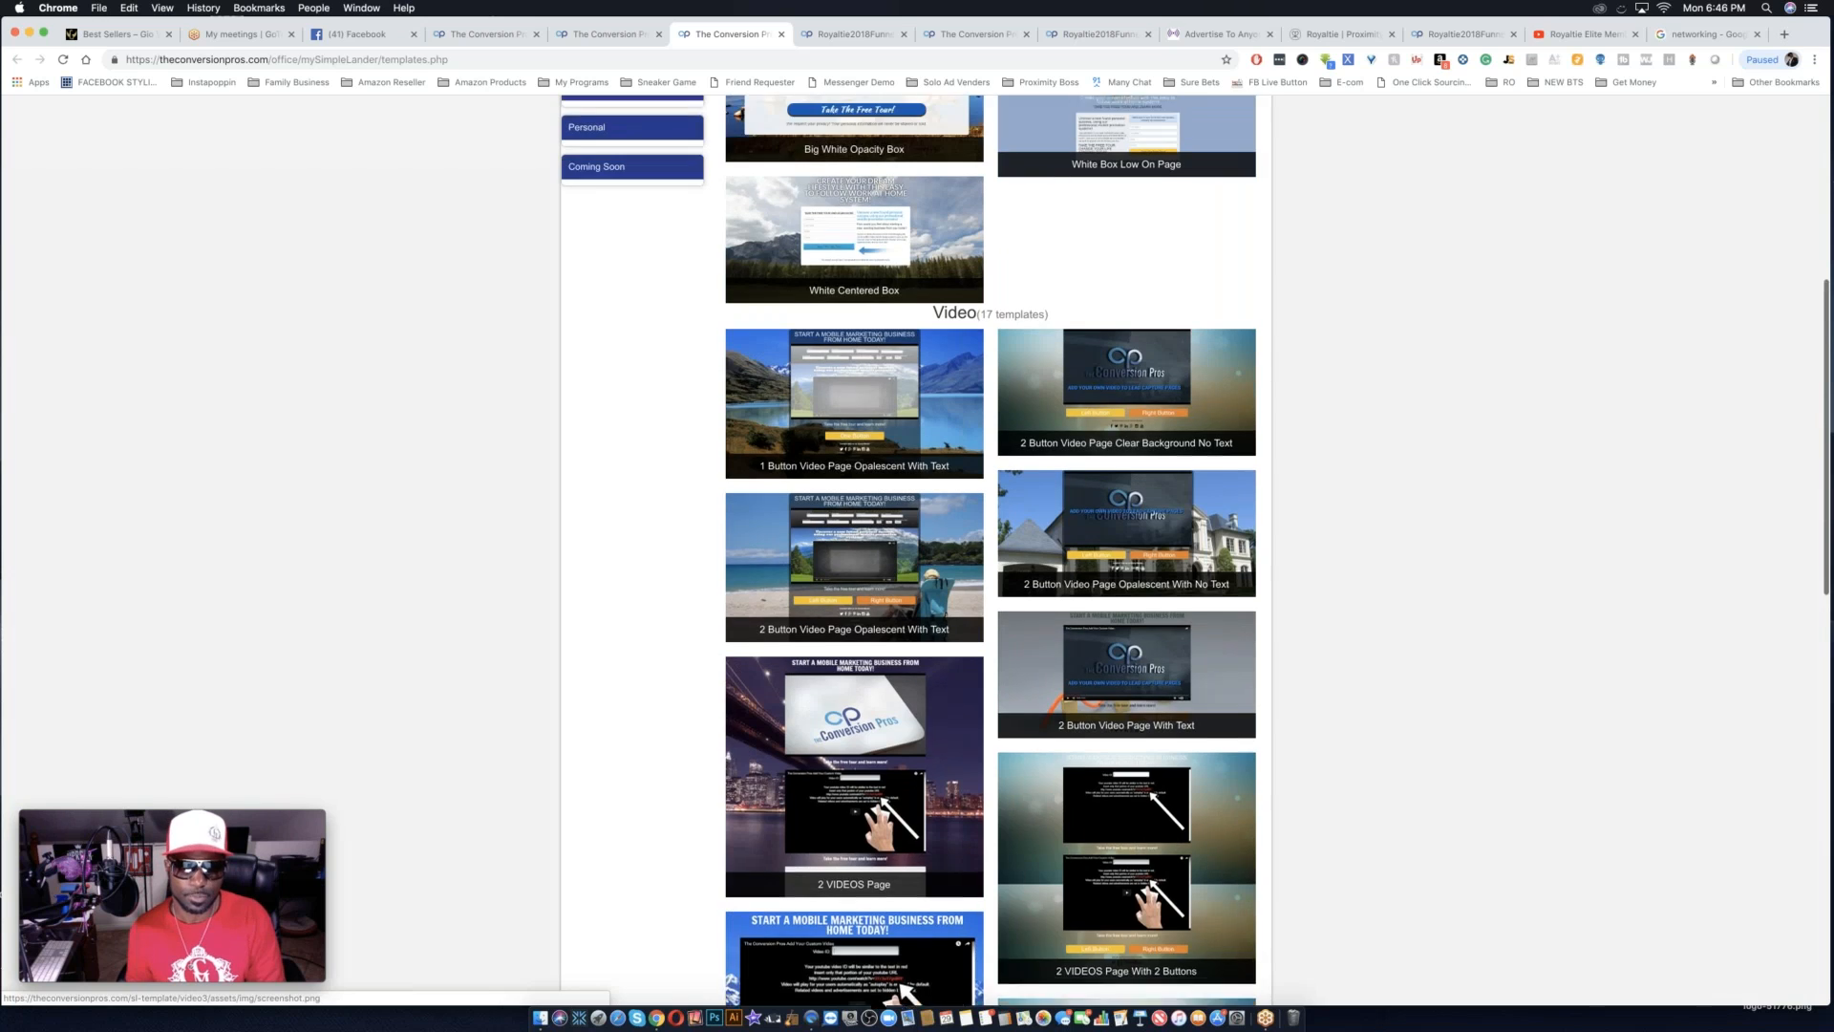
{"action": "scroll", "coordinate": [903, 996], "scroll_direction": "up", "scroll_amount": 3}
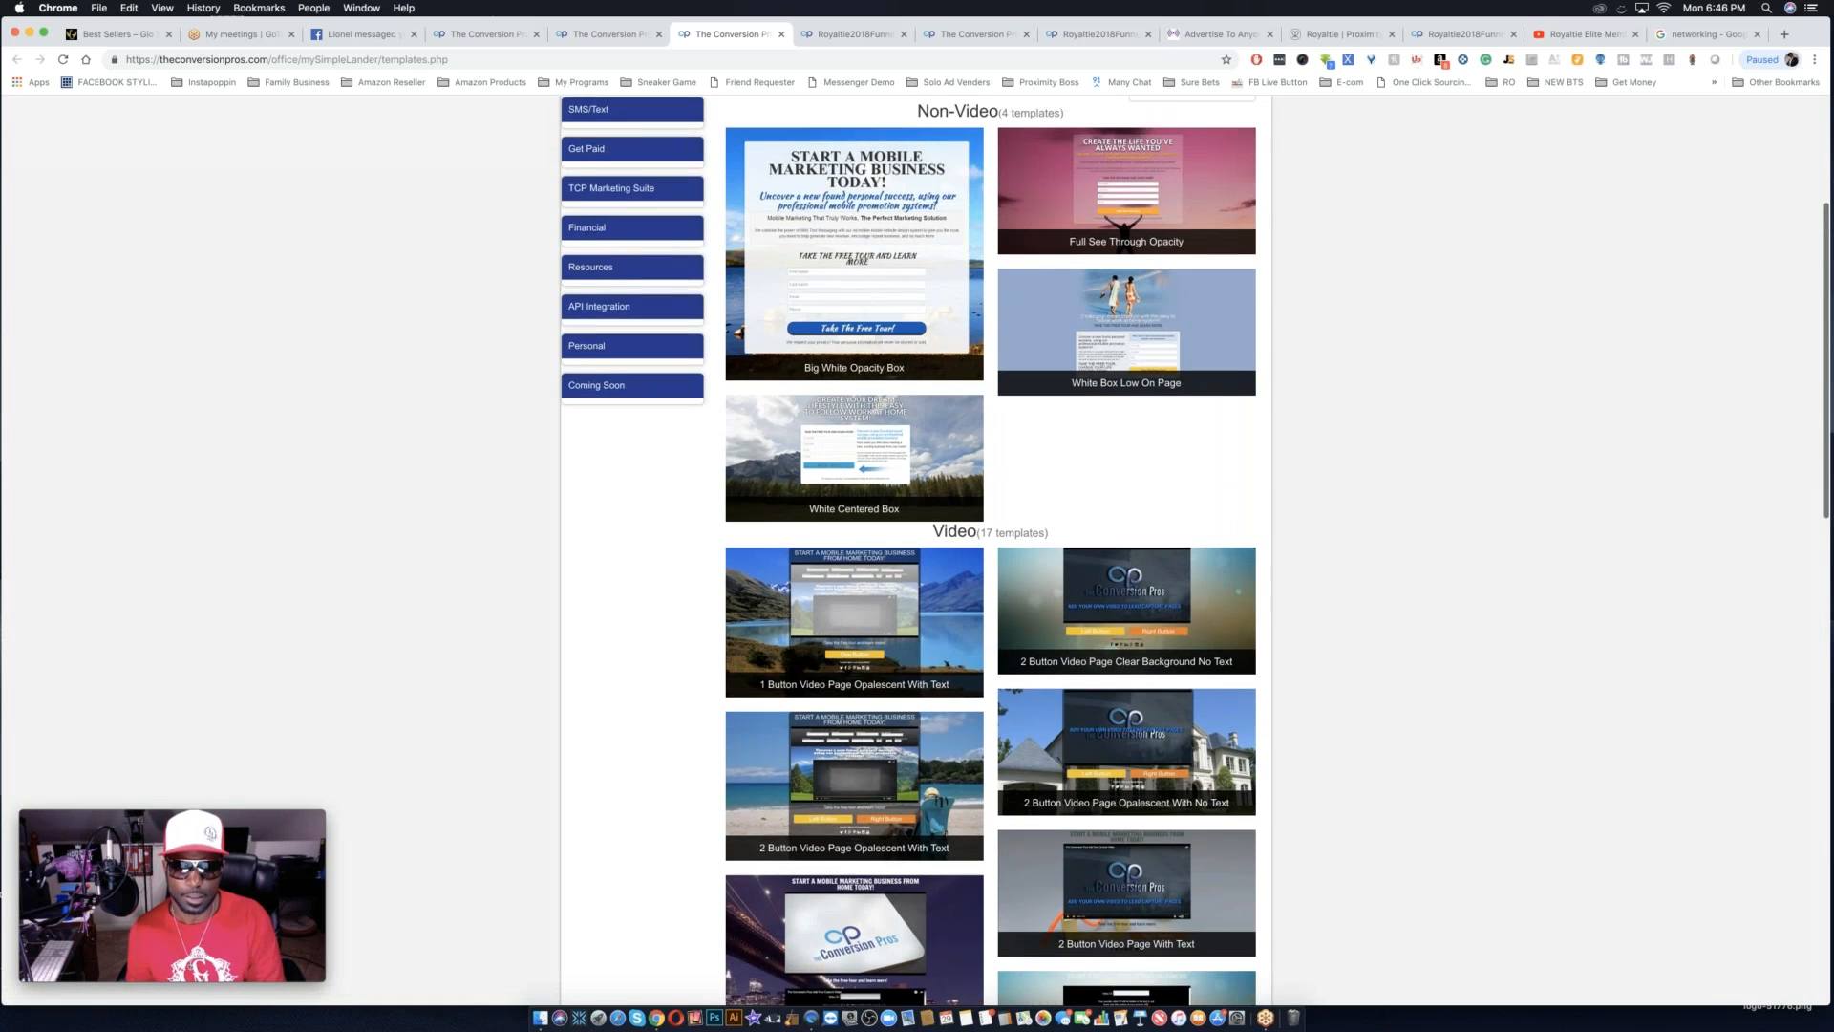
{"action": "scroll", "coordinate": [902, 996], "scroll_direction": "up", "scroll_amount": 1}
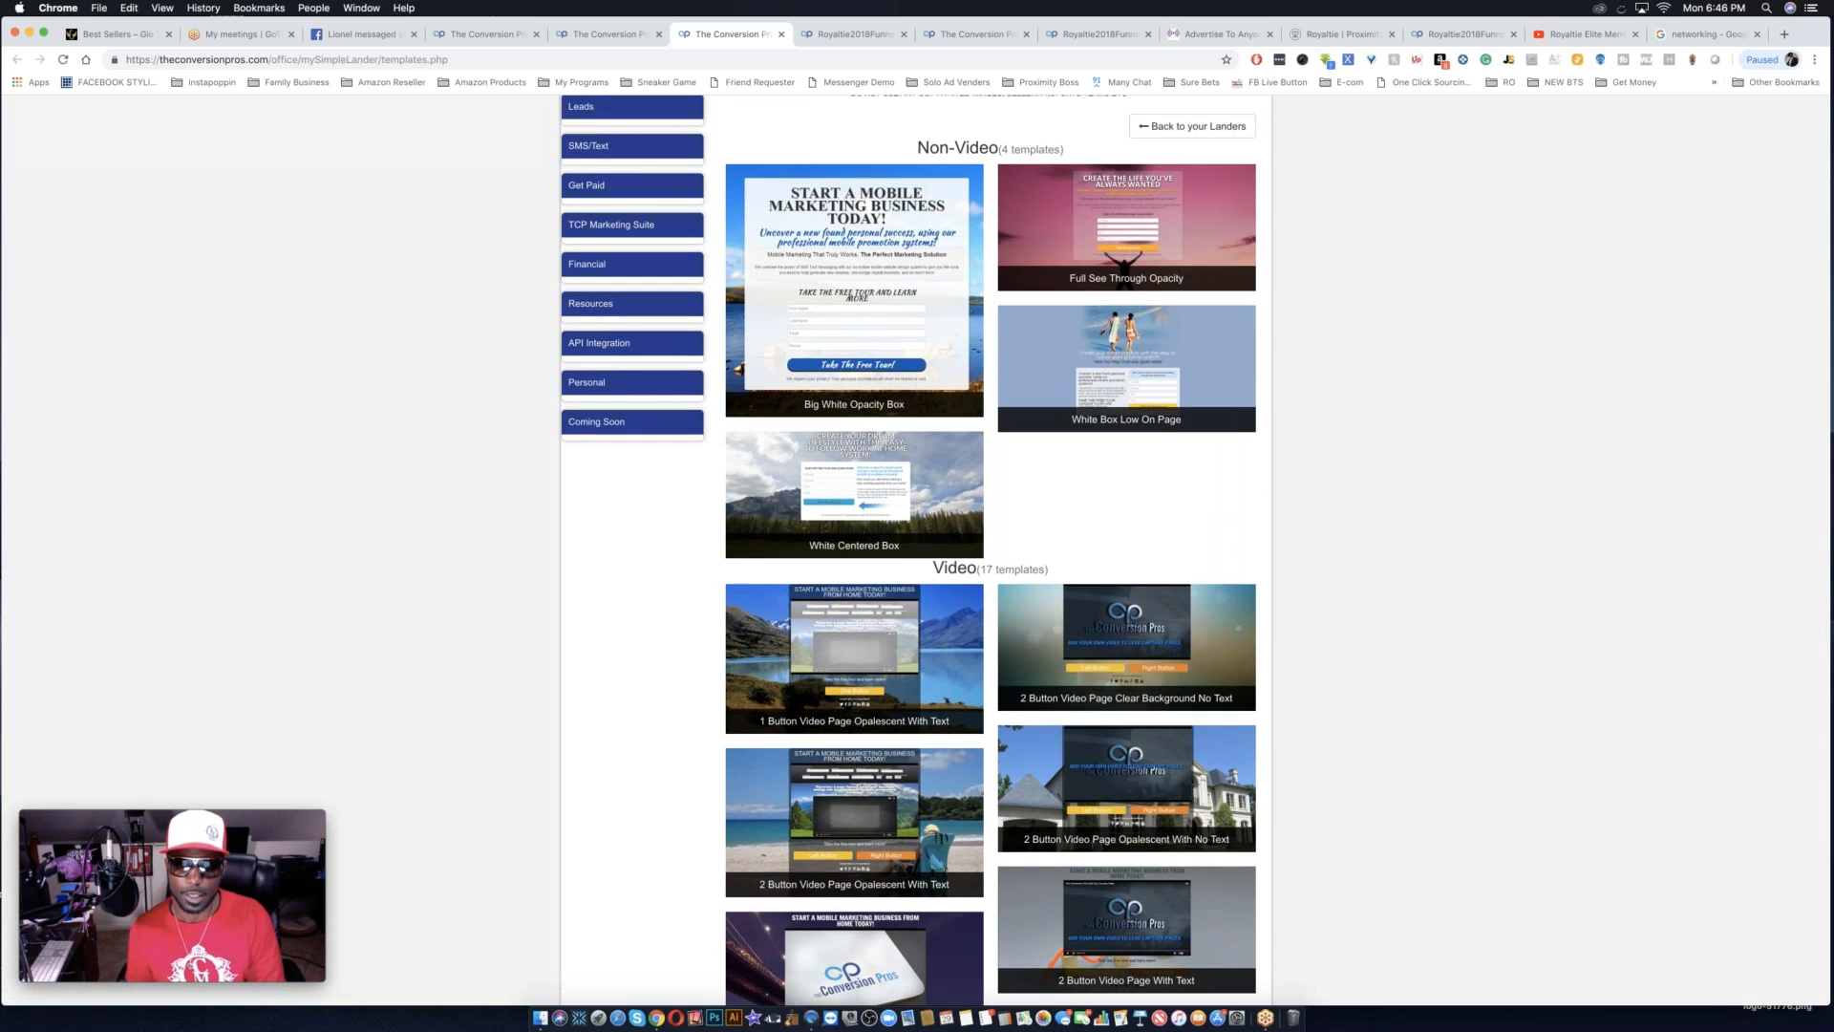
Start a lander from the 1 Button Video Page Opalescent With Text template and switch it to the original builder.
{"action": "left_click", "coordinate": [771, 673]}
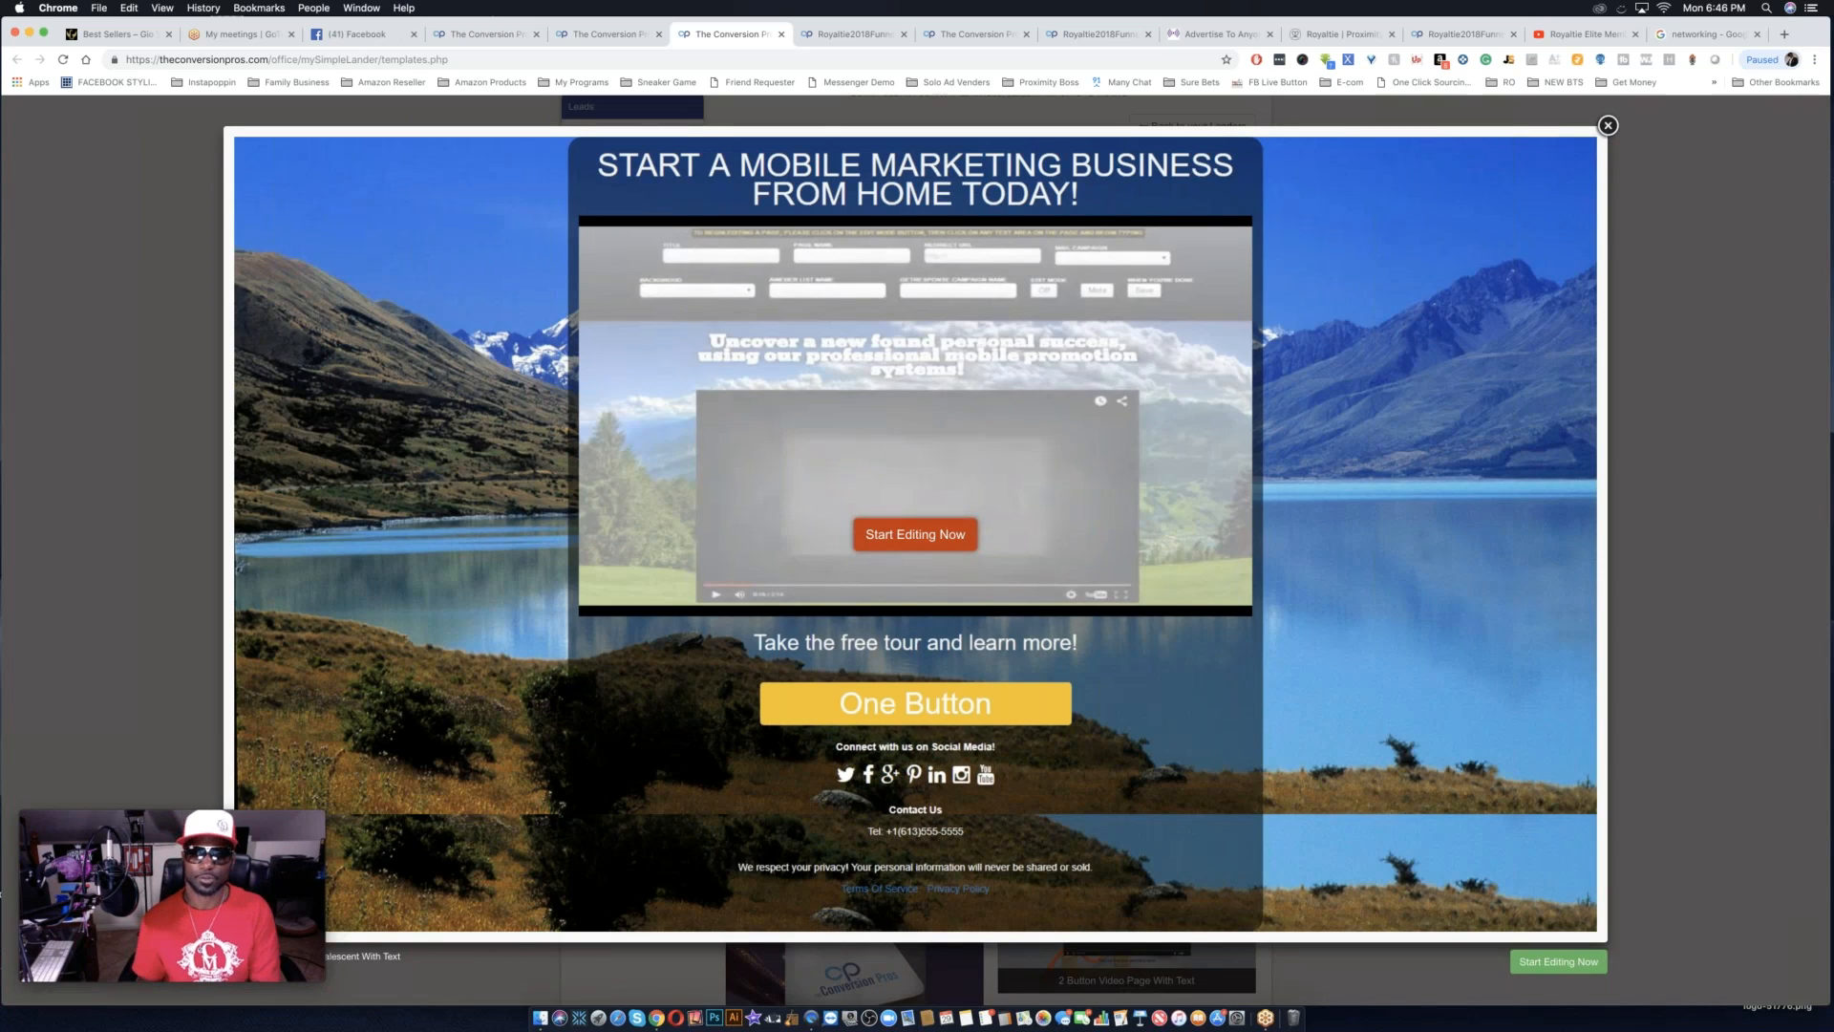
{"action": "left_click", "coordinate": [1709, 846]}
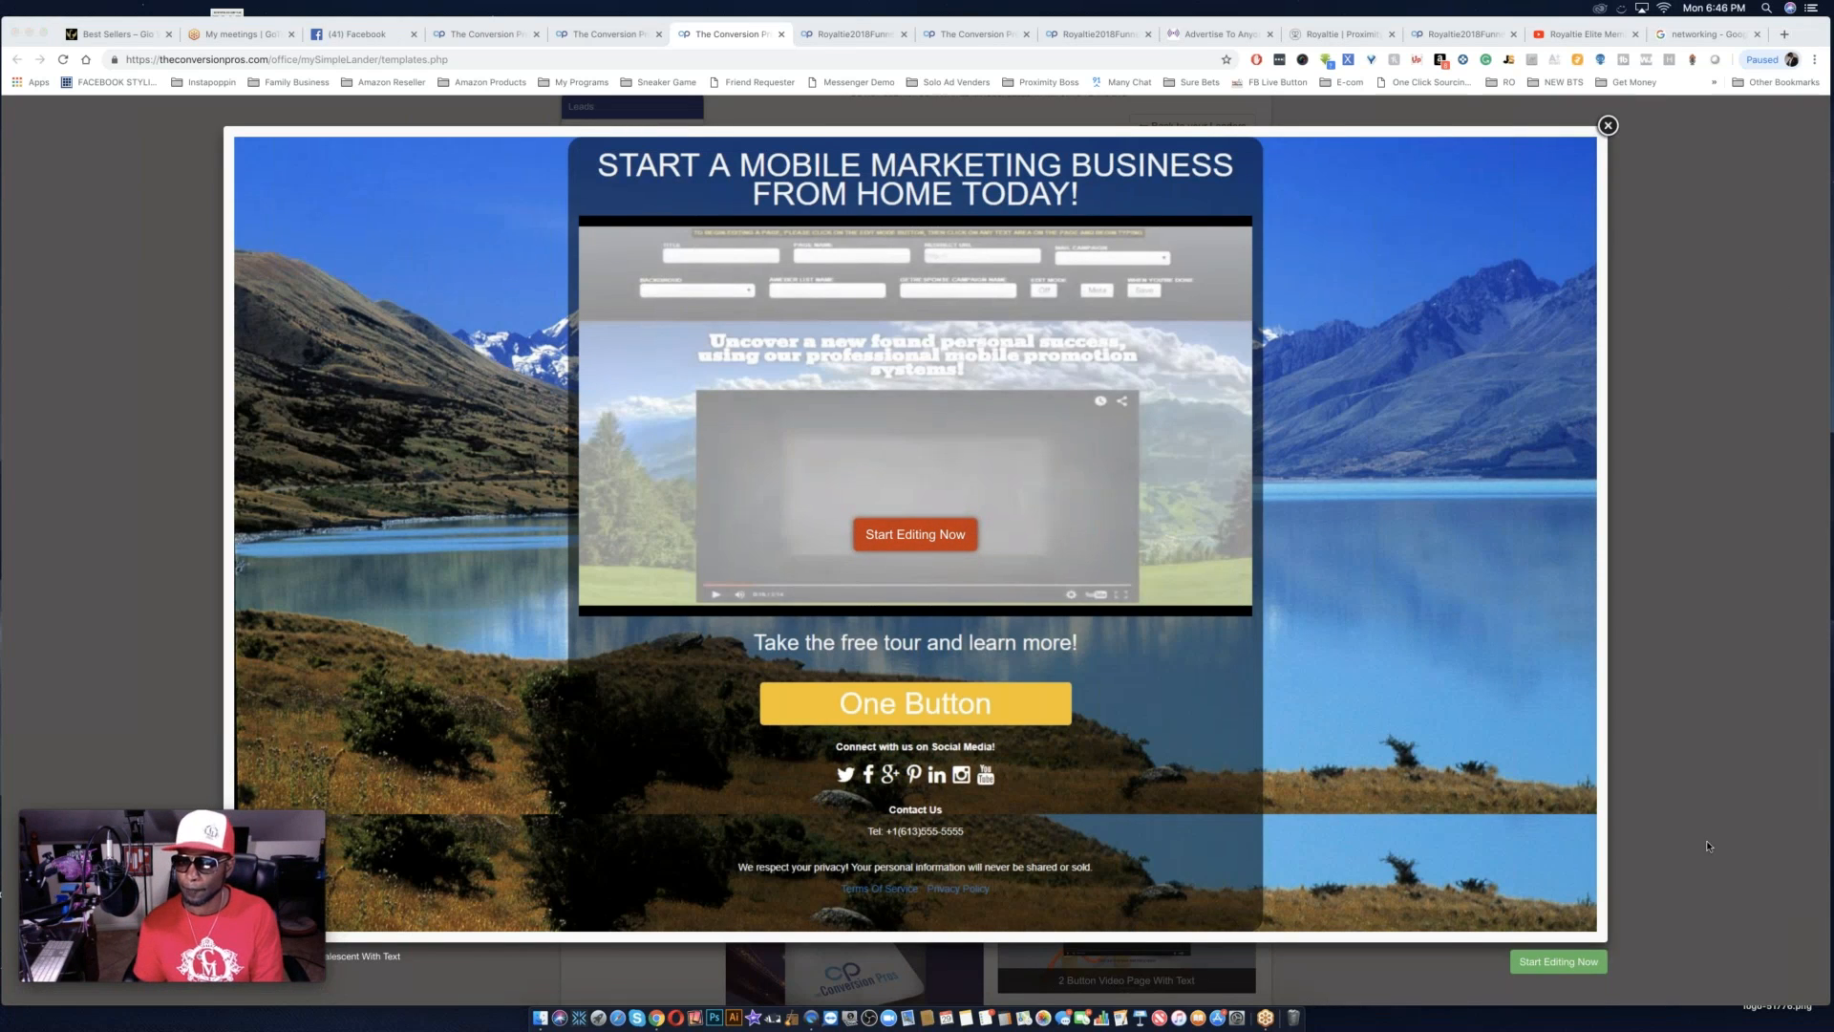
{"action": "left_click", "coordinate": [1559, 964]}
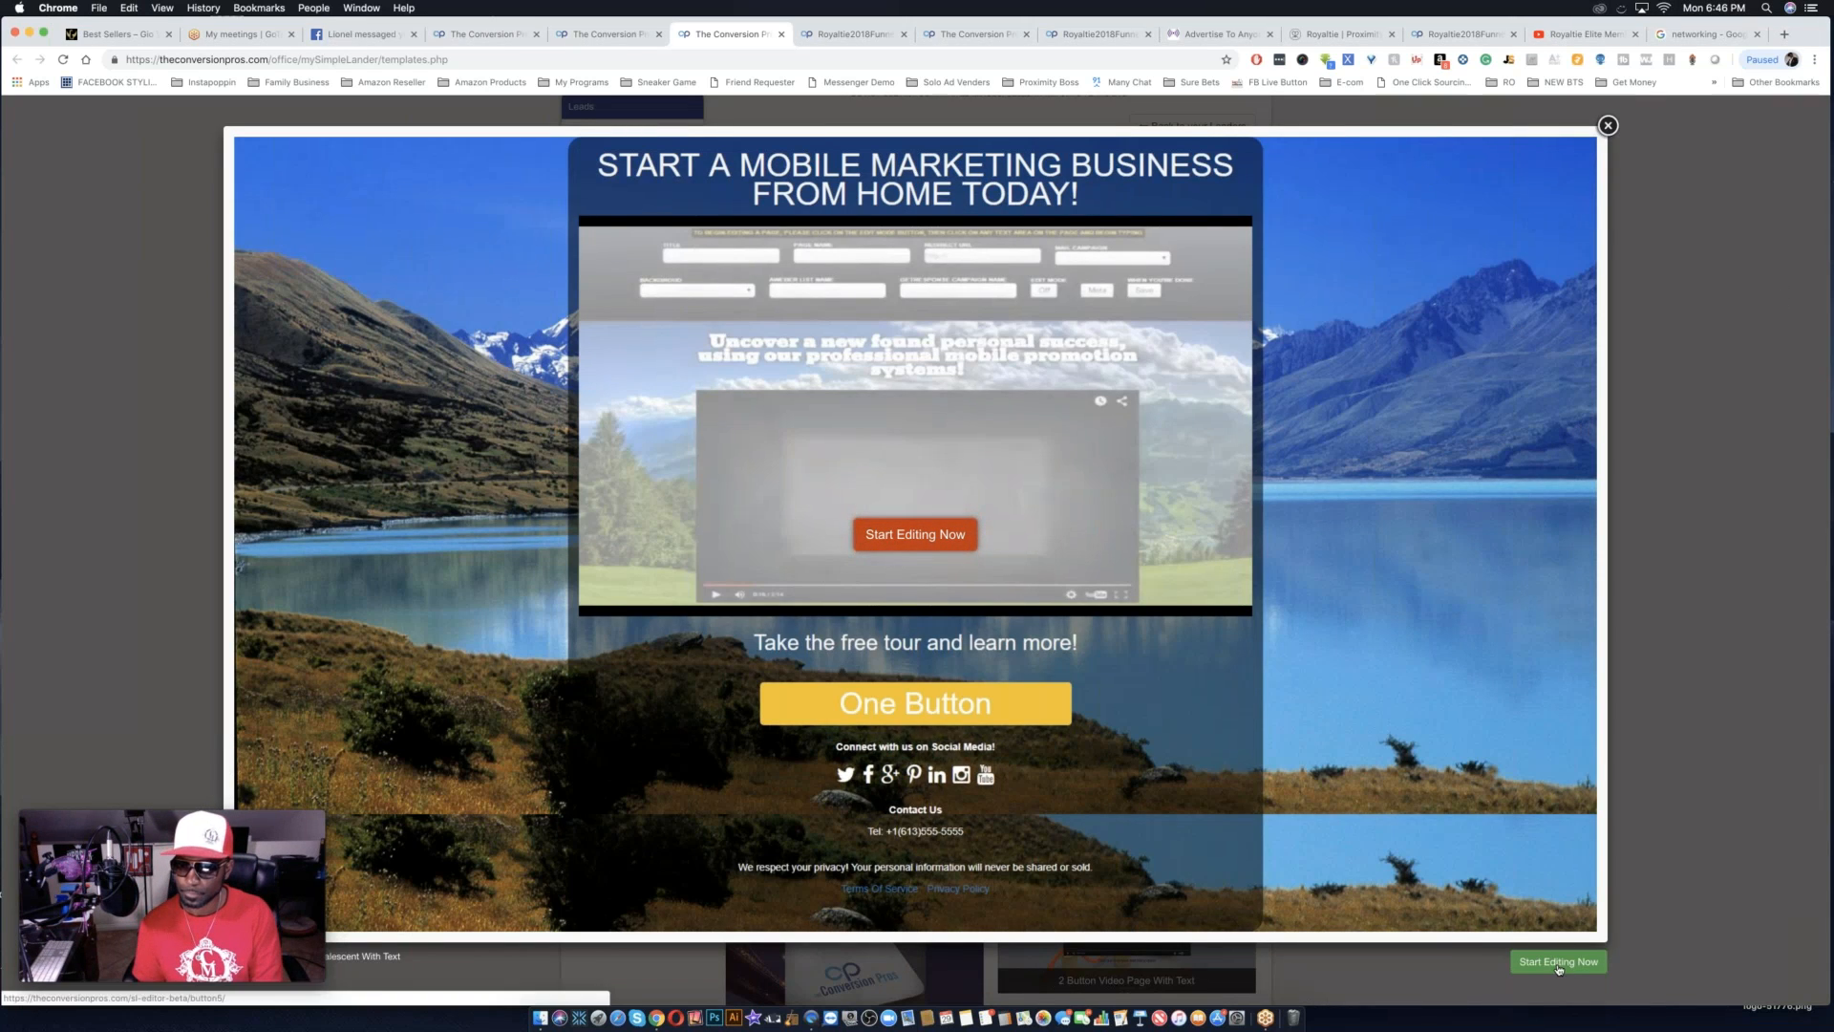
{"action": "left_click", "coordinate": [1558, 966]}
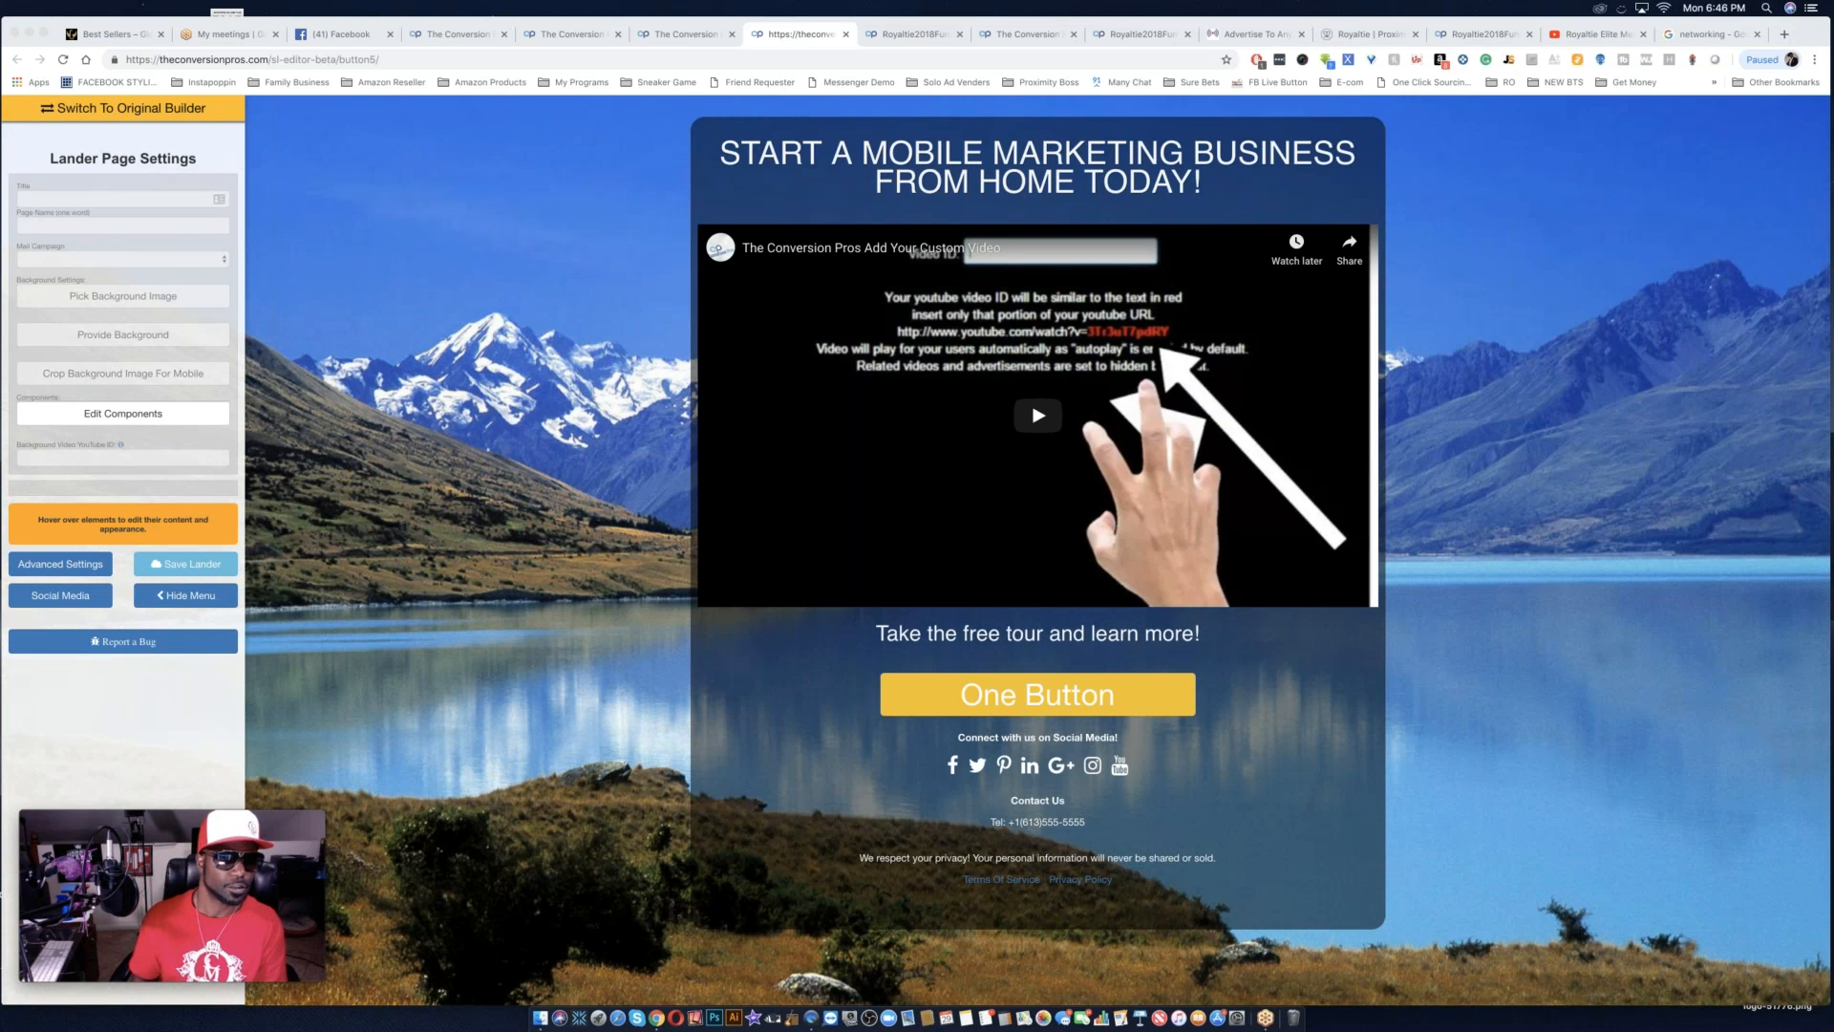
{"action": "left_click", "coordinate": [110, 115]}
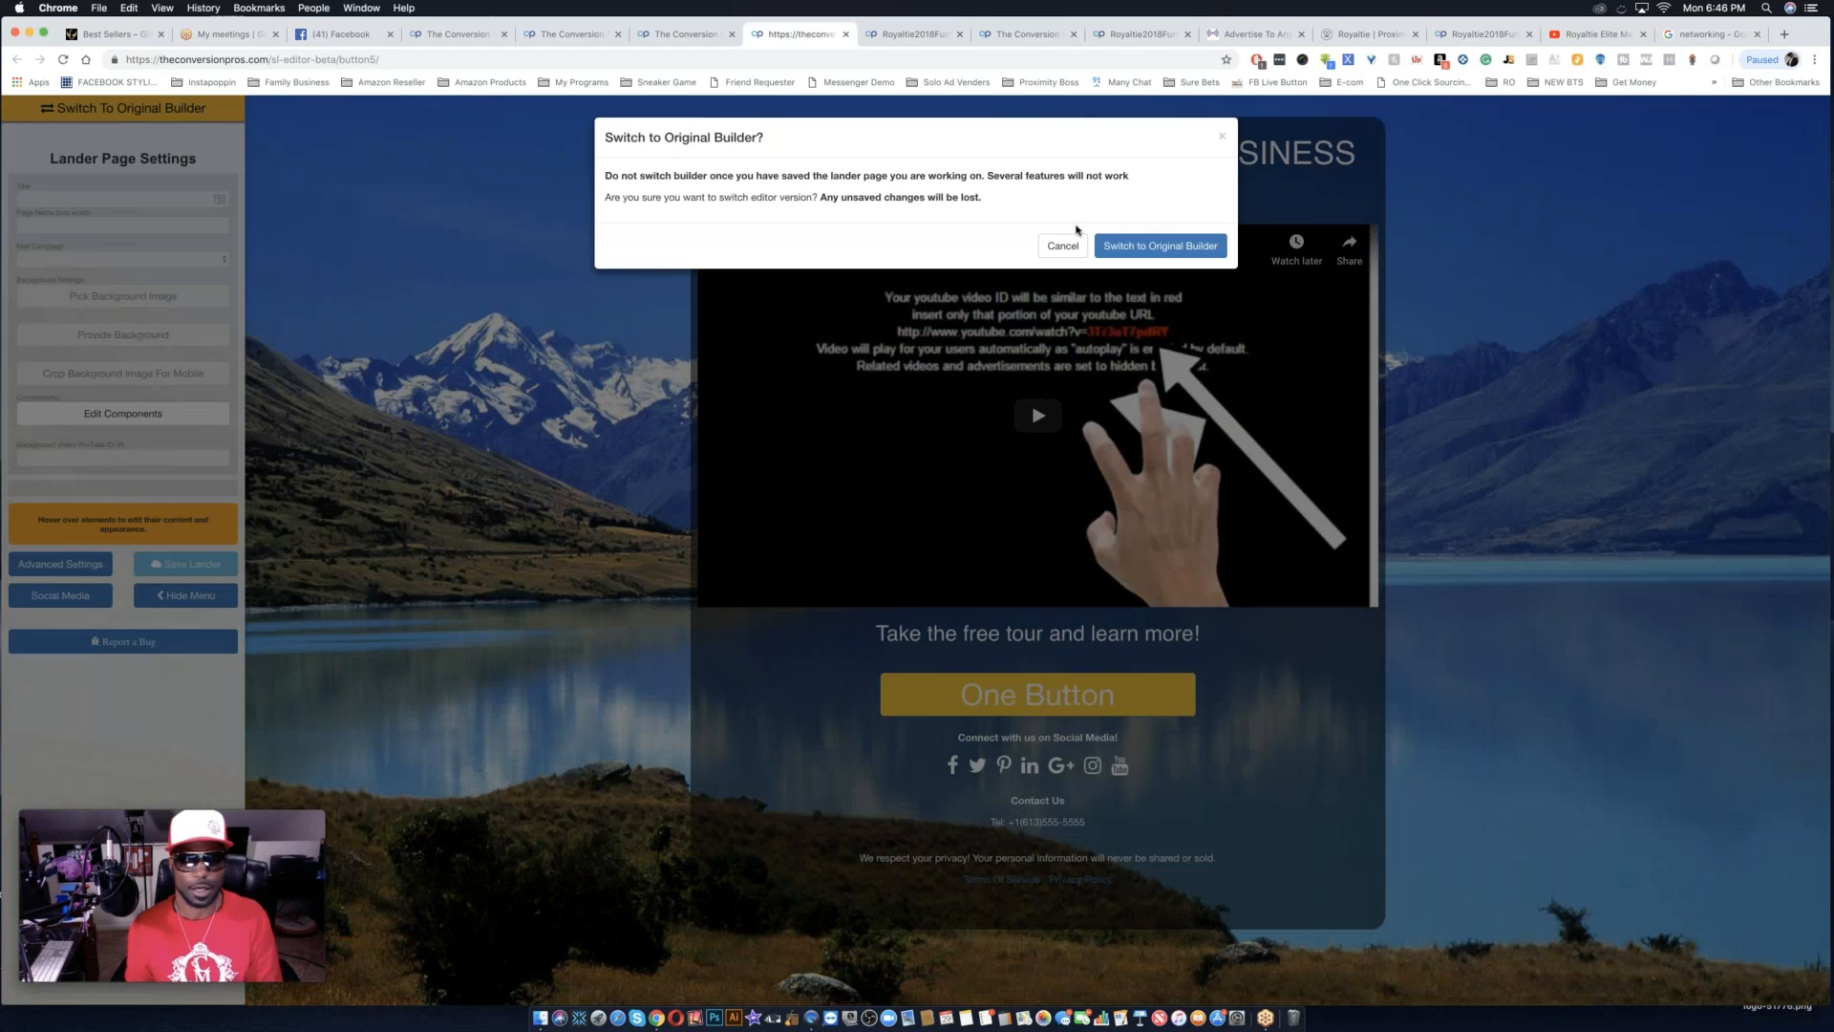
{"action": "left_click", "coordinate": [1133, 247]}
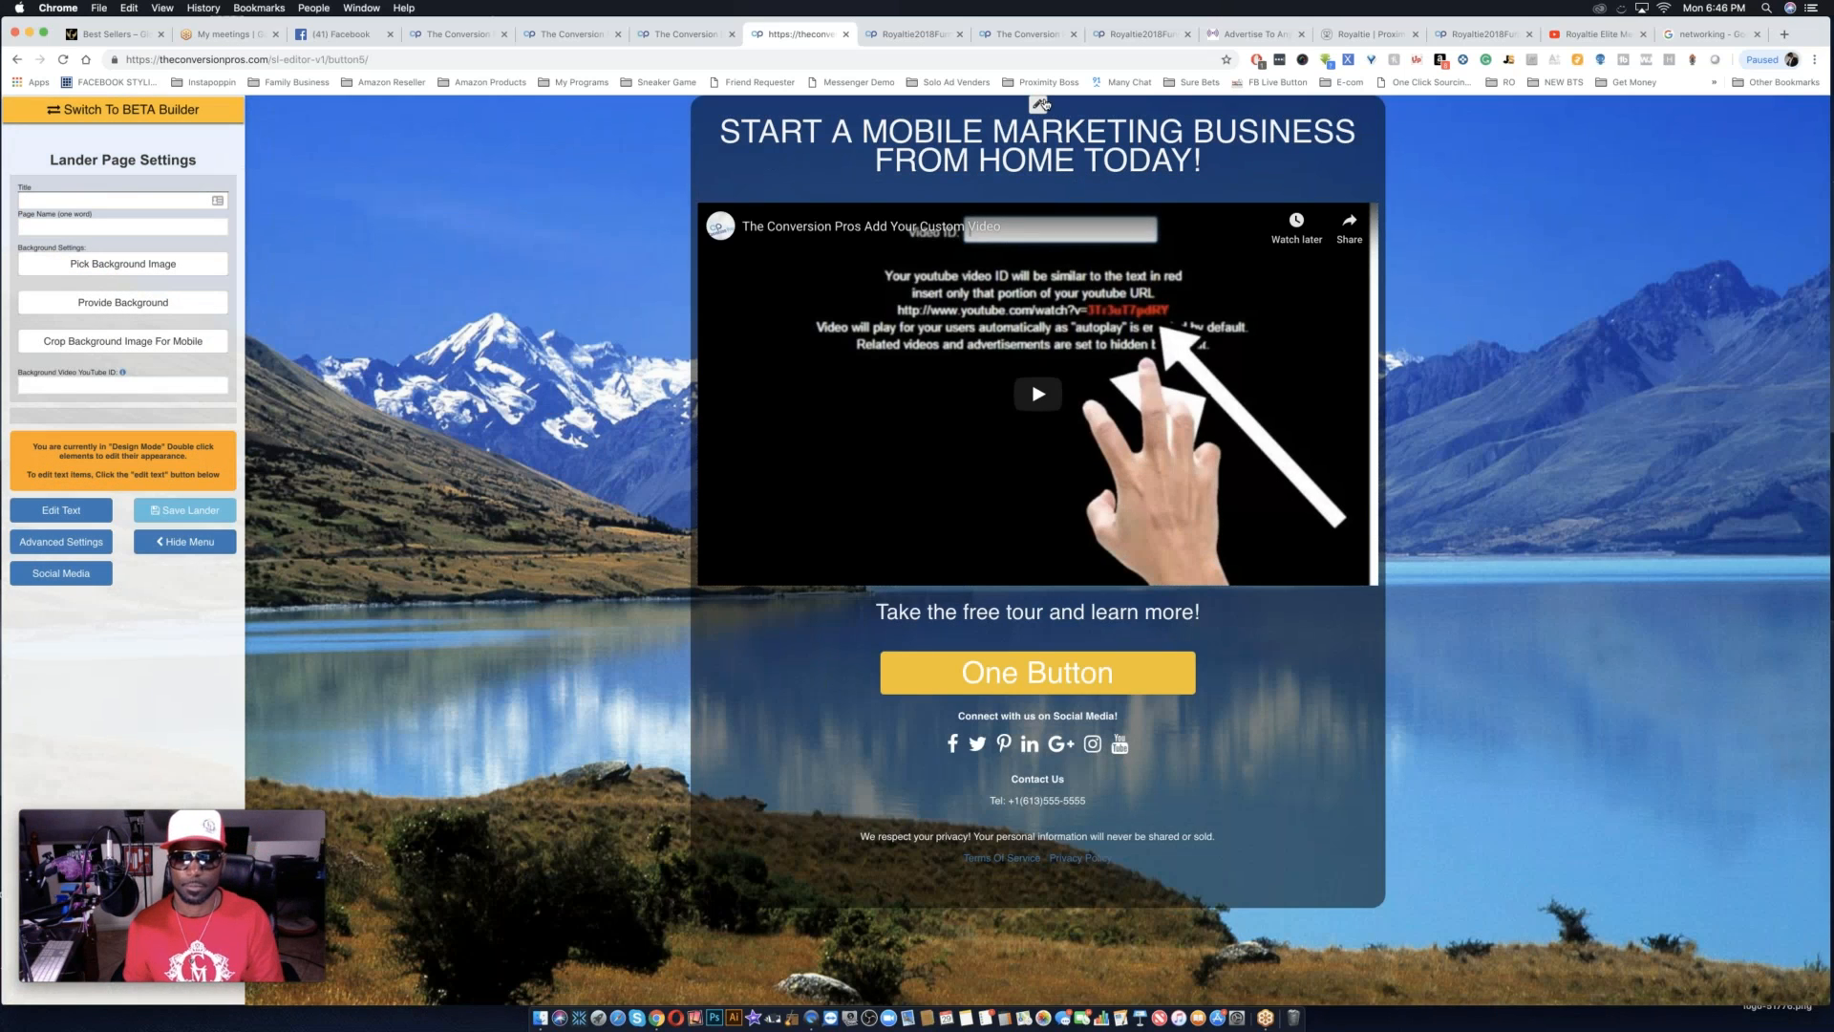
Set the opacity of the background behind the page content to 0.
{"action": "left_click", "coordinate": [1037, 105]}
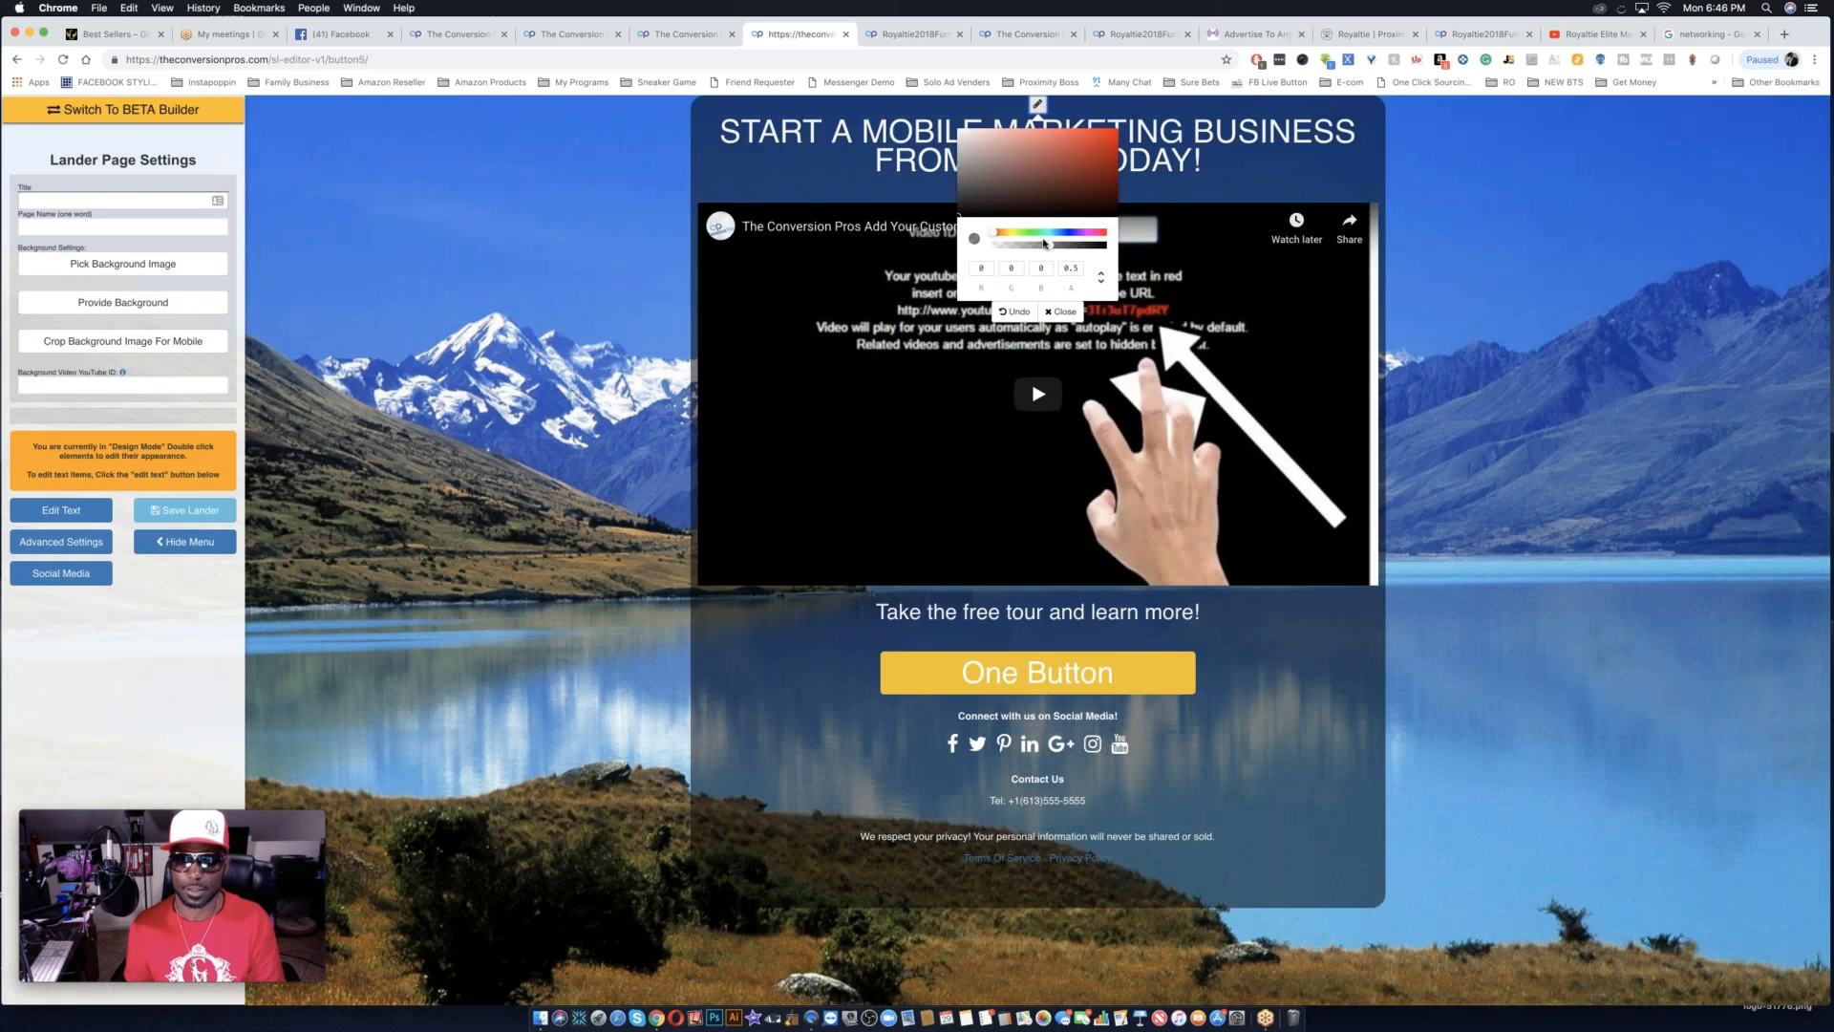
{"action": "left_click_drag", "start_coordinate": [1048, 249], "coordinate": [976, 253]}
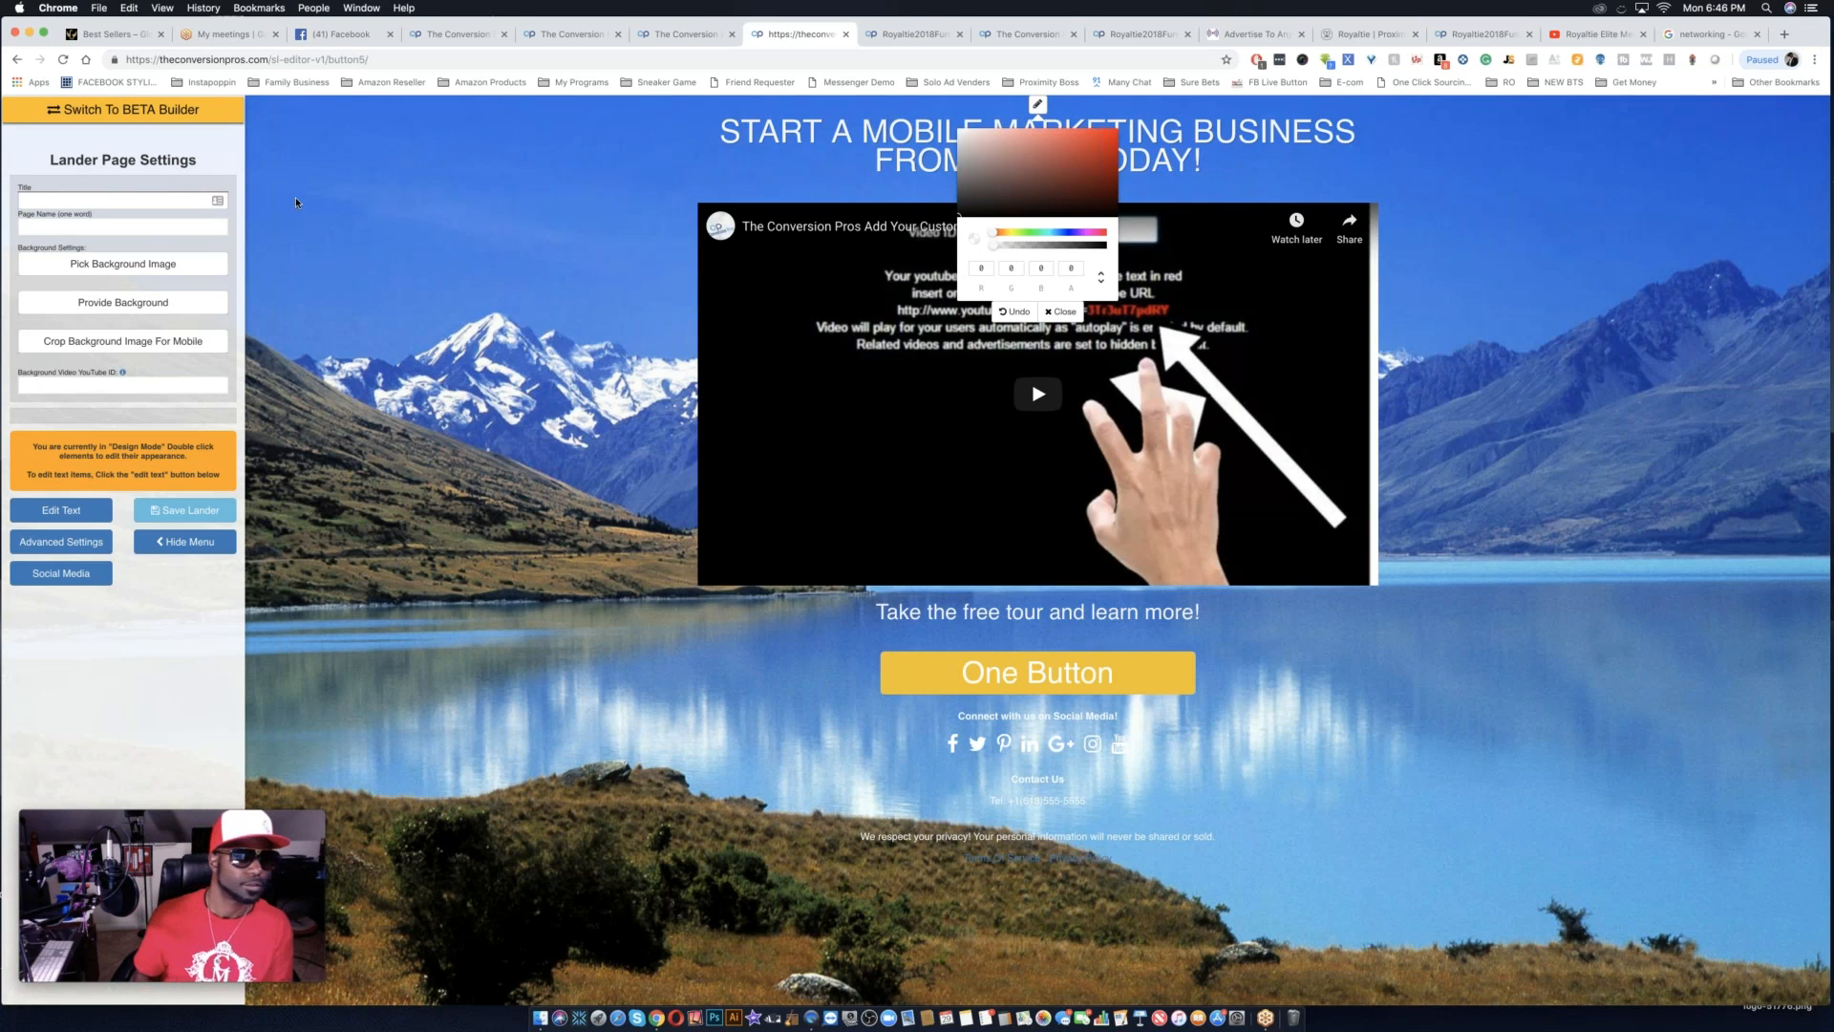
{"action": "left_click", "coordinate": [1060, 311]}
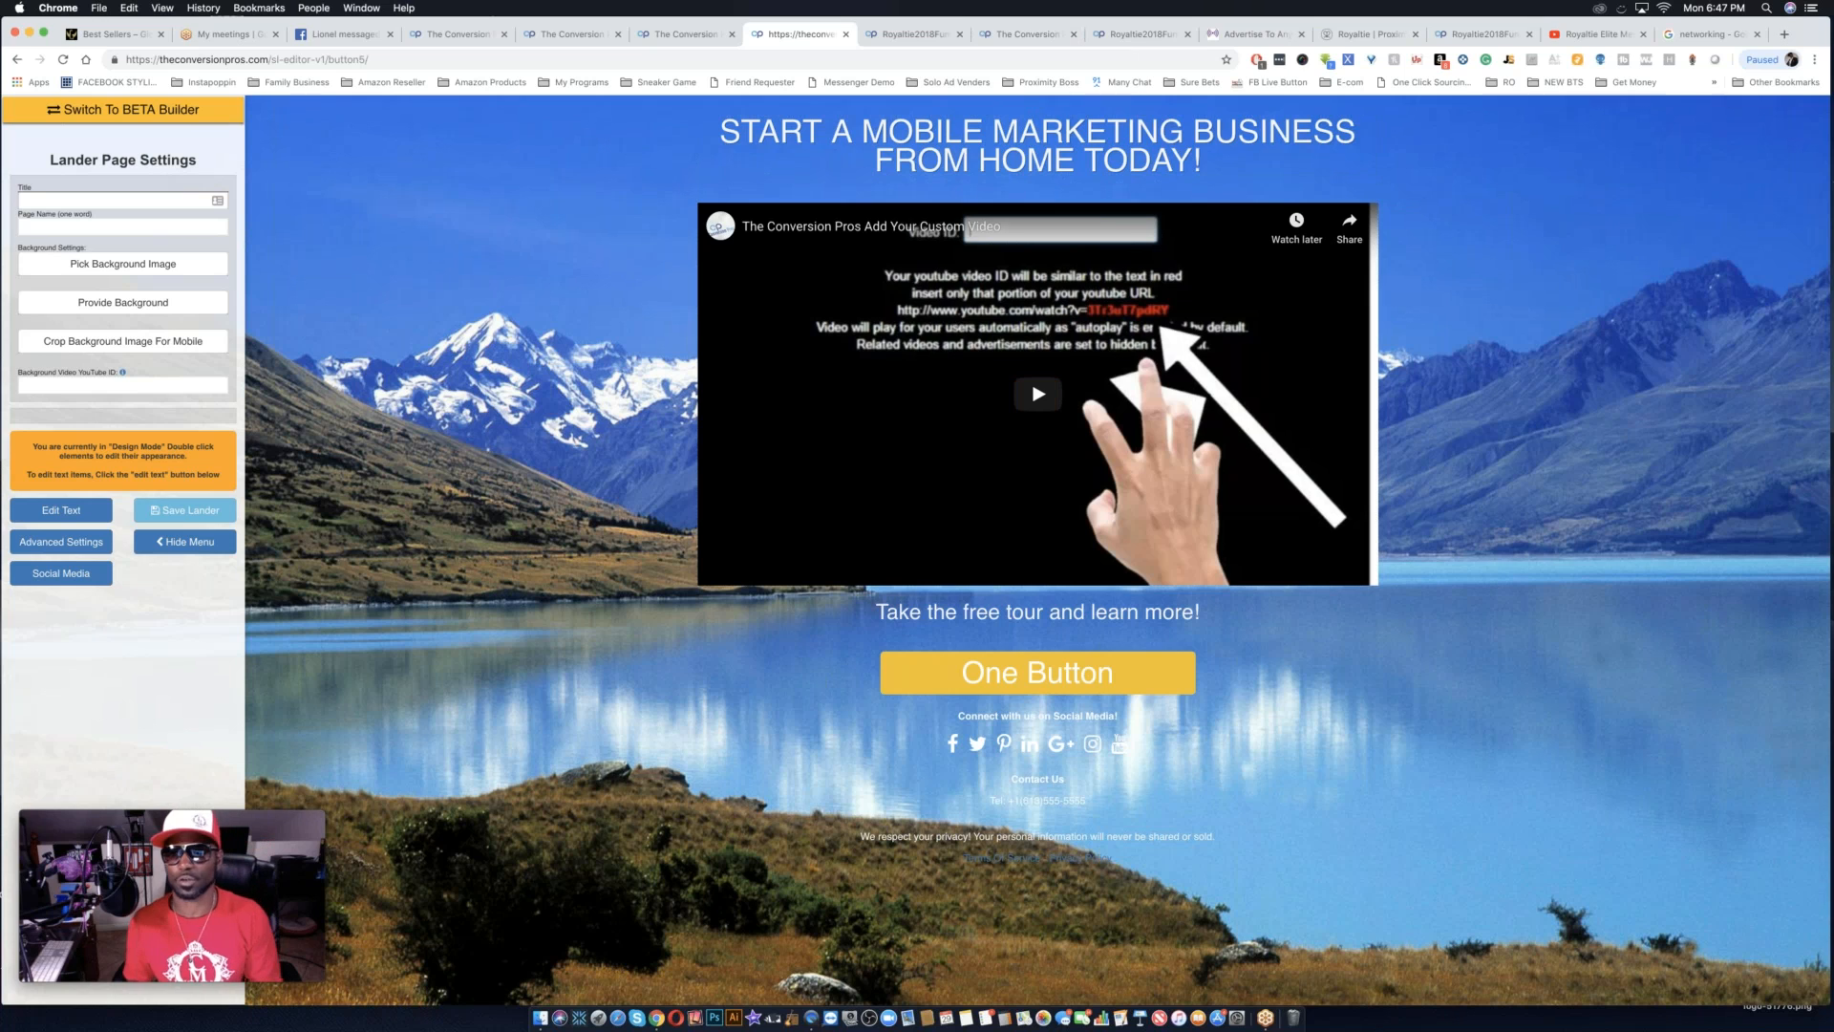
Switch to YouTube, return to the first Royaltie testimonial video and open the playlists of the channel that published it.
{"action": "left_click", "coordinate": [1595, 36]}
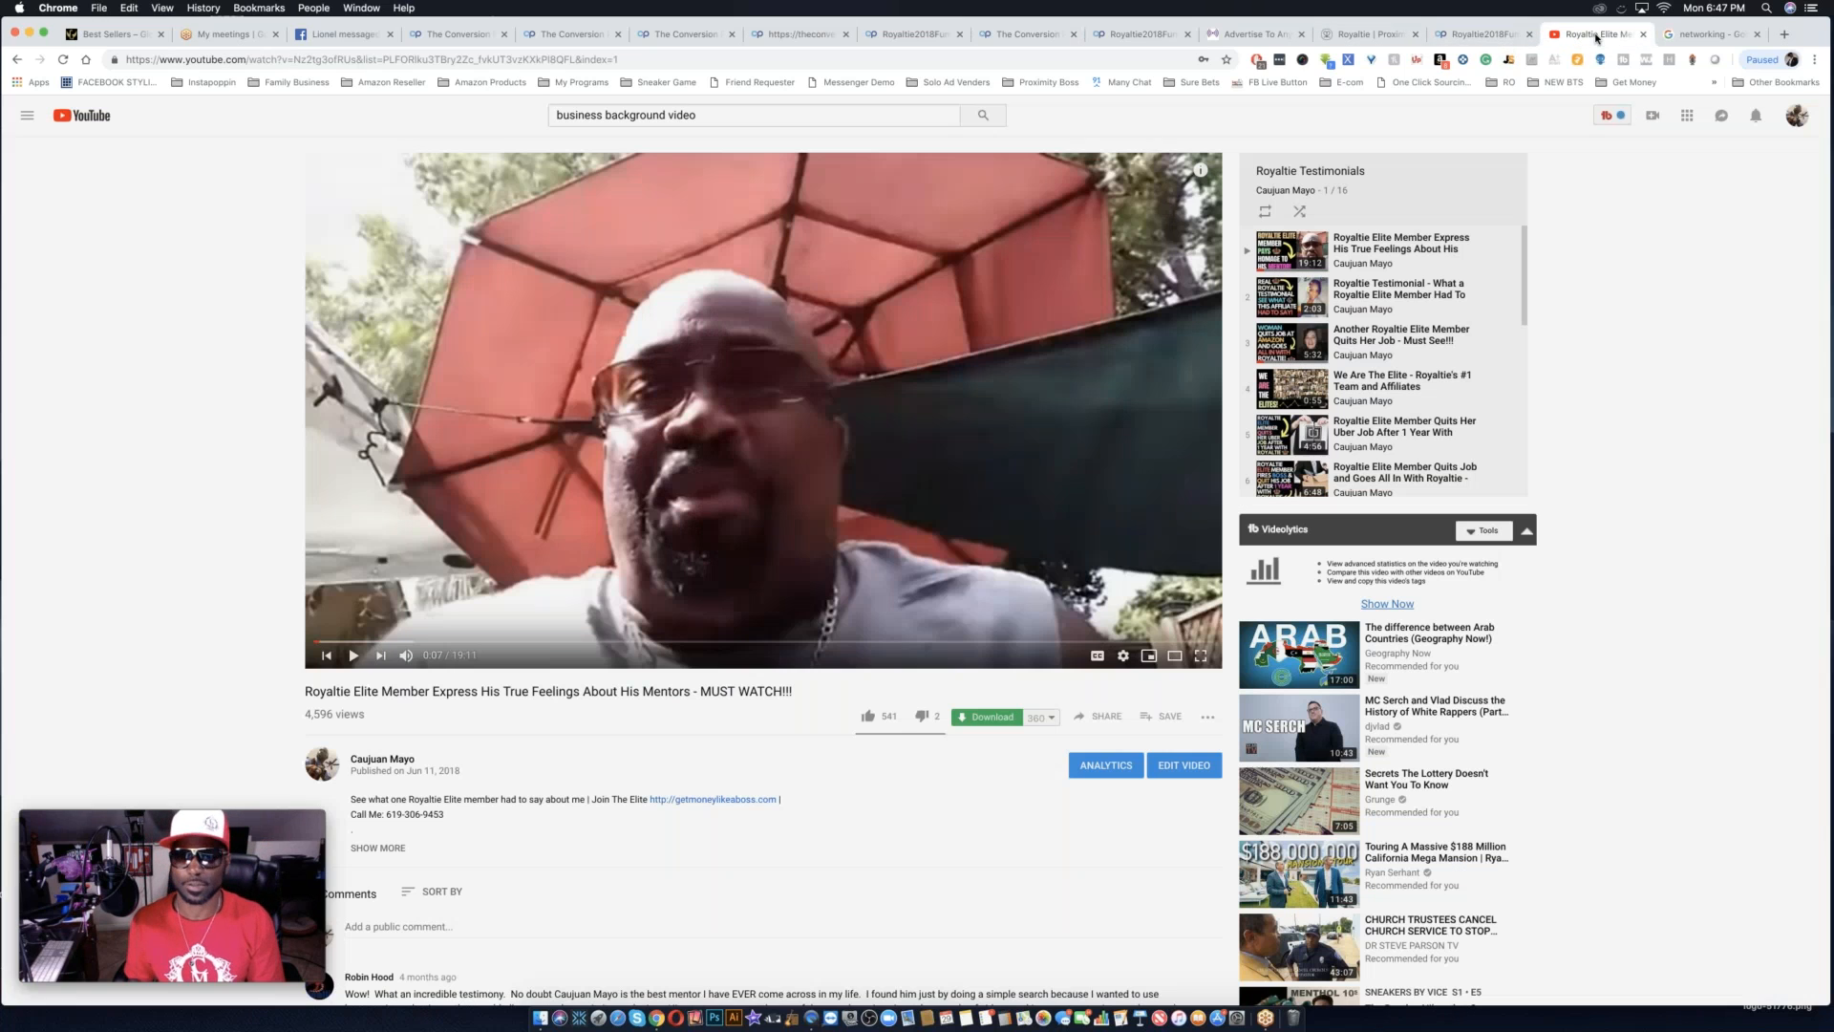
{"action": "scroll", "coordinate": [657, 204], "scroll_direction": "left", "scroll_amount": 5}
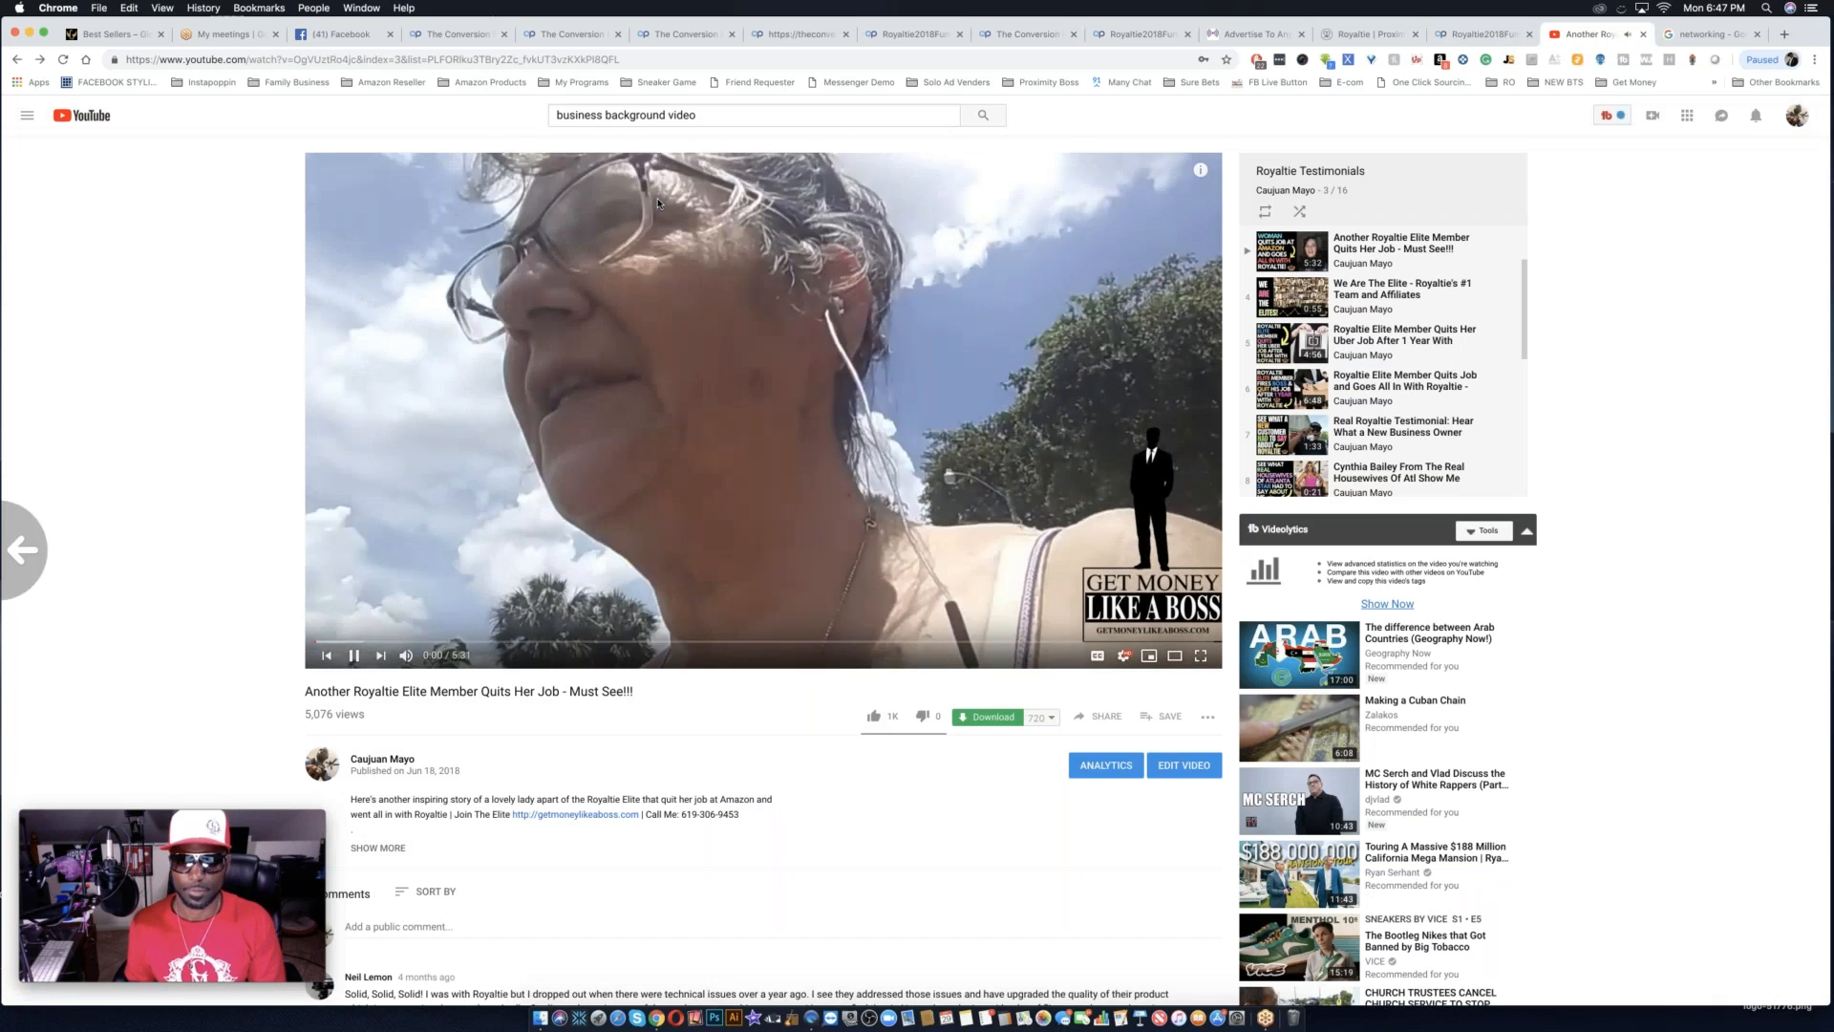
{"action": "scroll", "coordinate": [657, 204], "scroll_direction": "left", "scroll_amount": 5}
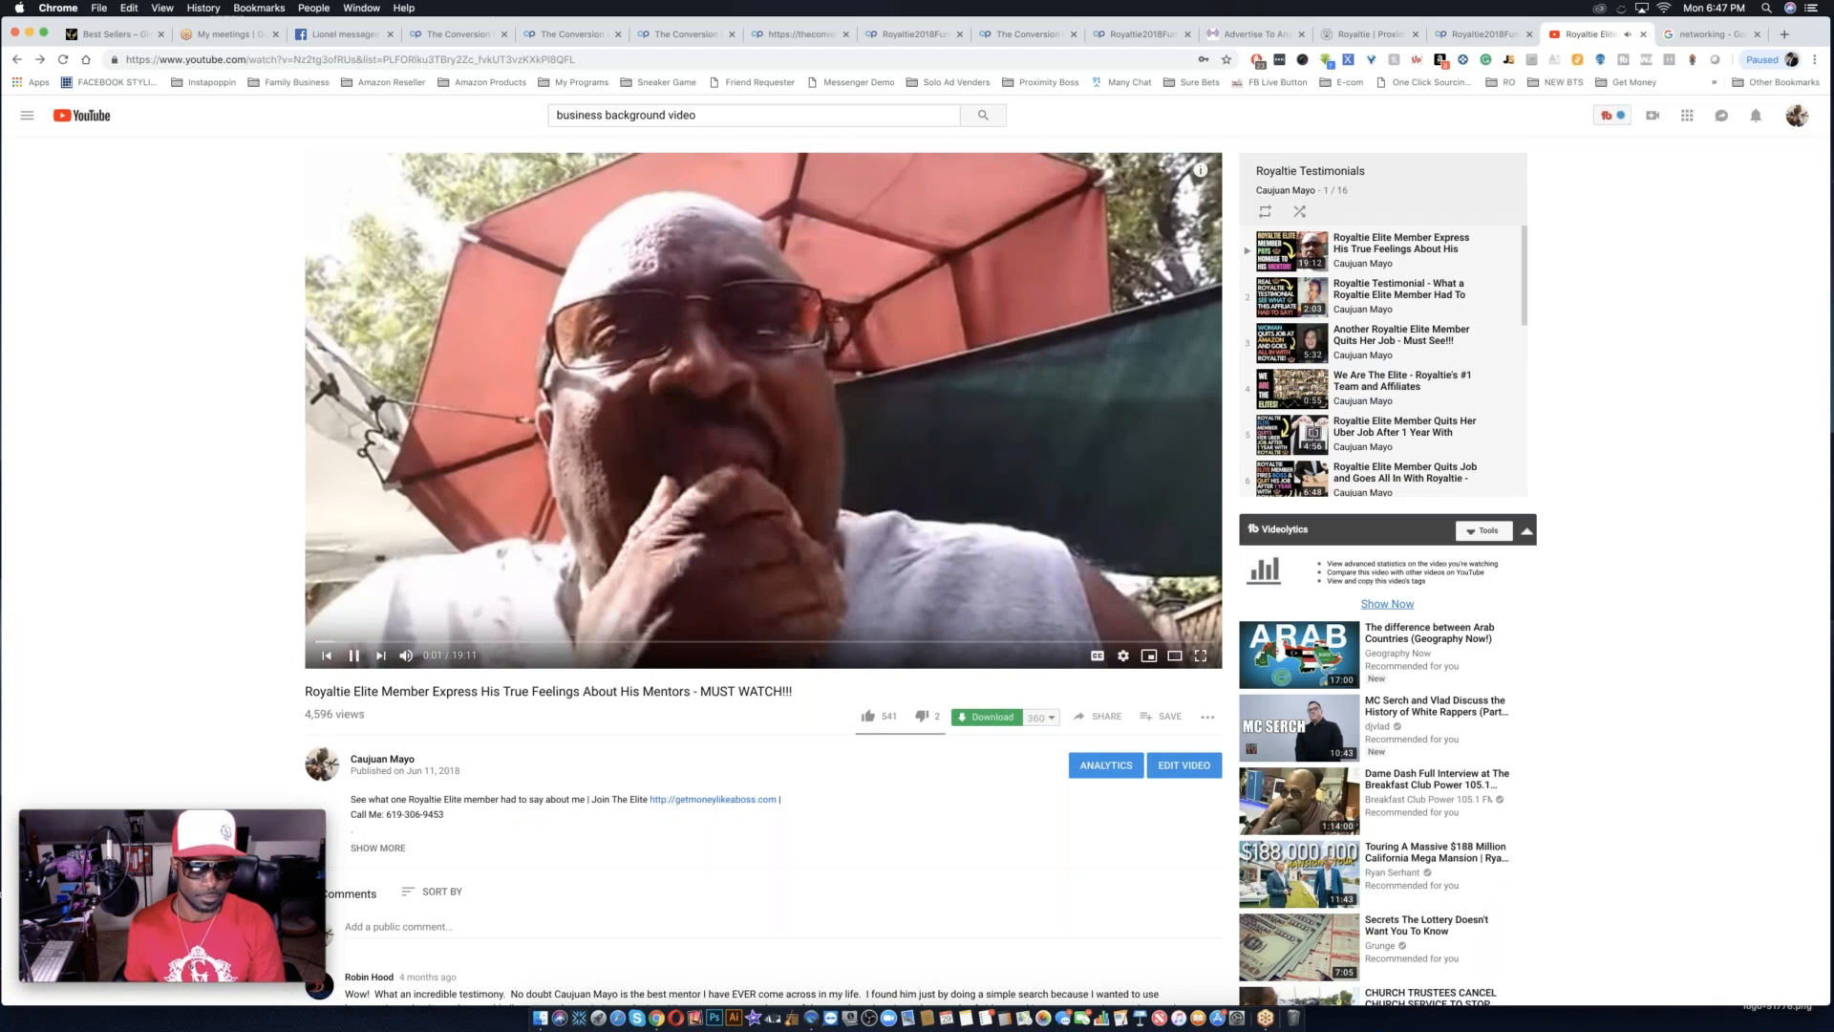
{"action": "left_click", "coordinate": [385, 761]}
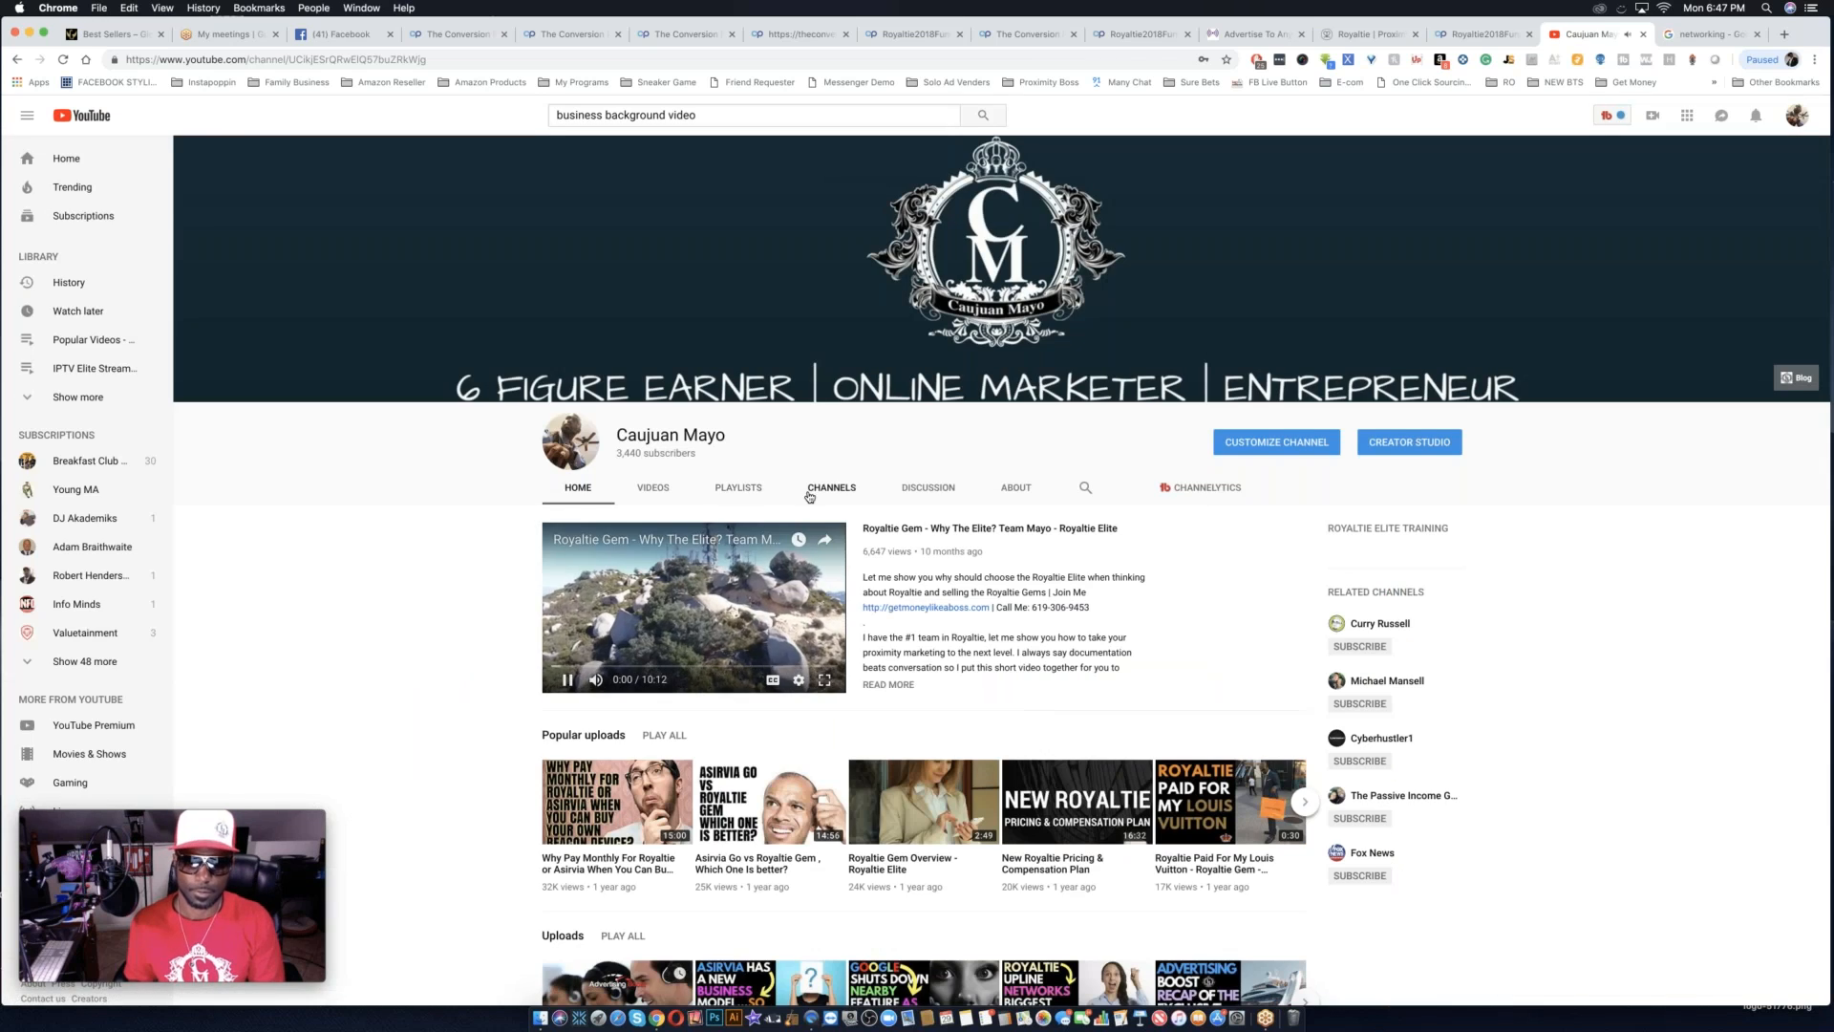
{"action": "left_click", "coordinate": [734, 488]}
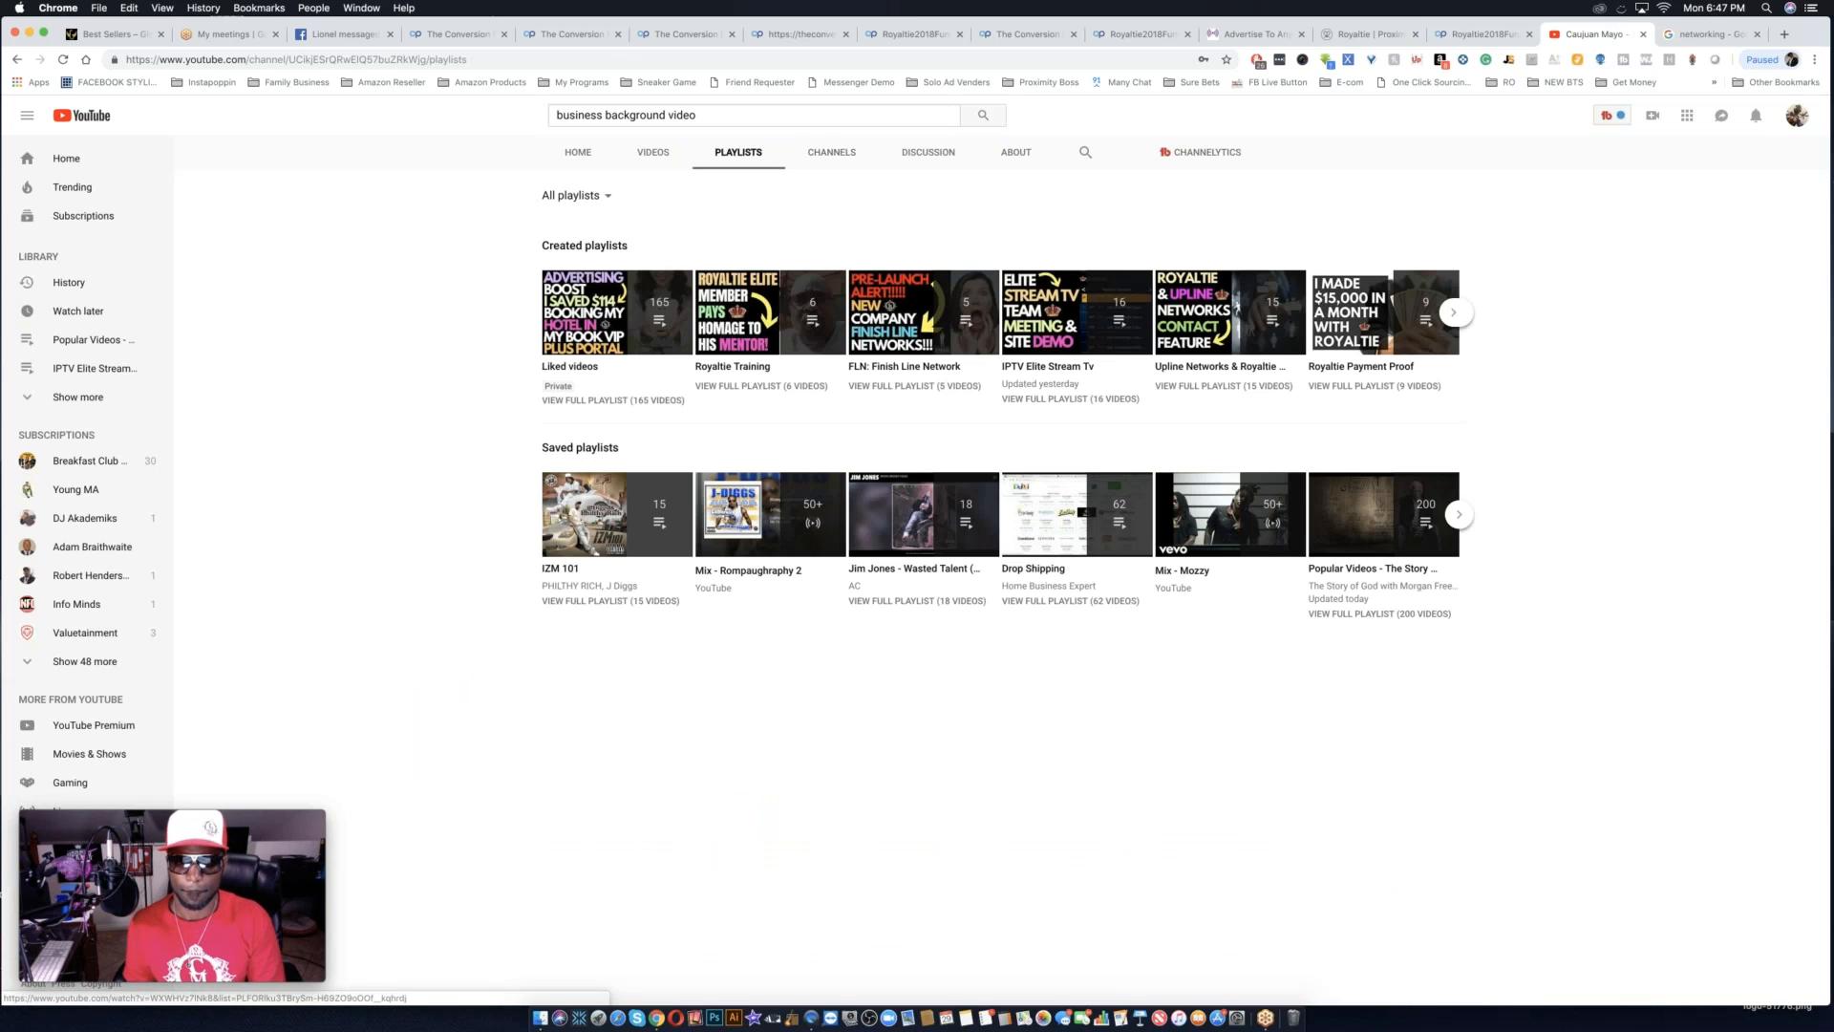
Check the channel's uploads and its Liked videos playlist for testimonials and return to the playlist overview.
{"action": "left_click", "coordinate": [658, 155]}
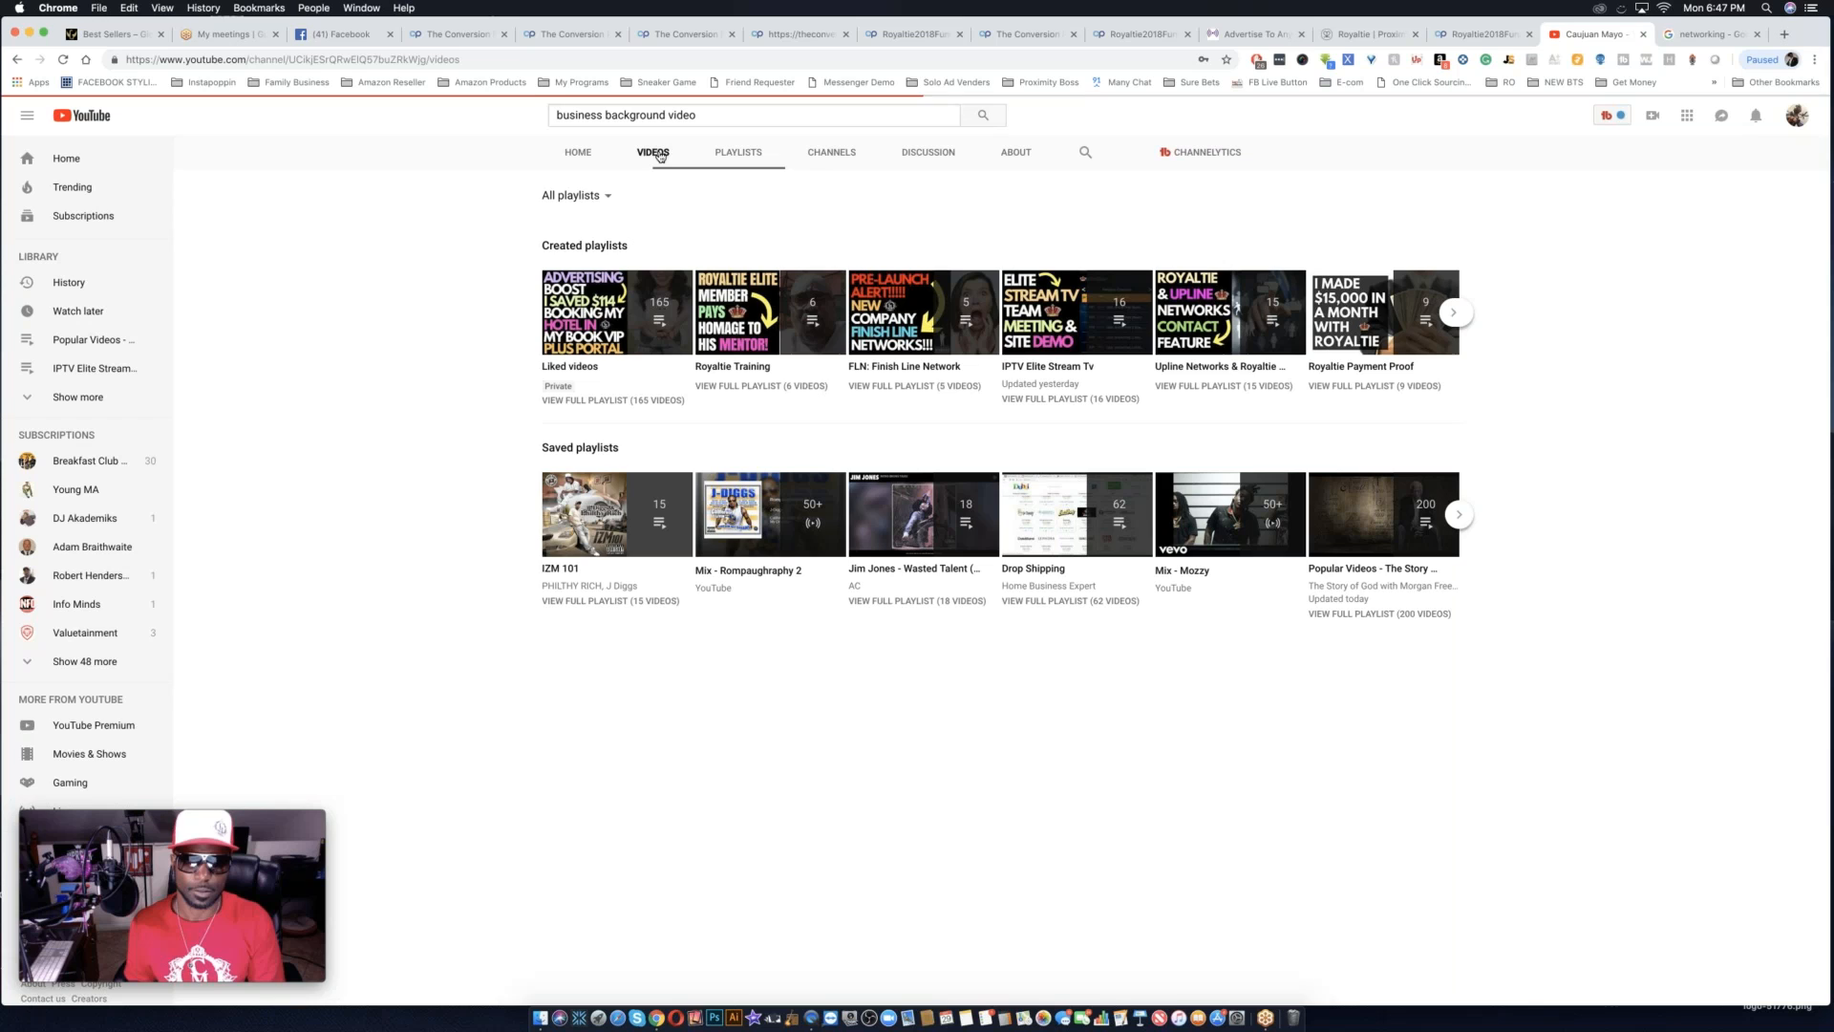
{"action": "scroll", "coordinate": [793, 363], "scroll_direction": "up", "scroll_amount": 4}
{"action": "left_click", "coordinate": [745, 489]}
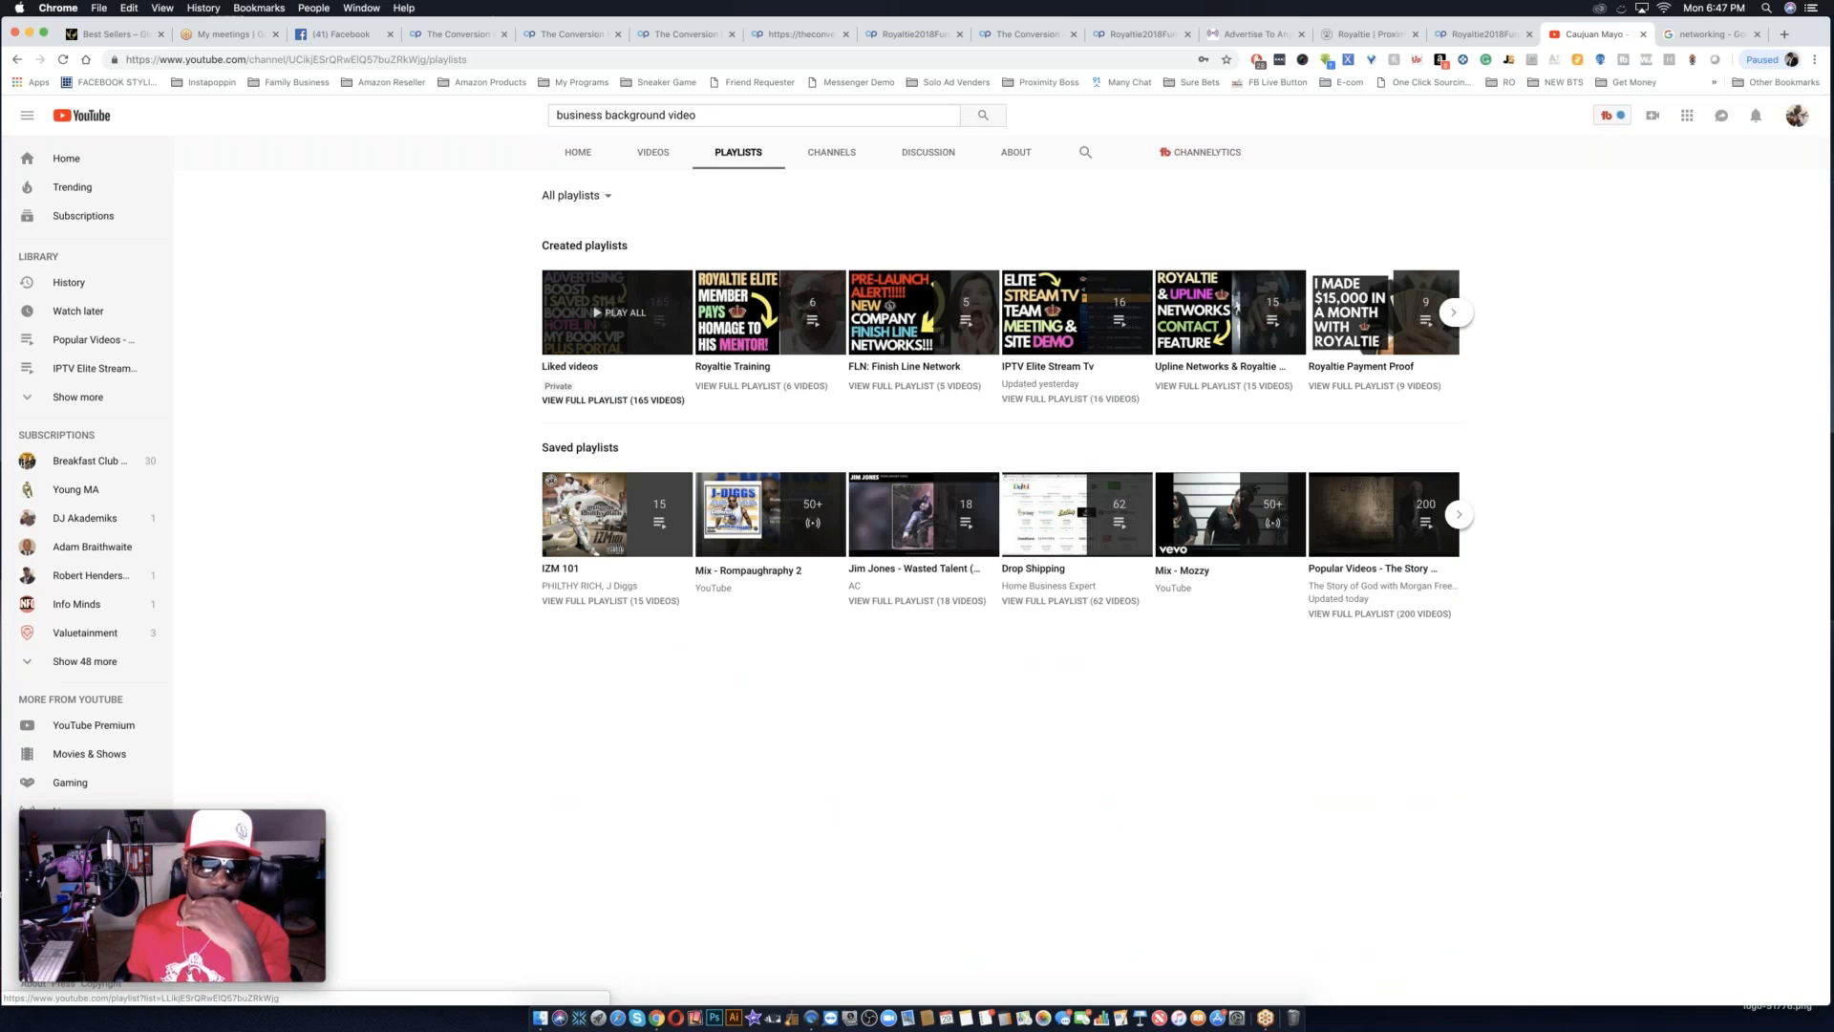
{"action": "left_click", "coordinate": [616, 312]}
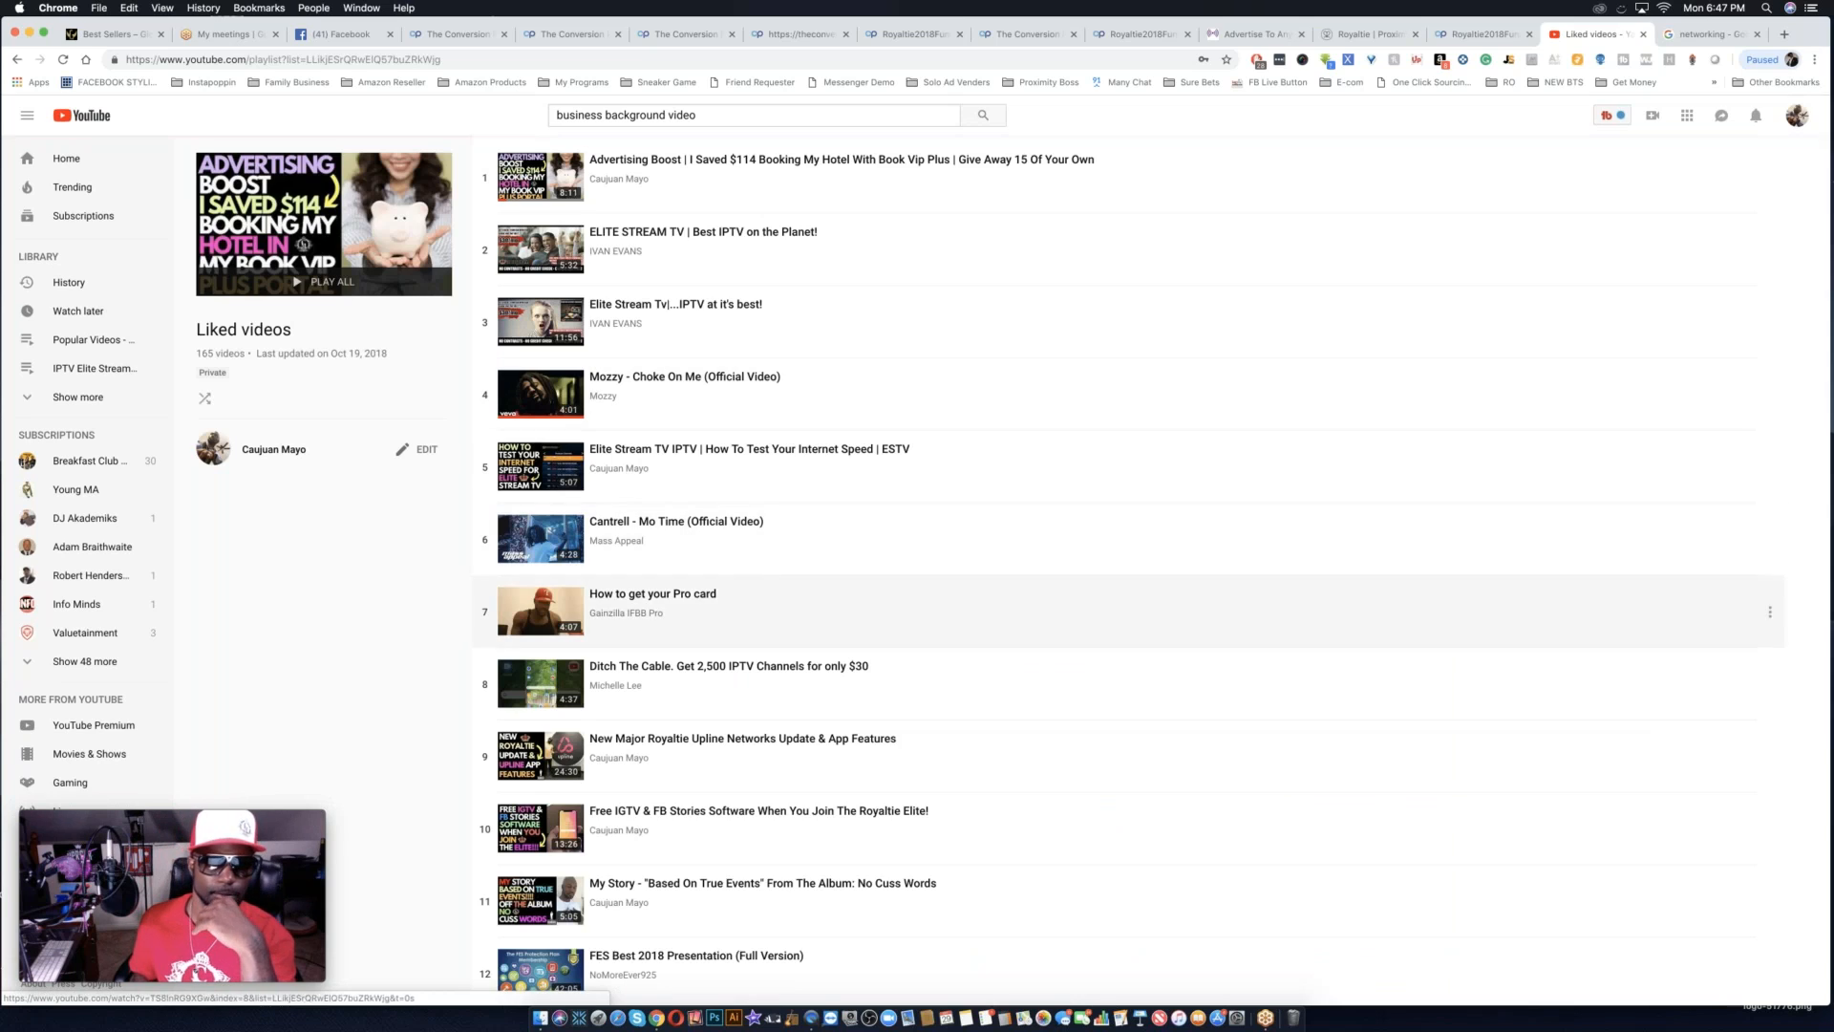
{"action": "scroll", "coordinate": [755, 182], "scroll_direction": "left", "scroll_amount": 5}
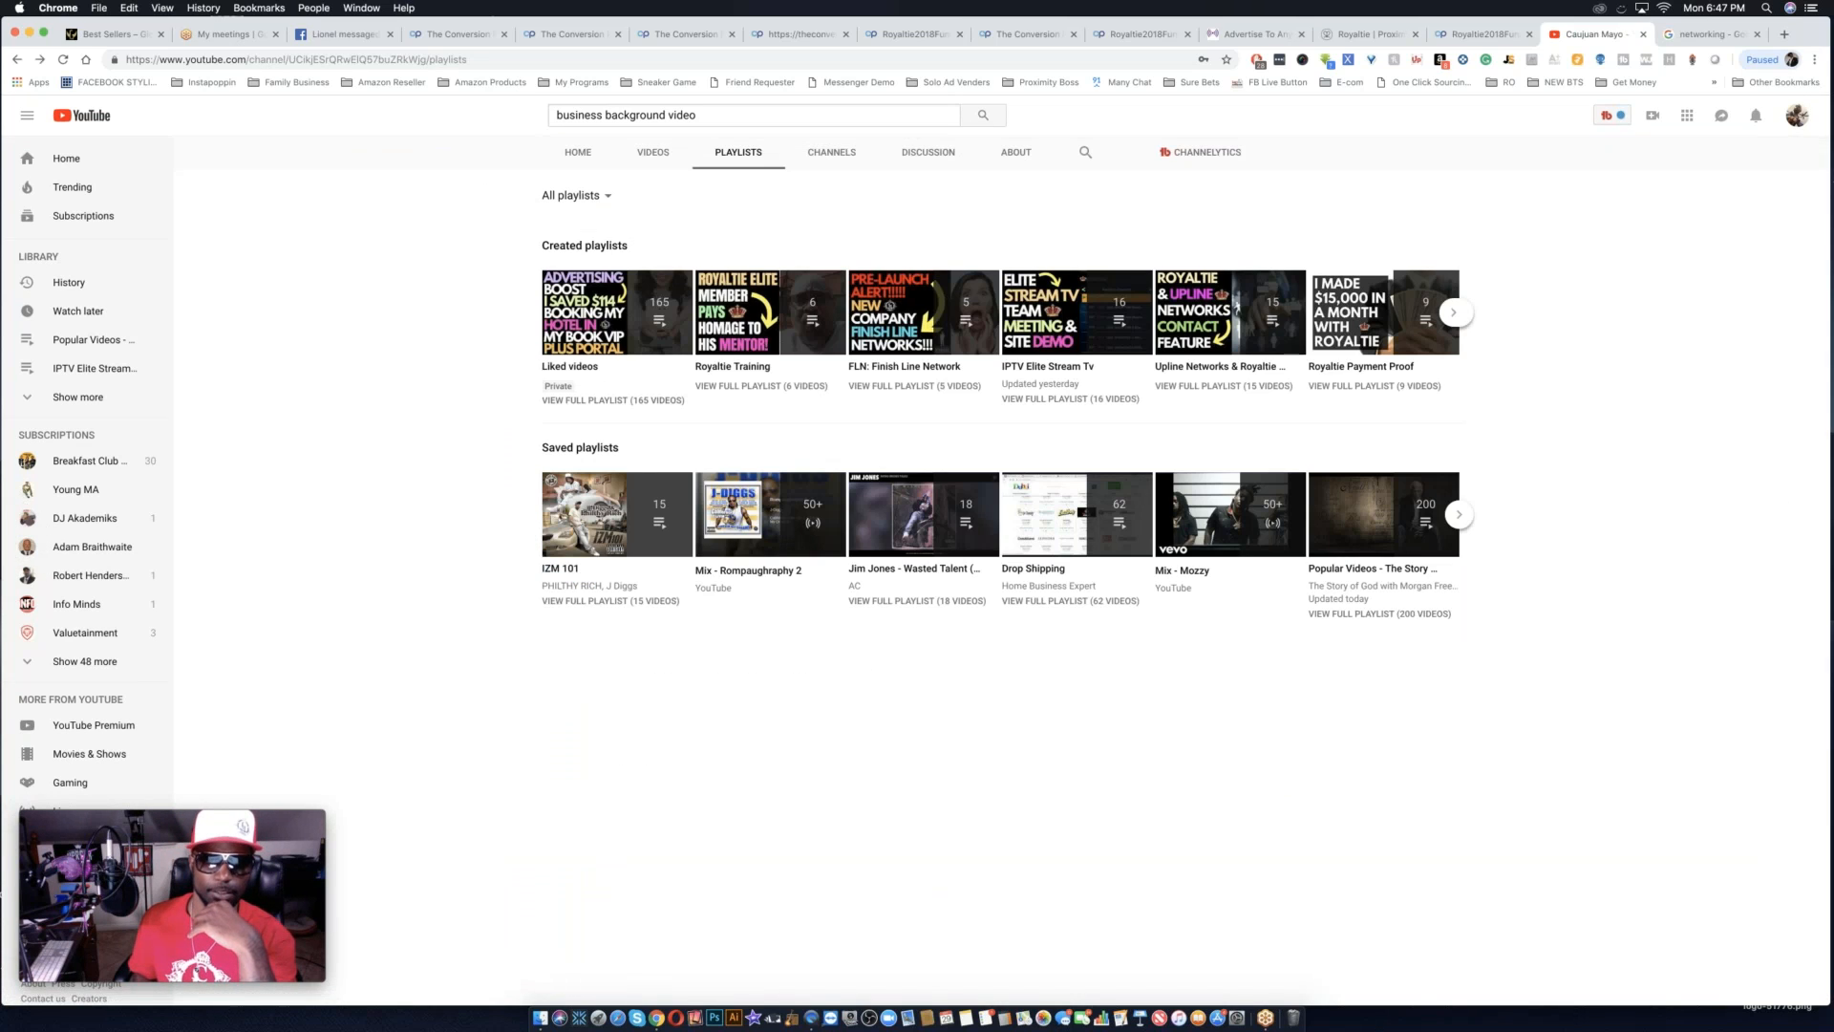
Clear the YouTube search query and look through the channel's remaining created playlists for testimonials.
{"action": "triple_click", "coordinate": [724, 117]}
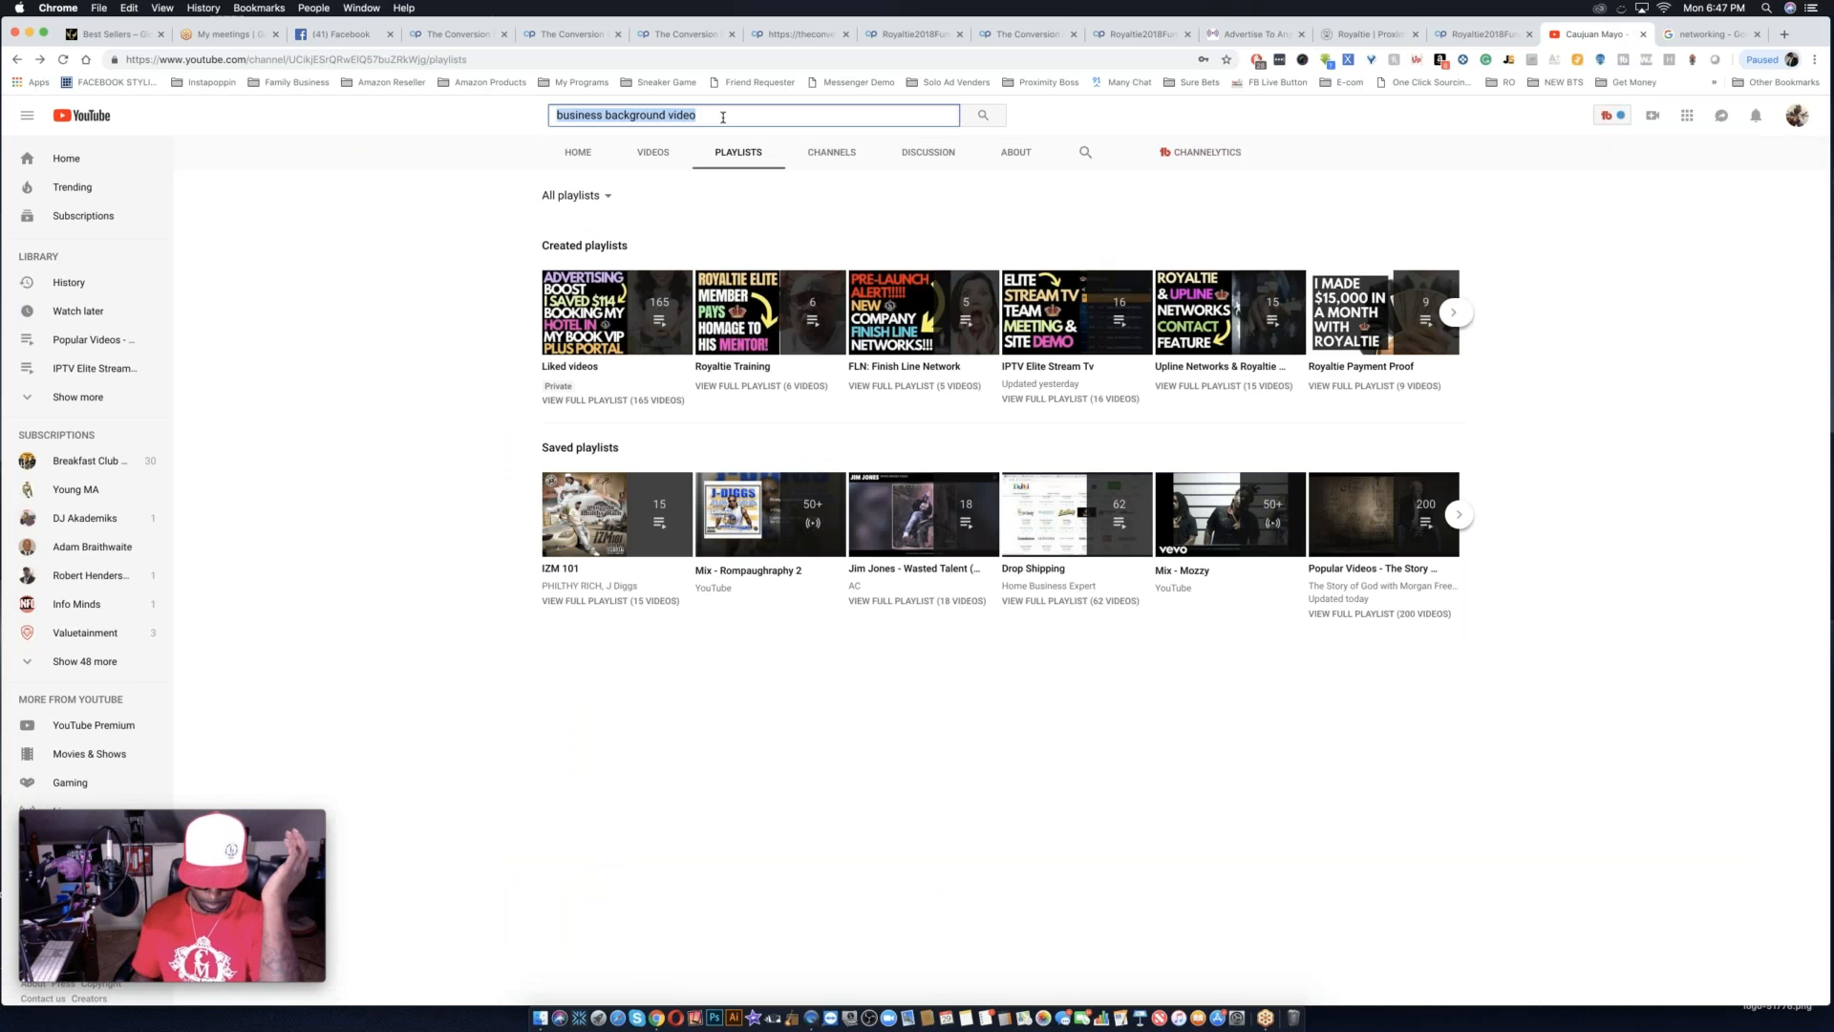
{"action": "key", "text": "BackSpace"}
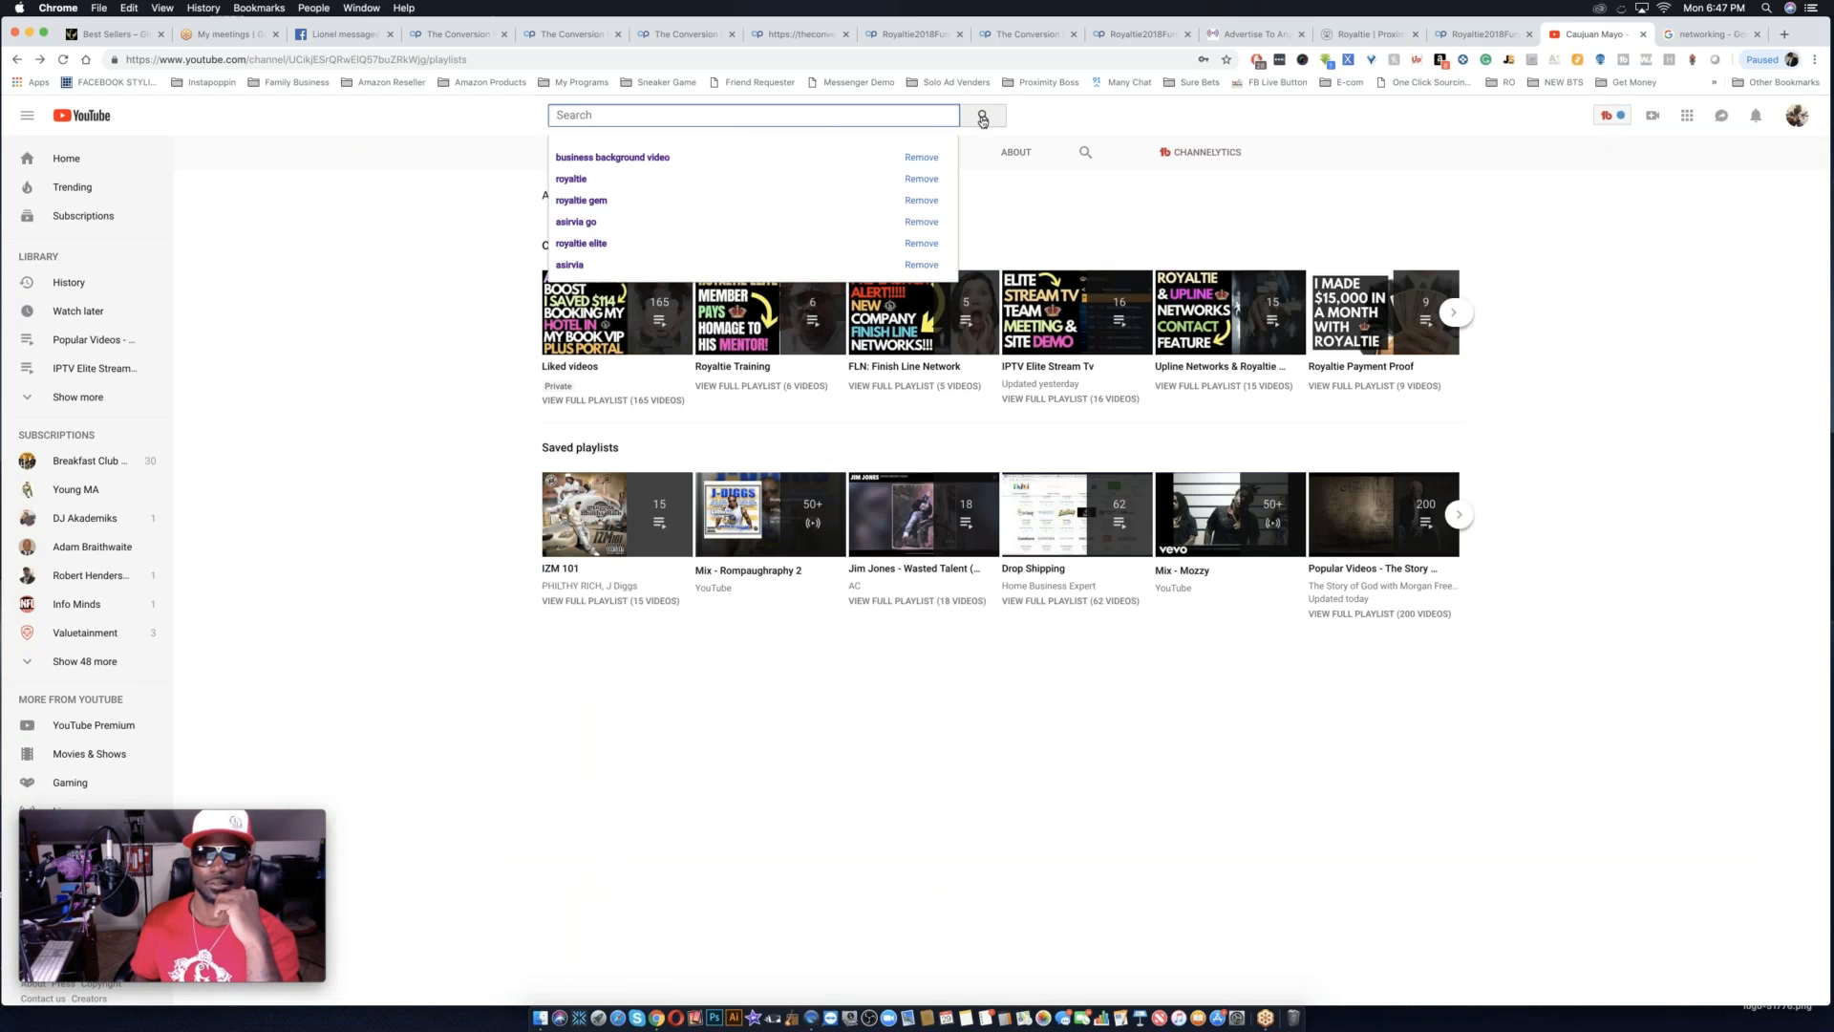
{"action": "left_click", "coordinate": [982, 117]}
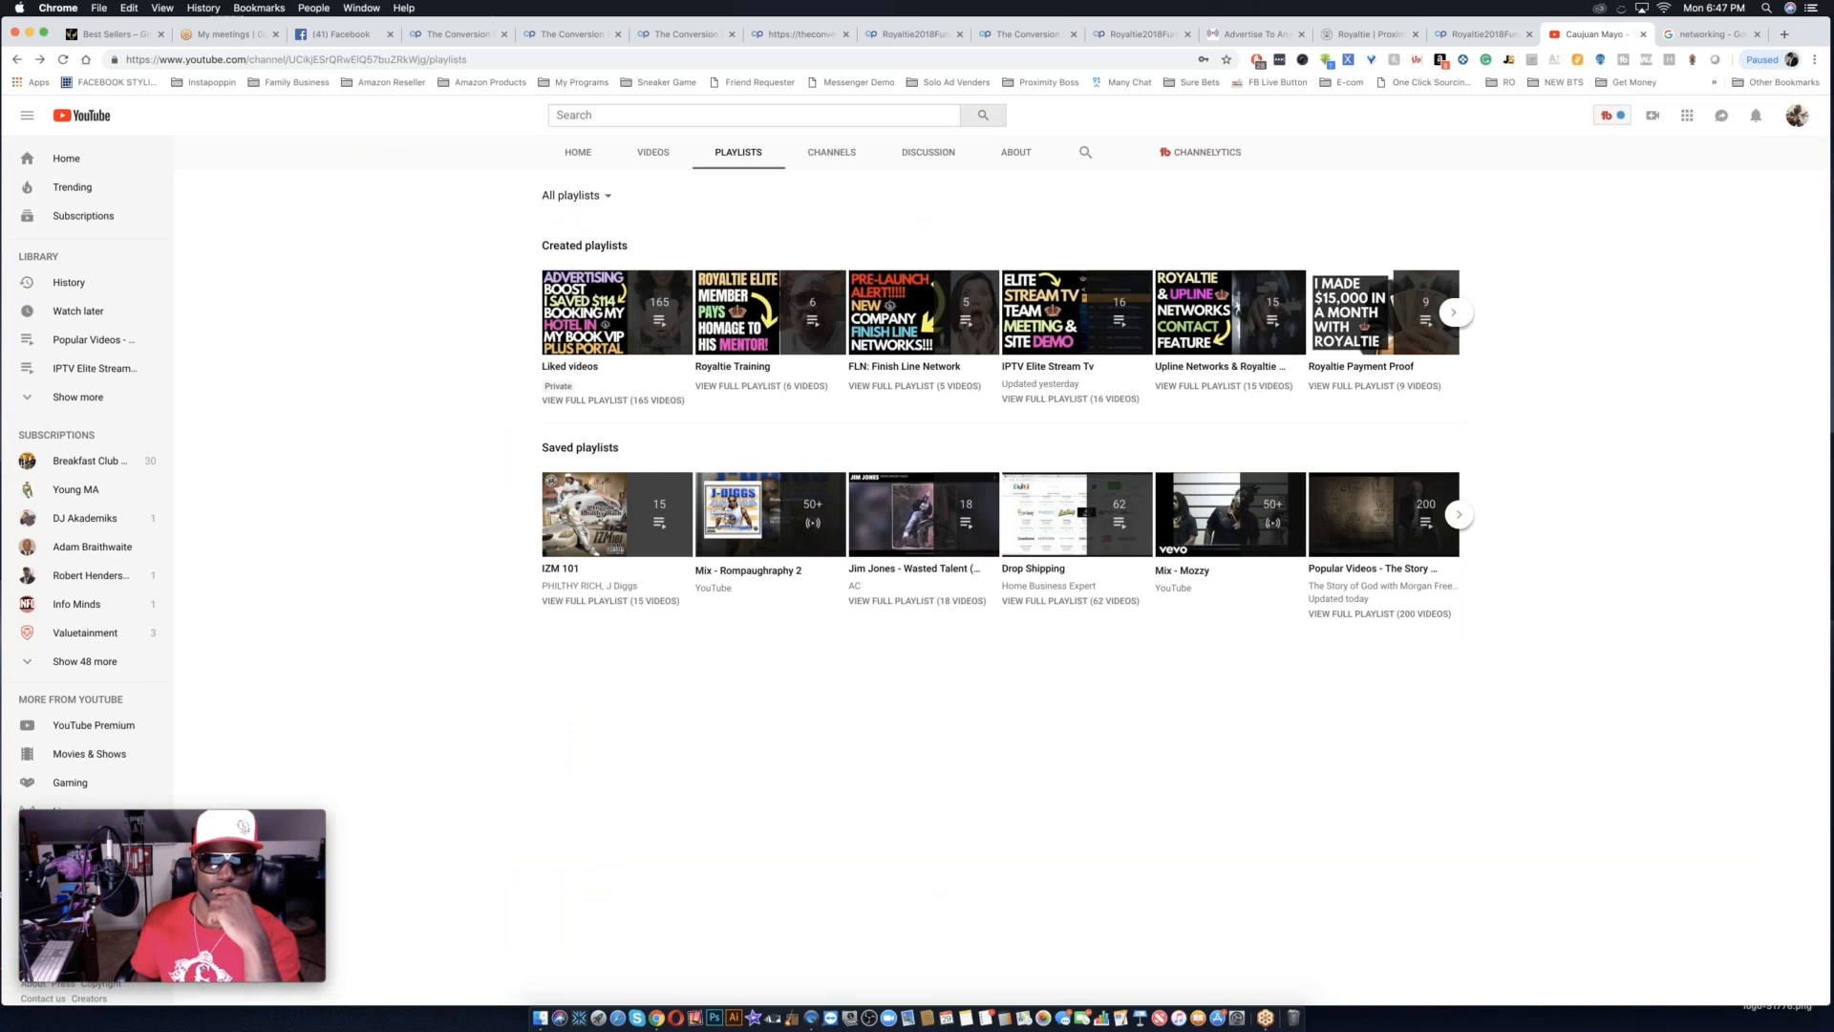
{"action": "left_click", "coordinate": [744, 155]}
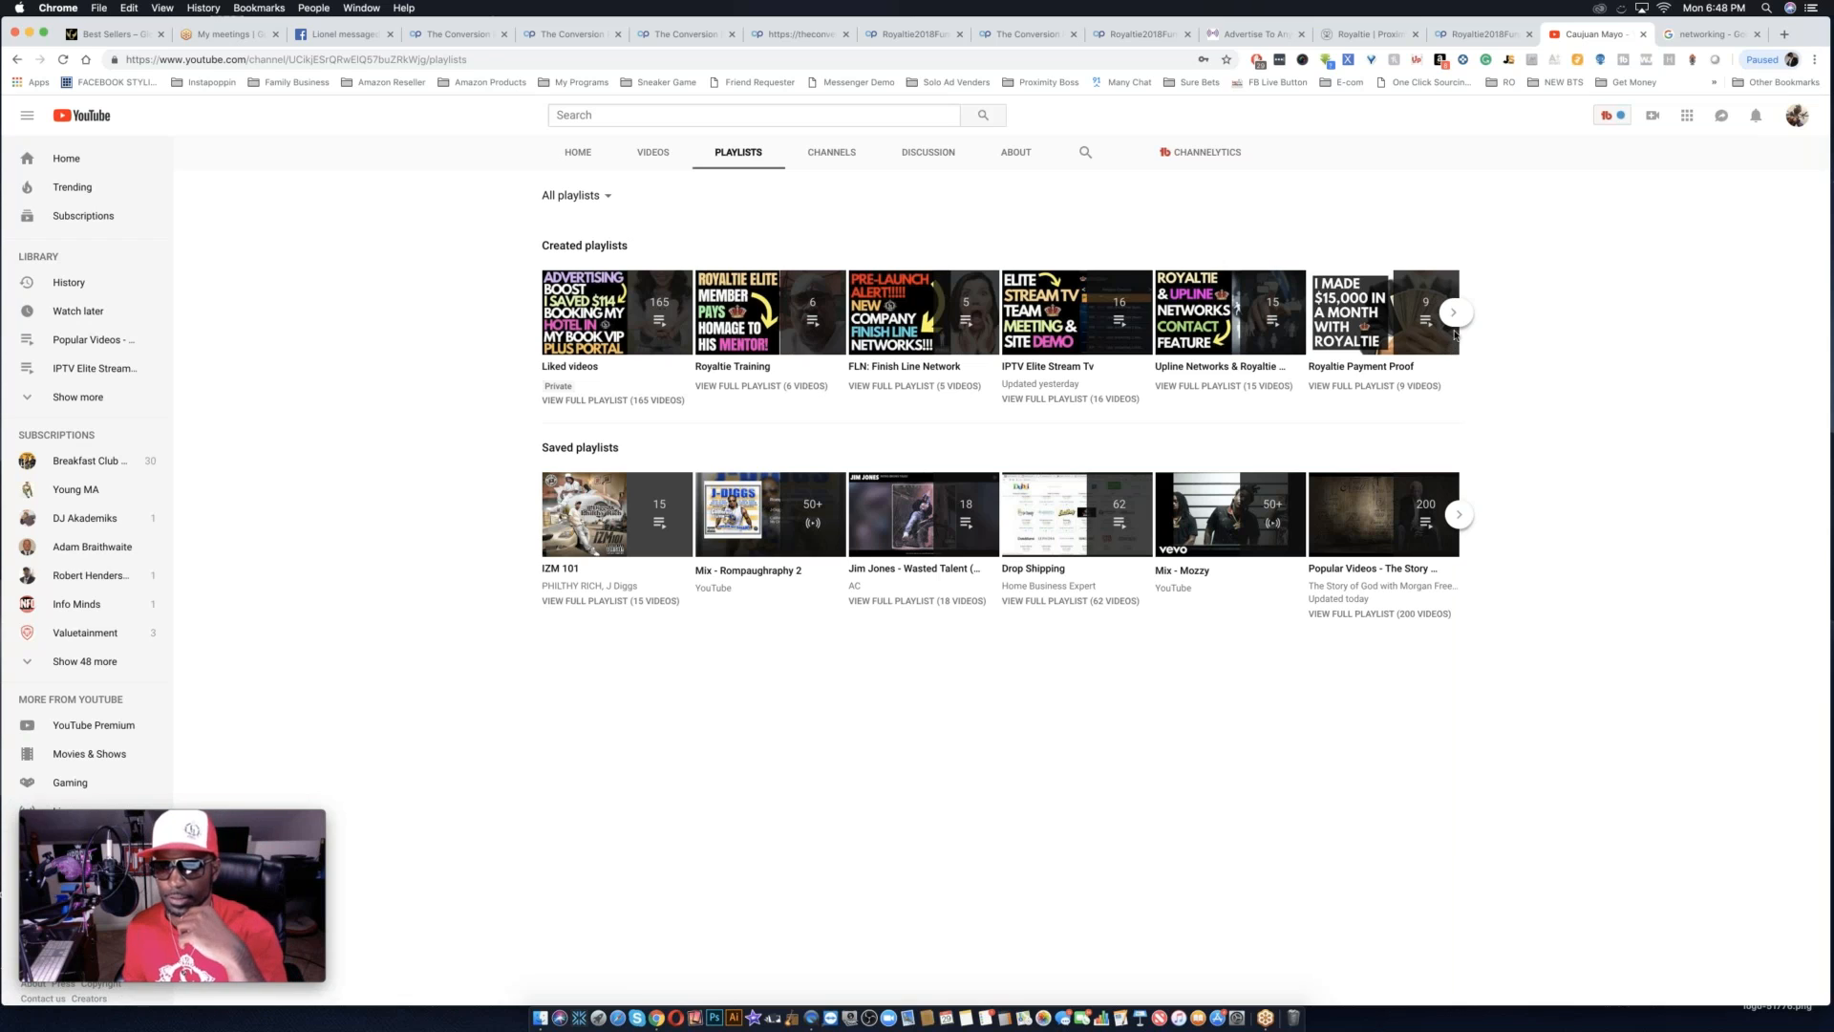
{"action": "left_click", "coordinate": [1455, 320]}
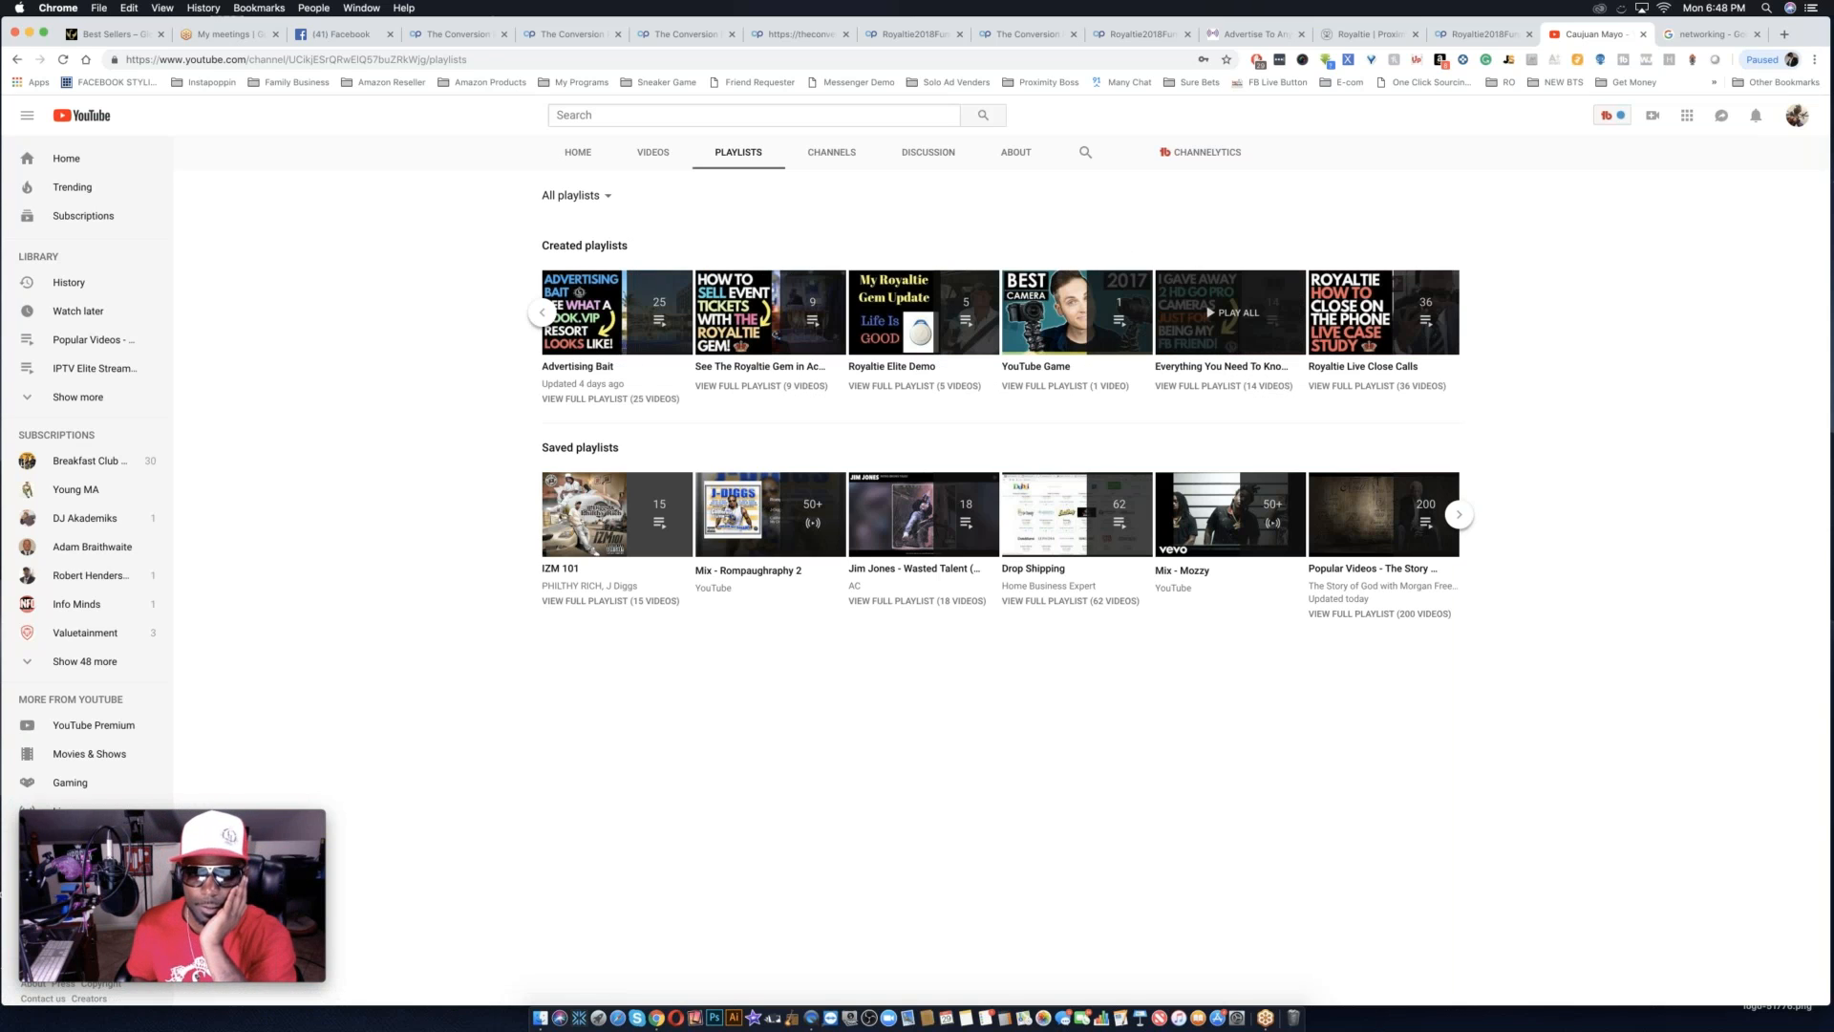
{"action": "left_click", "coordinate": [545, 315]}
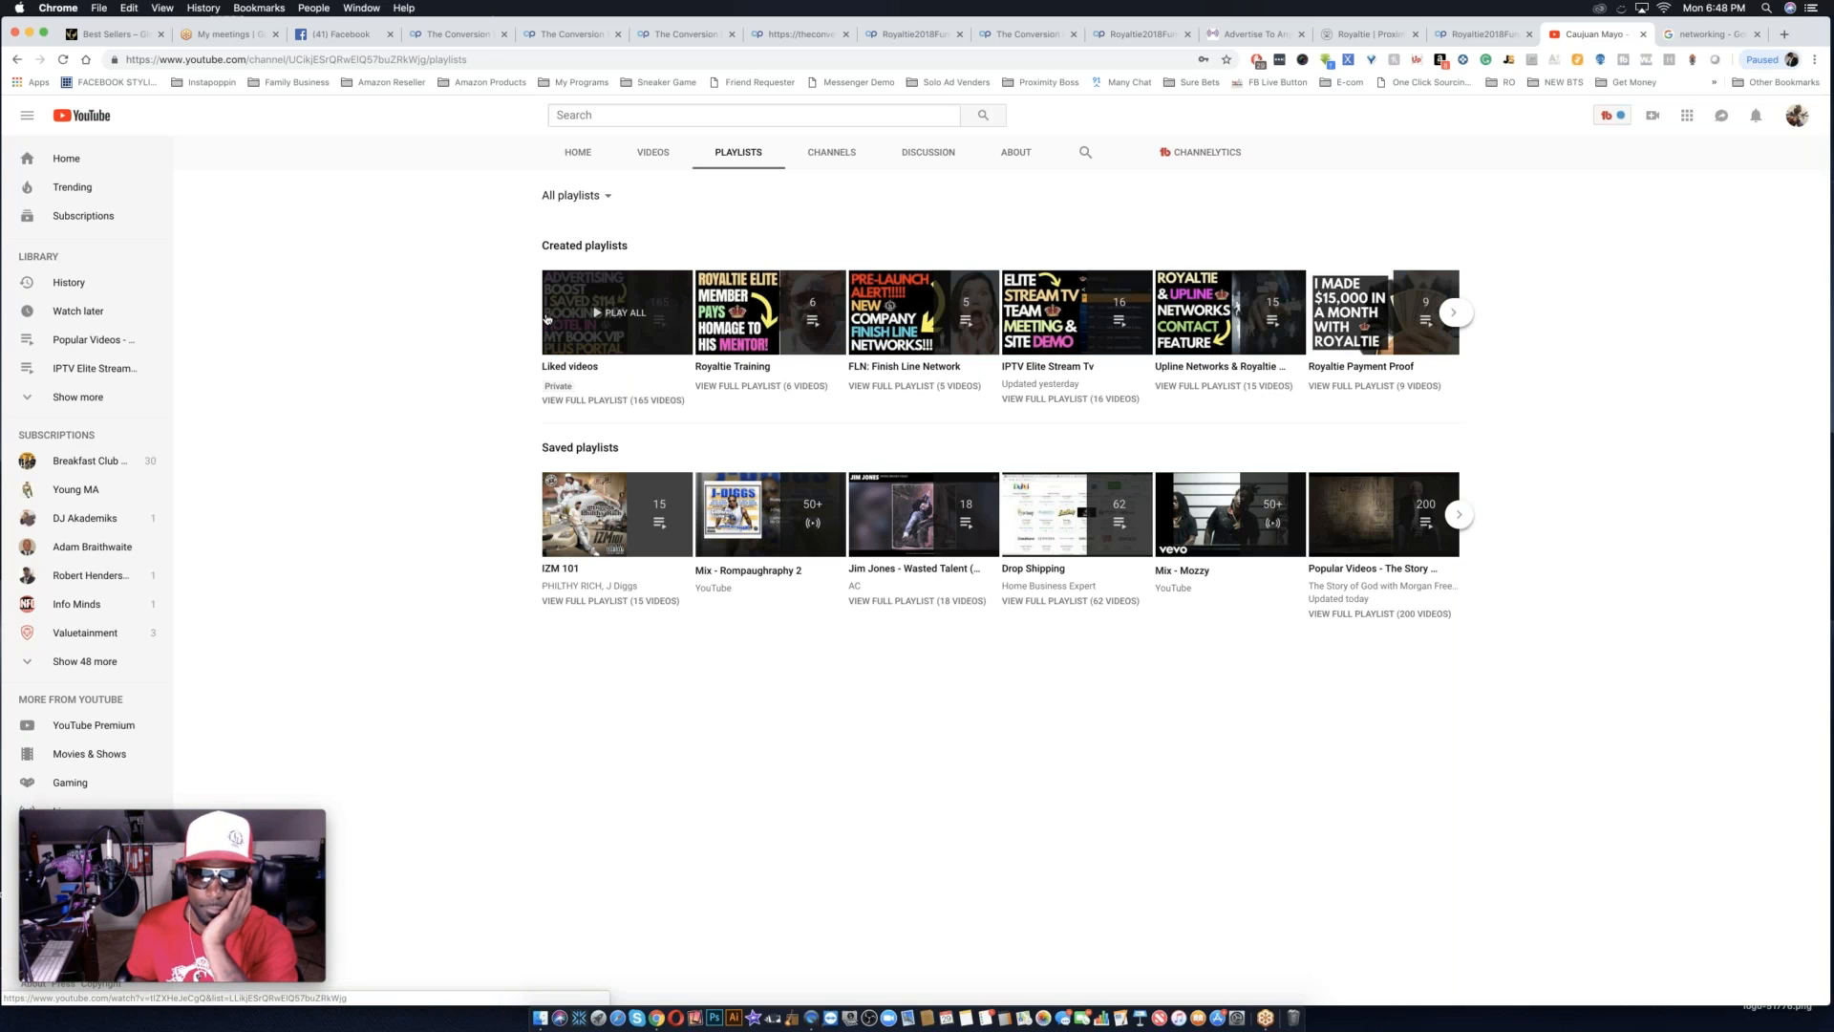
Look through the channel's uploaded videos, back to the oldest ones loaded, for a Royaltie testimonial suited to the page.
{"action": "left_click", "coordinate": [656, 161]}
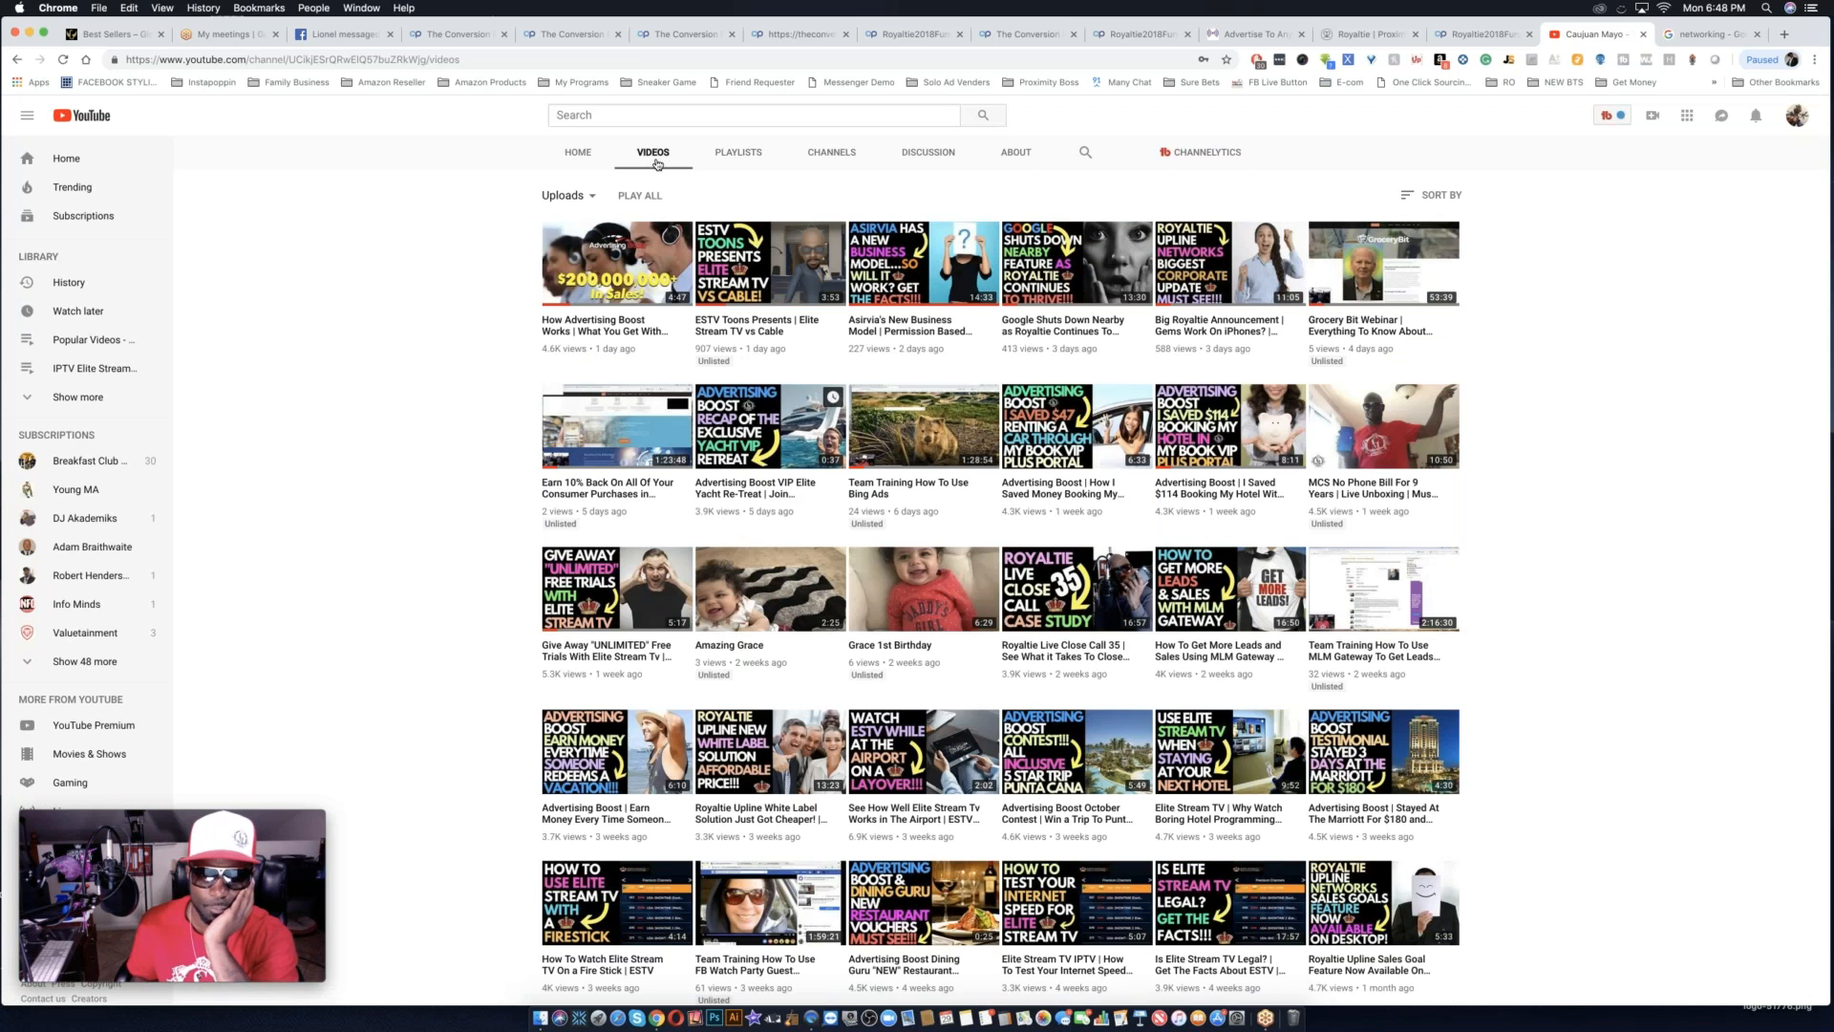
{"action": "scroll", "coordinate": [729, 339], "scroll_direction": "up", "scroll_amount": 4}
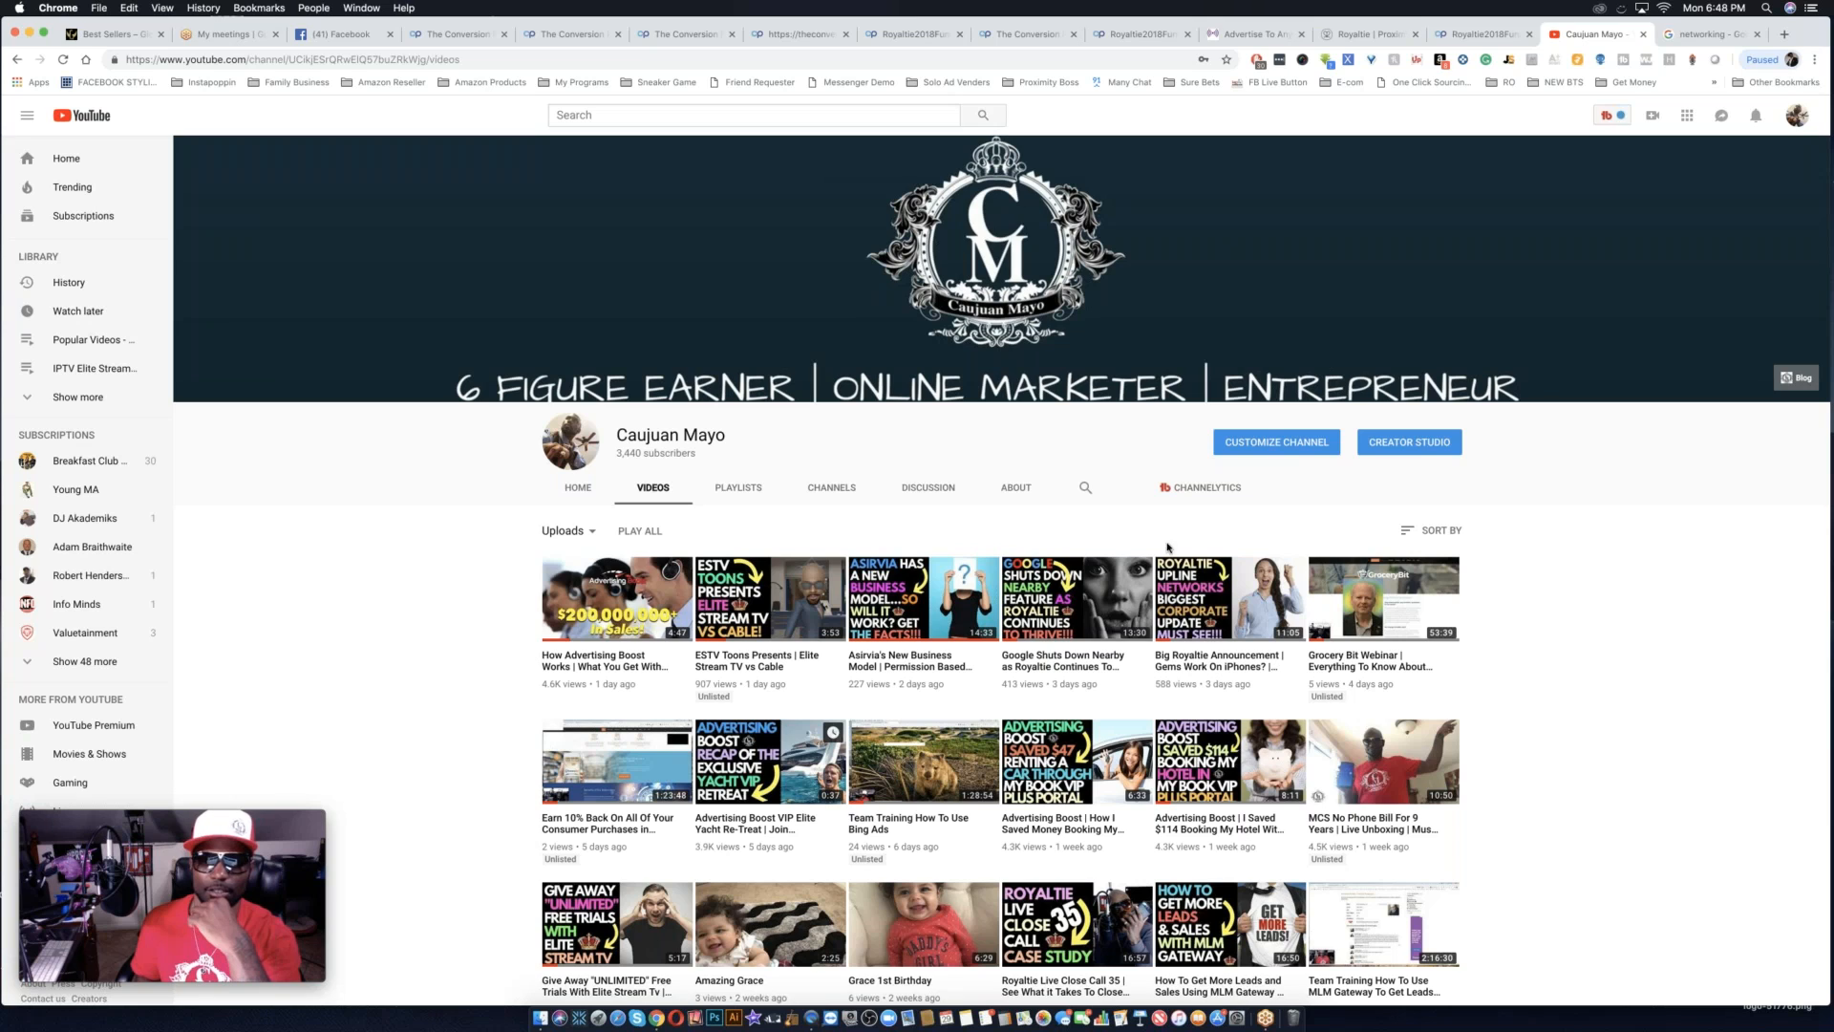
{"action": "scroll", "coordinate": [1001, 573], "scroll_direction": "down", "scroll_amount": 3}
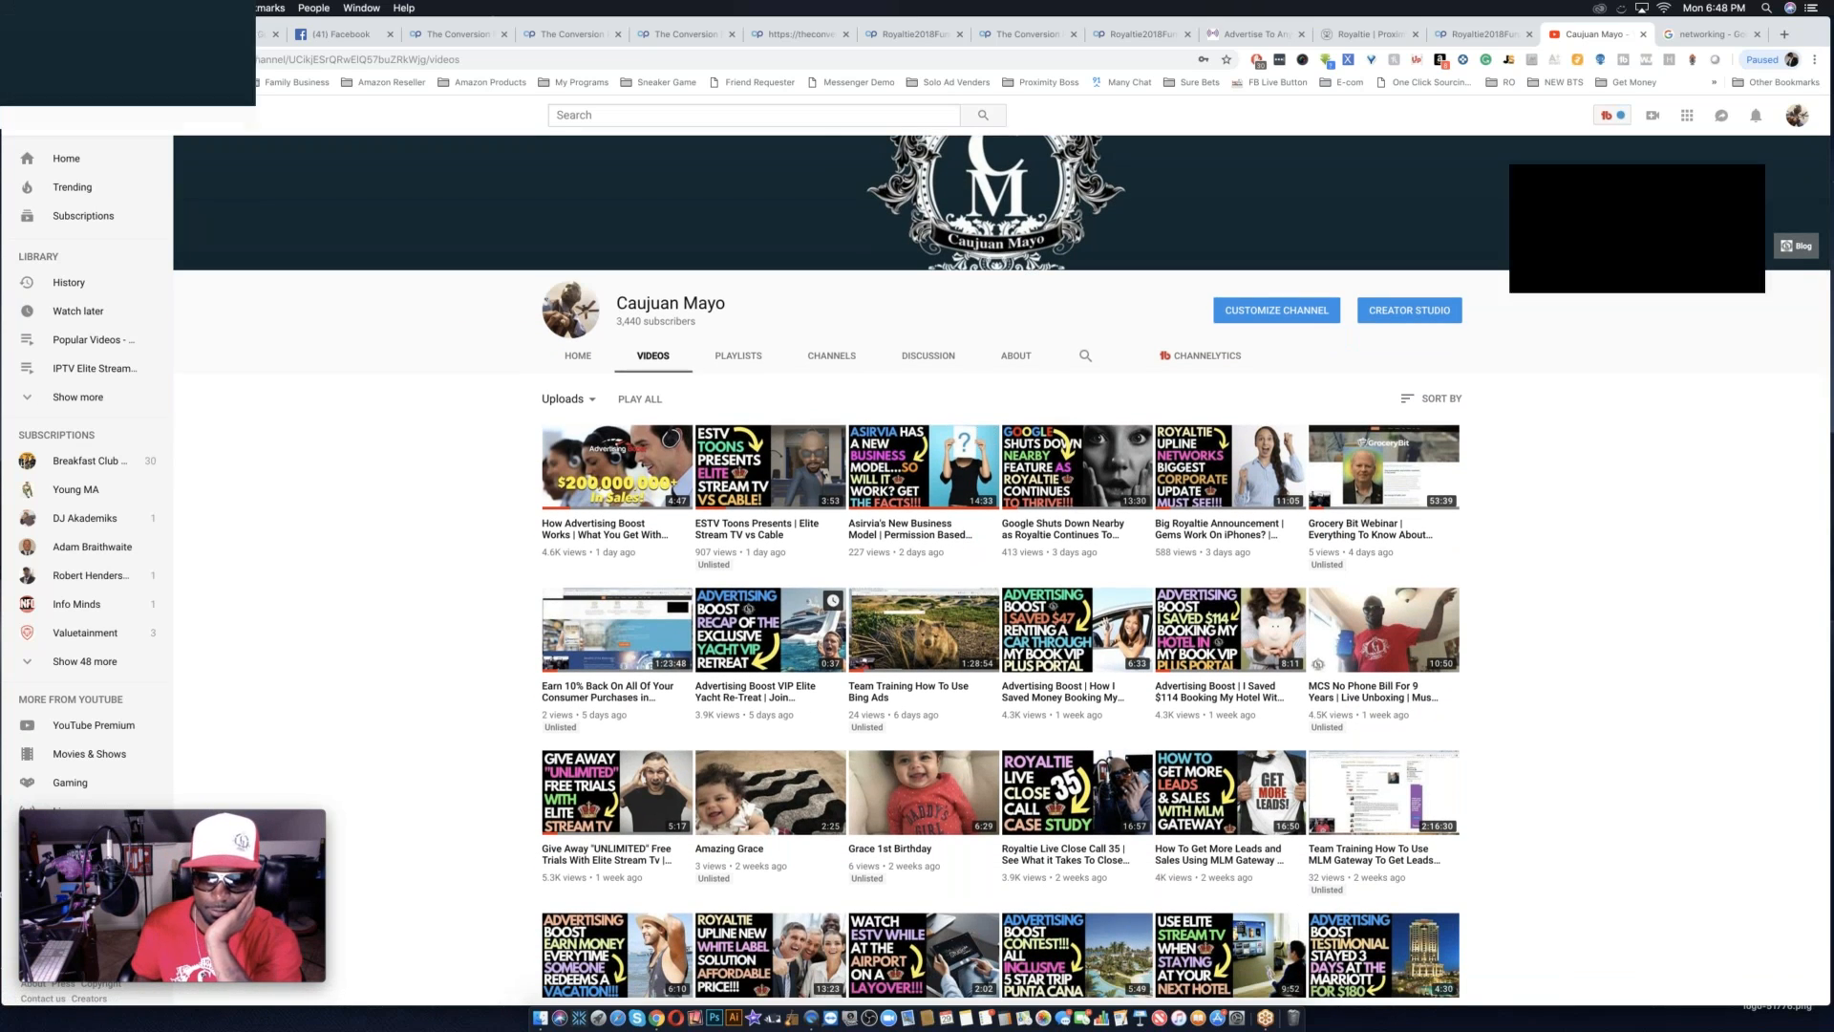
{"action": "scroll", "coordinate": [1001, 573], "scroll_direction": "down", "scroll_amount": 4}
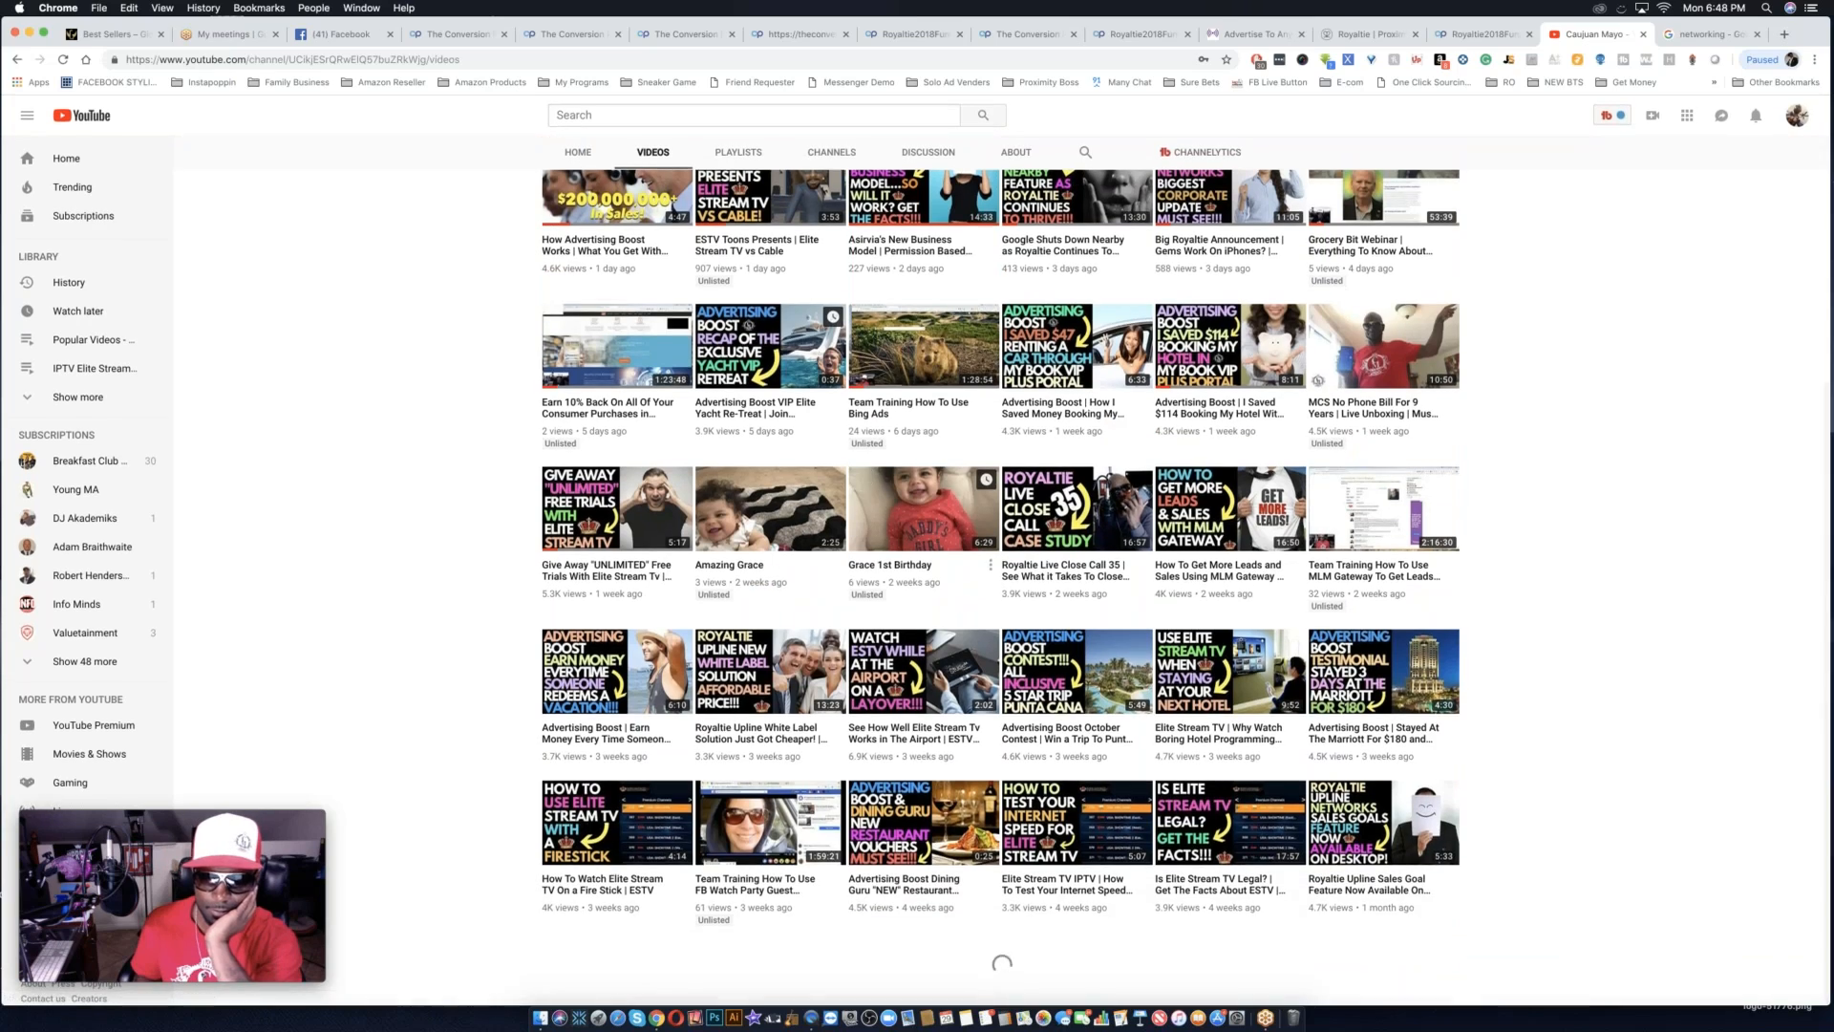
{"action": "scroll", "coordinate": [1001, 573], "scroll_direction": "up", "scroll_amount": 4}
{"action": "scroll", "coordinate": [770, 592], "scroll_direction": "up", "scroll_amount": 2}
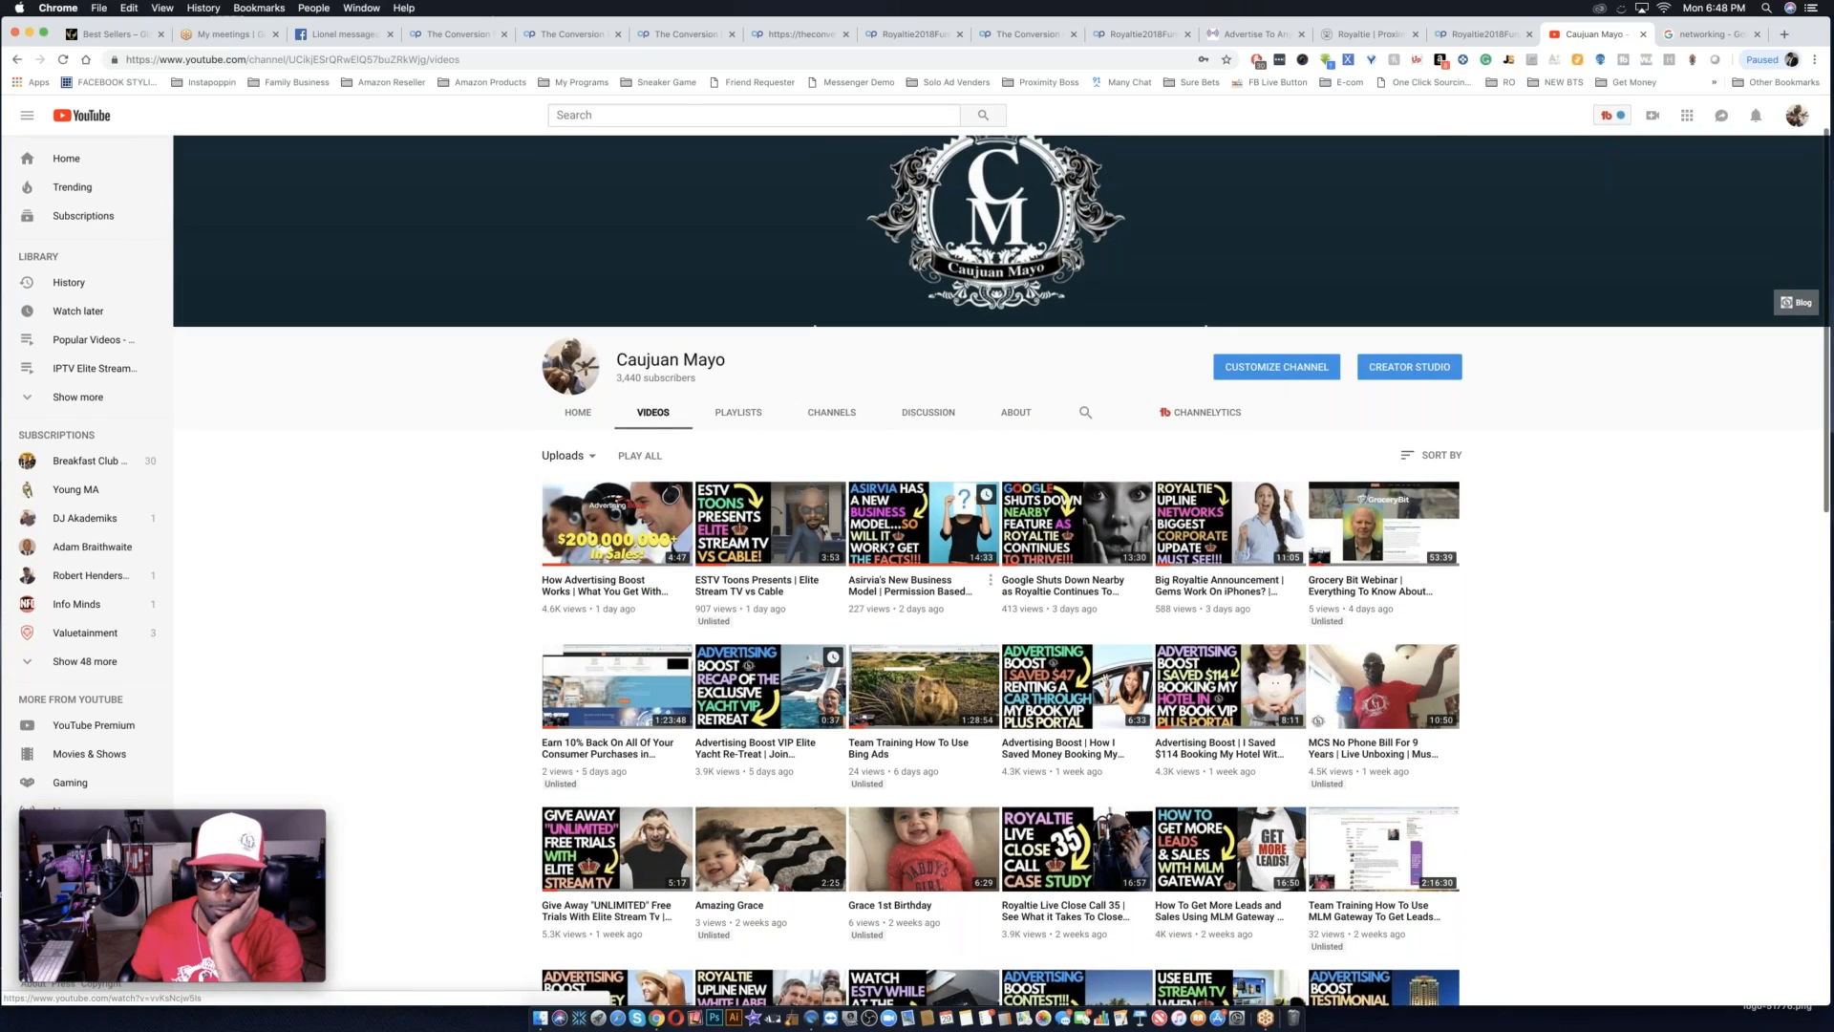
{"action": "scroll", "coordinate": [770, 573], "scroll_direction": "down", "scroll_amount": 15}
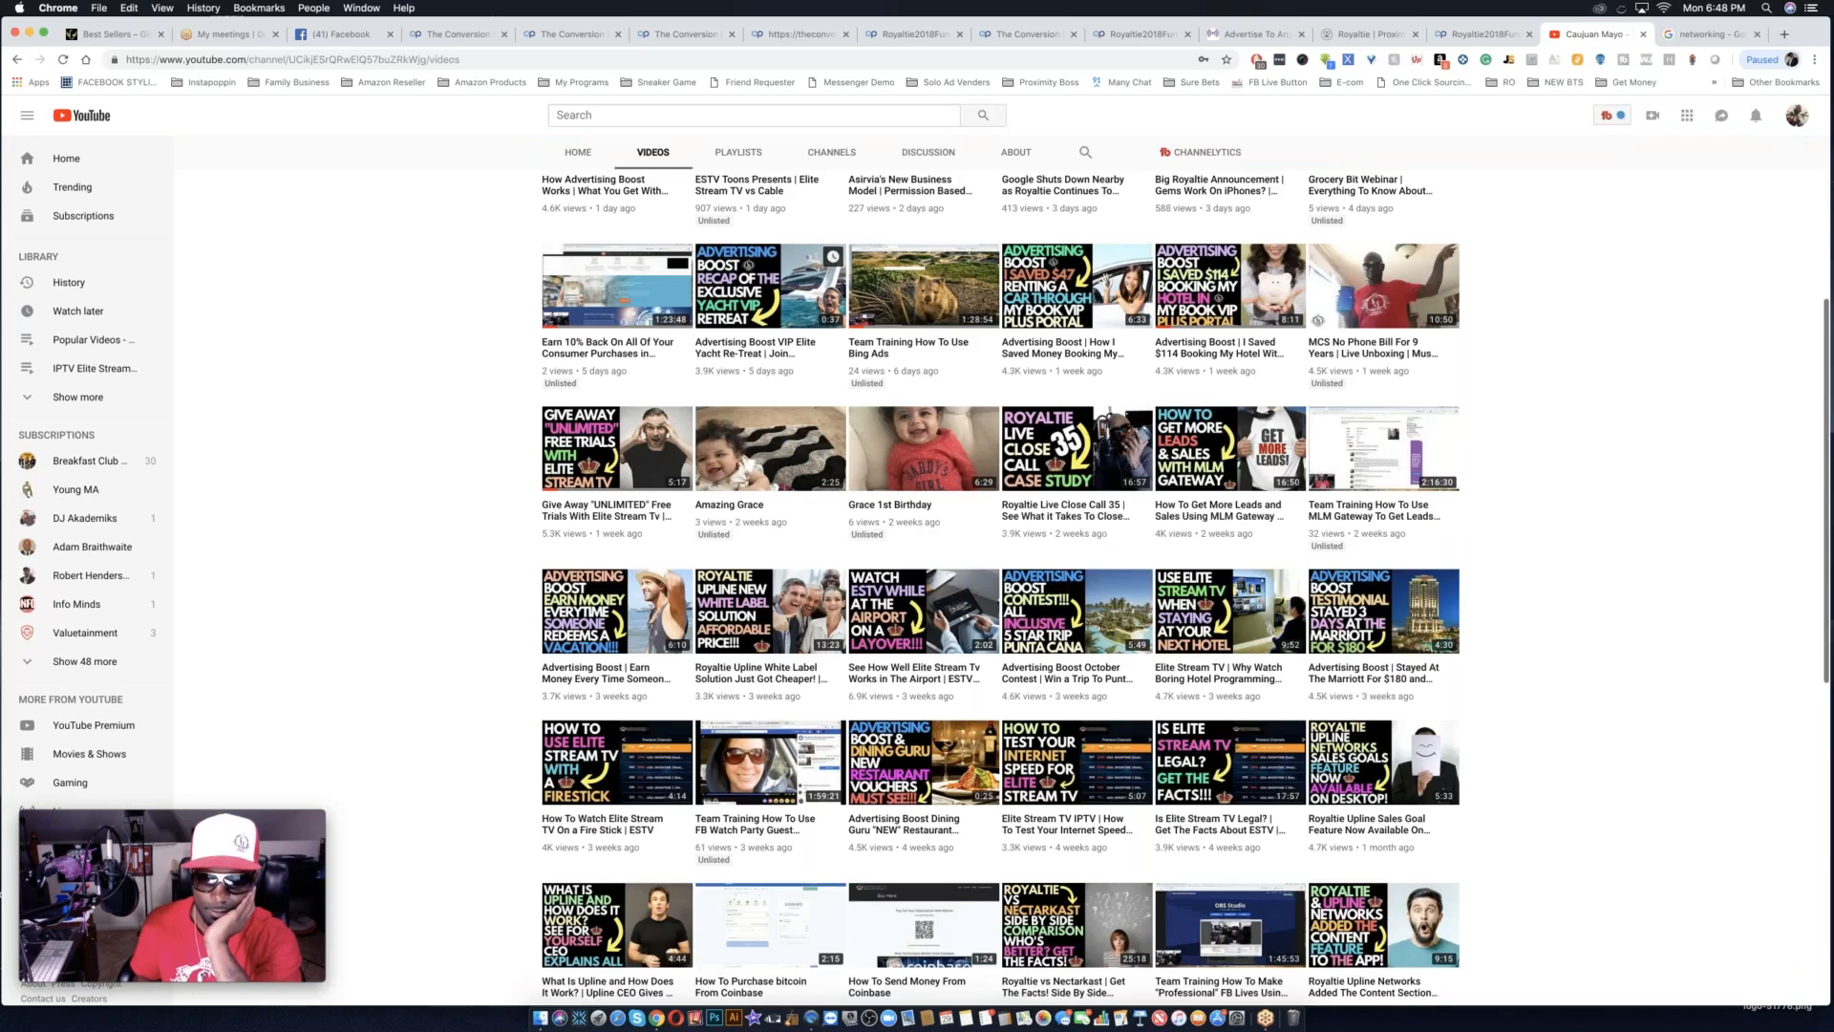
{"action": "scroll", "coordinate": [770, 478], "scroll_direction": "down", "scroll_amount": 3}
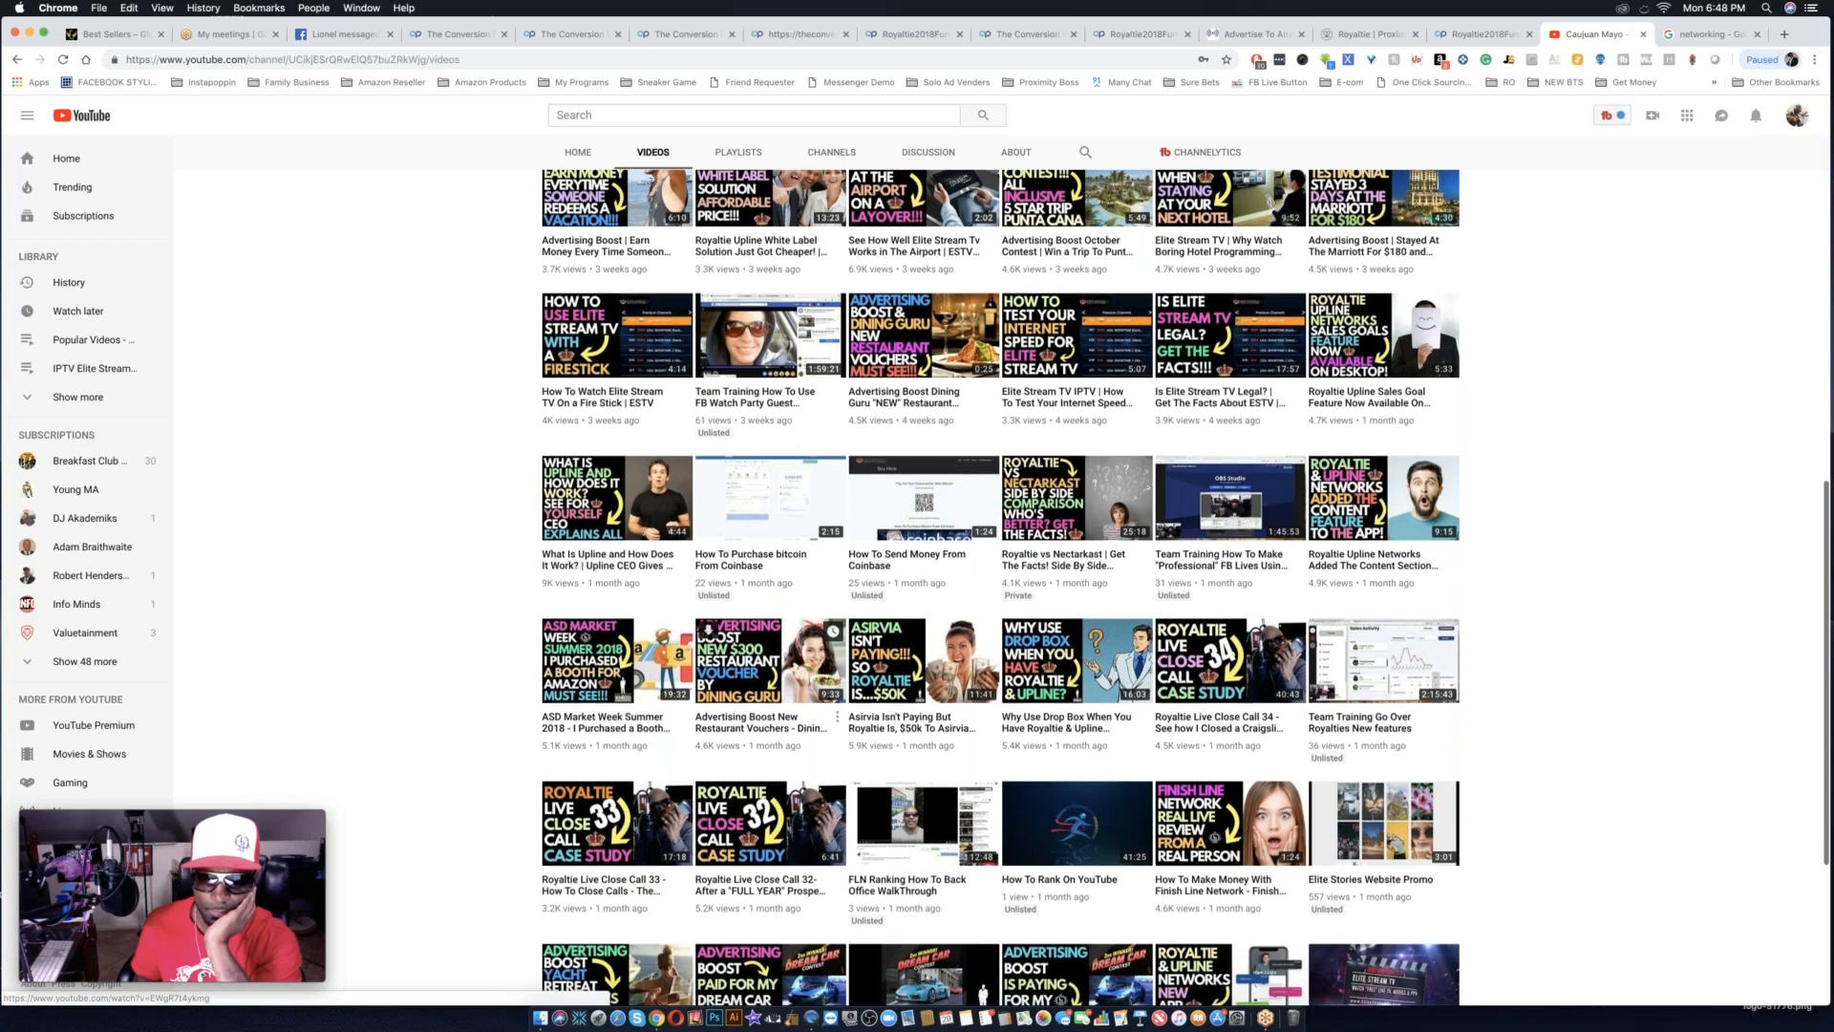
{"action": "scroll", "coordinate": [770, 659], "scroll_direction": "down", "scroll_amount": 1}
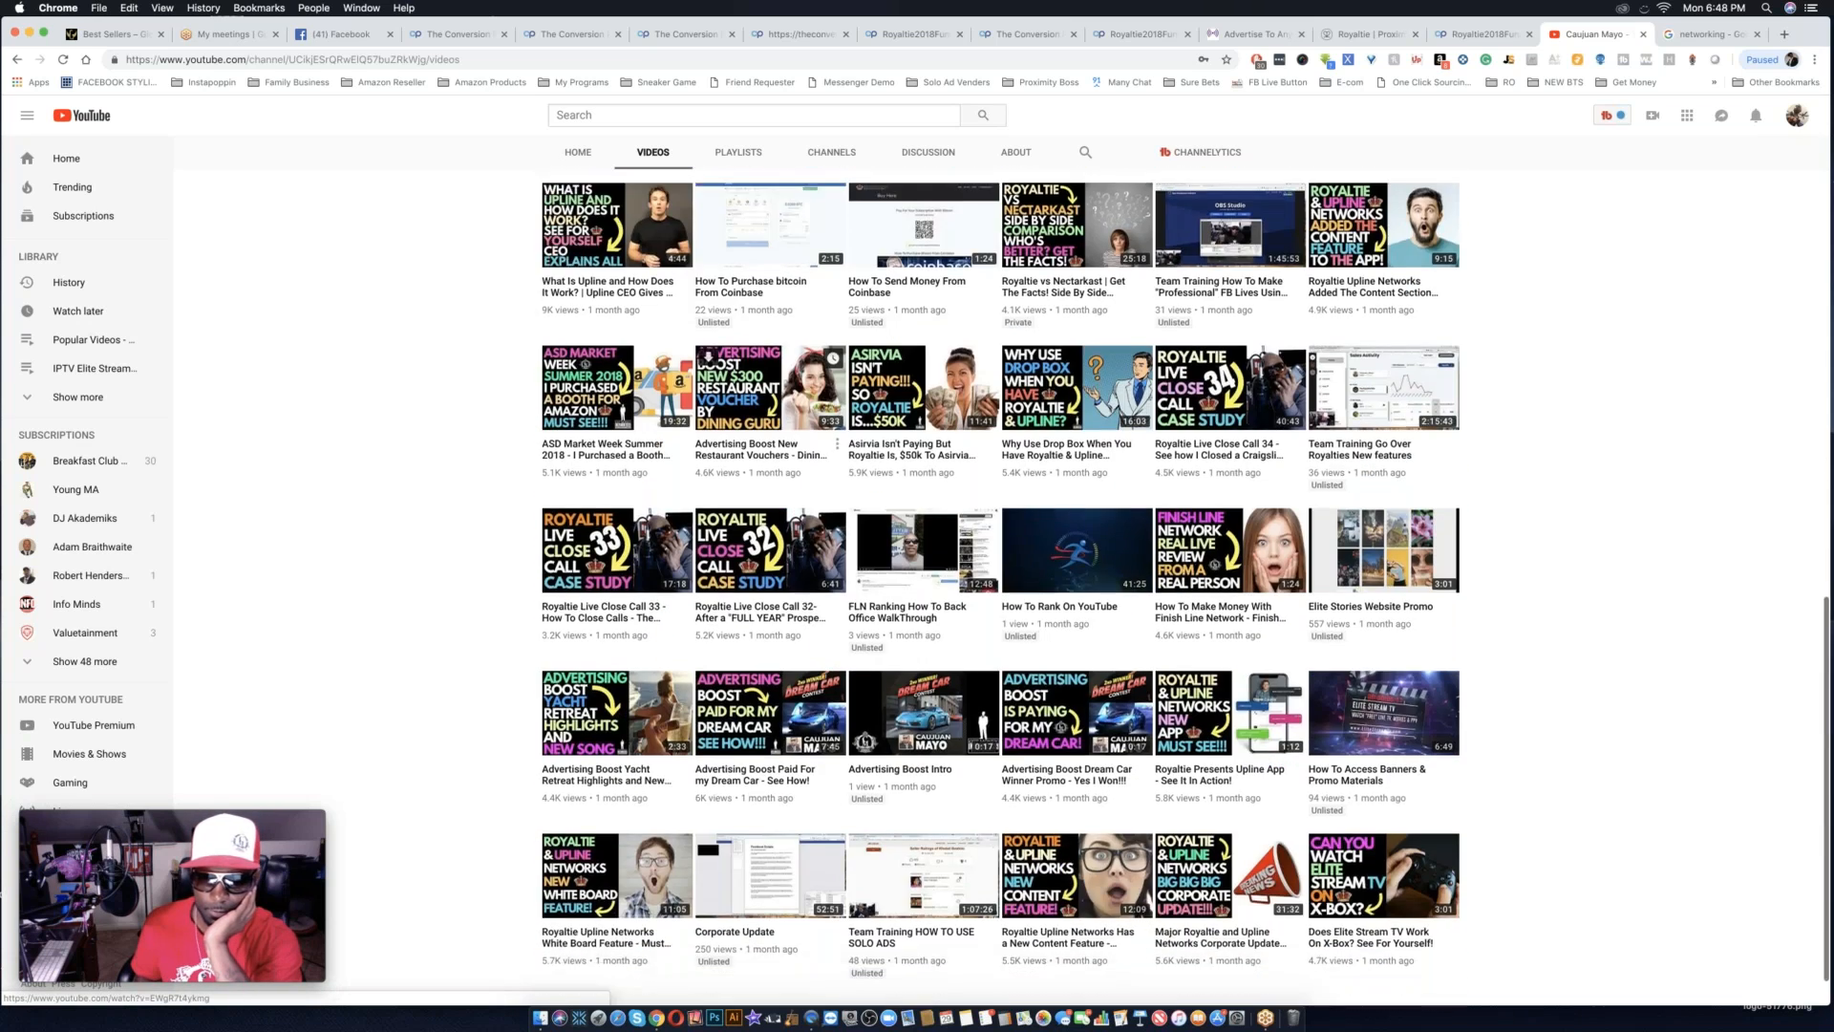
{"action": "scroll", "coordinate": [770, 573], "scroll_direction": "down", "scroll_amount": 4}
{"action": "scroll", "coordinate": [770, 497], "scroll_direction": "down", "scroll_amount": 8}
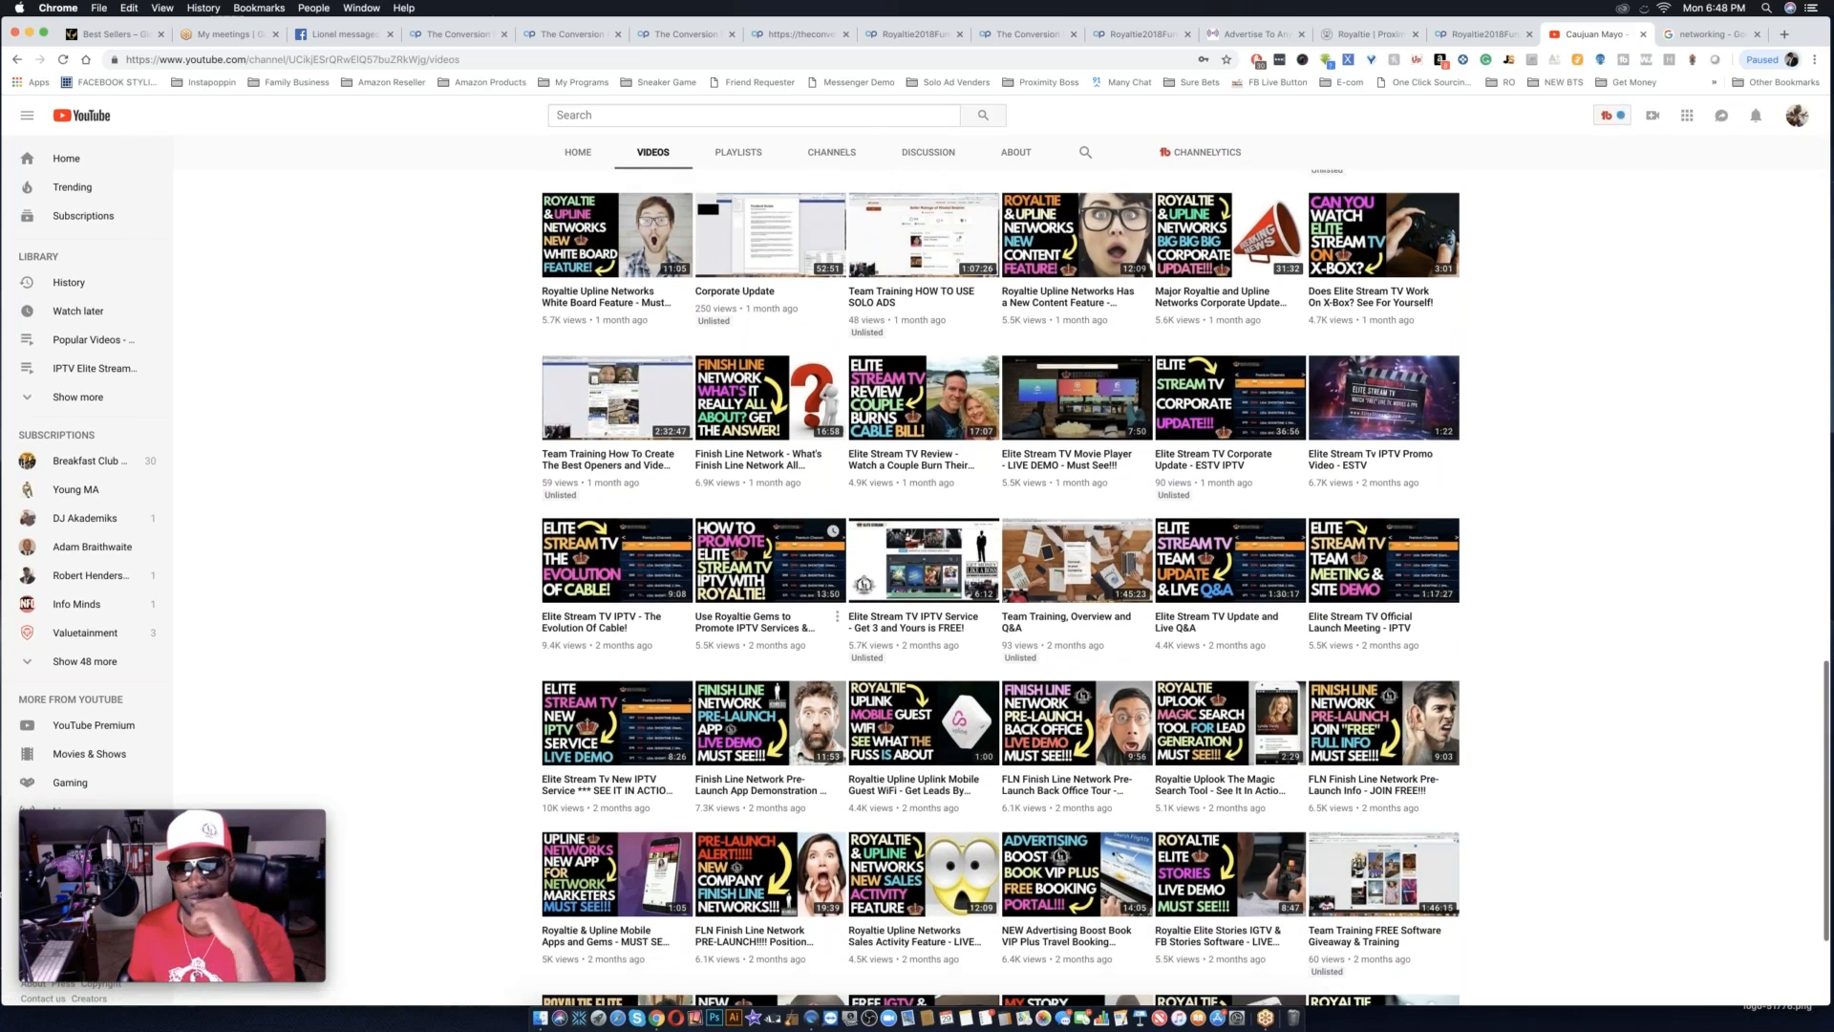
{"action": "scroll", "coordinate": [836, 659], "scroll_direction": "down", "scroll_amount": 3}
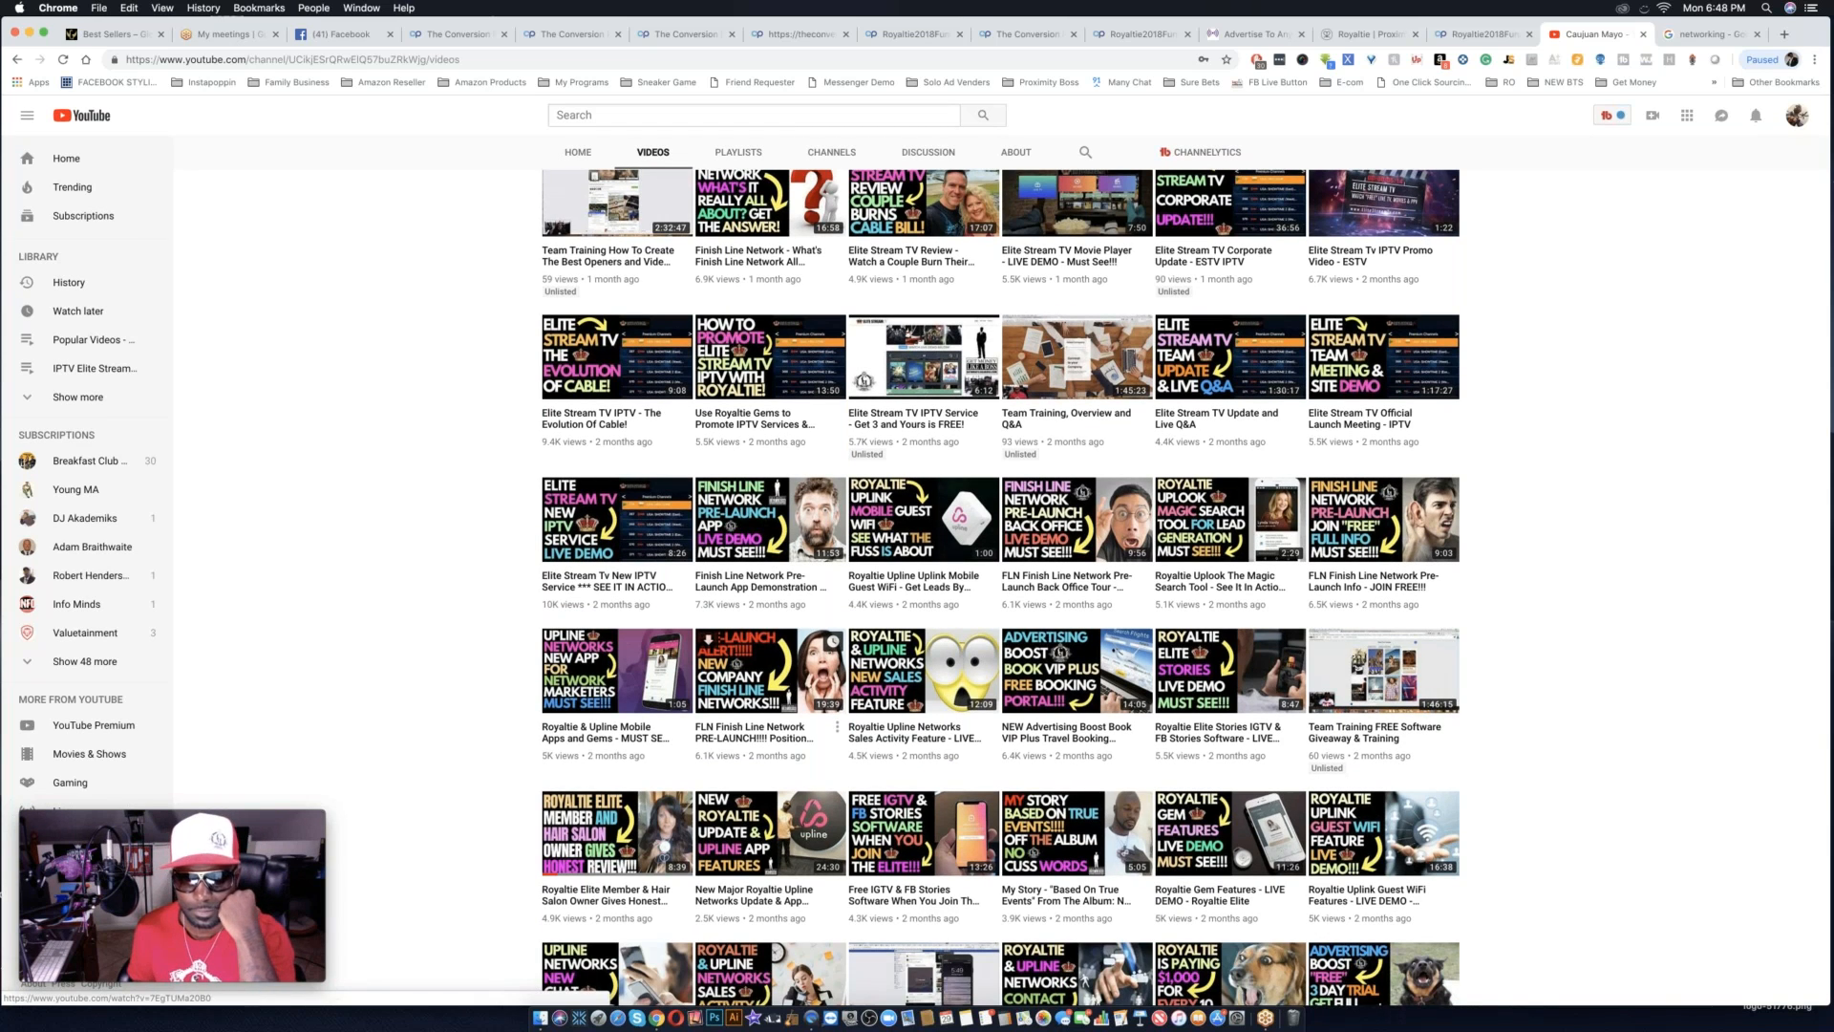
{"action": "scroll", "coordinate": [836, 659], "scroll_direction": "down", "scroll_amount": 3}
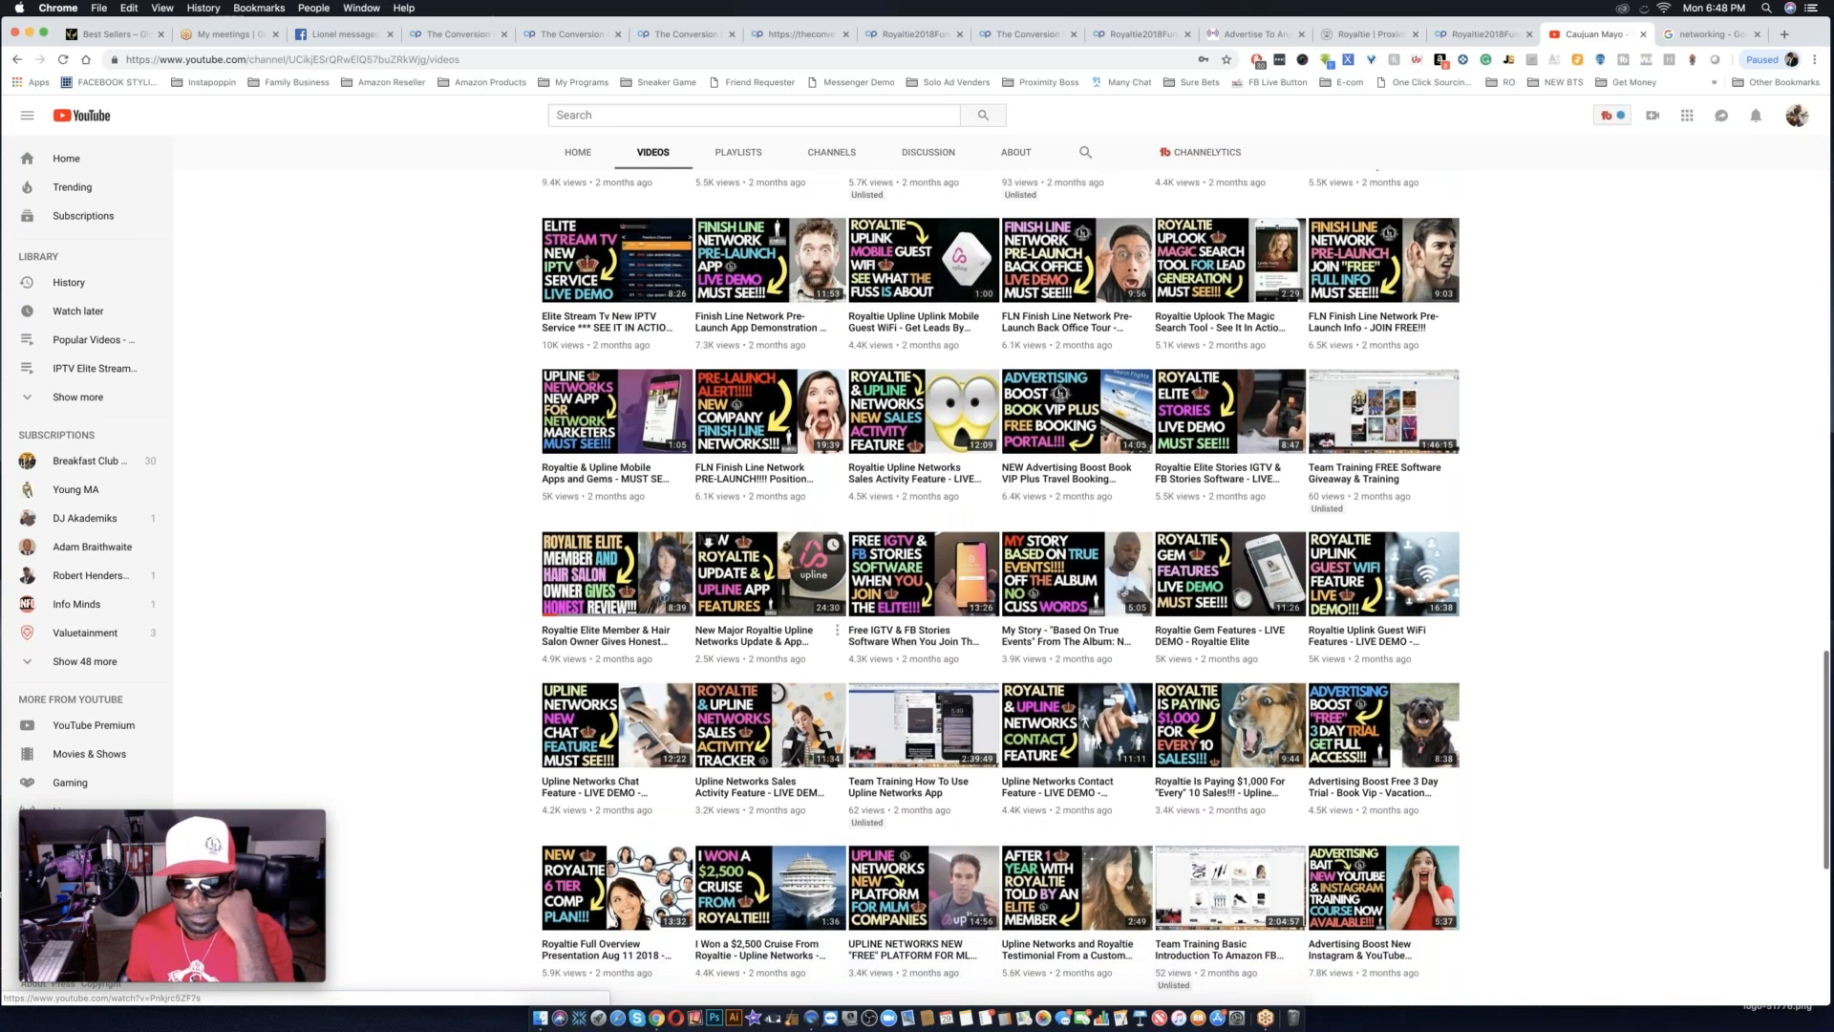
{"action": "scroll", "coordinate": [708, 585], "scroll_direction": "down", "scroll_amount": 1}
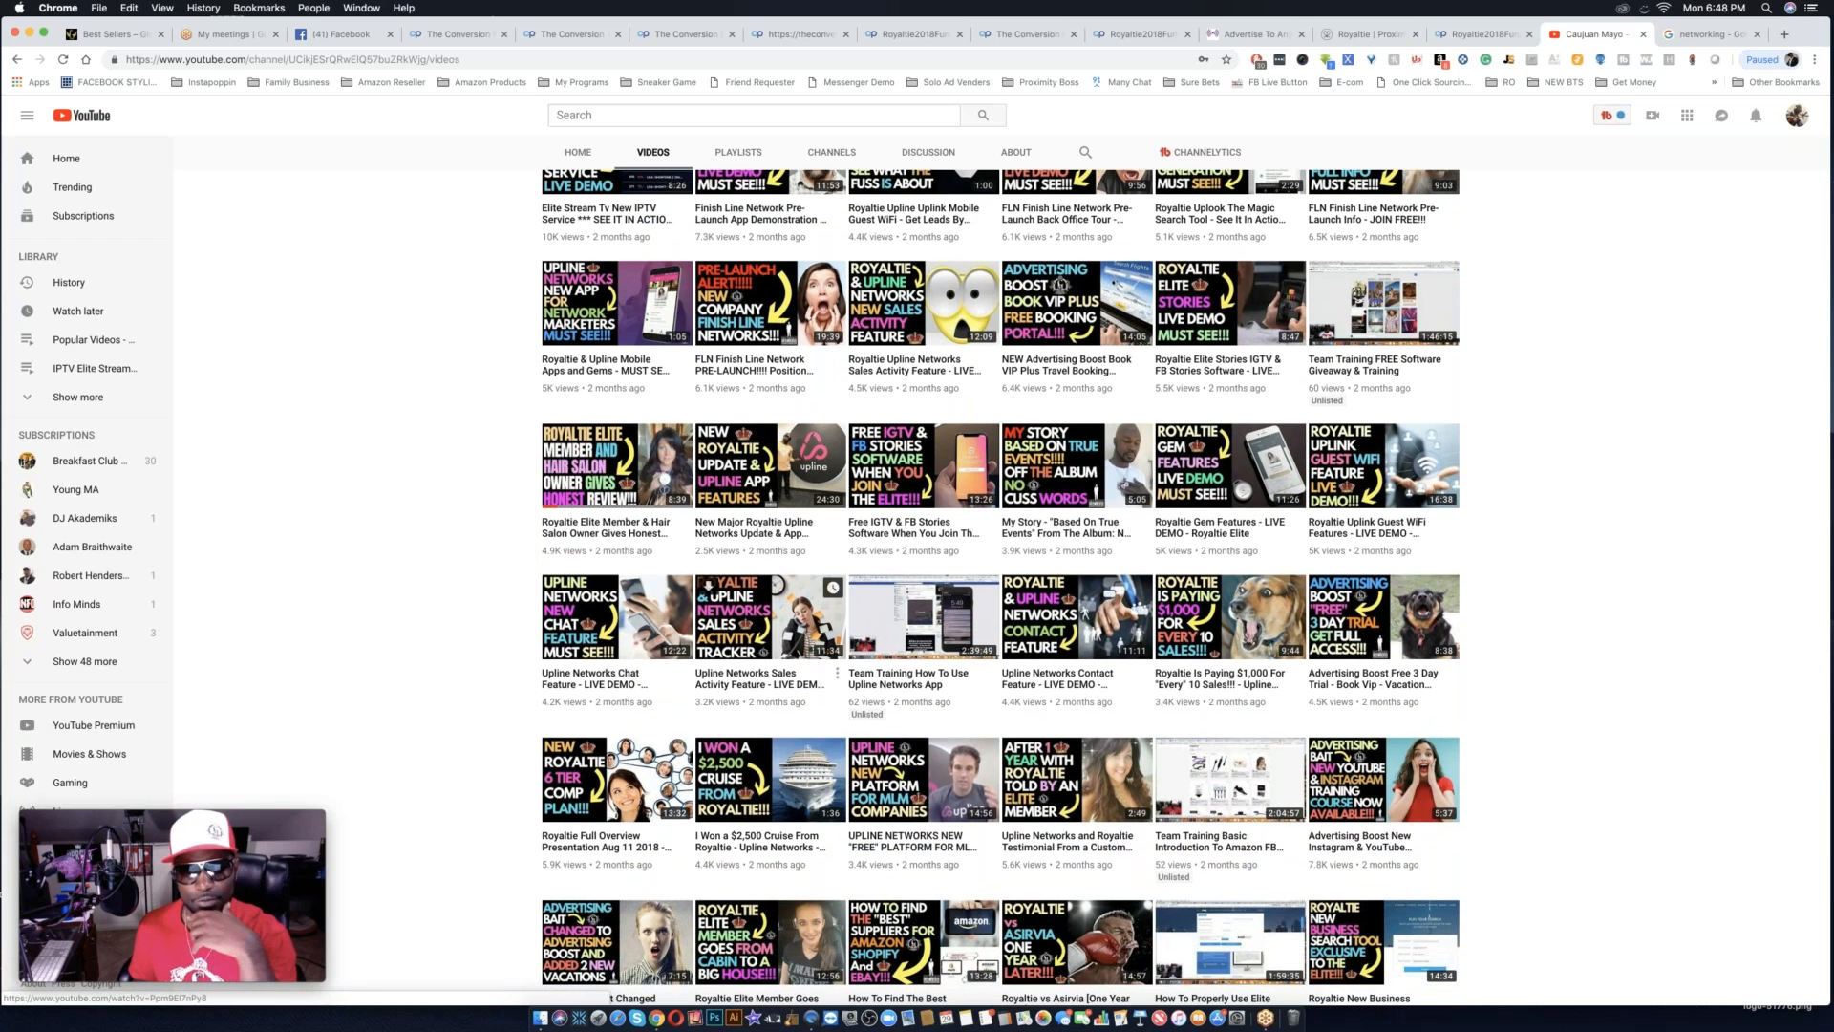
{"action": "scroll", "coordinate": [742, 778], "scroll_direction": "down", "scroll_amount": 2}
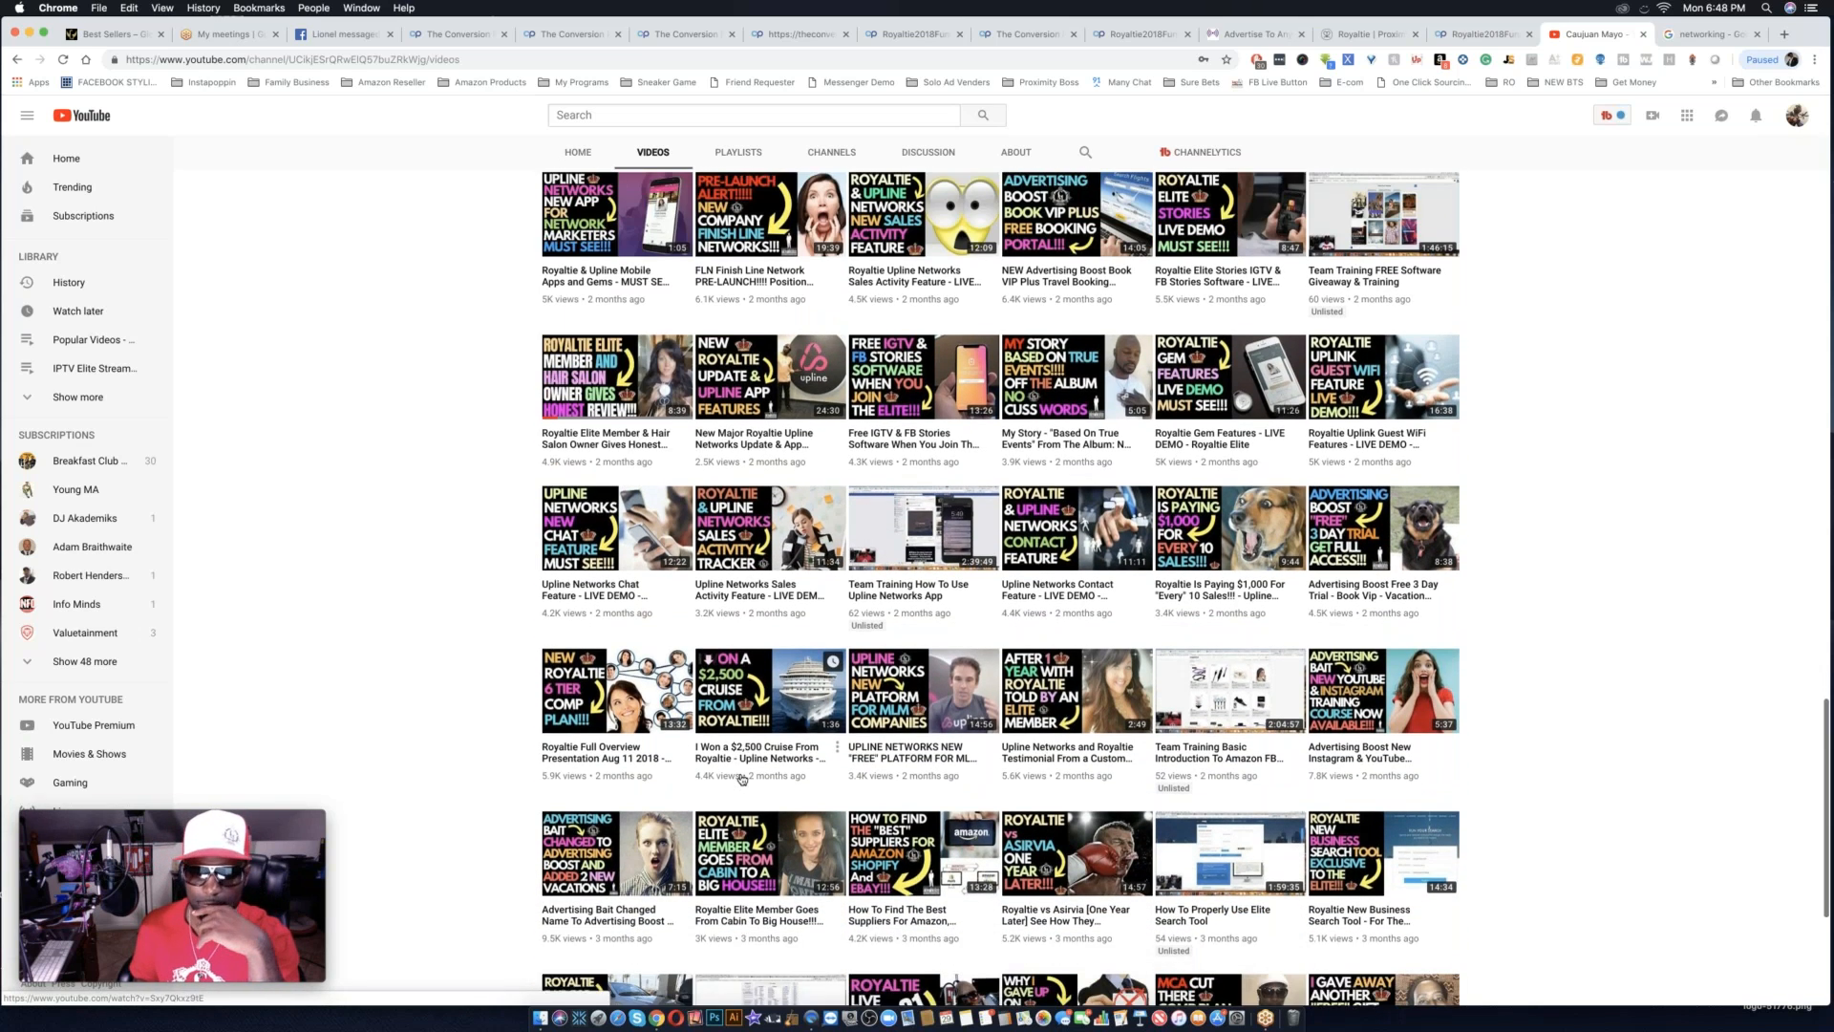
{"action": "scroll", "coordinate": [743, 778], "scroll_direction": "down", "scroll_amount": 1}
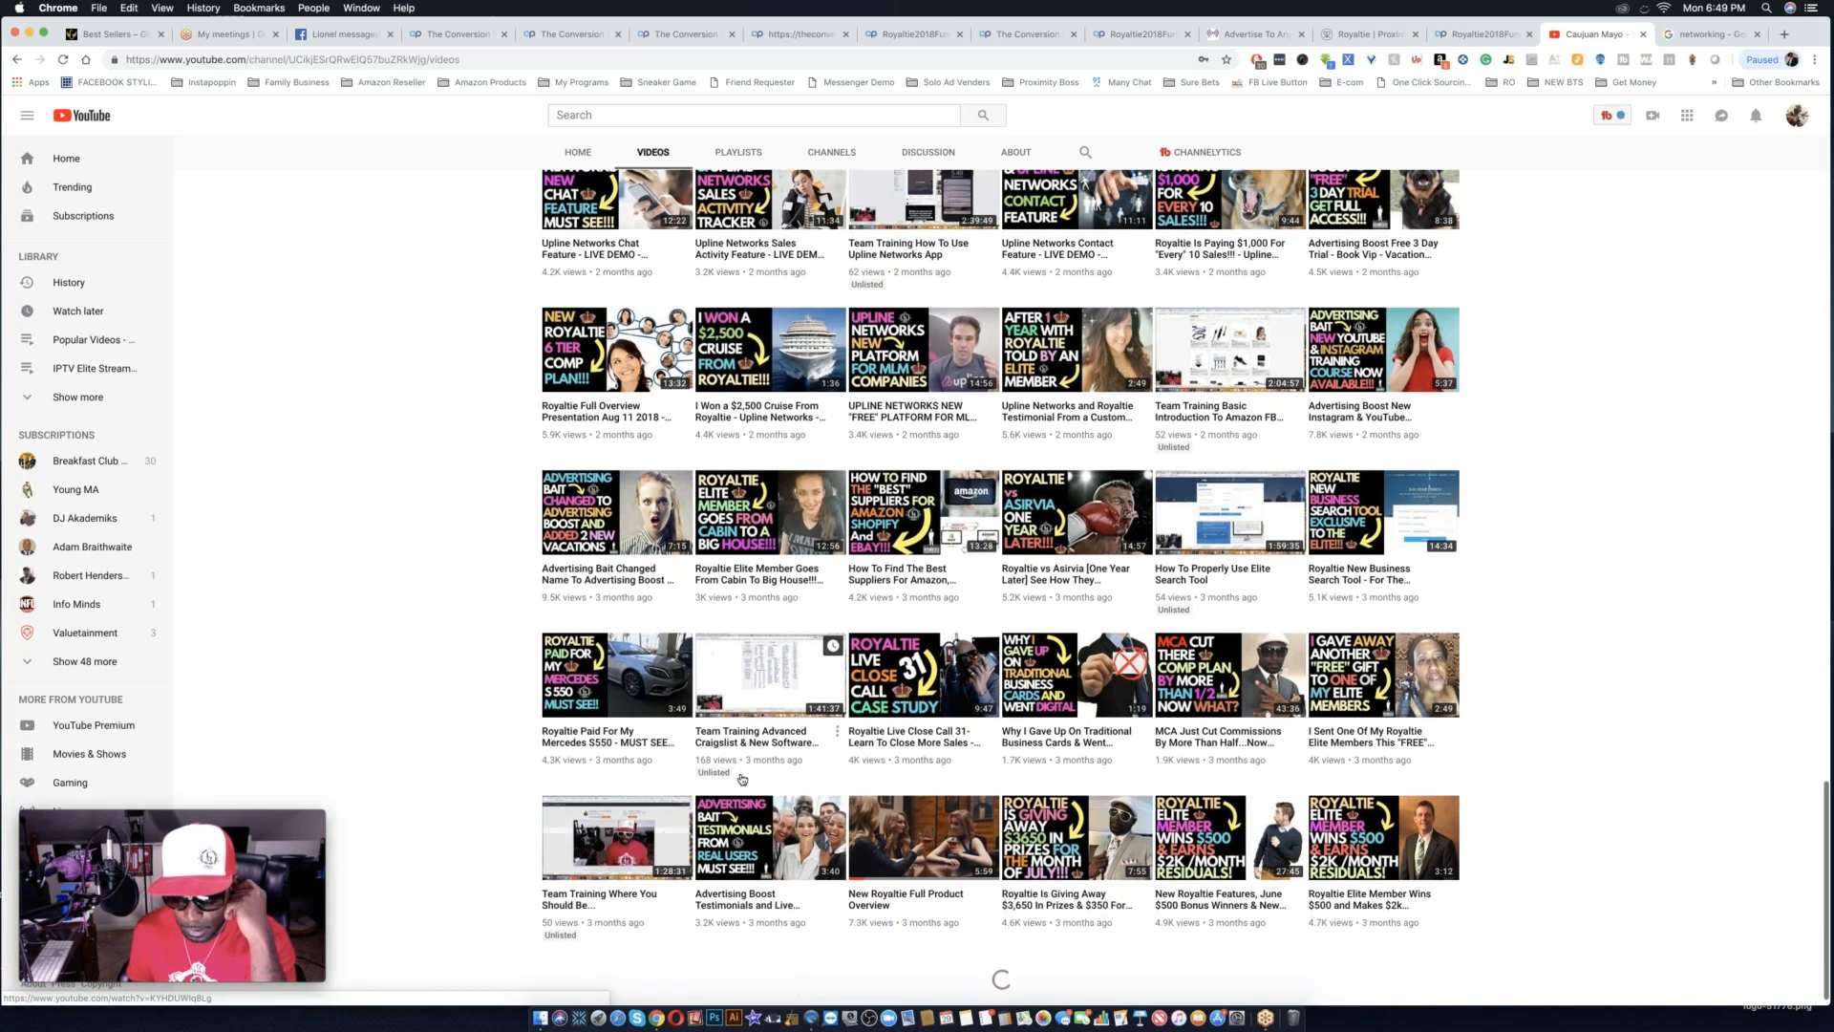
{"action": "scroll", "coordinate": [742, 778], "scroll_direction": "down", "scroll_amount": 1}
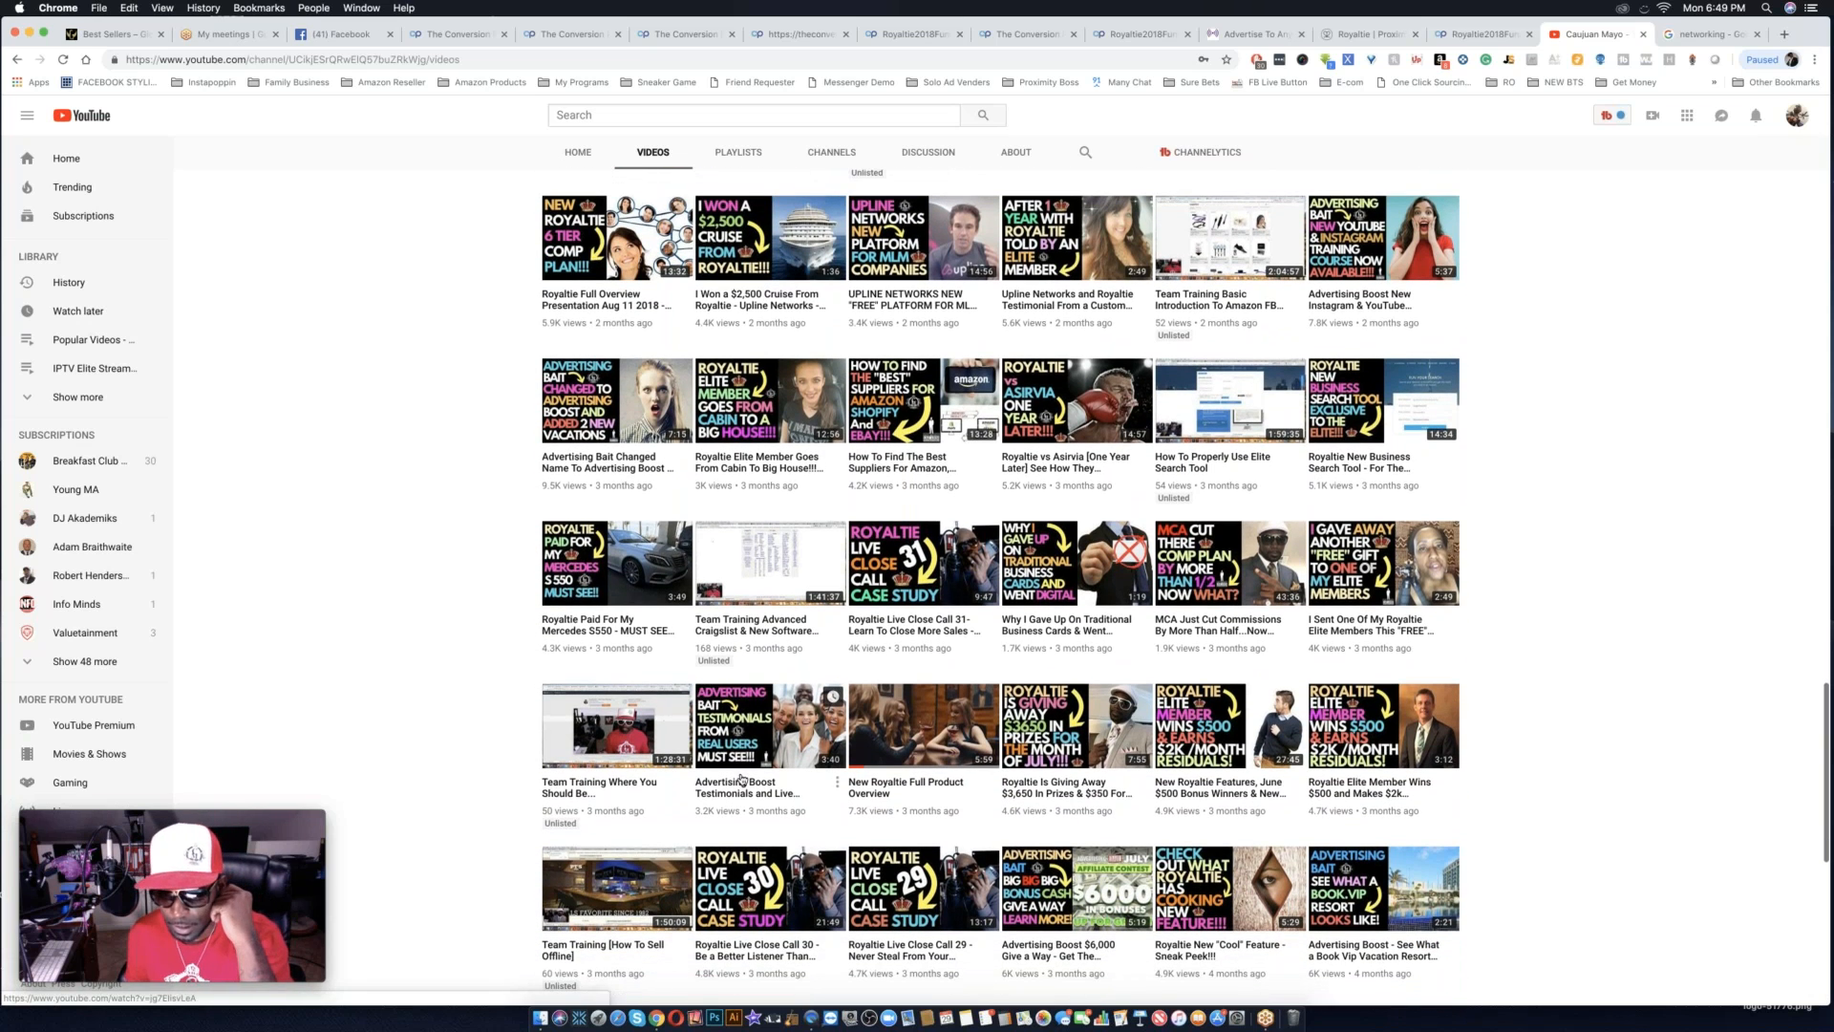
{"action": "scroll", "coordinate": [742, 779], "scroll_direction": "down", "scroll_amount": 2}
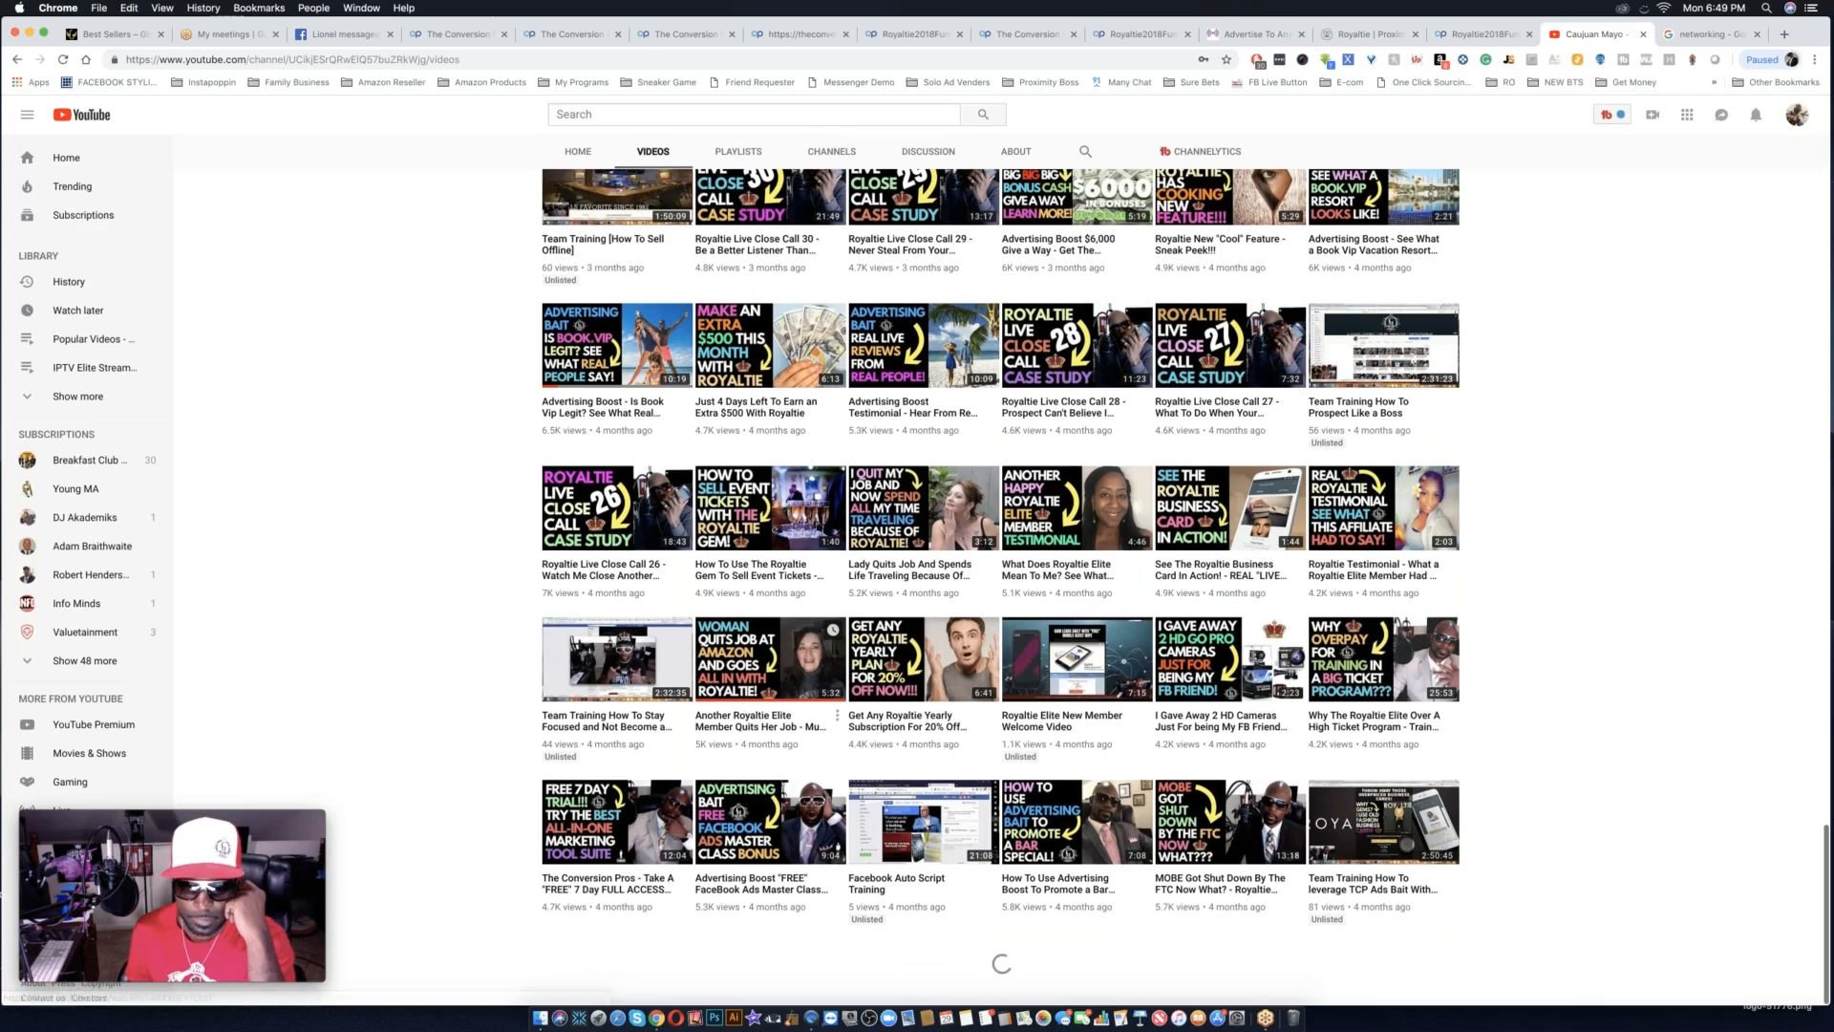
{"action": "scroll", "coordinate": [764, 726], "scroll_direction": "down", "scroll_amount": 2}
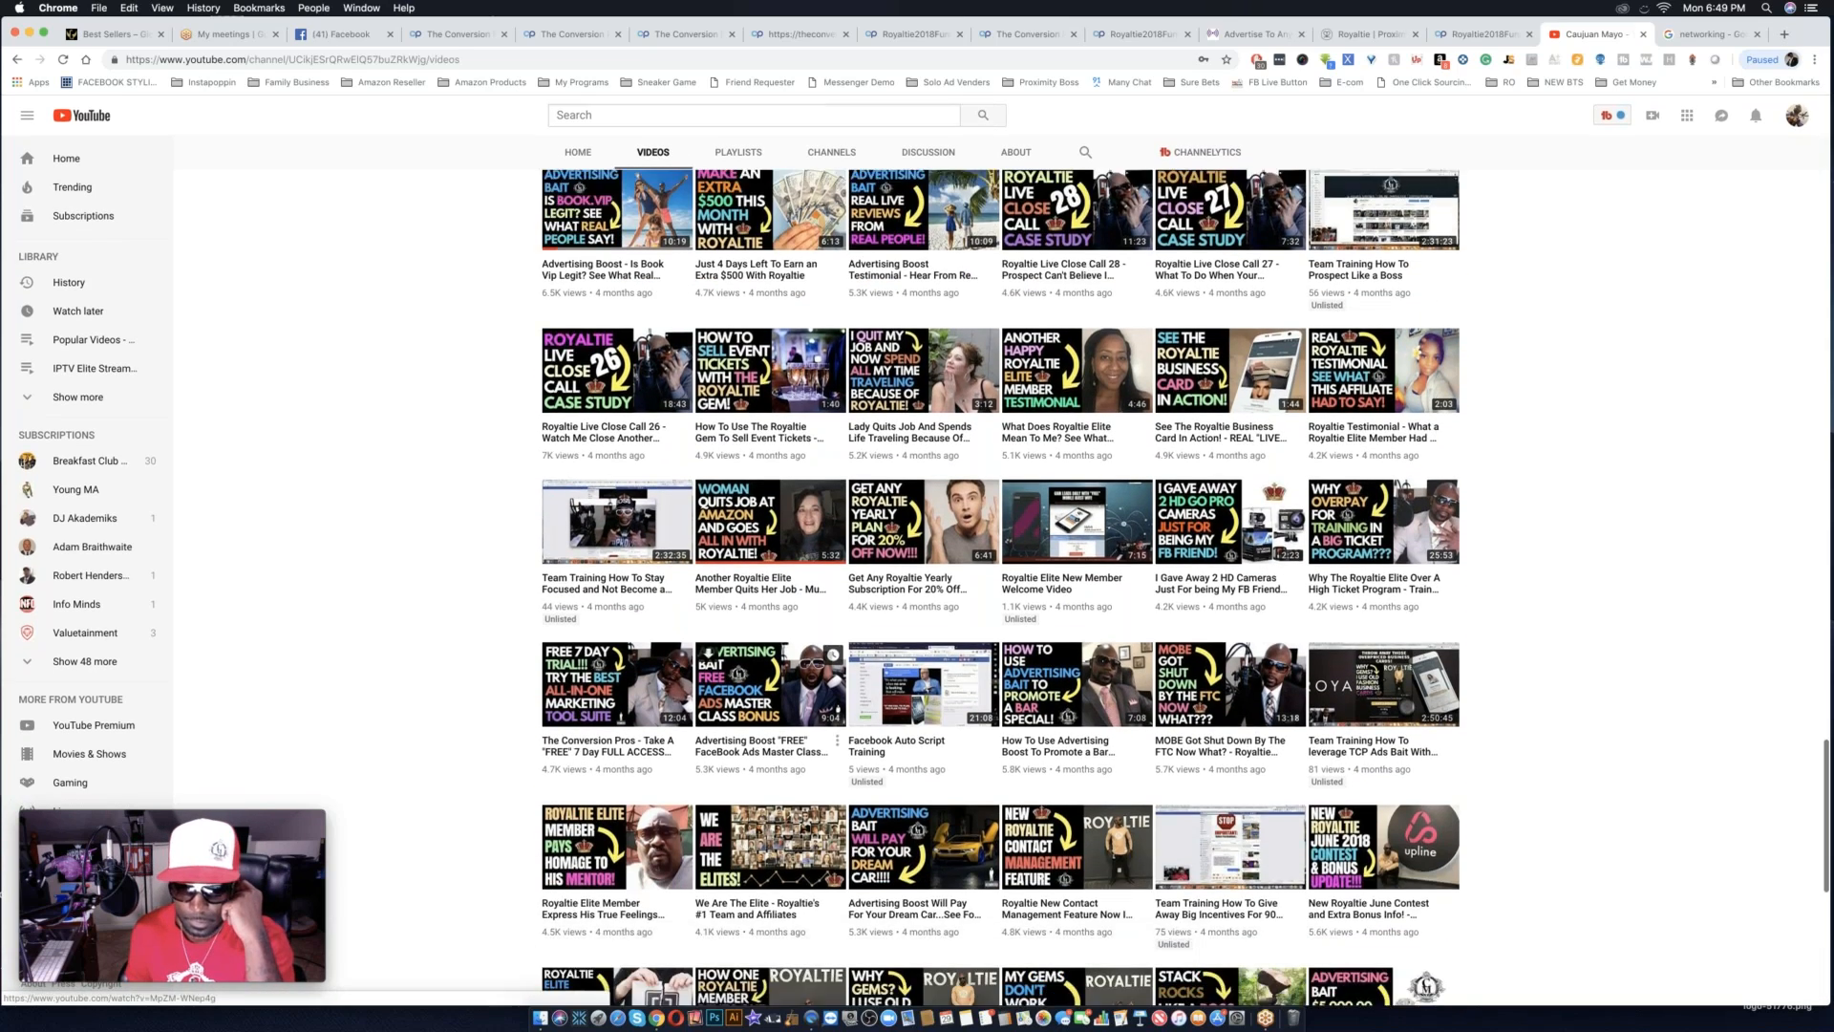
{"action": "scroll", "coordinate": [1000, 587], "scroll_direction": "down", "scroll_amount": 2}
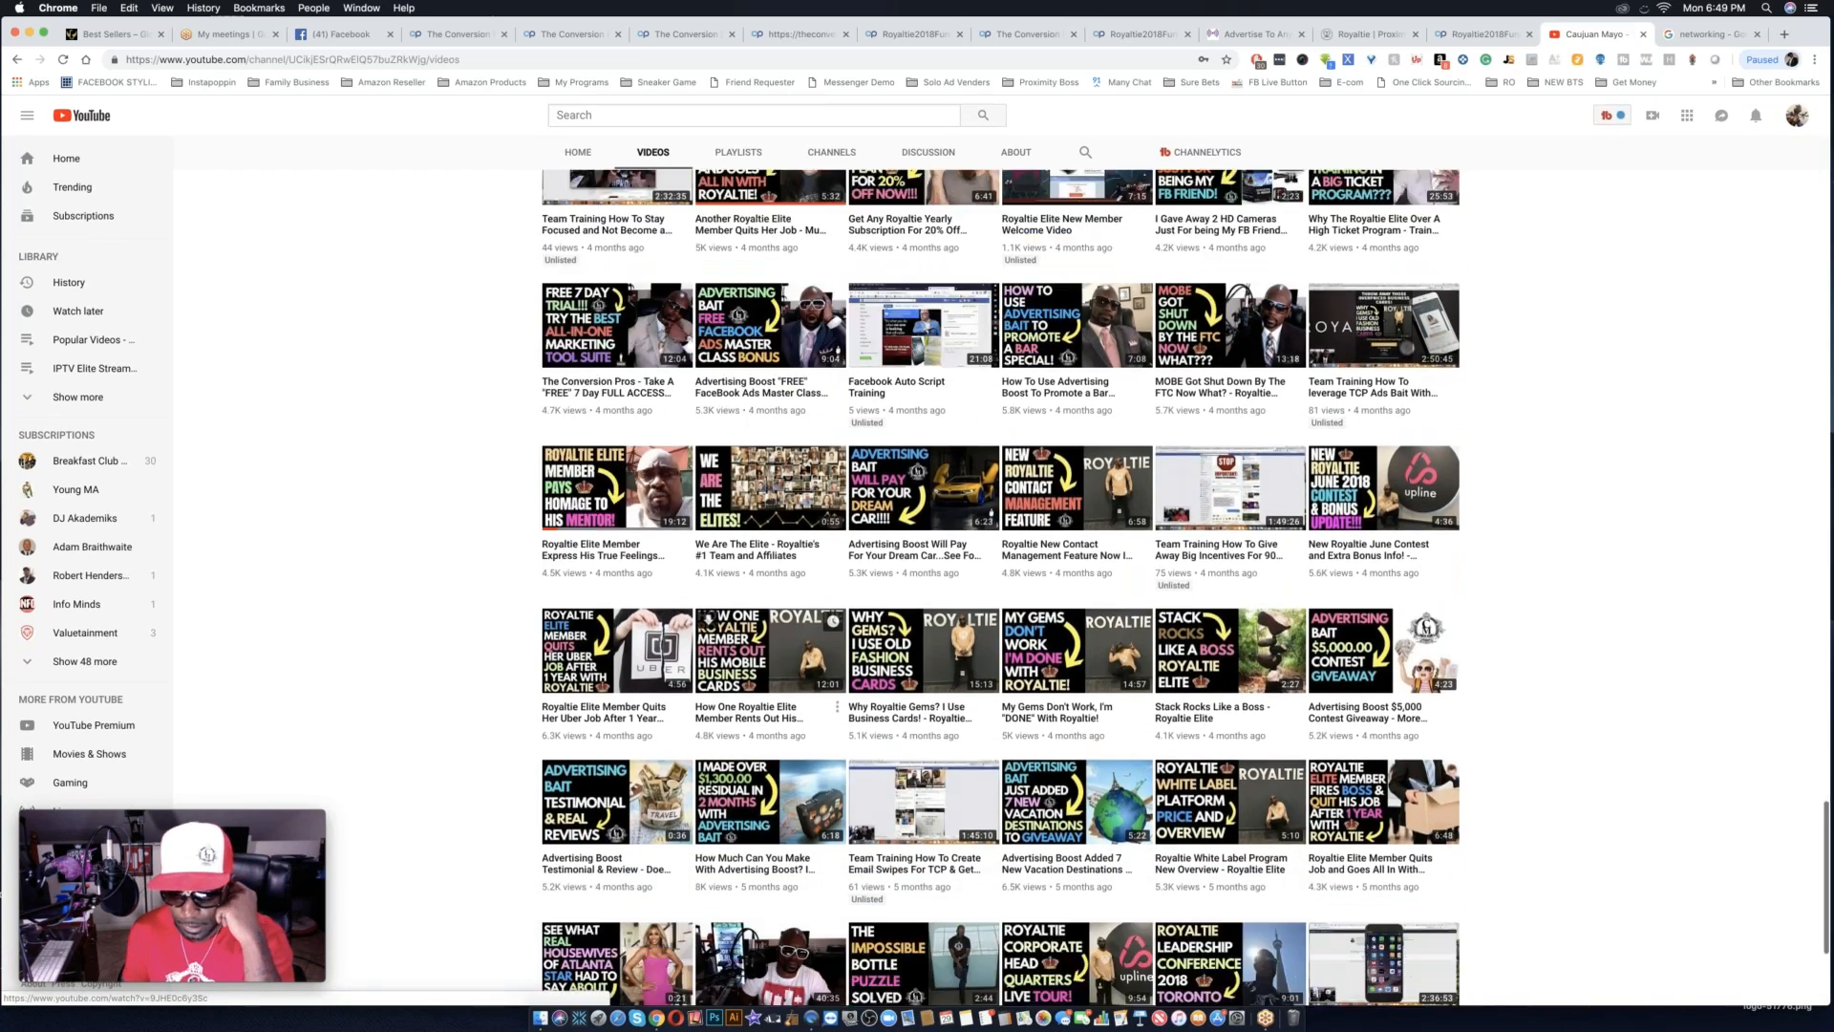
{"action": "scroll", "coordinate": [770, 692], "scroll_direction": "down", "scroll_amount": 1}
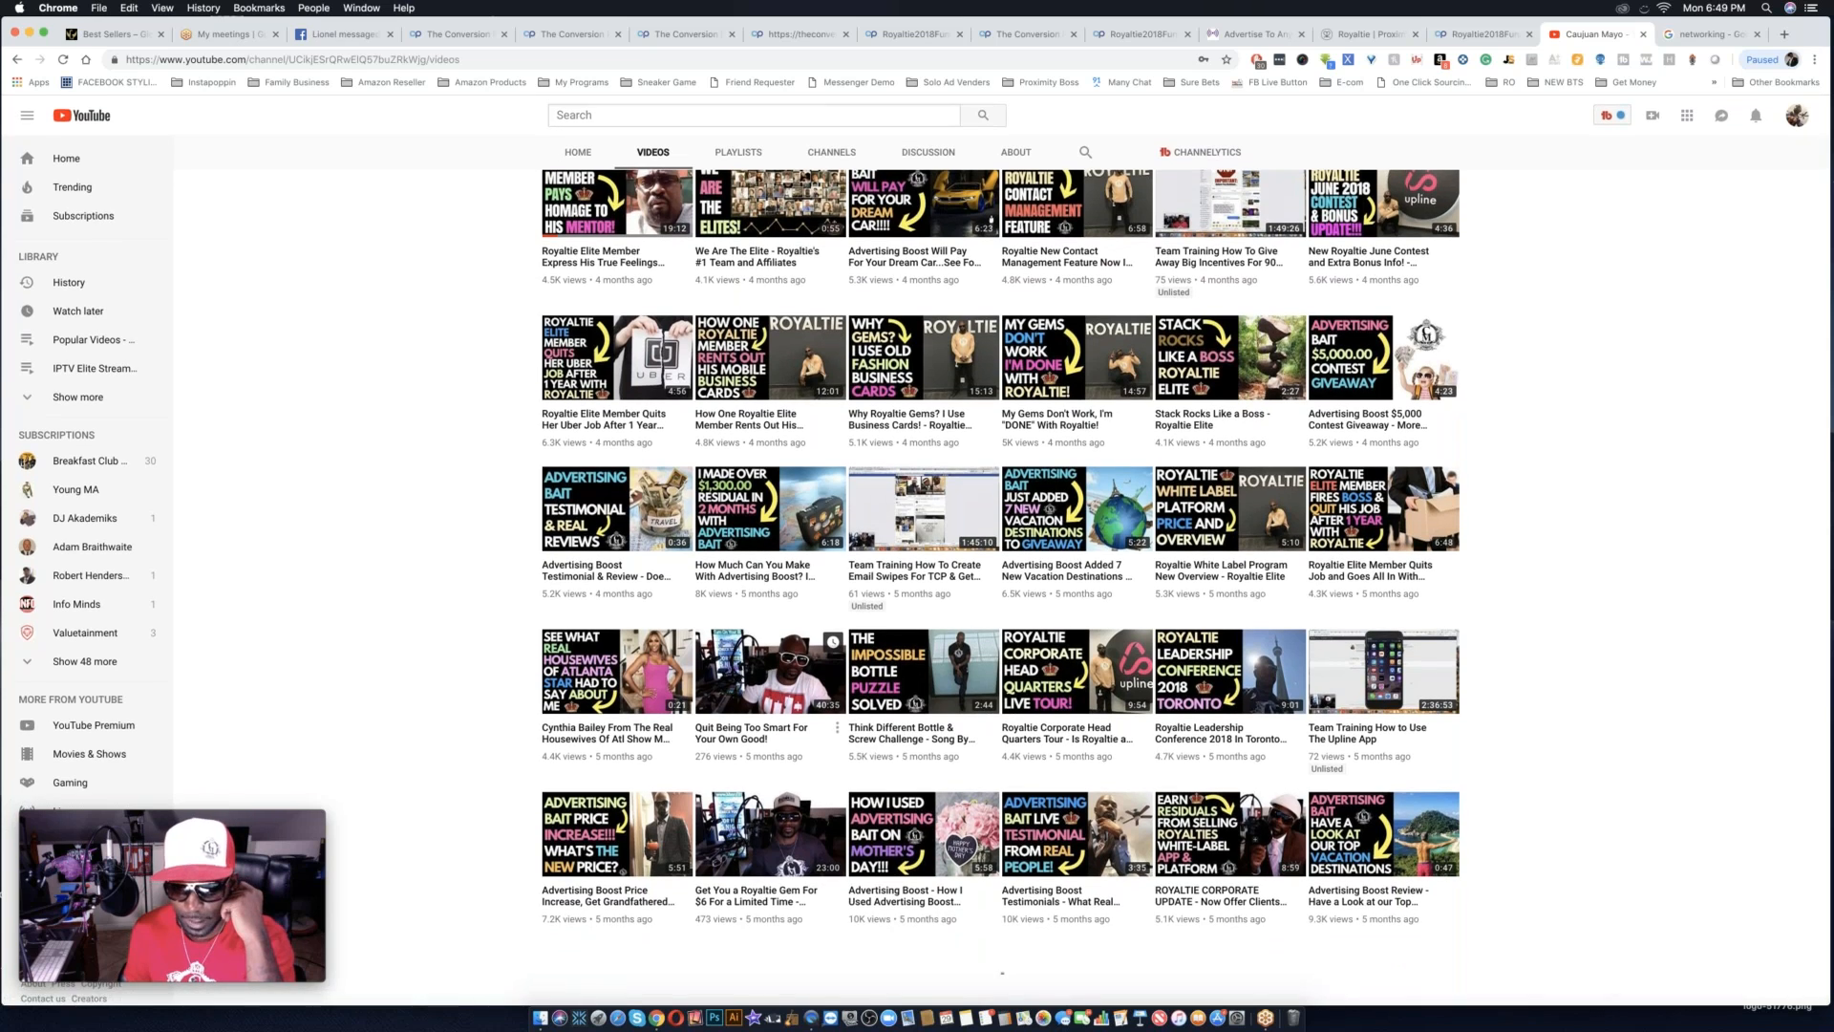
{"action": "scroll", "coordinate": [1000, 587], "scroll_direction": "down", "scroll_amount": 5}
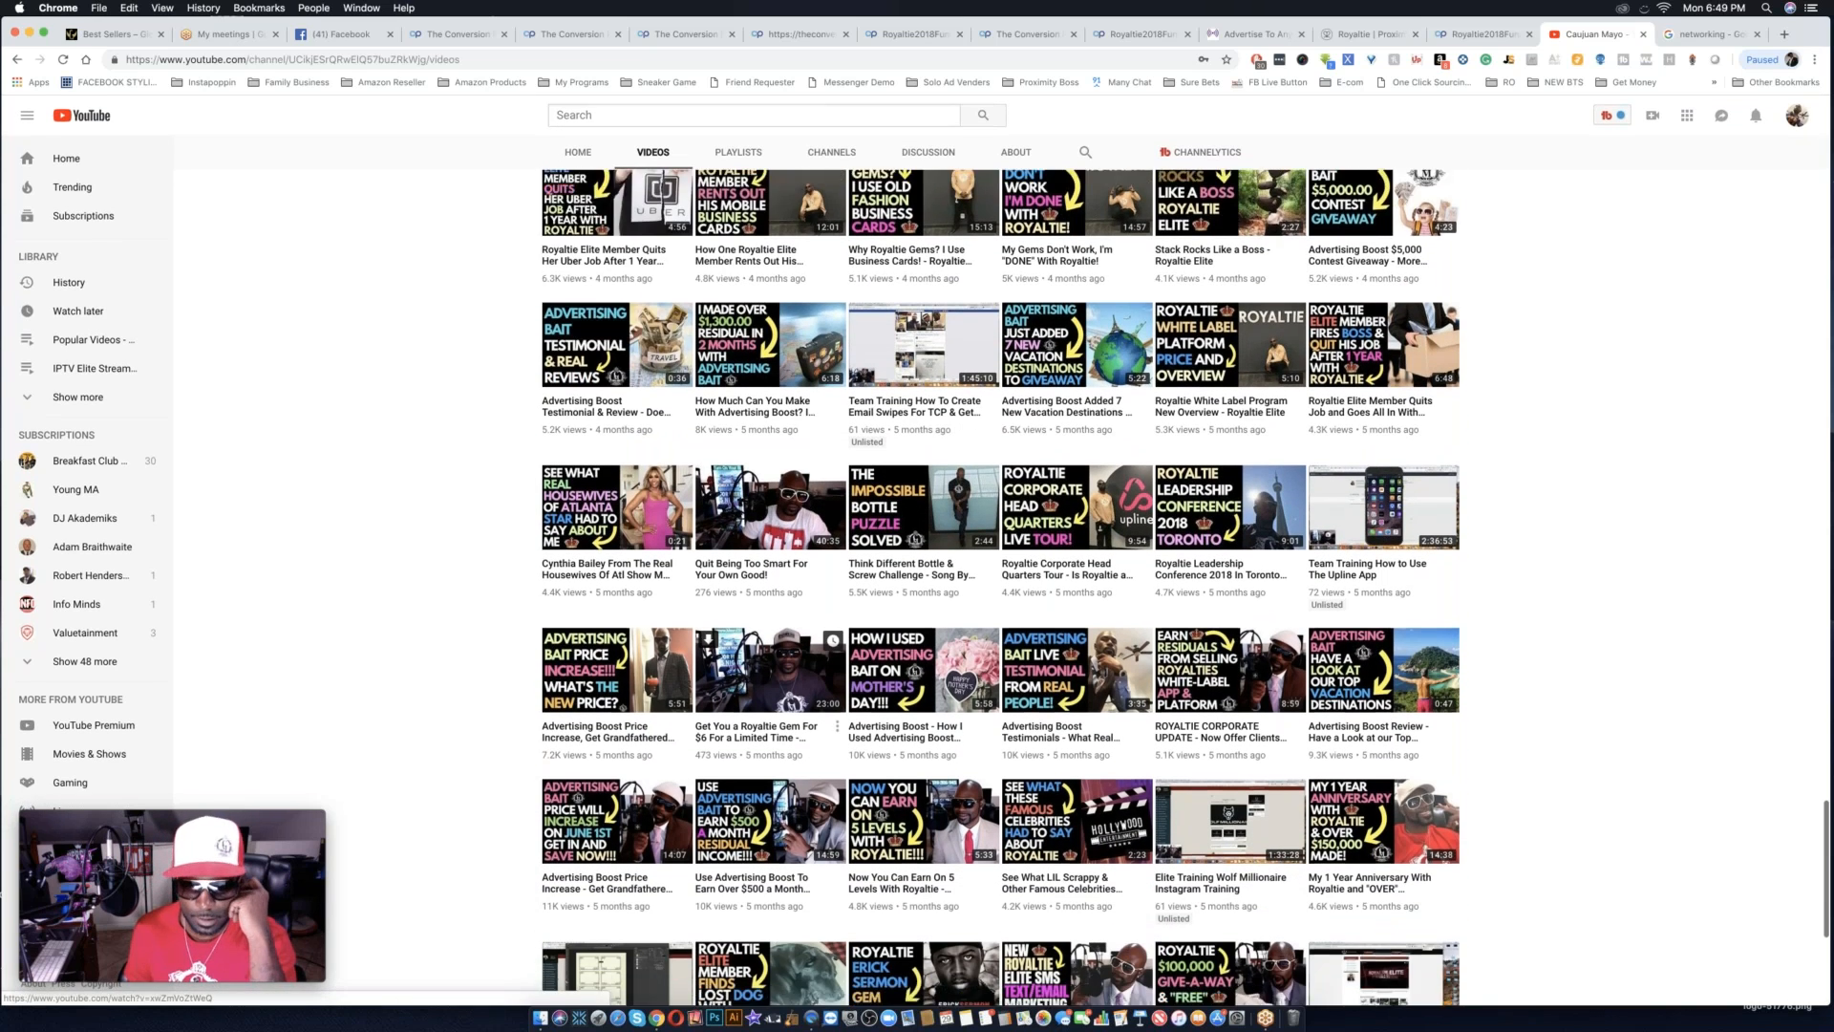
{"action": "scroll", "coordinate": [1000, 587], "scroll_direction": "down", "scroll_amount": 2}
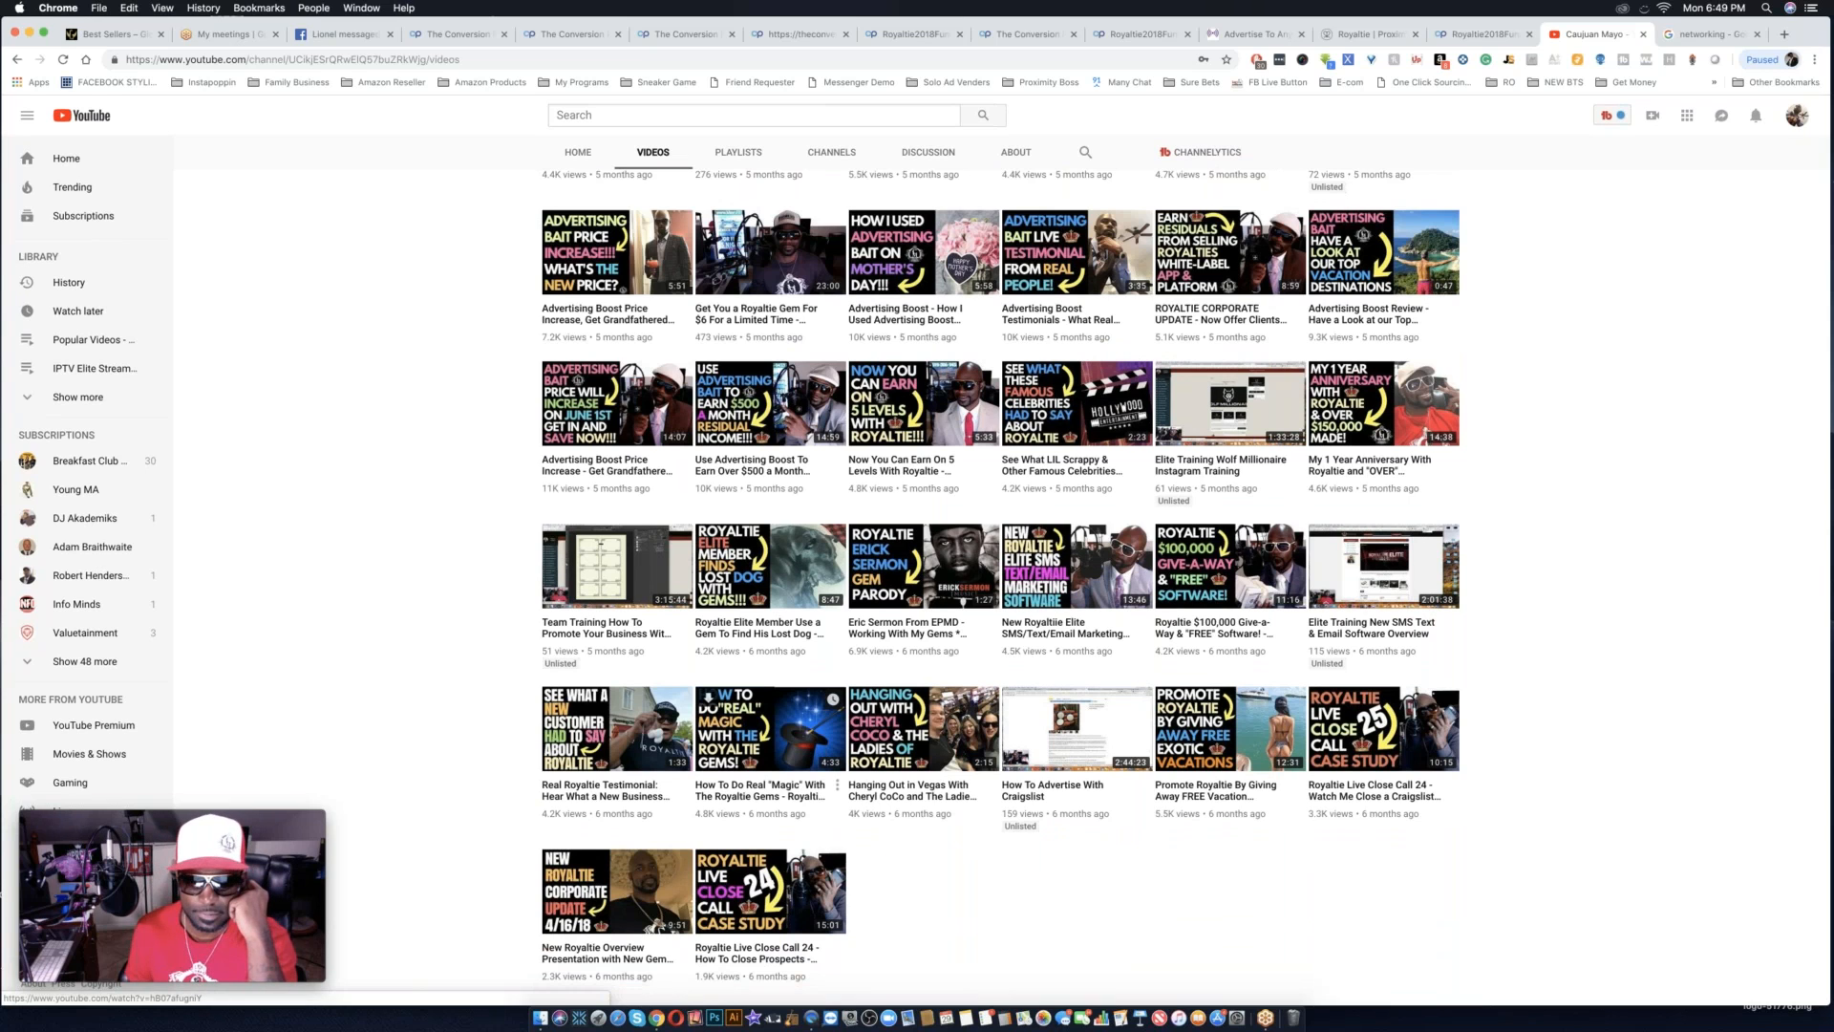
{"action": "scroll", "coordinate": [770, 725], "scroll_direction": "down", "scroll_amount": 1}
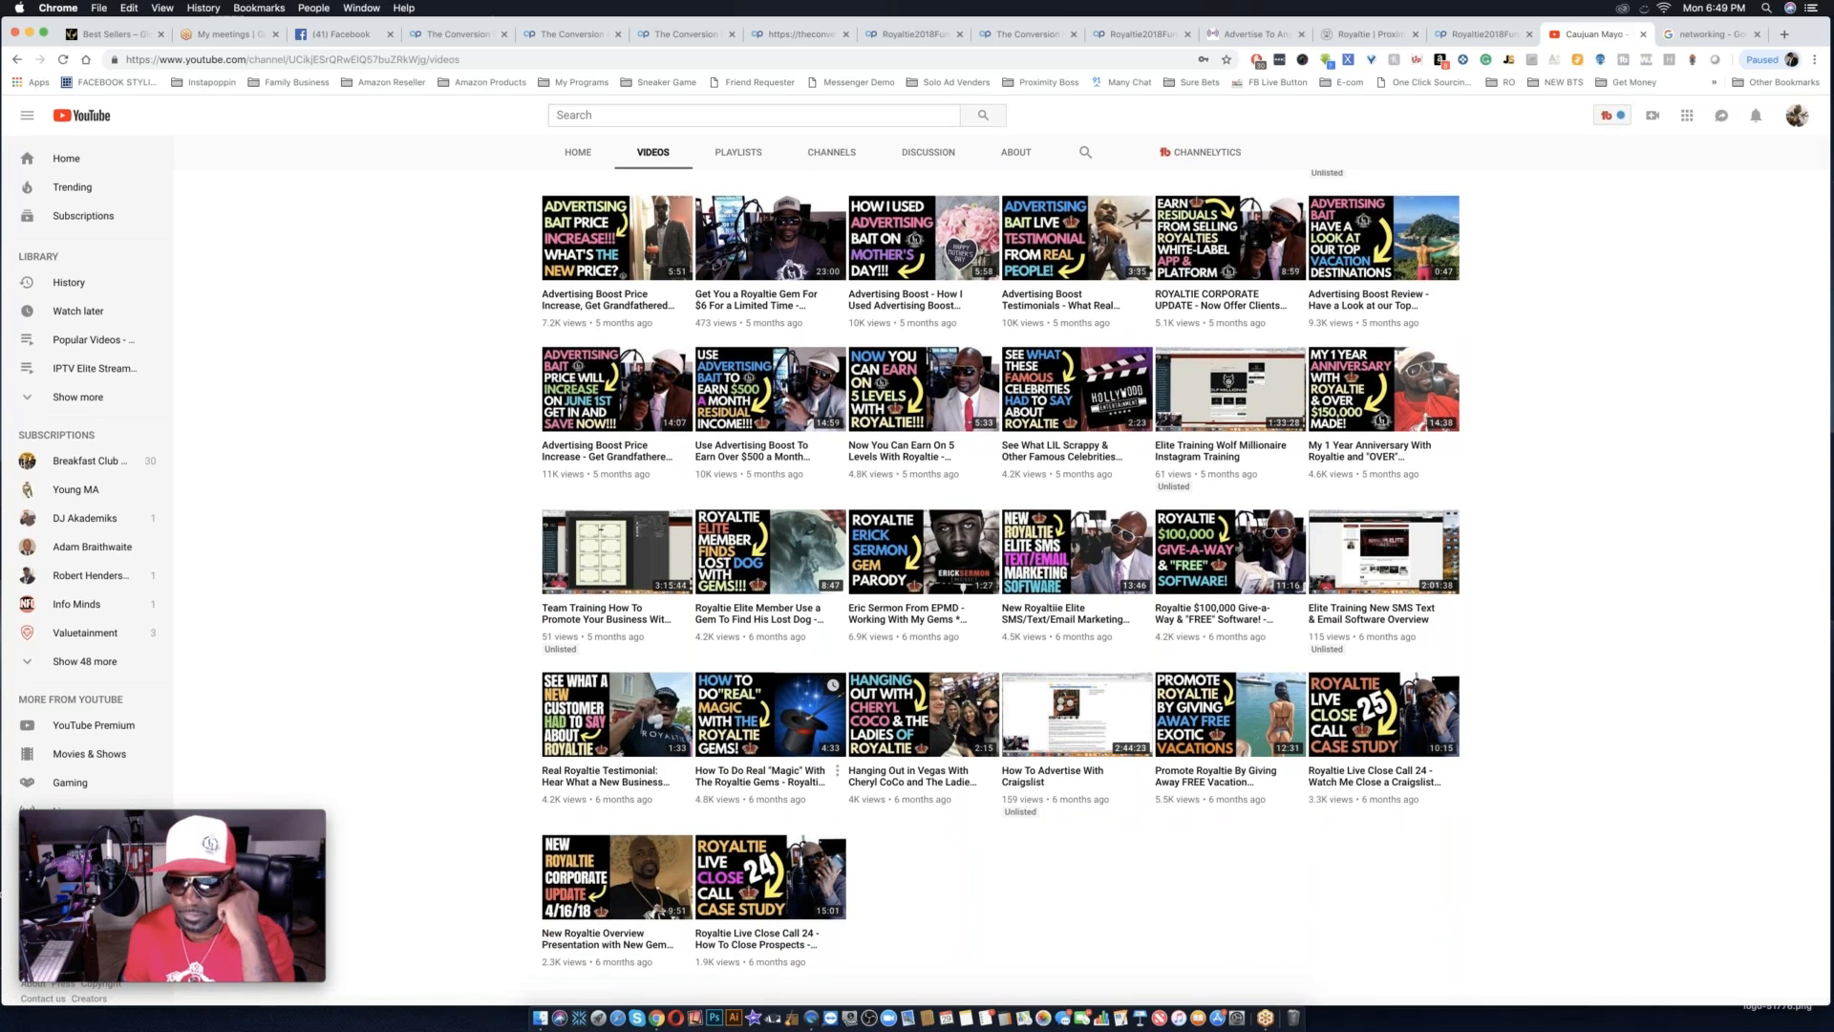
{"action": "scroll", "coordinate": [831, 754], "scroll_direction": "up", "scroll_amount": 5}
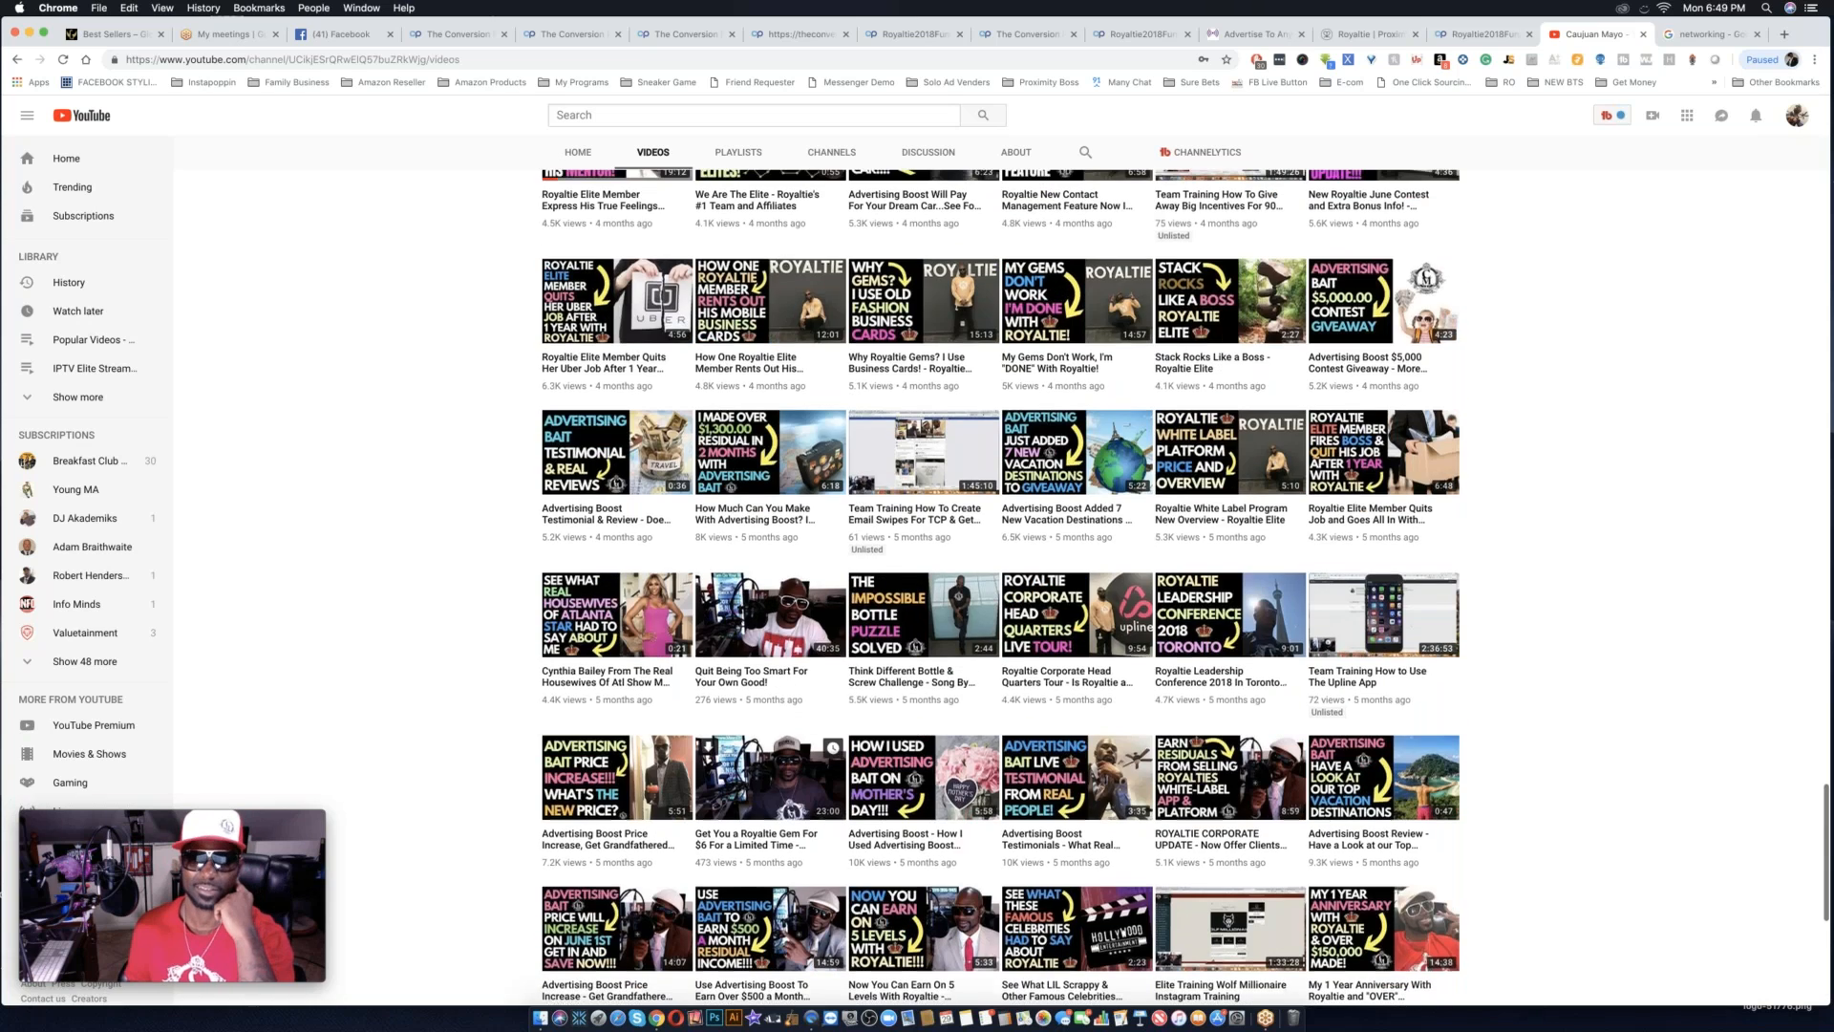
{"action": "scroll", "coordinate": [831, 754], "scroll_direction": "down", "scroll_amount": 5}
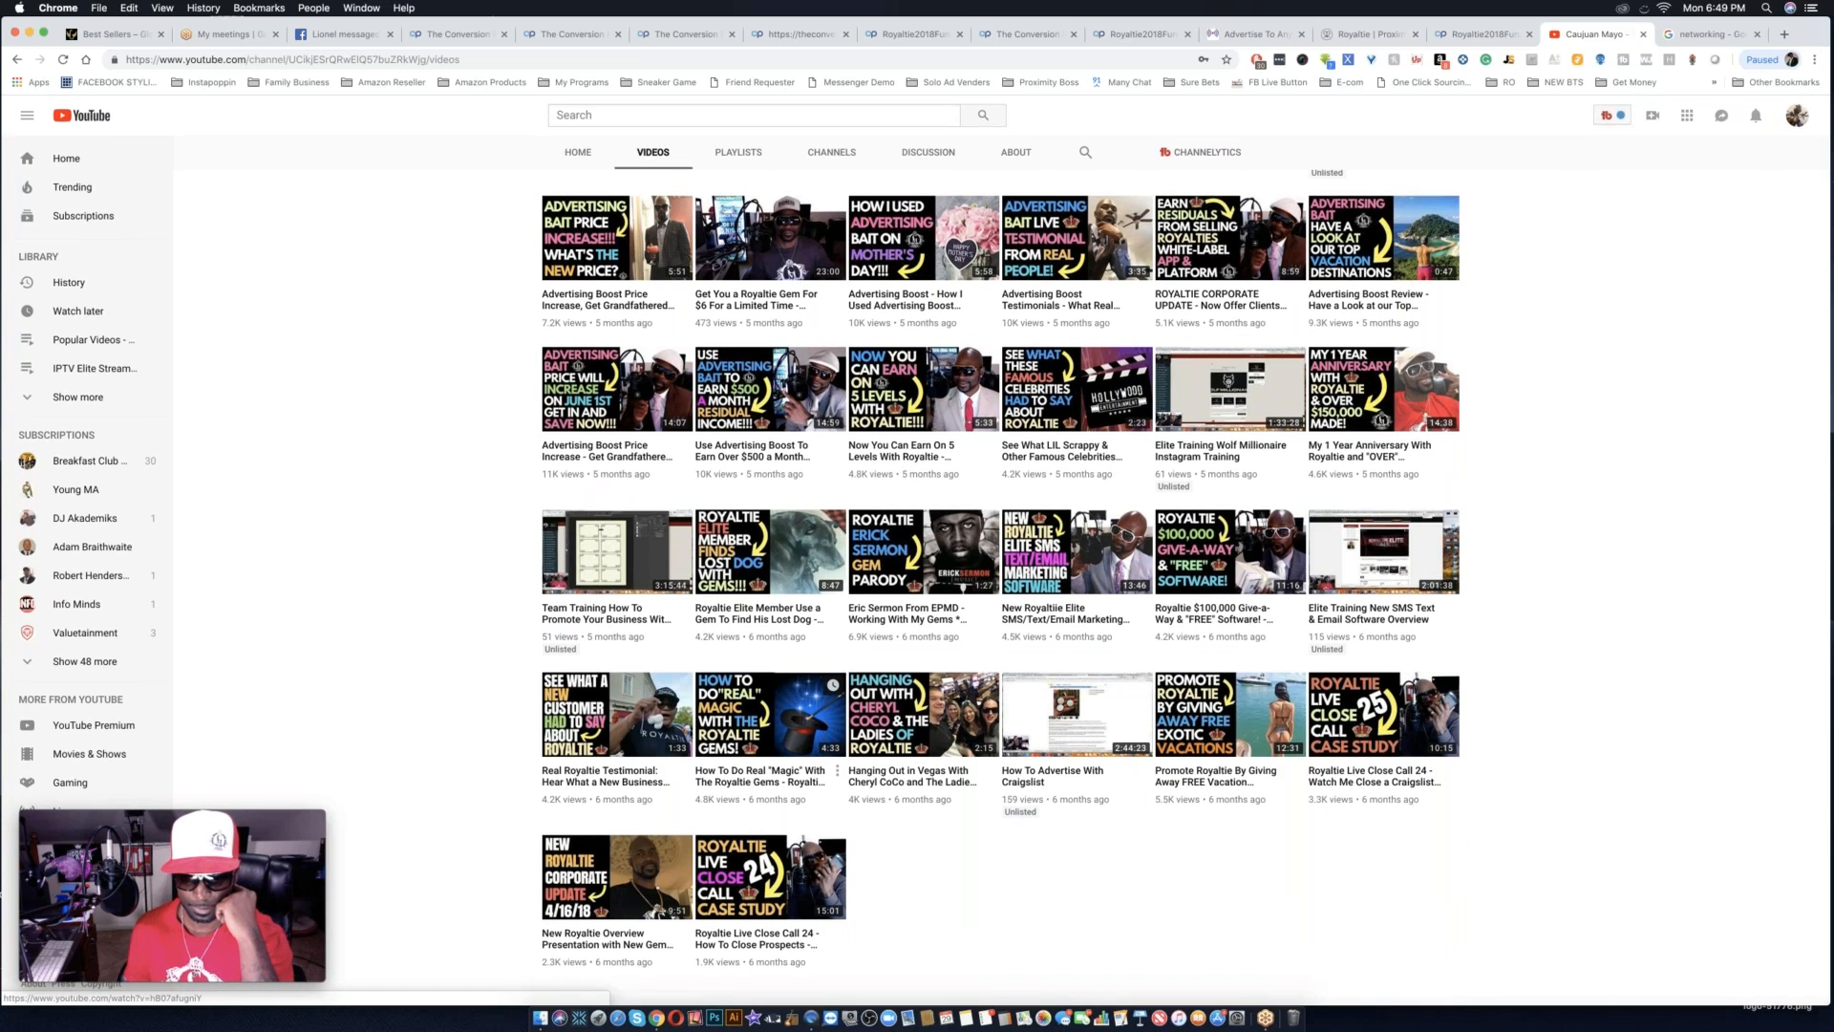
{"action": "scroll", "coordinate": [831, 755], "scroll_direction": "up", "scroll_amount": 1}
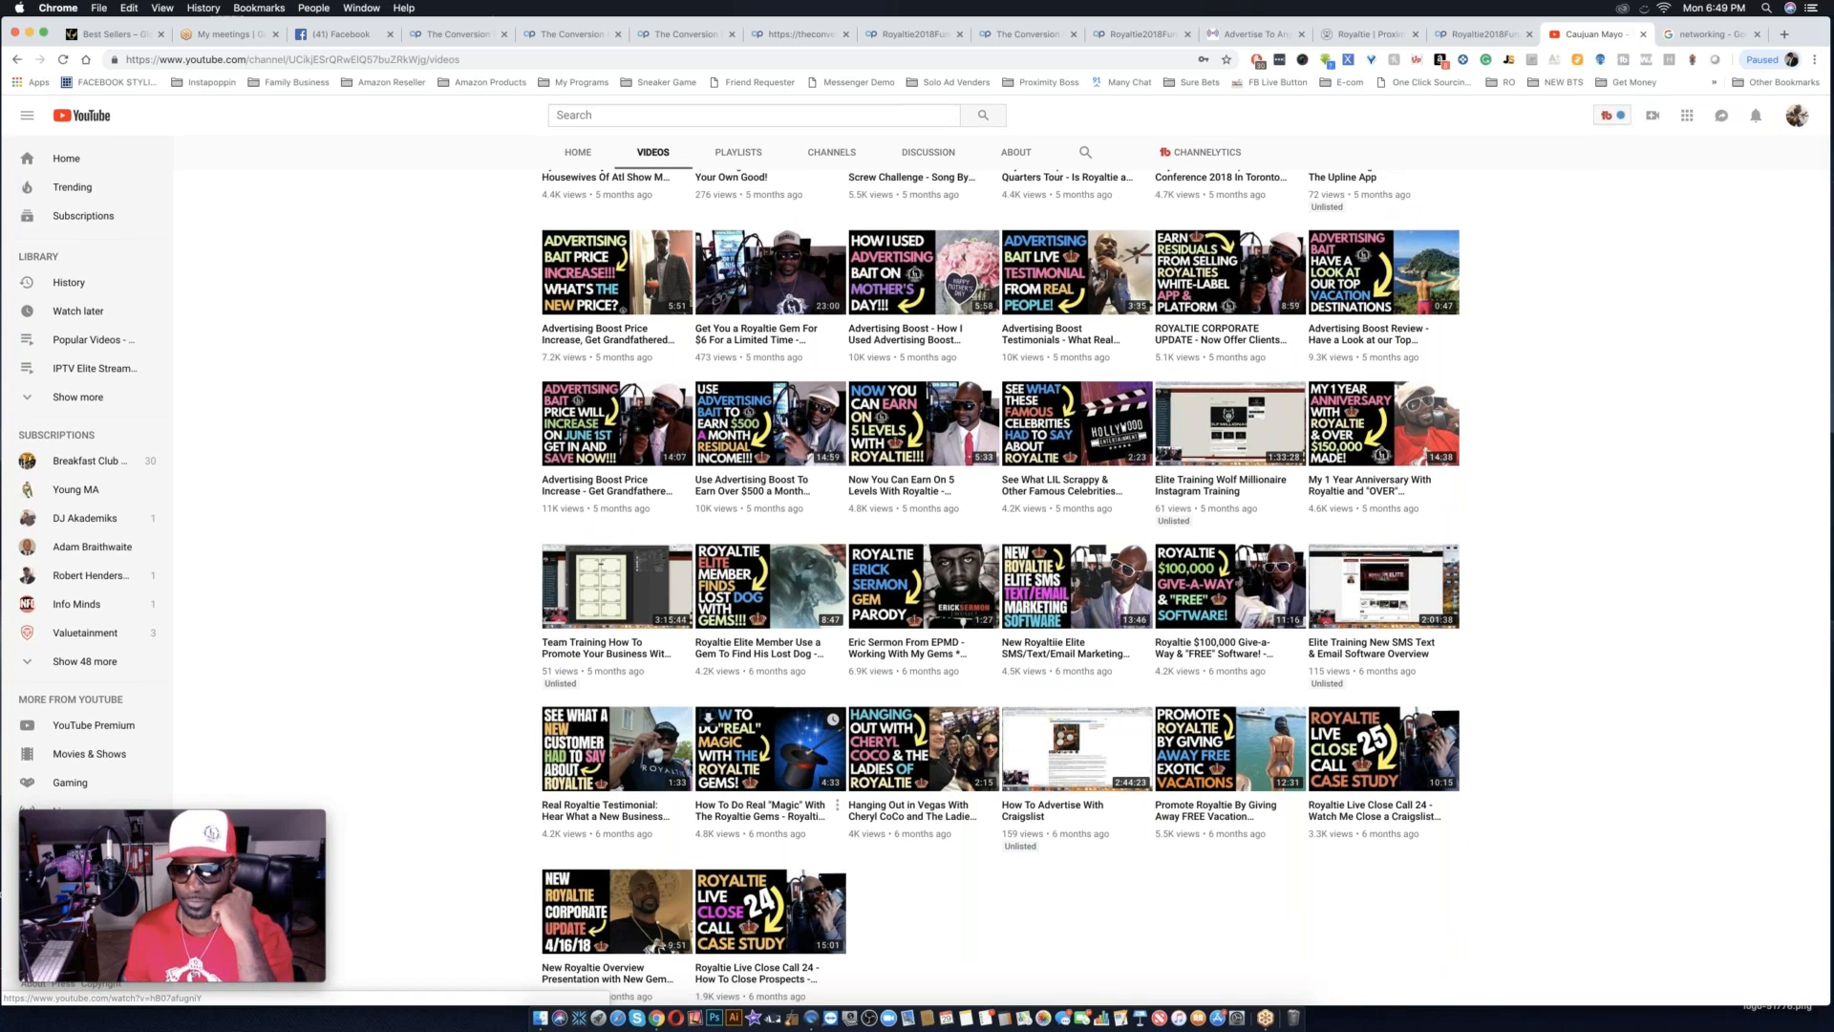
Recheck the channel's oldest loaded uploads, its home page and its newest uploads for a suitable Royaltie video.
{"action": "scroll", "coordinate": [831, 754], "scroll_direction": "down", "scroll_amount": 1}
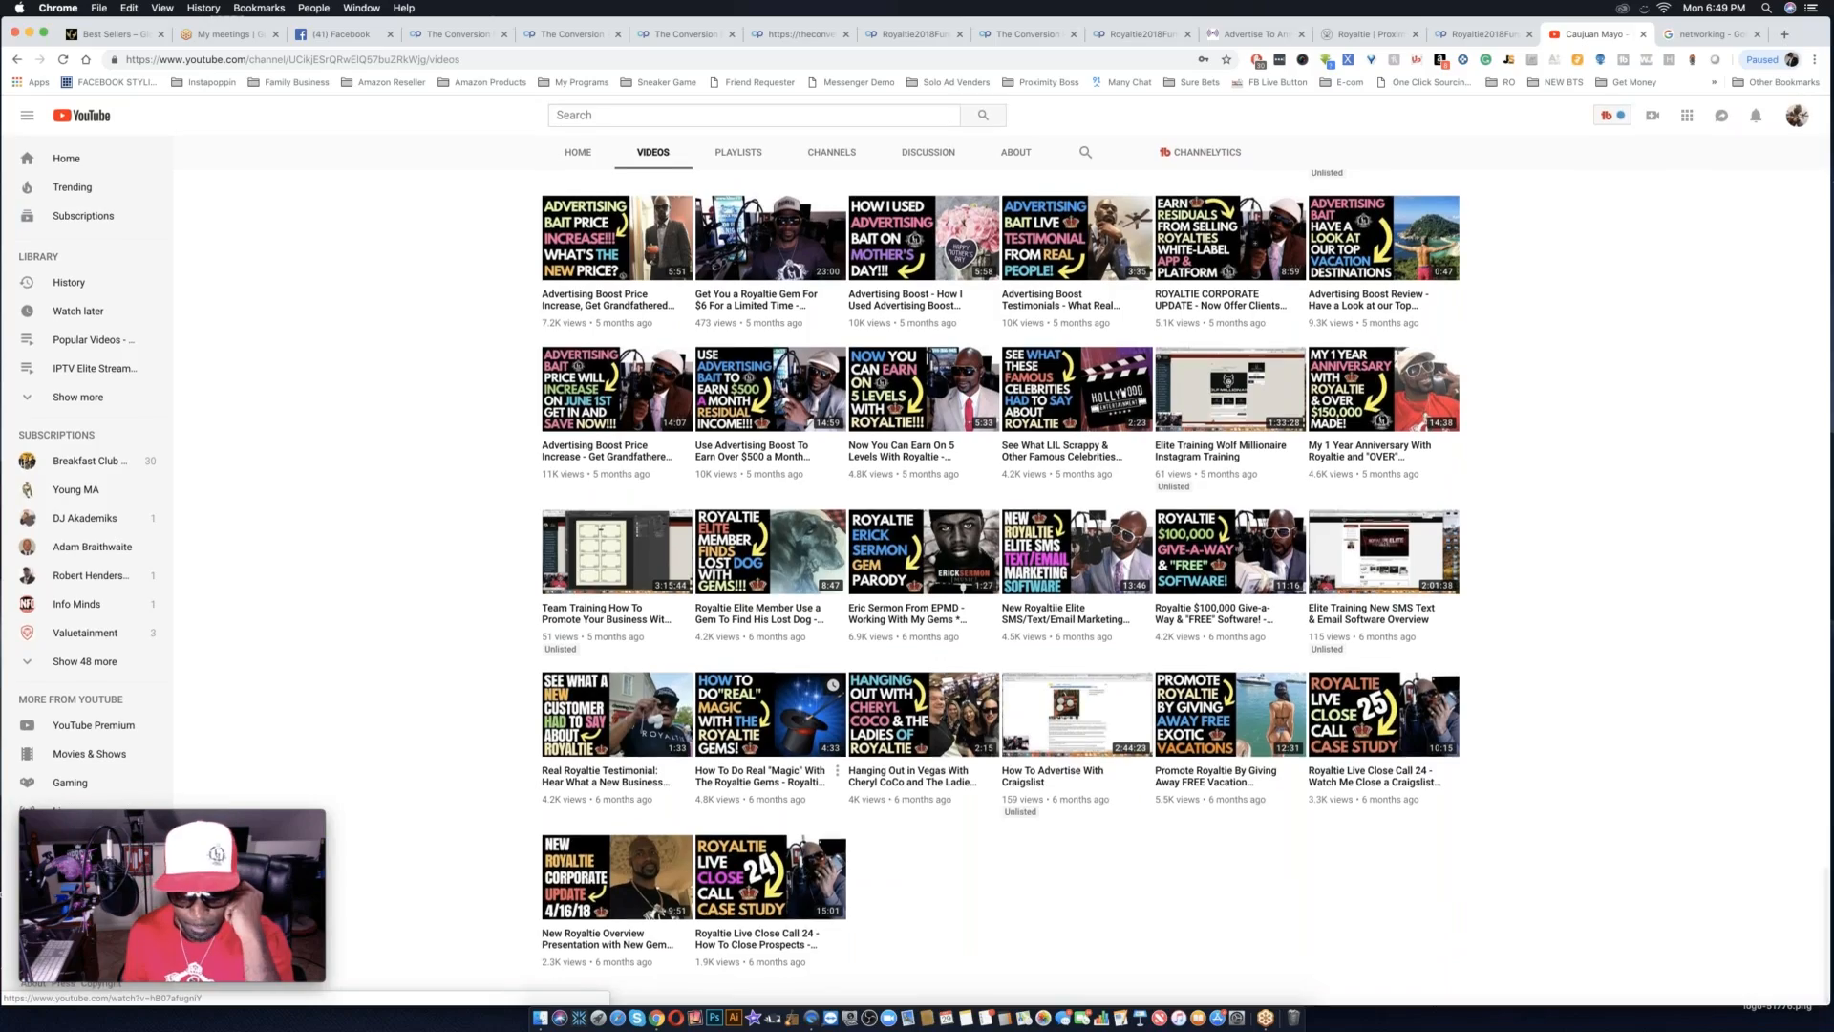
{"action": "scroll", "coordinate": [831, 755], "scroll_direction": "up", "scroll_amount": 15}
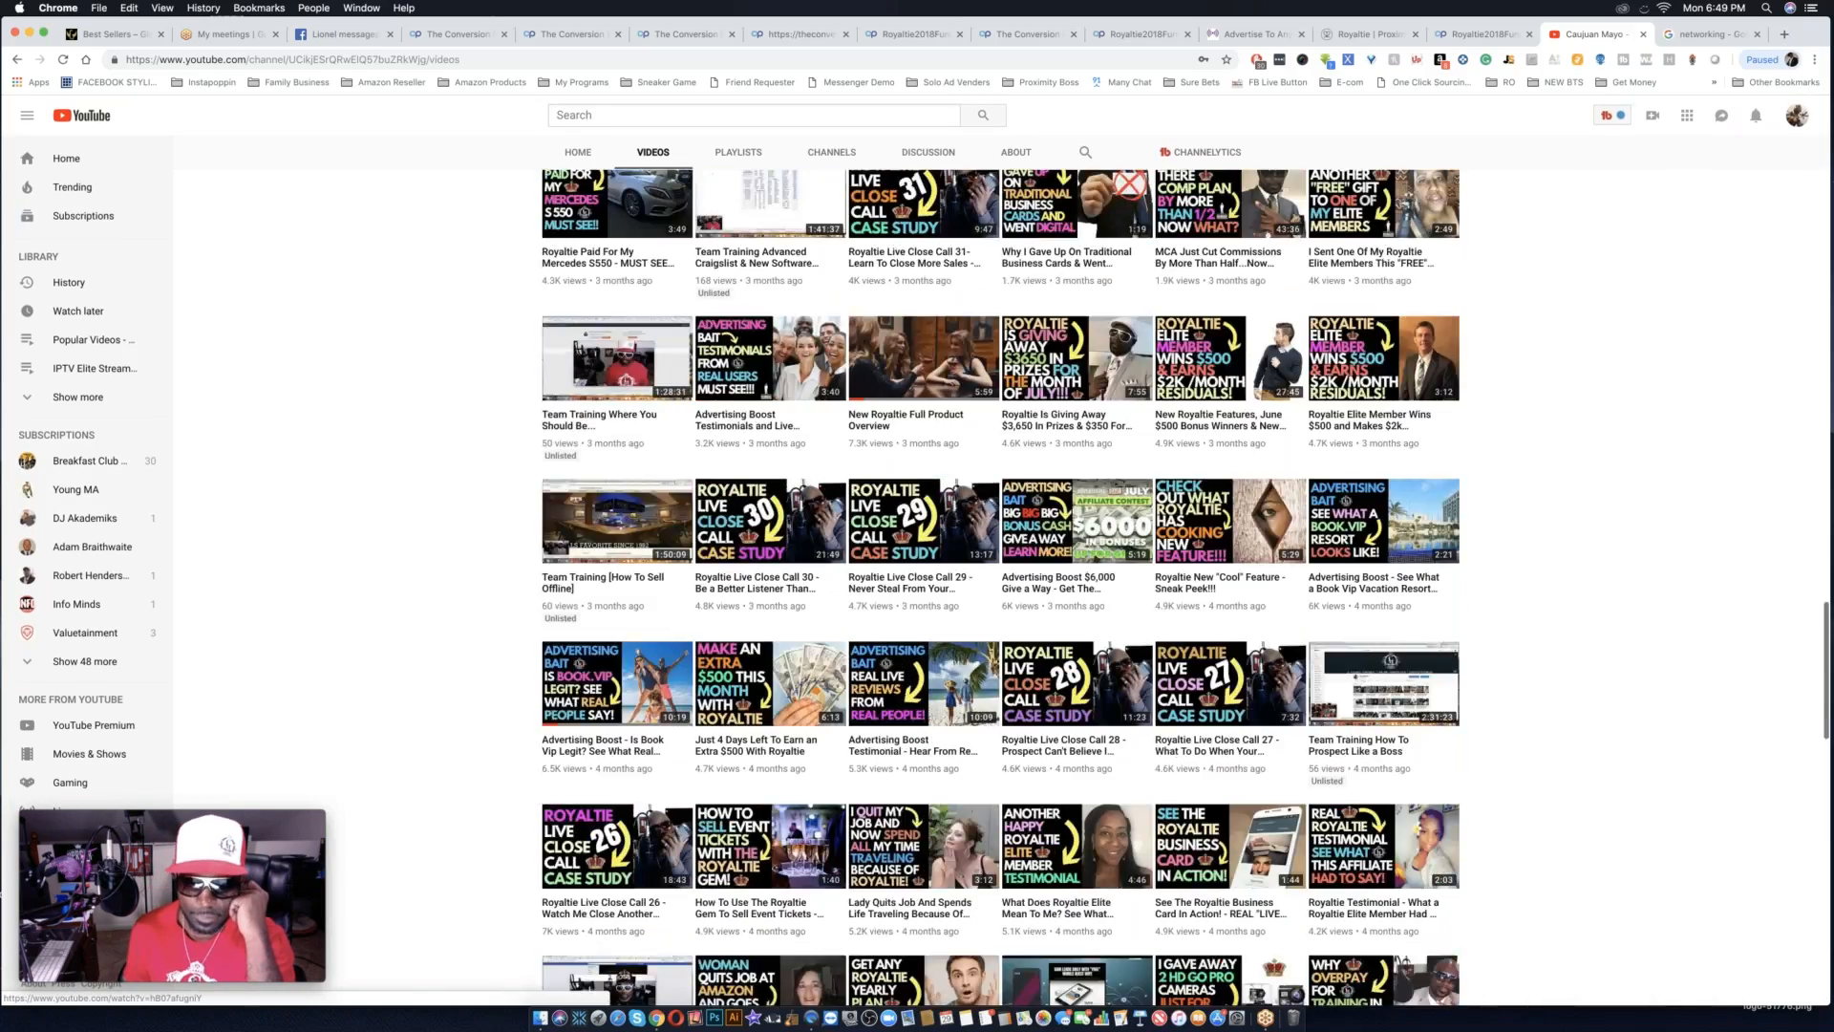
{"action": "scroll", "coordinate": [831, 755], "scroll_direction": "up", "scroll_amount": 15}
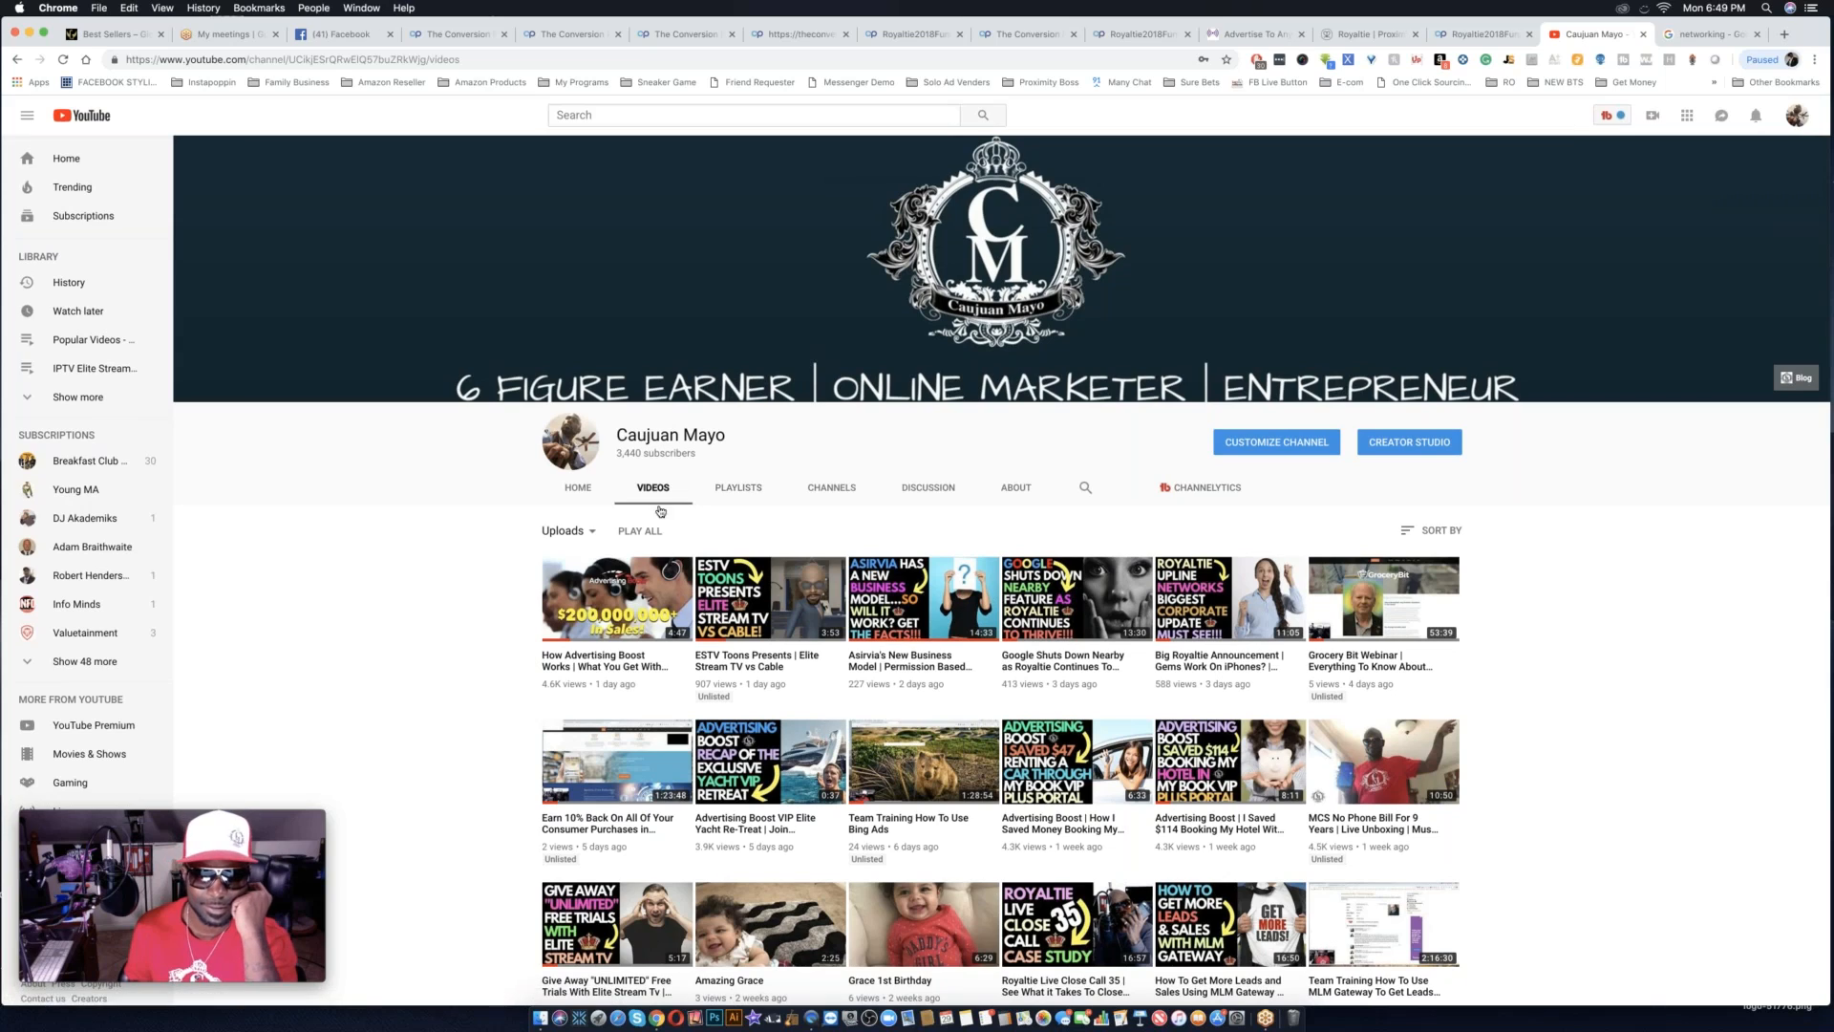
{"action": "left_click", "coordinate": [576, 489]}
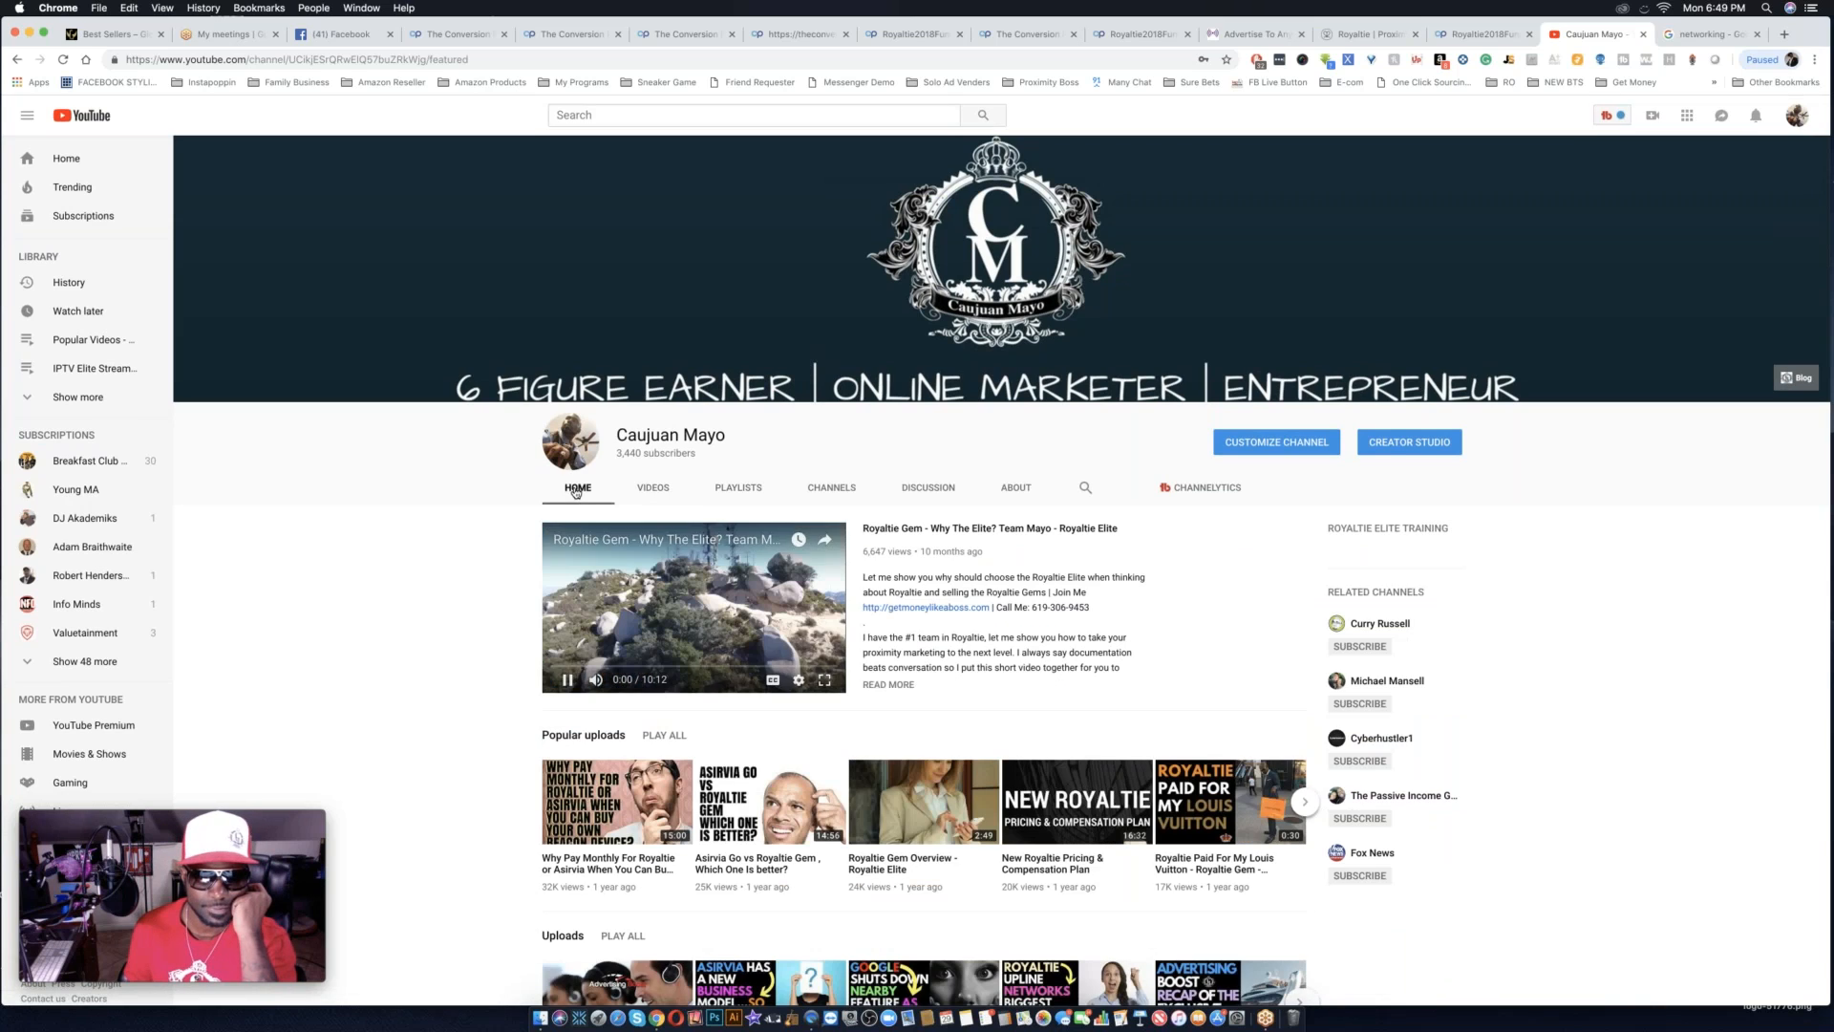
{"action": "left_click", "coordinate": [653, 488]}
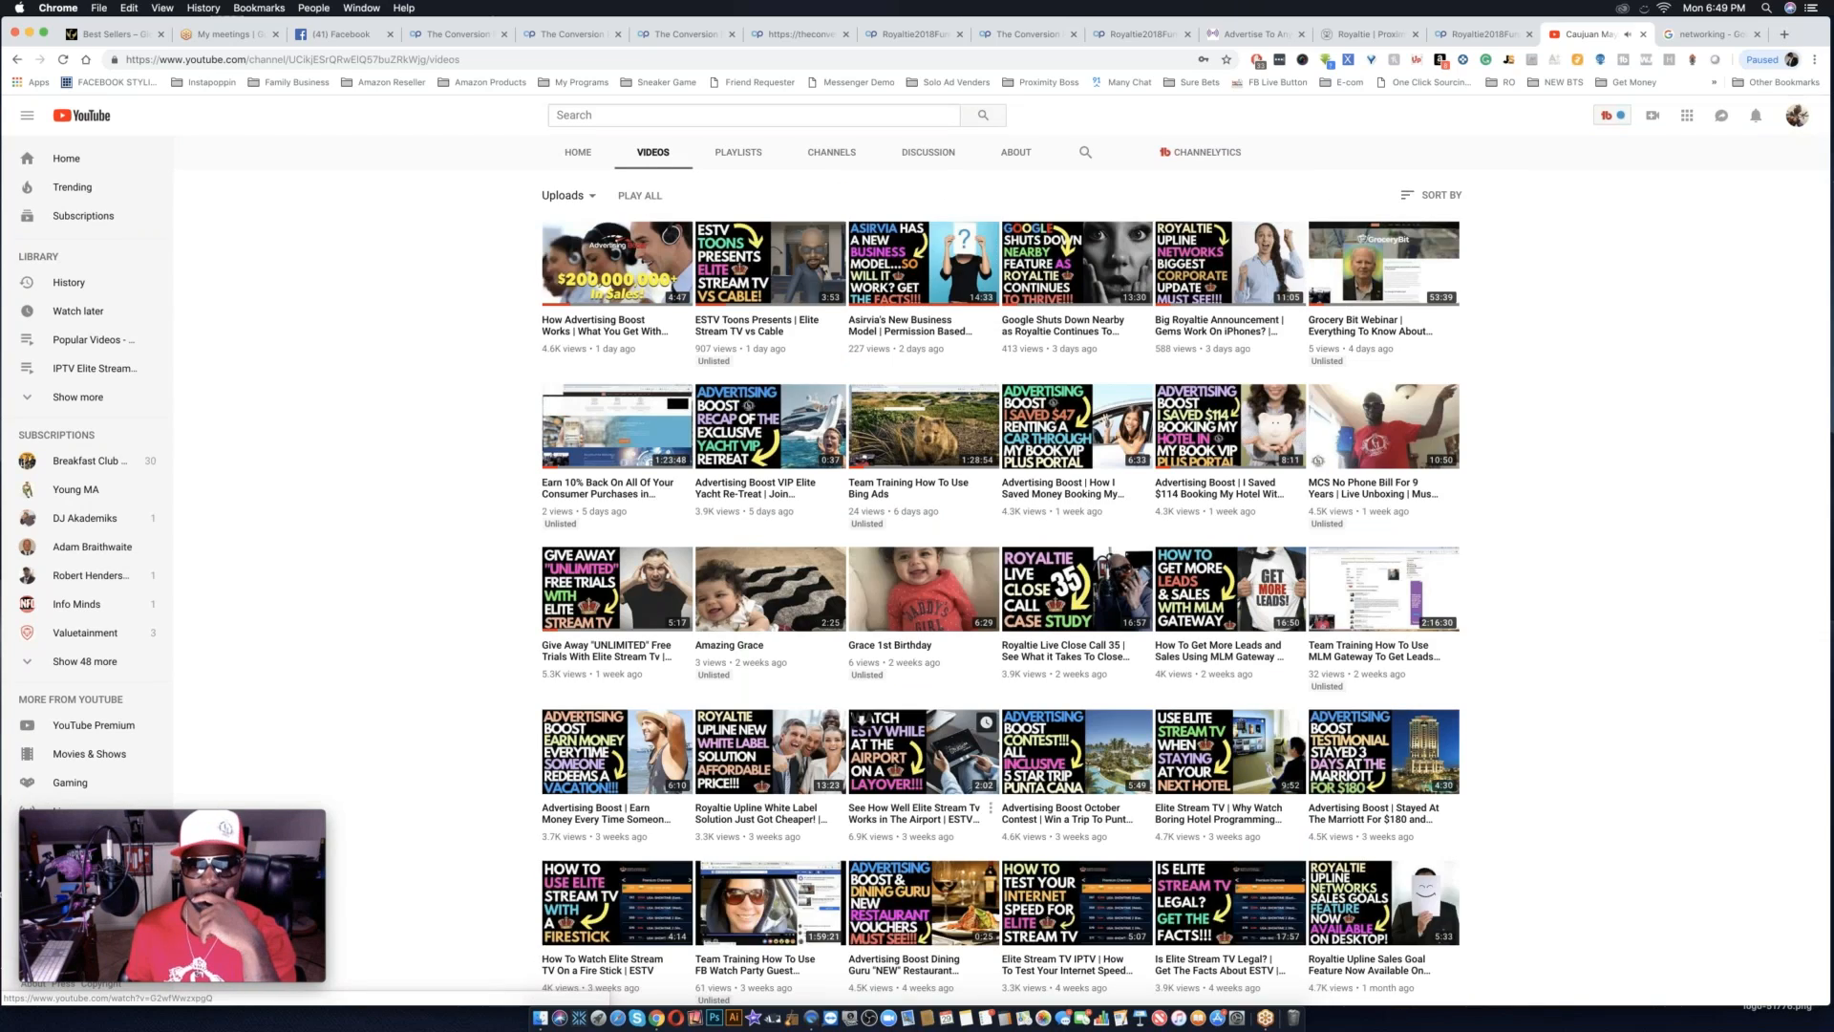
{"action": "scroll", "coordinate": [662, 490], "scroll_direction": "down", "scroll_amount": 2}
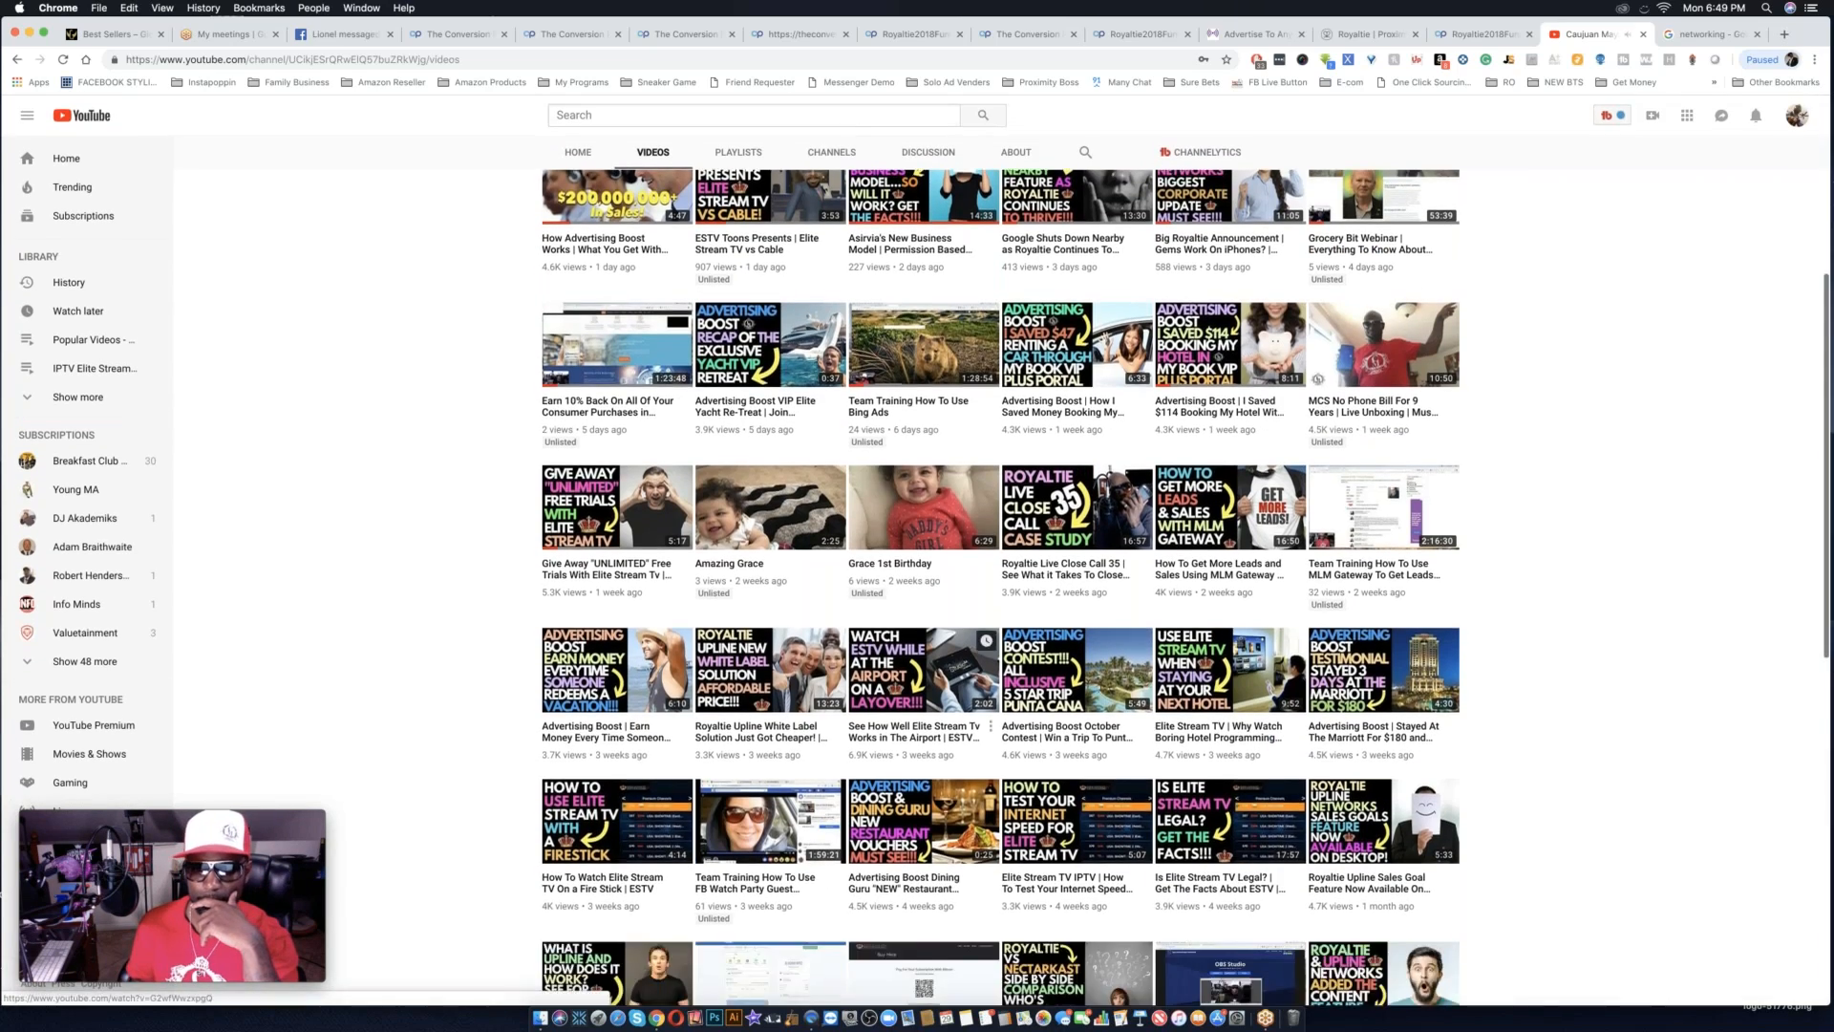
{"action": "scroll", "coordinate": [662, 490], "scroll_direction": "down", "scroll_amount": 10}
{"action": "scroll", "coordinate": [663, 490], "scroll_direction": "up", "scroll_amount": 15}
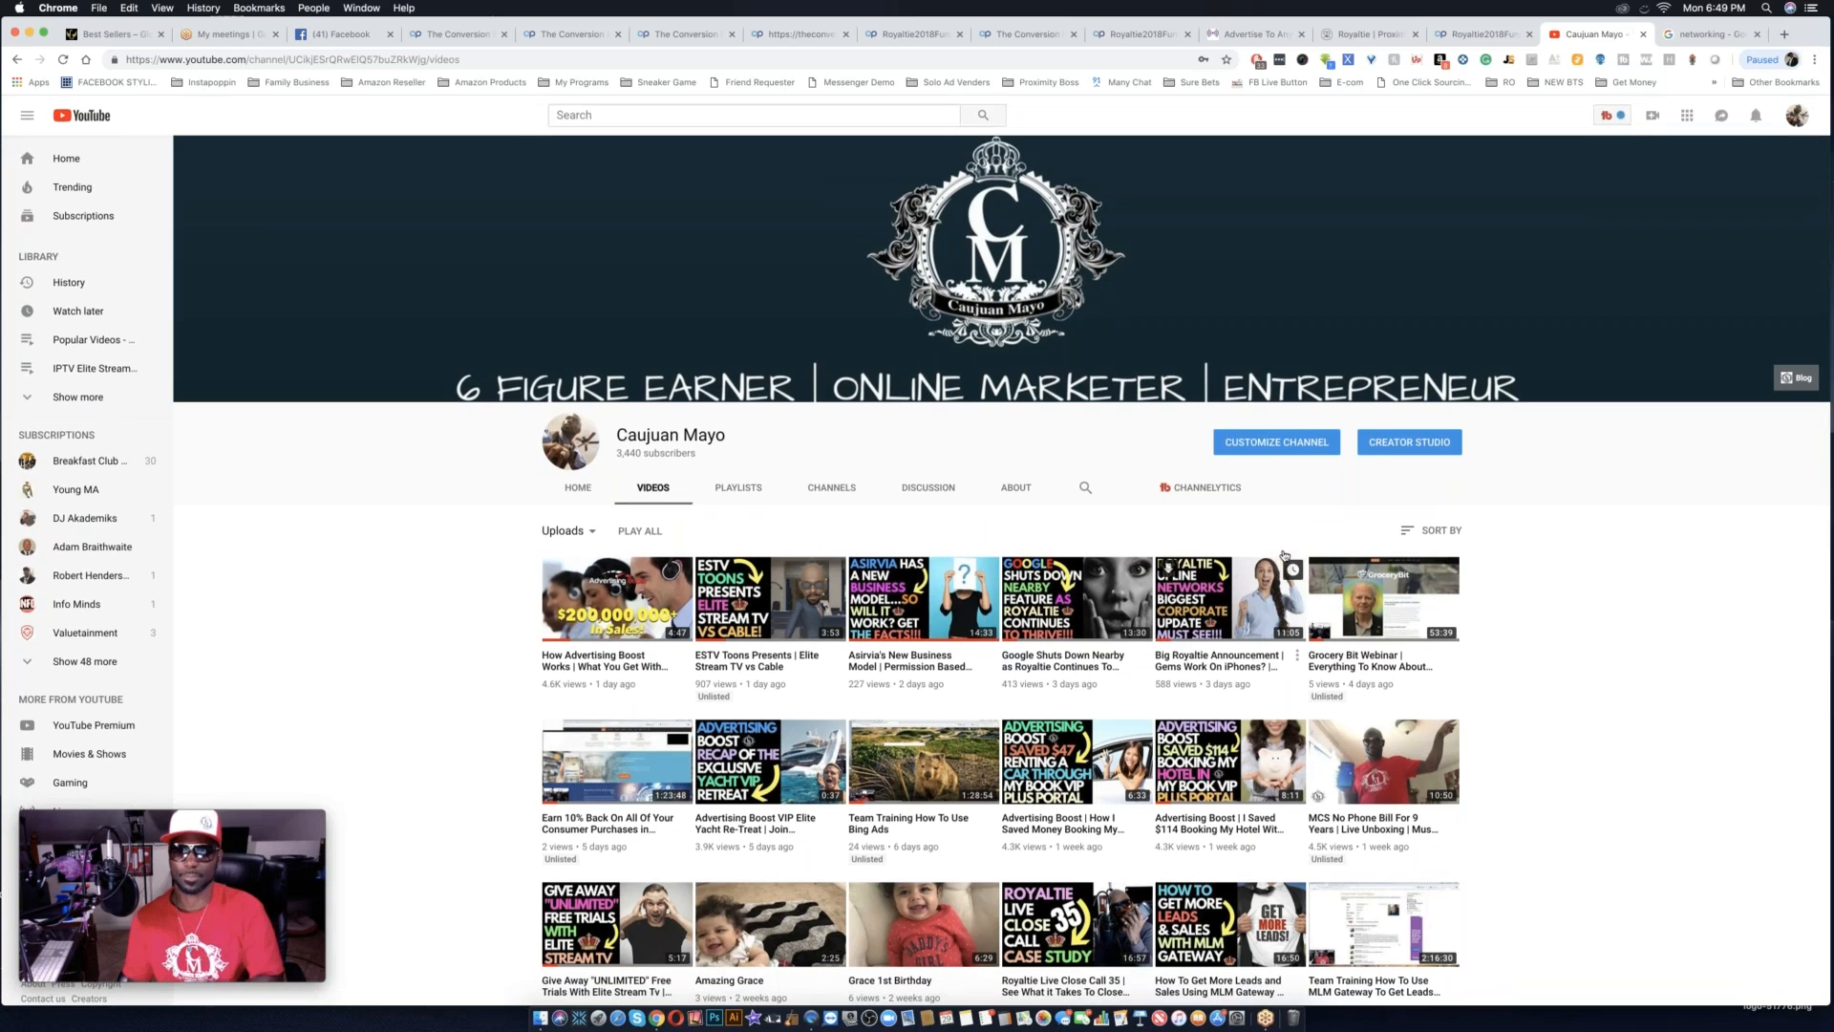
Search within the channel for 100K and look through the matching videos.
{"action": "left_click", "coordinate": [1084, 494]}
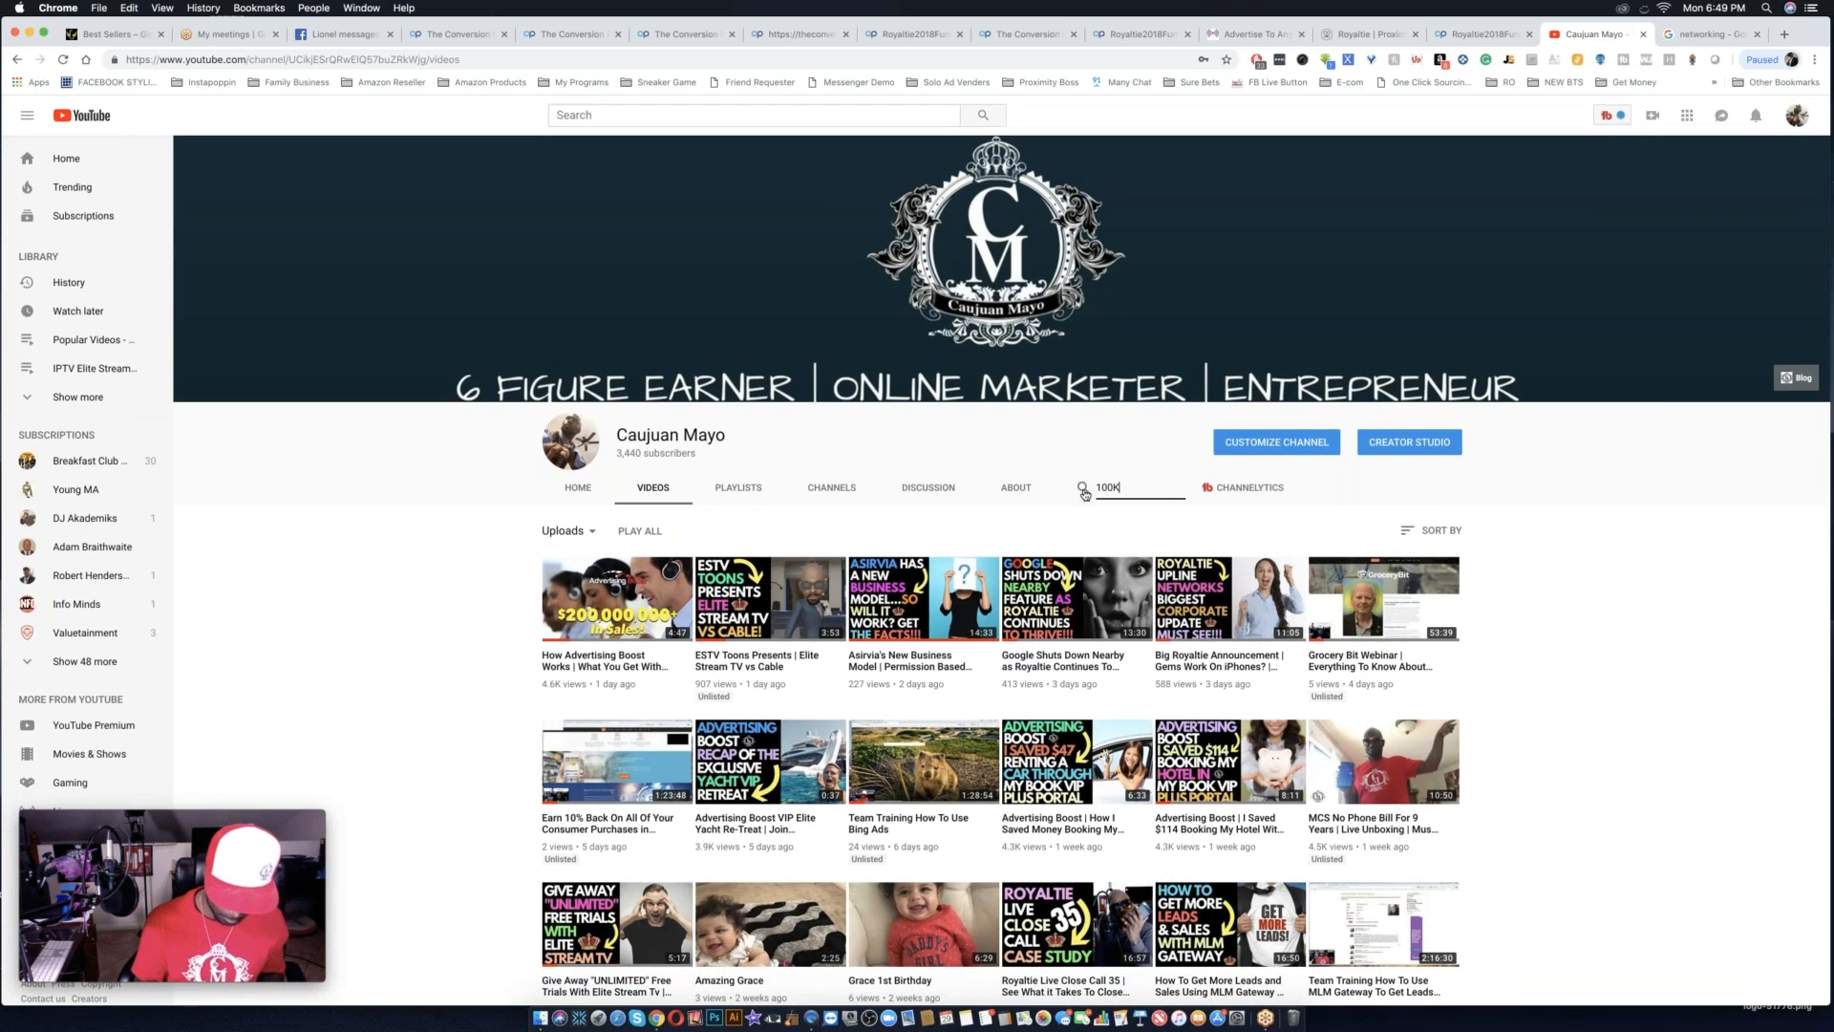
{"action": "type", "text": "100K"}
{"action": "key", "text": "Return"}
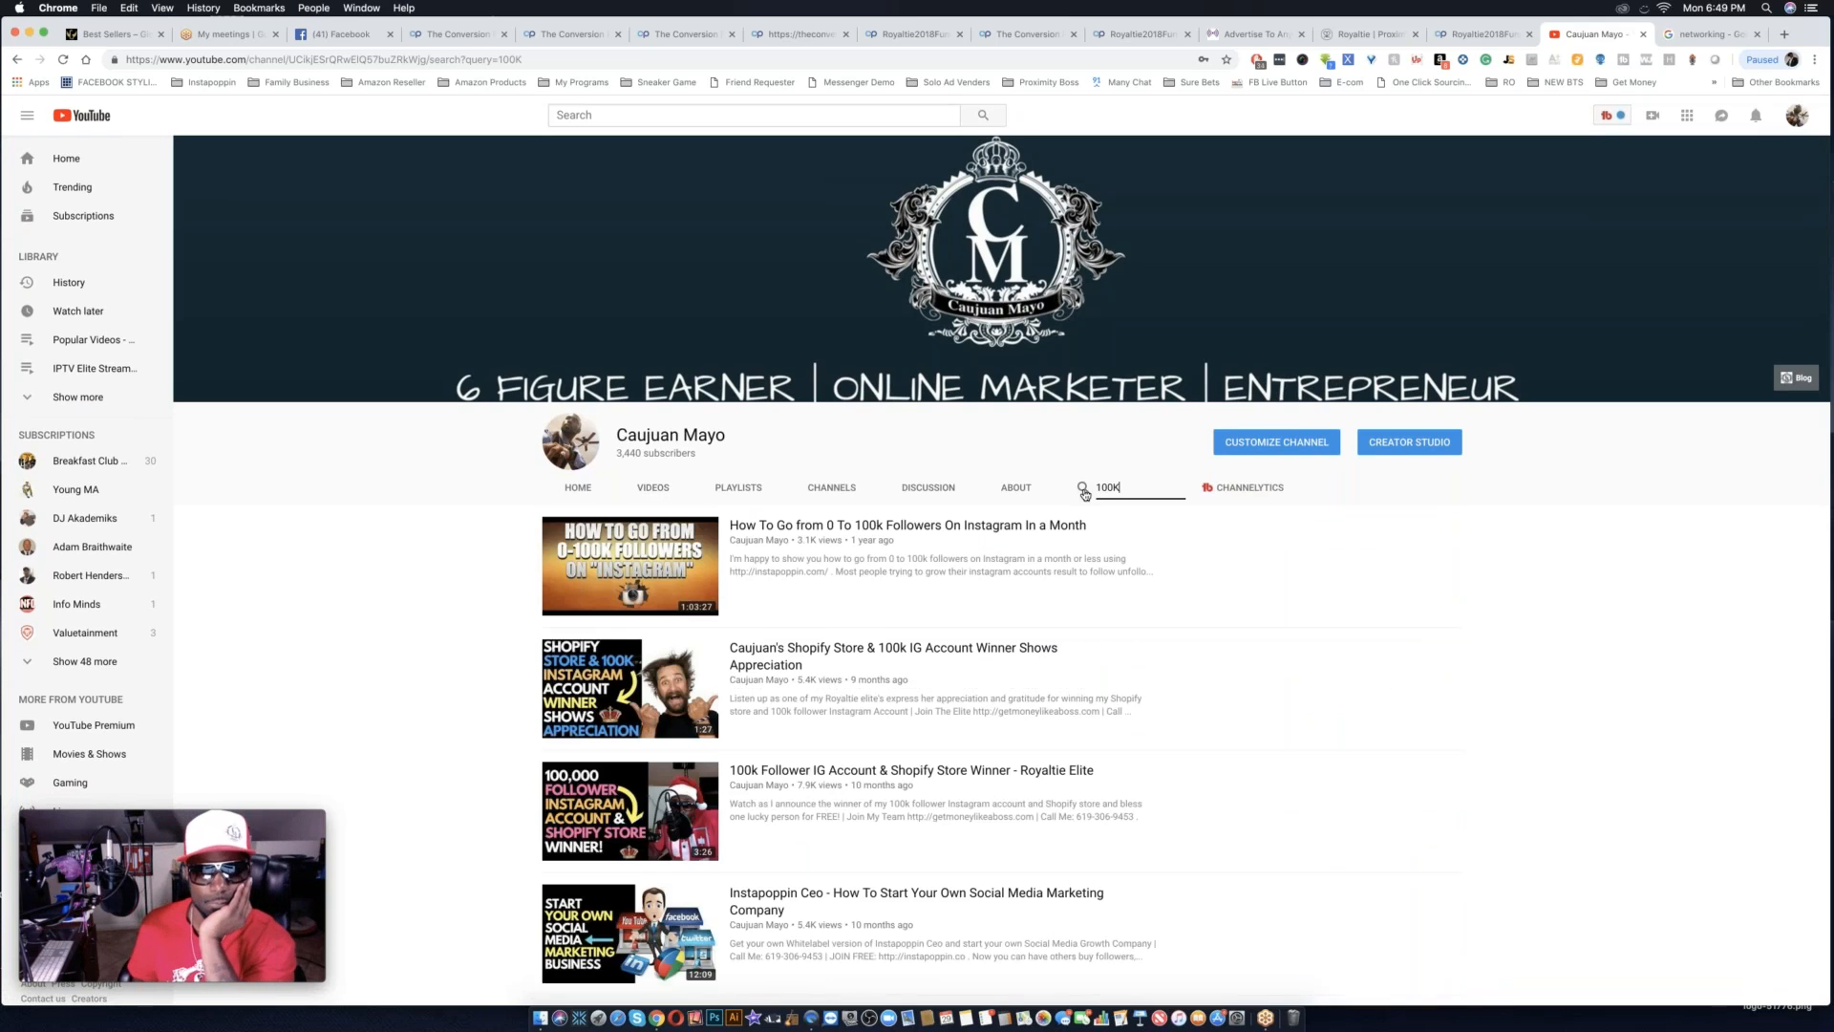
{"action": "scroll", "coordinate": [1003, 573], "scroll_direction": "down", "scroll_amount": 7}
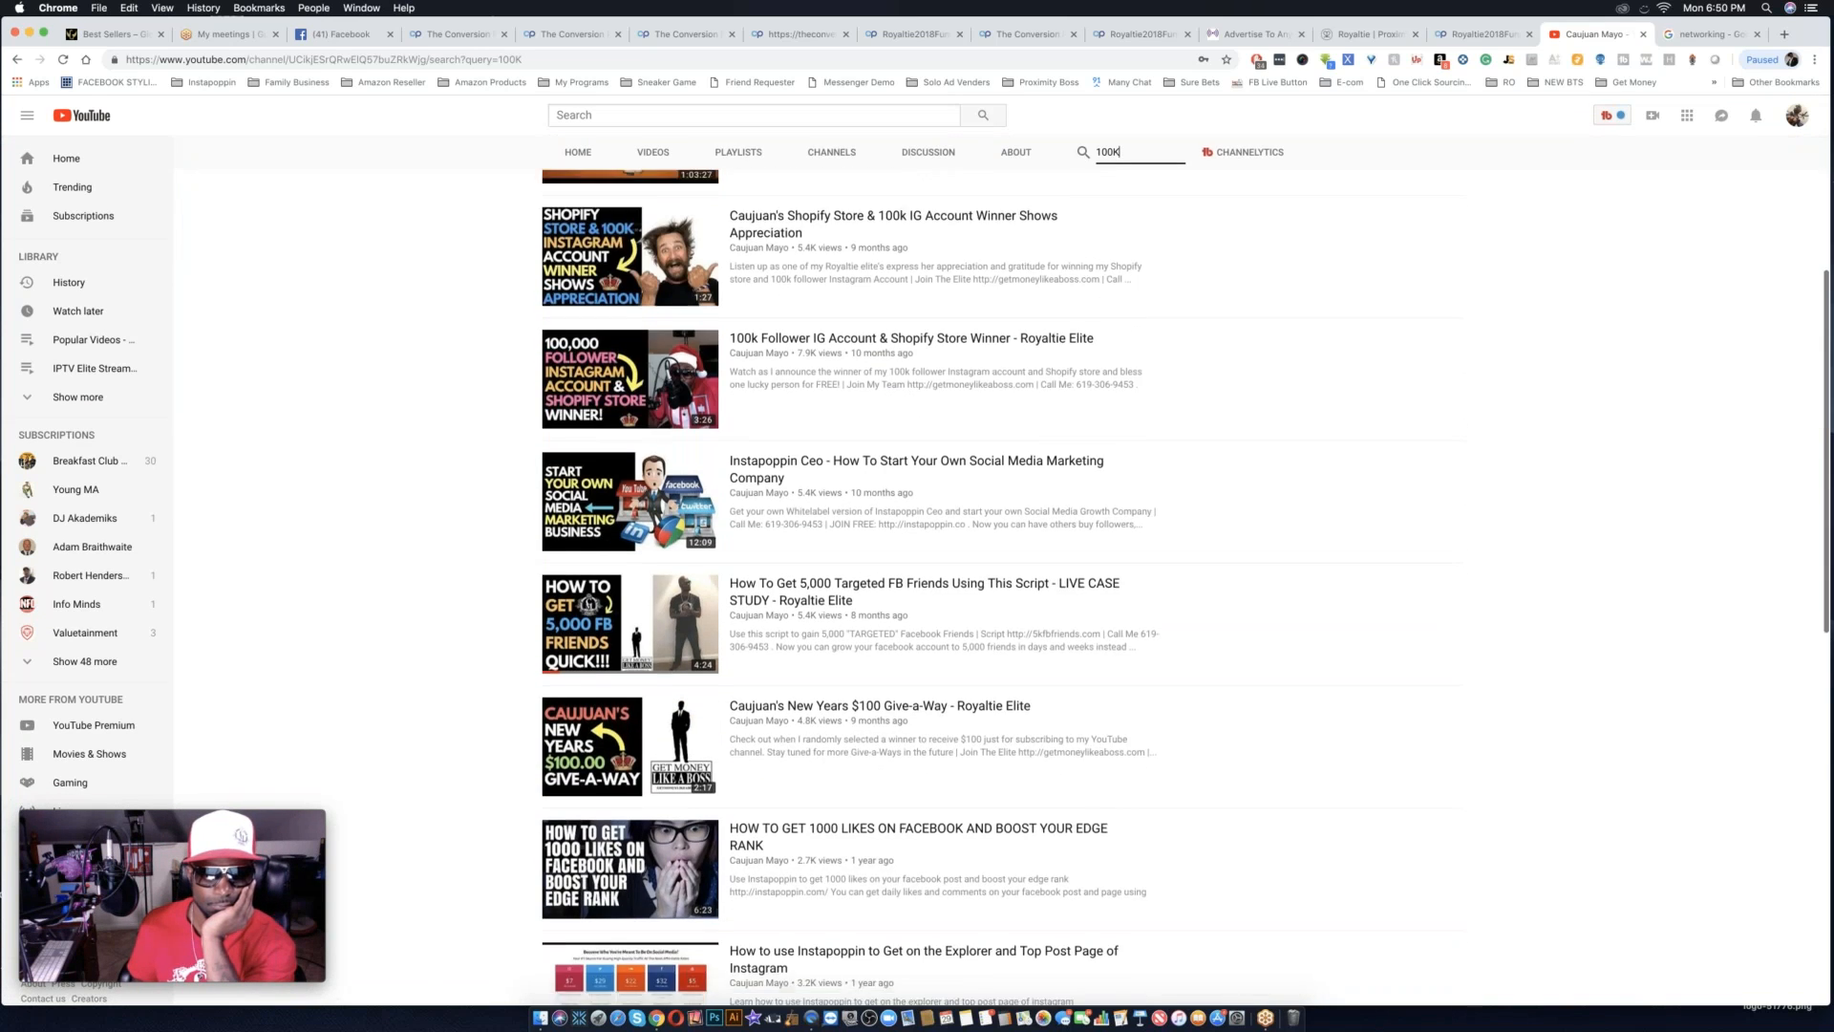
{"action": "scroll", "coordinate": [708, 723], "scroll_direction": "down", "scroll_amount": 7}
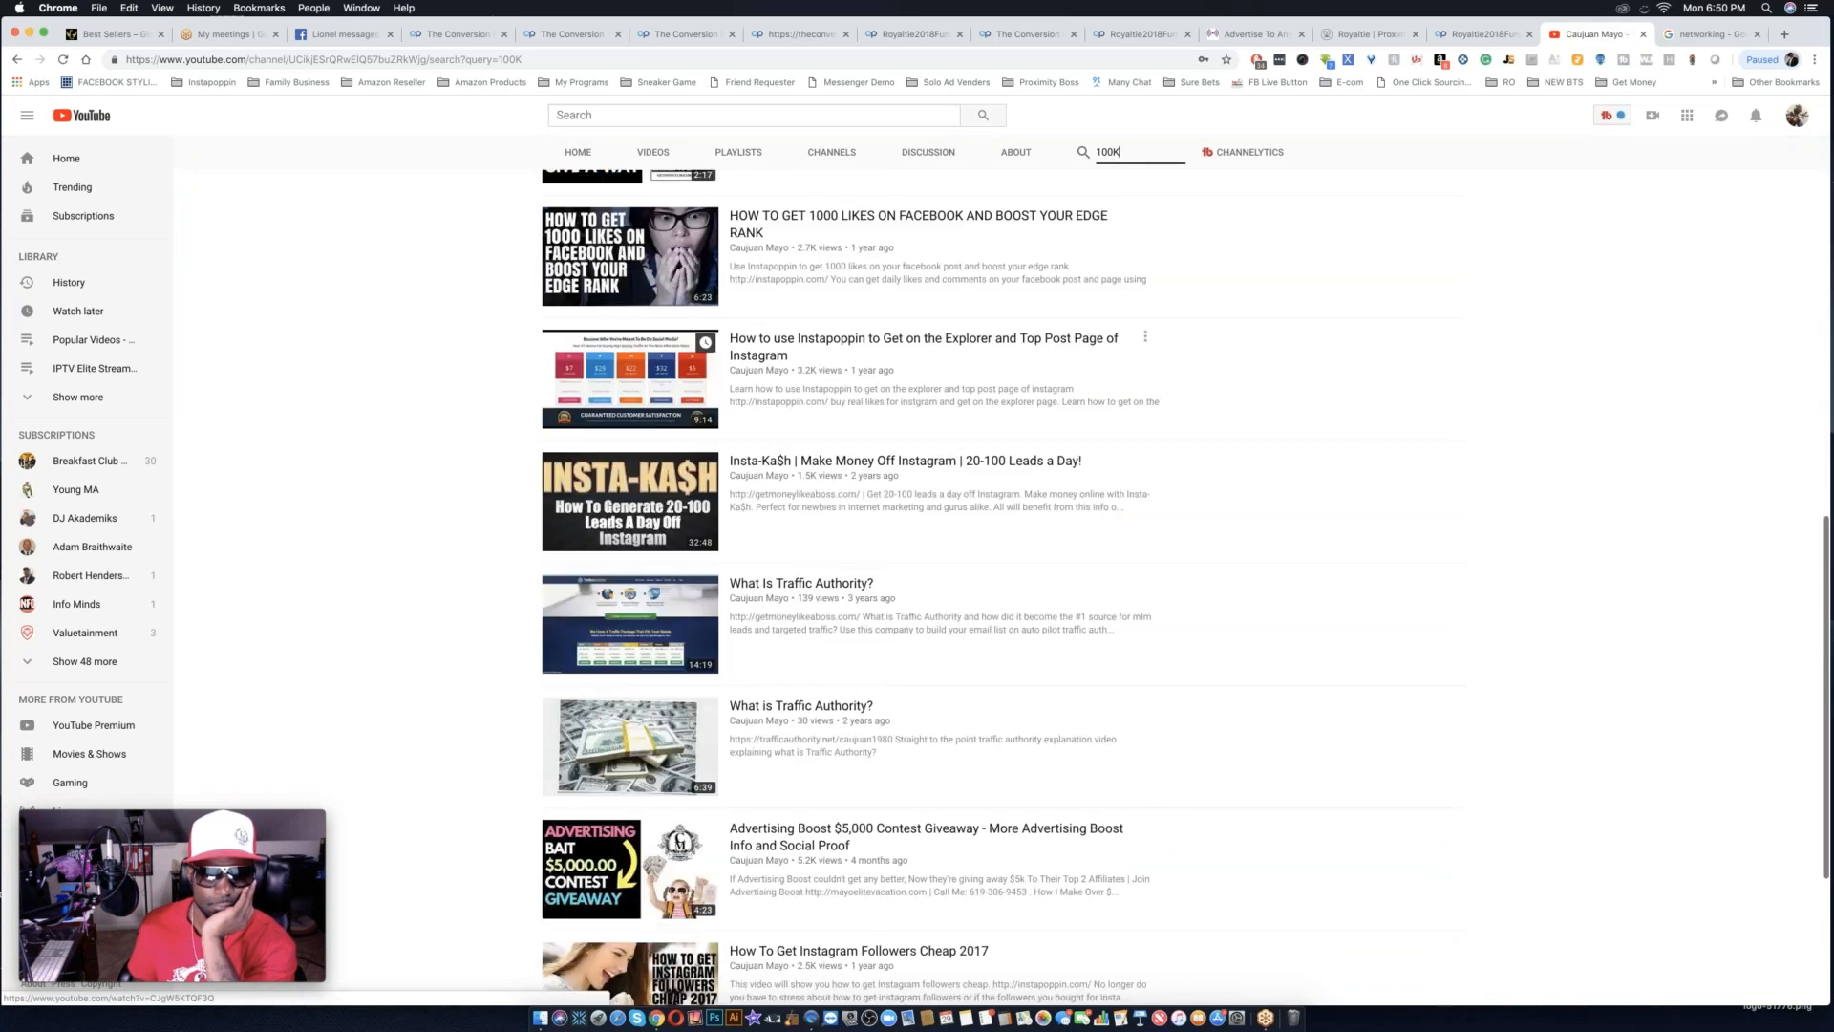
{"action": "scroll", "coordinate": [708, 723], "scroll_direction": "up", "scroll_amount": 6}
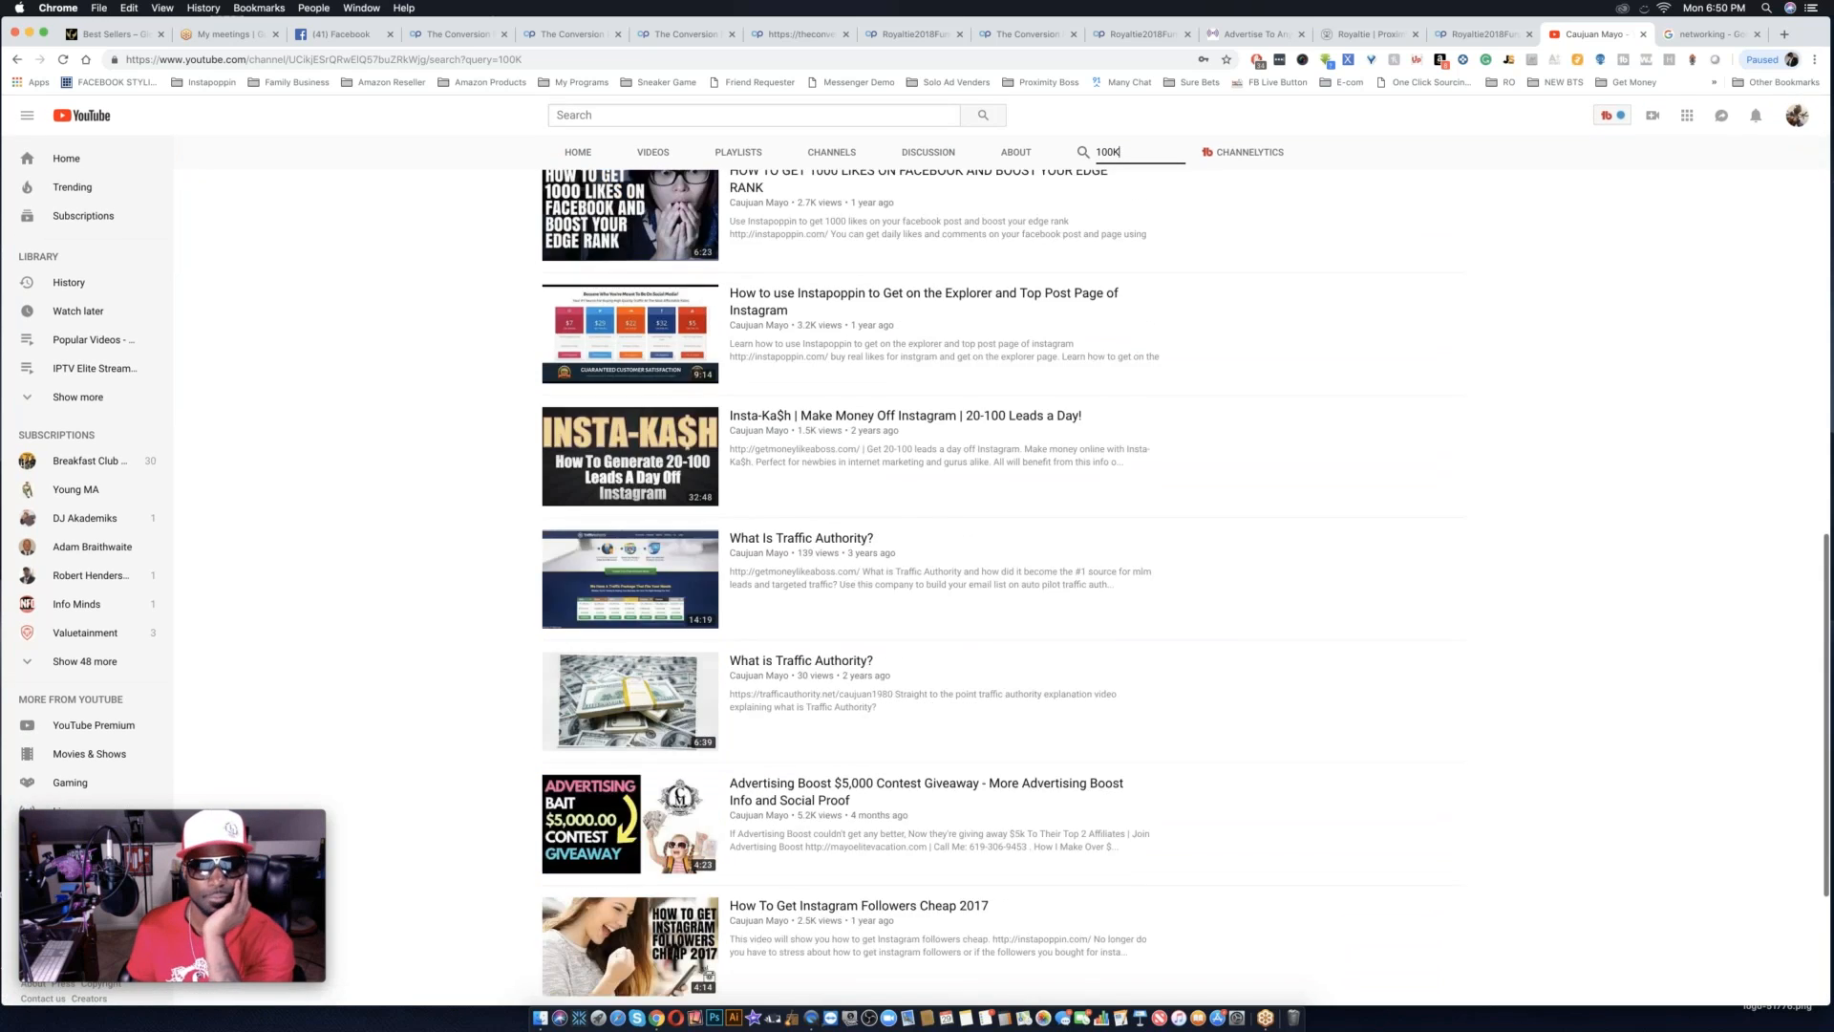
{"action": "scroll", "coordinate": [708, 755], "scroll_direction": "up", "scroll_amount": 2}
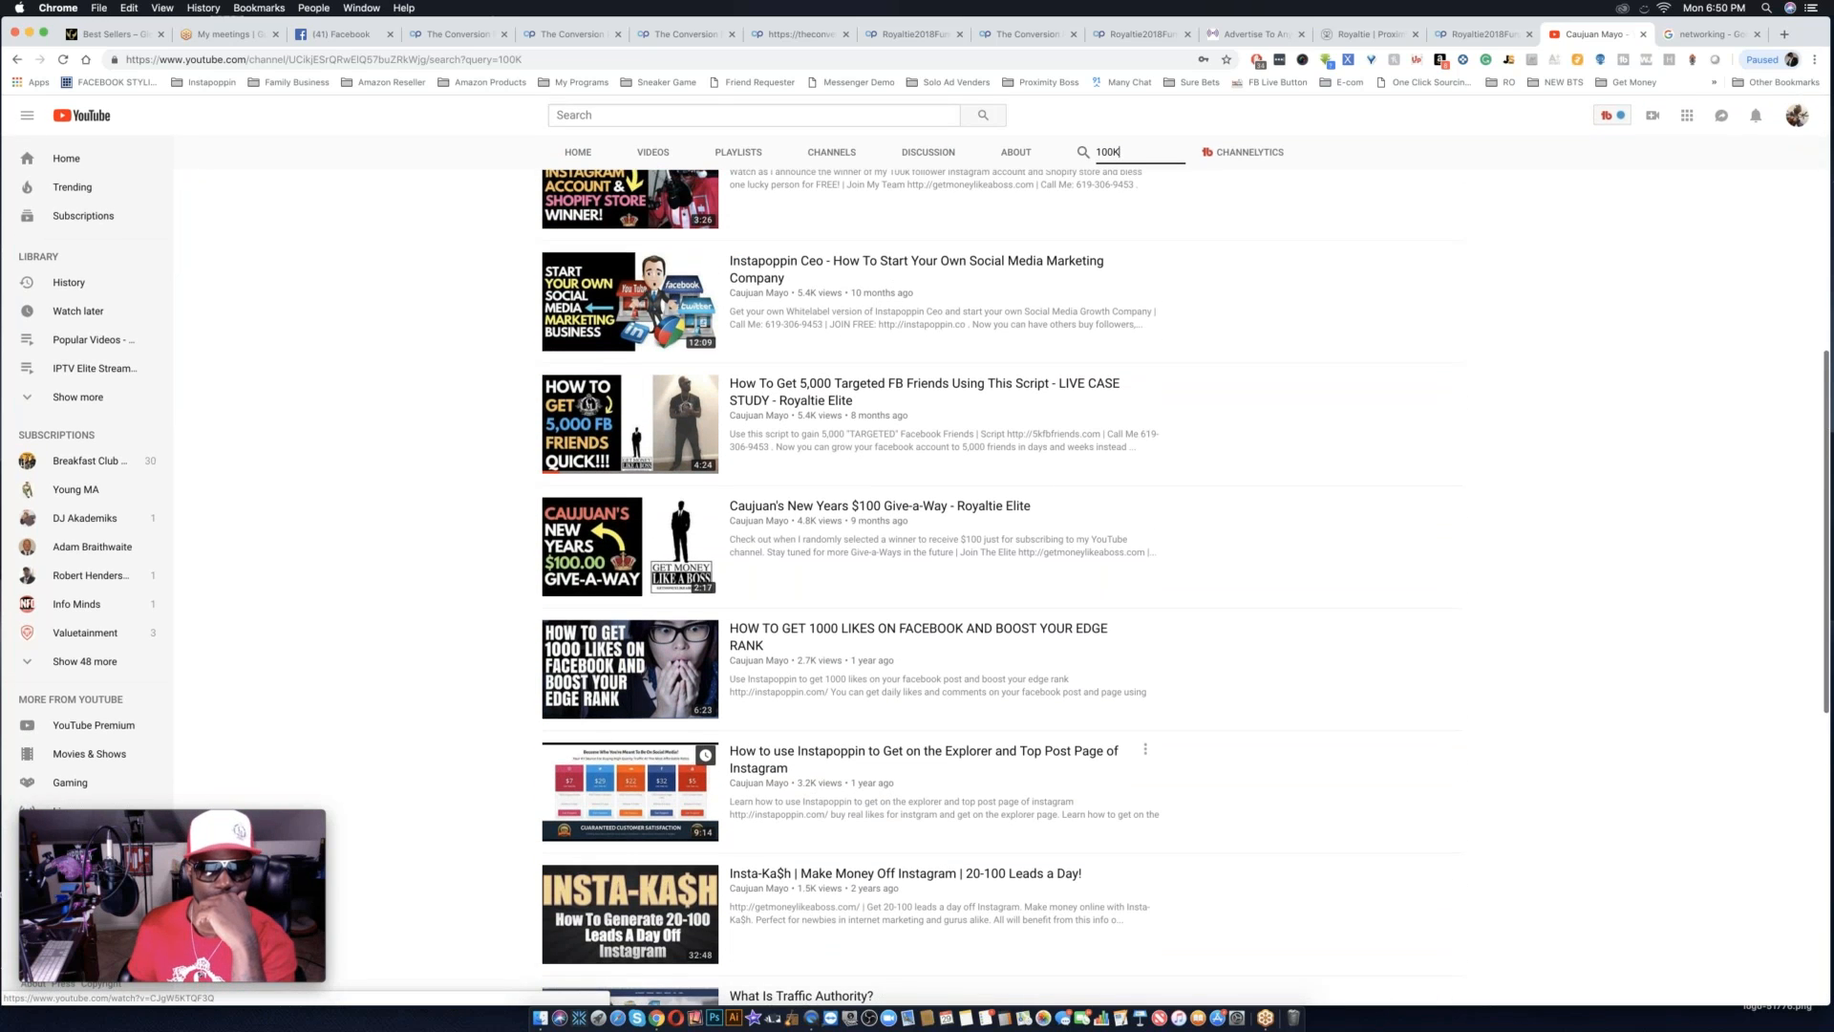
{"action": "scroll", "coordinate": [707, 755], "scroll_direction": "up", "scroll_amount": 5}
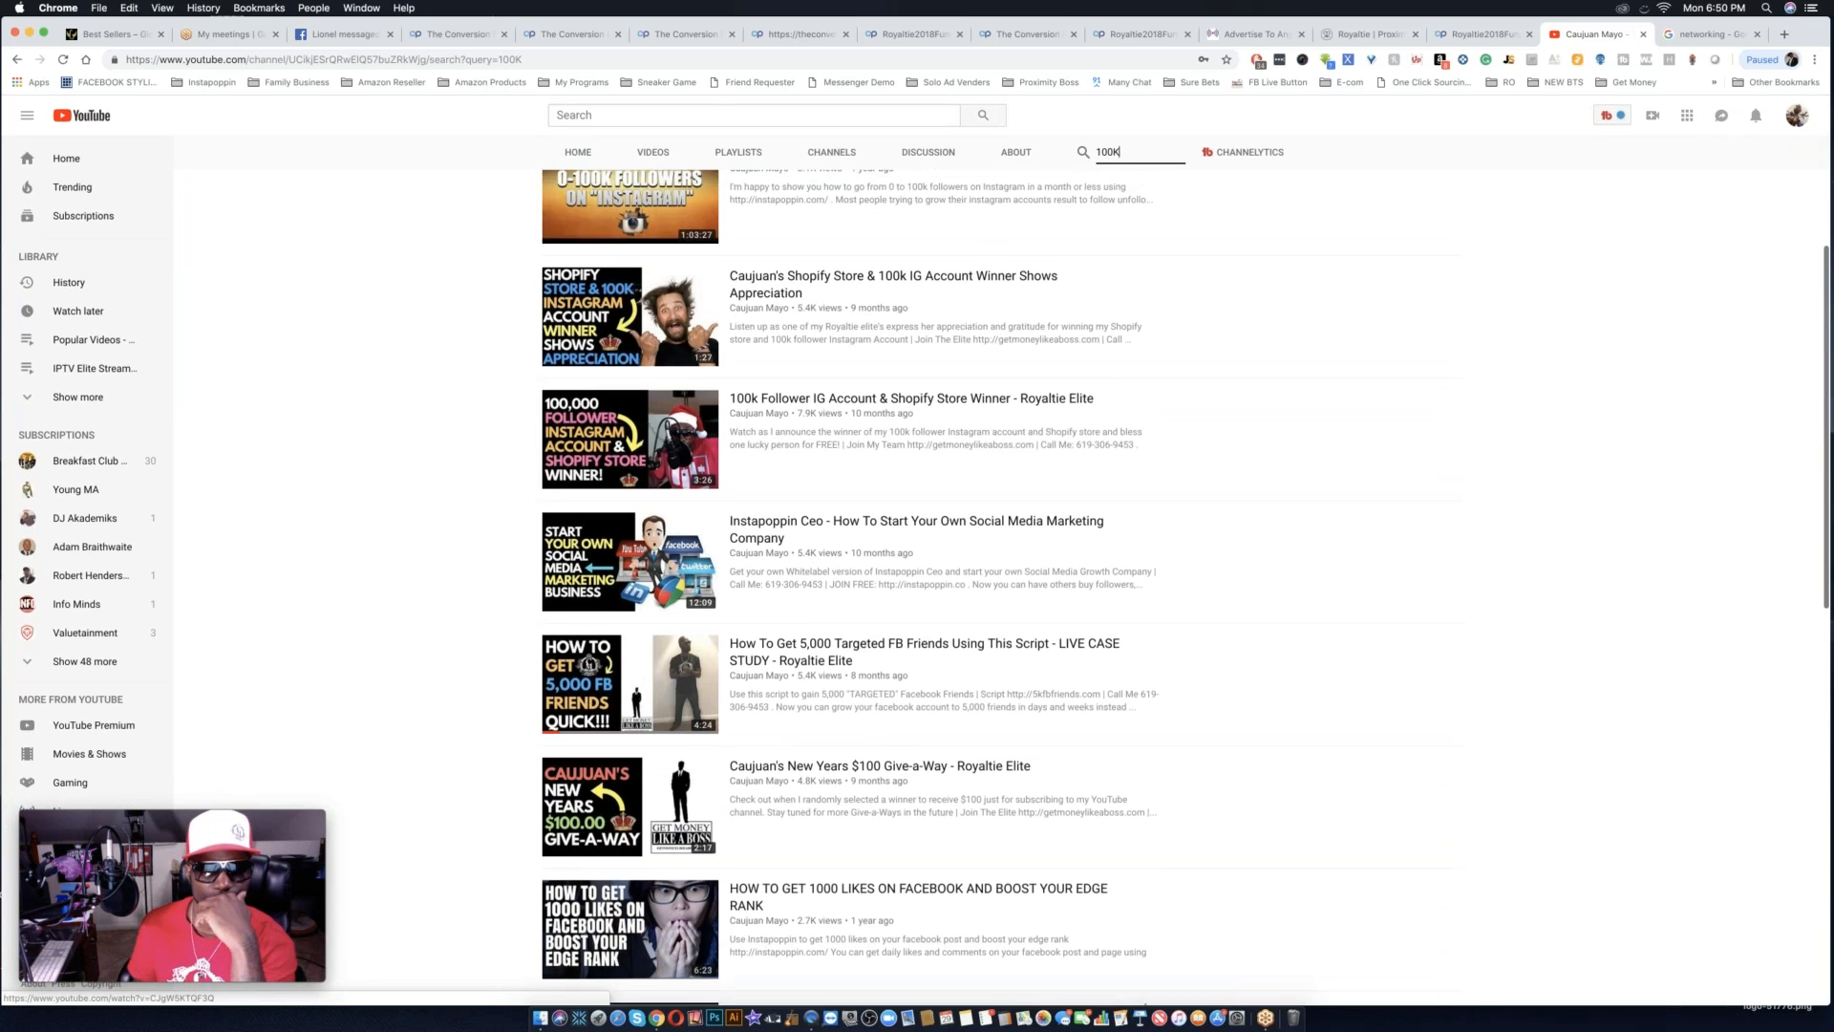
{"action": "scroll", "coordinate": [1119, 488], "scroll_direction": "up", "scroll_amount": 2}
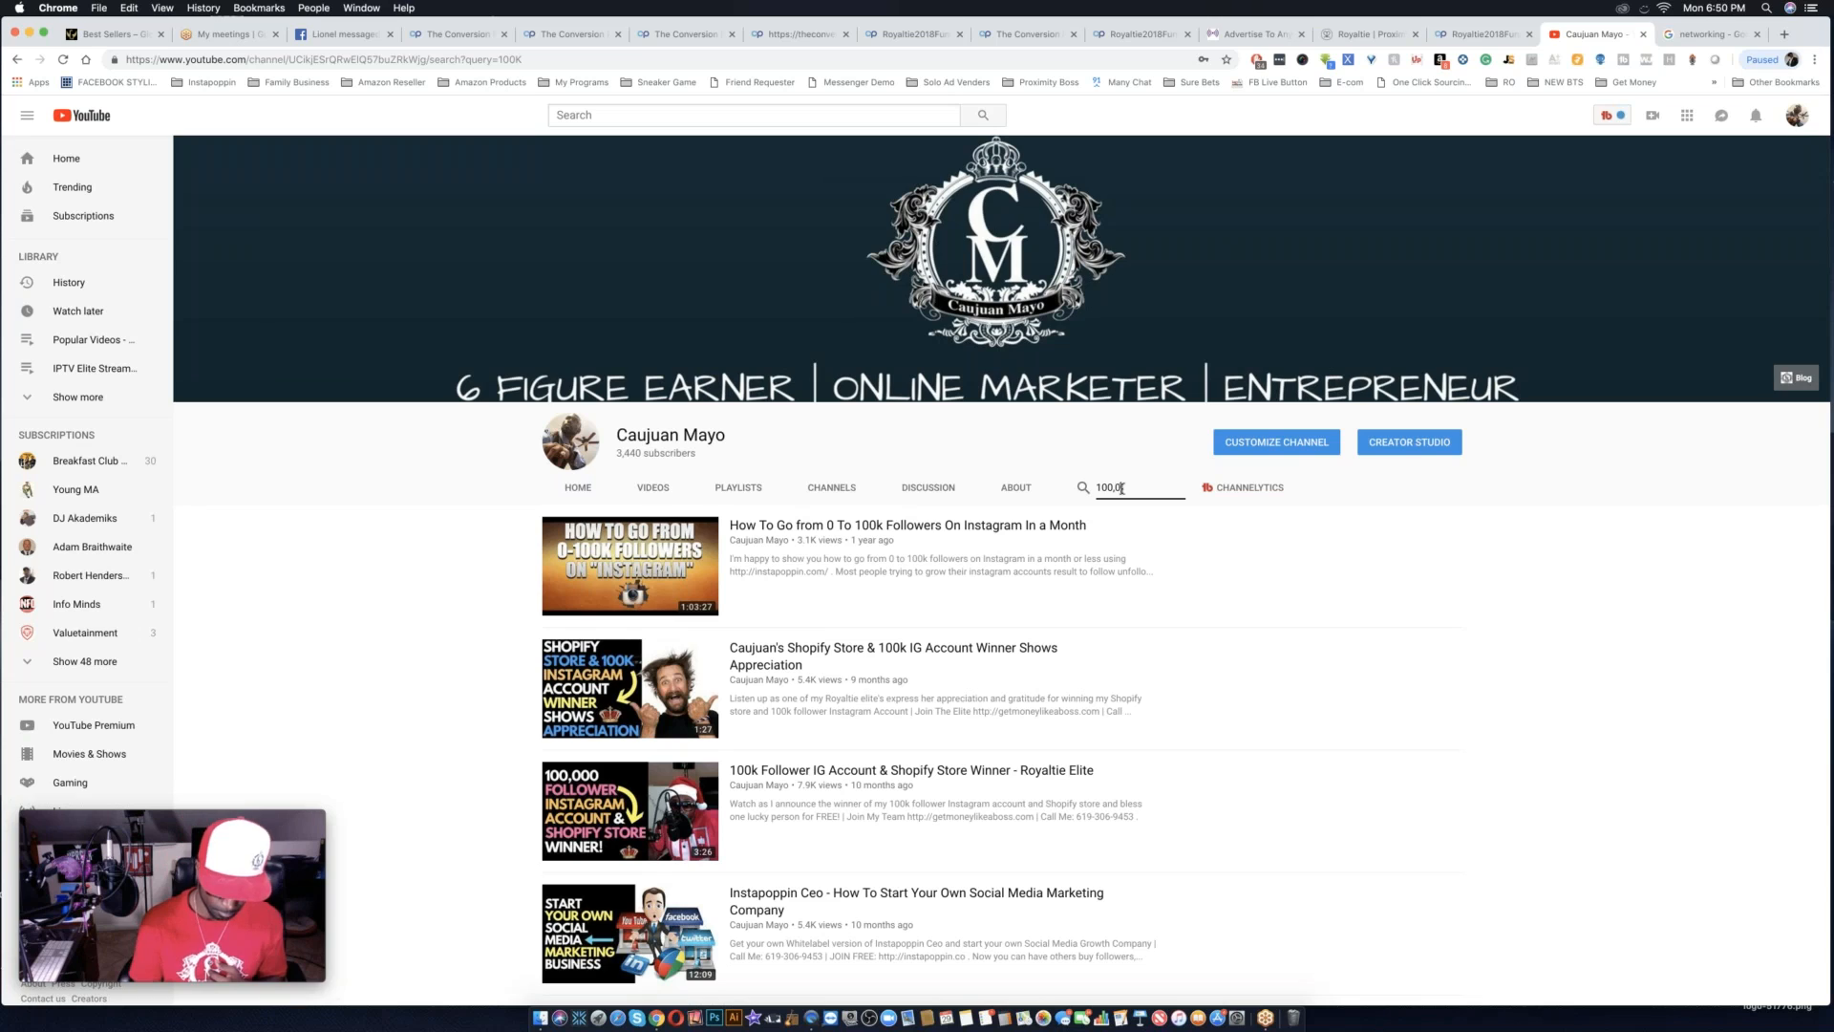
Search within the channel for 100,00 and for YEAR, and check the top matches.
{"action": "key", "text": "Return"}
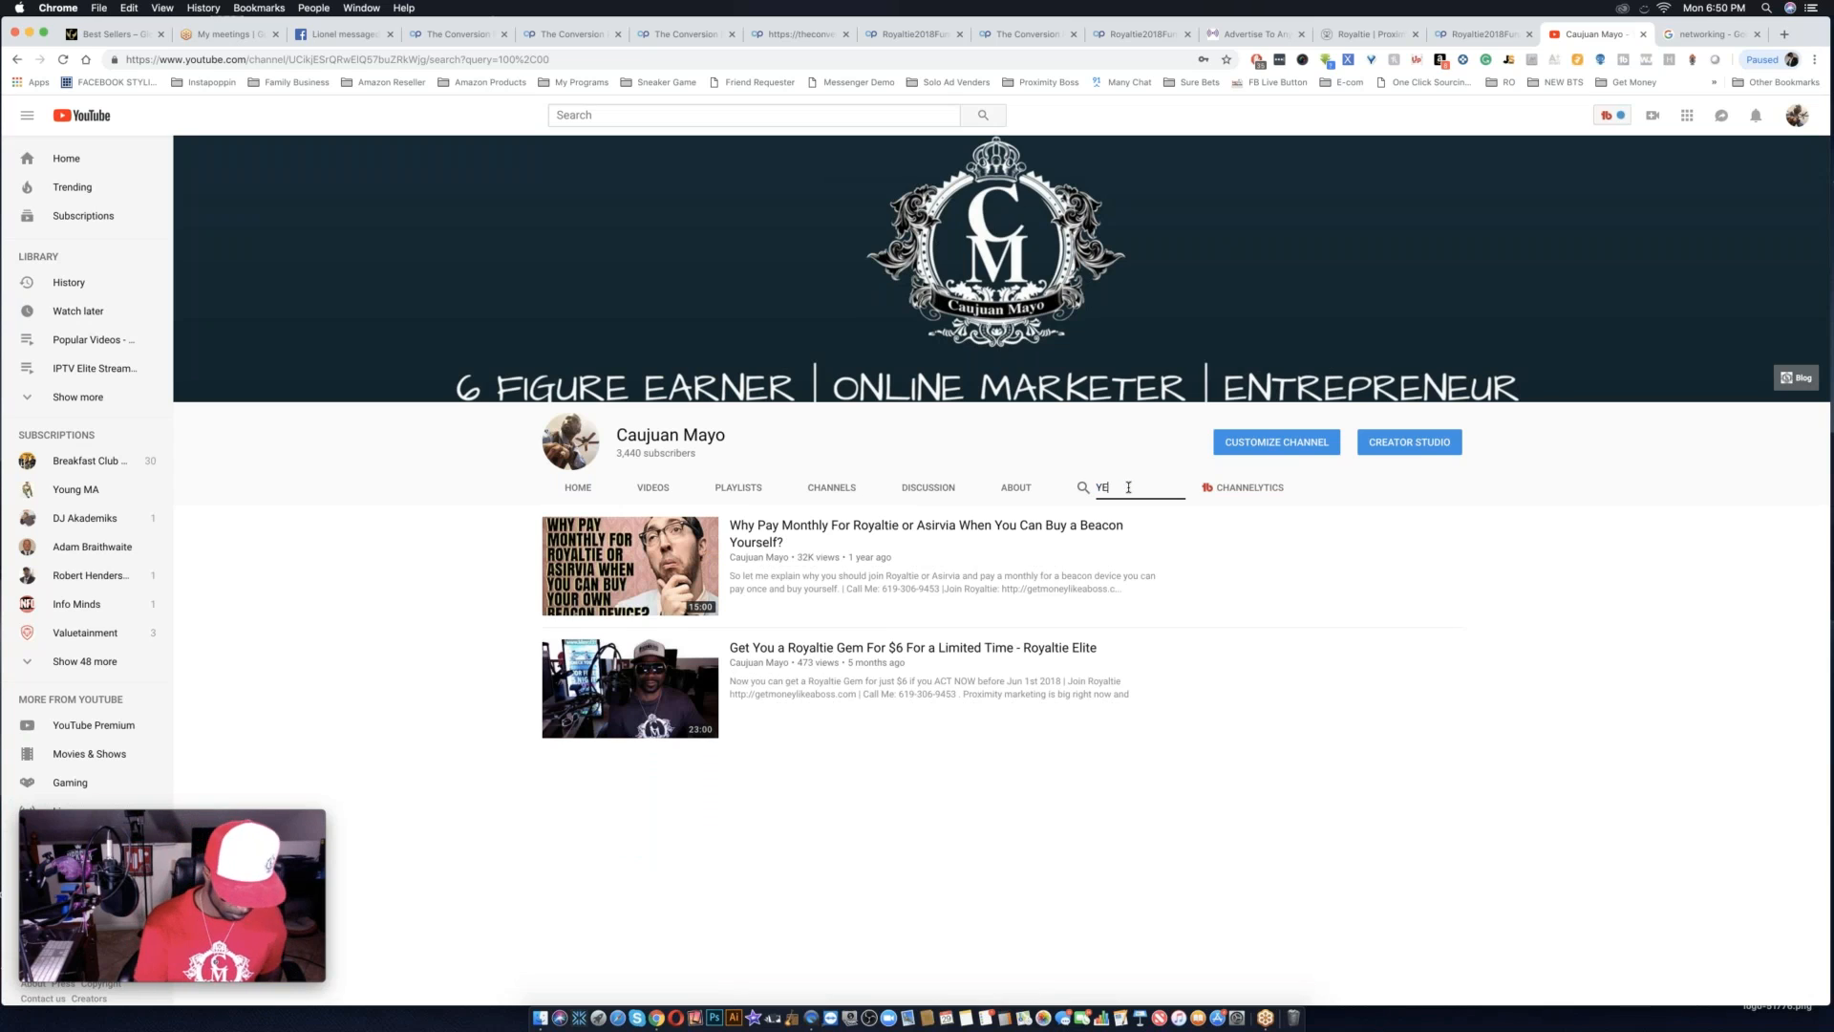
{"action": "key", "text": "Return"}
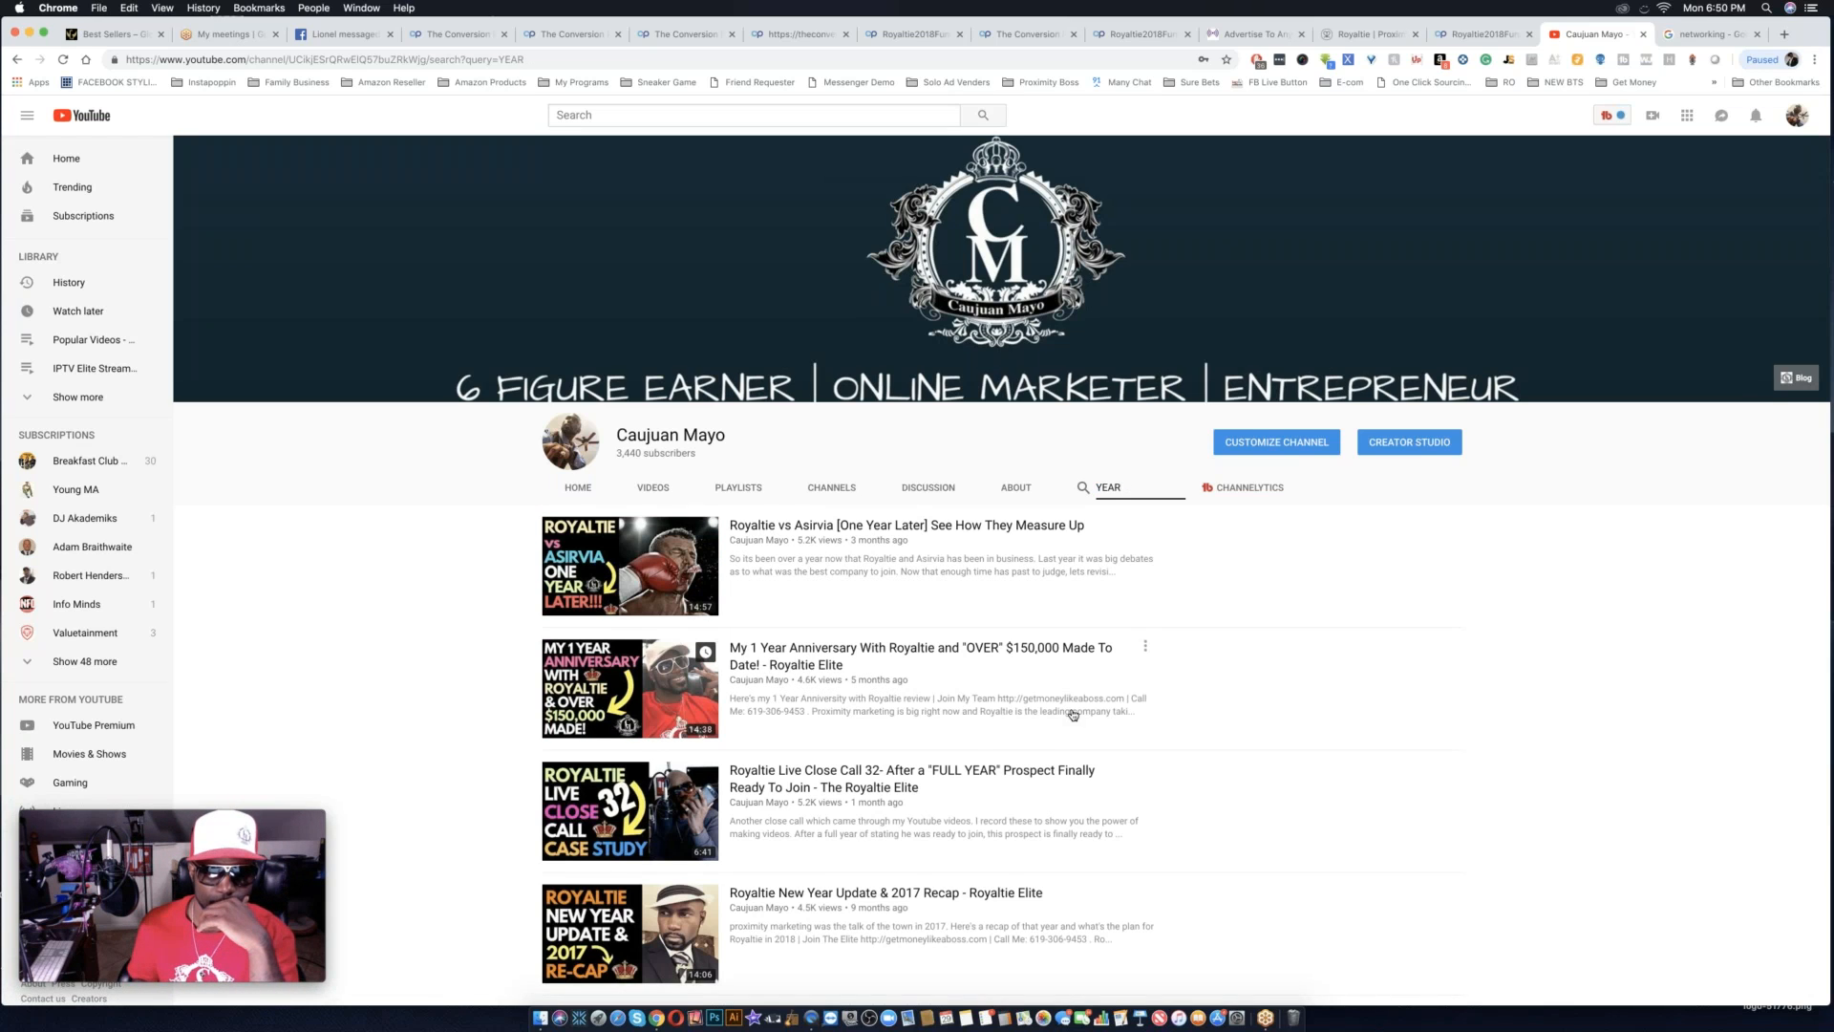
{"action": "scroll", "coordinate": [1073, 714], "scroll_direction": "down", "scroll_amount": 2}
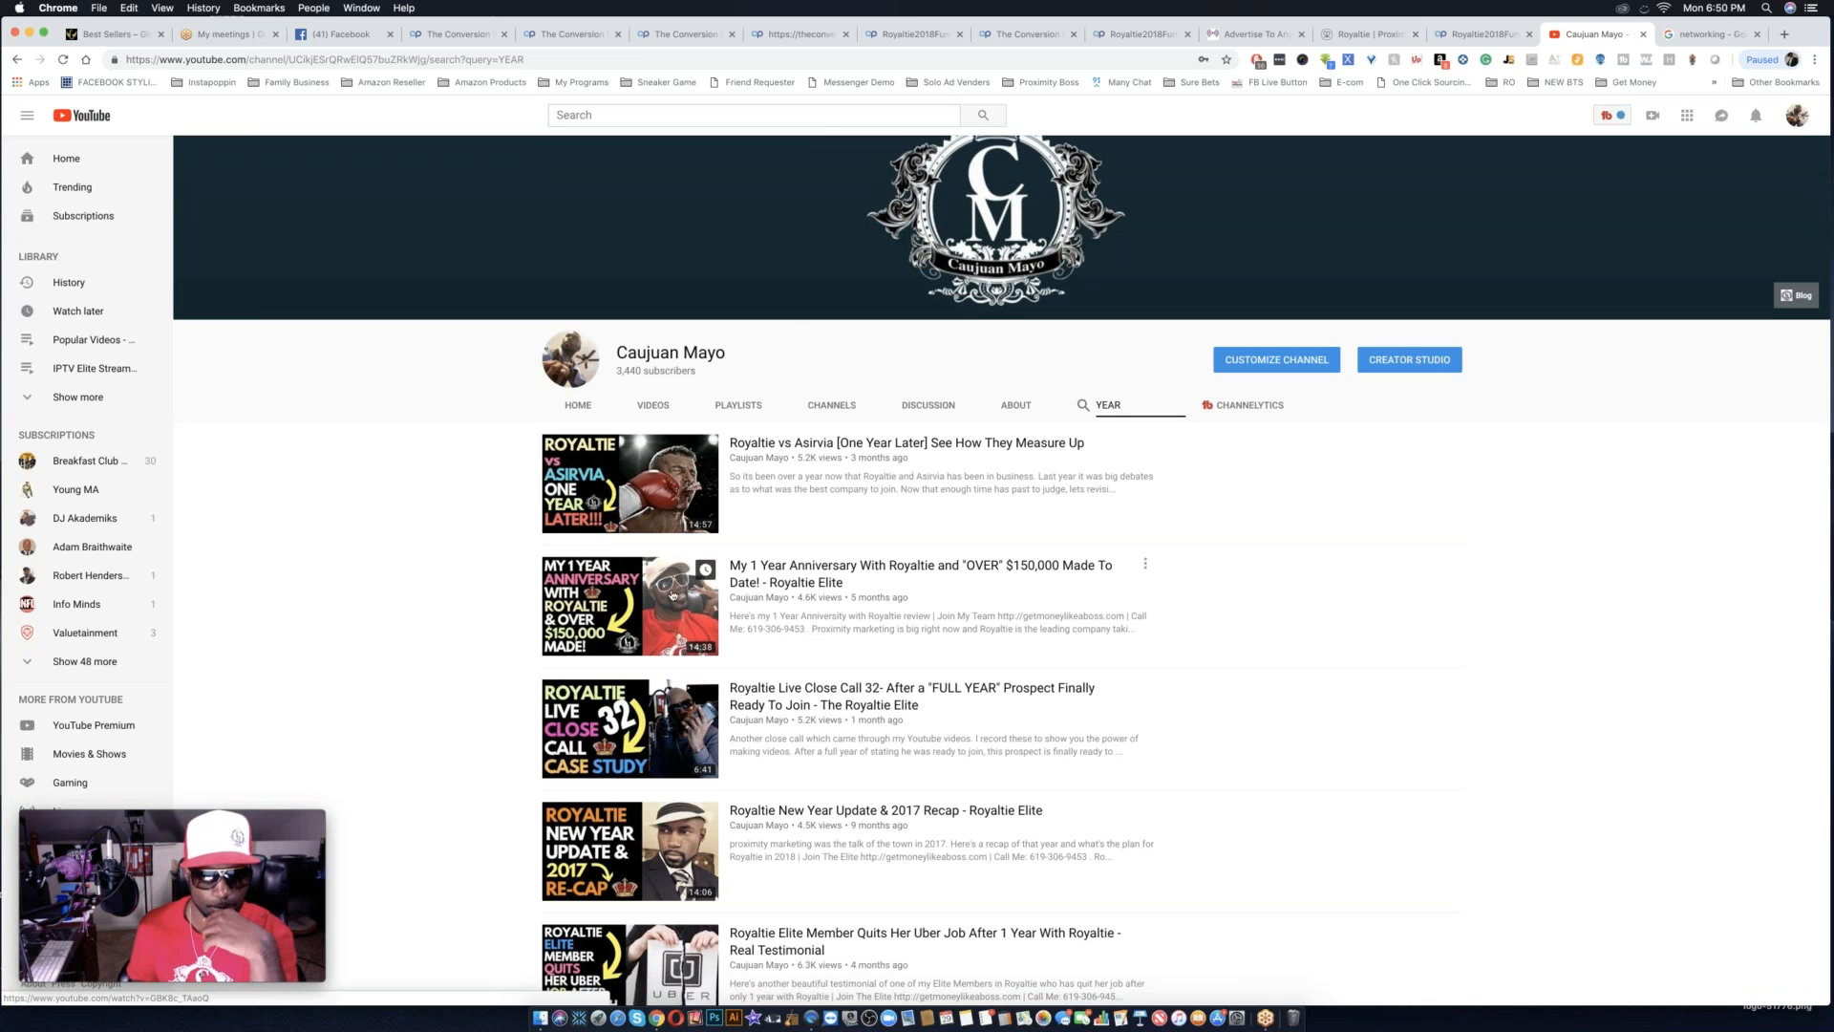
Open the My 1 Year Anniversary With Royaltie video, skip ahead through its opening and pause it at 1:52.
{"action": "left_click", "coordinate": [798, 571]}
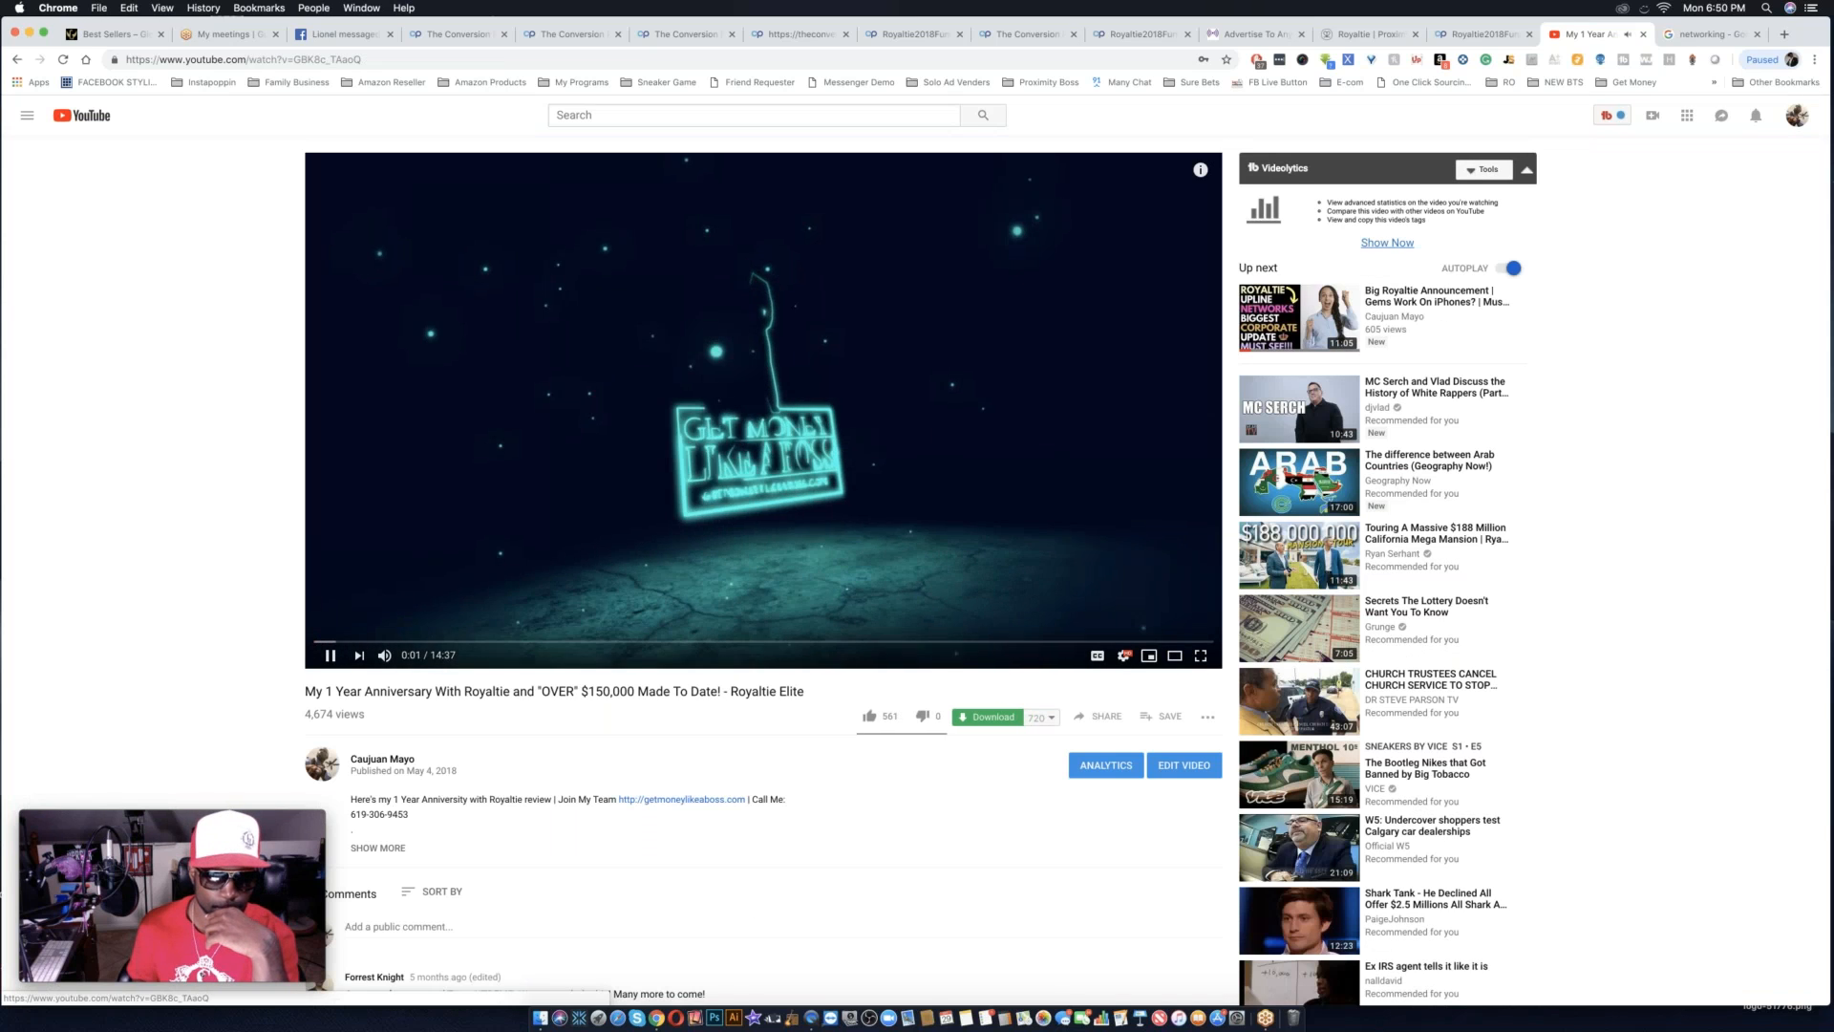
{"action": "left_click", "coordinate": [357, 641]}
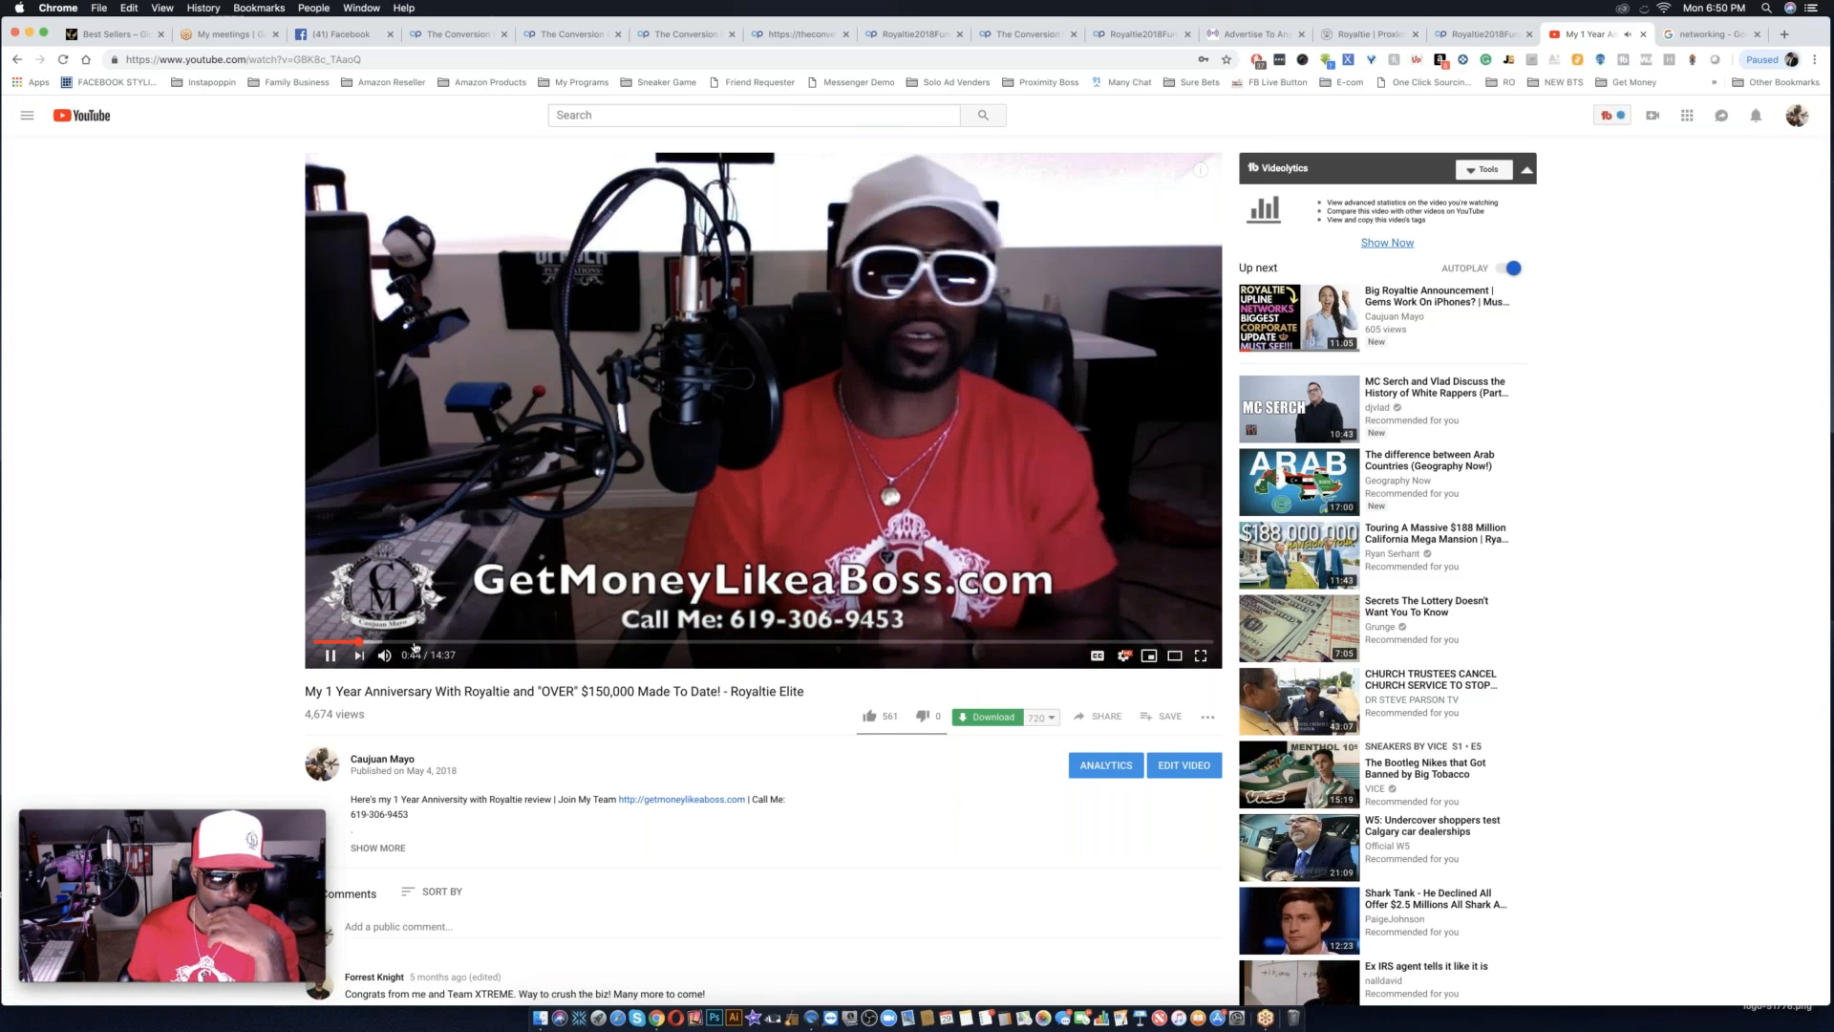
{"action": "left_click", "coordinate": [421, 644]}
{"action": "left_click", "coordinate": [328, 655]}
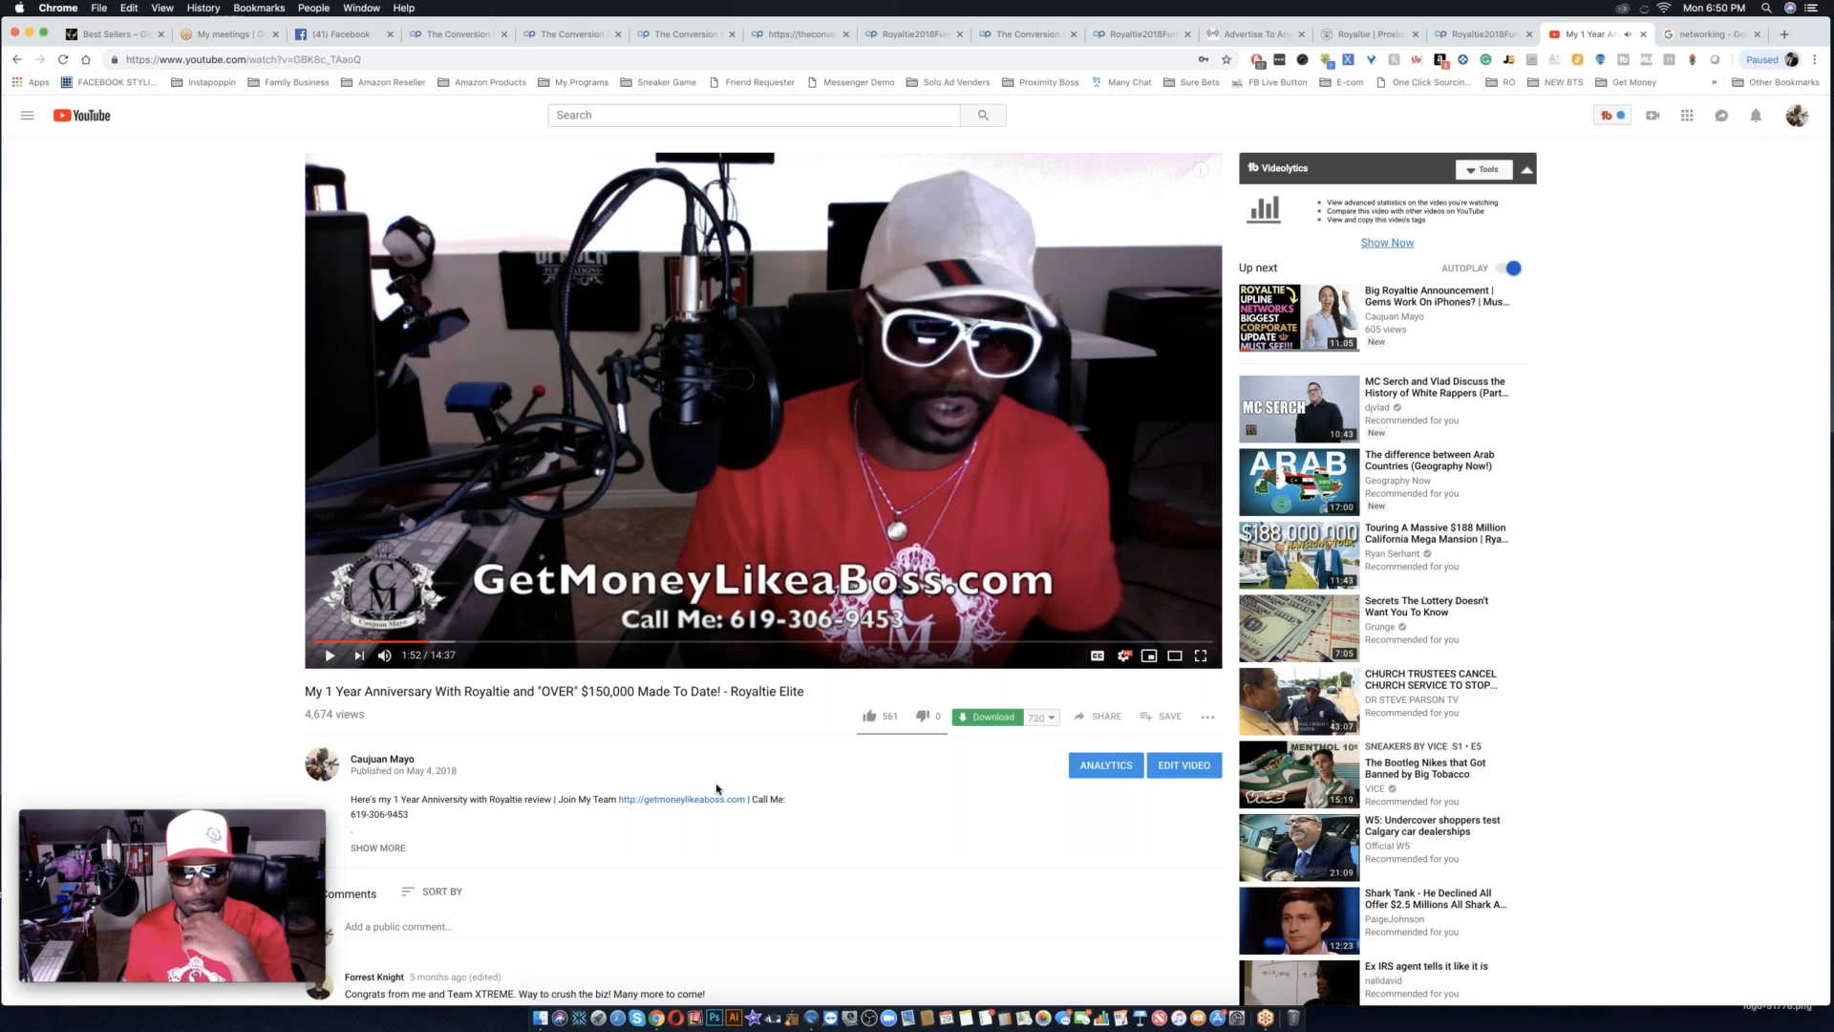
Return to the channel's YEAR search results and look through the full list for a suitable Royaltie testimonial.
{"action": "scroll", "coordinate": [716, 789], "scroll_direction": "left", "scroll_amount": 10}
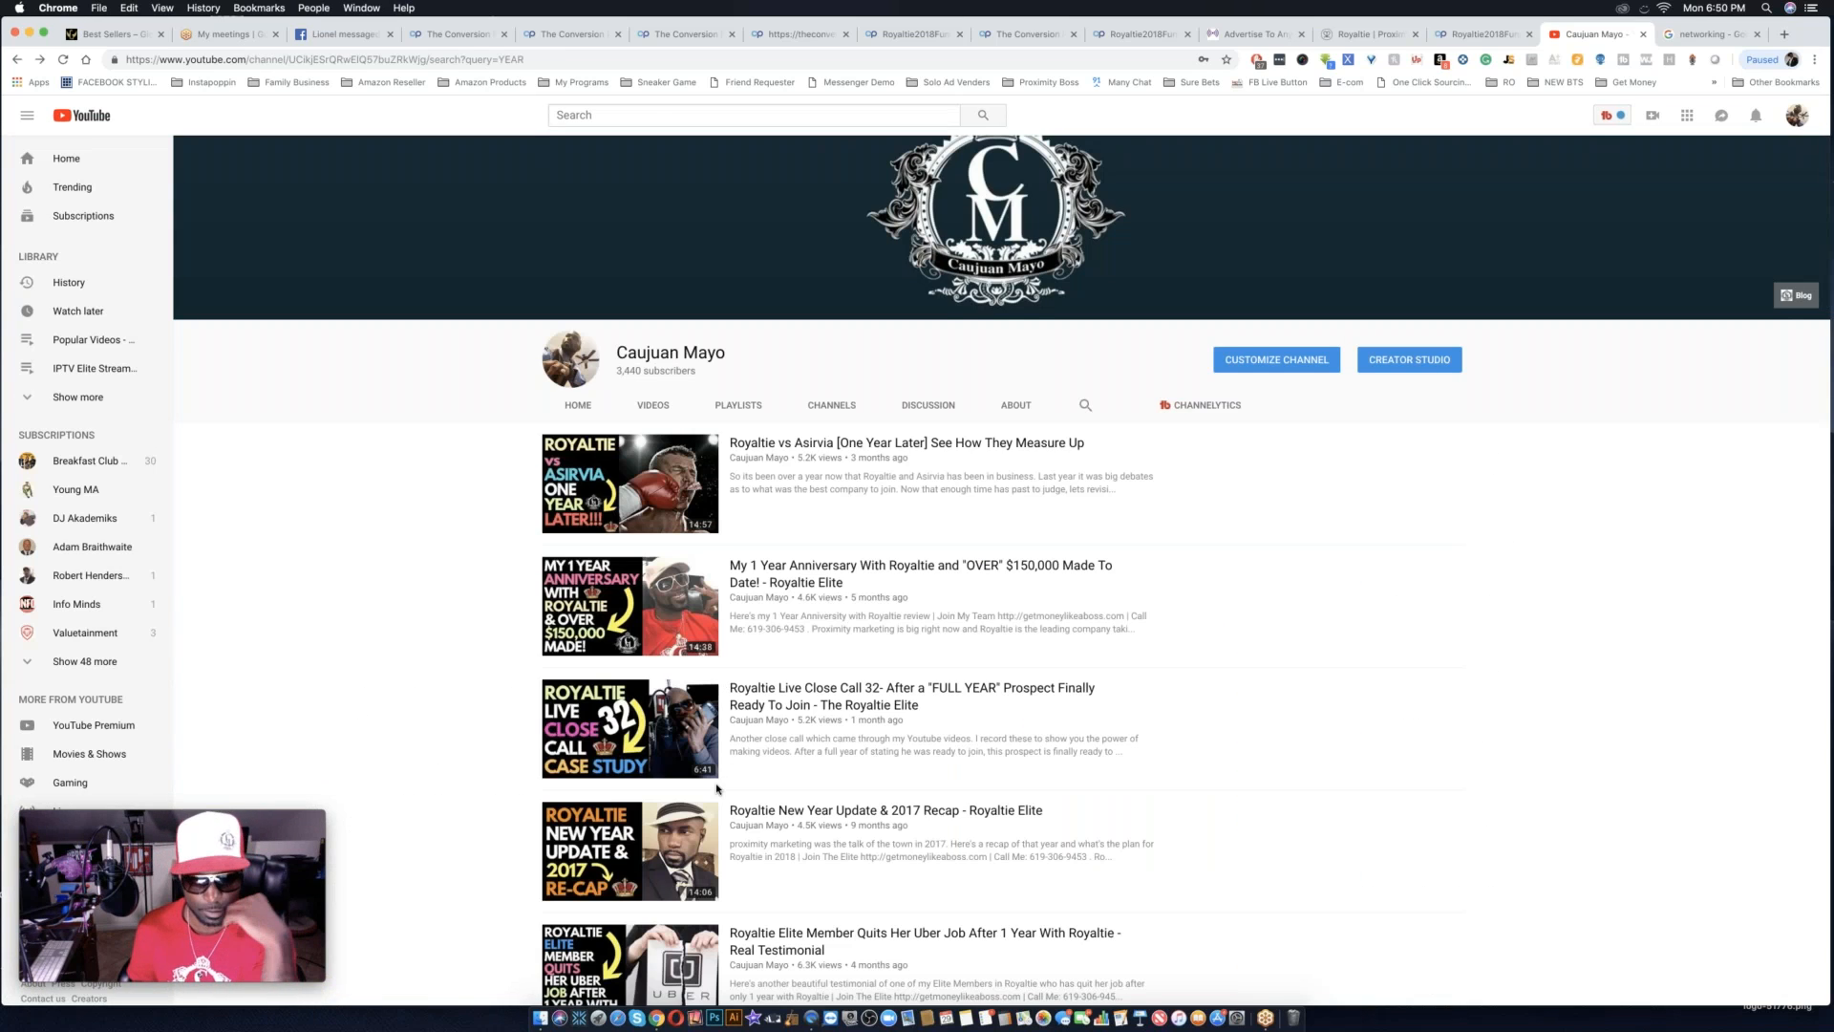
{"action": "scroll", "coordinate": [716, 789], "scroll_direction": "down", "scroll_amount": 10}
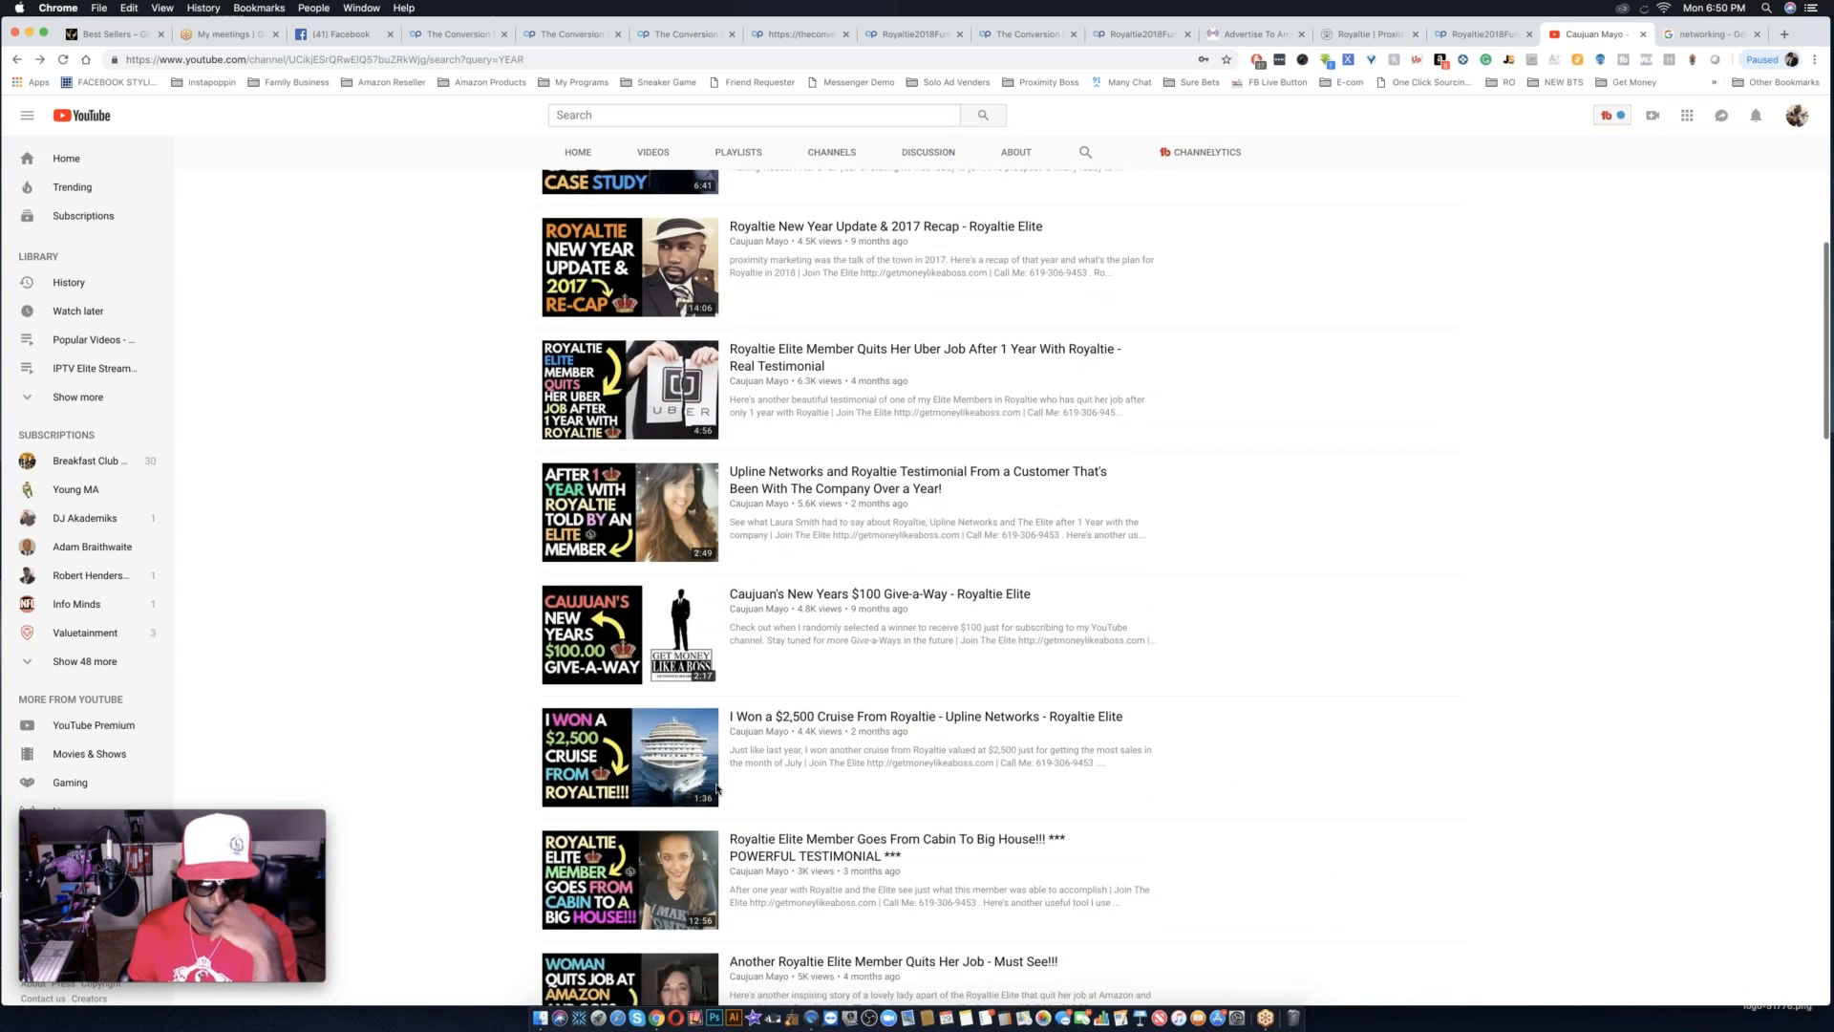
{"action": "scroll", "coordinate": [716, 789], "scroll_direction": "down", "scroll_amount": 5}
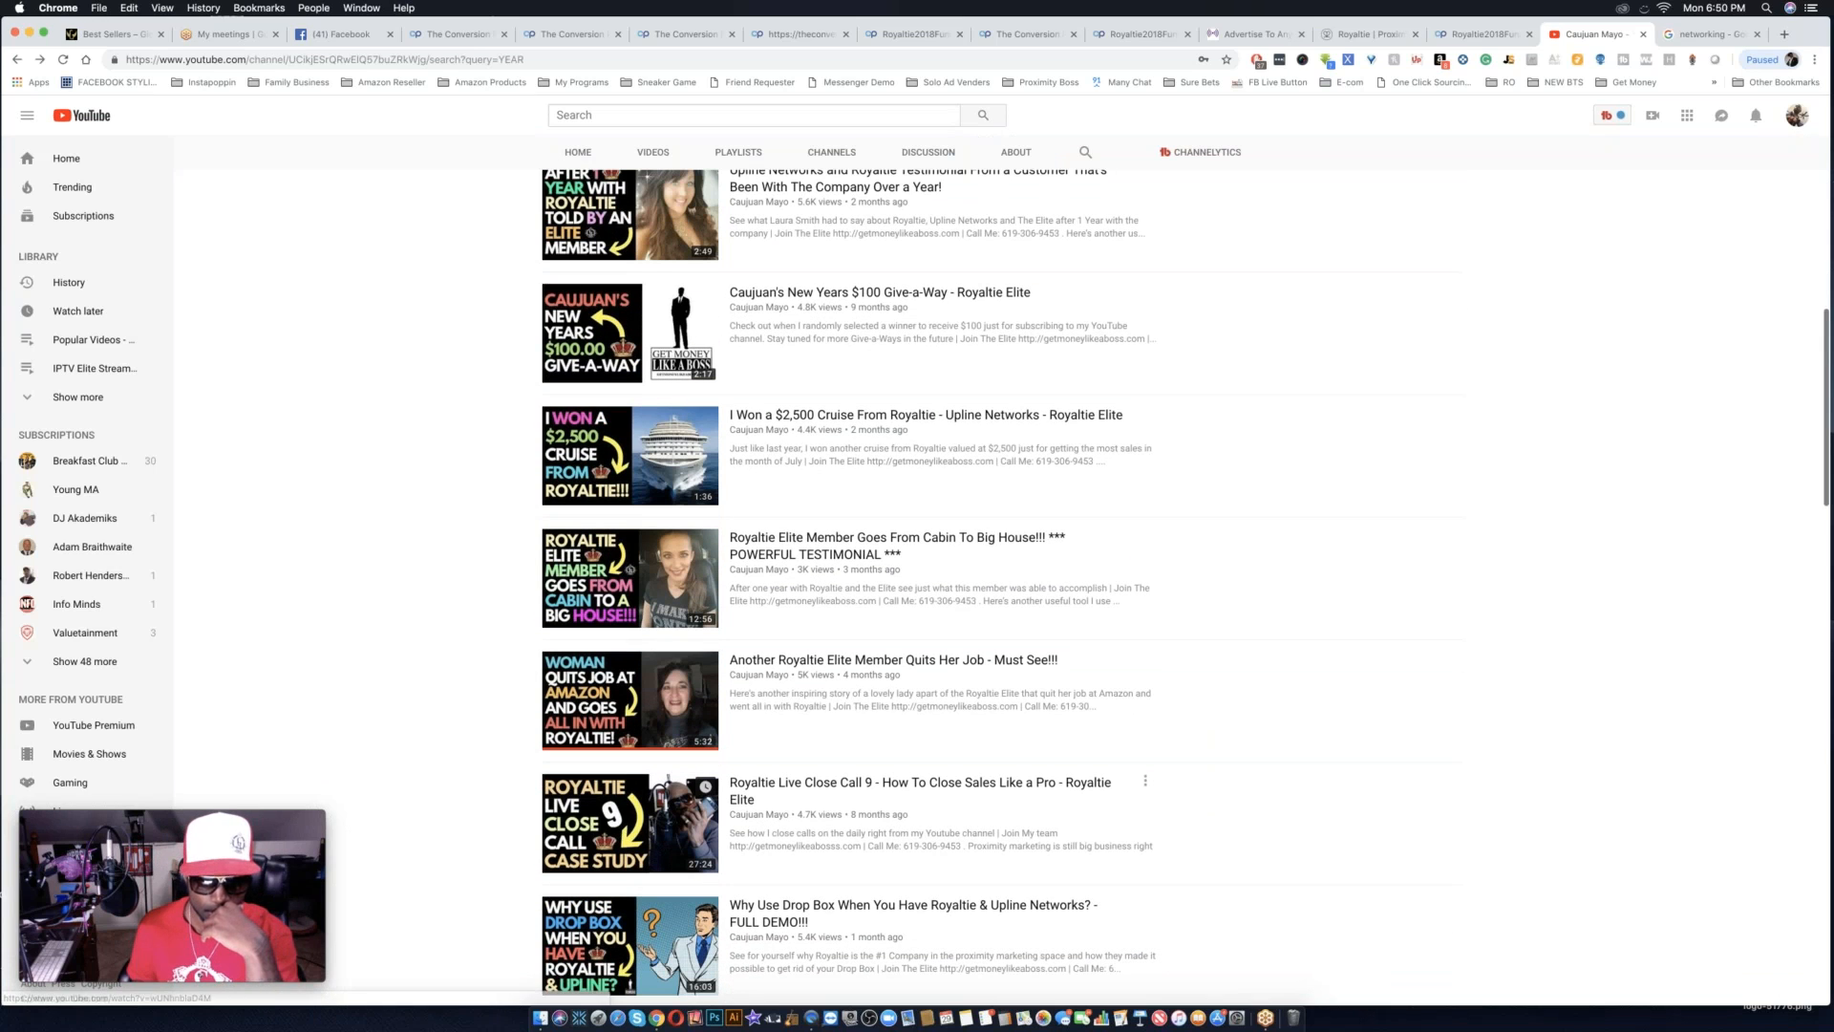
{"action": "scroll", "coordinate": [716, 789], "scroll_direction": "down", "scroll_amount": 6}
{"action": "scroll", "coordinate": [719, 783], "scroll_direction": "down", "scroll_amount": 4}
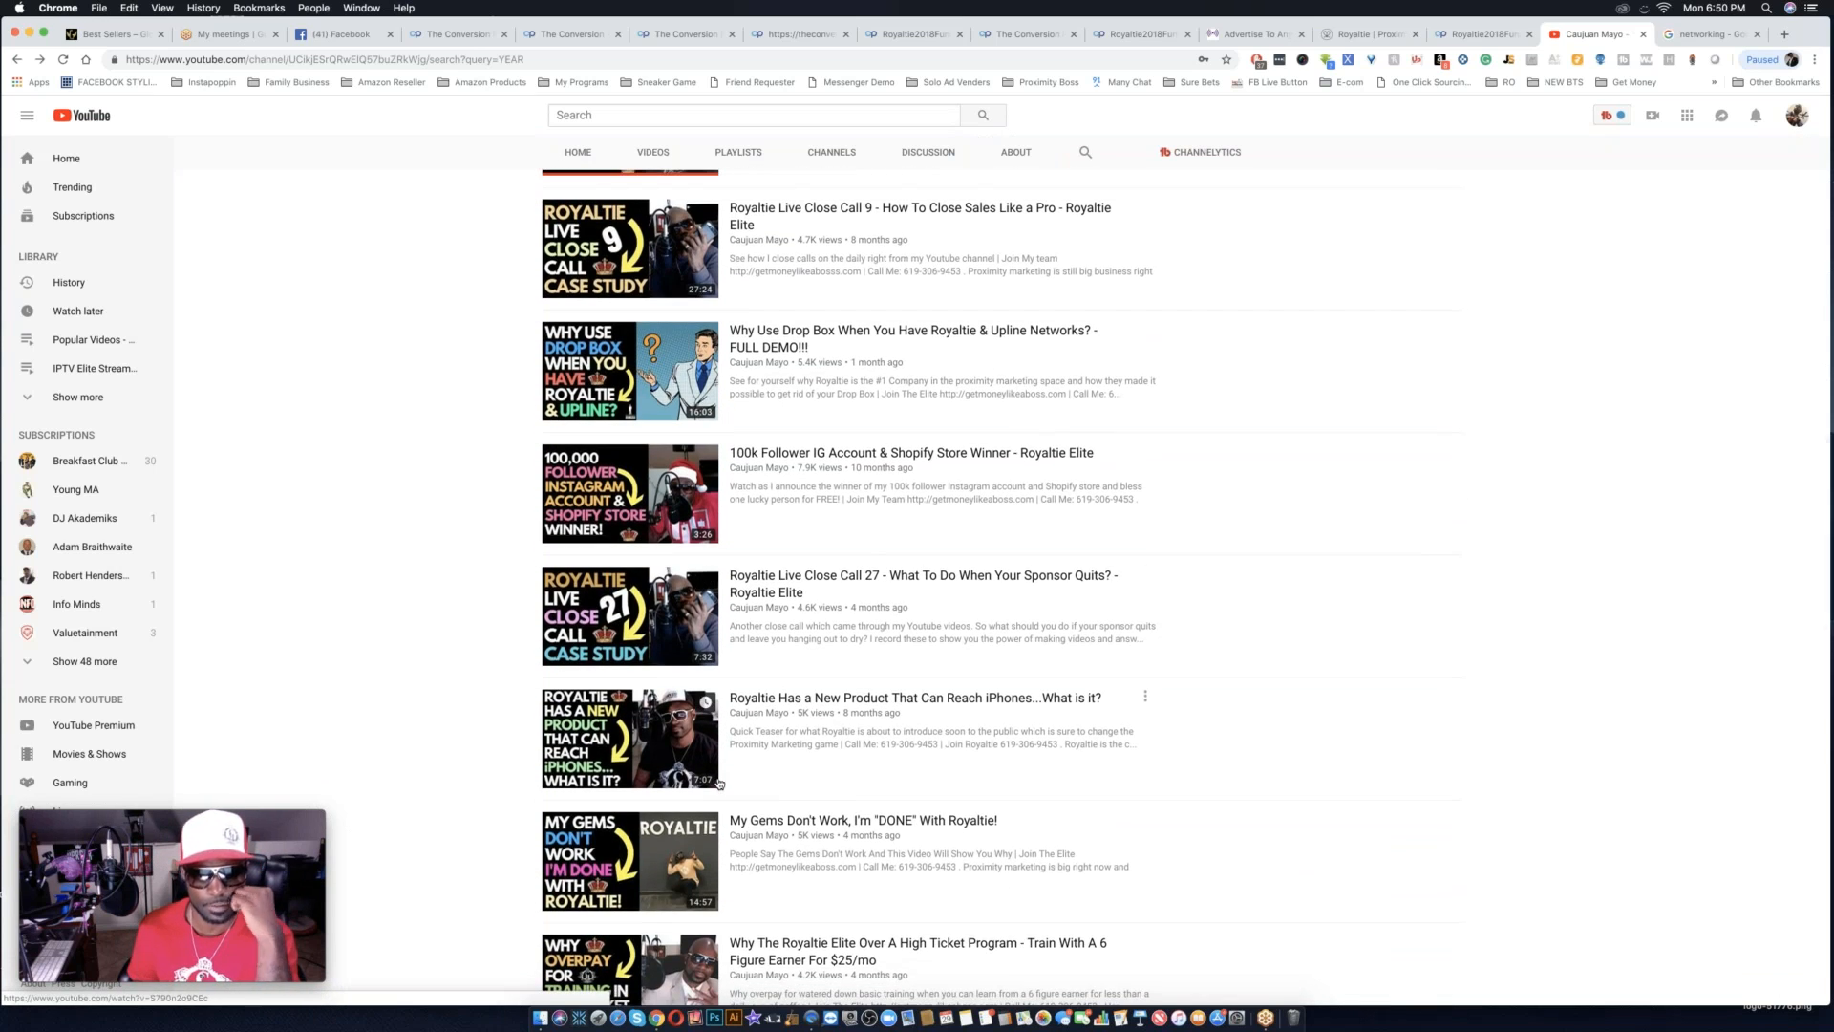
{"action": "scroll", "coordinate": [719, 783], "scroll_direction": "down", "scroll_amount": 12}
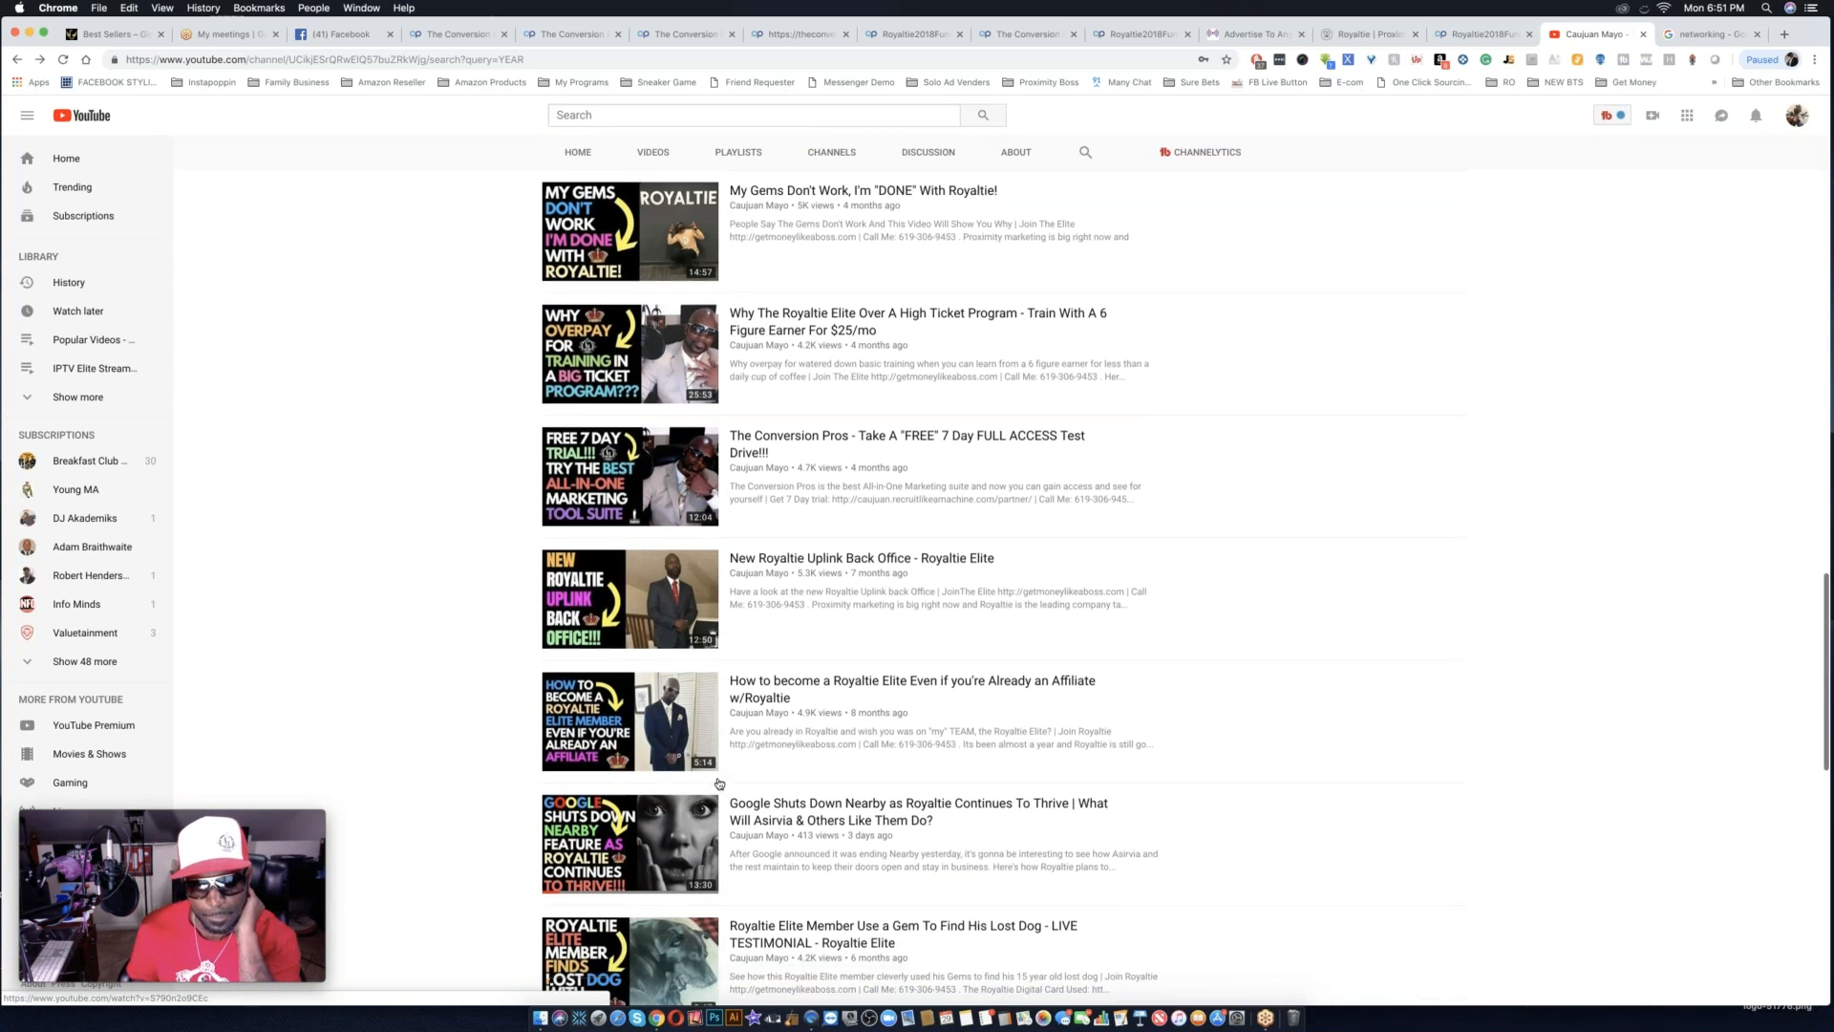
{"action": "scroll", "coordinate": [719, 781], "scroll_direction": "down", "scroll_amount": 4}
{"action": "scroll", "coordinate": [720, 782], "scroll_direction": "up", "scroll_amount": 20}
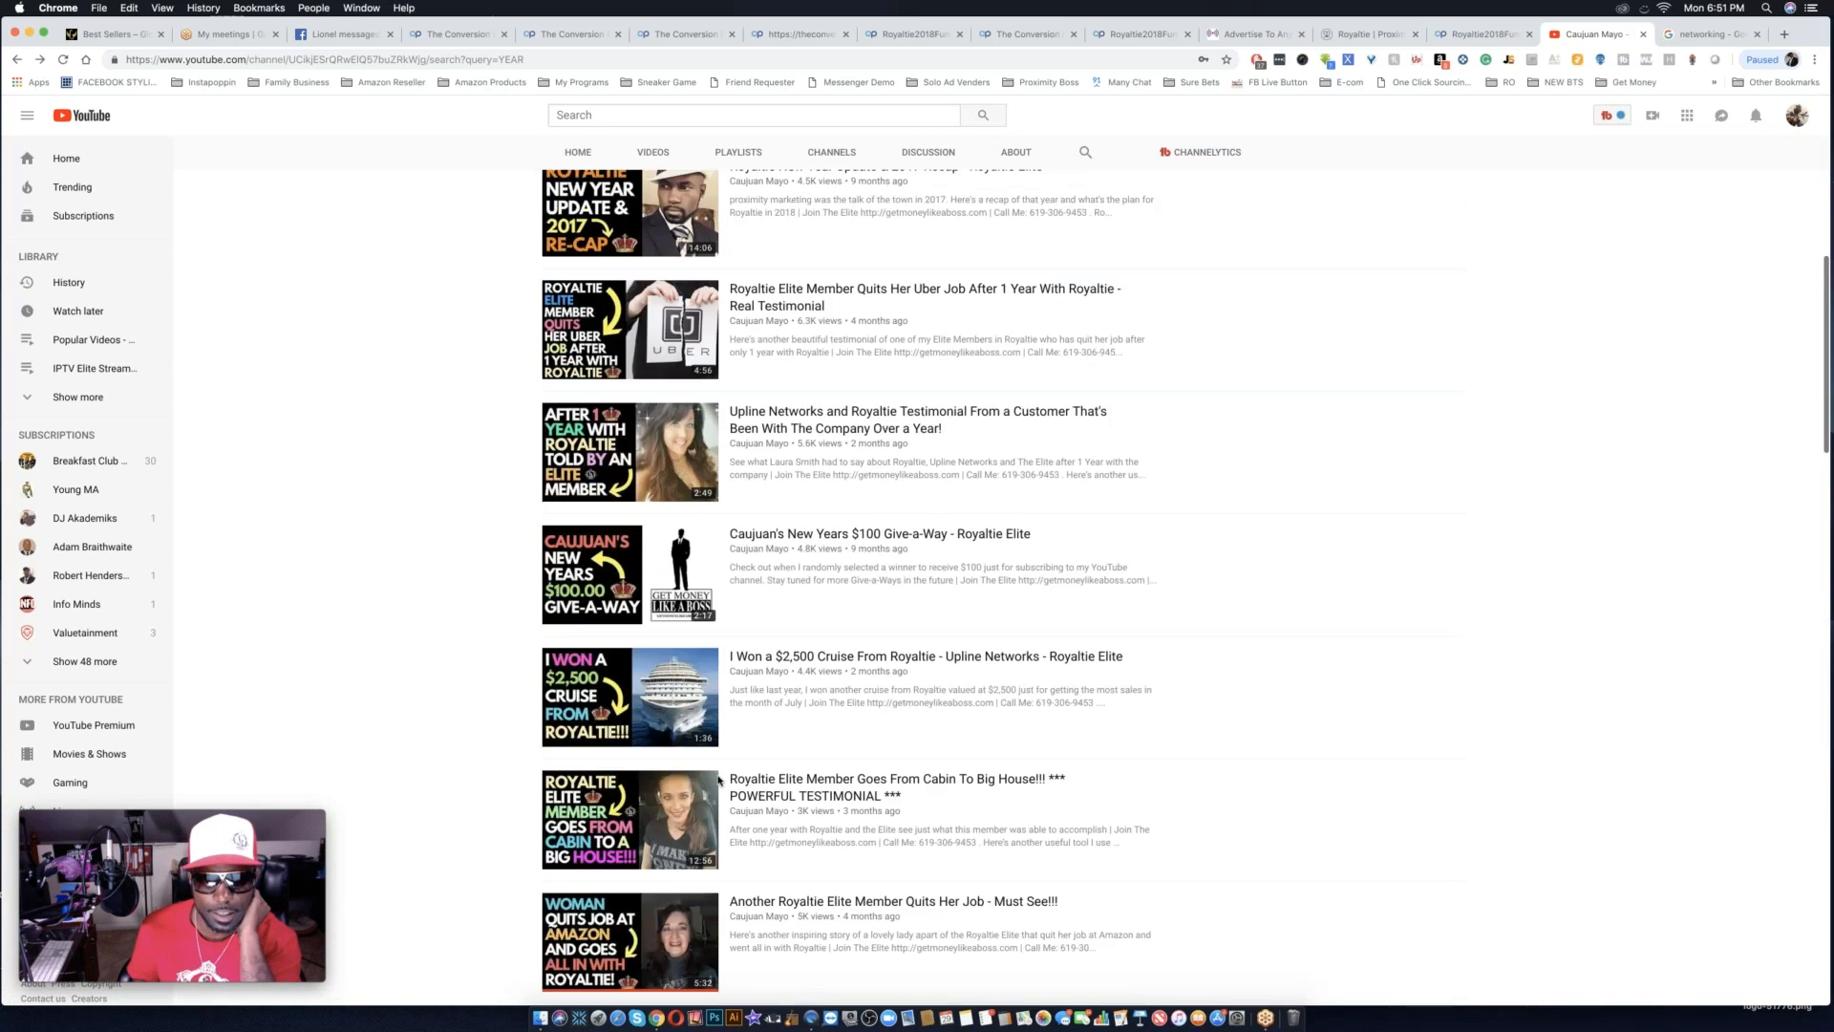
{"action": "scroll", "coordinate": [718, 779], "scroll_direction": "up", "scroll_amount": 2}
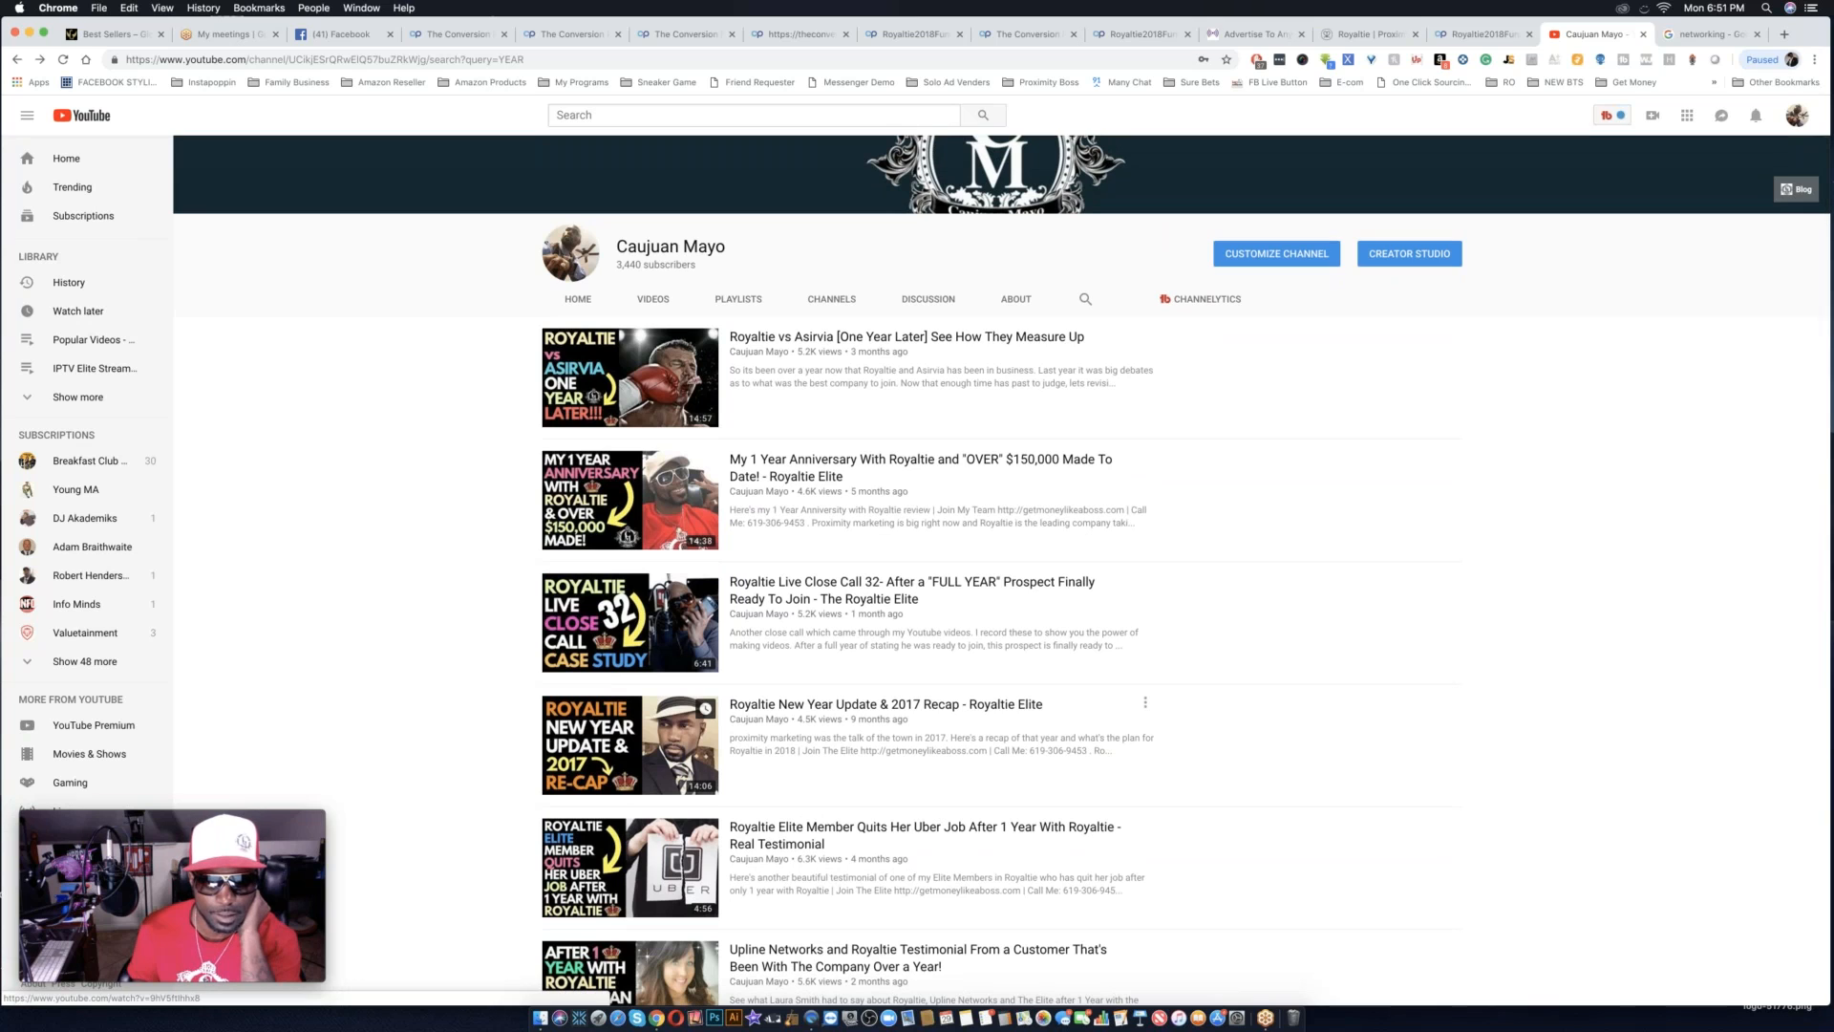
{"action": "scroll", "coordinate": [718, 778], "scroll_direction": "up", "scroll_amount": 5}
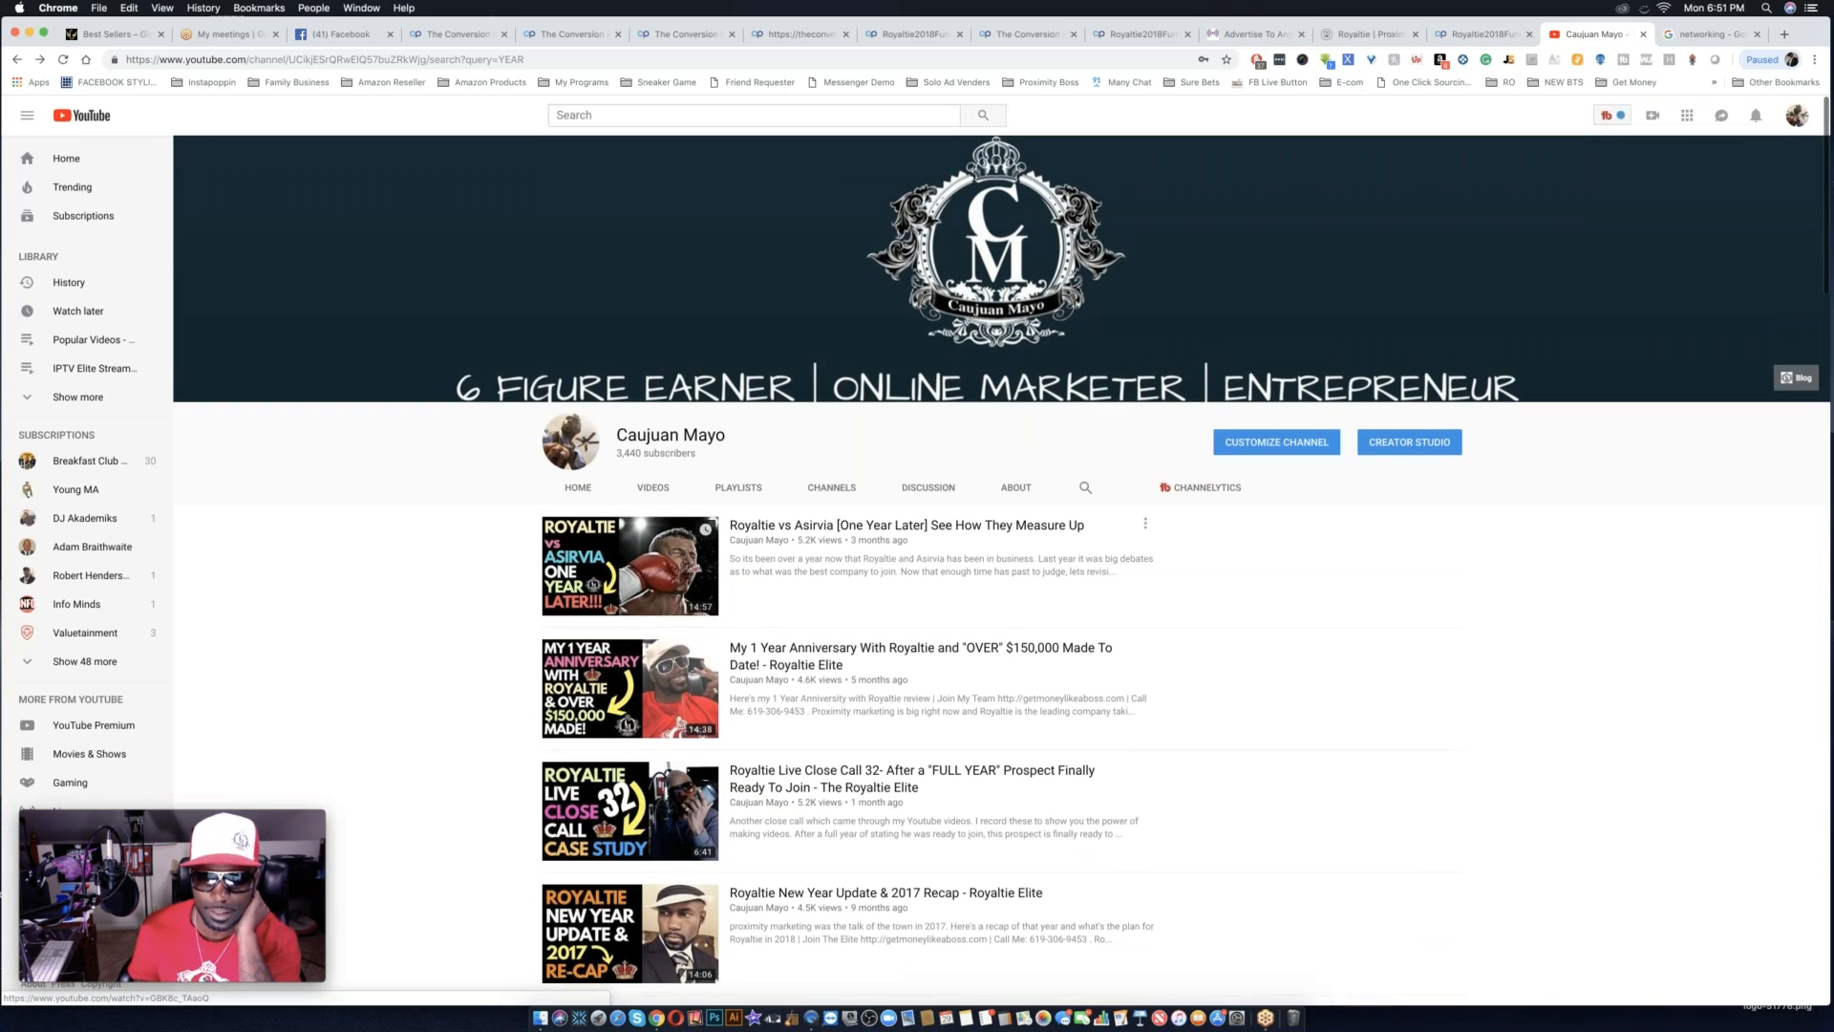
{"action": "scroll", "coordinate": [719, 779], "scroll_direction": "down", "scroll_amount": 1}
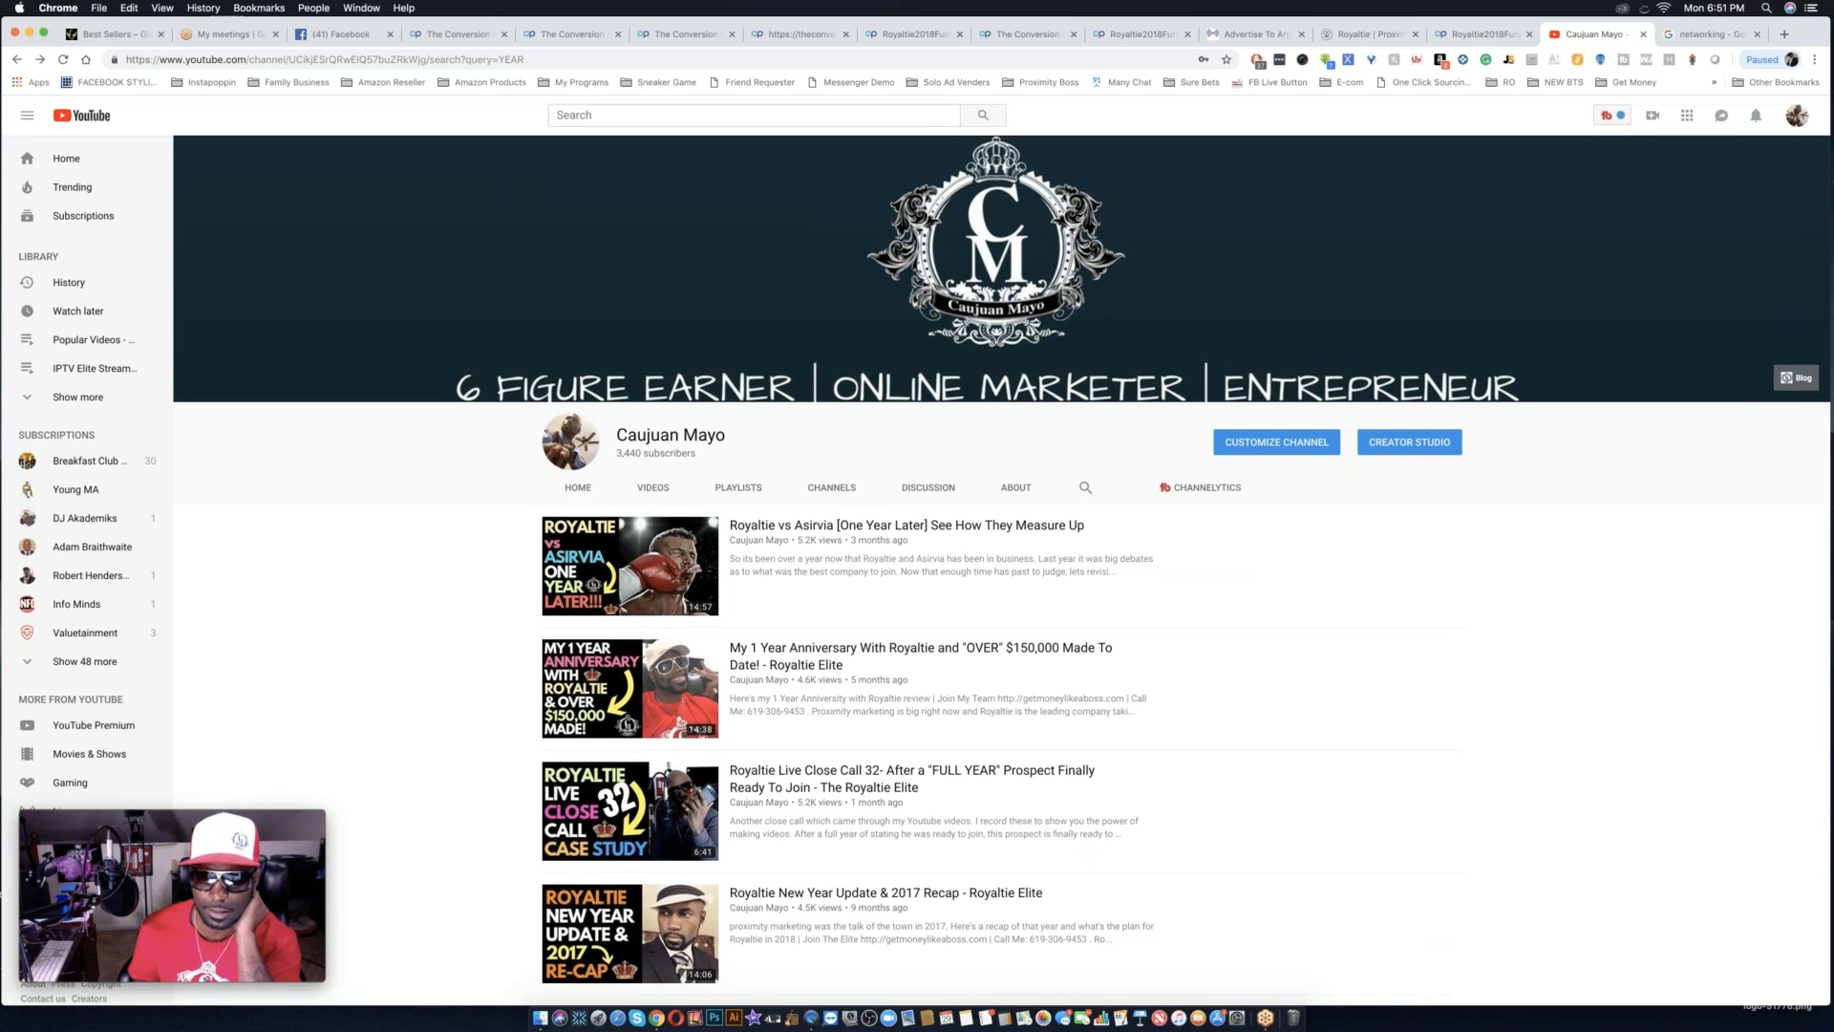
Search within the channel for 120 and for WON, and look through the matching videos and playlists.
{"action": "left_click", "coordinate": [1079, 494]}
{"action": "key", "text": "Return"}
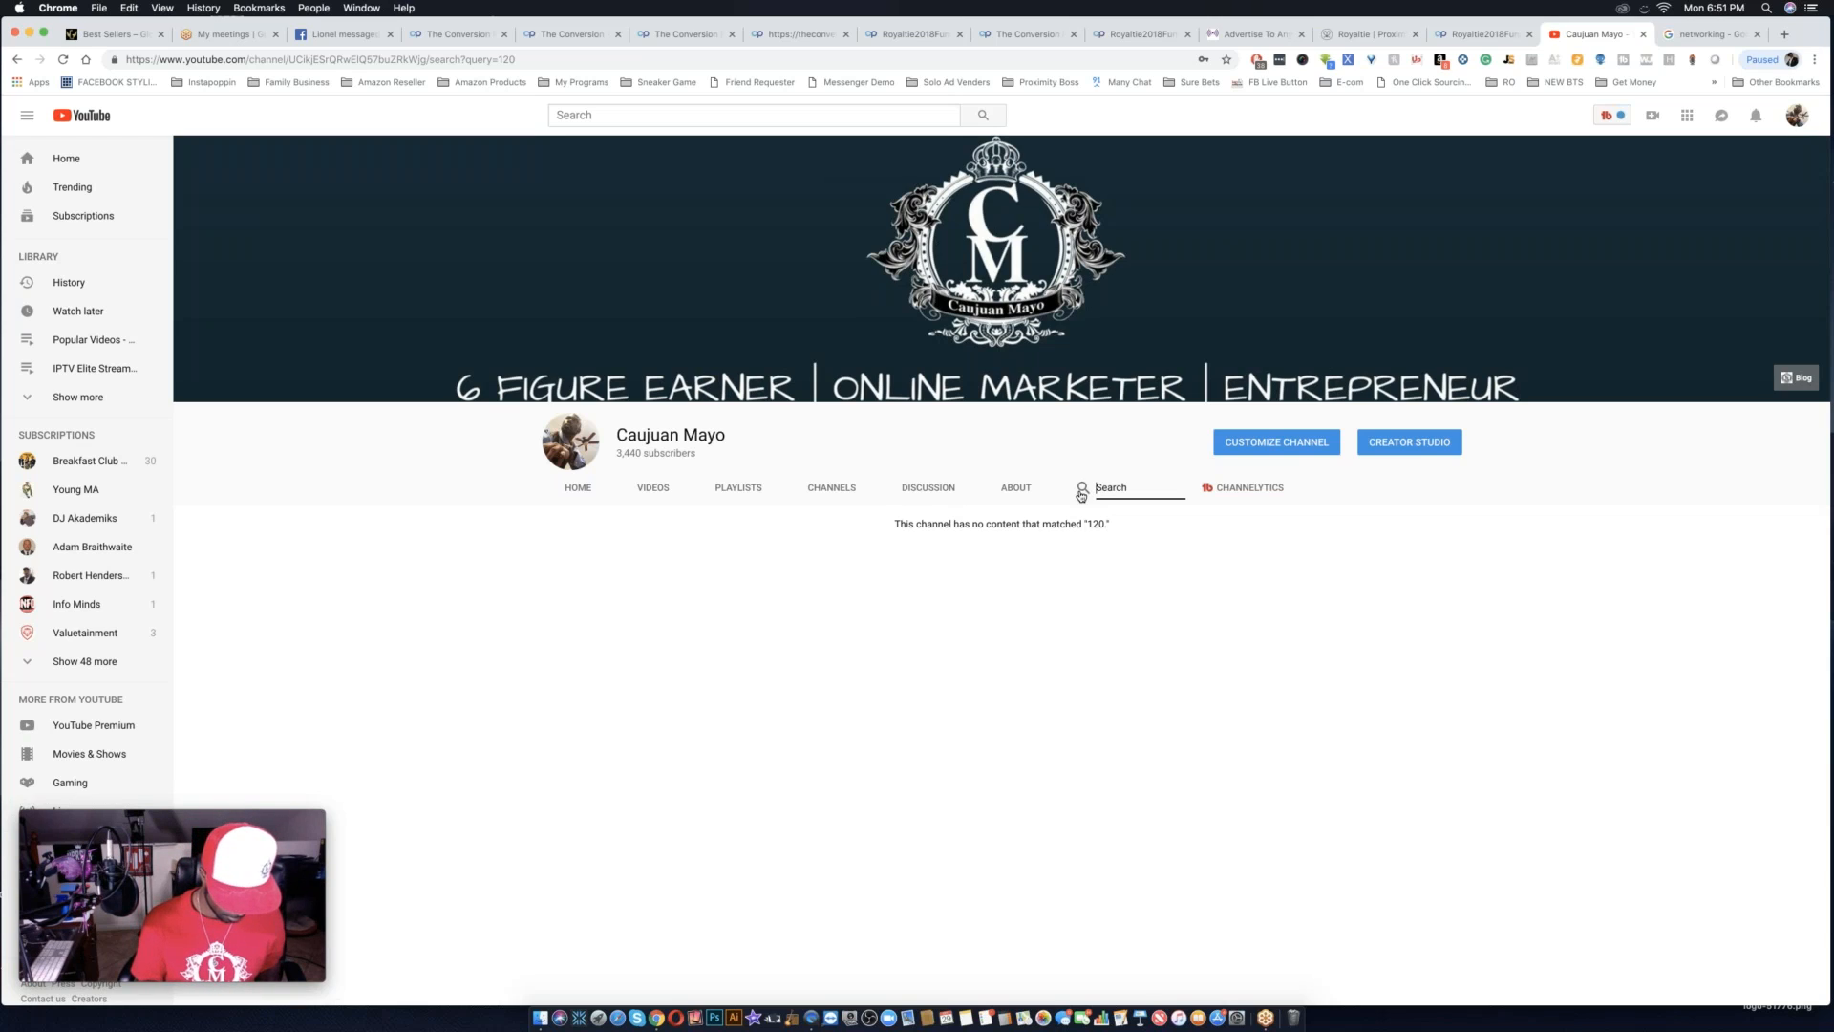
{"action": "key", "text": "Return"}
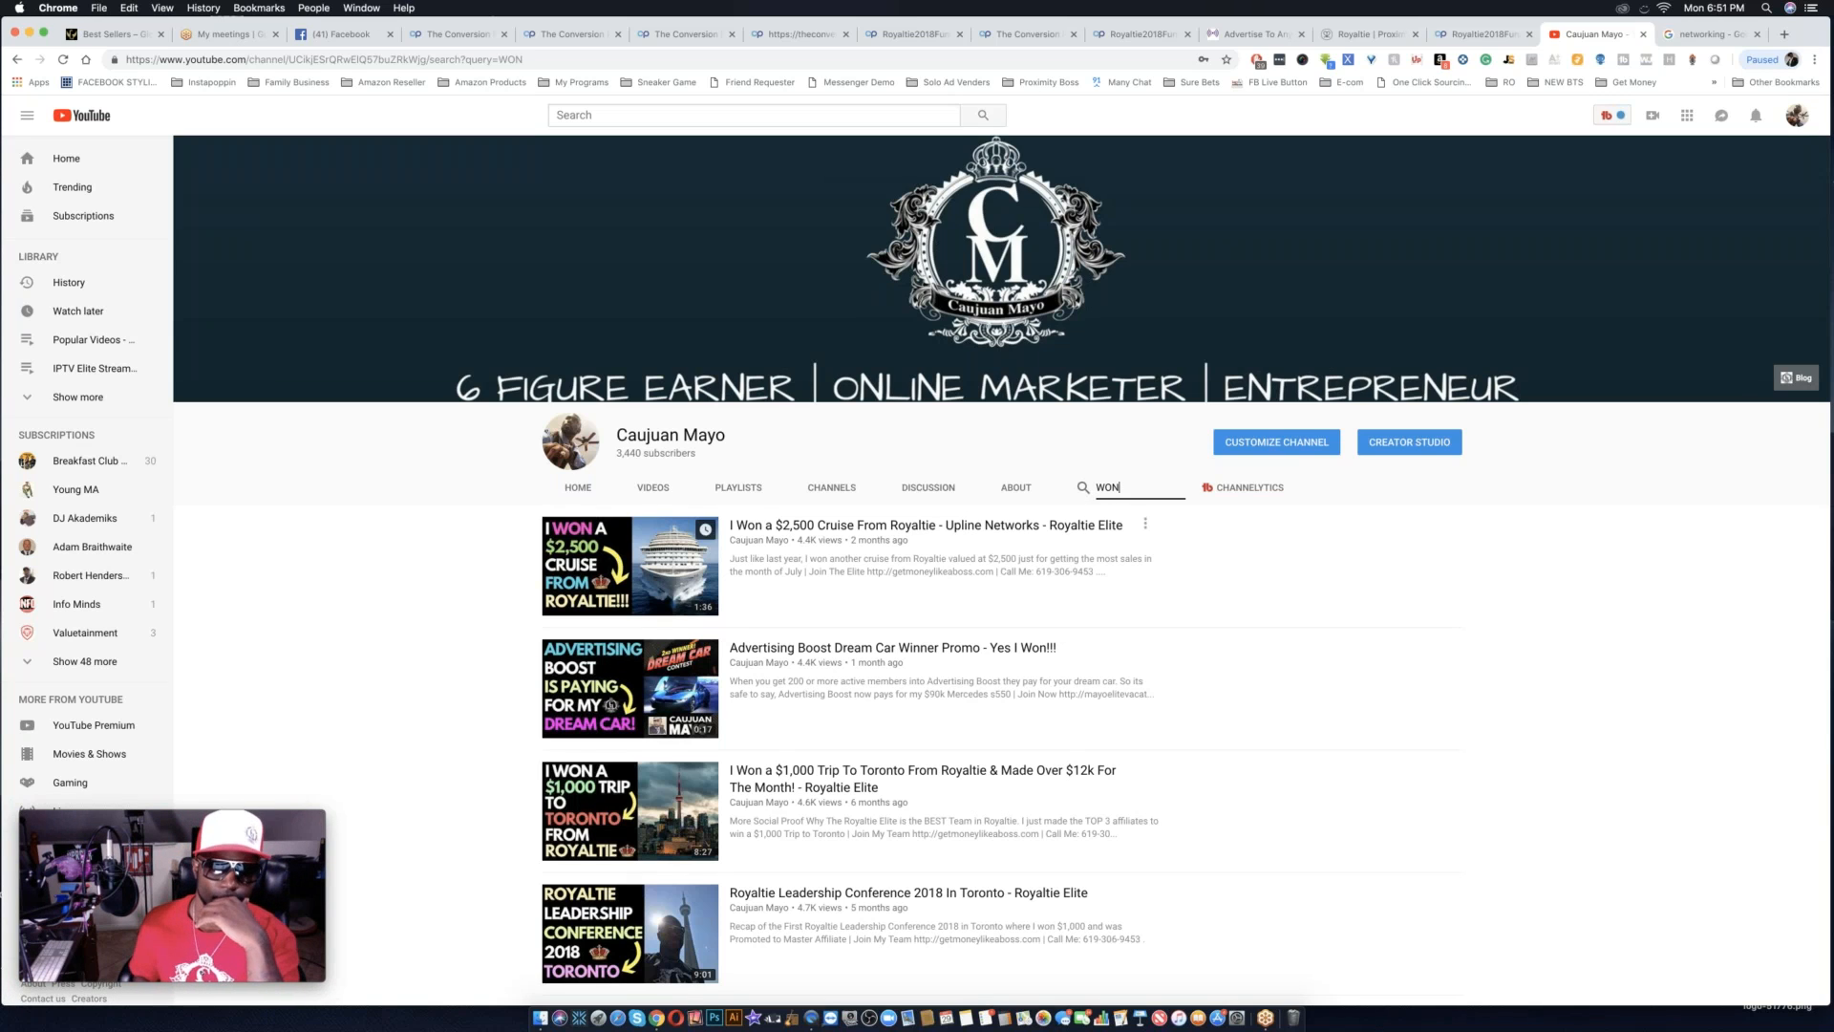
{"action": "scroll", "coordinate": [1217, 847], "scroll_direction": "down", "scroll_amount": 2}
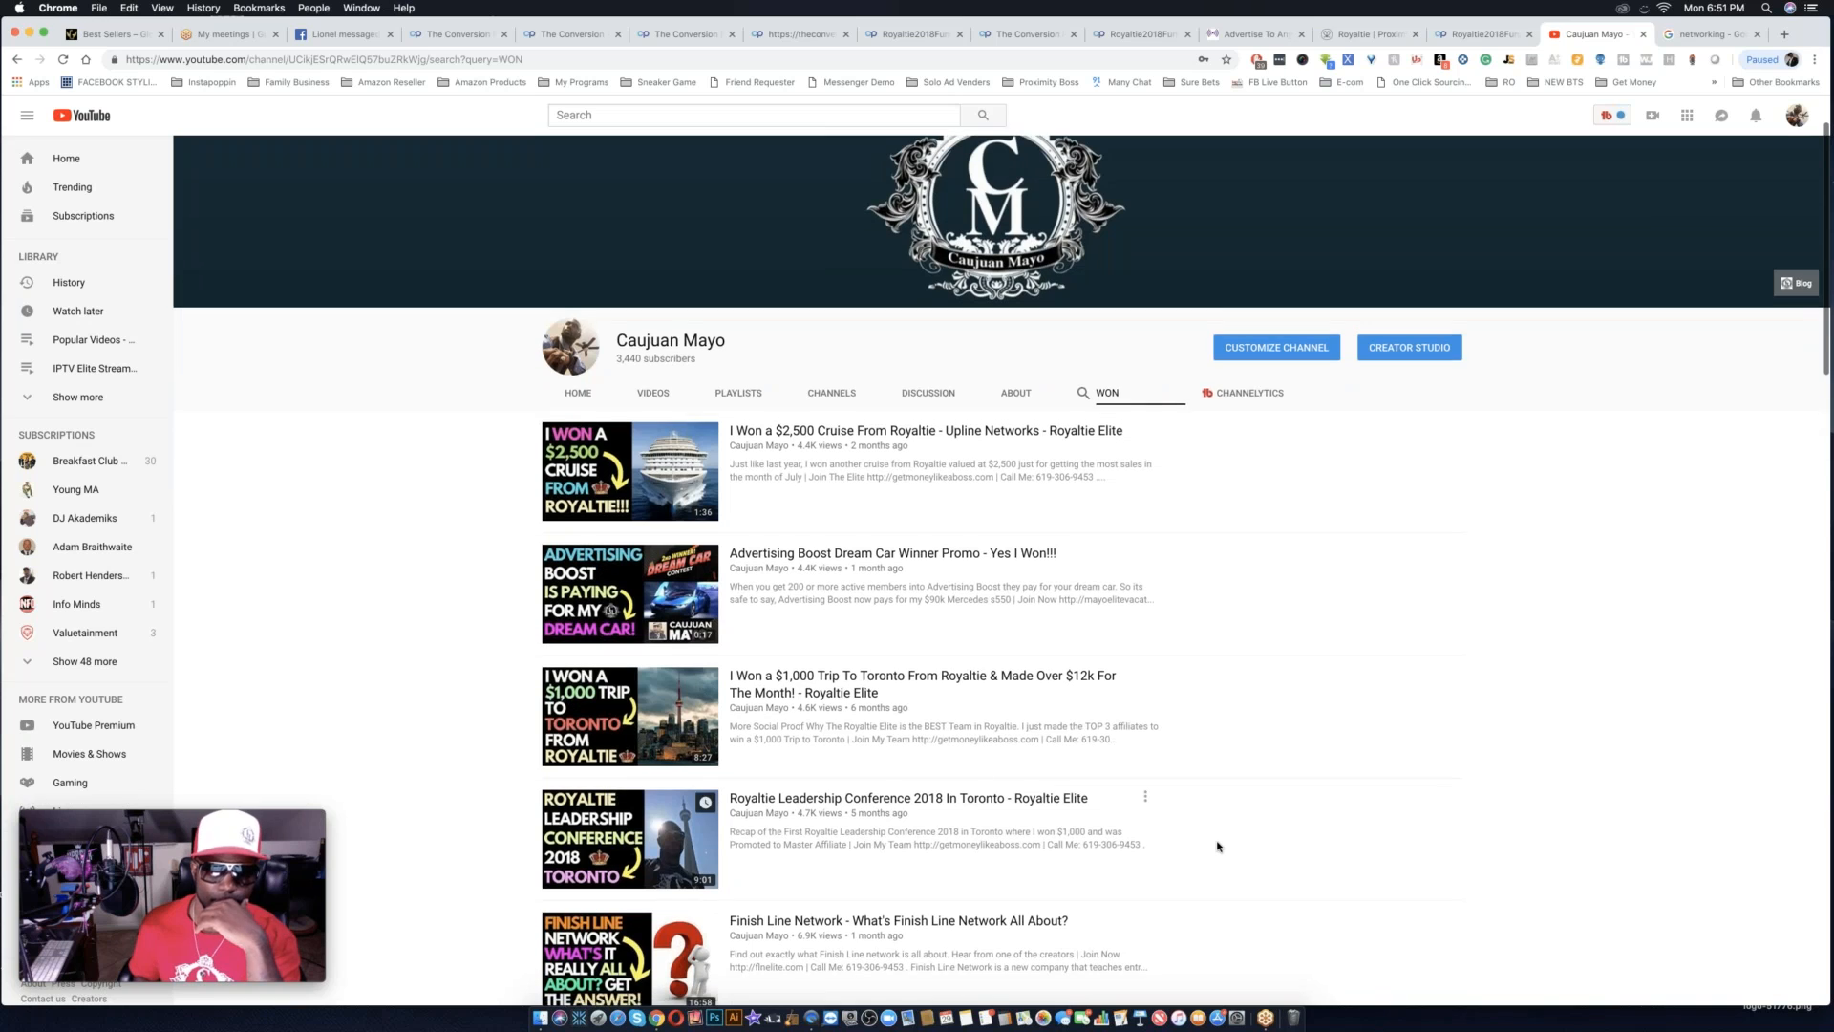
{"action": "scroll", "coordinate": [1216, 847], "scroll_direction": "down", "scroll_amount": 5}
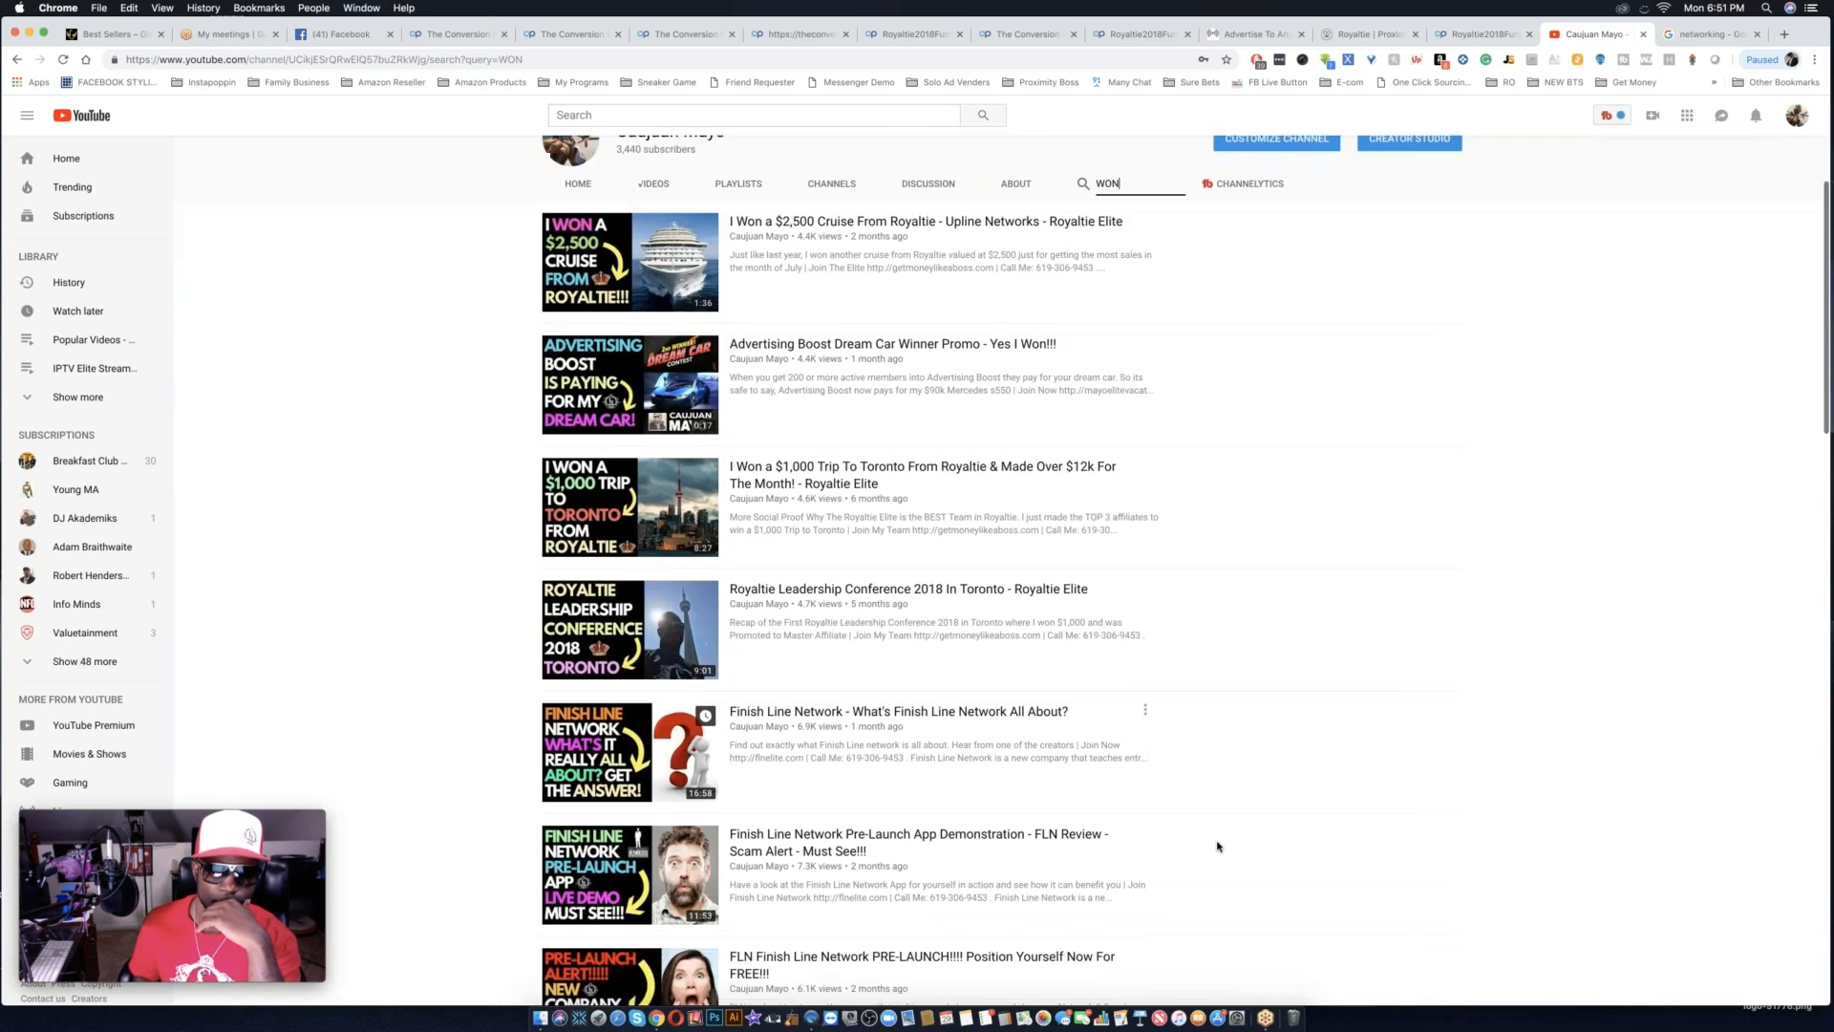
{"action": "scroll", "coordinate": [1217, 846], "scroll_direction": "down", "scroll_amount": 3}
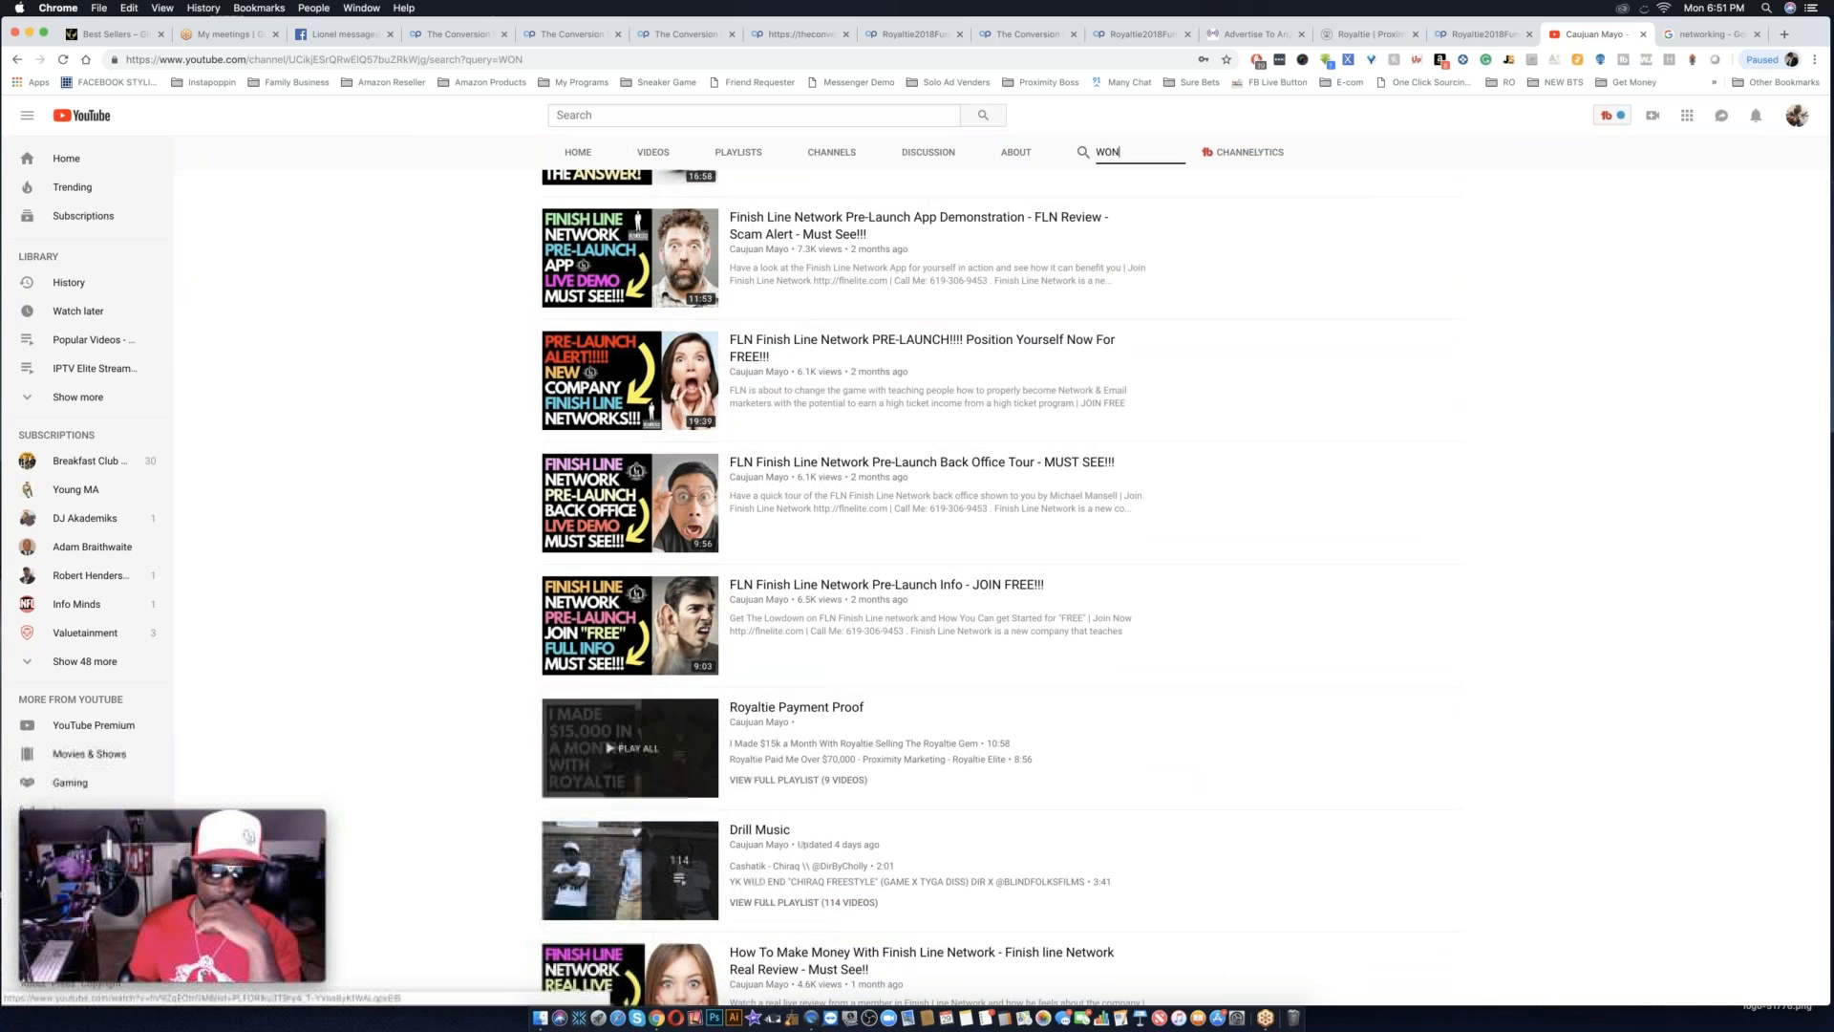
Open the Royaltie Payment Proof playlist, skip ahead through its I Made $15k a Month video and pause it at the commissions report.
{"action": "left_click", "coordinate": [591, 765]}
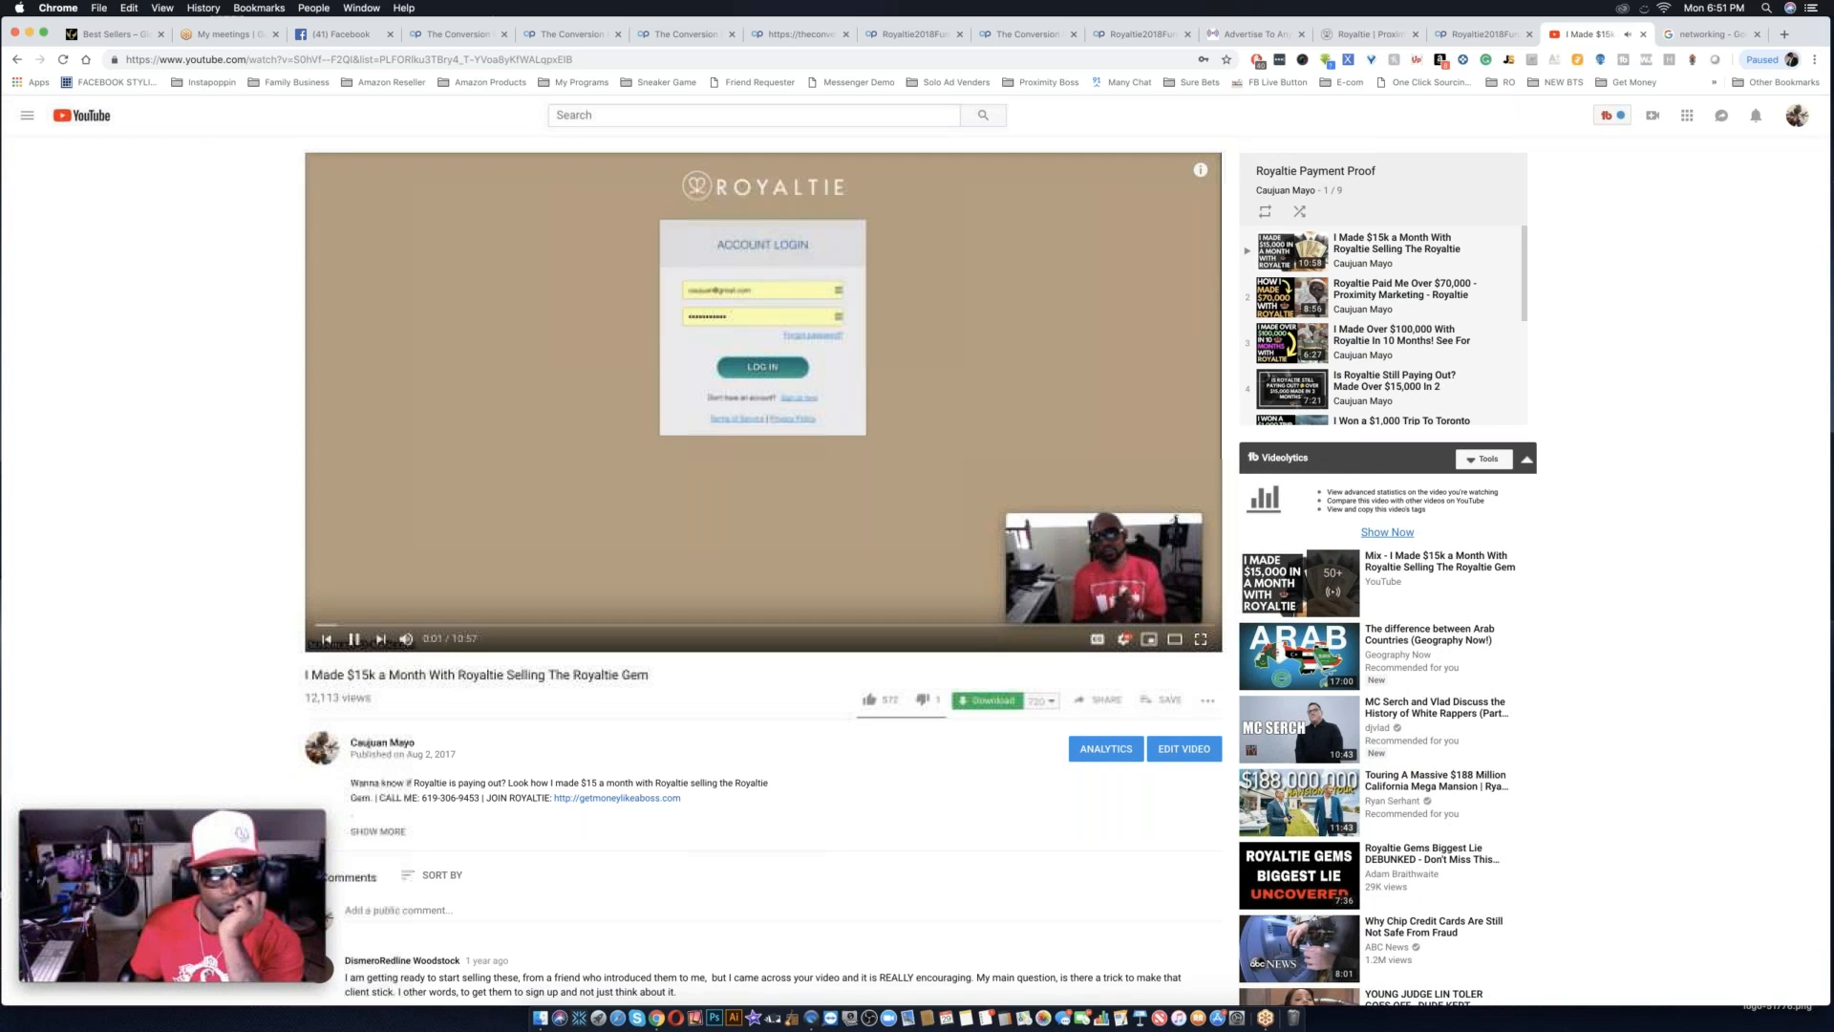
{"action": "left_click", "coordinate": [380, 627]}
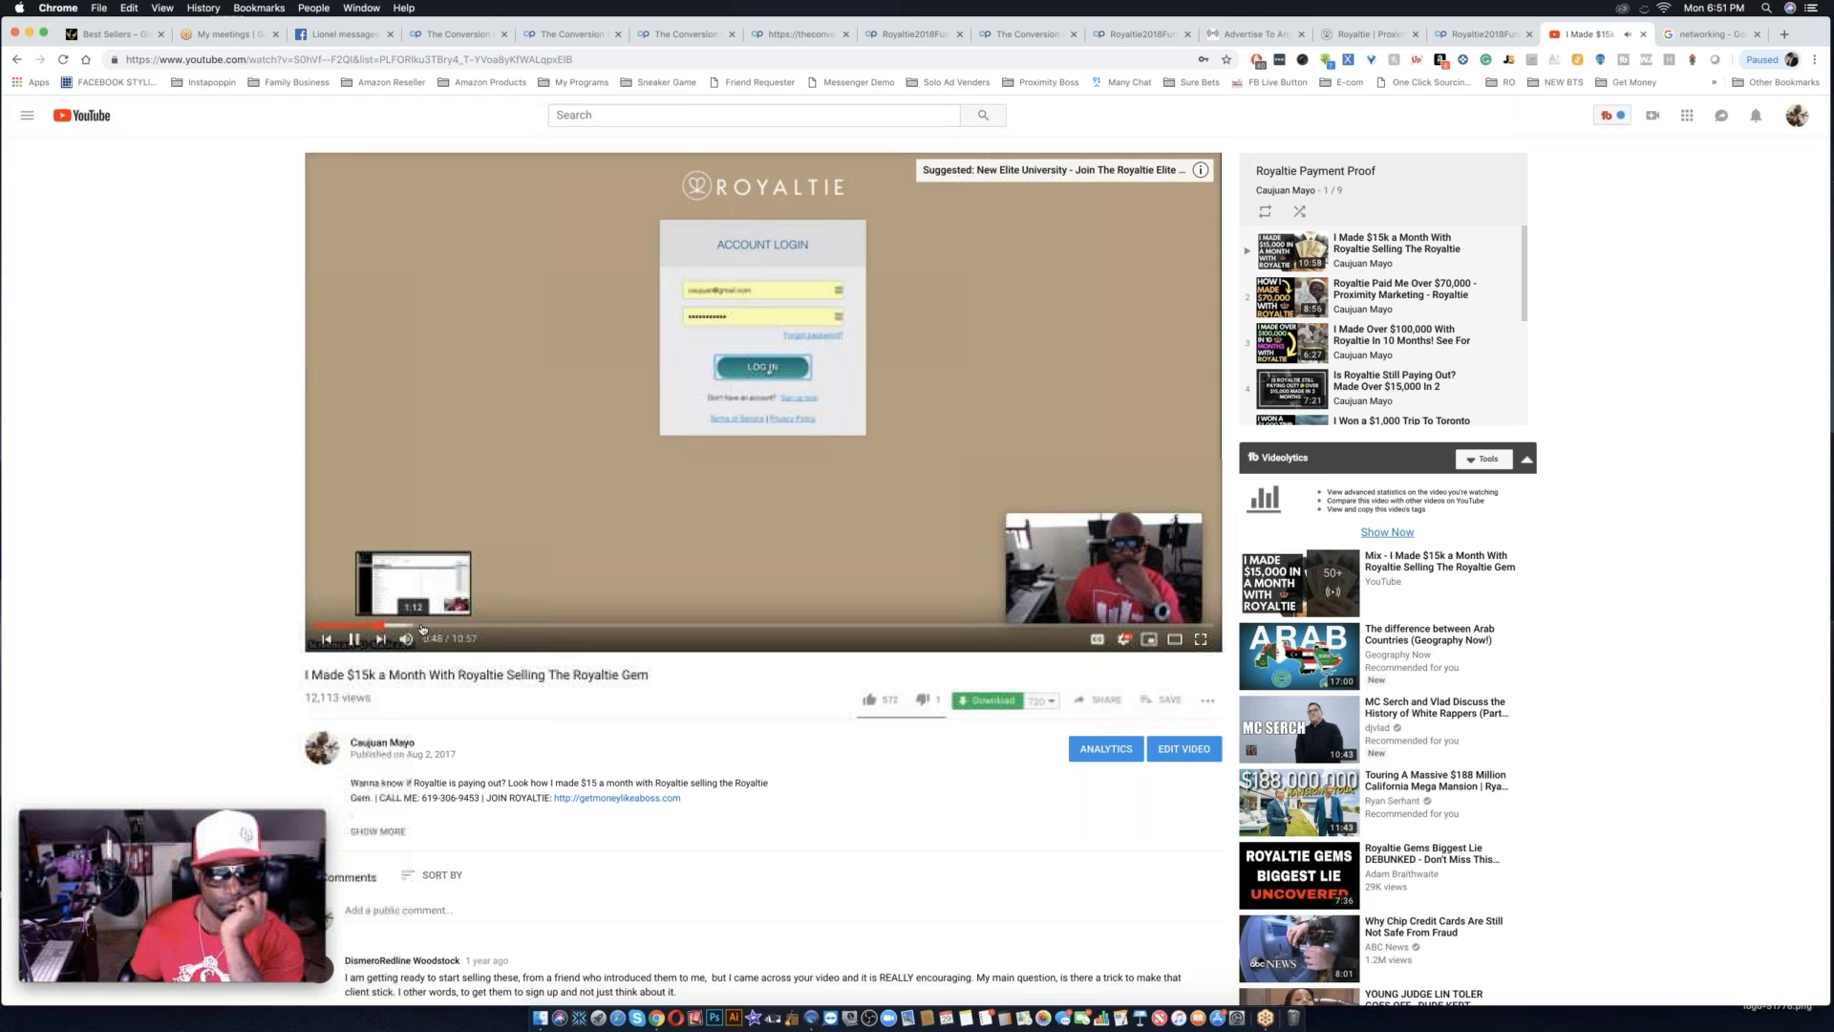
{"action": "left_click", "coordinate": [423, 627]}
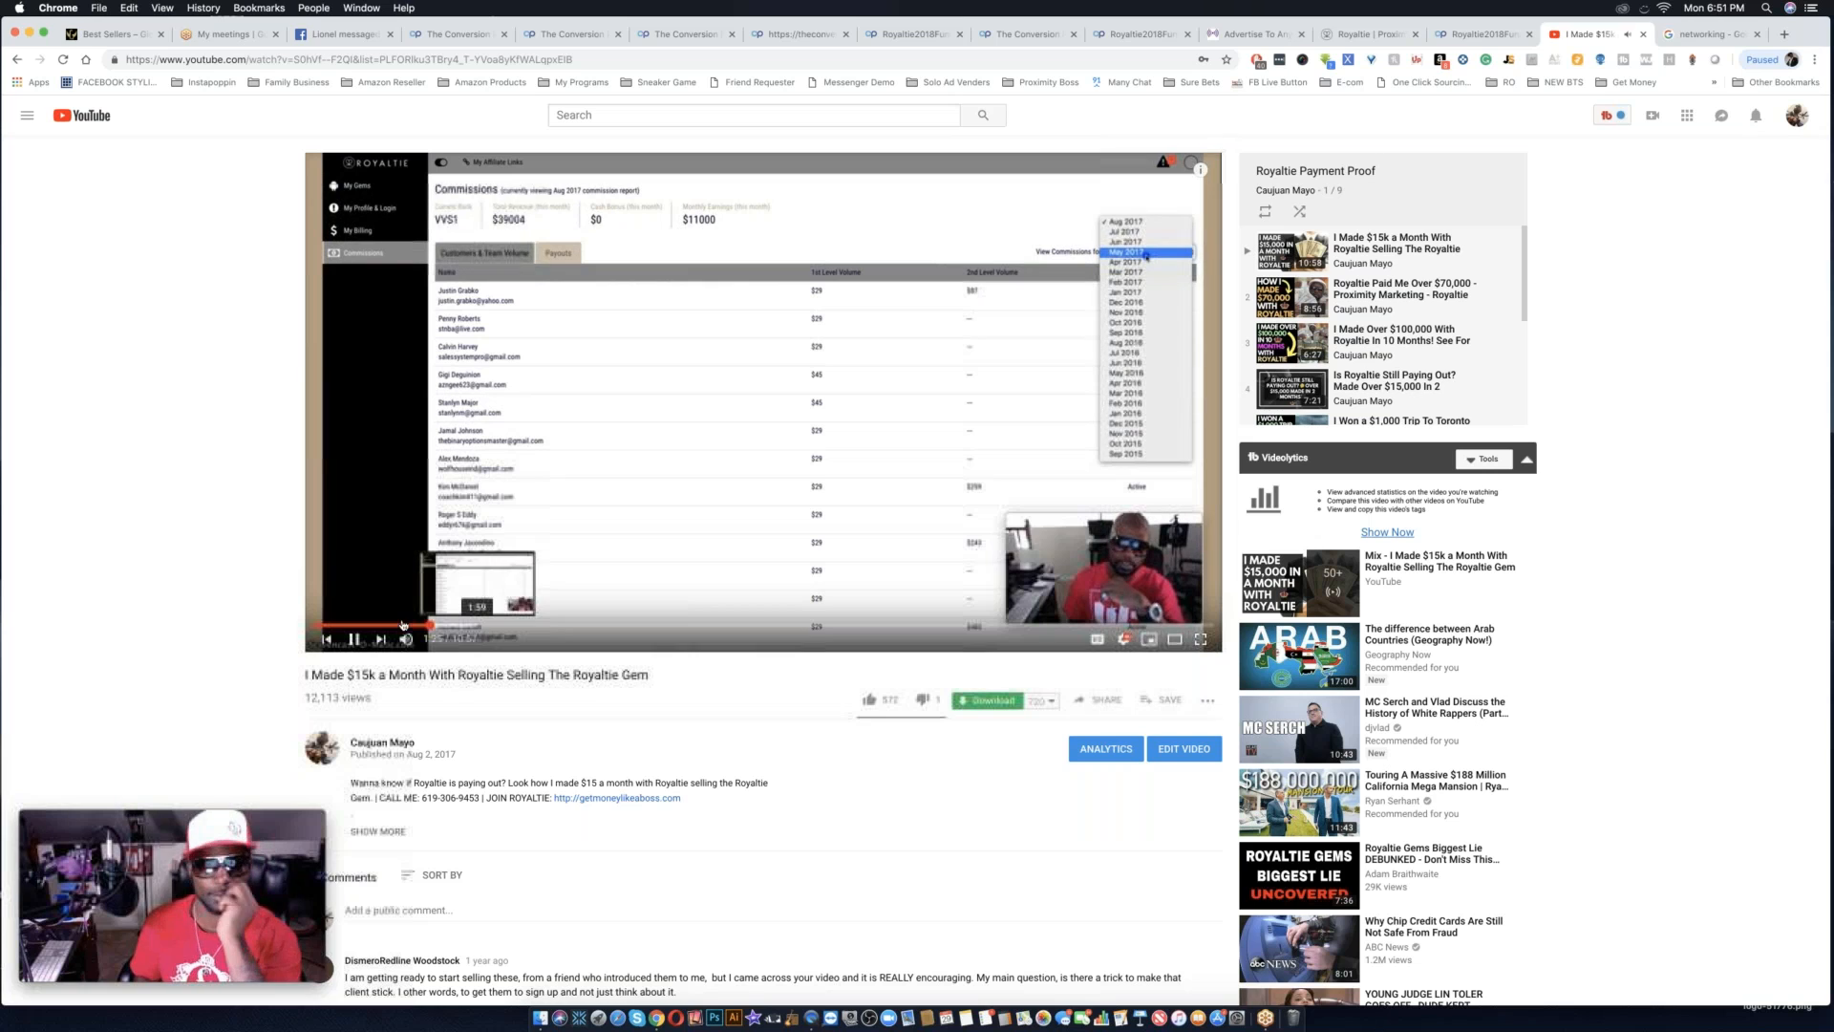
{"action": "left_click", "coordinate": [359, 640]}
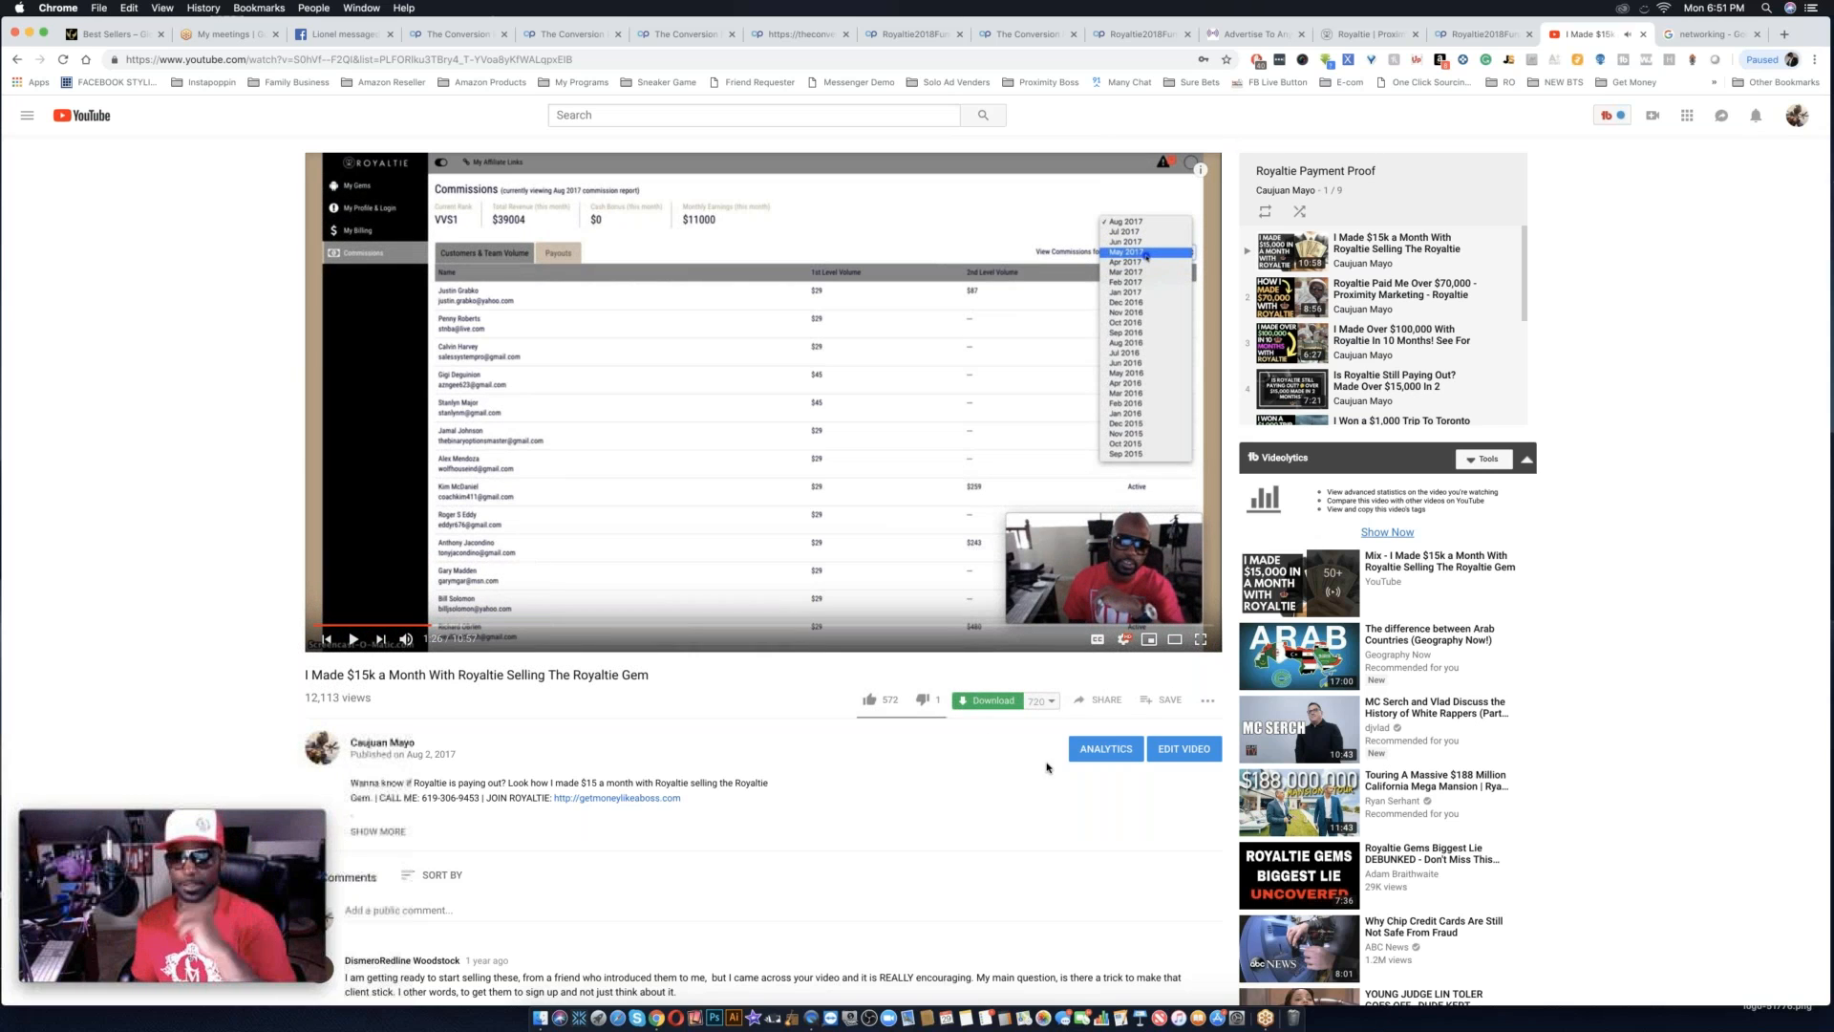
Copy the share link of the I Made $15k a Month With Royaltie video and close the sharing window.
{"action": "left_click", "coordinate": [1092, 701]}
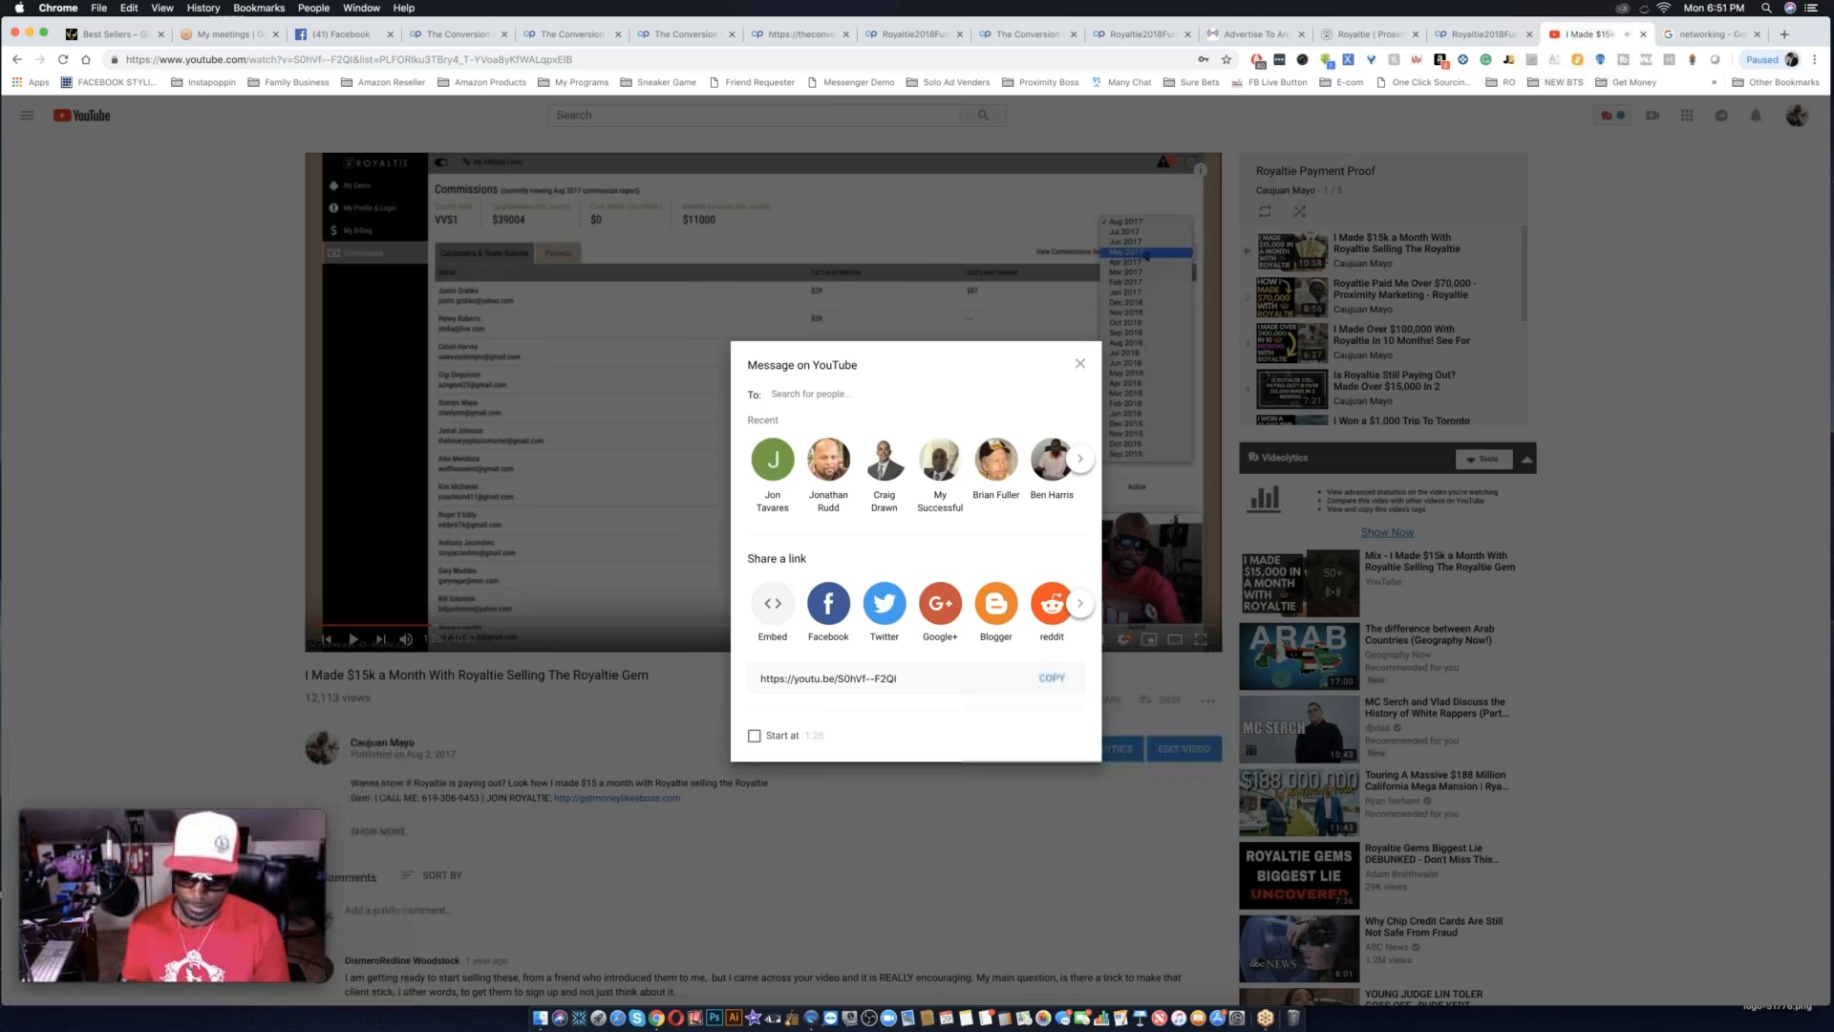
{"action": "left_click", "coordinate": [1048, 676]}
{"action": "key", "text": "super+c"}
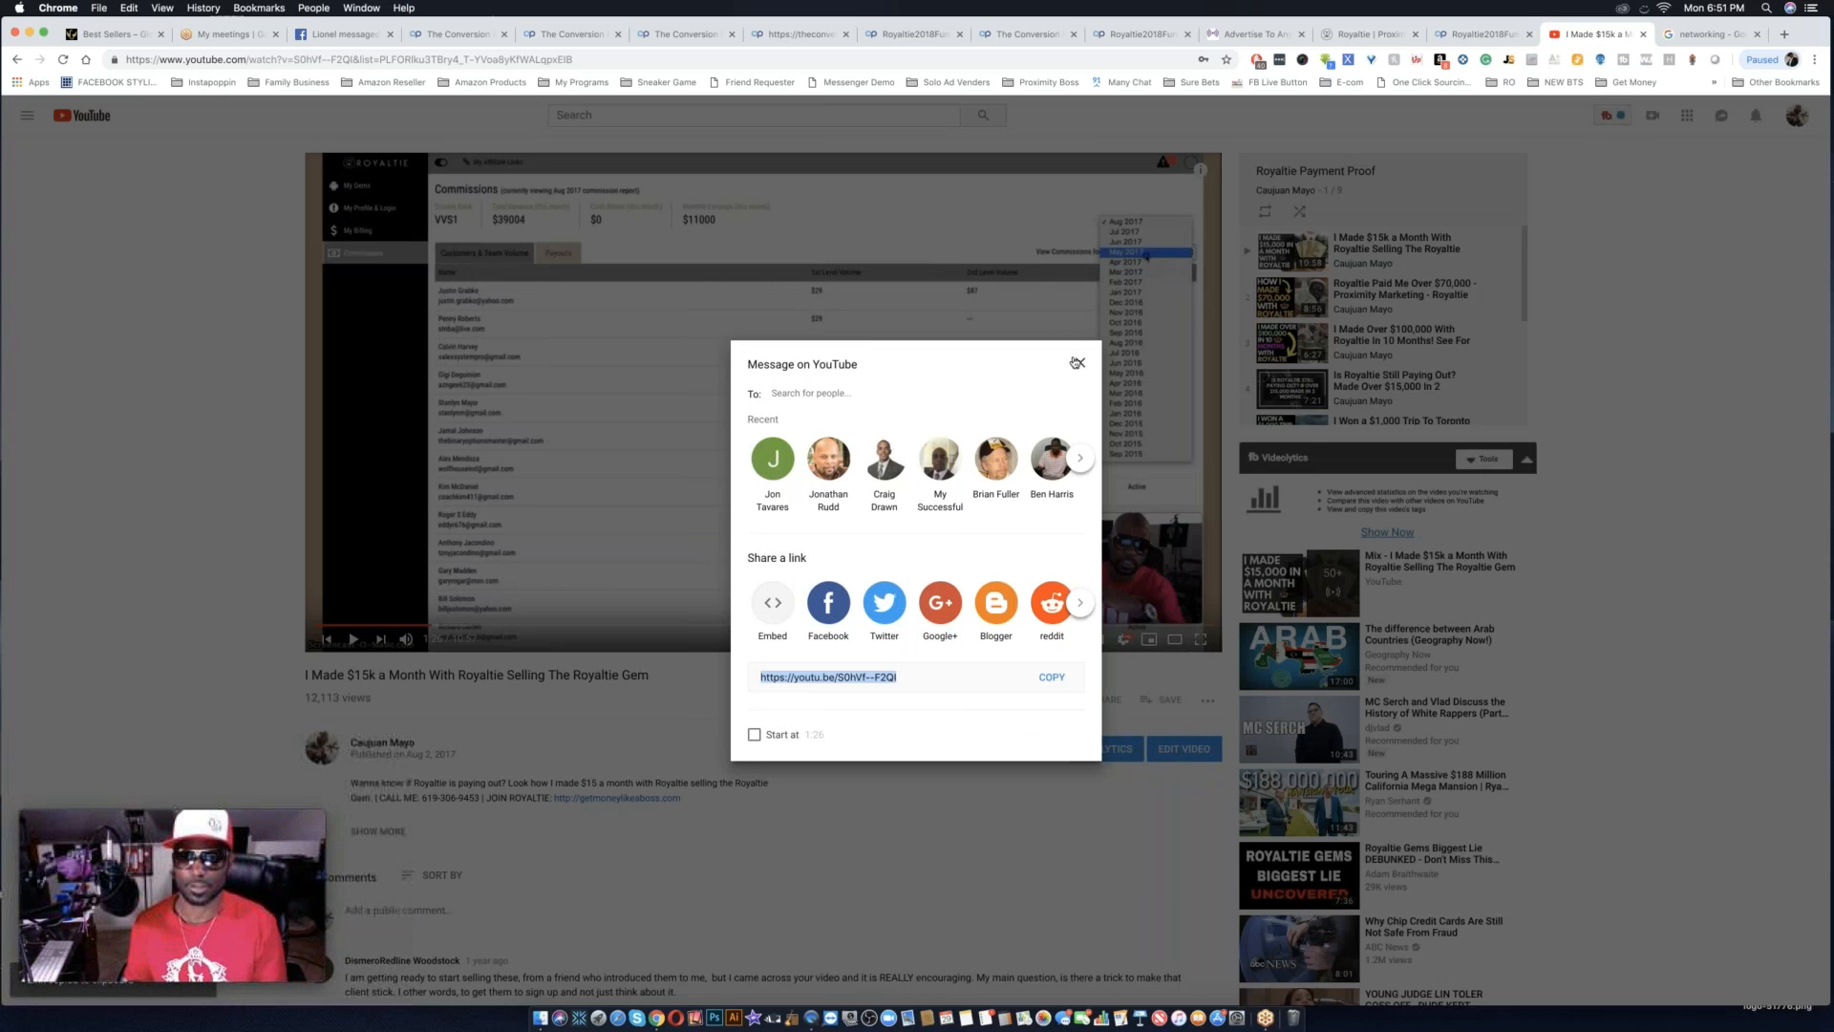
{"action": "left_click", "coordinate": [1077, 363]}
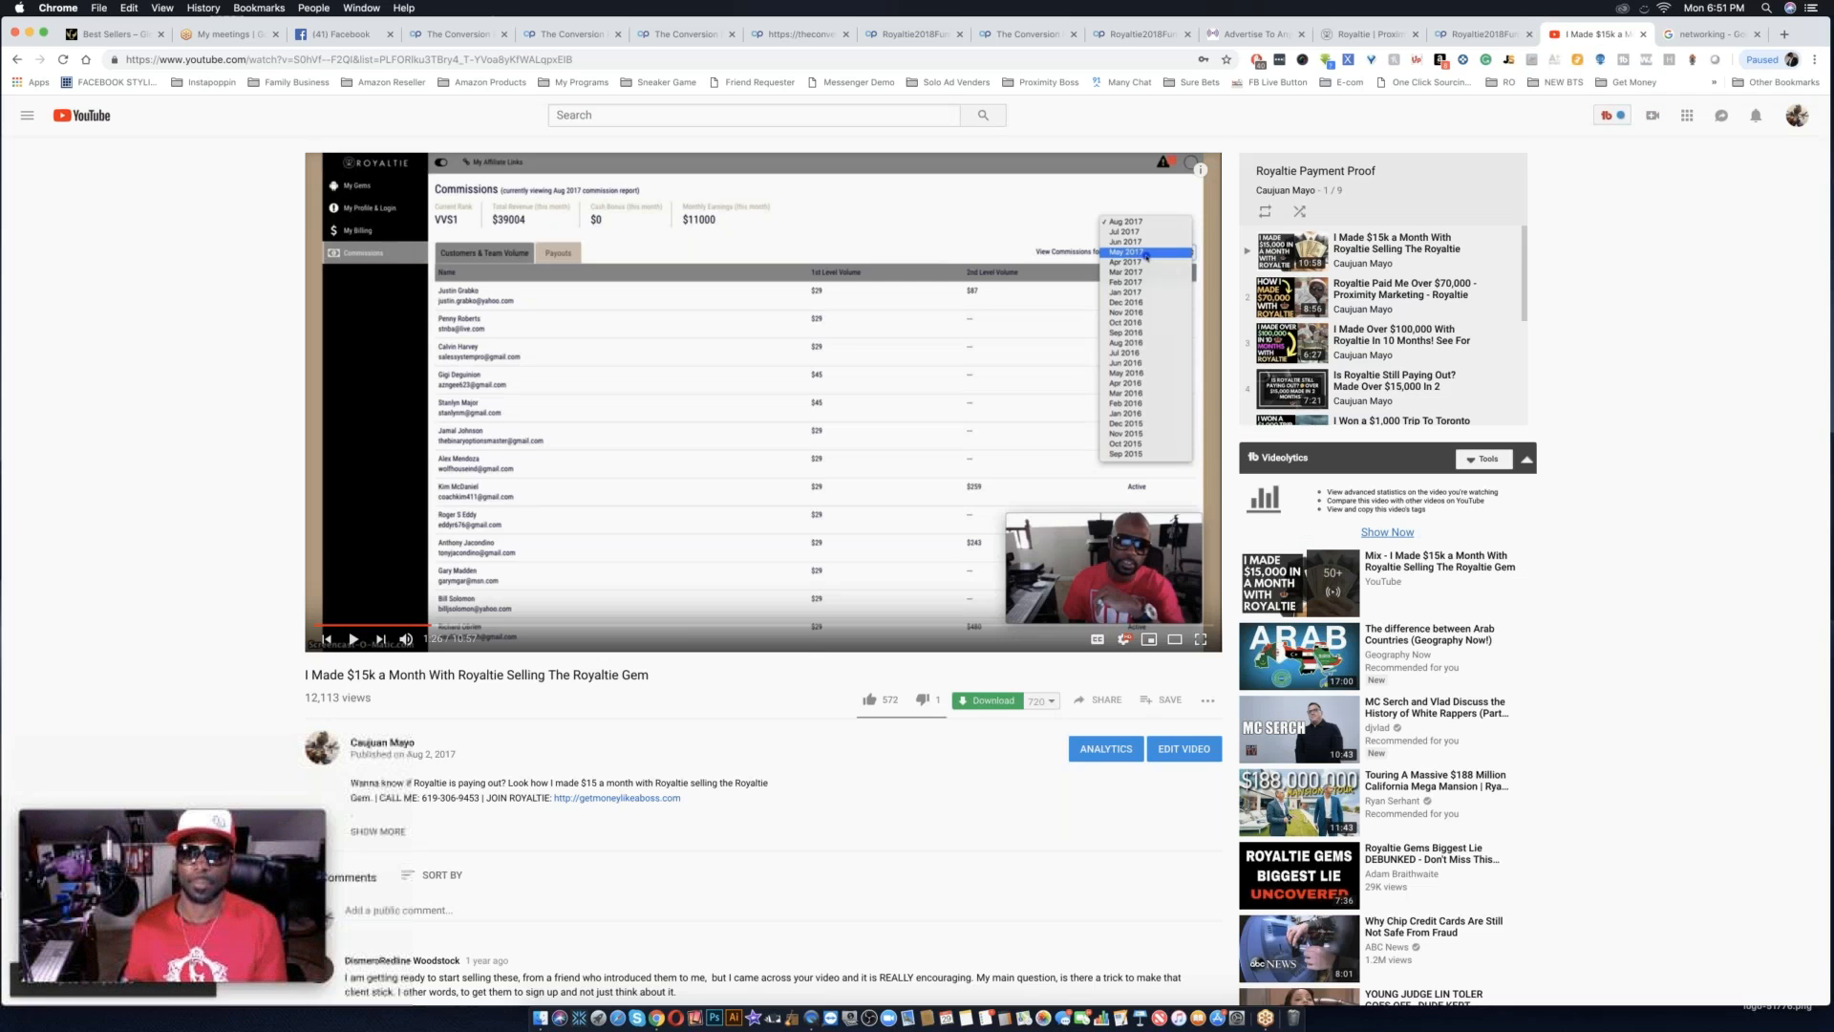
Return to the one-button video page editor, enable text editing and paste the copied YouTube link as the page's video ID.
{"action": "left_click", "coordinate": [489, 34]}
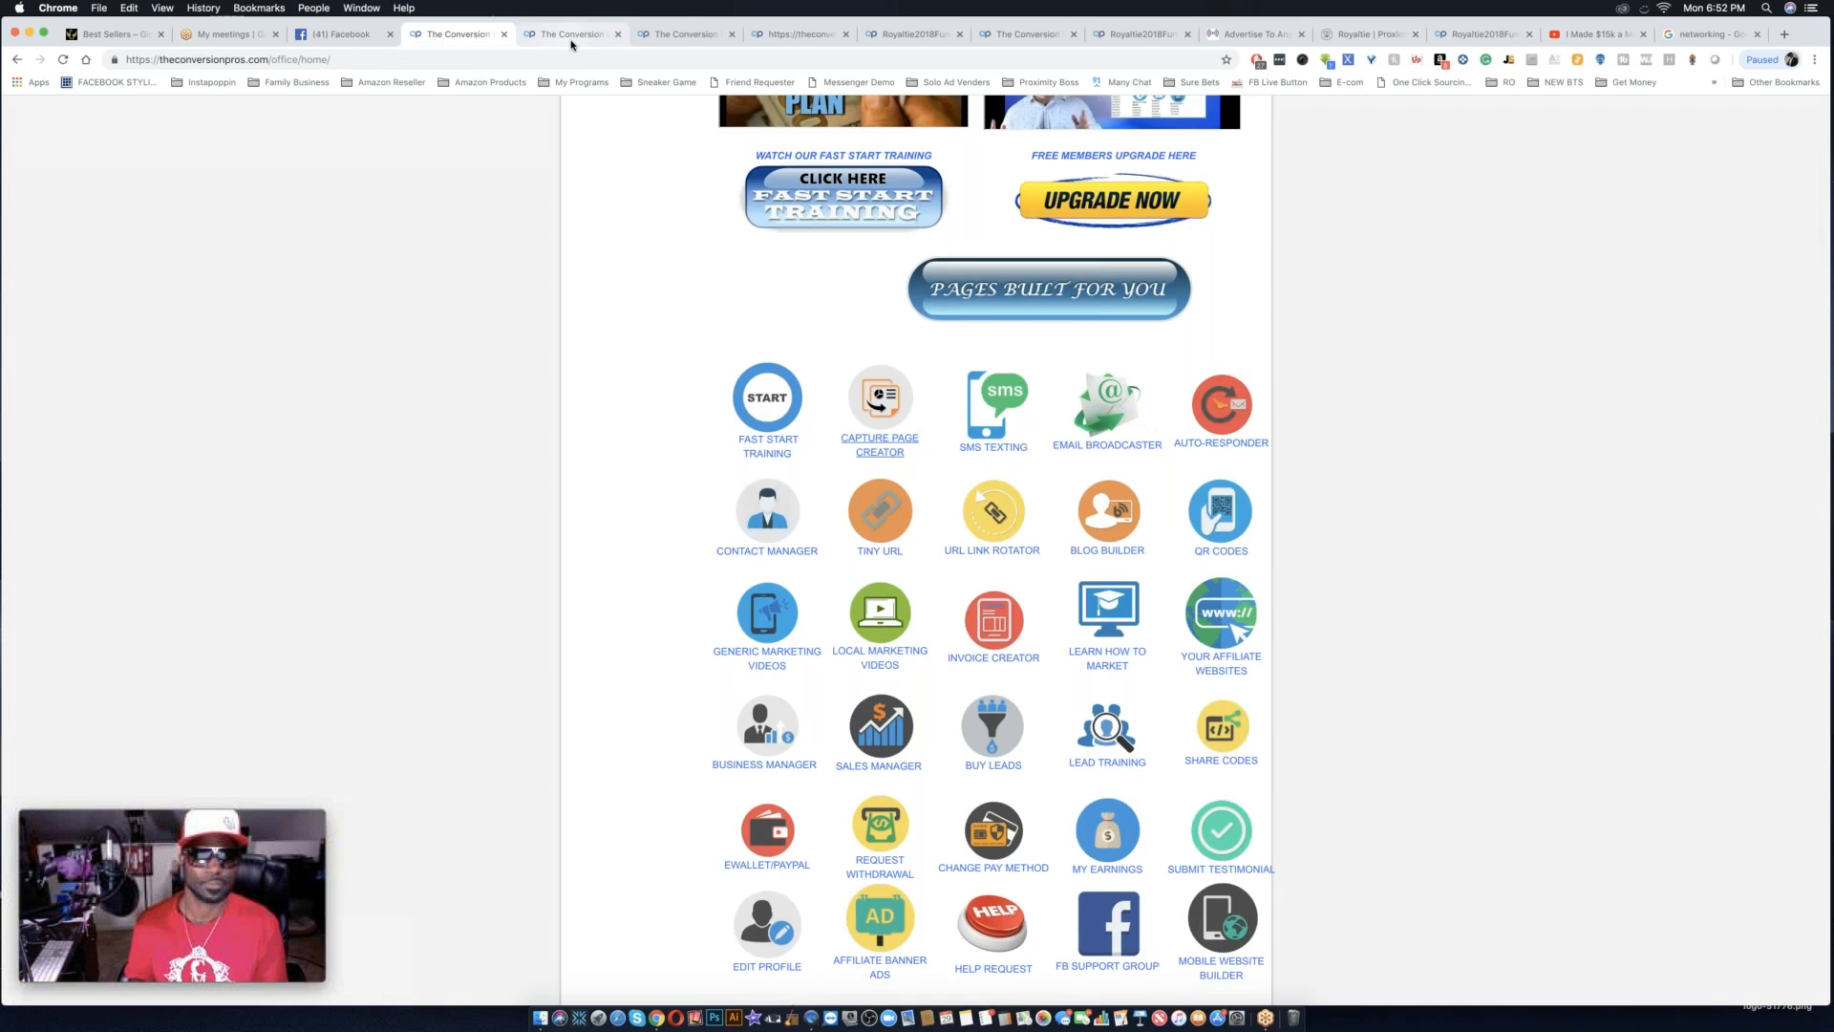
{"action": "left_click", "coordinate": [571, 43]}
{"action": "left_click", "coordinate": [669, 38]}
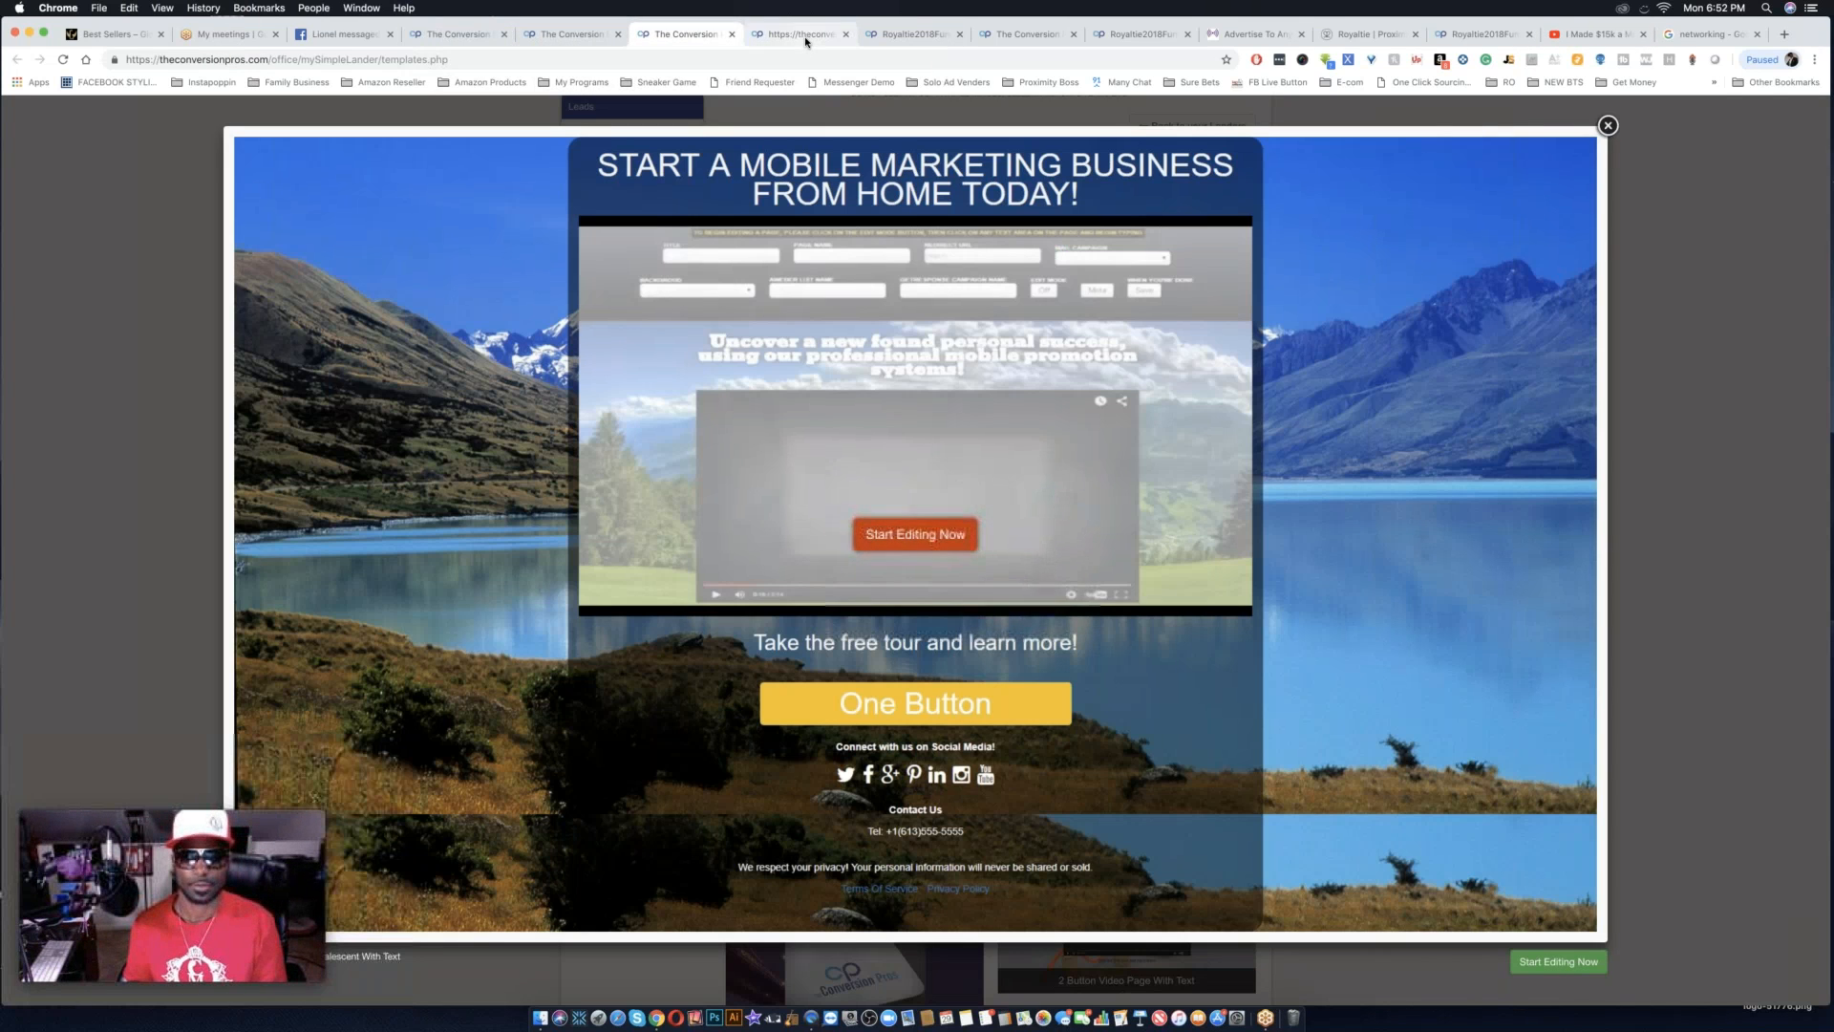
{"action": "left_click", "coordinate": [805, 38]}
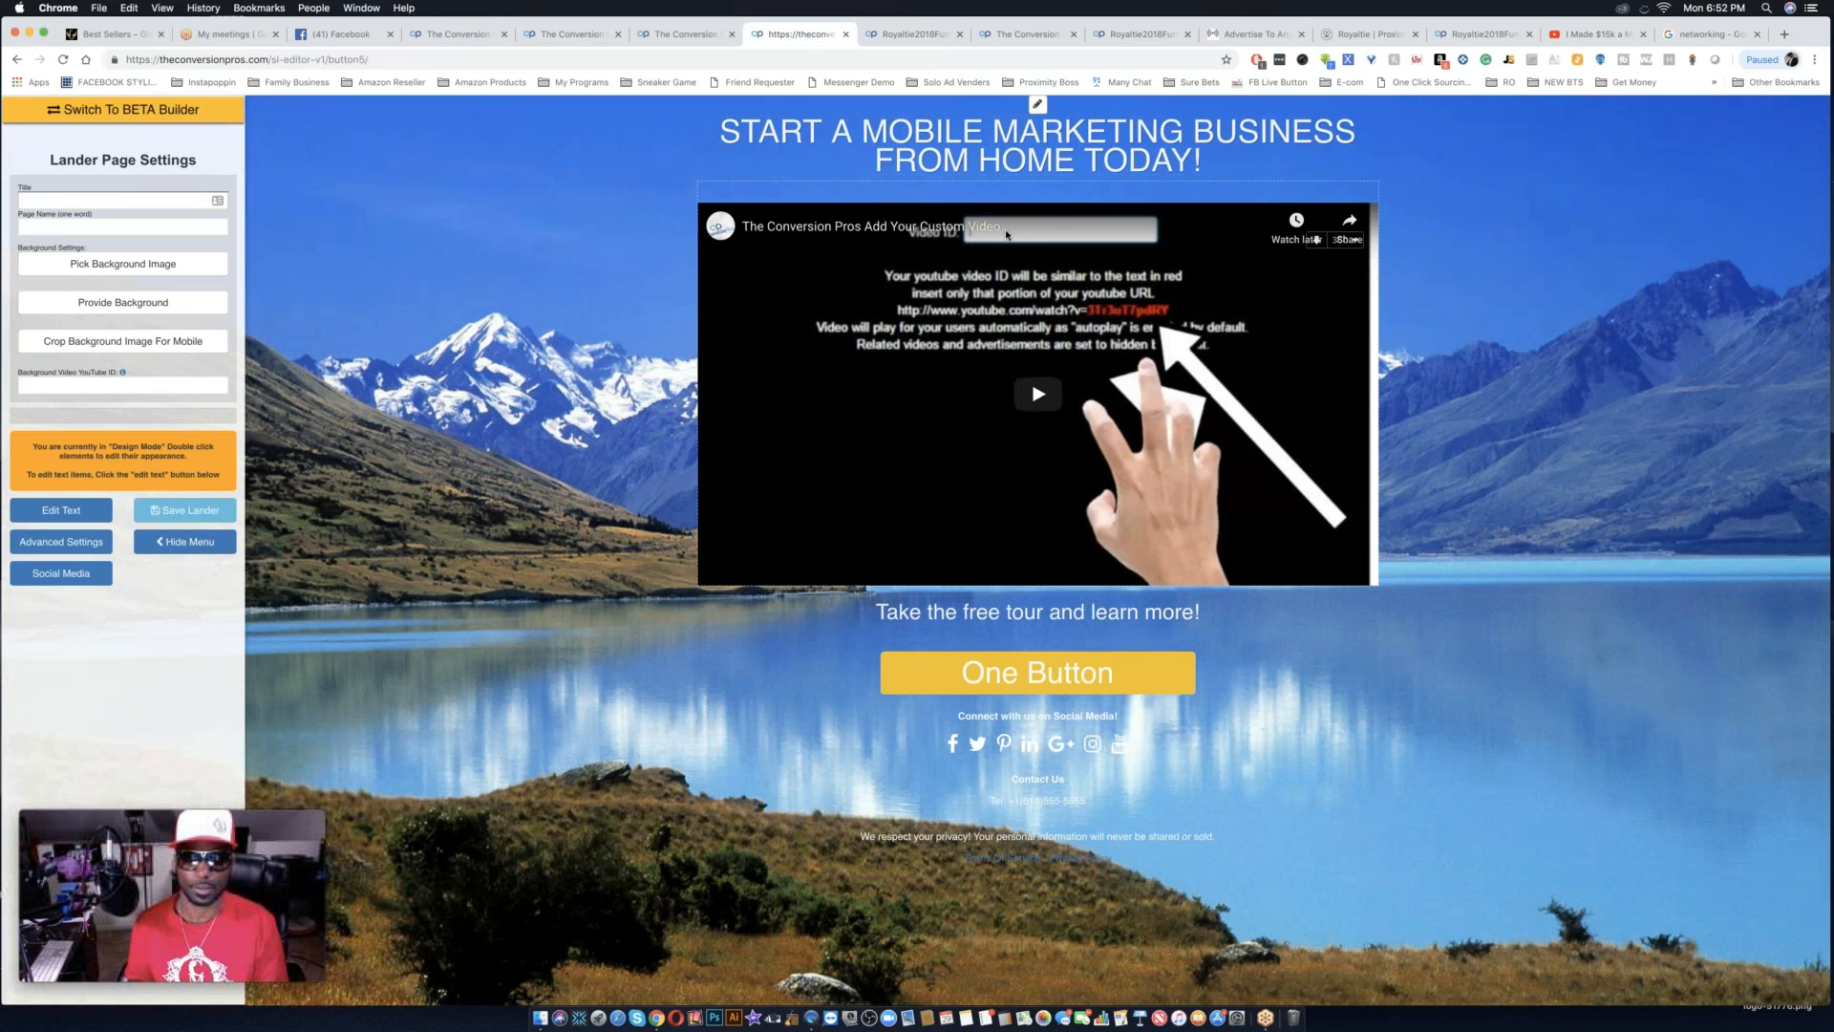
{"action": "left_click", "coordinate": [46, 511]}
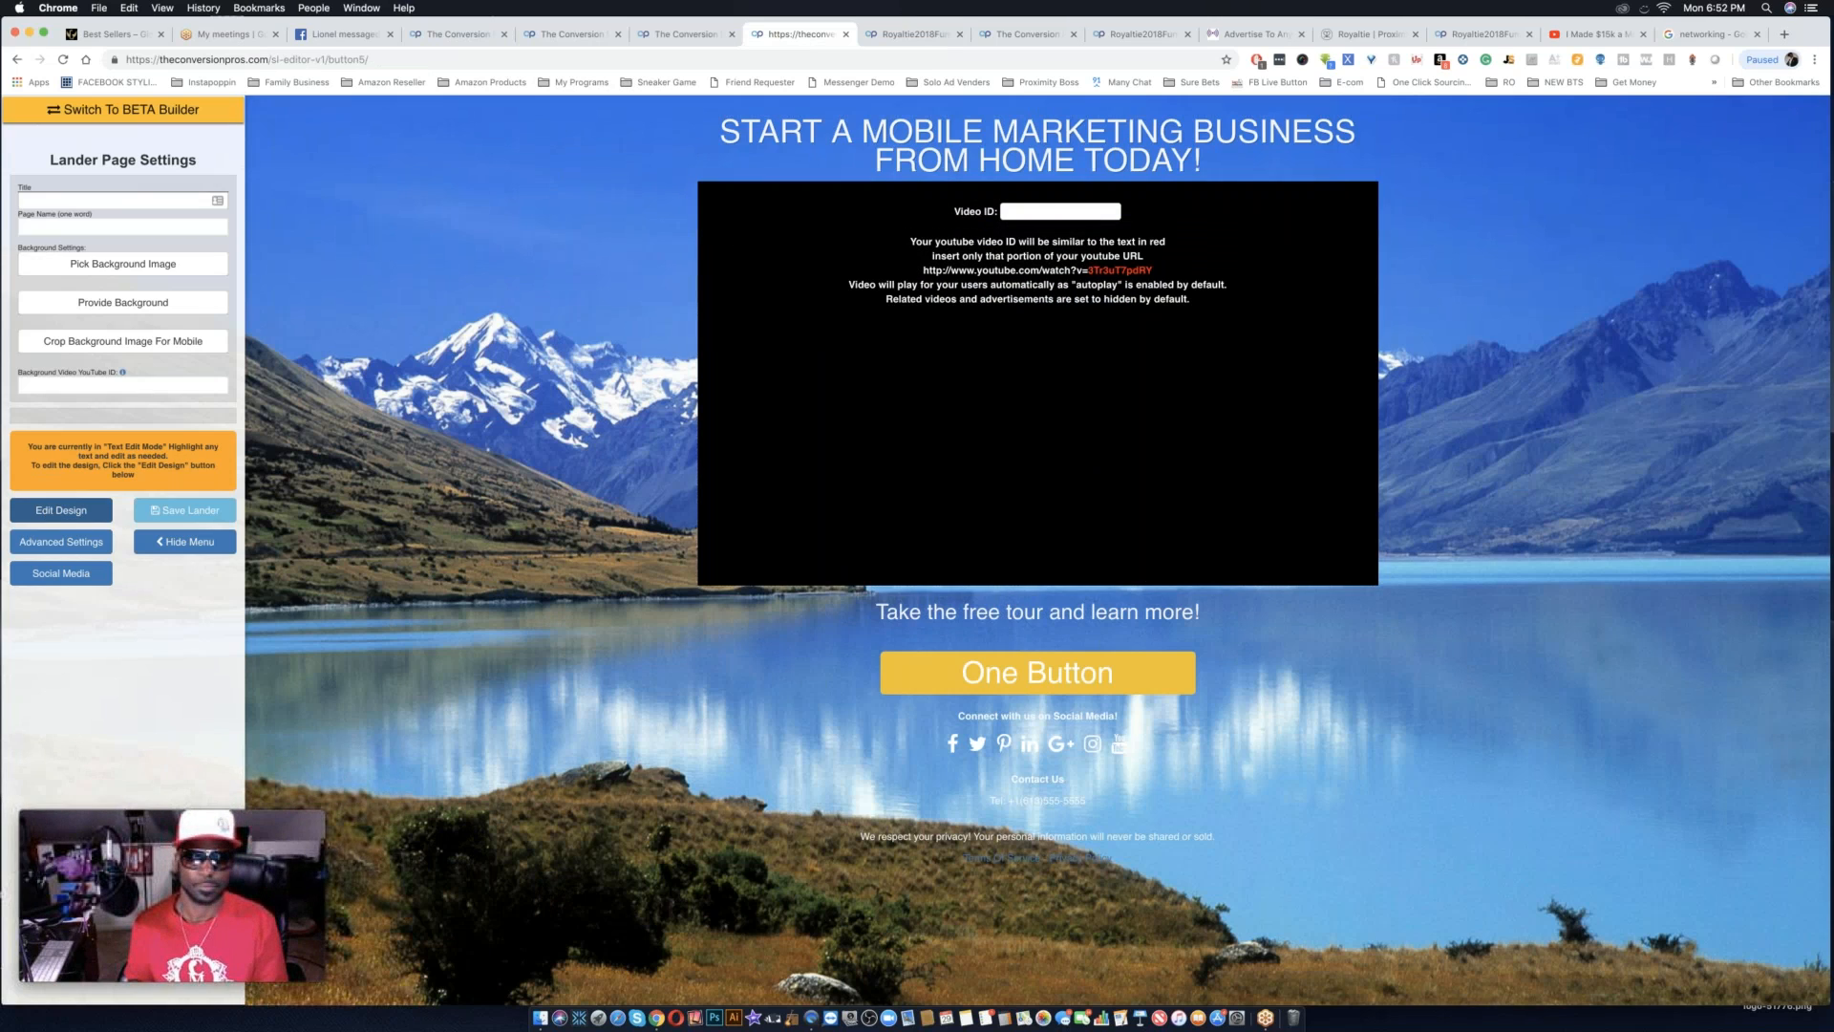
{"action": "left_click", "coordinate": [1045, 212]}
{"action": "key", "text": "super+v"}
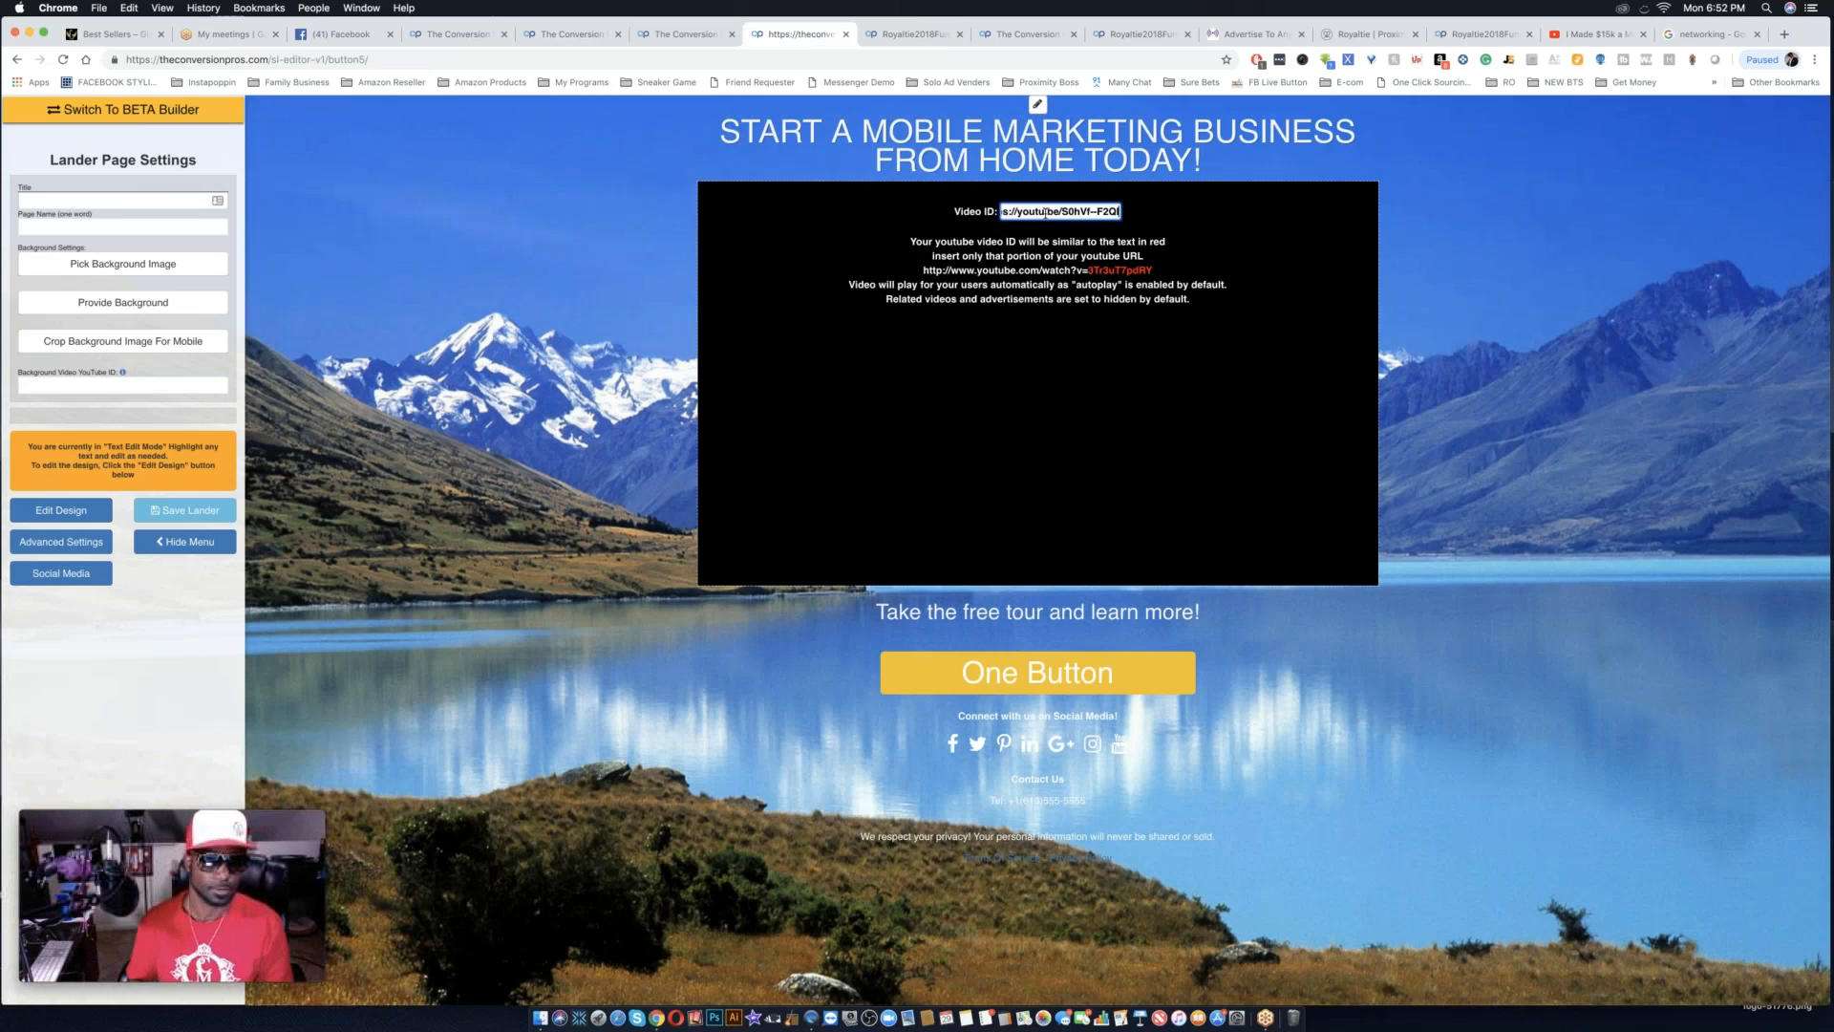
Switch the page back to design mode and open the text attributes of the main headline.
{"action": "left_click", "coordinate": [76, 510]}
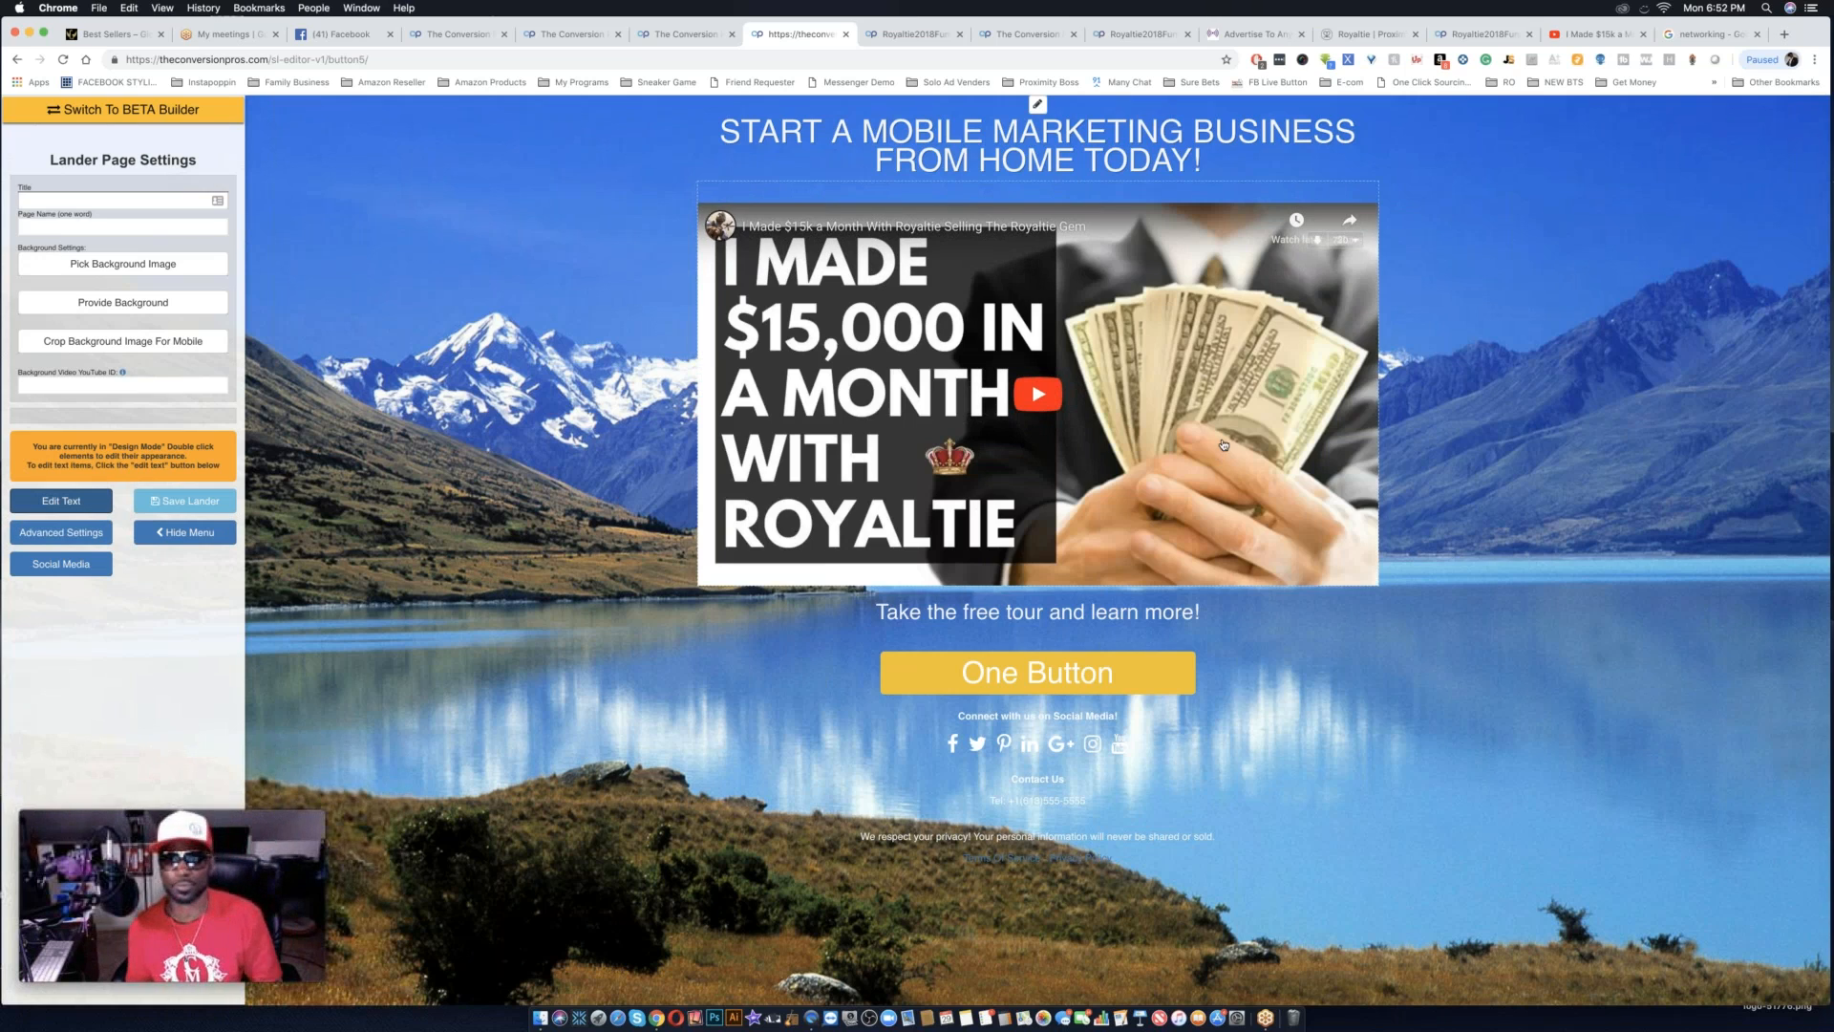
{"action": "double_click", "coordinate": [1058, 157]}
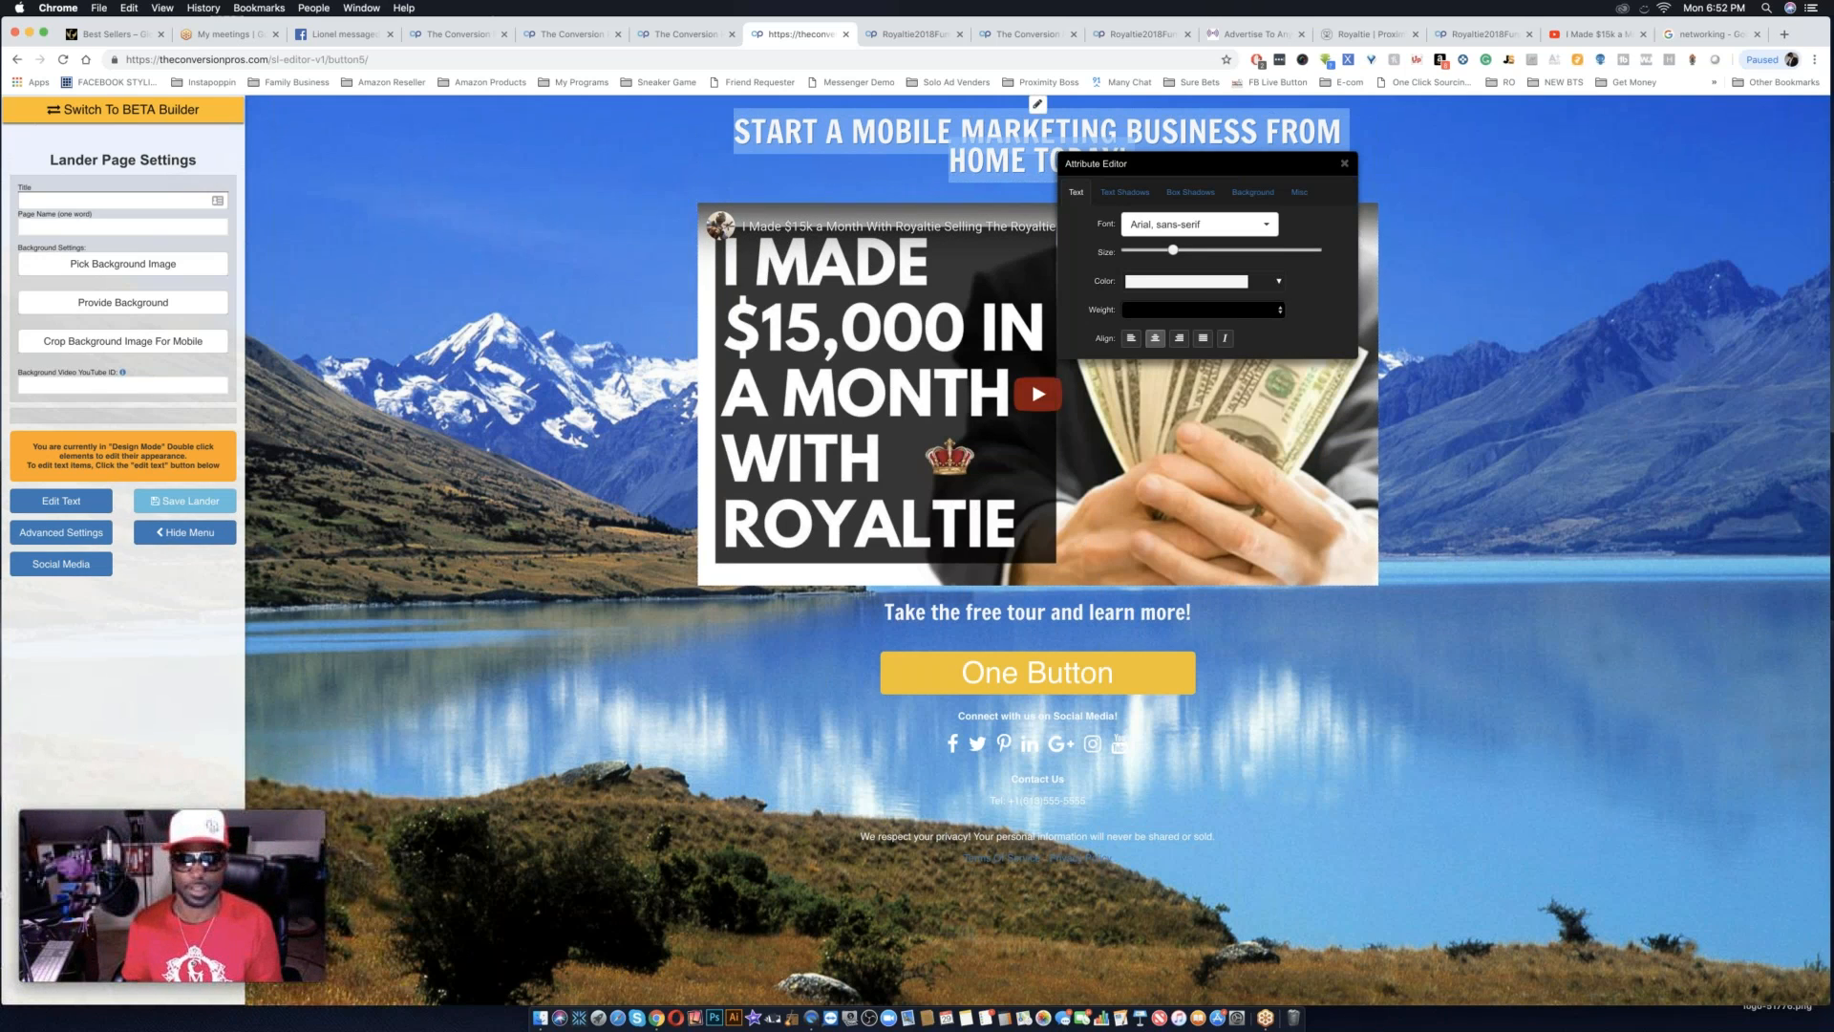
{"action": "left_click", "coordinate": [484, 254]}
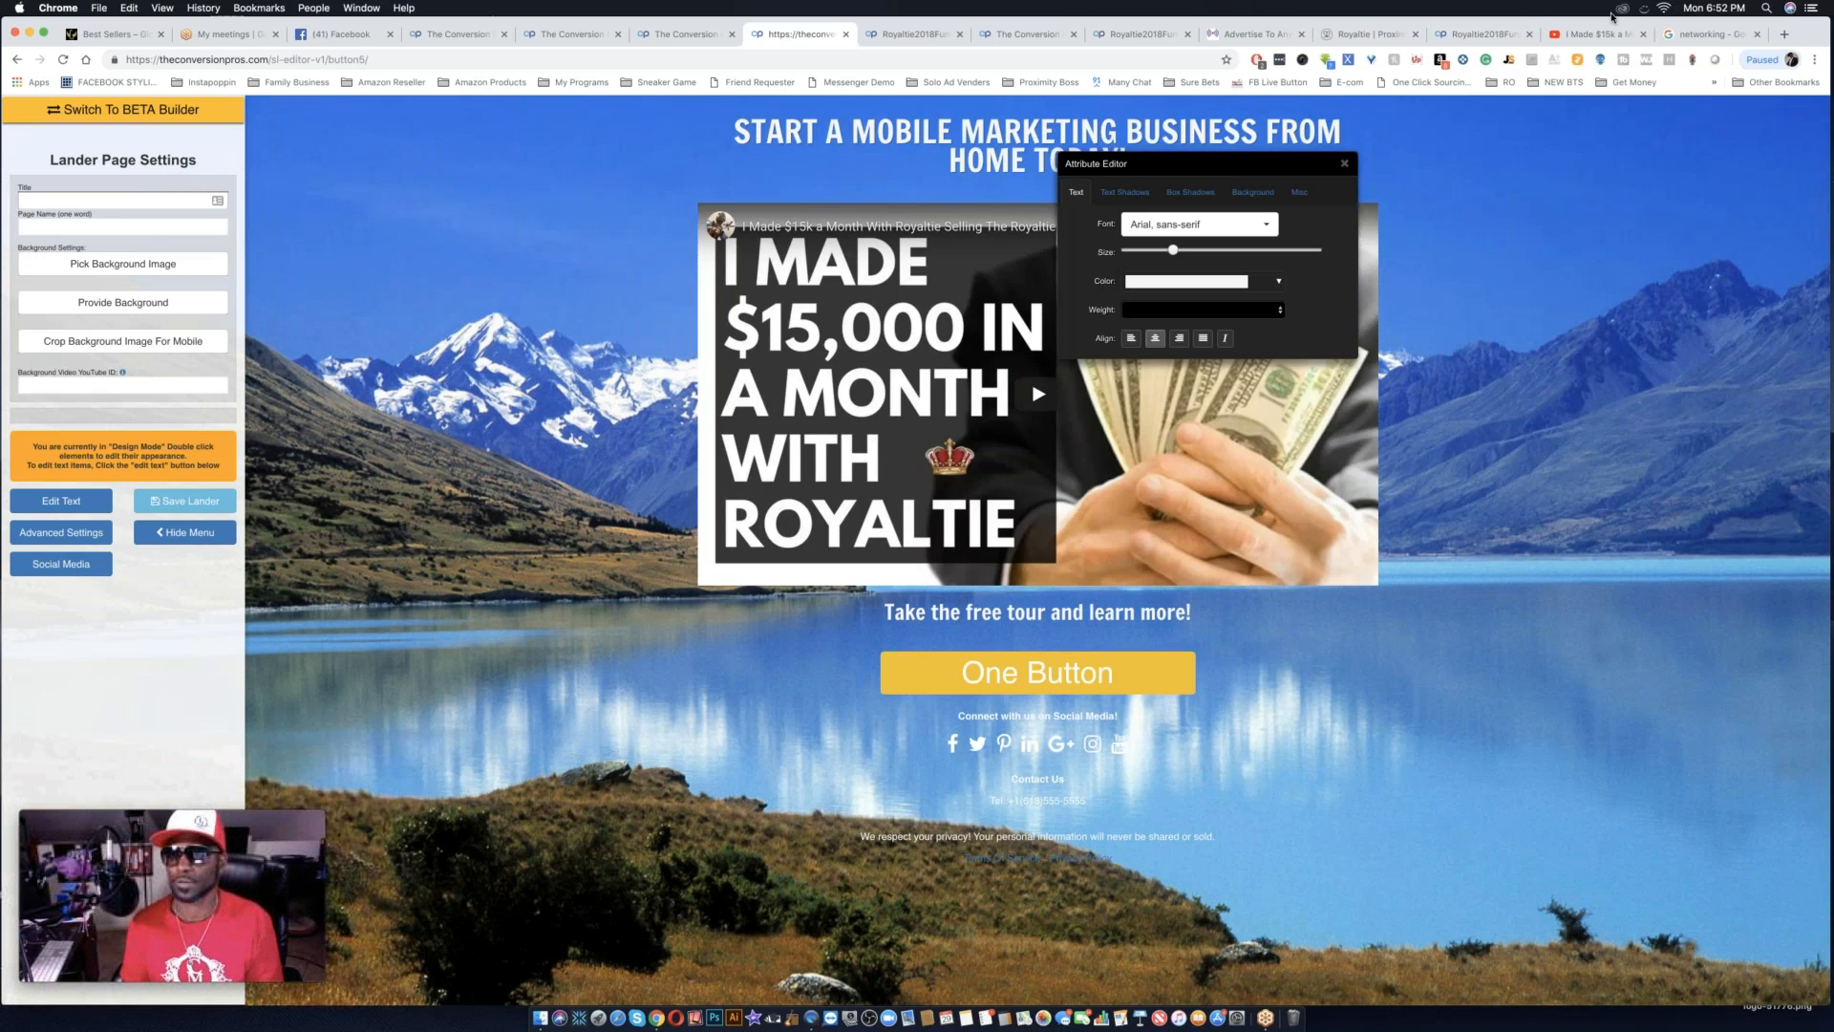
Switch to the Google Images results, search for MONEY and limit the image size to larger than 2 MP.
{"action": "left_click", "coordinate": [1713, 33]}
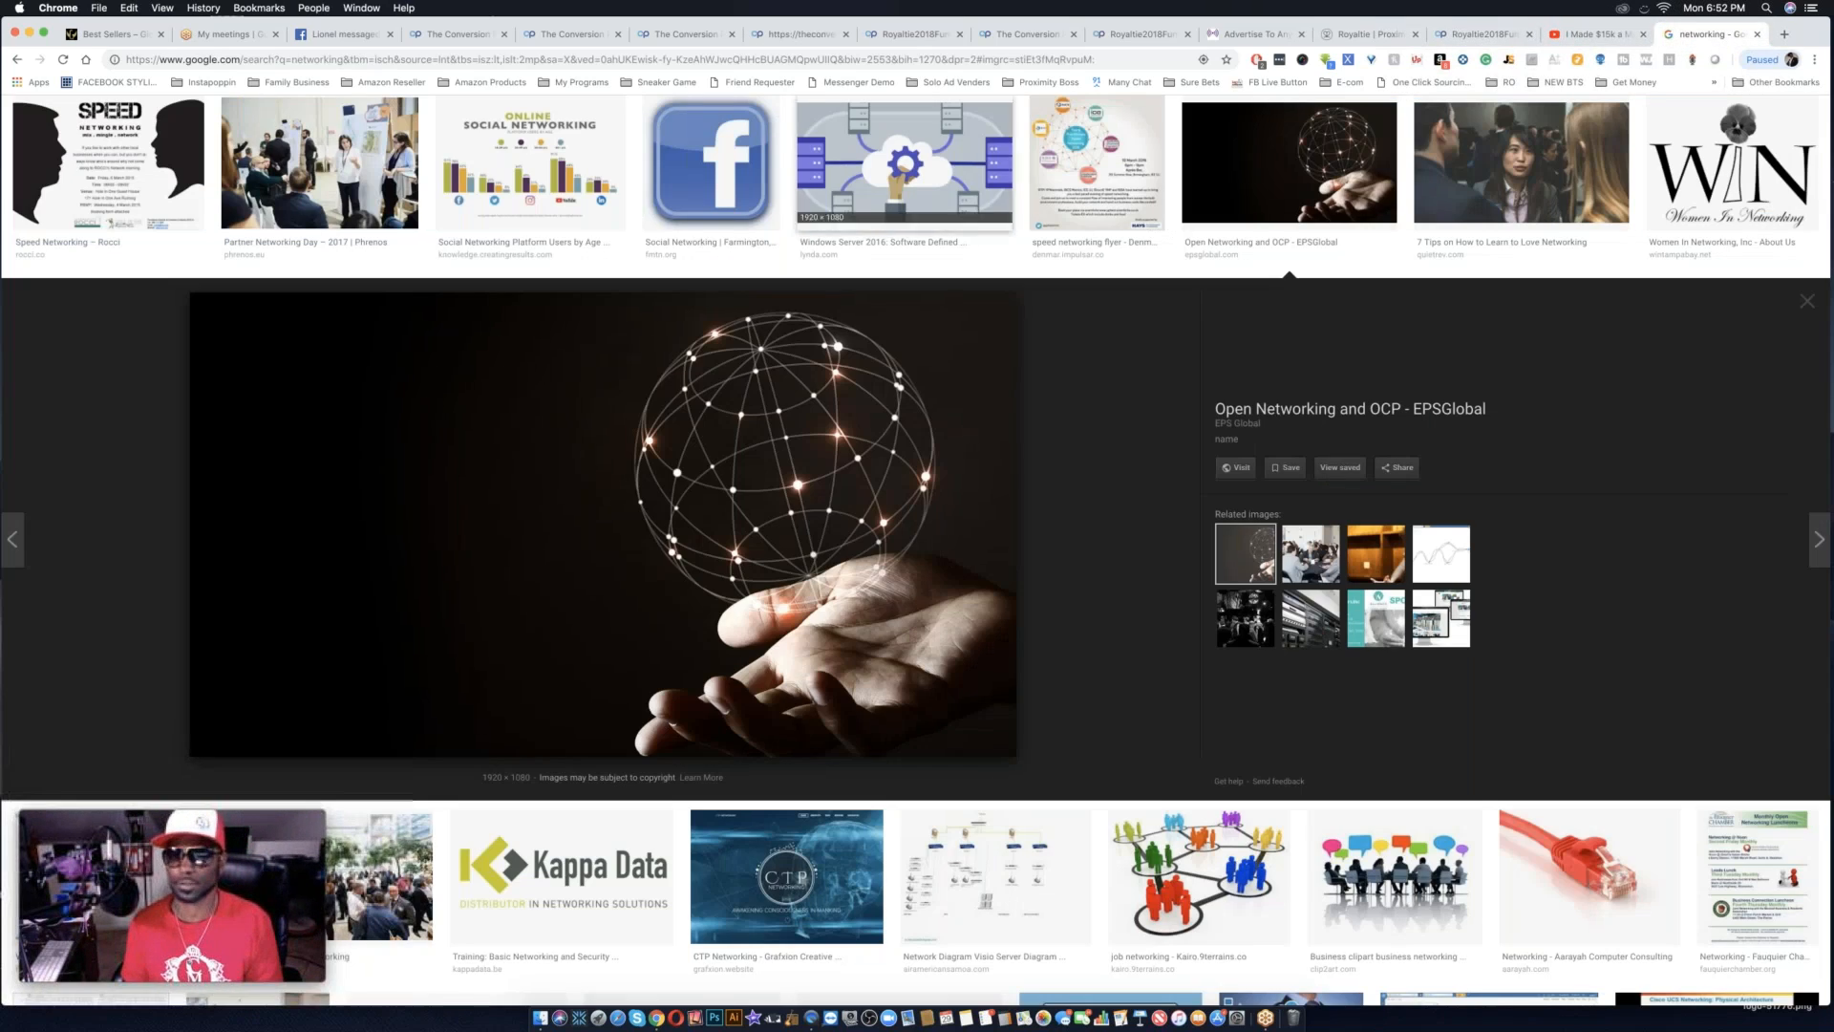
{"action": "scroll", "coordinate": [842, 337], "scroll_direction": "up", "scroll_amount": 15}
{"action": "scroll", "coordinate": [842, 337], "scroll_direction": "up", "scroll_amount": 20}
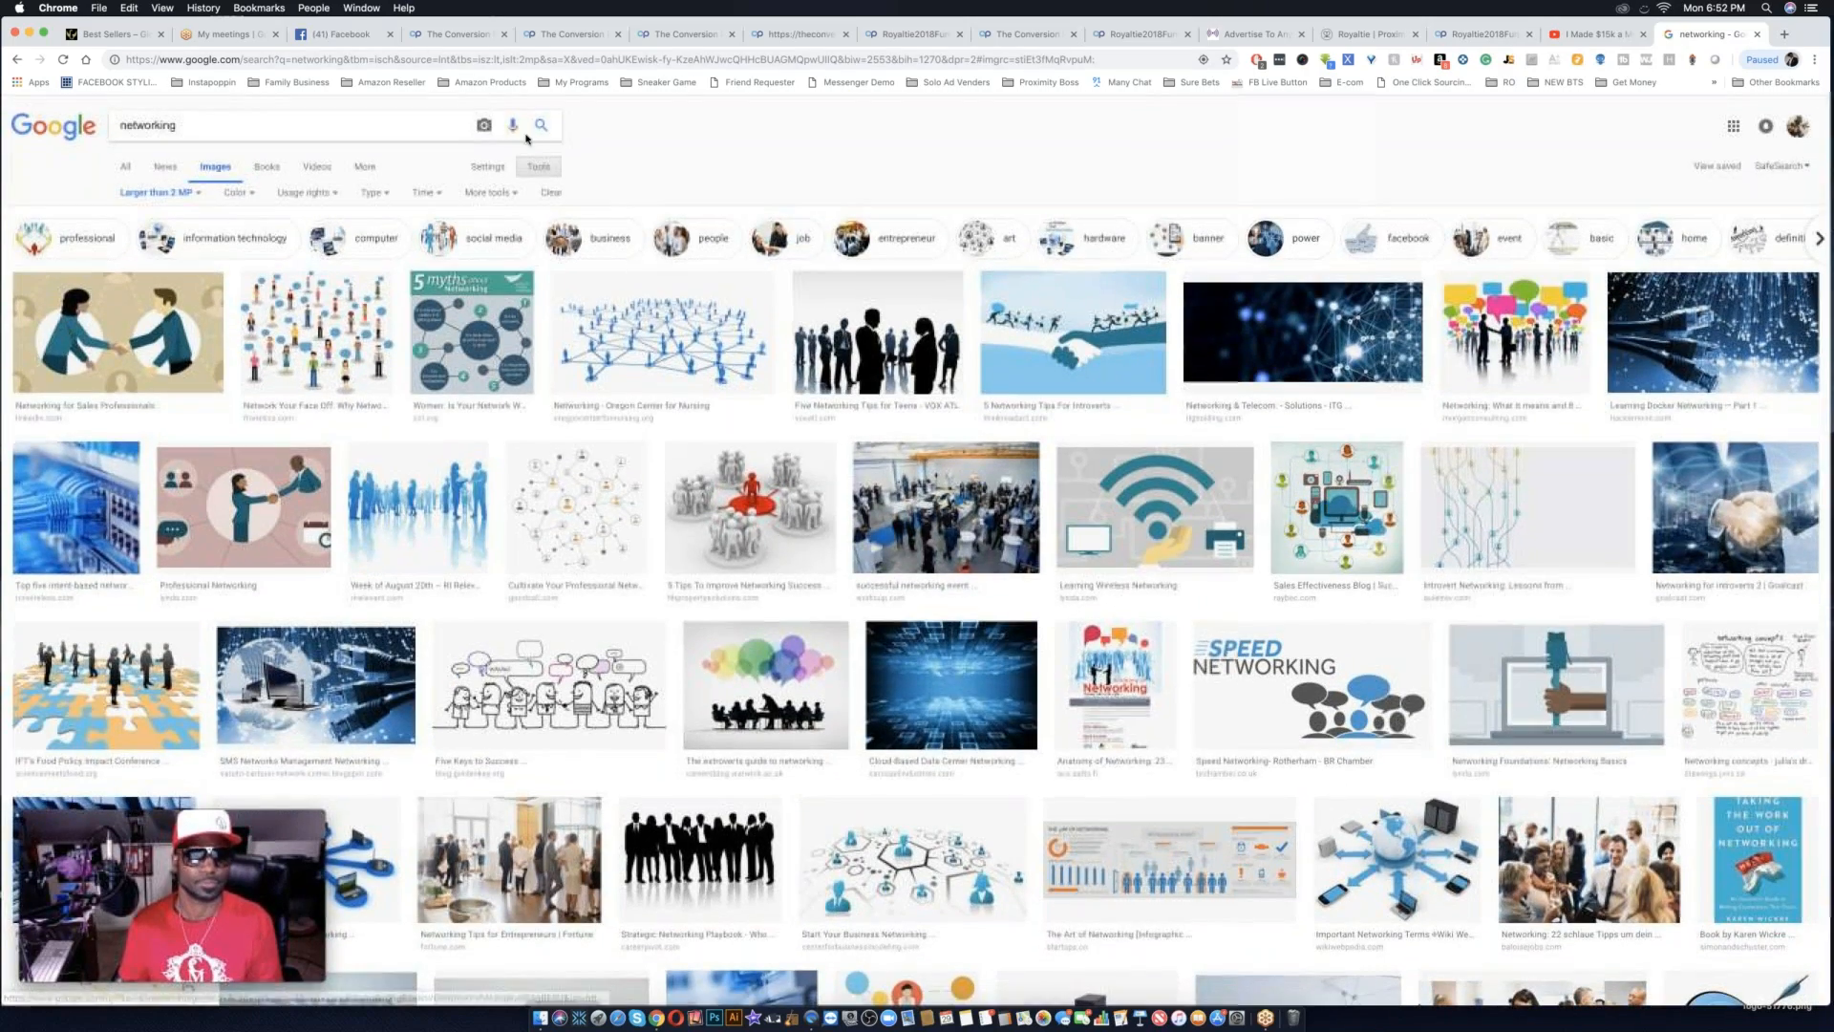
{"action": "triple_click", "coordinate": [407, 124]}
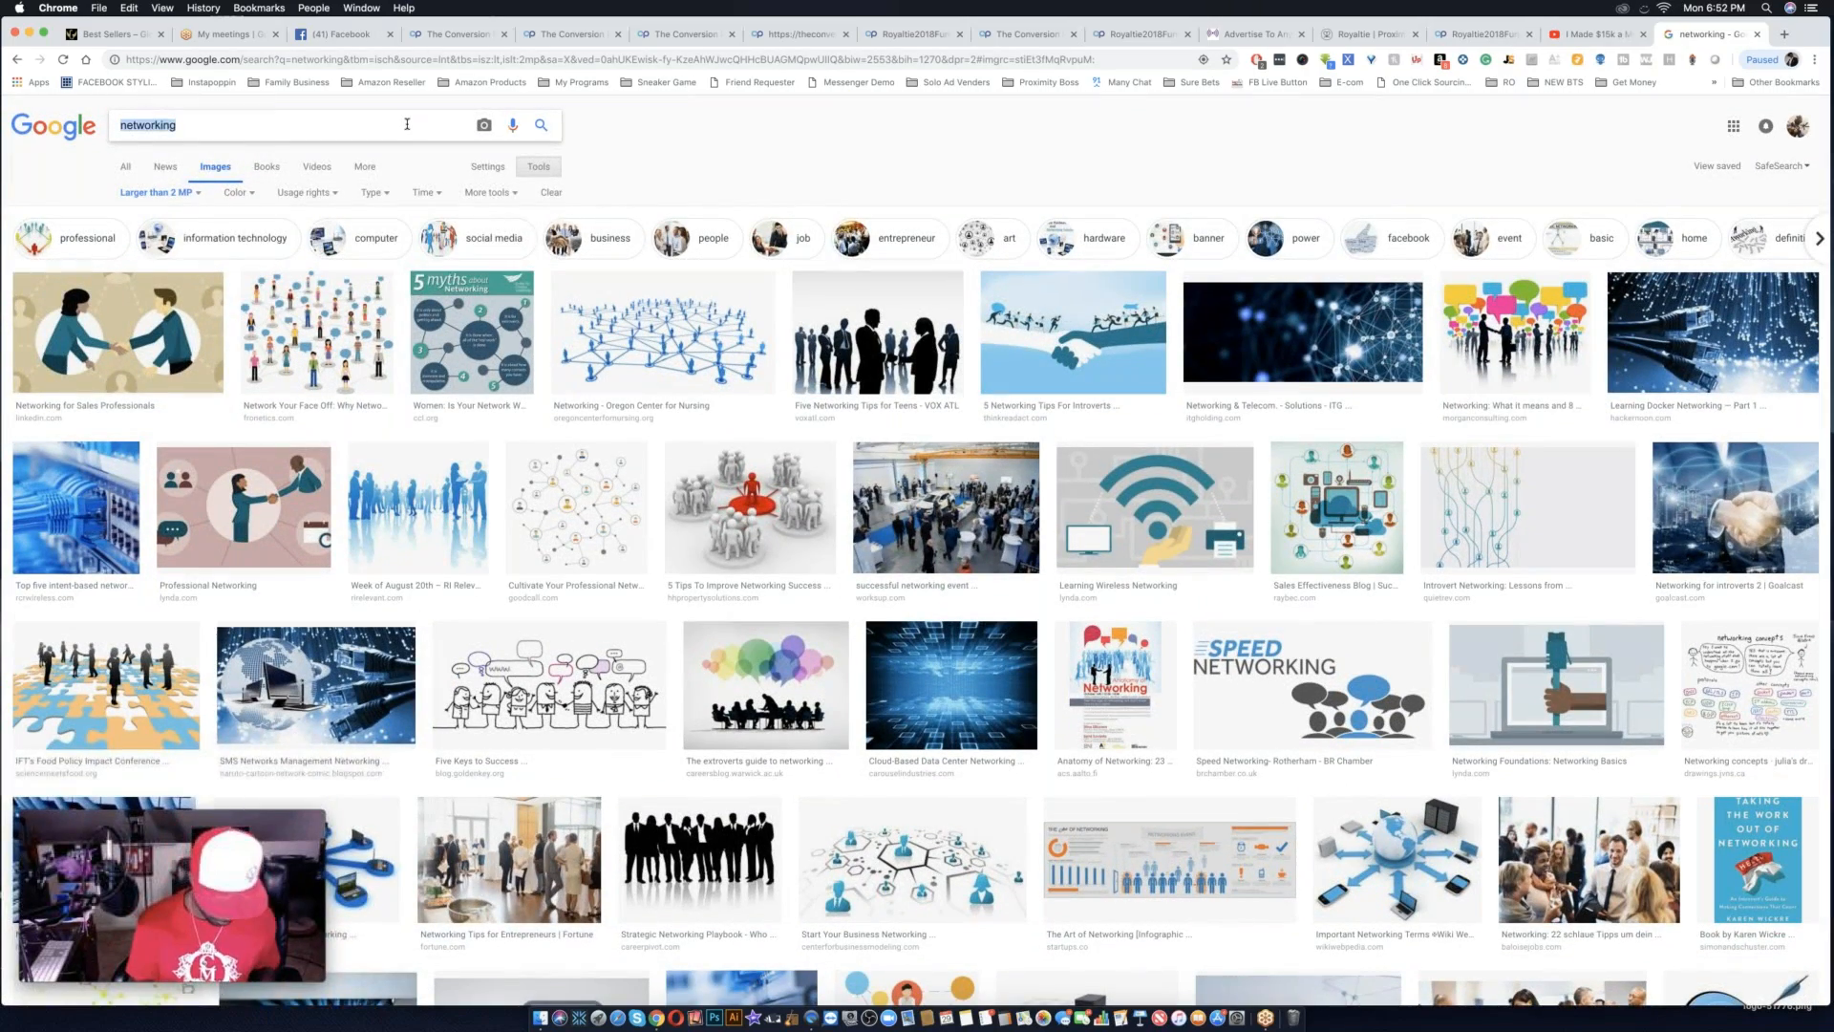
{"action": "type", "text": "MONEY"}
{"action": "key", "text": "Return"}
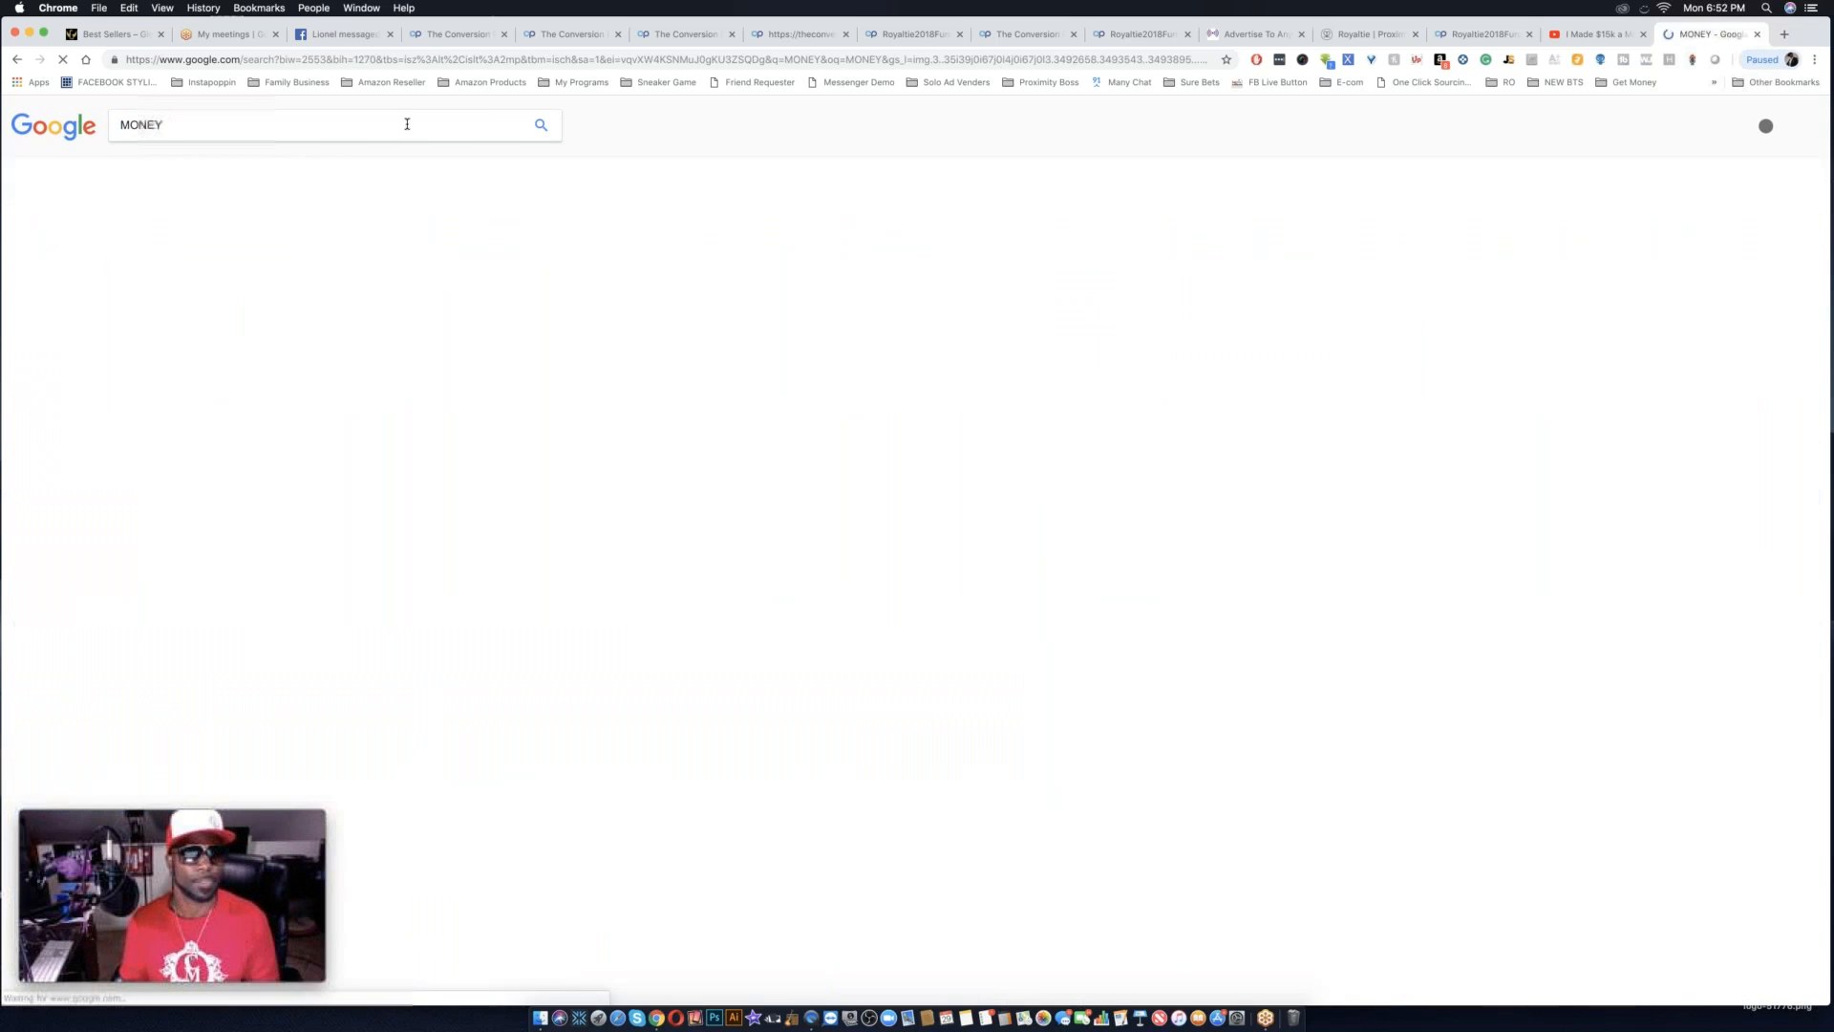
{"action": "left_click", "coordinate": [540, 168]}
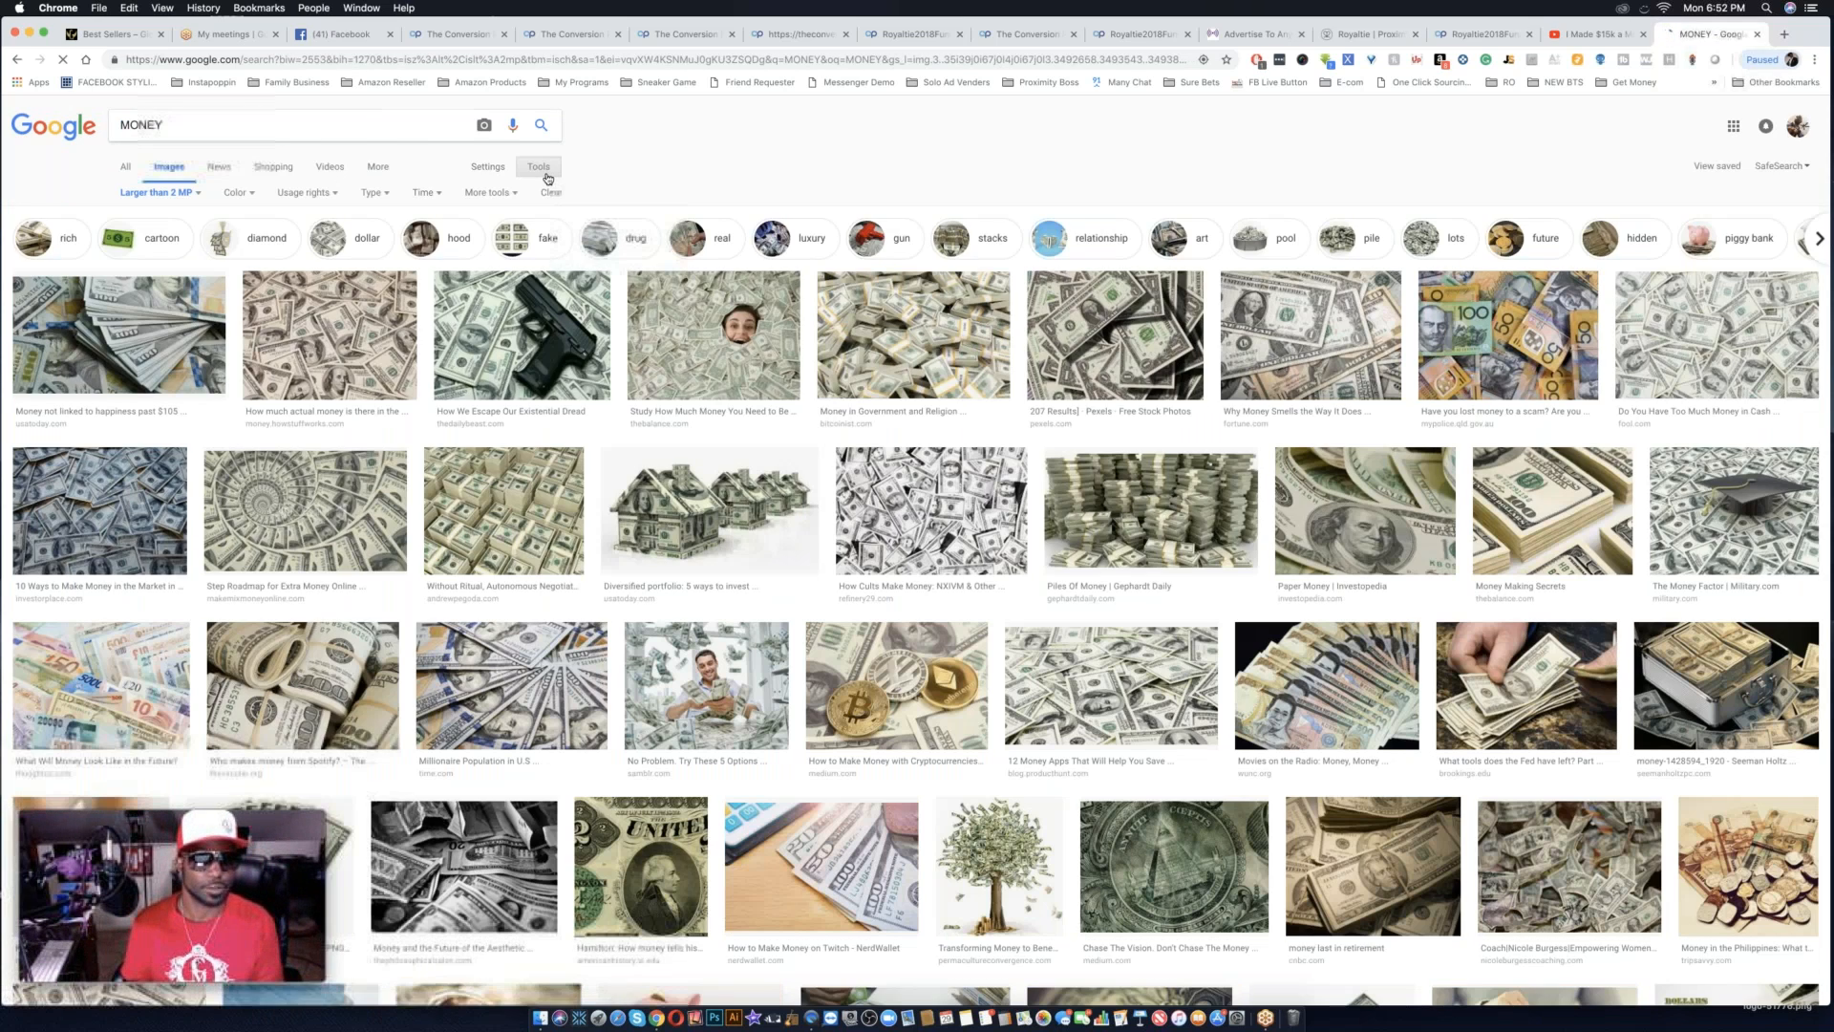
{"action": "left_click", "coordinate": [196, 195]}
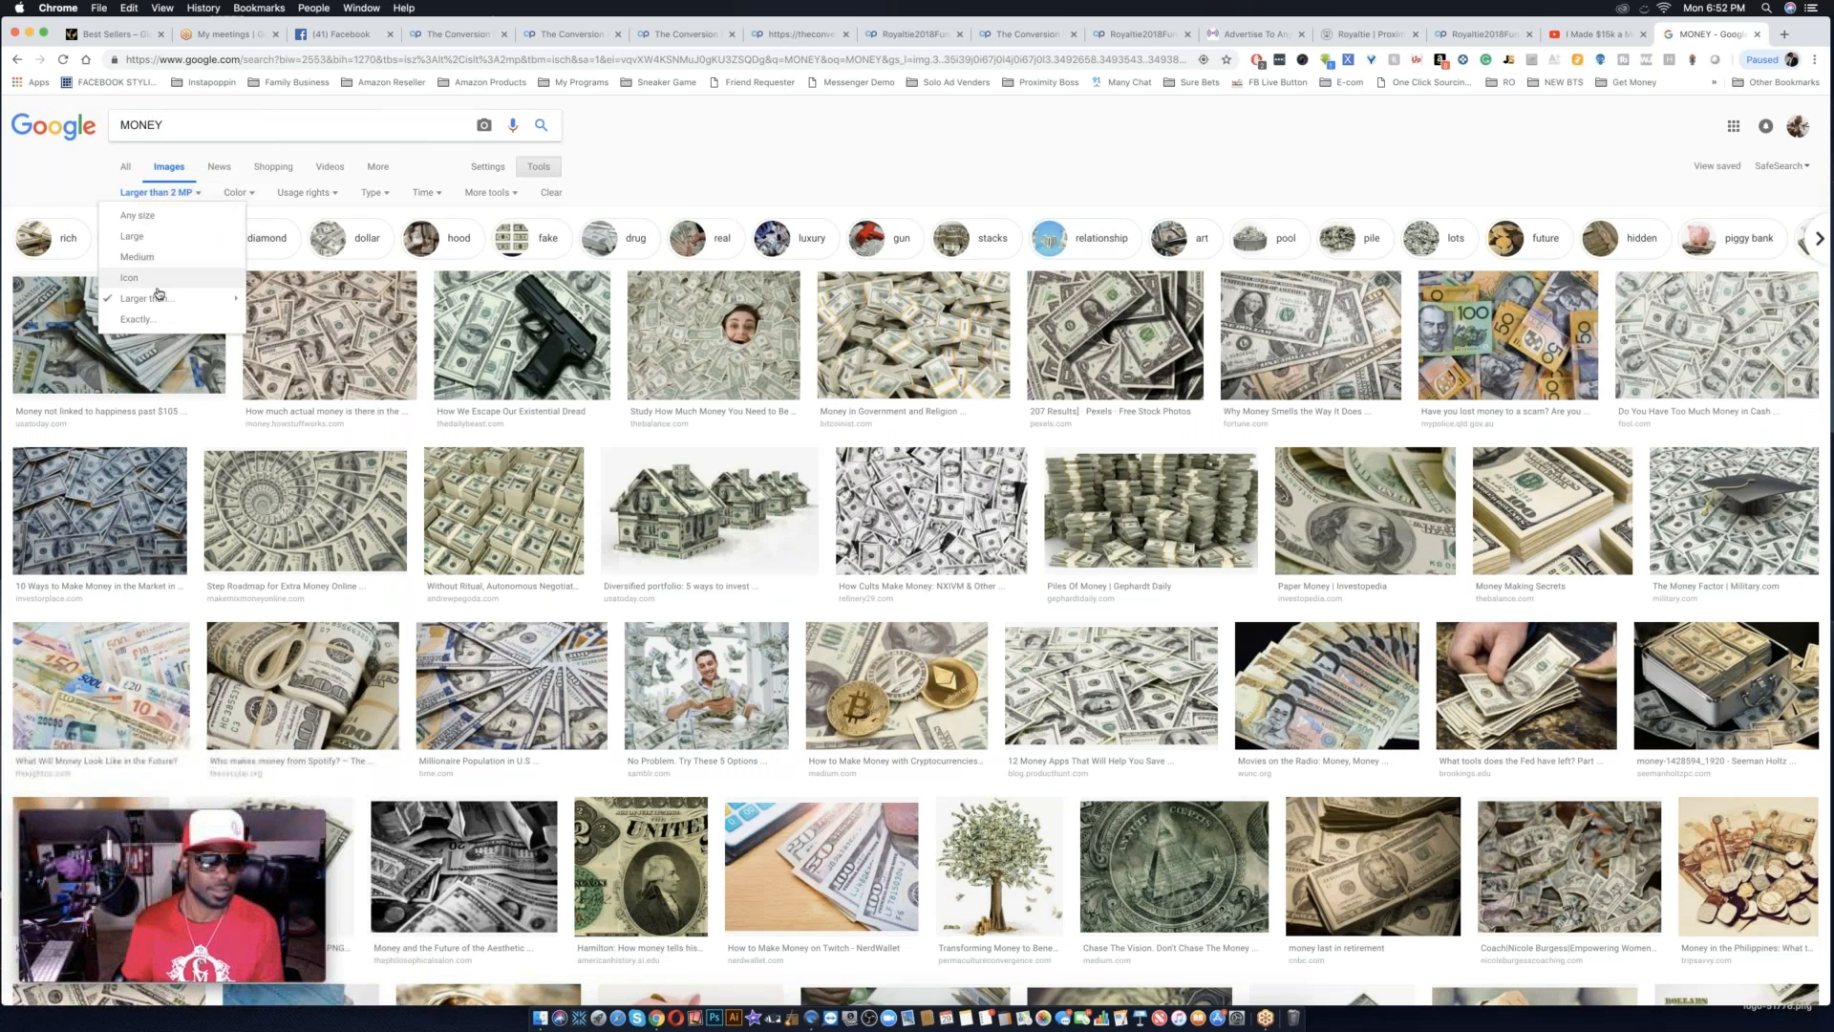
{"action": "mouse_move", "coordinate": [143, 298]}
{"action": "left_click", "coordinate": [310, 328]}
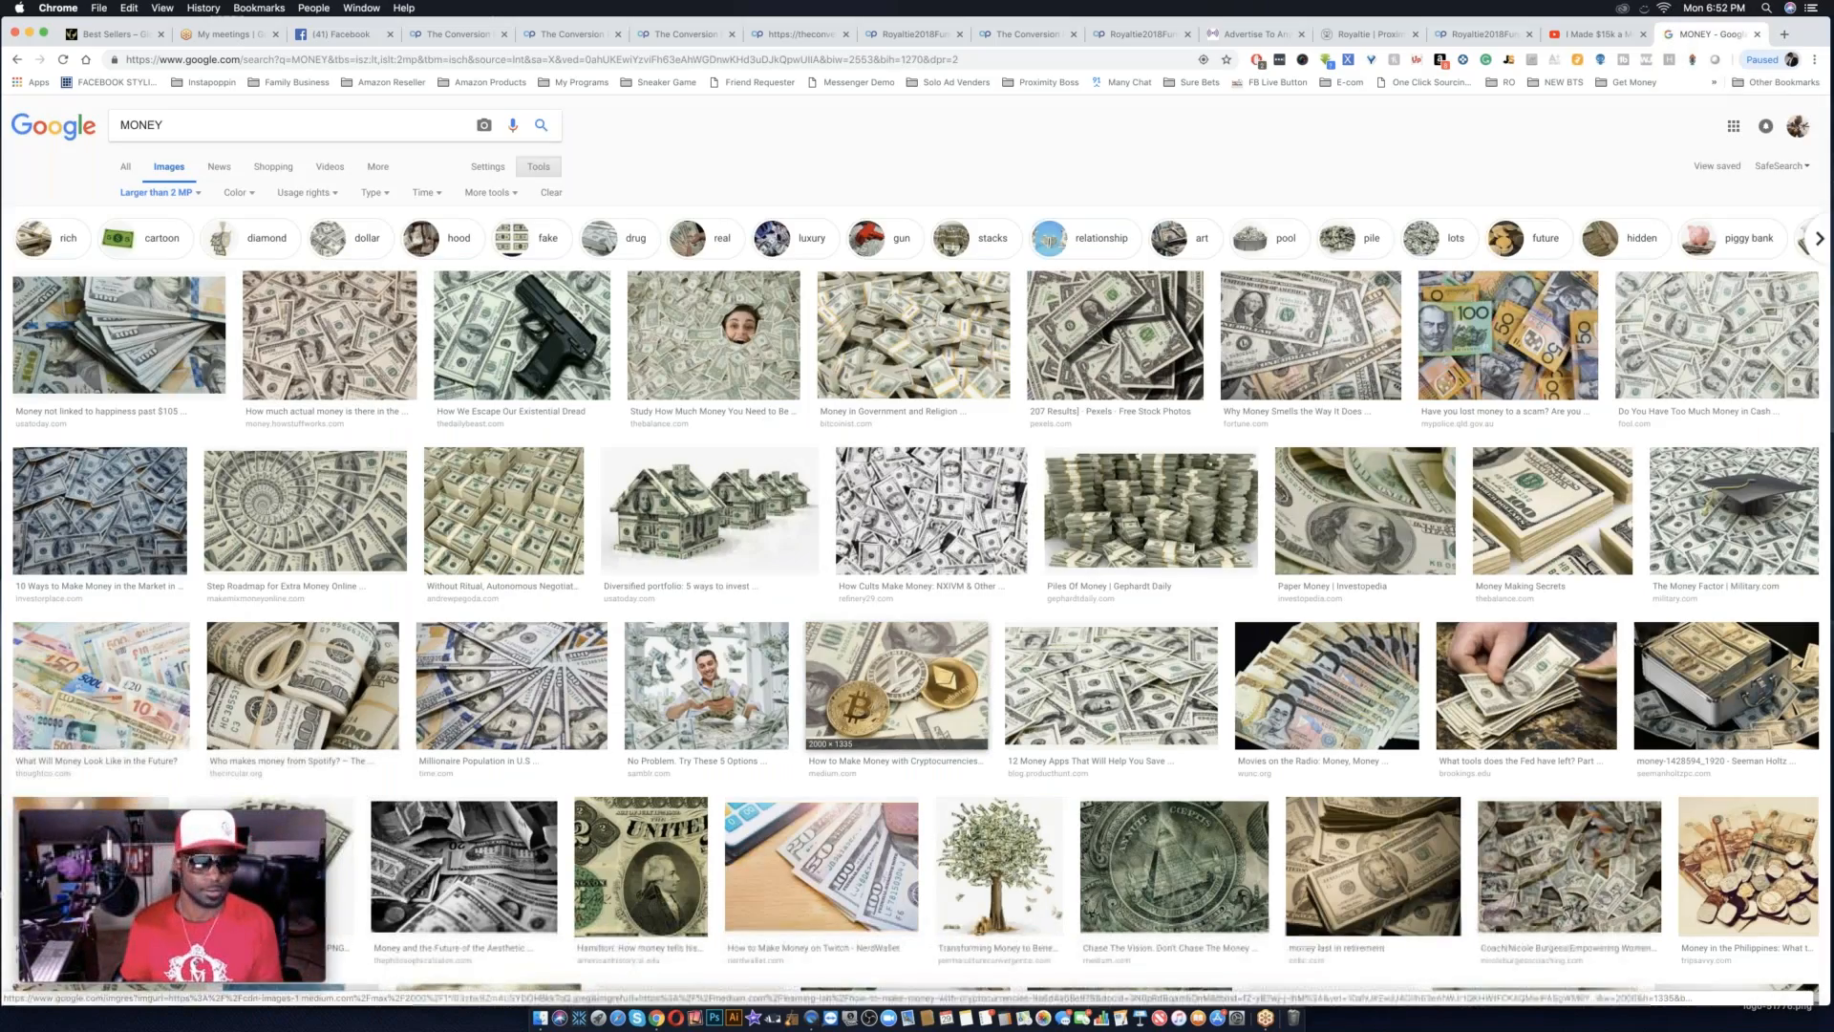
Look through the MONEY image results for a large picture suitable as the page background.
{"action": "scroll", "coordinate": [897, 678], "scroll_direction": "down", "scroll_amount": 5}
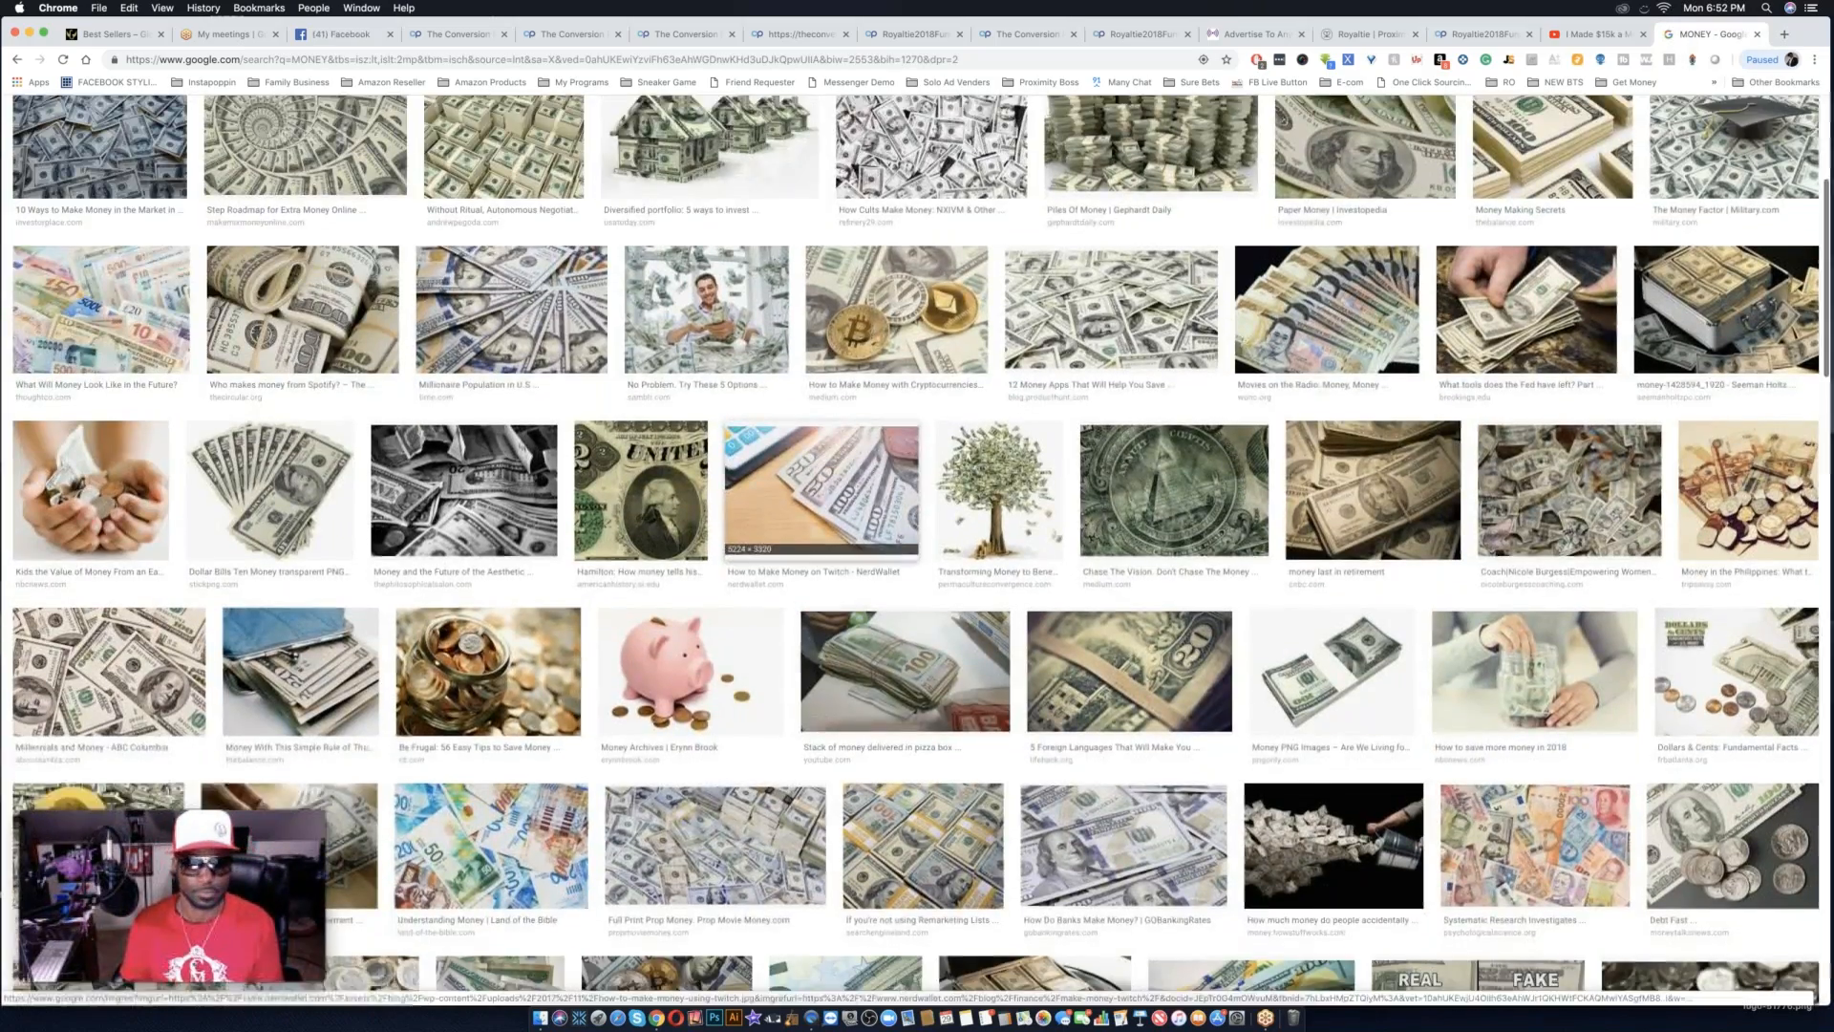
{"action": "scroll", "coordinate": [859, 679], "scroll_direction": "down", "scroll_amount": 7}
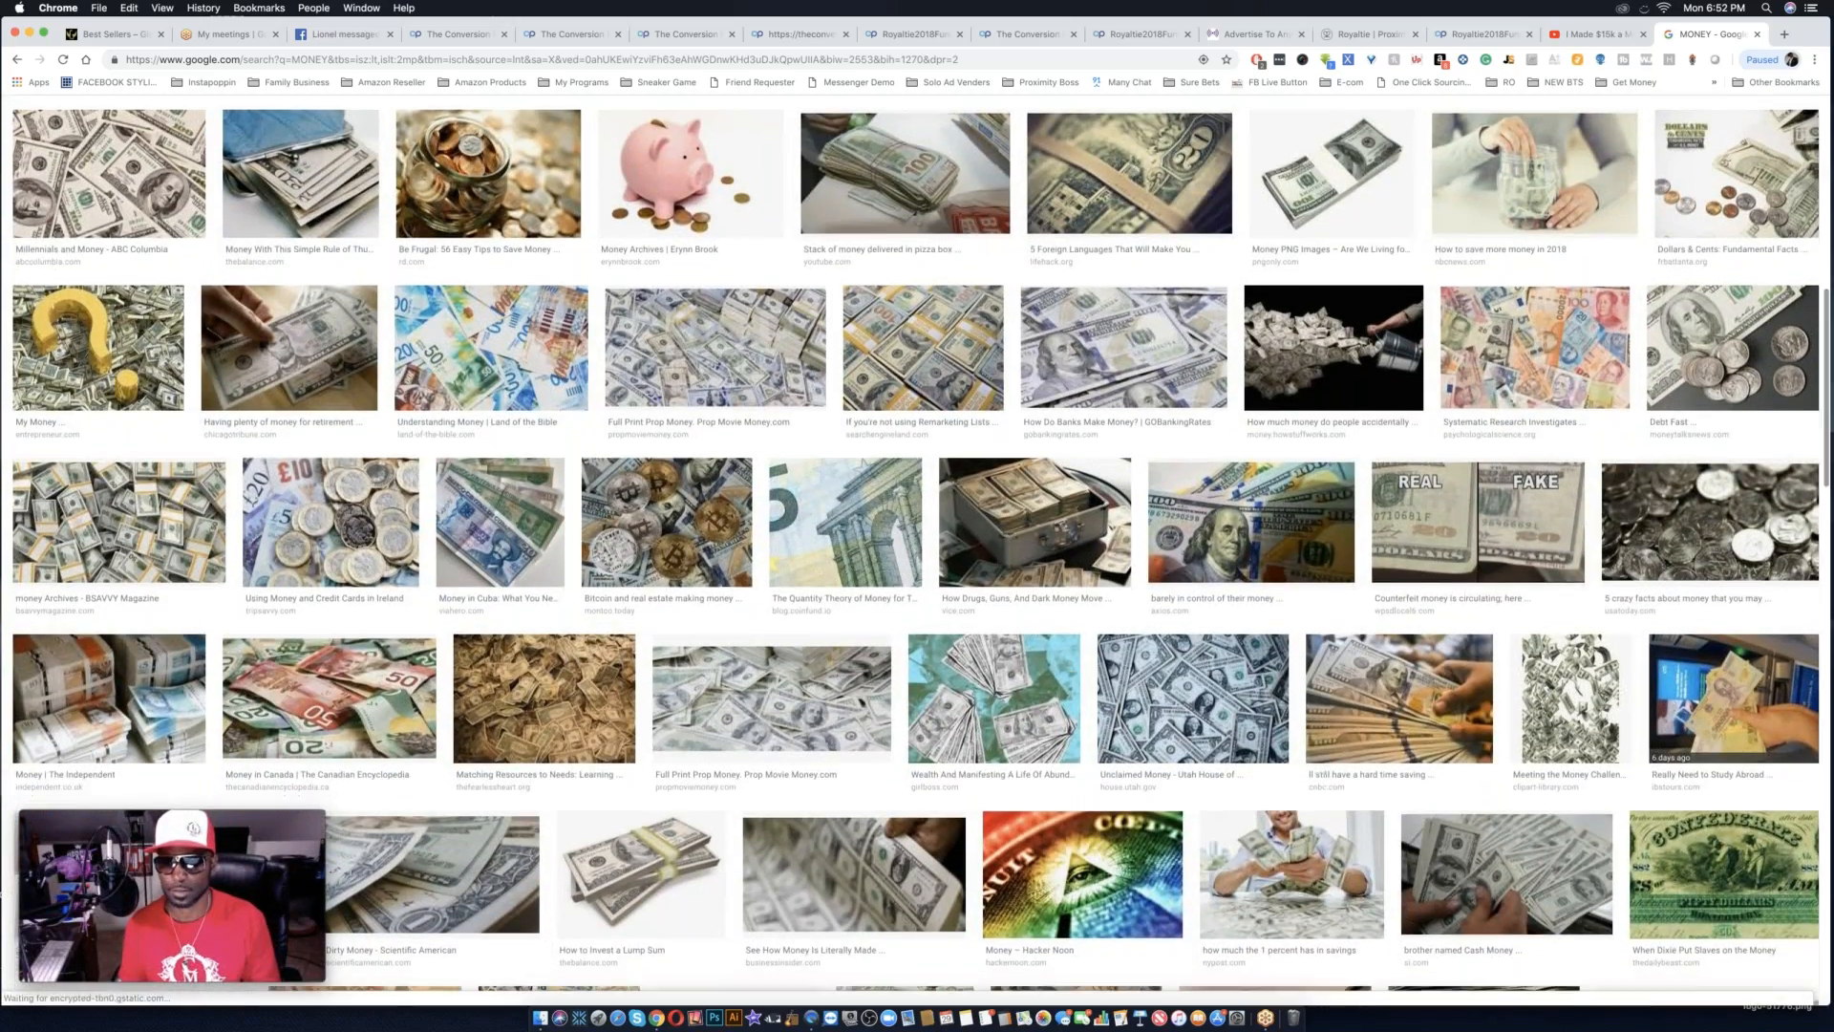
{"action": "scroll", "coordinate": [771, 678], "scroll_direction": "down", "scroll_amount": 7}
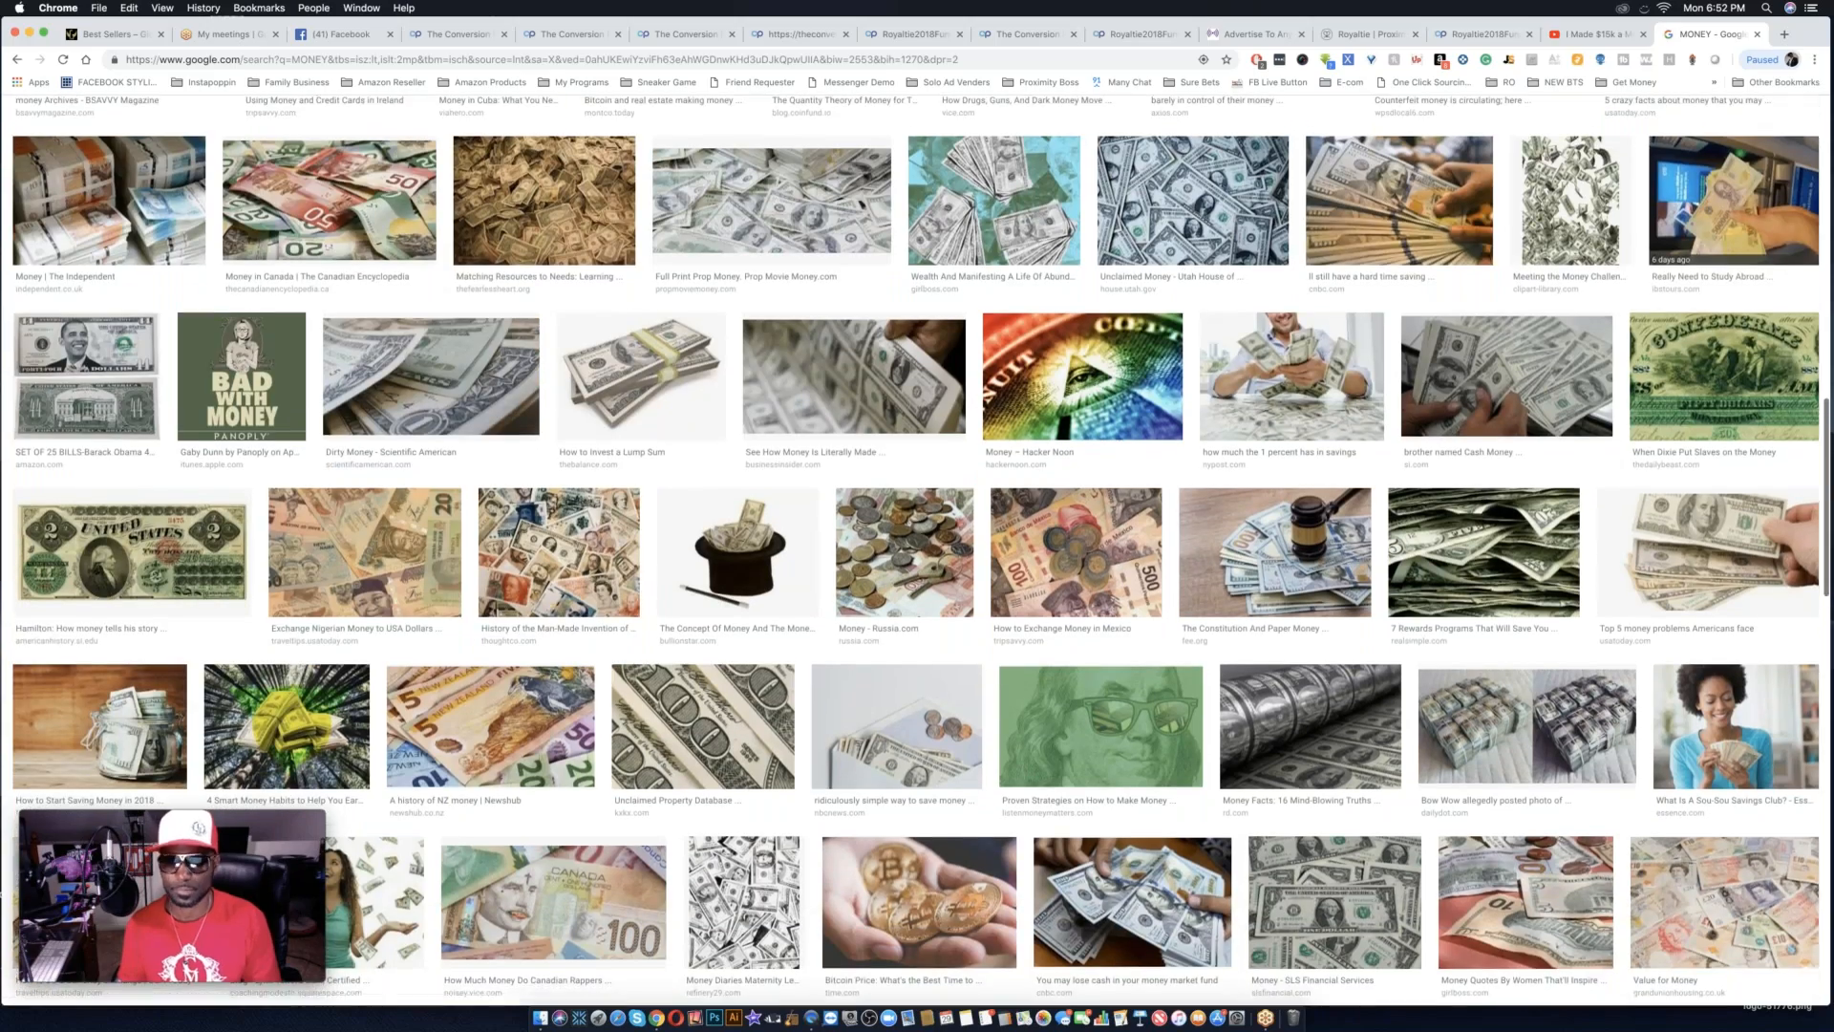
{"action": "scroll", "coordinate": [915, 504], "scroll_direction": "down", "scroll_amount": 3}
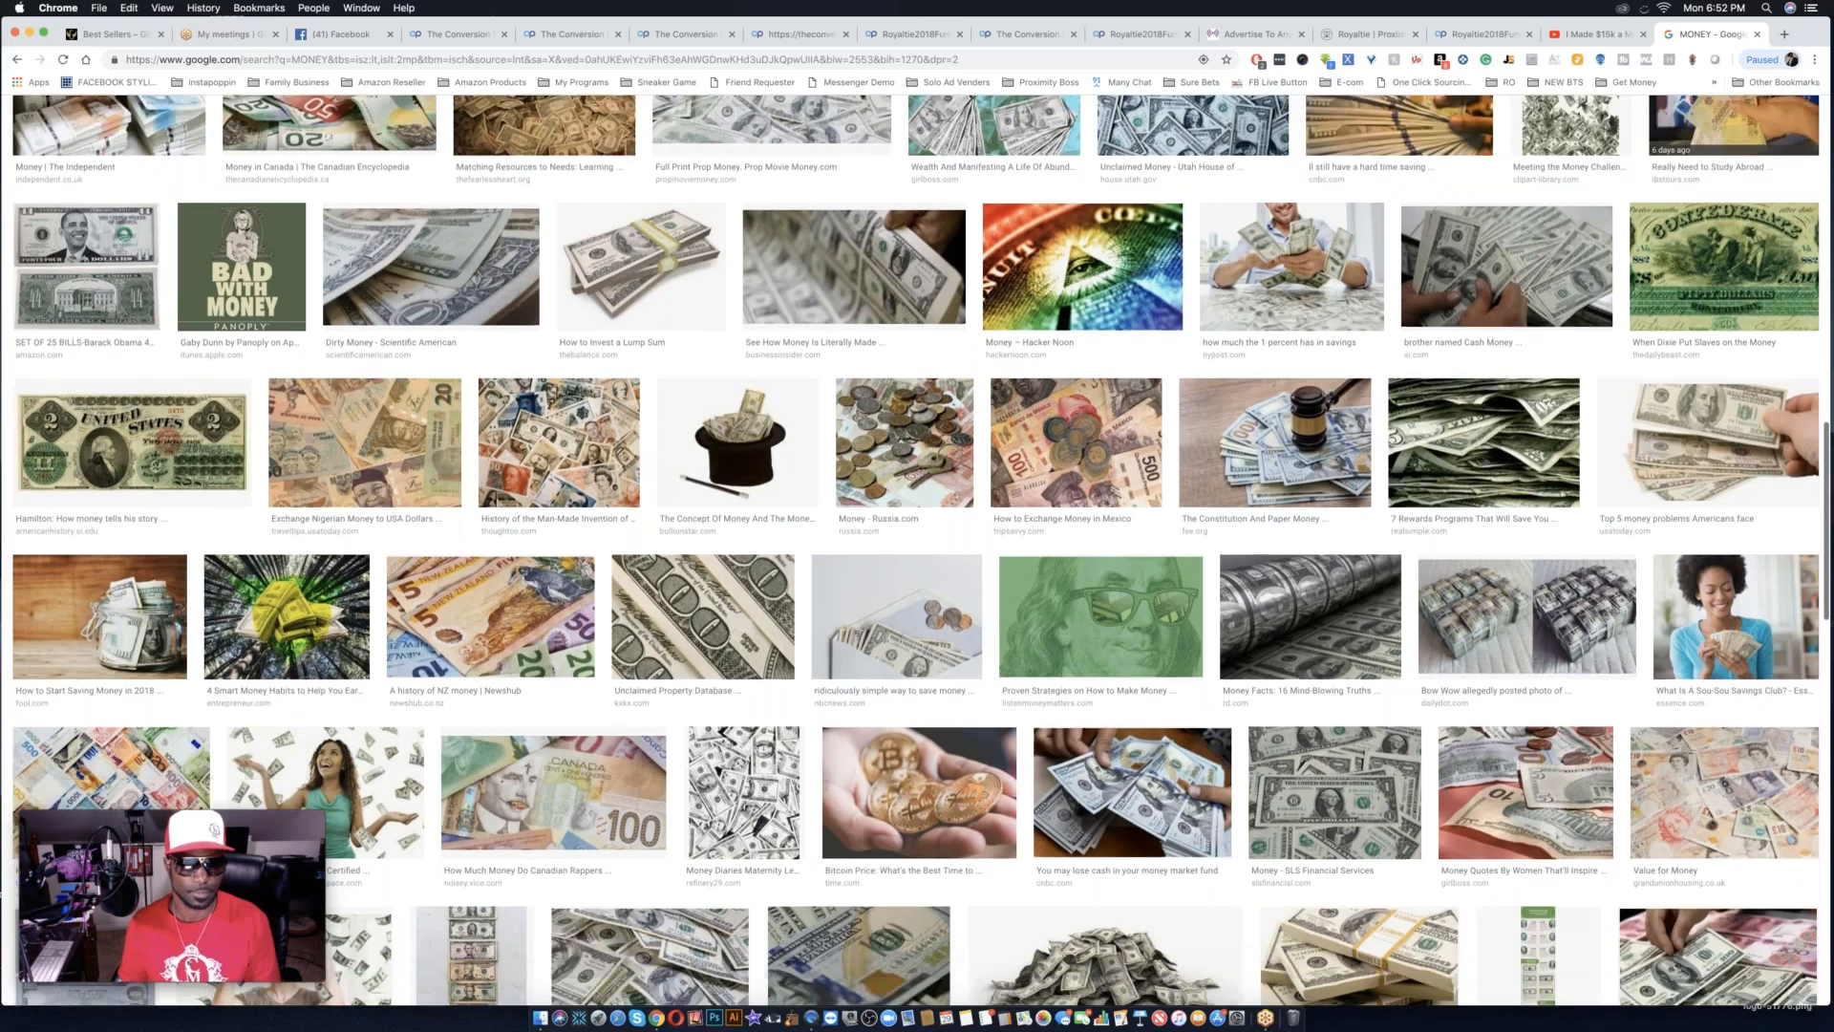
{"action": "scroll", "coordinate": [915, 544], "scroll_direction": "down", "scroll_amount": 1}
{"action": "scroll", "coordinate": [915, 545], "scroll_direction": "down", "scroll_amount": 2}
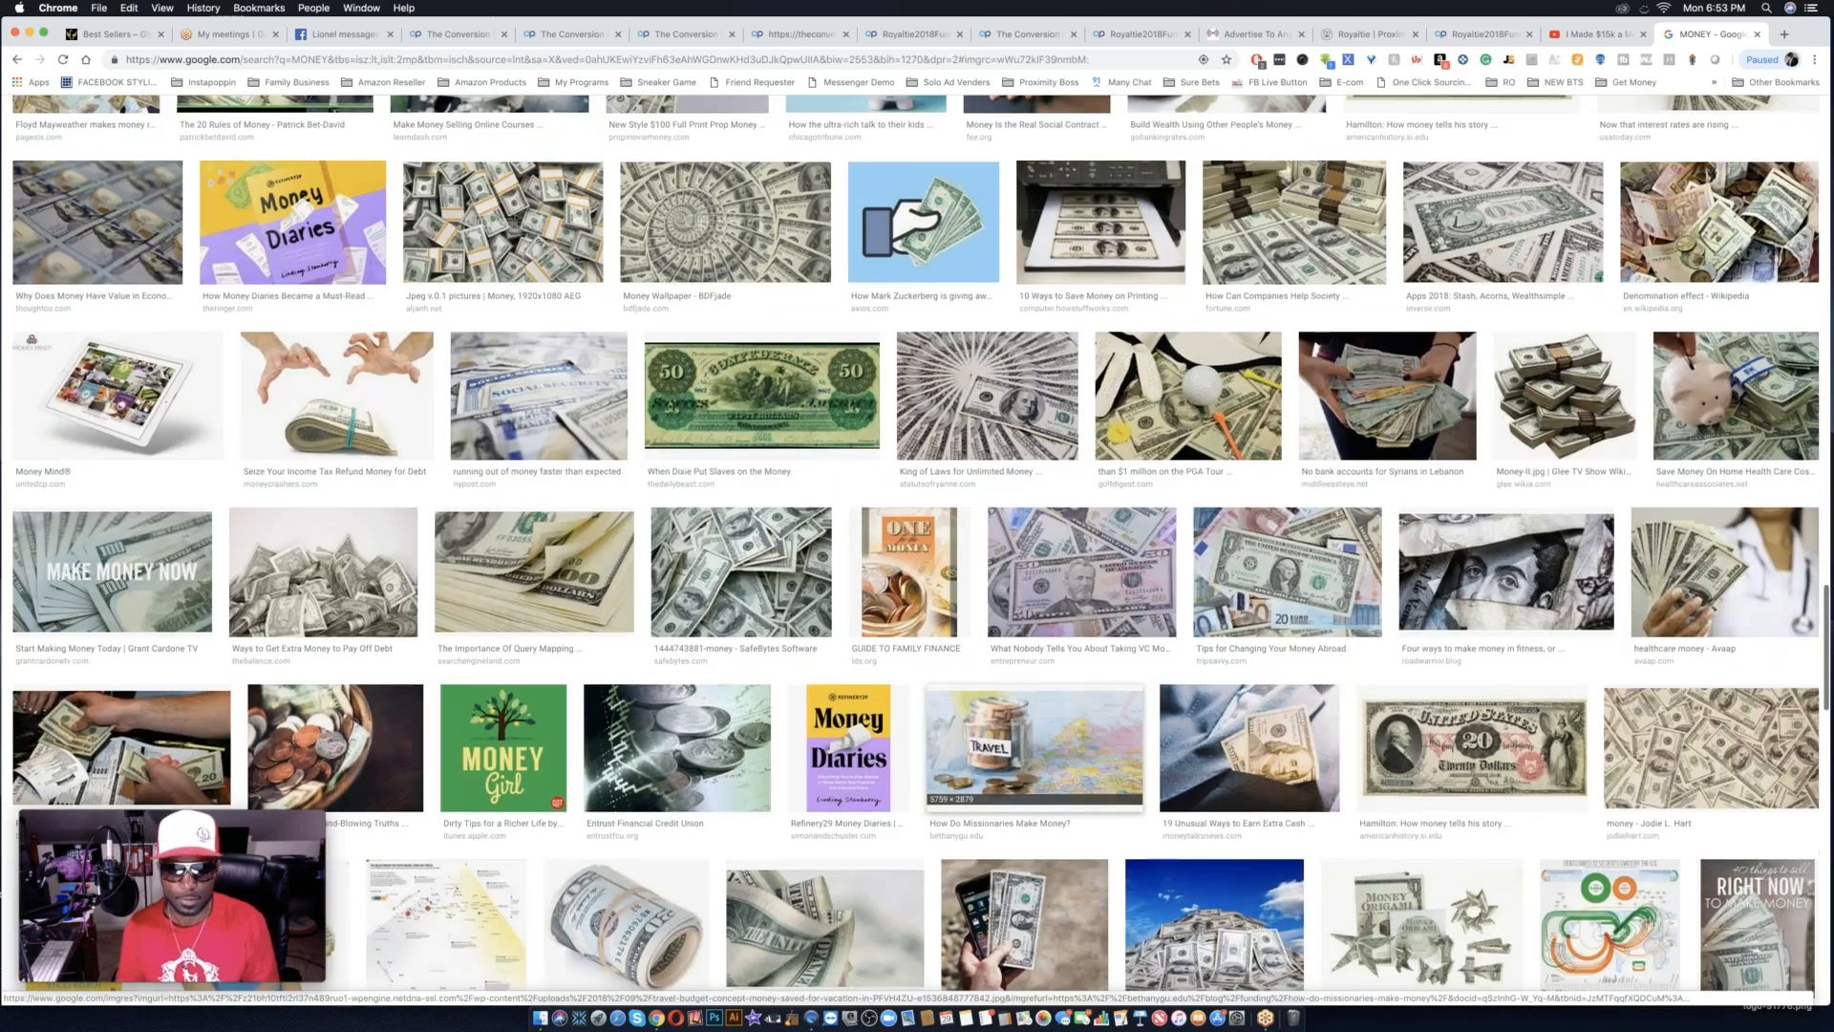
{"action": "scroll", "coordinate": [1013, 736], "scroll_direction": "down", "scroll_amount": 5}
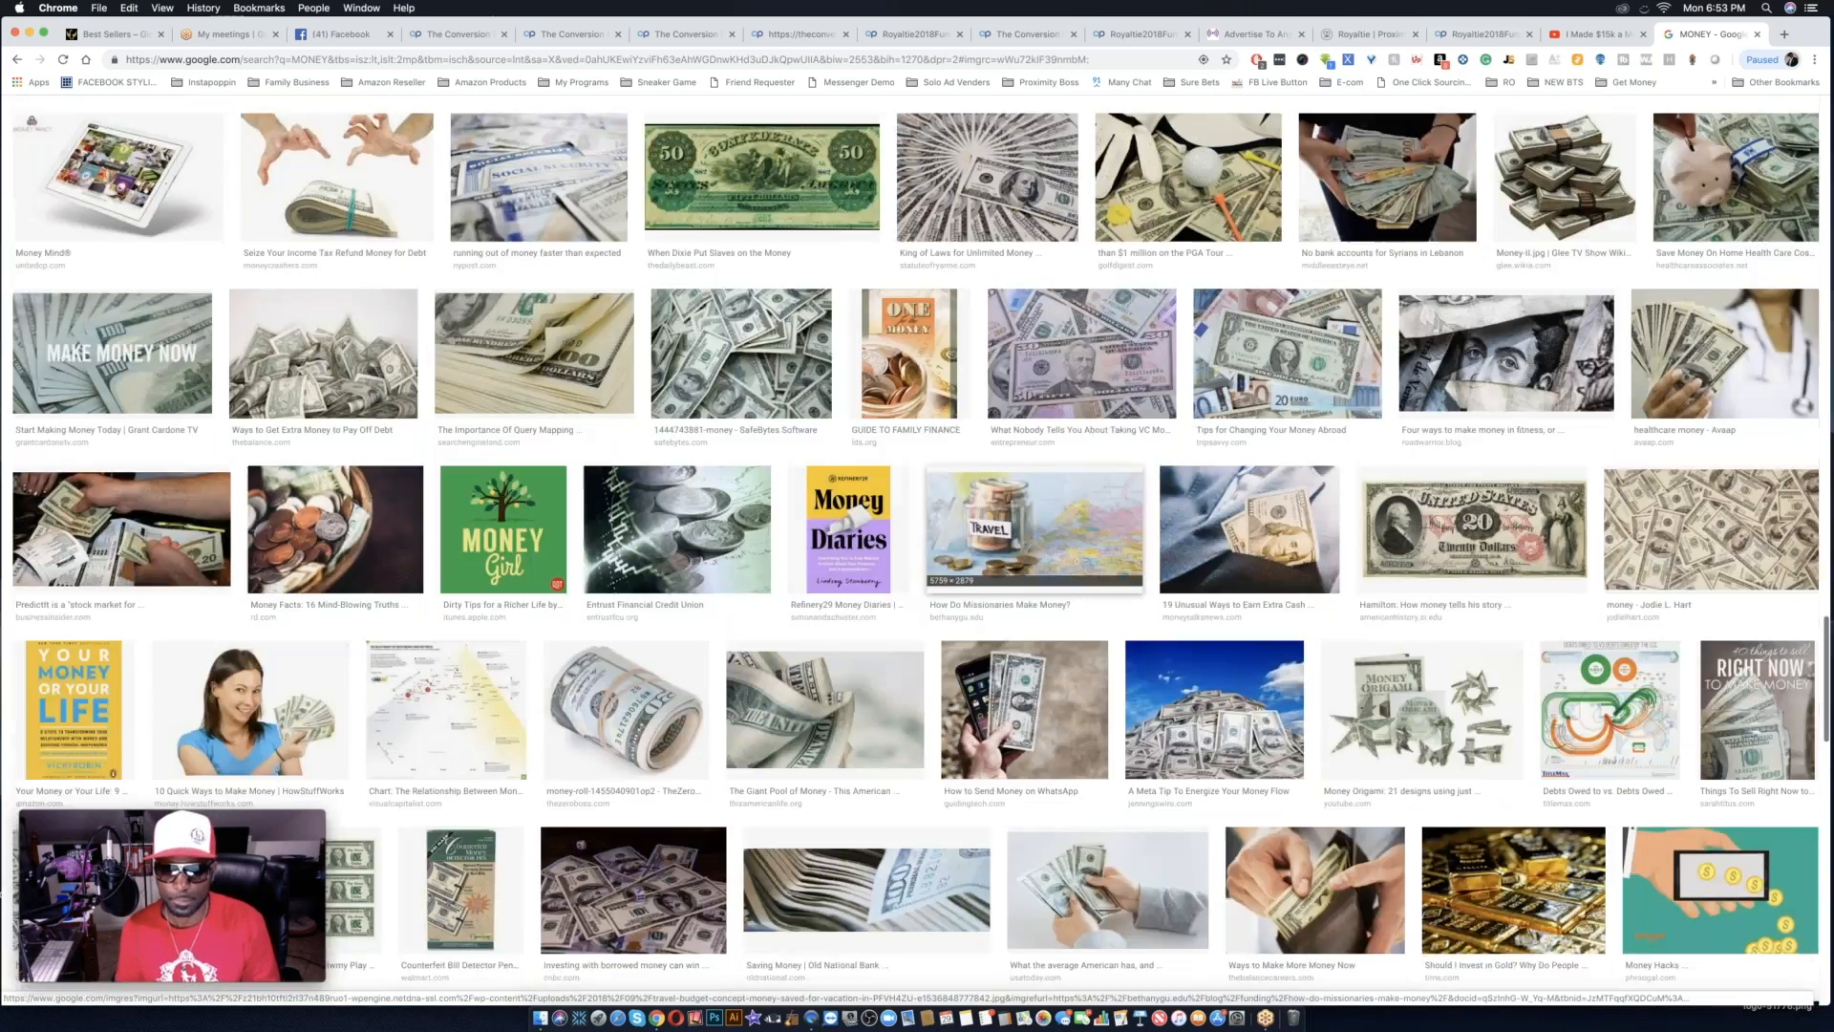
{"action": "scroll", "coordinate": [1012, 735], "scroll_direction": "down", "scroll_amount": 6}
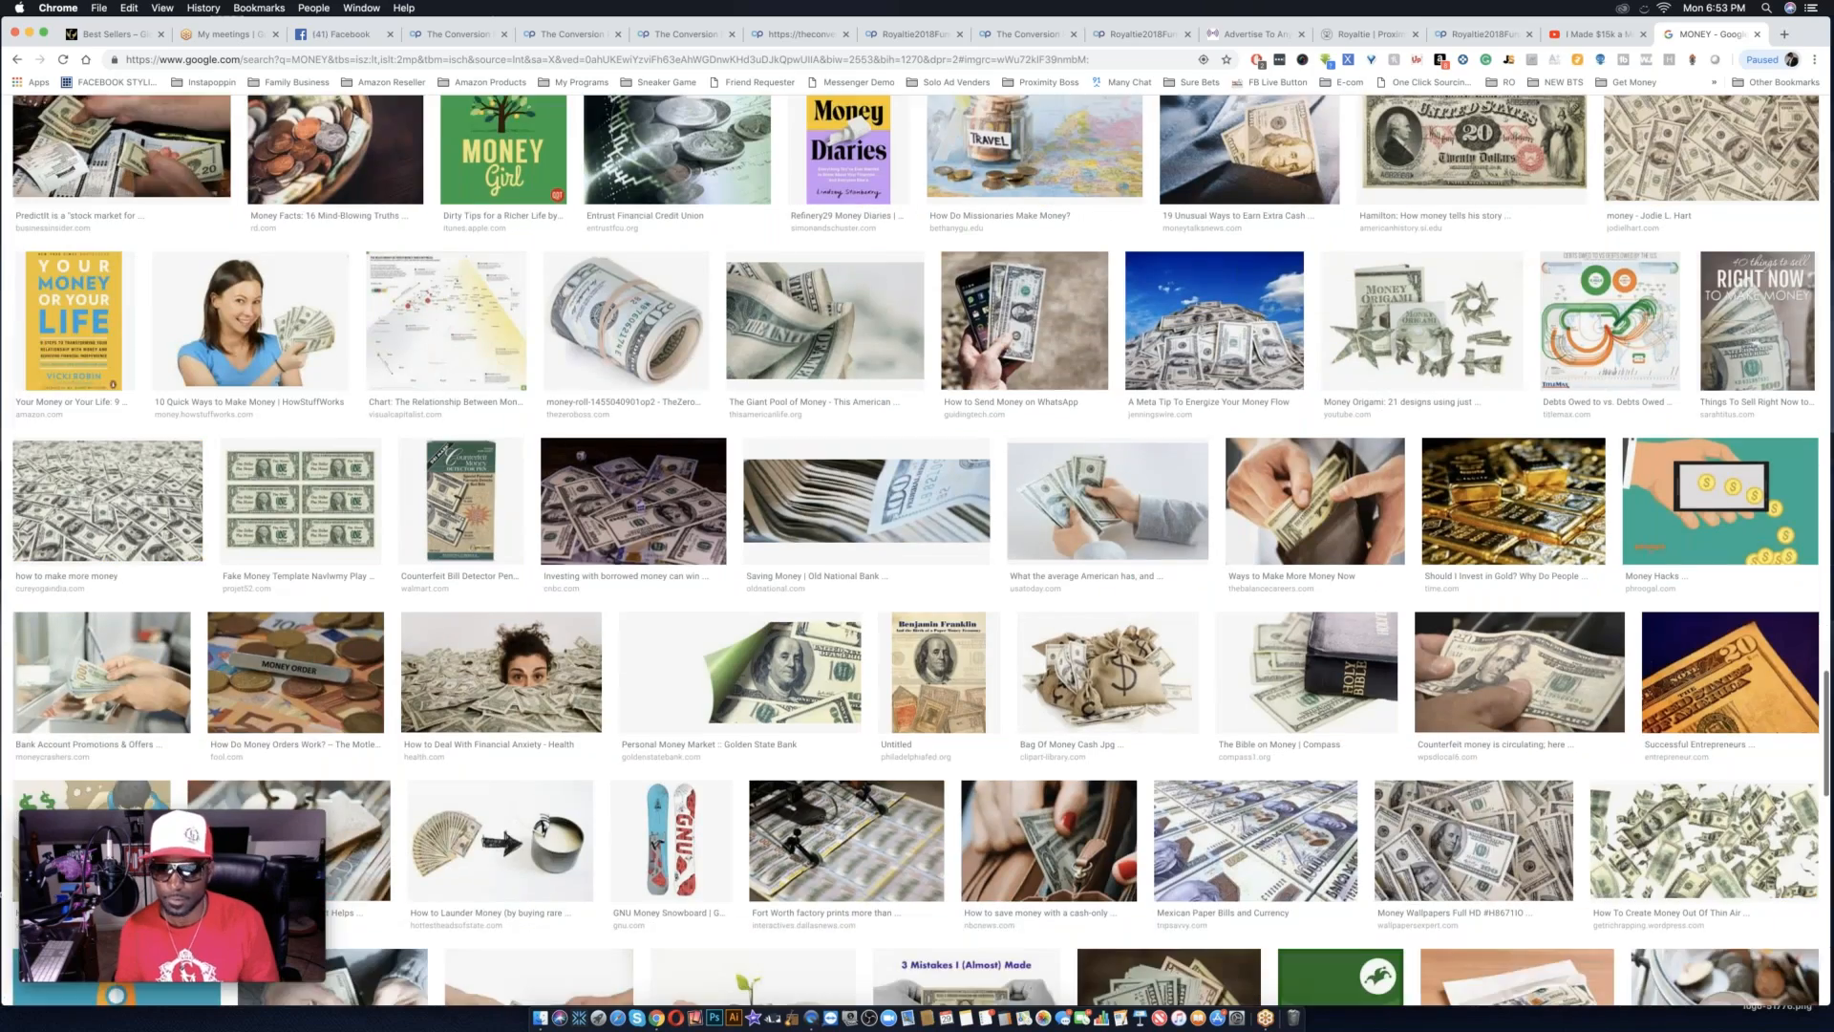
{"action": "scroll", "coordinate": [1022, 821], "scroll_direction": "down", "scroll_amount": 7}
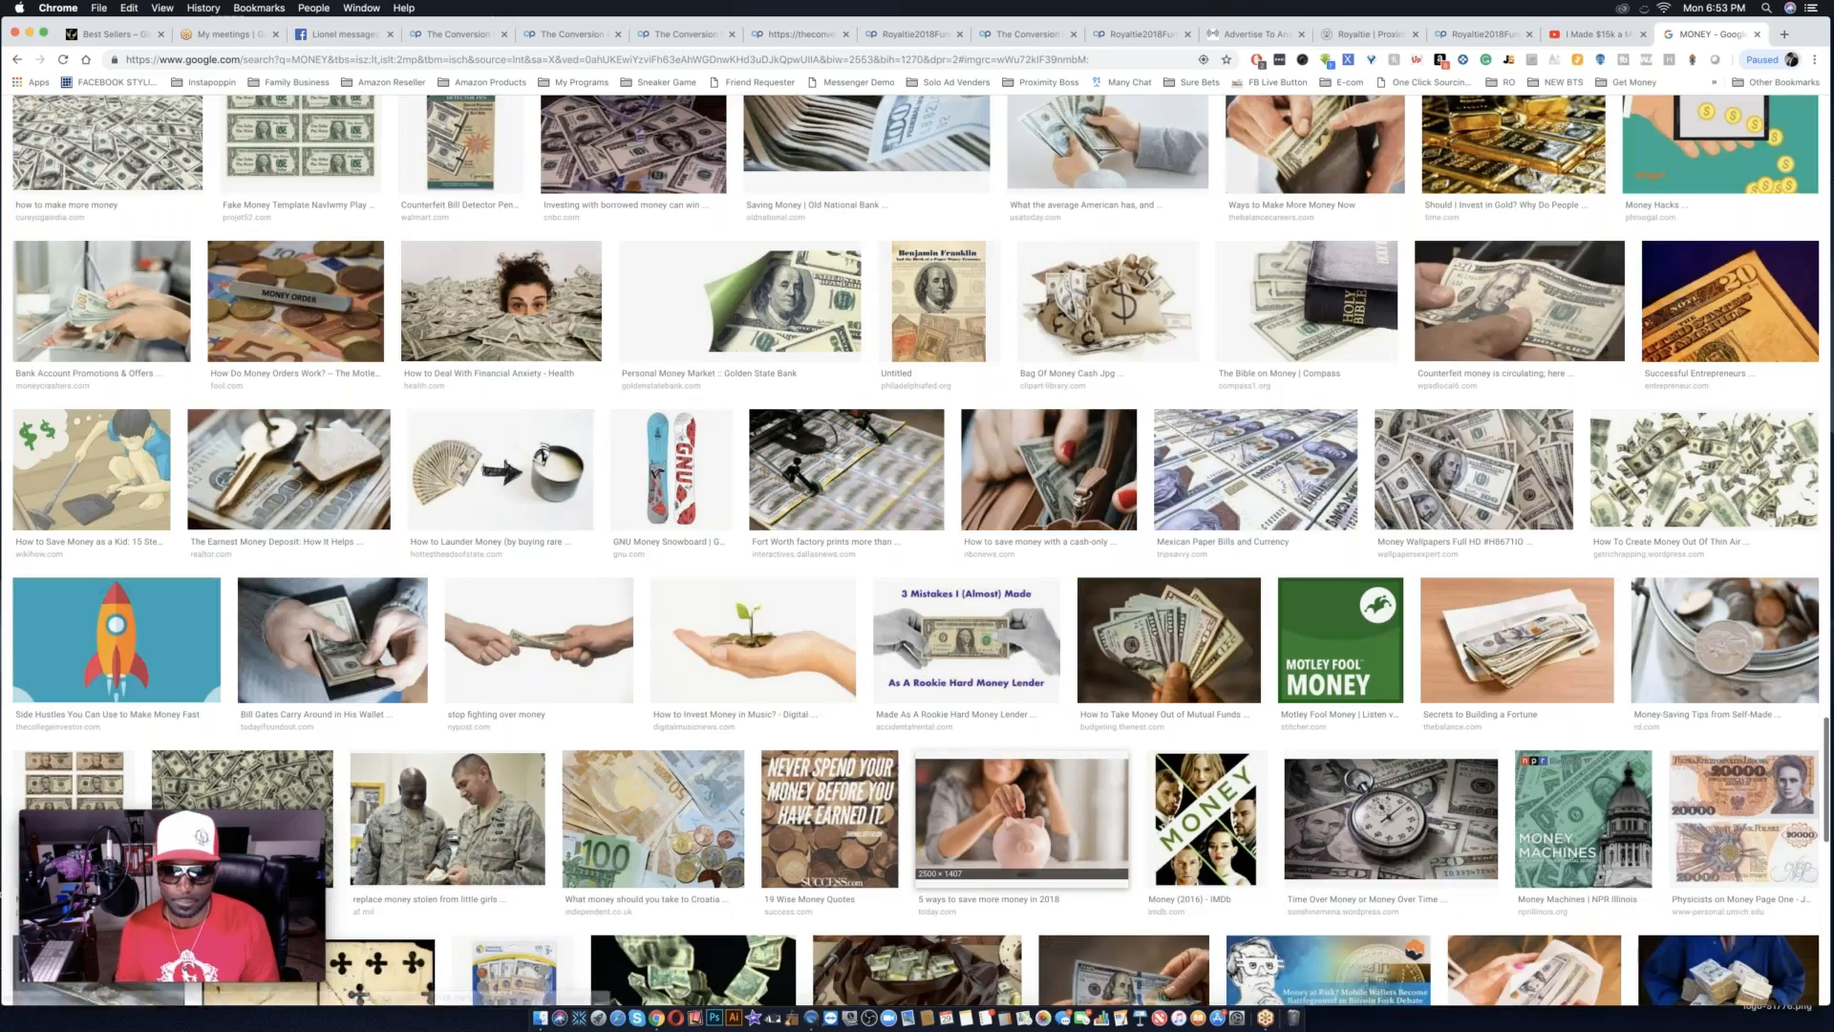
{"action": "scroll", "coordinate": [1024, 657], "scroll_direction": "down", "scroll_amount": 3}
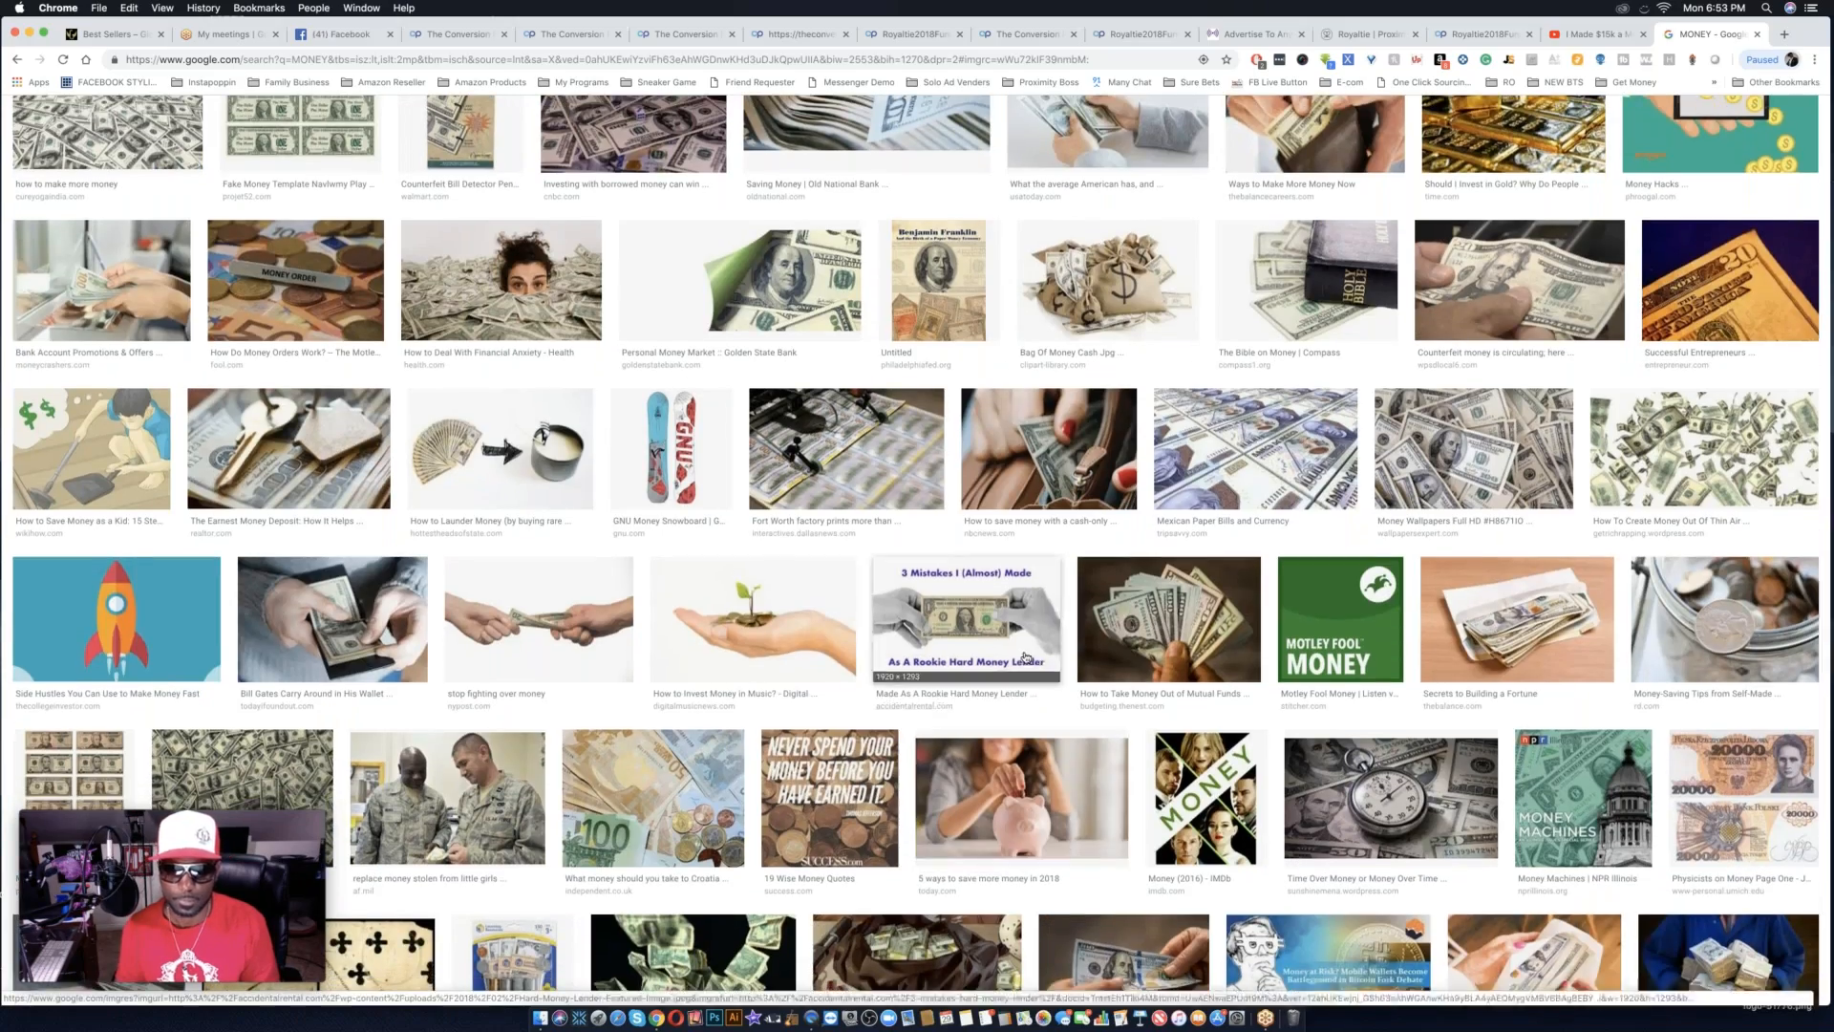
{"action": "scroll", "coordinate": [1025, 657], "scroll_direction": "down", "scroll_amount": 2}
{"action": "scroll", "coordinate": [1025, 657], "scroll_direction": "down", "scroll_amount": 8}
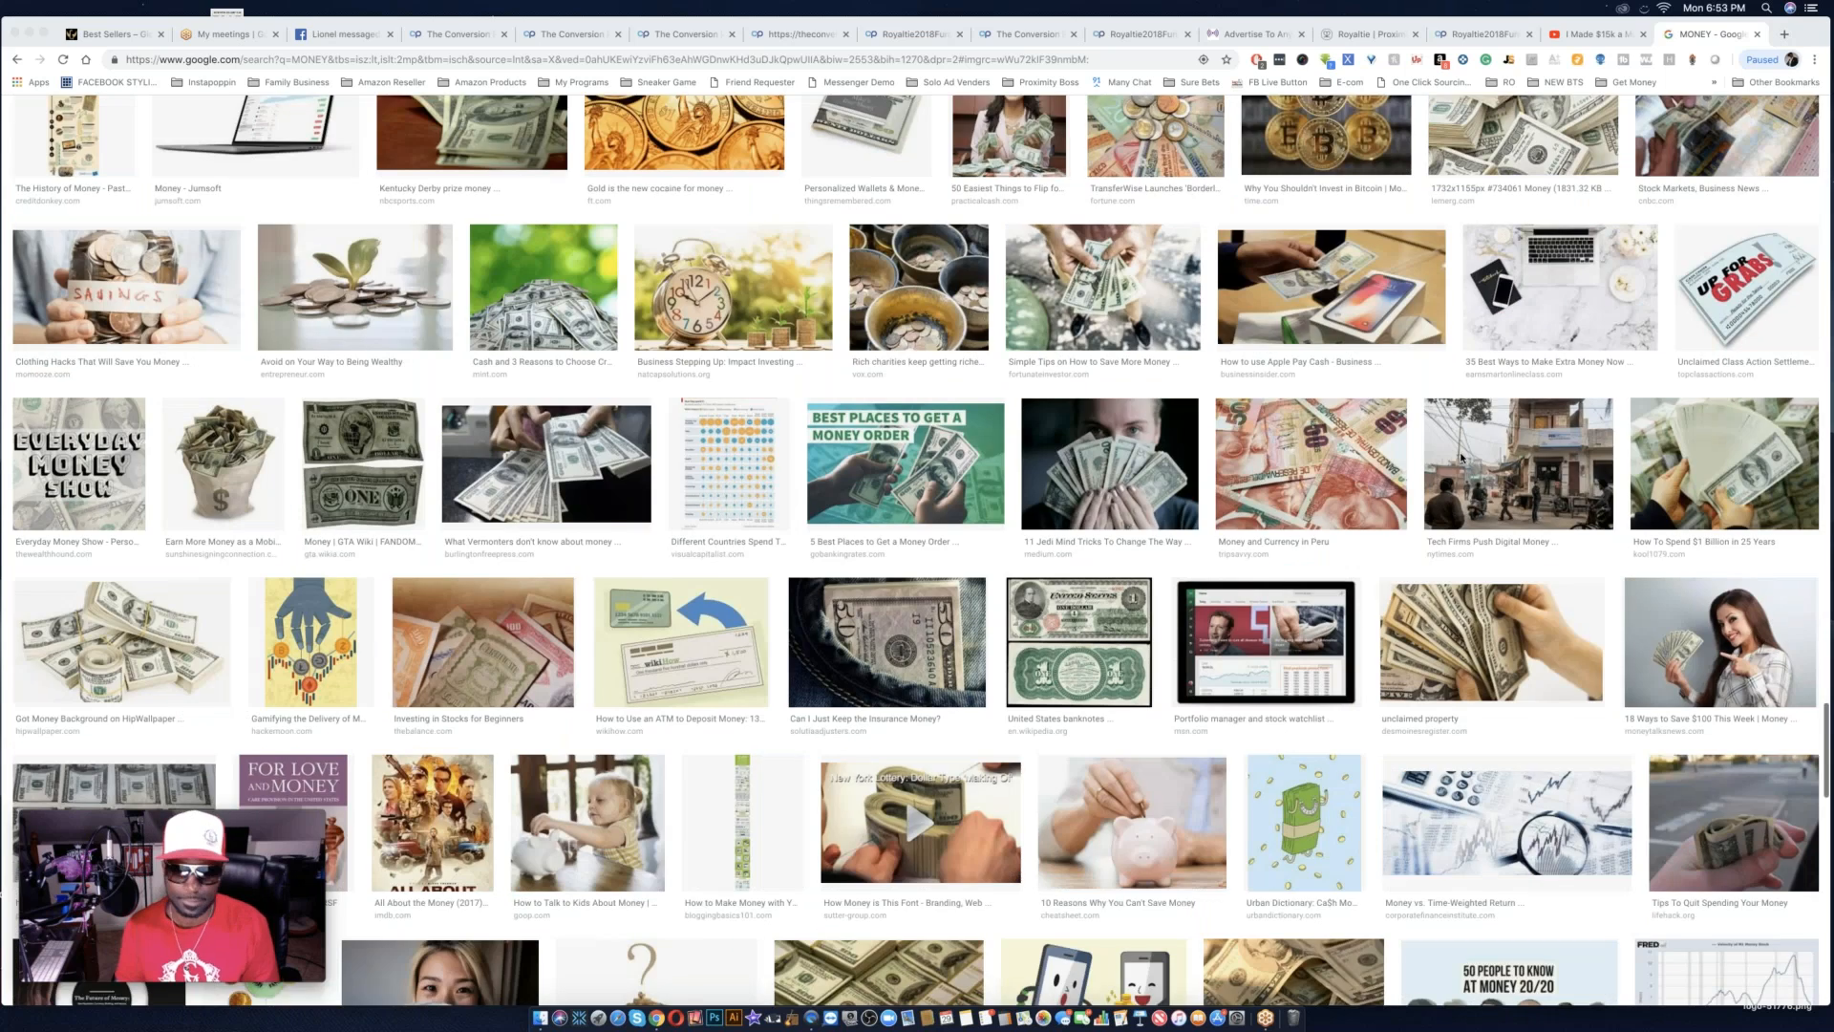
{"action": "scroll", "coordinate": [1462, 458], "scroll_direction": "down", "scroll_amount": 12}
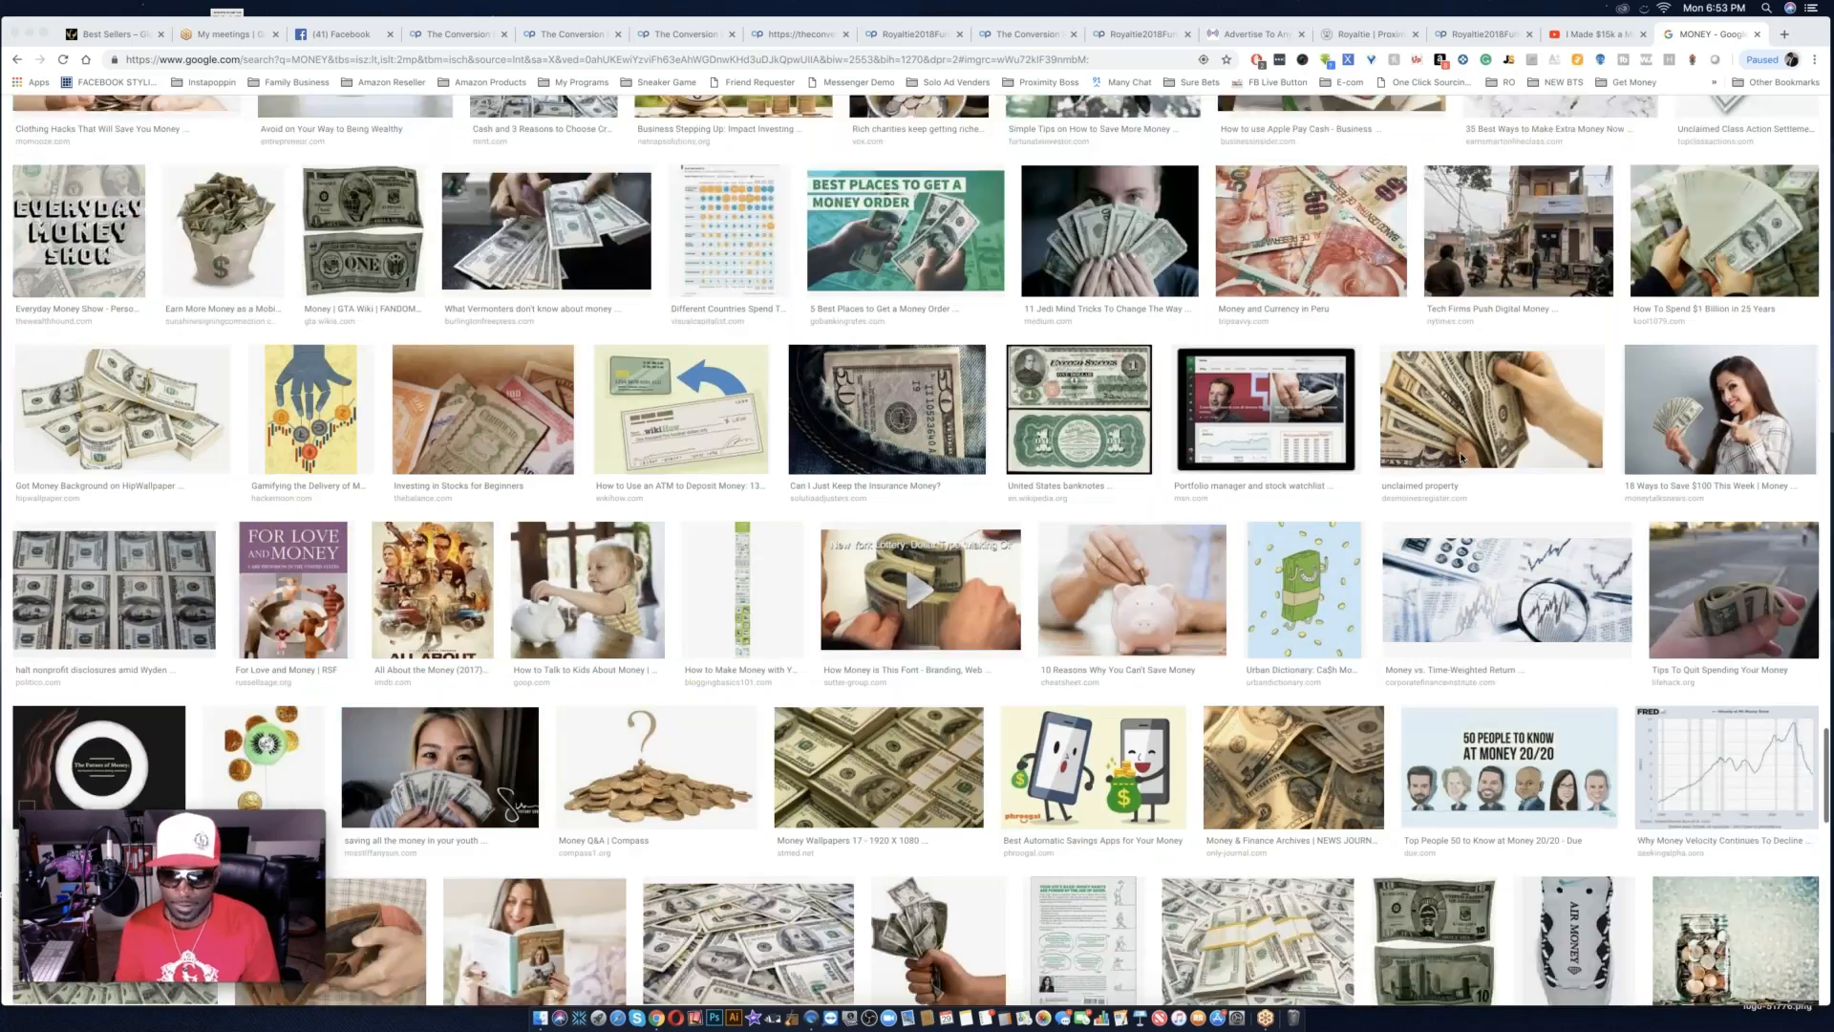
{"action": "scroll", "coordinate": [1462, 458], "scroll_direction": "down", "scroll_amount": 3}
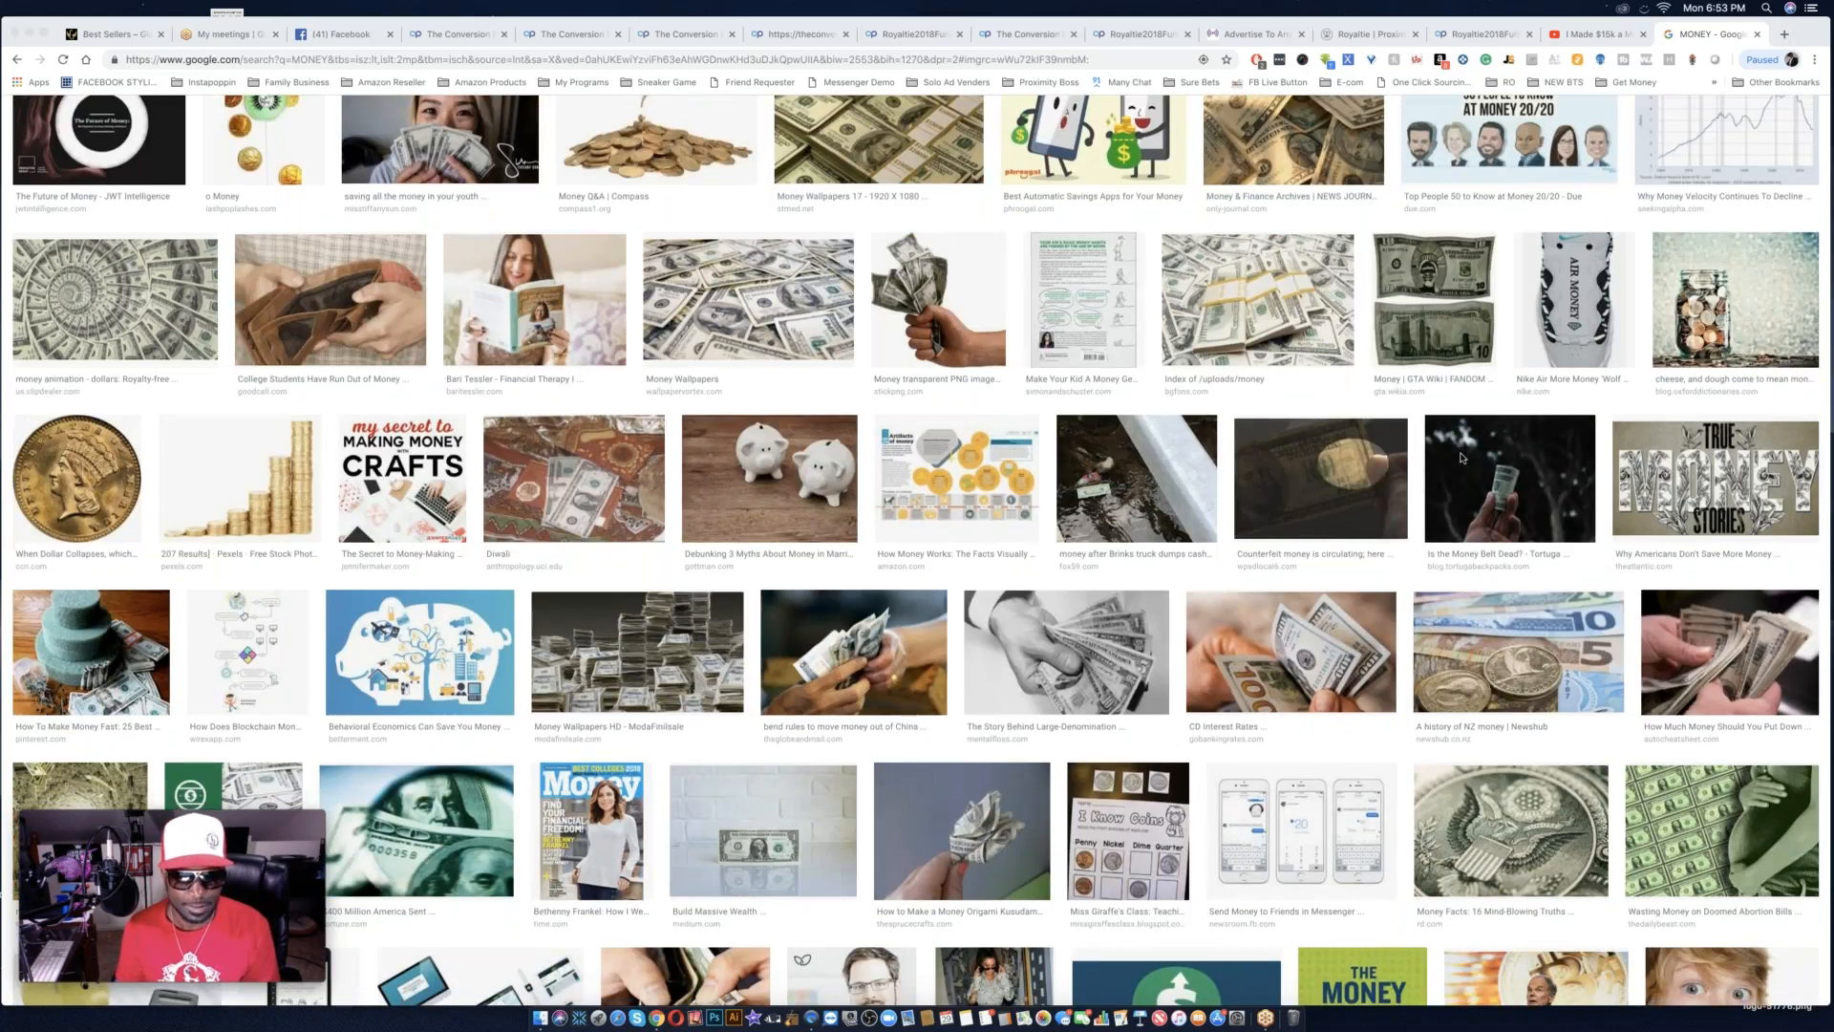
{"action": "scroll", "coordinate": [1461, 458], "scroll_direction": "down", "scroll_amount": 7}
{"action": "scroll", "coordinate": [1462, 459], "scroll_direction": "down", "scroll_amount": 8}
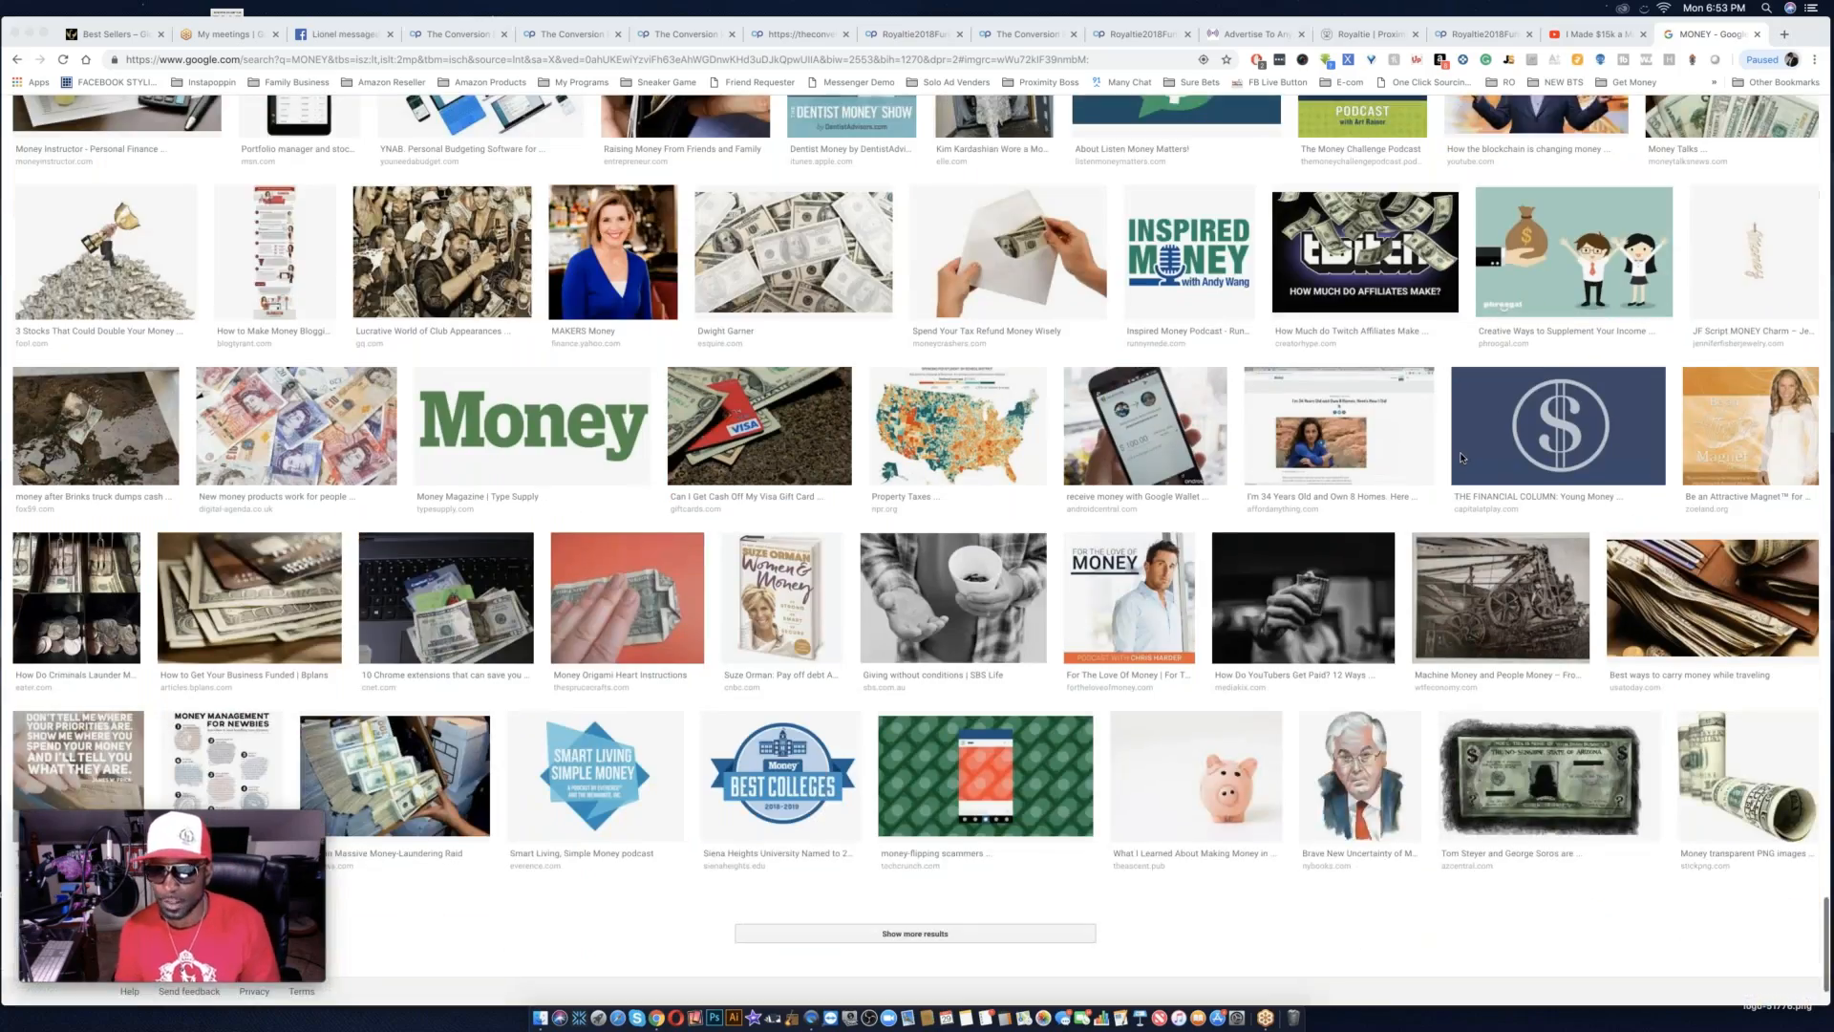
Browse back through the MONEY results, open the picture of a person fanning out hundred-dollar bills and copy its image address.
{"action": "scroll", "coordinate": [1462, 458], "scroll_direction": "up", "scroll_amount": 20}
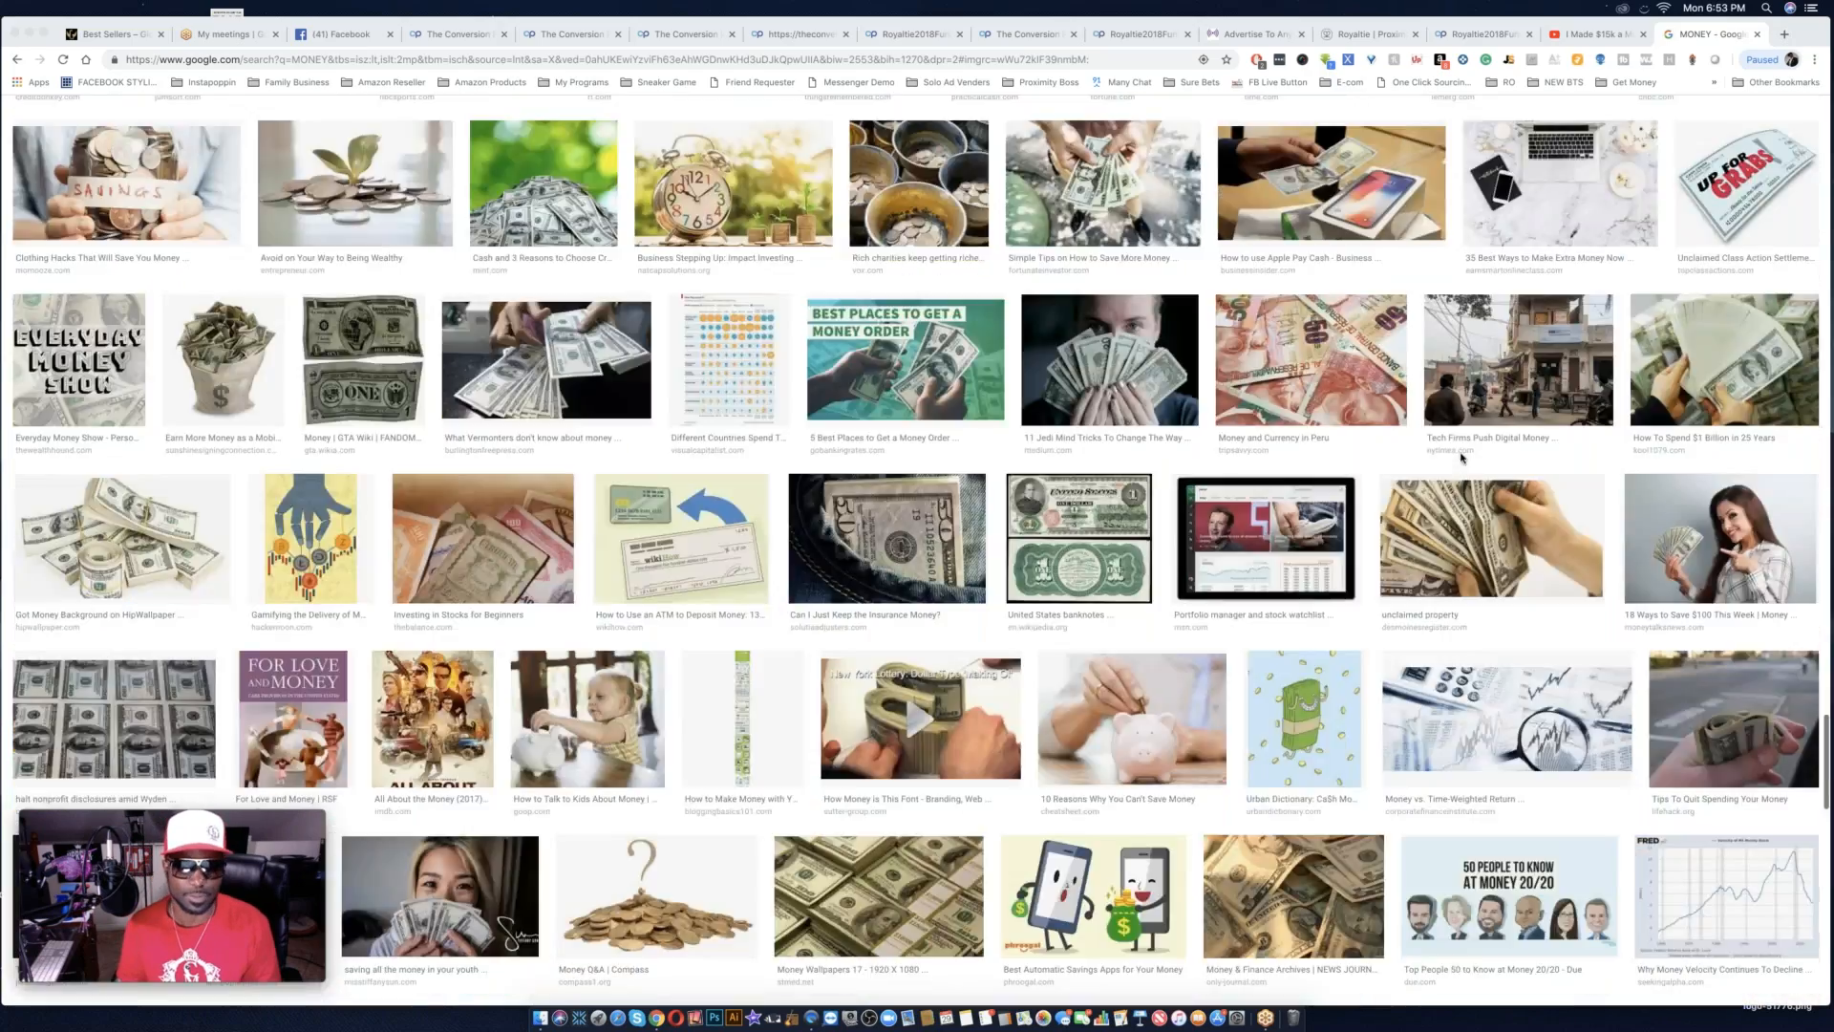
{"action": "scroll", "coordinate": [1461, 458], "scroll_direction": "up", "scroll_amount": 4}
{"action": "scroll", "coordinate": [1461, 459], "scroll_direction": "down", "scroll_amount": 7}
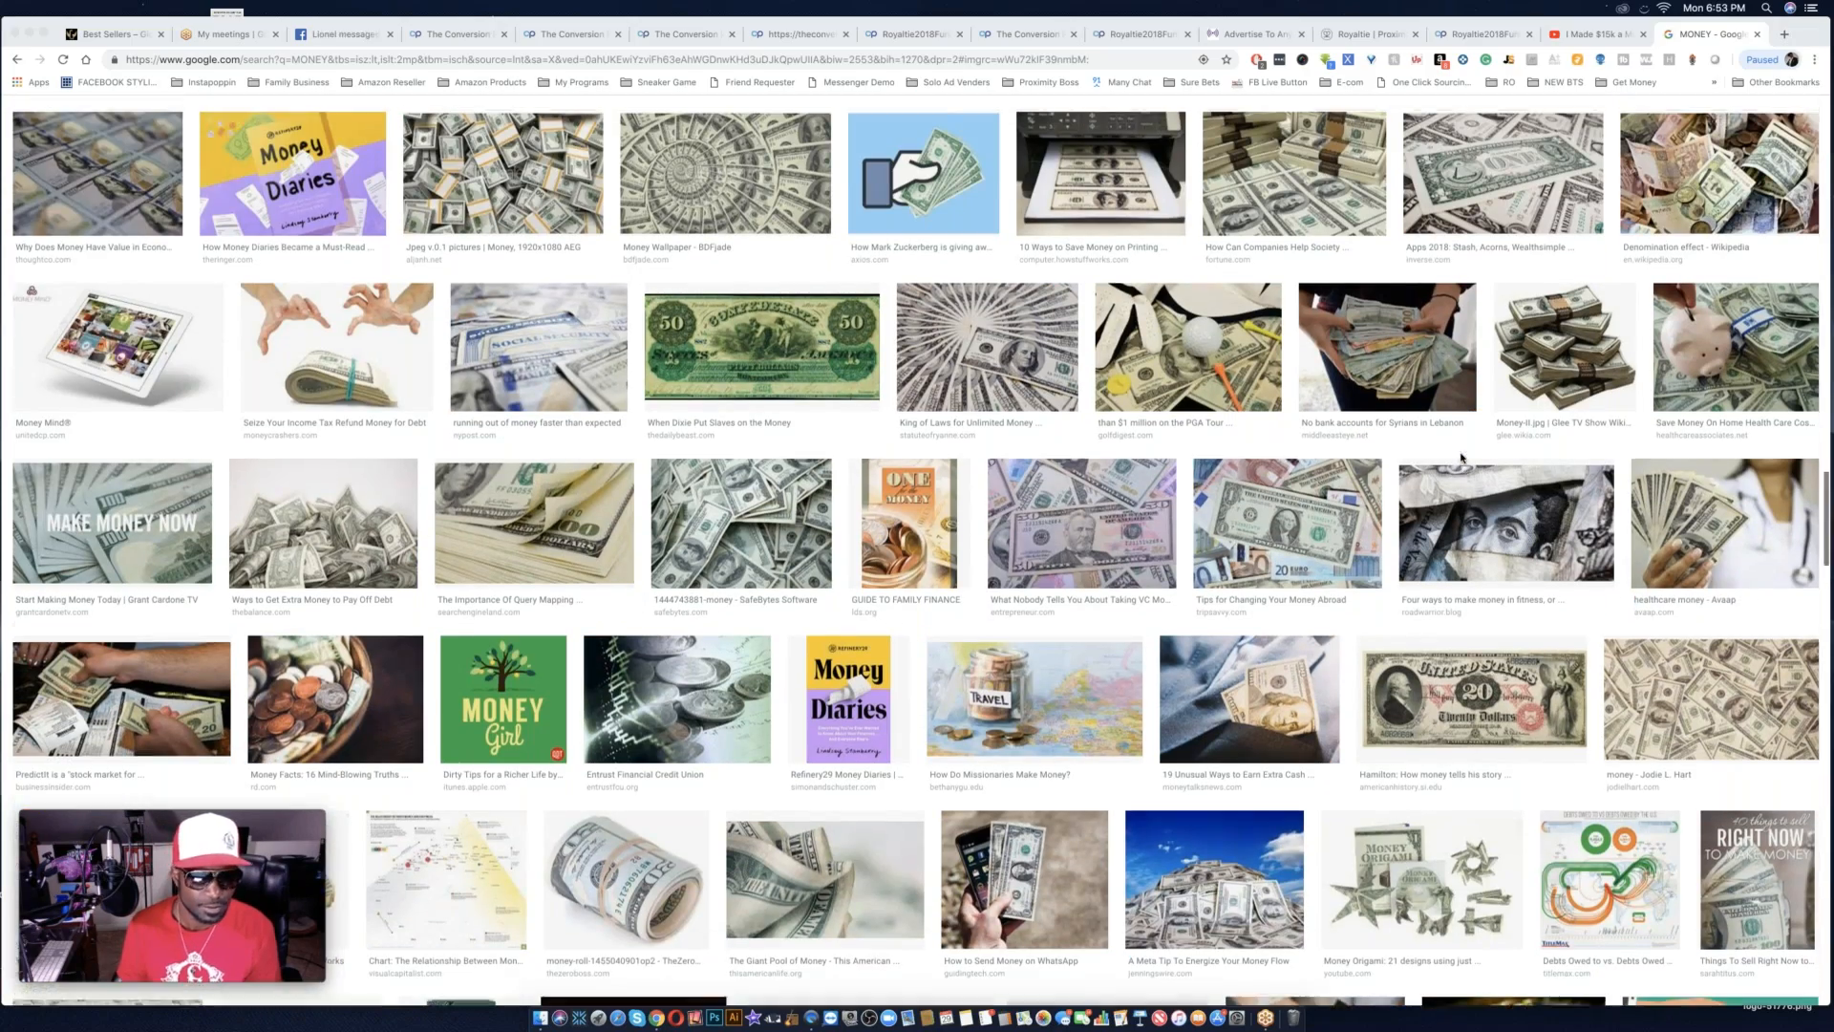
{"action": "scroll", "coordinate": [1462, 459], "scroll_direction": "up", "scroll_amount": 4}
{"action": "scroll", "coordinate": [1461, 459], "scroll_direction": "up", "scroll_amount": 5}
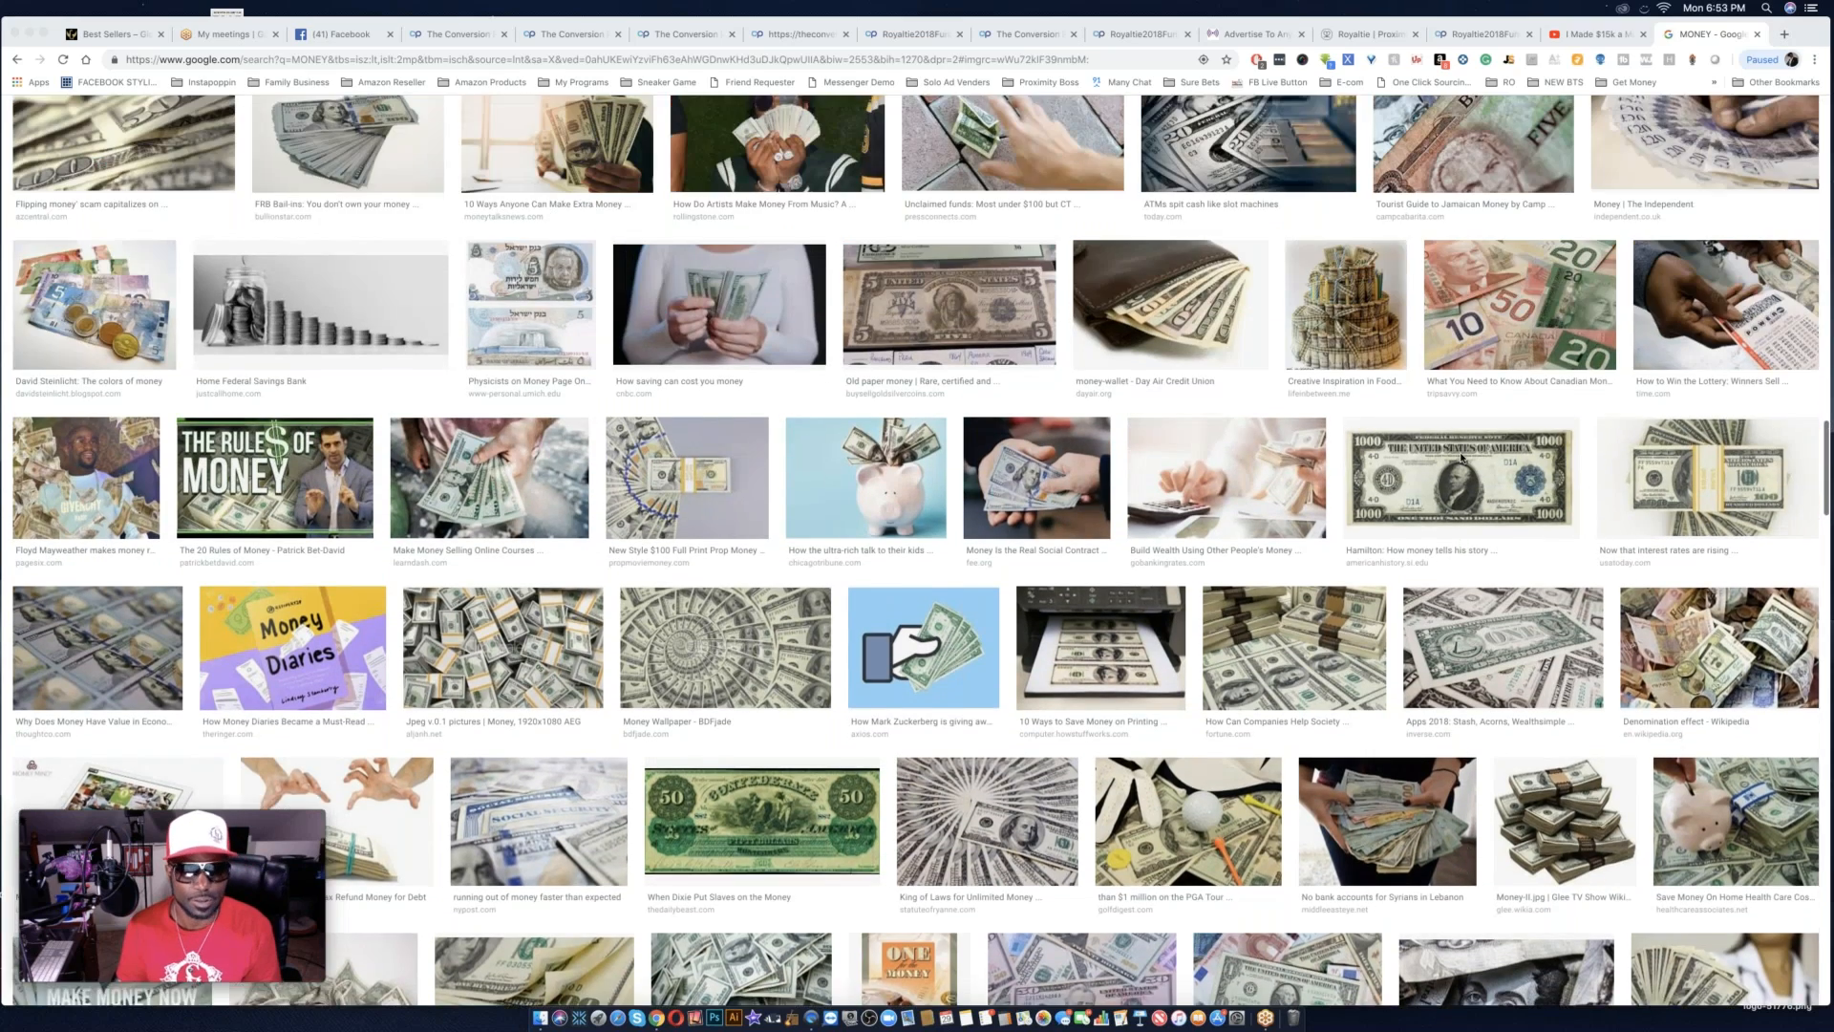
{"action": "scroll", "coordinate": [1461, 459], "scroll_direction": "up", "scroll_amount": 4}
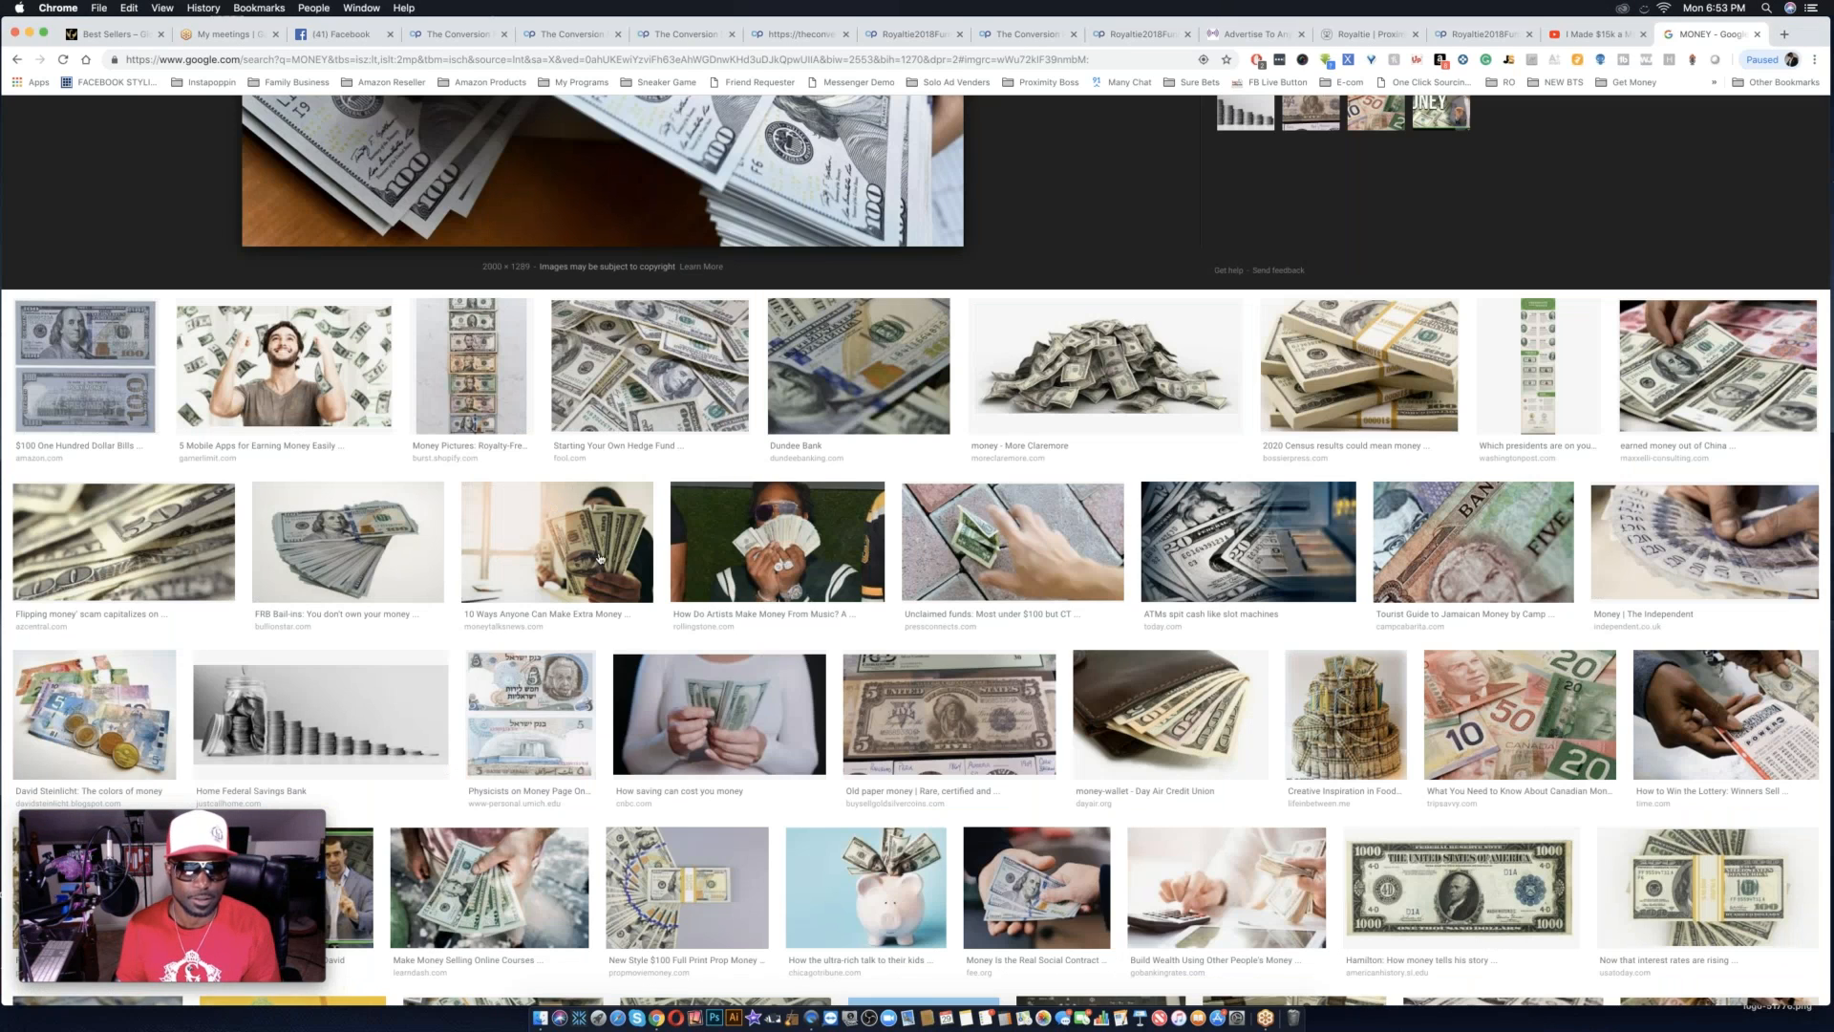
{"action": "left_click", "coordinate": [600, 559]}
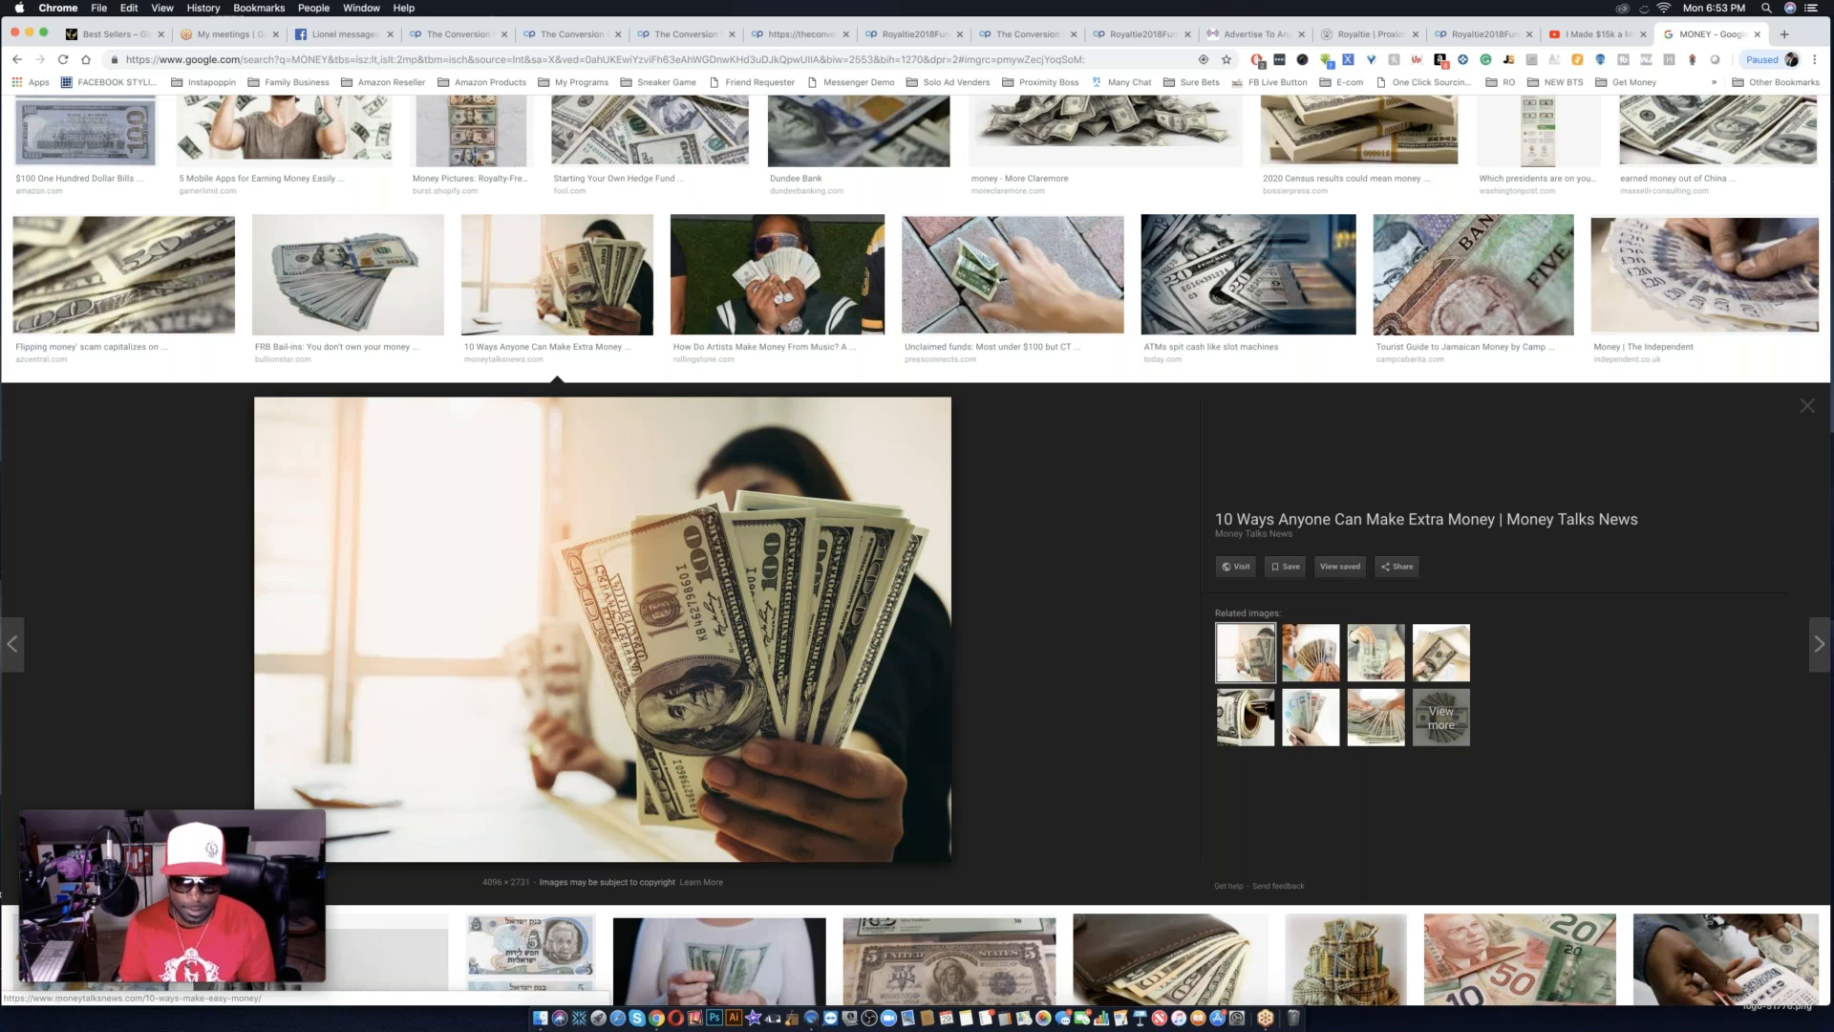
{"action": "right_click", "coordinate": [792, 743]}
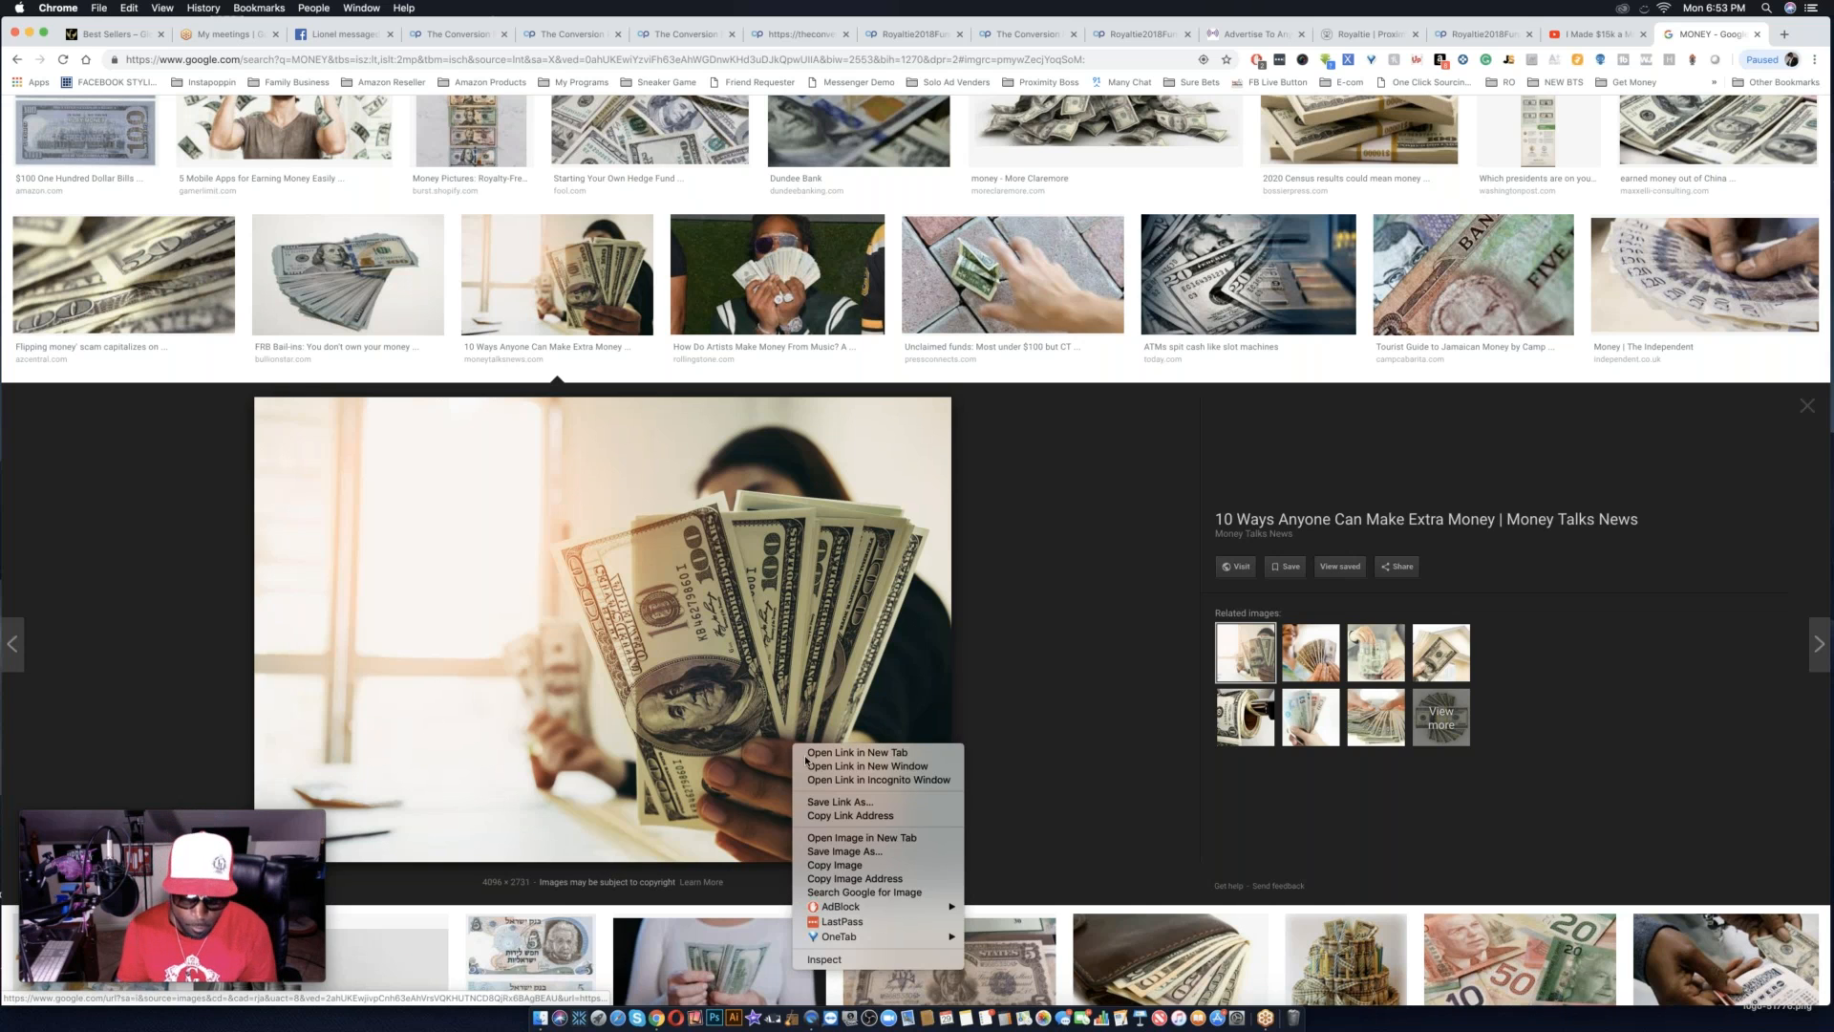
{"action": "left_click", "coordinate": [851, 878]}
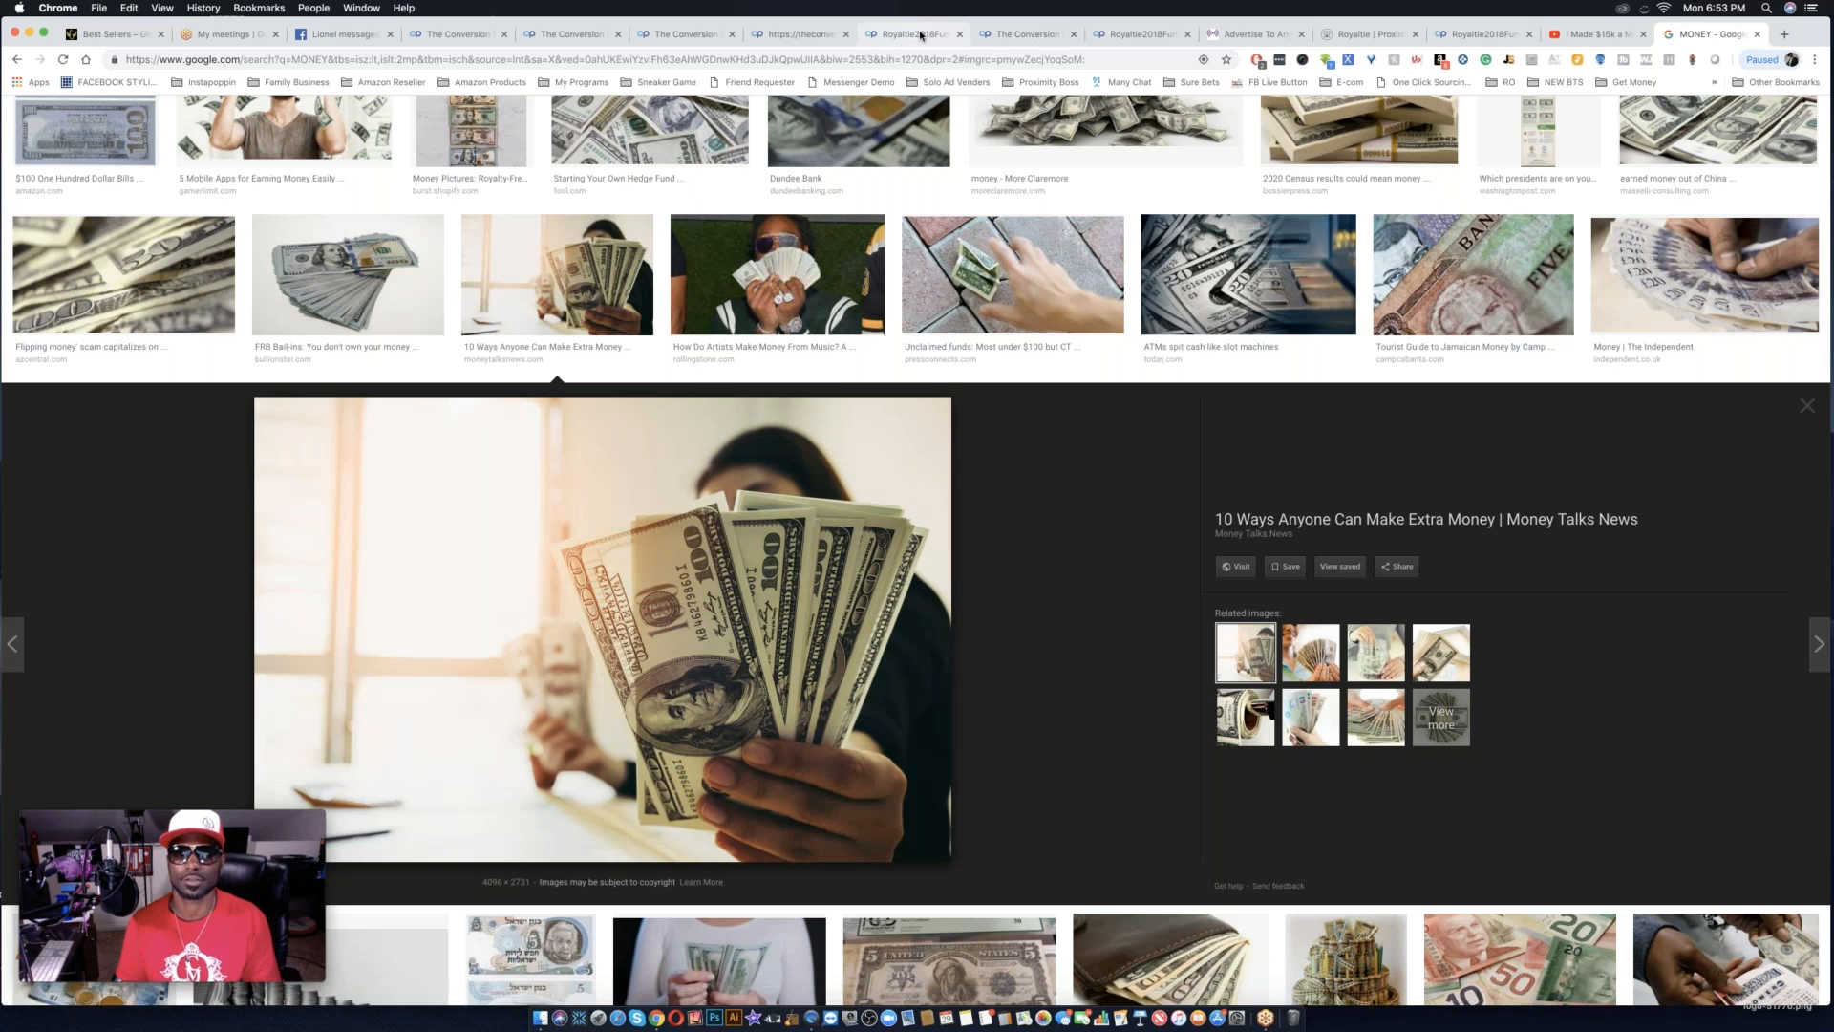
Find and return to the open editor page of the one-button video lander.
{"action": "left_click", "coordinate": [915, 35]}
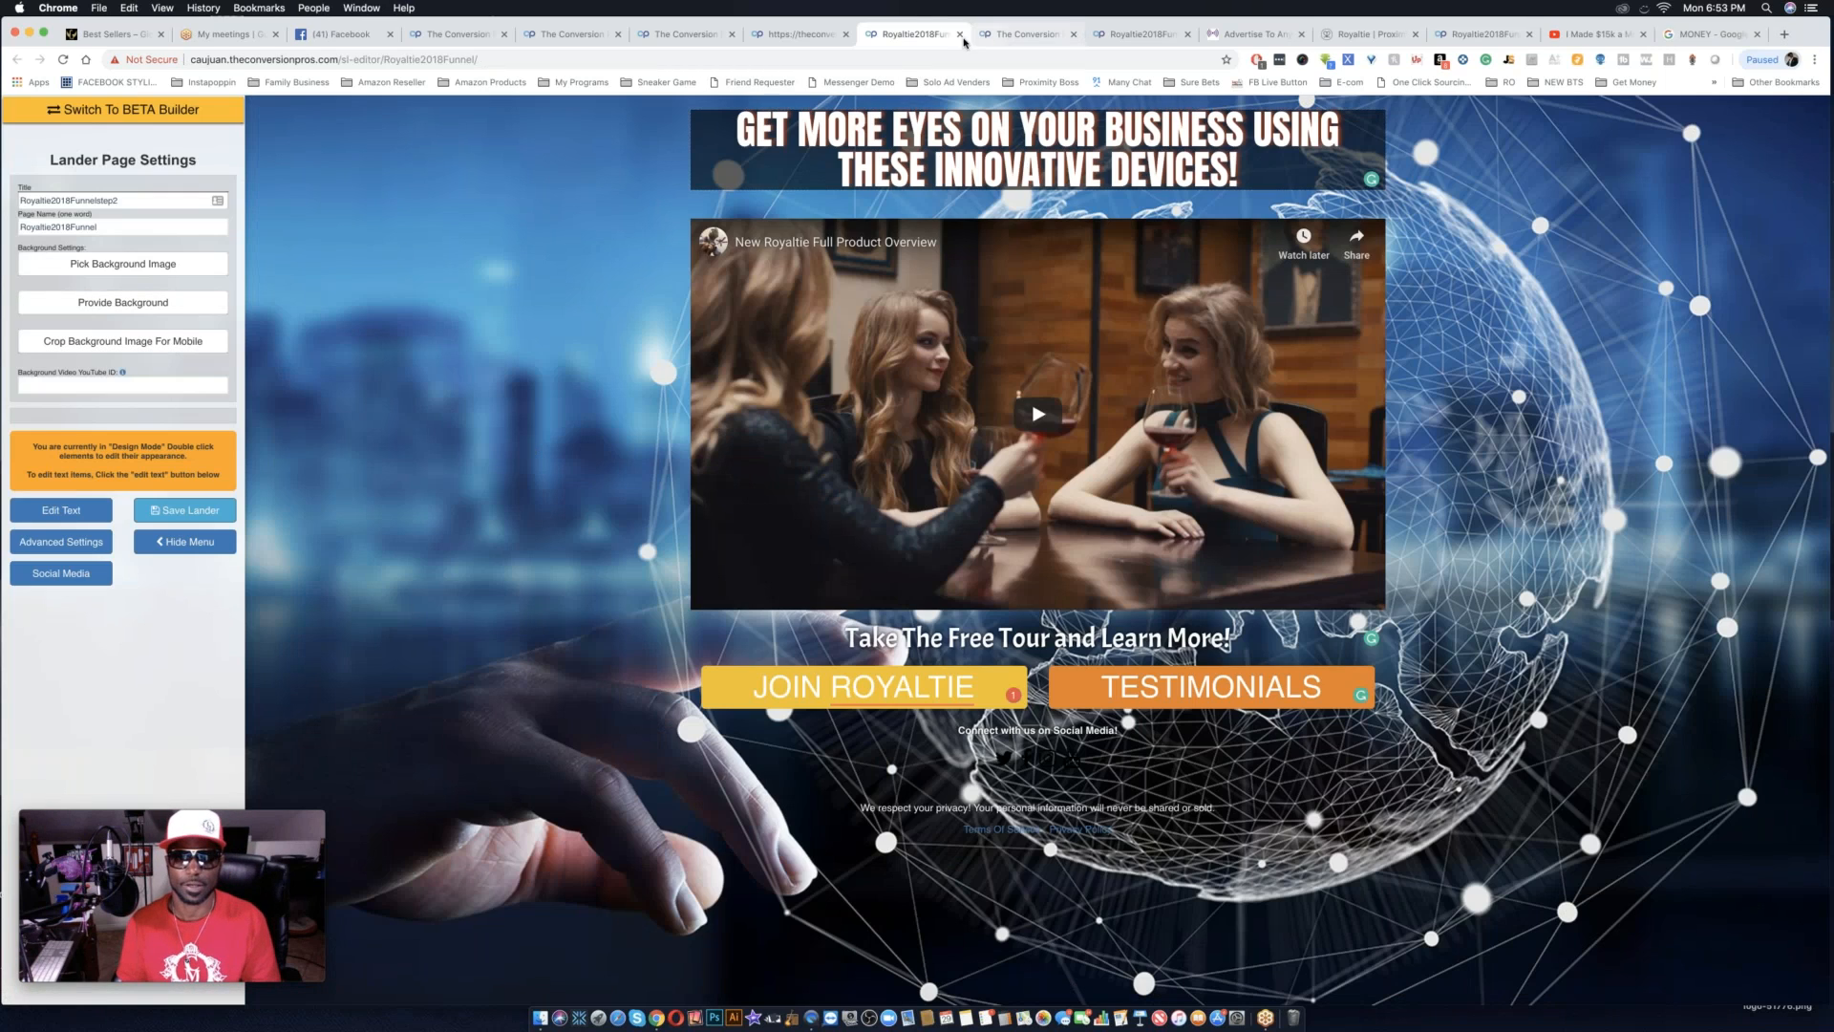
{"action": "left_click", "coordinate": [1014, 36]}
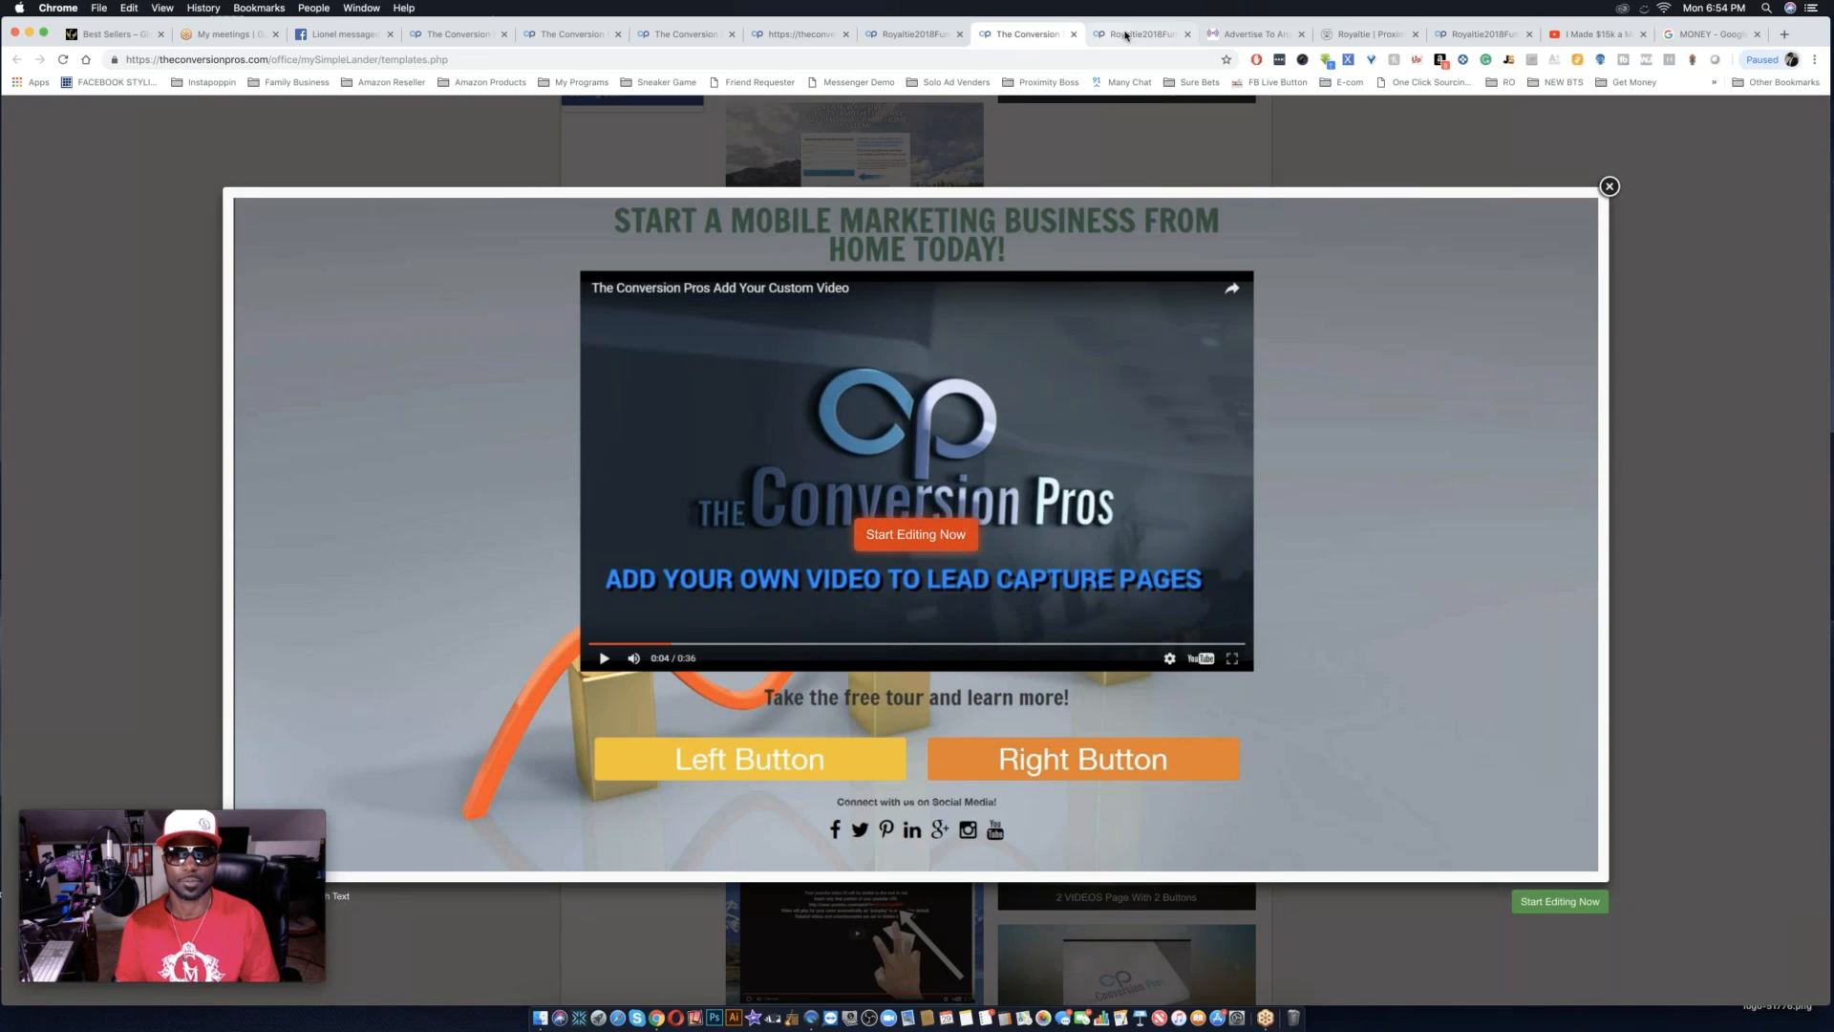
{"action": "left_click", "coordinate": [1135, 37]}
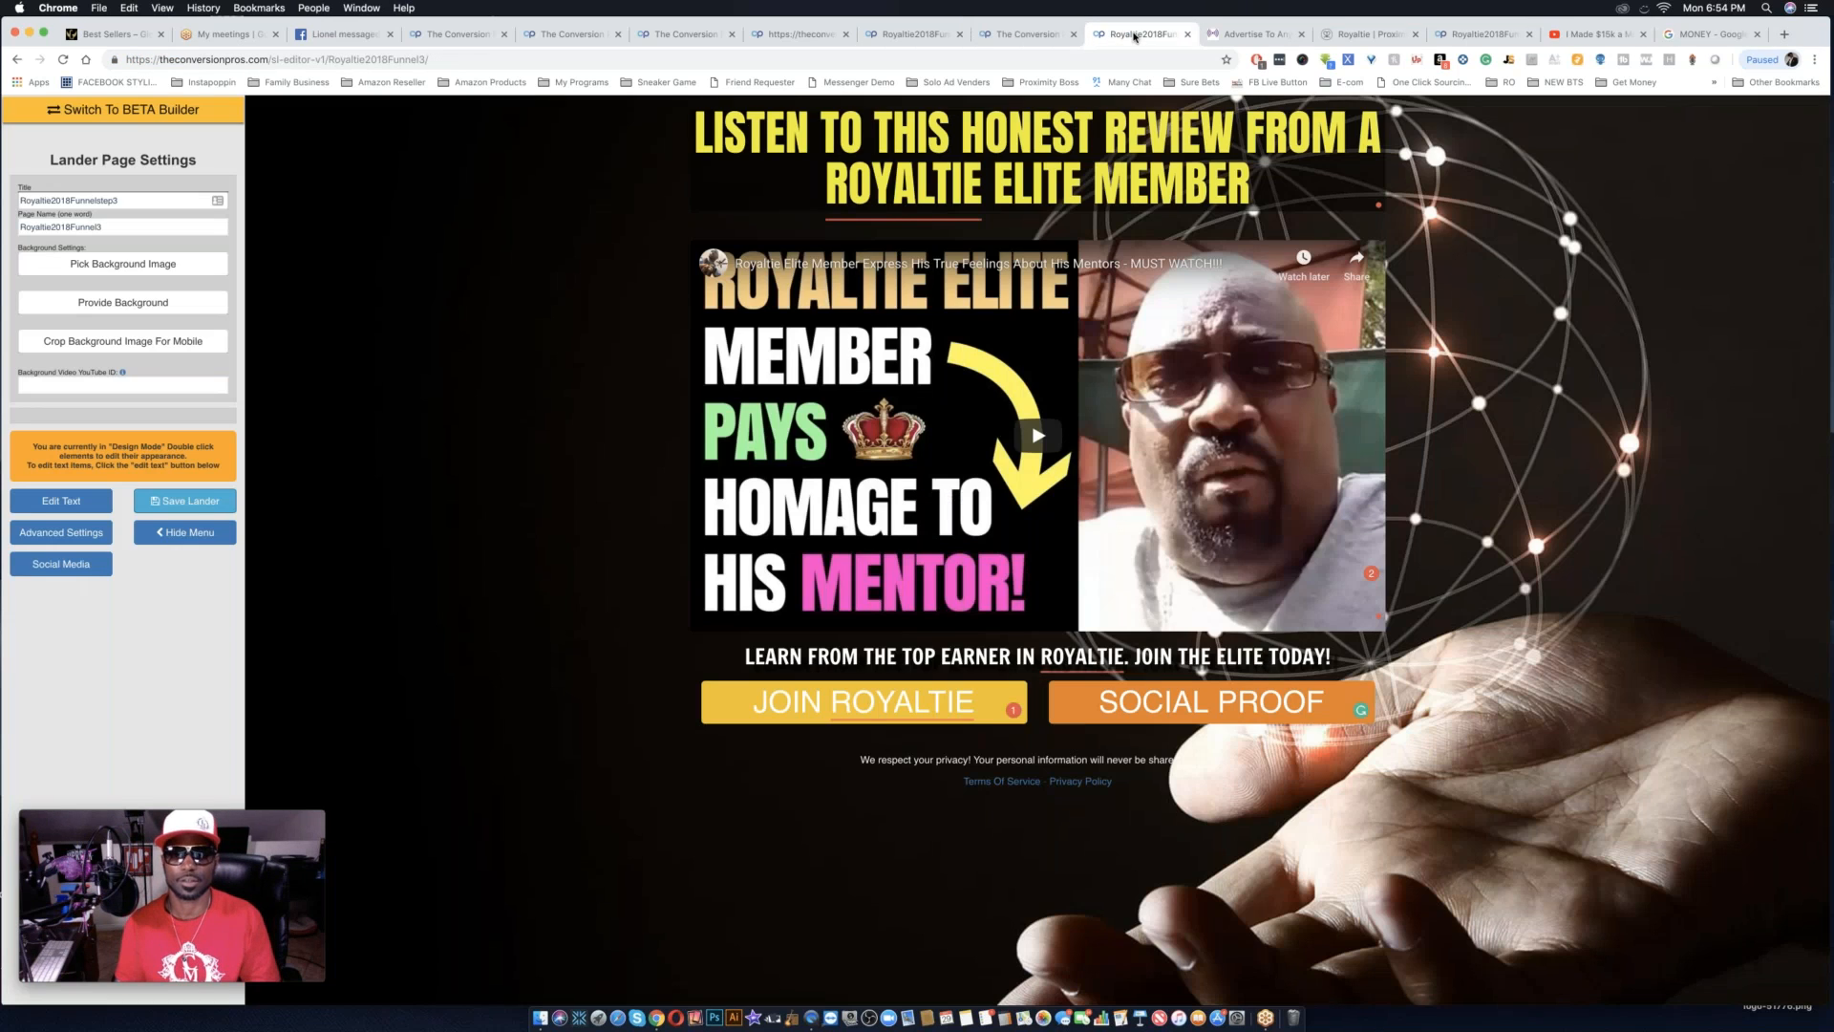
{"action": "left_click", "coordinate": [1253, 34]}
{"action": "left_click", "coordinate": [1340, 37]}
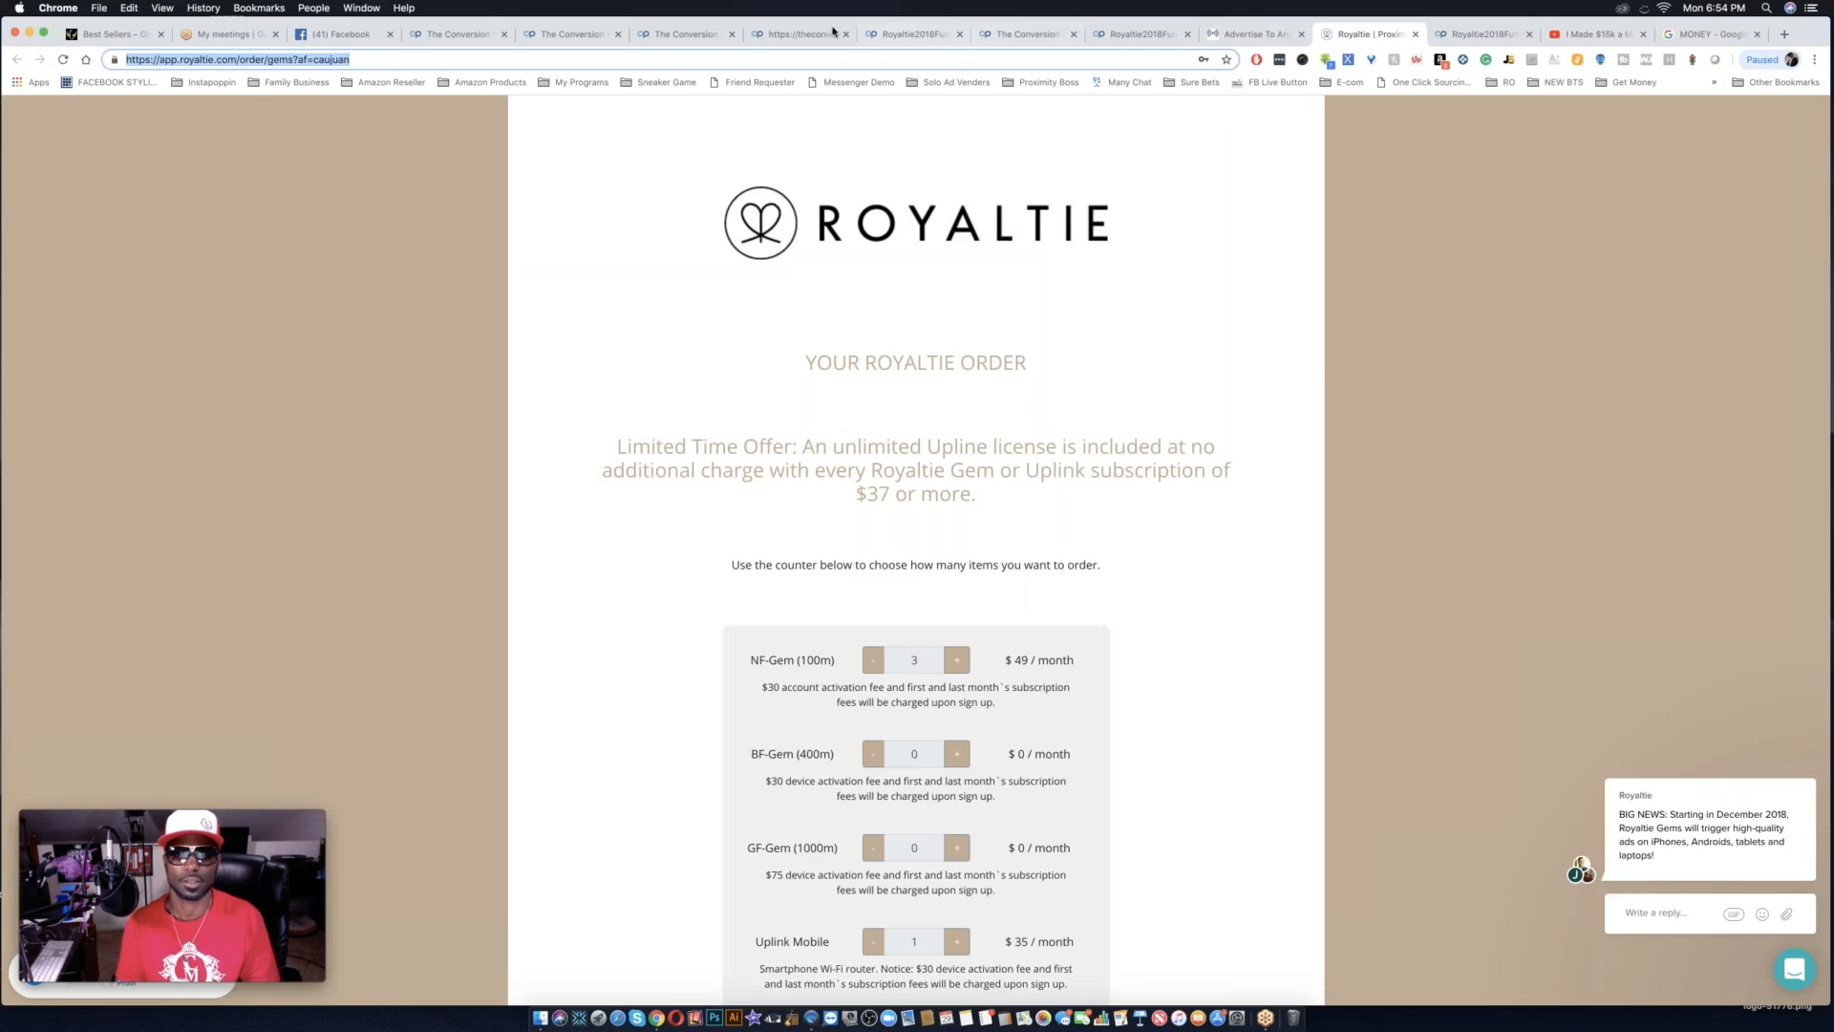
{"action": "left_click", "coordinate": [801, 36]}
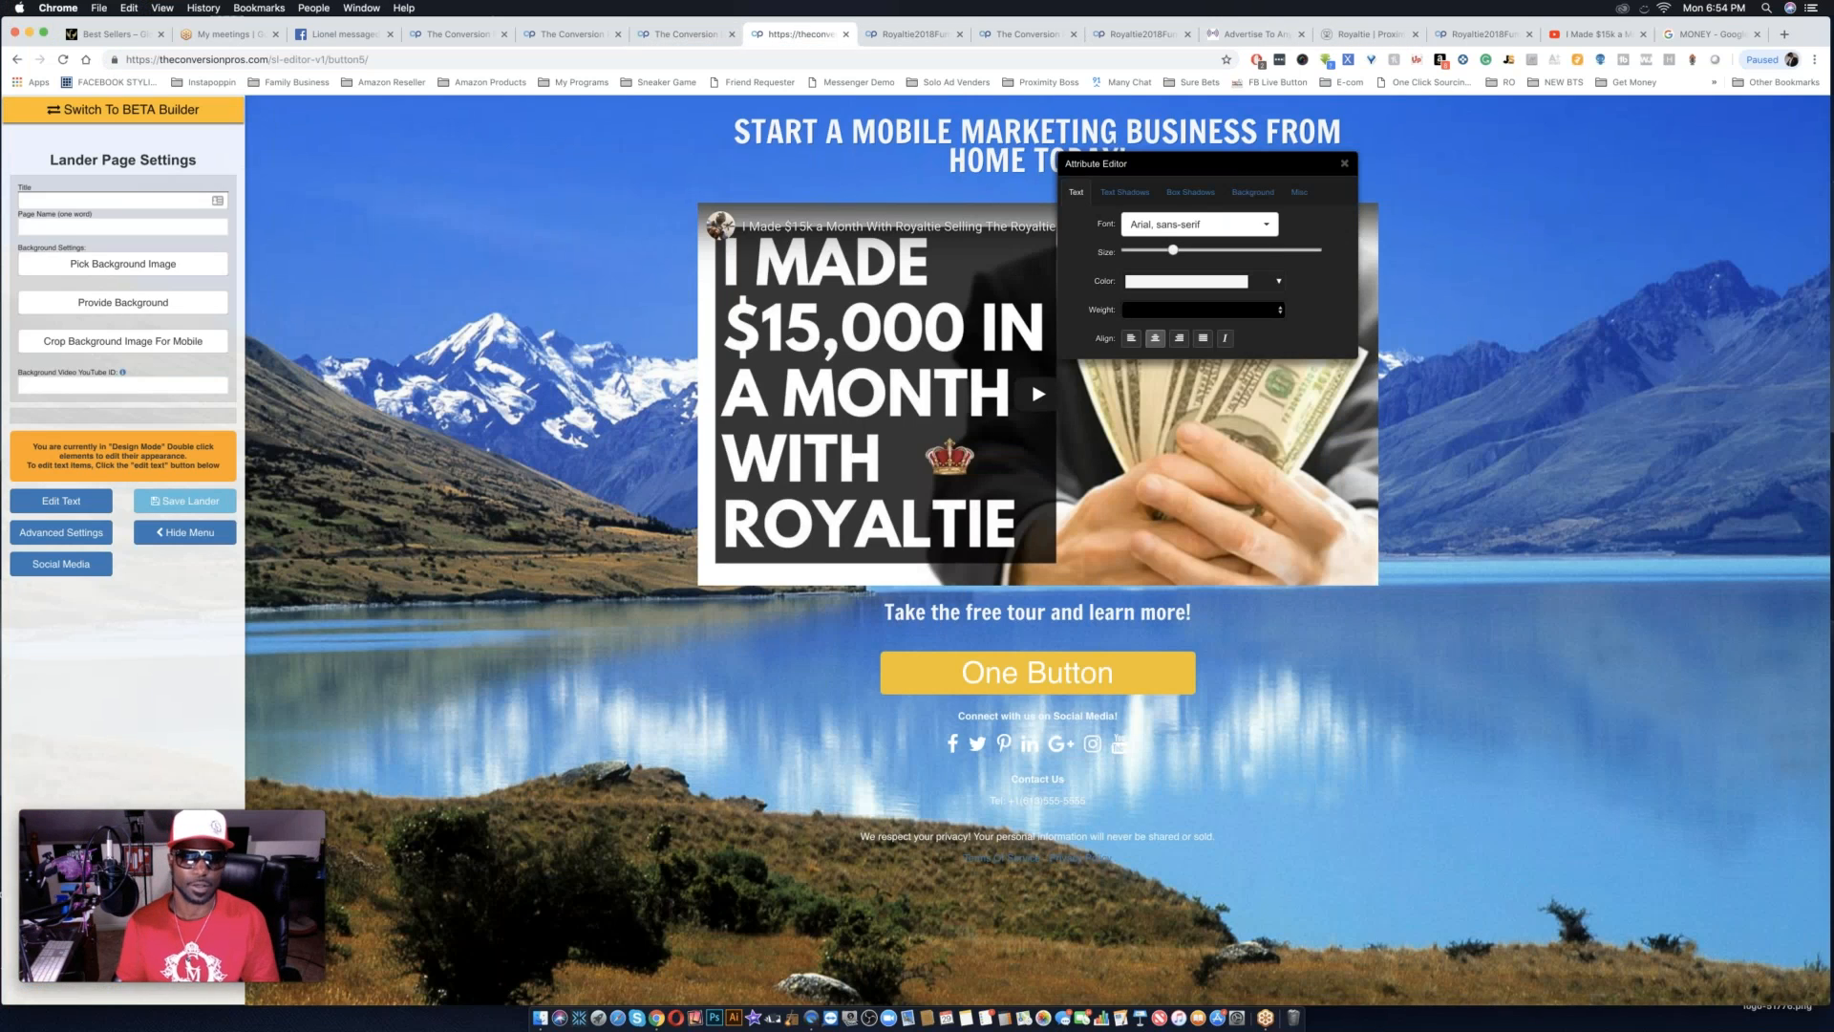
{"action": "key", "text": "super+Tab"}
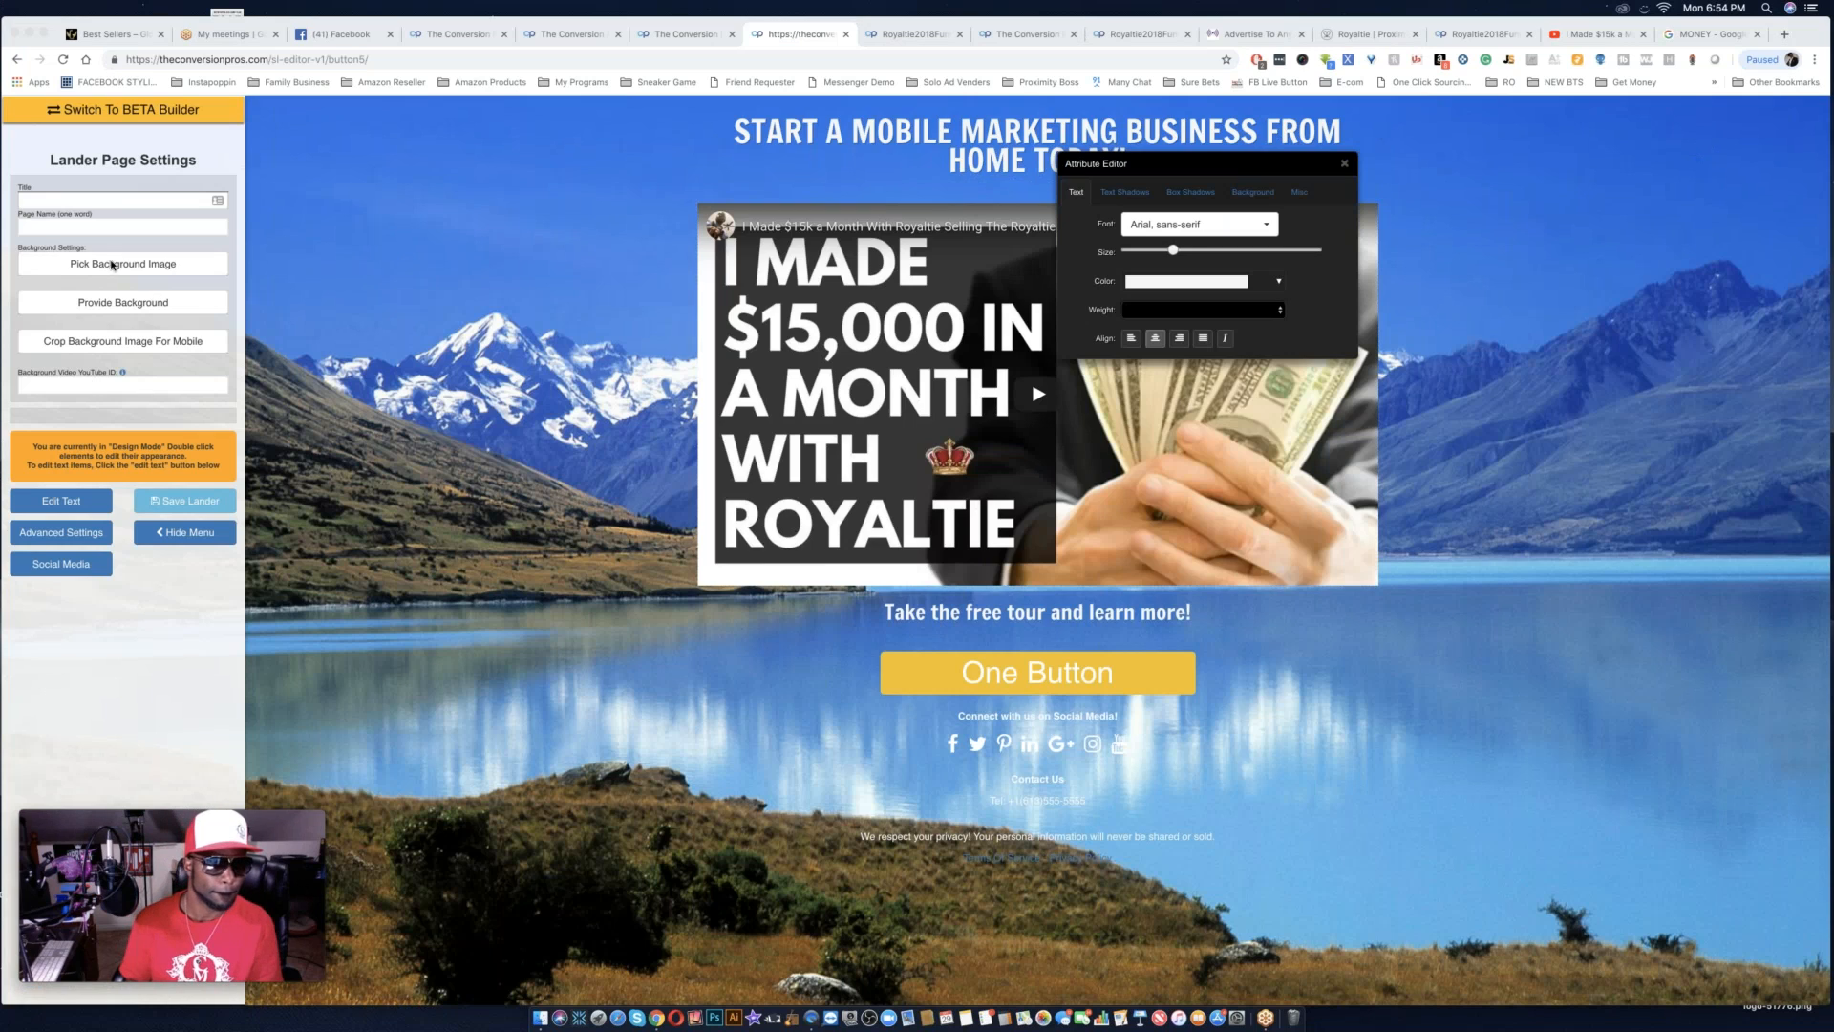
Set the lander page's title to Royaltie2018Funnelfinal, adapting the earlier Royaltie2018Funnelstep3 entry.
{"action": "left_click", "coordinate": [64, 196]}
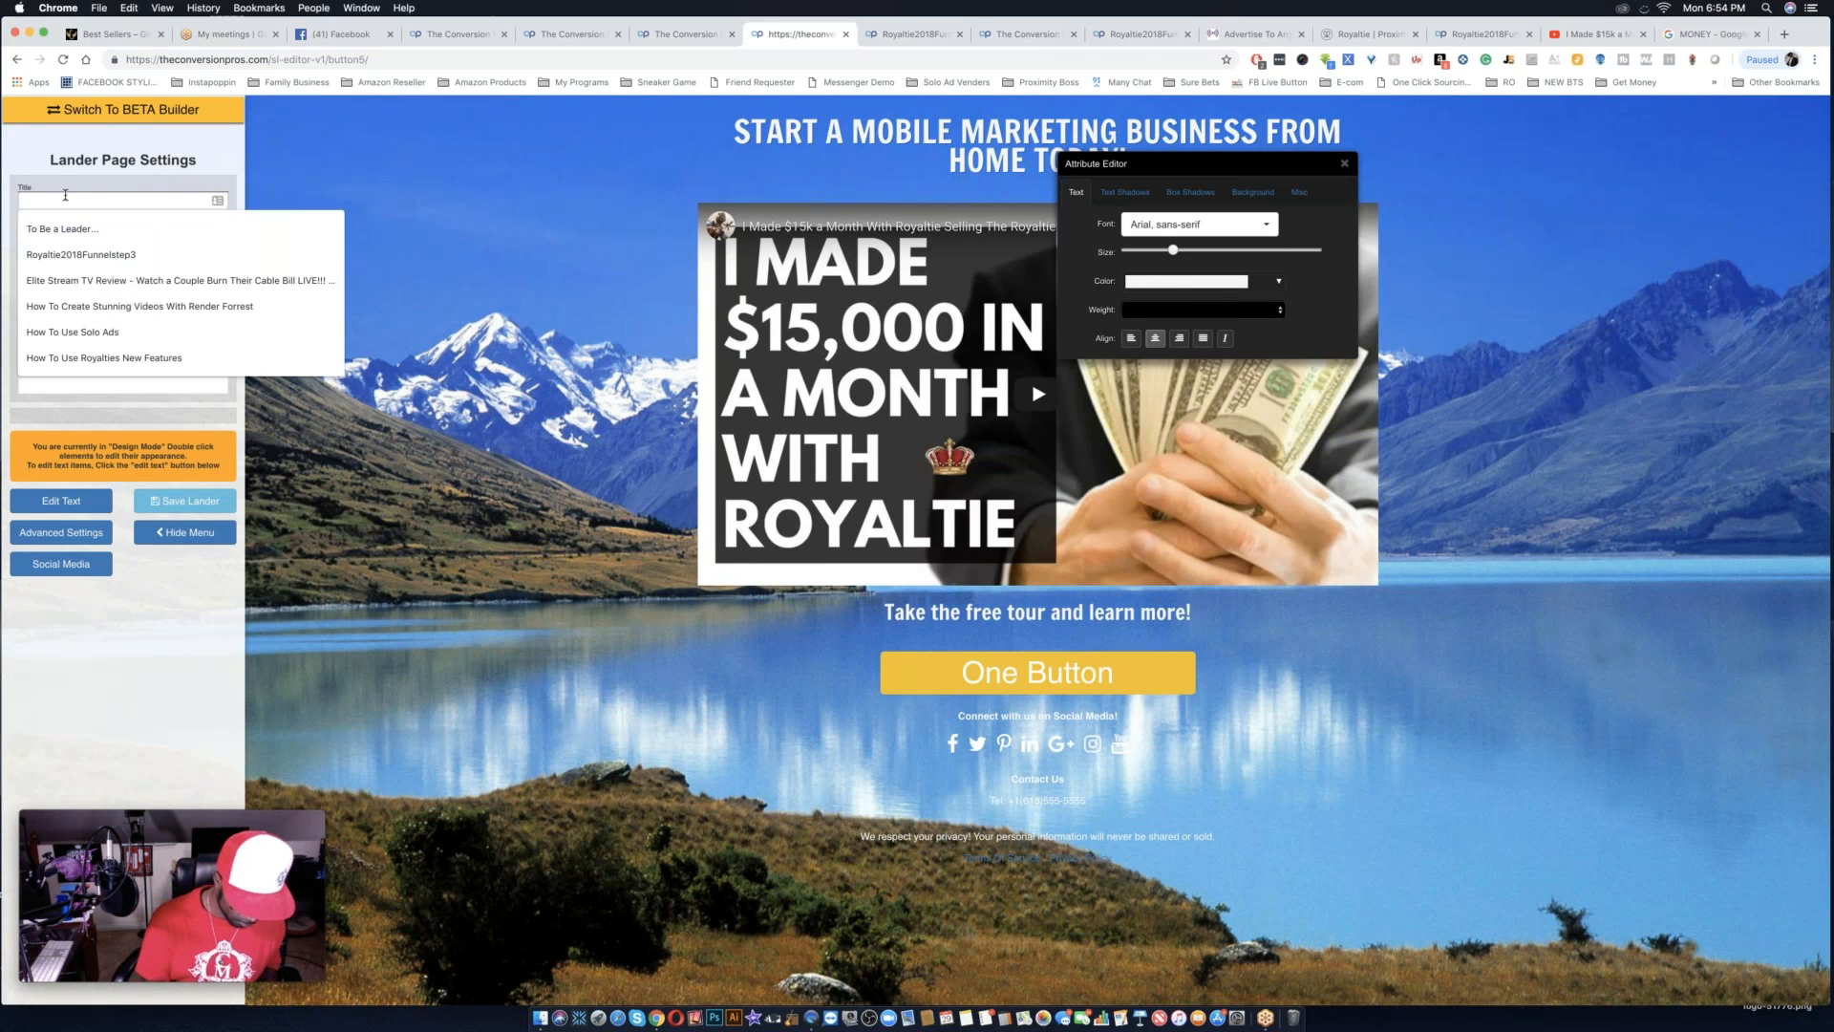
{"action": "type", "text": "Royaltie2018Funnelstep3"}
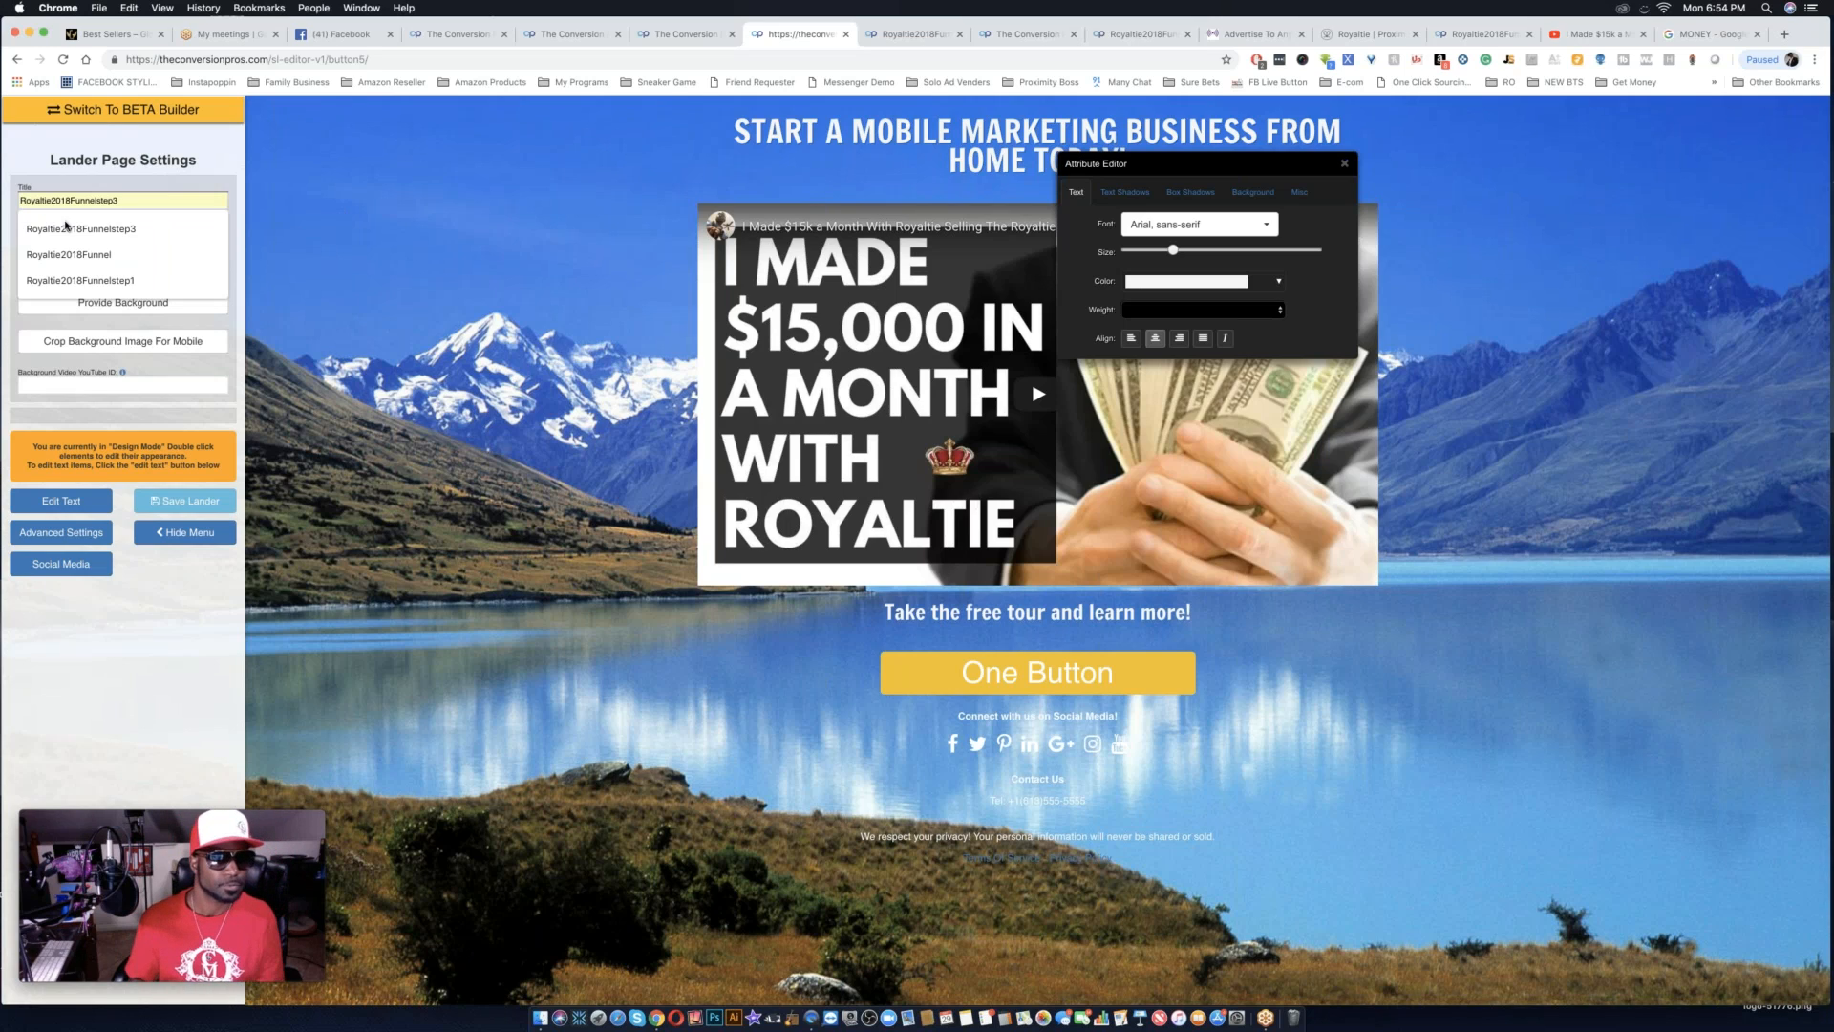
{"action": "left_click", "coordinate": [81, 229]}
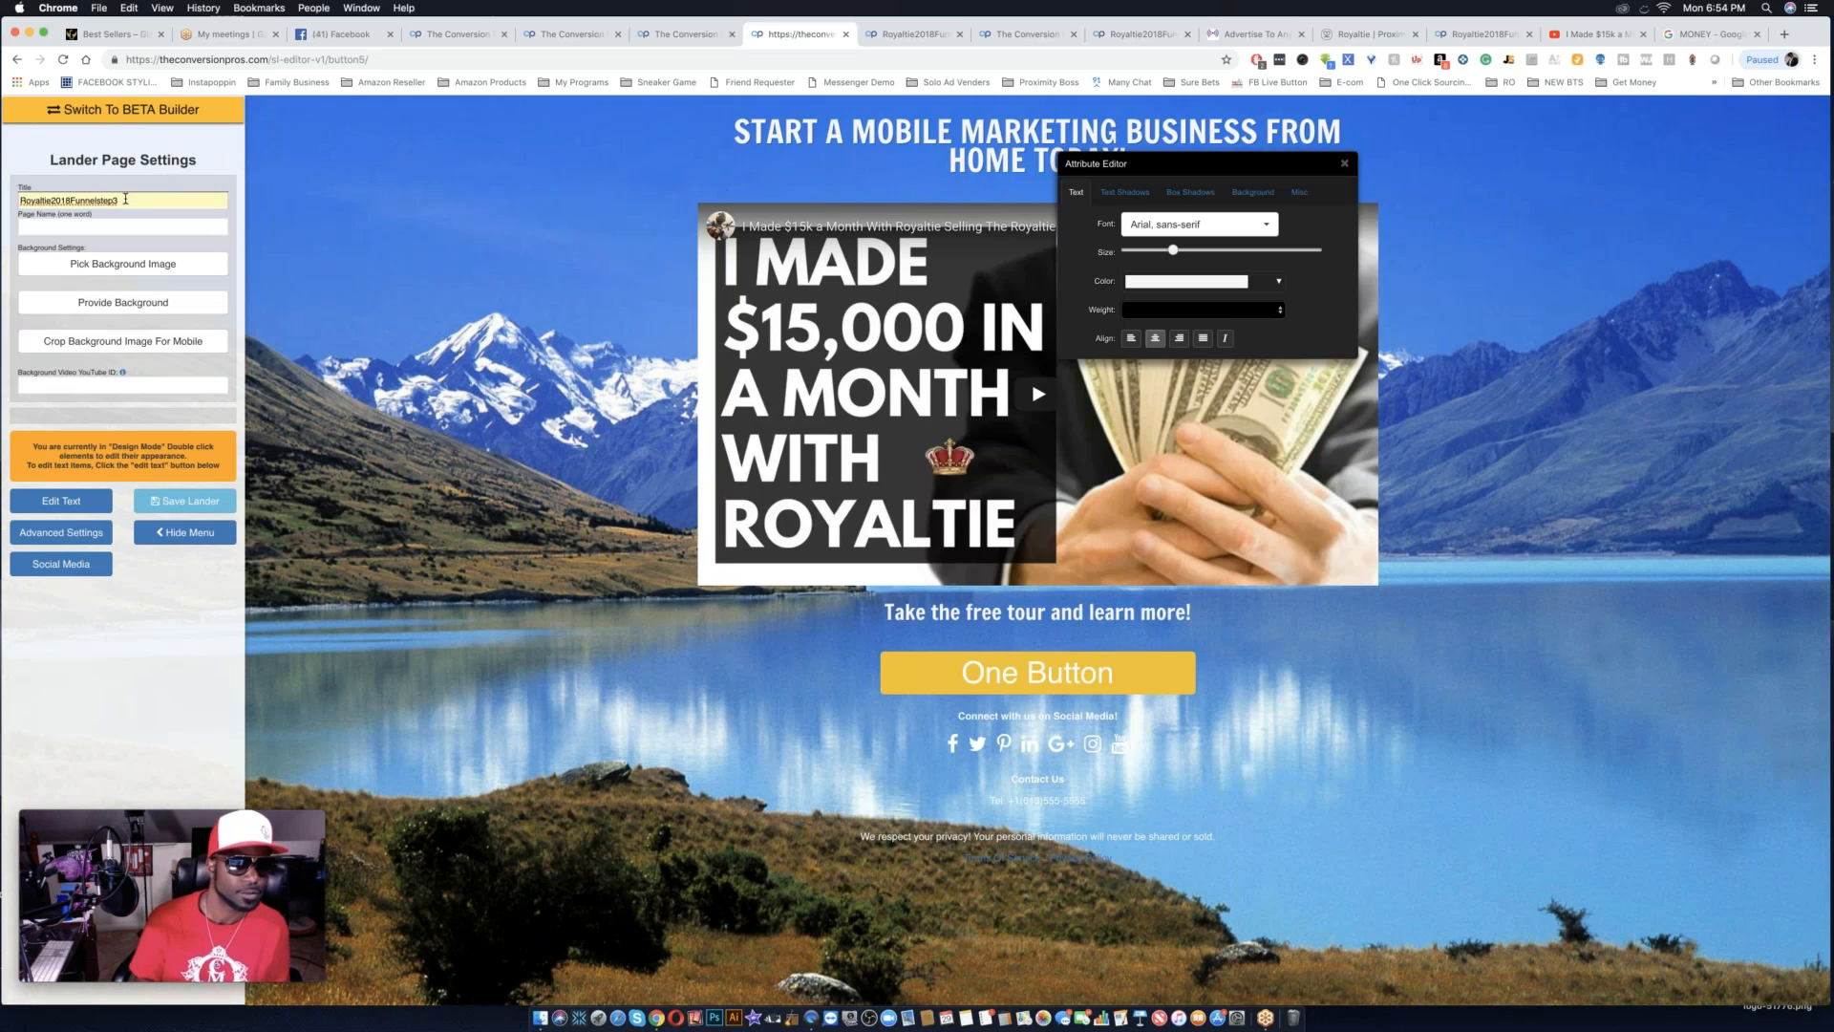
{"action": "key", "text": "BackSpace"}
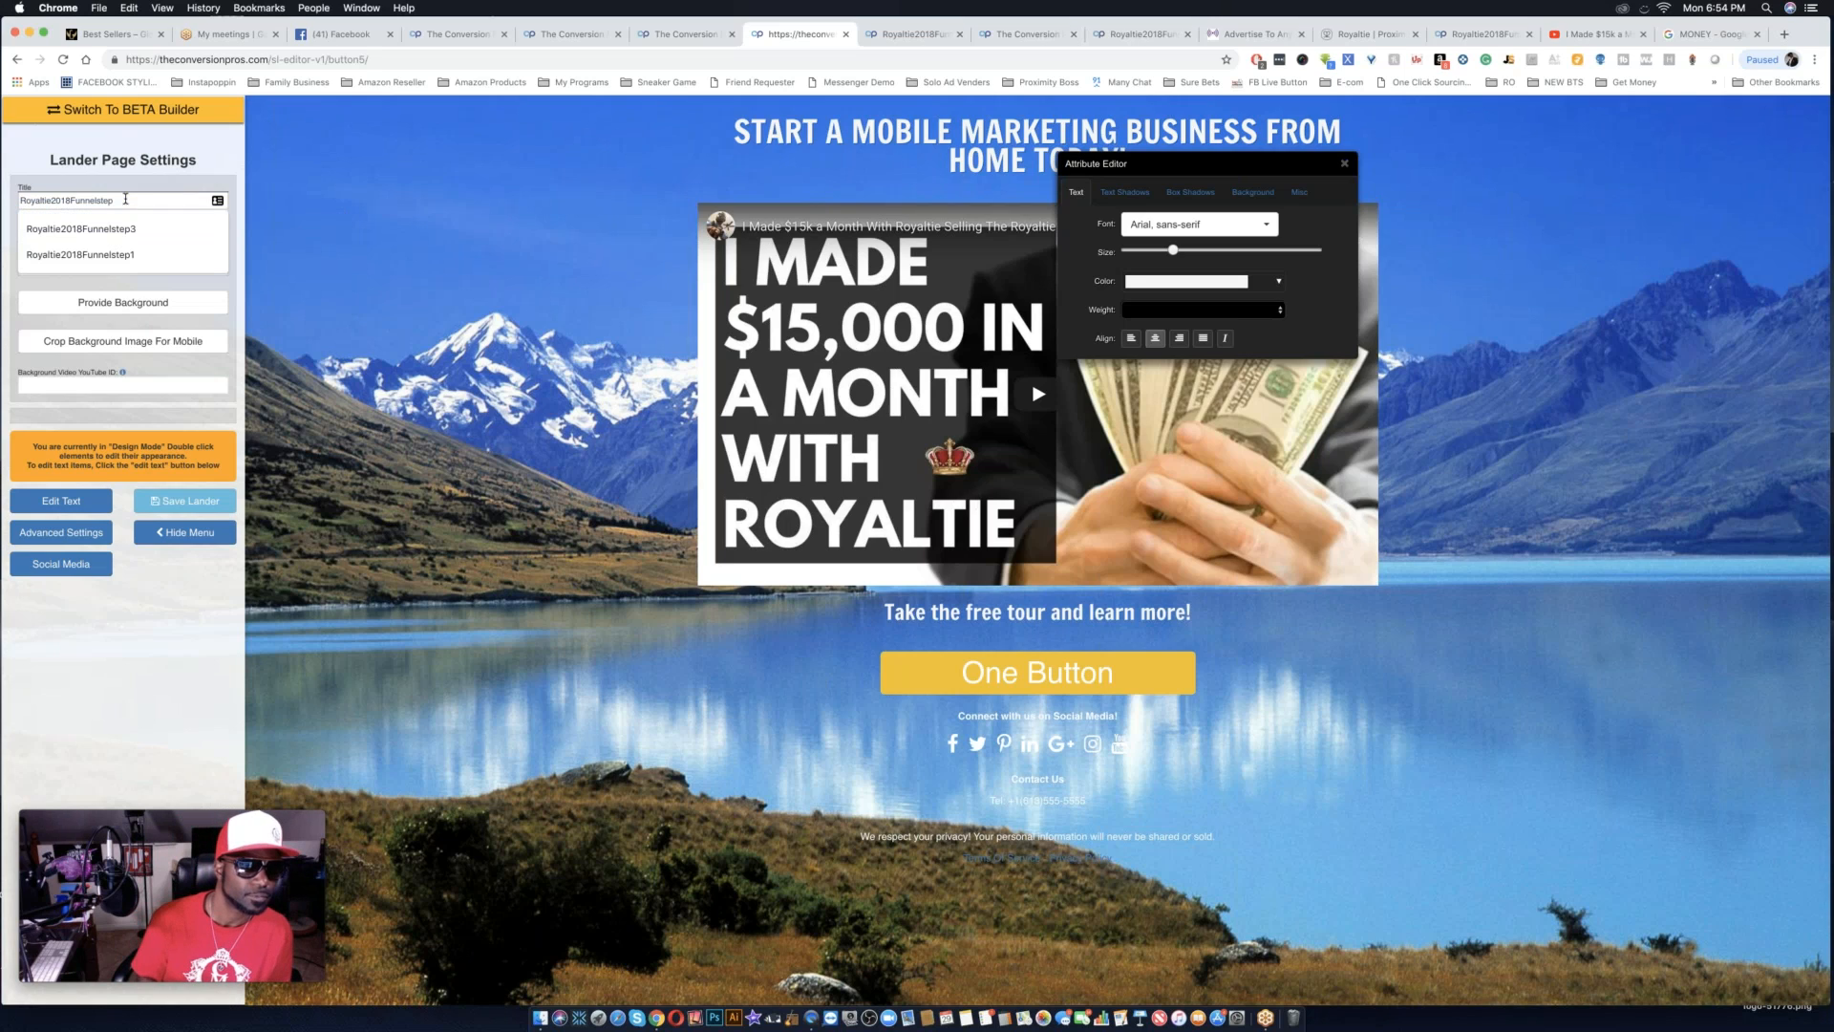
{"action": "key", "text": "BackSpace"}
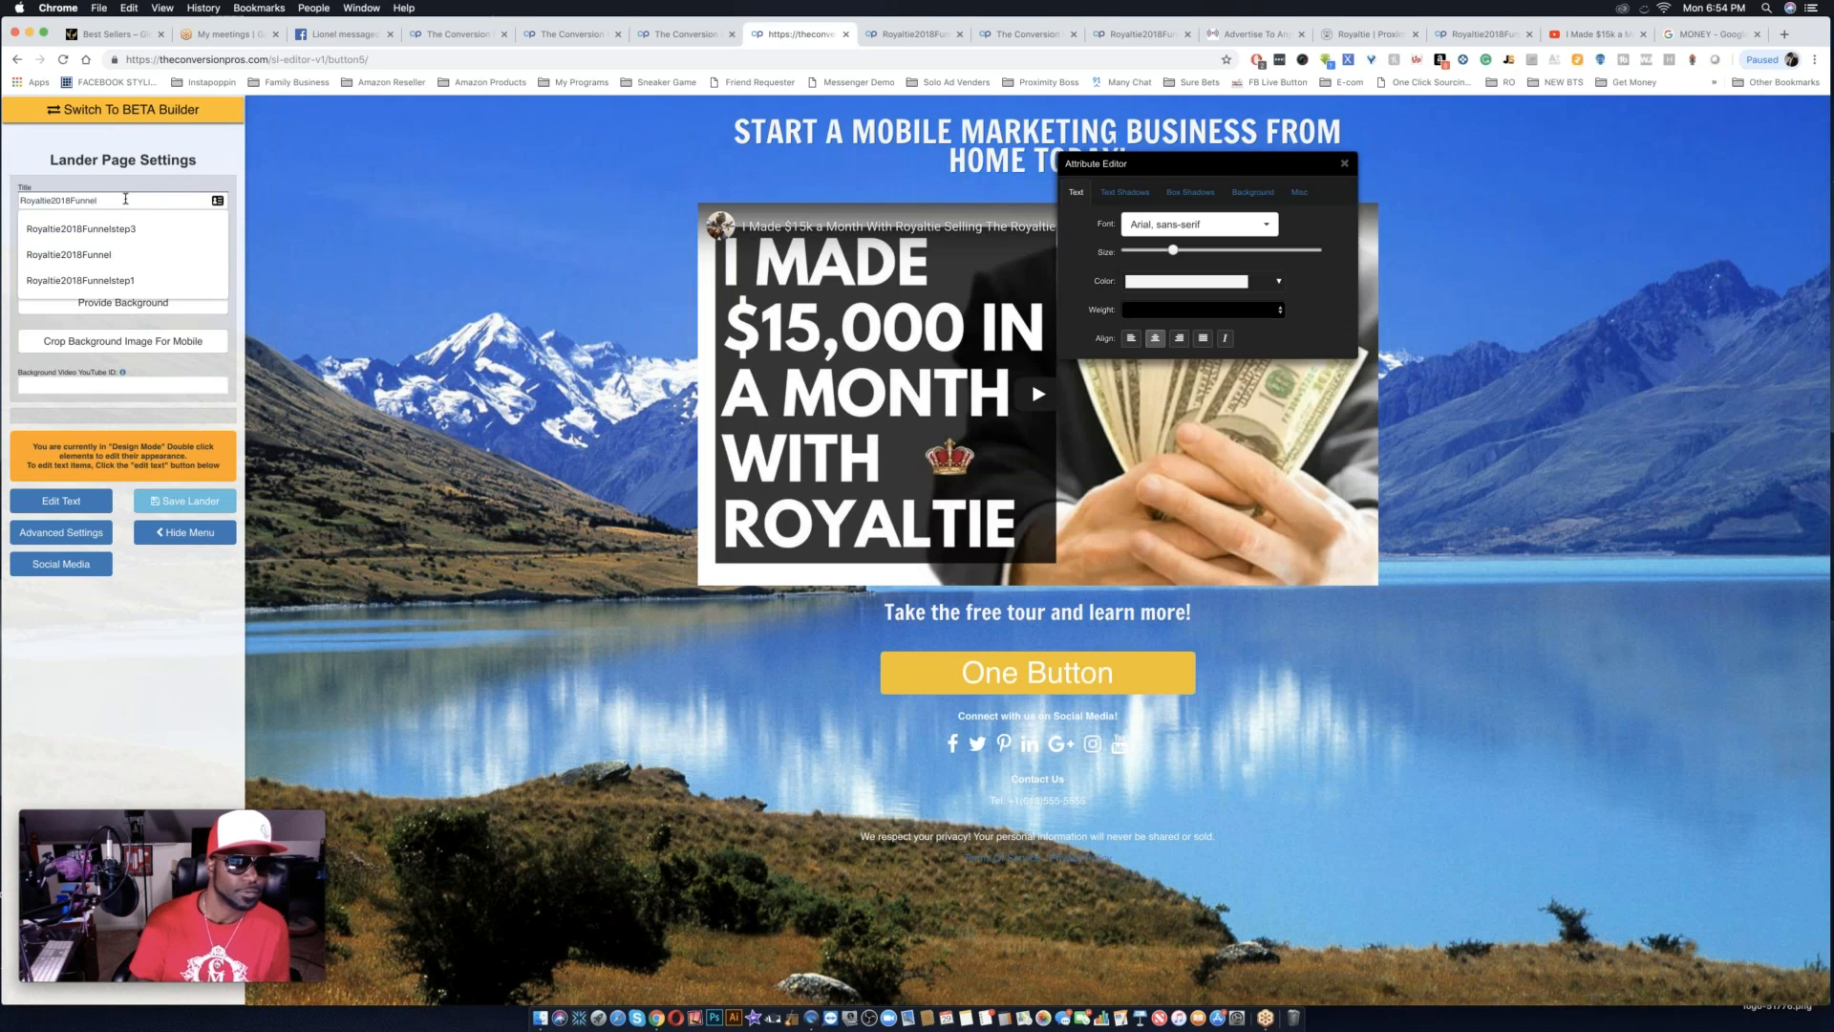
{"action": "type", "text": "f"}
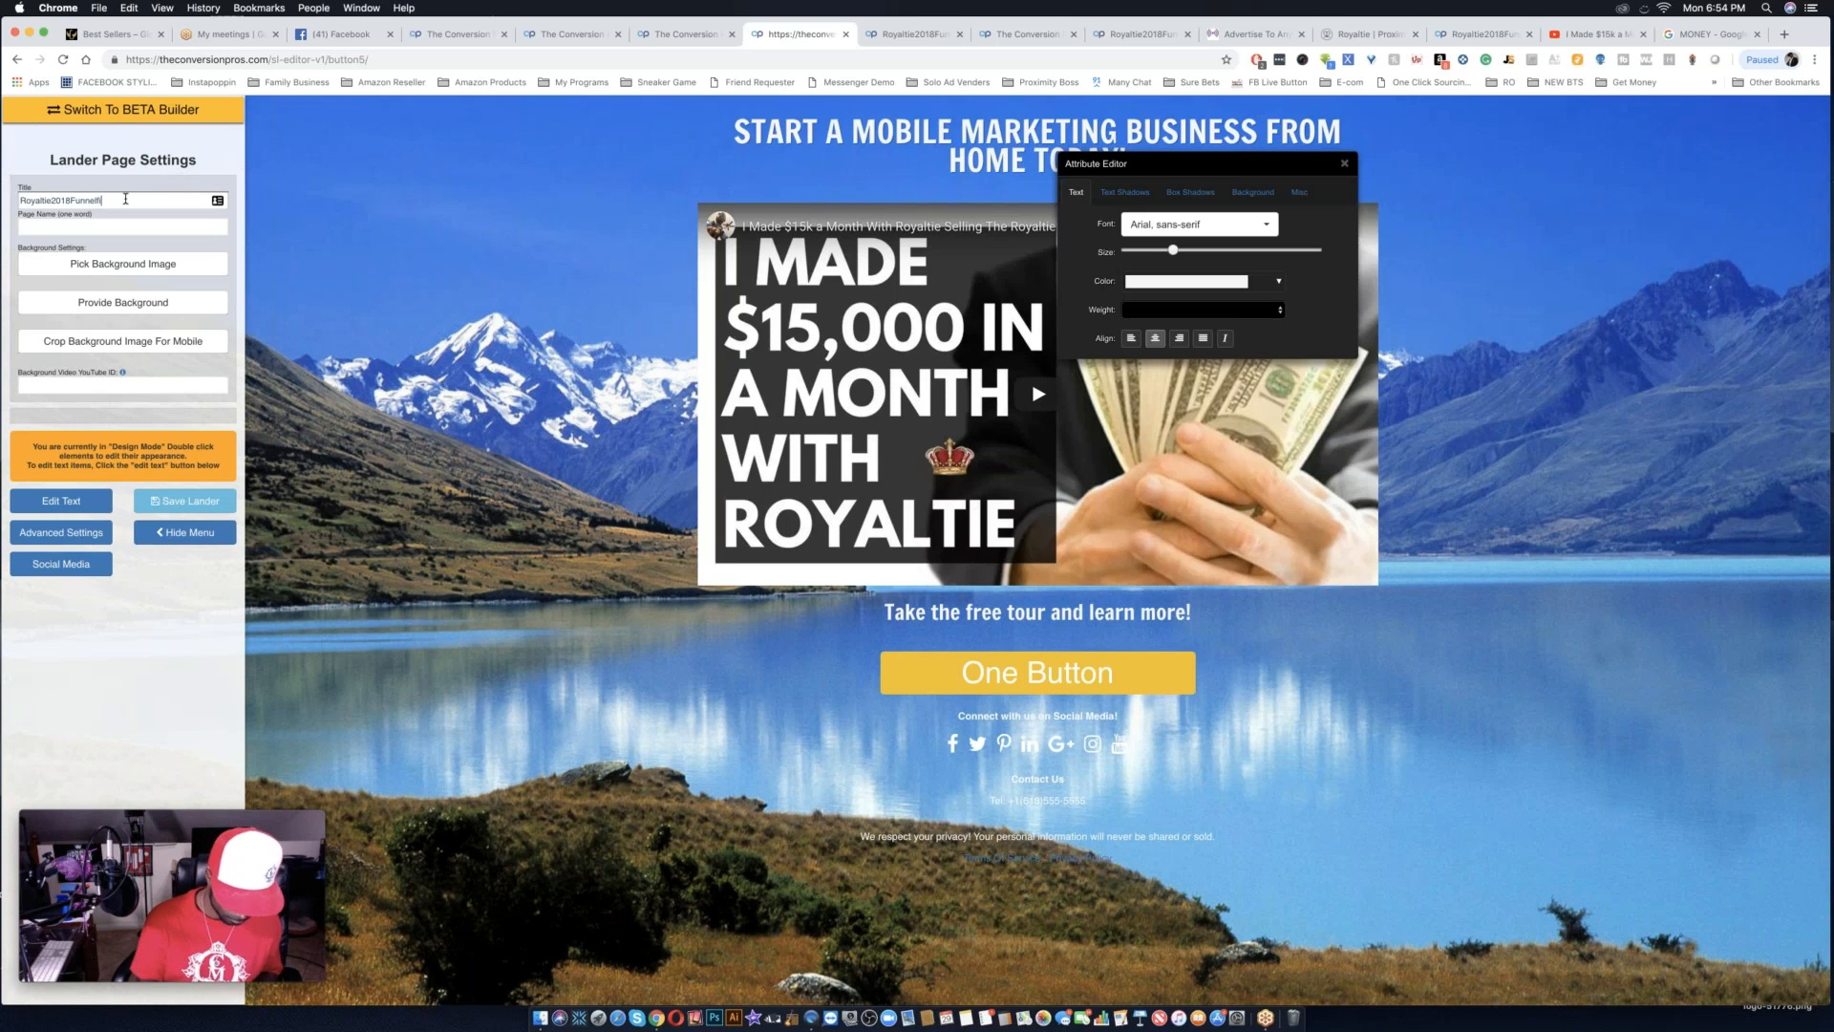
{"action": "key", "text": "super+a"}
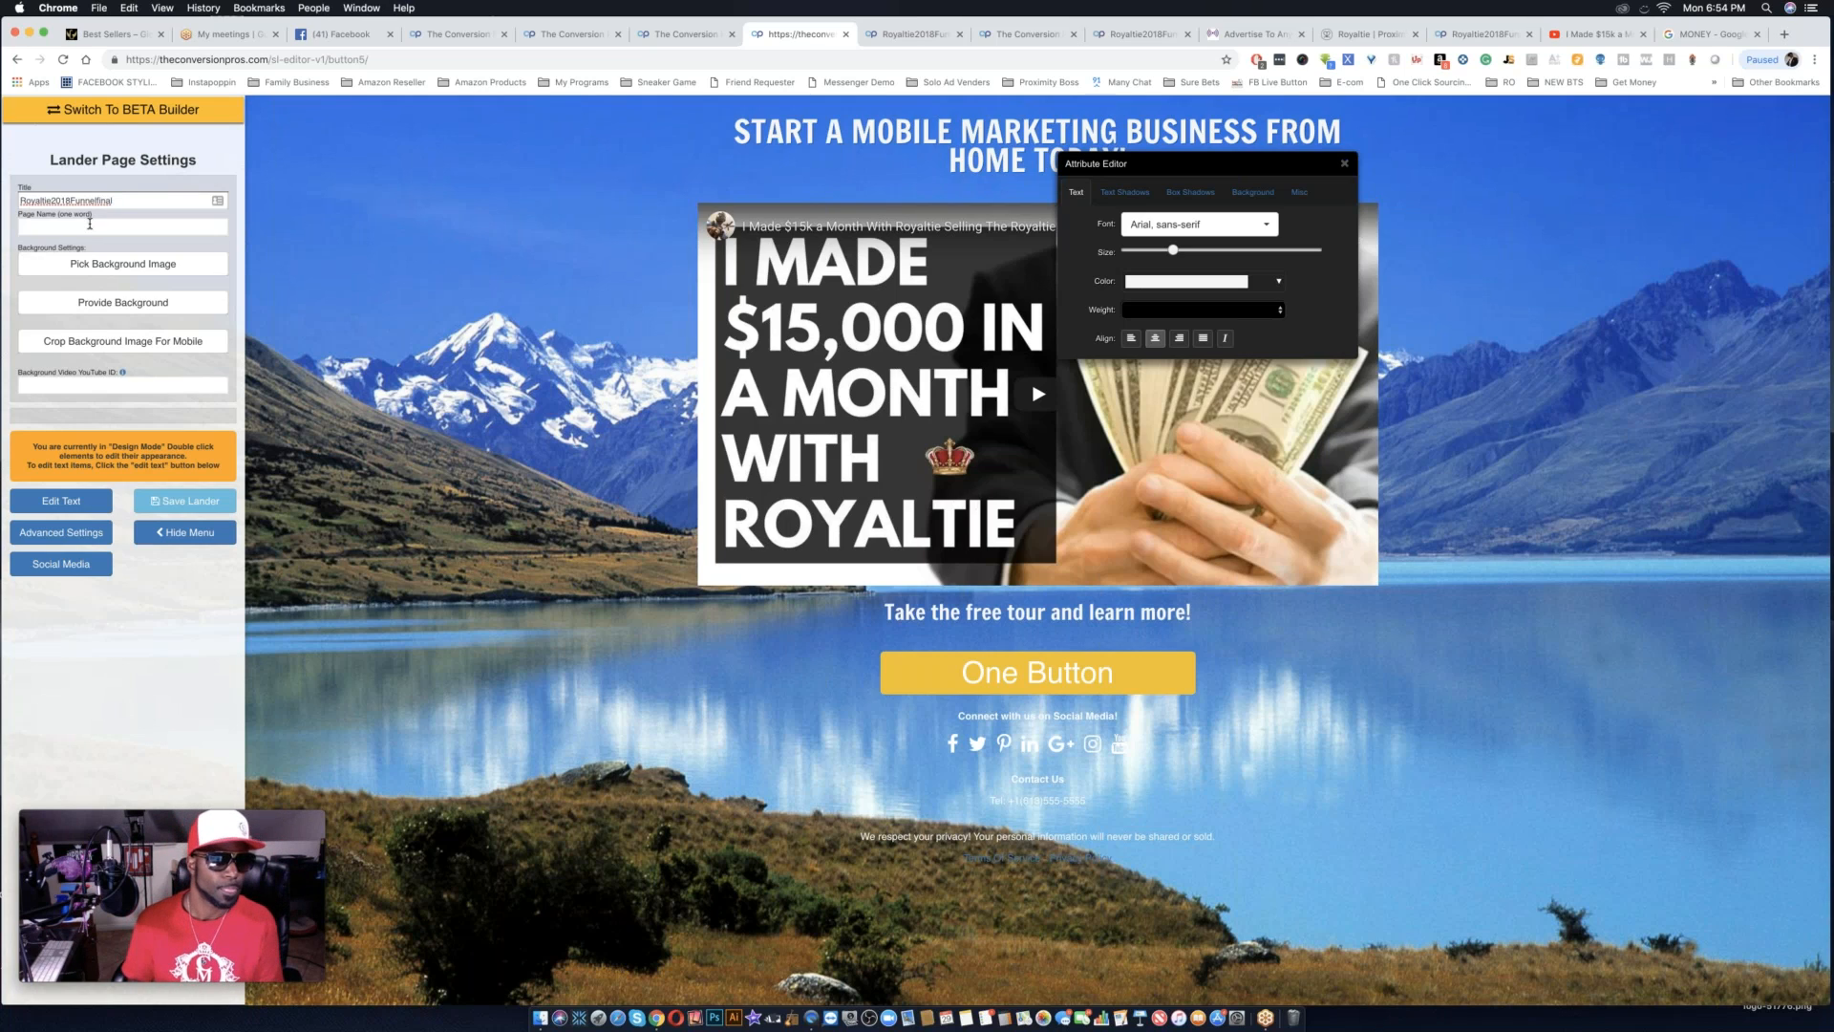
Set the one-word page name to Royaltie2018Funnelfinal.
{"action": "left_click", "coordinate": [90, 223]}
{"action": "left_click", "coordinate": [84, 255]}
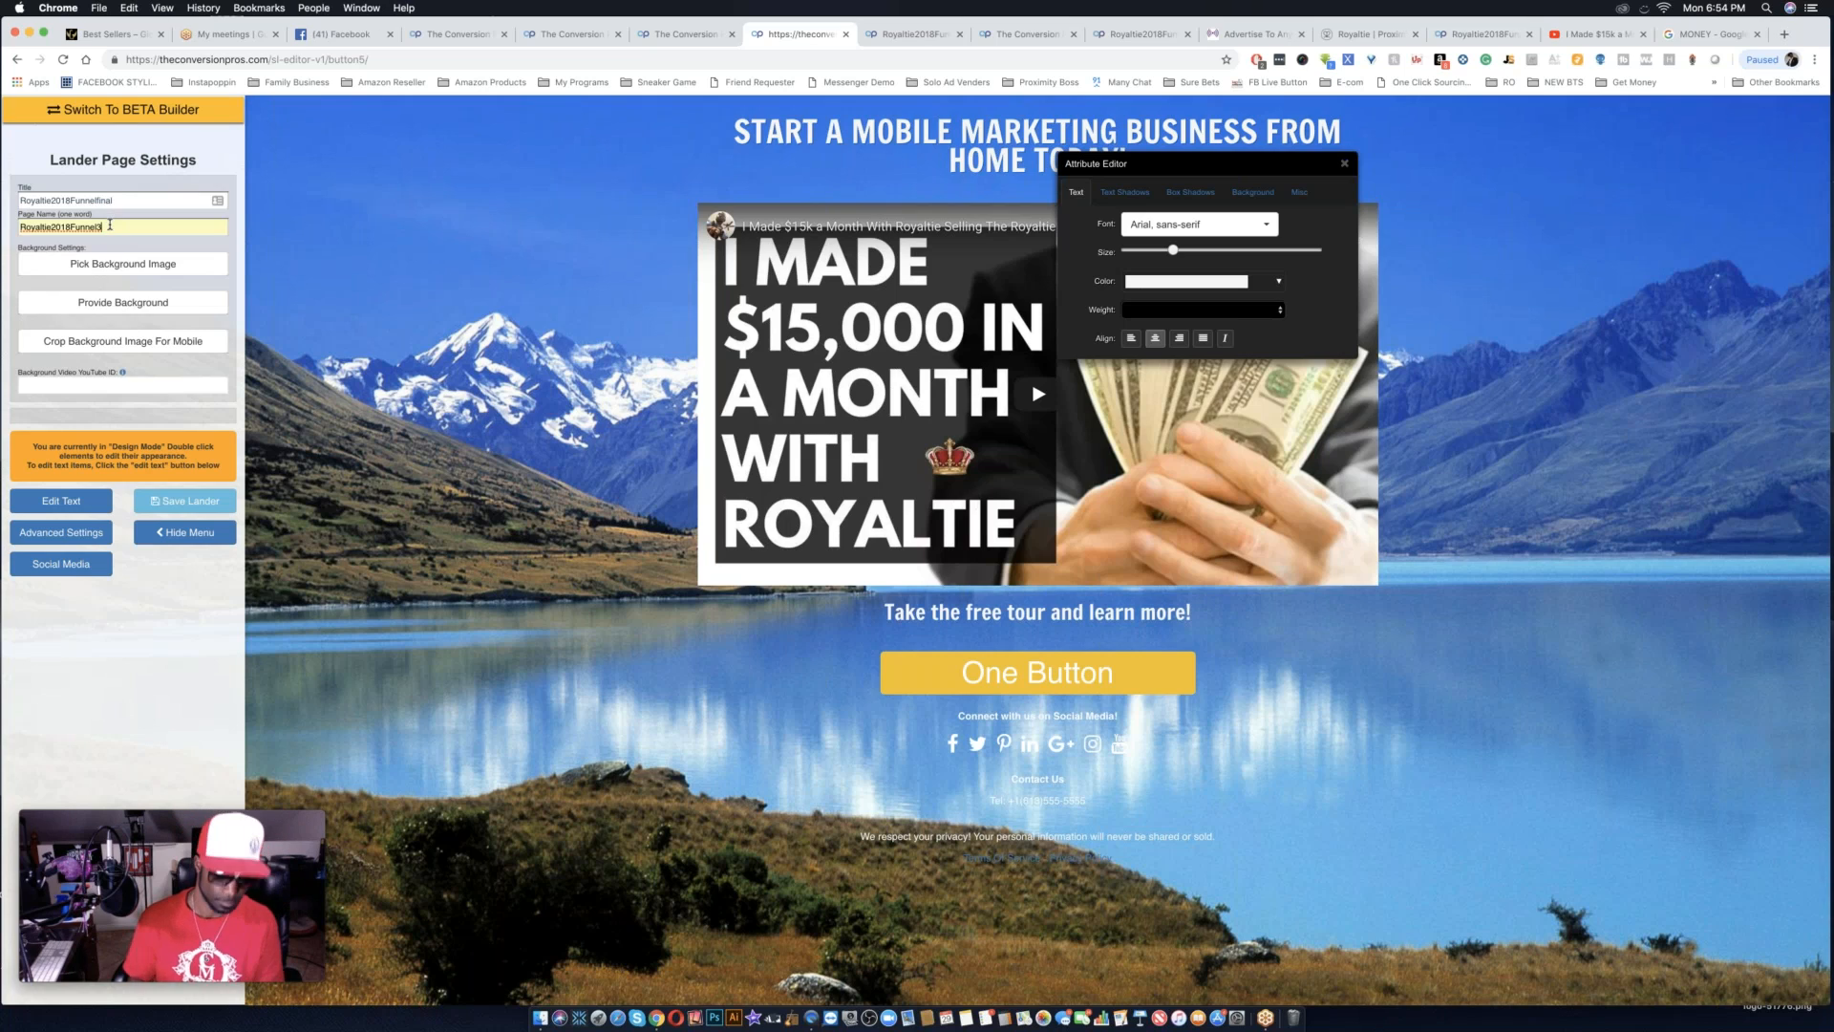
{"action": "key", "text": "BackSpace"}
{"action": "type", "text": "final"}
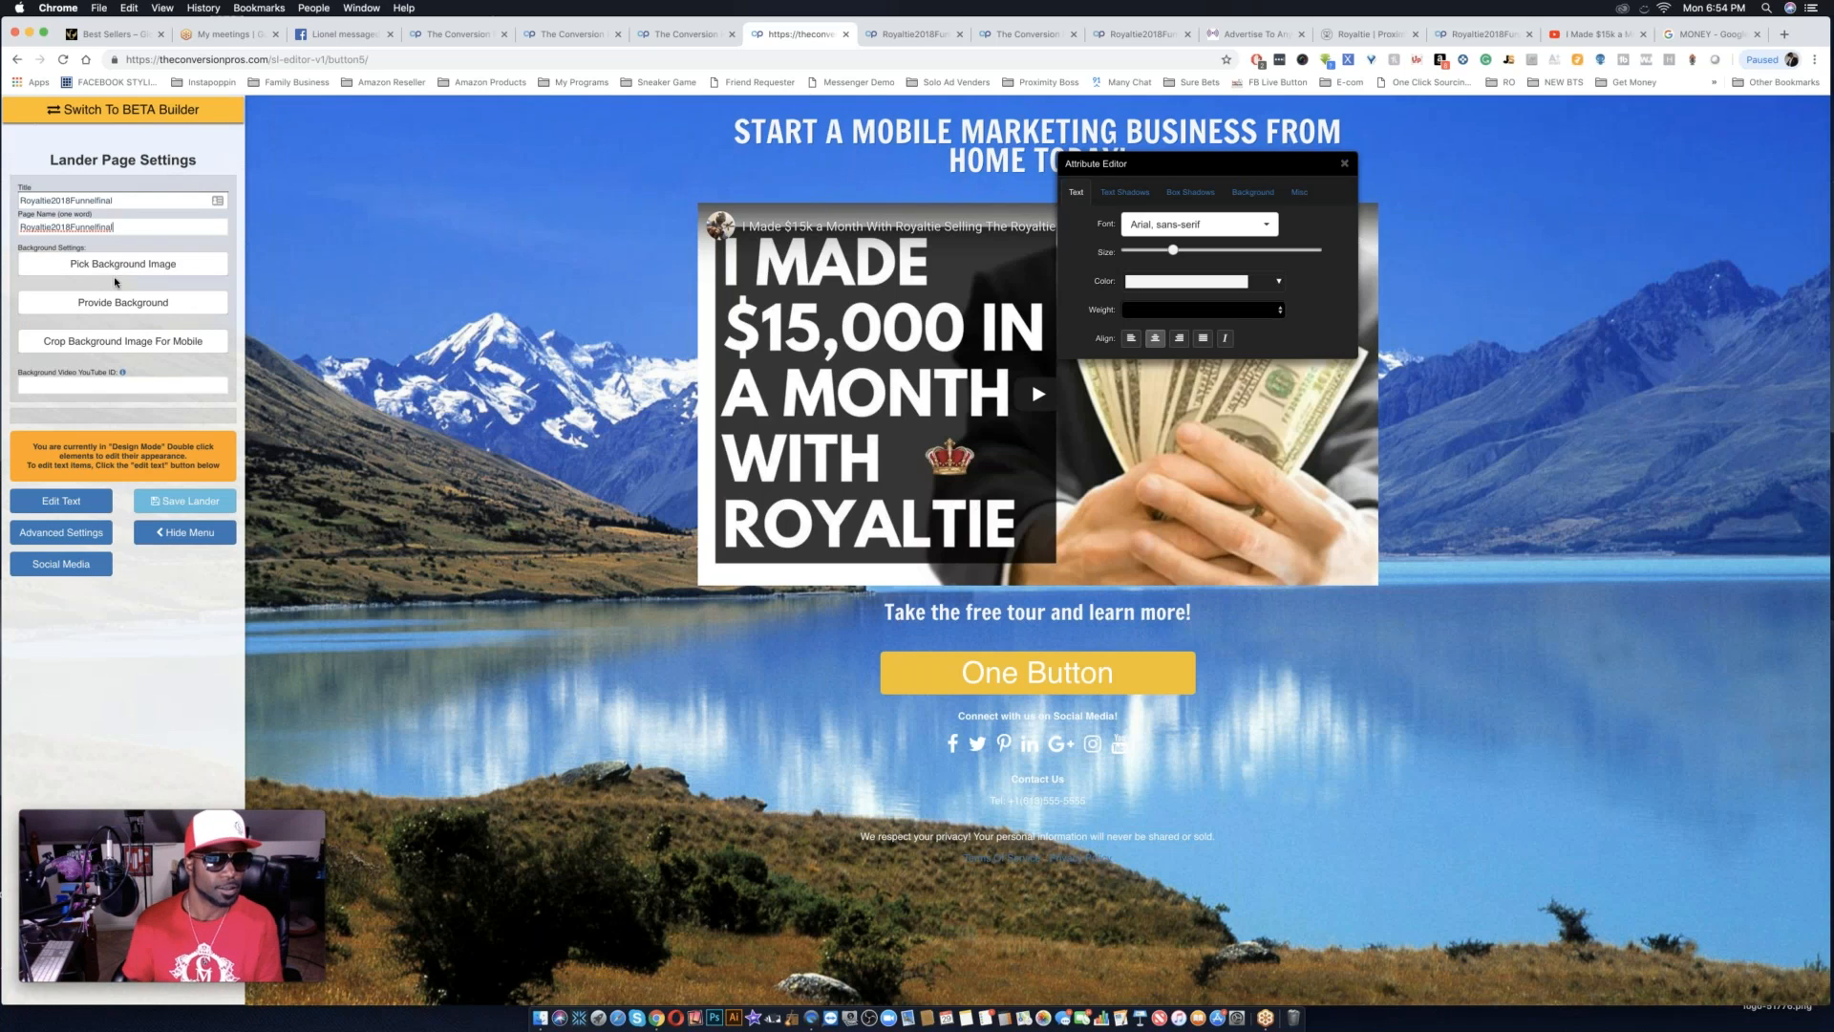
Provide the copied image address as the page's background, try to crop it for mobile and close the crop view.
{"action": "left_click", "coordinate": [130, 267]}
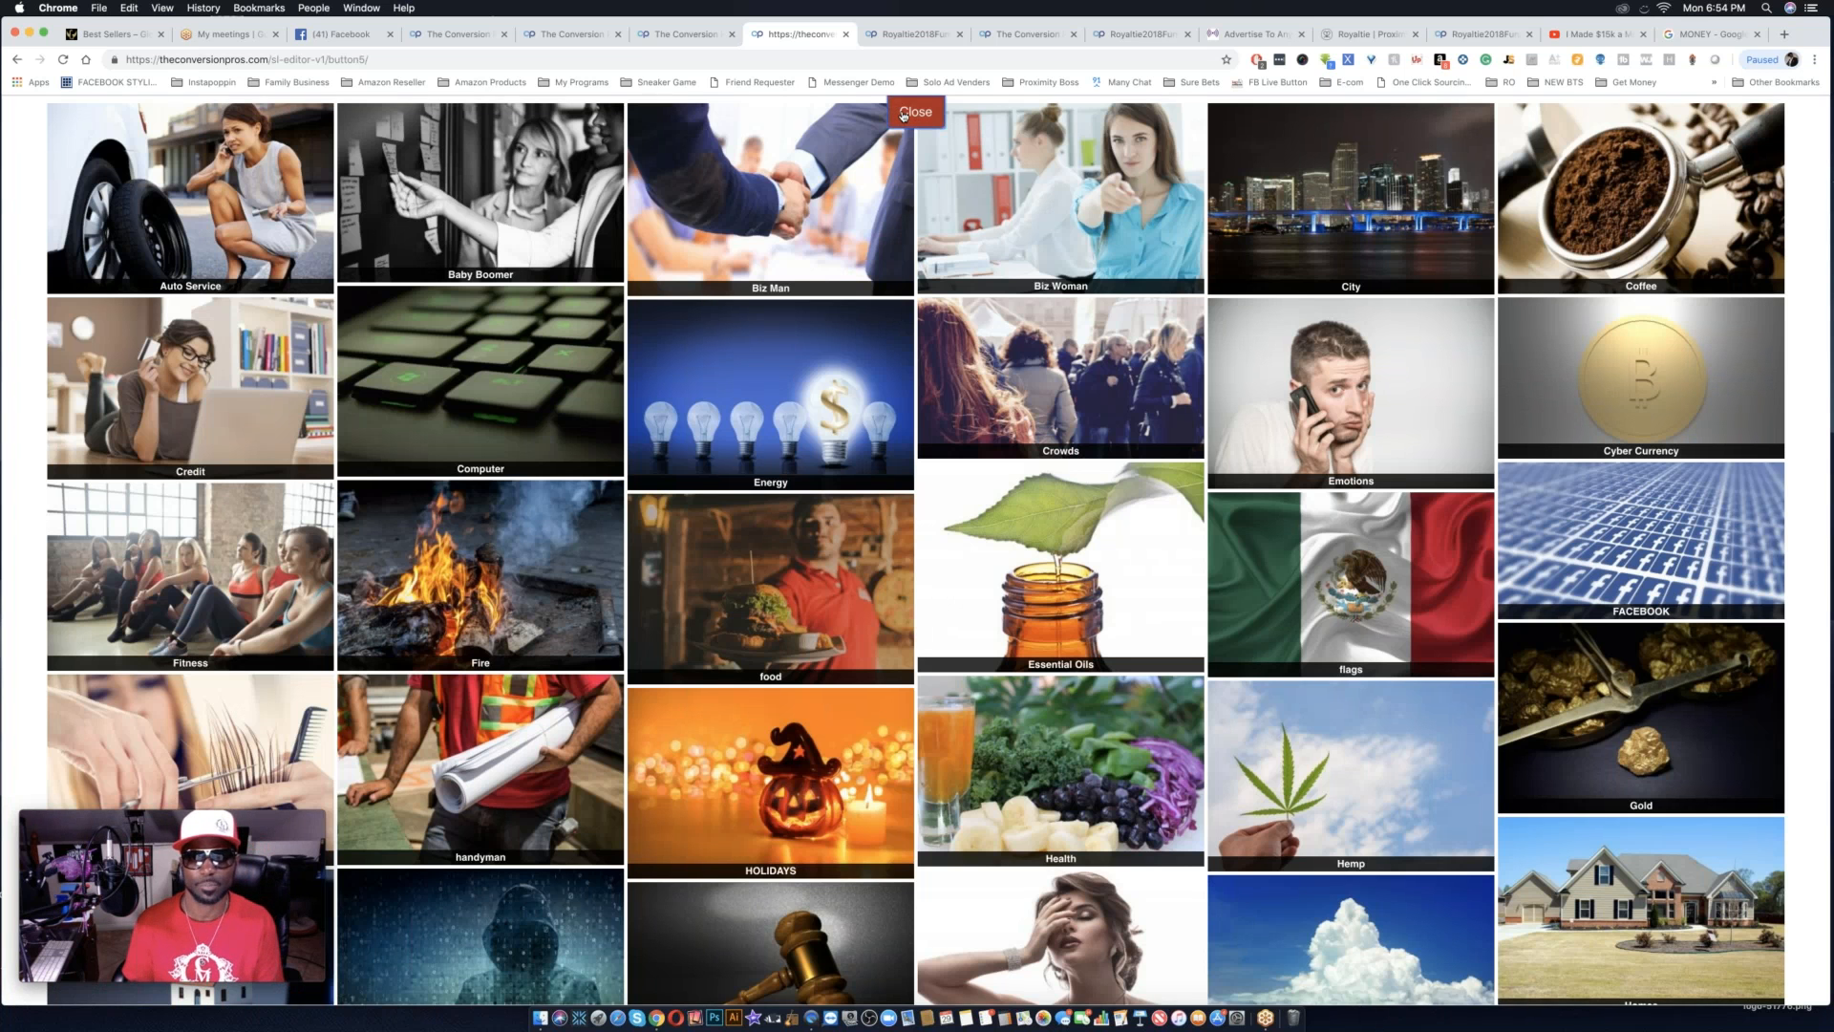
{"action": "left_click", "coordinate": [915, 112]}
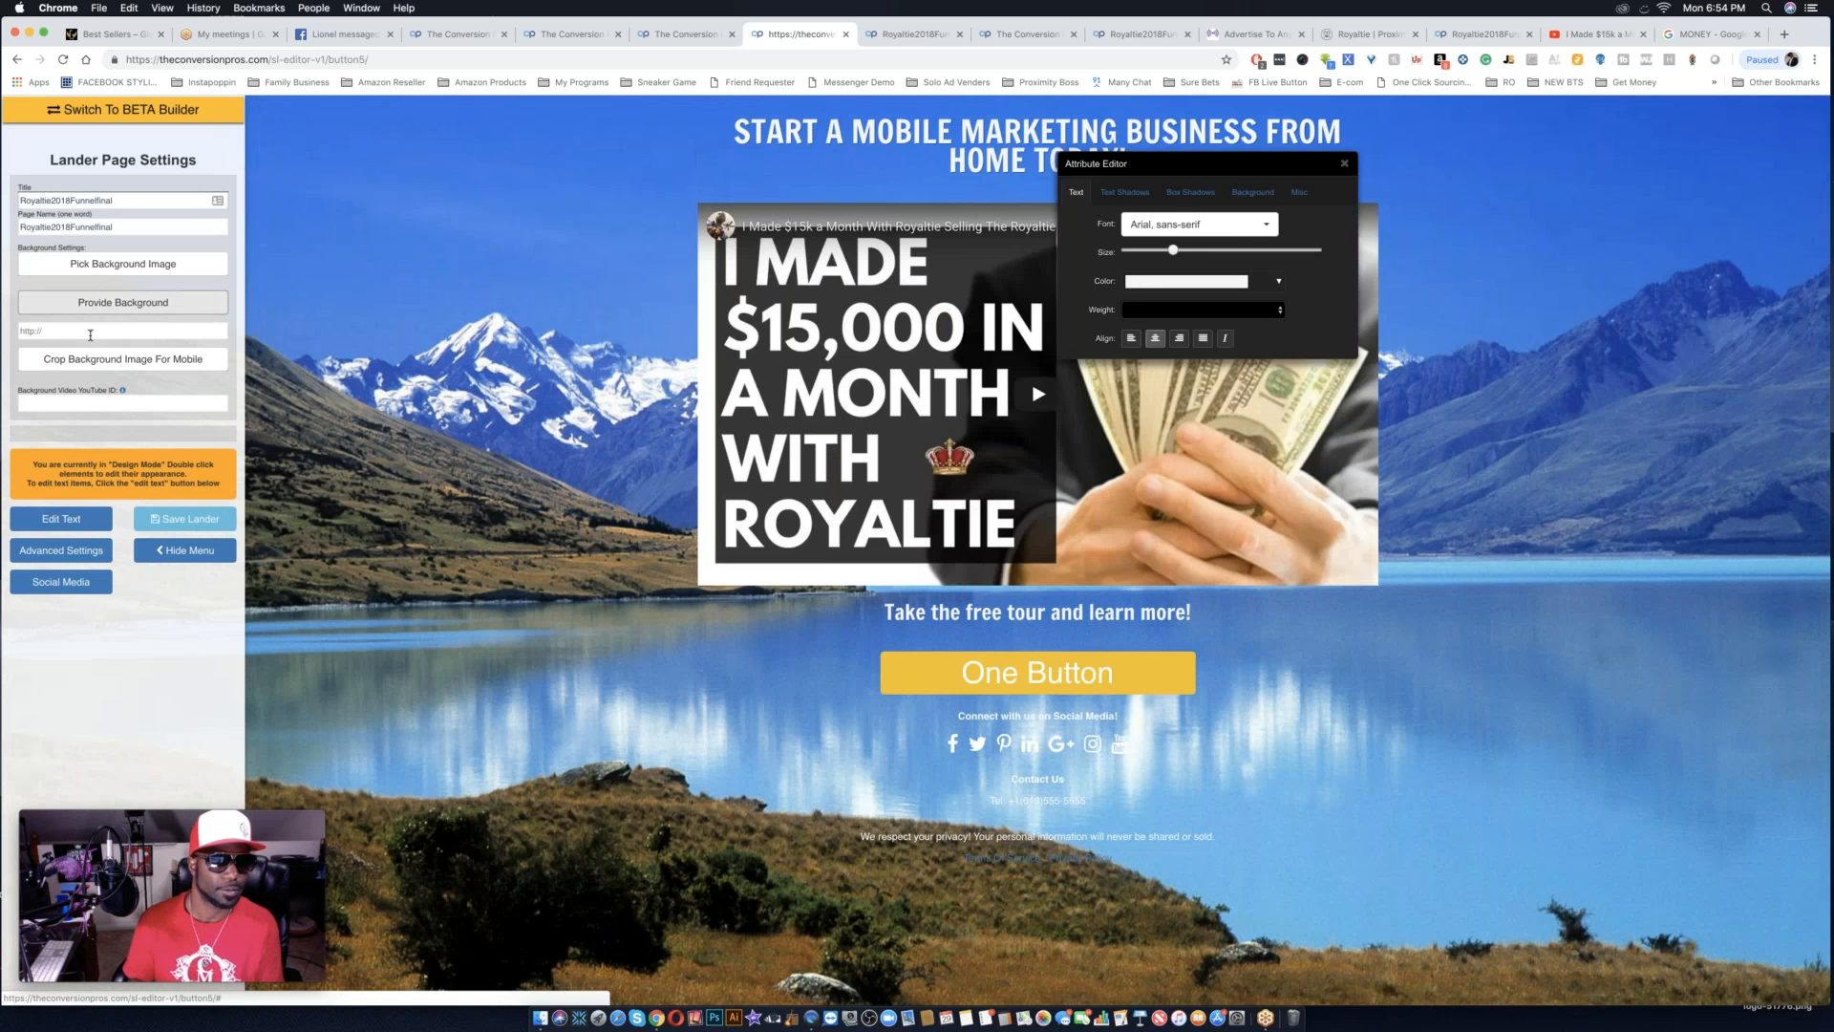
{"action": "left_click", "coordinate": [89, 333]}
{"action": "left_click", "coordinate": [89, 359]}
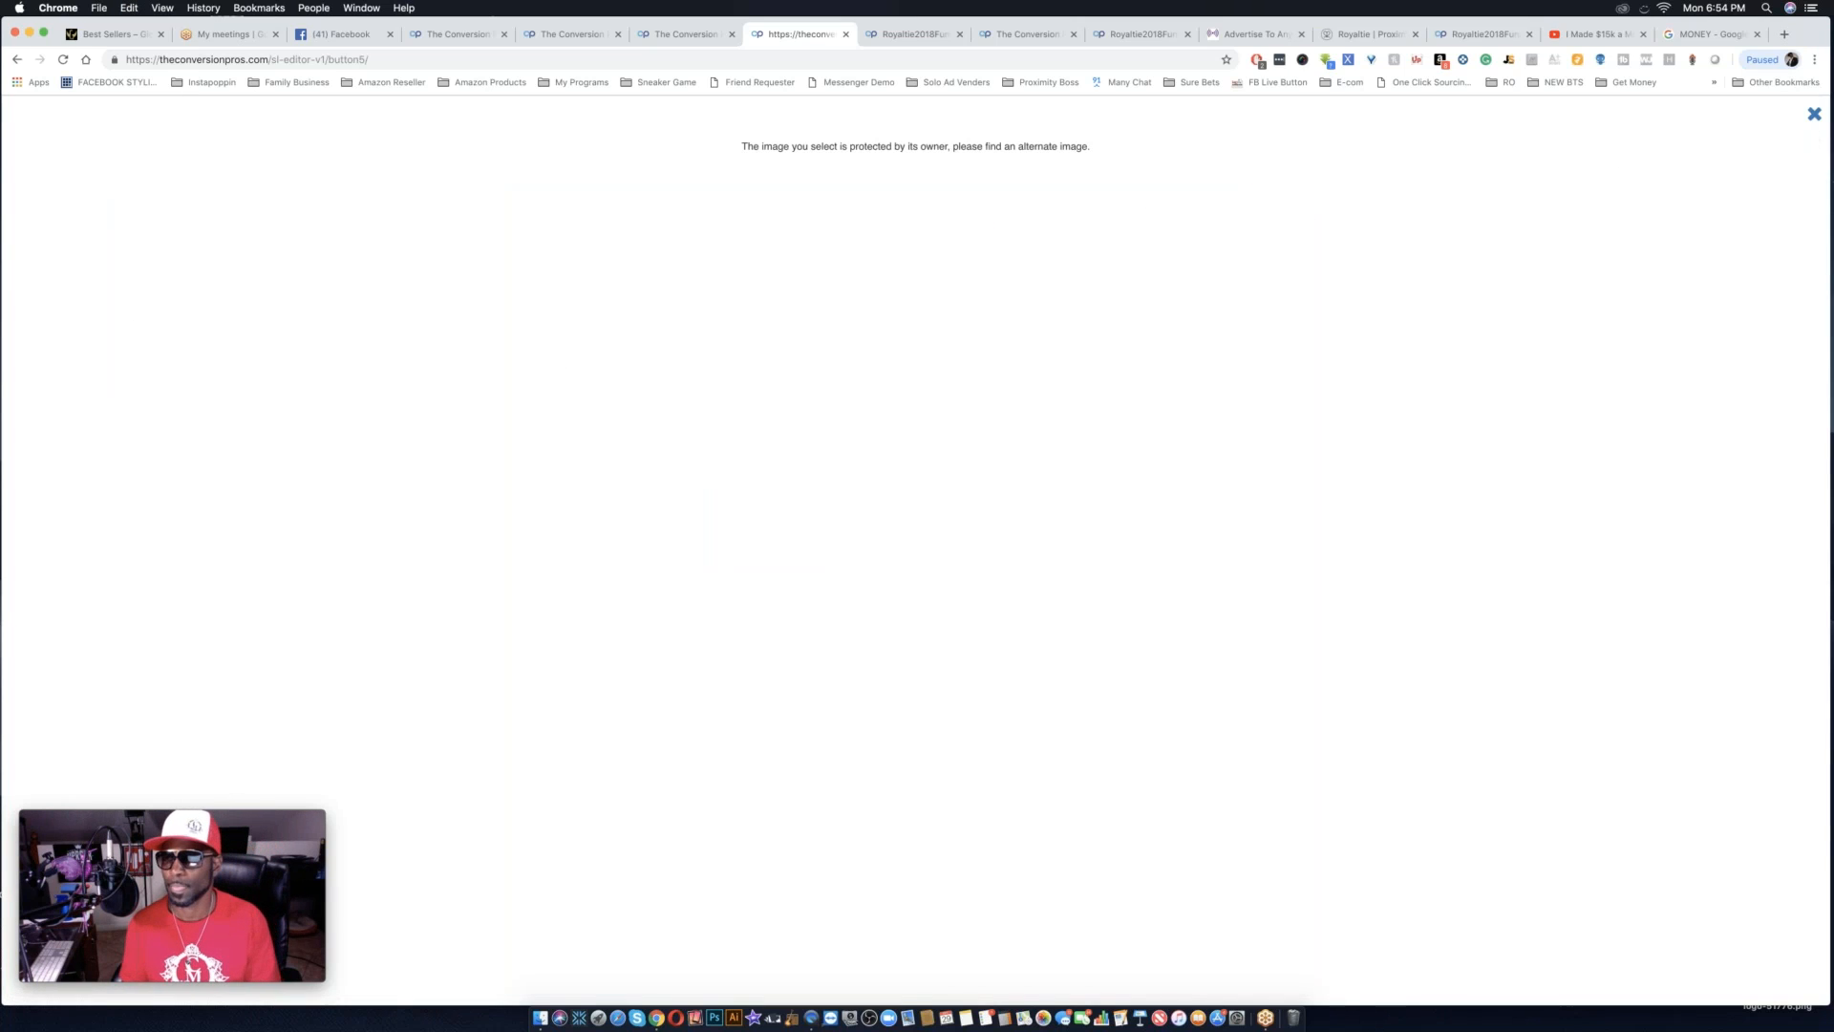
{"action": "left_click", "coordinate": [1814, 114]}
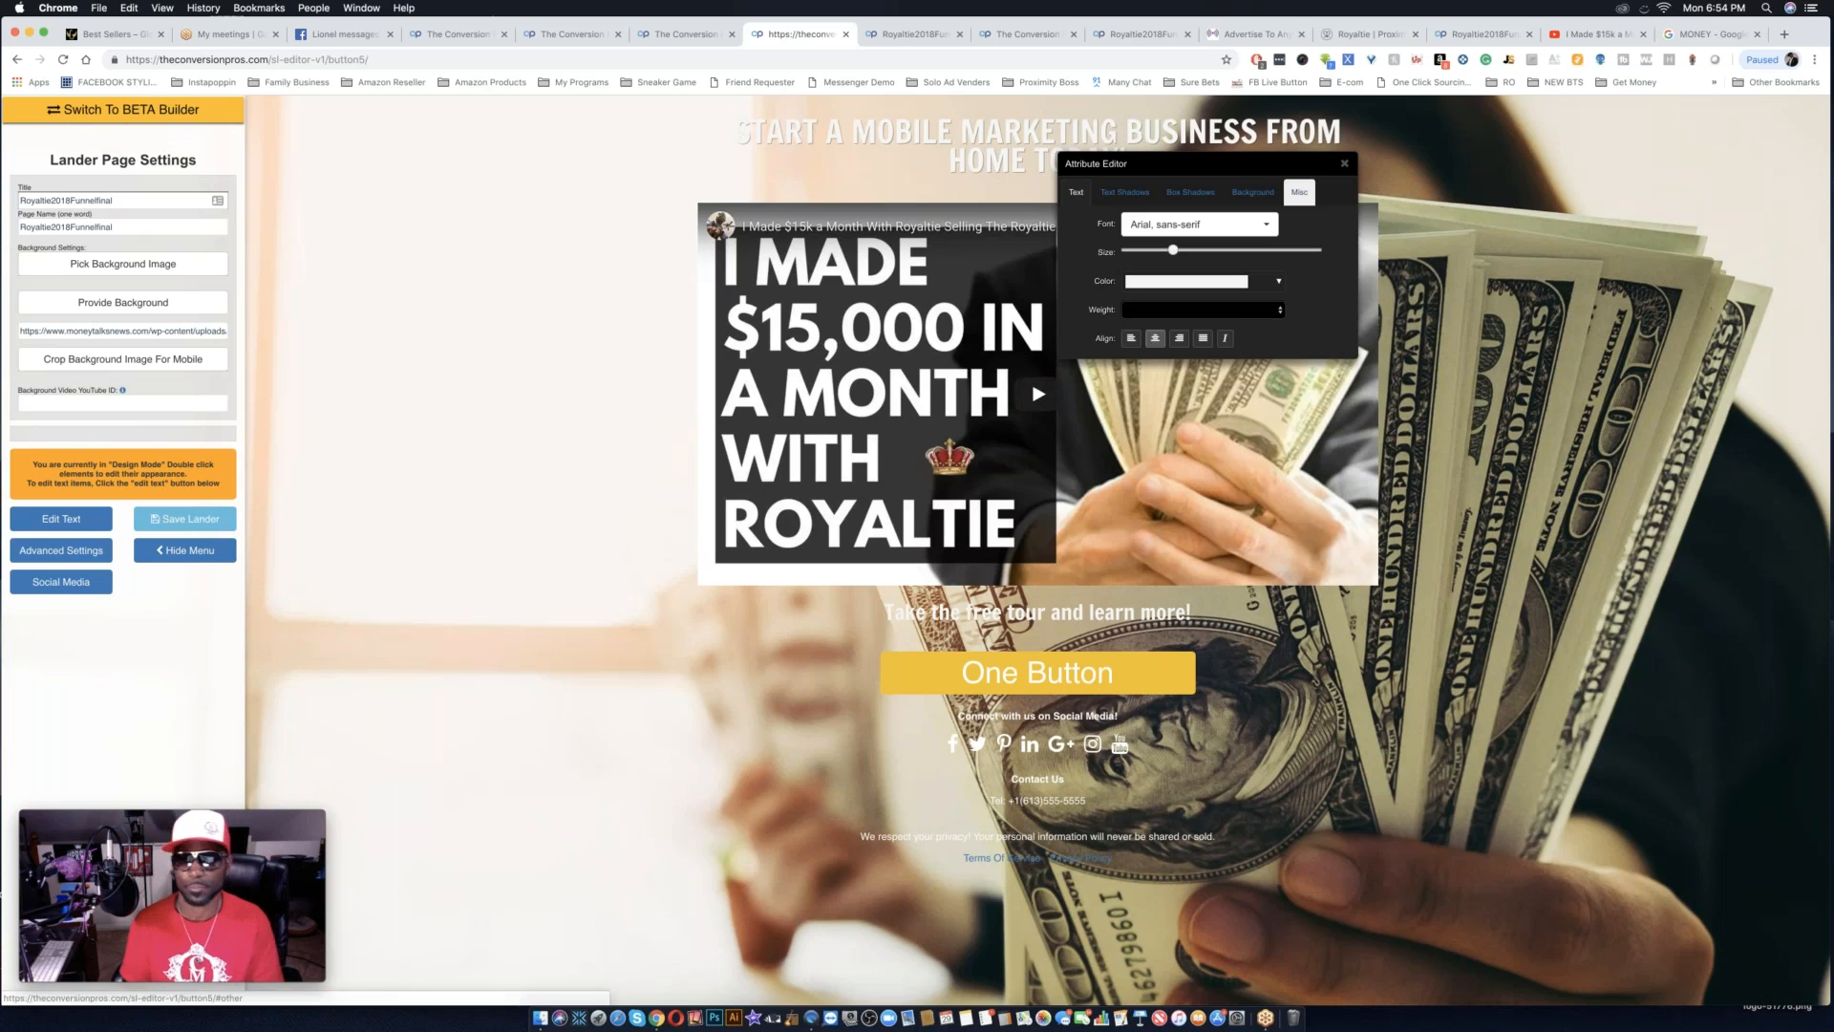
Replace the lander's headline text with "TOP EARNER MAKES OVER $150,000 WITH ROYALTIE IN A YEAR!".
{"action": "left_click_drag", "start_coordinate": [1191, 192], "coordinate": [470, 598]}
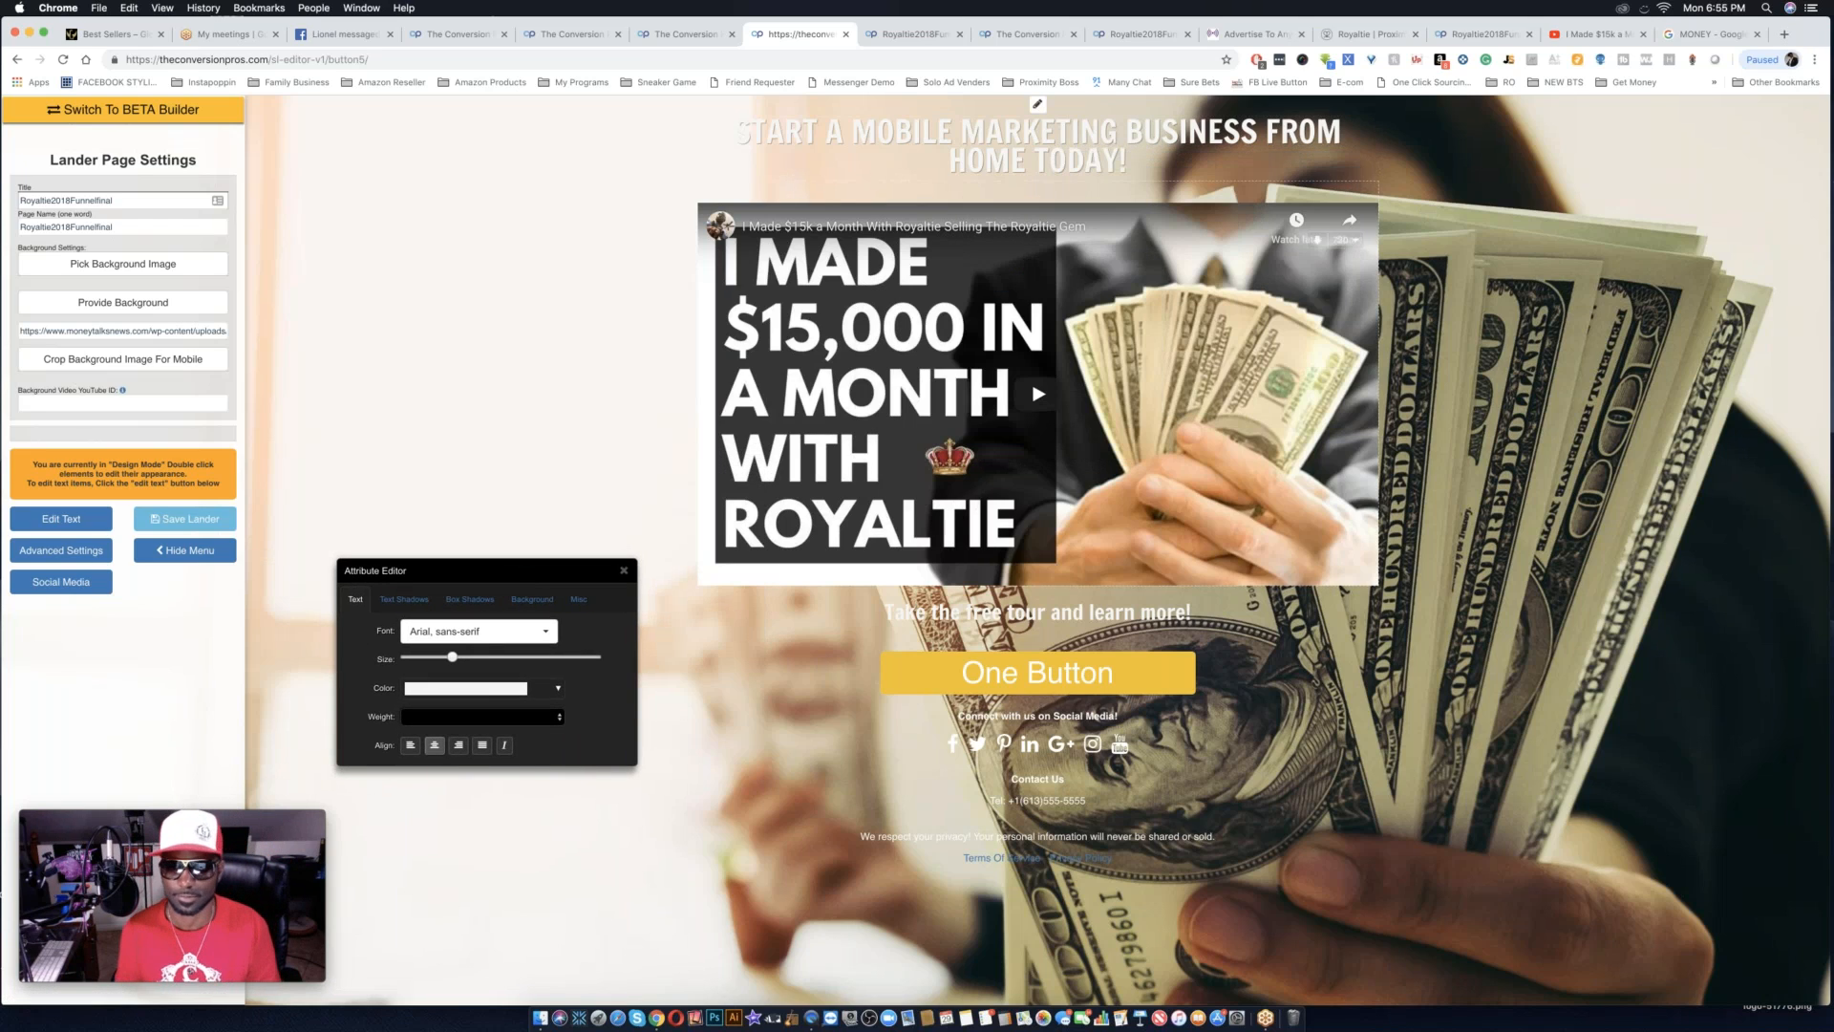
{"action": "double_click", "coordinate": [1163, 155]}
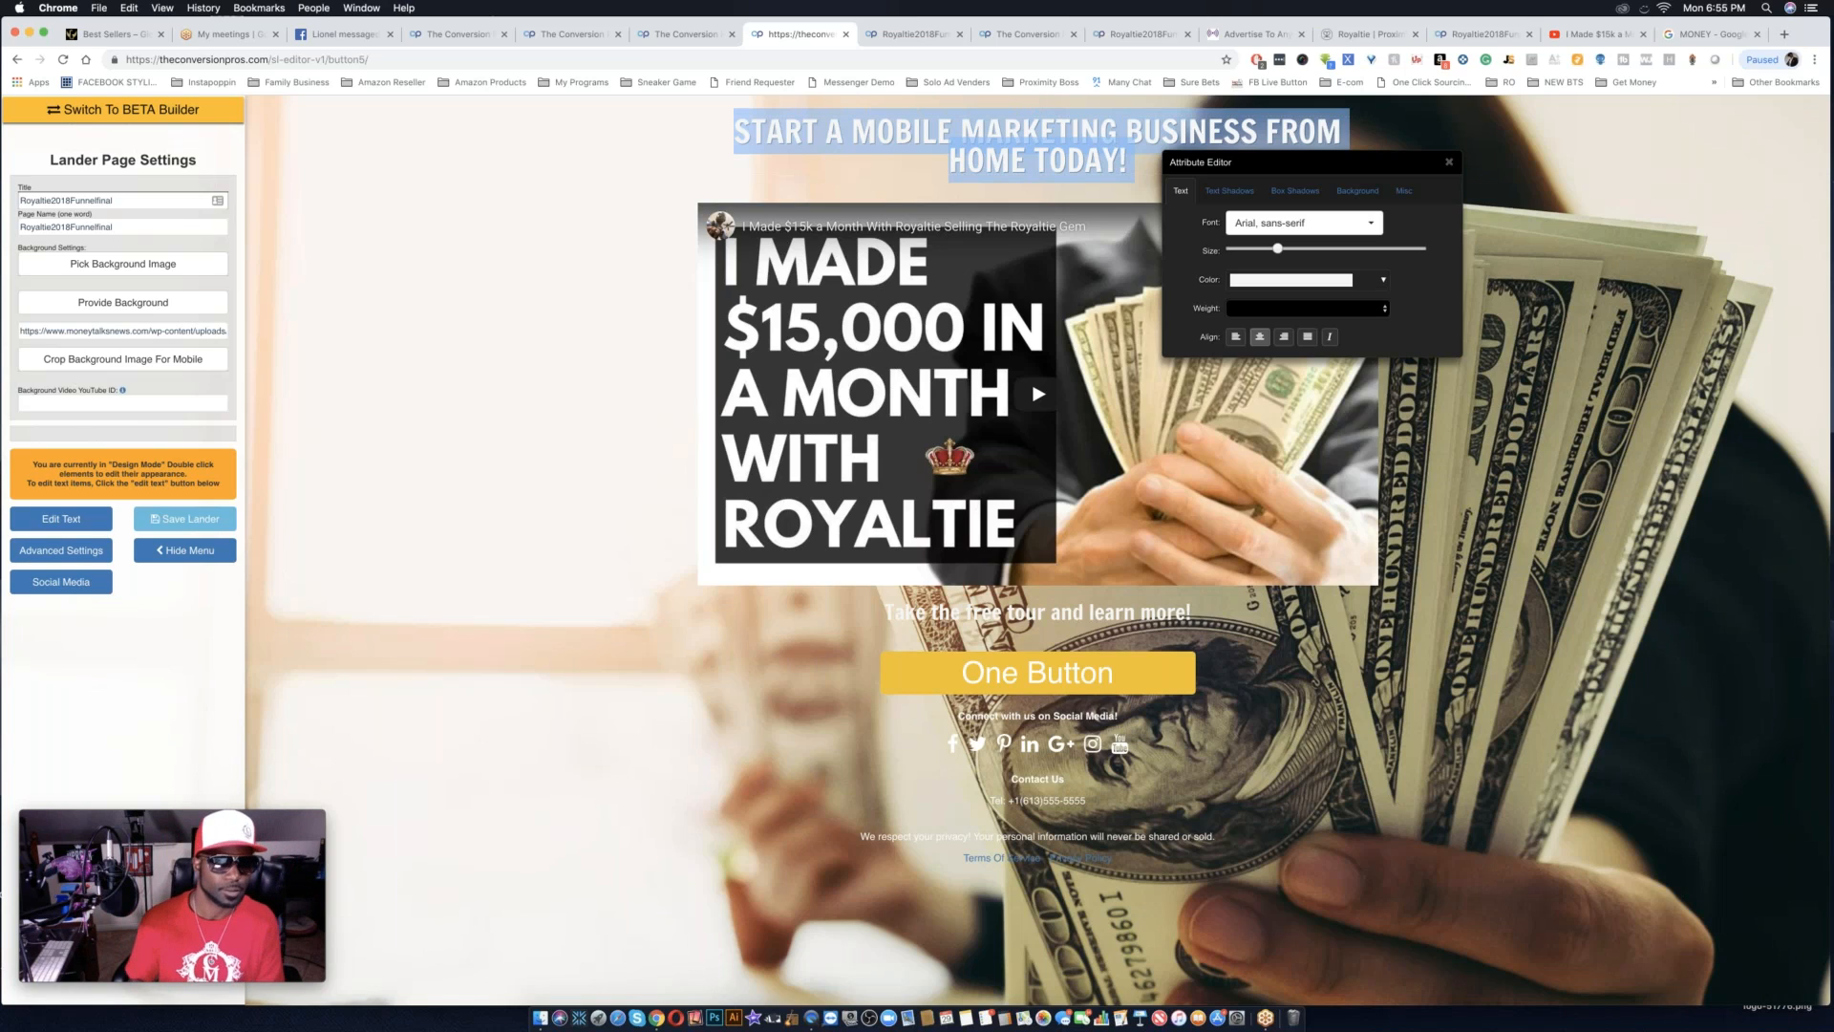
{"action": "left_click", "coordinate": [60, 518]}
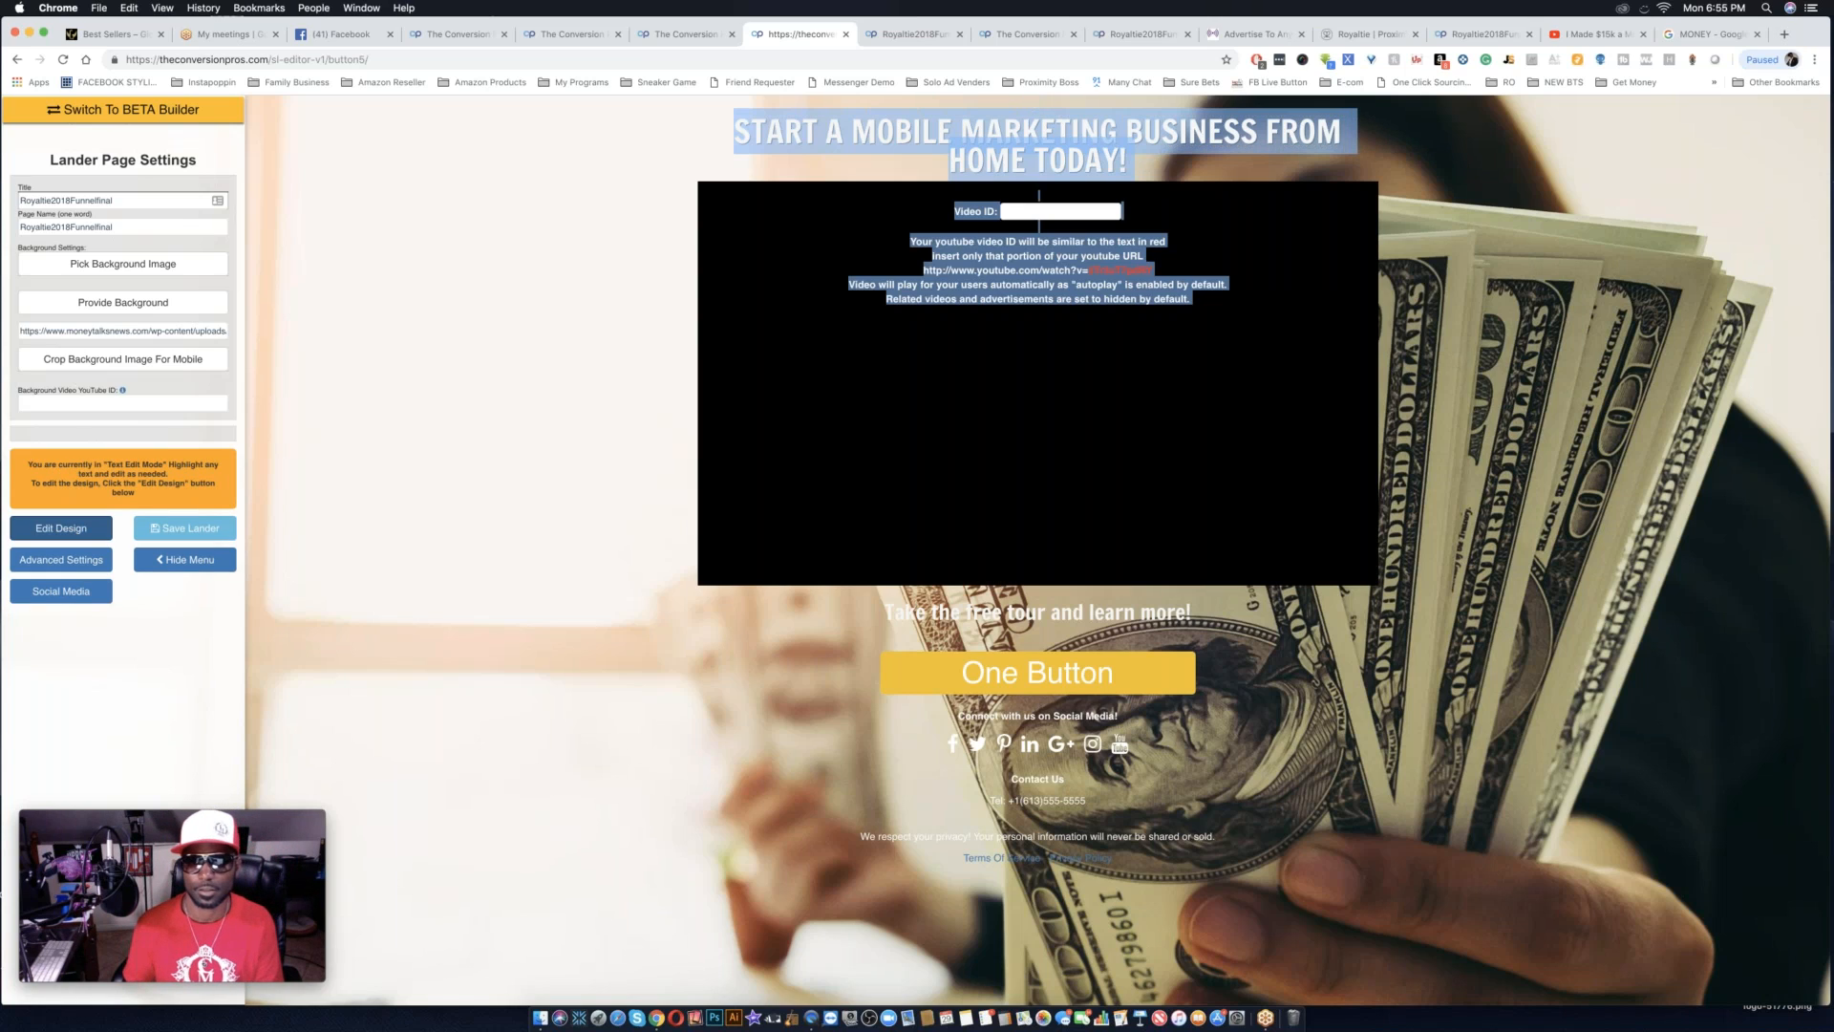
{"action": "triple_click", "coordinate": [1007, 149]}
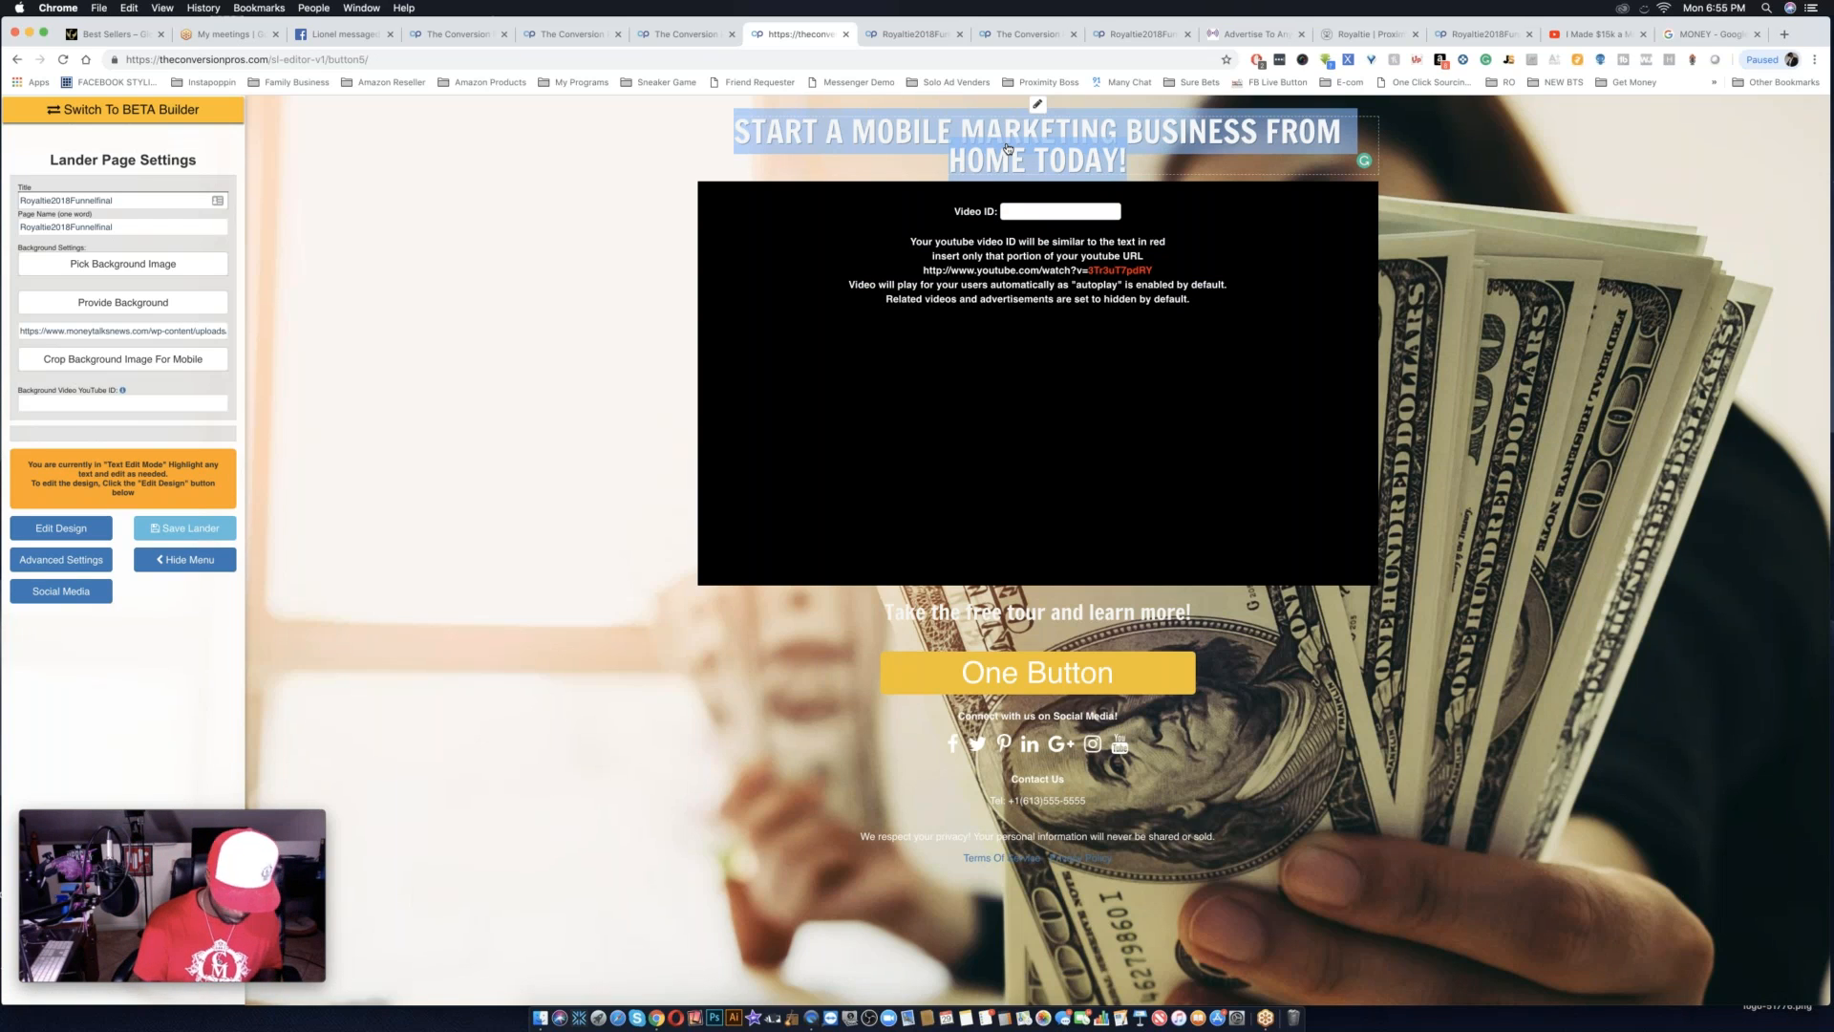
{"action": "type", "text": "TOP"}
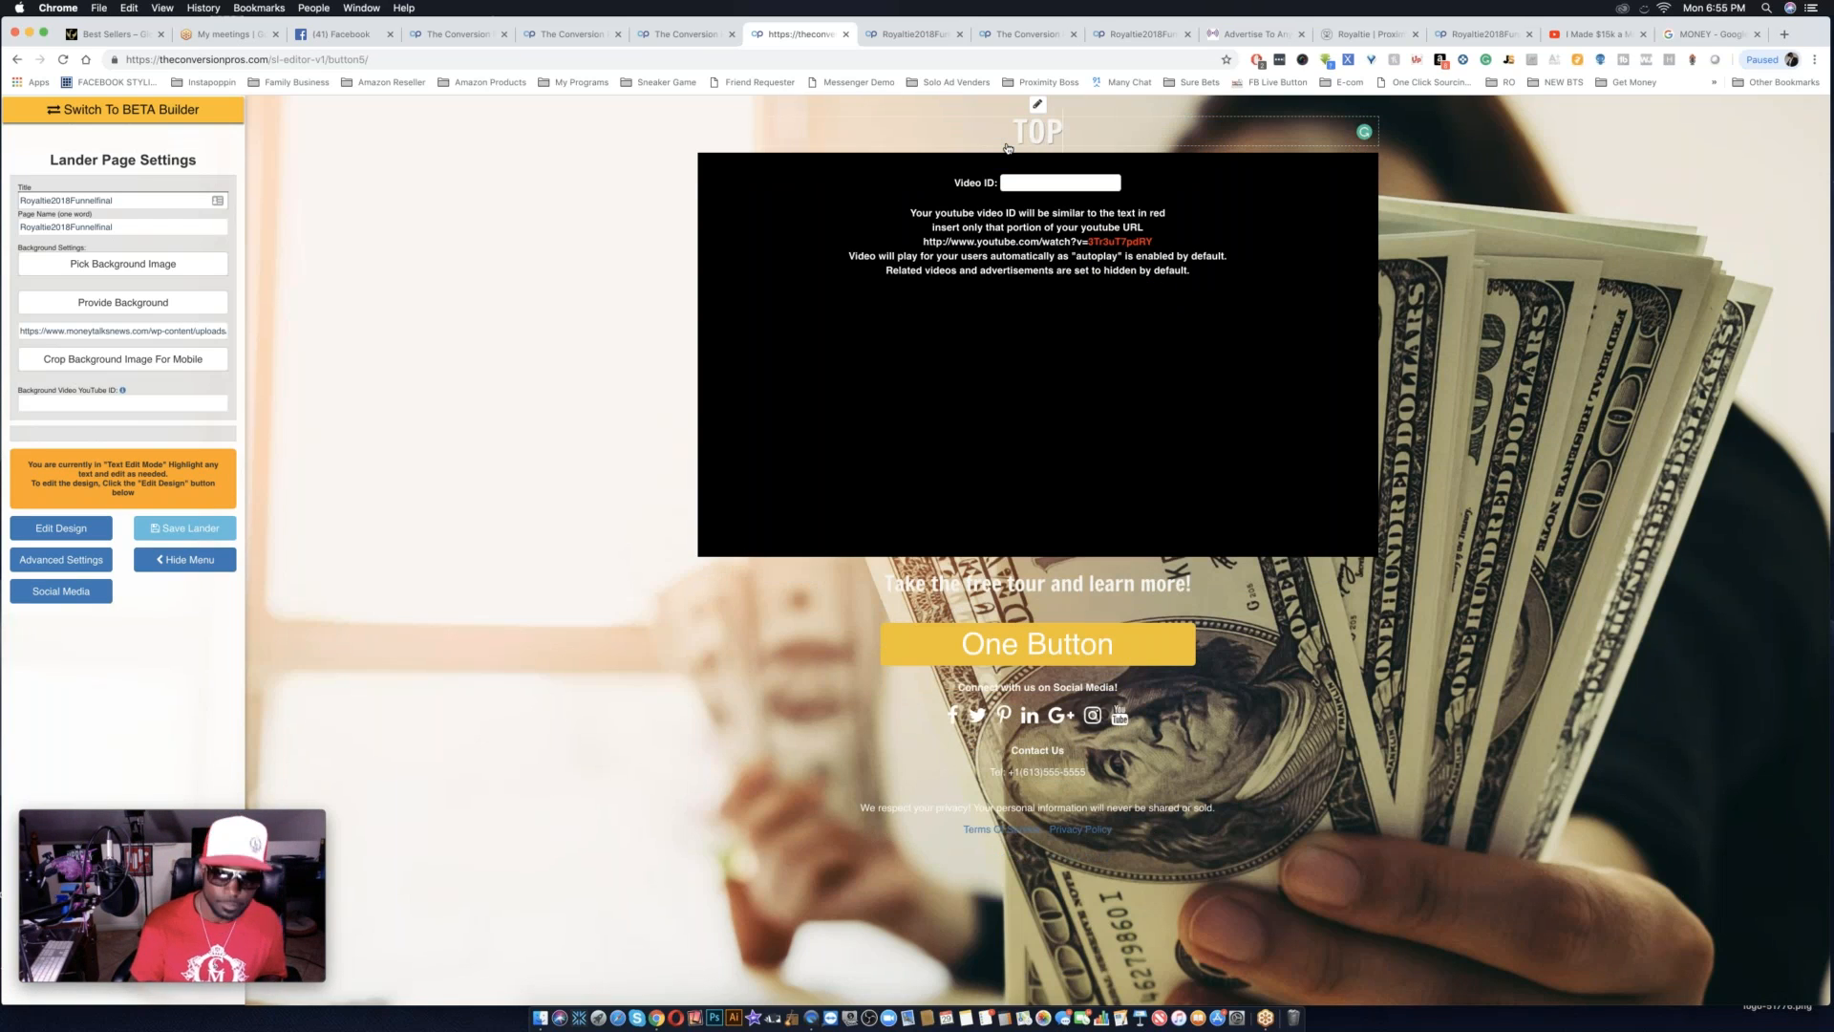
{"action": "type", "text": " EARN"}
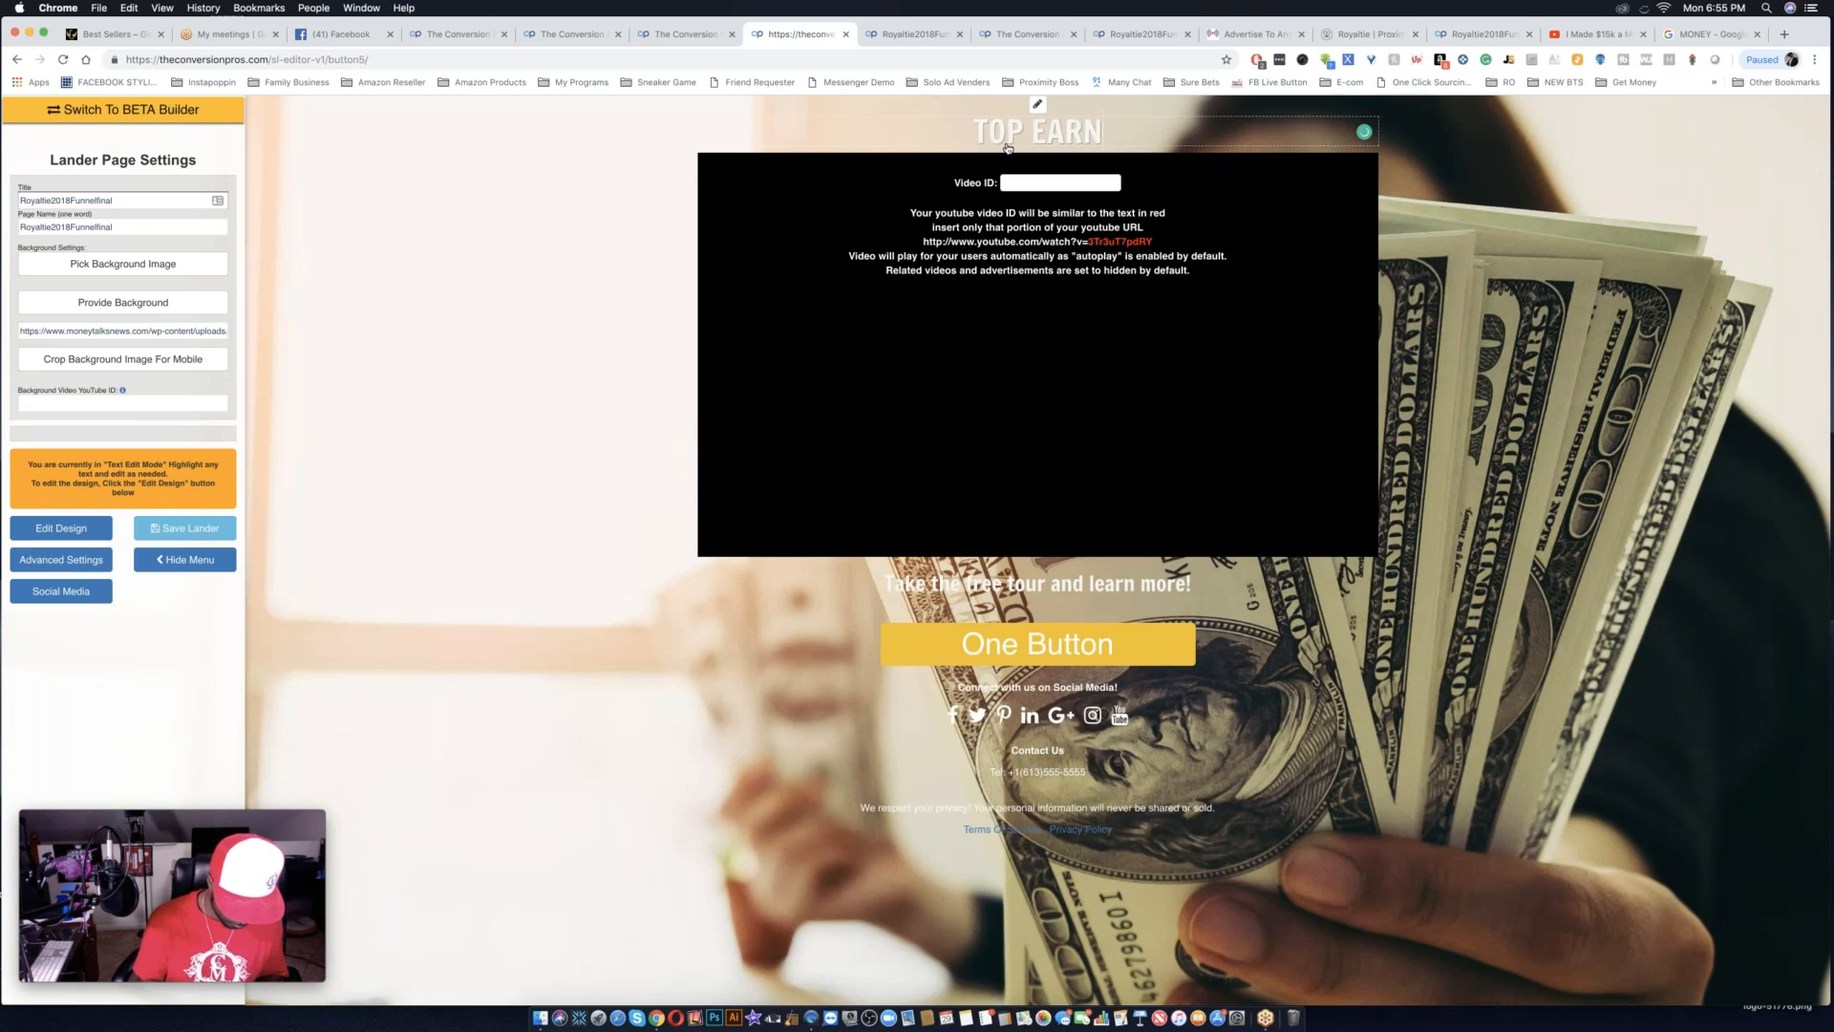
{"action": "type", "text": "ER MAKES OVER"}
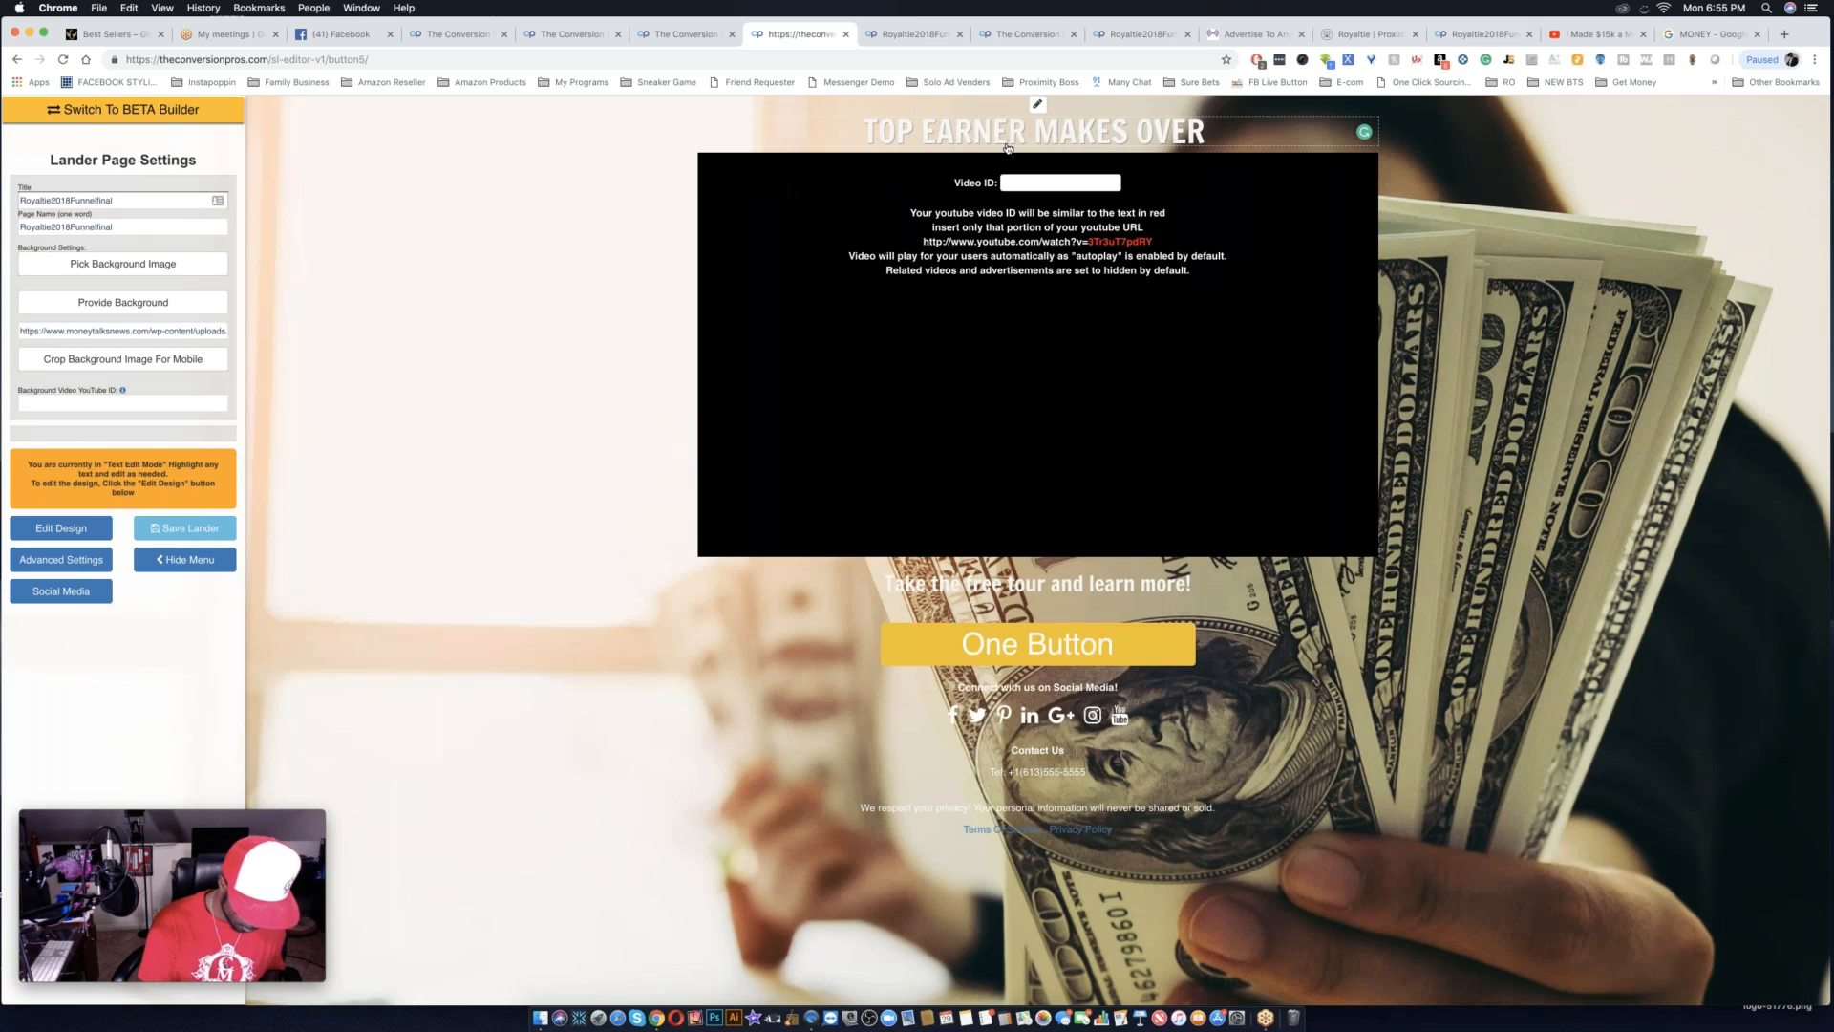
{"action": "type", "text": " $"}
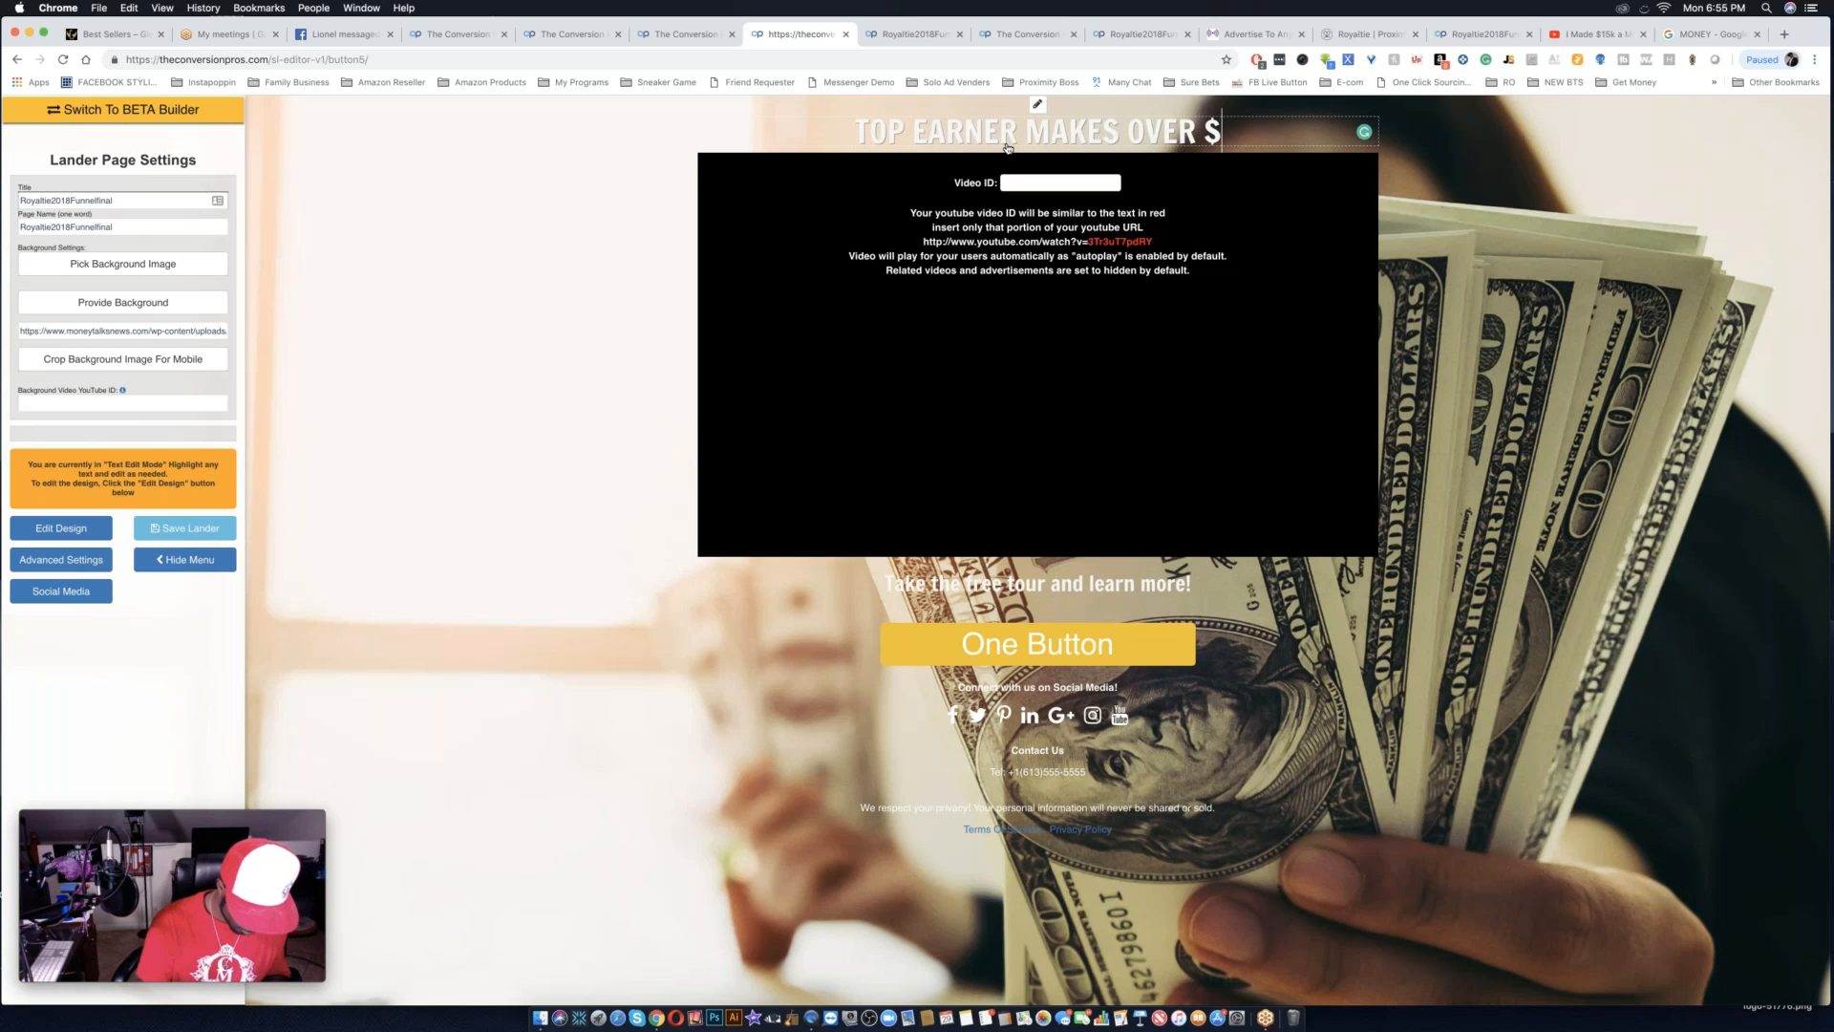
{"action": "type", "text": "15"}
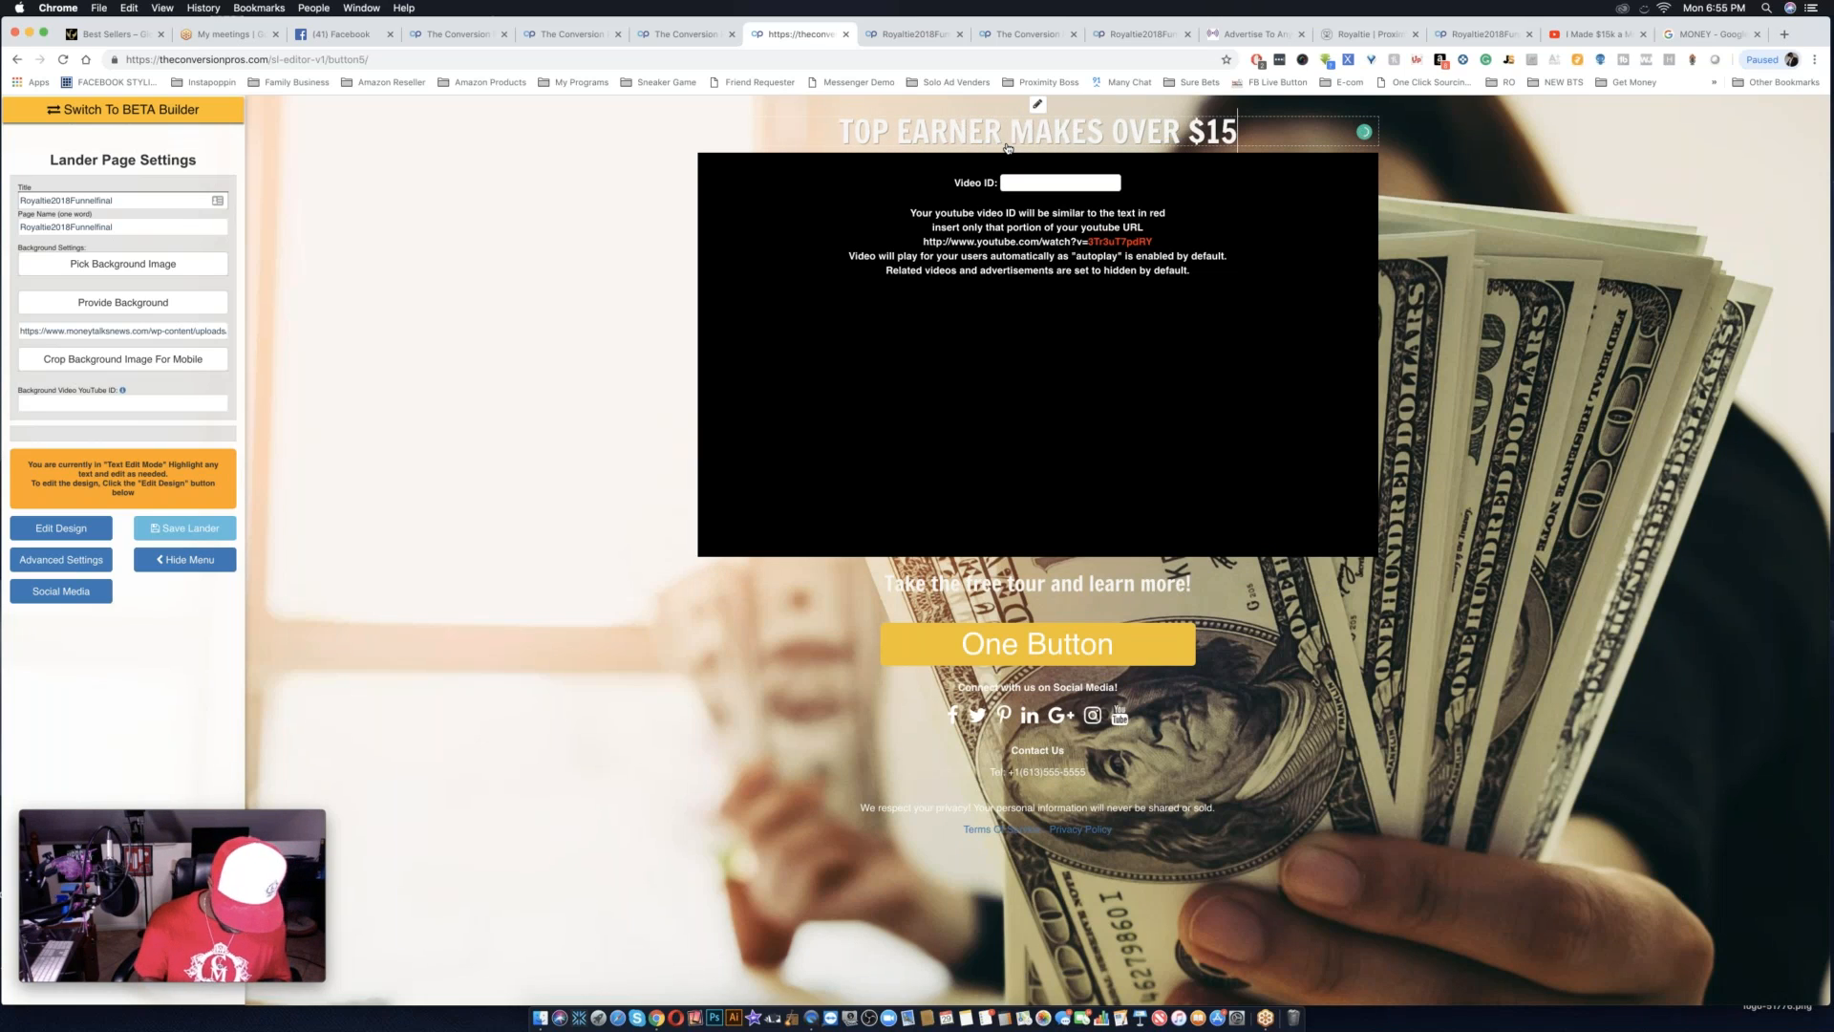
{"action": "type", "text": "0,"}
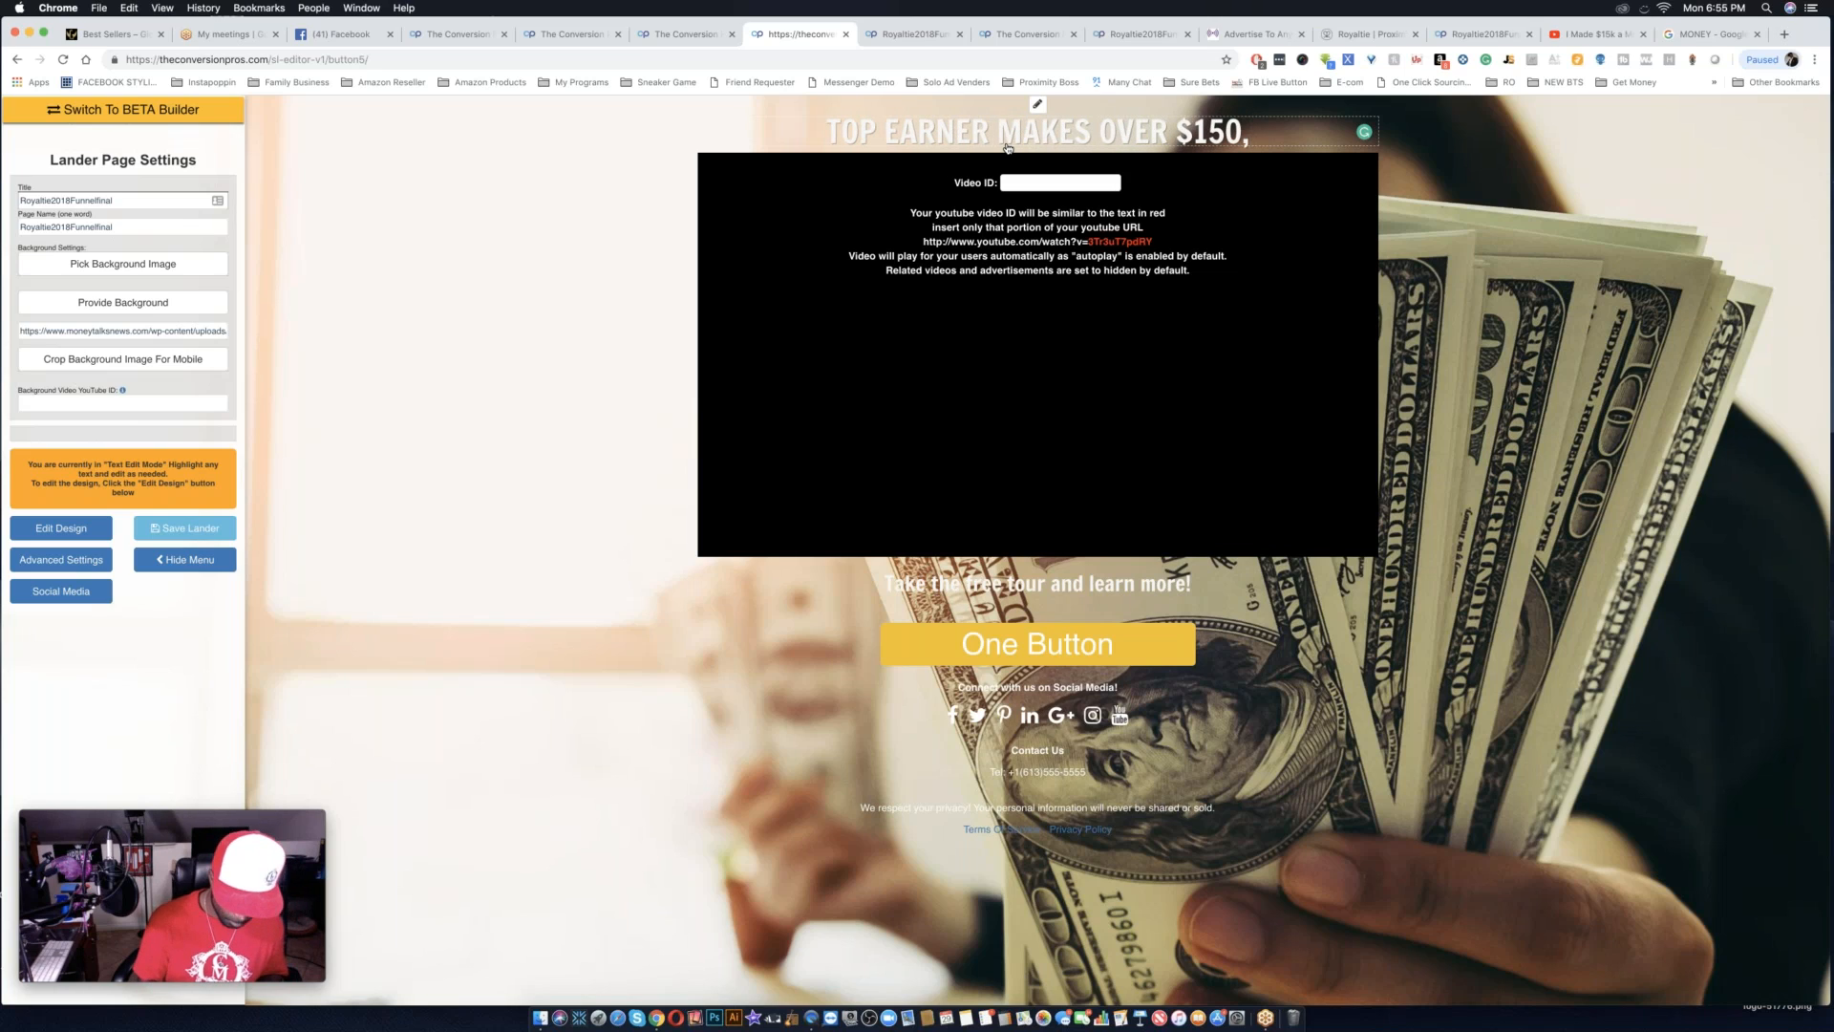
{"action": "type", "text": "000"}
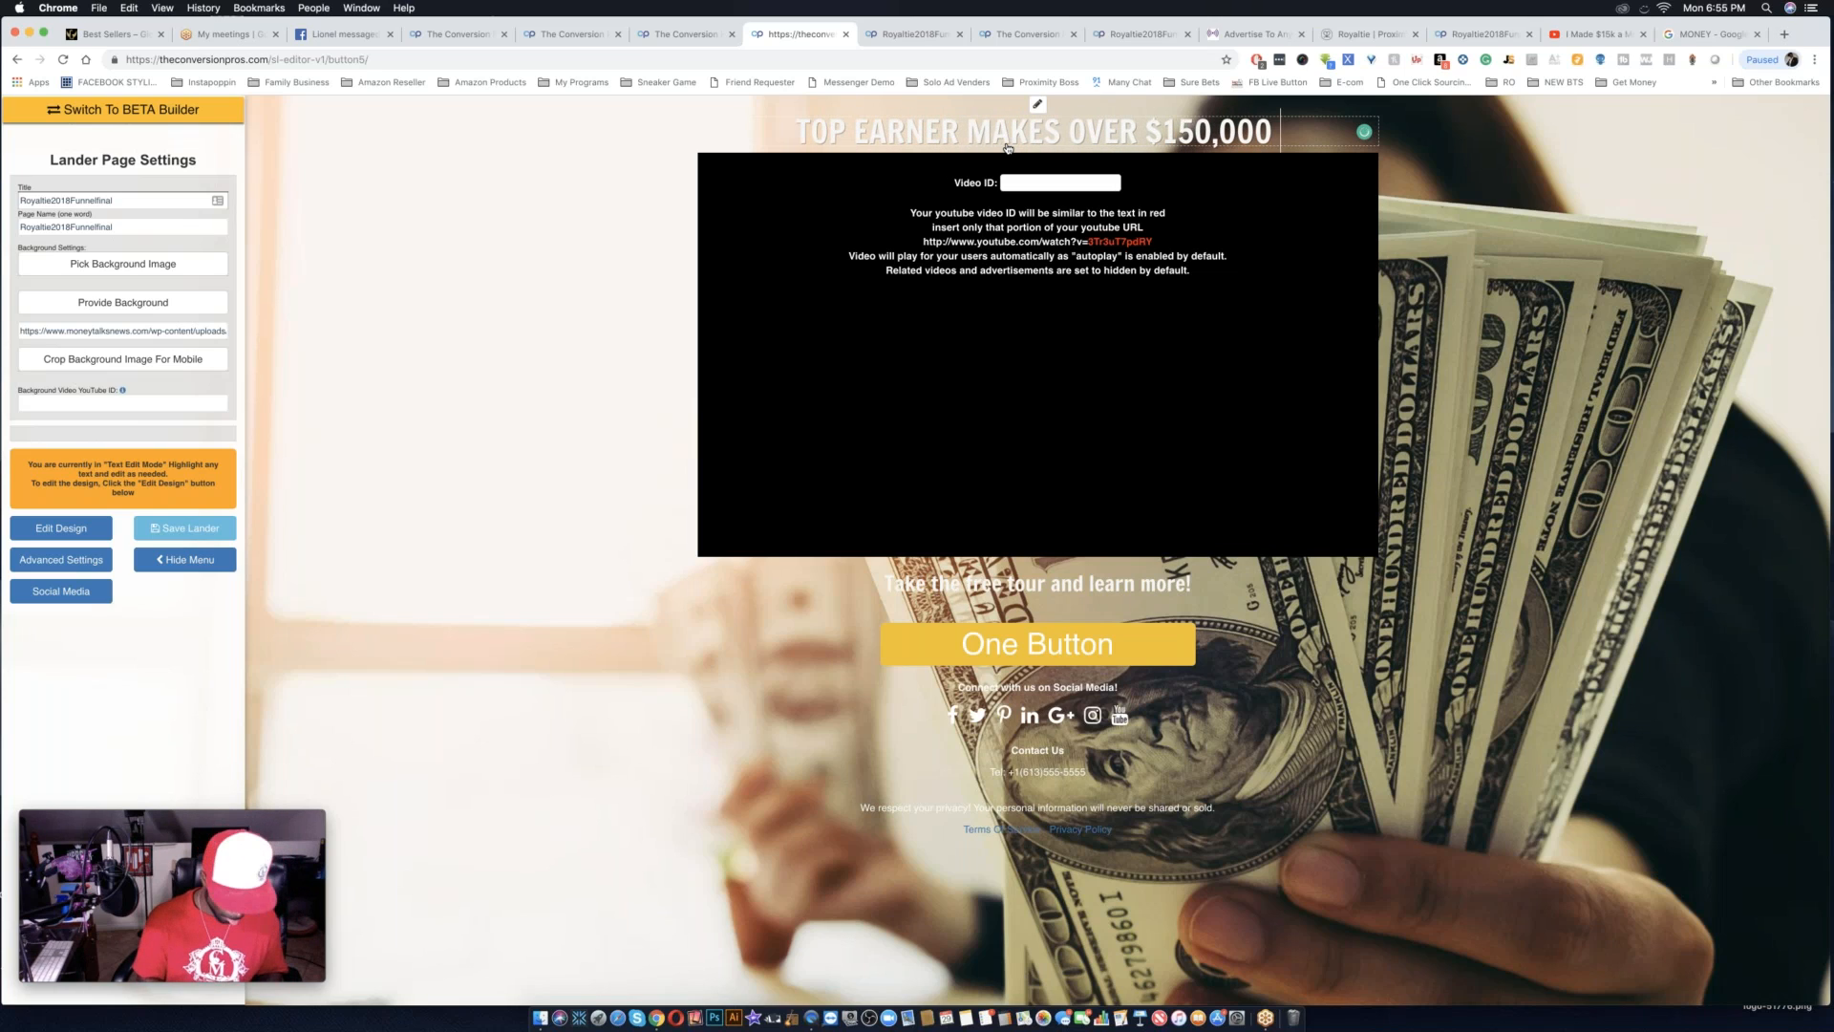
{"action": "type", "text": " WITH RO"}
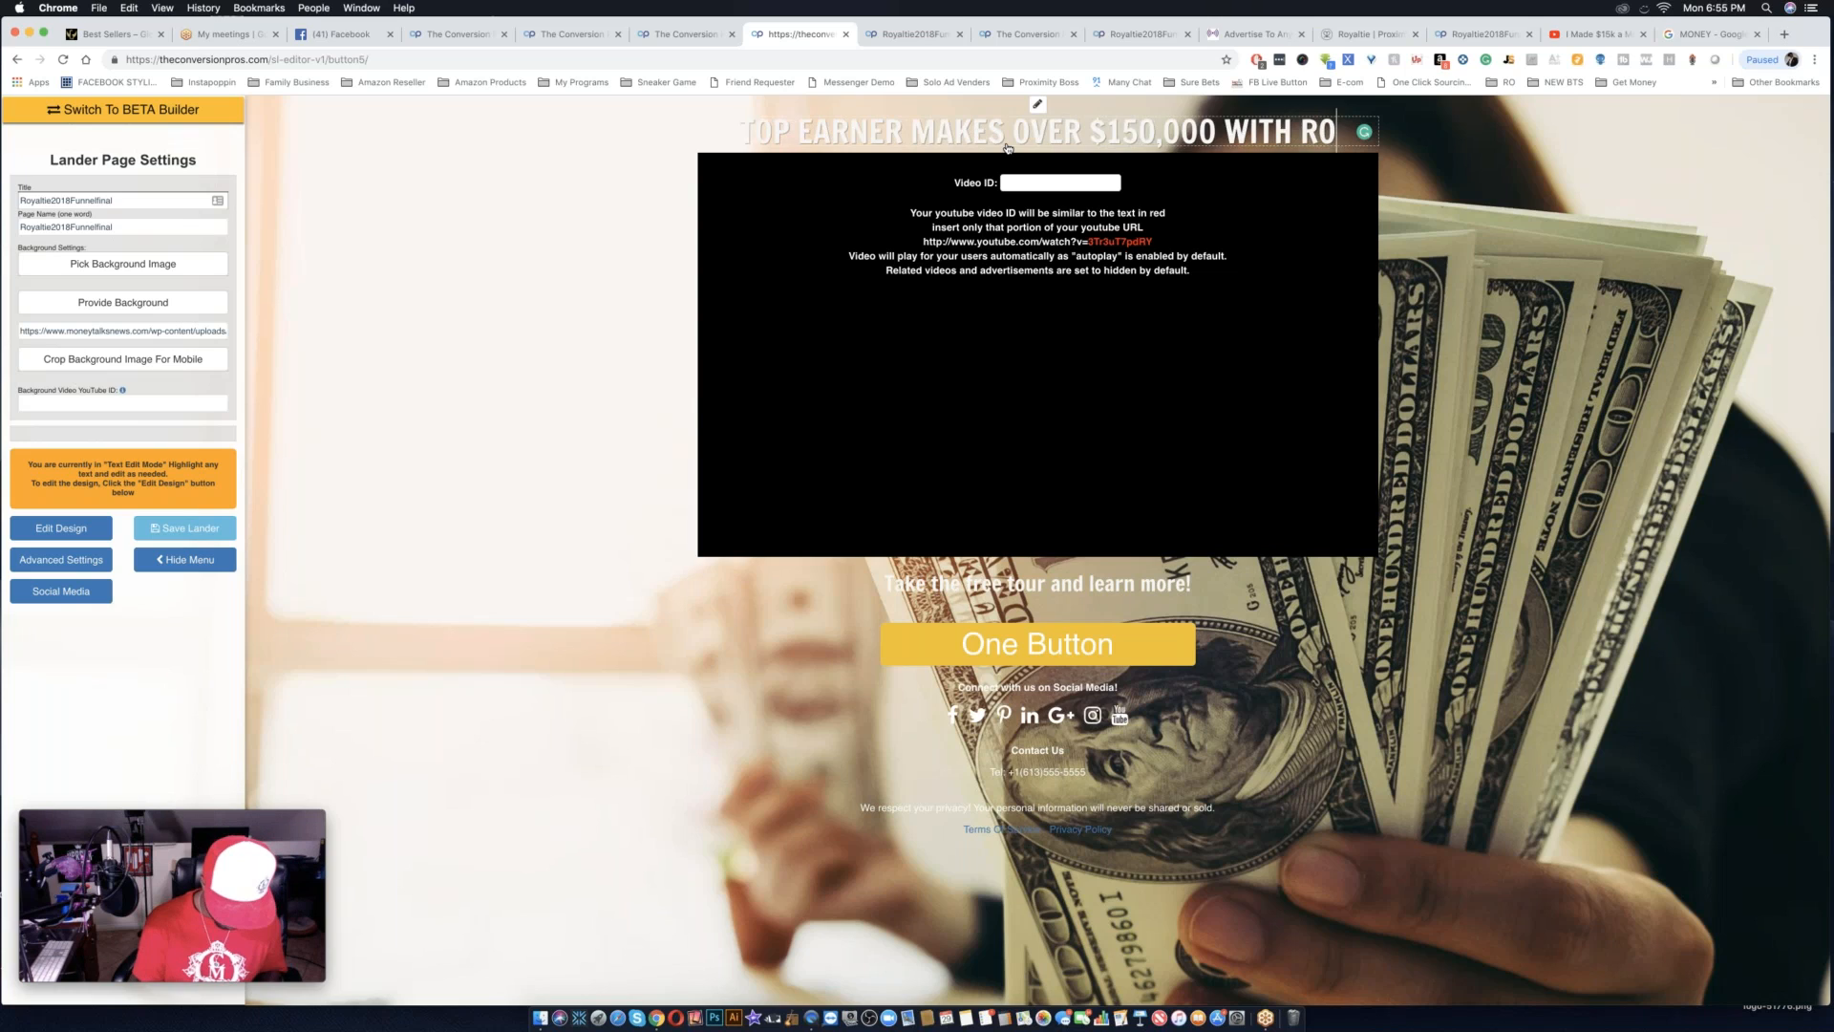
{"action": "type", "text": "YALTIE"}
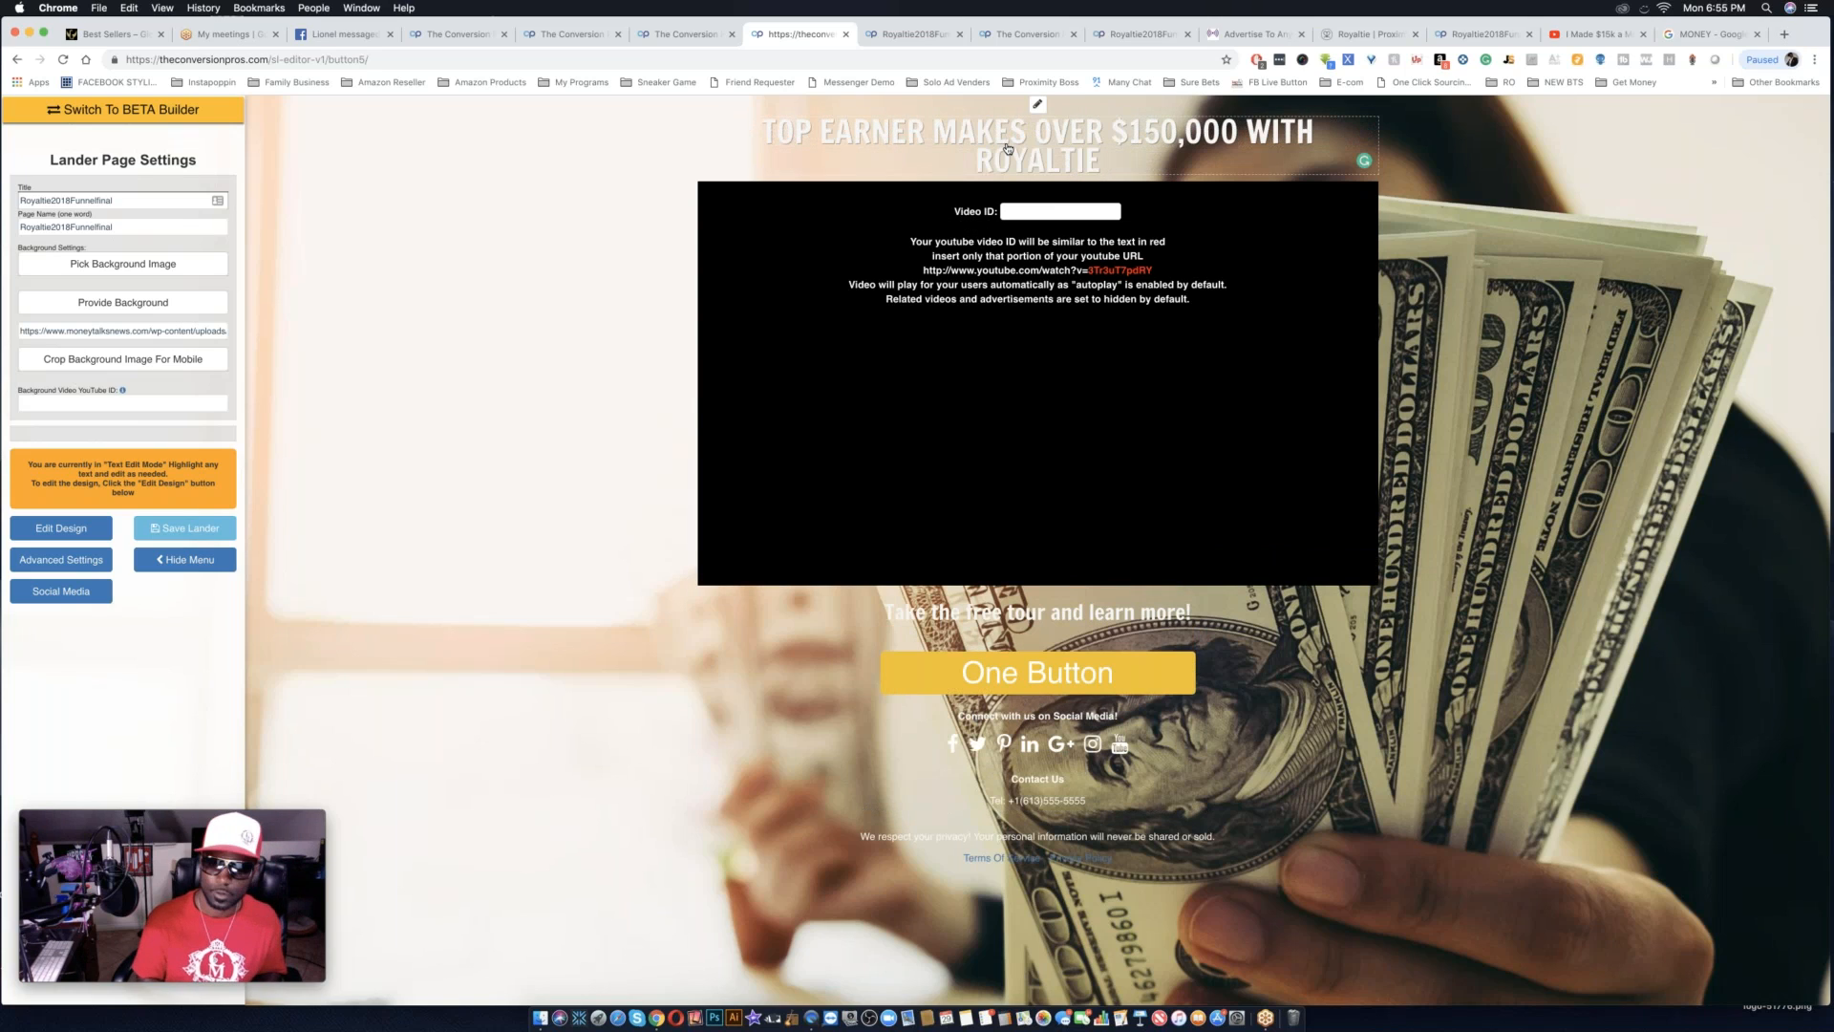
{"action": "type", "text": " IN"}
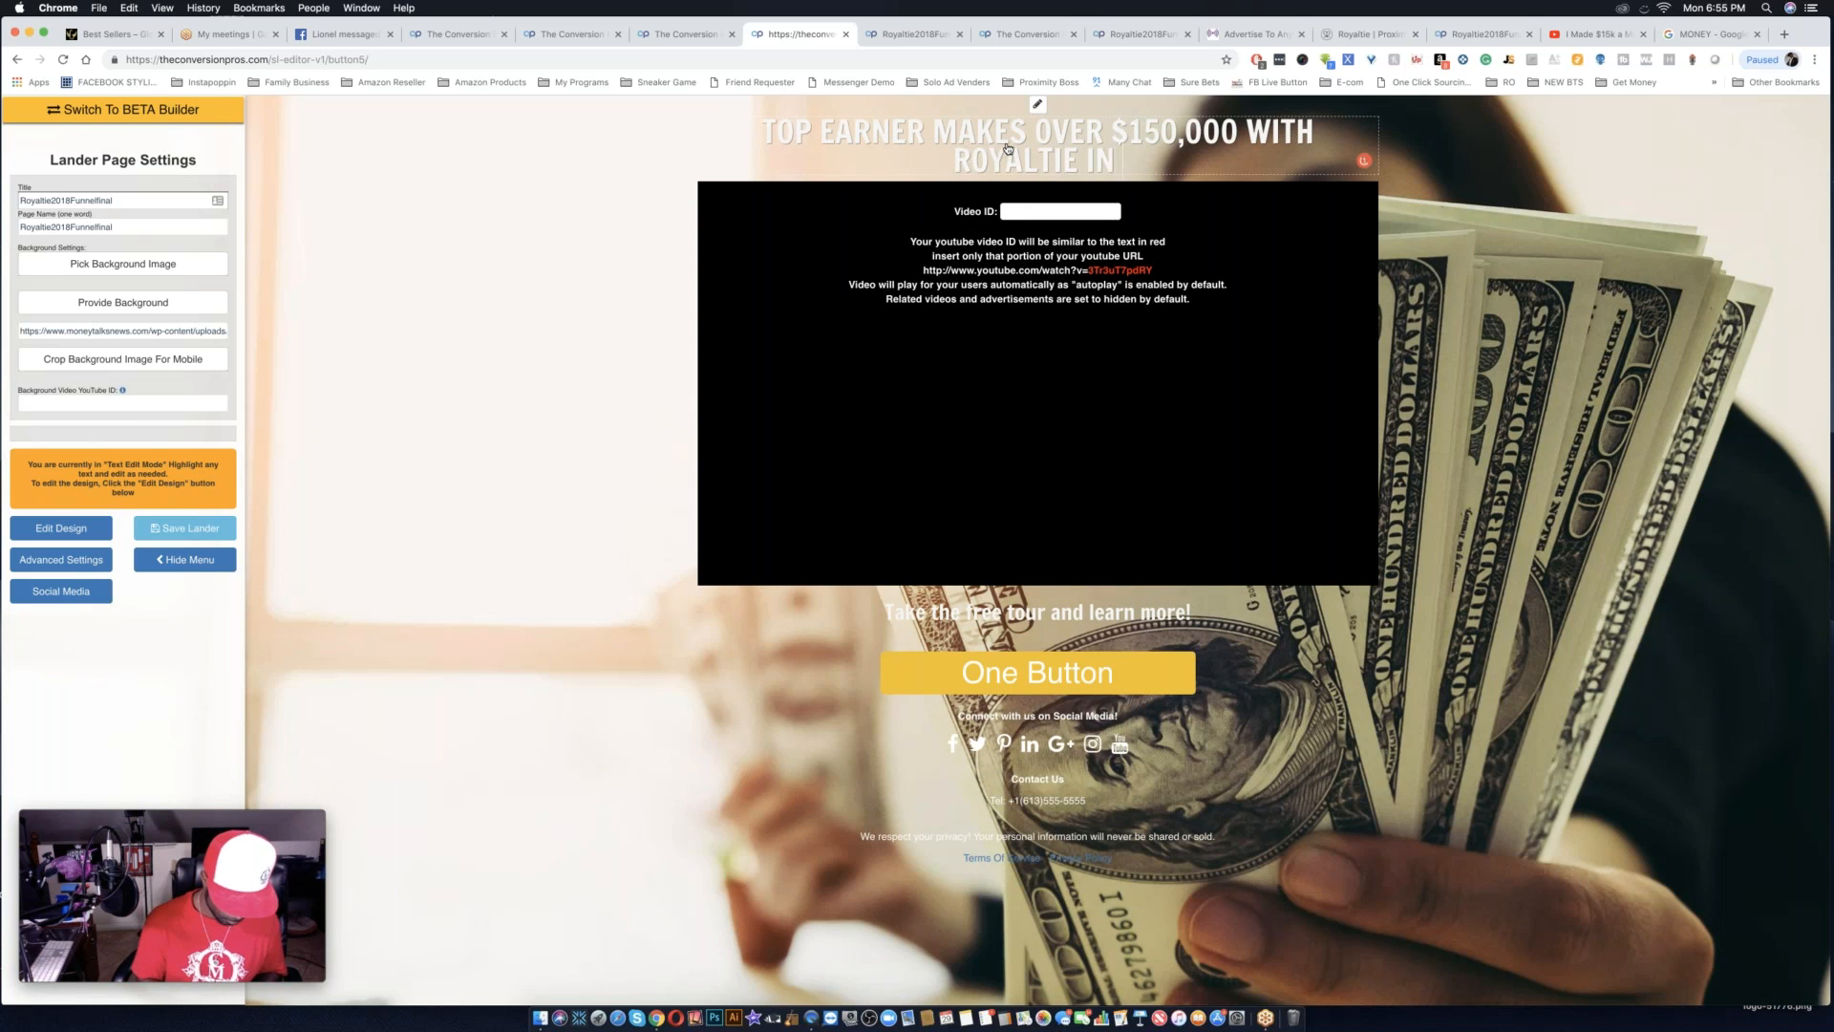
{"action": "type", "text": " A YEAR"}
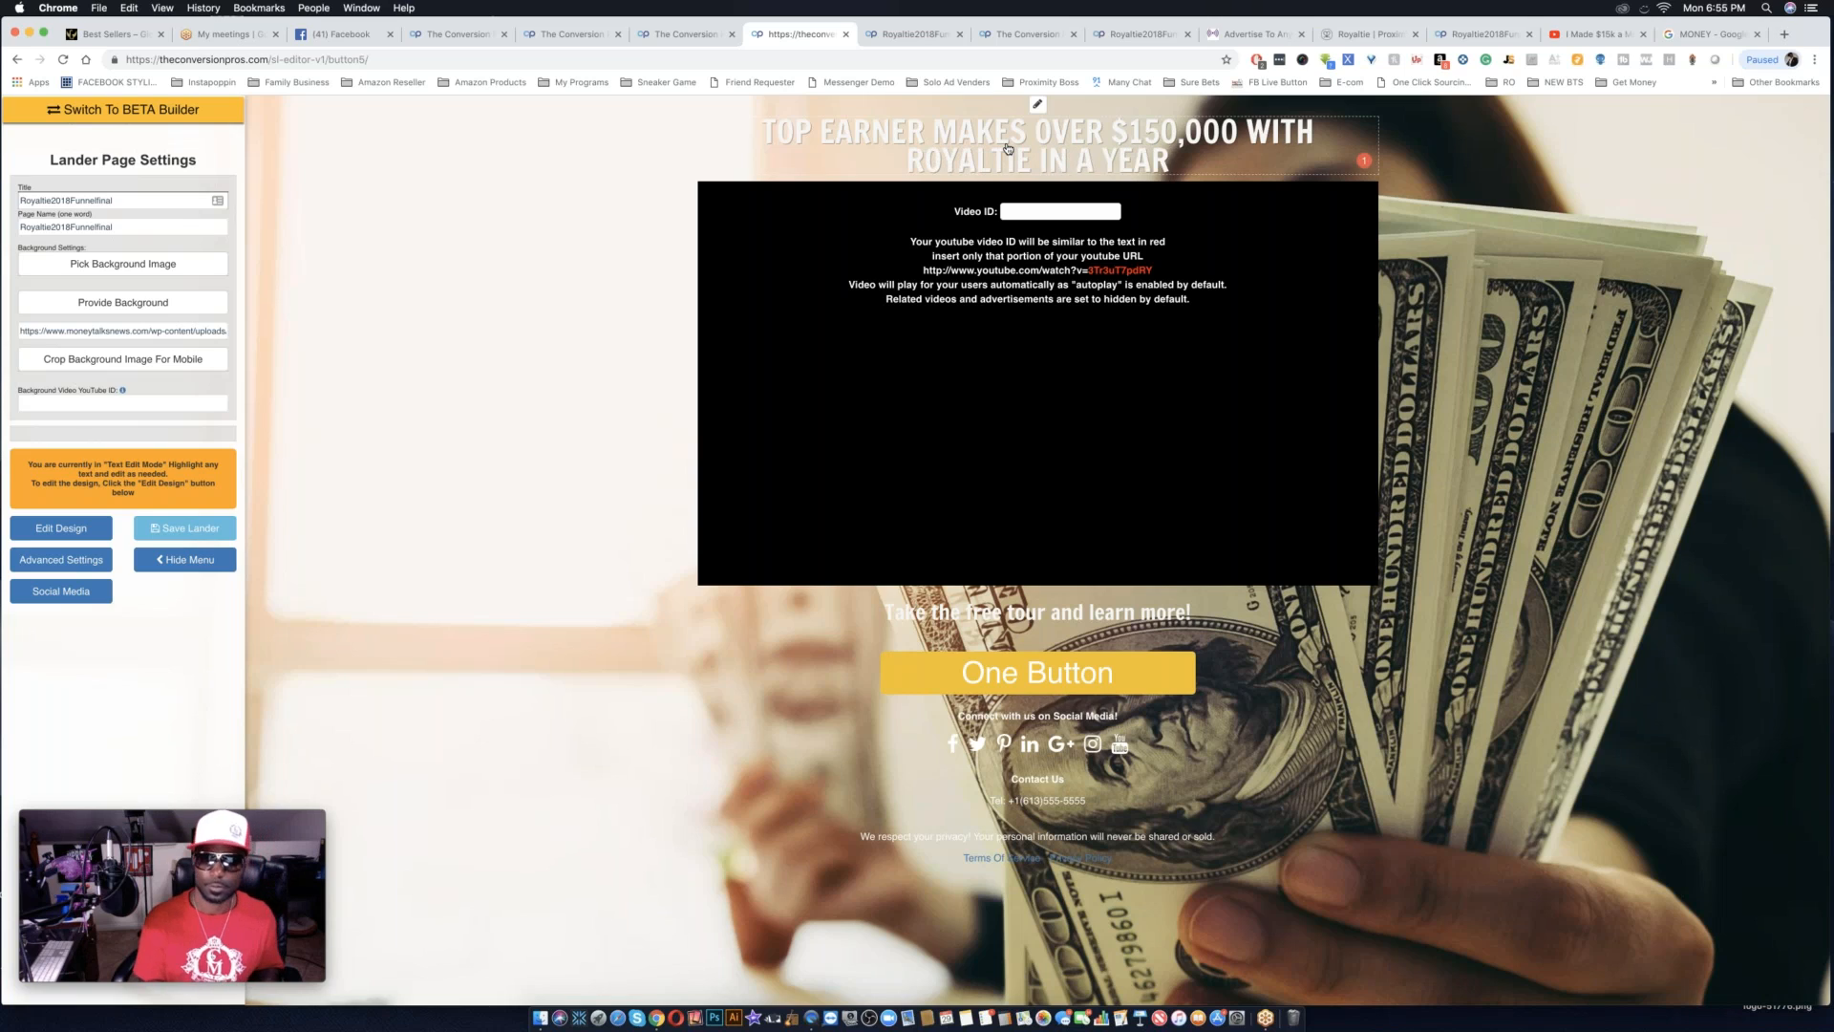
{"action": "type", "text": "!"}
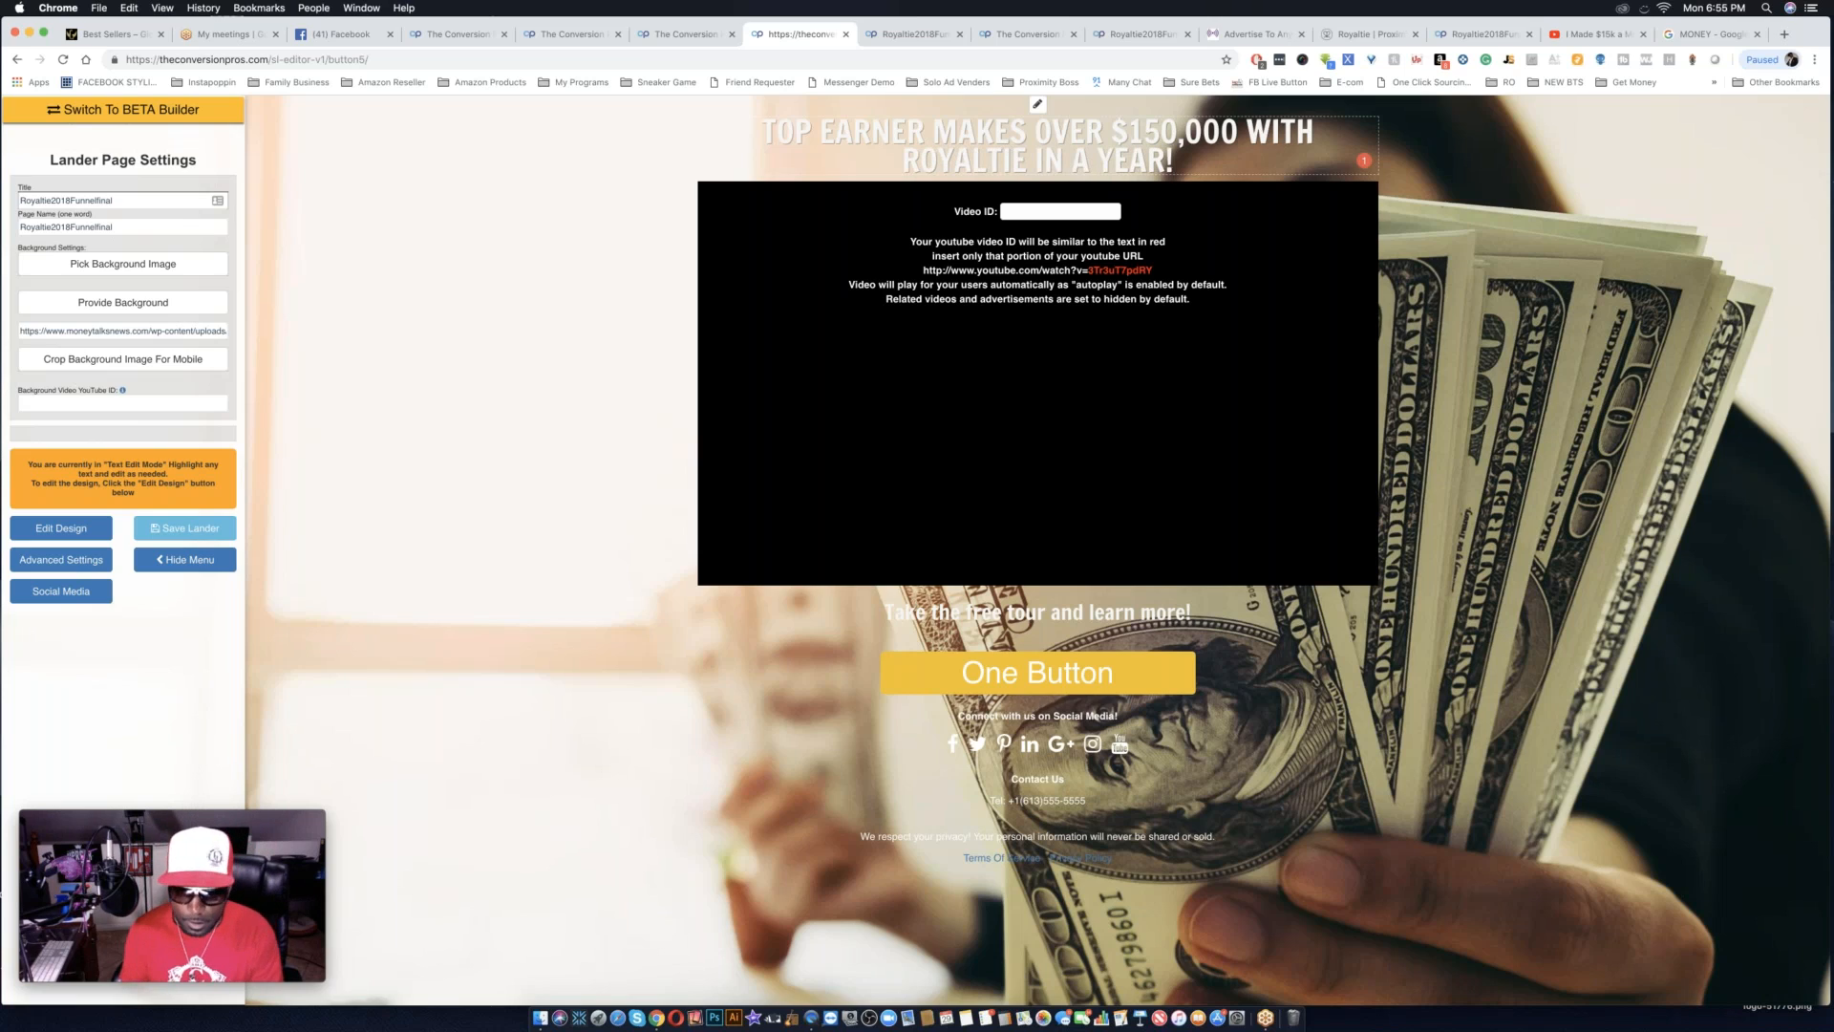
Change the yellow button's label from One Button to "JOIN ROYALTIE".
{"action": "left_click", "coordinate": [1078, 676]}
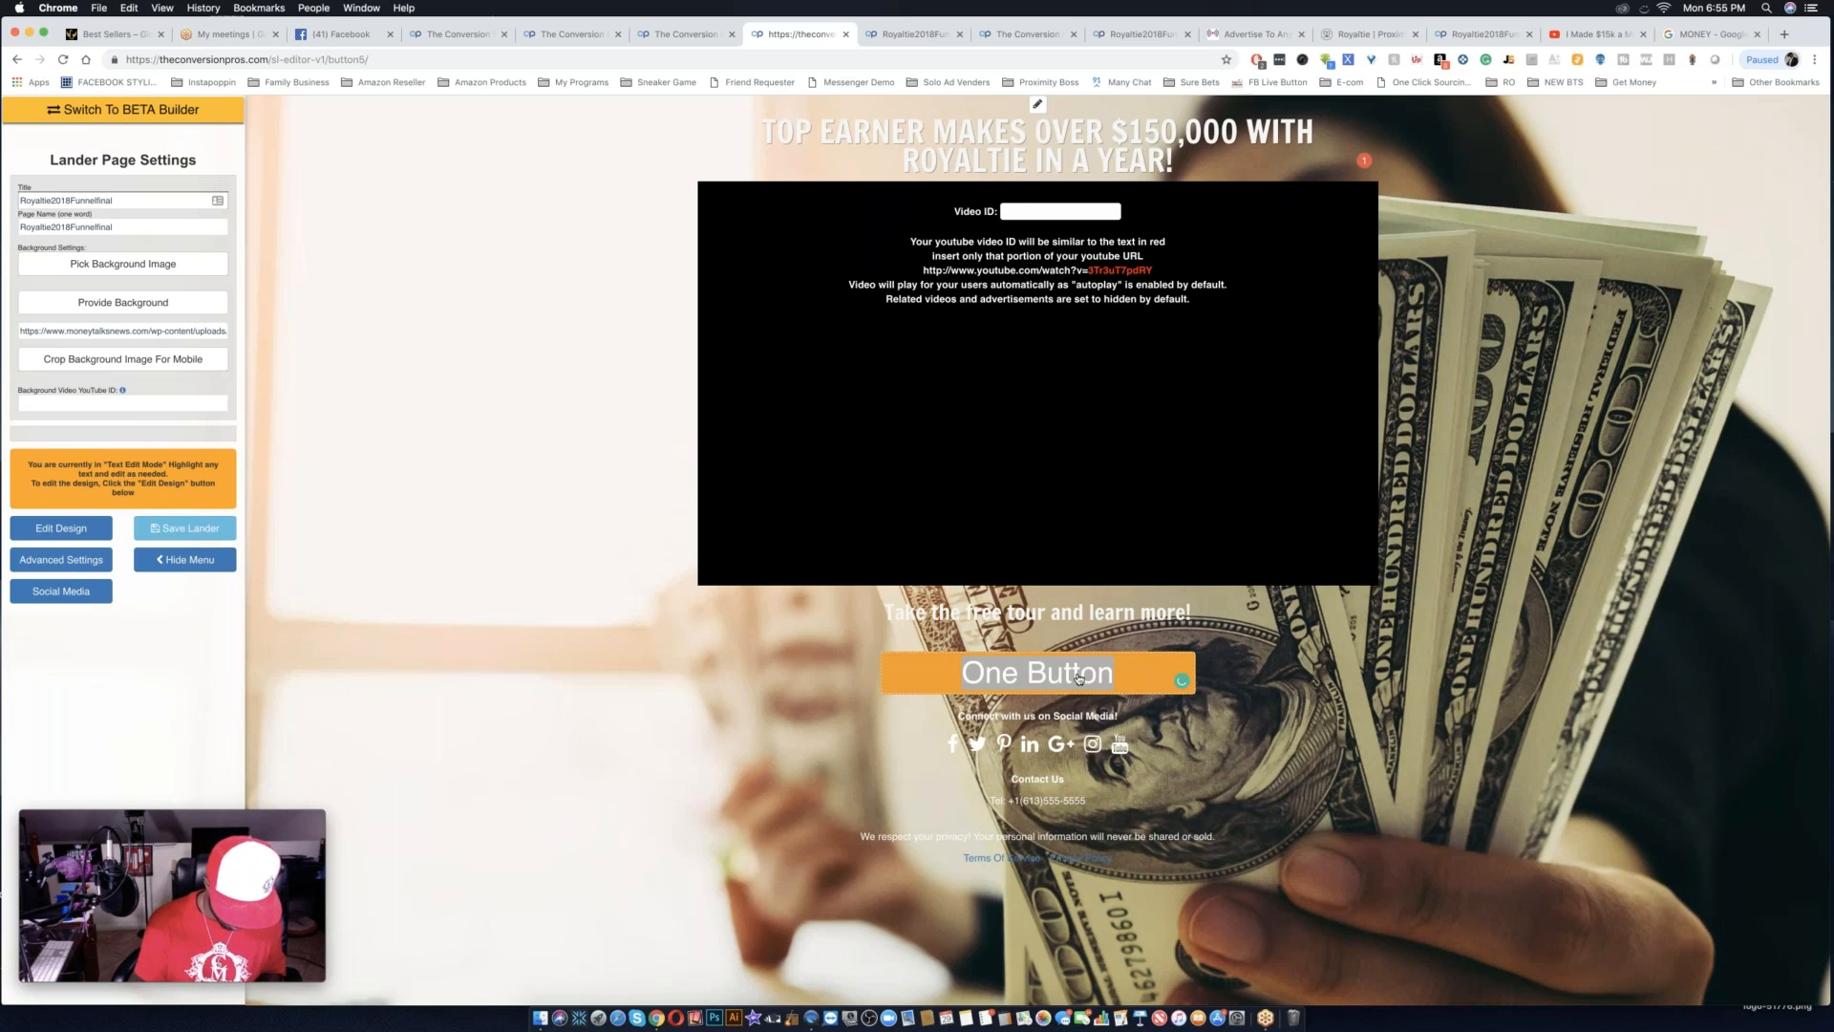
{"action": "type", "text": "JOIN R"}
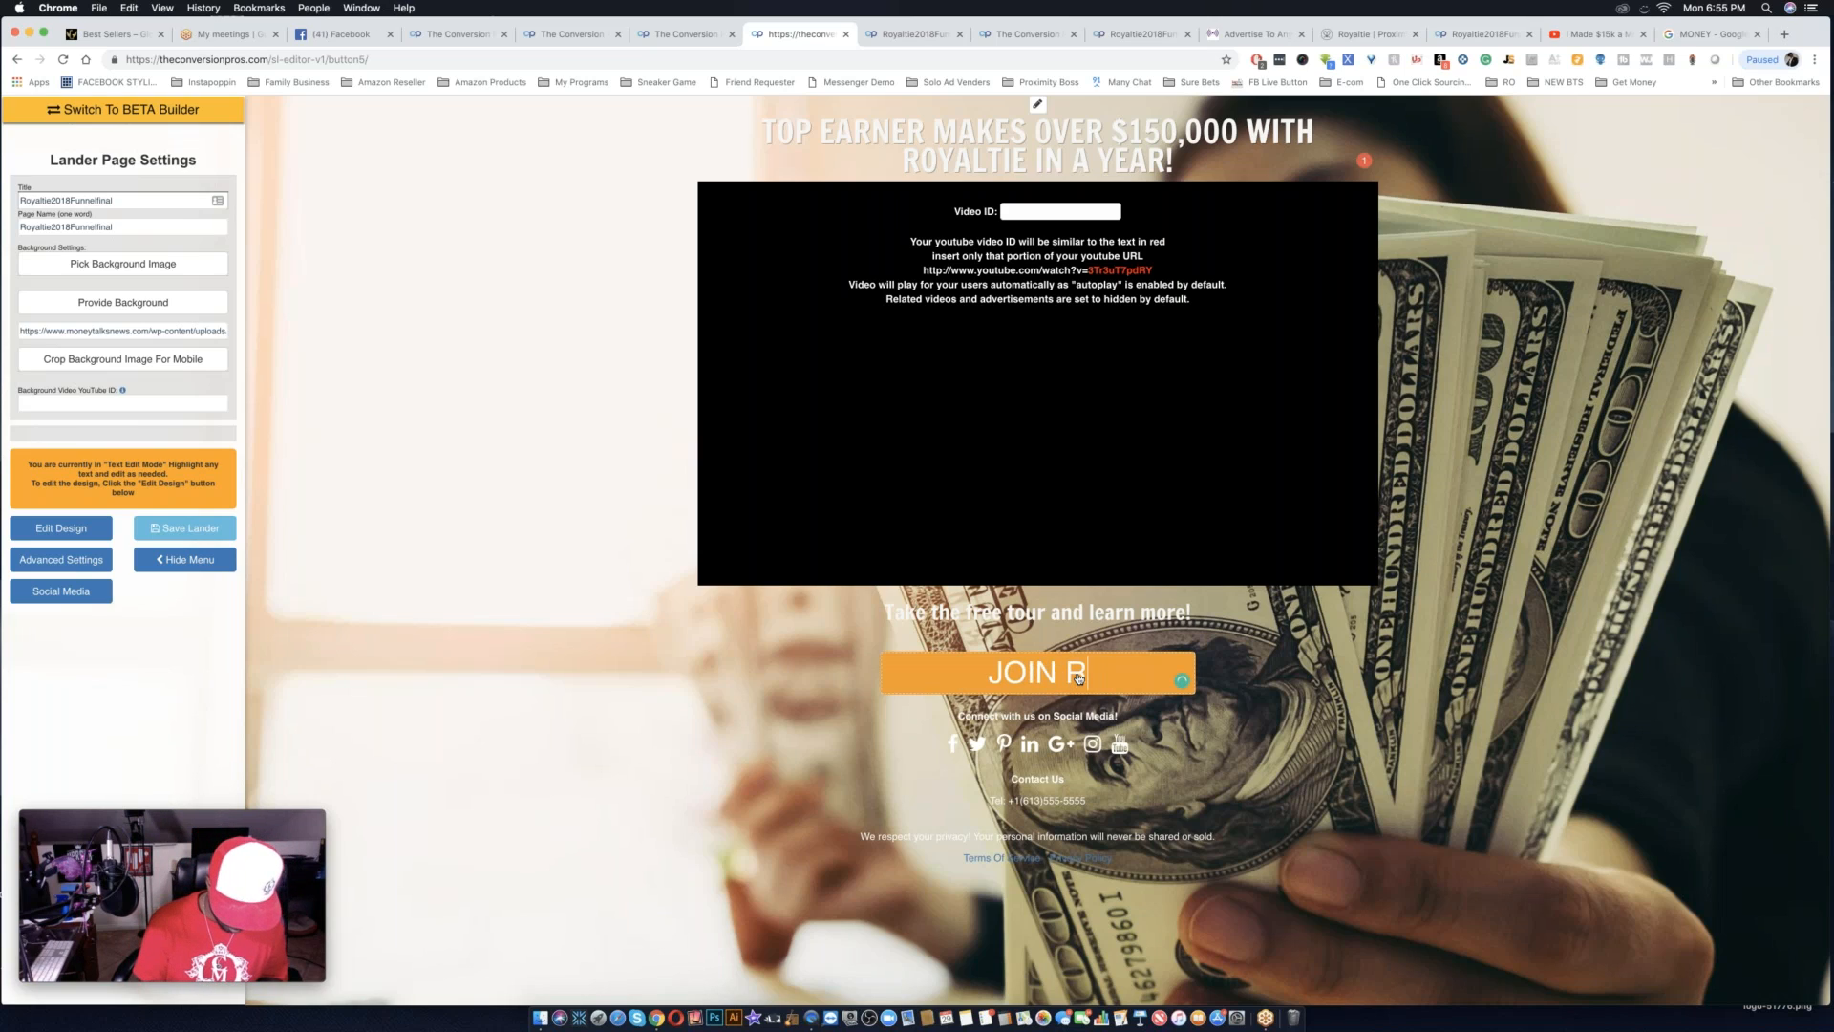
{"action": "type", "text": "OYALTIE"}
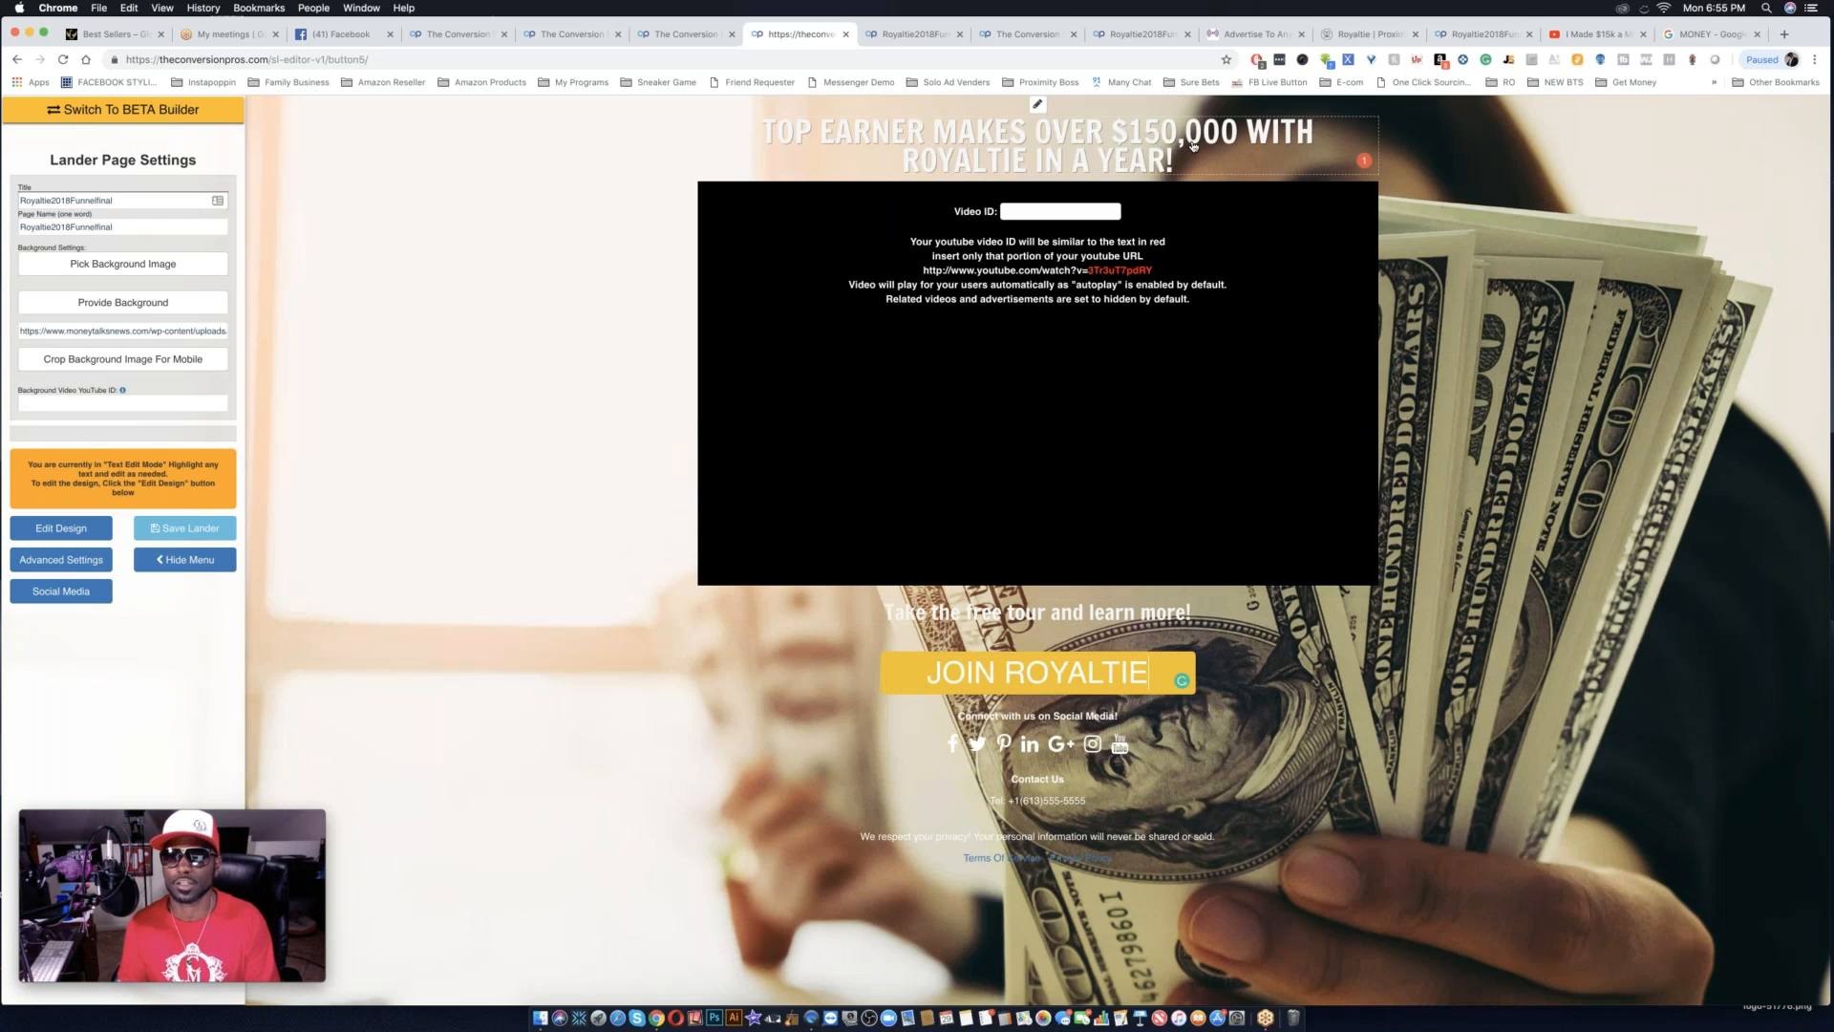
Copy the Royaltie order page's address and set it as the JOIN ROYALTIE button's link URL in design mode.
{"action": "left_click", "coordinate": [1373, 36]}
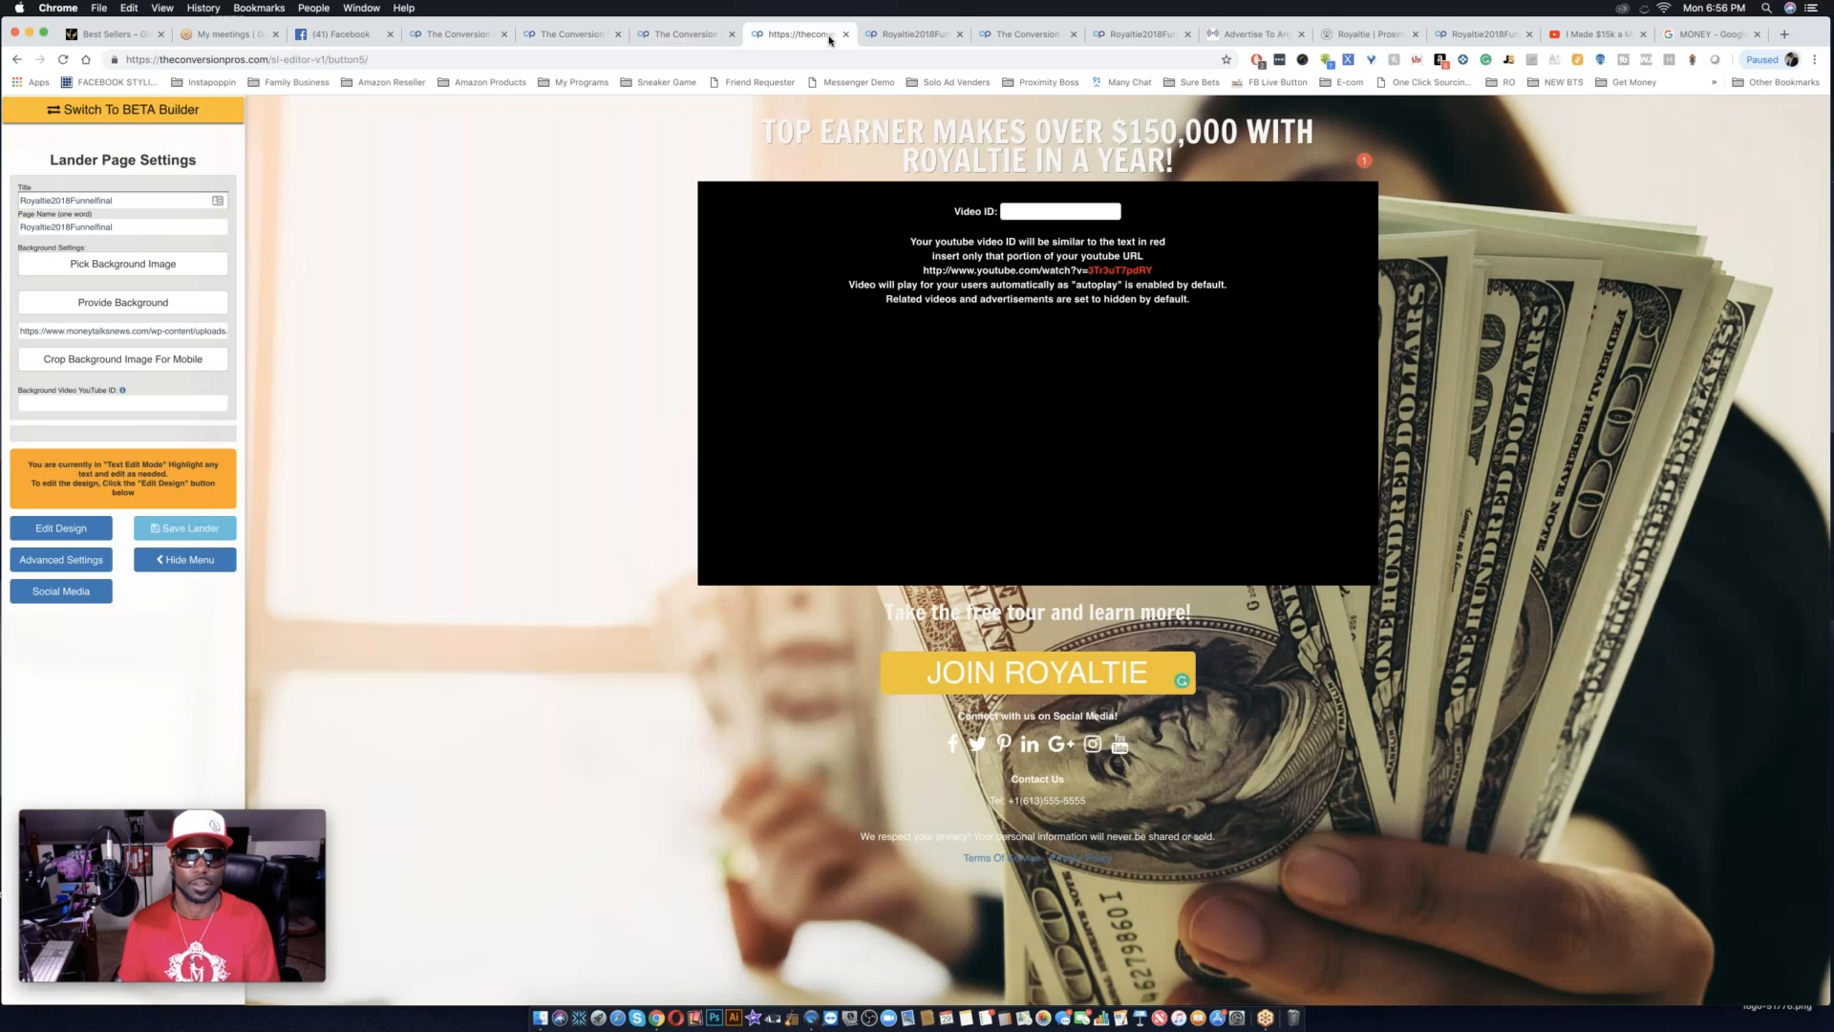
{"action": "left_click", "coordinate": [798, 34]}
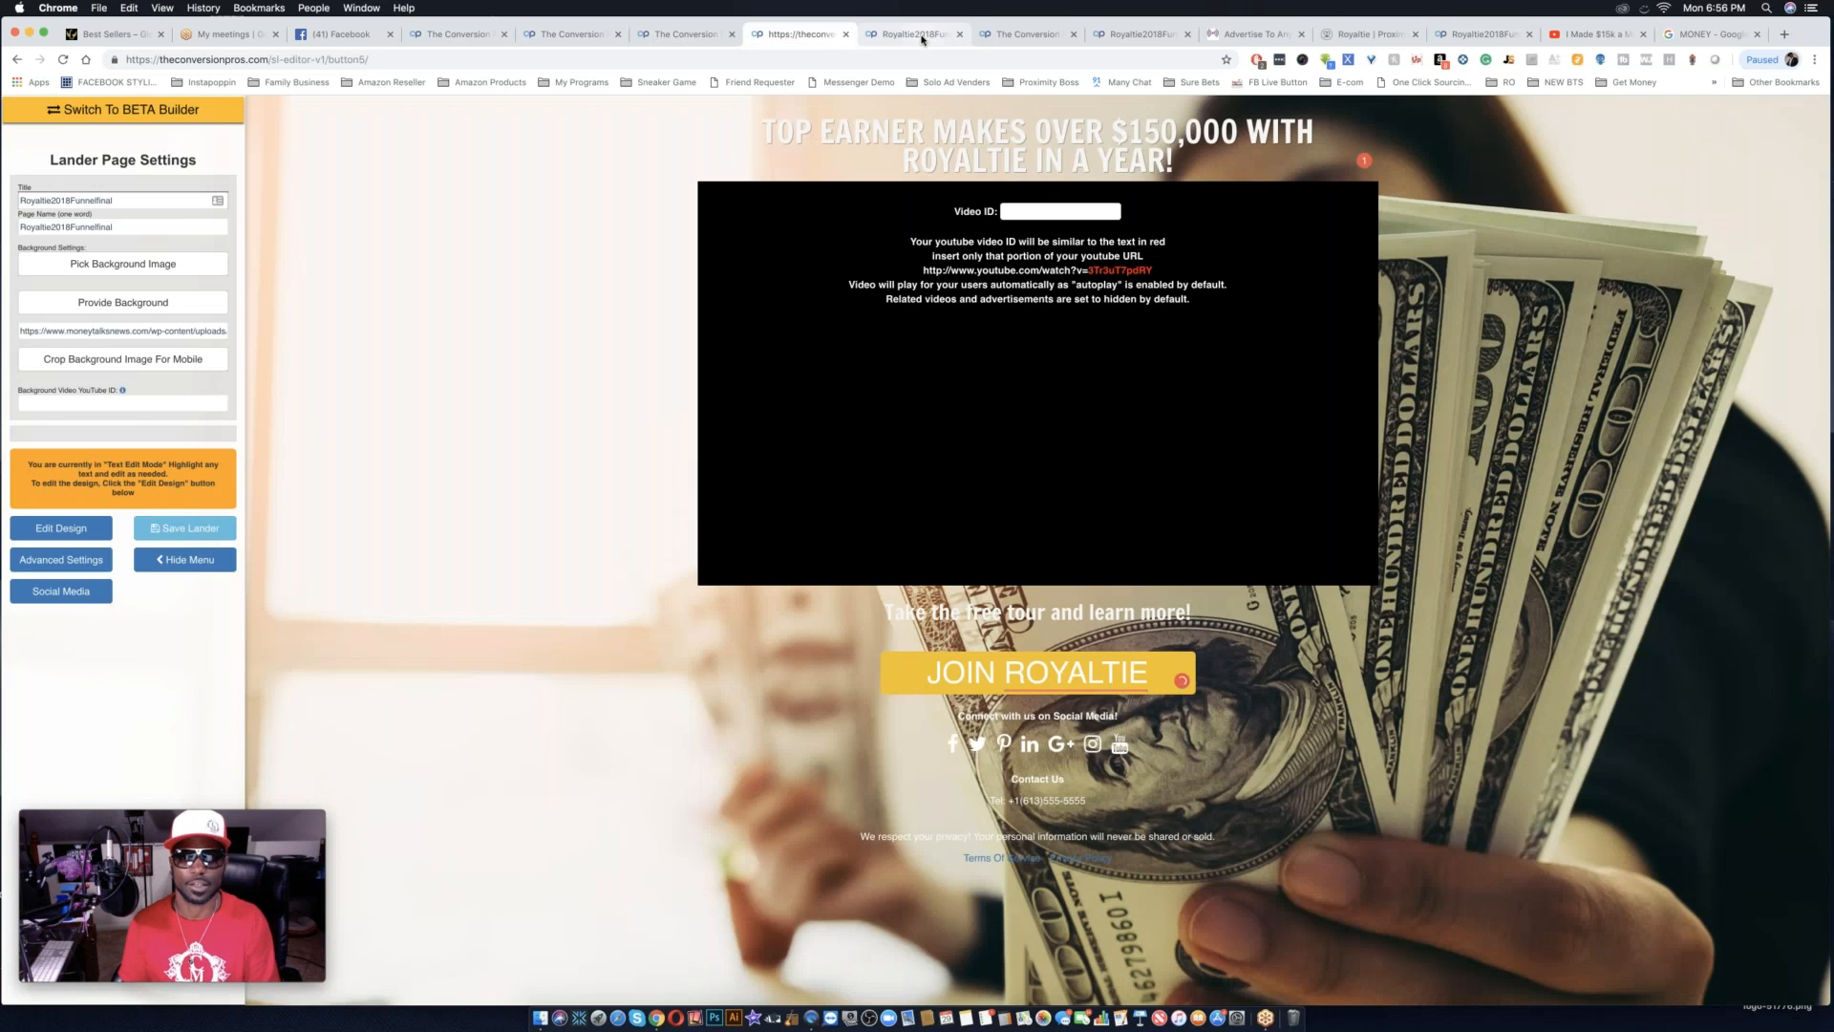
{"action": "left_click", "coordinate": [51, 528]}
{"action": "double_click", "coordinate": [1077, 673]}
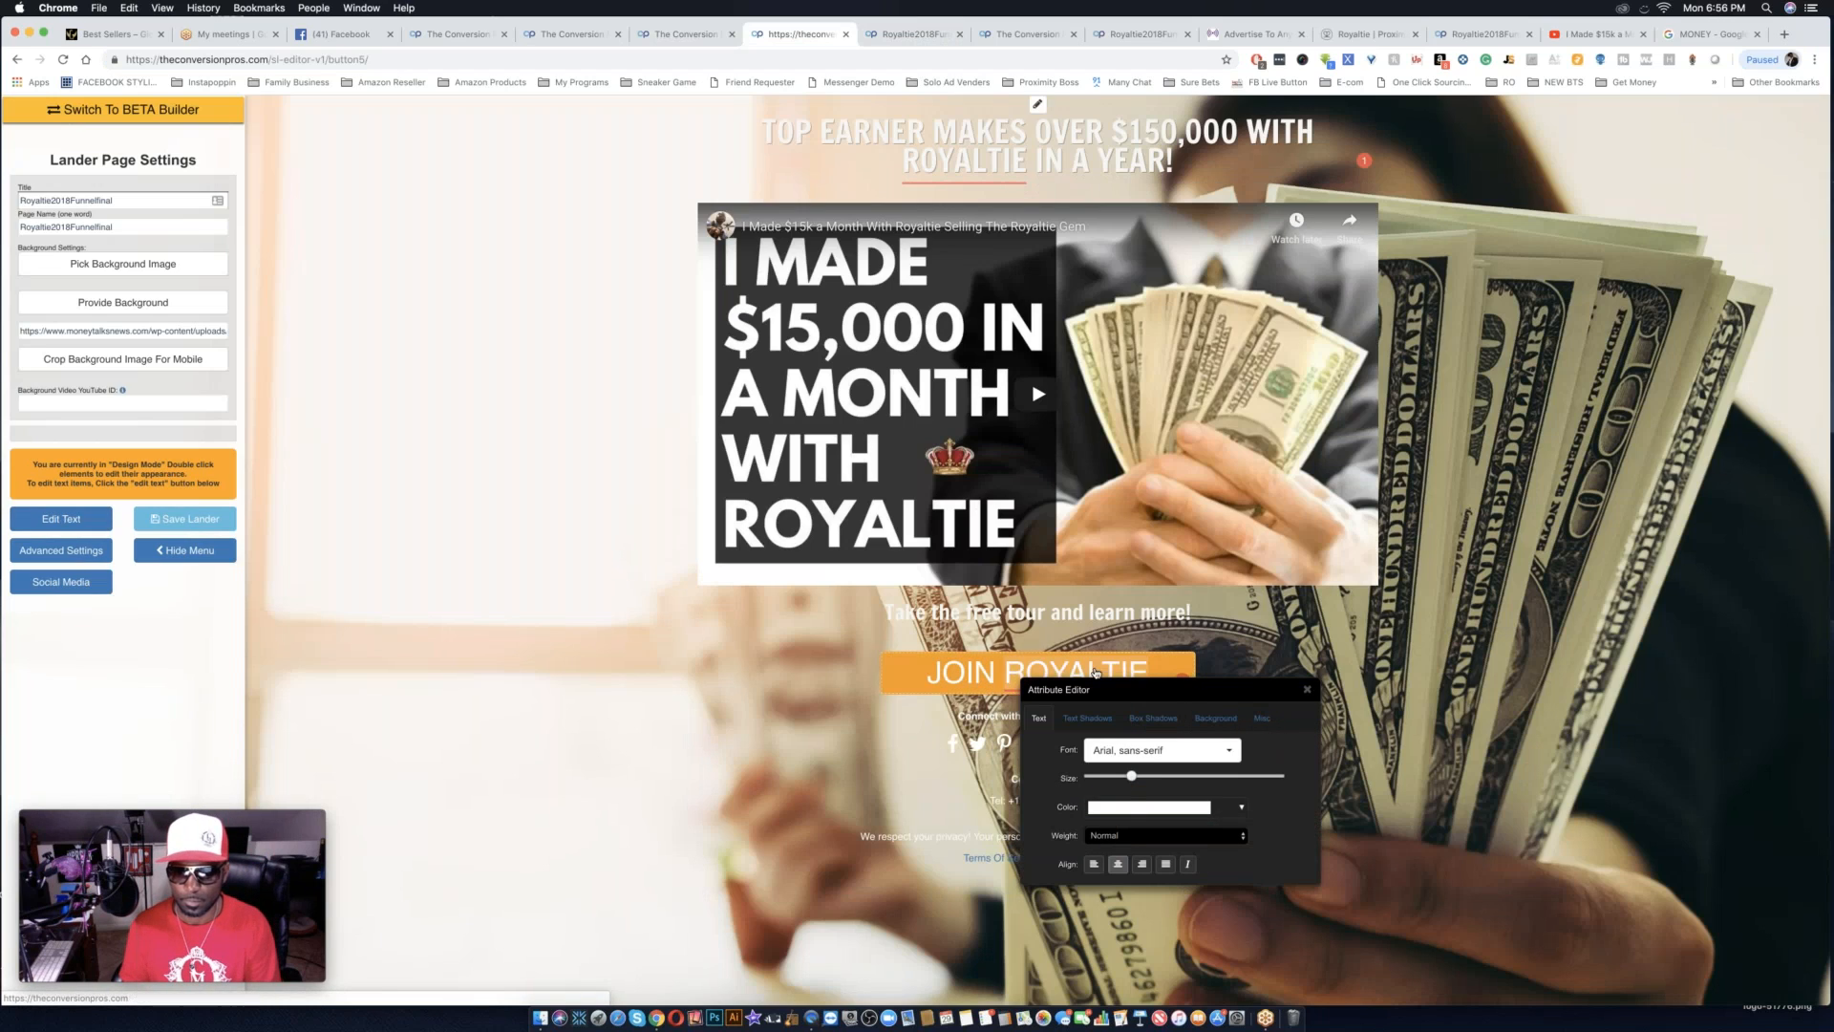
{"action": "double_click", "coordinate": [910, 668]}
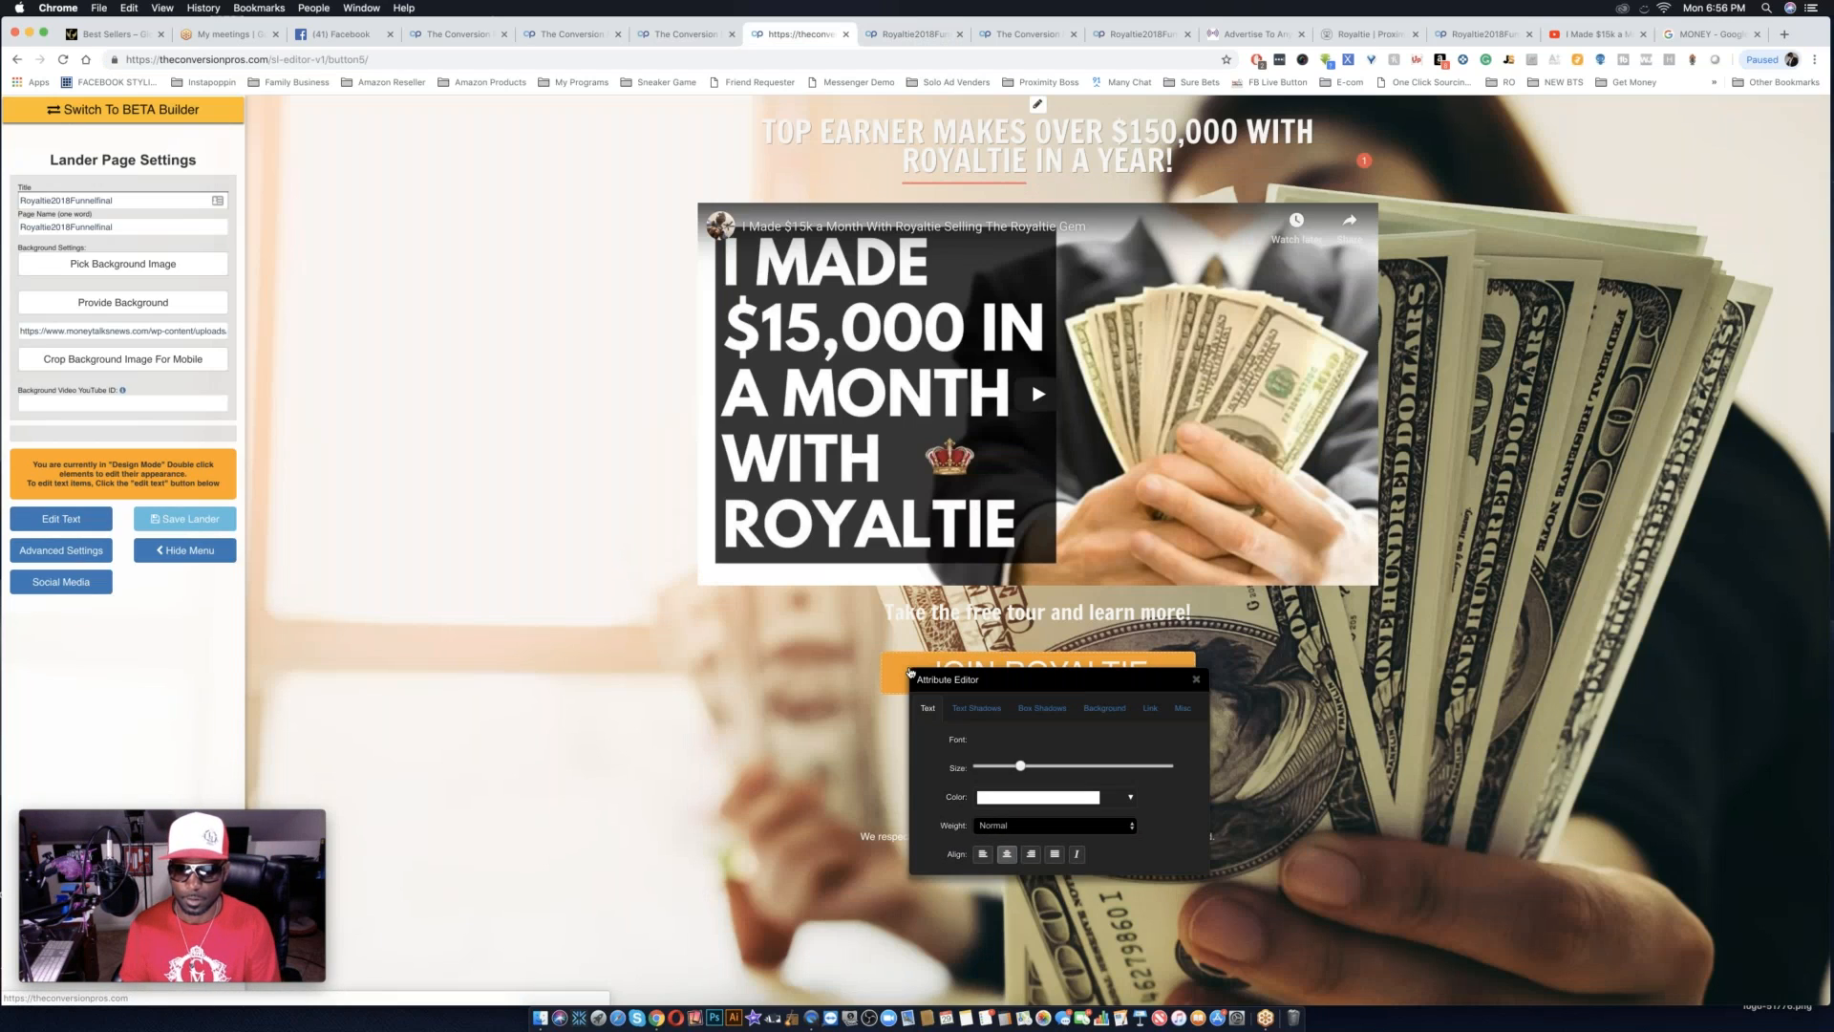
{"action": "left_click", "coordinate": [1150, 709]}
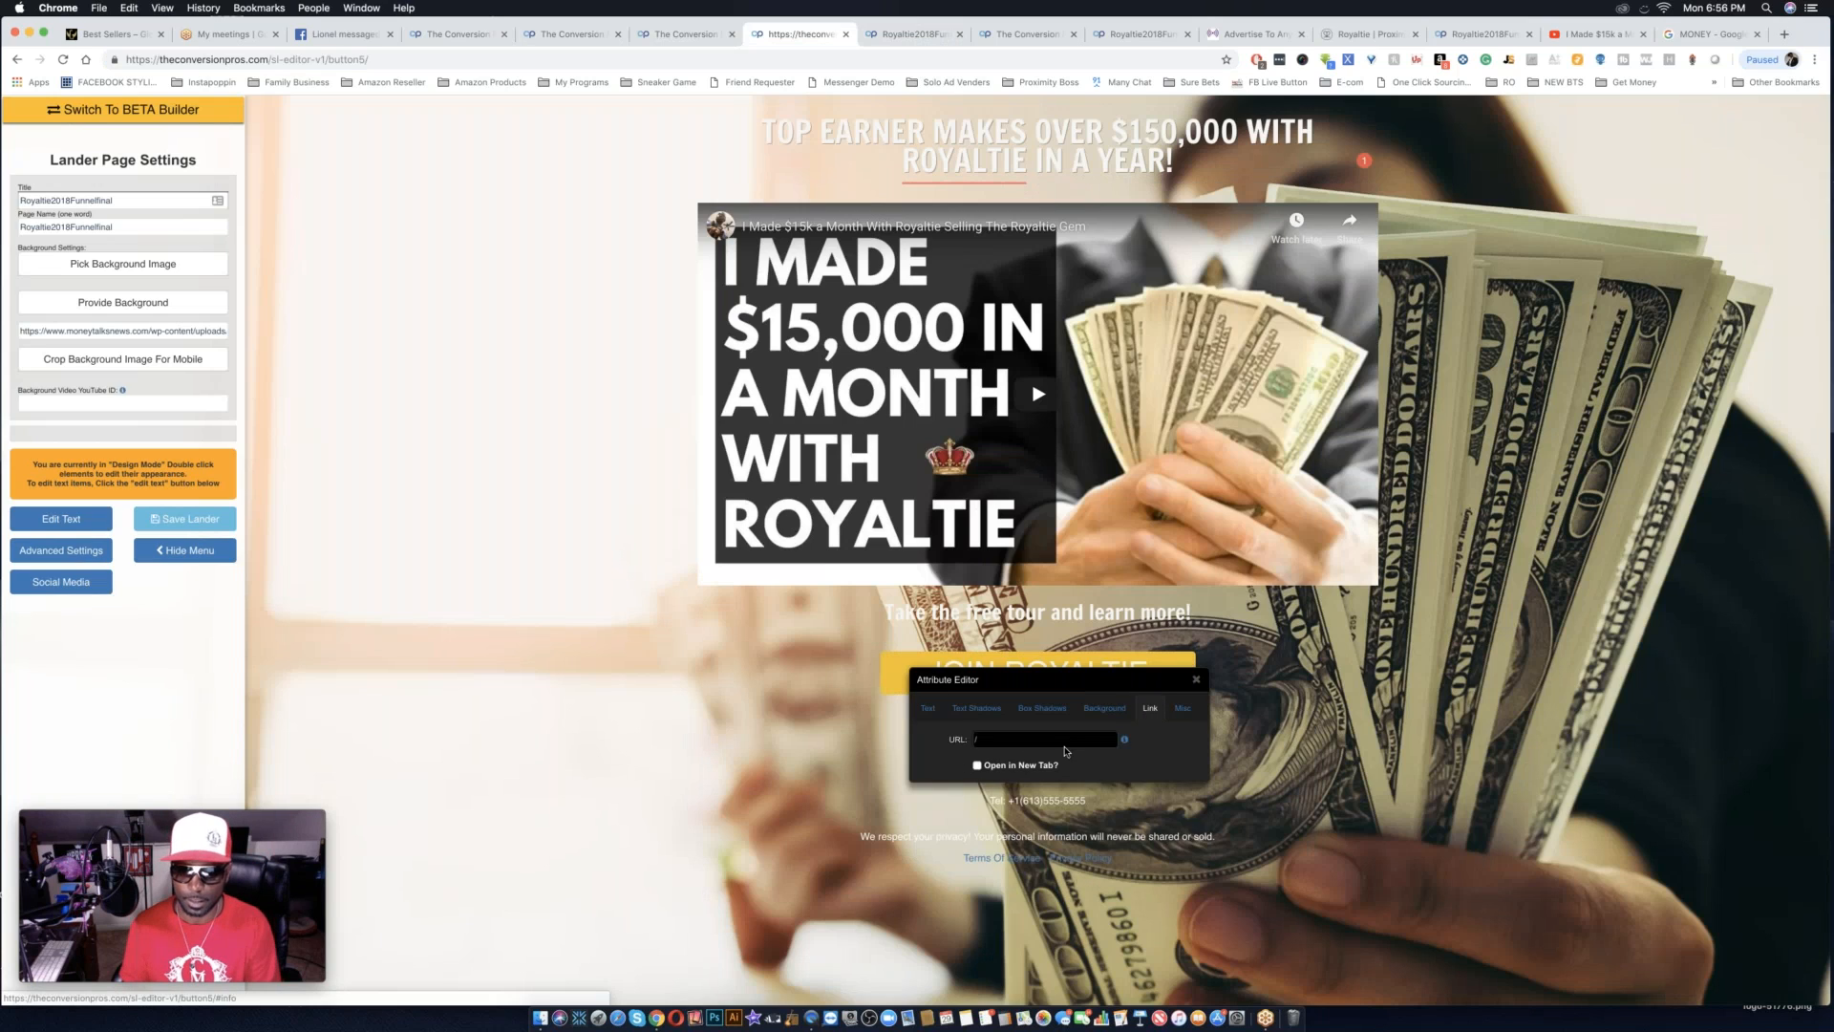
{"action": "left_click", "coordinate": [1061, 741]}
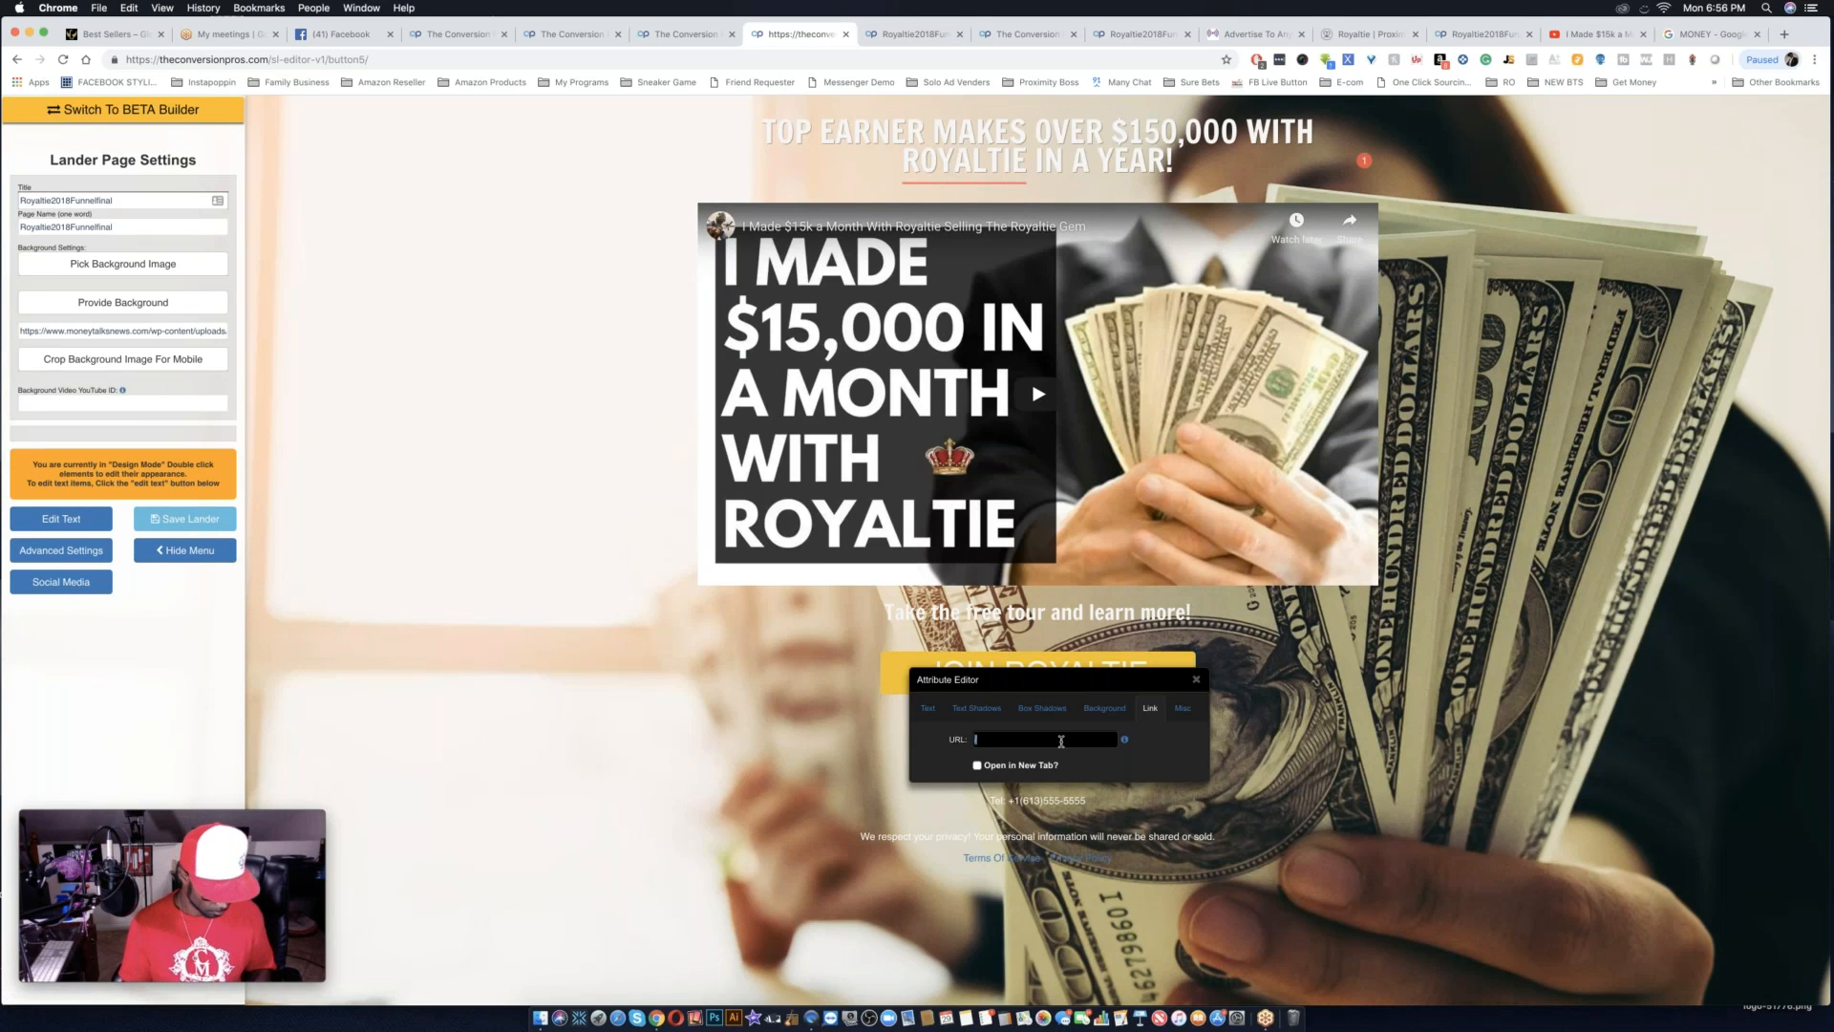
{"action": "key", "text": "super+v"}
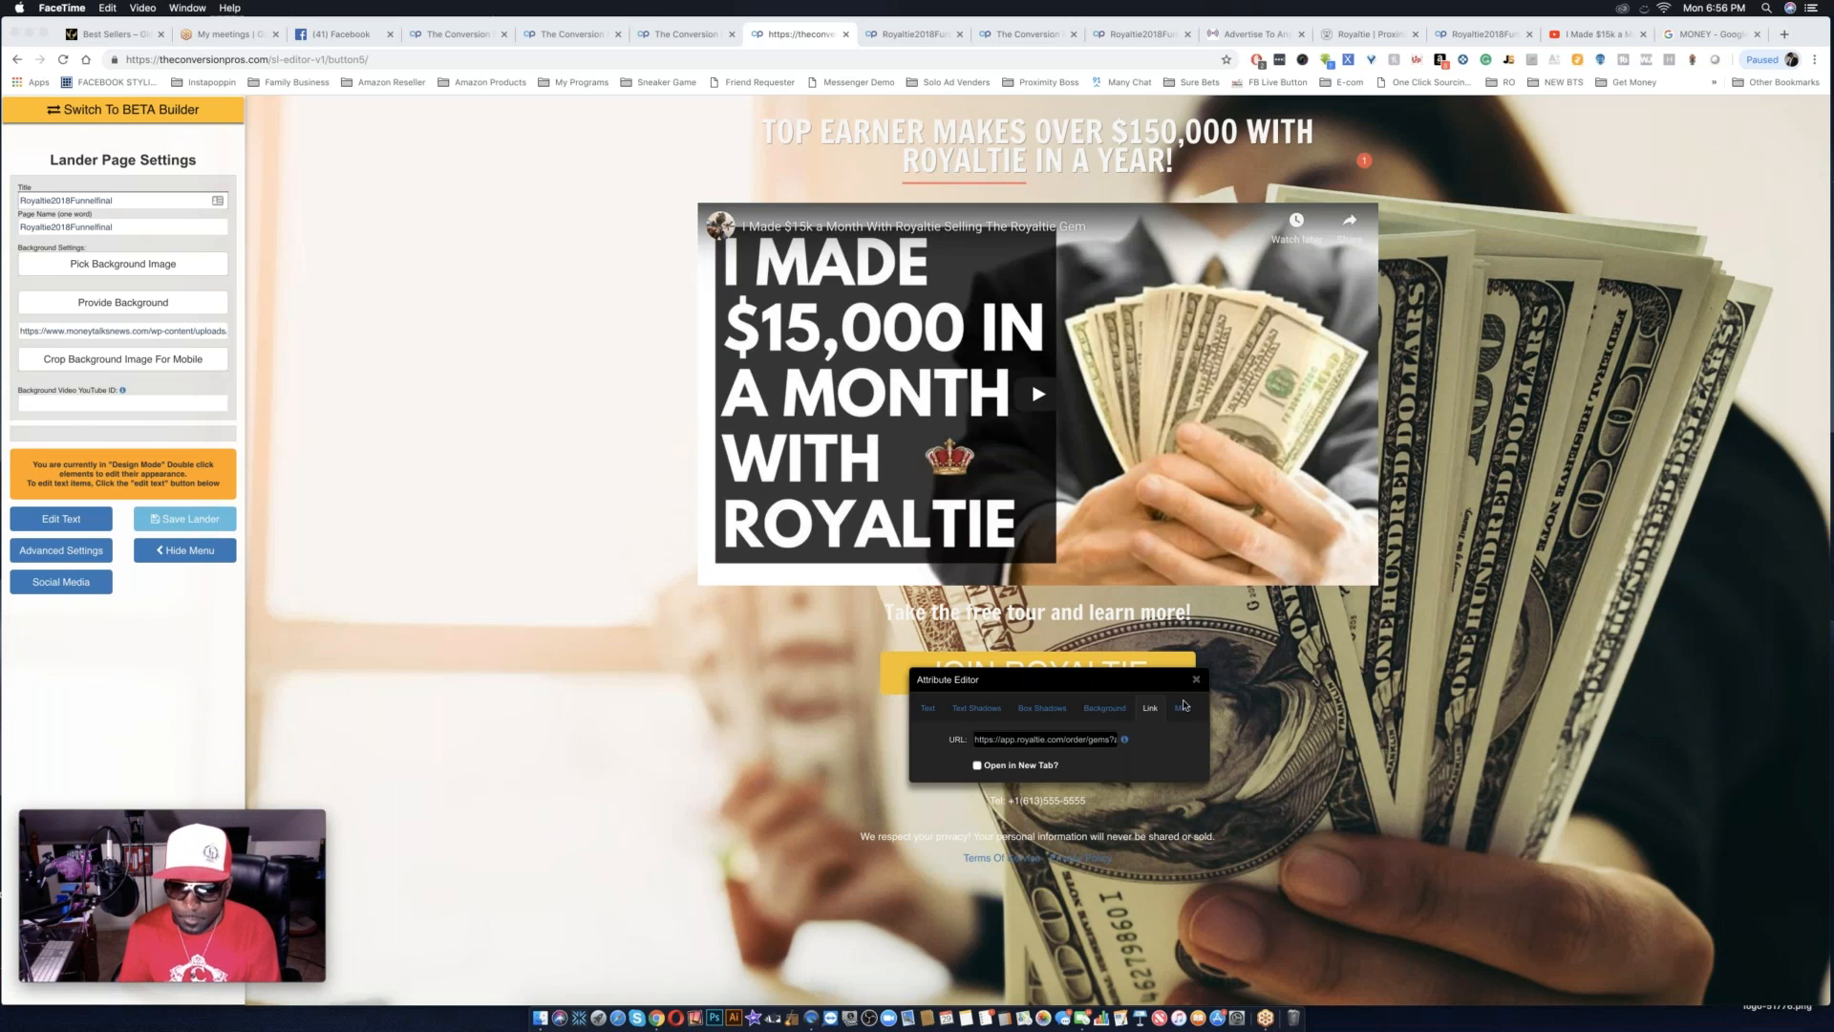
Give the JOIN ROYALTIE button a black box shadow offset slightly sideways and downward, with a soft spread.
{"action": "left_click", "coordinate": [1066, 713]}
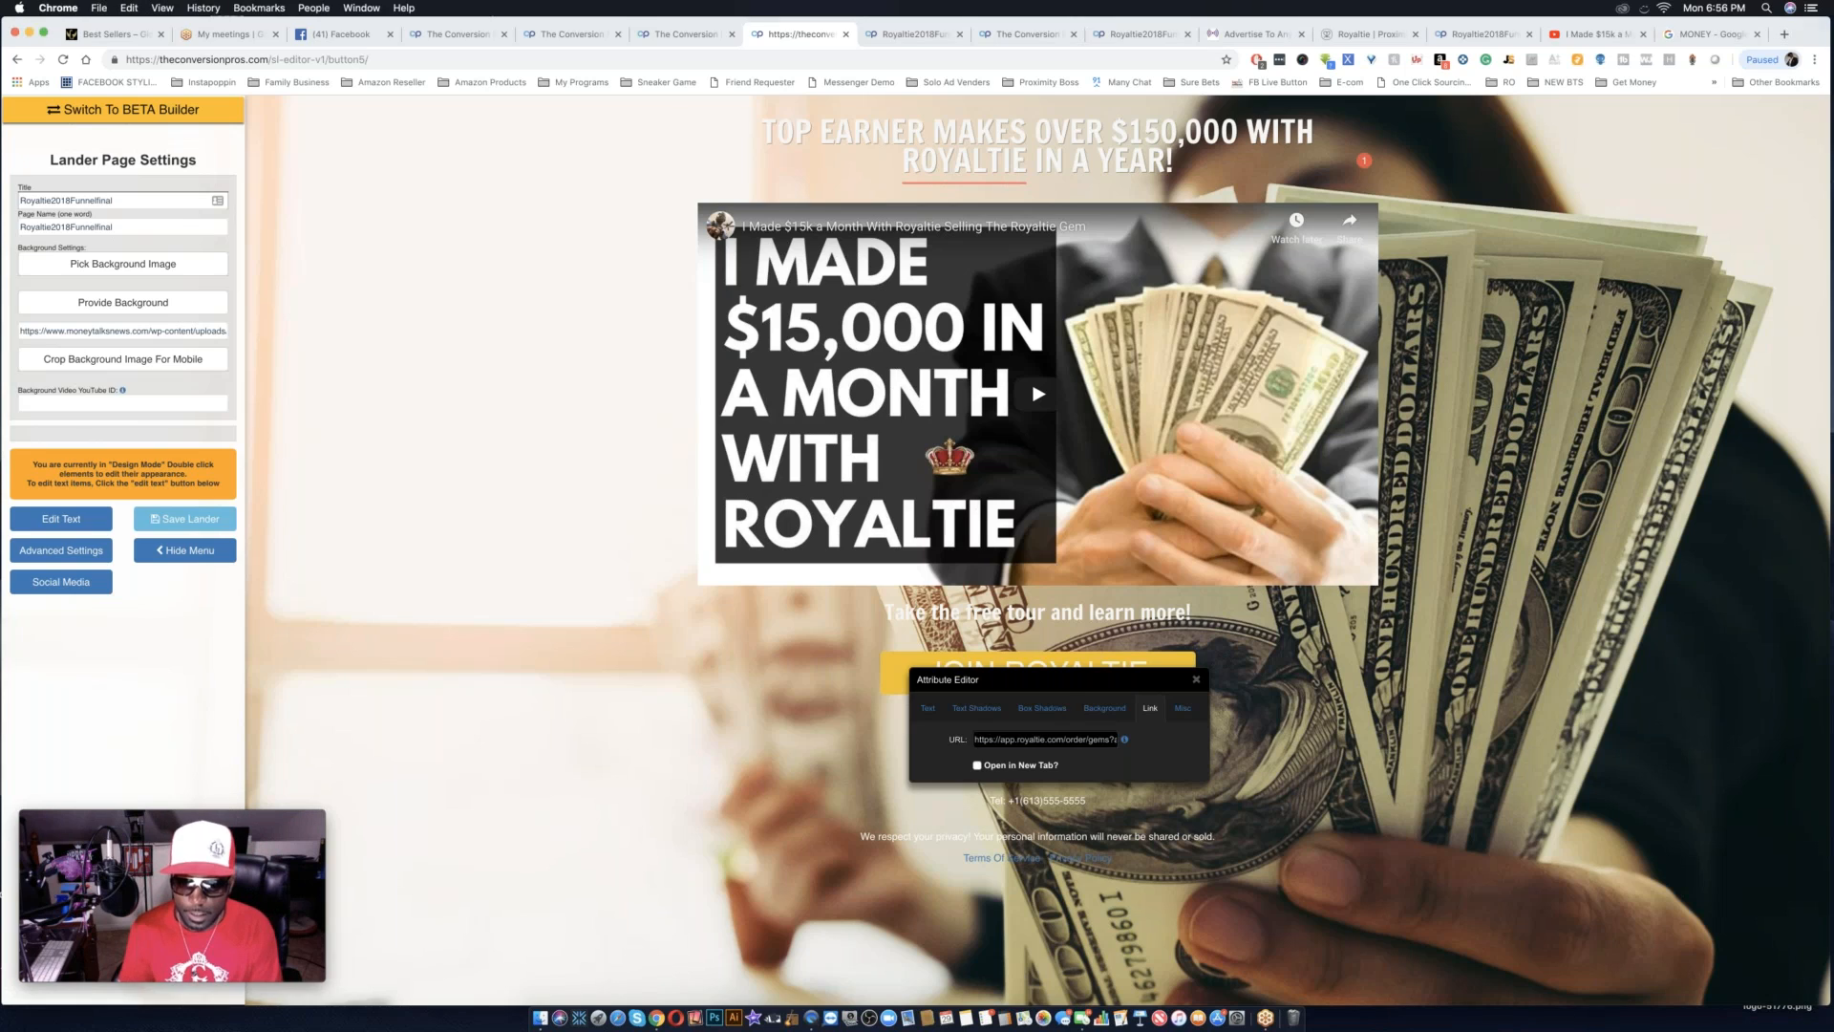
{"action": "left_click_drag", "start_coordinate": [1103, 680], "coordinate": [600, 699]}
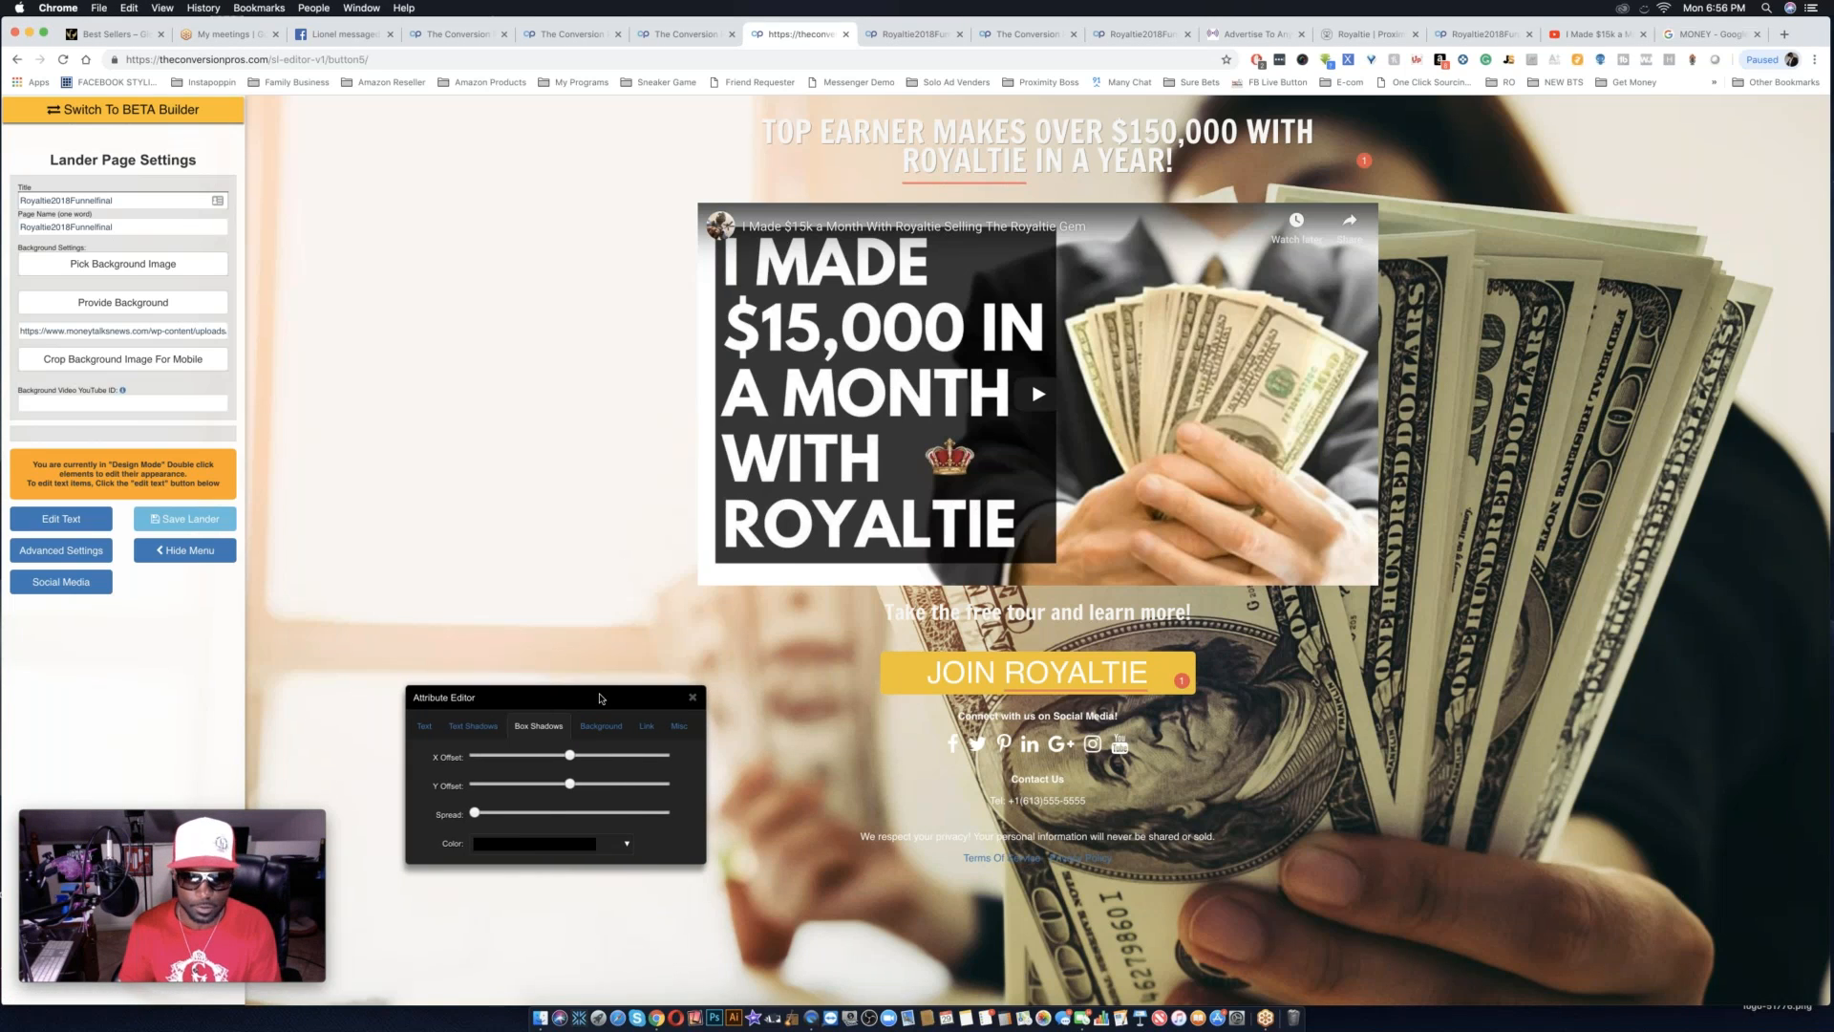
{"action": "left_click", "coordinate": [599, 756]}
{"action": "left_click", "coordinate": [594, 784]}
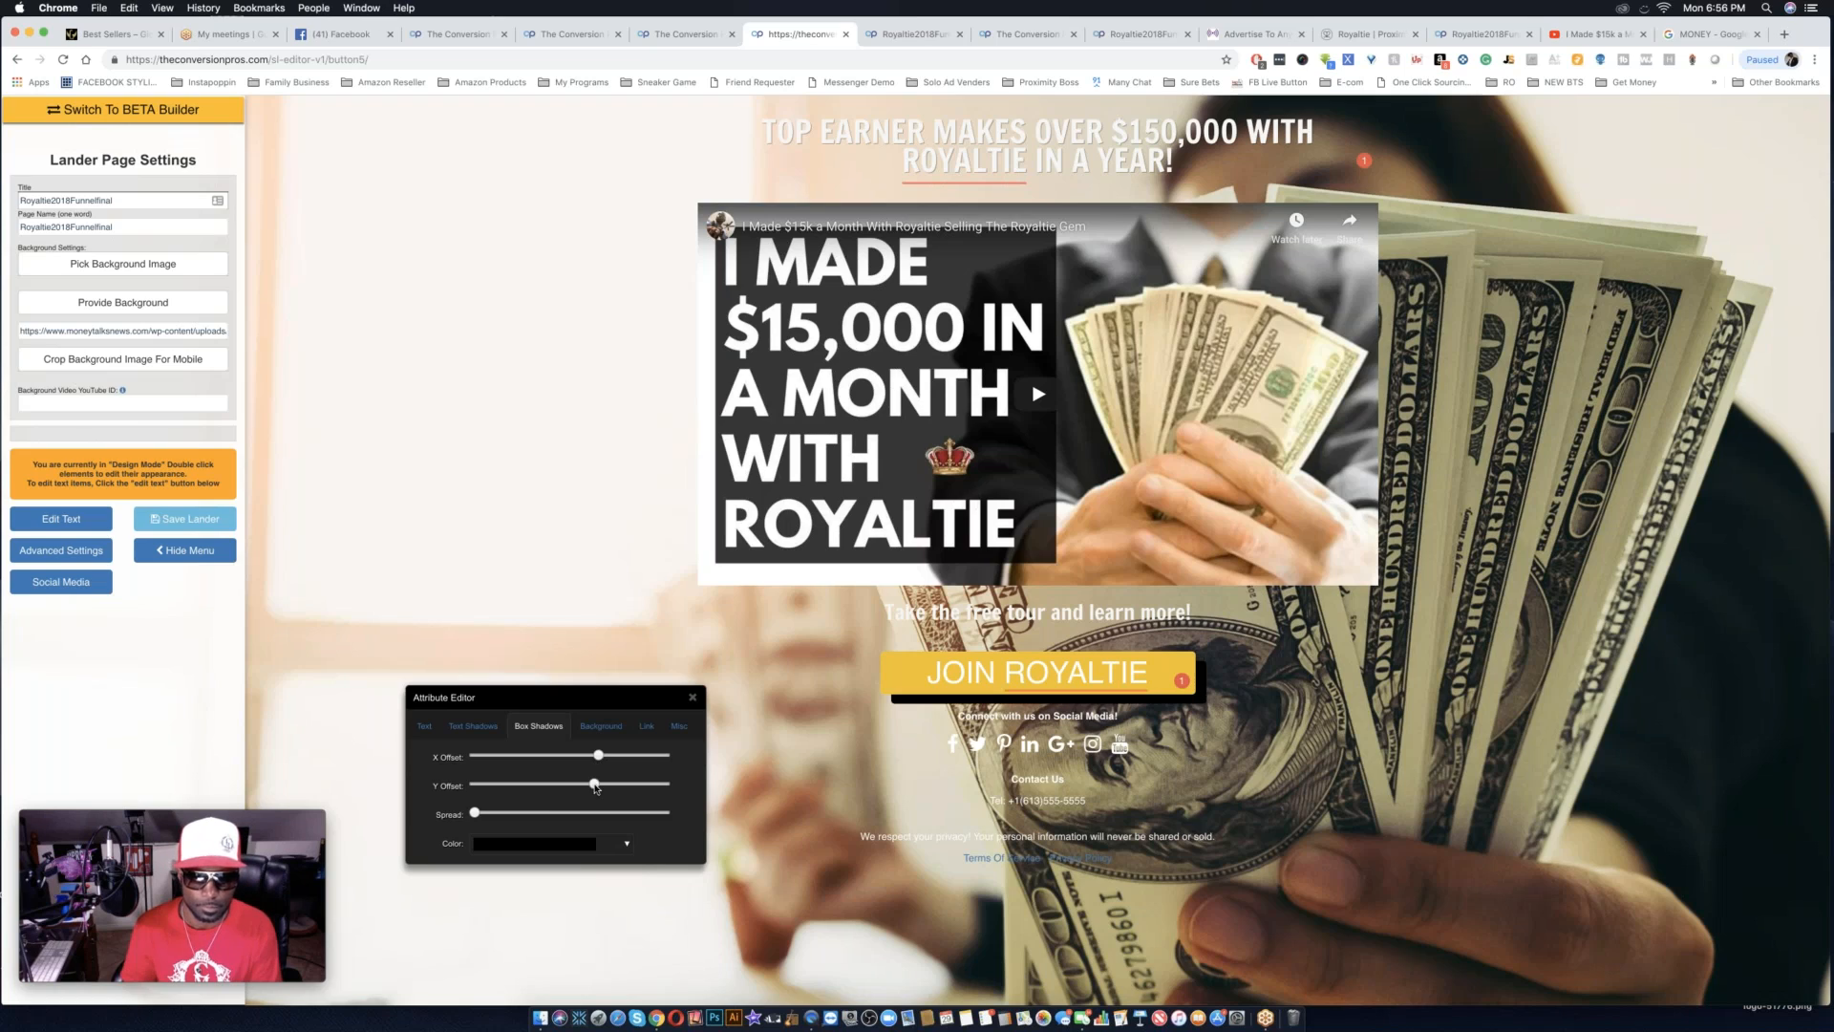
{"action": "left_click", "coordinate": [498, 813]}
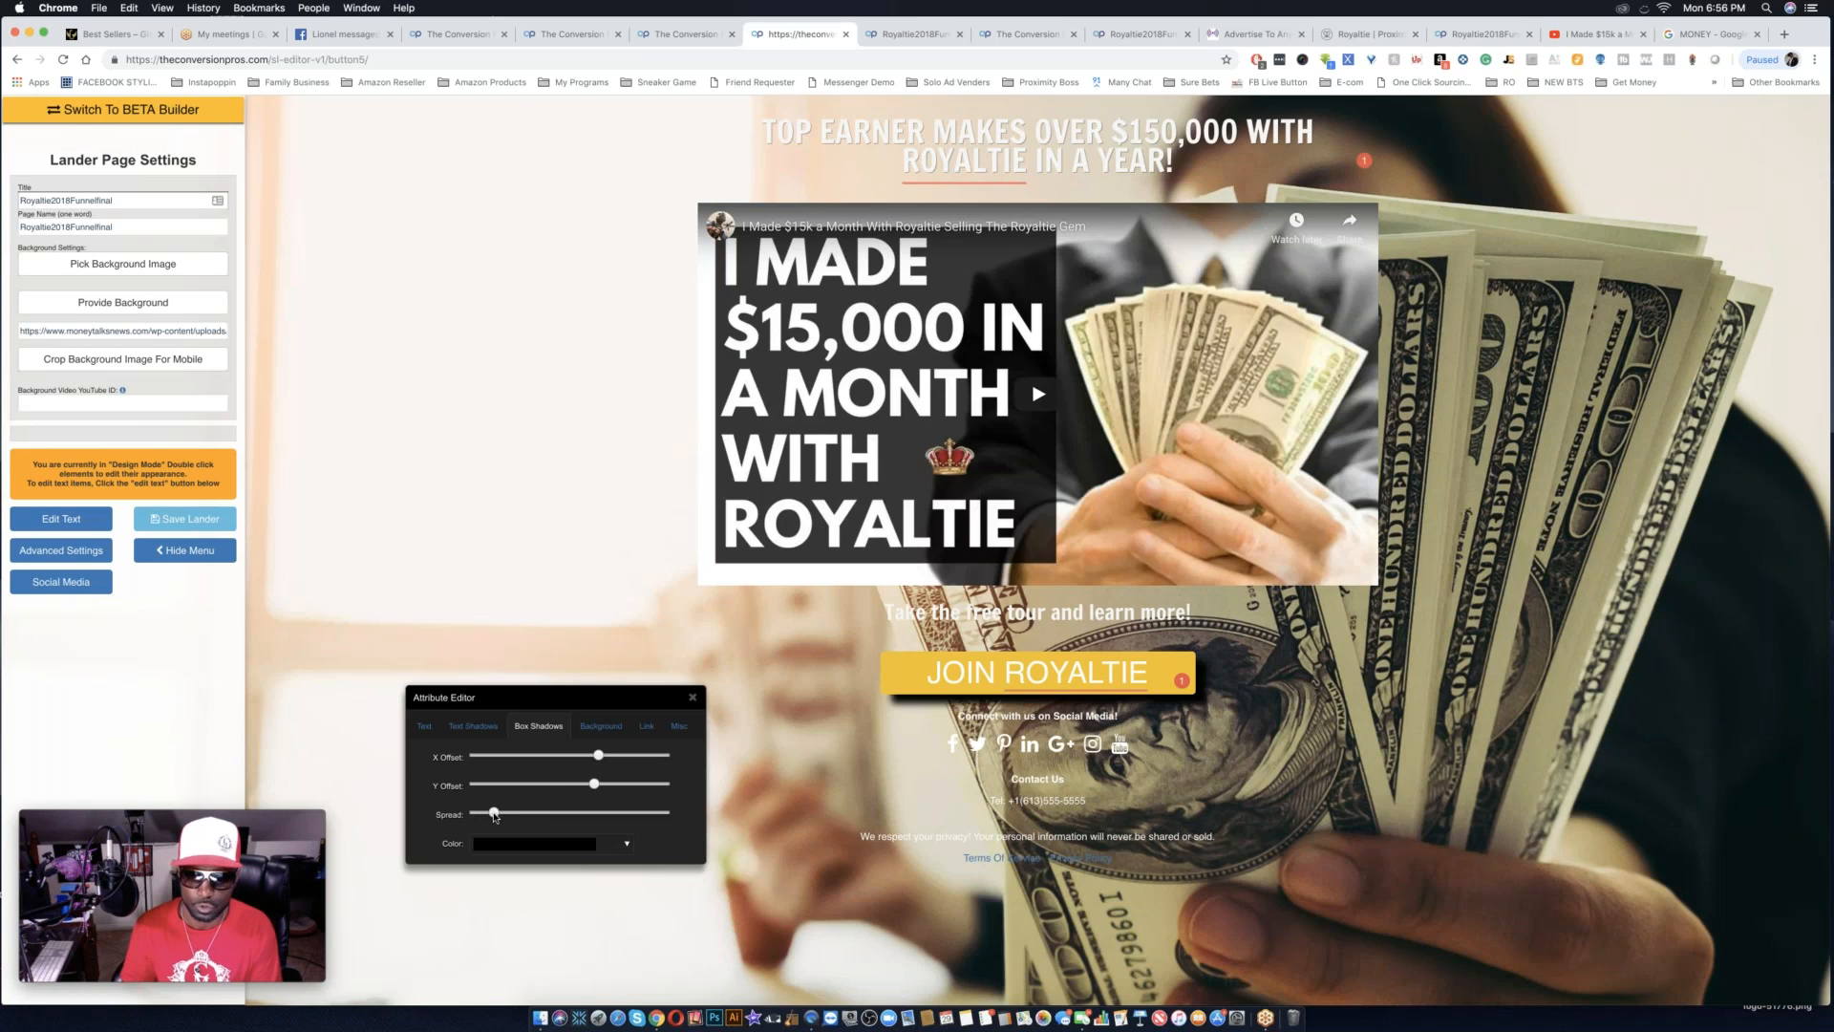
{"action": "left_click_drag", "start_coordinate": [503, 819], "coordinate": [515, 818]}
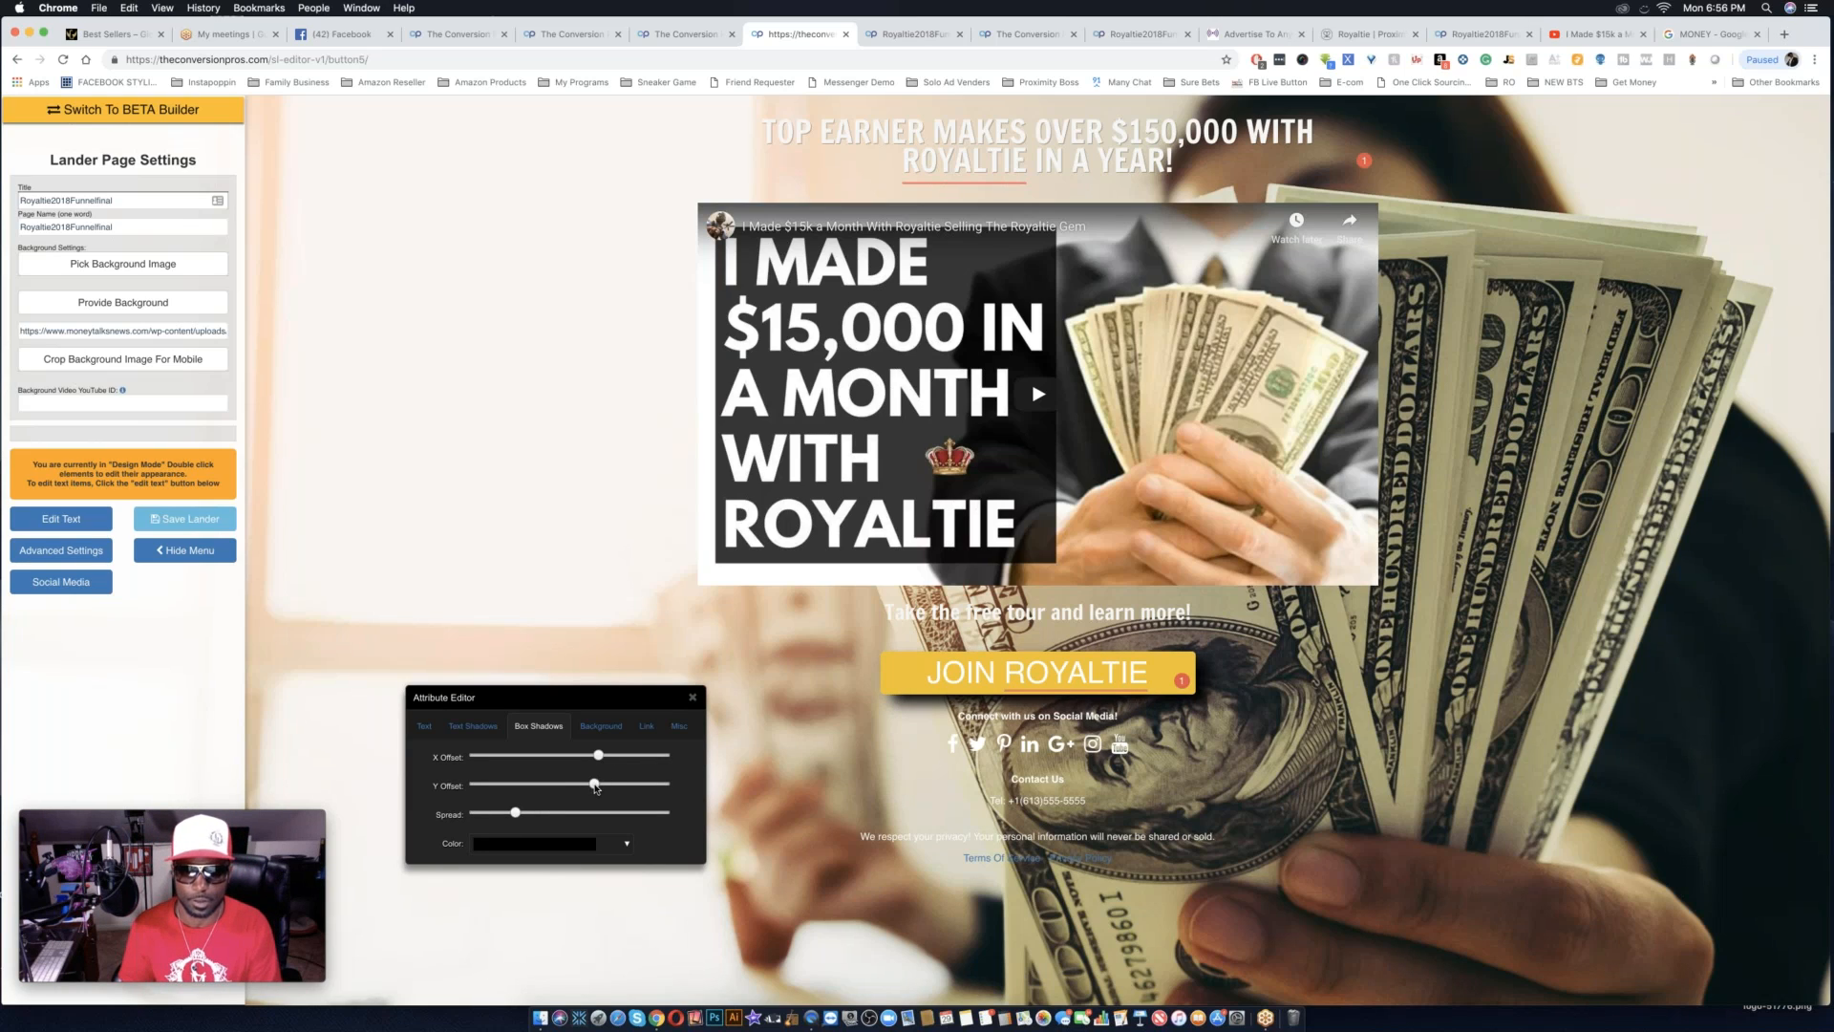
{"action": "left_click_drag", "start_coordinate": [596, 787], "coordinate": [600, 788]}
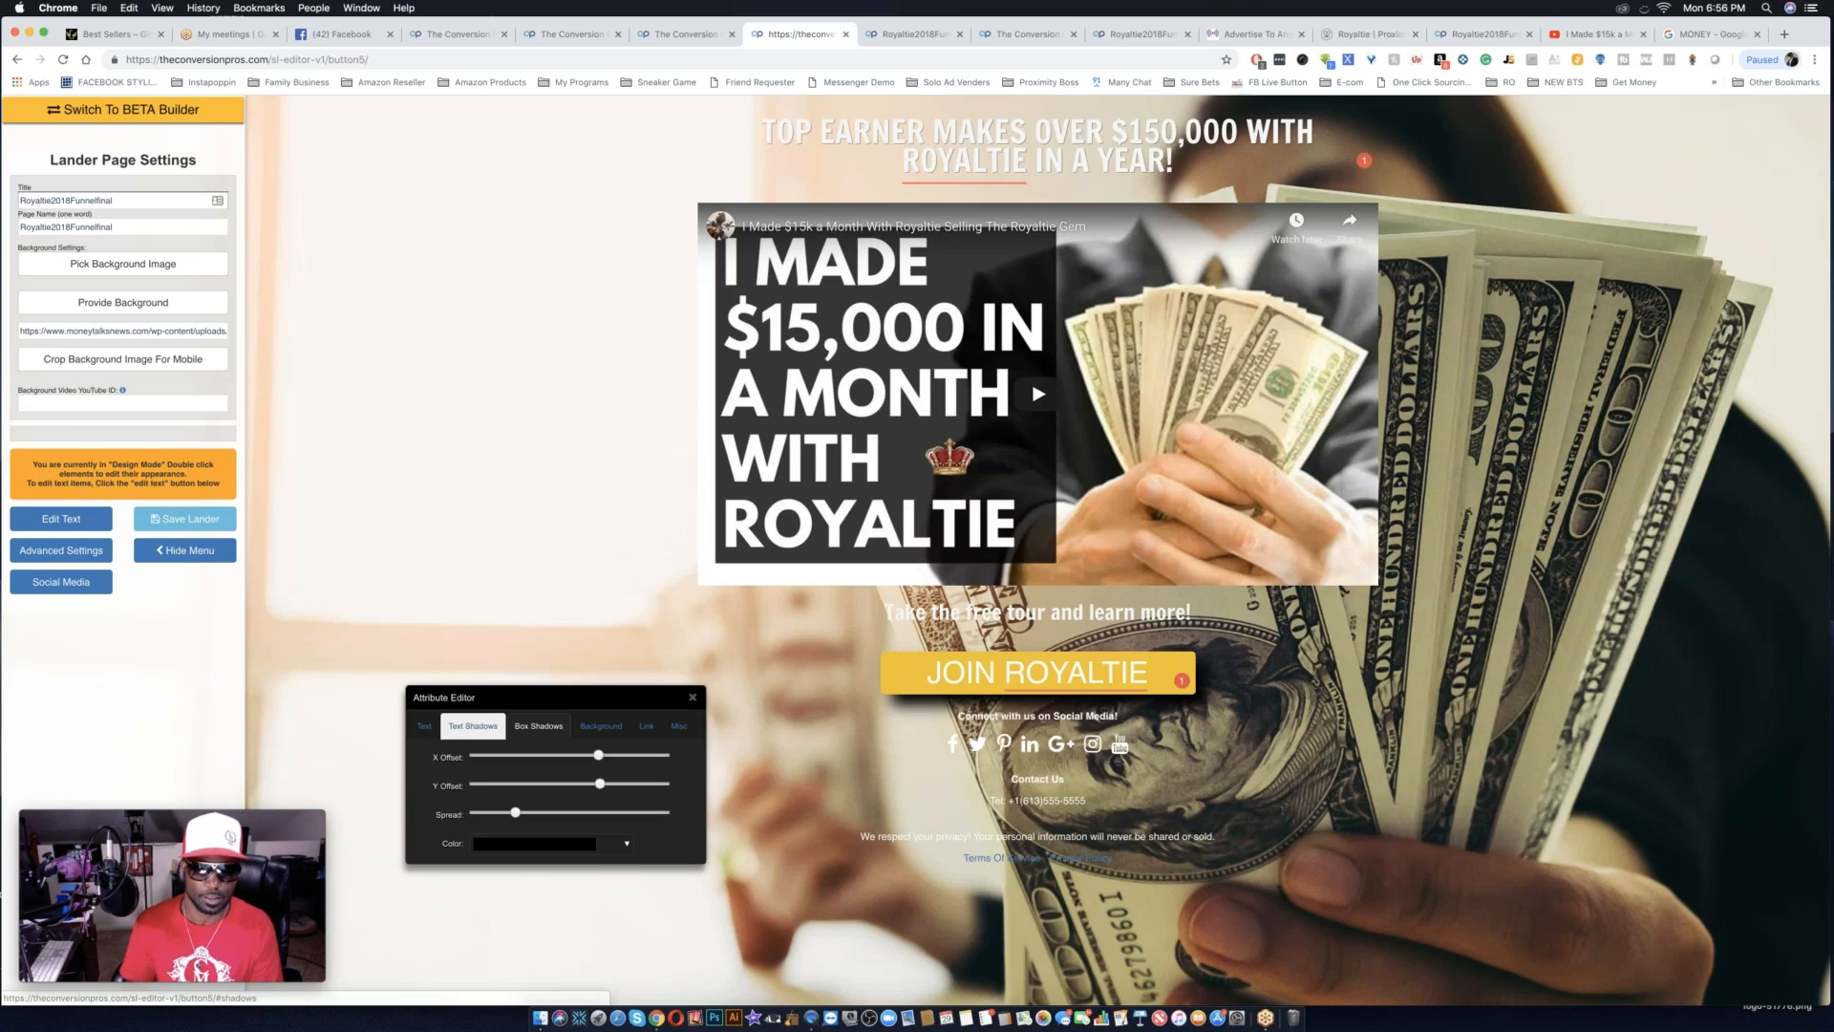
Give the JOIN ROYALTIE button label a black text shadow with a small sideways and downward offset and no spread.
{"action": "left_click", "coordinate": [472, 728]}
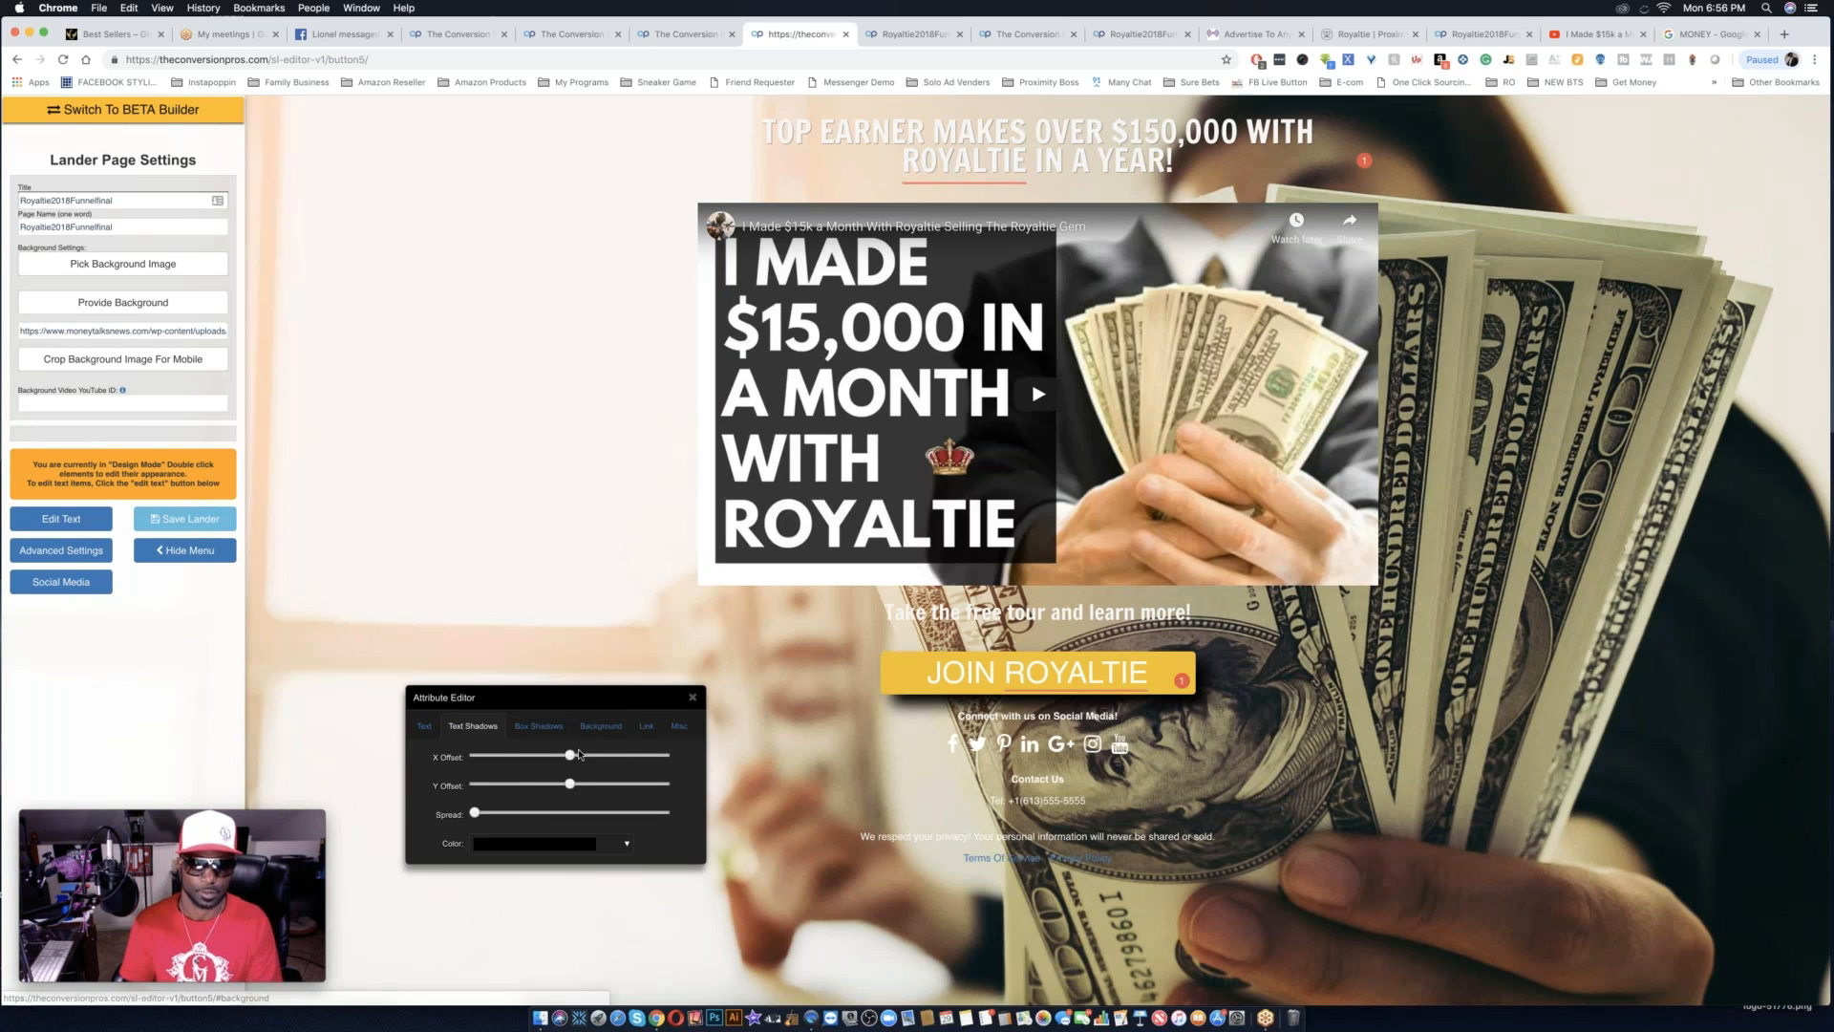
{"action": "left_click_drag", "start_coordinate": [571, 755], "coordinate": [582, 755]}
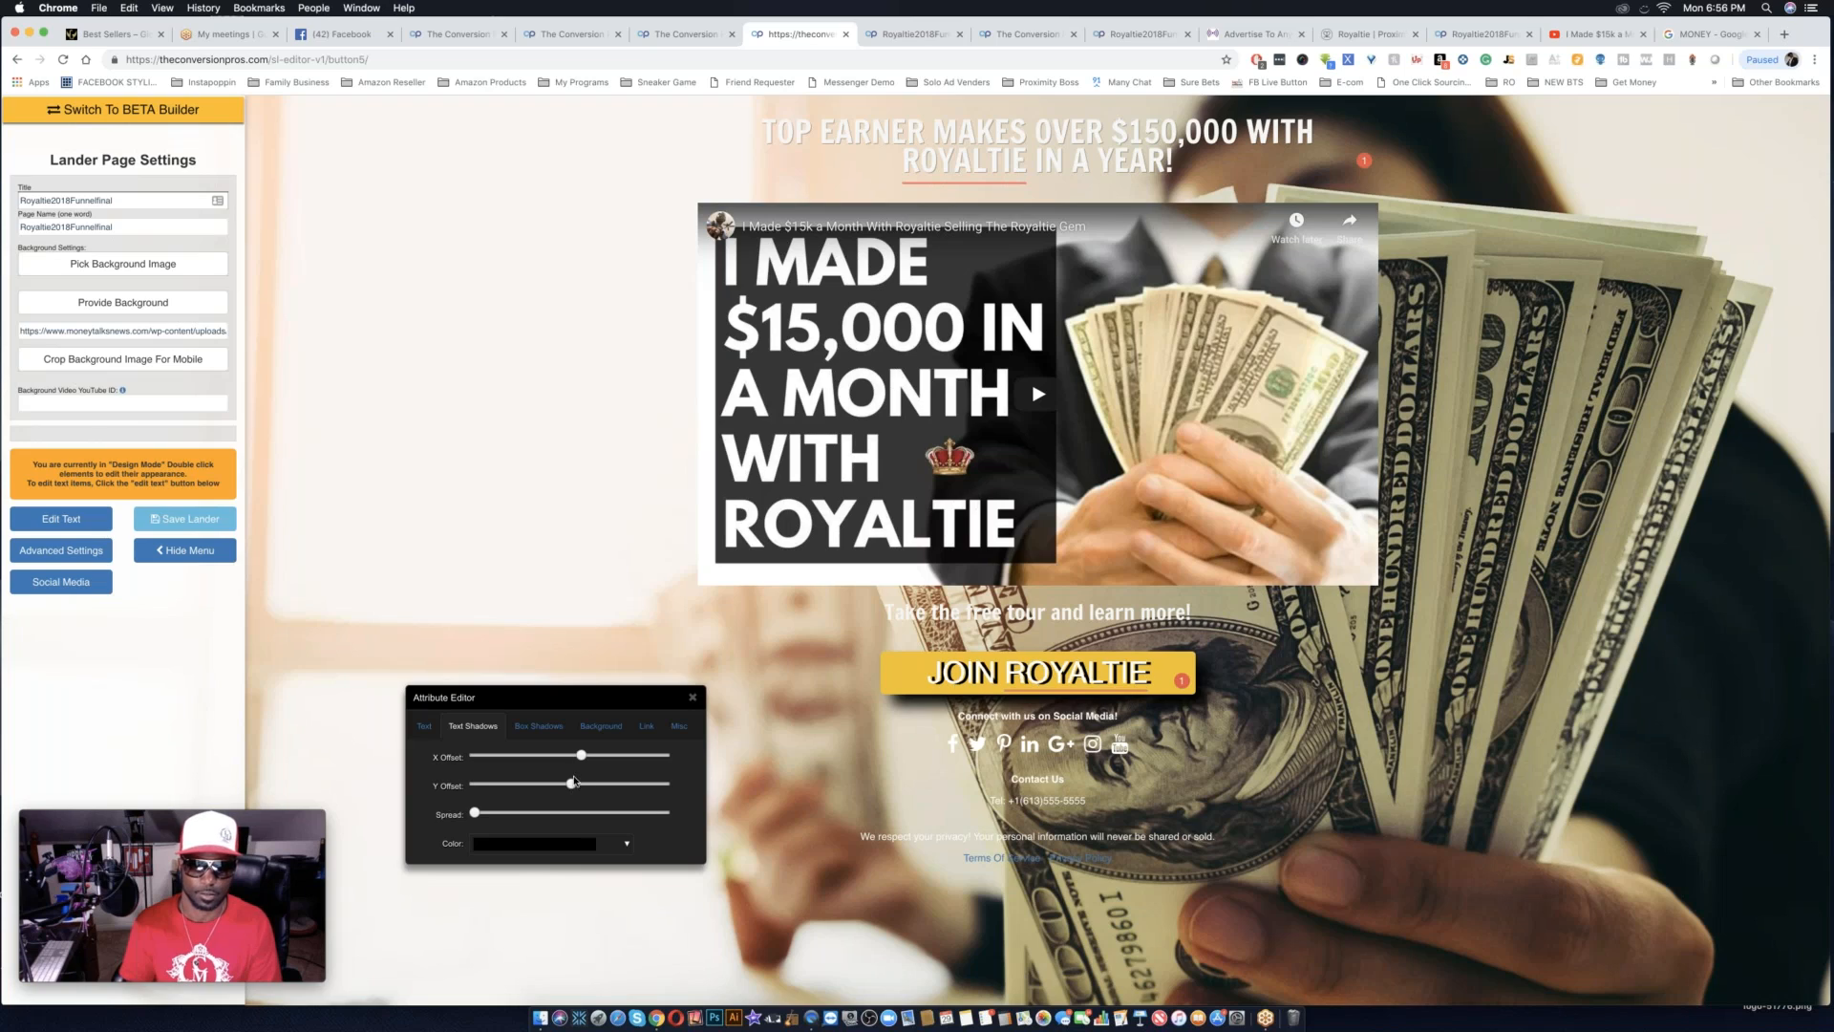
{"action": "left_click_drag", "start_coordinate": [580, 757], "coordinate": [576, 756]}
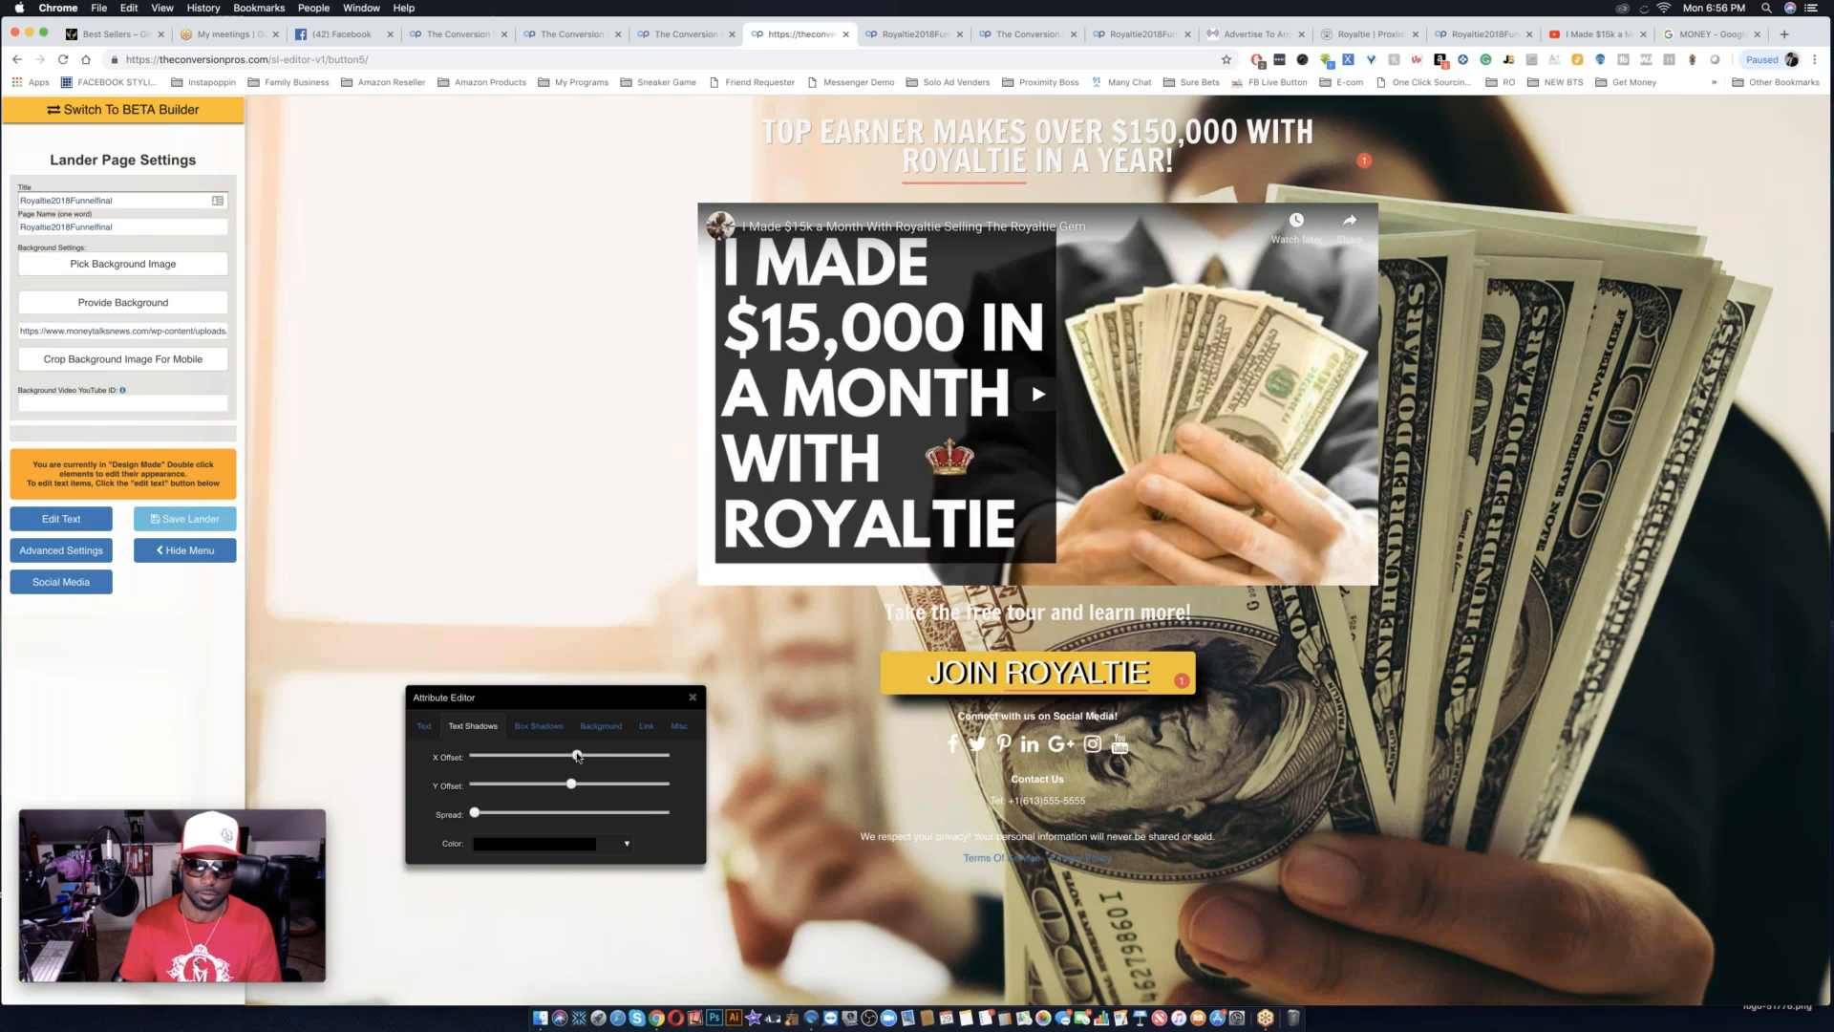
{"action": "left_click_drag", "start_coordinate": [478, 815], "coordinate": [491, 814]}
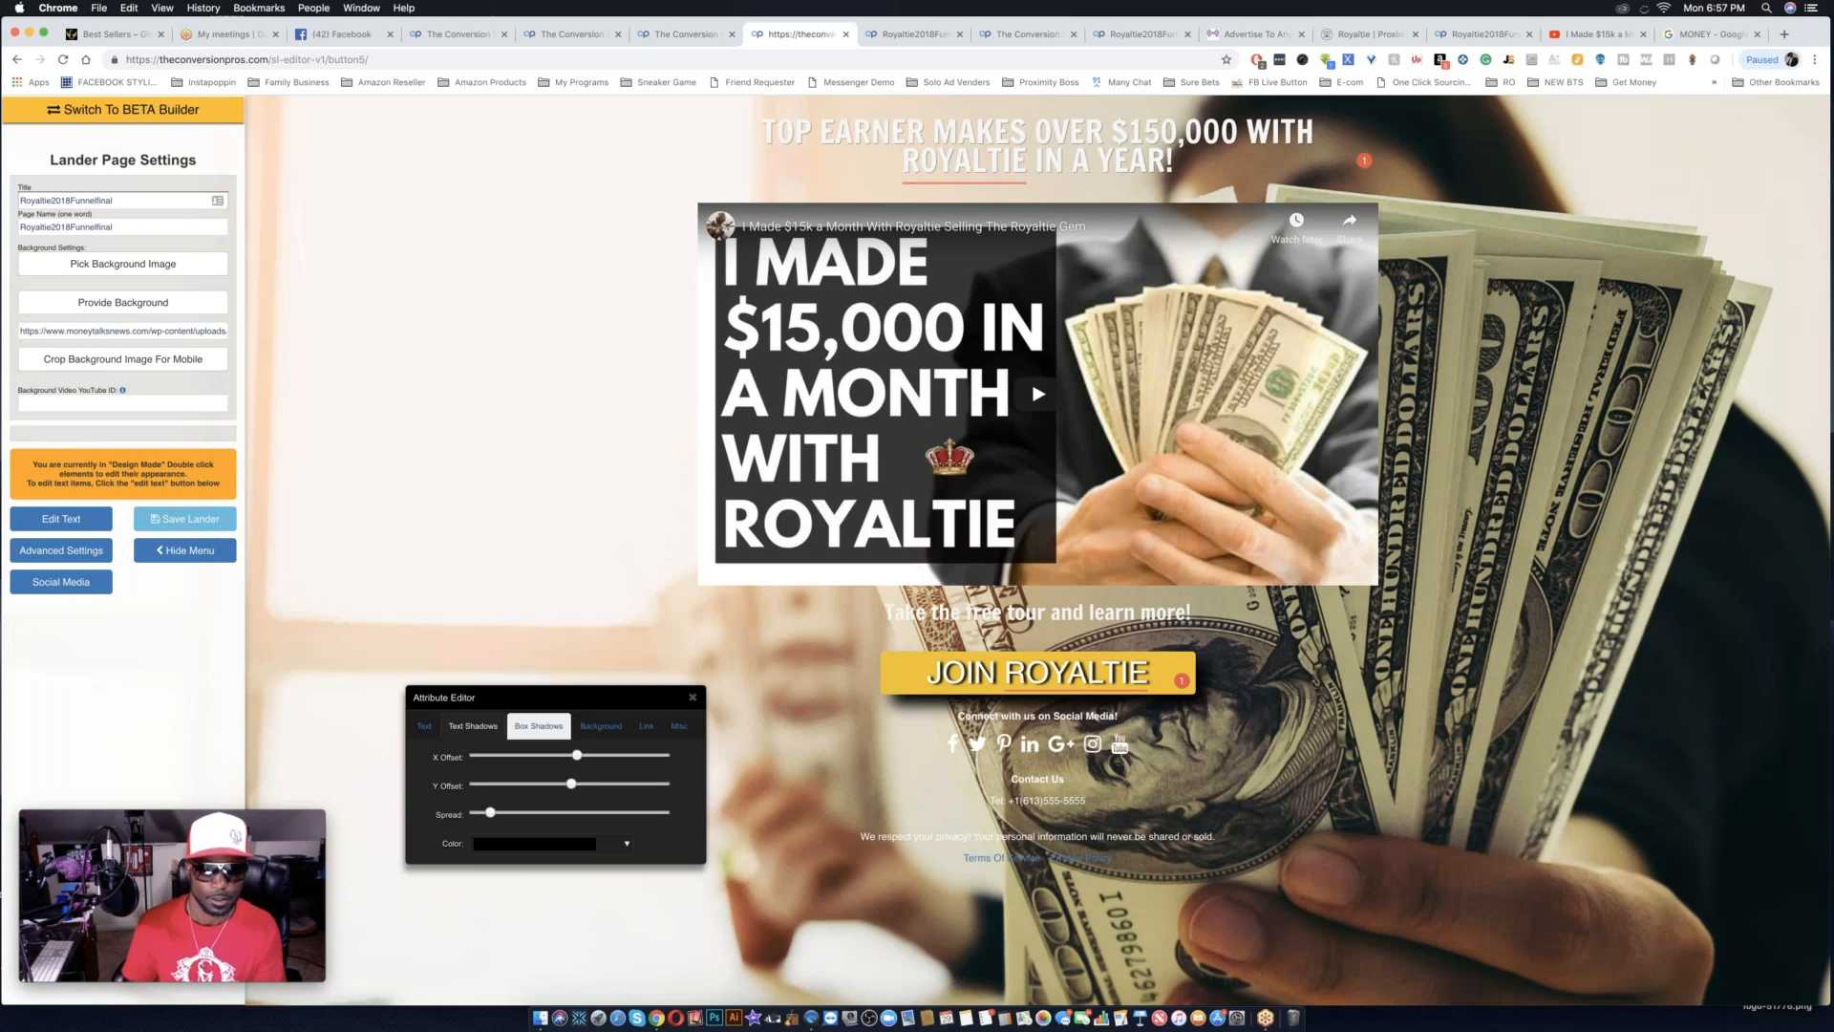
{"action": "left_click_drag", "start_coordinate": [488, 816], "coordinate": [474, 815]}
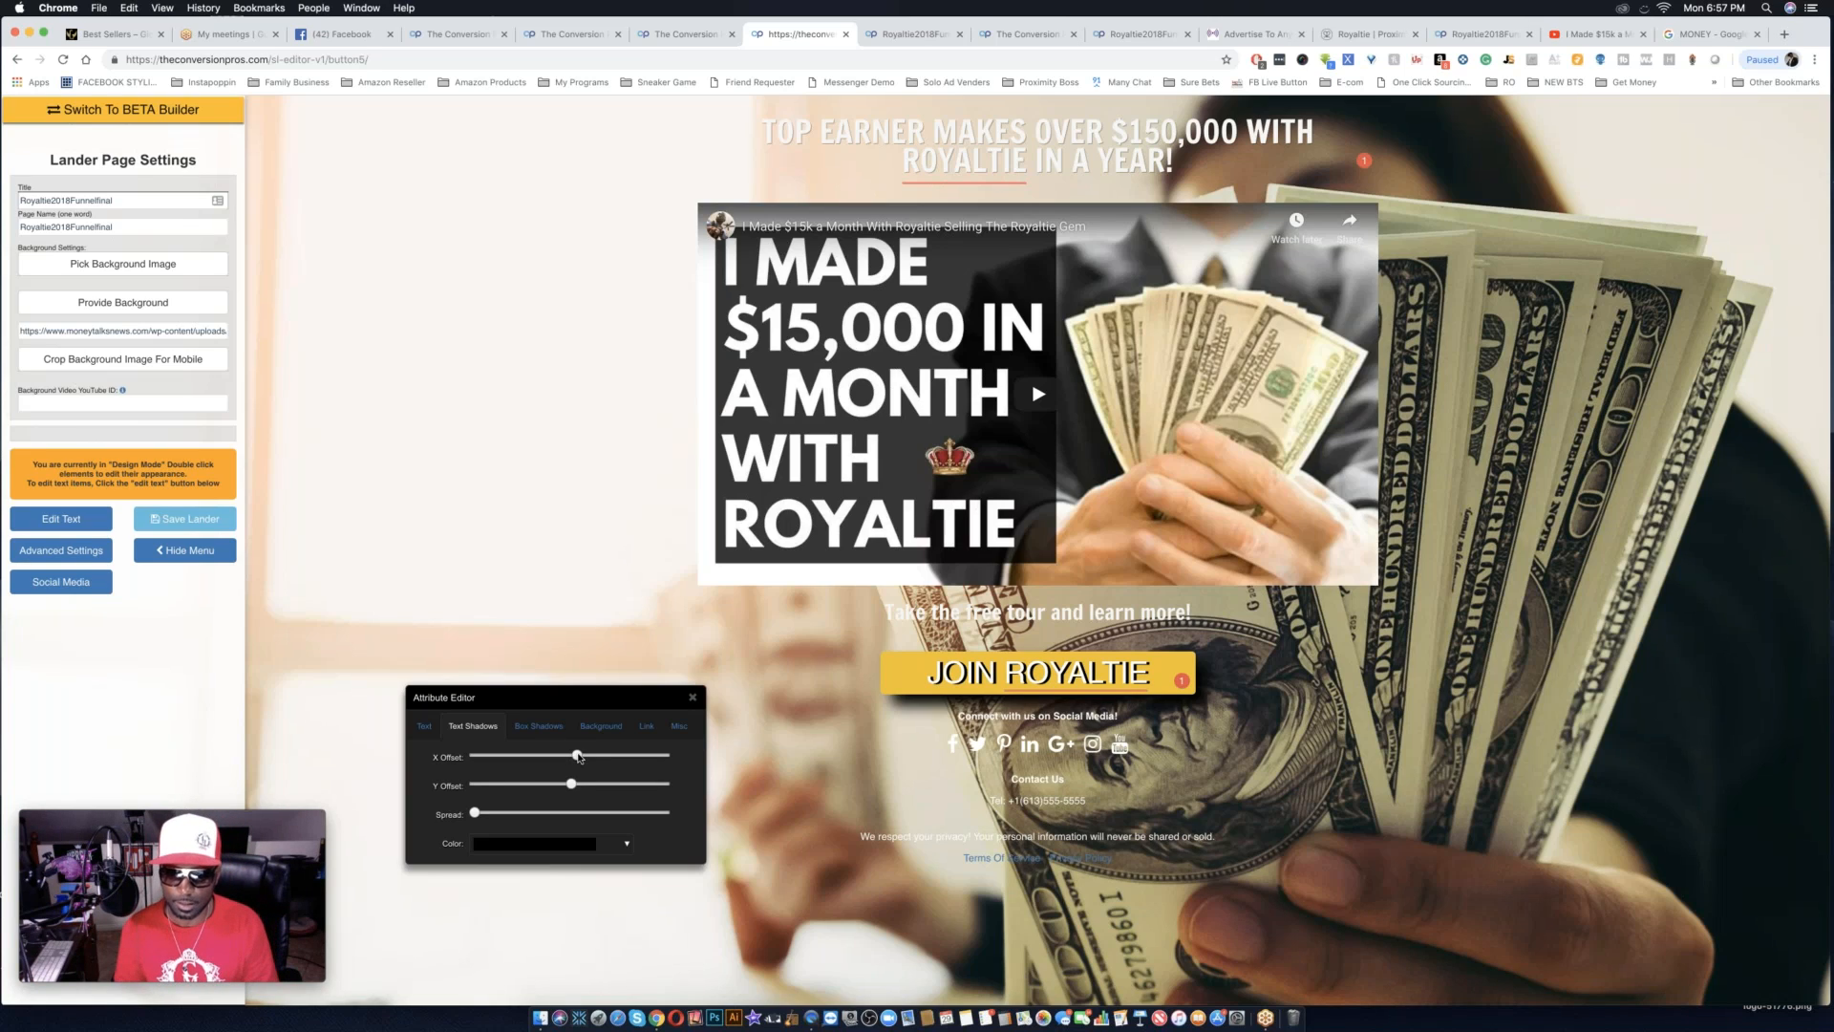
Set the JOIN ROYALTIE button label's font to Anton and make its text slightly larger.
{"action": "left_click", "coordinate": [425, 726]}
{"action": "left_click", "coordinate": [570, 757]}
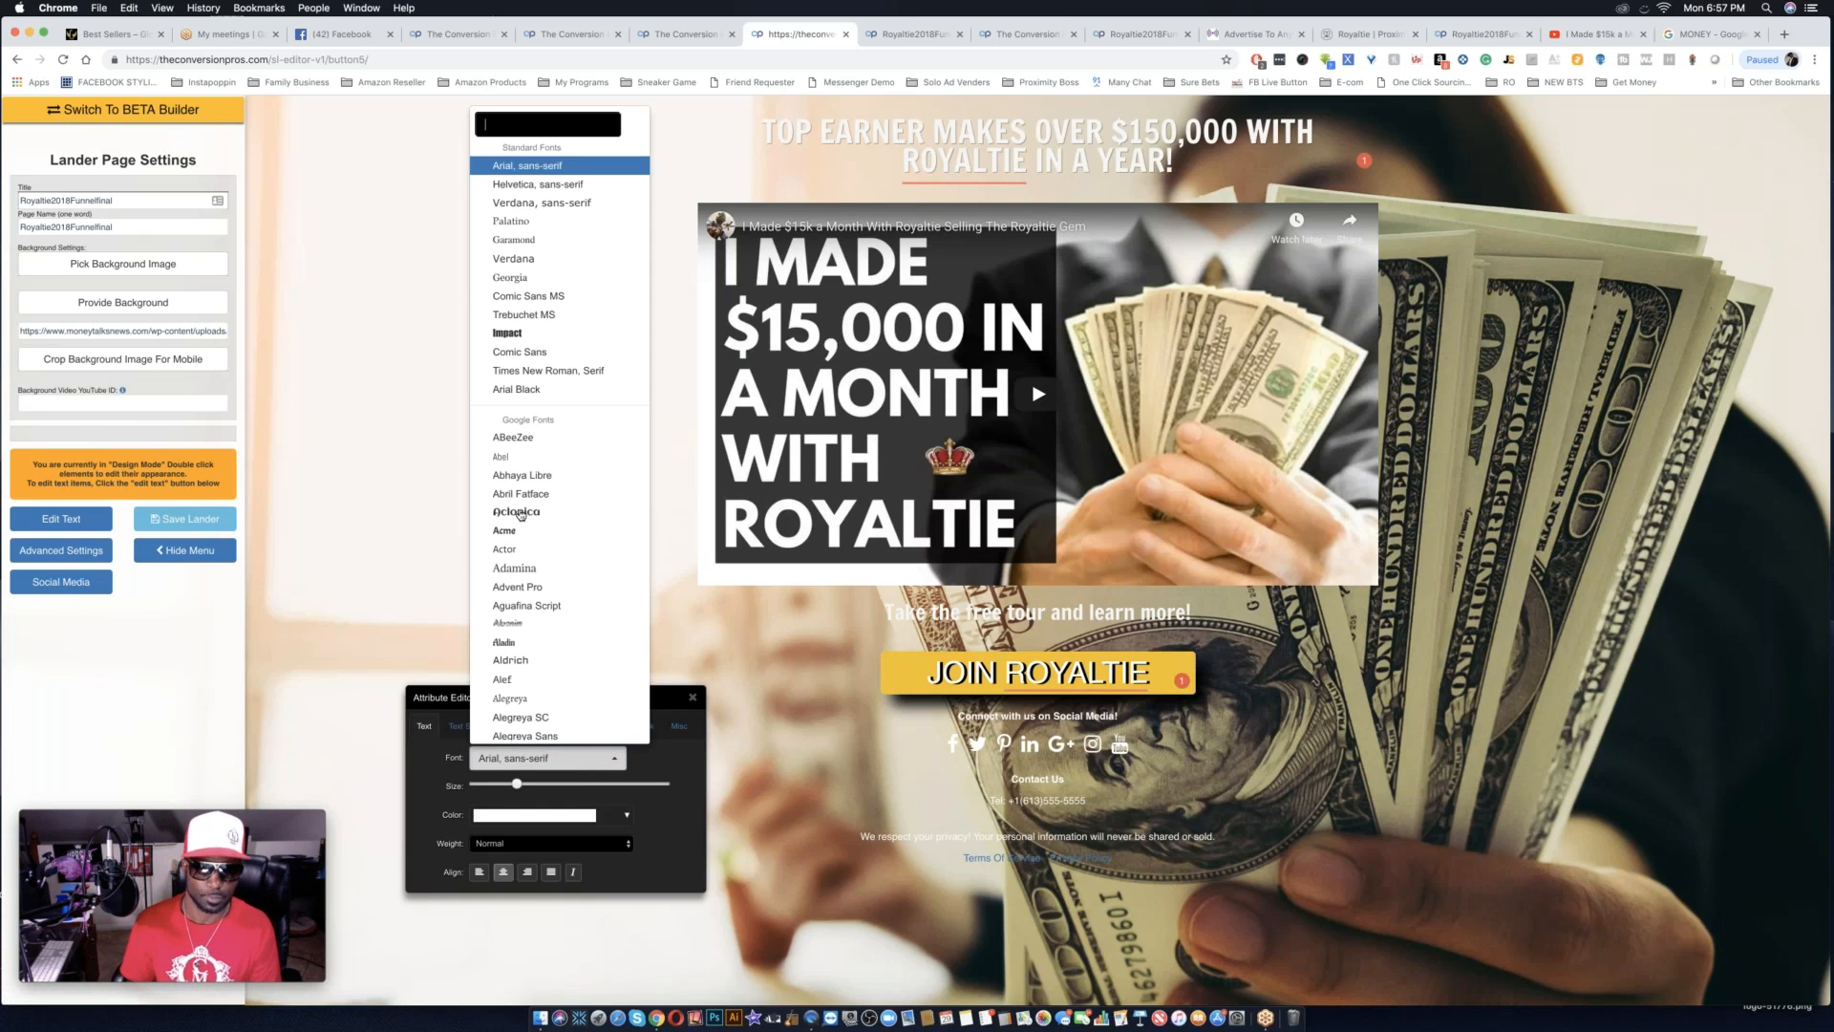
{"action": "scroll", "coordinate": [540, 413], "scroll_direction": "down", "scroll_amount": 15}
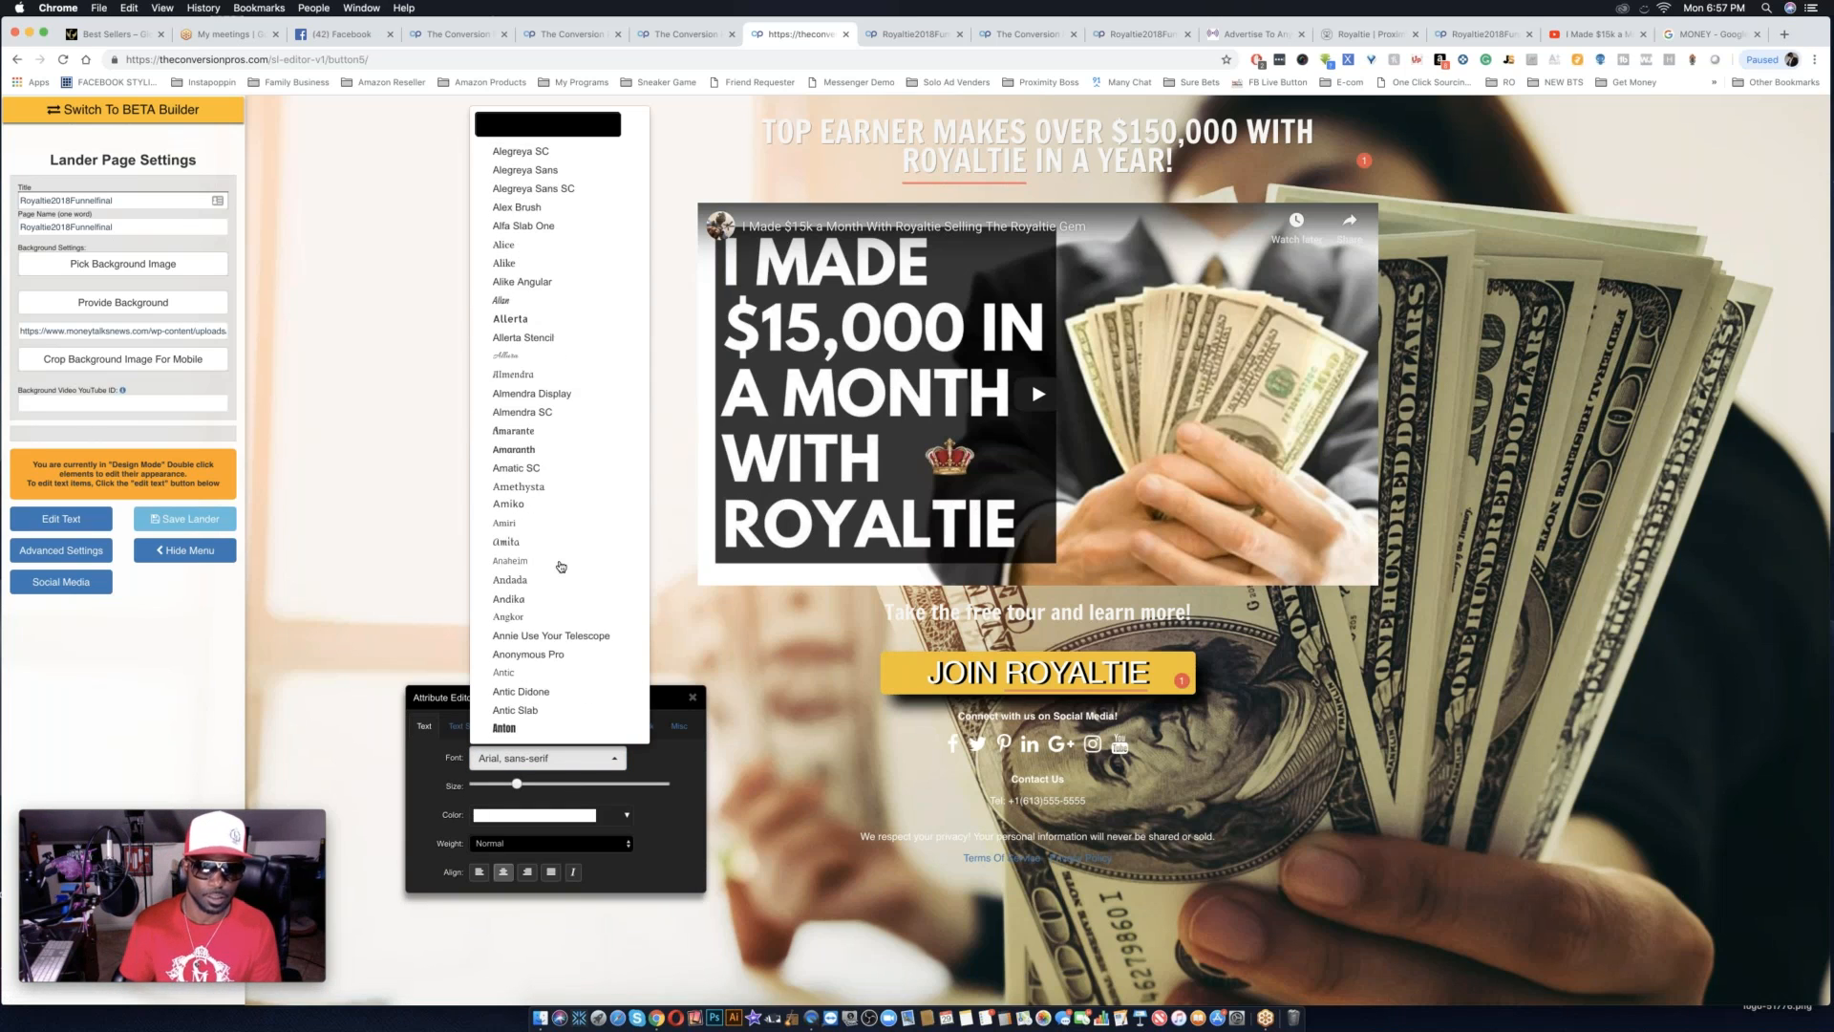
{"action": "left_click", "coordinate": [532, 505]}
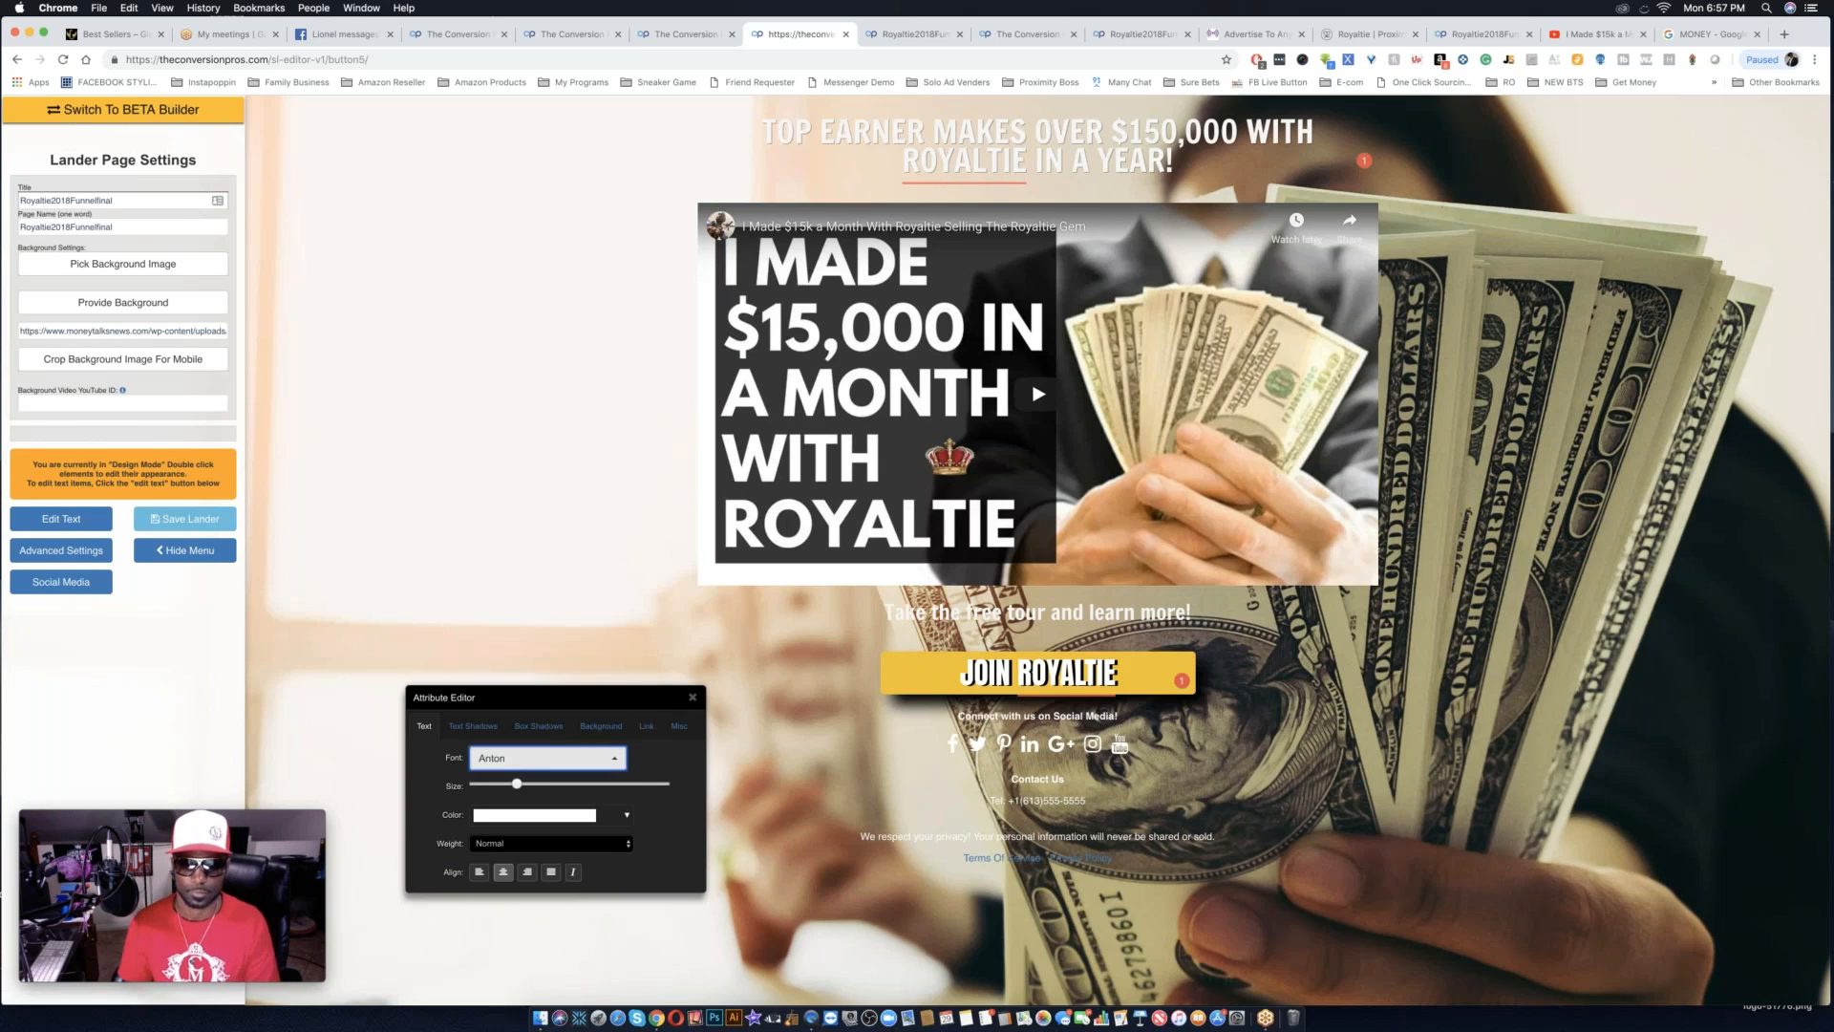
{"action": "left_click_drag", "start_coordinate": [517, 783], "coordinate": [533, 785]}
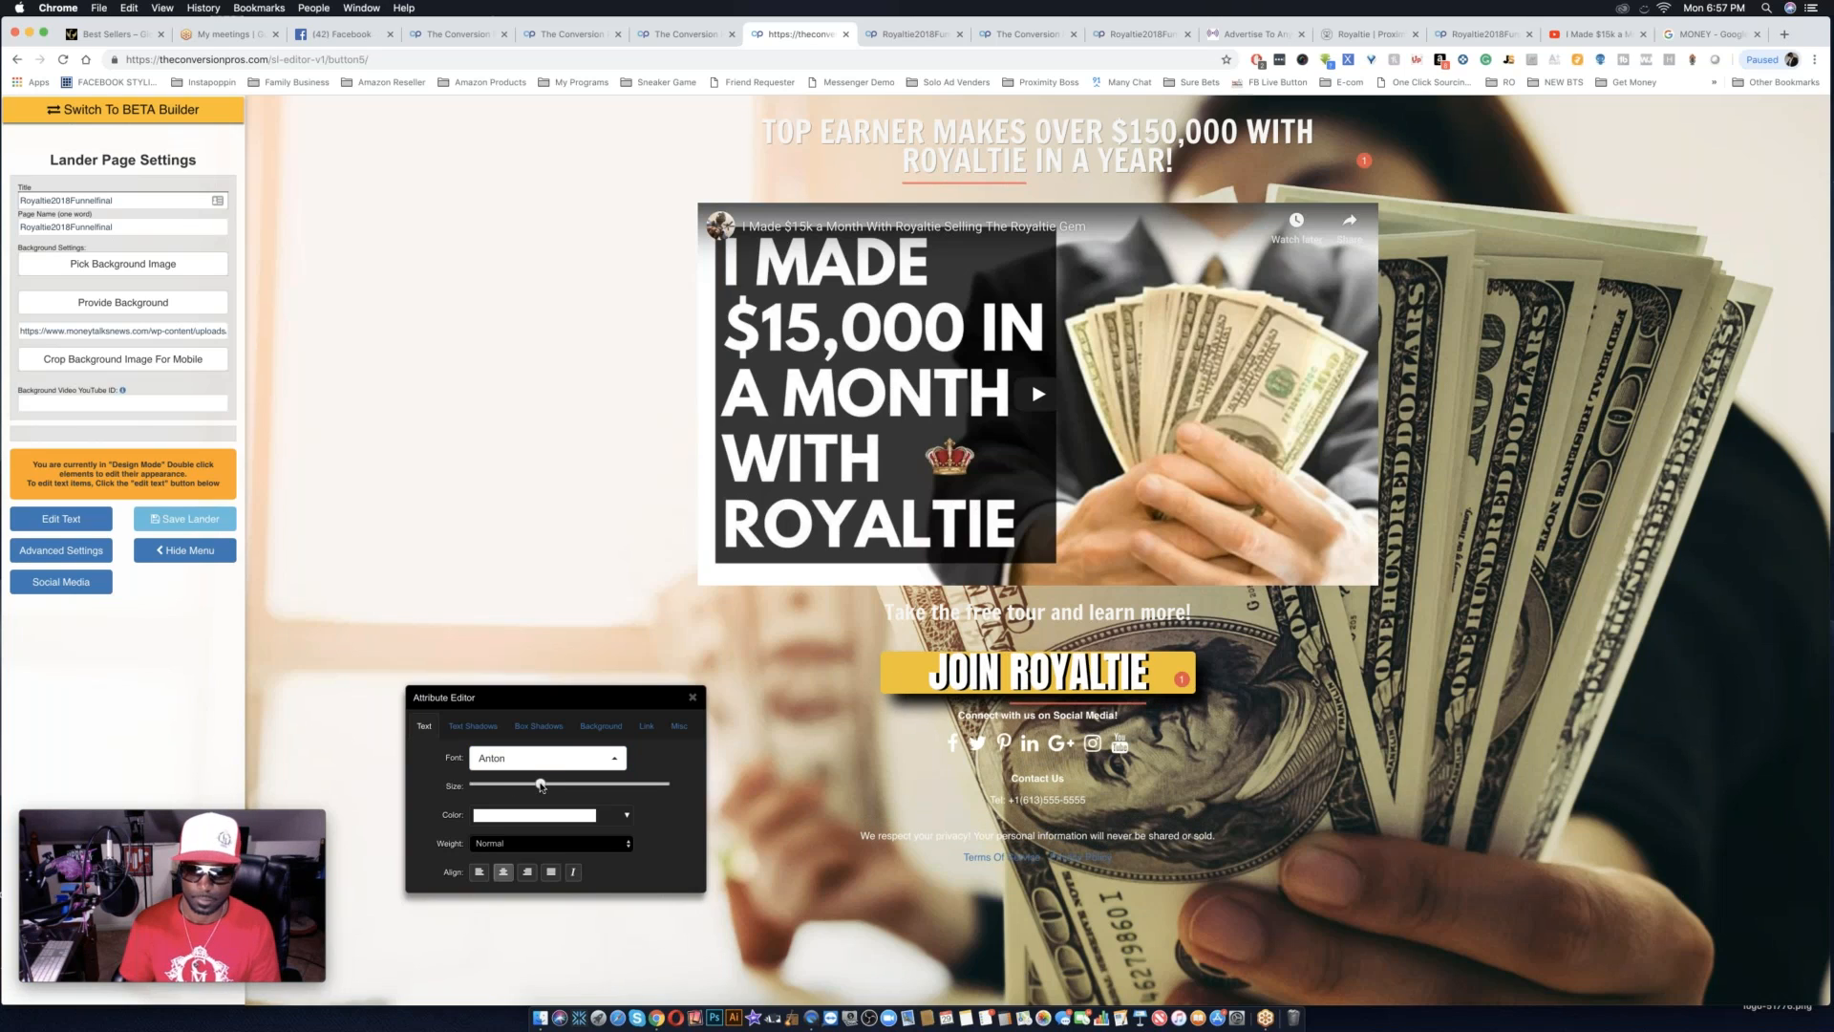
{"action": "left_click_drag", "start_coordinate": [534, 785], "coordinate": [530, 786]}
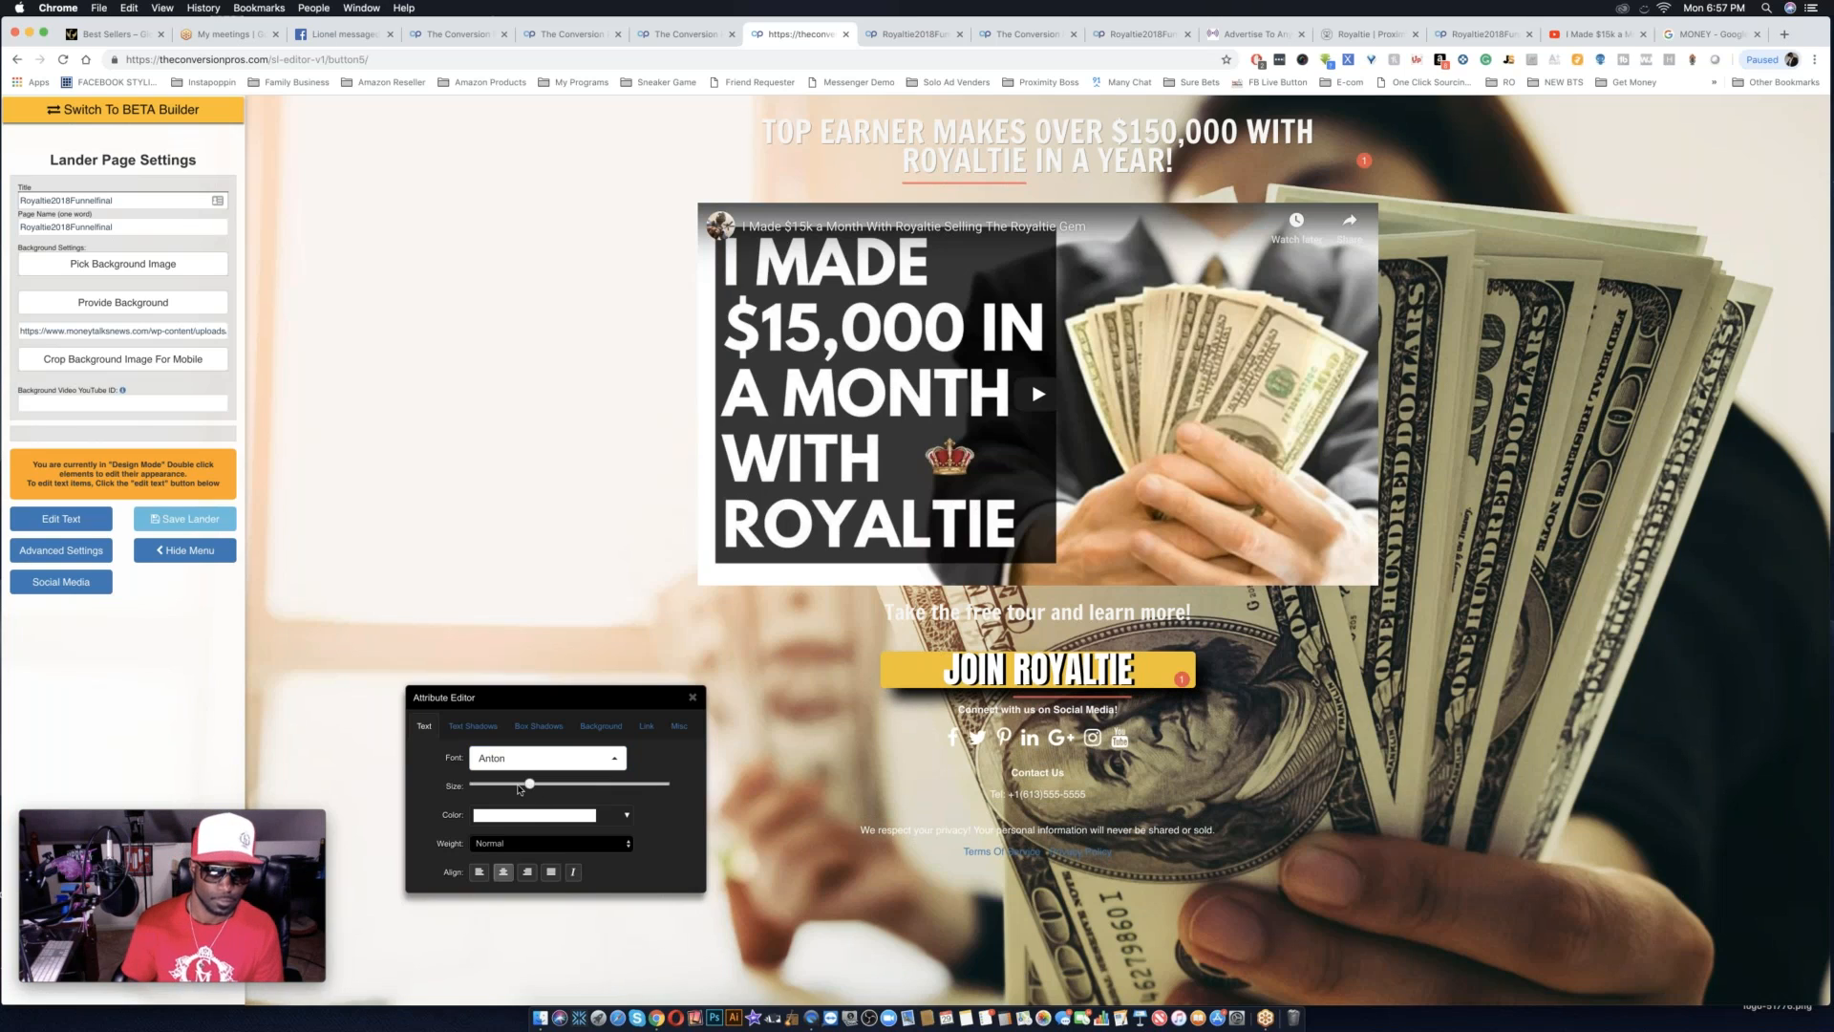
Reduce the button label's horizontal text shadow offset to about zero and add a small amount of padding to the button.
{"action": "left_click", "coordinate": [497, 727]}
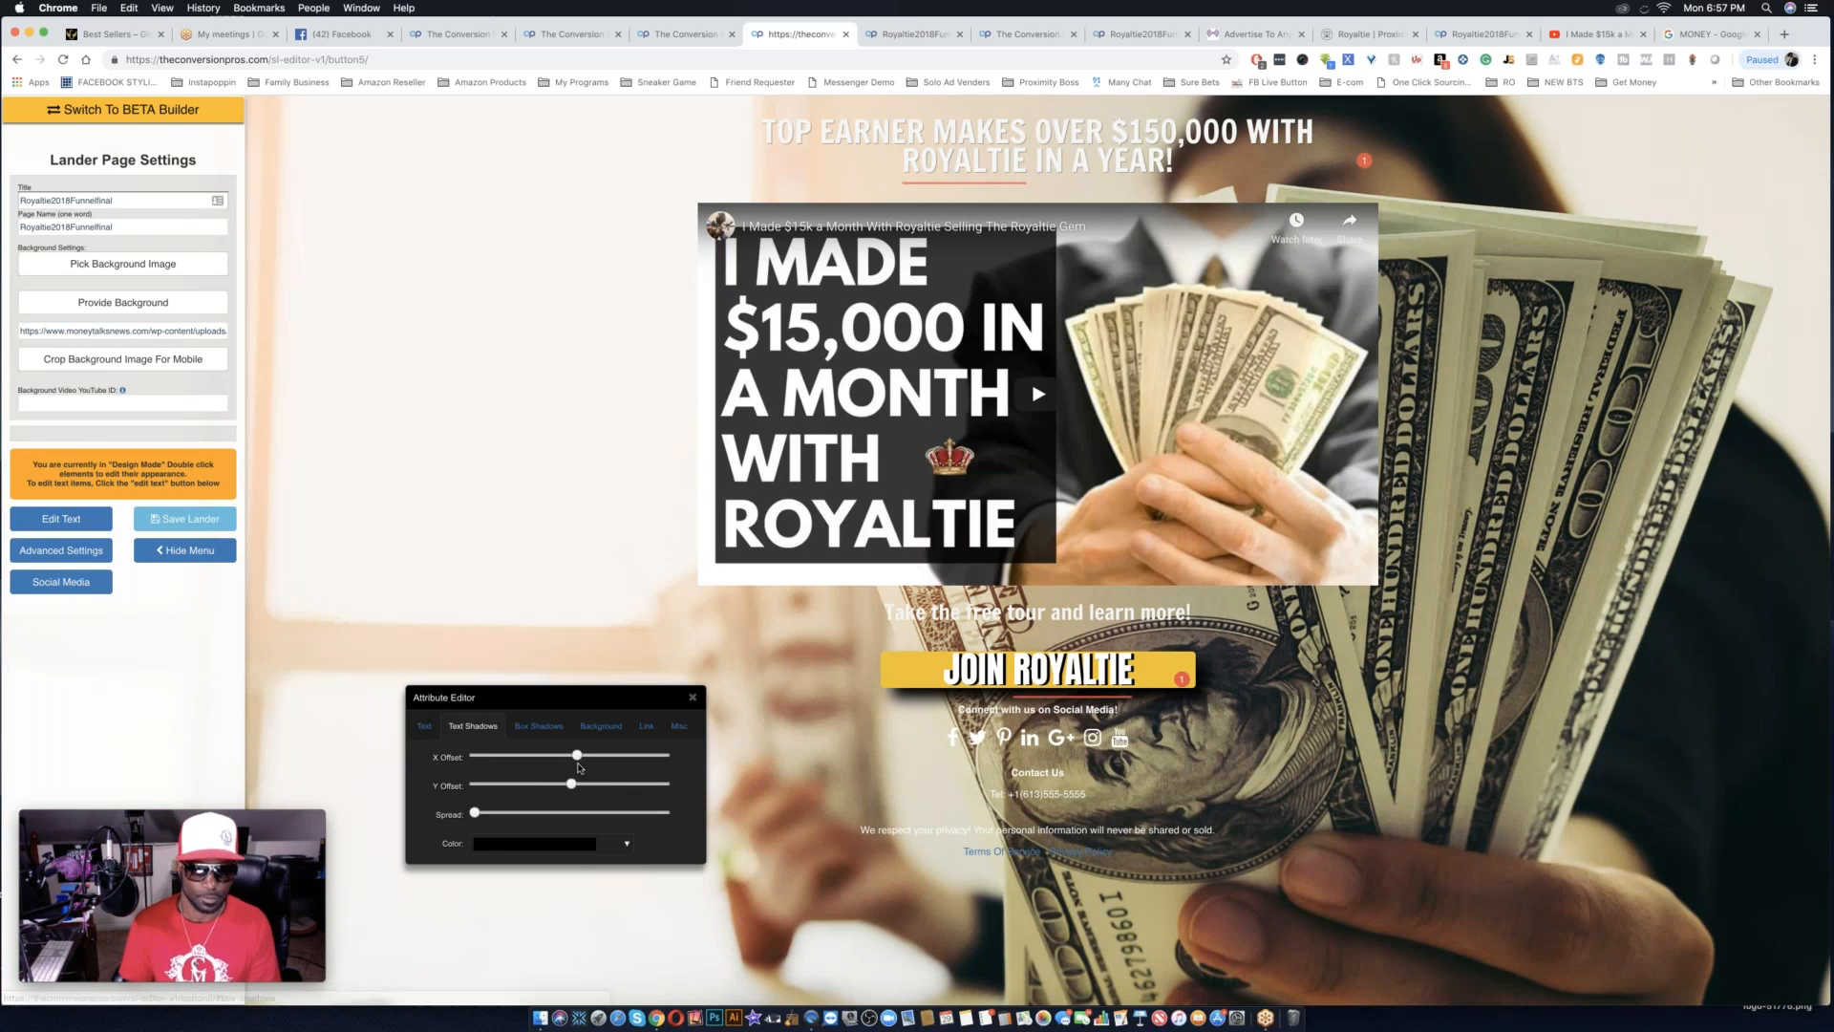
{"action": "left_click_drag", "start_coordinate": [577, 755], "coordinate": [572, 760]}
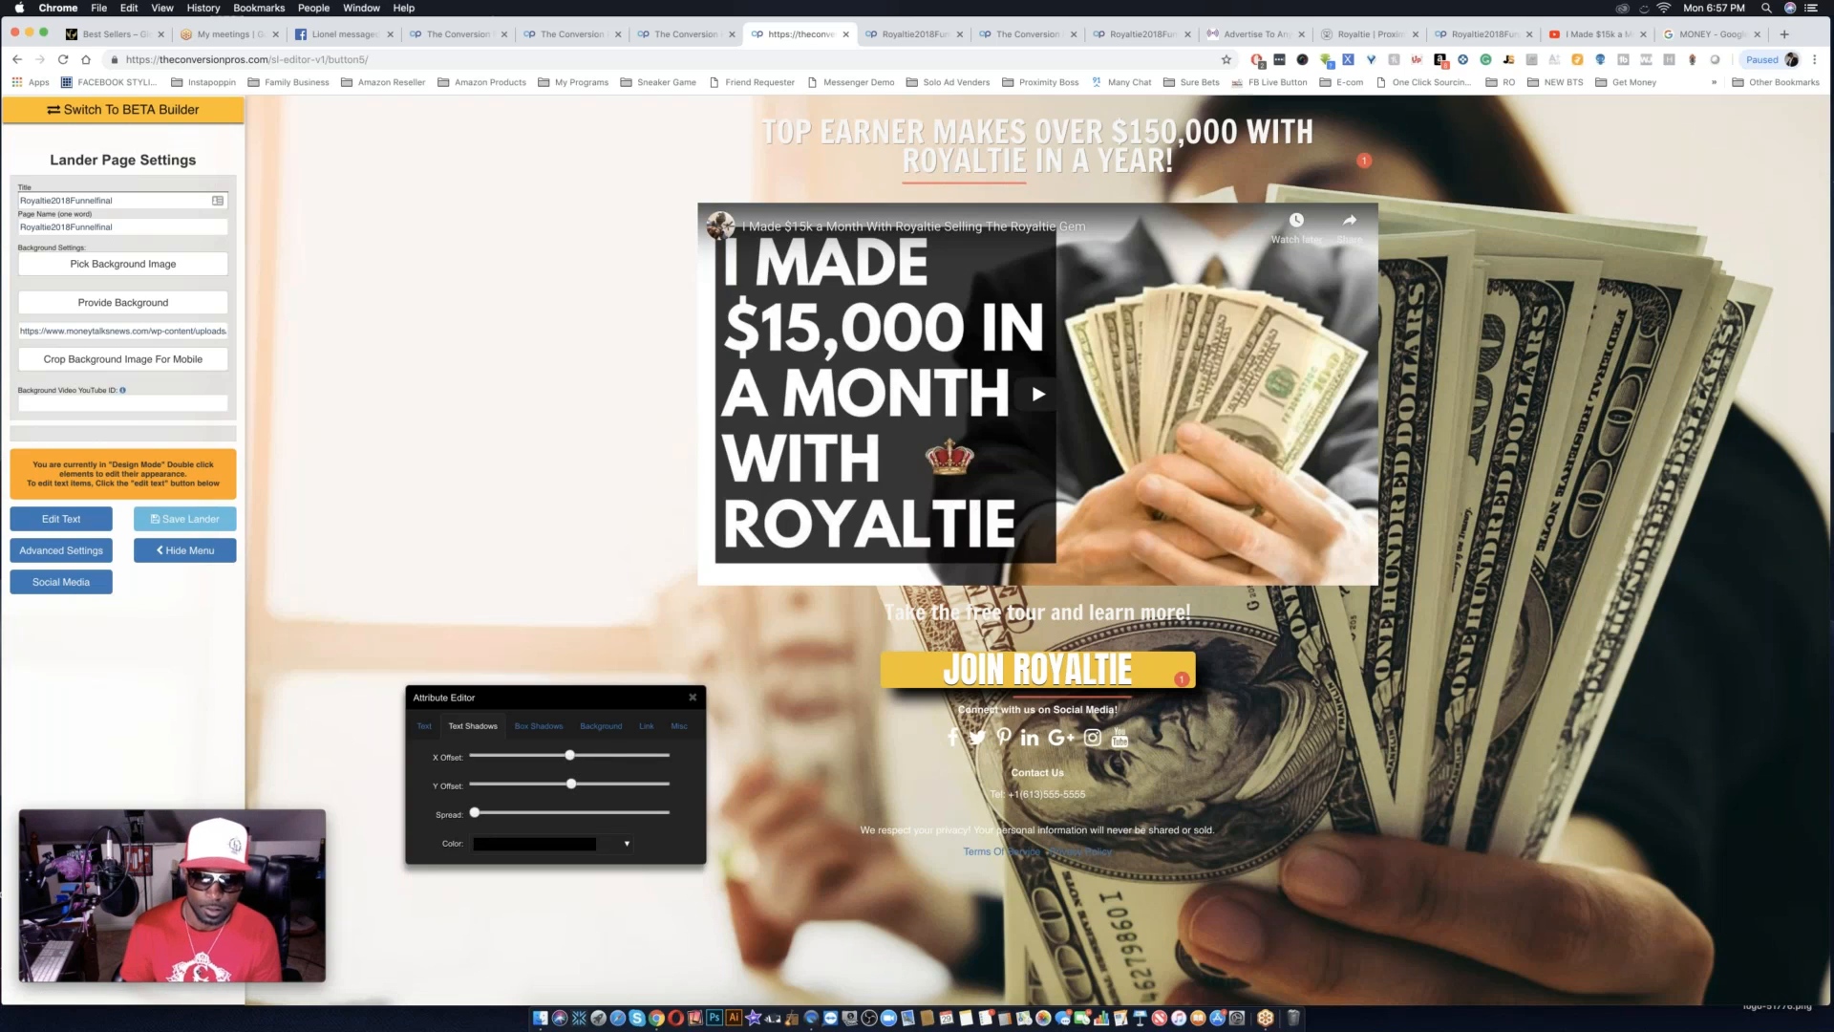
{"action": "left_click", "coordinate": [676, 729]}
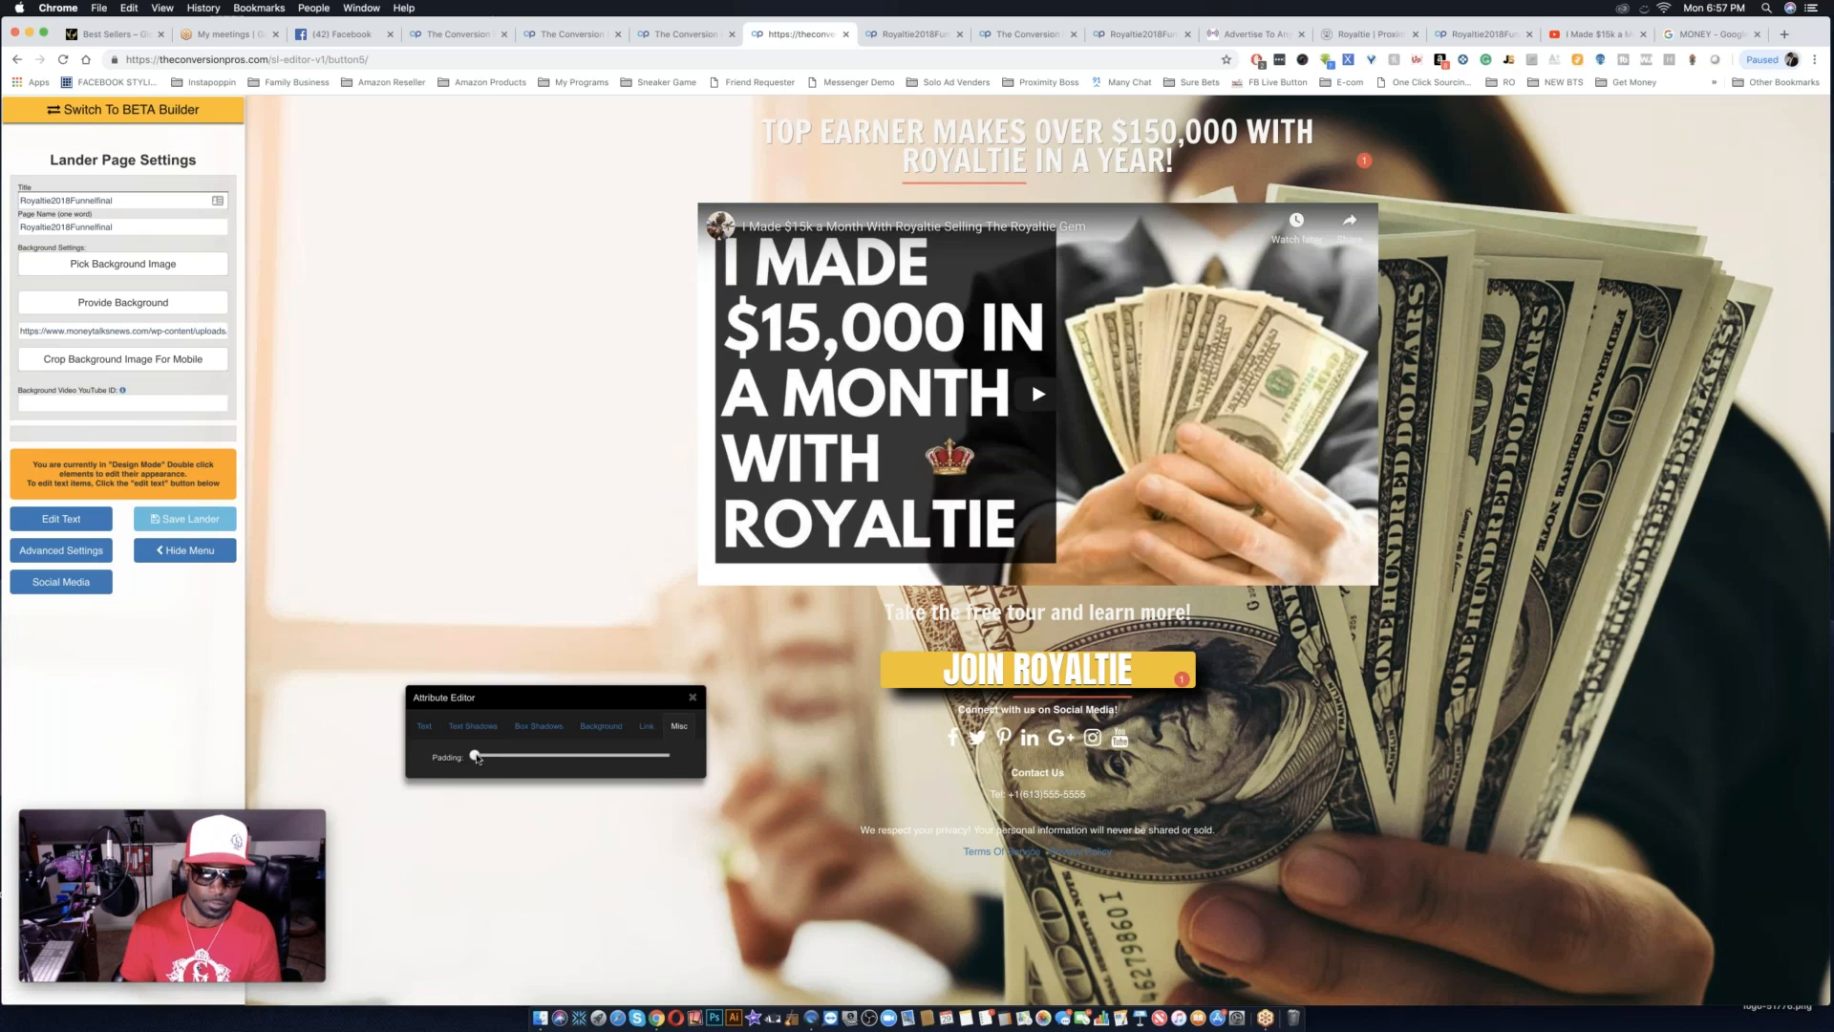
{"action": "left_click_drag", "start_coordinate": [483, 756], "coordinate": [485, 757]}
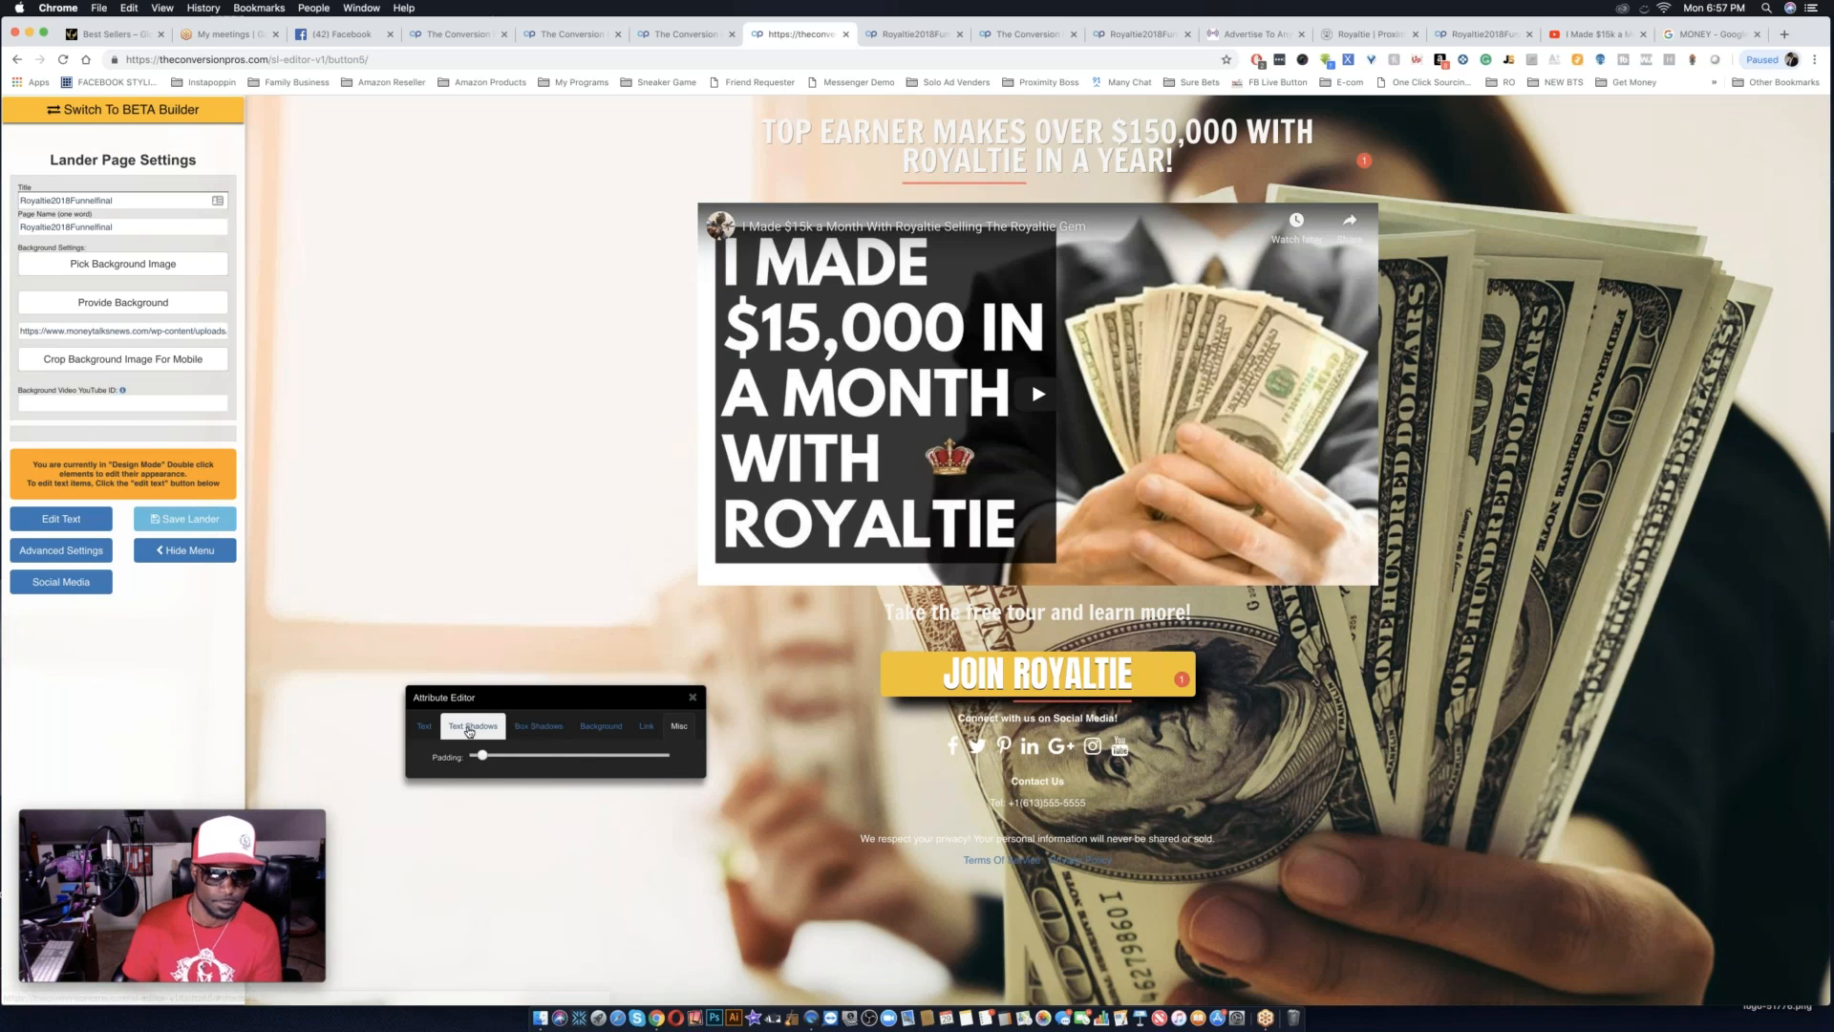
{"action": "left_click", "coordinate": [471, 727]}
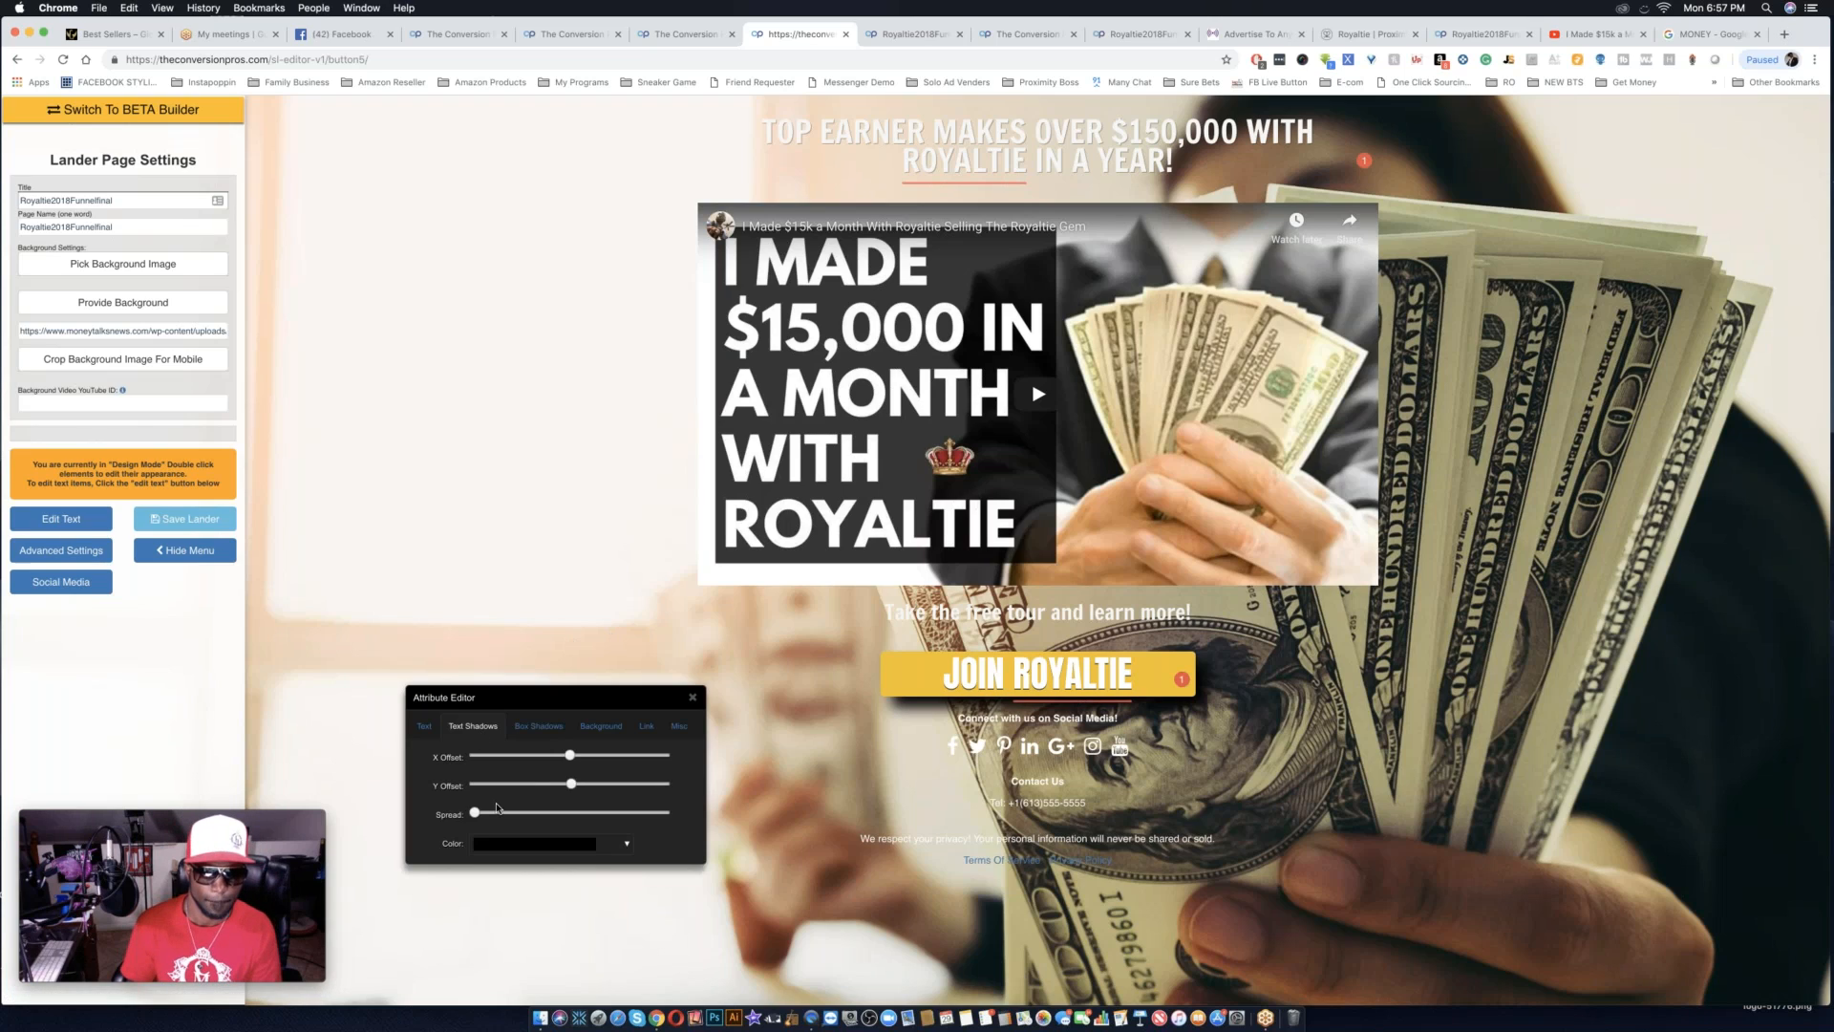
{"action": "left_click", "coordinate": [425, 727]}
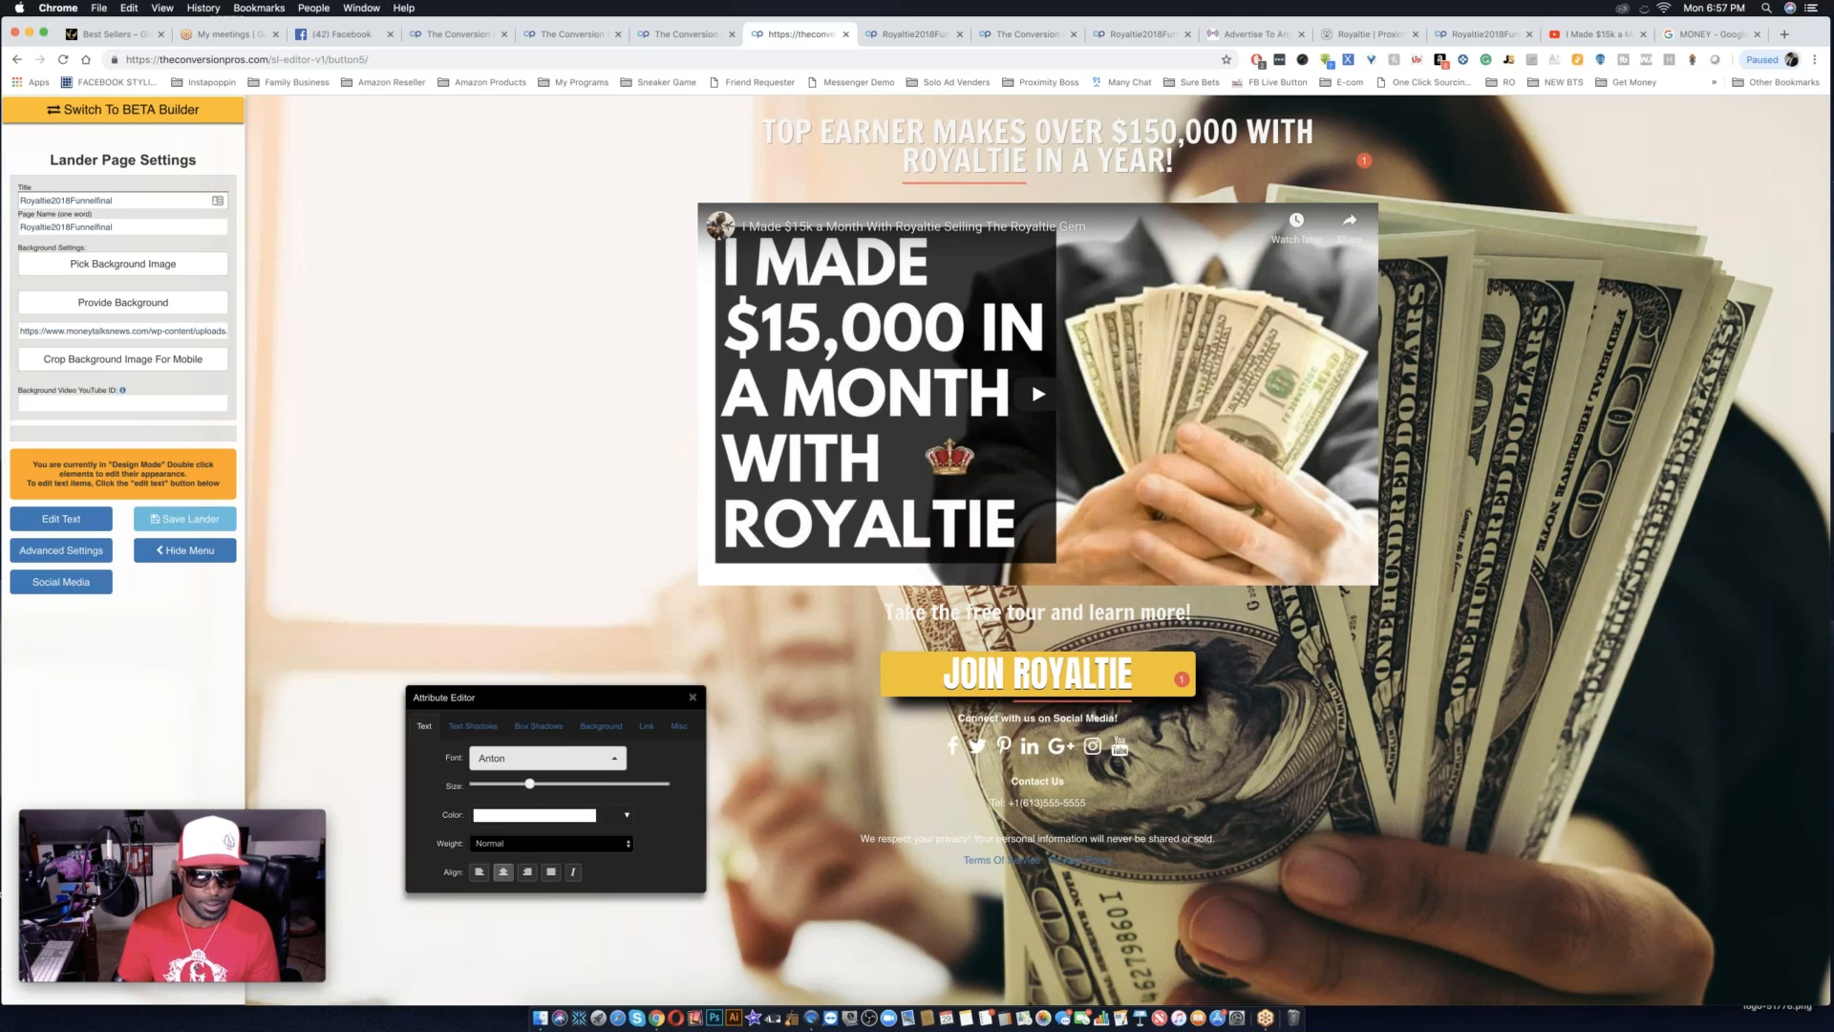
{"action": "left_click", "coordinate": [475, 729]}
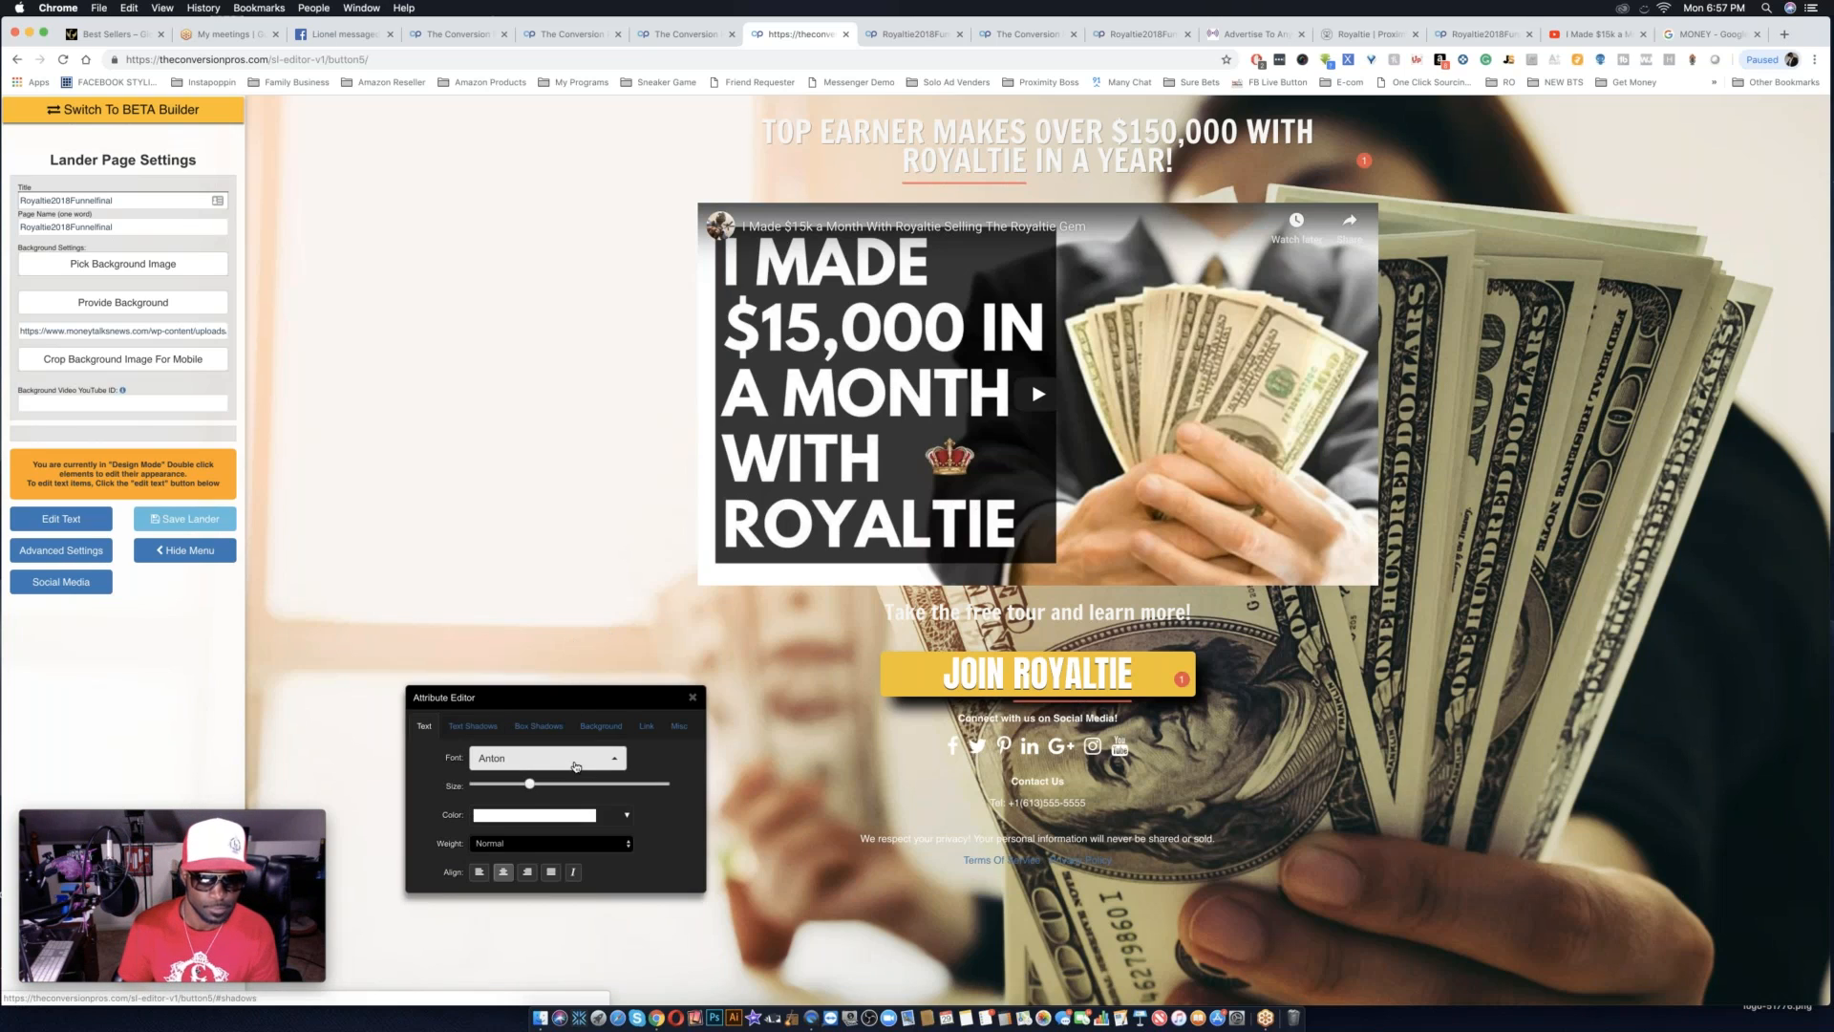
Set the JOIN ROYALTIE button's background color to red, #f10000.
{"action": "left_click", "coordinate": [600, 726]}
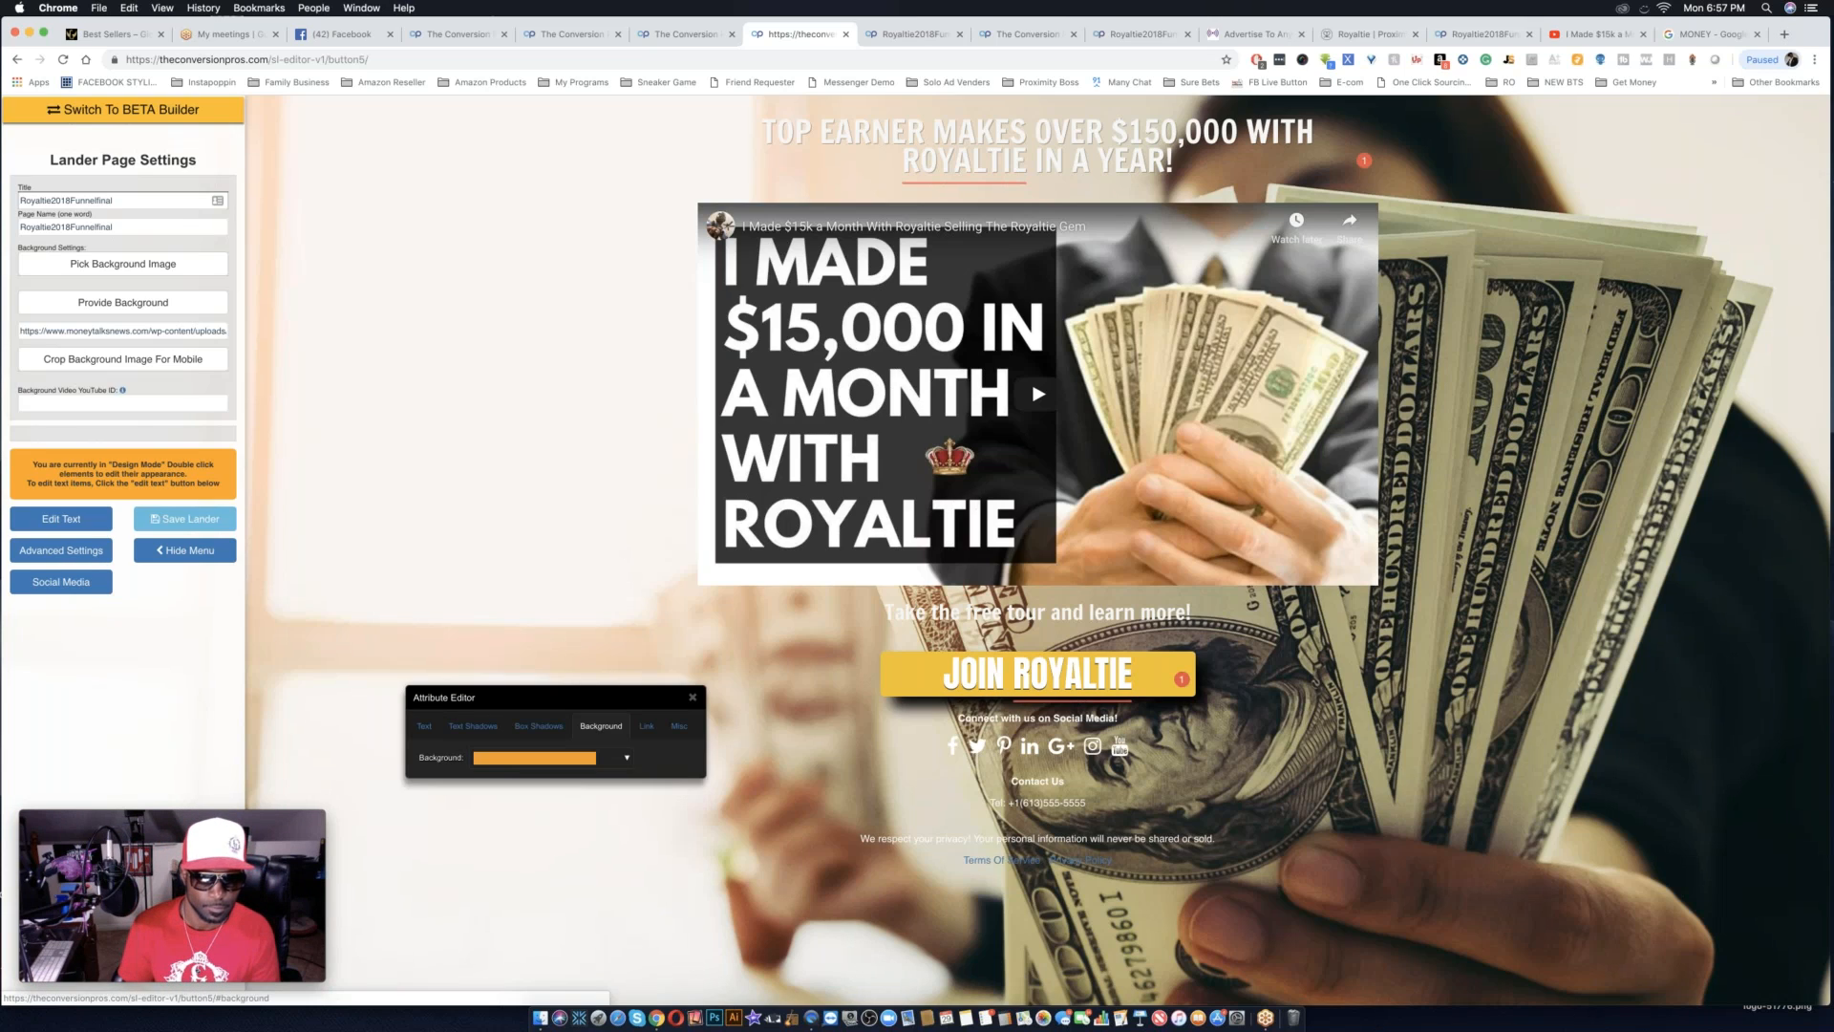
{"action": "left_click", "coordinate": [578, 758]}
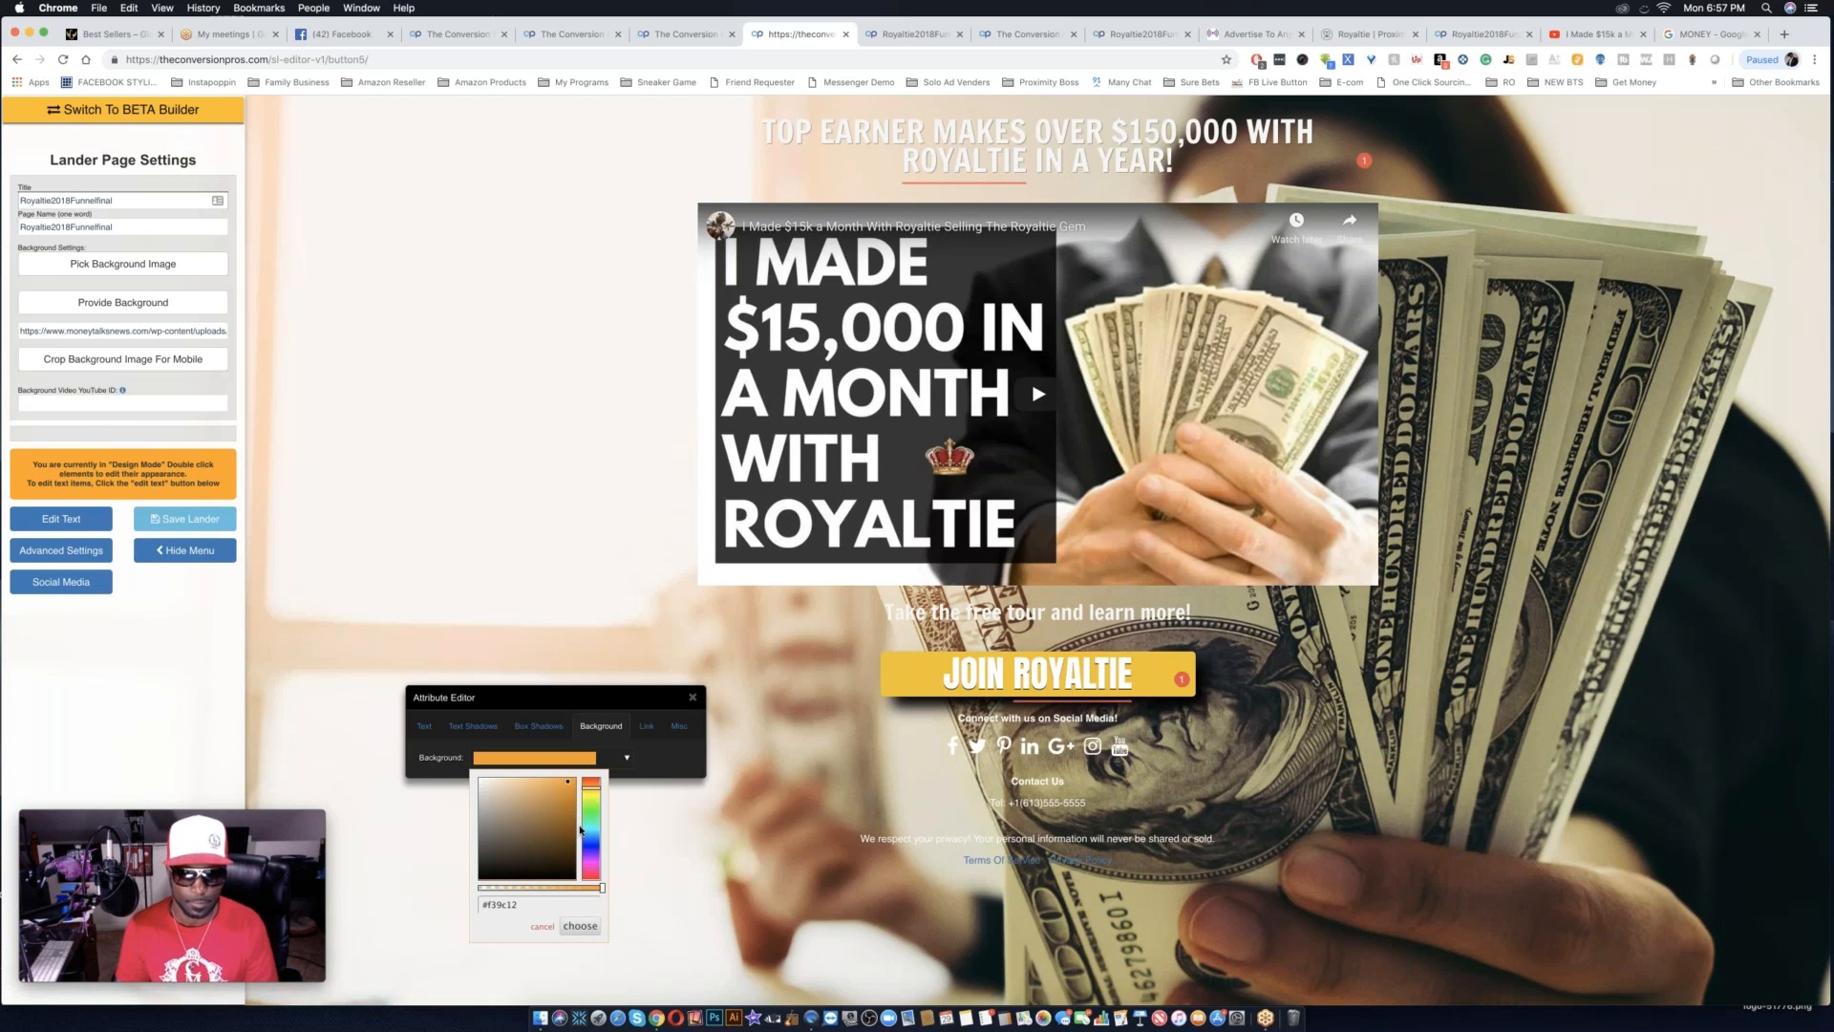
{"action": "left_click_drag", "start_coordinate": [591, 787], "coordinate": [591, 777]}
{"action": "left_click", "coordinate": [575, 781]}
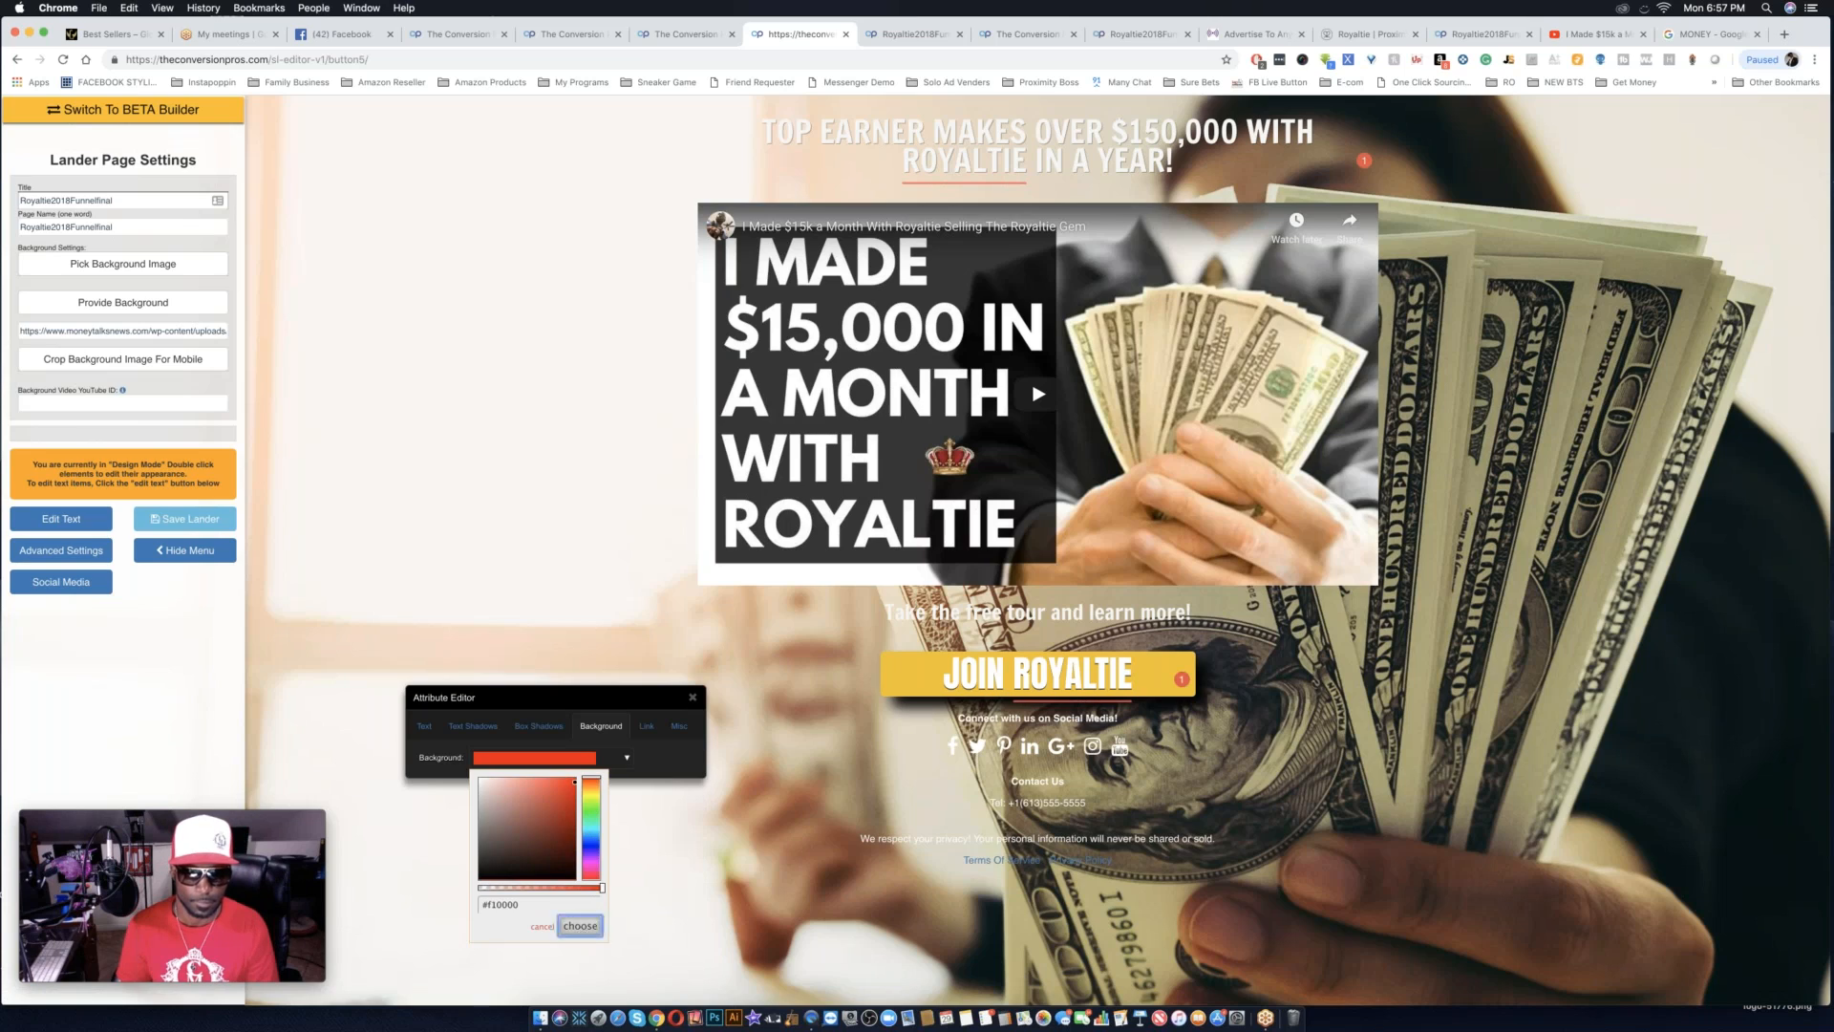
{"action": "left_click", "coordinate": [581, 928]}
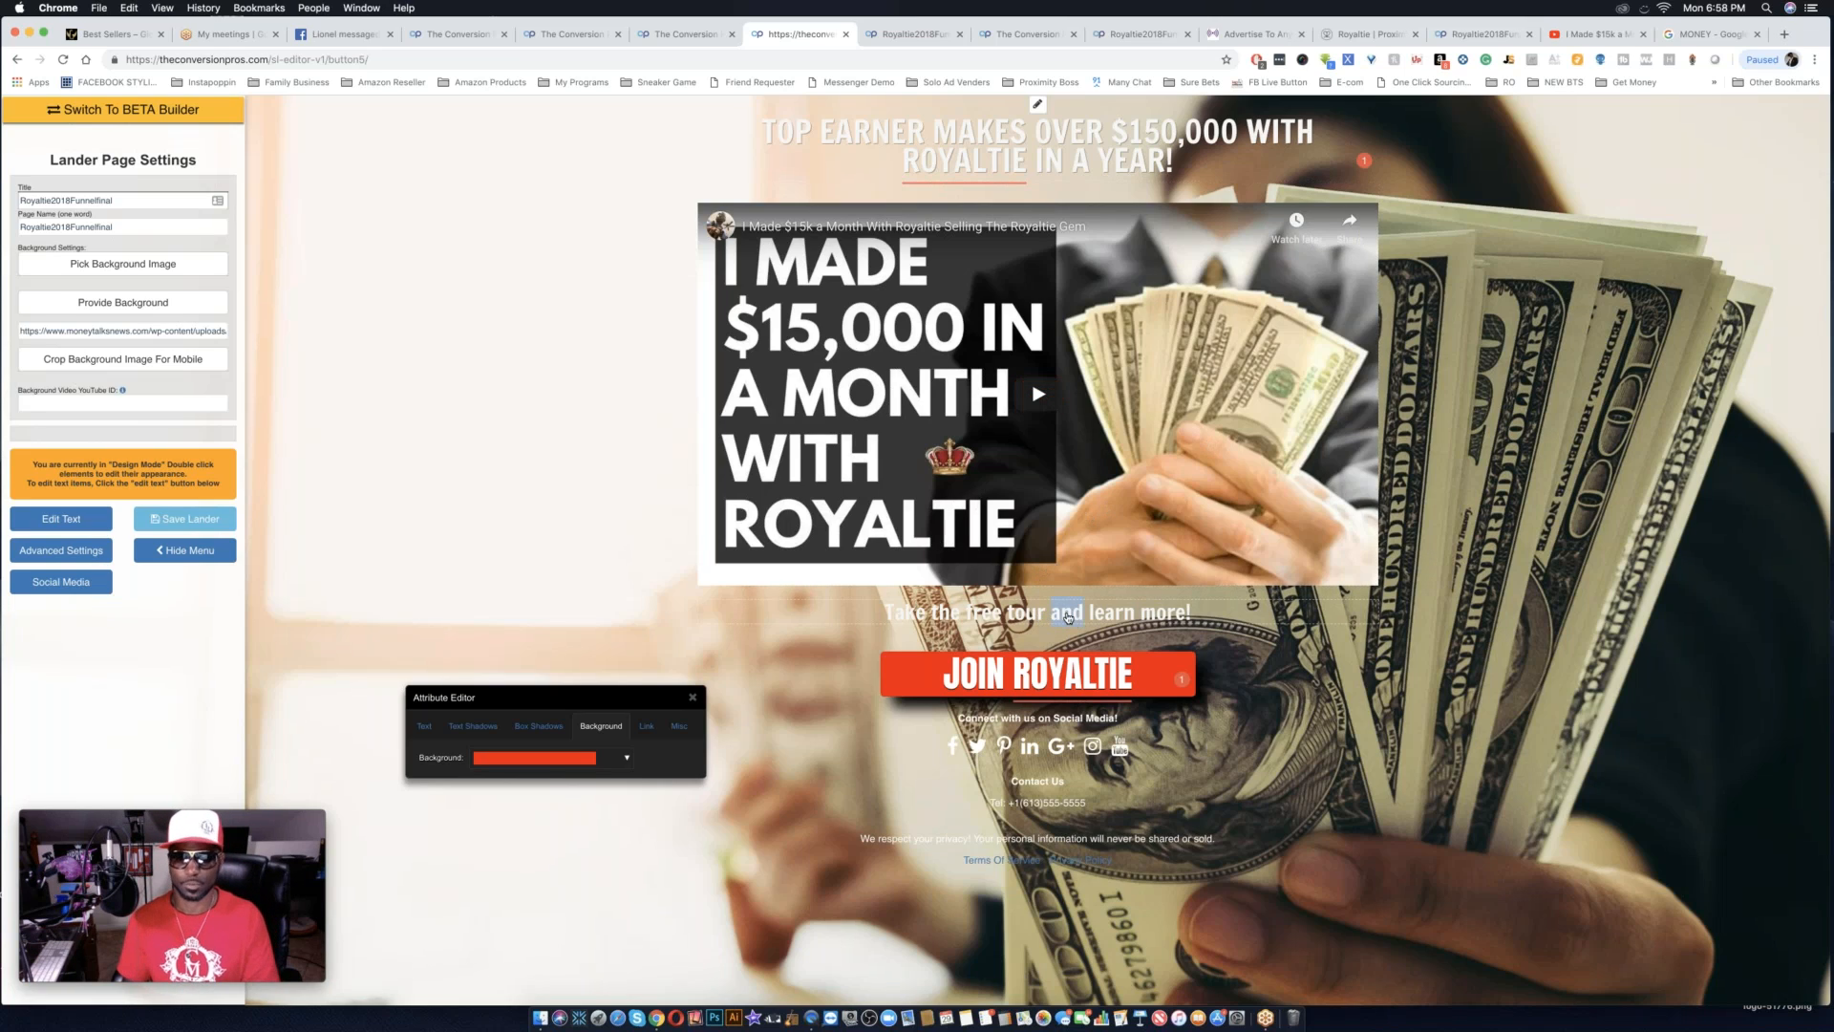
Give the "Take the free tour and learn more!" line a black text shadow with a slight spread.
{"action": "double_click", "coordinate": [1067, 619]}
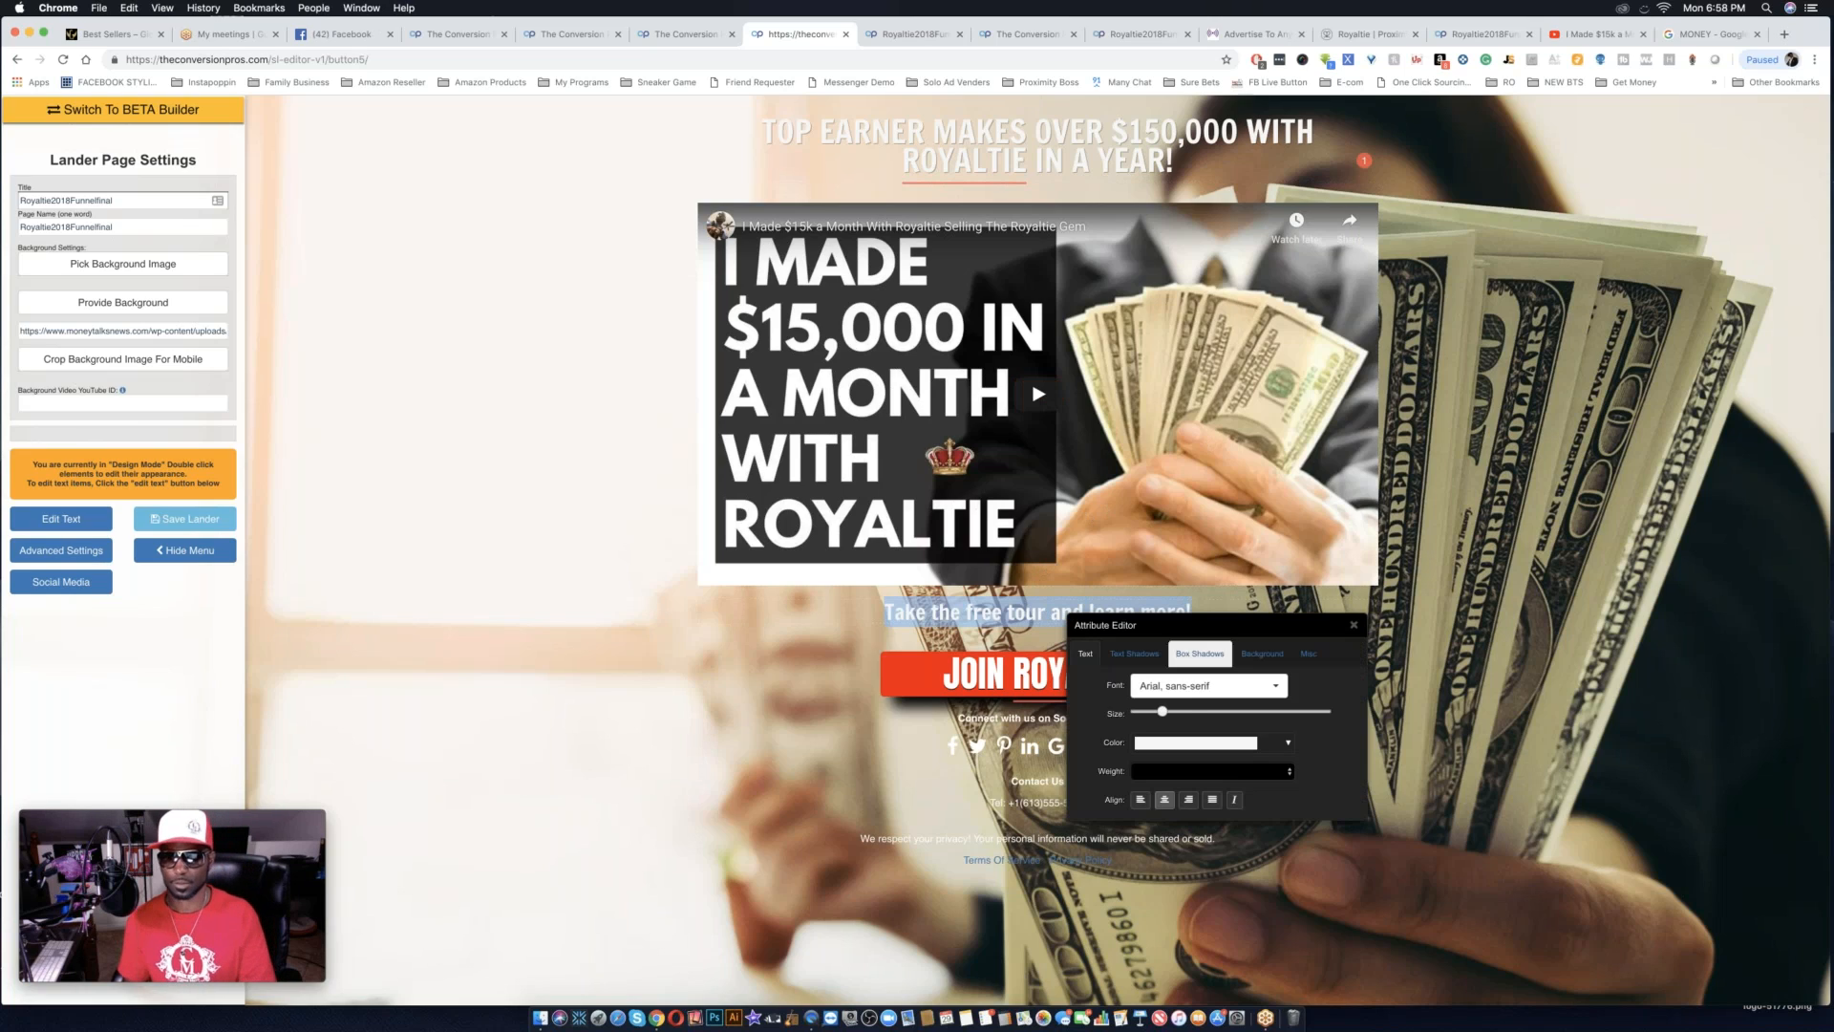
{"action": "left_click", "coordinate": [1139, 653]}
{"action": "left_click_drag", "start_coordinate": [1136, 740], "coordinate": [1159, 741]}
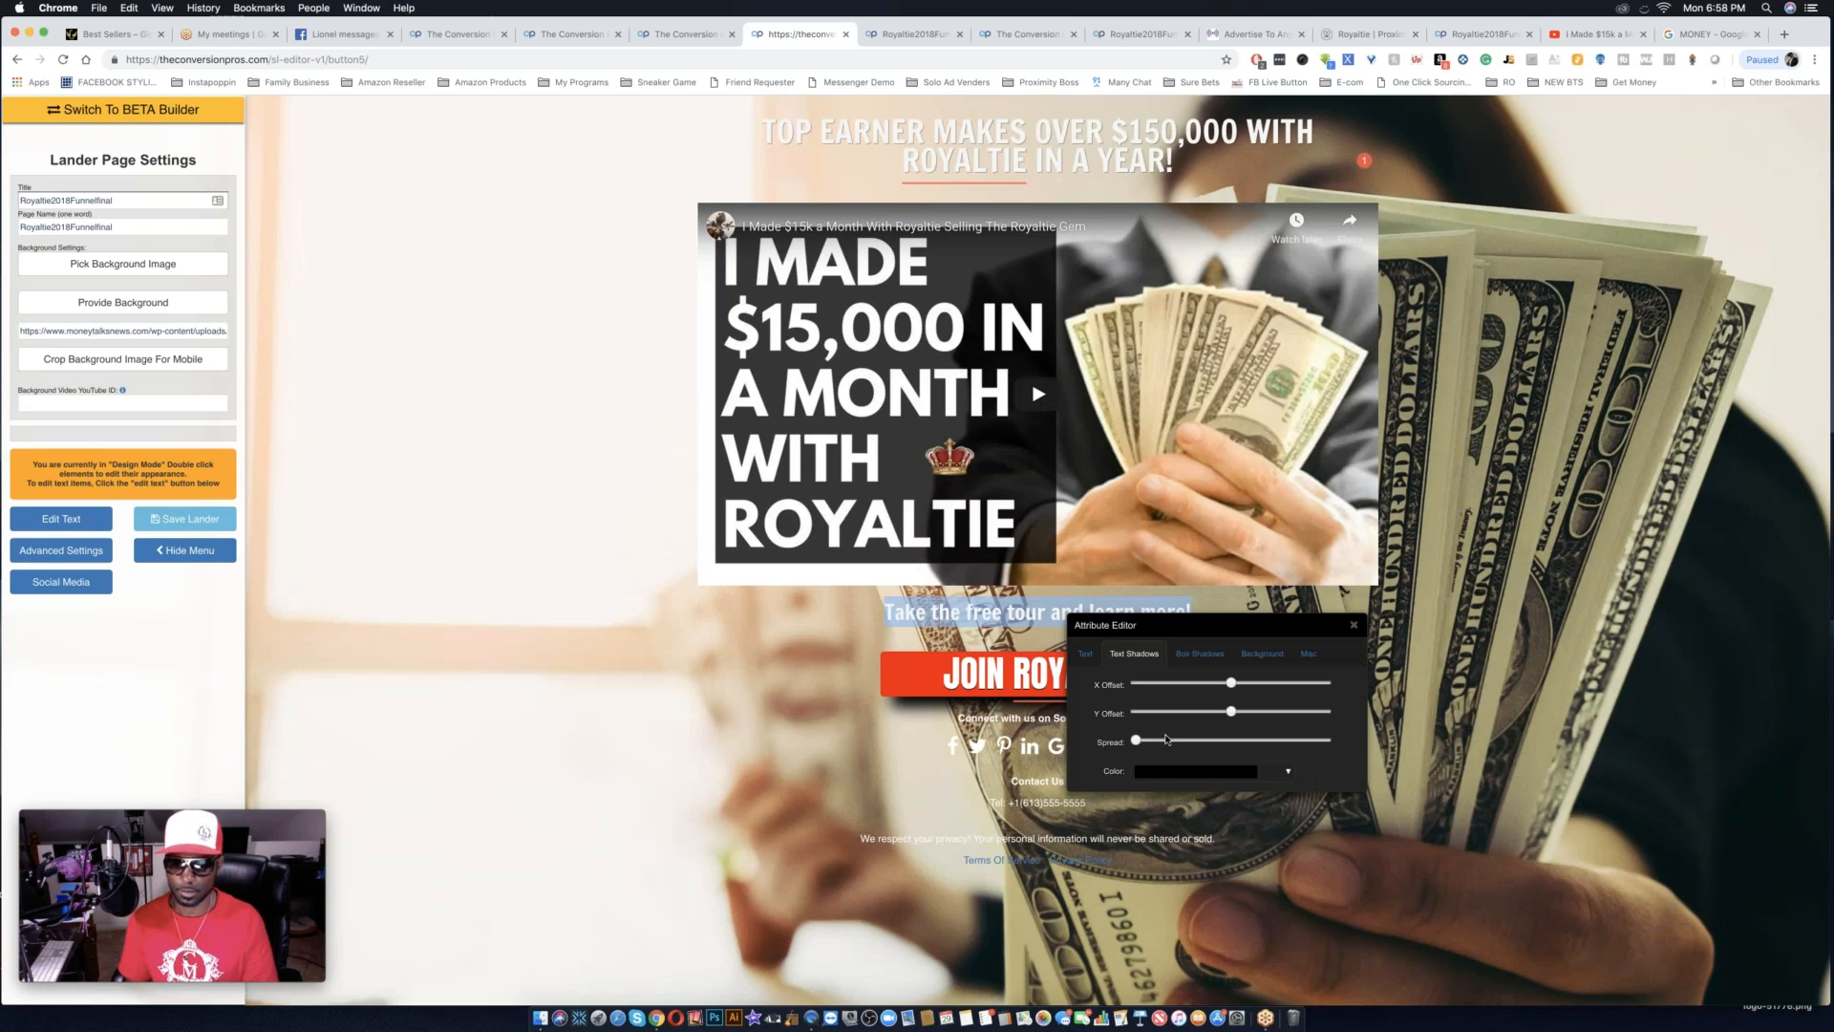
{"action": "left_click", "coordinate": [1086, 653]}
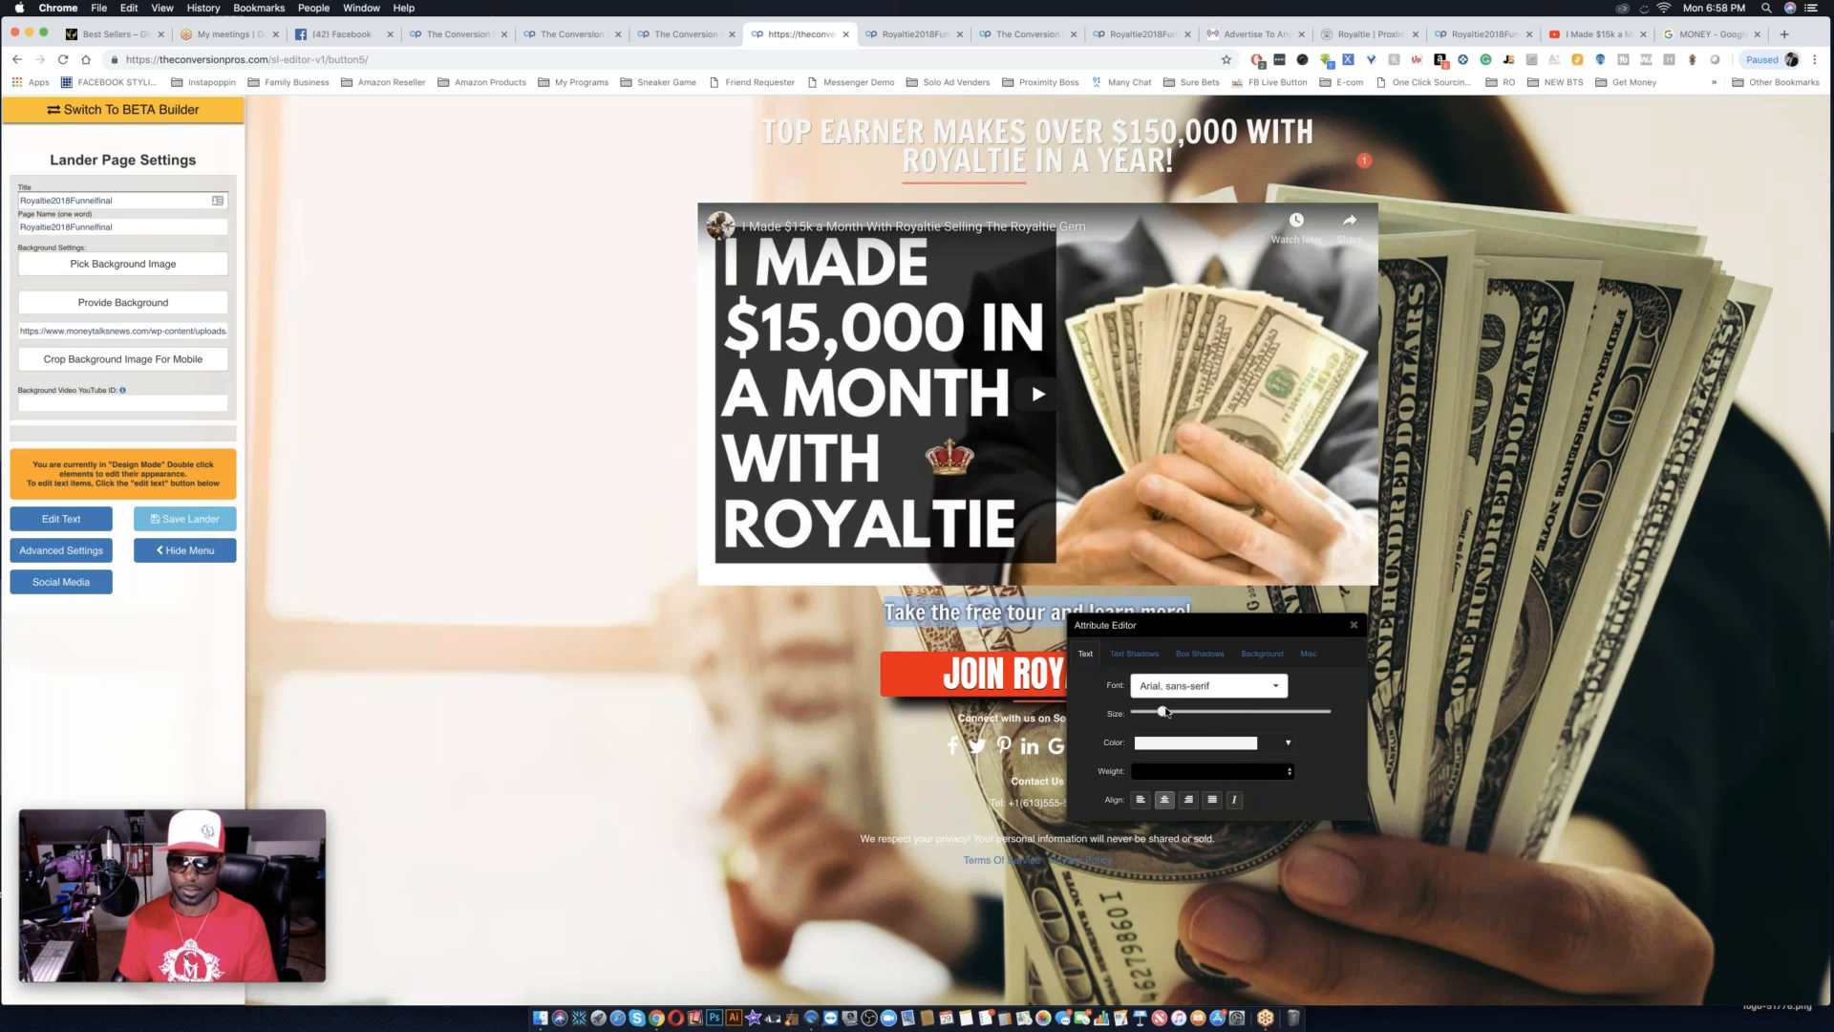
{"action": "mouse_move", "coordinate": [1040, 674]}
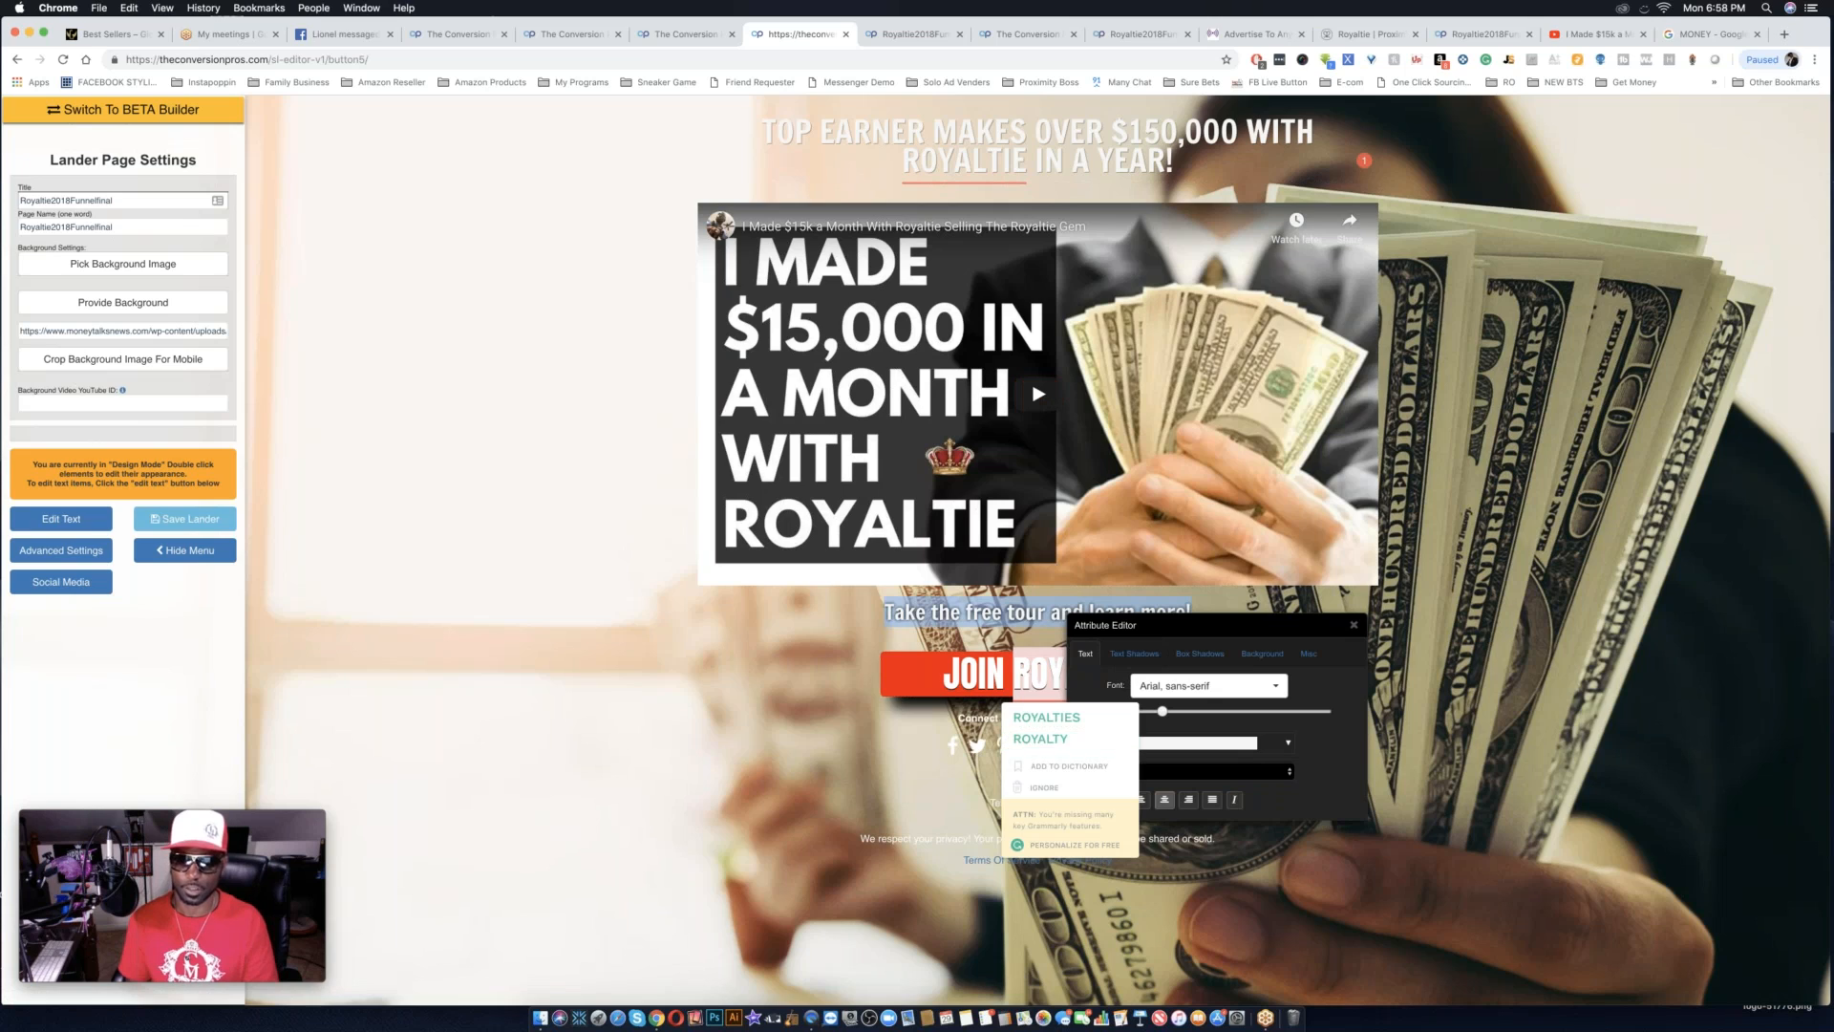
Switch to text editing and replace the line above the button with "JOIN NOW!".
{"action": "left_click", "coordinate": [61, 518]}
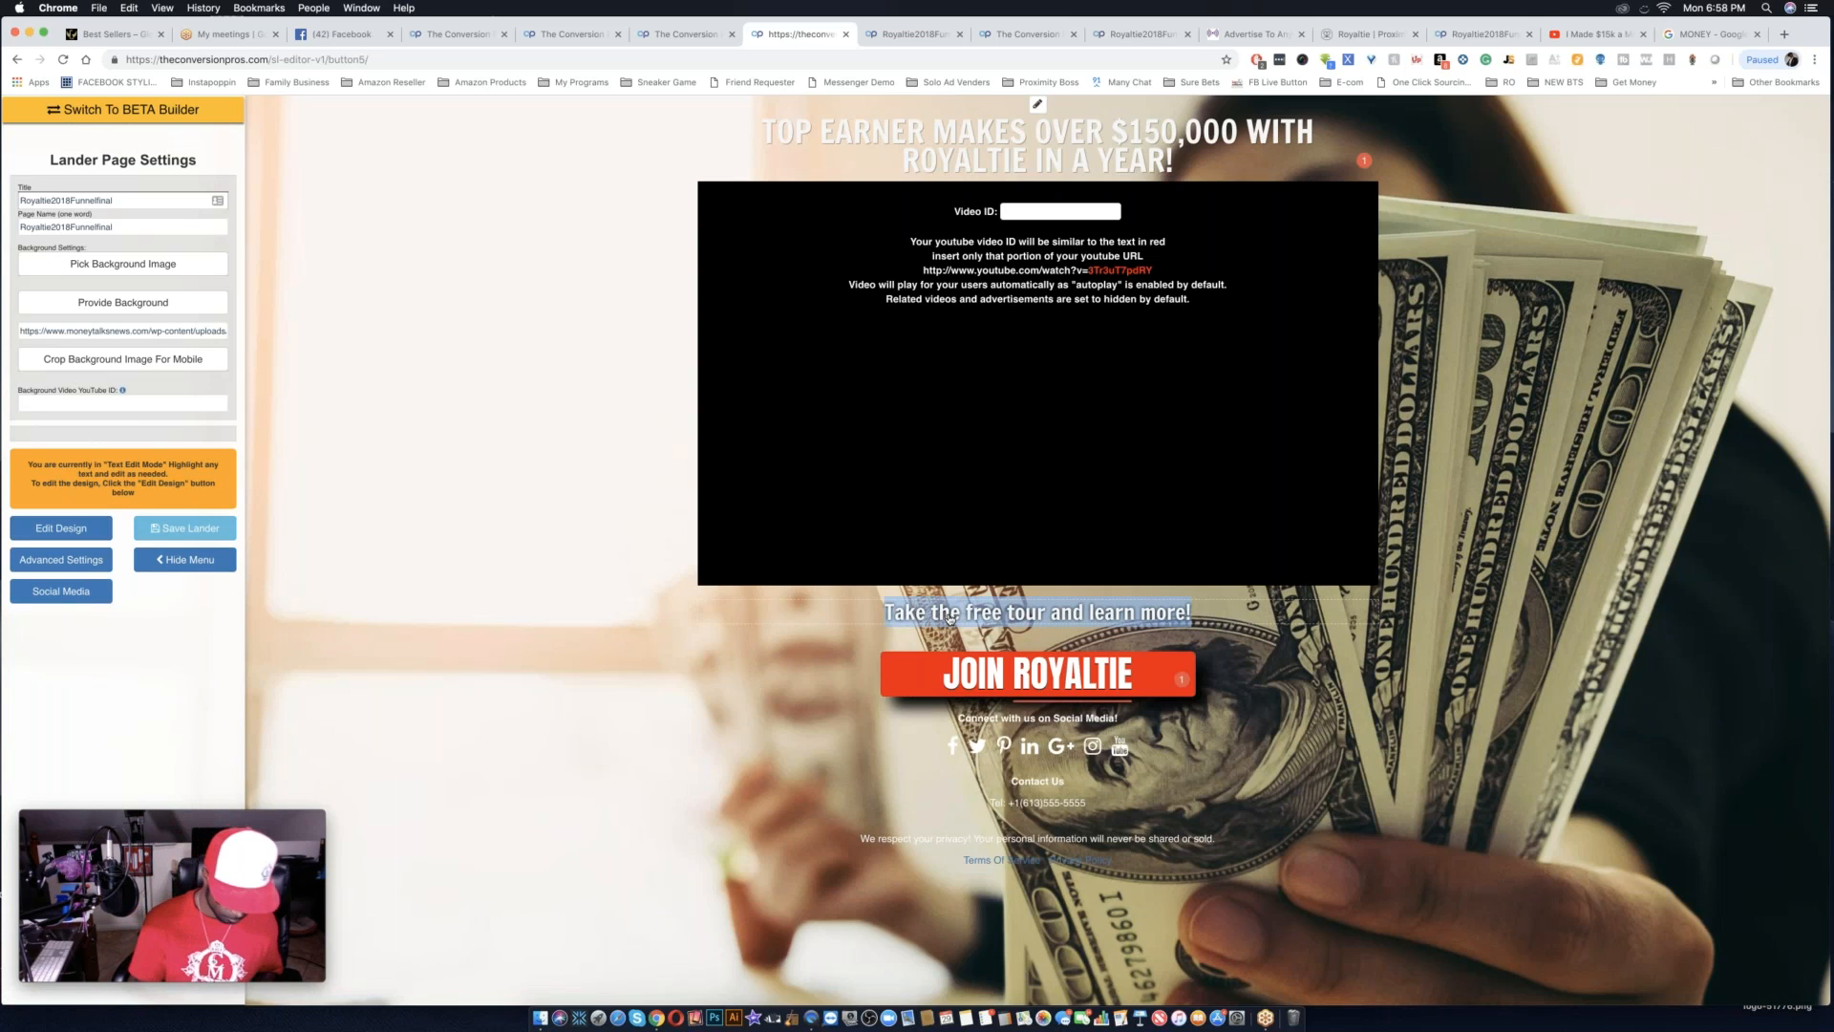
{"action": "type", "text": "JOIN NO"}
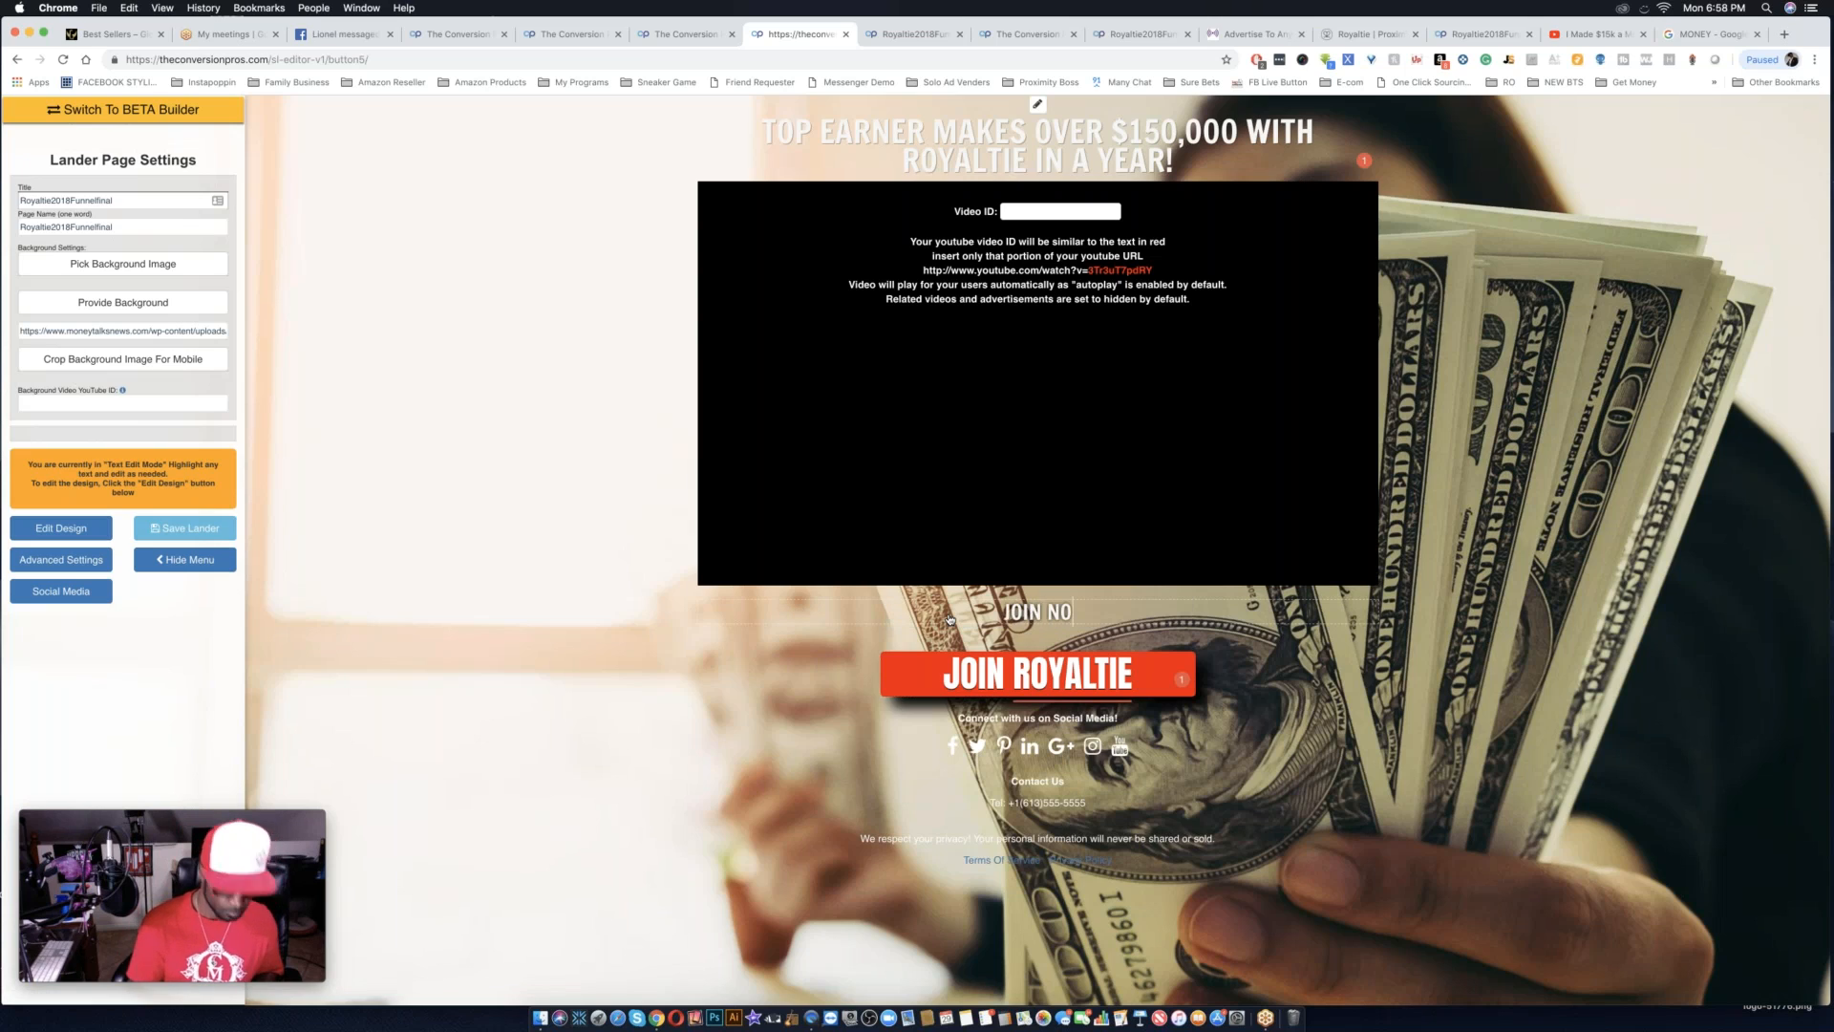
{"action": "type", "text": "W!"}
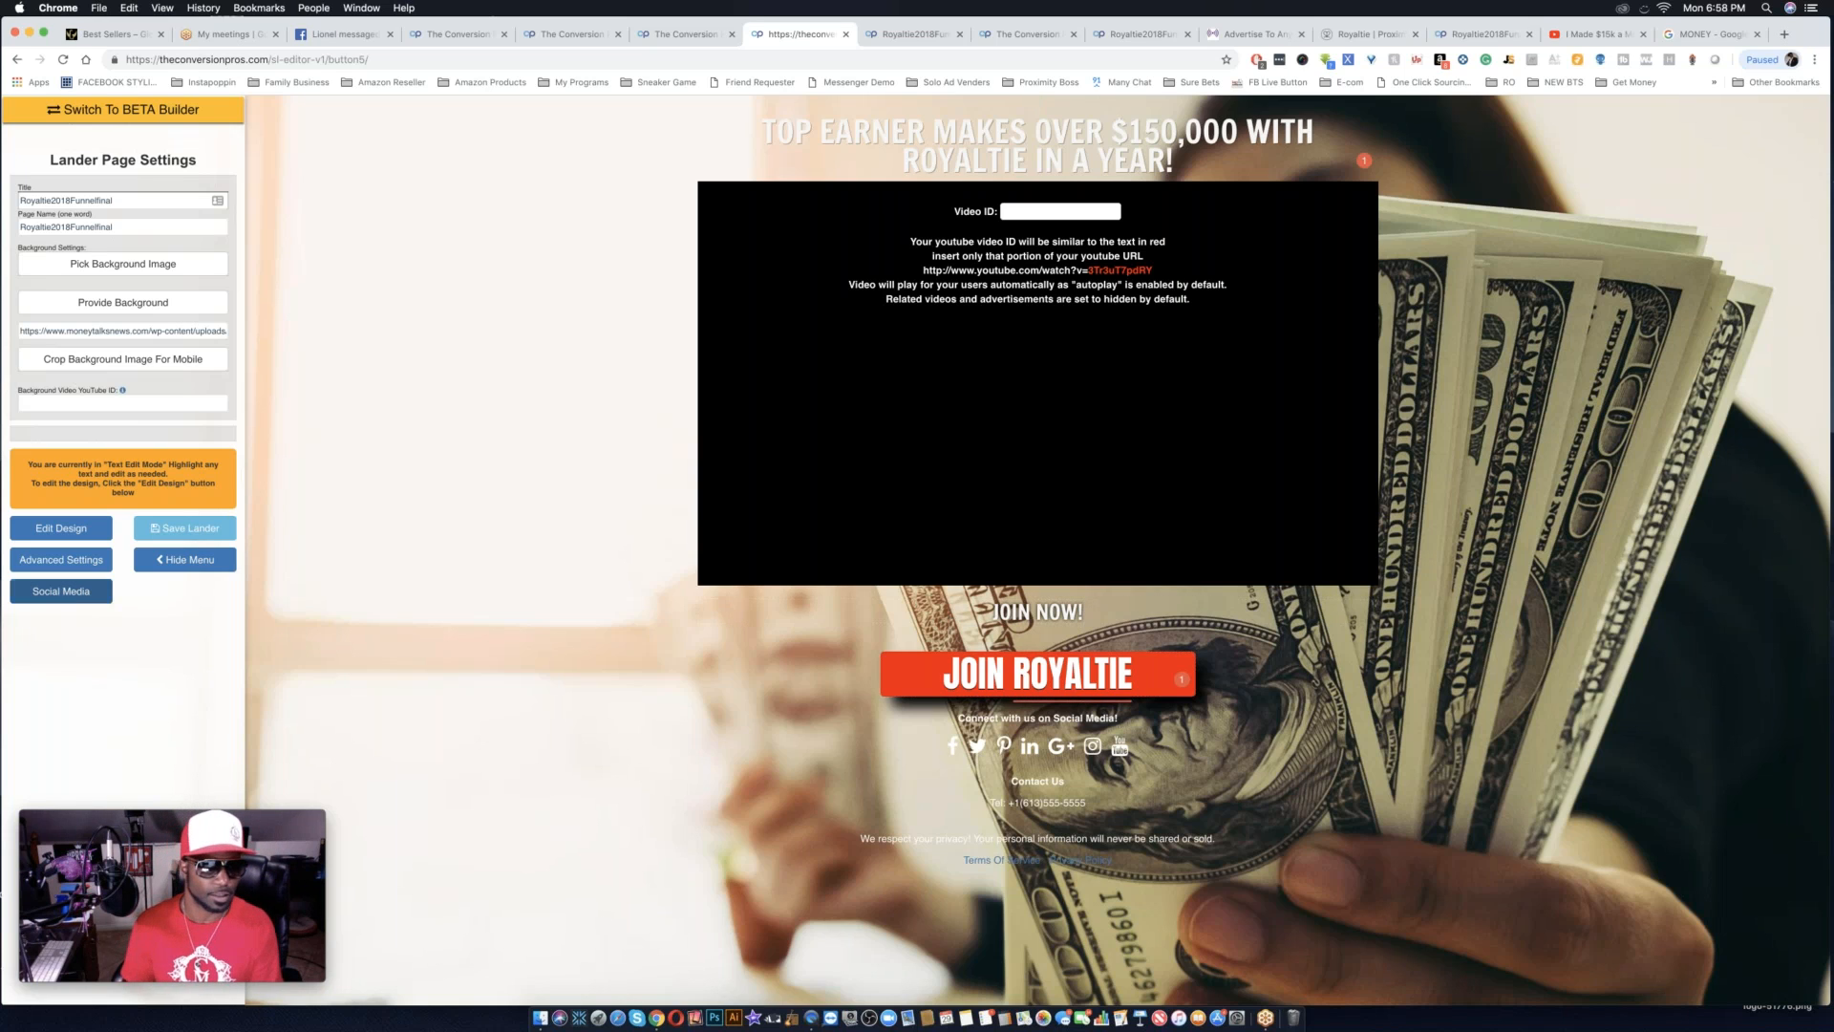
Remove the social media icons from the page by accepting the social media settings with the URLs left blank.
{"action": "left_click", "coordinate": [61, 591]}
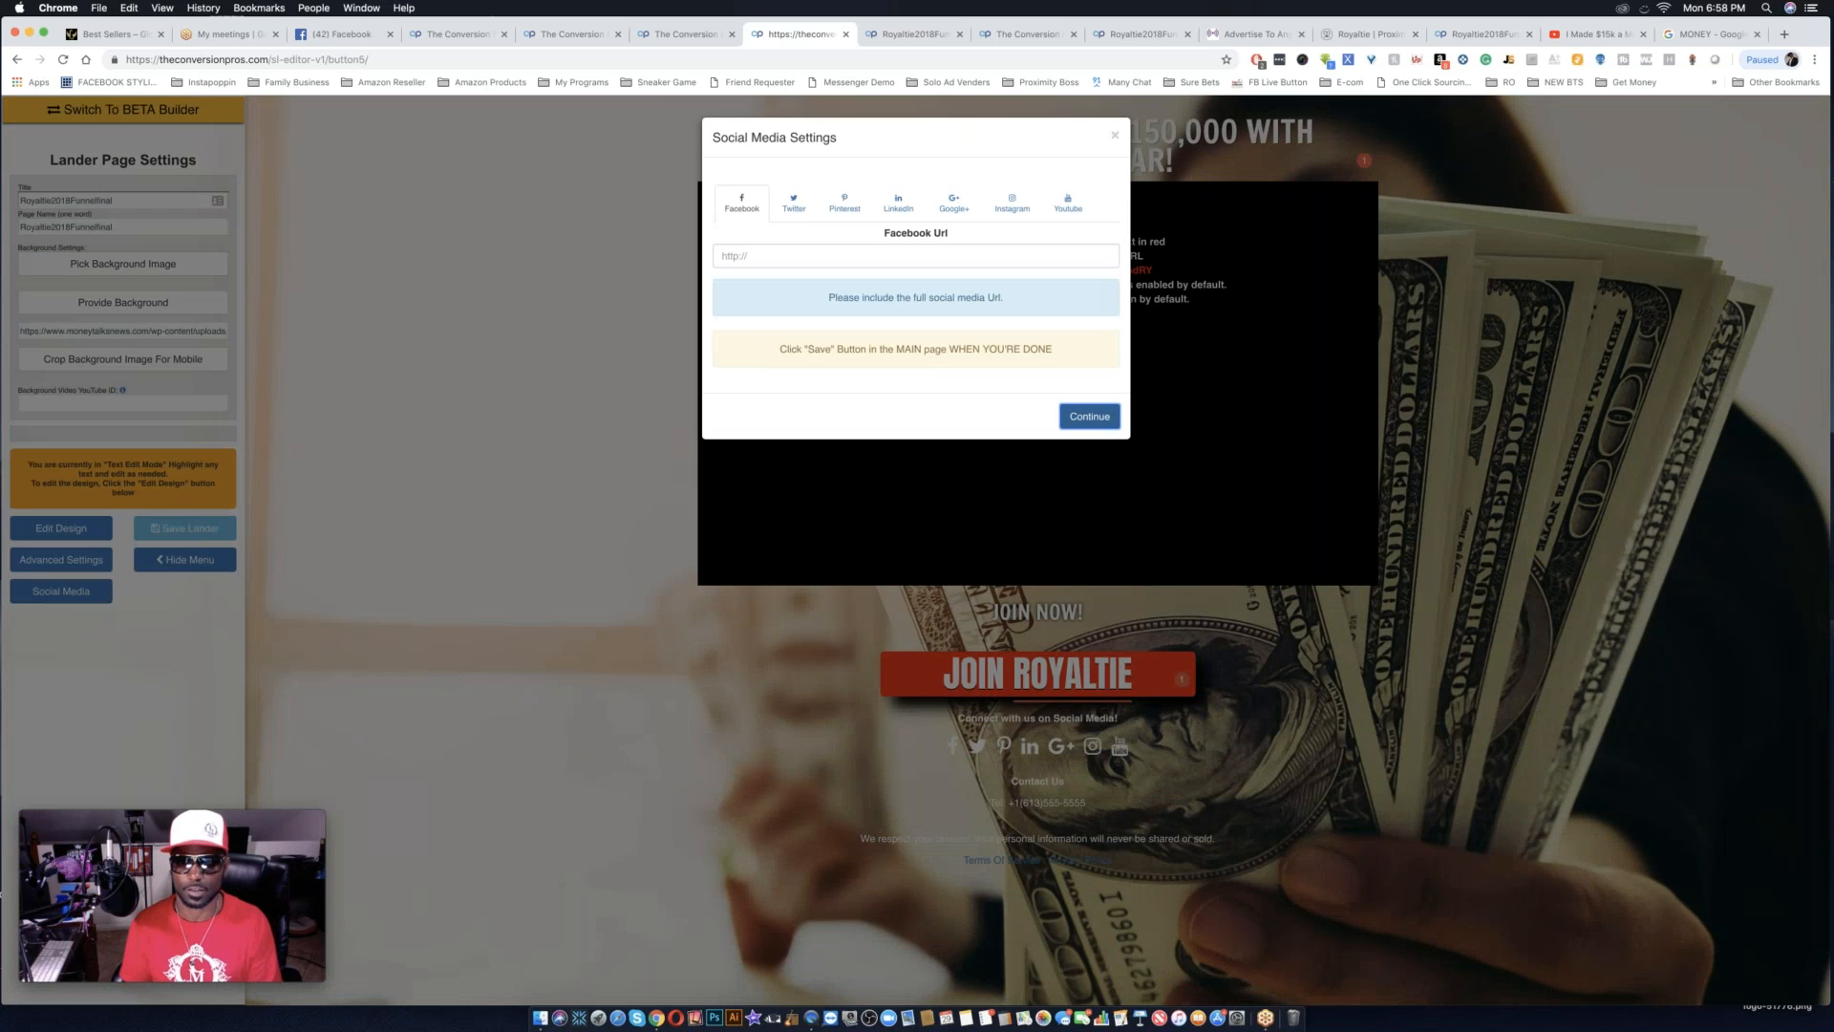
{"action": "left_click", "coordinate": [1088, 417]}
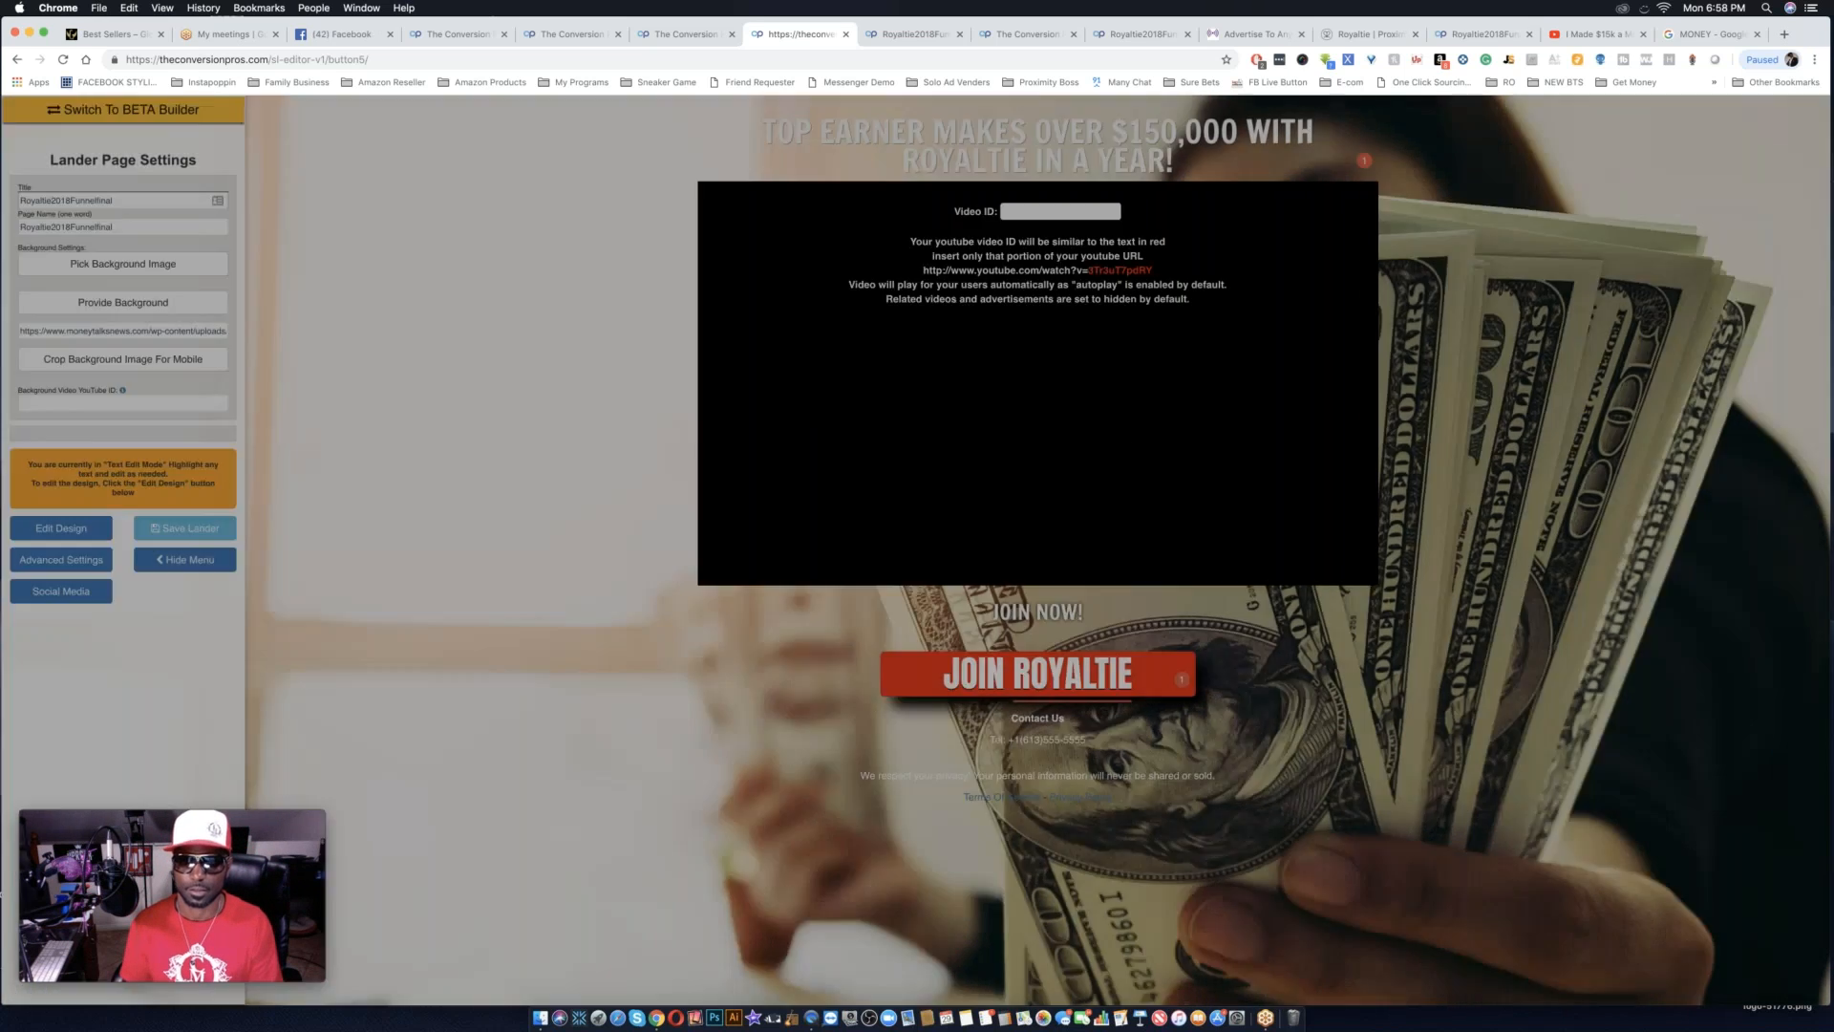
Replace the placeholder number under Contact Us with the owner's contact phone number.
{"action": "triple_click", "coordinate": [1090, 748]}
{"action": "left_click_drag", "start_coordinate": [1084, 744], "coordinate": [1026, 744]}
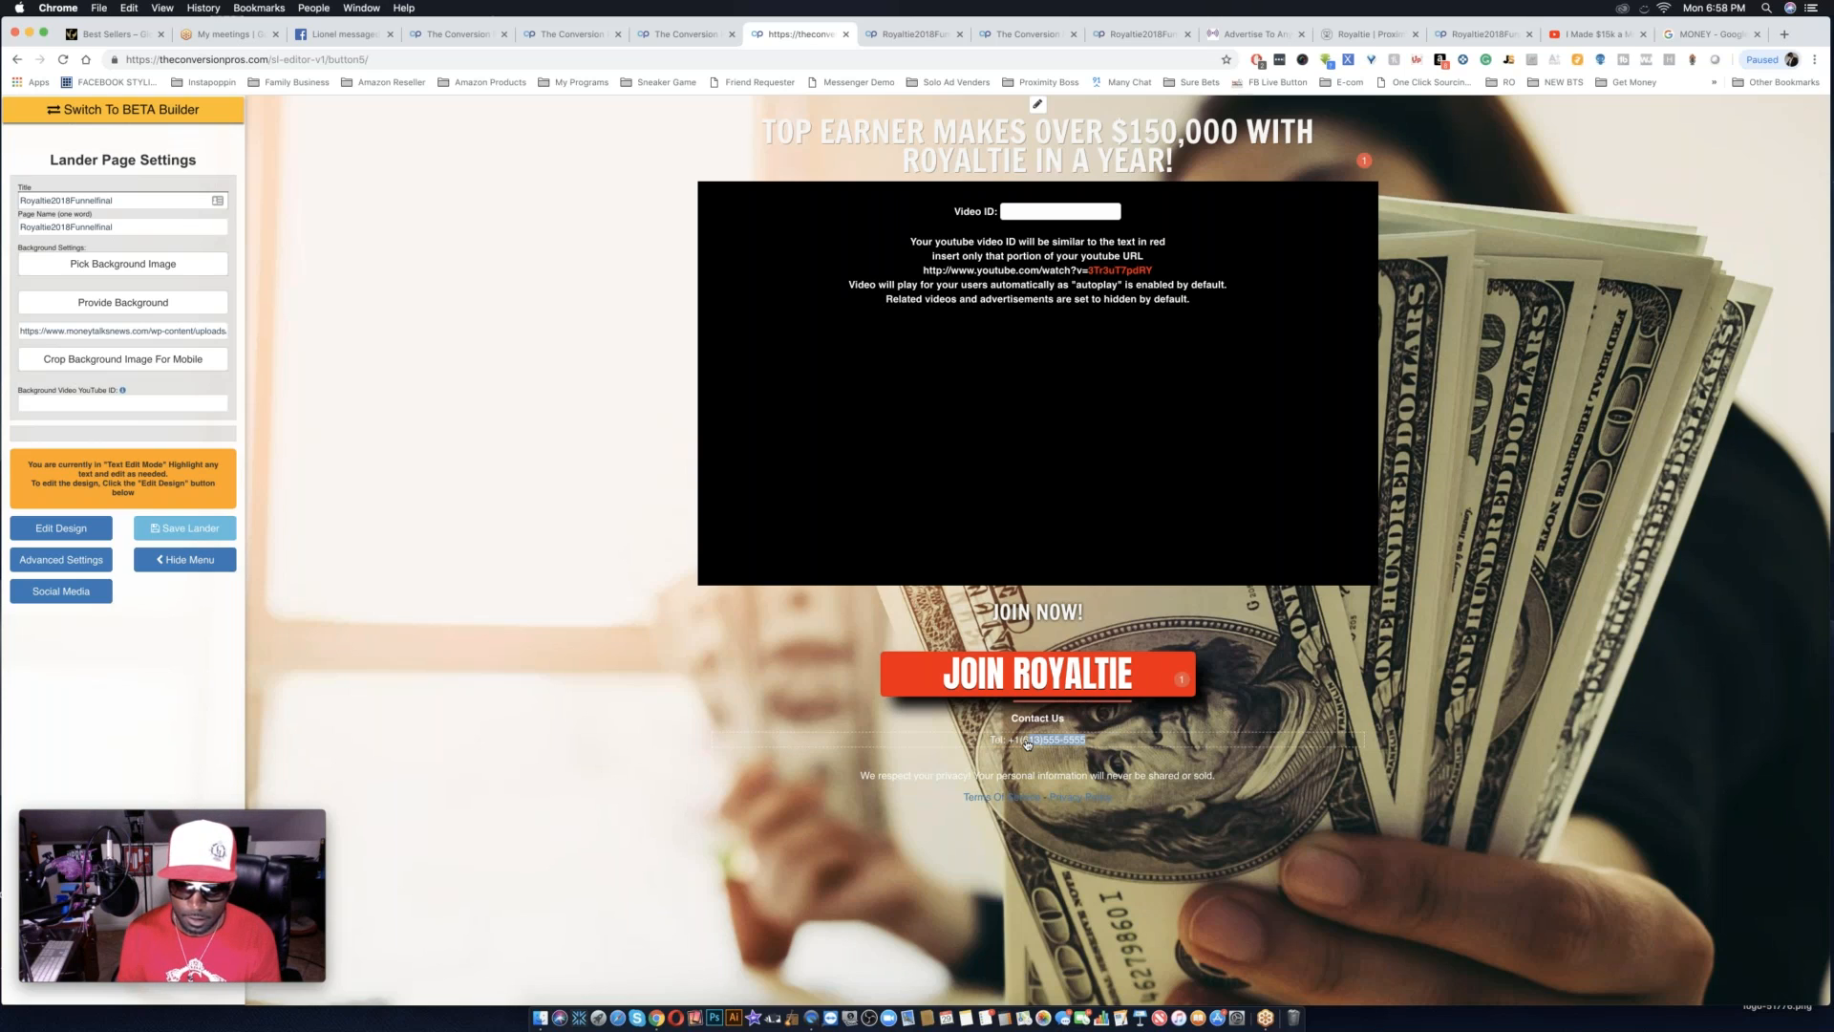
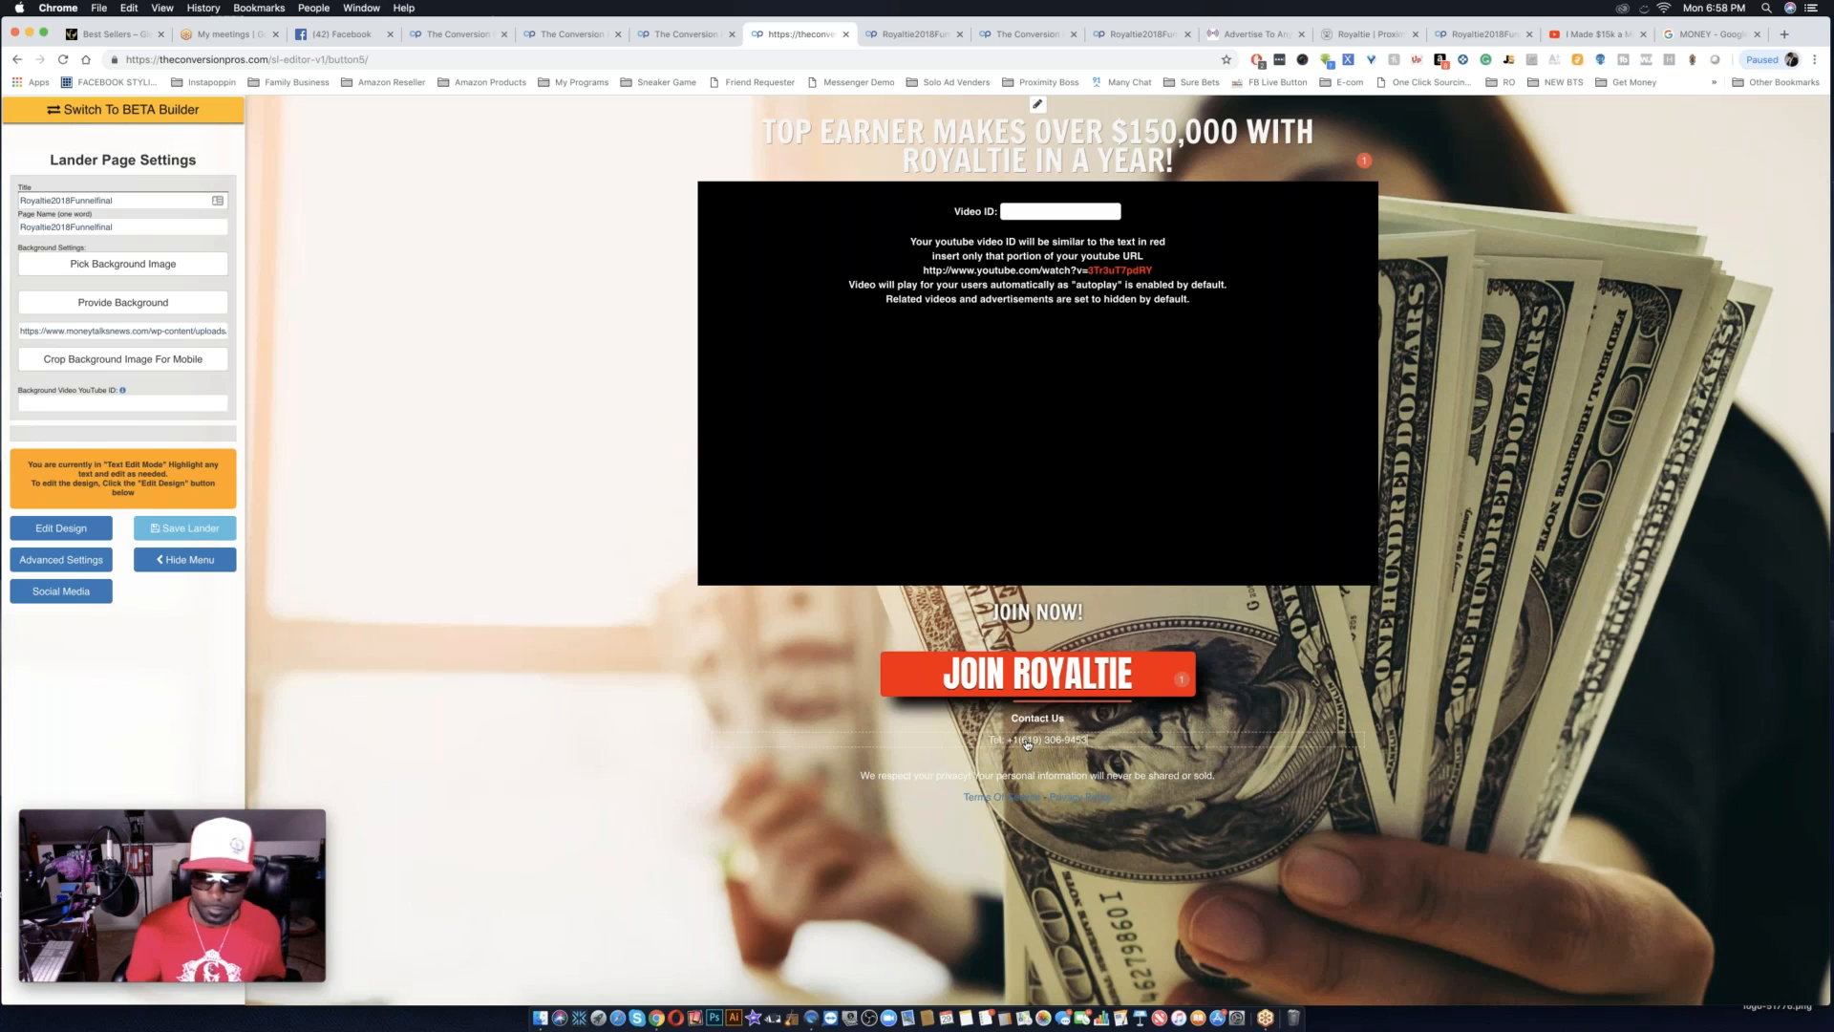
Replace the "Contact Us" heading below the button with "CALL ME".
{"action": "triple_click", "coordinate": [1071, 721]}
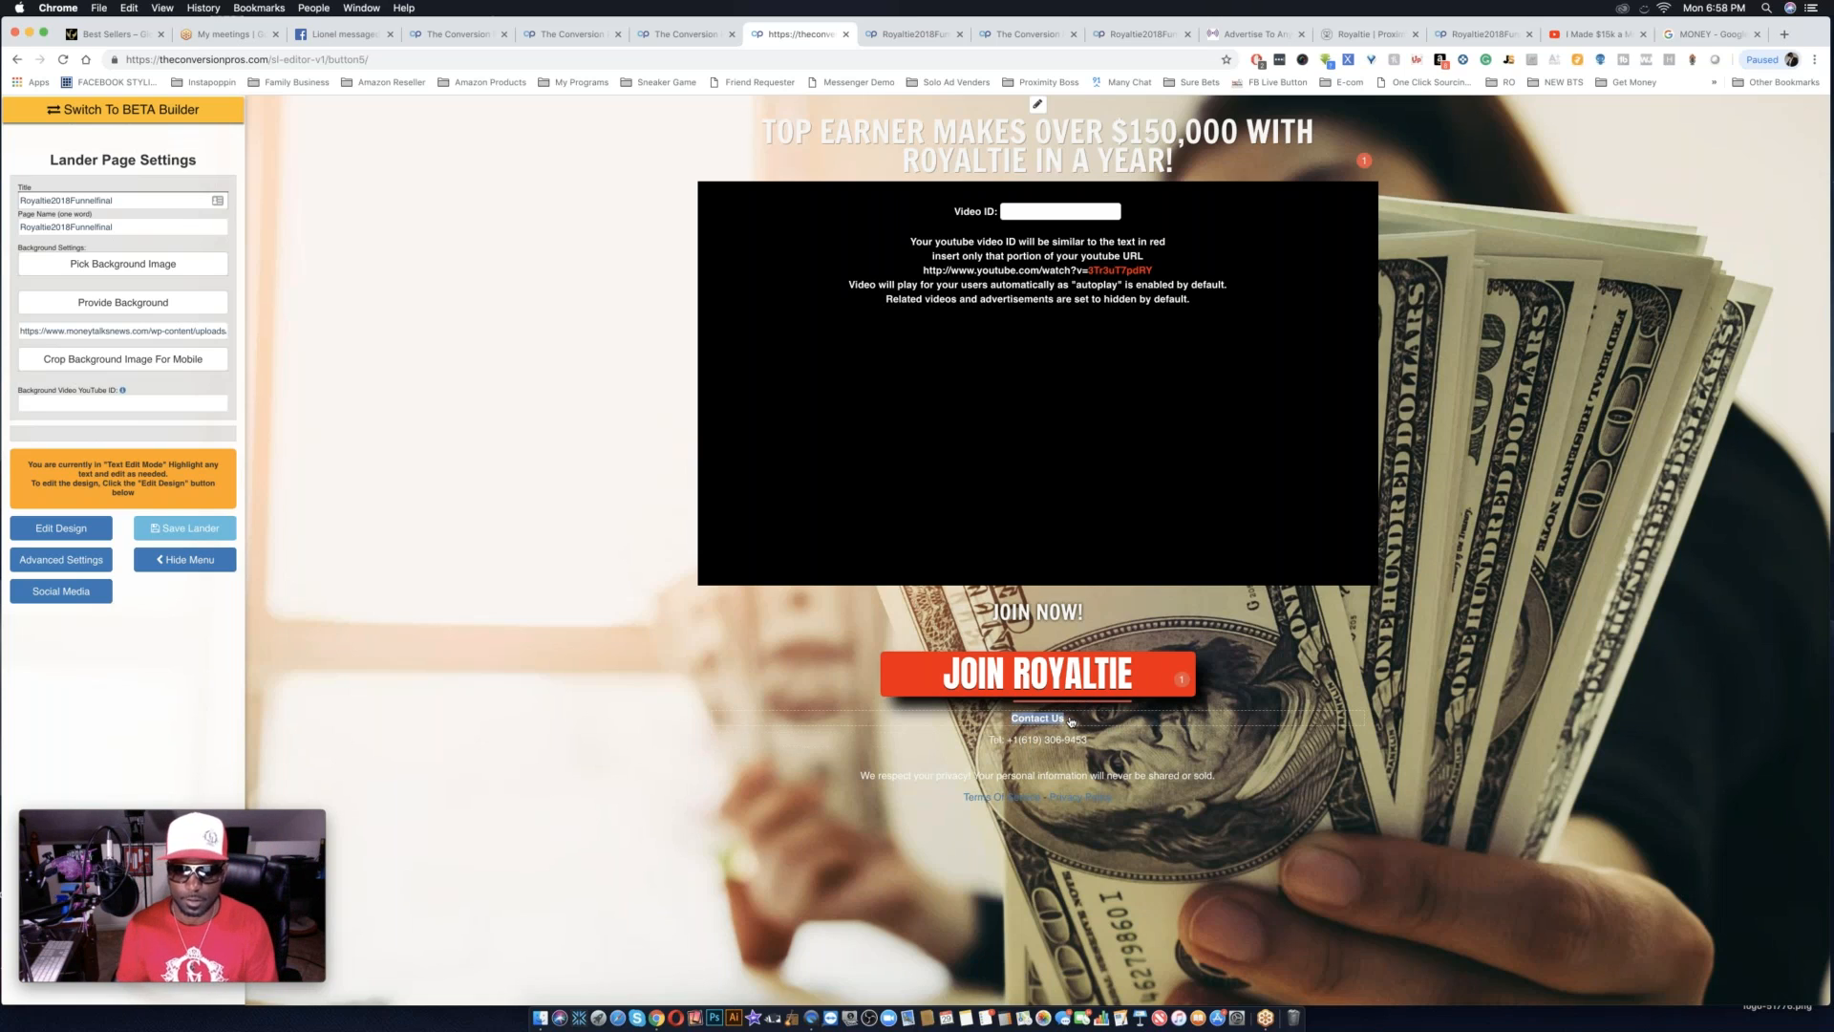
{"action": "type", "text": "CALL ME"}
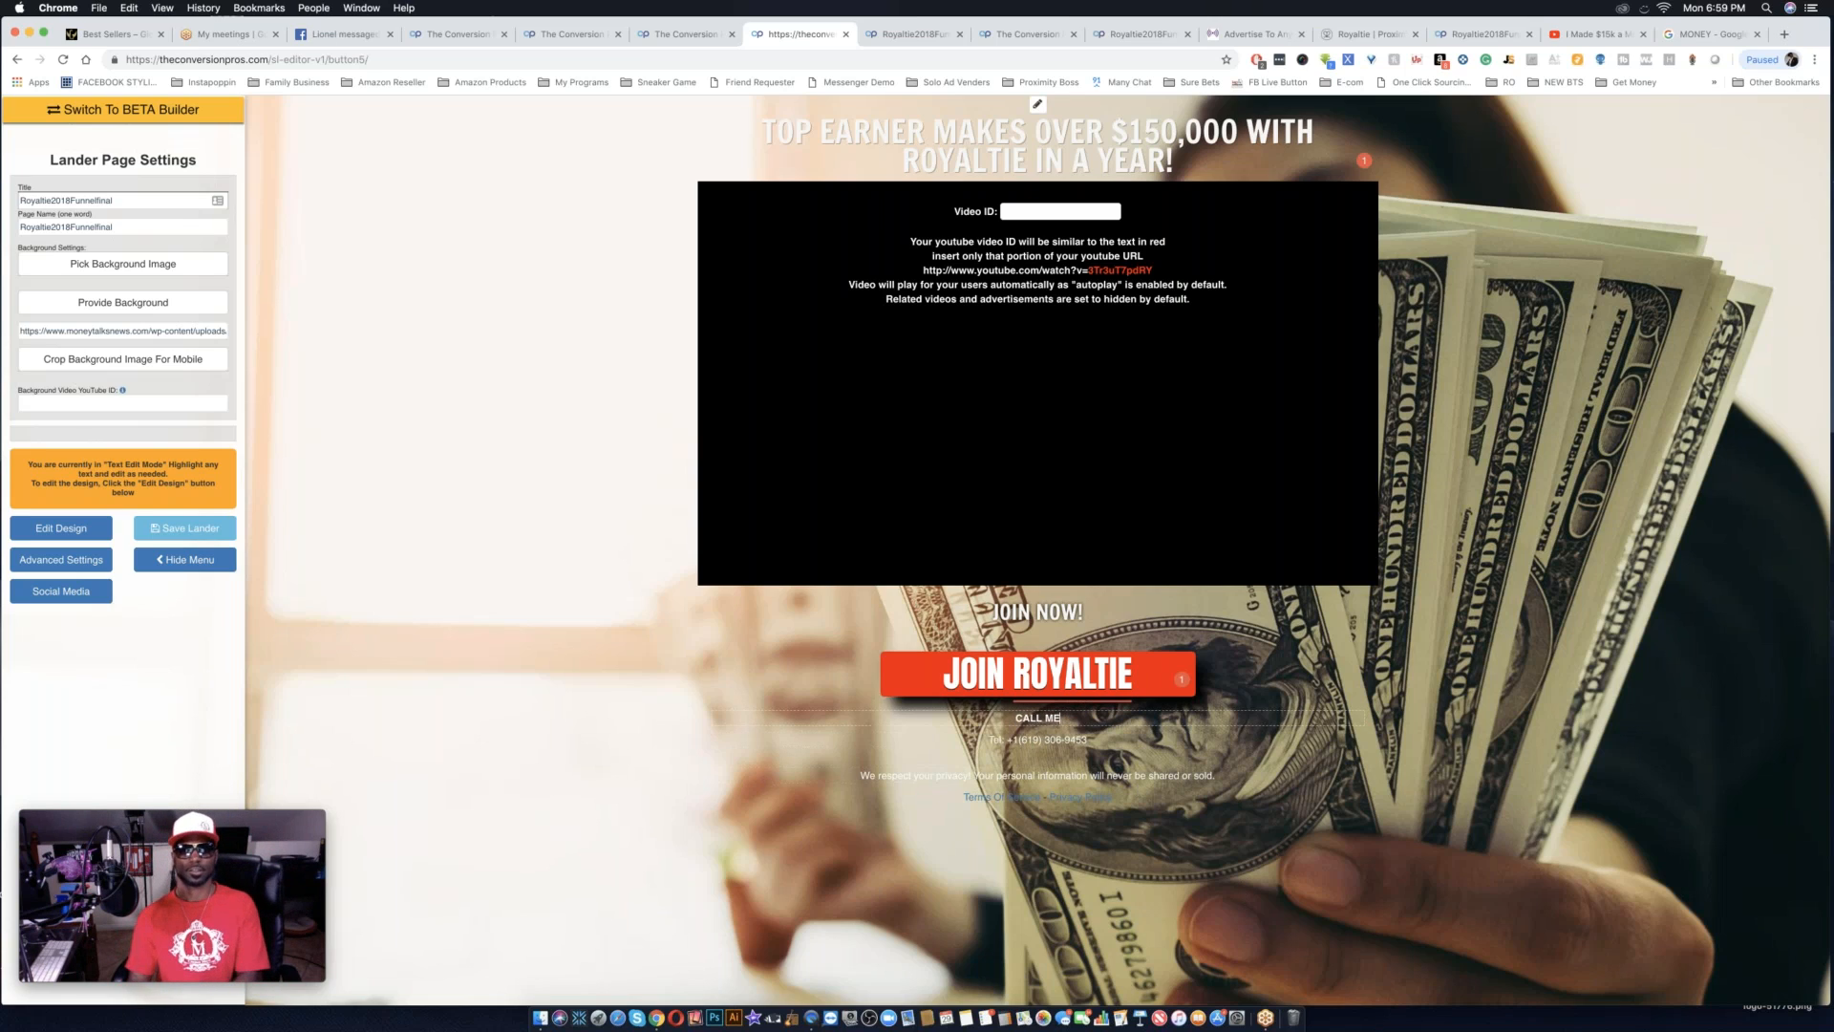
Switch to design editing and enlarge the phone number line and the "CALL ME" heading slightly.
{"action": "triple_click", "coordinate": [1111, 742]}
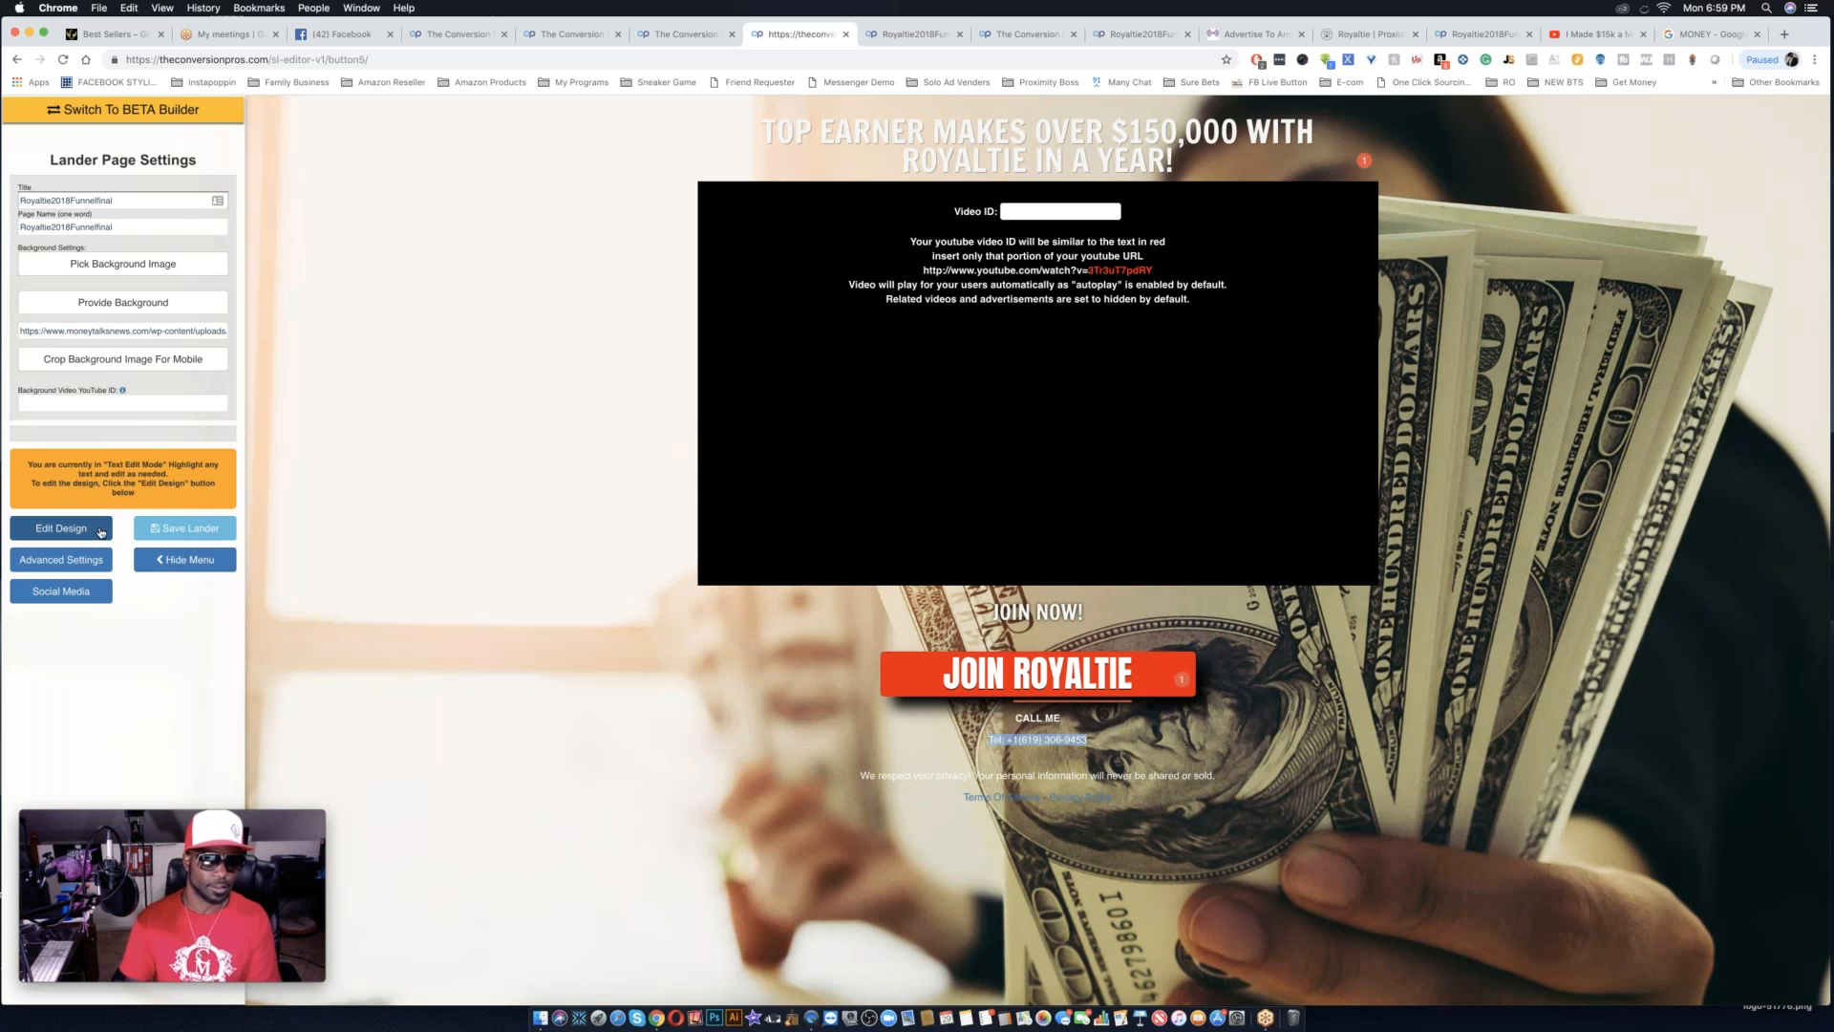
{"action": "left_click", "coordinate": [61, 528]}
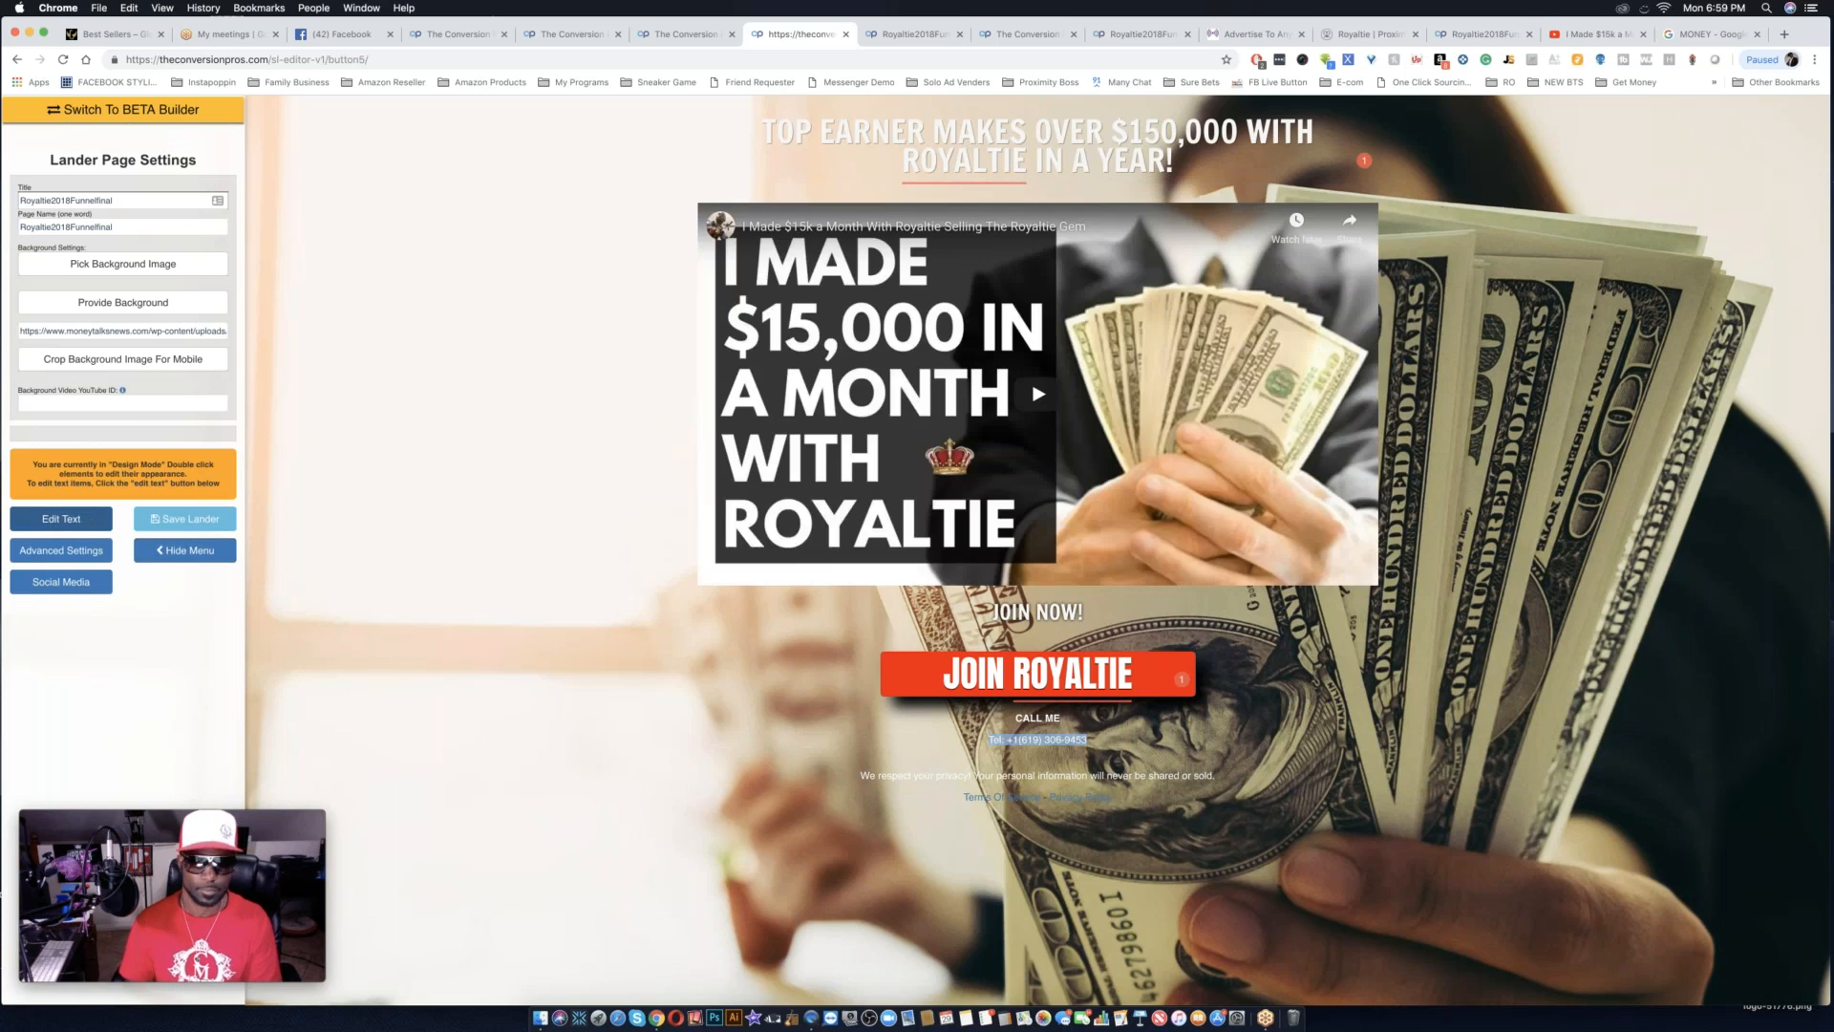
{"action": "double_click", "coordinate": [1083, 742]}
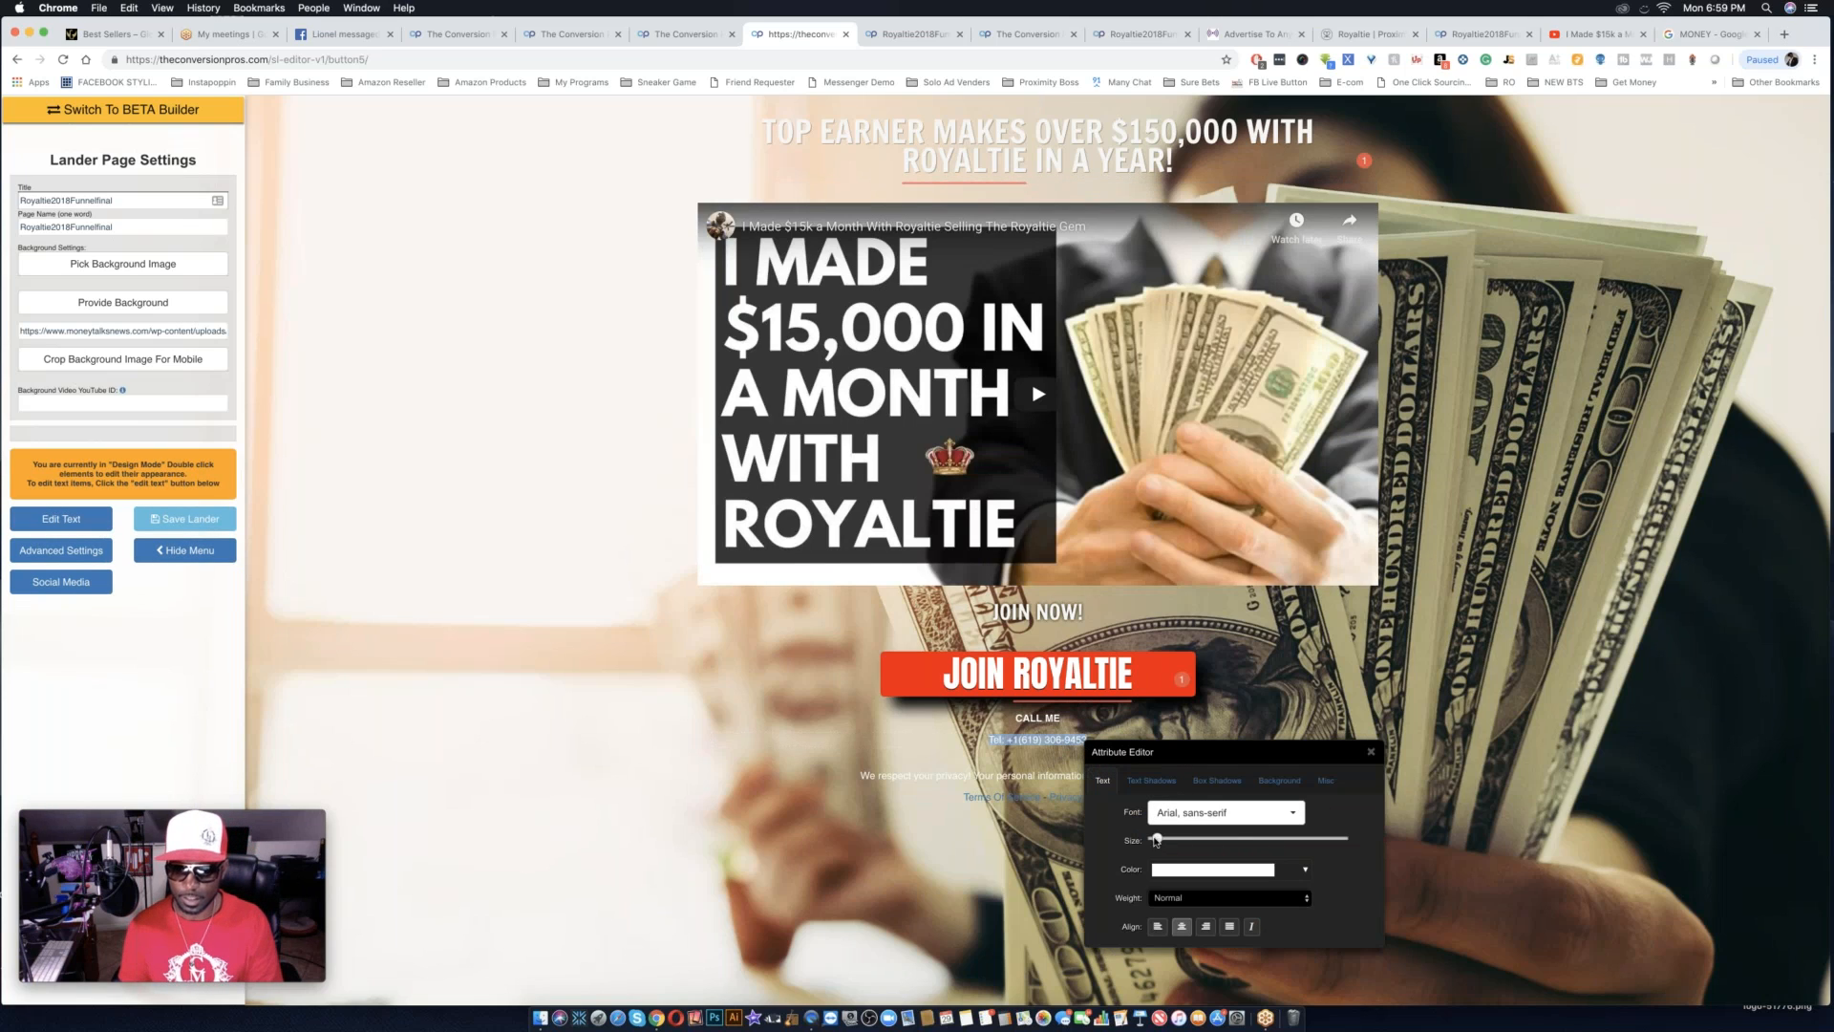
{"action": "left_click_drag", "start_coordinate": [1157, 841], "coordinate": [1172, 841]}
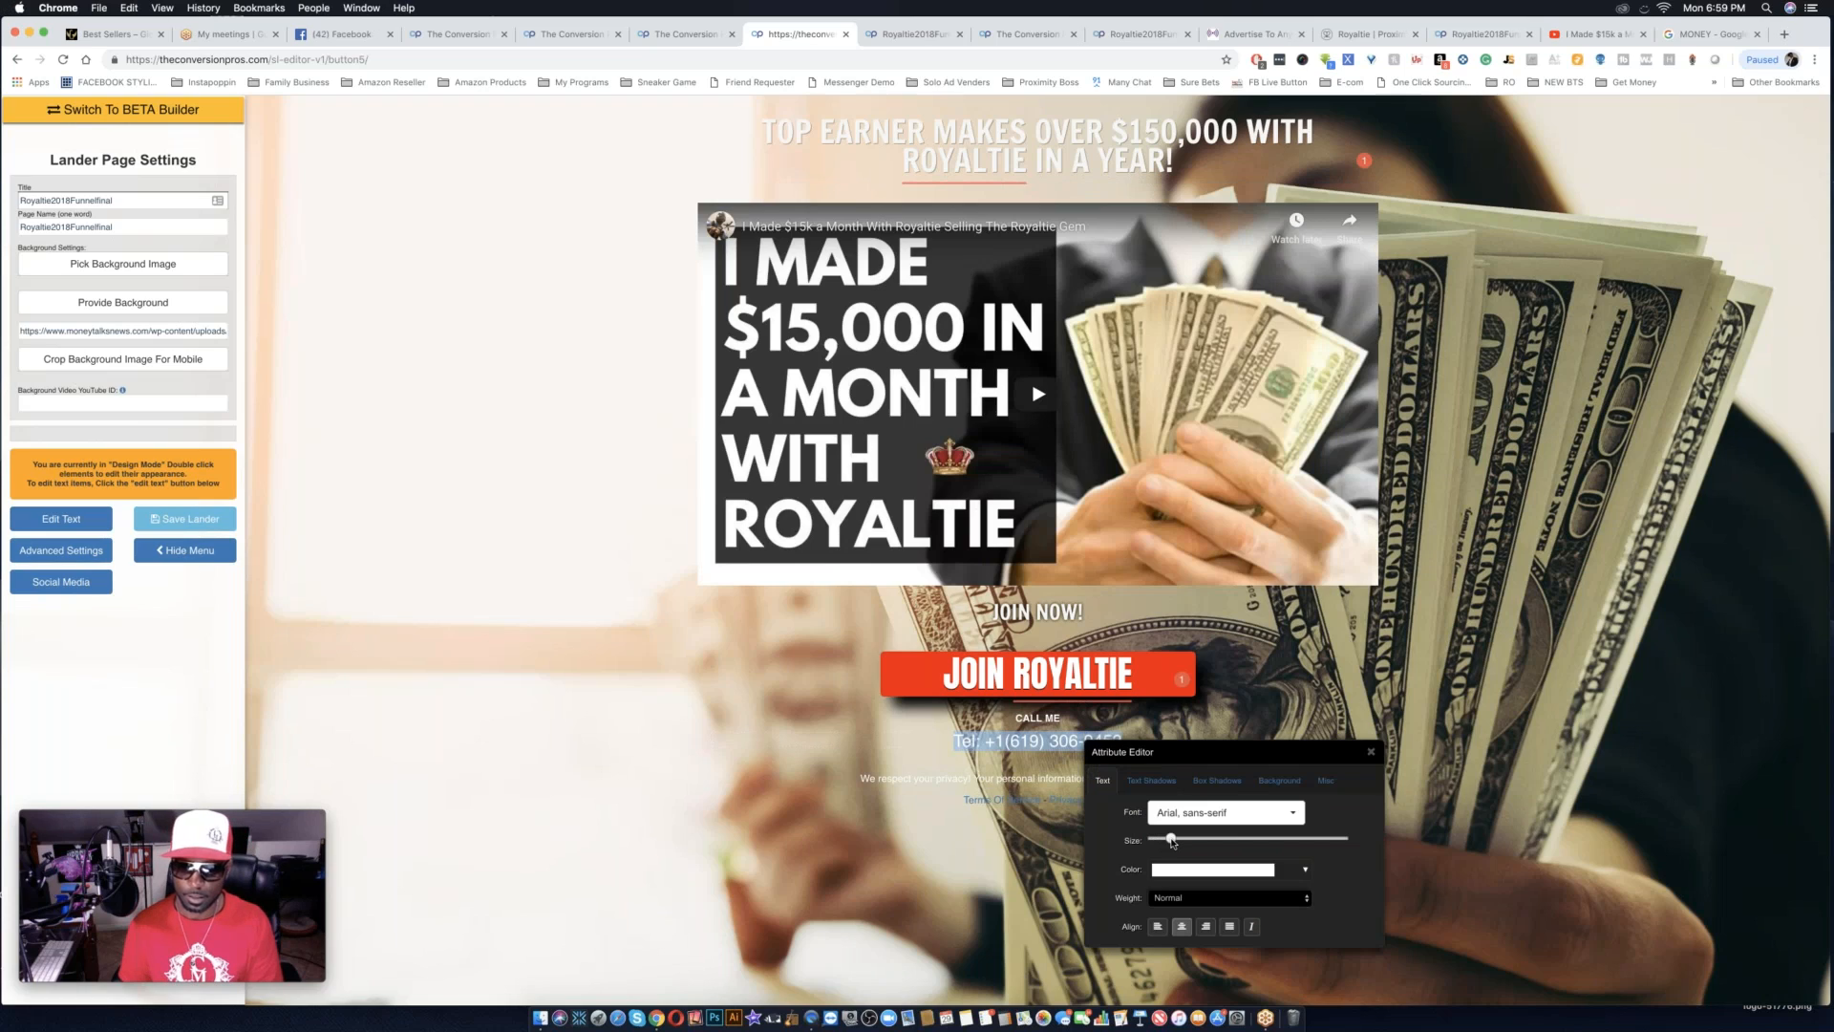
{"action": "left_click_drag", "start_coordinate": [1171, 839], "coordinate": [1167, 838]}
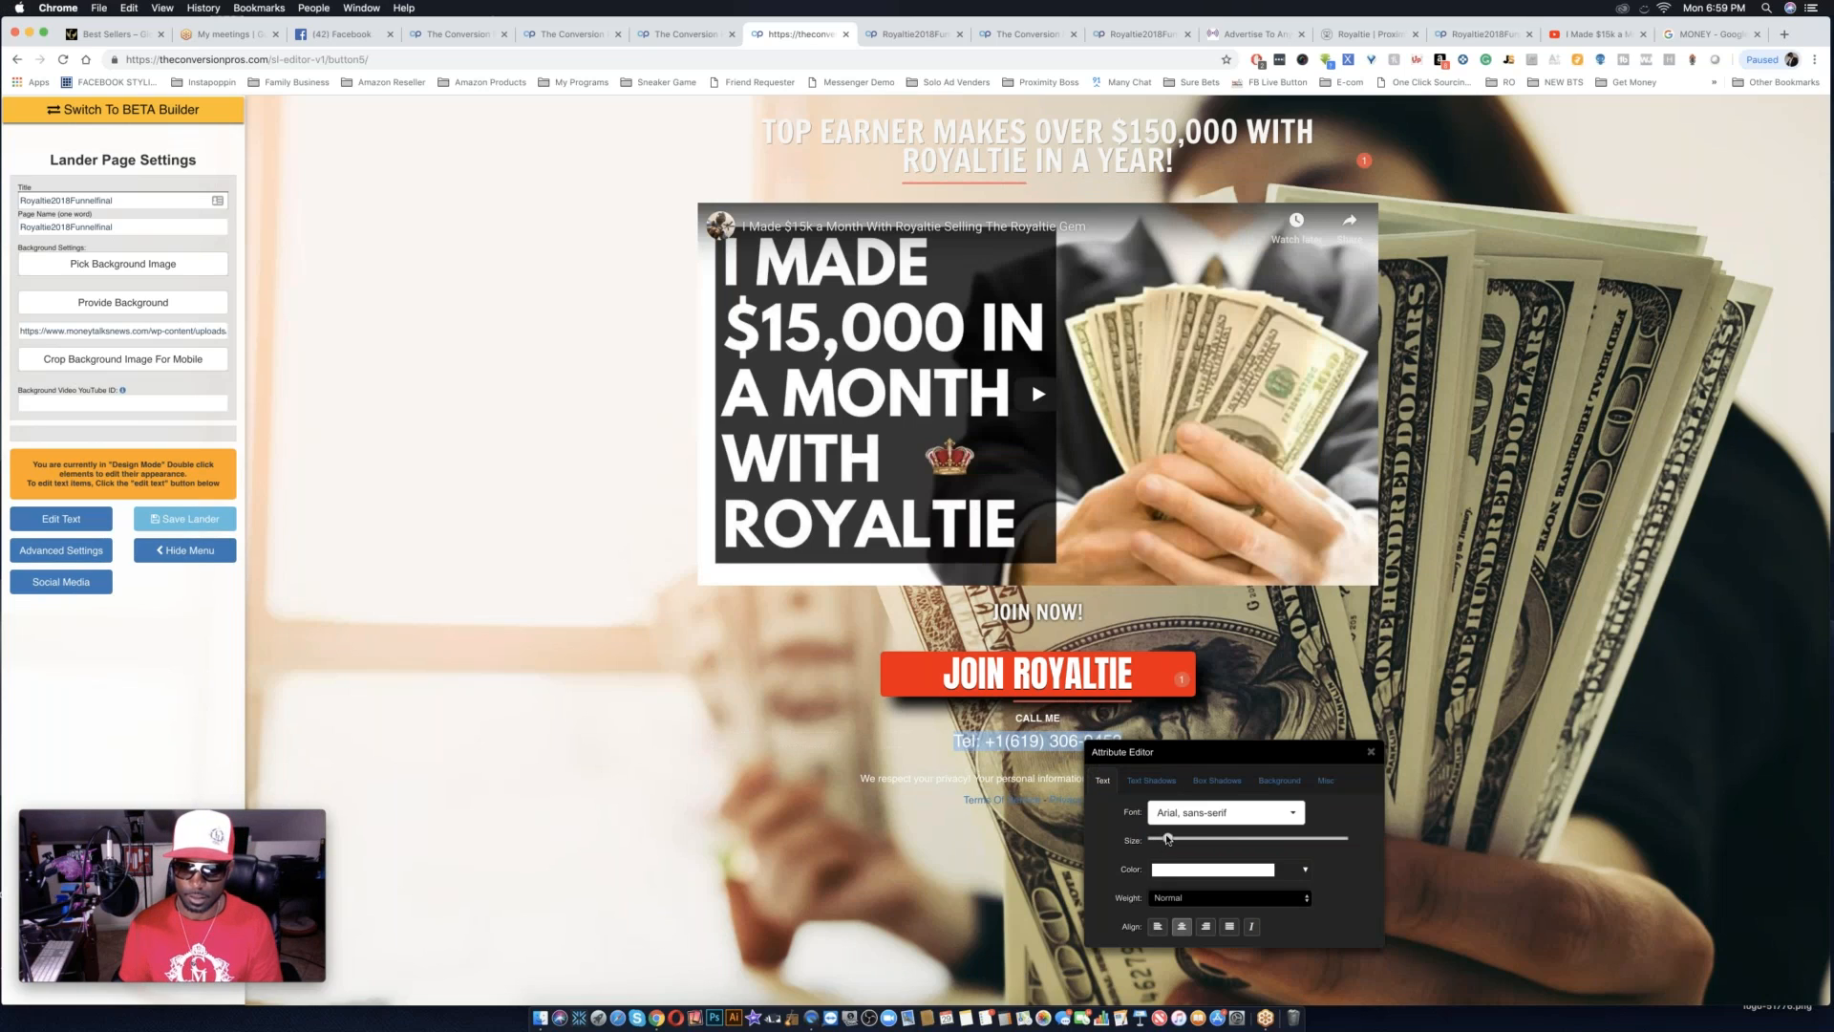
{"action": "double_click", "coordinate": [1038, 718]}
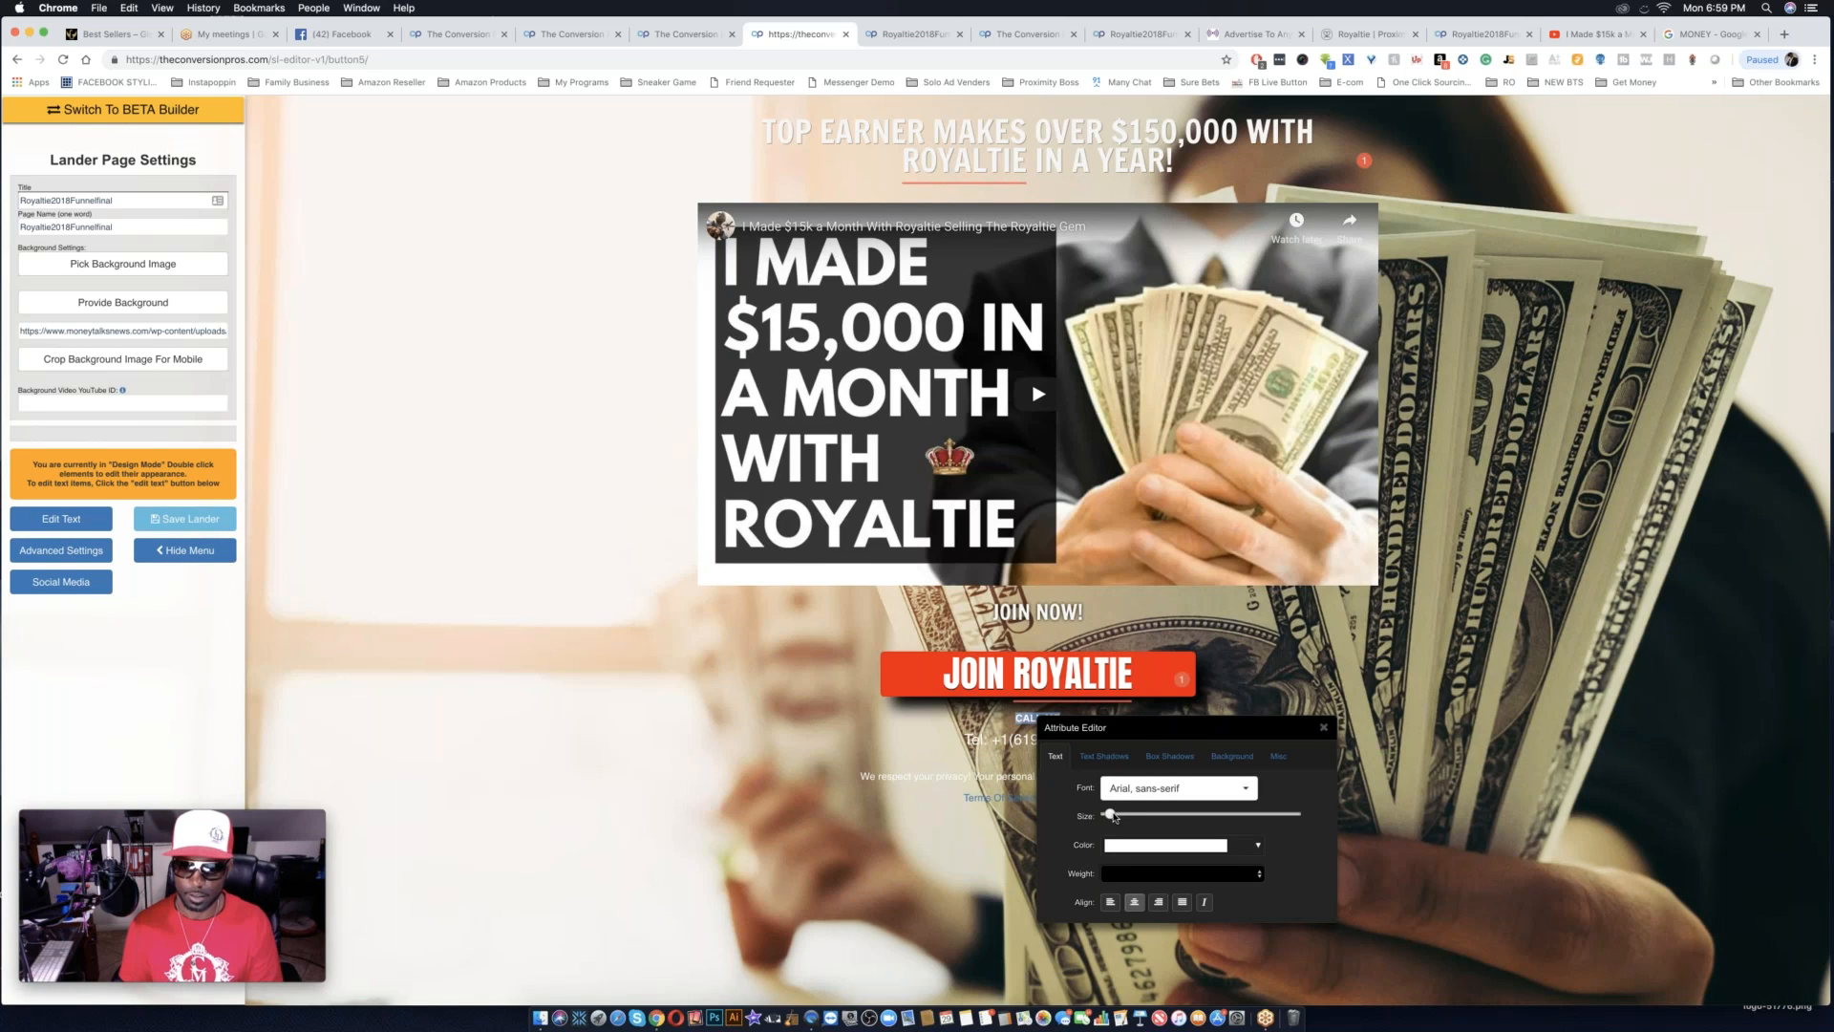
{"action": "left_click_drag", "start_coordinate": [1173, 729], "coordinate": [1256, 785]}
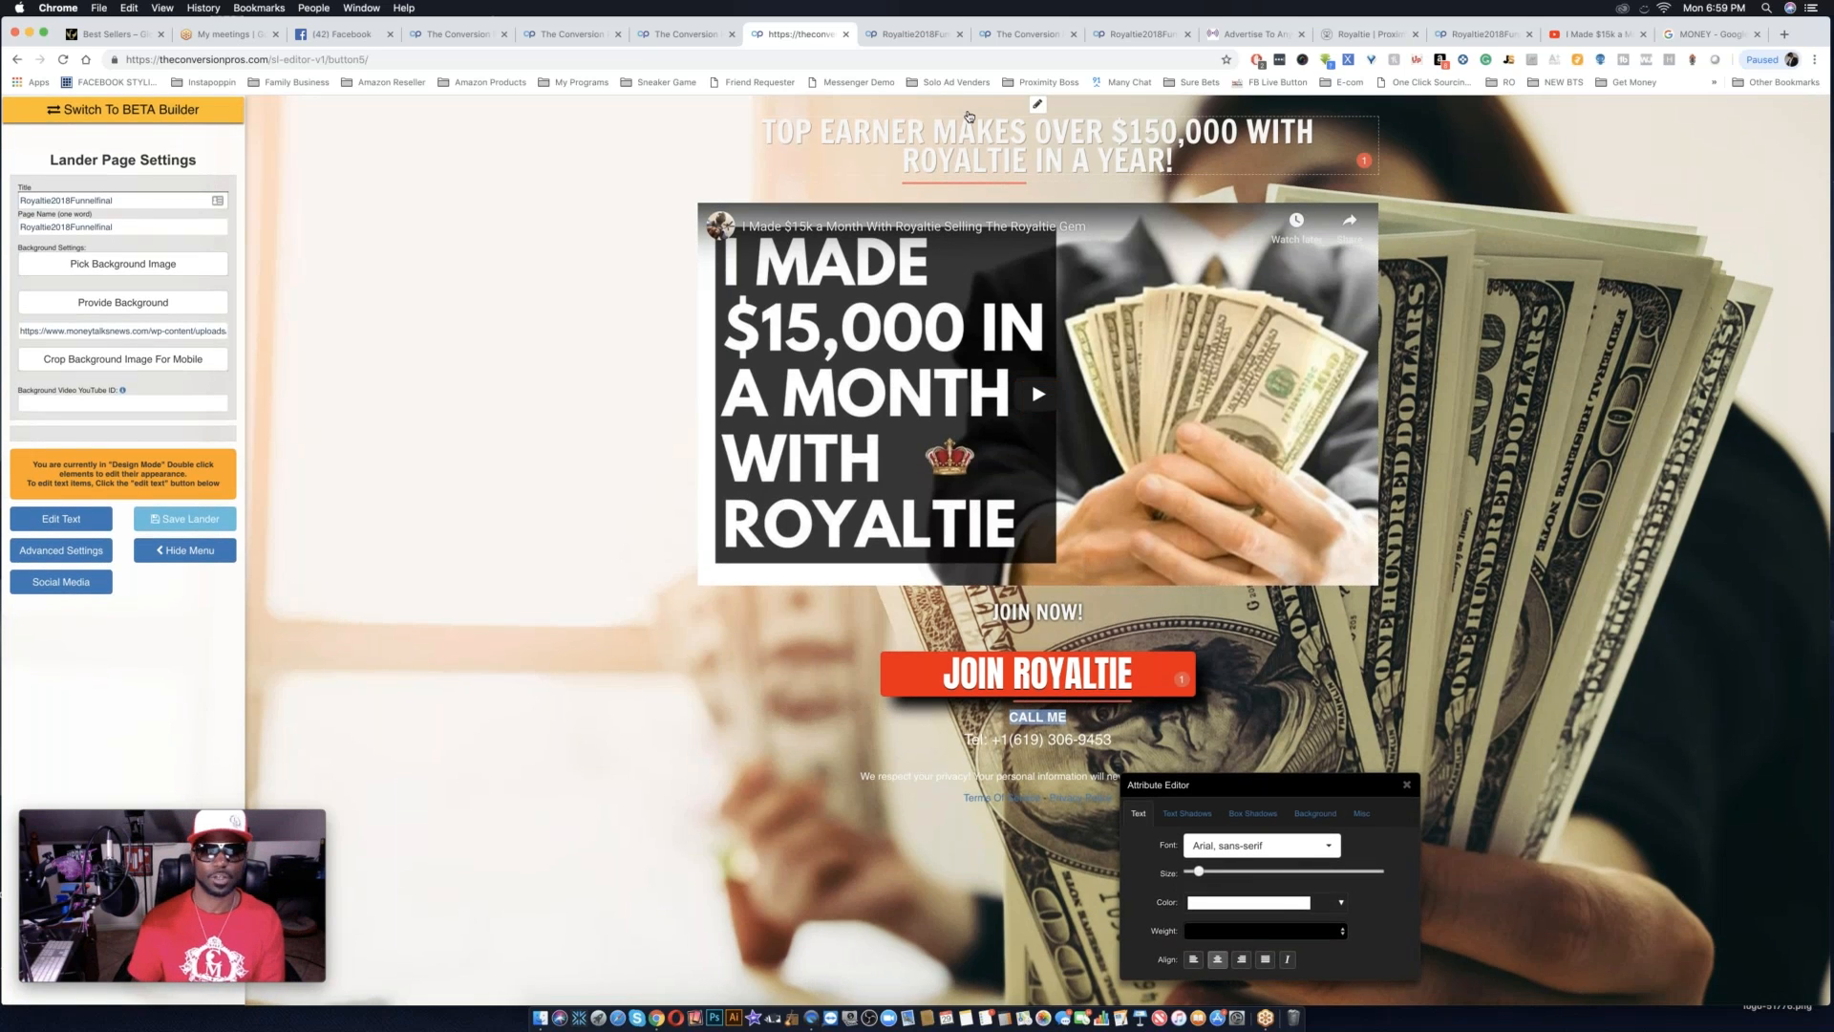
Give the headline above the video a semi-transparent black background and add a little padding around it.
{"action": "left_click", "coordinate": [1042, 132]}
{"action": "double_click", "coordinate": [1042, 131]}
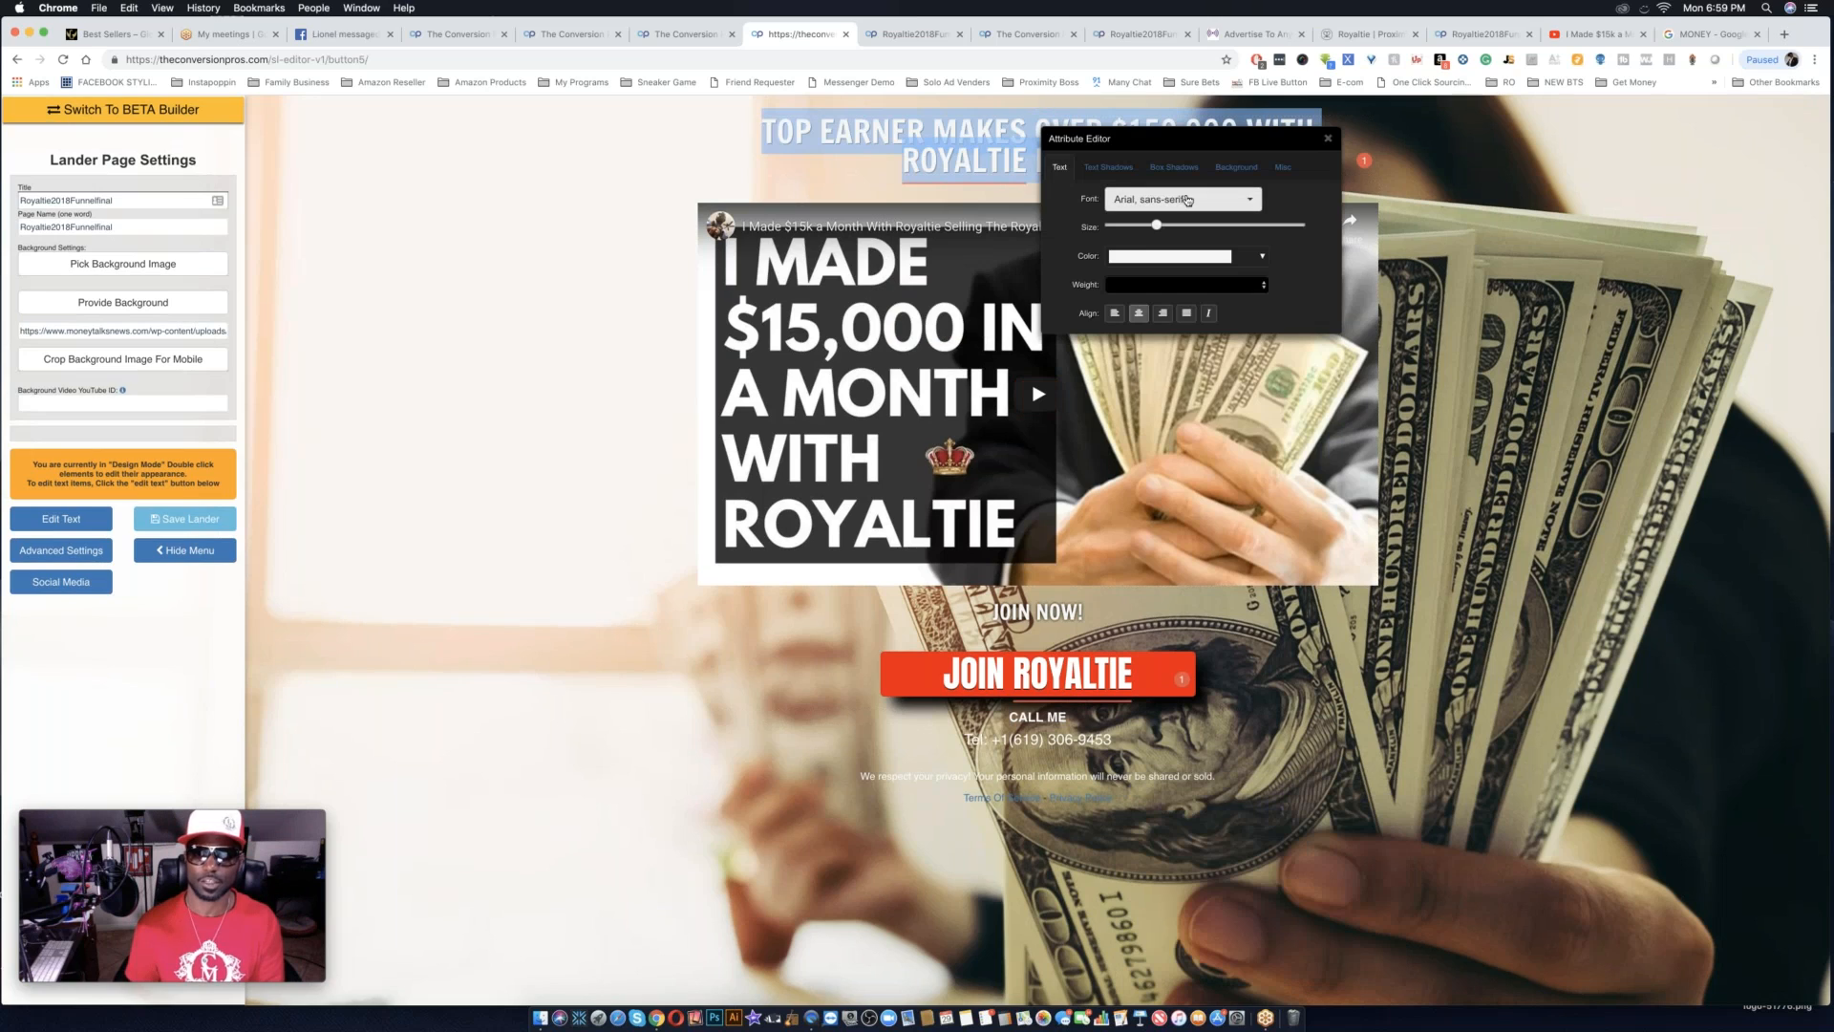
{"action": "left_click", "coordinate": [1236, 167]}
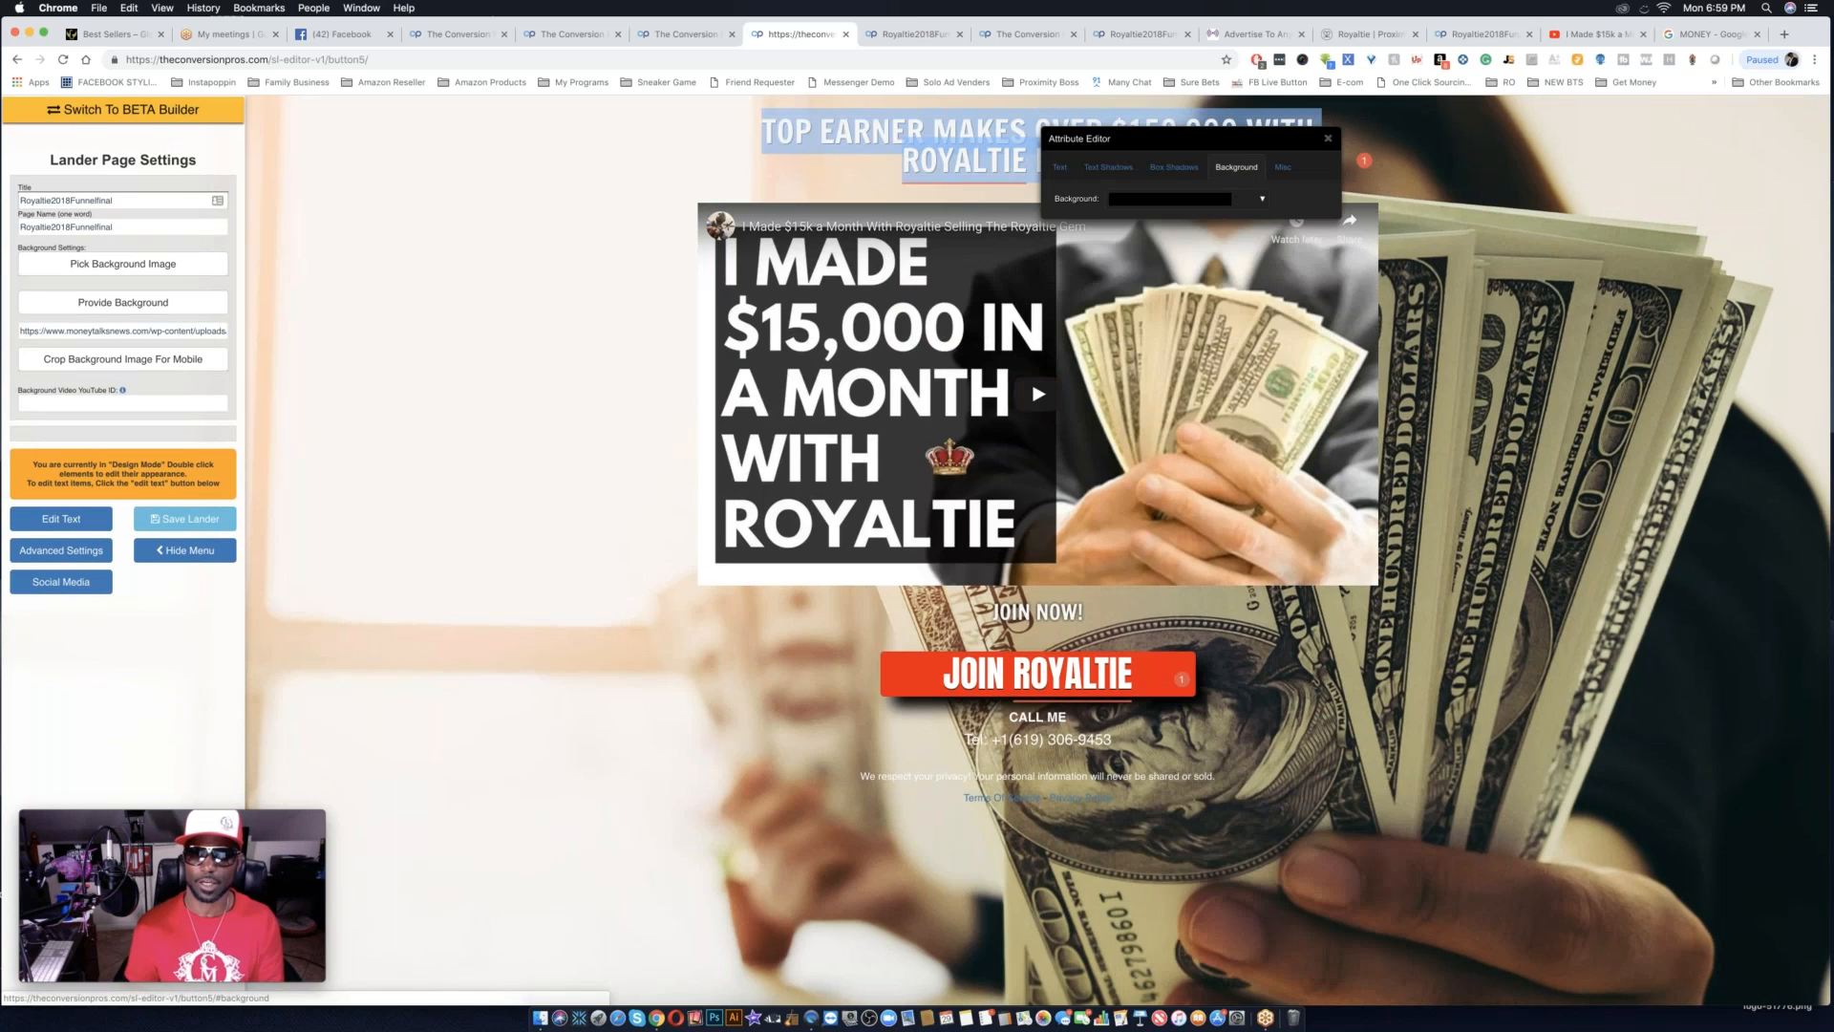
{"action": "left_click", "coordinate": [1261, 201]}
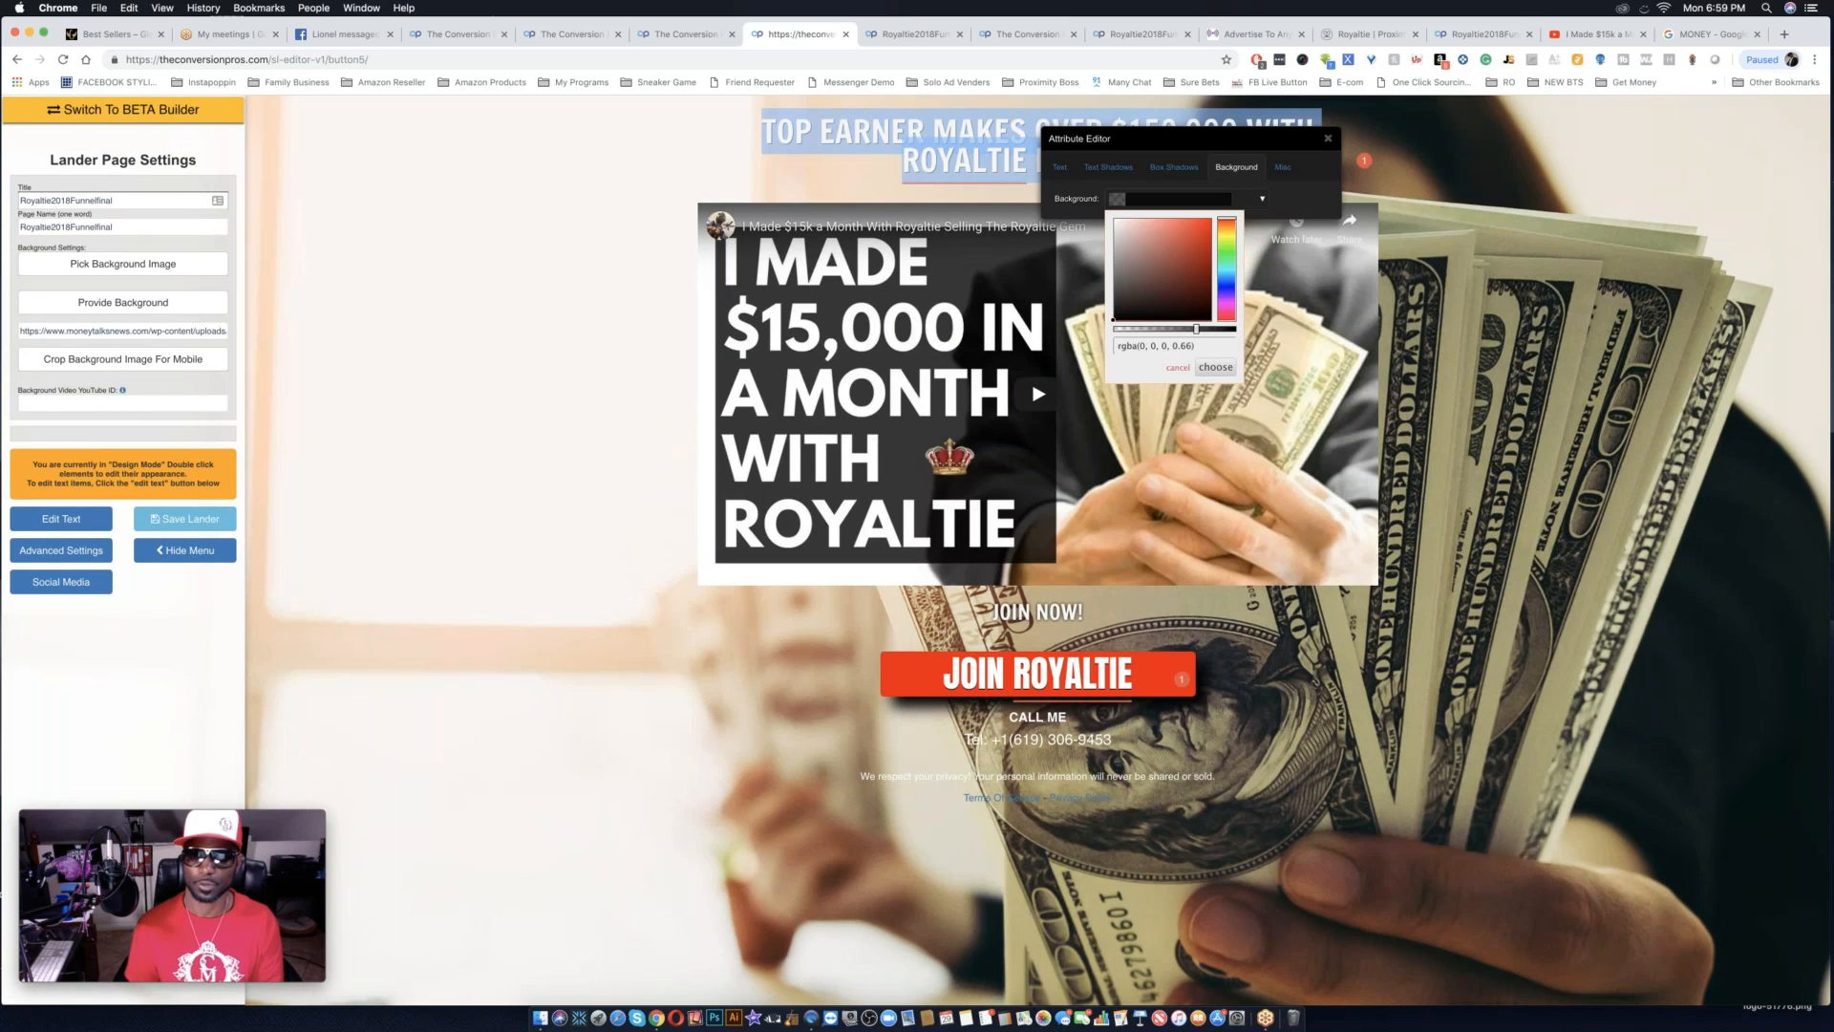
{"action": "left_click", "coordinate": [1216, 367]}
{"action": "left_click_drag", "start_coordinate": [1274, 143], "coordinate": [645, 392]}
{"action": "left_click", "coordinate": [629, 449]}
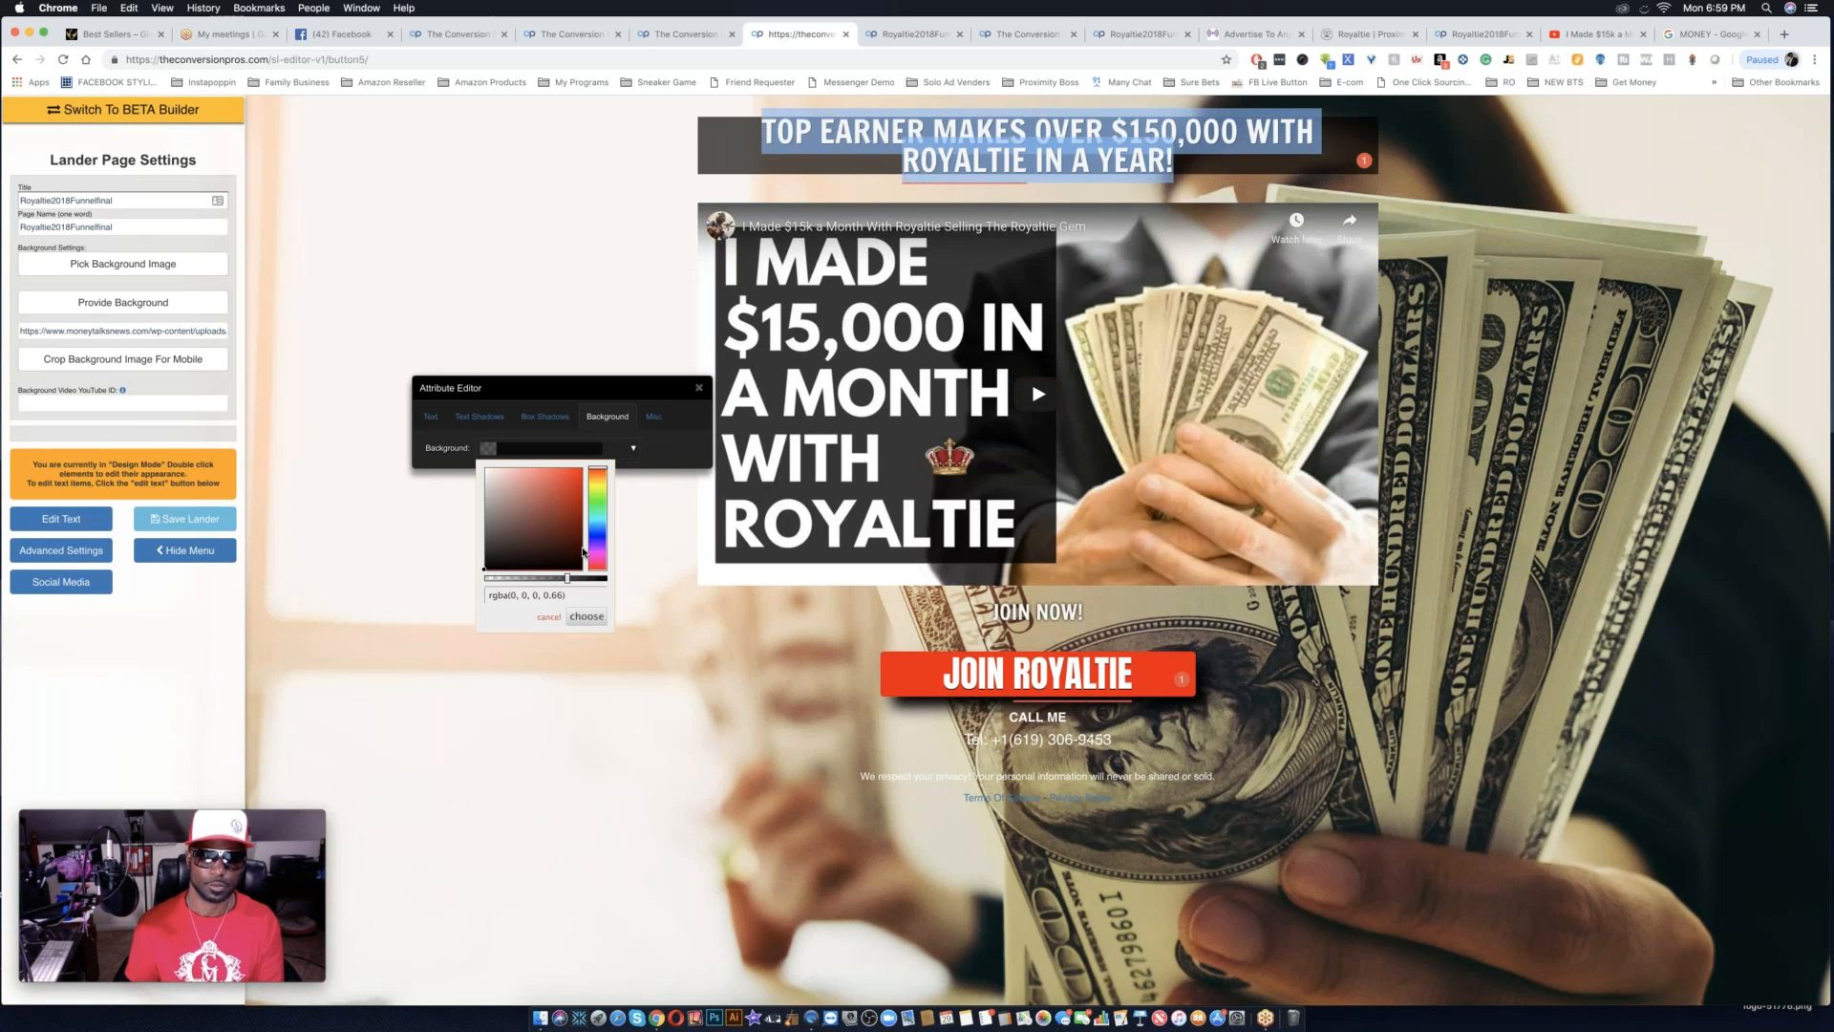
{"action": "left_click", "coordinate": [587, 616]}
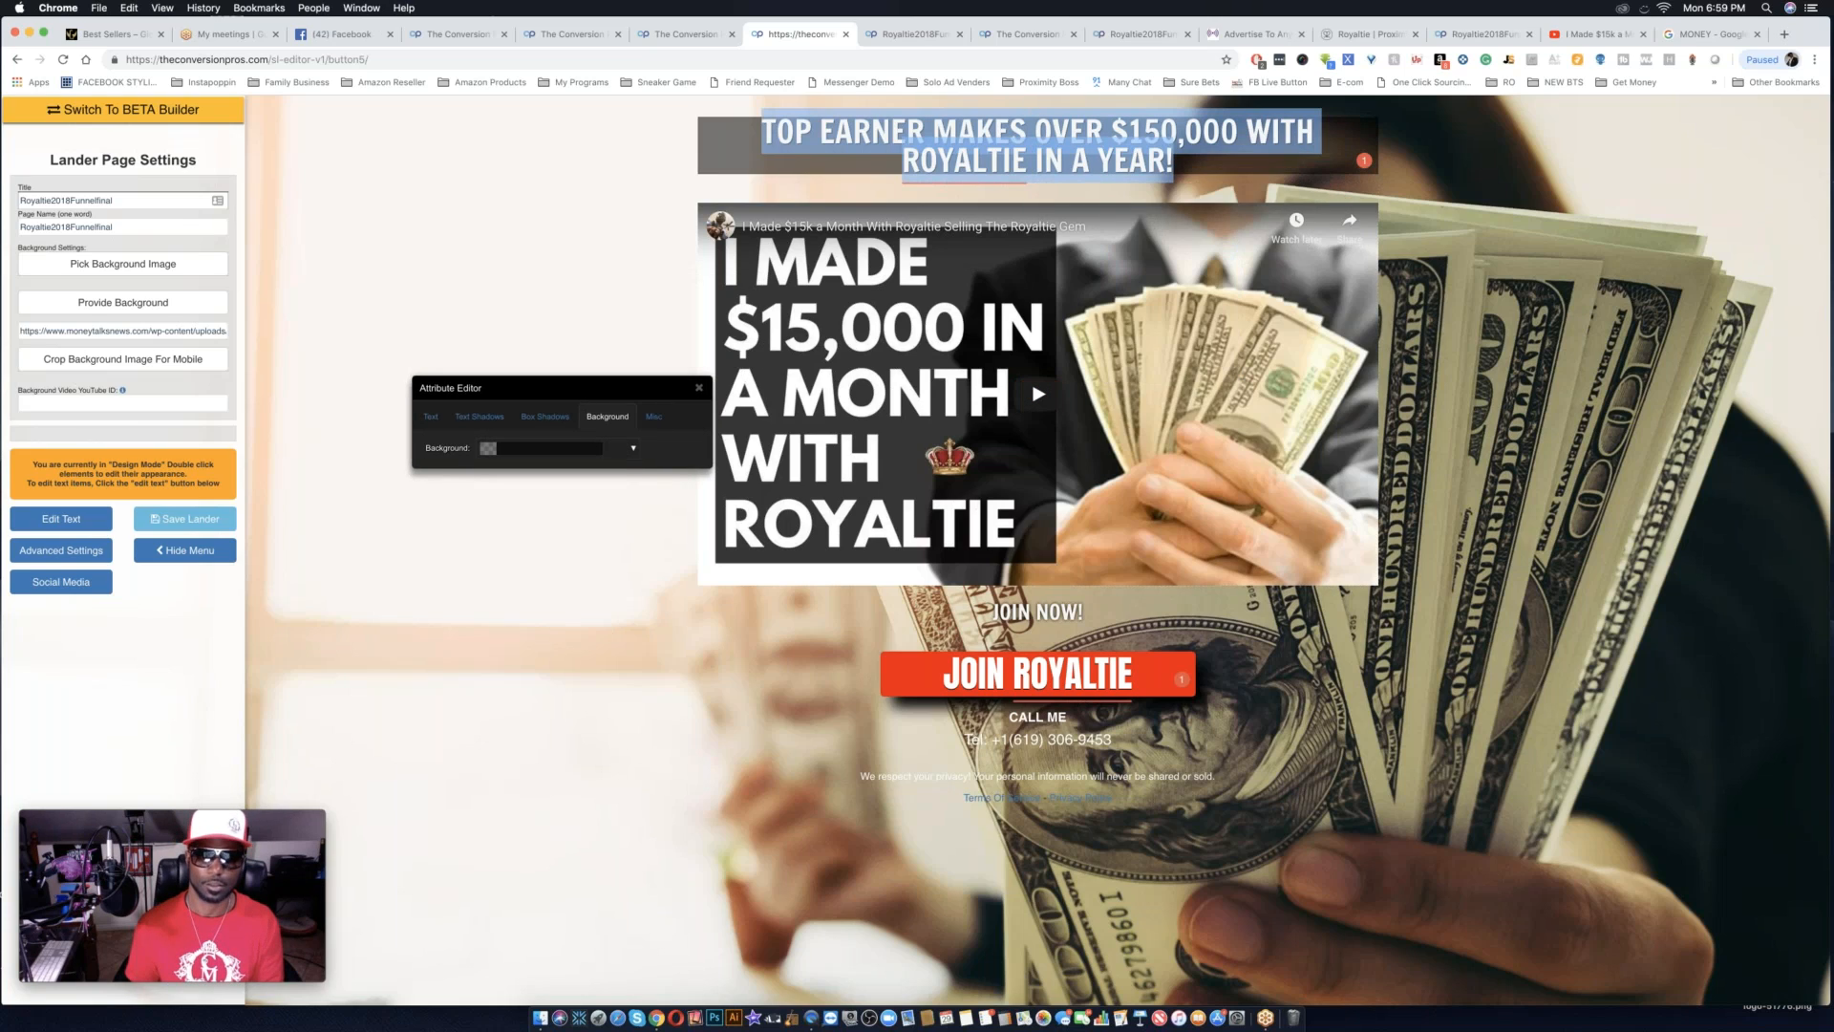
{"action": "left_click", "coordinate": [540, 293]}
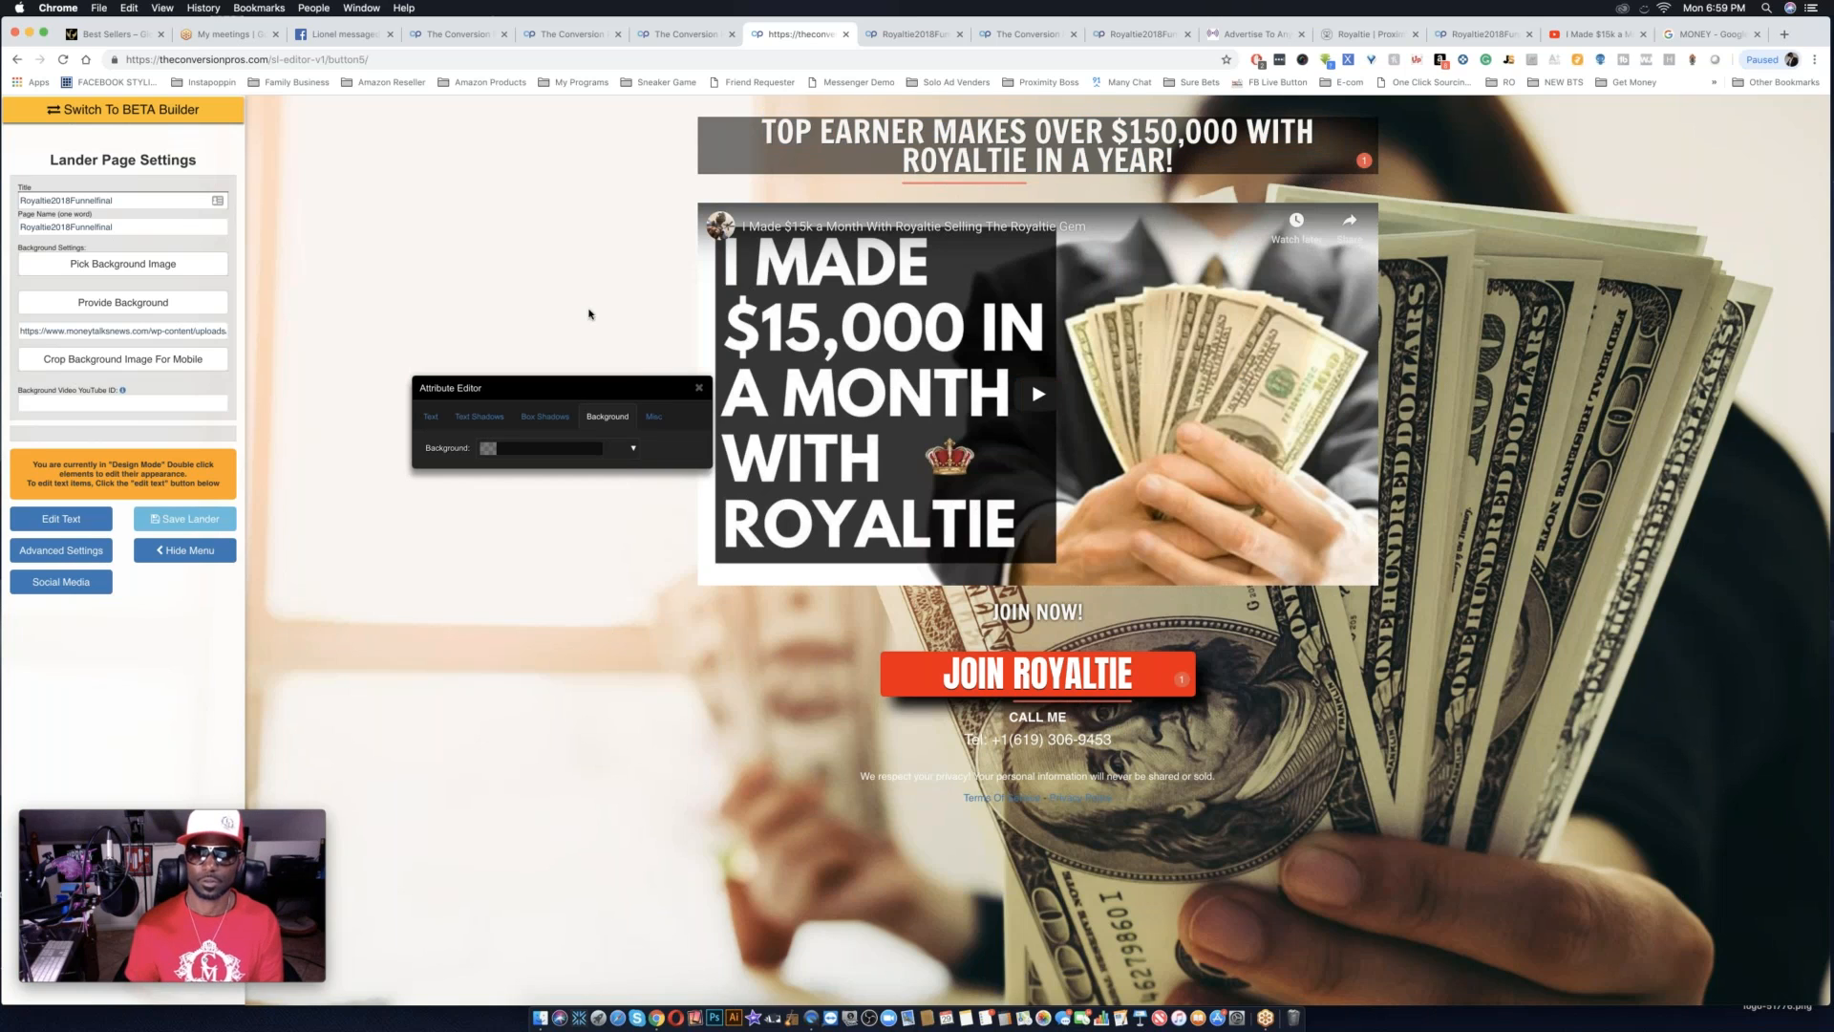
{"action": "left_click", "coordinate": [653, 416]}
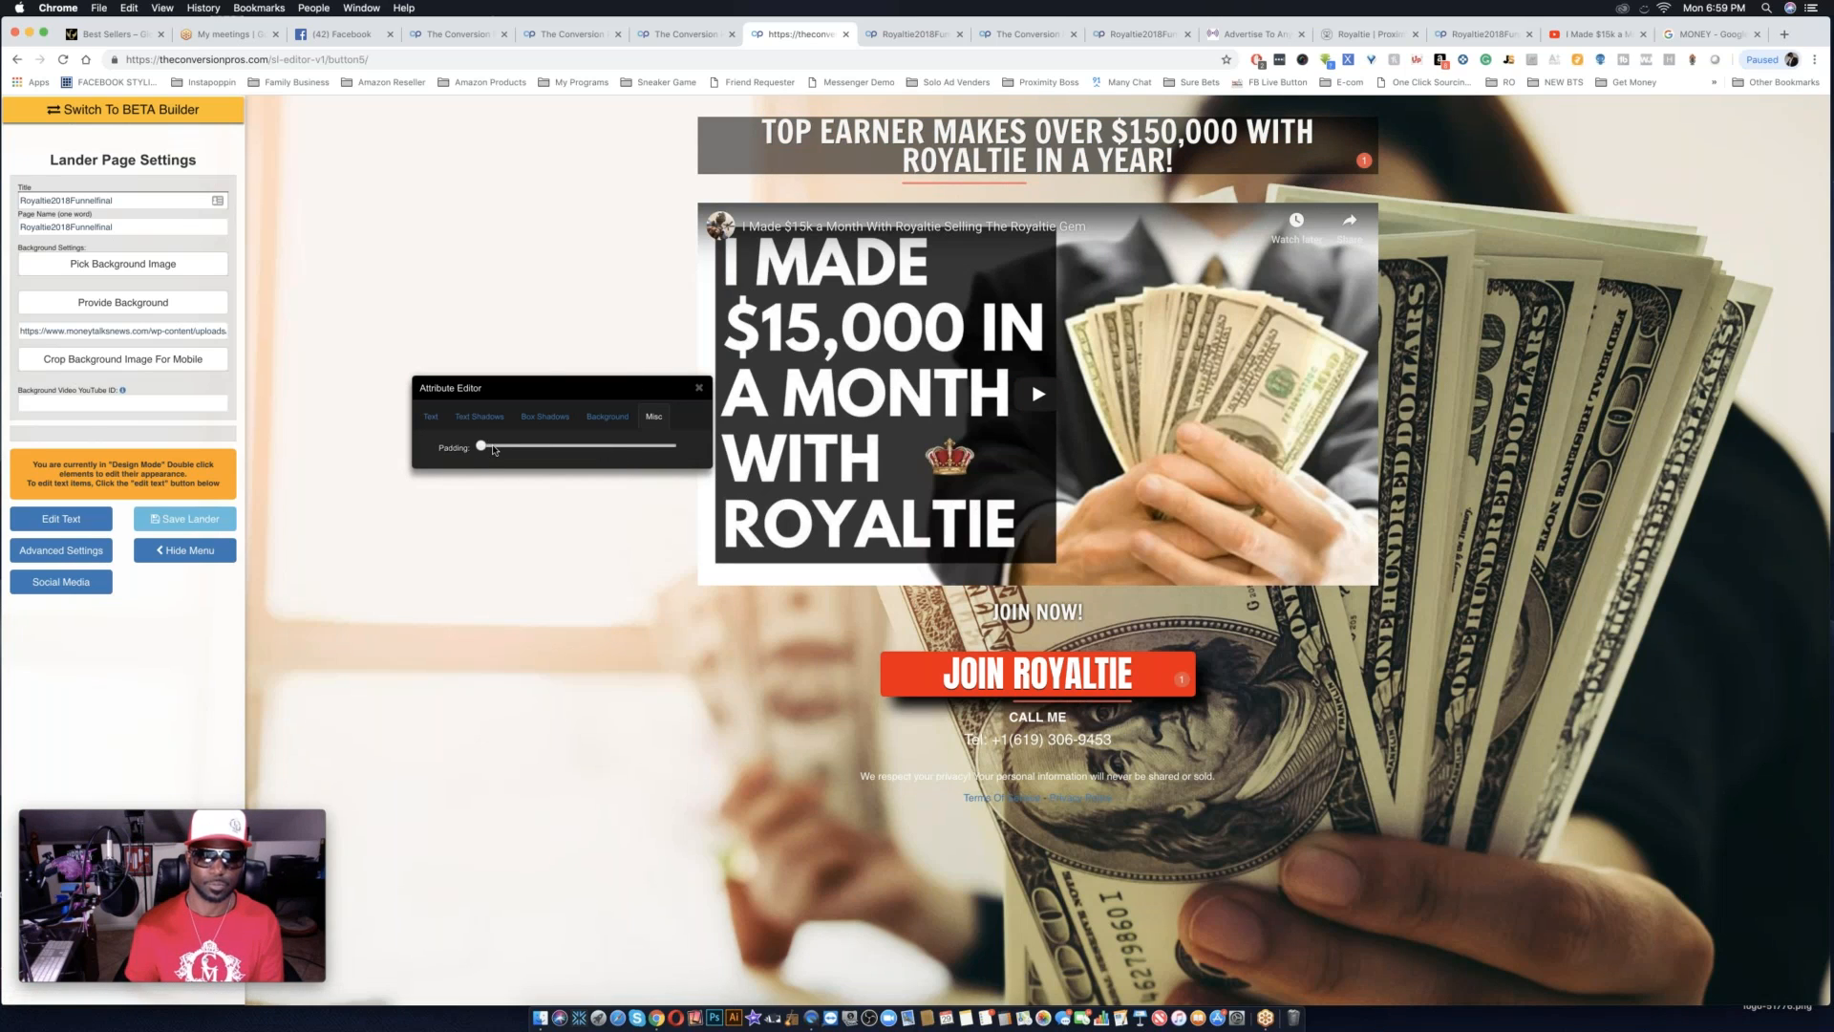
{"action": "left_click_drag", "start_coordinate": [494, 448], "coordinate": [496, 449]}
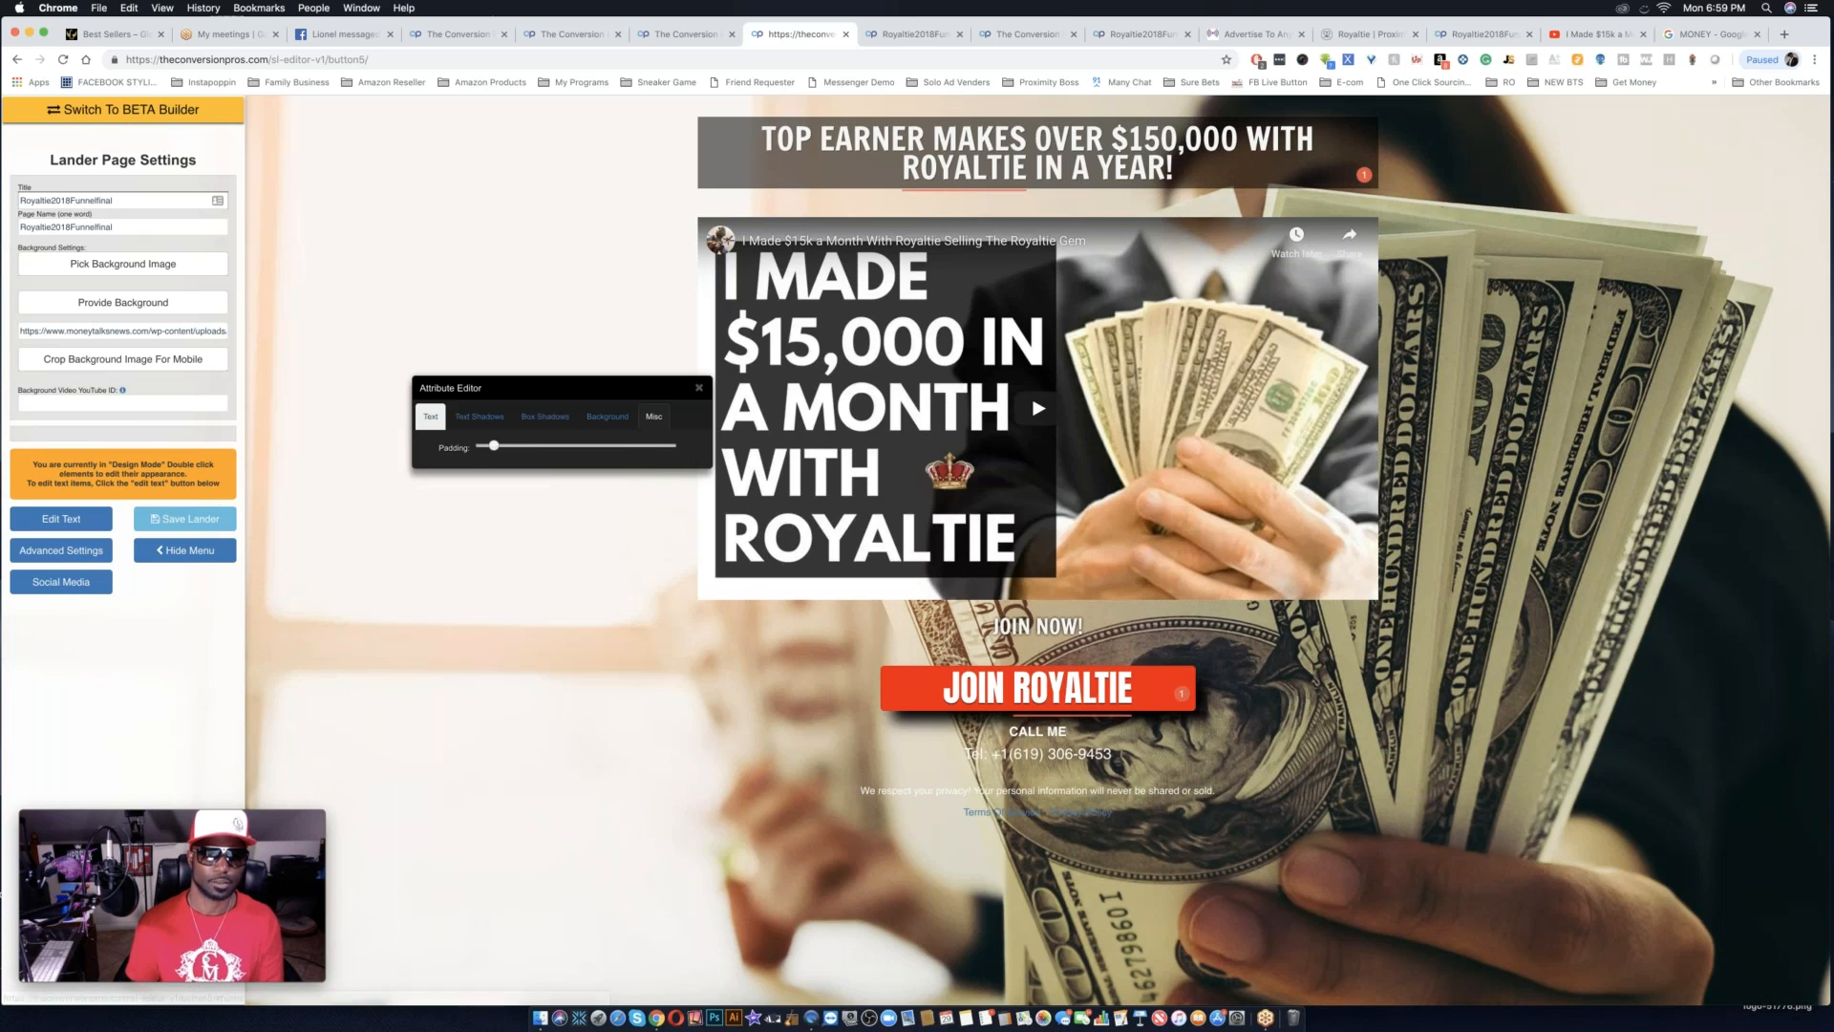
Set the headline's font to Anton, increase its text size, and close the attribute editor.
{"action": "left_click", "coordinate": [431, 417]}
{"action": "left_click", "coordinate": [554, 448]}
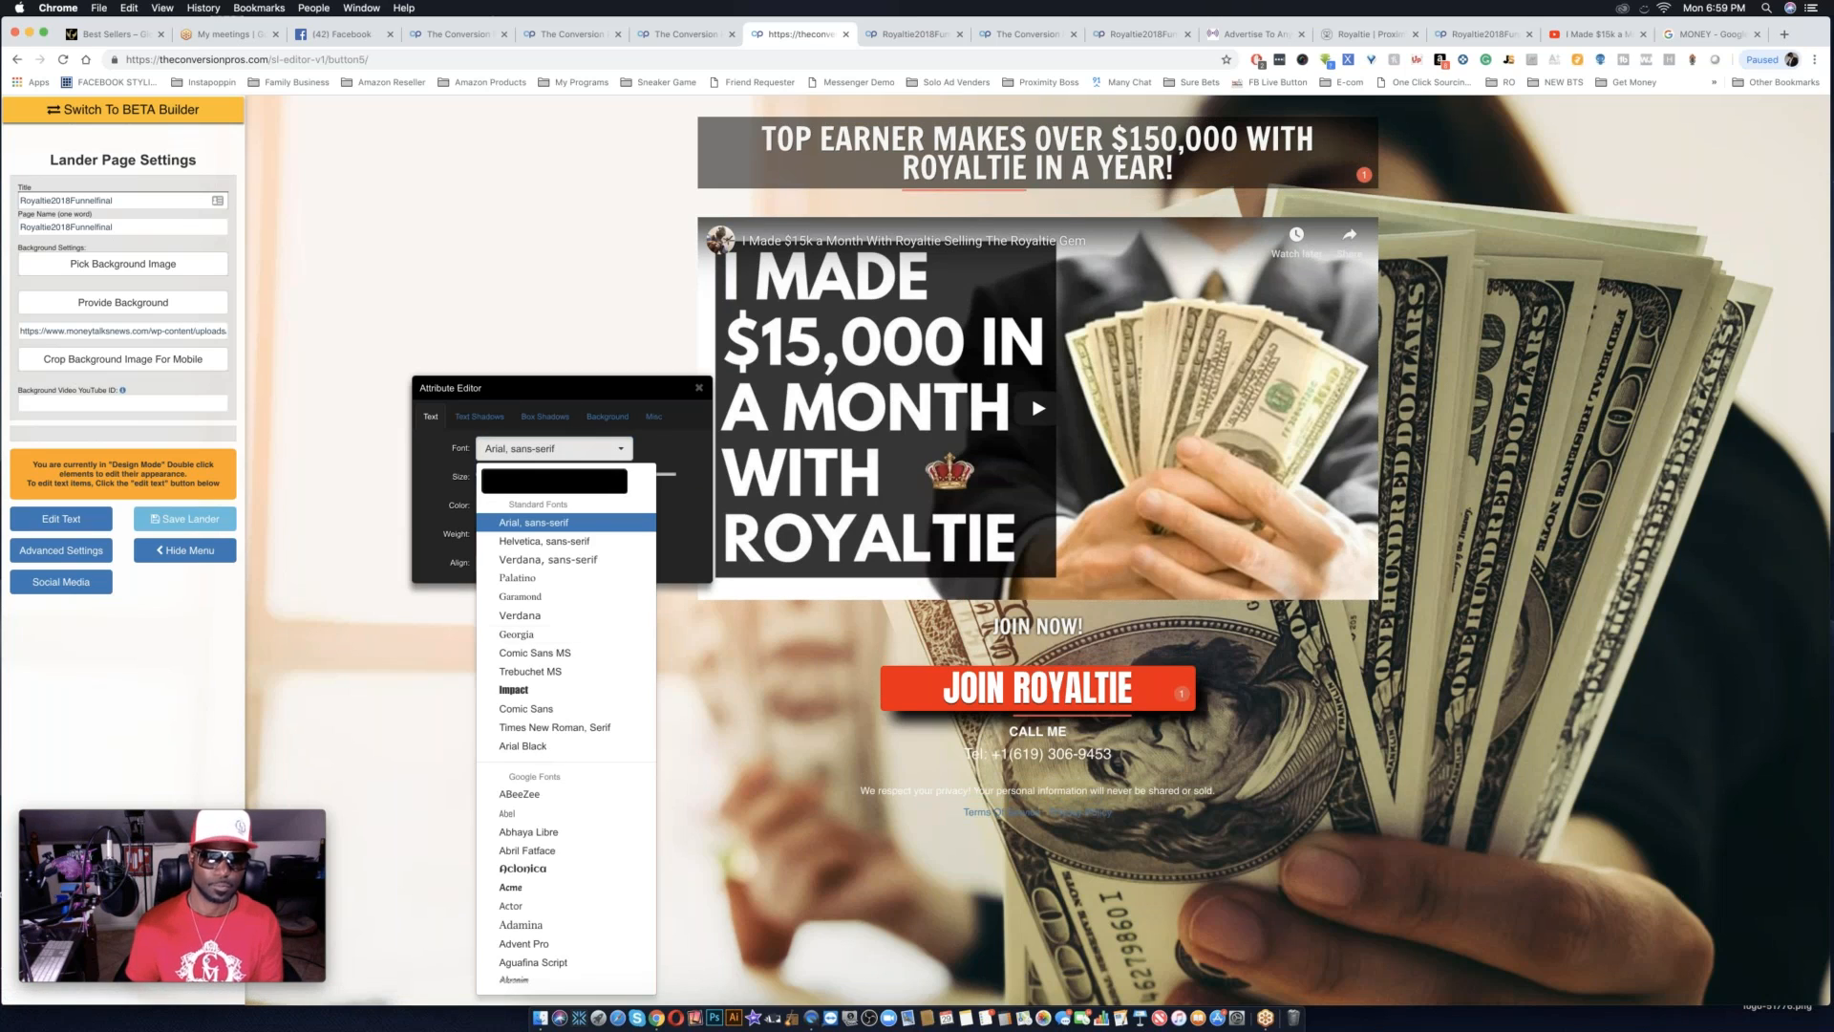
{"action": "scroll", "coordinate": [550, 751], "scroll_direction": "down", "scroll_amount": 15}
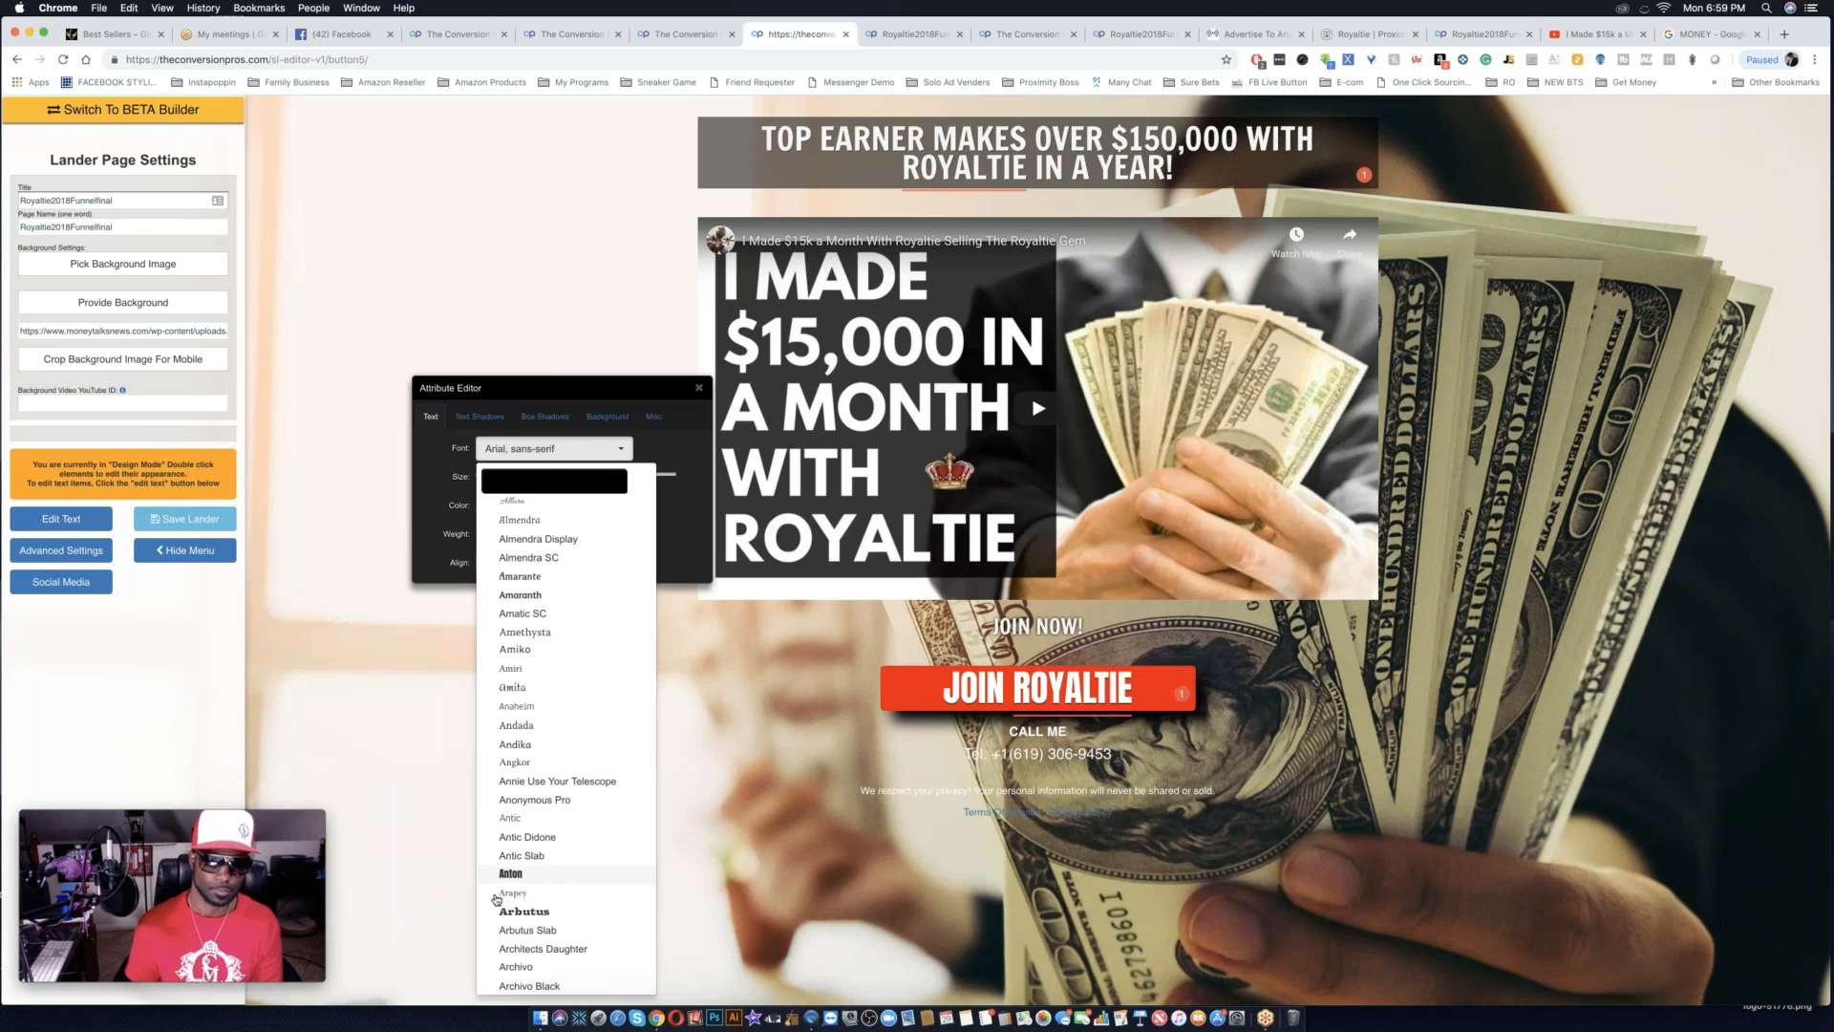
{"action": "left_click", "coordinate": [506, 873]}
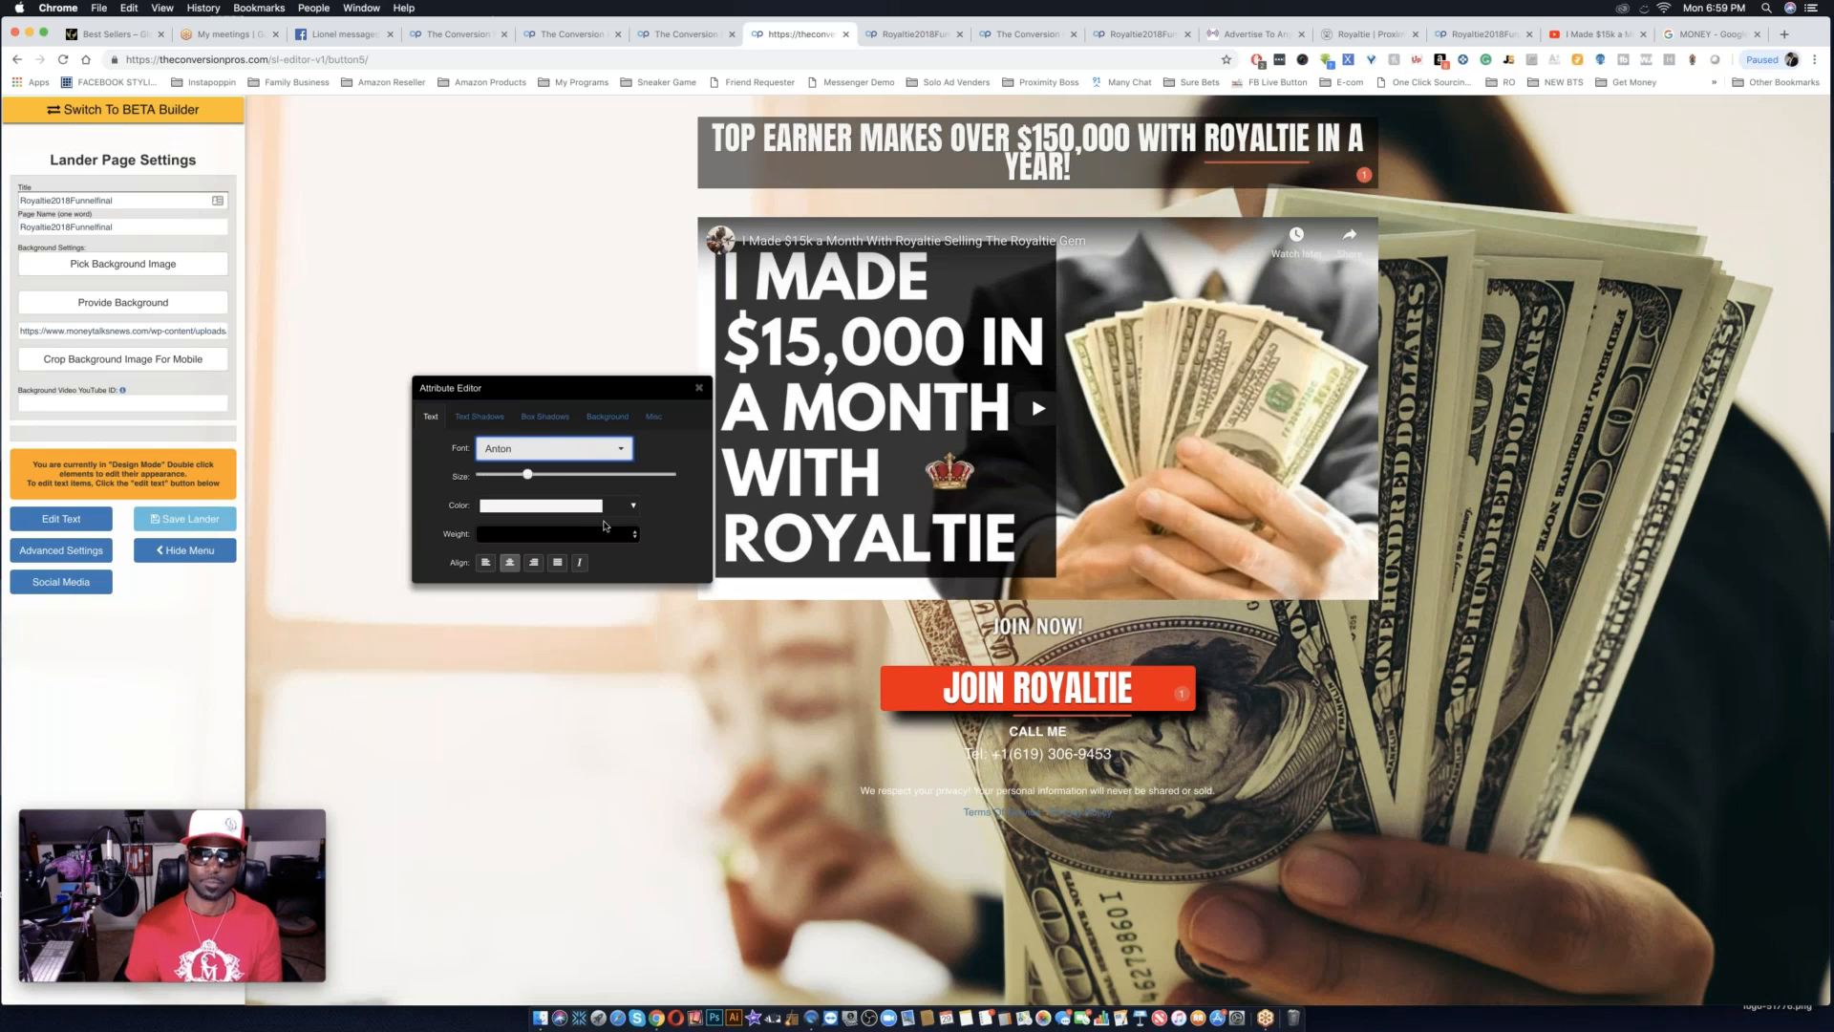
{"action": "left_click", "coordinate": [550, 475]}
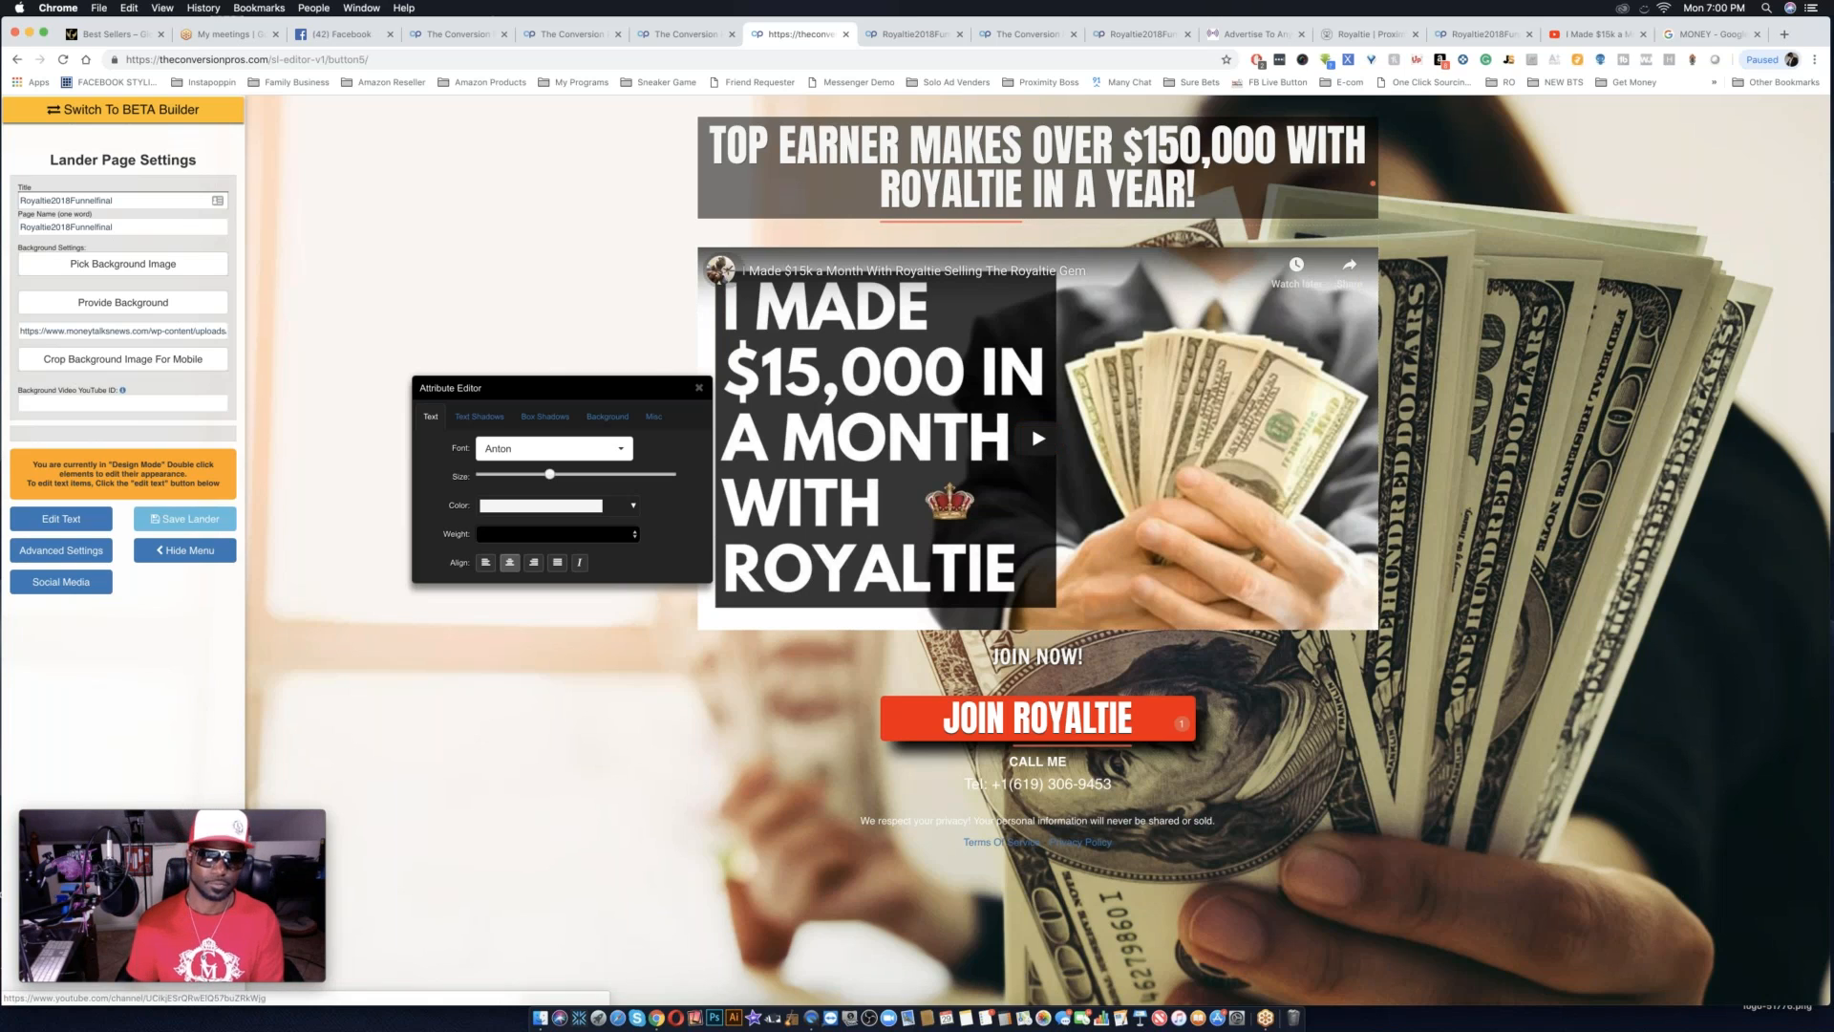
{"action": "left_click", "coordinate": [698, 387]}
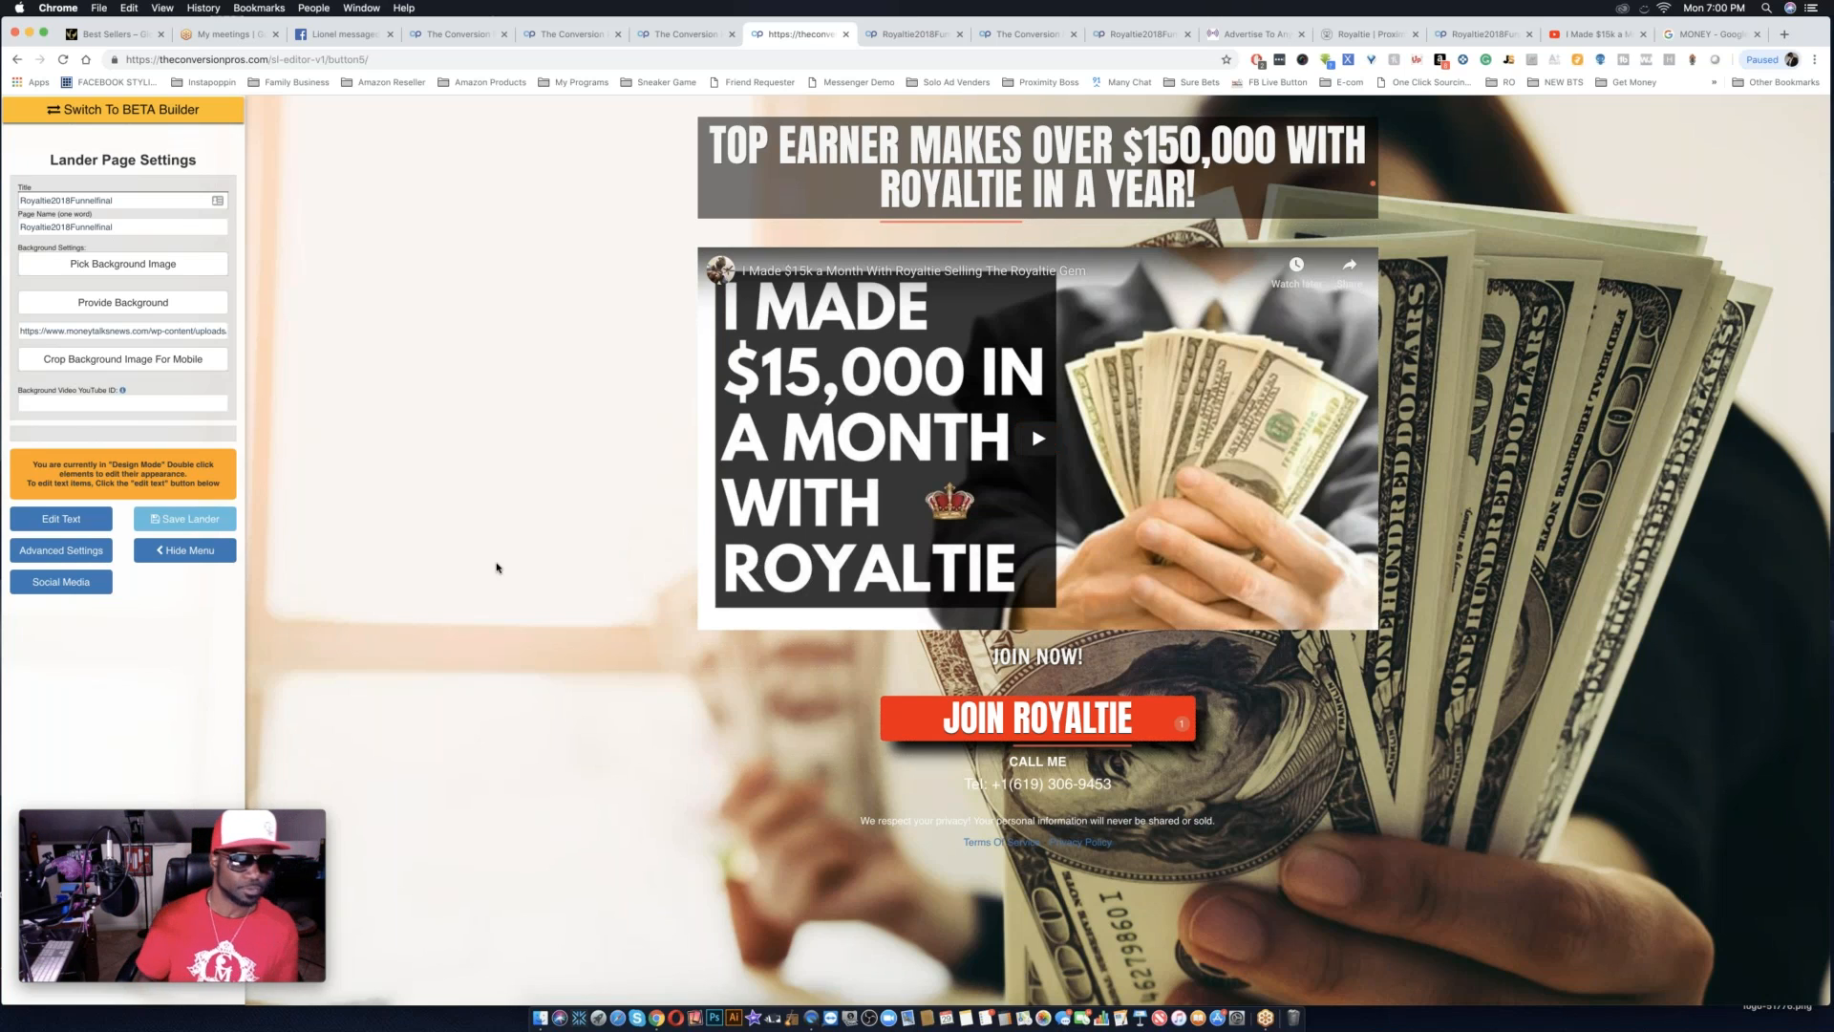
Save the final landing page and close the browser tab with the one-button template preview.
{"action": "left_click", "coordinate": [195, 523]}
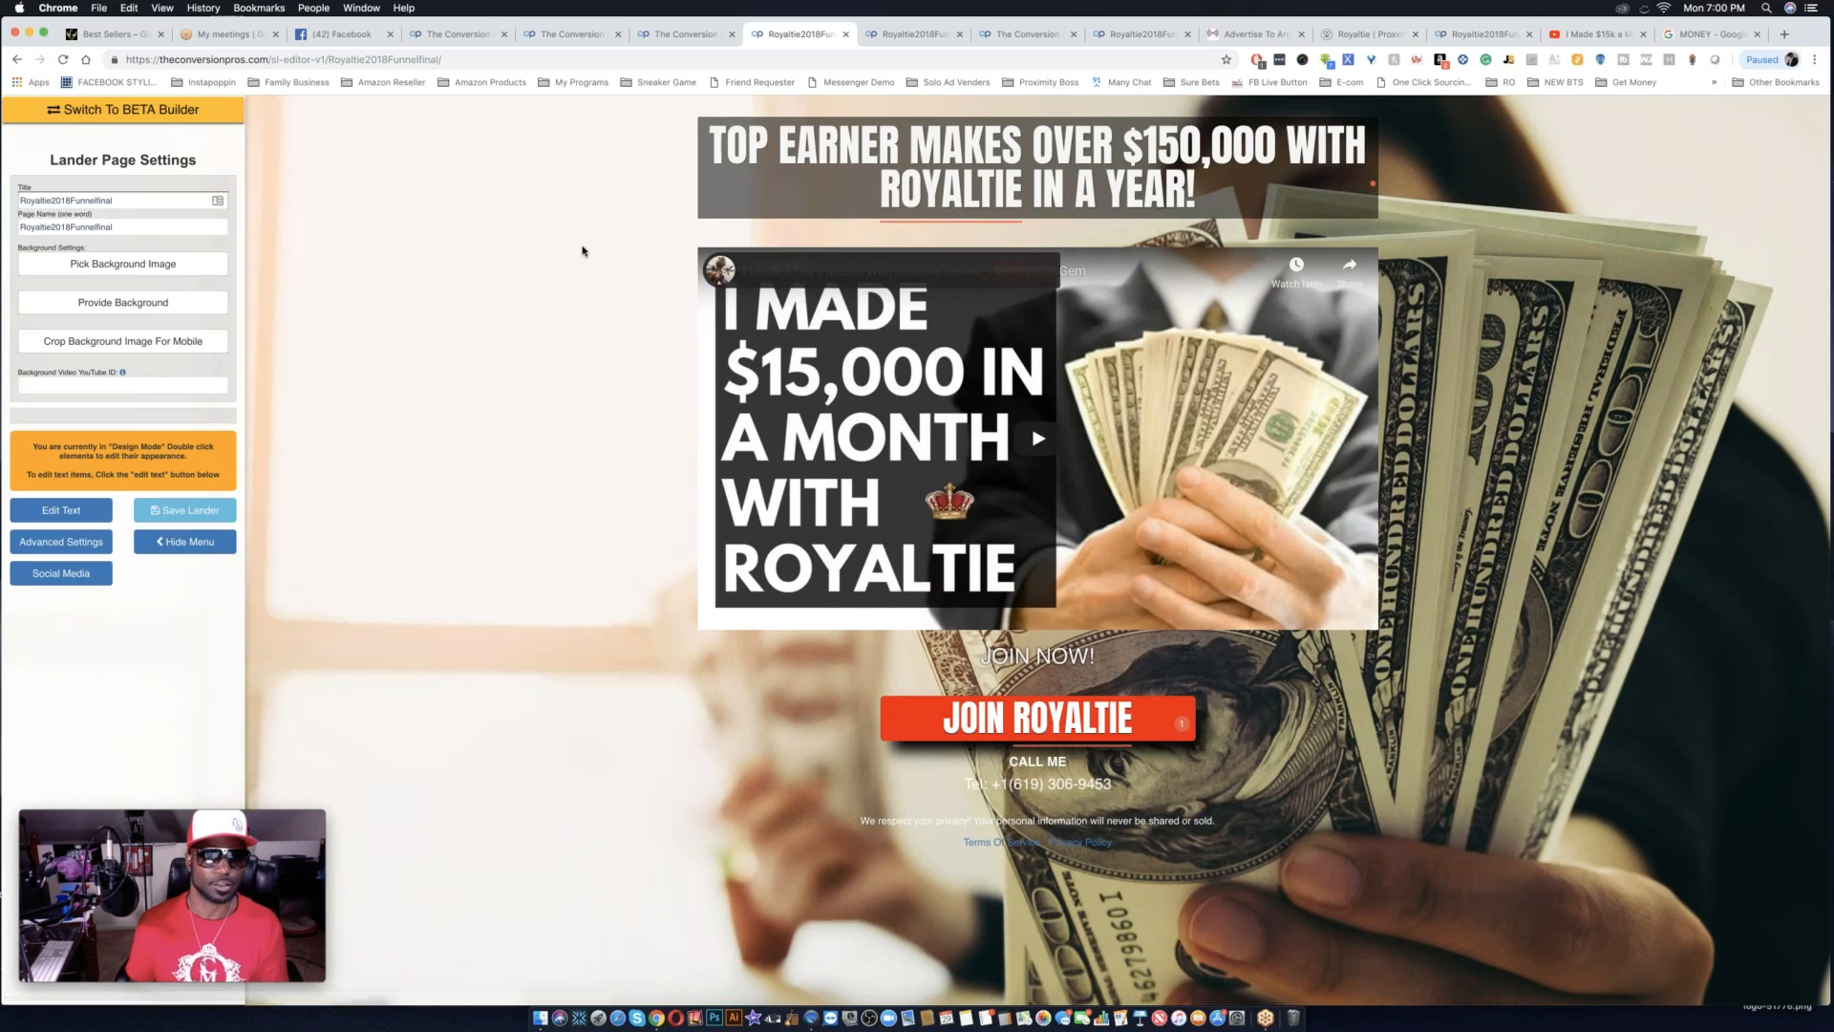
{"action": "left_click", "coordinate": [698, 37]}
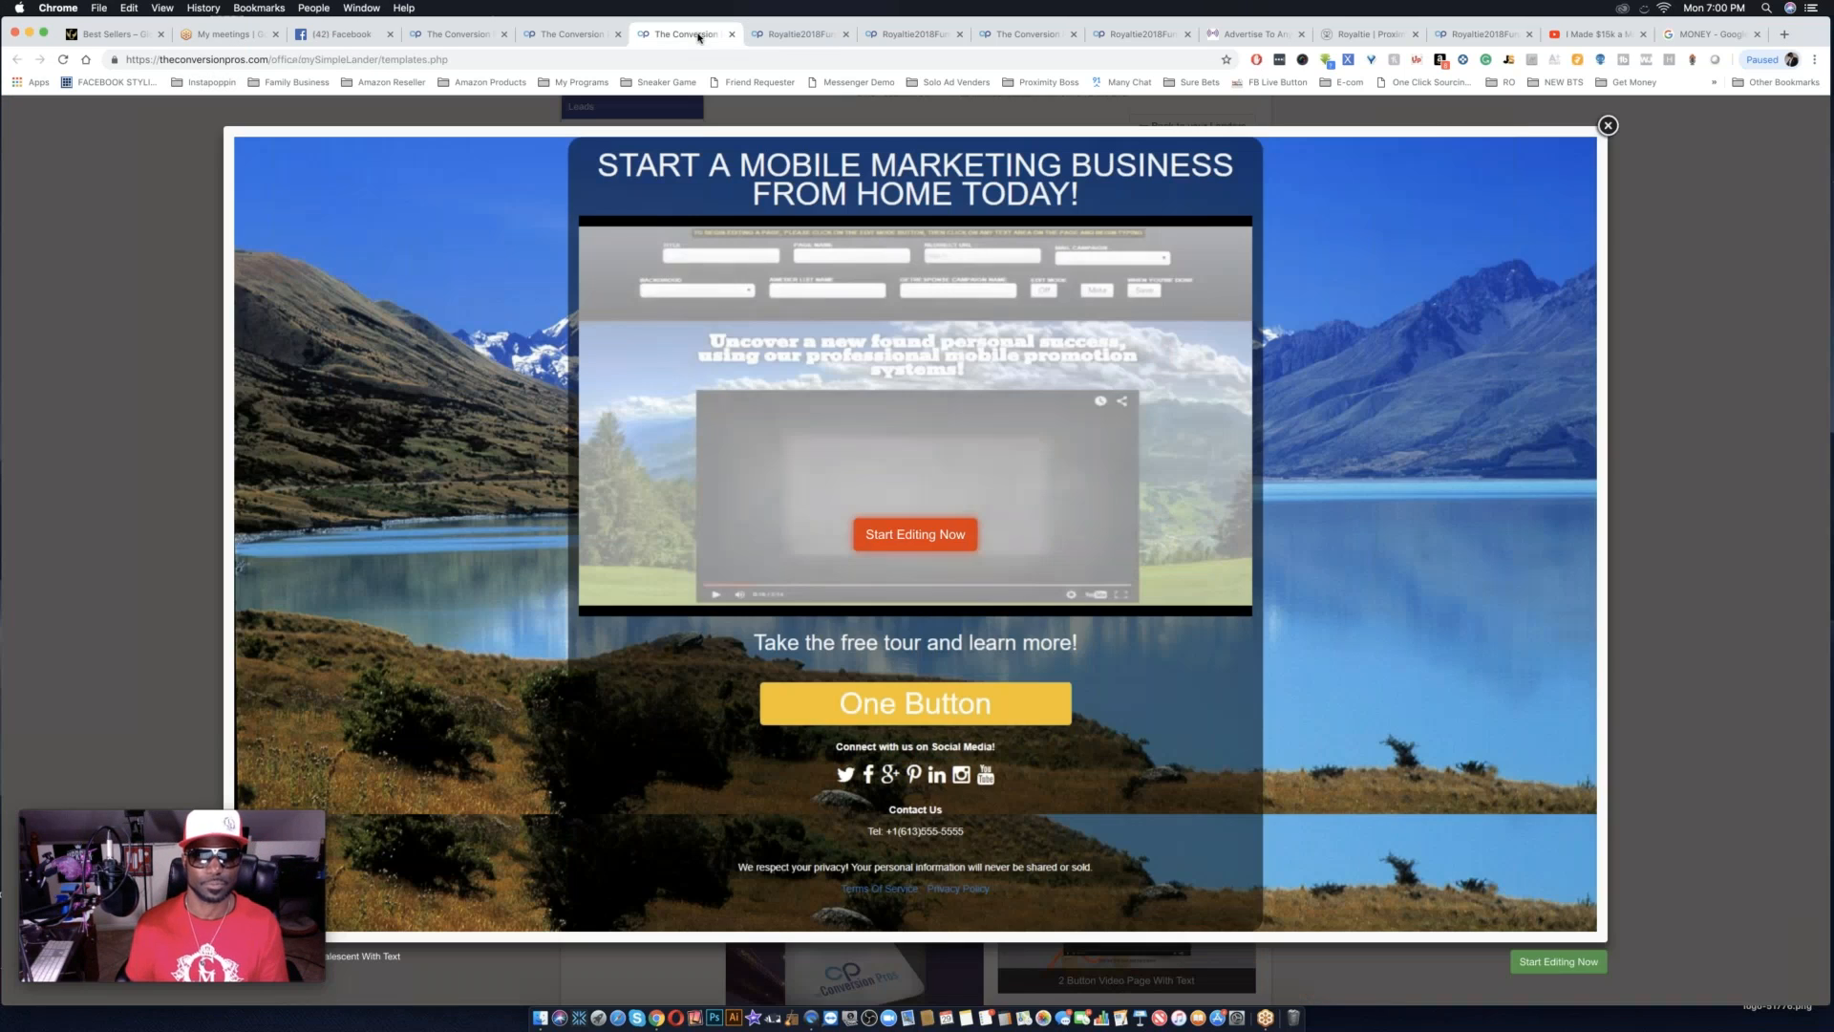
{"action": "left_click", "coordinate": [731, 35]}
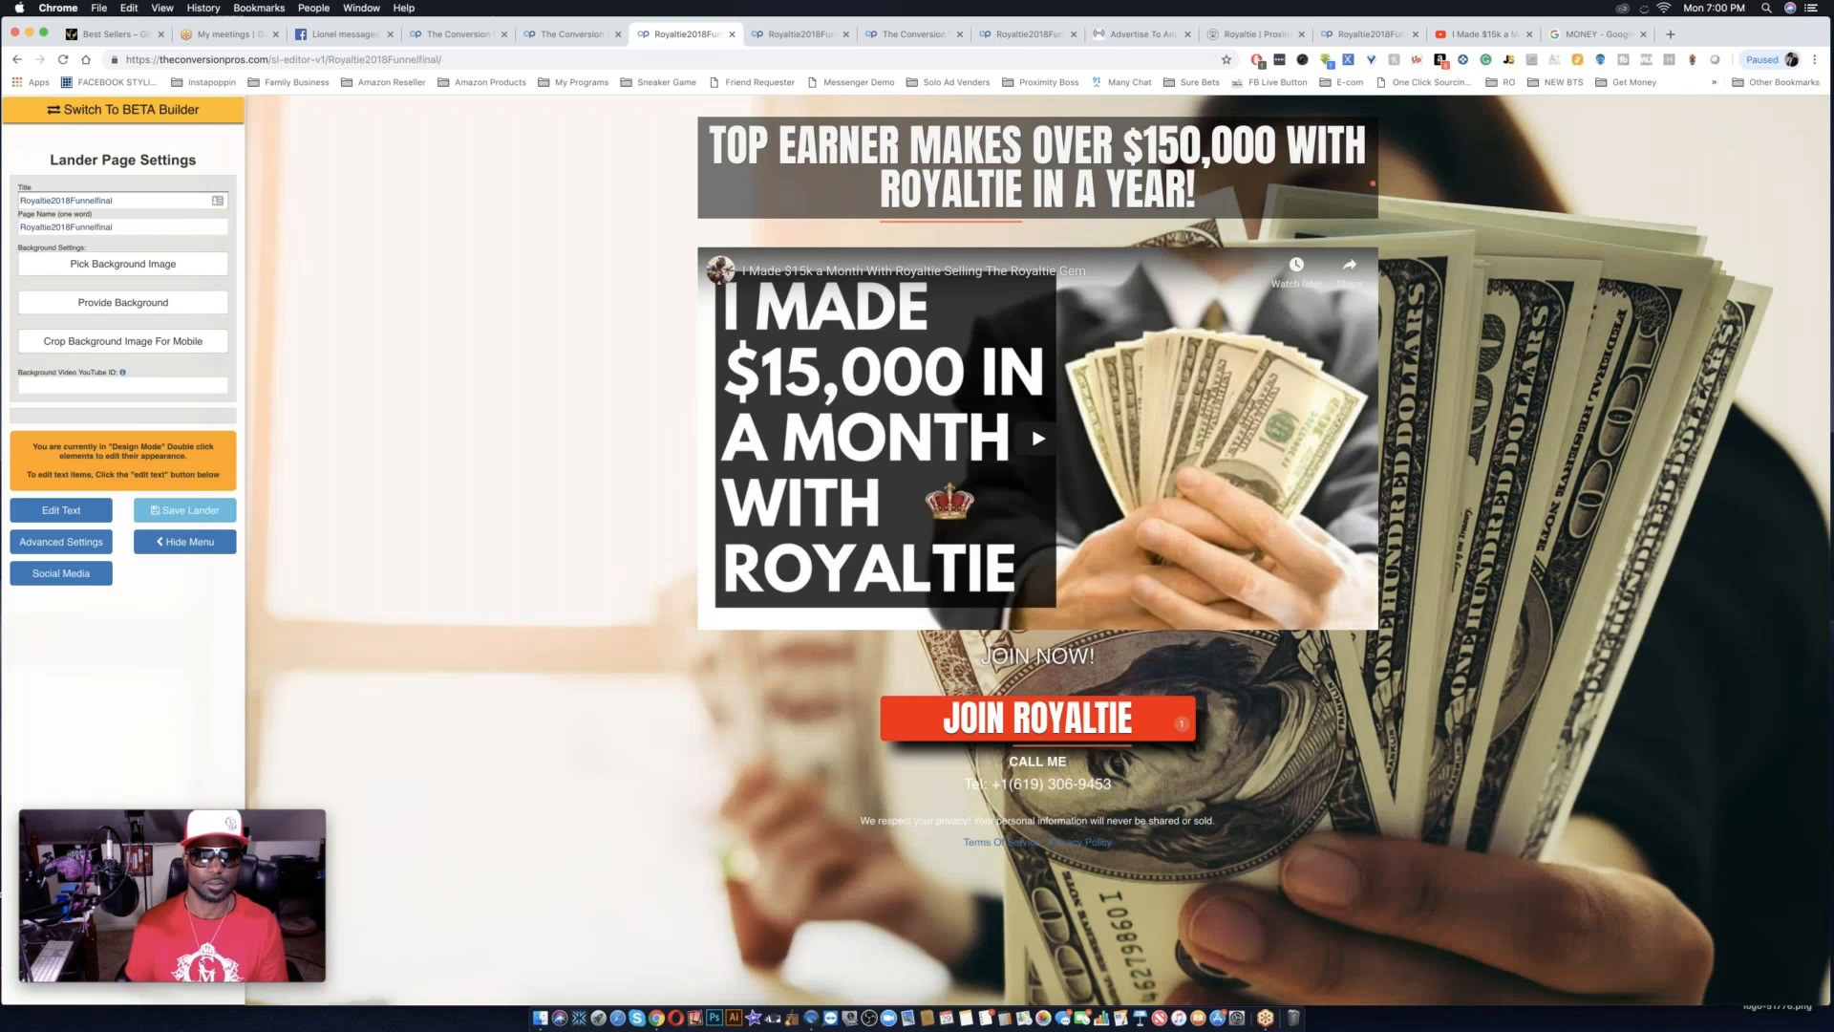
Reload the landing pages list and copy the public link of Royaltie2018Funnelfinal to the clipboard.
{"action": "left_click", "coordinate": [568, 35]}
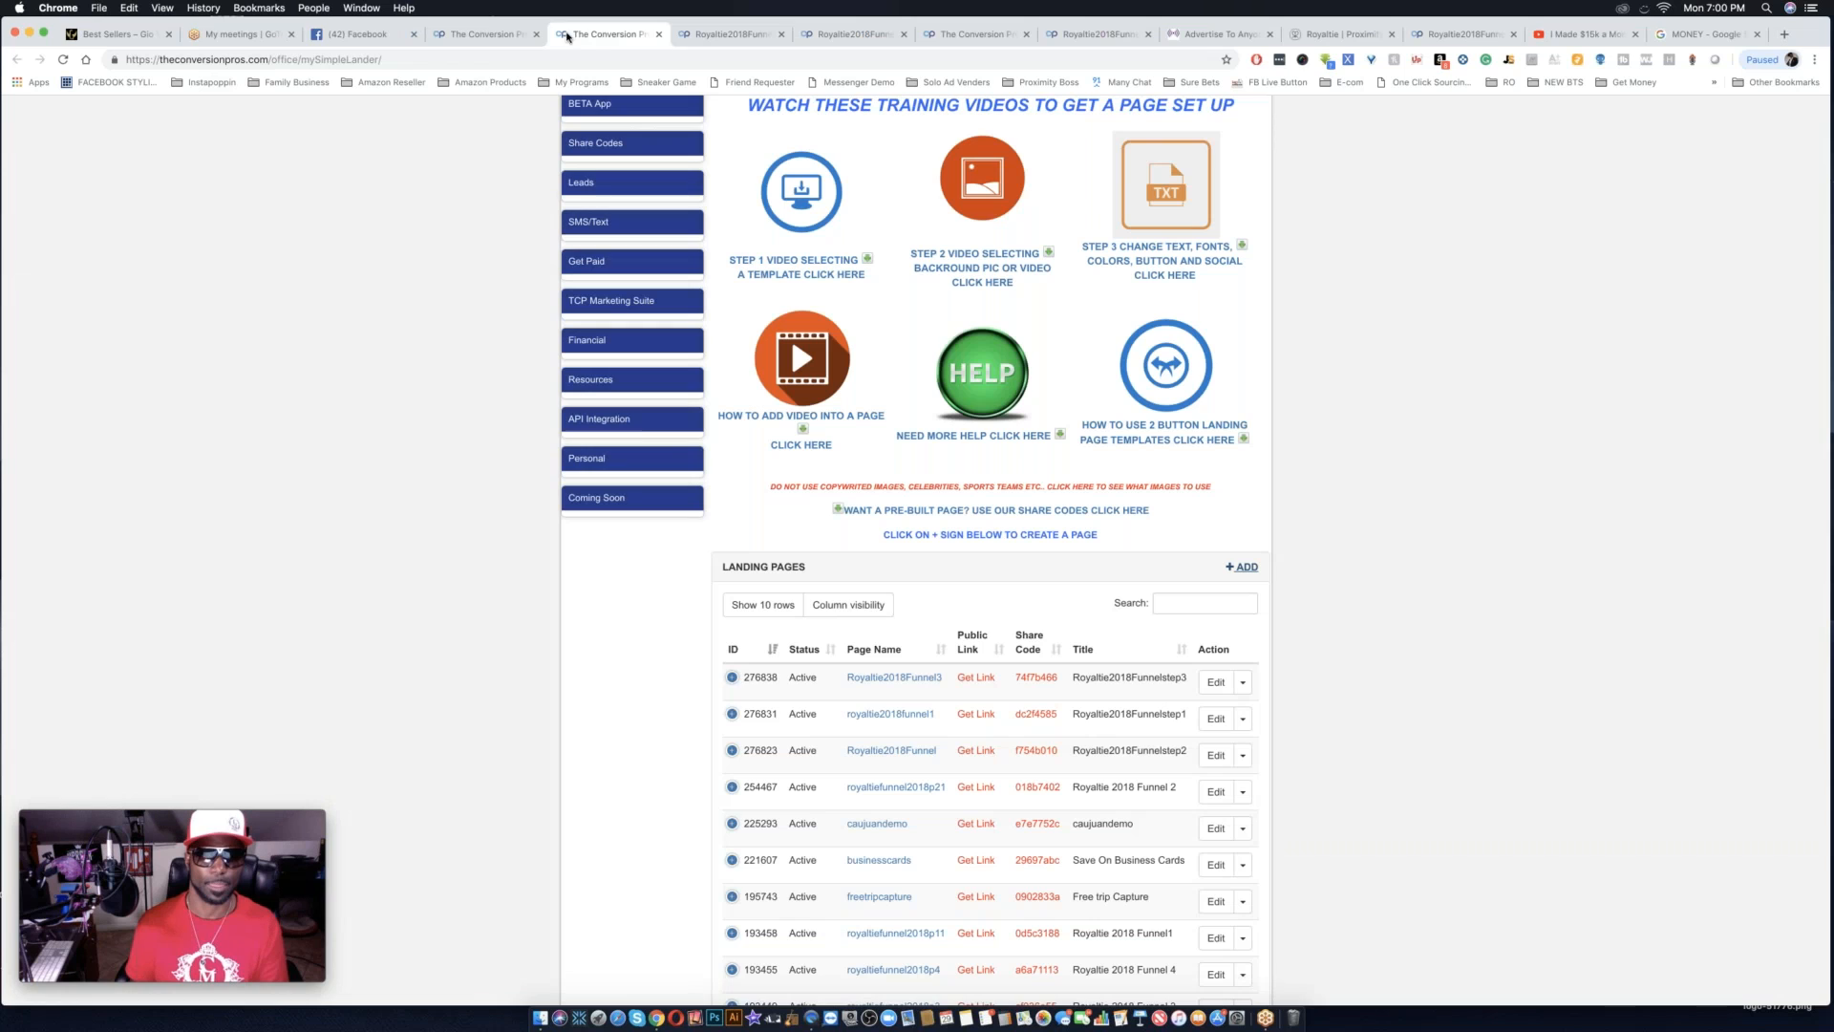
{"action": "left_click", "coordinate": [63, 59]}
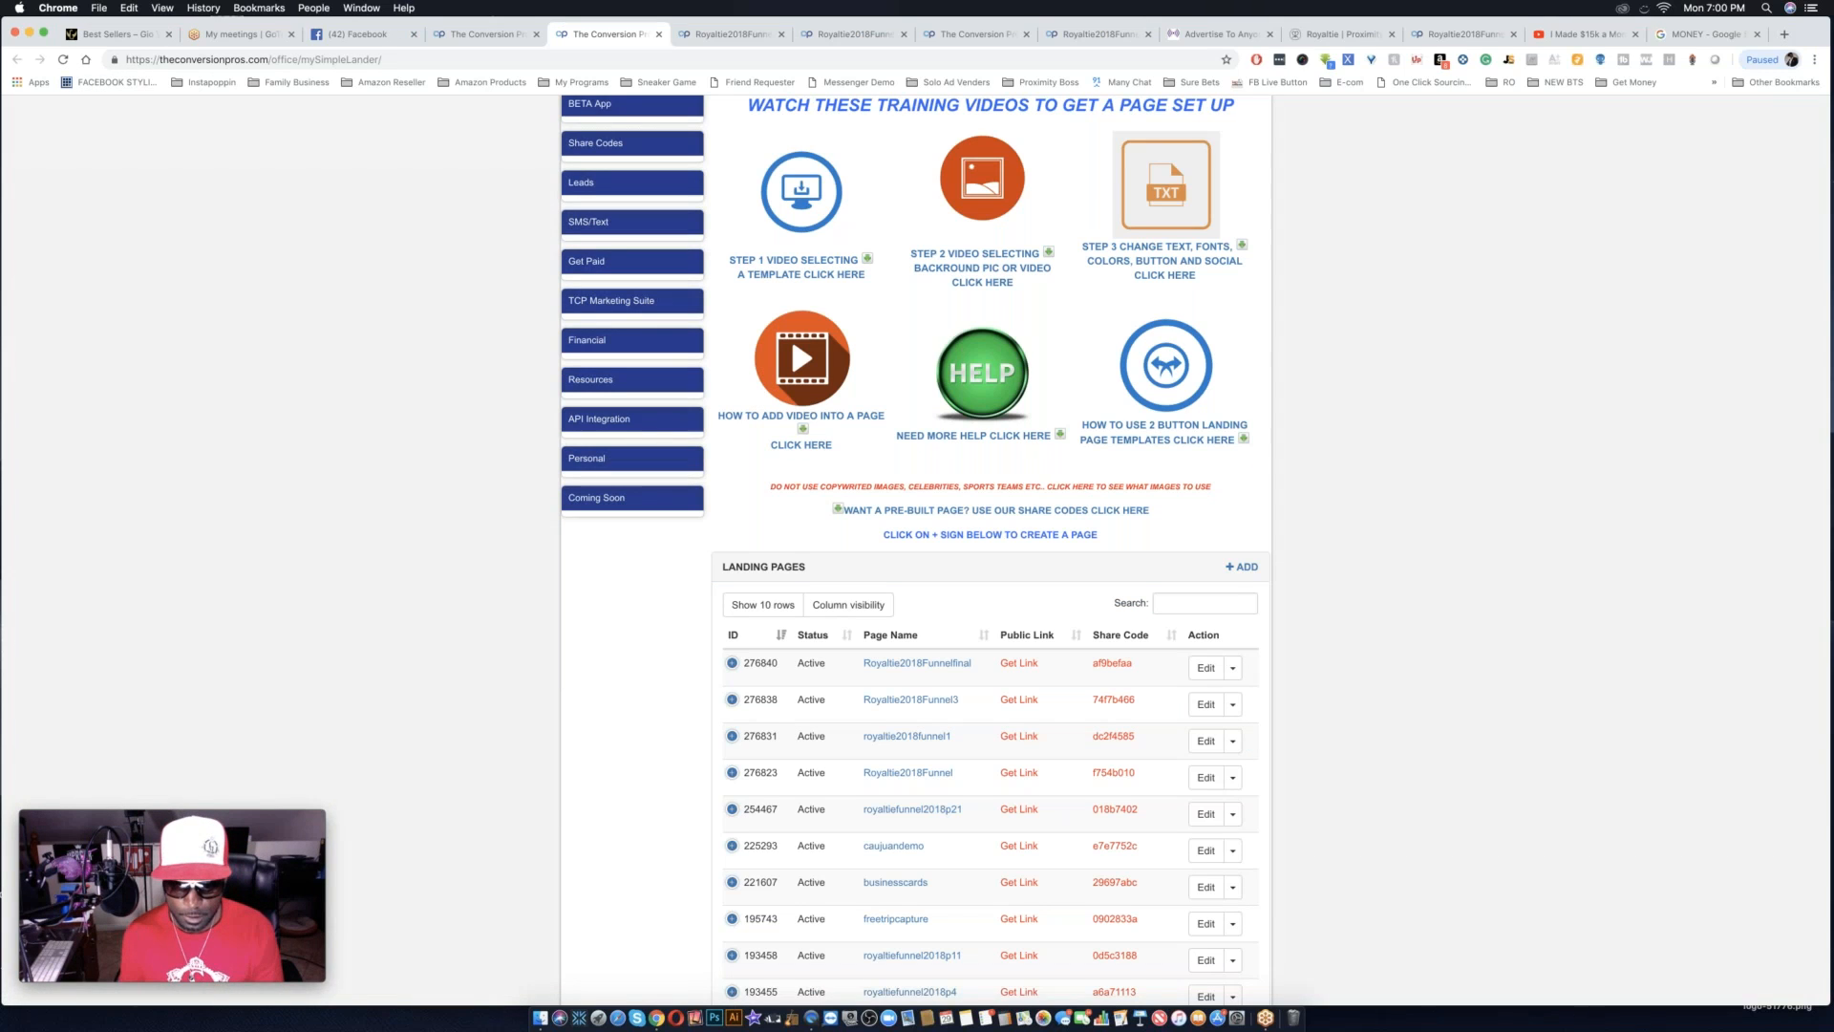
{"action": "left_click", "coordinate": [1012, 666]}
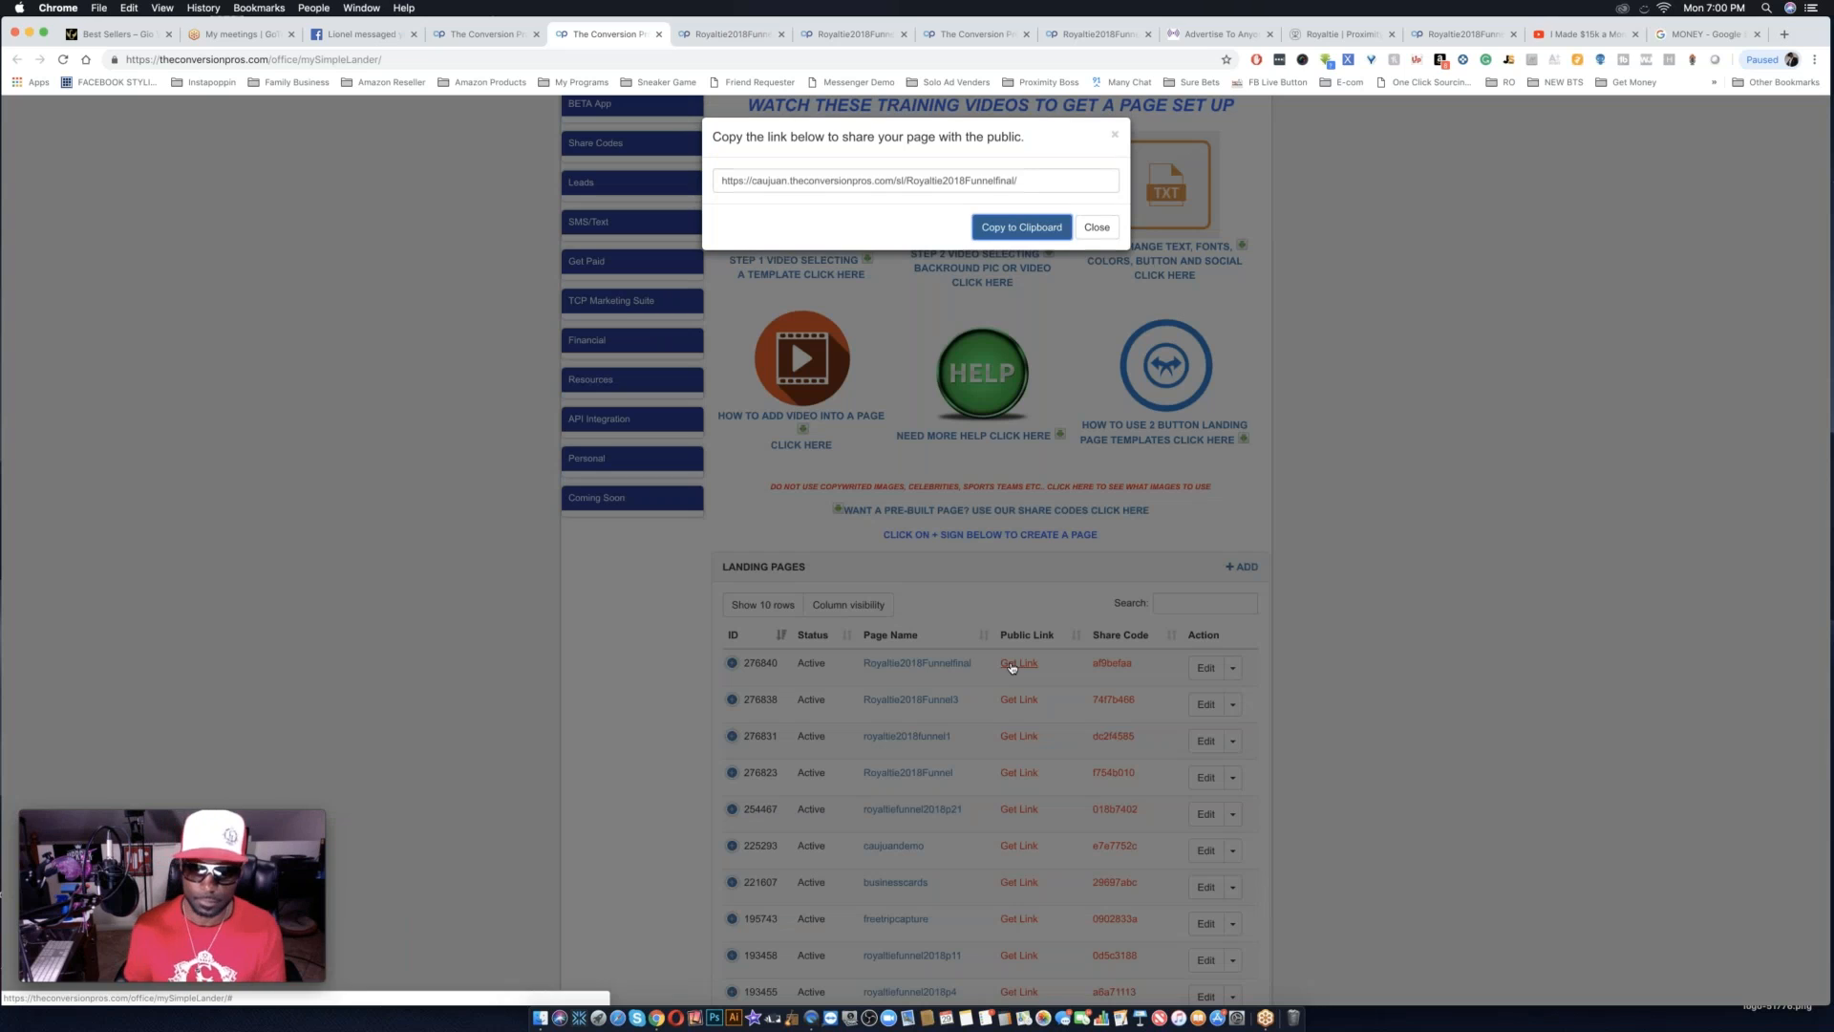
{"action": "left_click", "coordinate": [1031, 230]}
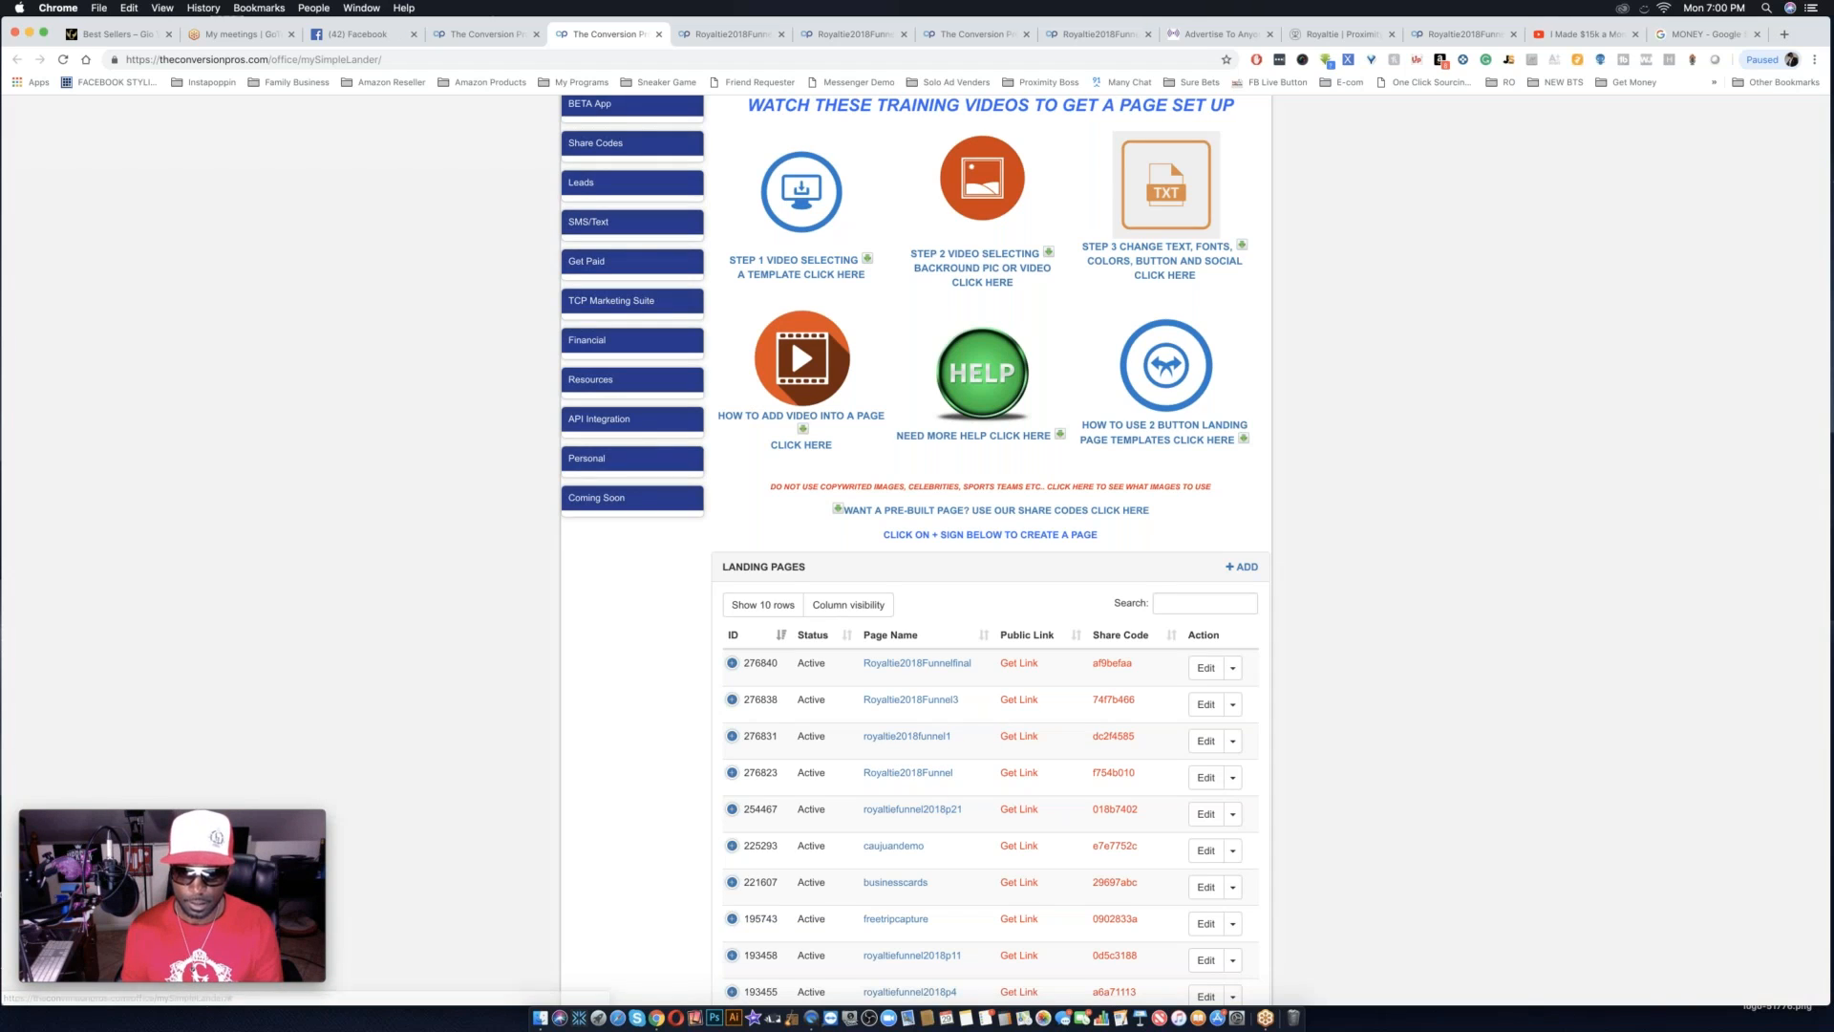
Open Royaltie2018Funnel3 for editing, link its SOCIAL PROOF button to the copied Royaltie2018Funnelfinal URL, and save the page.
{"action": "left_click", "coordinate": [1206, 704]}
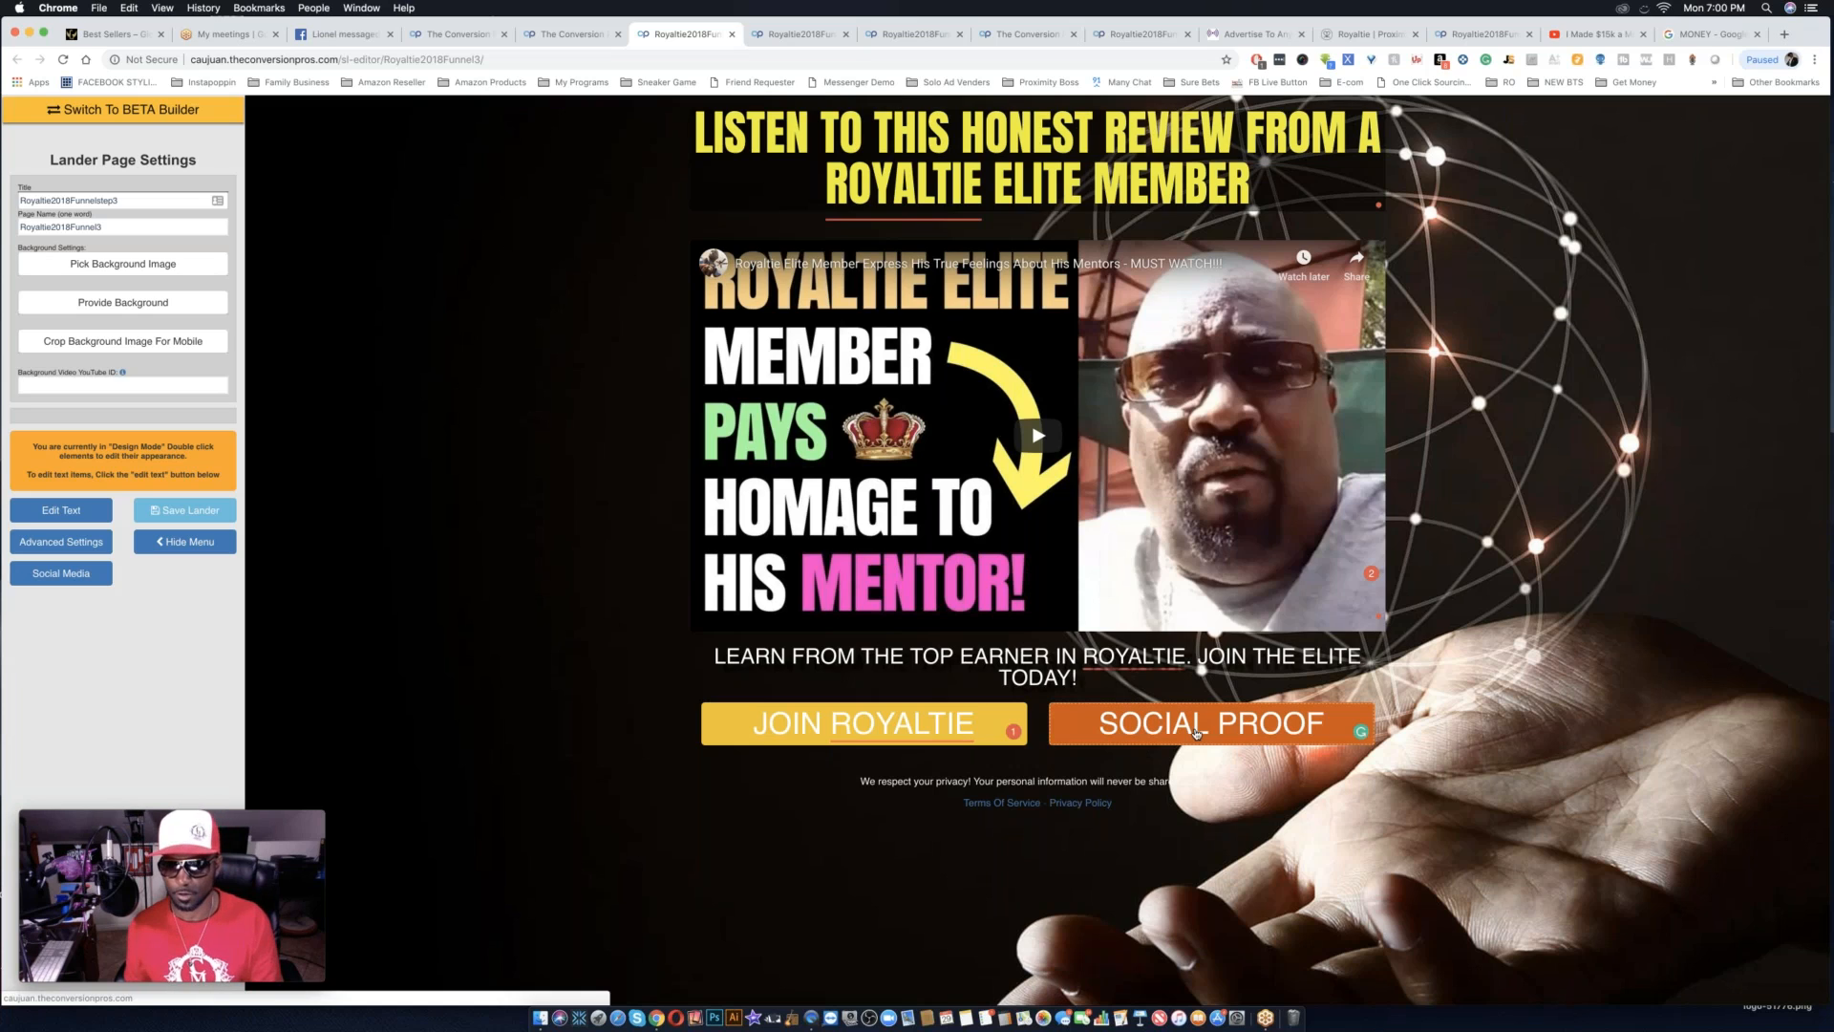
{"action": "double_click", "coordinate": [1195, 734]}
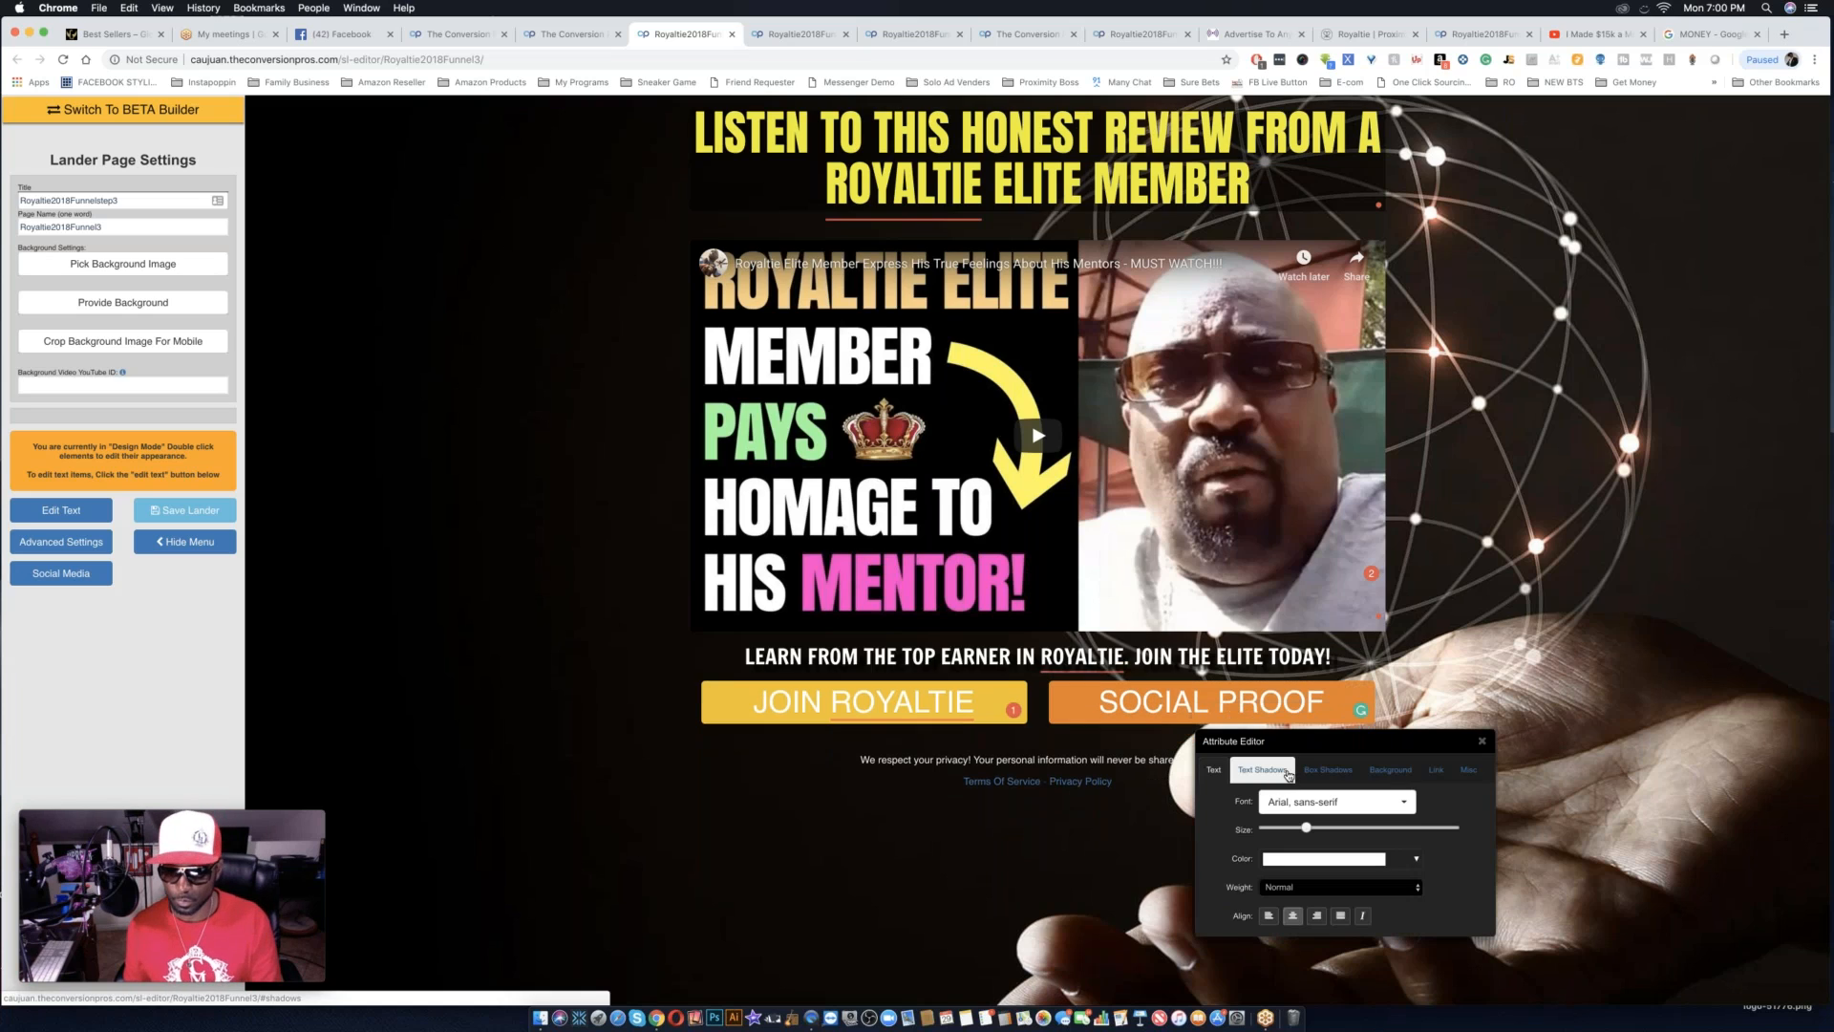
{"action": "left_click", "coordinate": [1436, 769]}
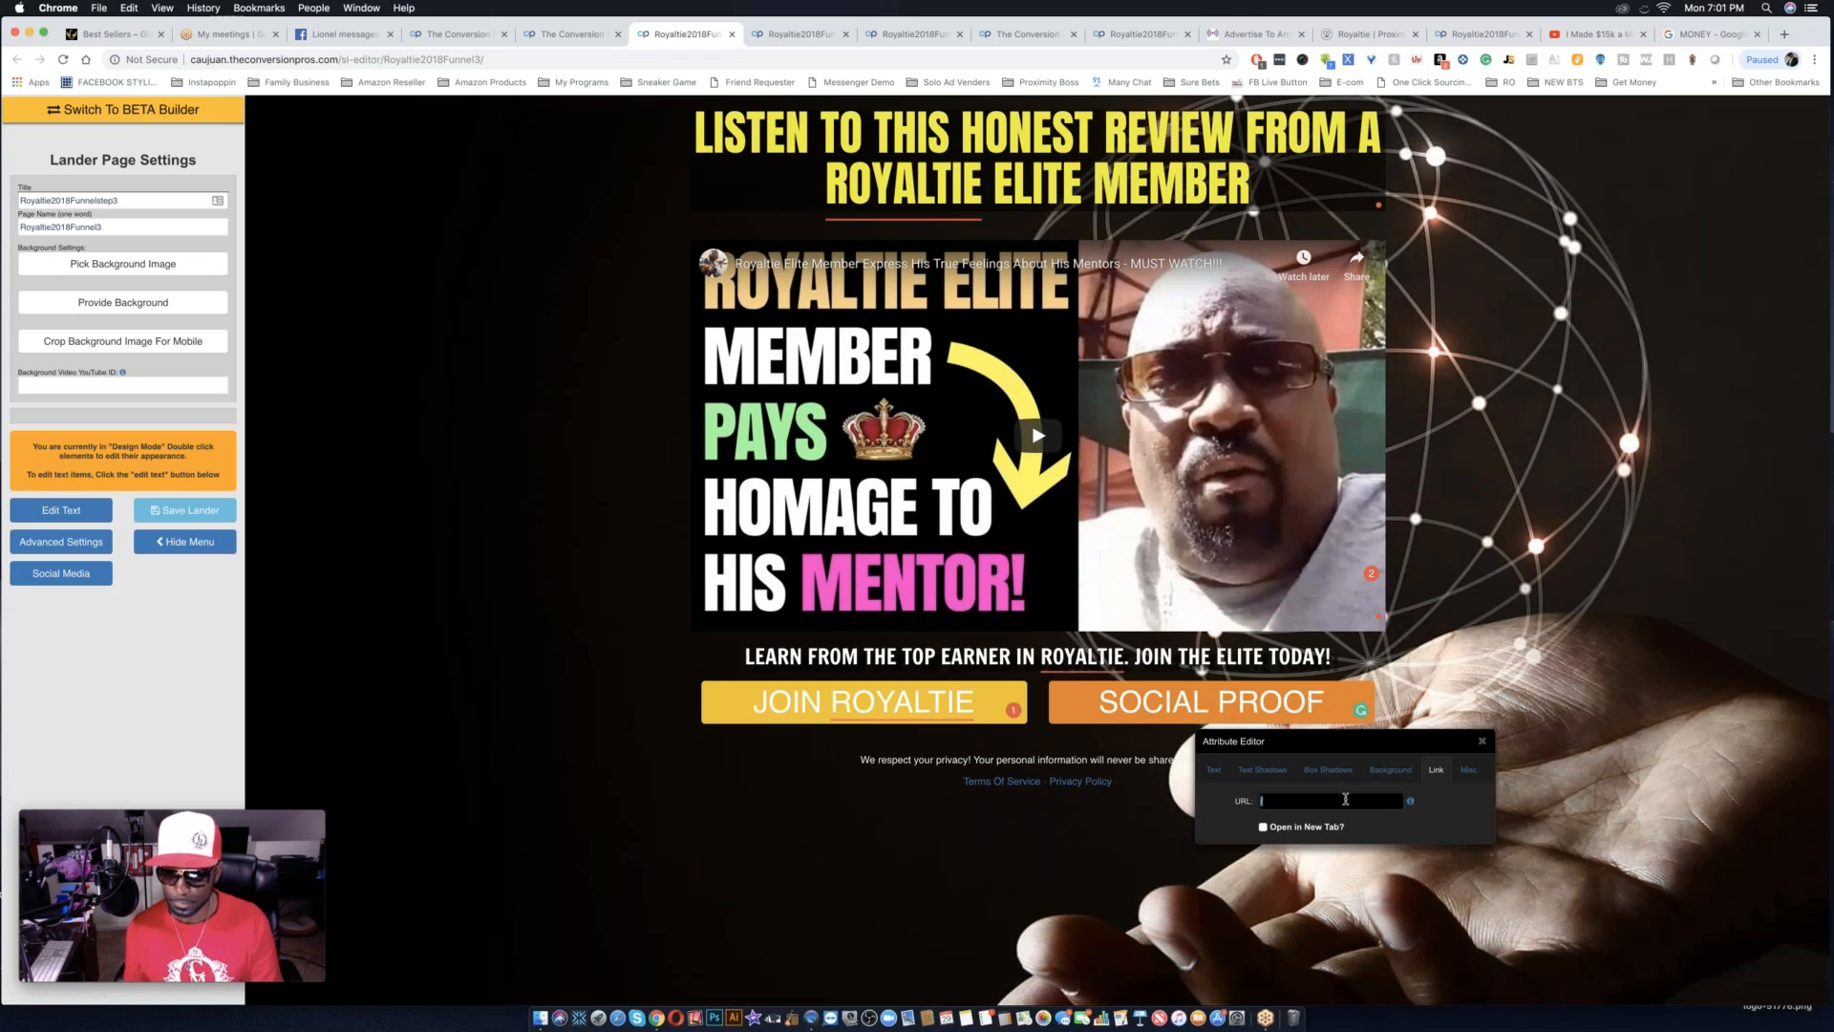
{"action": "key", "text": "super+v"}
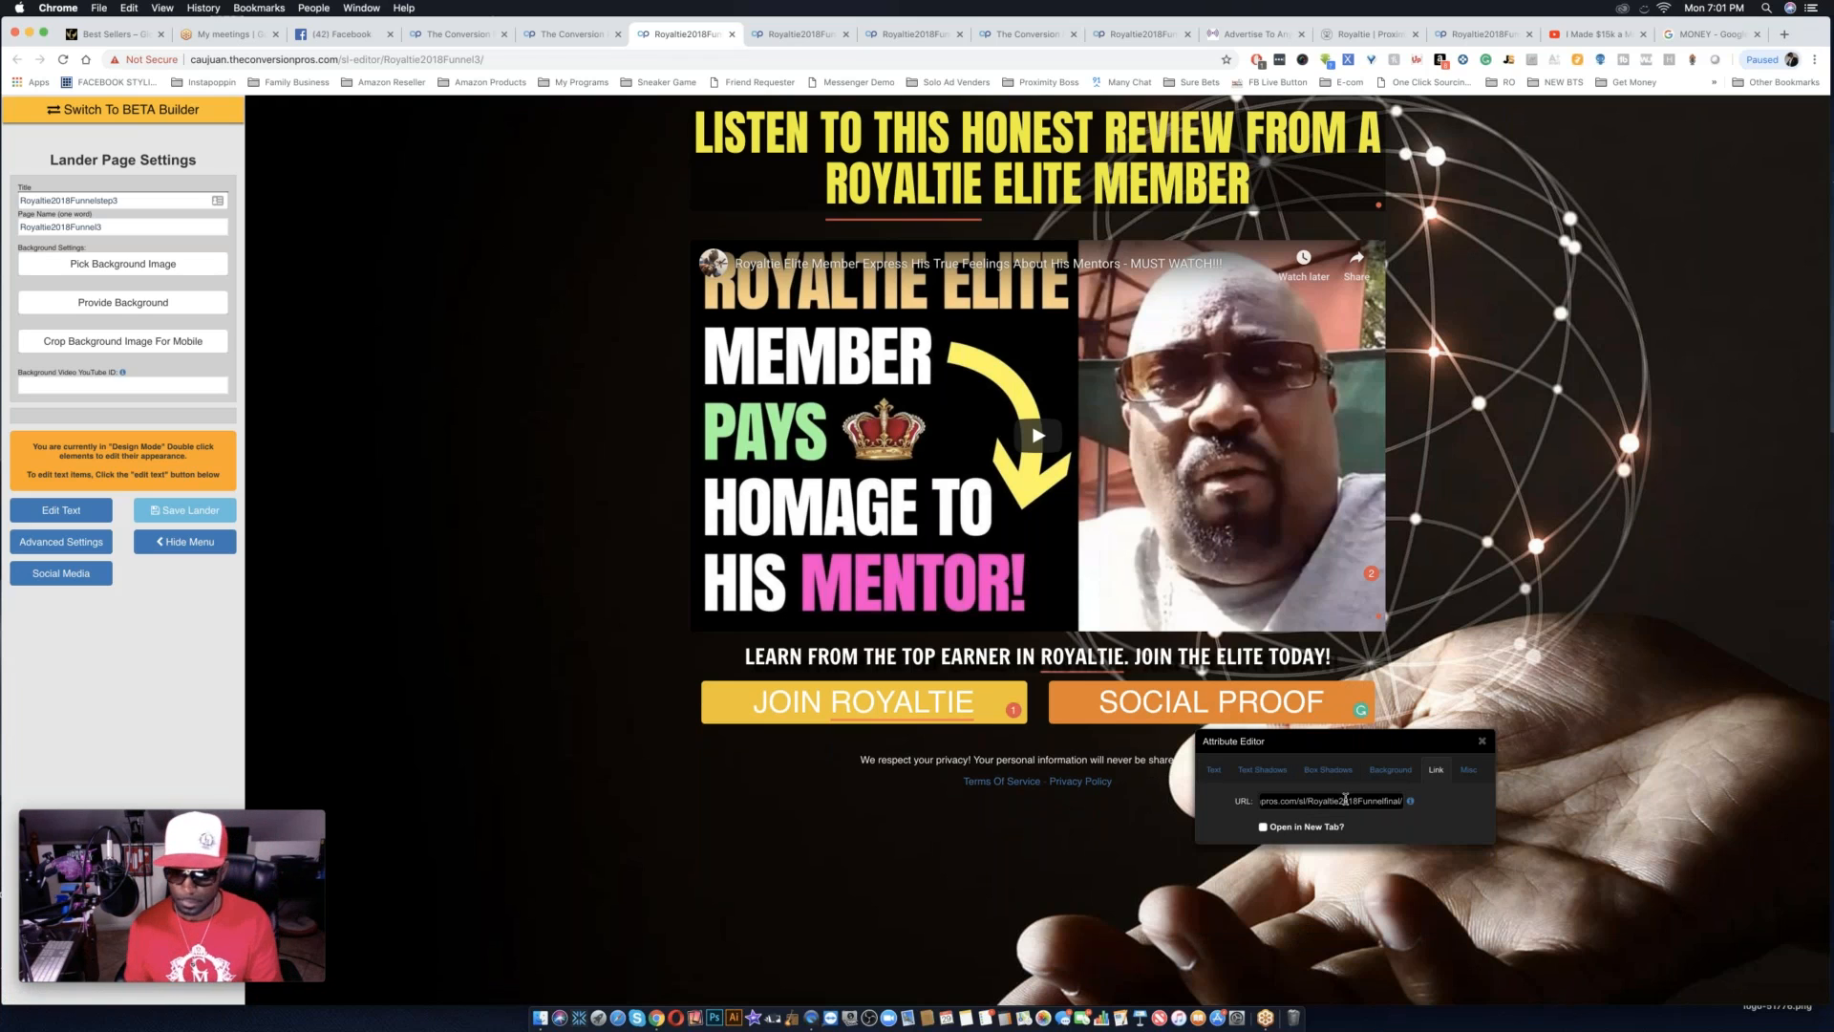
{"action": "left_click", "coordinate": [1460, 697]}
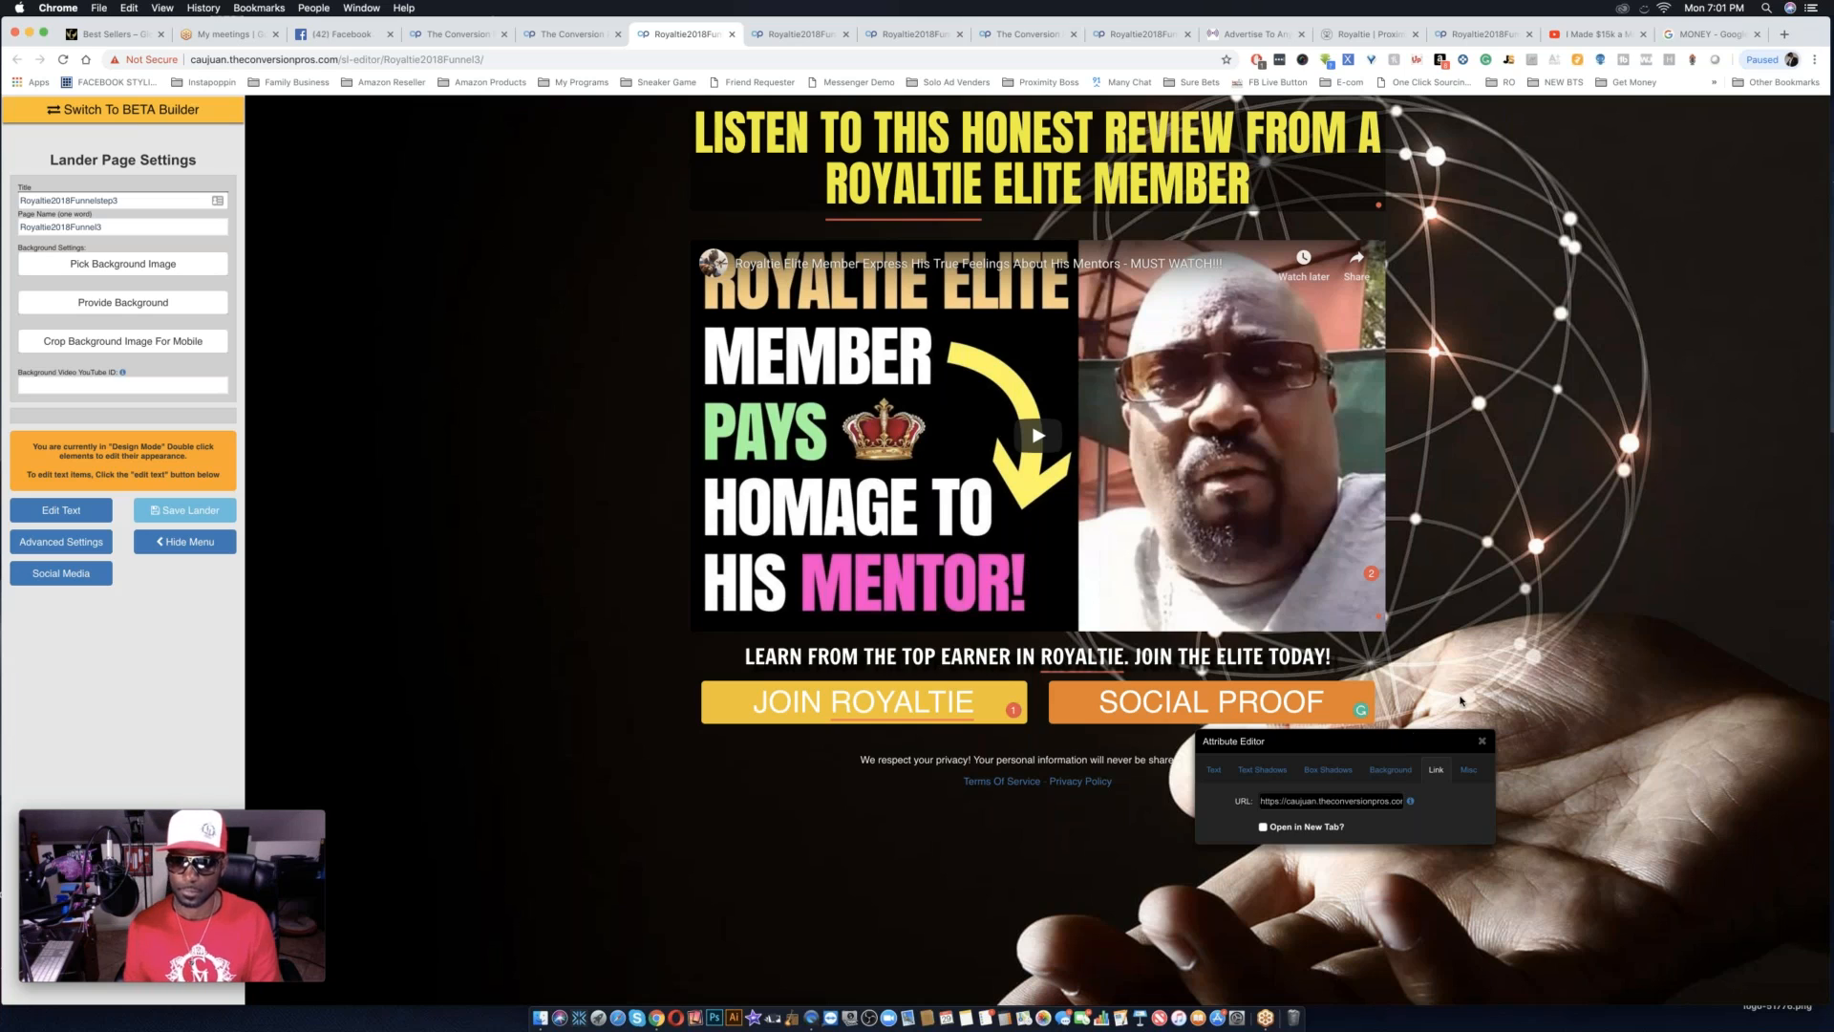
{"action": "left_click", "coordinate": [185, 511]}
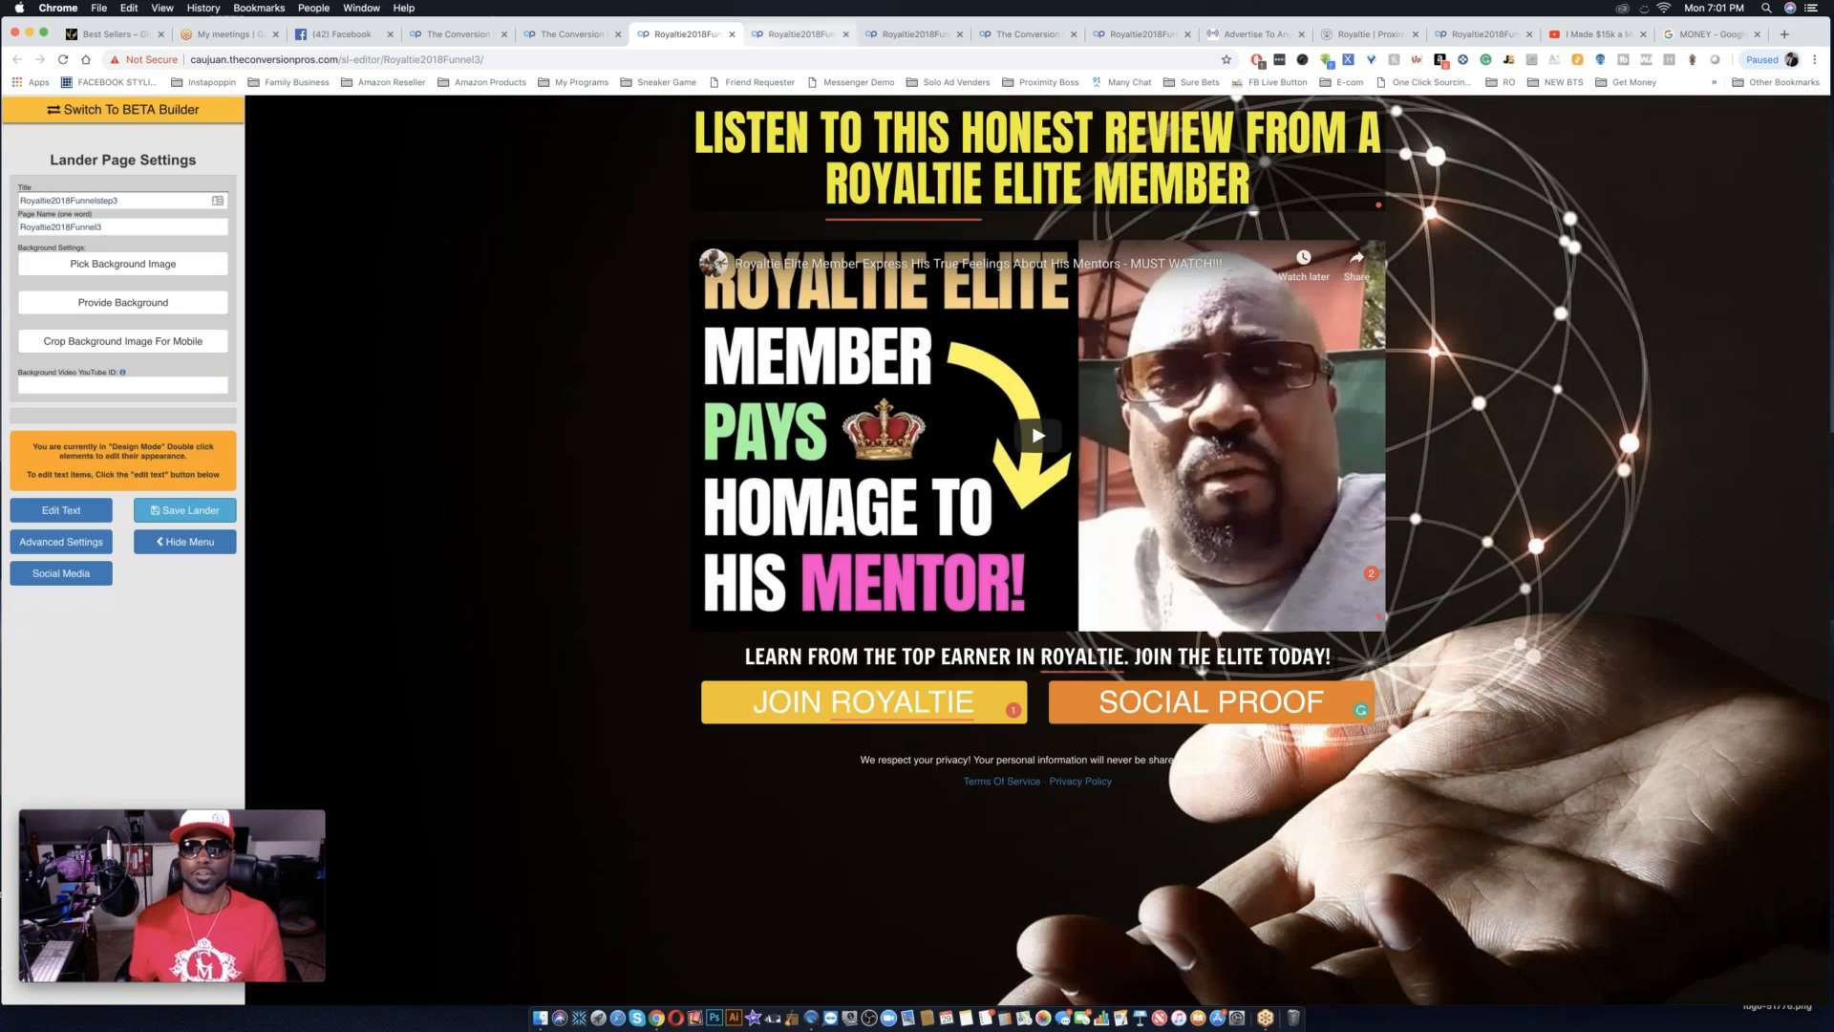
Copy the public link of royaltie2018funnel1 from the landing pages list and close the link dialog.
{"action": "left_click", "coordinate": [572, 33]}
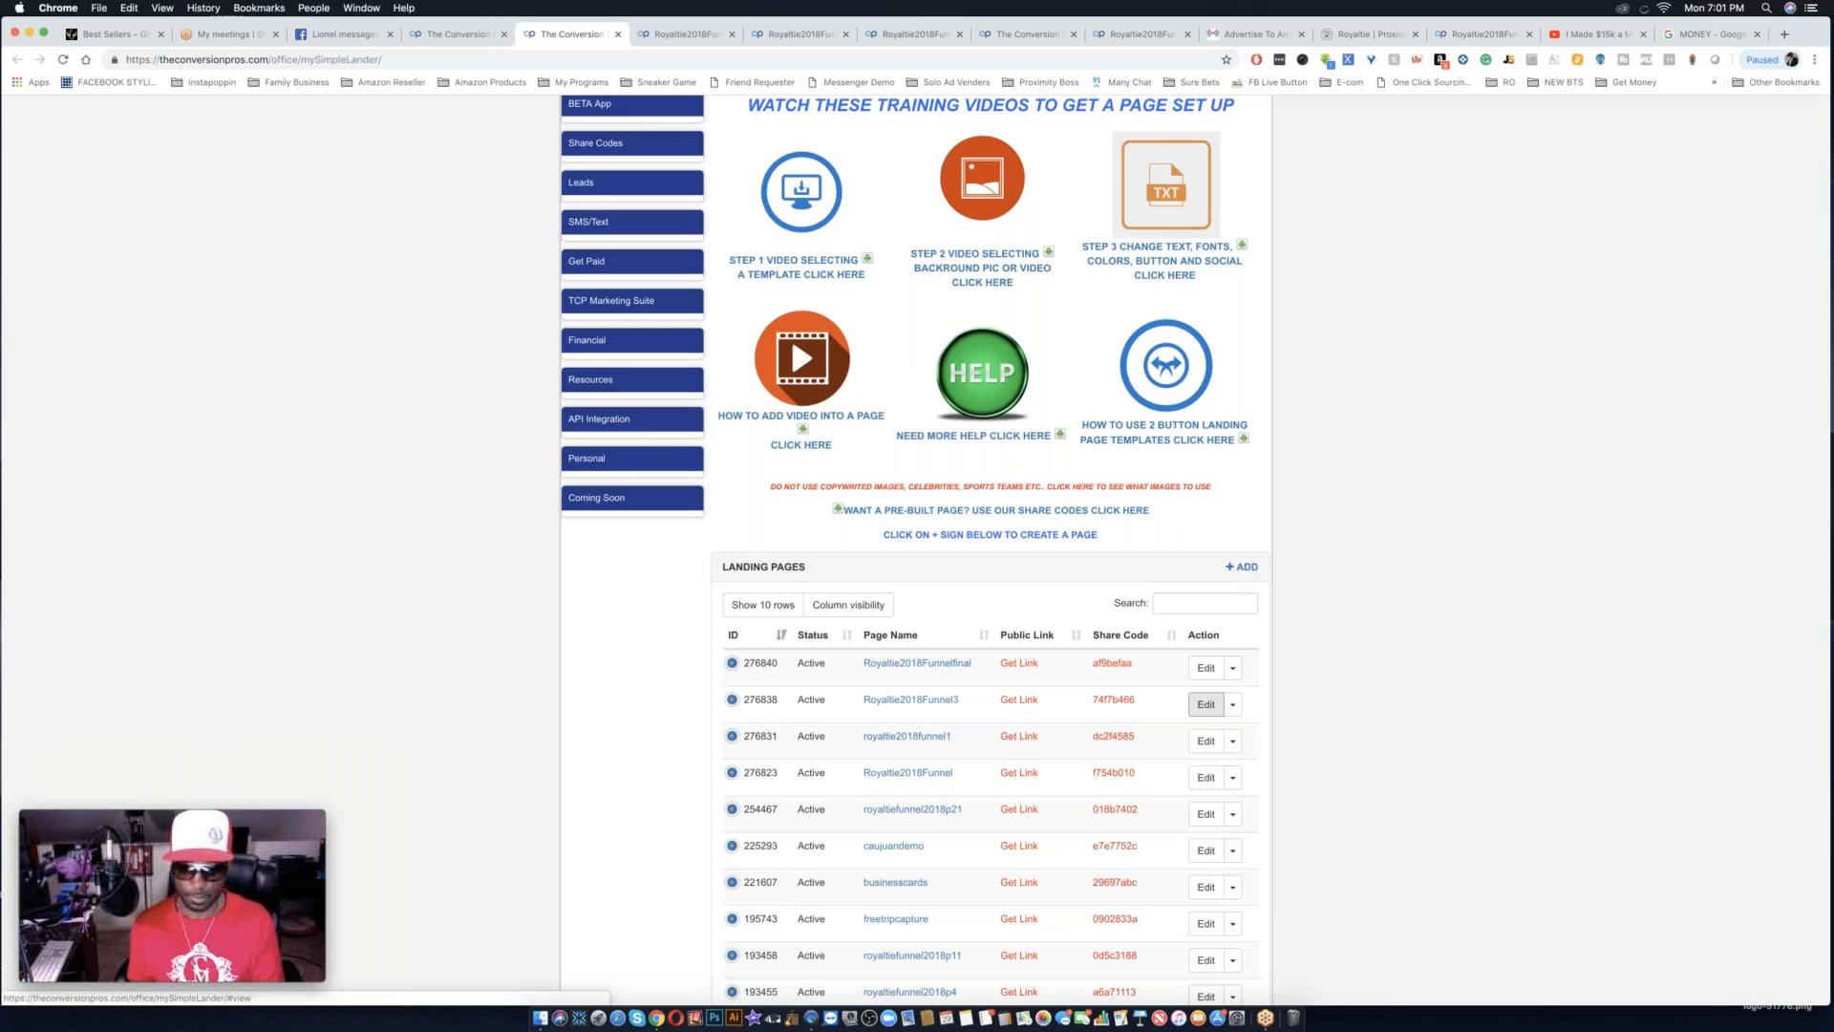
{"action": "left_click", "coordinate": [1018, 736]}
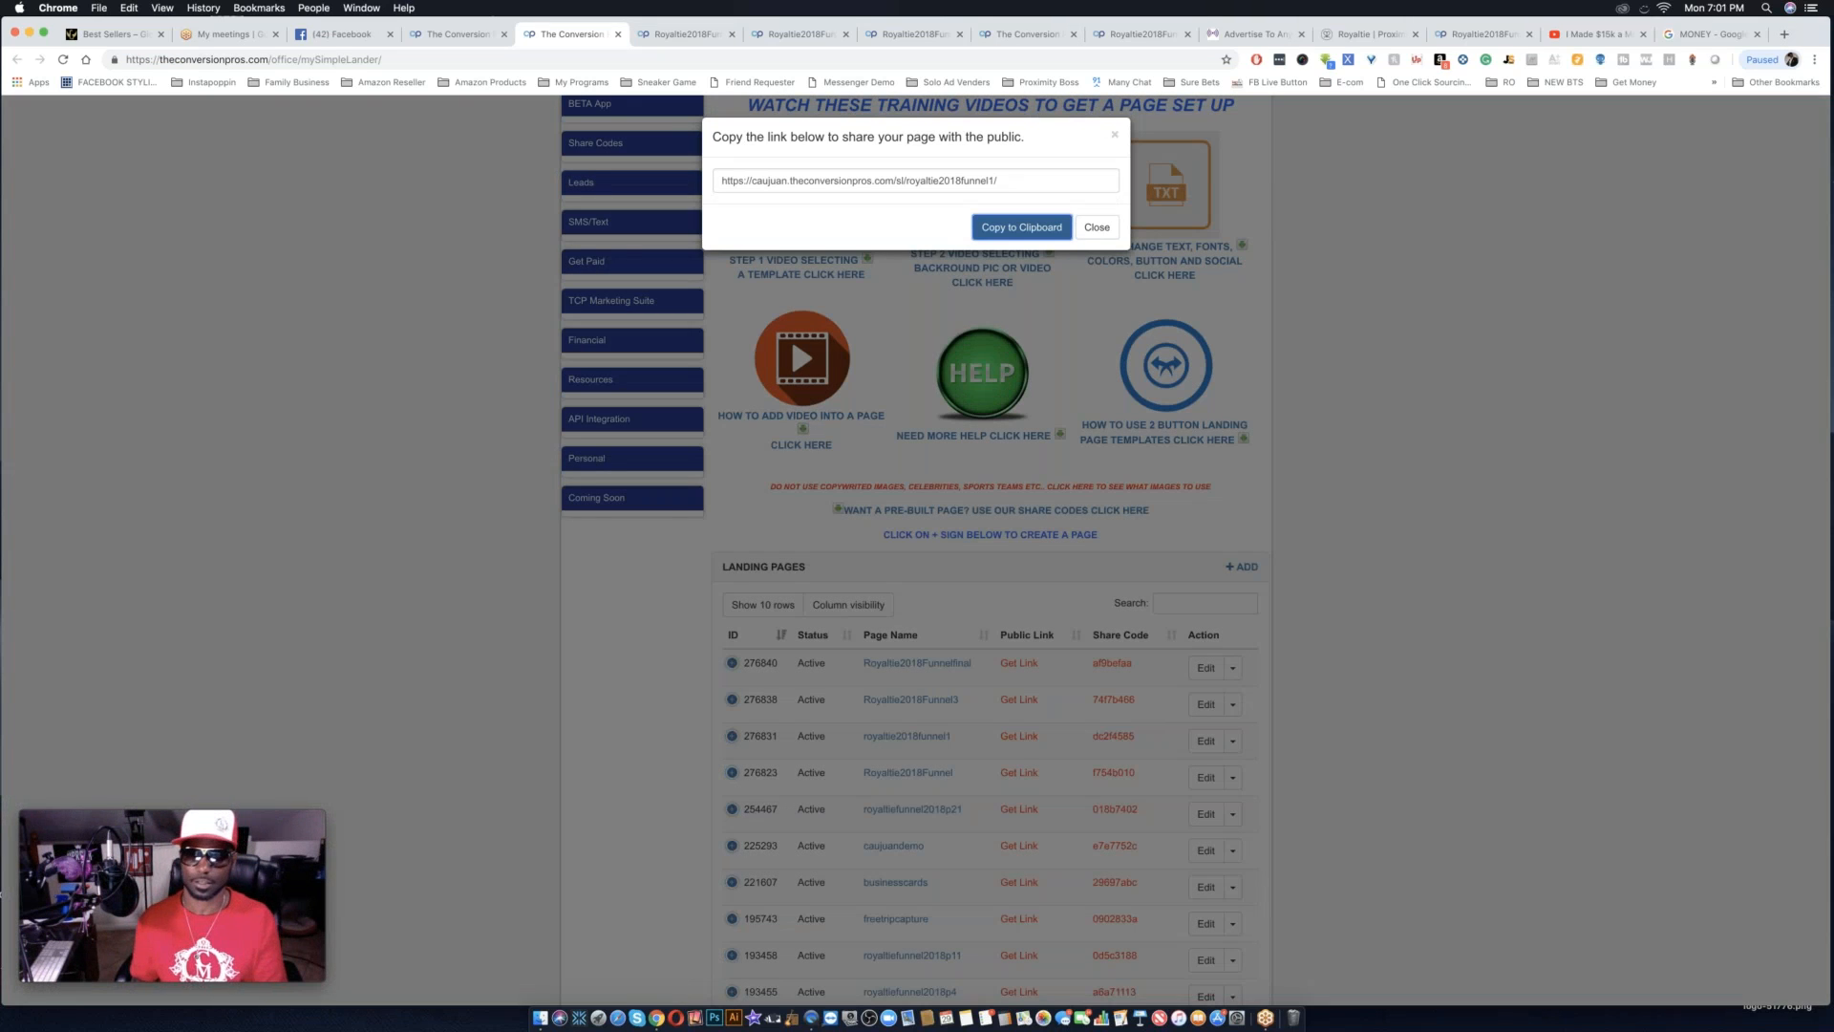
{"action": "triple_click", "coordinate": [998, 182]}
{"action": "key", "text": "super+c"}
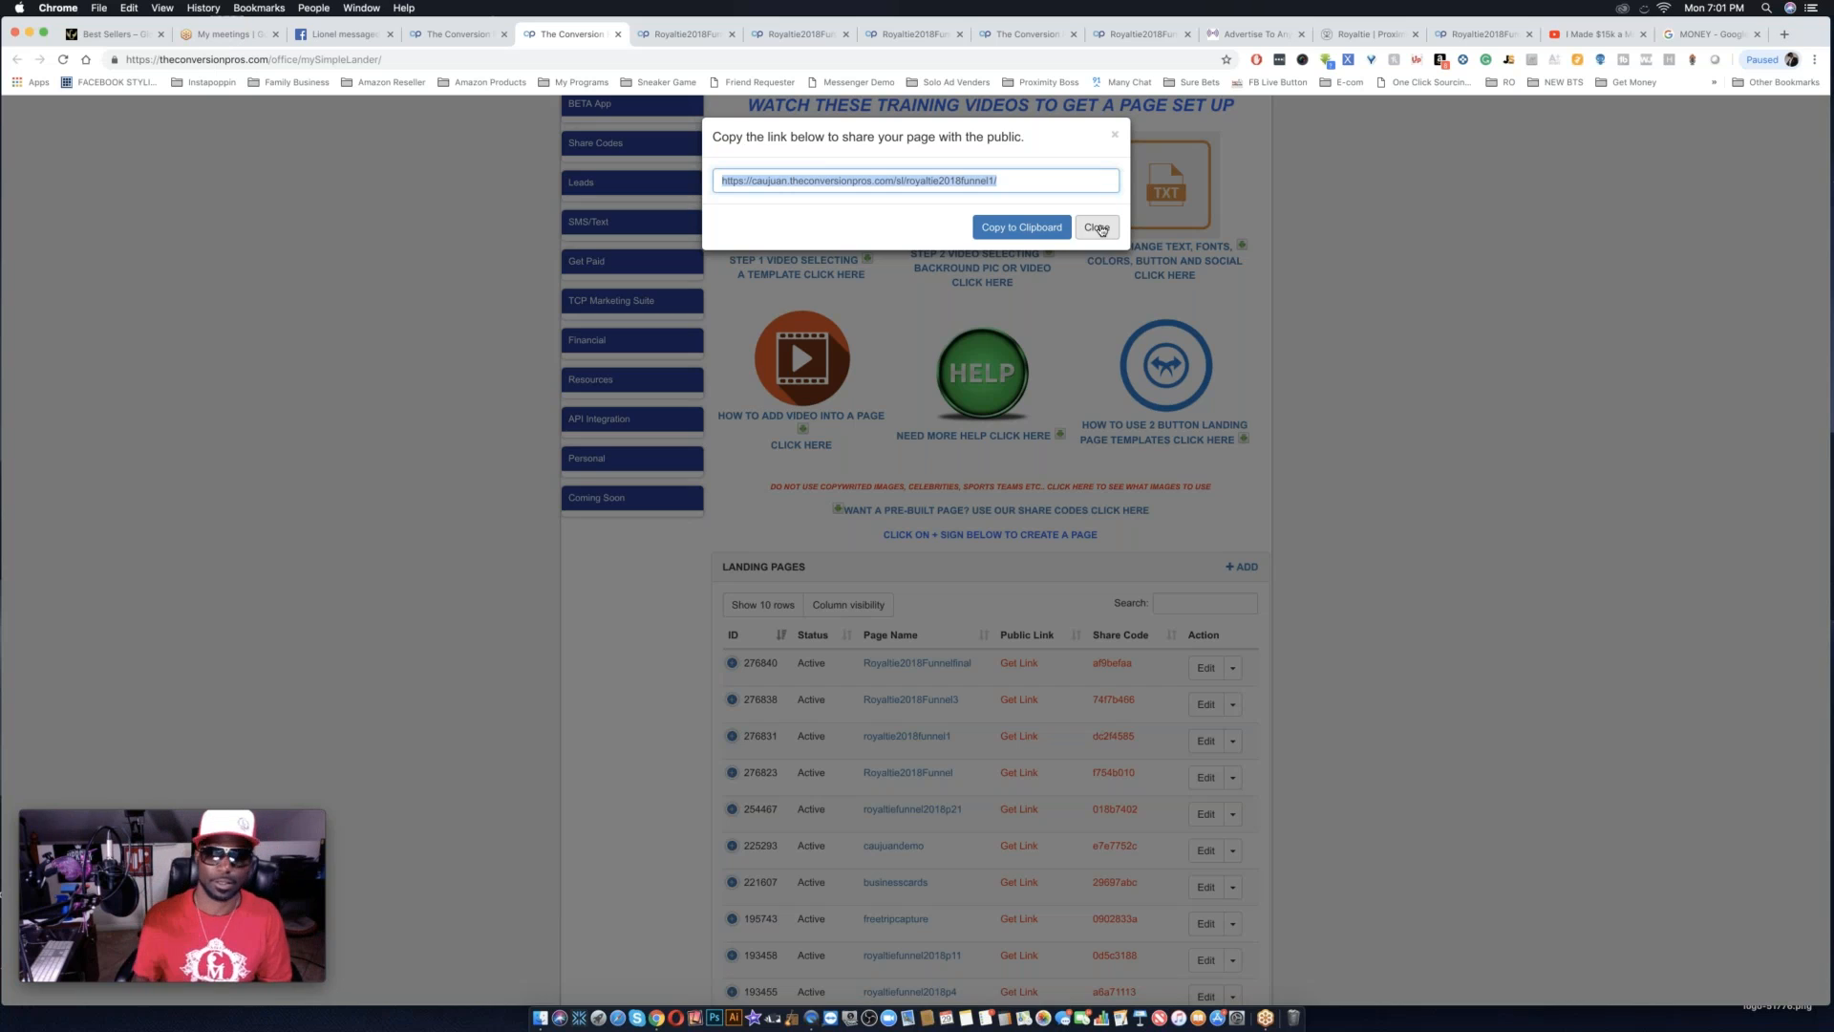
{"action": "left_click", "coordinate": [1097, 228]}
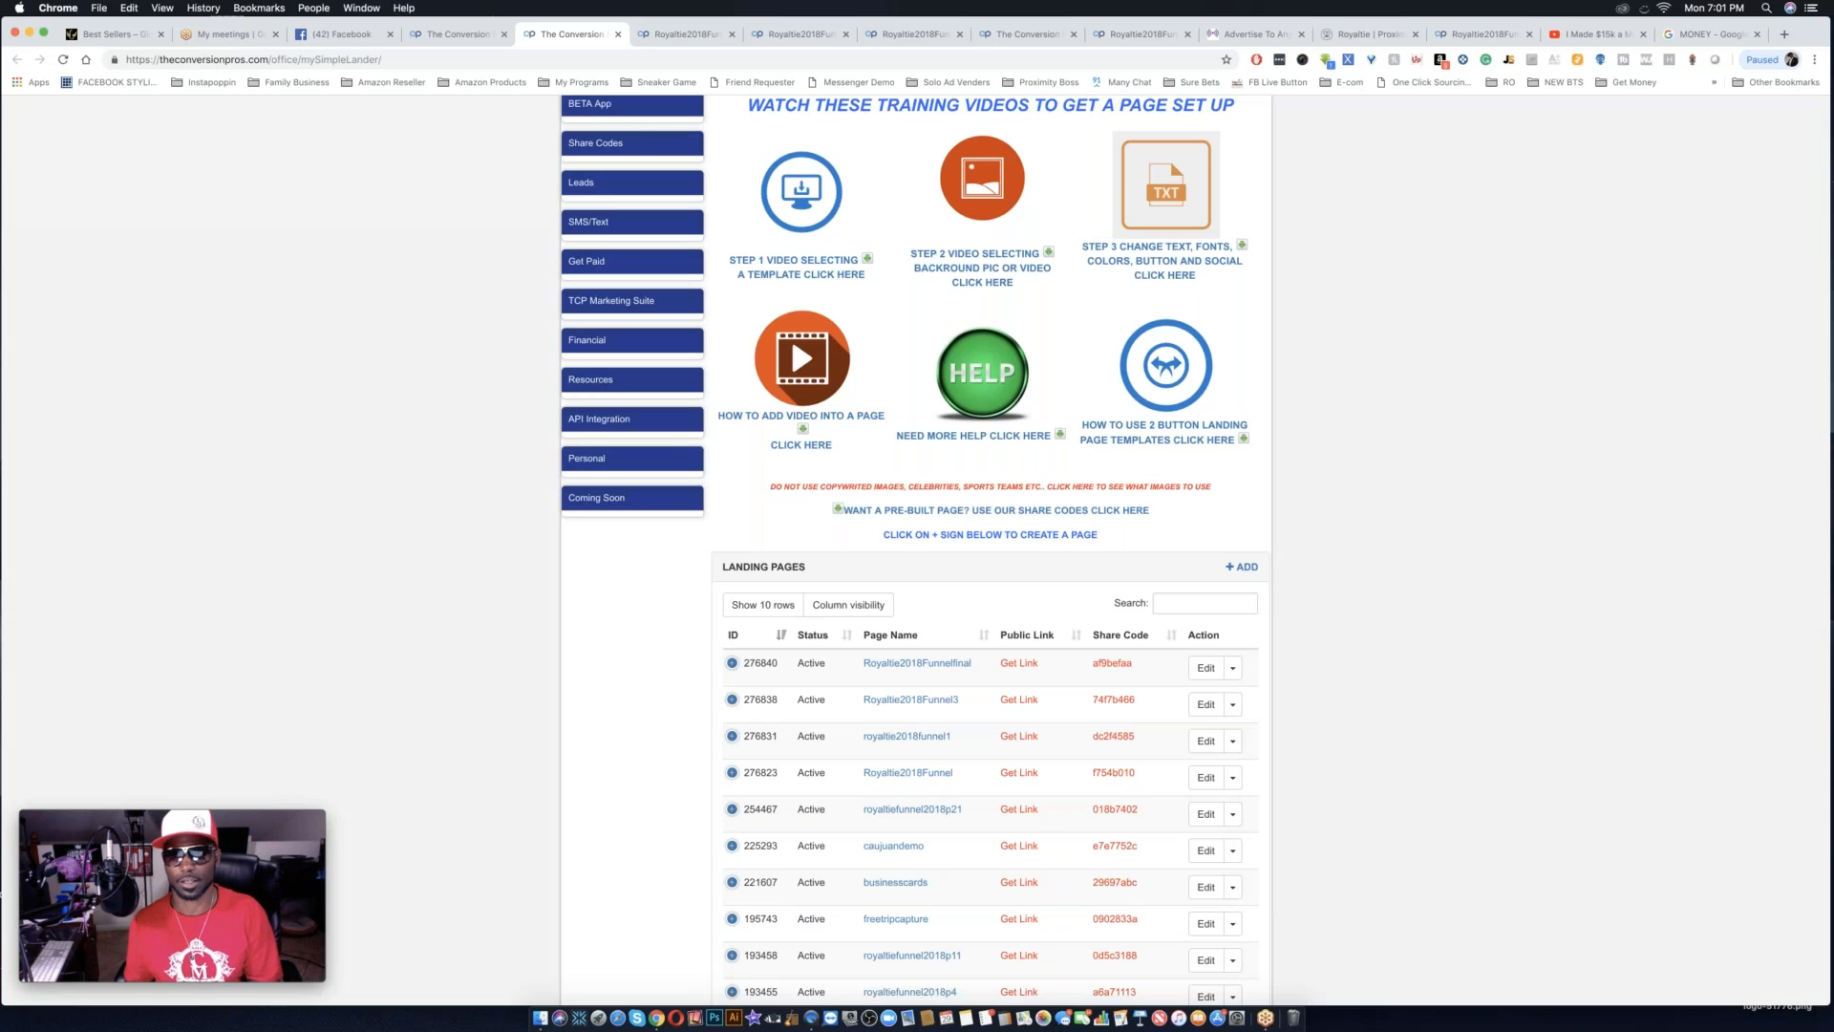
Load the copied royaltie2018funnel1 link in the browser tab that holds the MONEY image search.
{"action": "left_click", "coordinate": [1709, 35]}
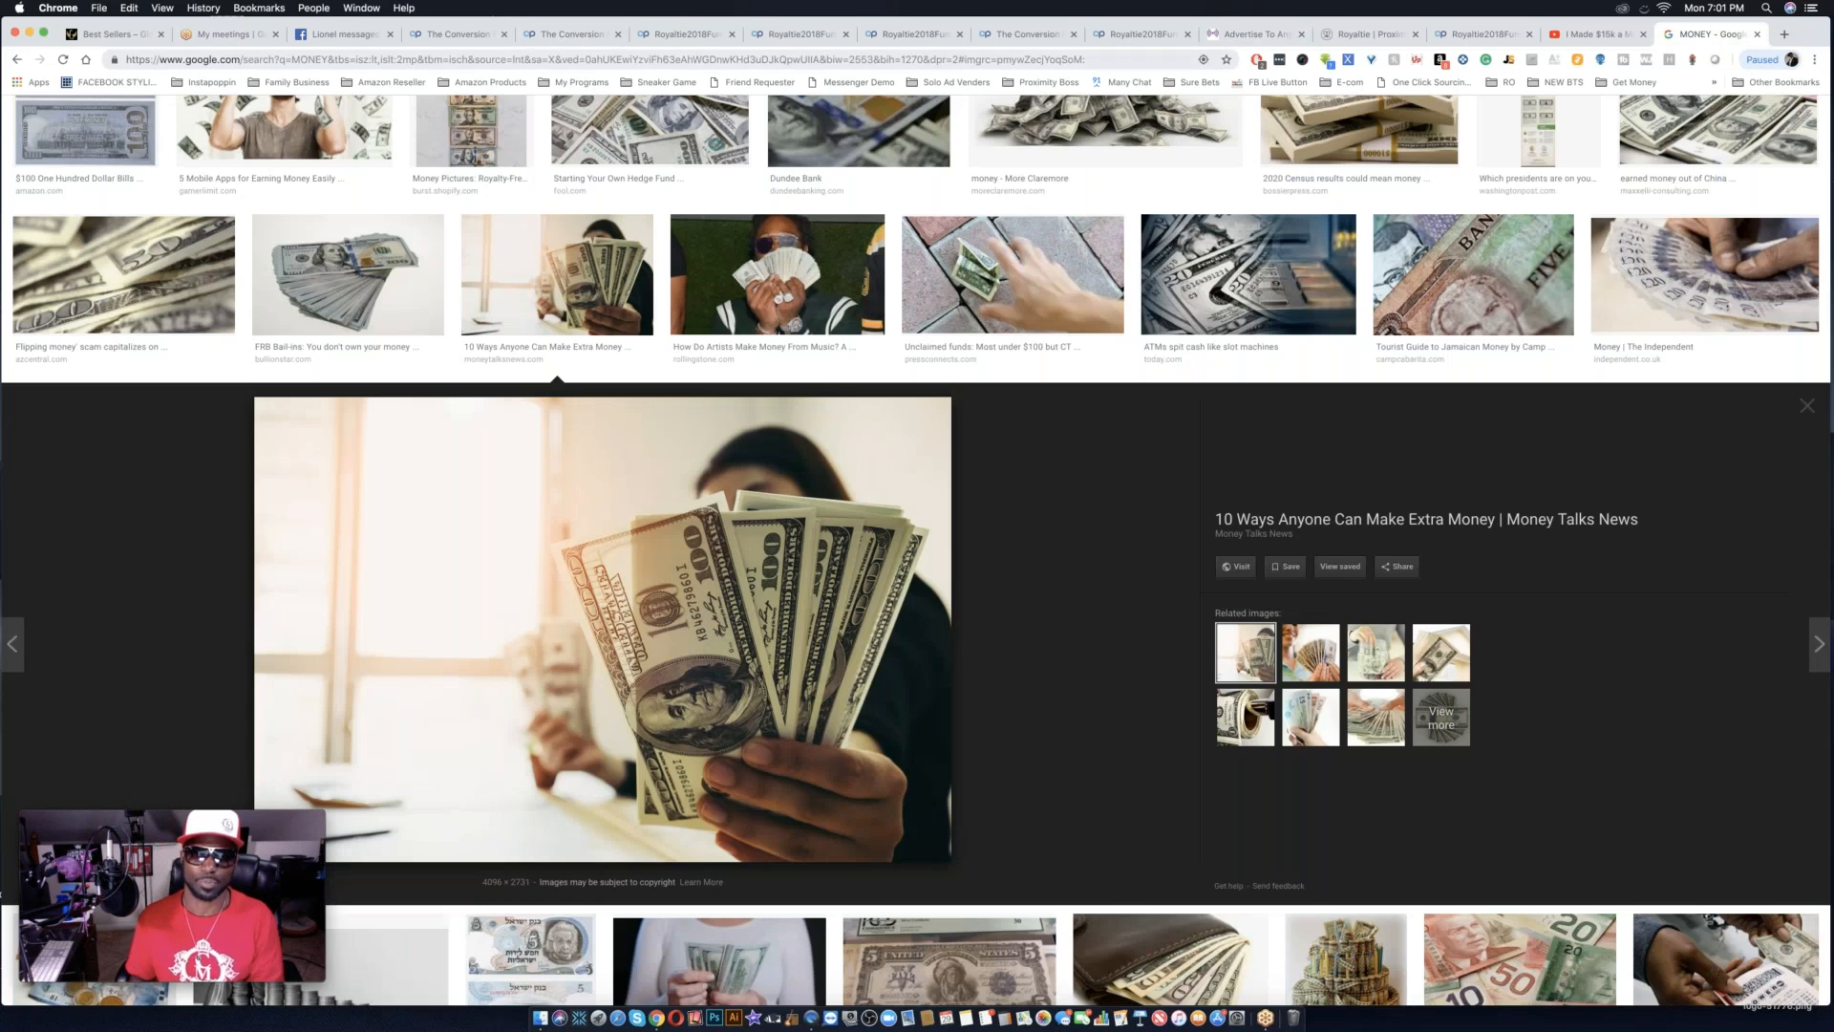
{"action": "double_click", "coordinate": [702, 59]}
{"action": "key", "text": "super+a"}
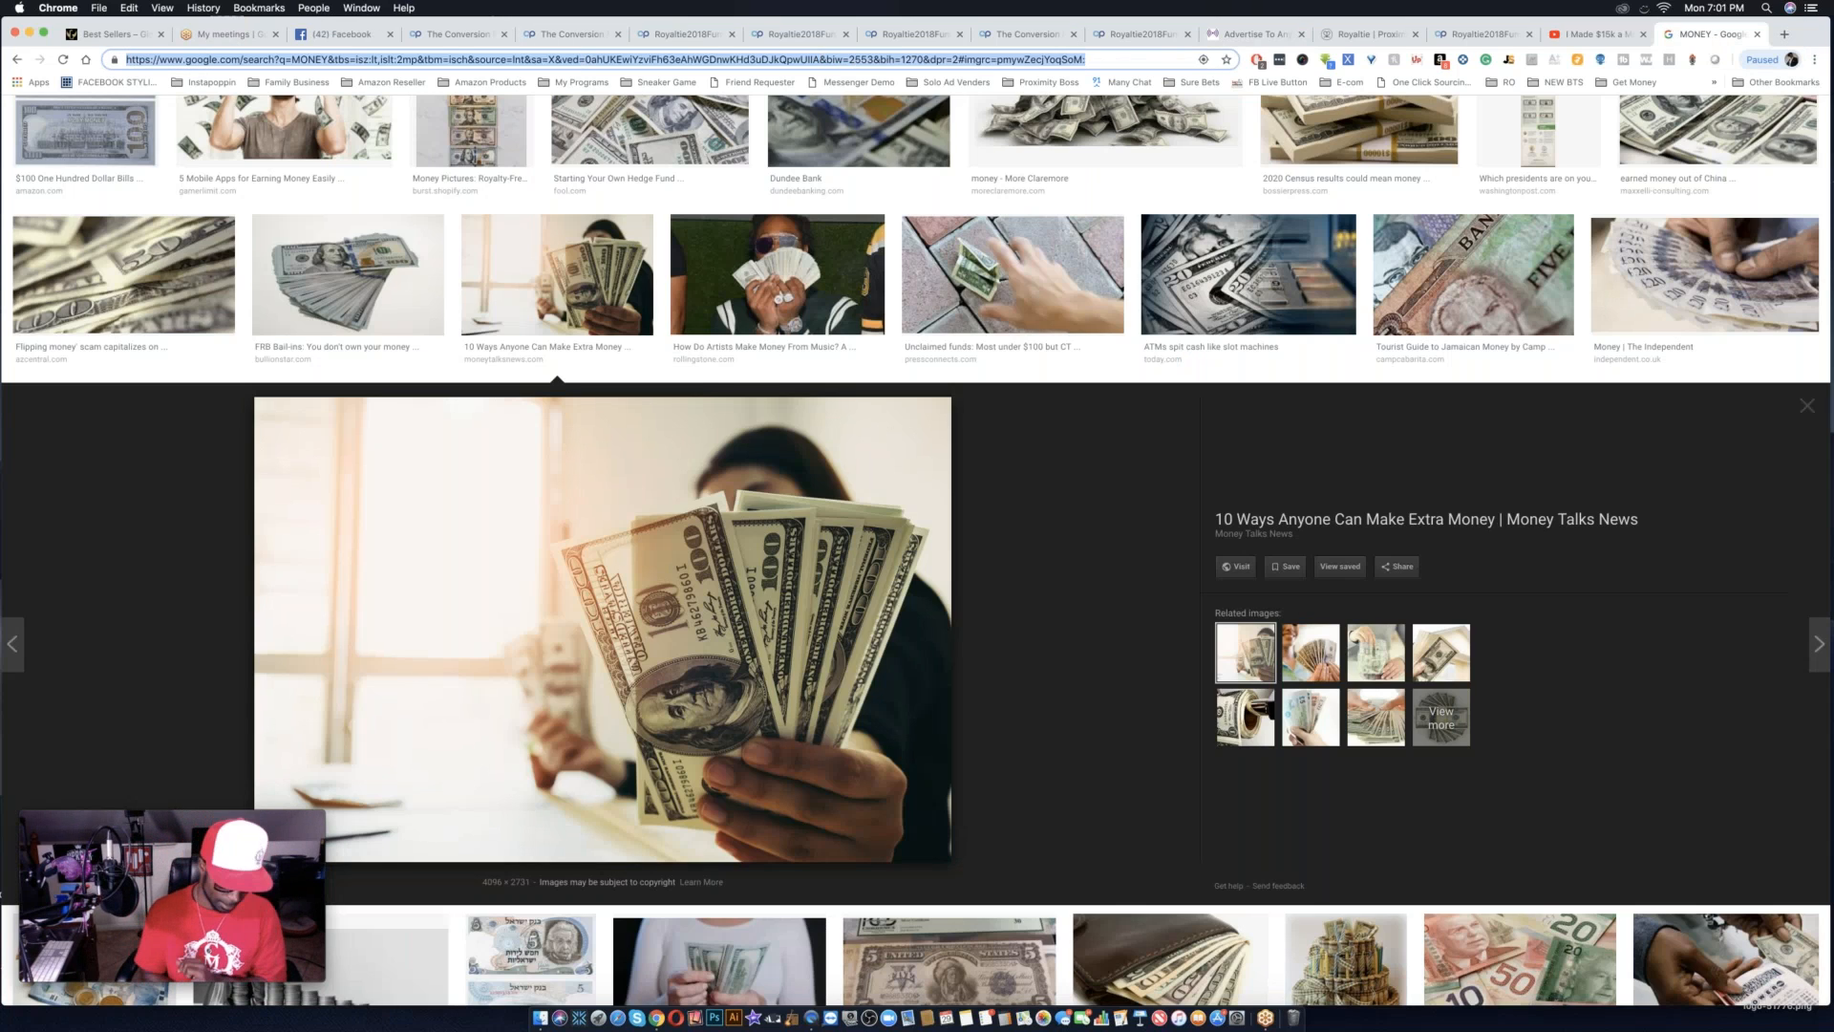
{"action": "key", "text": "super+v"}
{"action": "key", "text": "Return"}
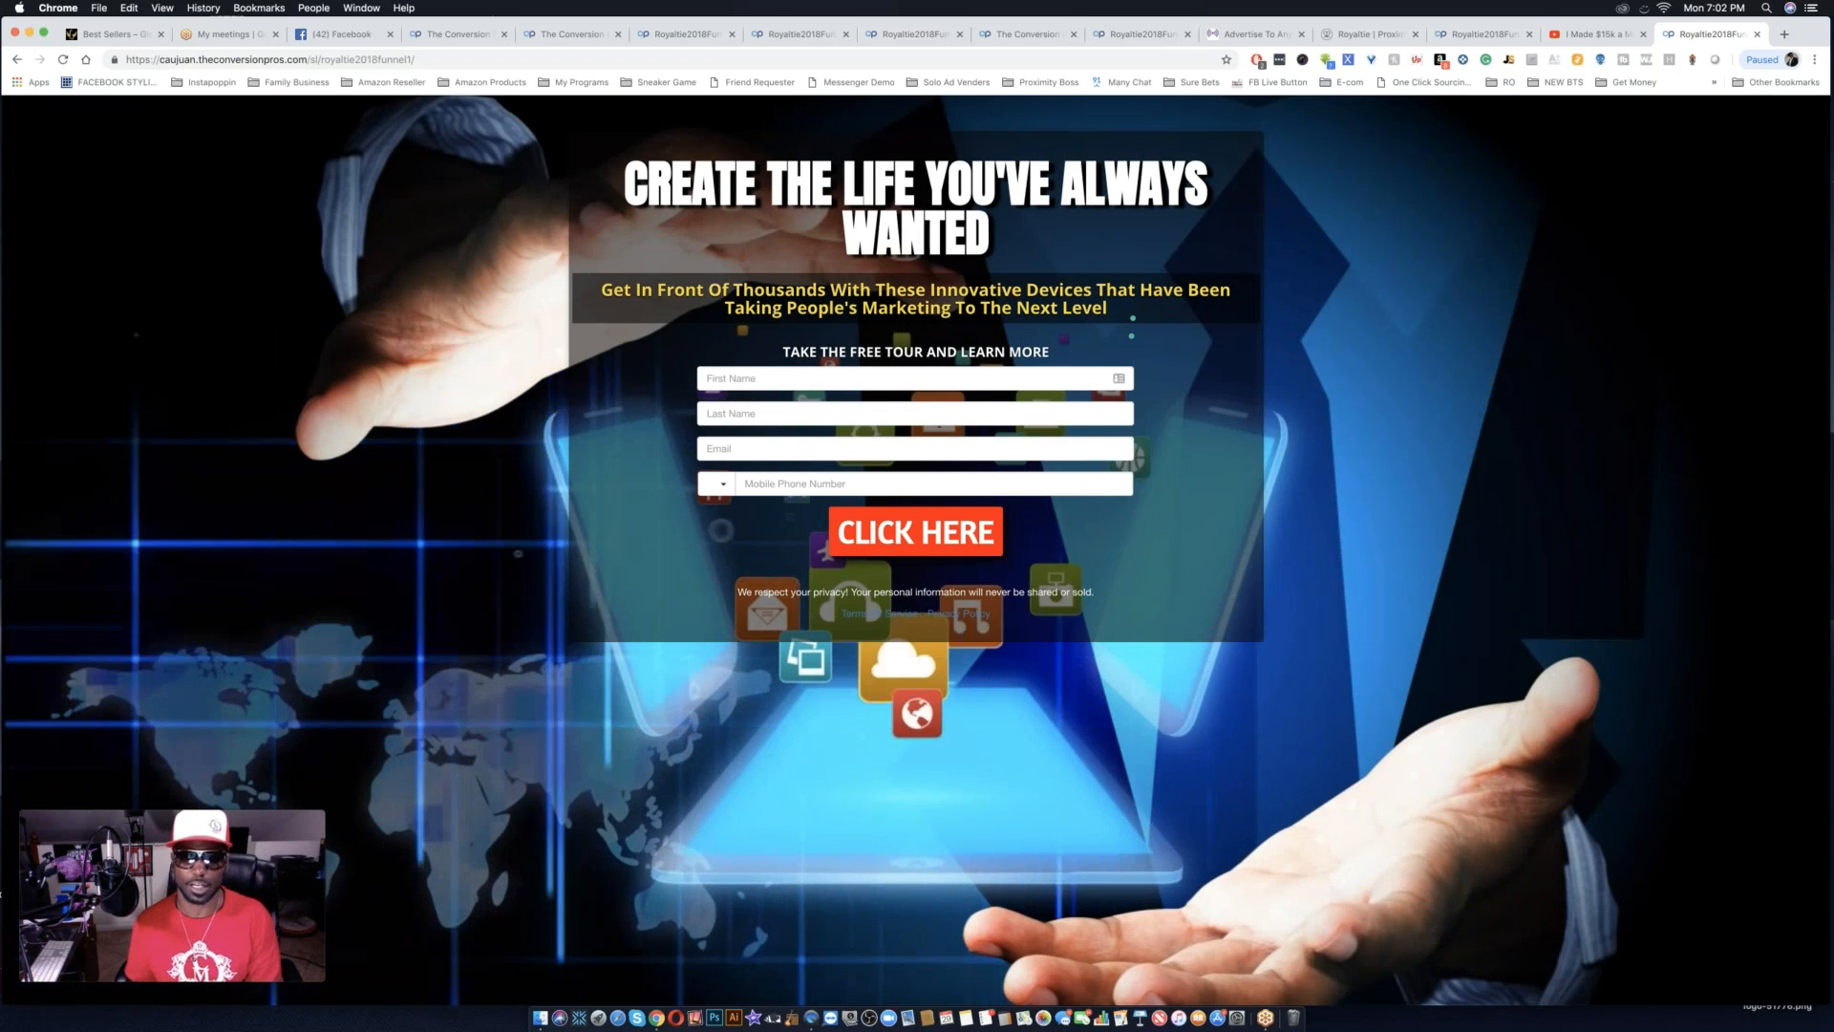
Fill in the opt-in form's first name, last name and e-mail with test data.
{"action": "left_click", "coordinate": [842, 378]}
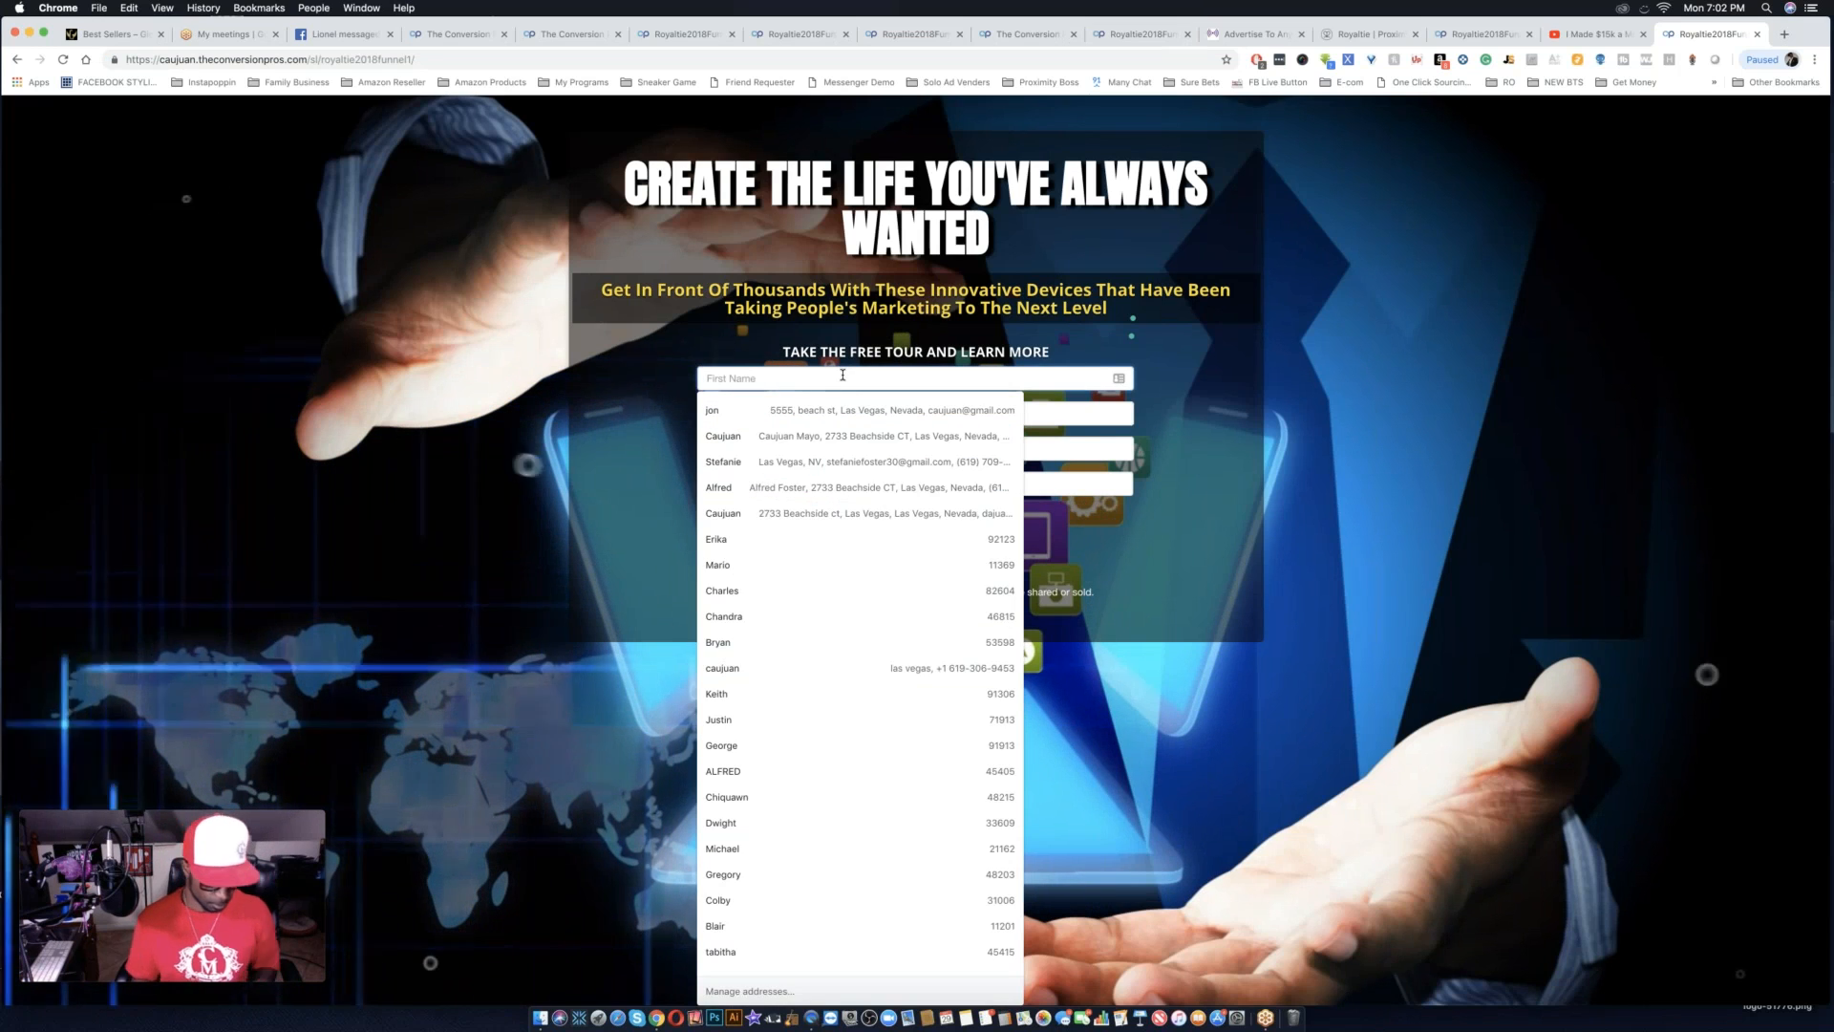
{"action": "type", "text": "FDFDFDF"}
{"action": "key", "text": "Tab"}
{"action": "type", "text": "FFF"}
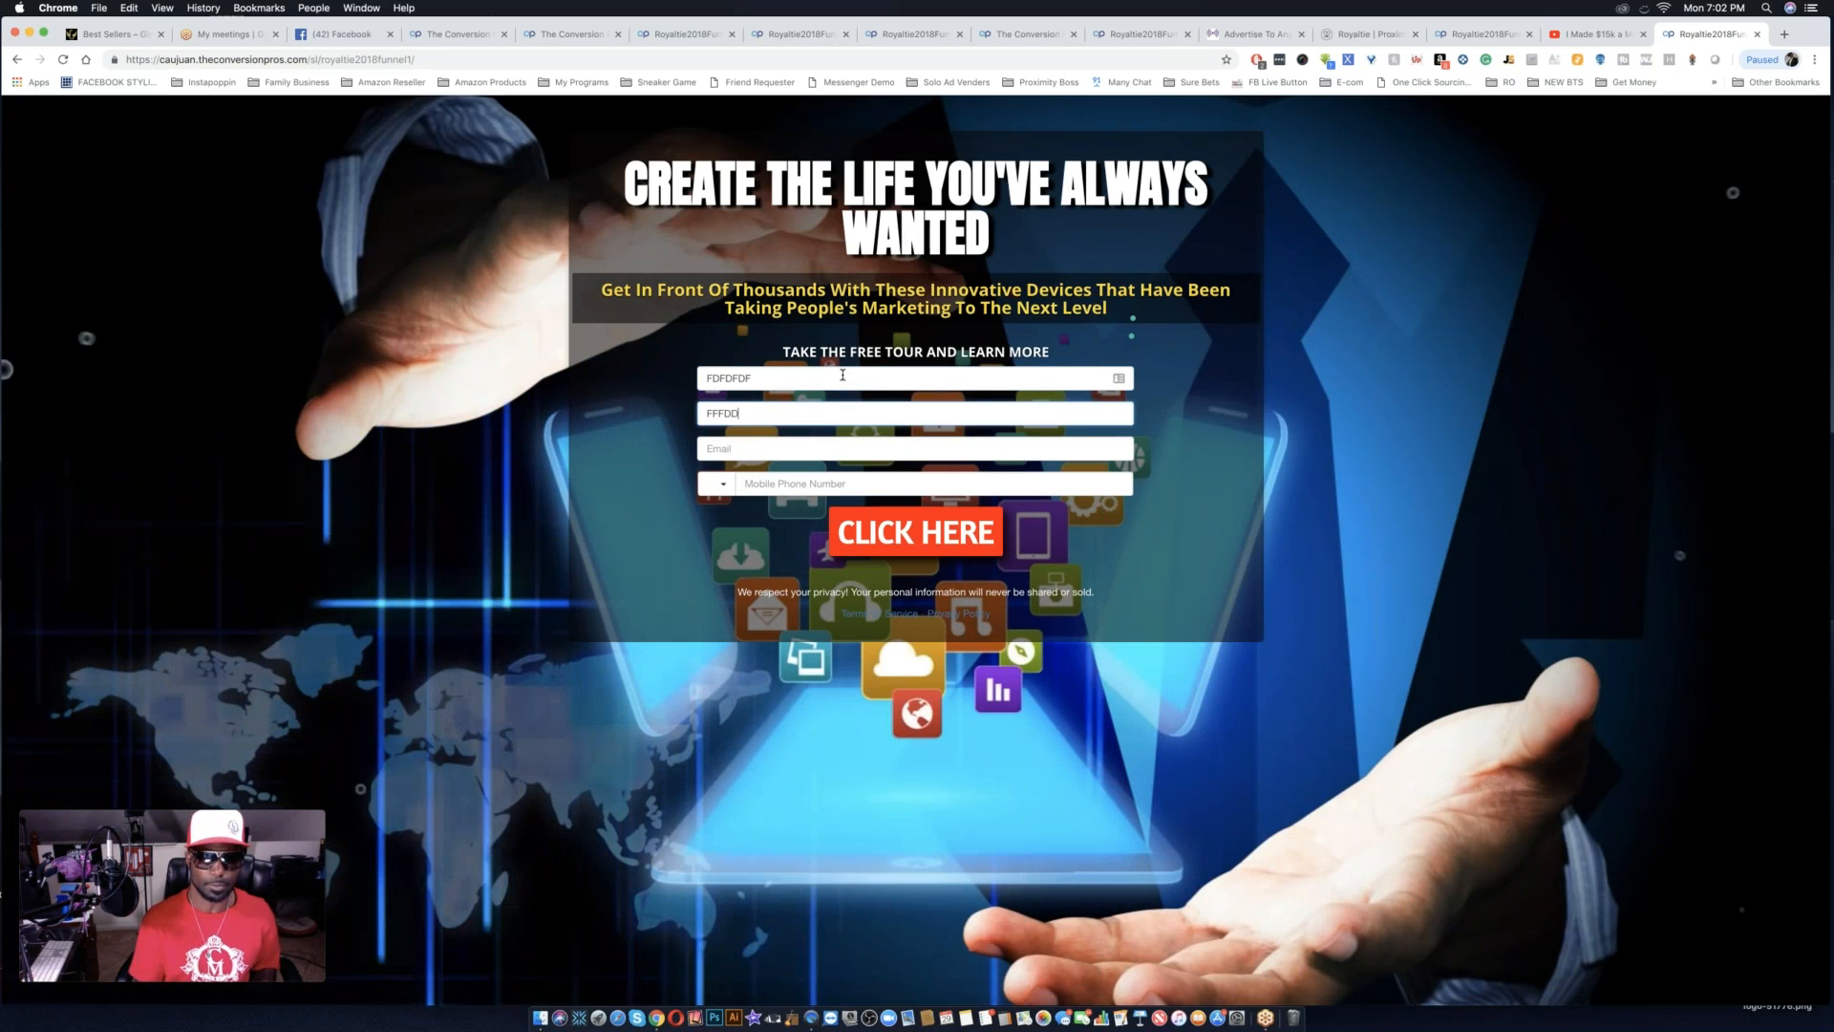
{"action": "type", "text": "DD"}
{"action": "left_click", "coordinate": [781, 449]}
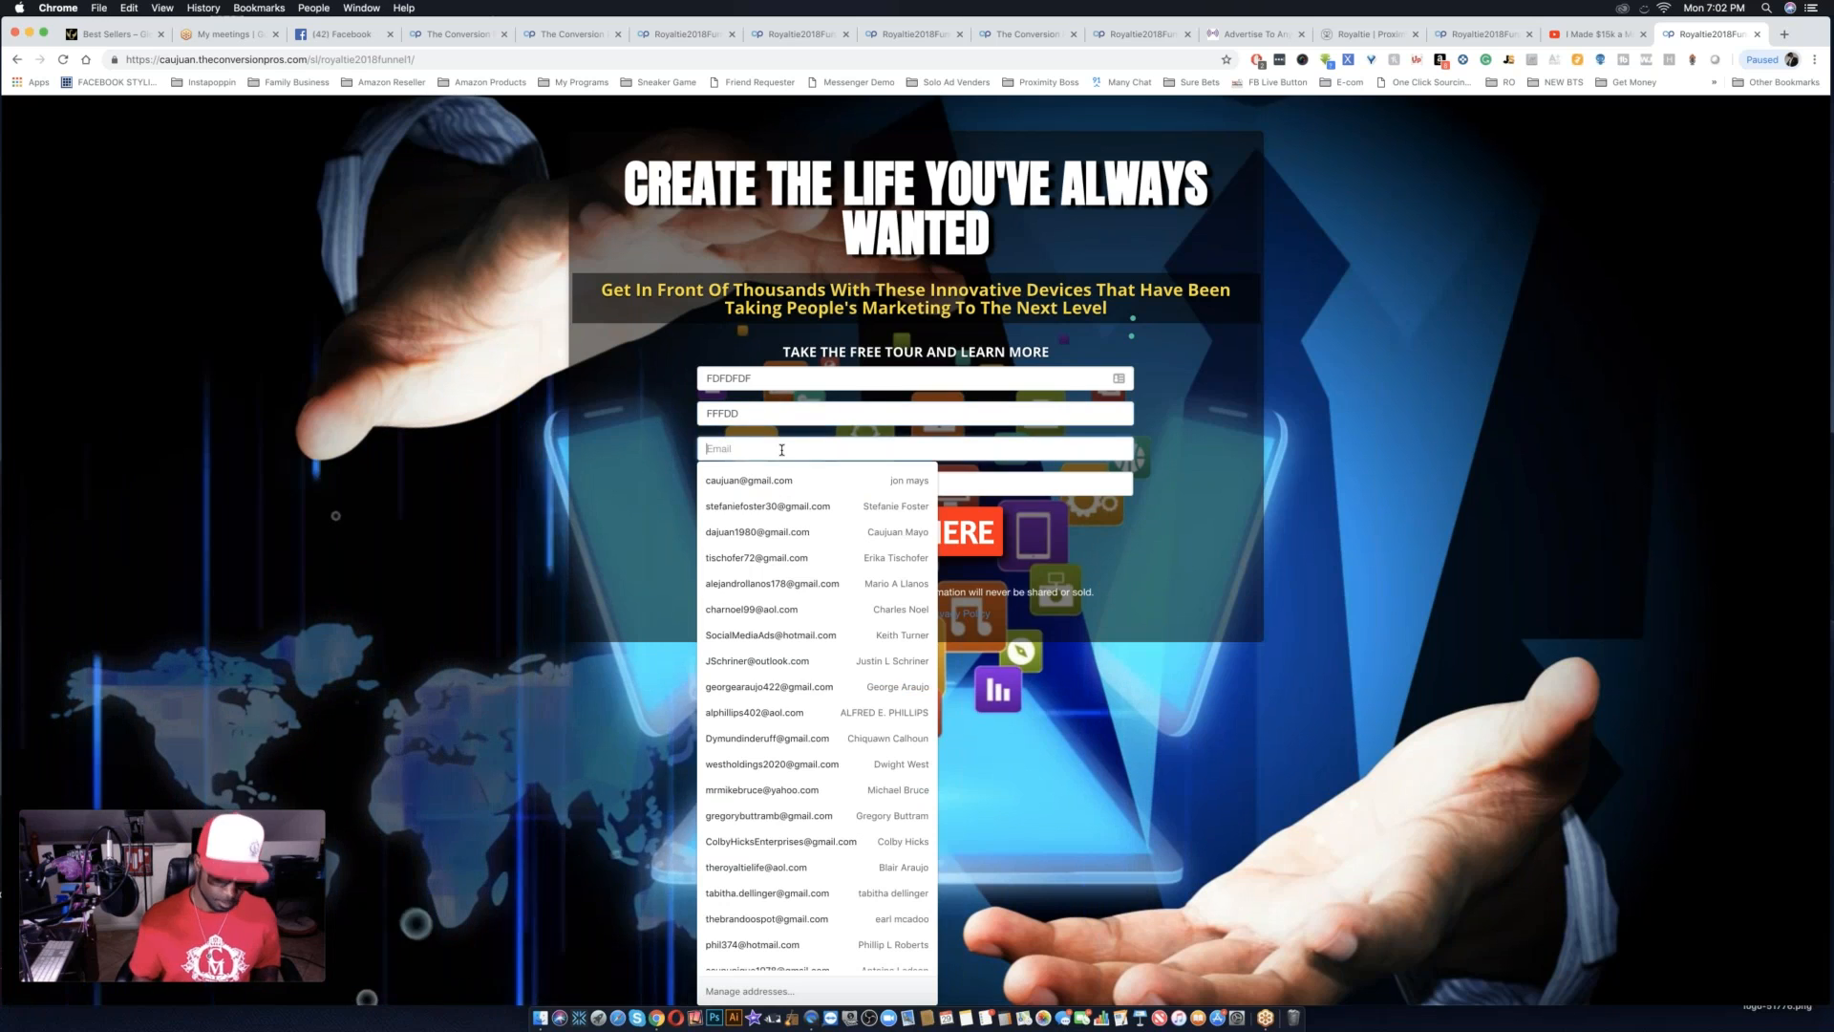
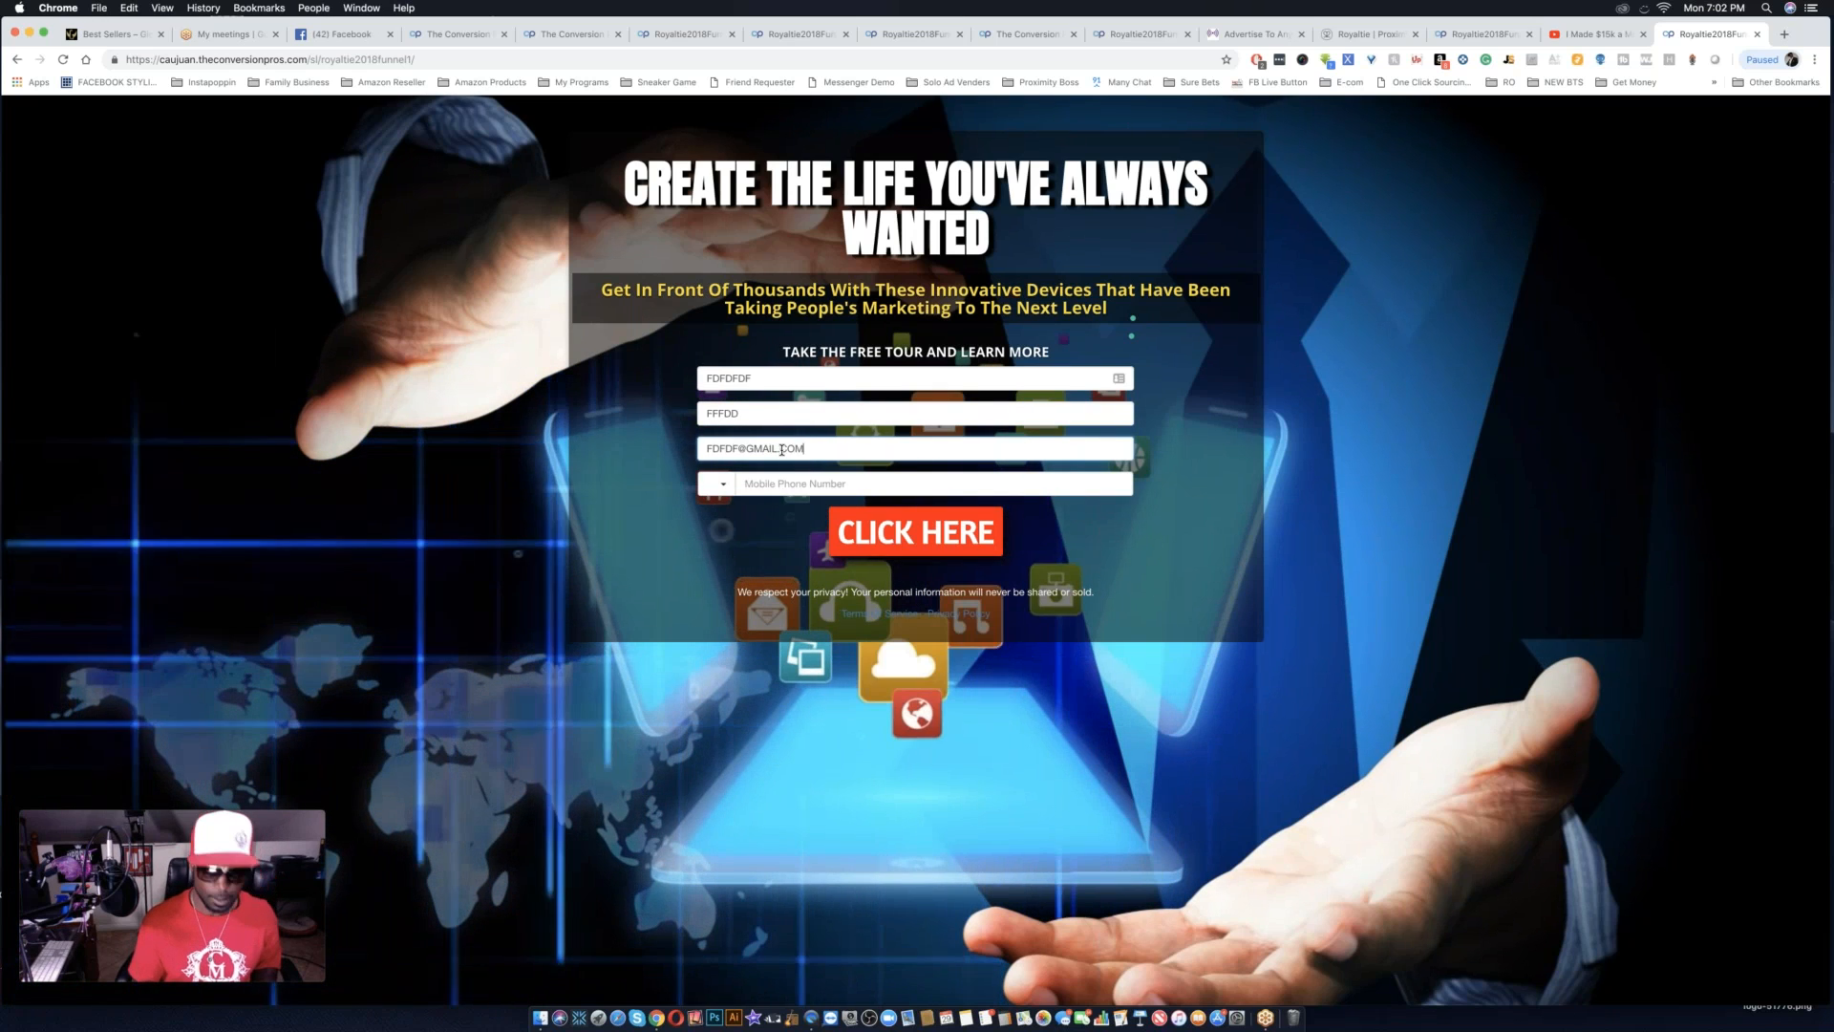
Enter a test mobile phone number, choose the country with code 1, and submit the opt-in form.
{"action": "left_click", "coordinate": [801, 485]}
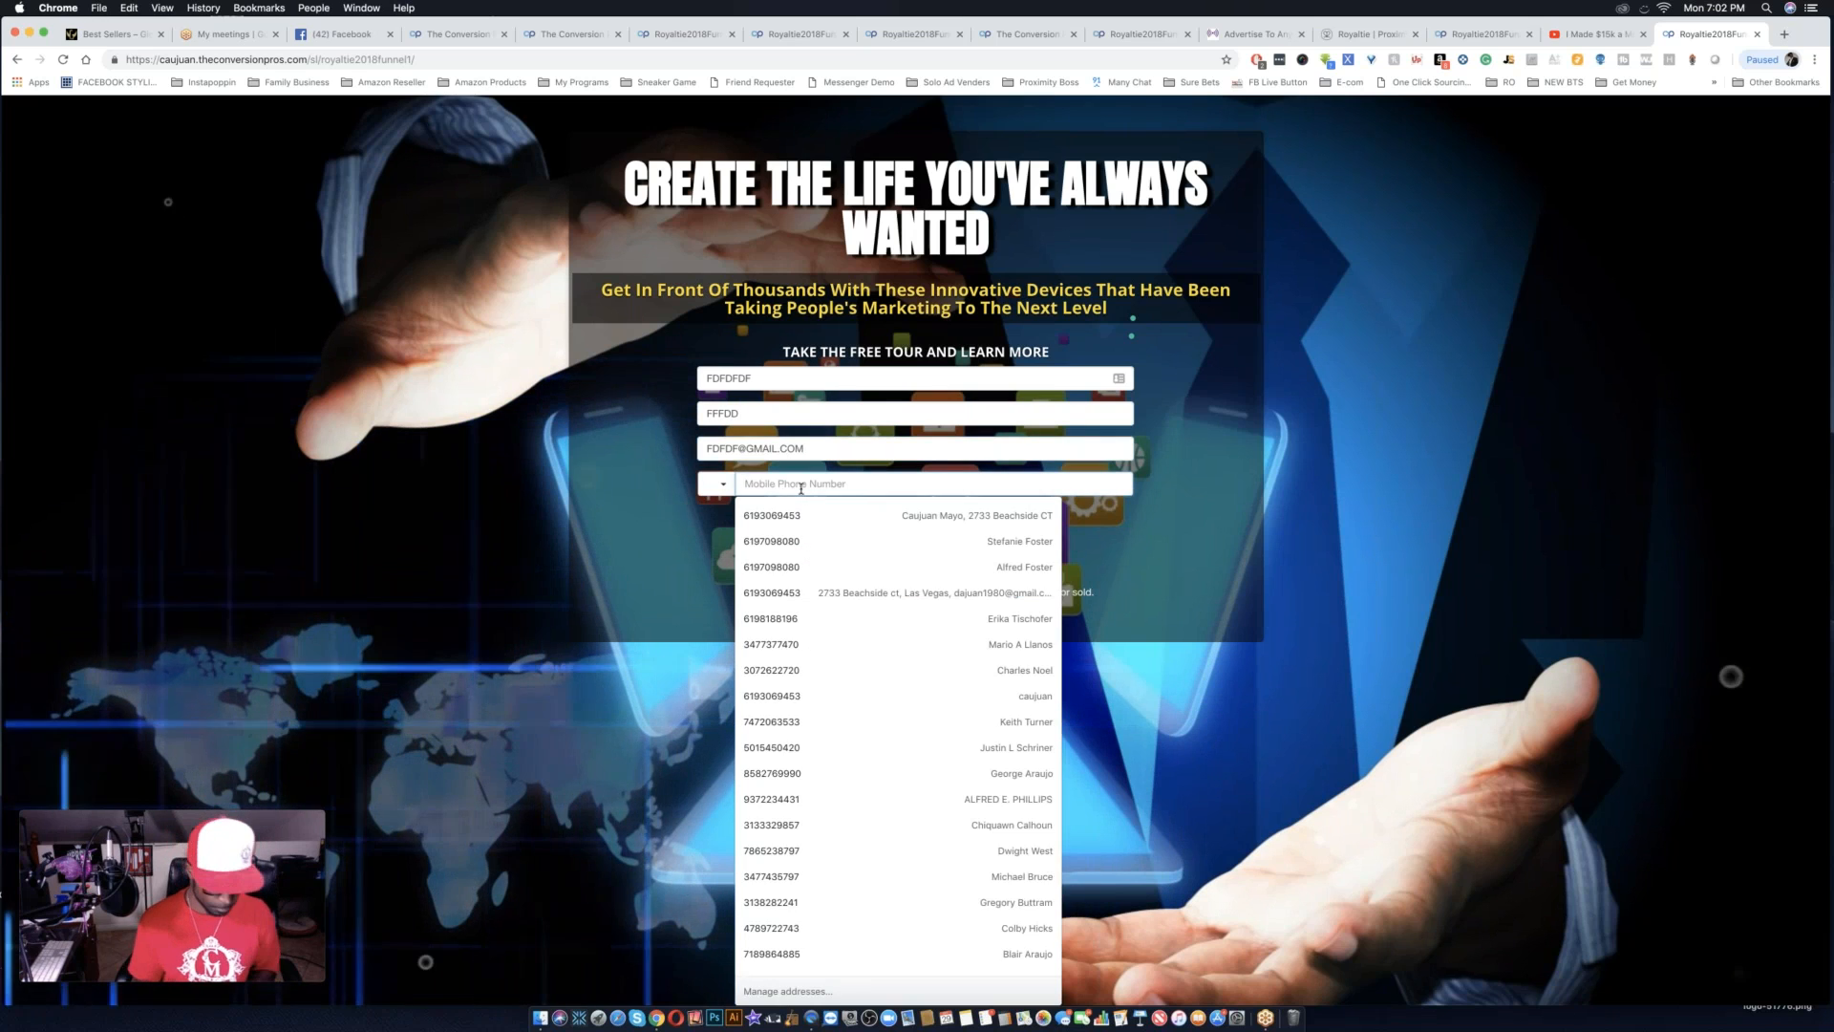
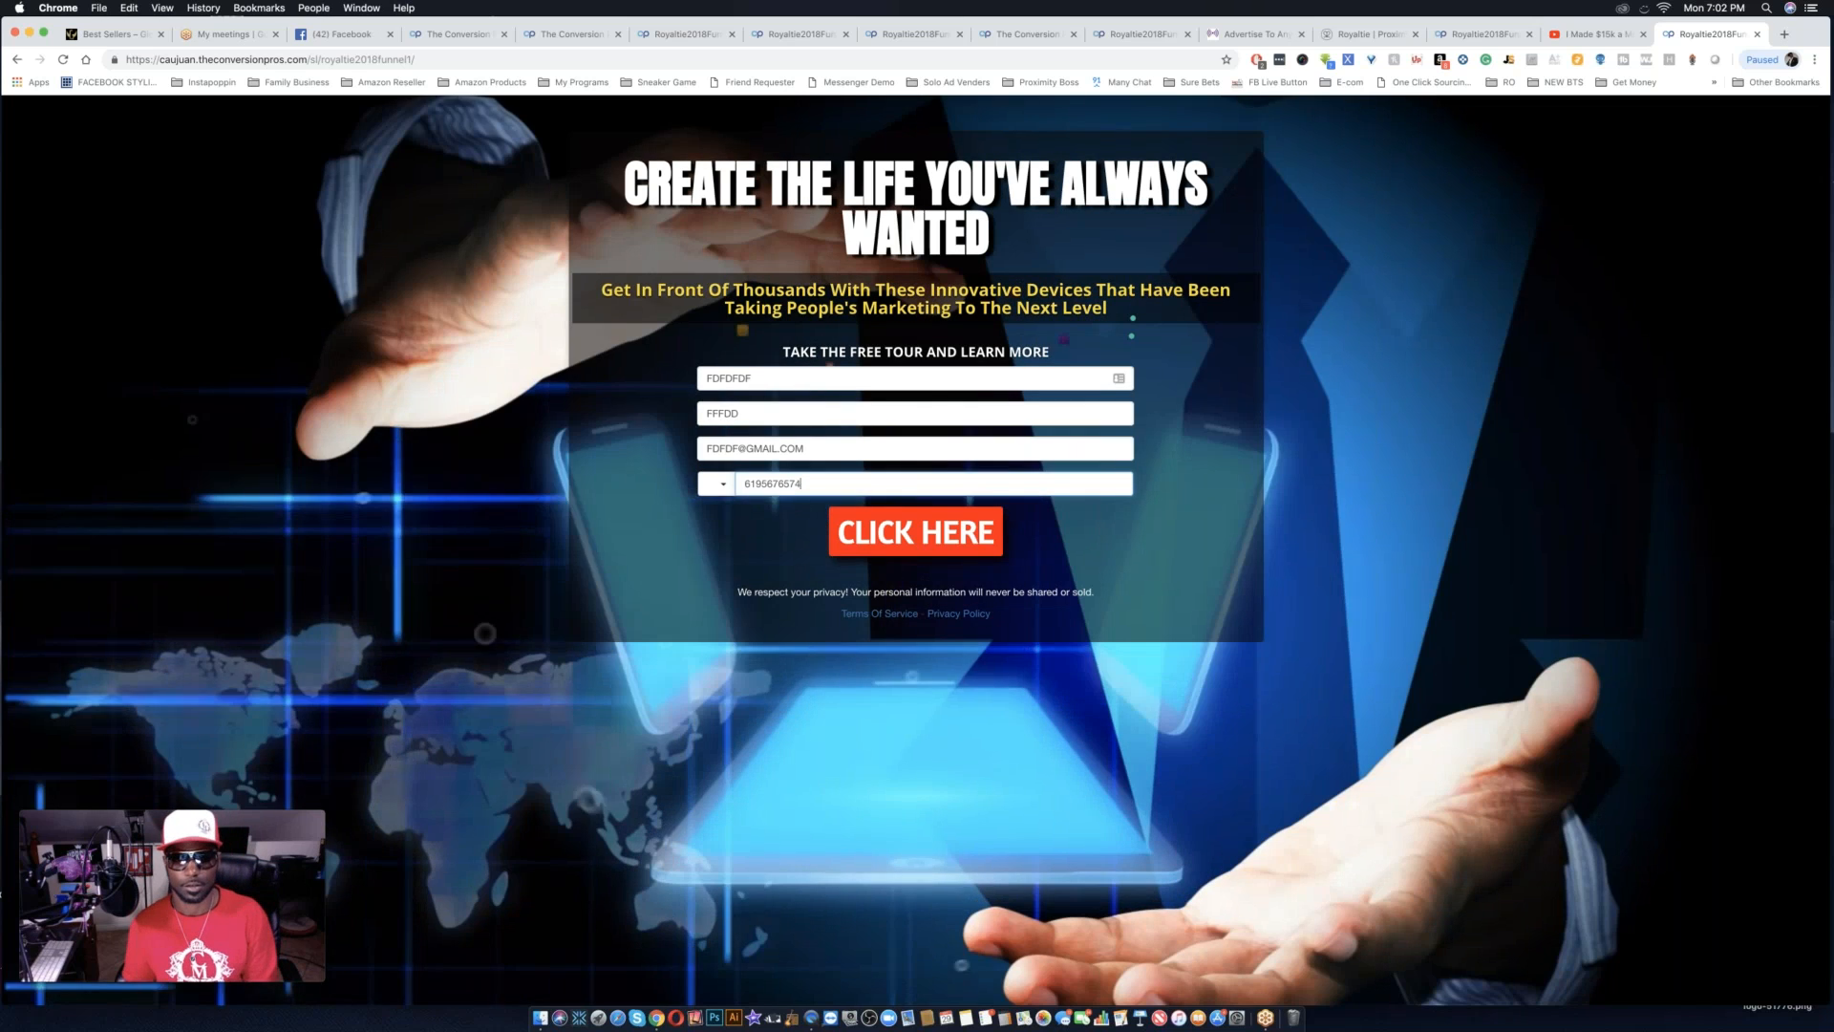
{"action": "left_click", "coordinate": [718, 484]}
{"action": "left_click", "coordinate": [740, 507]}
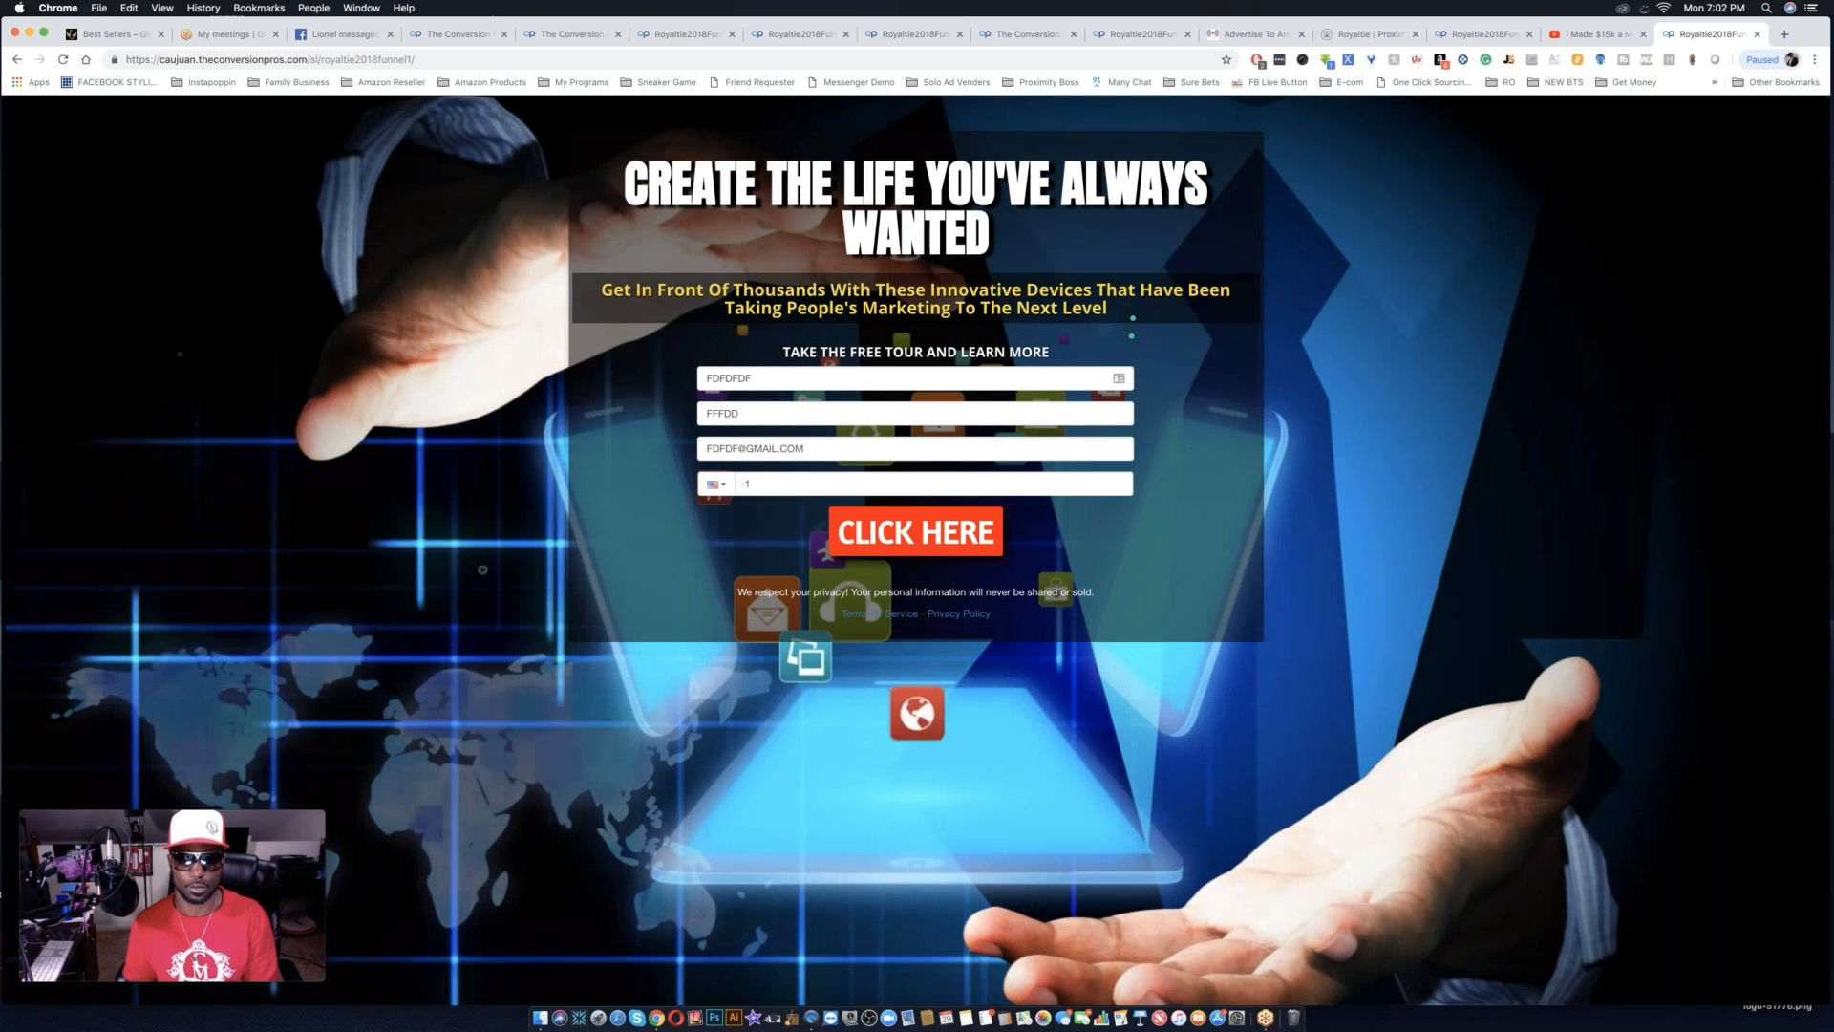
{"action": "left_click", "coordinate": [932, 542]}
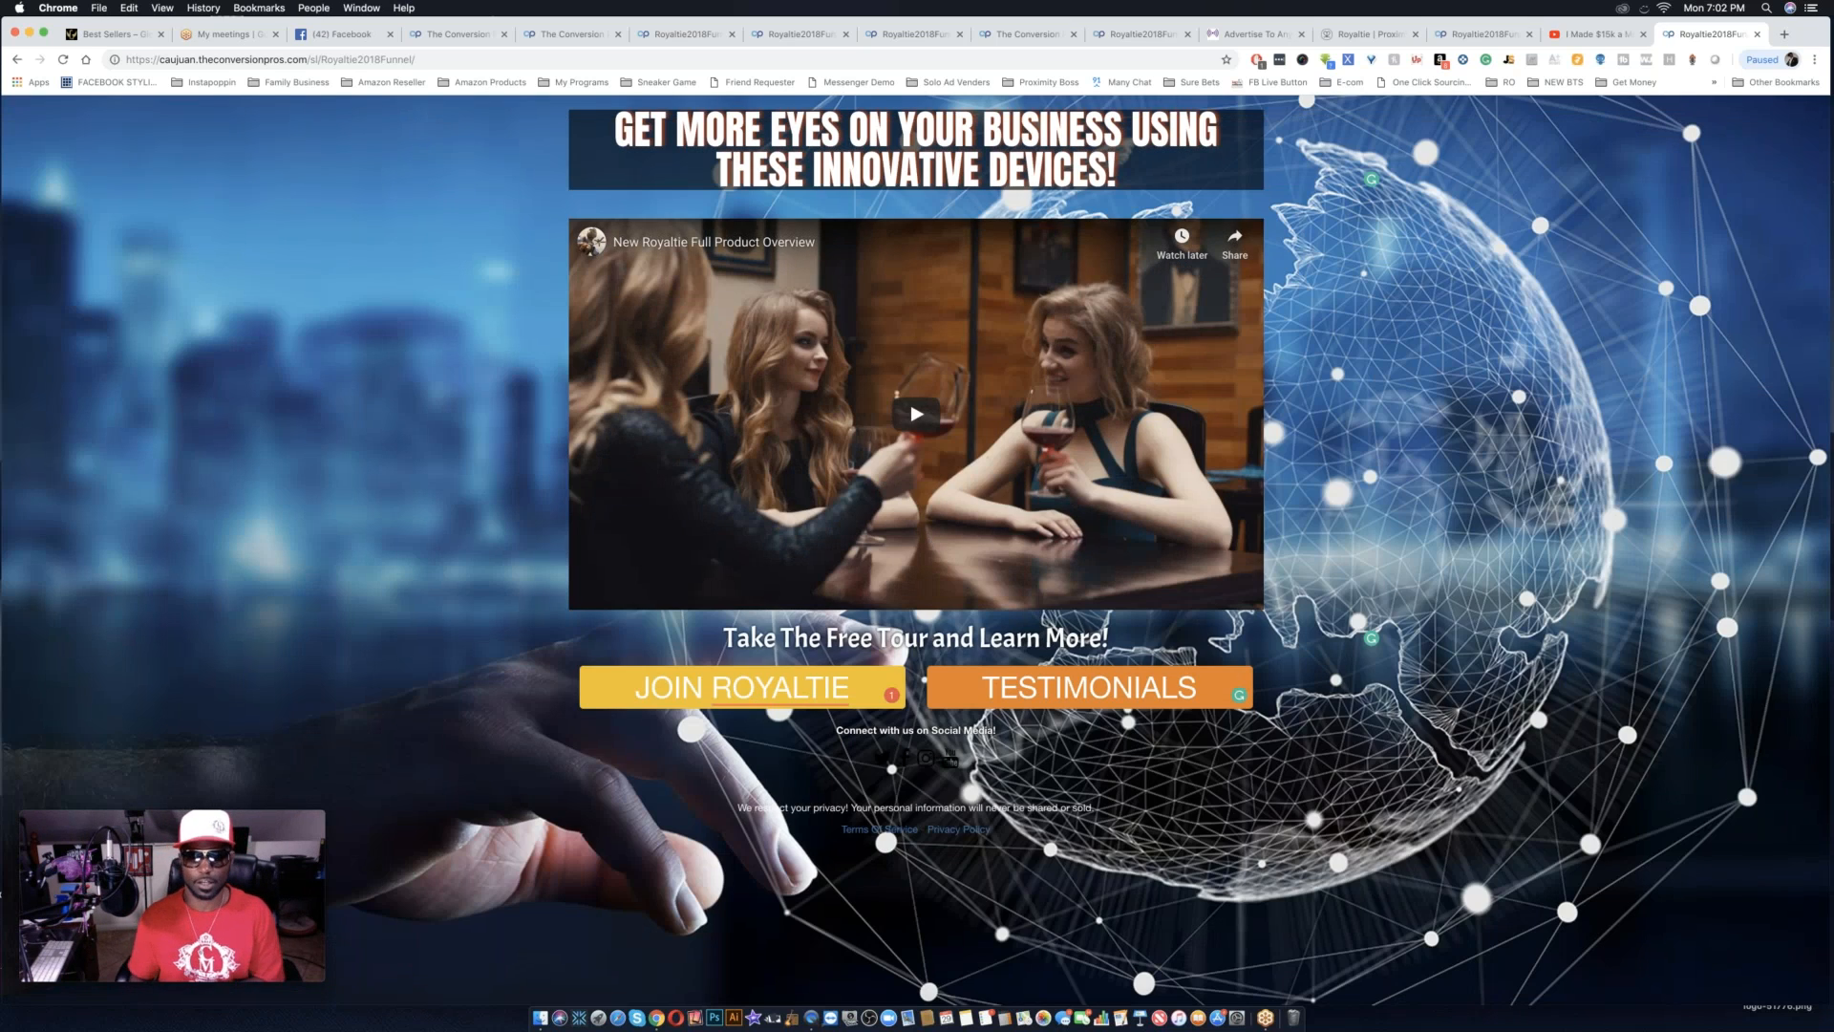
Play and pause the product overview video on the second funnel page, and follow its TESTIMONIALS button.
{"action": "left_click", "coordinate": [903, 440]}
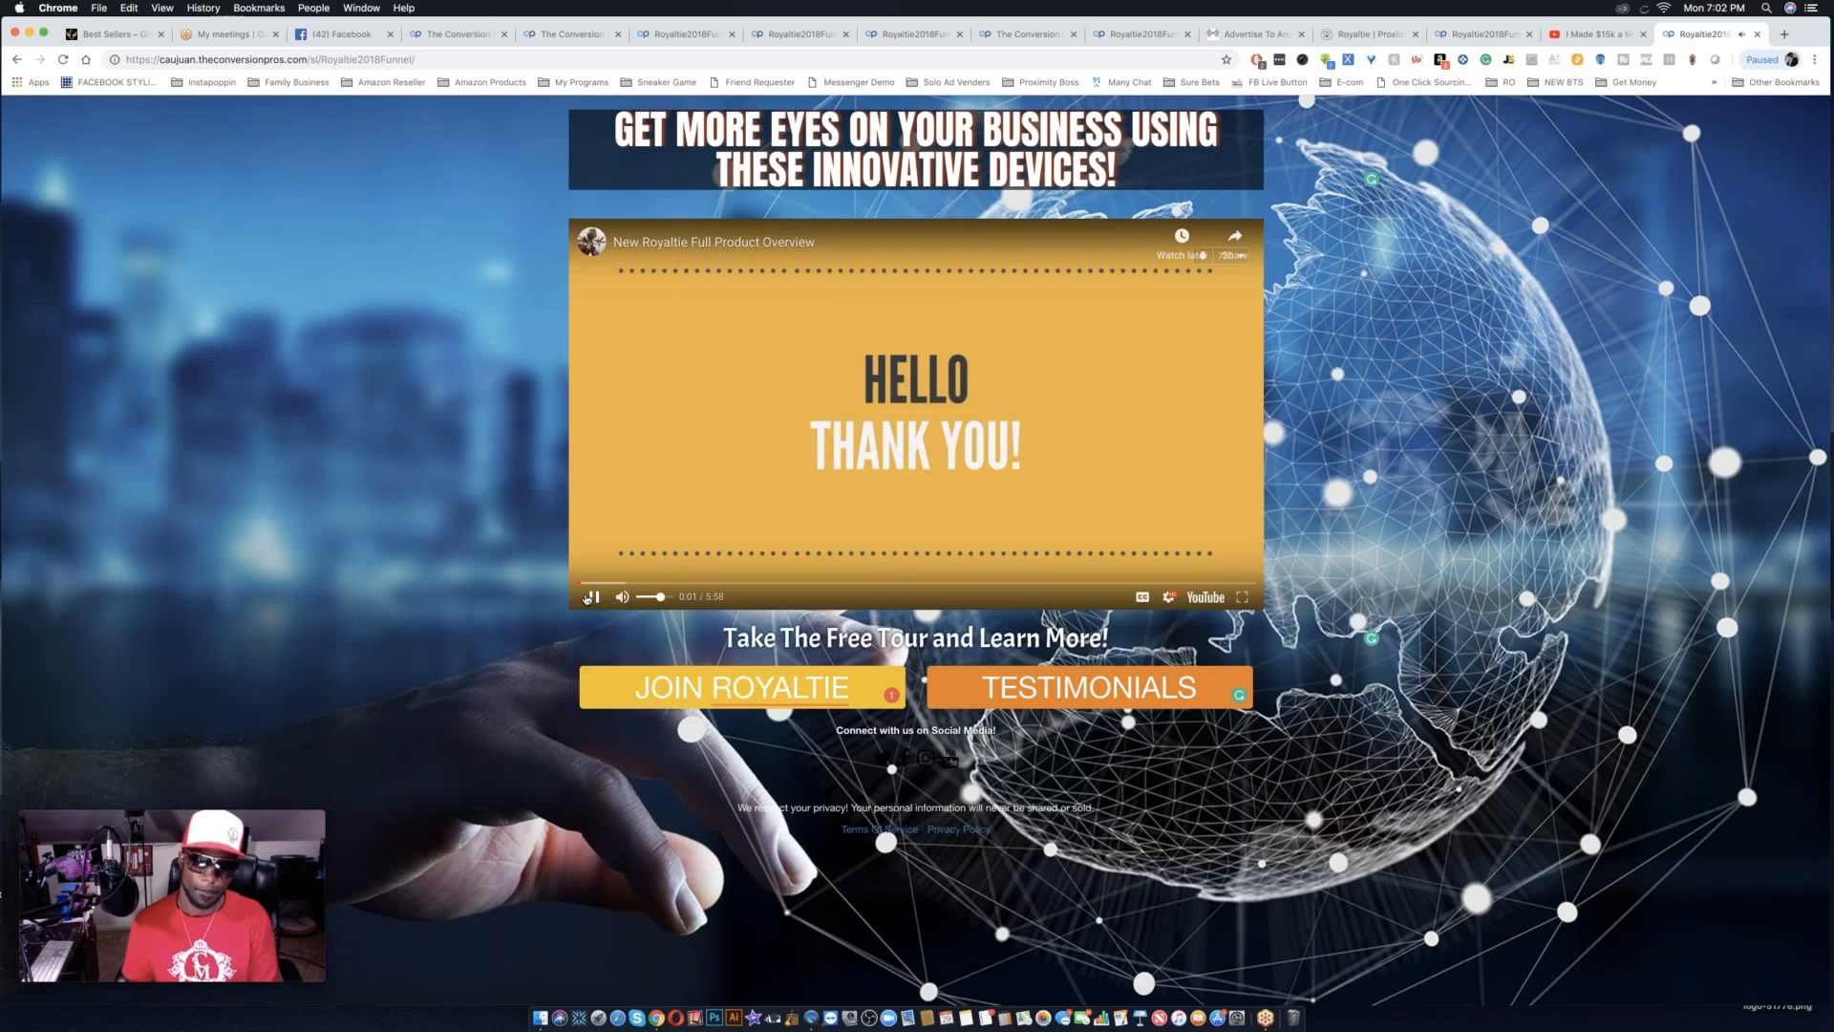
{"action": "left_click", "coordinate": [587, 598]}
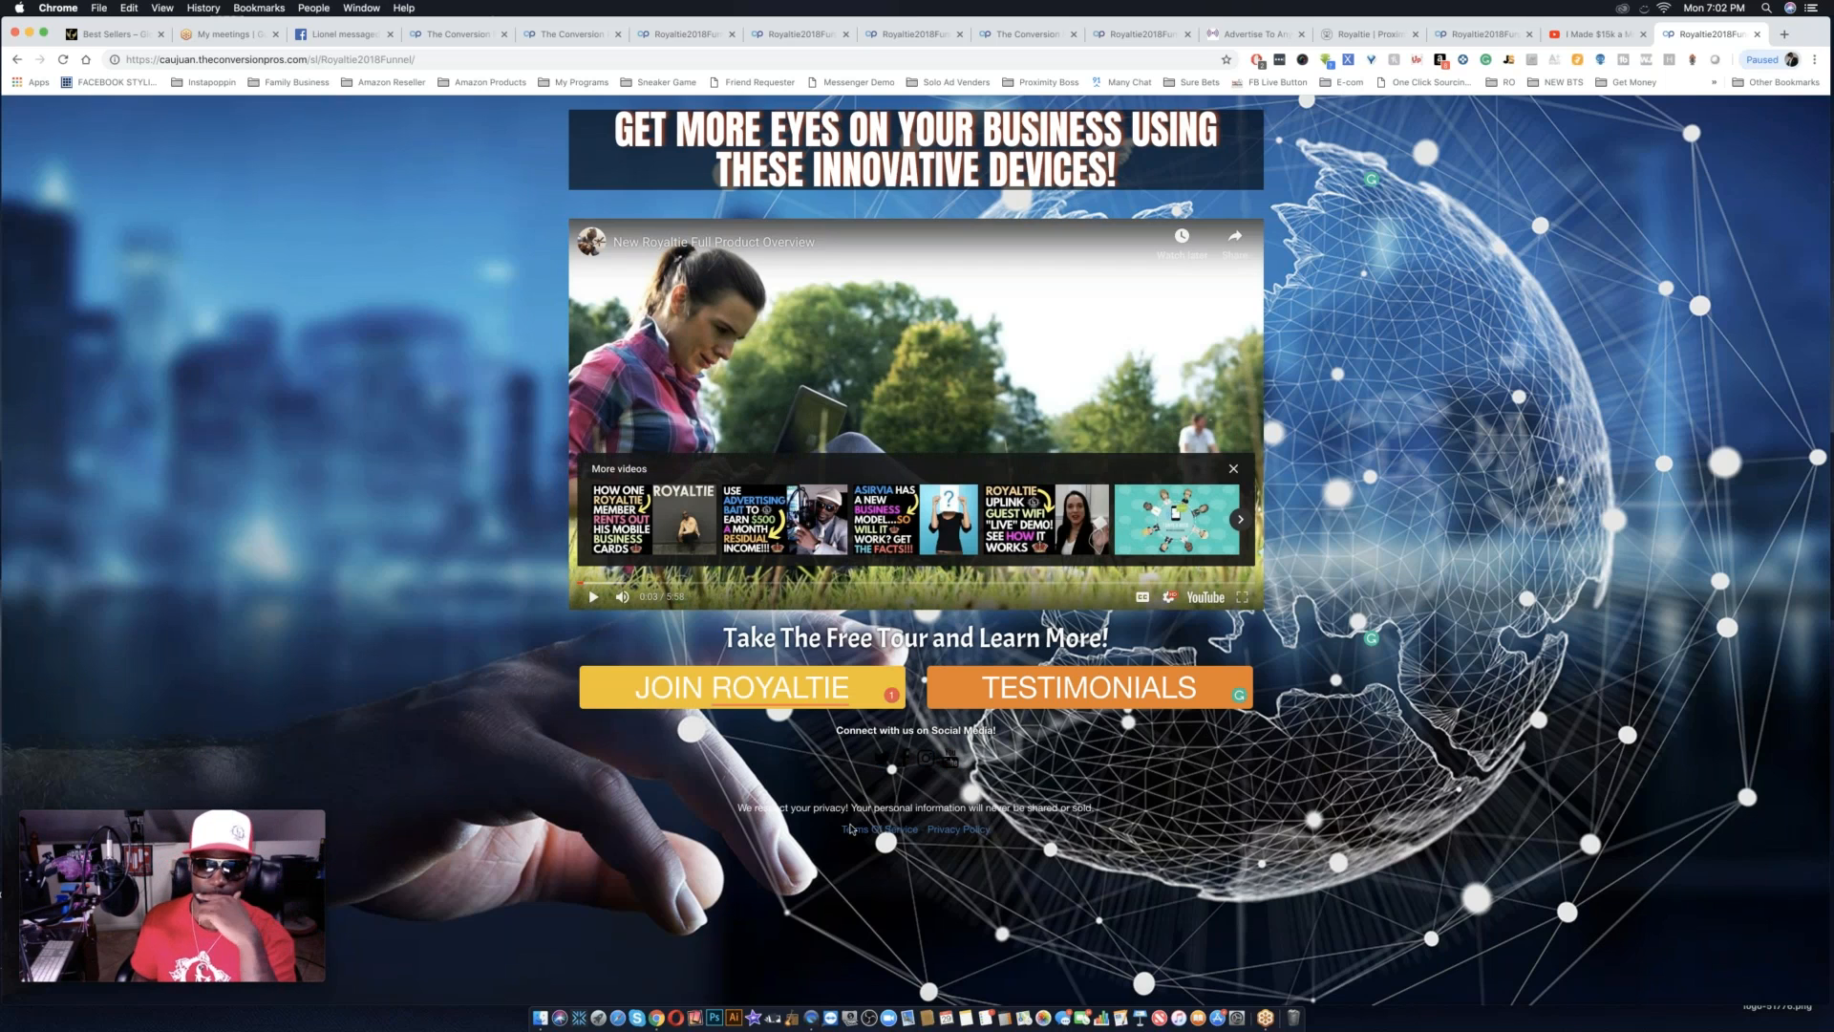
{"action": "left_click", "coordinate": [1106, 696]}
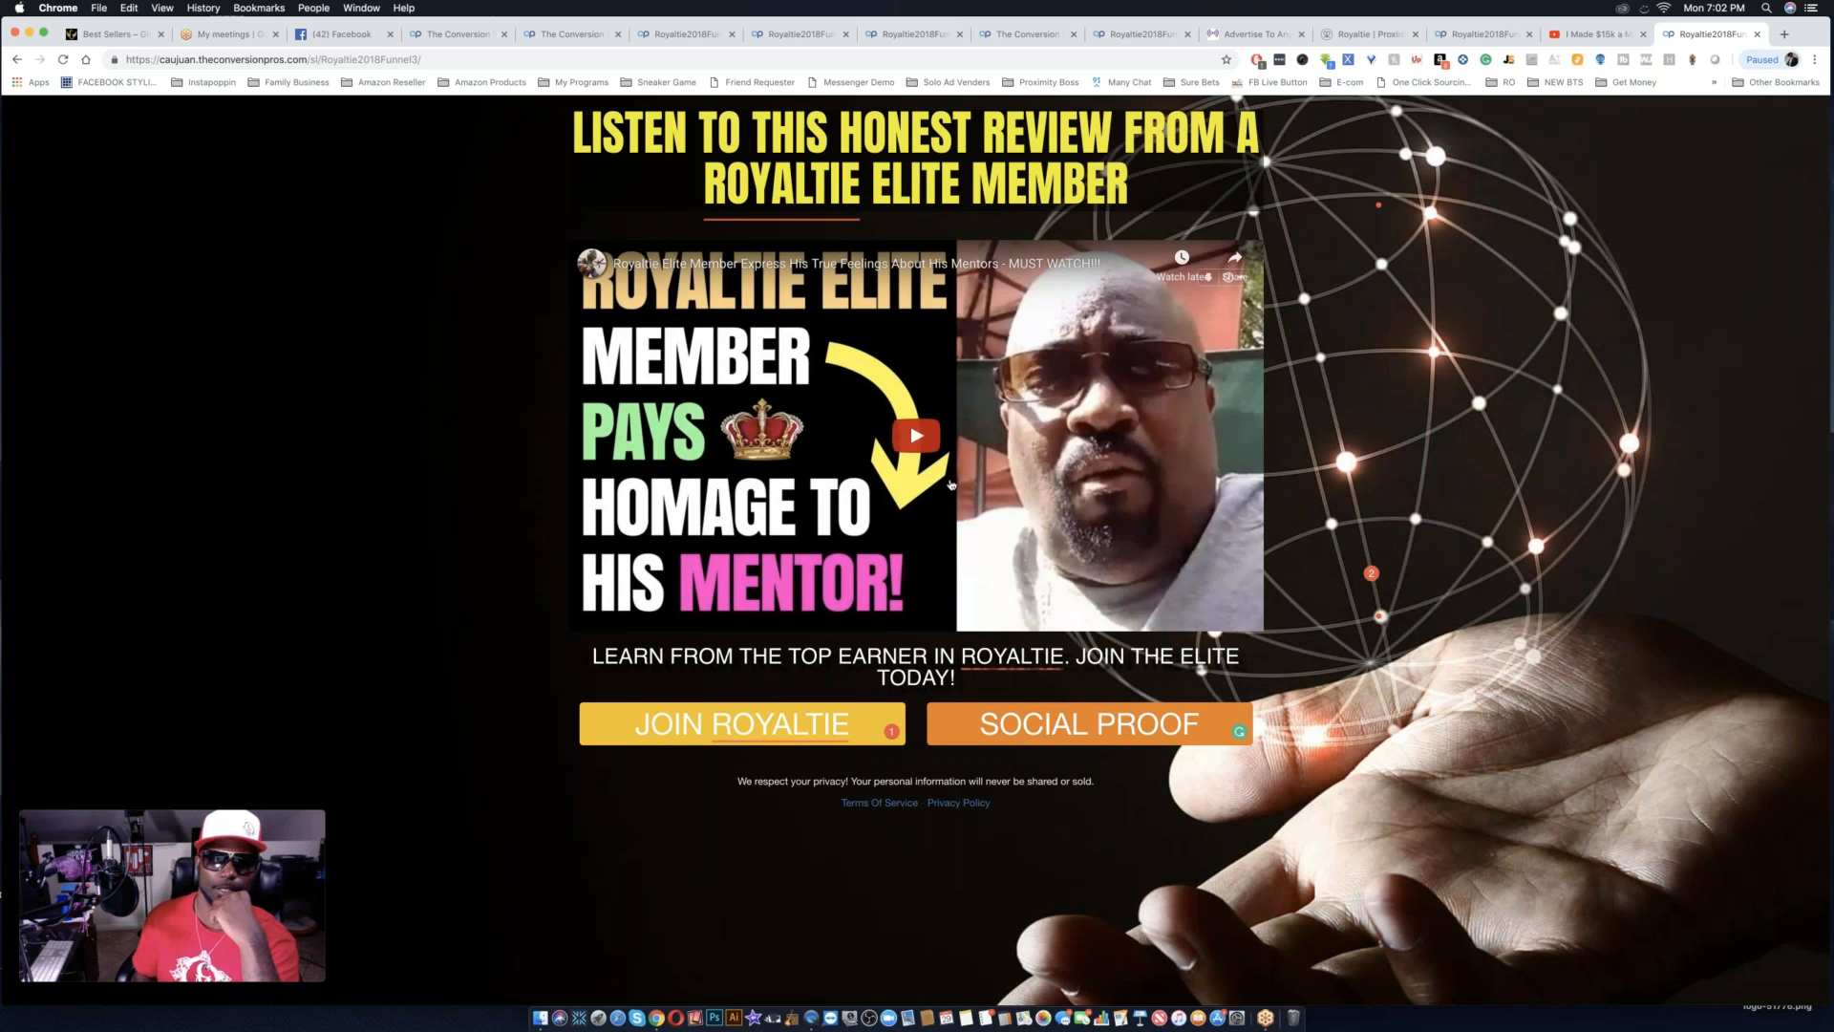
Play and pause the member review video on the third funnel page, and follow its SOCIAL PROOF button.
{"action": "left_click", "coordinate": [914, 441]}
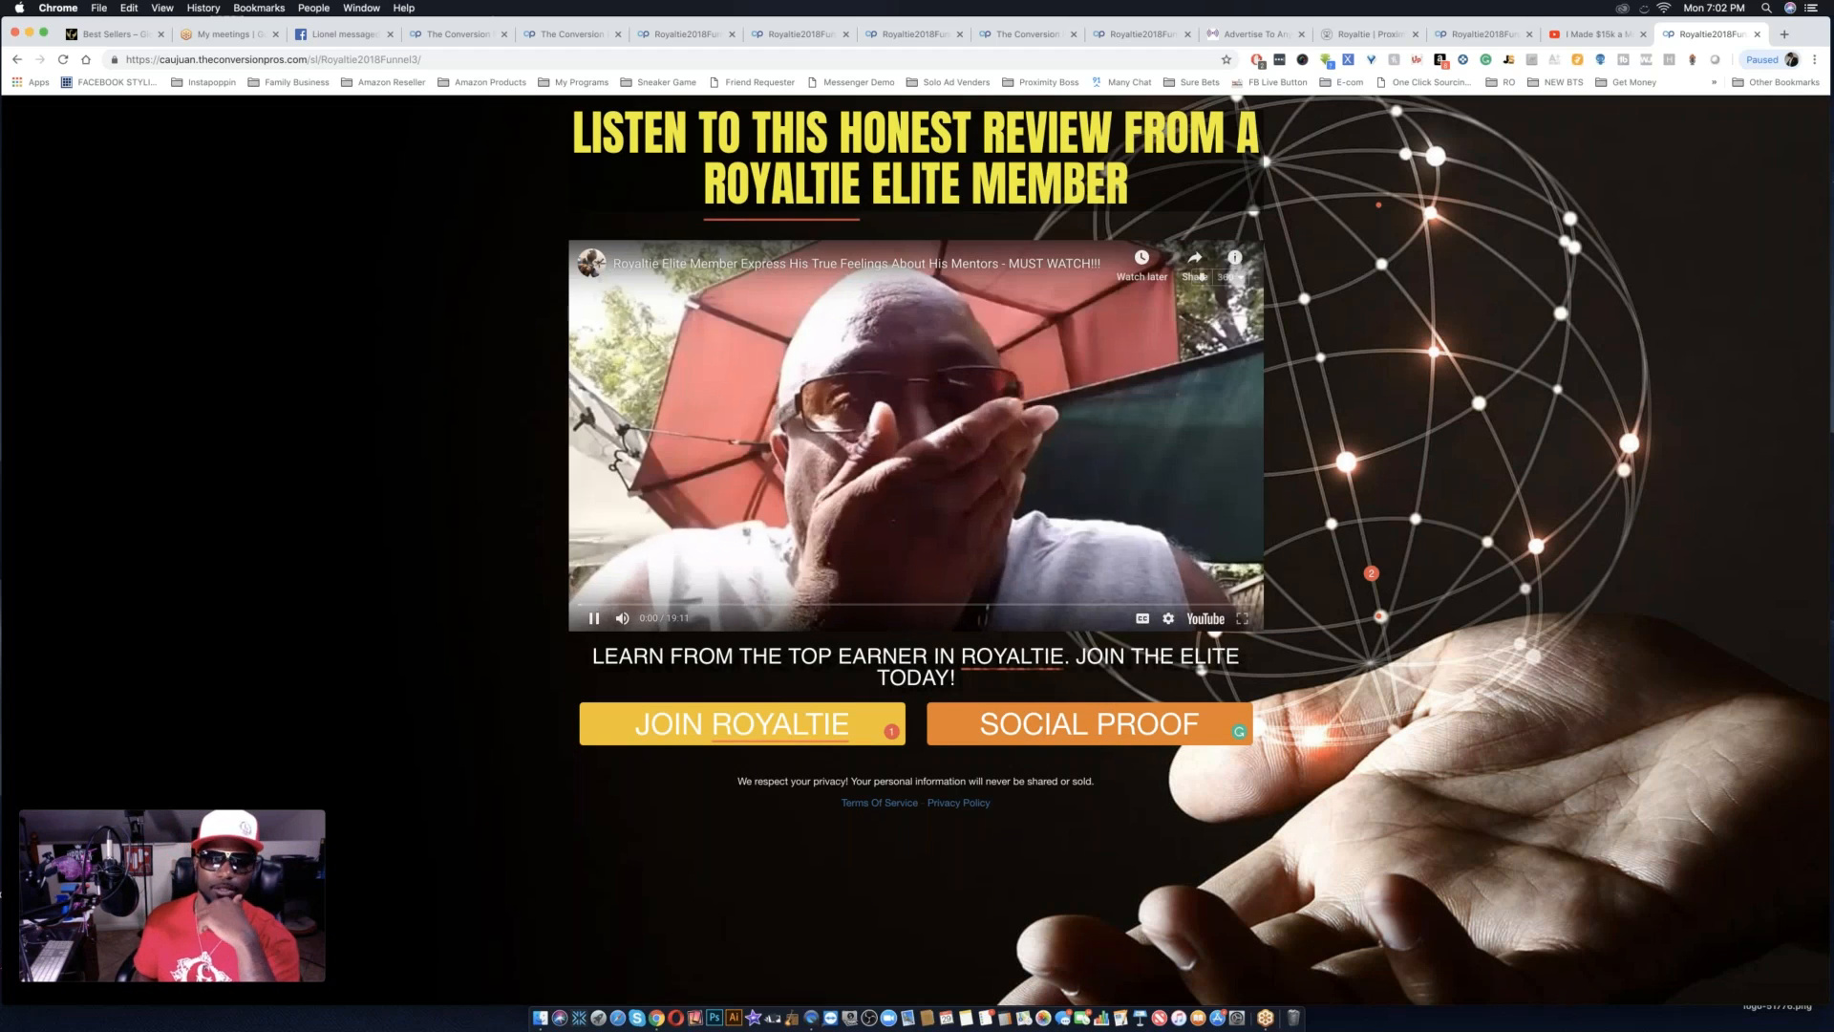
{"action": "left_click", "coordinate": [594, 618]}
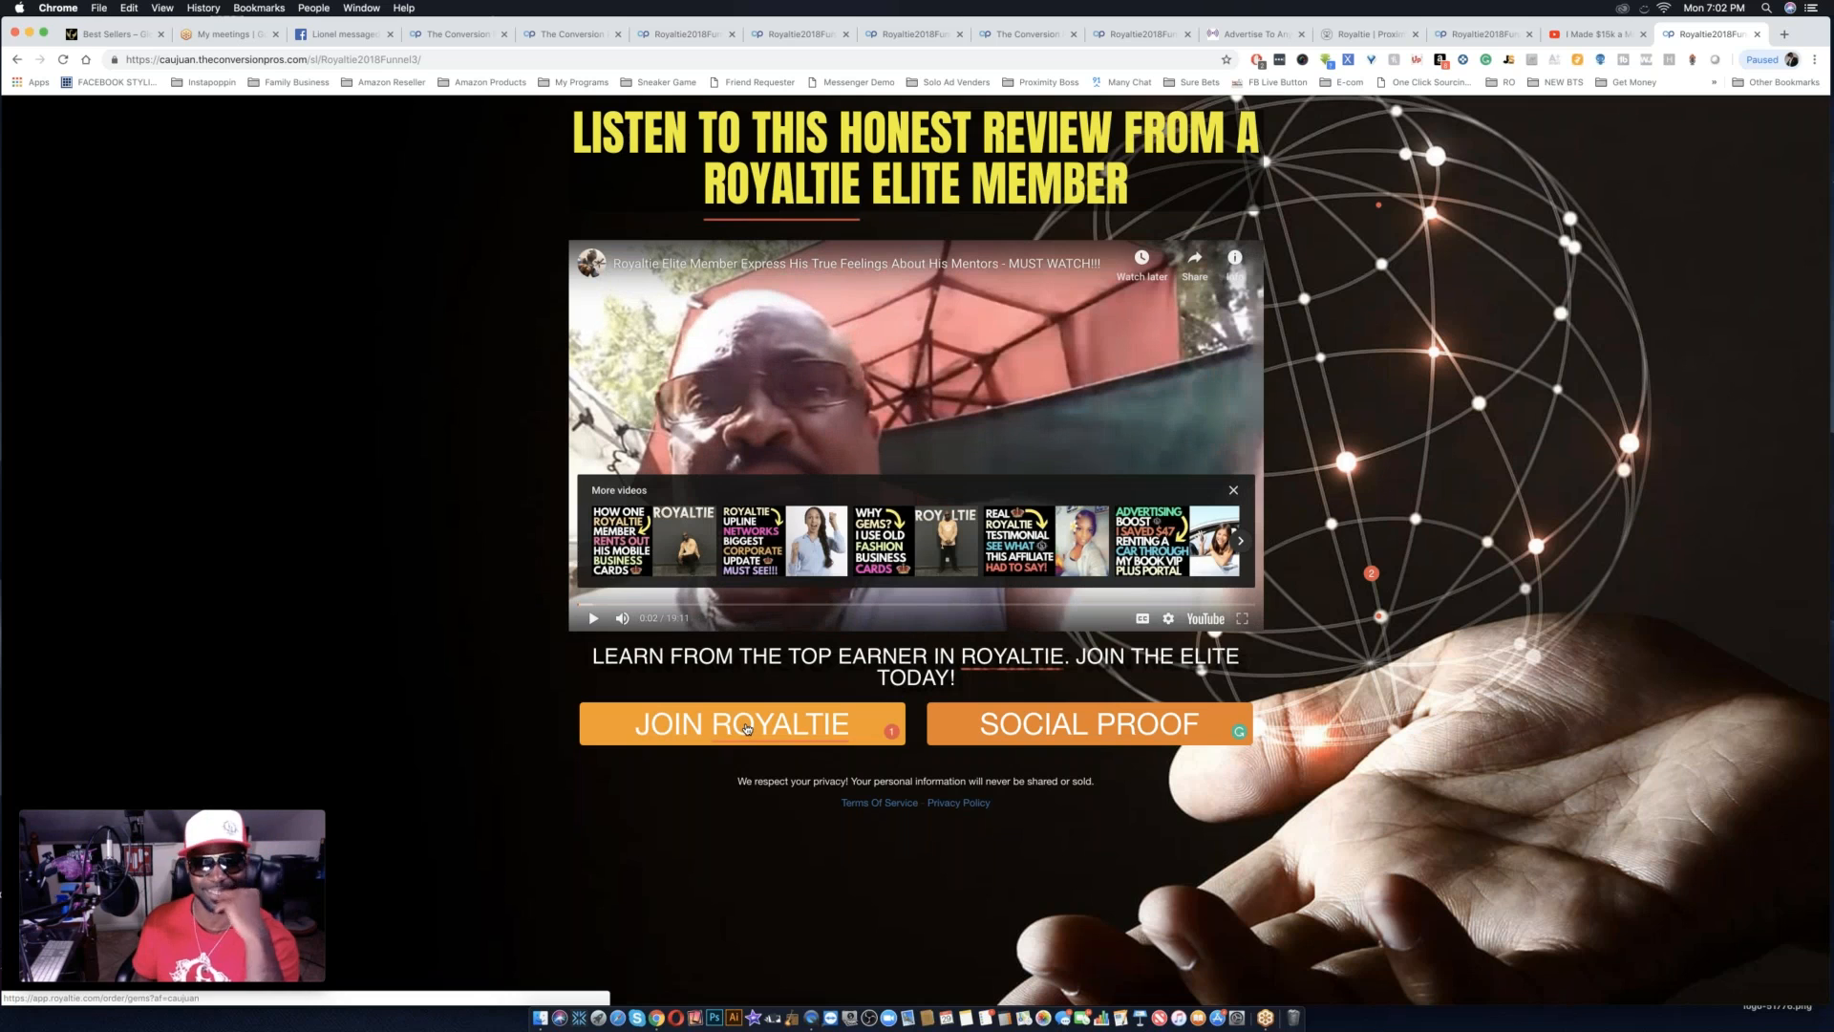
{"action": "left_click", "coordinate": [1080, 732]}
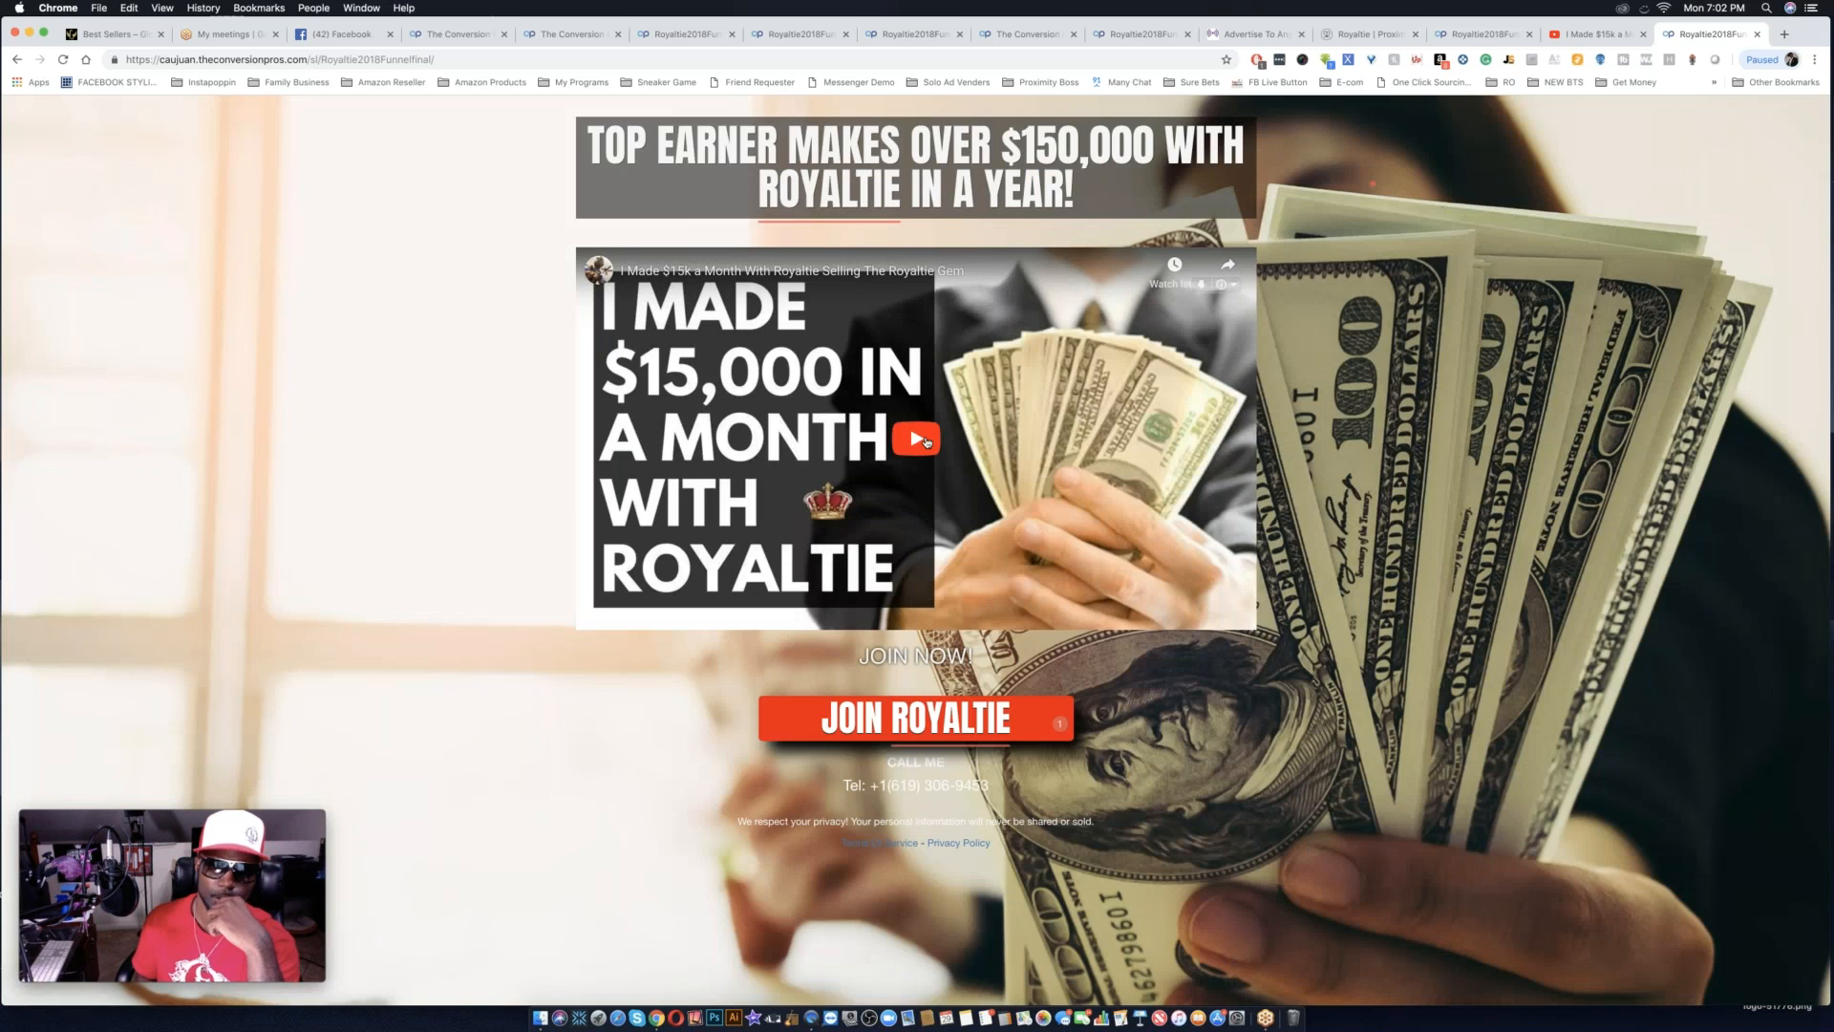
Play and pause the top earner video on the final funnel page, and follow its JOIN ROYALTIE button.
{"action": "left_click", "coordinate": [926, 441]}
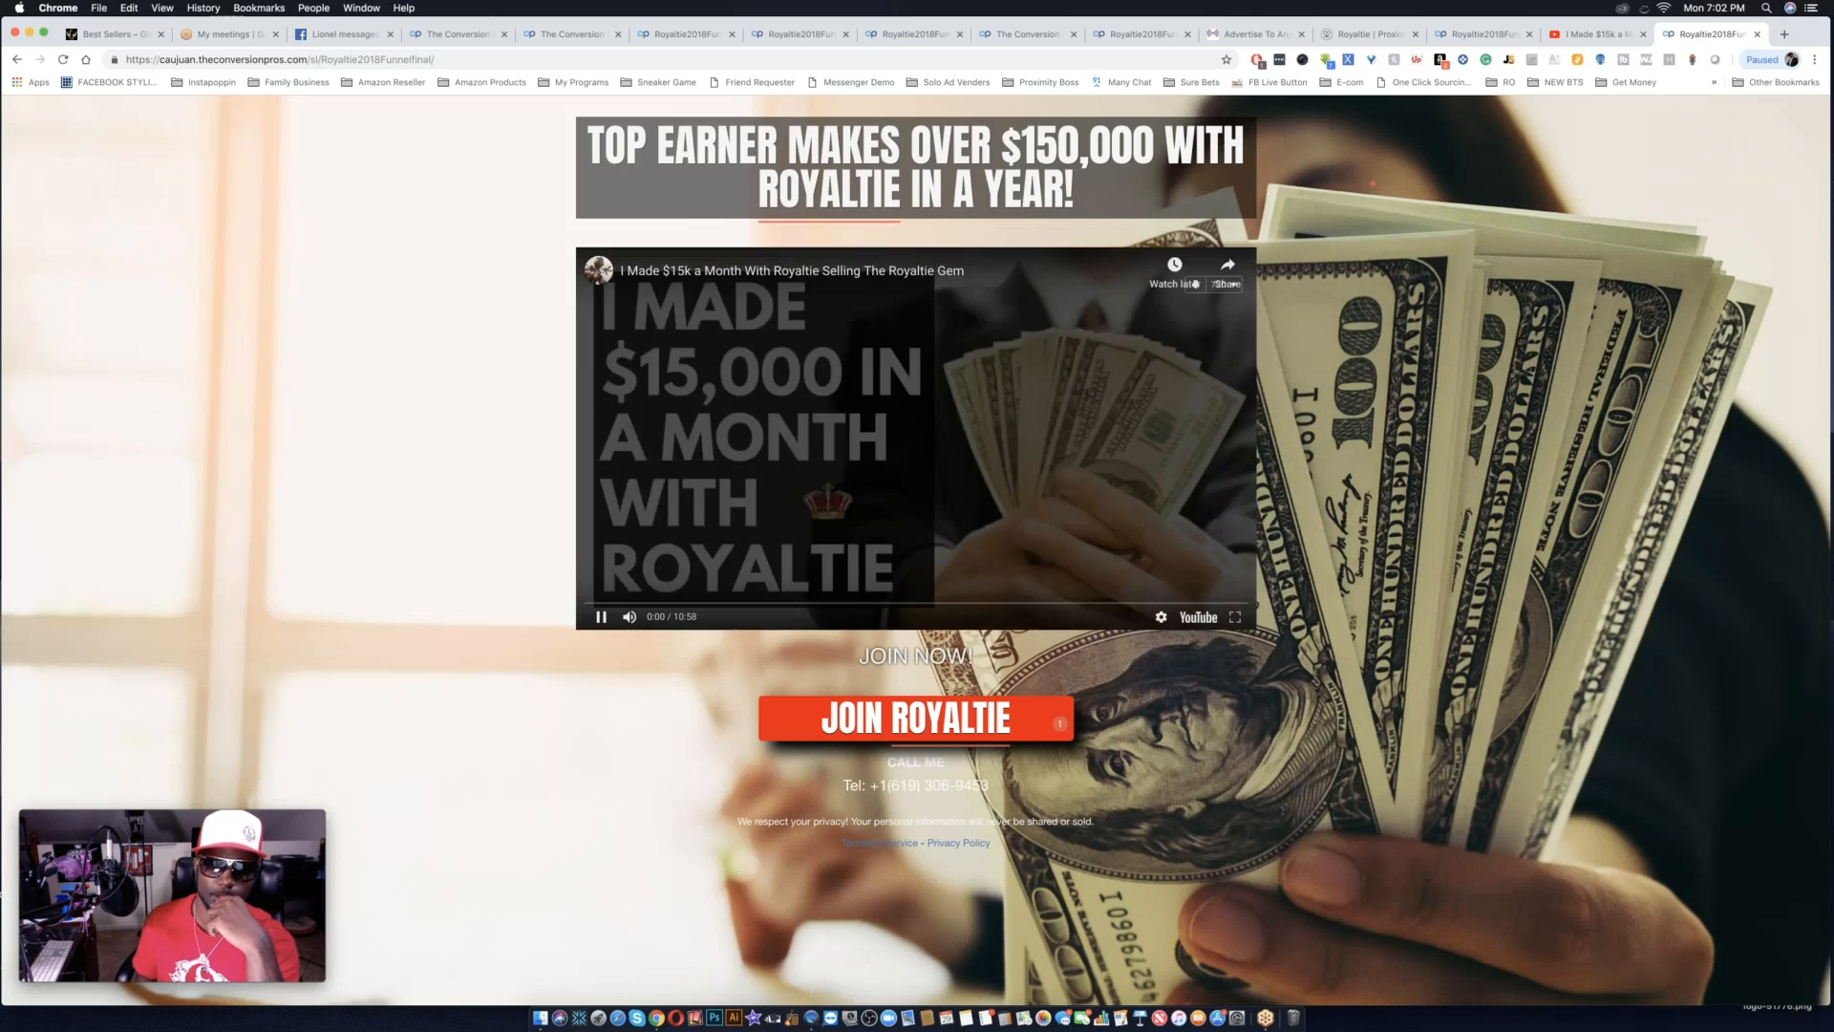
{"action": "left_click", "coordinate": [592, 619]}
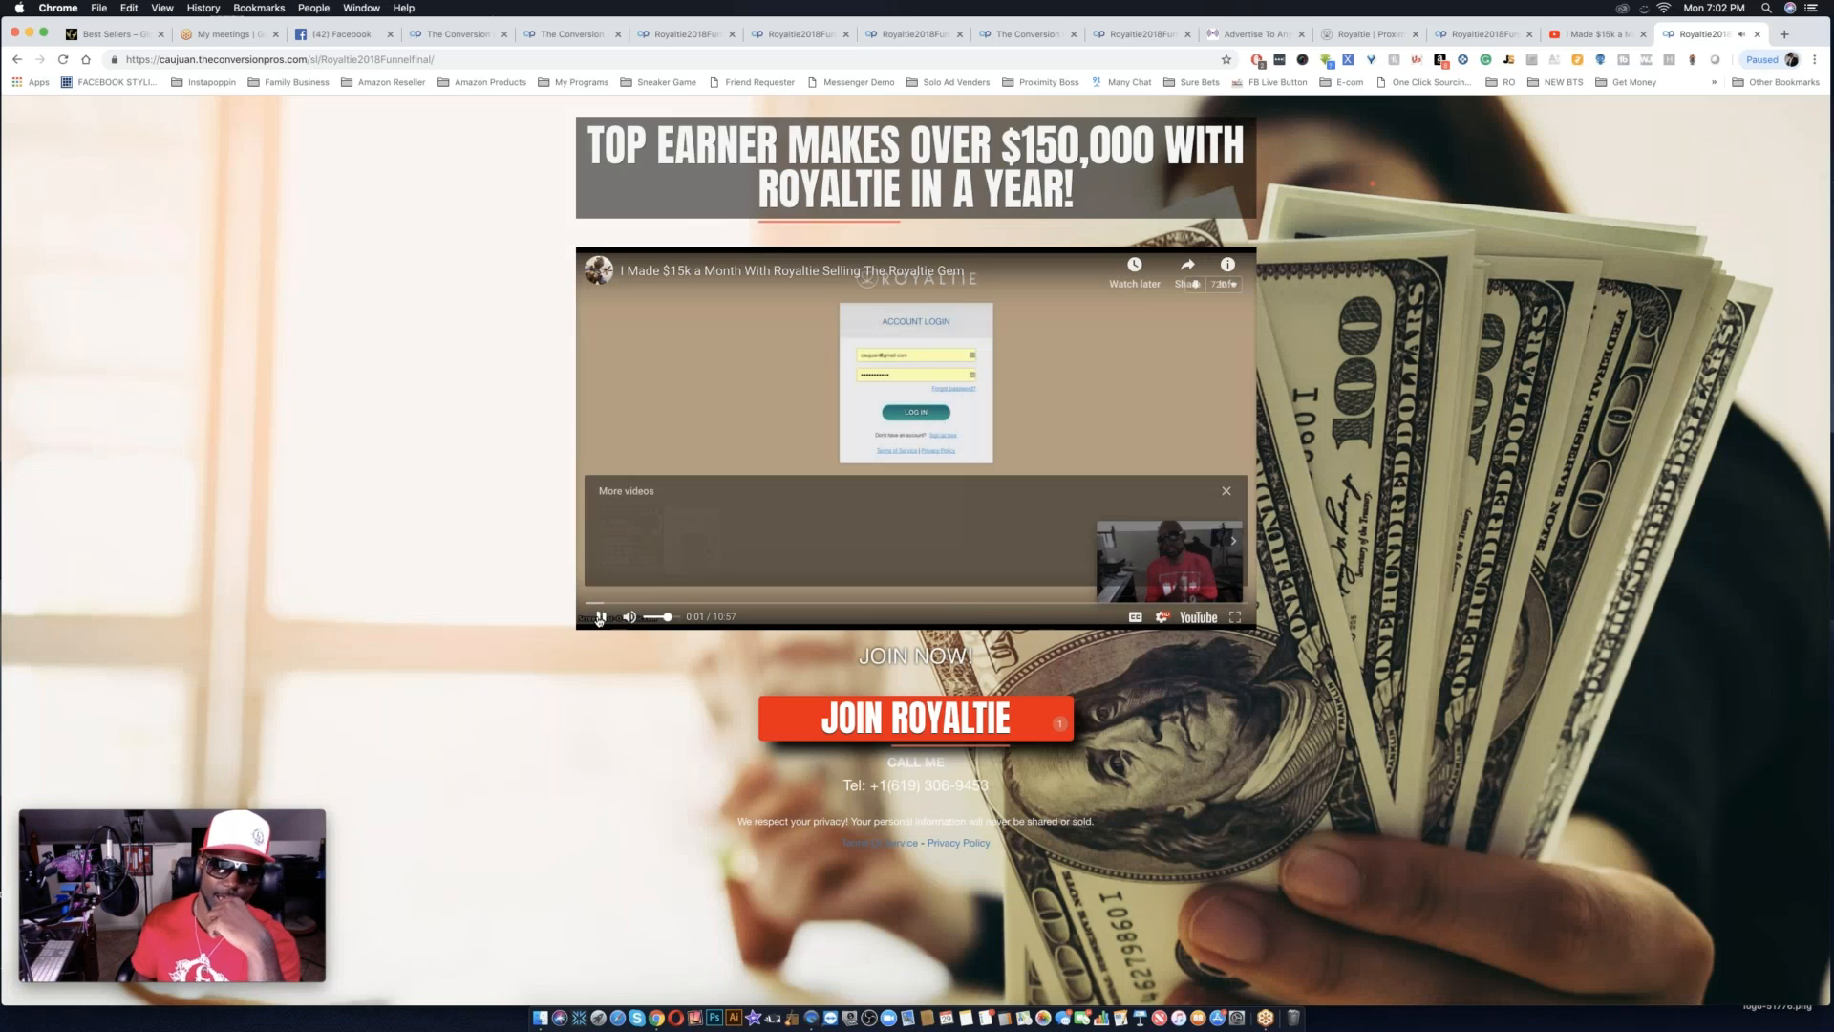
{"action": "left_click", "coordinate": [938, 726]}
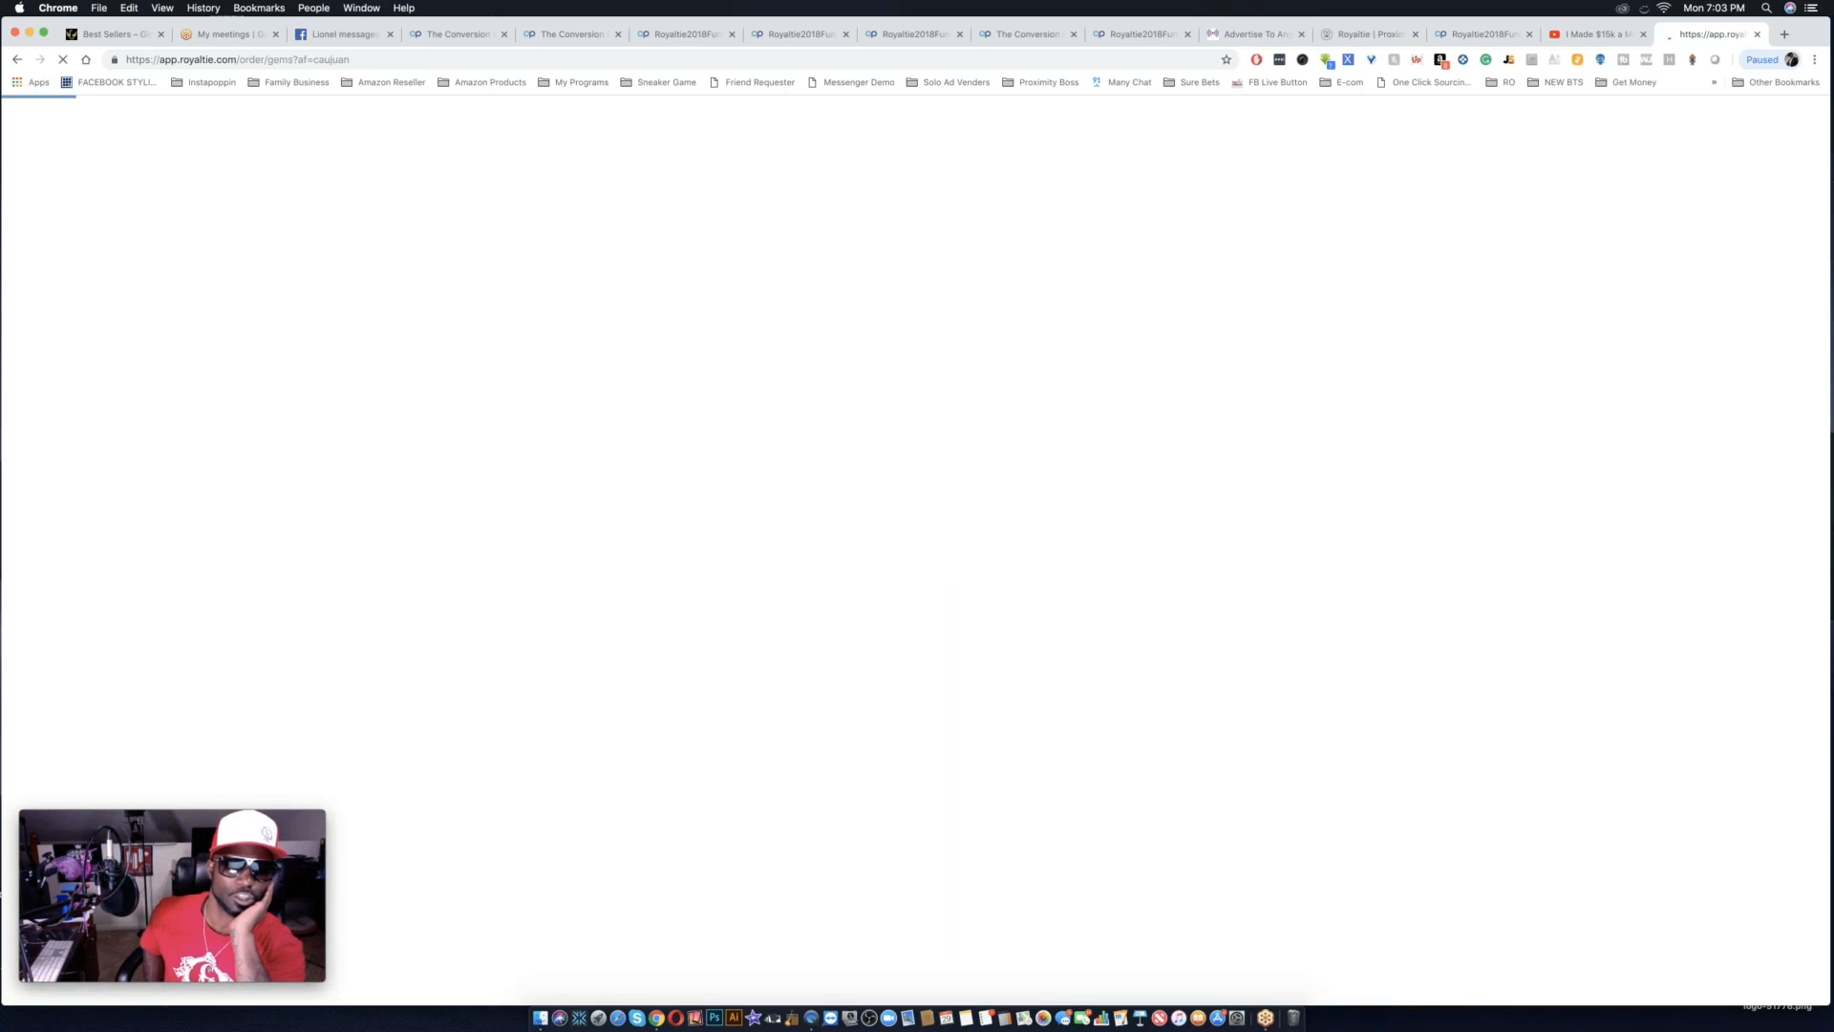
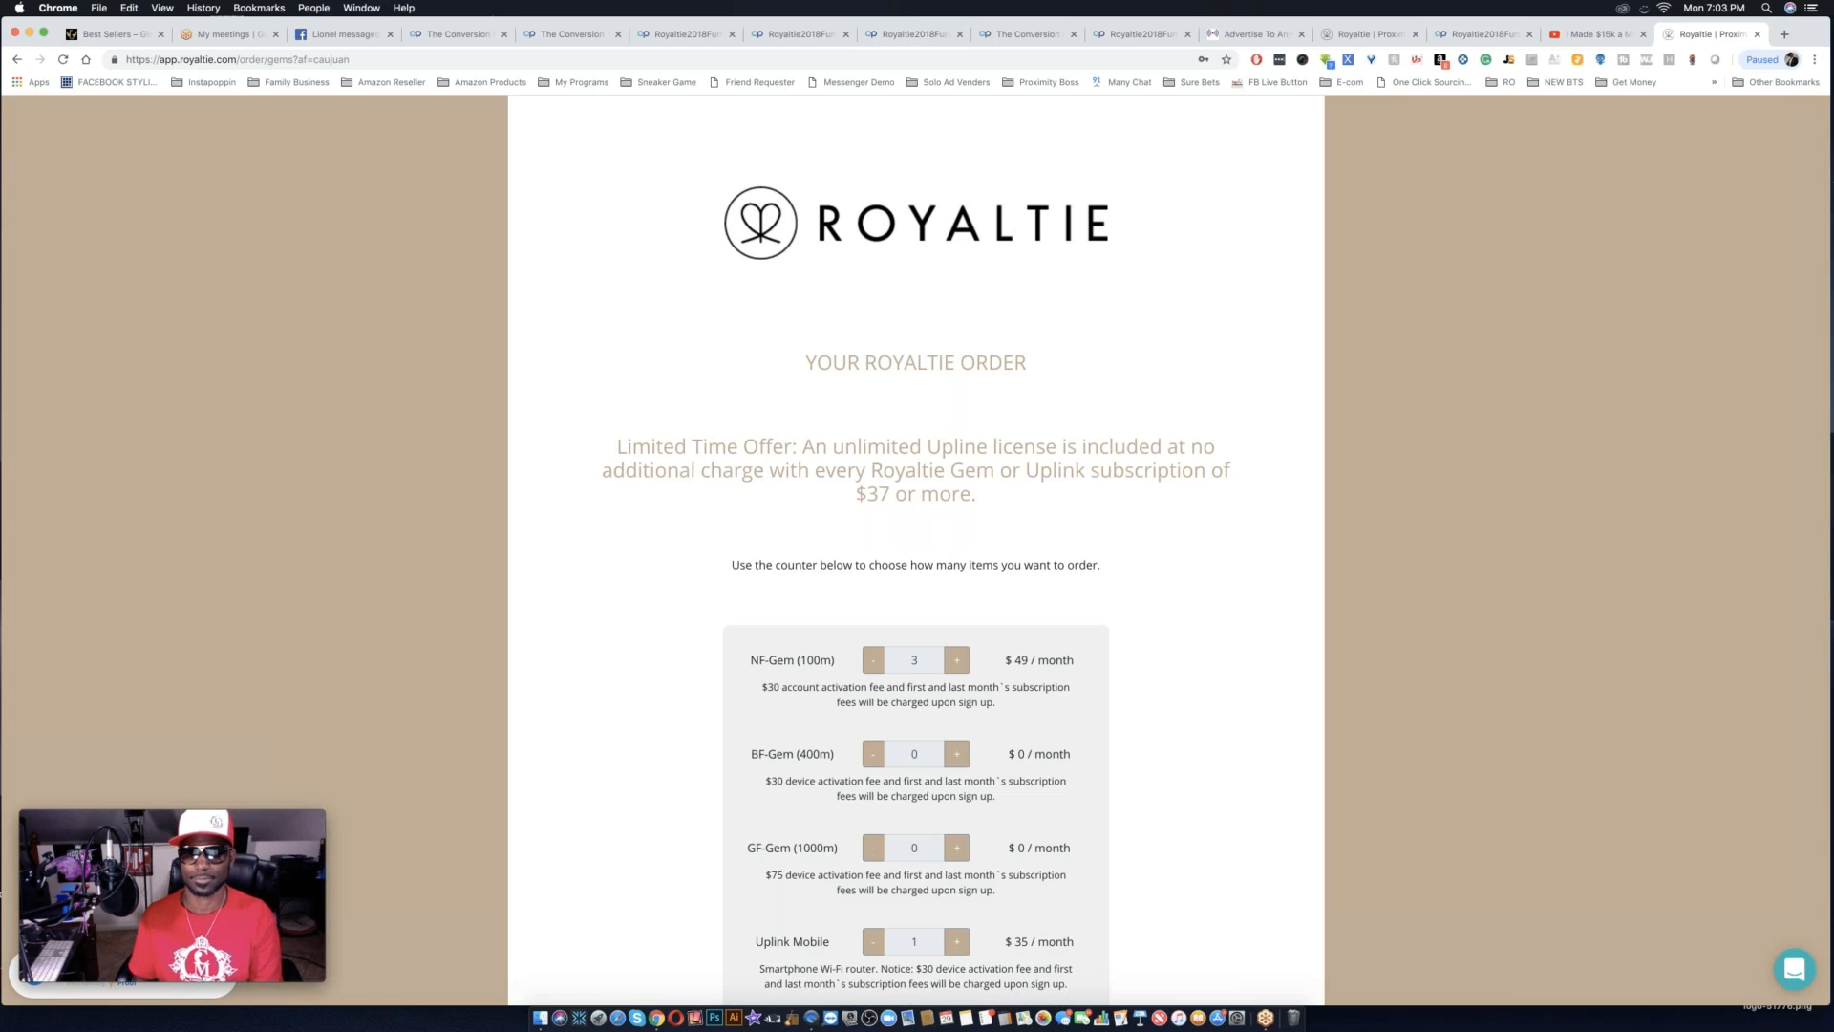
Go back to the landing pages list and copy the share code of royaltie2018funnel1.
{"action": "left_click", "coordinate": [676, 37]}
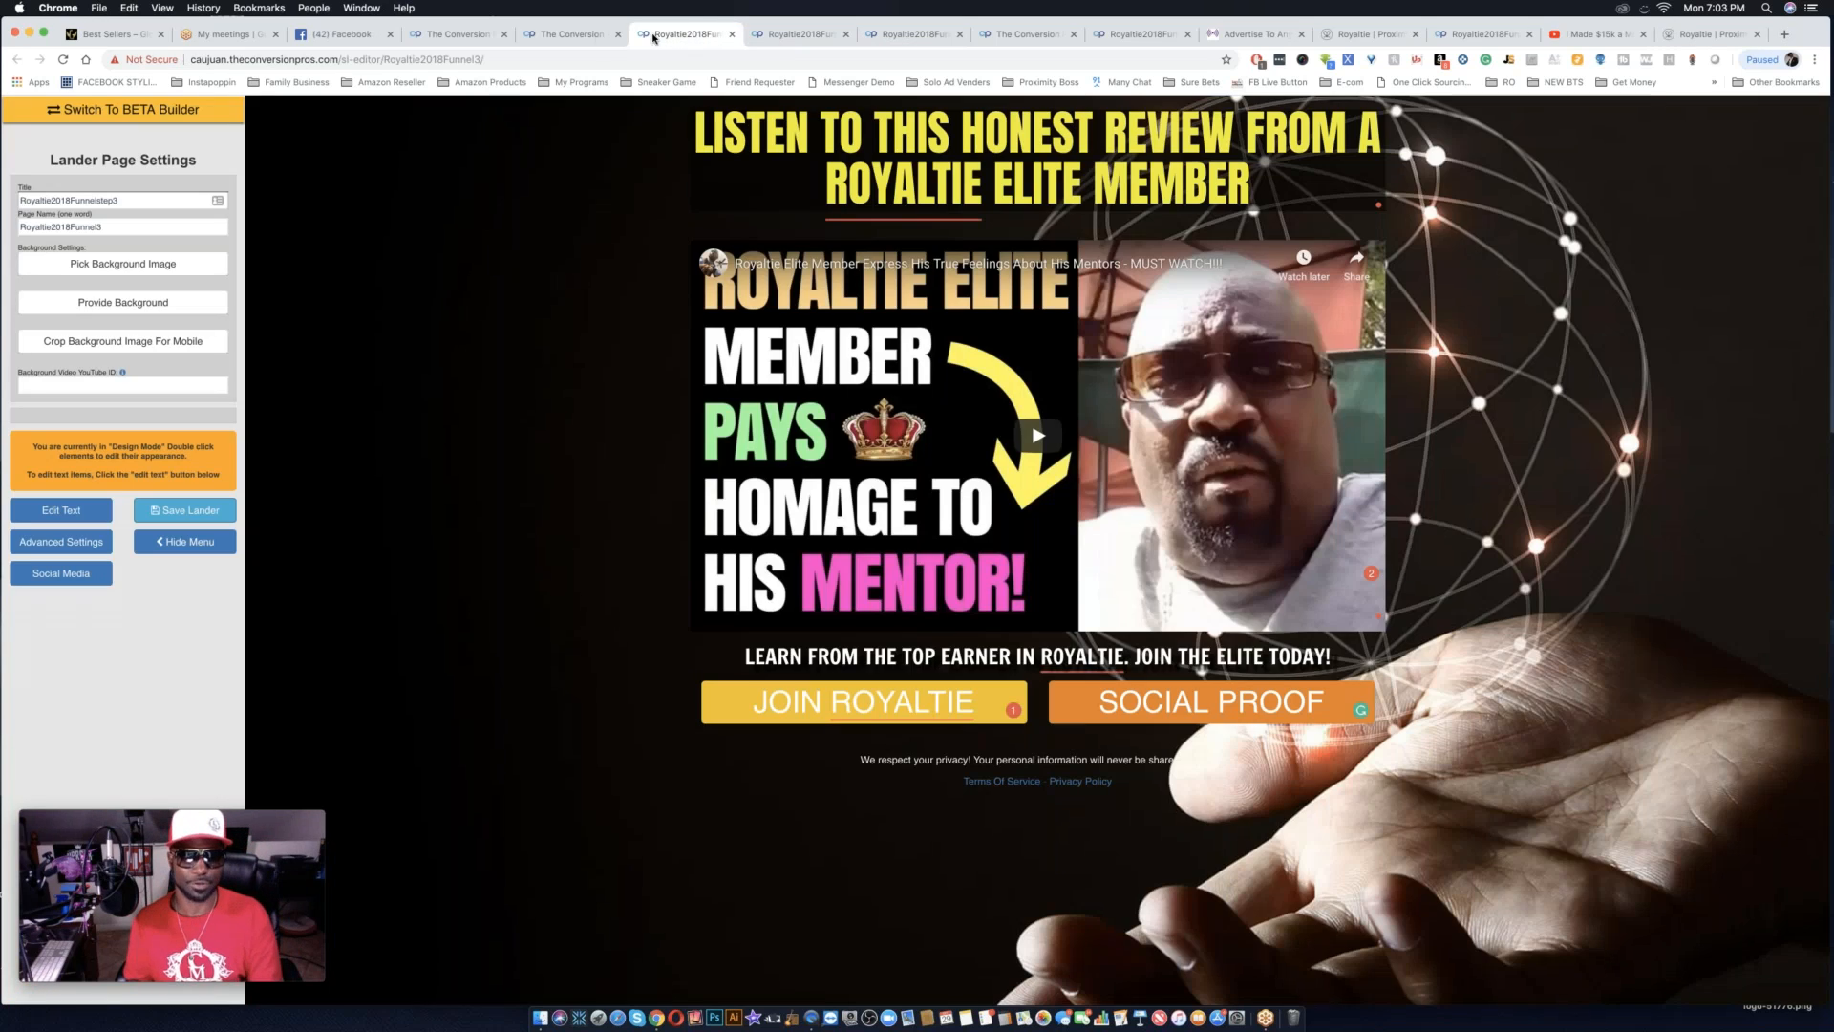
{"action": "left_click", "coordinate": [579, 37]}
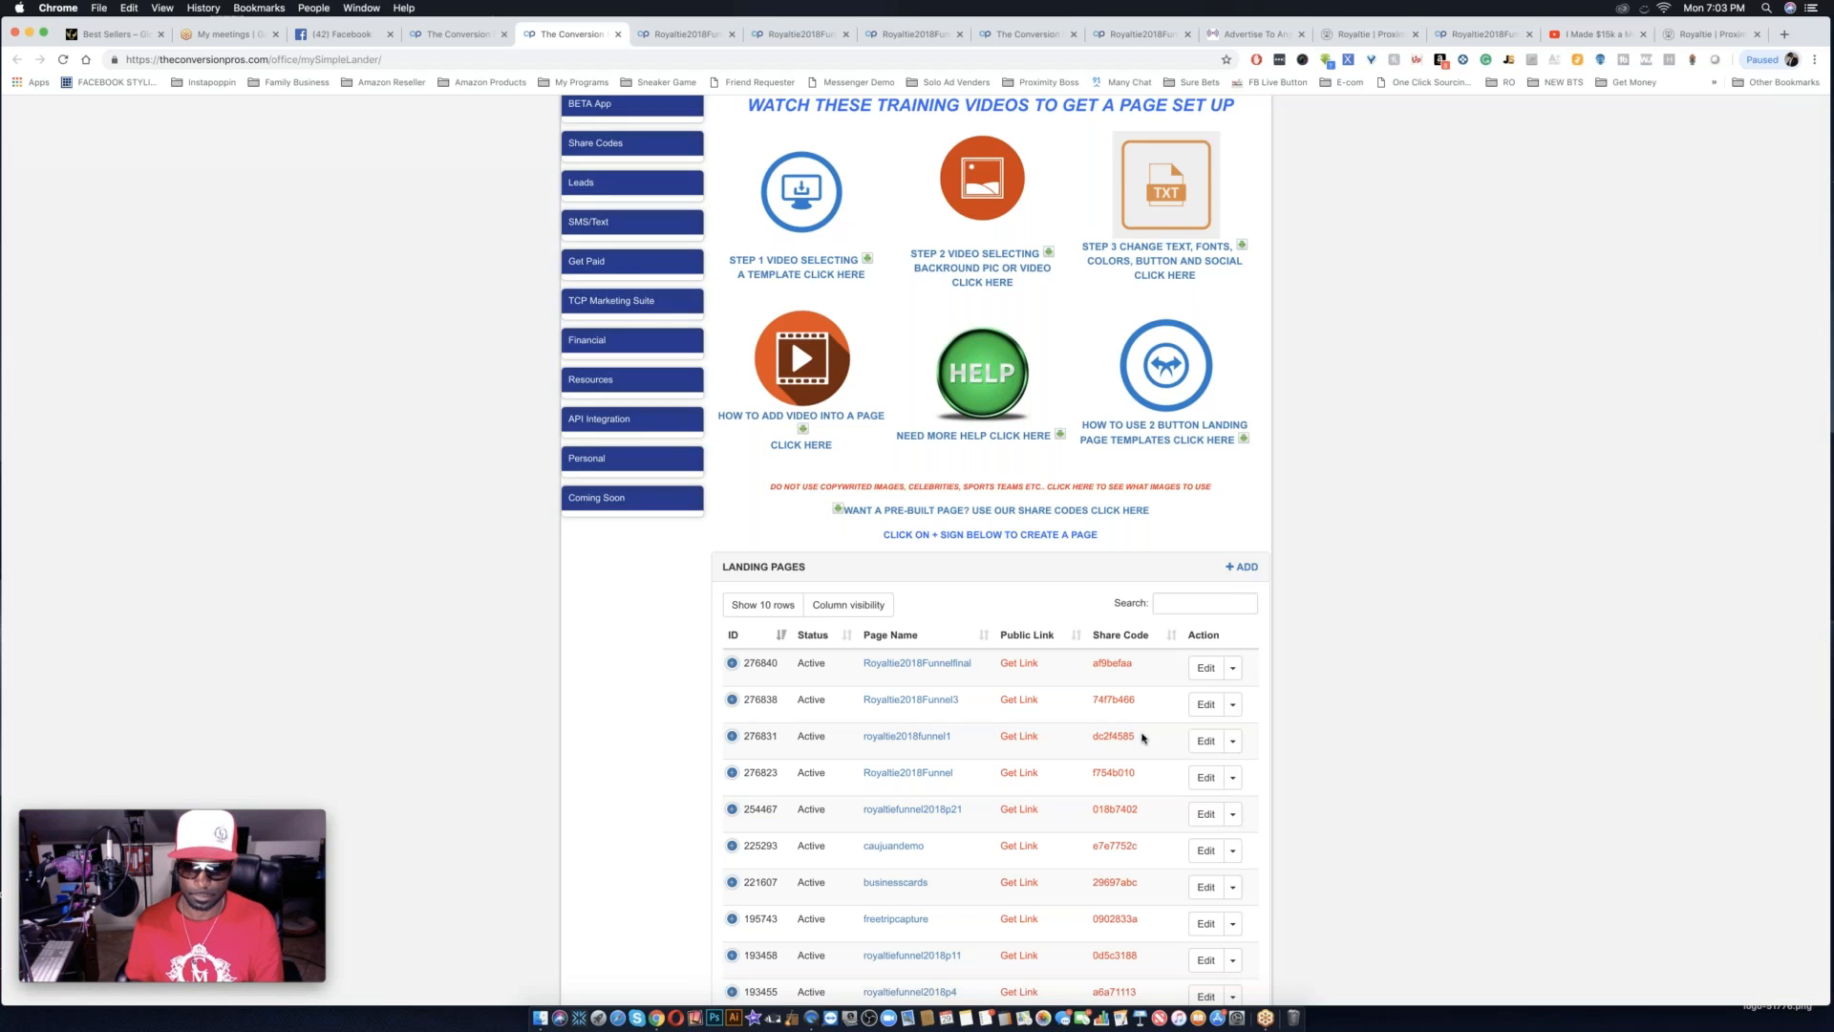
{"action": "left_click_drag", "start_coordinate": [1135, 737], "coordinate": [1087, 738]}
{"action": "key", "text": "super+c"}
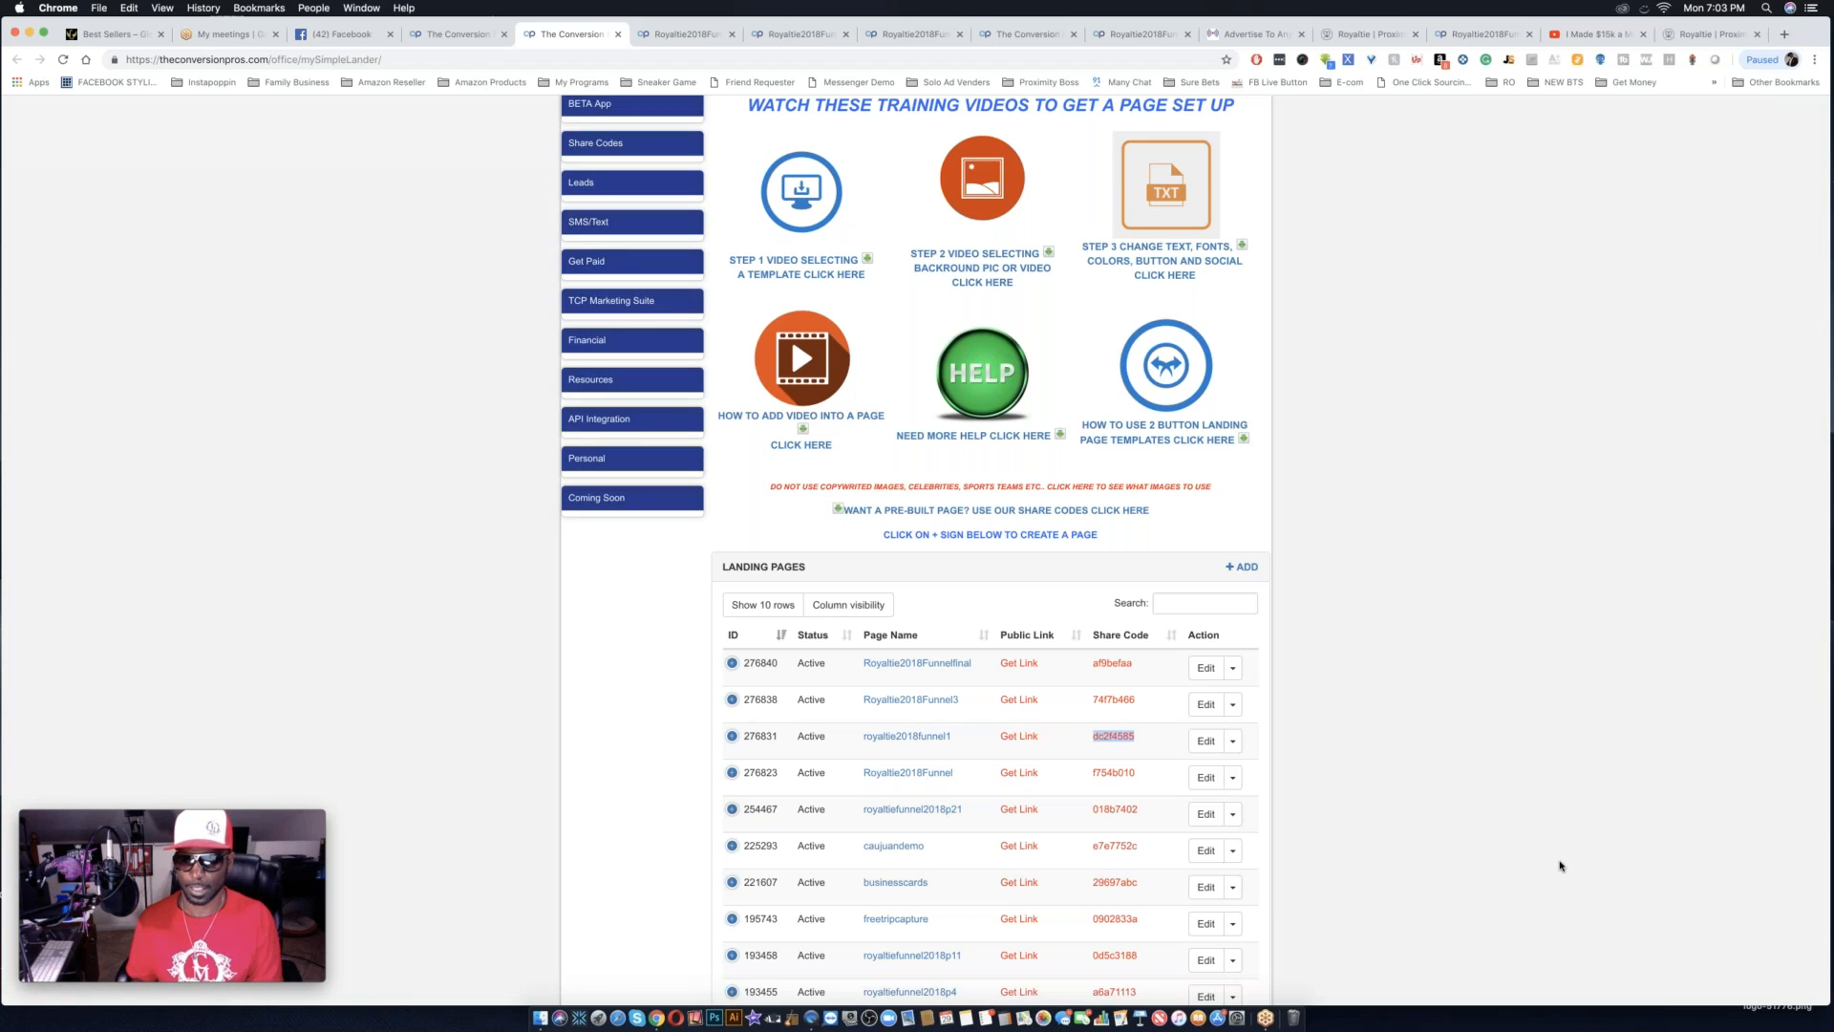
{"action": "key", "text": "super+shift+2"}
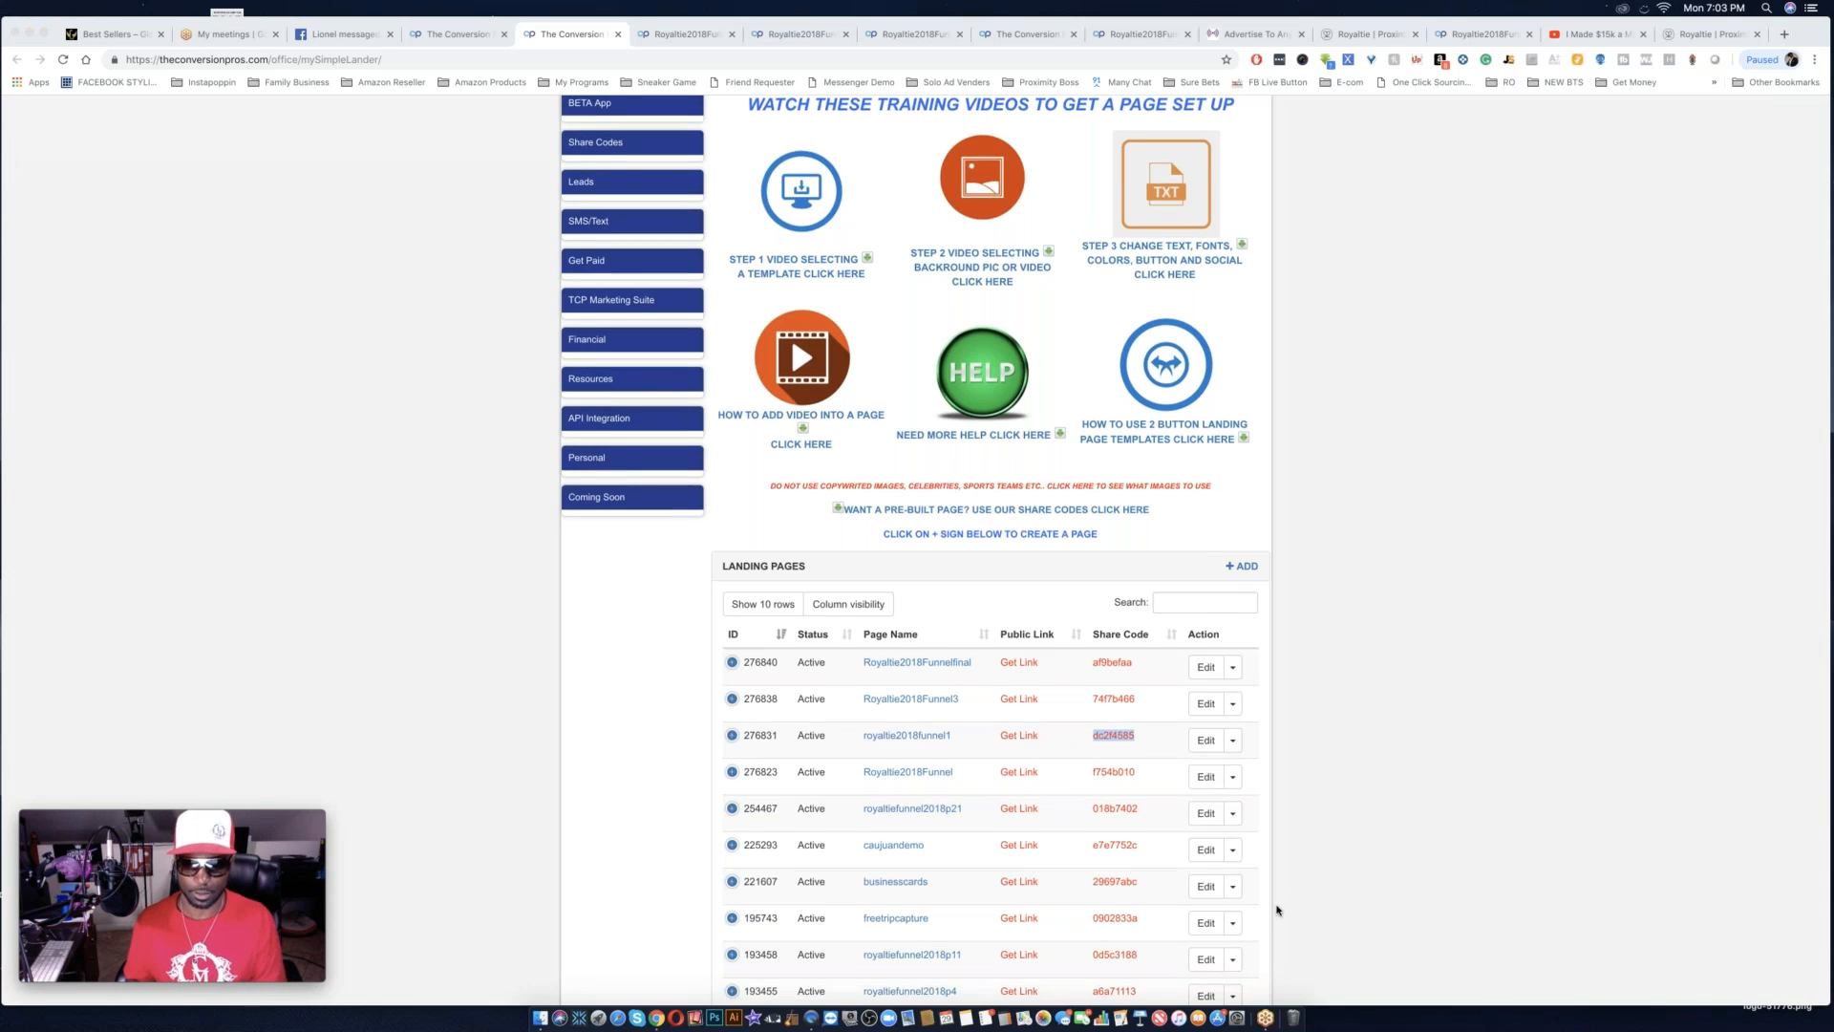
Enter the copied share code below the landing pages table without leading spaces and preview its page.
{"action": "scroll", "coordinate": [1277, 909], "scroll_direction": "down", "scroll_amount": 3}
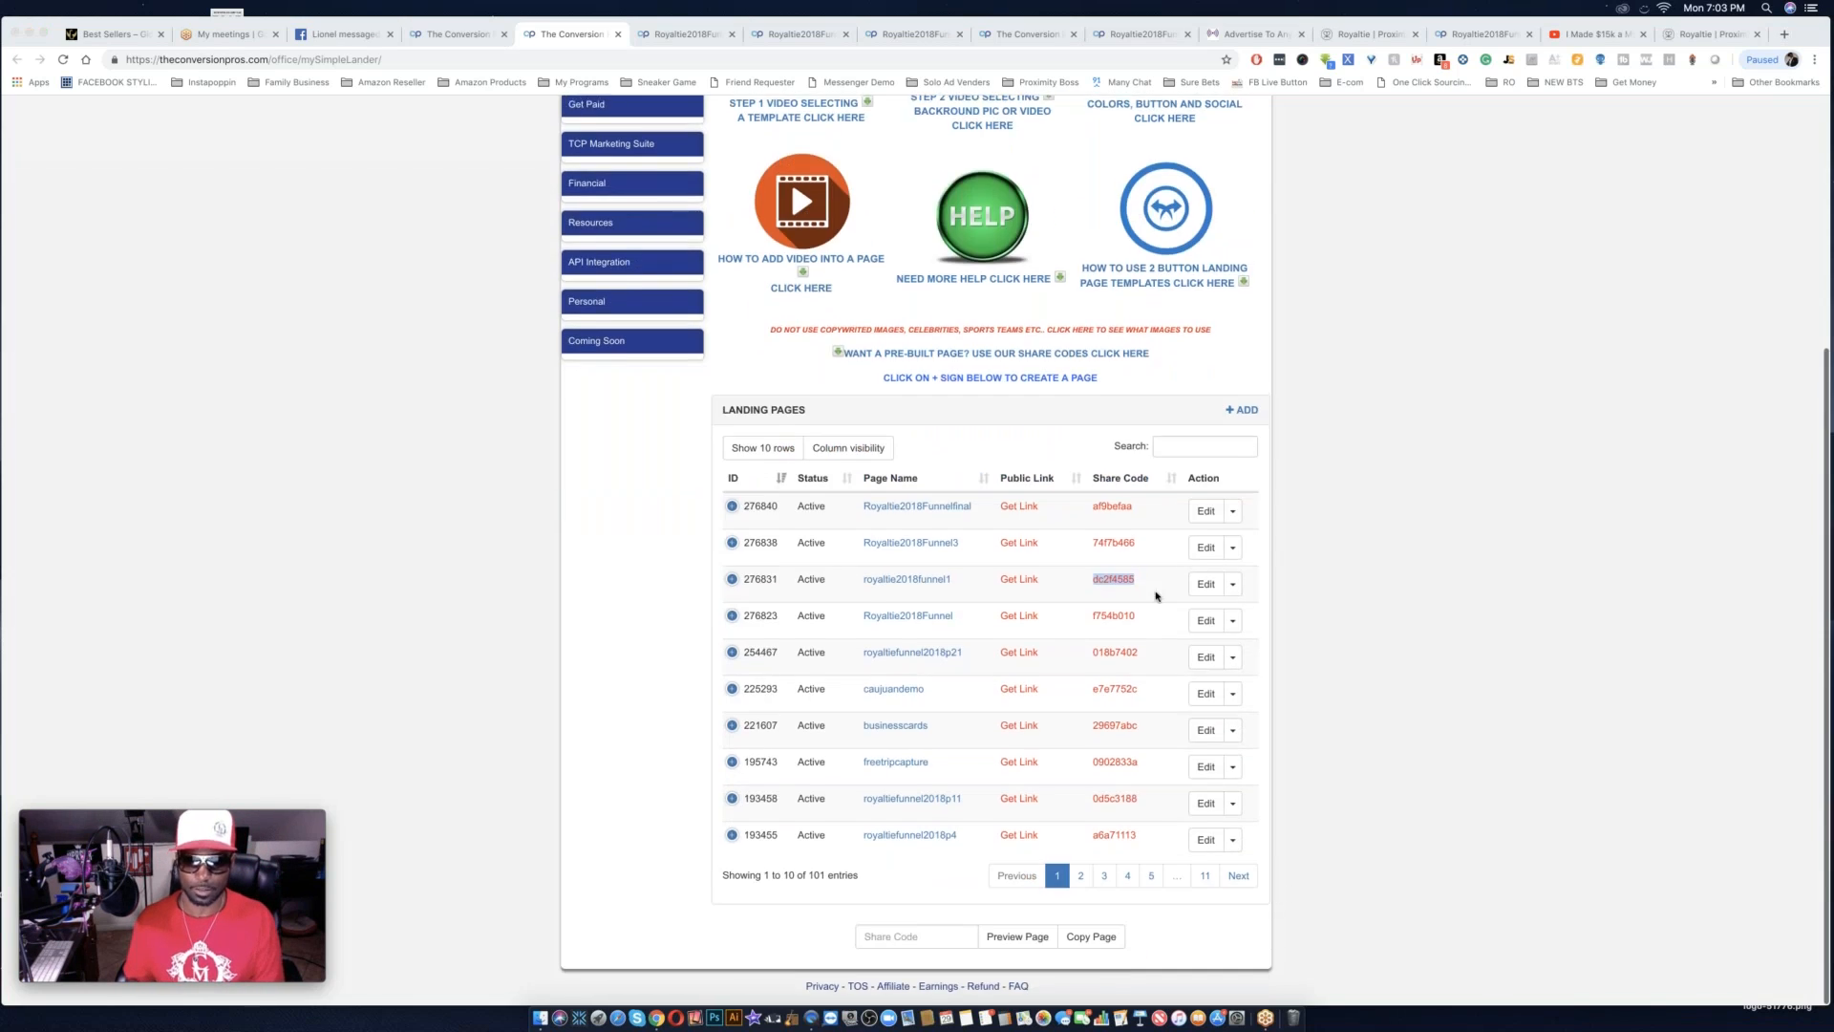
{"action": "left_click", "coordinate": [892, 938]}
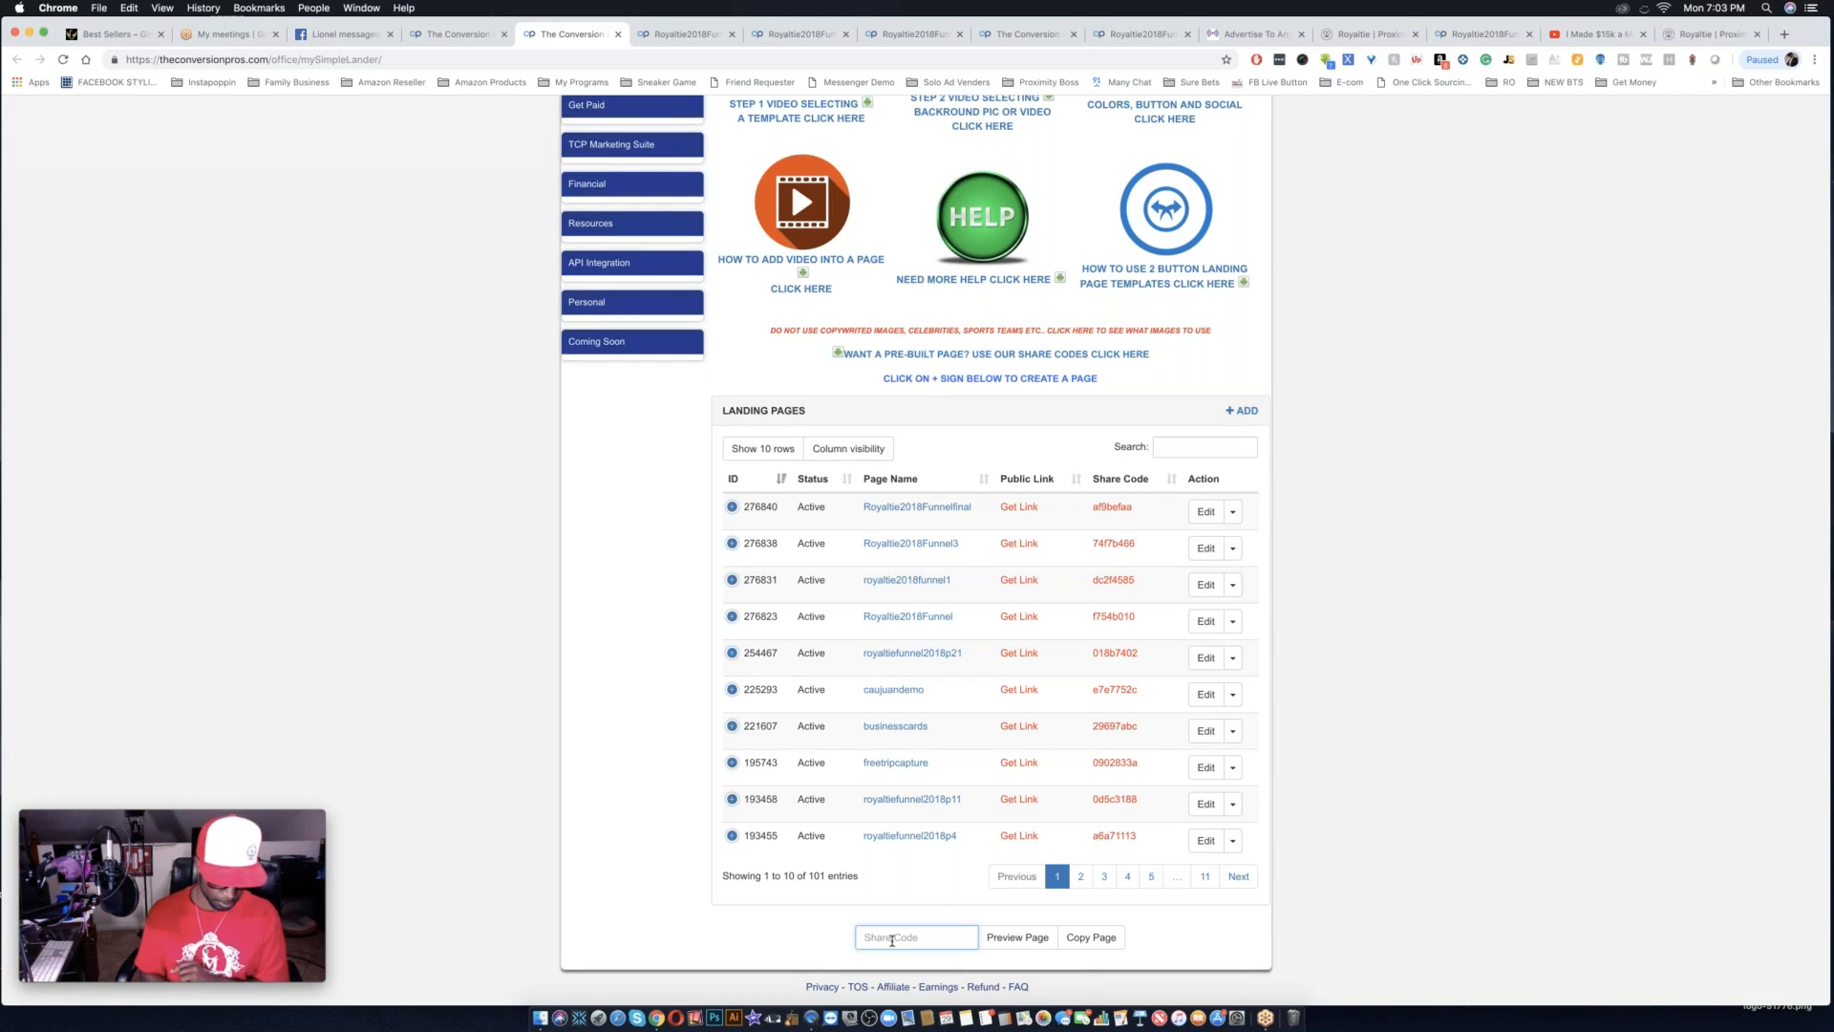
{"action": "key", "text": "super+v"}
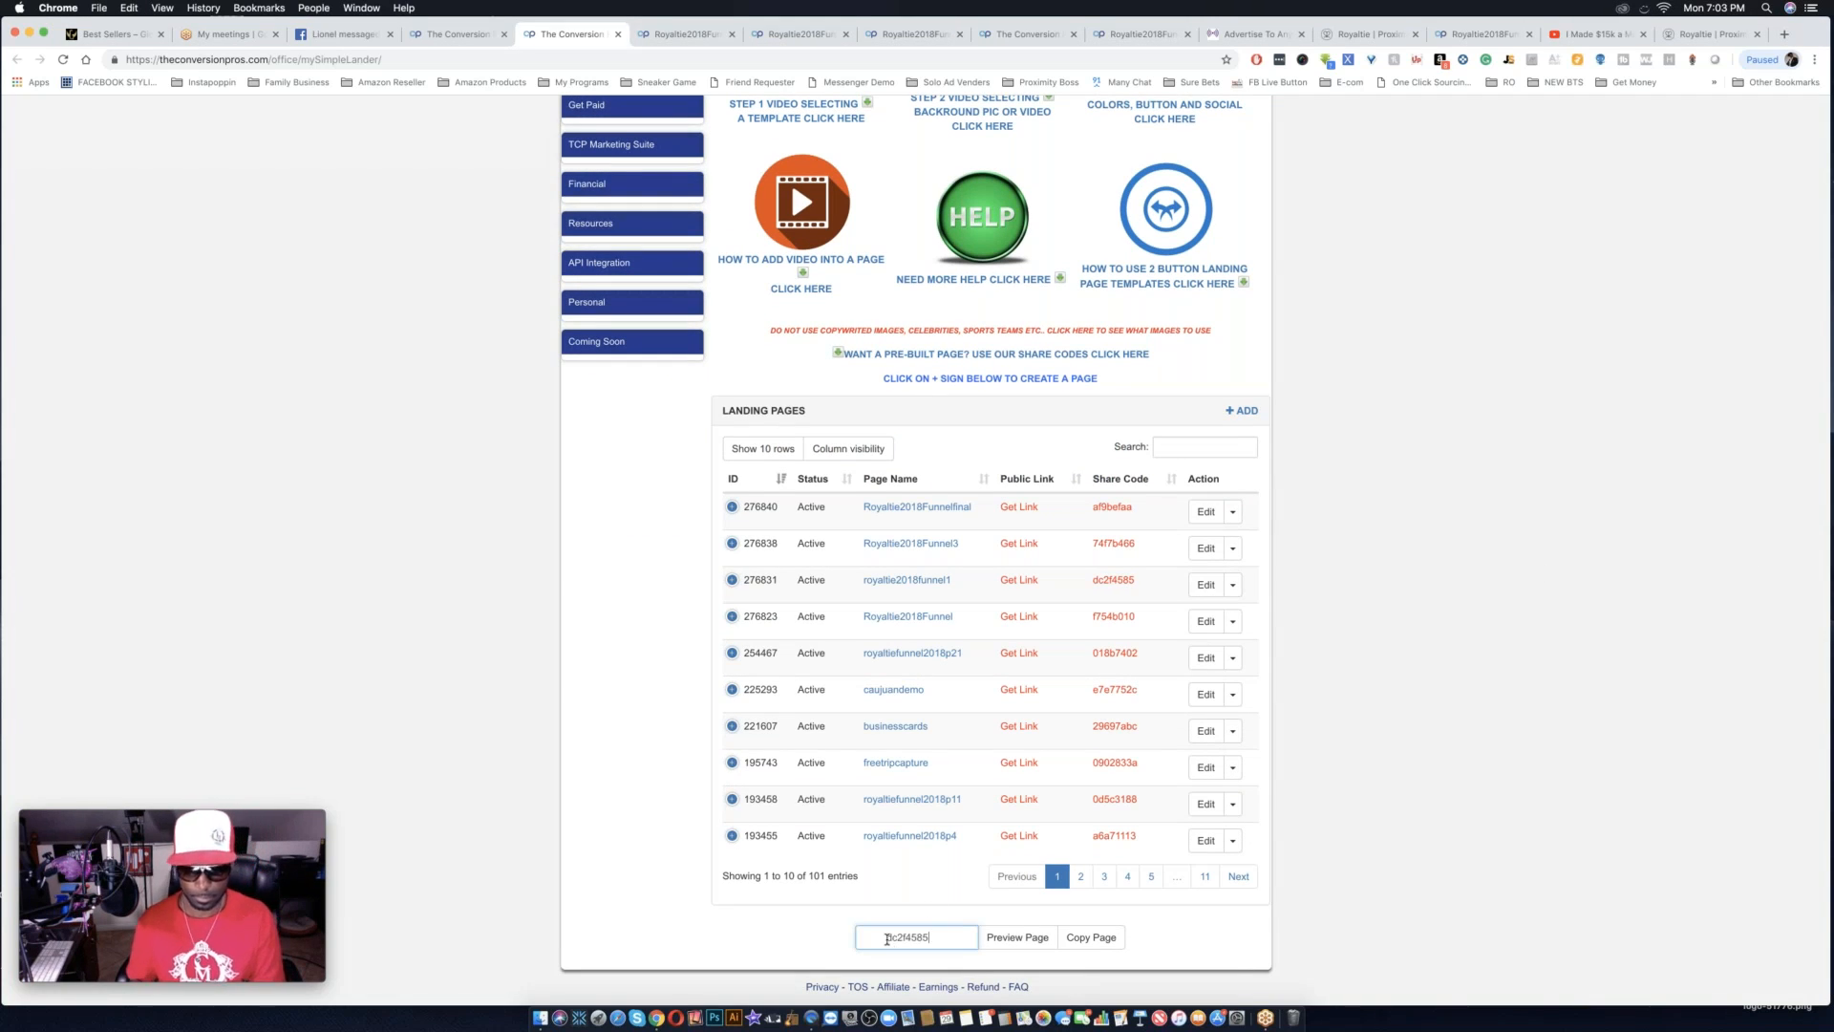
{"action": "key", "text": "BackSpace"}
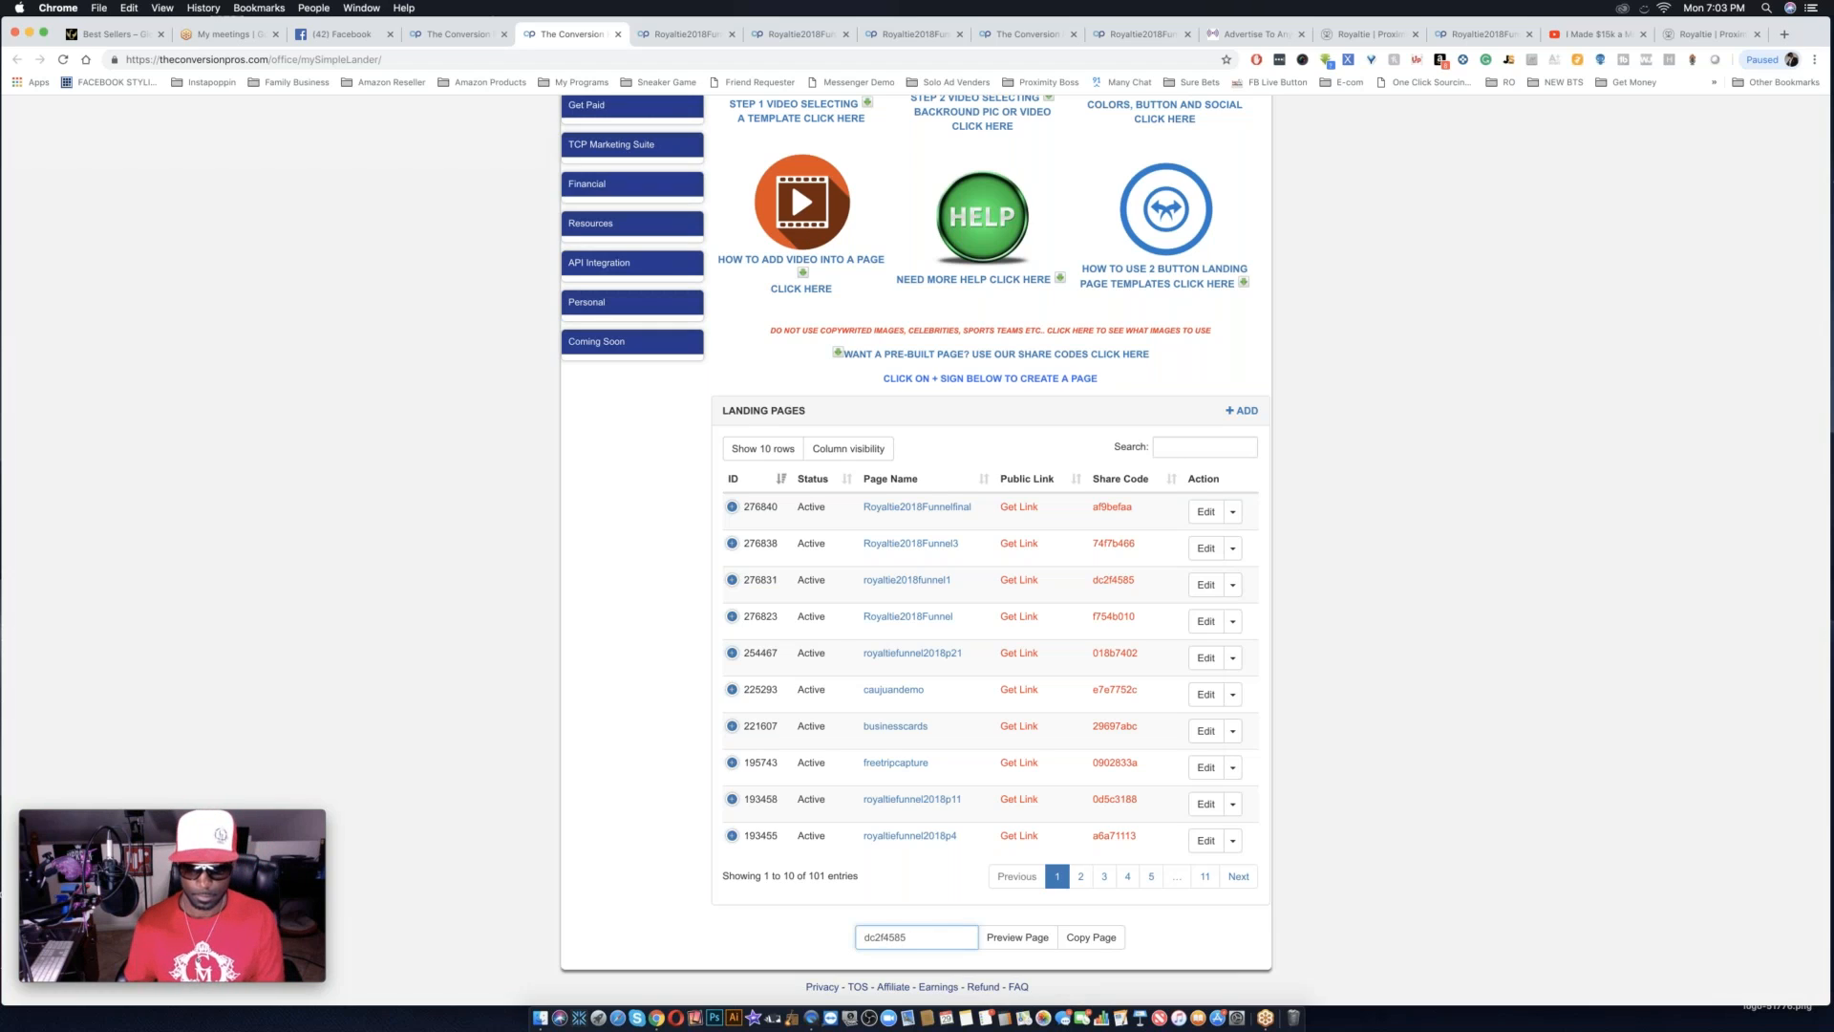
{"action": "left_click", "coordinate": [1029, 941]}
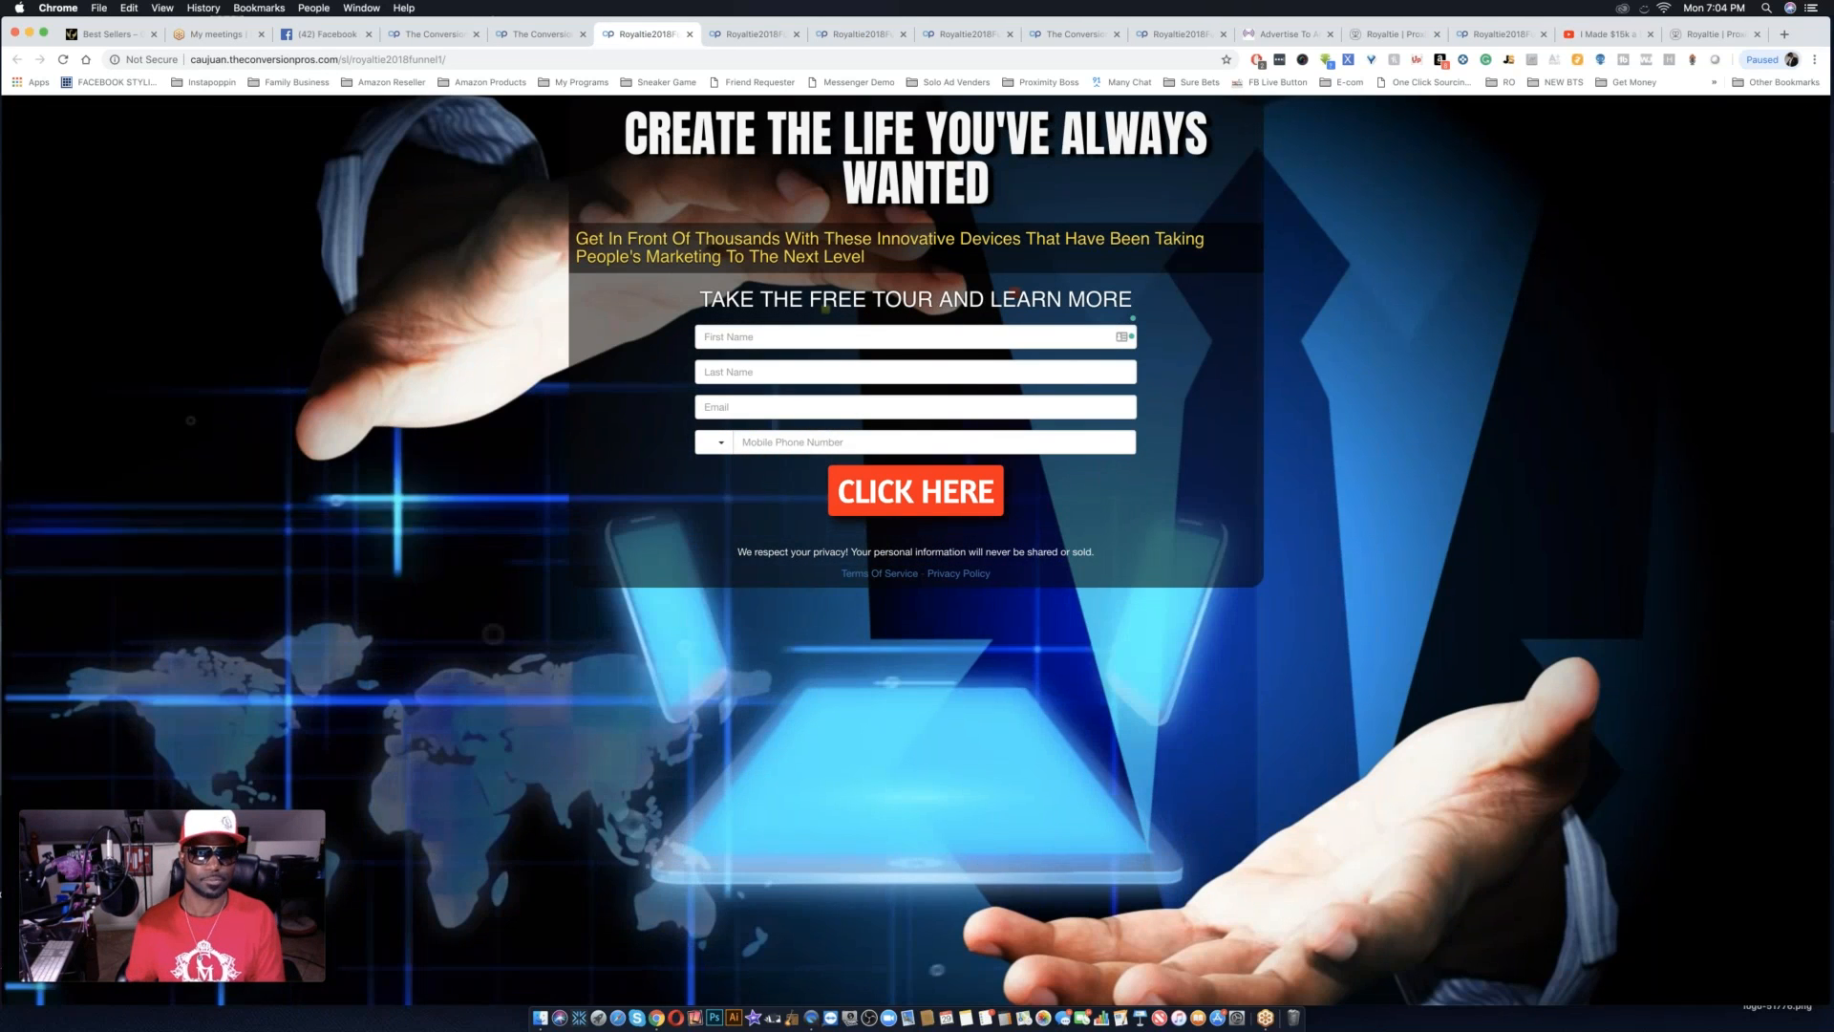
Copy the page for the entered share code into the account and reload the landing pages list.
{"action": "left_click", "coordinate": [552, 39]}
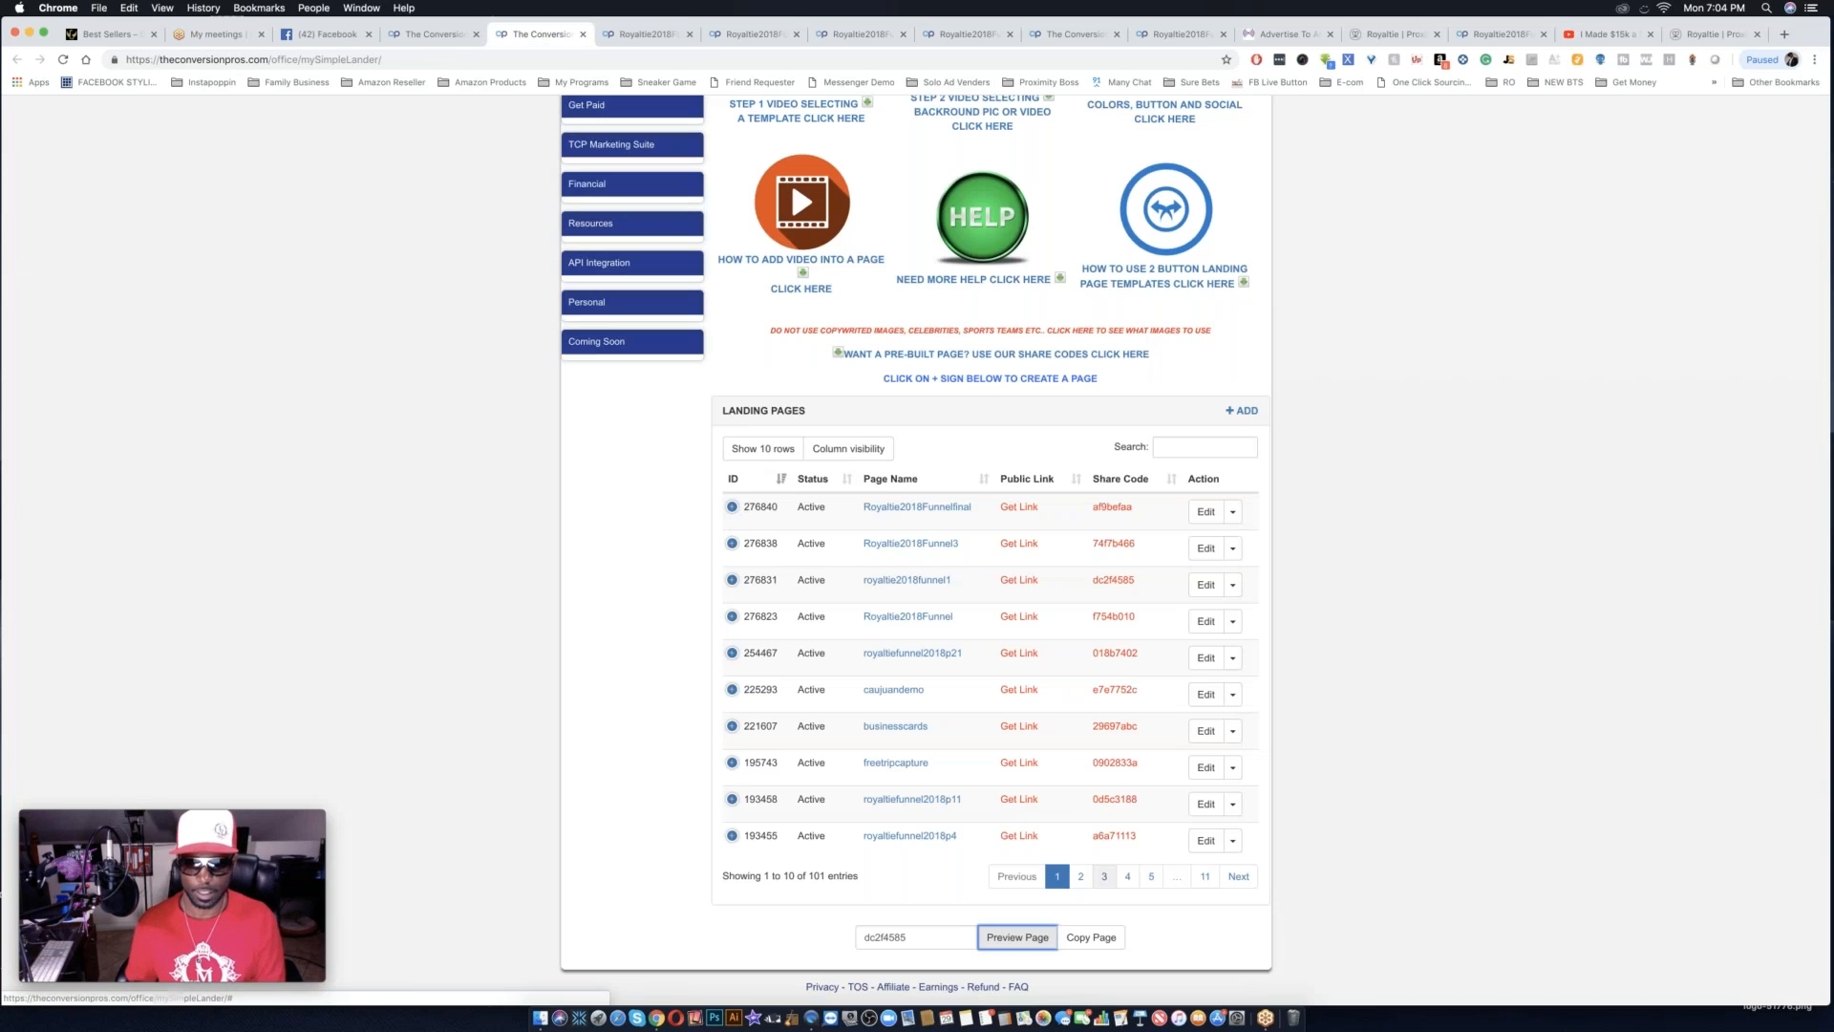
{"action": "left_click", "coordinate": [1090, 938]}
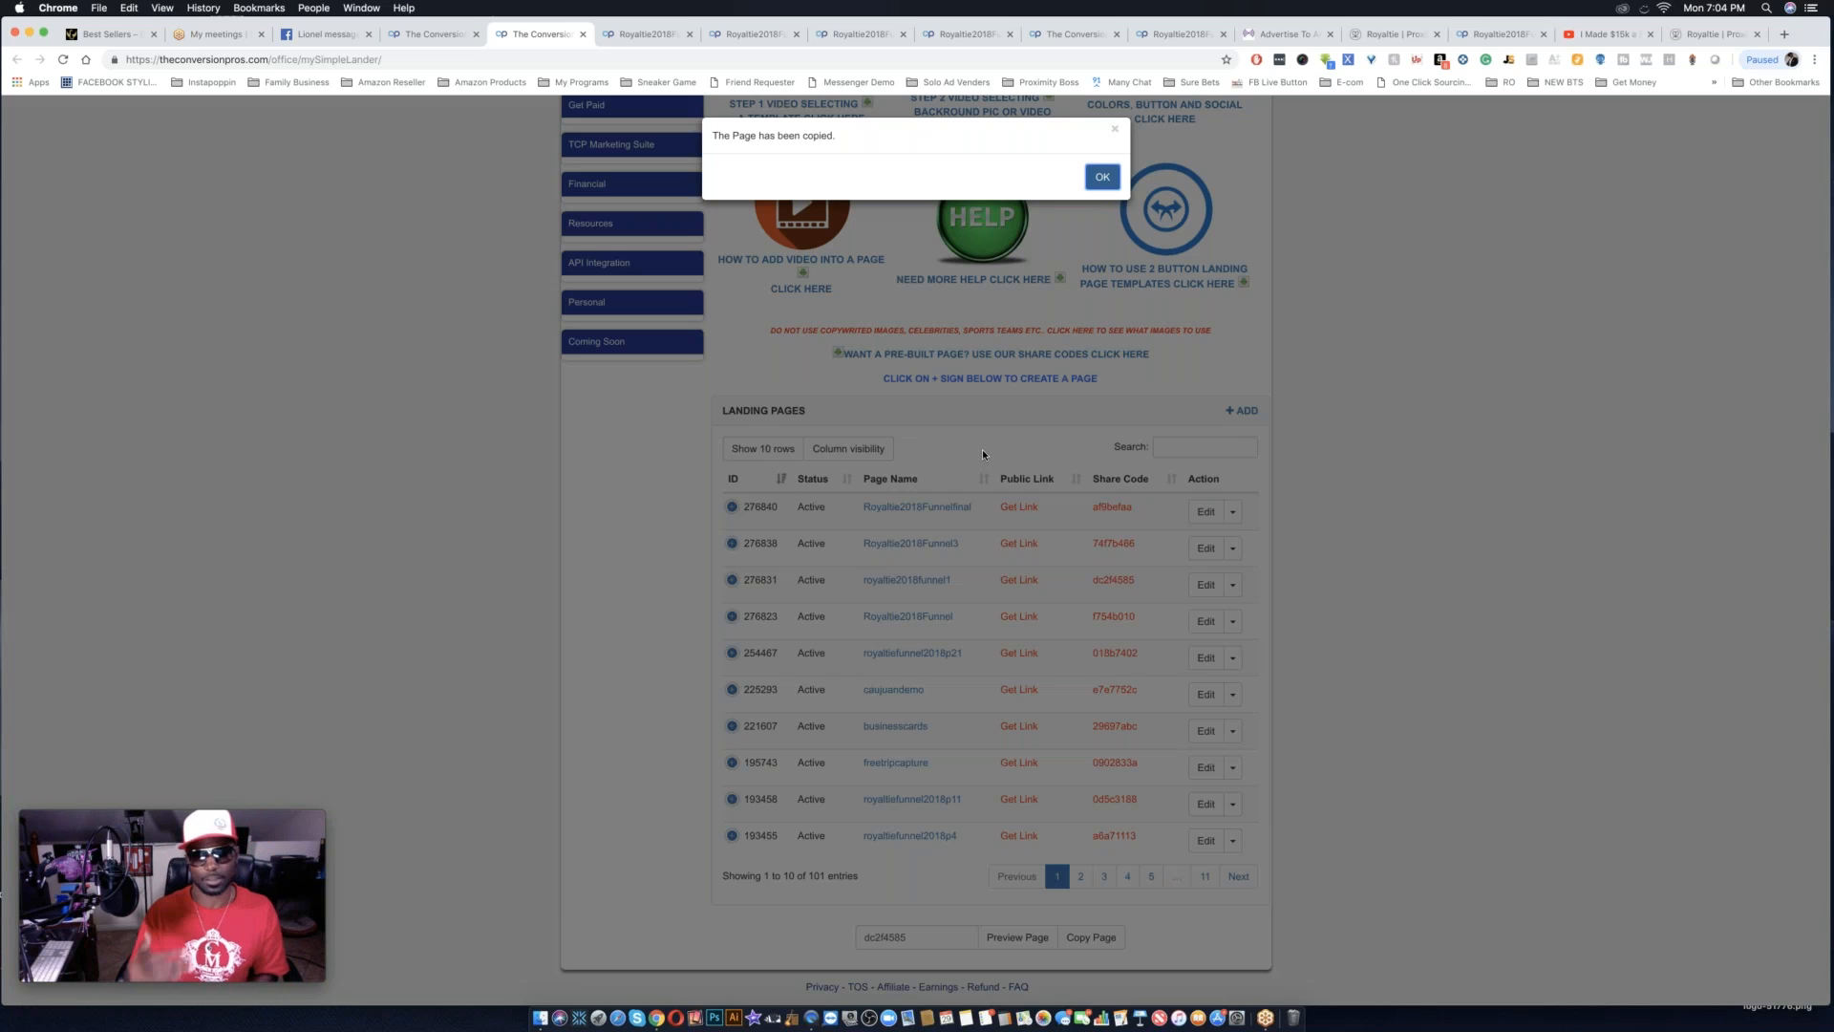
{"action": "left_click", "coordinate": [1101, 177]}
{"action": "left_click", "coordinate": [61, 60]}
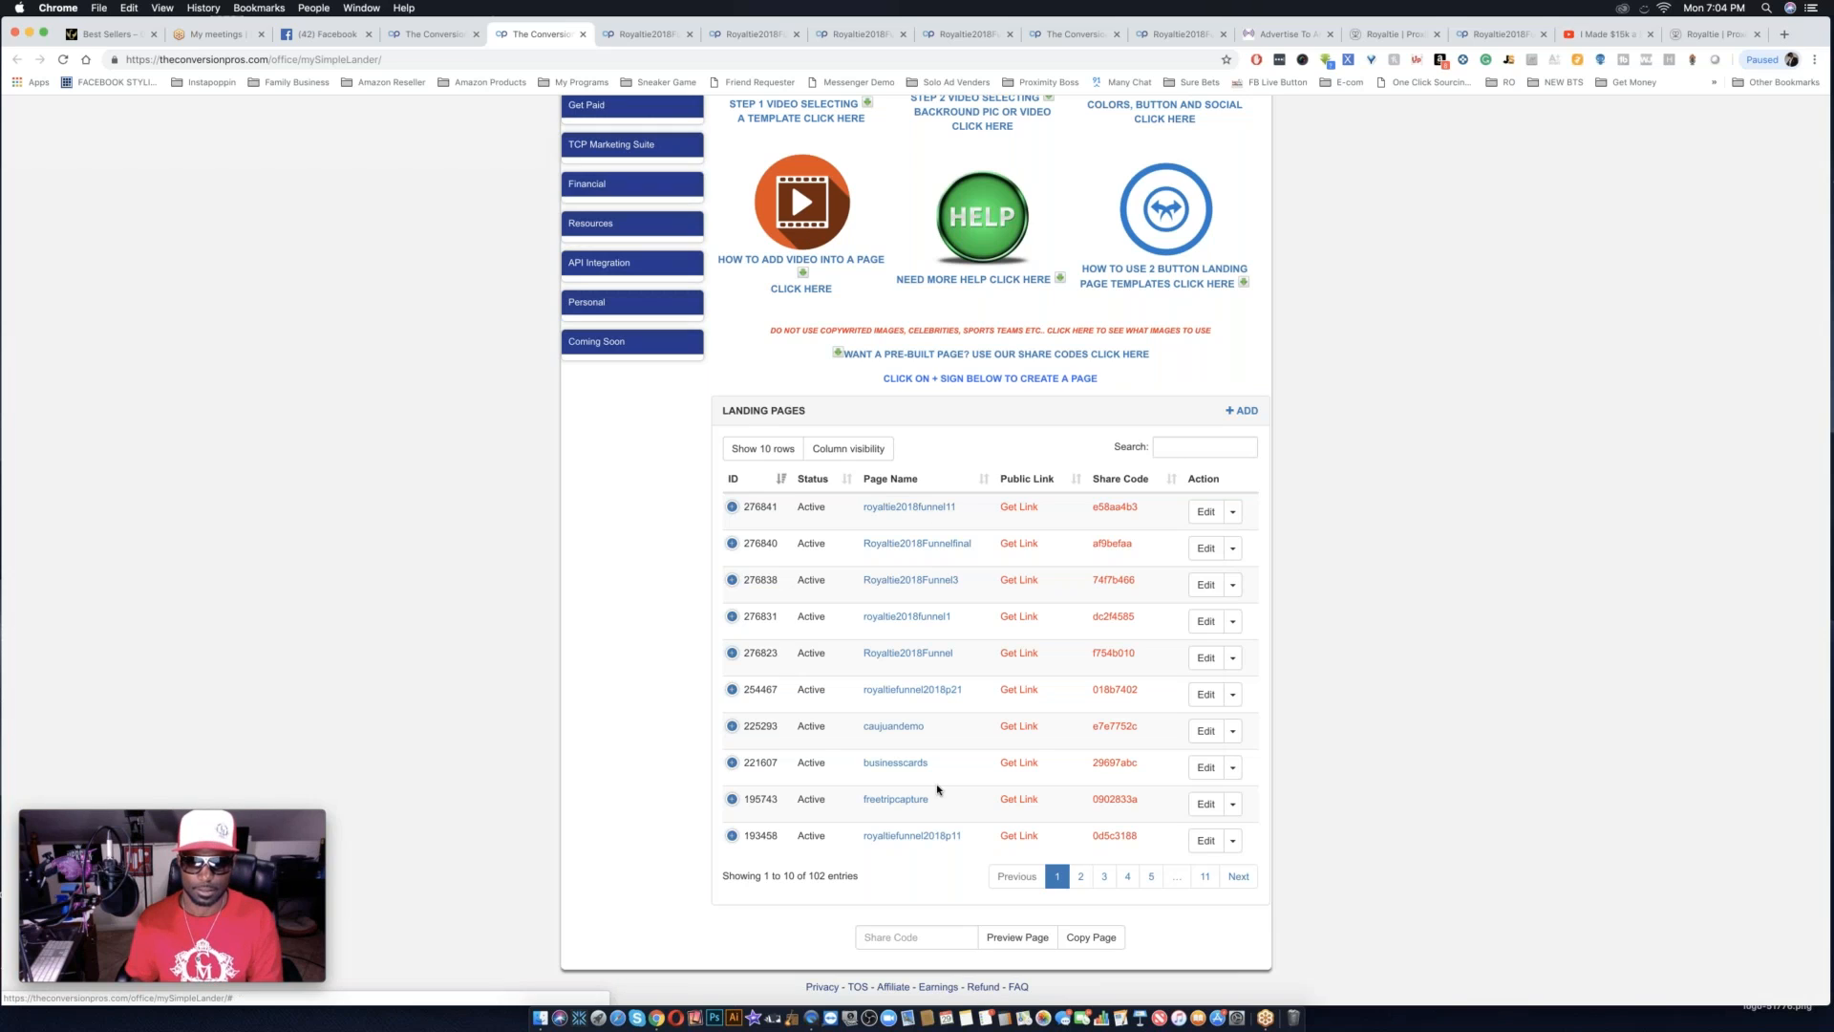
View the copied royaltie2018funnel11 page through its public link, and open that page in the lander editor.
{"action": "left_click", "coordinate": [938, 508]}
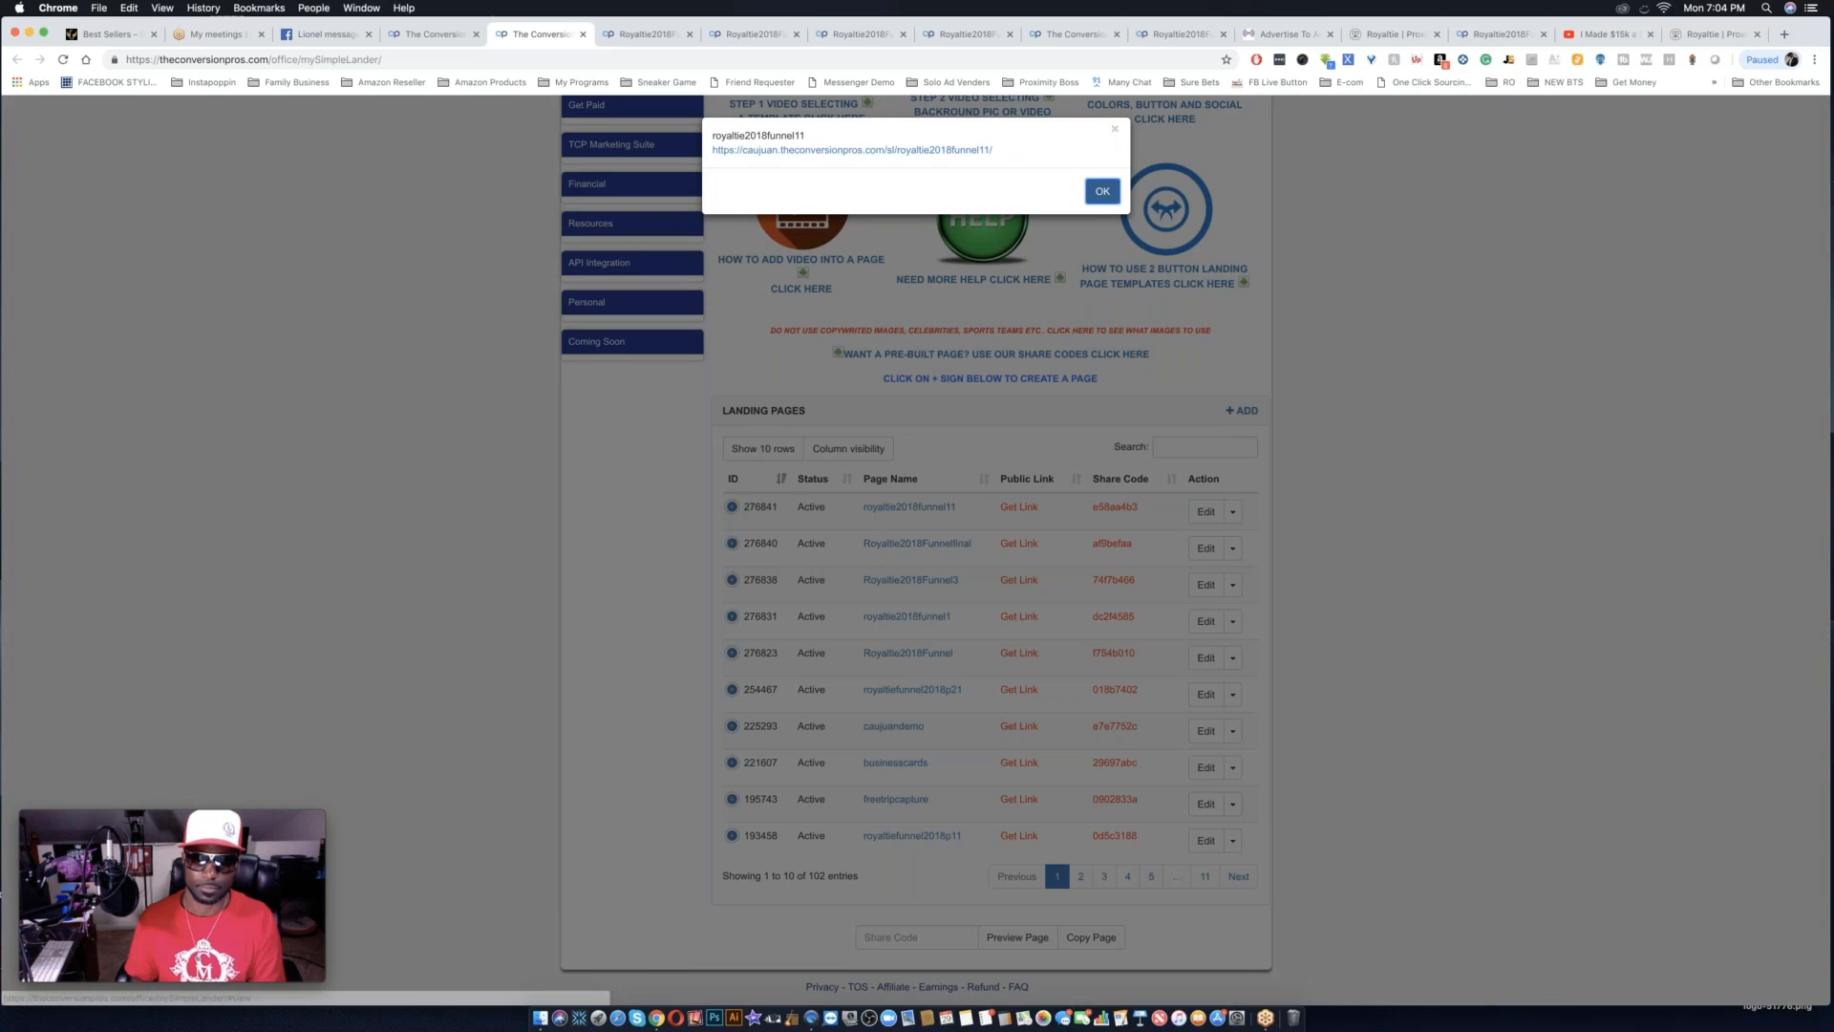
{"action": "left_click", "coordinate": [852, 150]}
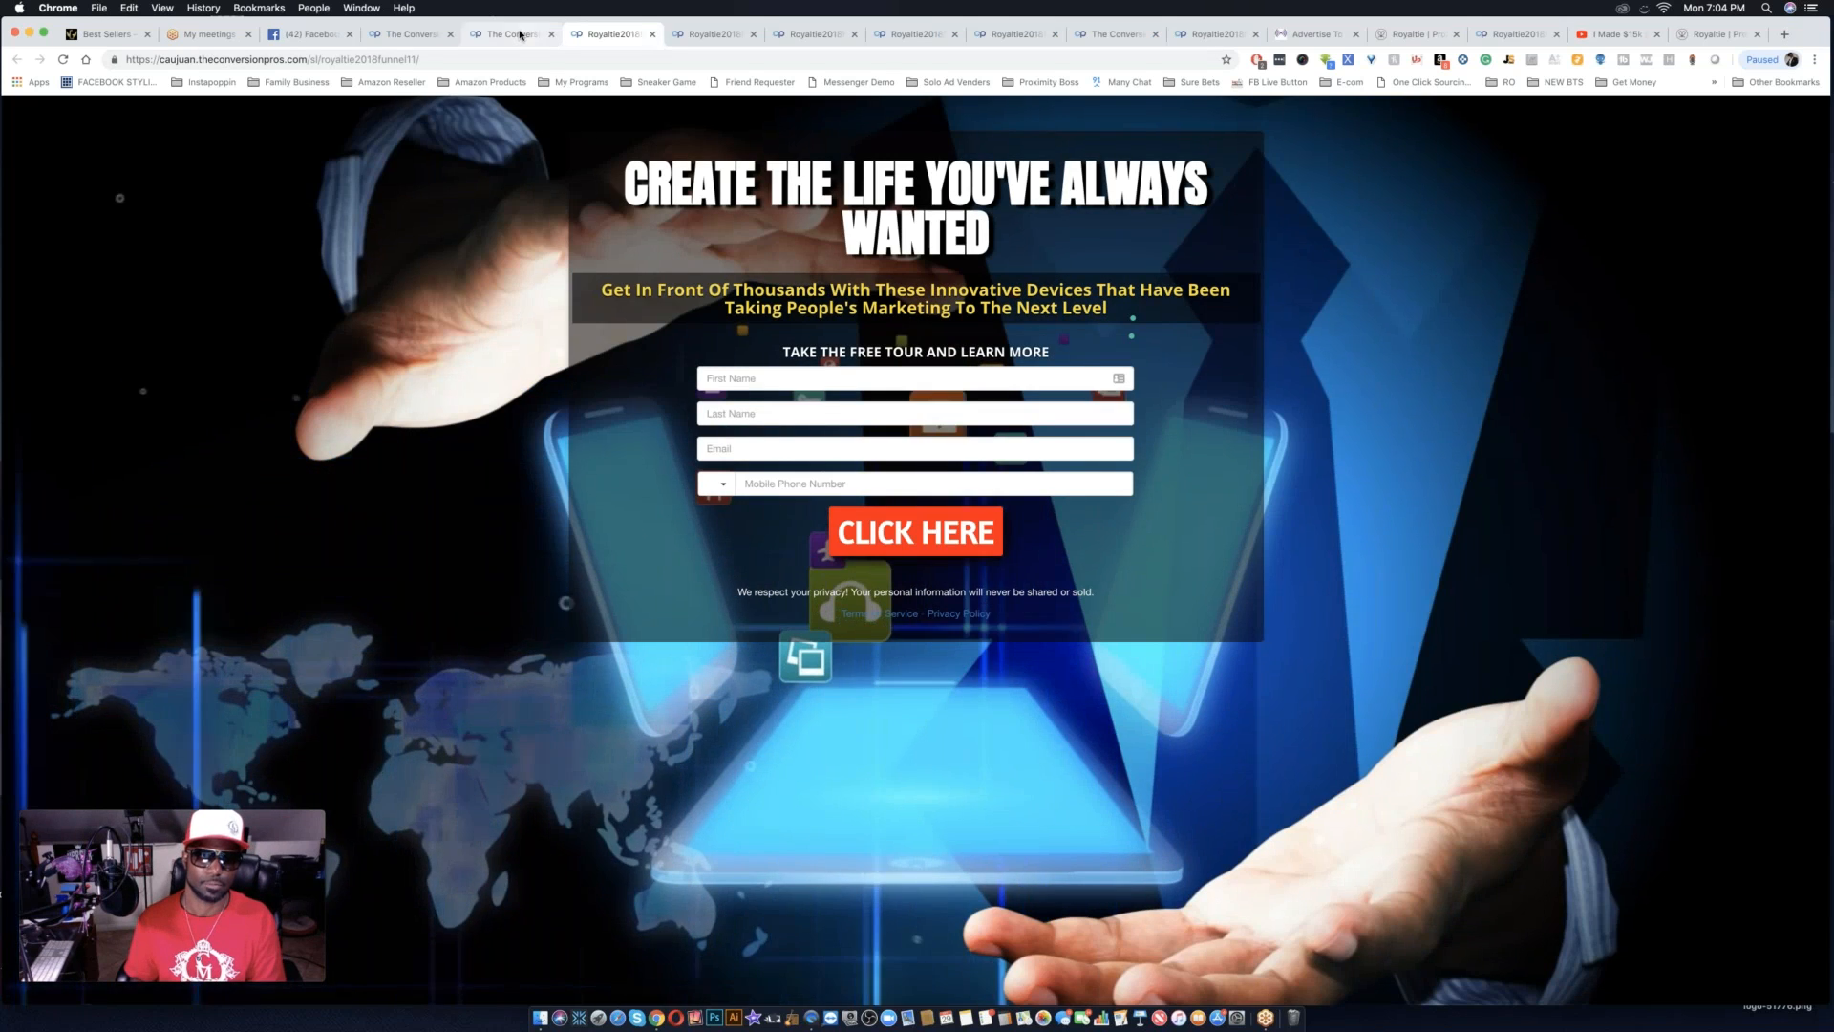
{"action": "left_click", "coordinate": [651, 34]}
{"action": "left_click", "coordinate": [1102, 191]}
{"action": "left_click", "coordinate": [1206, 511]}
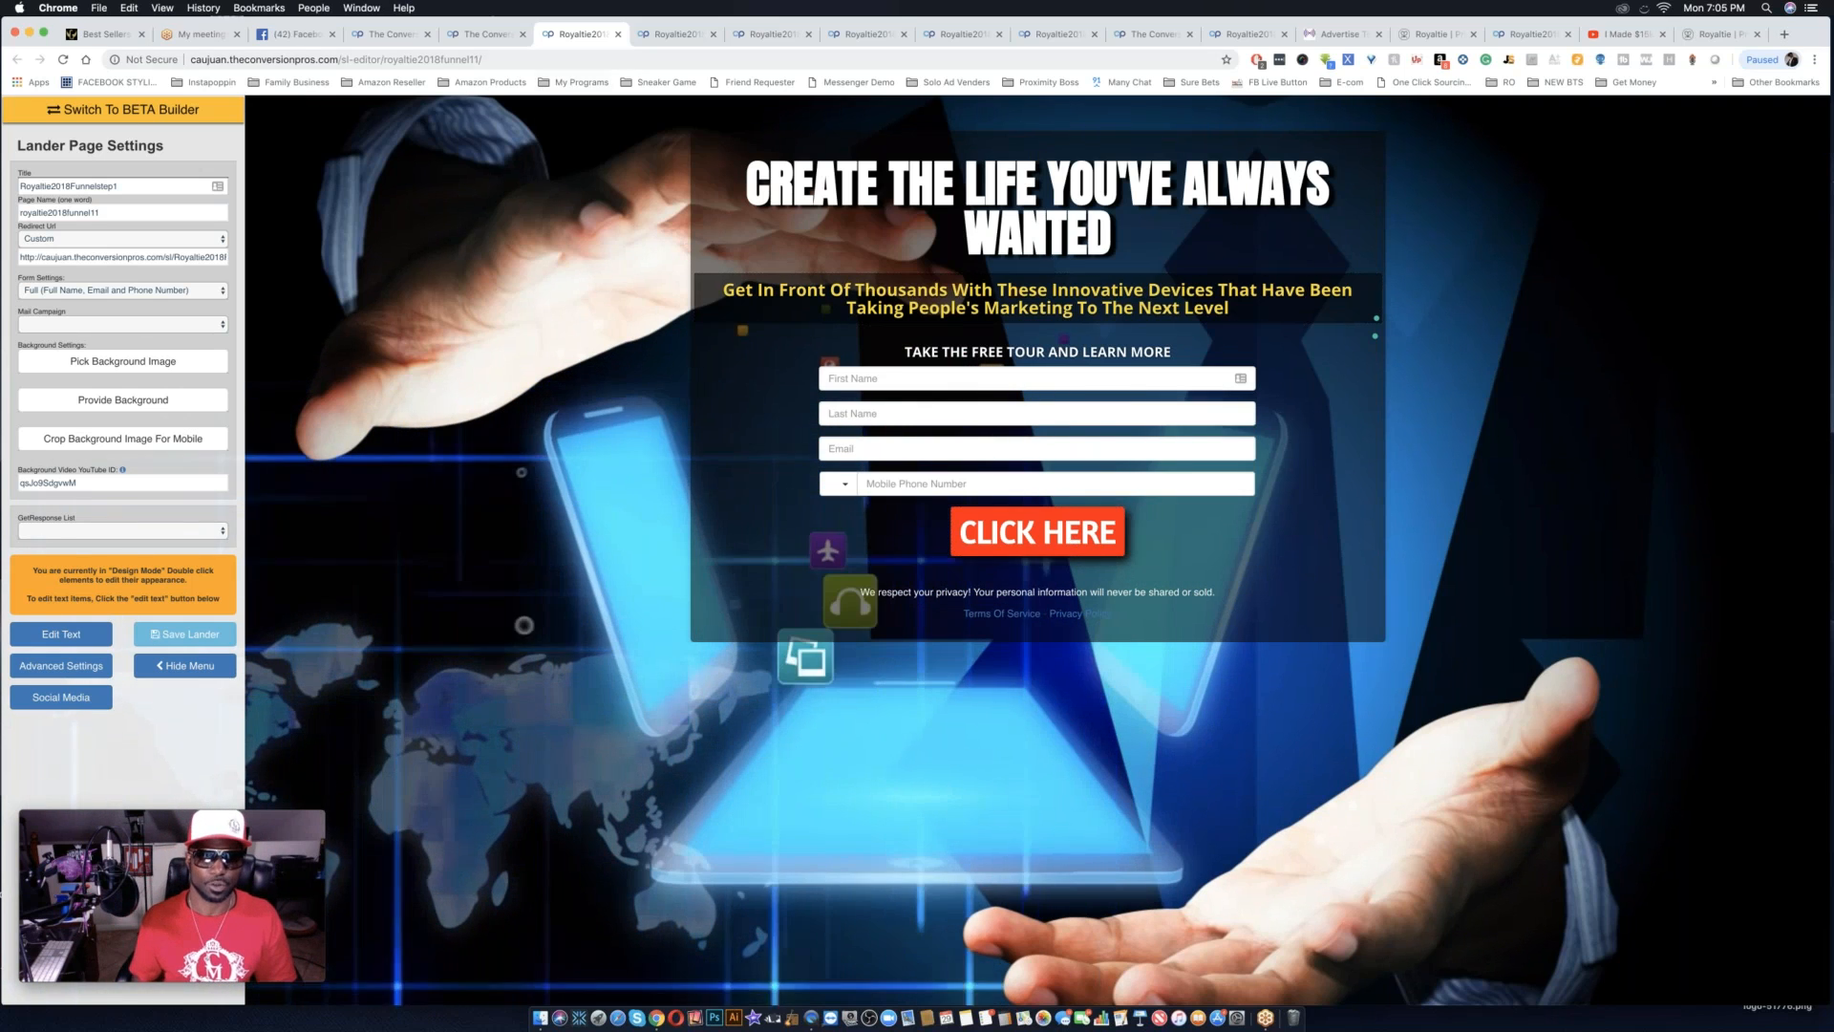
Return to the landing pages list and copy the share code of royaltie2018funnel1 for sharing.
{"action": "left_click", "coordinate": [486, 34]}
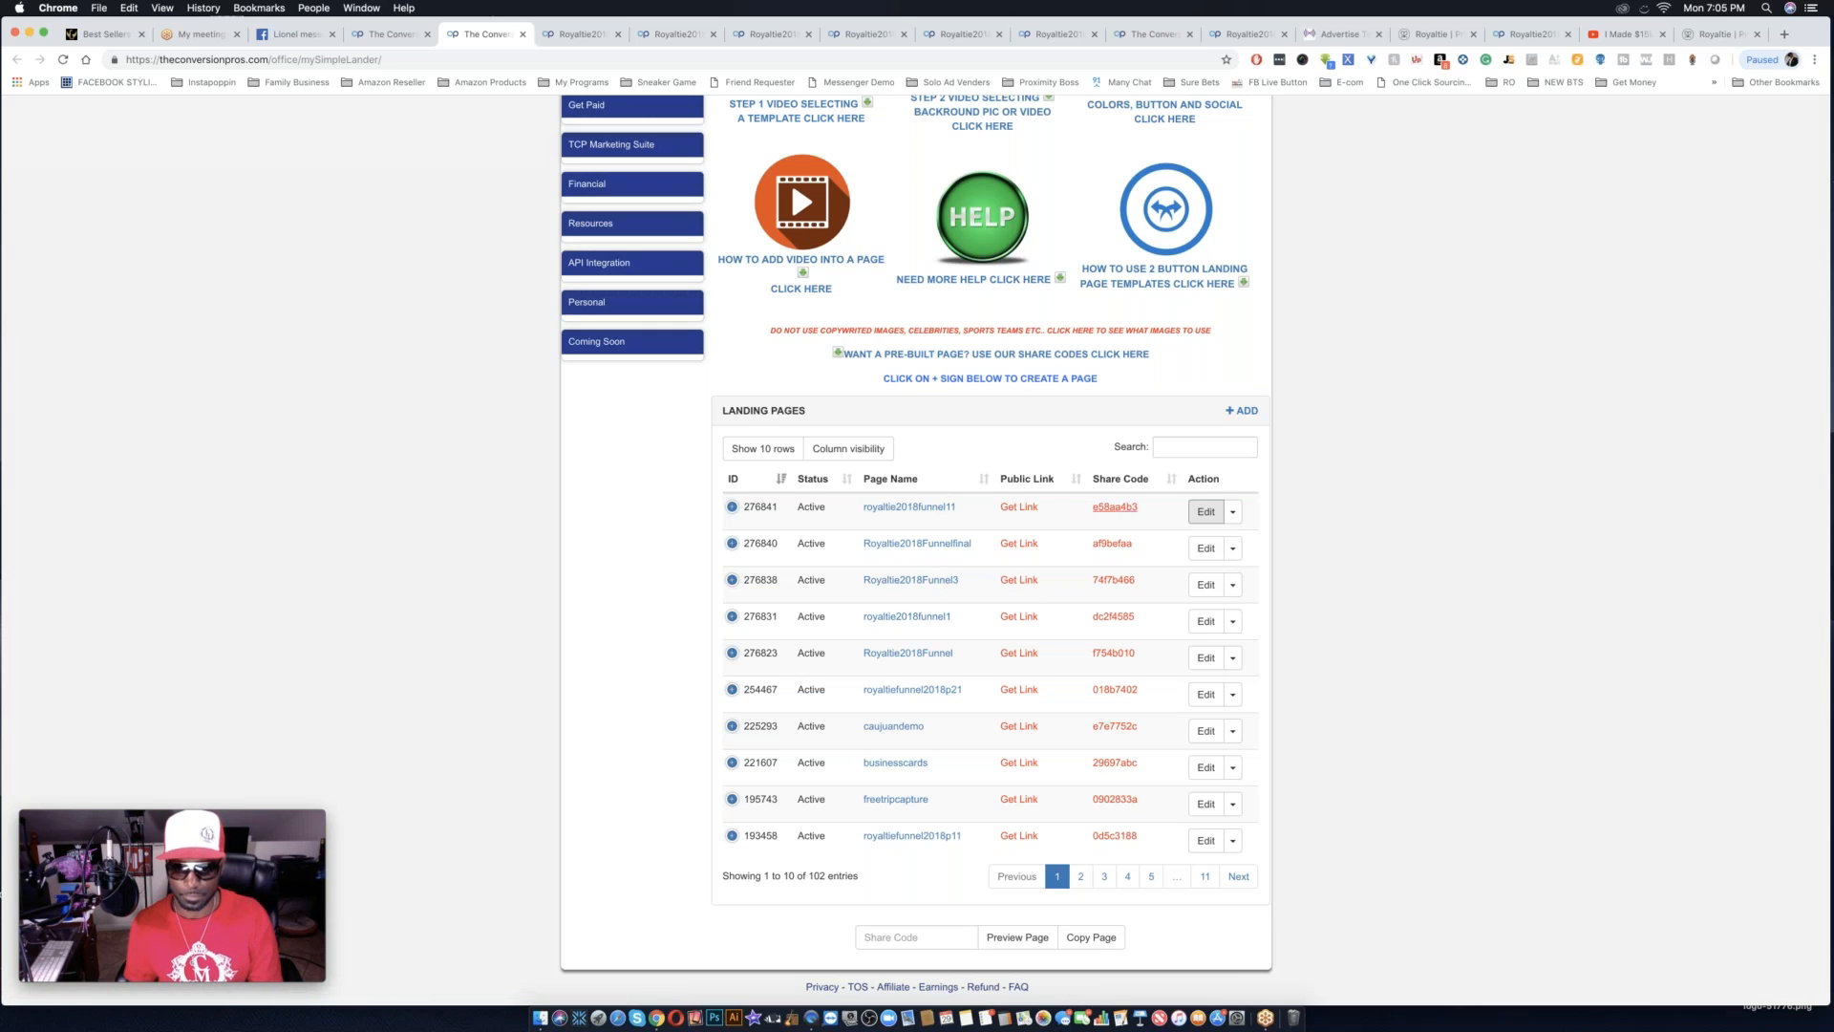
{"action": "left_click_drag", "start_coordinate": [1146, 508], "coordinate": [1082, 509]}
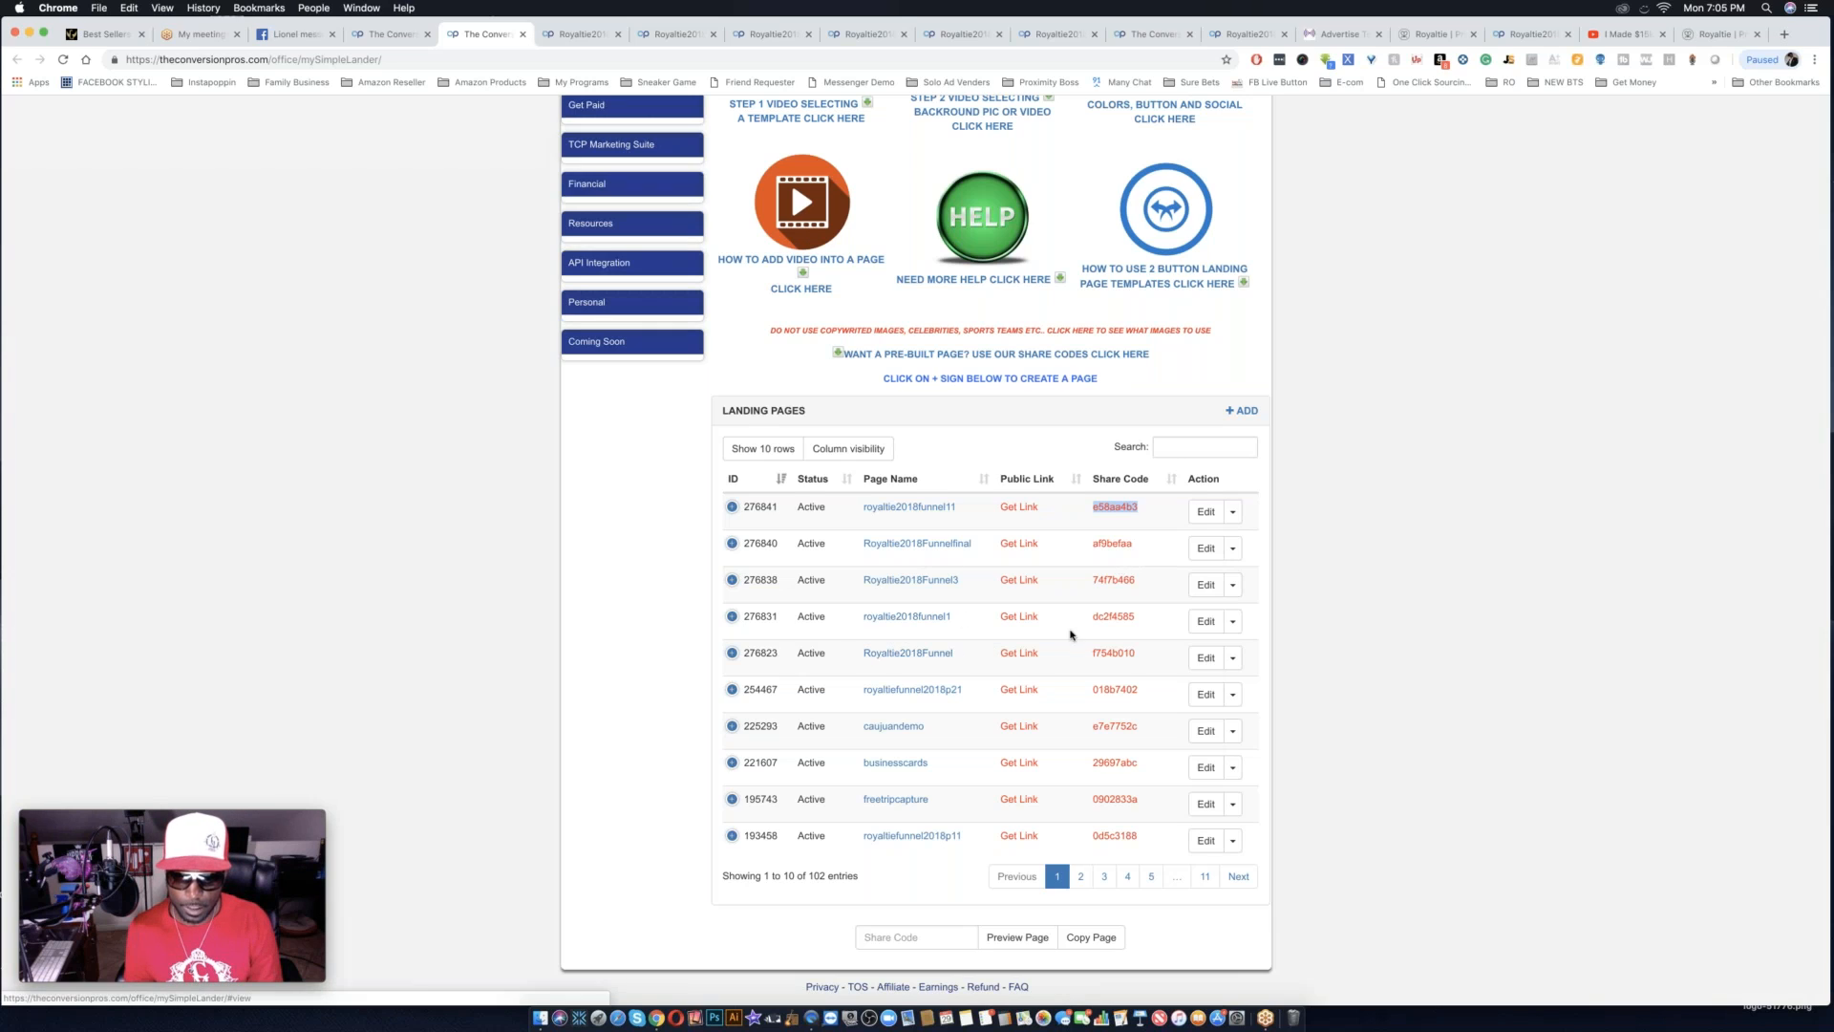
{"action": "left_click_drag", "start_coordinate": [1147, 619], "coordinate": [1087, 620]}
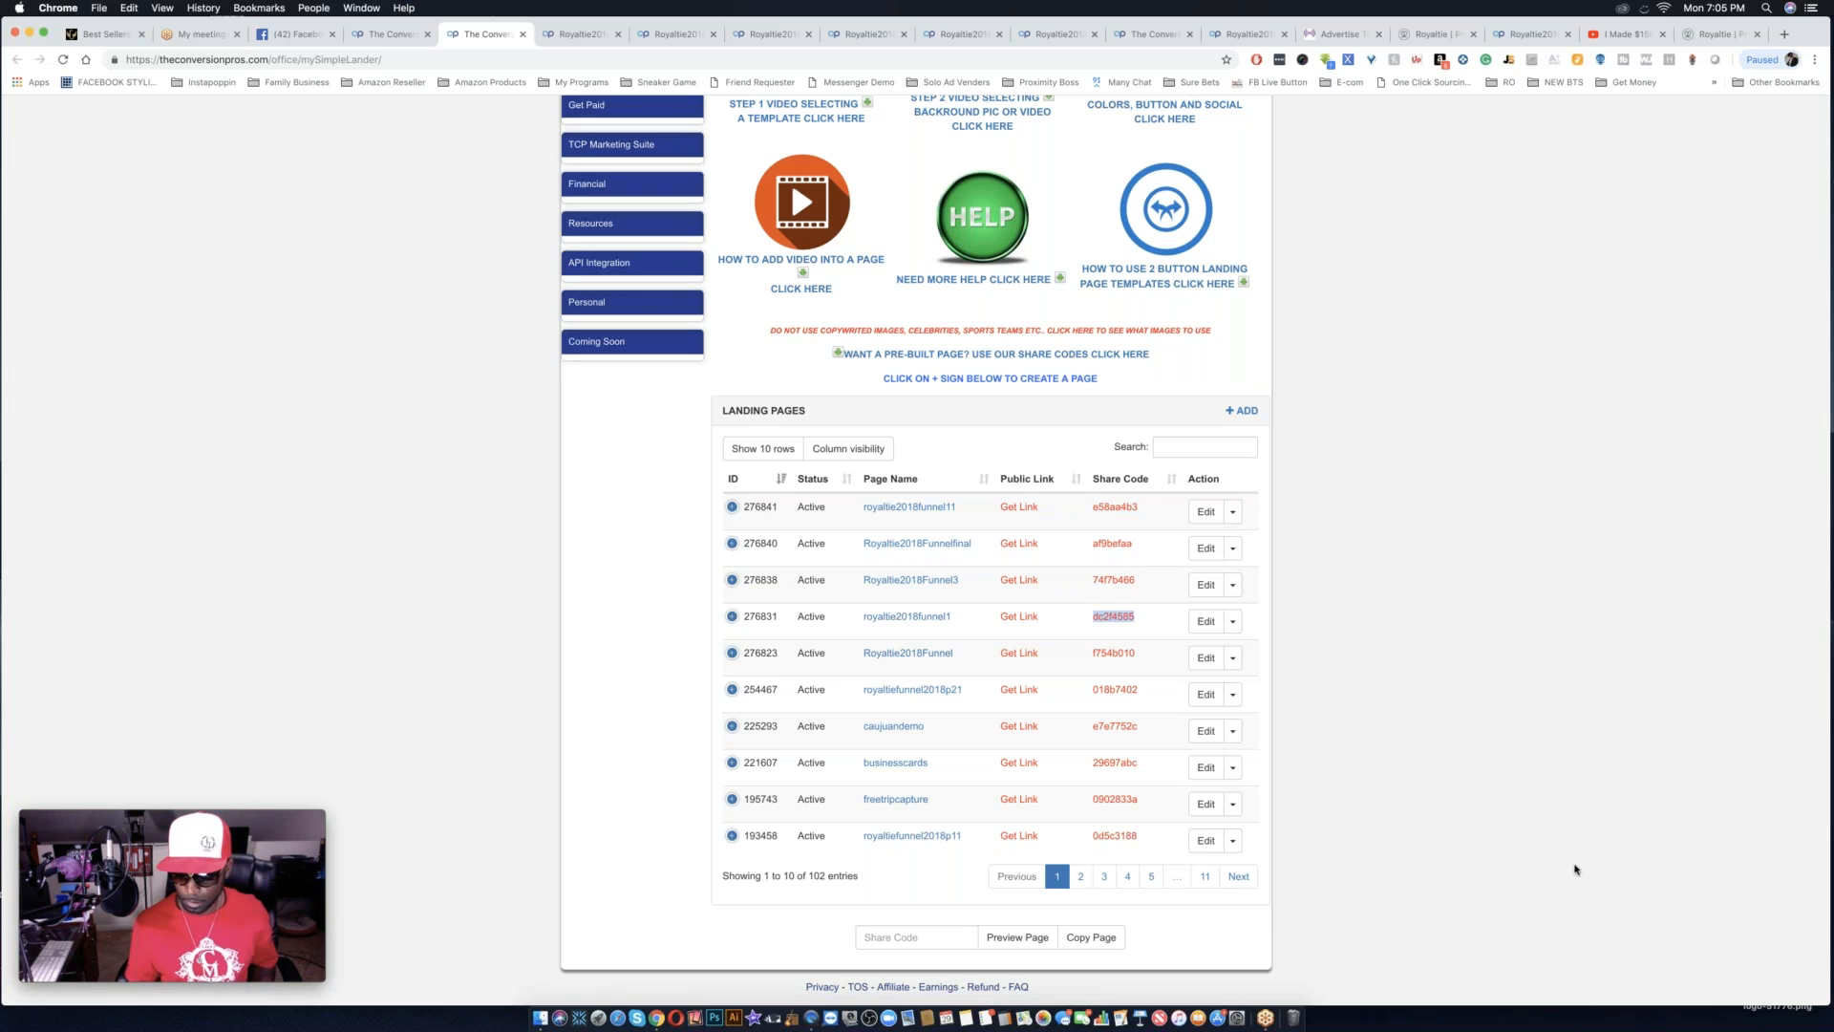
{"action": "key", "text": "super+shift+2"}
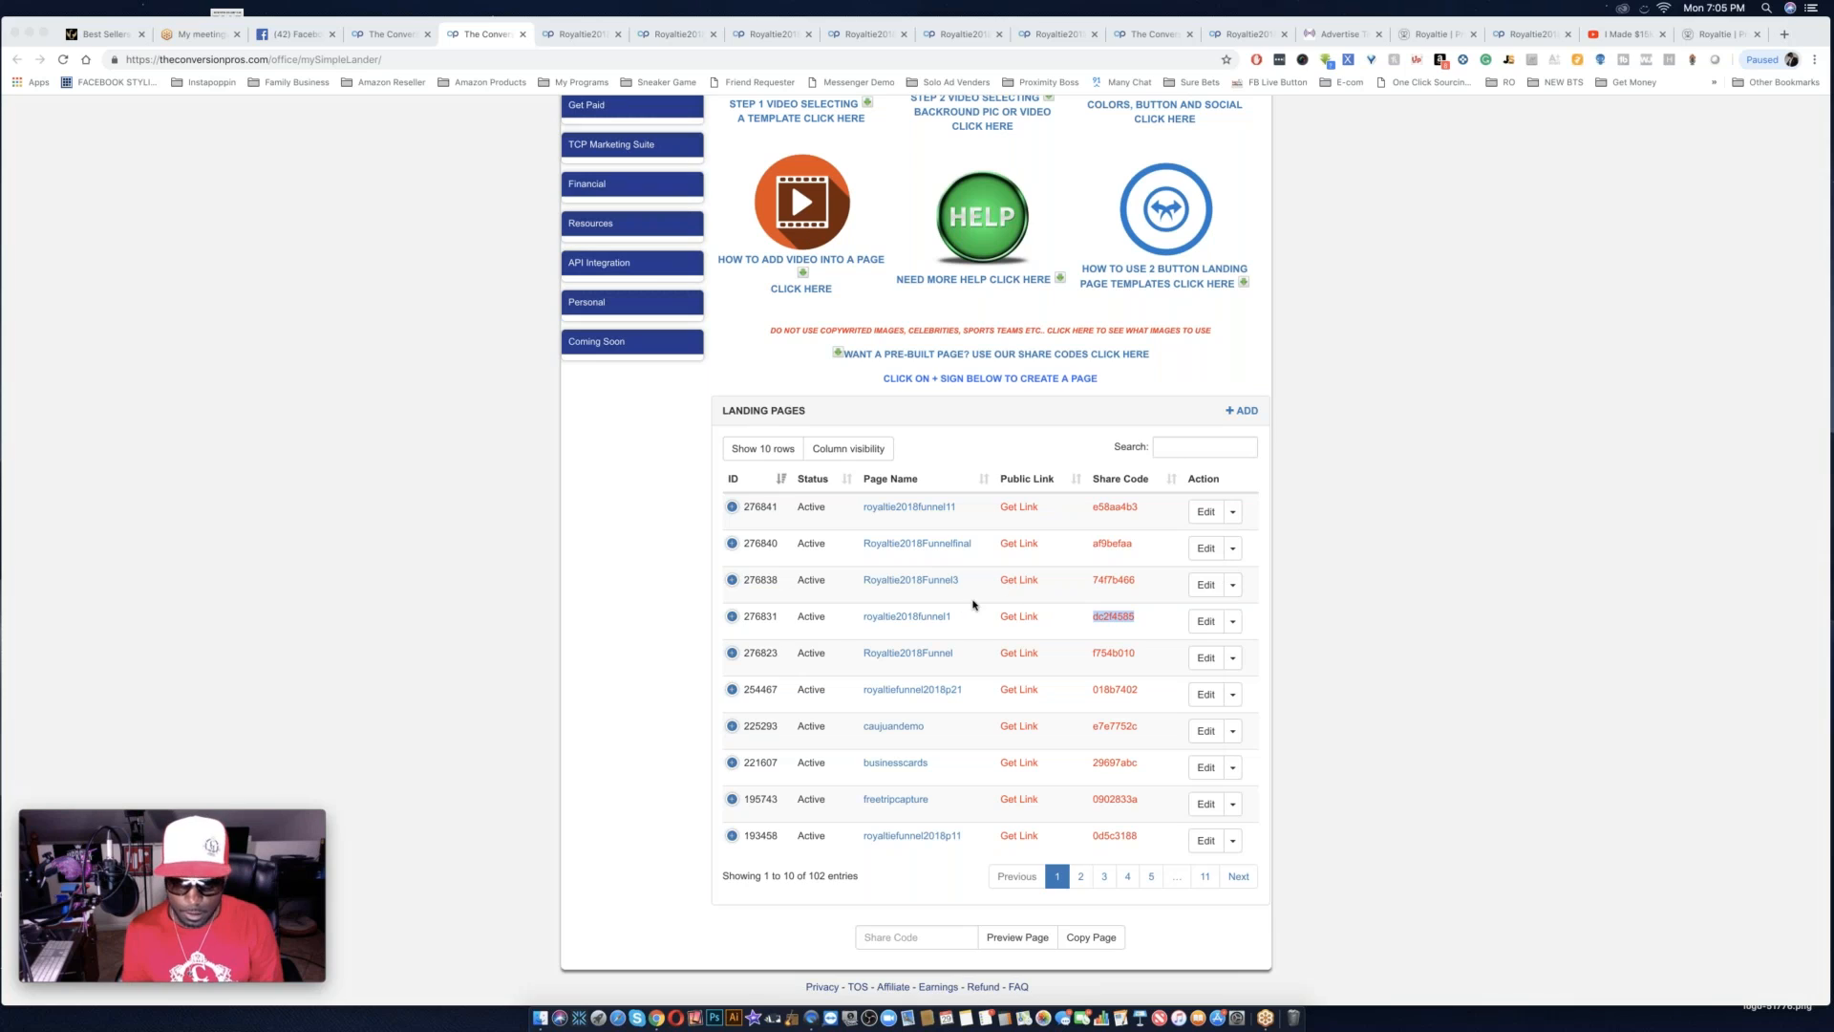
Copy the share code of the Royaltie2018Funnel page for sharing.
{"action": "left_click", "coordinate": [1137, 656]}
{"action": "left_click_drag", "start_coordinate": [1137, 656], "coordinate": [1090, 653]}
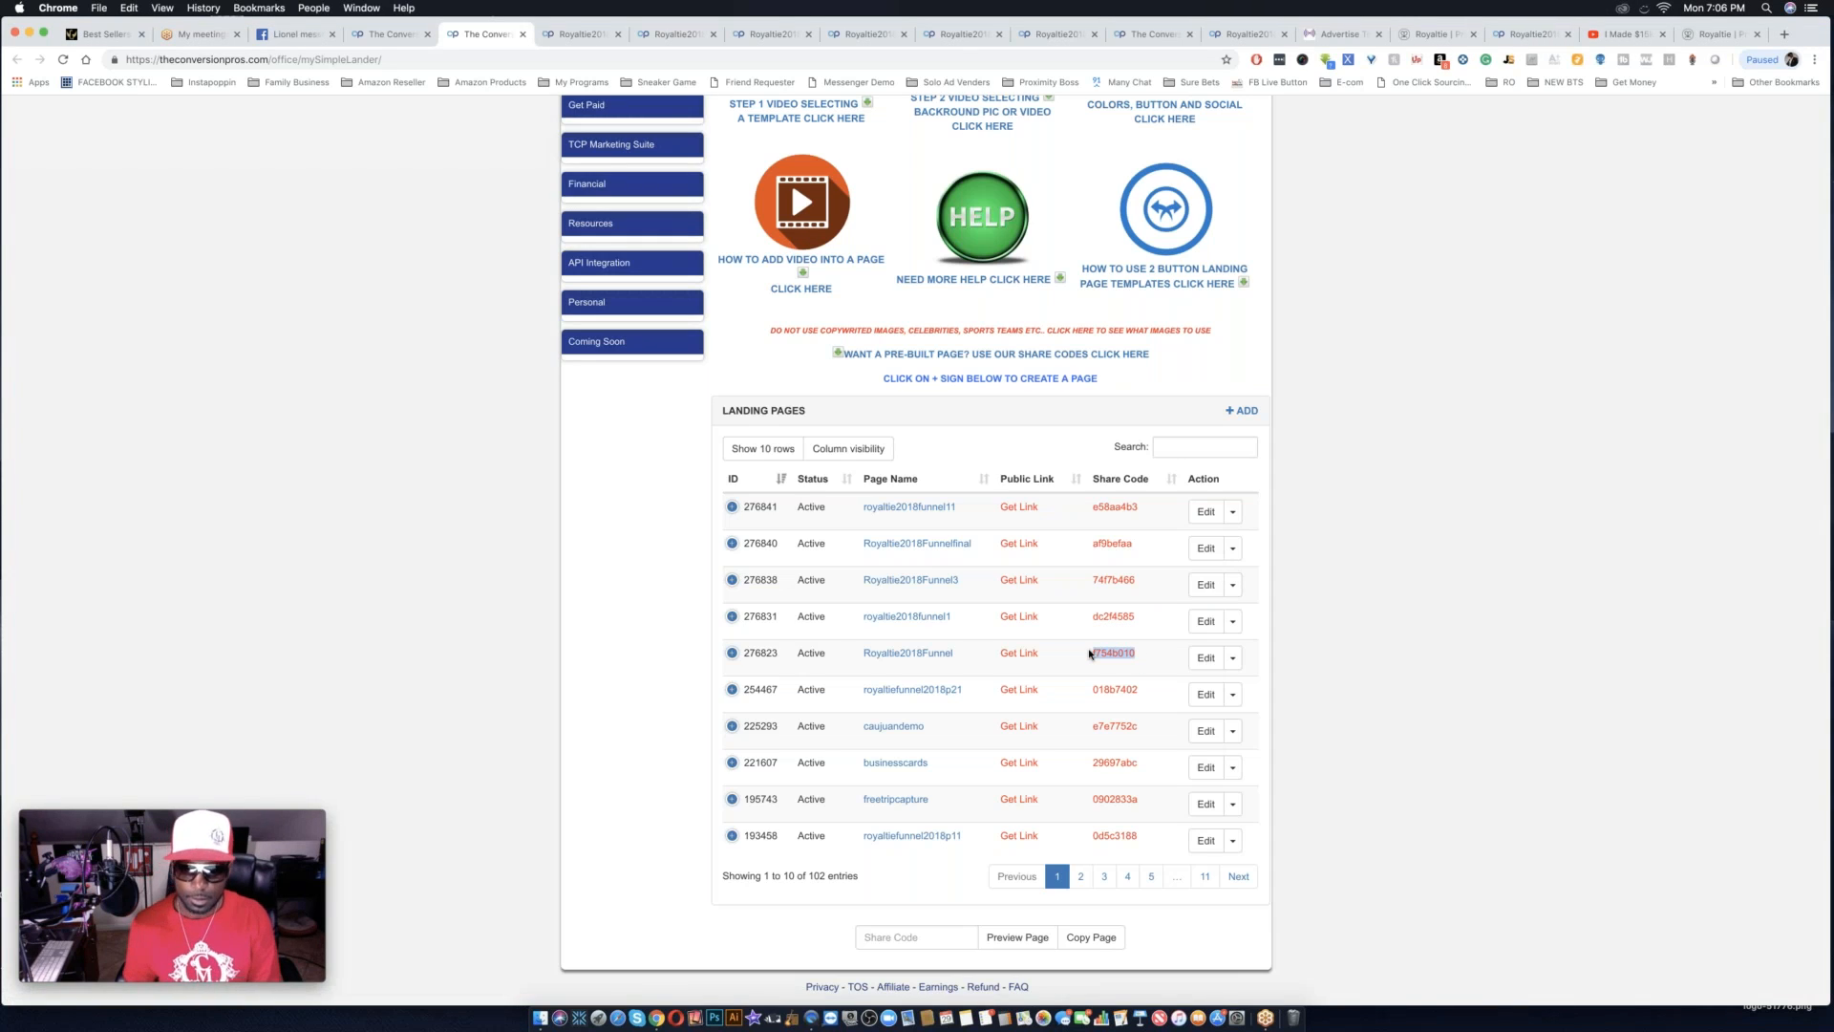
{"action": "key", "text": "super+c"}
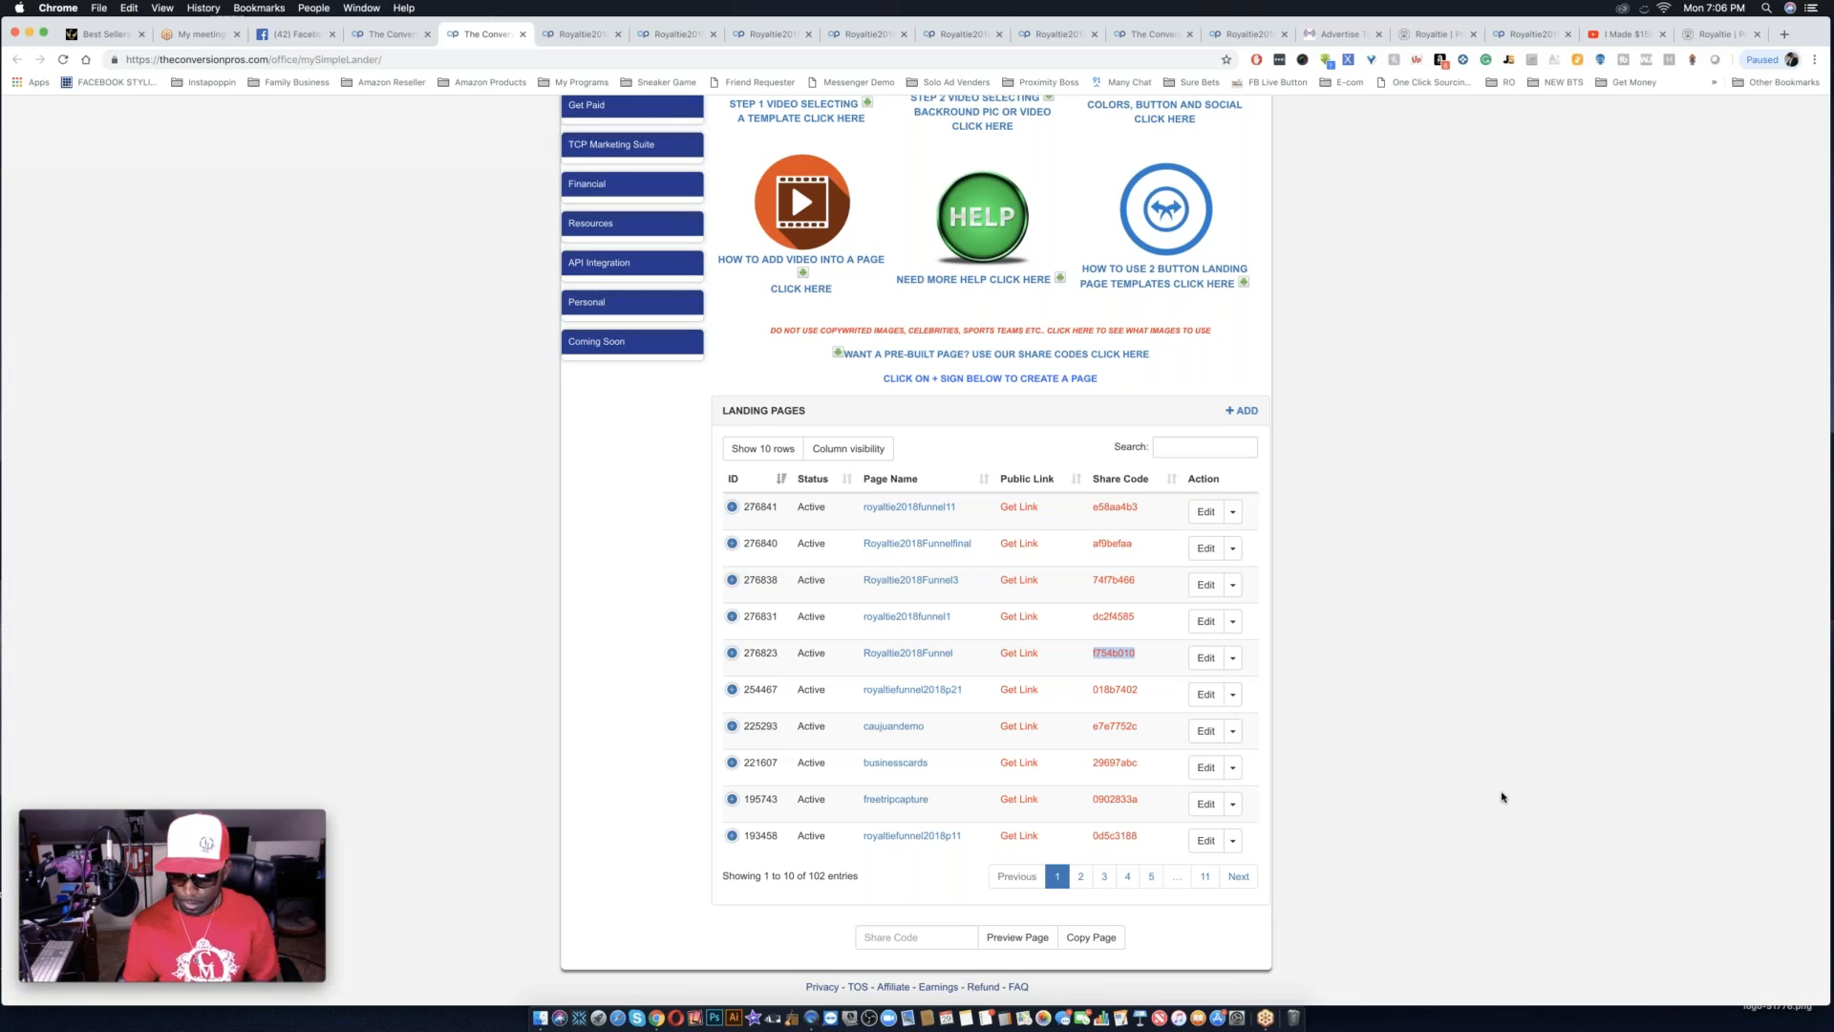
{"action": "left_click", "coordinate": [1605, 865]}
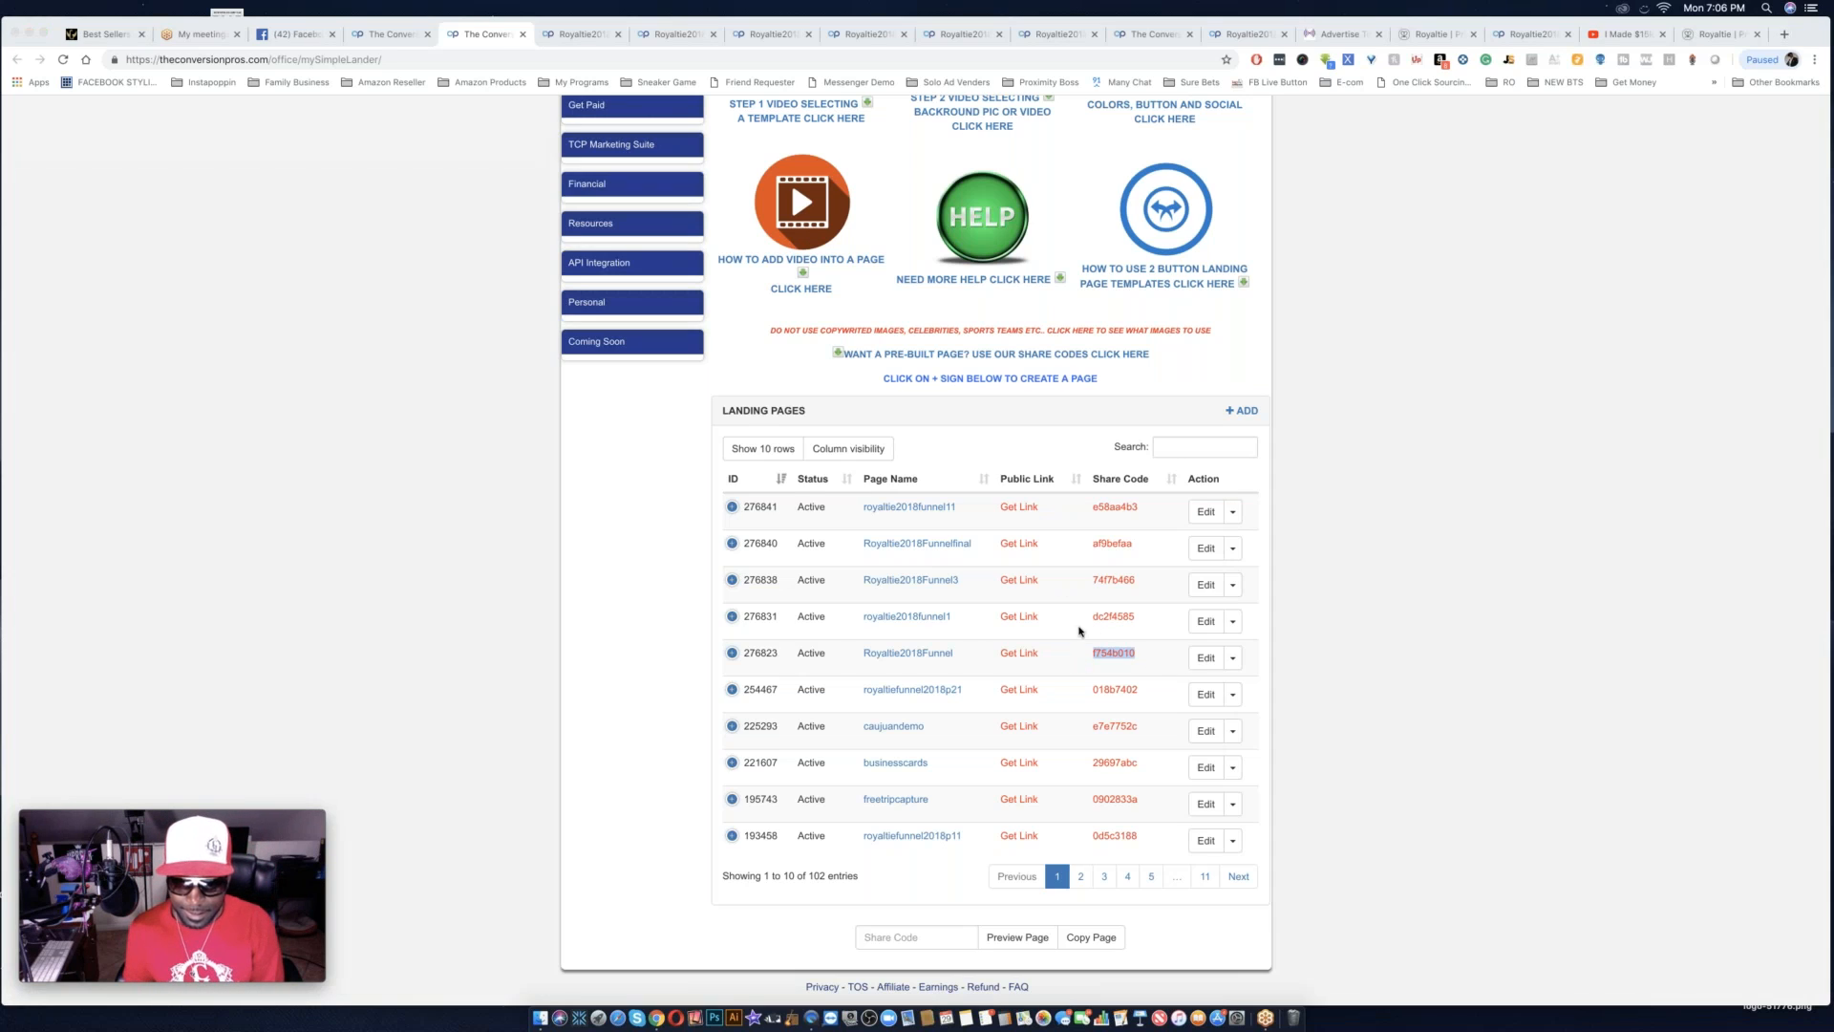
Copy the share codes of Royaltie2018Funnel3 and Royaltie2018Funnelfinal one after the other for sharing.
{"action": "double_click", "coordinate": [1135, 585]}
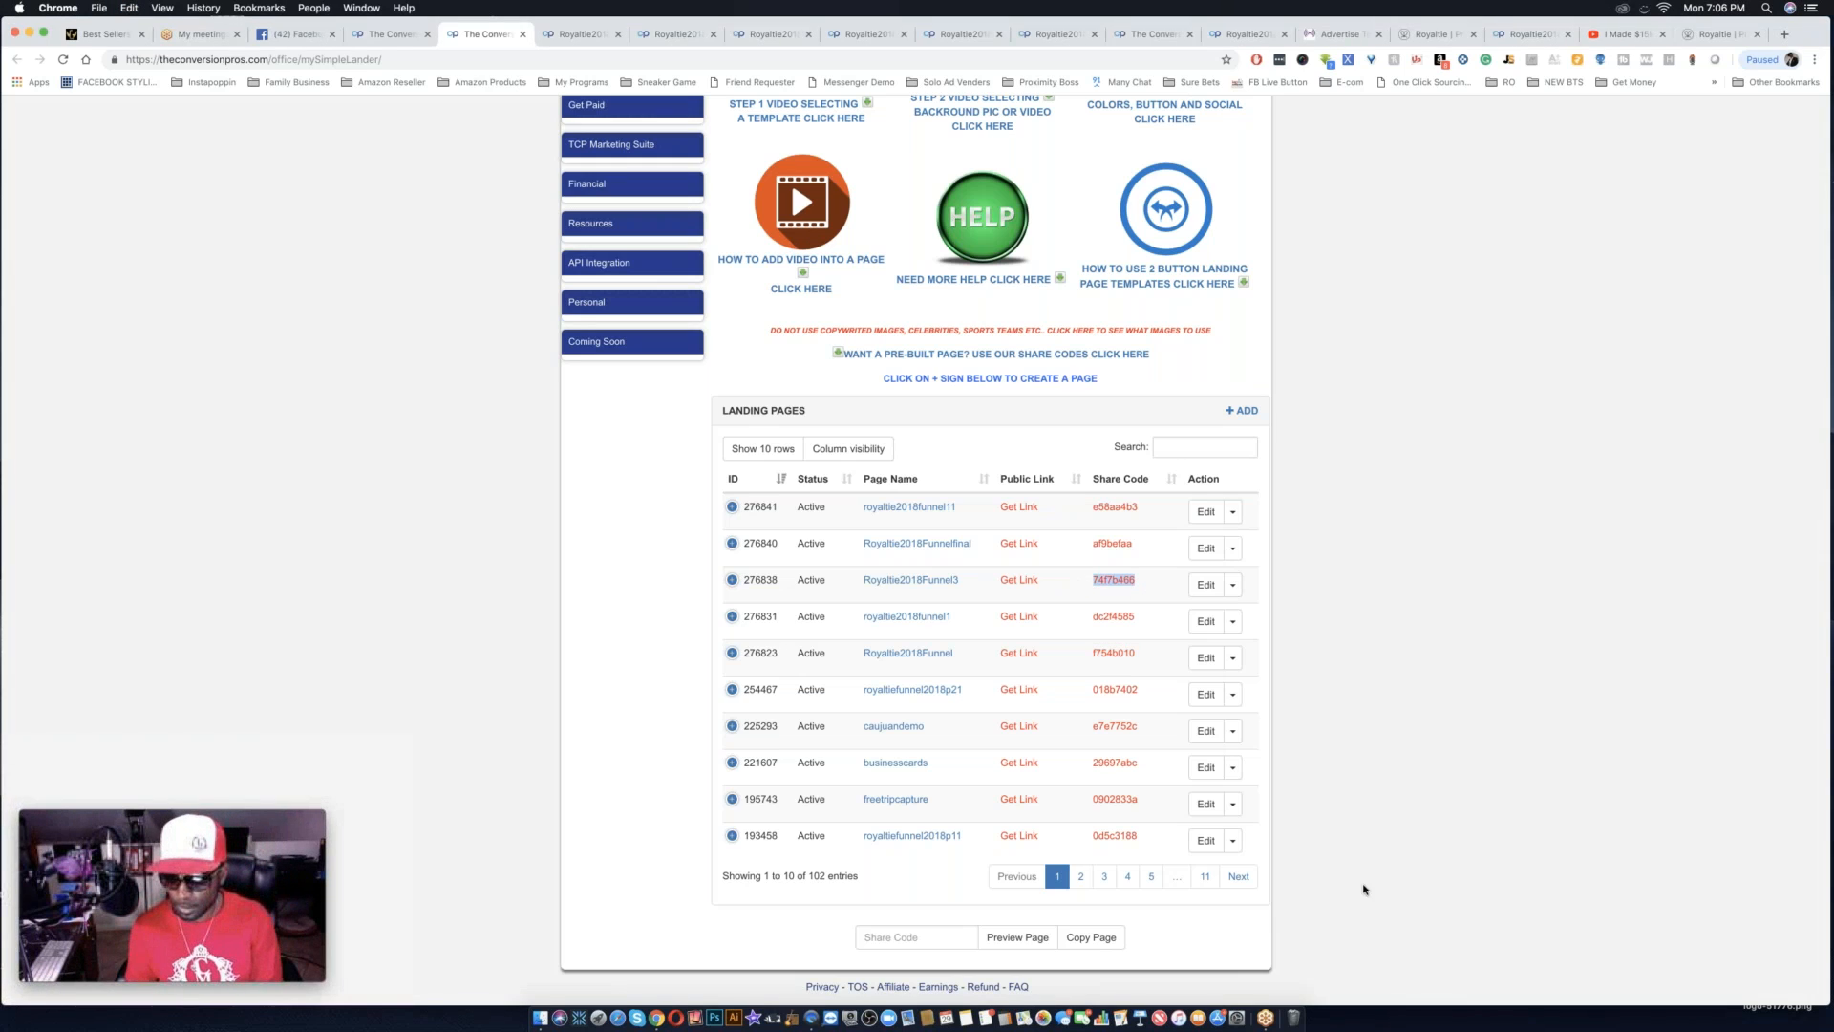
{"action": "left_click", "coordinate": [1643, 862]}
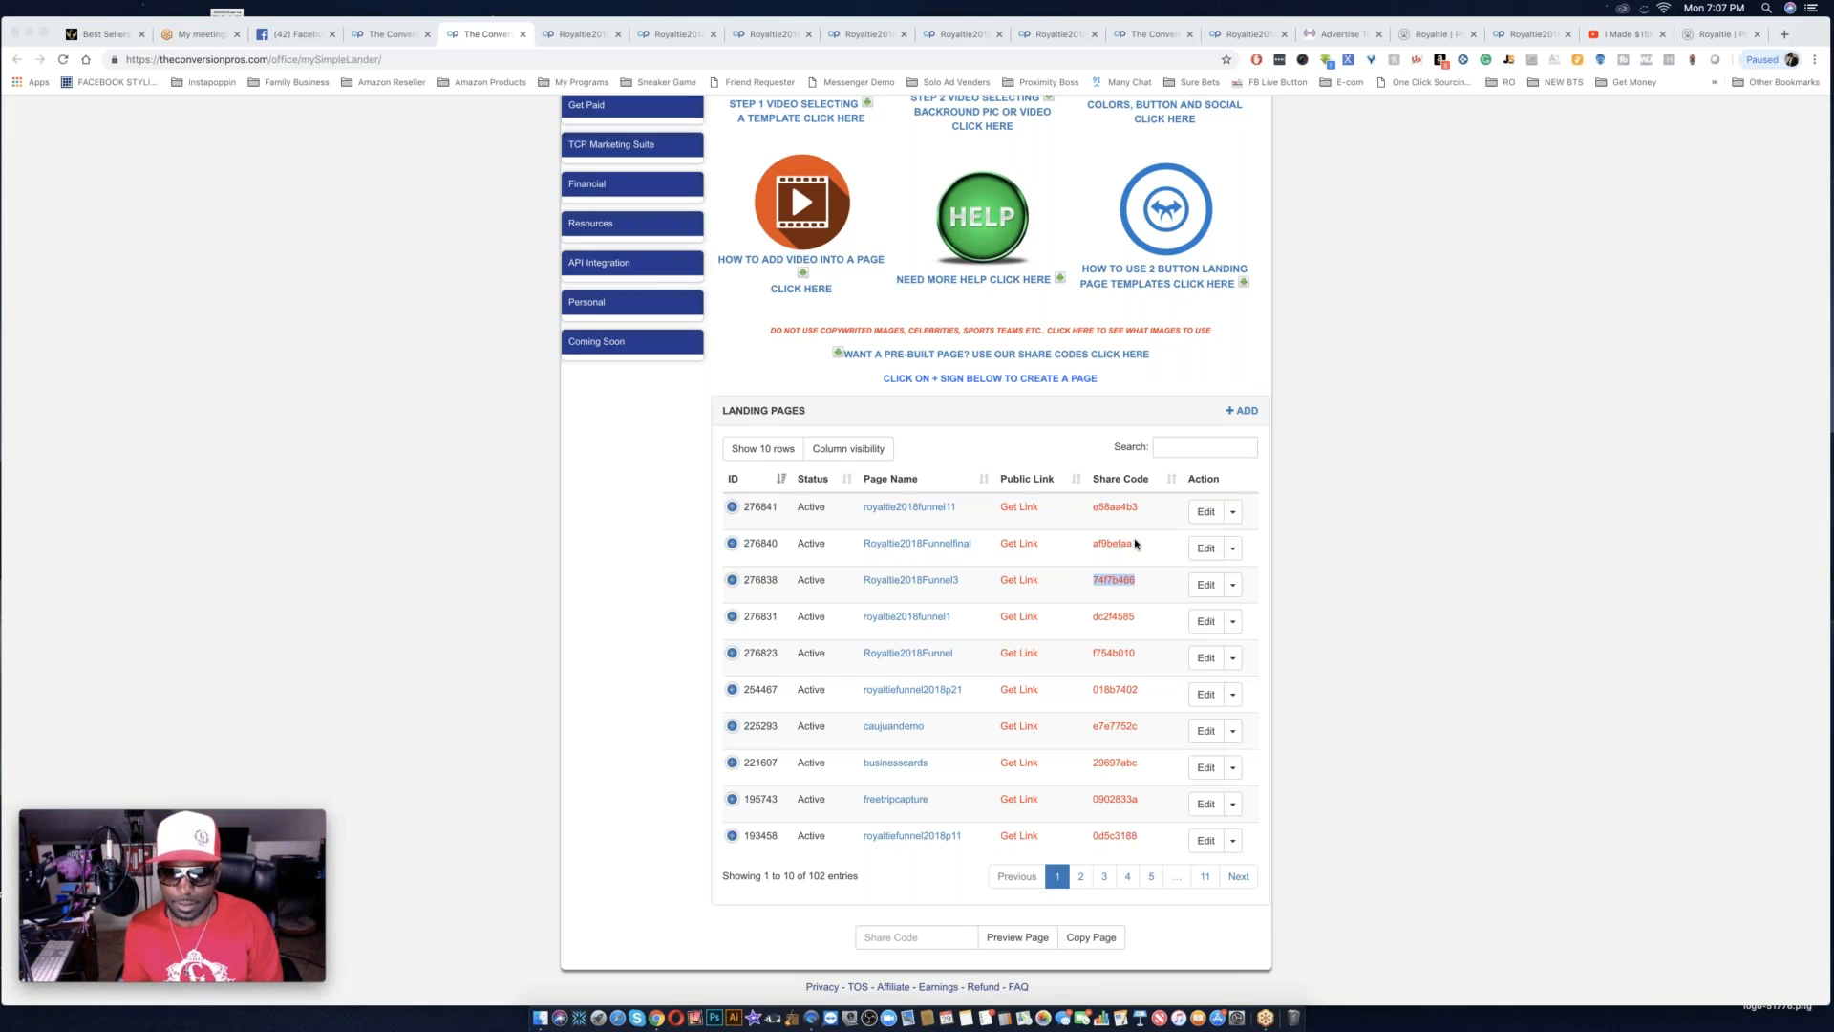
{"action": "double_click", "coordinate": [1137, 546]}
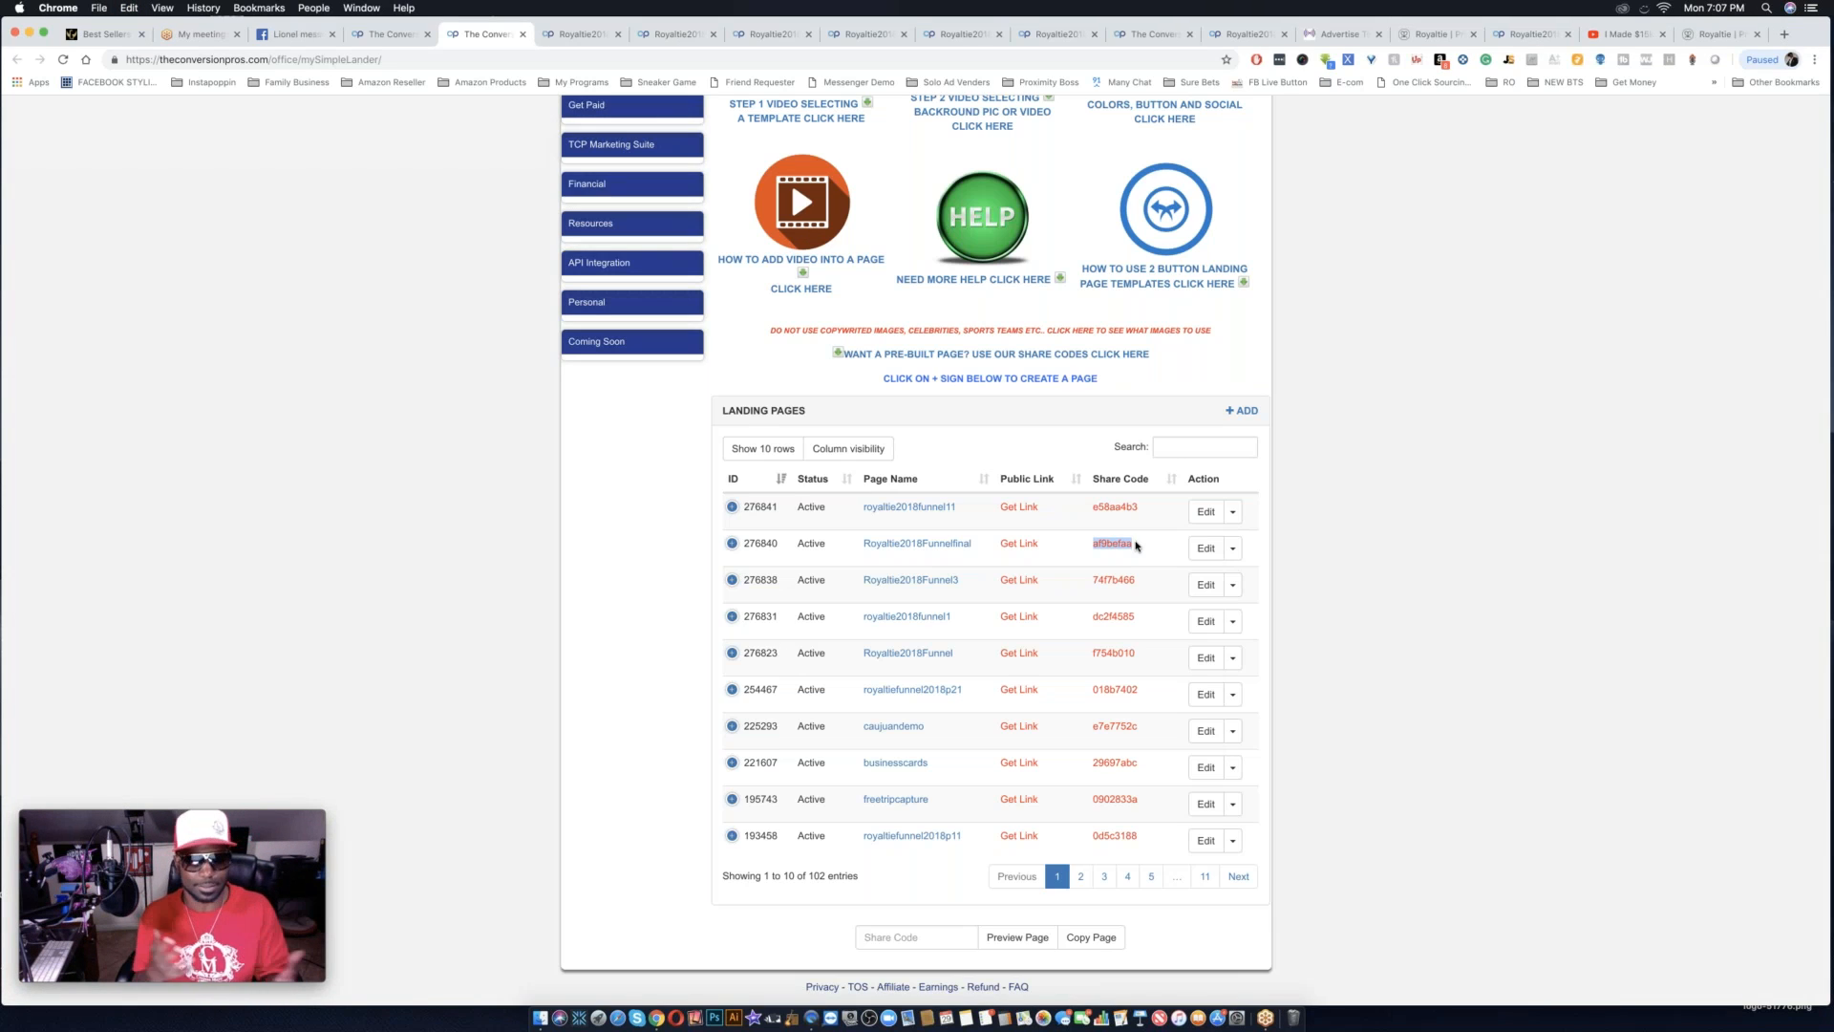
{"action": "key", "text": "super+Tab"}
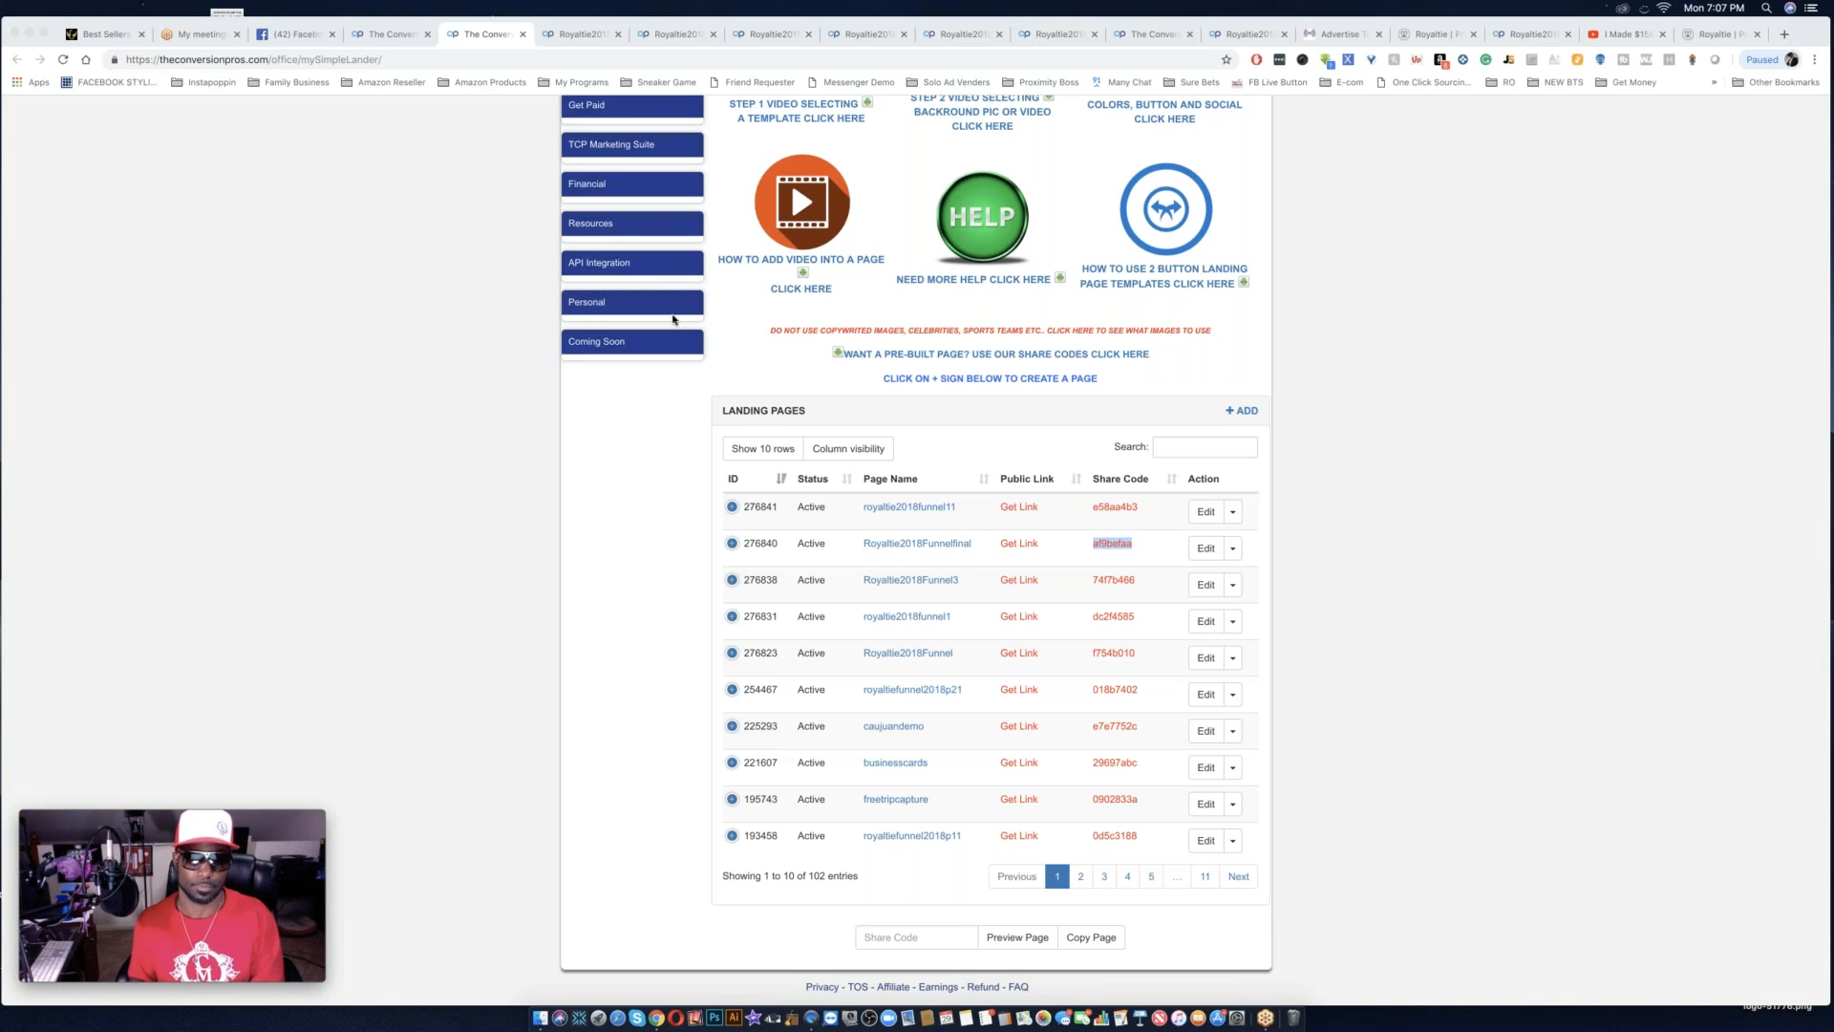
Switch to YouTube, search for "motion background" and open the "Motion Background for worship" playlist.
{"action": "scroll", "coordinate": [674, 319], "scroll_direction": "up", "scroll_amount": 5}
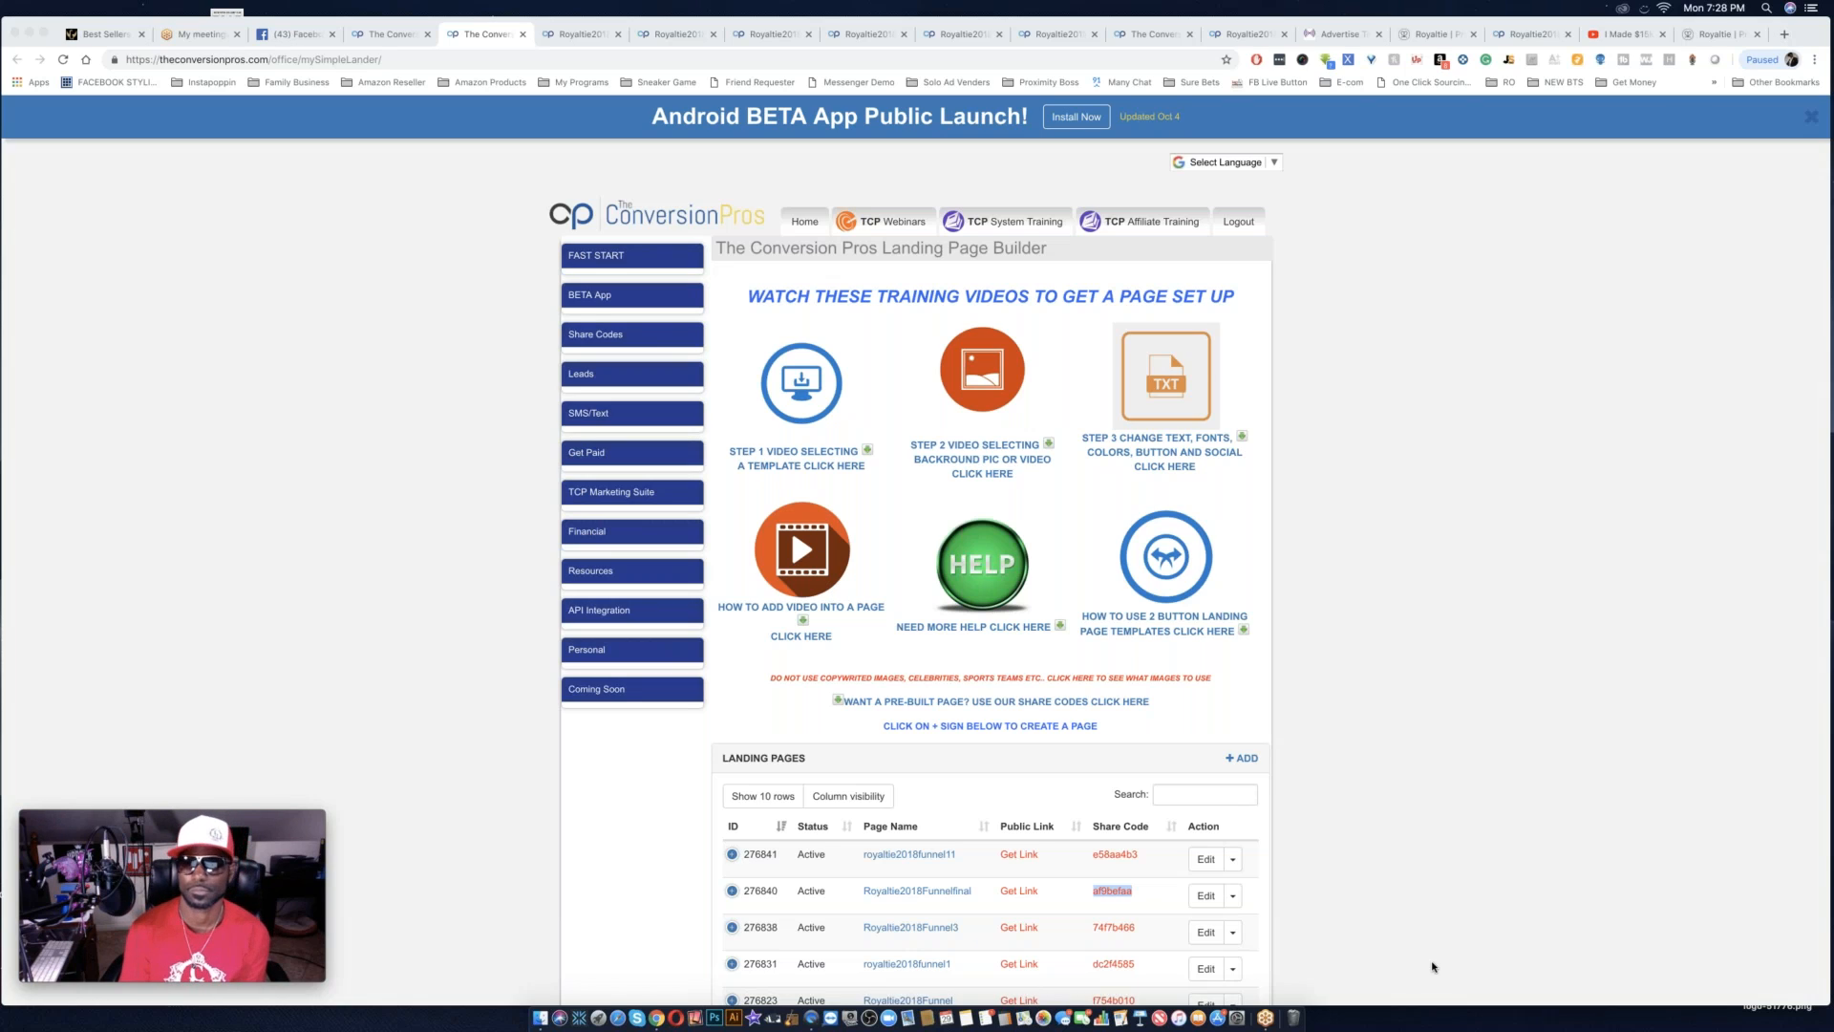
{"action": "left_click", "coordinate": [1627, 37]}
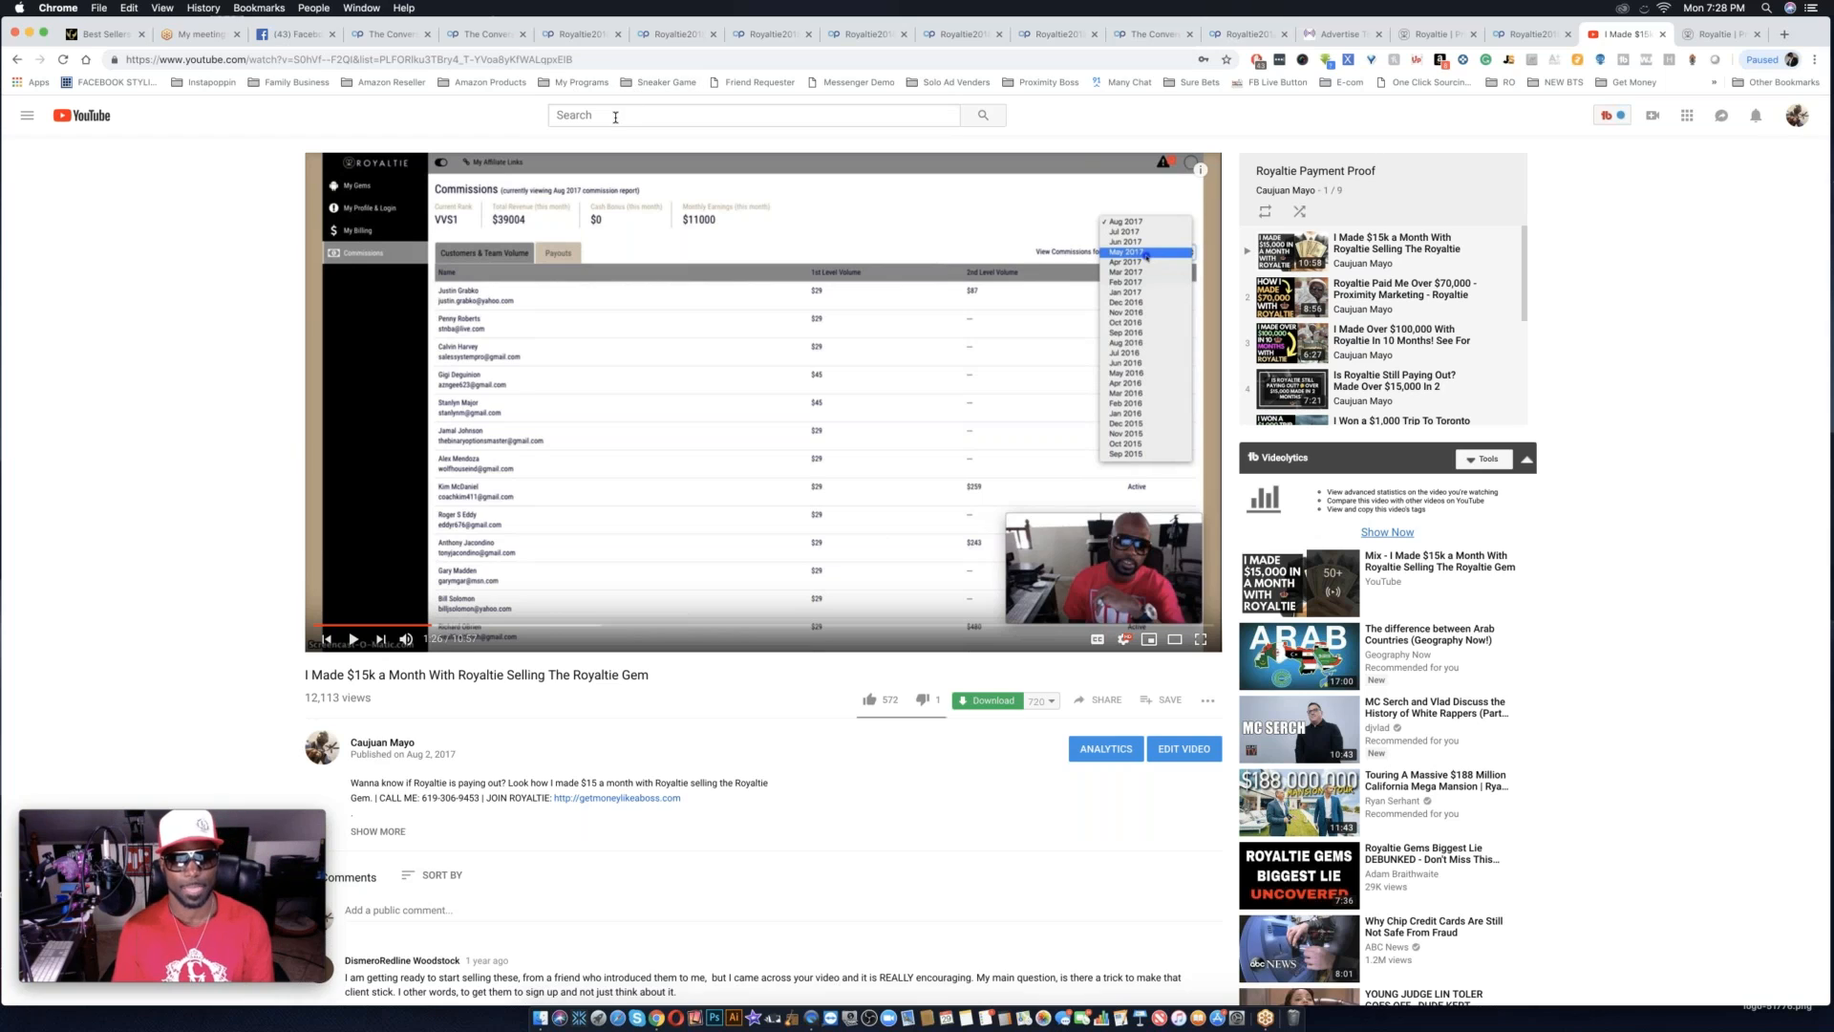
{"action": "left_click", "coordinate": [615, 115]}
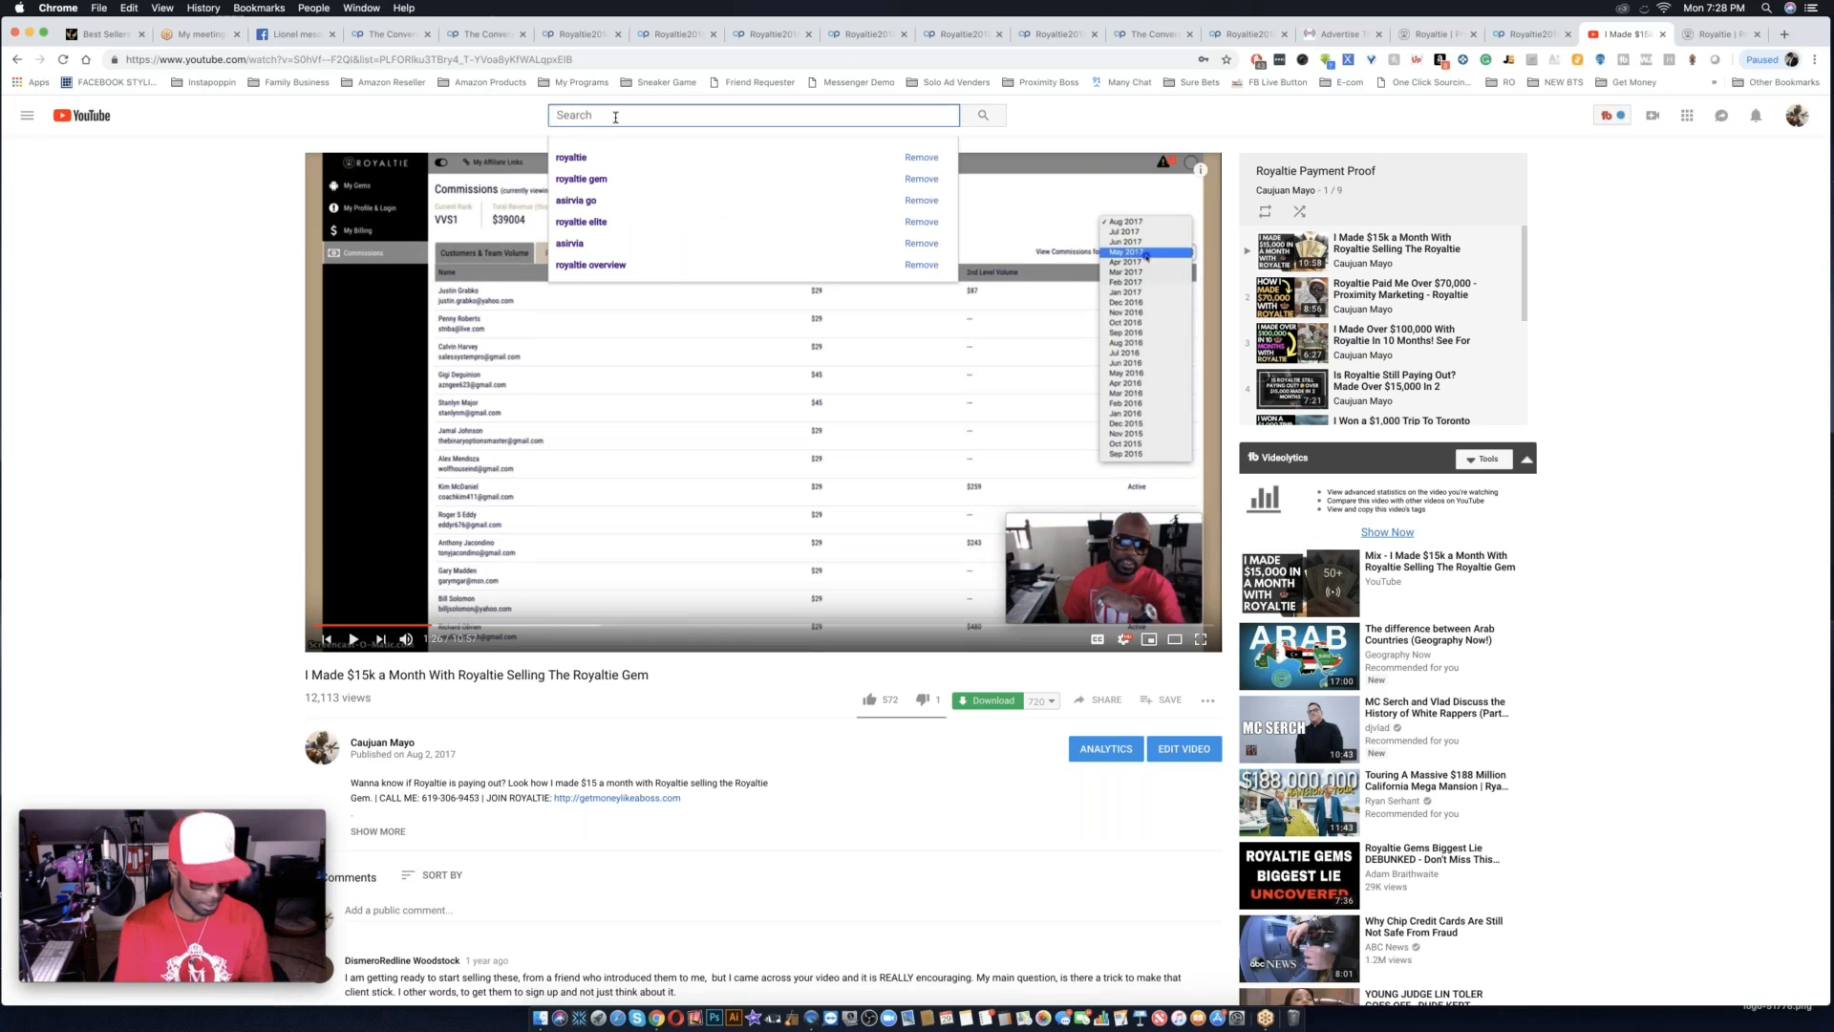
{"action": "type", "text": "motion"}
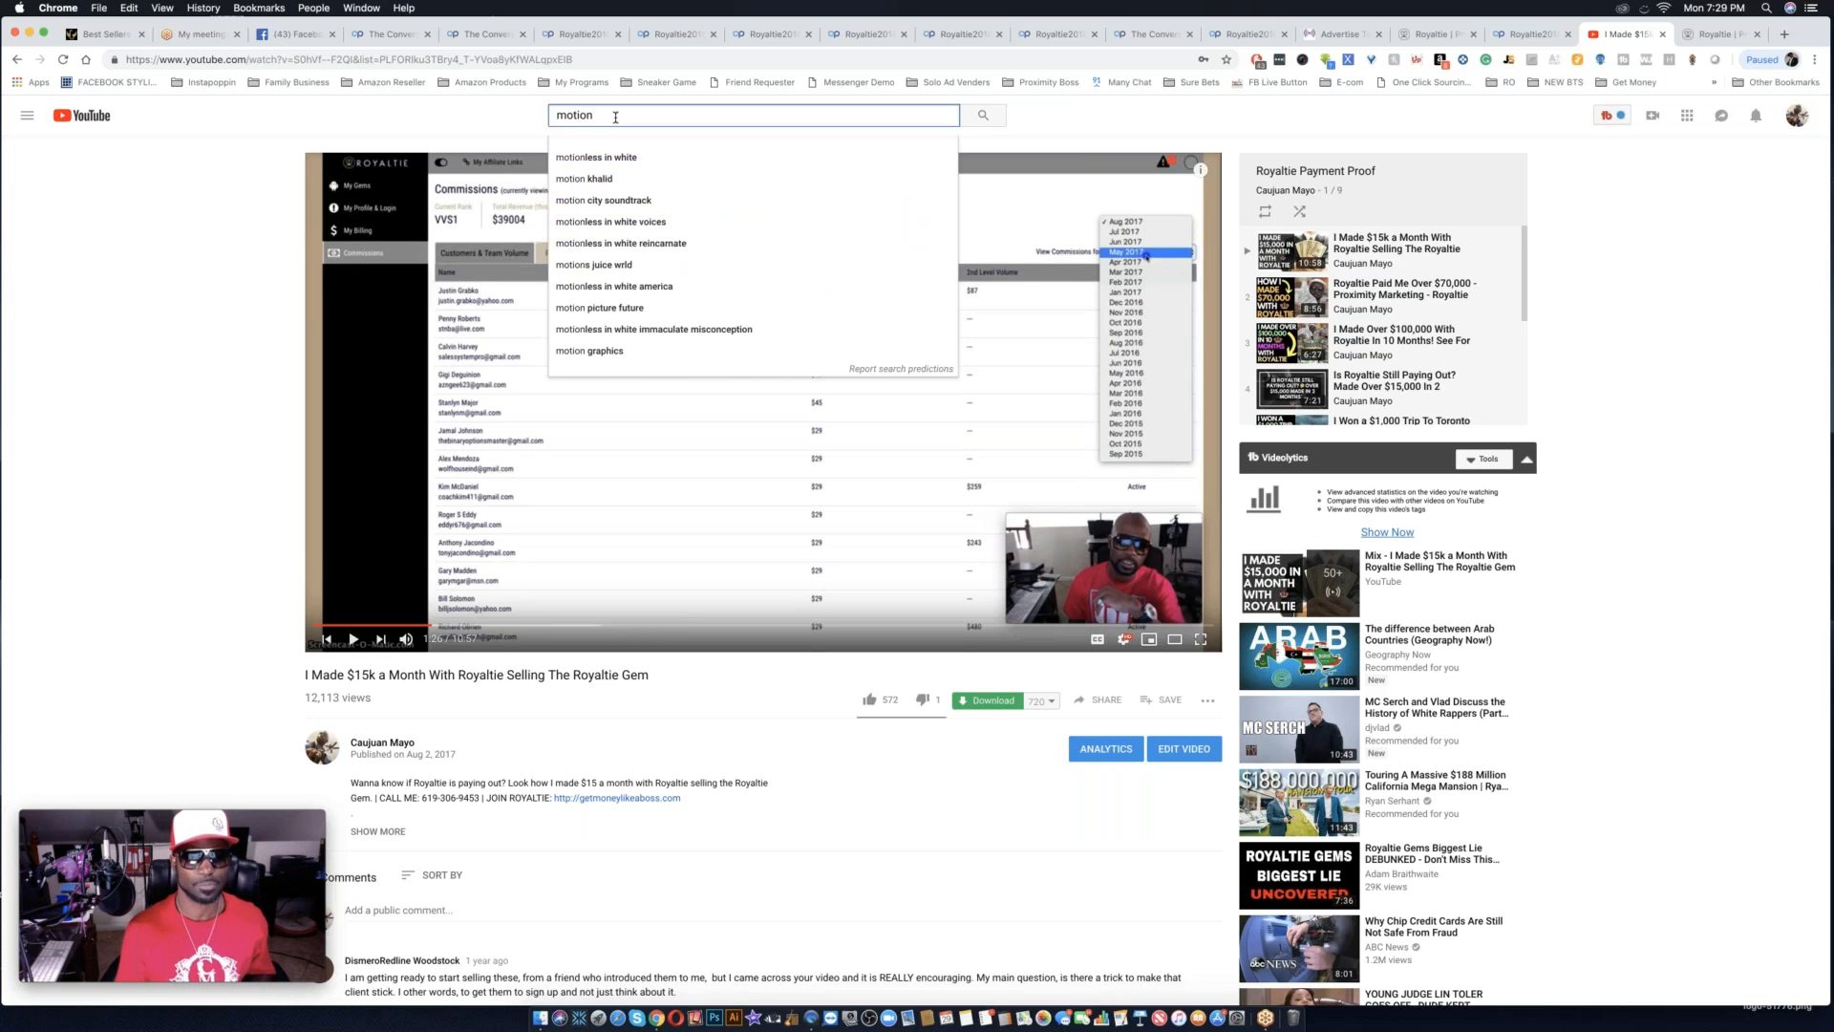
{"action": "type", "text": " background"}
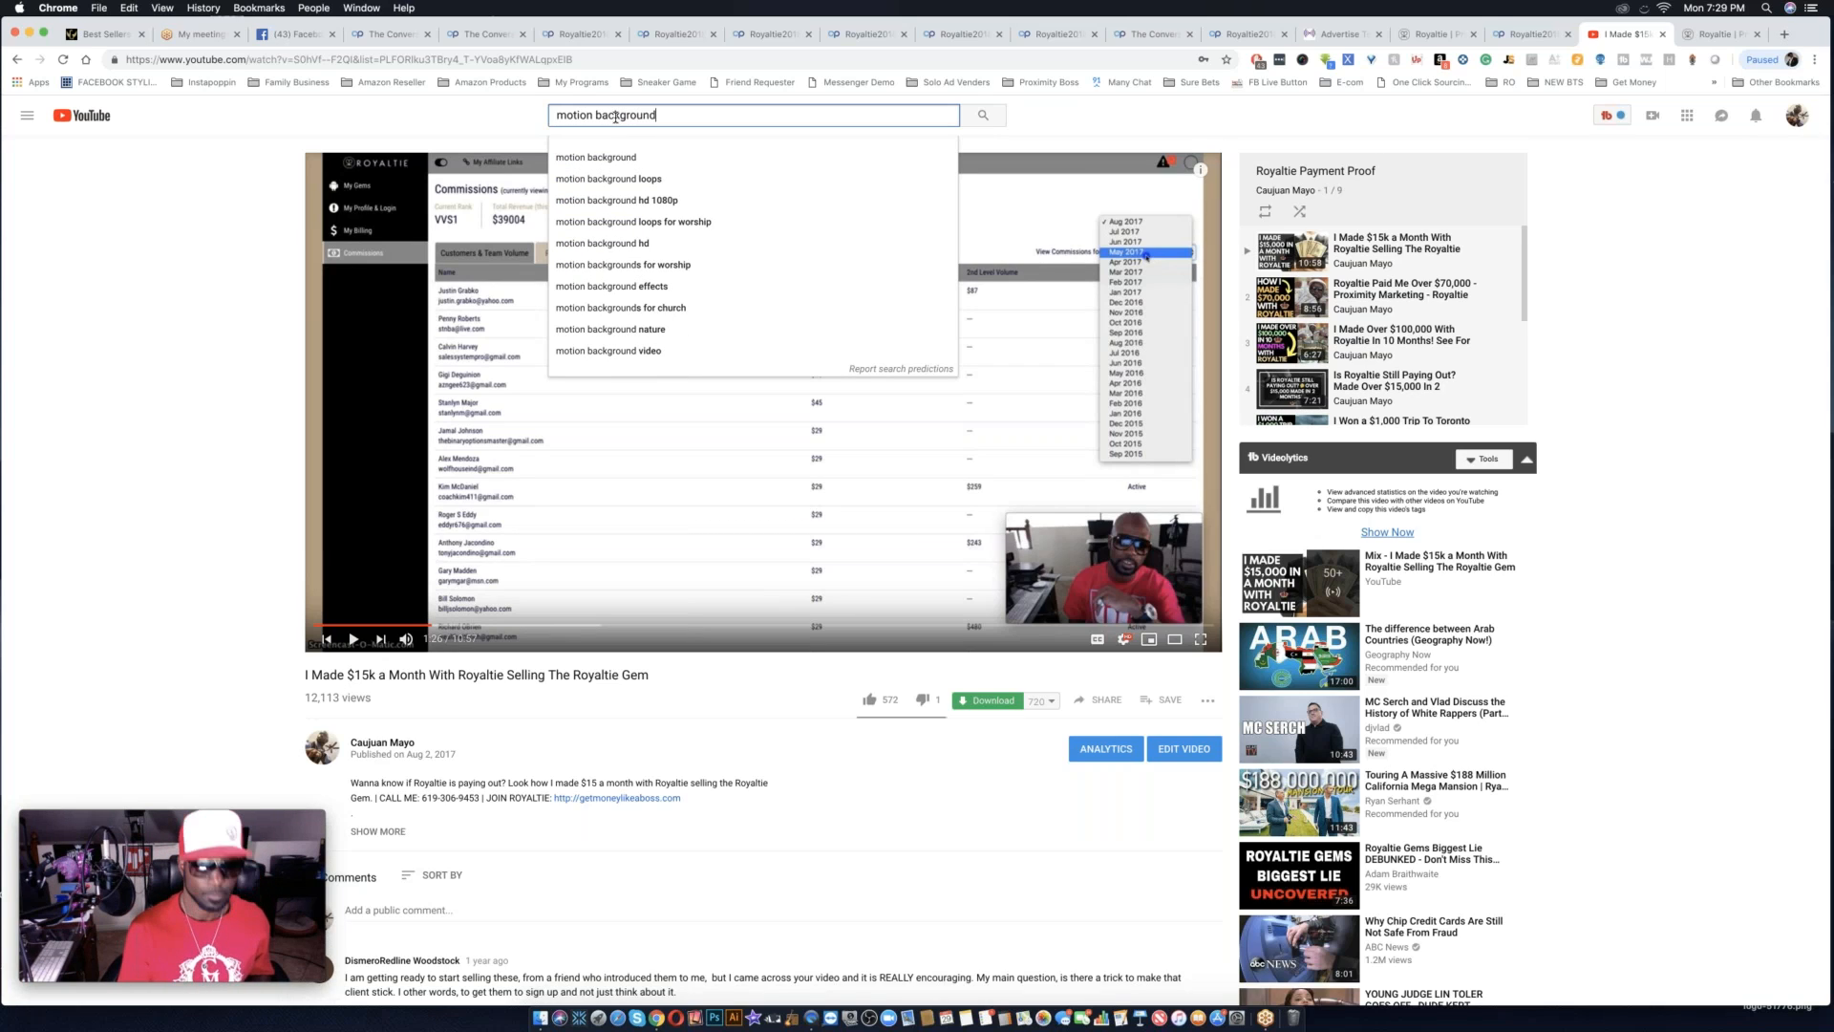
{"action": "key", "text": "Return"}
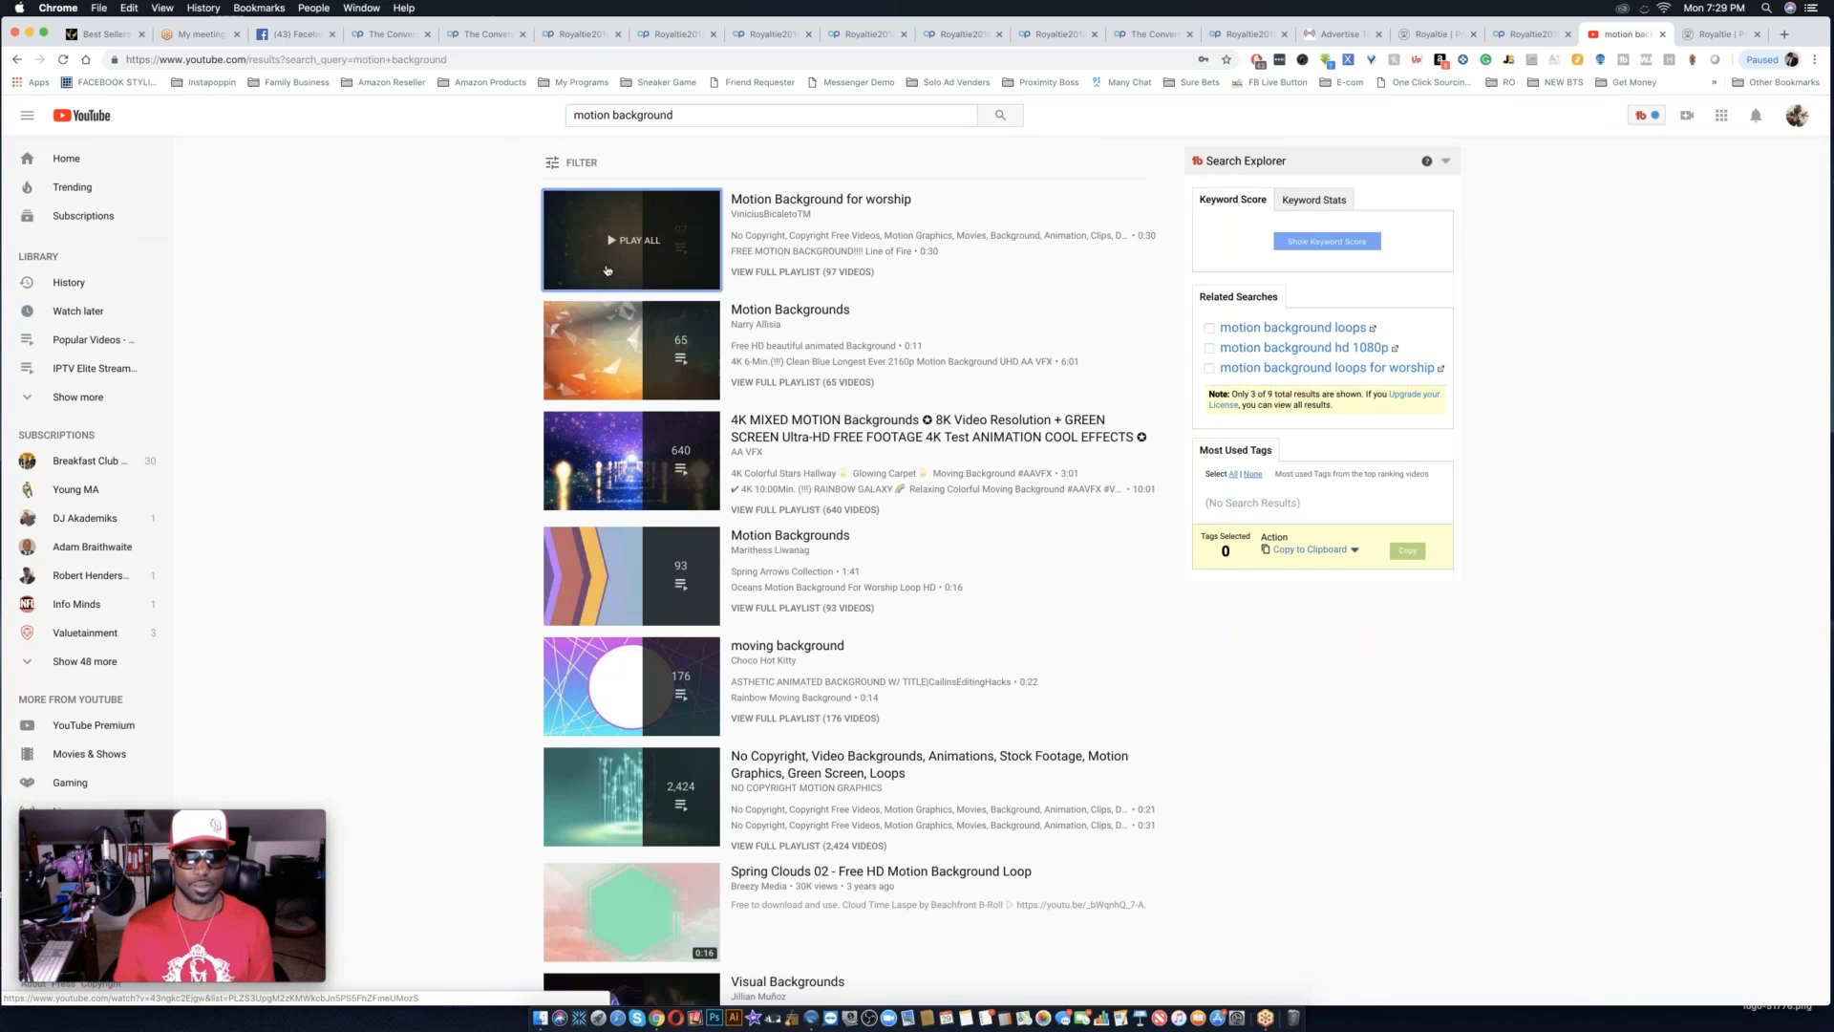
{"action": "left_click", "coordinate": [607, 271]}
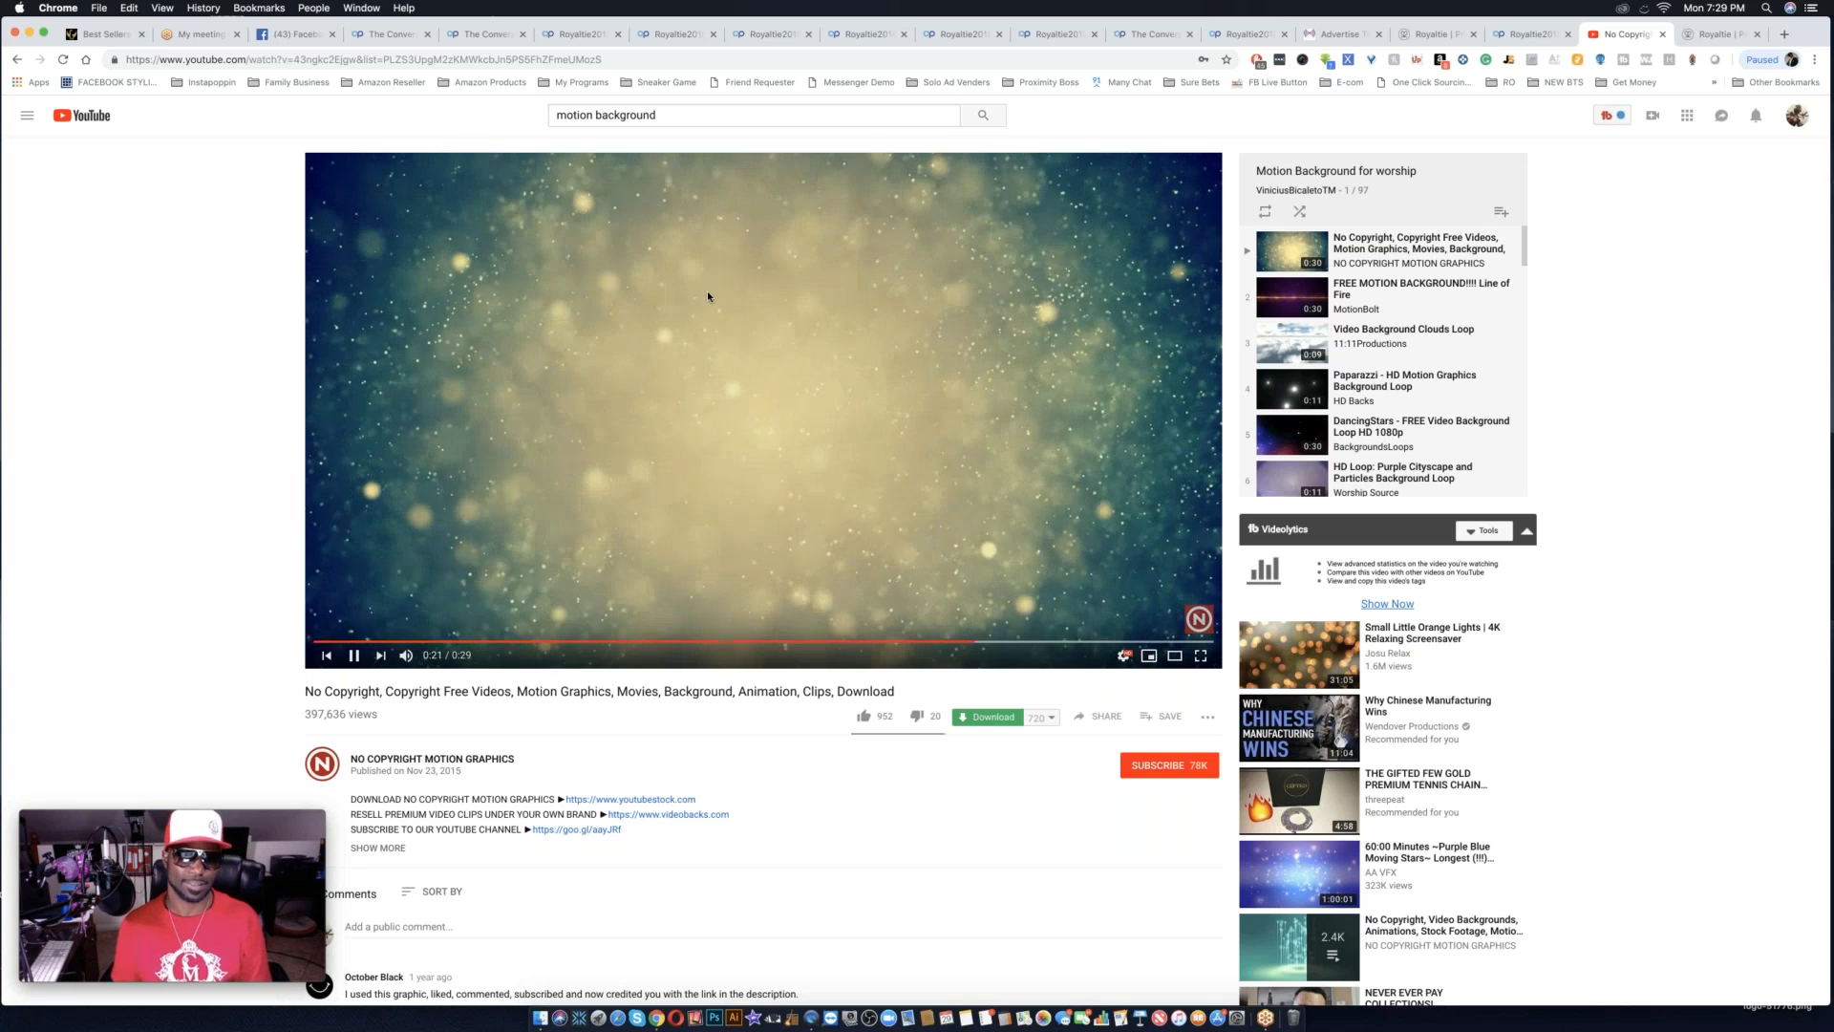
Search YouTube for "city motion background" and open the "free hd background- city-night" video.
{"action": "left_click", "coordinate": [556, 115]}
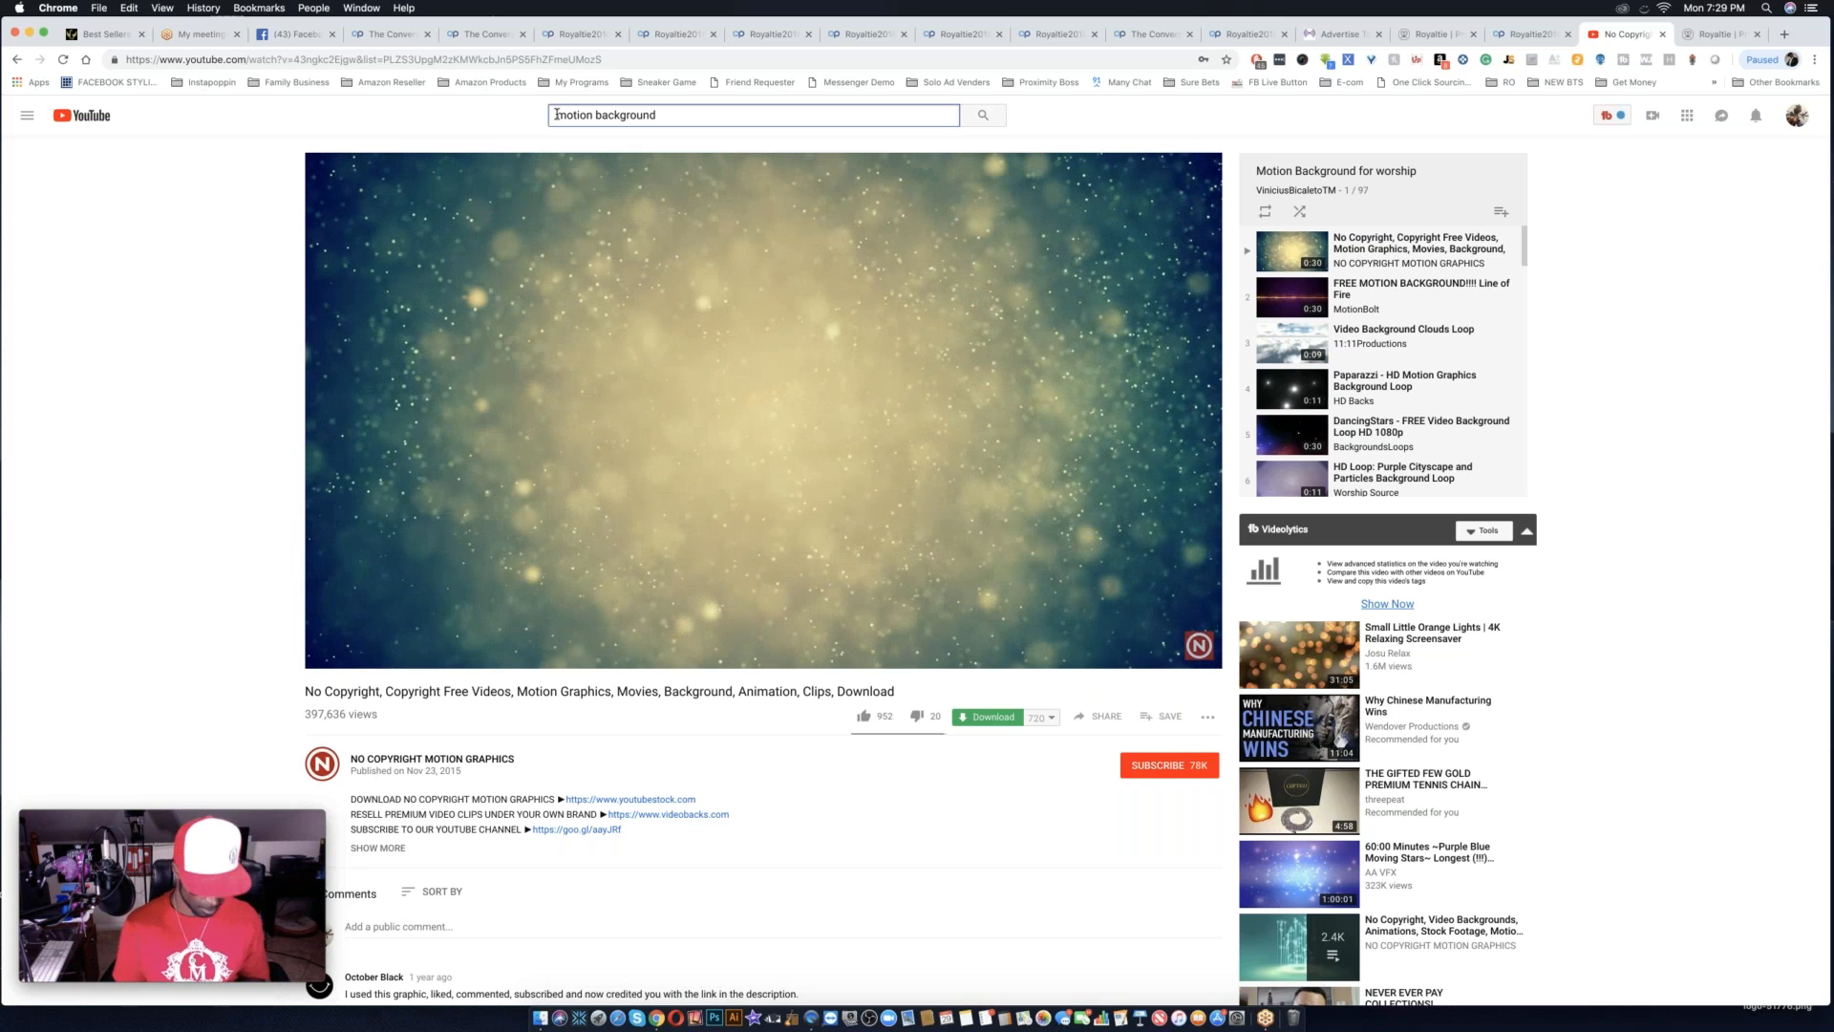
{"action": "type", "text": "city"}
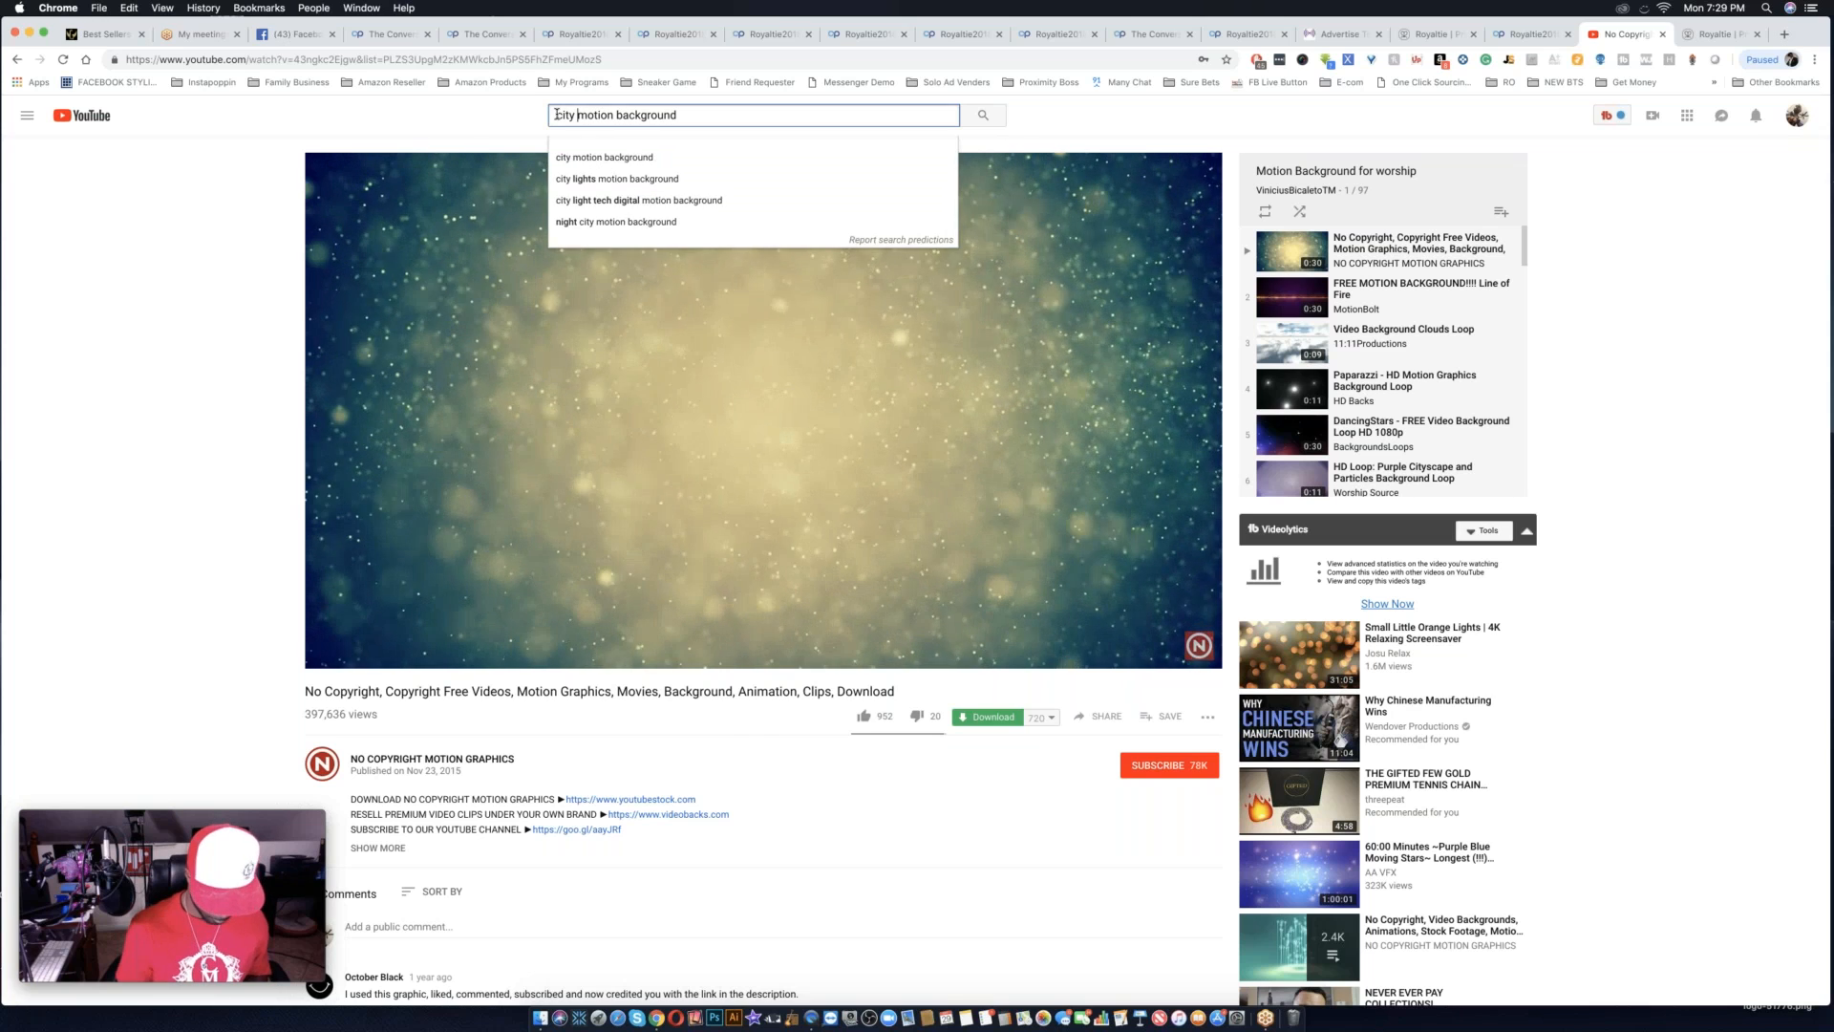
{"action": "key", "text": "Return"}
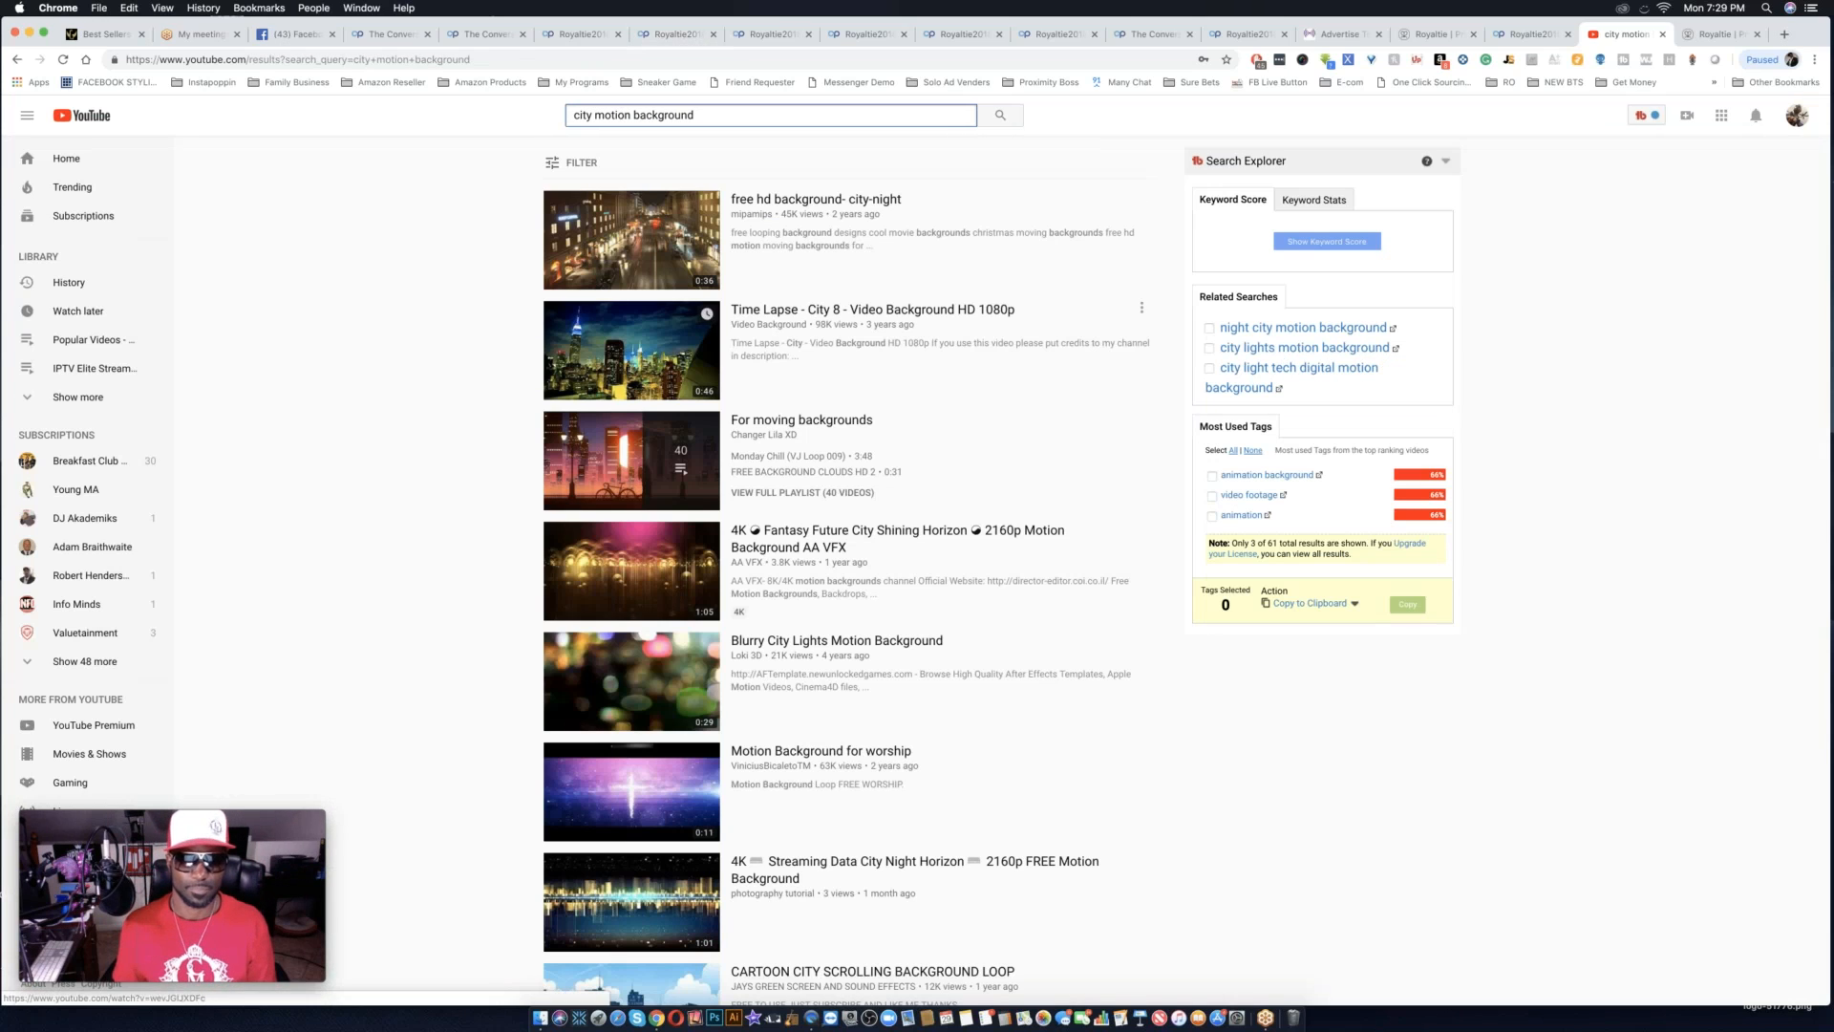
{"action": "left_click", "coordinate": [646, 259]}
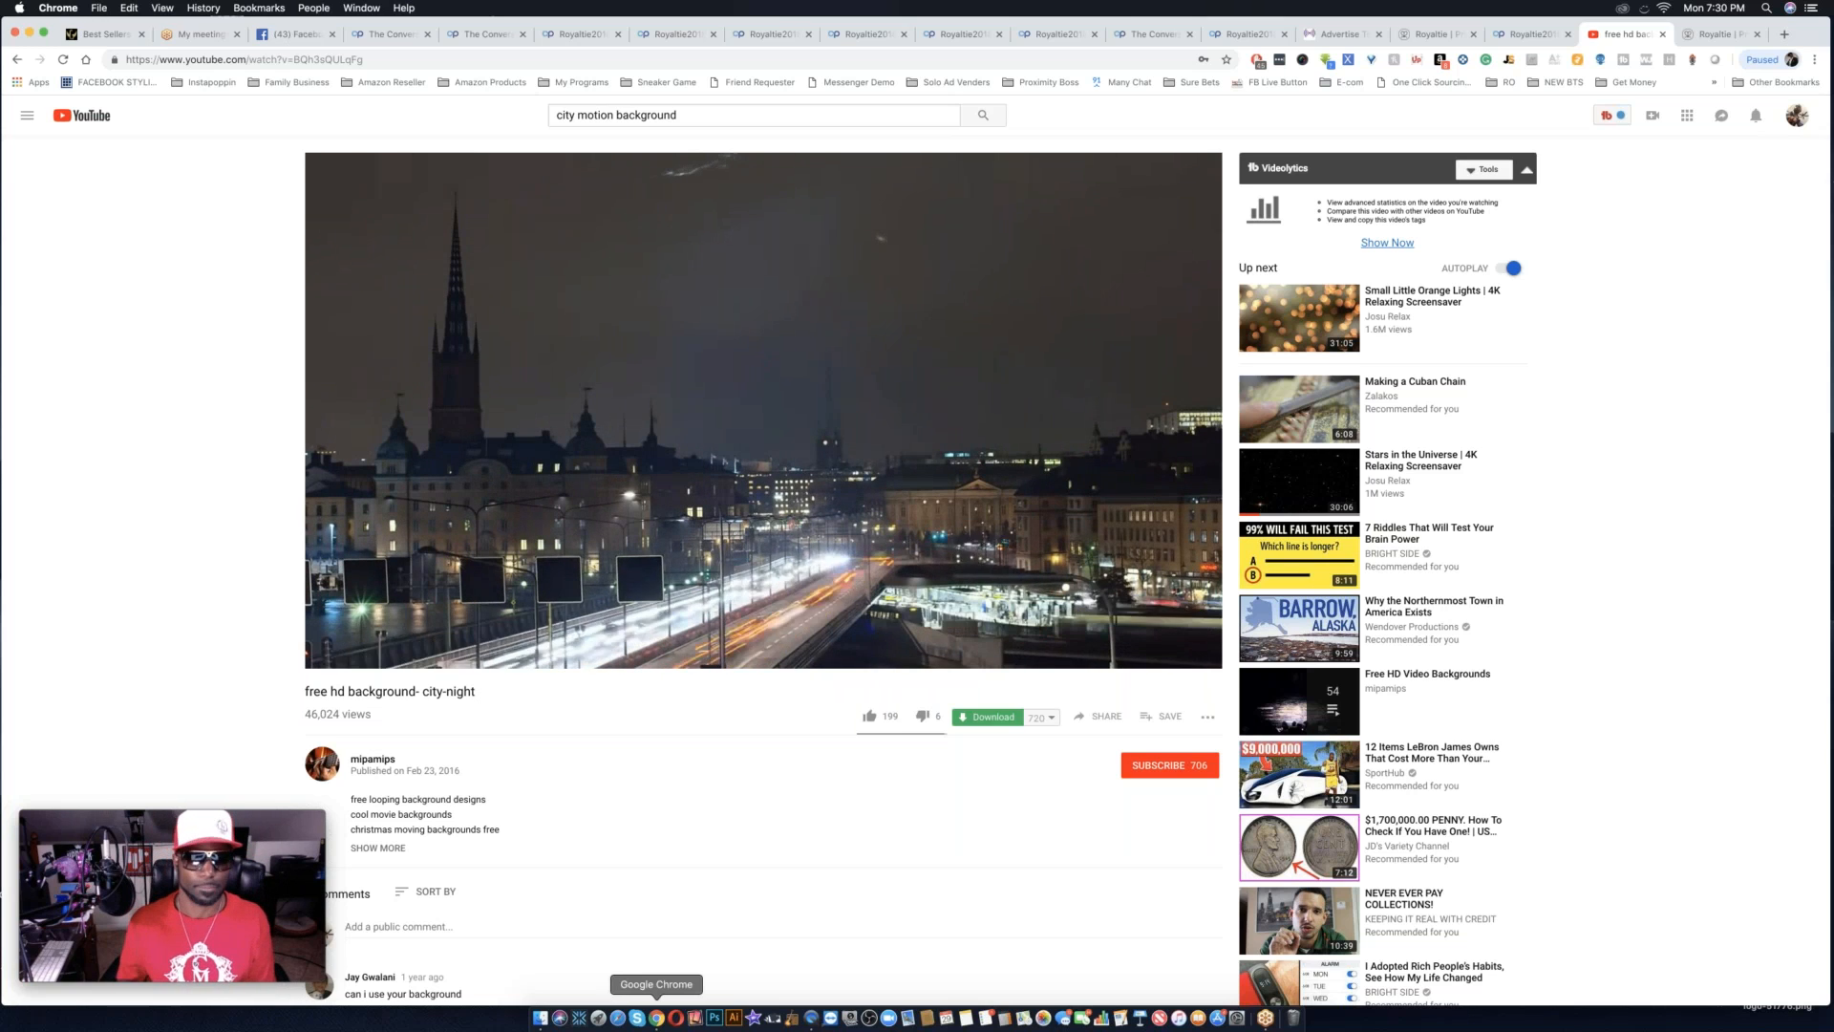
Return to the city motion background results, open the "Motion Background for worship" video and pause it.
{"action": "scroll", "coordinate": [807, 802], "scroll_direction": "left", "scroll_amount": 5}
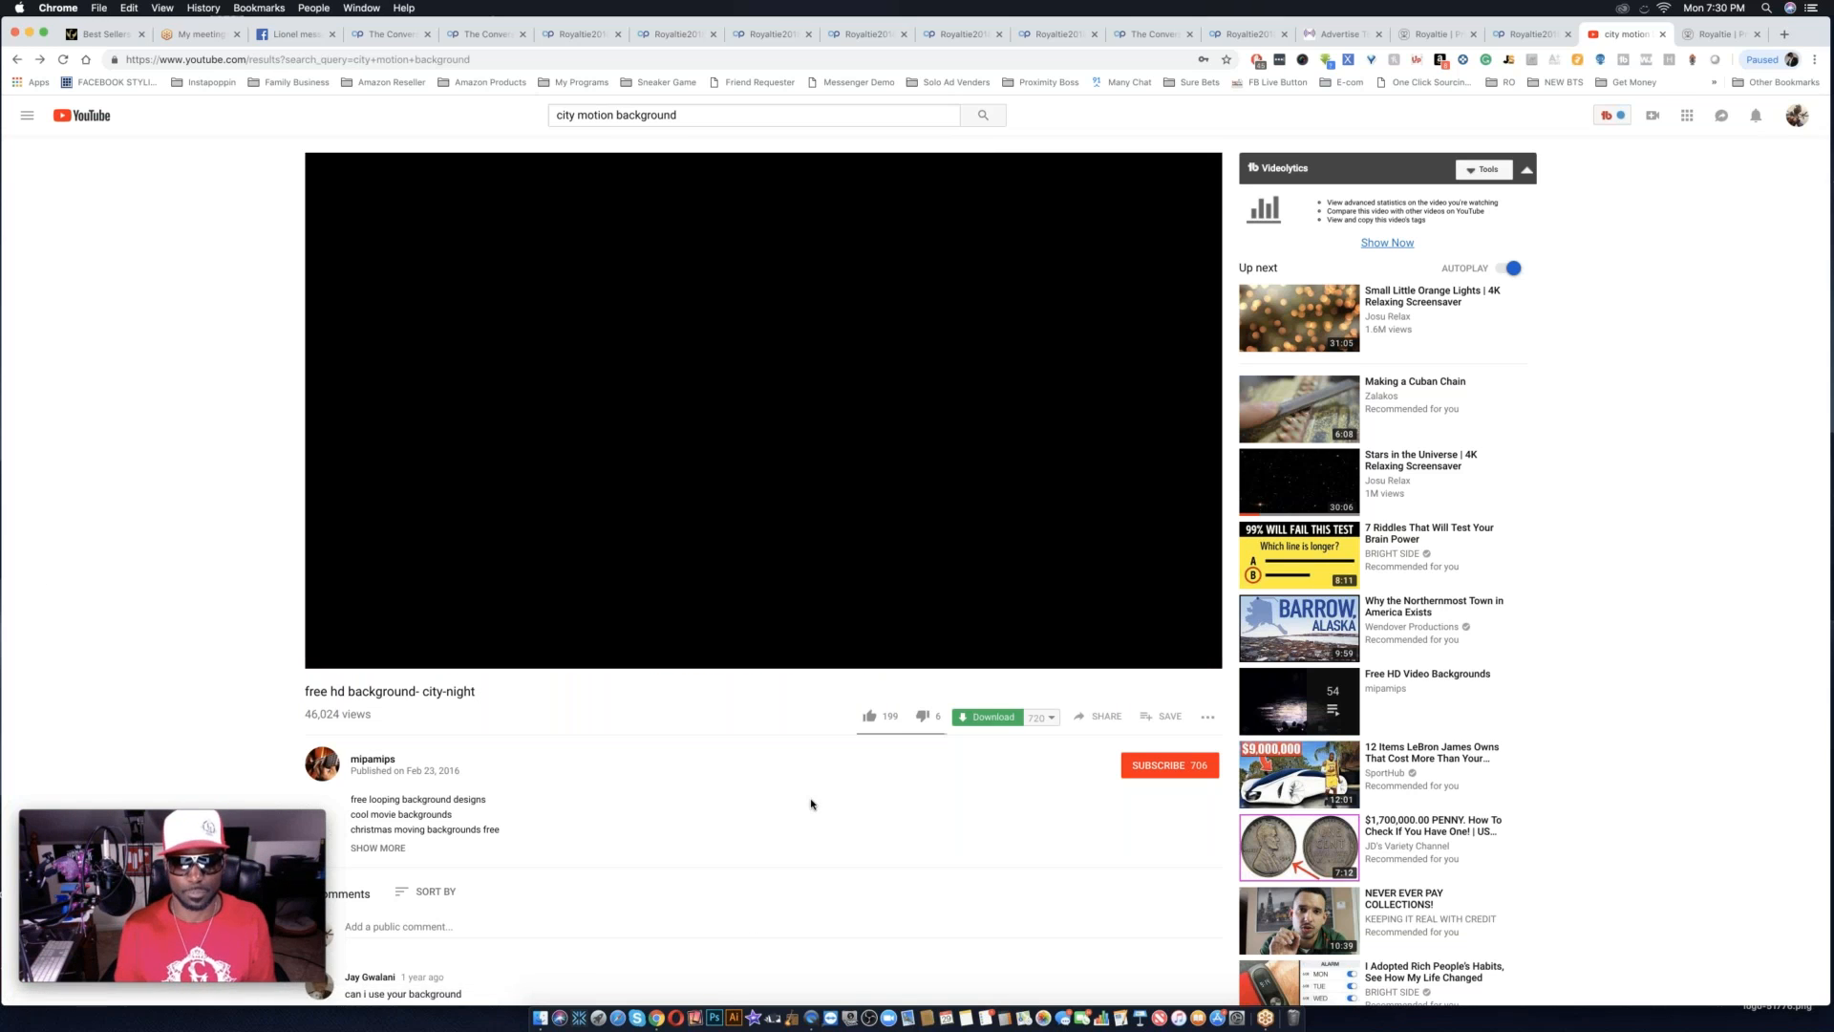
{"action": "scroll", "coordinate": [766, 696], "scroll_direction": "down", "scroll_amount": 5}
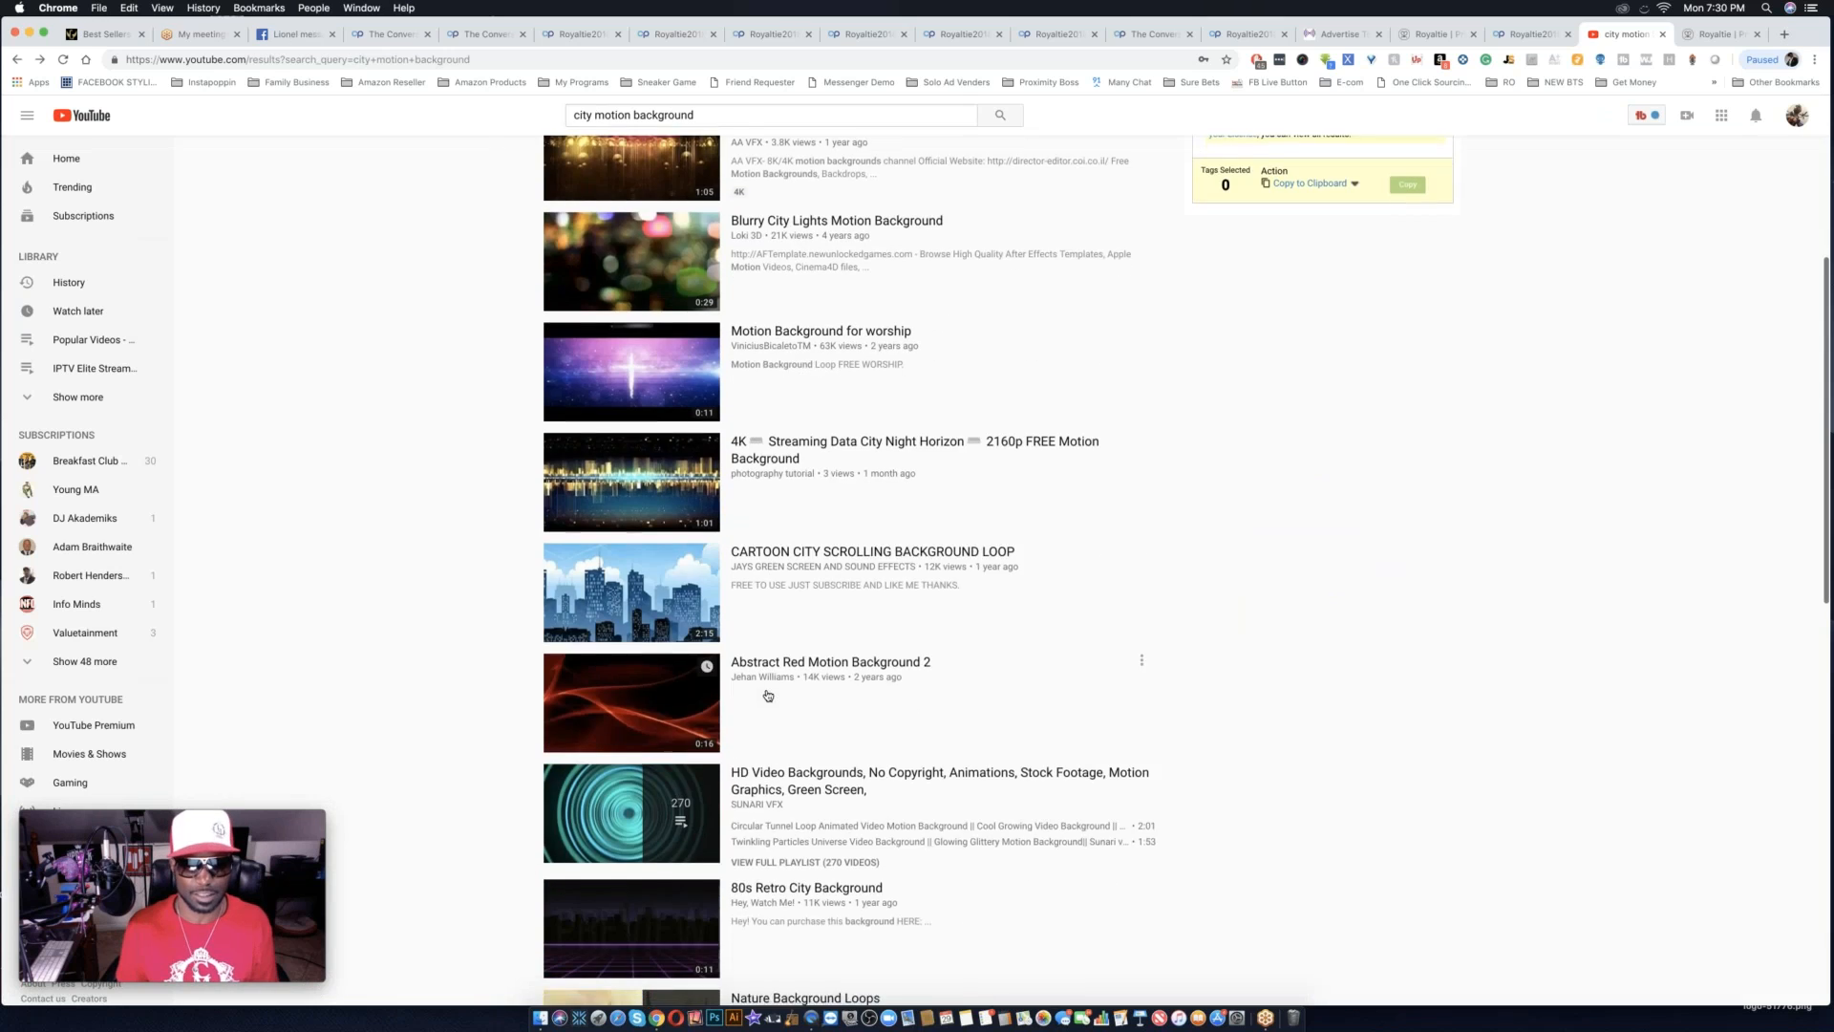
{"action": "scroll", "coordinate": [767, 695], "scroll_direction": "down", "scroll_amount": 5}
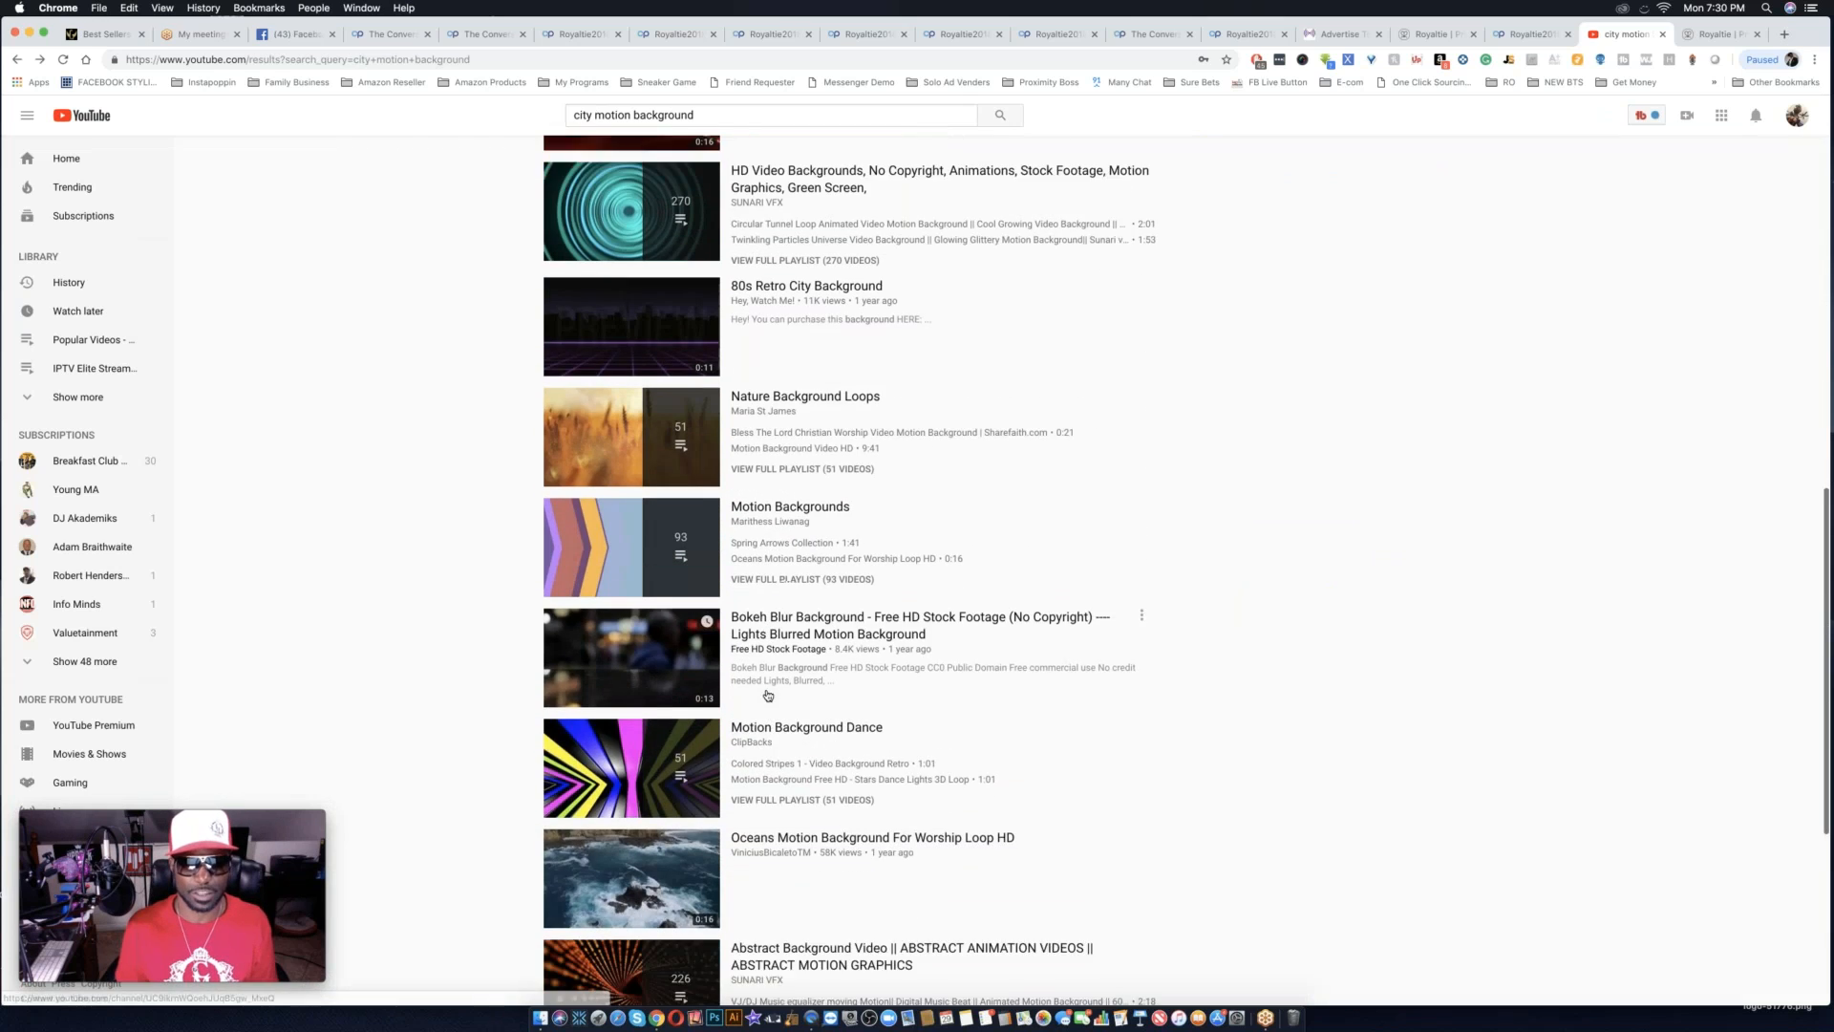
{"action": "scroll", "coordinate": [767, 694], "scroll_direction": "down", "scroll_amount": 3}
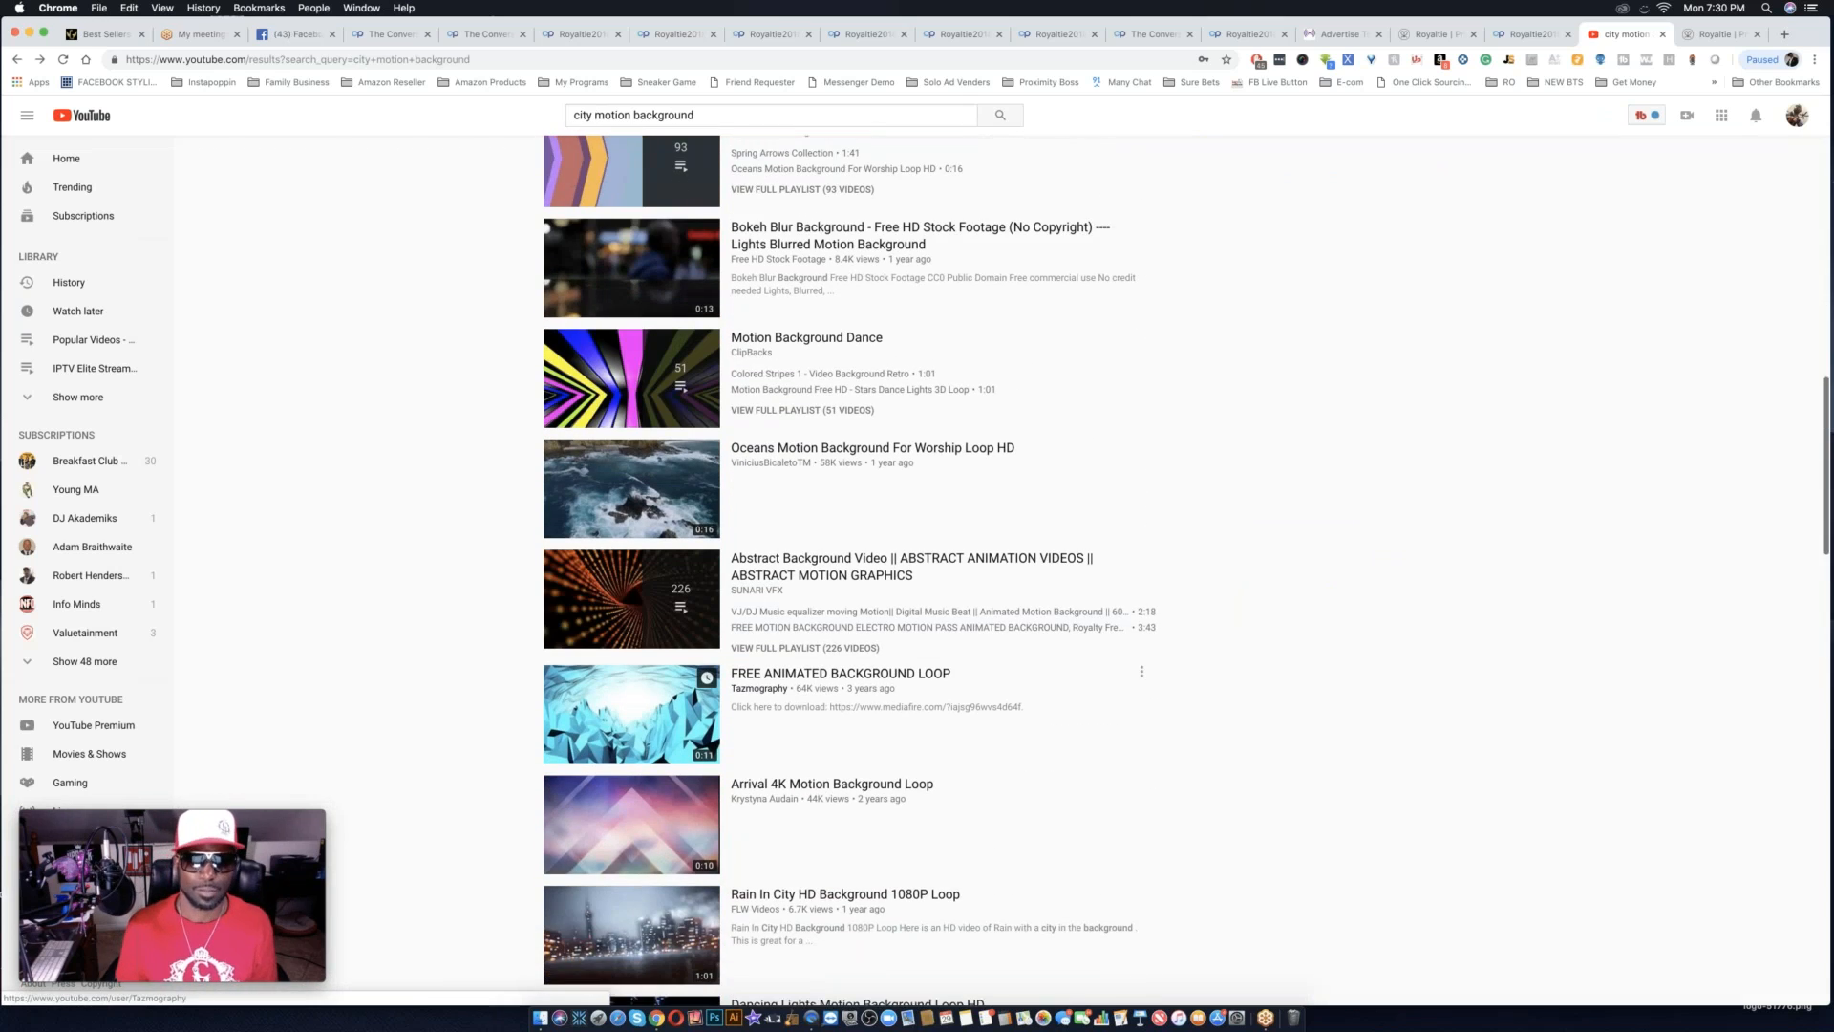
{"action": "scroll", "coordinate": [767, 694], "scroll_direction": "up", "scroll_amount": 5}
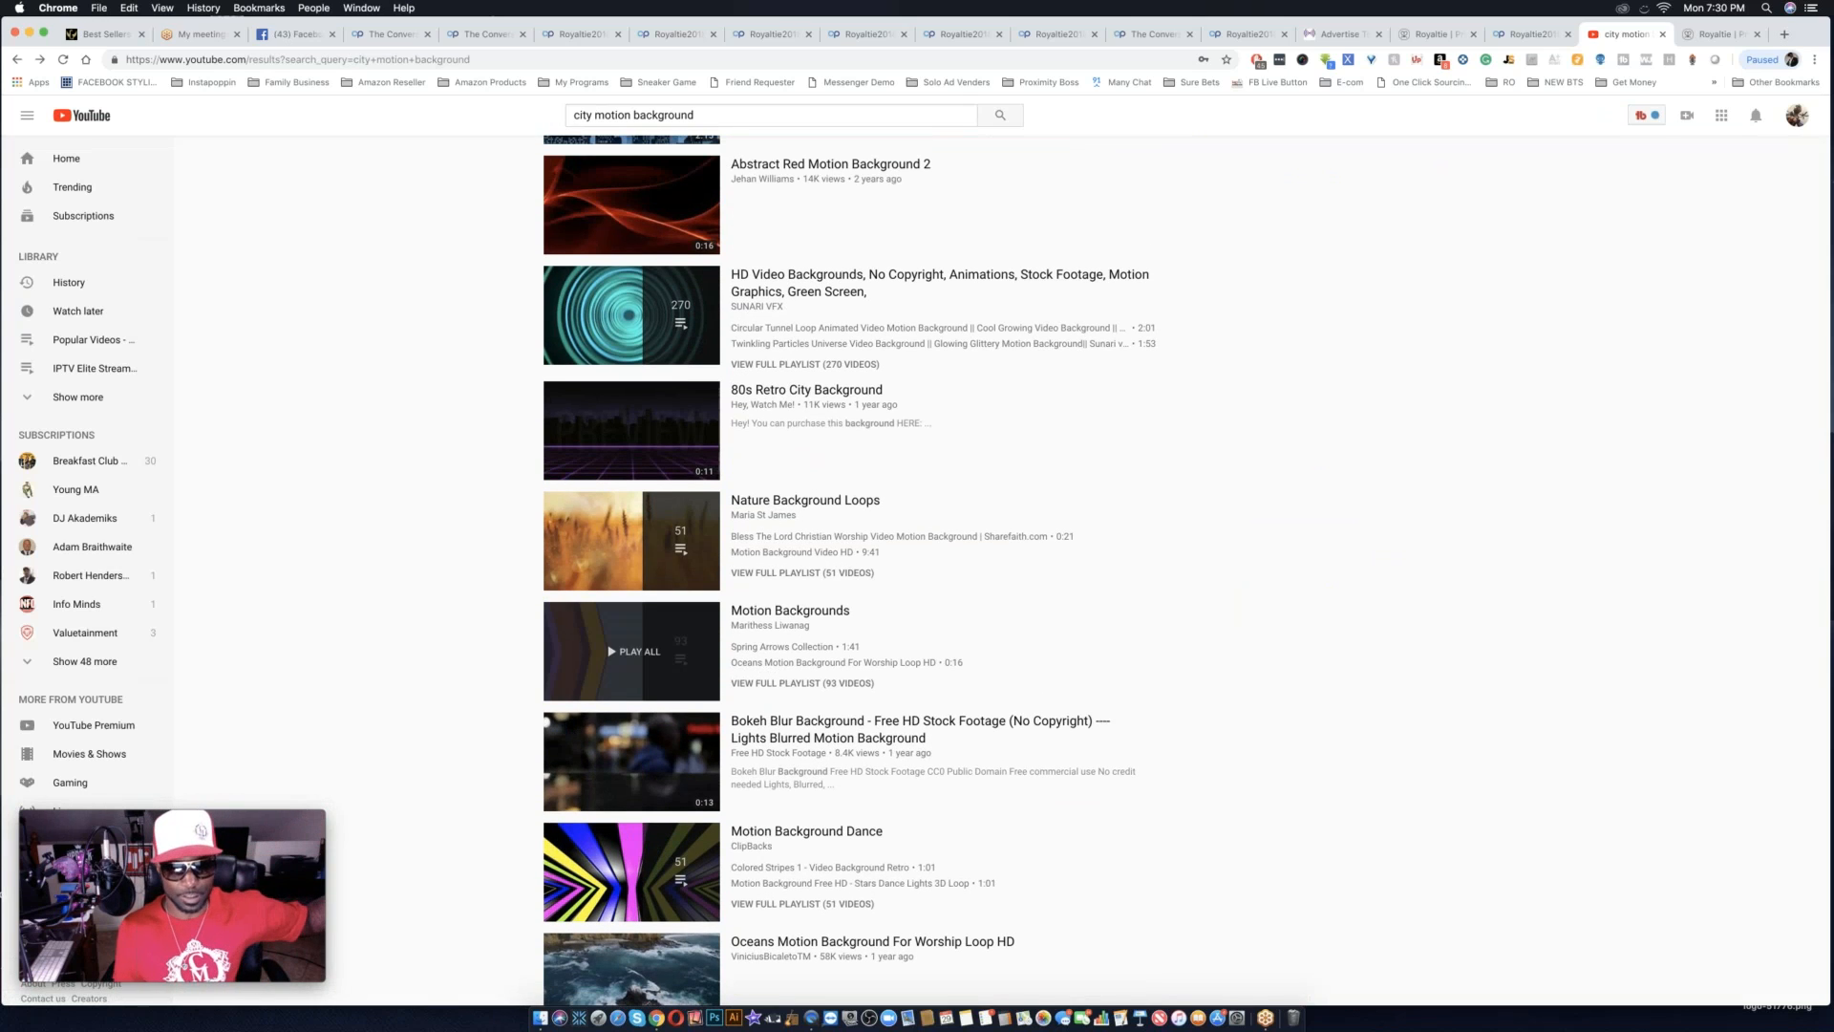
{"action": "scroll", "coordinate": [850, 573], "scroll_direction": "up", "scroll_amount": 5}
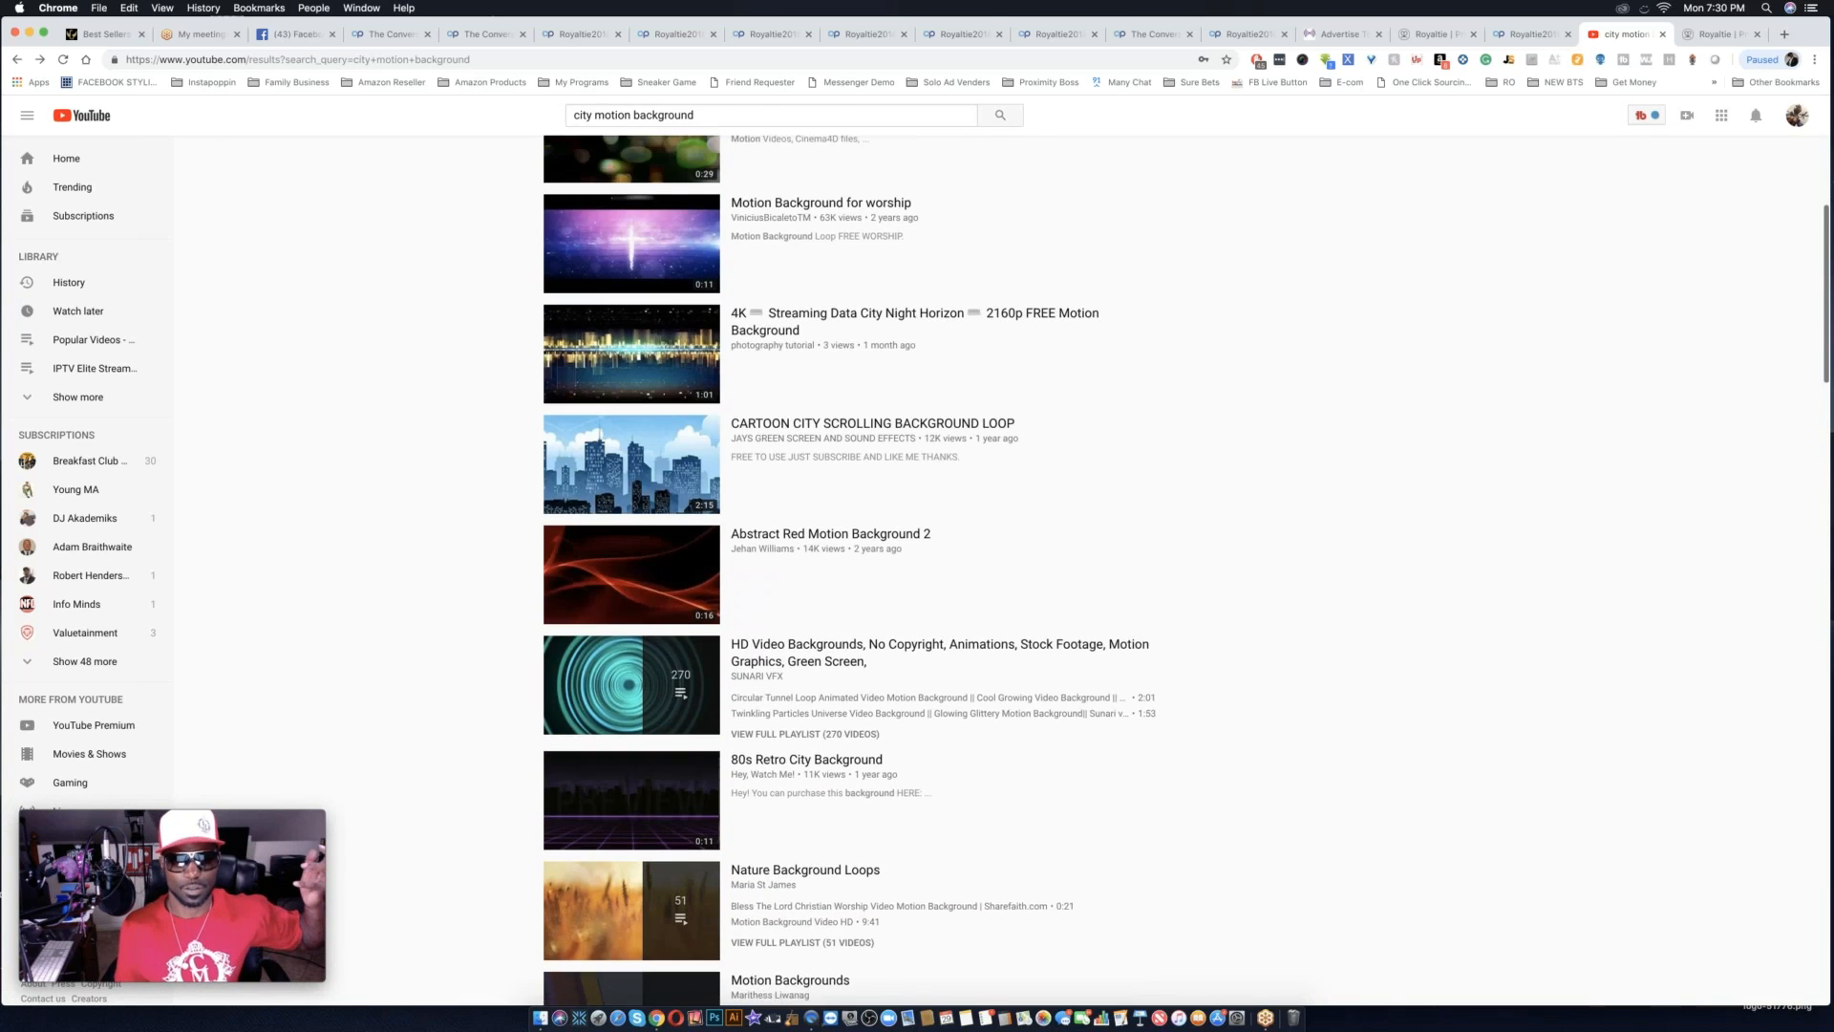
{"action": "scroll", "coordinate": [617, 493], "scroll_direction": "up", "scroll_amount": 2}
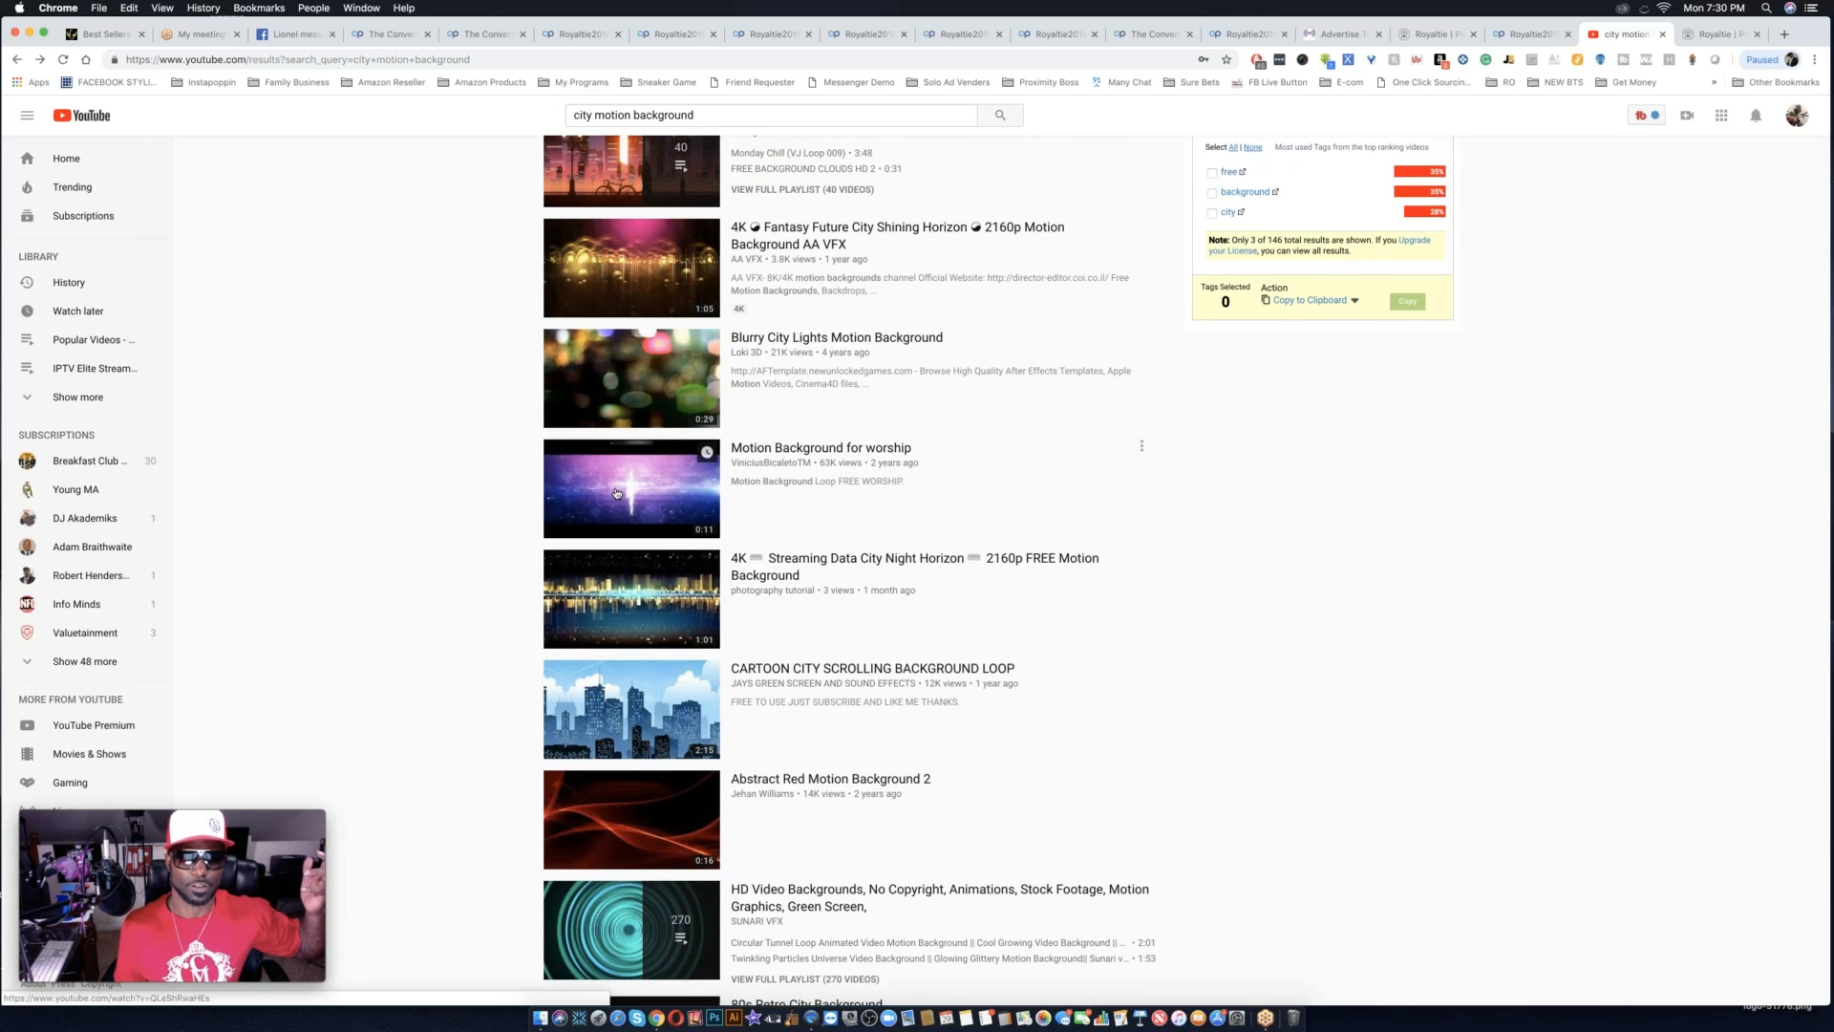
{"action": "left_click", "coordinate": [616, 493]}
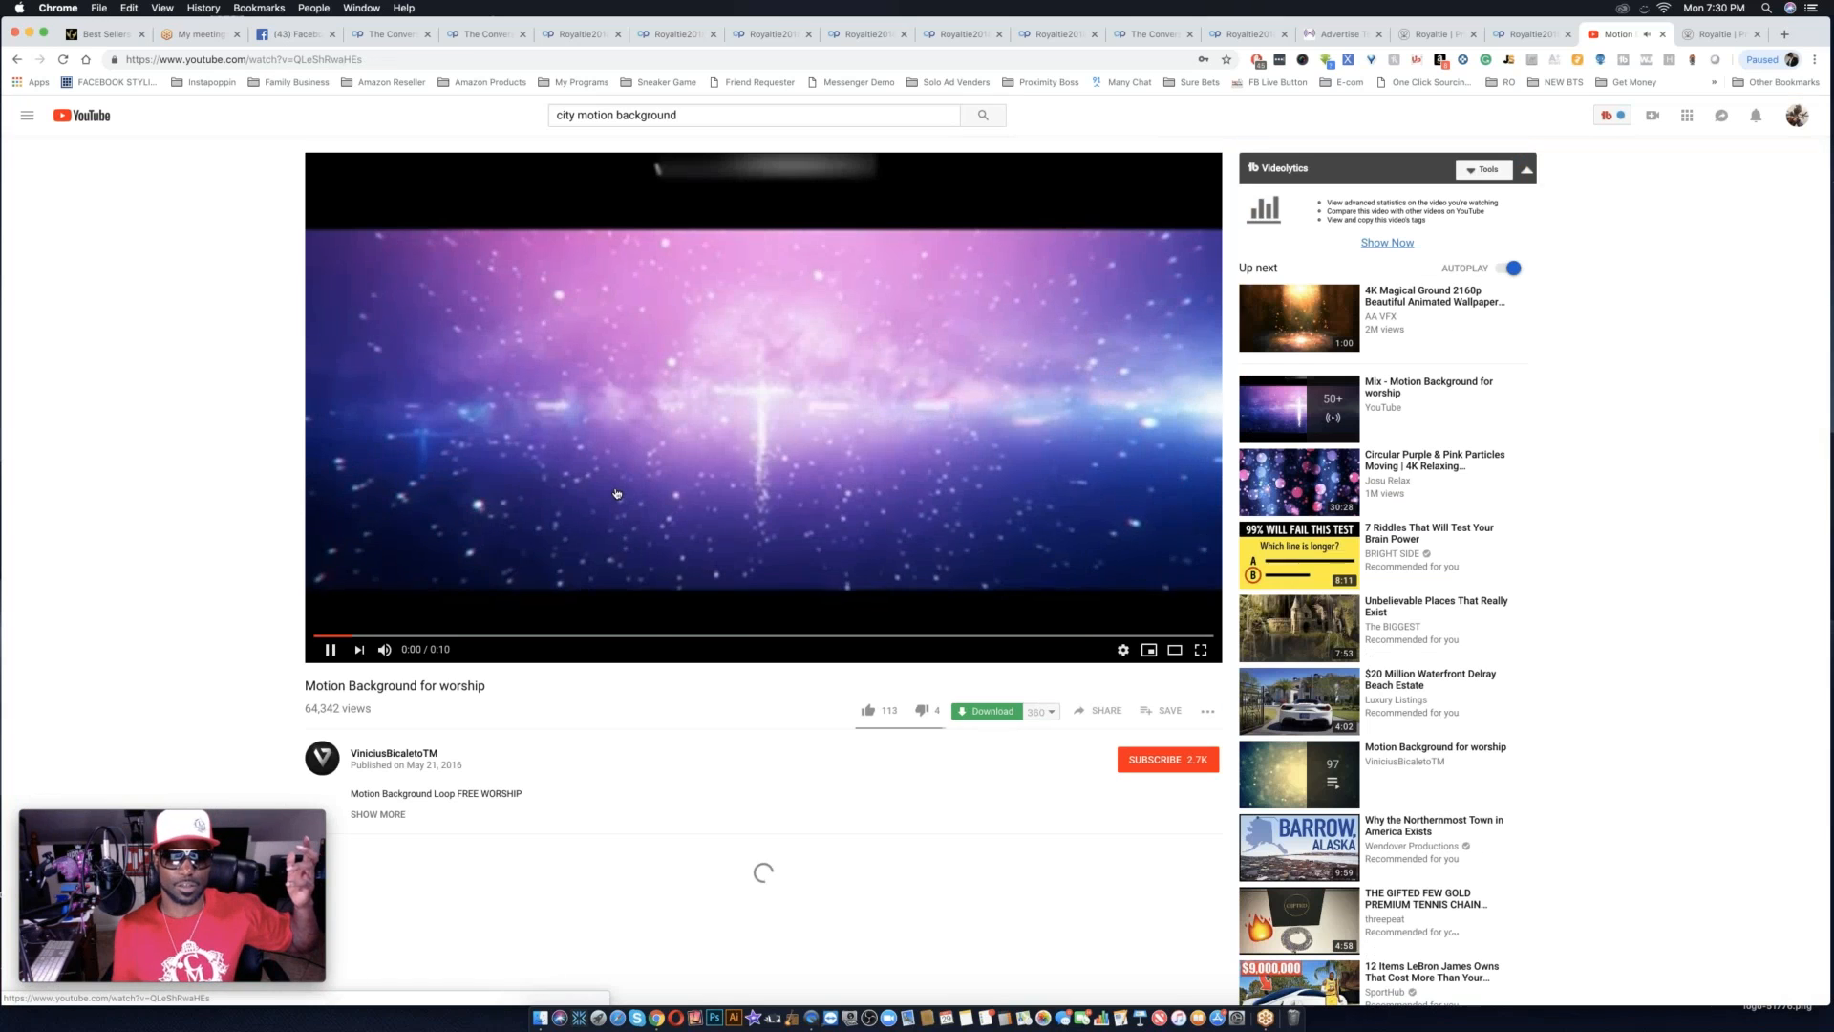
{"action": "left_click", "coordinate": [328, 651]}
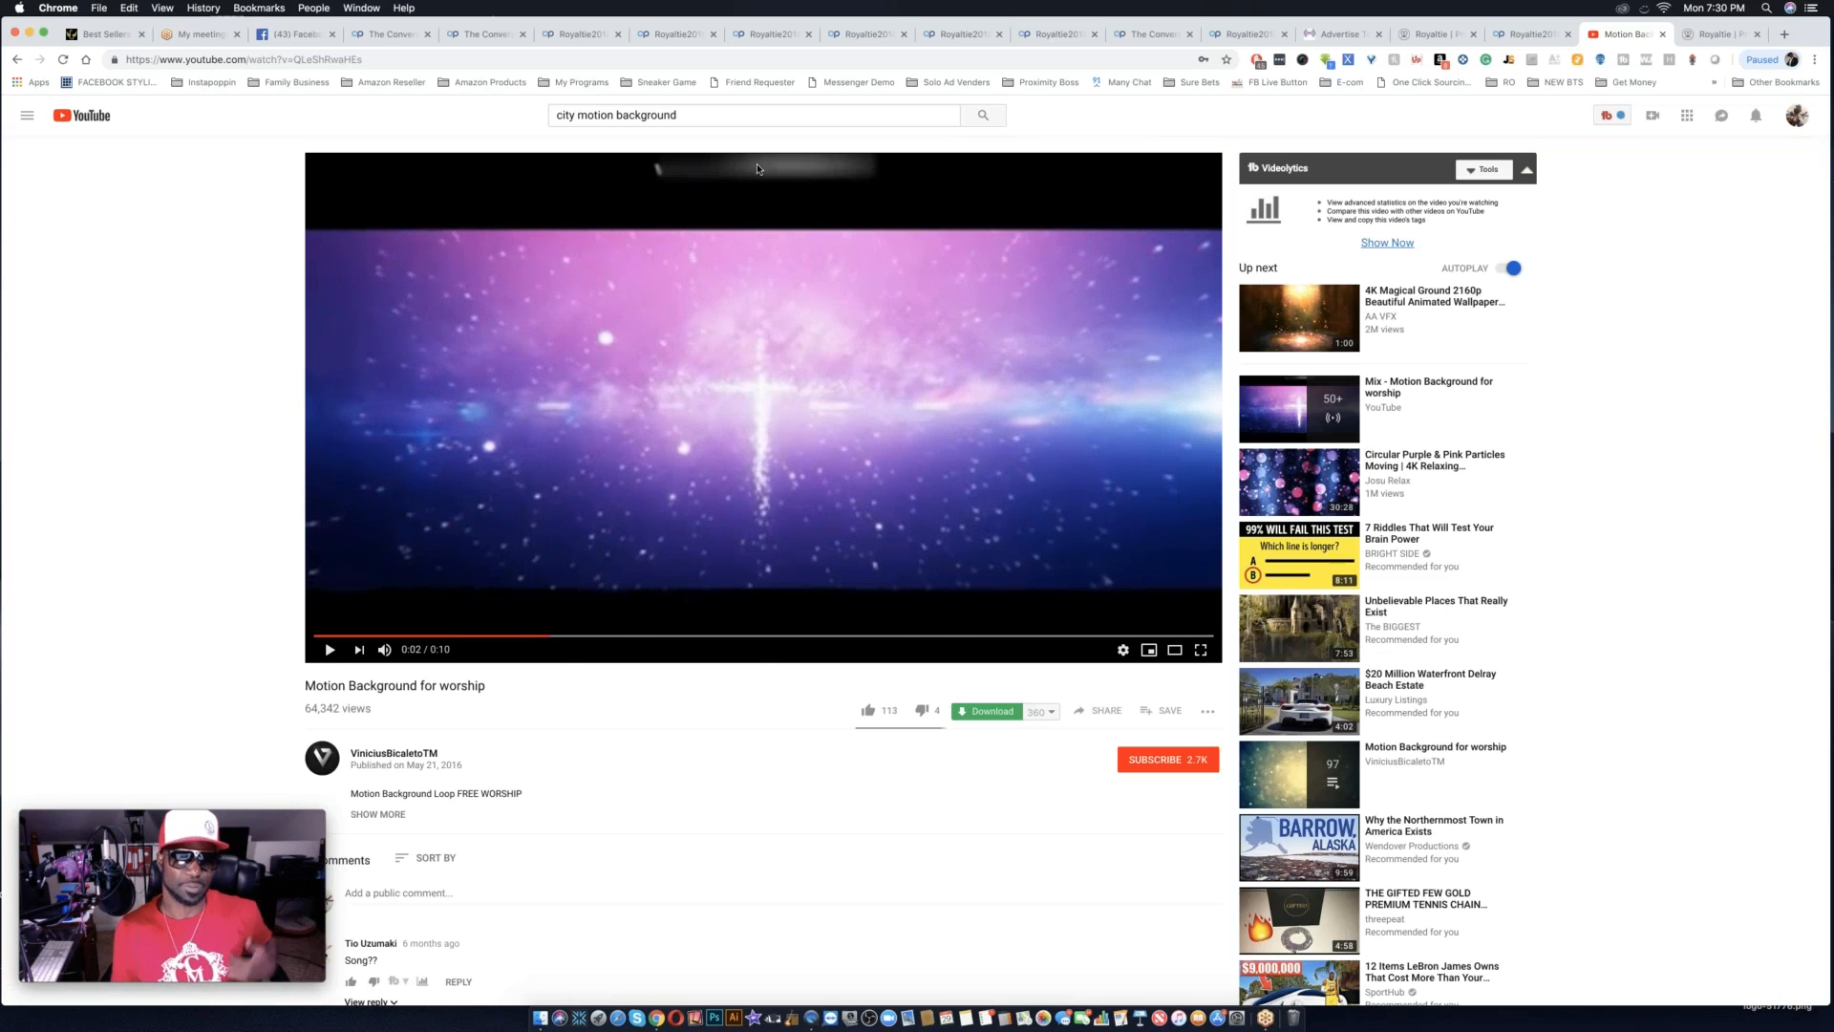
Go back to the search results, view the "Blurry City Lights Motion Background" video and return to the results.
{"action": "scroll", "coordinate": [777, 705], "scroll_direction": "left", "scroll_amount": 5}
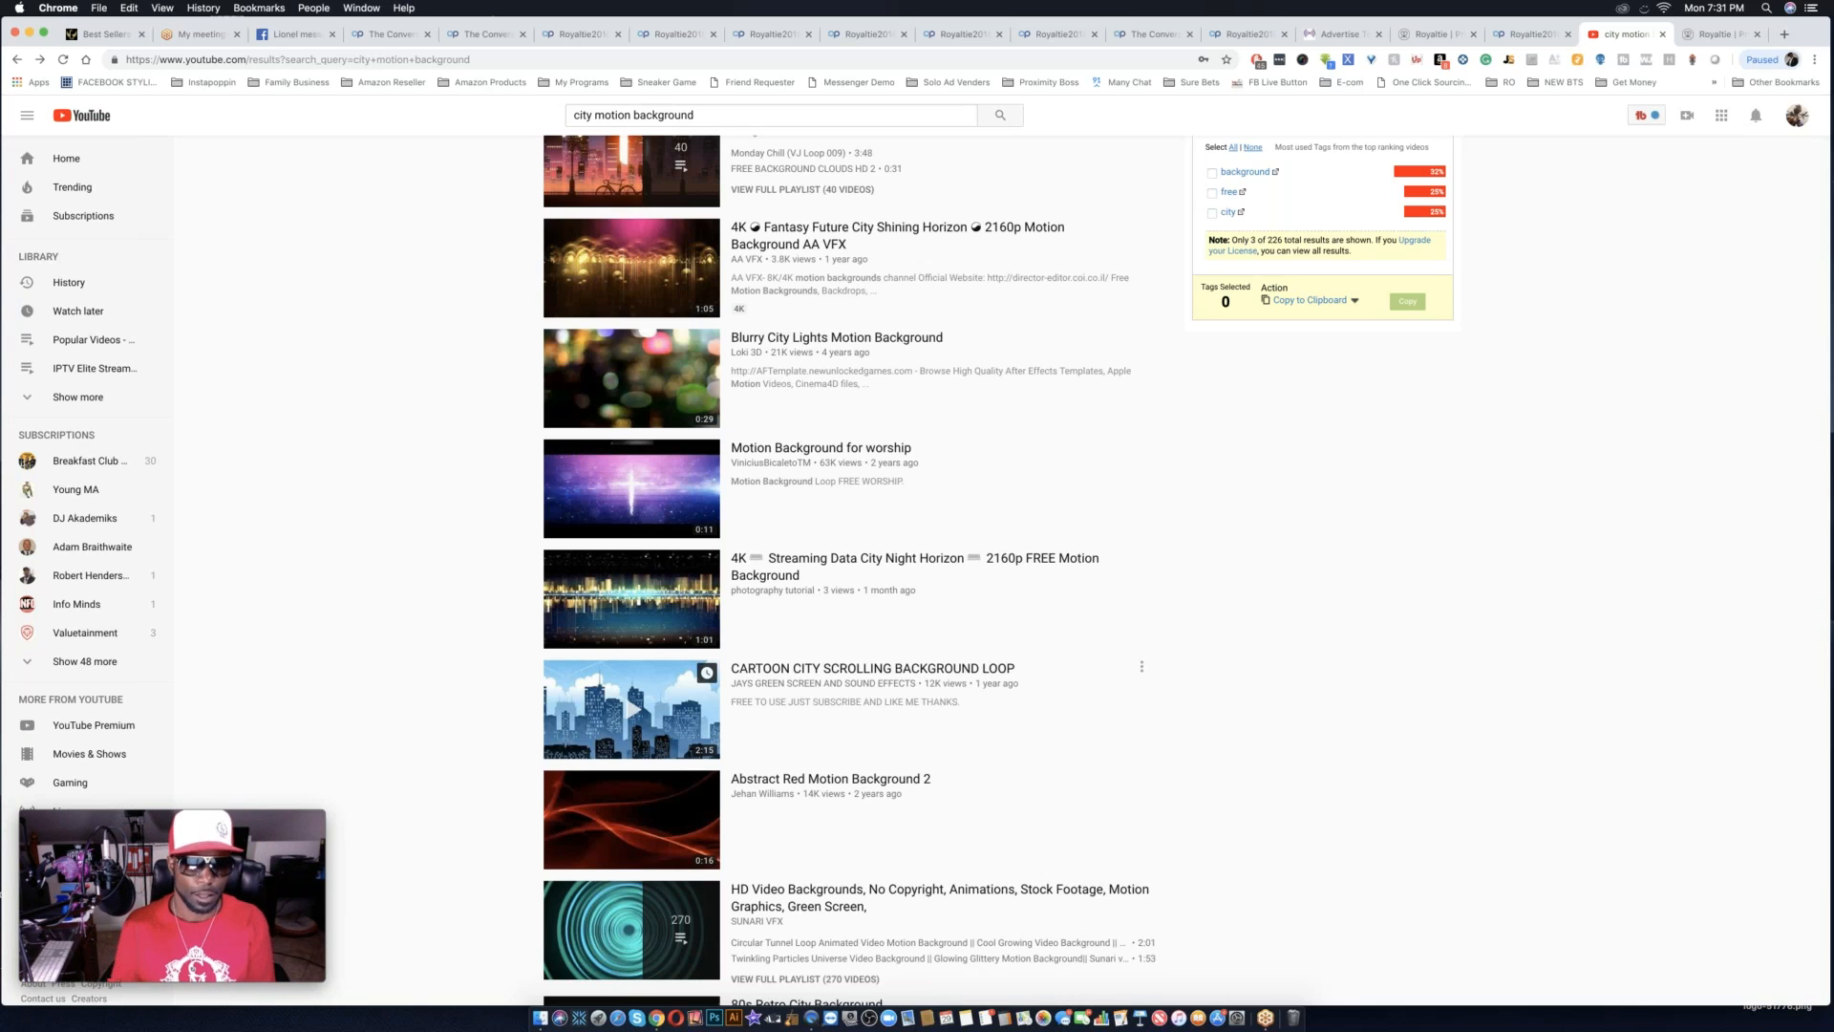
{"action": "scroll", "coordinate": [630, 551], "scroll_direction": "up", "scroll_amount": 2}
{"action": "left_click", "coordinate": [630, 551]}
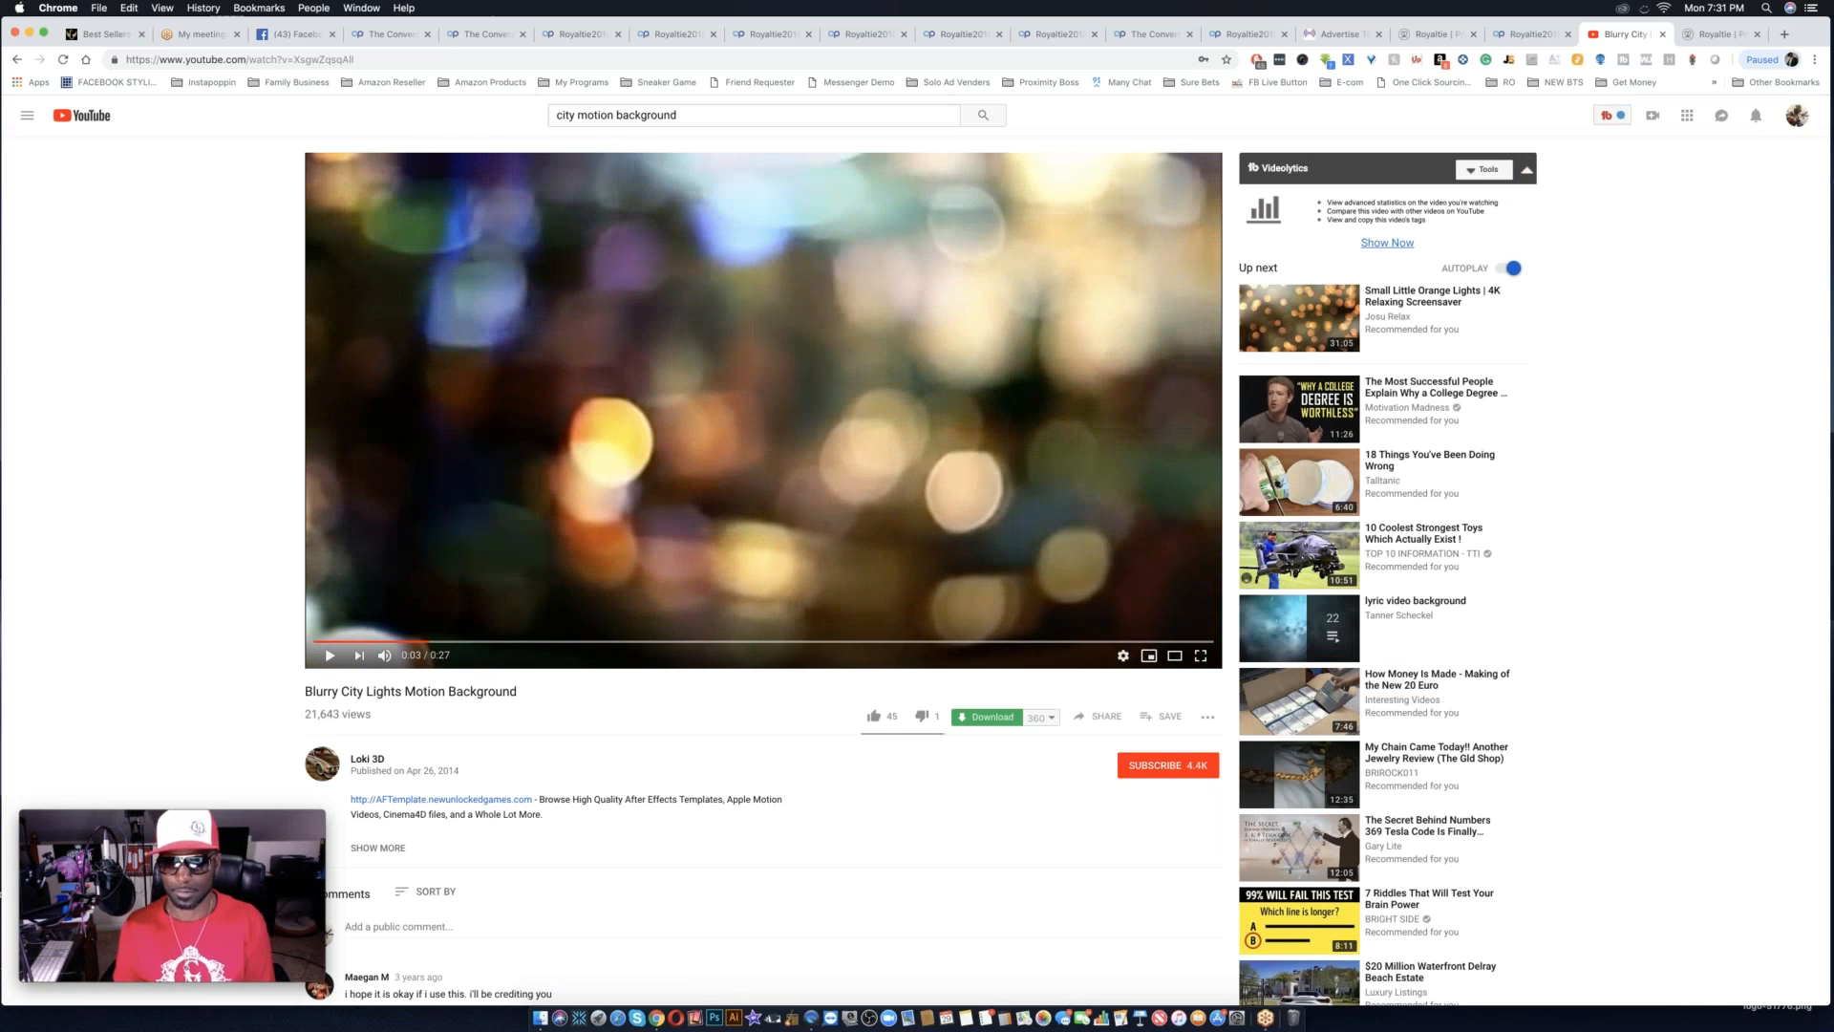
{"action": "scroll", "coordinate": [631, 785], "scroll_direction": "left", "scroll_amount": 5}
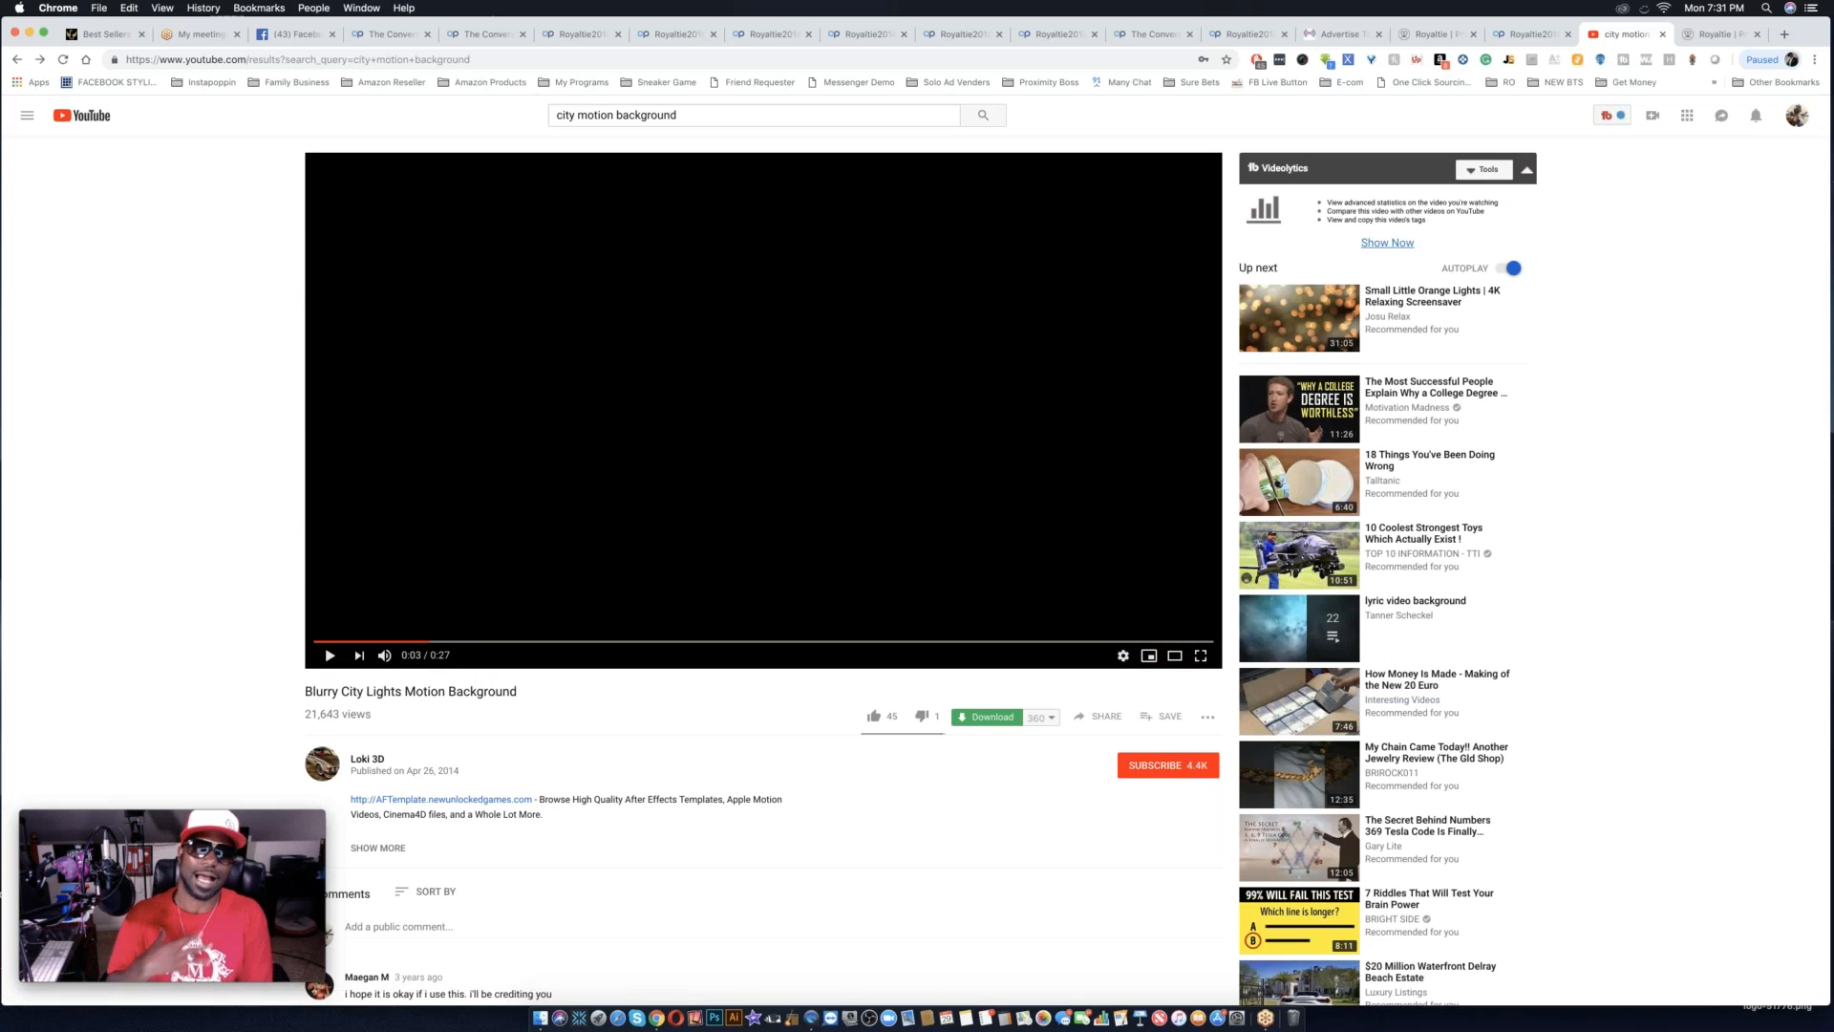
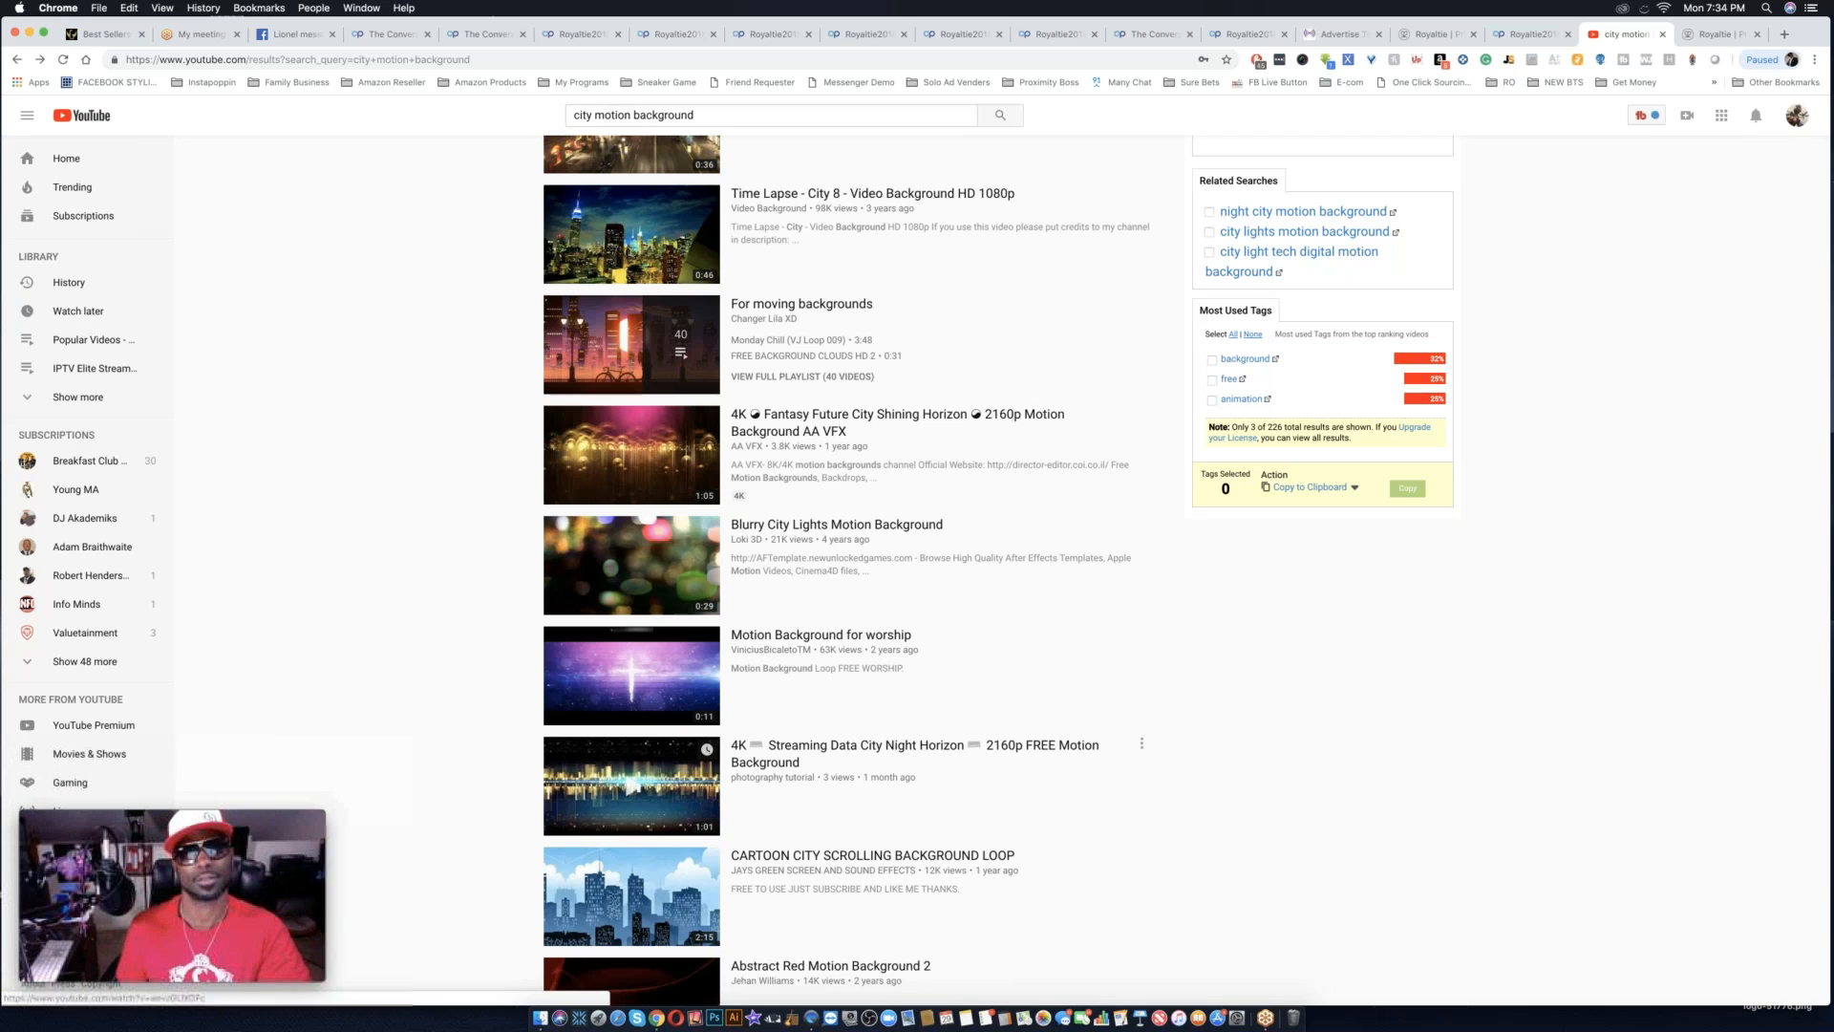
Switch from YouTube back to The Conversion Pros and look through the landing page list and open Royaltie funnel pages, up to the Royaltie2018Funnel3 editor.
{"action": "left_click", "coordinate": [389, 36]}
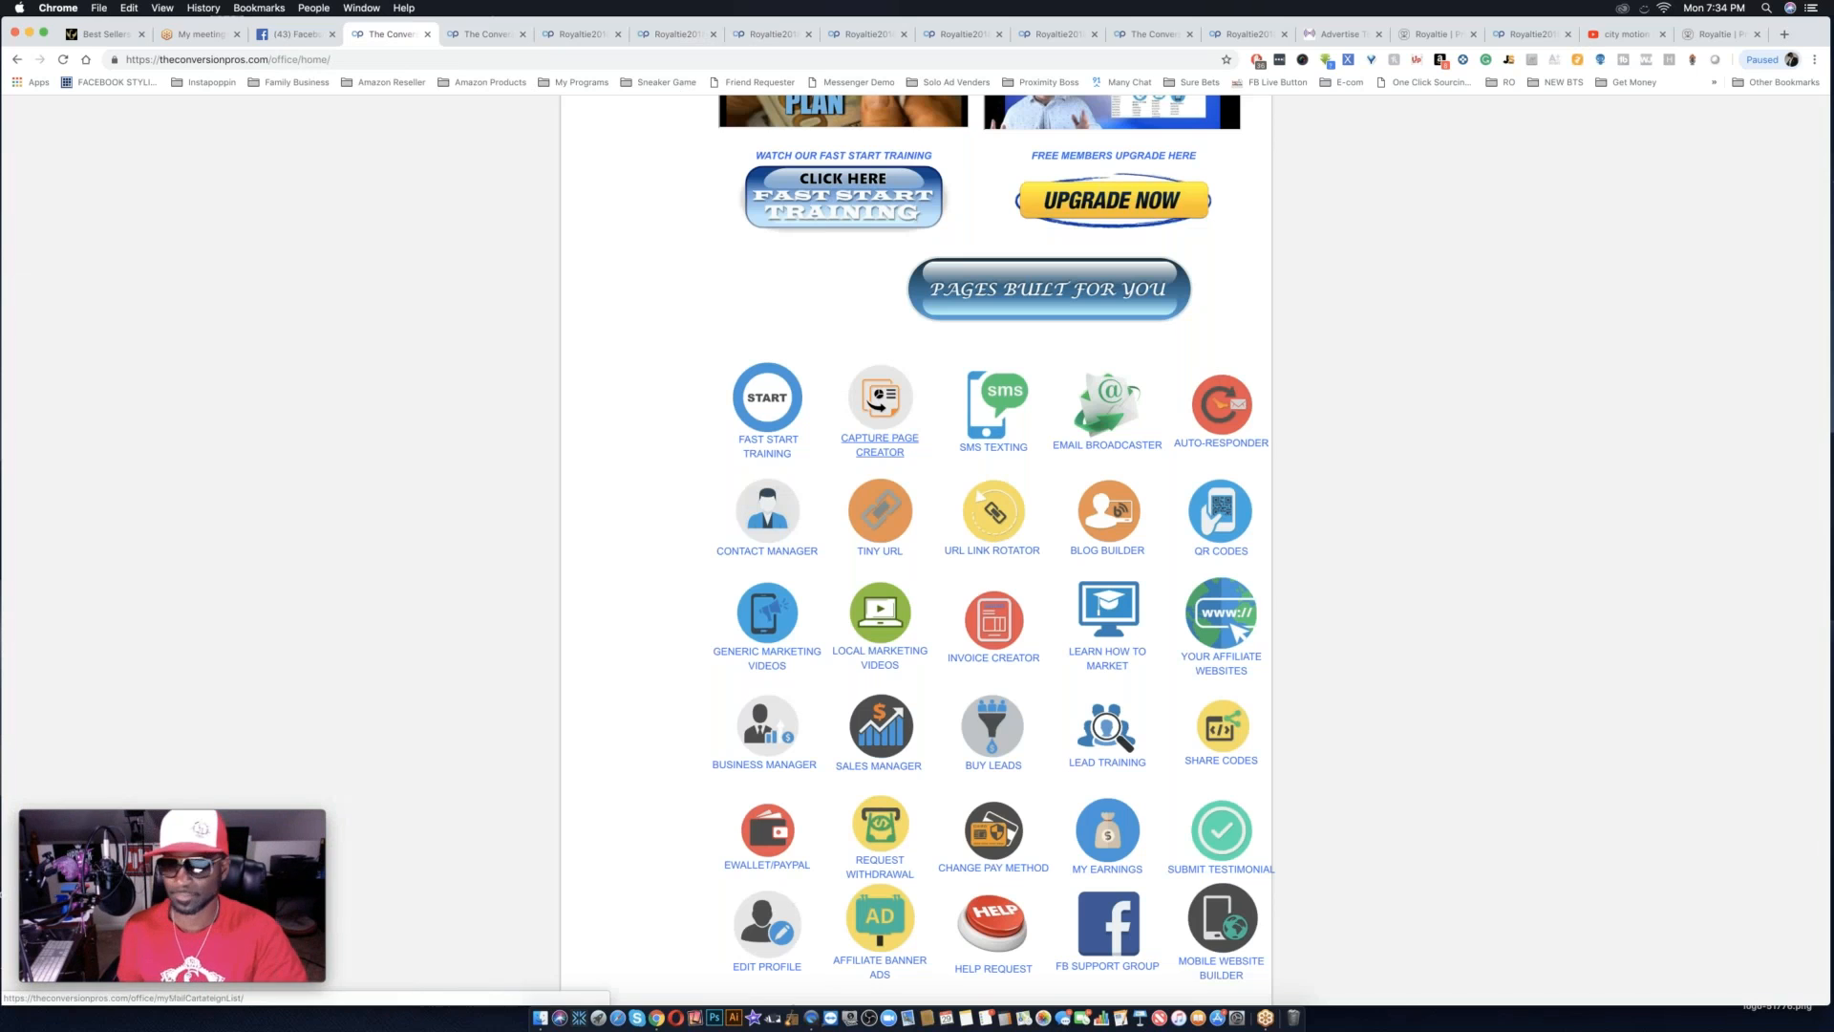
{"action": "left_click", "coordinate": [486, 35]}
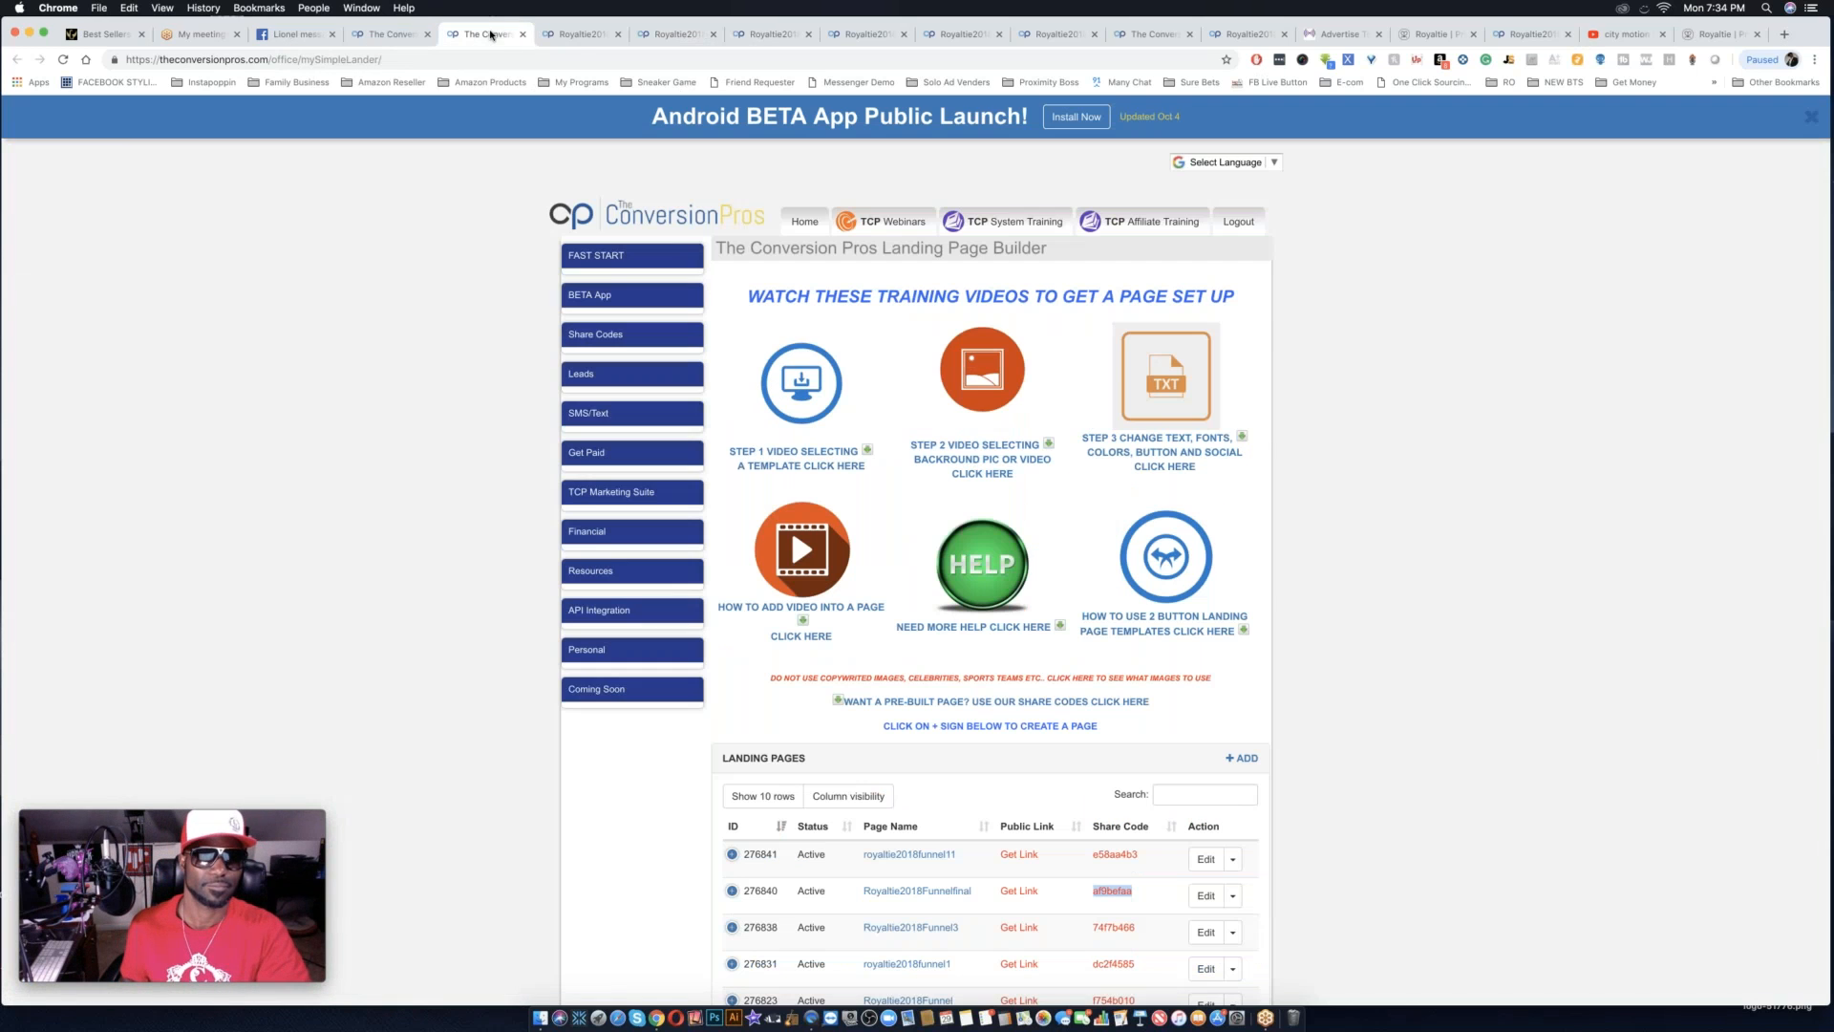
{"action": "left_click", "coordinate": [574, 36]}
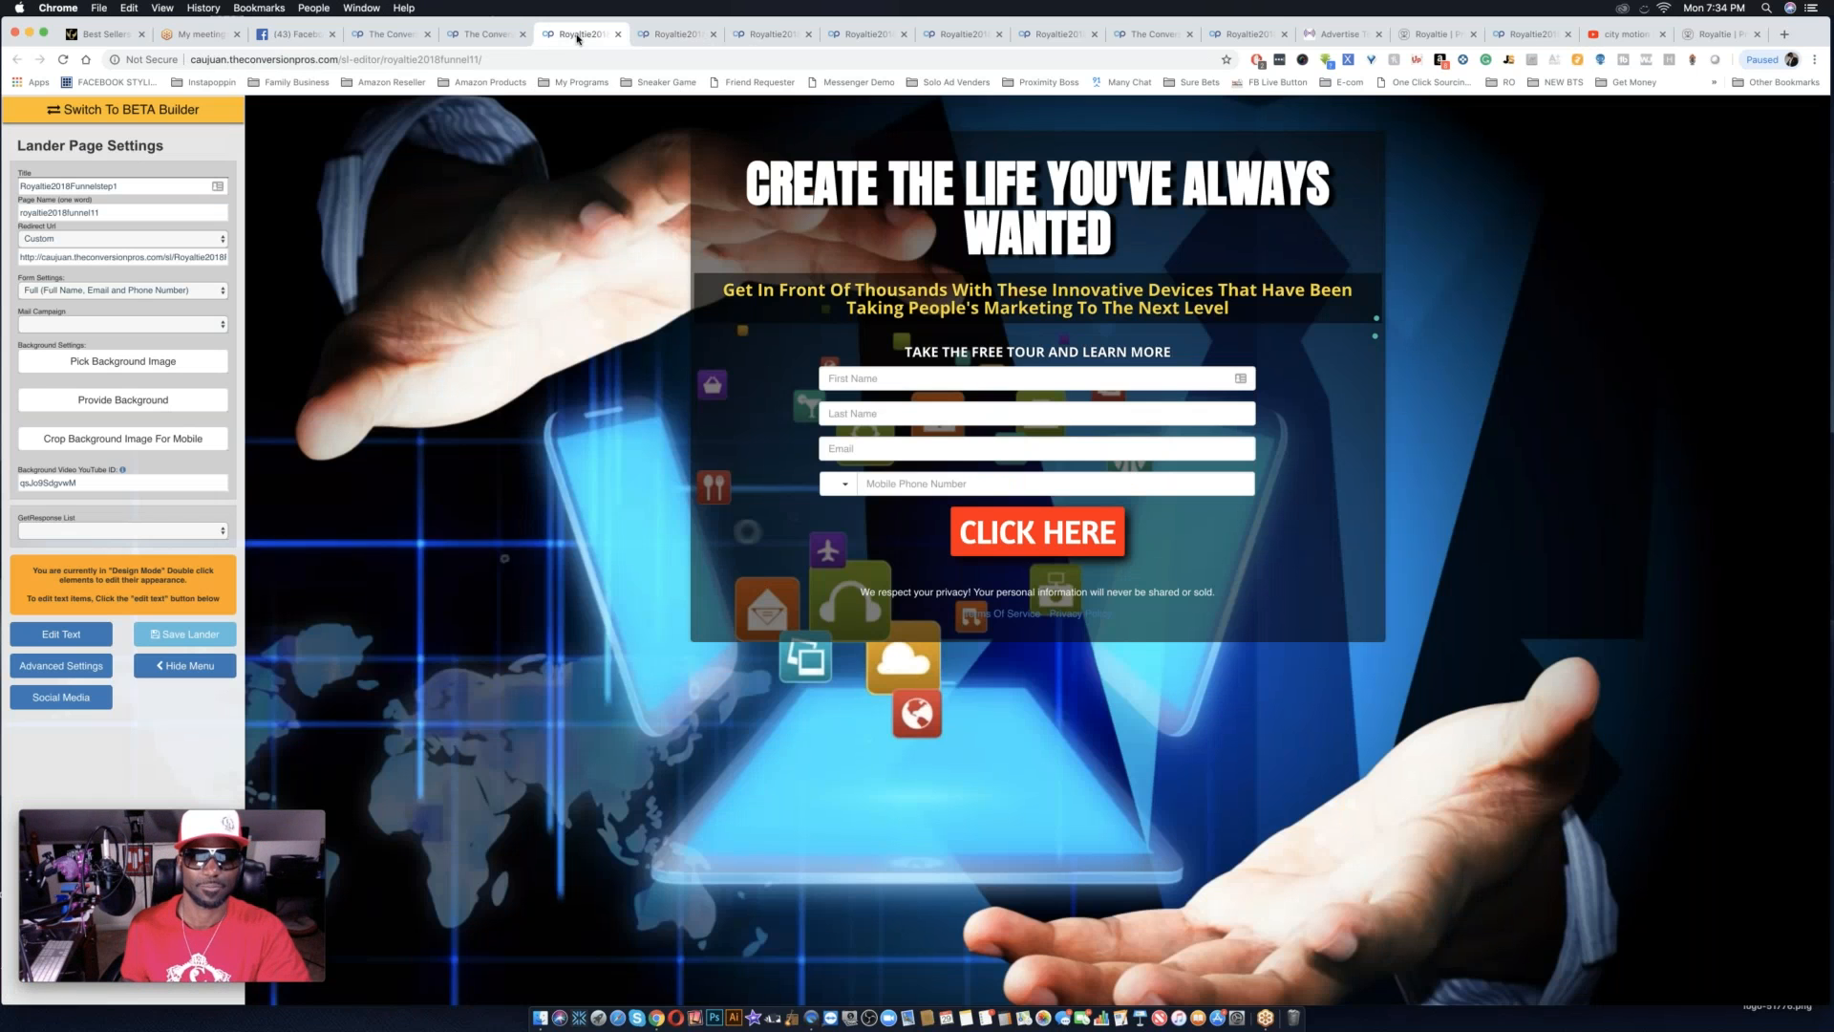
{"action": "left_click", "coordinate": [677, 35]}
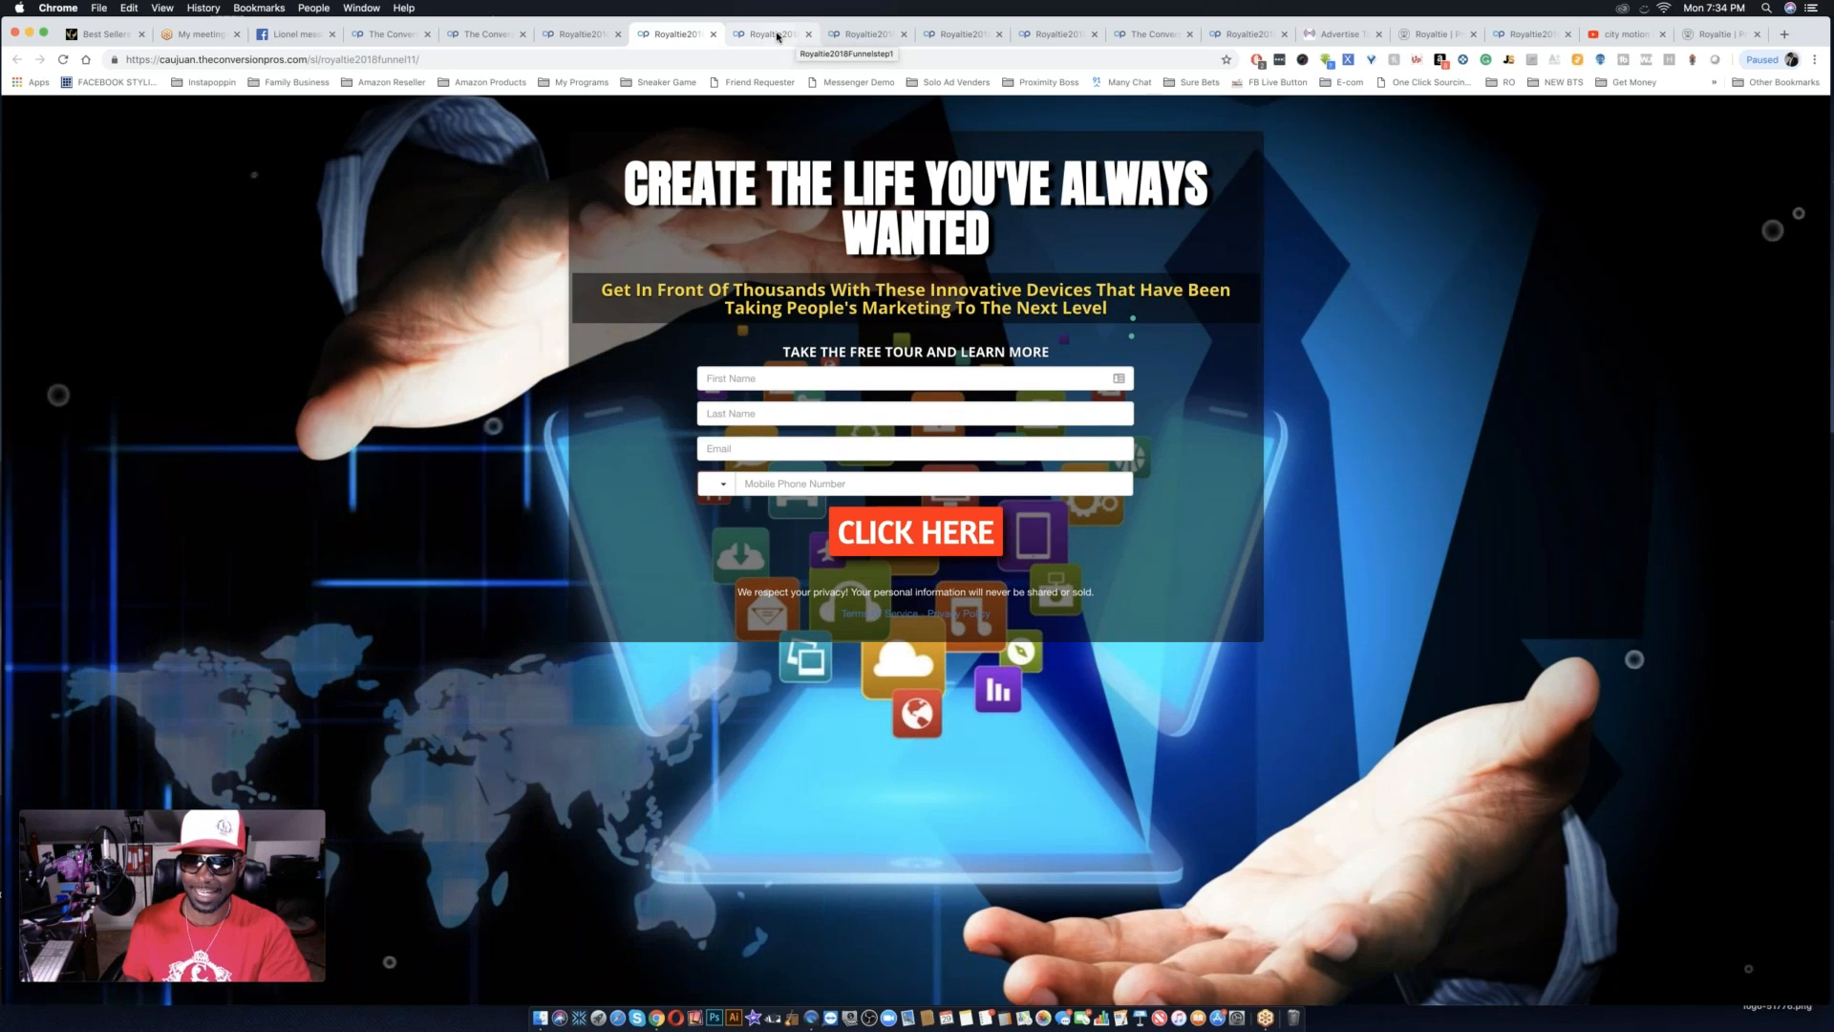
{"action": "left_click", "coordinate": [867, 36]}
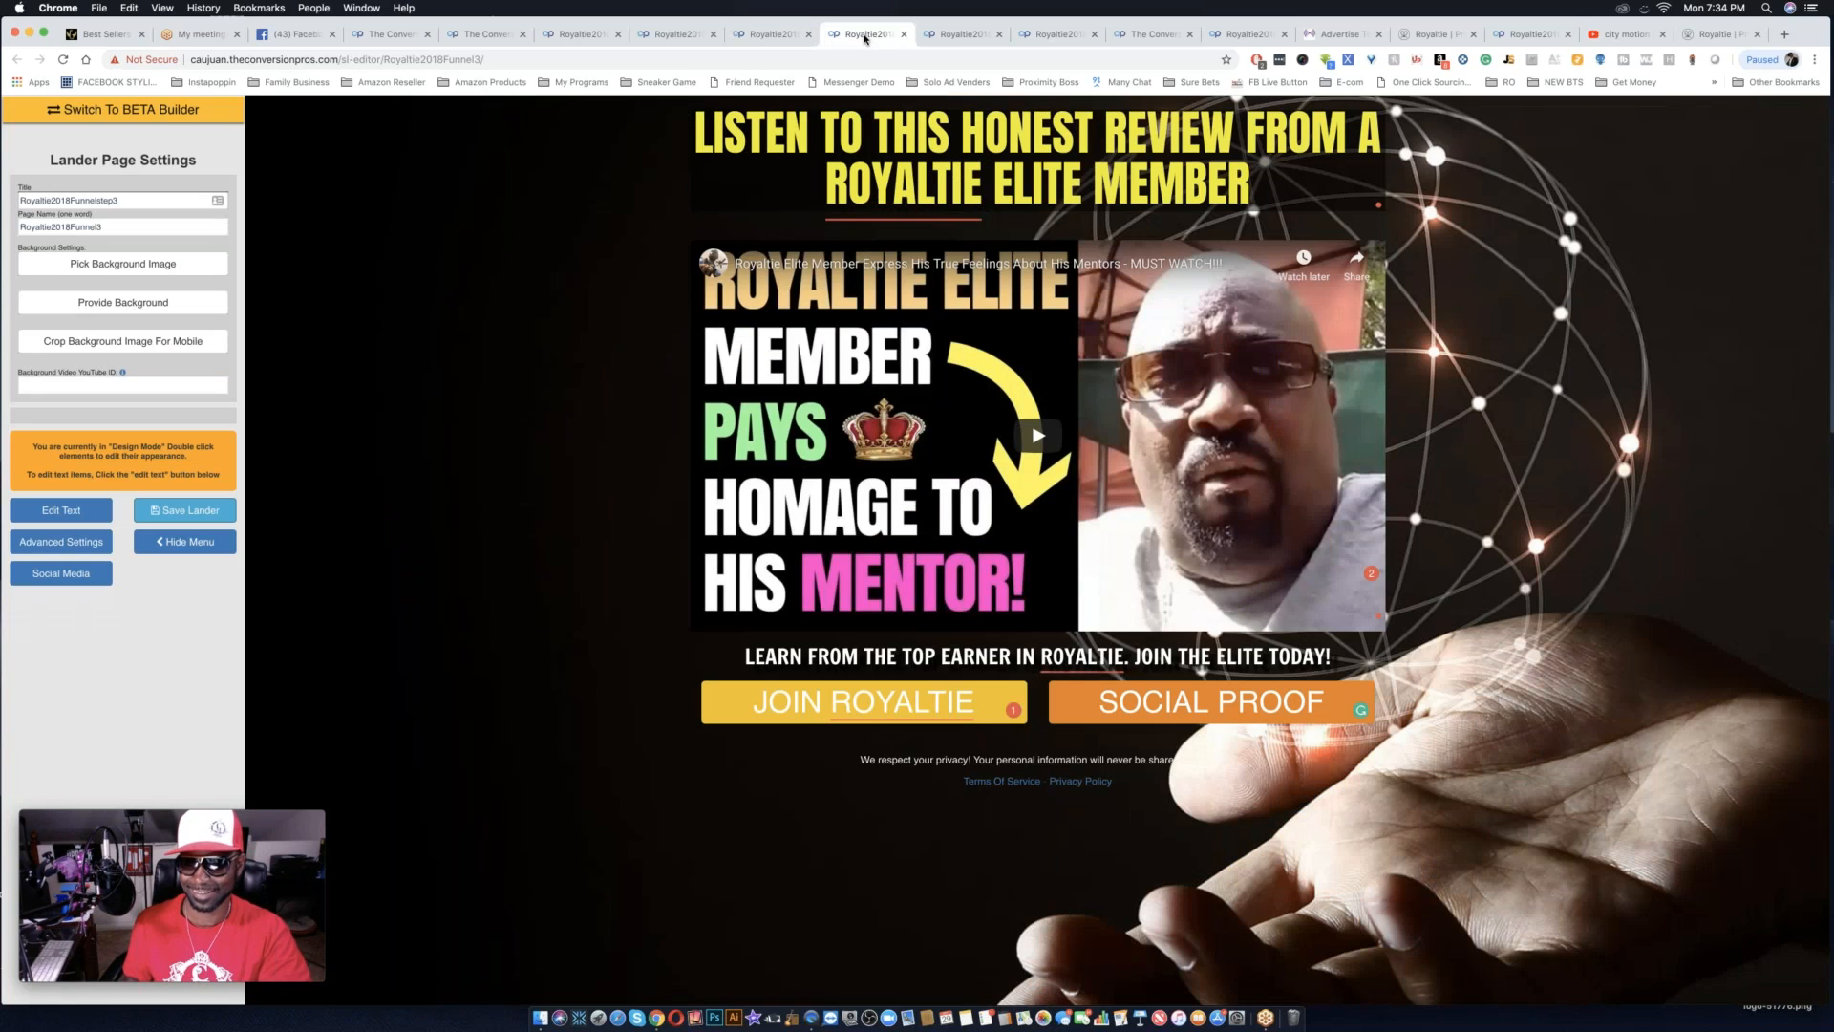